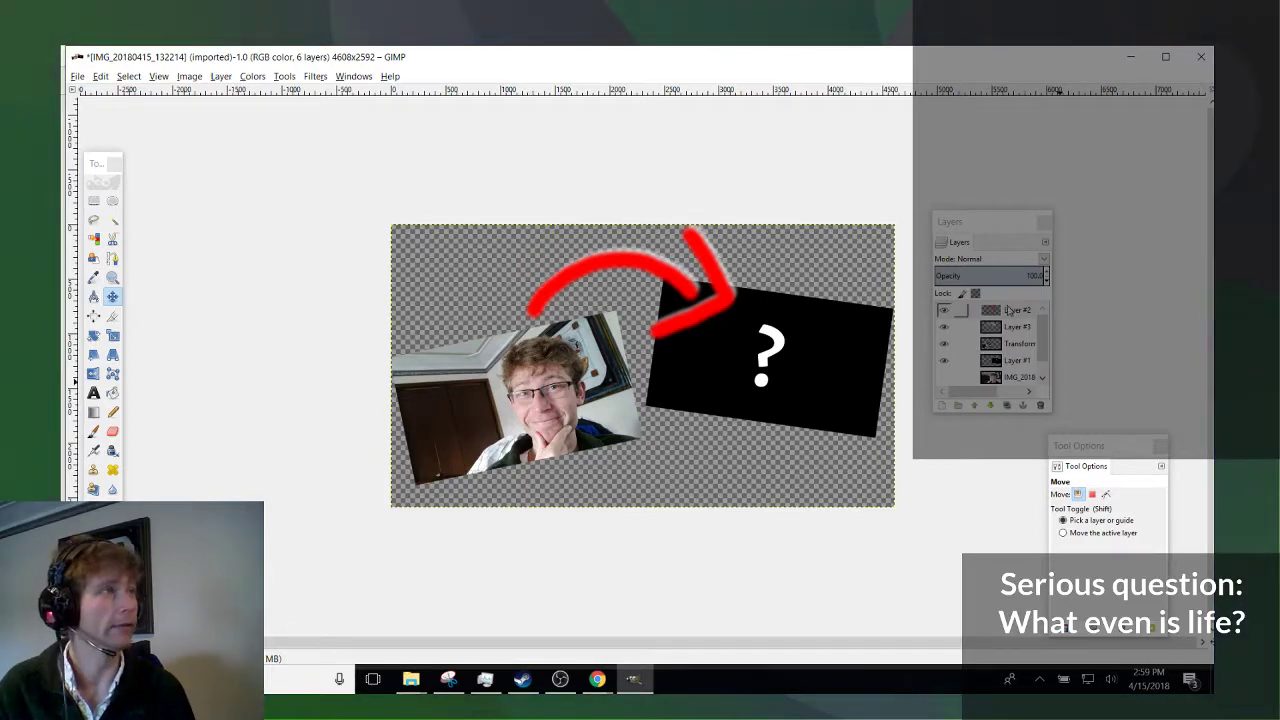
Delete the four layers stacked above the original photo layer.
right_click(1009, 310)
left_click(1051, 420)
right_click(1009, 312)
left_click(1051, 424)
right_click(1011, 320)
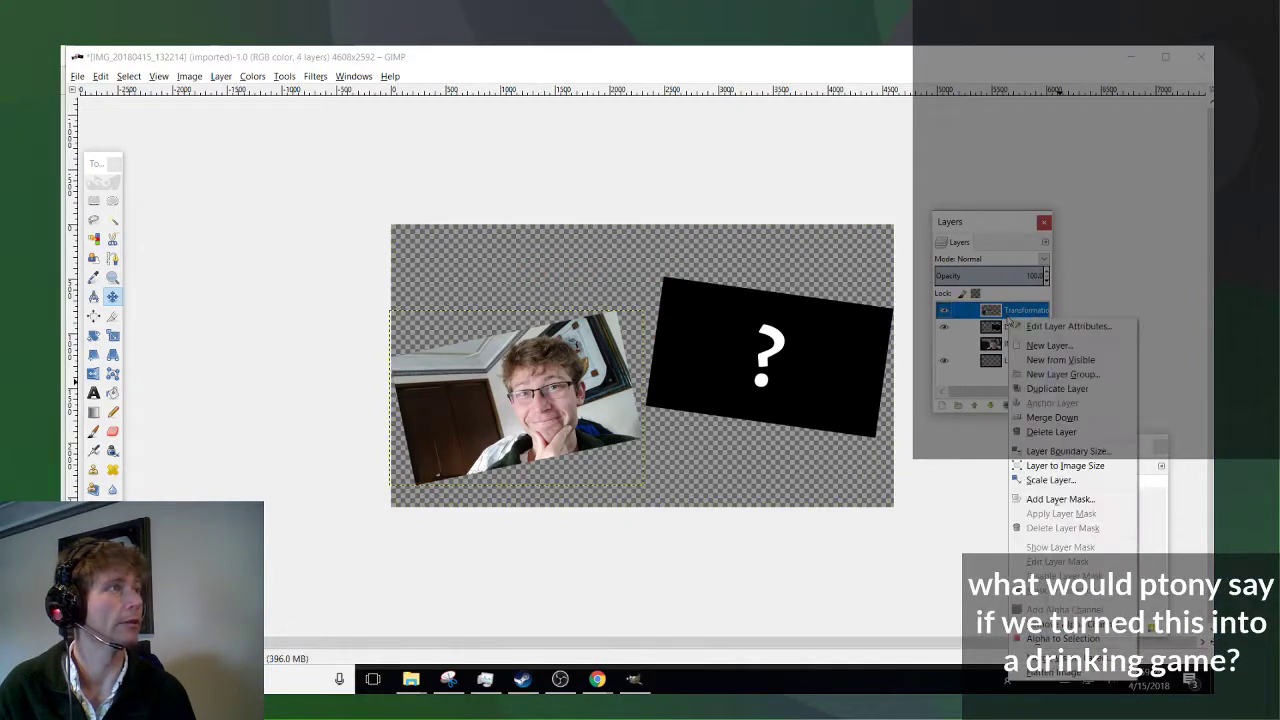
left_click(1051, 431)
right_click(1010, 314)
left_click(1051, 428)
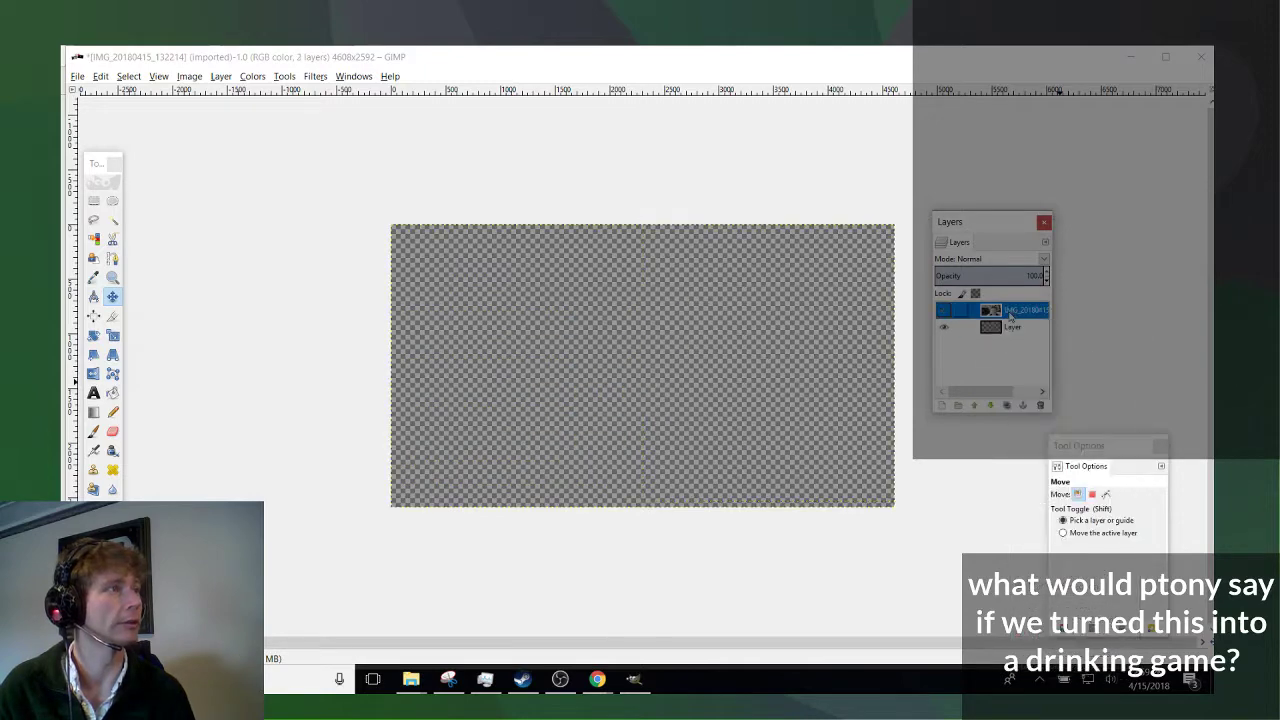
Make the original photo layer visible and duplicate it.
left_click(942, 312)
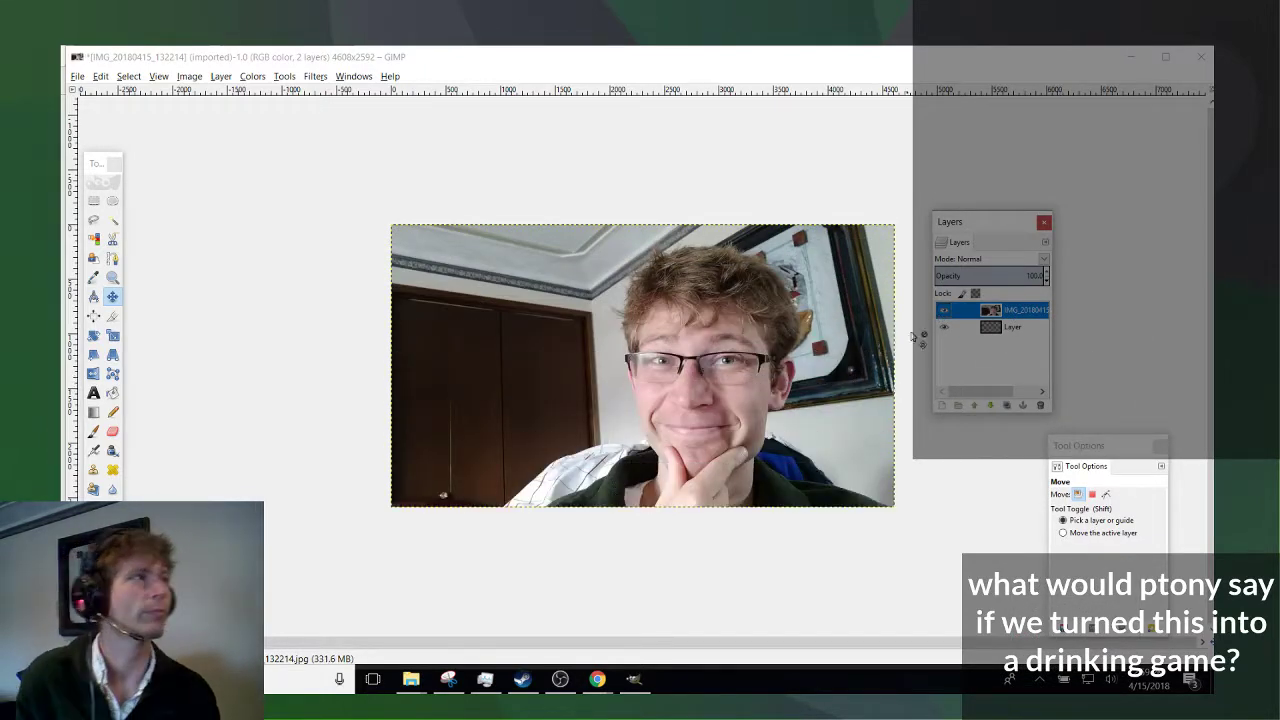
right_click(1035, 309)
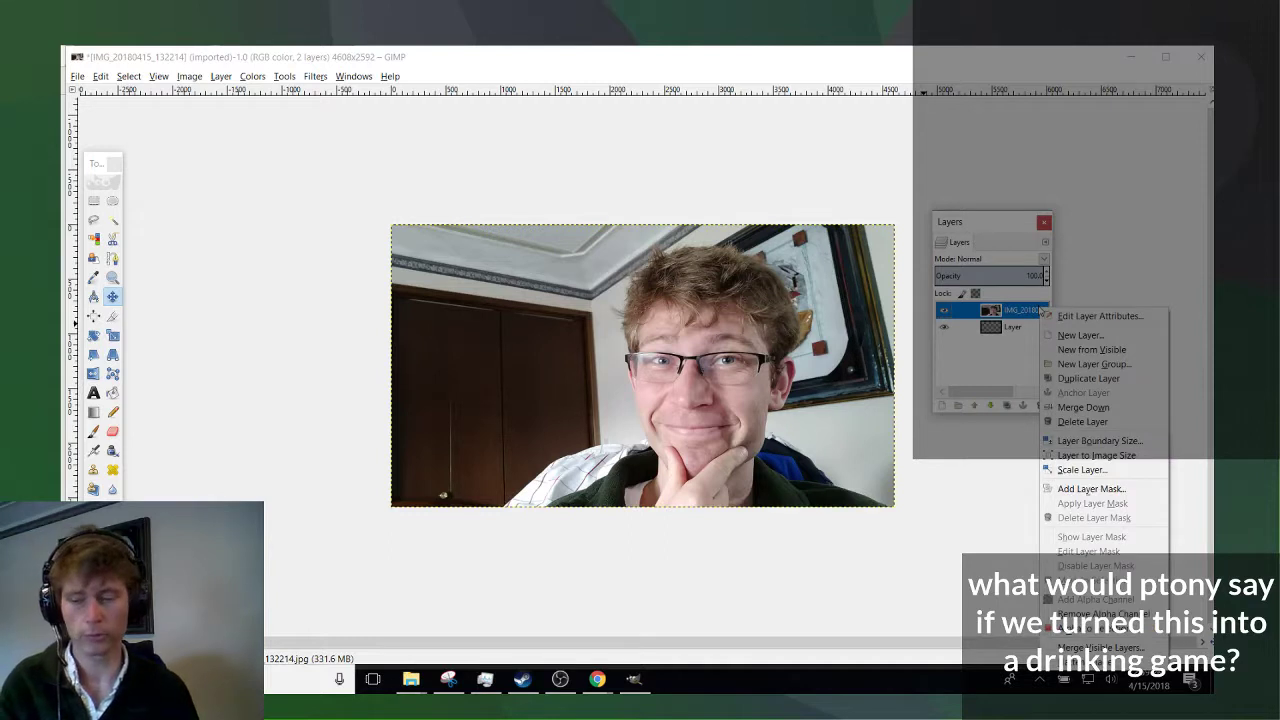
left_click(1088, 378)
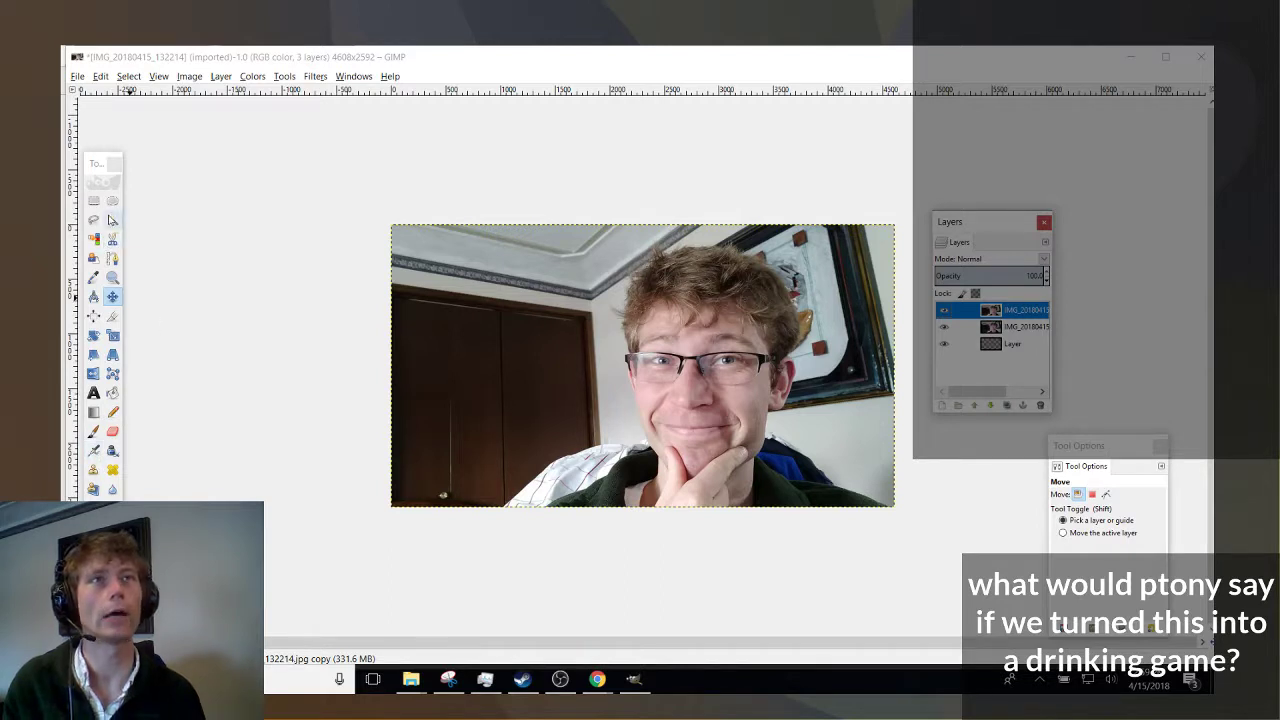
Hide the original photo layer beneath its duplicate and activate the Free Select tool.
left_click(112, 220)
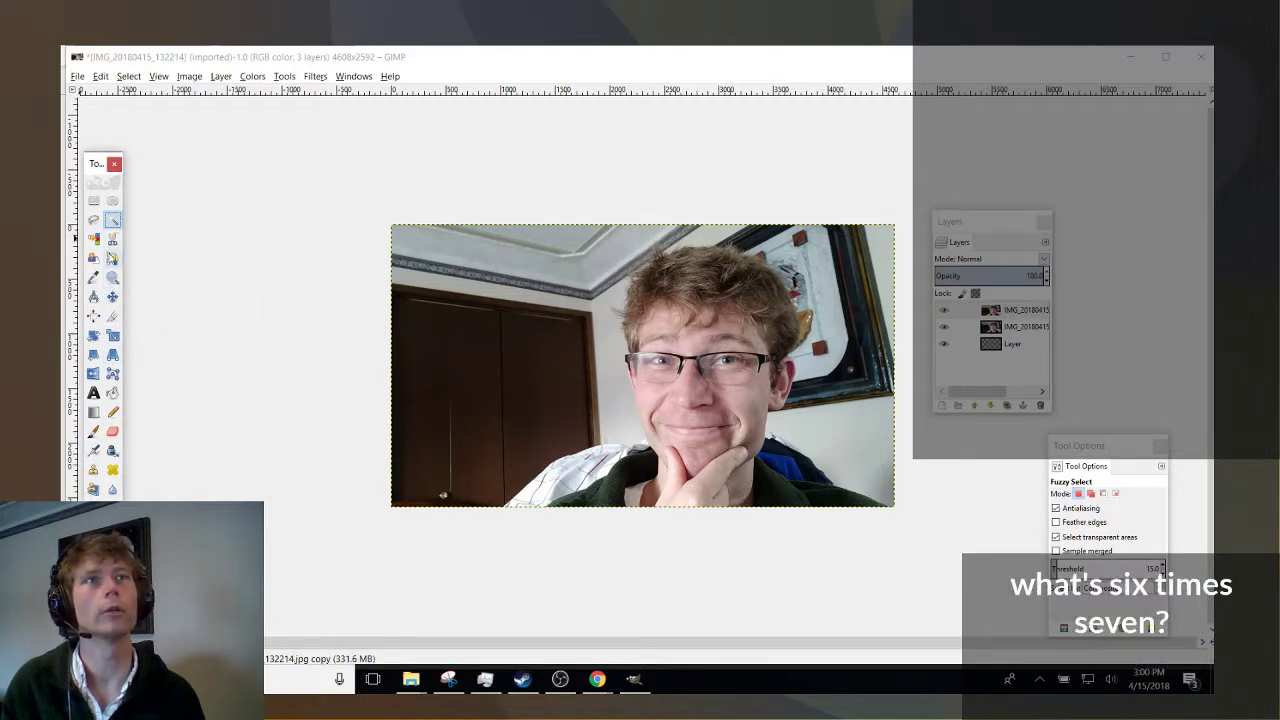
left_click(93, 221)
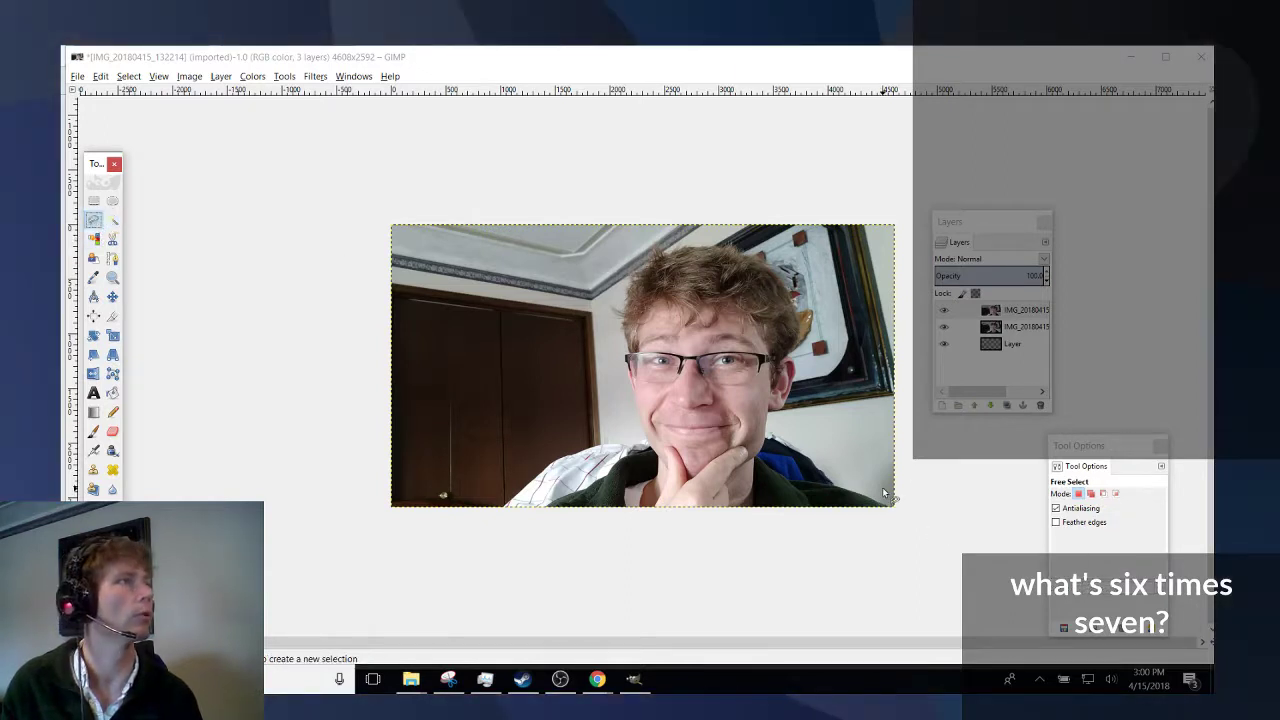
left_click(944, 329)
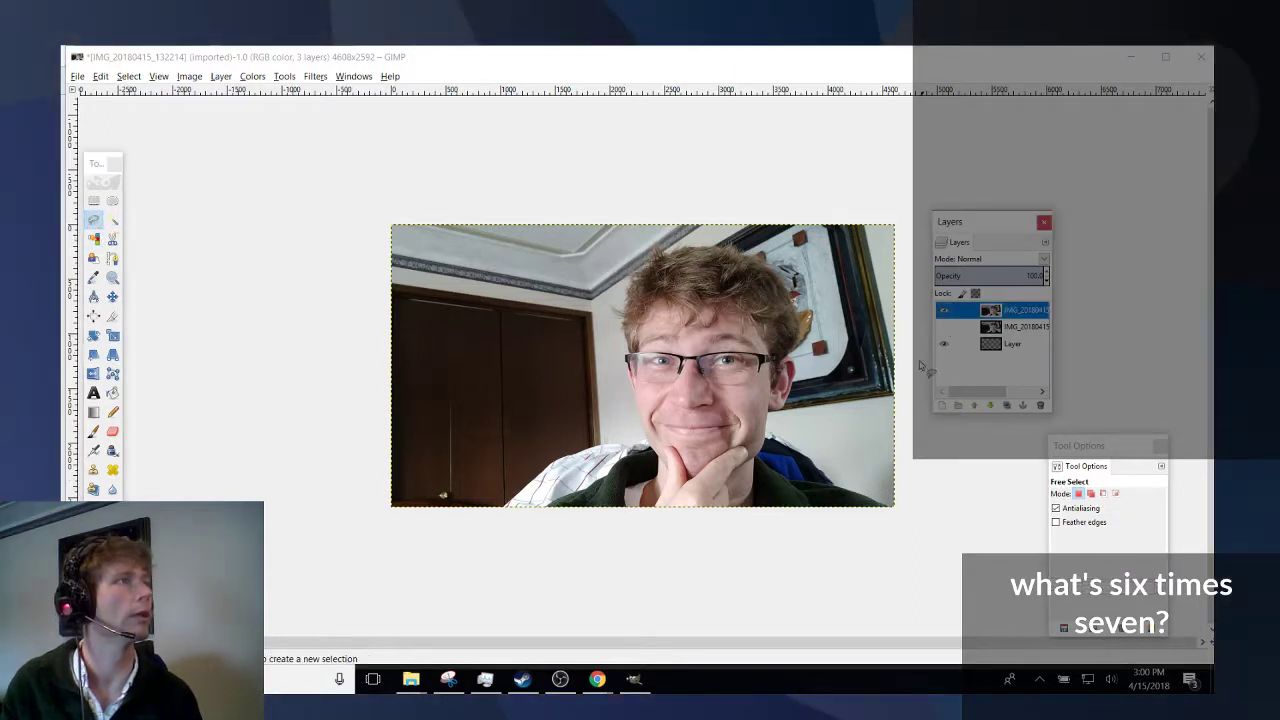
left_click(897, 503)
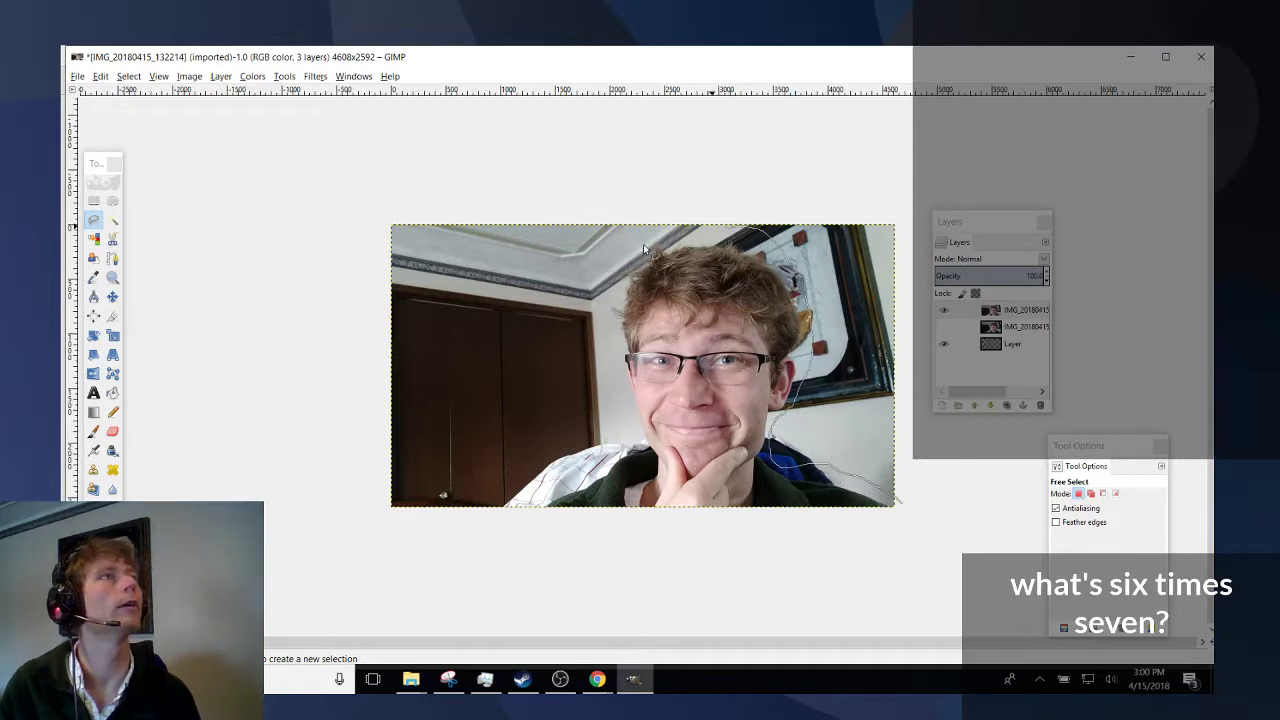
mouse_move(590, 290)
left_mouse_down()
mouse_move(590, 360)
mouse_move(620, 425)
left_mouse_up()
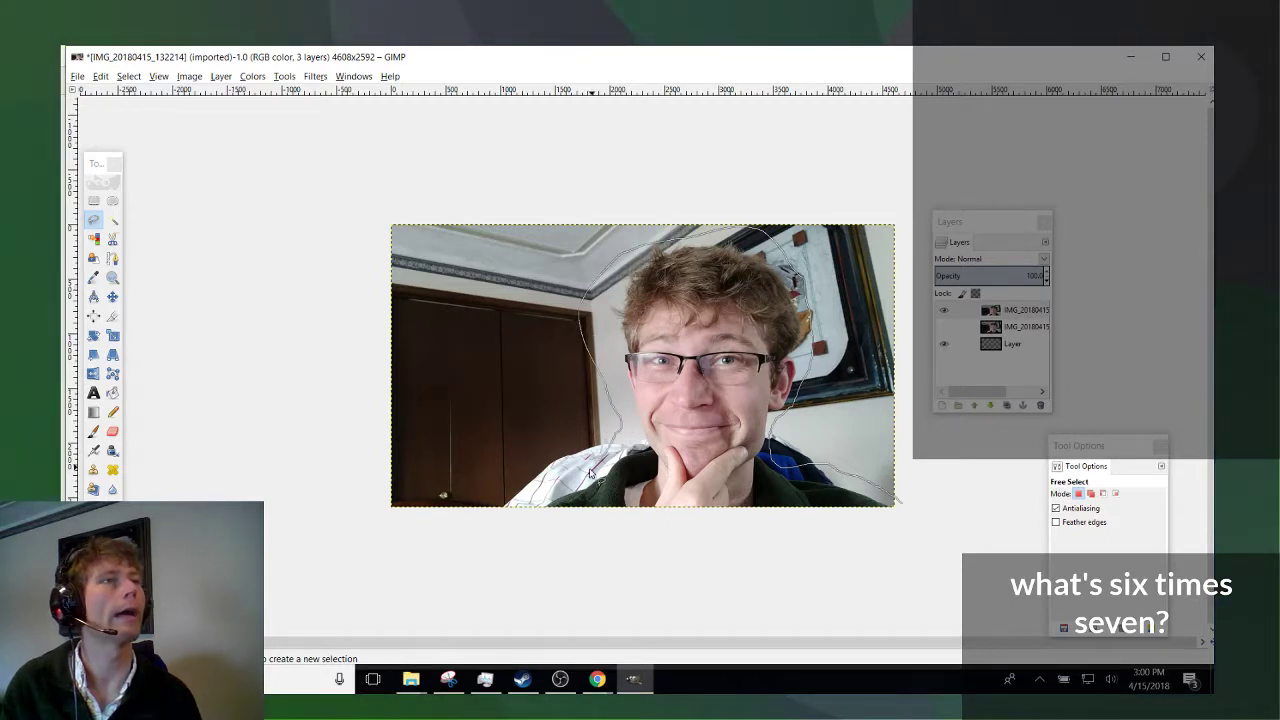
key("Escape")
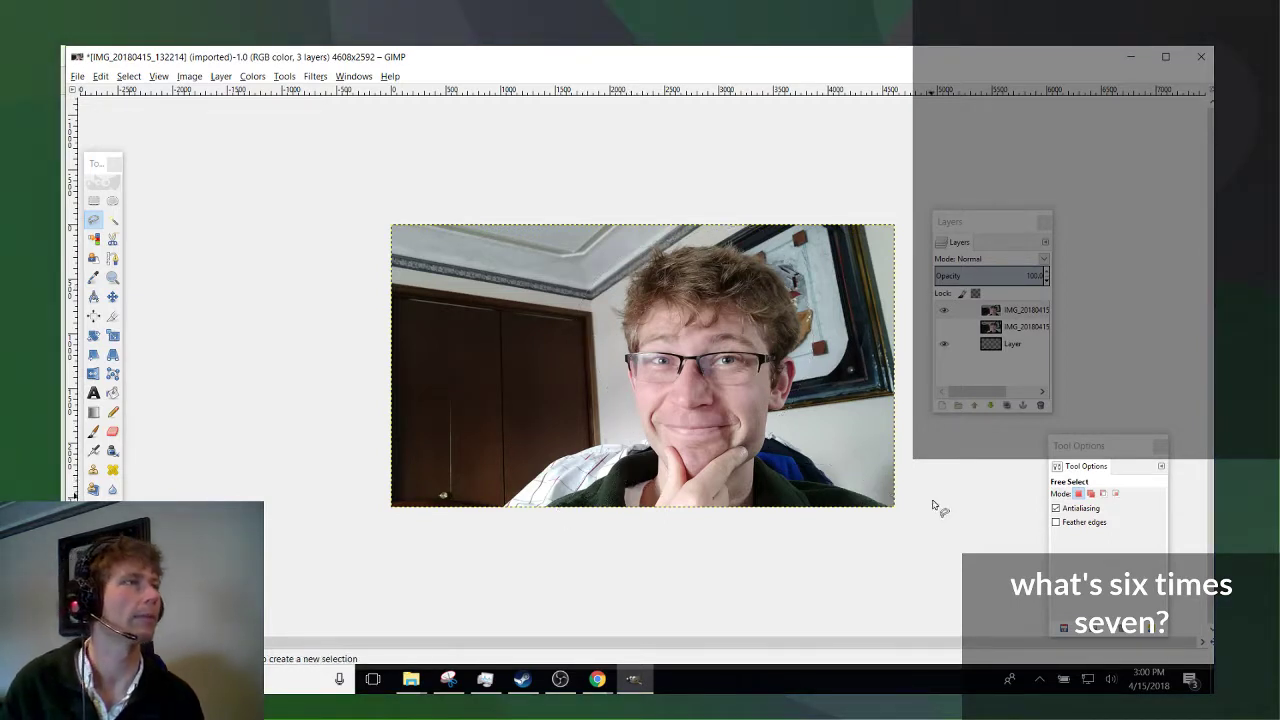
Outline the background loosely around the man's head and shoulders with Free Select and delete it from the duplicated photo layer.
left_click(912, 492)
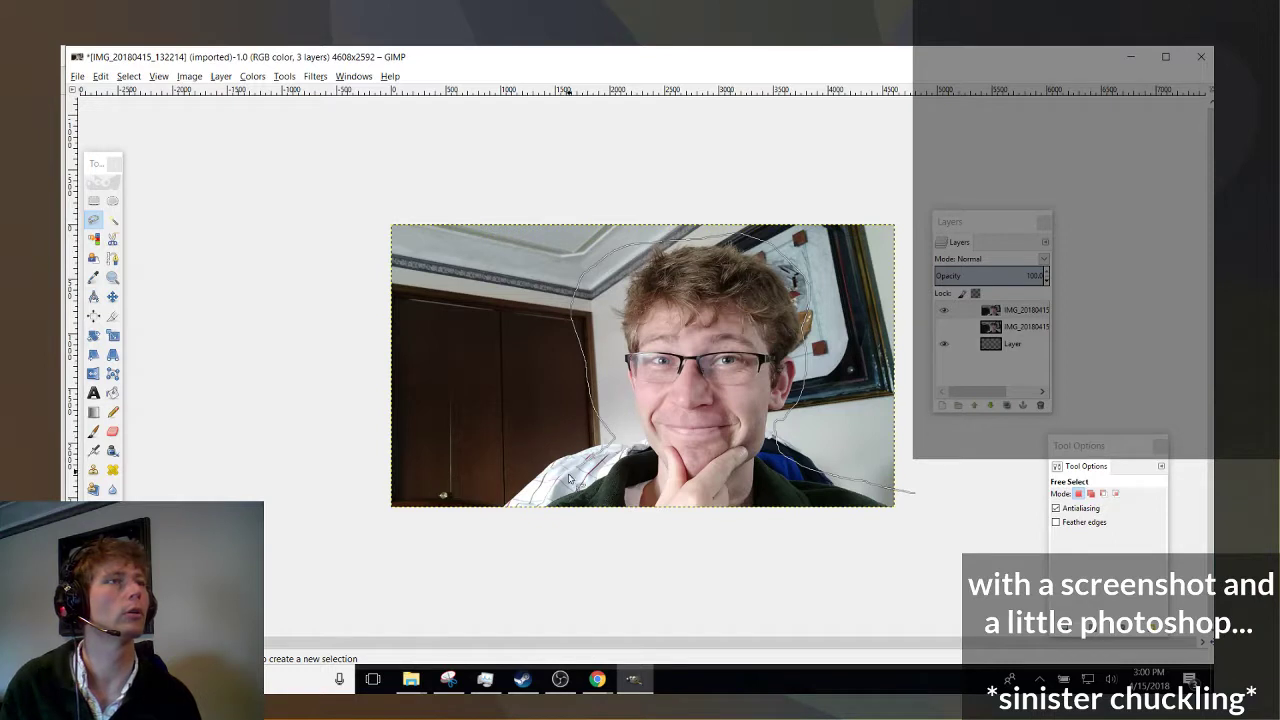
mouse_move(517, 530)
left_mouse_down()
mouse_move(362, 498)
mouse_move(292, 164)
mouse_move(393, 126)
mouse_move(742, 80)
left_mouse_up()
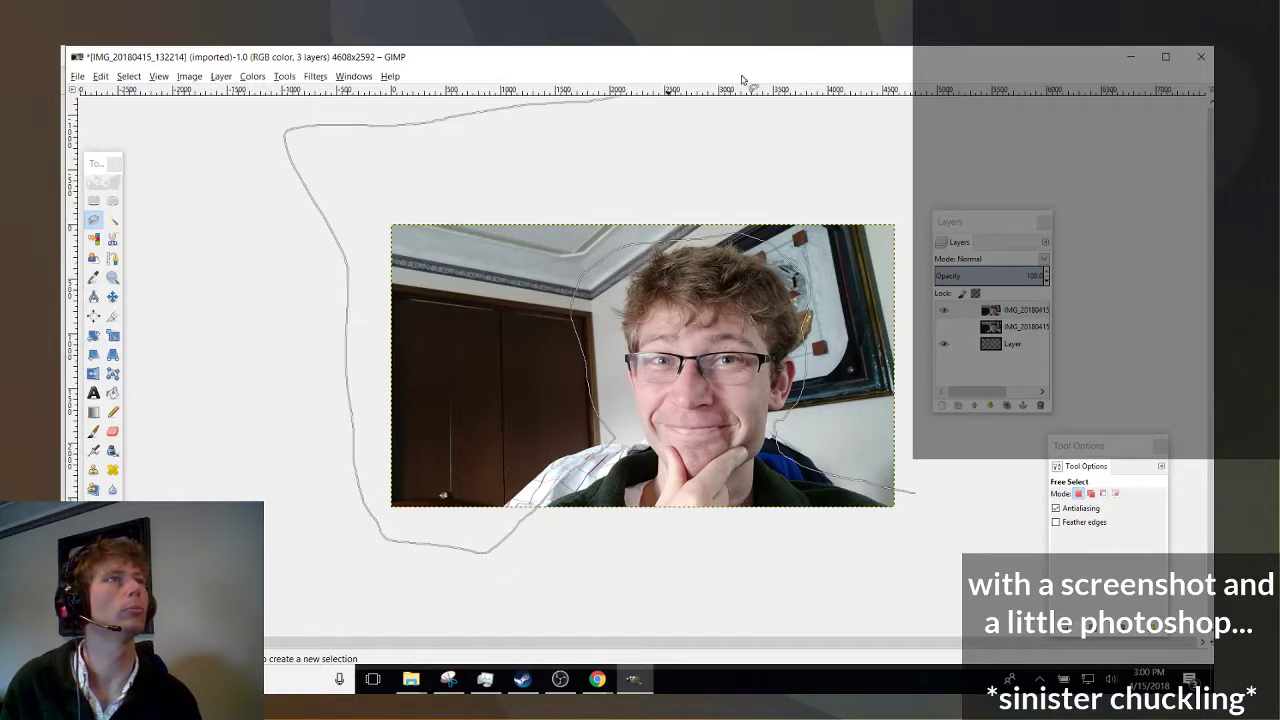
mouse_move(1033, 137)
left_mouse_down()
mouse_move(1207, 312)
mouse_move(1210, 590)
left_mouse_up()
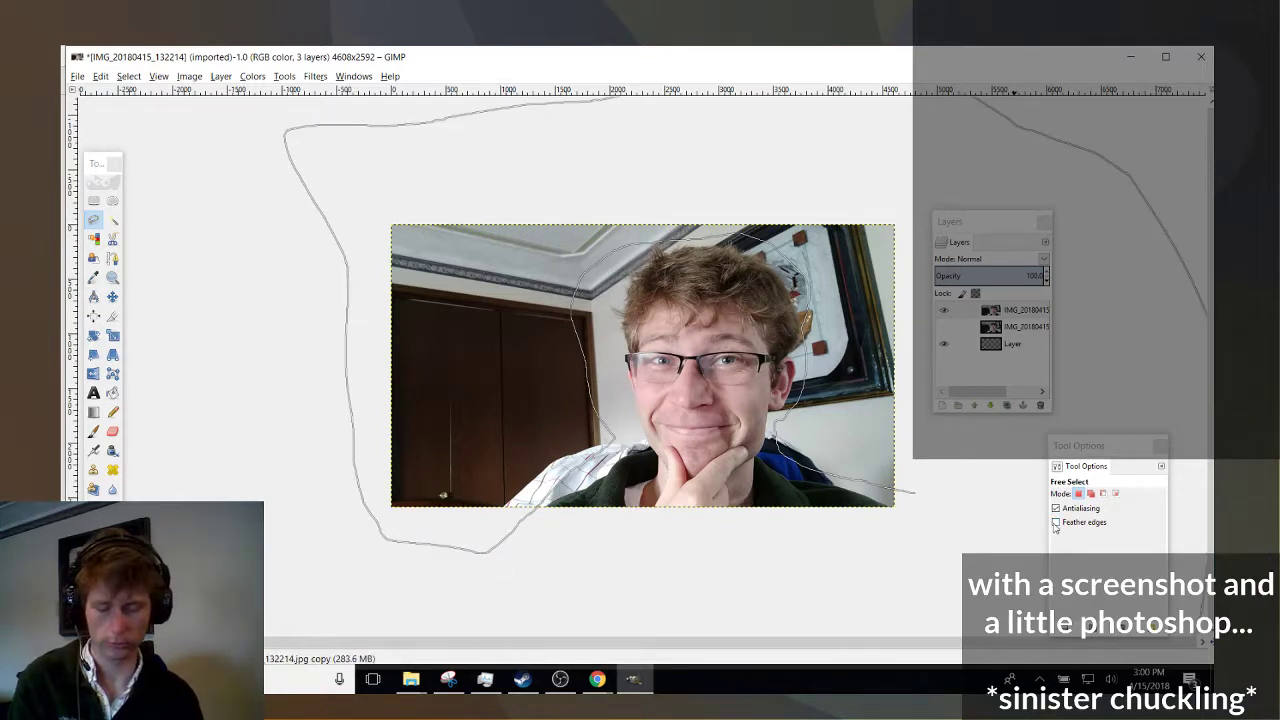
key("Return")
key("Delete")
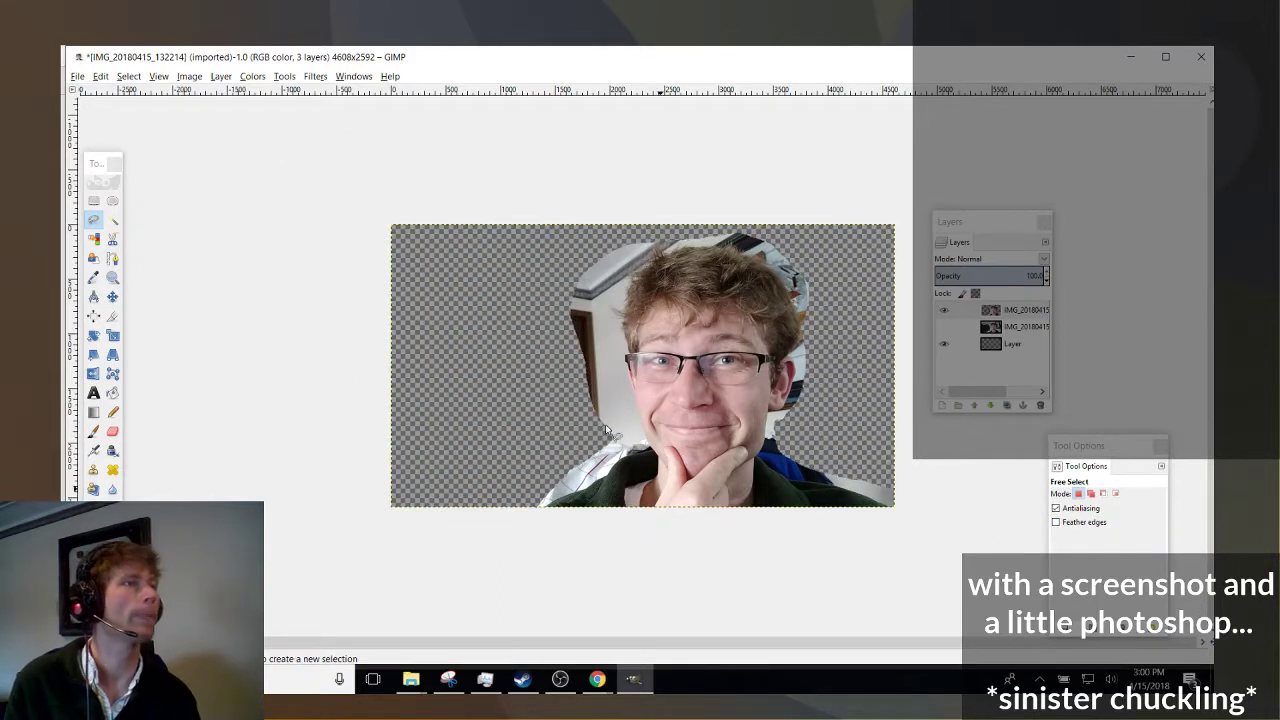
Activate Fuzzy Select and move the Tool Options window clear of the shoulder area.
left_click(112, 220)
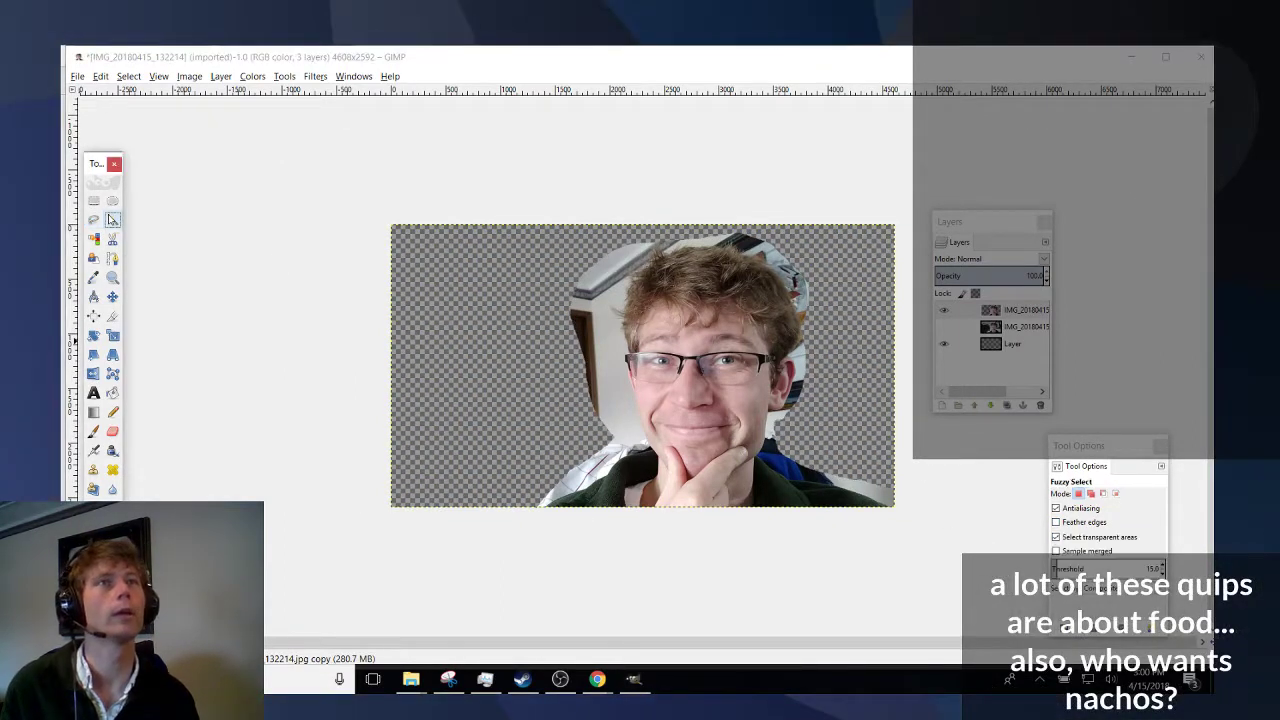
key("plus")
key("plus")
scroll(833, 527, "right", 3)
scroll(833, 527, "down", 3)
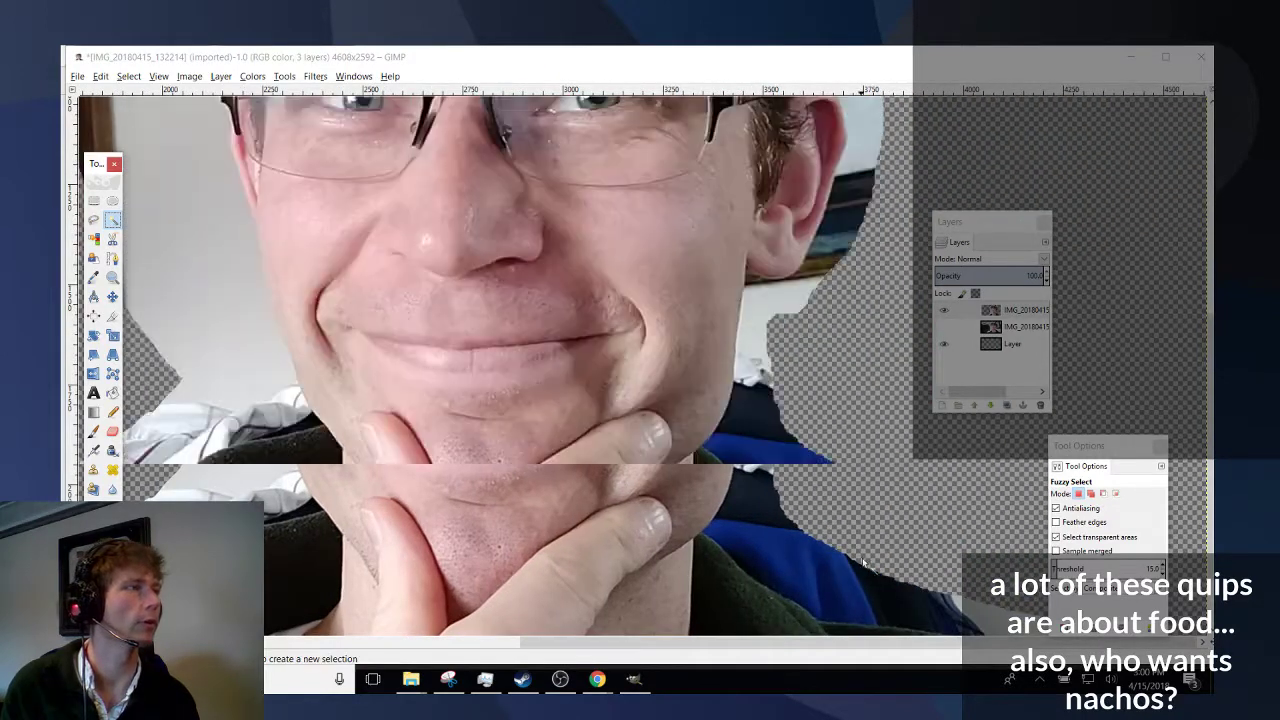
left_click(1092, 596)
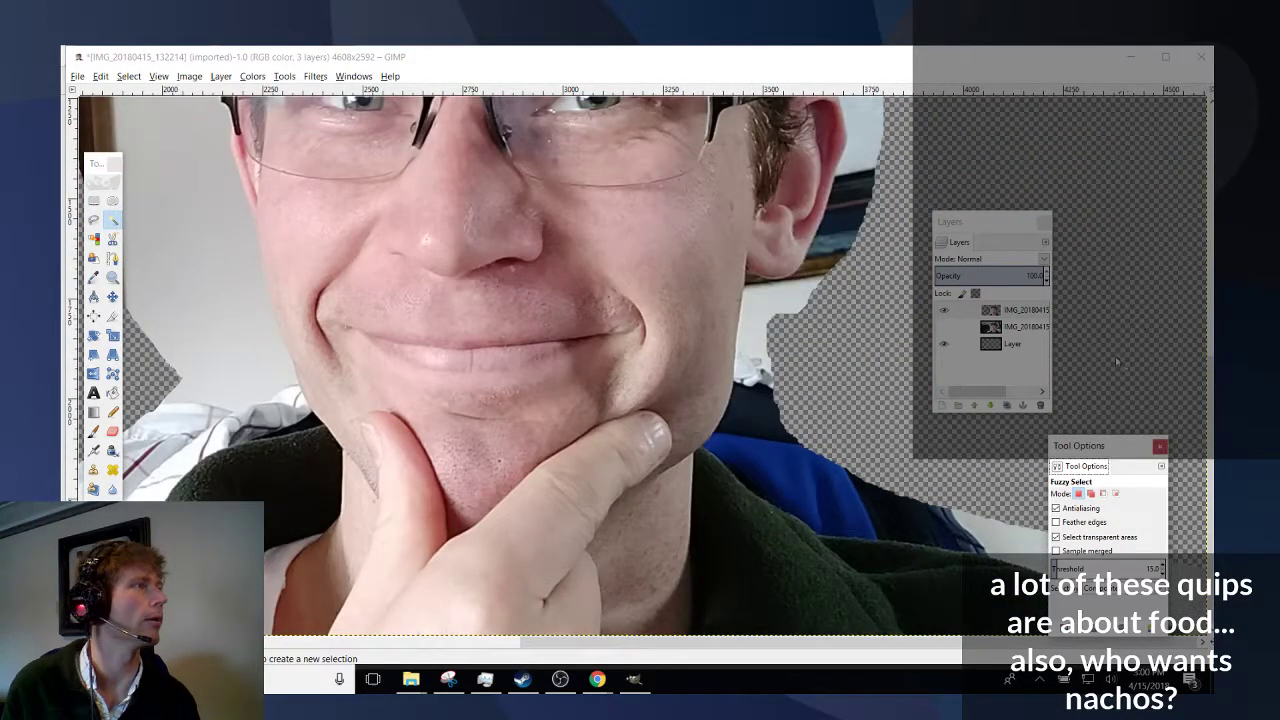
left_click_drag(1120, 447, 1128, 76)
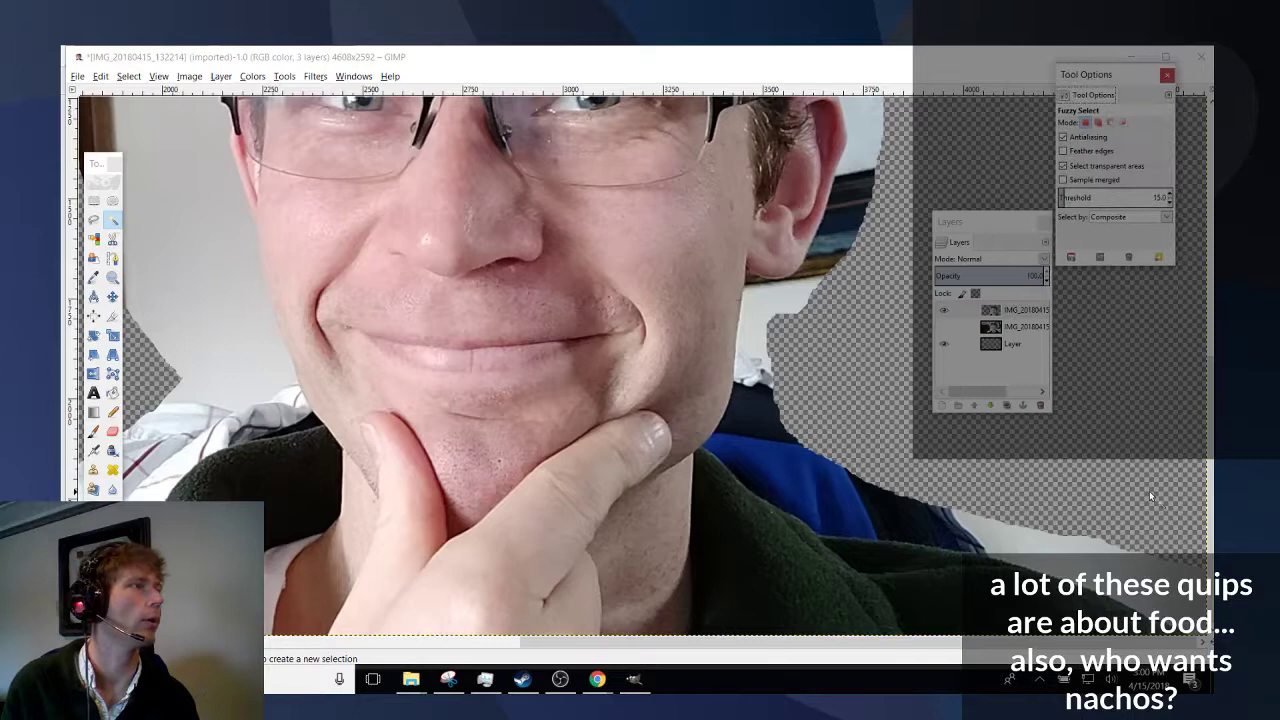
Raise the Fuzzy Select threshold to 71.5, then select and erase the leftover wall strip above the green jacket's shoulder.
left_click(1150, 568)
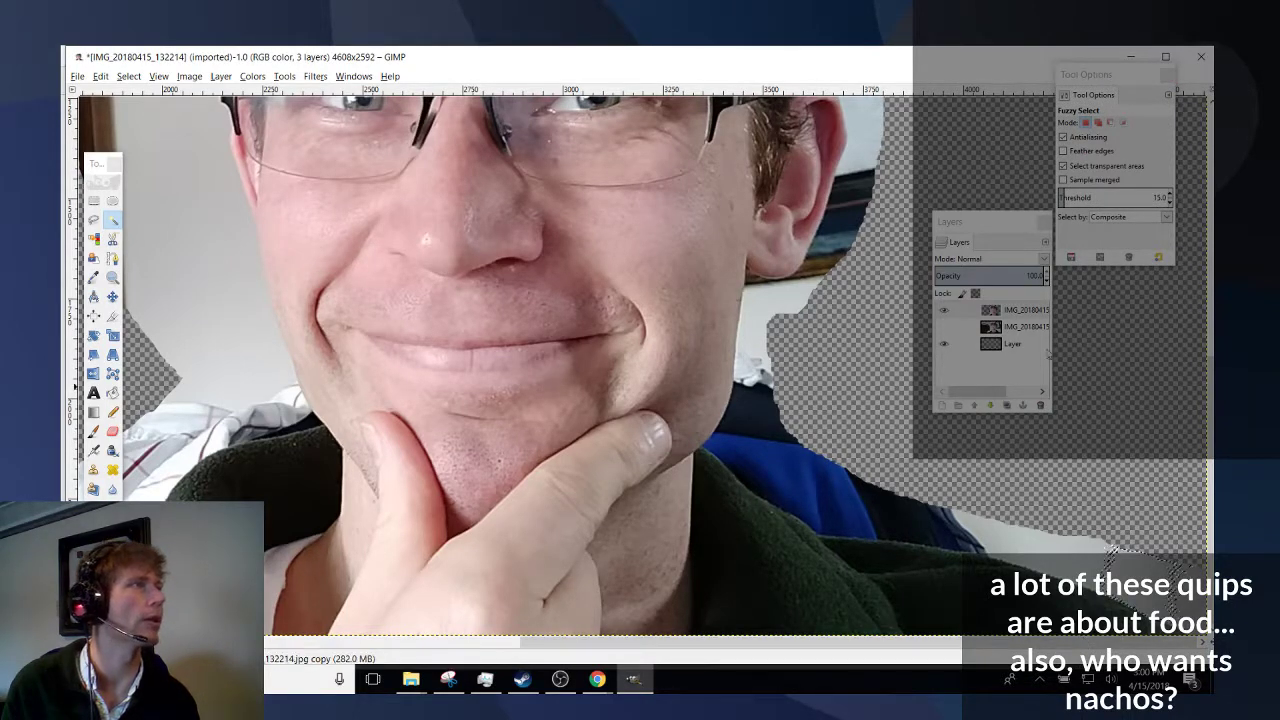
left_click_drag(1076, 197, 1090, 198)
left_click(1128, 568)
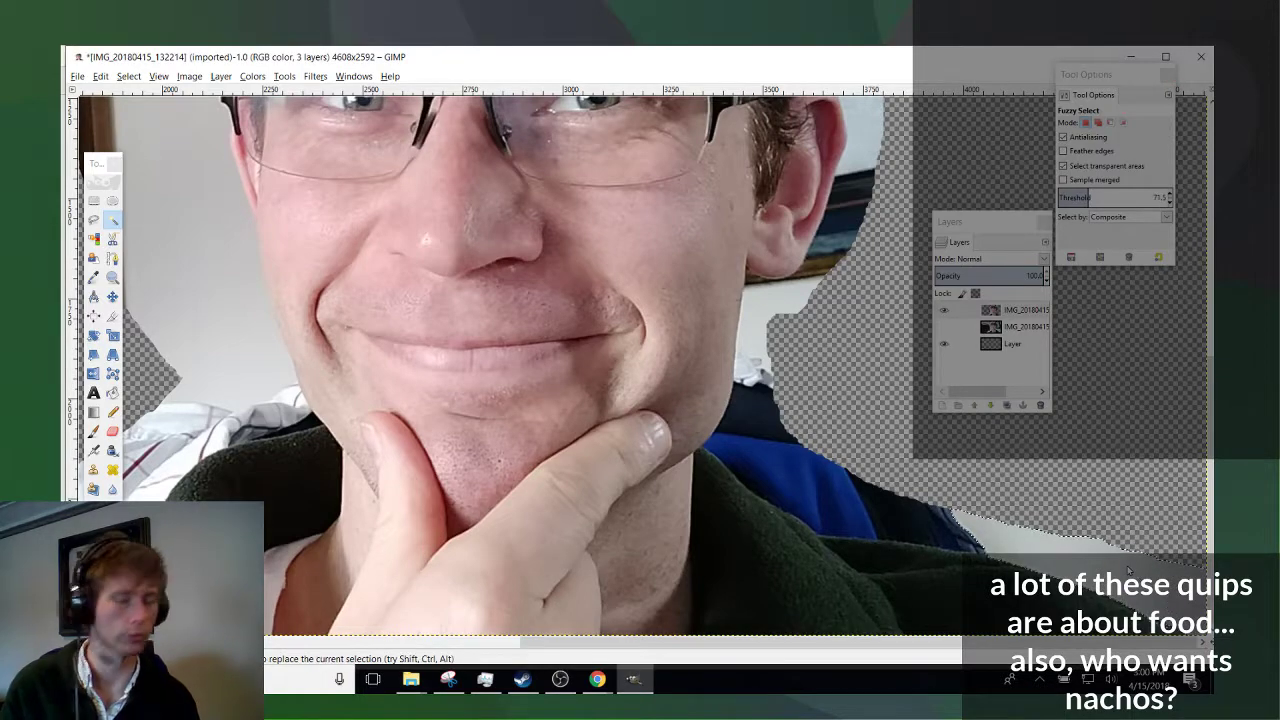
left_click(984, 530)
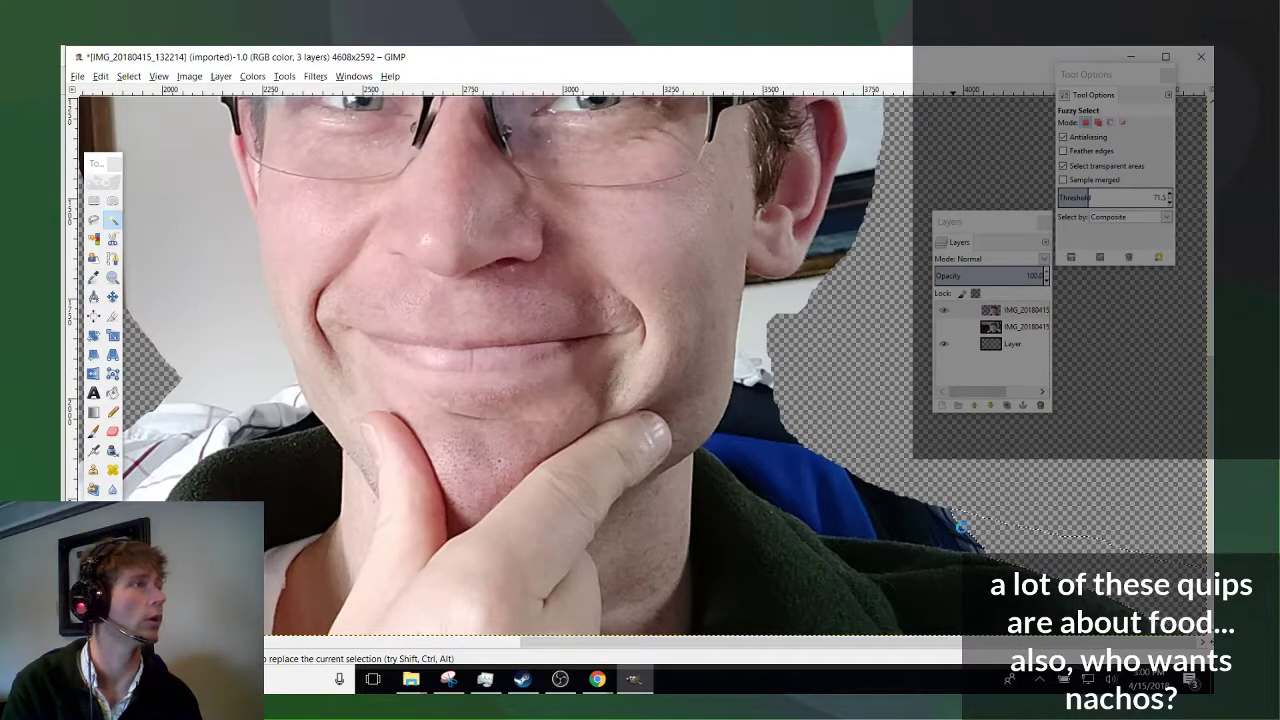
Lower the Fuzzy Select threshold to 28.0, then select and erase the bright blue fabric beside the neck.
left_click(834, 517)
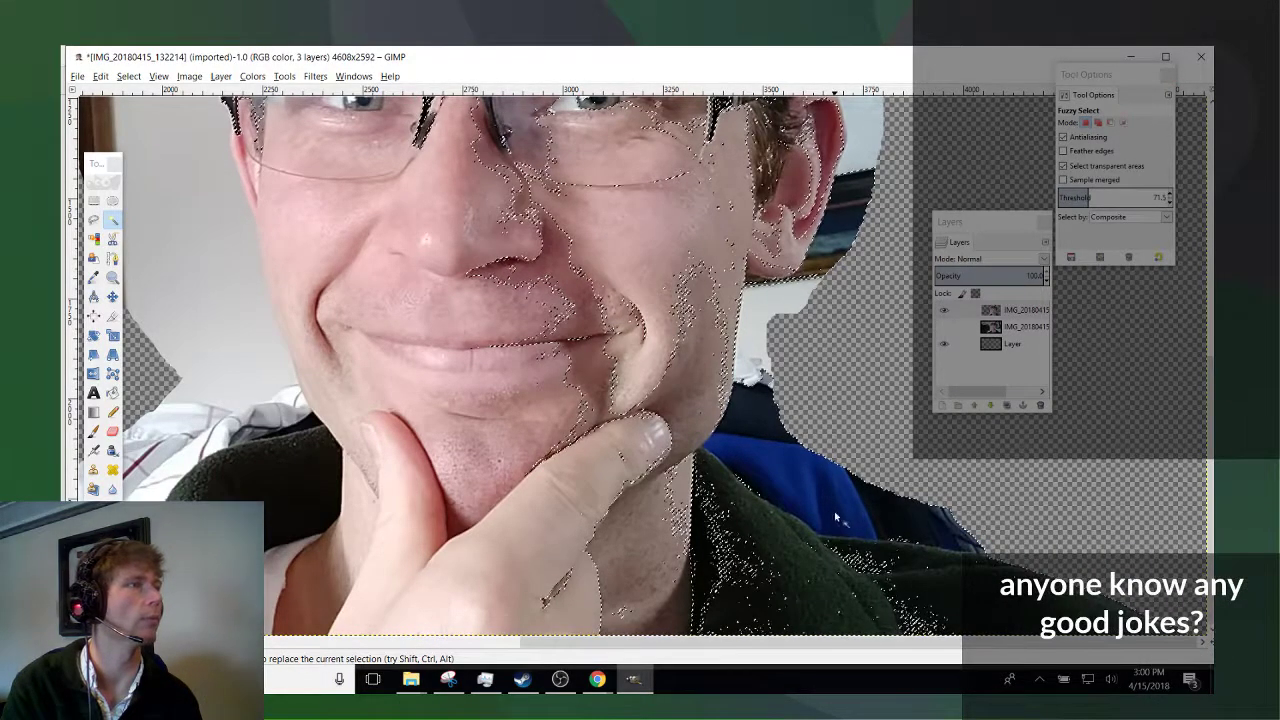
left_click(783, 483)
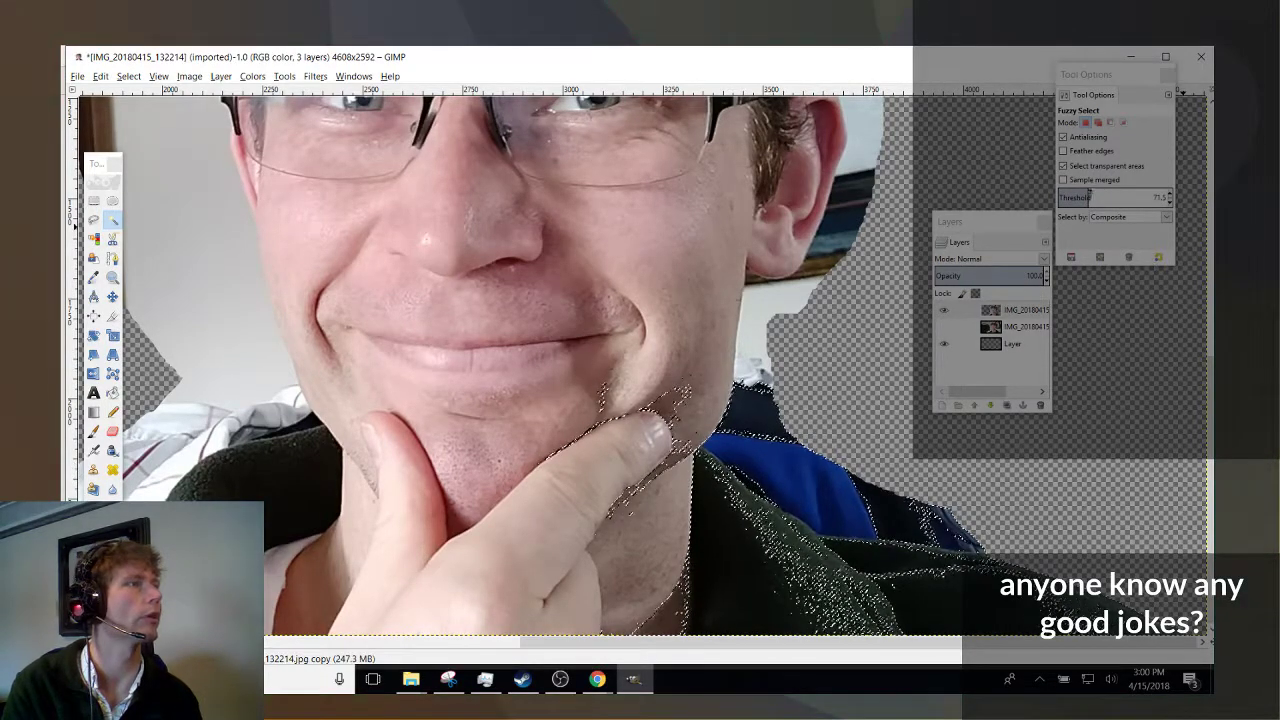
left_click_drag(1098, 197, 1072, 197)
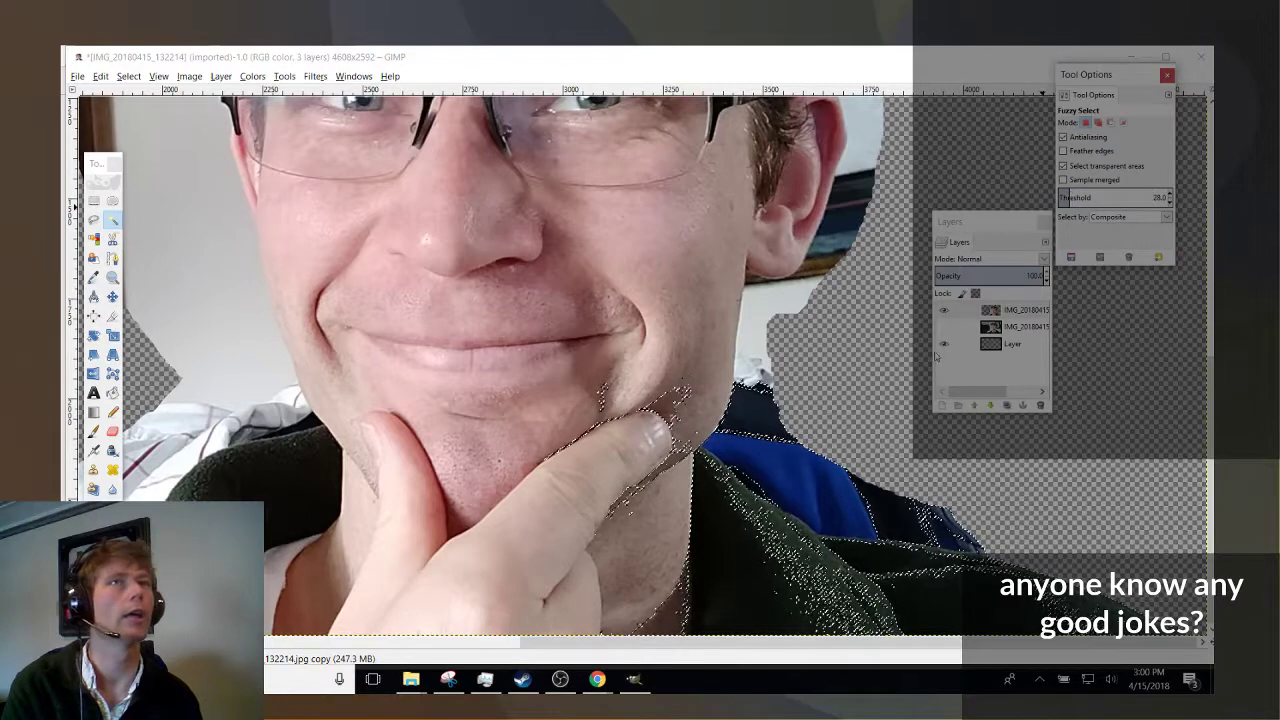
left_click(783, 493)
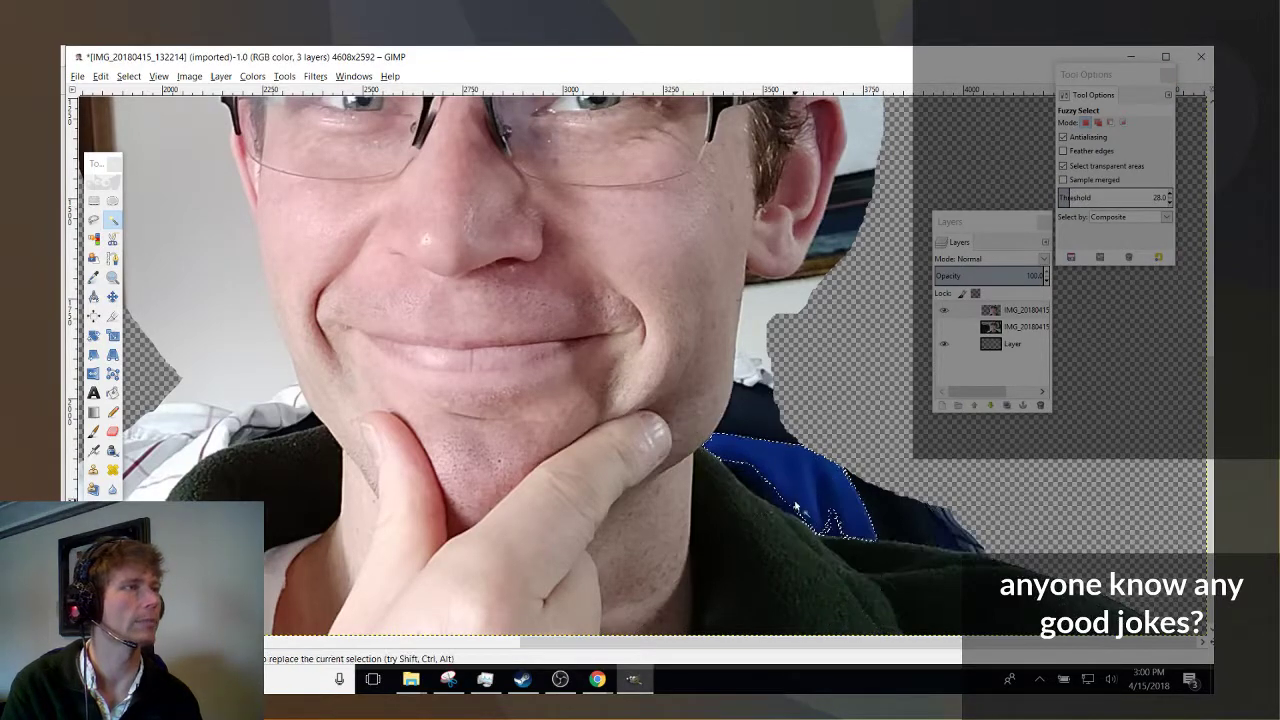
key("Delete")
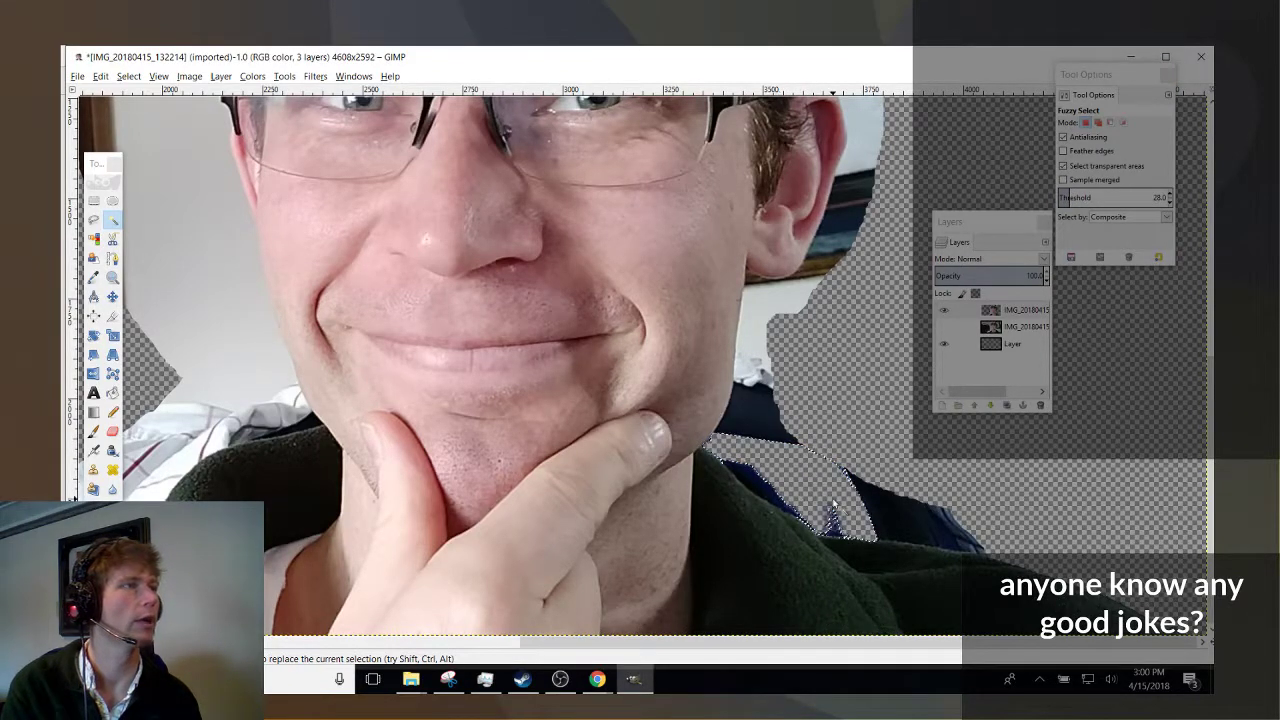
Outline the navy fabric patch above the green jacket's shoulder with Free Select and erase it.
left_click(921, 527)
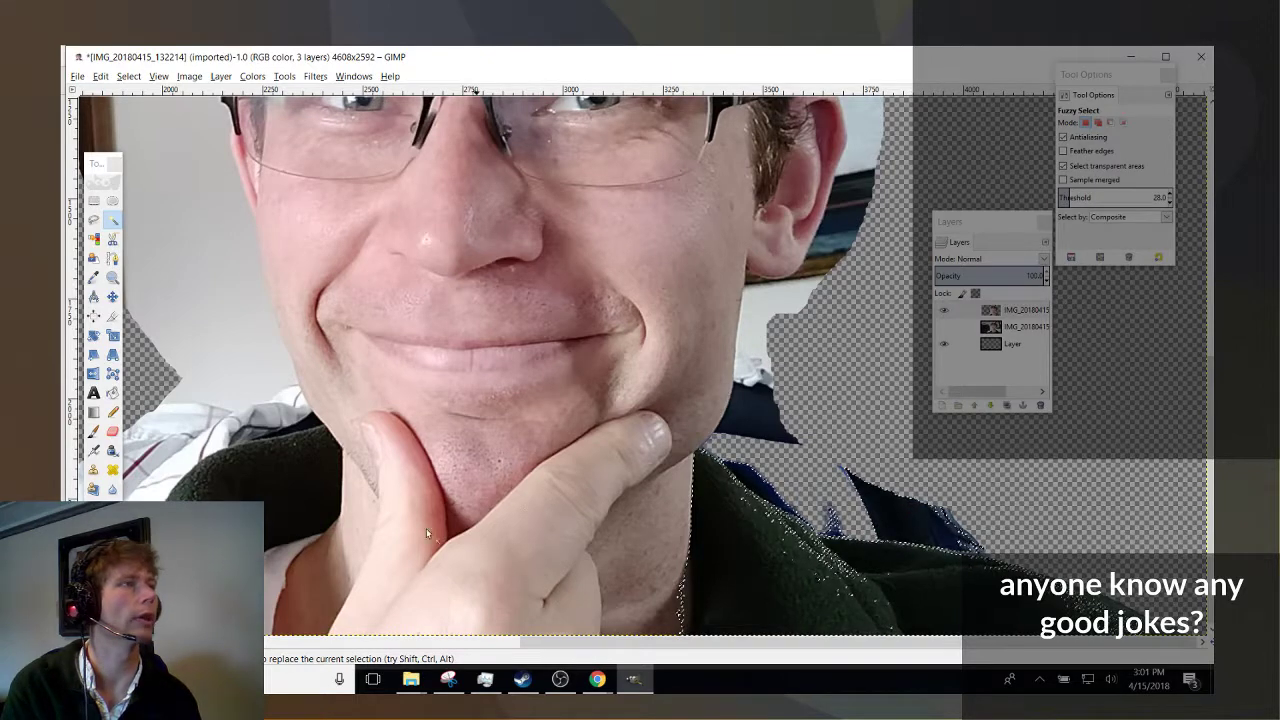
left_click(93, 219)
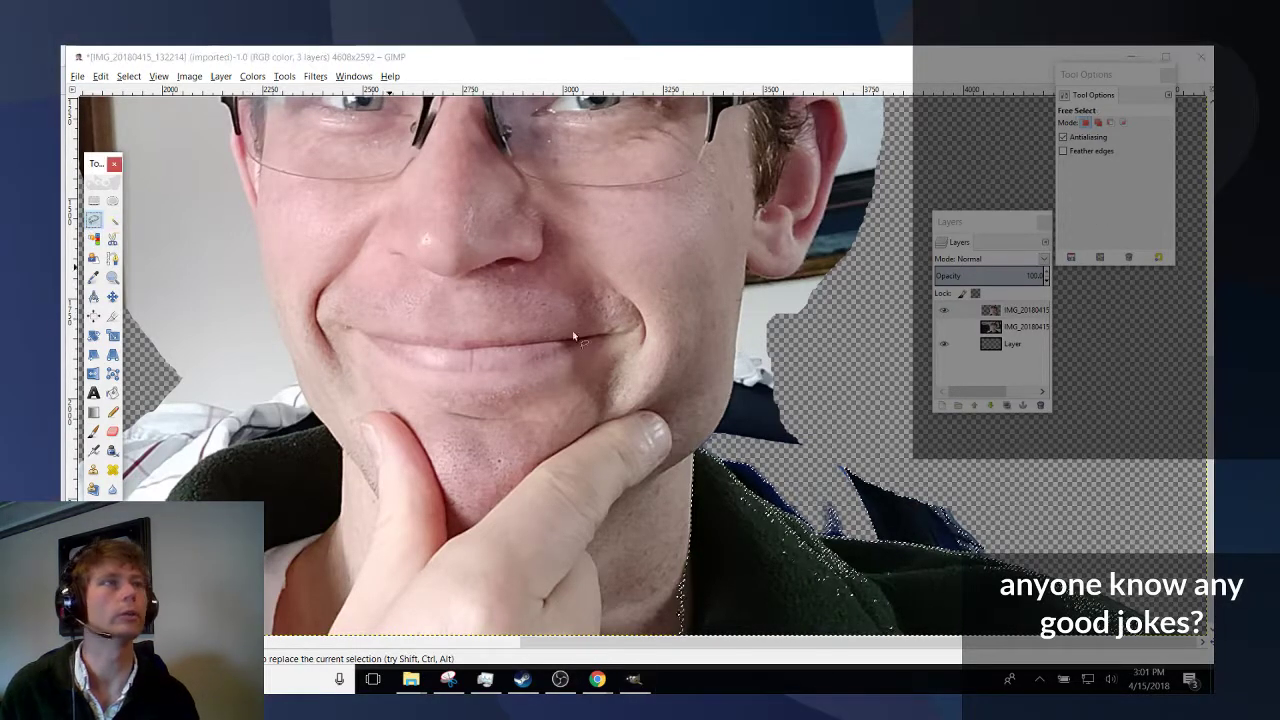
left_click(883, 541)
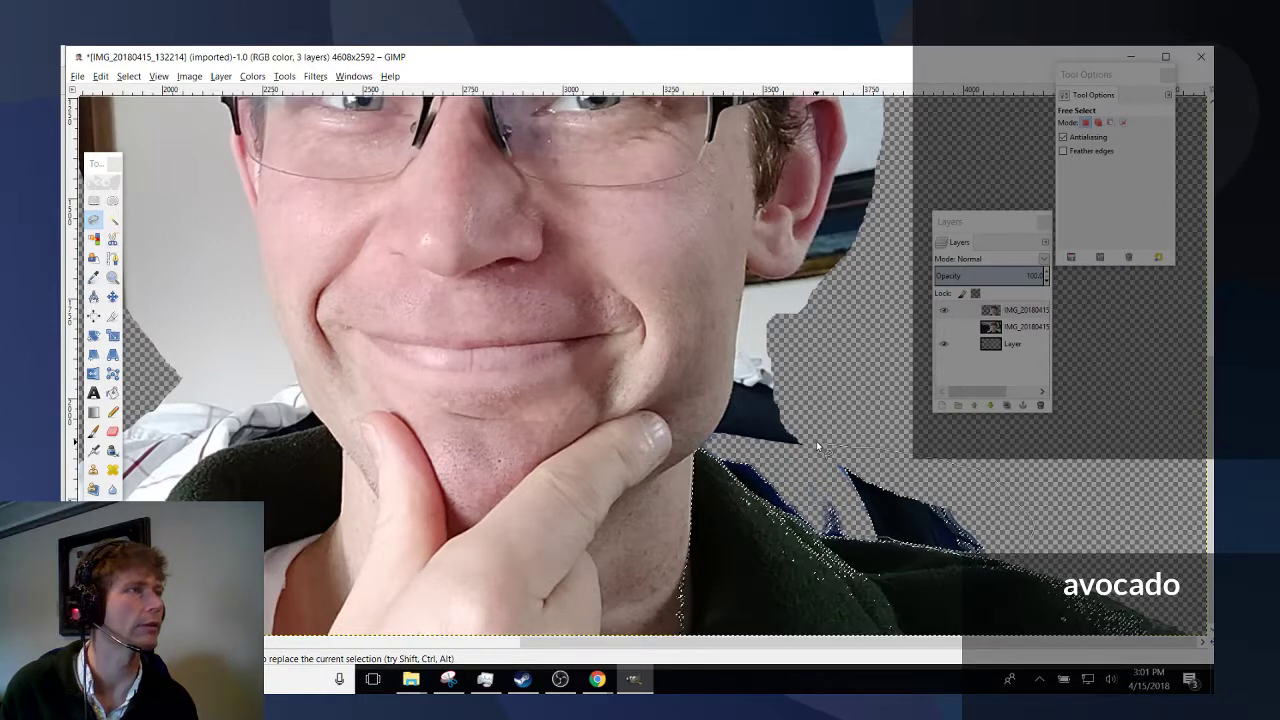
left_click(858, 545)
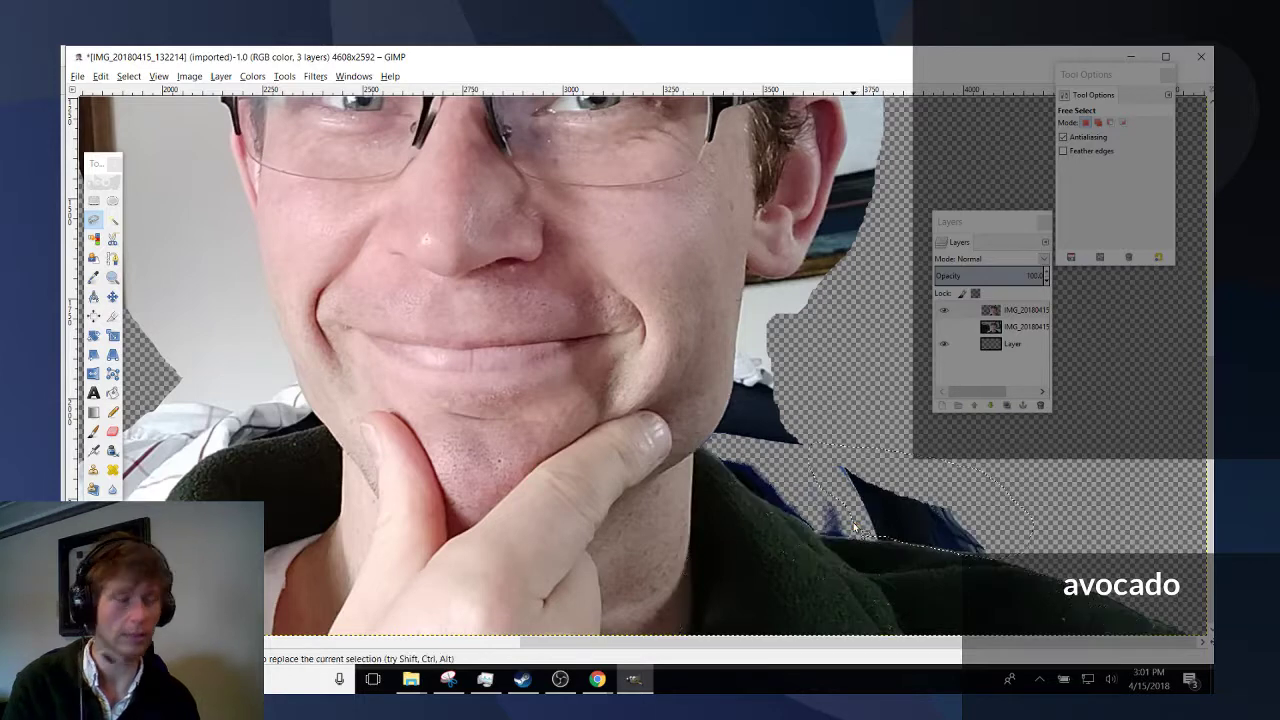
Outline the dark blue remnants along the green jacket's collar with Free Select and erase them.
scroll(858, 545, "up", 3)
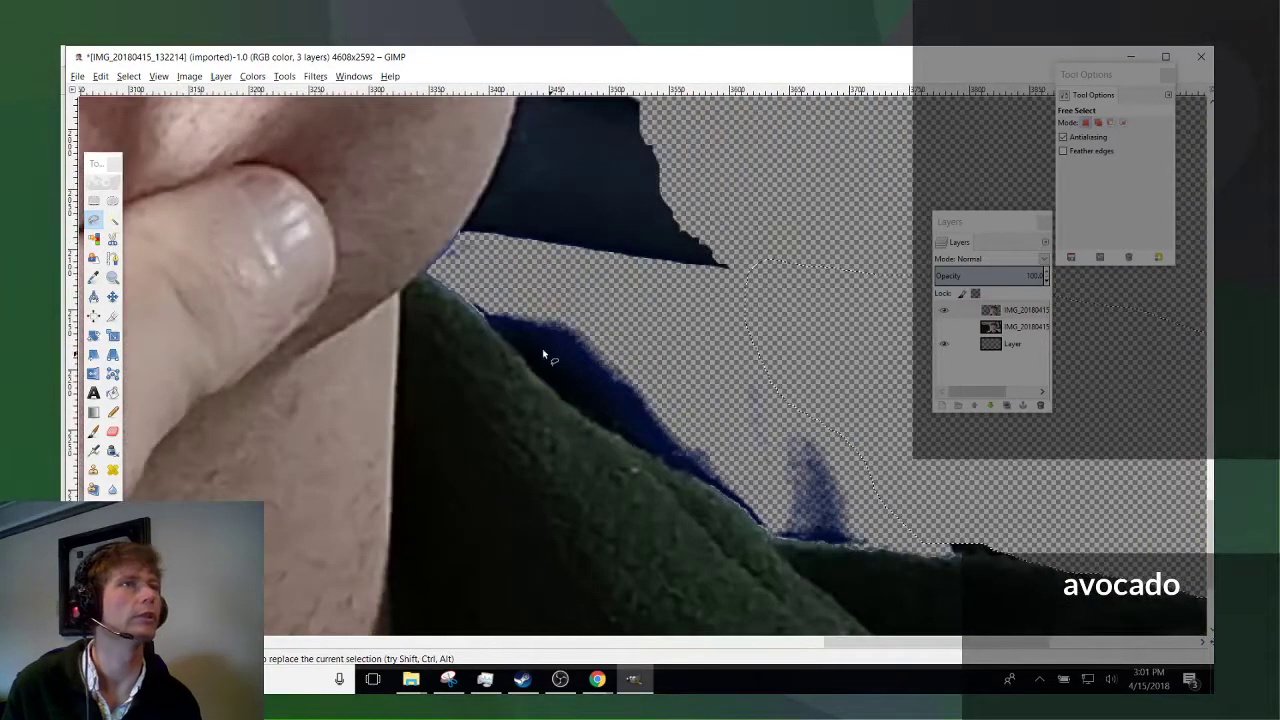
left_click(474, 304)
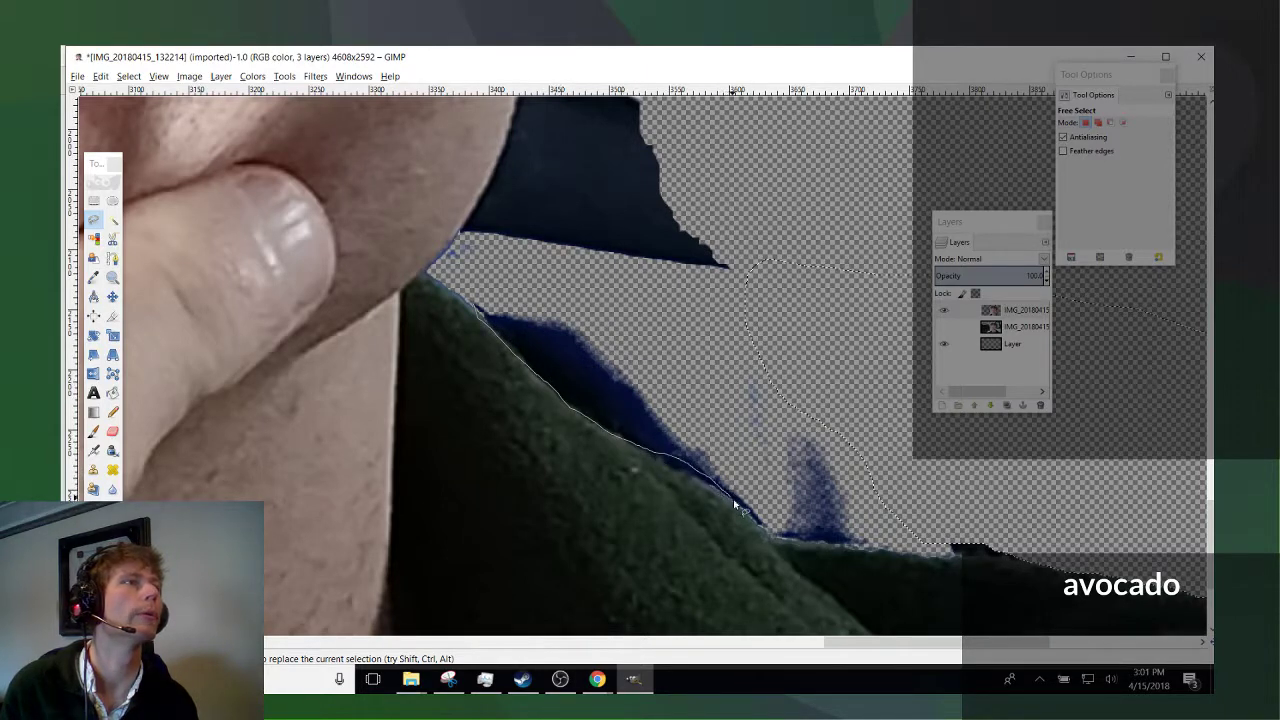
left_click_drag(753, 514, 868, 546)
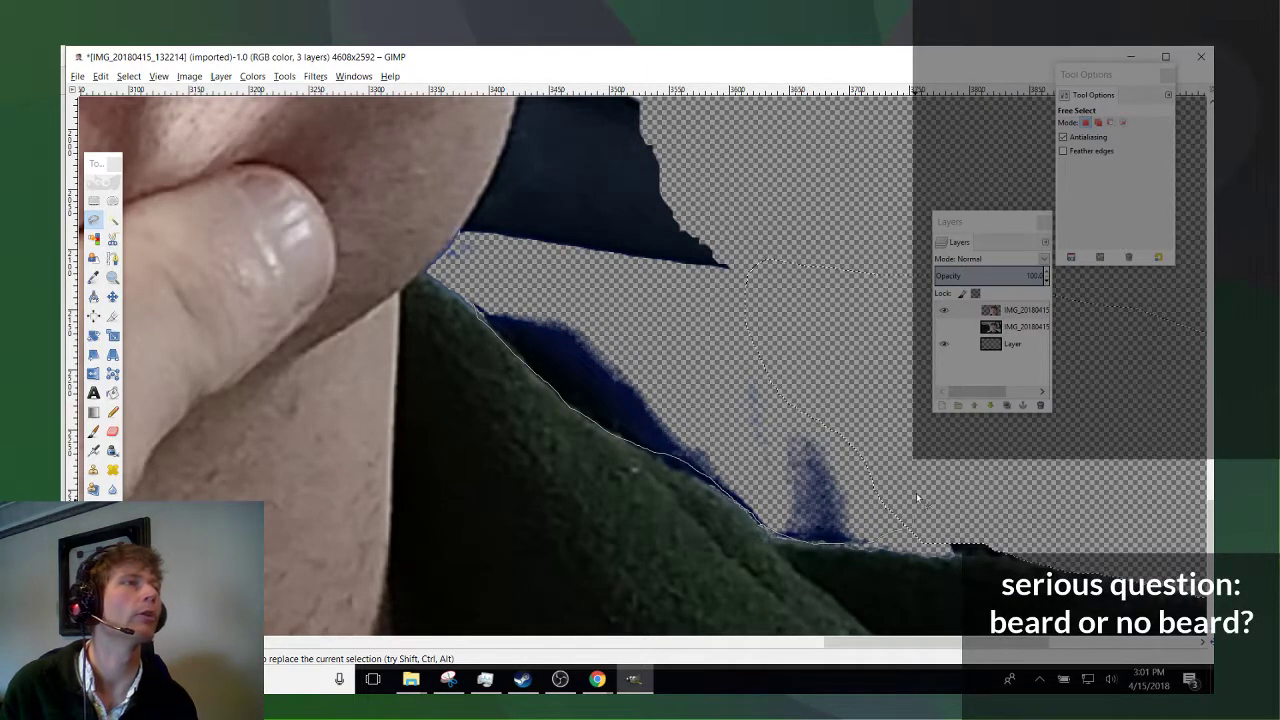
double_click(472, 292)
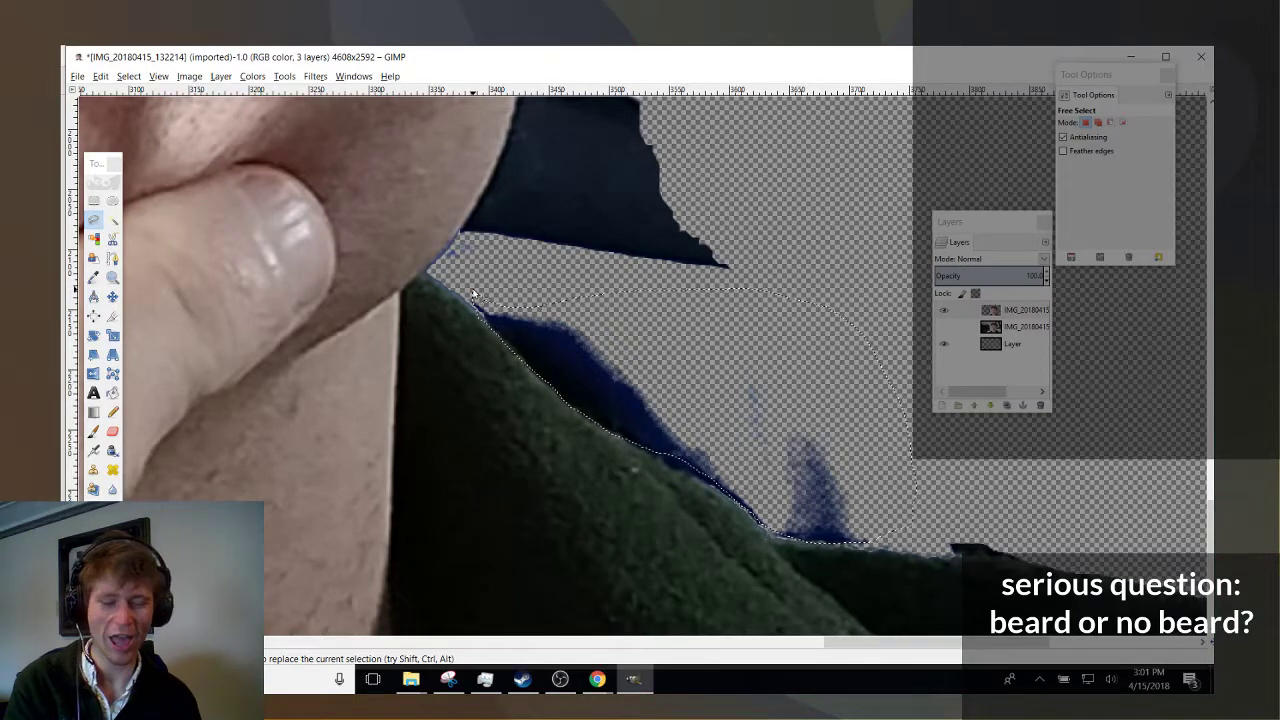
key("Delete")
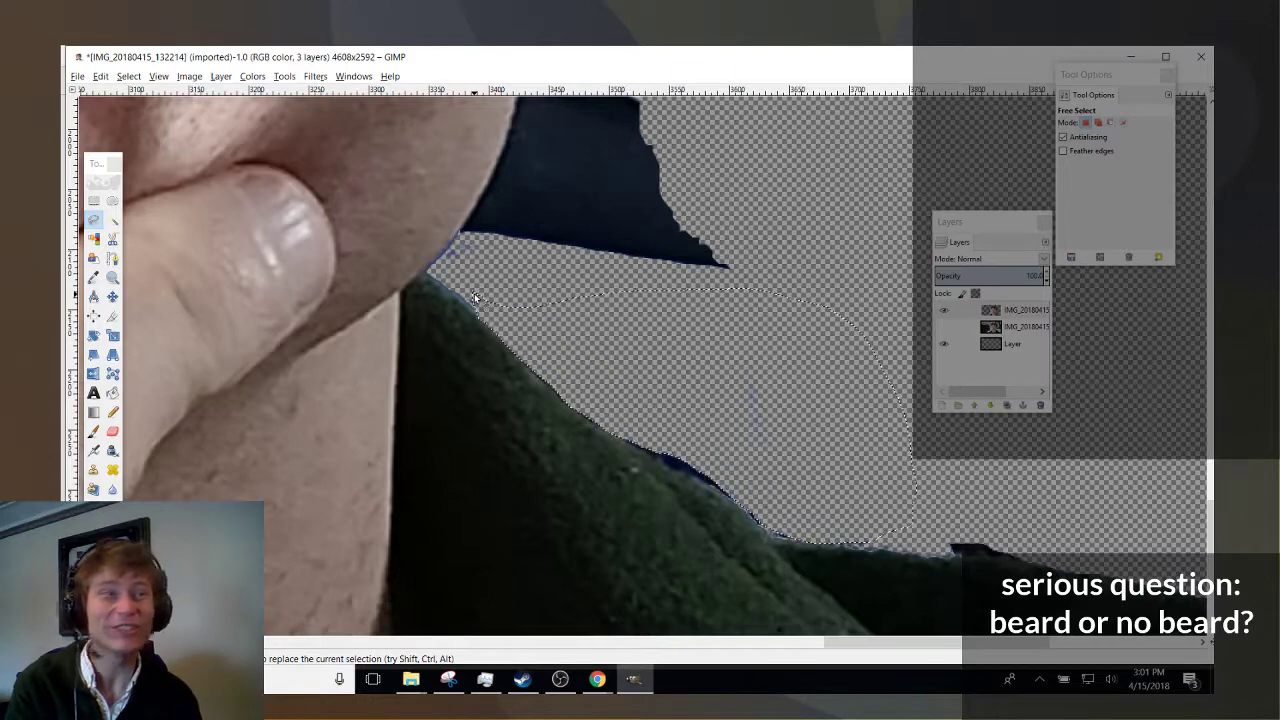
Trace the navy fabric and white background beside the jaw and cheek with Free Select and erase the enclosed area.
scroll(530, 360, "up", 5)
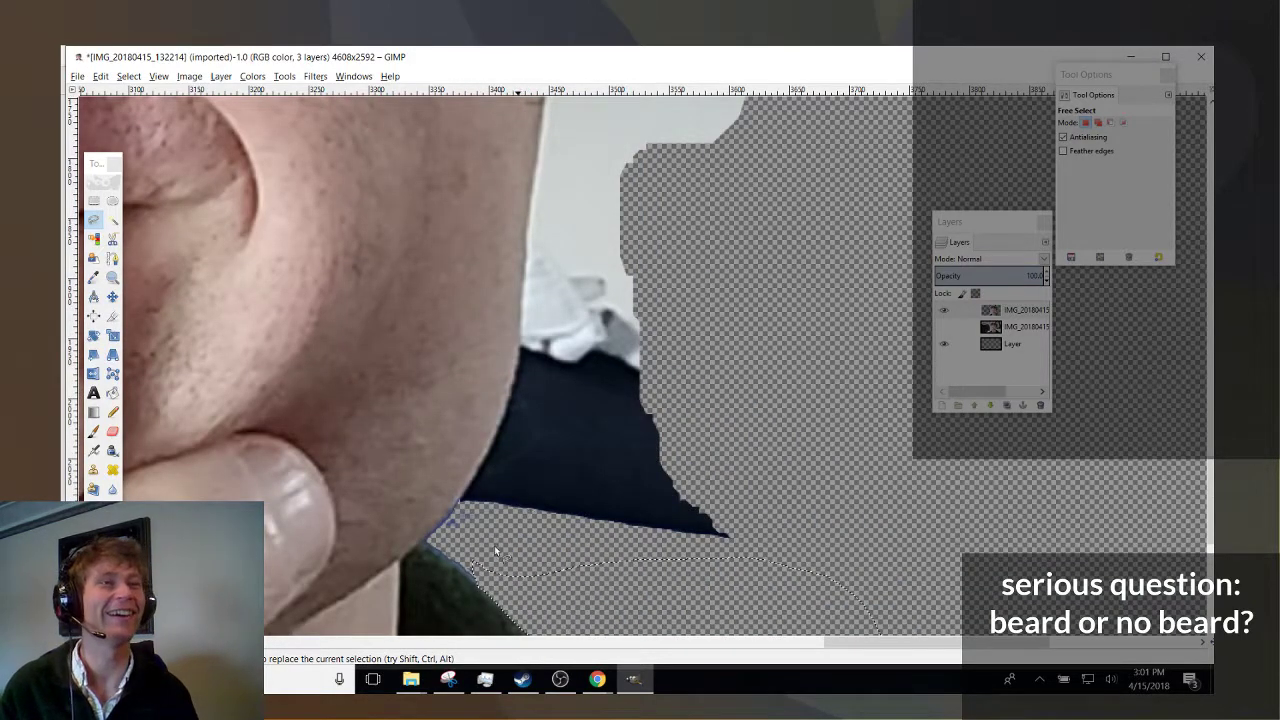
left_click_drag(460, 507, 480, 482)
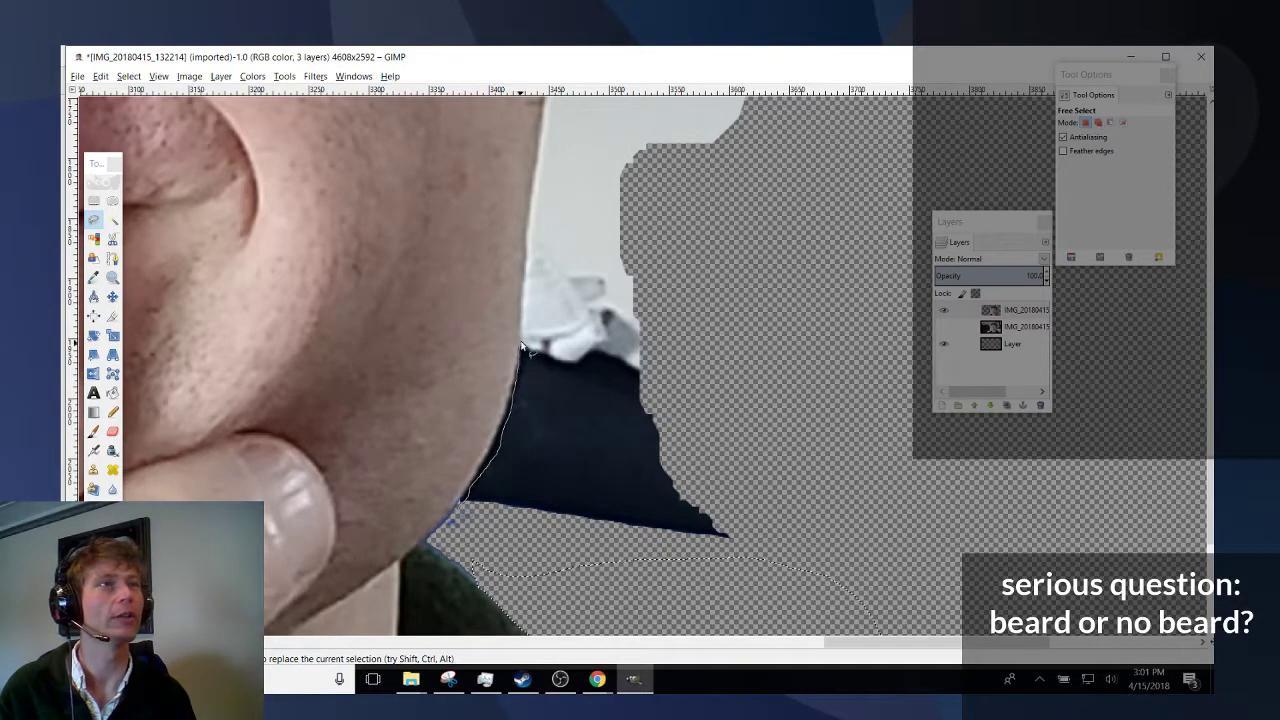
mouse_move(532, 293)
left_mouse_down()
mouse_move(600, 108)
mouse_move(710, 140)
left_mouse_up()
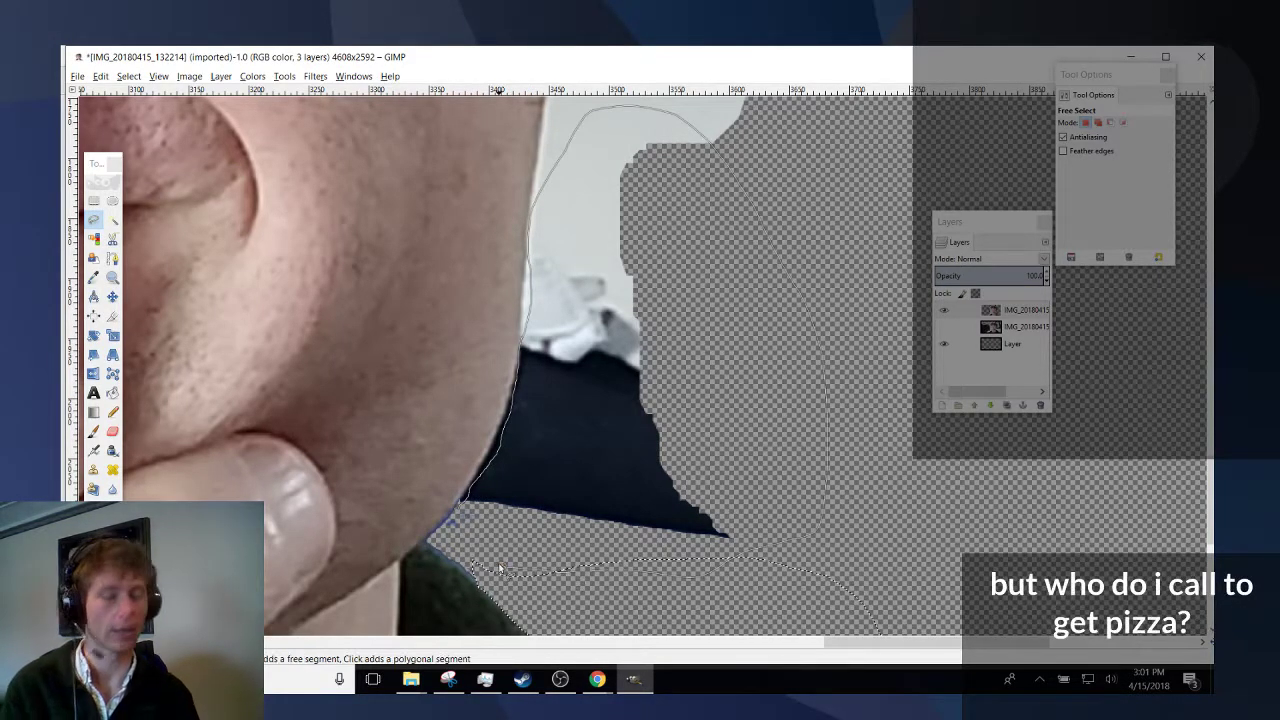
key("Return")
key("Delete")
scroll(521, 431, "down", 2)
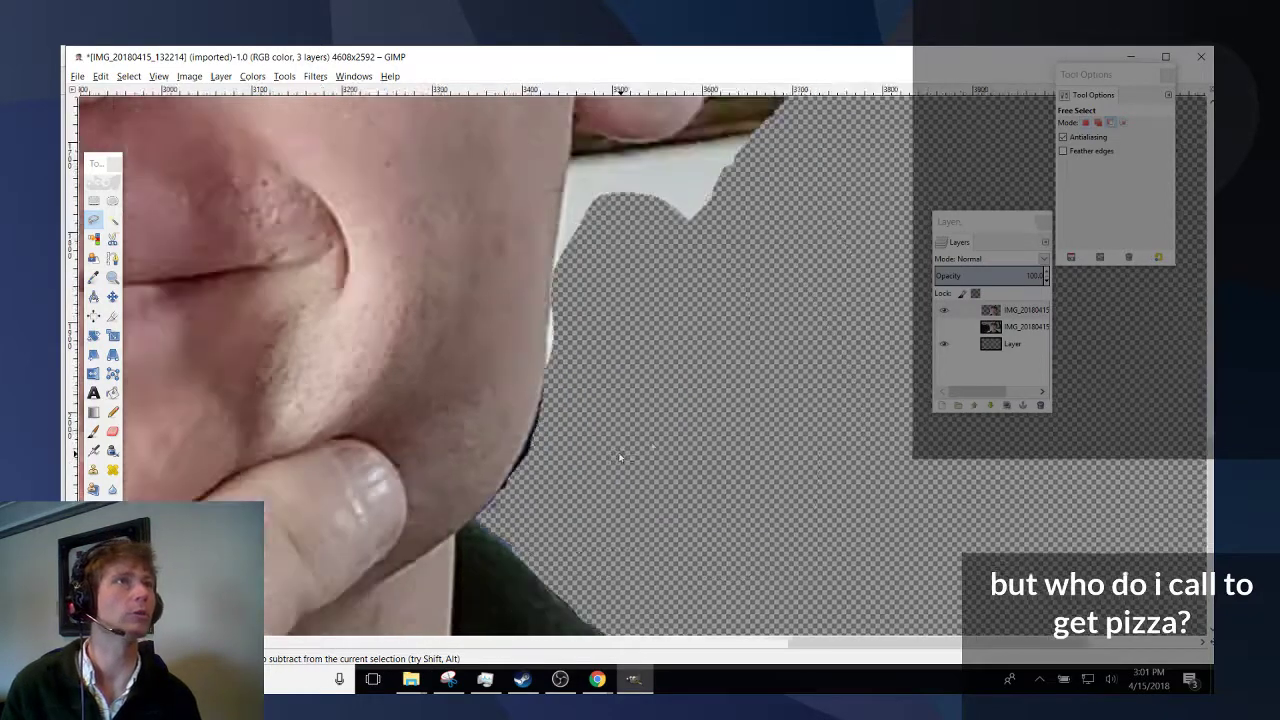
Switch to Fuzzy Select, then select and erase the leftover white wall below the earlobe.
scroll(704, 455, "up", 3)
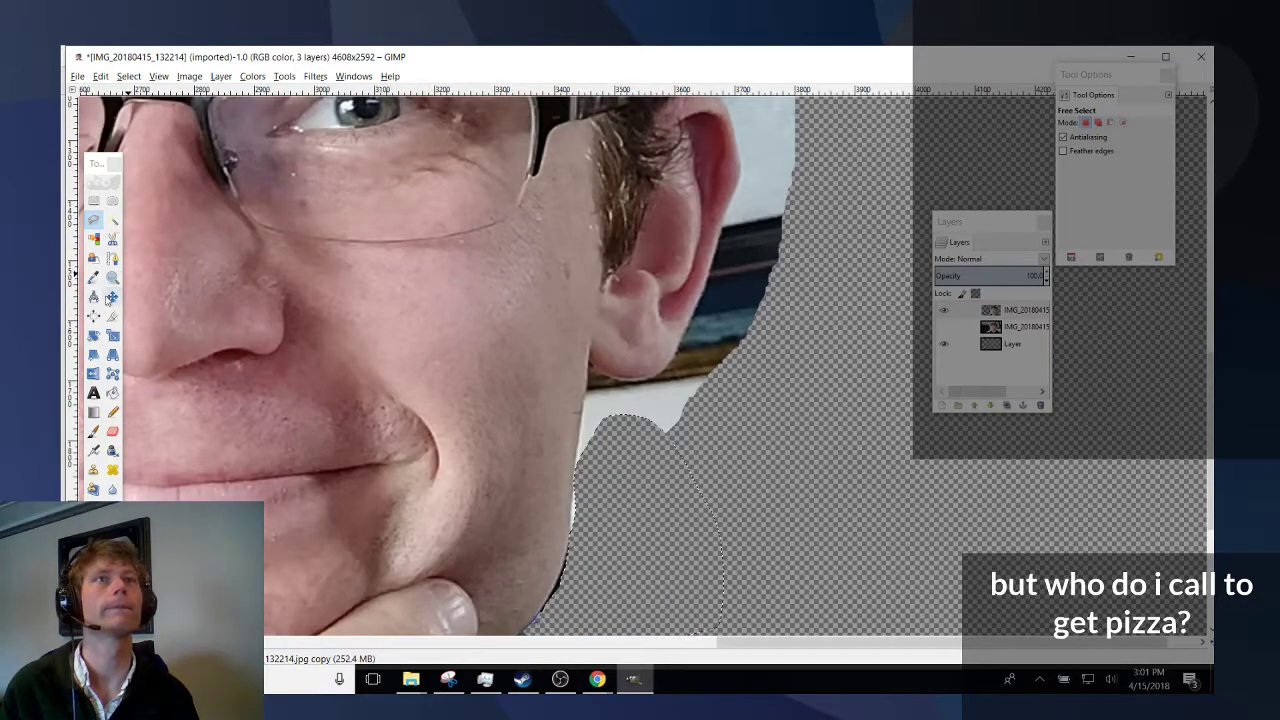
left_click(112, 221)
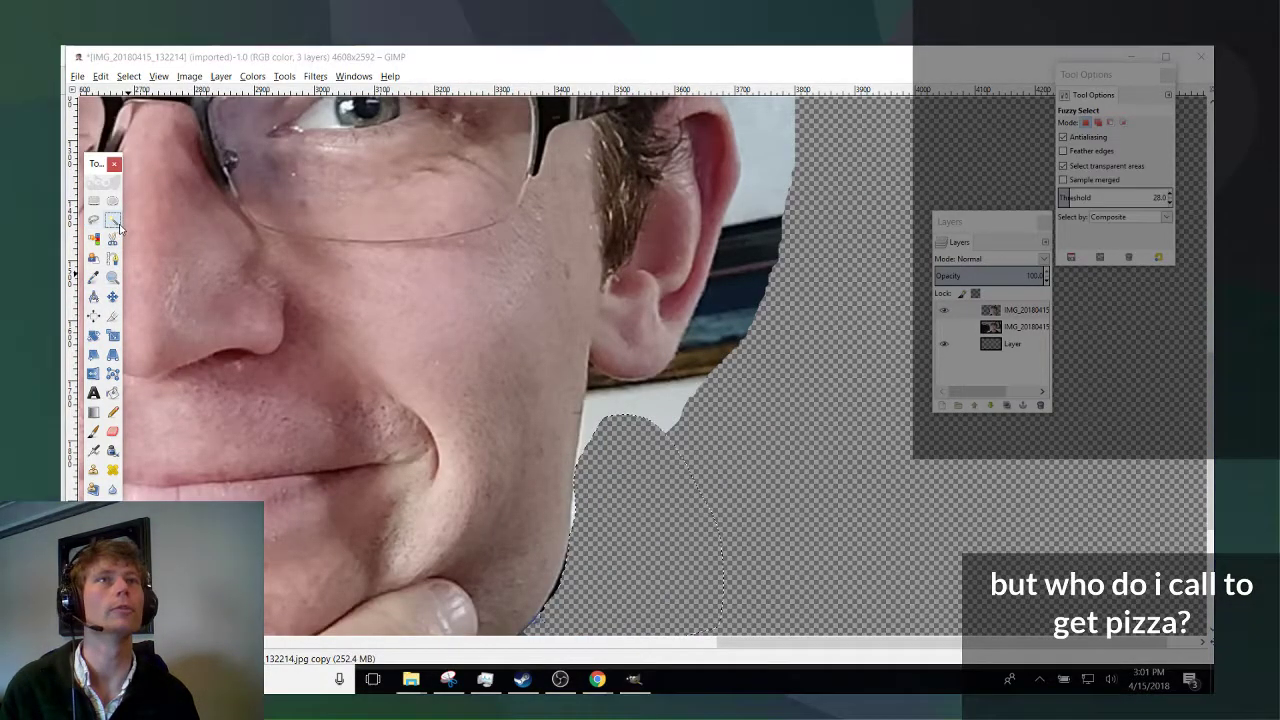
left_click(664, 402)
key("Delete")
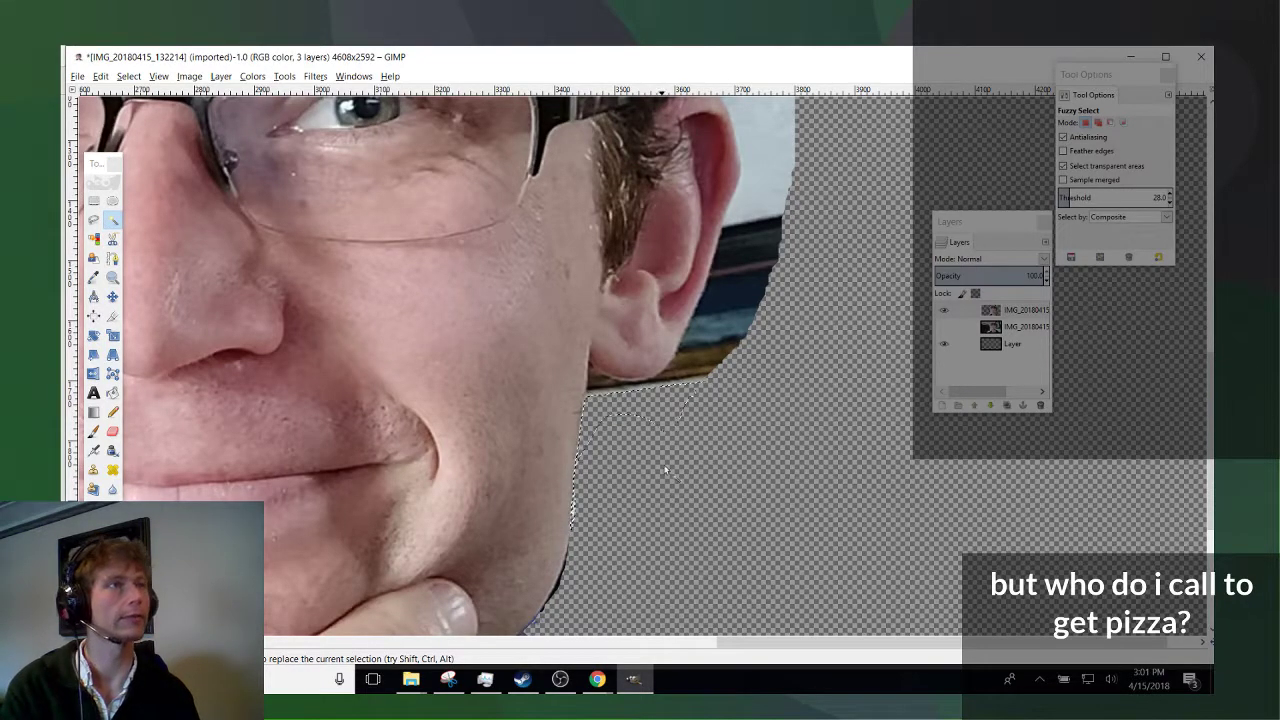
Select and erase the dark blue and black background bands beside the ear with Fuzzy Select.
left_click(720, 328)
scroll(722, 390, "up", 5)
scroll(722, 400, "down", 4)
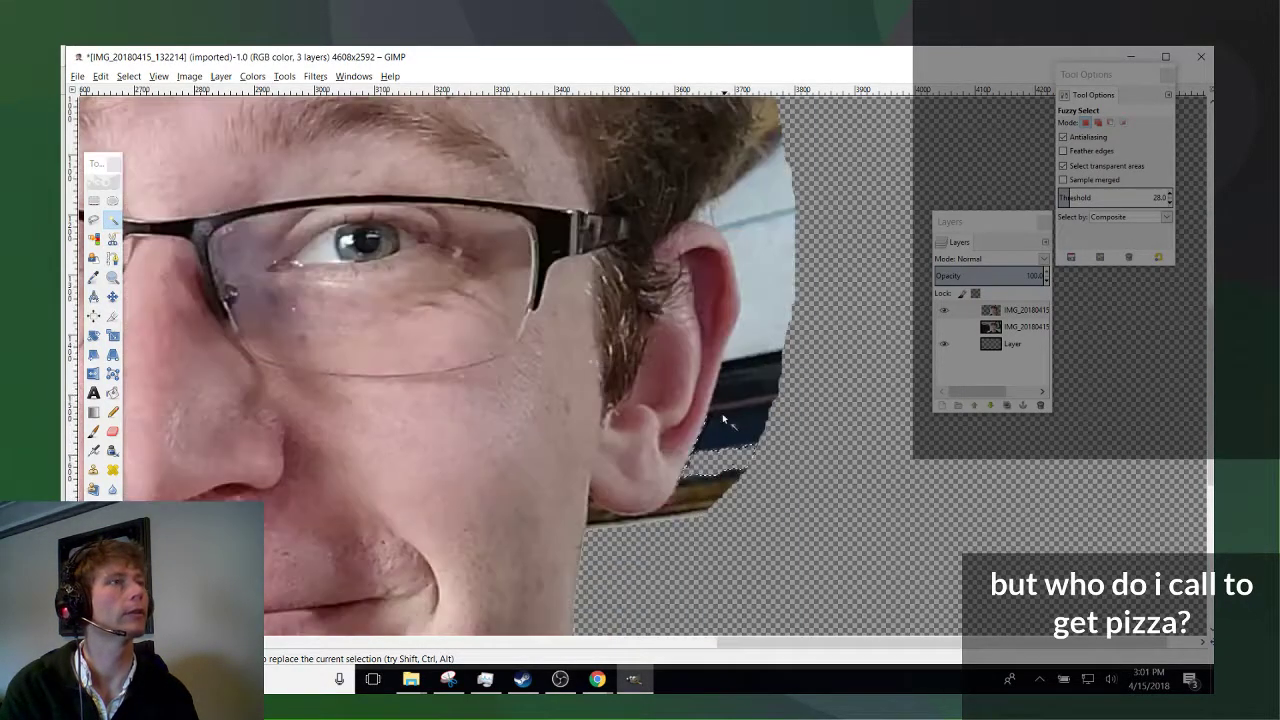
left_click(734, 384)
key("Delete")
left_click(731, 420)
key("Delete")
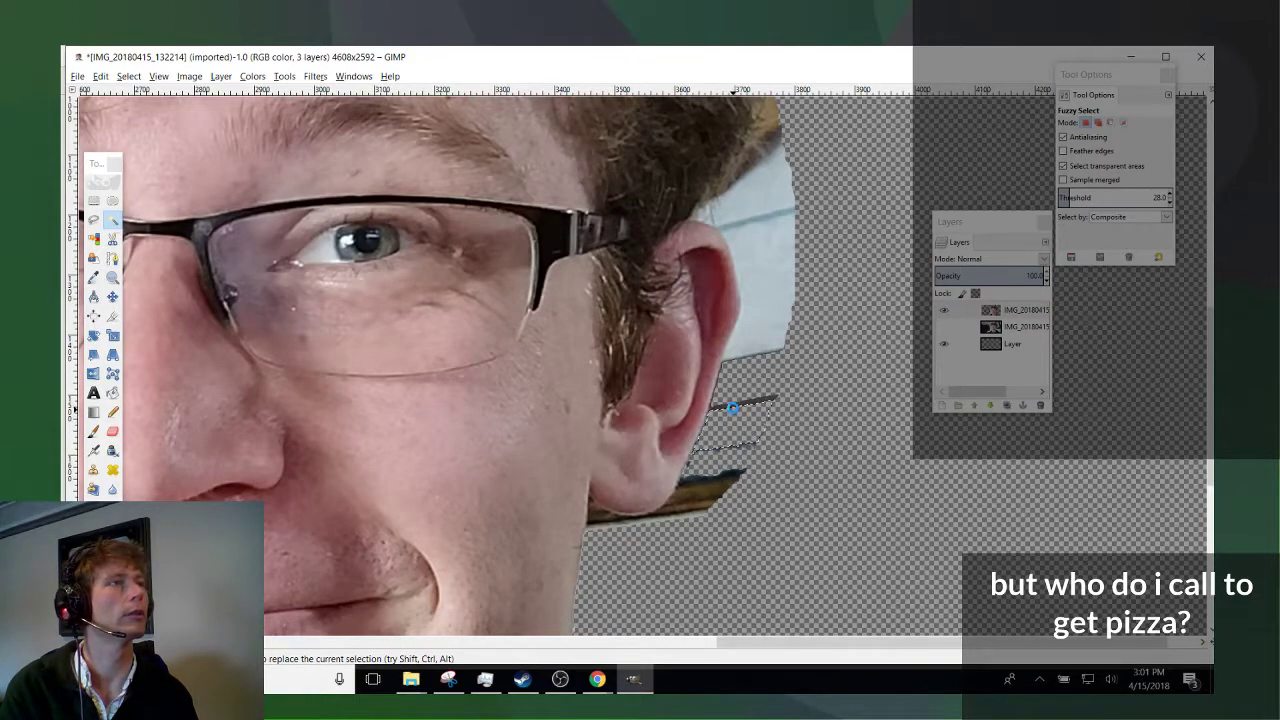
Erase the thin dark strips and the brown frame edge around the earlobe with Fuzzy Select.
left_click(743, 413)
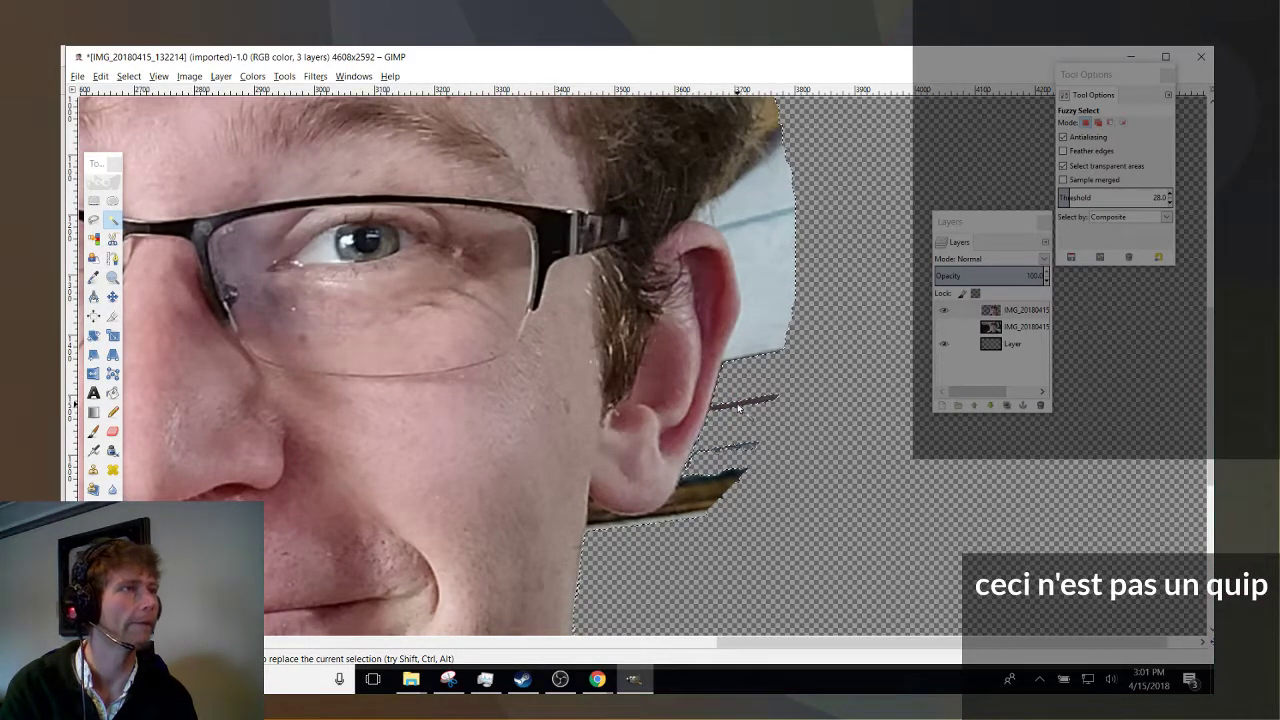
left_click(734, 447)
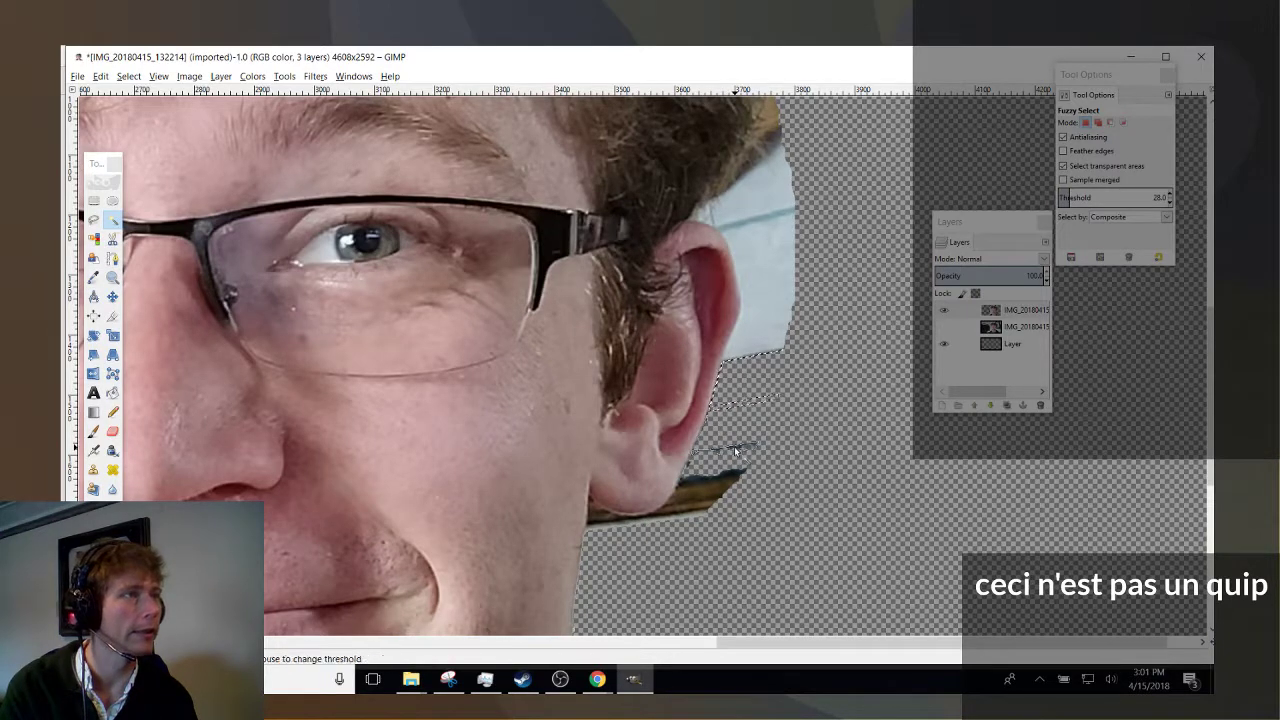
left_click(652, 521)
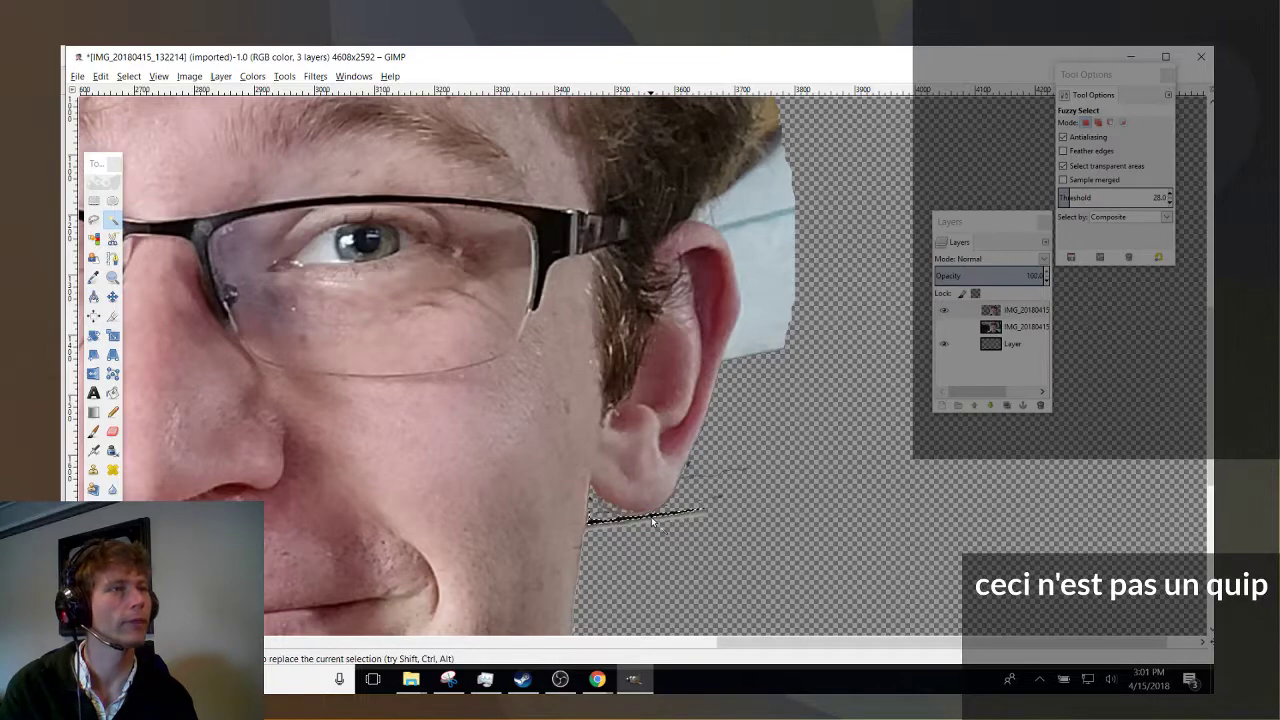
left_click_drag(652, 521, 660, 525)
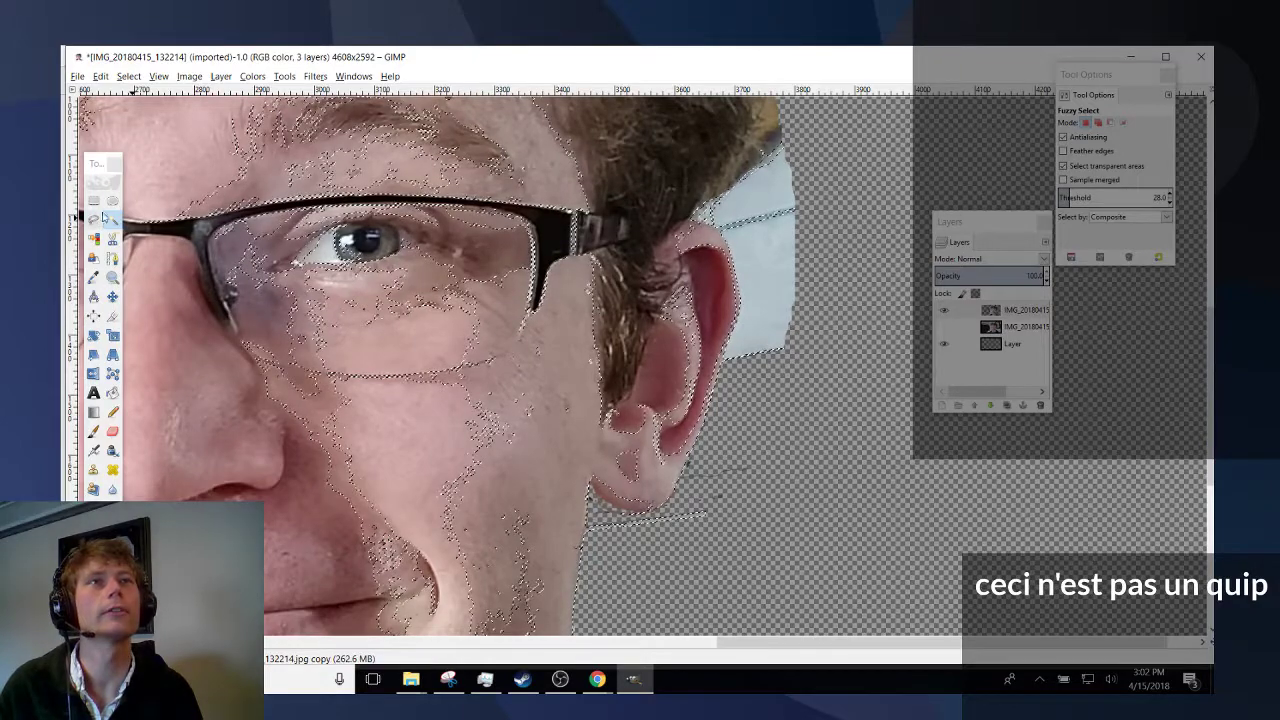
Outline the remaining thin slivers below the earlobe with Free Select and erase them.
left_click(93, 218)
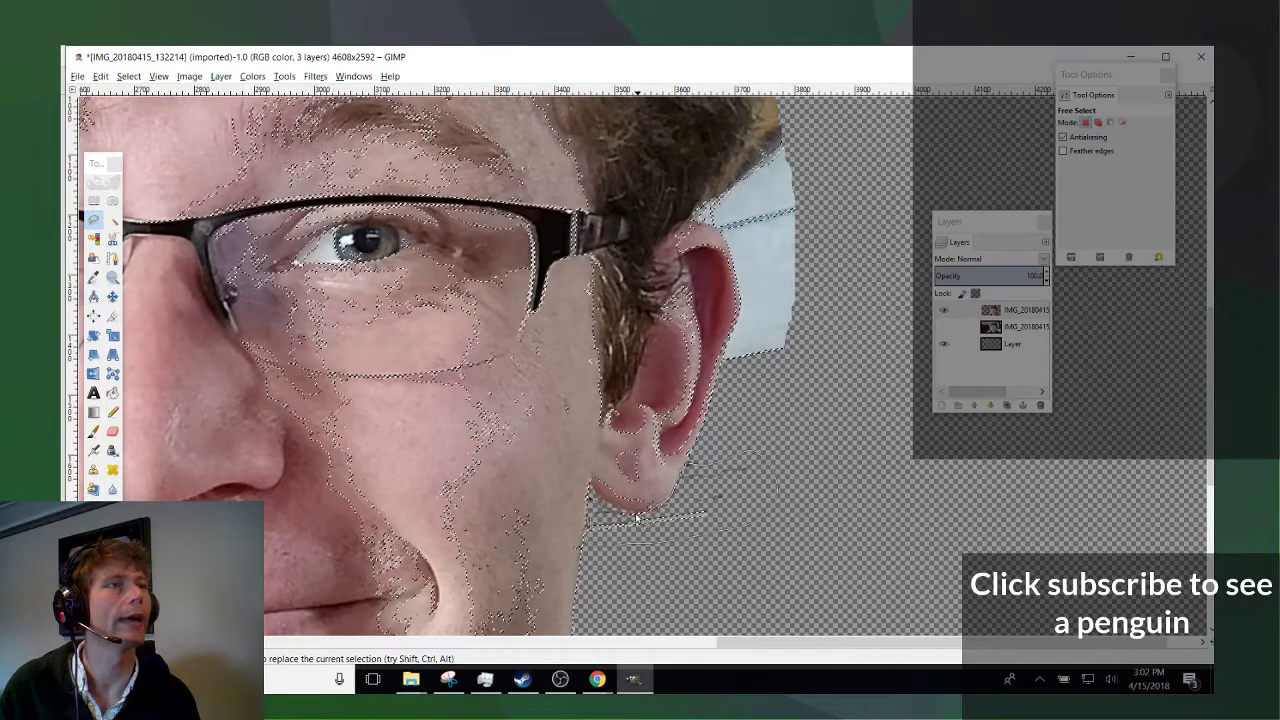
left_click_drag(615, 517, 604, 516)
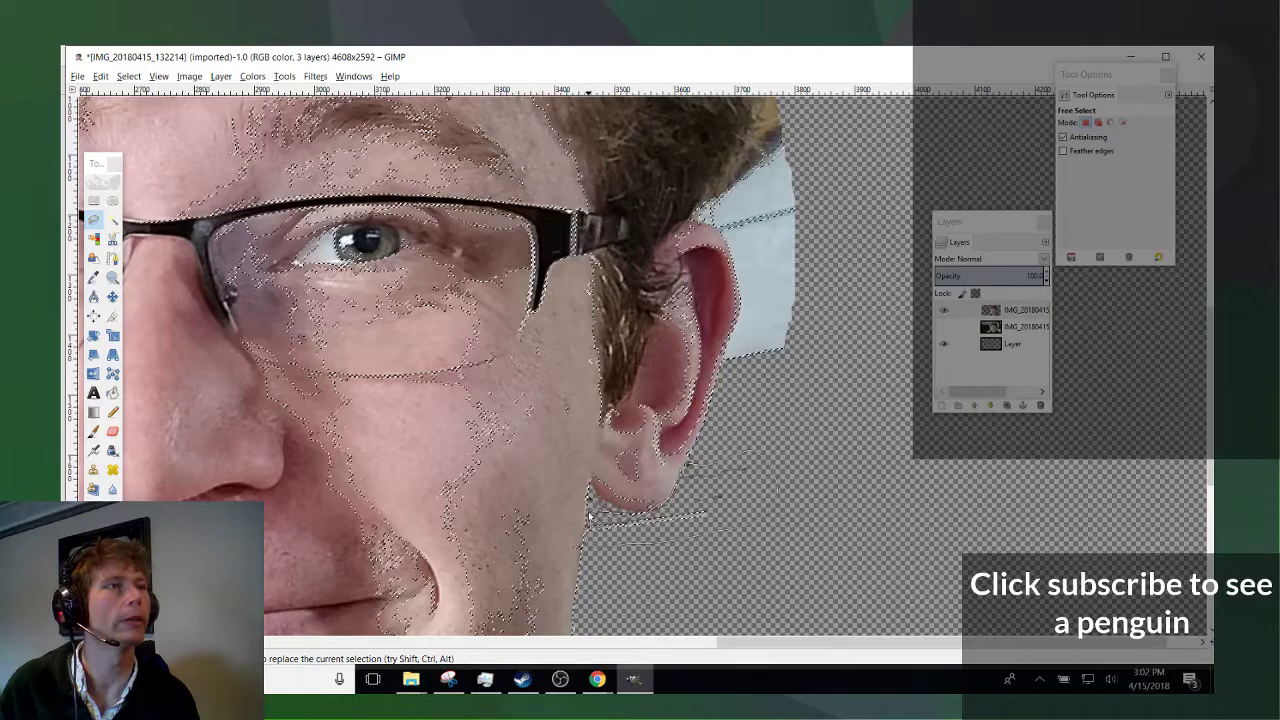
left_click(590, 519)
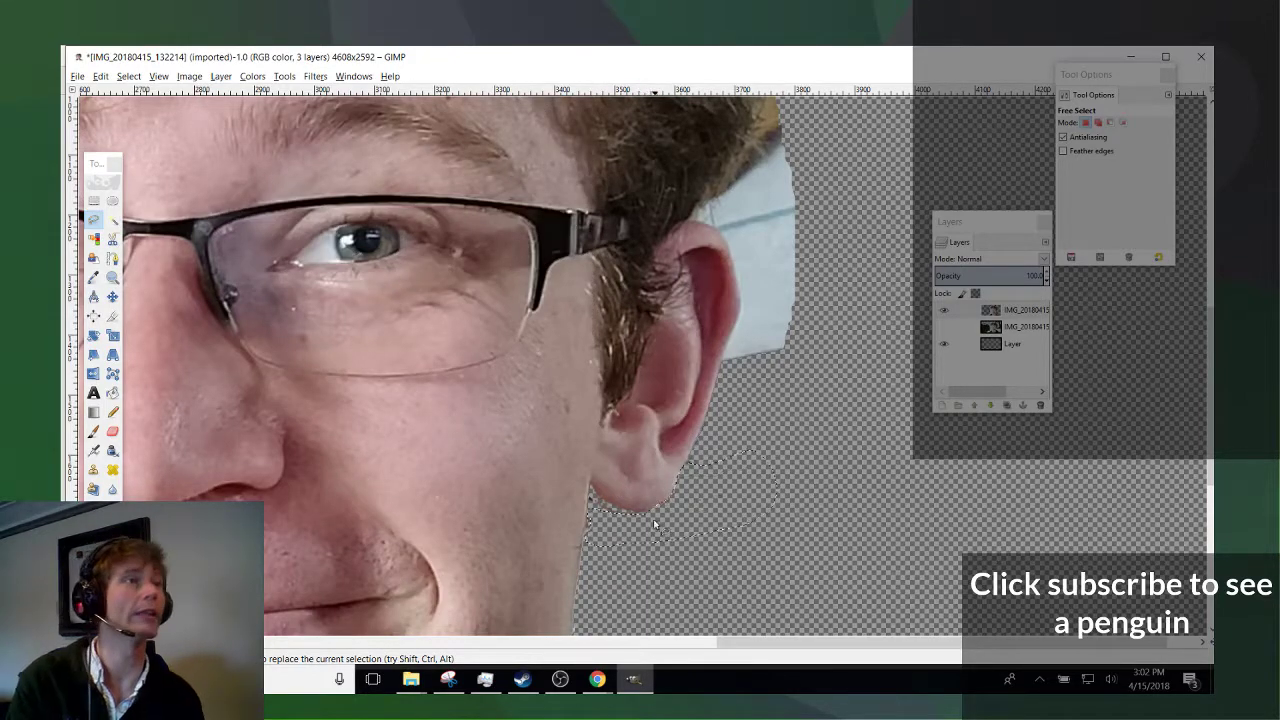
Examine the cut-out edge along the cheek and ear, toggling the visibility of the two lower layers.
scroll(819, 488, "down", 2)
scroll(809, 491, "up", 4)
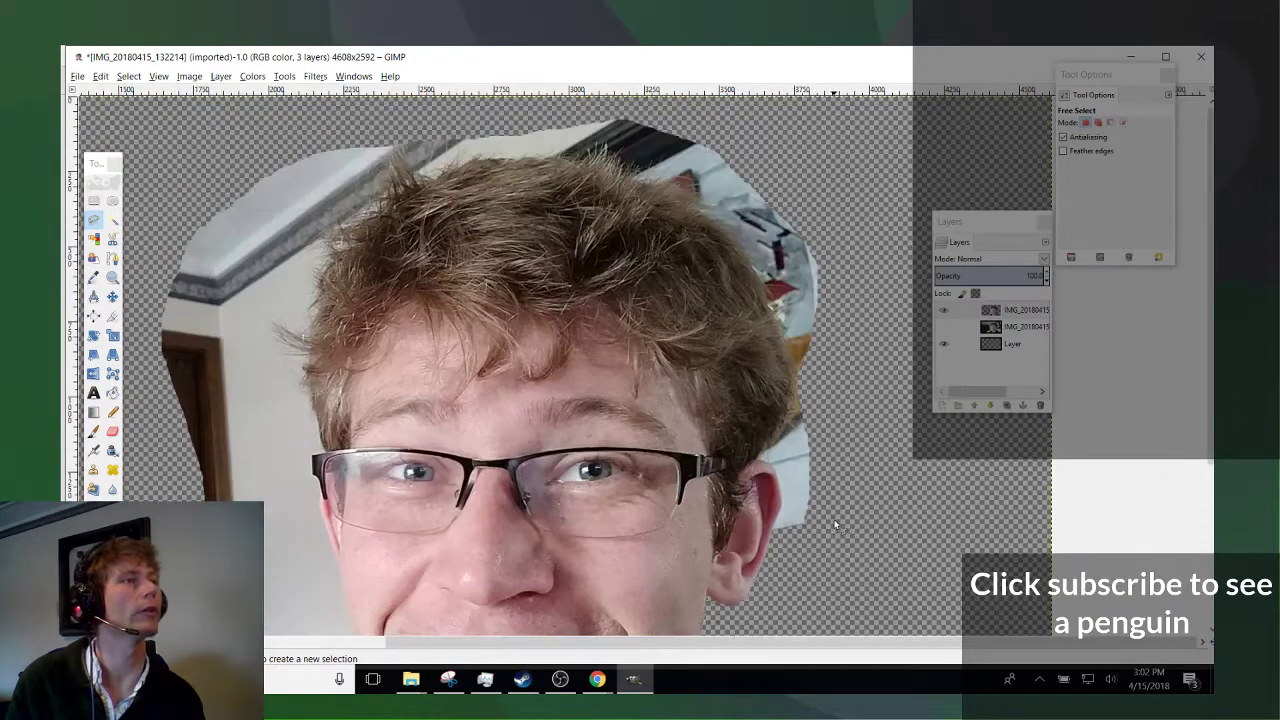
scroll(675, 484, "up", 1)
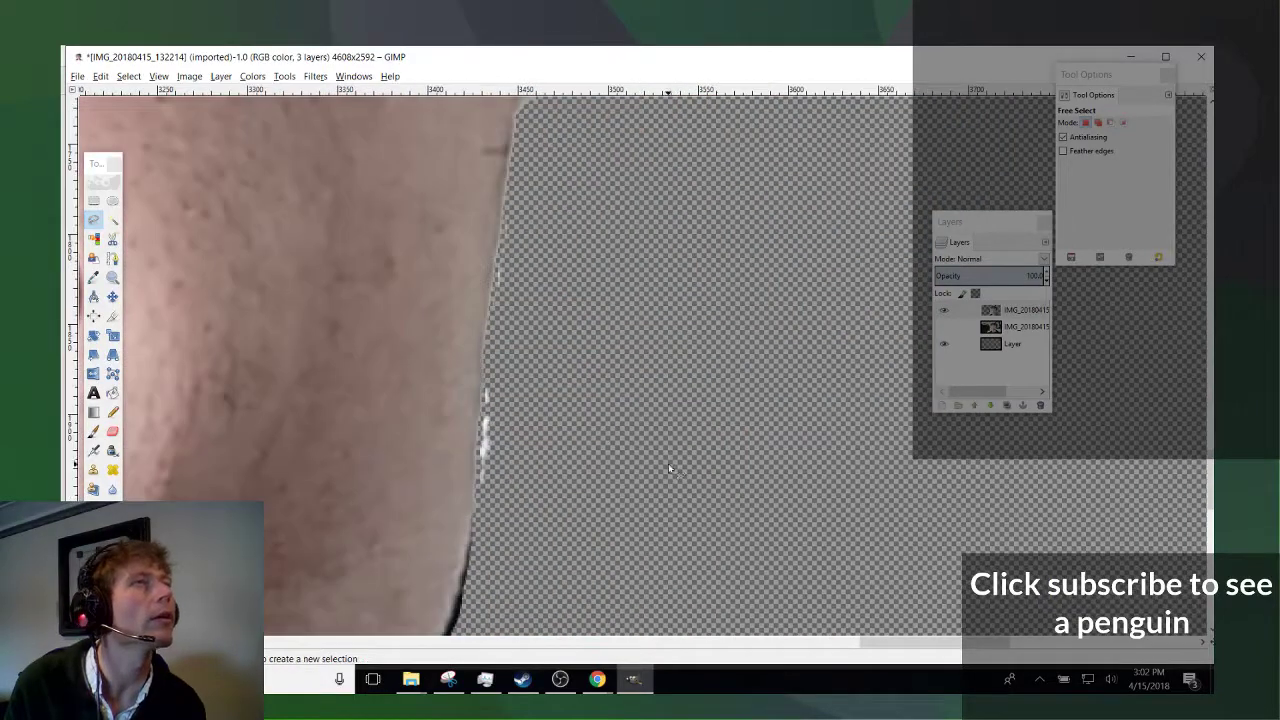
scroll(668, 463, "up", 4)
scroll(788, 453, "down", 4)
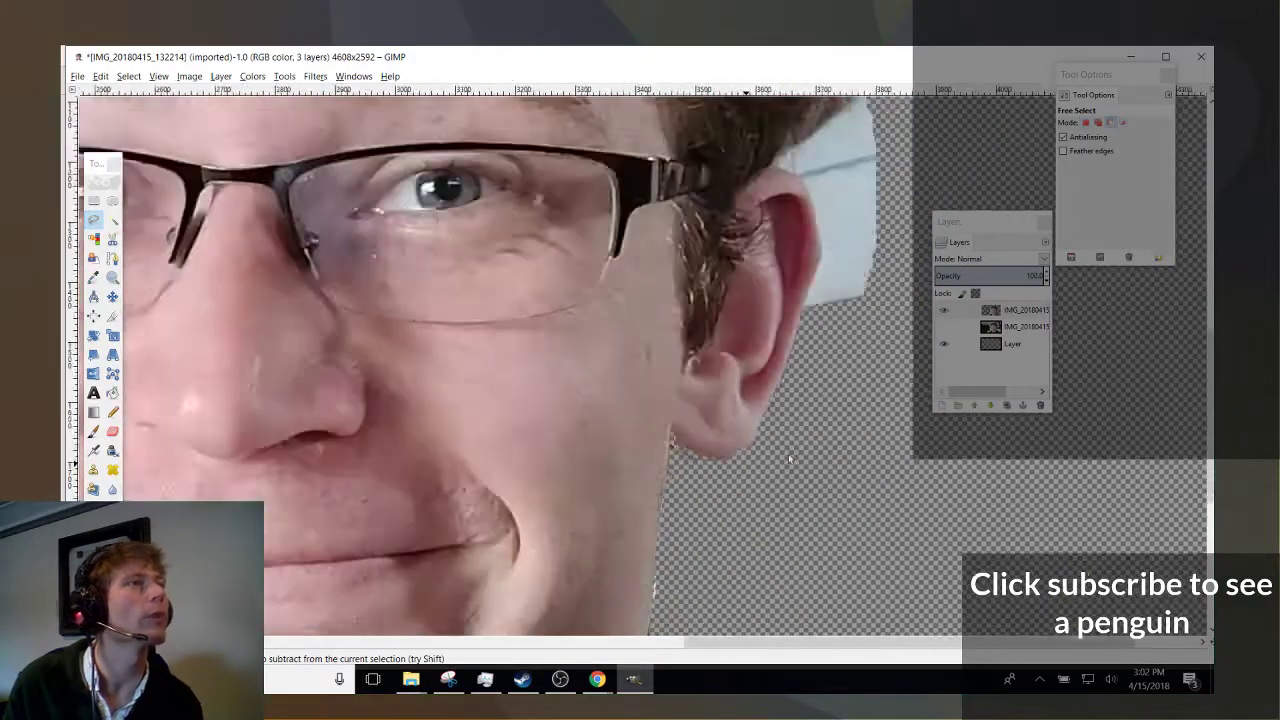
left_click(943, 327)
left_click(943, 327)
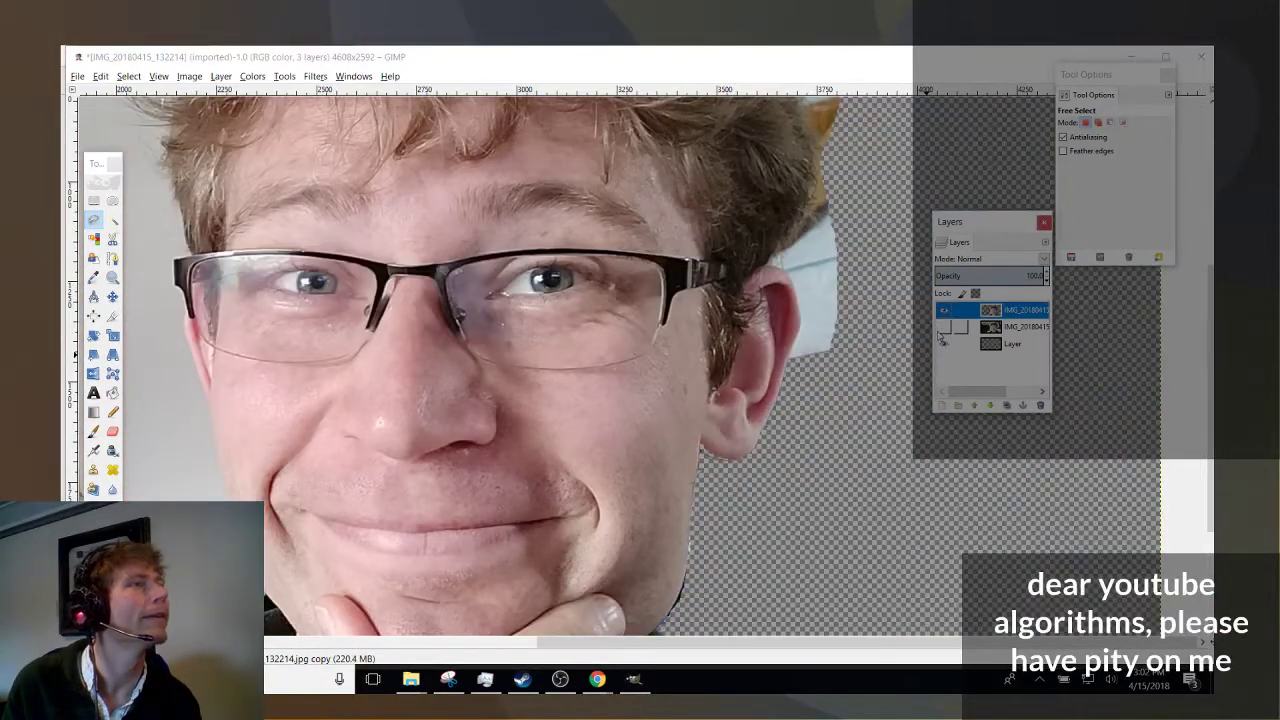
left_click(943, 343)
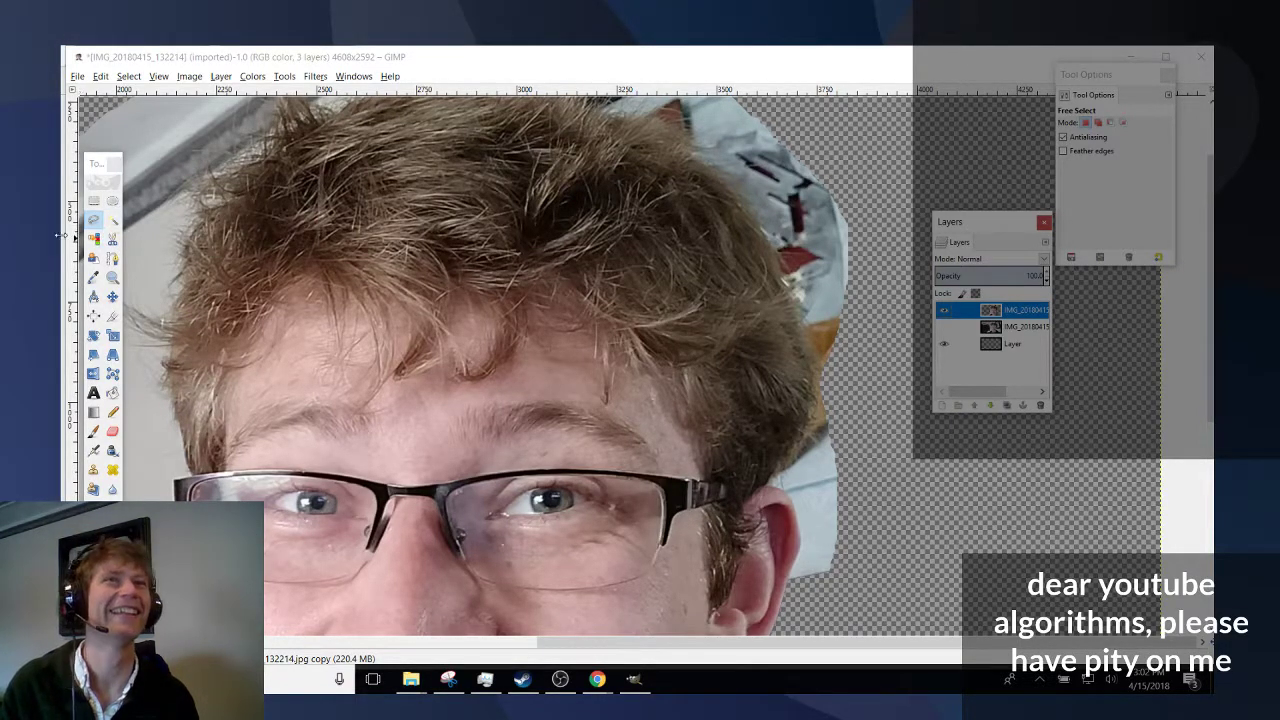
Activate Fuzzy Select, then select and erase the pale blue background patch beside the ear.
left_click(111, 221)
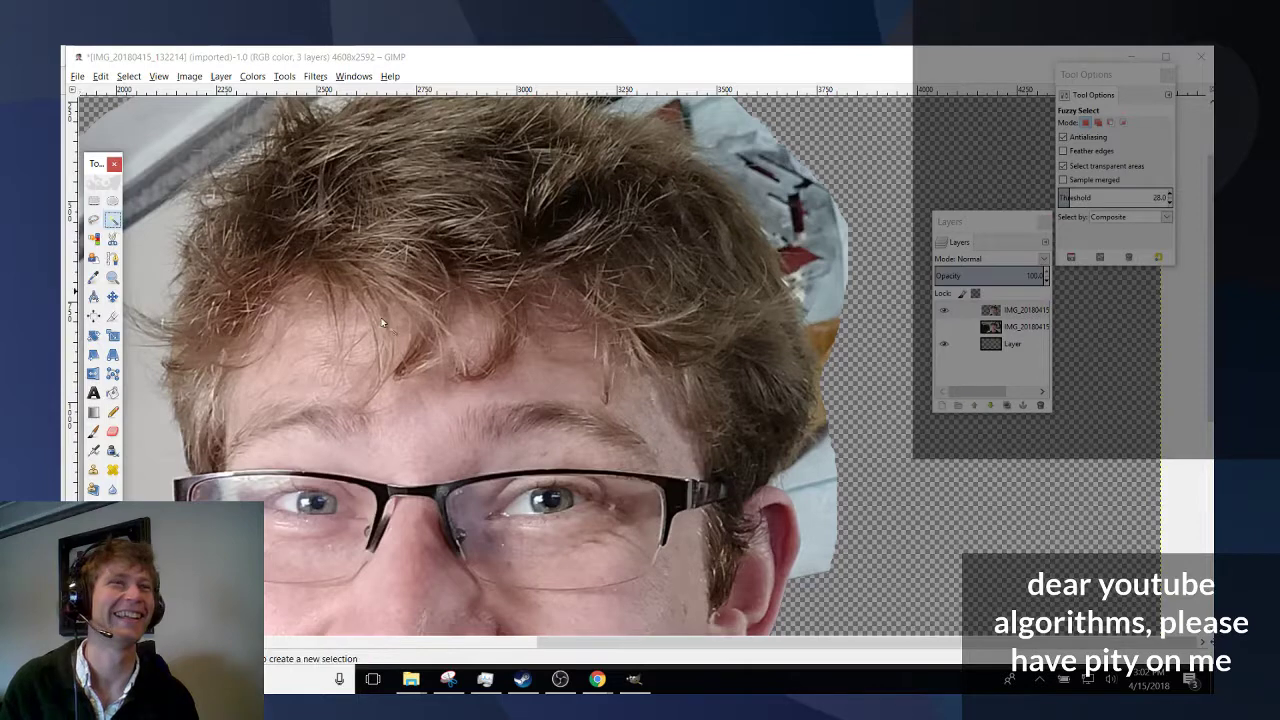
left_click(806, 518)
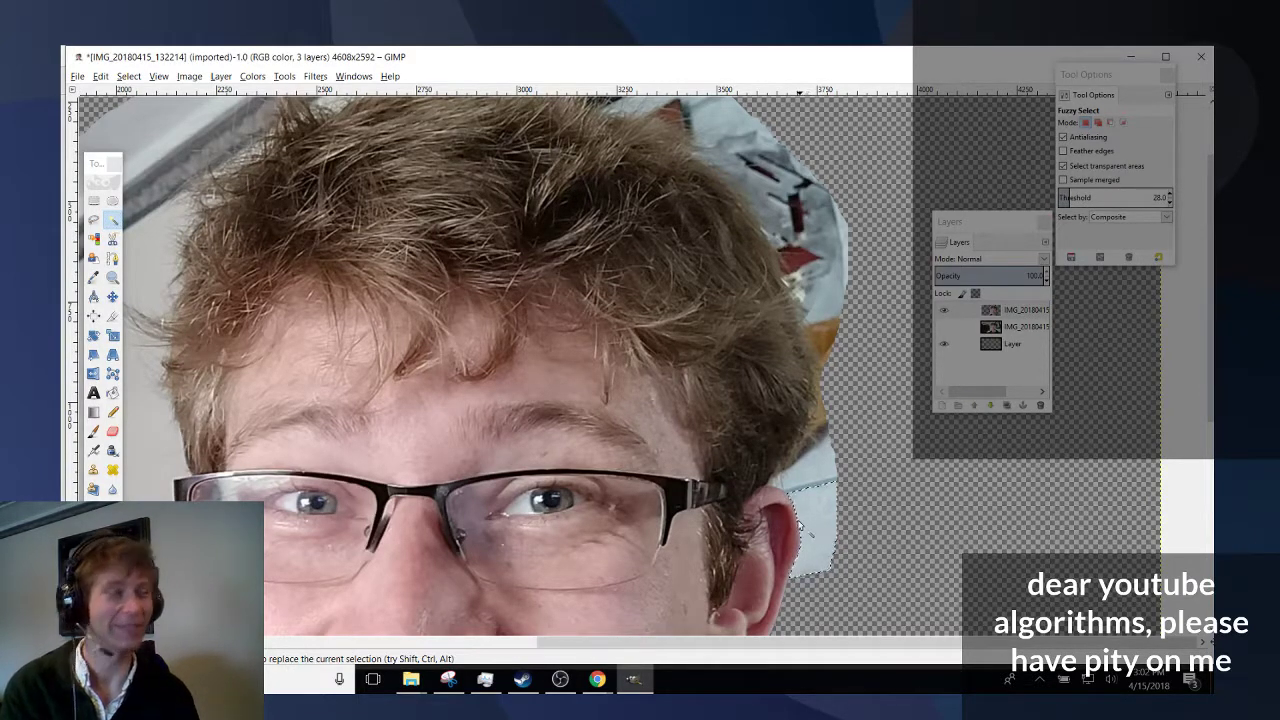
Try to select and erase the teal strip behind the top of the ear with Fuzzy Select.
left_click(813, 485)
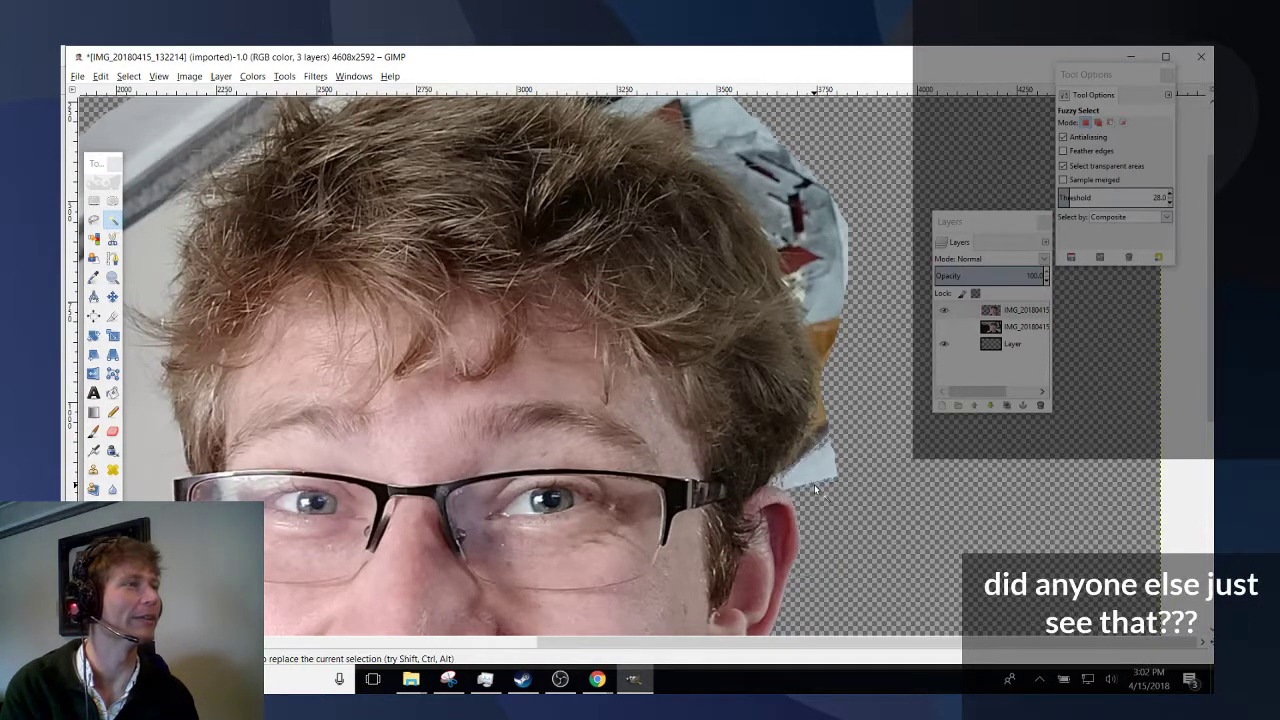
scroll(813, 487, "up", 5, "ctrl")
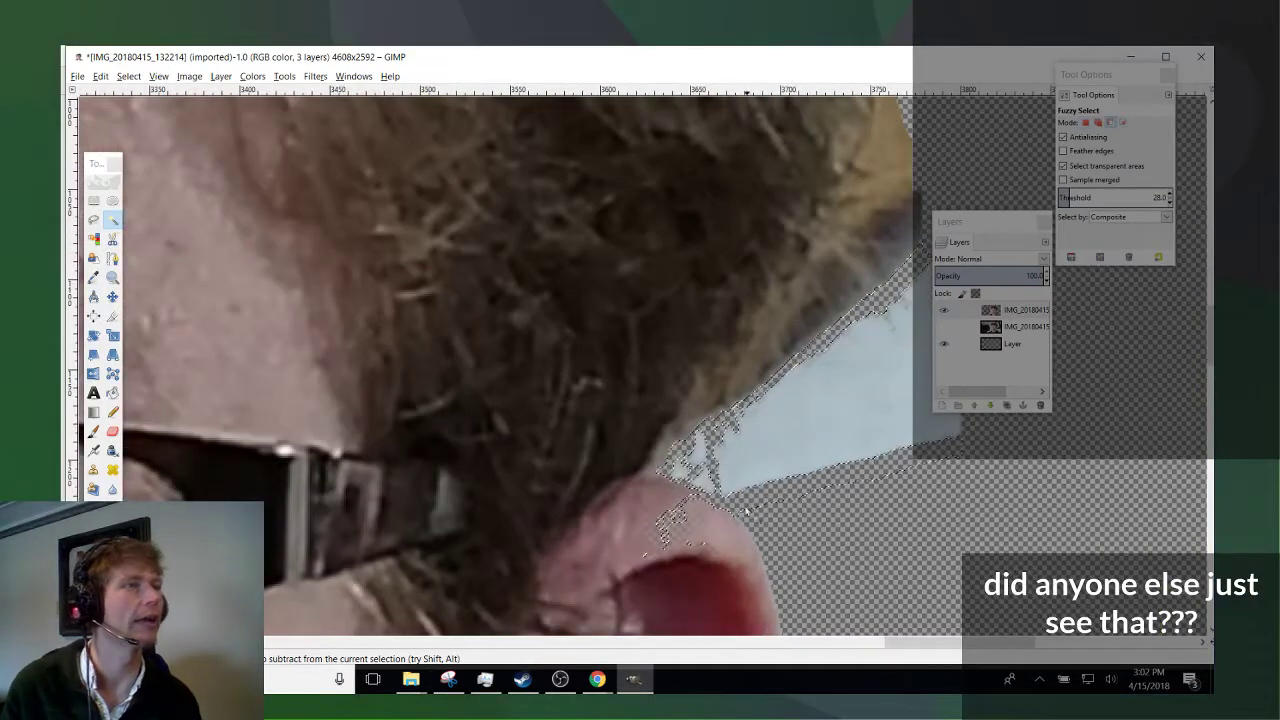
left_click(640, 522)
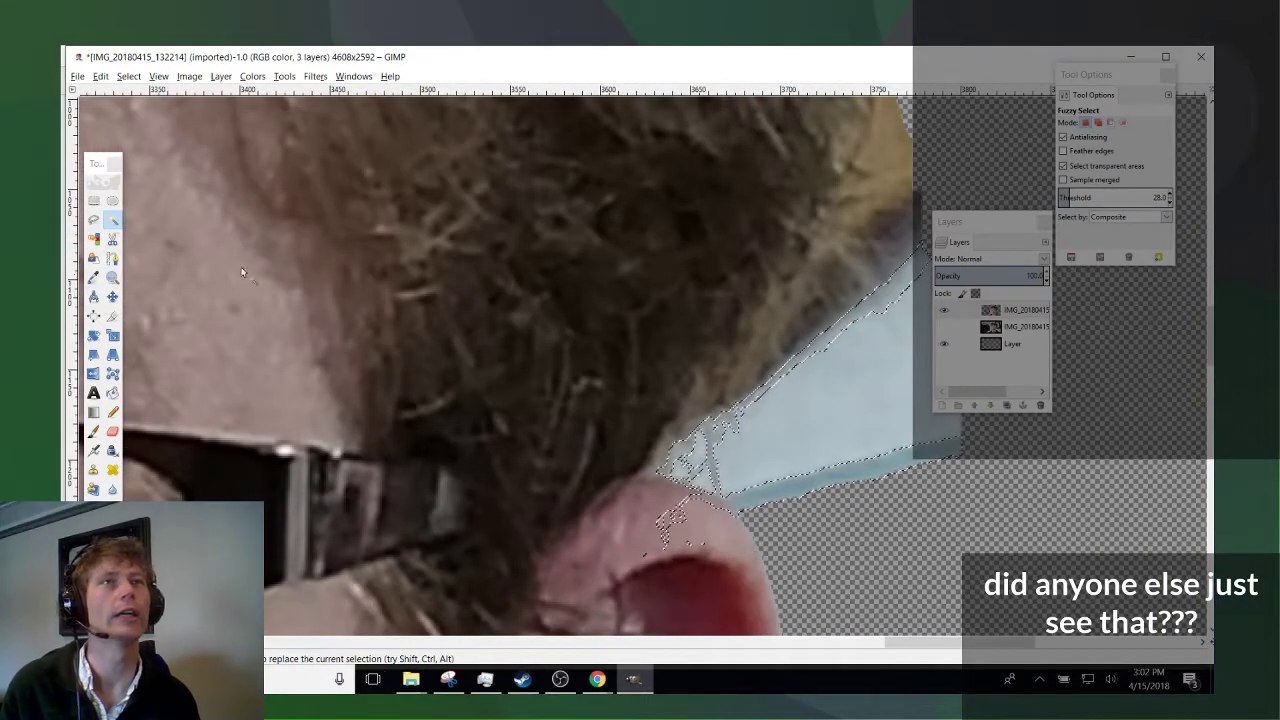
Start a path with the Paths tool along the top of the ear and around the notch where it meets the hair.
left_click(112, 258)
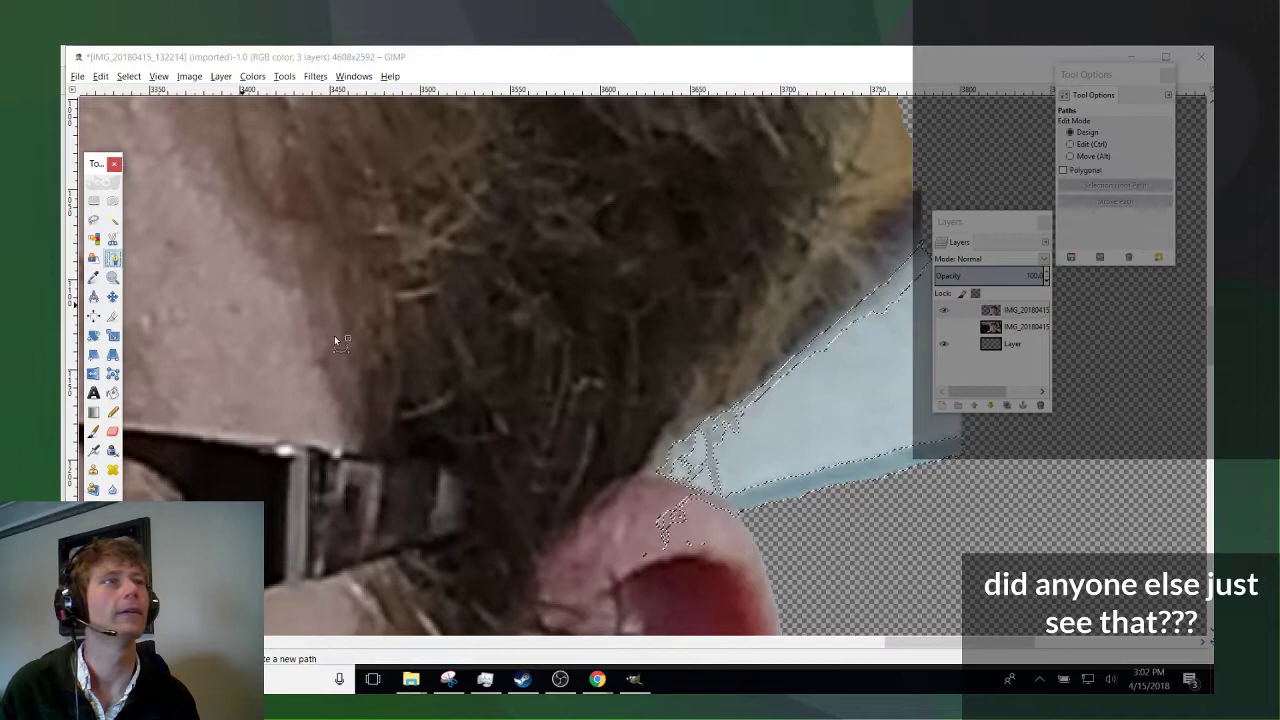
left_click(742, 519)
left_click(704, 495)
left_click(673, 481)
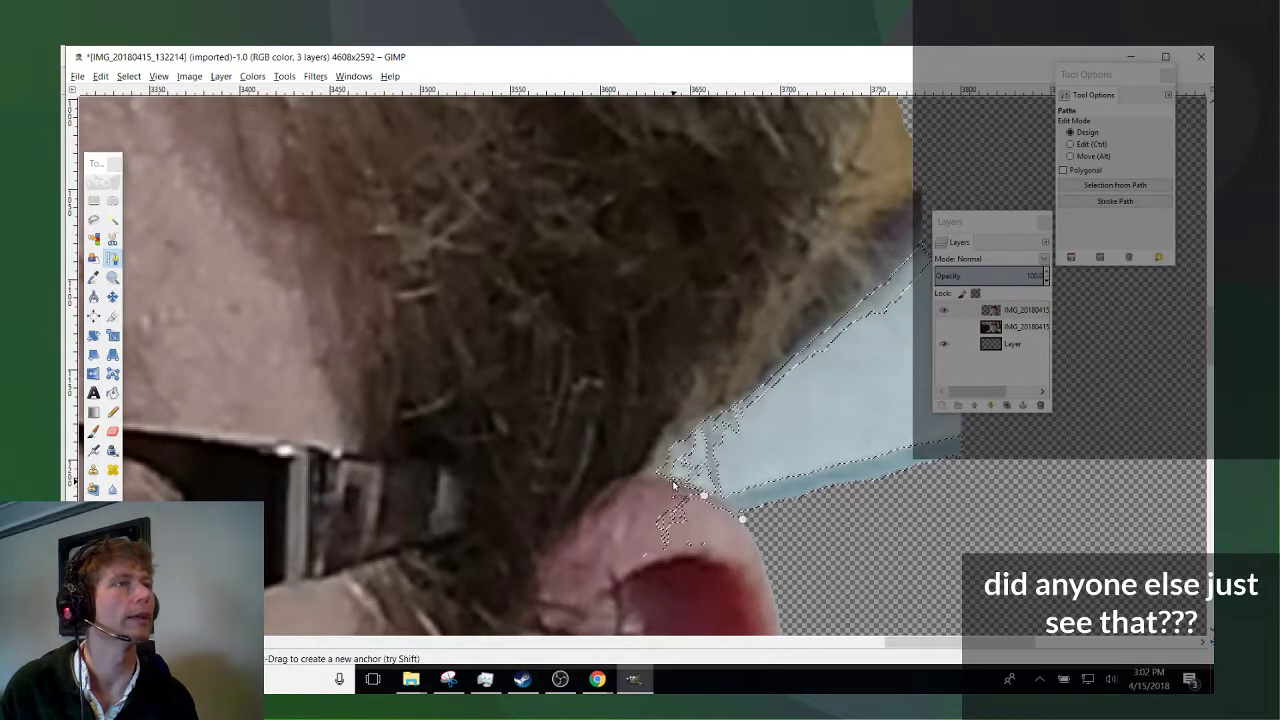
left_click(651, 478)
left_click(666, 441)
left_click(697, 430)
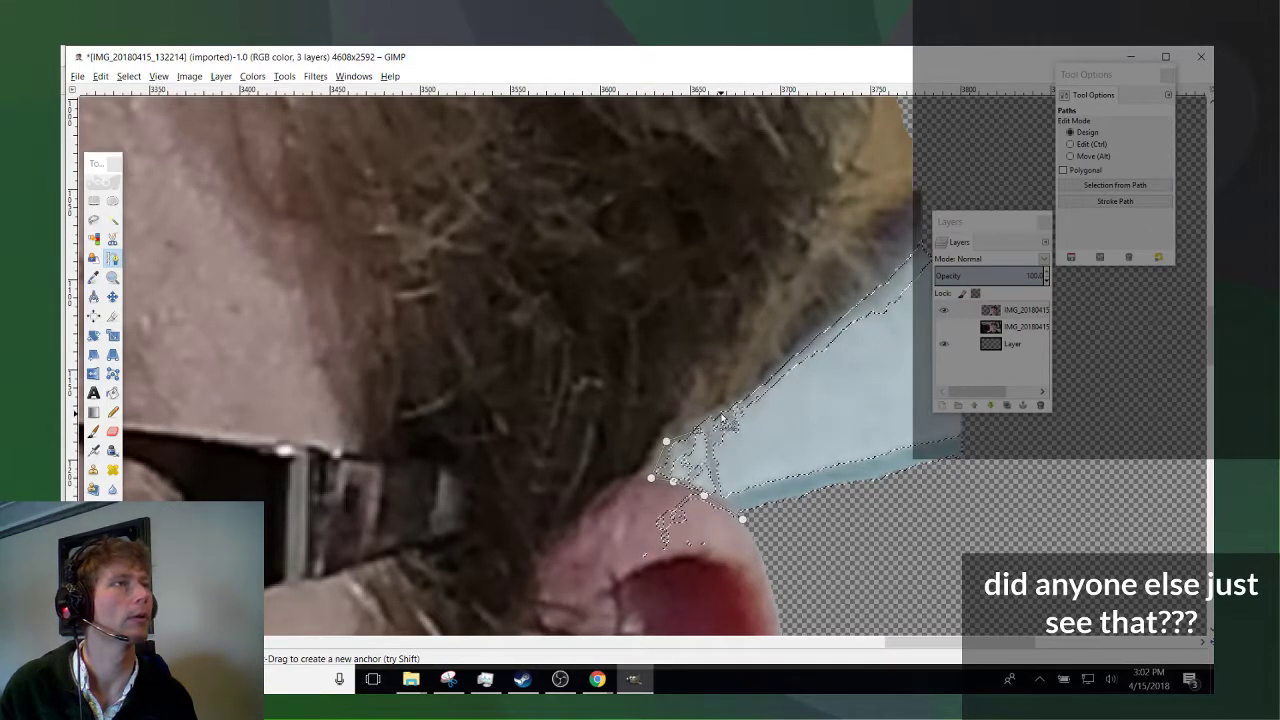
Extend the path up the hair edge above the ear, loop it outside the background patch, and erase the enclosed area.
scroll(814, 402, "down", 2, "ctrl")
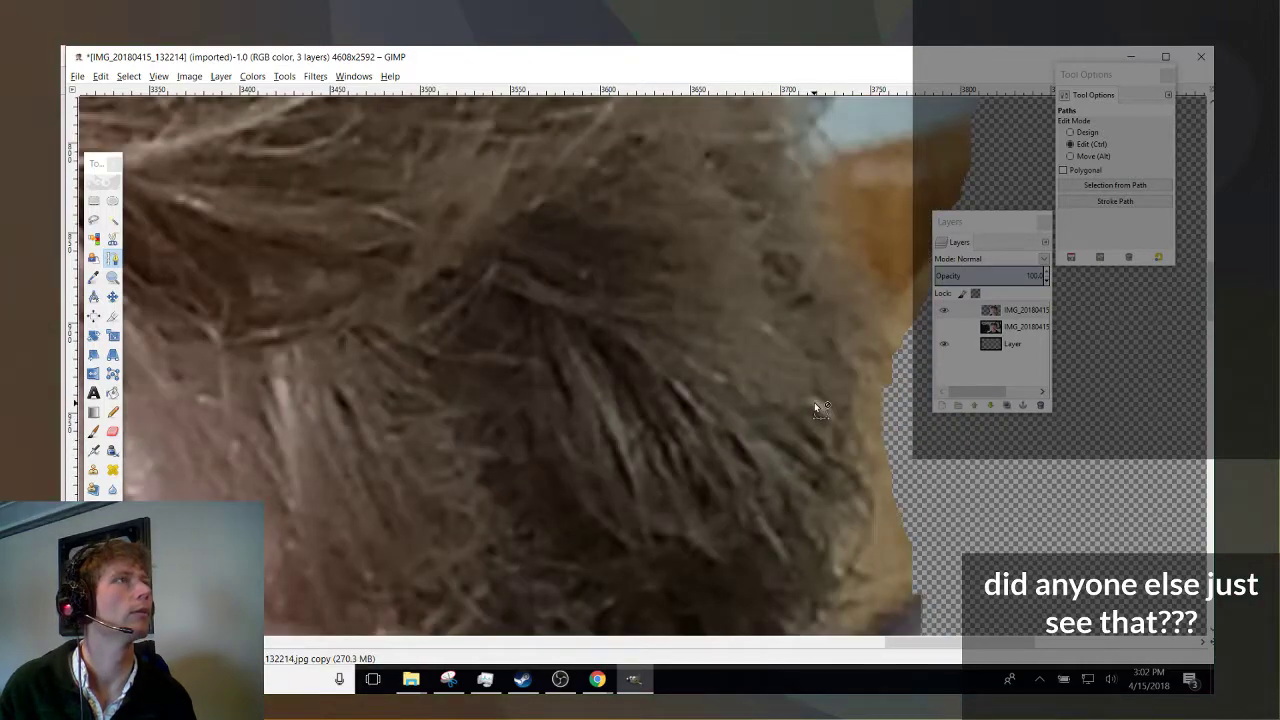
scroll(782, 555, "down", 5)
left_click_drag(770, 272, 808, 200)
scroll(830, 215, "up", 4)
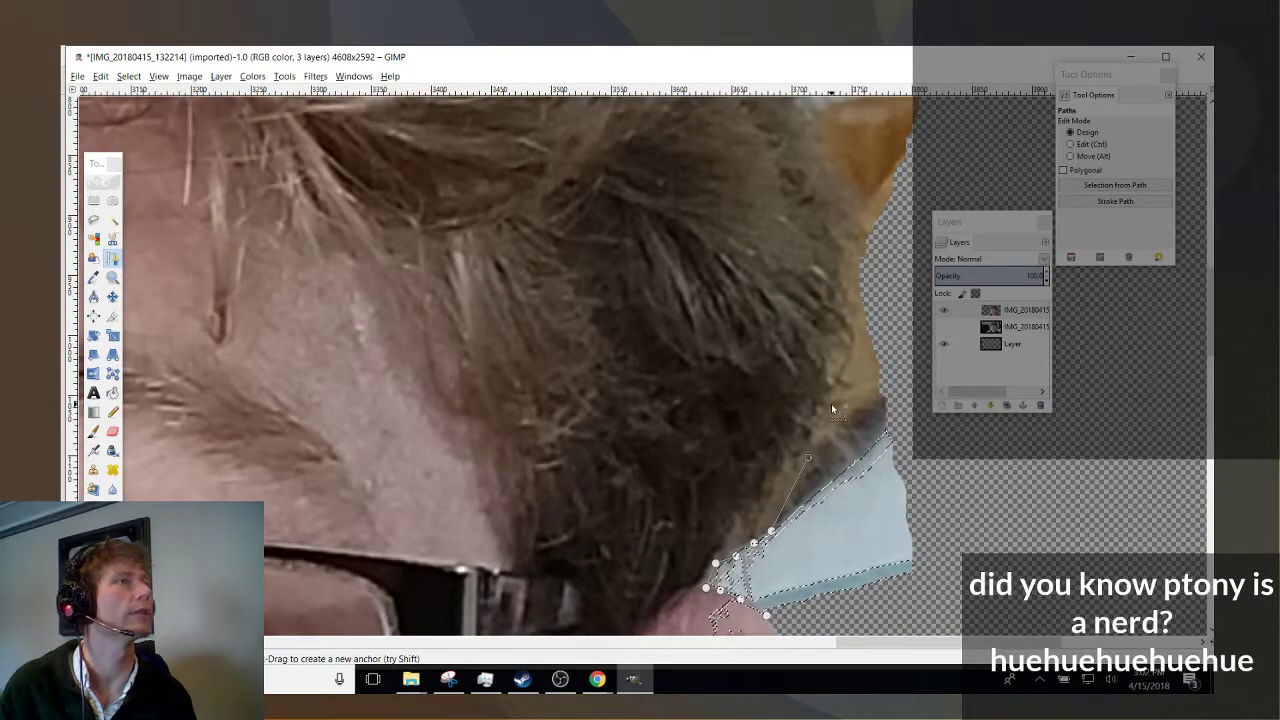
left_click_drag(831, 407, 853, 371)
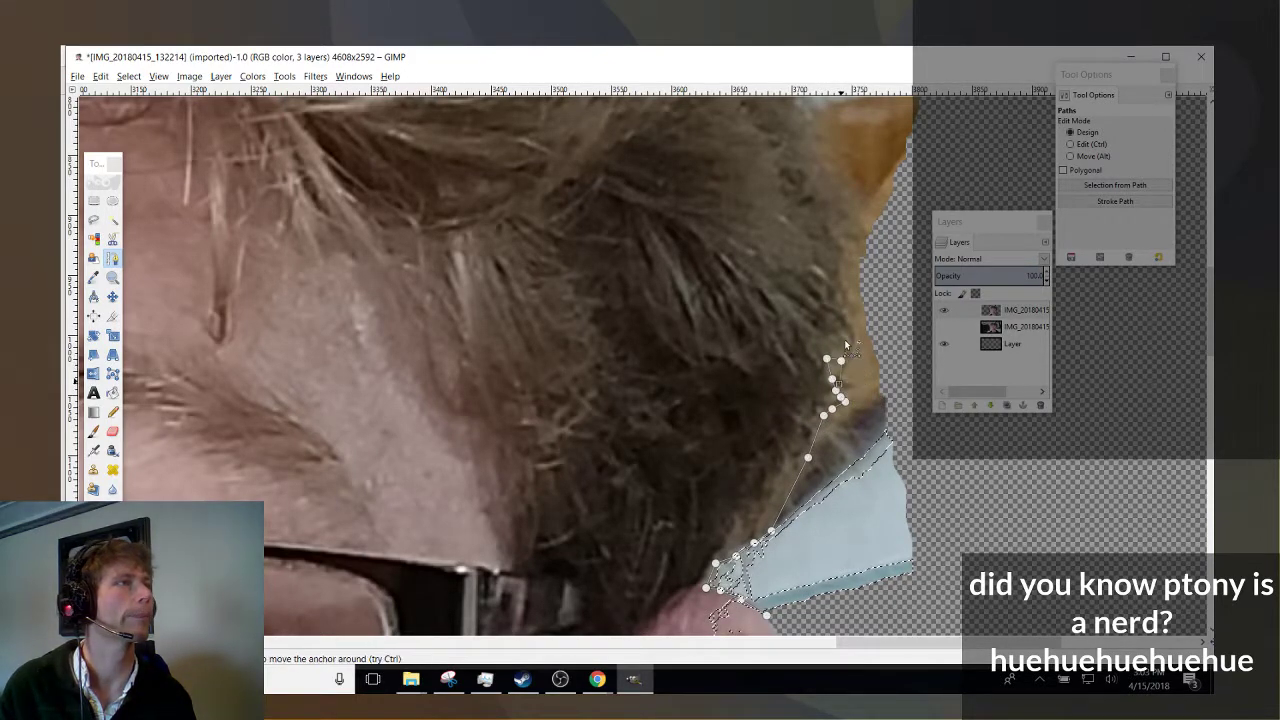
left_click_drag(847, 327, 1025, 506)
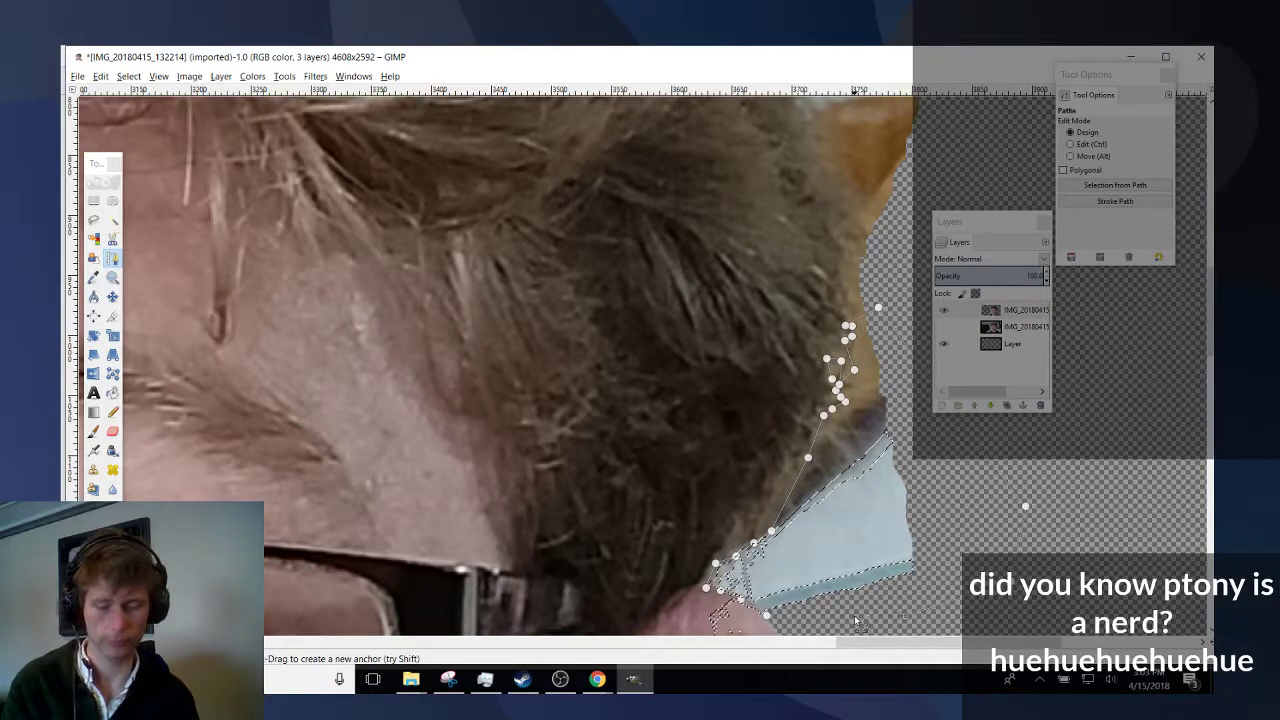
key("Delete")
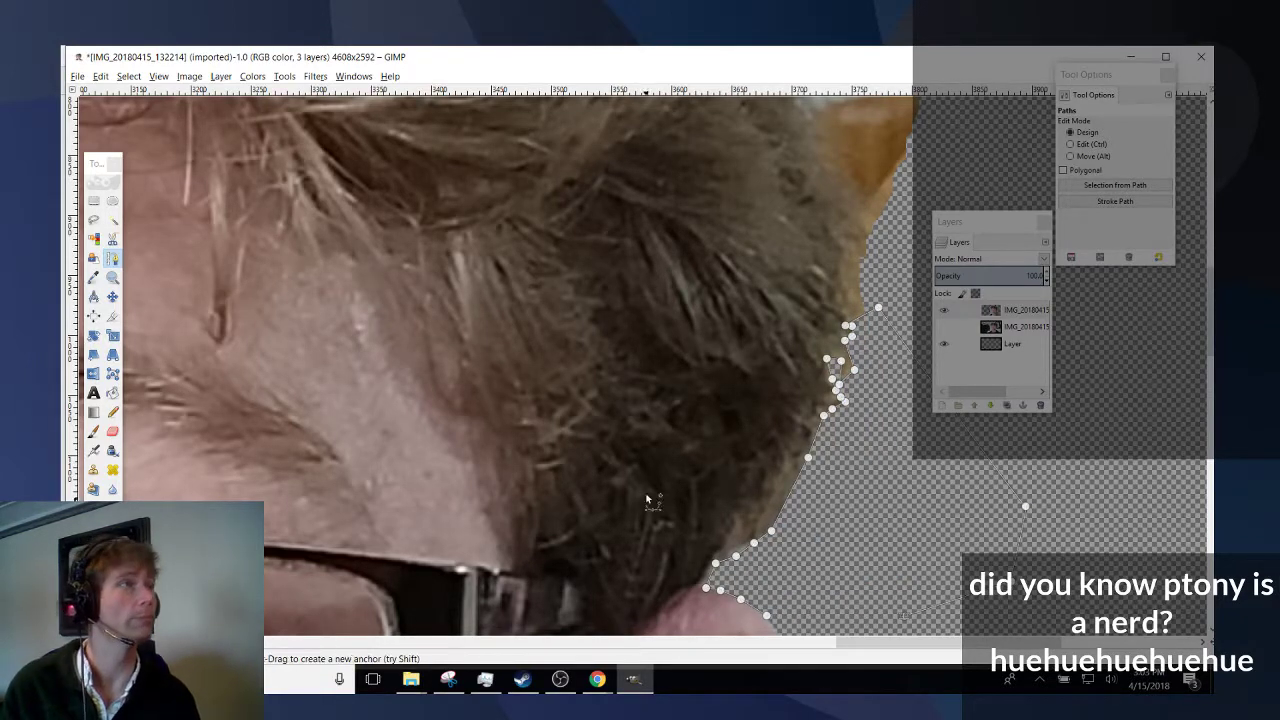
Try to isolate the pale wall between the door frame and the face with Fuzzy Select.
scroll(646, 498, "up", 5)
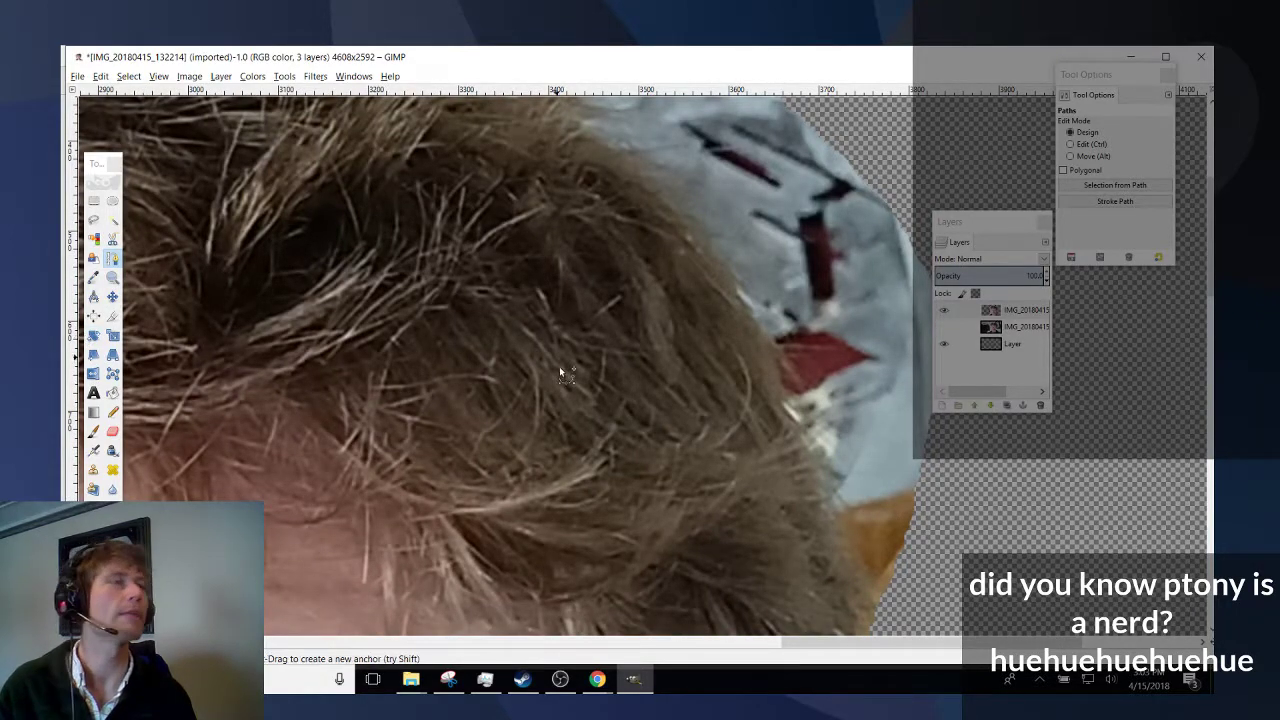
scroll(559, 366, "up", 5)
scroll(670, 466, "down", 2)
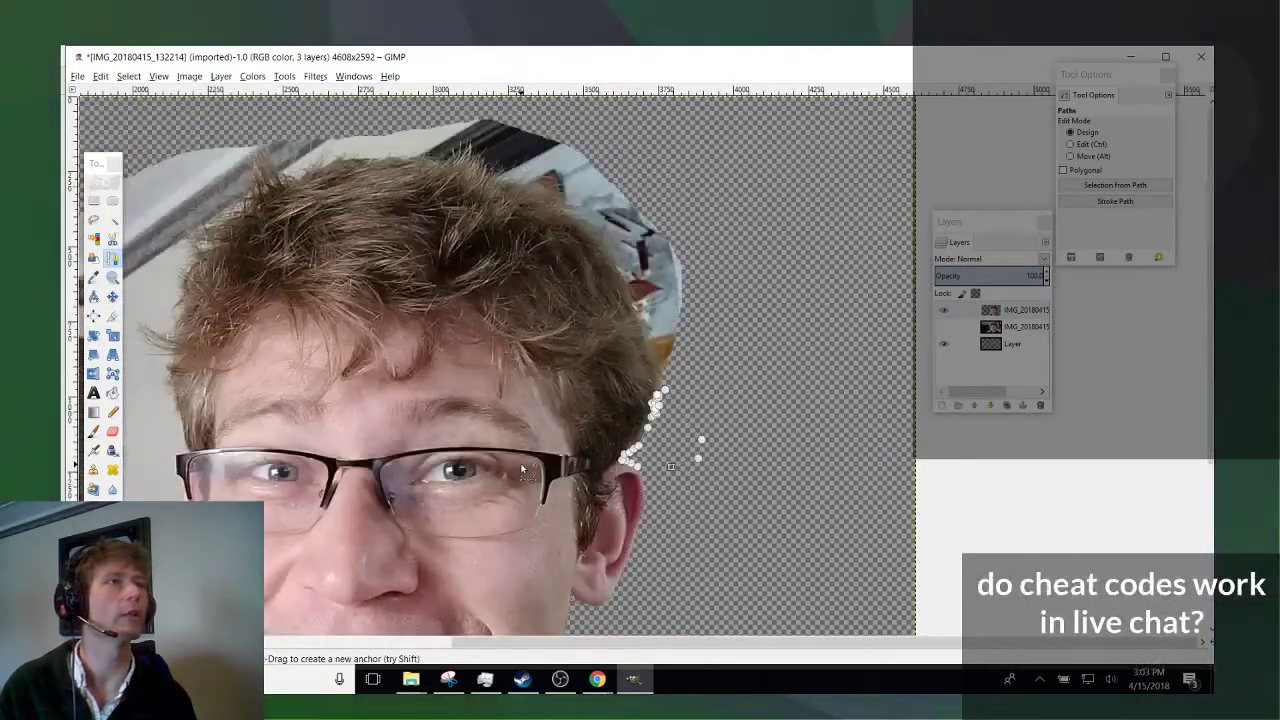
left_click(112, 220)
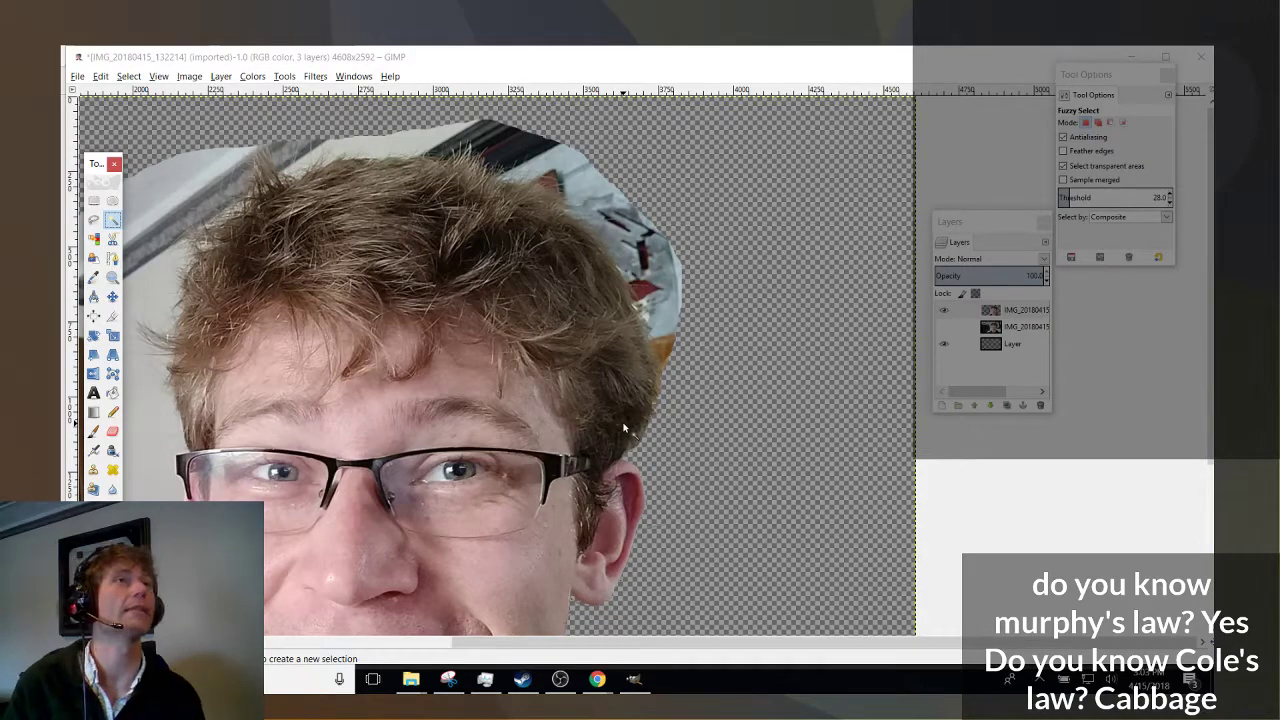
scroll(532, 577, "down", 5)
scroll(467, 585, "left", 10)
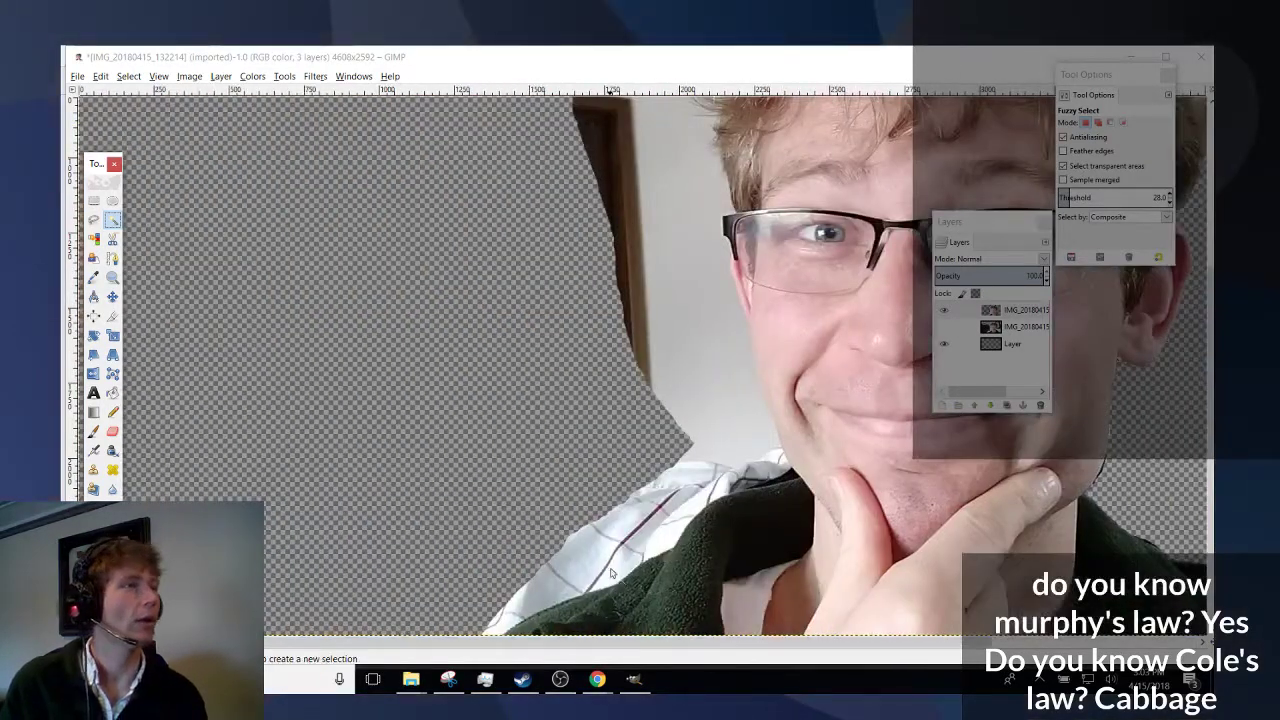
left_click(698, 448)
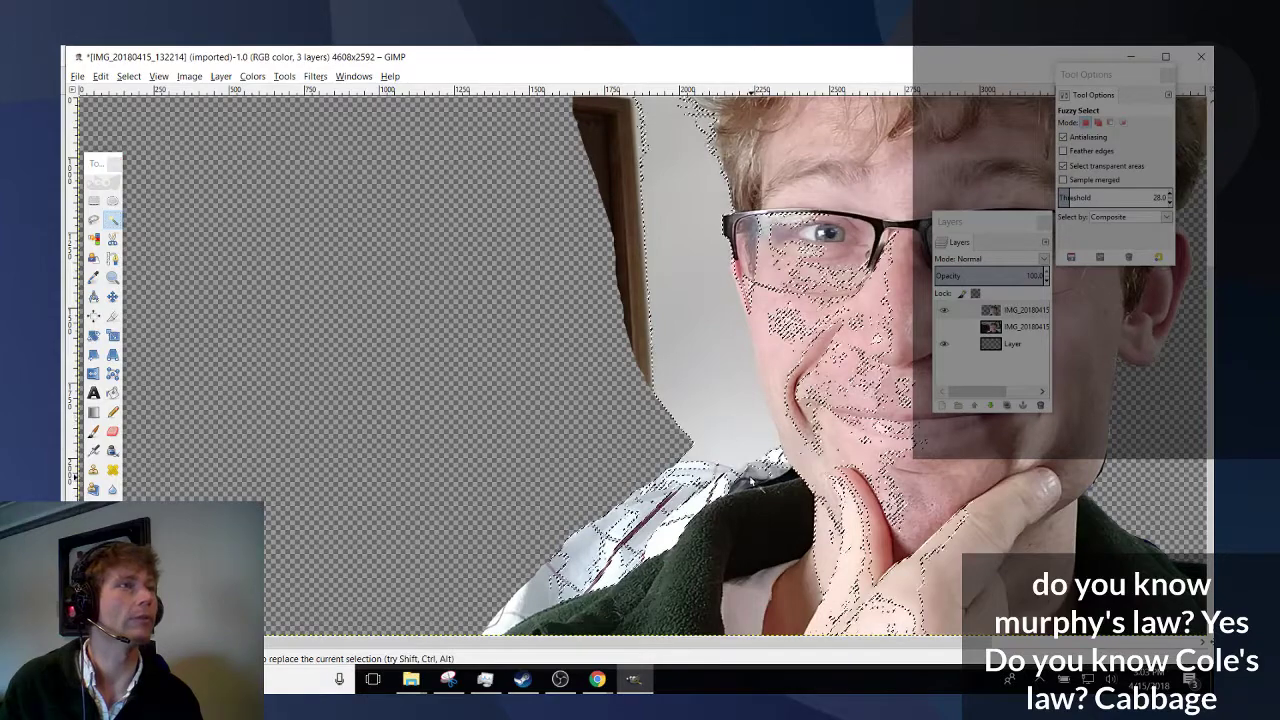
scroll(680, 400, "up", 5)
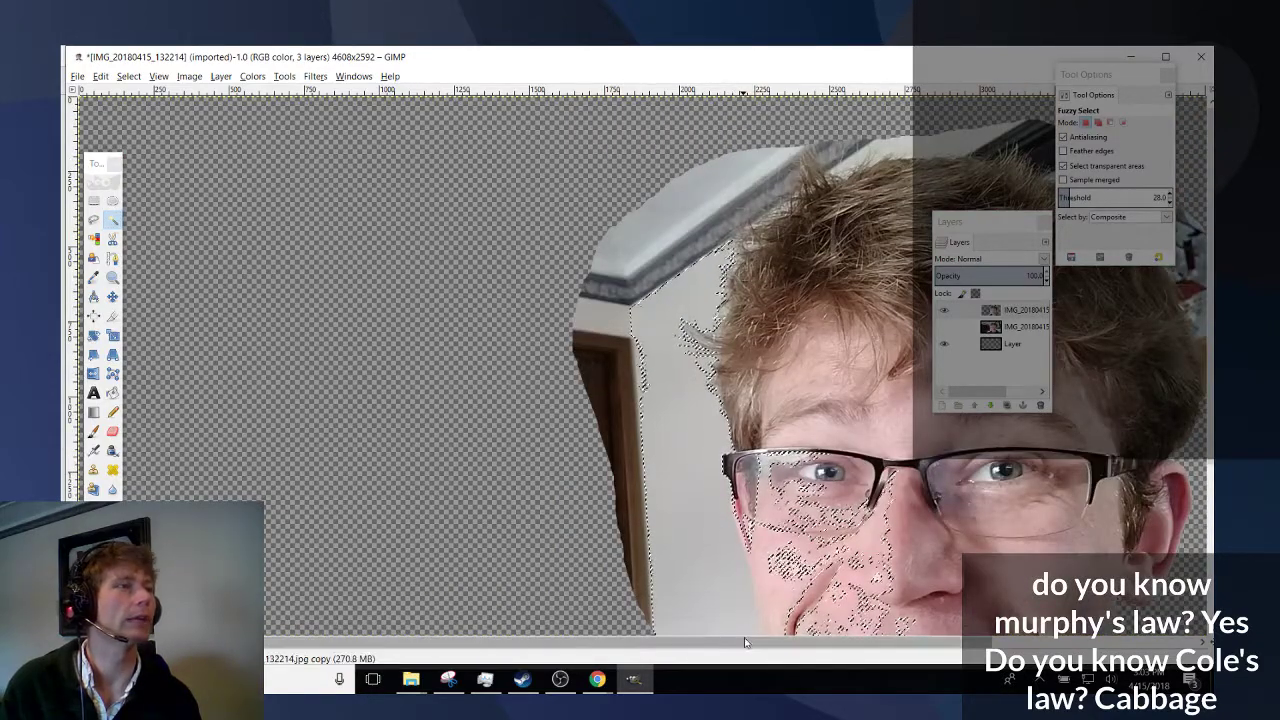
scroll(725, 585, "right", 5)
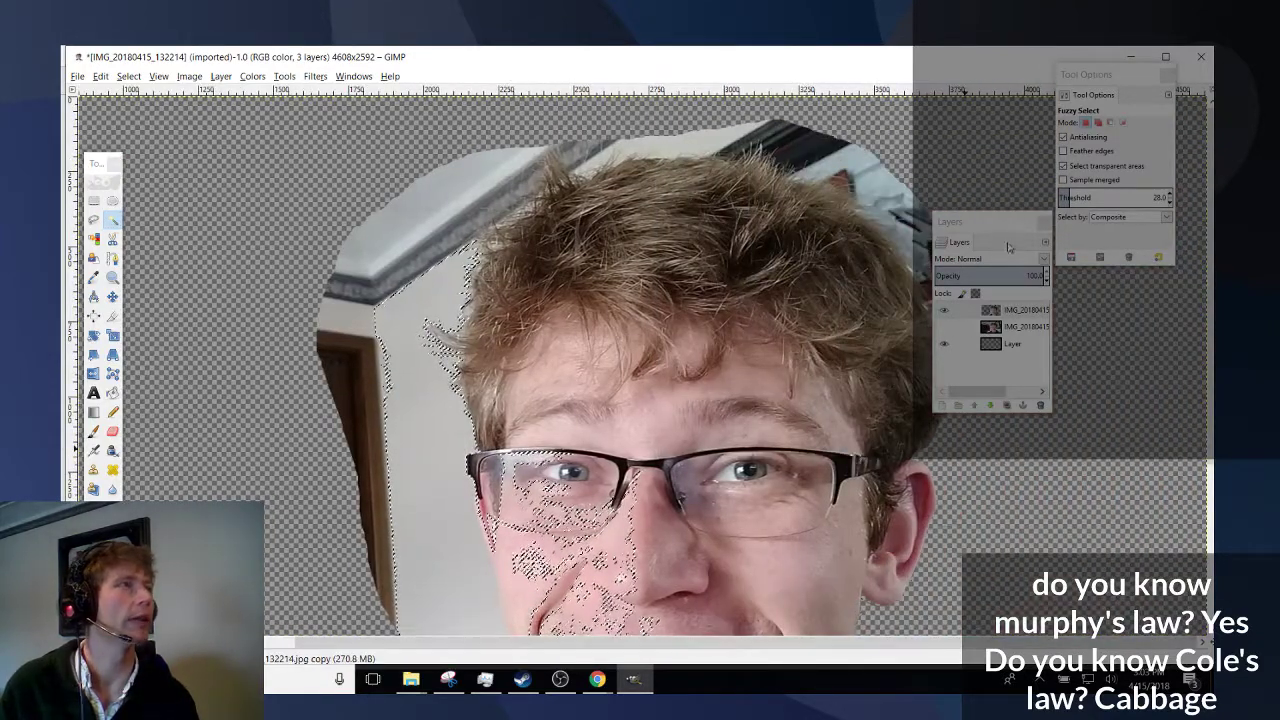
Move the Layers dialog clear of the head, and select and erase the pale background beside the hair with Fuzzy Select.
left_click_drag(990, 227, 1171, 377)
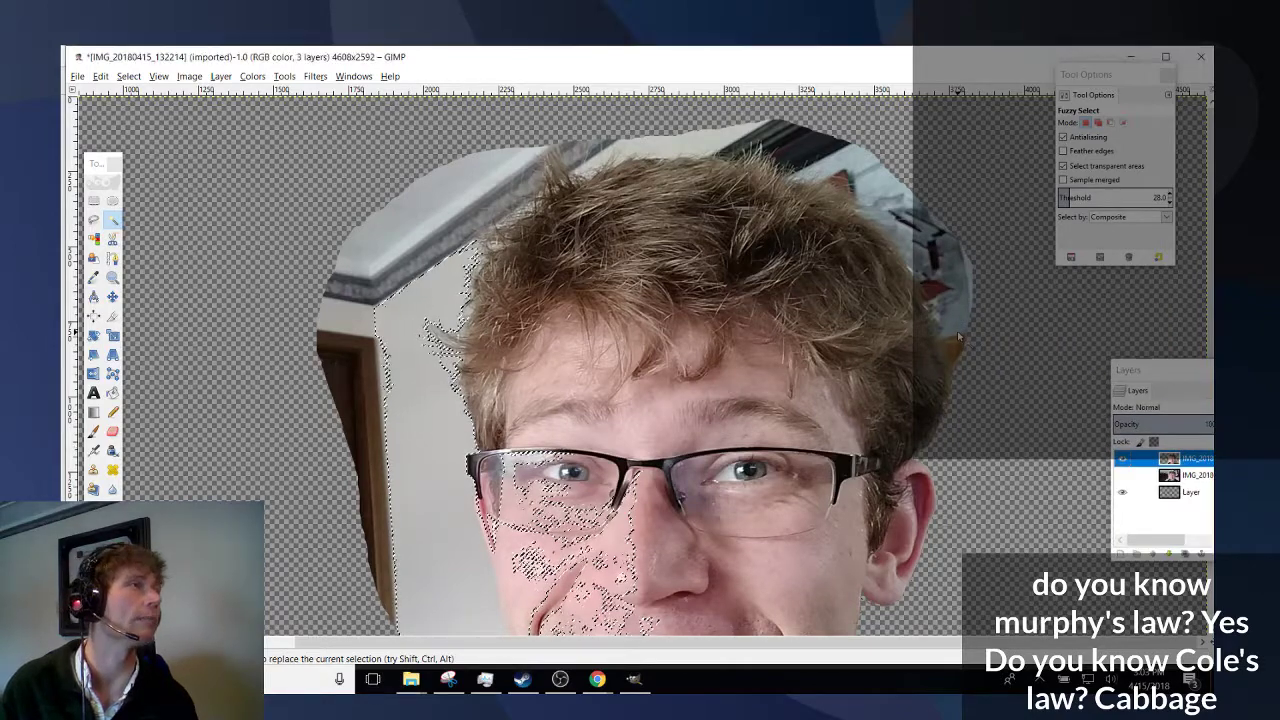
left_click(1005, 370)
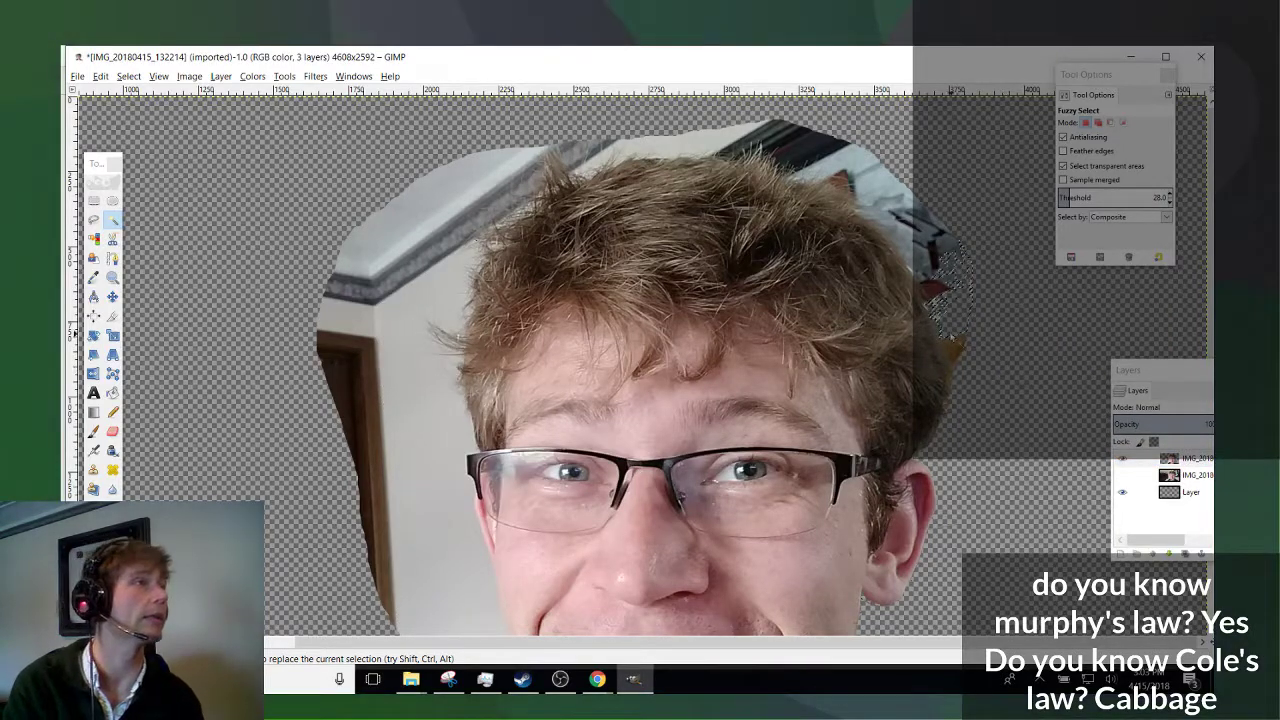
Try to select the orange background patch beside the hair with Fuzzy Select.
left_click(969, 362)
left_click_drag(962, 357, 955, 352)
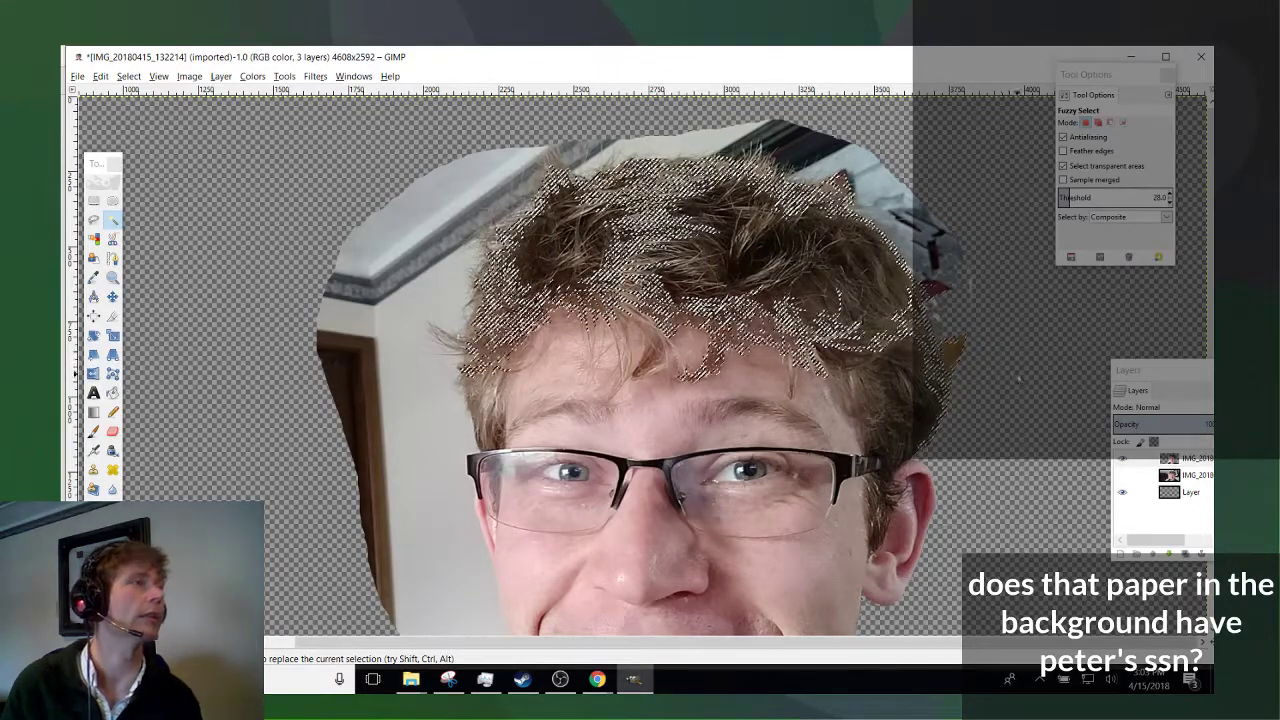
Outline the orange patch along the hair edge with Free Select and erase it.
scroll(955, 352, "up", 2)
scroll(600, 500, "right", 3)
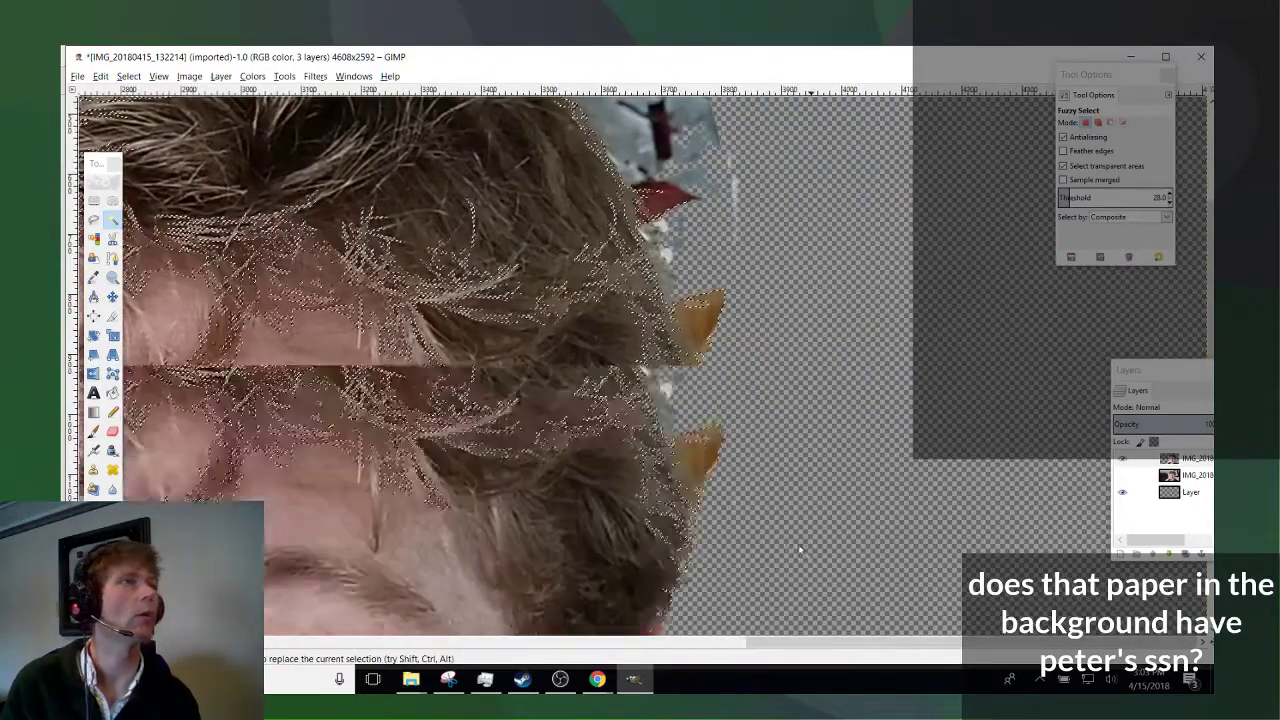
scroll(453, 445, "up", 5)
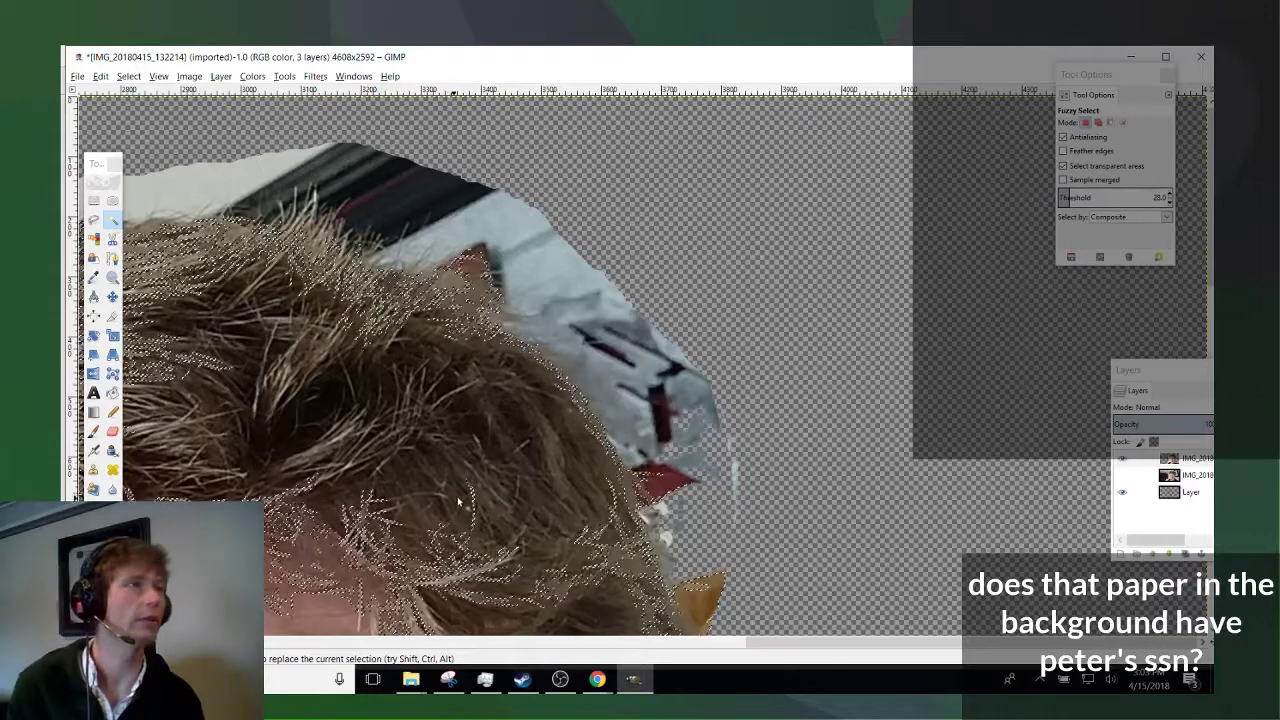
left_click(93, 219)
scroll(700, 490, "down", 3)
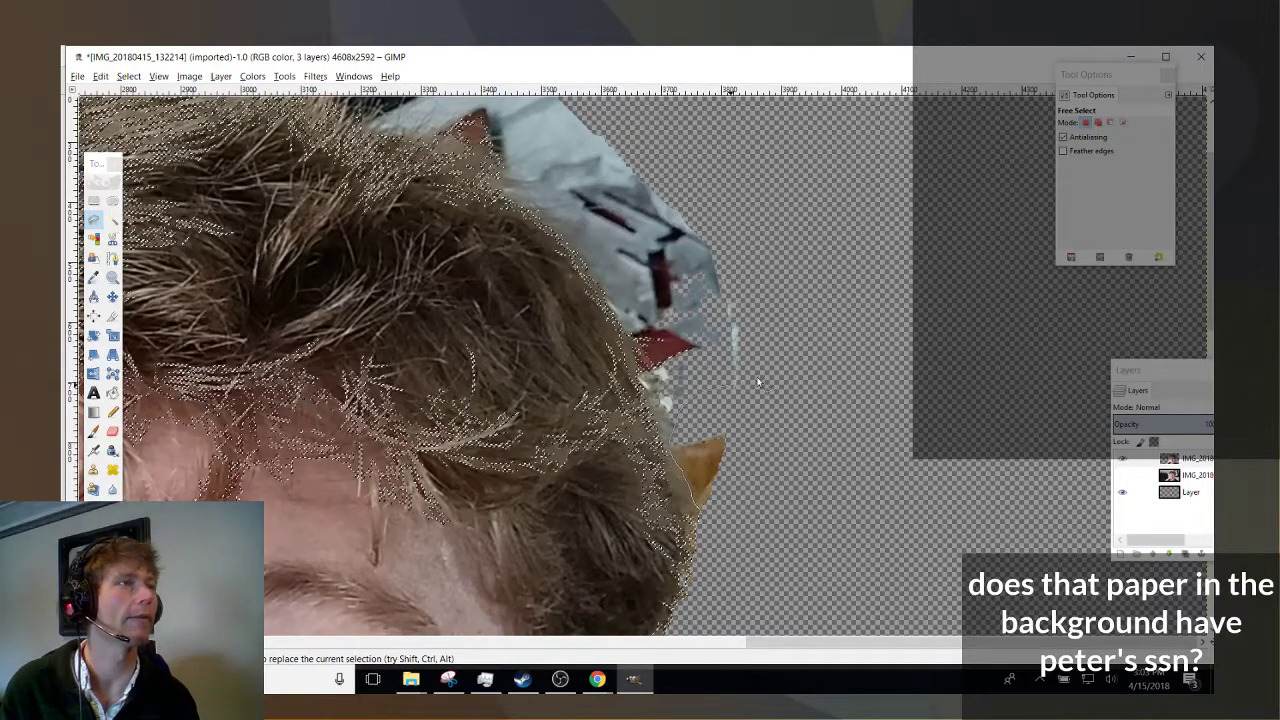
key("Return")
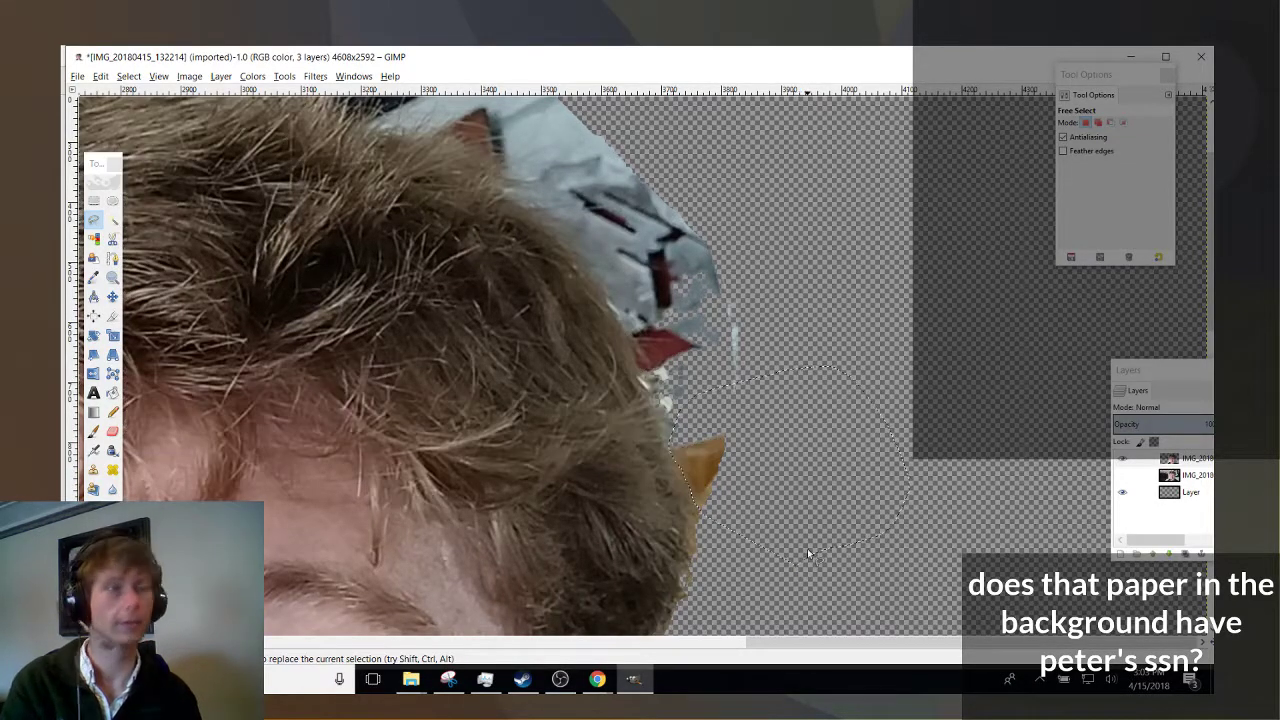
scroll(806, 540, "up", 2)
scroll(803, 545, "down", 5)
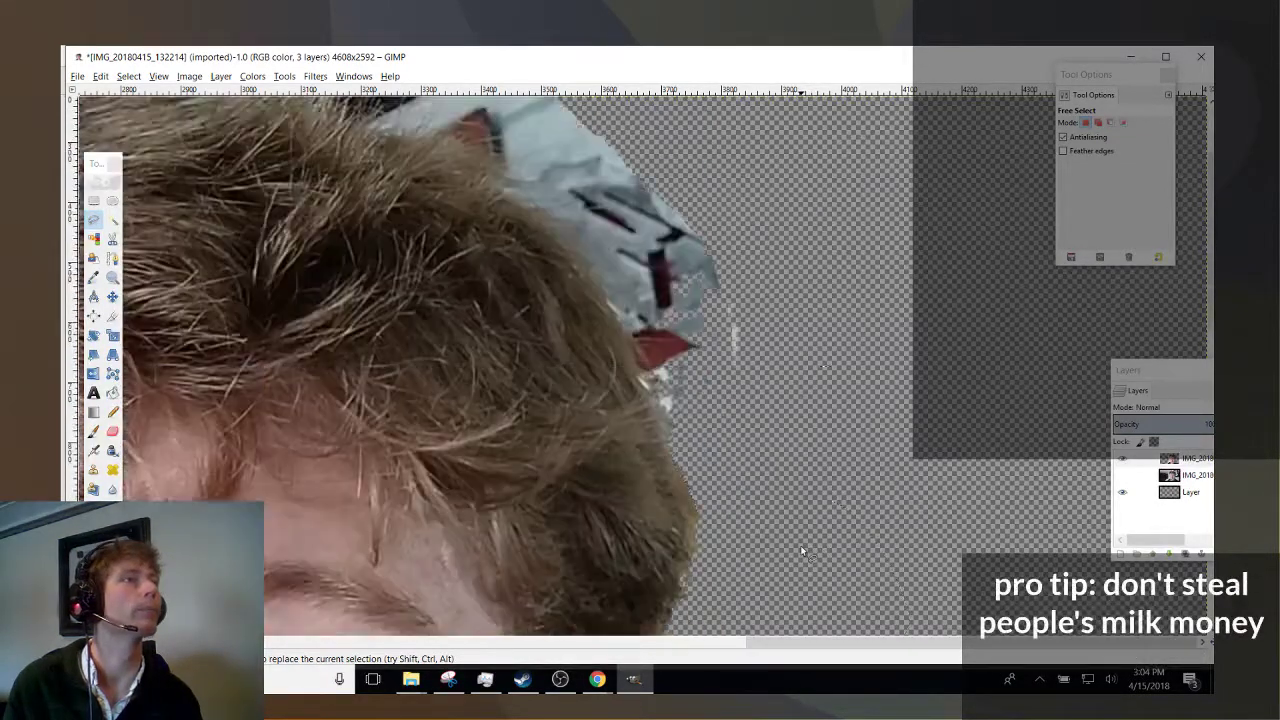
Outline the background with the red and black marks along the upper hair edge with Free Select and erase it.
scroll(801, 549, "up", 6)
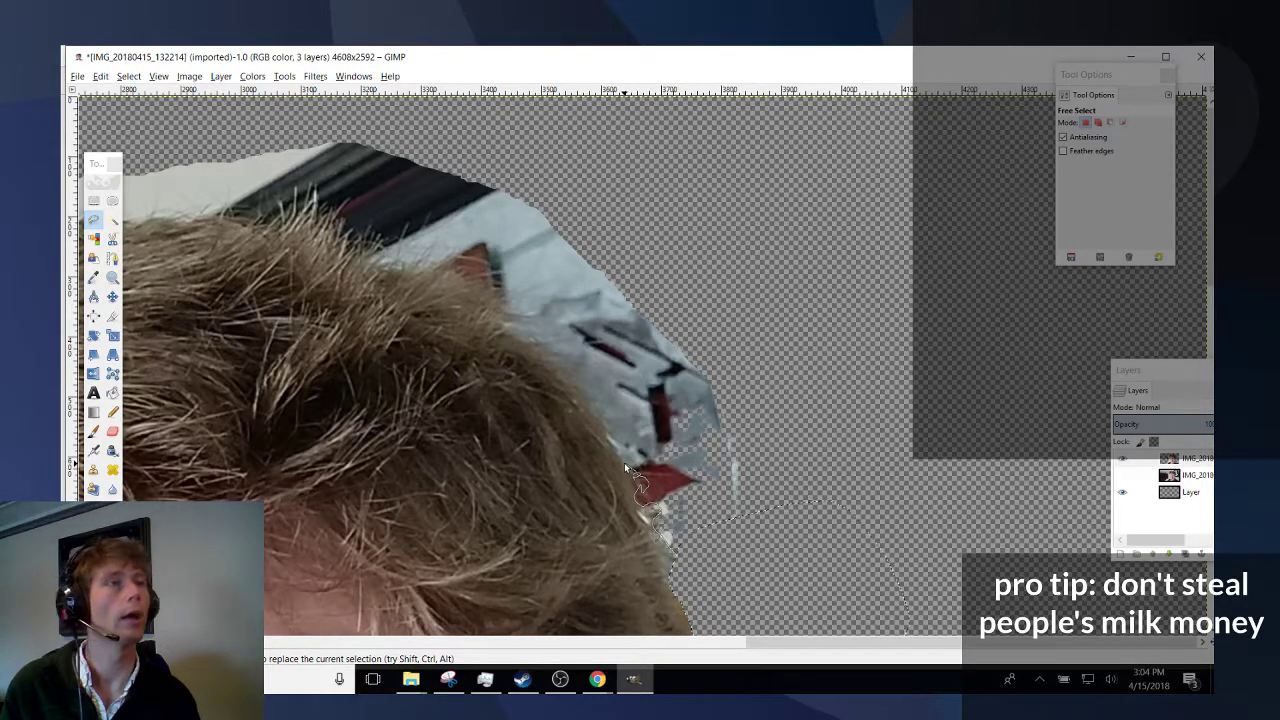
left_click_drag(624, 462, 598, 428)
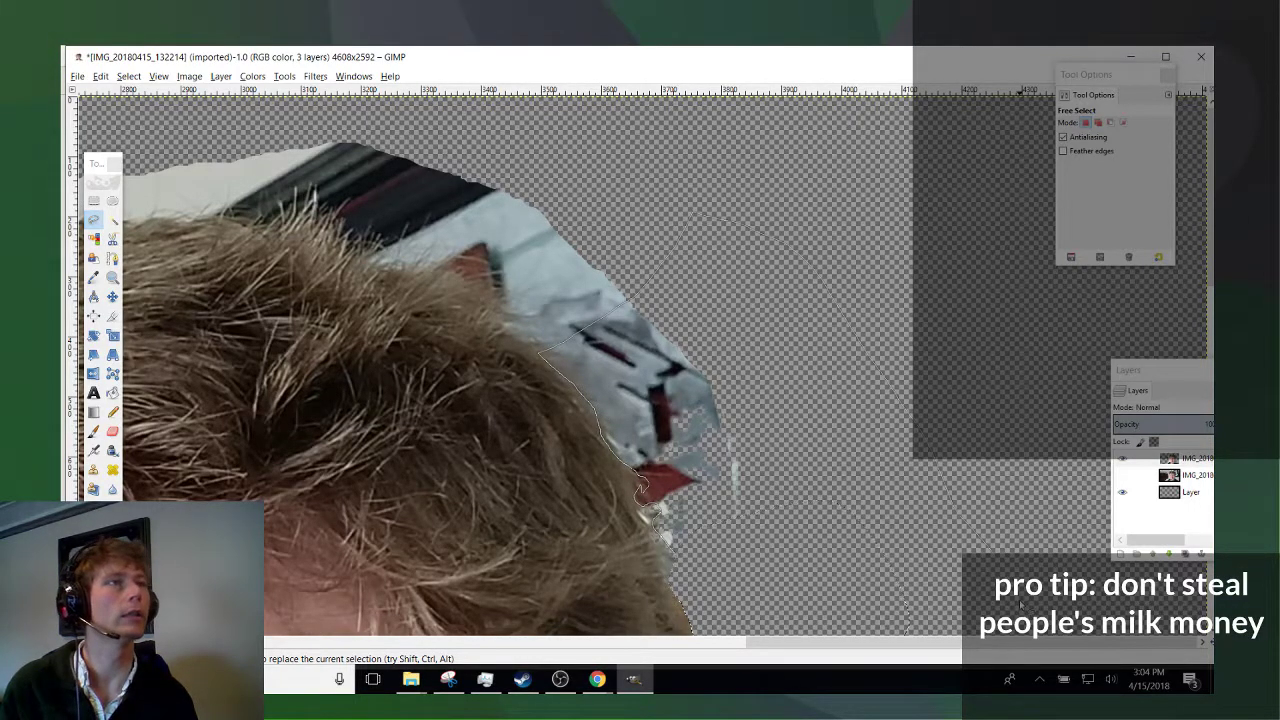
left_click_drag(628, 296, 690, 215)
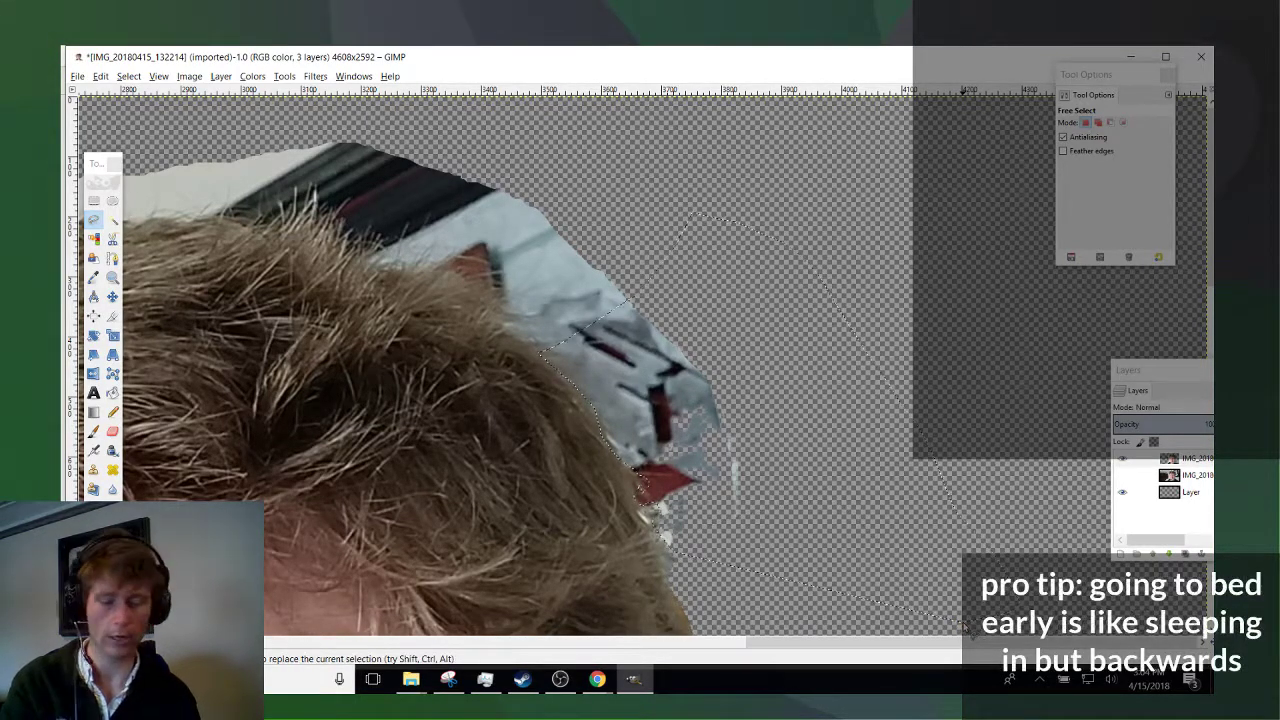
key("Delete")
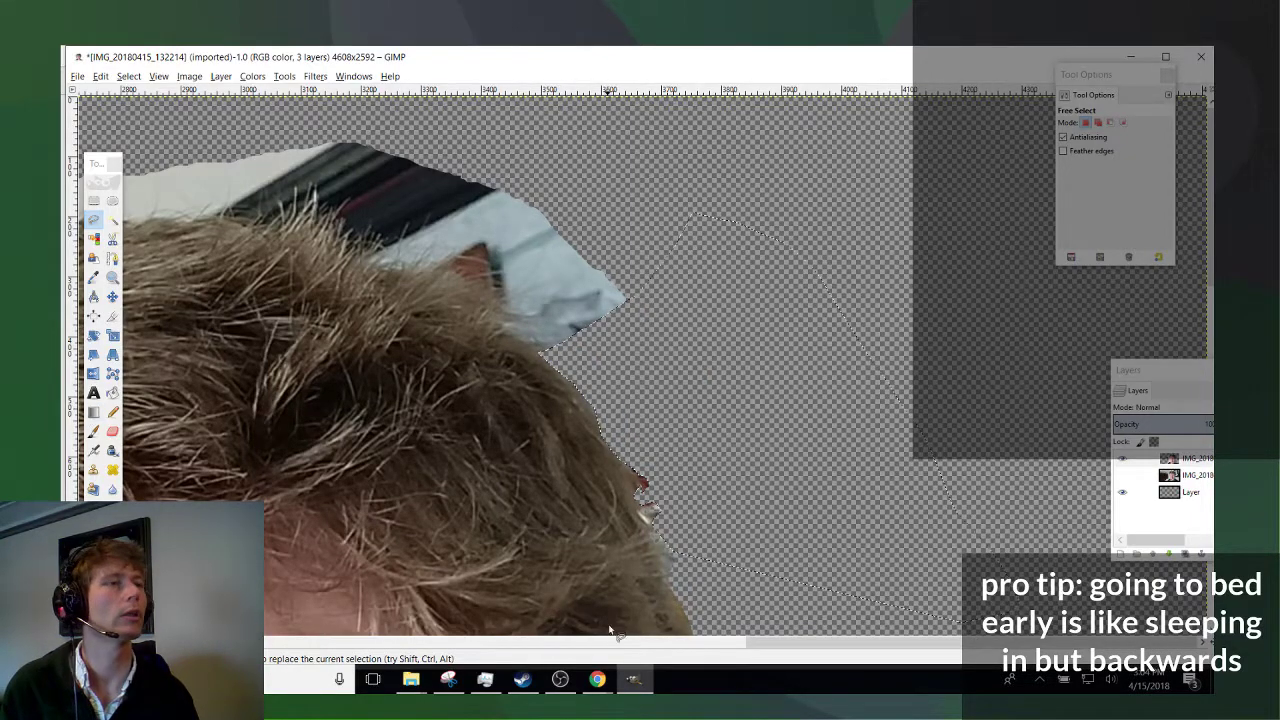
Select the remaining pale blue background patch above the hair with Fuzzy Select and erase it.
scroll(612, 630, "left", 5)
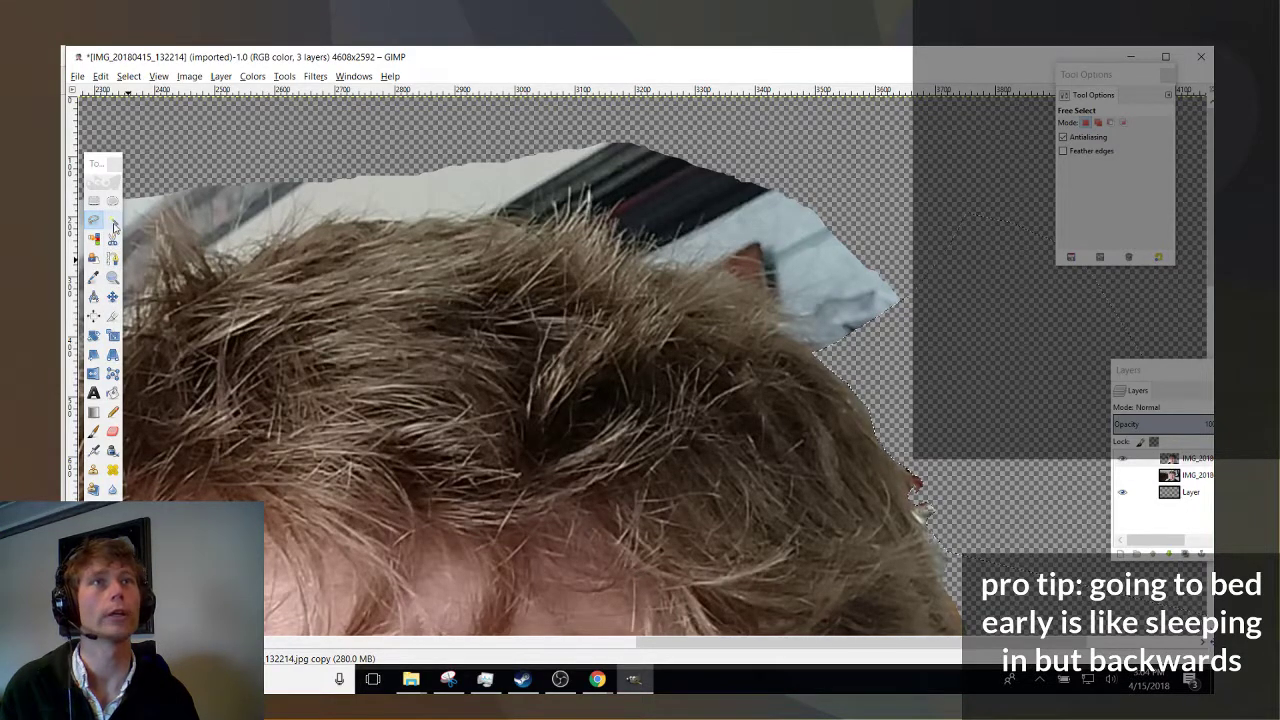
left_click(113, 219)
left_click(811, 274)
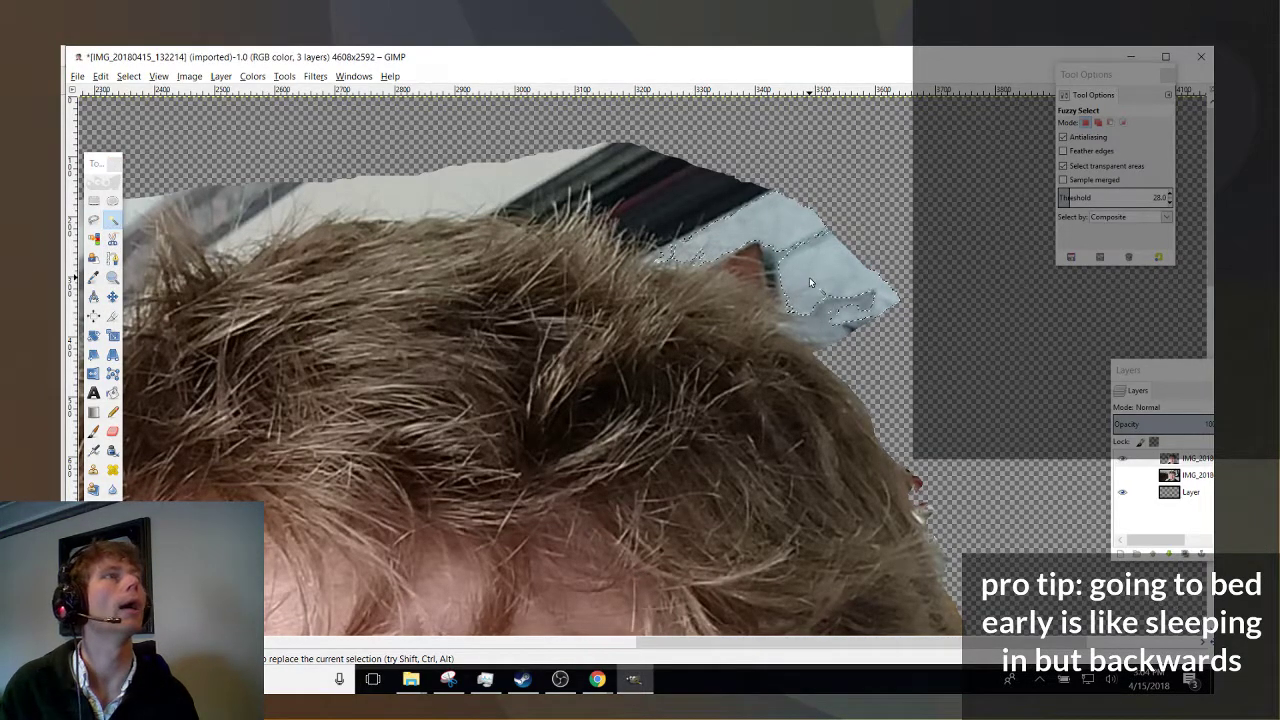
key("Delete")
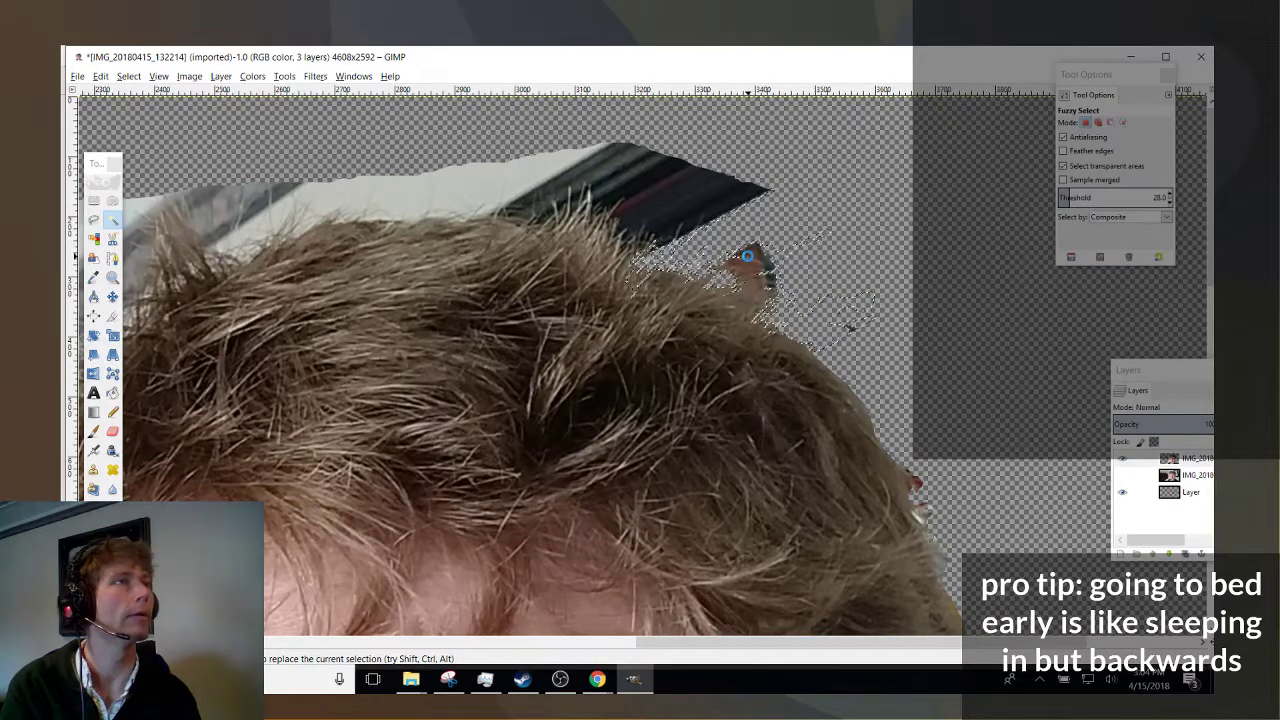
Clear the selection, lower the Fuzzy Select threshold to 13, and select and erase the brown patch above the hair.
key("ctrl+shift+a")
left_click(747, 271)
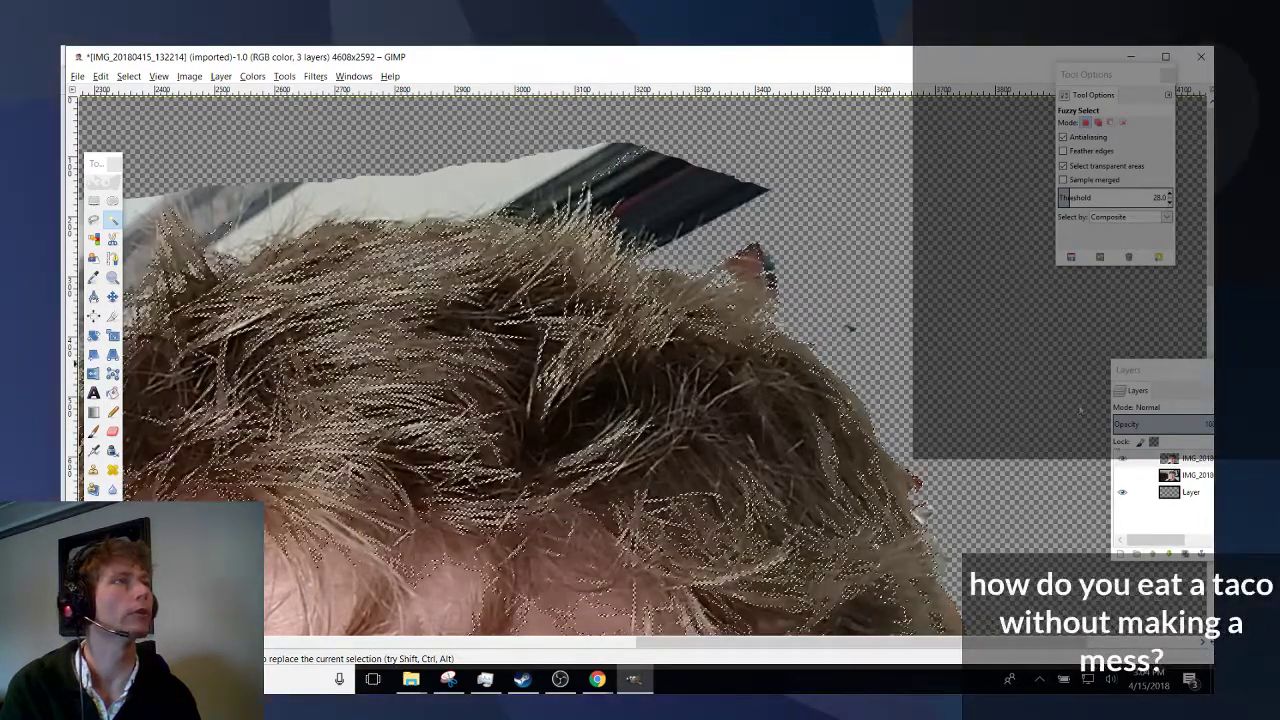
left_click_drag(1093, 198, 1068, 198)
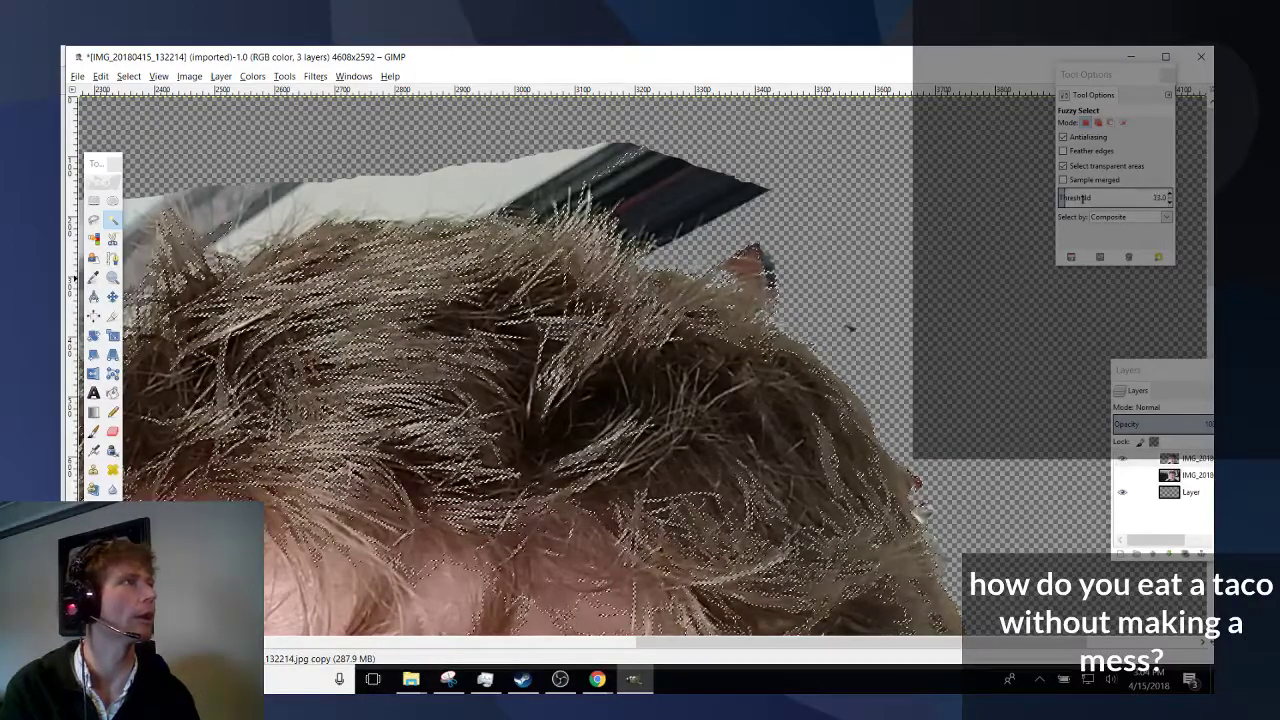
left_click_drag(746, 267, 749, 274)
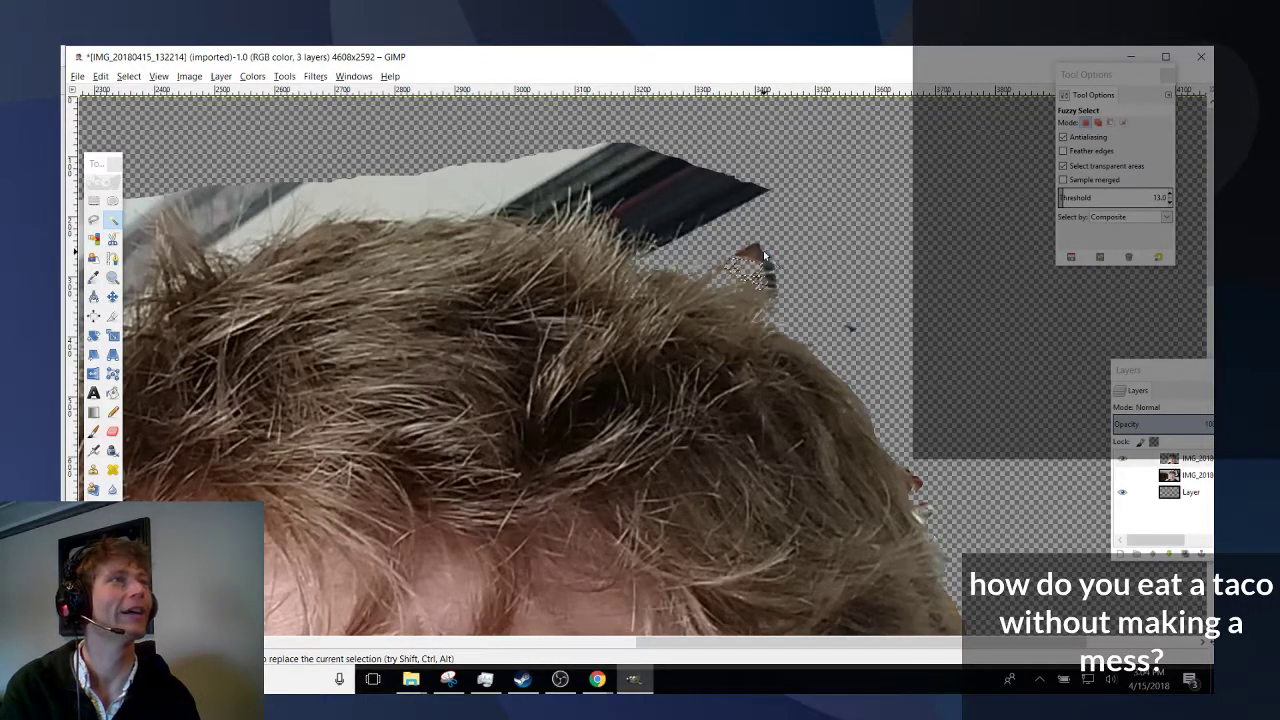
left_click(762, 251)
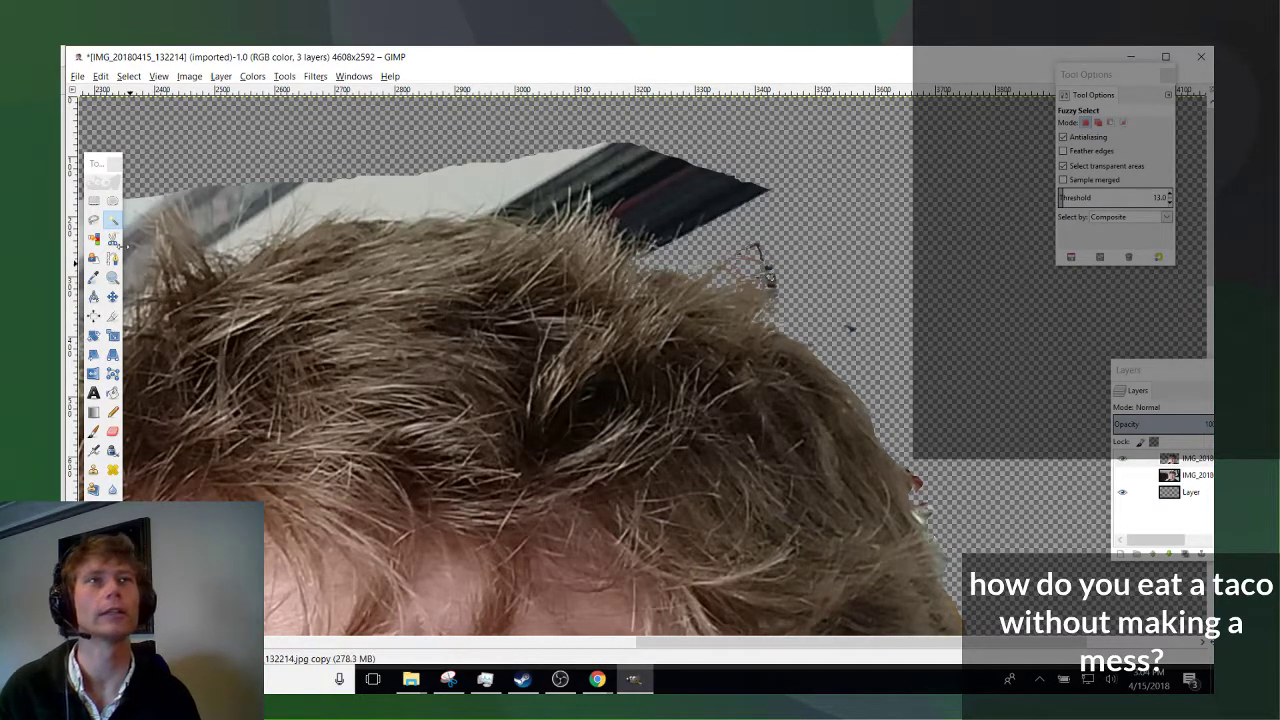
Erase the stray marks above the hair edge and the tip of the dark striped background with the Eraser.
left_click(112, 431)
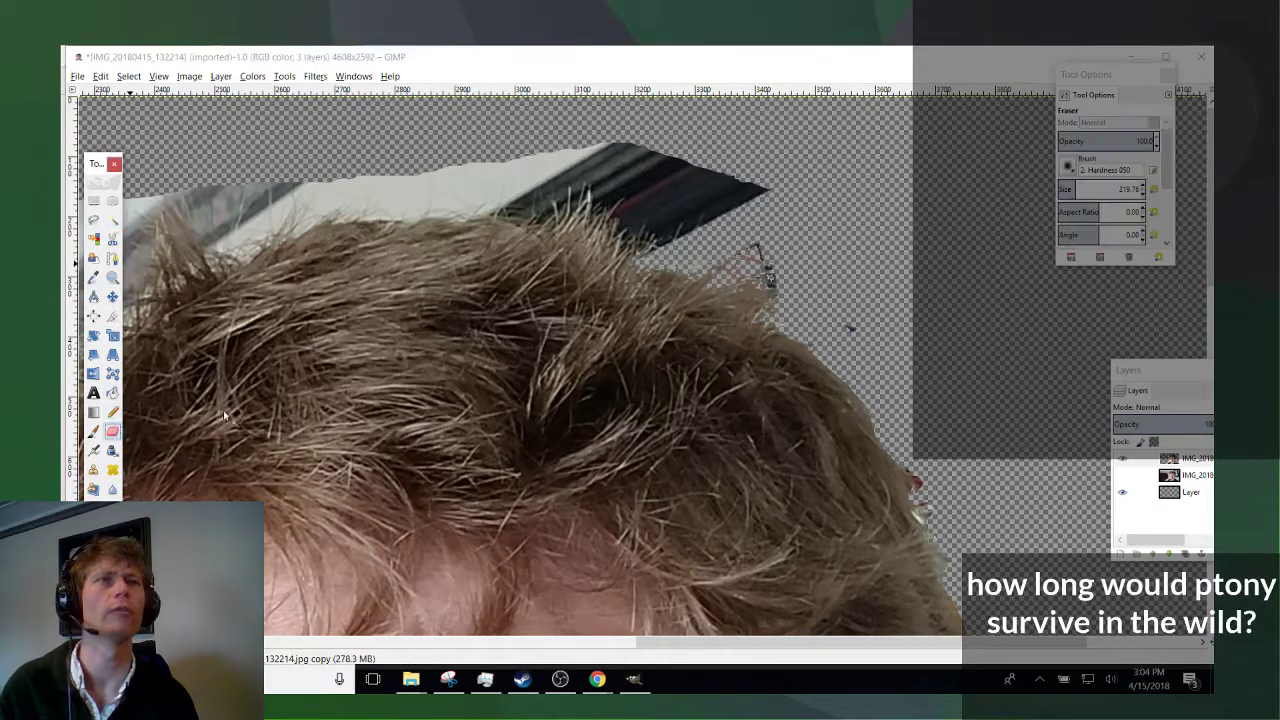
scroll(762, 360, "up", 2)
scroll(762, 360, "up", 5)
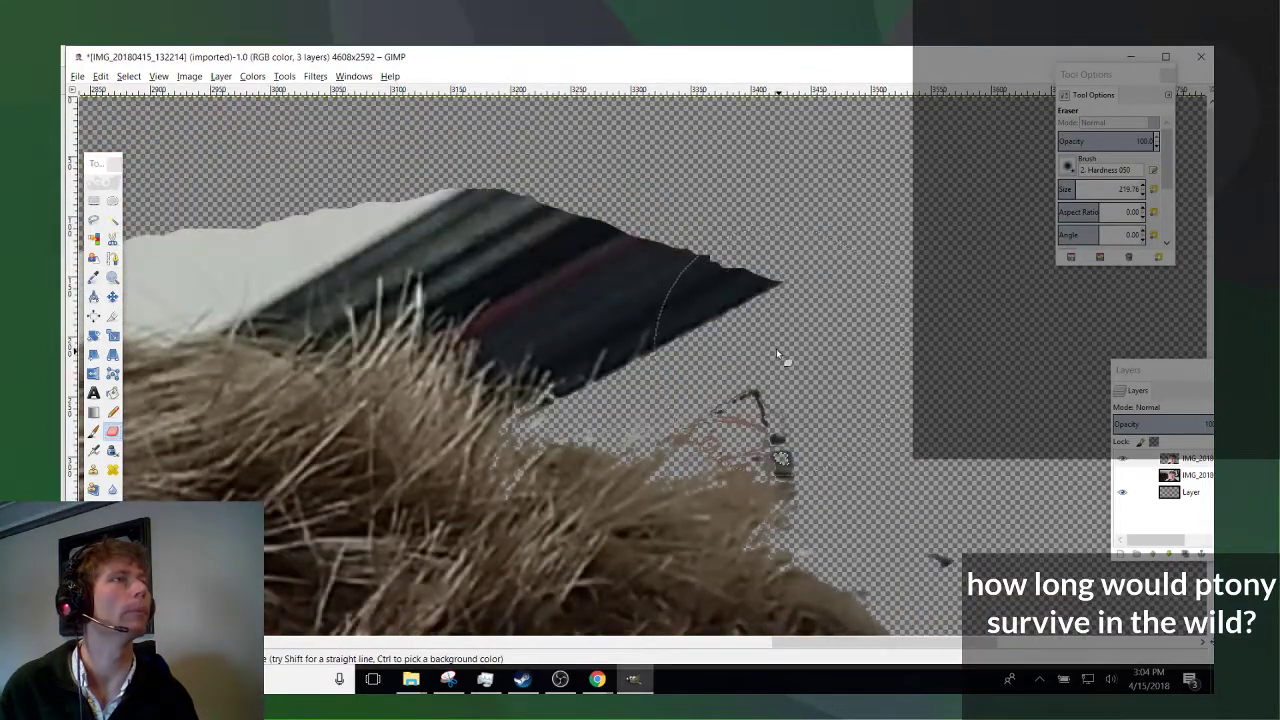
mouse_move(763, 337)
left_mouse_down()
mouse_move(763, 357)
mouse_move(829, 371)
mouse_move(767, 336)
mouse_move(811, 362)
left_mouse_up()
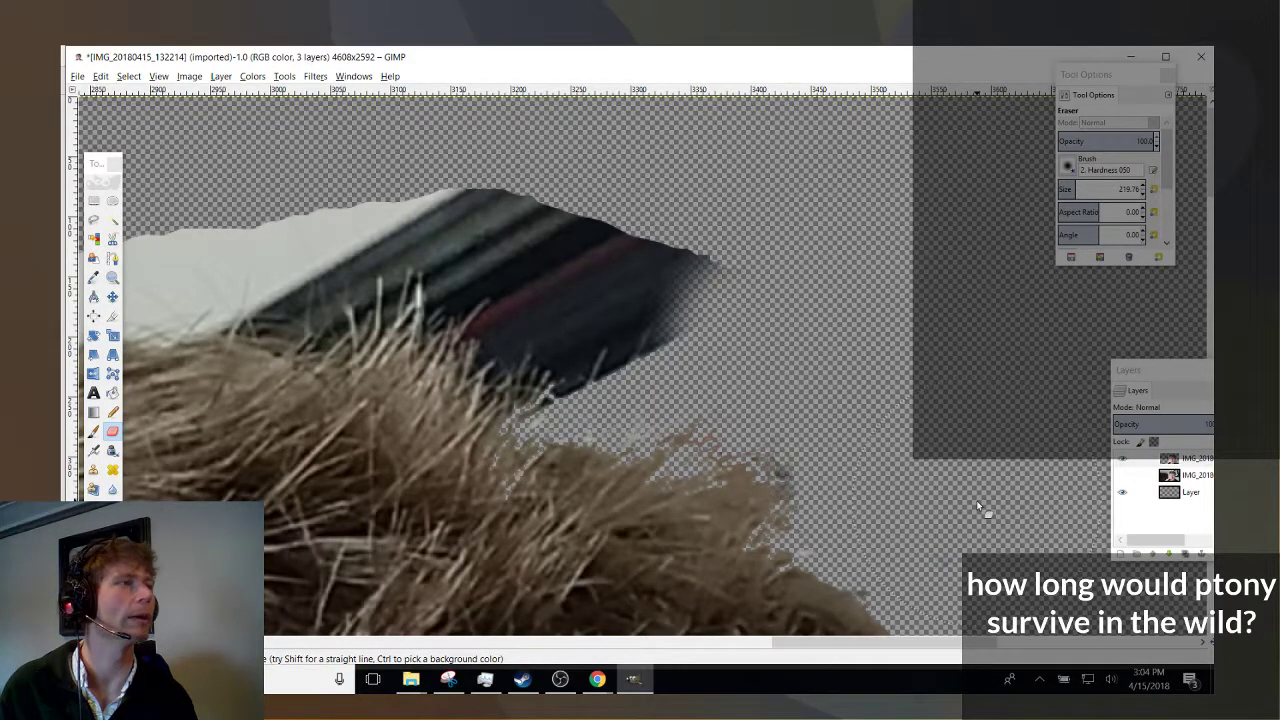
mouse_move(929, 366)
left_mouse_down()
mouse_move(734, 341)
mouse_move(702, 279)
mouse_move(641, 211)
left_mouse_up()
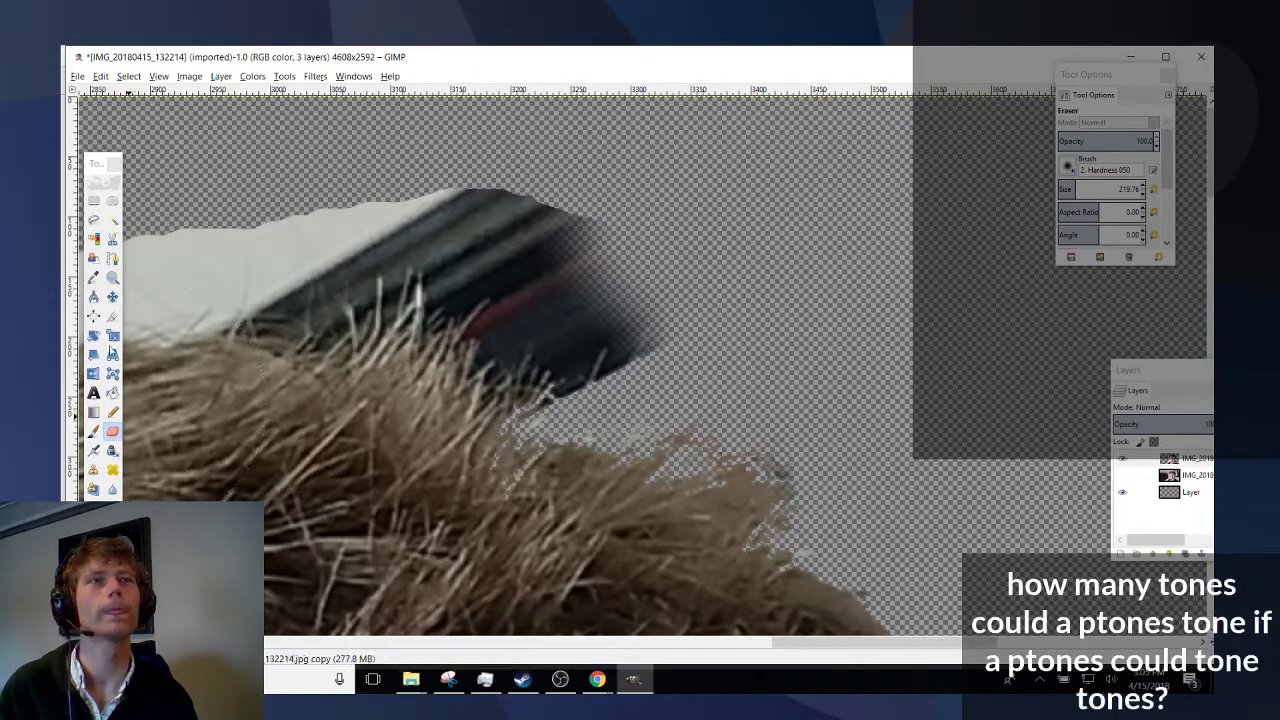
Select the black and dark red stripes above the hair with Fuzzy Select and erase them one after another.
left_click(112, 220)
left_click(550, 318)
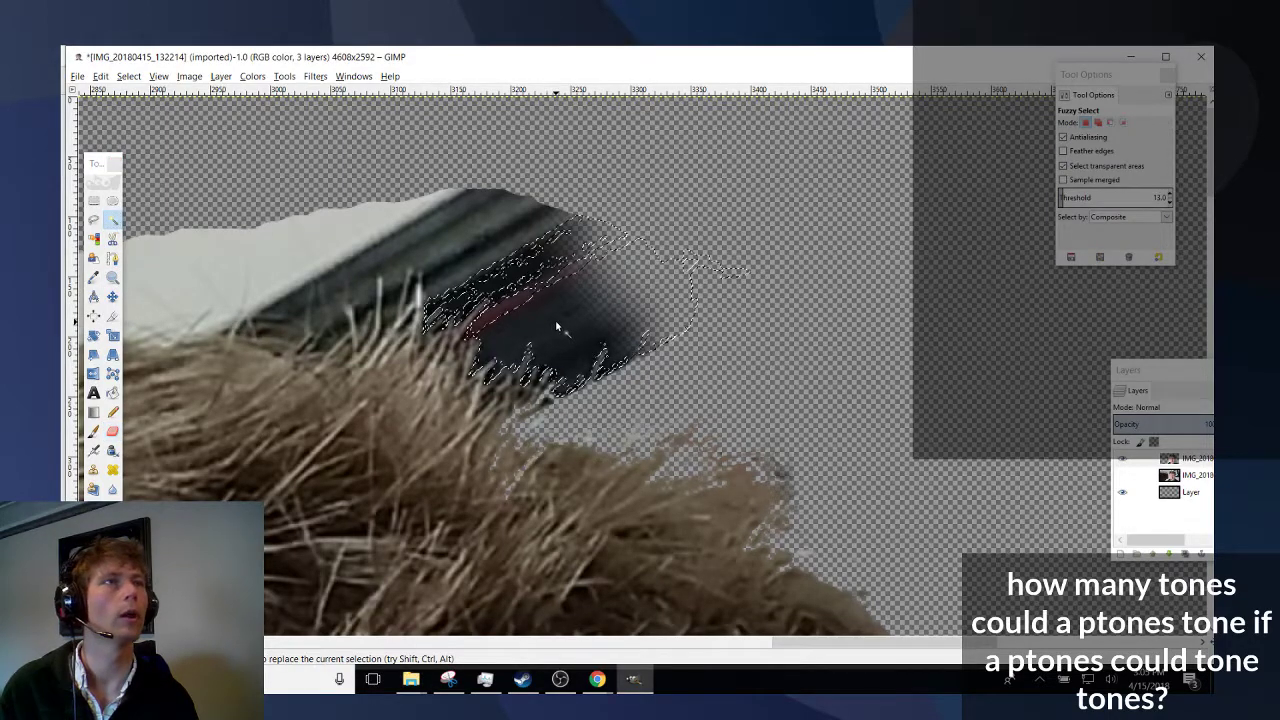
key("Delete")
left_click(507, 312)
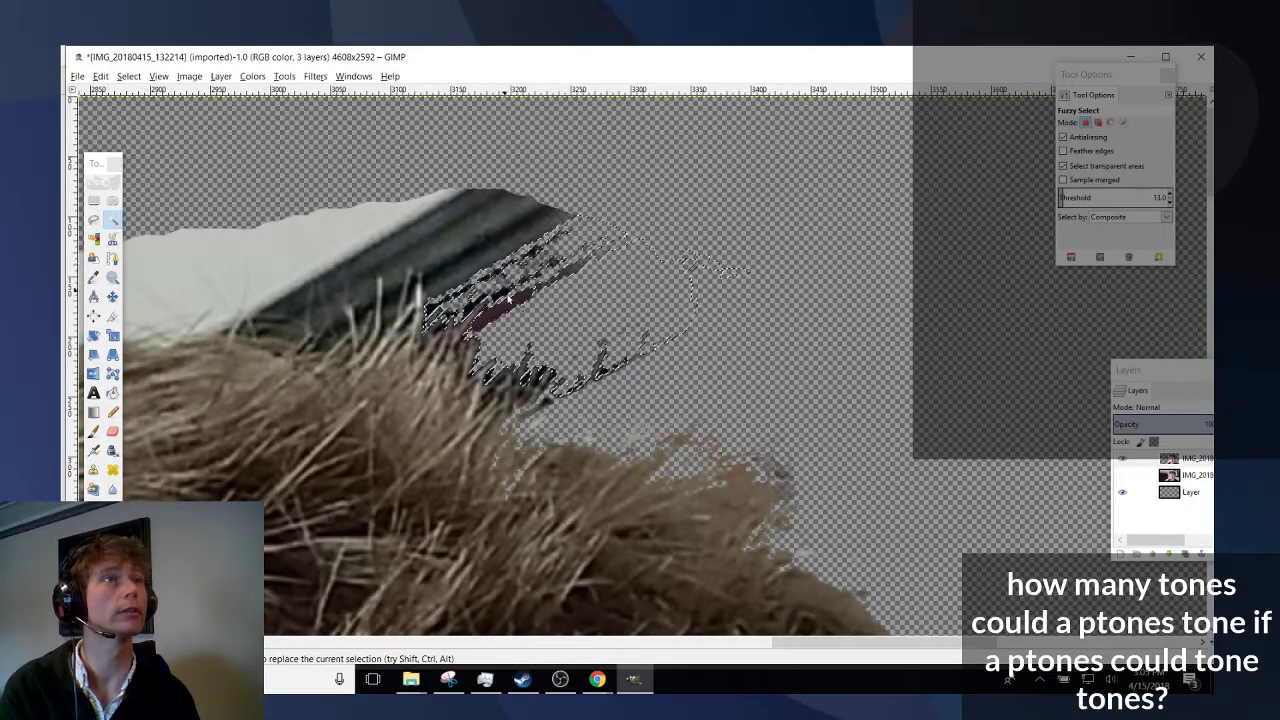
key("Delete")
left_click(444, 262)
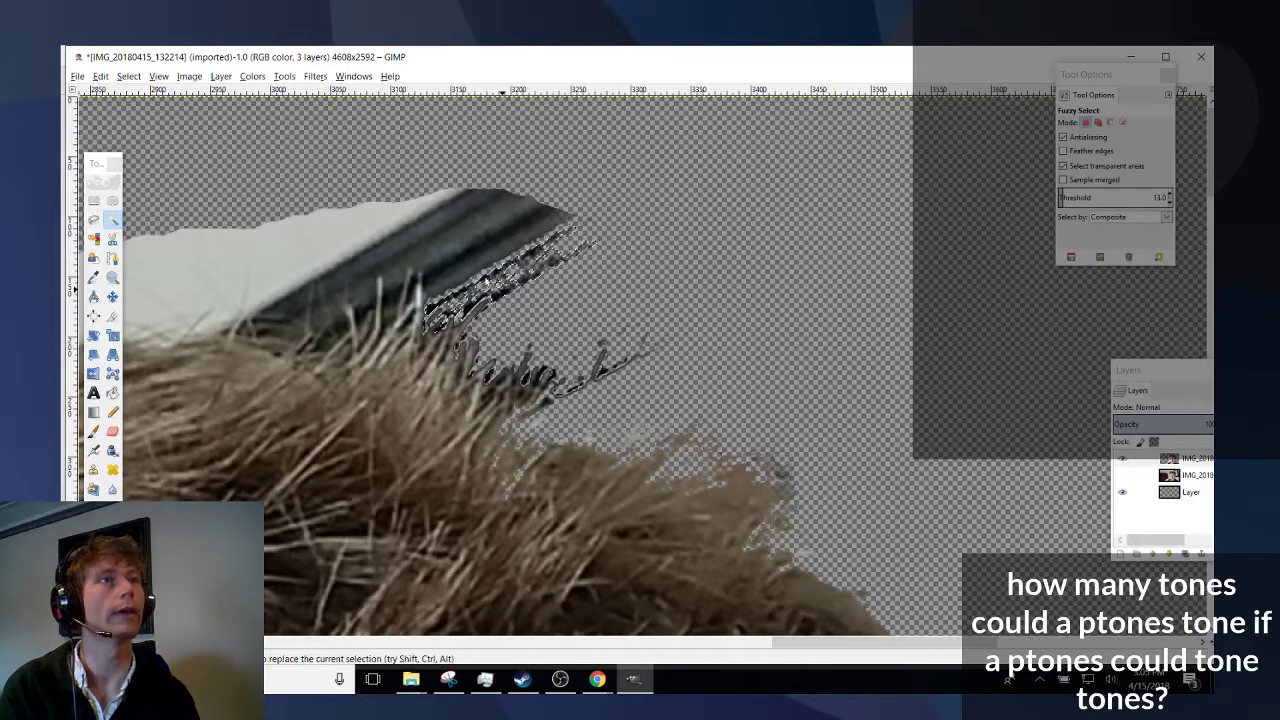
key("Delete")
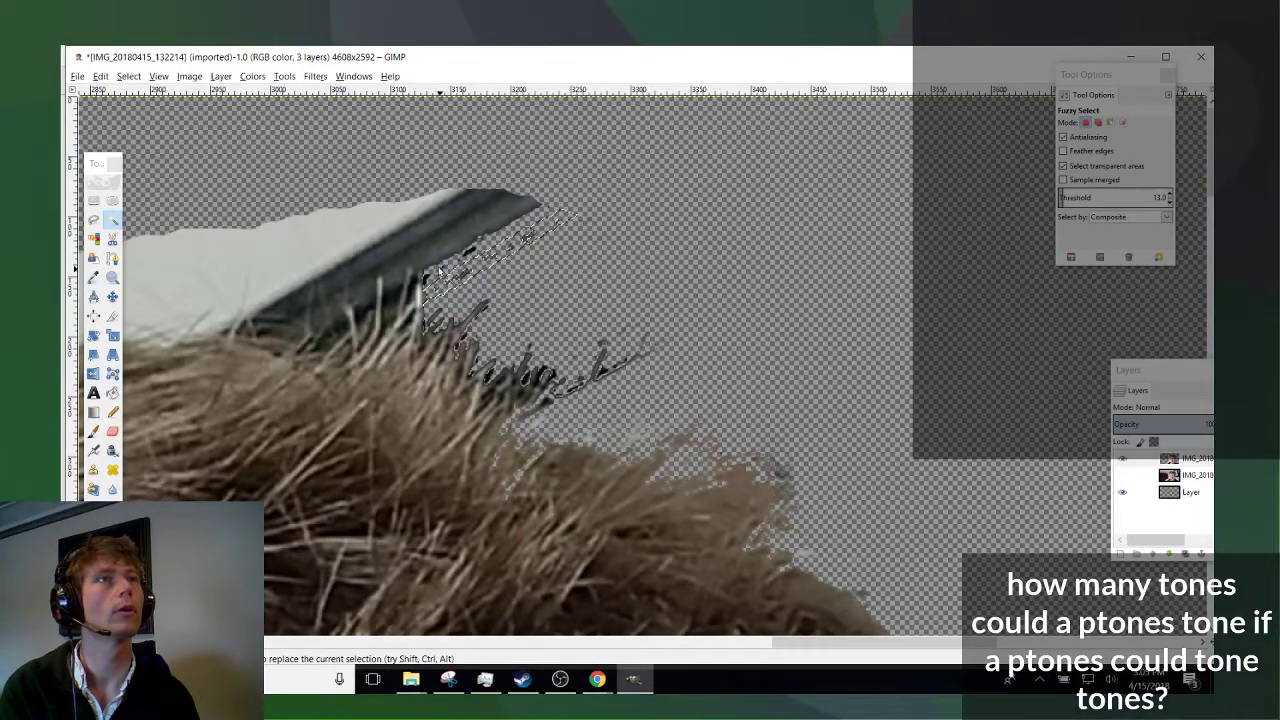
Select the remaining grey-green stripes beside the white wall with Fuzzy Select and erase them.
left_click(428, 260)
key("Delete")
left_click(363, 303)
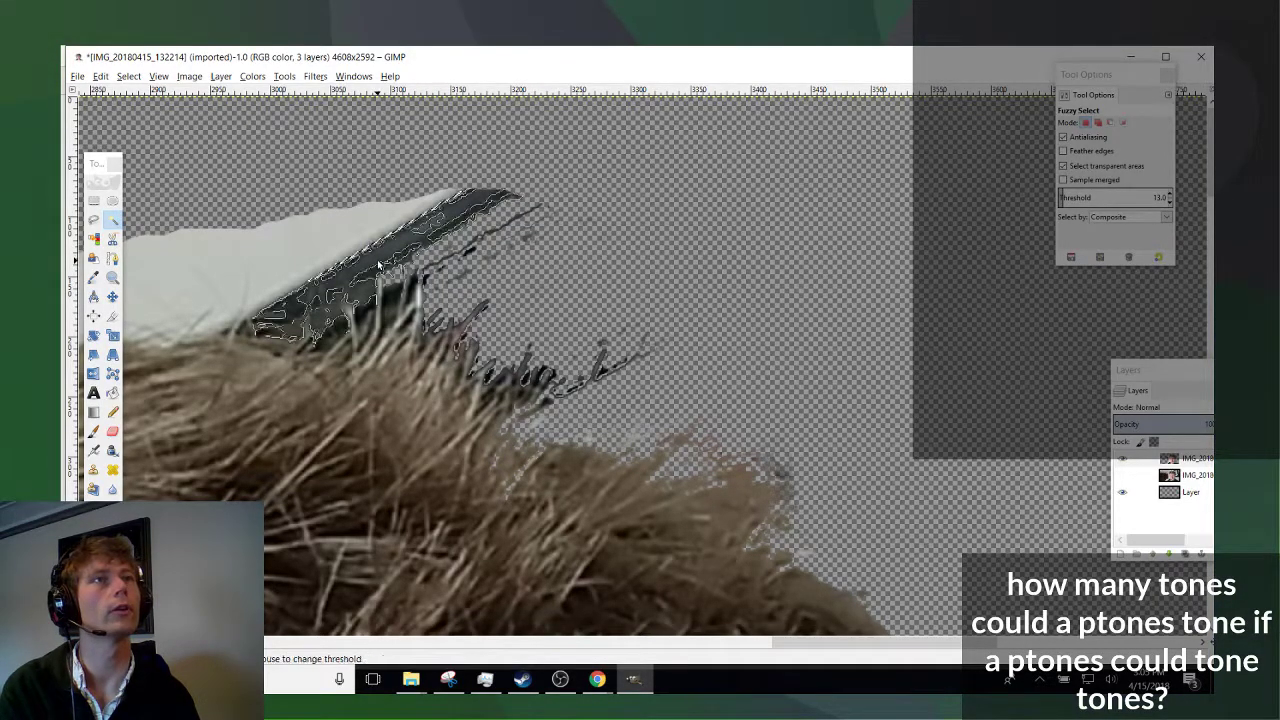
key("Delete")
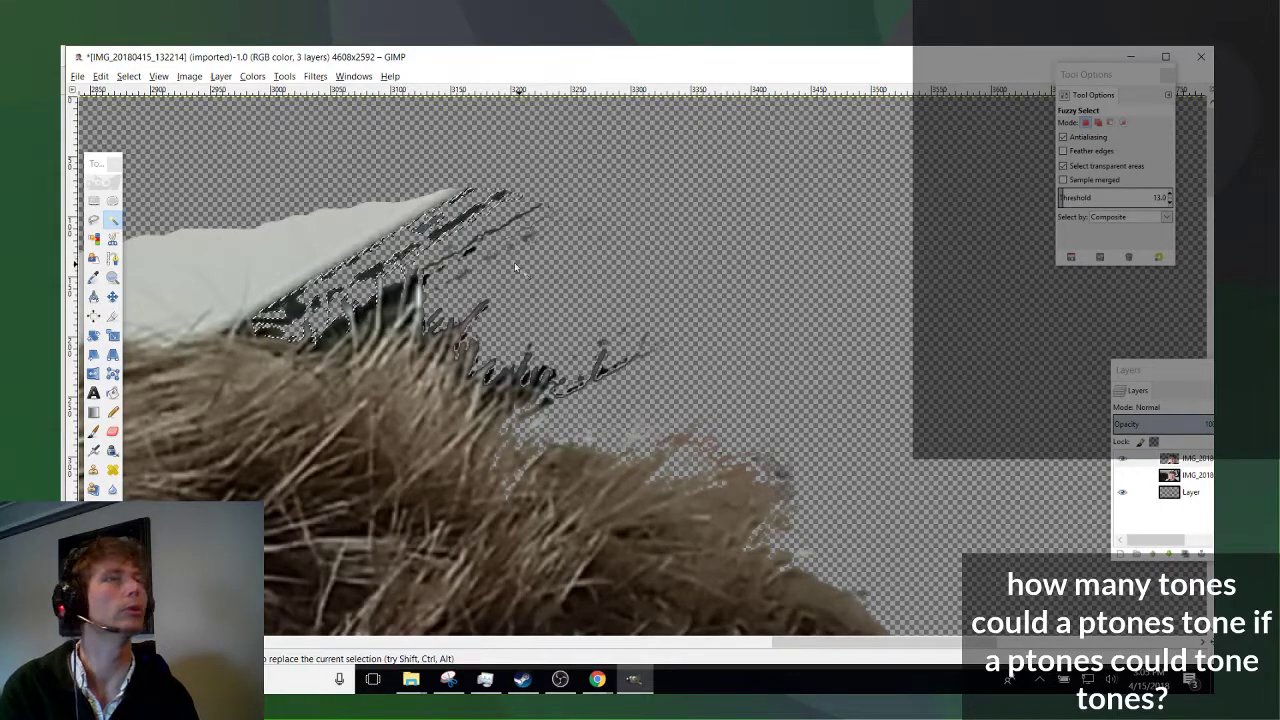
Outline the leftover stripe fragments above the hair tips with Free Select and erase them.
left_click(93, 219)
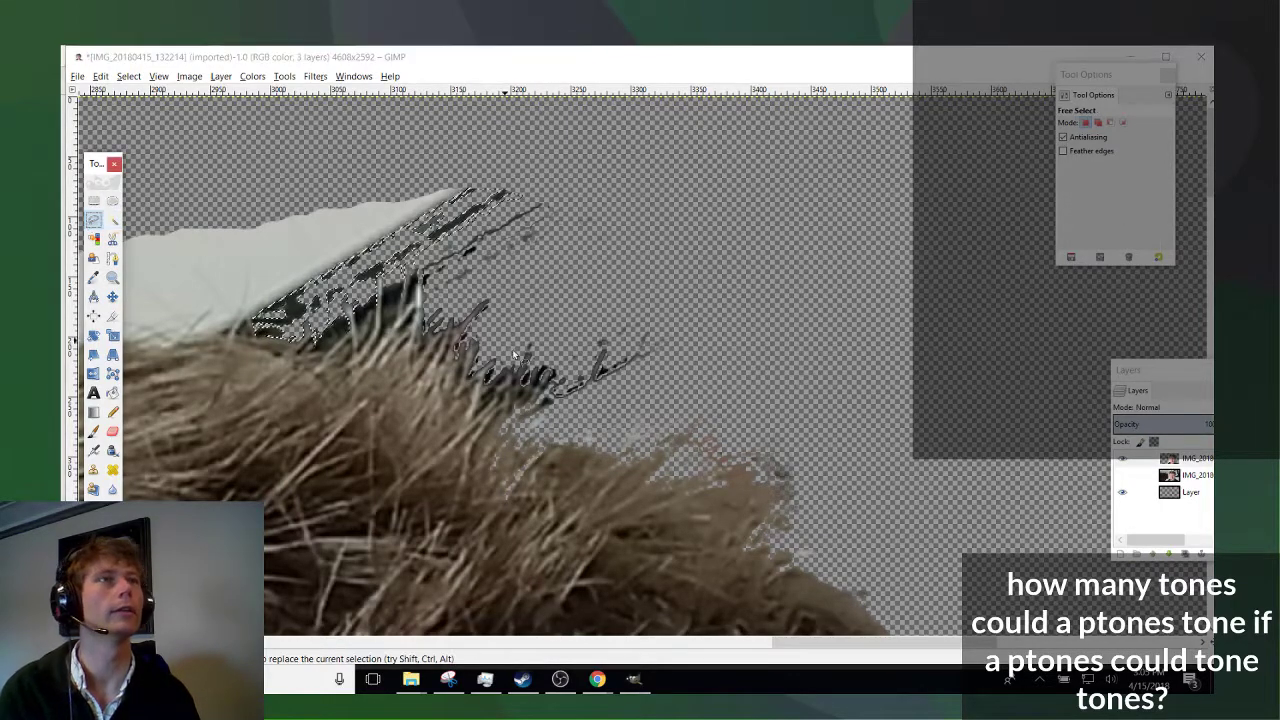
left_click(545, 409)
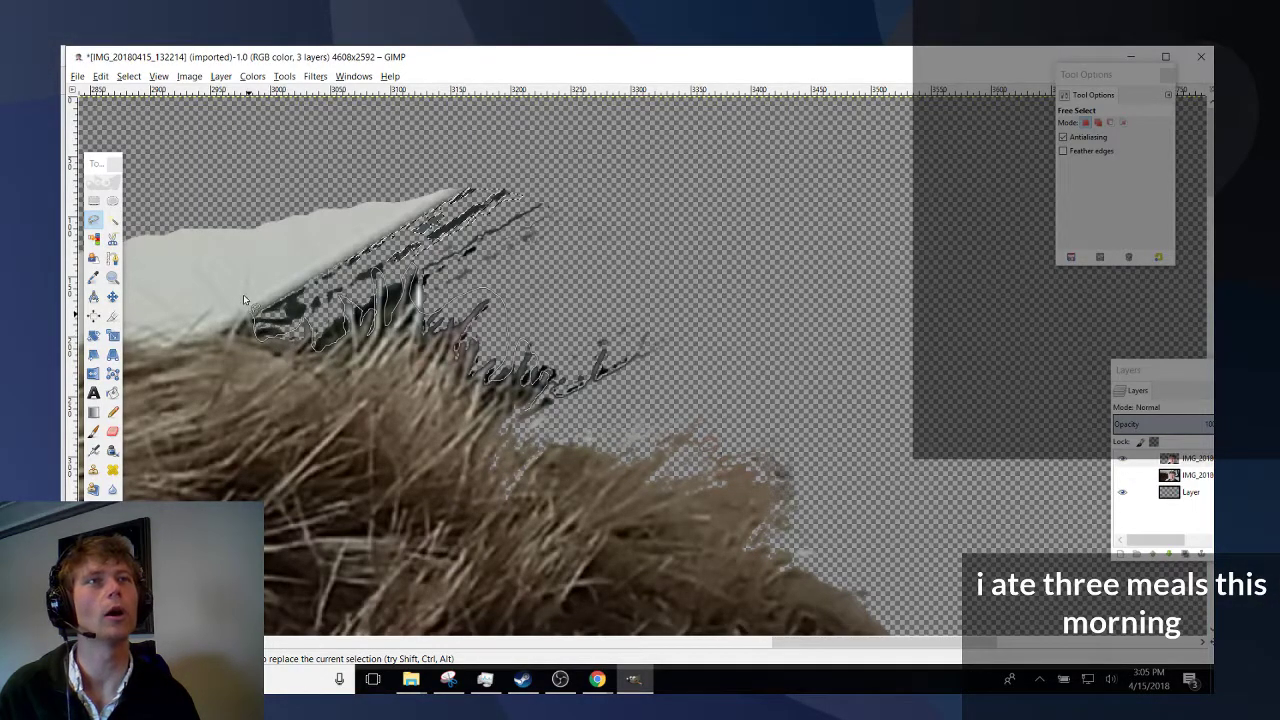
left_click_drag(352, 84, 888, 396)
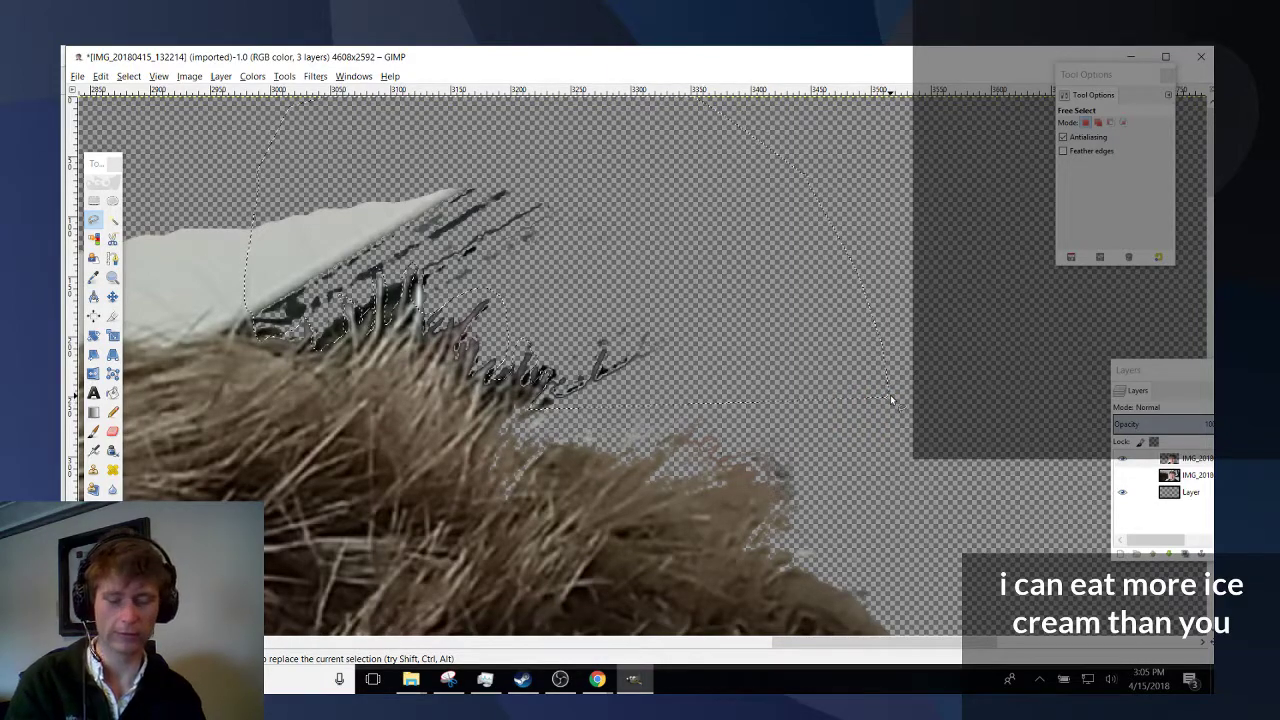
key("Delete")
scroll(663, 566, "down", 6)
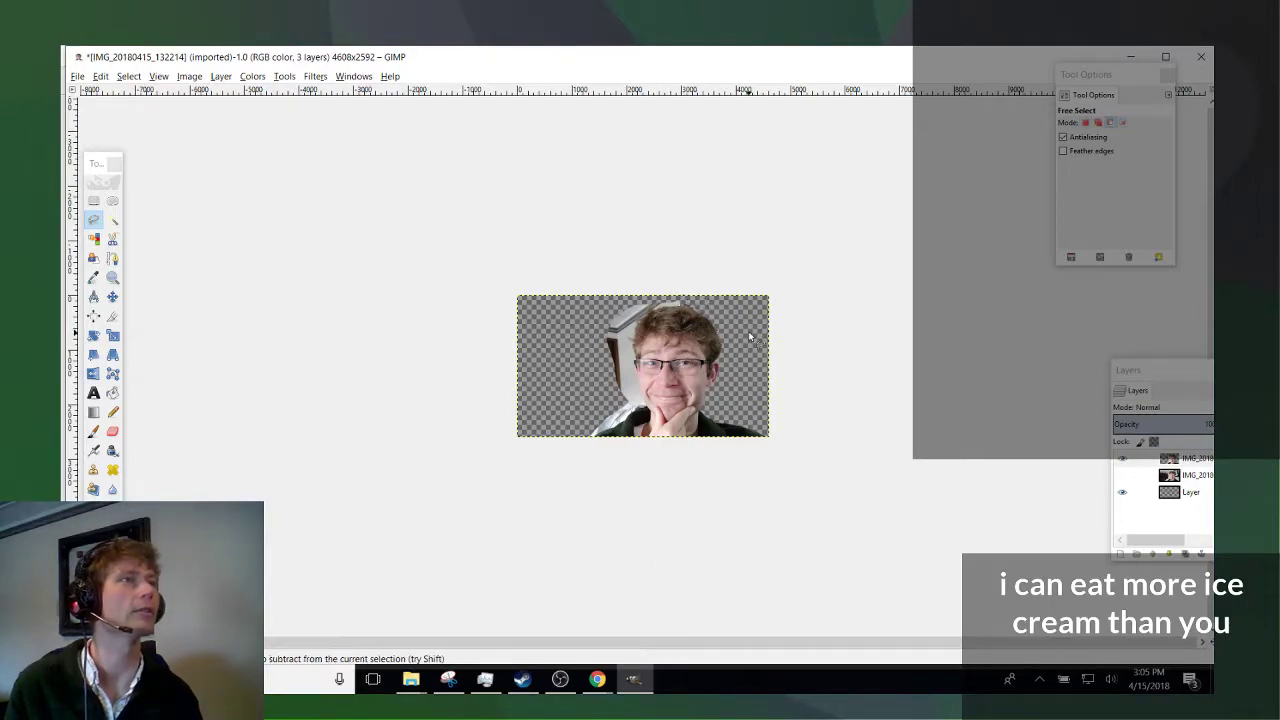
Outline the ragged reddish-brown patch protruding from the upper hair edge with Free Select and erase it.
scroll(726, 316, "up", 5)
scroll(827, 651, "right", 8)
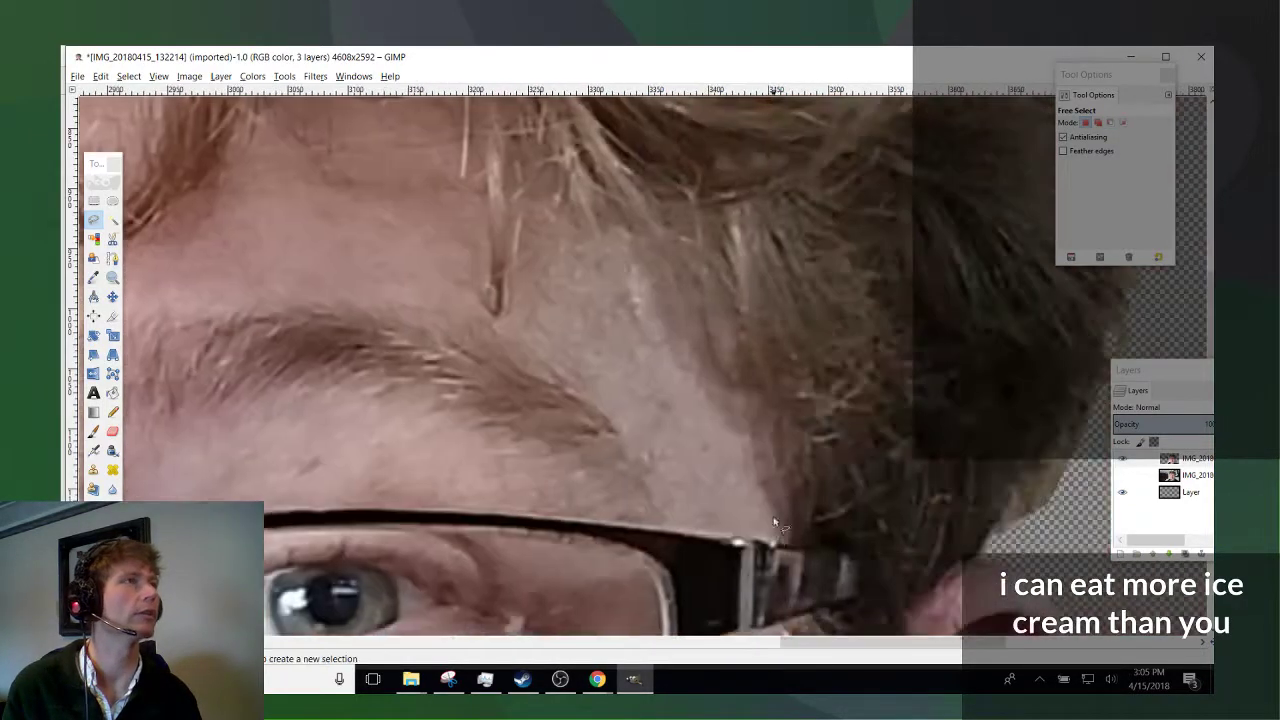
scroll(805, 530, "up", 5)
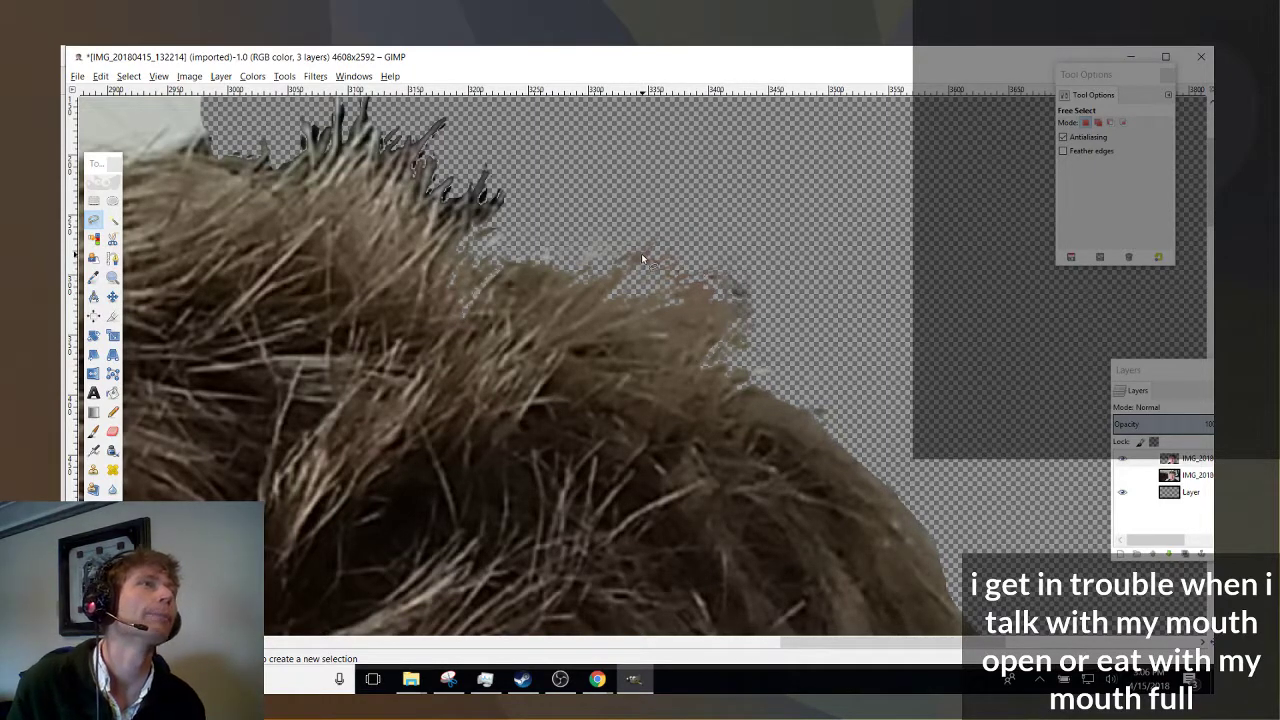
mouse_move(626, 254)
left_mouse_down()
mouse_move(684, 290)
mouse_move(670, 304)
left_mouse_up()
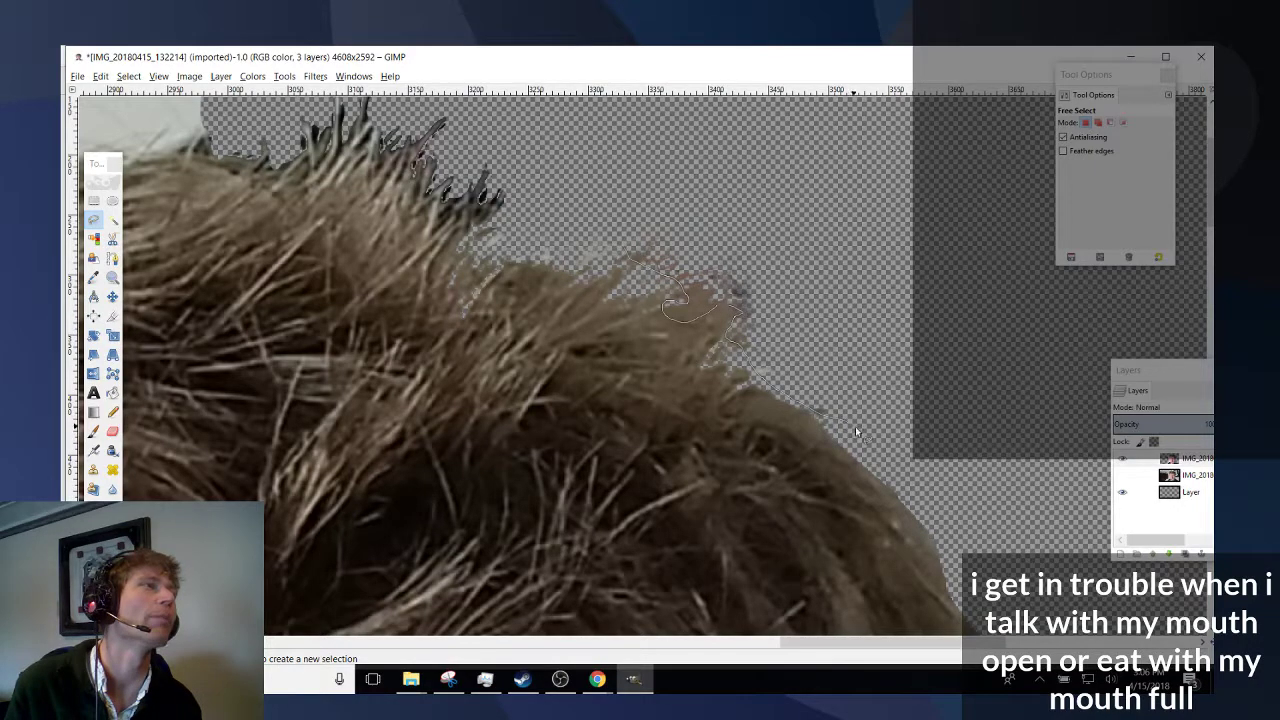
scroll(663, 112, "up", 1)
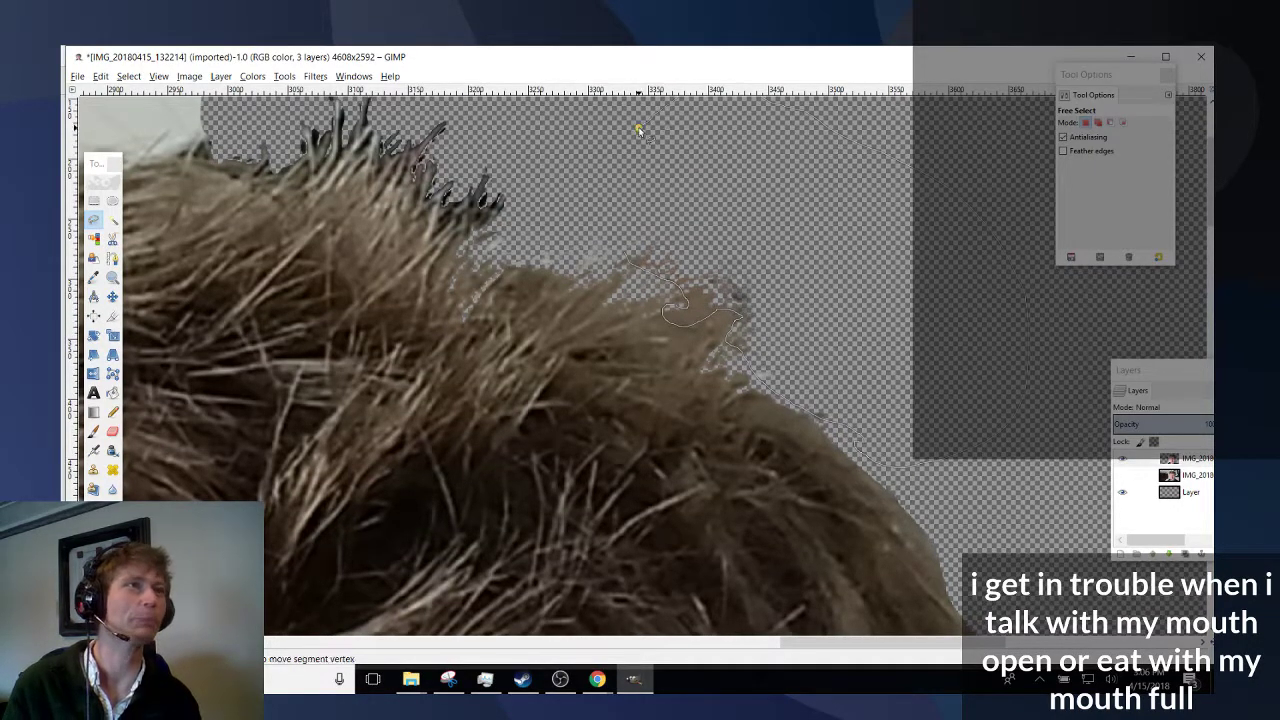
key("Return")
Outline the background fringe along the sloping hair edge beyond the protruding tuft with Free Select and erase it.
scroll(720, 285, "down", 3)
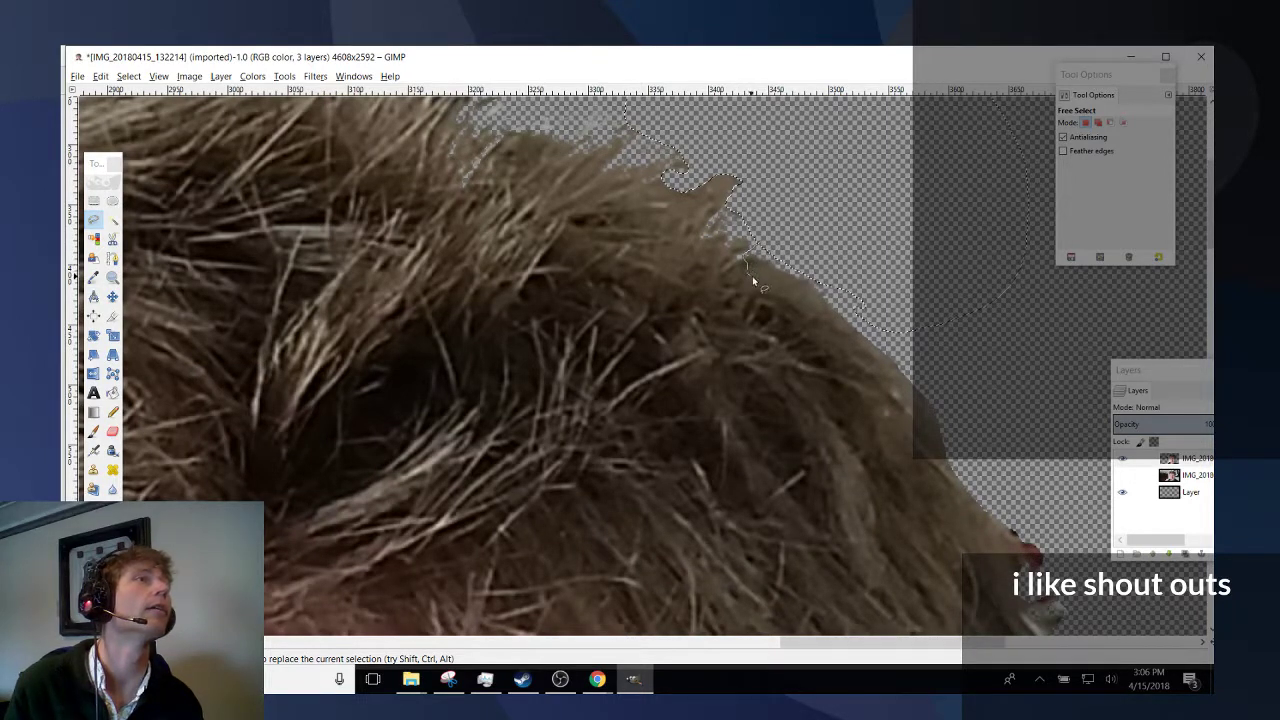
mouse_move(784, 282)
left_mouse_down()
mouse_move(868, 294)
mouse_move(899, 366)
left_mouse_up()
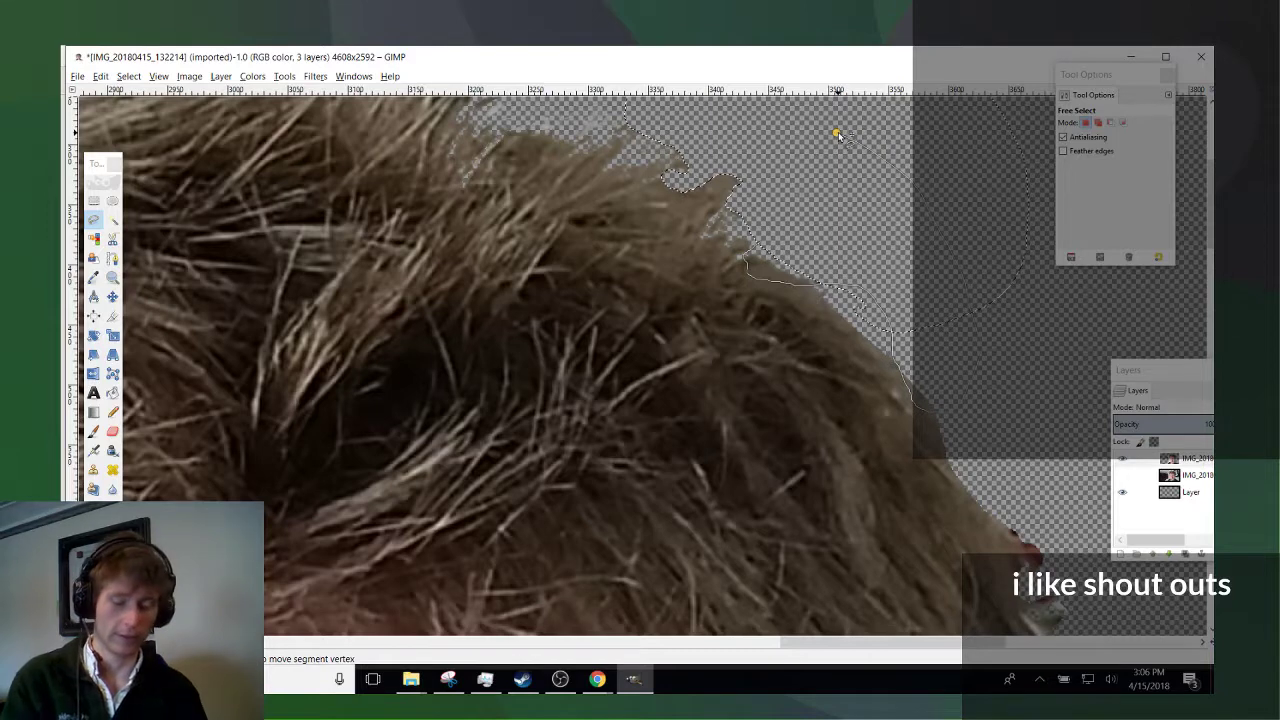
key("Return")
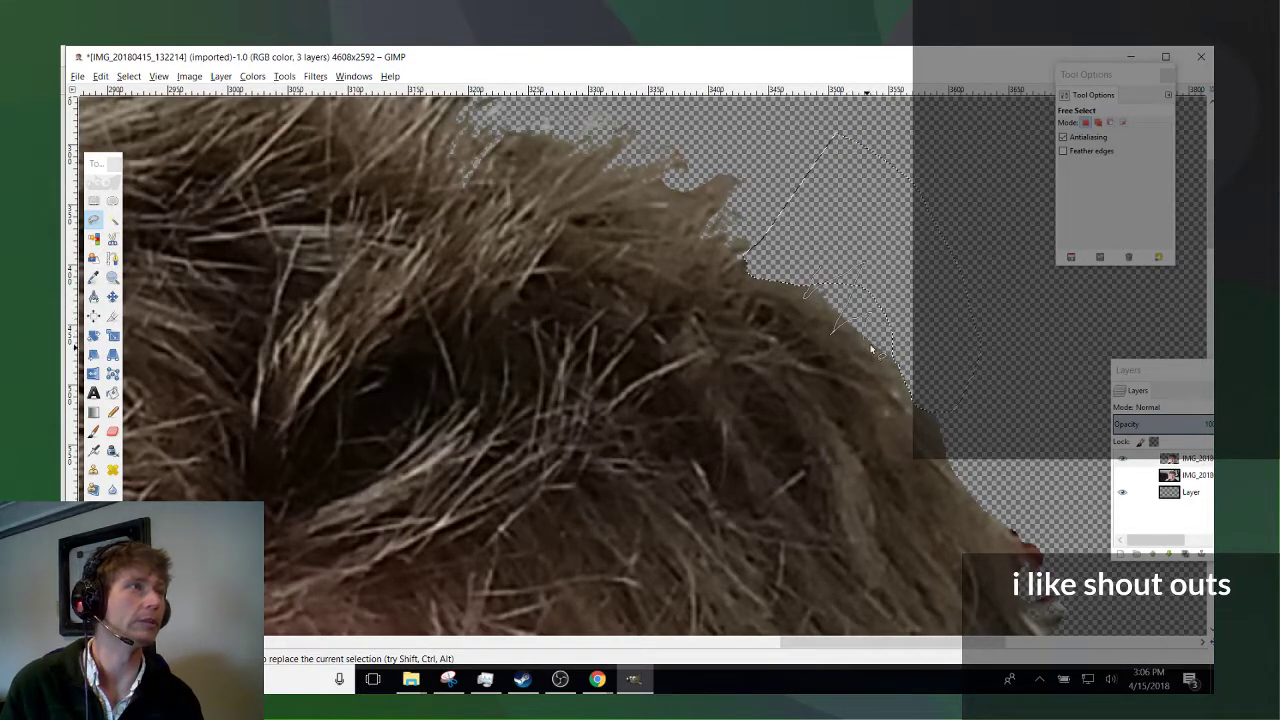
left_click(822, 168)
scroll(780, 380, "down", 7)
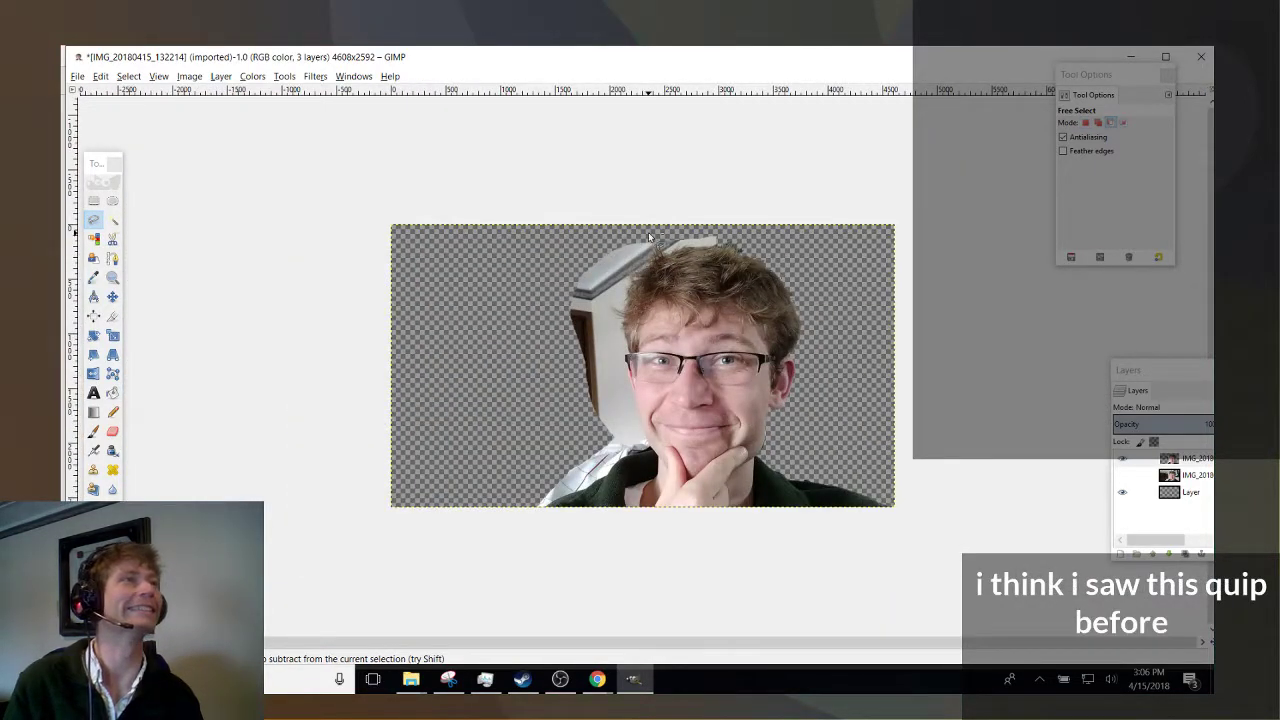
Select the off-white wall area directly above the hair with Fuzzy Select and erase it.
scroll(649, 237, "up", 3)
scroll(881, 133, "up", 5)
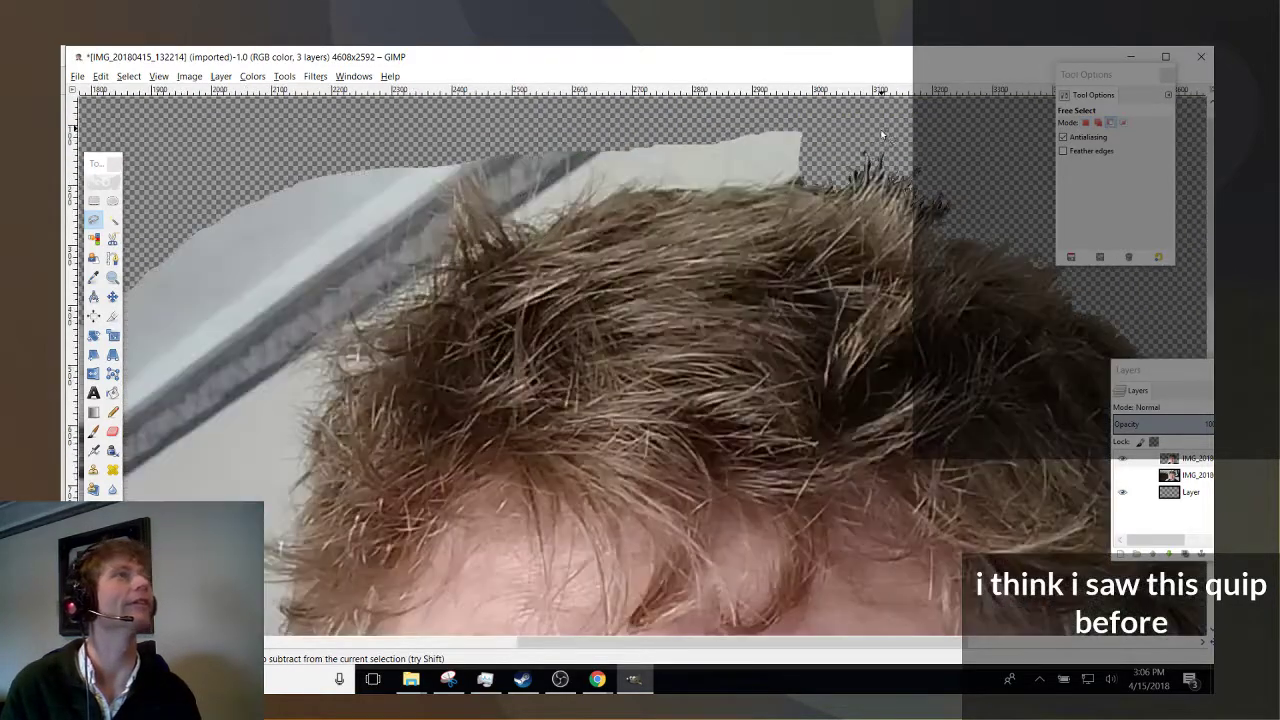
scroll(902, 234, "down", 2)
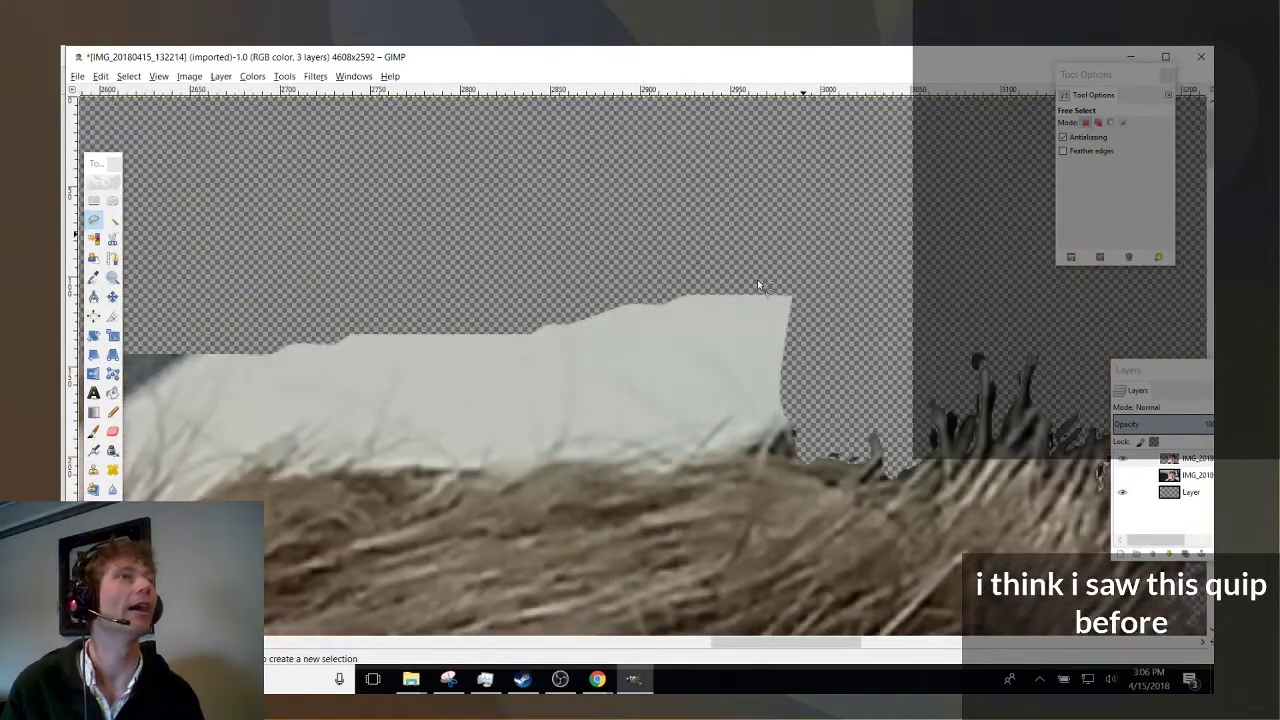
left_click(112, 219)
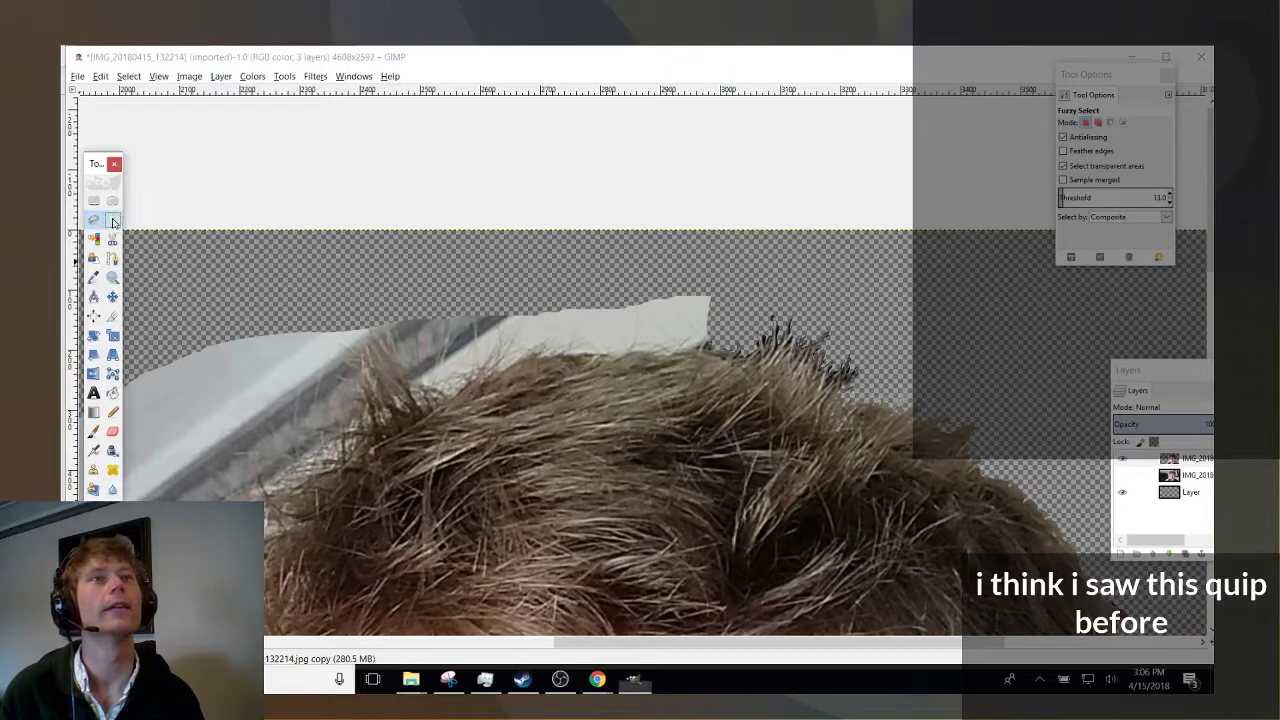
left_click(660, 332)
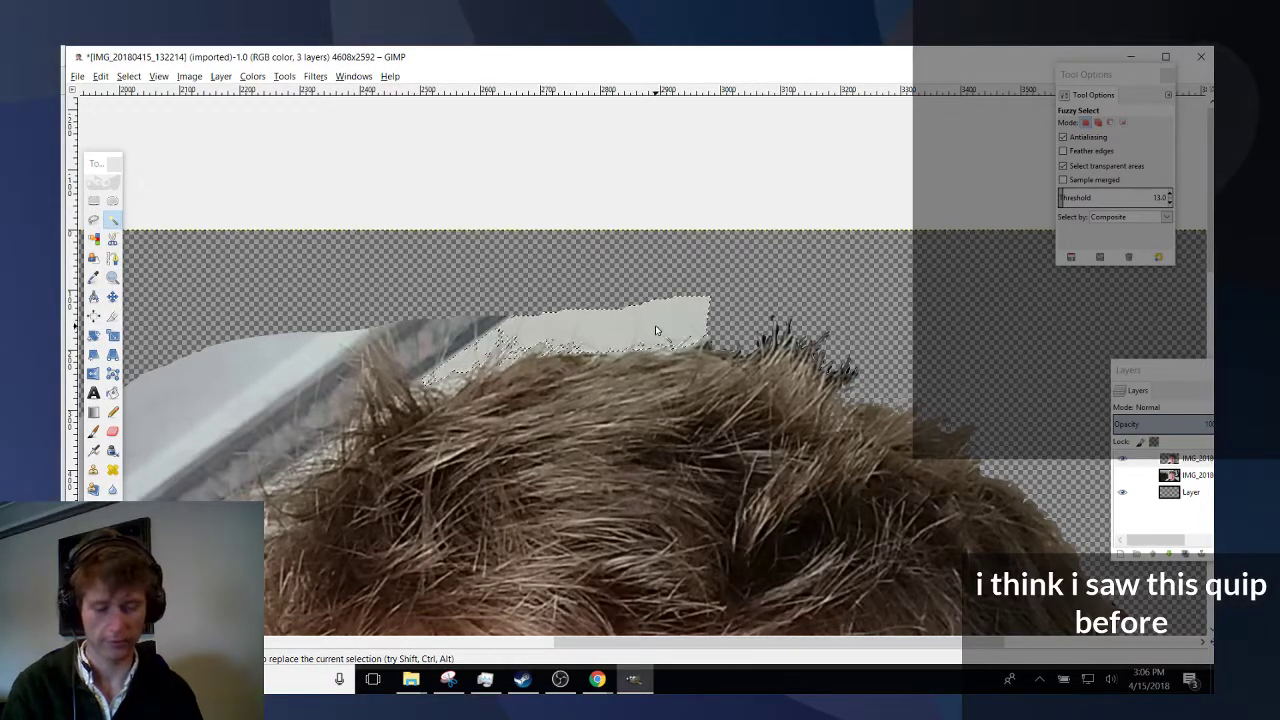
key("Delete")
Select the grey trim stripes beside the hair with Fuzzy Select, raising the threshold to 20, and erase them.
left_click(472, 335)
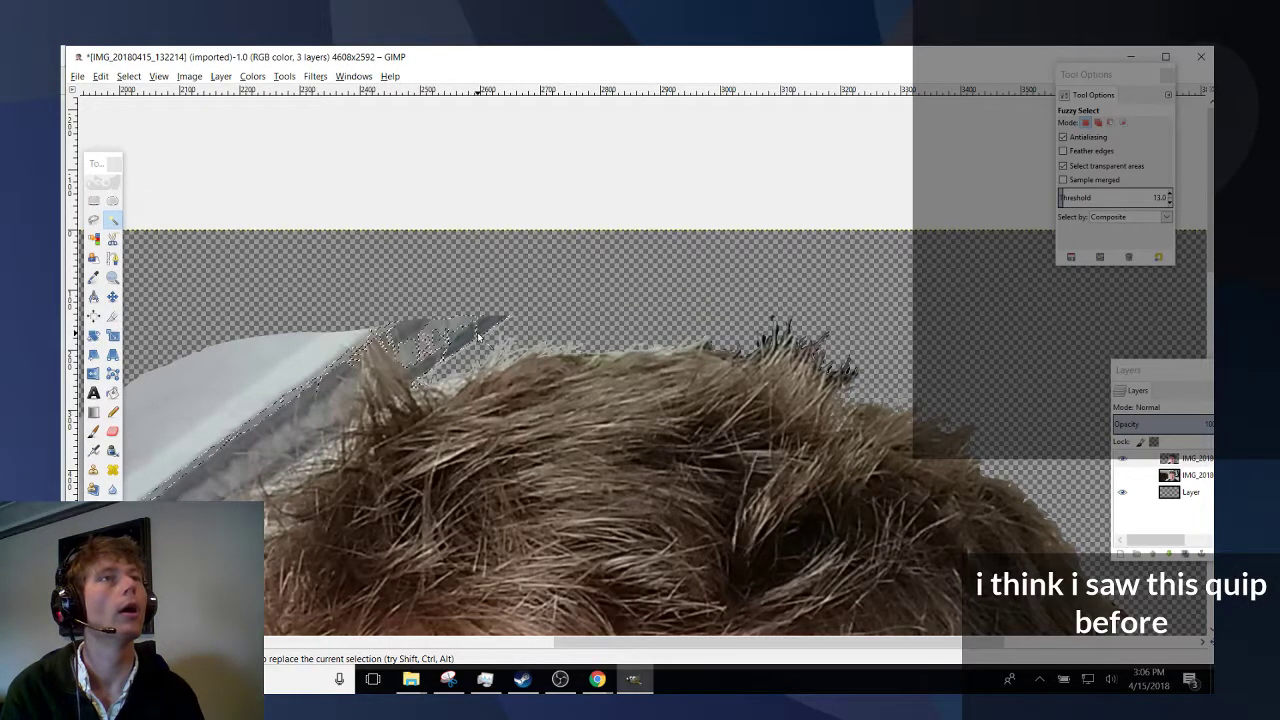
key("Delete")
left_click(489, 340)
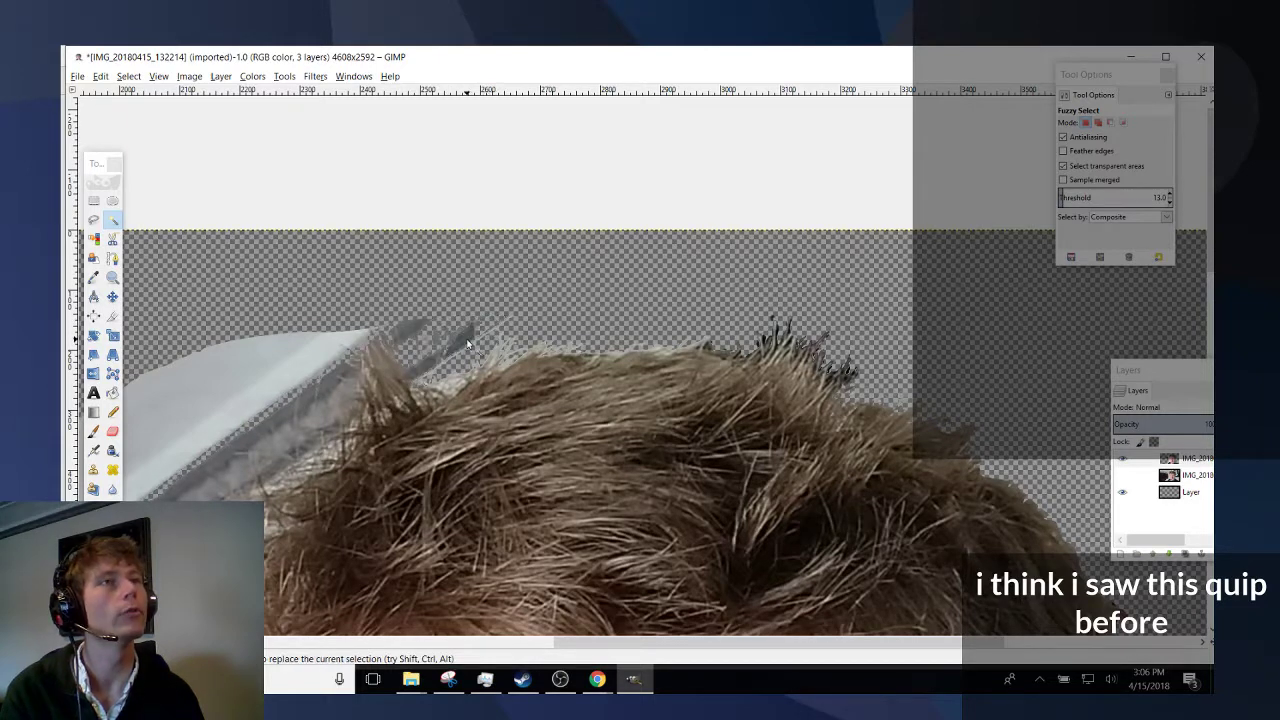
left_click_drag(476, 326, 486, 338)
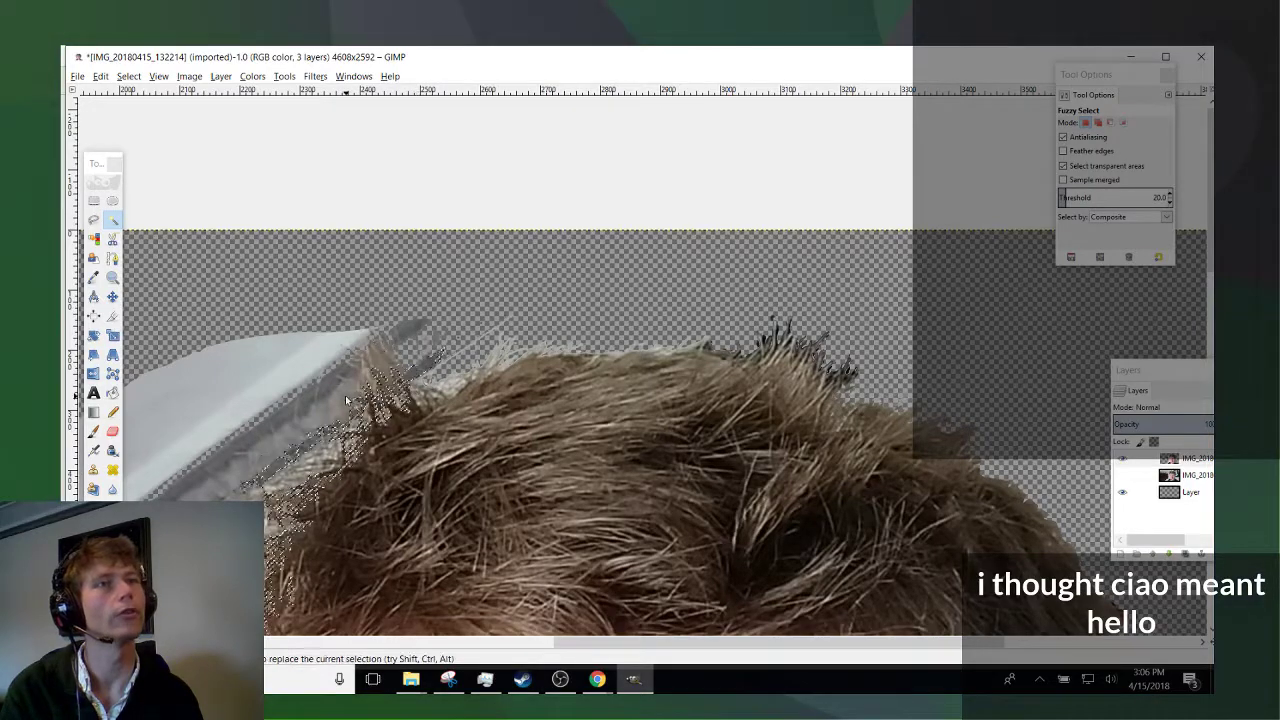
key("Delete")
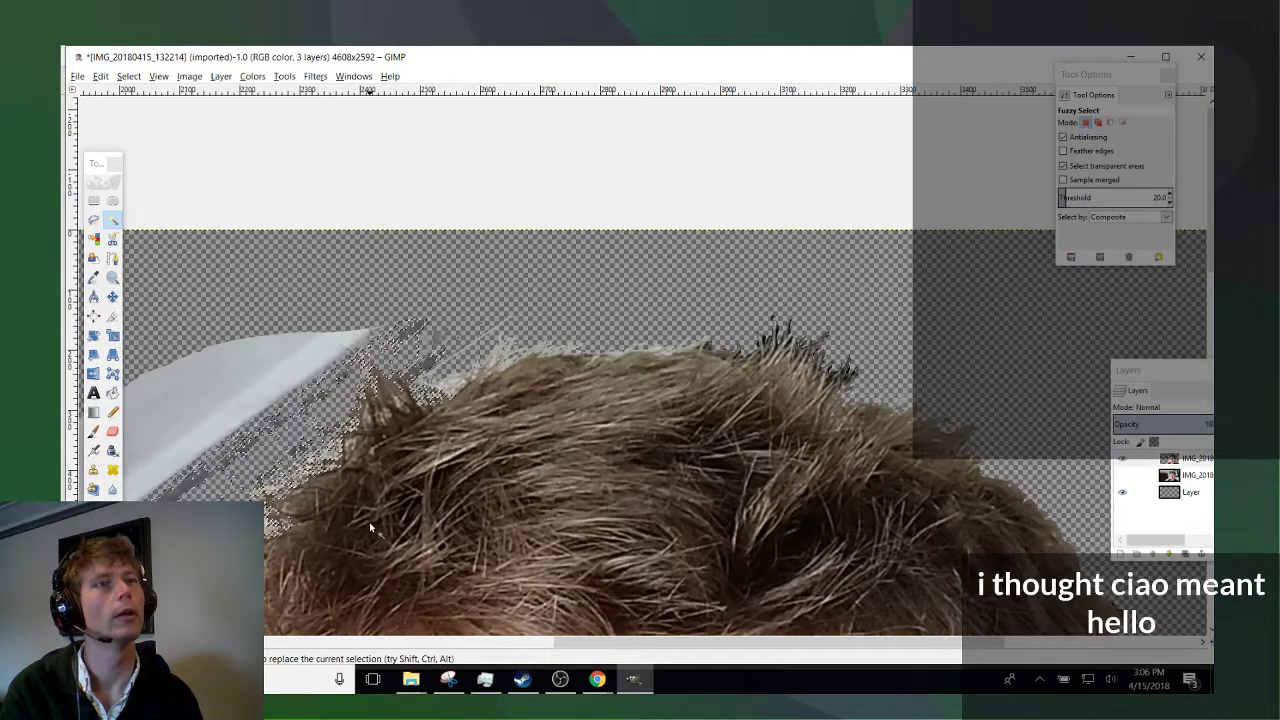
Select the leftover grey trim fragments above the hair tuft with Fuzzy Select and erase them.
scroll(743, 564, "left", 5)
scroll(743, 564, "down", 3)
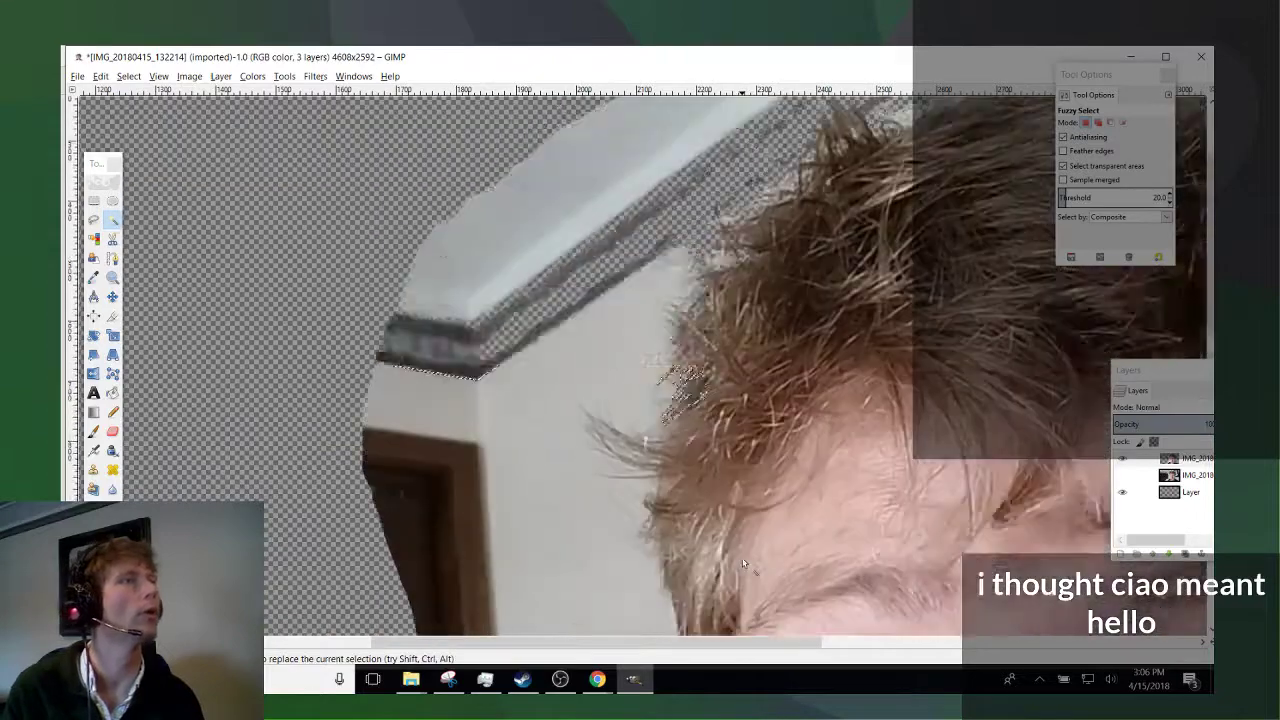
scroll(743, 564, "up", 3)
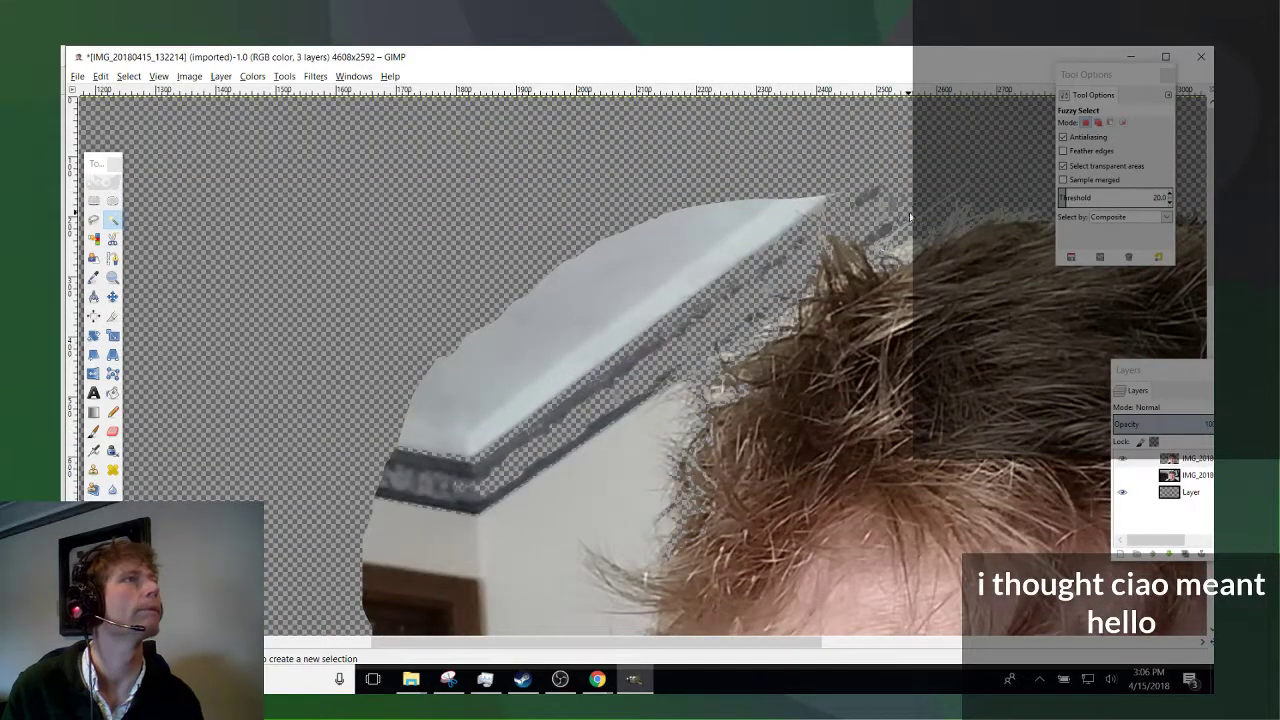
left_click(874, 192)
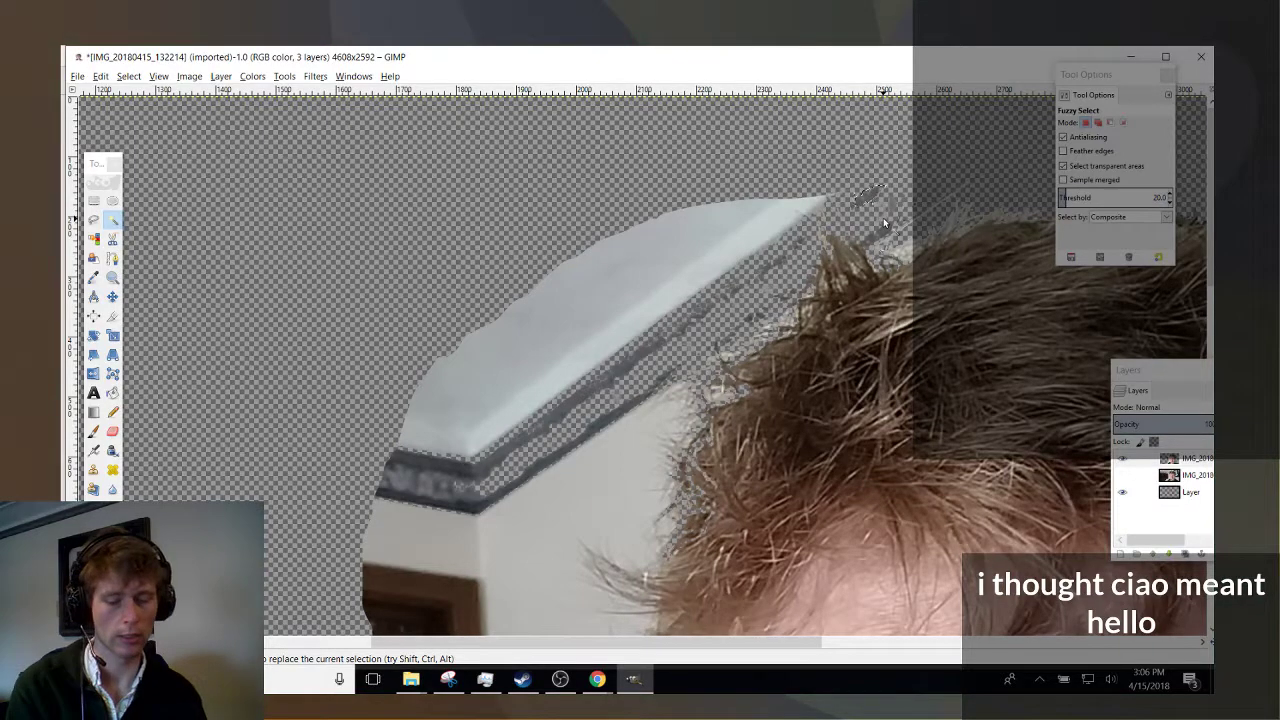
left_click(886, 219)
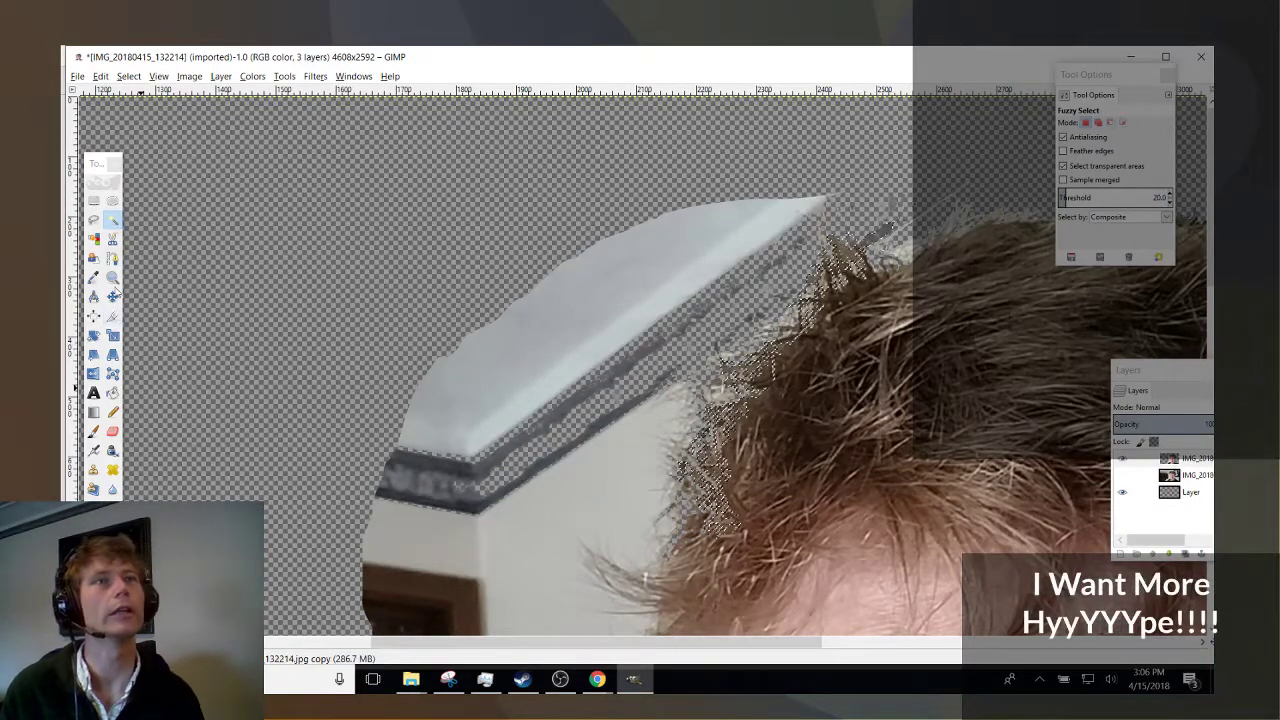
Rub out most of the leftover ceiling wedge and grey trim beside the hair tuft with the Eraser.
left_click(112, 431)
scroll(930, 245, "up", 2)
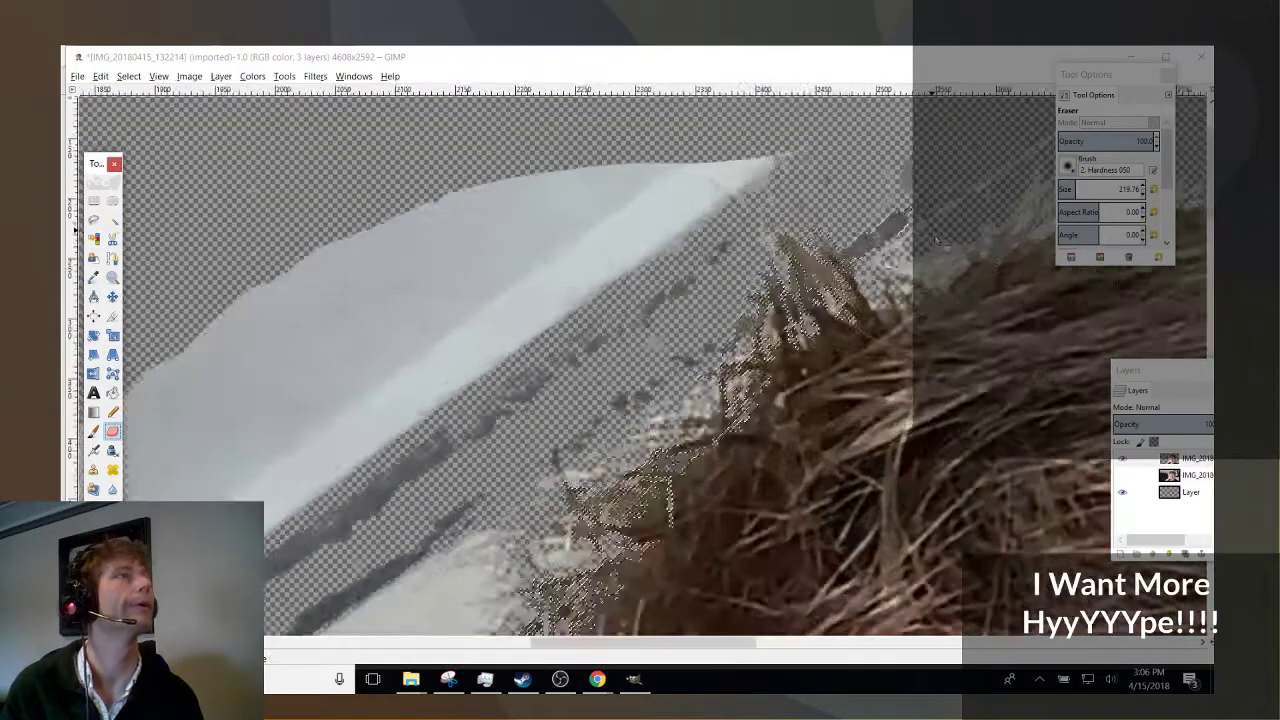
scroll(865, 240, "up", 2)
scroll(865, 240, "up", 3)
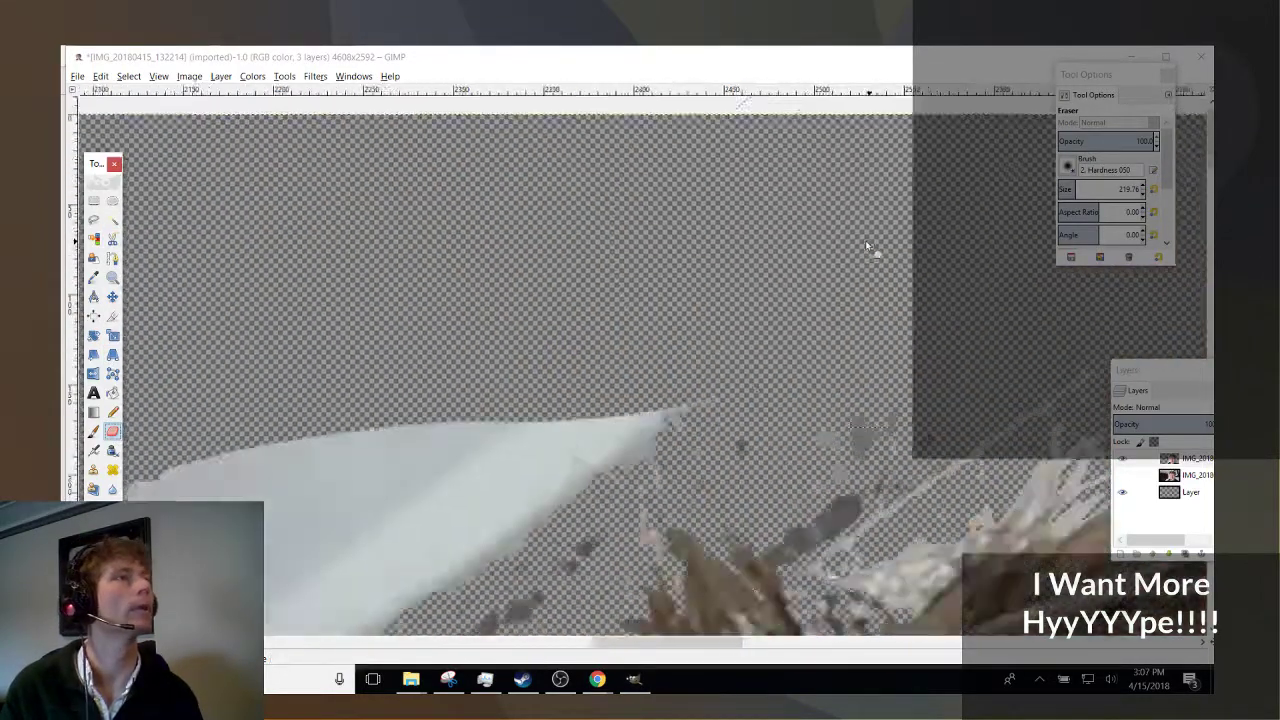
scroll(865, 240, "down", 2)
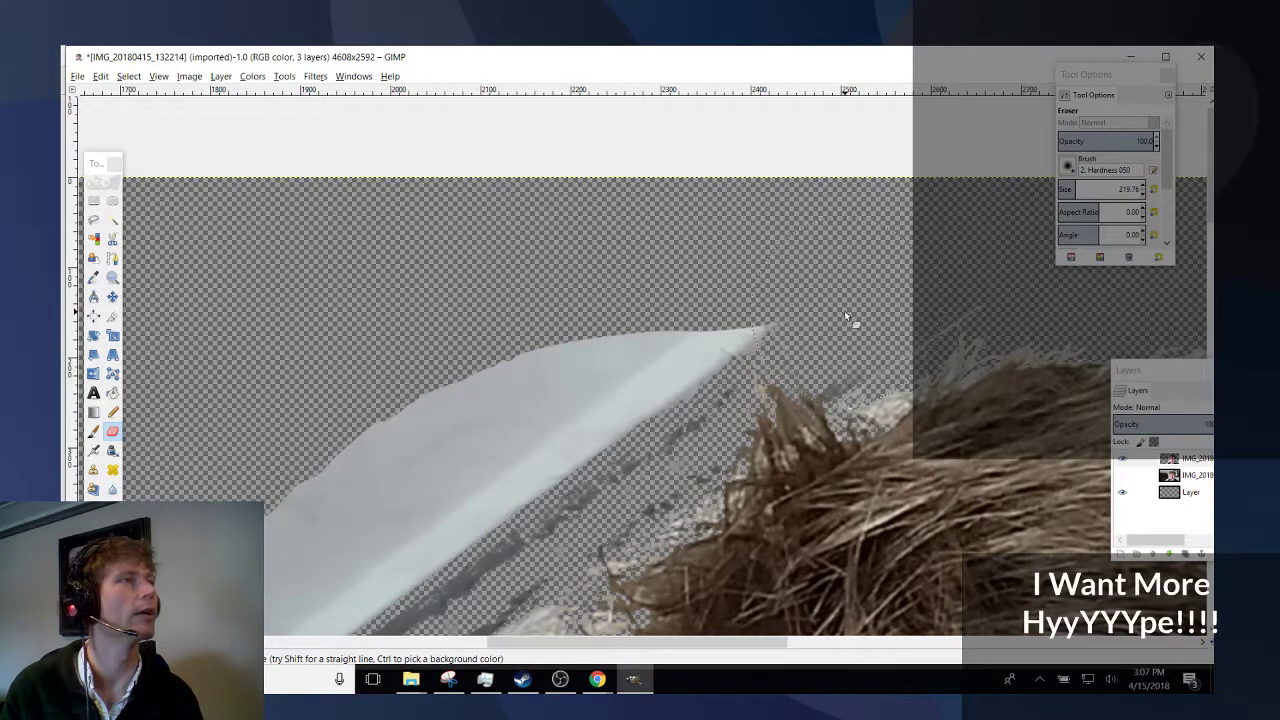
mouse_move(705, 333)
left_mouse_down()
mouse_move(653, 335)
mouse_move(725, 258)
mouse_move(646, 289)
mouse_move(506, 380)
mouse_move(521, 460)
mouse_move(606, 420)
left_mouse_up()
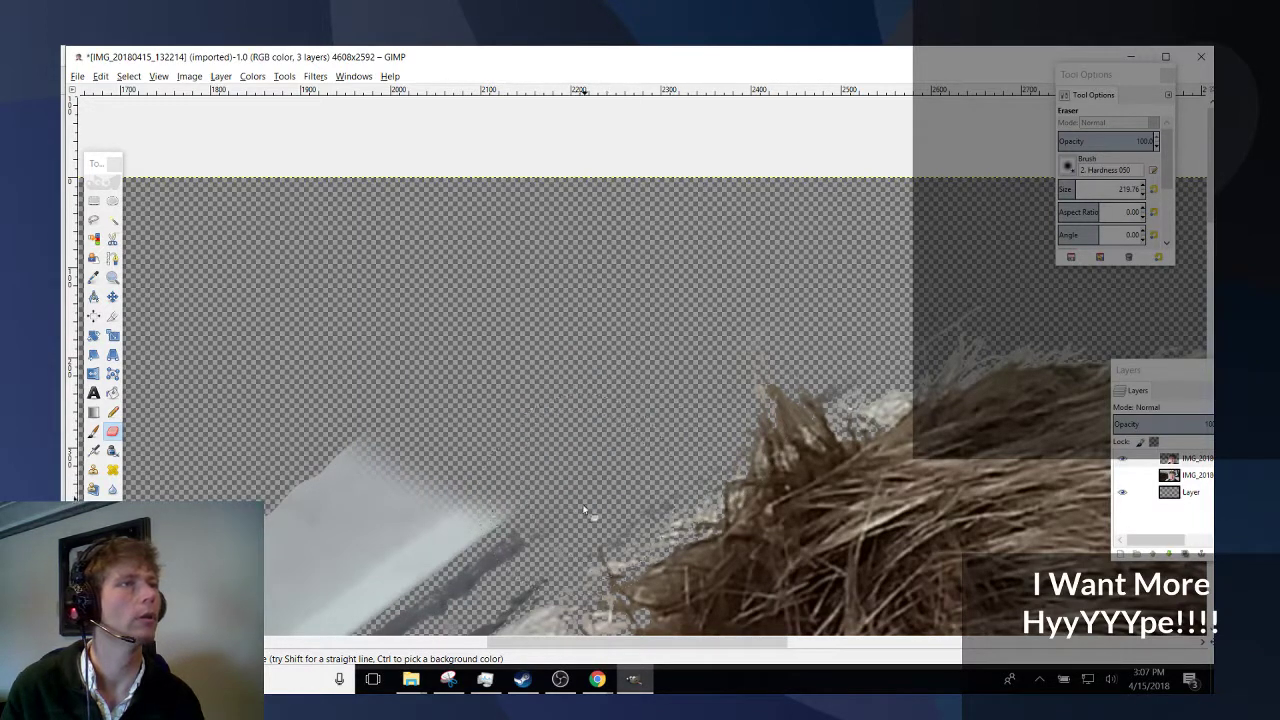
mouse_move(505, 478)
left_mouse_down()
mouse_move(404, 486)
mouse_move(452, 510)
mouse_move(455, 585)
left_mouse_up()
Erase the brown door frame and the outer edge of the wall strip beside the face with the Eraser.
key("shift+ctrl+j")
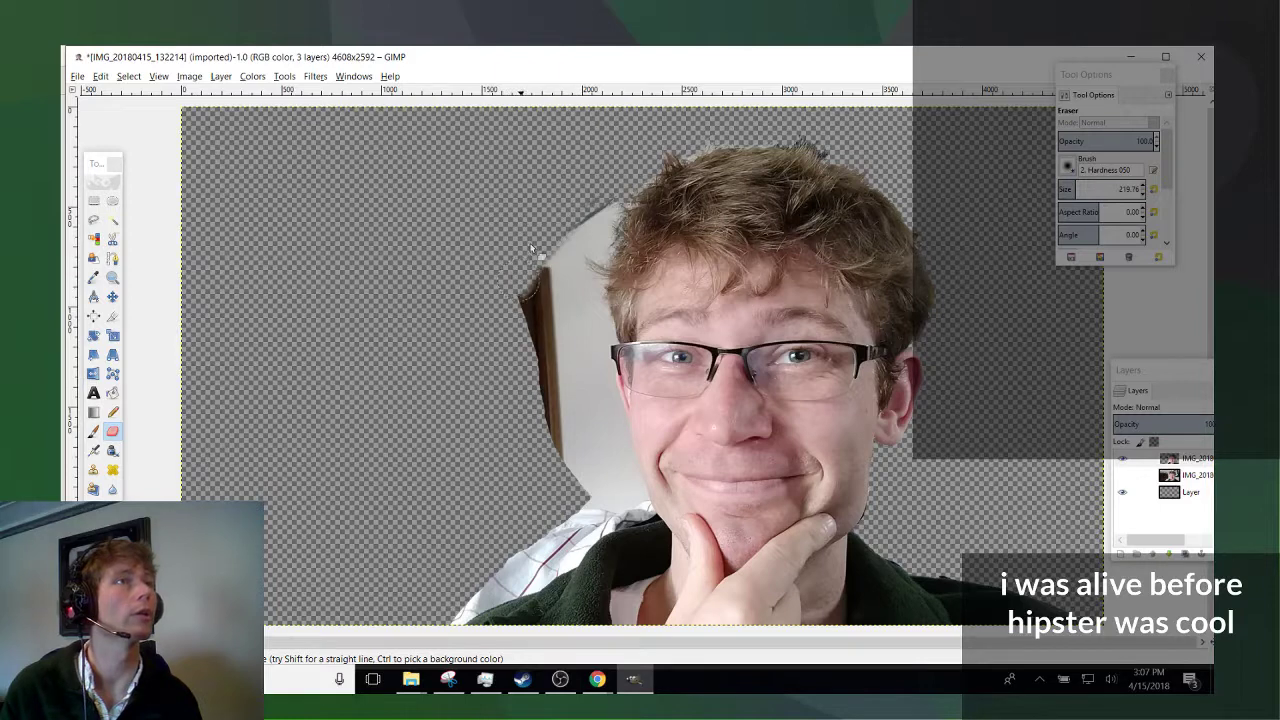
left_click_drag(517, 324, 537, 304)
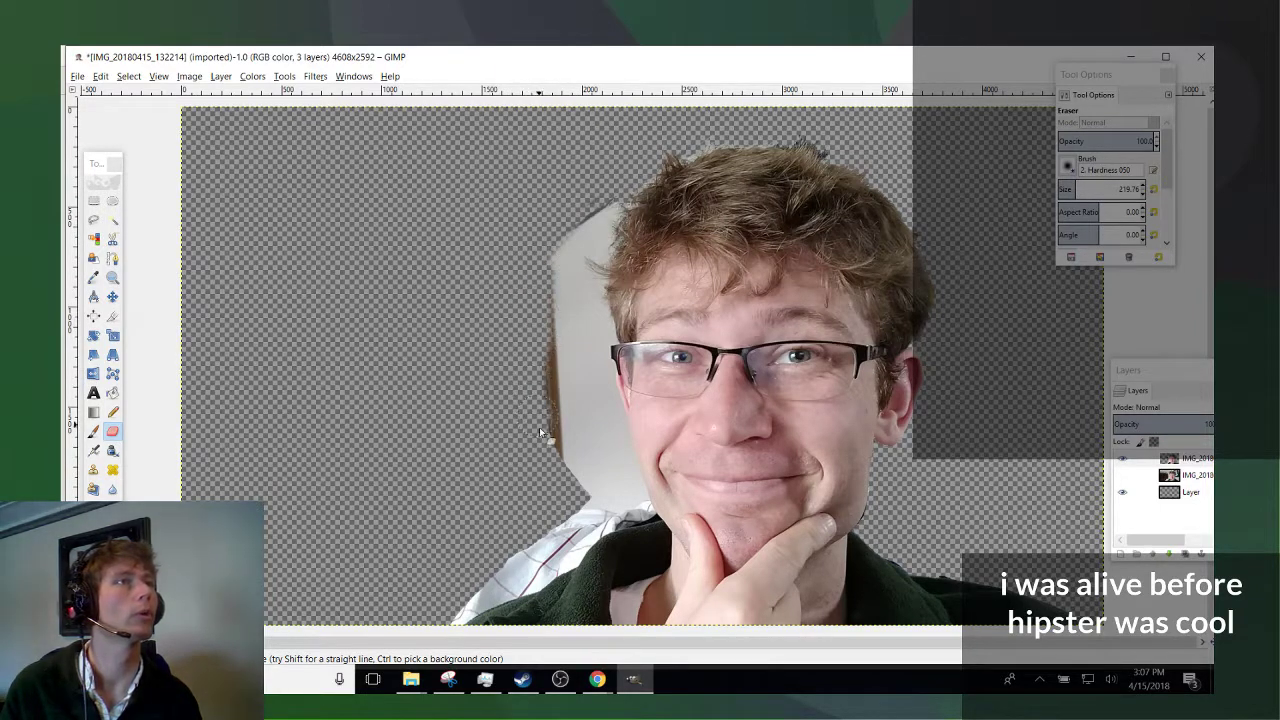
mouse_move(540, 432)
left_mouse_down()
mouse_move(537, 316)
mouse_move(559, 468)
mouse_move(546, 366)
left_mouse_up()
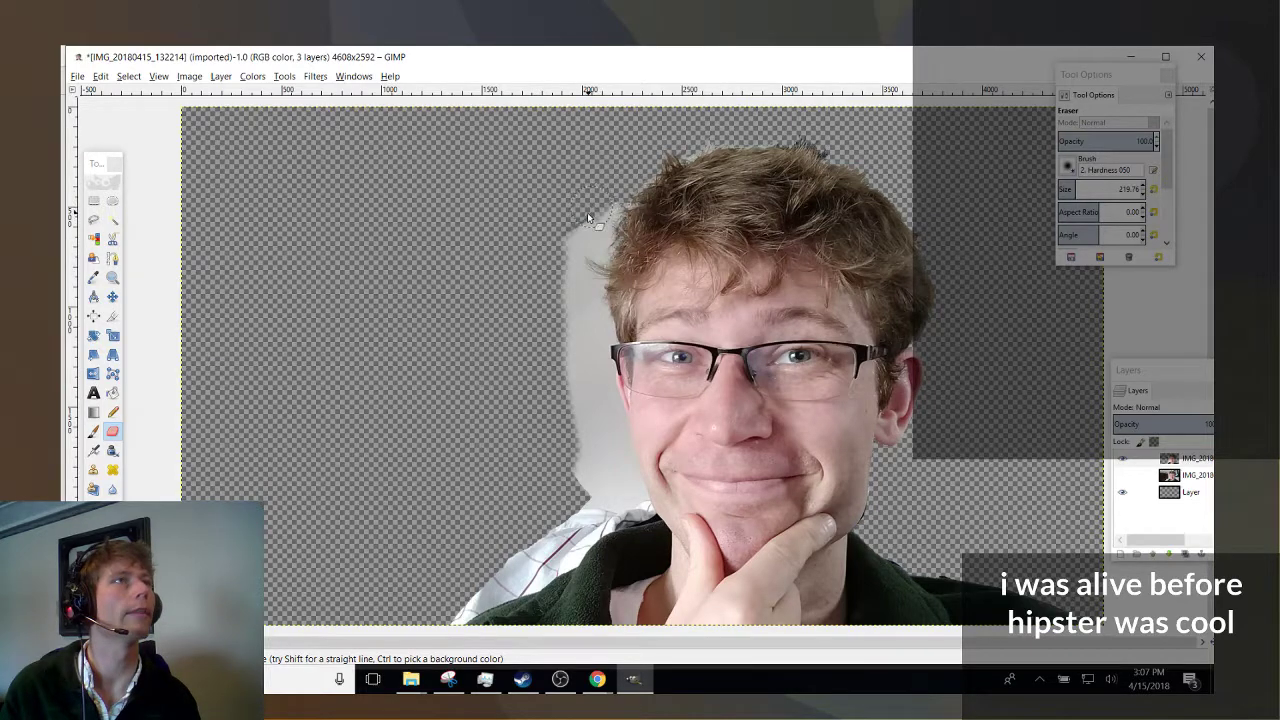
Select the wall areas beside the cheek and glasses with Fuzzy Select at threshold 6 and delete them.
scroll(551, 306, "up", 6)
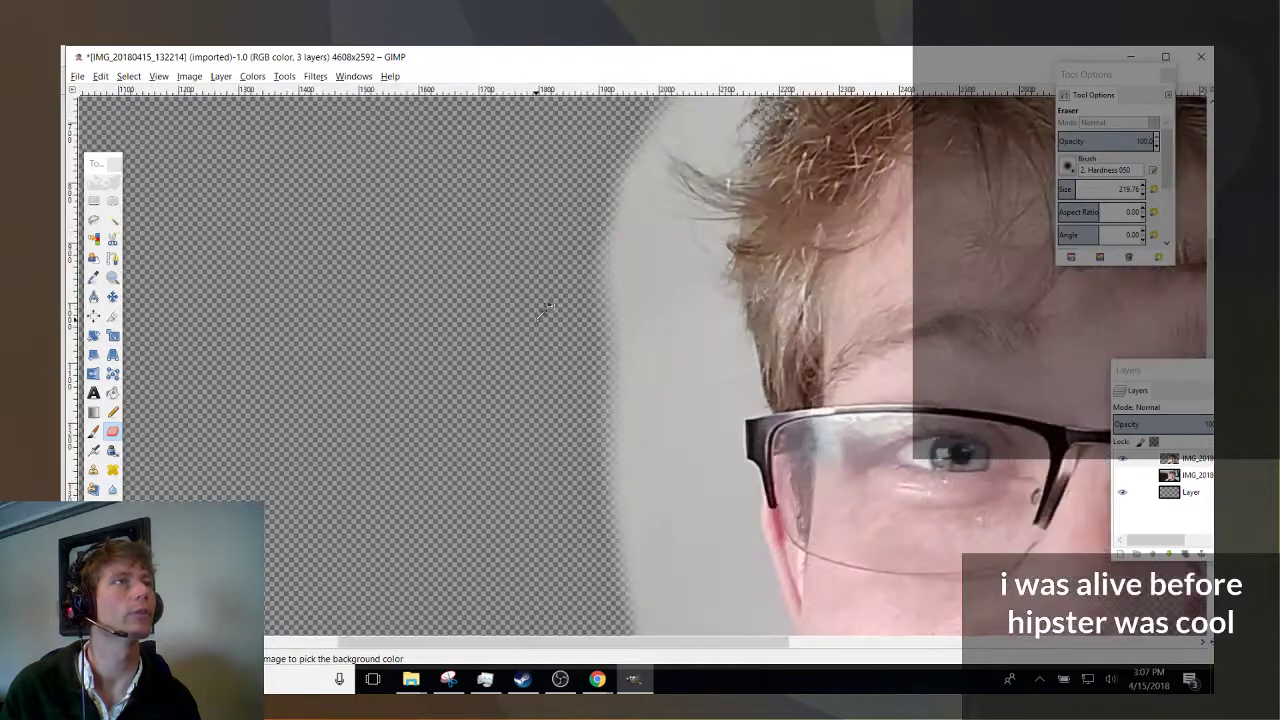
scroll(760, 380, "down", 3)
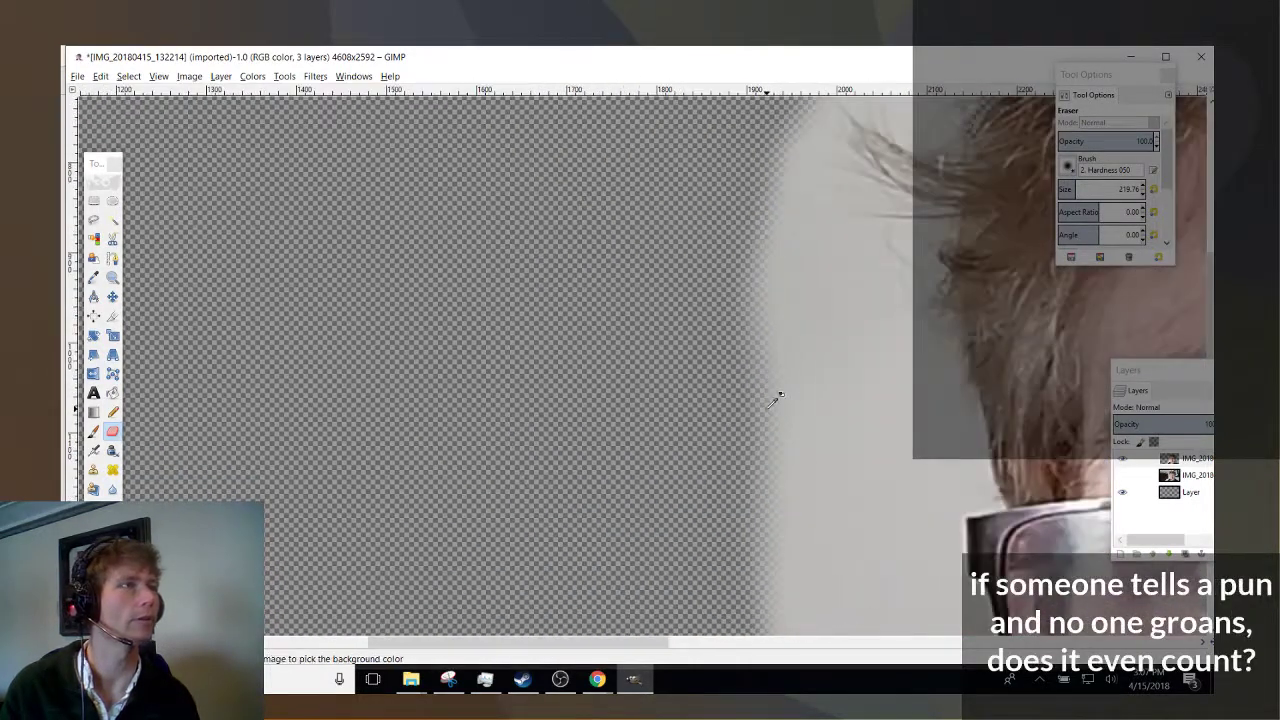
scroll(886, 469, "down", 5)
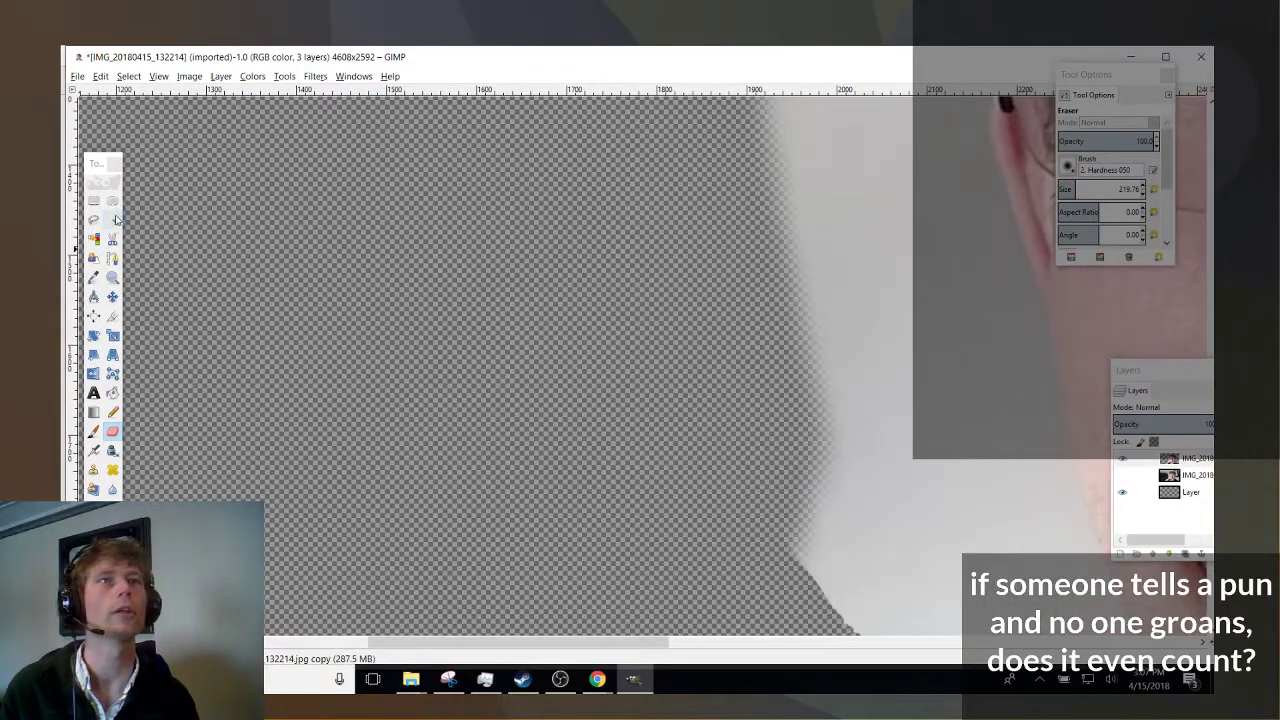
left_click(113, 219)
scroll(912, 592, "right", 5)
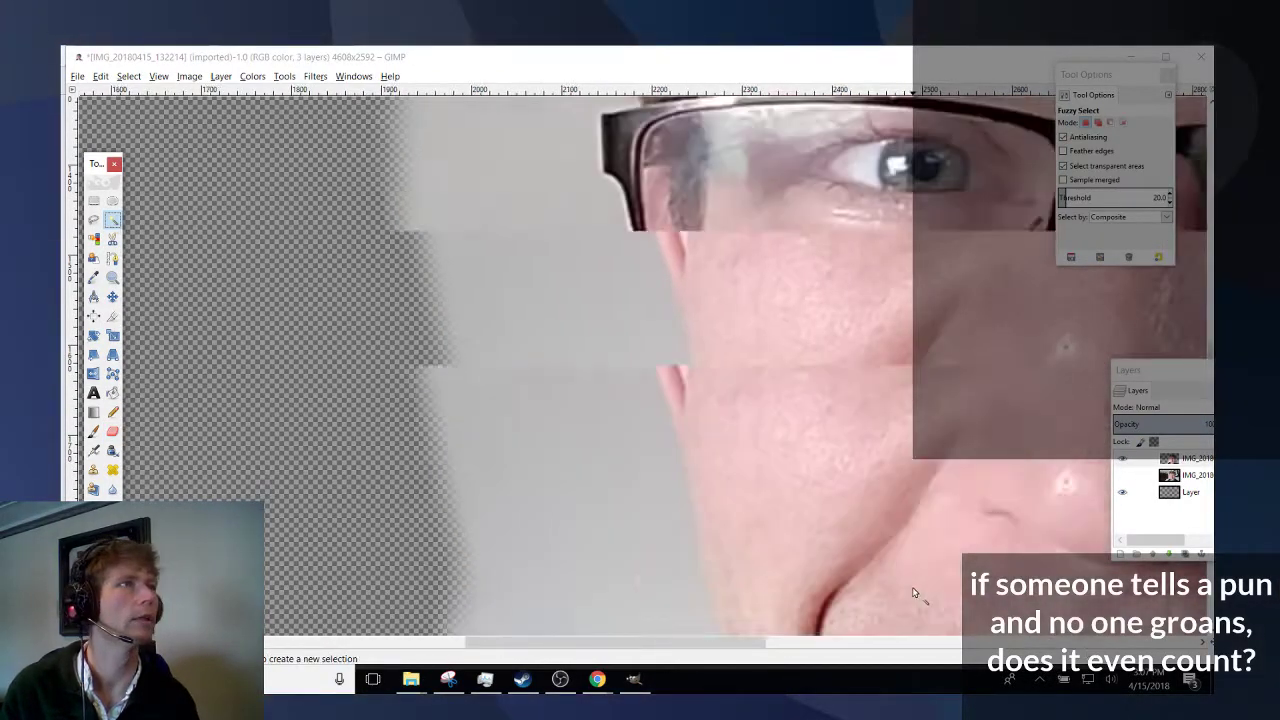
scroll(861, 559, "down", 3)
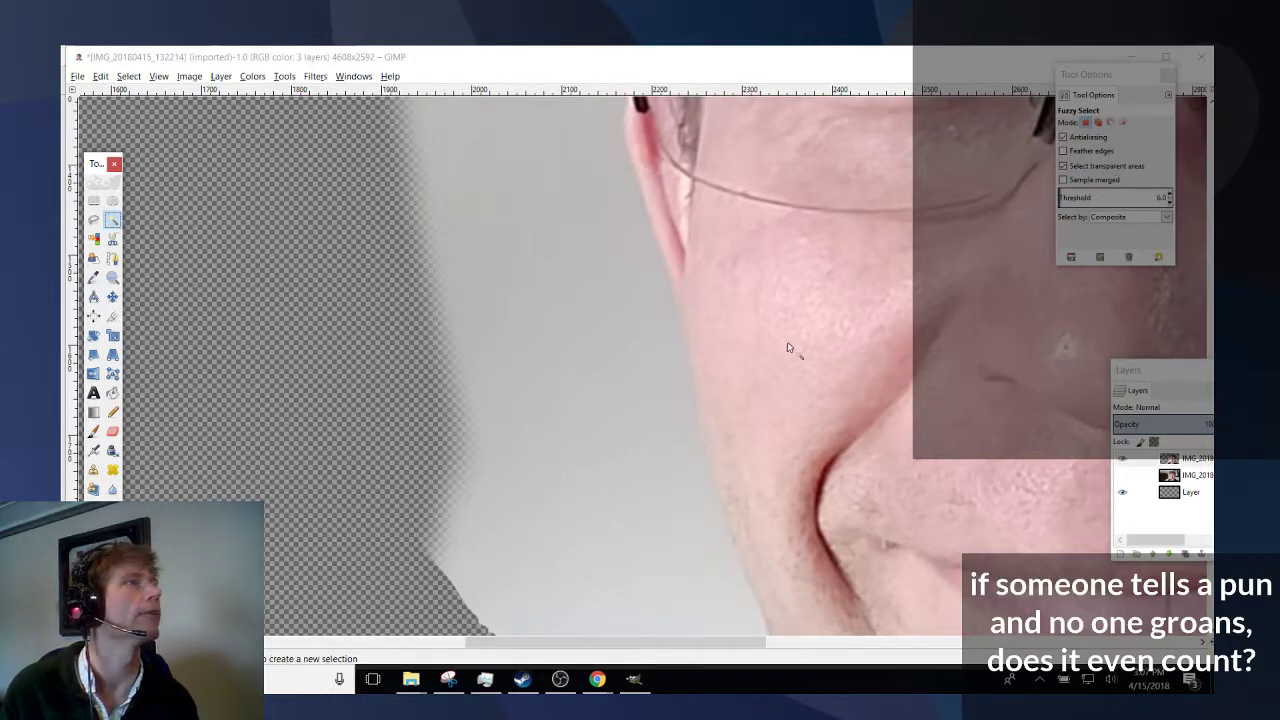
left_click(593, 419)
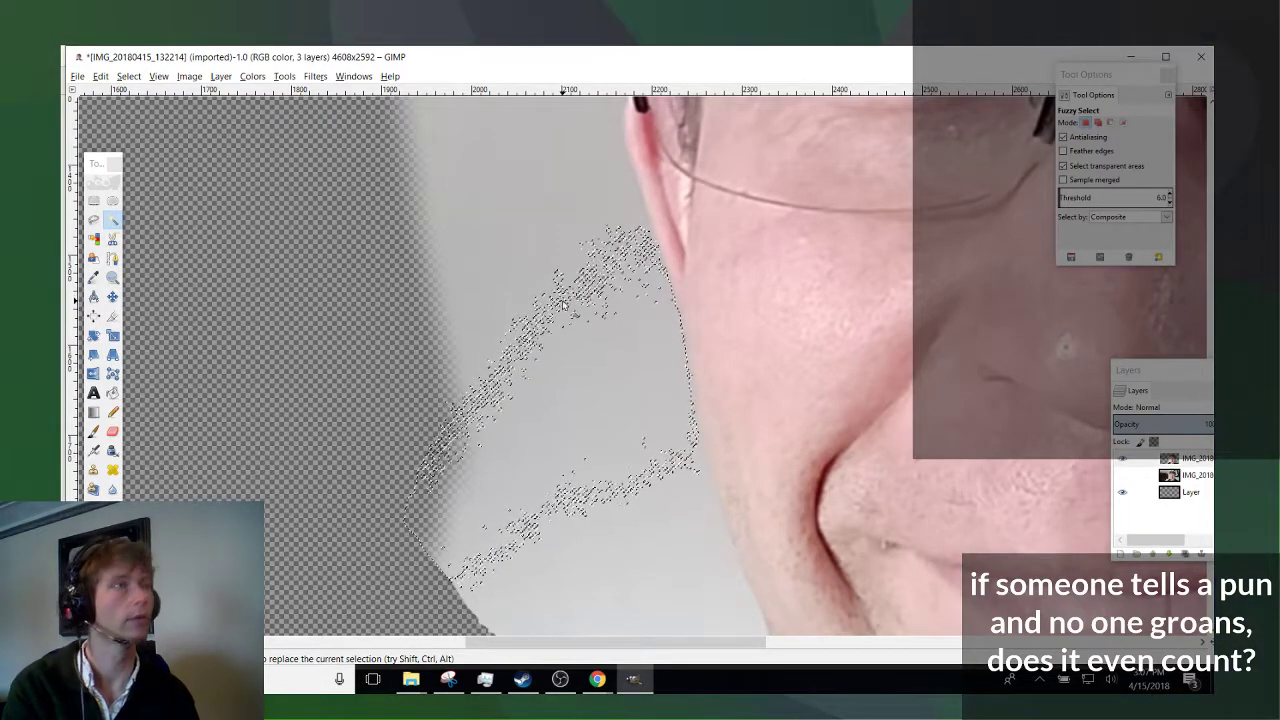
key("Delete")
left_click(558, 234)
key("Delete")
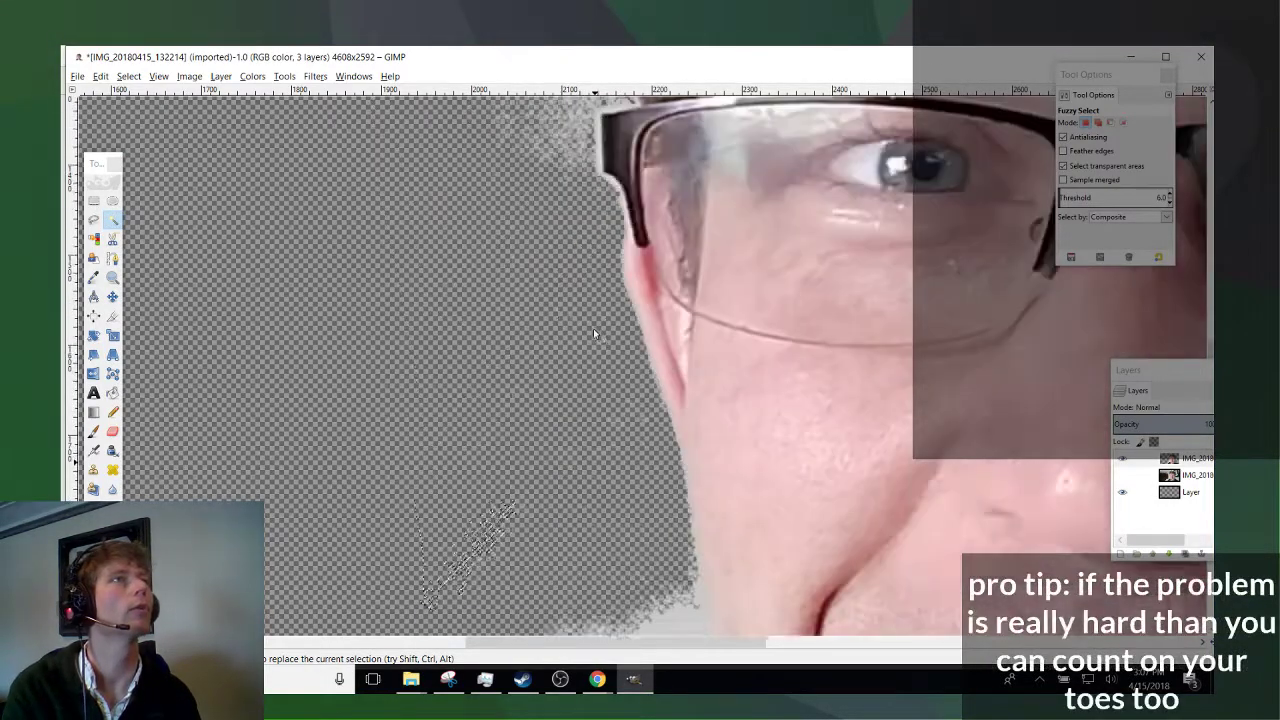
Raise the Fuzzy Select threshold to 23 and try to delete the wall residue beside the sideburn, then clear the selection.
scroll(593, 333, "up", 4)
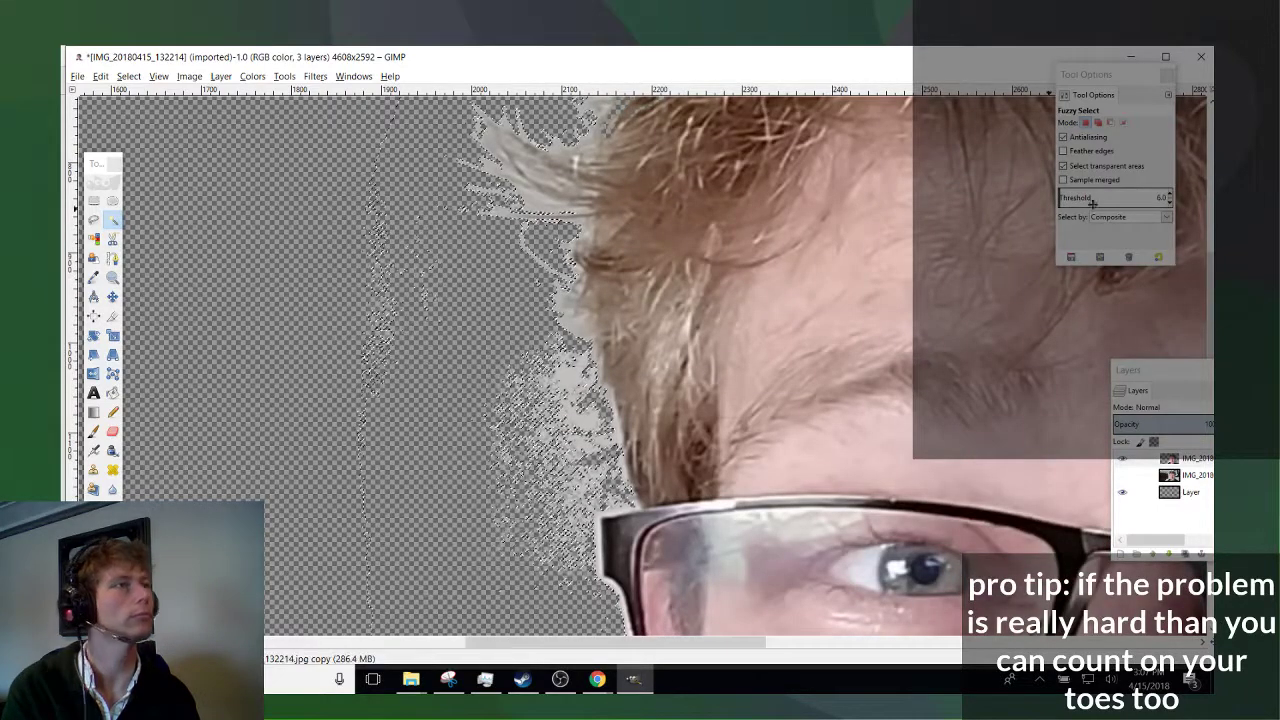
left_click_drag(1093, 204, 1108, 204)
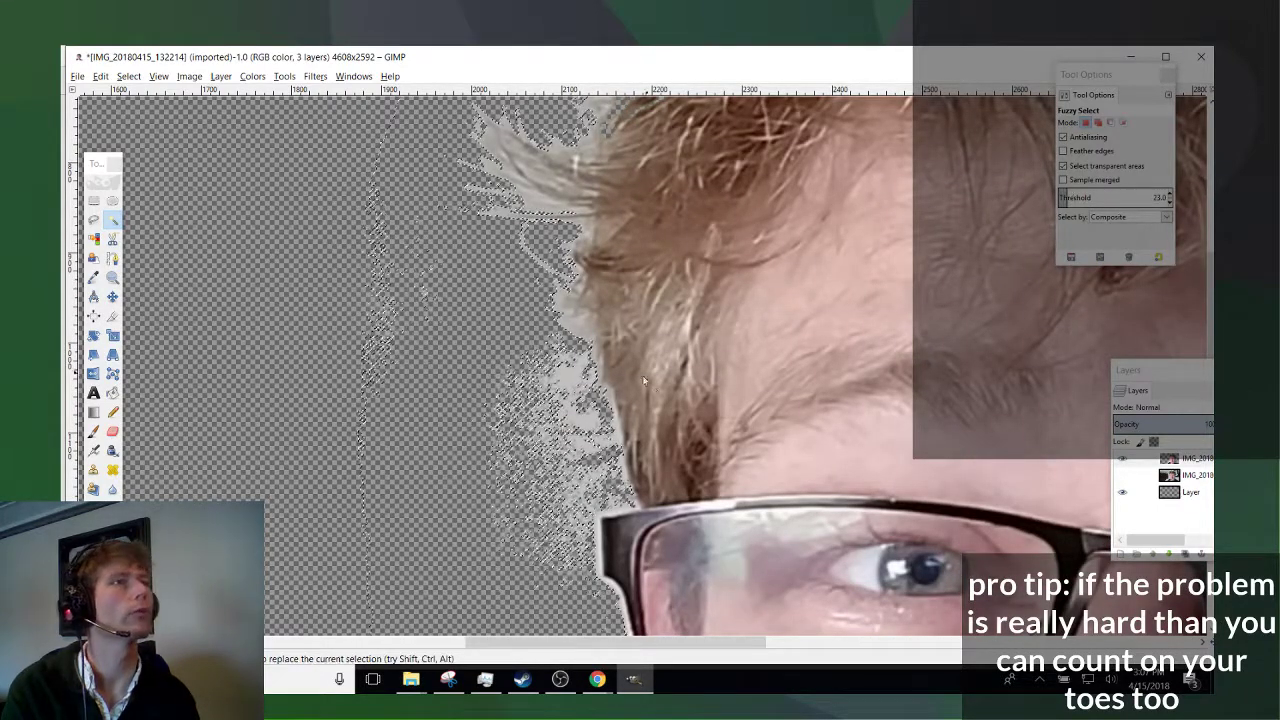
left_click(571, 428)
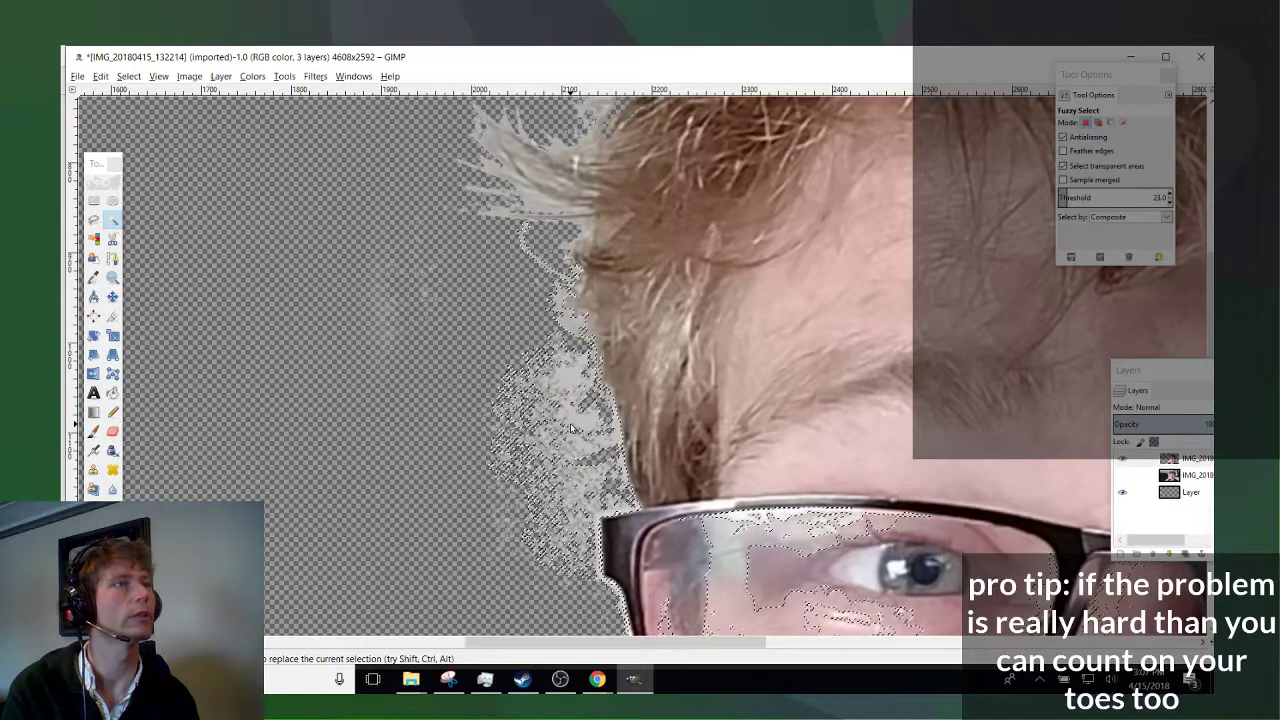
key("Delete")
key("ctrl+shift+a")
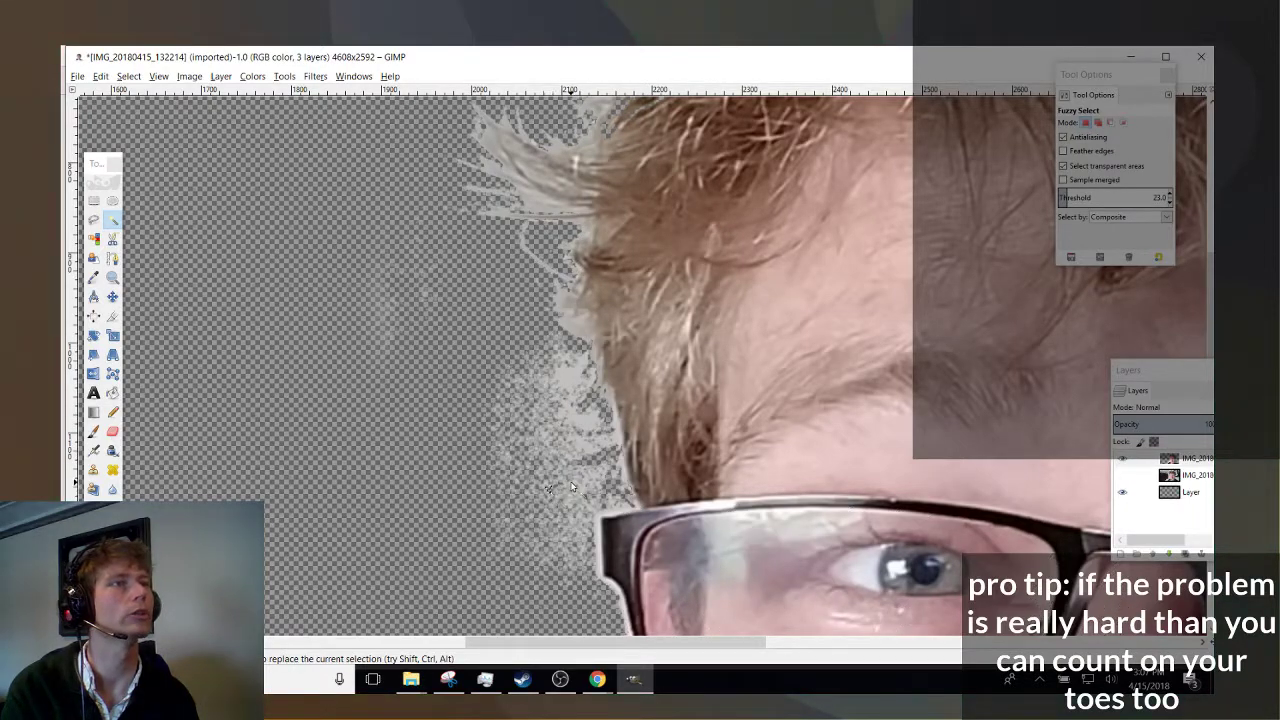
Reselect the wall residue beside the sideburn, set the Fuzzy Select threshold to 9, and rub out the residue with the Eraser.
left_click(574, 485)
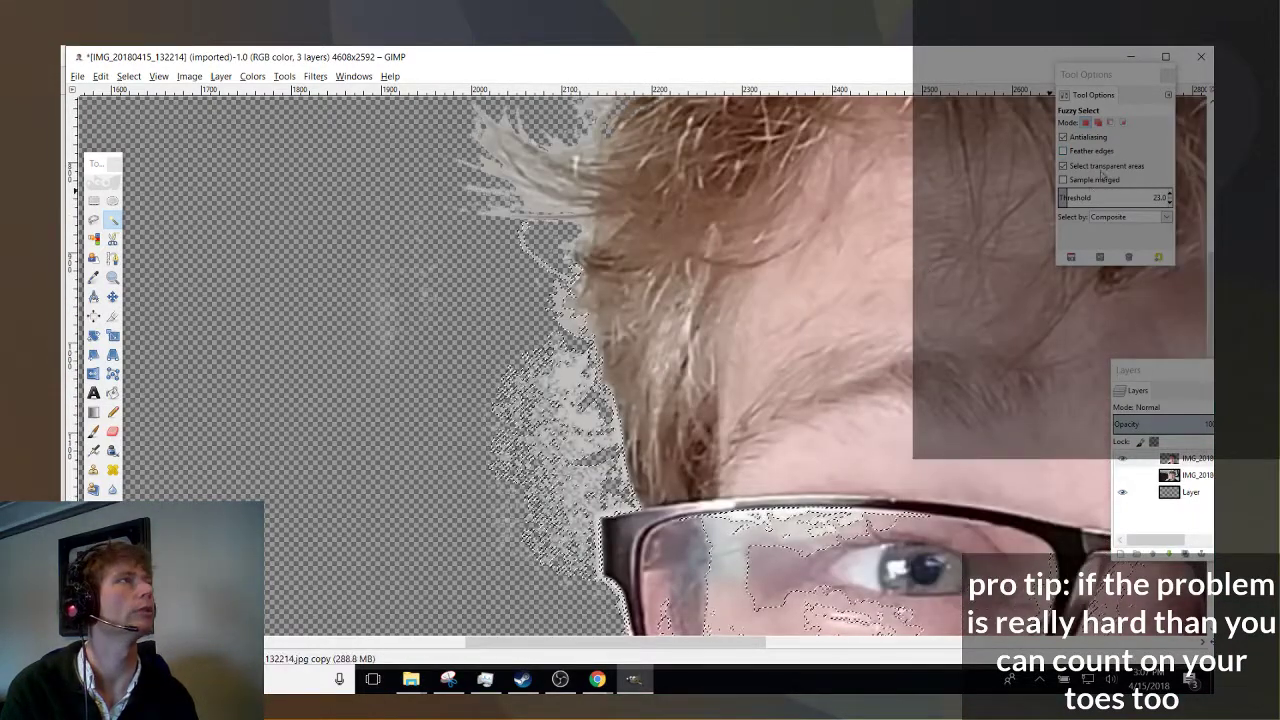
left_click(1065, 198)
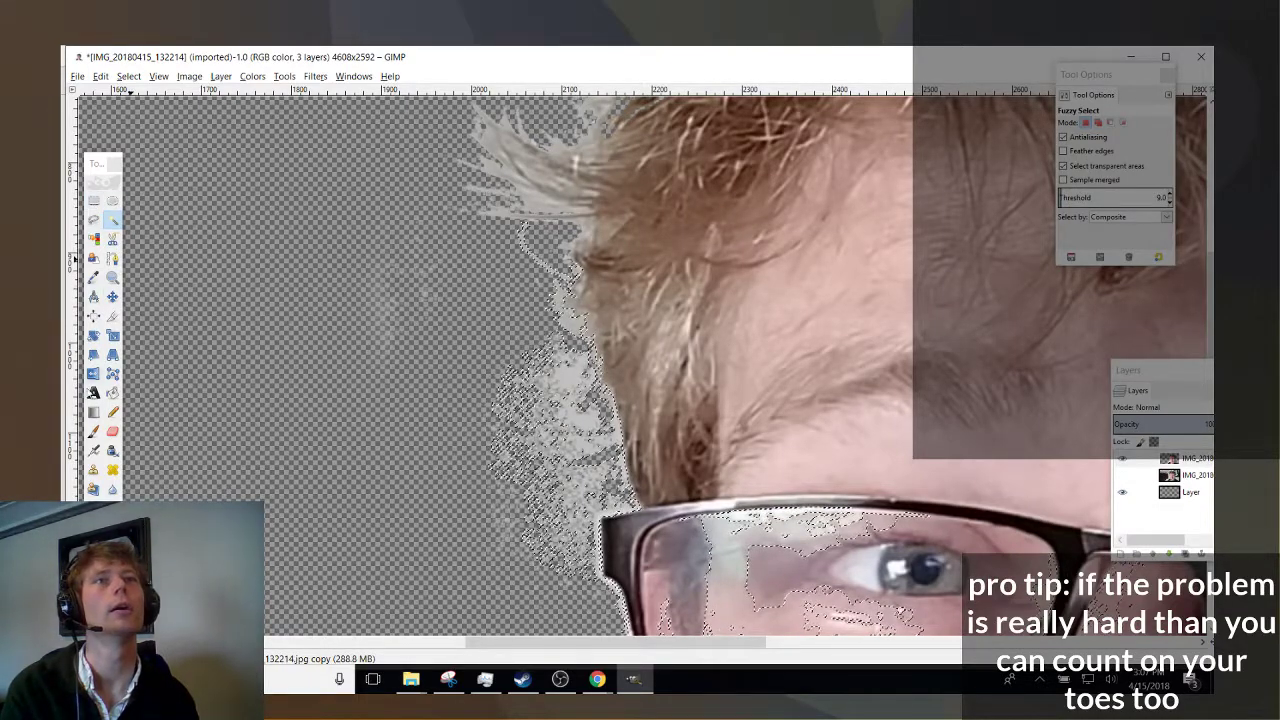
left_click(112, 431)
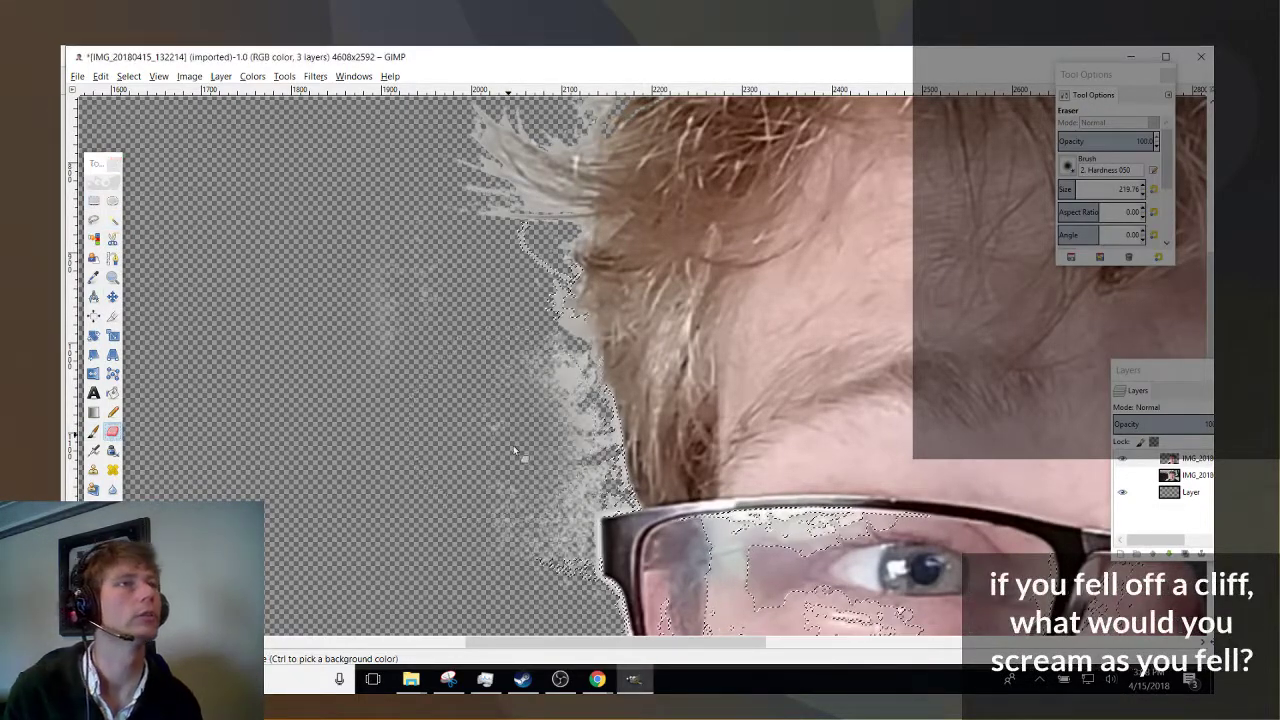
mouse_move(513, 445)
left_mouse_down()
mouse_move(514, 430)
mouse_move(517, 500)
left_mouse_up()
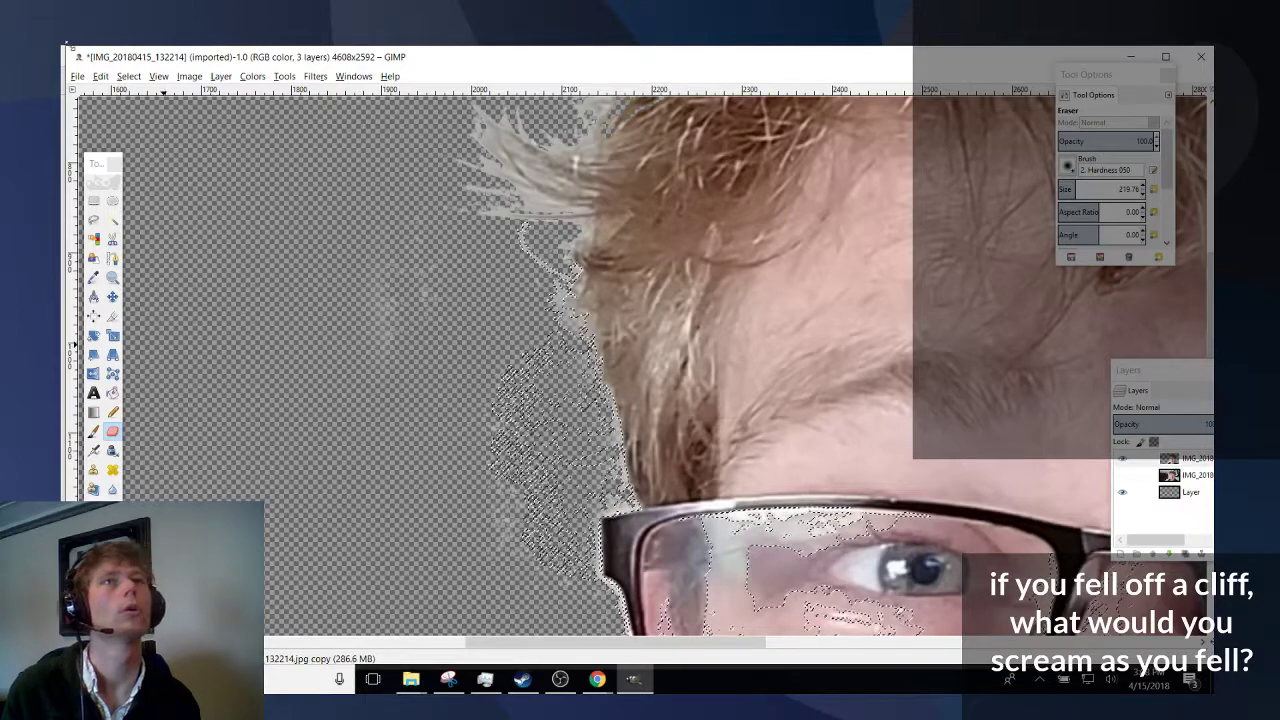
Clear the faint wall specks in the transparent area beside the sideburn using elliptical selections.
left_click(112, 200)
left_click_drag(335, 198, 564, 578)
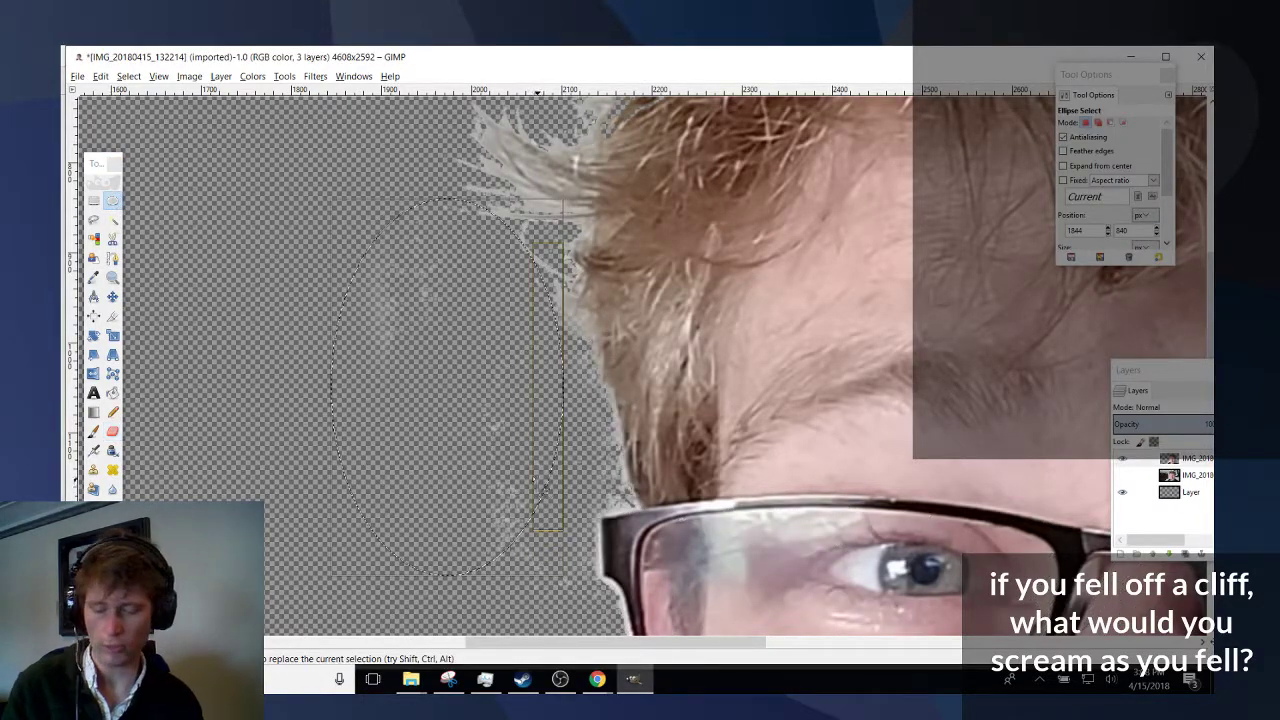
key("Delete")
left_click_drag(481, 350, 560, 530)
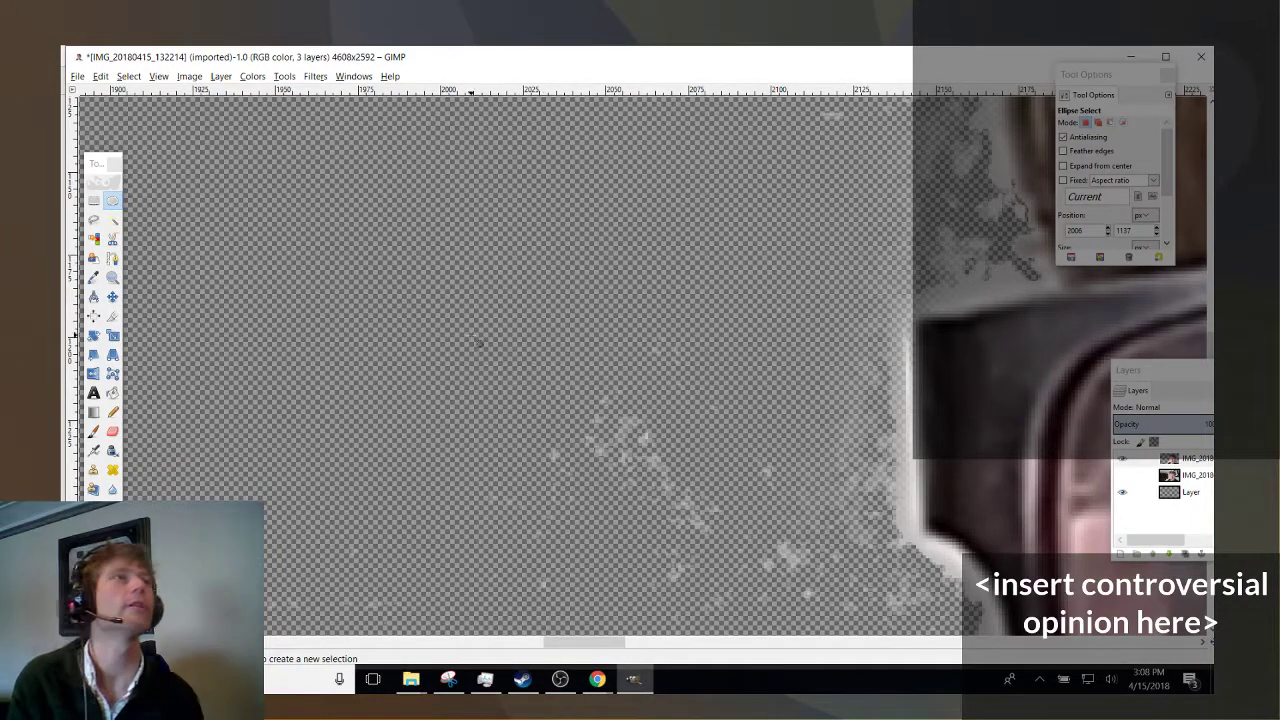
Enclose the scattered specks beside the glasses hinge in a large elliptical selection and delete them.
scroll(549, 437, "up", 5, "ctrl")
scroll(549, 437, "down", 5, "ctrl")
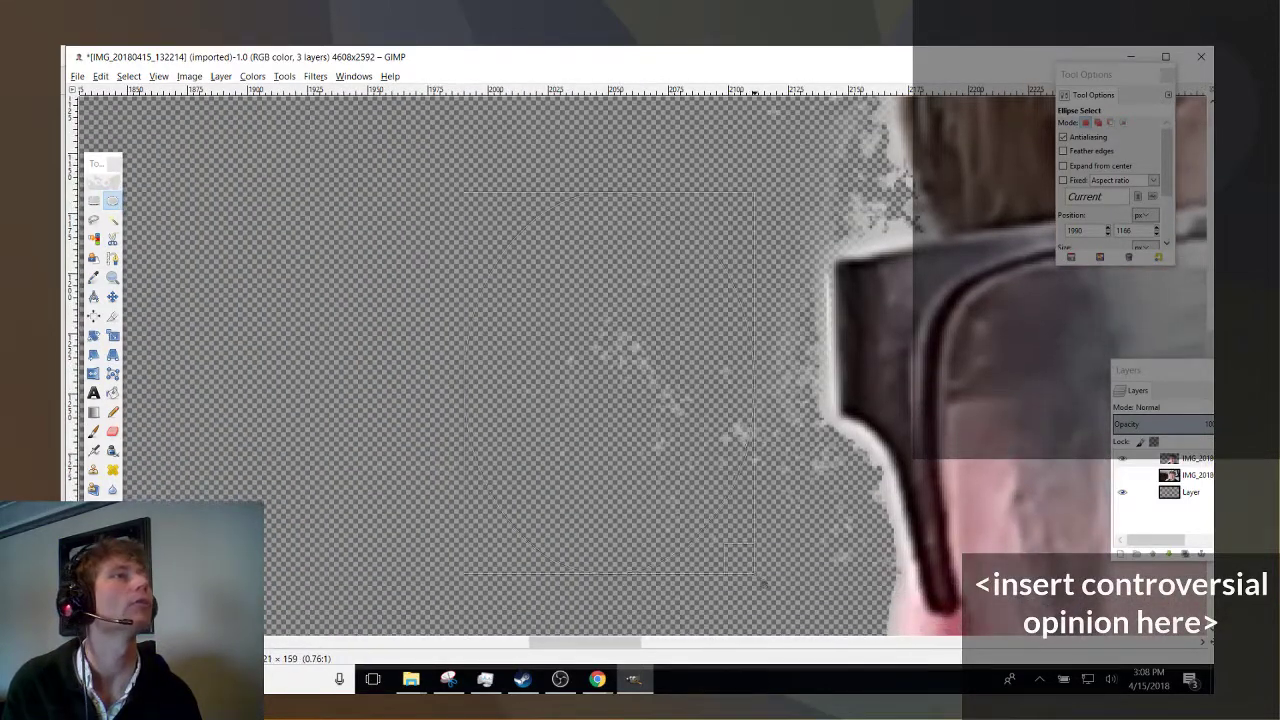
left_click_drag(463, 193, 815, 613)
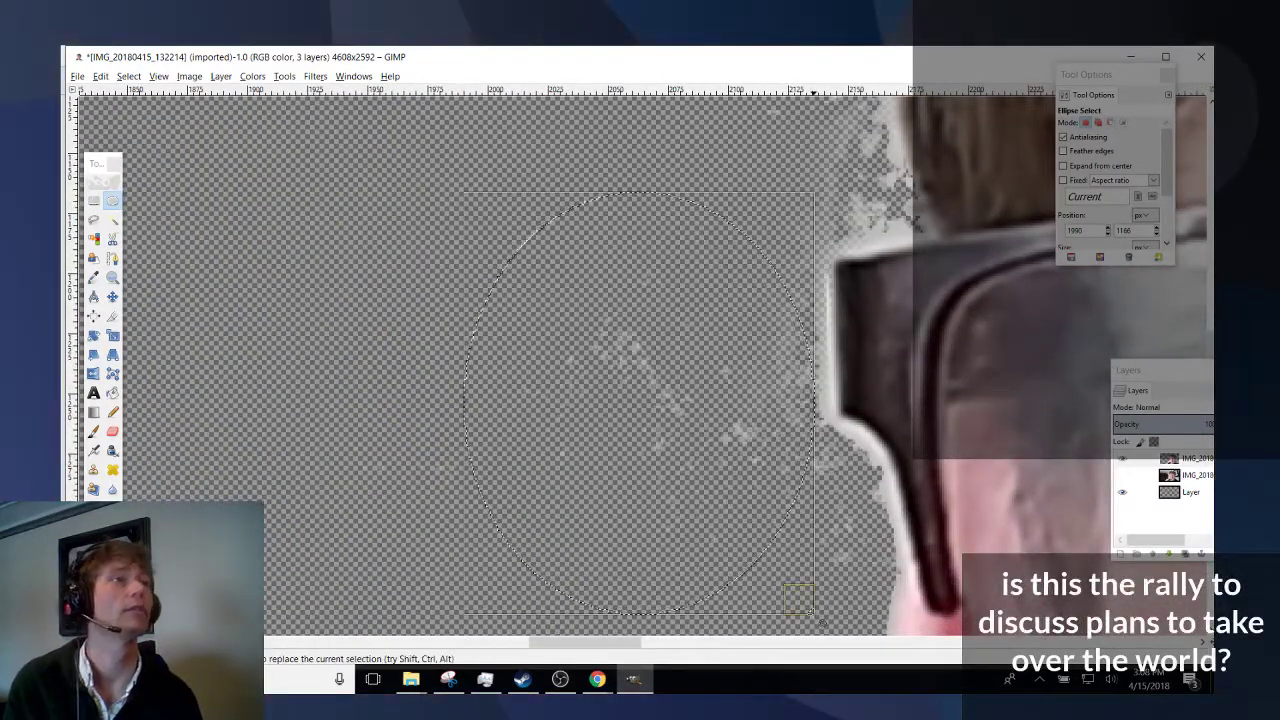
left_click(670, 400)
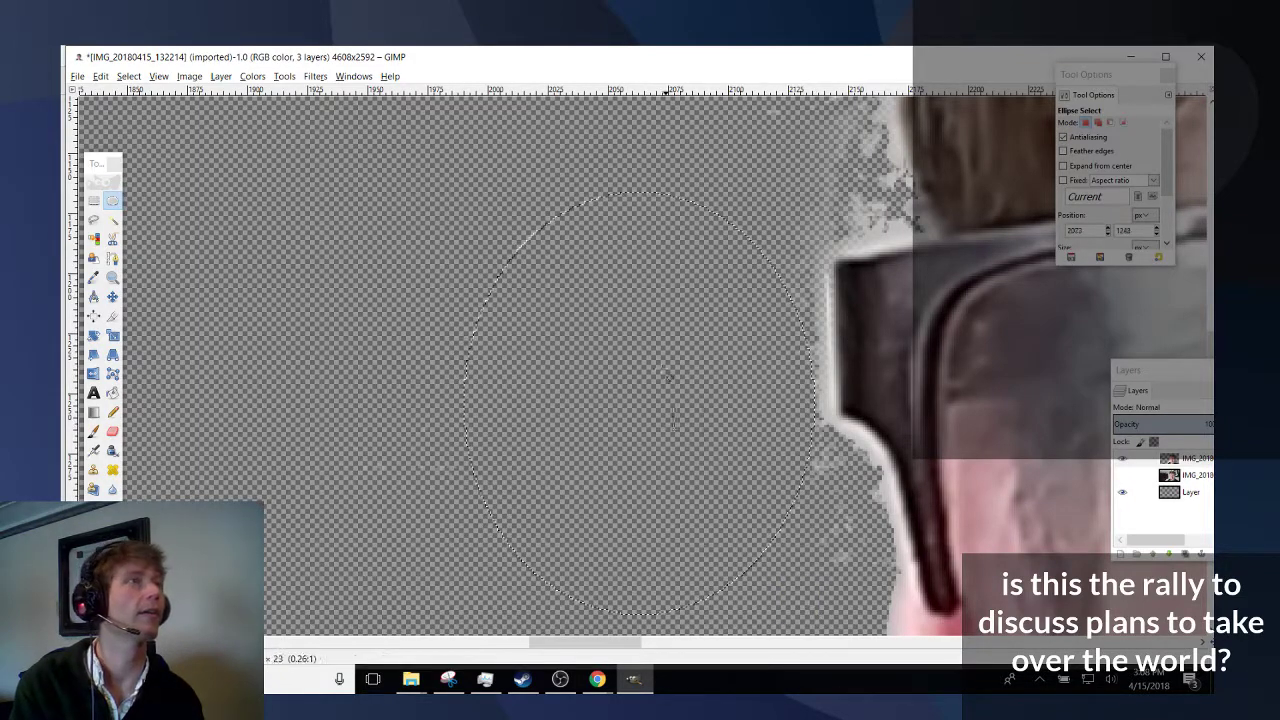
left_click_drag(658, 302, 677, 430)
Delete the white fringe along the outer edge of the glasses hinge with narrow elliptical selections.
left_click_drag(776, 411, 862, 568)
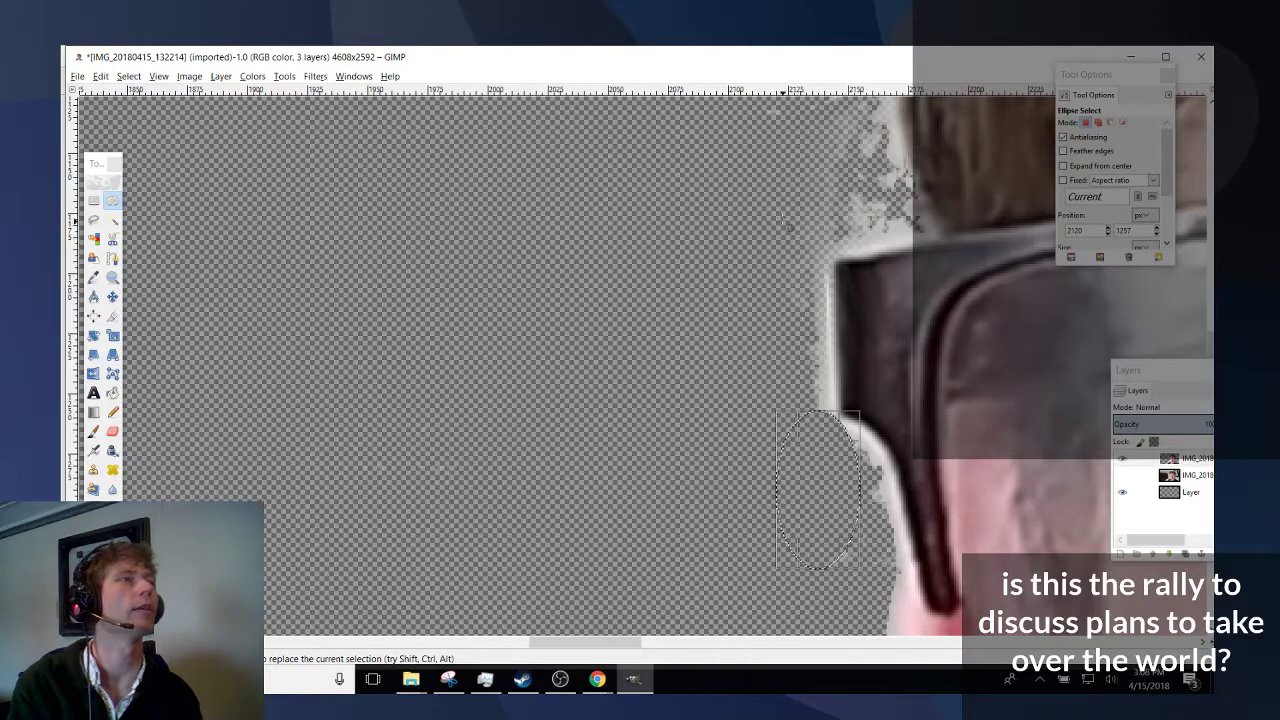
left_click_drag(781, 218, 836, 525)
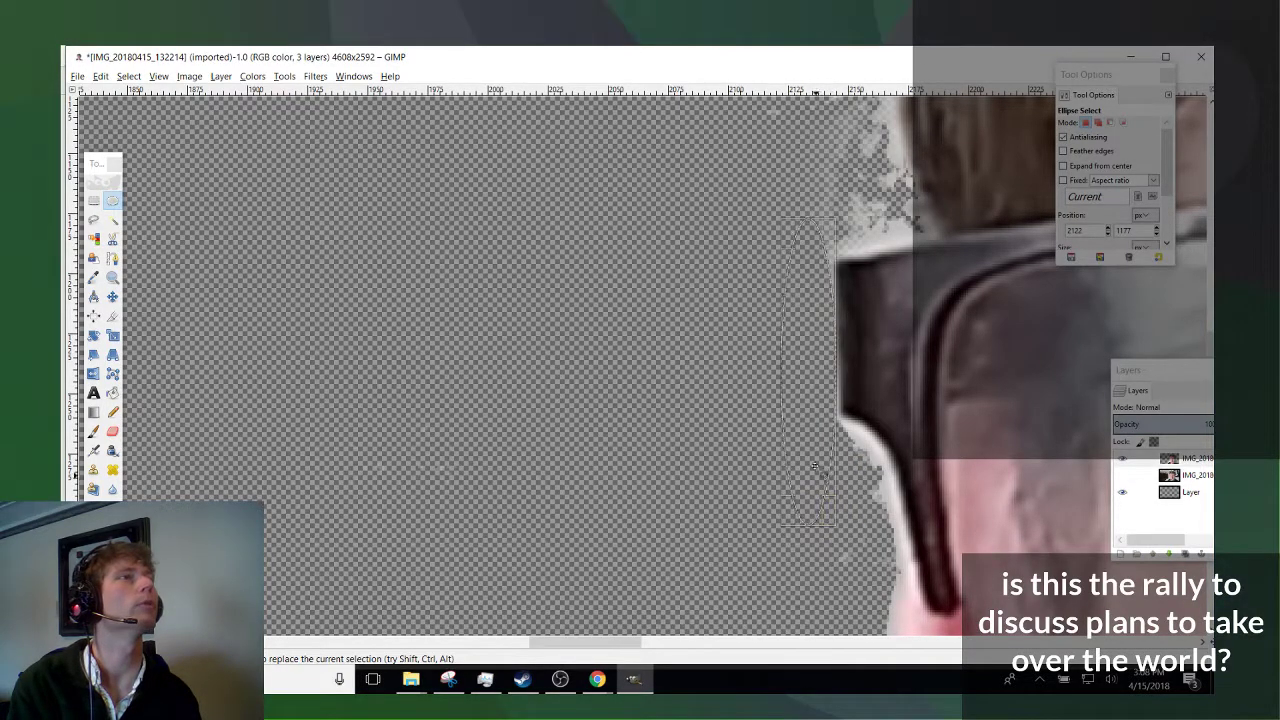
left_click_drag(833, 330, 735, 500)
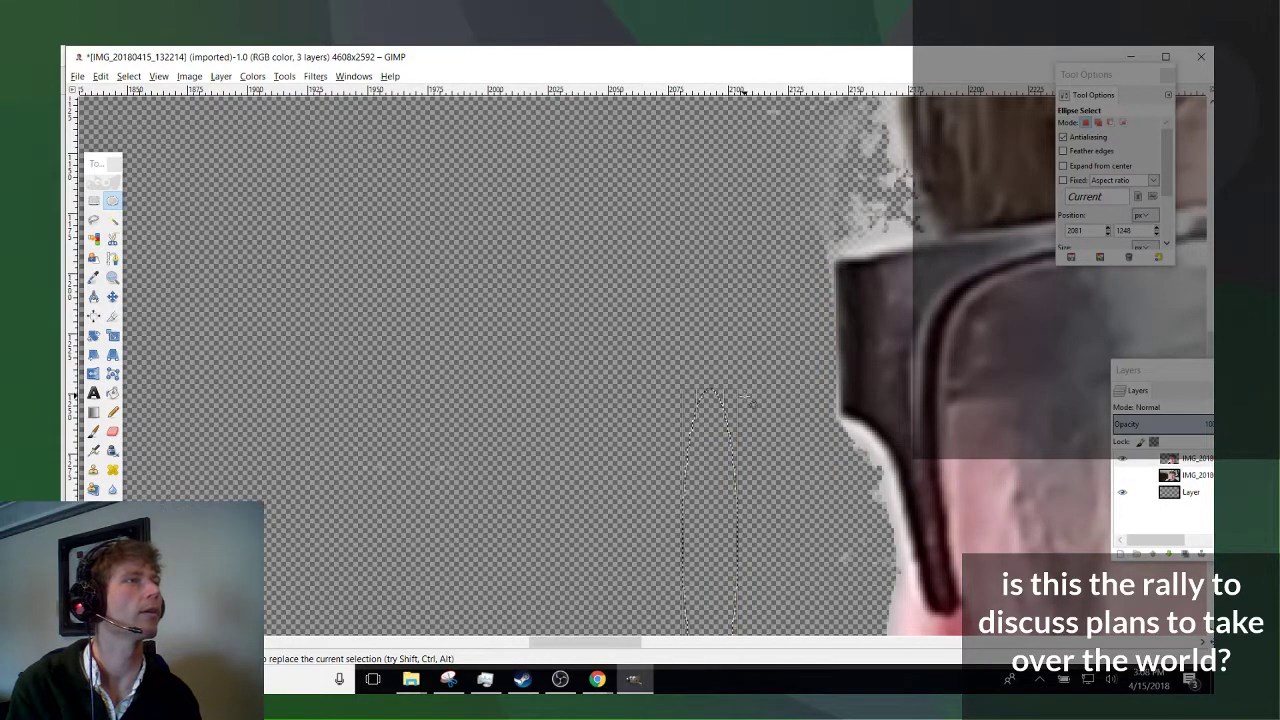
left_click_drag(745, 398, 836, 513)
Delete the leftover specks below the glasses hinge and the white fringe just above it with small elliptical selections.
scroll(836, 513, "down", 3)
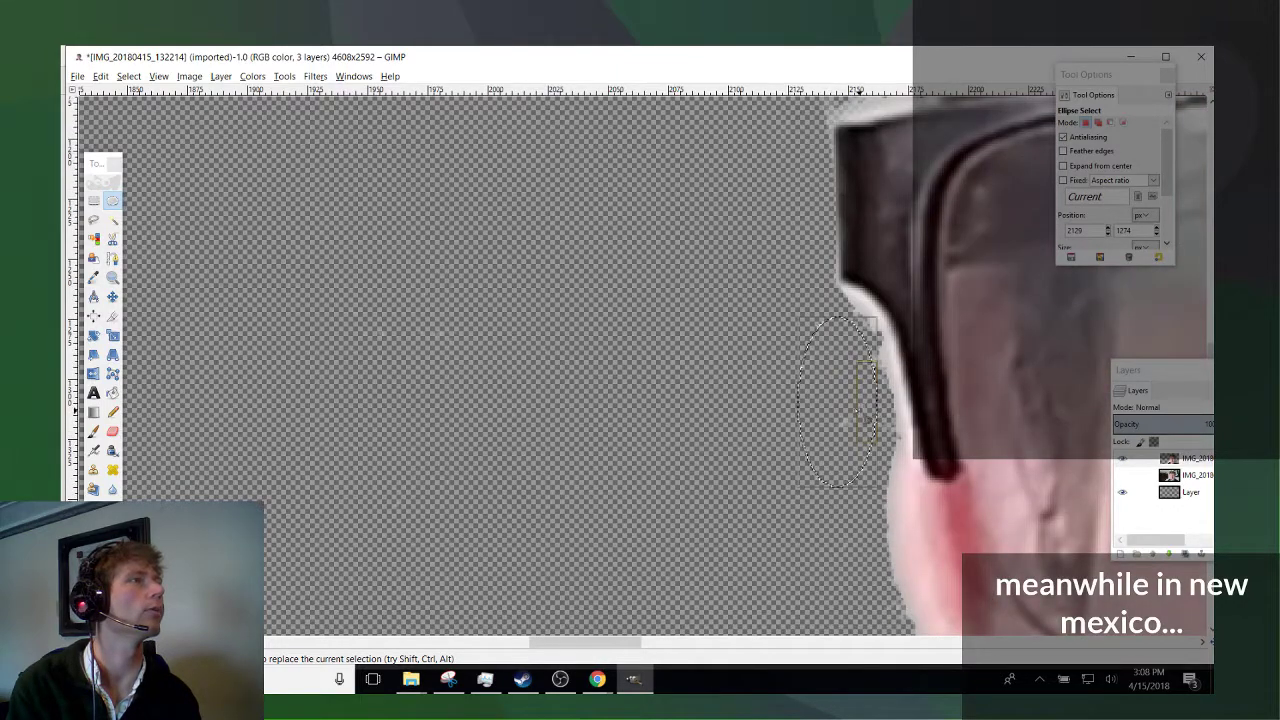
left_click_drag(845, 422, 842, 320)
left_click_drag(857, 230, 889, 284)
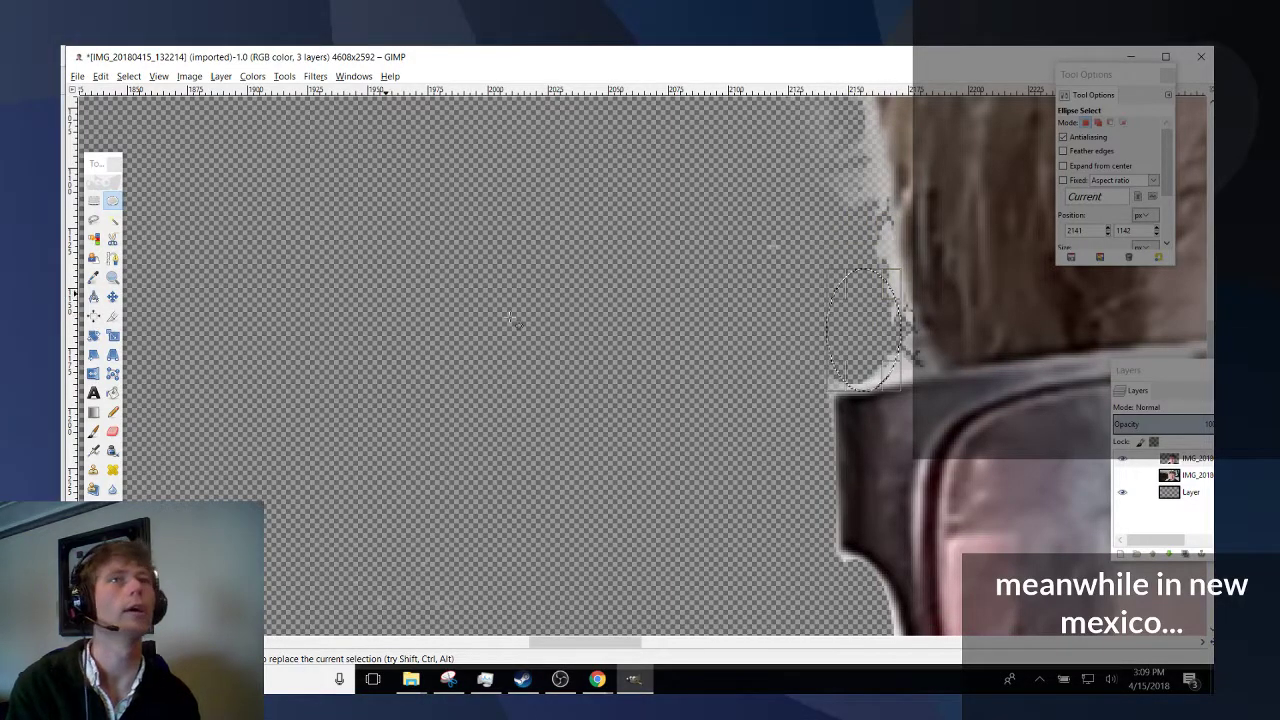
Trace a freehand selection around the white fringe above the glasses hinge and up along the sideburn edge.
left_click(94, 238)
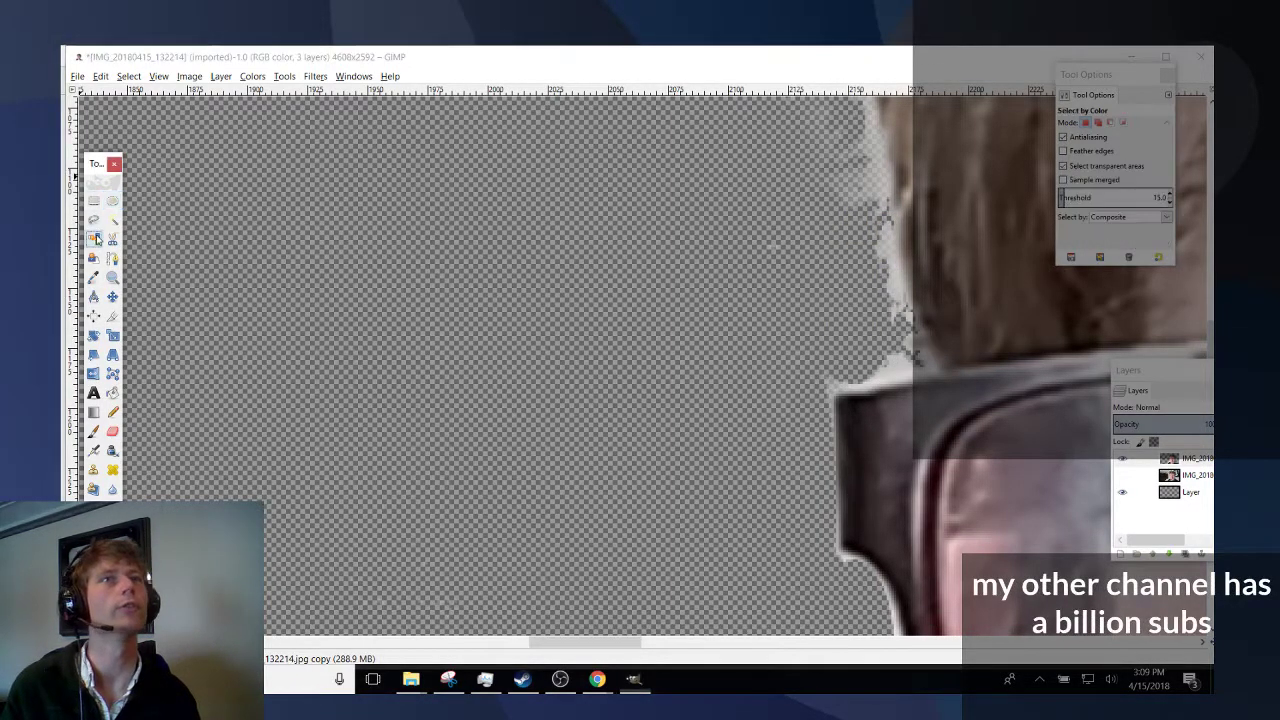
left_click(93, 219)
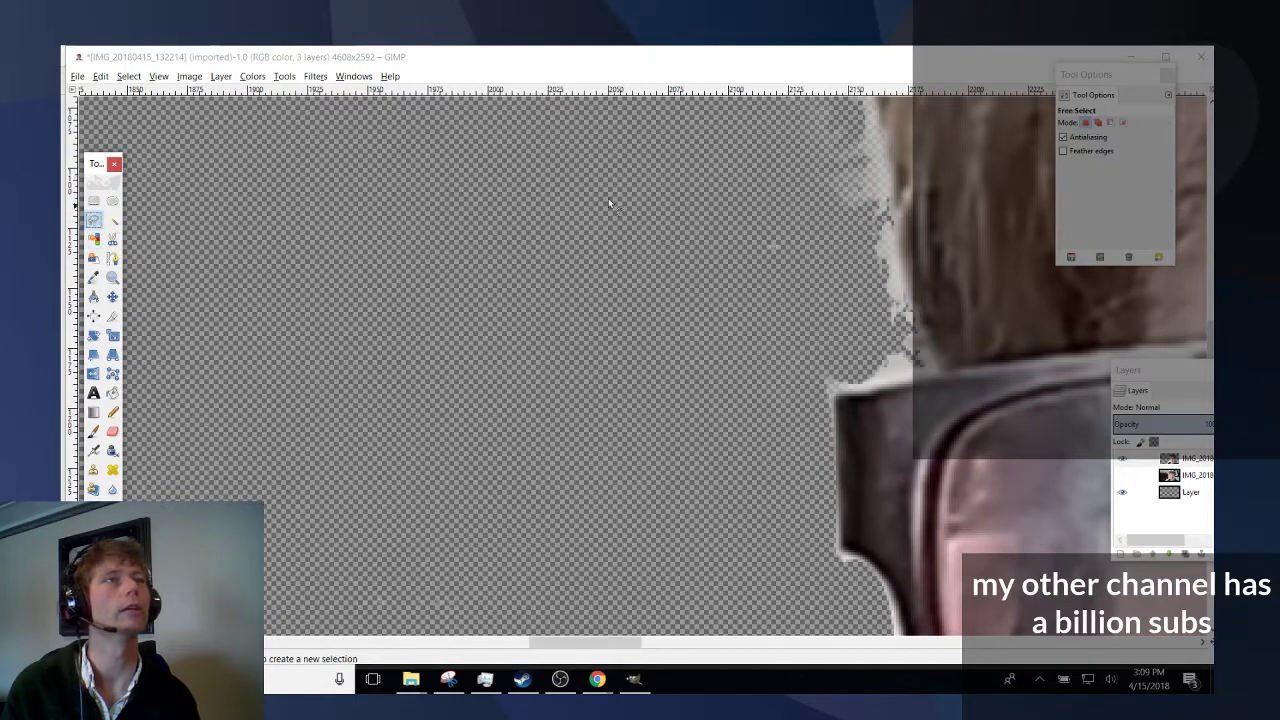
left_click(824, 388)
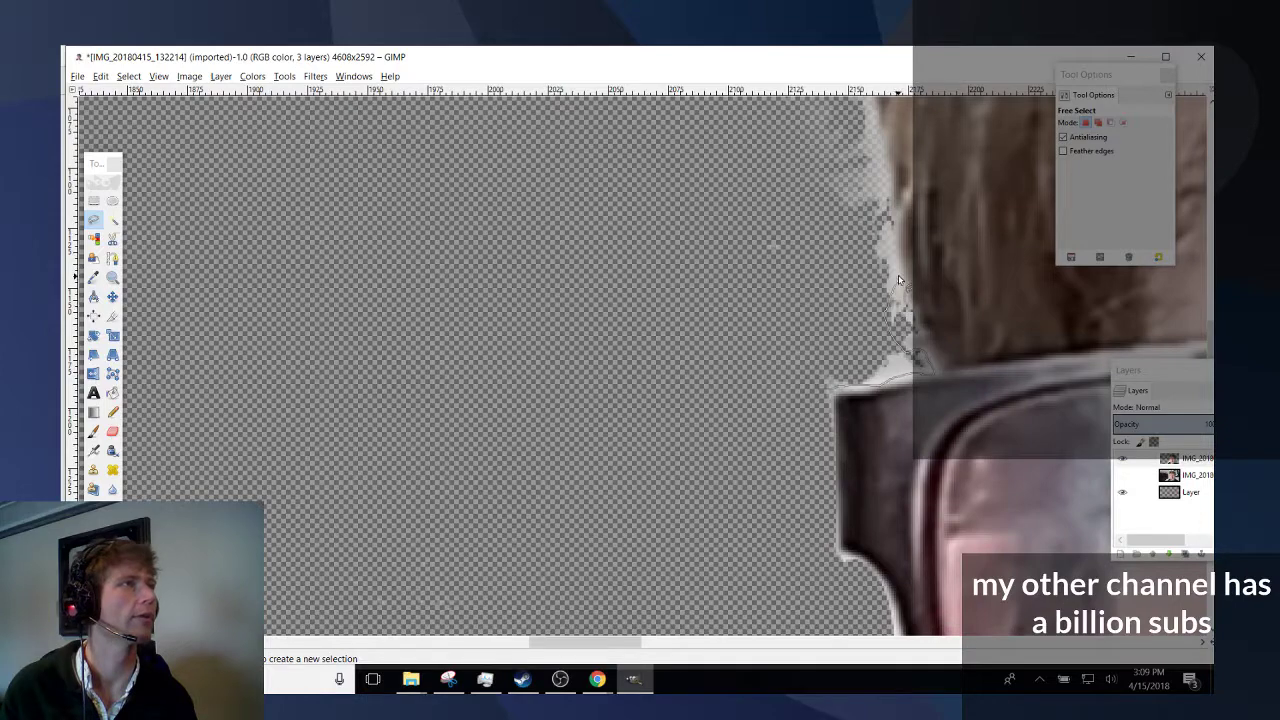
left_click_drag(891, 245, 888, 167)
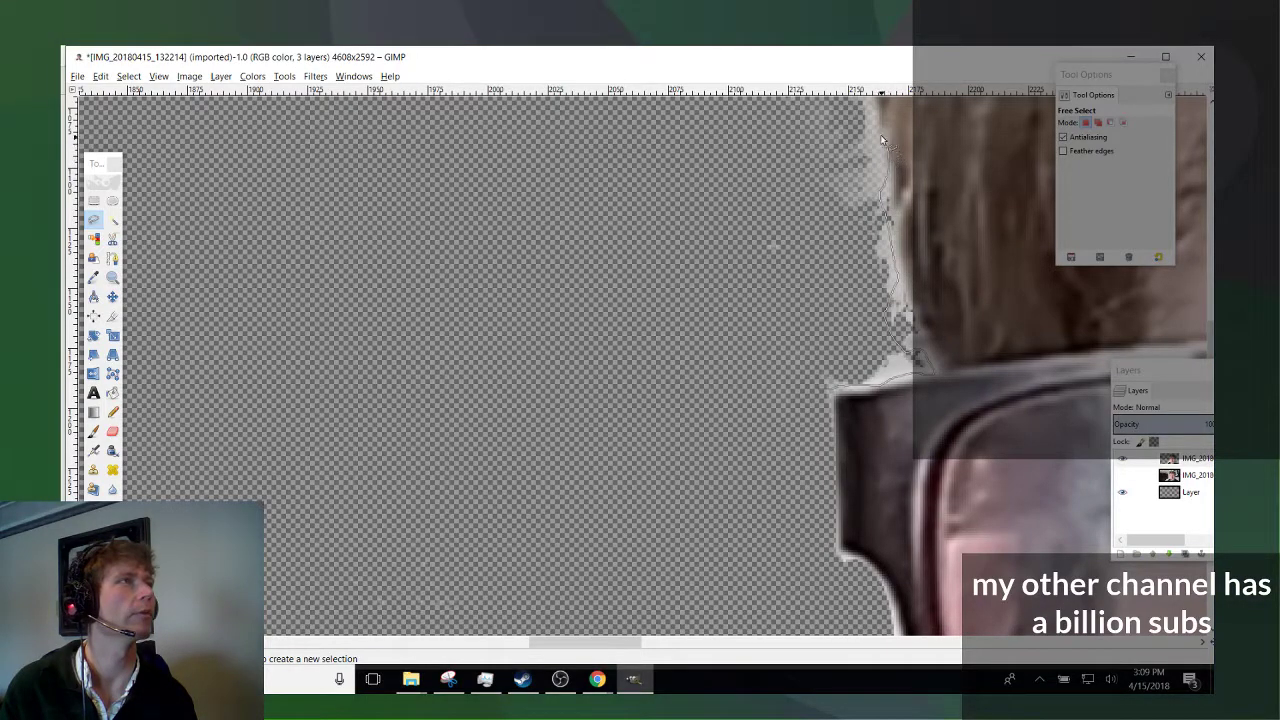
Delete the pale background wisps below and beside the large outer hair tuft using freehand selections.
scroll(672, 309, "up", 5)
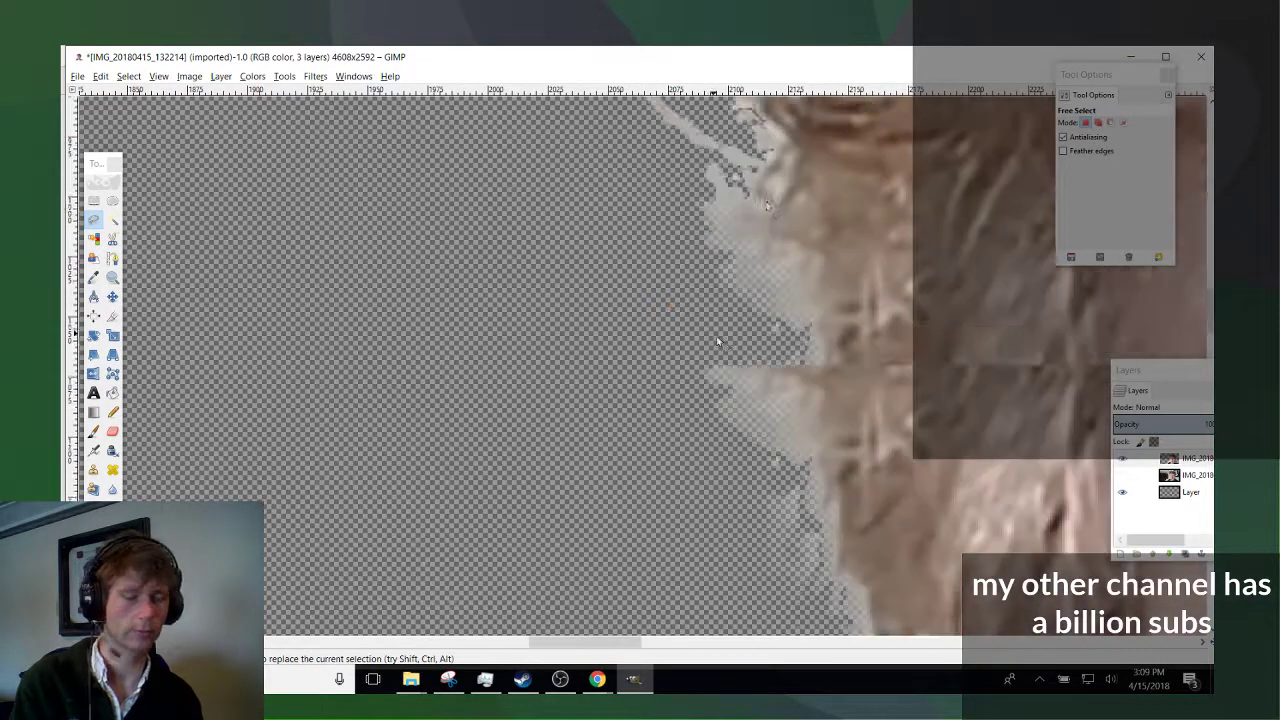
scroll(646, 390, "up", 3)
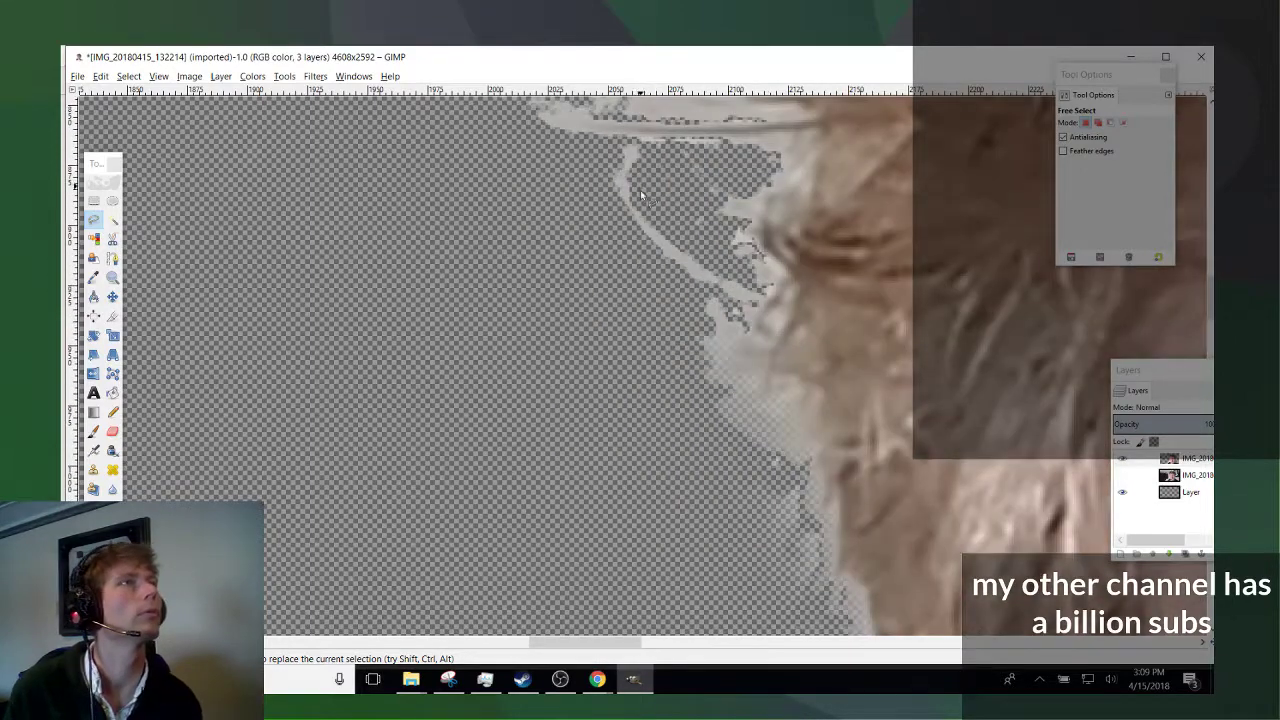
left_click_drag(602, 452, 771, 516)
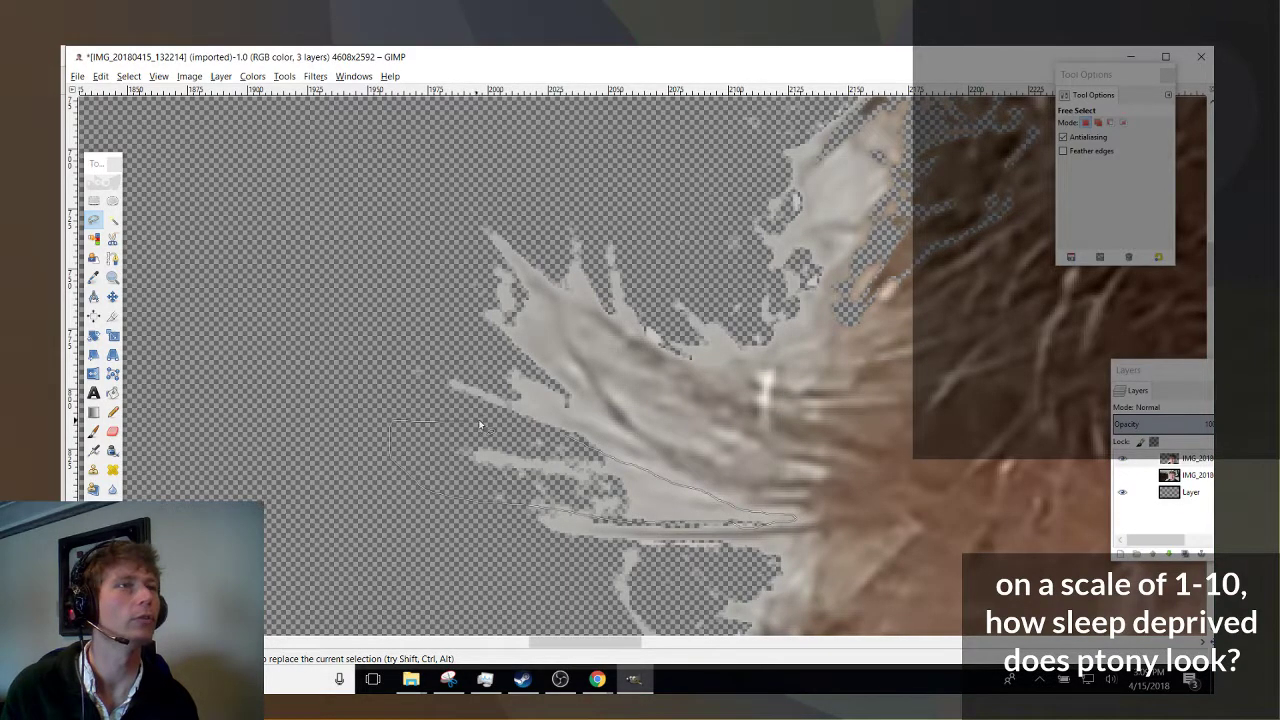
key("Return")
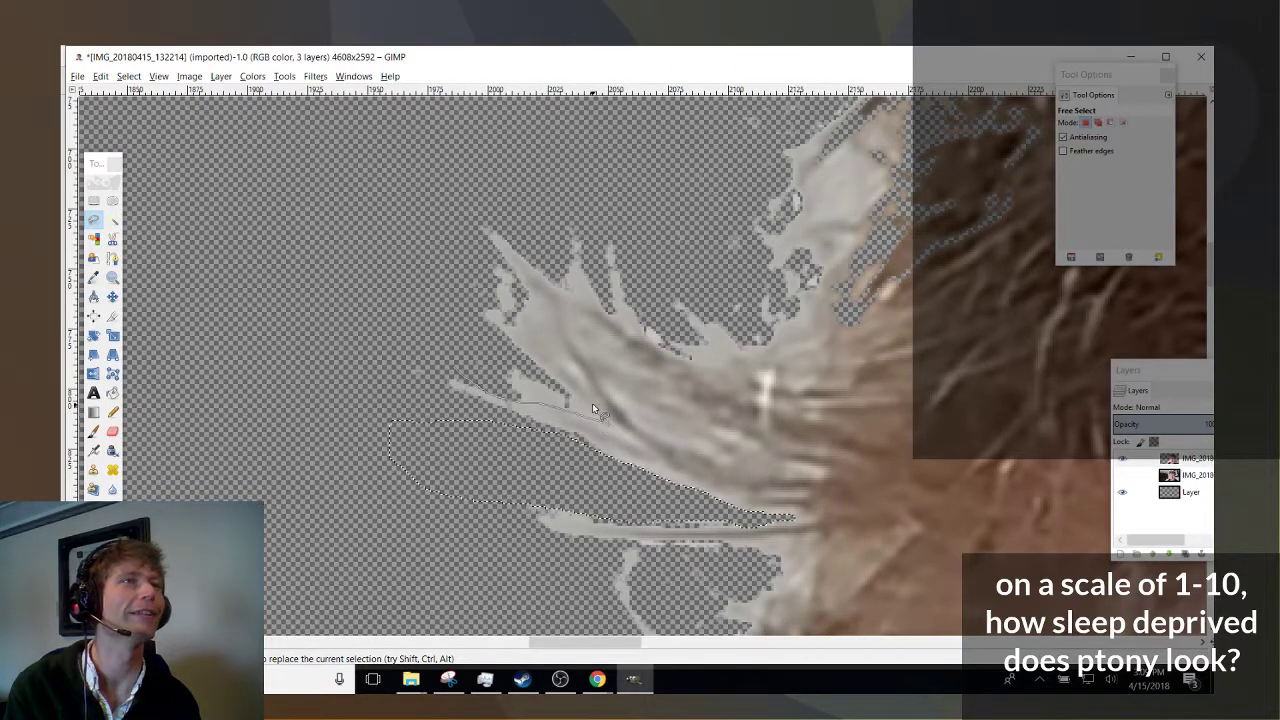
left_click_drag(293, 331, 297, 346)
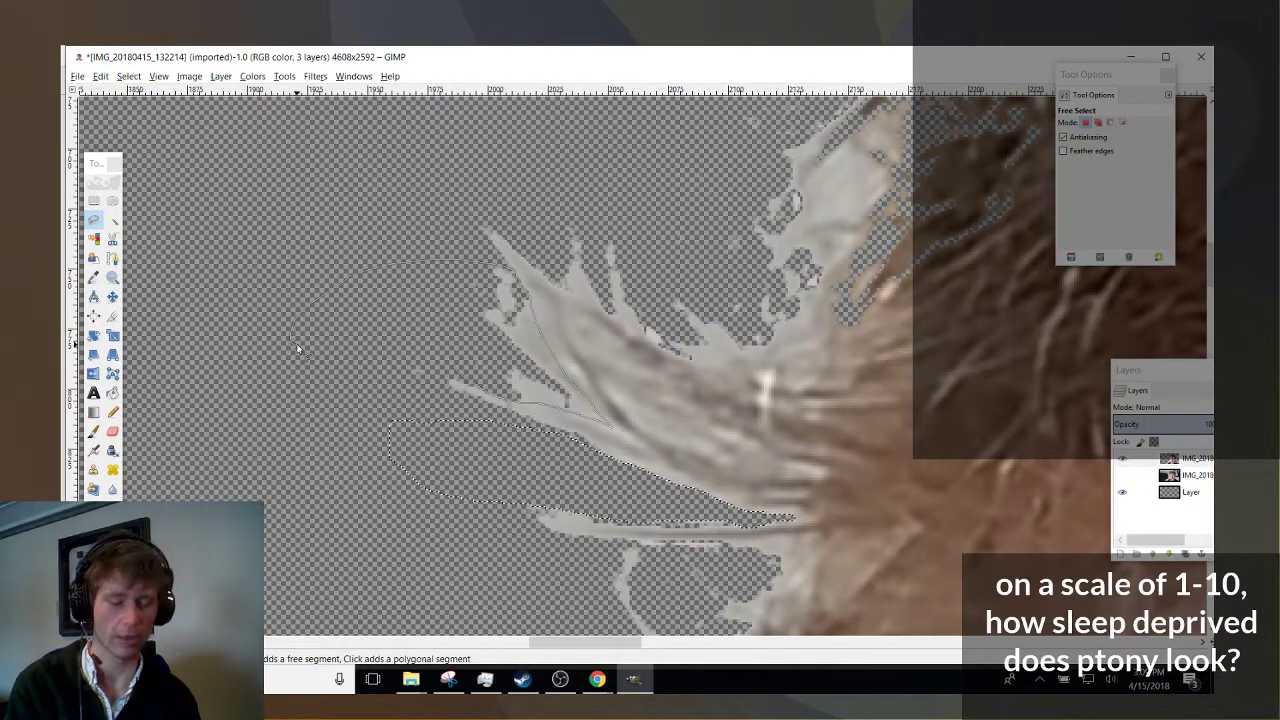
scroll(458, 480, "down", 2, "ctrl")
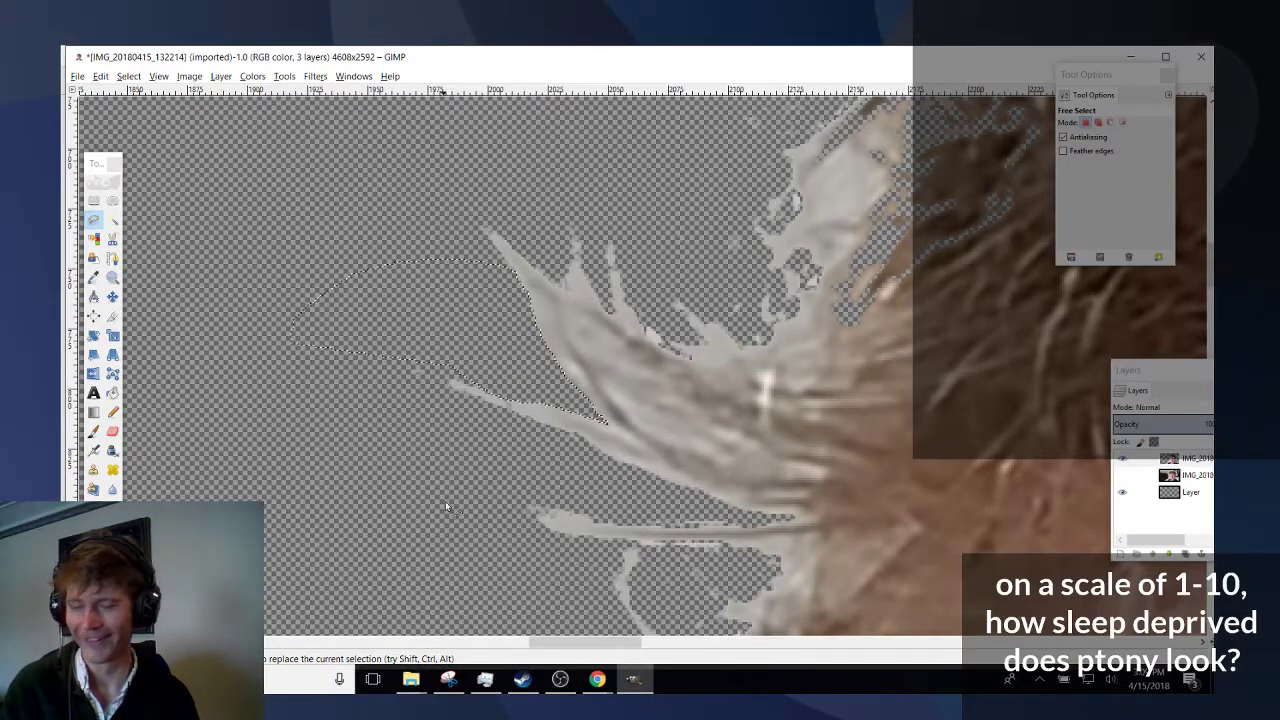
key("Escape")
Start a path with anchors down the cheek edge where the face meets the leftover grey wall patch.
scroll(445, 450, "down", 5)
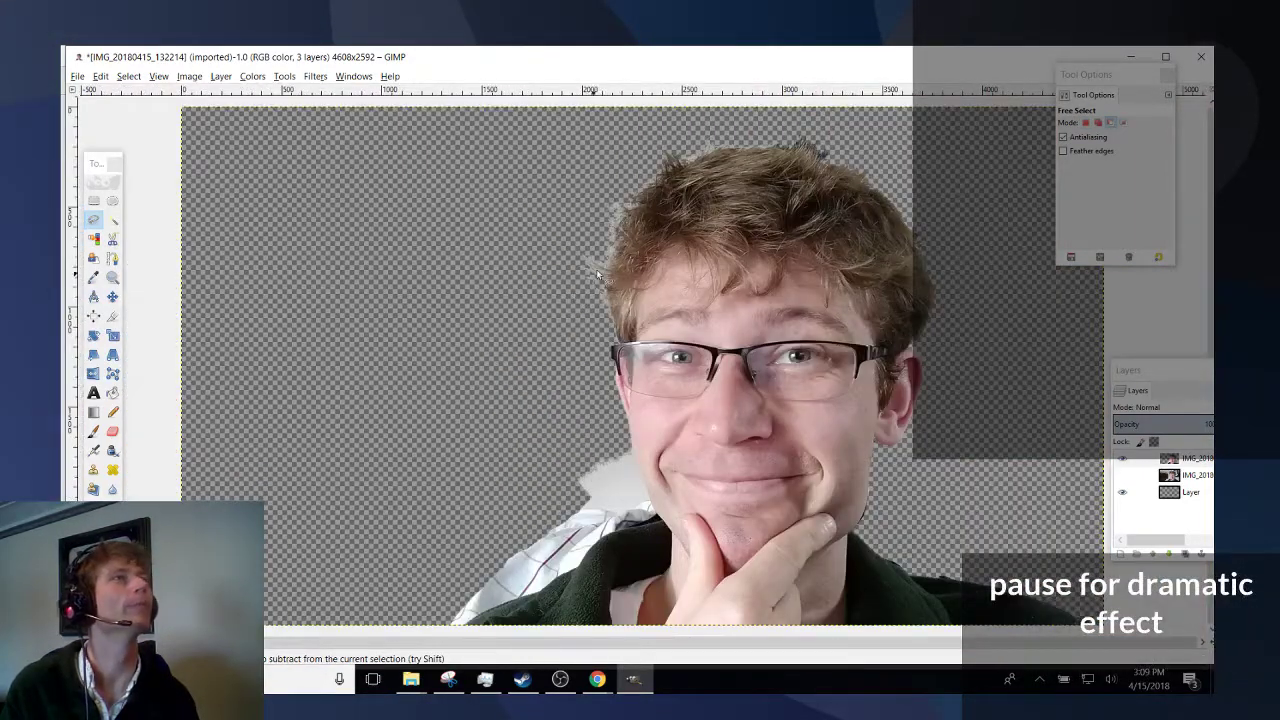
scroll(488, 553, "up", 5)
scroll(460, 510, "down", 3)
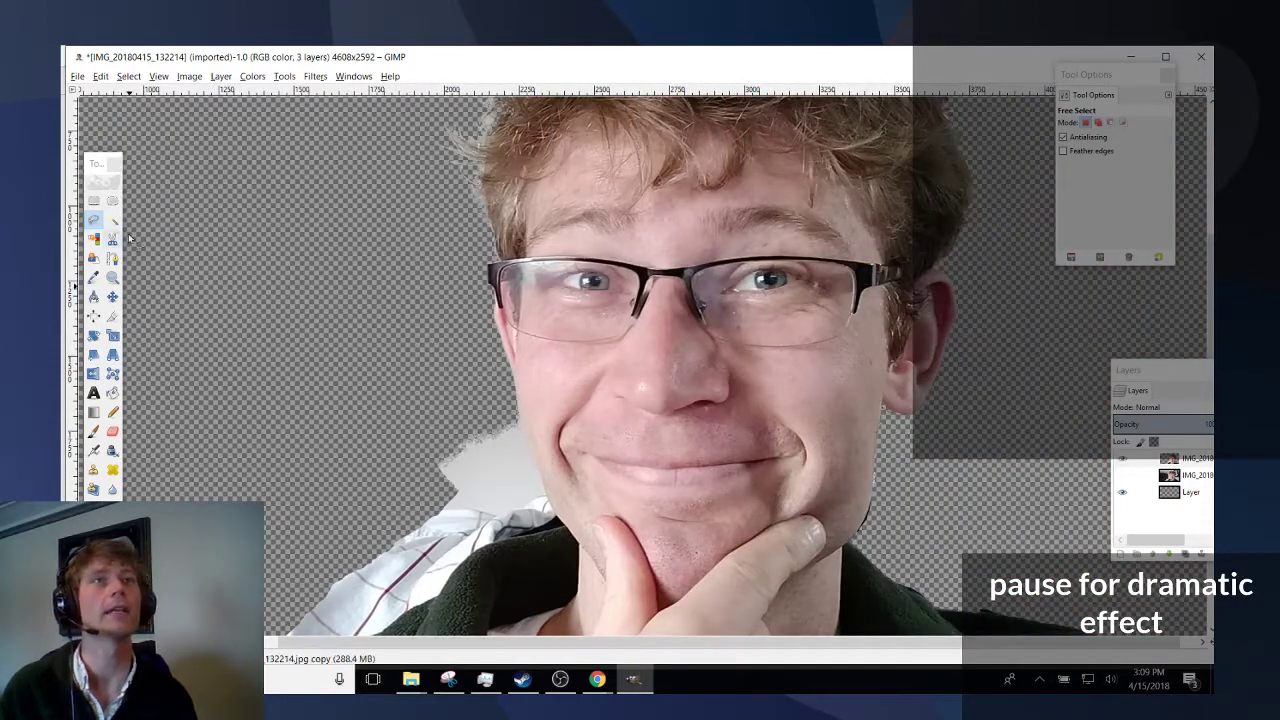
left_click(113, 260)
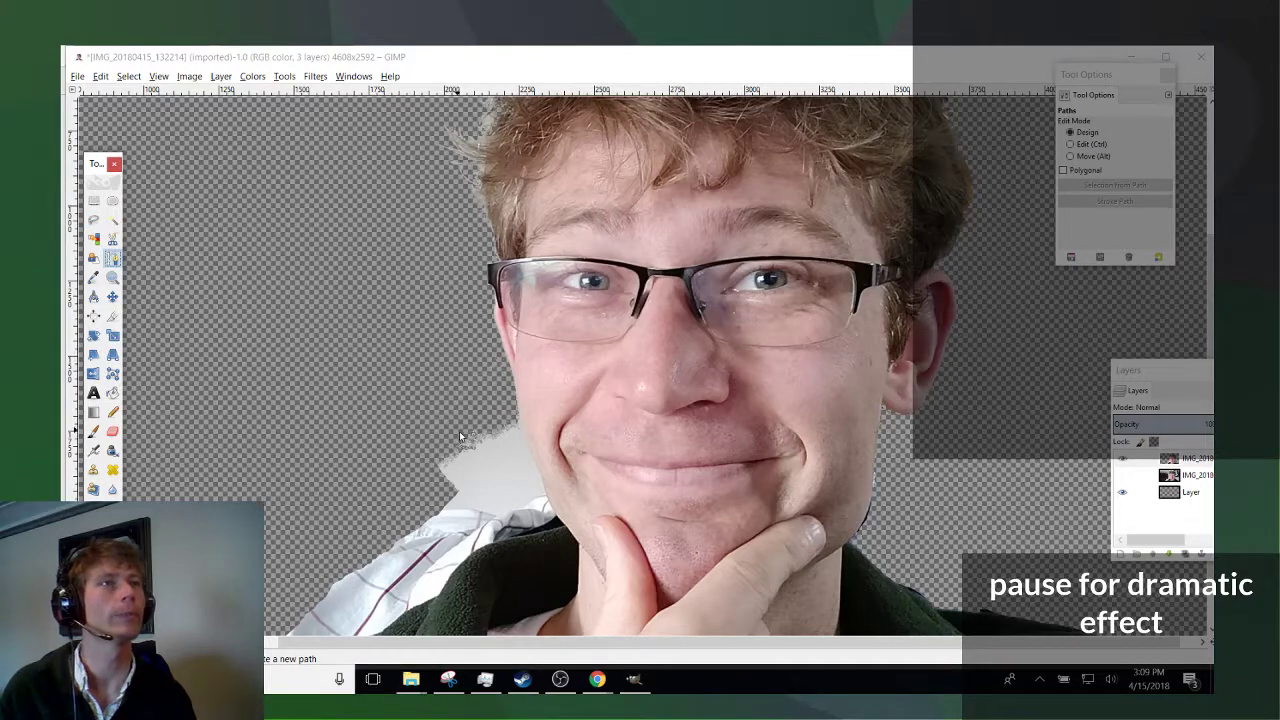
scroll(459, 431, "up", 2)
scroll(575, 377, "up", 2)
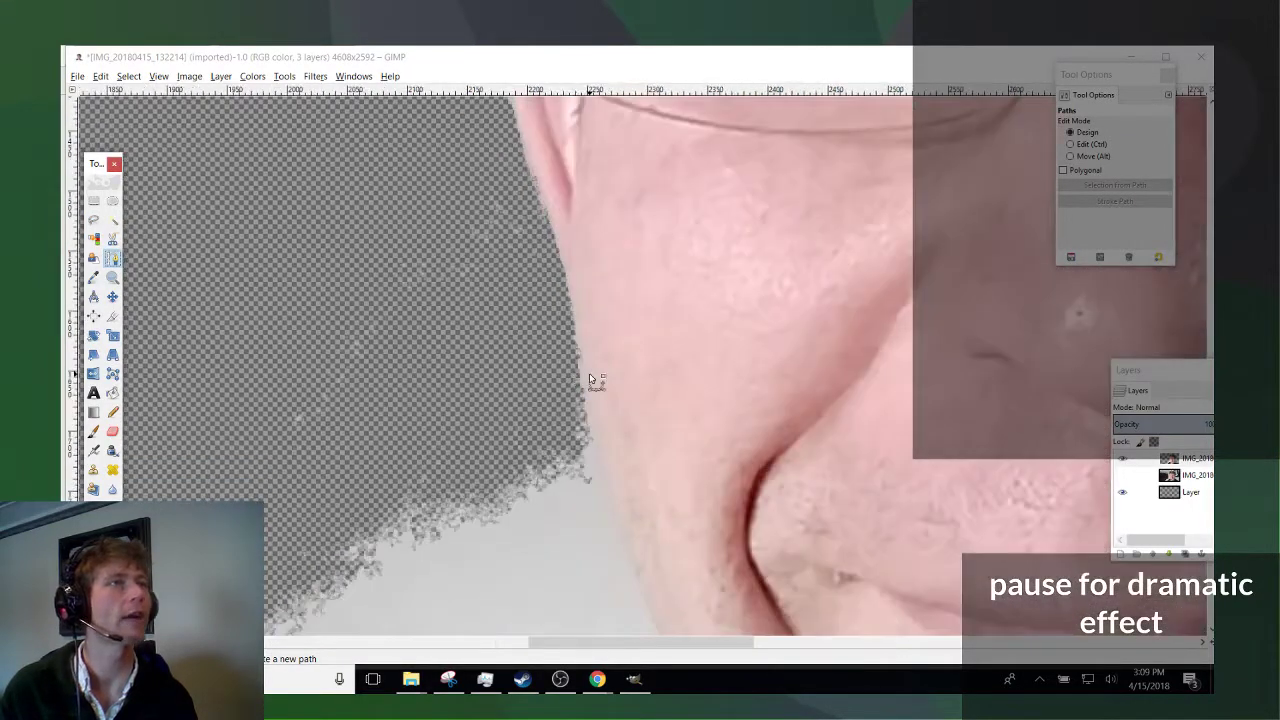
left_click(590, 417)
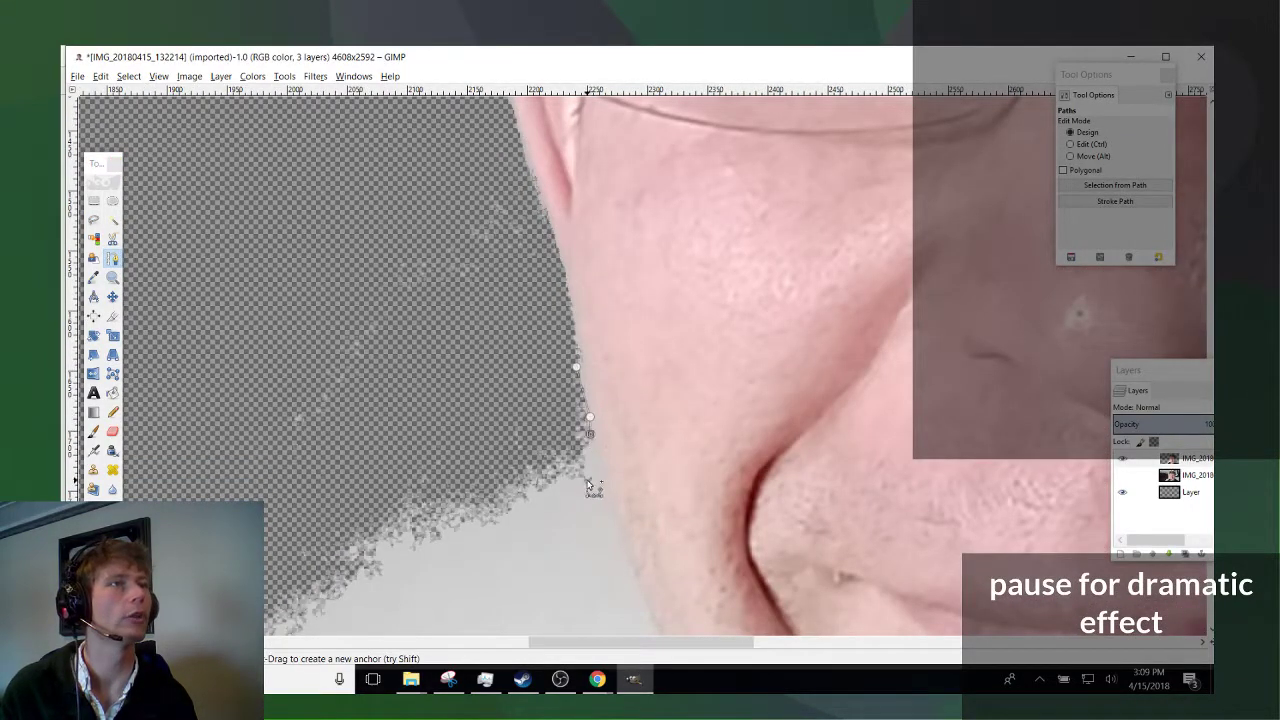
left_click(608, 501)
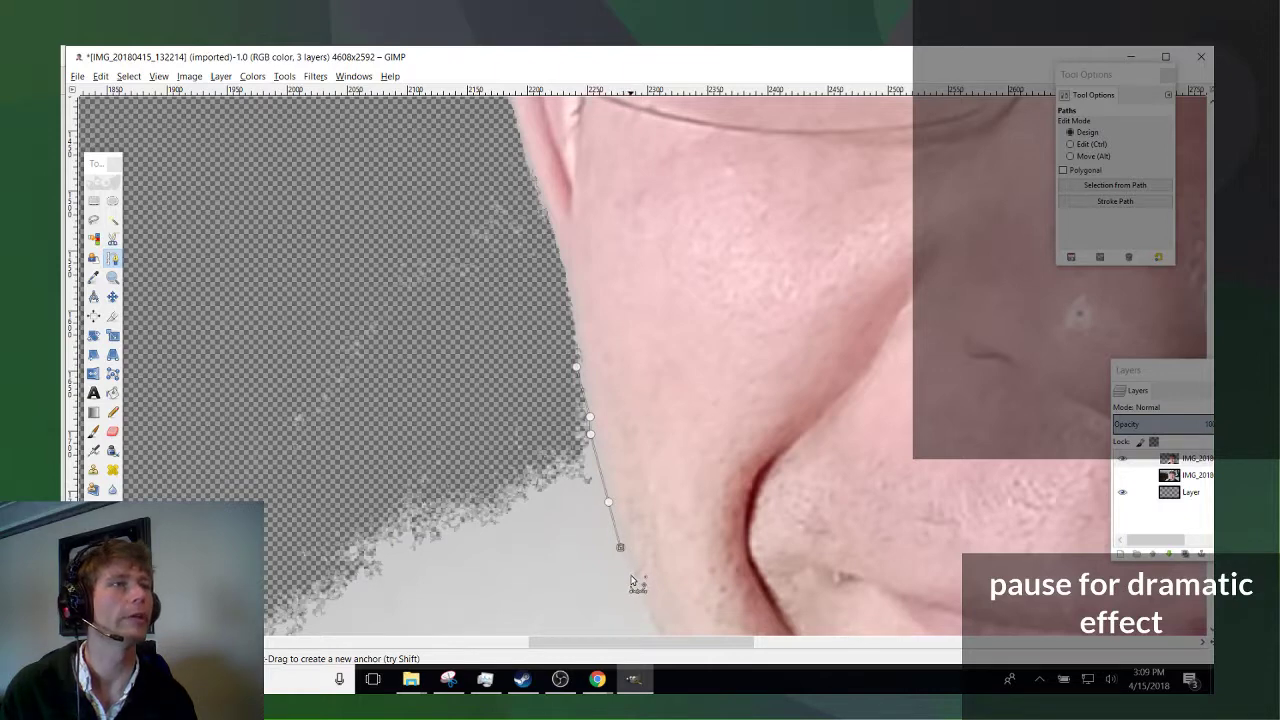
left_click(630, 576)
Continue the path with closely spaced anchors down the jawline to the dark jacket collar.
scroll(636, 583, "down", 5)
left_click(667, 384)
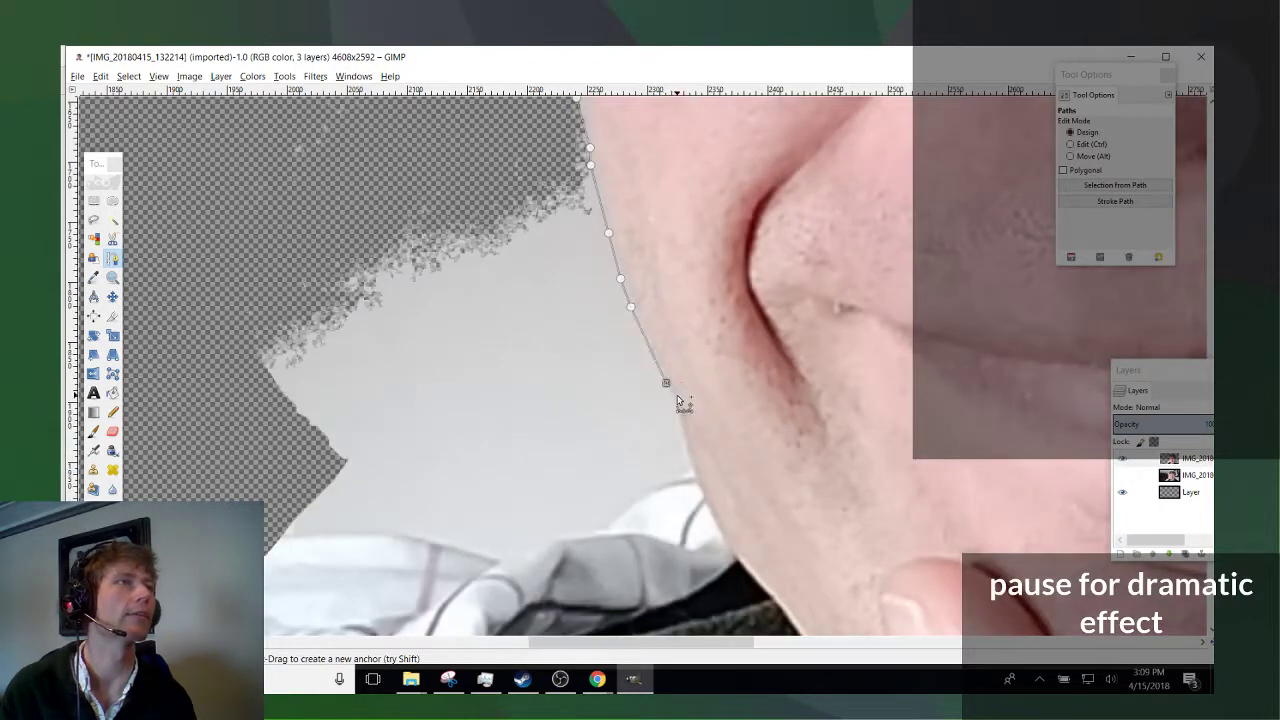
left_click(677, 401)
left_click(689, 445)
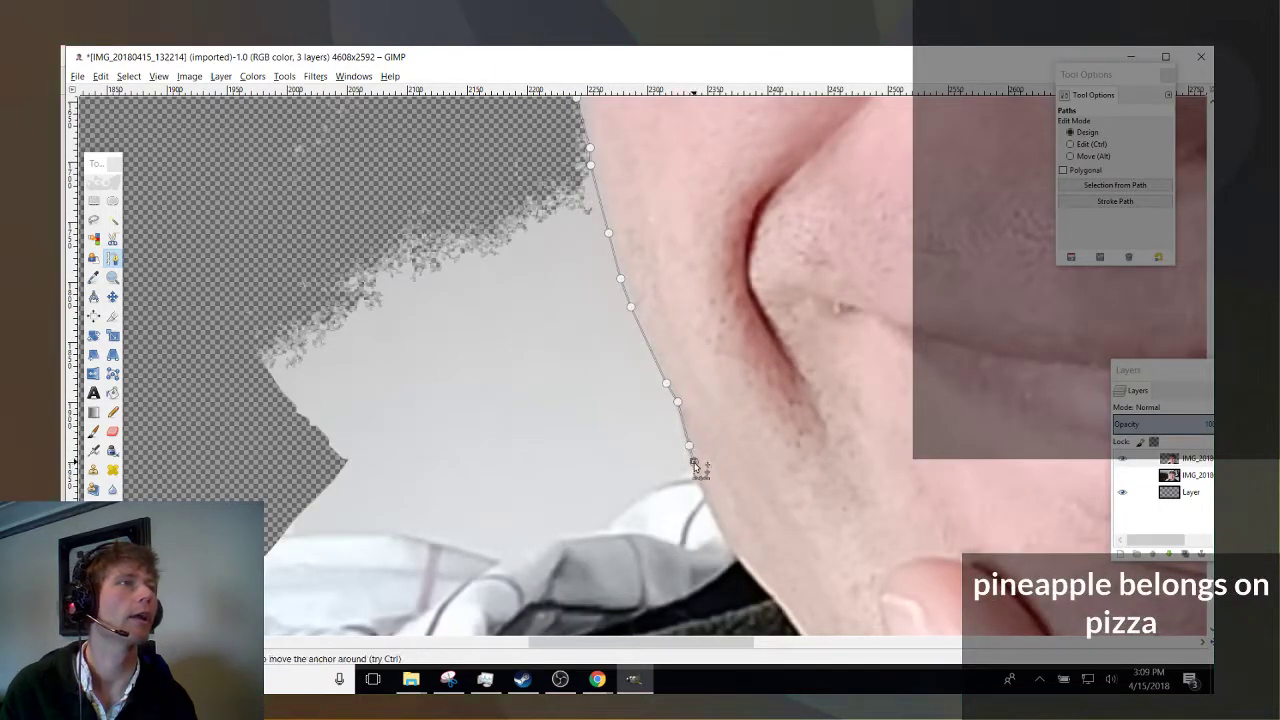
left_click(693, 469)
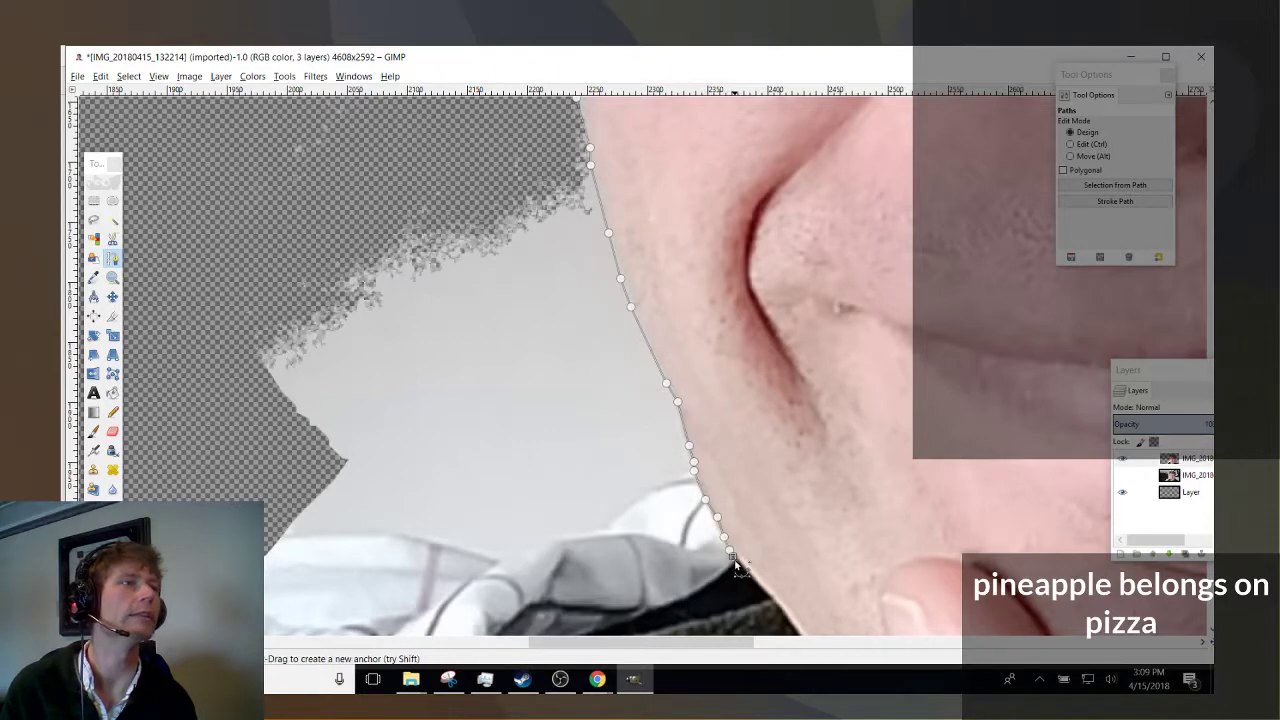
Extend the path along the collar edge, close it through the transparent area, and delete the enclosed strip of wall and shirt.
scroll(733, 563, "up", 4)
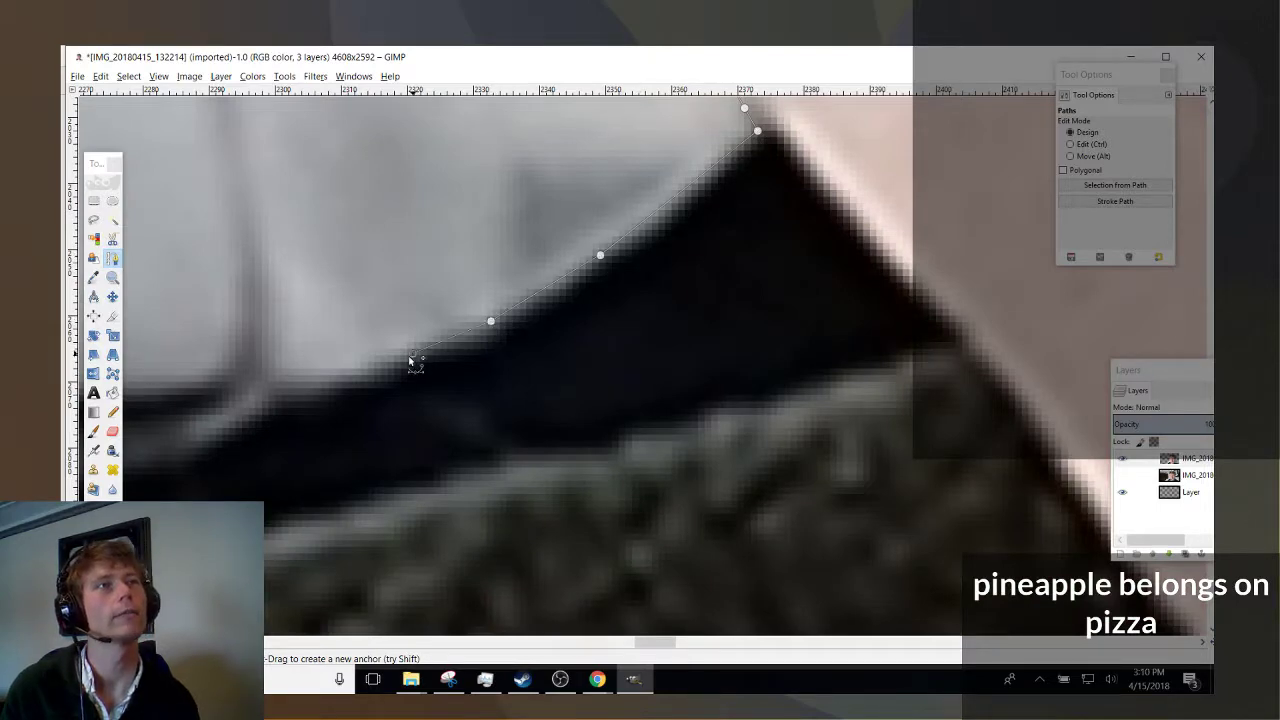
scroll(249, 389, "down", 4)
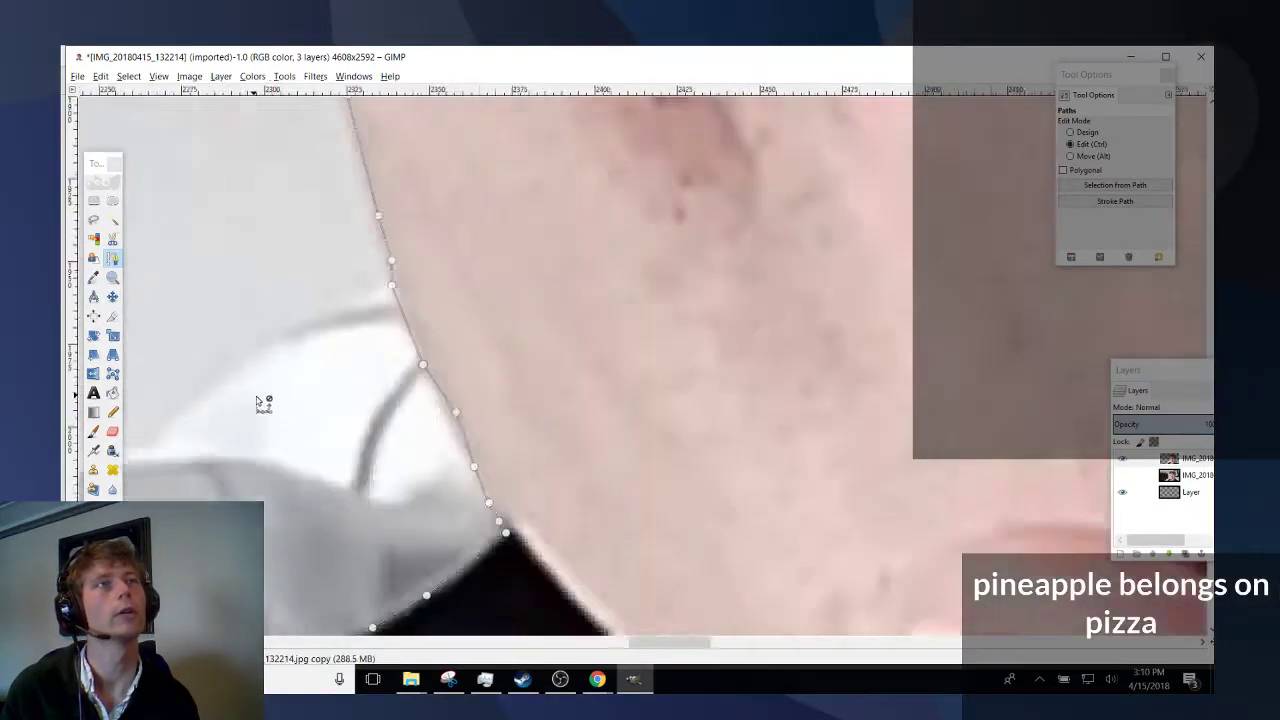
scroll(230, 377, "down", 2)
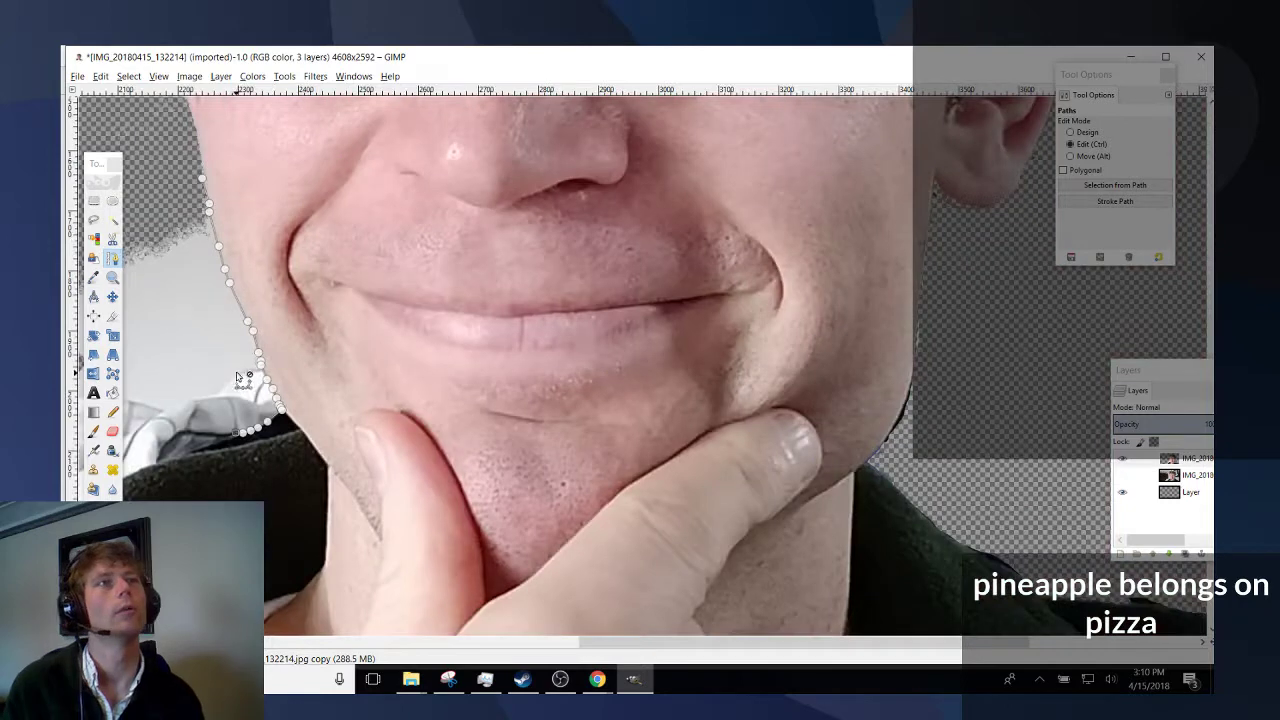
left_click(146, 201)
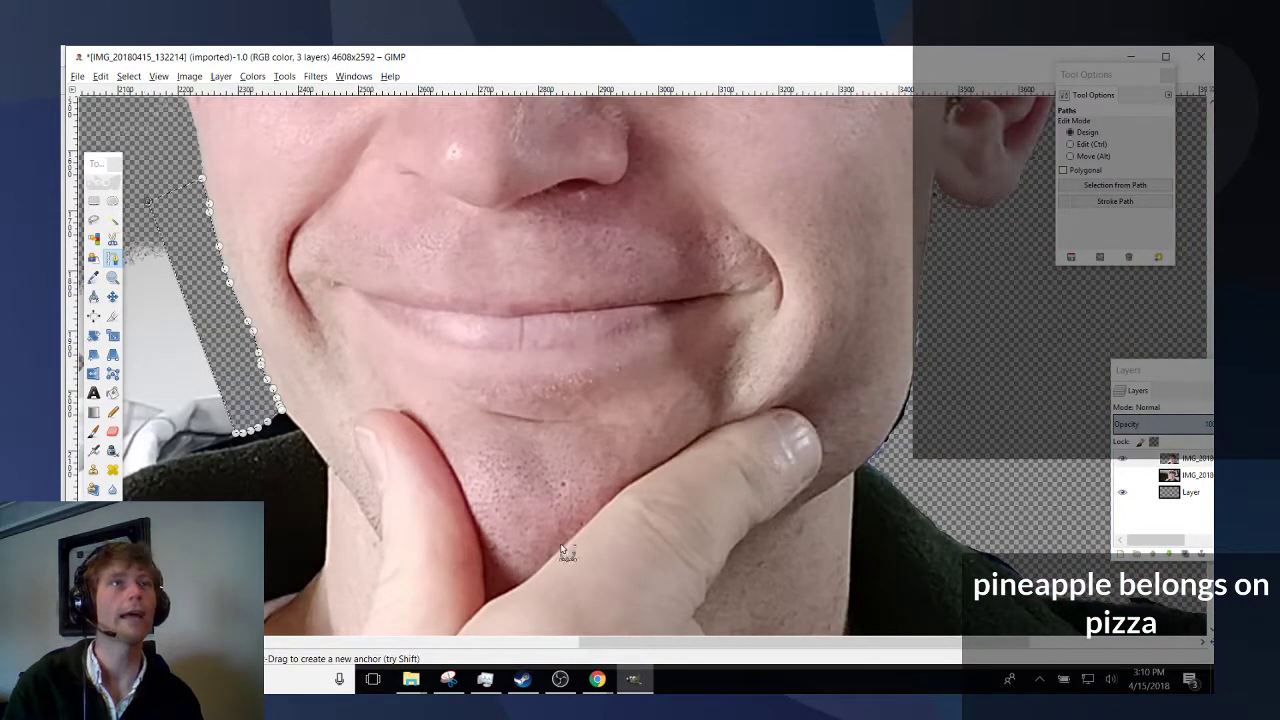
Fuzzy-select the remaining grey wall patch and adjoining white shirt with a threshold of about 52, and delete them.
scroll(672, 645, "left", 5)
scroll(481, 583, "down", 3)
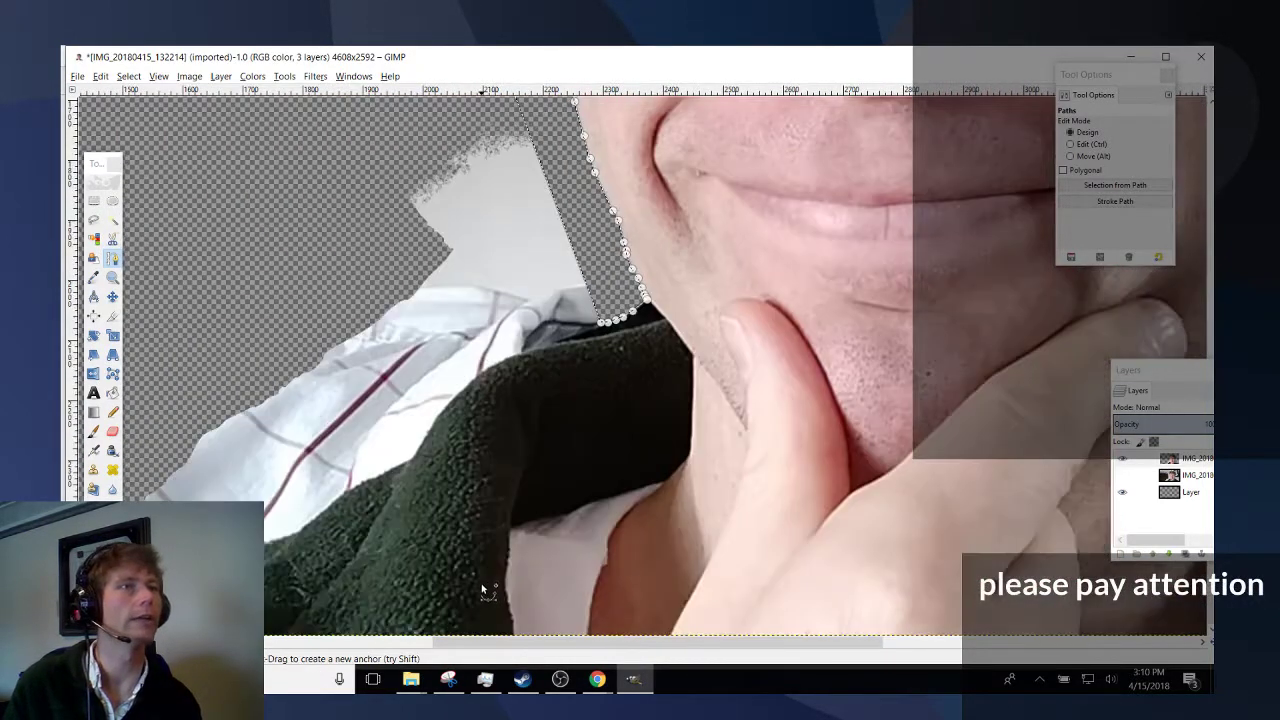
scroll(534, 563, "down", 4)
scroll(534, 563, "up", 3)
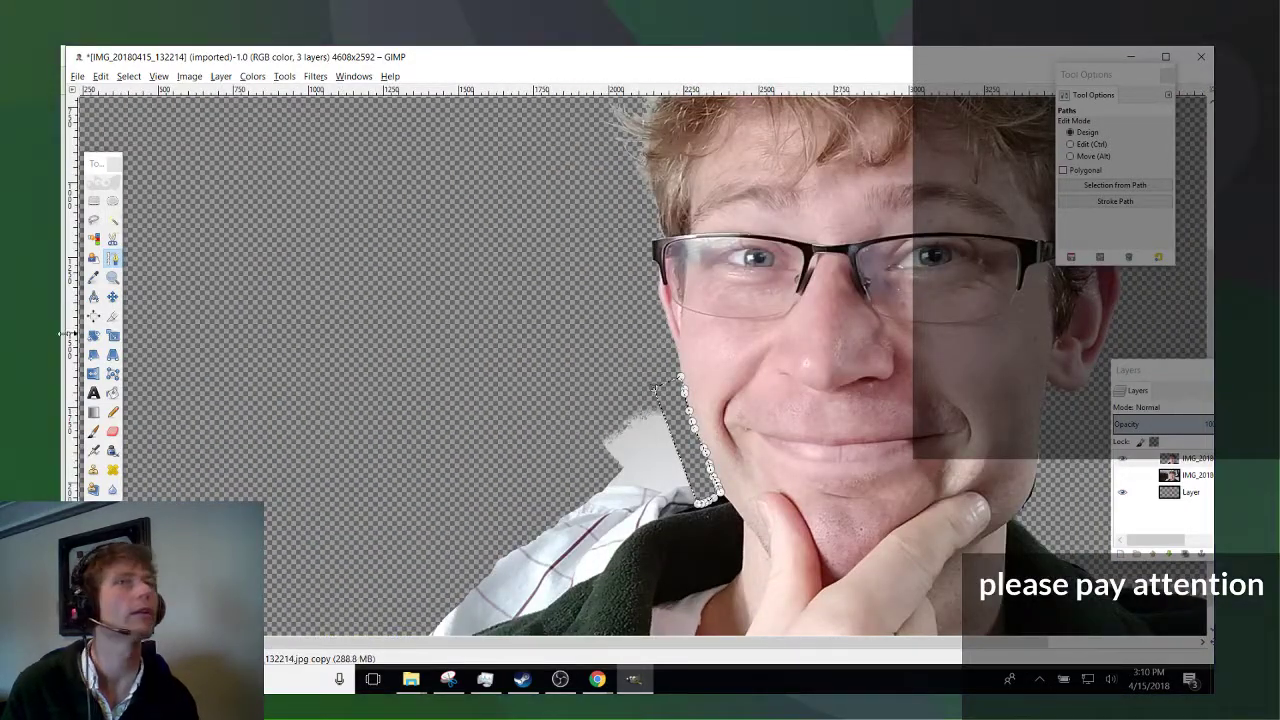
left_click(112, 222)
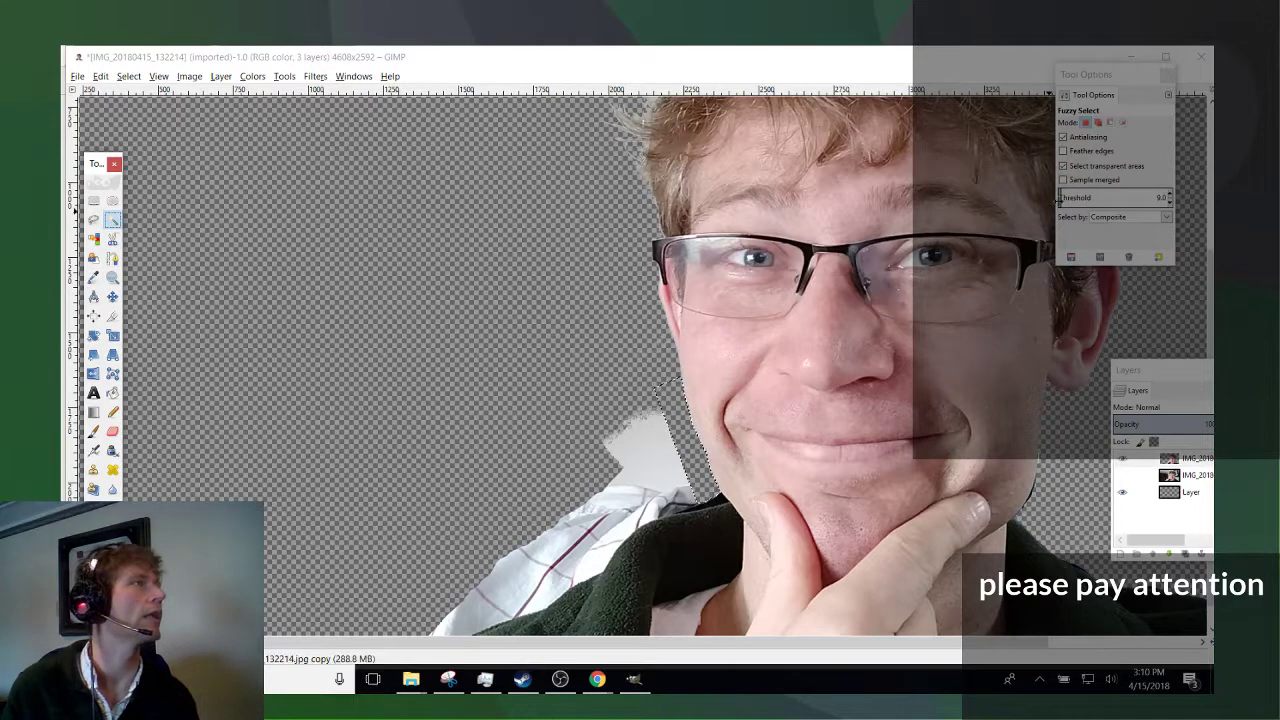
left_click(635, 487)
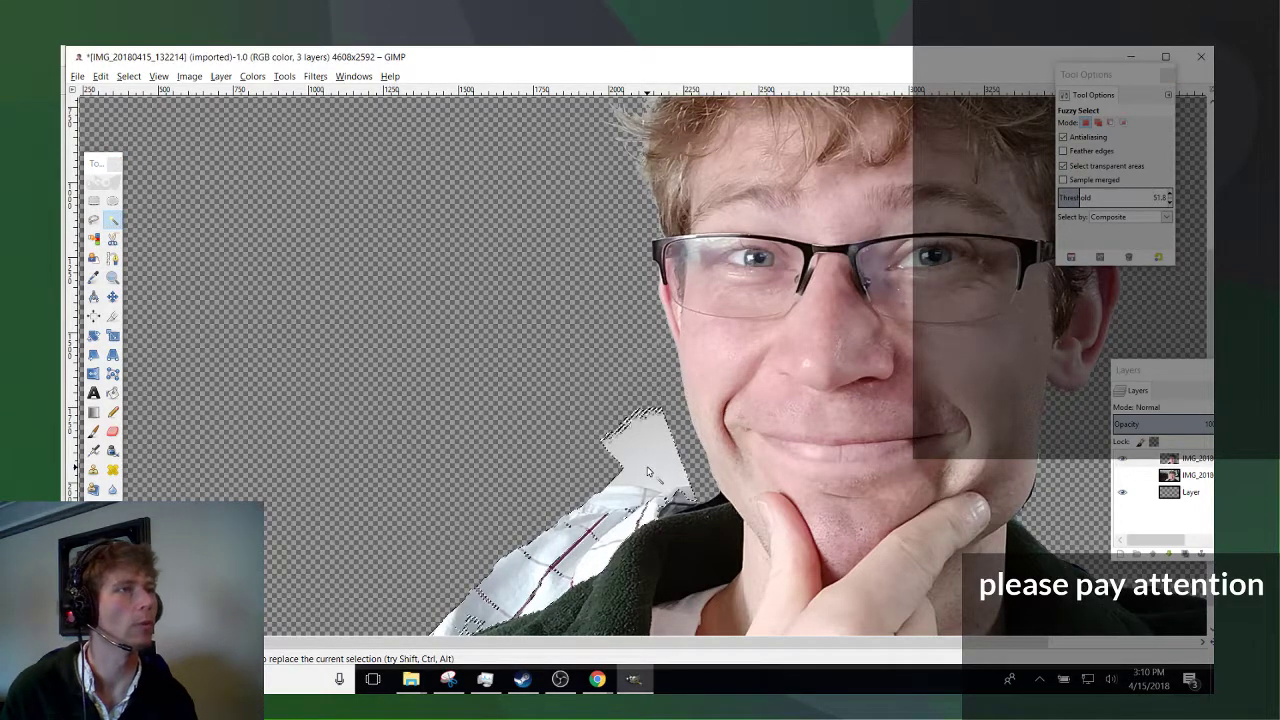
scroll(640, 485, "down", 1)
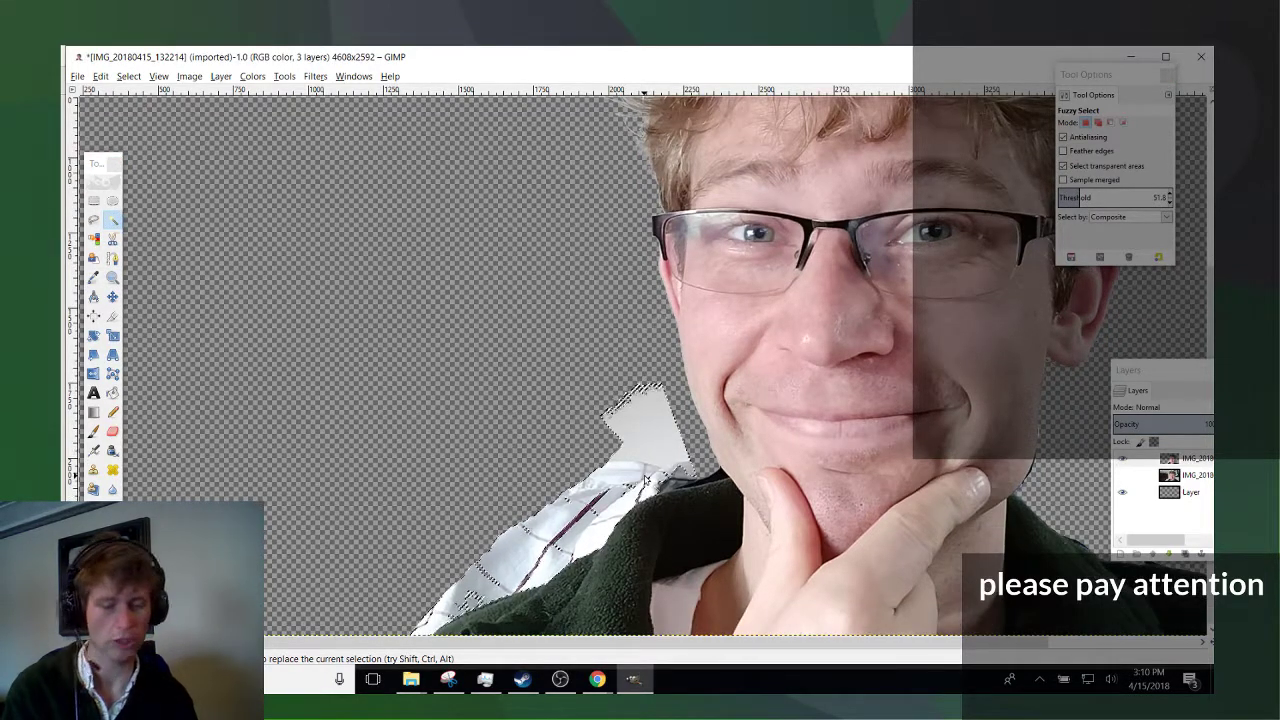
key("Delete")
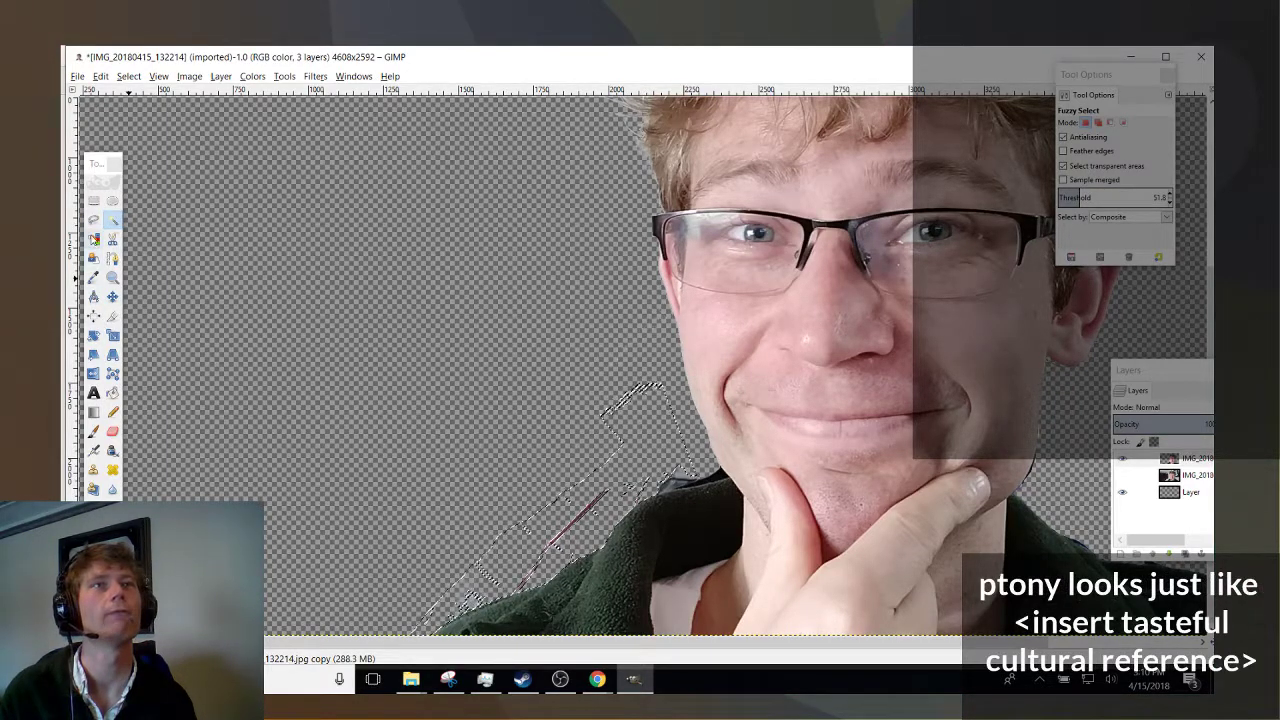
Outline the pale wall patch and pink streaks along the jacket's lower shoulder edge with Free Select and delete them.
left_click(93, 219)
scroll(373, 574, "up", 5)
scroll(682, 503, "down", 3)
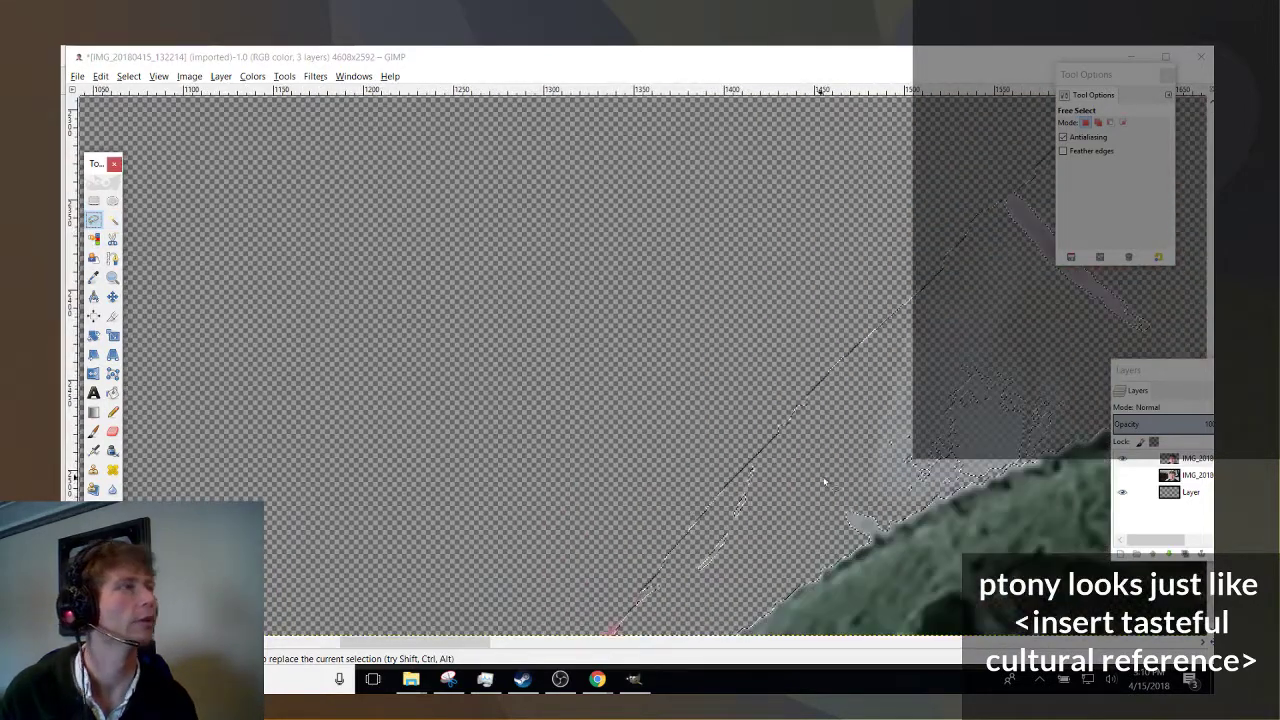
scroll(680, 597, "right", 1)
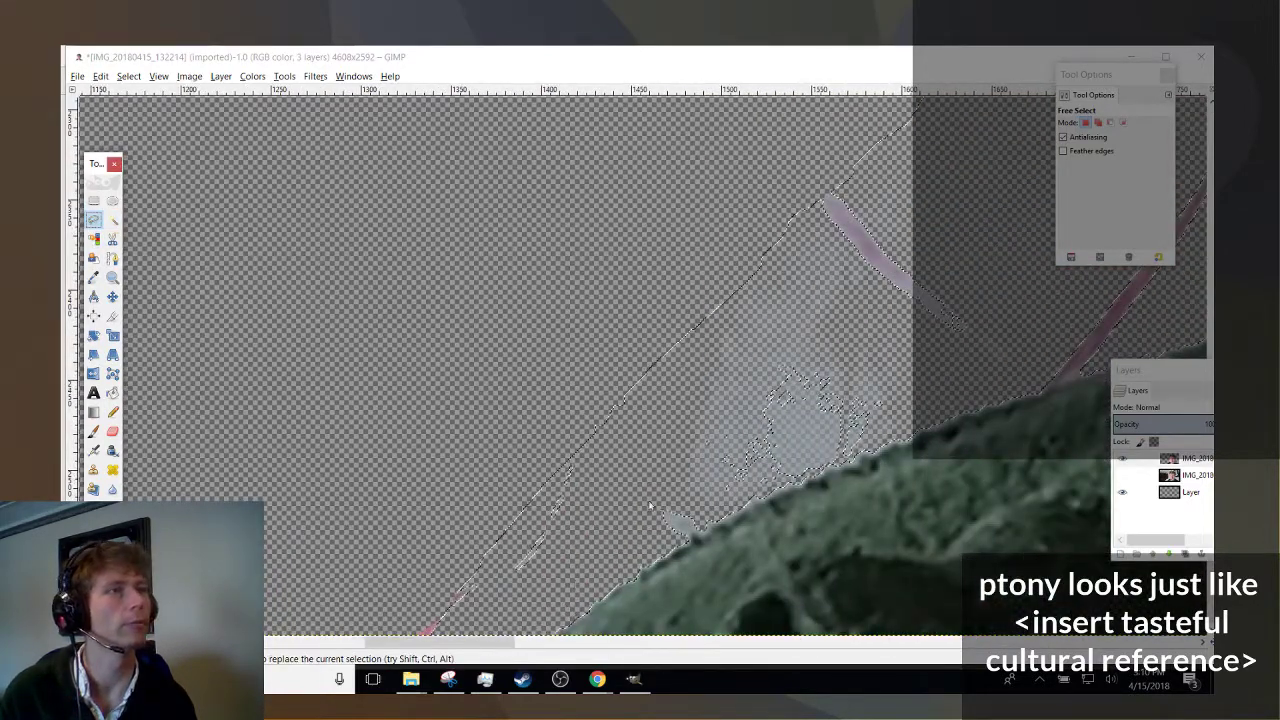
scroll(460, 570, "down", 2)
left_click(440, 566)
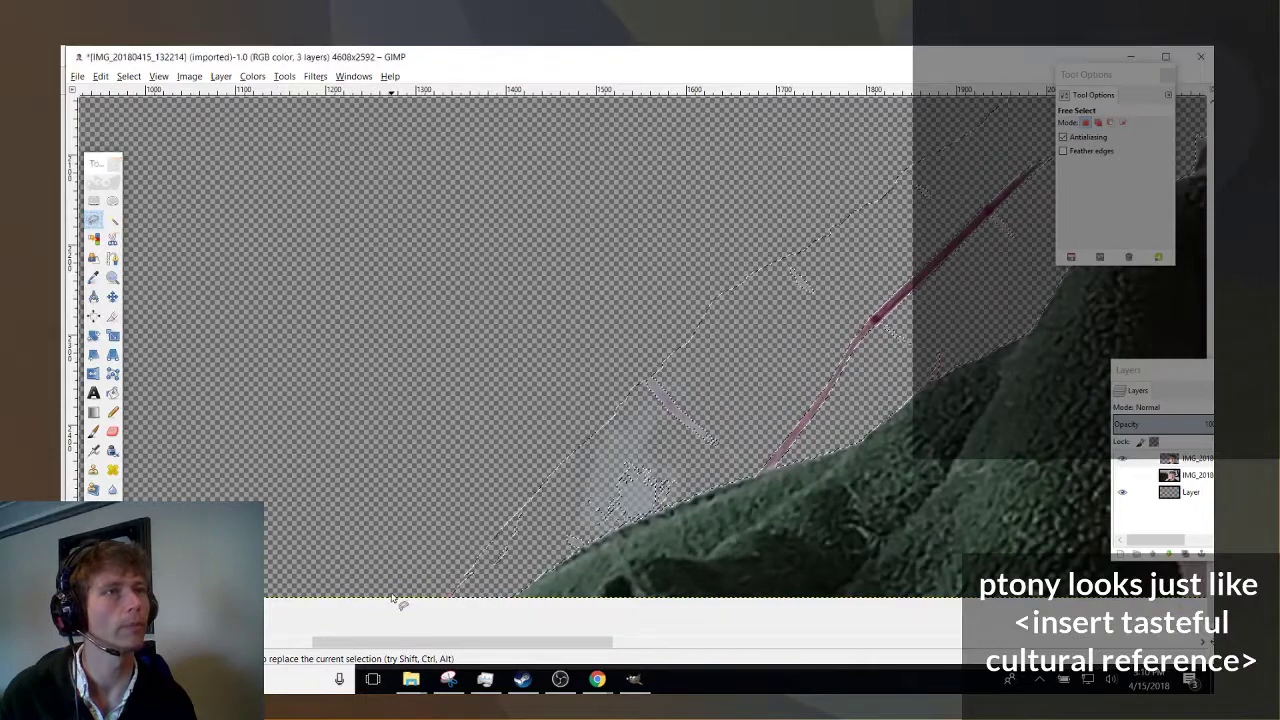
mouse_move(732, 422)
left_mouse_down()
mouse_move(738, 465)
mouse_move(725, 490)
left_mouse_up()
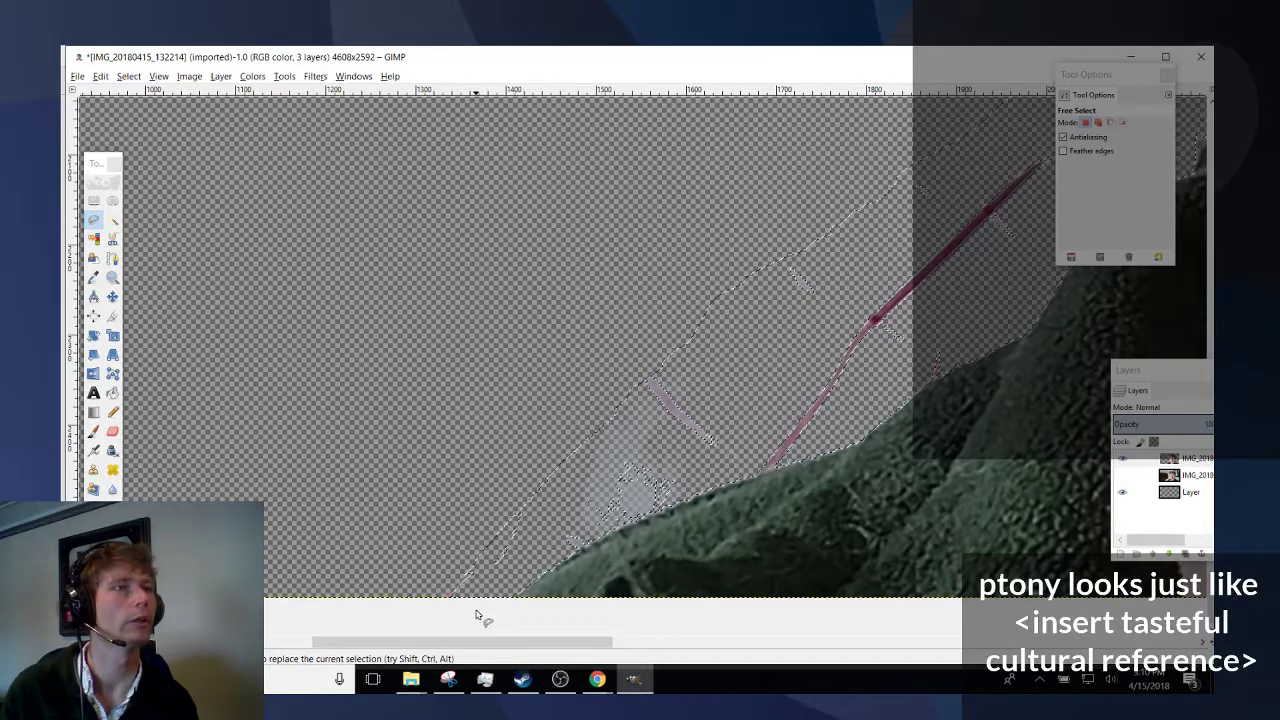
left_click_drag(476, 614, 516, 593)
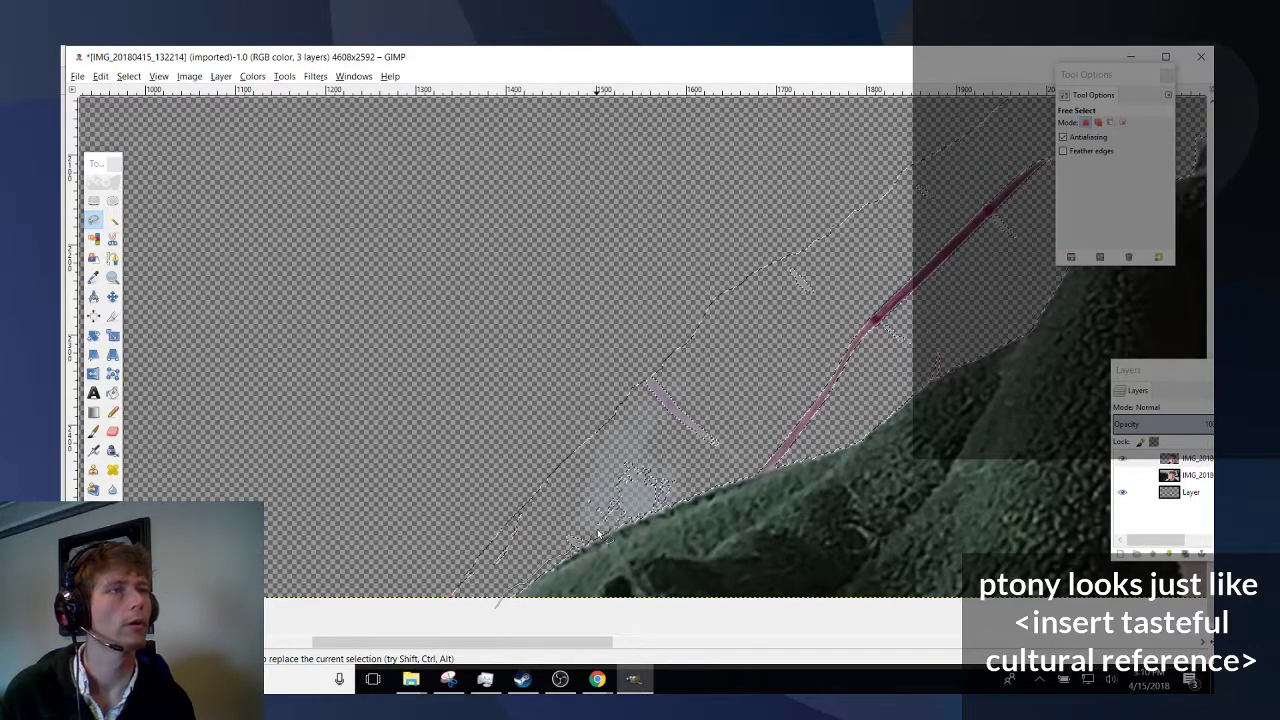
left_click_drag(634, 518, 716, 485)
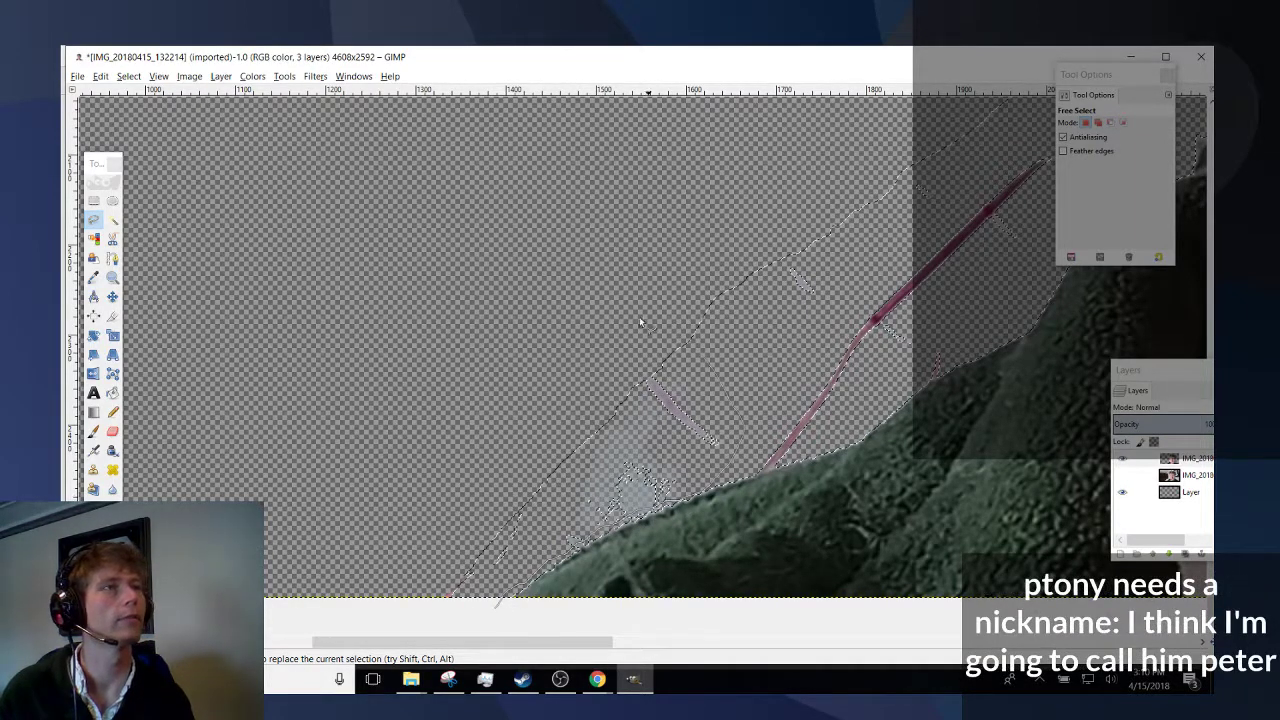
mouse_move(640, 322)
left_mouse_down()
mouse_move(735, 450)
mouse_move(600, 298)
mouse_move(380, 370)
mouse_move(200, 600)
left_mouse_up()
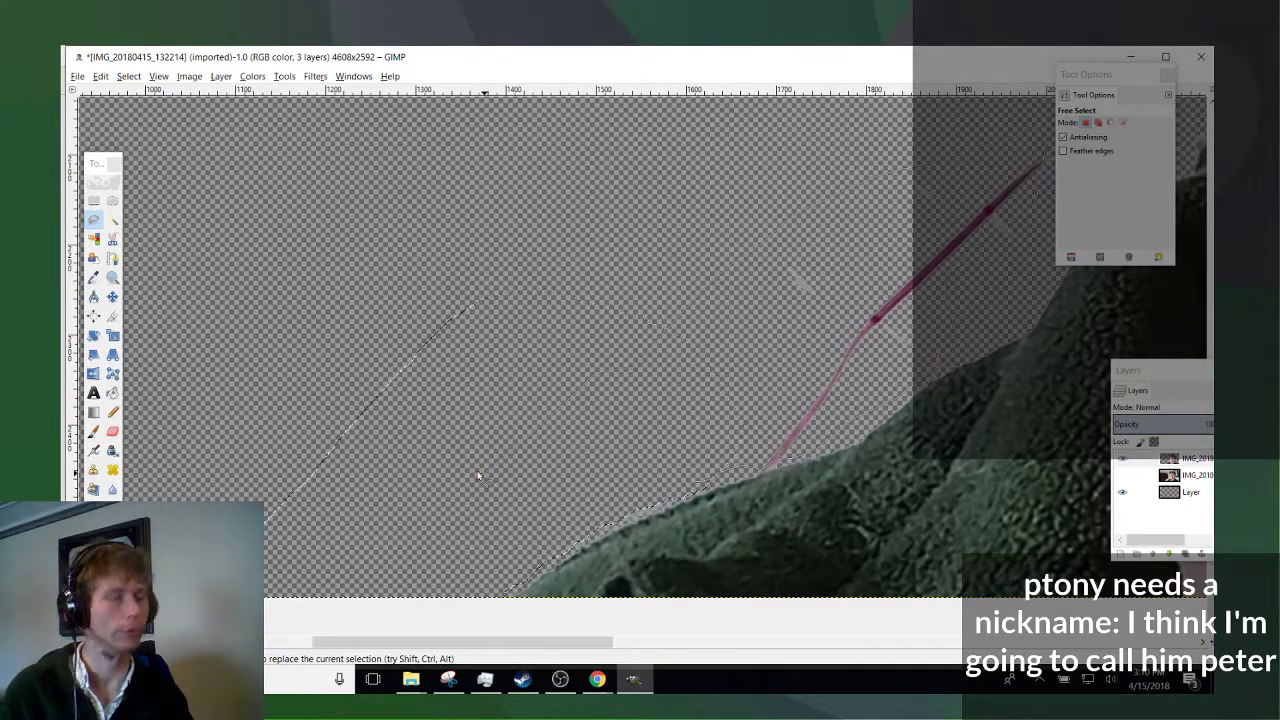
key("ctrl+z")
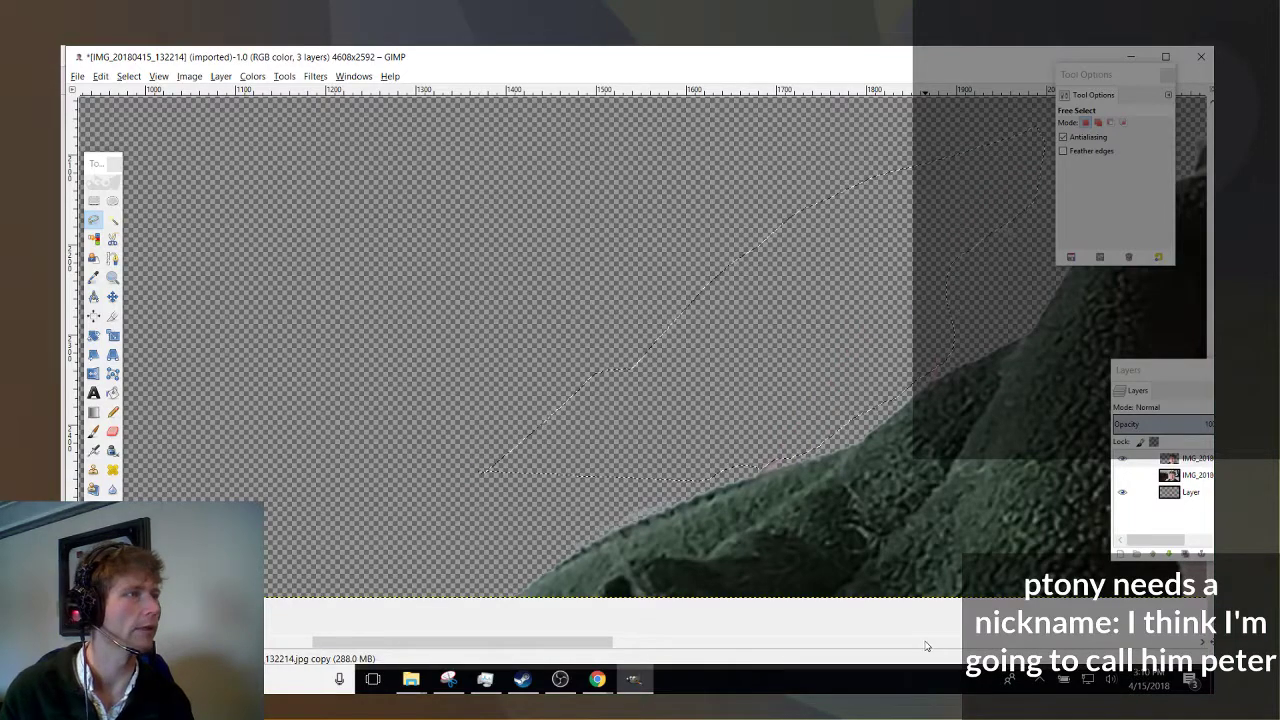
Lasso the leftover shirt collar piece and pink streak above the jacket collar, delete them, and clear the selection.
scroll(823, 520, "up", 3)
scroll(823, 520, "right", 4)
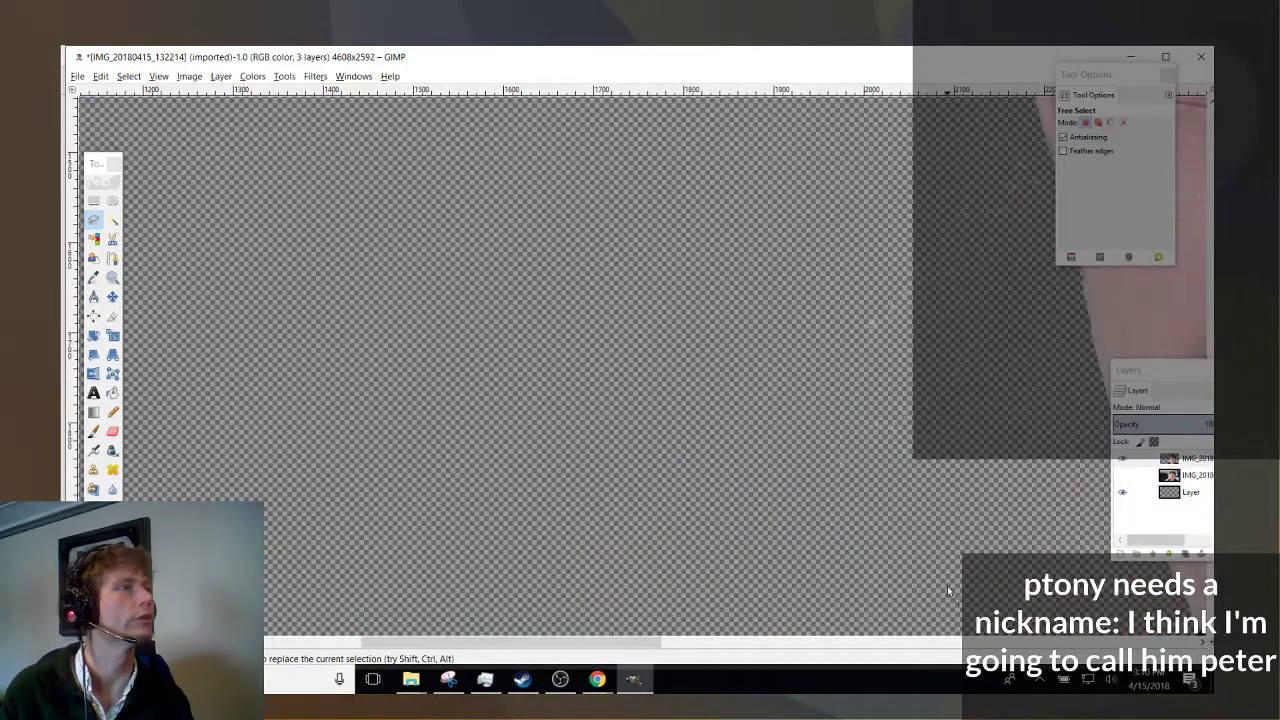
scroll(947, 585, "right", 6)
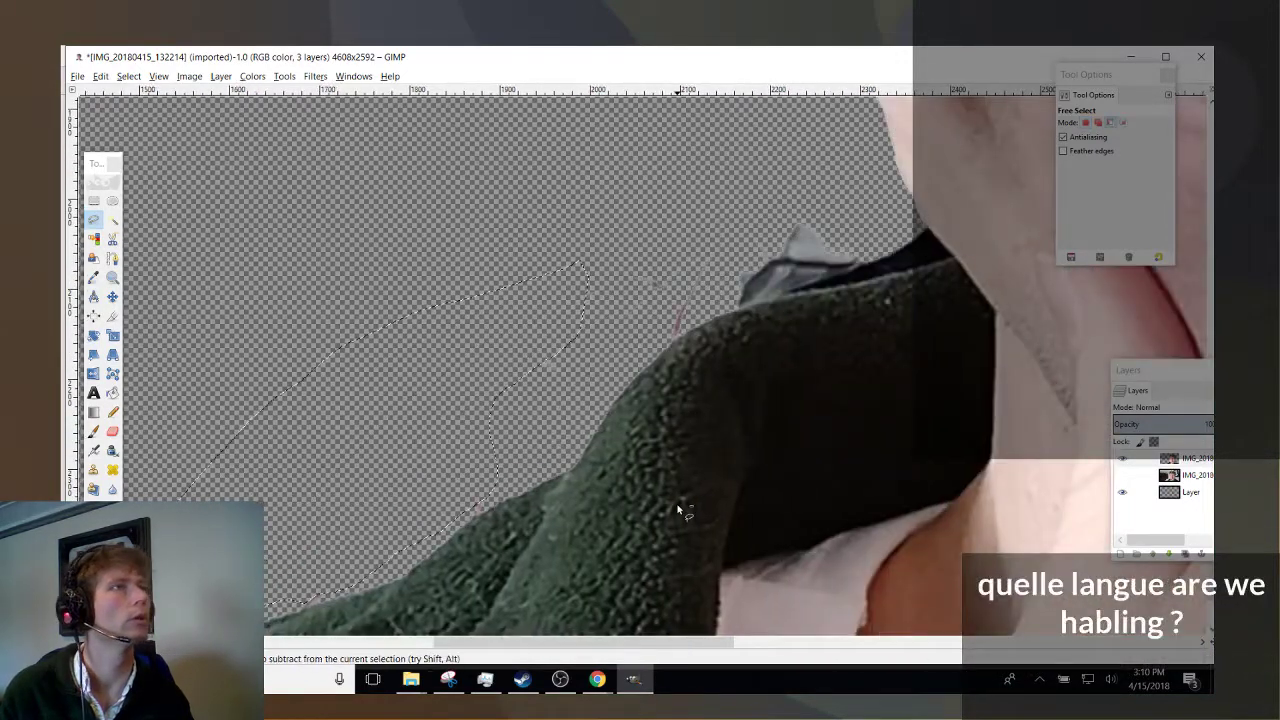
scroll(630, 495, "up", 3)
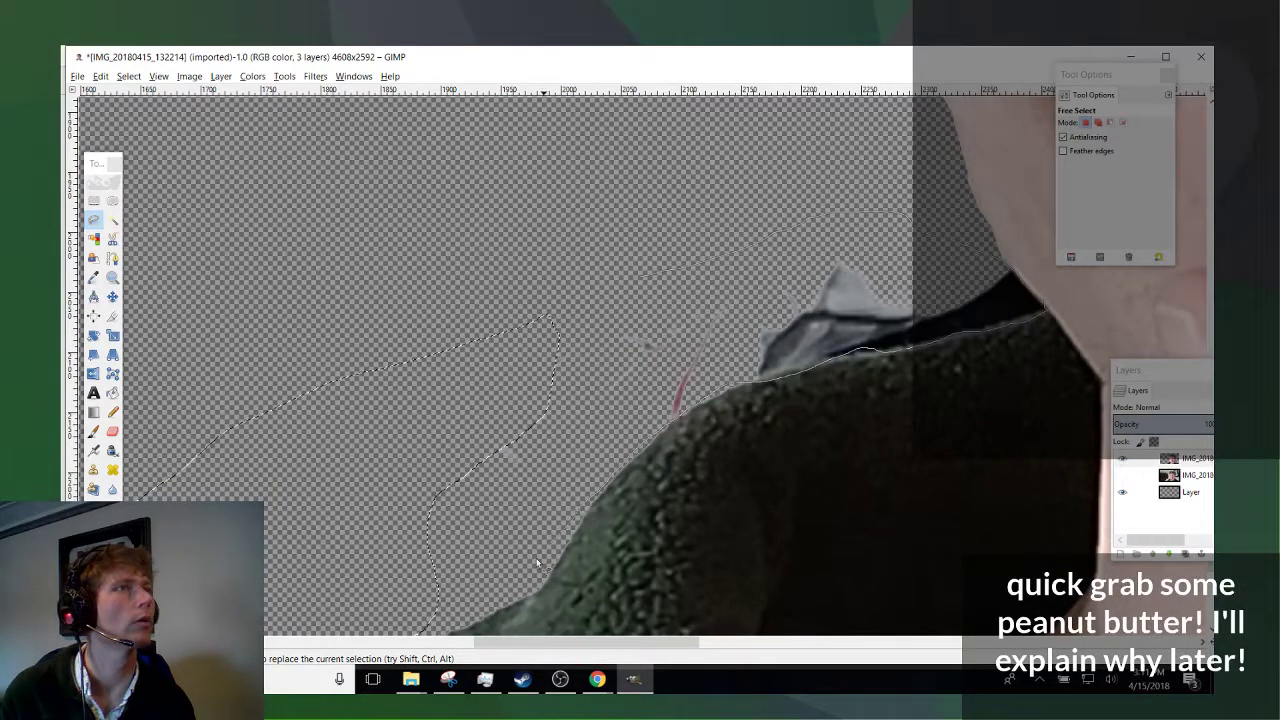
left_click(342, 170)
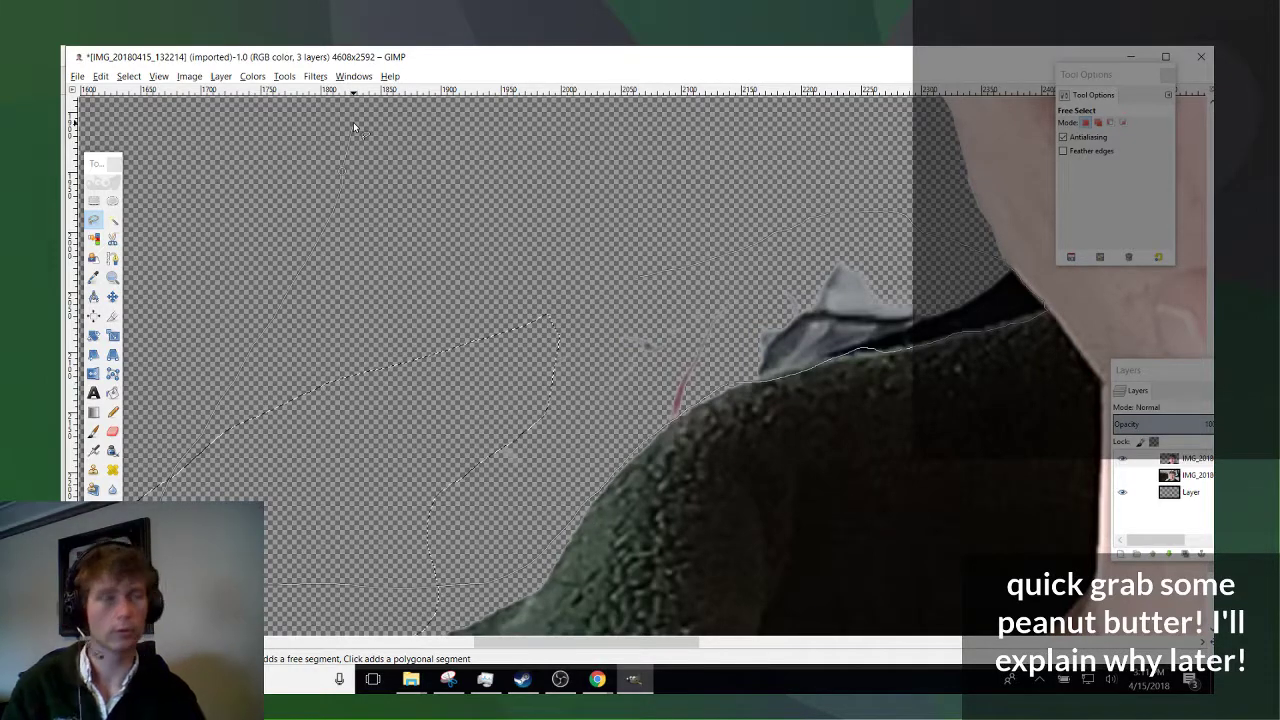
key("Return")
key("Delete")
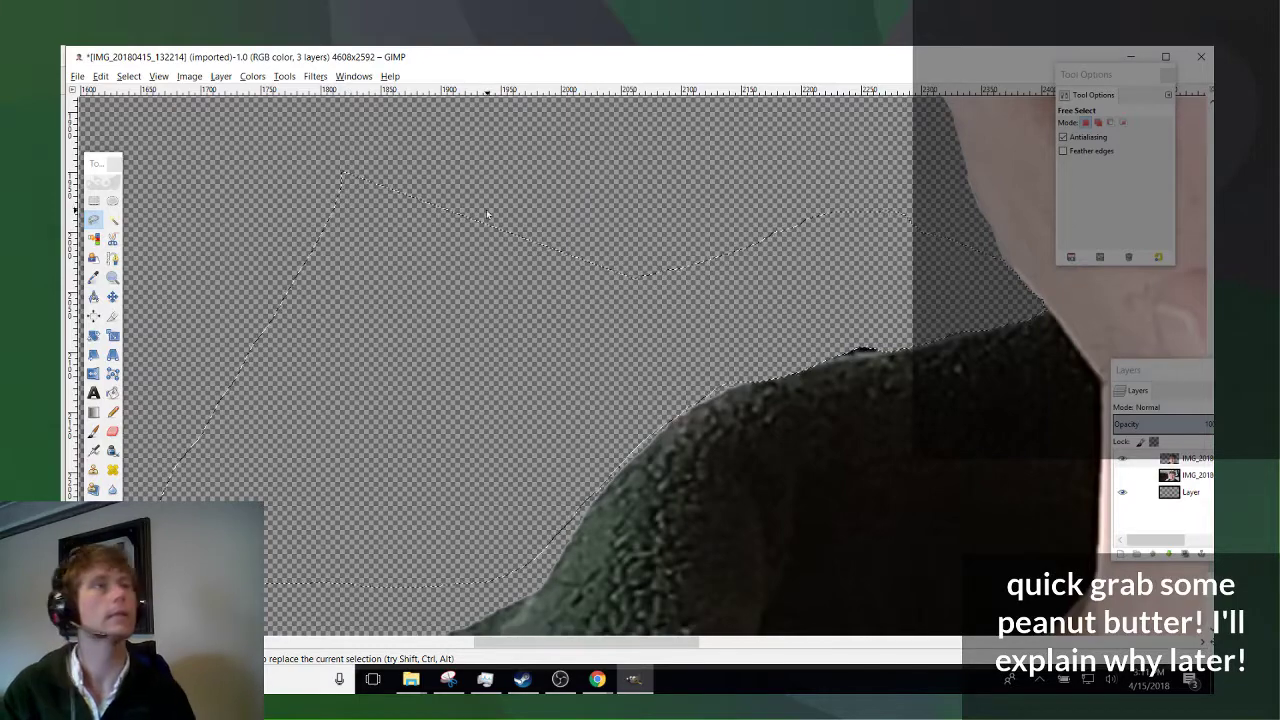
scroll(484, 363, "down", 6)
key("ctrl+shift+a")
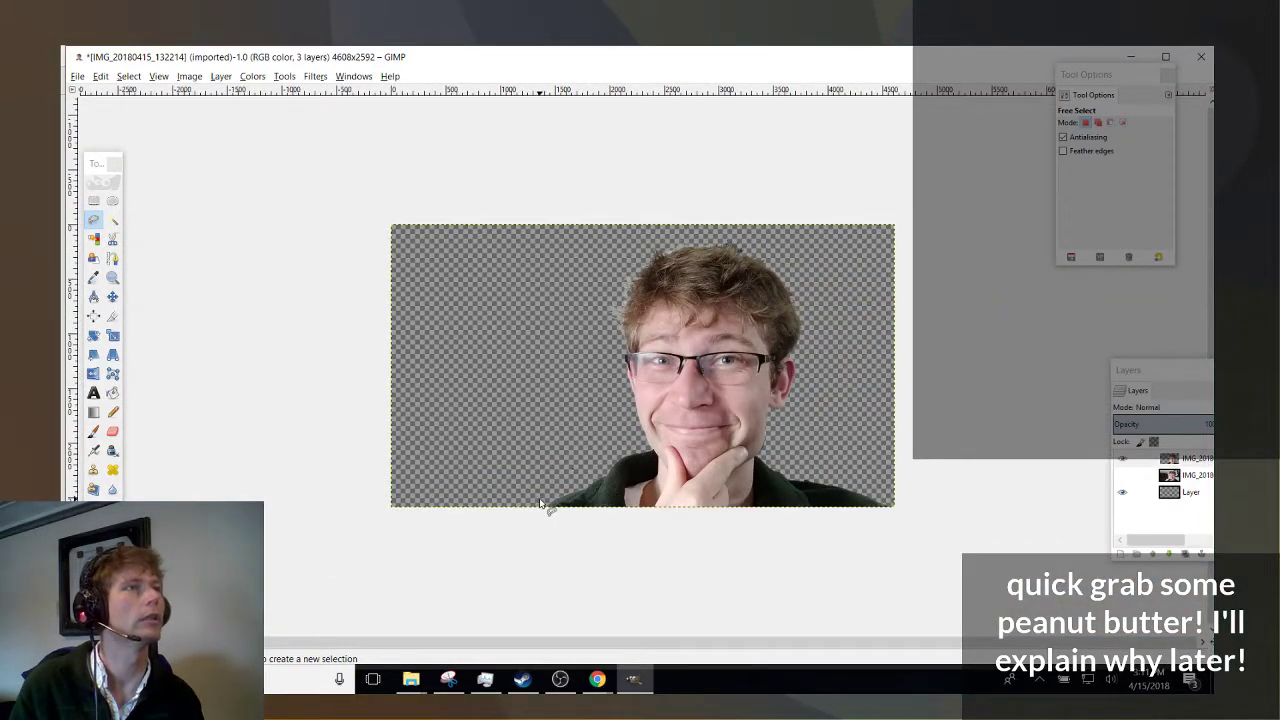
Toggle the original photo layer's visibility repeatedly to compare it with the cutout, leaving that layer hidden.
left_click(1123, 477)
left_click(1123, 477)
left_click(1123, 477)
left_click(1123, 477)
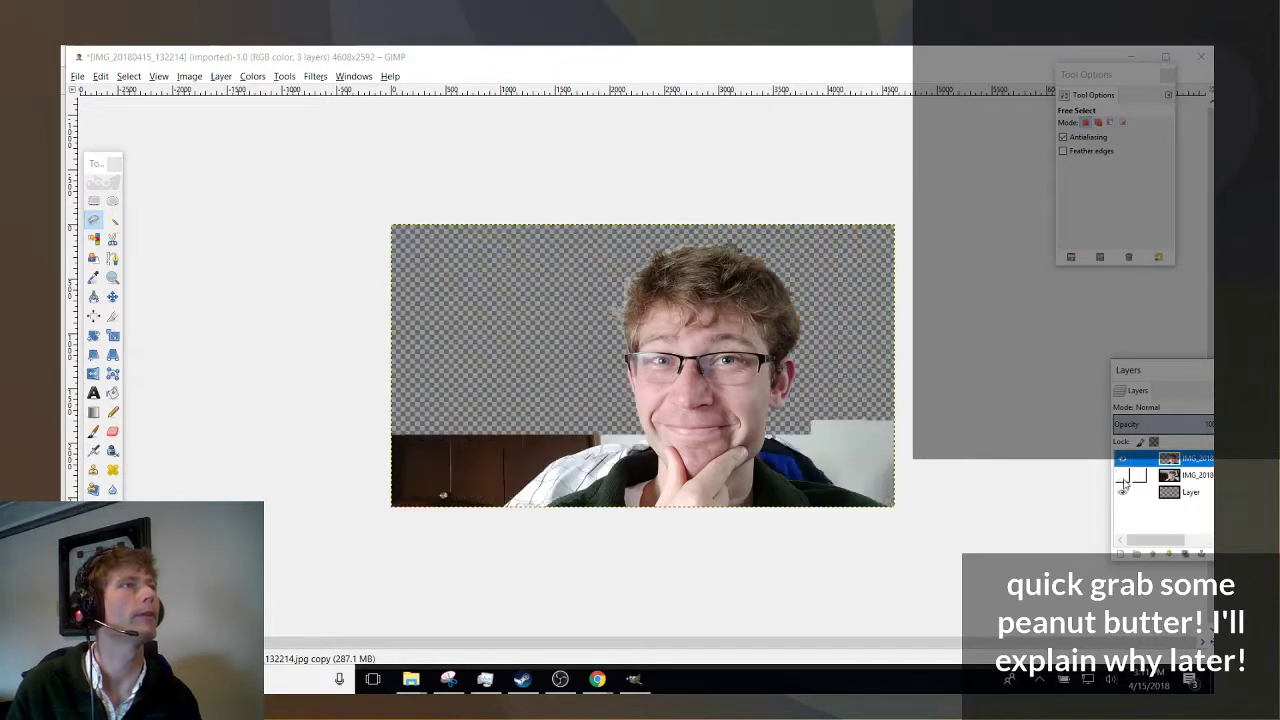
left_click(1123, 477)
left_click(1123, 477)
left_click(1123, 477)
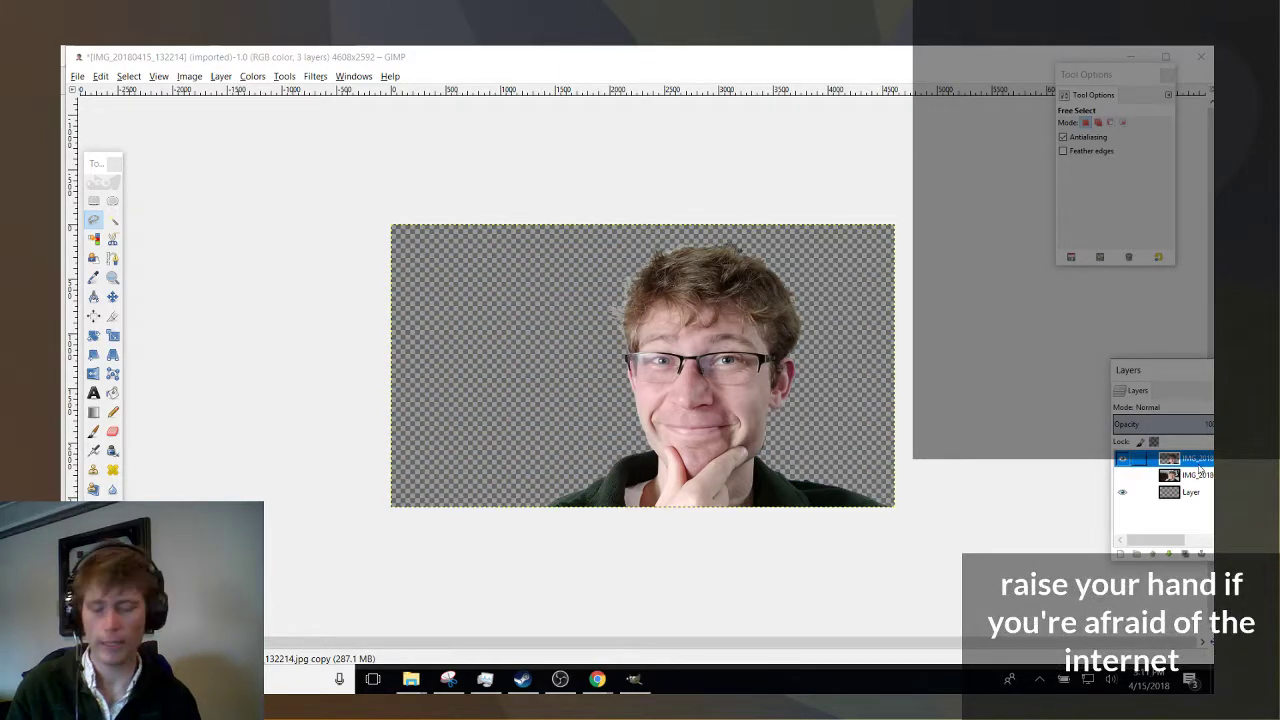
Select the top layer's opaque area with Alpha to Selection and examine the transparent area beside the cheek for stray pixels.
right_click(1199, 470)
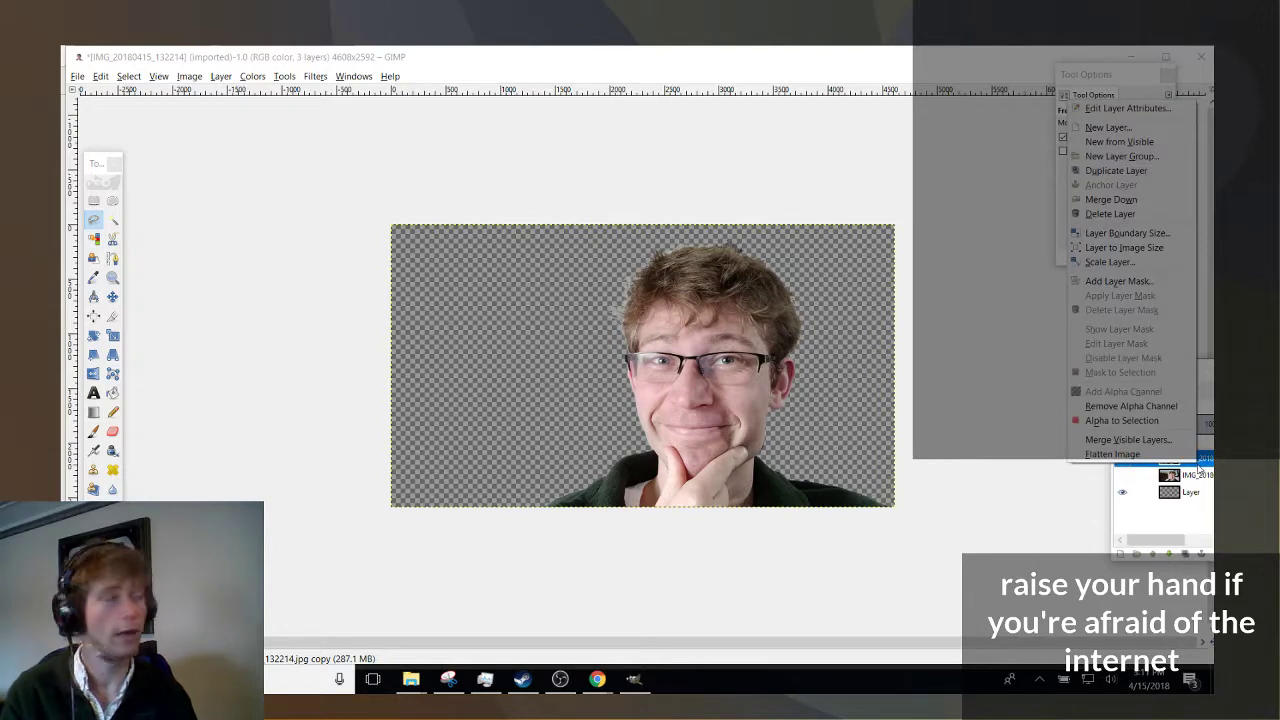
left_click(1157, 422)
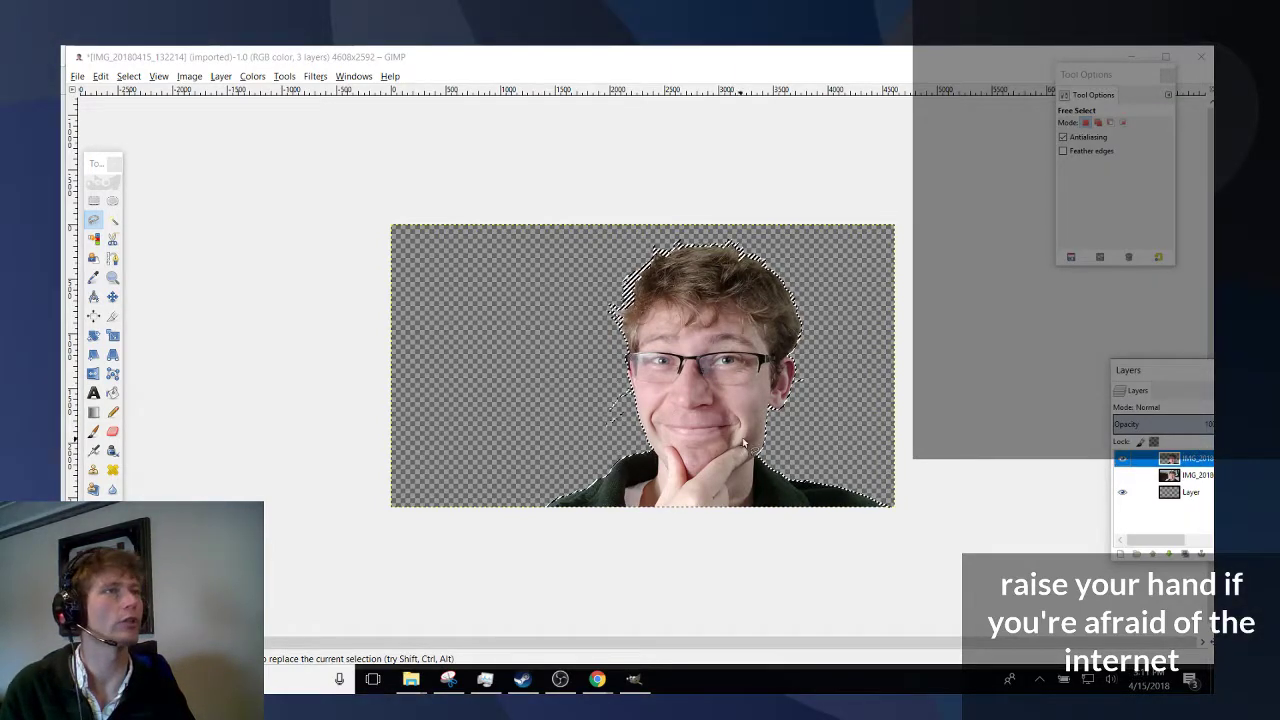
scroll(600, 470, "up", 3)
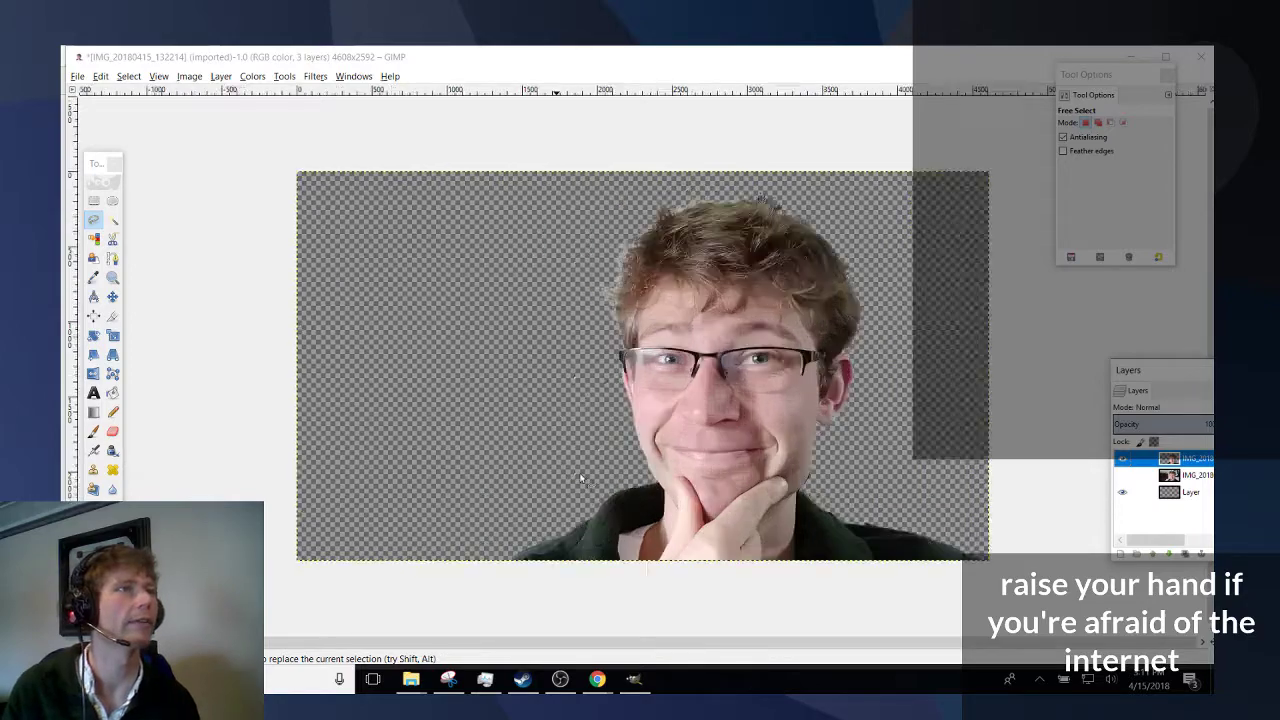
scroll(581, 478, "up", 4)
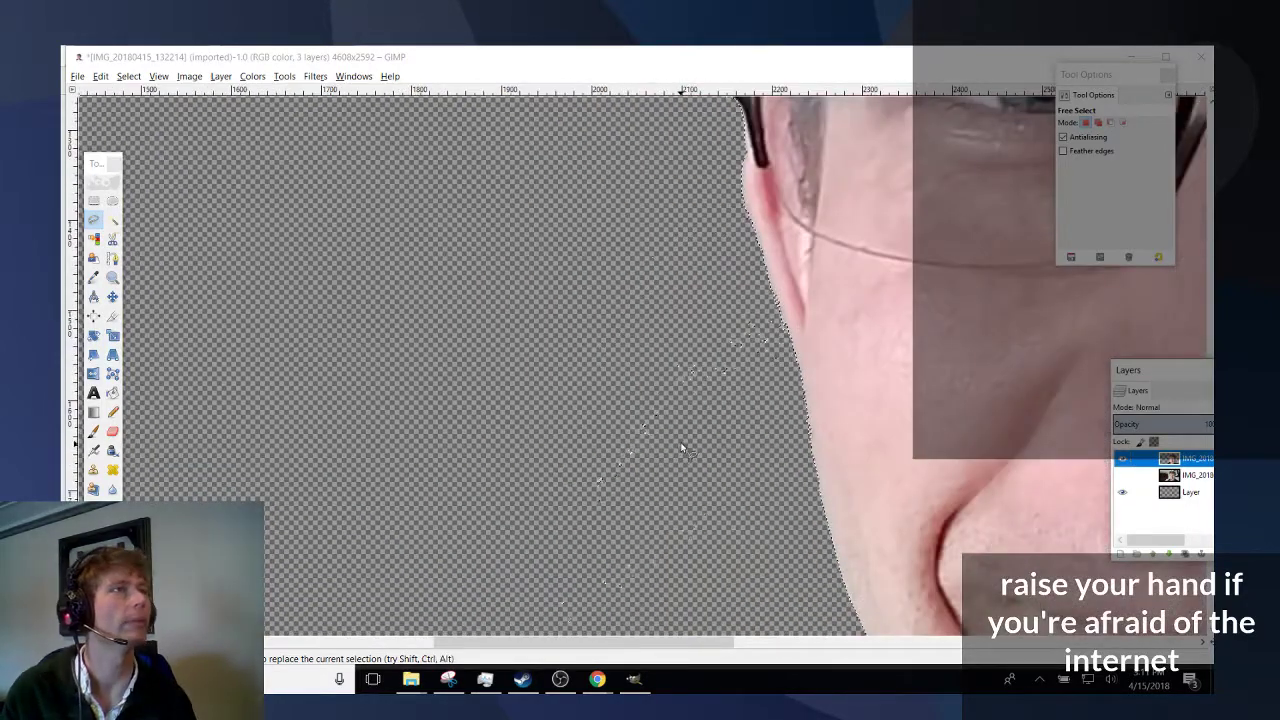
scroll(687, 405, "down", 4)
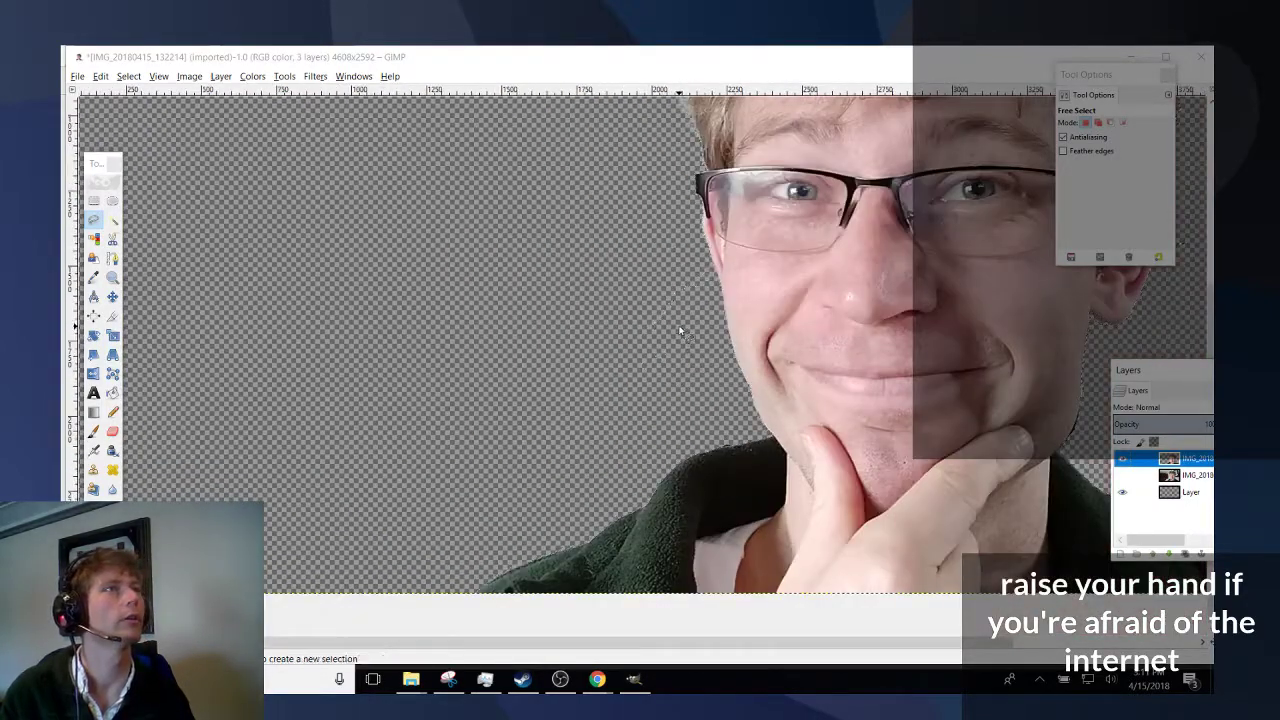
Lasso the area of faint stray pixels beside the cheek below the glasses and delete its contents.
left_click(687, 260)
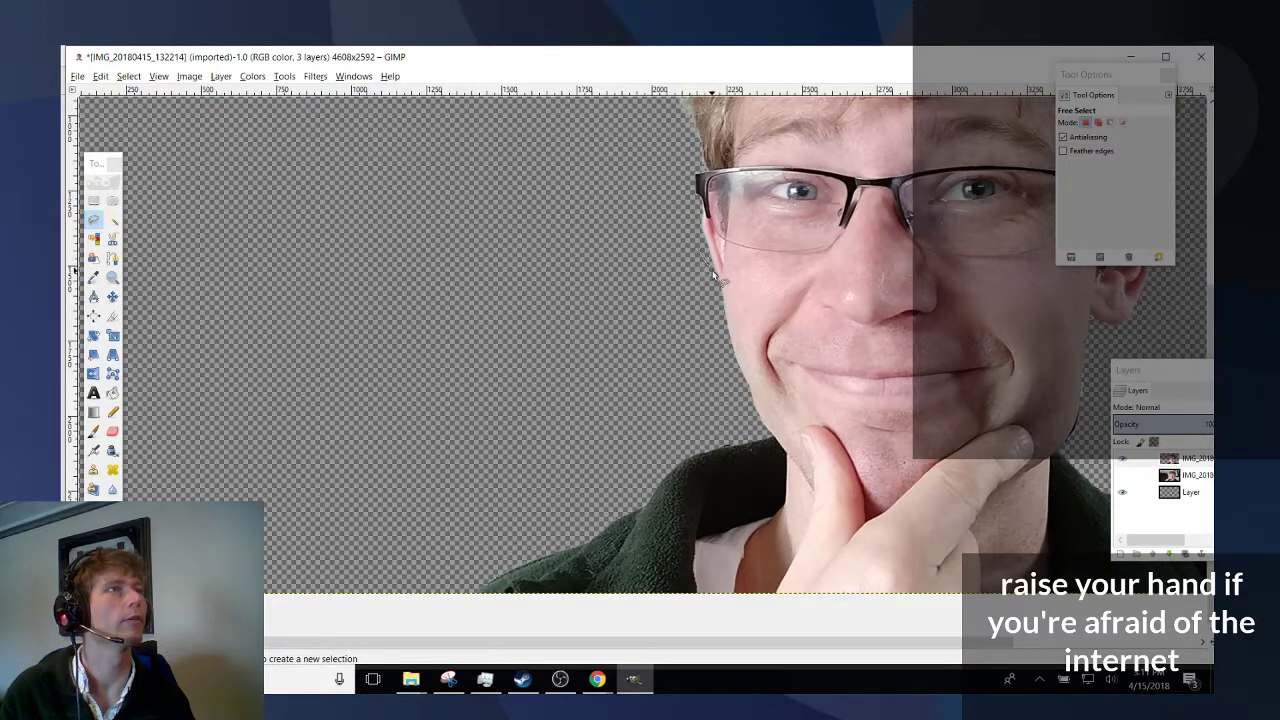
mouse_move(714, 295)
left_mouse_down()
mouse_move(704, 346)
mouse_move(639, 389)
mouse_move(531, 346)
mouse_move(550, 269)
left_mouse_up()
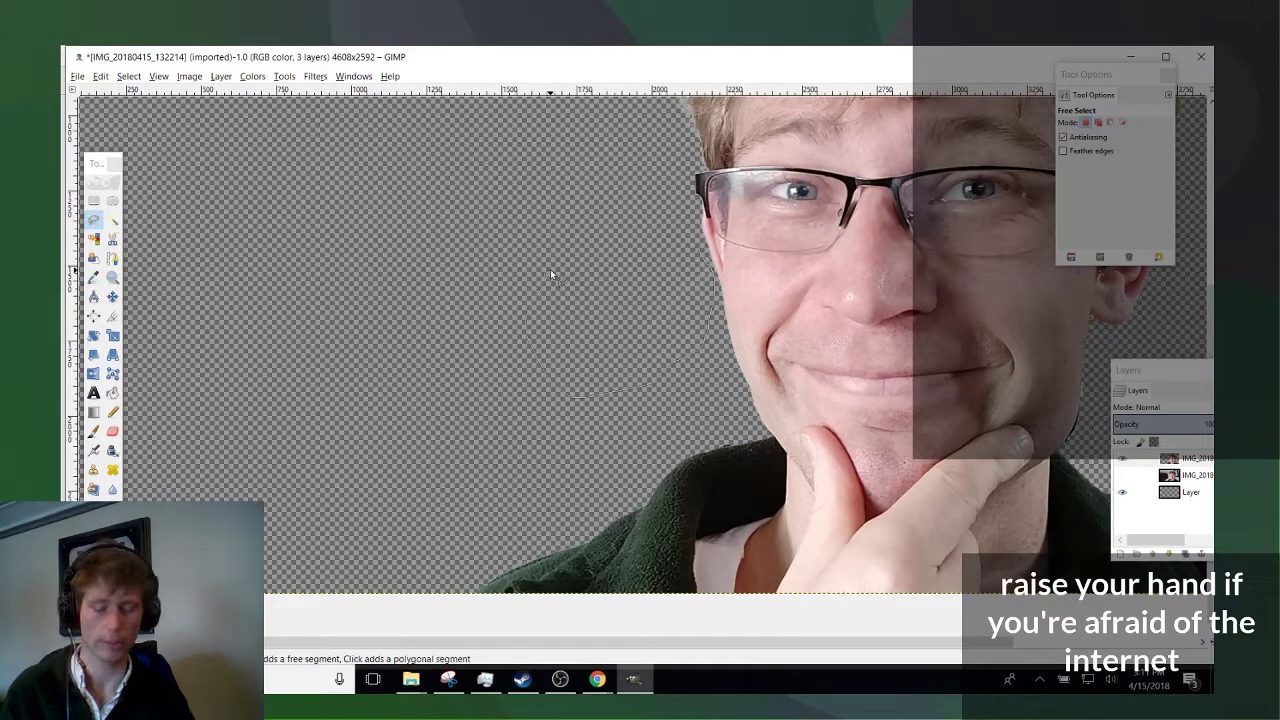
key("Return")
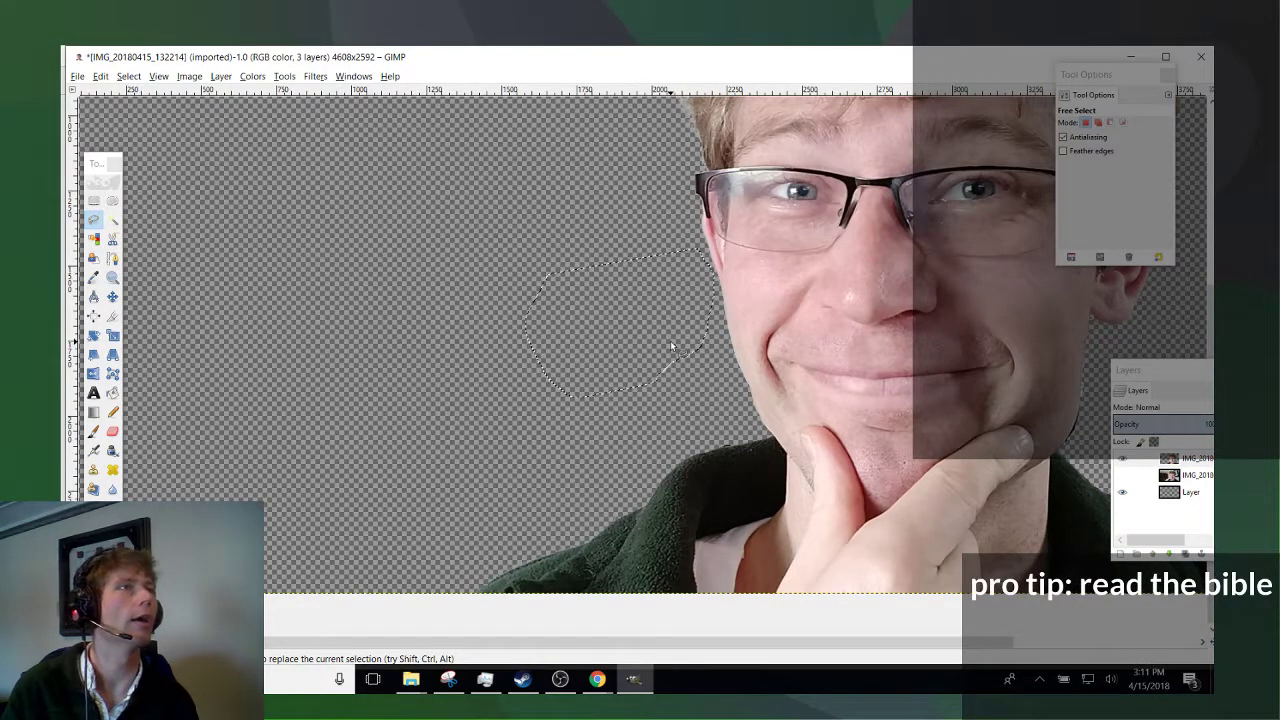
scroll(697, 641, "right", 5)
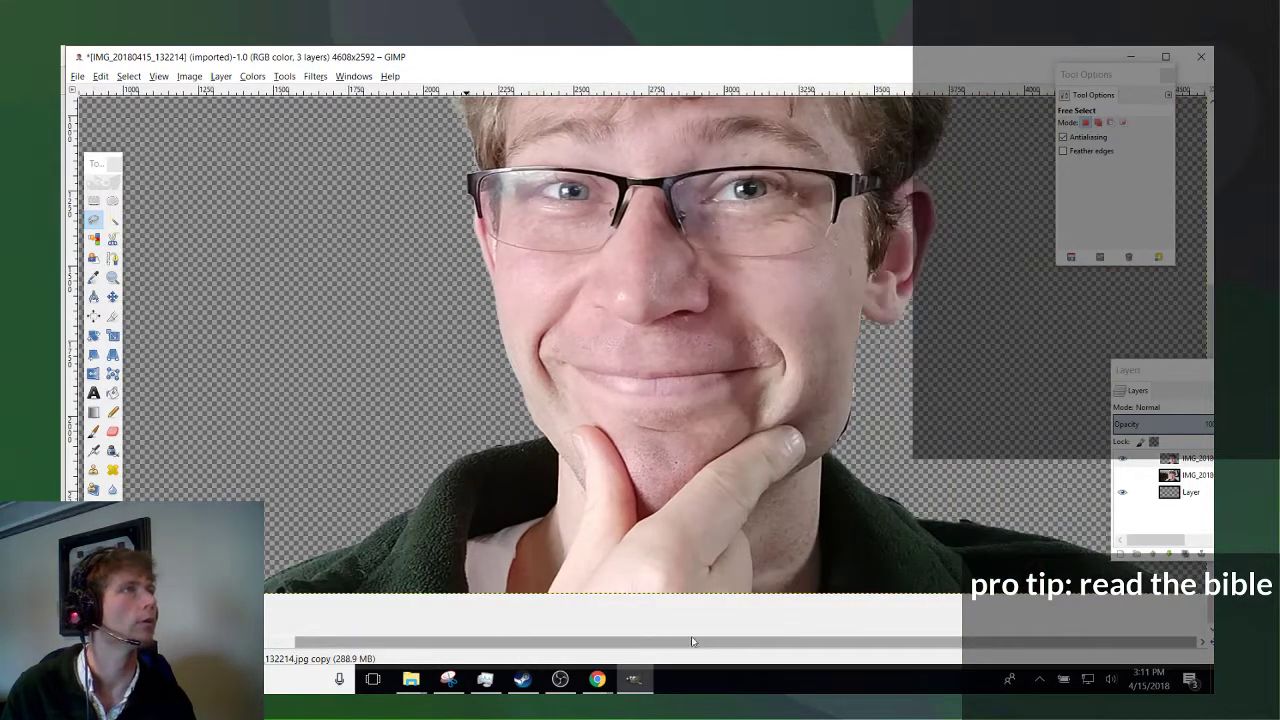
scroll(901, 363, "down", 5)
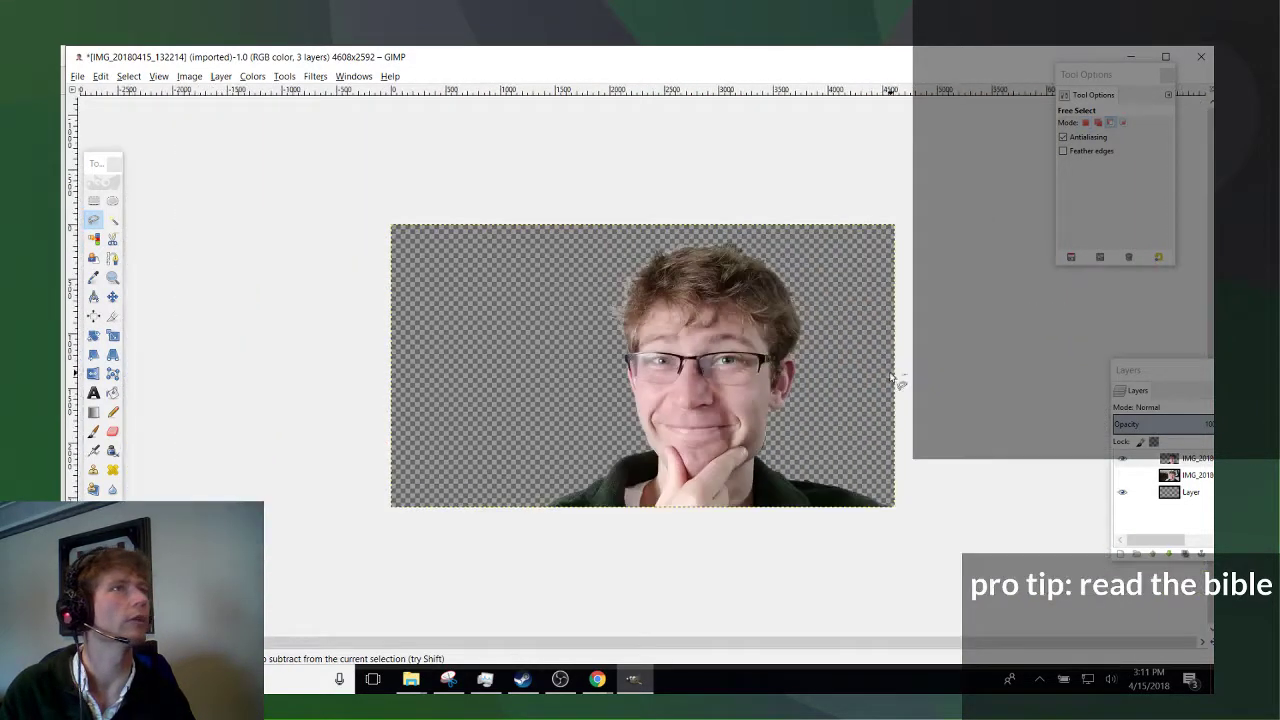
Apply Alpha to Selection to the top layer again and examine the outline around the ear for stray pixels.
right_click(1188, 462)
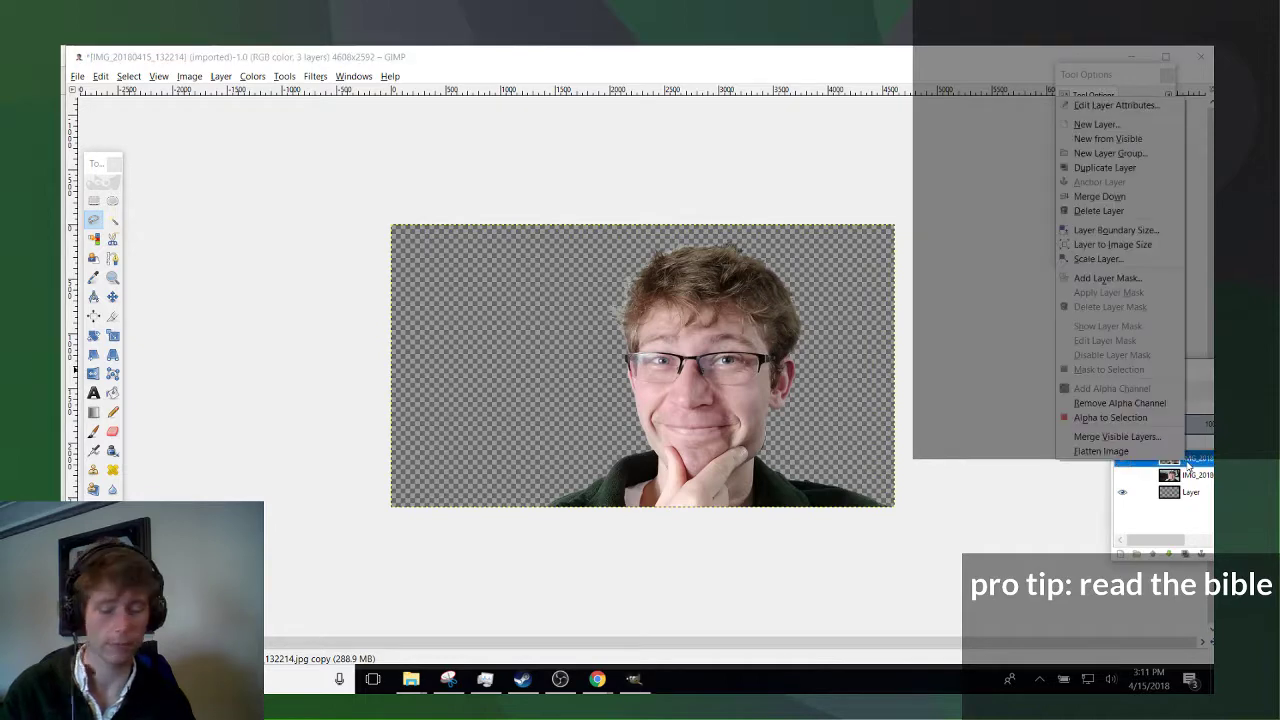
left_click(1050, 402)
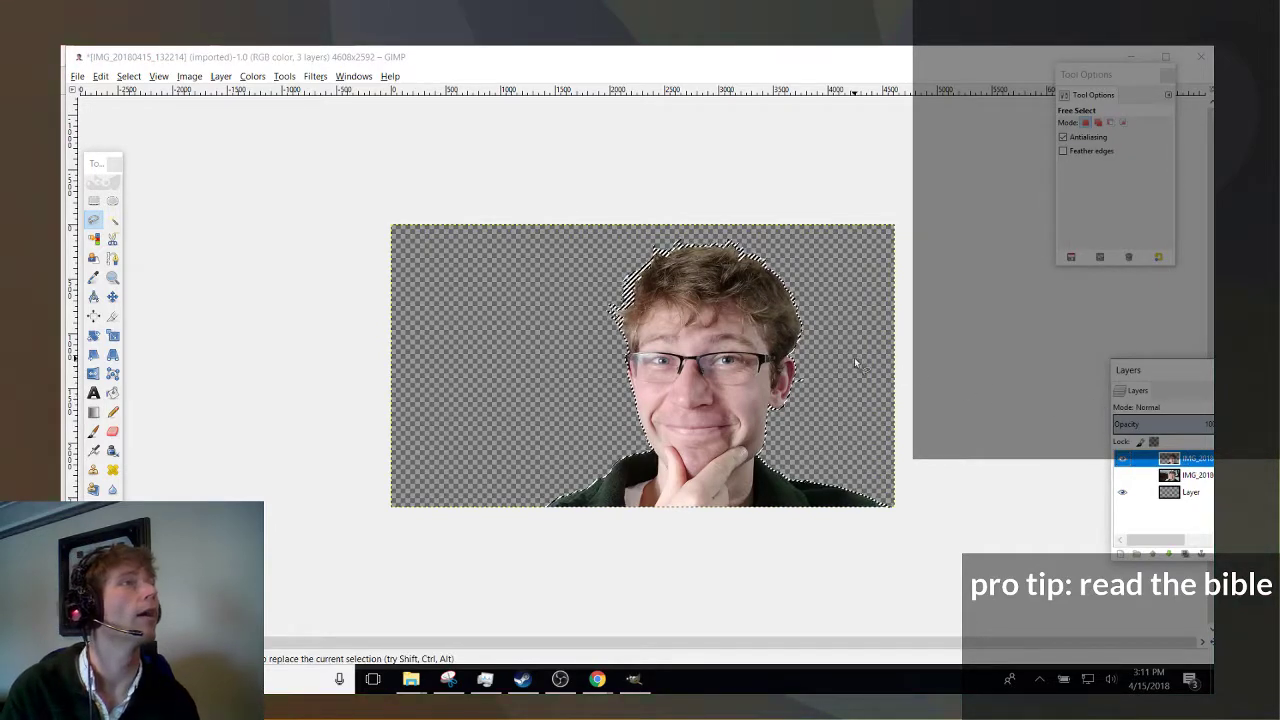
key("p")
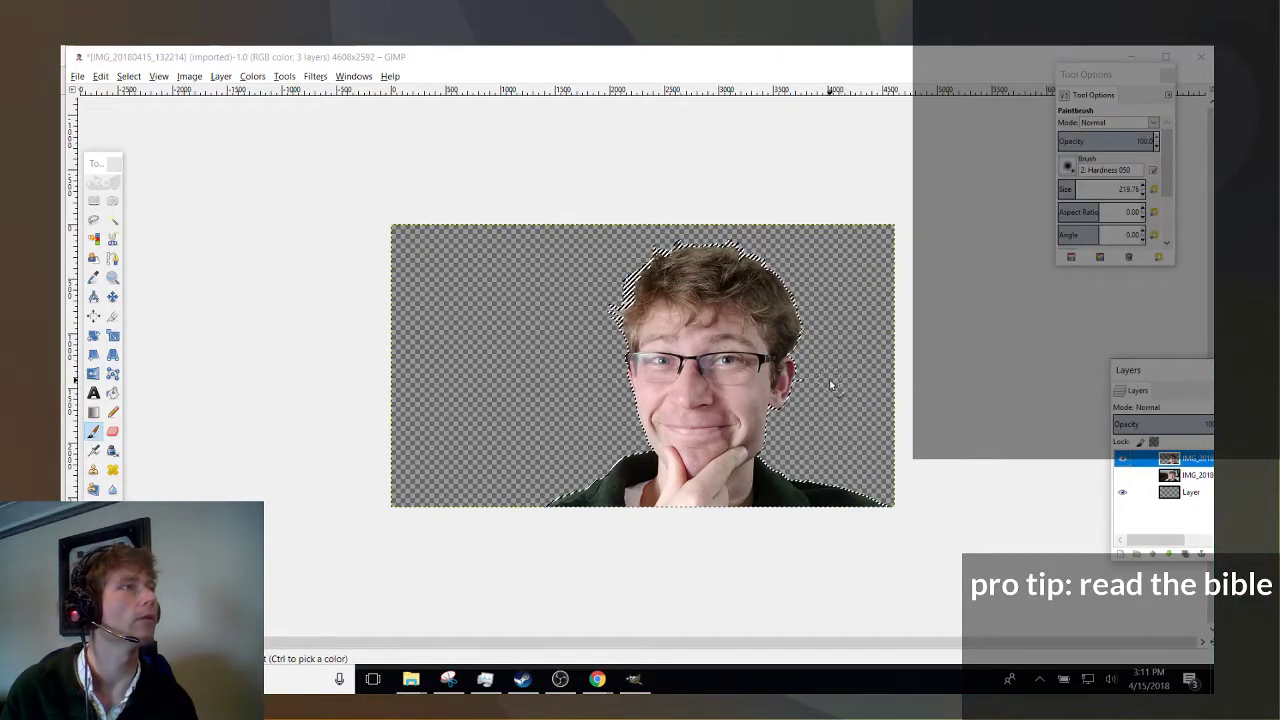
scroll(820, 392, "up", 10)
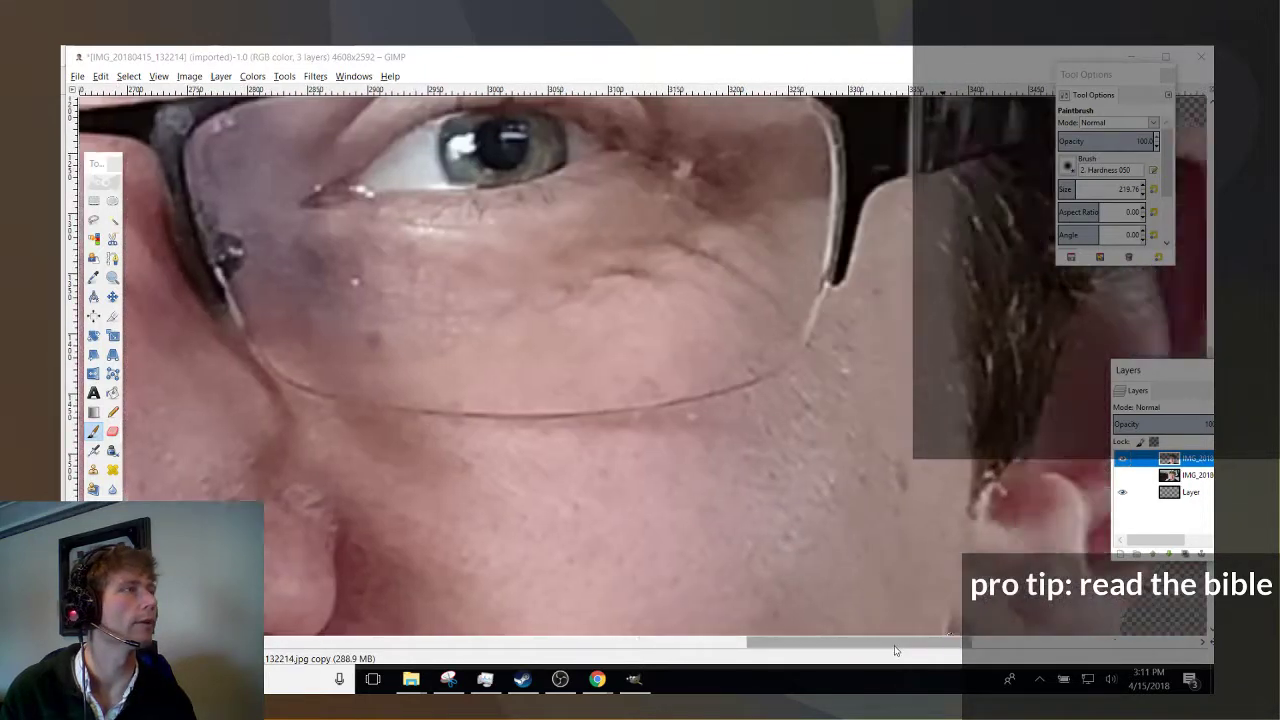
left_click_drag(895, 645, 1003, 645)
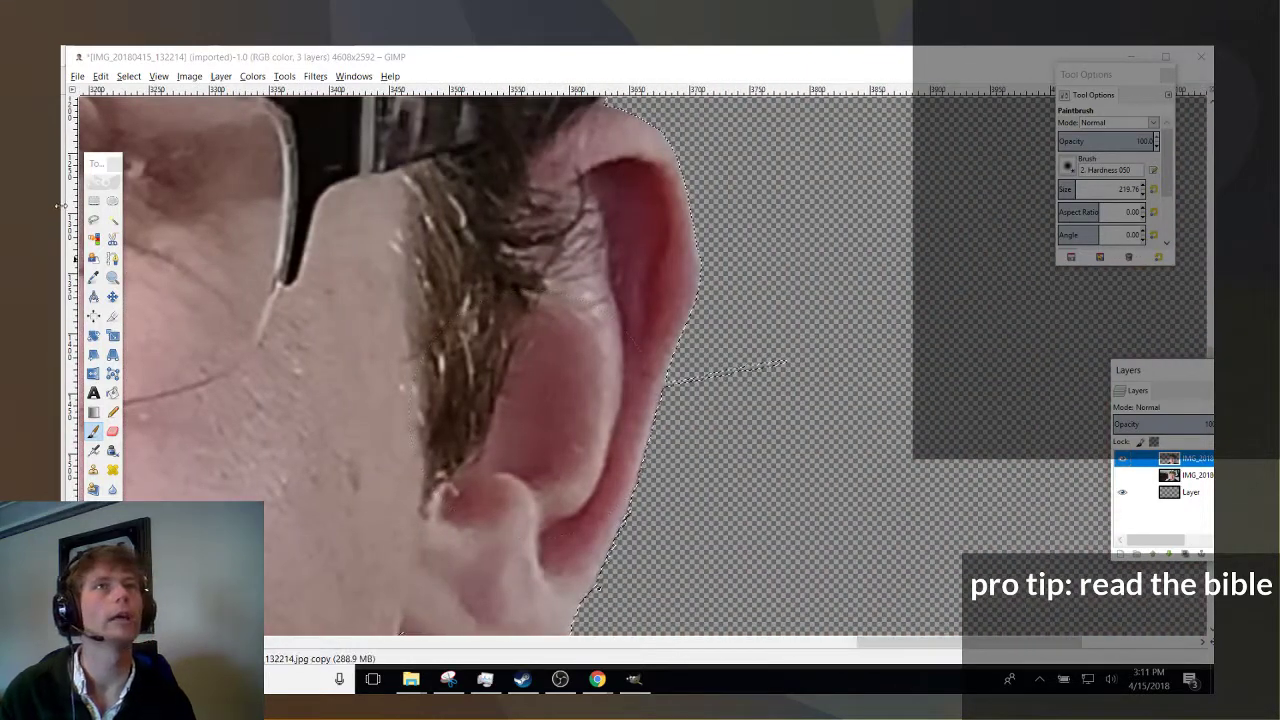
Outline the faint stray streak beside the ear with Free Select, delete it, and clear the selection.
left_click(94, 221)
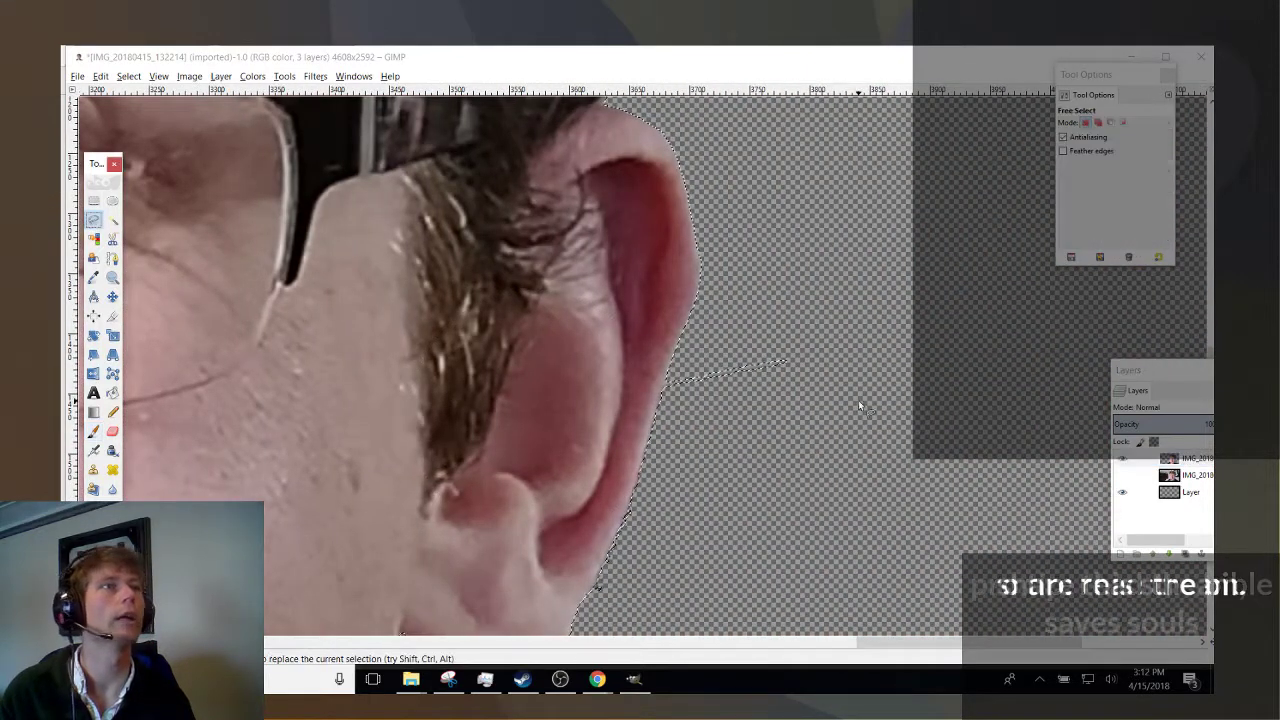
left_click(668, 381)
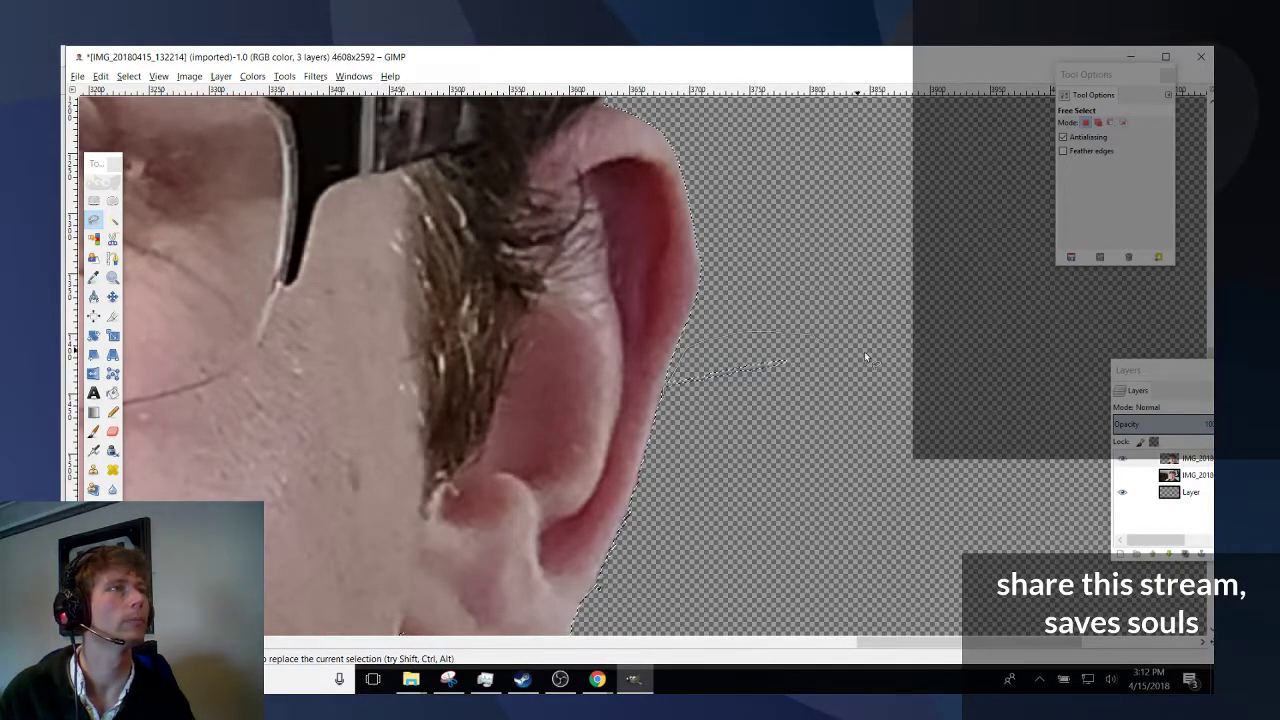
left_click(886, 366)
left_click(849, 442)
left_click(735, 473)
key("Escape")
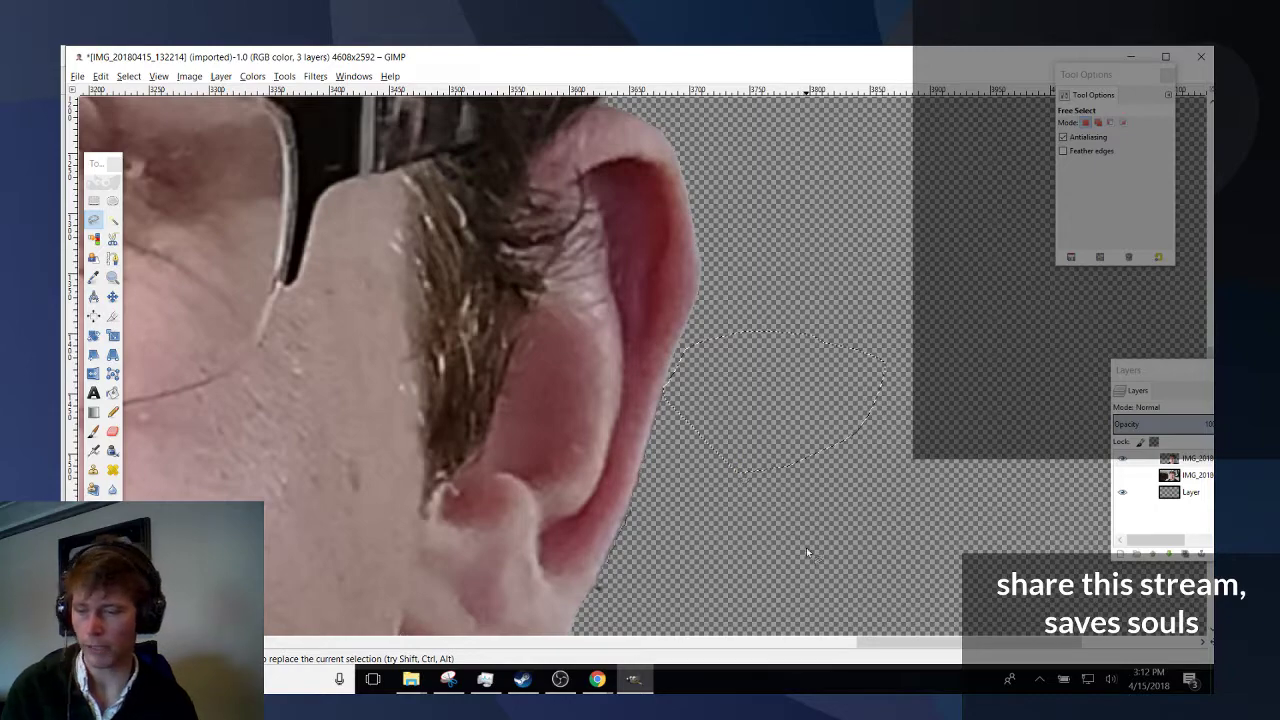
scroll(802, 586, "down", 5, "ctrl")
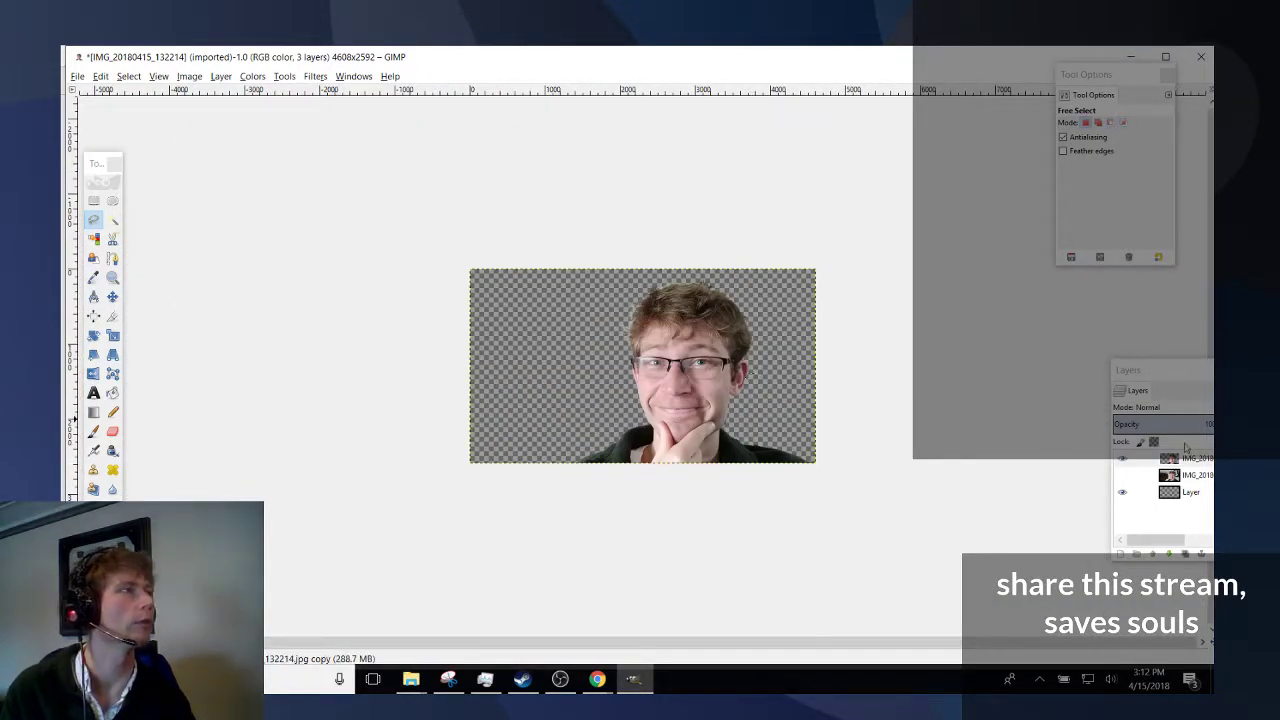
Select the man's cutout on the top layer with Alpha to Selection.
scroll(843, 429, "up", 8, "ctrl")
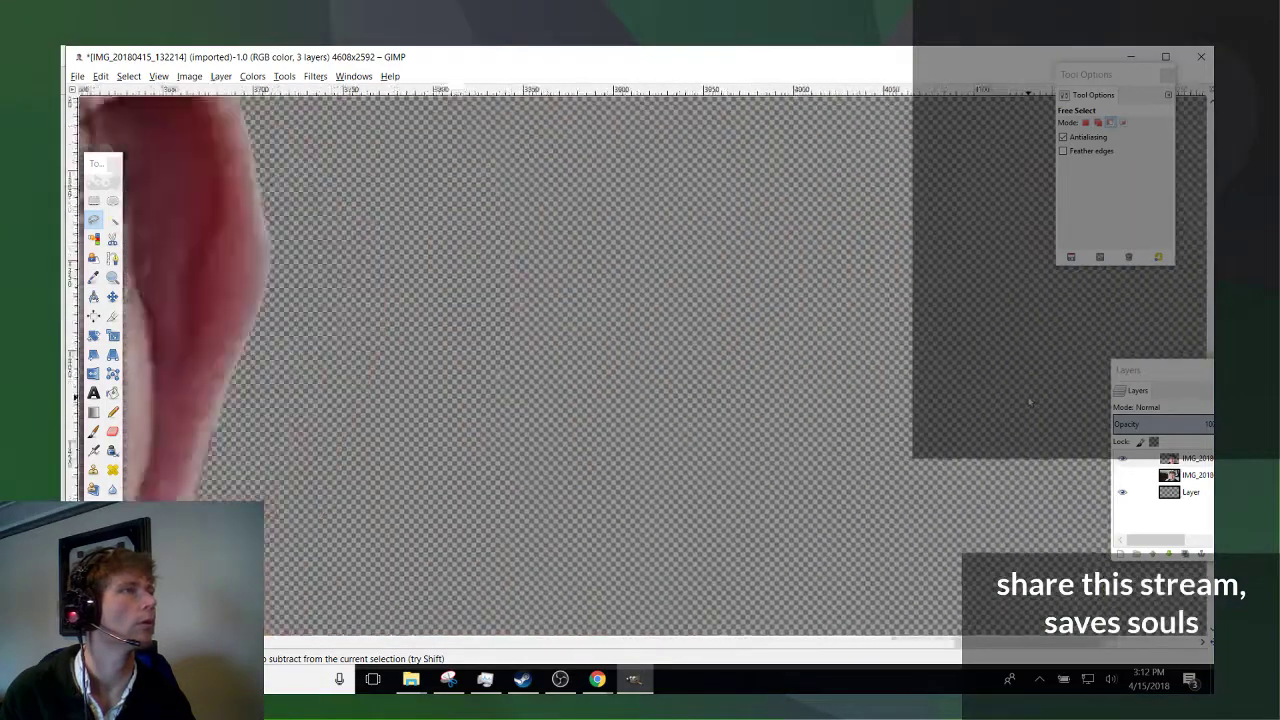
scroll(684, 435, "down", 8, "ctrl")
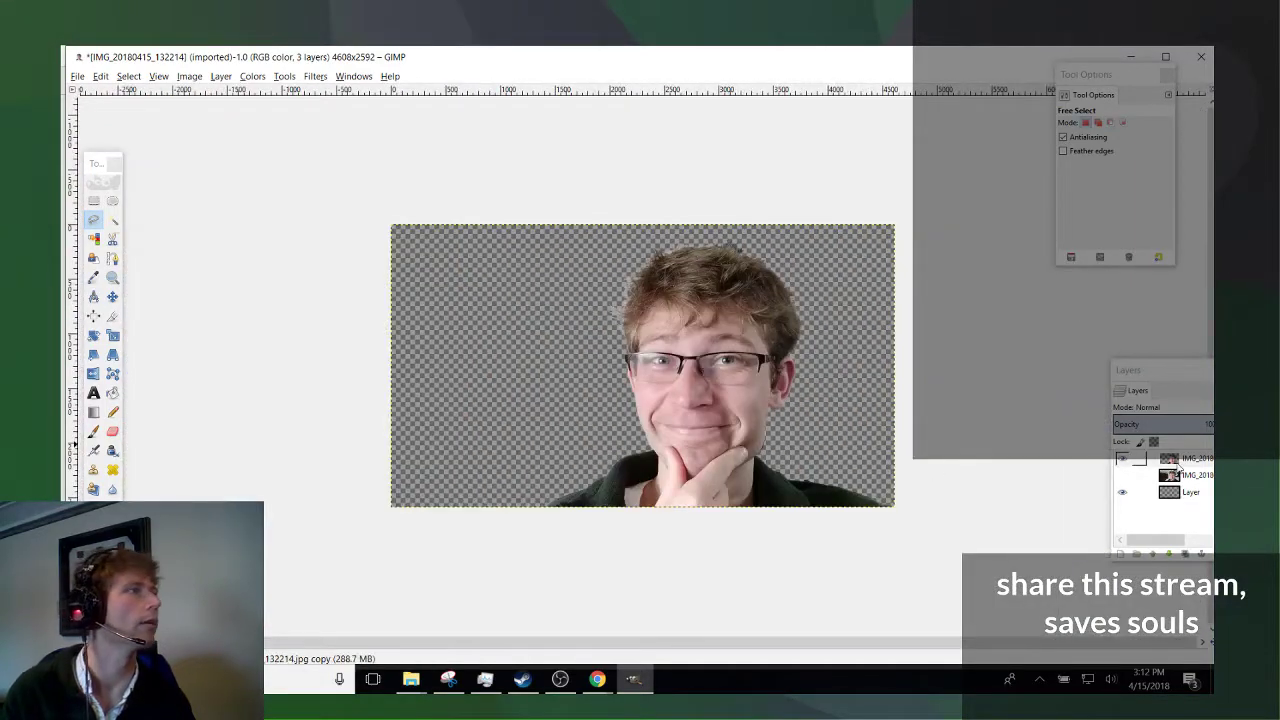
right_click(1178, 467)
left_click(1110, 400)
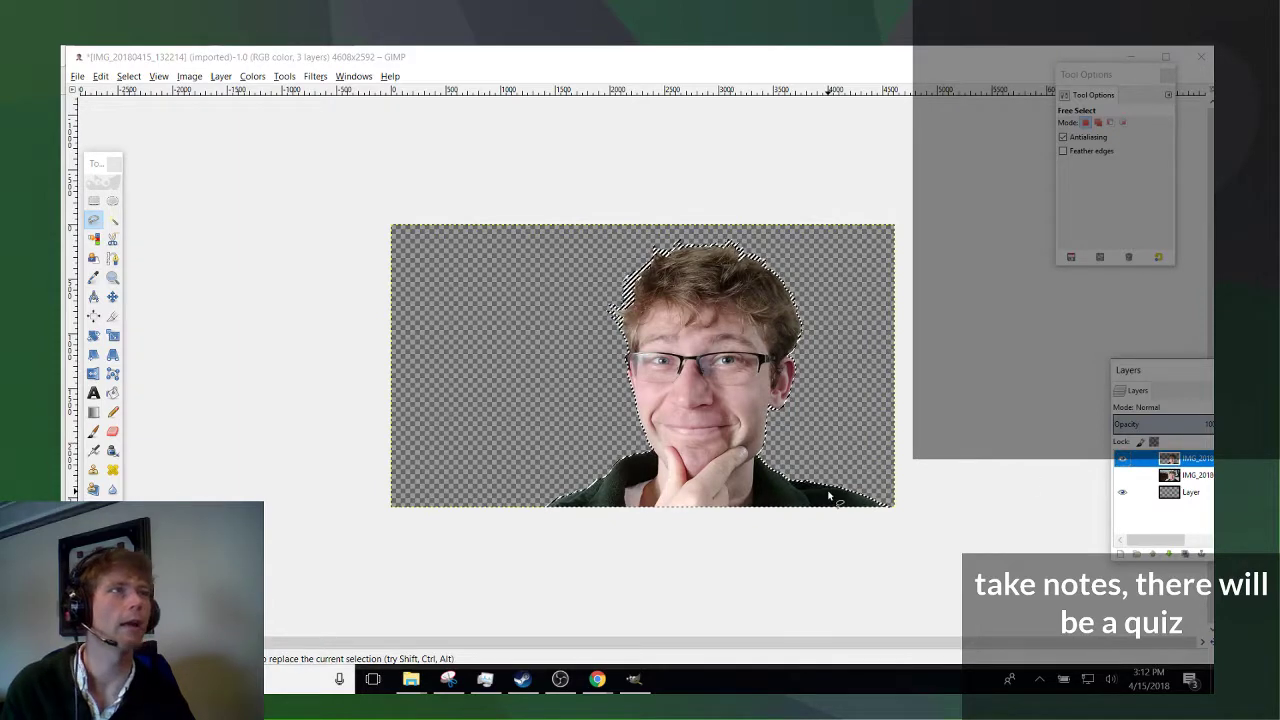
Create a transparent 4608 x 2592 px layer named "untitled" and place it directly beneath the man's cutout layer.
right_click(1198, 465)
left_click(1100, 120)
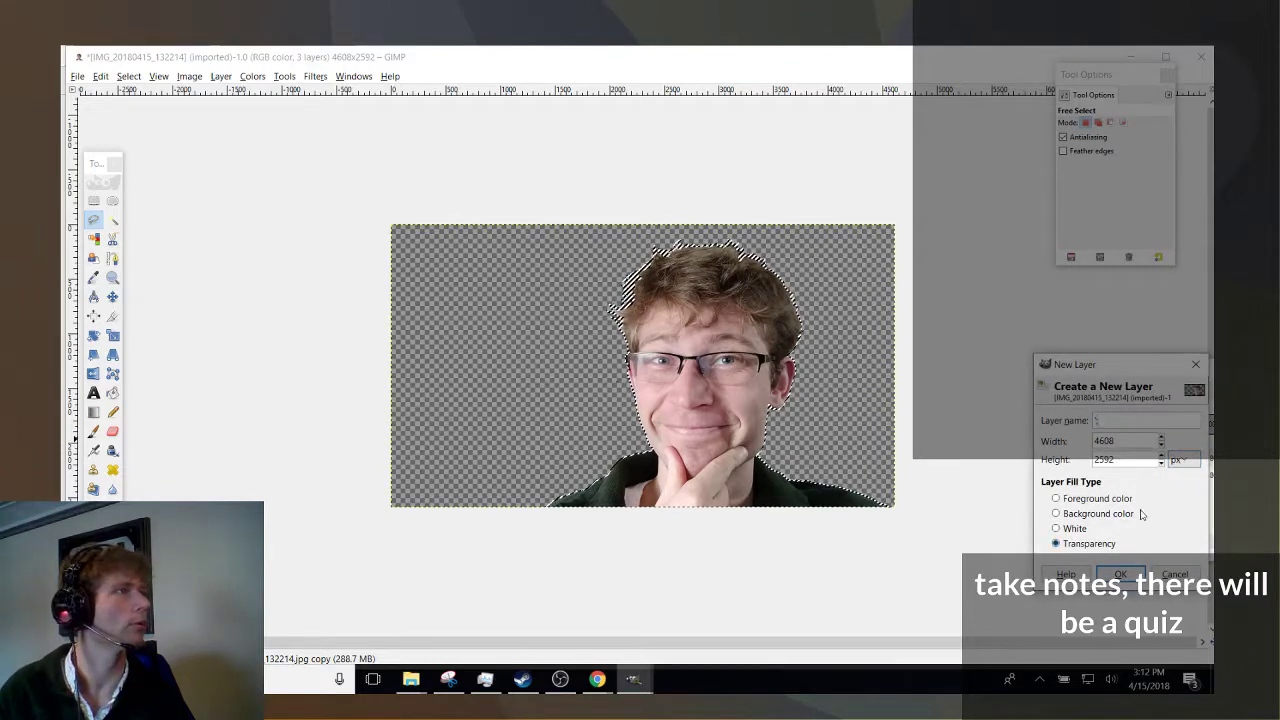
key("BackSpace")
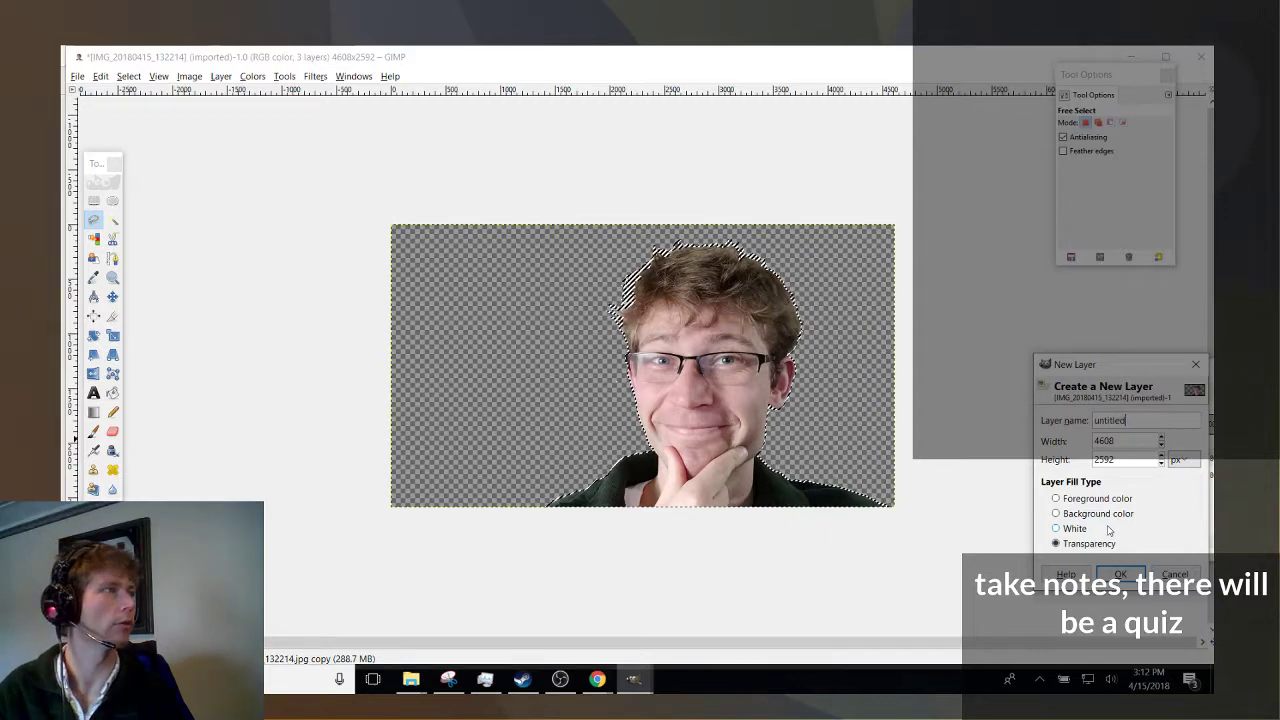
left_click(1120, 574)
left_click_drag(1155, 468, 1162, 484)
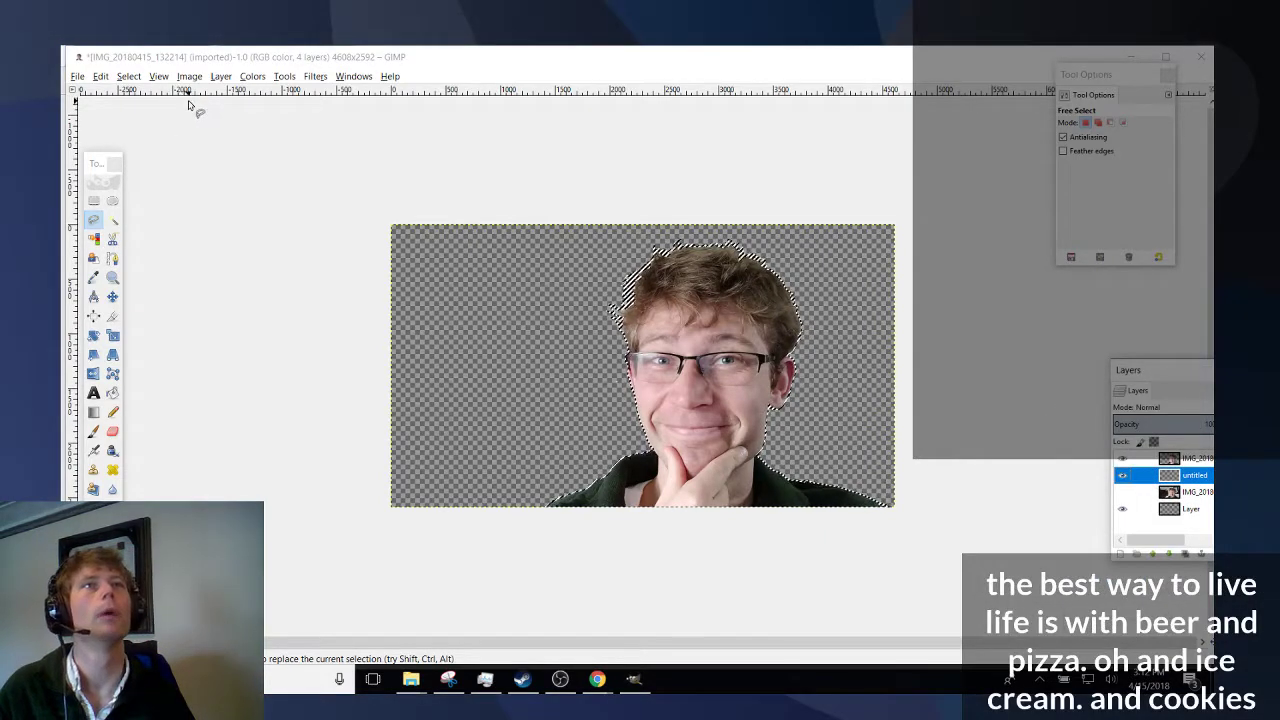
Save the image as thumbnail.xcf in the 180421 Game of Favorites folder.
key("ctrl+s")
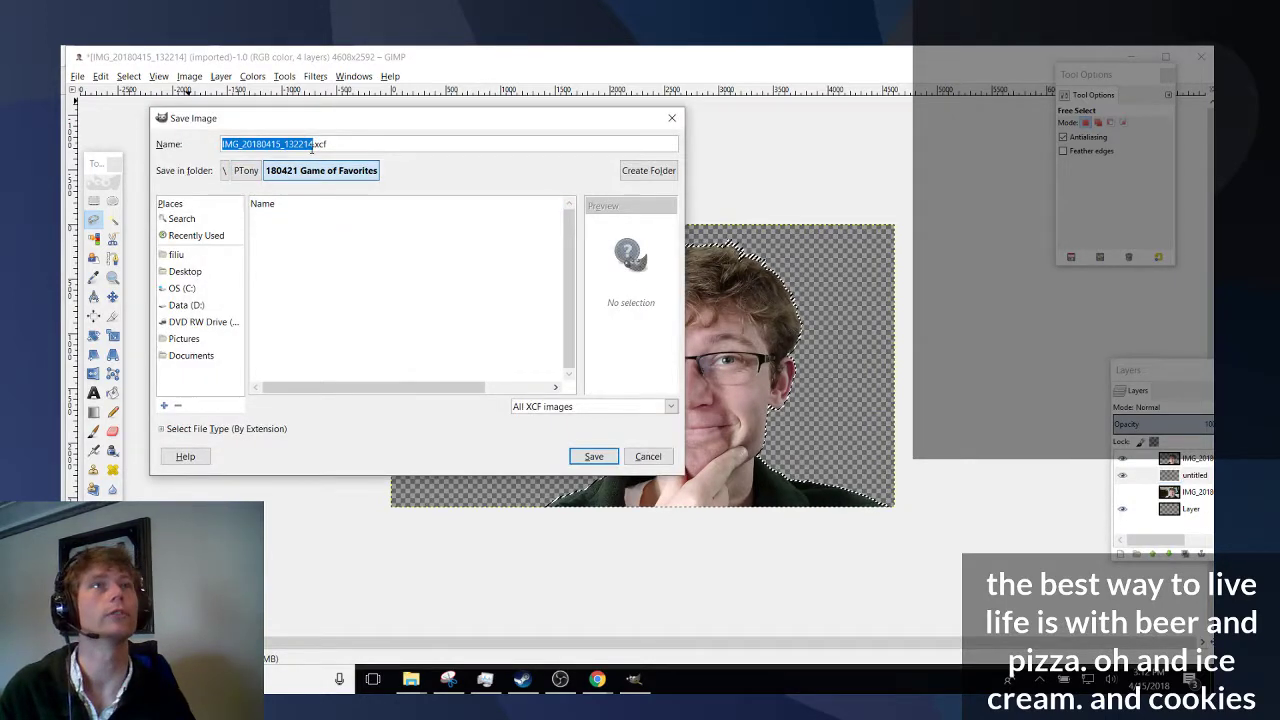
type("th")
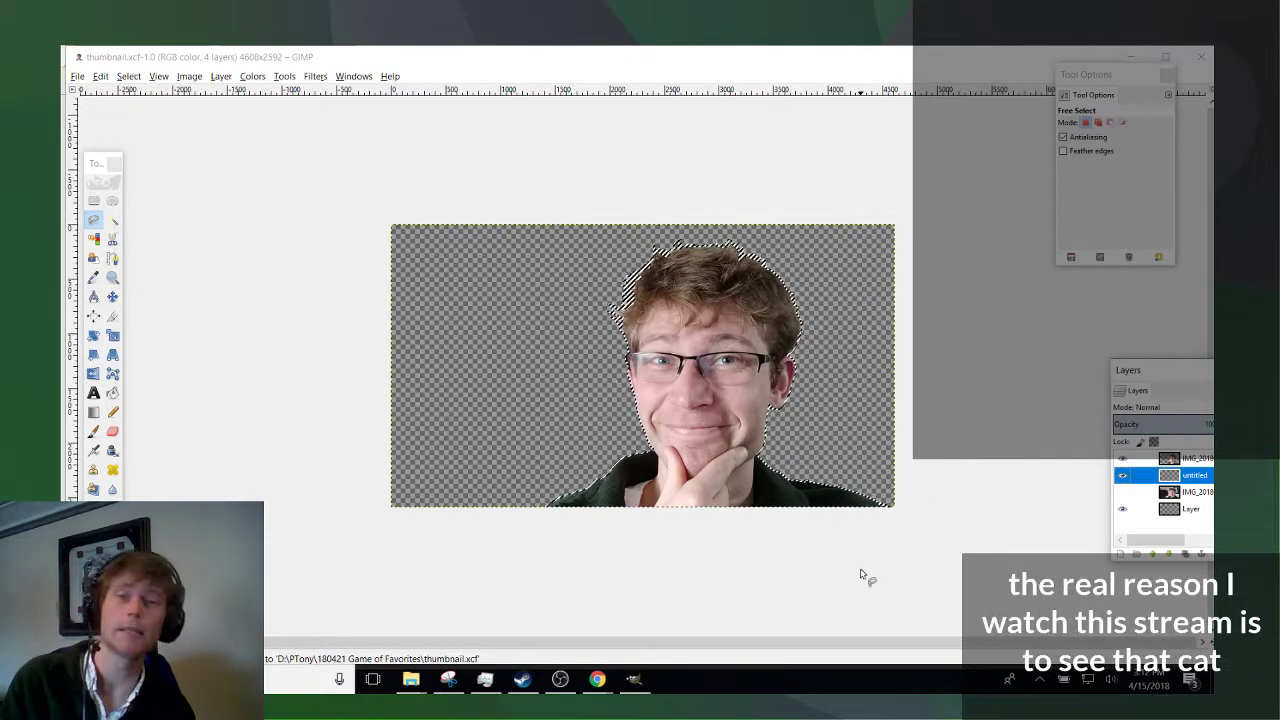
left_click(800, 421)
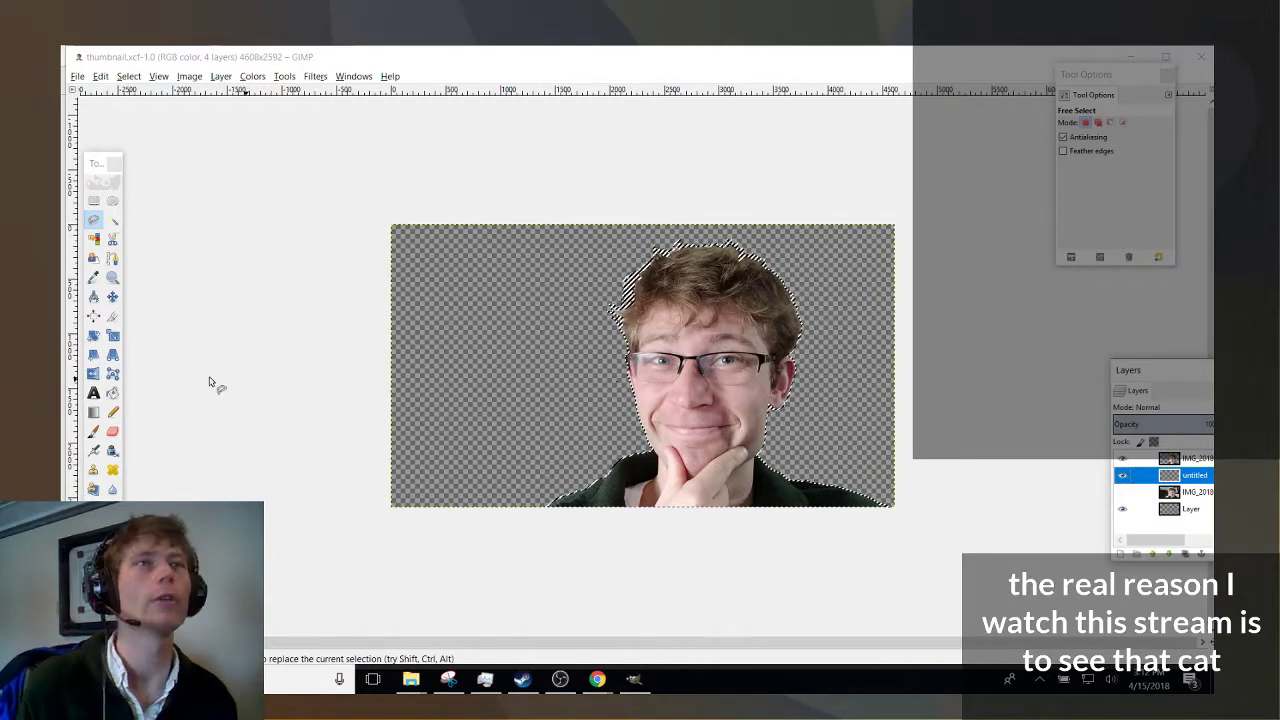
Try growing the selection around the man by 25 px and check the resulting outline.
left_click(128, 76)
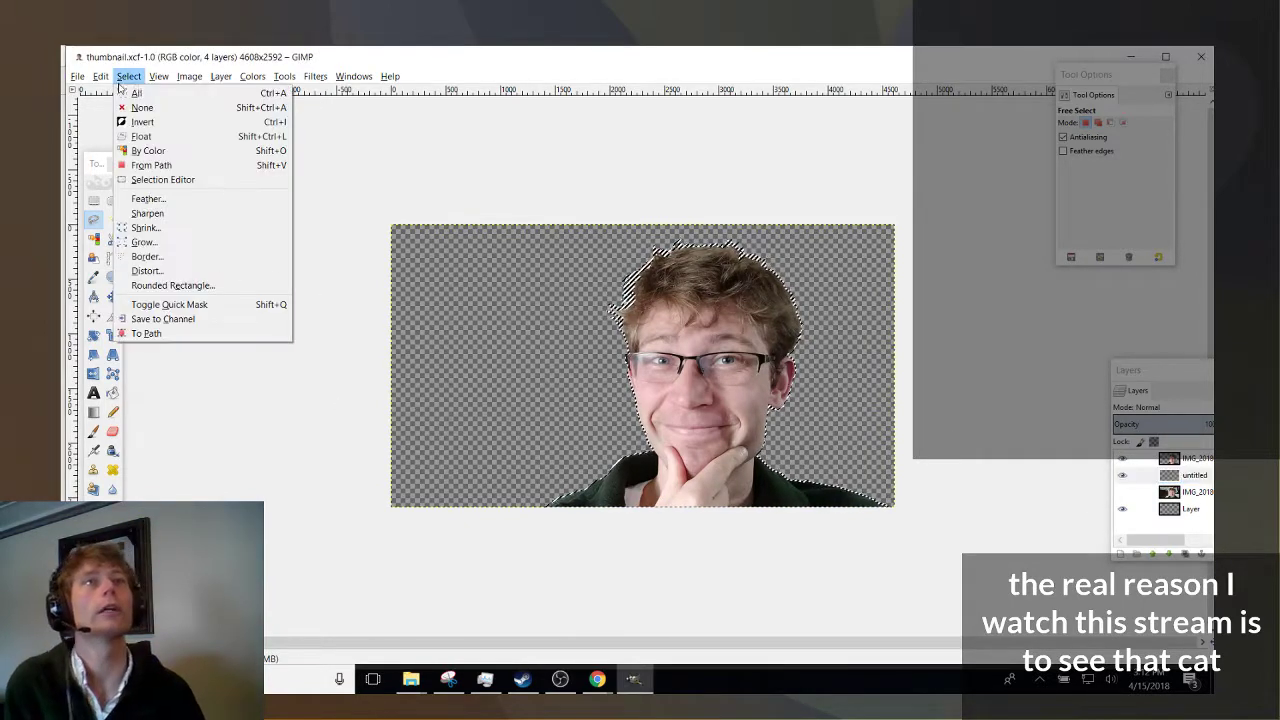
left_click(242, 244)
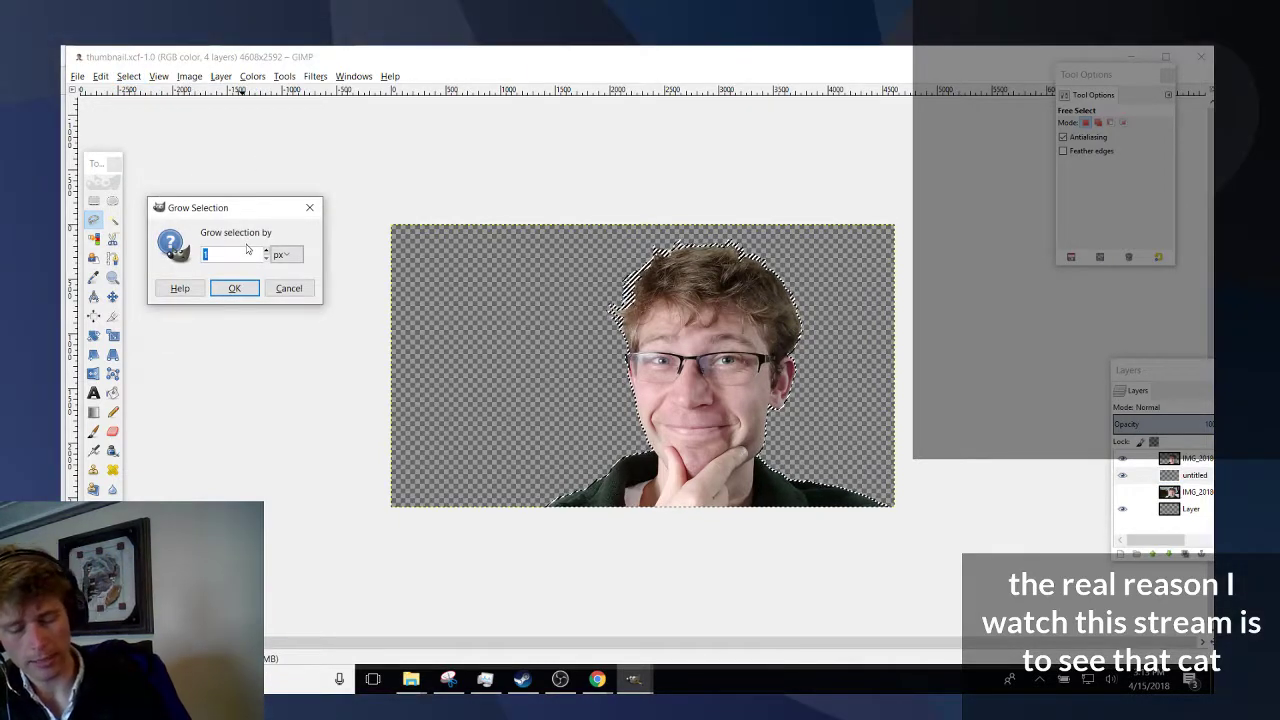
type("25")
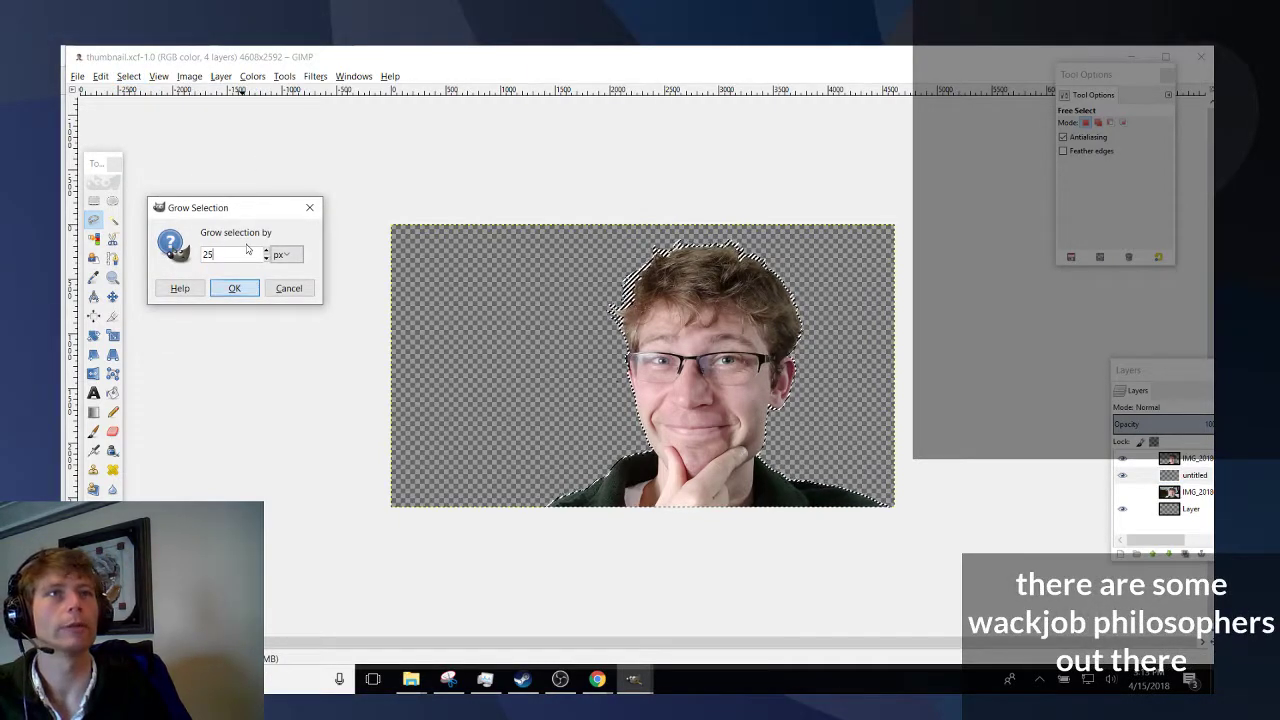
key("Return")
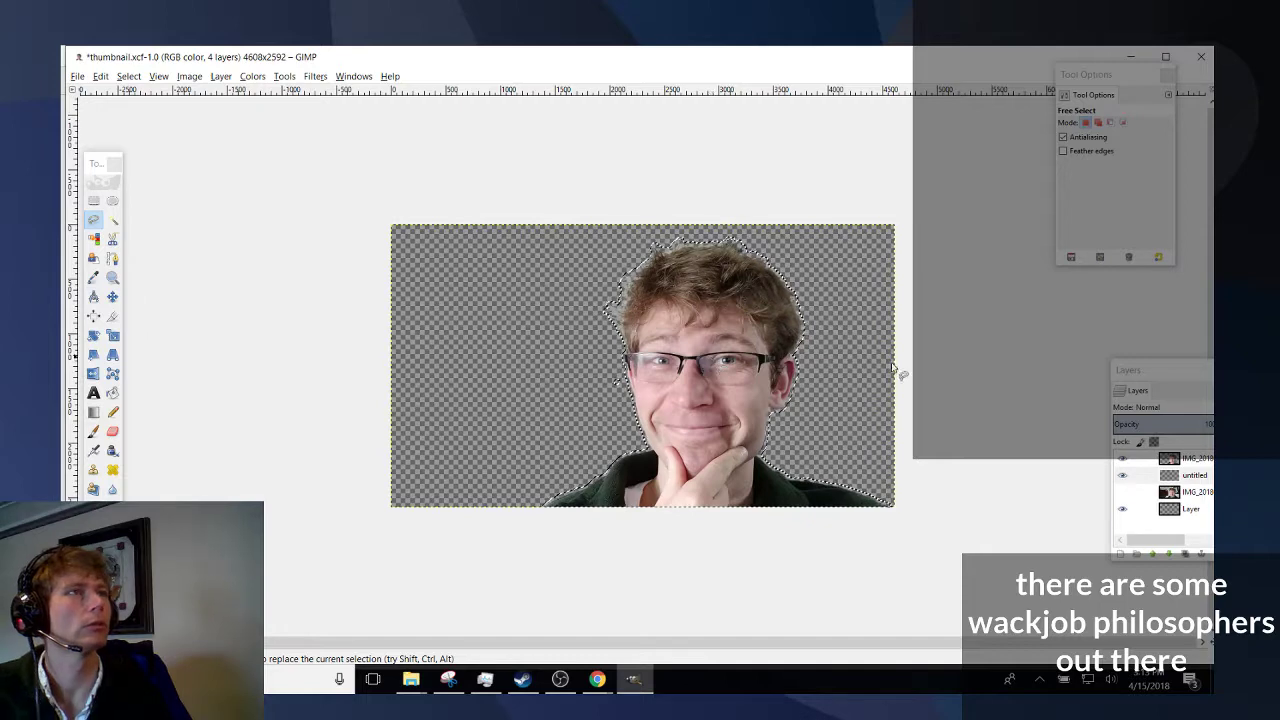
scroll(690, 488, "up", 3, "ctrl")
scroll(650, 520, "down", 5, "ctrl")
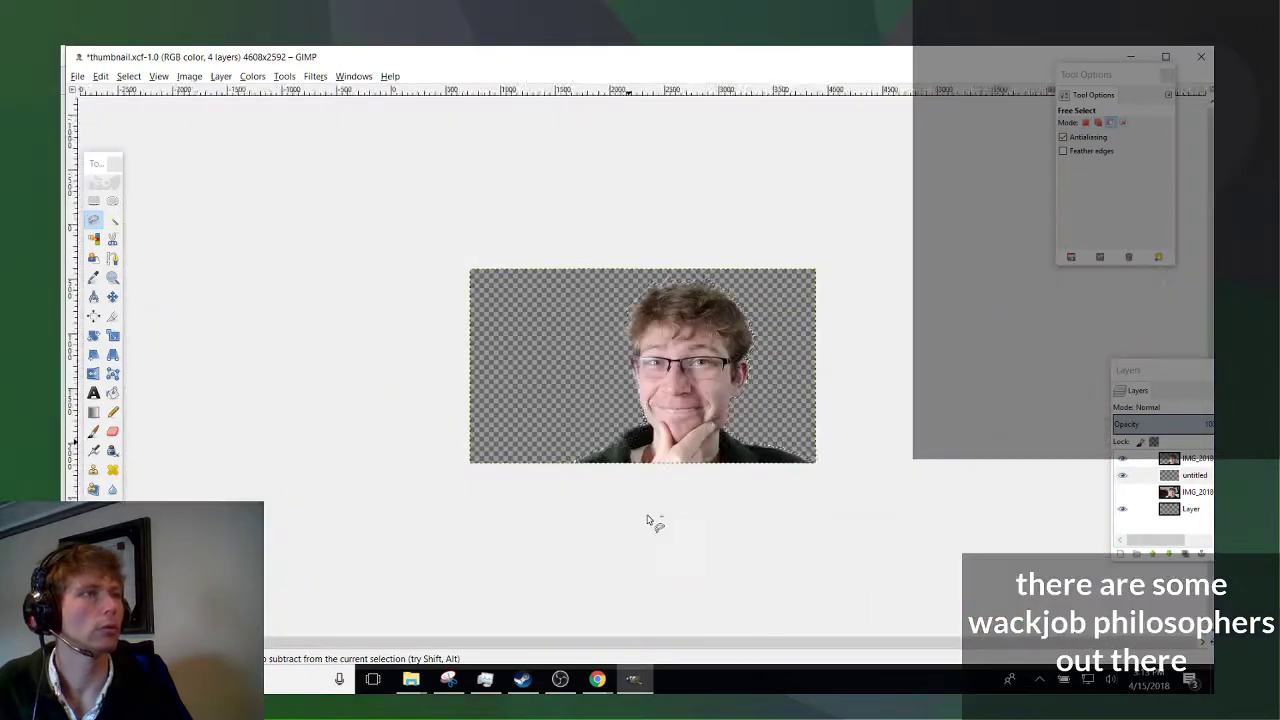
left_click(134, 78)
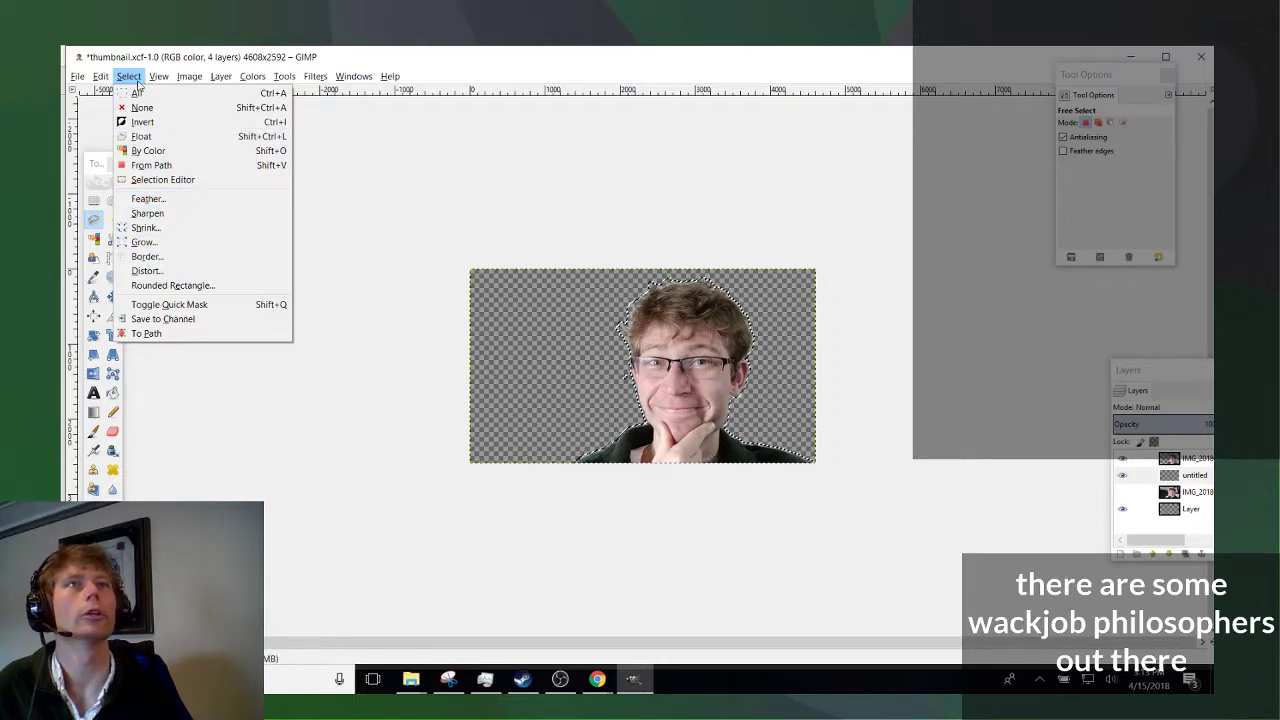
left_click(137, 80)
Grow the selection around the man by 10 px and fill it with white on the "untitled" layer using Bucket Fill.
left_click(137, 80)
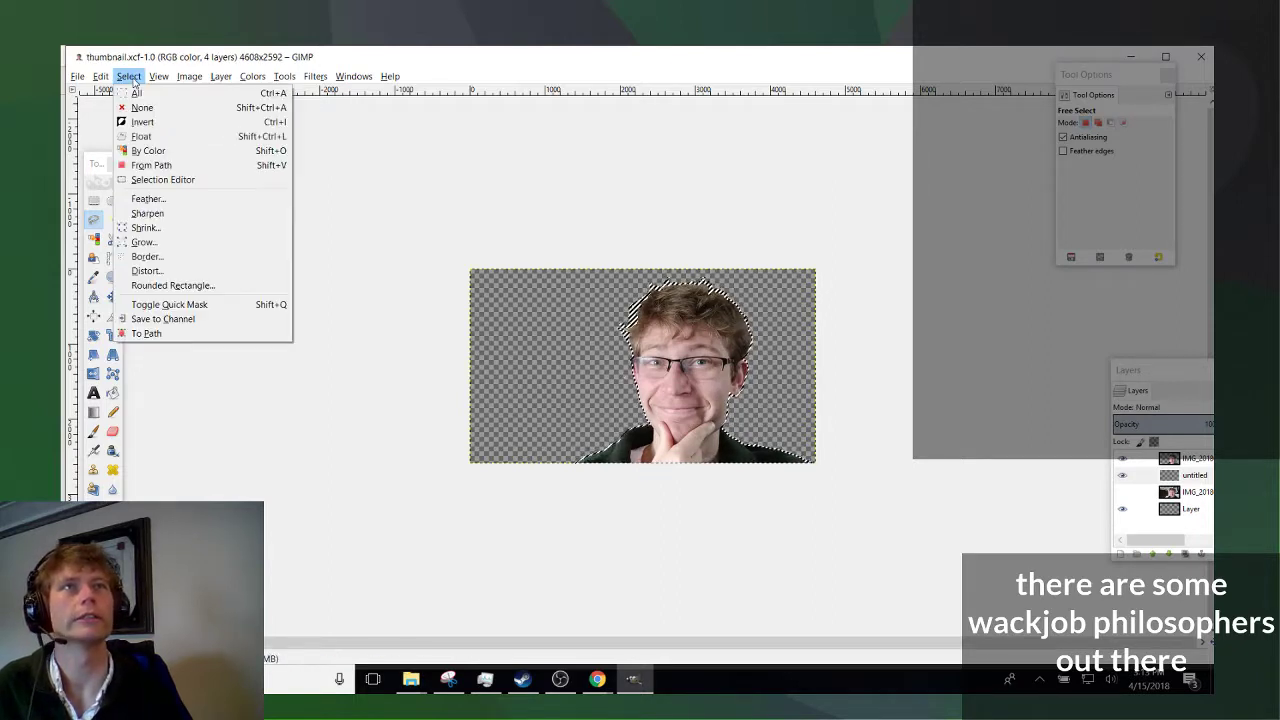
left_click(158, 241)
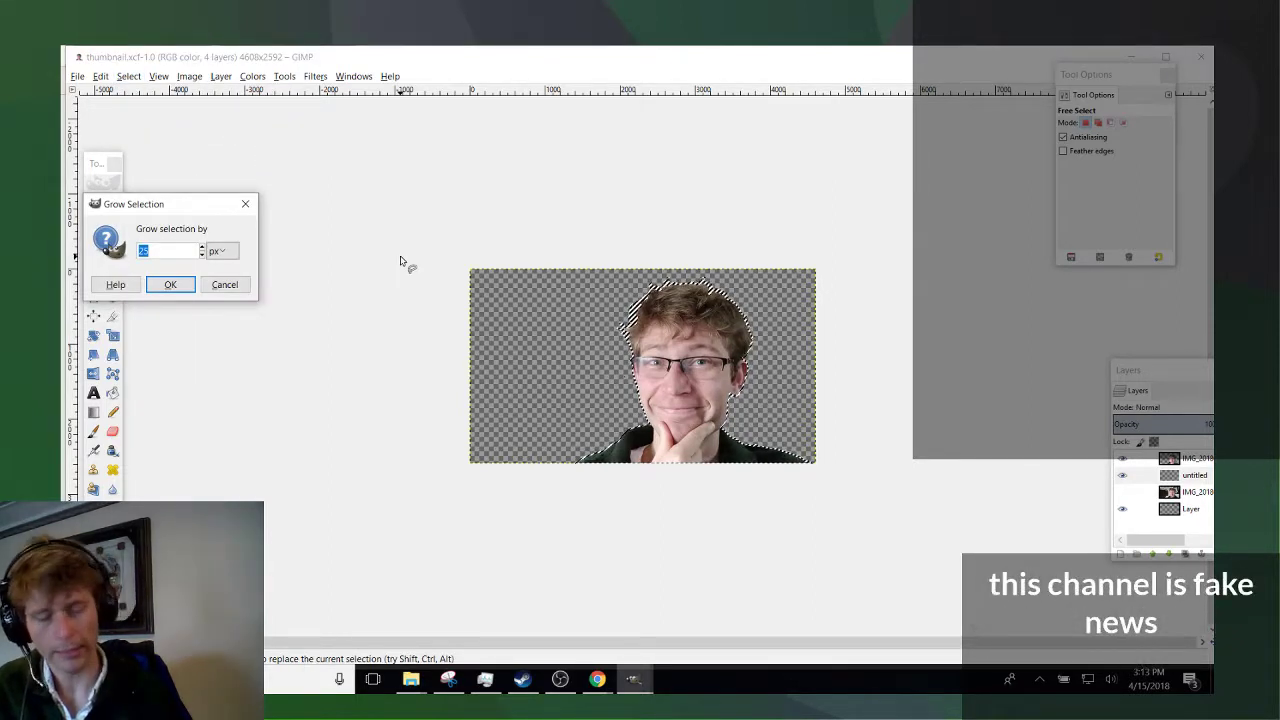
type("10")
key("Return")
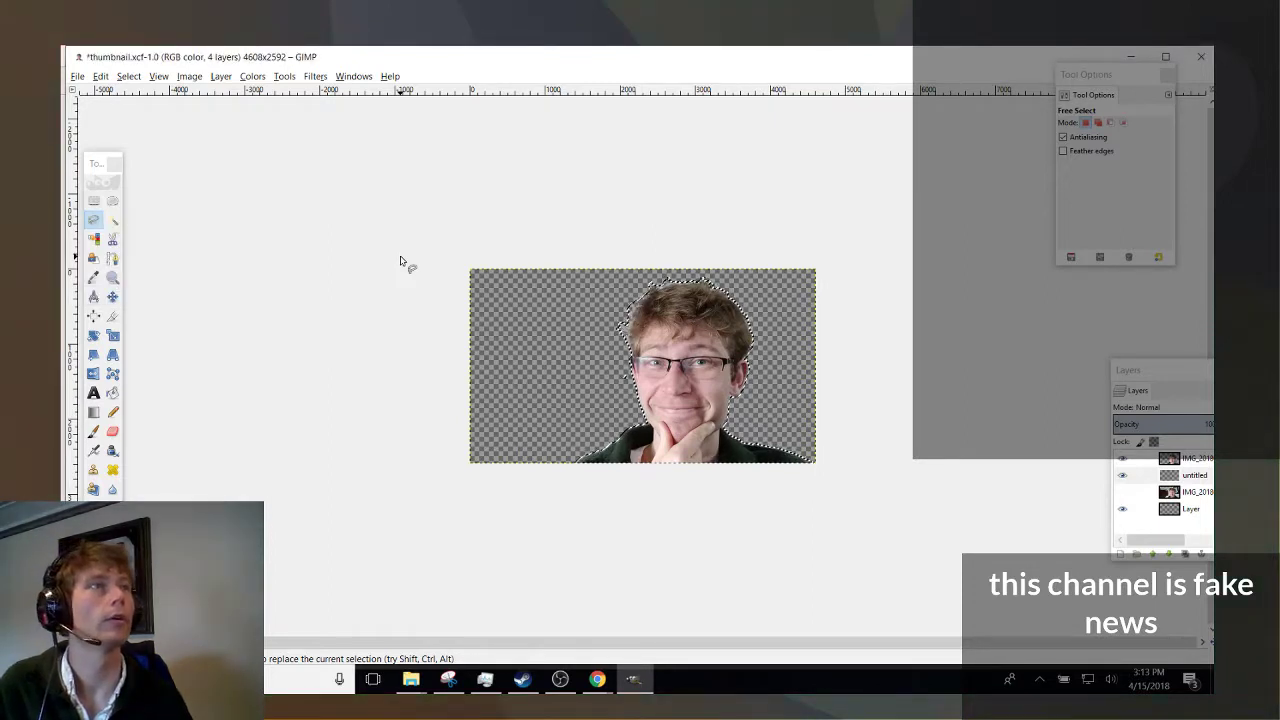
left_click(112, 392)
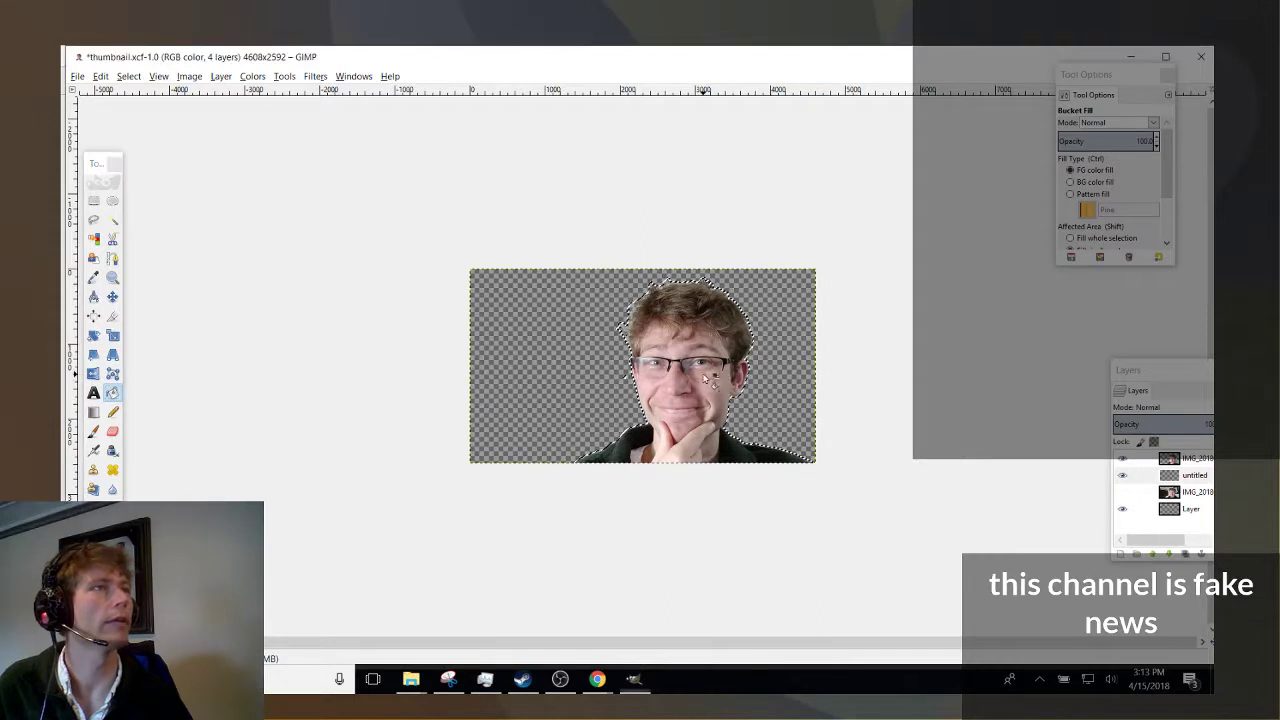
left_click(705, 378)
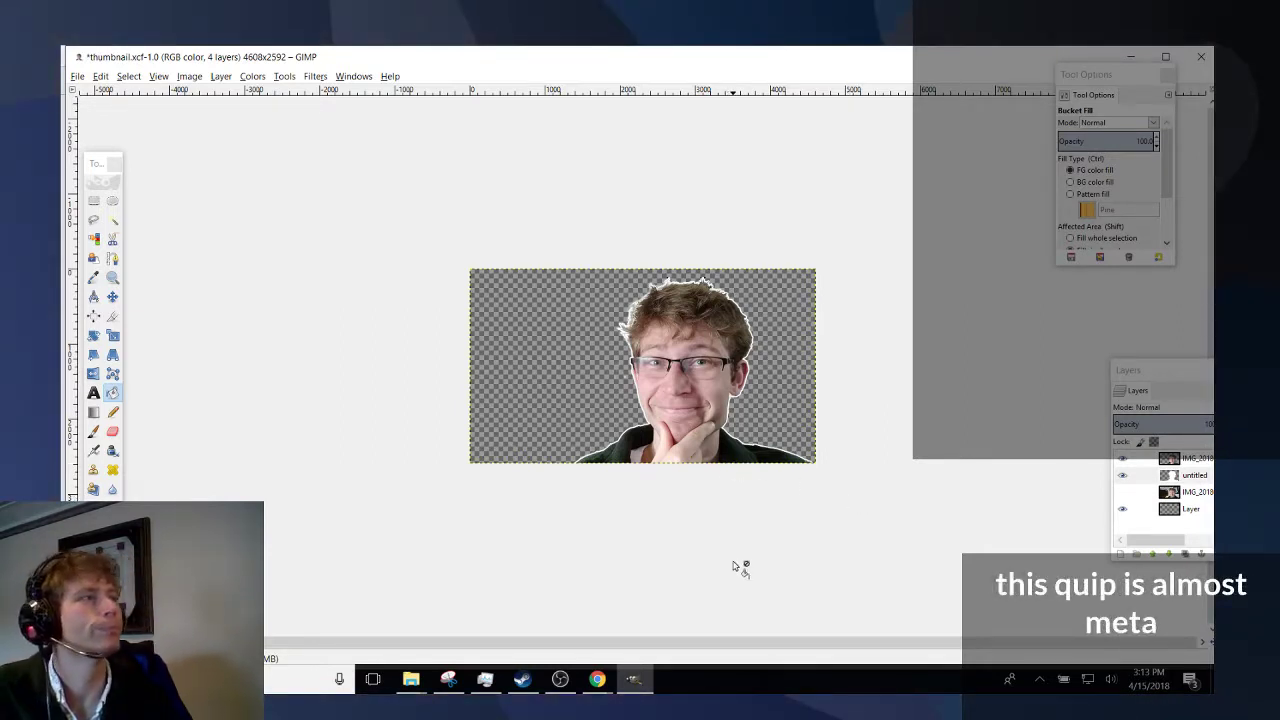
Erase the stray white spots in the transparent area beside the cheek and glasses on the "untitled" layer.
scroll(645, 398, "up", 7)
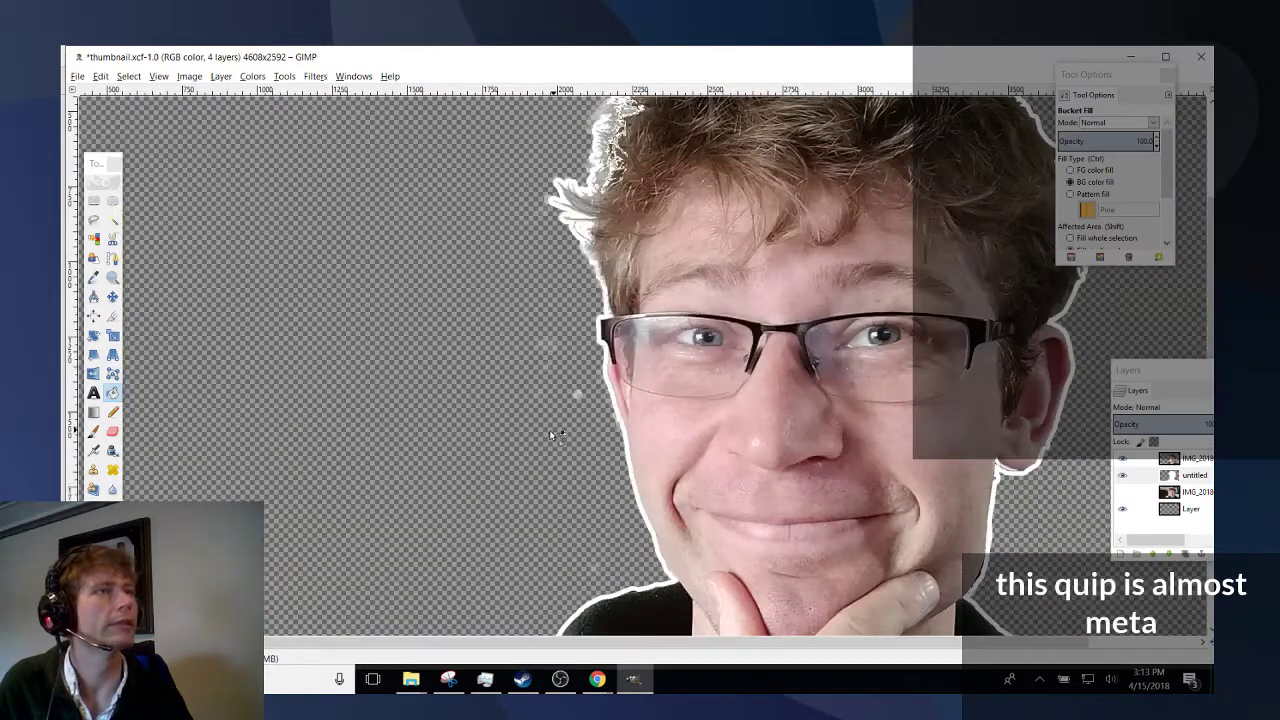
scroll(572, 404, "down", 5)
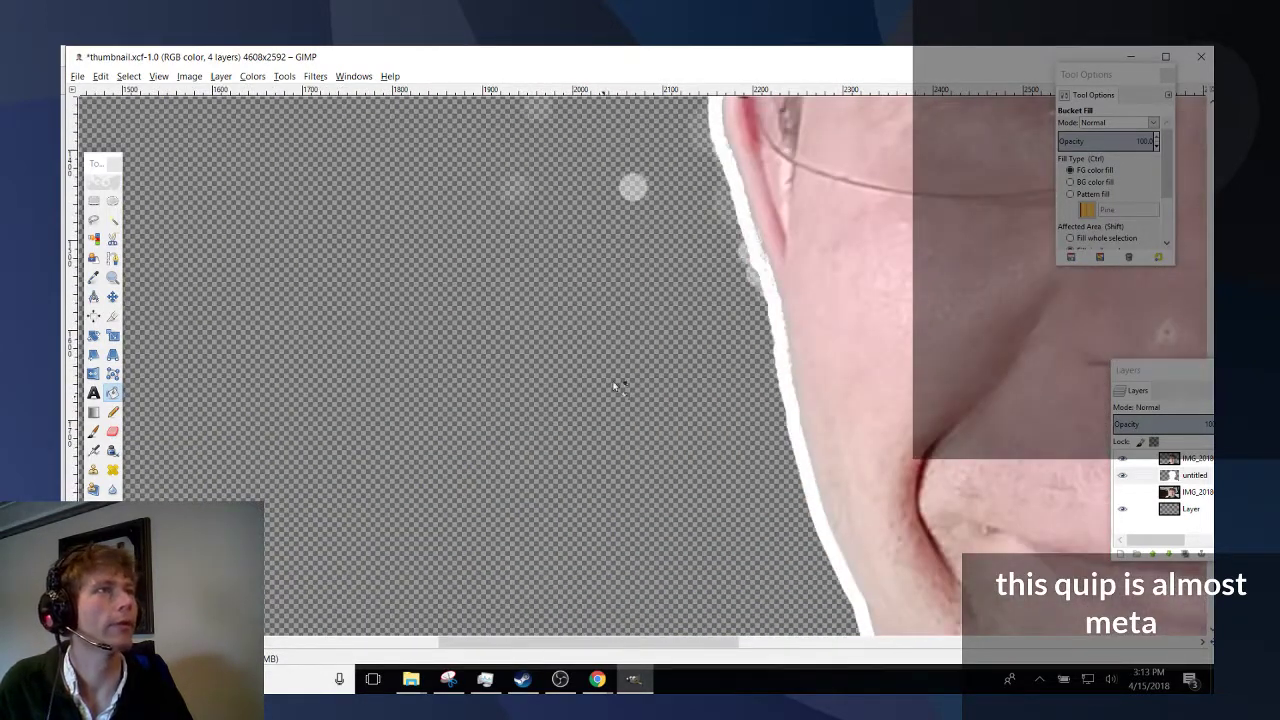
scroll(614, 370, "up", 5)
scroll(610, 500, "down", 3)
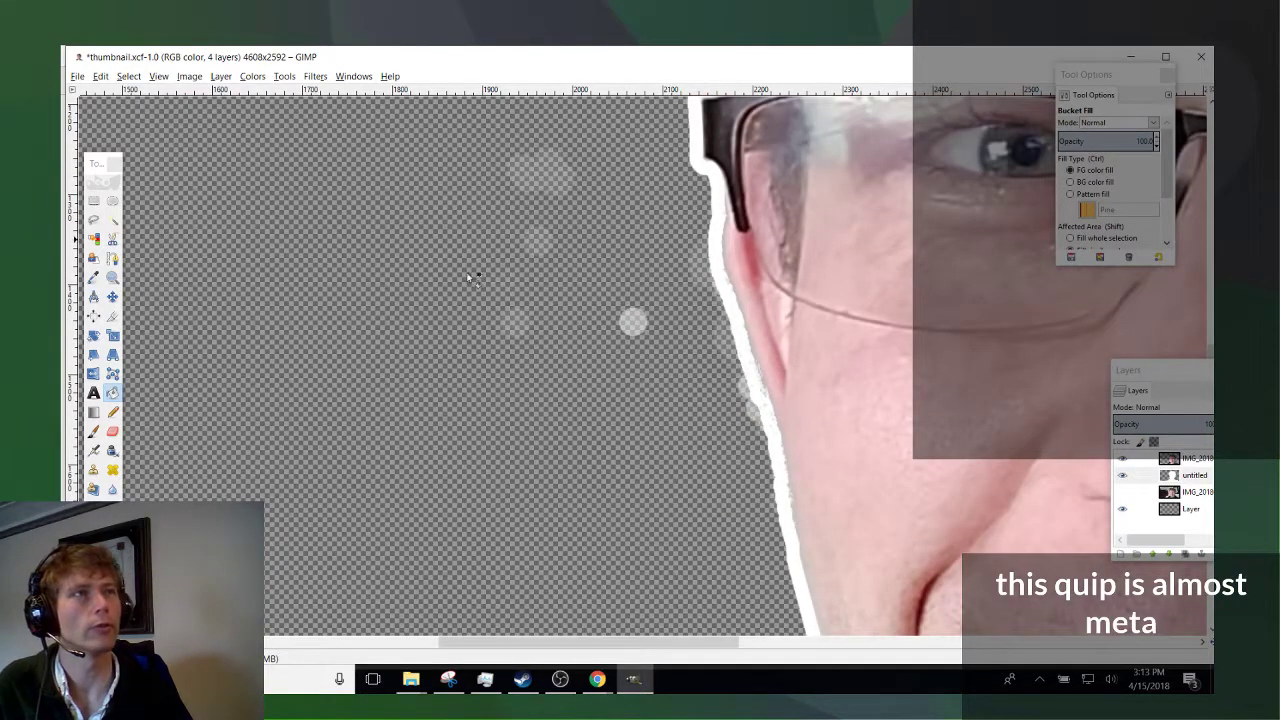
key("shift+e")
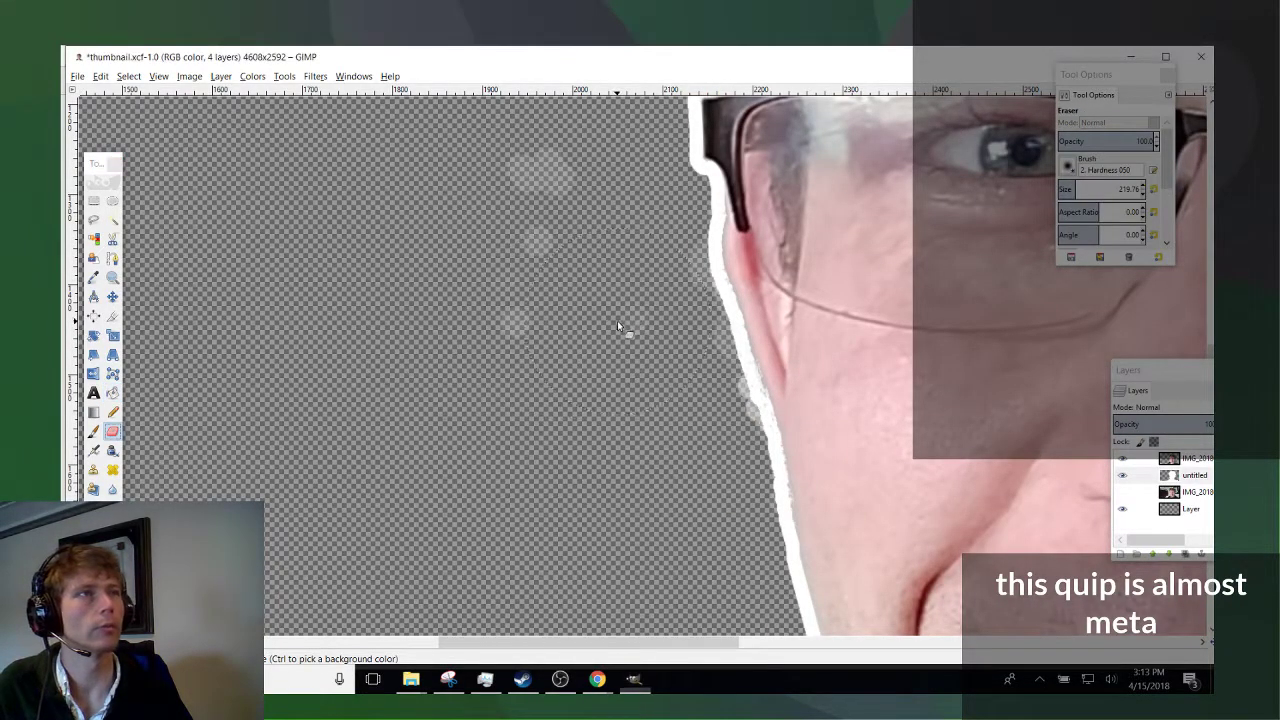
scroll(505, 410, "up", 3)
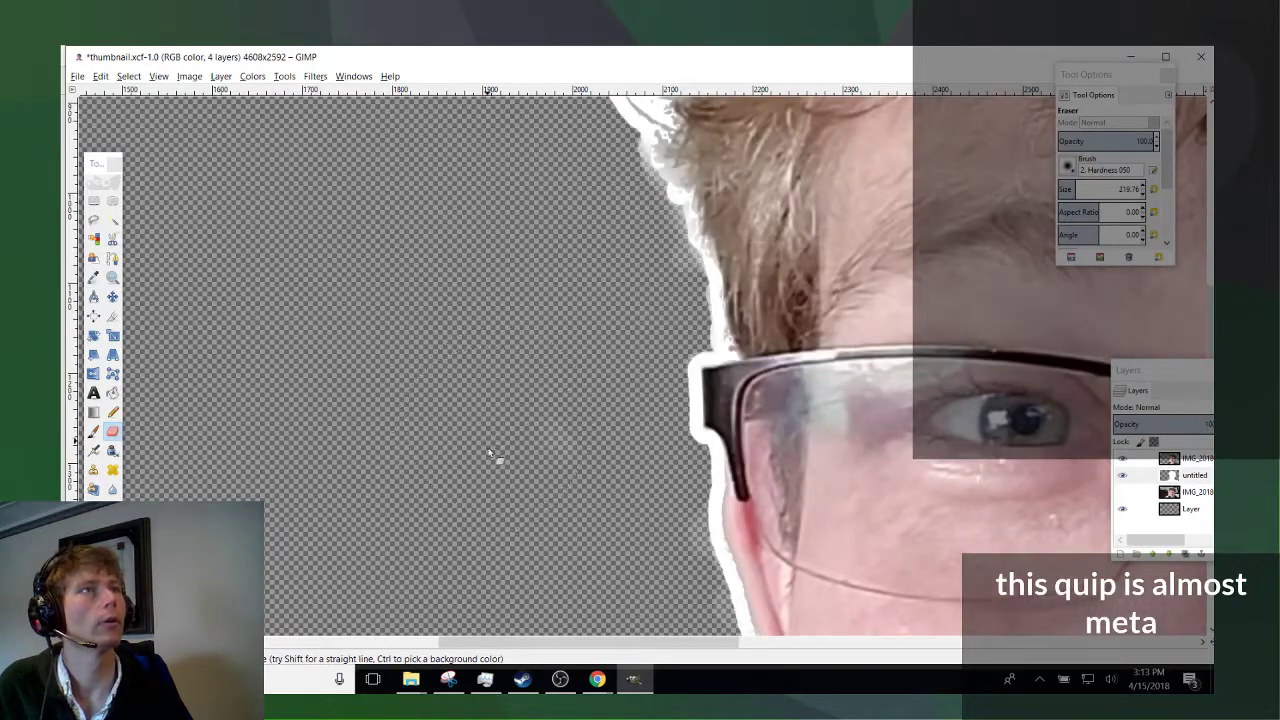
Examine the white outline around the head and along the hair for rough edges and stray spots.
key("shift+ctrl+j")
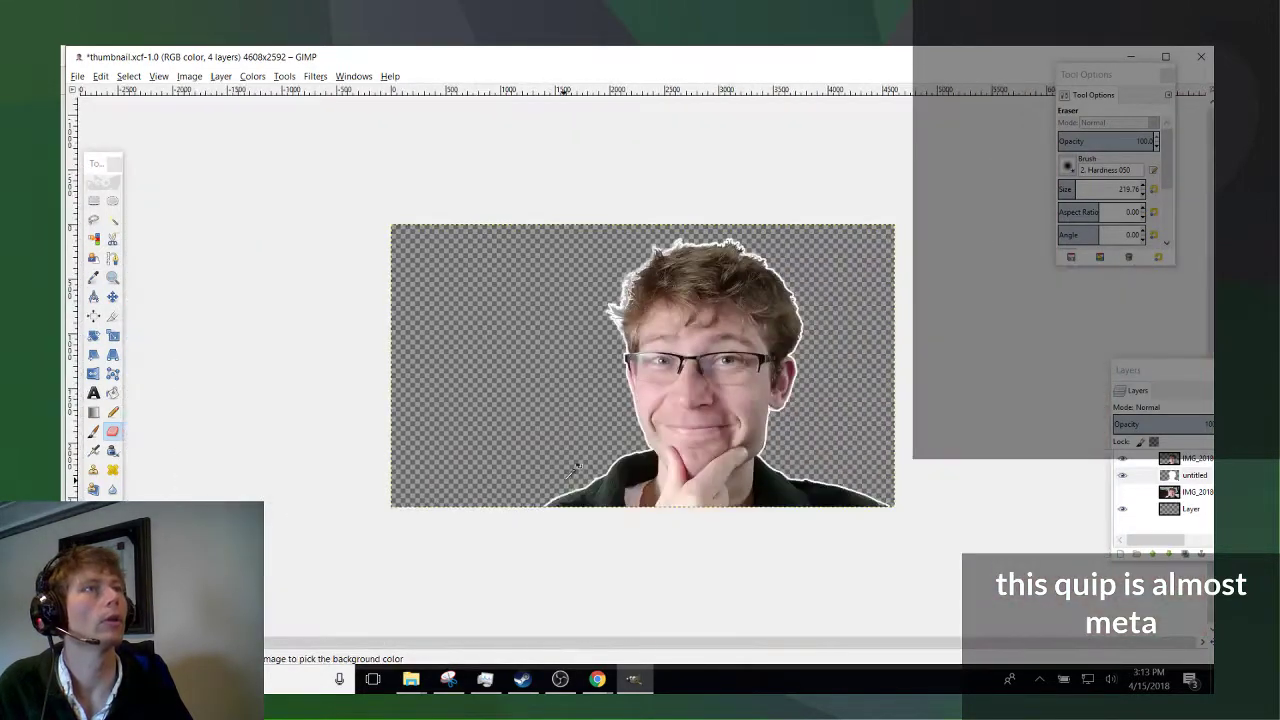
key("plus")
key("plus")
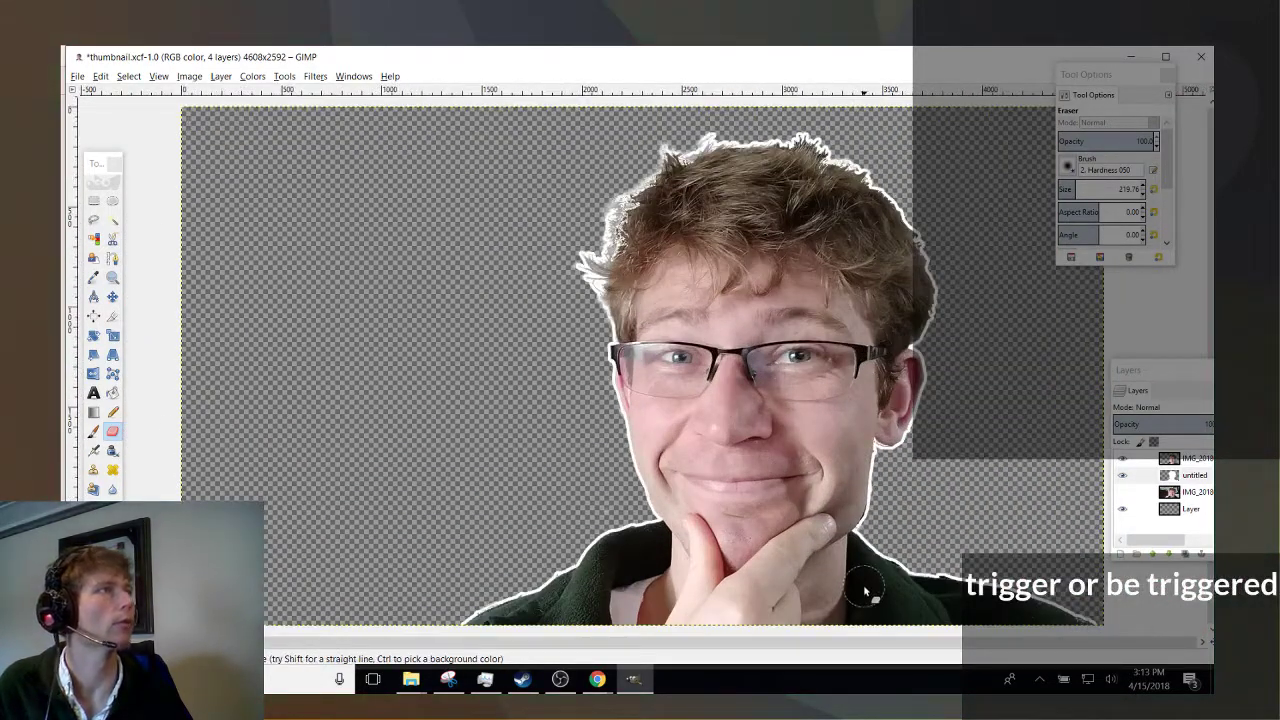
scroll(635, 212, "up", 4)
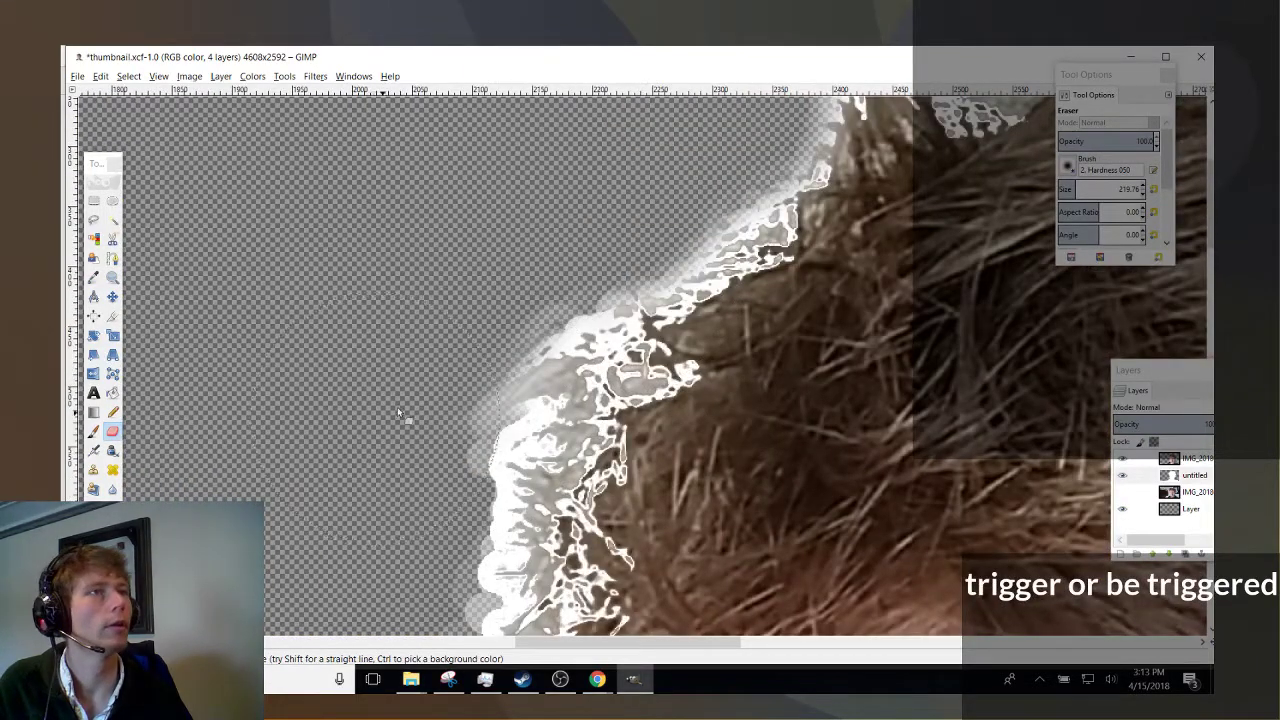
scroll(462, 381, "down", 3)
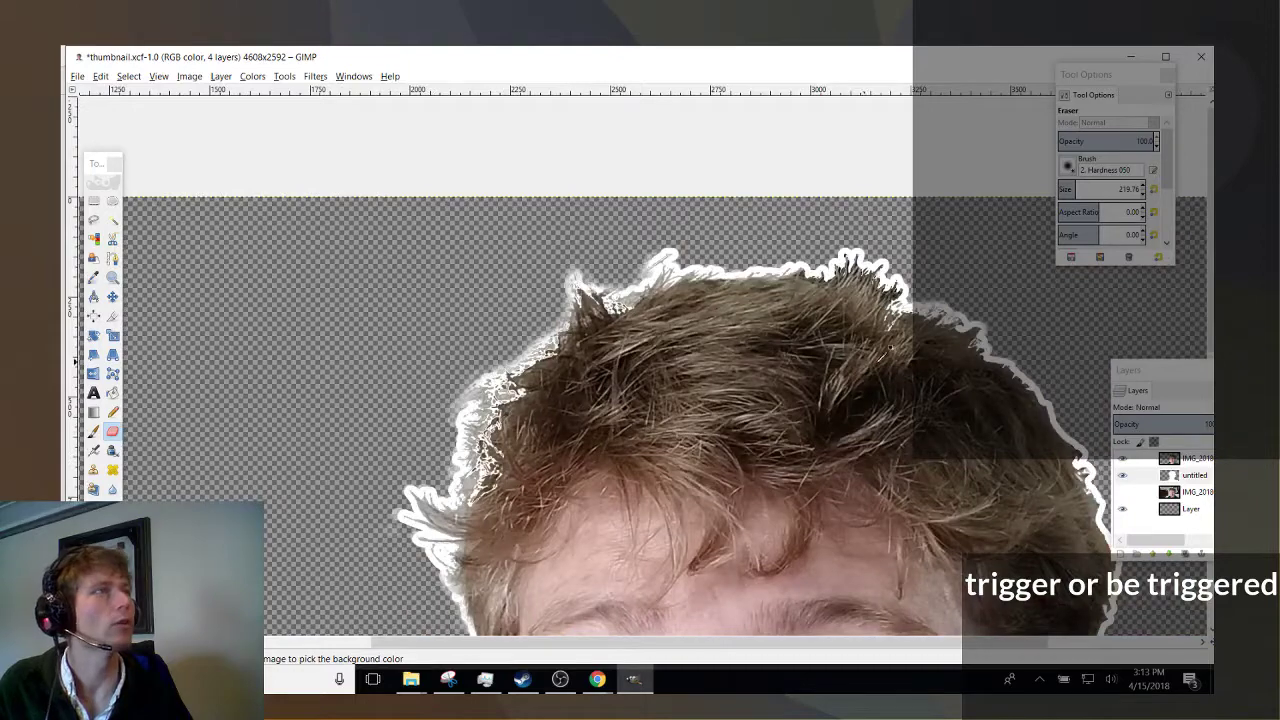
scroll(808, 472, "down", 4)
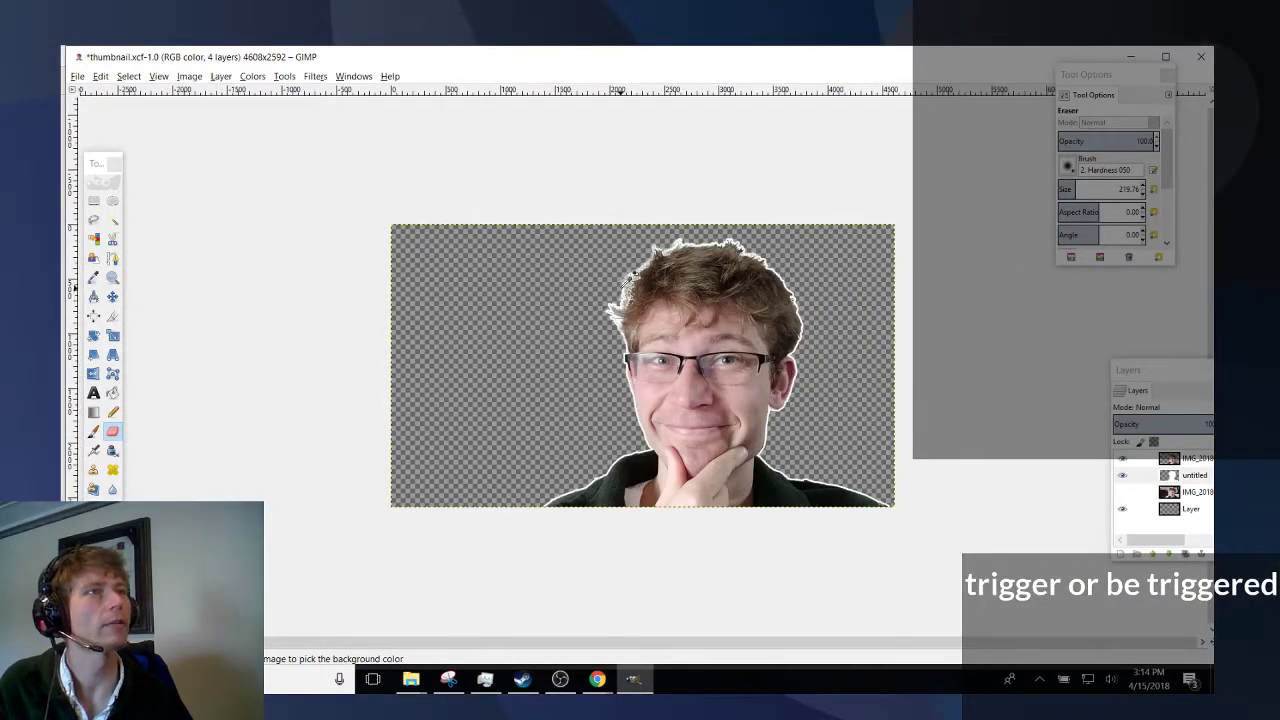
scroll(630, 280, "up", 6)
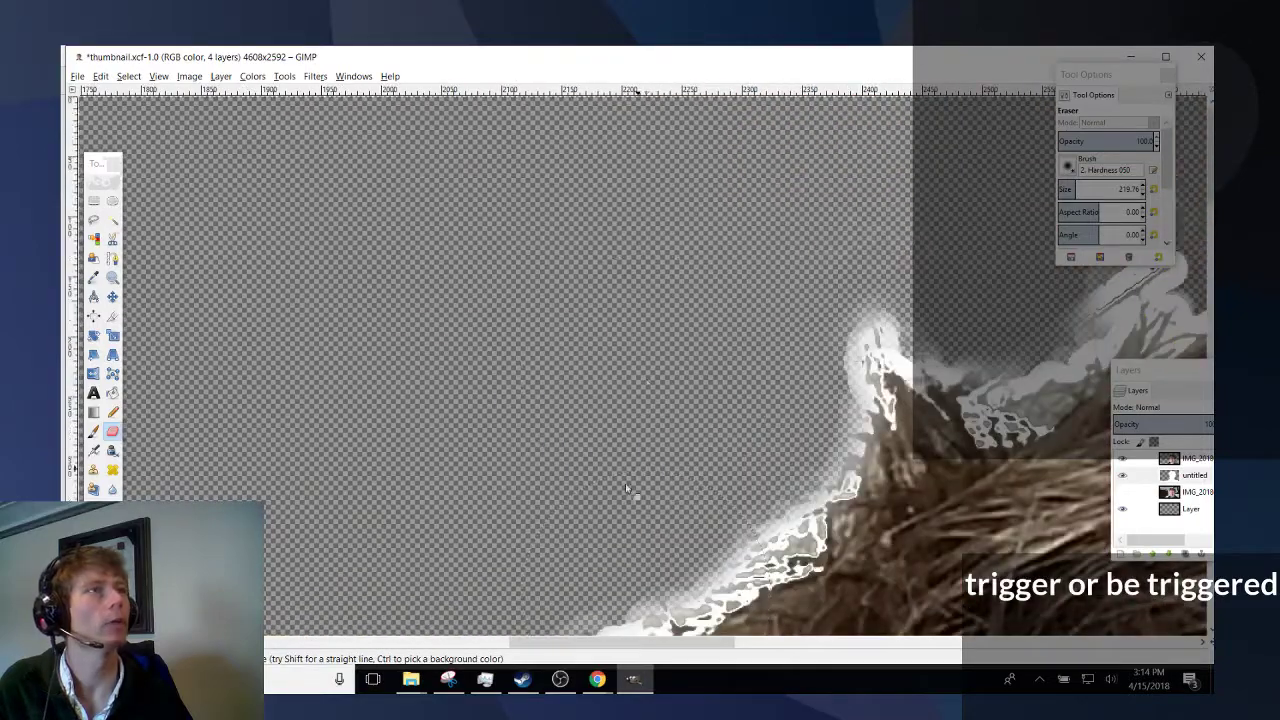
scroll(625, 483, "up", 4)
scroll(565, 400, "down", 2)
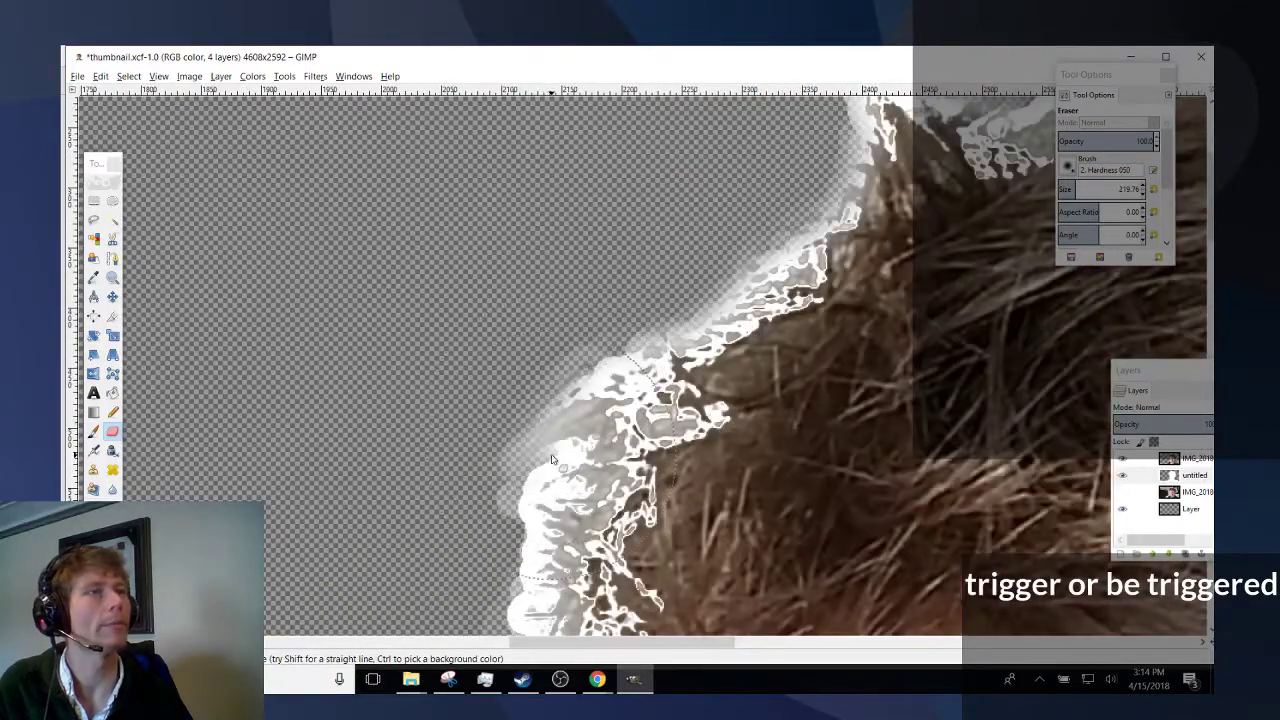
scroll(601, 644, "right", 8)
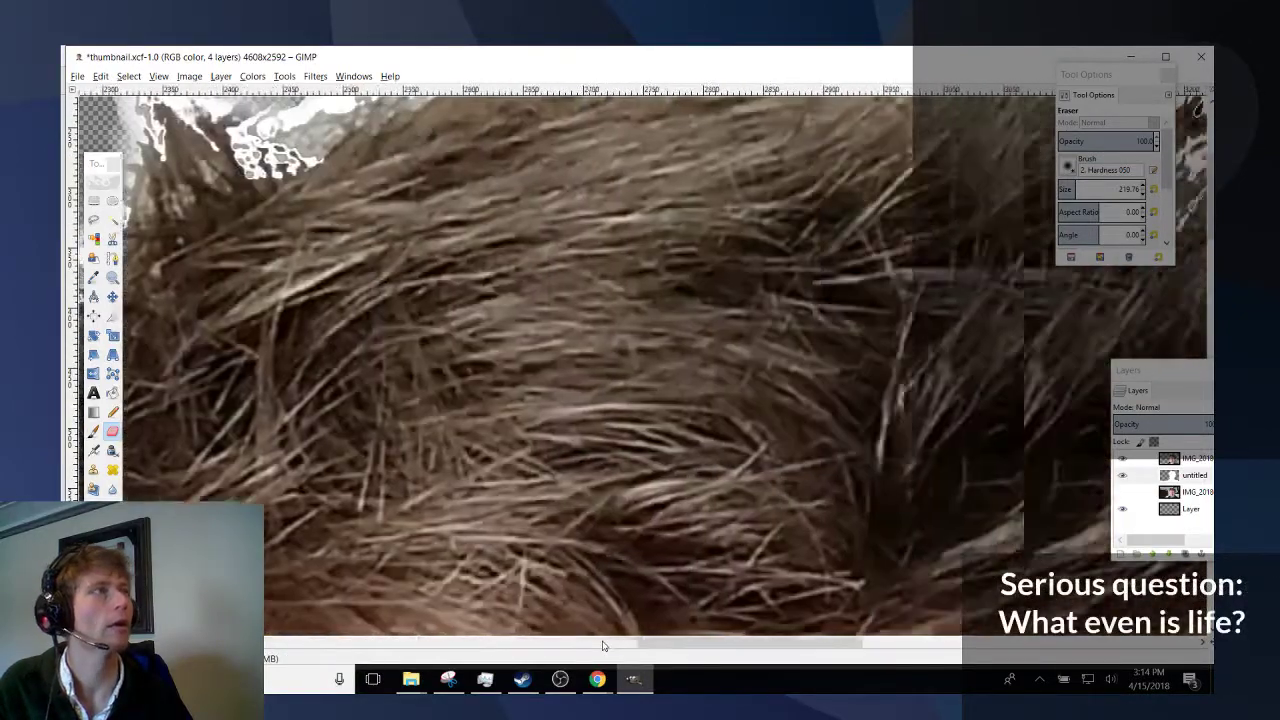
scroll(674, 464, "down", 4)
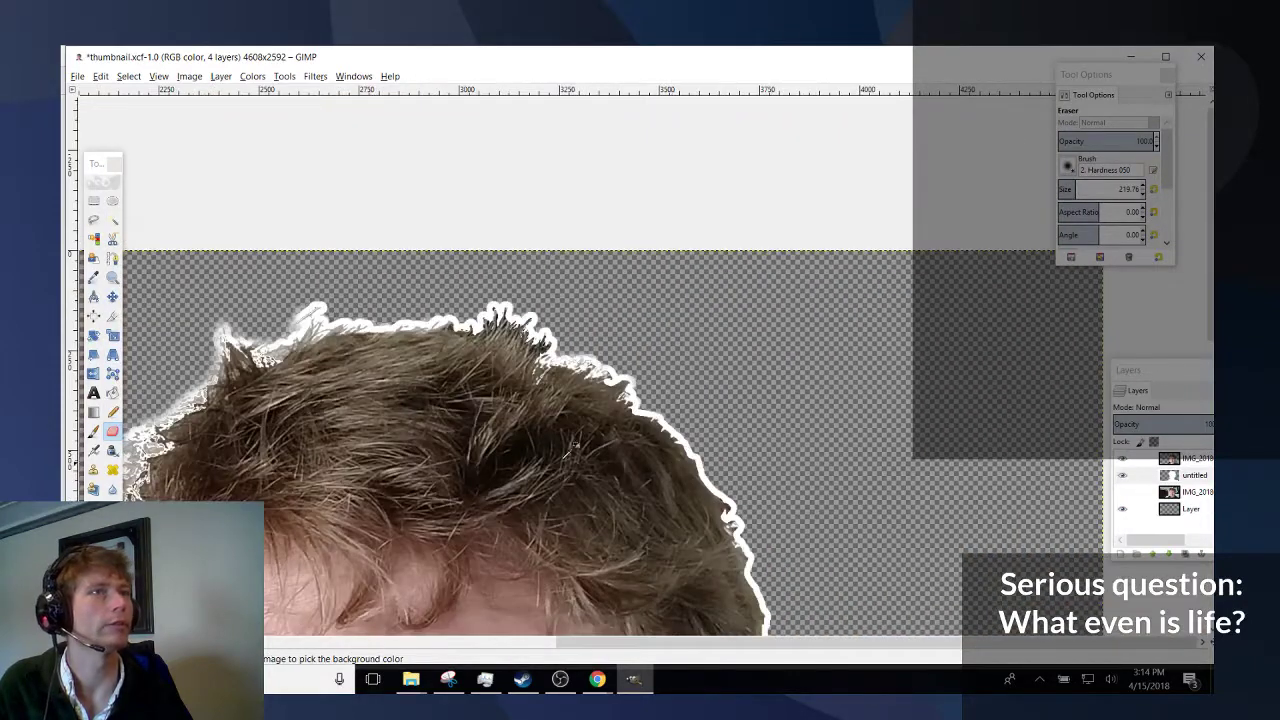
scroll(580, 443, "left", 4)
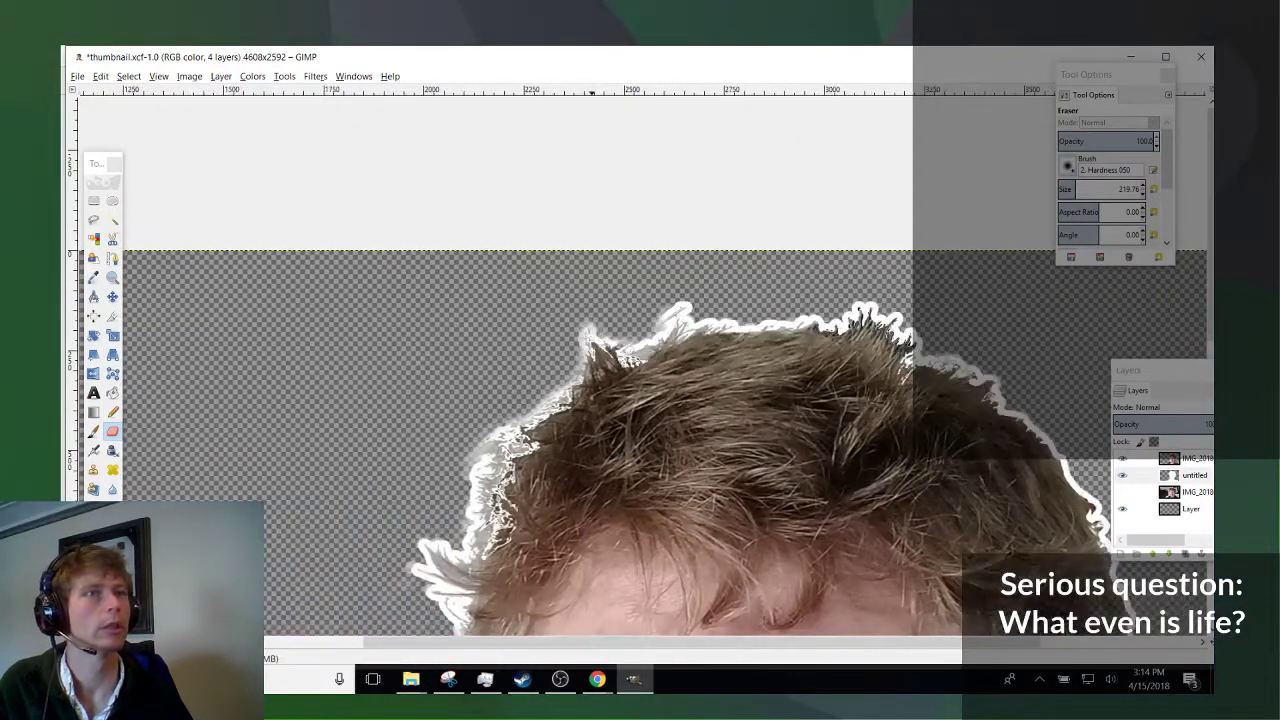
Add the photo Attach15627_20180409_130659 from the "180421 Game of Favorites" folder to the thumbnail as a new layer.
scroll(345, 528, "down", 3)
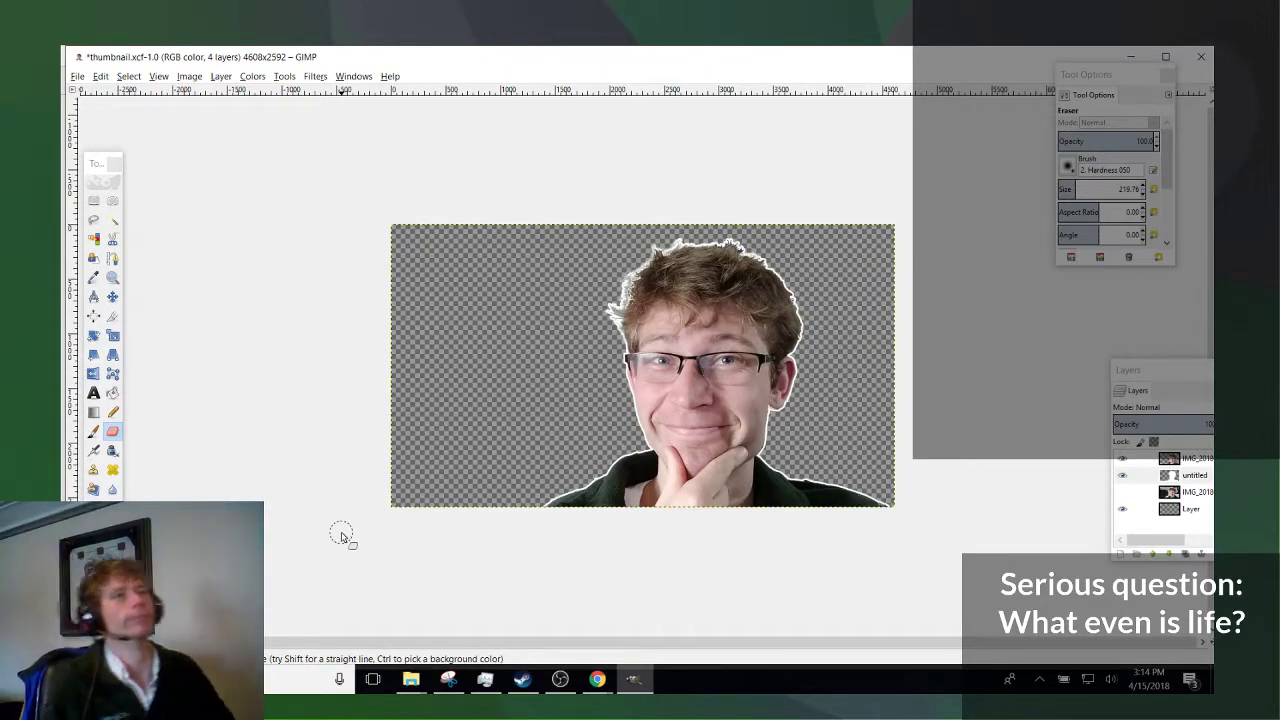
left_click(409, 681)
left_click(360, 624)
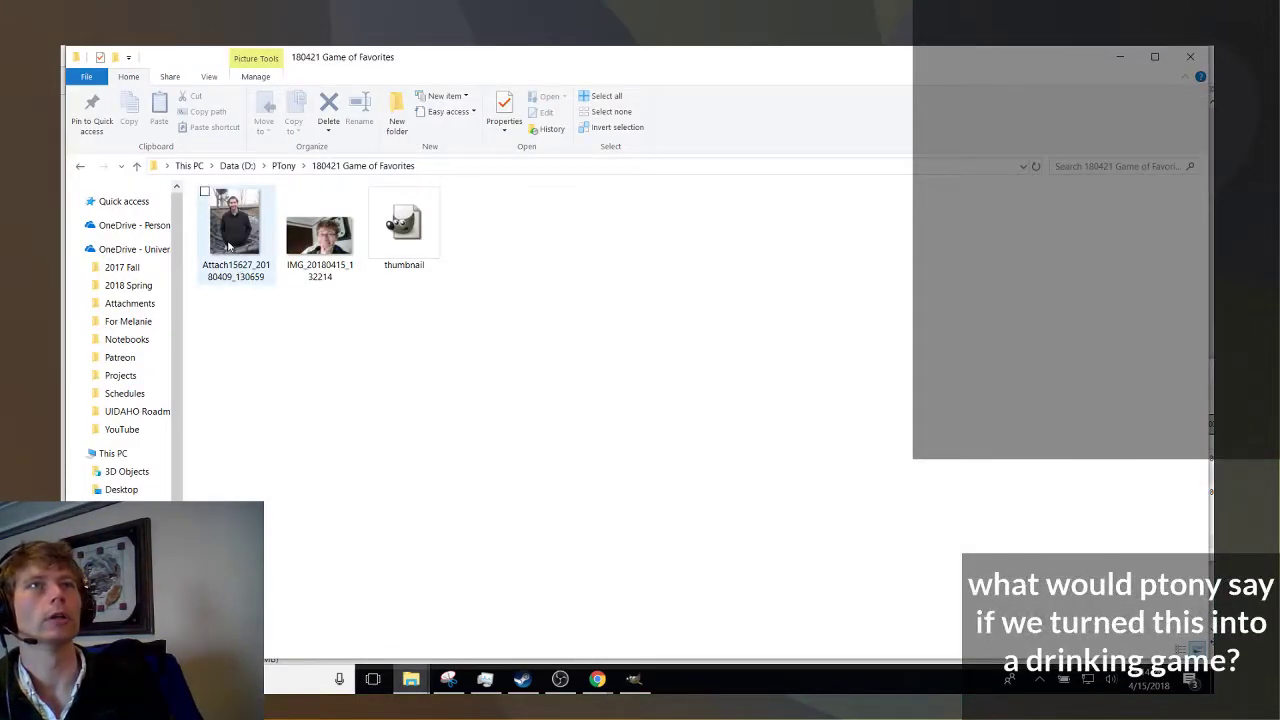
left_click_drag(232, 240, 437, 501)
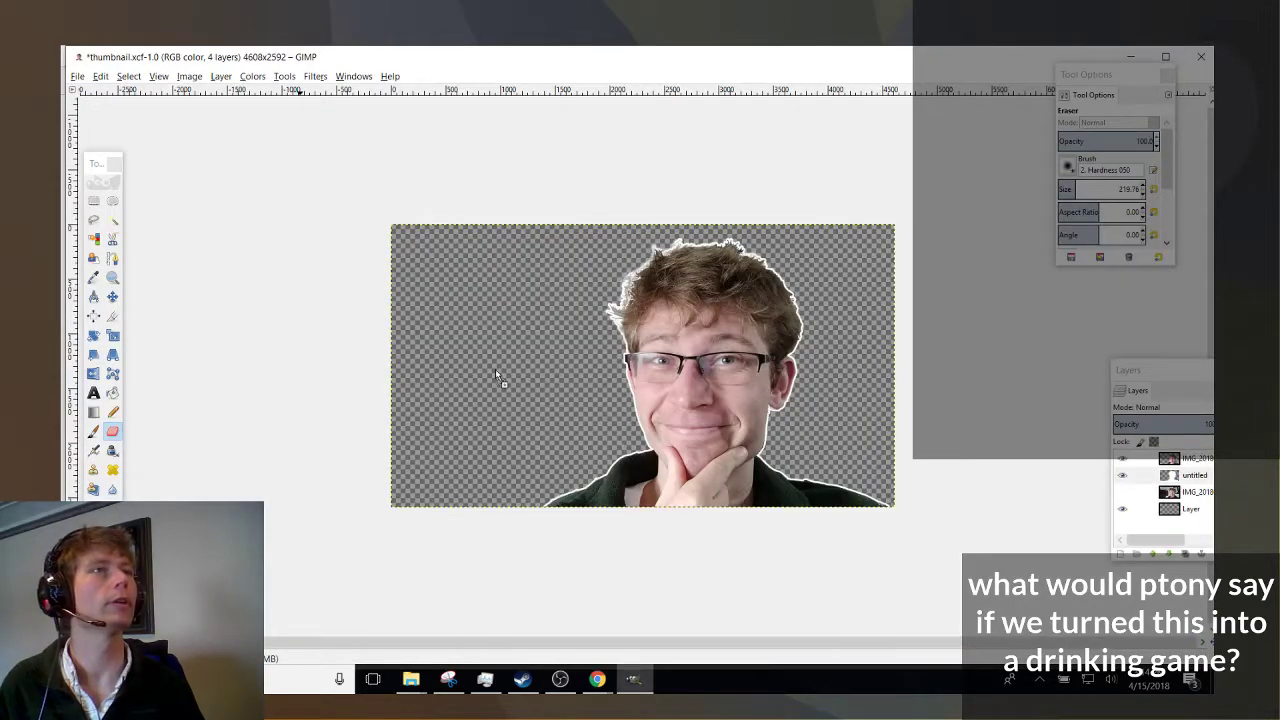
left_click_drag(497, 376, 460, 530)
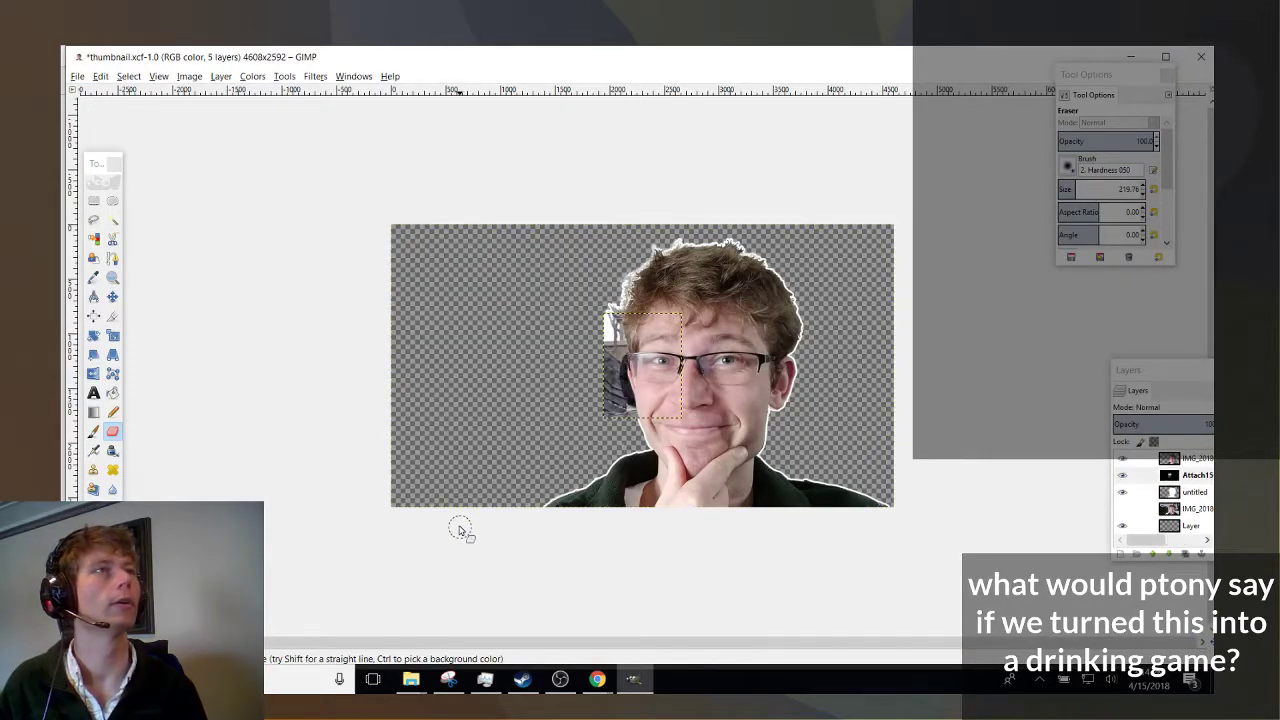
Move the added photo into the empty area beside the cutout and scale it to 1562 × 2082 px.
left_click(112, 296)
left_click_drag(466, 312, 376, 334)
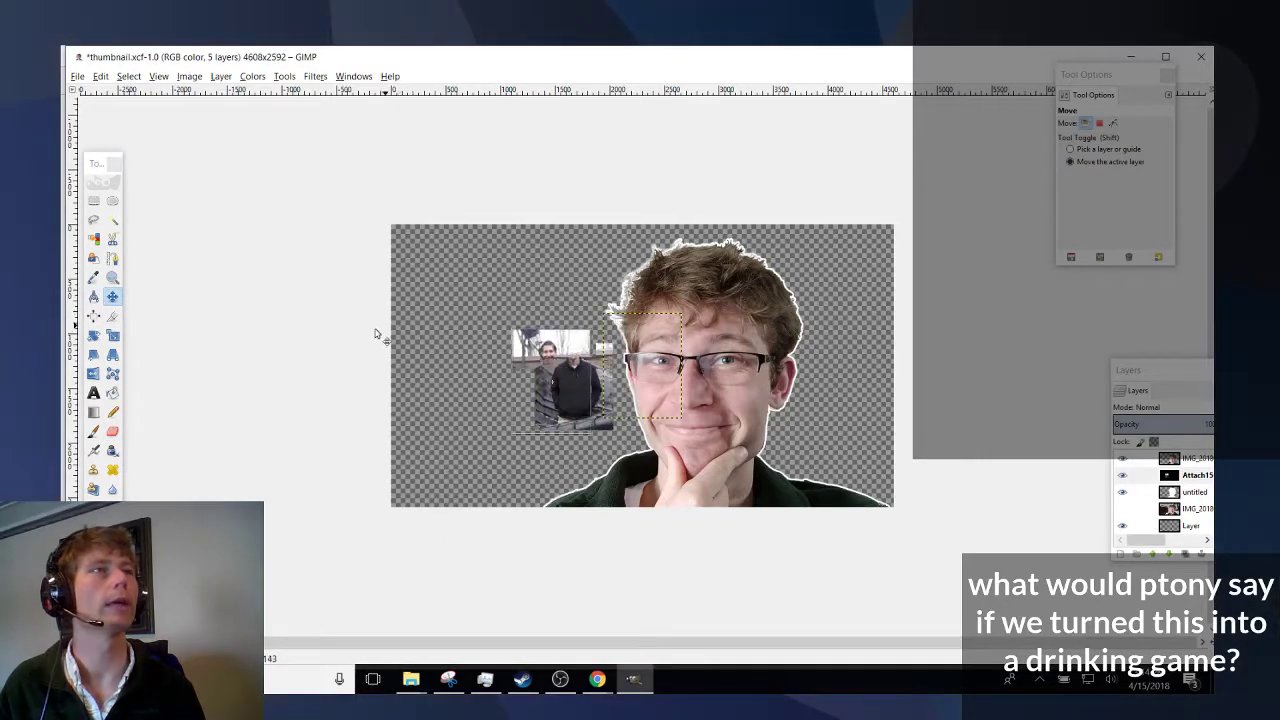
key("shift")
left_click(112, 337)
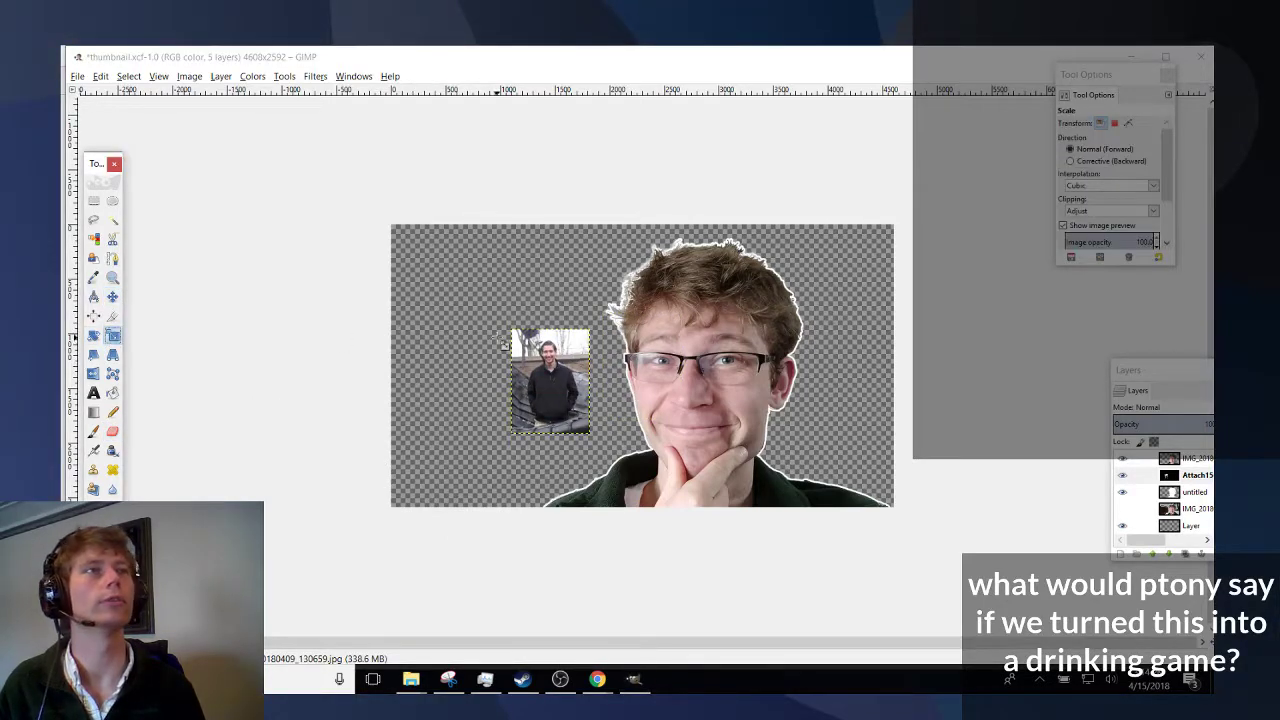
left_click(510, 343)
left_click_drag(438, 268, 361, 219)
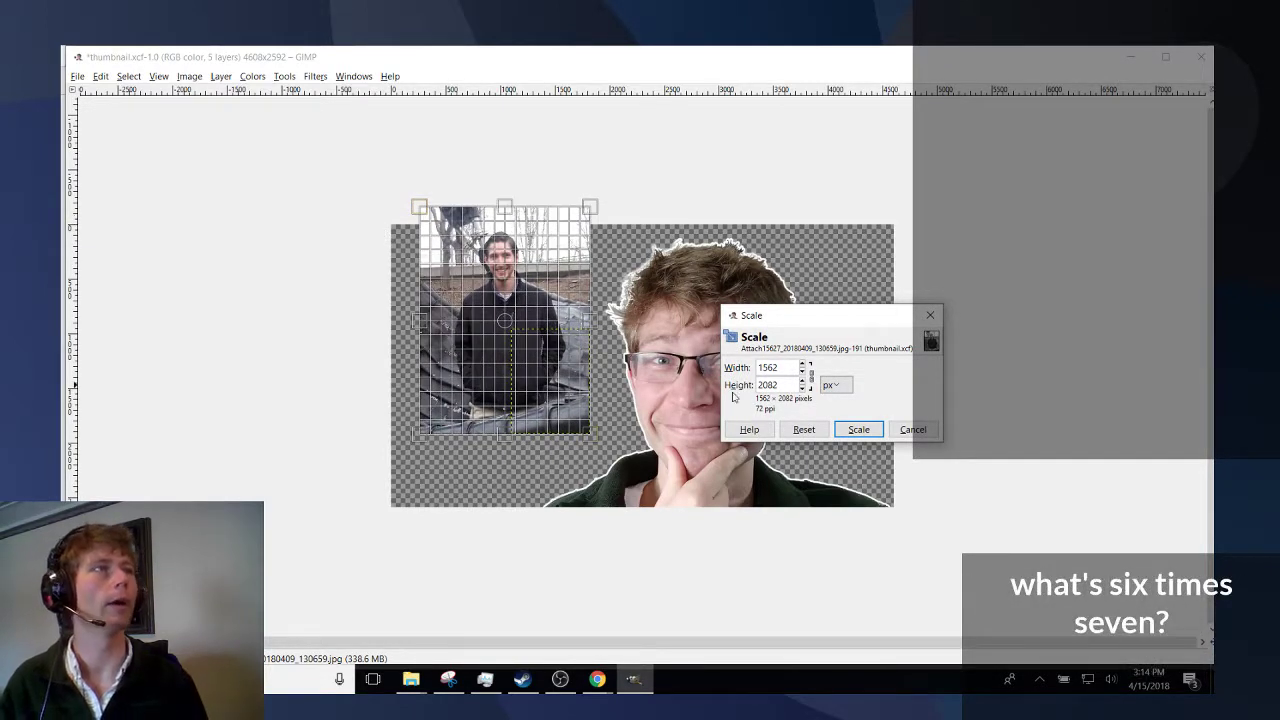
left_click(858, 429)
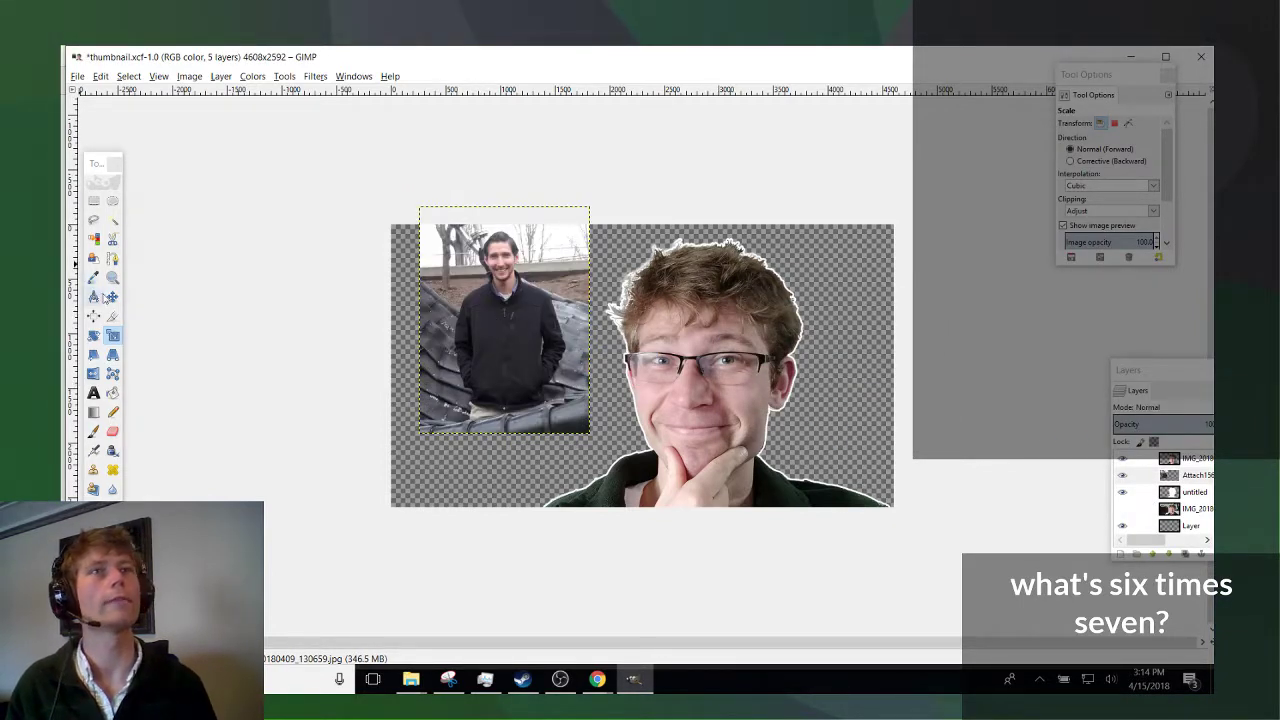
Move the enlarged photo fully inside the canvas and raise its layer to the top of the stack.
key("m")
left_click_drag(520, 330, 506, 366)
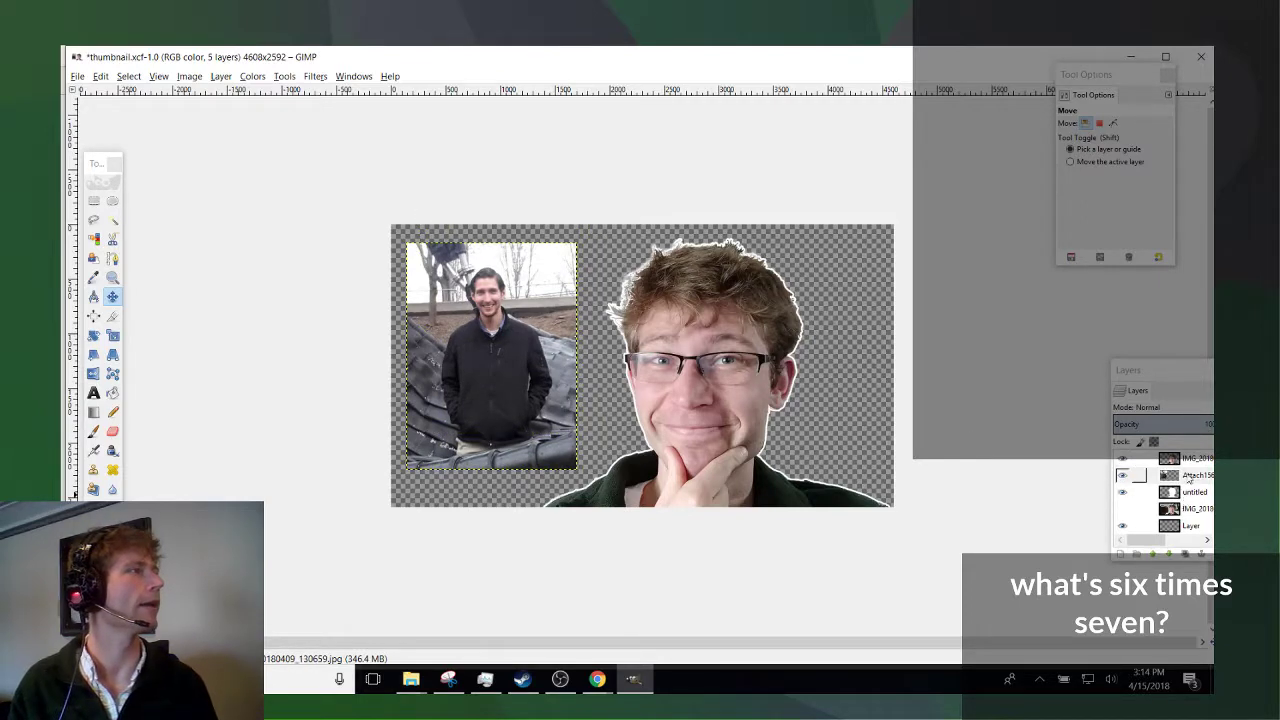
left_click_drag(1192, 482, 1190, 460)
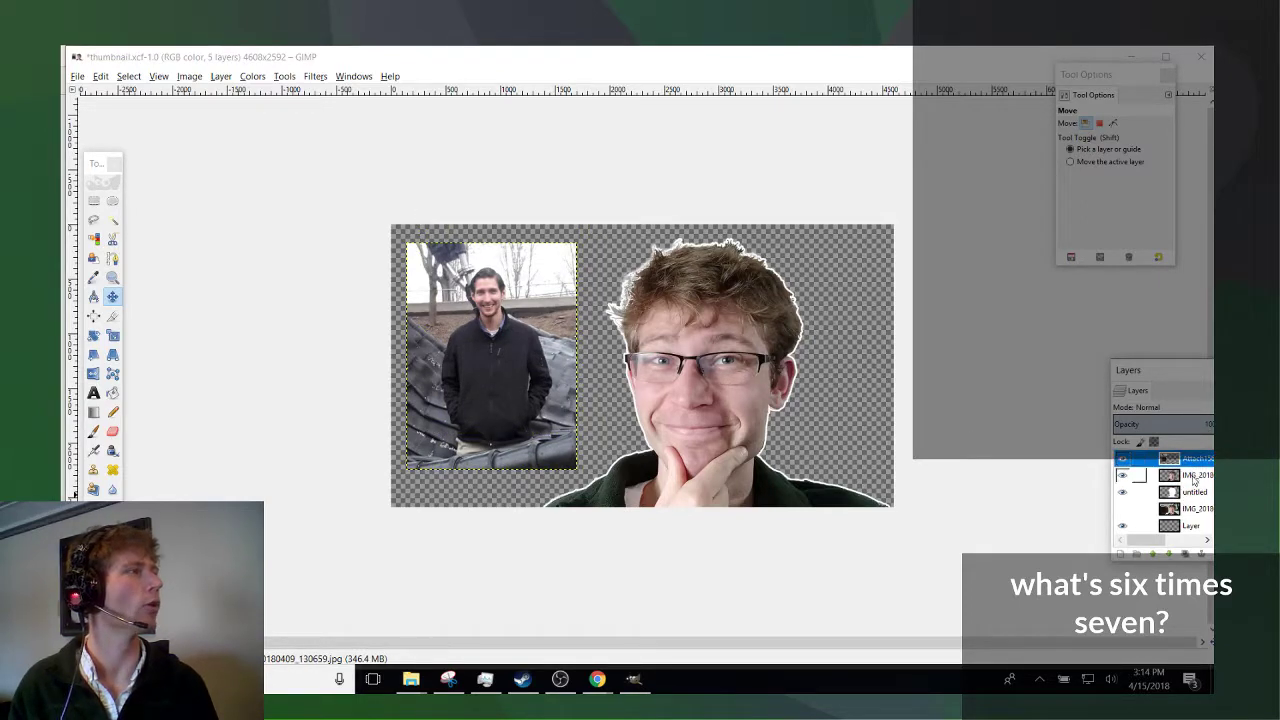
Duplicate the cutout and white outline layers, hiding the originals, and merge the cutout copy down onto the outline copy.
right_click(1192, 492)
left_click(1080, 166)
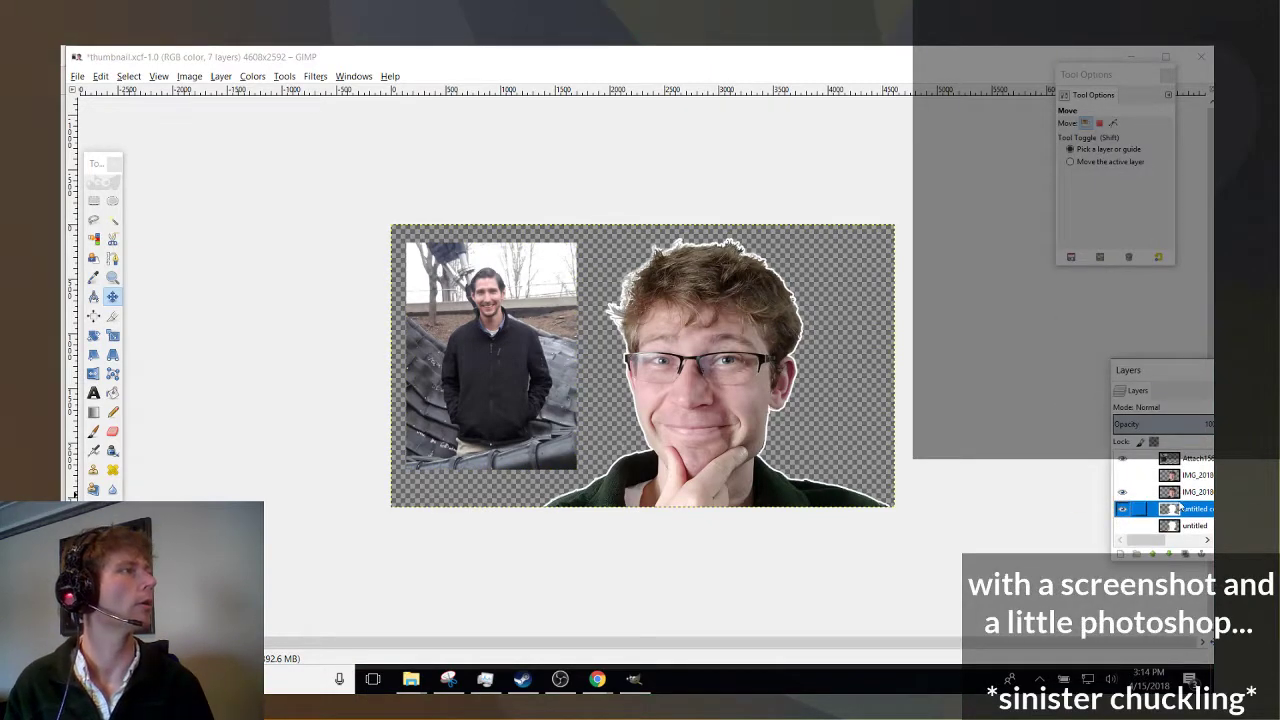
left_click_drag(1182, 479, 1183, 512)
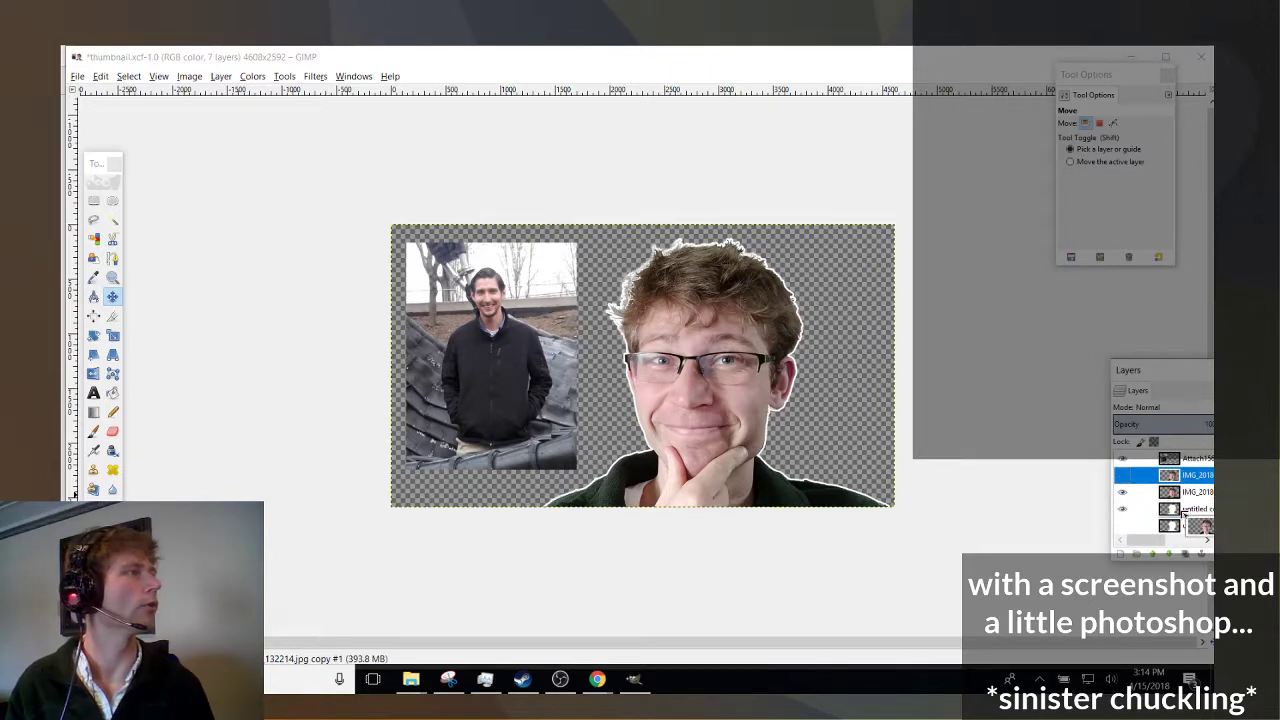
right_click(1183, 476)
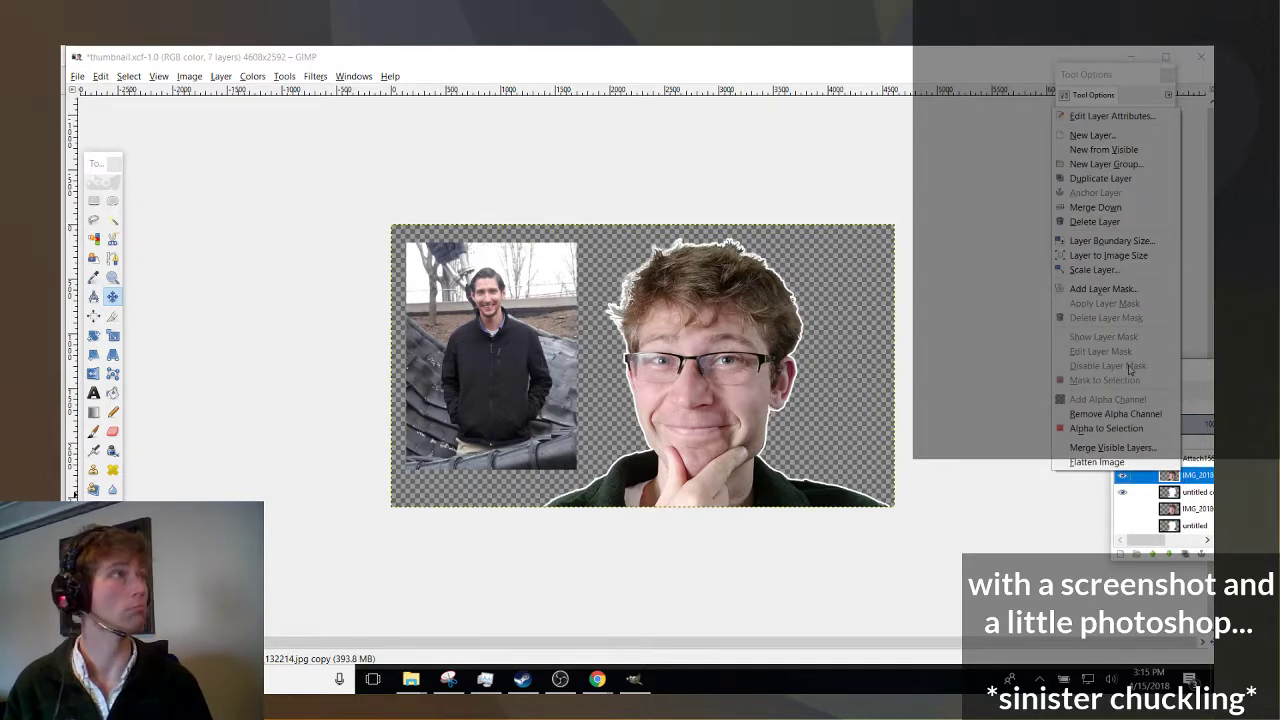
left_click(1096, 208)
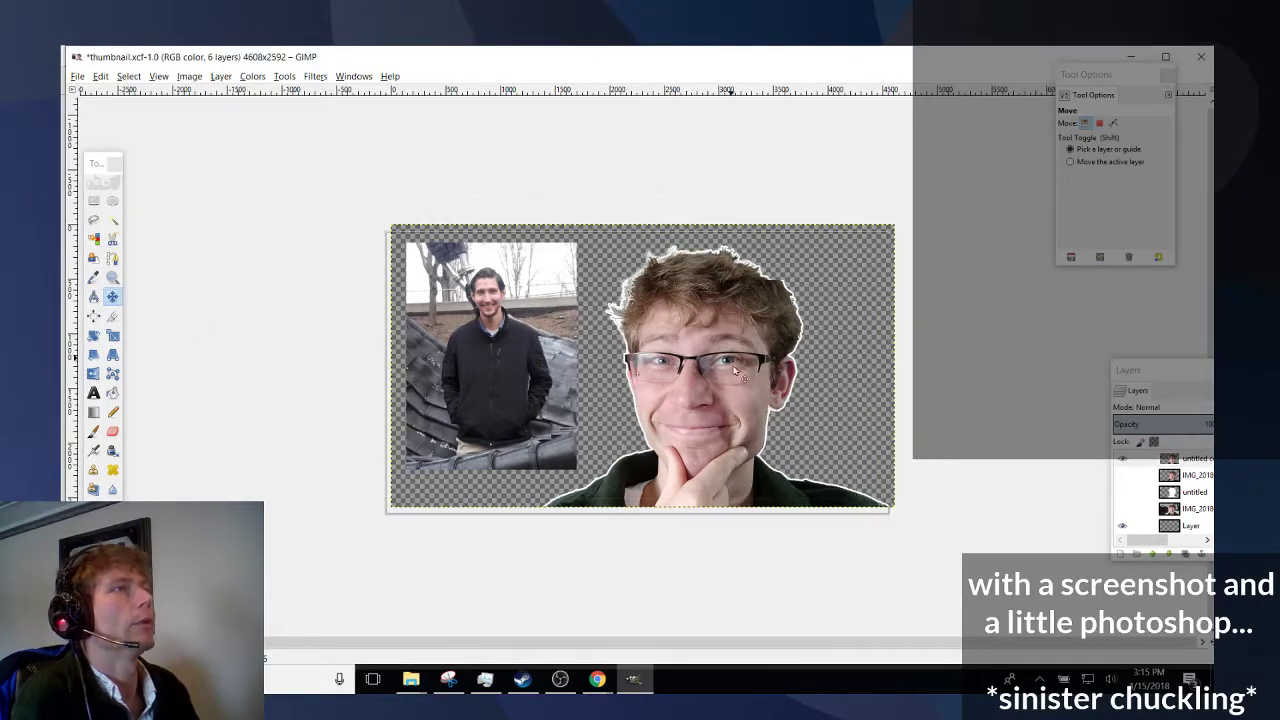
Shift the merged cutout toward the canvas's right edge and scale it to 2731 × 1536 px.
left_click_drag(807, 350, 825, 385)
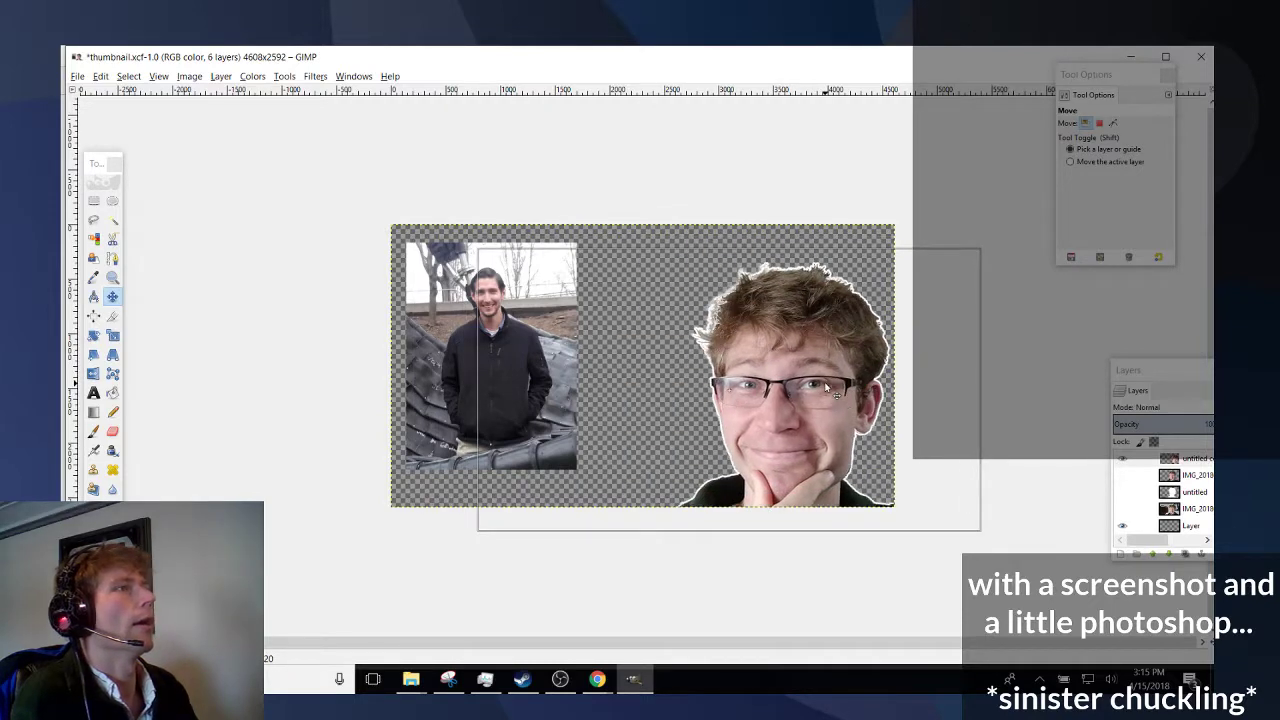
left_click(93, 354)
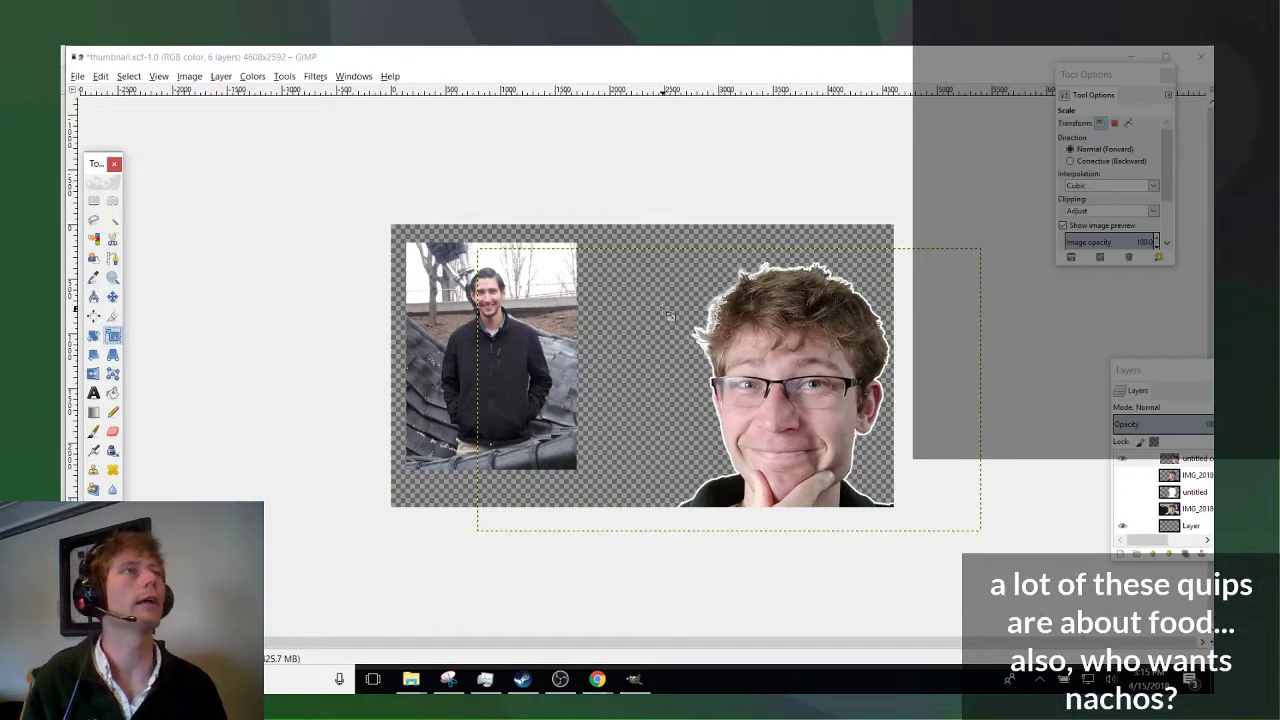
left_click(570, 296)
left_click_drag(576, 316, 557, 412)
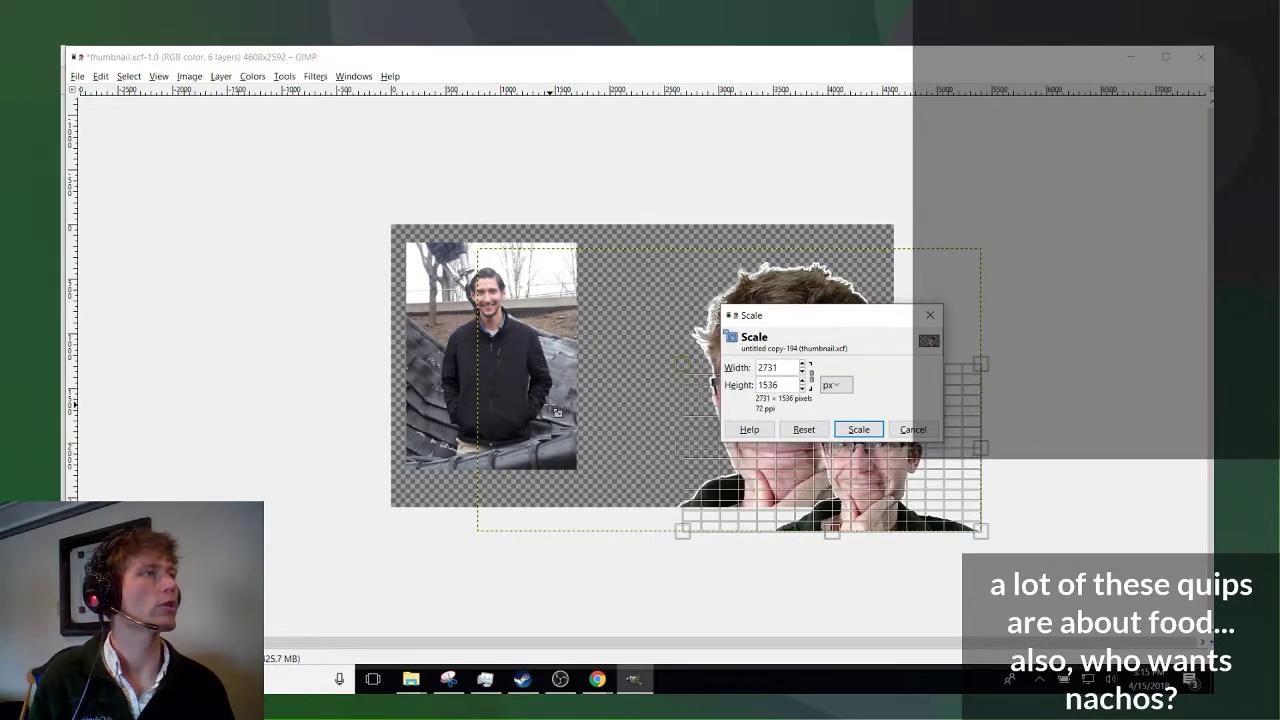
left_click(859, 429)
Move the scaled cutout into the canvas's lower-right corner and shift the photo of the man in the black jacket slightly down and right.
key("m")
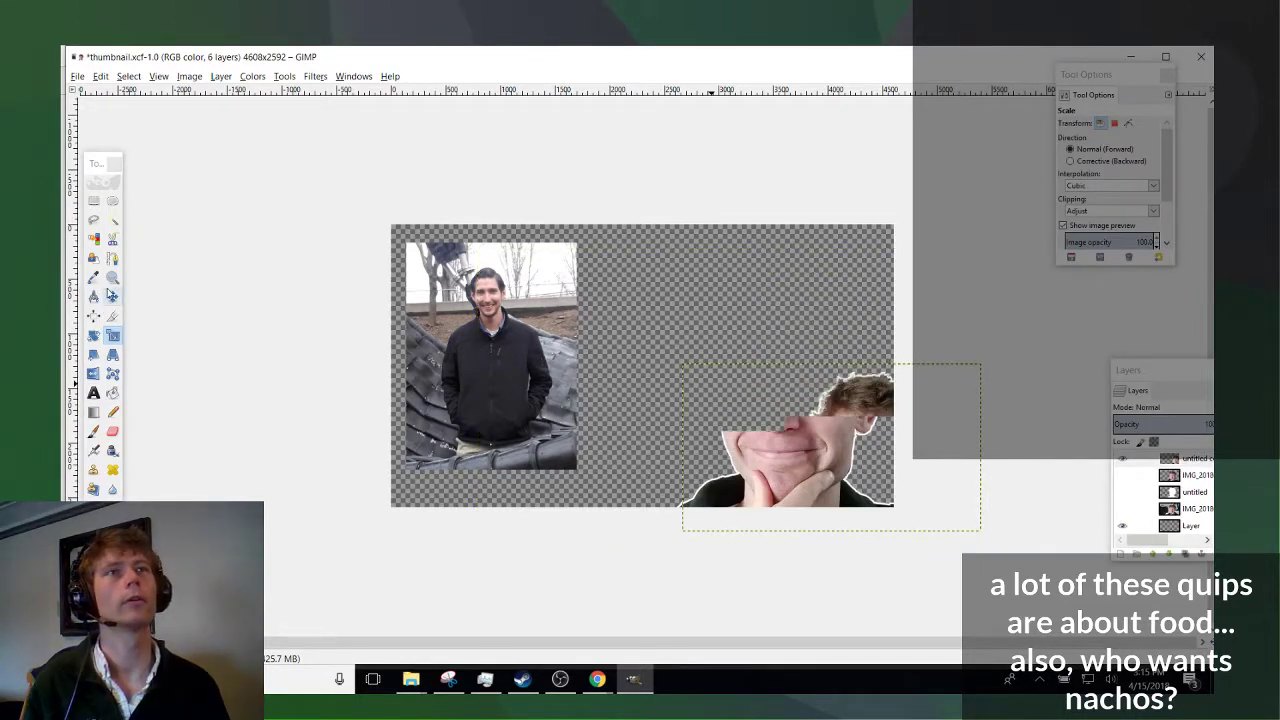
left_click_drag(868, 443, 823, 412)
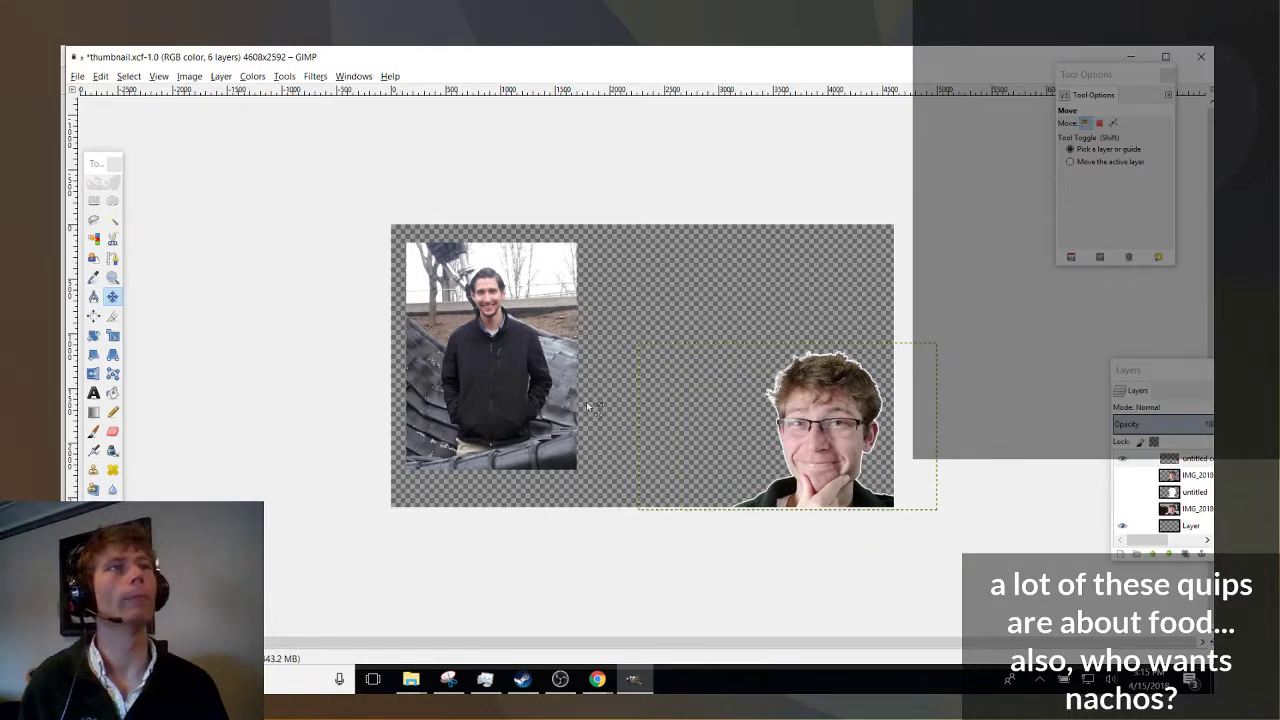
left_click_drag(497, 327, 512, 354)
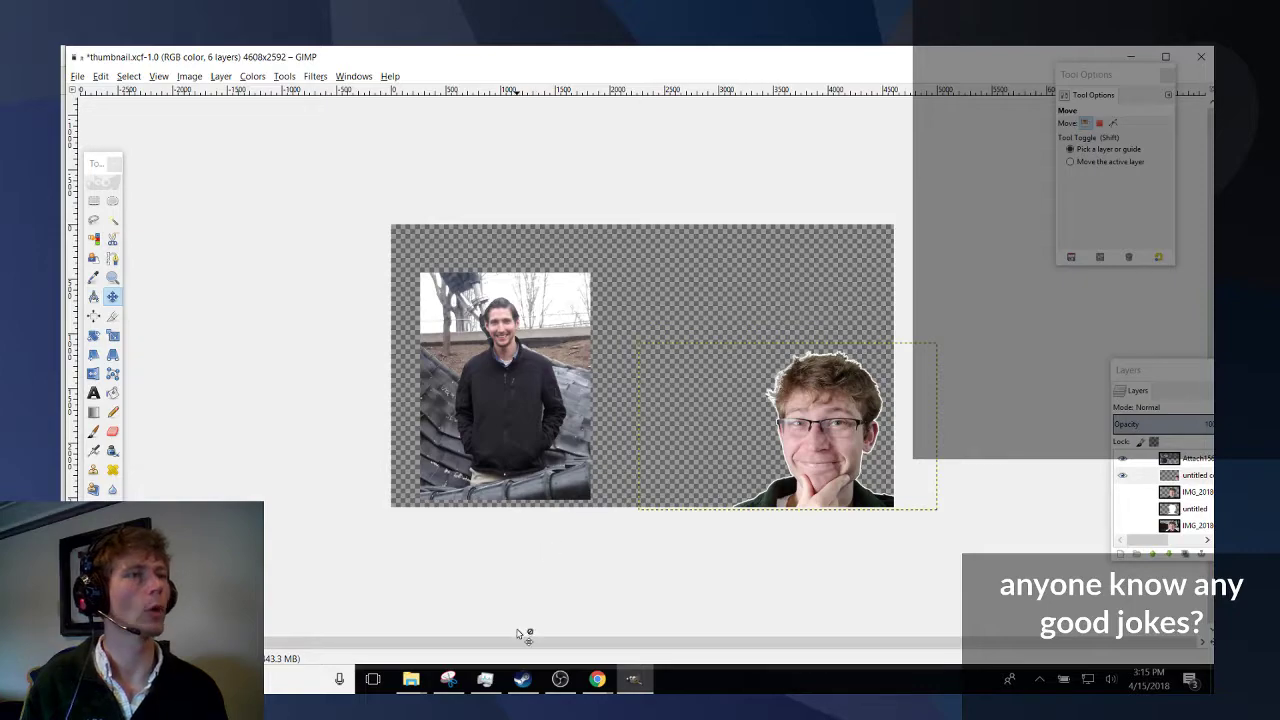
Switch to OBS and change the live output to the scene named "Scene".
left_click(560, 679)
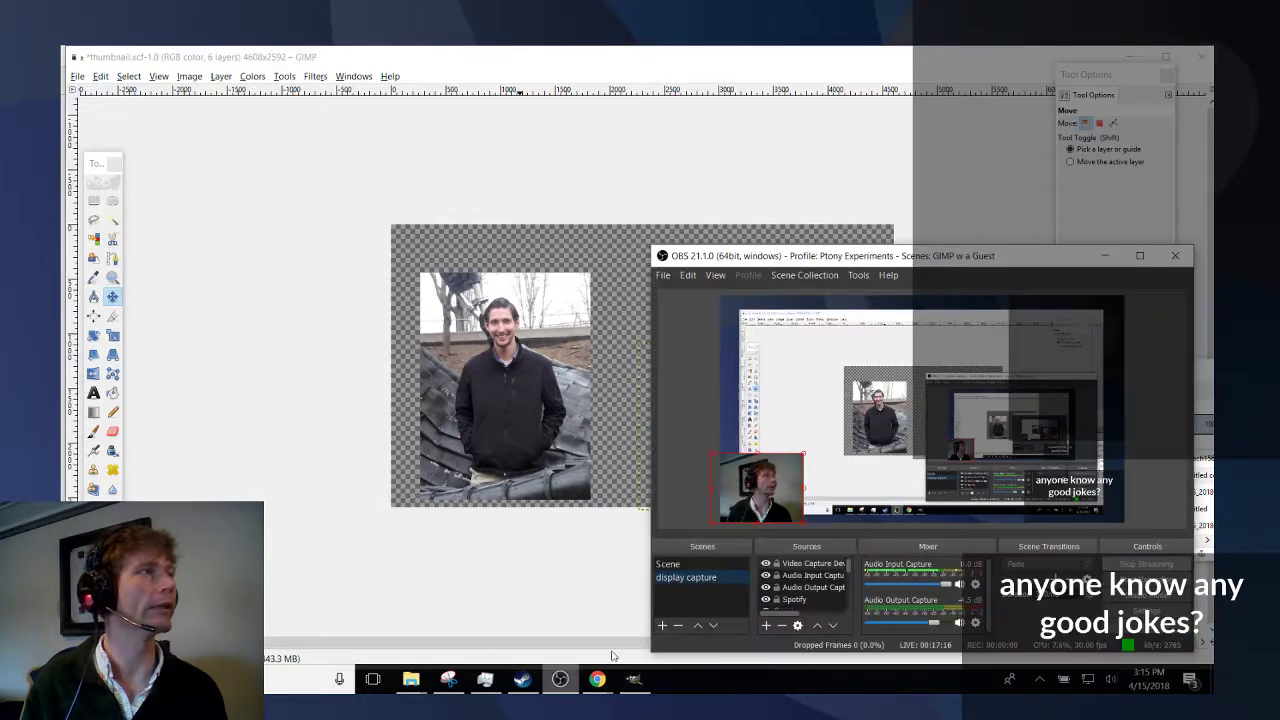
left_click(668, 565)
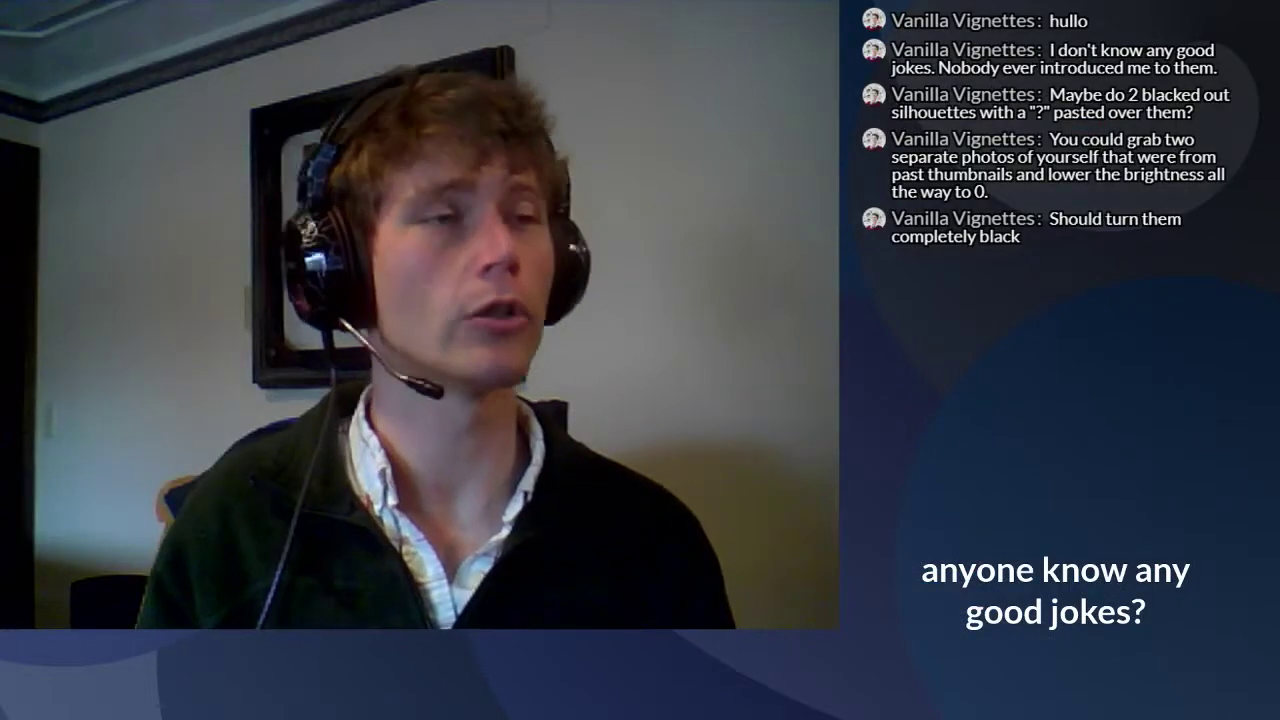
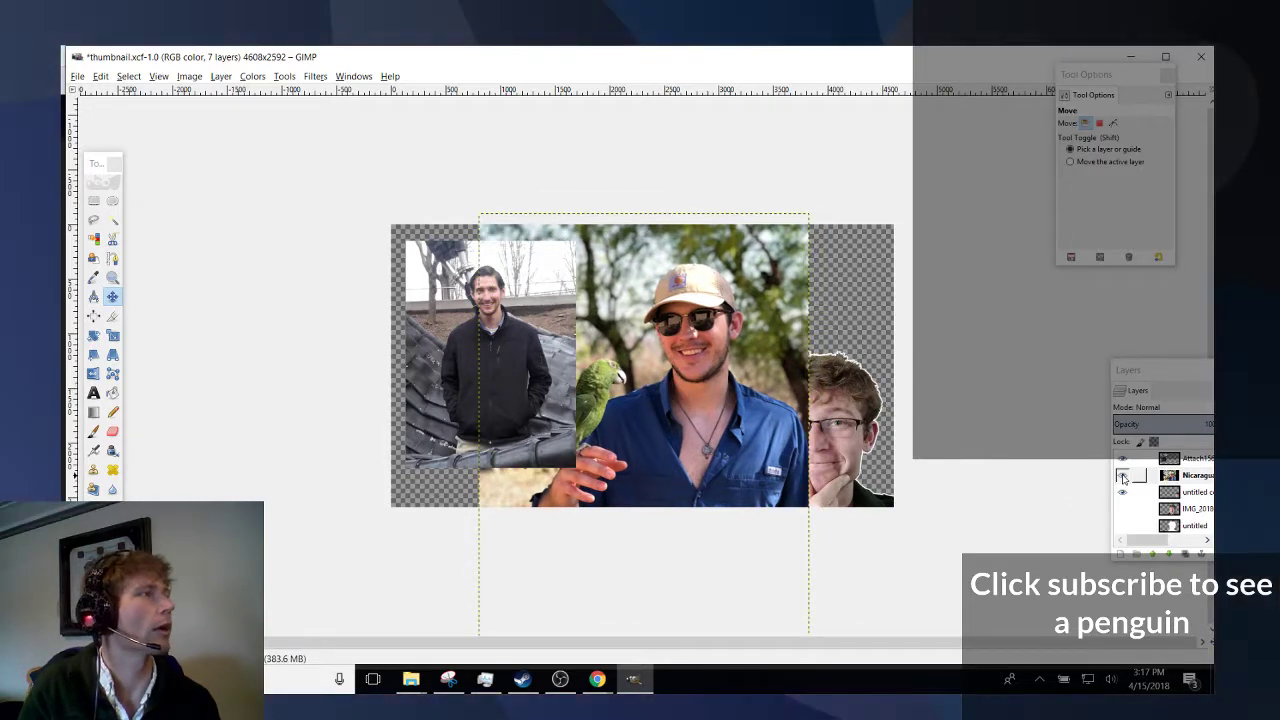
Move the Nicaragua photo slightly left and down on the canvas and hide its layer.
left_click(1170, 475)
left_click(1122, 475)
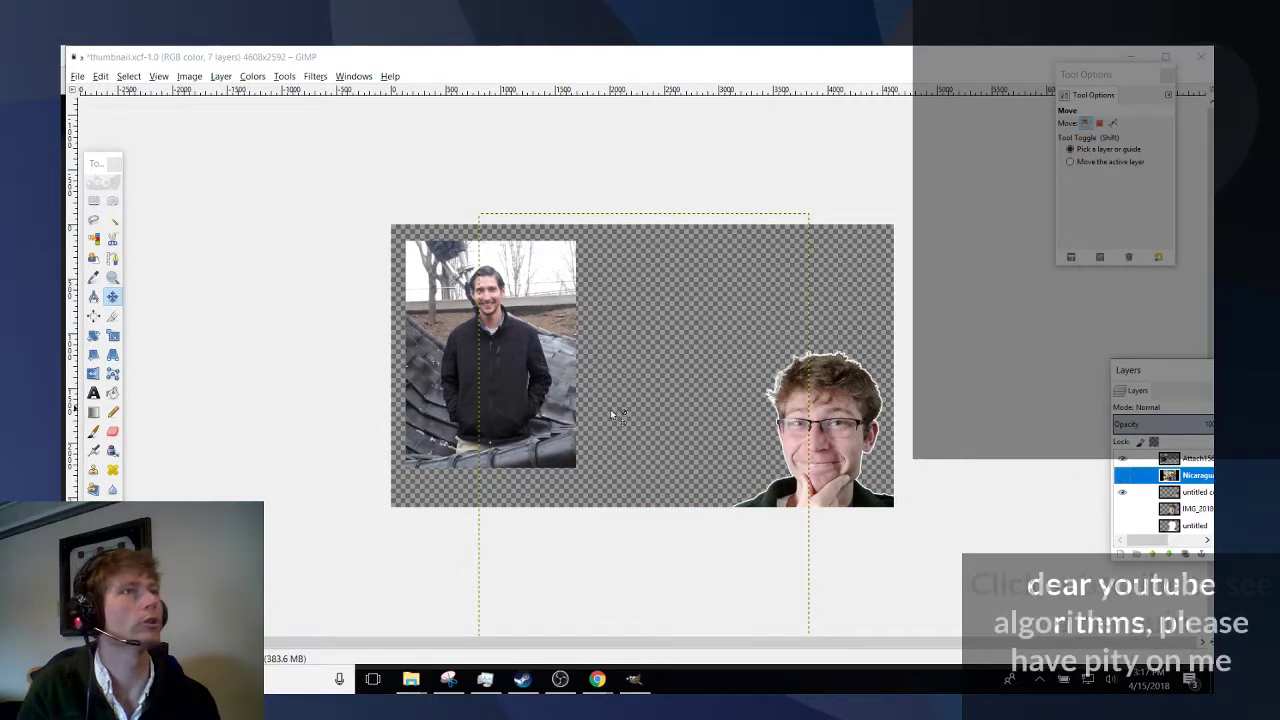
scroll(610, 409, "up", 2)
scroll(612, 424, "down", 1)
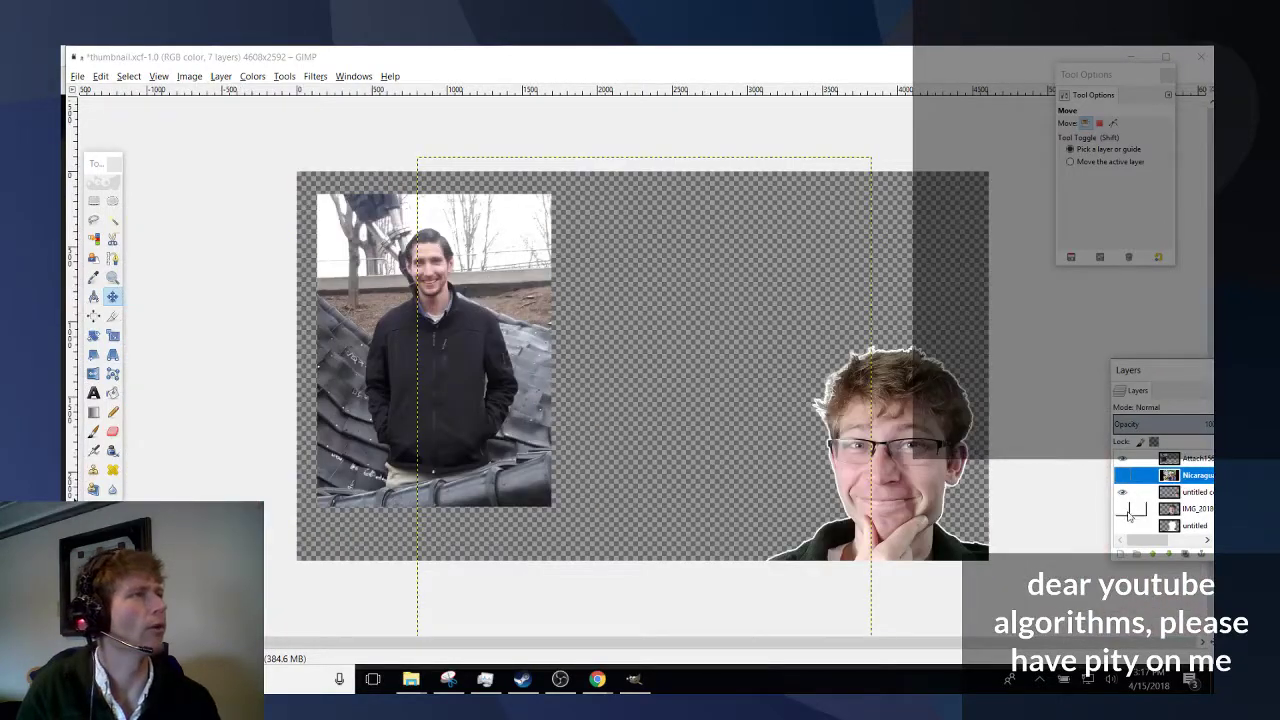
left_click(1122, 475)
left_click(695, 396)
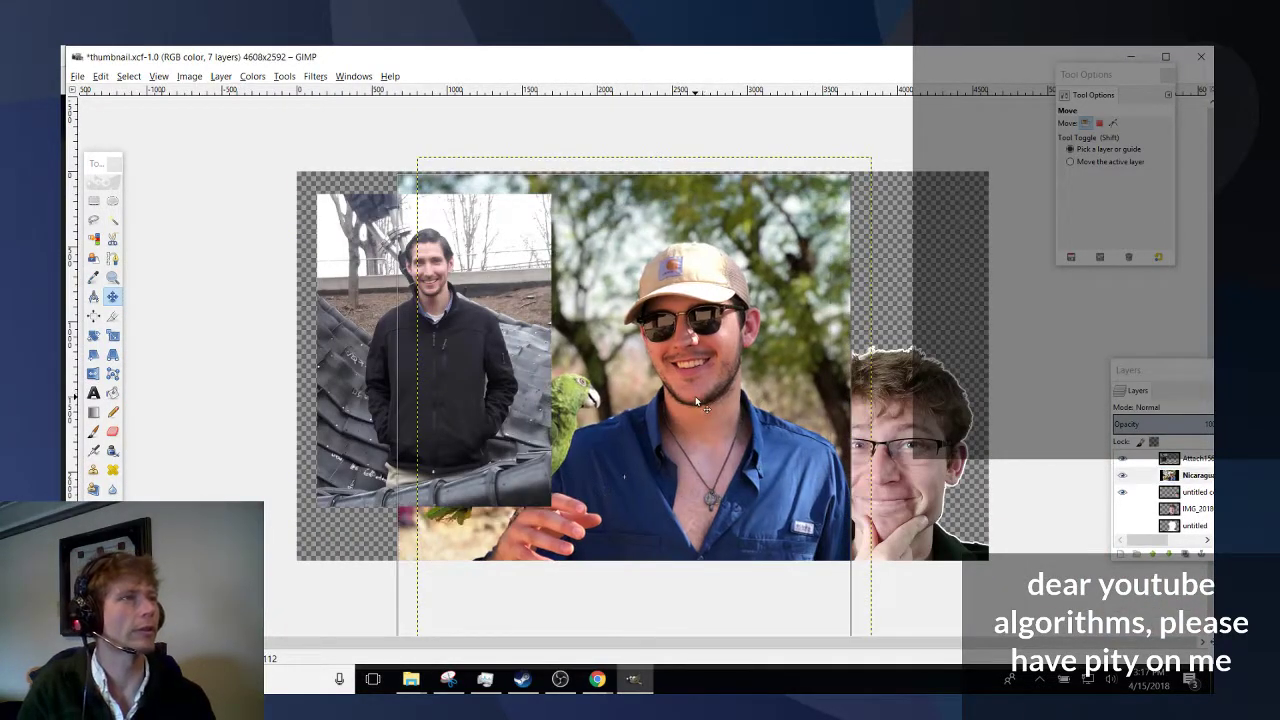
left_click_drag(695, 396, 666, 422)
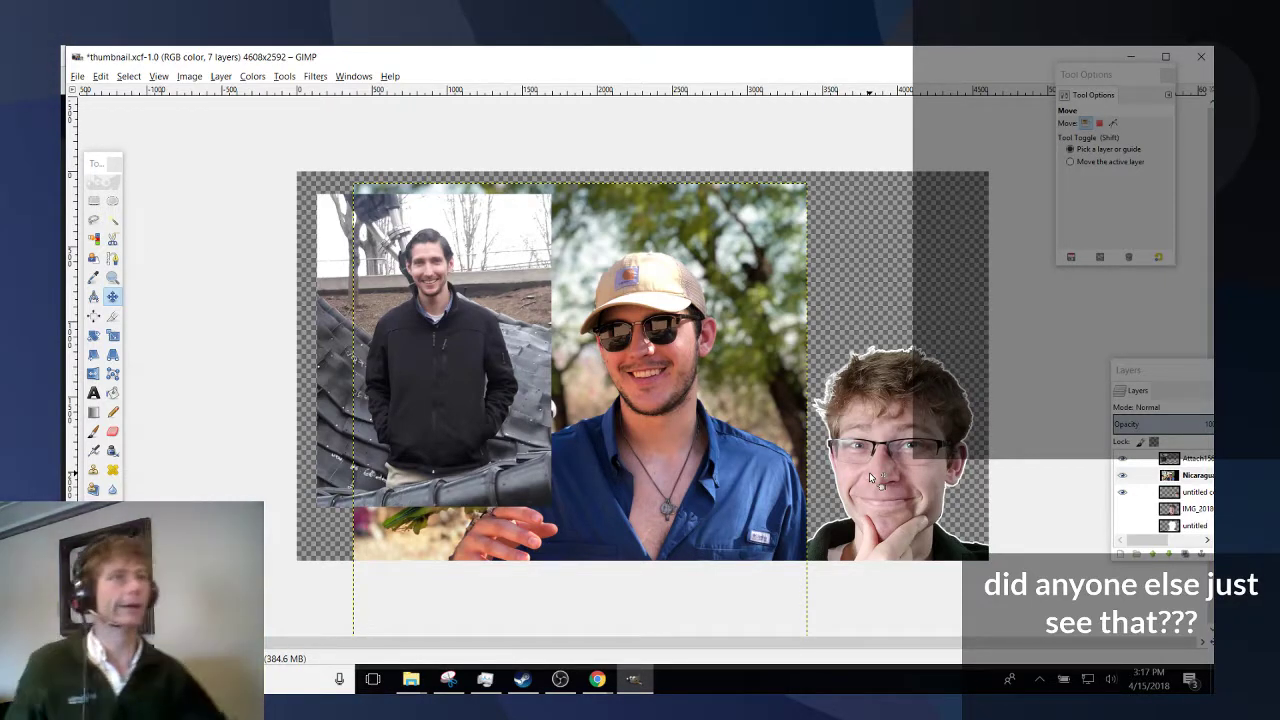
left_click(1122, 475)
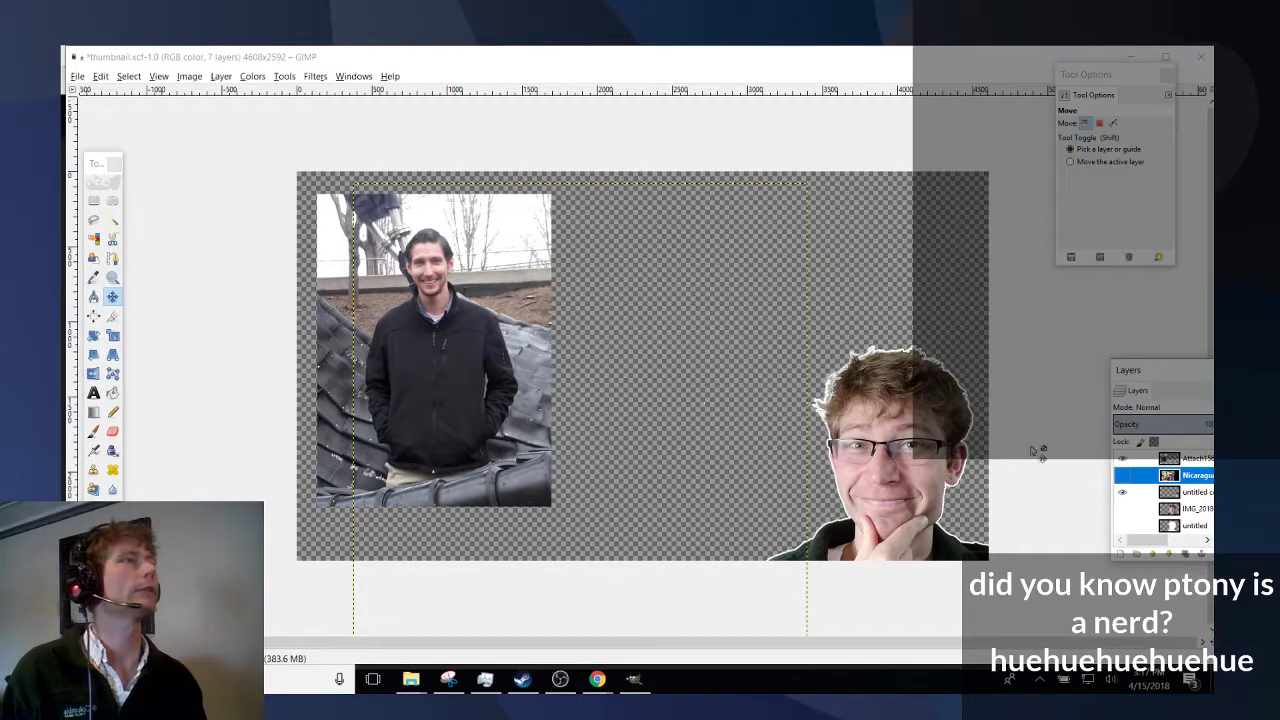
Move the photo of the man in the black jacket toward the canvas center and rename its layer with his first name.
left_click_drag(467, 378, 580, 409)
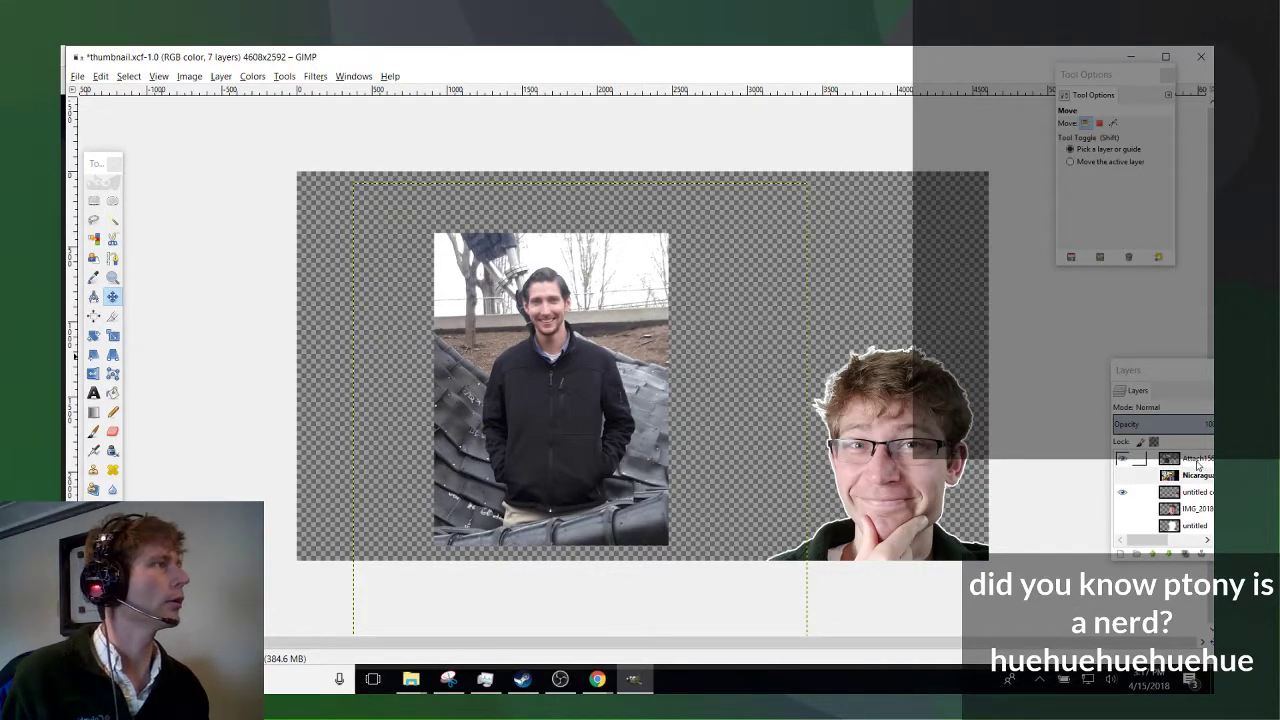
double_click(1197, 462)
key("BackSpace")
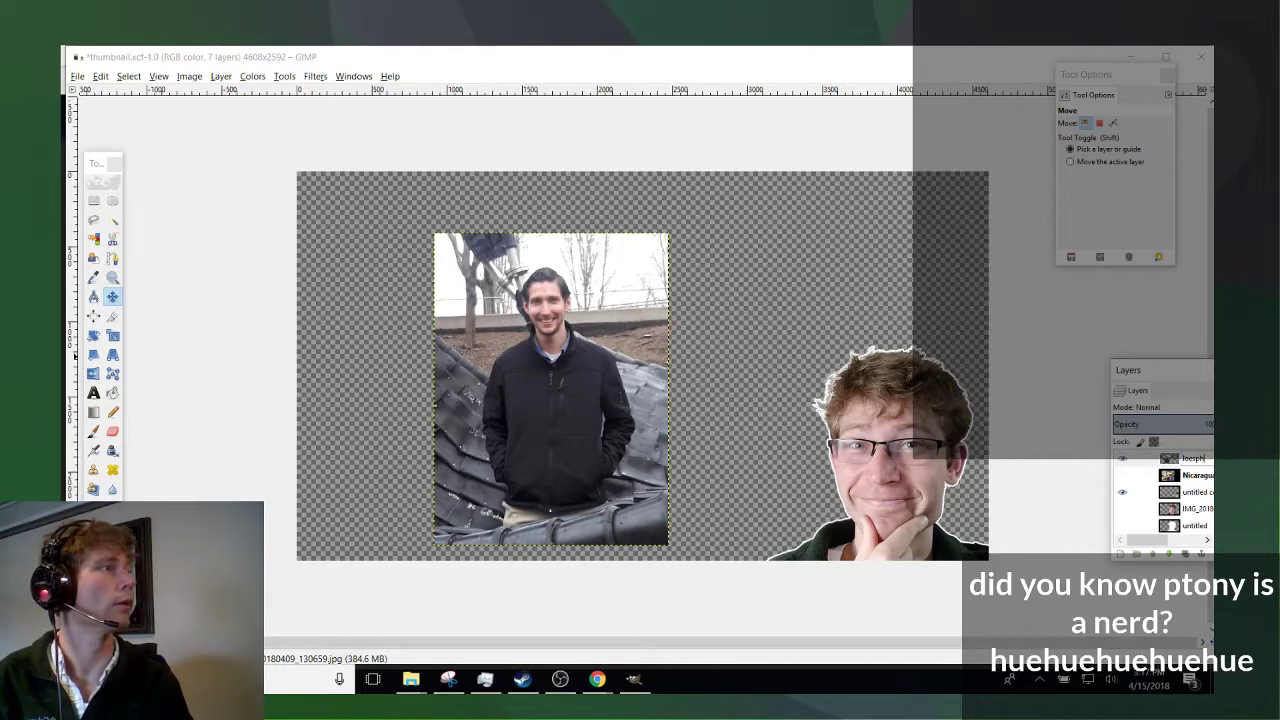
key("Return")
Duplicate the renamed photo layer and hide the original.
right_click(1197, 462)
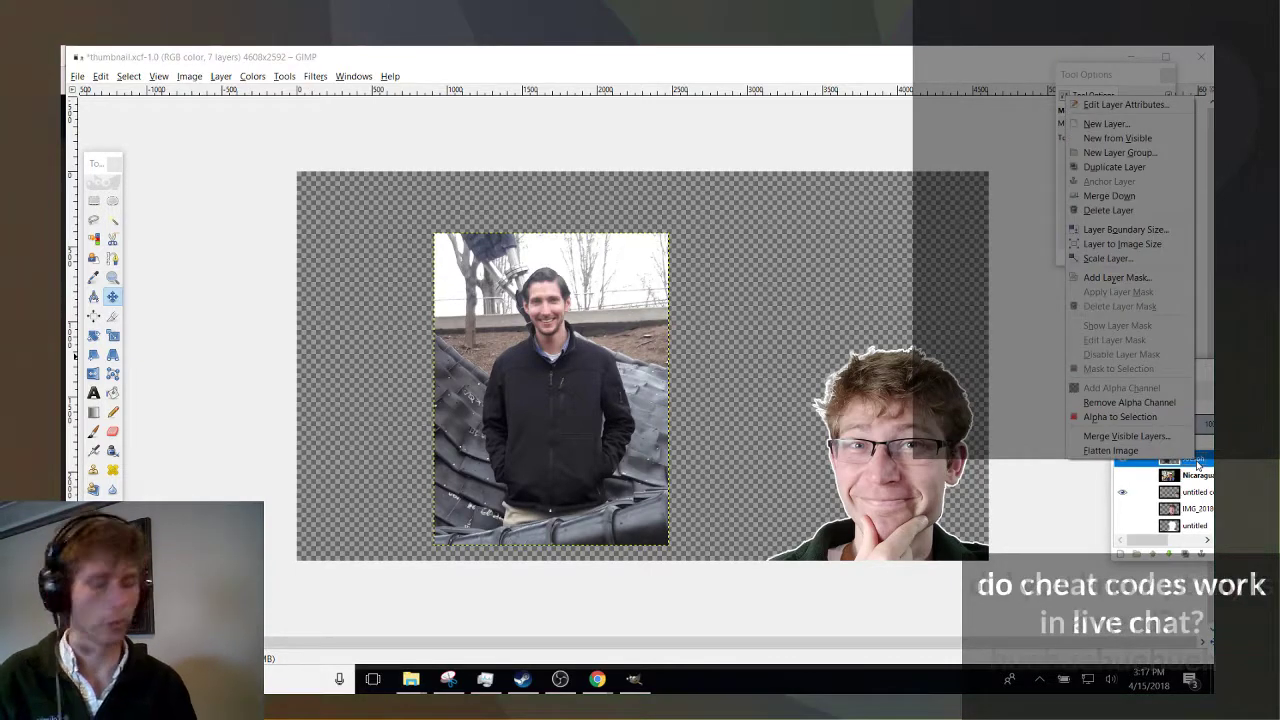
key("ctrl+shift+d")
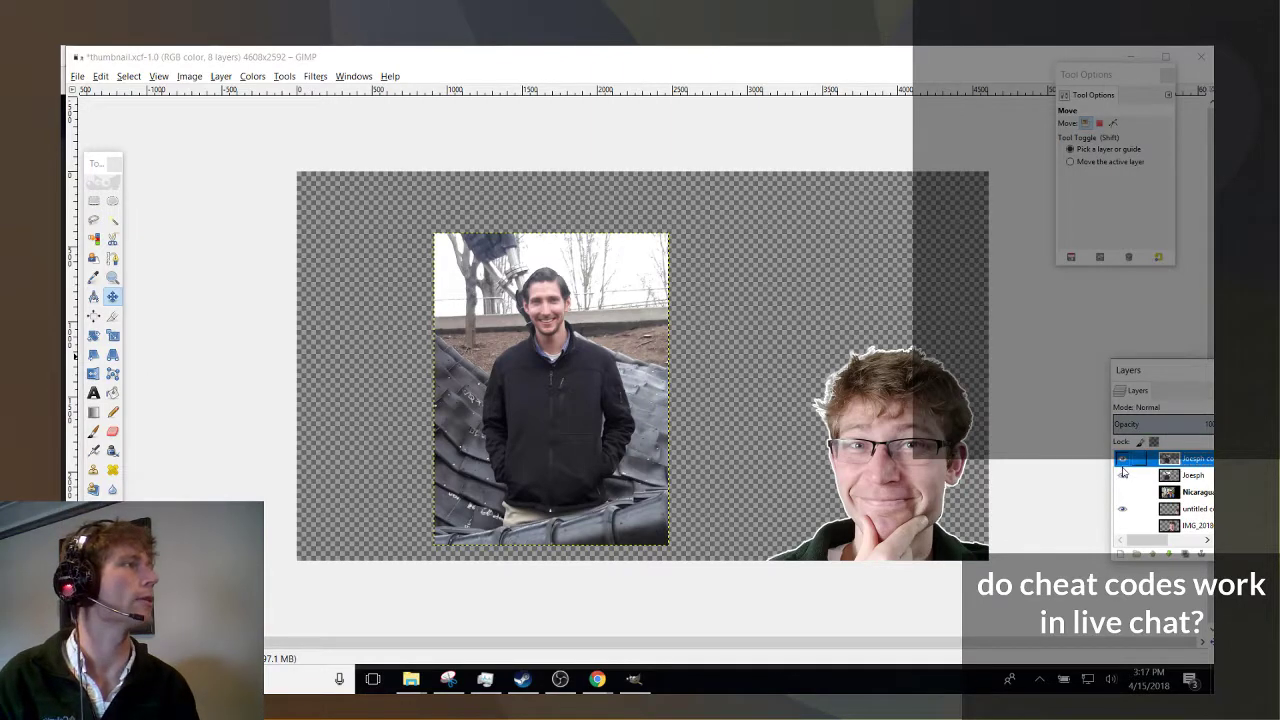
Outline the man in the black jacket loosely with Free Select, leaving a margin around his head and arms.
left_click(94, 220)
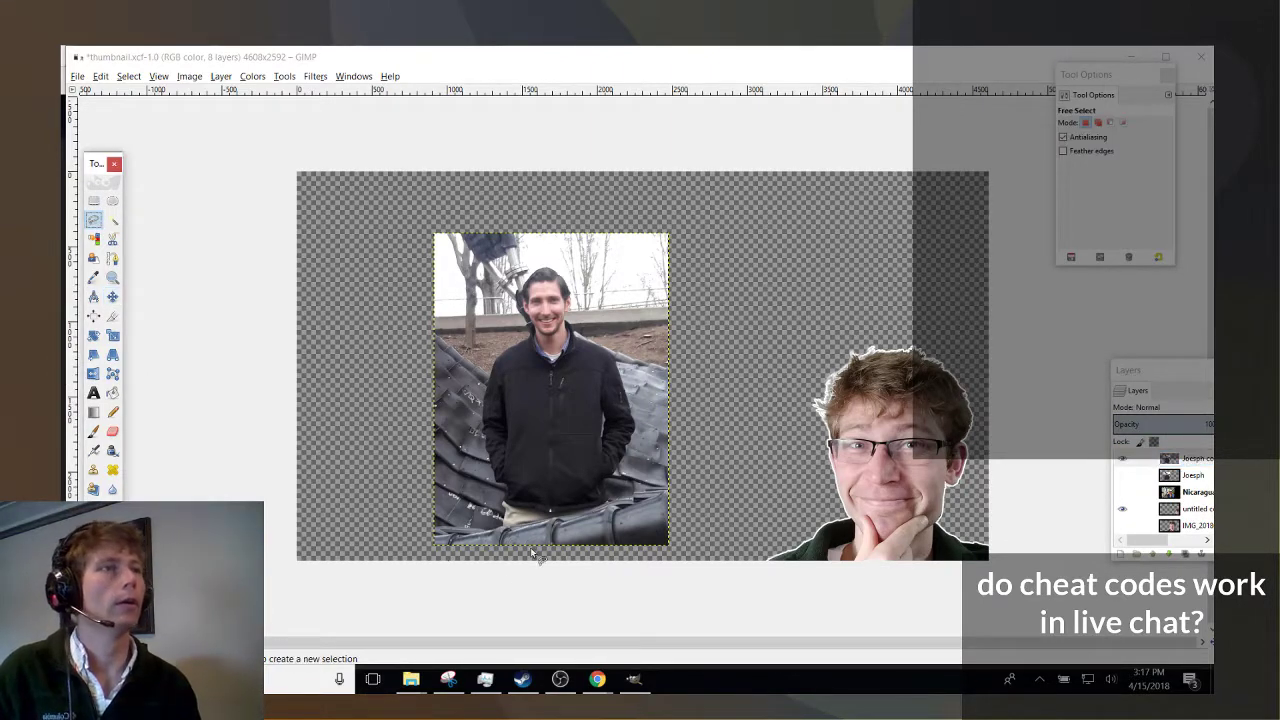
left_click(446, 544)
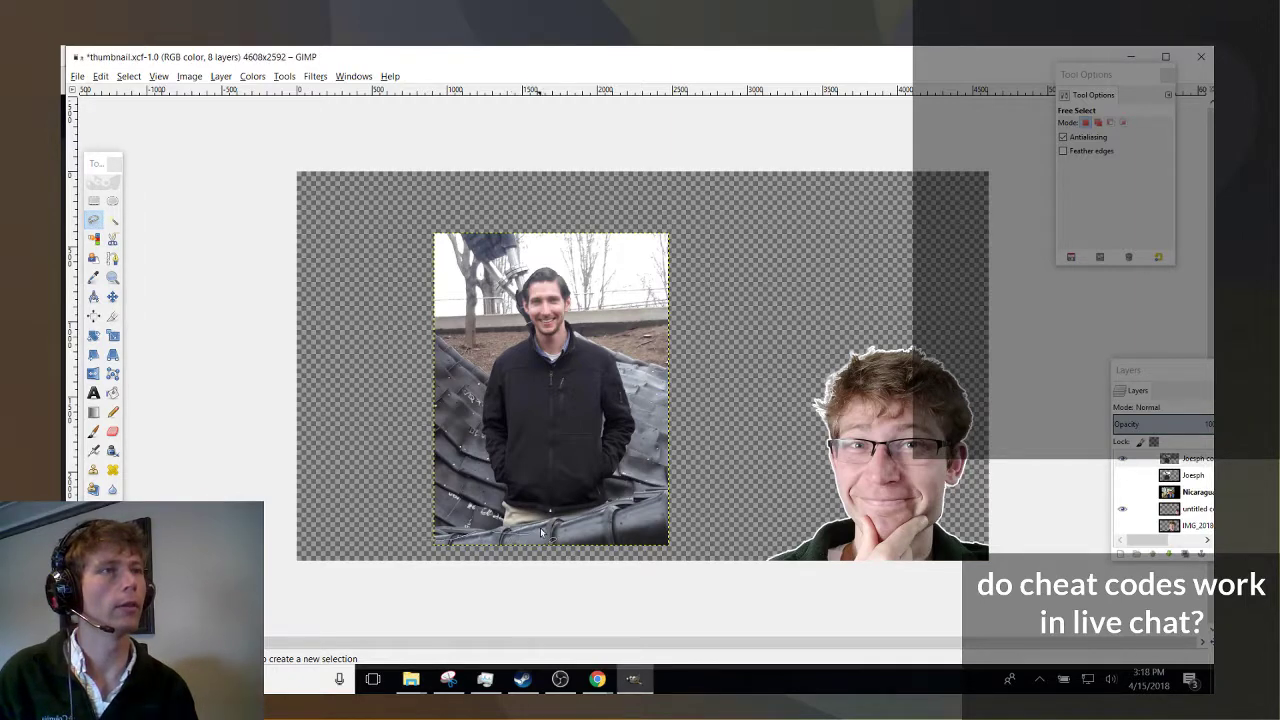
mouse_move(640, 421)
left_mouse_down()
mouse_move(632, 339)
mouse_move(598, 305)
left_mouse_up()
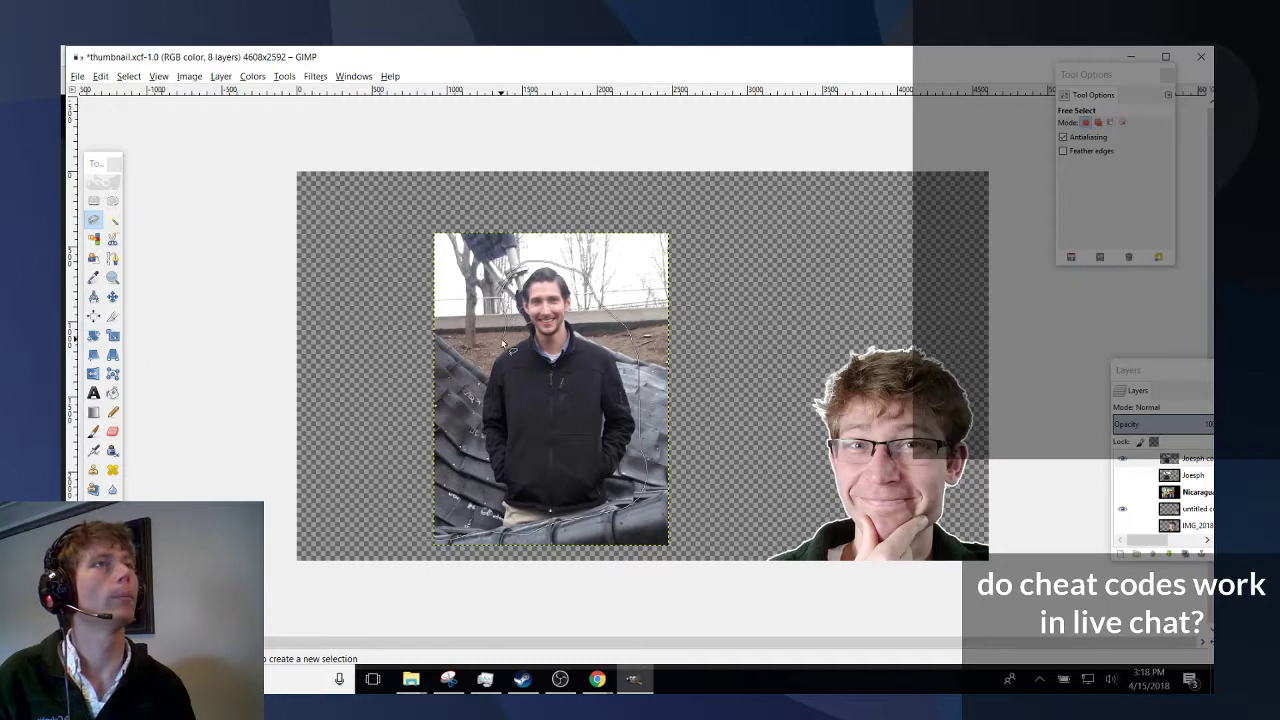
left_click(487, 512)
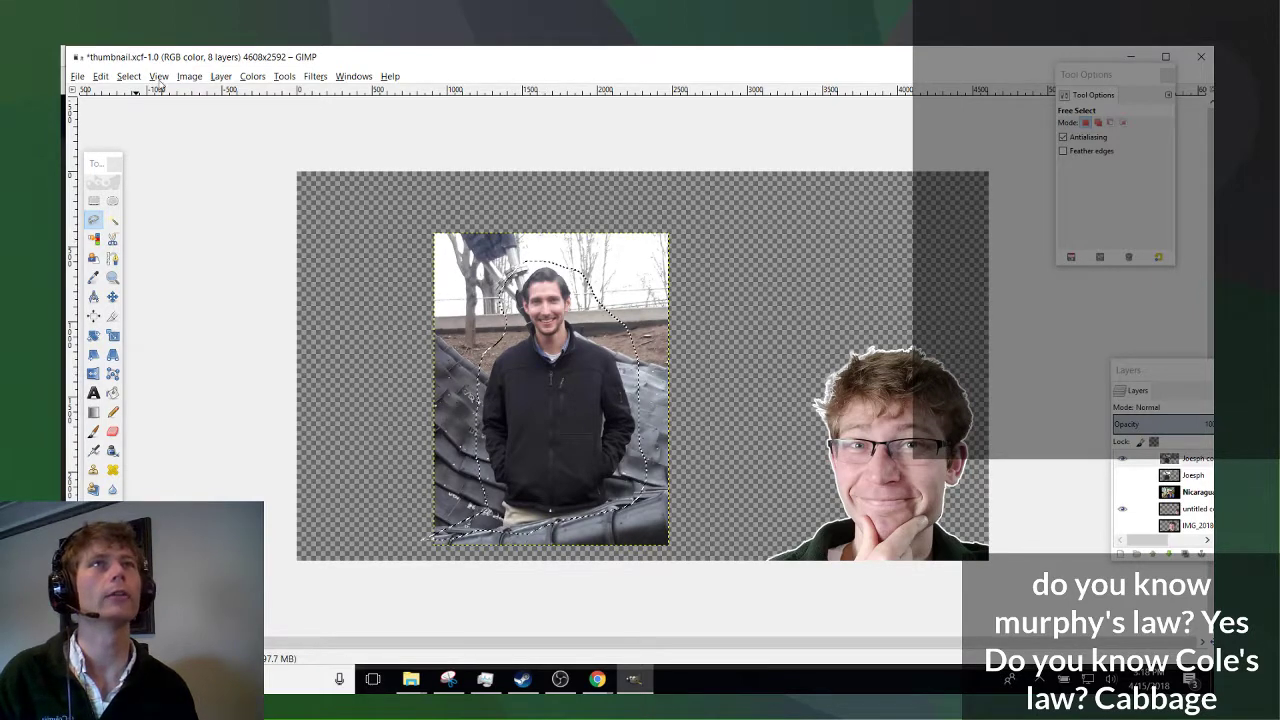
Invert the selection and delete the photo background outside the outline around the man.
left_click(128, 76)
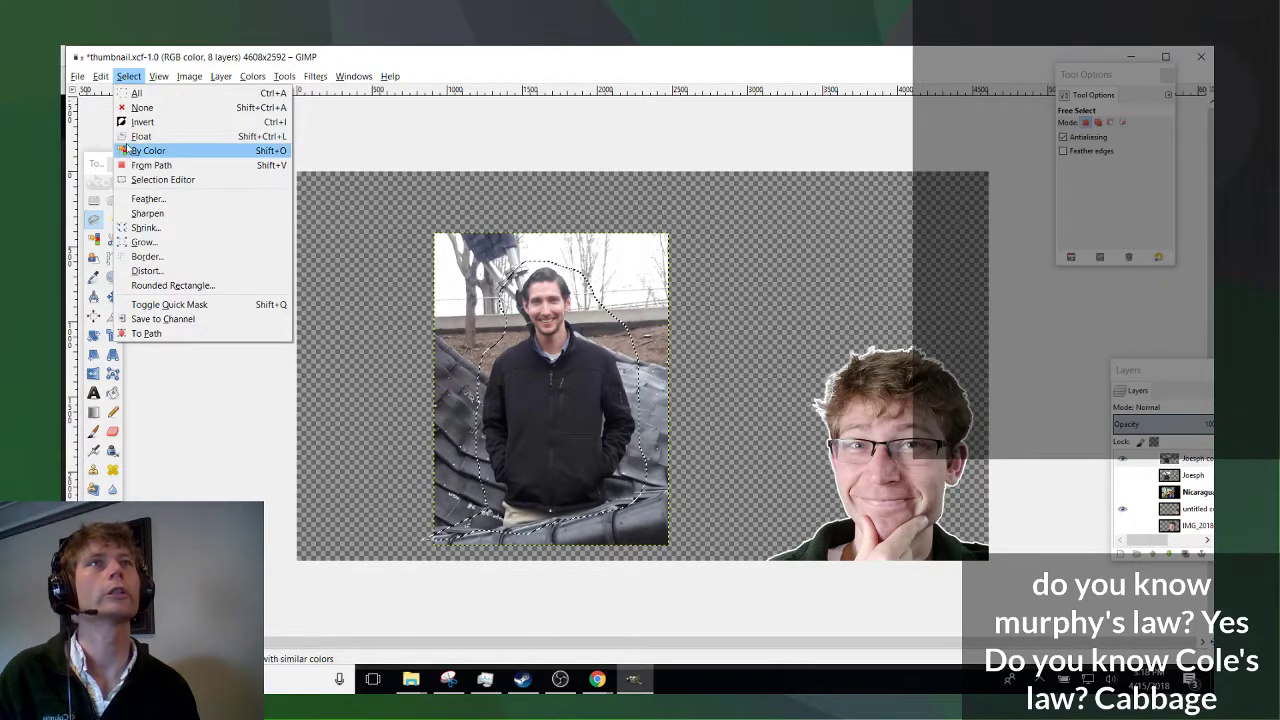
left_click(142, 121)
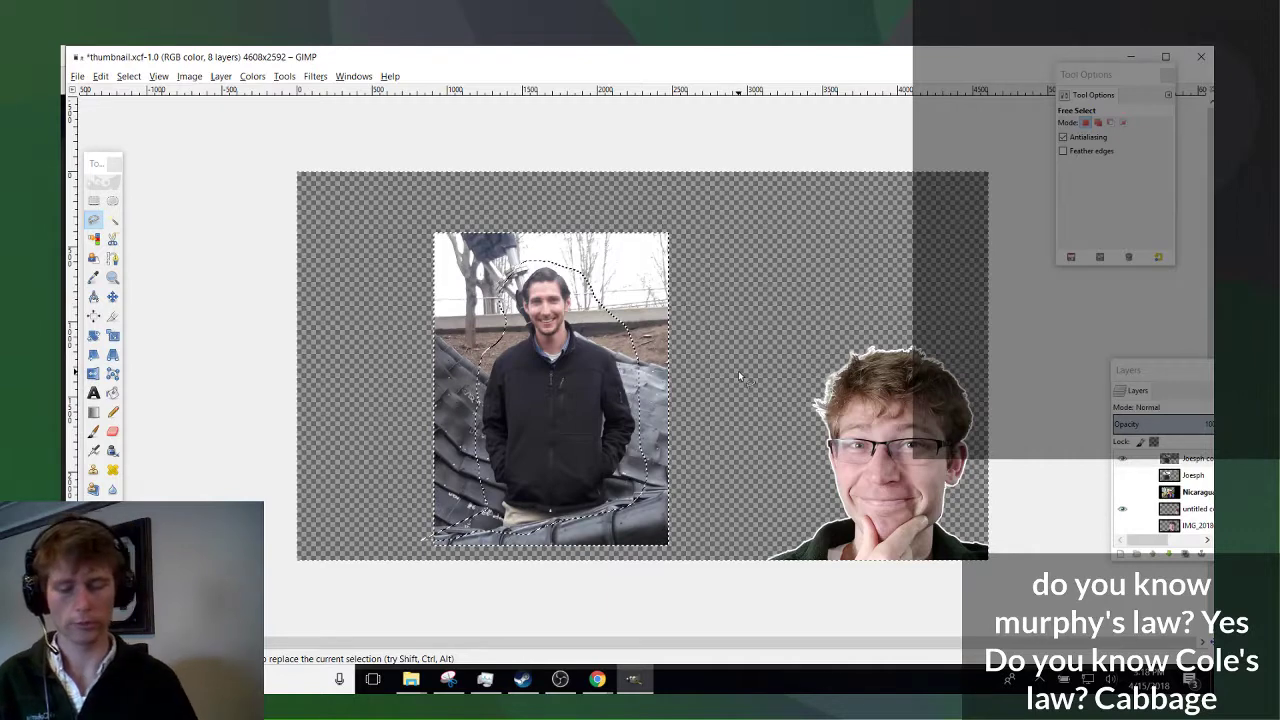
key("Delete")
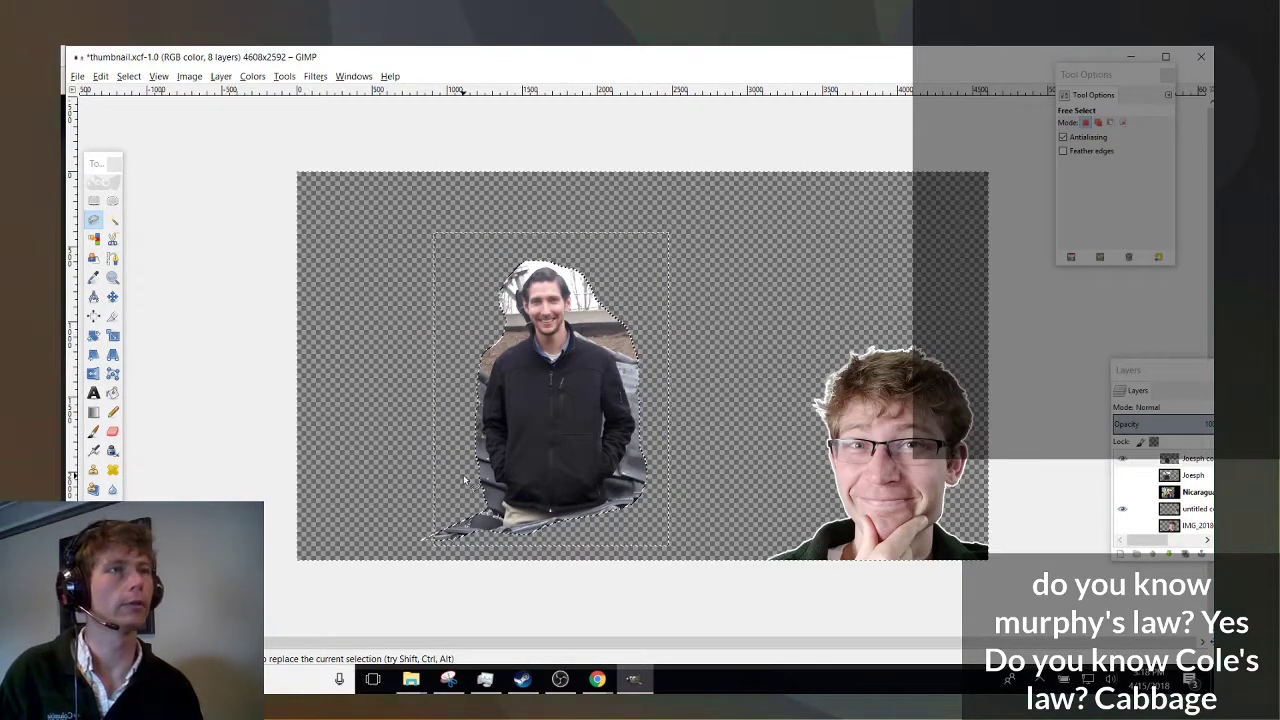
Lasso the leftover roof piece beside the man's waist with Free Select and delete it.
mouse_move(525, 562)
left_mouse_down()
mouse_move(300, 580)
mouse_move(286, 566)
left_mouse_up()
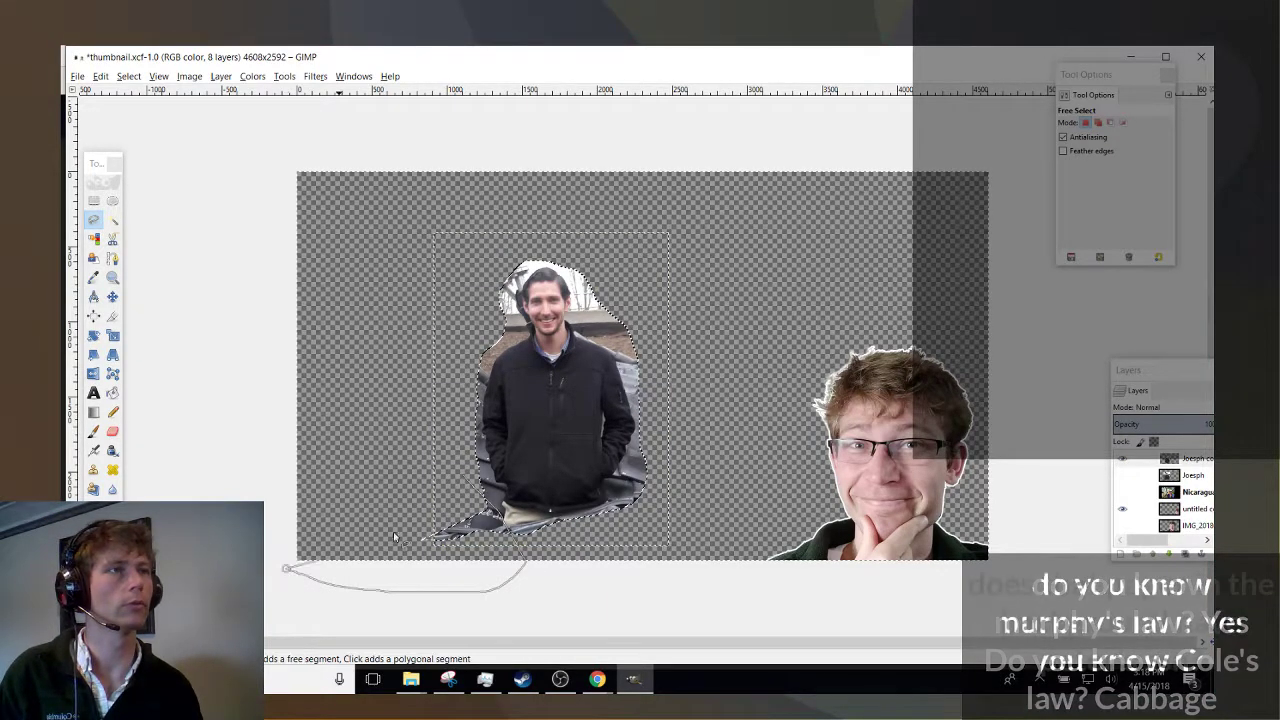
double_click(447, 500)
left_click_drag(378, 615, 230, 600)
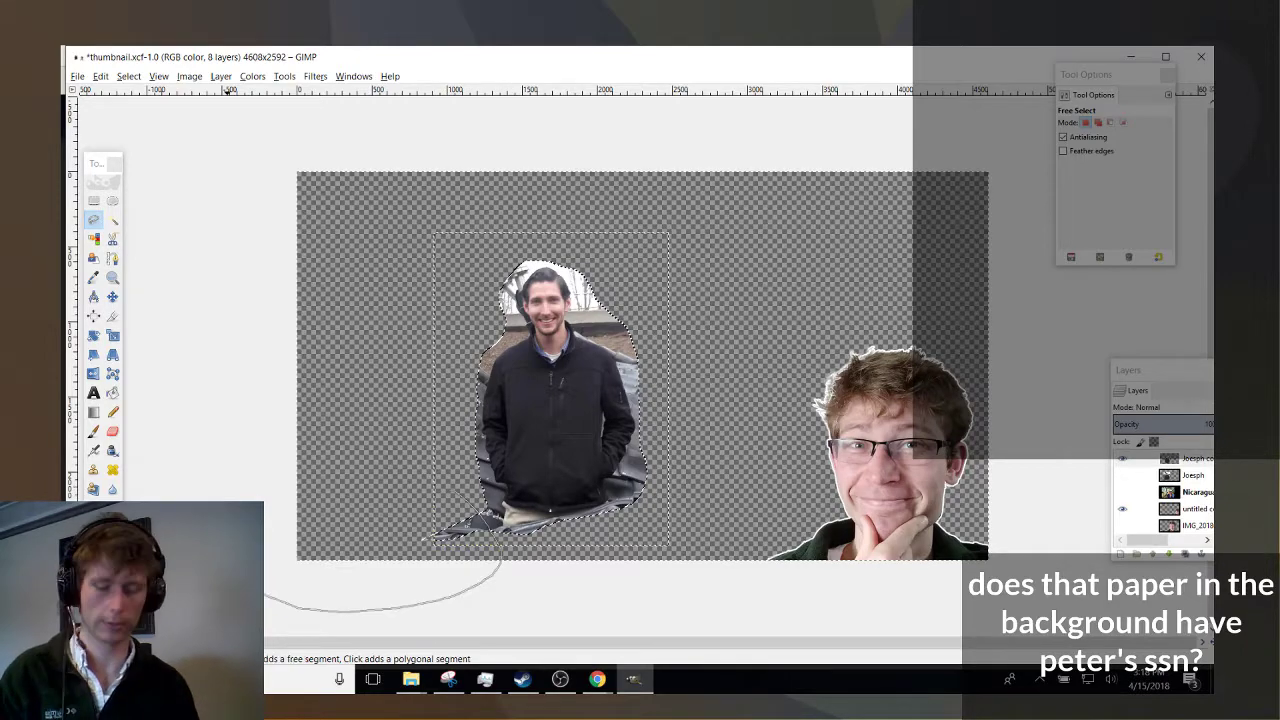
key("Return")
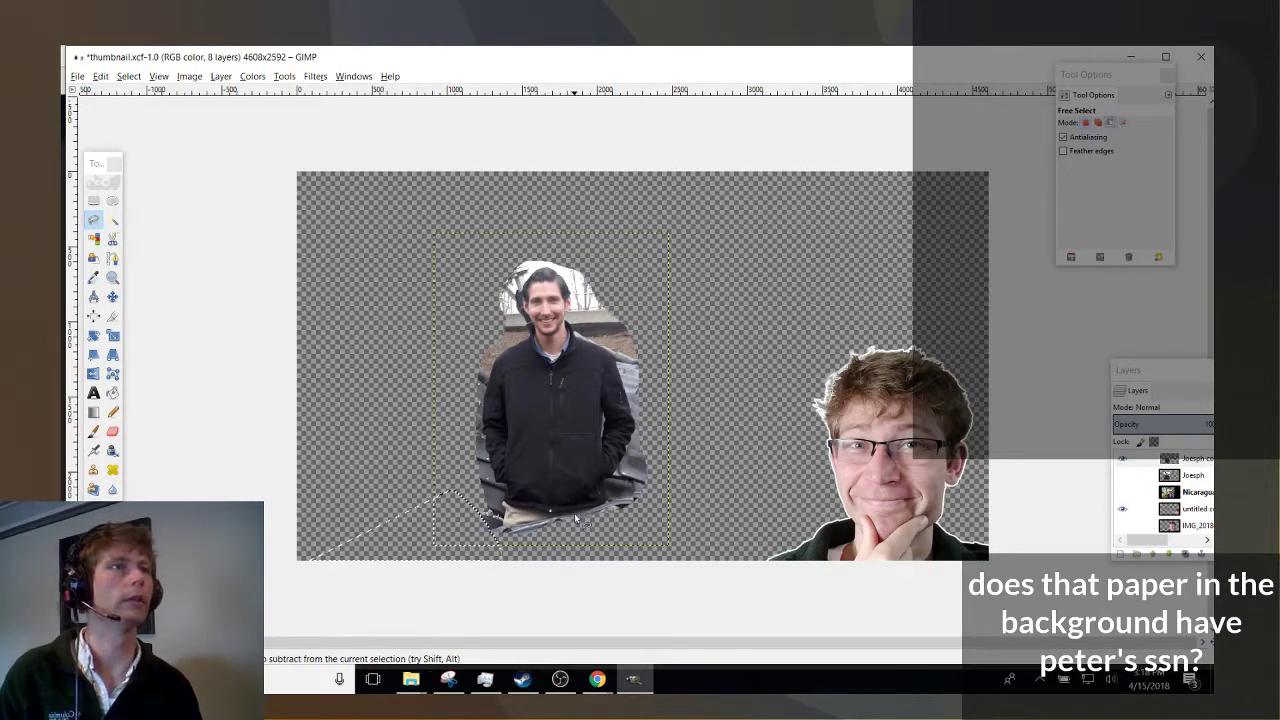
Examine the rough cutout of the man in the black jacket from head to waist.
scroll(574, 513, "up", 3)
scroll(558, 525, "down", 2)
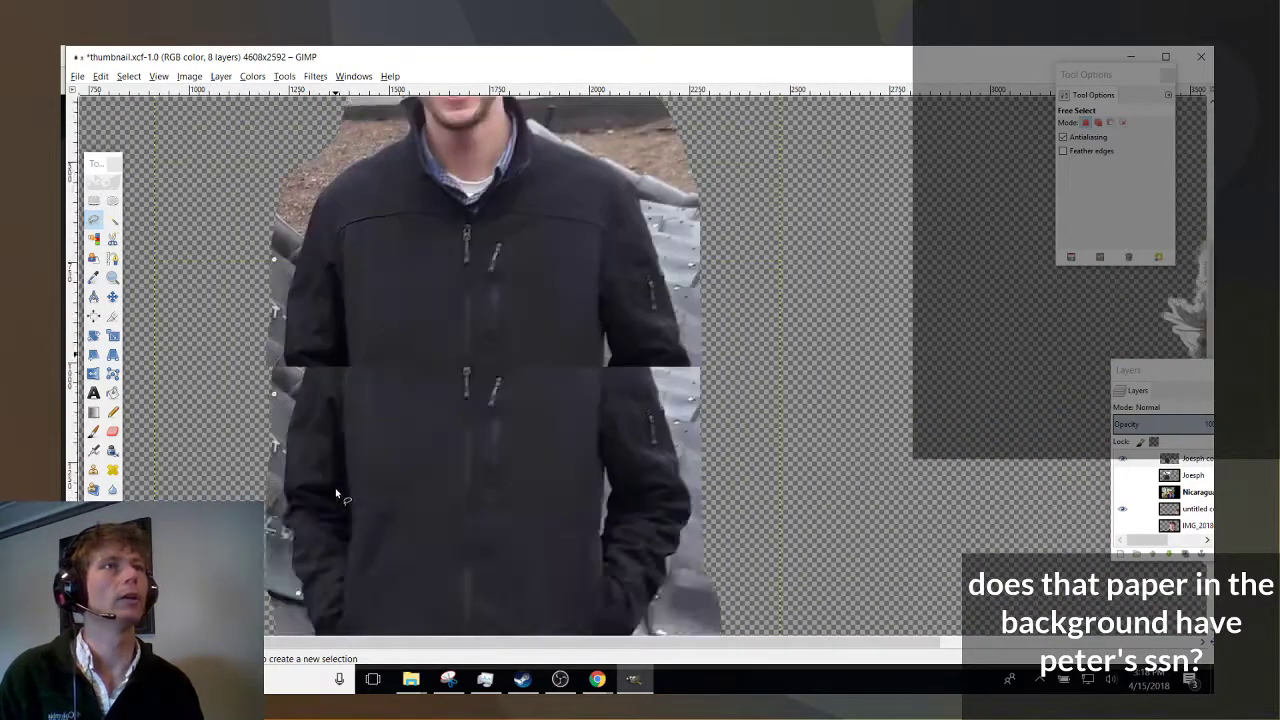
scroll(272, 428, "up", 5)
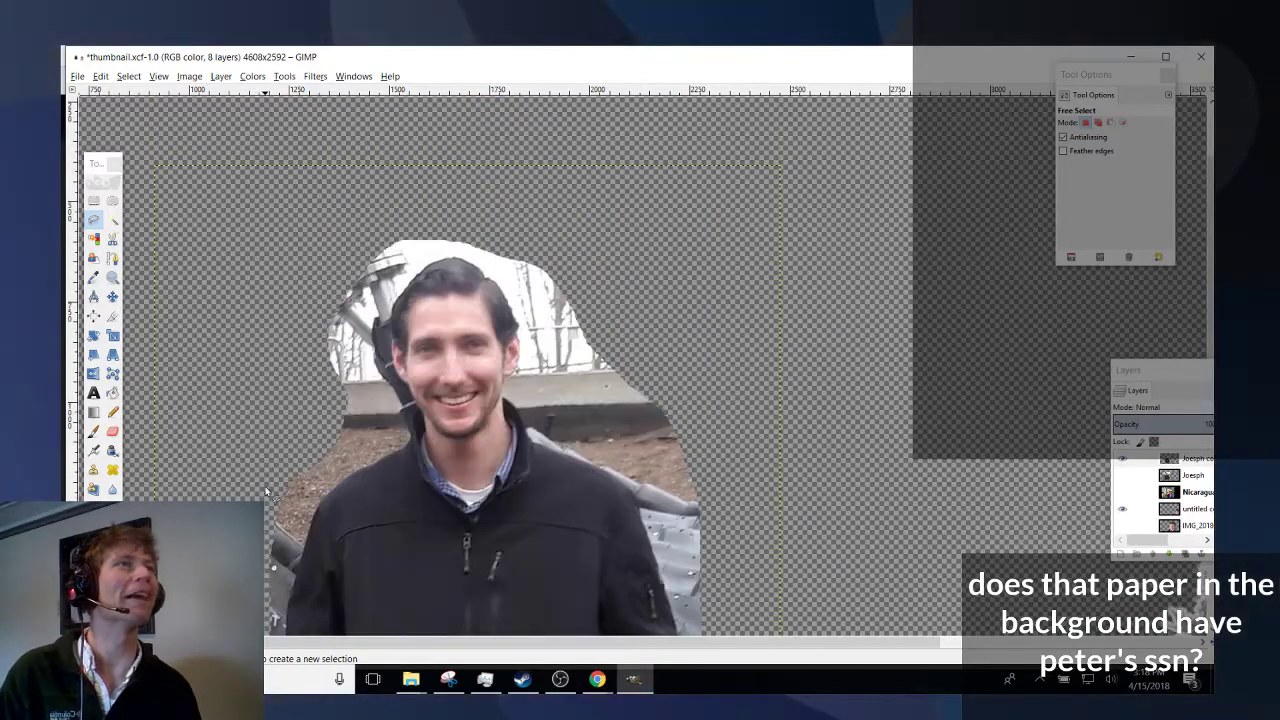
scroll(309, 469, "down", 6)
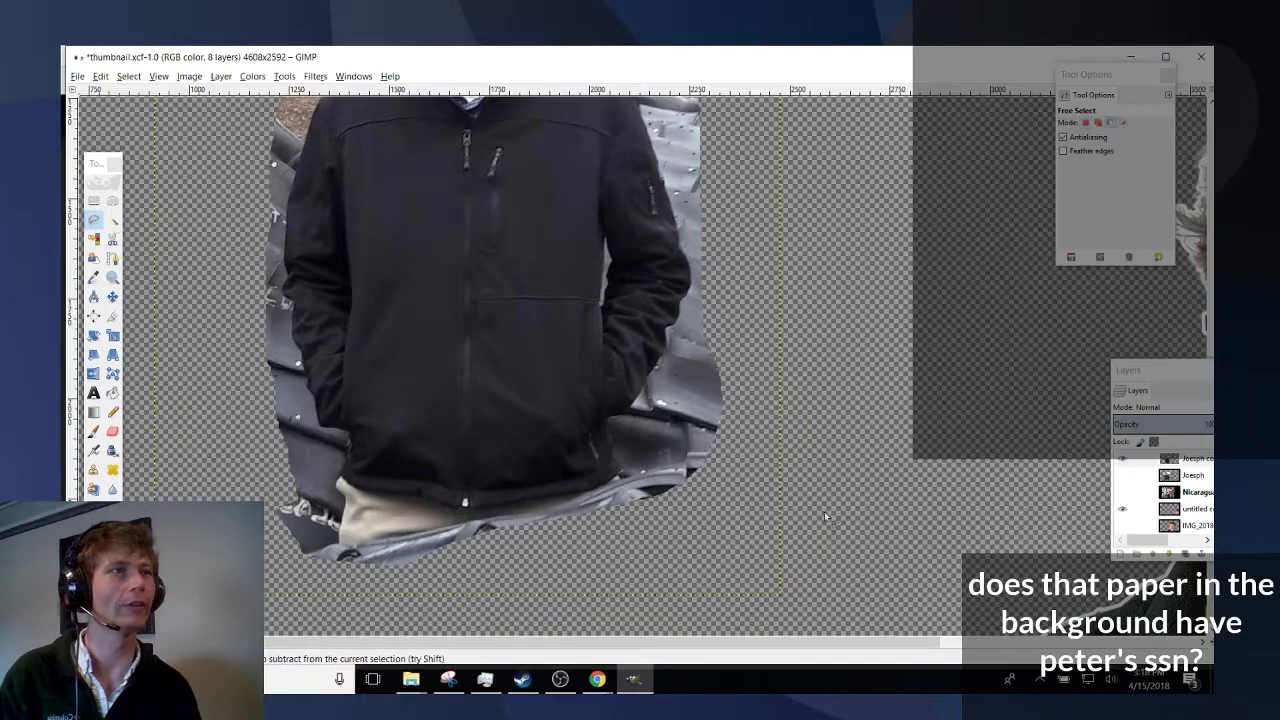
scroll(396, 440, "up", 6)
scroll(396, 435, "down", 7)
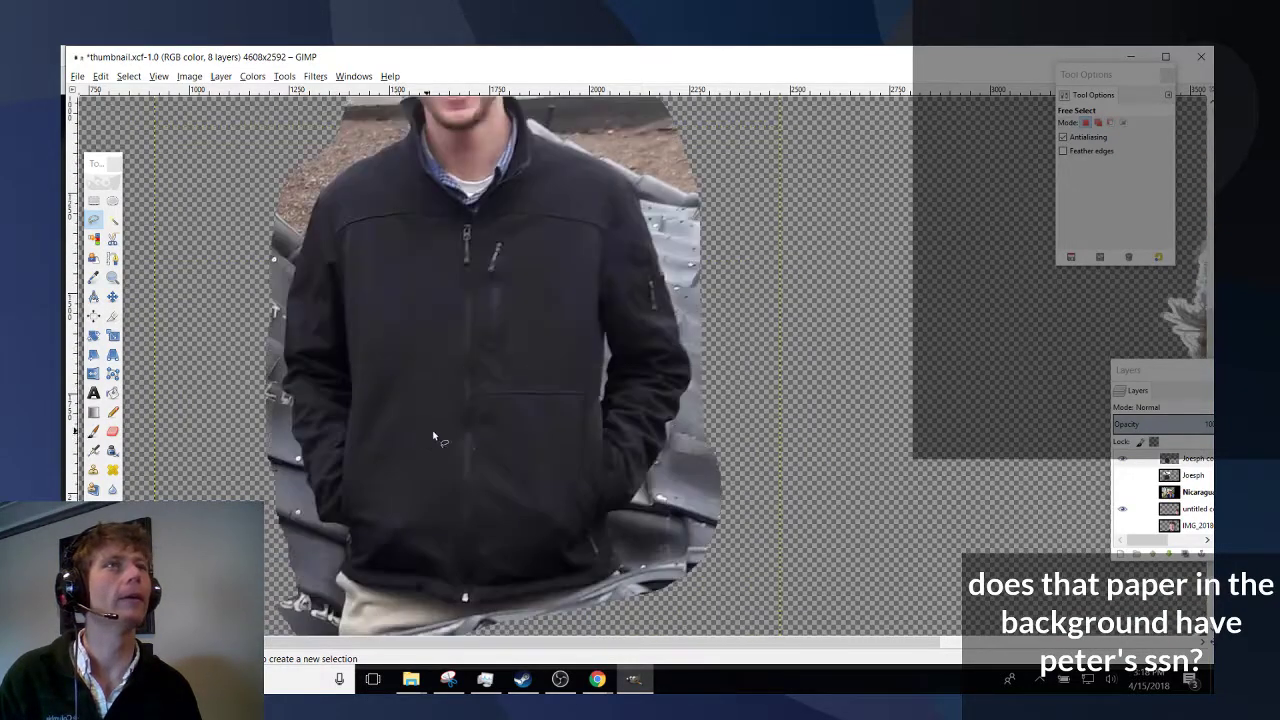
scroll(486, 435, "up", 5)
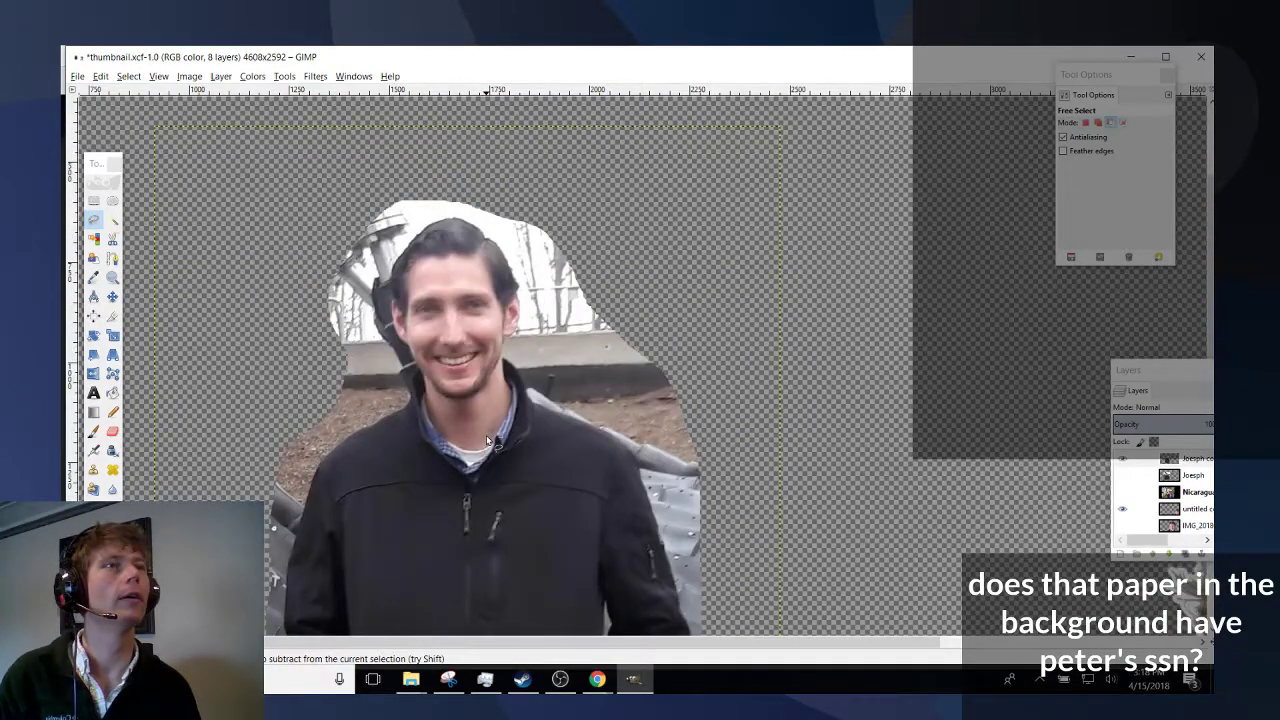
scroll(486, 435, "down", 3)
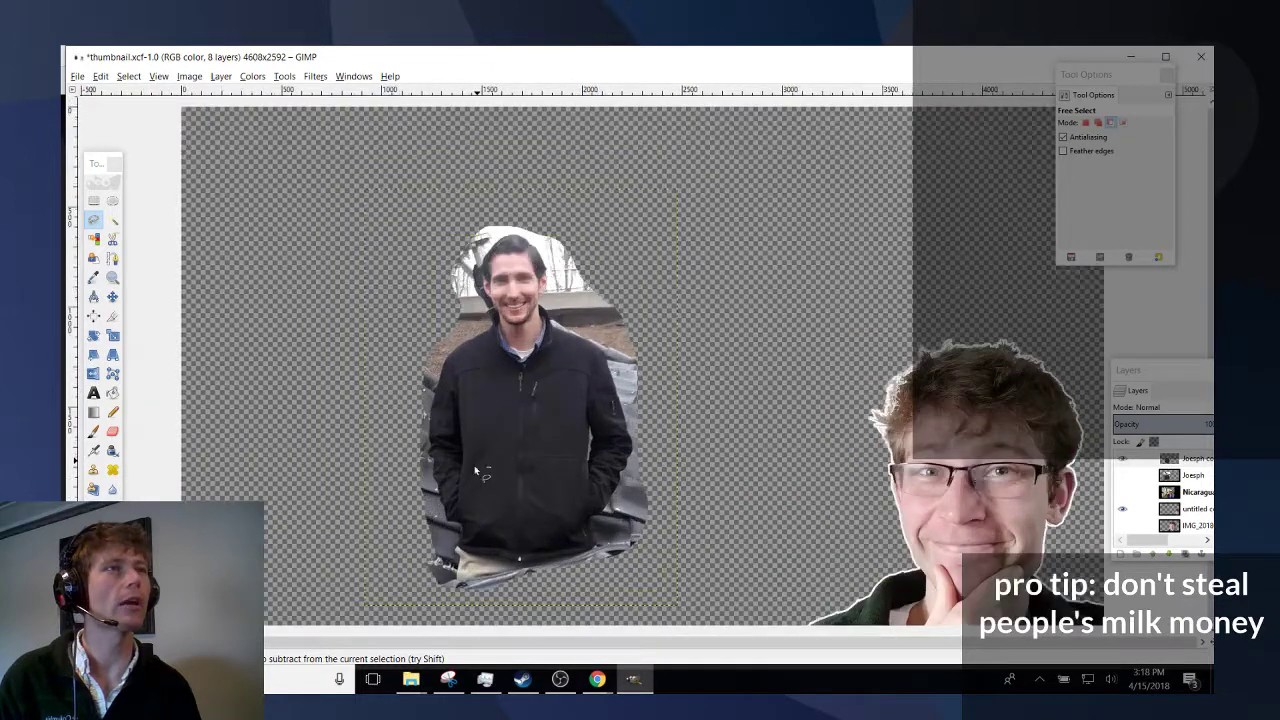
scroll(474, 465, "up", 1)
Select the lower part of the man's cutout below the elbows with Rectangle Select, delete it, and clear the selection.
left_click(93, 200)
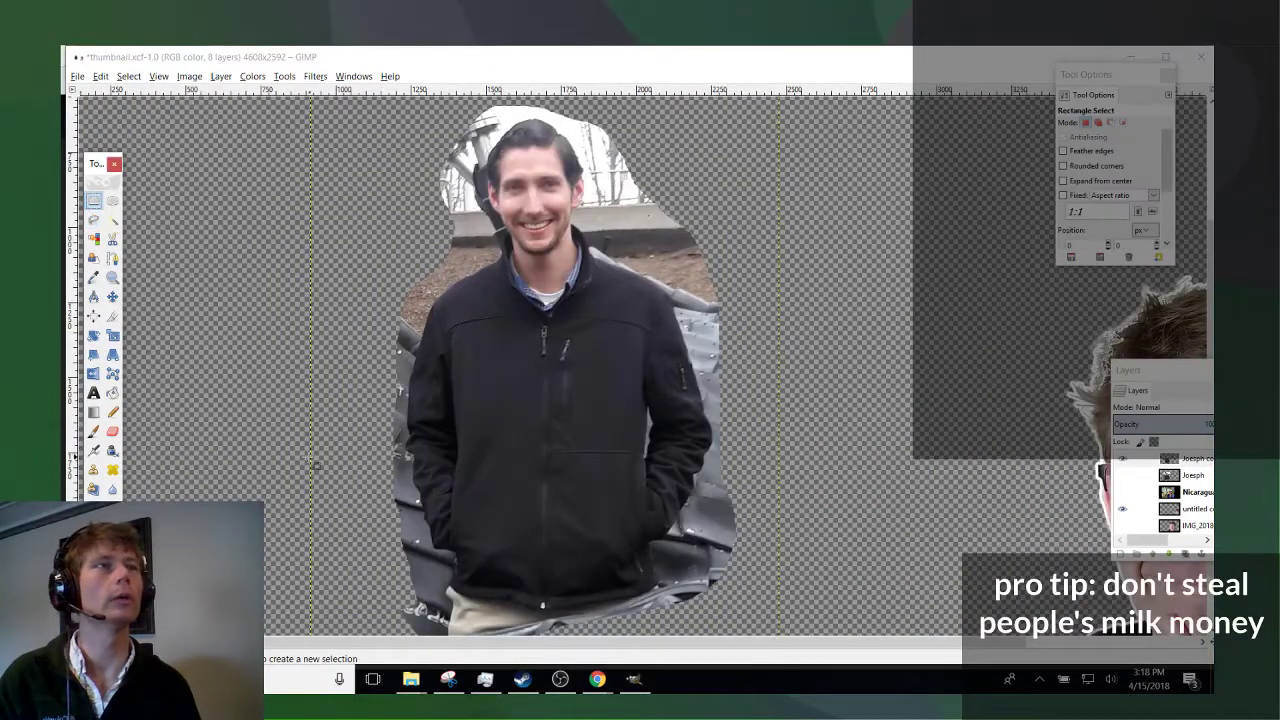
scroll(305, 485, "down", 2)
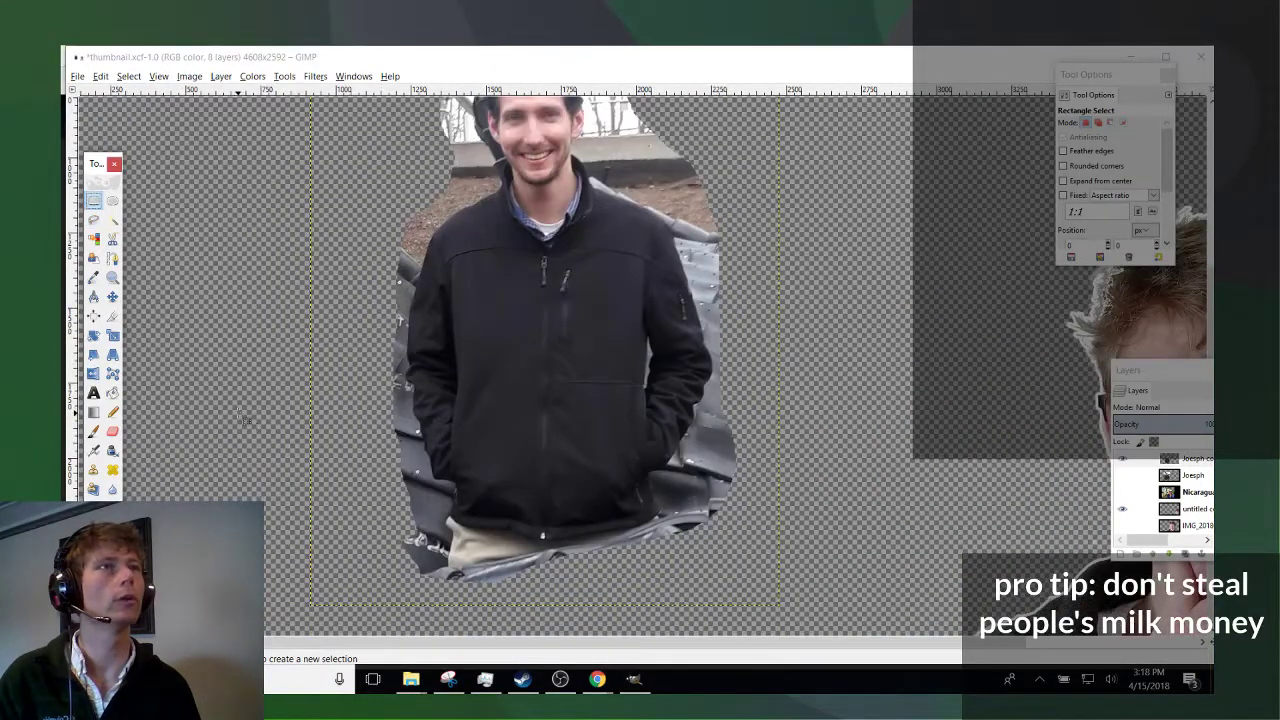
left_click_drag(241, 411, 966, 688)
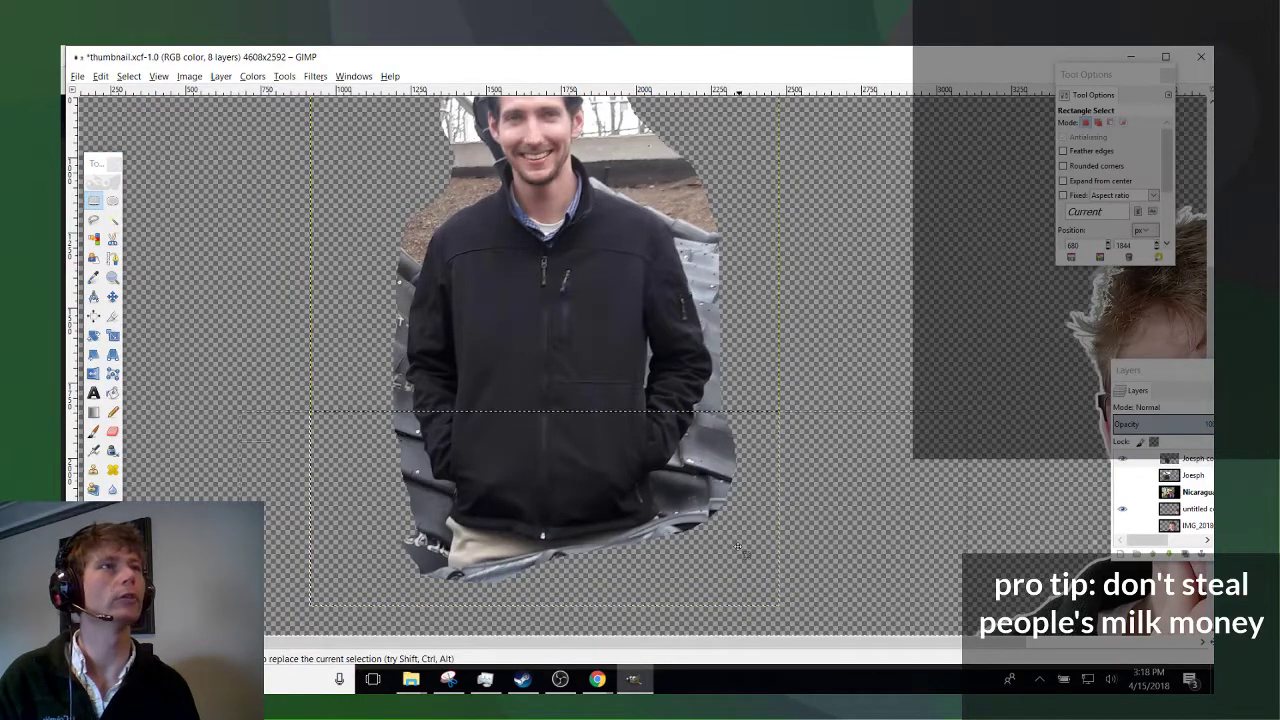
scroll(722, 525, "down", 2)
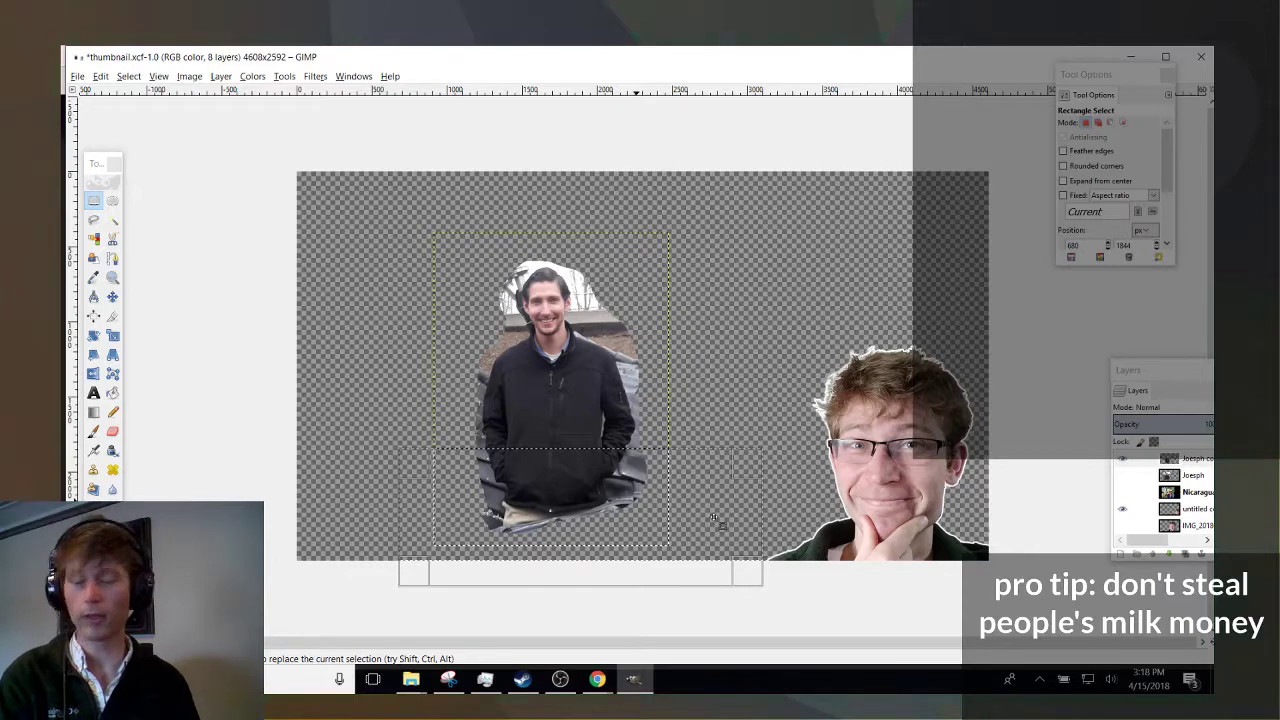
key("Delete")
left_click(516, 465)
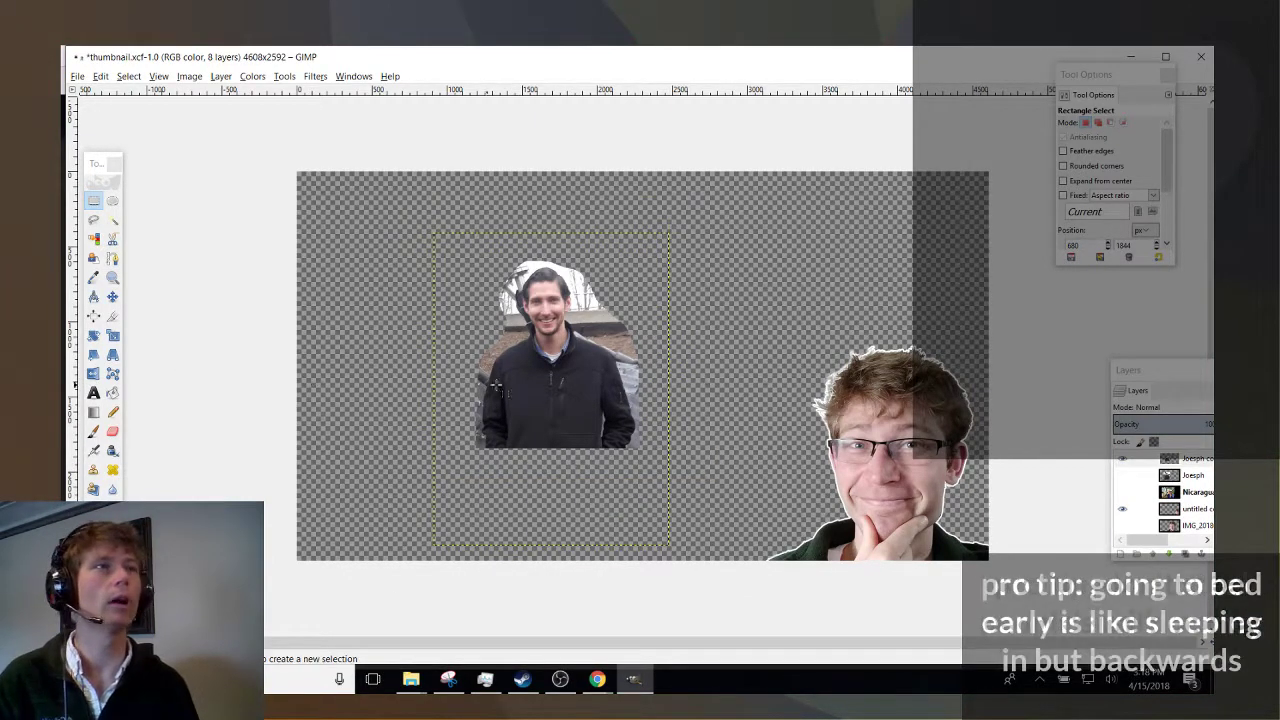
Select the light background gap between the man's jacket and his sleeve with Fuzzy Select.
scroll(572, 452, "up", 4)
scroll(572, 452, "up", 3)
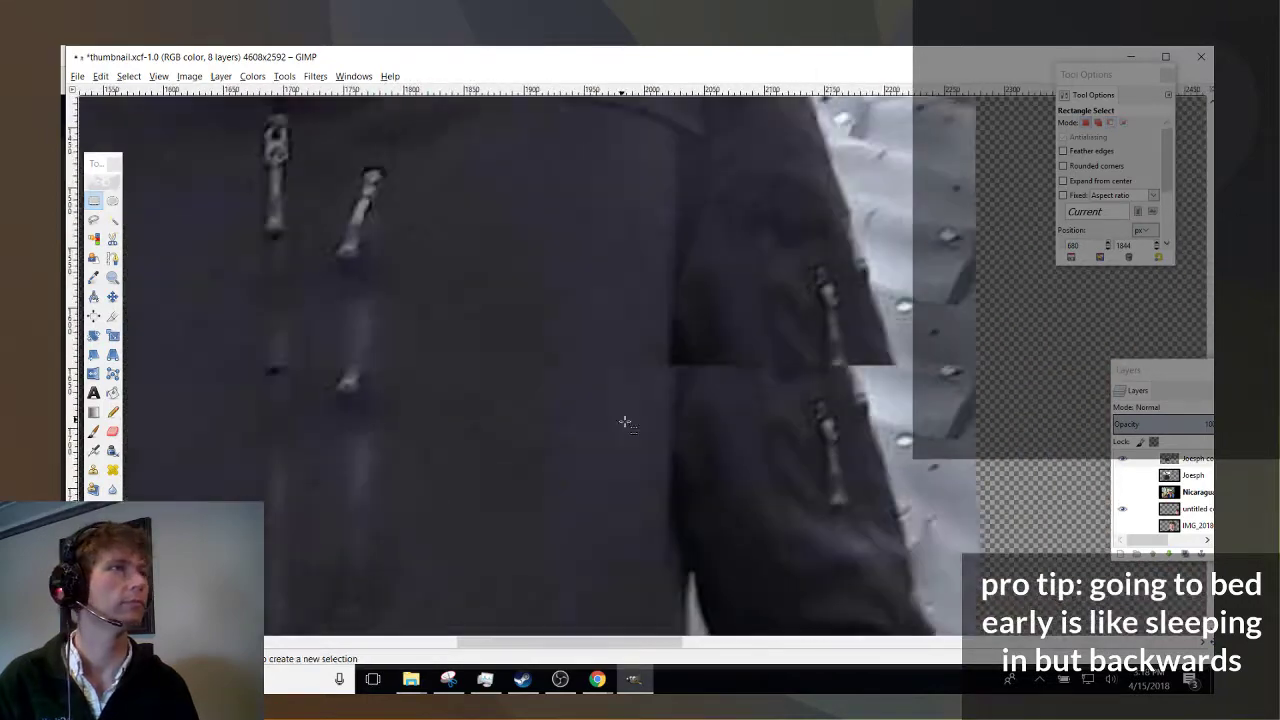
scroll(710, 420, "up", 3)
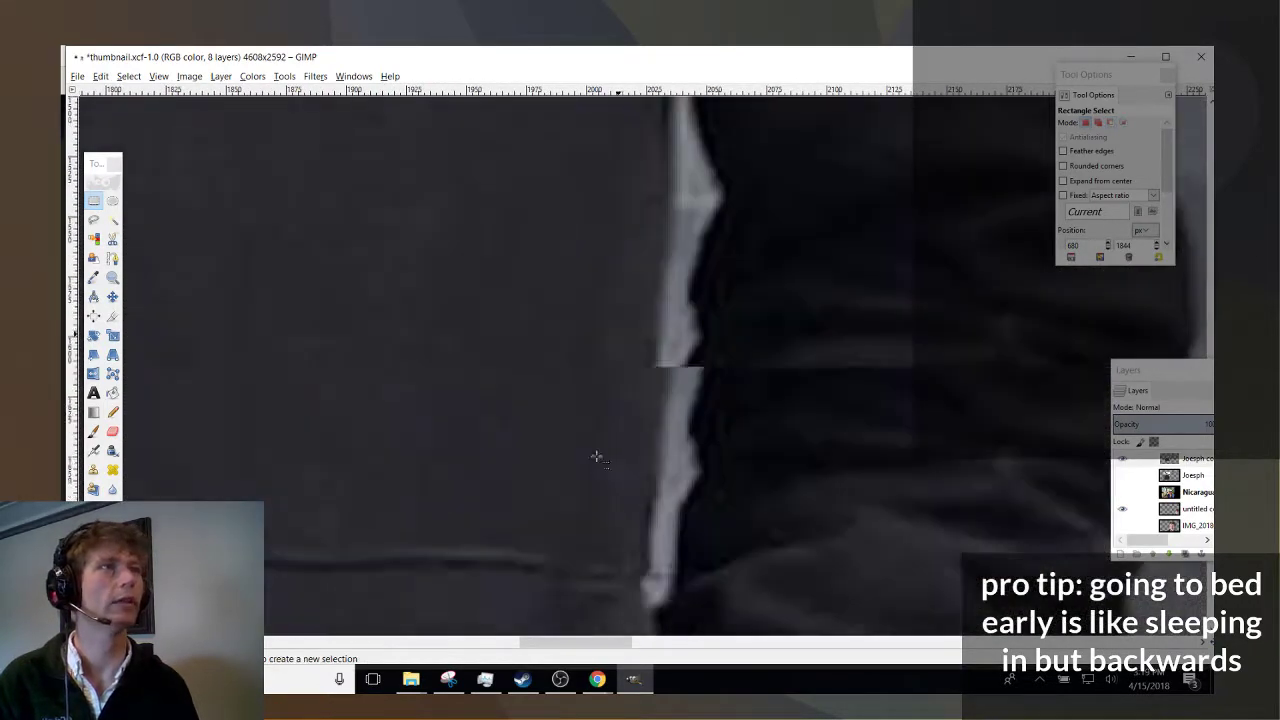
left_click(112, 220)
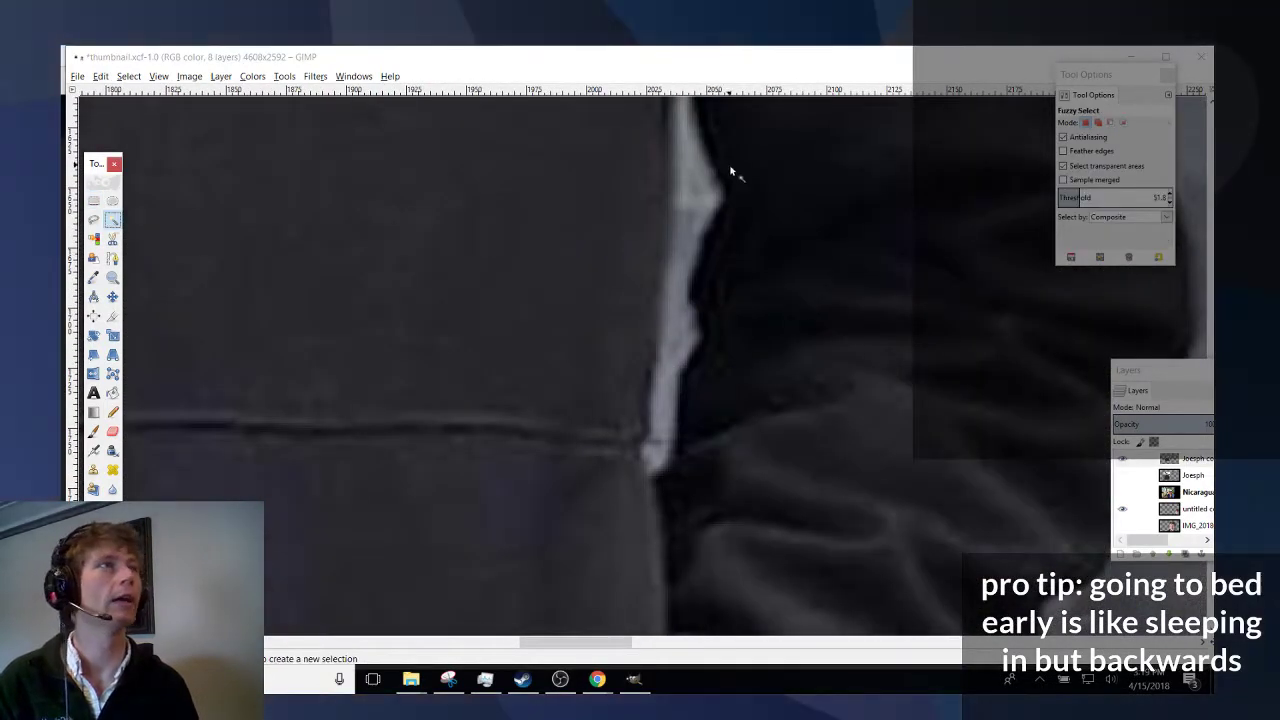
left_click(686, 188)
Examine the man's face up close and beside the Nicaragua photo, and hide the Nicaragua layer.
scroll(780, 314, "down", 5)
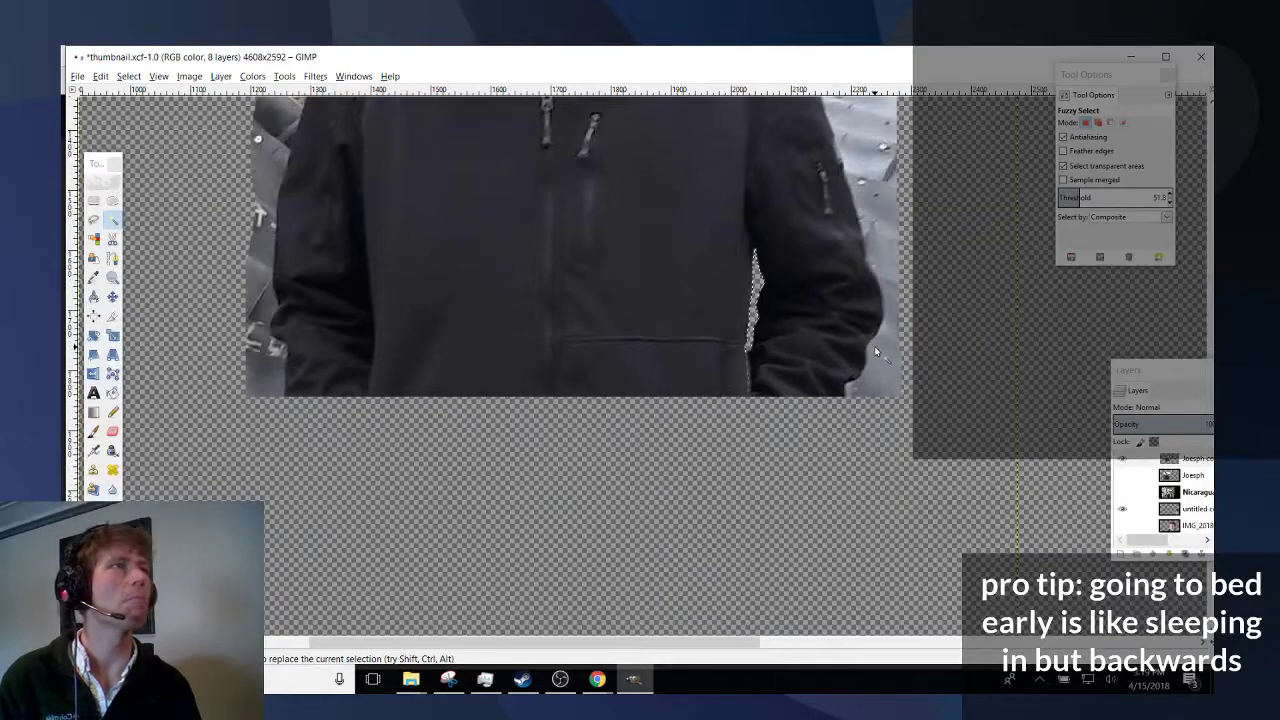
scroll(300, 322, "up", 5)
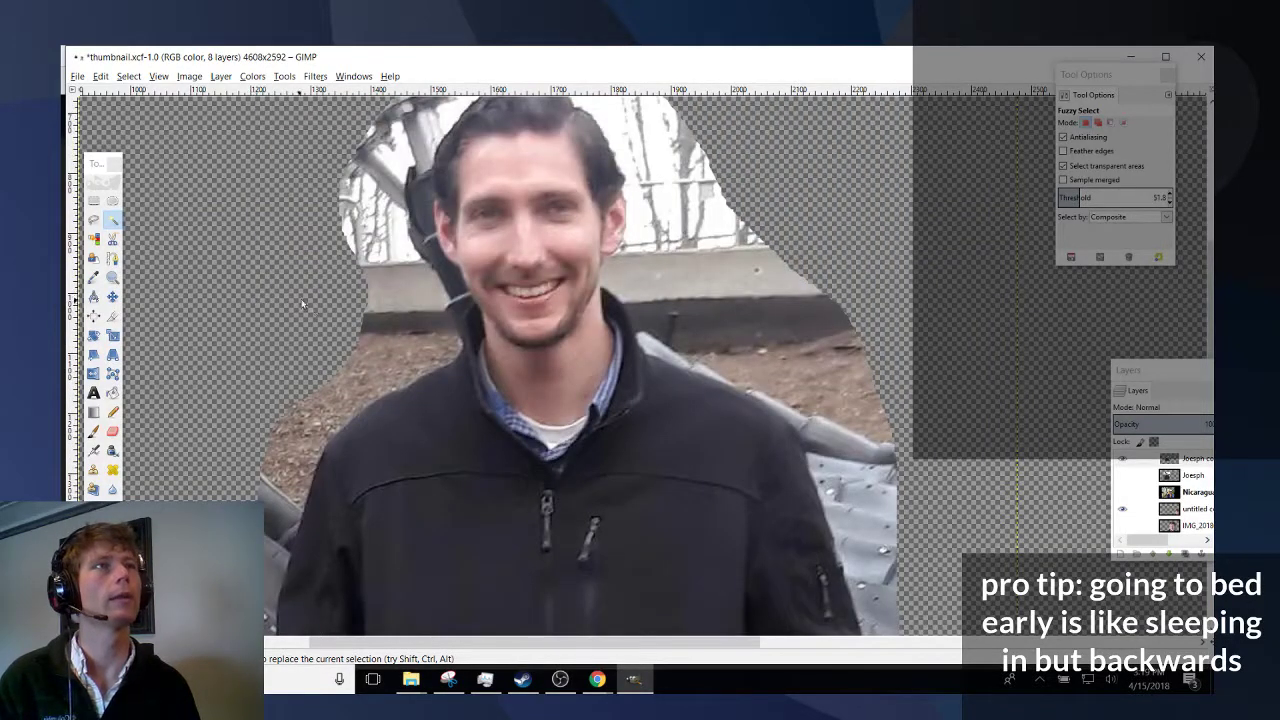
scroll(529, 286, "up", 3)
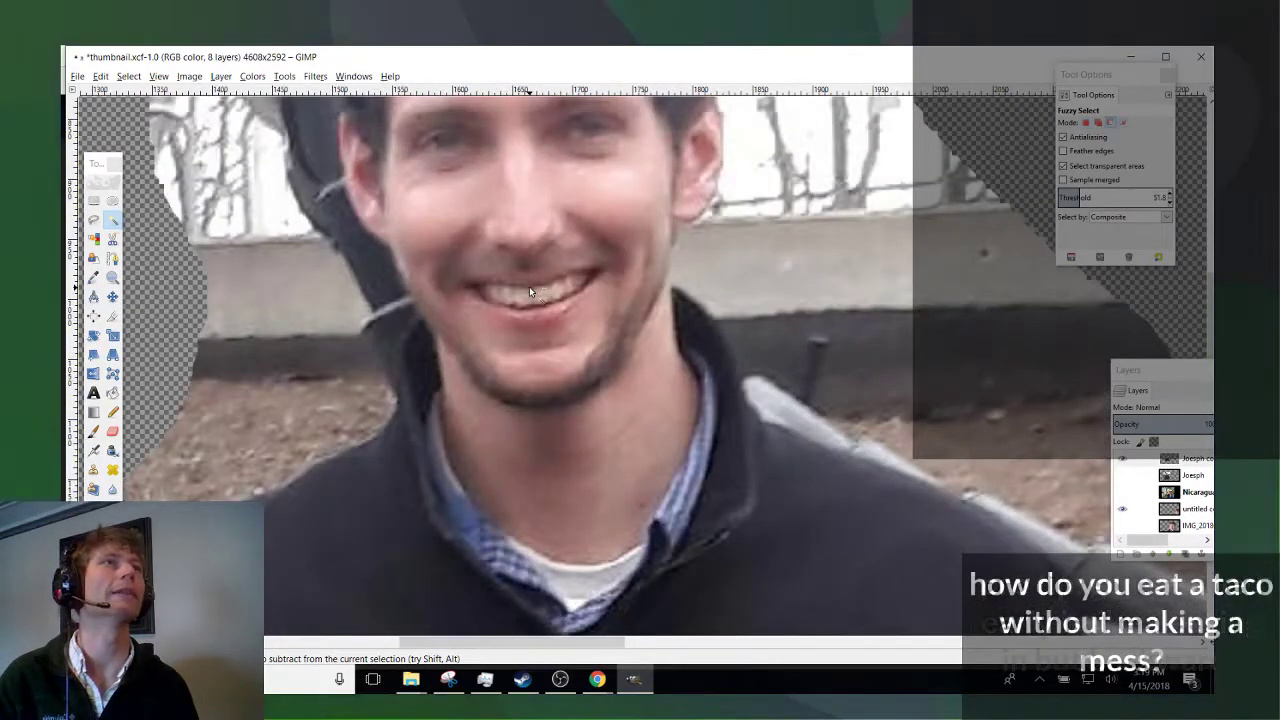
scroll(554, 343, "up", 4)
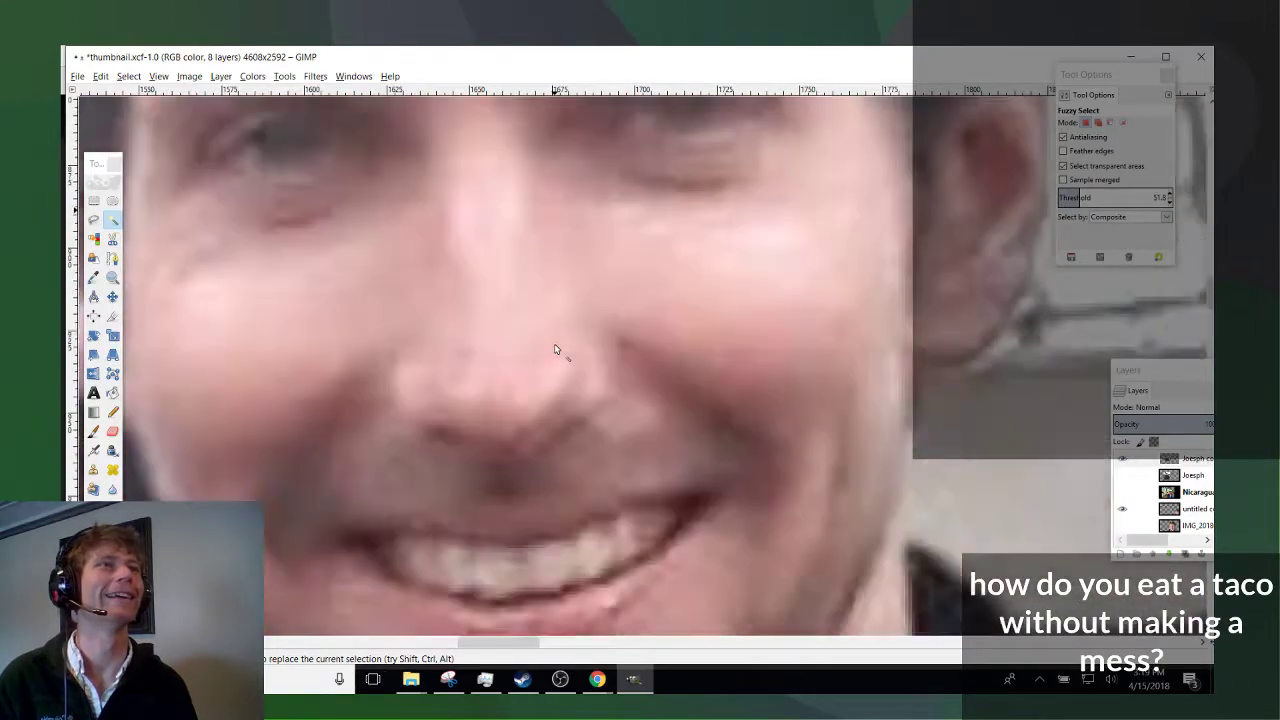
scroll(554, 343, "down", 6)
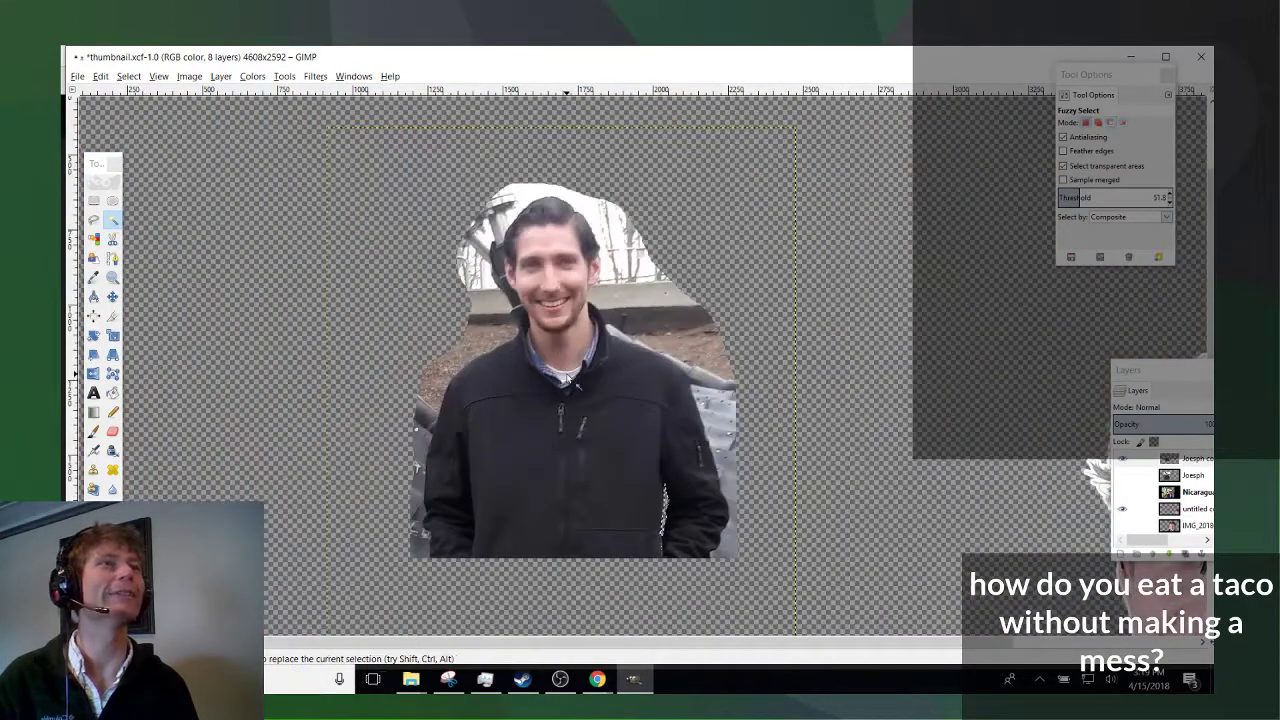
scroll(637, 405, "down", 4)
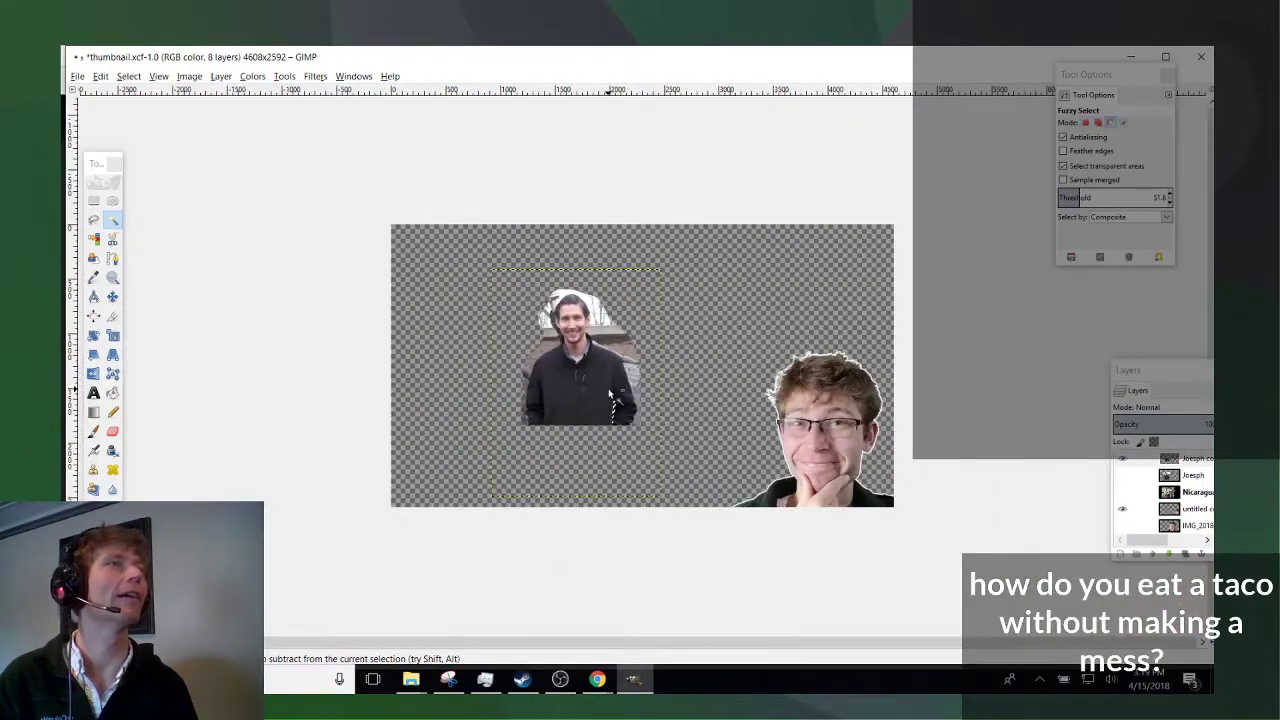
scroll(610, 393, "up", 5)
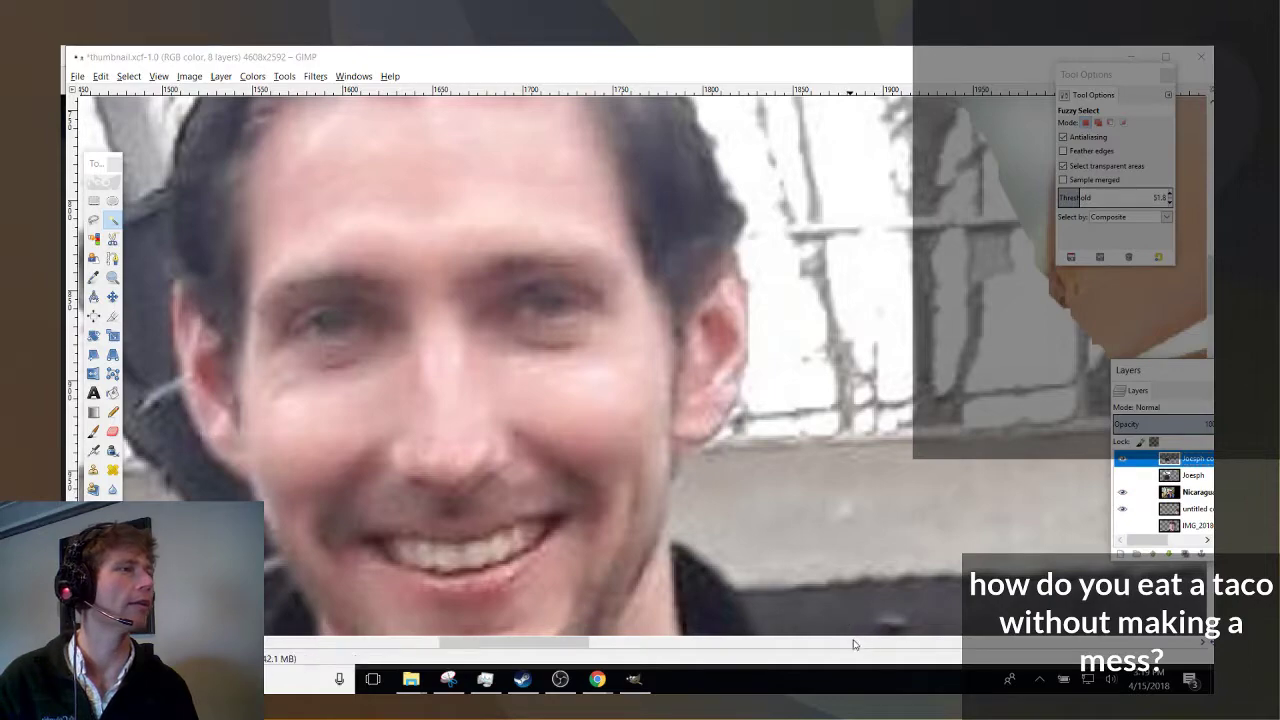
scroll(855, 642, "right", 5)
scroll(829, 530, "down", 5)
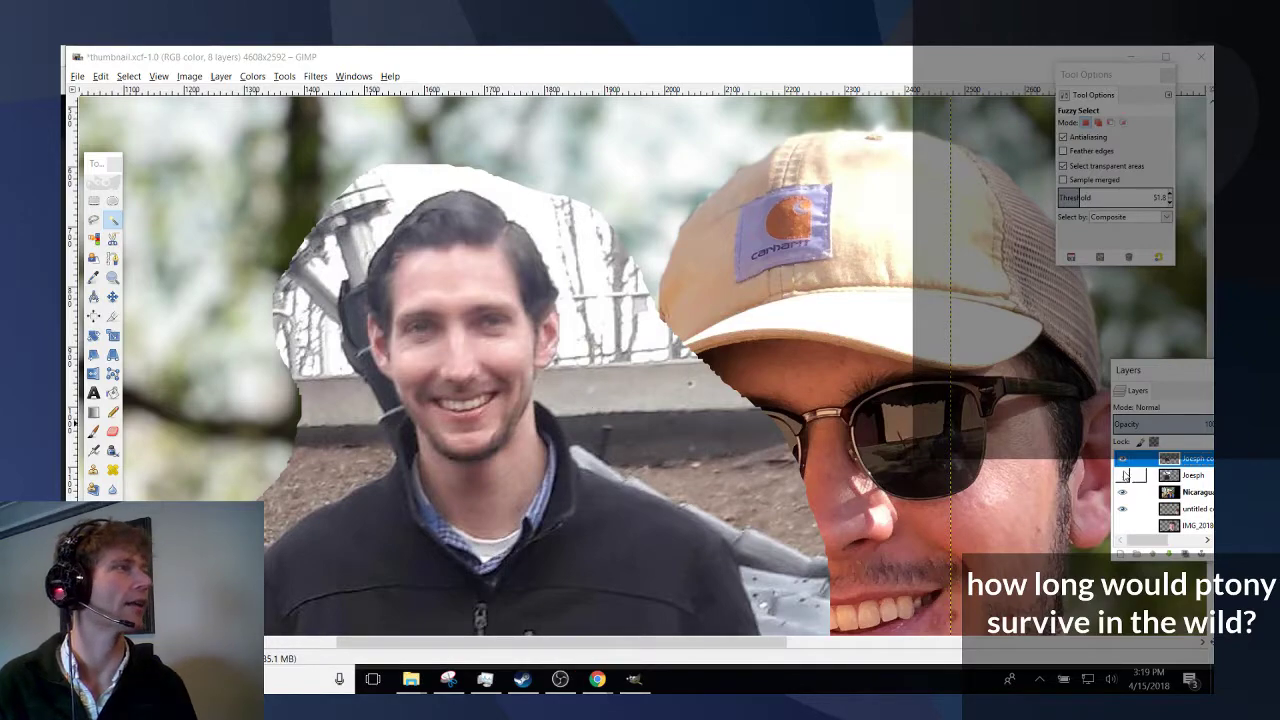
left_click(1122, 492)
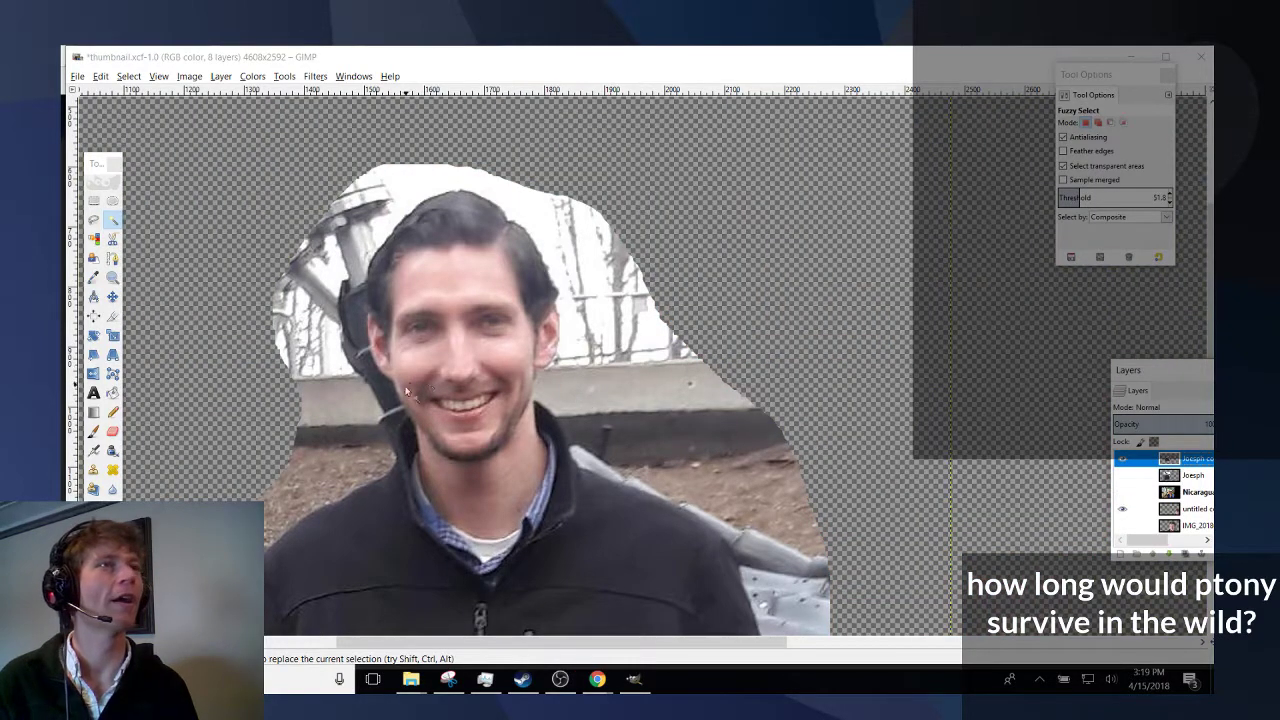
Select the light grey background beside the outer edge of the man's jacket sleeve with Fuzzy Select.
scroll(520, 583, "down", 7)
scroll(690, 570, "up", 4)
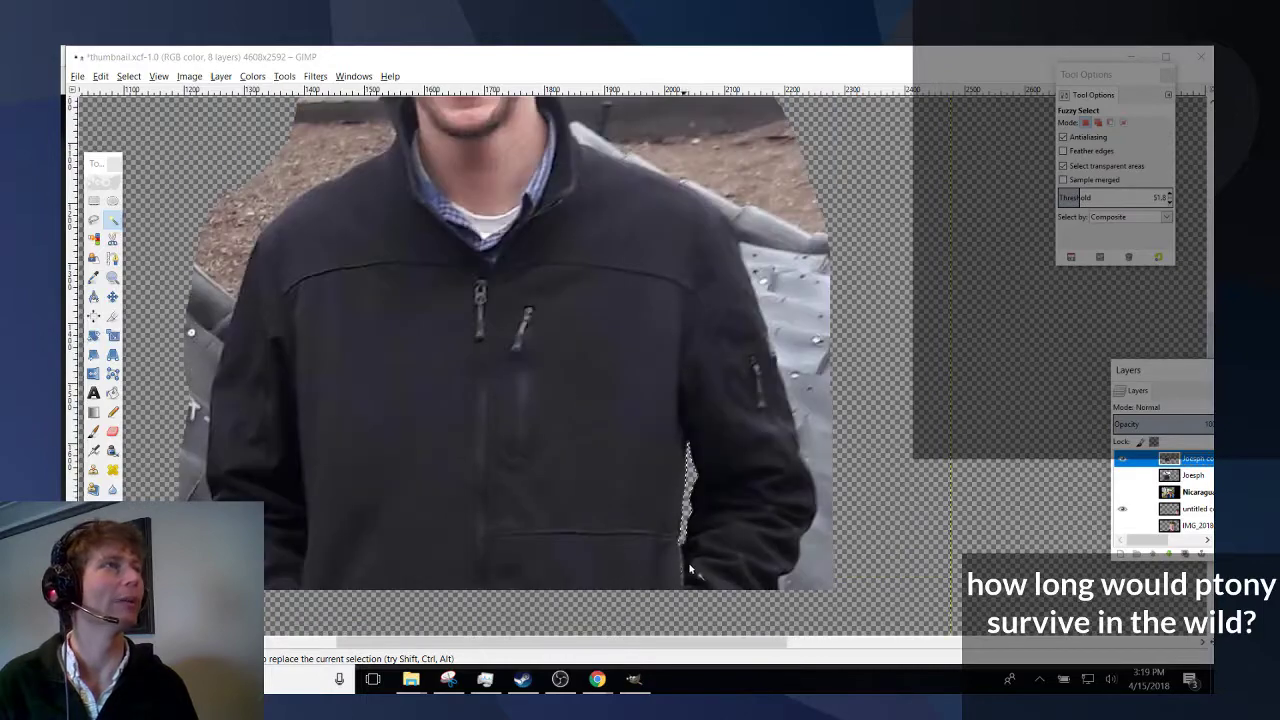
scroll(690, 570, "down", 5)
scroll(800, 358, "down", 2)
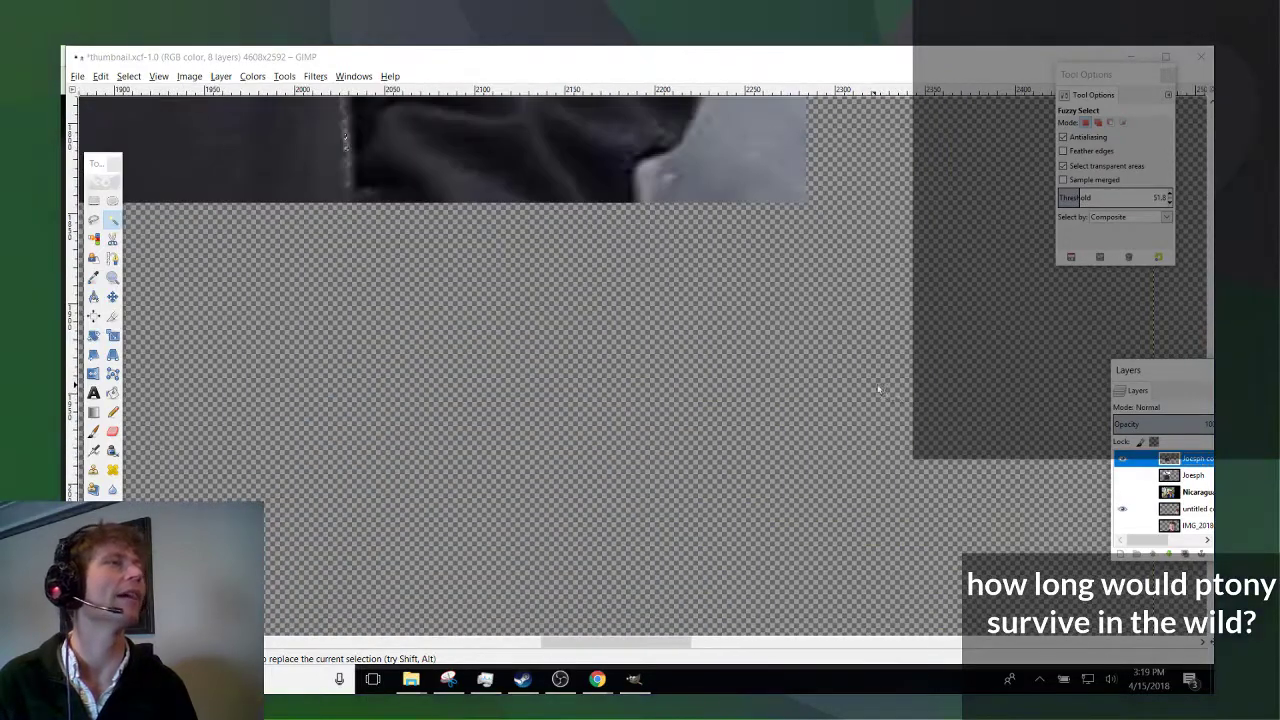
scroll(614, 443, "up", 3)
scroll(614, 443, "down", 3)
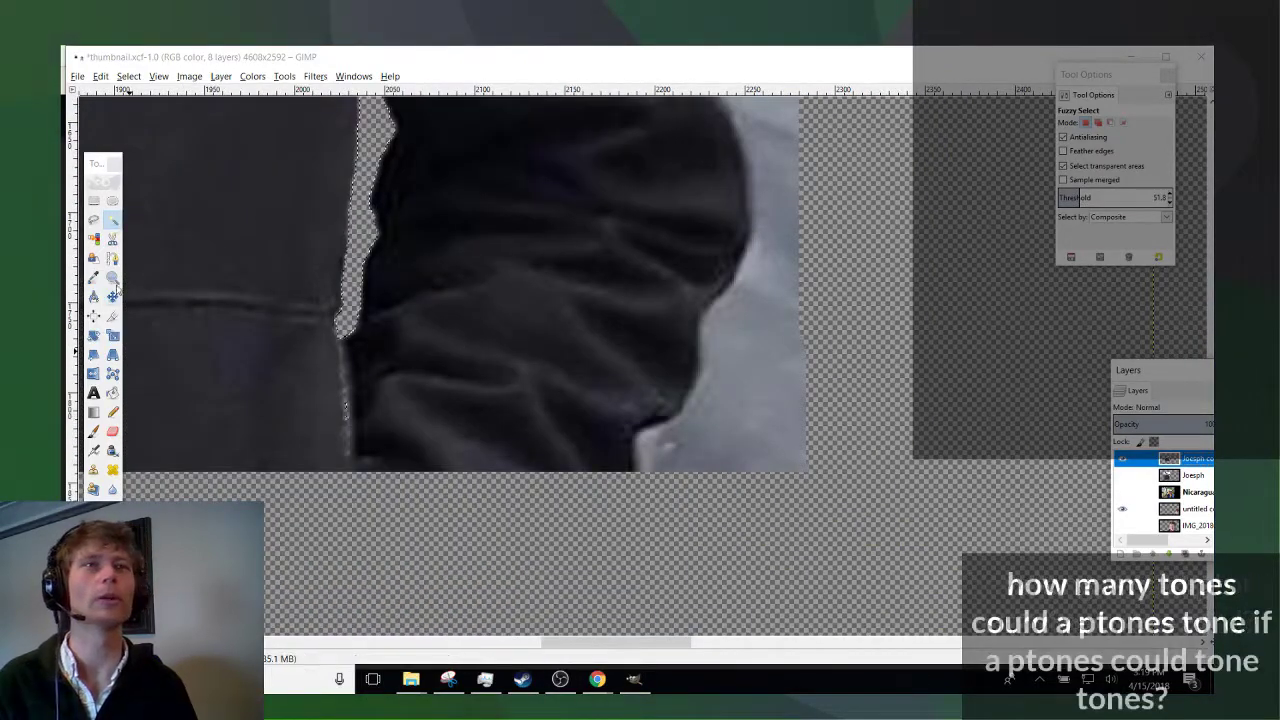
left_click(780, 427)
Examine the selection outline along the man's sleeve, jacket, and face for areas of him that are wrongly included.
scroll(795, 493, "up", 6)
scroll(790, 490, "up", 3)
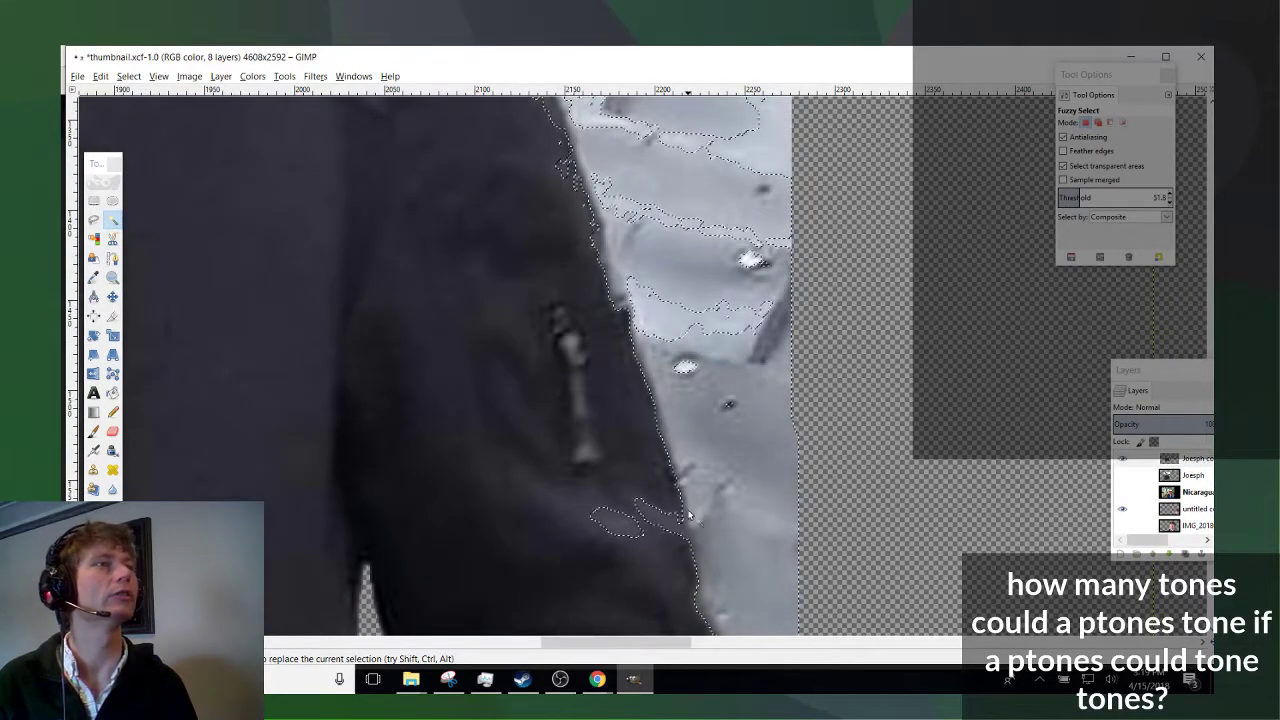
scroll(724, 464, "down", 3)
scroll(718, 457, "down", 4)
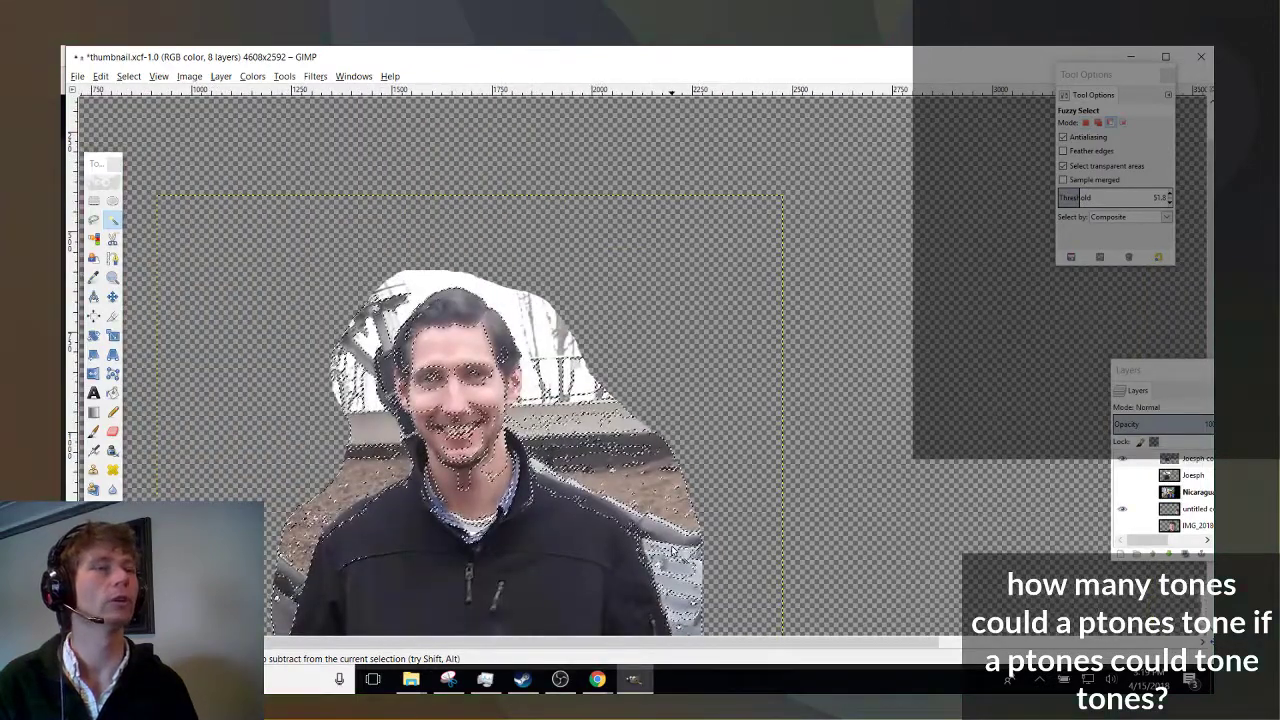
scroll(671, 546, "down", 5)
scroll(671, 546, "up", 3)
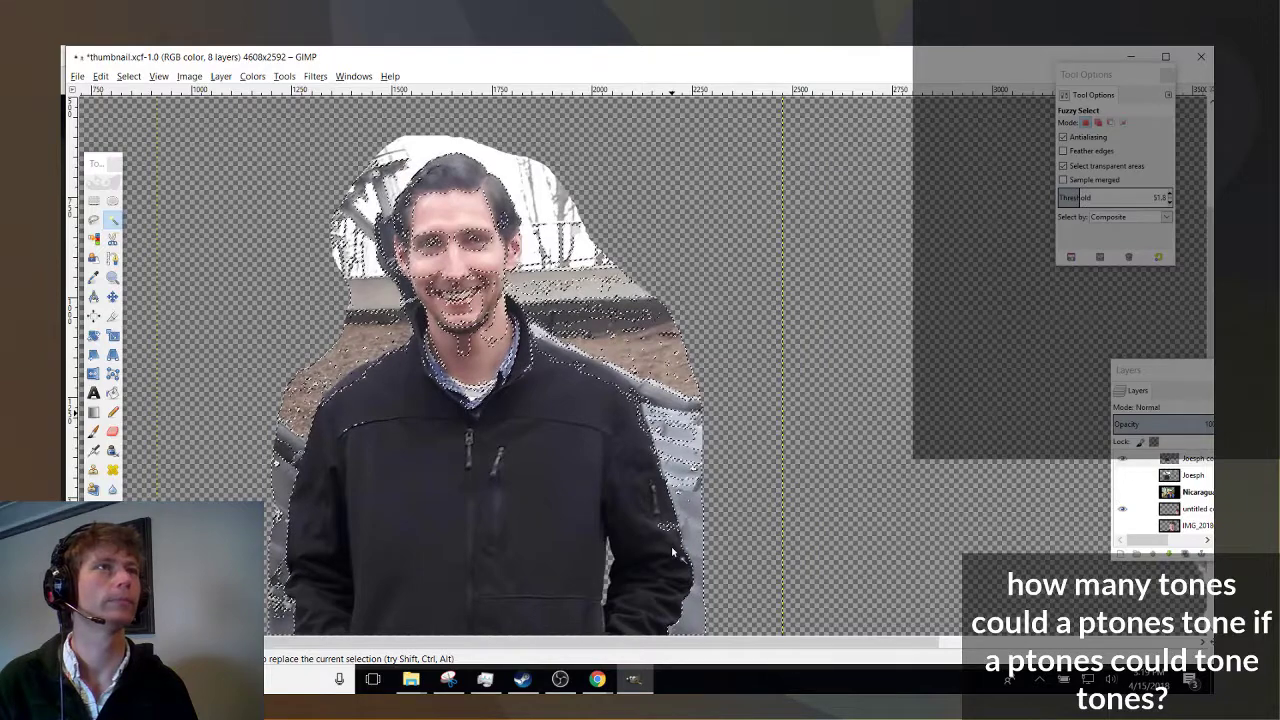
scroll(672, 549, "down", 6)
scroll(671, 546, "up", 6)
scroll(671, 546, "down", 4)
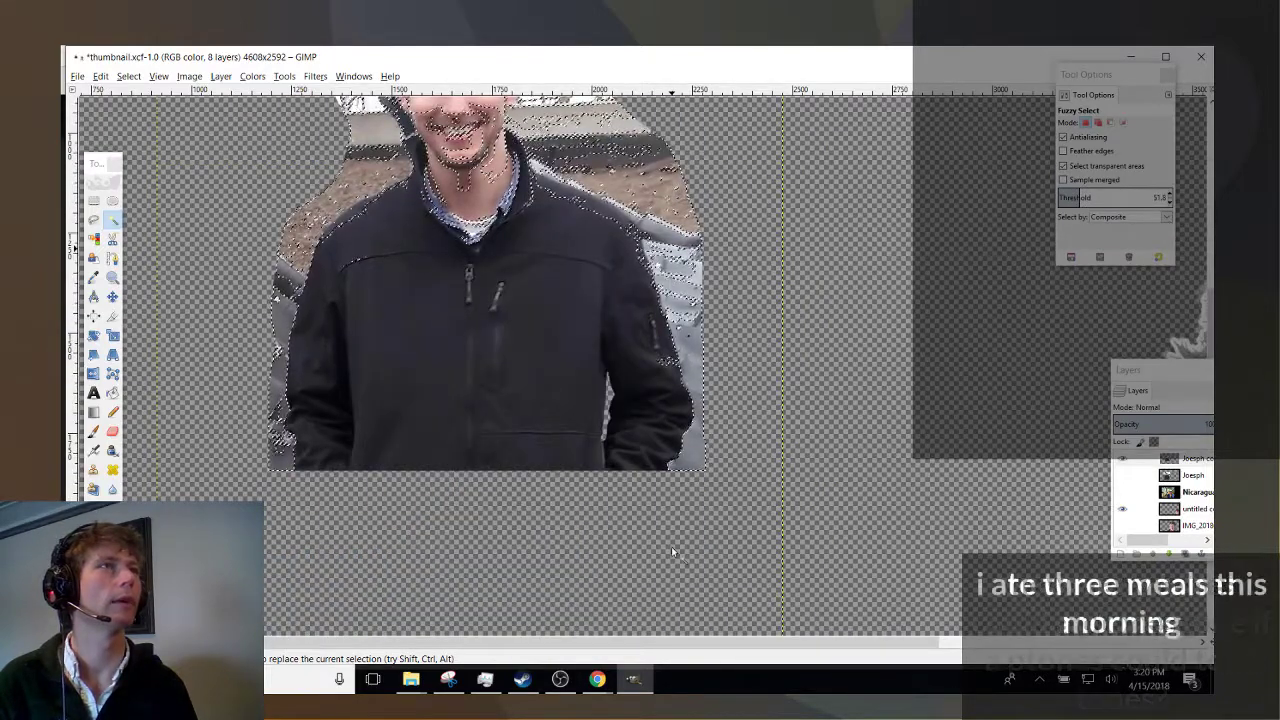
scroll(671, 546, "up", 8)
scroll(671, 546, "down", 6)
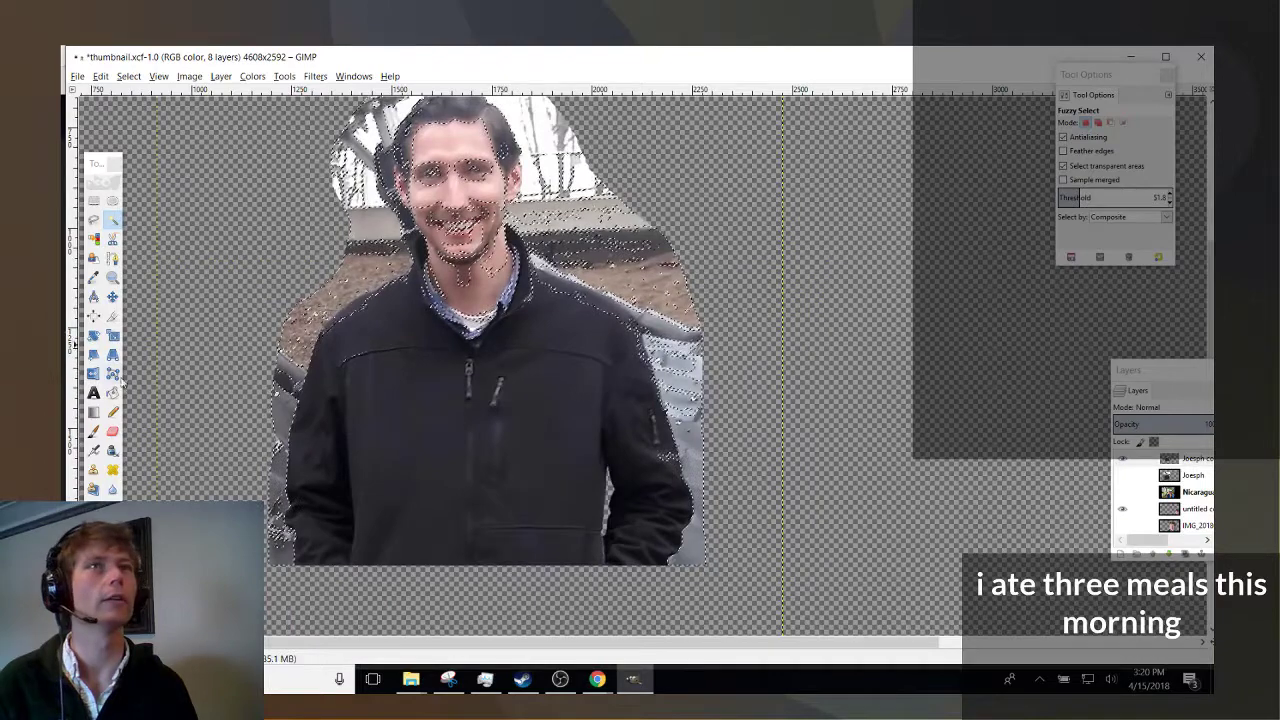
Switch to Ellipse Select and set it to subtract from the current selection around the man.
left_click(112, 200)
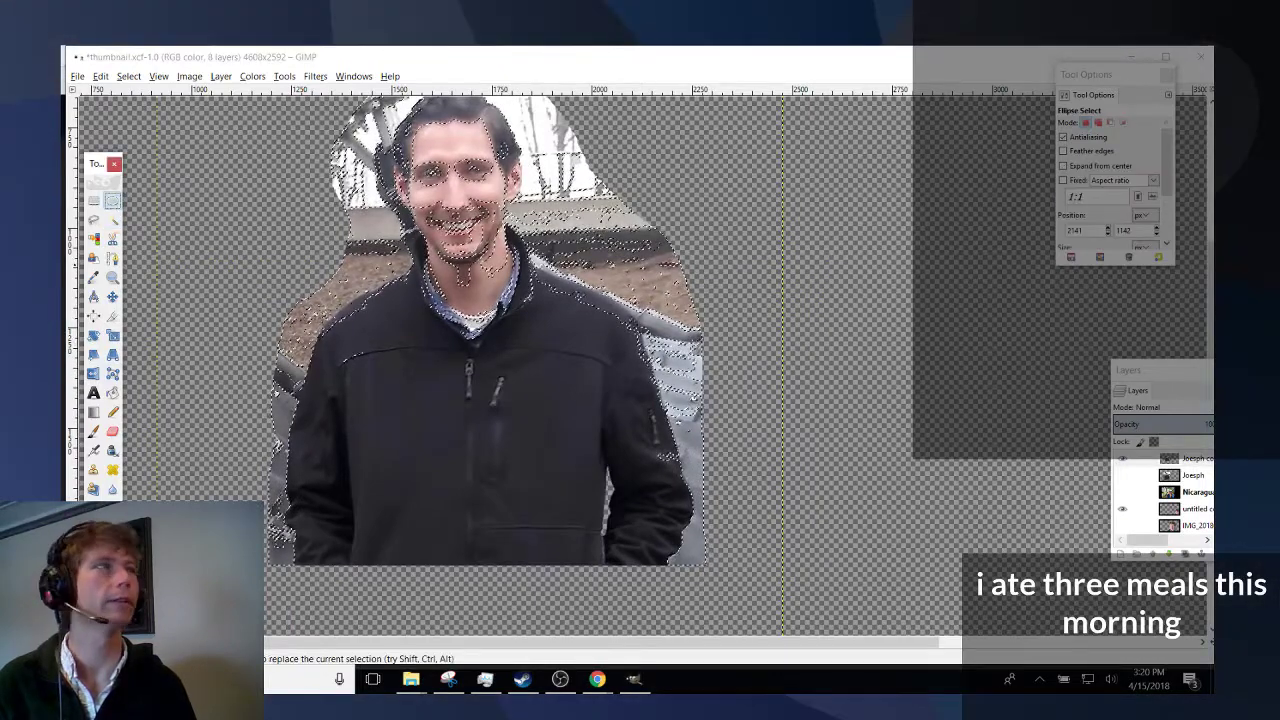
left_click(1111, 124)
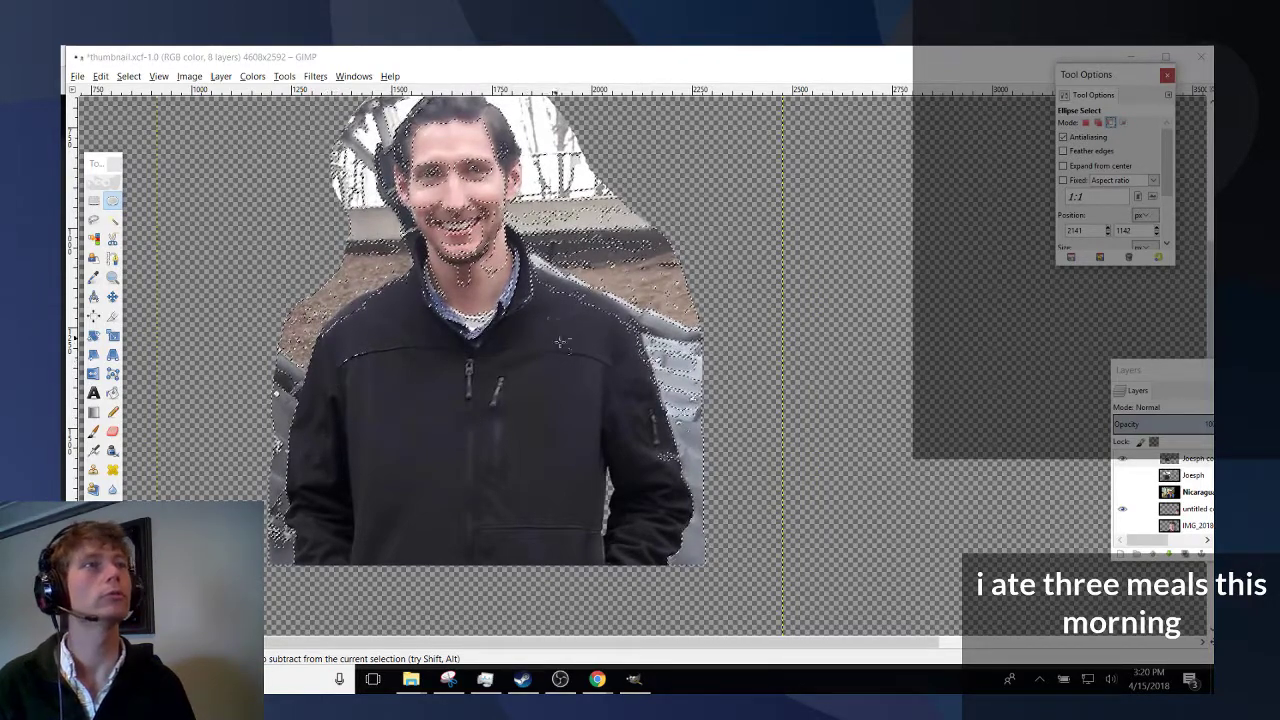
scroll(490, 360, "up", 5)
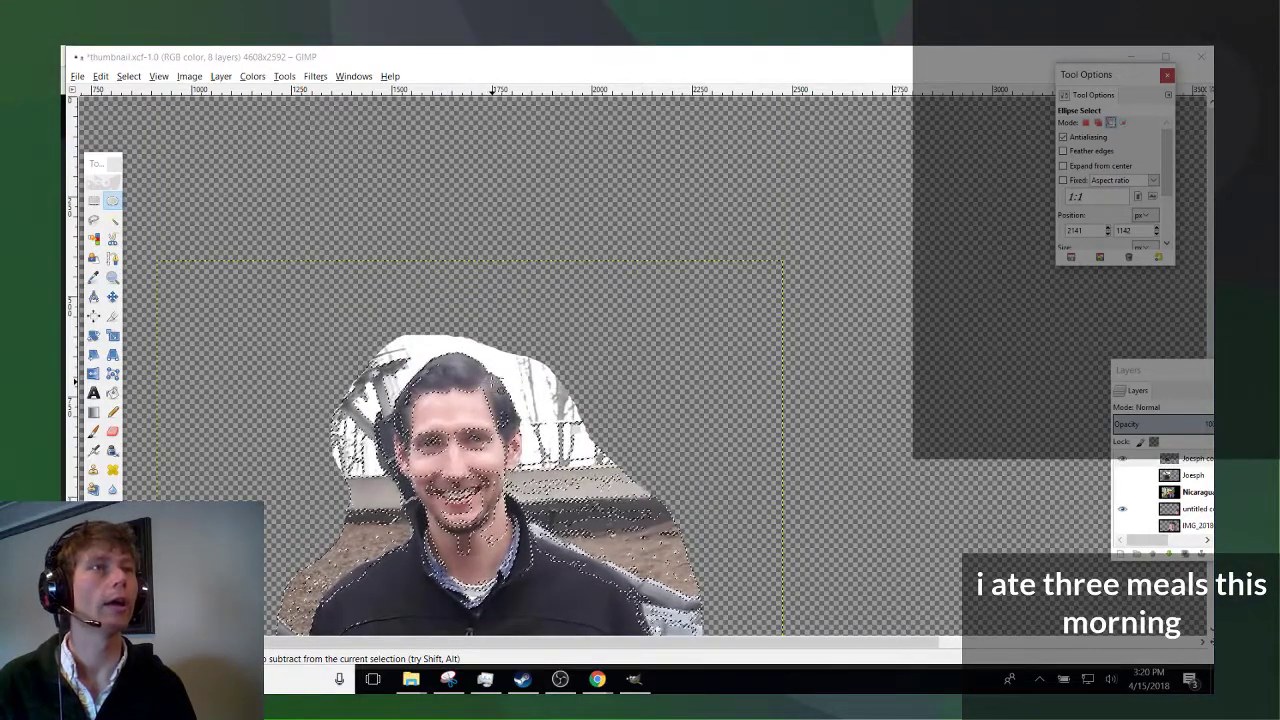
scroll(560, 400, "down", 3)
scroll(485, 365, "down", 3)
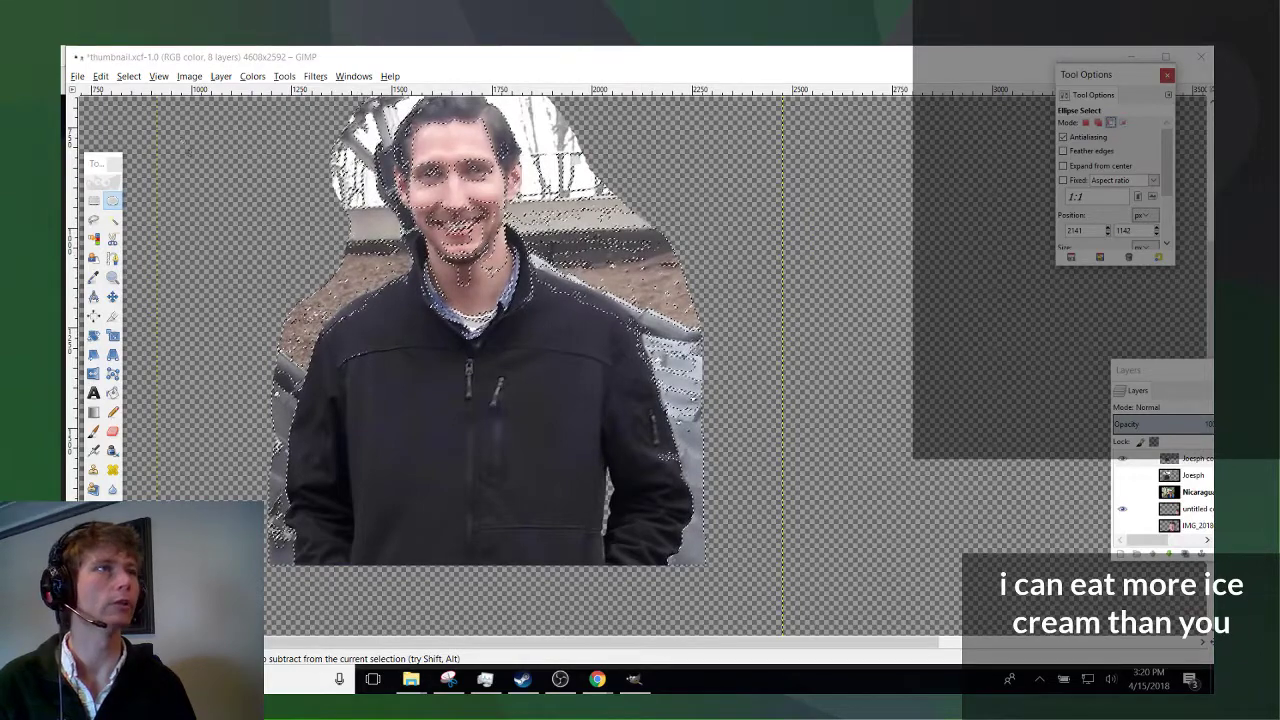
Subtract a large ellipse covering the man's head and upper chest from the current selection.
scroll(167, 225, "up", 5)
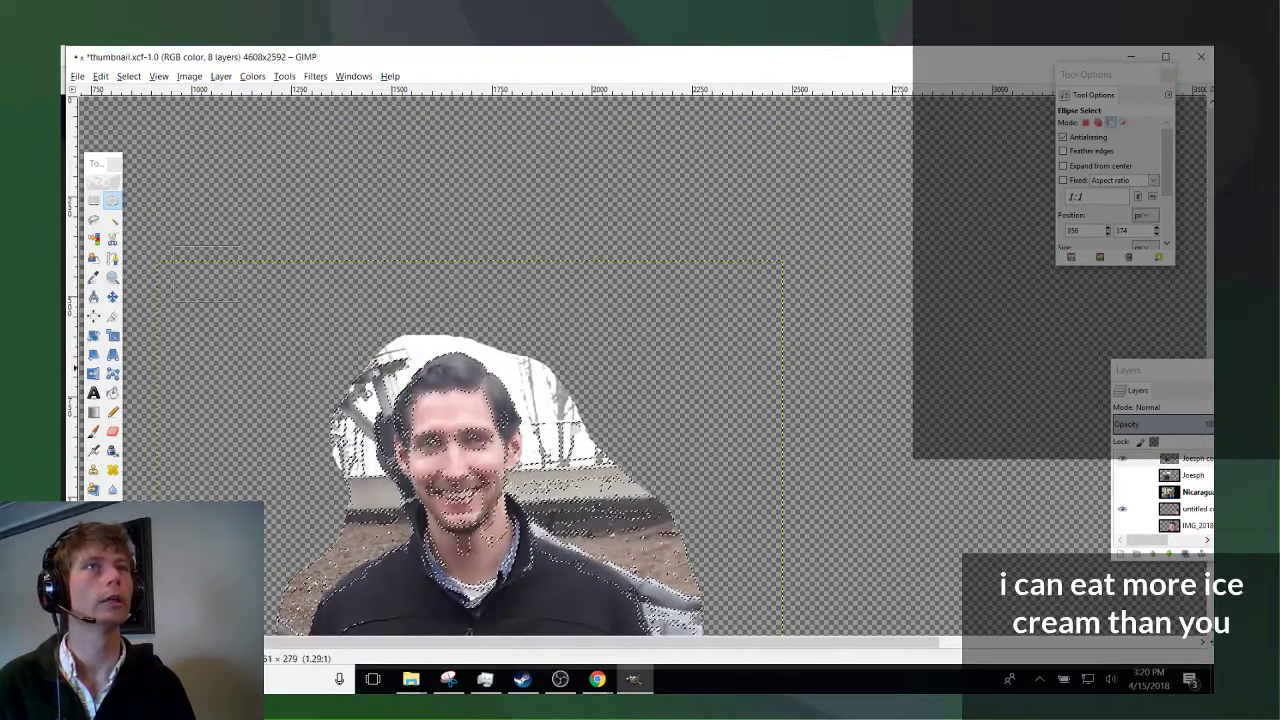
left_click_drag(798, 640, 791, 573)
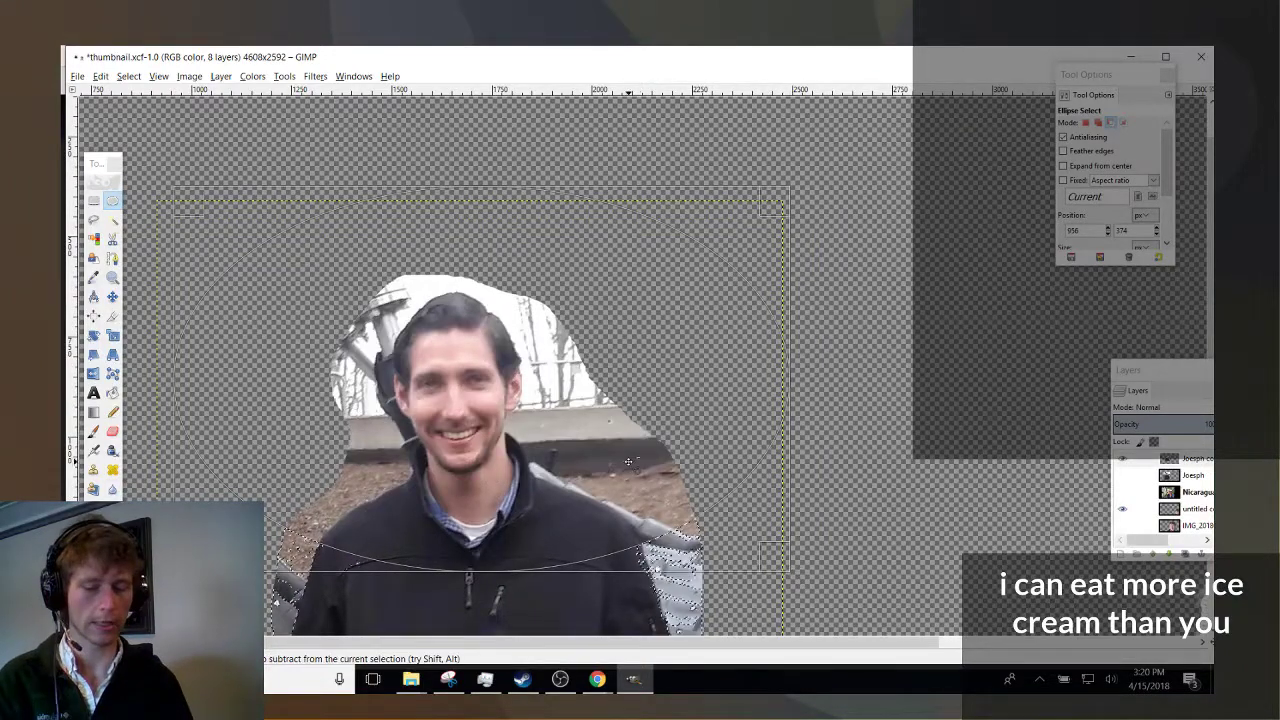
key("Return")
scroll(513, 393, "down", 5)
scroll(513, 393, "up", 3)
scroll(513, 393, "down", 5)
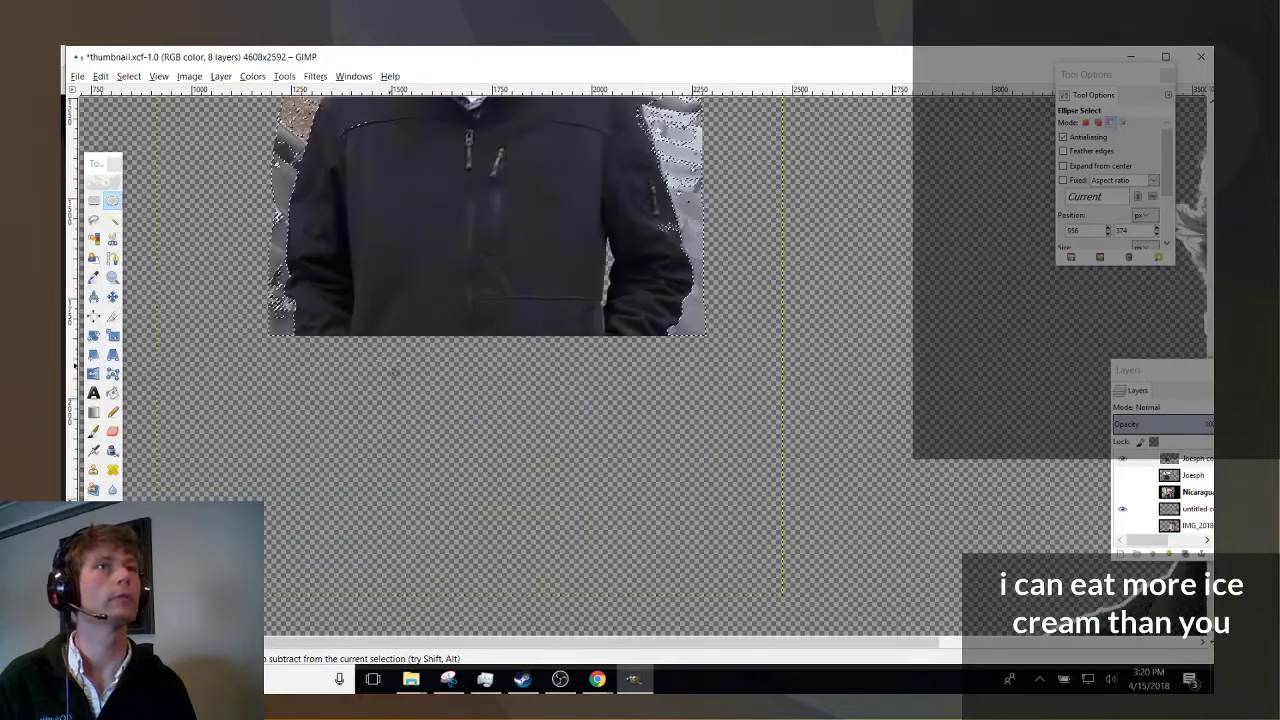
scroll(513, 393, "up", 3)
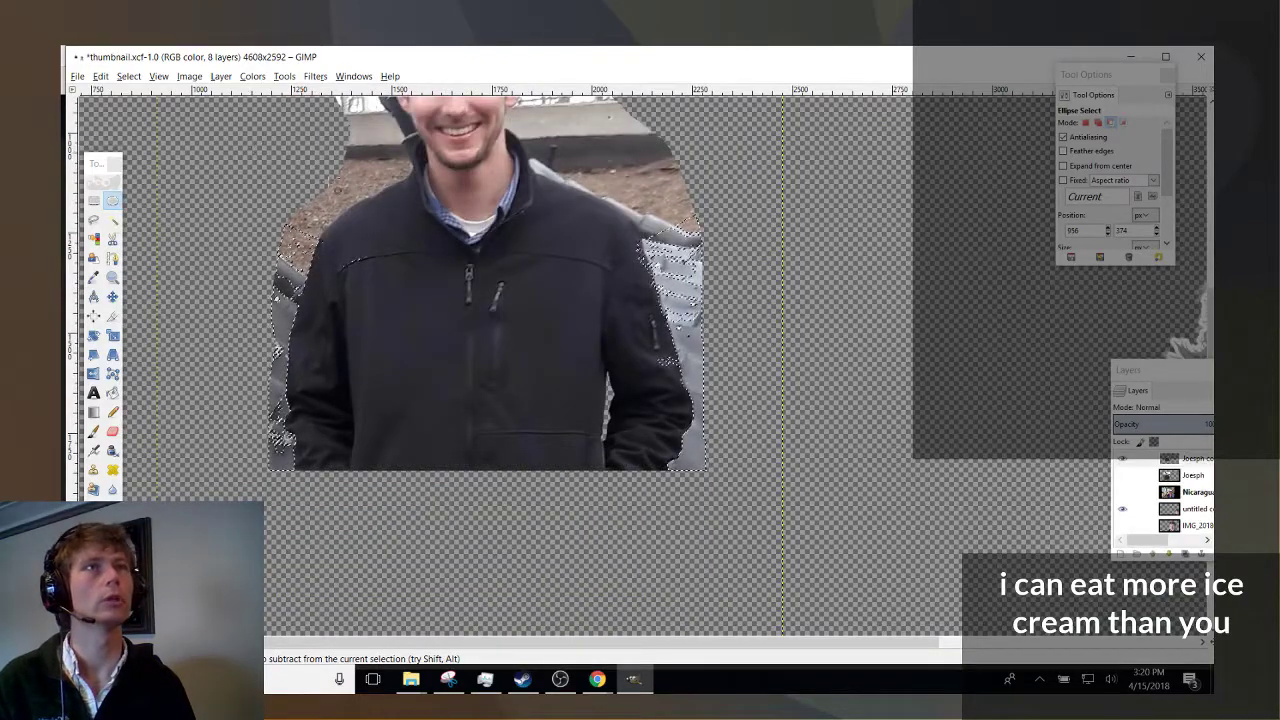
left_click_drag(468, 347, 319, 184)
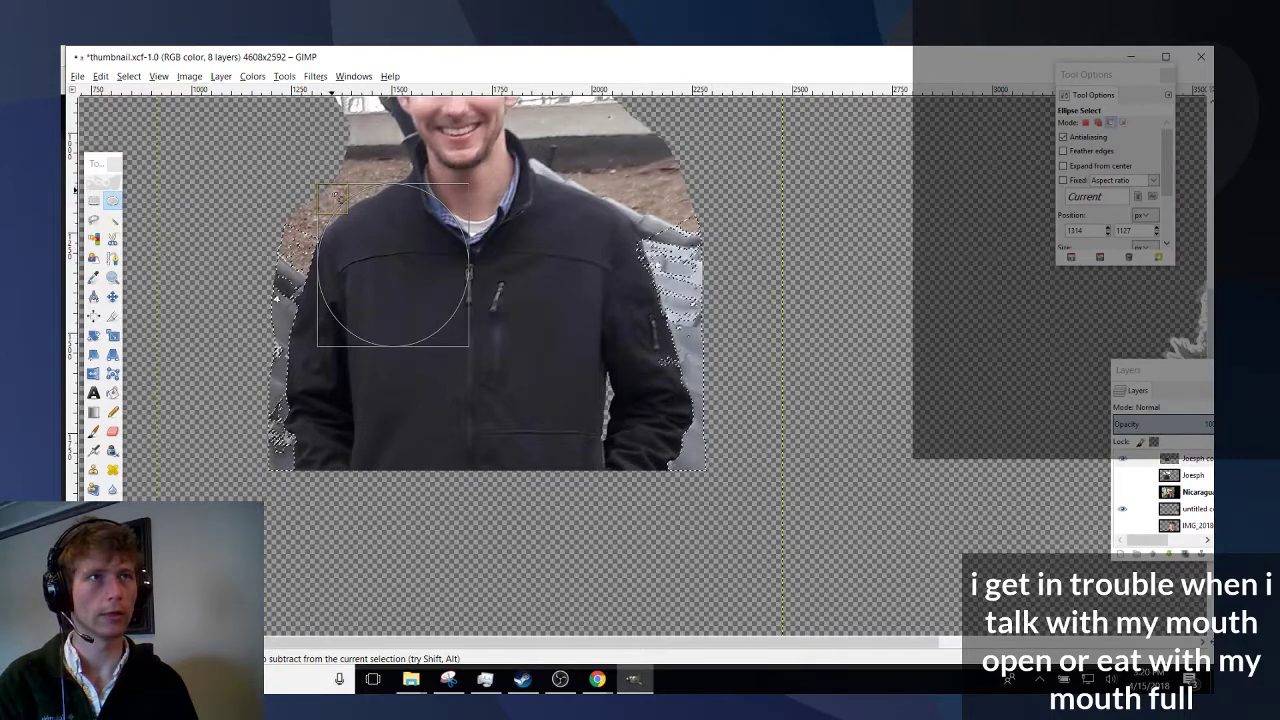
key("Escape")
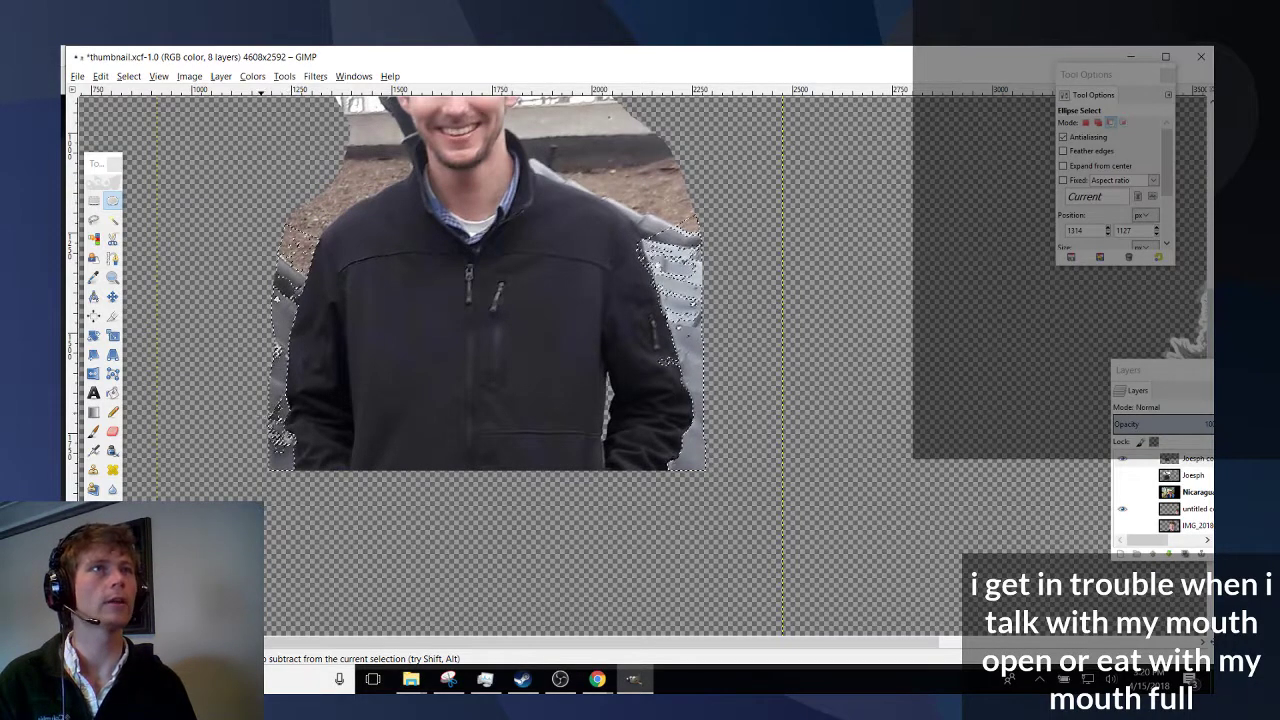
Subtract an ellipse over the stray selected patches inside the jacket's right-hand sleeve from the selection.
scroll(531, 364, "up", 6)
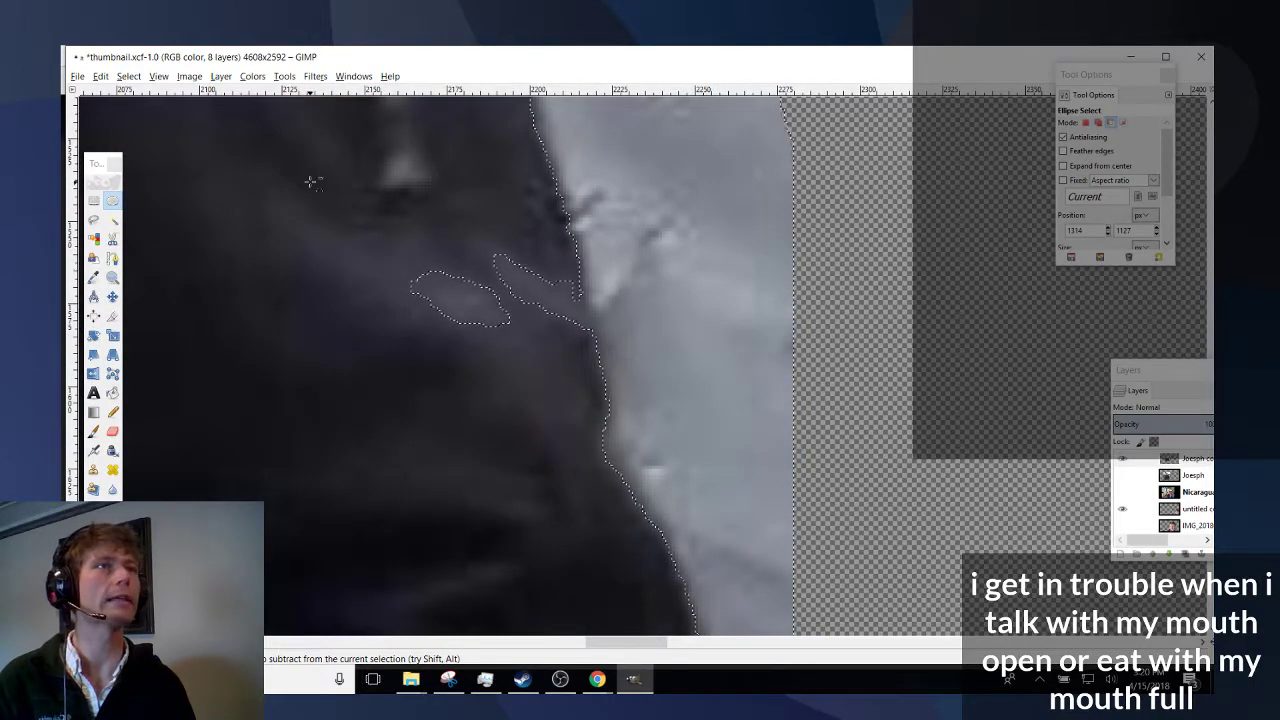
left_click_drag(309, 129, 588, 537)
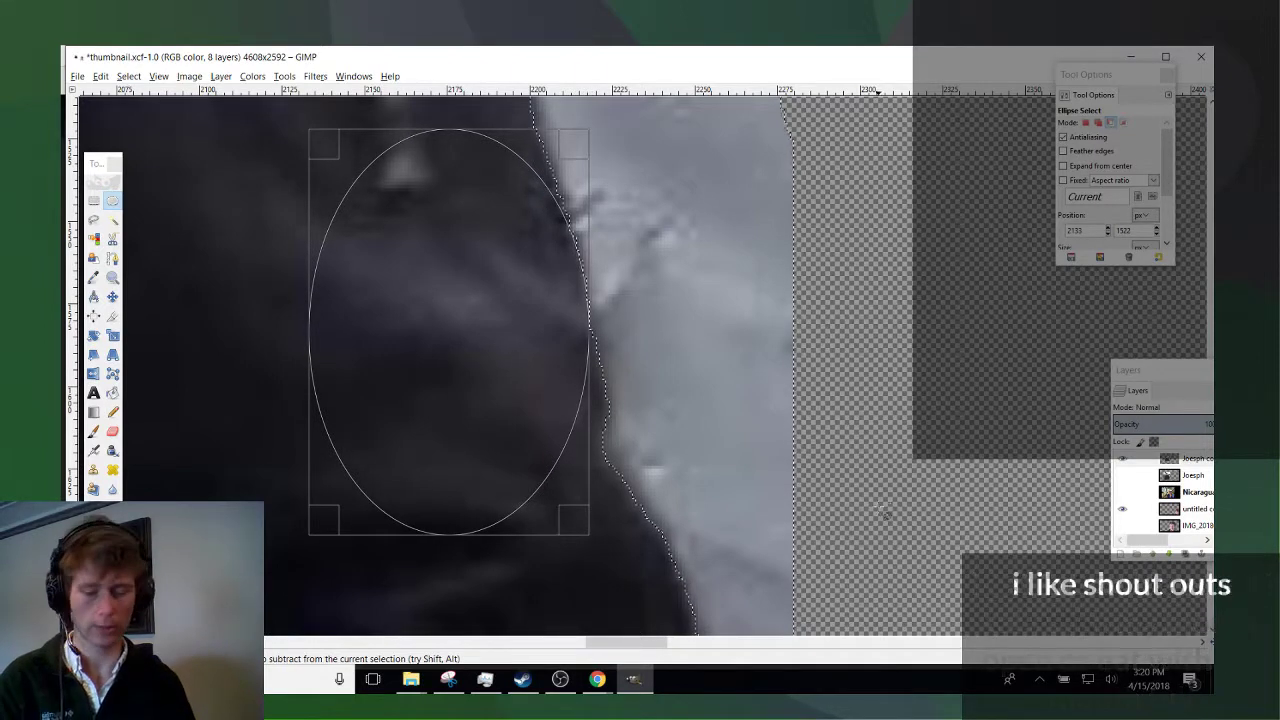
left_click(843, 507)
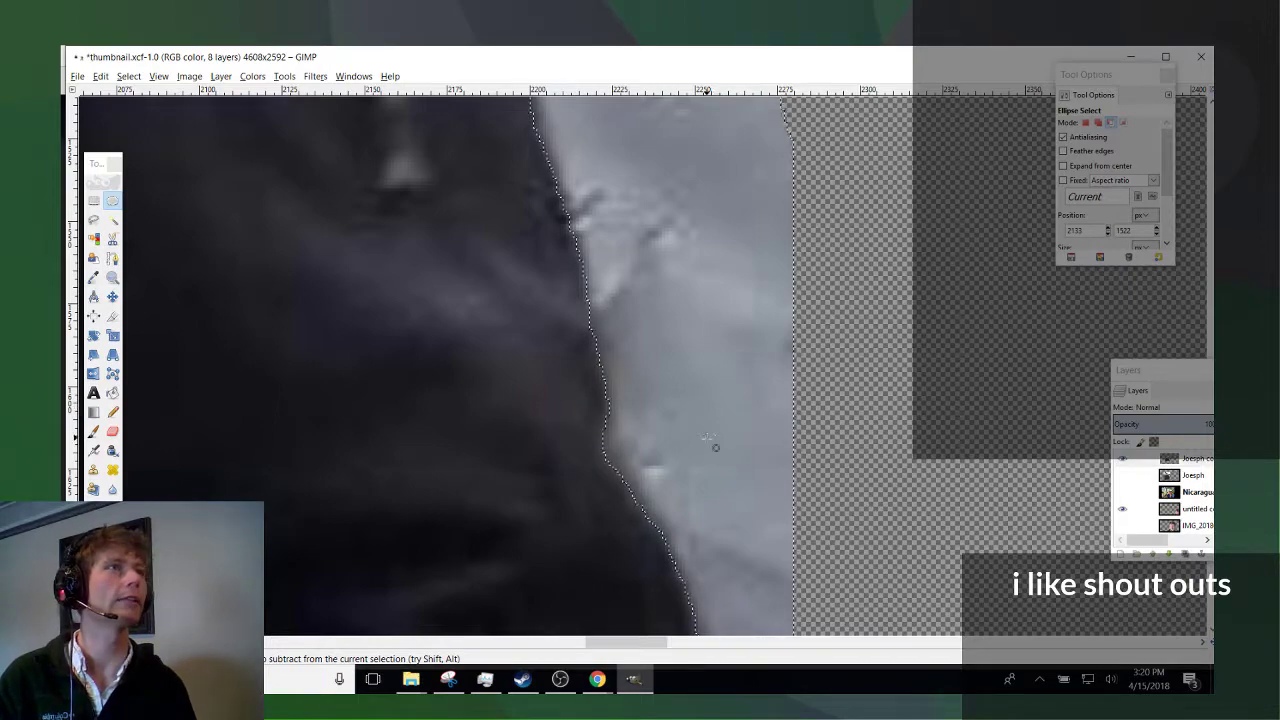
Use Free Select in subtract mode to remove the stray selection inside the right-hand sleeve, following the jacket edge from the shoulder down.
scroll(715, 447, "down", 3)
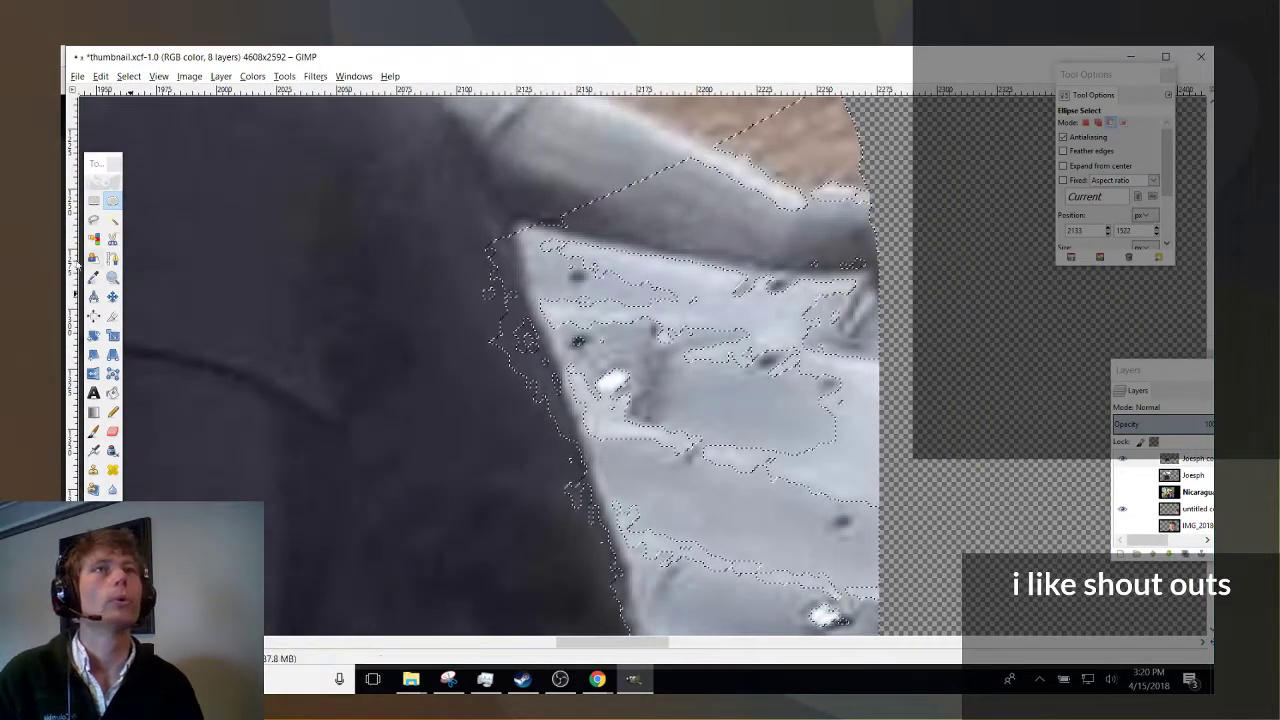
left_click(93, 219)
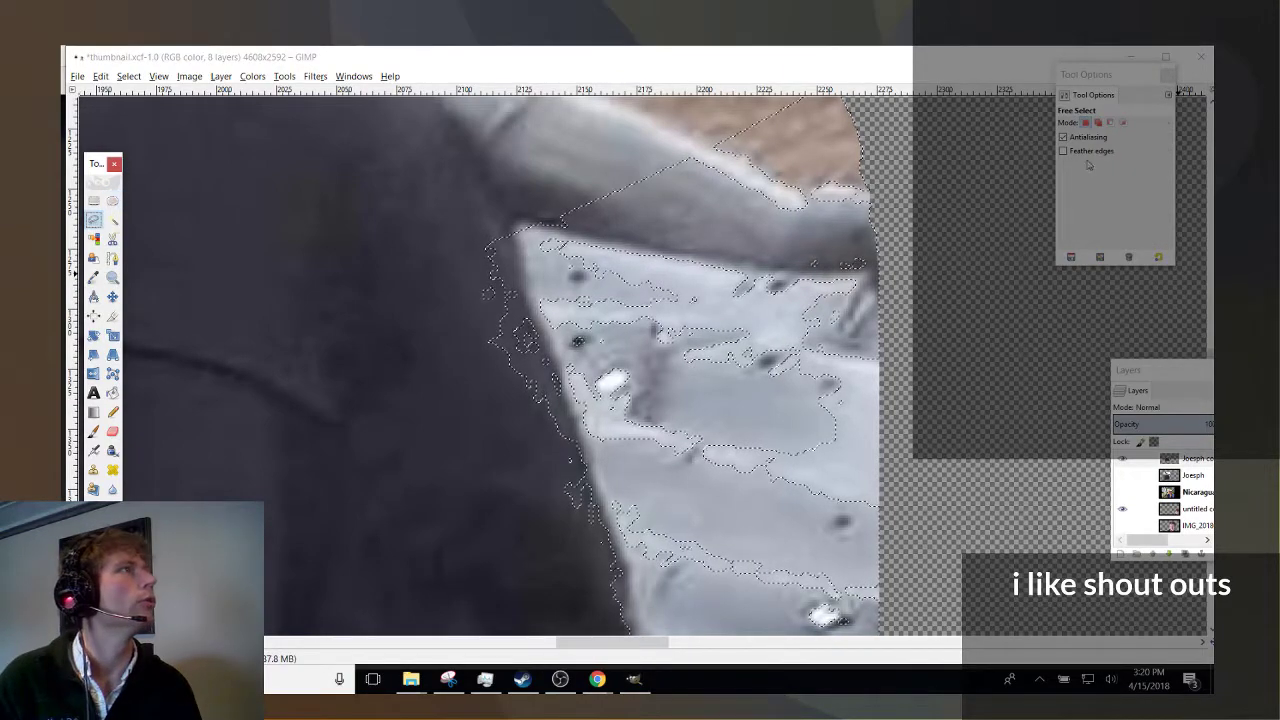
left_click(1110, 122)
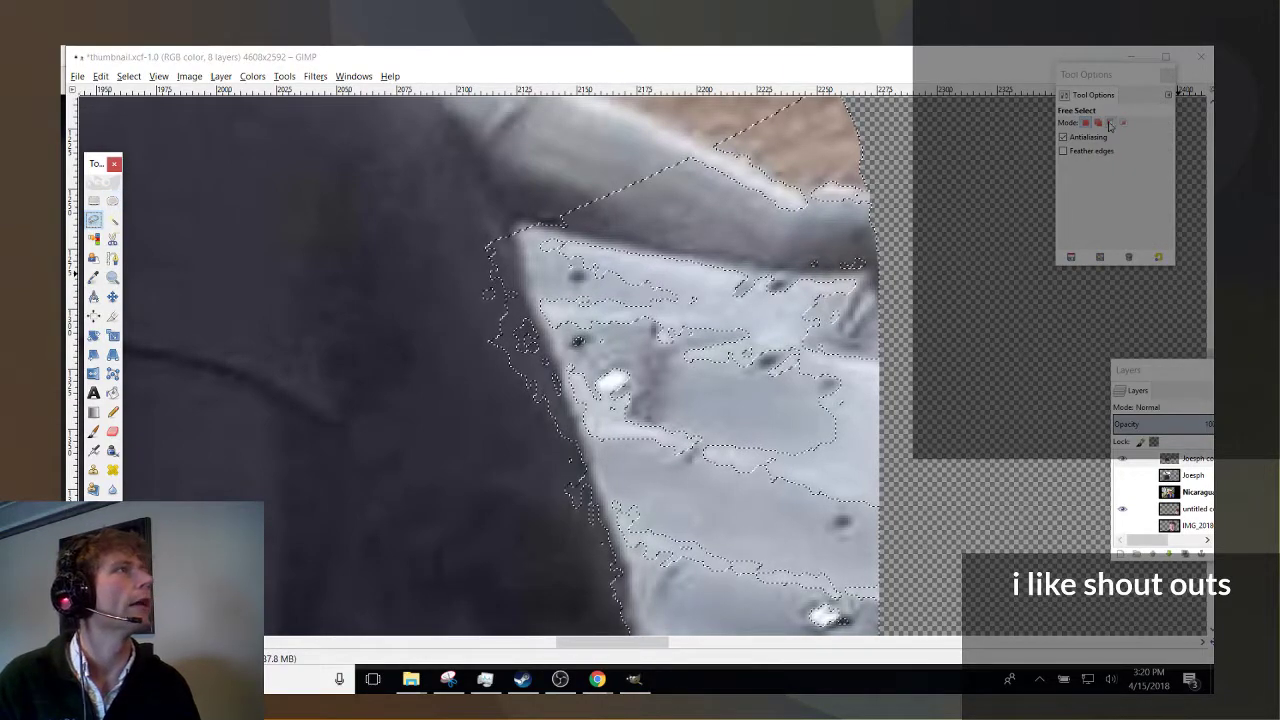
left_click(511, 234)
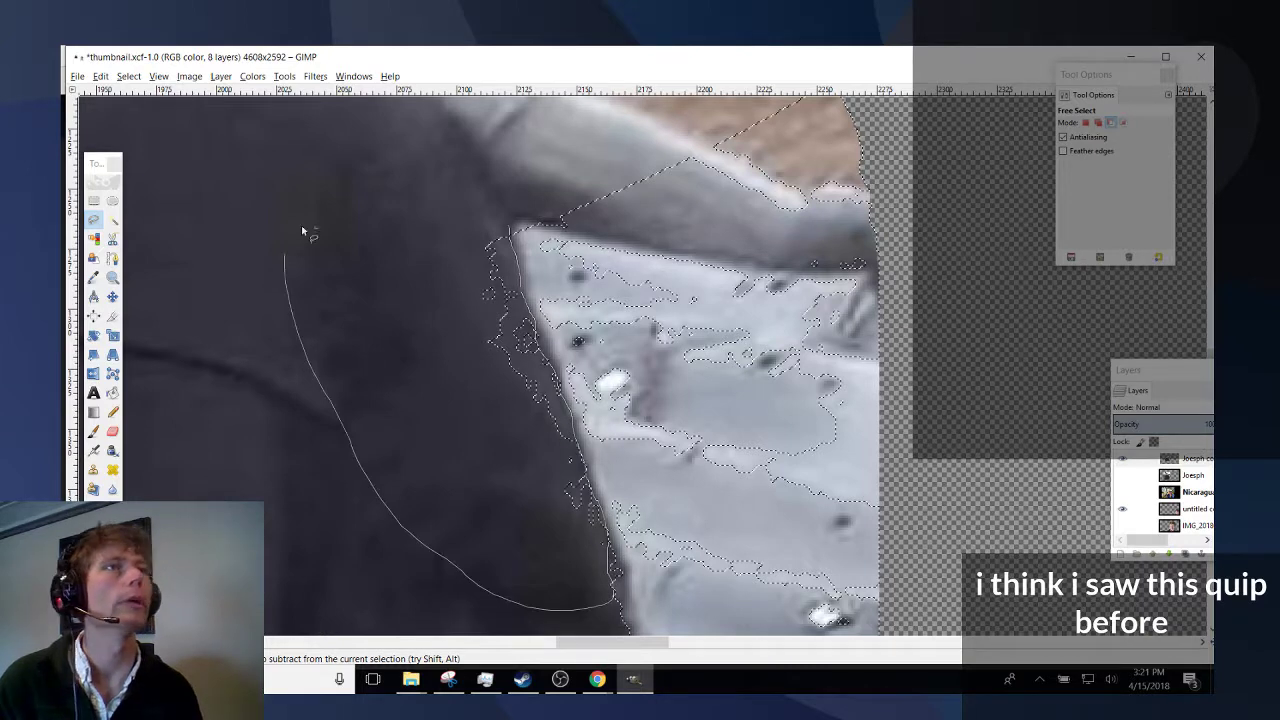
left_click(332, 208)
key("Return")
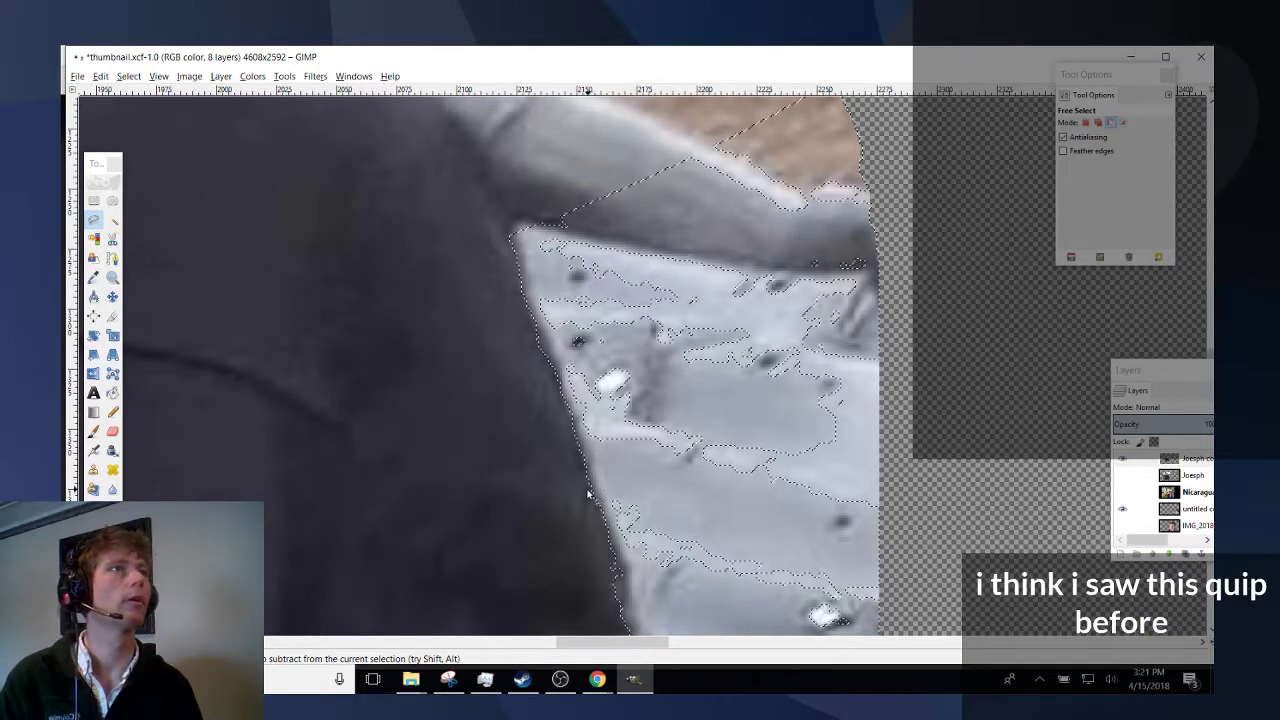
Delete the selected background beside both sleeves and set Free Select to replace the current selection.
scroll(590, 485, "down", 3)
scroll(540, 550, "down", 5)
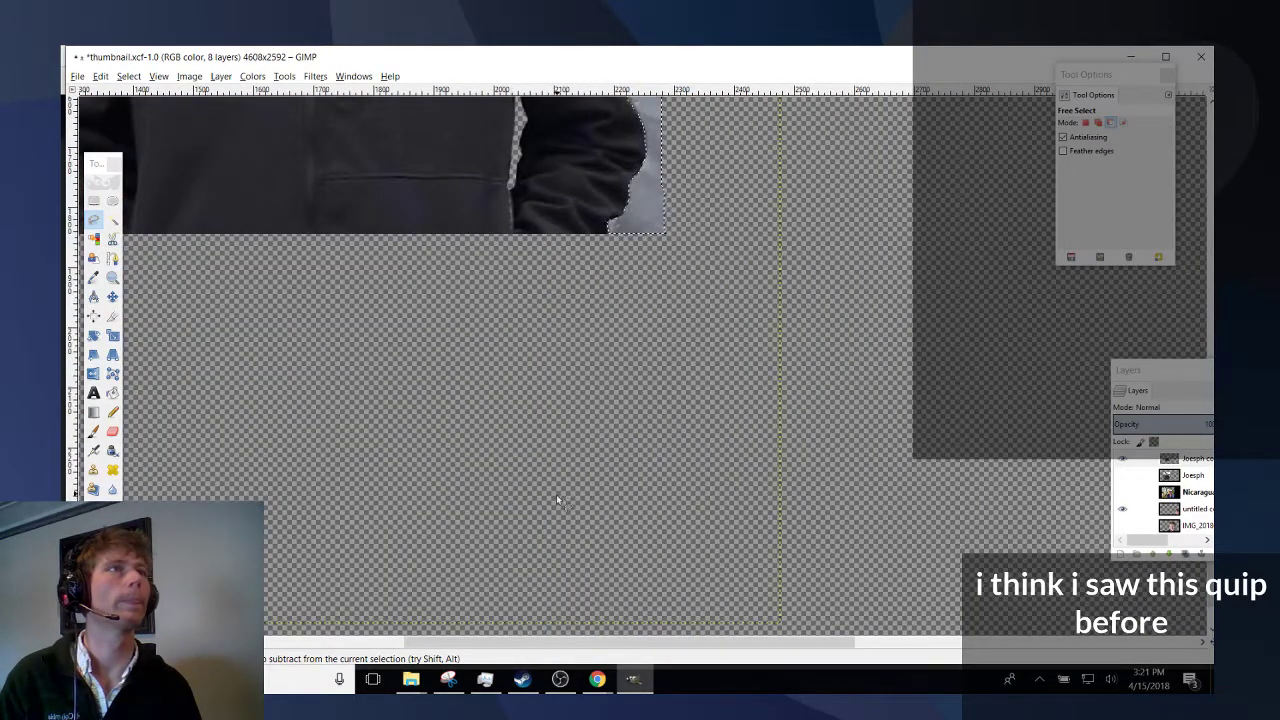
scroll(555, 500, "up", 5)
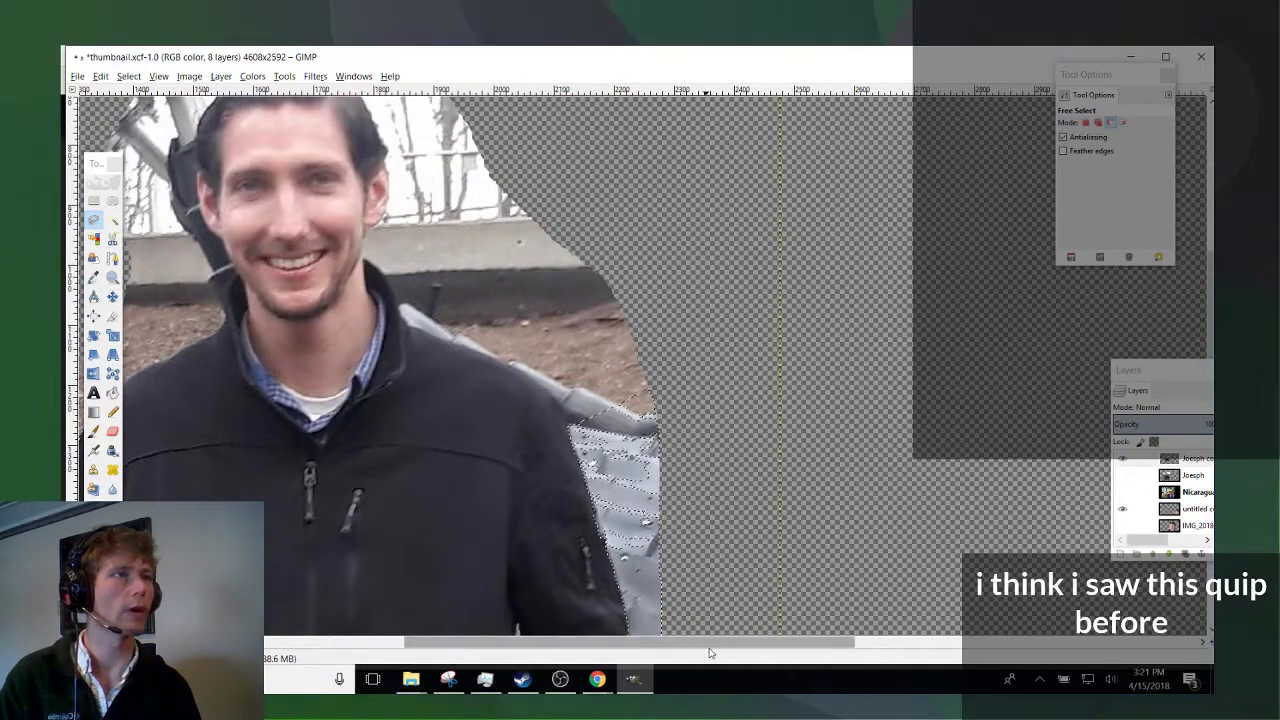
scroll(600, 560, "left", 5)
scroll(522, 540, "down", 3)
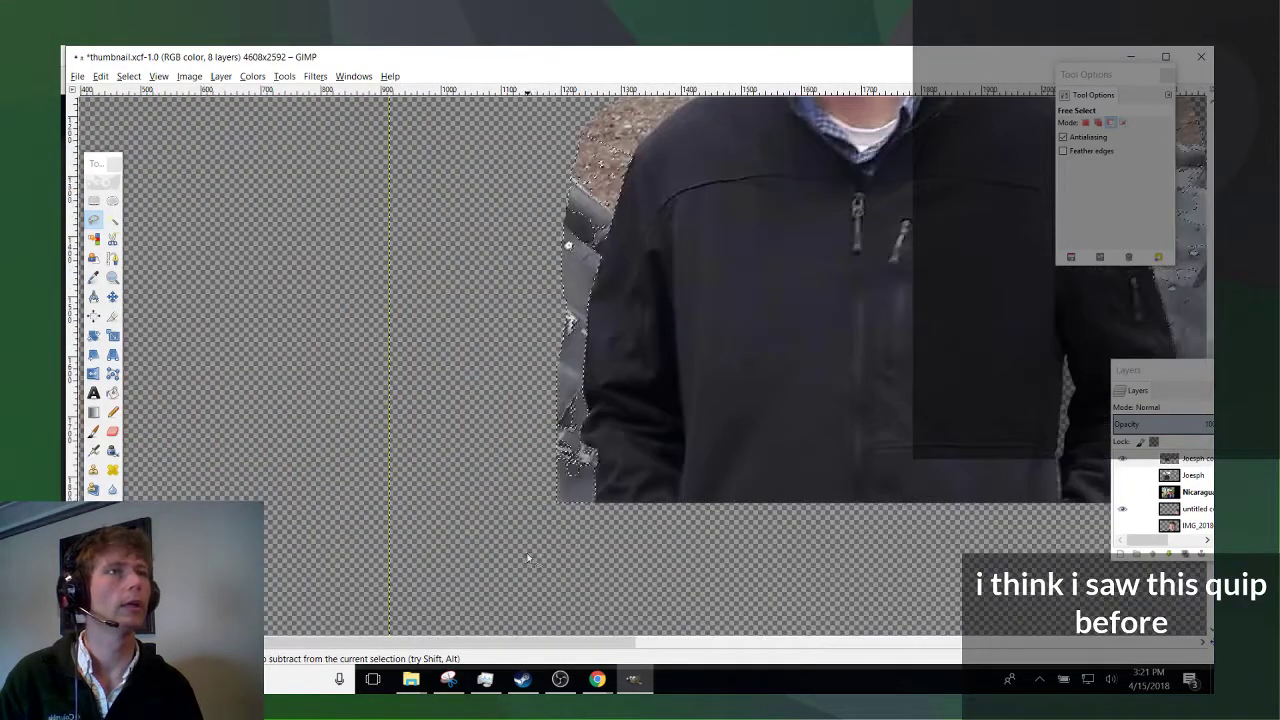
scroll(525, 540, "up", 1)
scroll(557, 533, "down", 2)
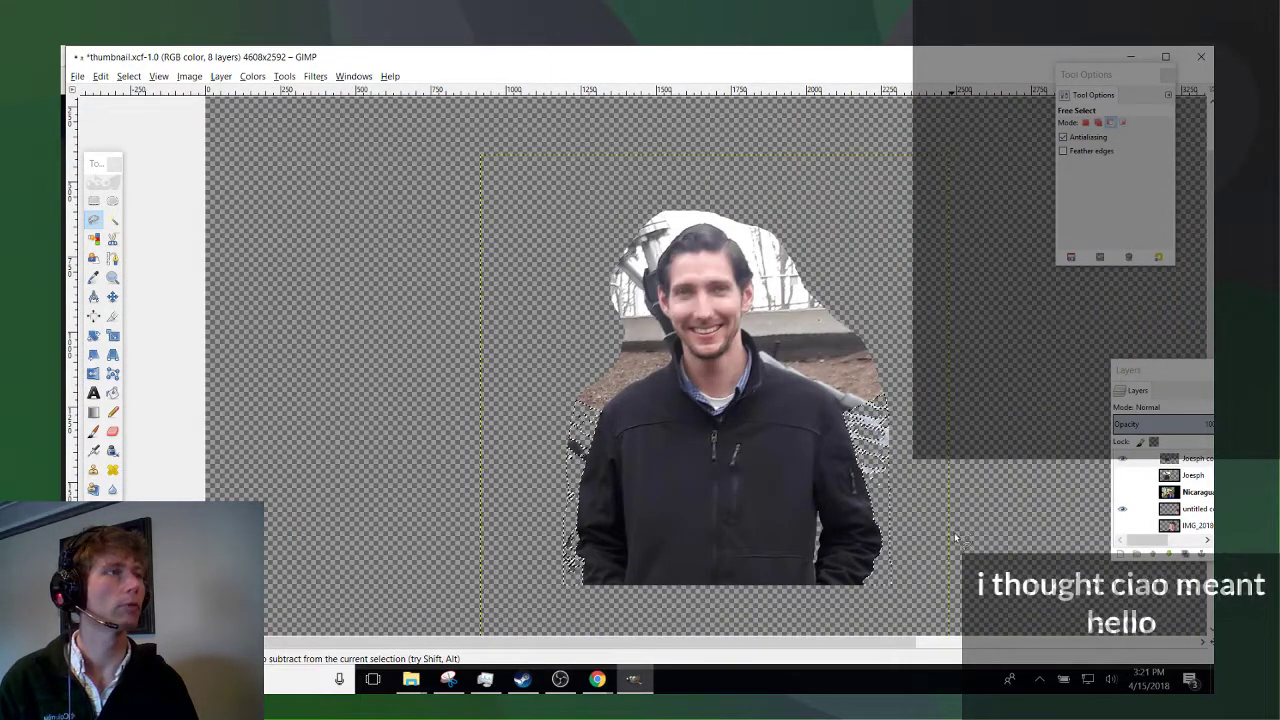
scroll(806, 515, "up", 3)
scroll(806, 510, "up", 4)
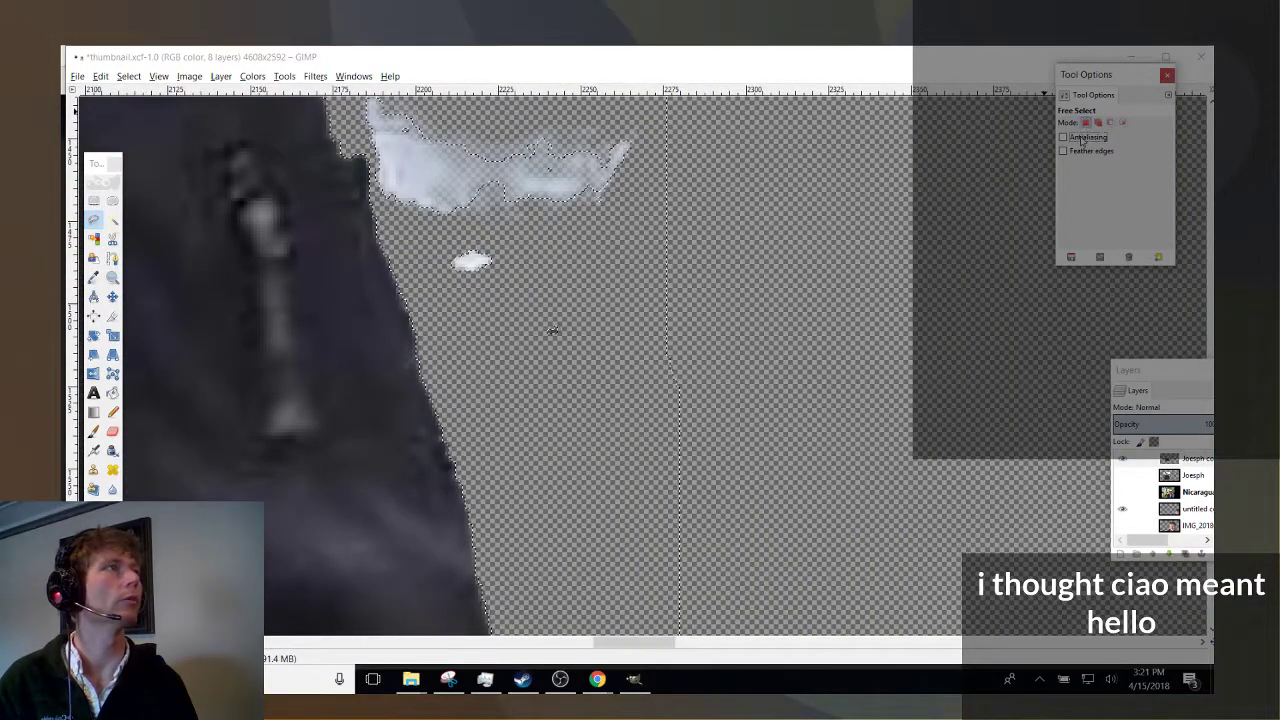
Outline the leftover white background patches beside the right-hand sleeve with Free Select and delete them.
scroll(570, 352, "down", 2)
scroll(570, 352, "up", 3)
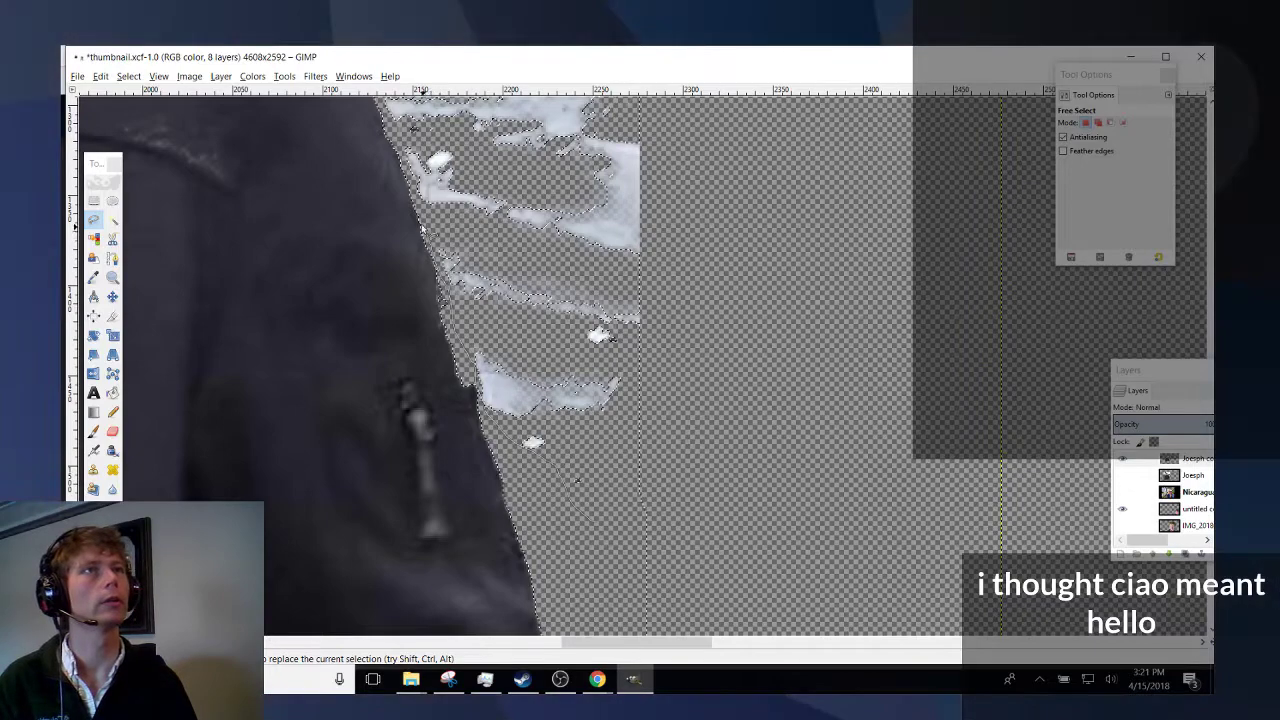
scroll(729, 485, "up", 1)
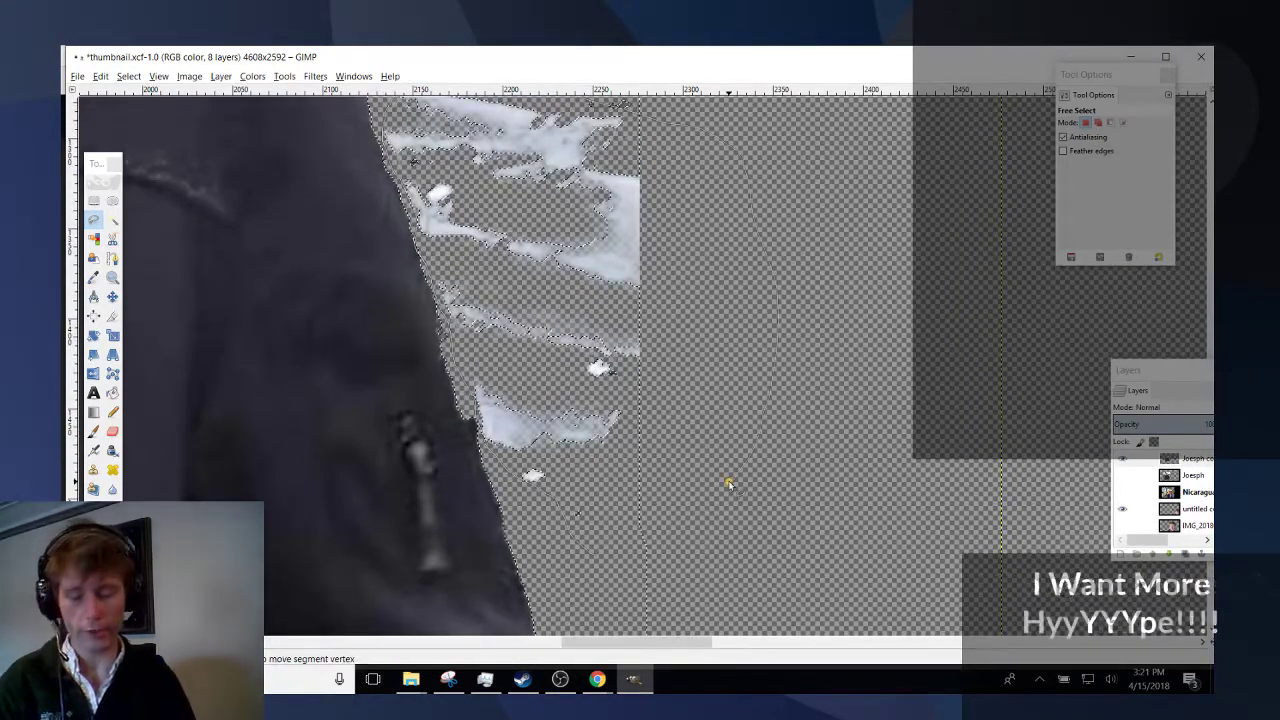
scroll(538, 451, "up", 5)
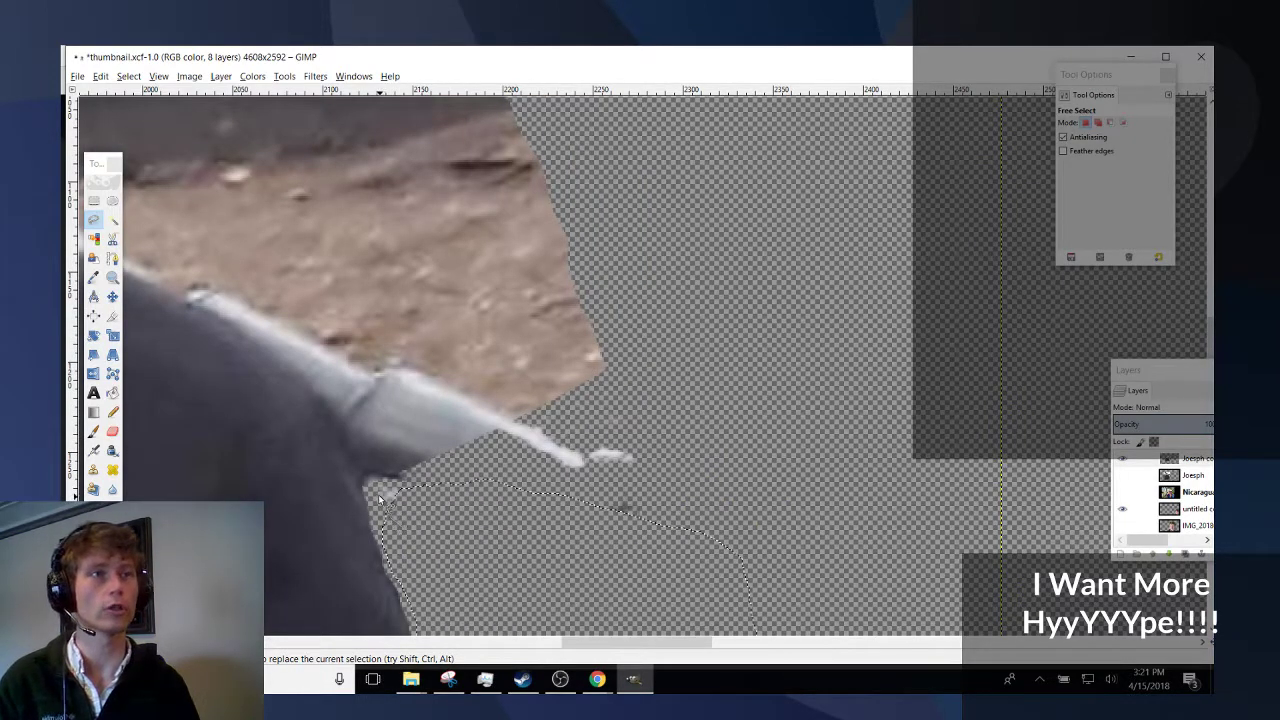
Outline the leftover railing and dirt above the right-hand shoulder with Free Select and delete it.
left_click_drag(360, 472, 350, 441)
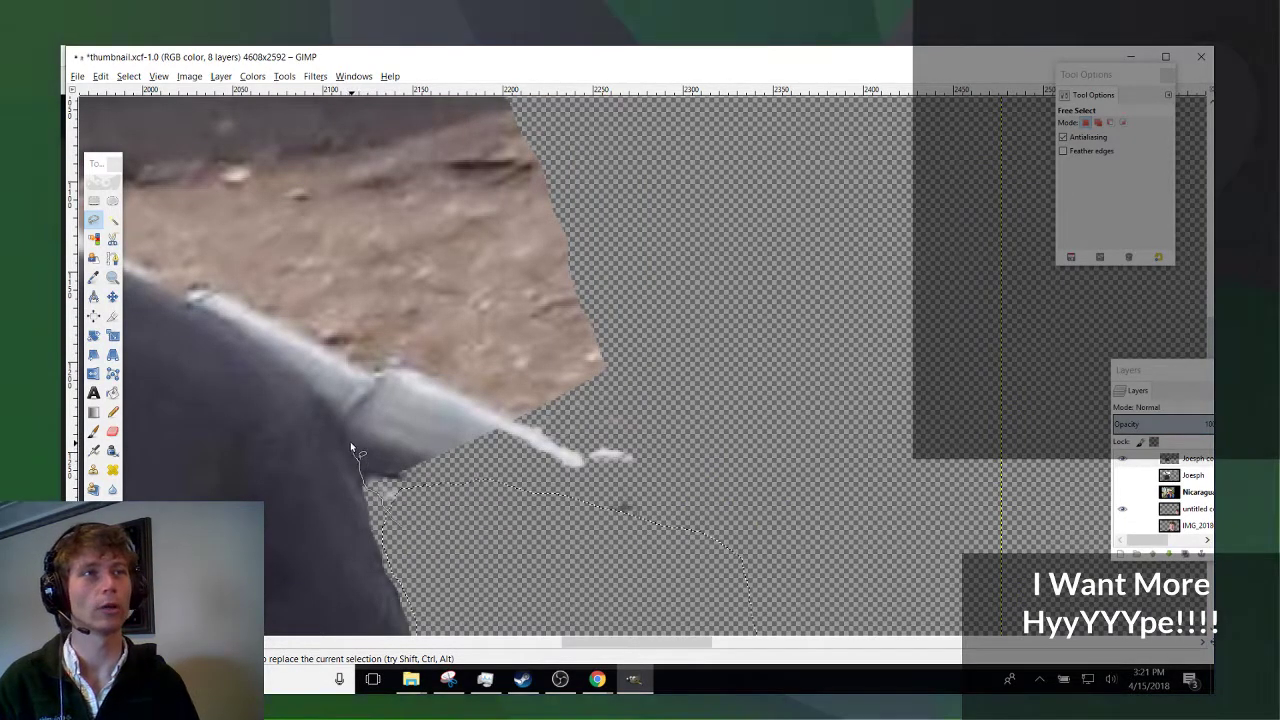
key("Return")
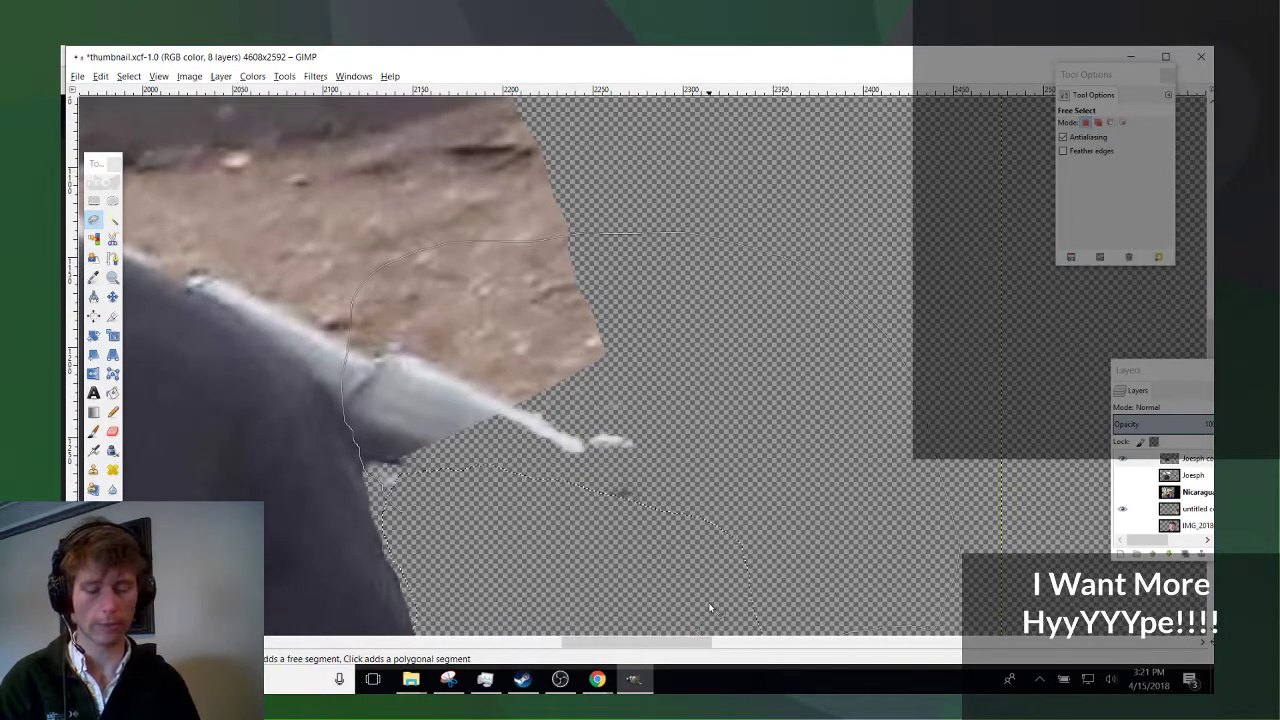
key("Delete")
Outline the isolated white fragment beside the lower left-hand sleeve with Free Select and delete it.
left_click_drag(600, 641, 260, 641)
scroll(757, 628, "right", 5)
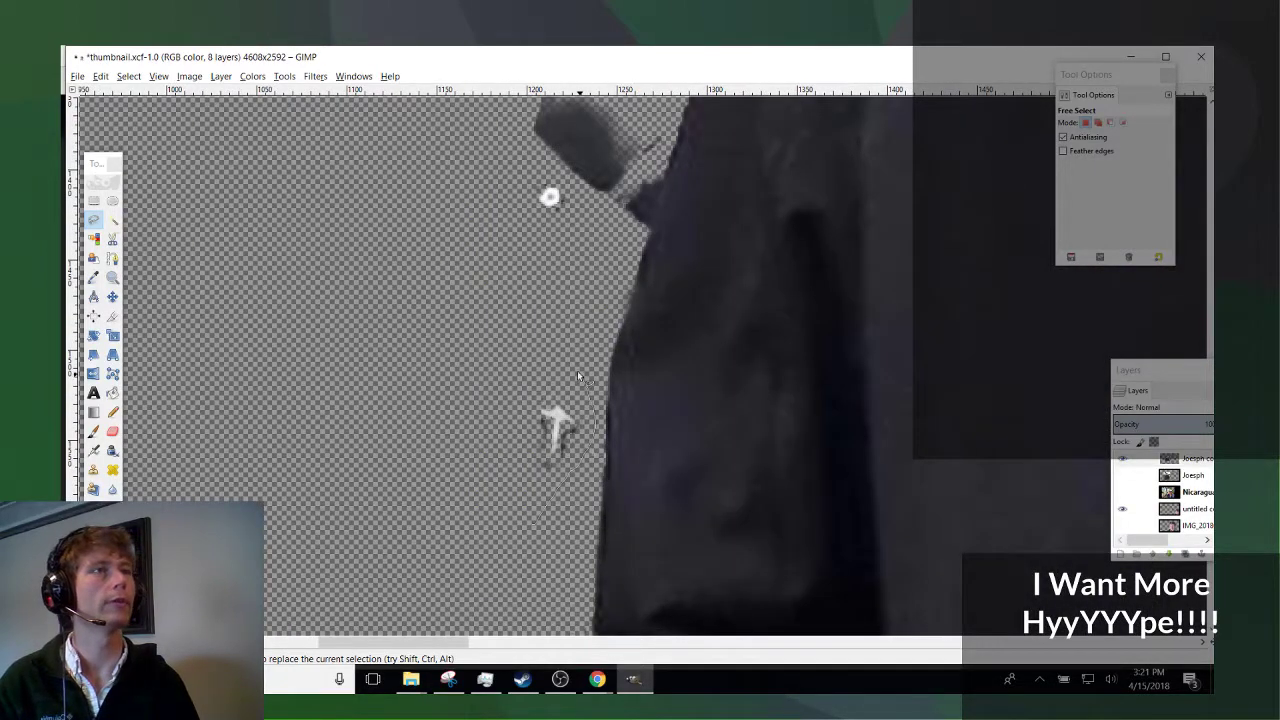
left_click(602, 513)
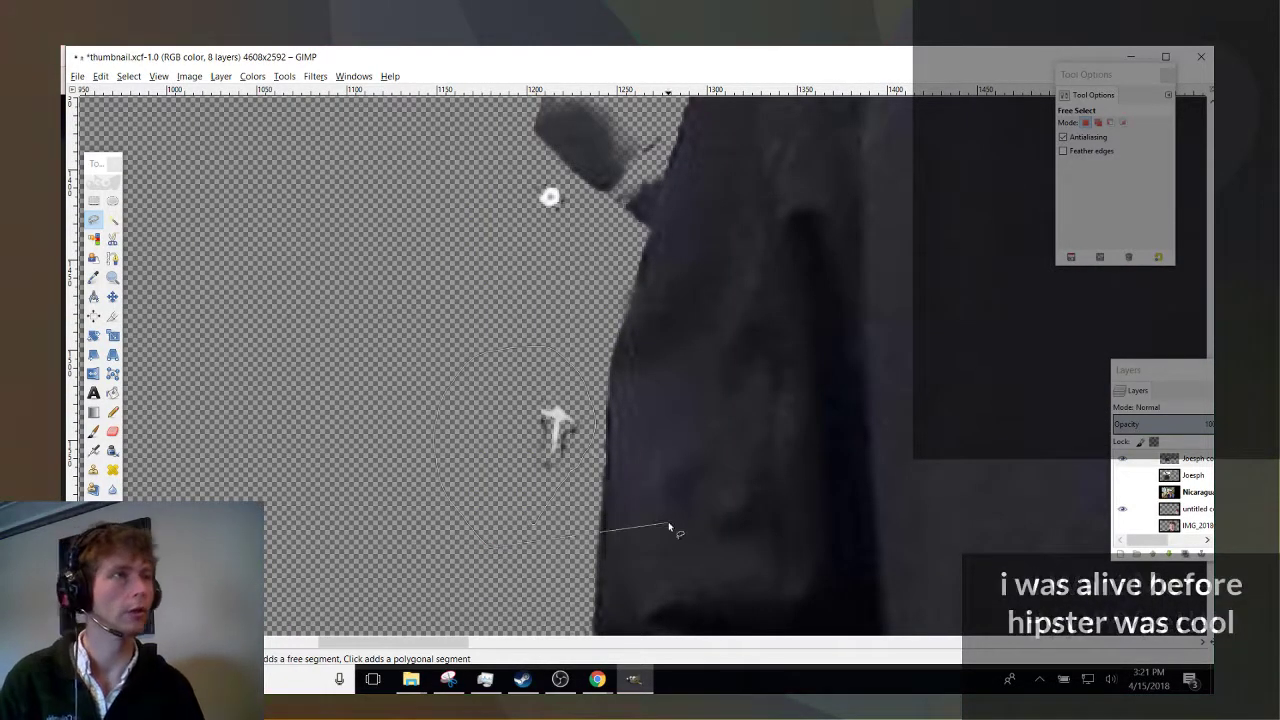
key("Return")
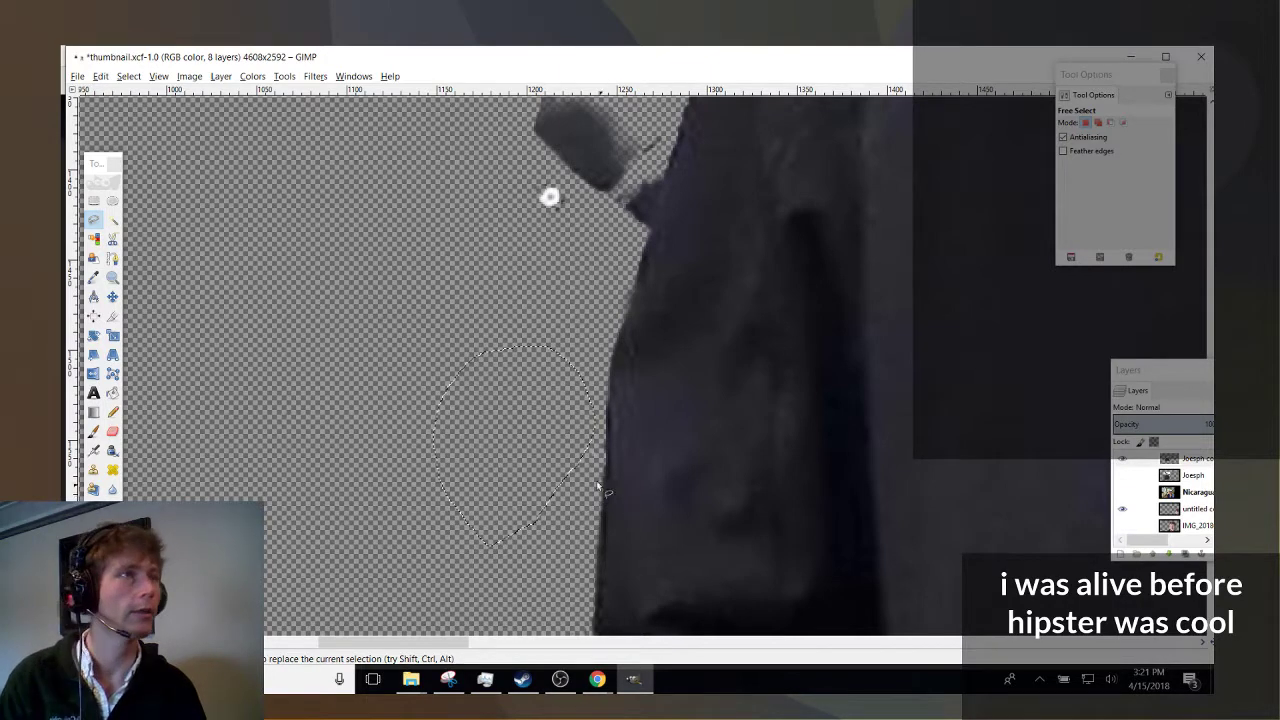
Outline the faint leftover pixels close to the left-hand sleeve edge with Free Select and clear them.
scroll(586, 470, "up", 7)
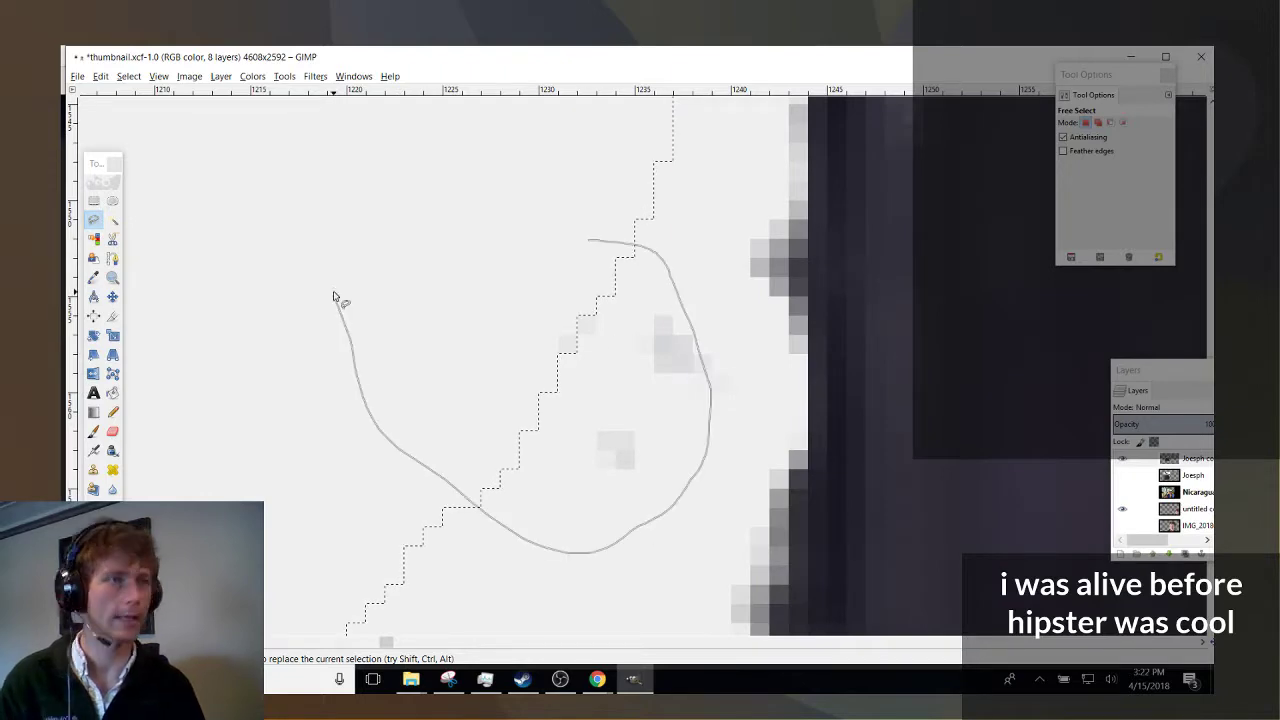
left_click(334, 295)
key("Return")
scroll(594, 486, "down", 7)
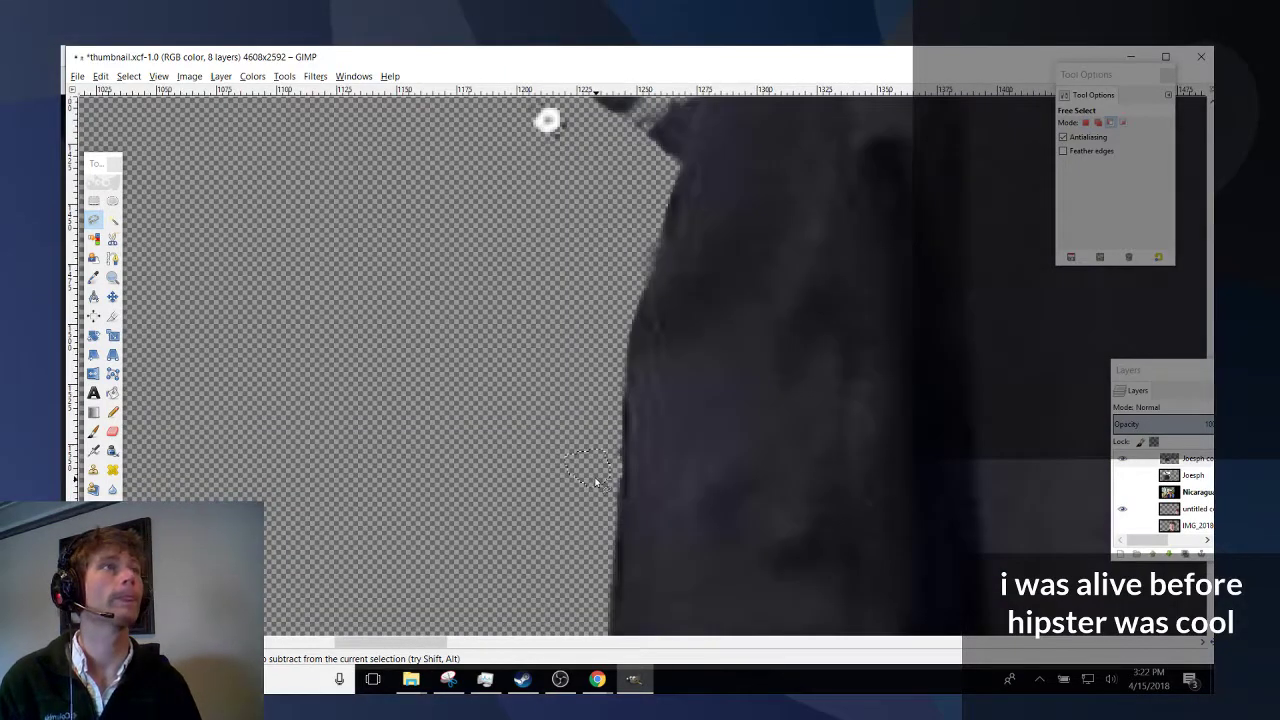
Outline the background scraps and dirt beside the left-hand upper sleeve and shoulder with Free Select and delete them.
scroll(594, 482, "up", 5)
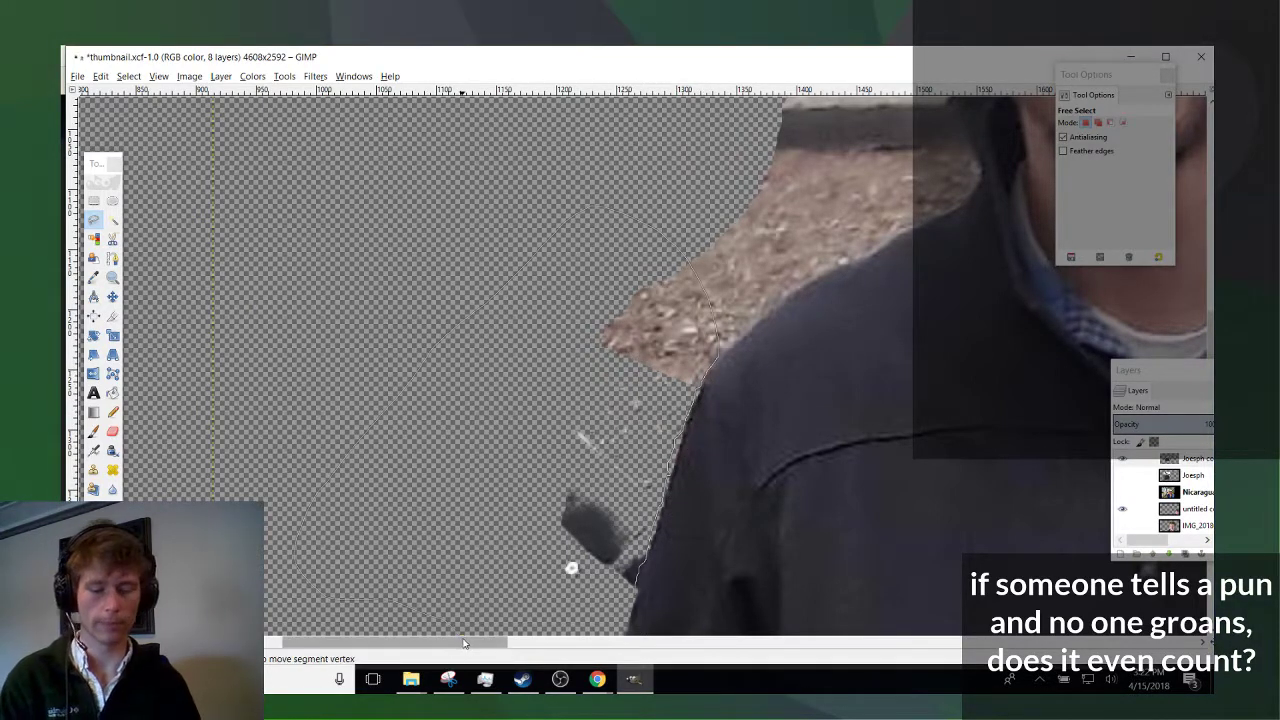
key("Return")
key("Delete")
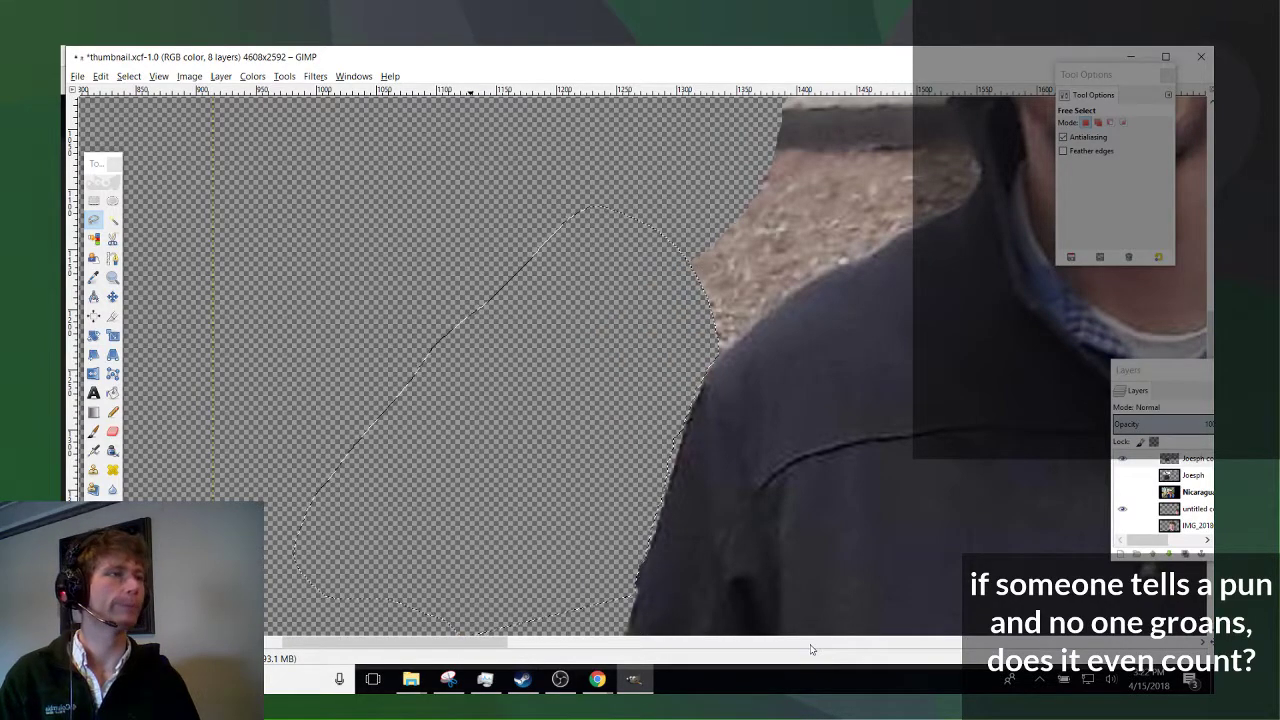
scroll(795, 638, "up", 10)
scroll(778, 627, "right", 3)
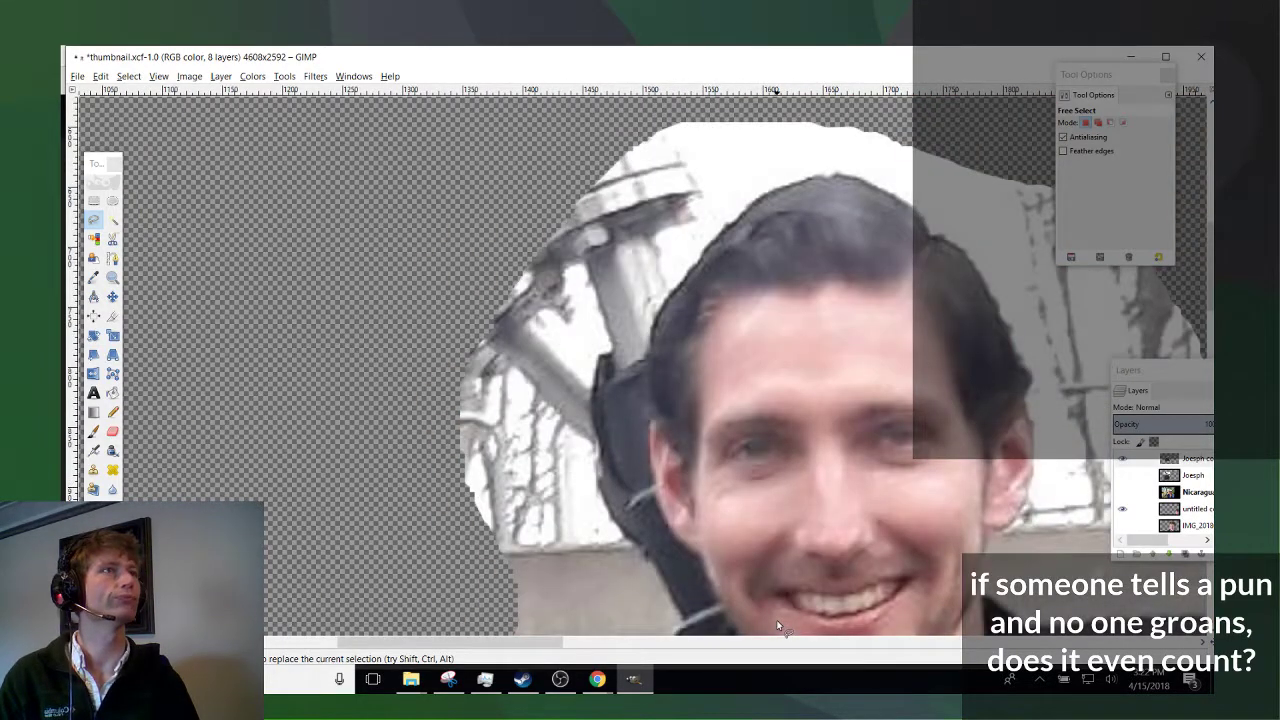
scroll(770, 590, "down", 5)
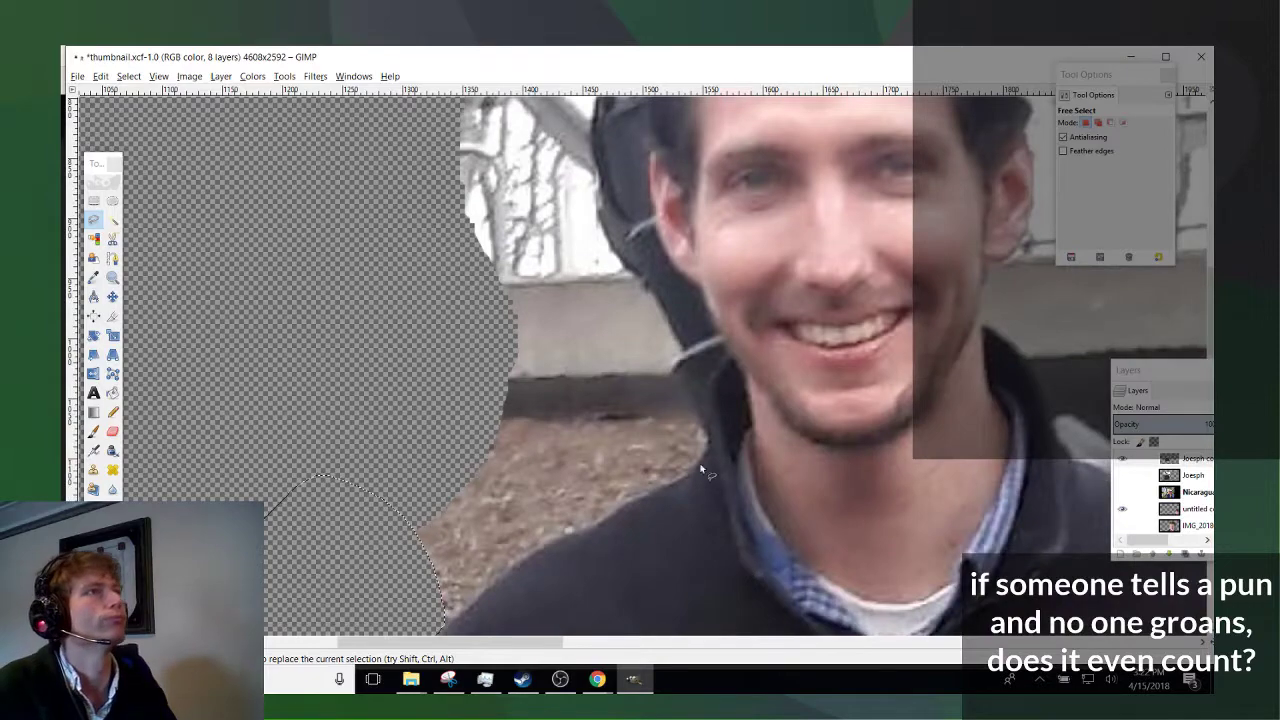
scroll(701, 470, "up", 12)
scroll(655, 473, "down", 6)
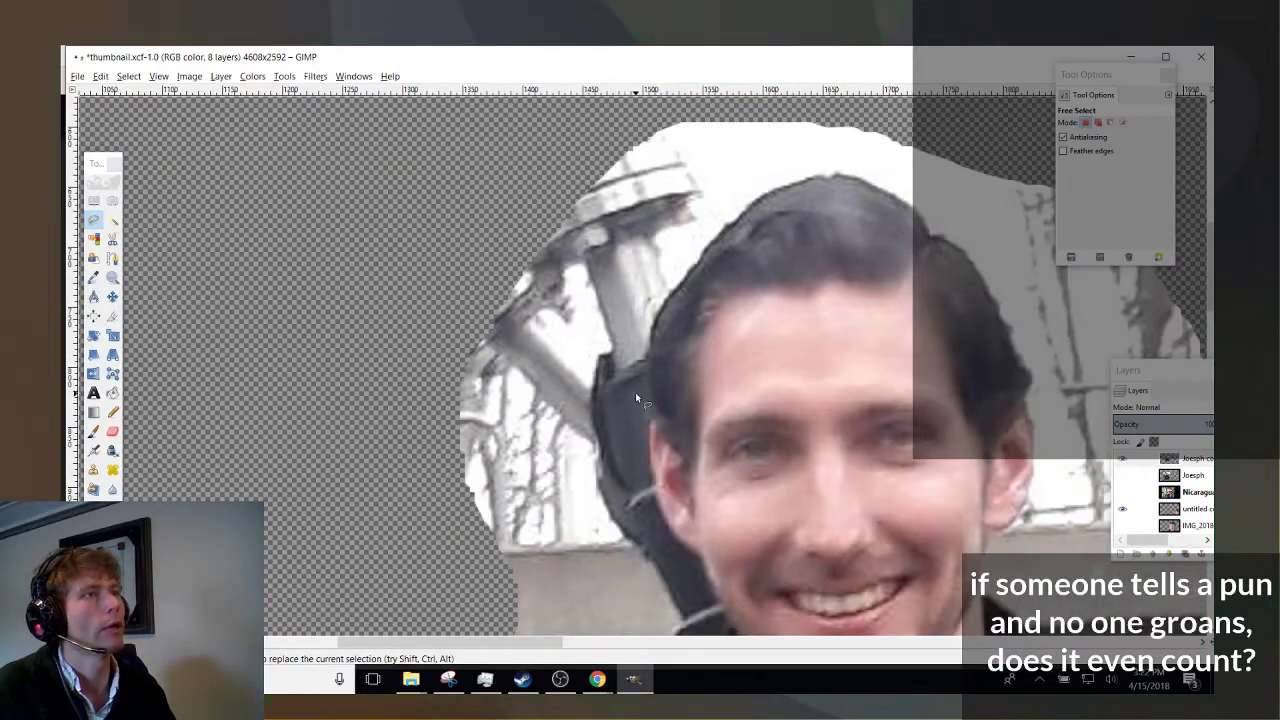
scroll(637, 425, "down", 8)
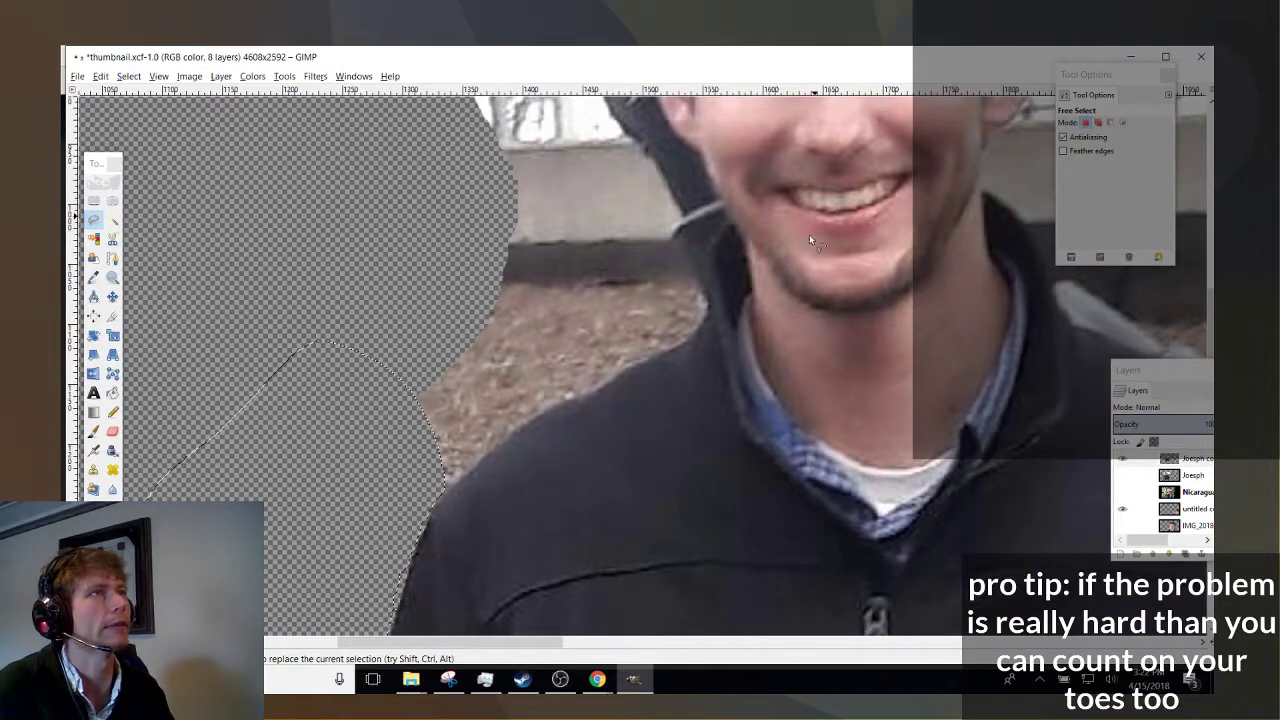
Select the brown dirt patch above the left-hand shoulder with Fuzzy Select at a threshold of 41.8 and delete it.
scroll(790, 400, "down", 3)
scroll(780, 400, "up", 10)
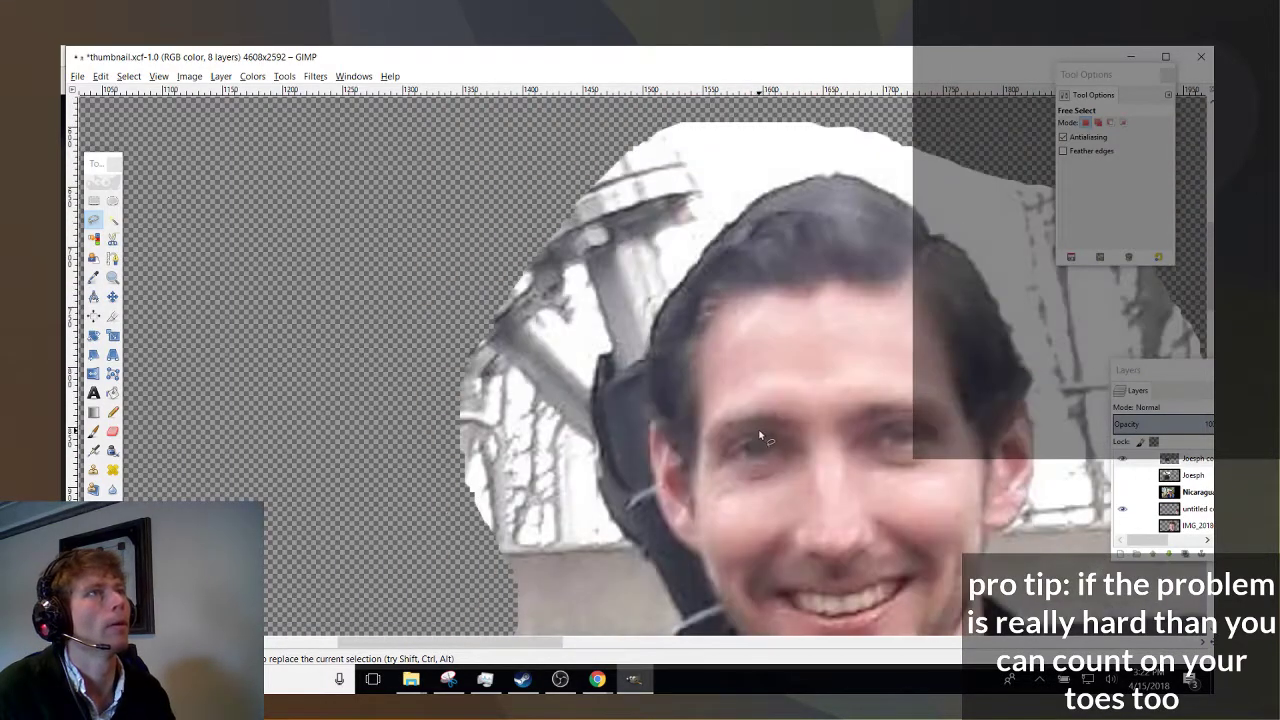
scroll(751, 426, "down", 5)
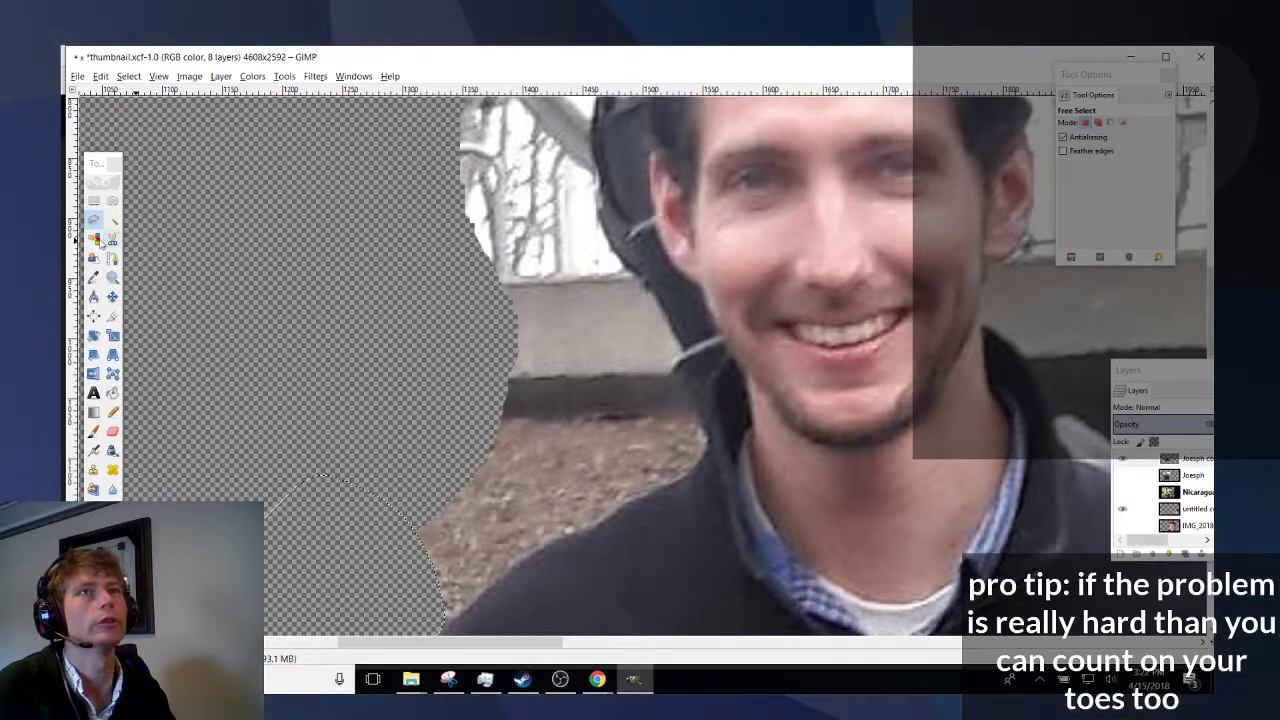
left_click(113, 221)
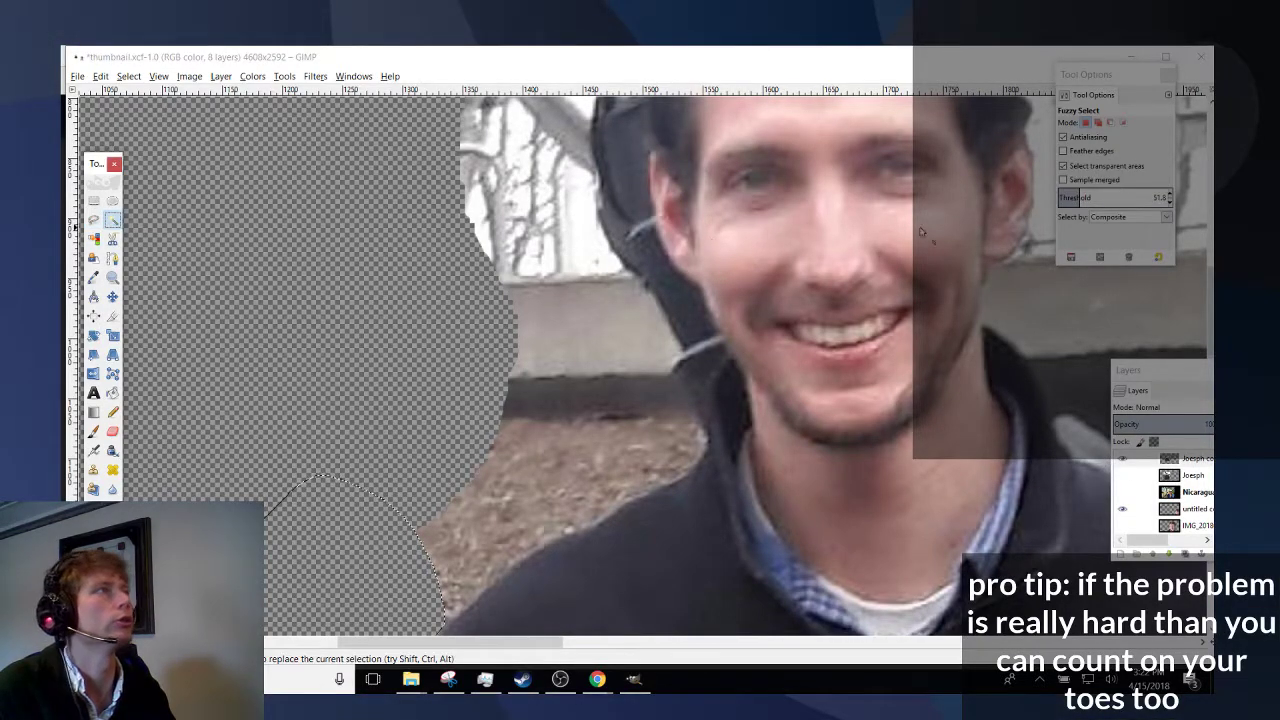
left_click(574, 455)
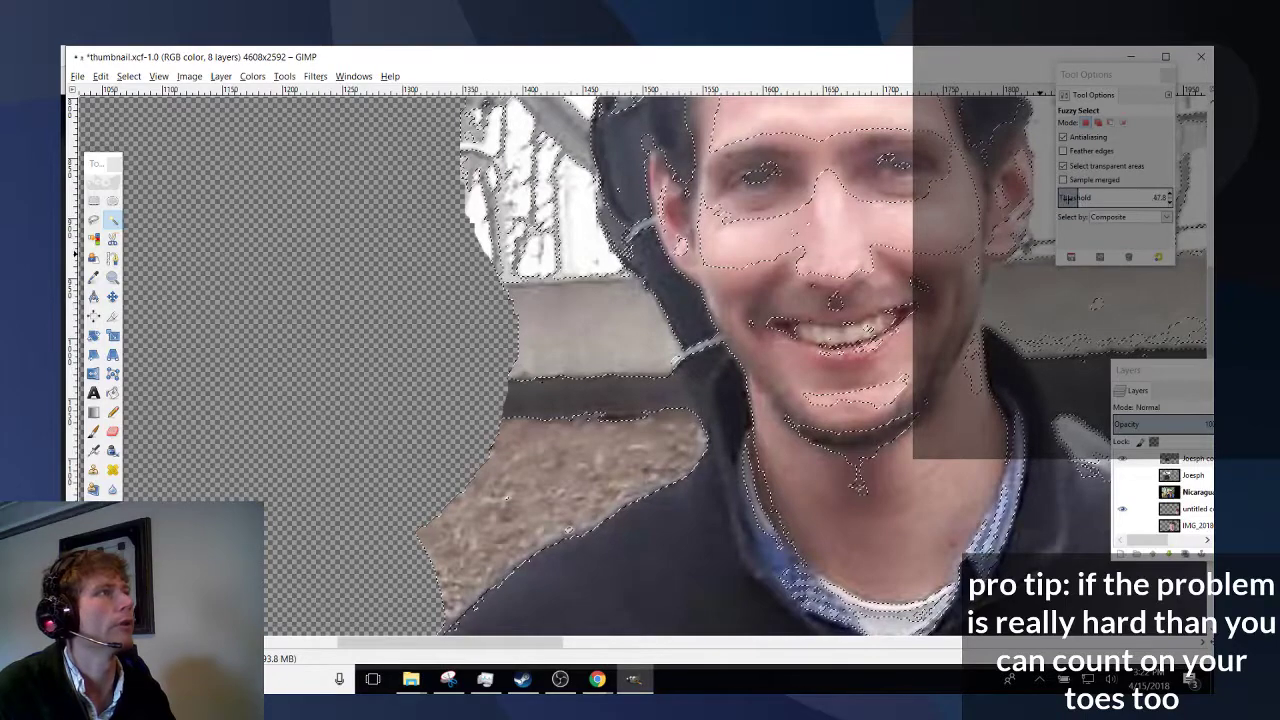
left_click_drag(506, 498, 601, 459)
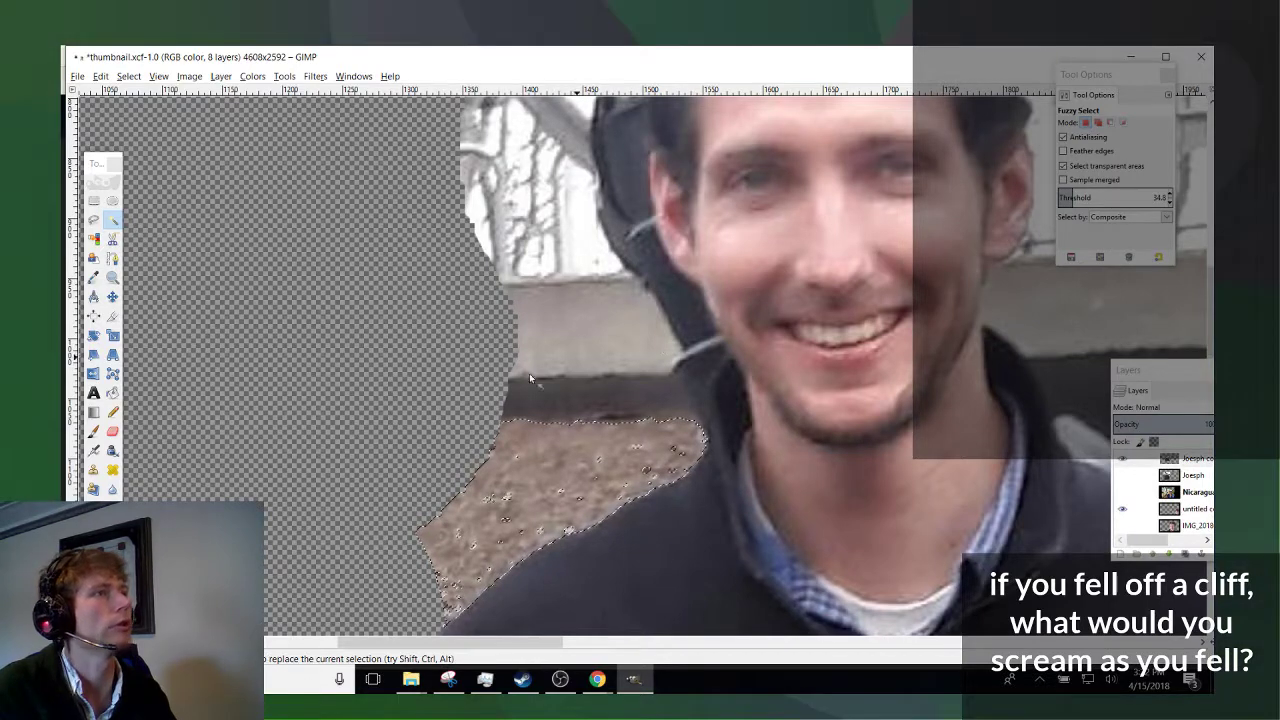
left_click_drag(526, 447, 525, 452)
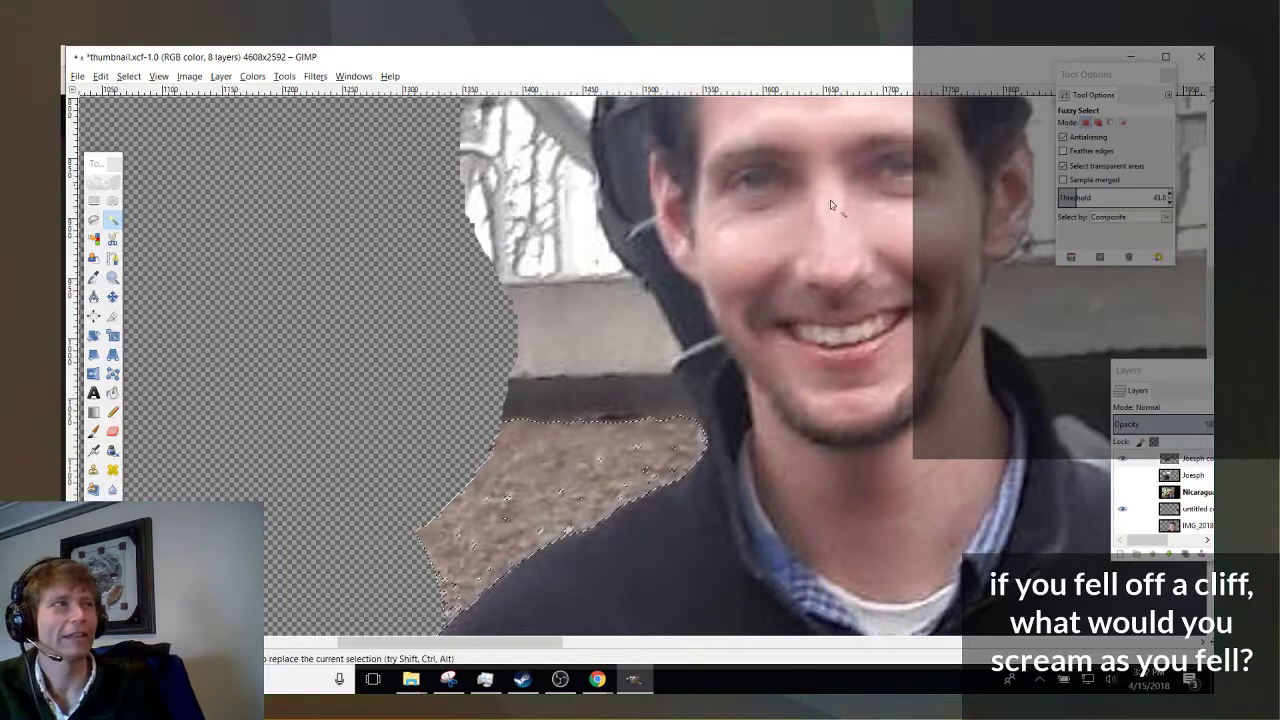
left_click(587, 440)
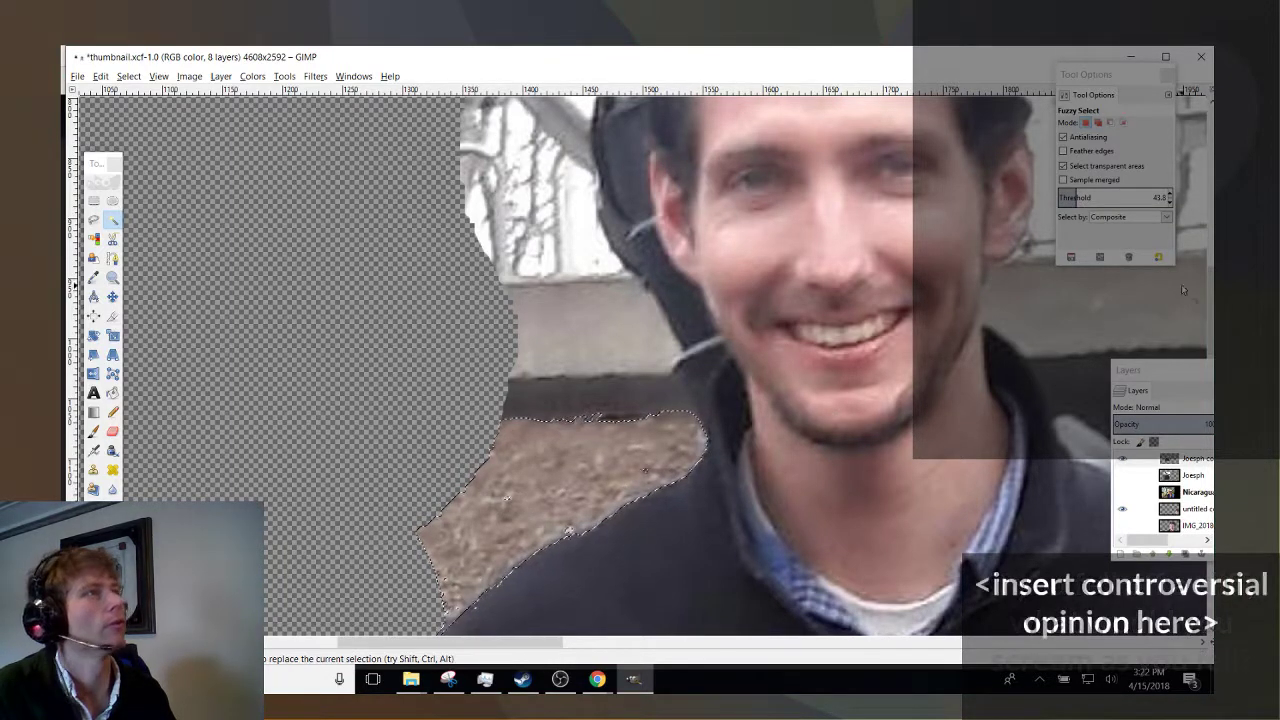
left_click(527, 489)
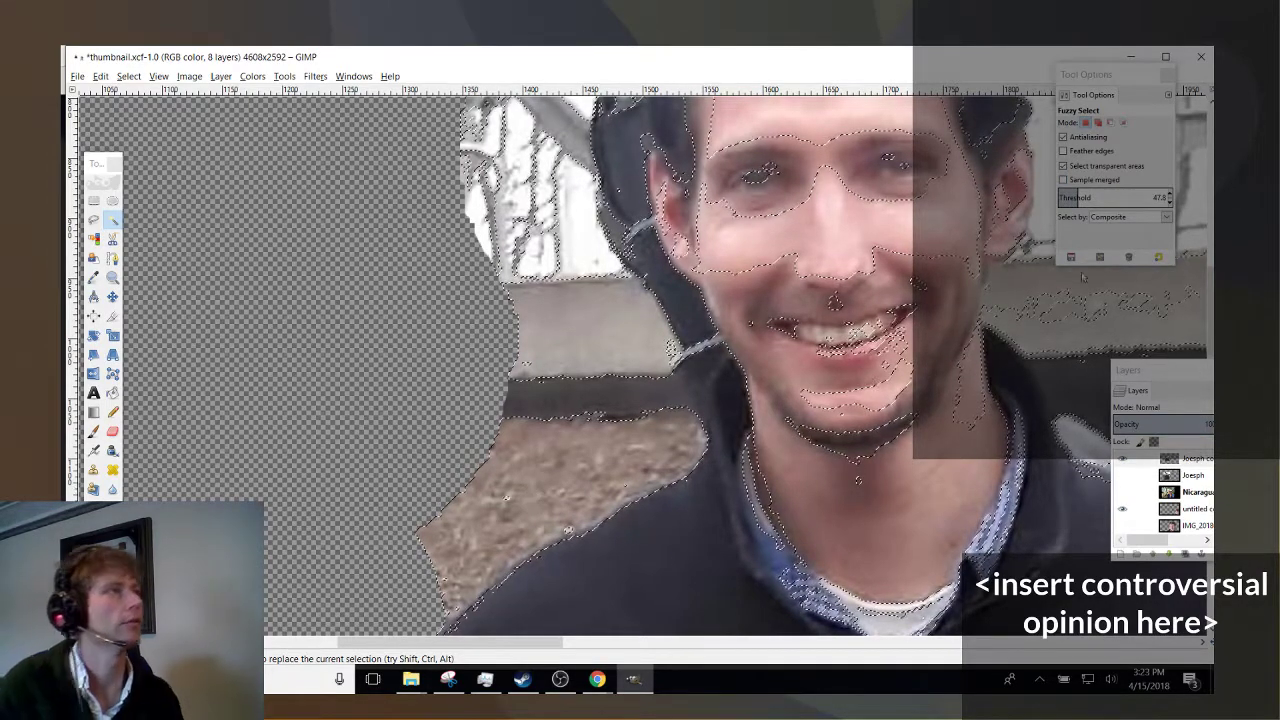
left_click_drag(592, 464, 579, 462)
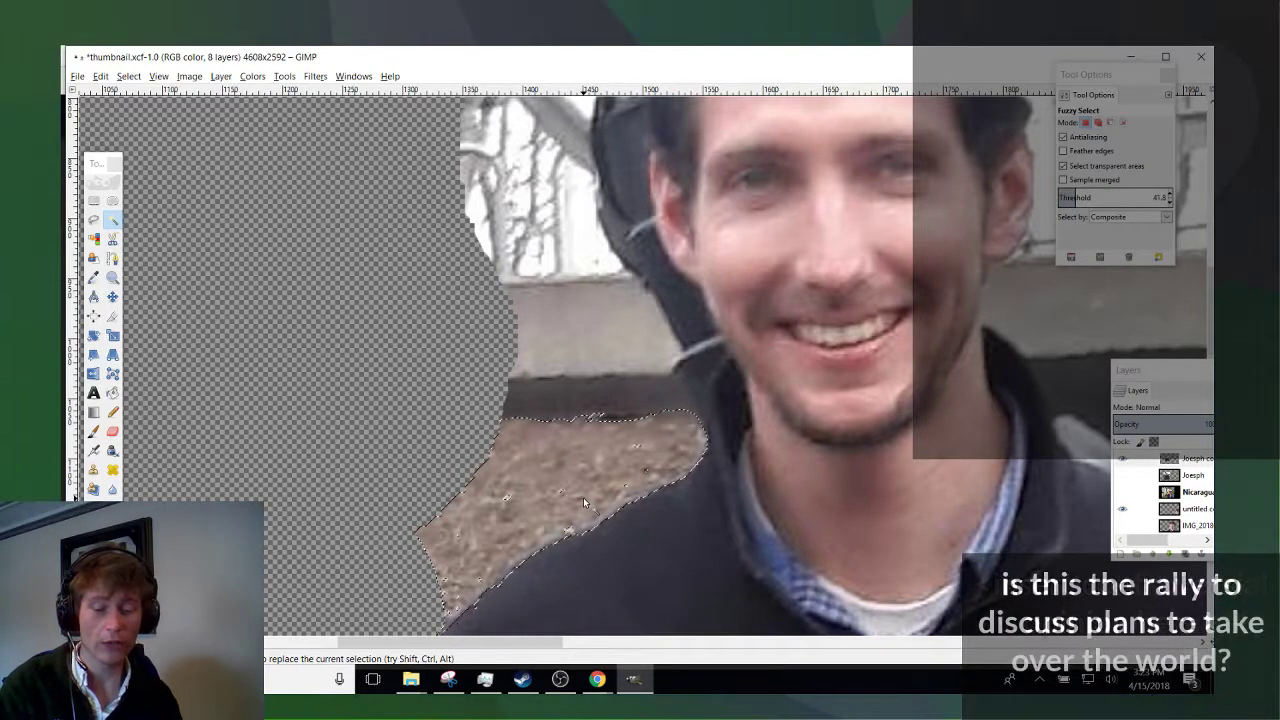
key("Delete")
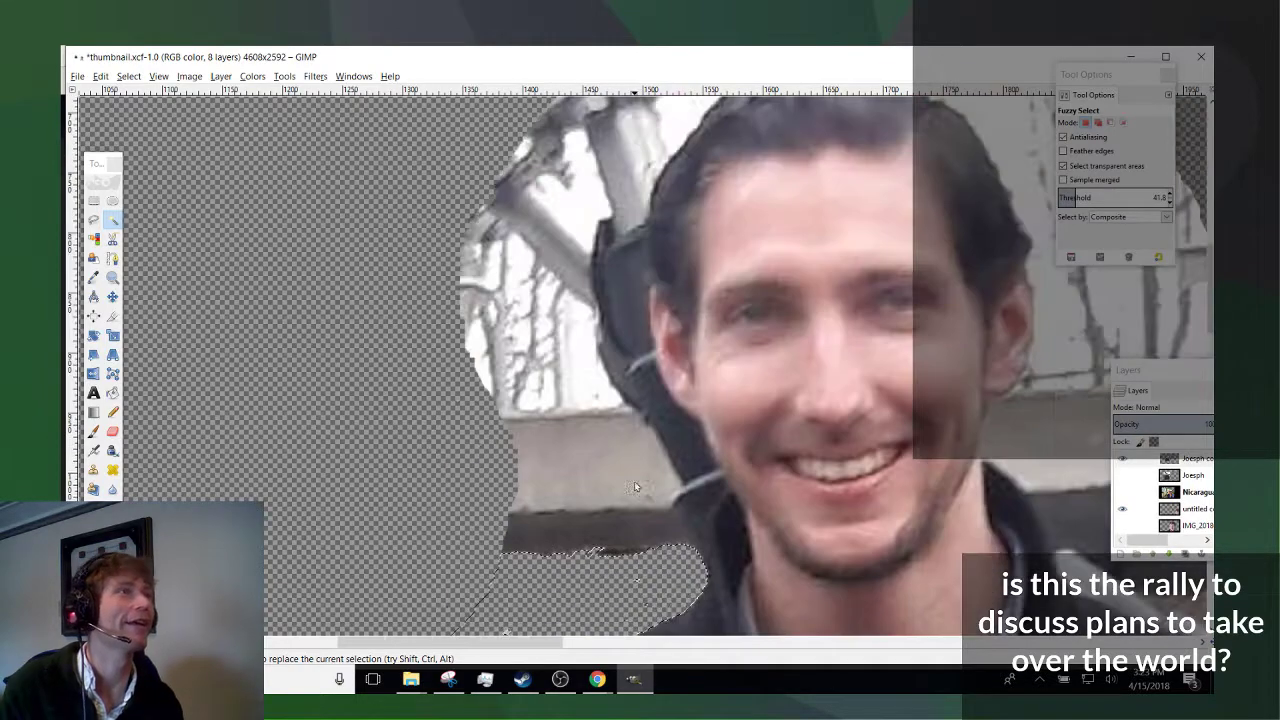
Draw an ellipse selection over the leftover specks and dark strip above the left-hand shoulder, delete its contents and deselect.
scroll(635, 486, "up", 3)
scroll(502, 507, "up", 1)
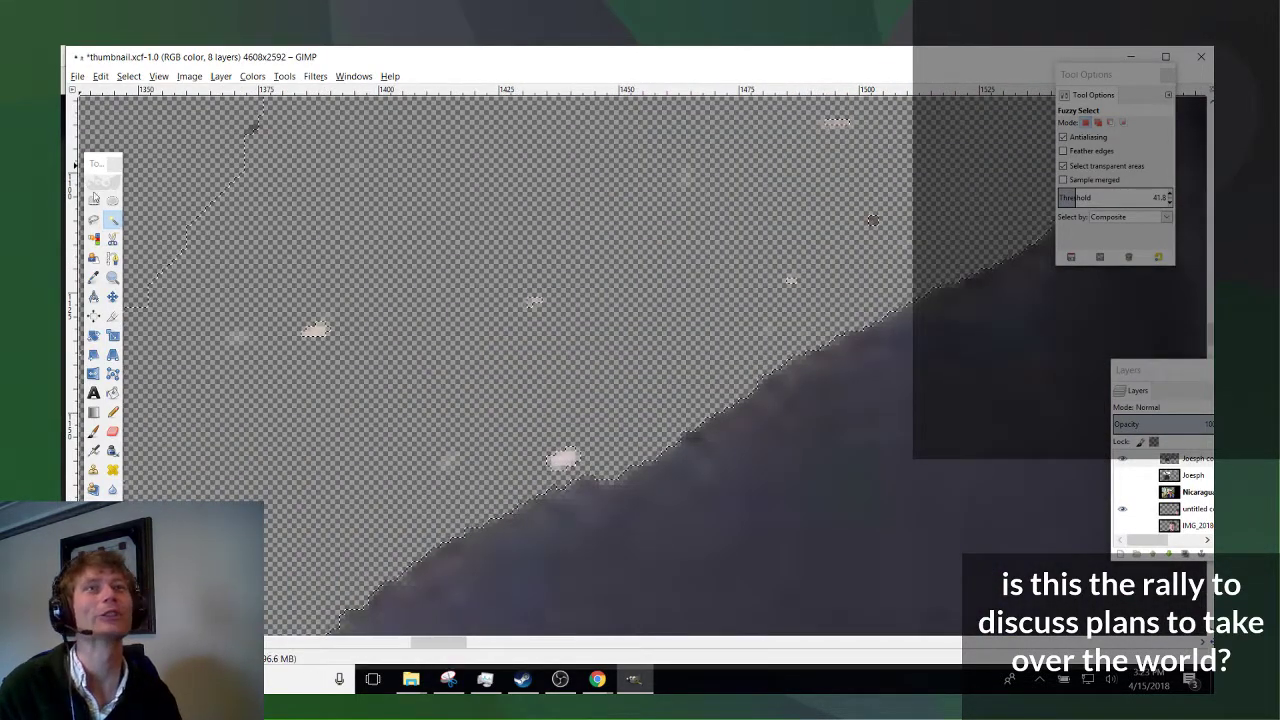
left_click(112, 200)
scroll(408, 290, "down", 4)
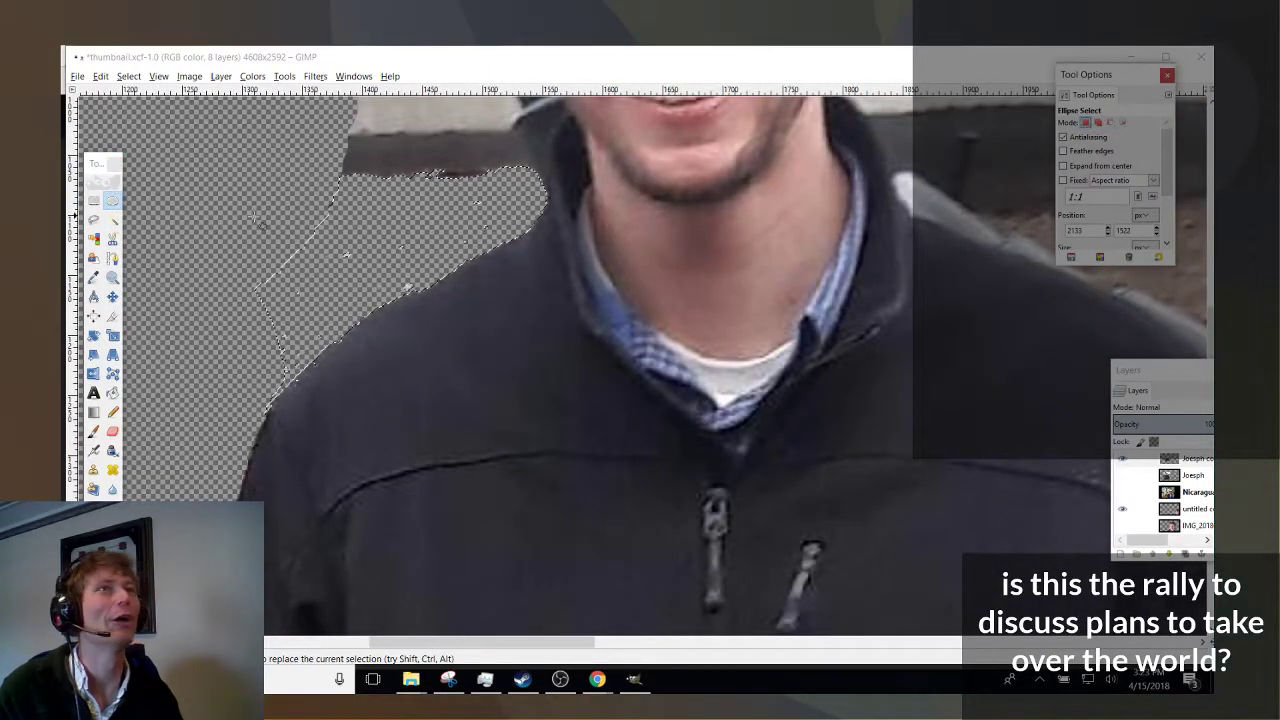
left_click_drag(224, 136, 509, 275)
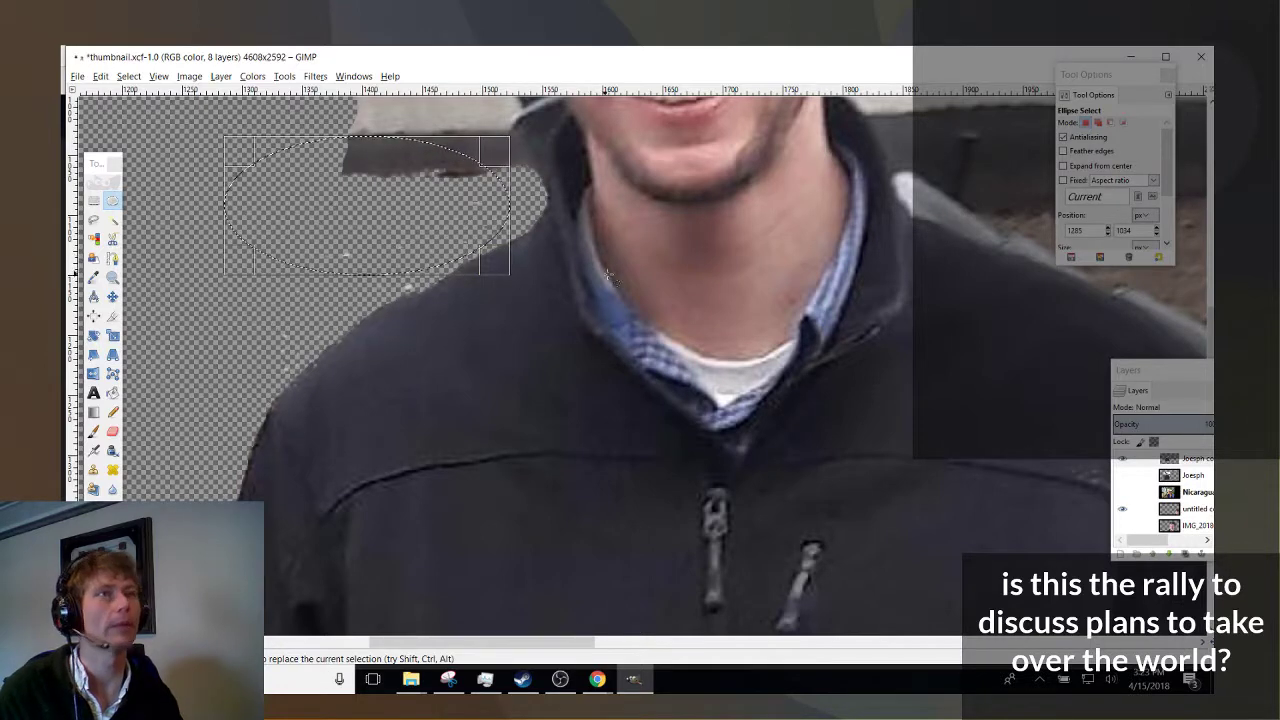
key("Delete")
scroll(374, 242, "up", 4)
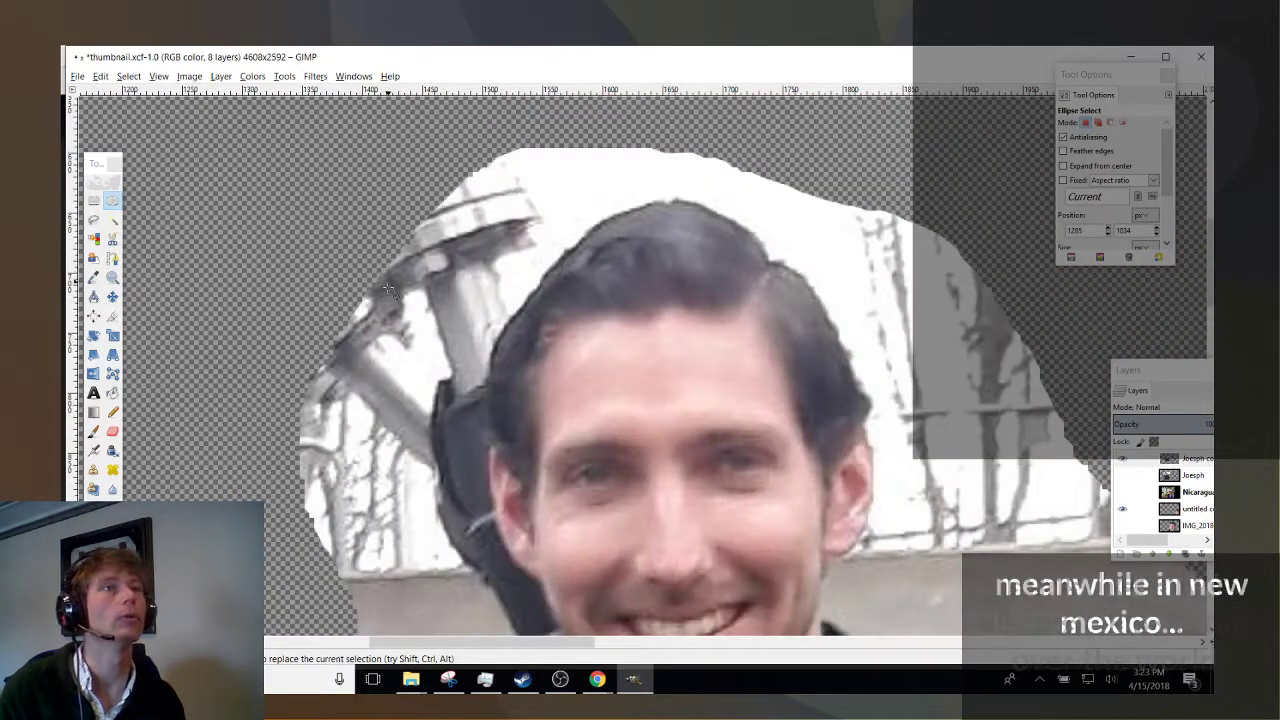
scroll(387, 290, "down", 3)
key("ctrl+shift+a")
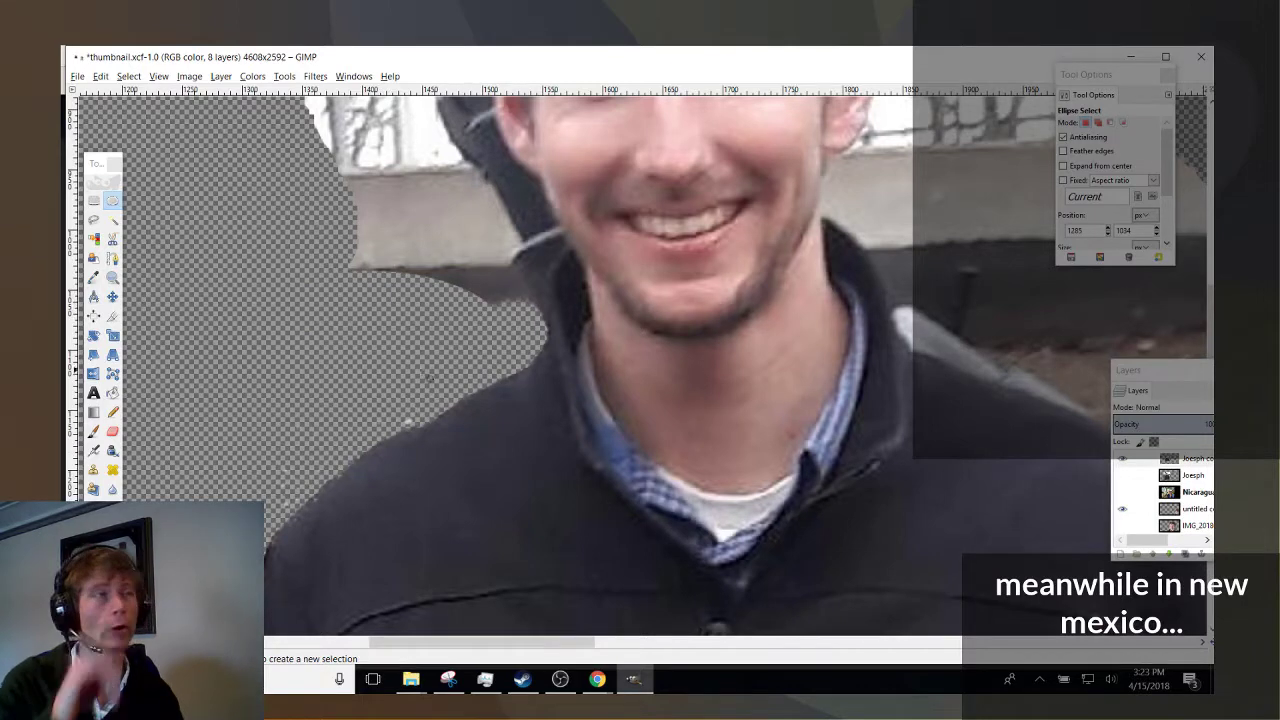
Outline the dark background wedge beside the left-hand side of the collar with Free Select and delete it.
left_click(112, 219)
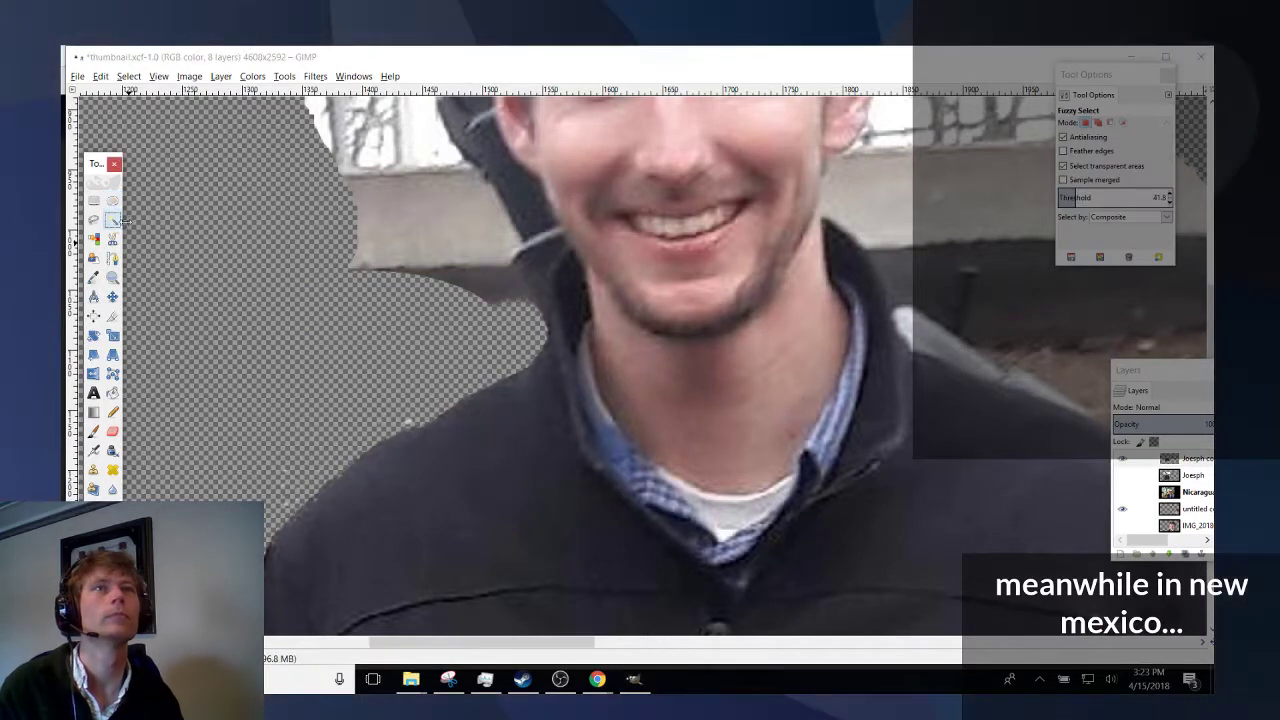
scroll(460, 300, "up", 3)
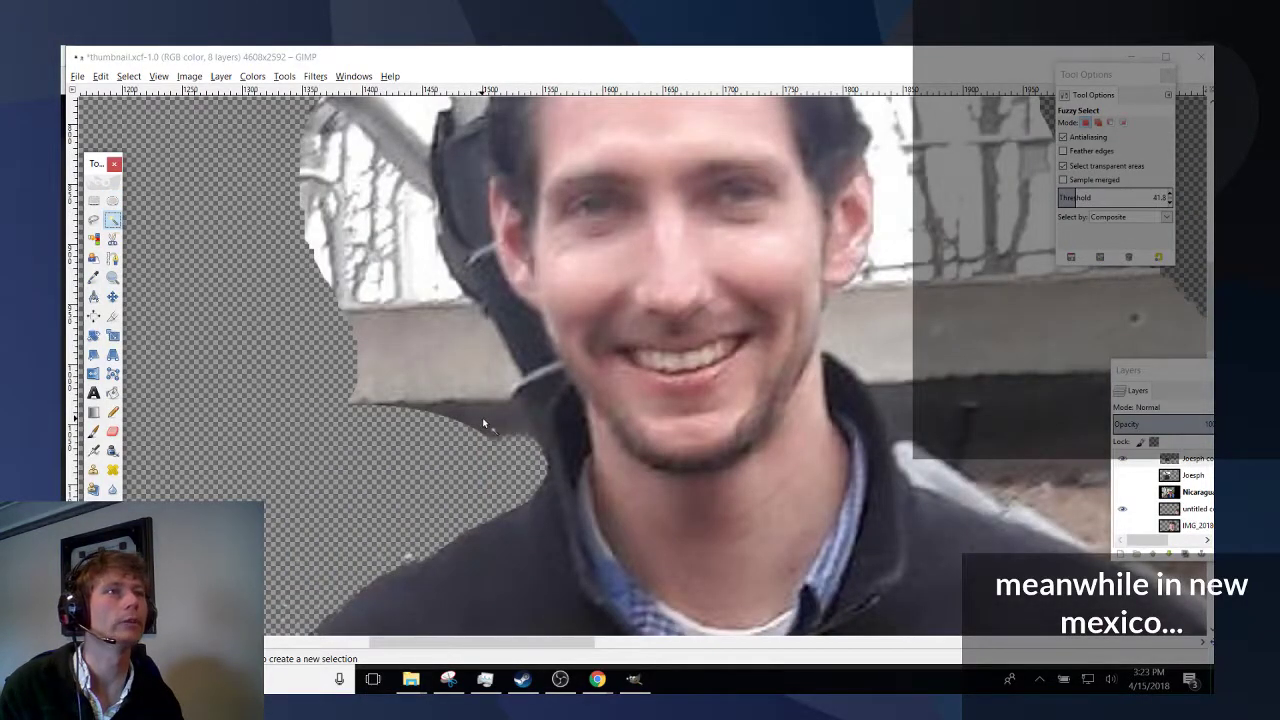
left_click(94, 219)
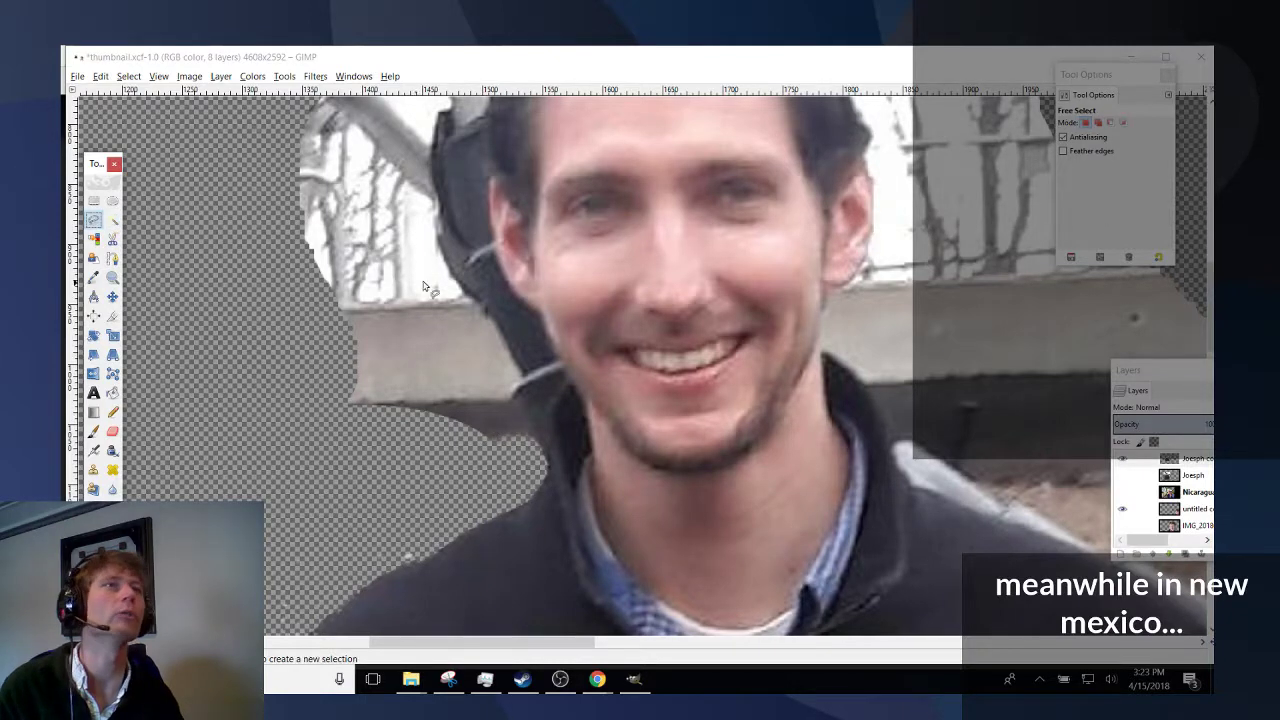
scroll(520, 458, "up", 4)
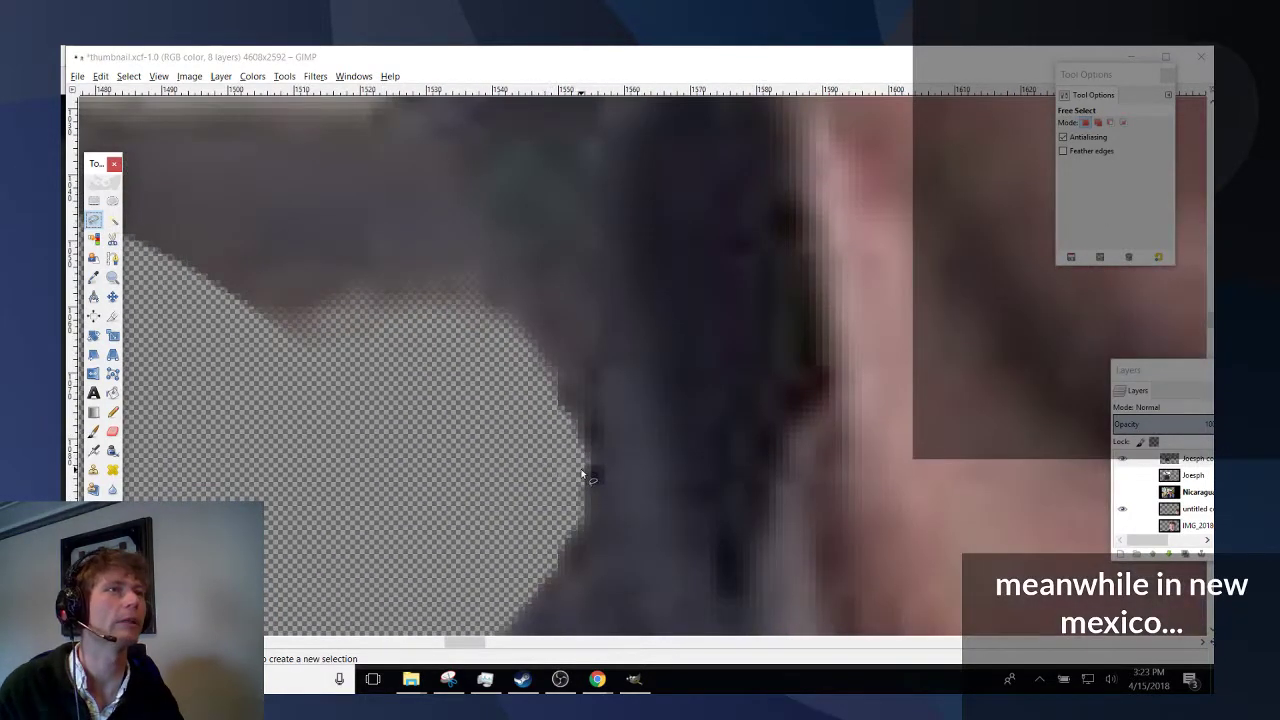
left_click_drag(581, 470, 587, 412)
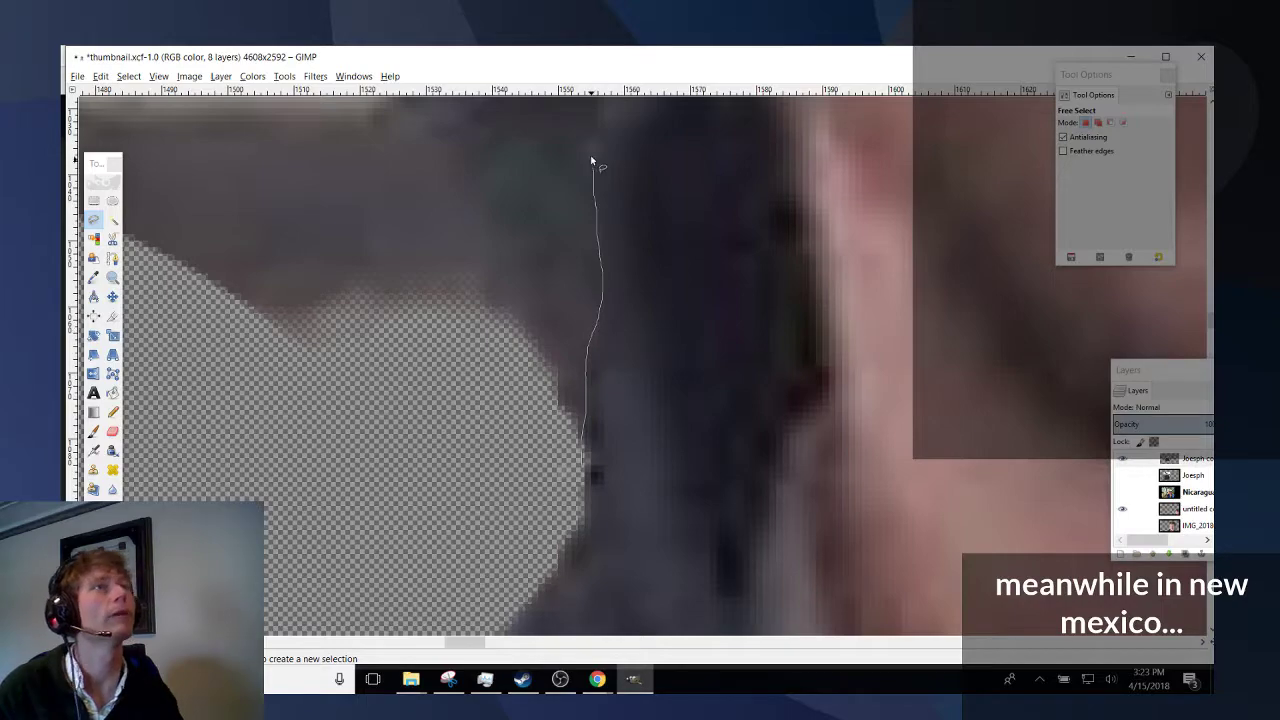
left_click_drag(590, 160, 580, 100)
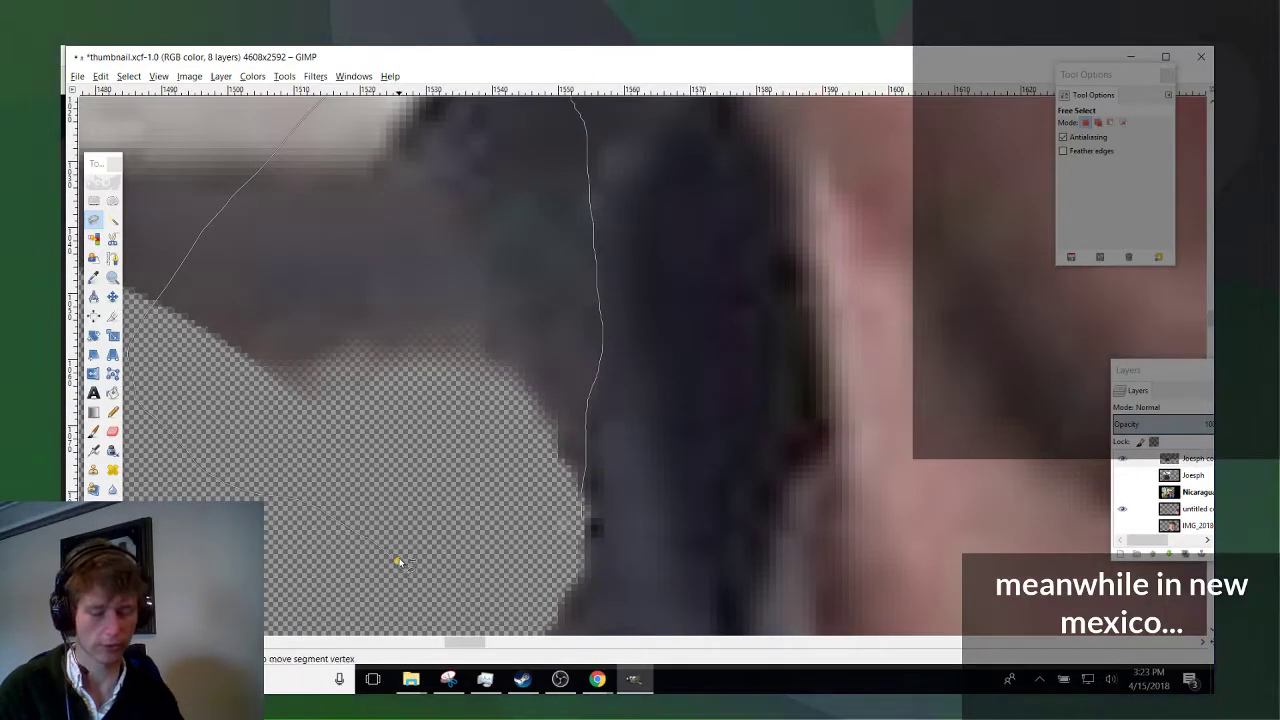
key("Return")
key("Delete")
Outline the wall, railing and dark strap beside the left-hand jaw and lower ear with Free Select and delete them.
scroll(501, 523, "up", 10)
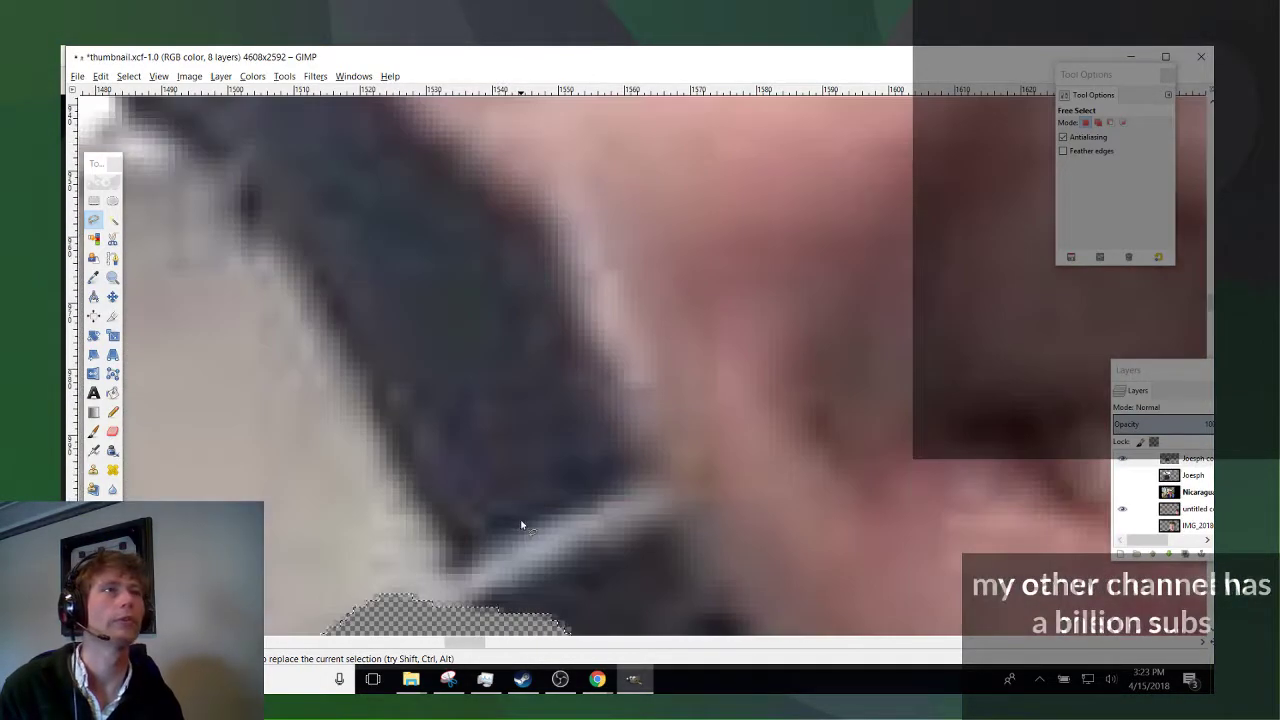
scroll(521, 525, "down", 3)
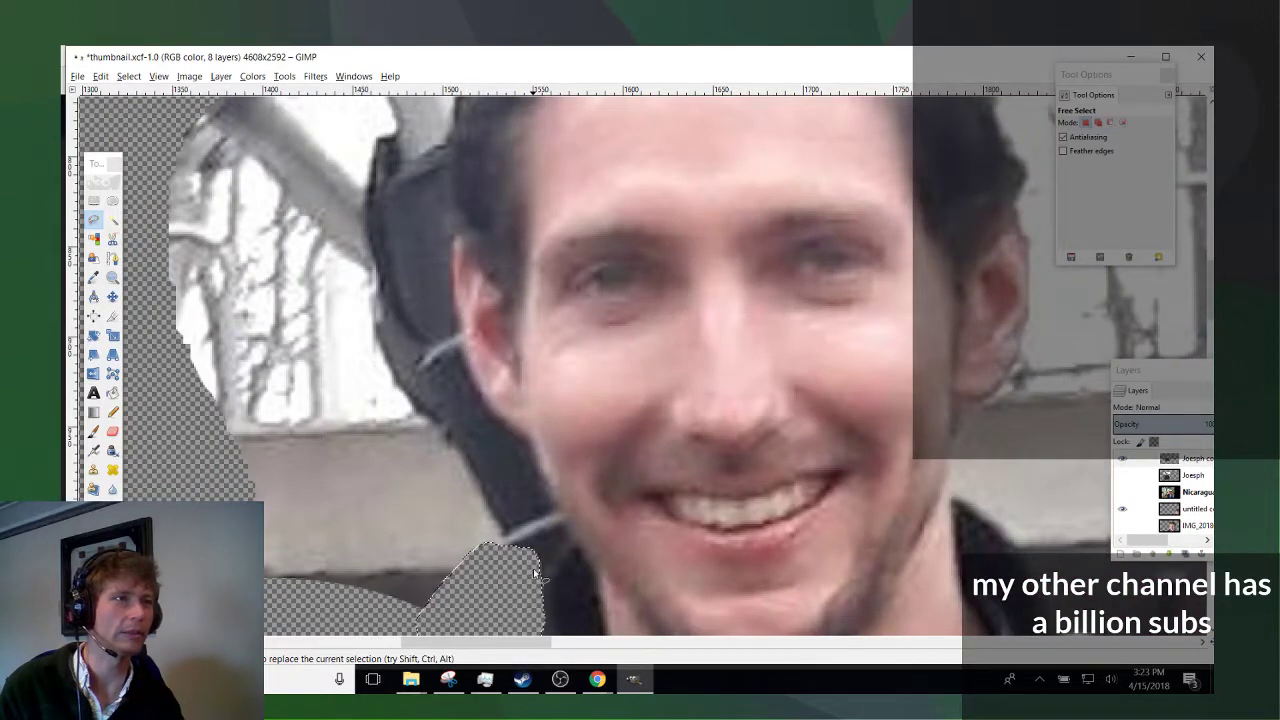
left_click_drag(540, 556, 557, 521)
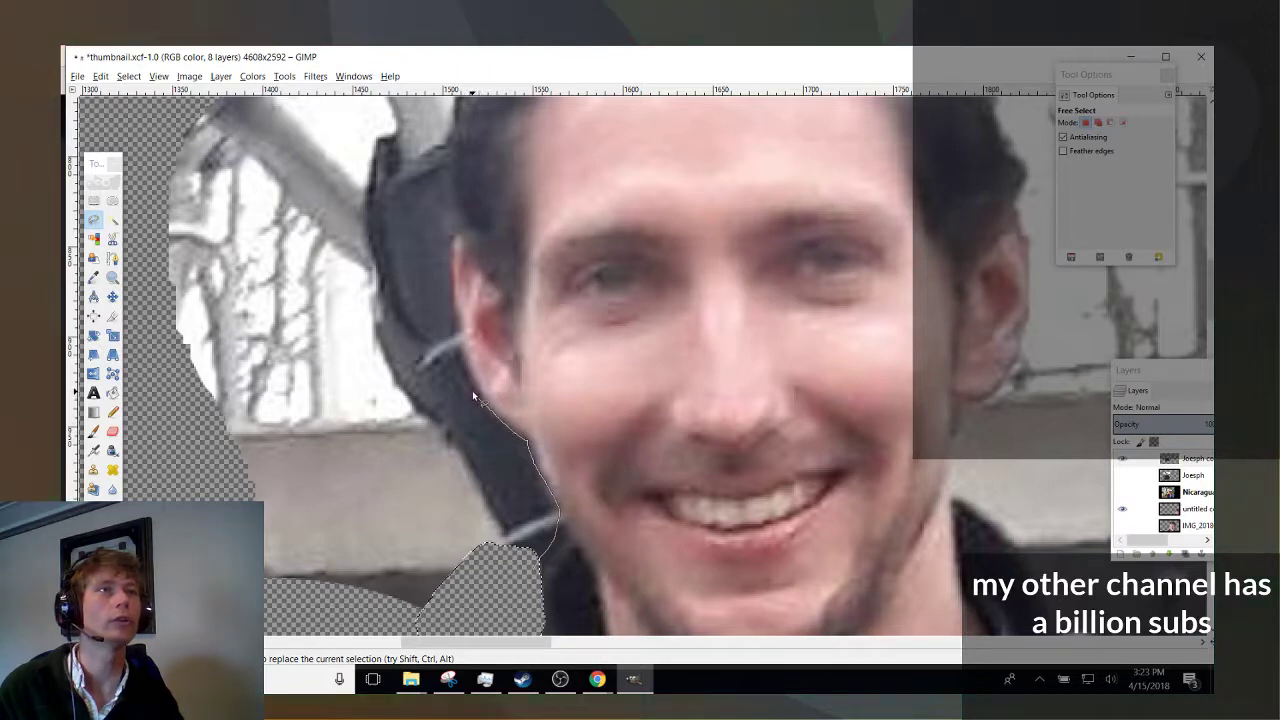
mouse_move(457, 337)
left_mouse_down()
mouse_move(442, 307)
mouse_move(284, 280)
mouse_move(198, 355)
left_mouse_up()
mouse_move(272, 637)
left_mouse_down()
mouse_move(362, 628)
mouse_move(420, 603)
left_mouse_up()
key("Return")
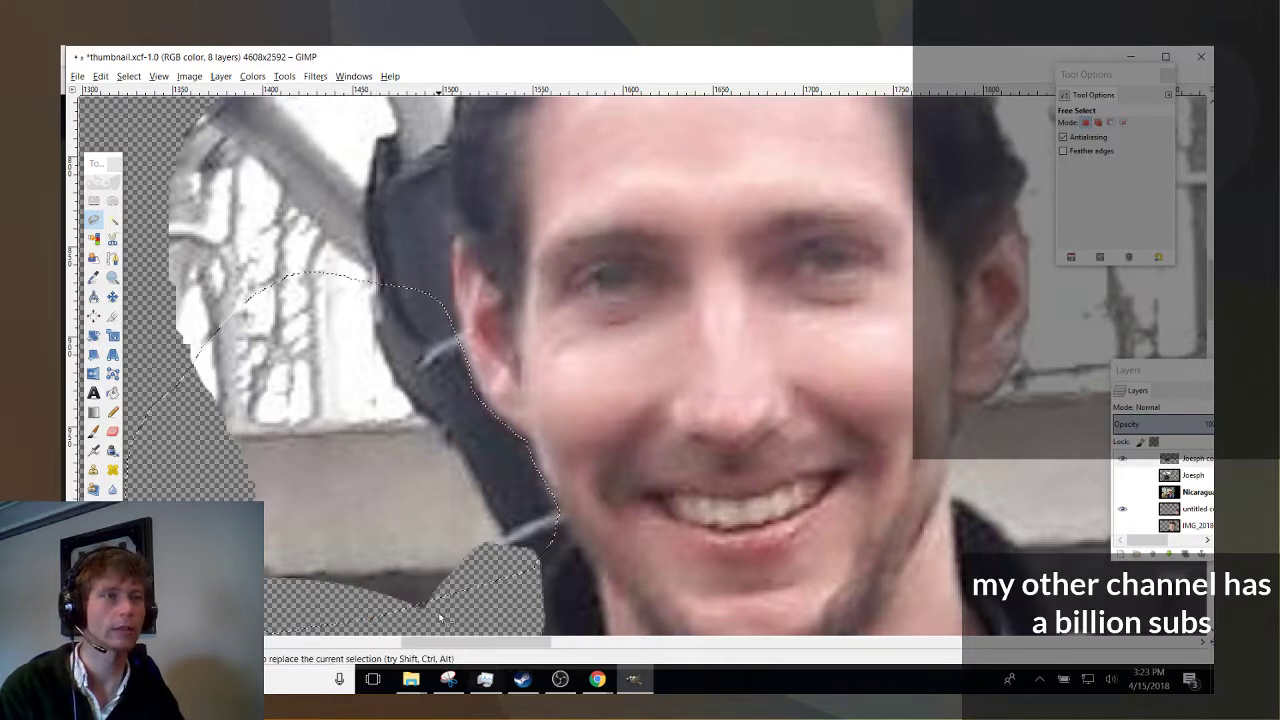
key("Delete")
Outline the small white speck on the left-hand shoulder edge with Free Select and delete it.
scroll(392, 565, "down", 5)
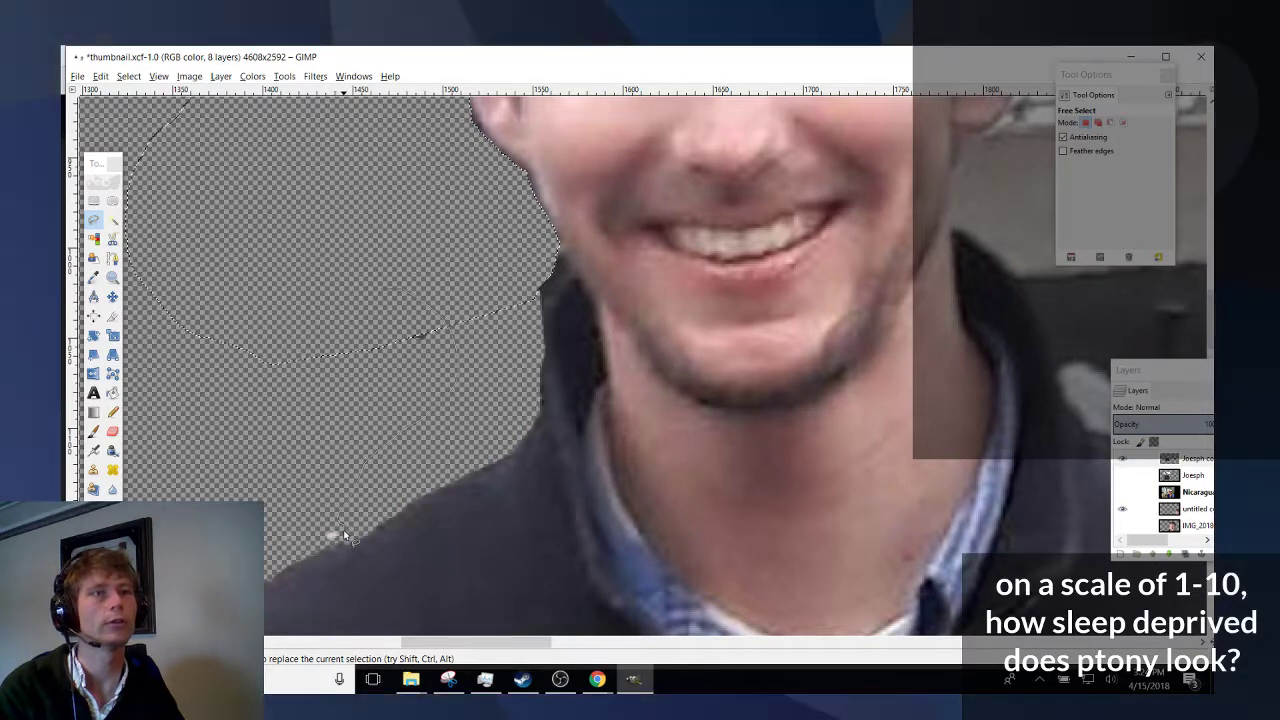
left_click(247, 280)
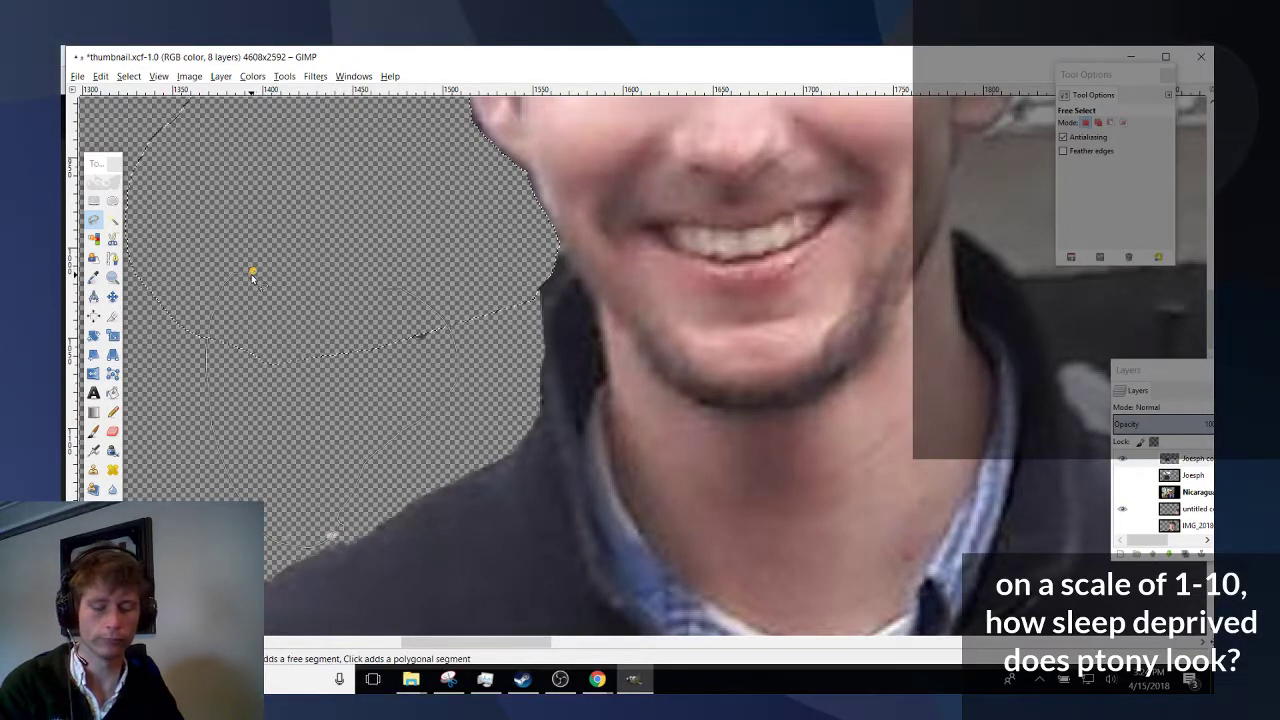
key("Return")
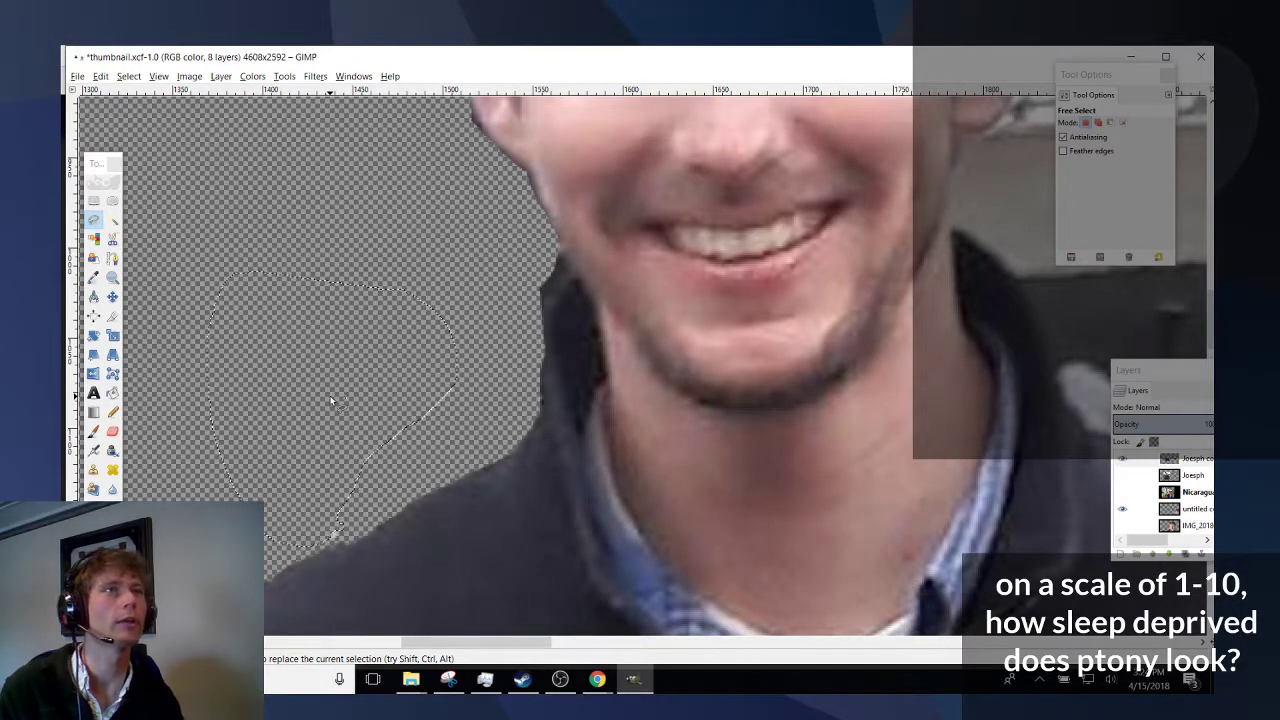
Outline the background and dark strap beside the left-hand upper ear and hair with Free Select and delete them.
scroll(338, 455, "up", 7)
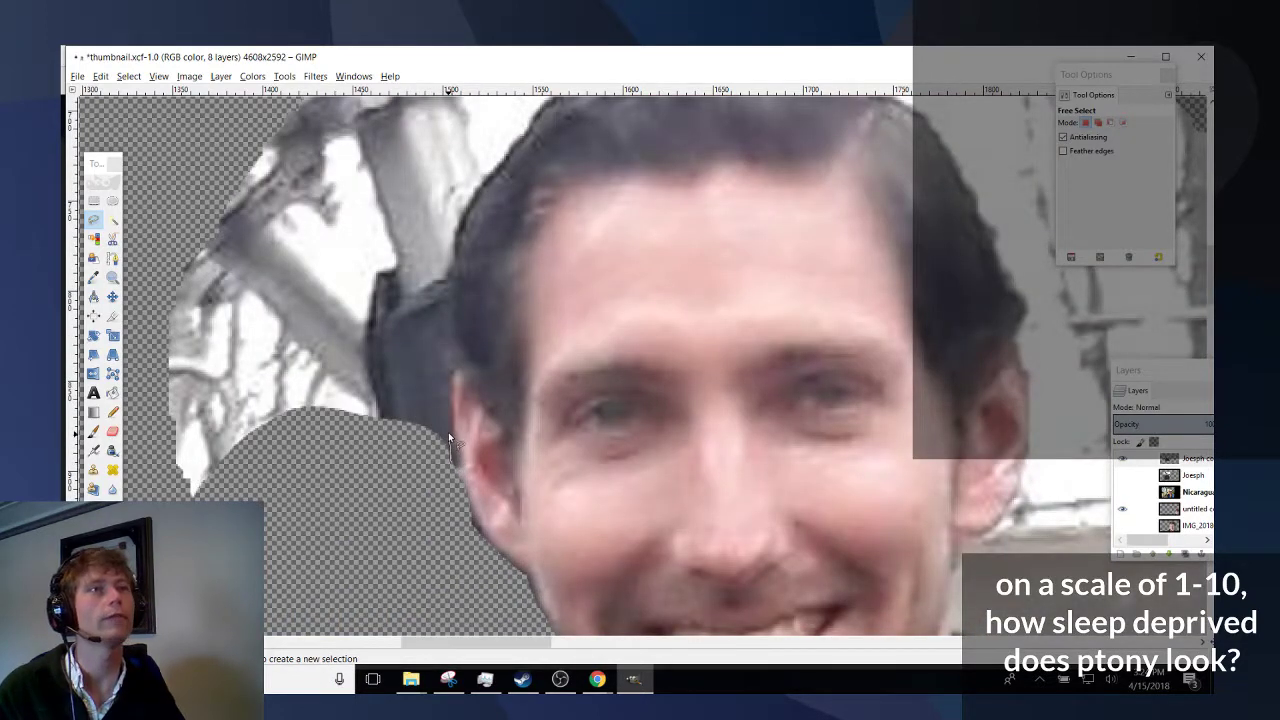
left_click_drag(451, 399, 450, 380)
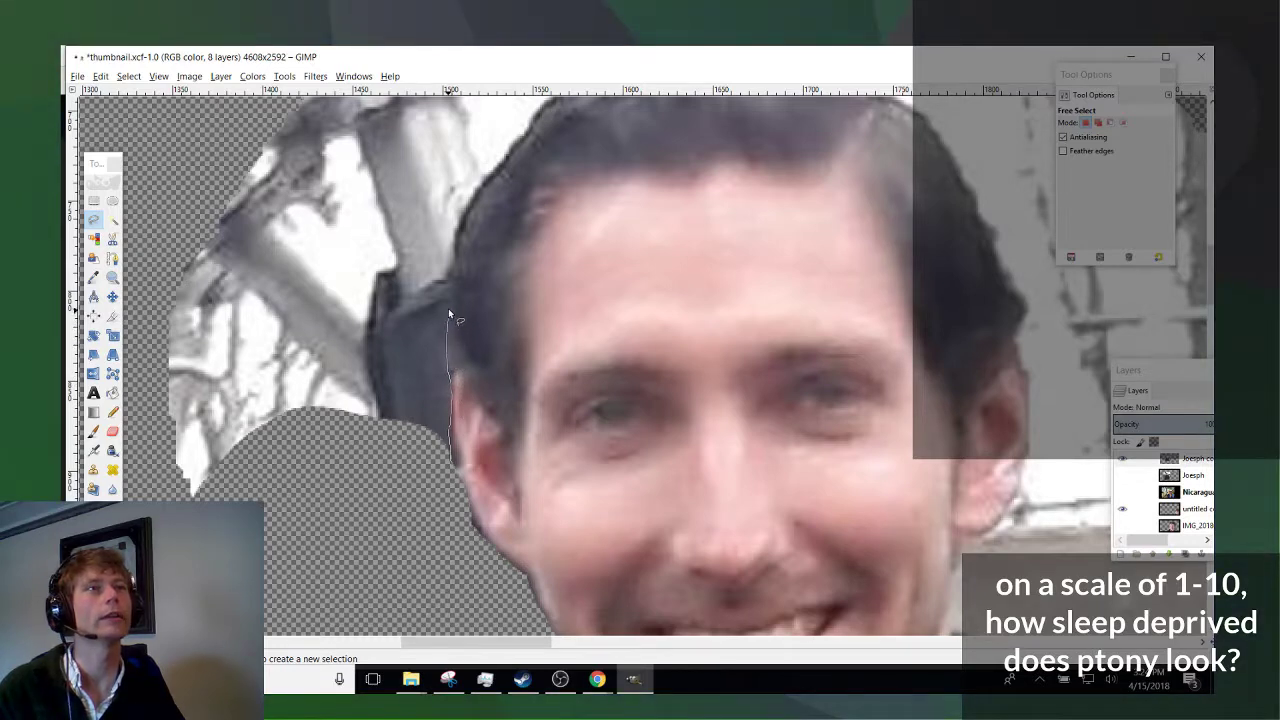
mouse_move(444, 266)
left_mouse_down()
mouse_move(432, 190)
mouse_move(310, 172)
mouse_move(205, 235)
left_mouse_up()
left_click(333, 606)
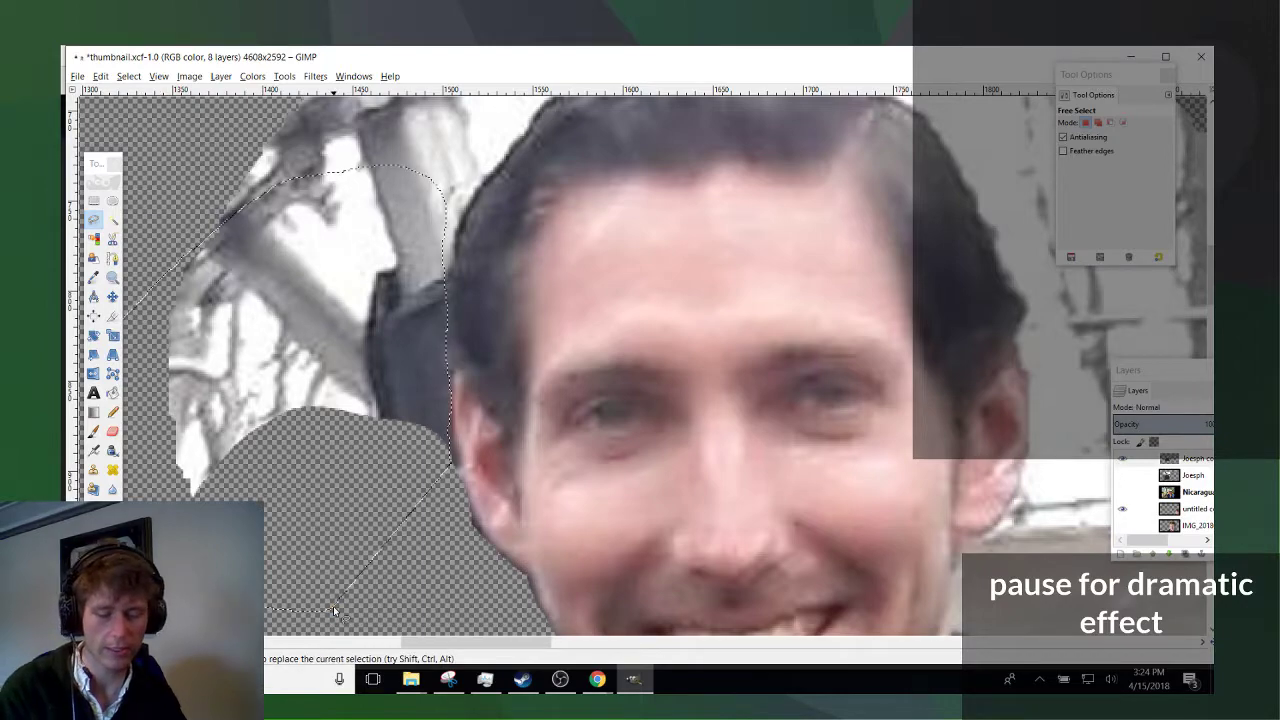
key("Return")
key("Delete")
Outline the dirt and white strip along the outer part of the right-hand shoulder with Free Select and delete them.
scroll(642, 640, "down", 8)
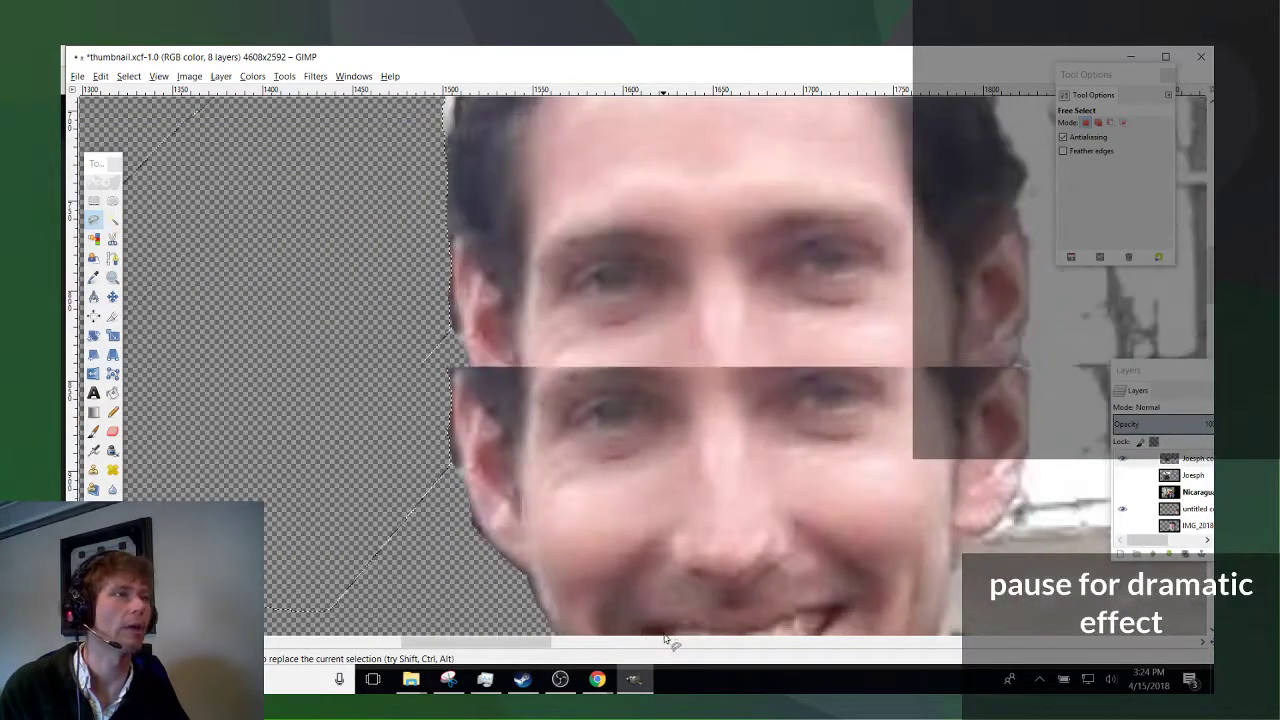
scroll(650, 630, "right", 6)
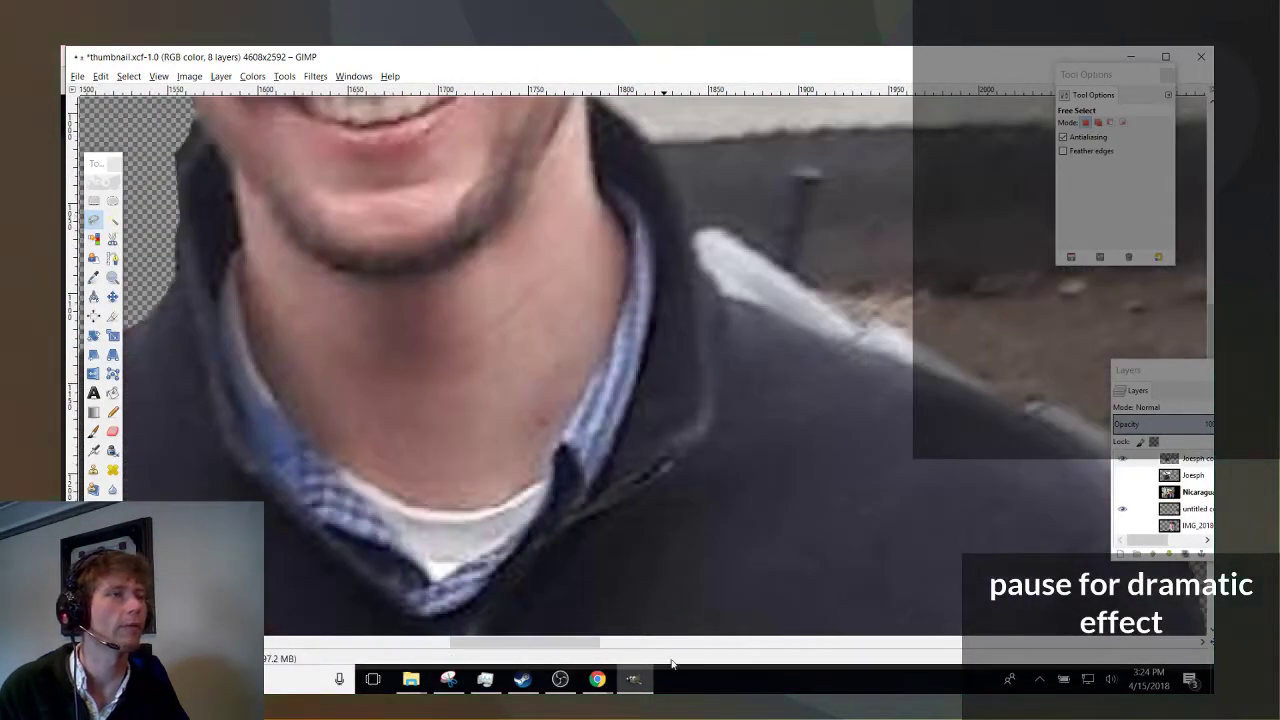
scroll(670, 640, "right", 4)
scroll(686, 586, "down", 3)
scroll(686, 586, "up", 5)
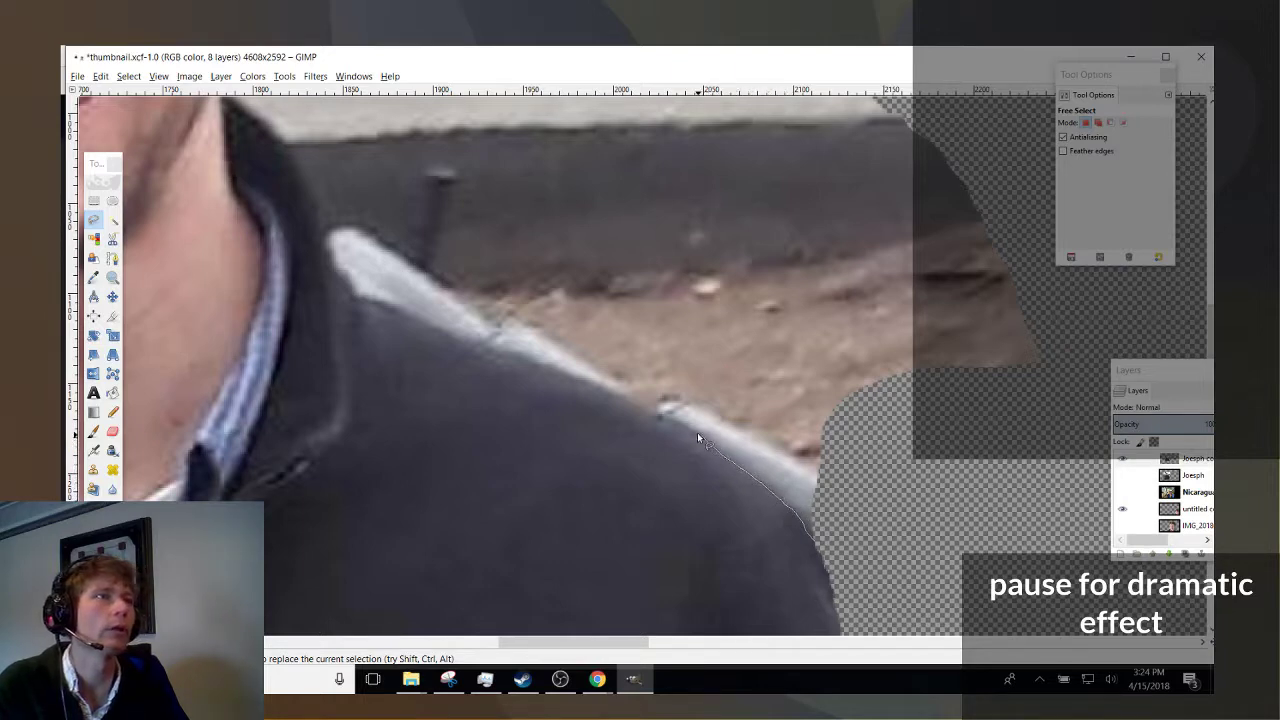
mouse_move(659, 413)
left_mouse_down()
mouse_move(640, 320)
mouse_move(883, 196)
mouse_move(1020, 190)
left_mouse_up()
double_click(1042, 507)
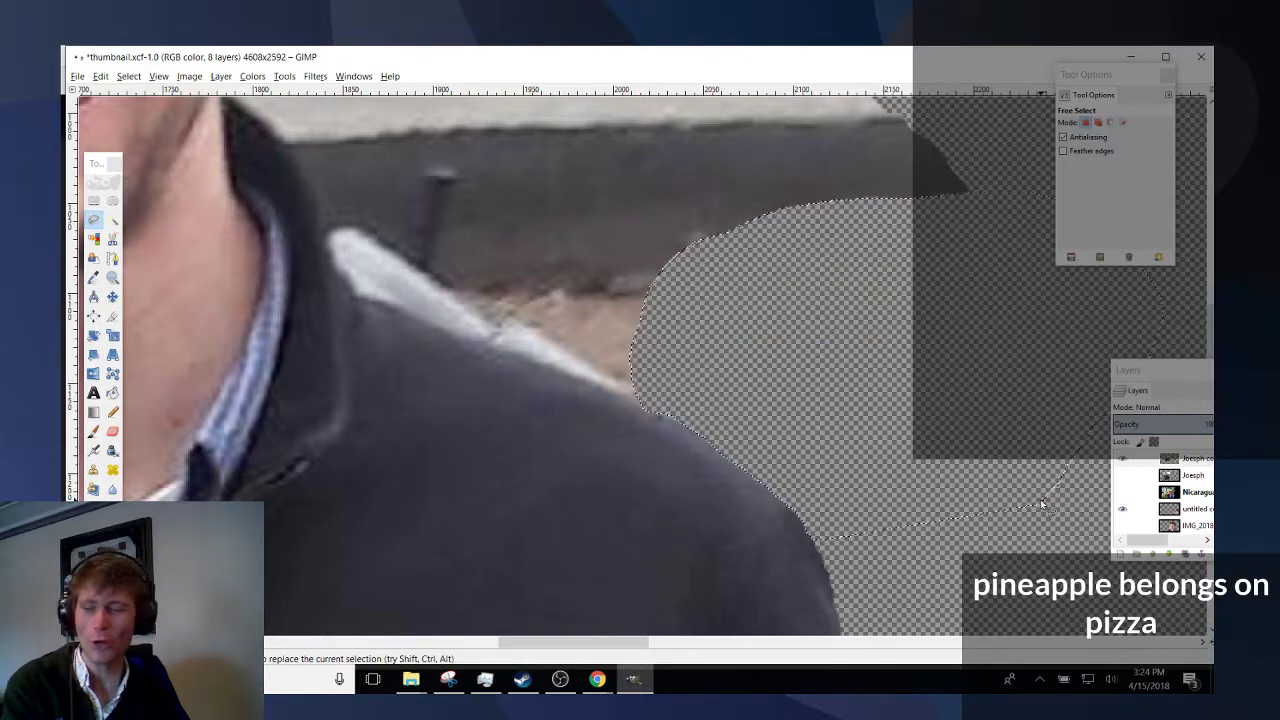
Outline the white strip, dirt and dark wall band above the right-hand shoulder with Free Select and delete them.
scroll(700, 467, "up", 2)
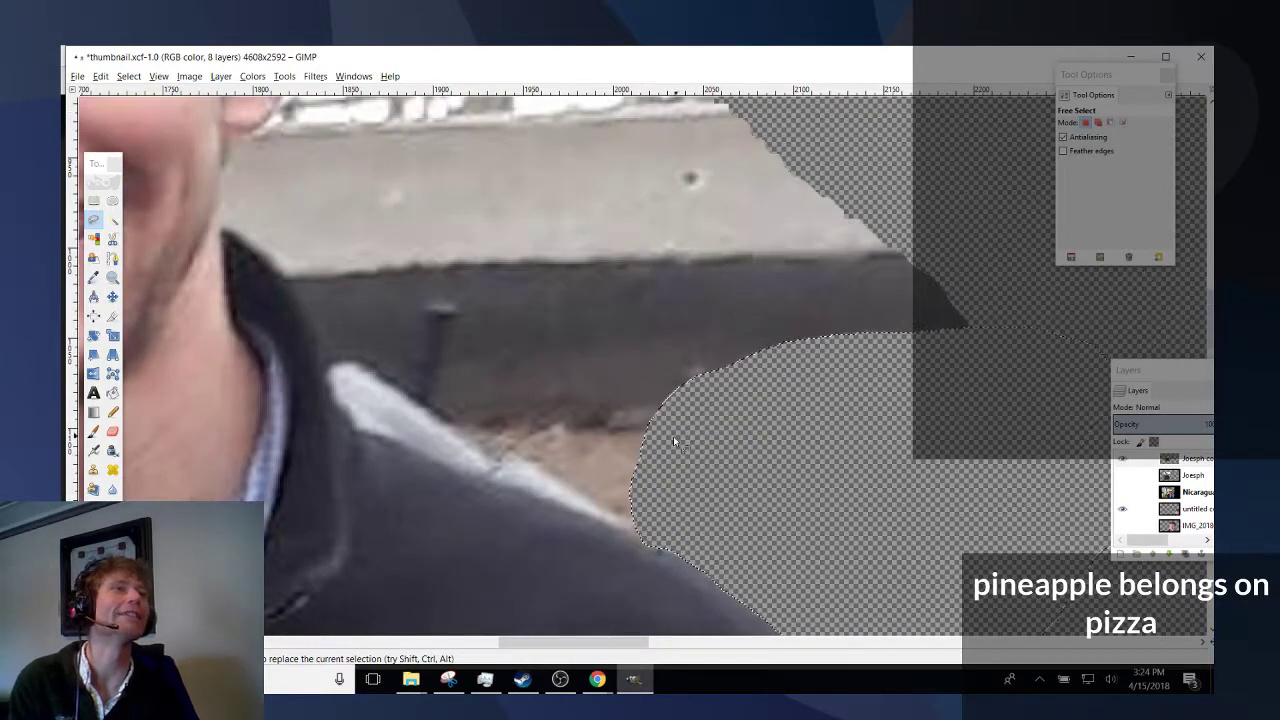
scroll(609, 529, "up", 2)
scroll(778, 550, "down", 3)
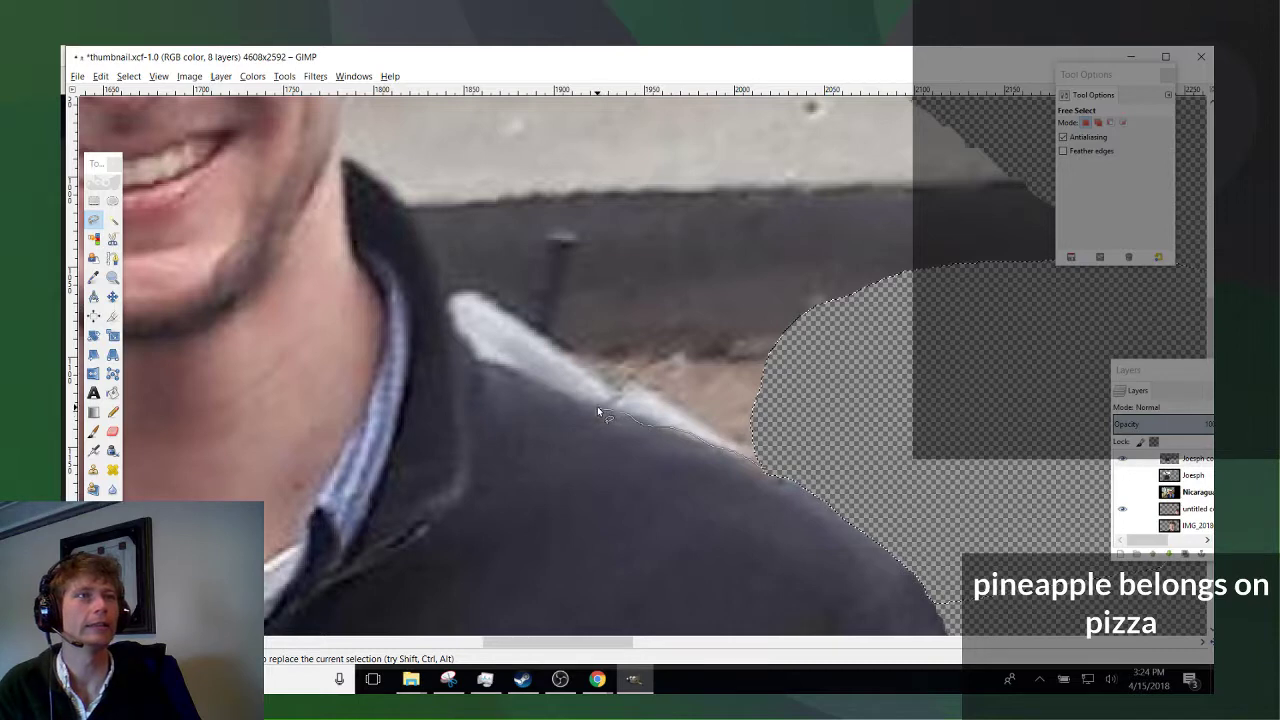
mouse_move(597, 406)
left_mouse_down()
mouse_move(474, 353)
mouse_move(455, 329)
left_mouse_up()
left_click_drag(501, 224, 918, 166)
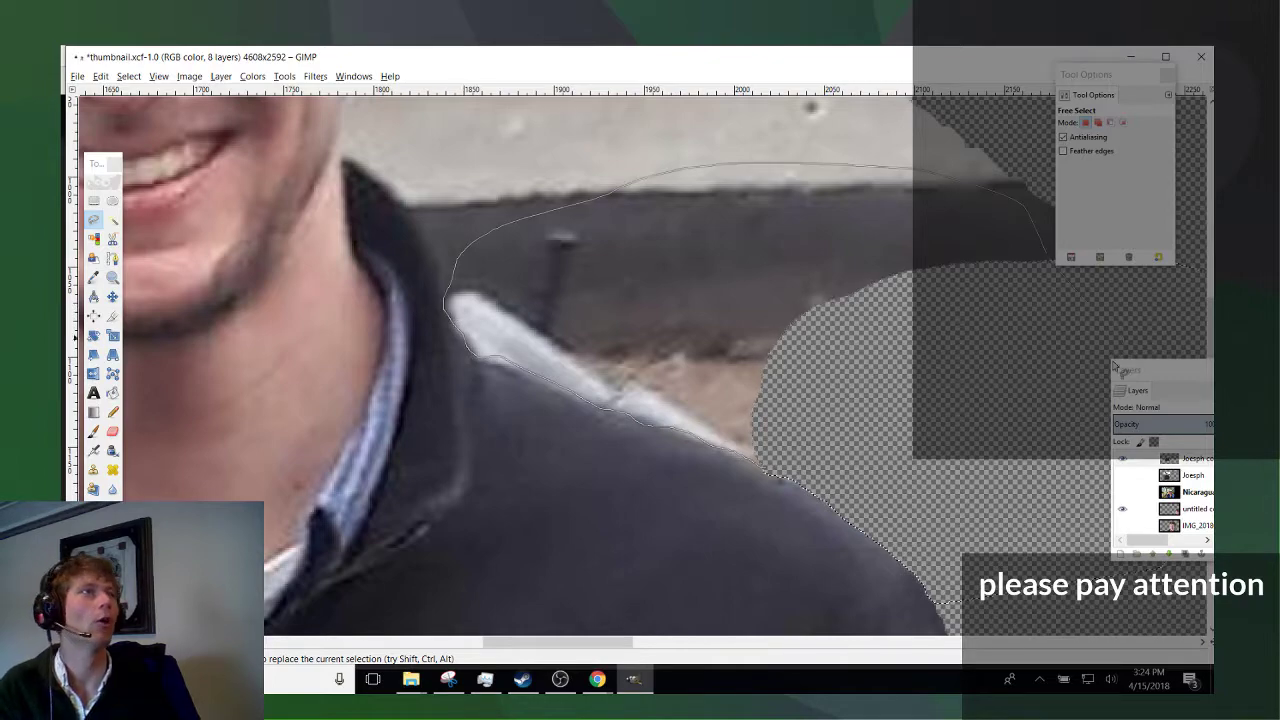
key("Return")
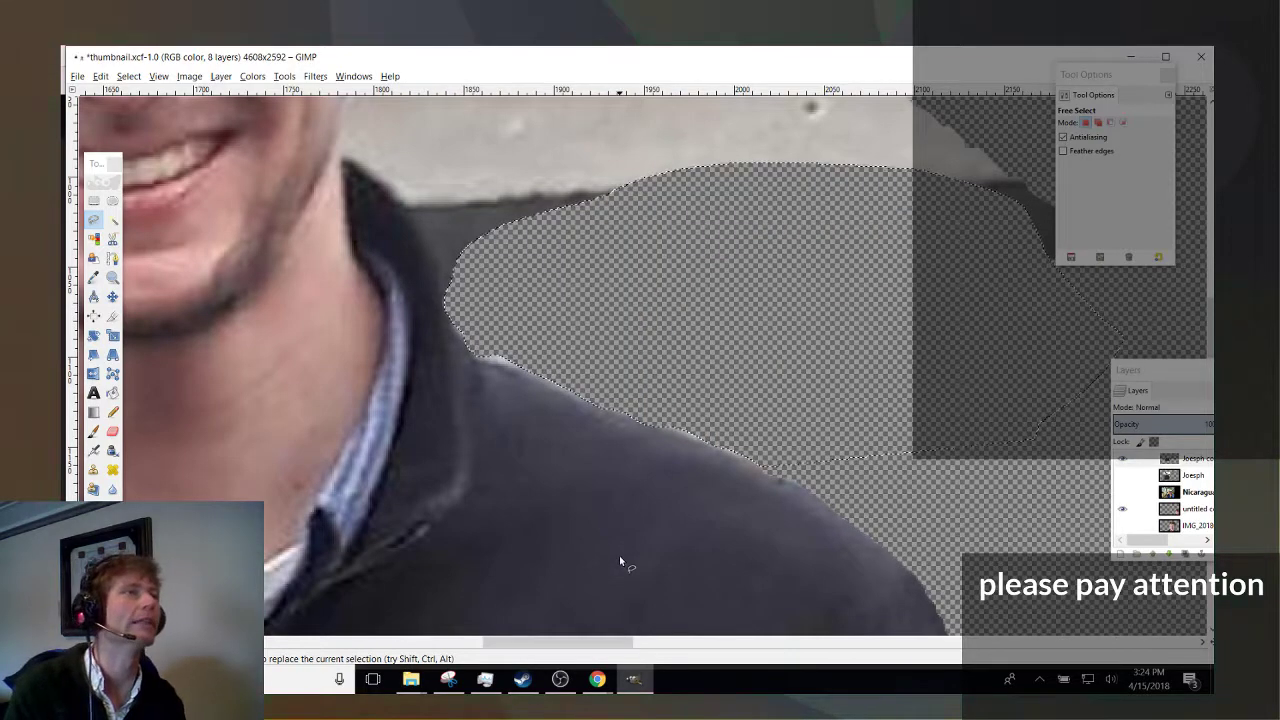
Outline the outer end of the concrete wall above the right-hand shoulder with Free Select and delete it.
scroll(623, 557, "up", 5)
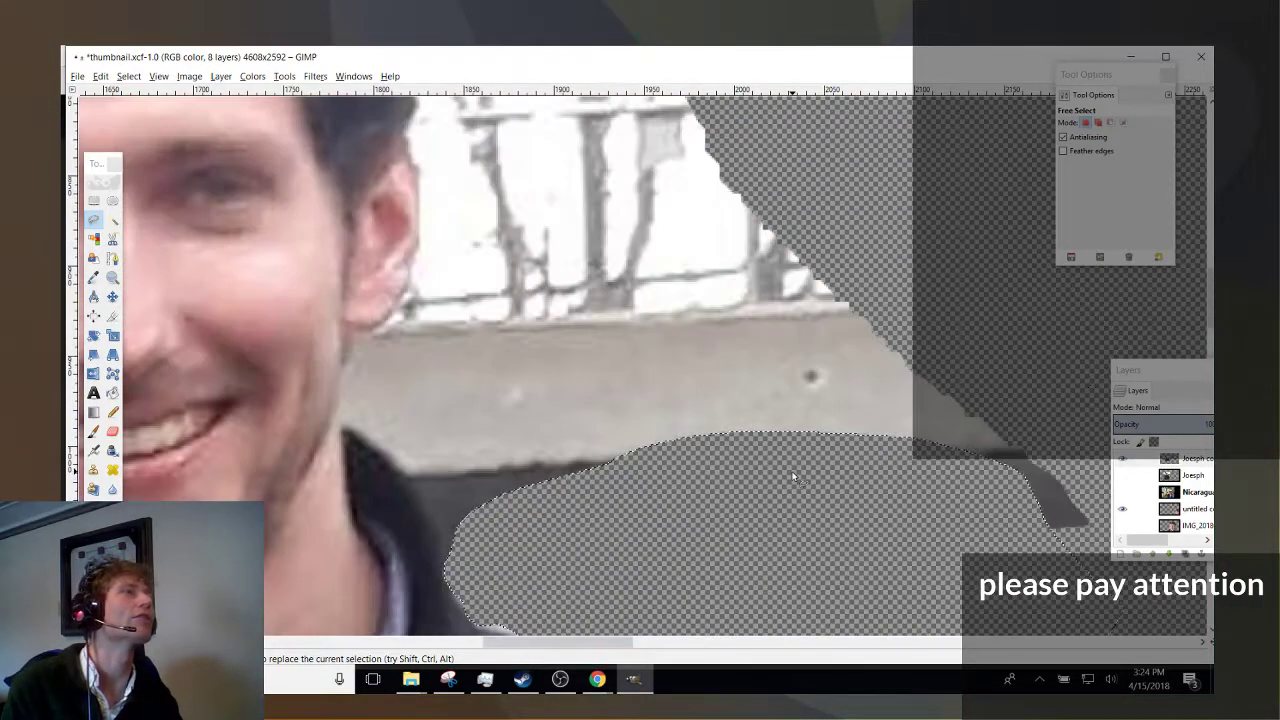
mouse_move(793, 477)
left_mouse_down()
mouse_move(860, 600)
mouse_move(746, 357)
mouse_move(960, 160)
mouse_move(784, 161)
mouse_move(690, 440)
left_mouse_up()
key("Return")
Outline the dark band and wall along the right-hand jacket collar with Free Select and delete them.
scroll(397, 502, "up", 6)
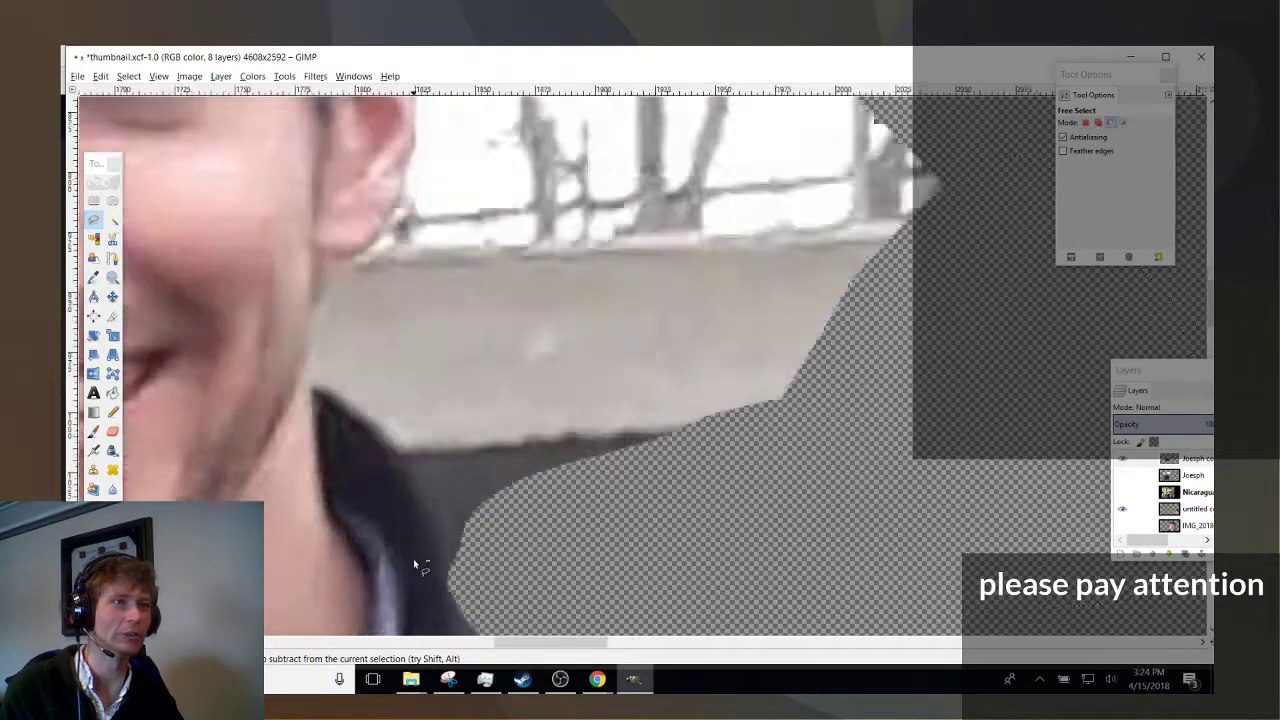
scroll(557, 543, "down", 2)
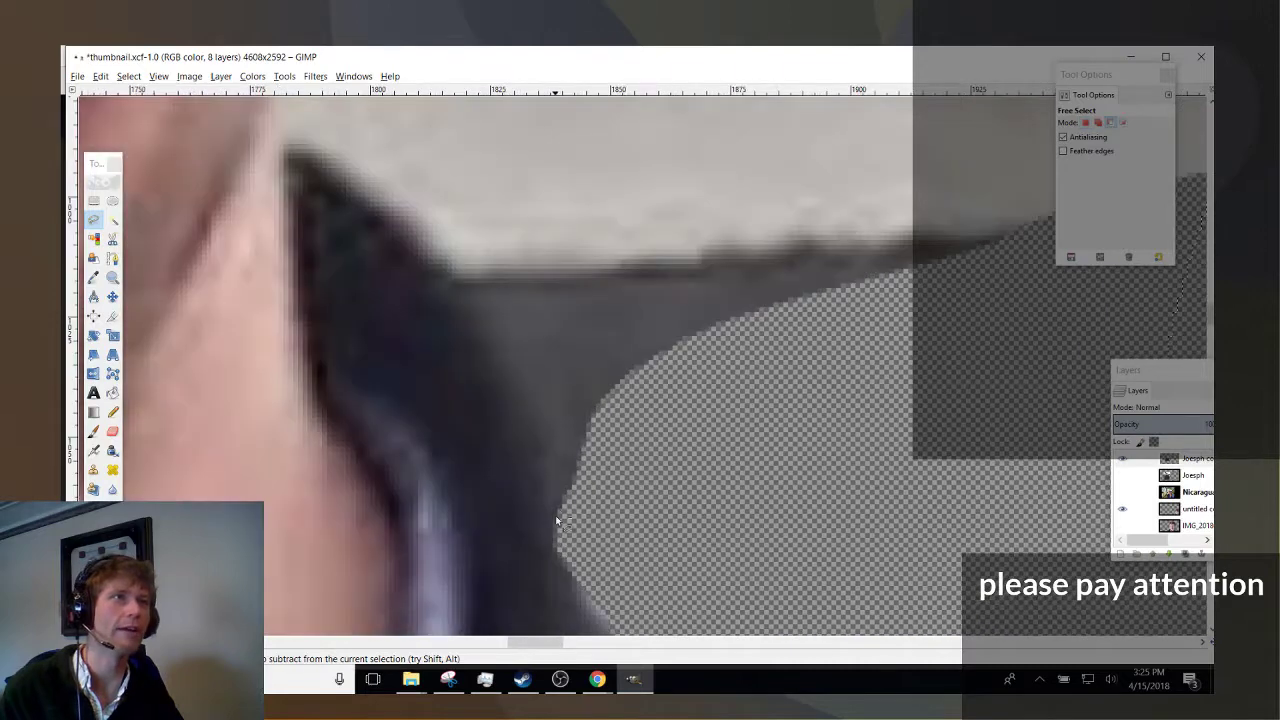
left_click_drag(556, 543, 539, 447)
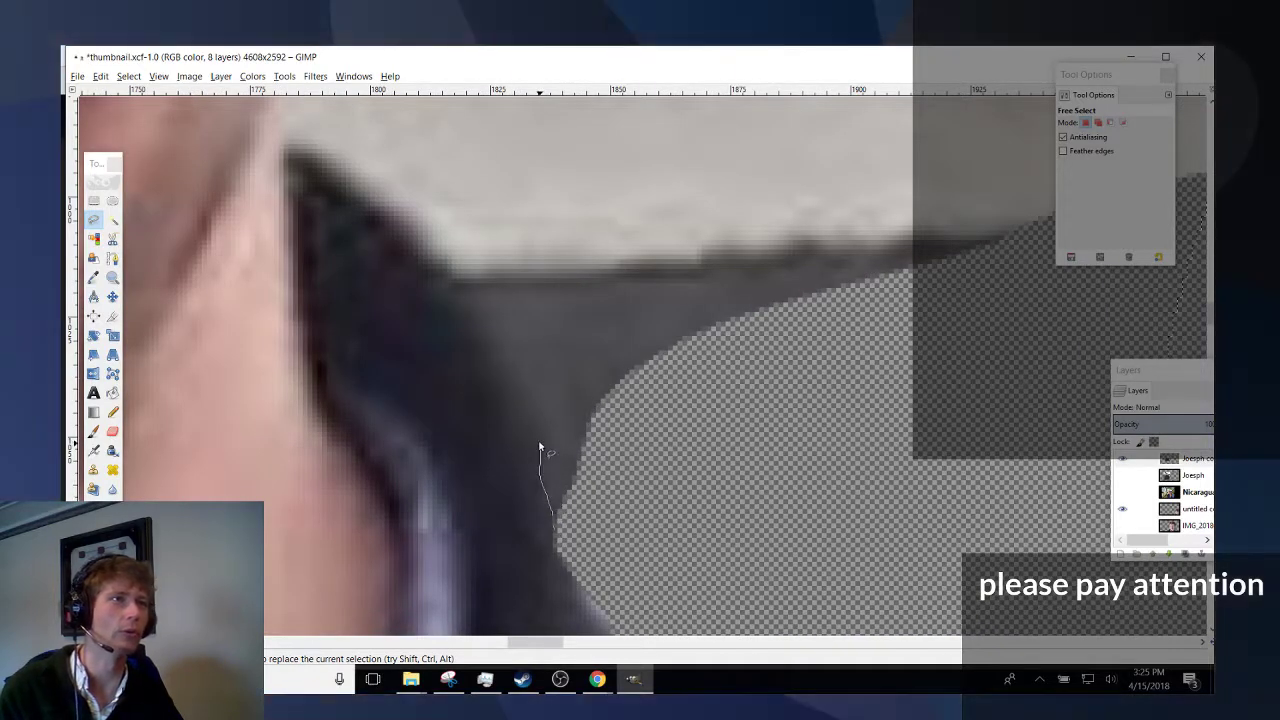
left_click_drag(486, 343, 414, 222)
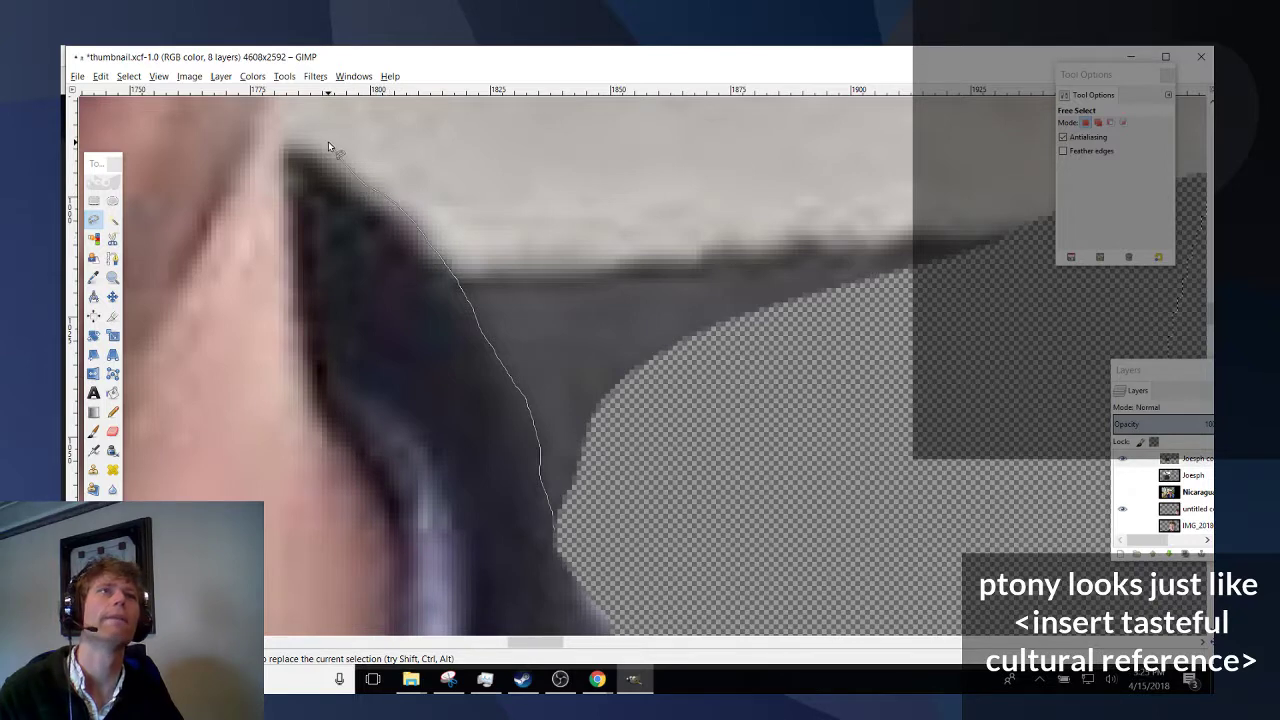
left_click_drag(328, 147, 714, 86)
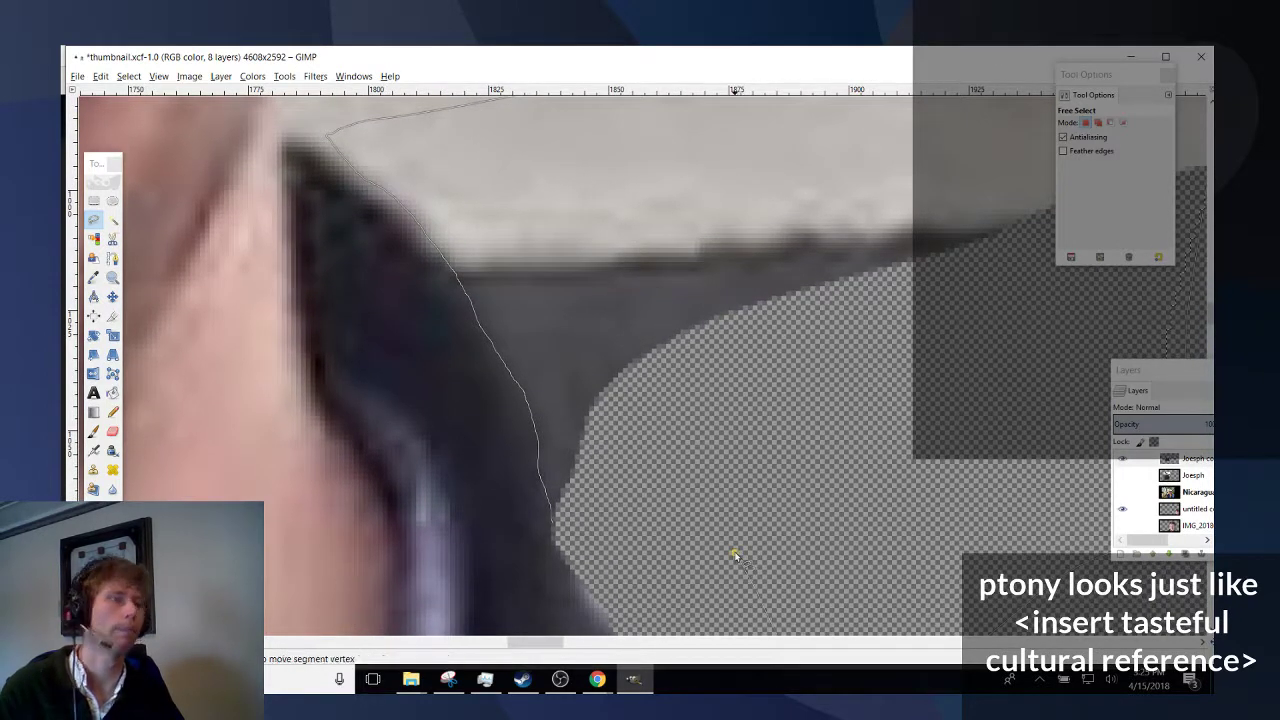
scroll(735, 555, "down", 2)
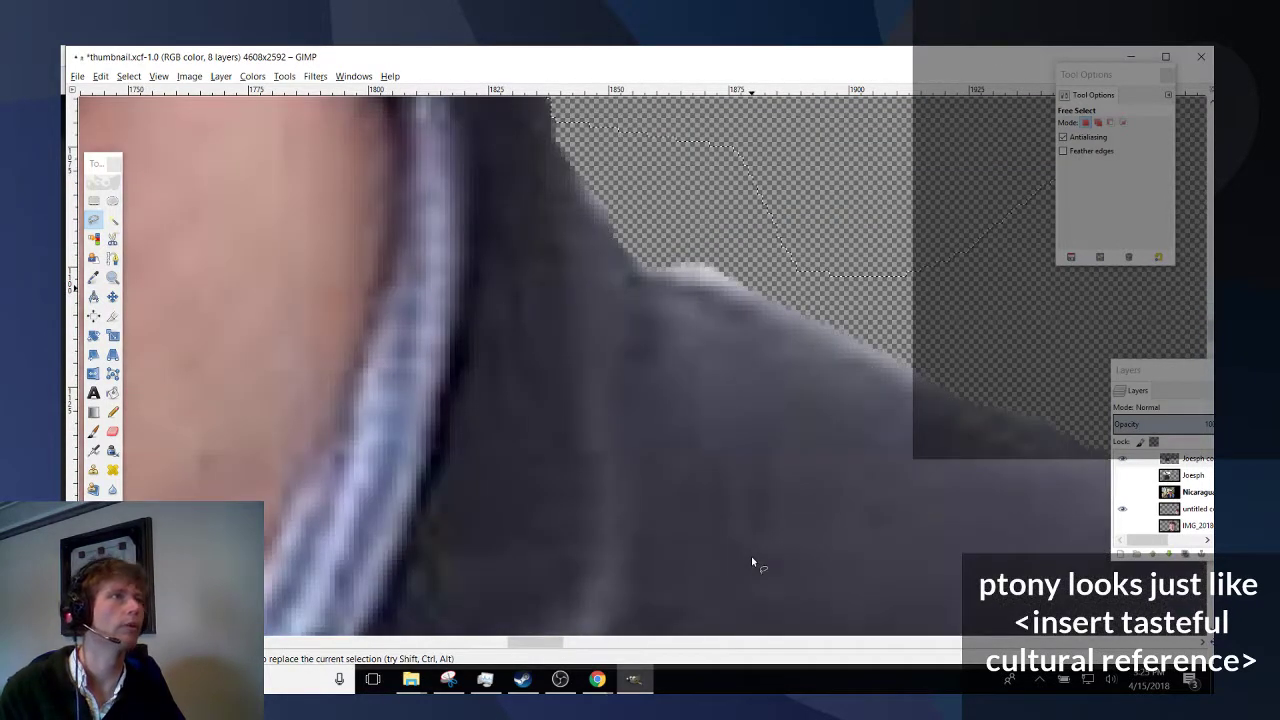
key("Return")
Outline the wall between the right-hand collar tip and the jaw edge with Free Select and delete it.
scroll(756, 543, "down", 1)
scroll(745, 550, "up", 3)
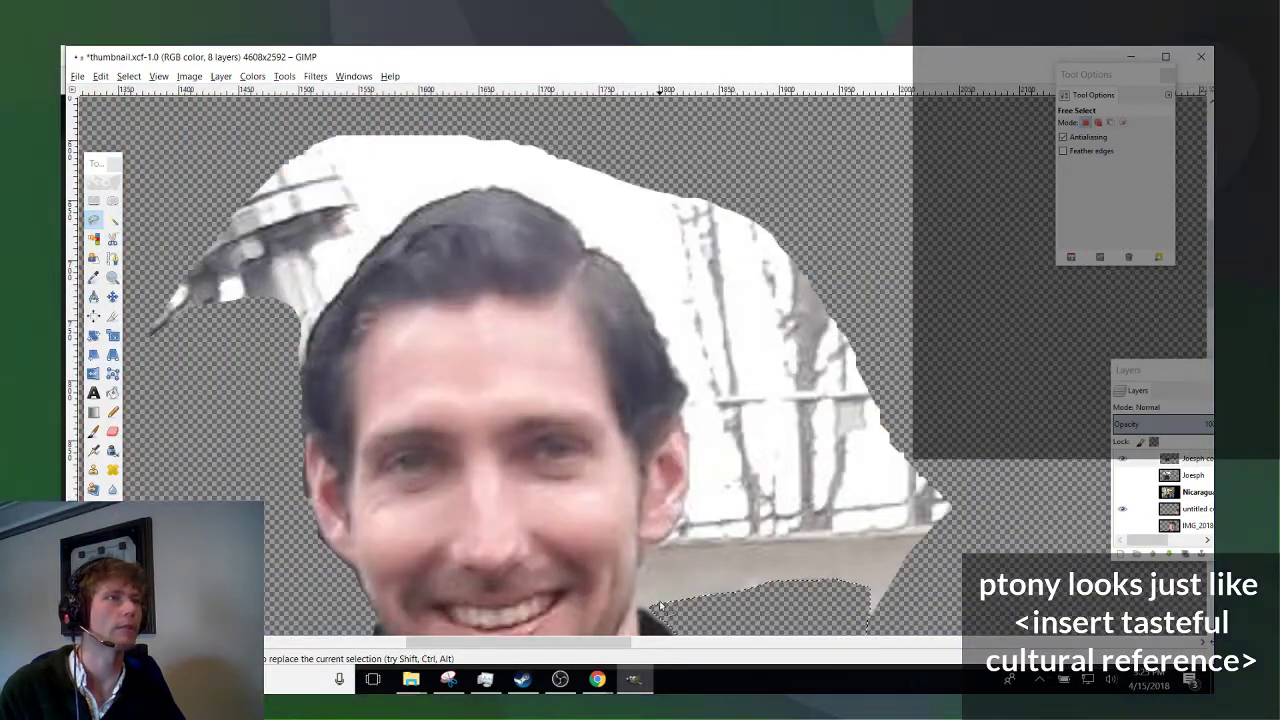
scroll(650, 600, "up", 5)
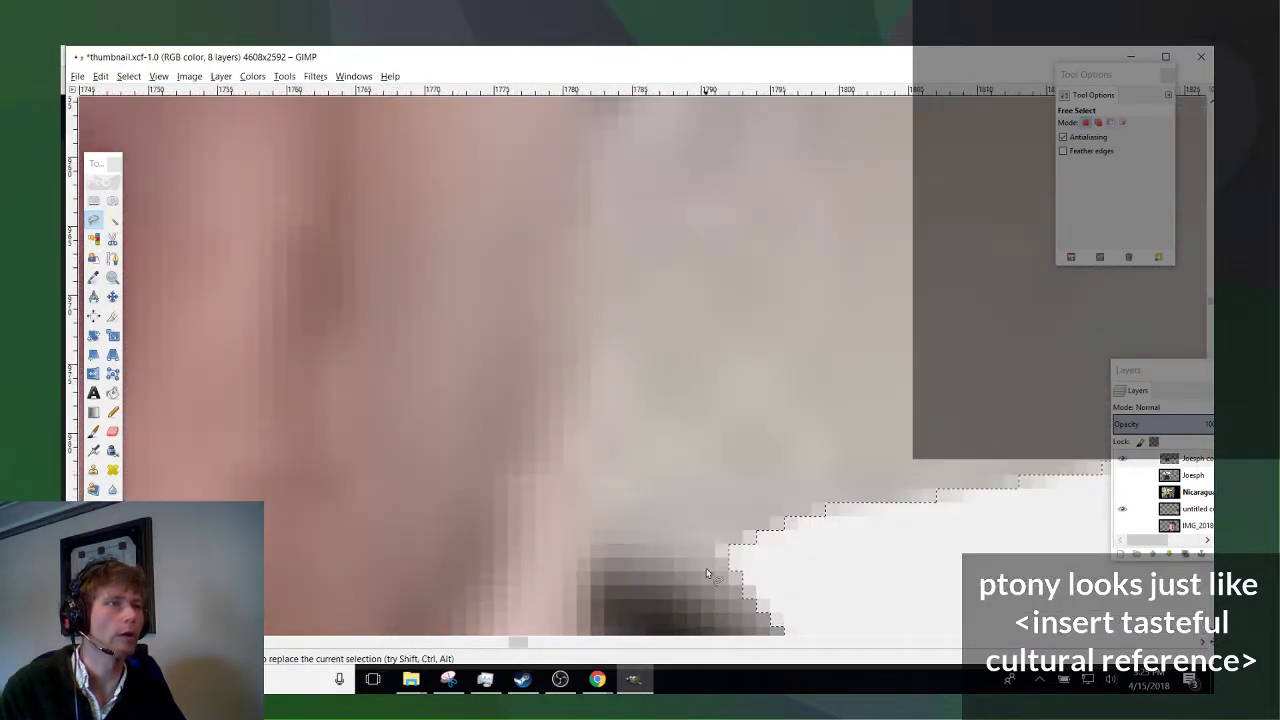
left_click(740, 561)
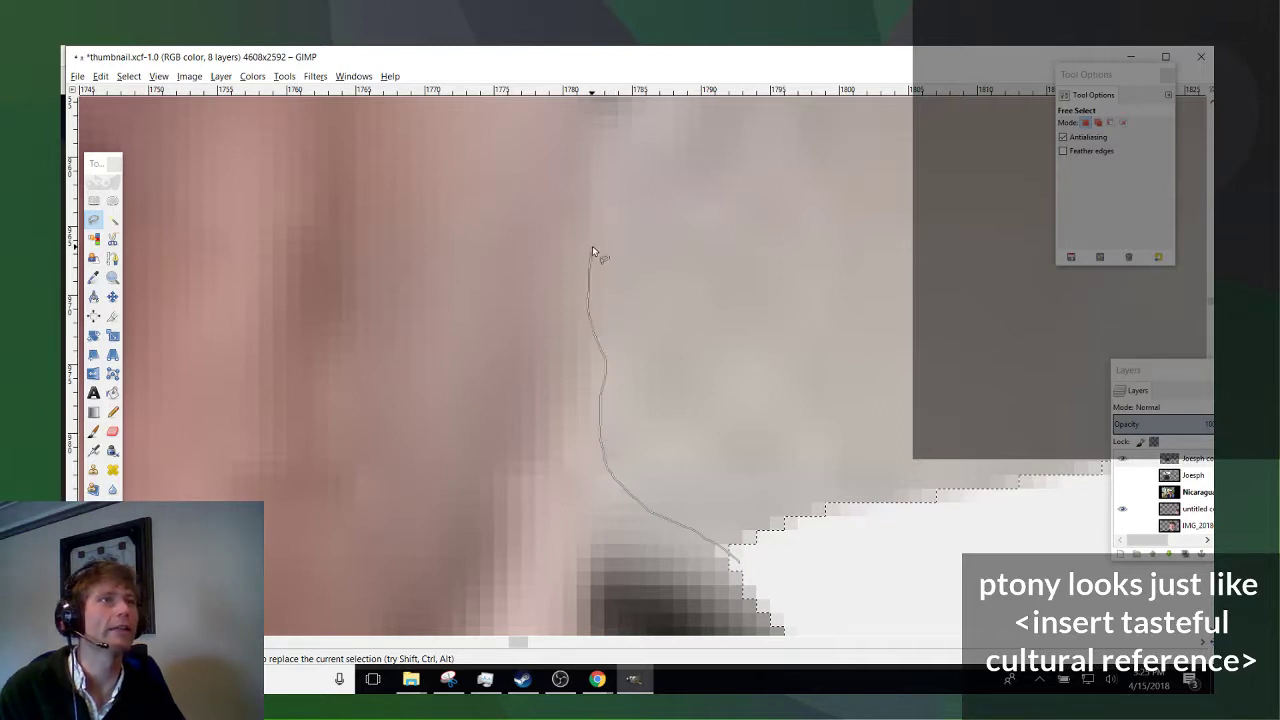
scroll(970, 598, "down", 2)
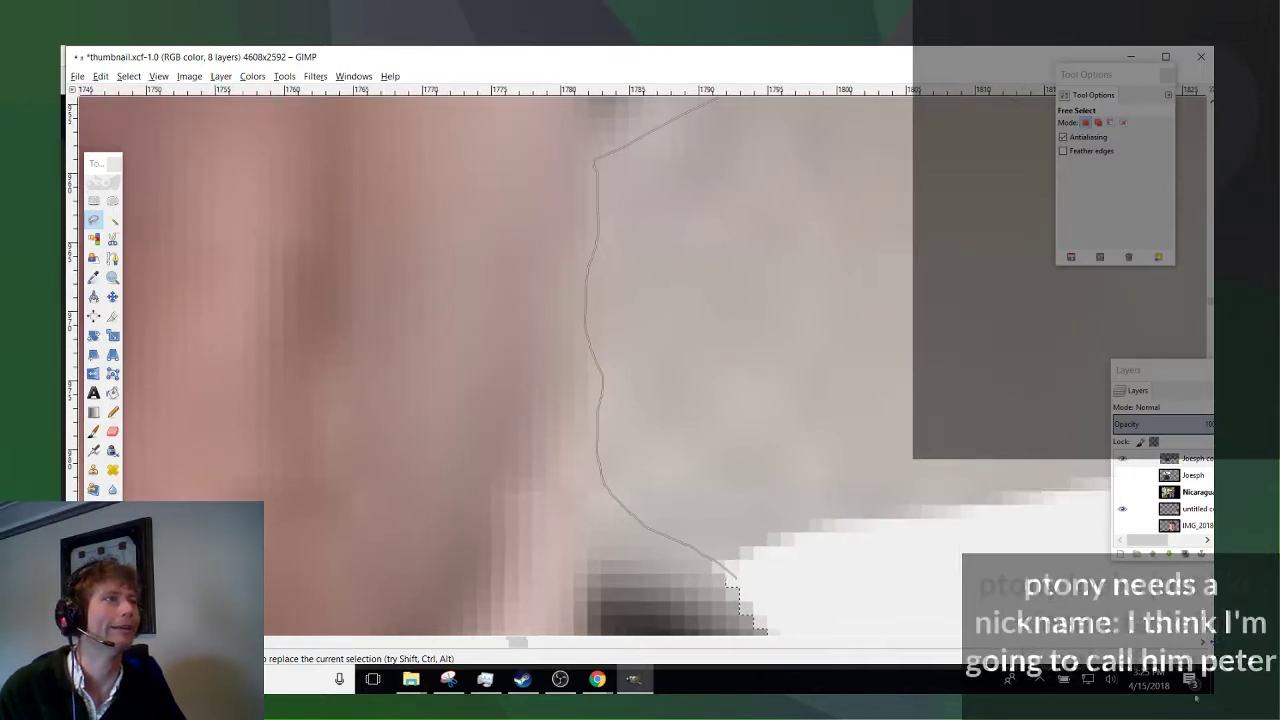
key("Return")
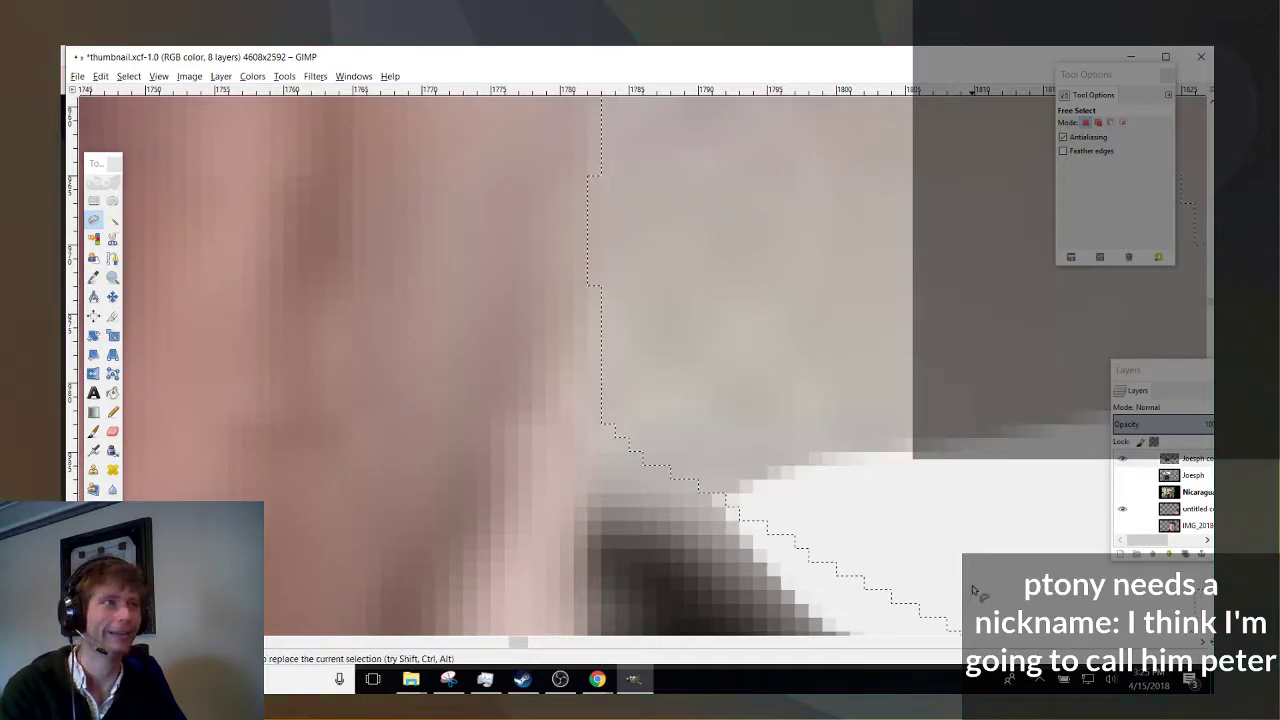
key("Delete")
Outline the wall beside the right-hand cheek and under the earlobe with Free Select and delete it.
scroll(872, 468, "down", 1)
scroll(866, 470, "down", 3)
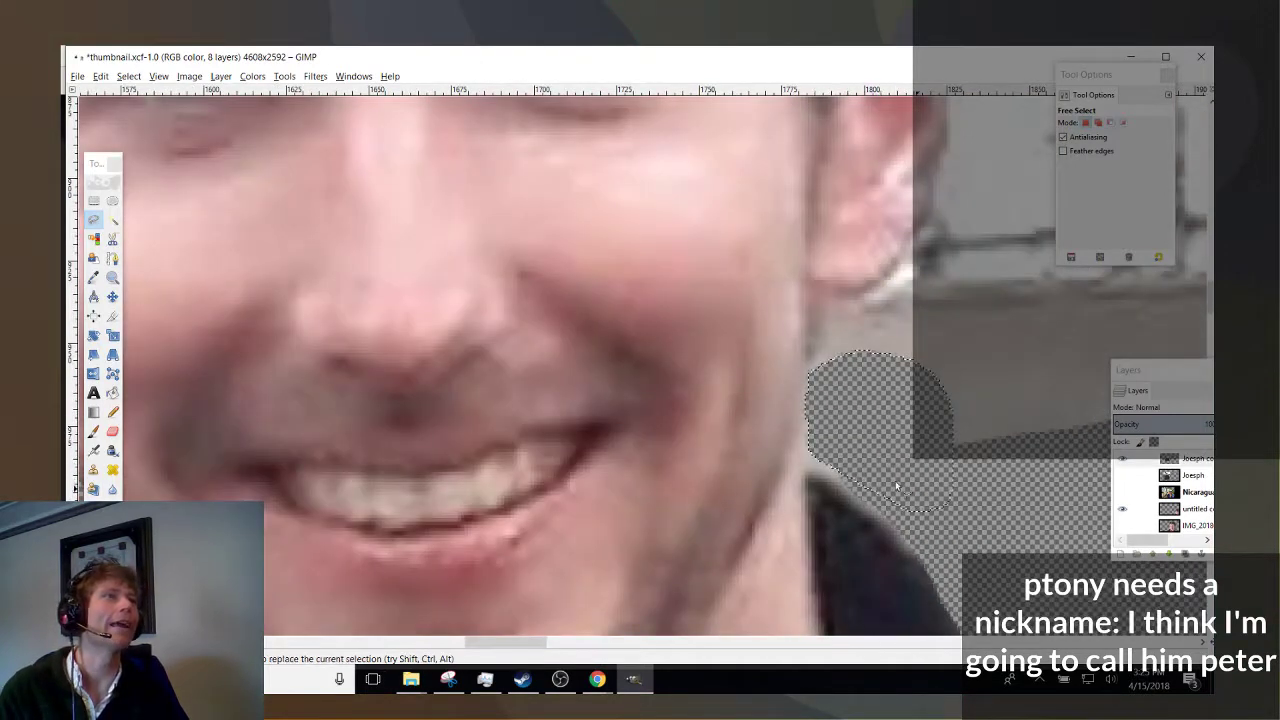
scroll(739, 543, "up", 1)
scroll(437, 396, "down", 2)
scroll(384, 512, "up", 3)
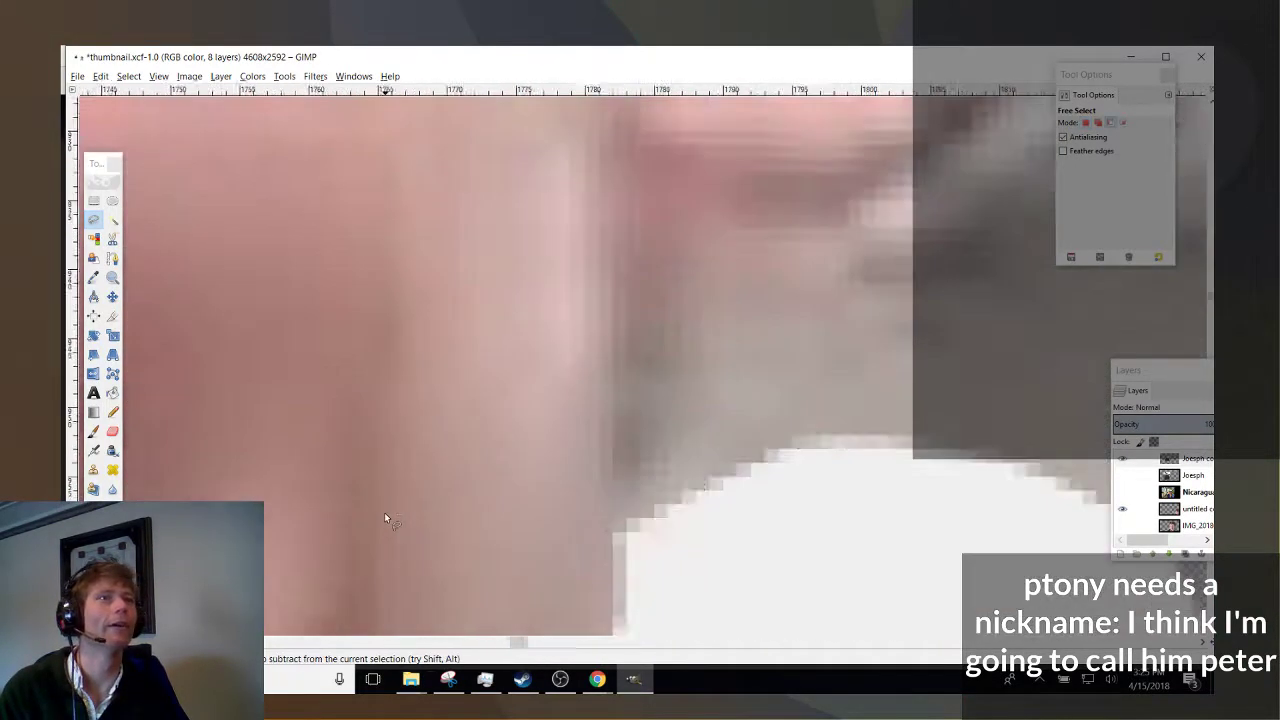
scroll(743, 520, "up", 1)
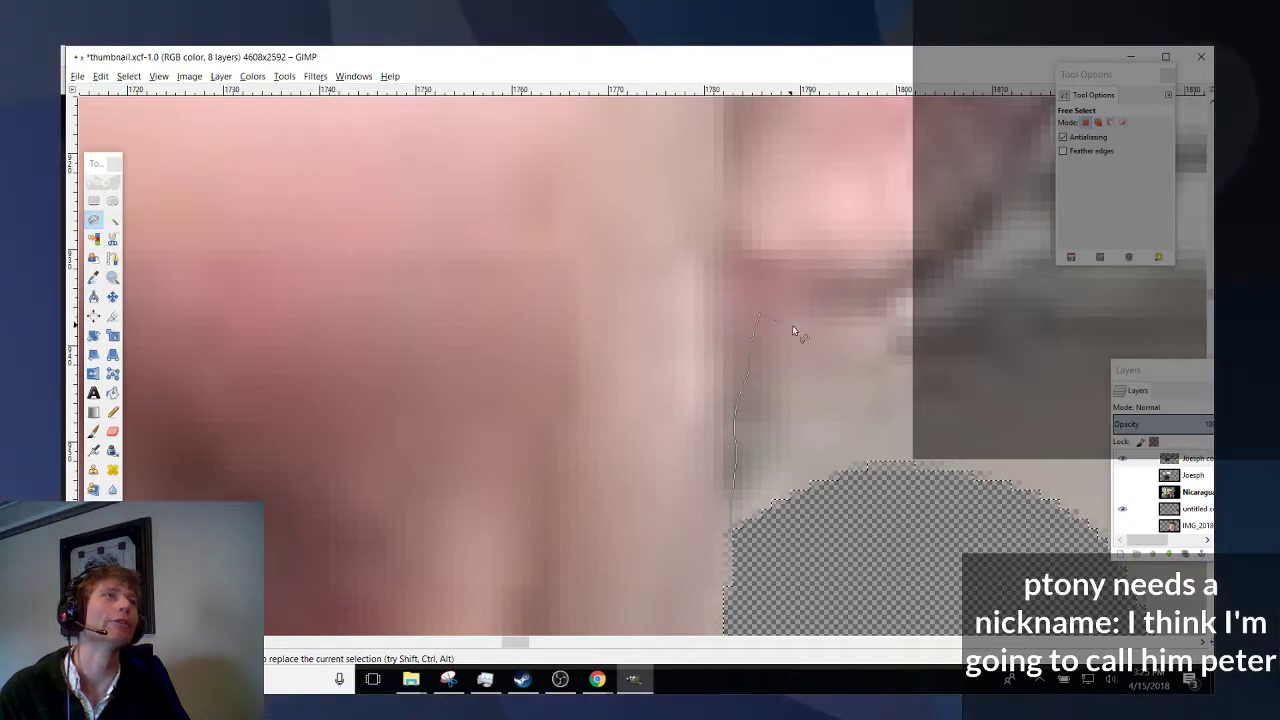
left_click(997, 197)
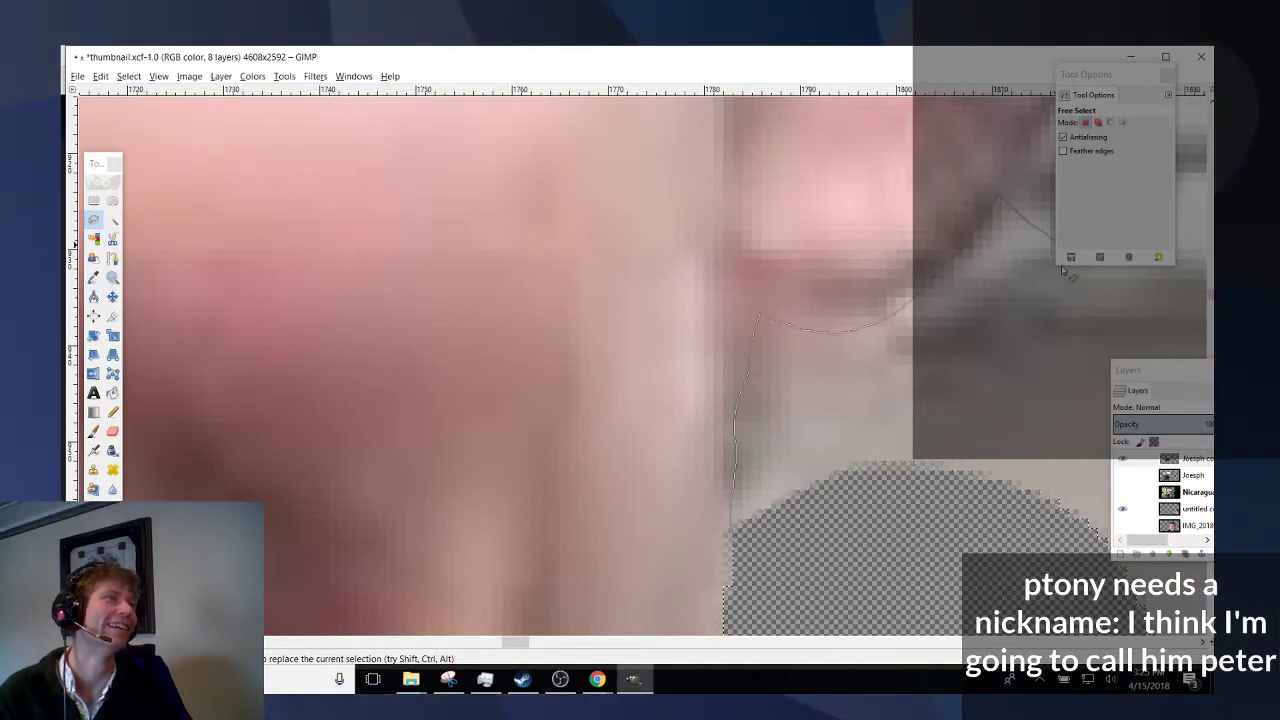
double_click(819, 575)
key("Delete")
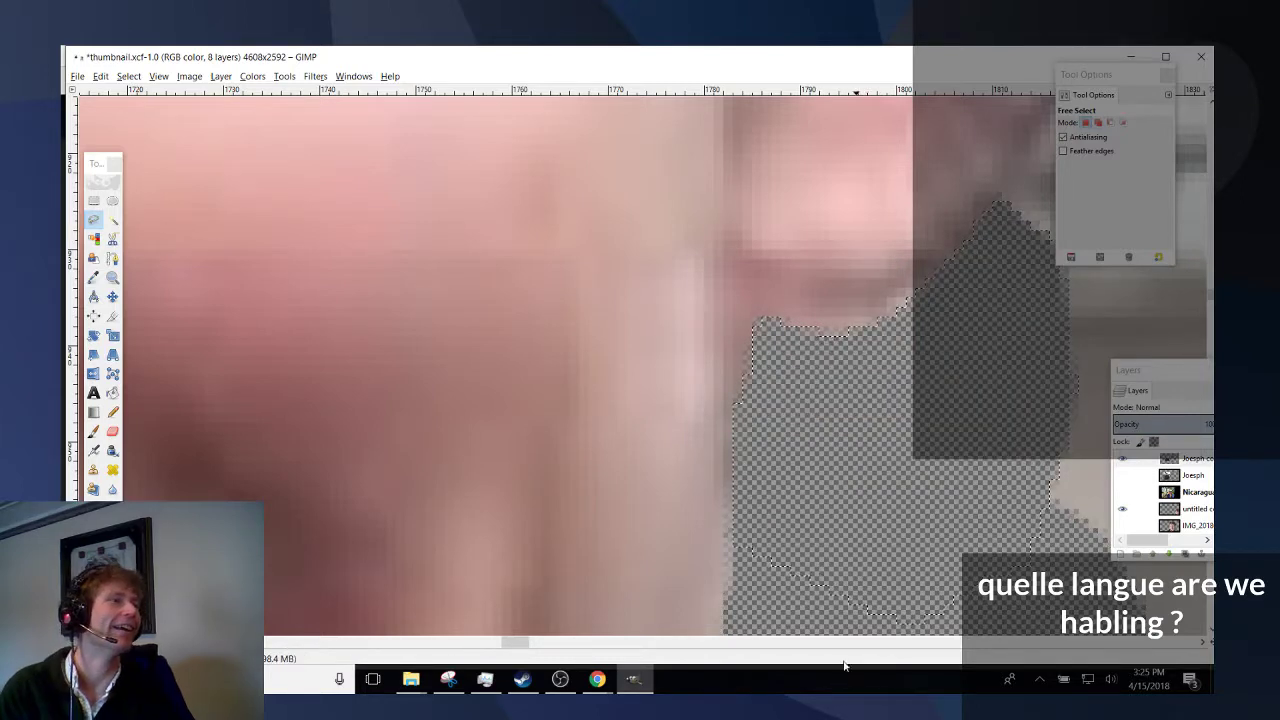
Outline the railing and white background beside the right-hand lower ear with Free Select and delete them.
scroll(1001, 435, "down", 3)
scroll(929, 454, "up", 4)
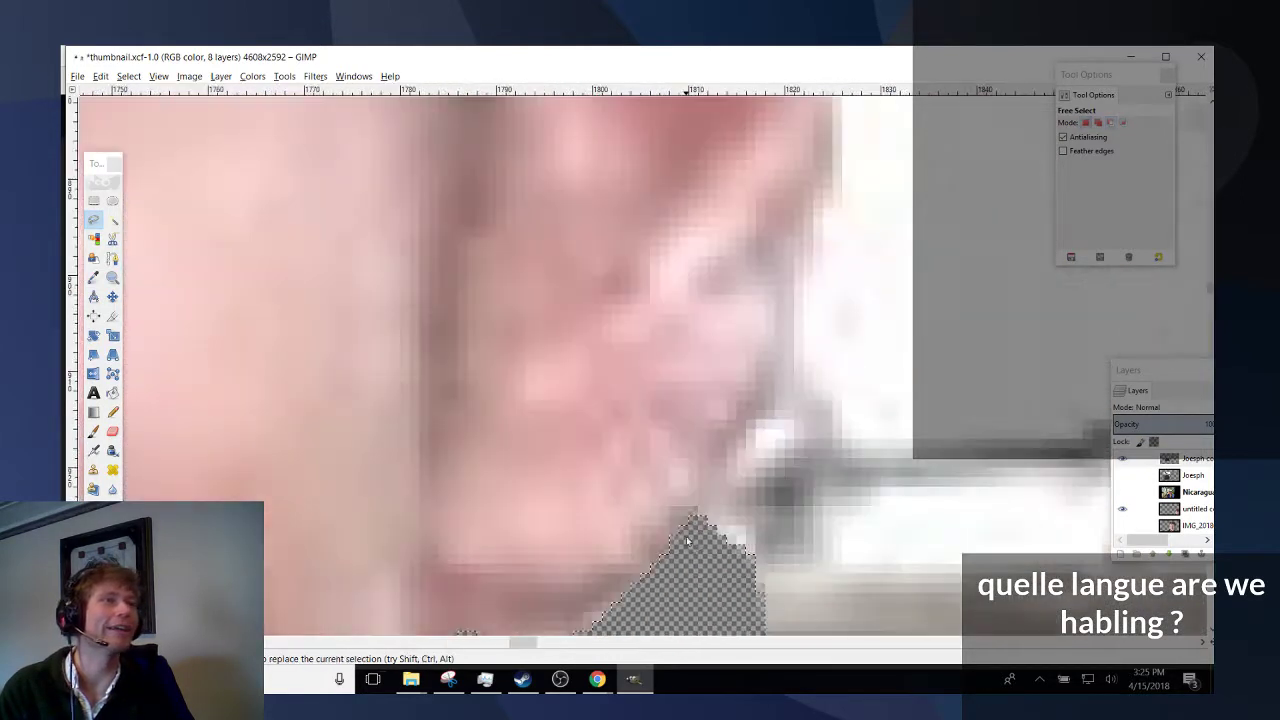
left_click(697, 517)
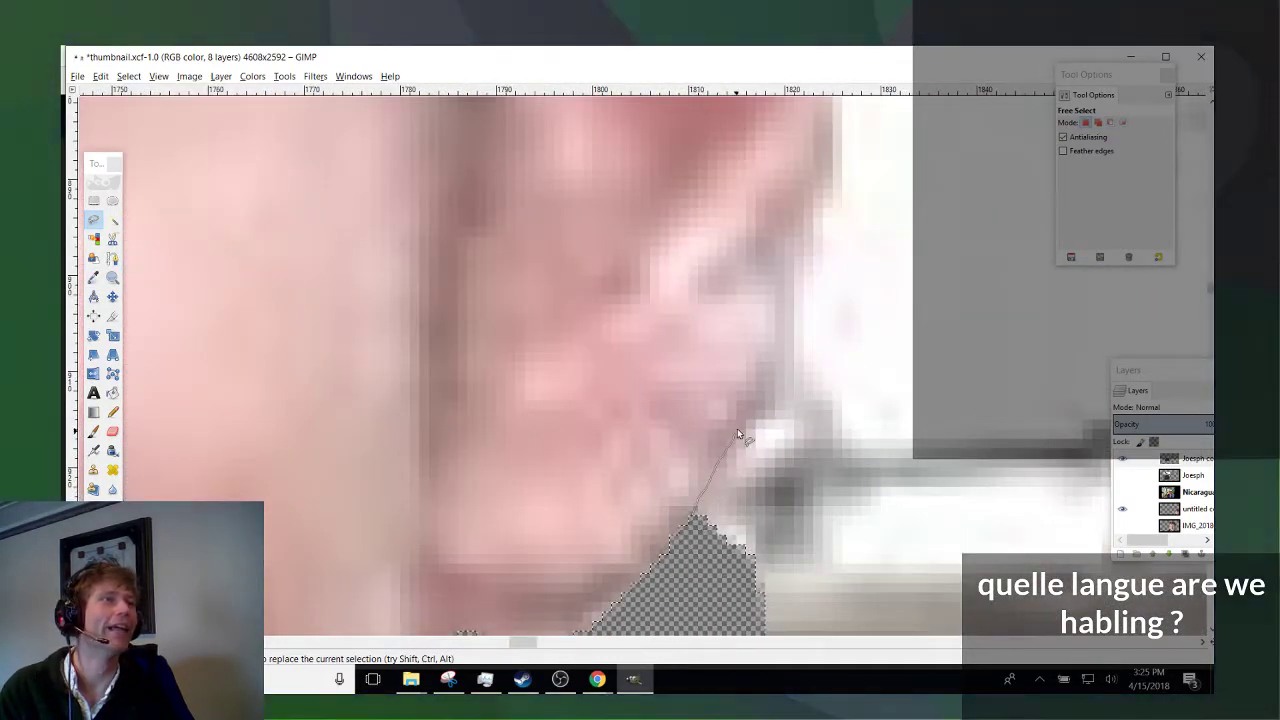
mouse_move(787, 325)
left_mouse_down()
mouse_move(891, 91)
mouse_move(1165, 700)
mouse_move(797, 549)
left_mouse_up()
mouse_move(700, 216)
left_mouse_down()
mouse_move(760, 377)
mouse_move(764, 405)
mouse_move(708, 435)
left_mouse_up()
scroll(750, 350, "up", 5)
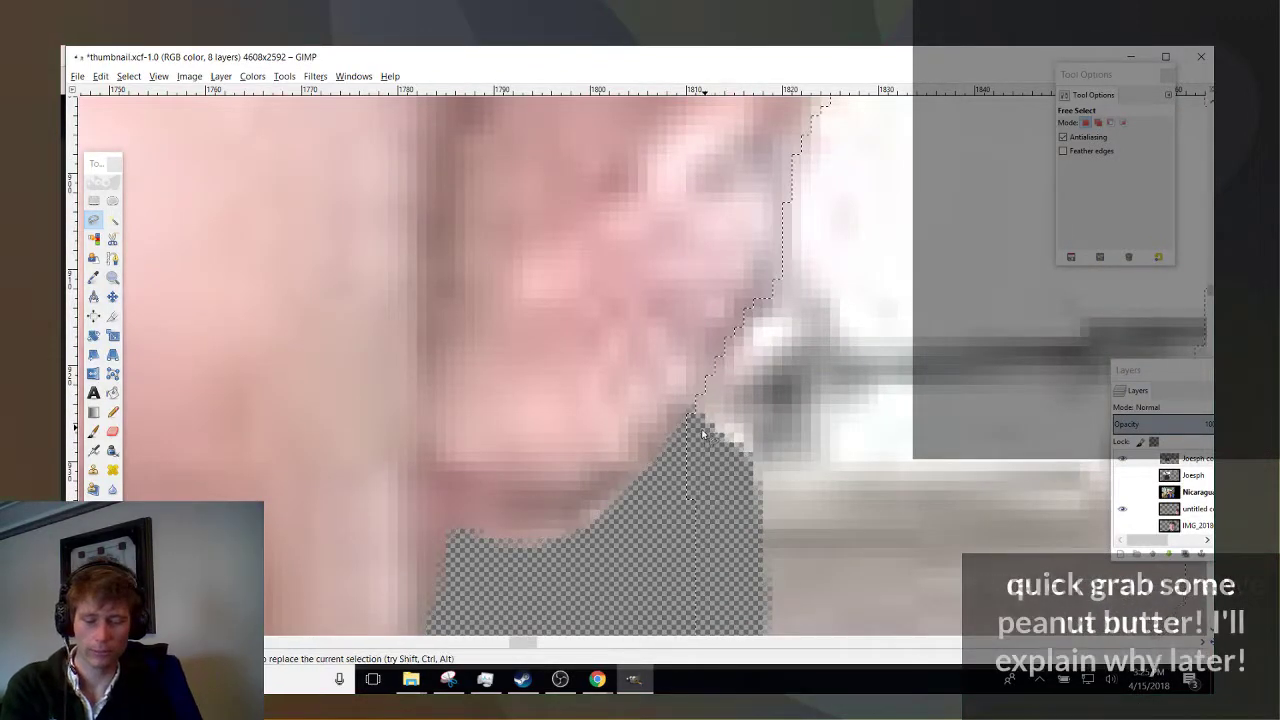
key("Return")
key("Delete")
Outline the white background along the middle of the right-hand ear with Free Select and delete it.
scroll(600, 450, "up", 5)
scroll(600, 450, "right", 3)
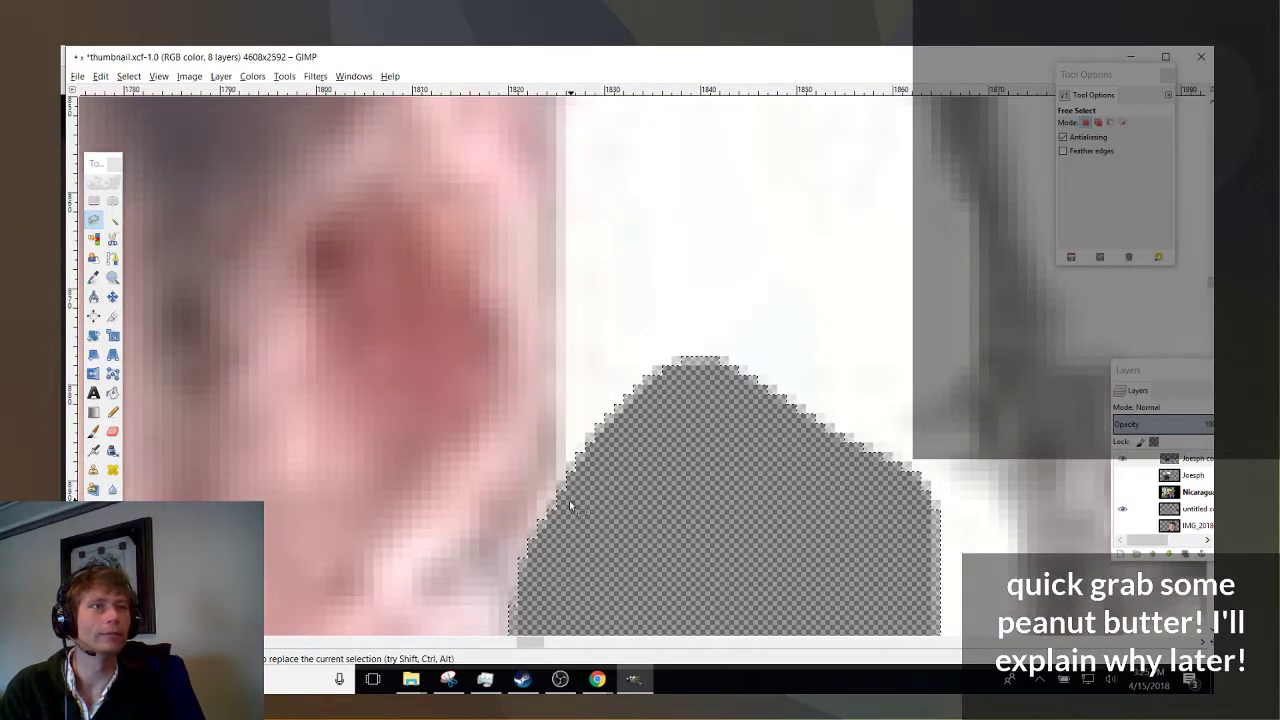
left_click(565, 499)
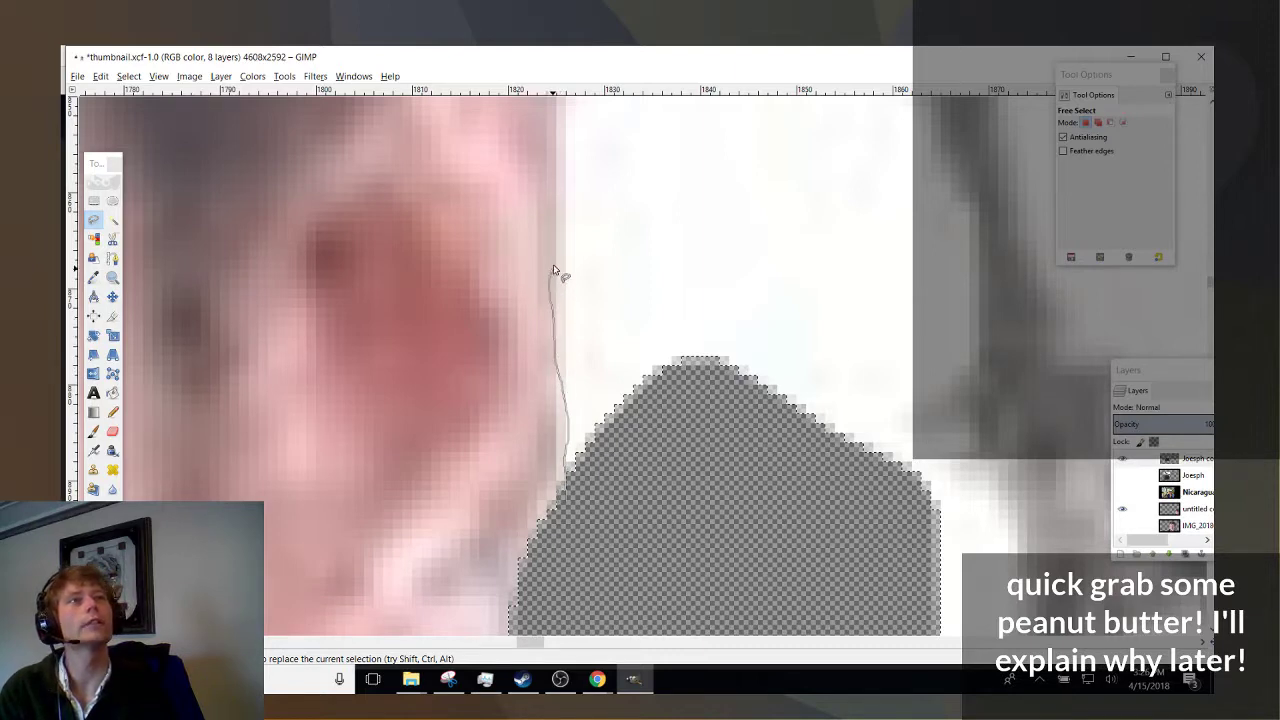
mouse_move(552, 174)
left_mouse_down()
mouse_move(562, 118)
mouse_move(680, 104)
mouse_move(960, 196)
mouse_move(1018, 510)
mouse_move(854, 663)
mouse_move(652, 483)
left_mouse_up()
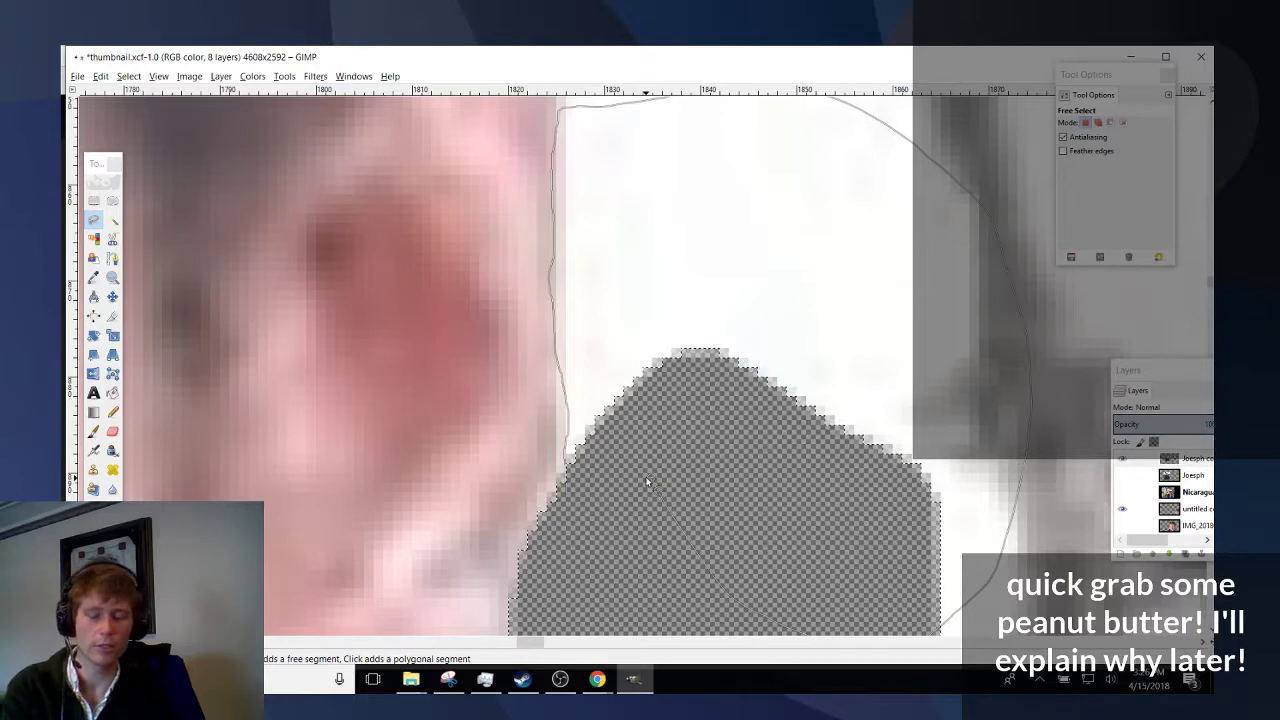
key("Return")
key("Delete")
key("ctrl+z")
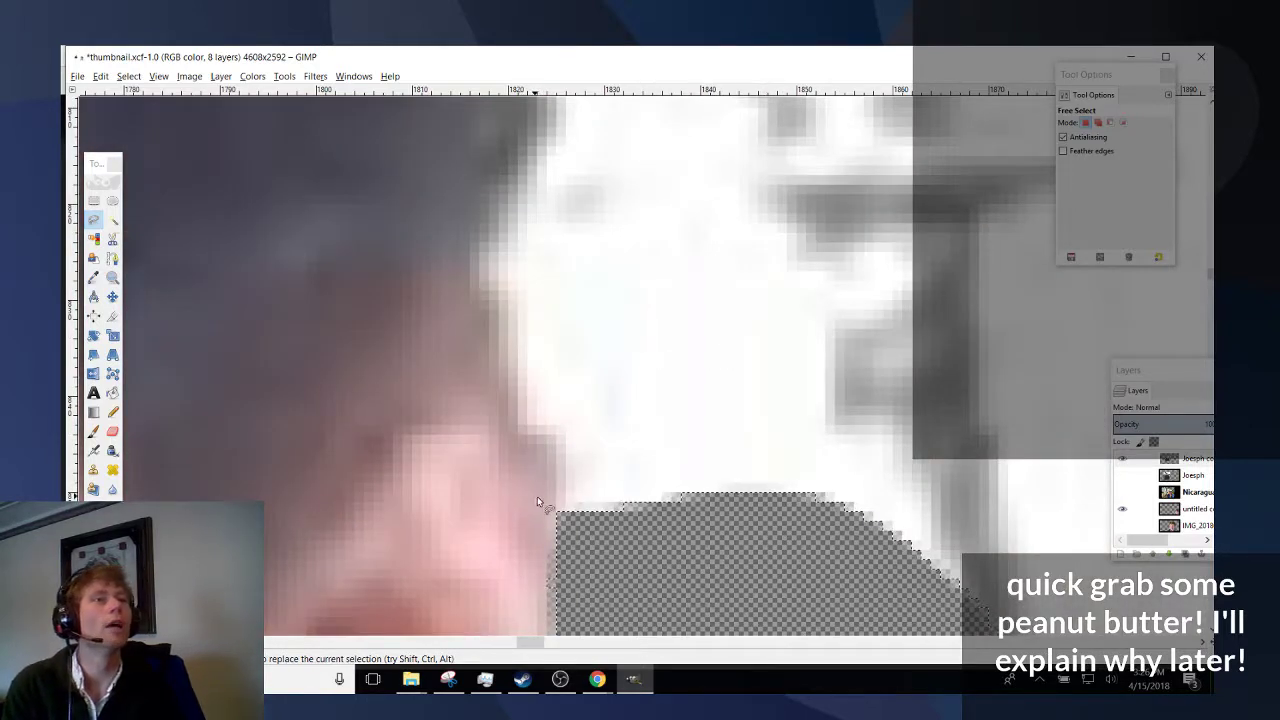
Outline the background beside the right-hand ear's top and the hair just above it with Free Select and delete it.
mouse_move(557, 511)
left_mouse_down()
mouse_move(559, 466)
mouse_move(535, 424)
left_mouse_up()
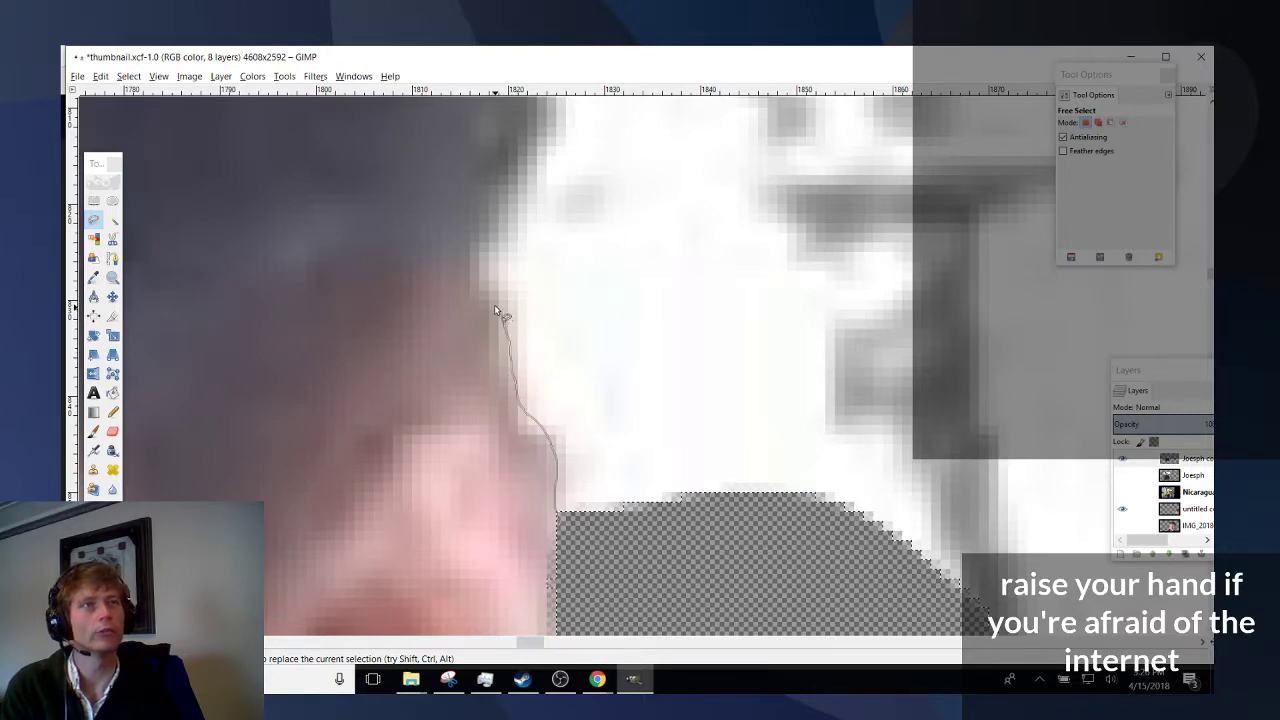
left_click_drag(480, 278, 487, 252)
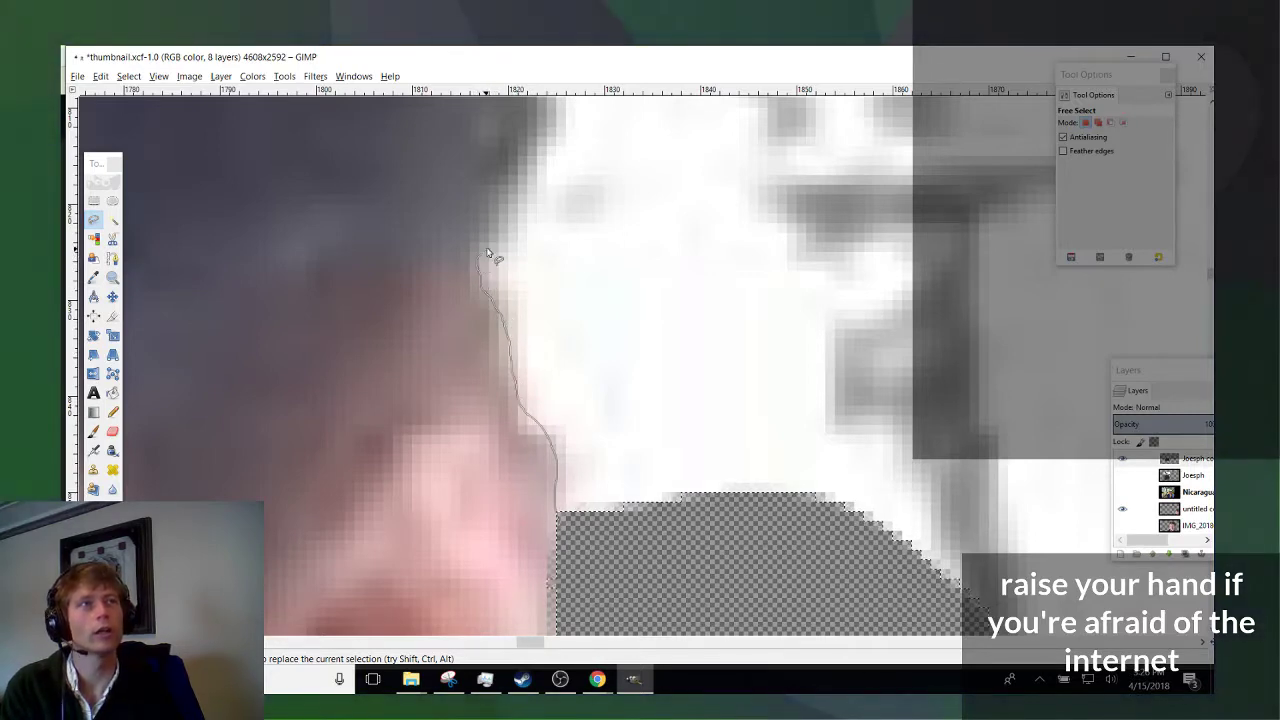
mouse_move(614, 96)
left_mouse_down()
mouse_move(1017, 158)
mouse_move(795, 545)
left_mouse_up()
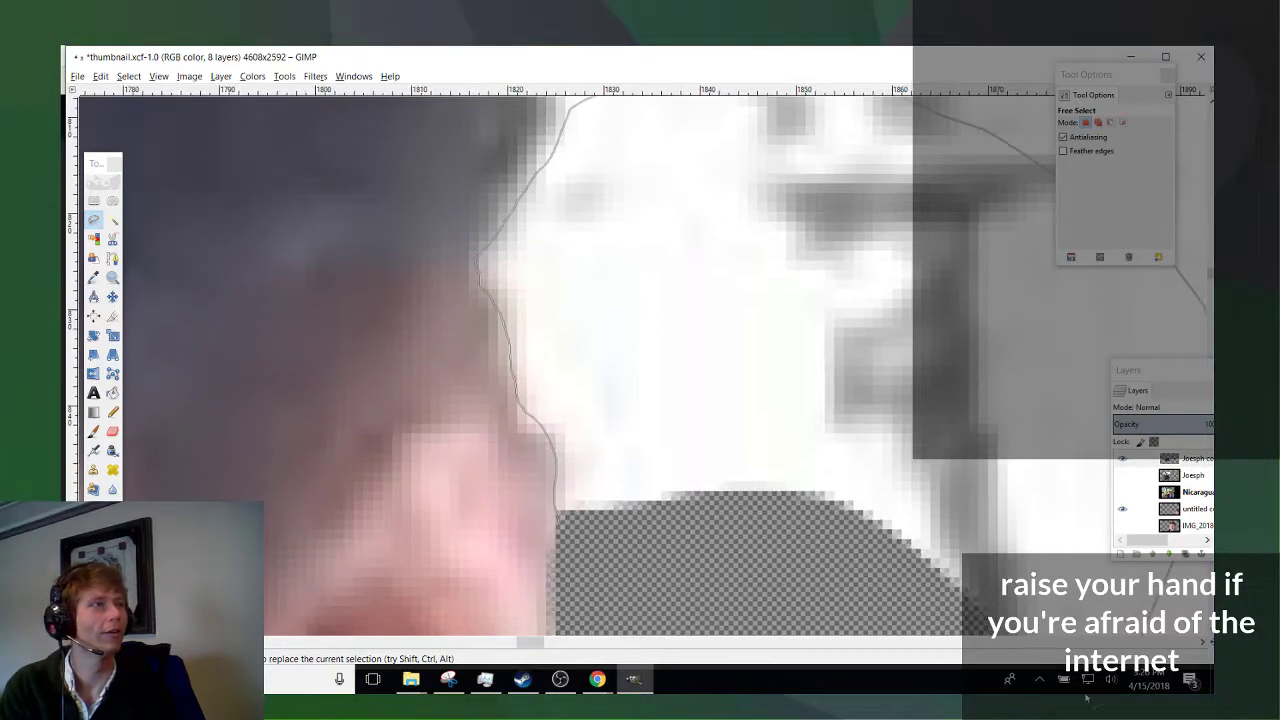
key("Return")
key("Delete")
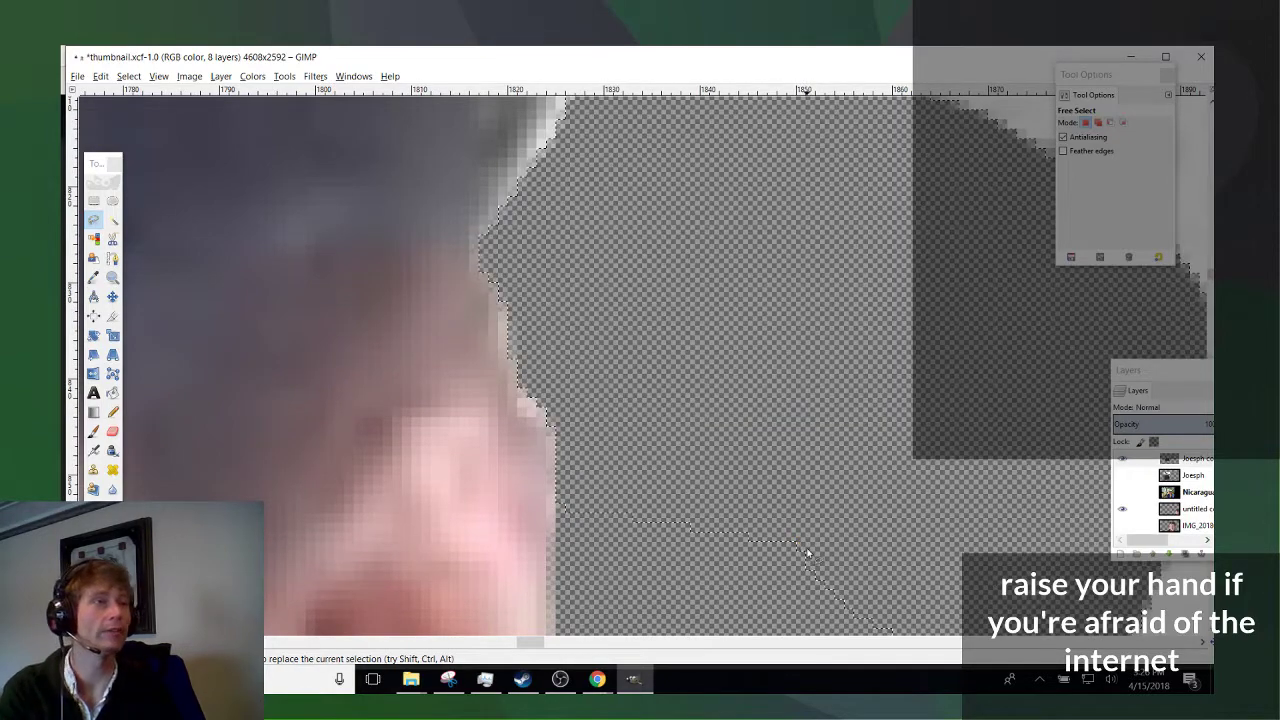
Outline the large background area beyond the right-hand ear and hair with Free Select, delete it and clear the selection.
scroll(790, 560, "down", 4)
scroll(828, 549, "down", 2)
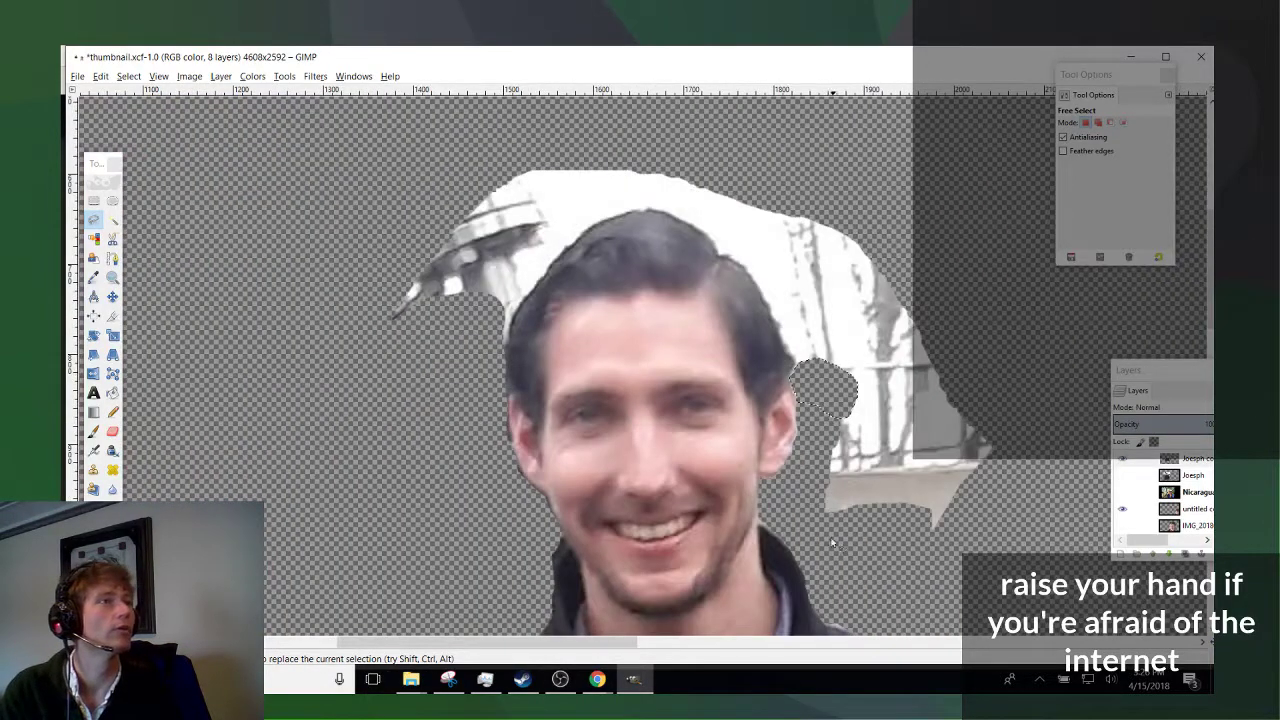
scroll(796, 495, "up", 3)
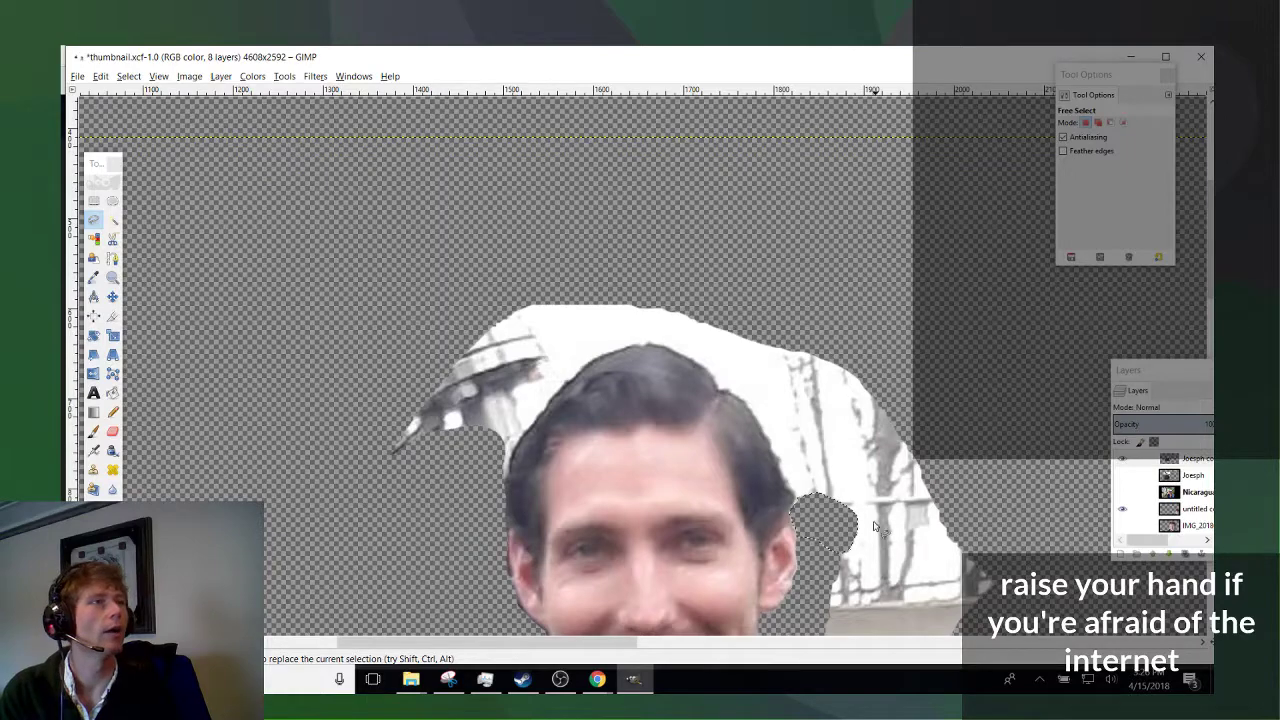
scroll(859, 606, "down", 2)
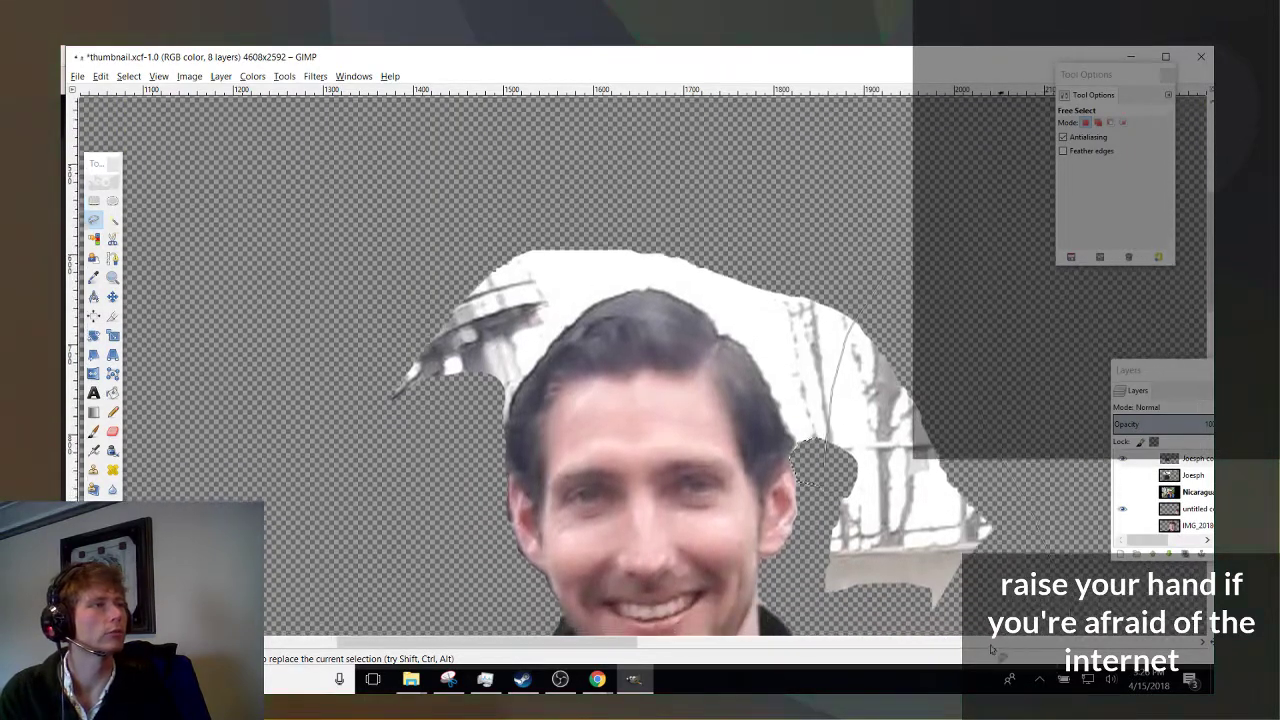
left_click(830, 440)
key("Return")
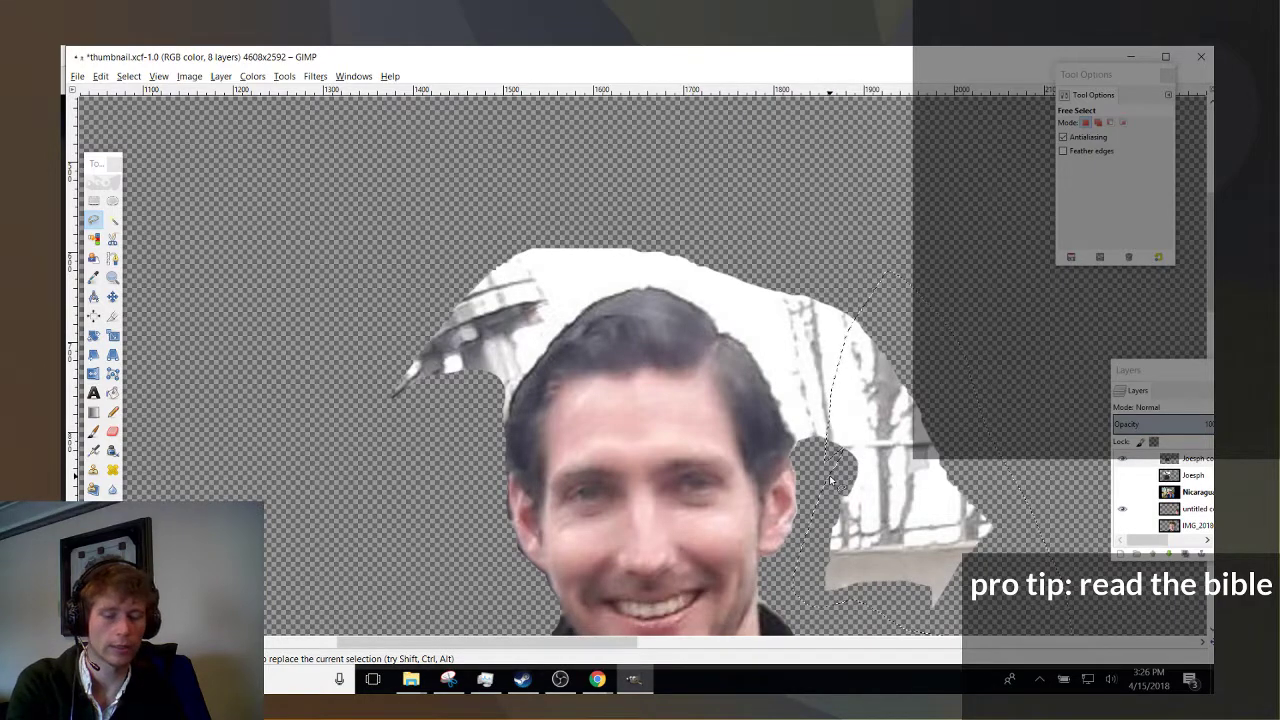
key("Delete")
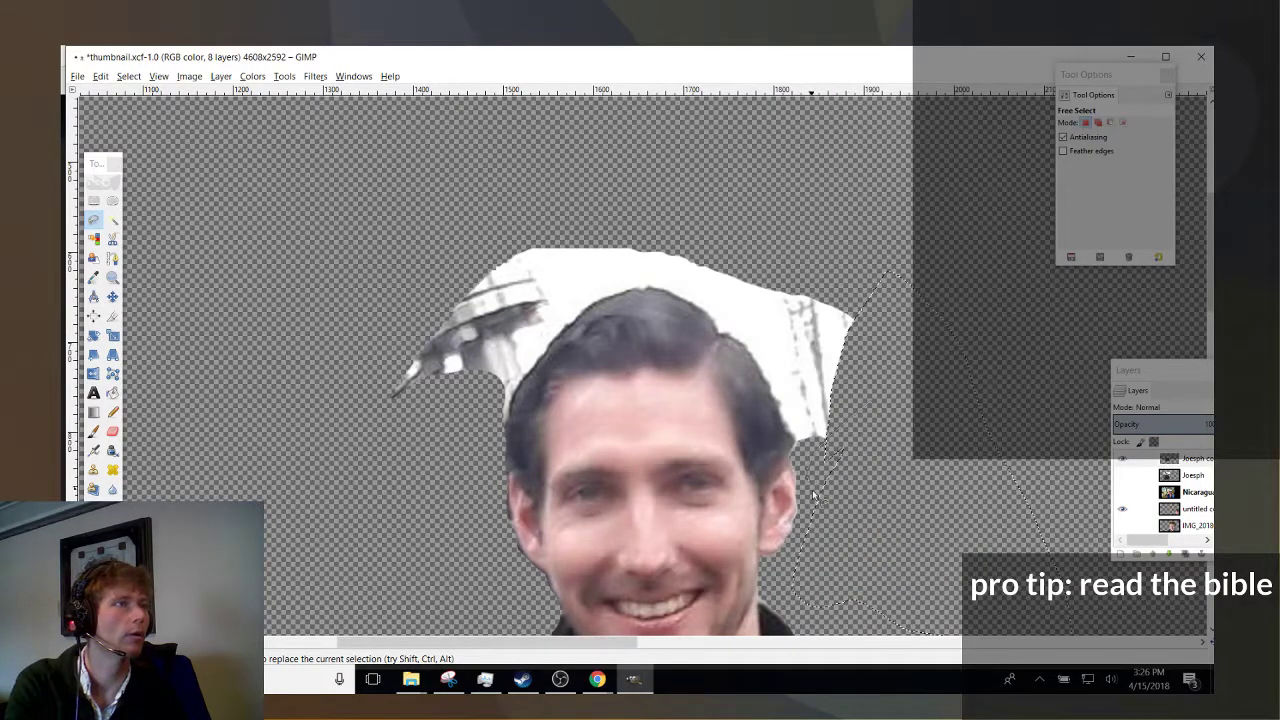
left_click(944, 396)
mouse_move(918, 395)
left_mouse_down()
mouse_move(830, 480)
mouse_move(913, 397)
left_mouse_up()
Examine the cutout's hair, ear and jacket edges for background that still has to be removed.
scroll(815, 460, "up", 5)
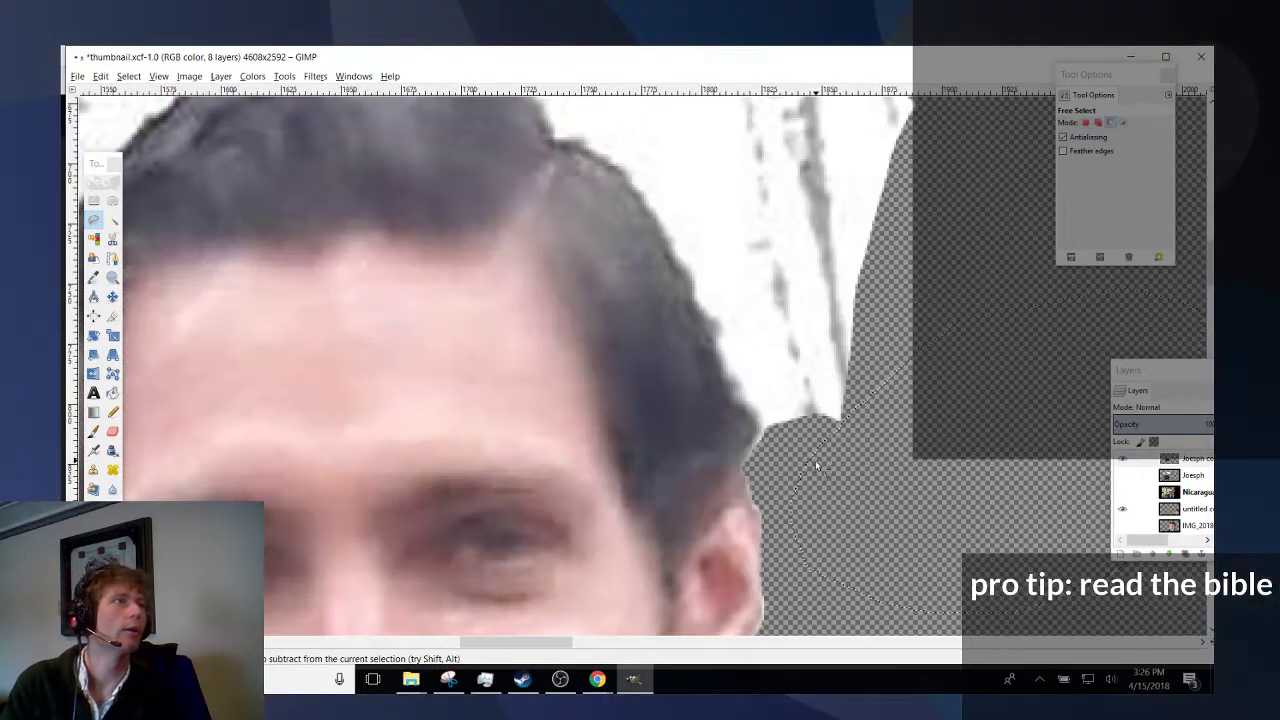
scroll(818, 486, "up", 1)
scroll(806, 493, "down", 1)
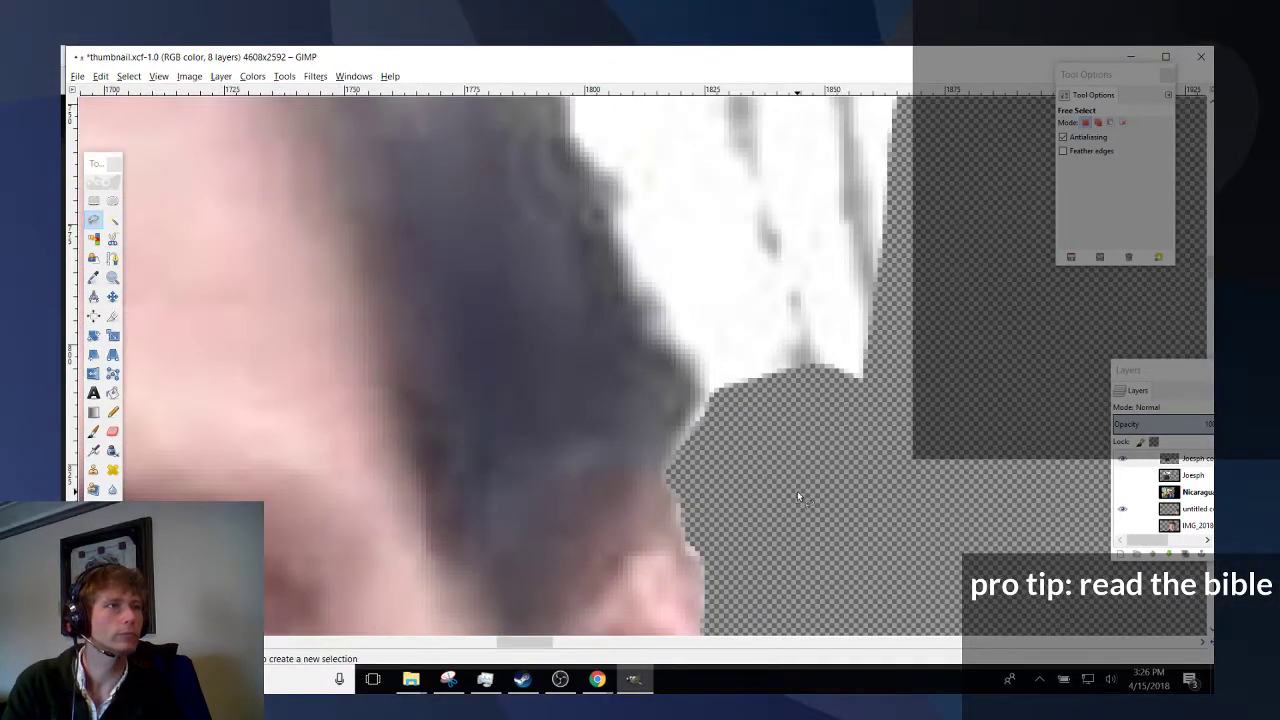
scroll(777, 641, "down", 2)
scroll(704, 560, "down", 1)
scroll(650, 522, "up", 8)
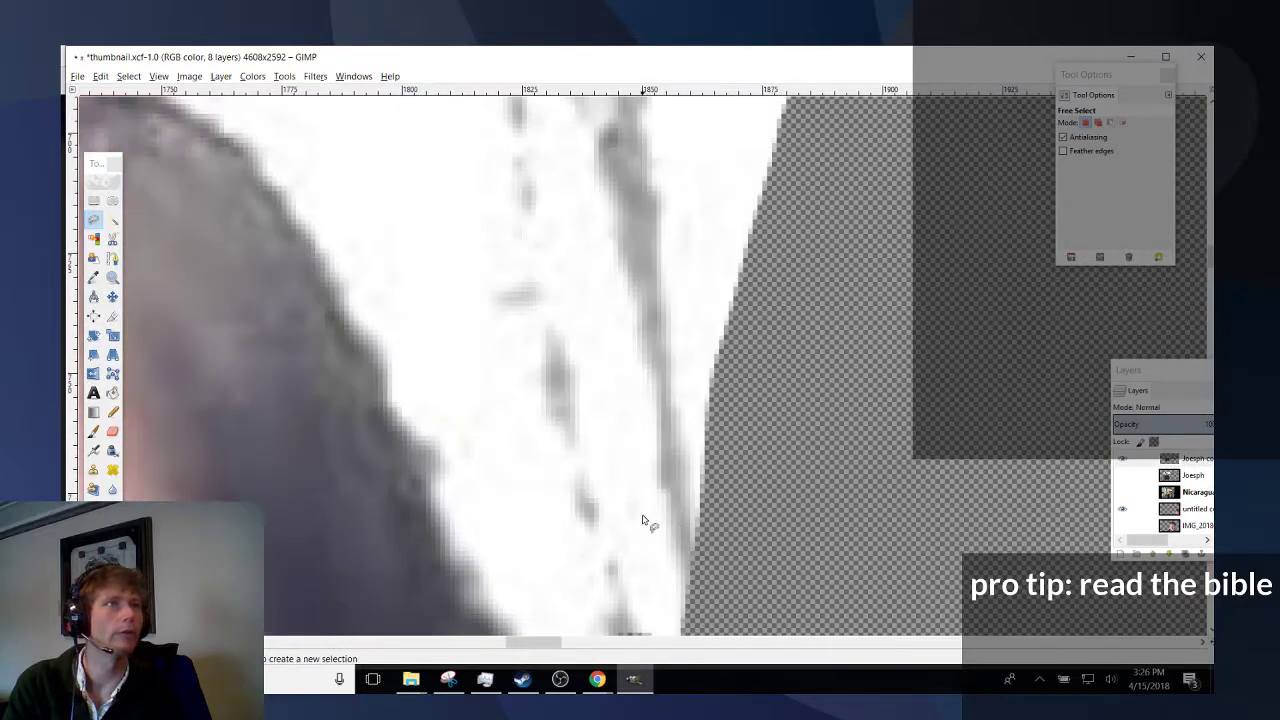
scroll(655, 650, "down", 10)
scroll(556, 542, "left", 10)
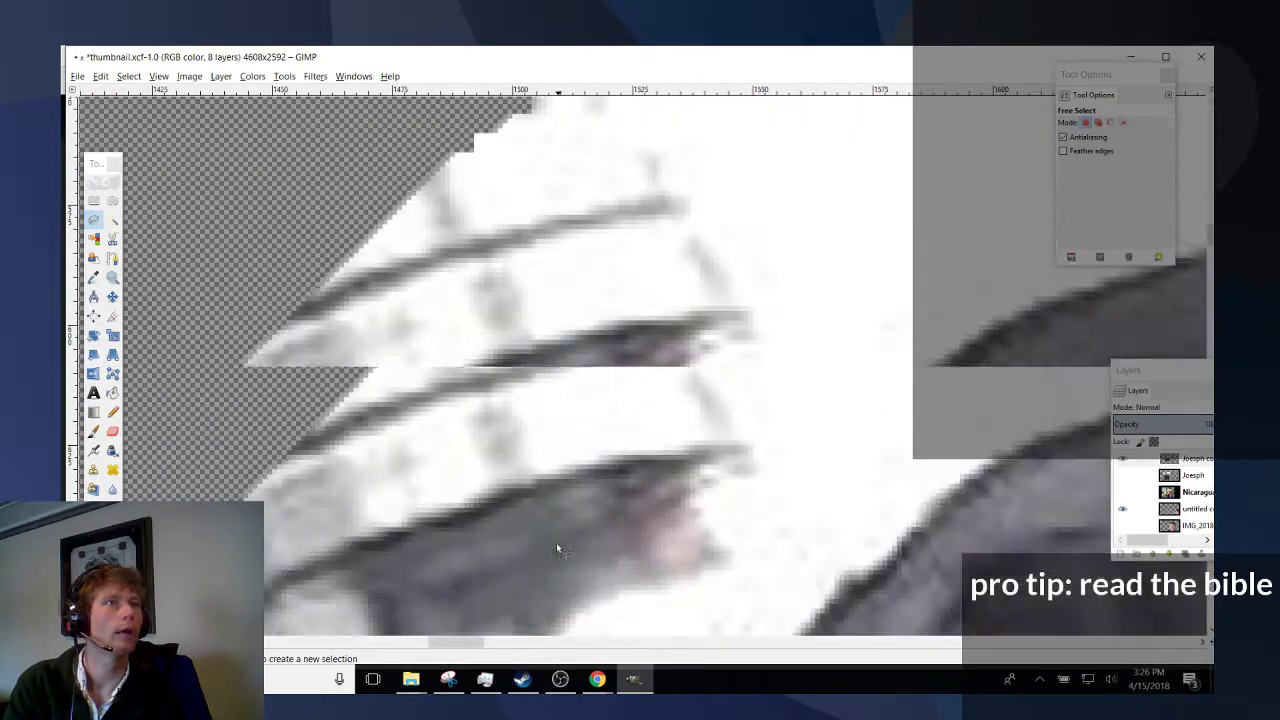
scroll(549, 539, "down", 3)
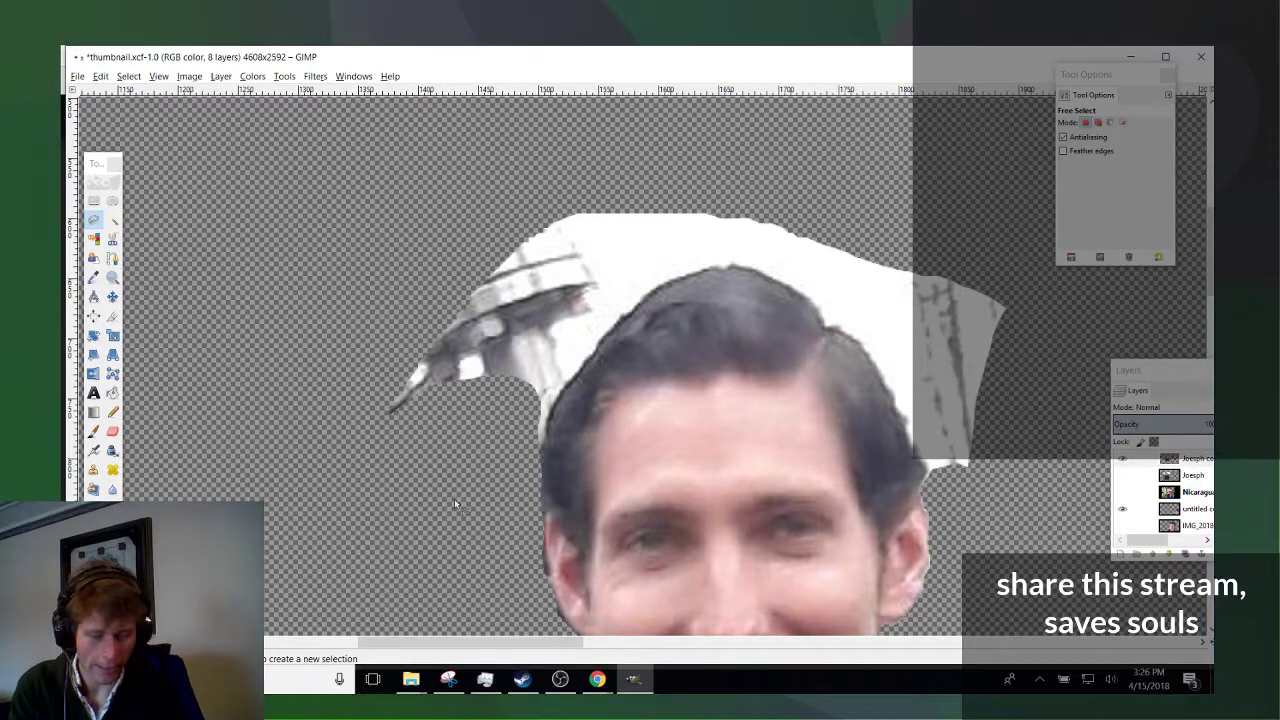
scroll(699, 430, "down", 4)
scroll(566, 448, "up", 2)
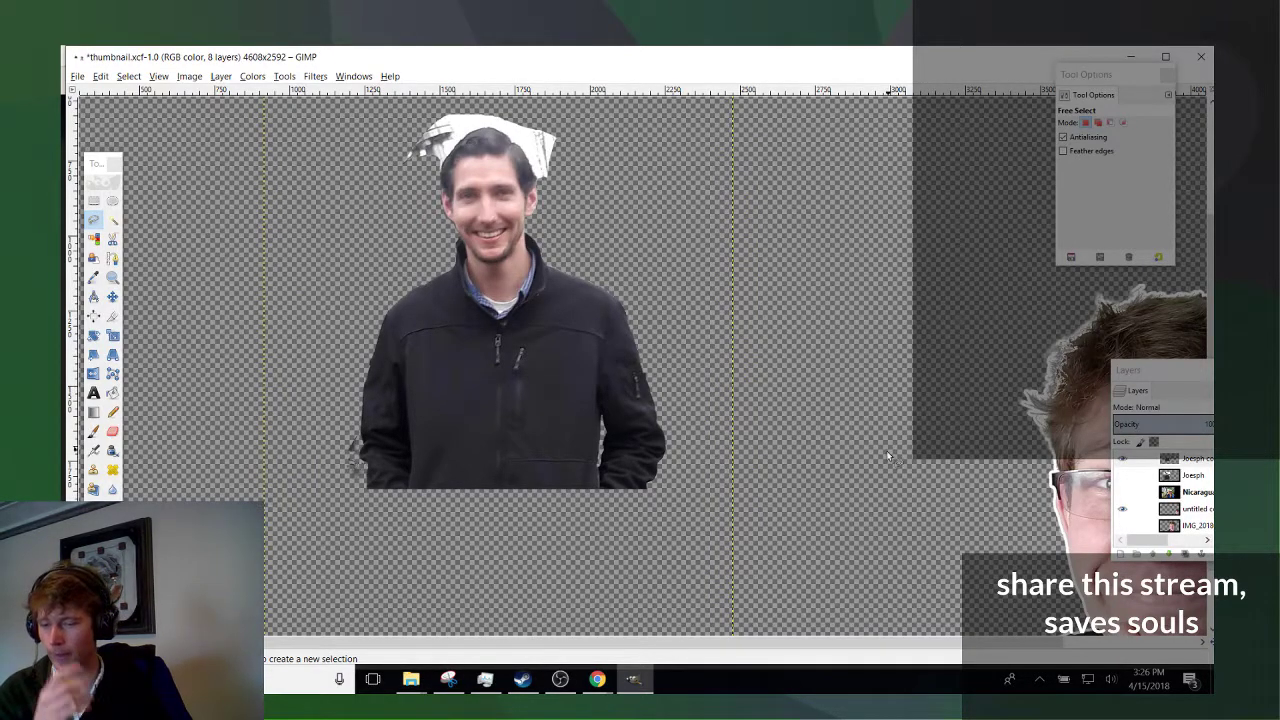
scroll(534, 400, "up", 3)
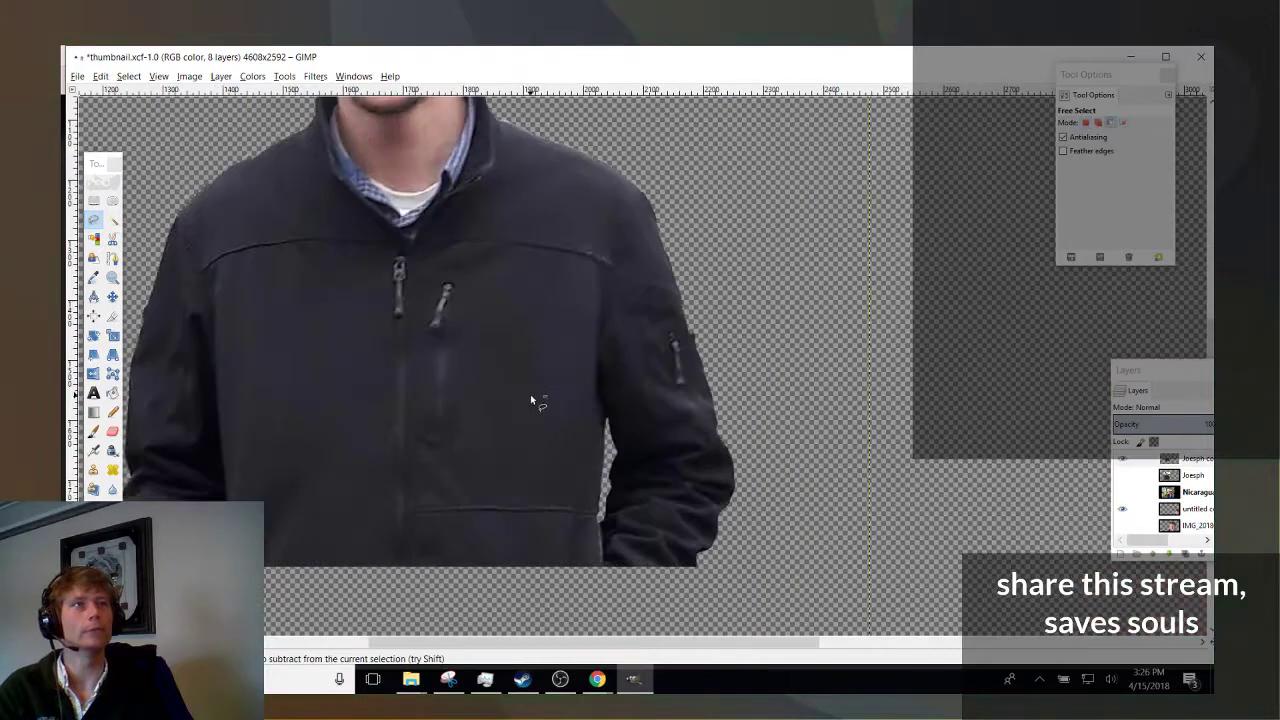
scroll(700, 560, "up", 3)
scroll(673, 592, "up", 5)
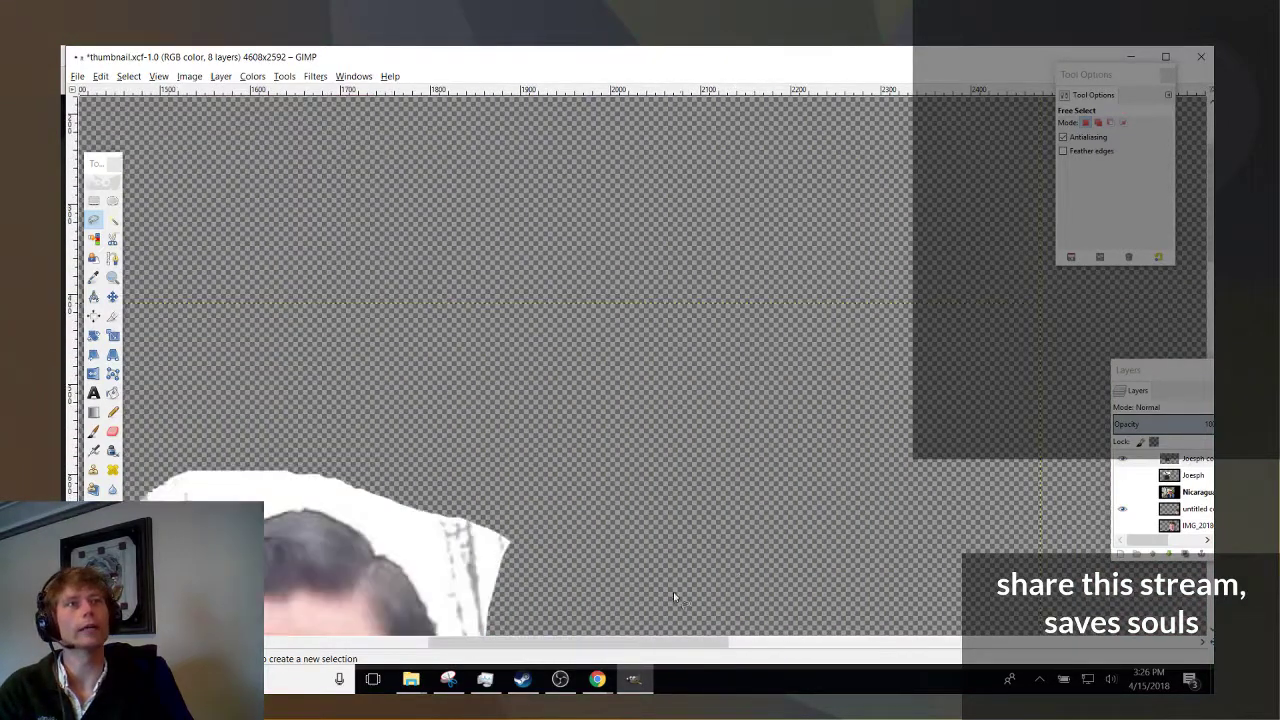
scroll(776, 465, "left", 4)
scroll(776, 465, "down", 4)
scroll(833, 337, "up", 4)
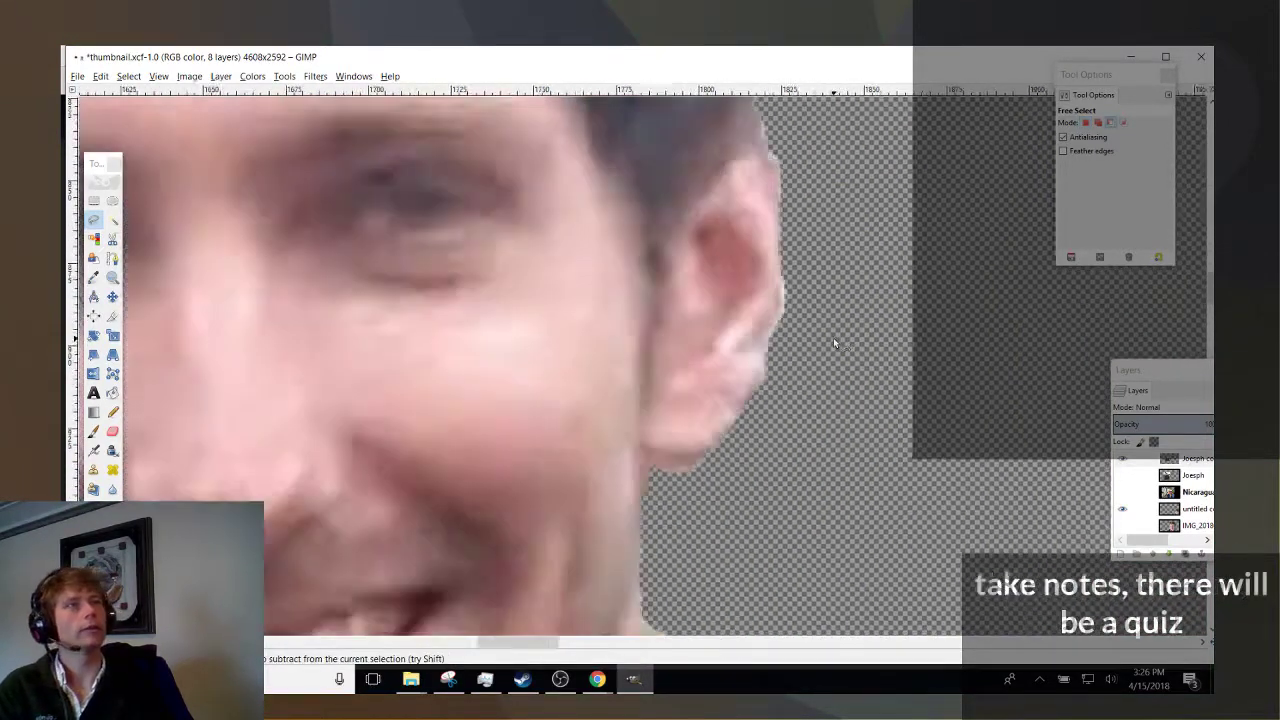
scroll(688, 493, "down", 2)
scroll(688, 493, "up", 5)
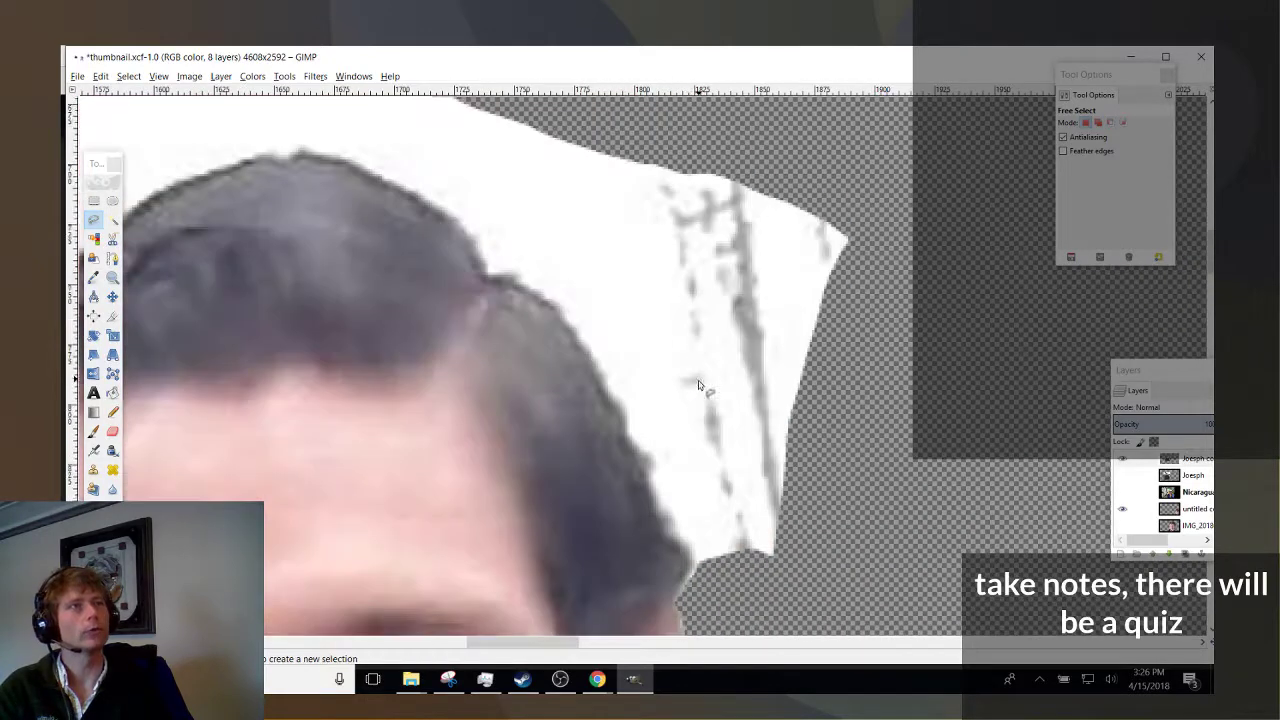
Select the white background around the top of the hair with Fuzzy Select and delete it.
left_click(113, 221)
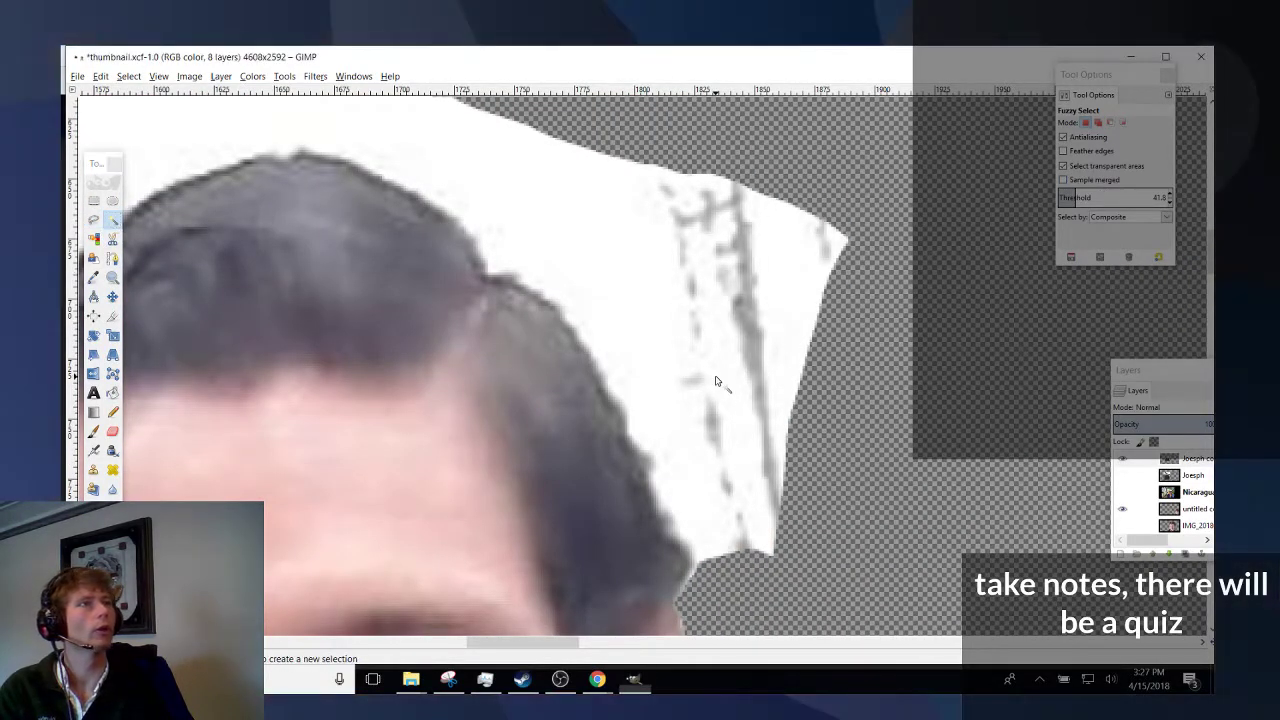
scroll(689, 461, "down", 1)
scroll(689, 461, "down", 2)
scroll(689, 461, "up", 1)
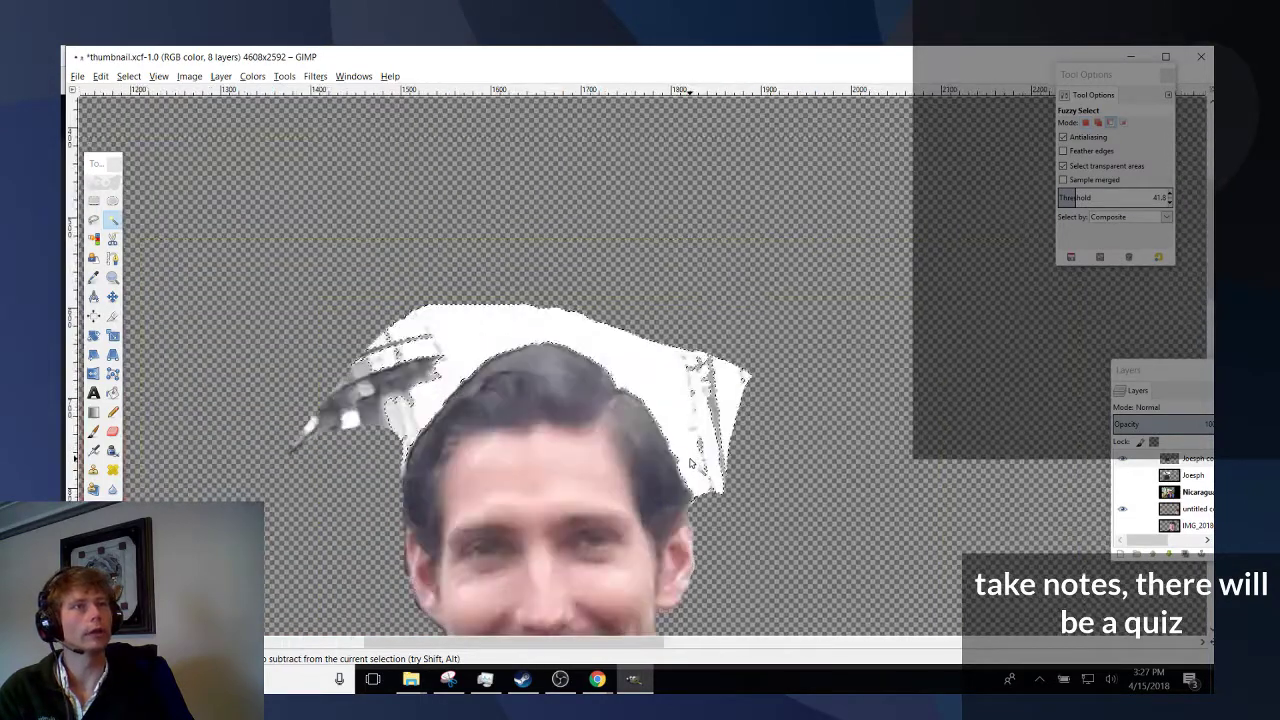
key("Delete")
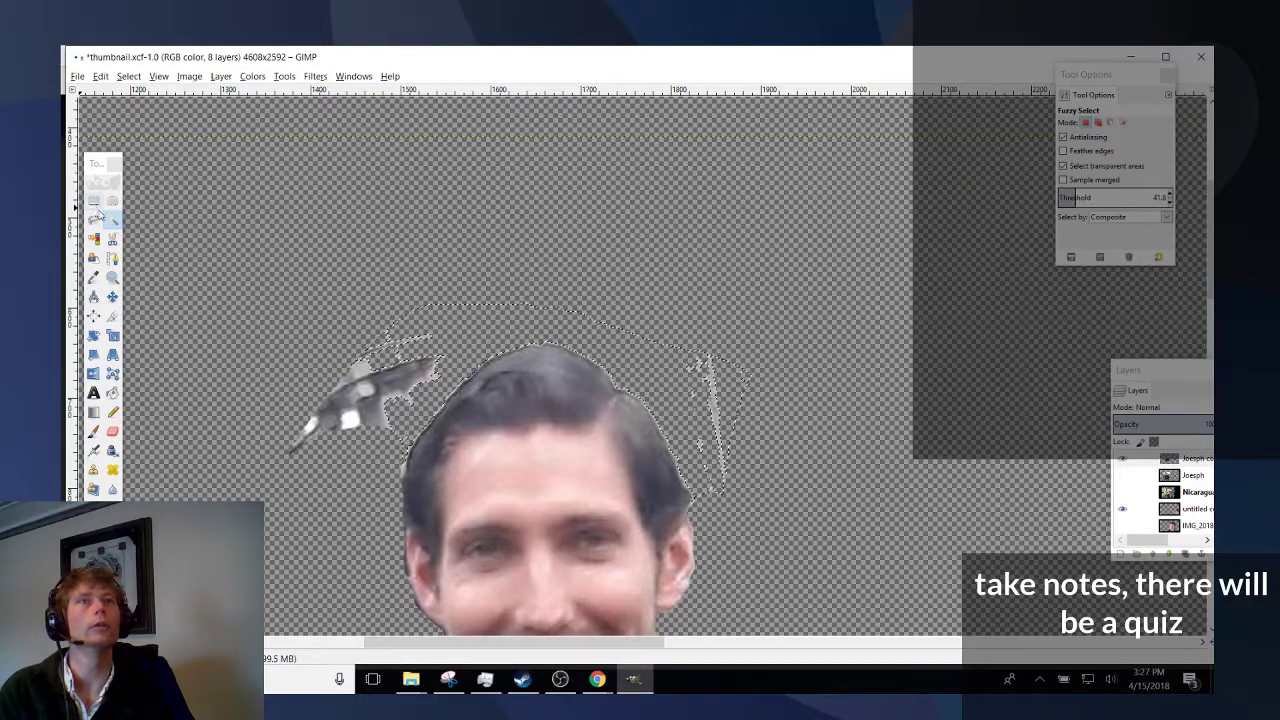
Outline the leftover background scraps on both sides of the hair with Free Select, delete them and clear the selection.
left_click(93, 219)
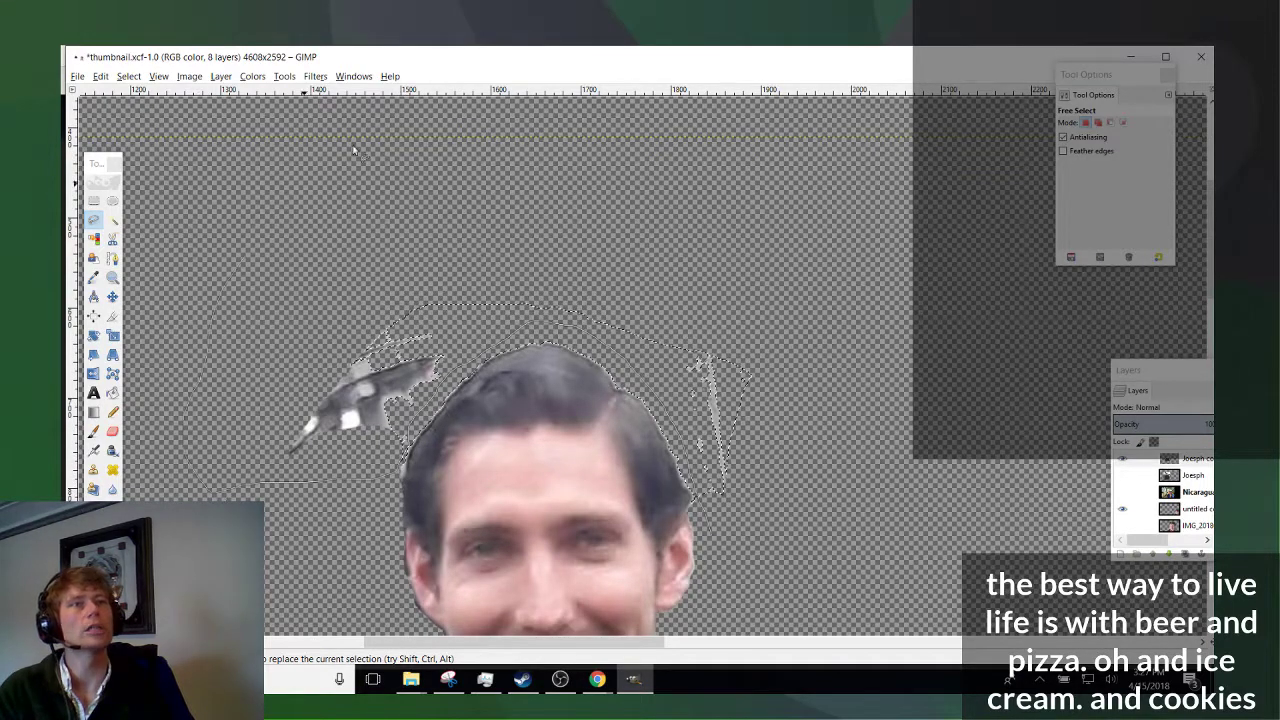
left_click_drag(213, 492, 970, 383)
key("Return")
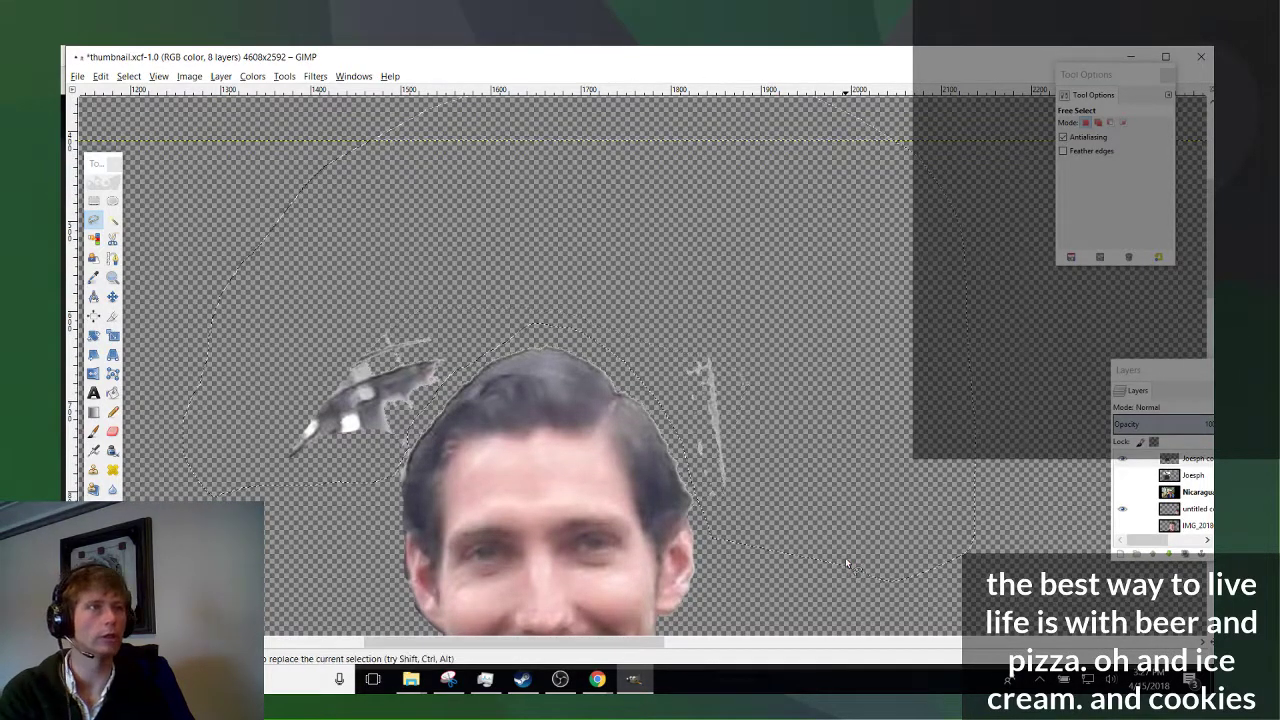
key("Delete")
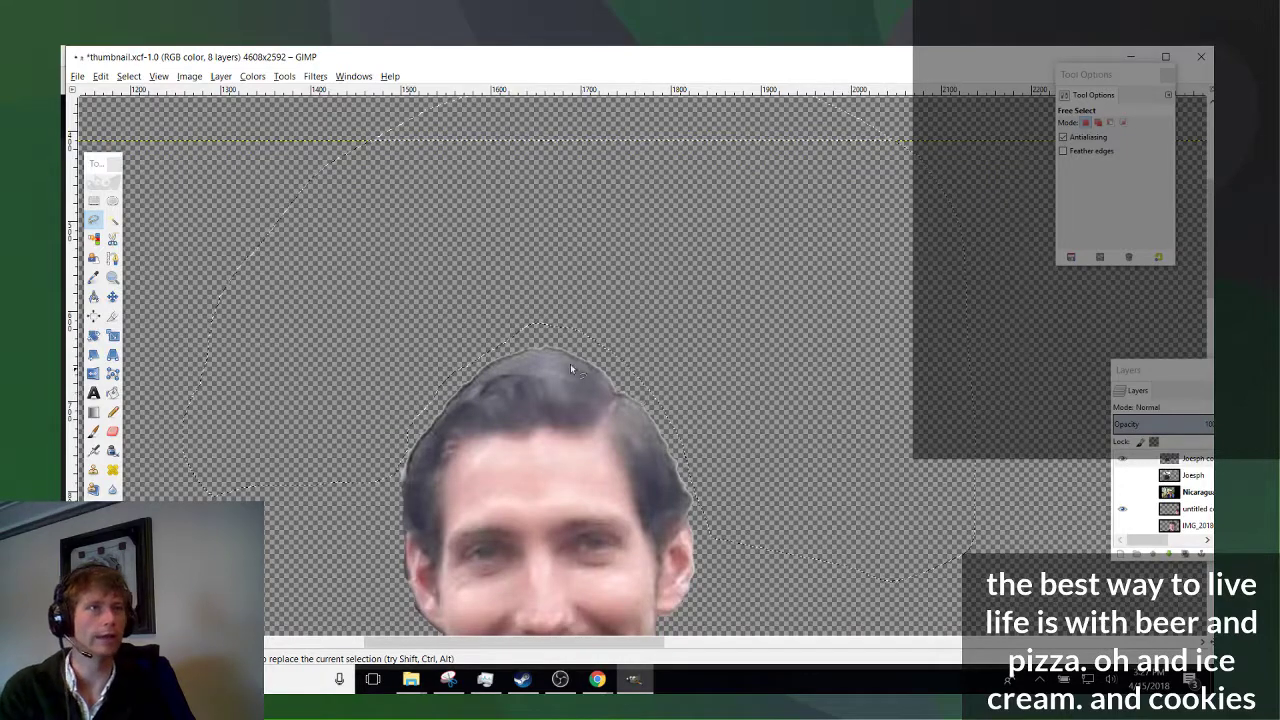
scroll(776, 577, "down", 10)
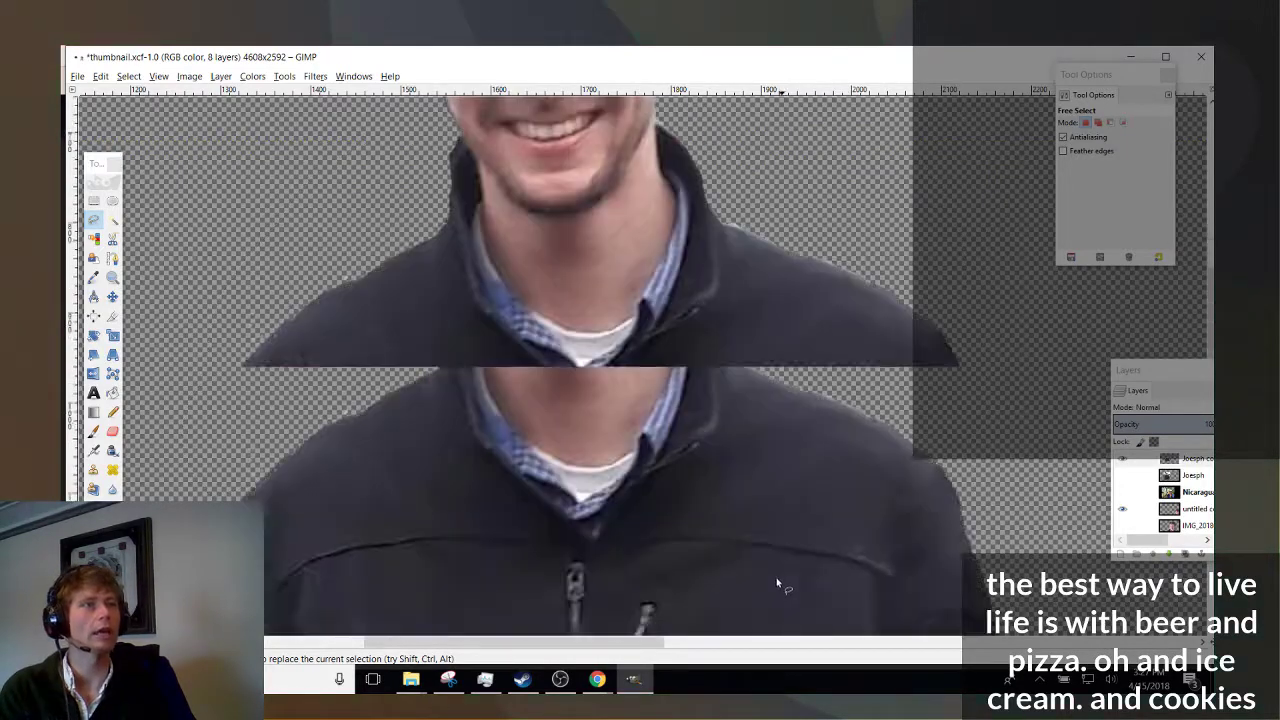
scroll(772, 576, "up", 5)
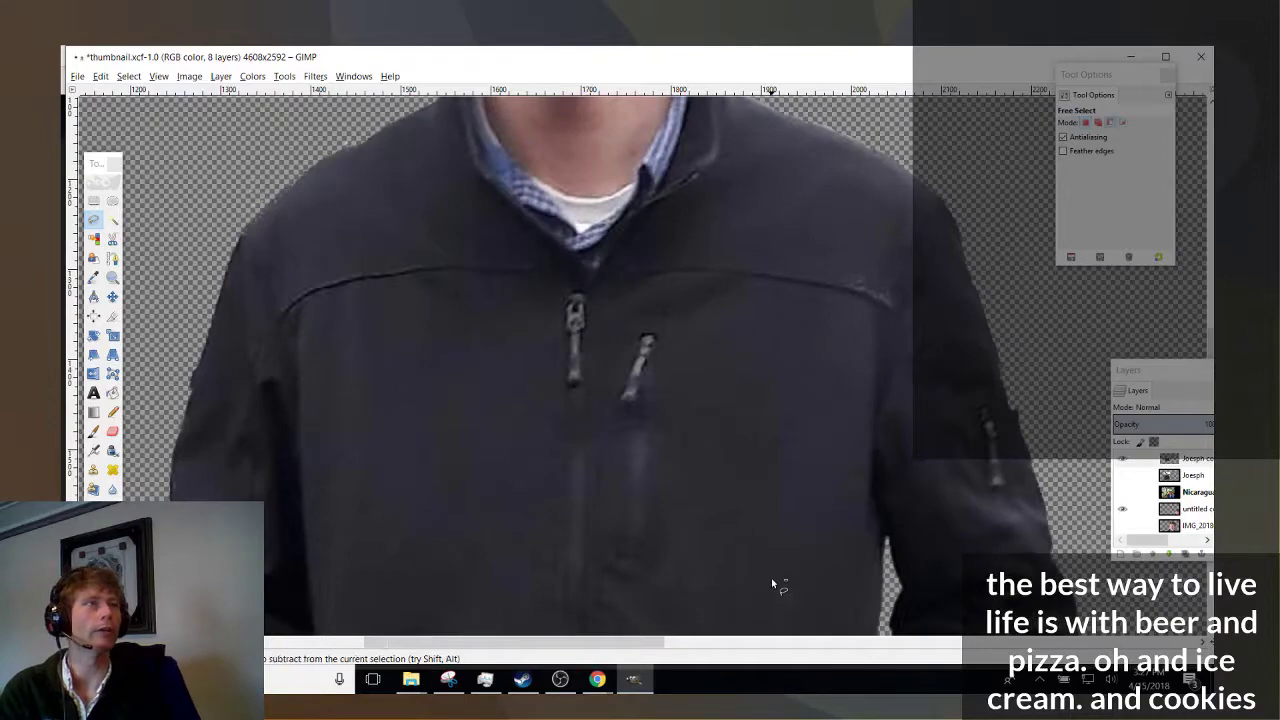
scroll(771, 578, "down", 2)
key("ctrl+shift+a")
Outline the background scraps beside the left-hand lower sleeve with Free Select and delete them.
scroll(750, 540, "down", 3)
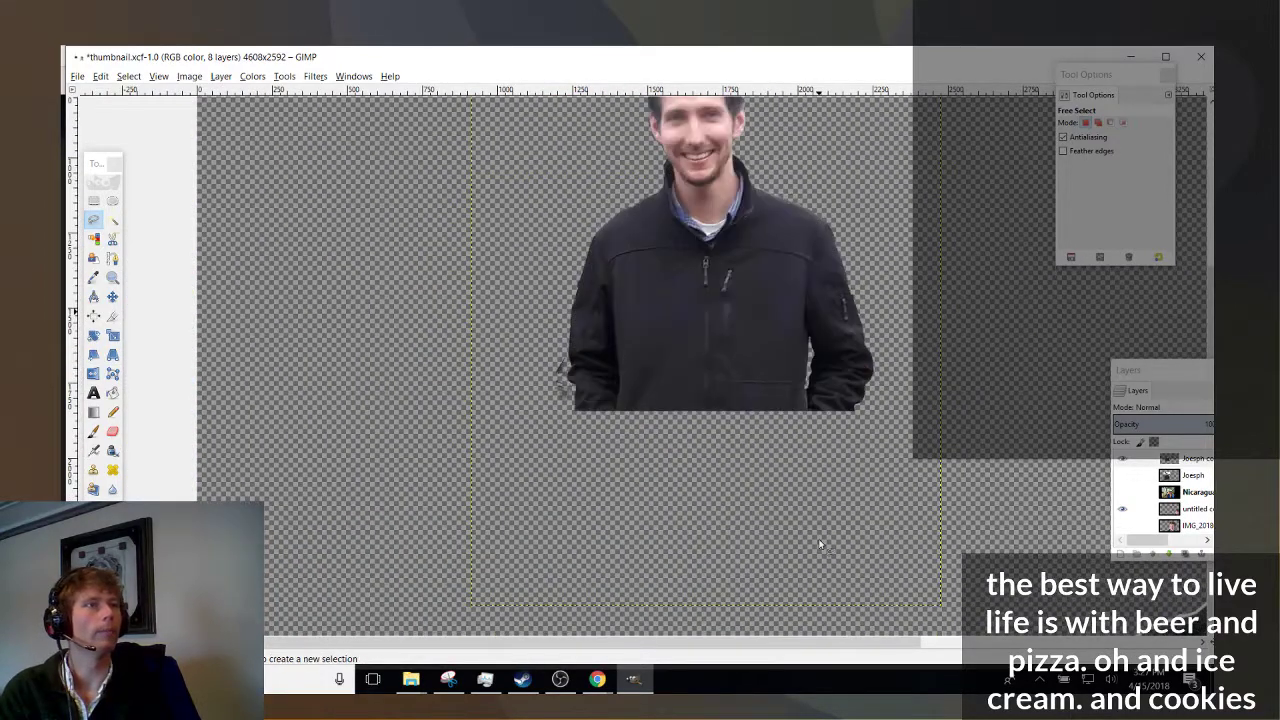
scroll(713, 545, "up", 3)
scroll(645, 512, "up", 8)
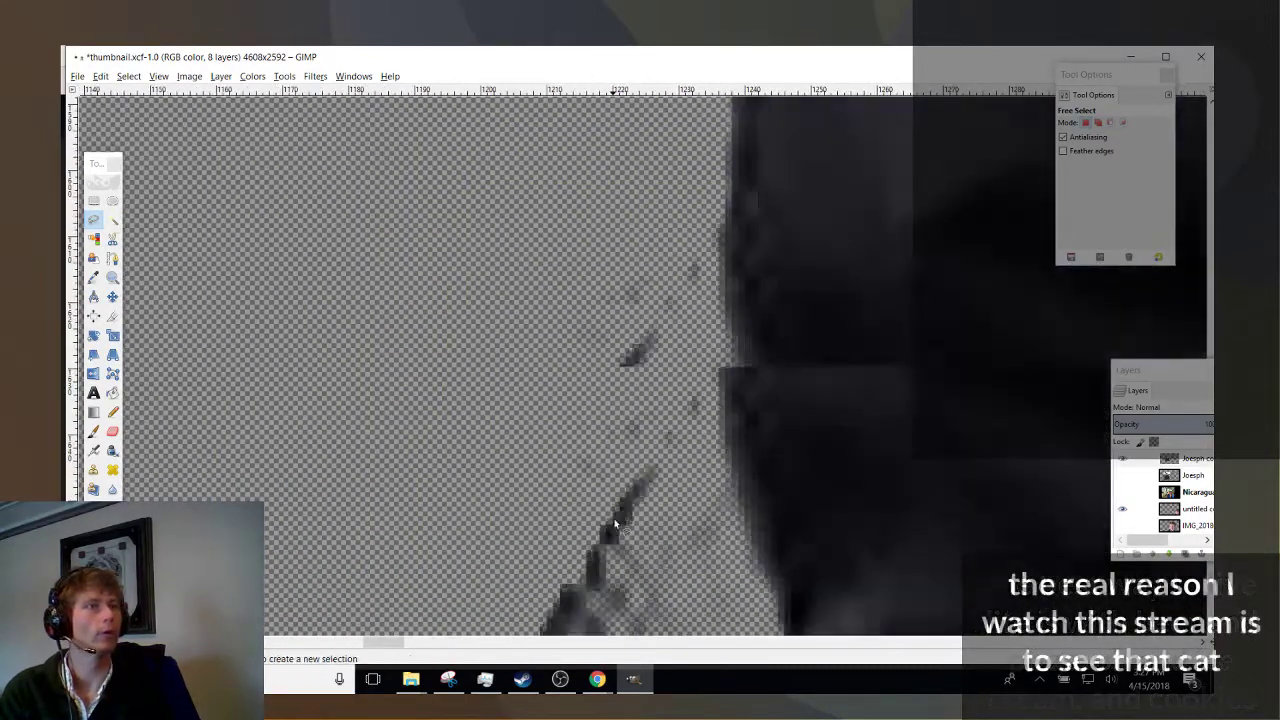
scroll(645, 512, "down", 4)
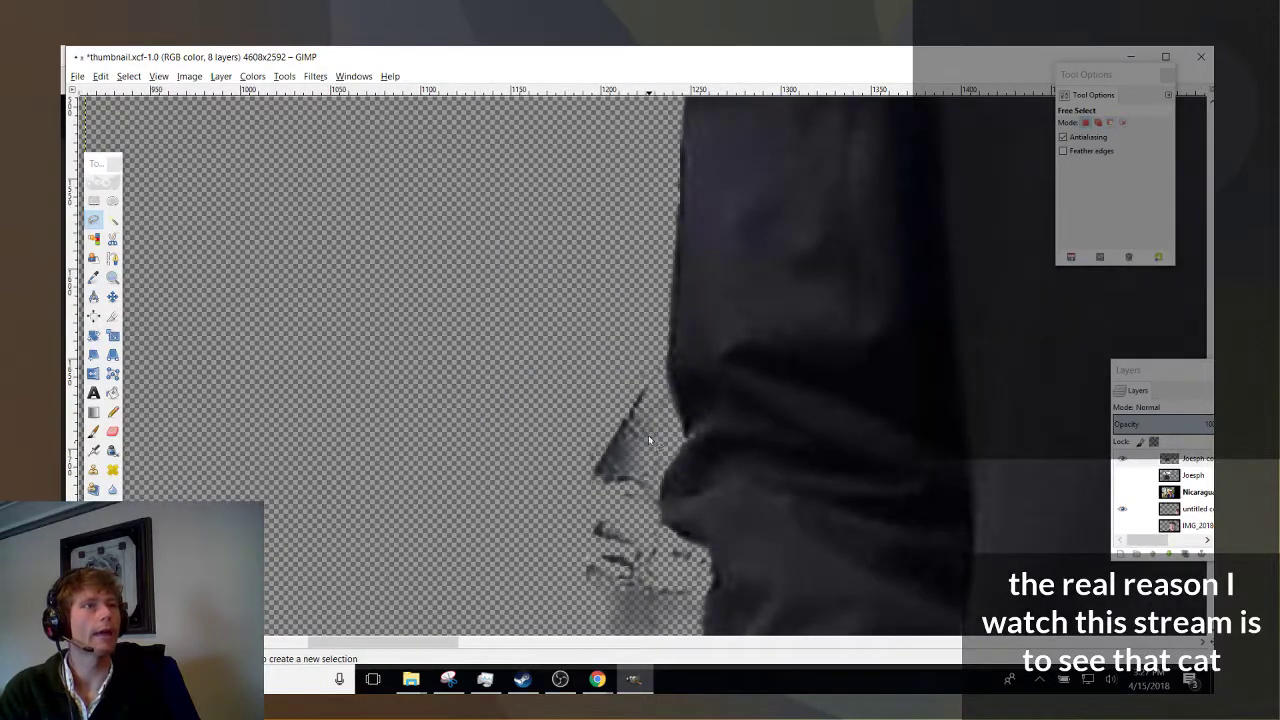
left_click(656, 376)
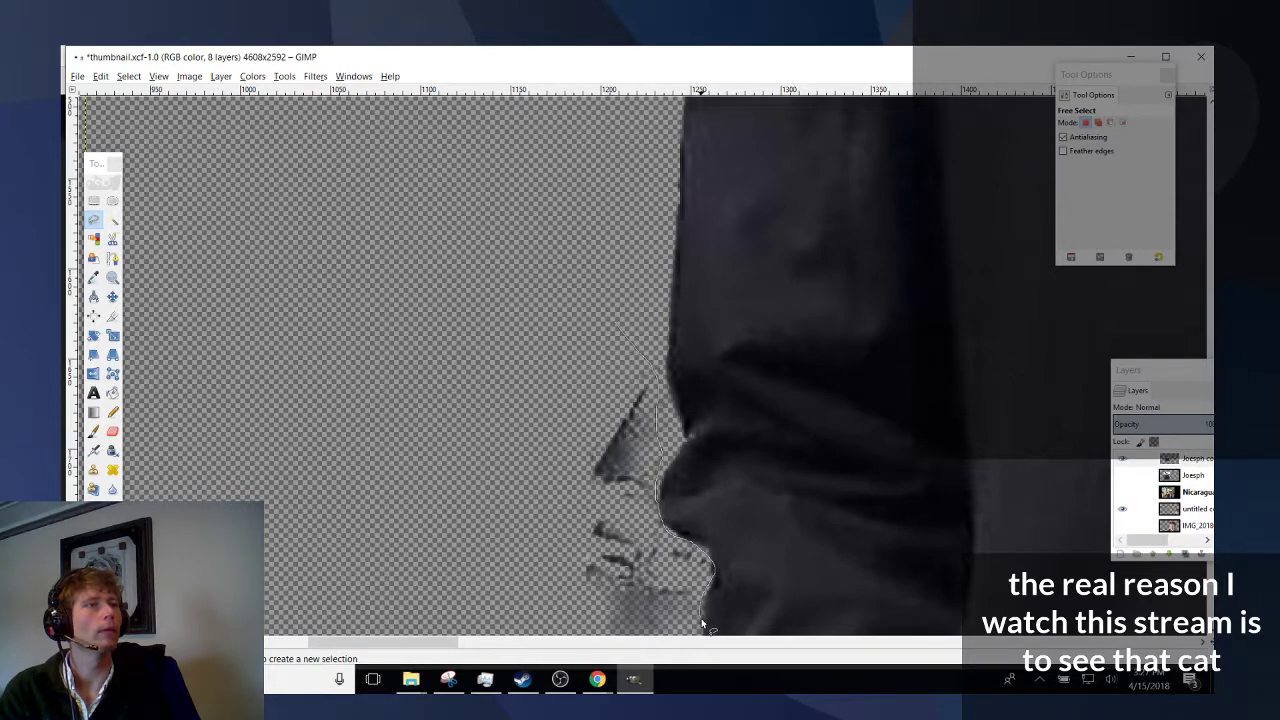
mouse_move(701, 618)
left_mouse_down()
mouse_move(692, 655)
mouse_move(496, 682)
mouse_move(397, 517)
mouse_move(383, 290)
left_mouse_up()
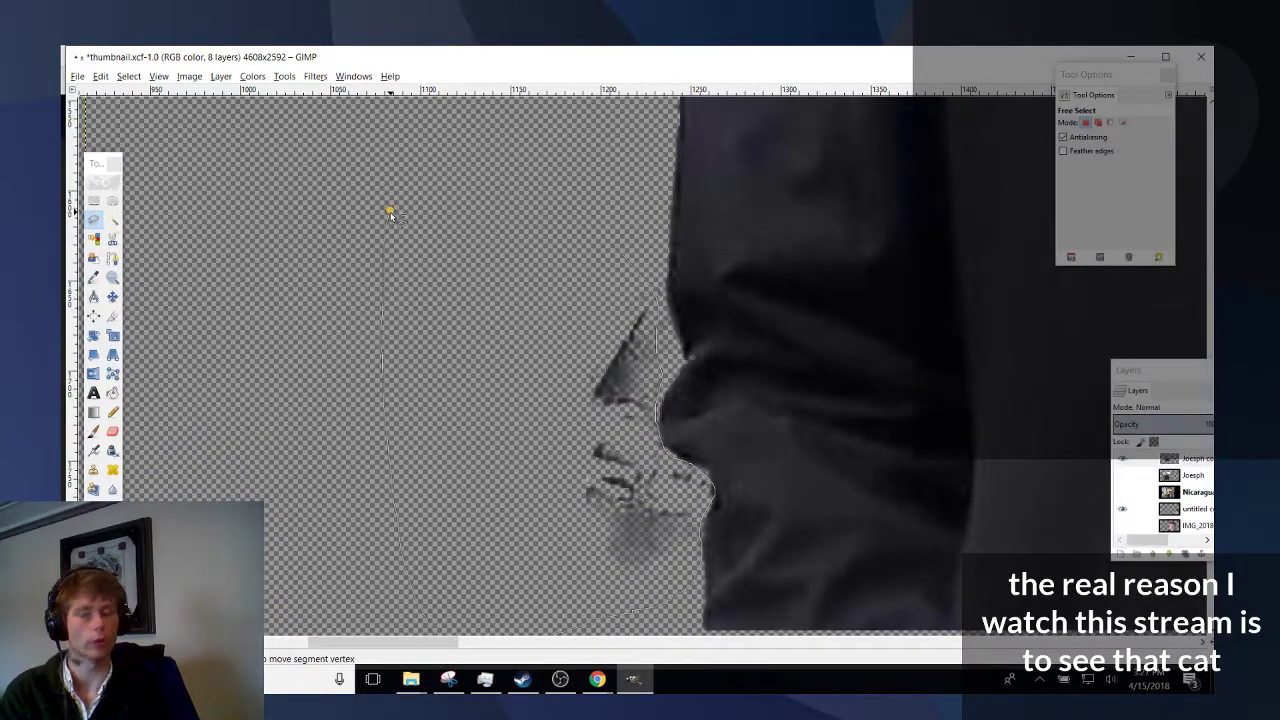
left_click(390, 213)
key("Return")
scroll(663, 380, "down", 5)
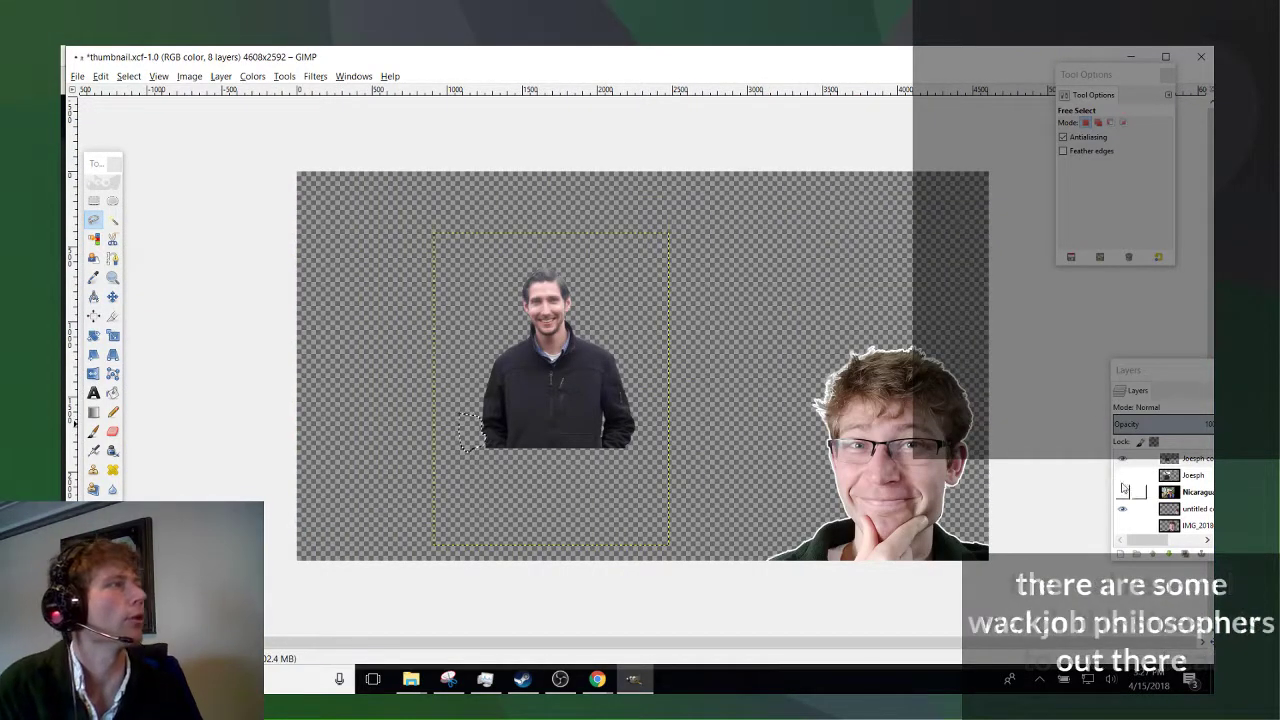
Clear the selection and duplicate the man's cutout layer.
left_click(1121, 478)
left_click(1121, 478)
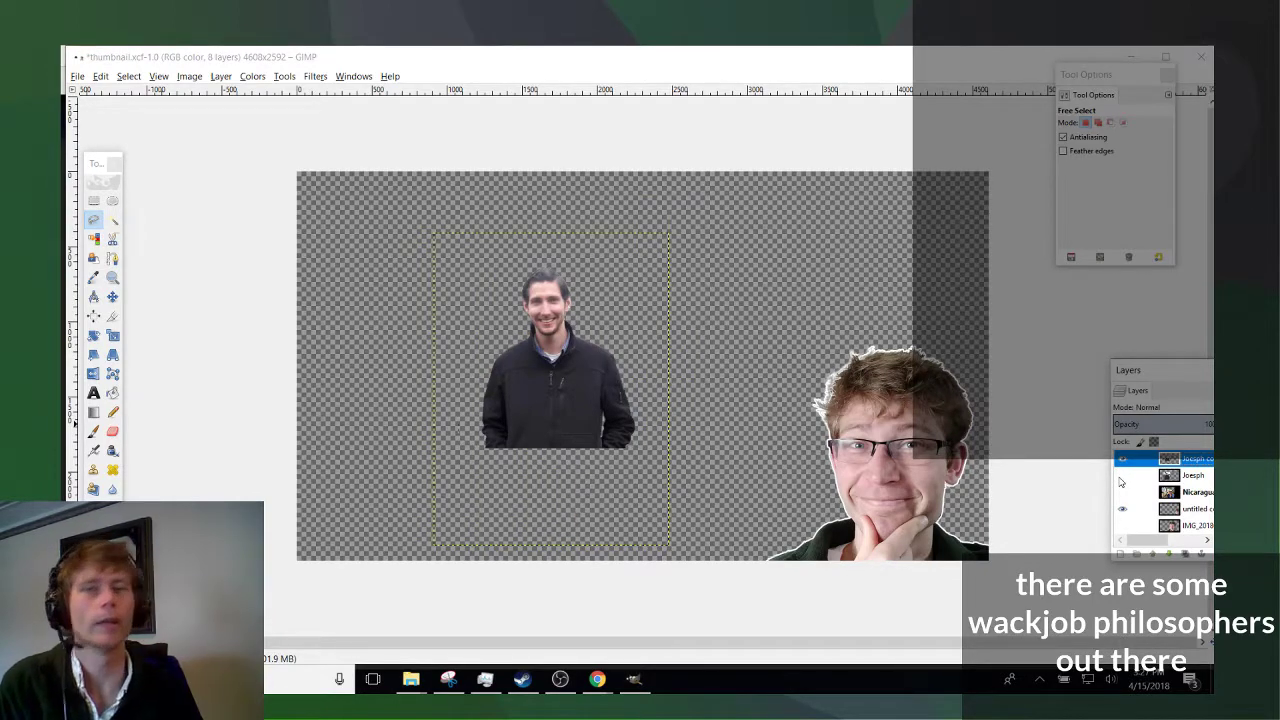
right_click(1186, 459)
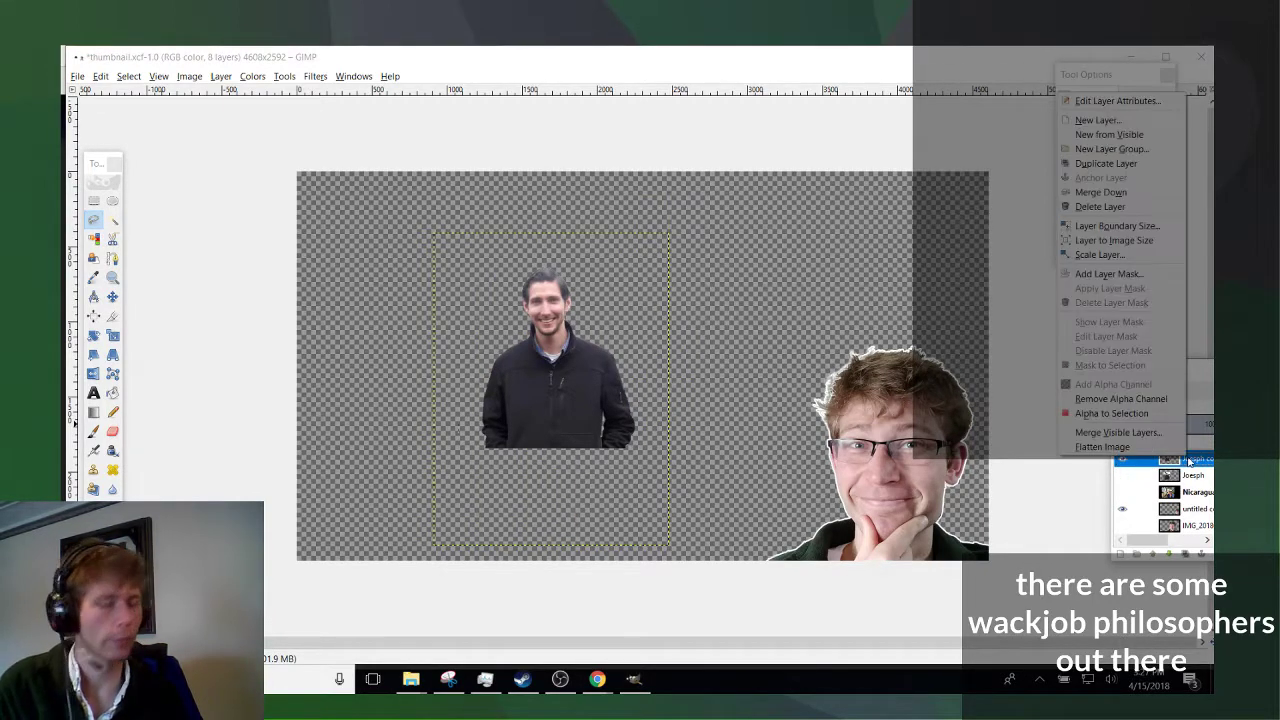
key("ctrl+shift+d")
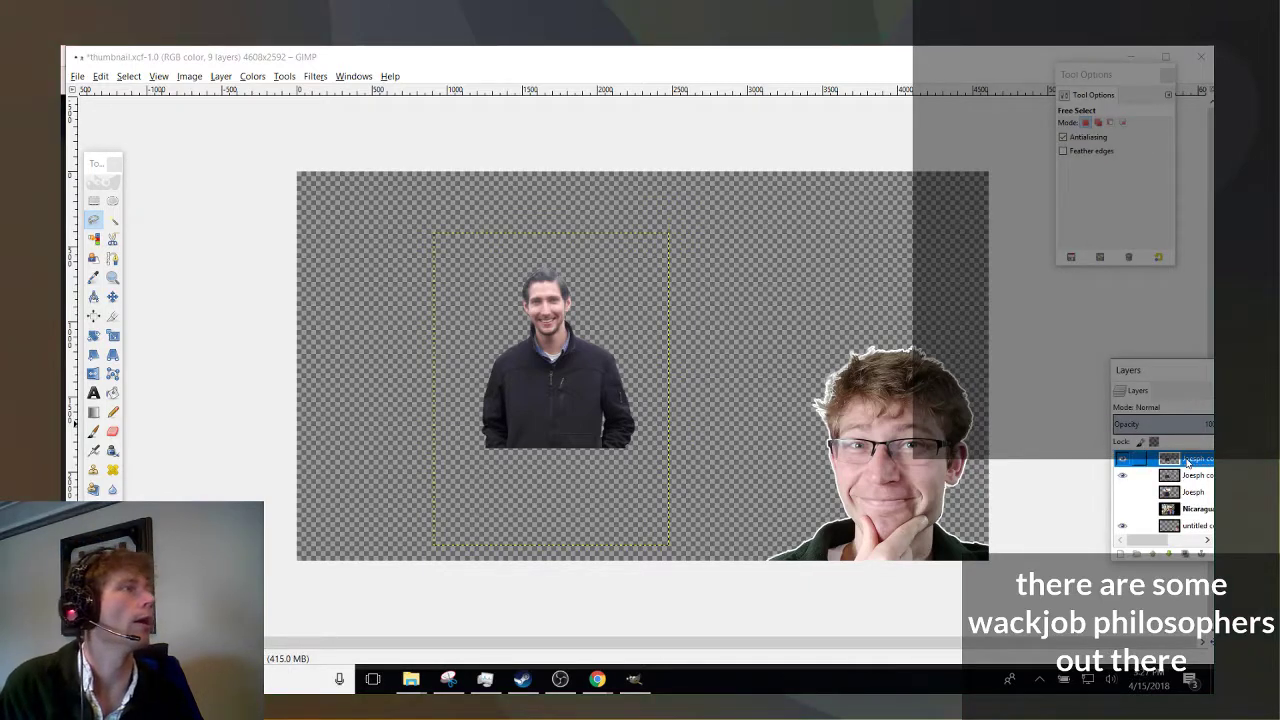
Create a selection of the man's silhouette from the duplicated layer using Alpha to Selection.
right_click(1187, 461)
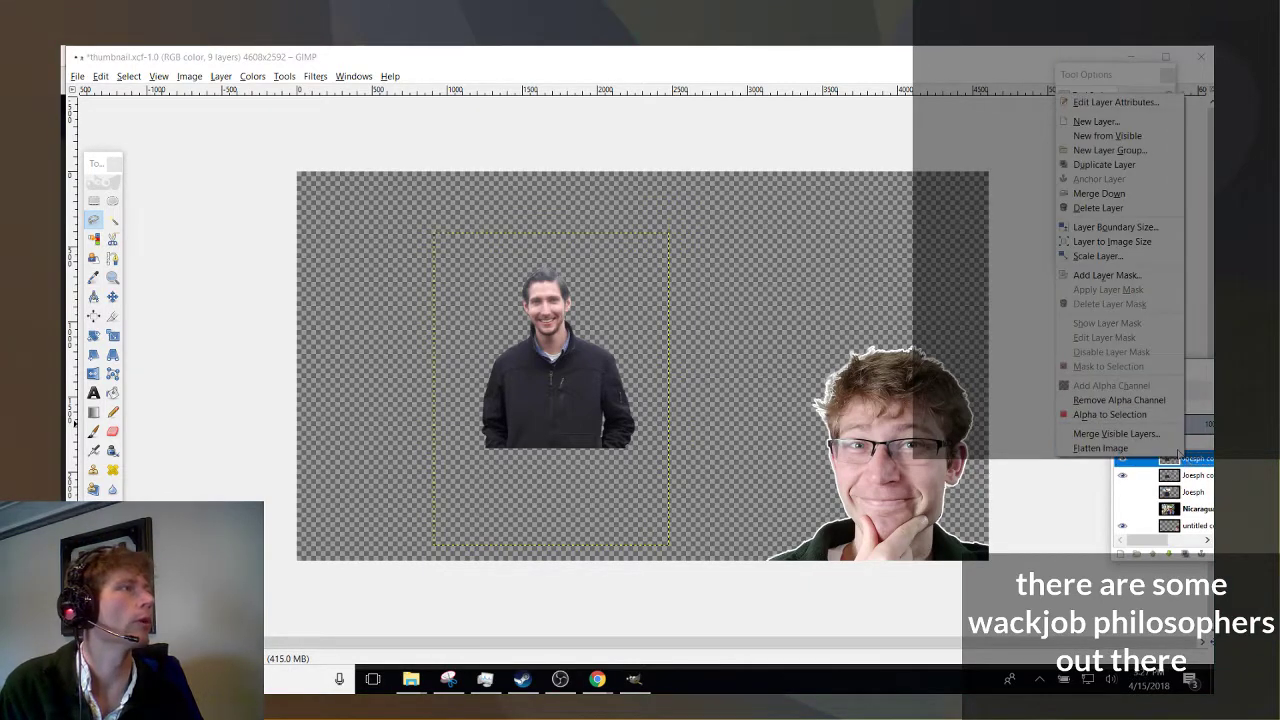
left_click(1130, 422)
key("plus")
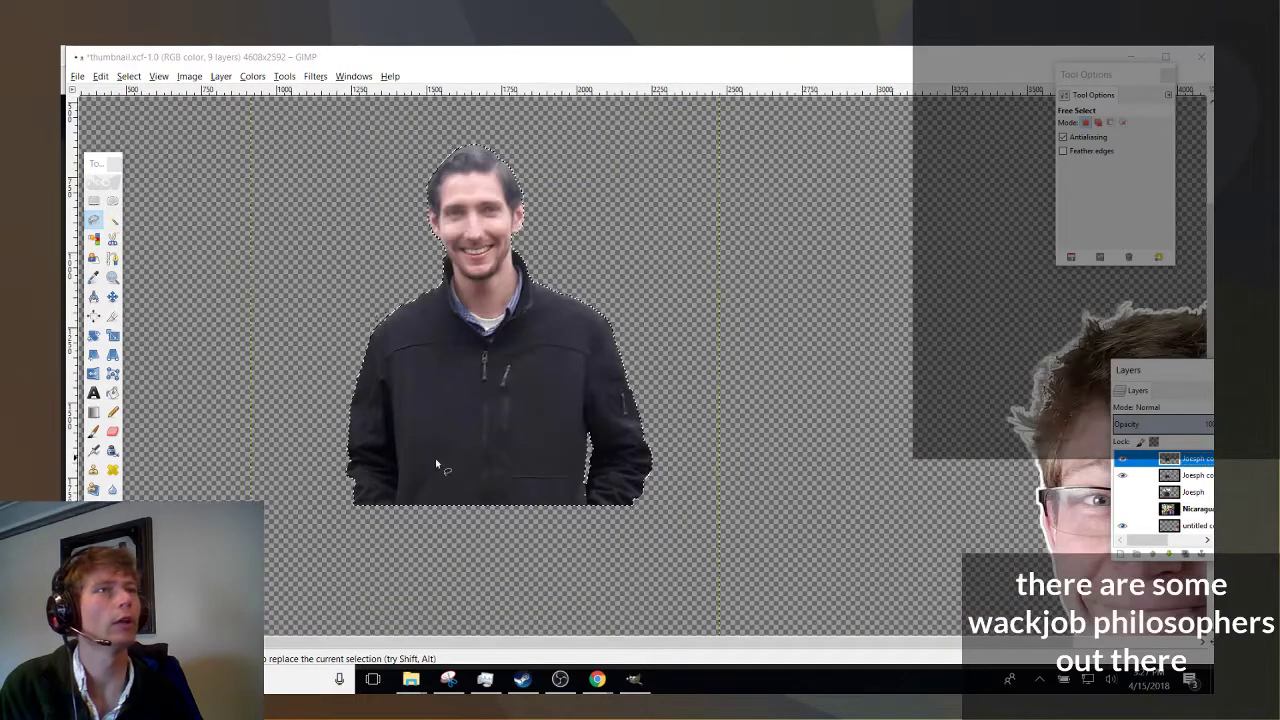
scroll(241, 493, "up", 2)
scroll(773, 363, "up", 2)
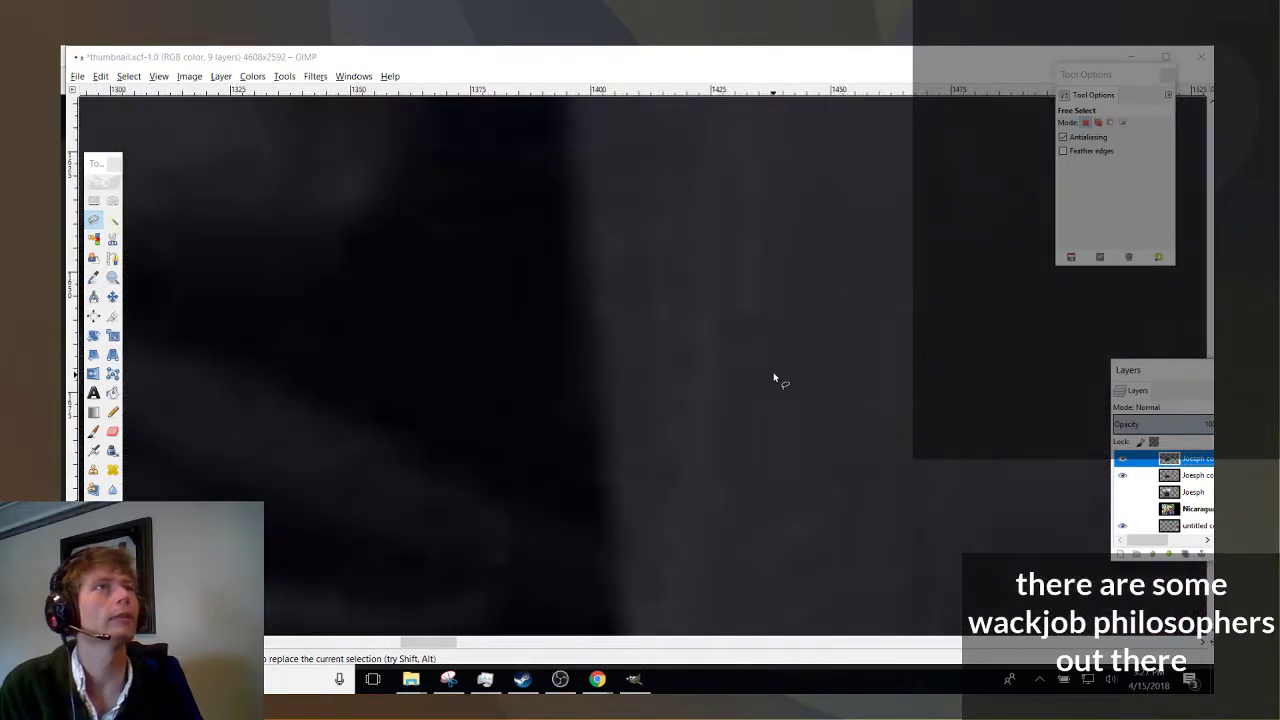
Grow the selection around the man's silhouette outward by a margin with Grow Selection.
scroll(773, 375, "down", 1)
scroll(773, 396, "down", 4)
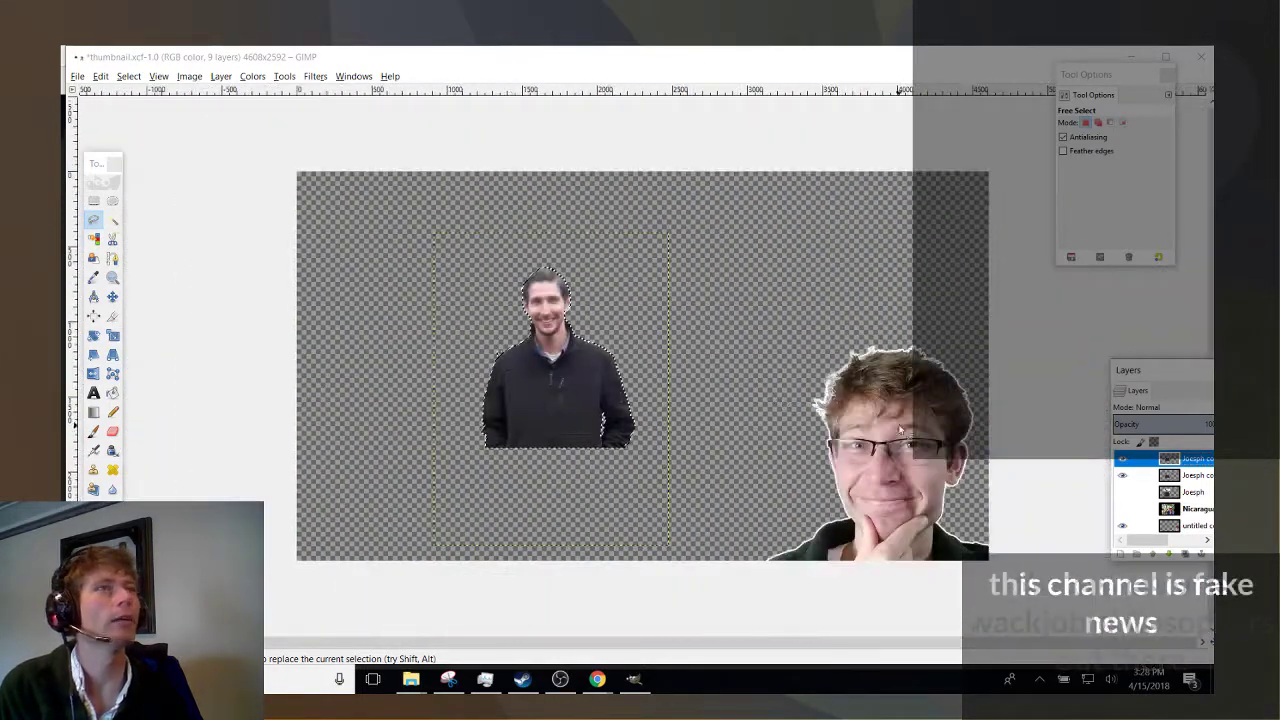
key("m")
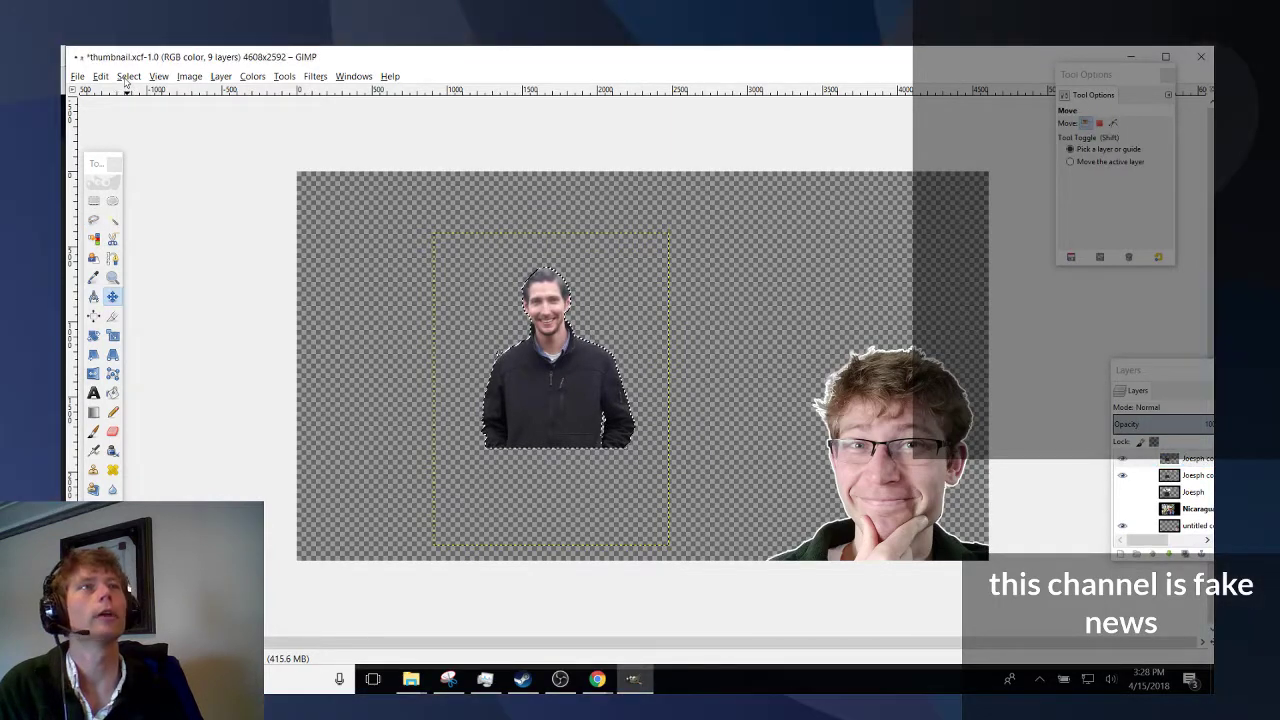
left_click(128, 76)
left_click(176, 240)
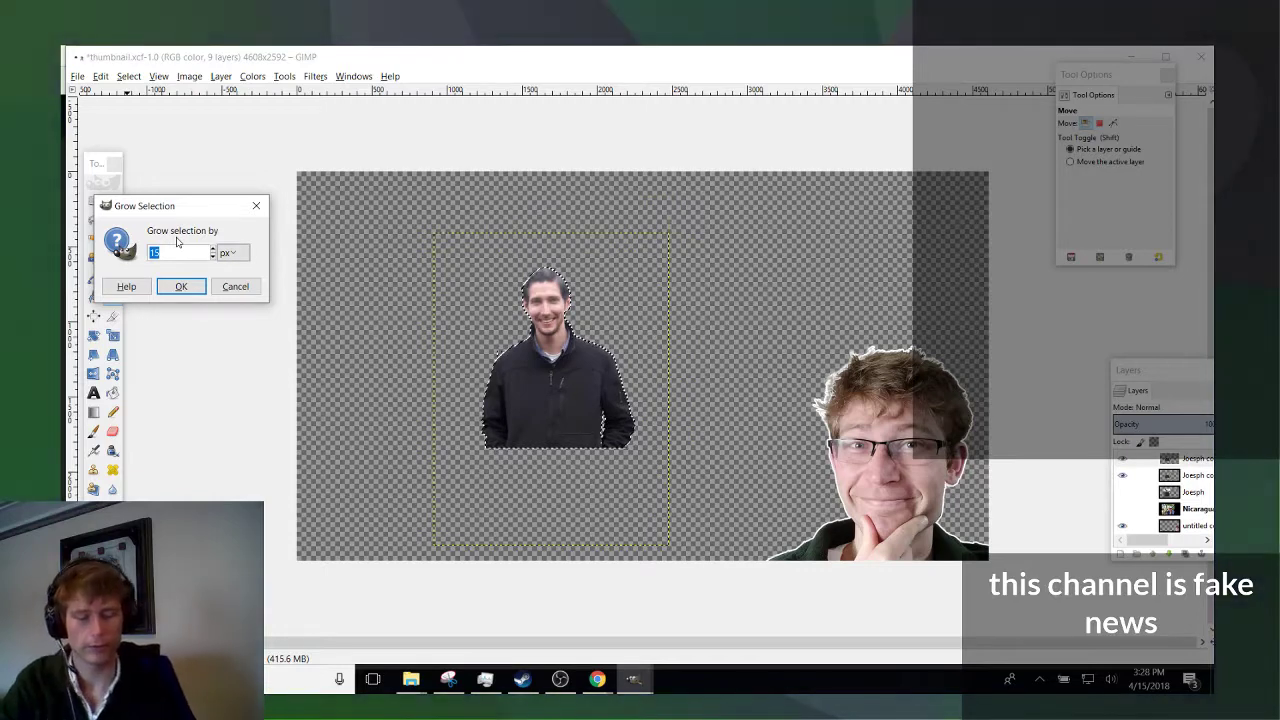
key("Return")
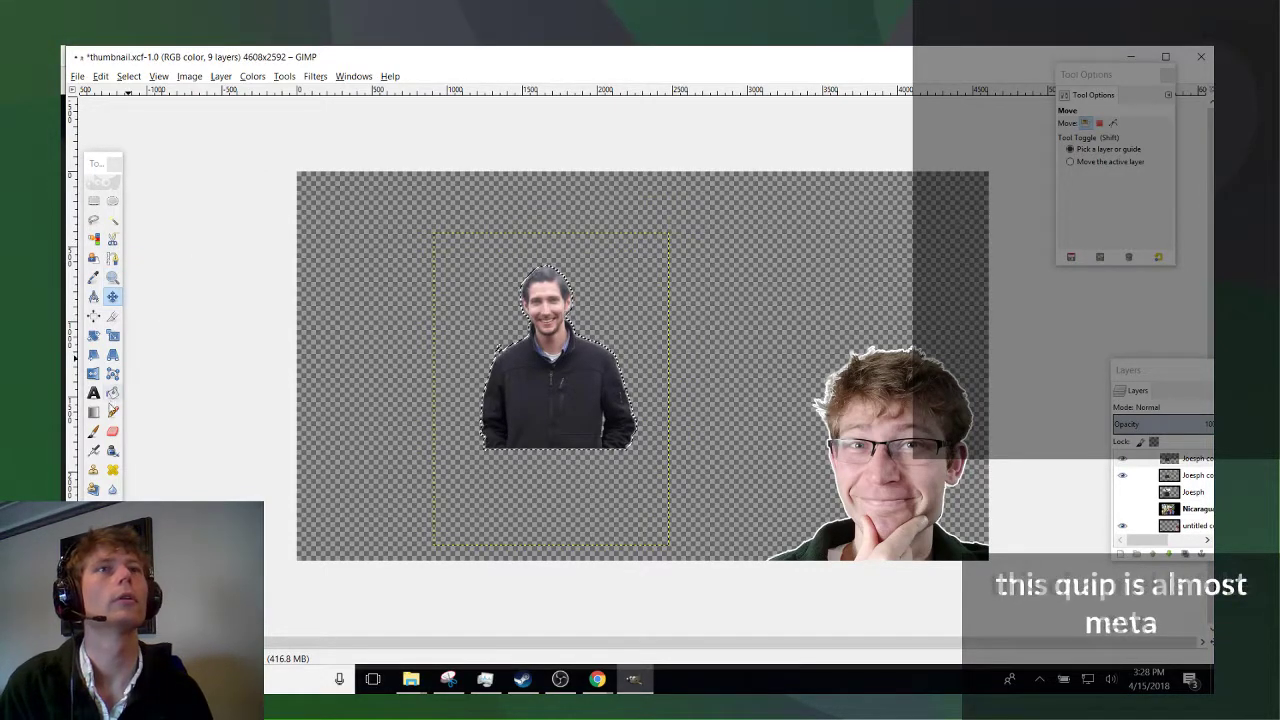
Try to bucket-fill the grown selection with white directly on the duplicated cutout layer, and undo the fill.
left_click(112, 393)
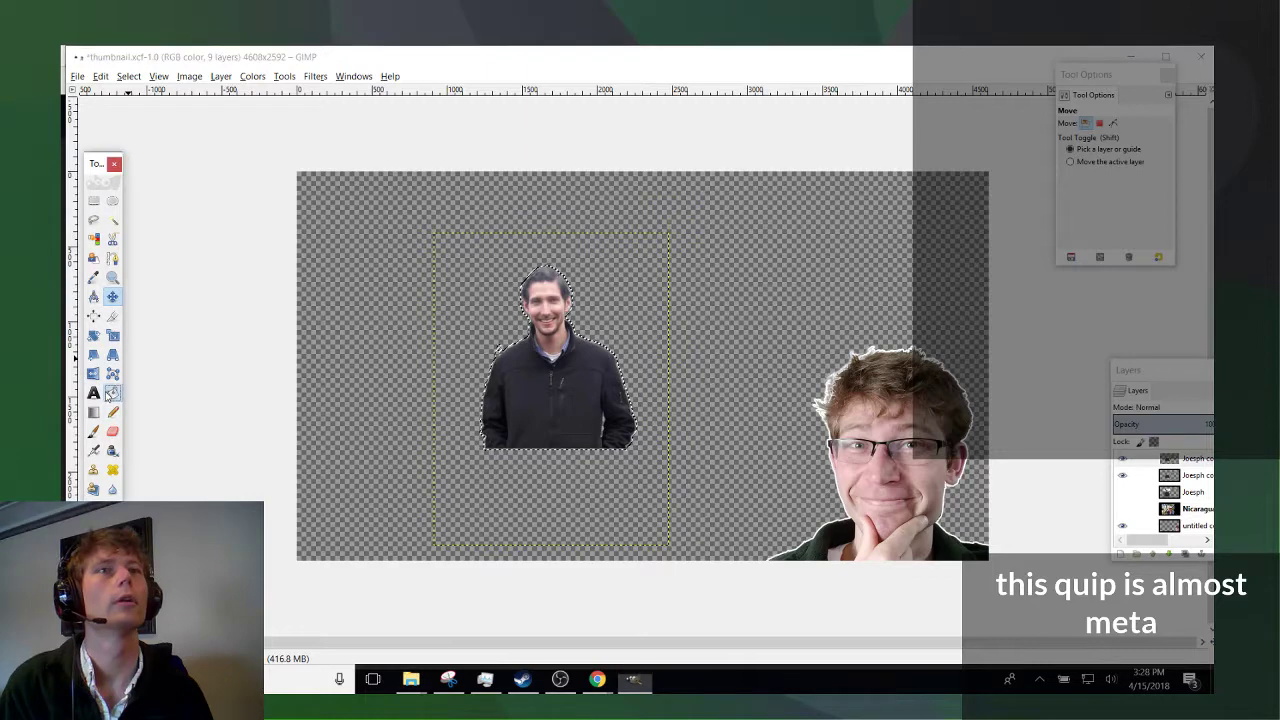
left_click(555, 391, "ctrl")
scroll(638, 365, "up", 1)
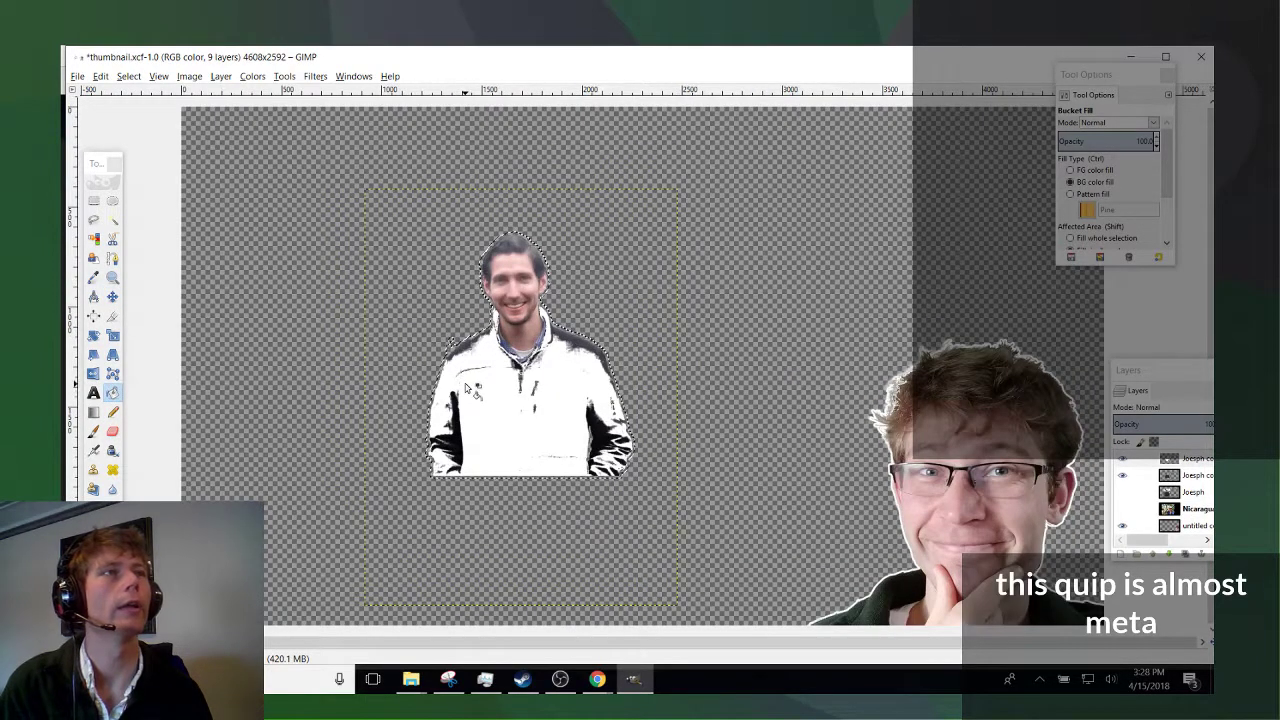
key("ctrl+z")
Create a new 4608 x 2592 transparent layer and fill the grown silhouette selection with white on it.
right_click(1198, 460)
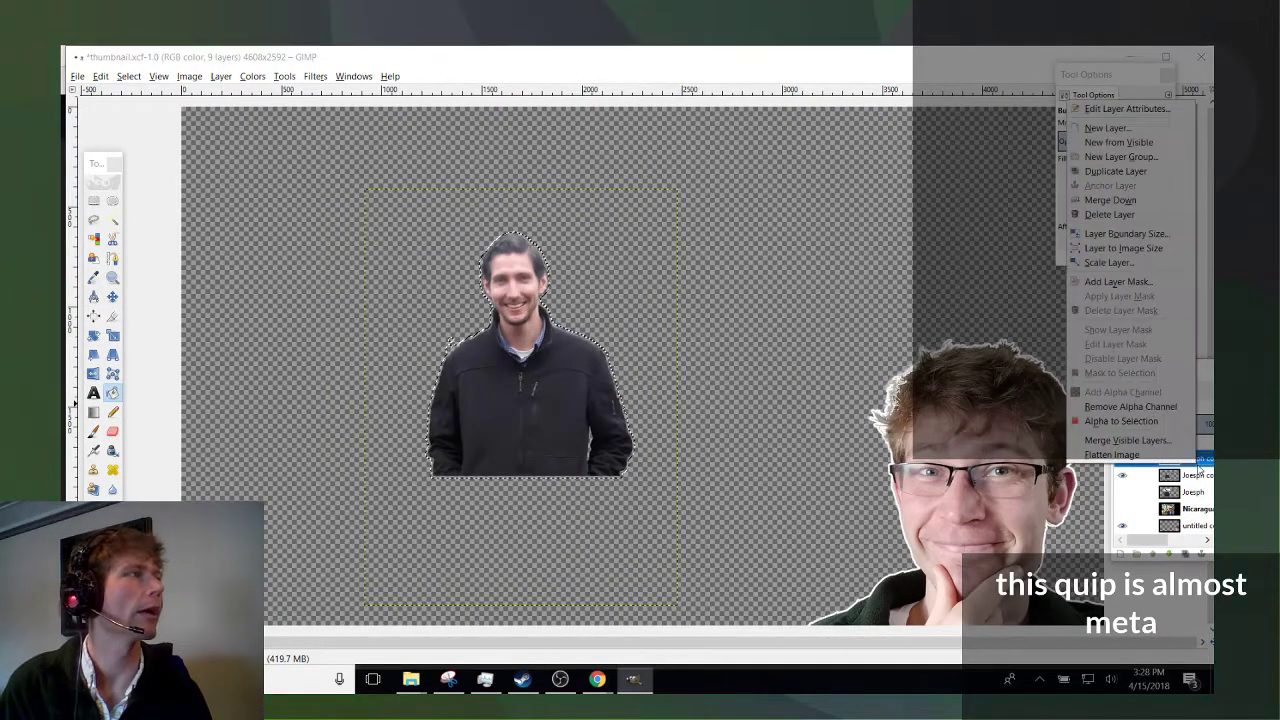
left_click(1106, 128)
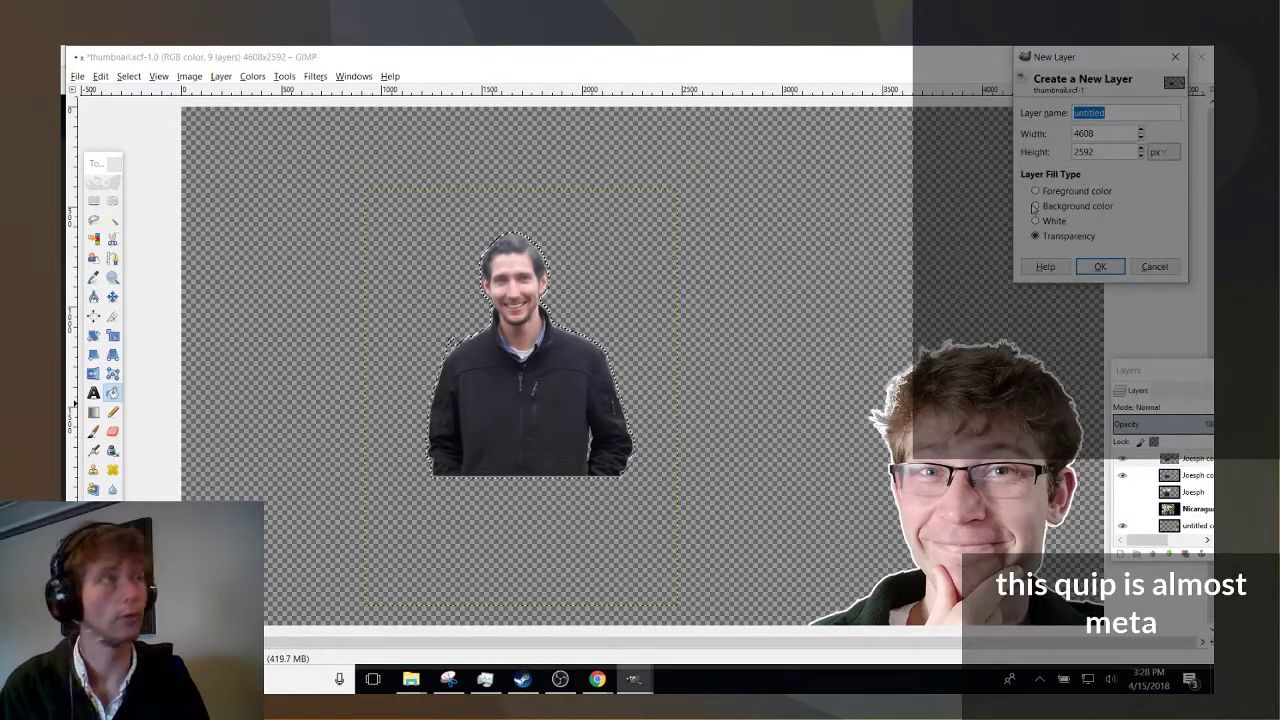
left_click(1100, 266)
left_click(510, 387)
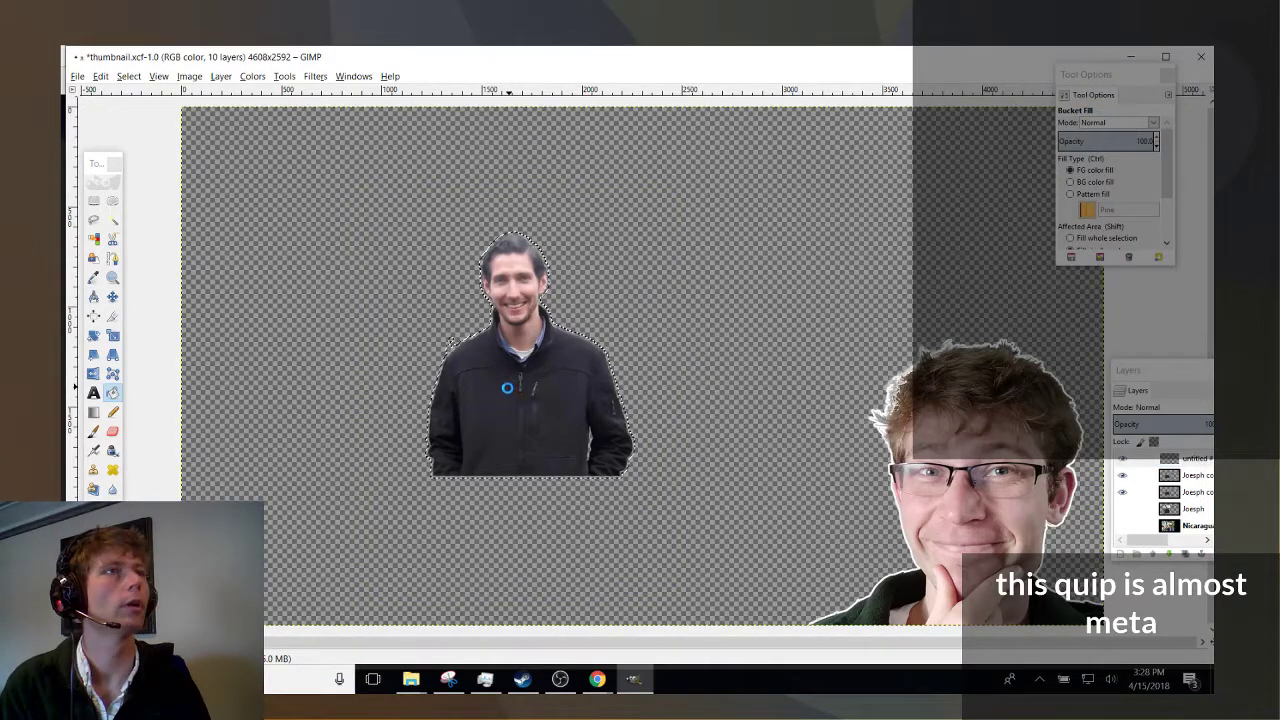
left_click(440, 362)
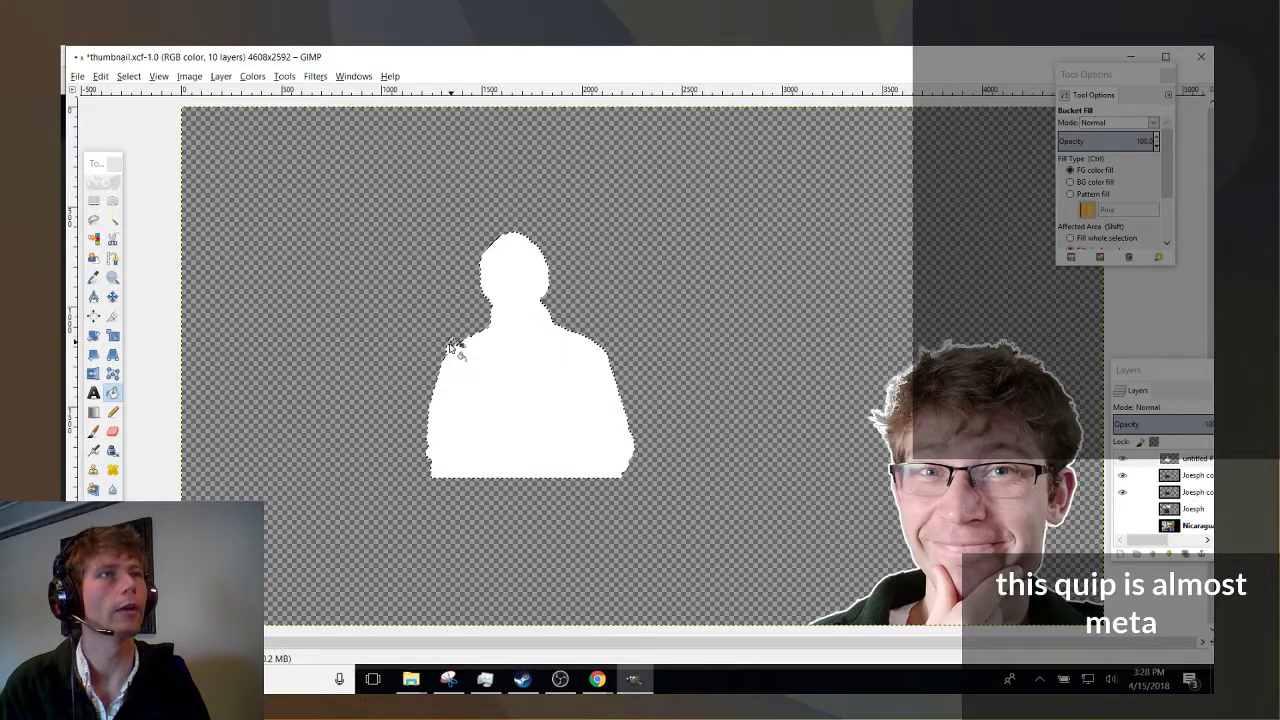
Move the white silhouette layer beneath the top cutout layer and clear the selection.
left_click_drag(1190, 475, 1180, 456)
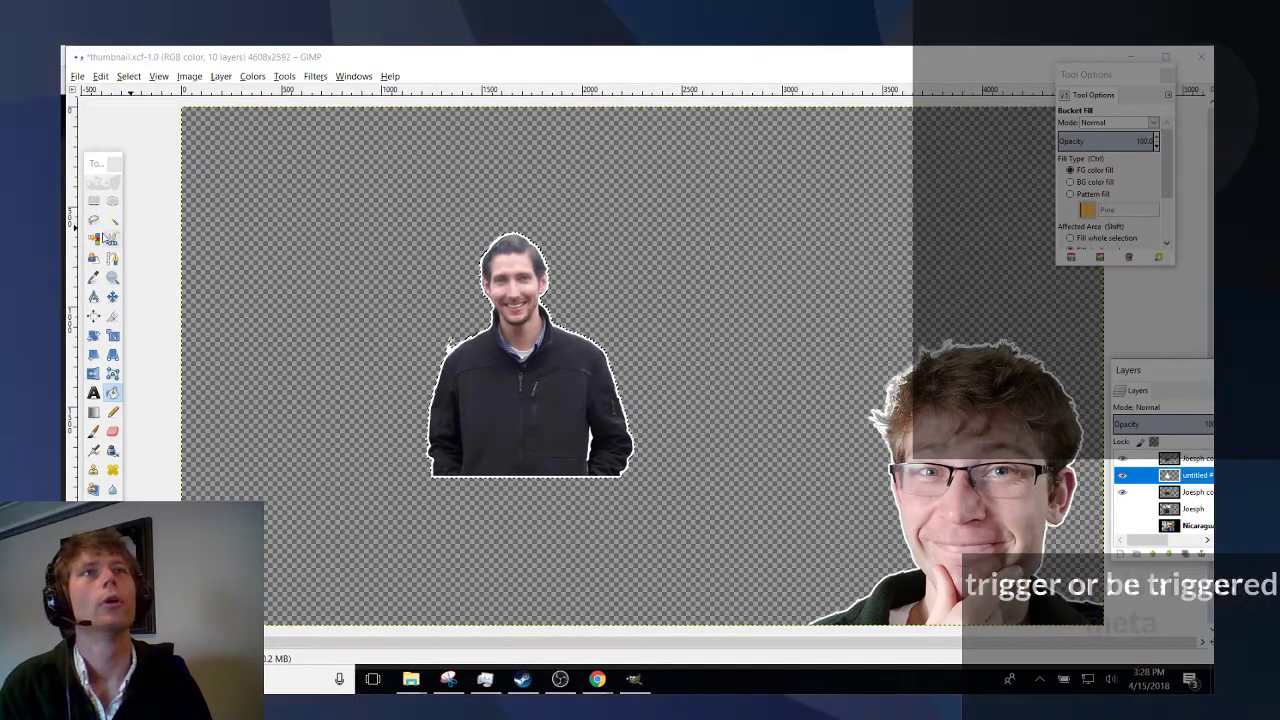
key("shift+ctrl+a")
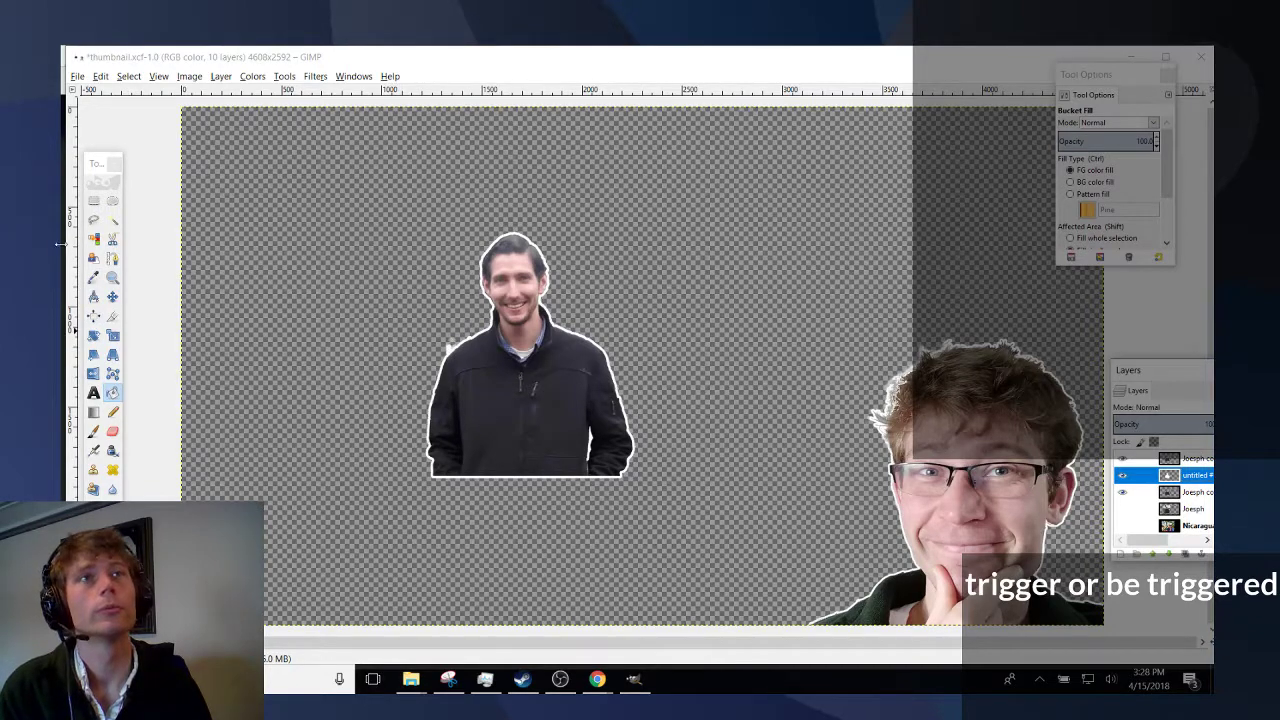
Outline the stray white blobs beside the left-hand shoulder with Free Select and delete them from the white silhouette layer.
scroll(283, 335, "up", 5)
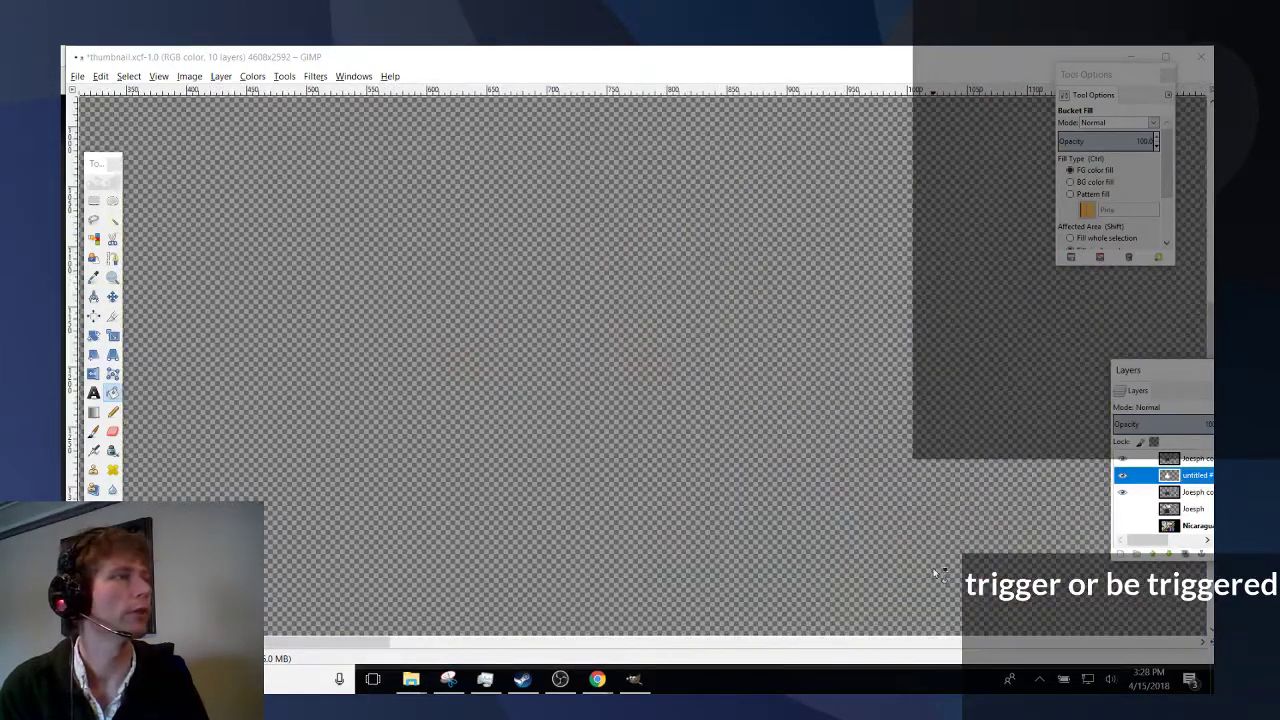
scroll(803, 563, "right", 5)
scroll(599, 483, "up", 3)
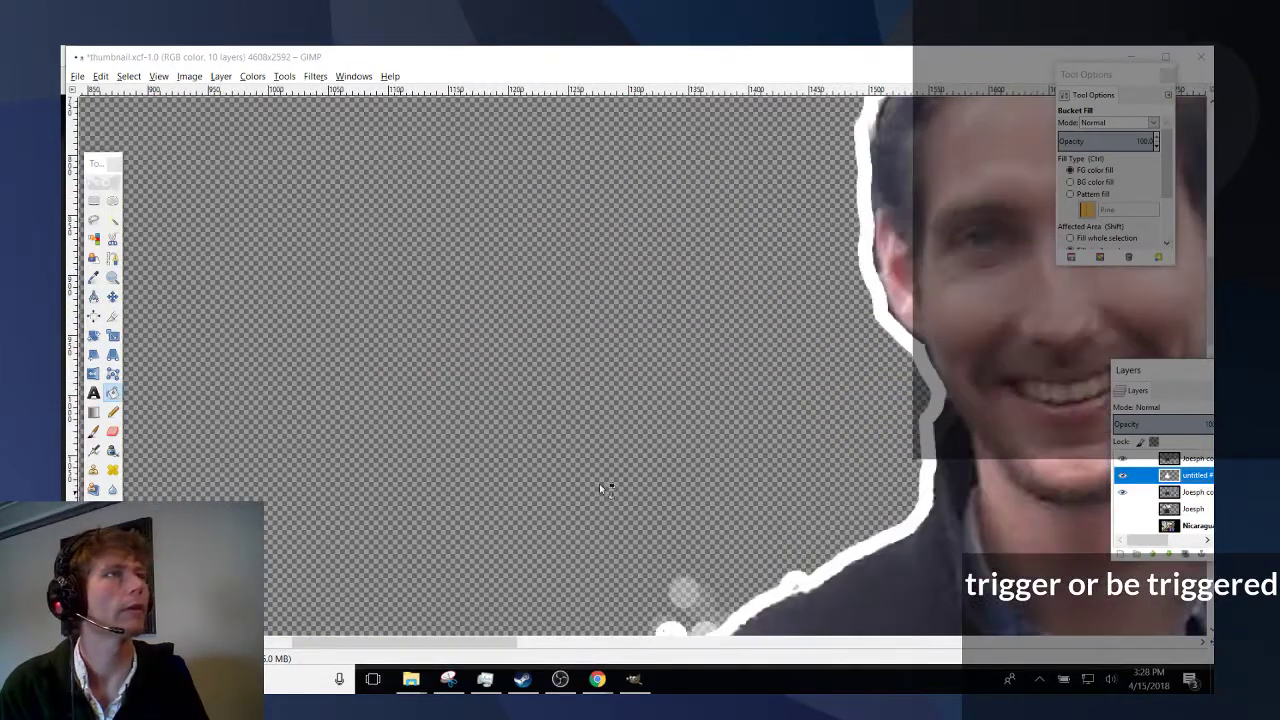
scroll(603, 405, "down", 3)
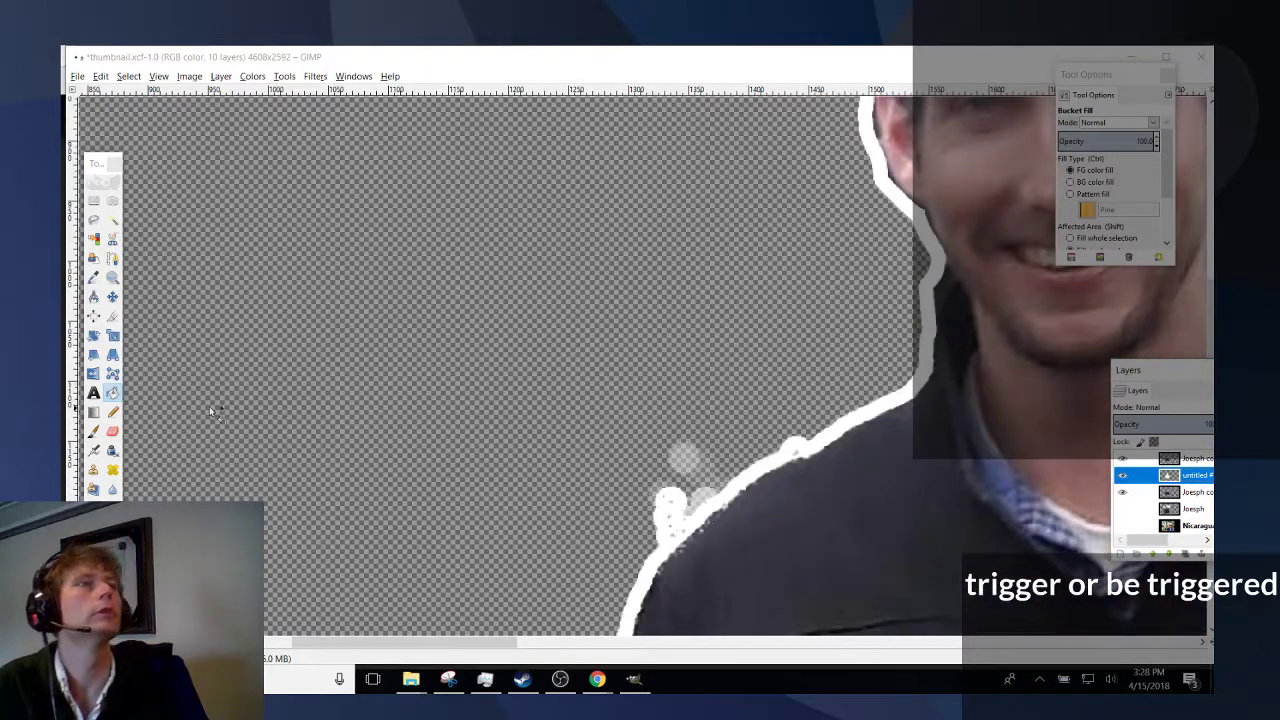
left_click(93, 219)
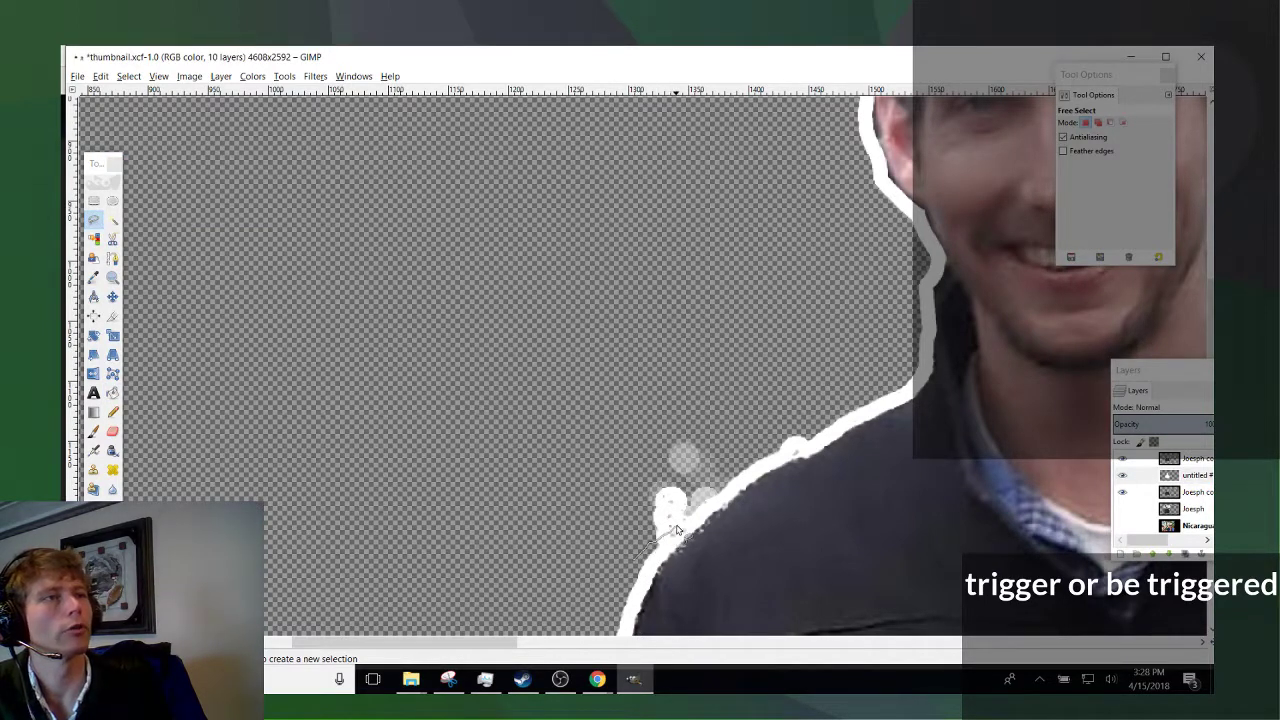
mouse_move(710, 498)
left_mouse_down()
mouse_move(740, 380)
mouse_move(634, 351)
mouse_move(501, 546)
mouse_move(510, 556)
mouse_move(705, 500)
left_mouse_up()
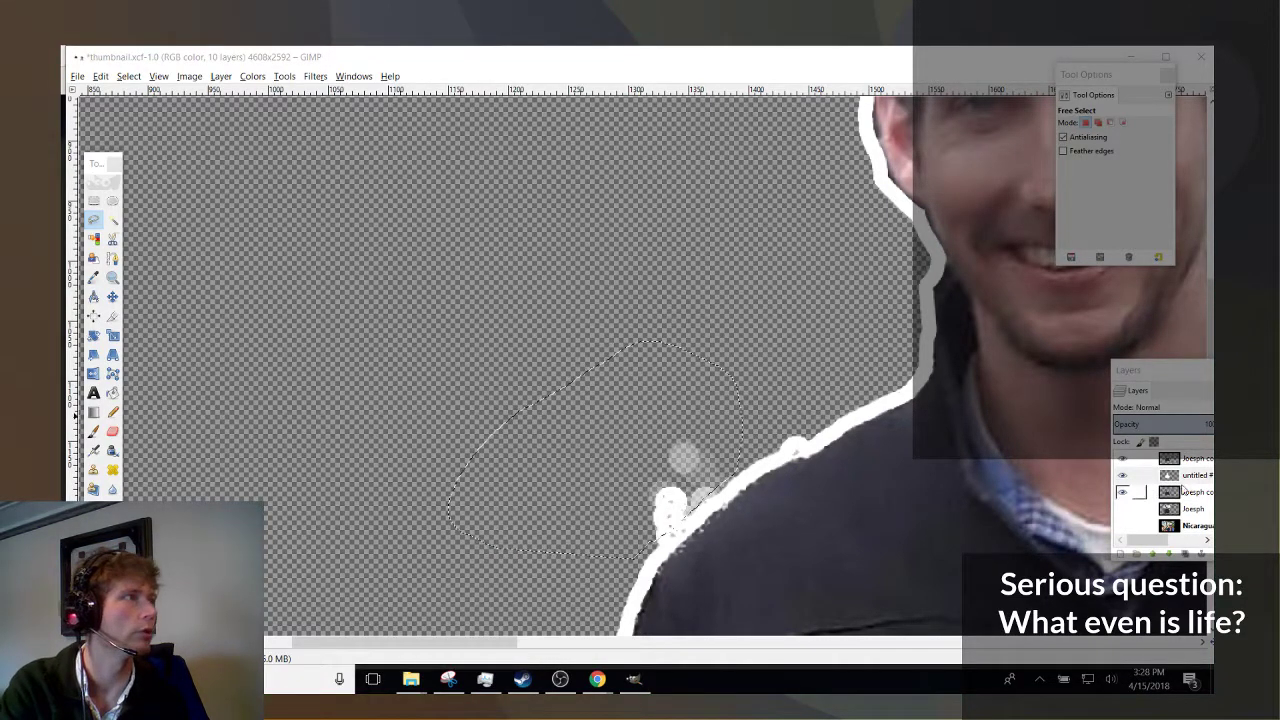
left_click(1190, 476)
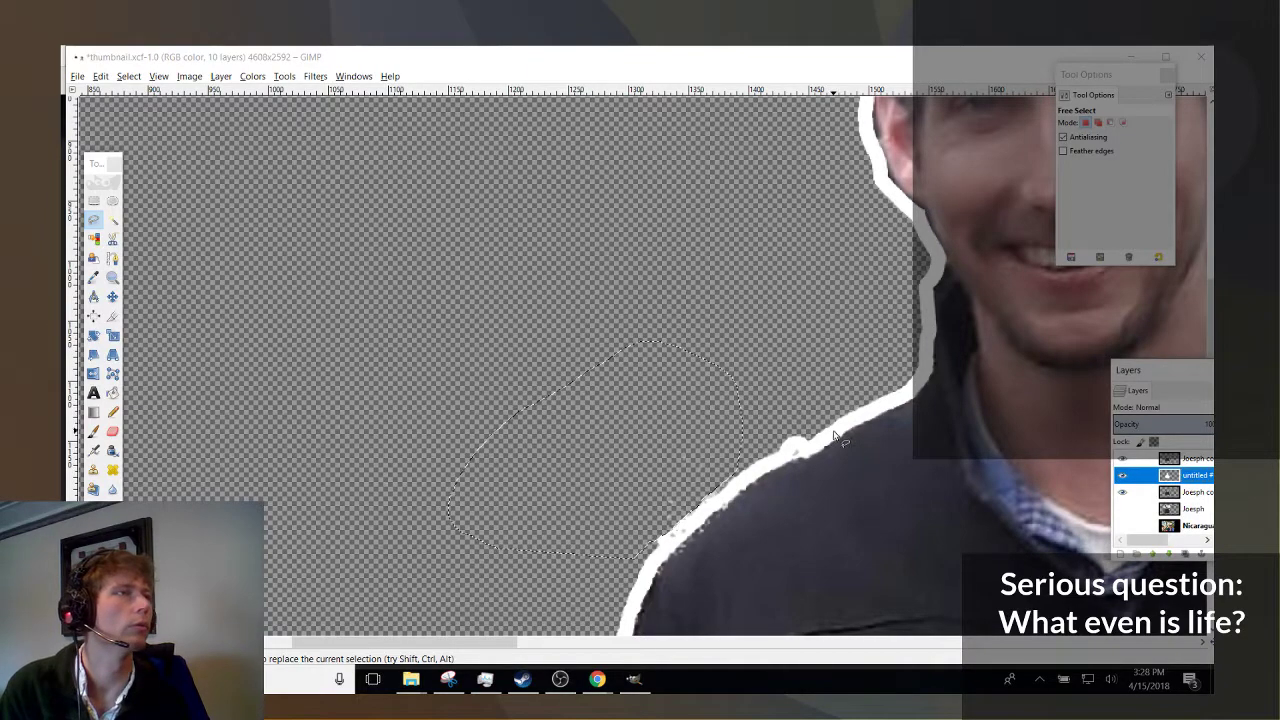
Hide the lower copy of the man's cutout beneath the white silhouette layer.
scroll(815, 465, "up", 3)
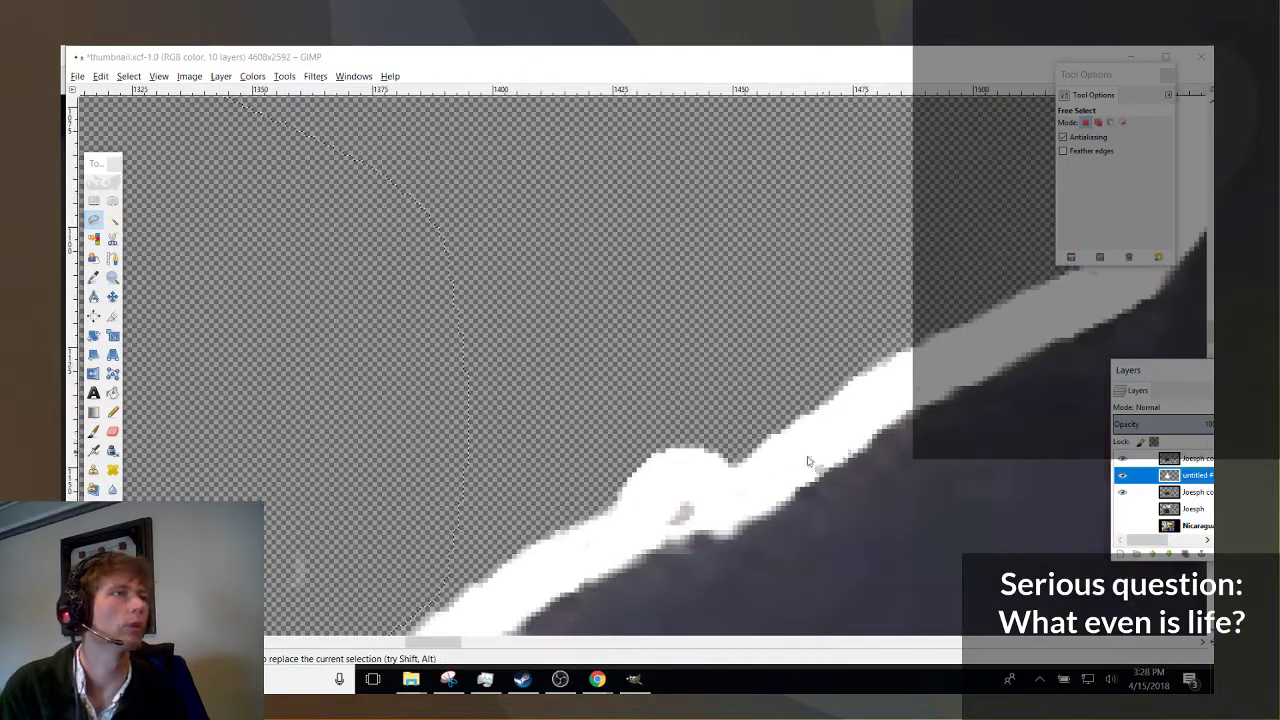
left_click(1200, 461)
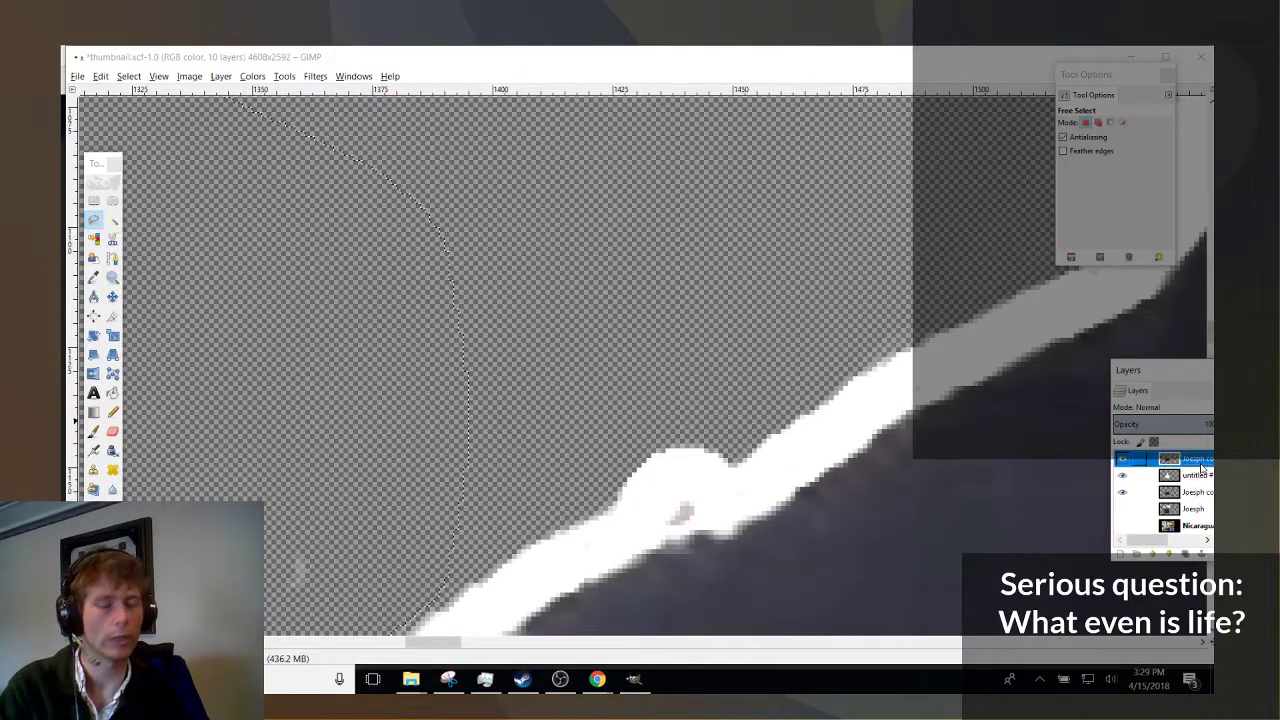
left_click(1122, 493)
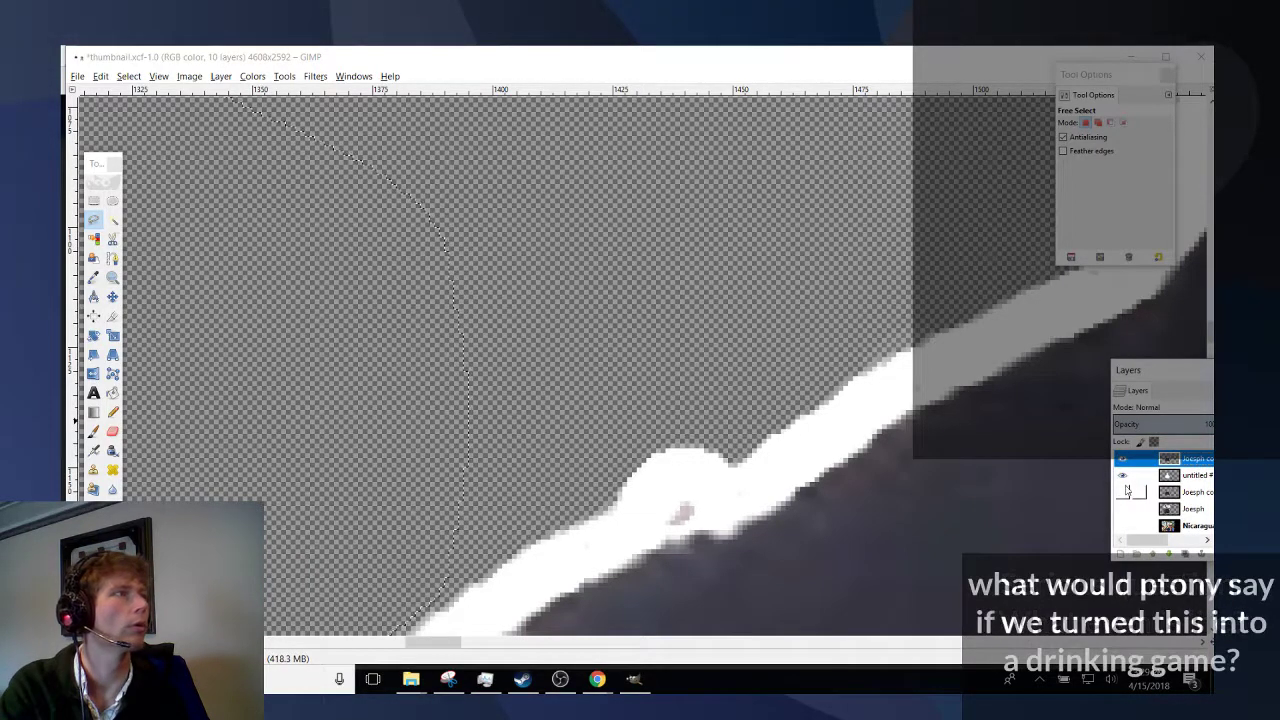
left_click(1200, 493)
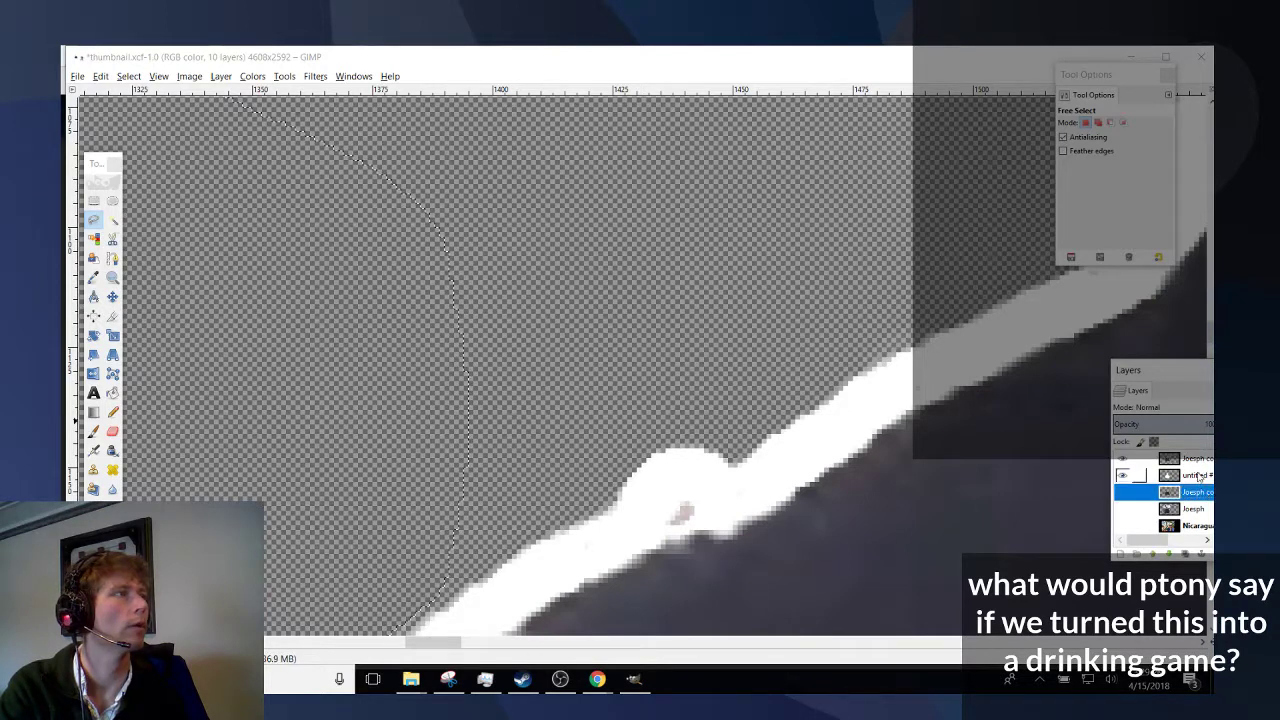
Outline the round bump on the white border above the left-hand shoulder with Free Select and delete it from the white silhouette layer.
left_click(1196, 476)
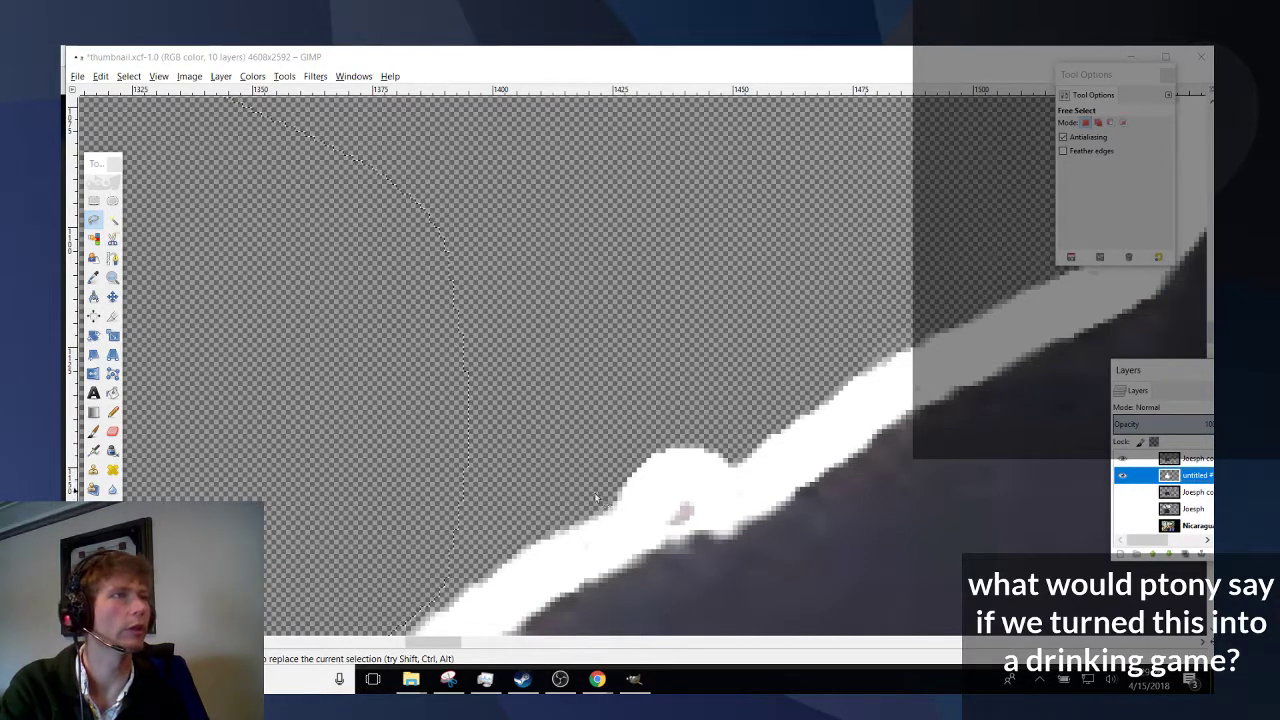
left_click(563, 522)
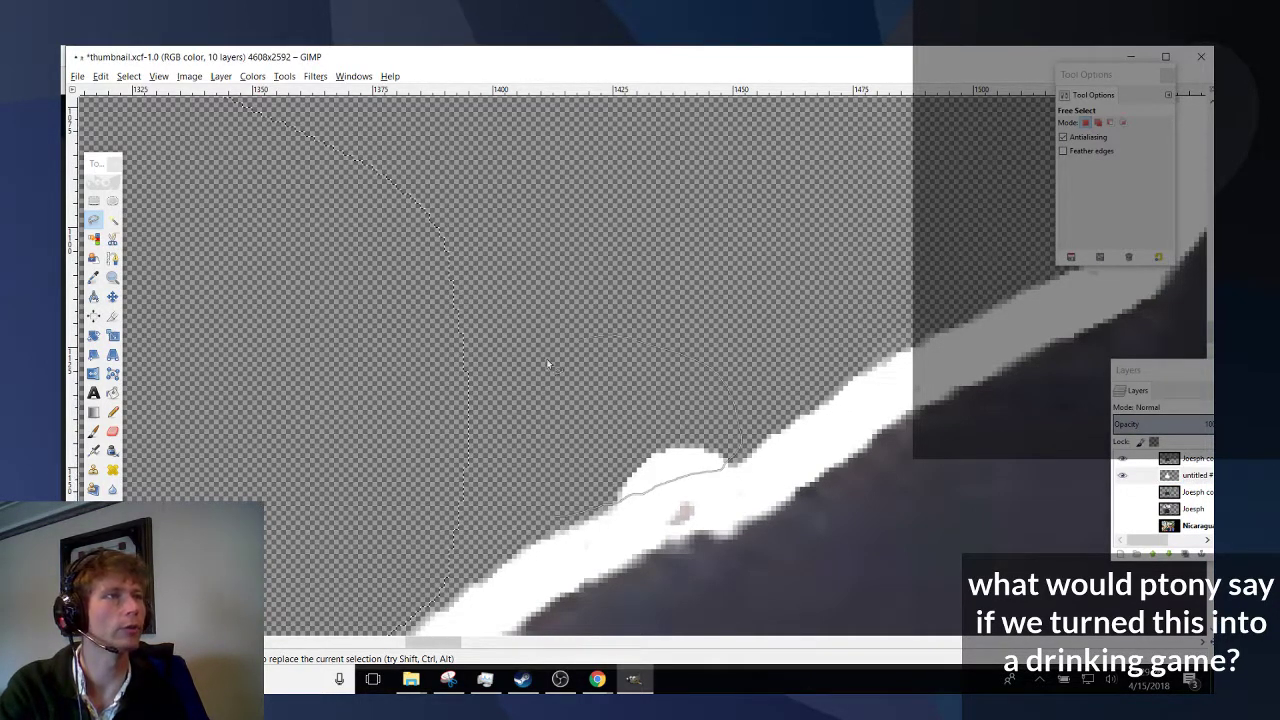
left_click(486, 450)
key("Return")
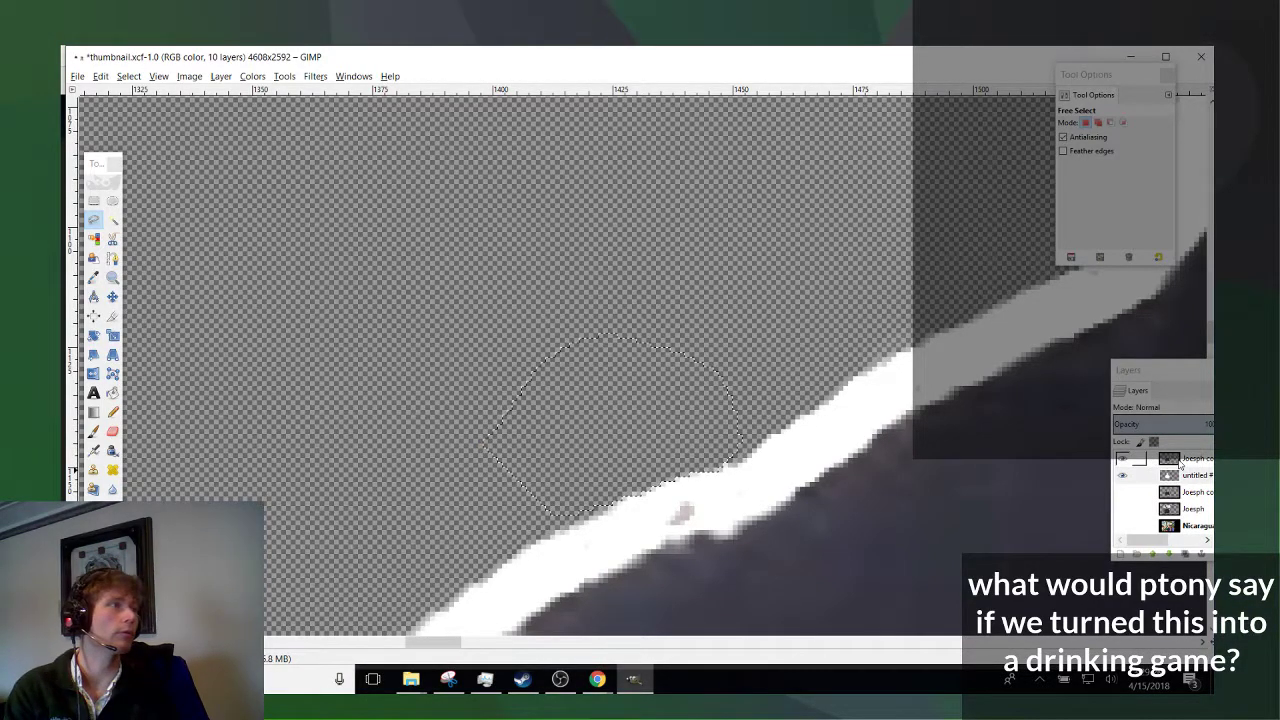
Examine the white border around the man's head and shoulders, his mouth up close, and the whole bordered cutout.
scroll(791, 580, "down", 4)
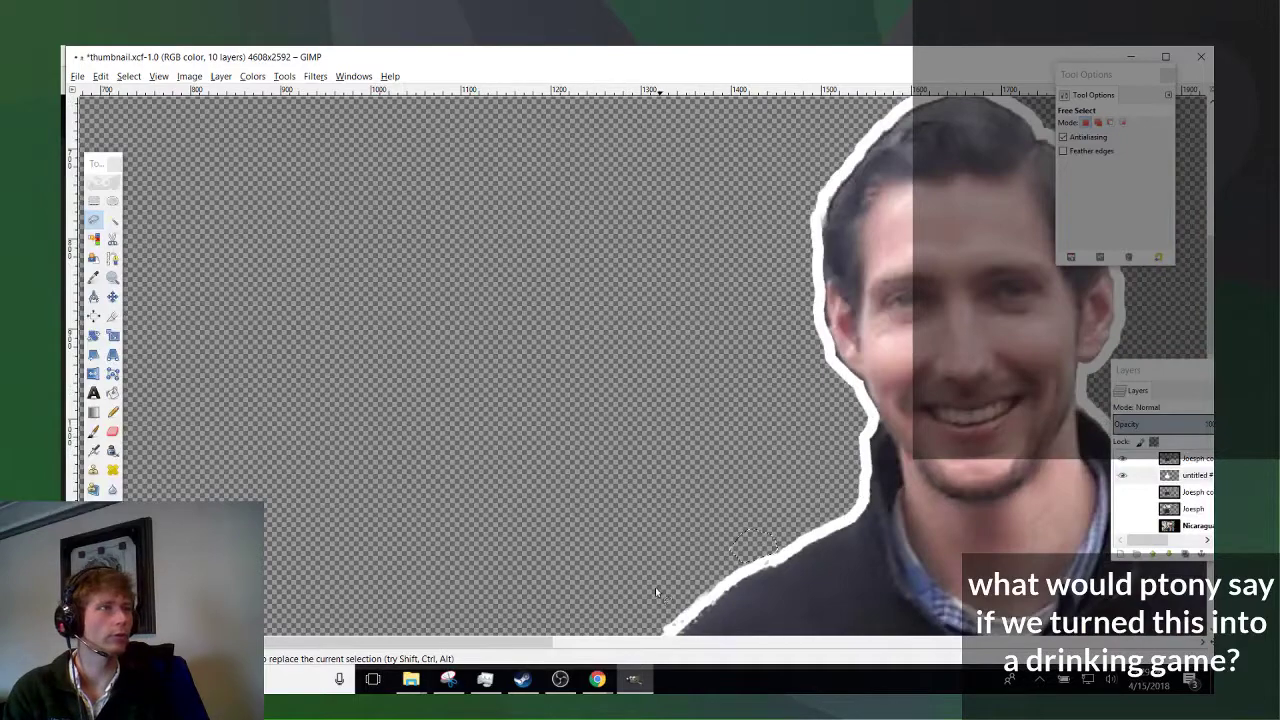
scroll(884, 517, "up", 3)
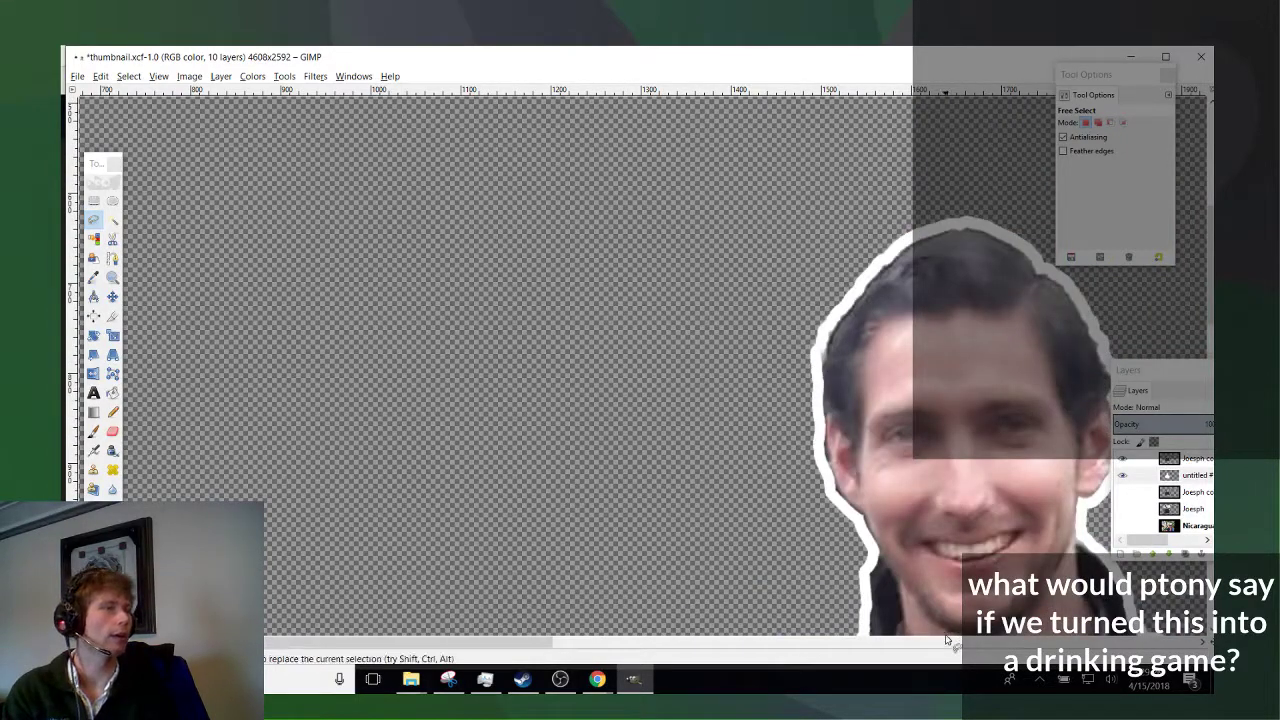
scroll(946, 640, "down", 3)
scroll(945, 655, "right", 6)
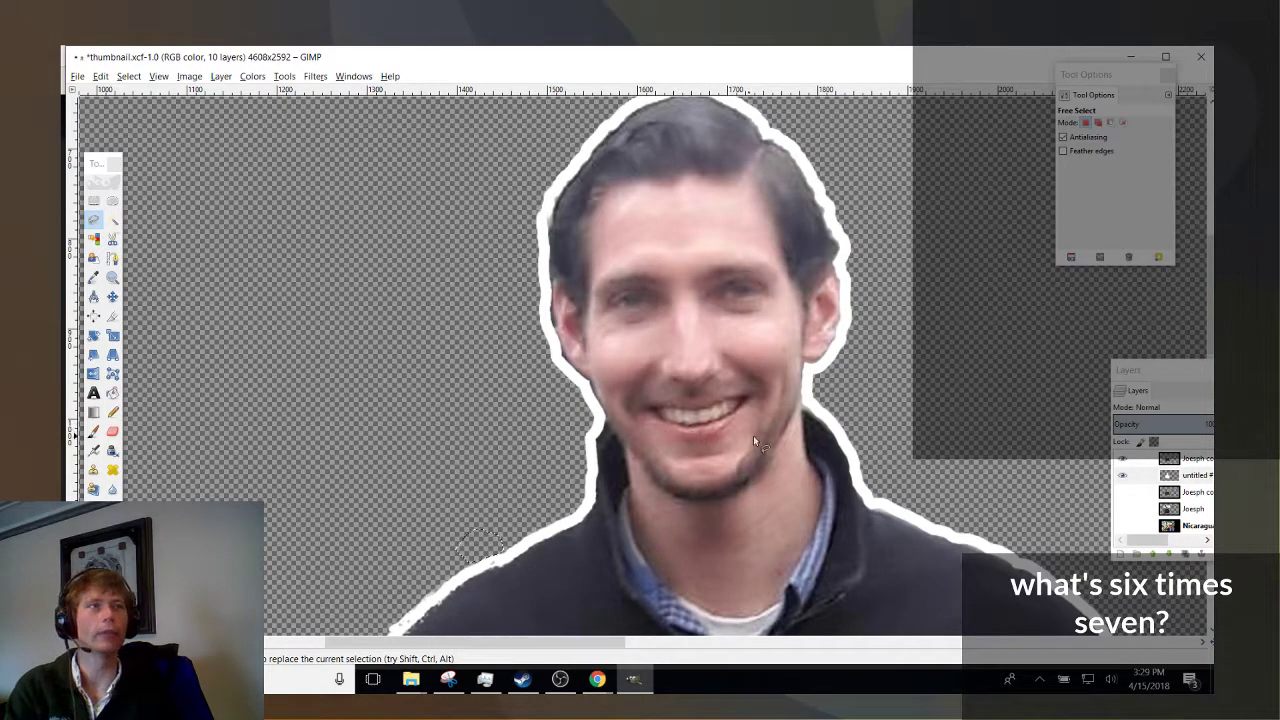
scroll(767, 437, "up", 7)
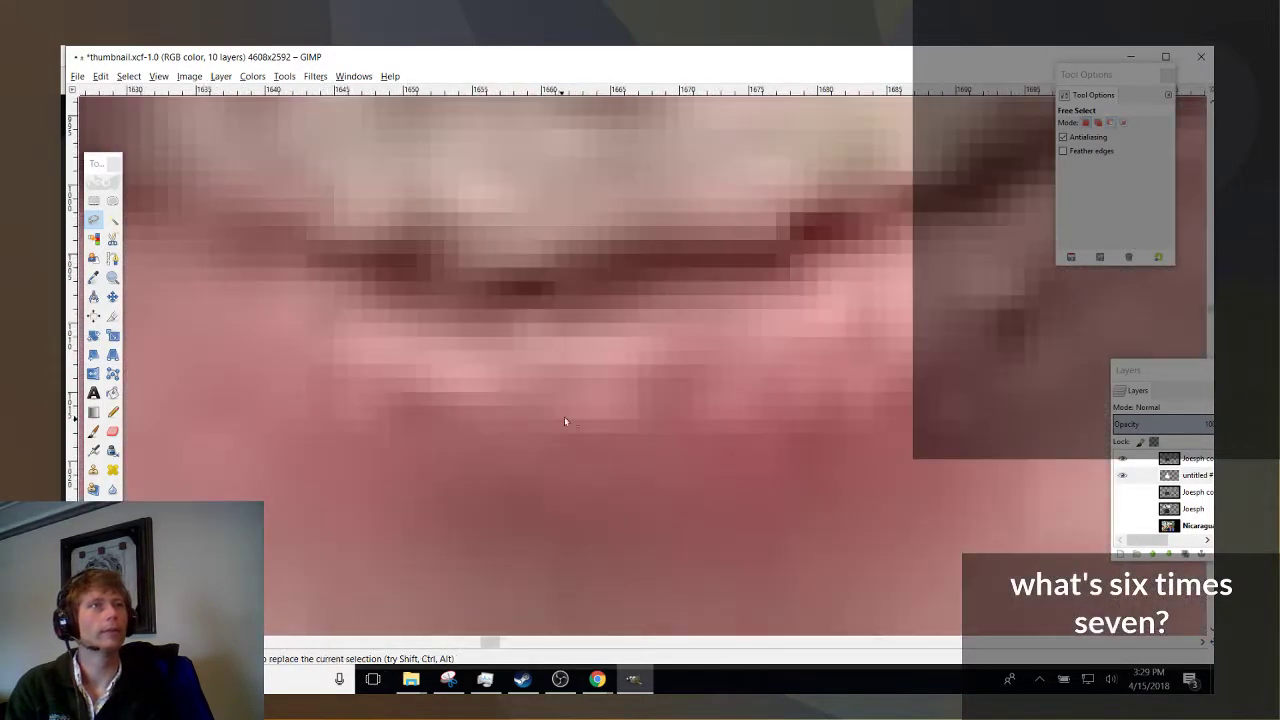
scroll(572, 423, "down", 2)
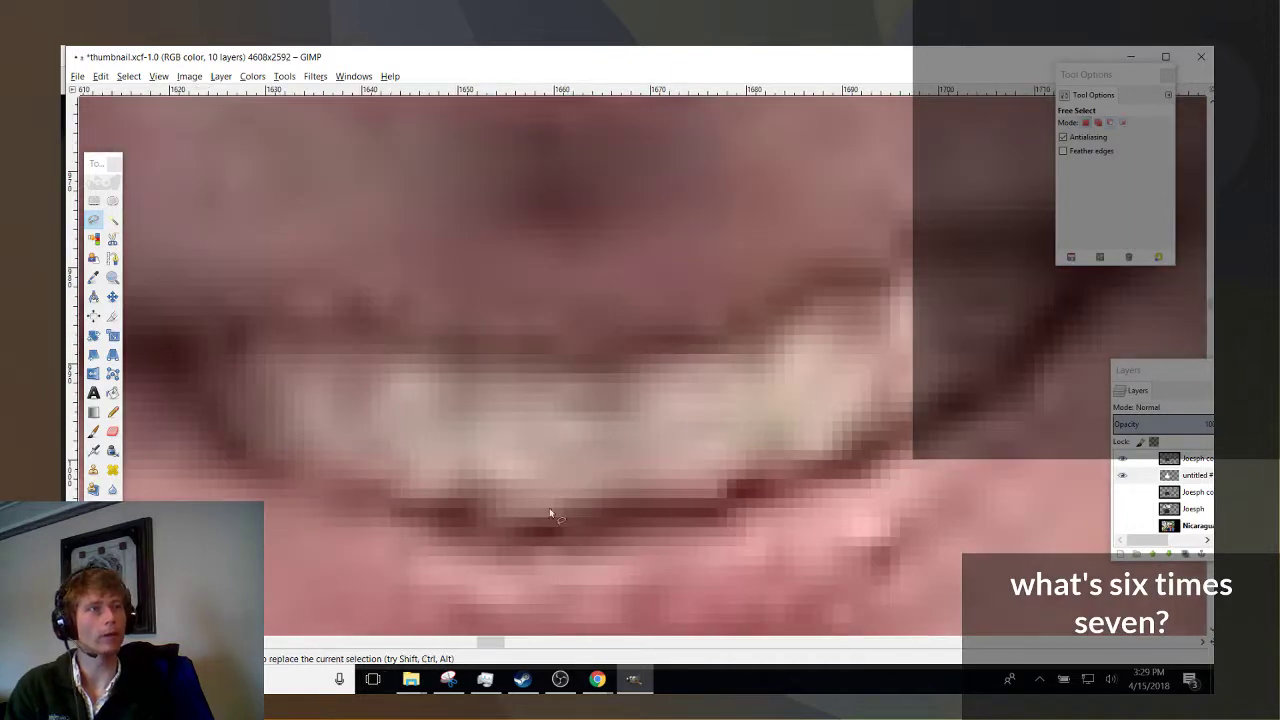
scroll(414, 481, "up", 3)
scroll(423, 480, "down", 5)
scroll(459, 437, "up", 1)
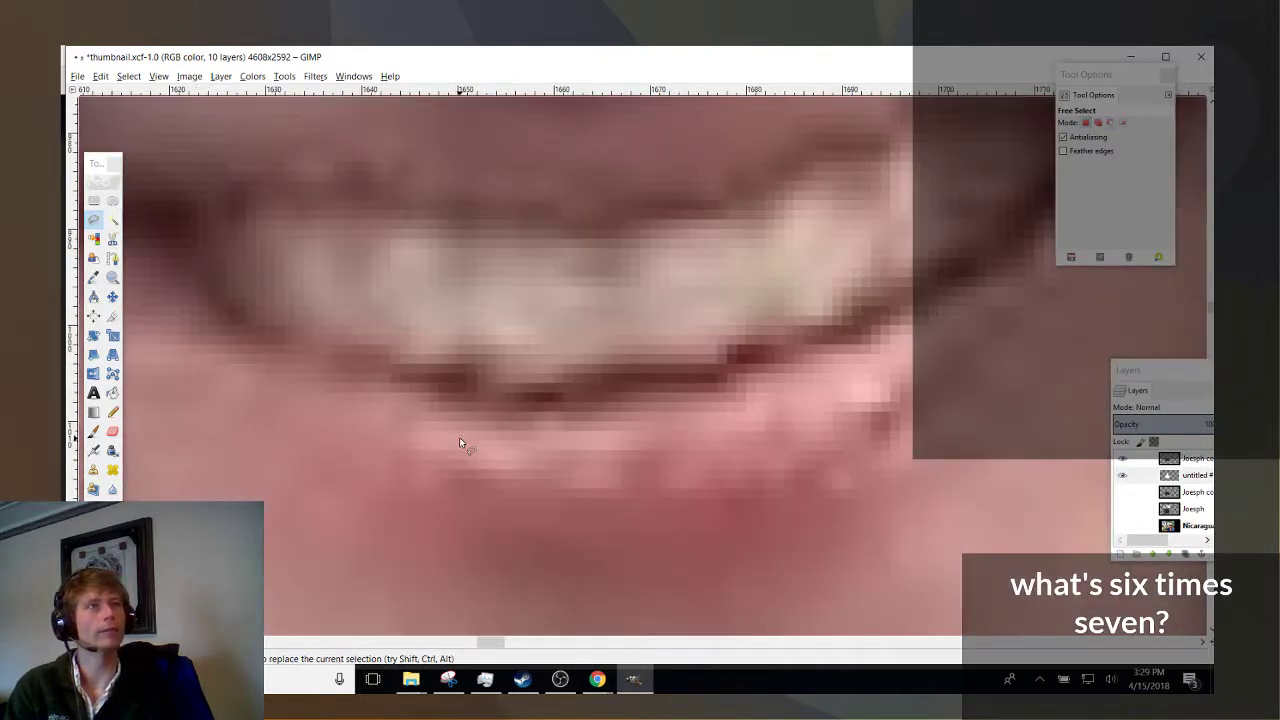
scroll(459, 437, "up", 2)
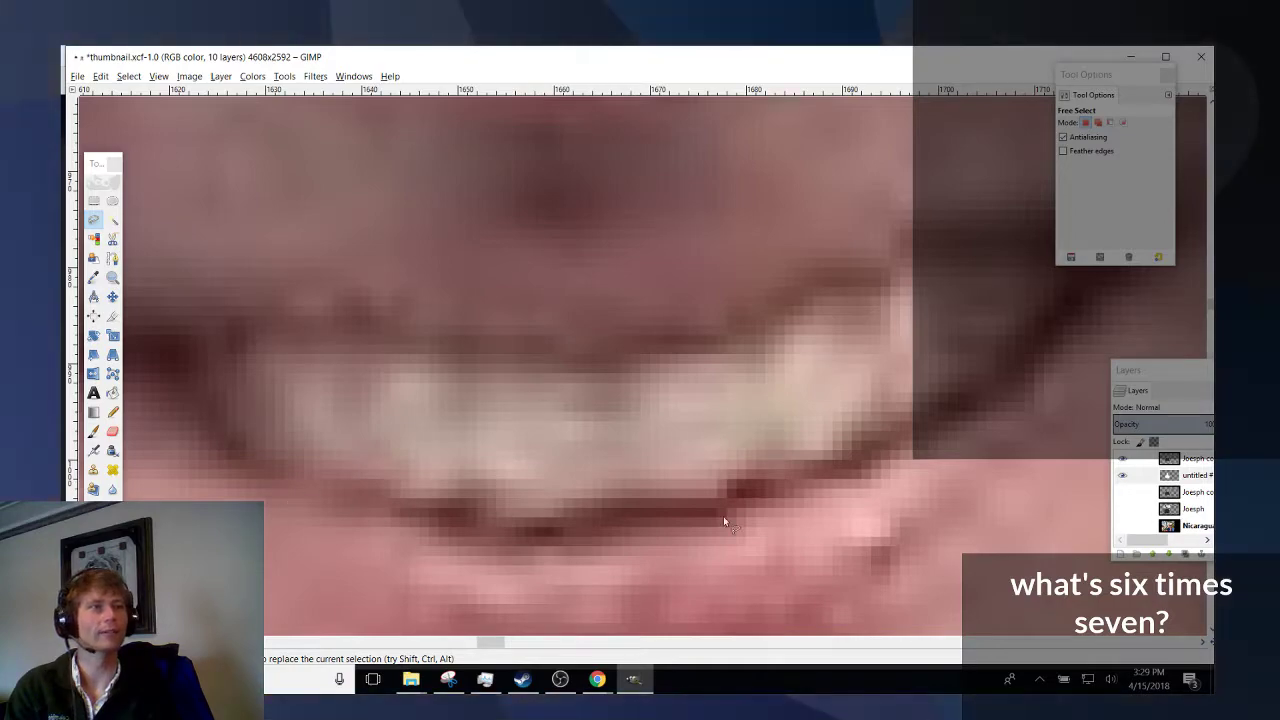
scroll(476, 516, "down", 6)
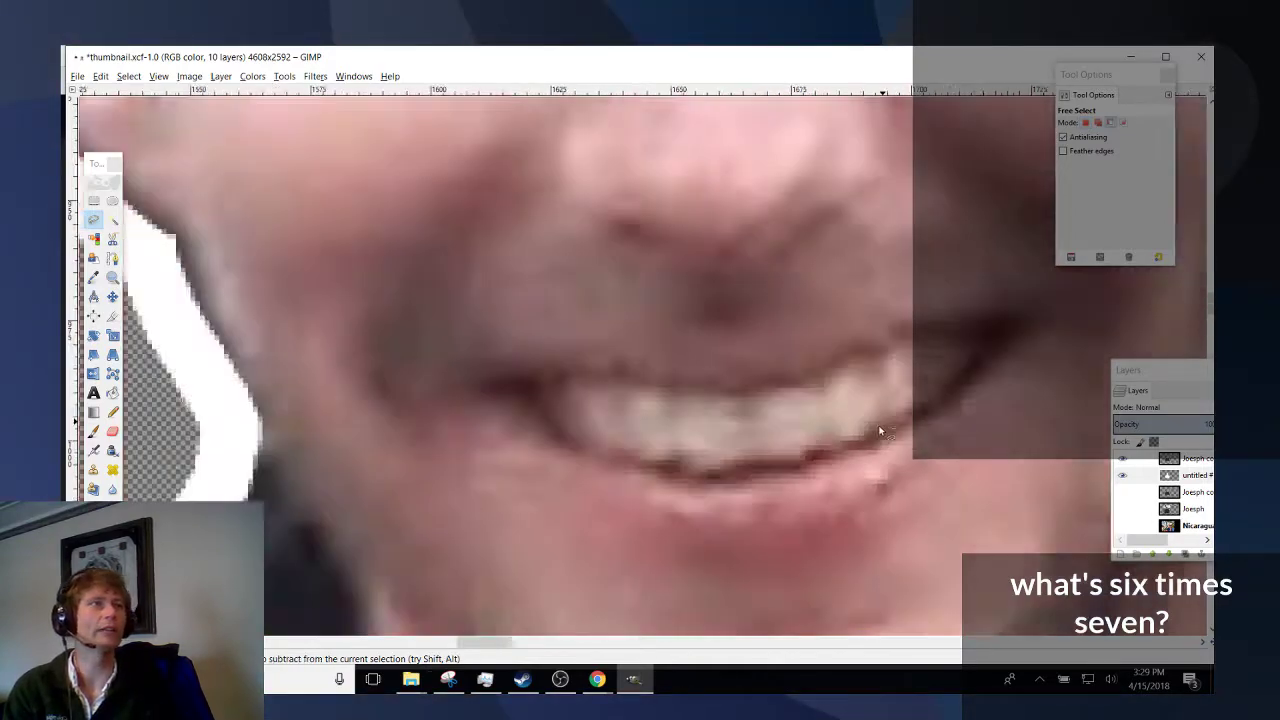
scroll(832, 515, "down", 4)
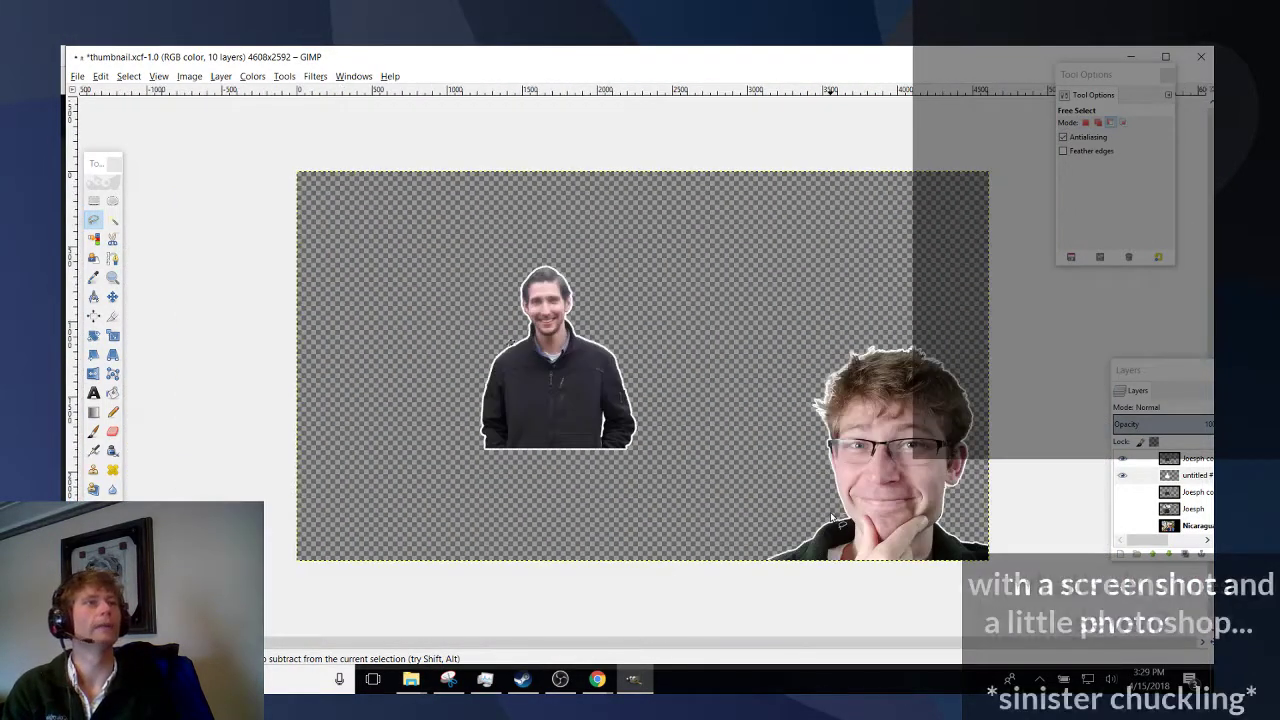
scroll(701, 510, "up", 2)
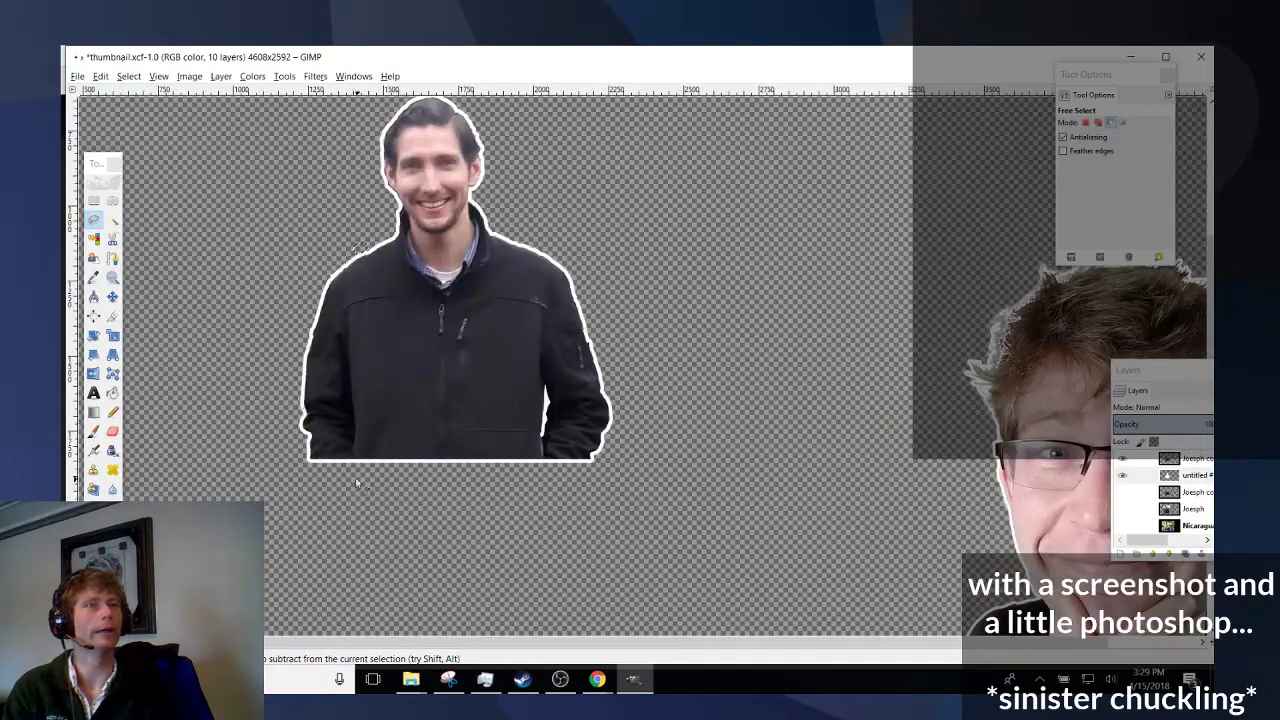
Duplicate the white silhouette layer, hide the lower copy, and merge the man's cutout down into the visible silhouette.
right_click(1188, 482)
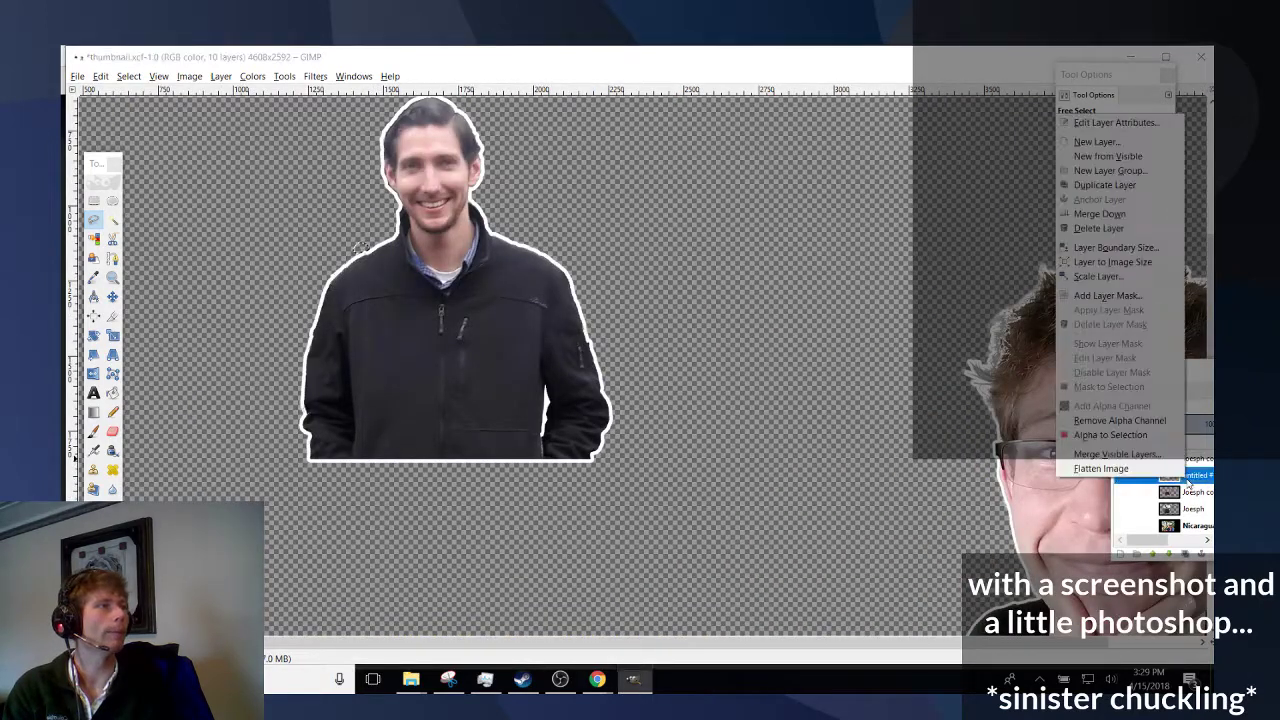
key("ctrl+shift+d")
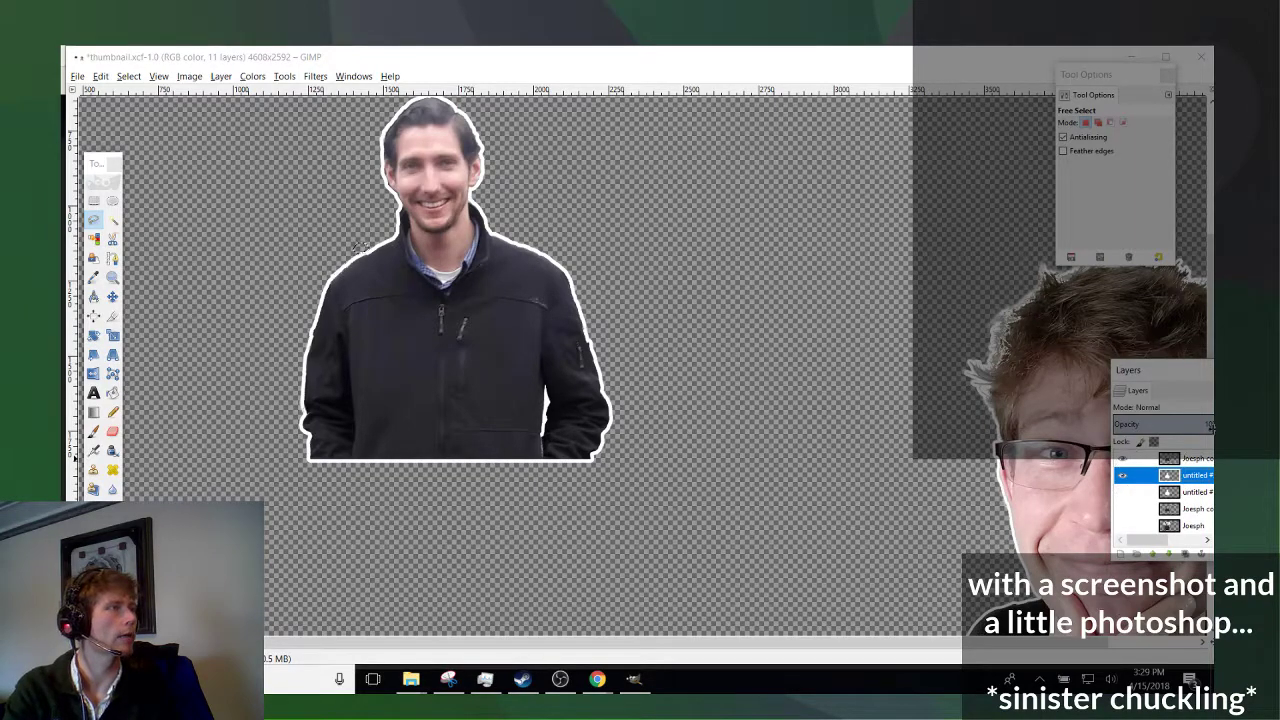
right_click(1204, 461)
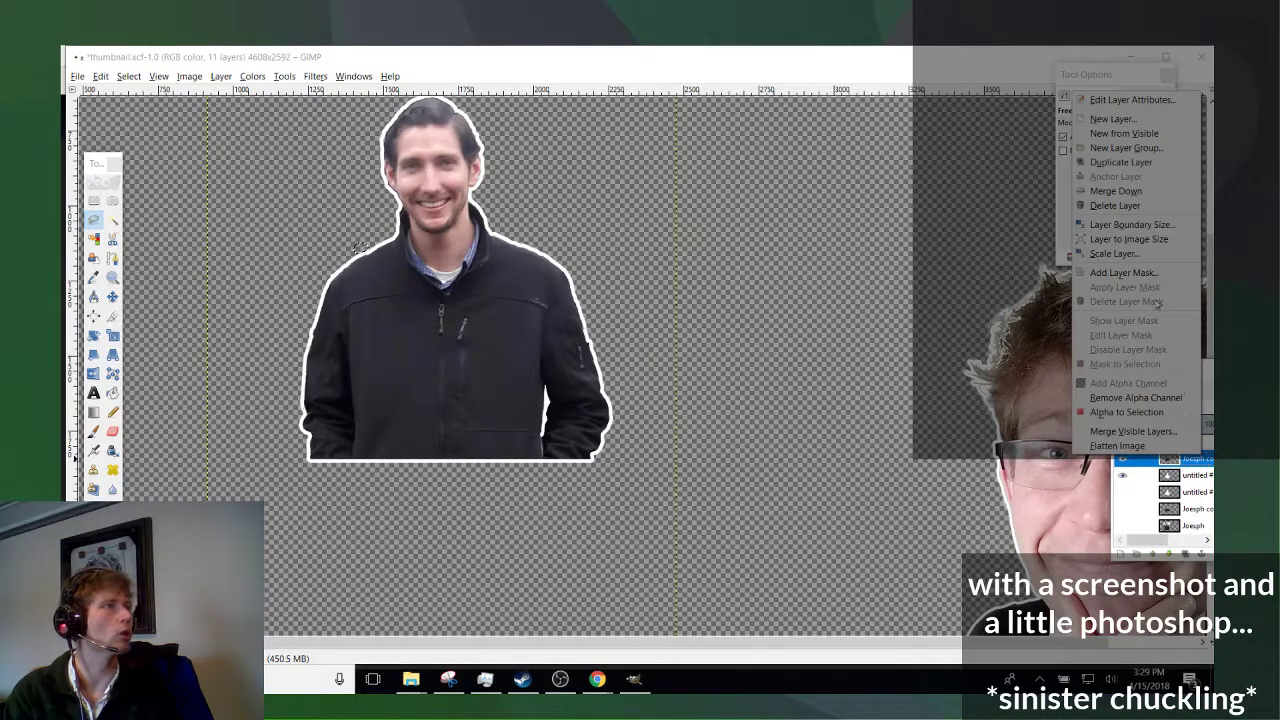
left_click(1135, 206)
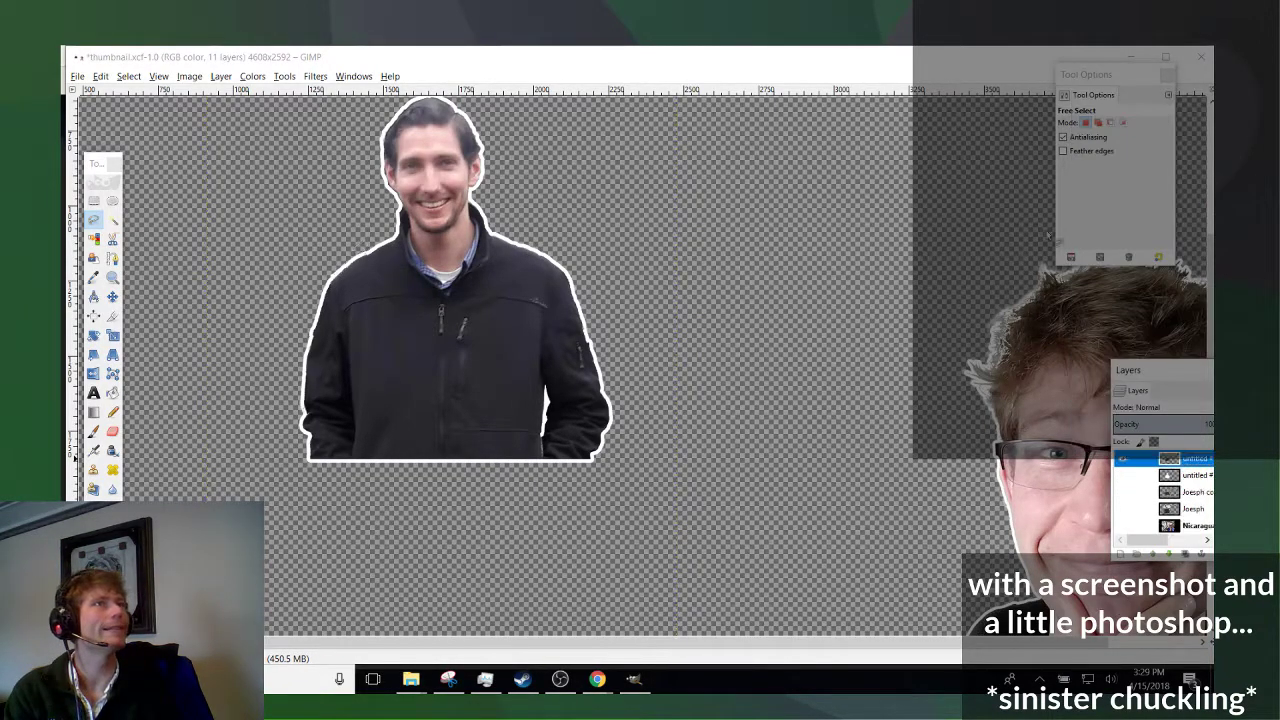
Move the merged cutout of the man in the black jacket down to the canvas's bottom edge, nearer the man with glasses.
left_click(112, 296)
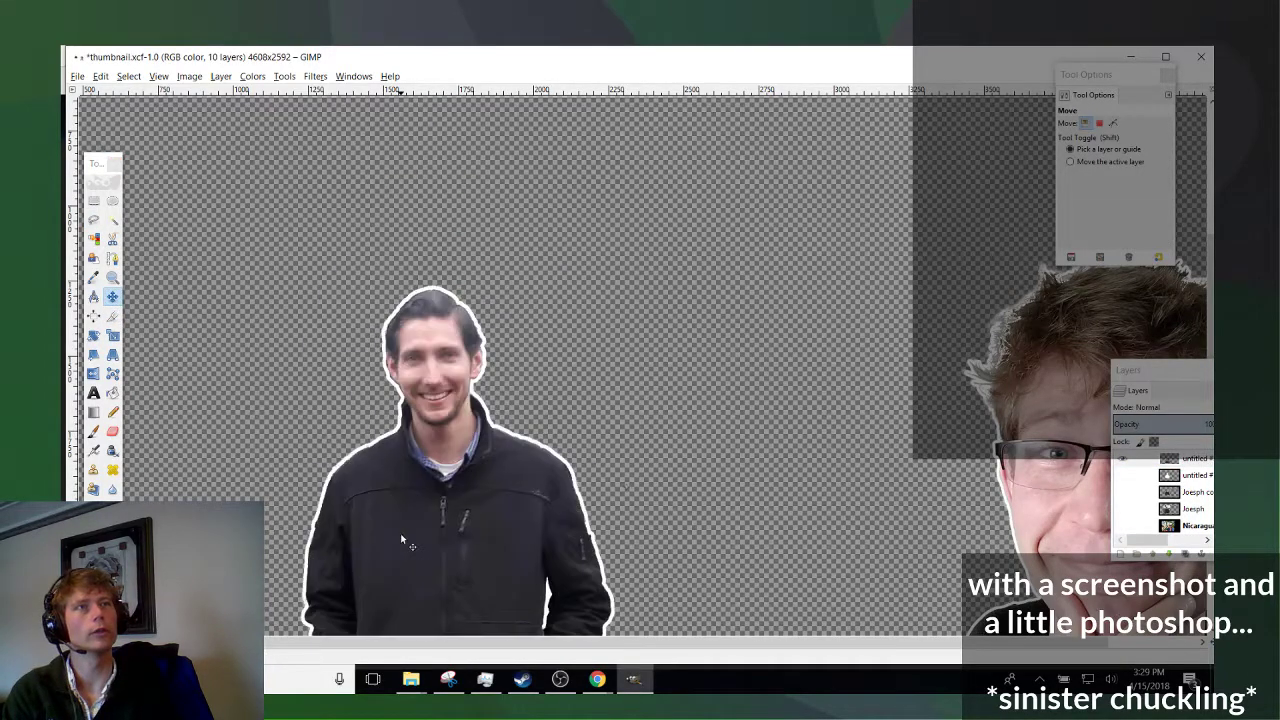
scroll(480, 510, "down", 2)
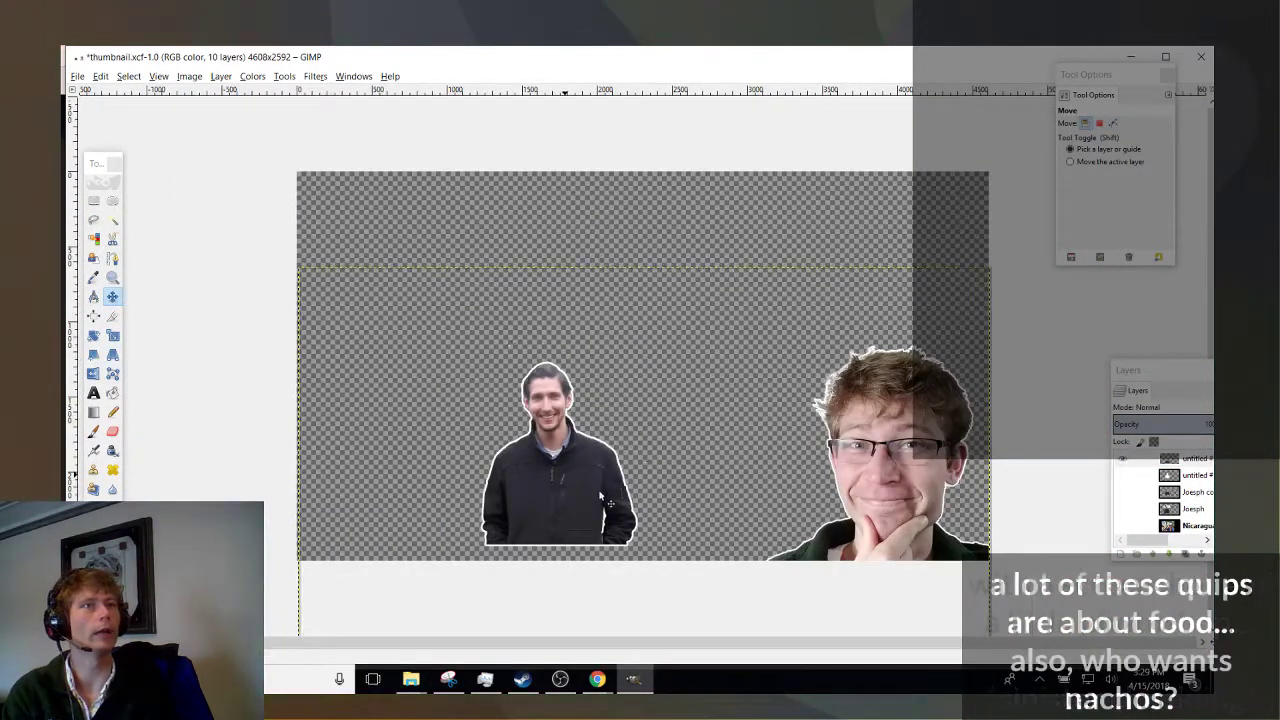
left_click_drag(573, 489, 606, 491)
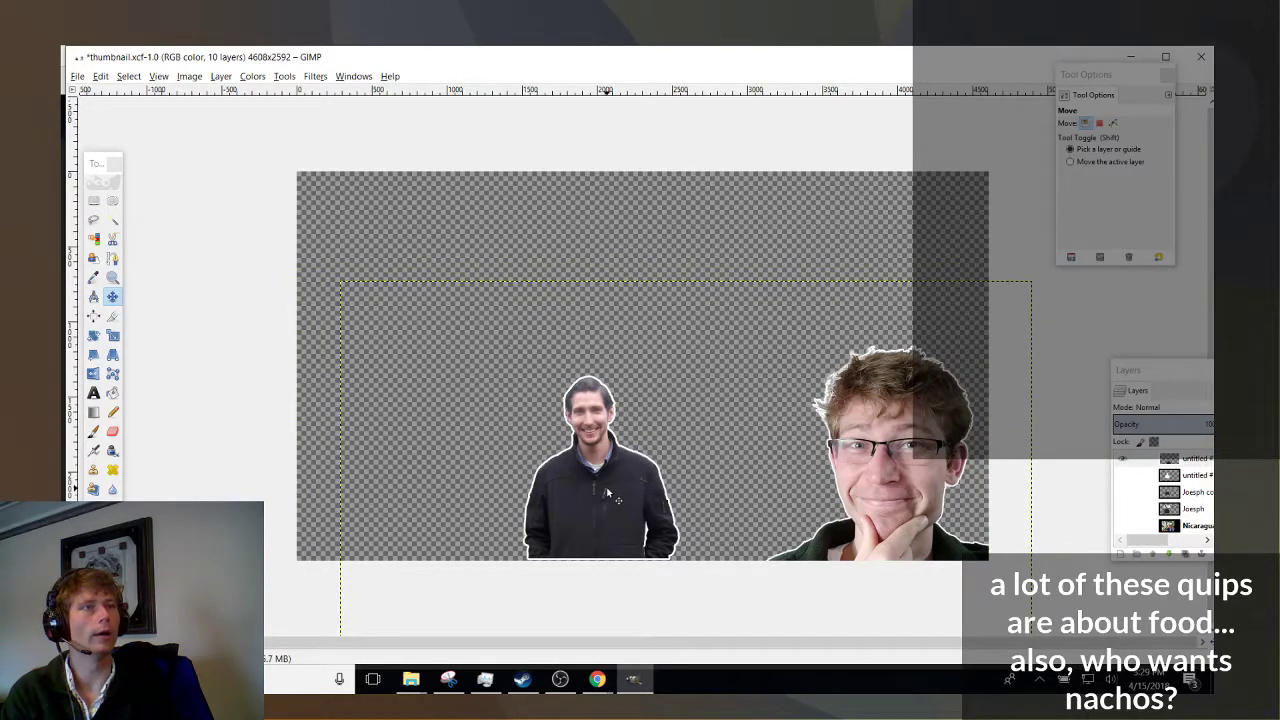
Scale the merged cutout layer to 5995 × 3372 px and move it just left of the man with glasses.
left_click(114, 337)
left_click_drag(574, 430, 395, 303)
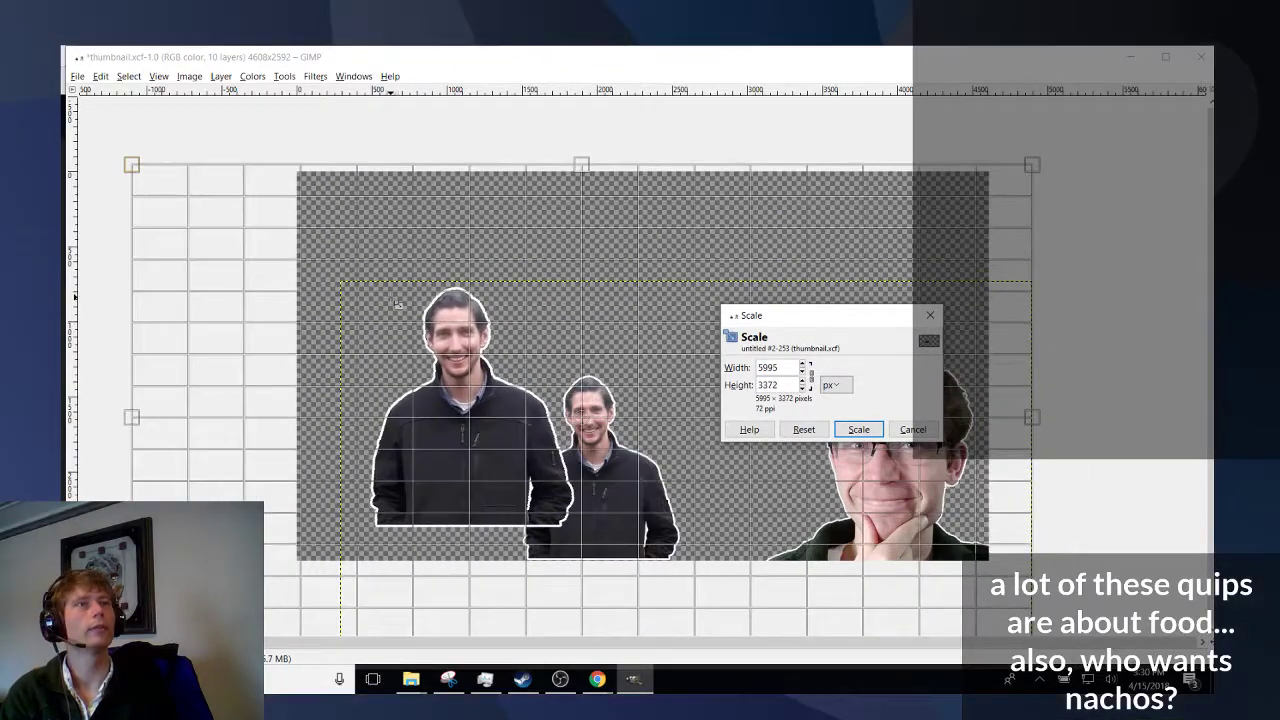
left_click(858, 430)
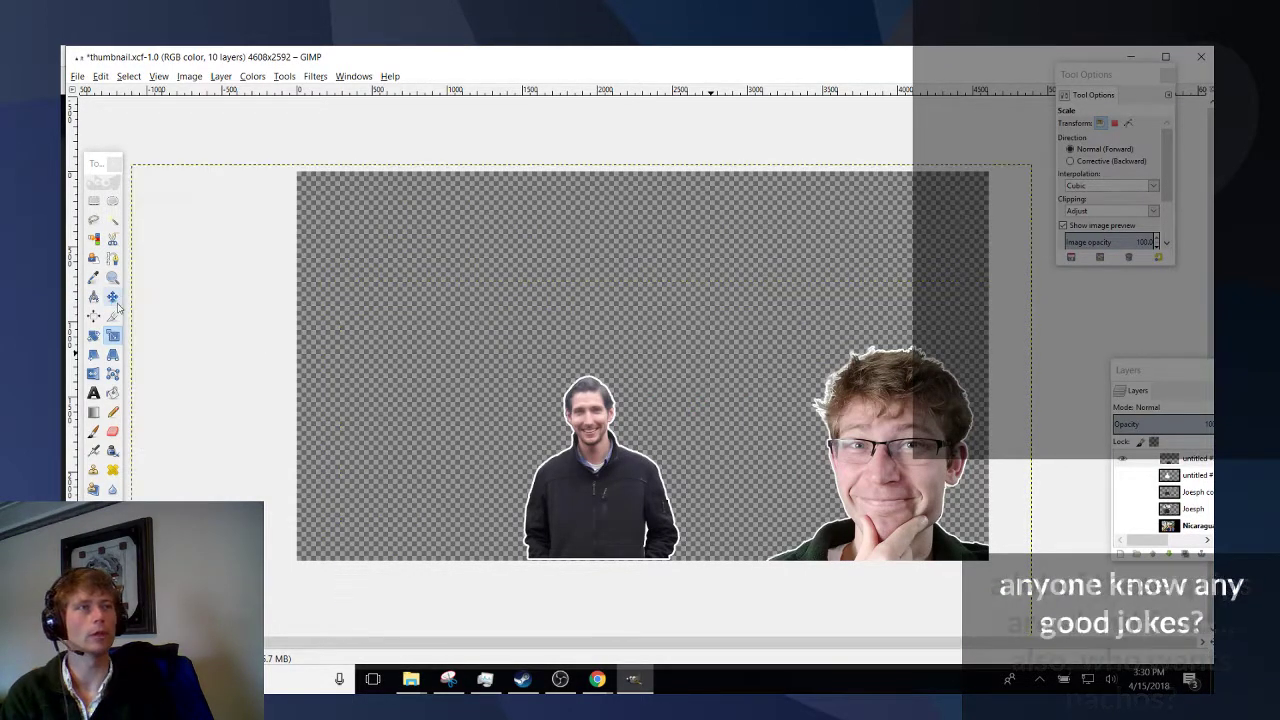
left_click(112, 298)
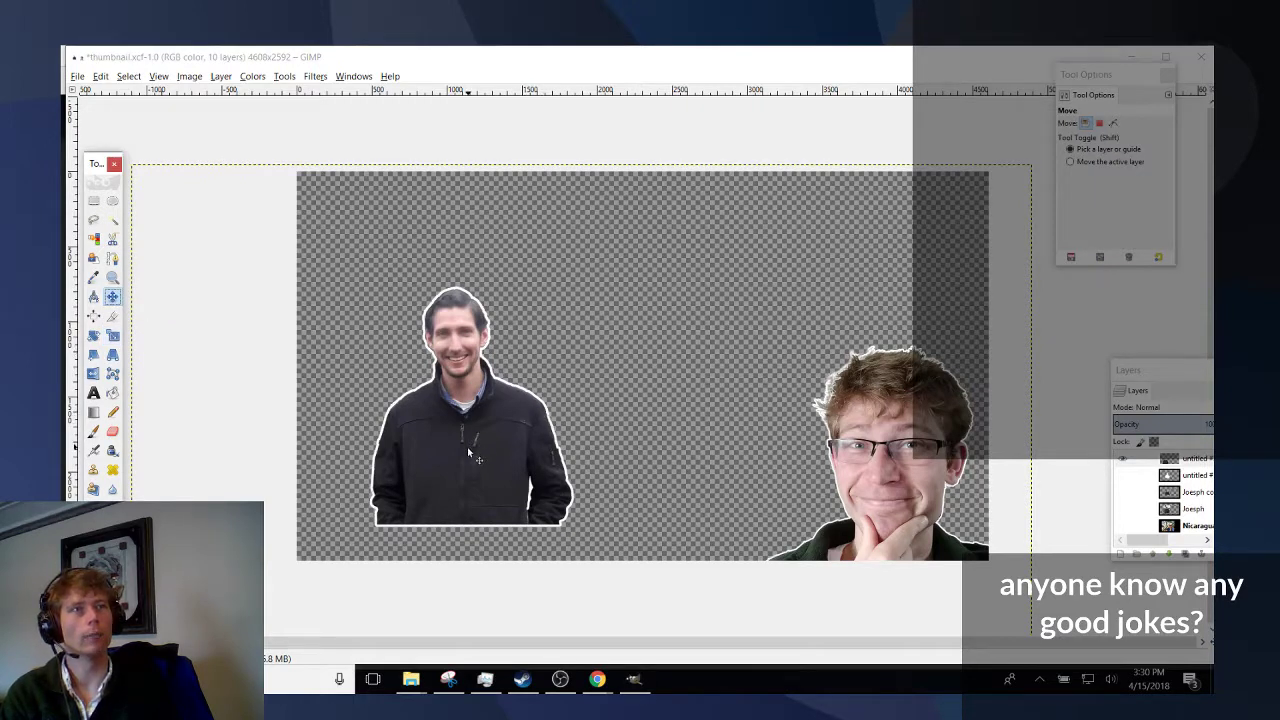
left_click_drag(468, 453, 678, 408)
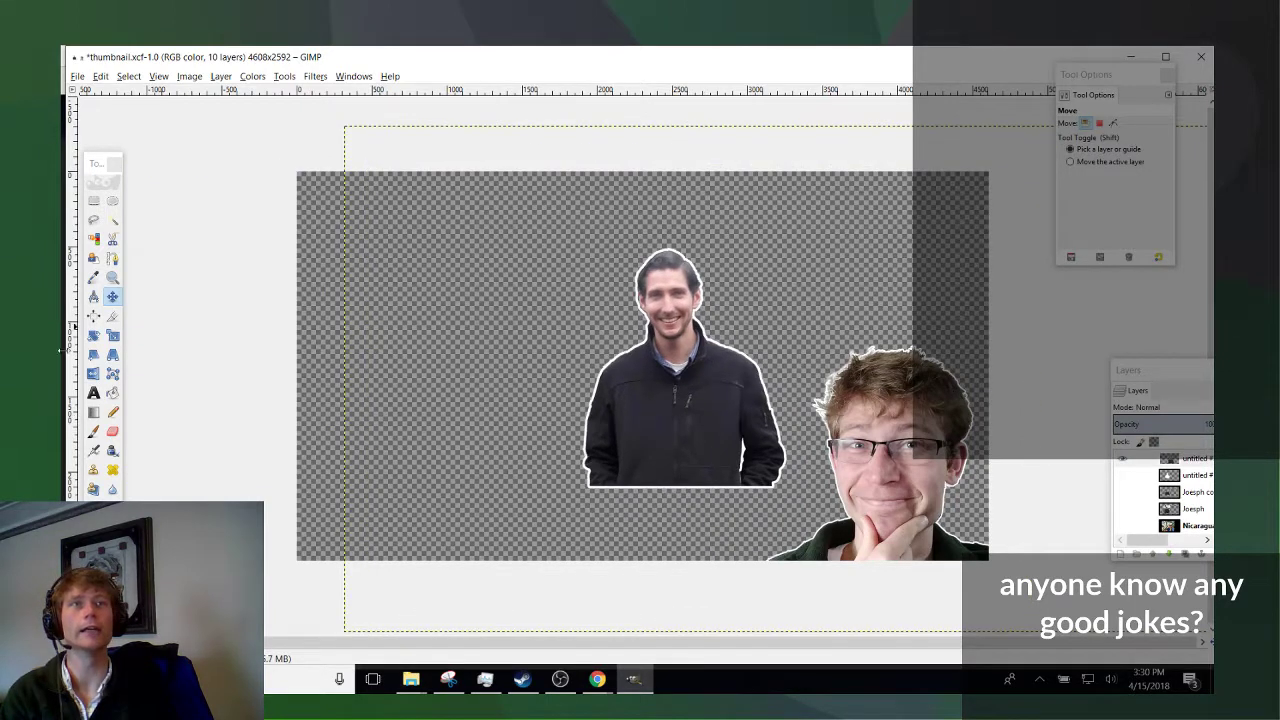
Select the man's silhouette from the layer's alpha and scale him up until his lower border passes the canvas's bottom edge.
left_click(113, 336)
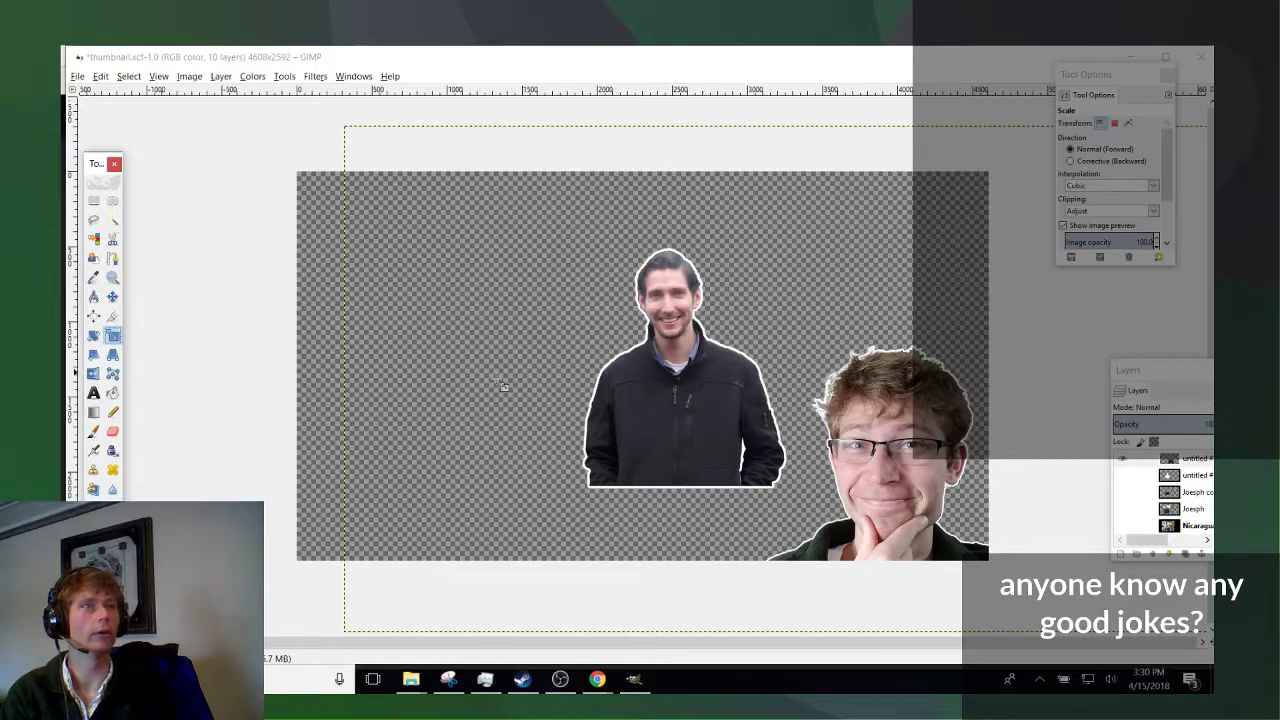
right_click(1200, 460)
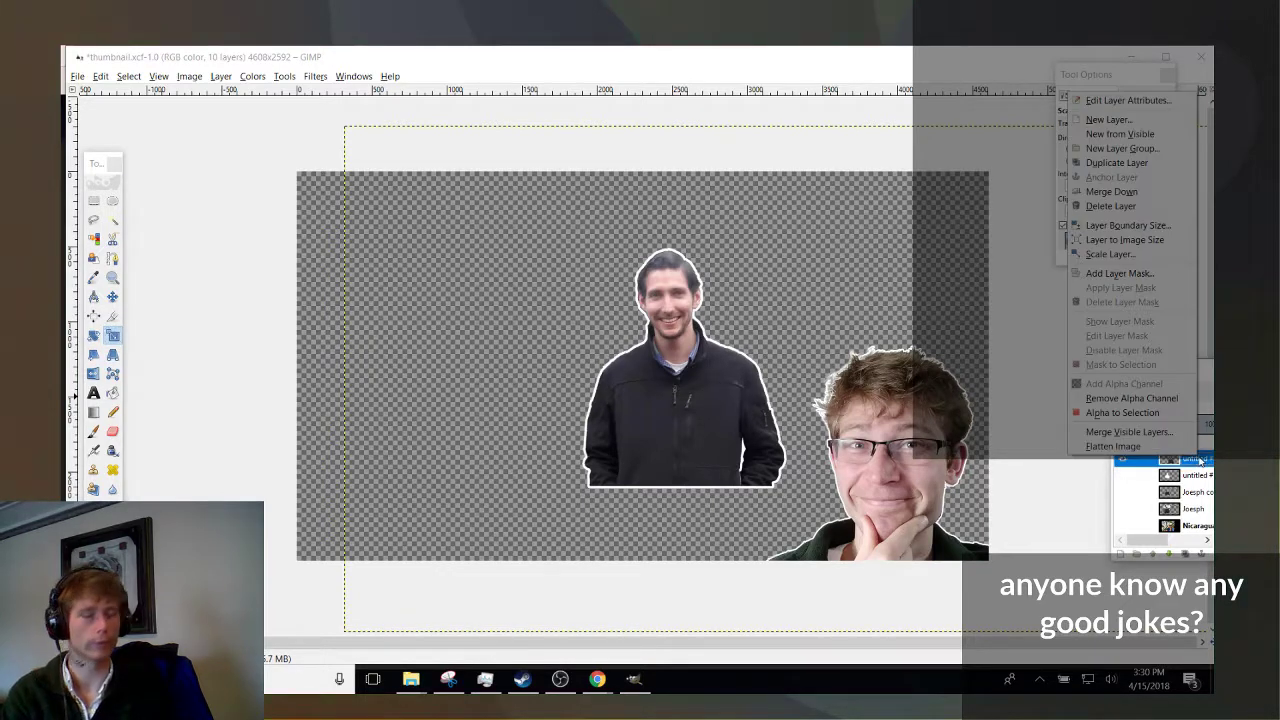
left_click(1110, 254)
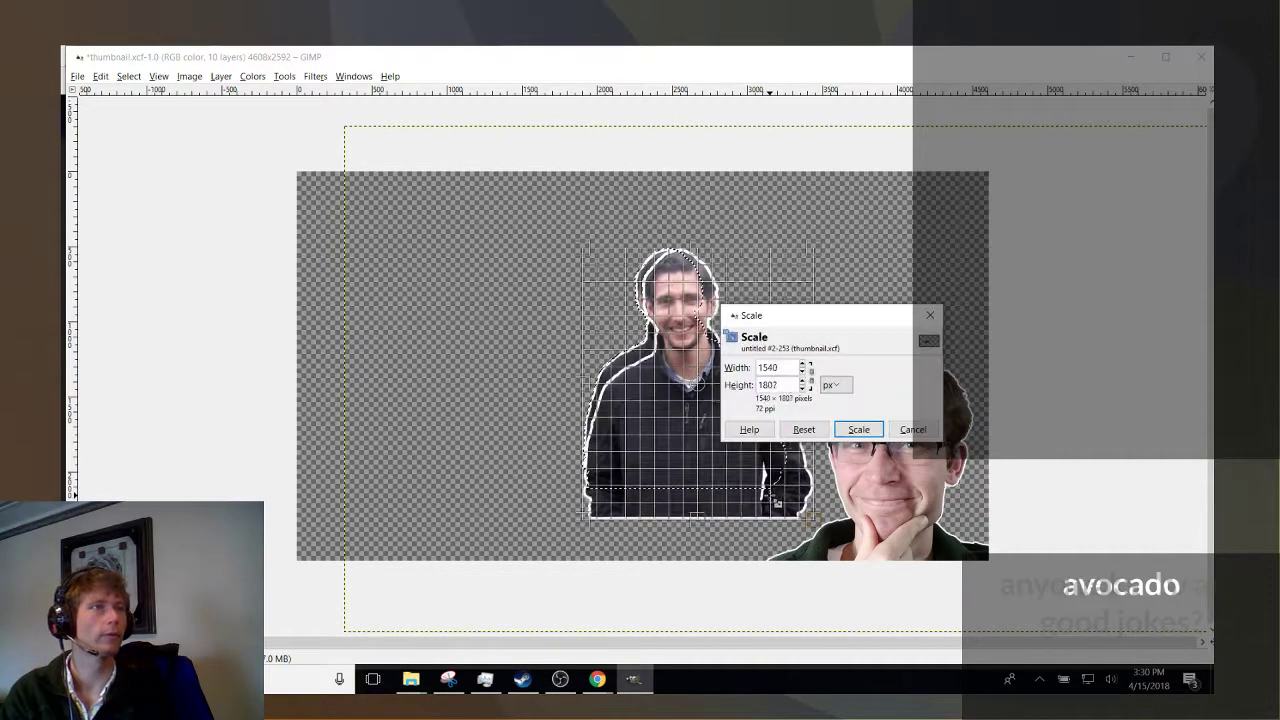
left_click_drag(770, 540, 773, 555)
key("Return")
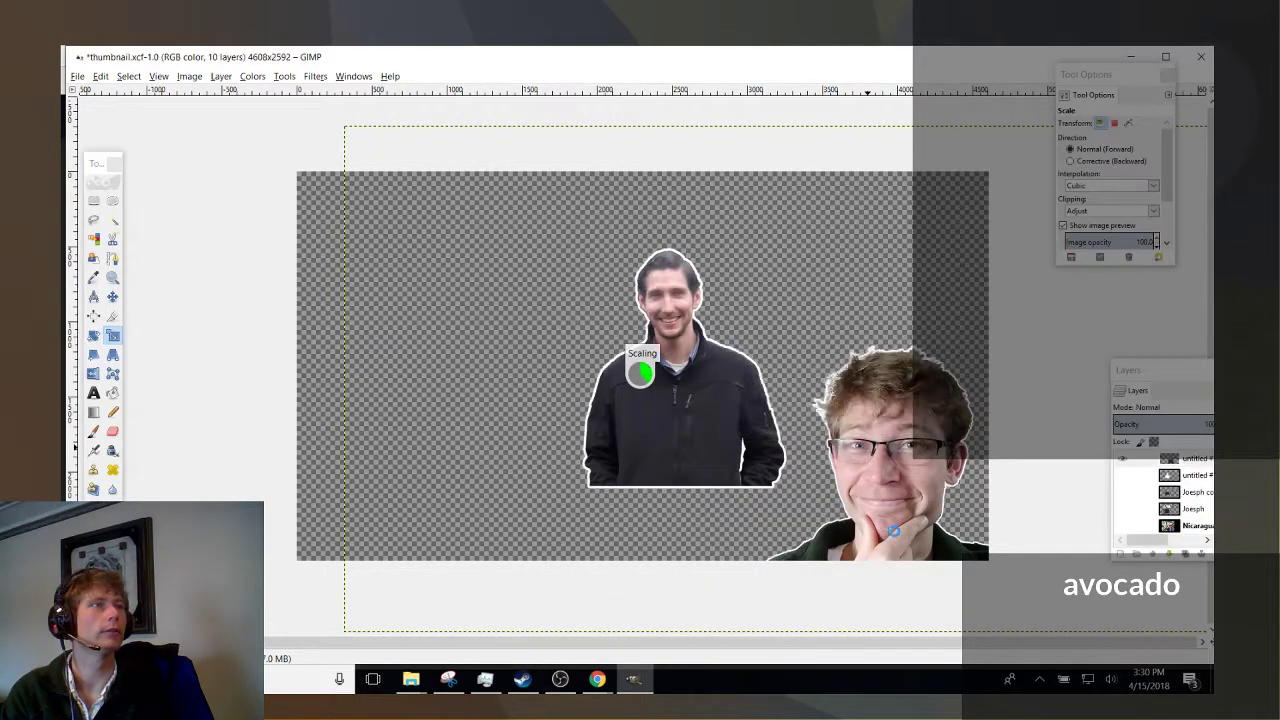
Anchor the enlarged floating selection and move the man's layer beneath the cutout of the man with glasses.
right_click(1170, 465)
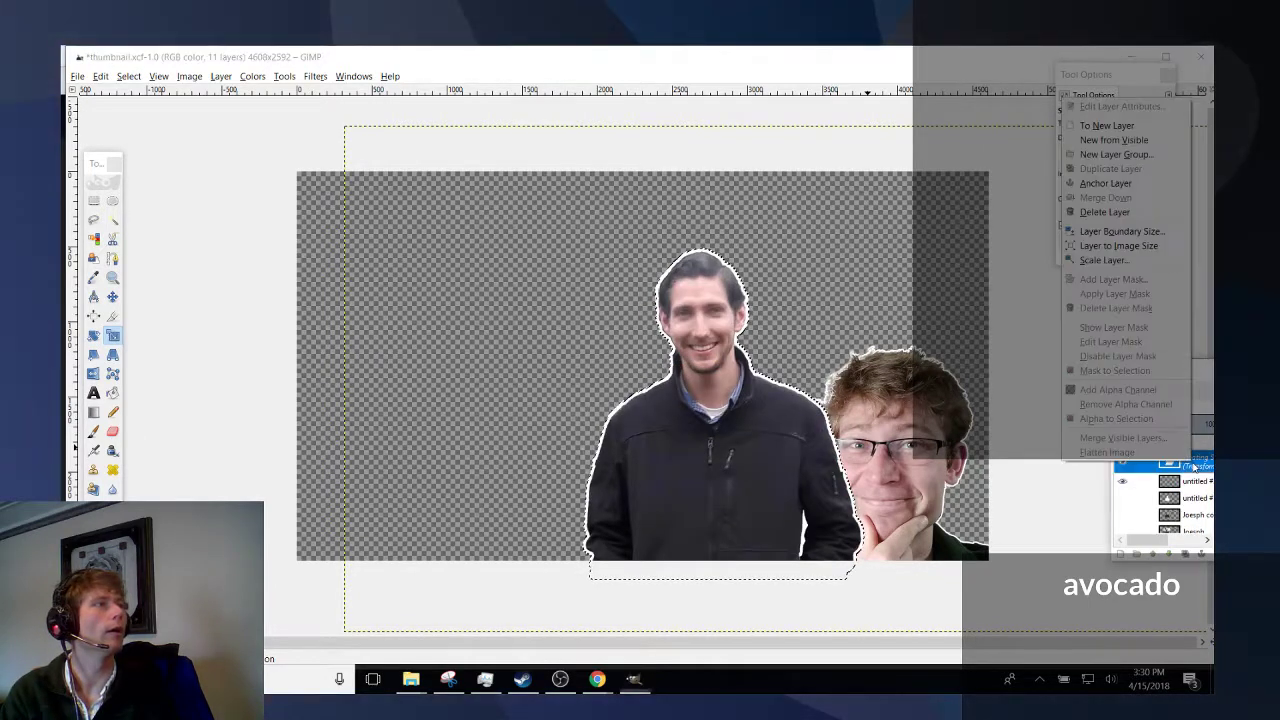
left_click(1105, 183)
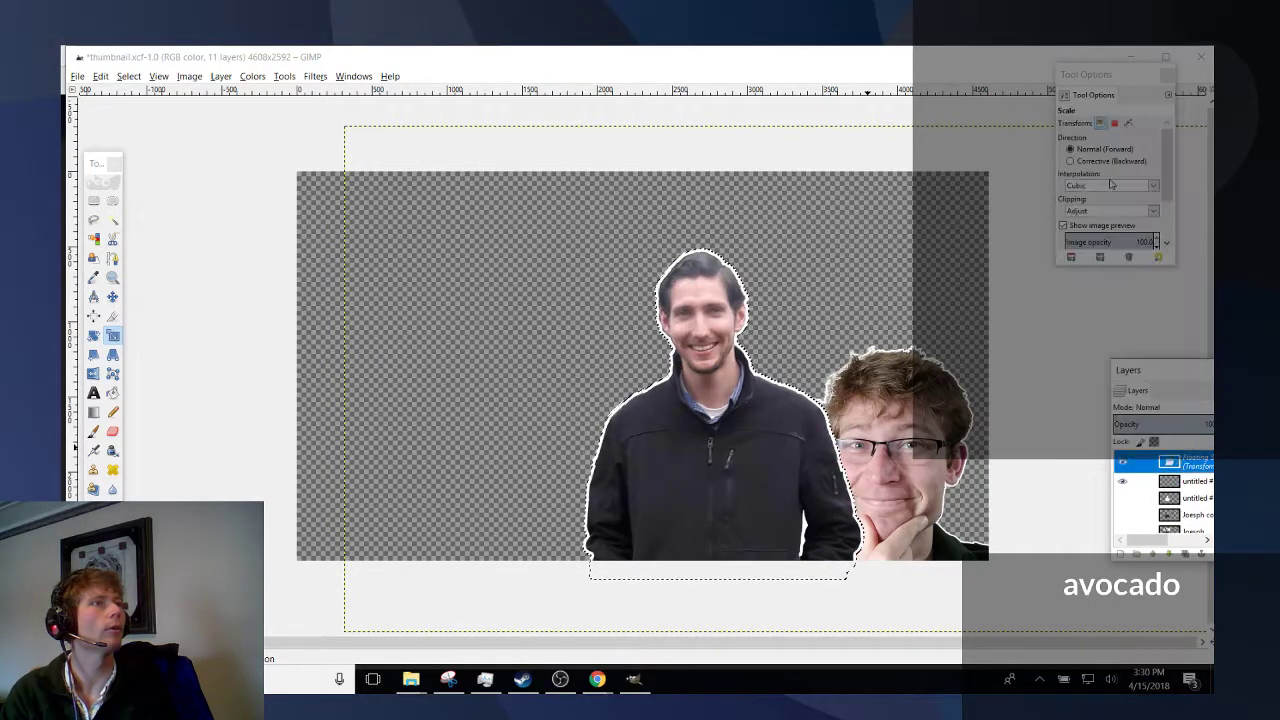
mouse_move(1206, 471)
left_mouse_down()
mouse_move(1182, 531)
mouse_move(1190, 478)
left_mouse_up()
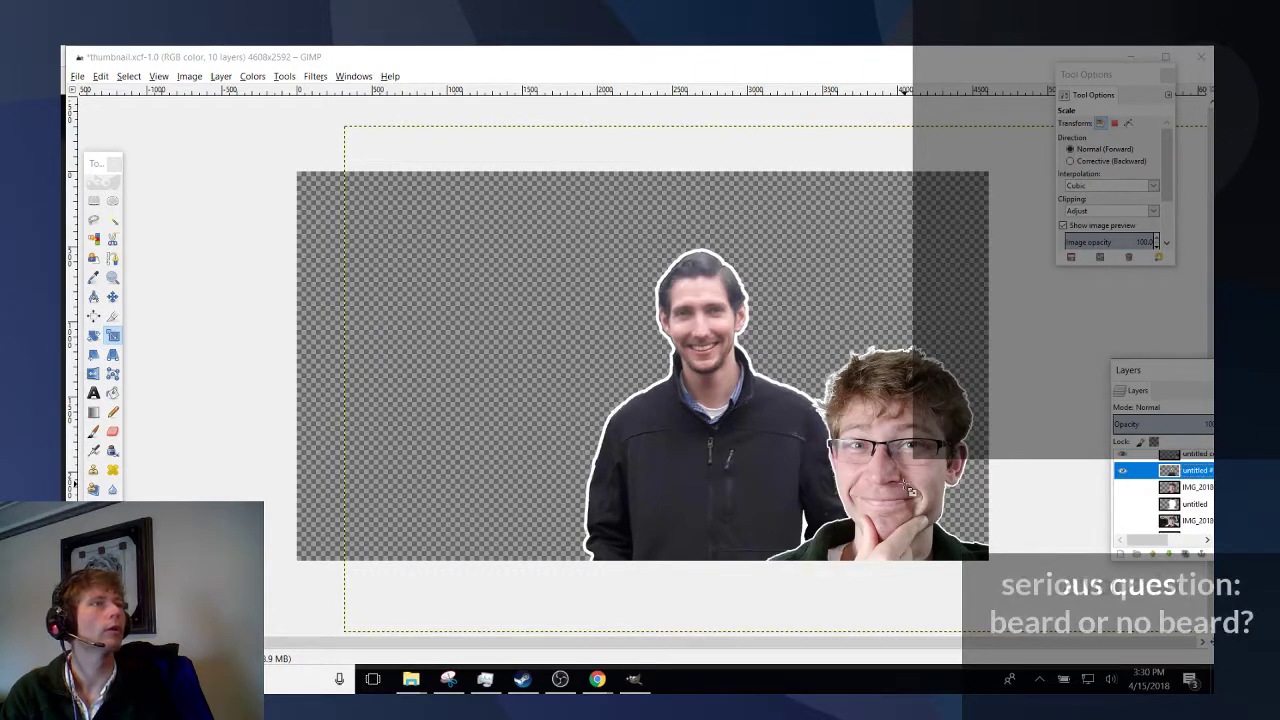
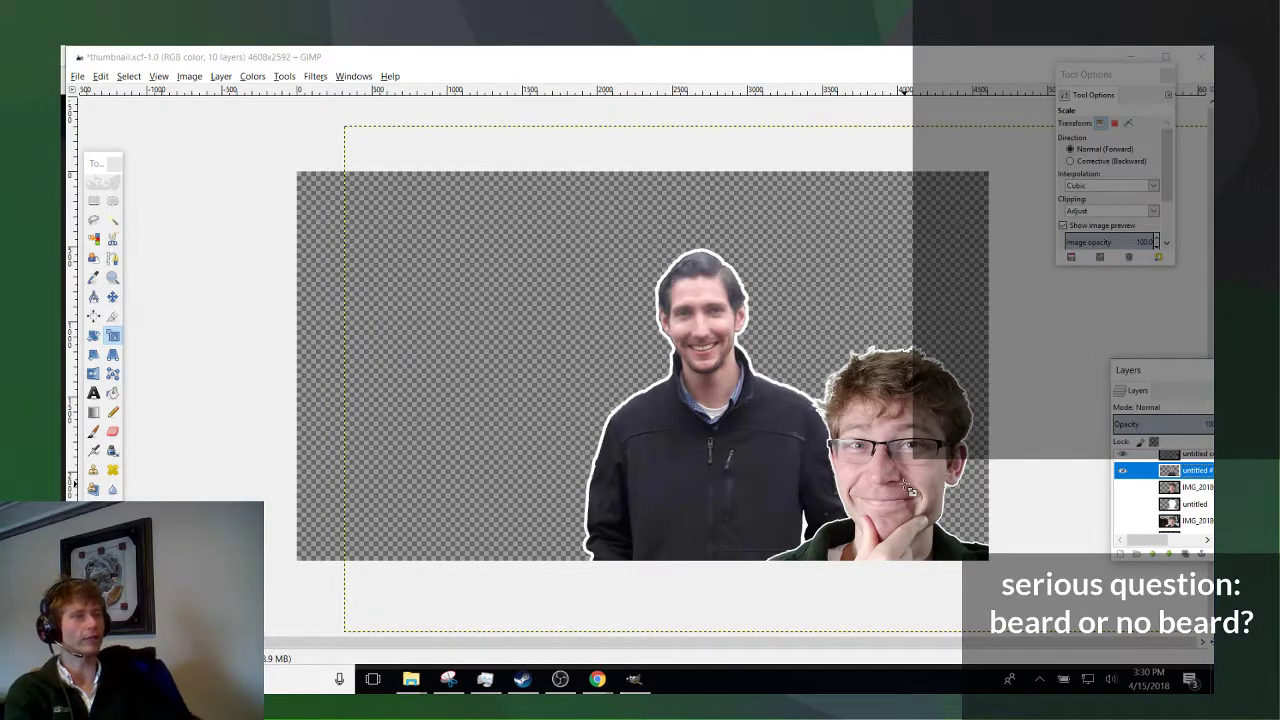
scroll(920, 547, "up", 7)
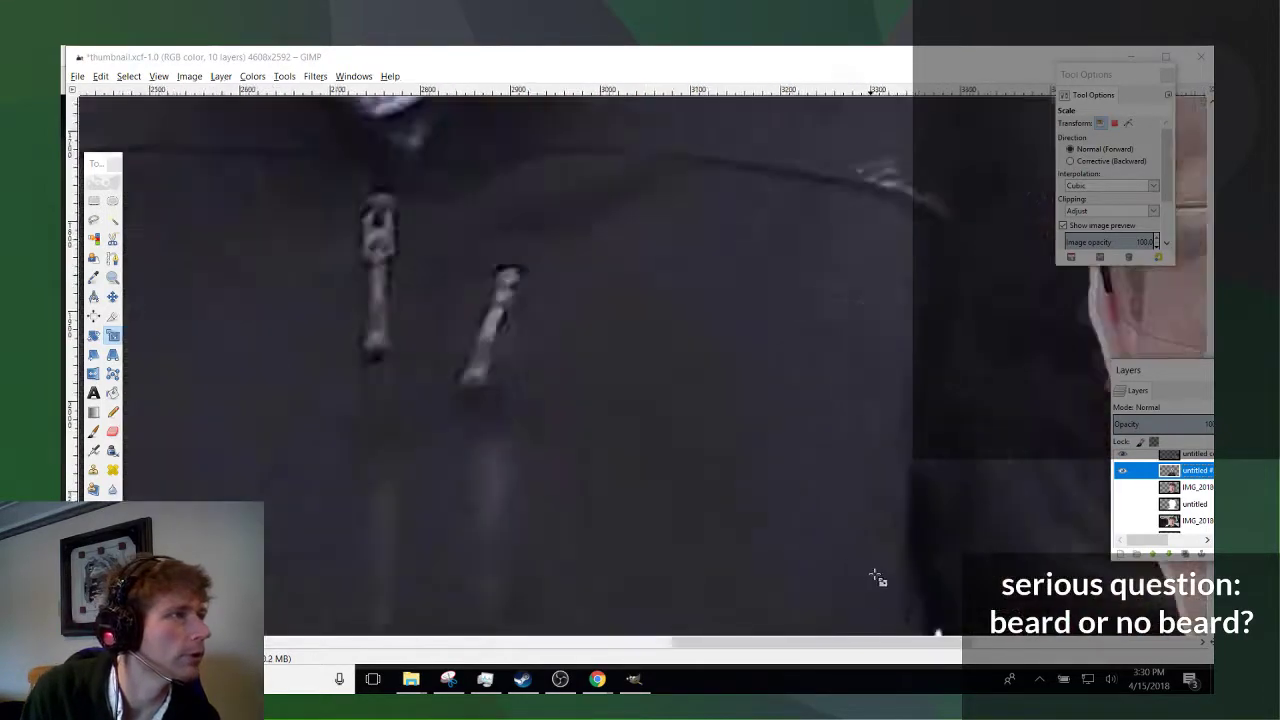
scroll(943, 494, "up", 3)
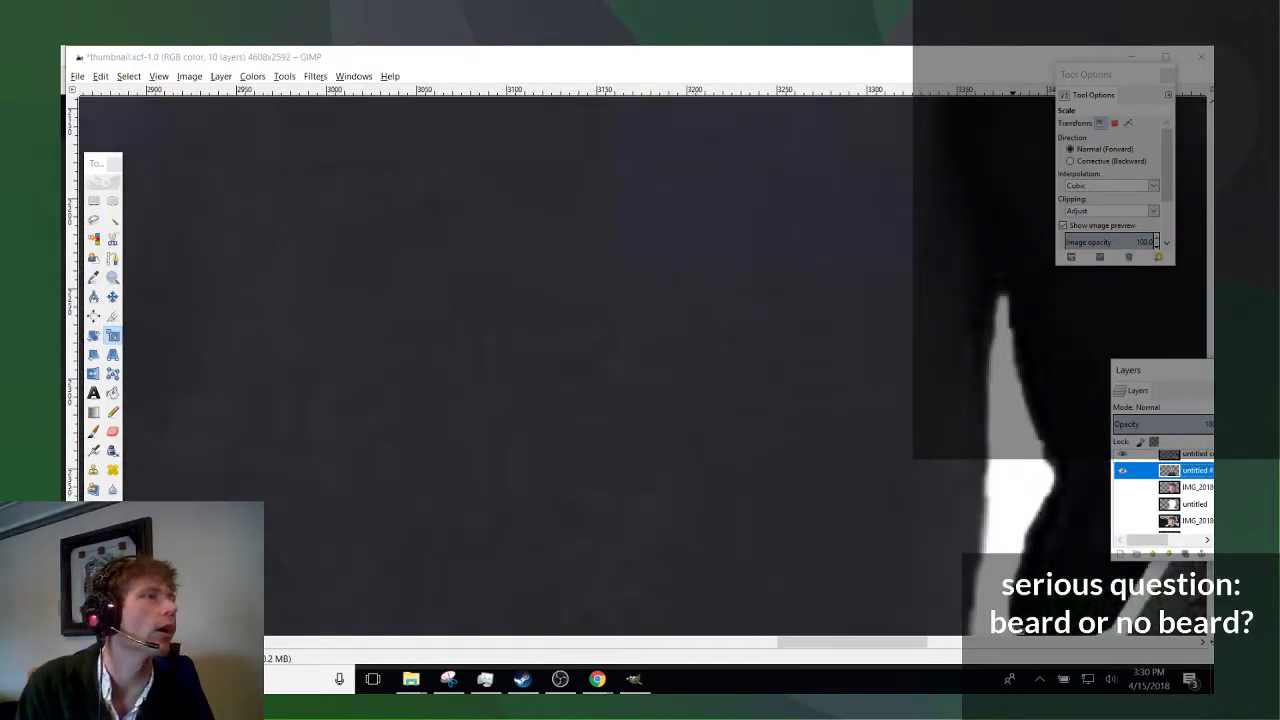
scroll(1014, 645, "right", 3)
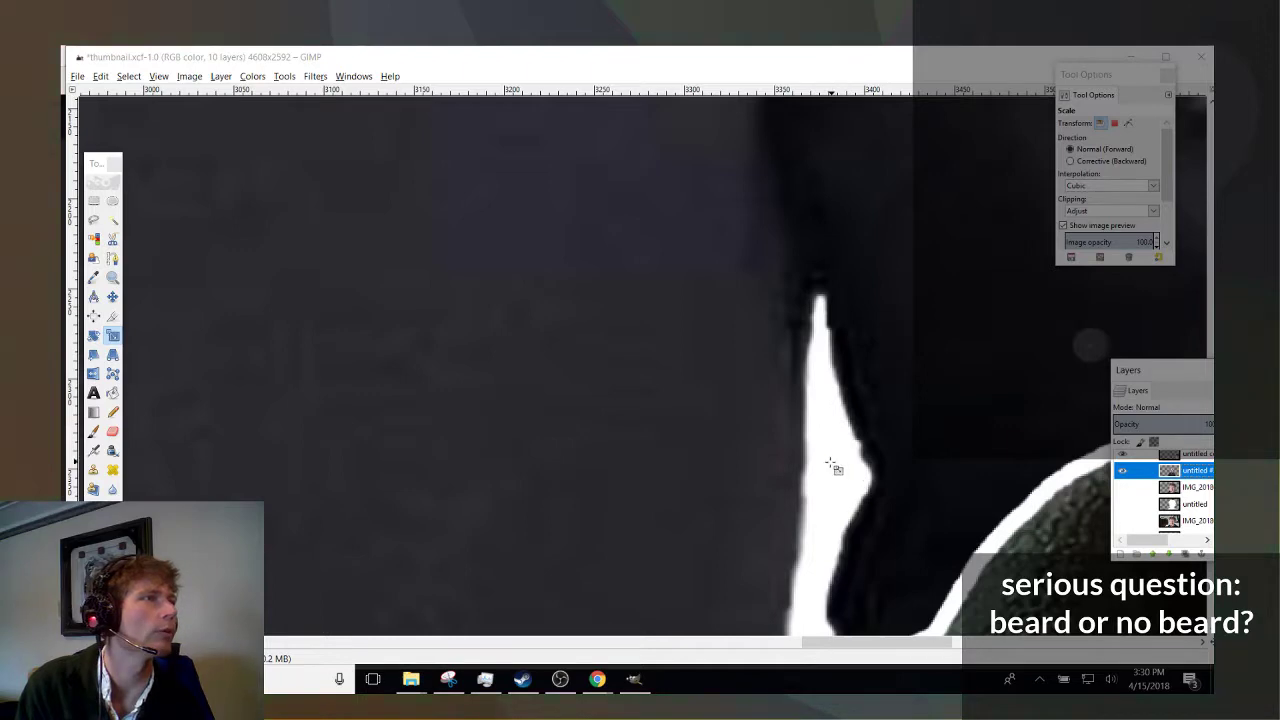
scroll(703, 514, "down", 7)
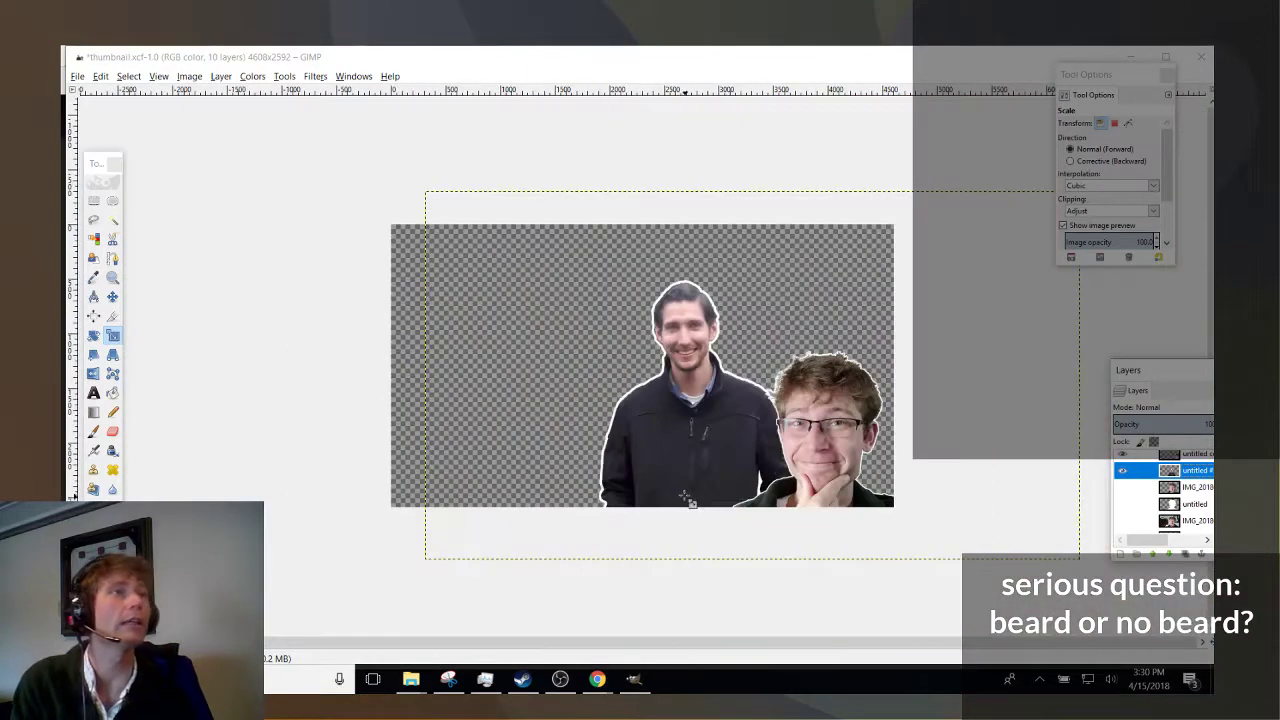
Switch to the Game of Favorites folder in File Explorer and bring Background2.png into the thumbnail image as a new layer.
left_click(405, 684)
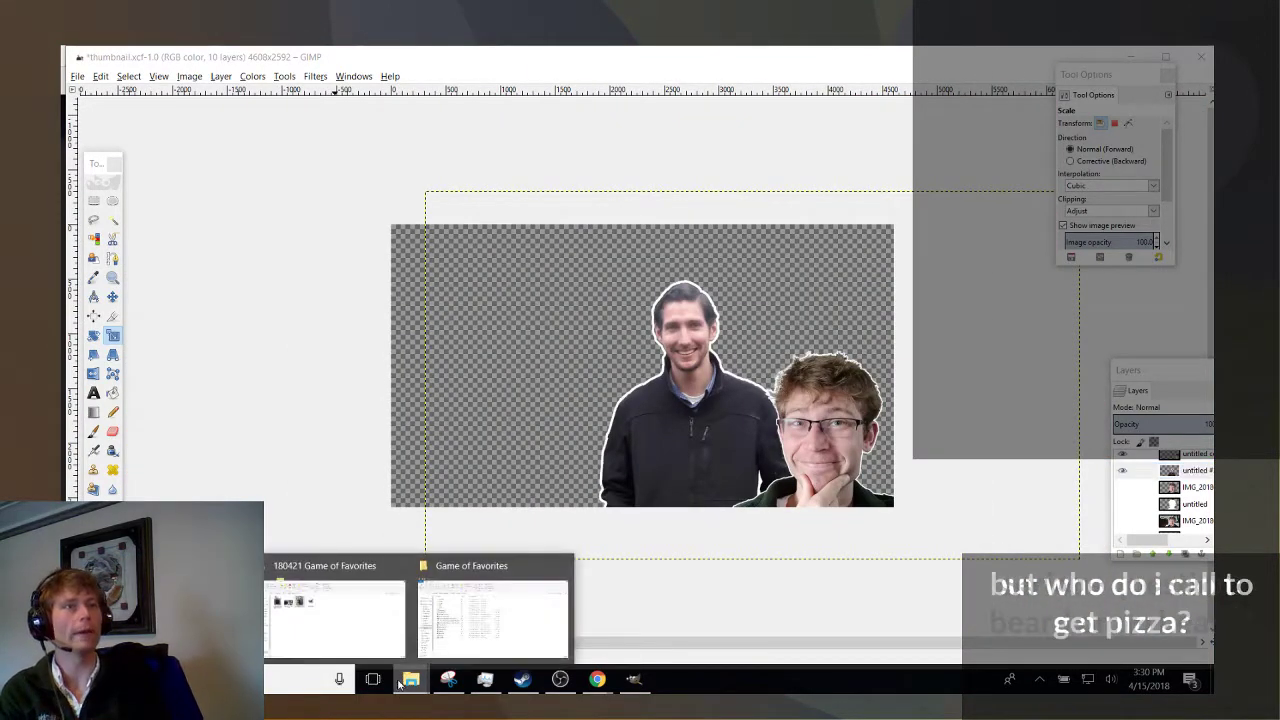
left_click(449, 622)
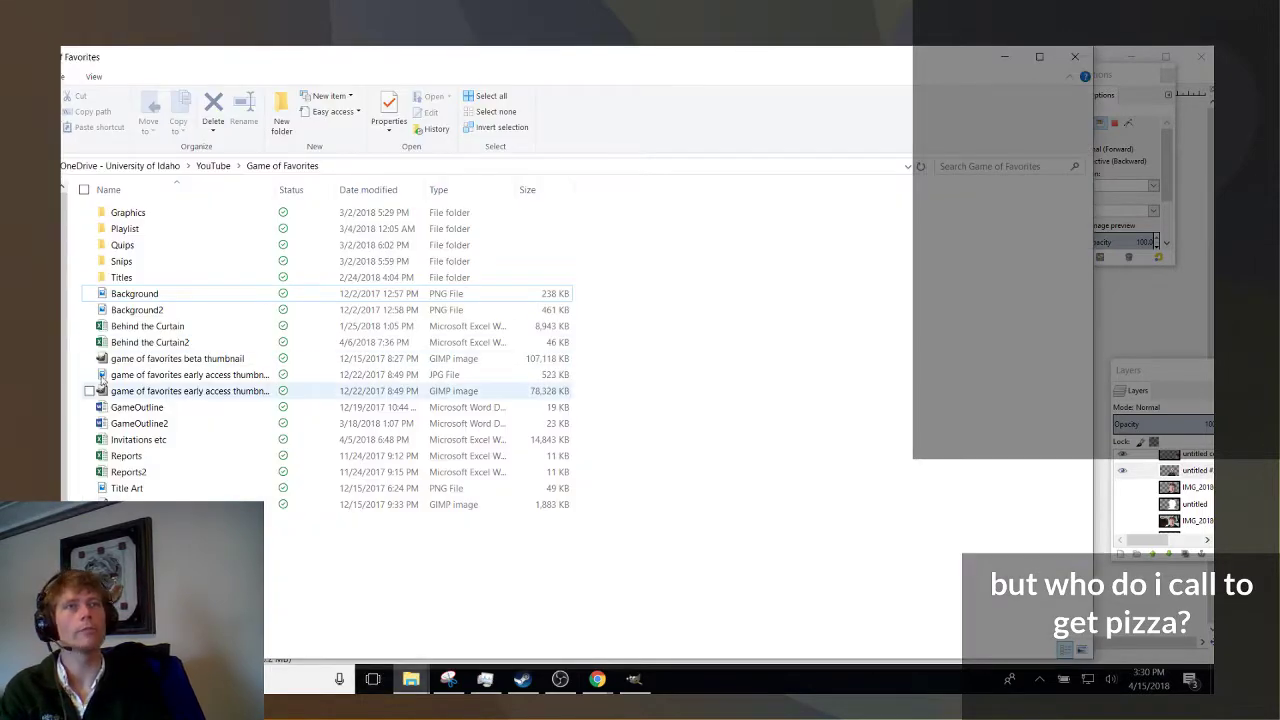
left_click_drag(148, 311, 302, 312)
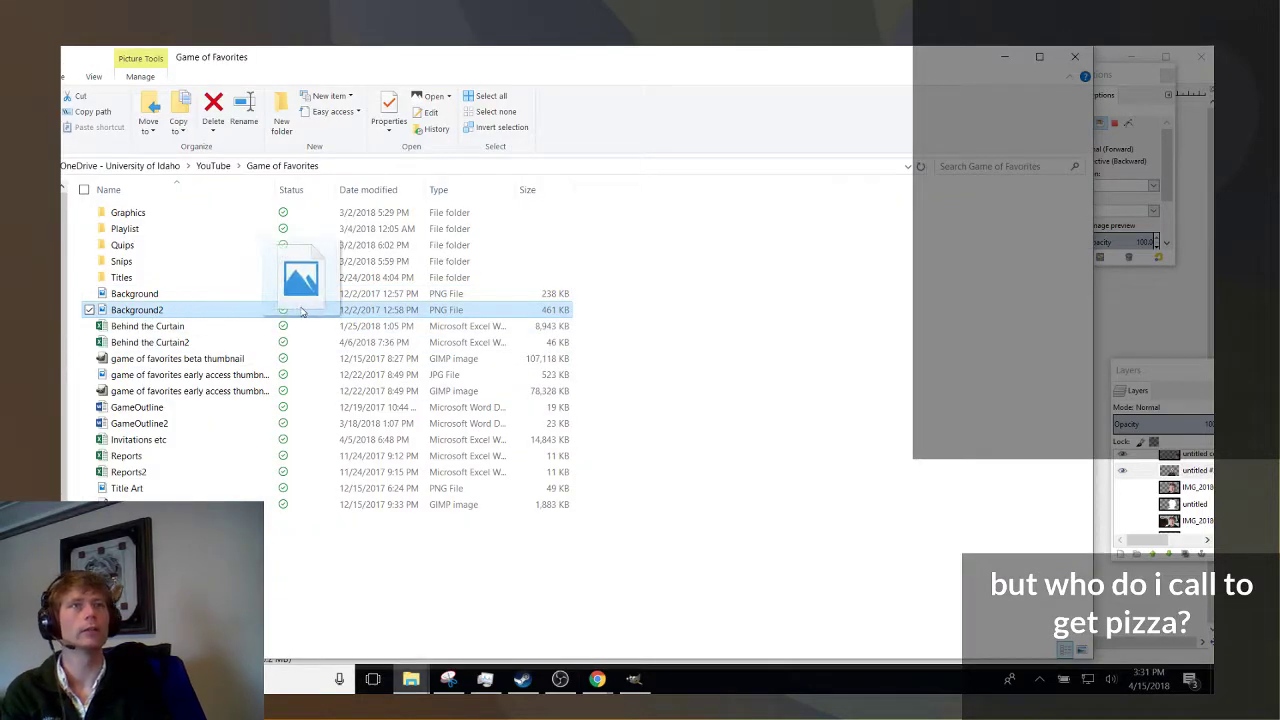
key("alt+Tab")
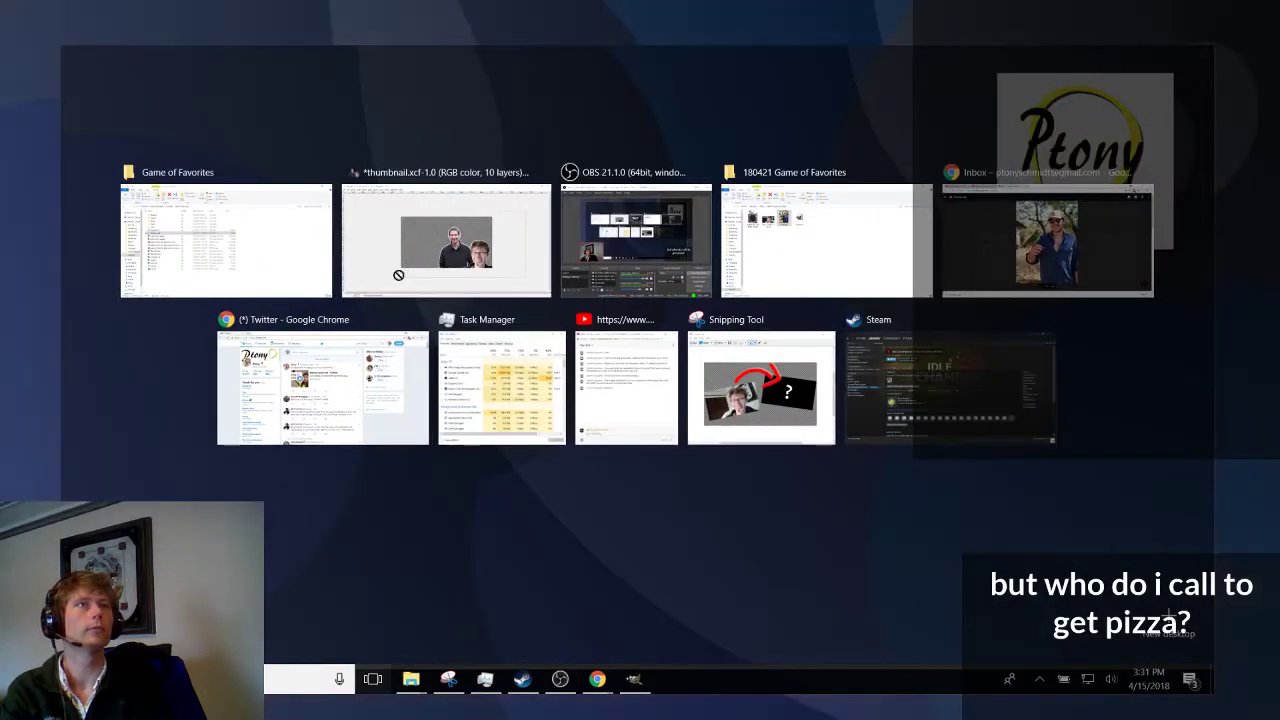
key("alt+Tab")
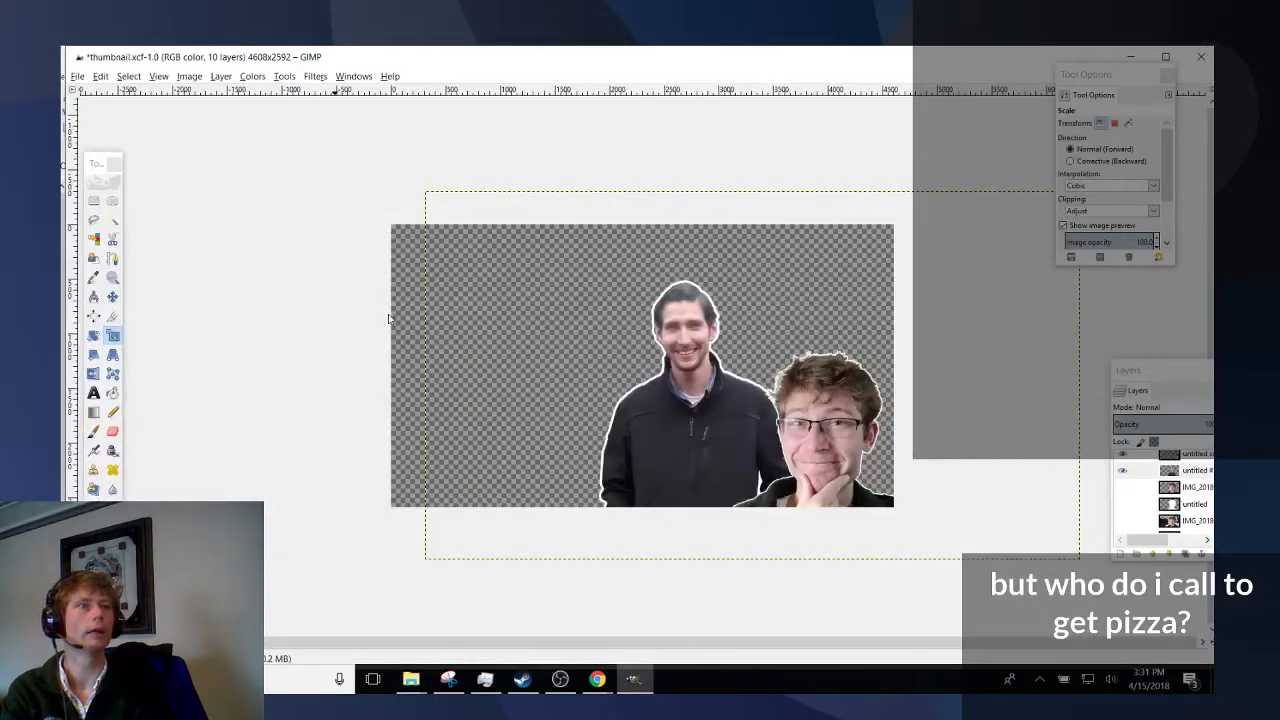
key("alt+Tab")
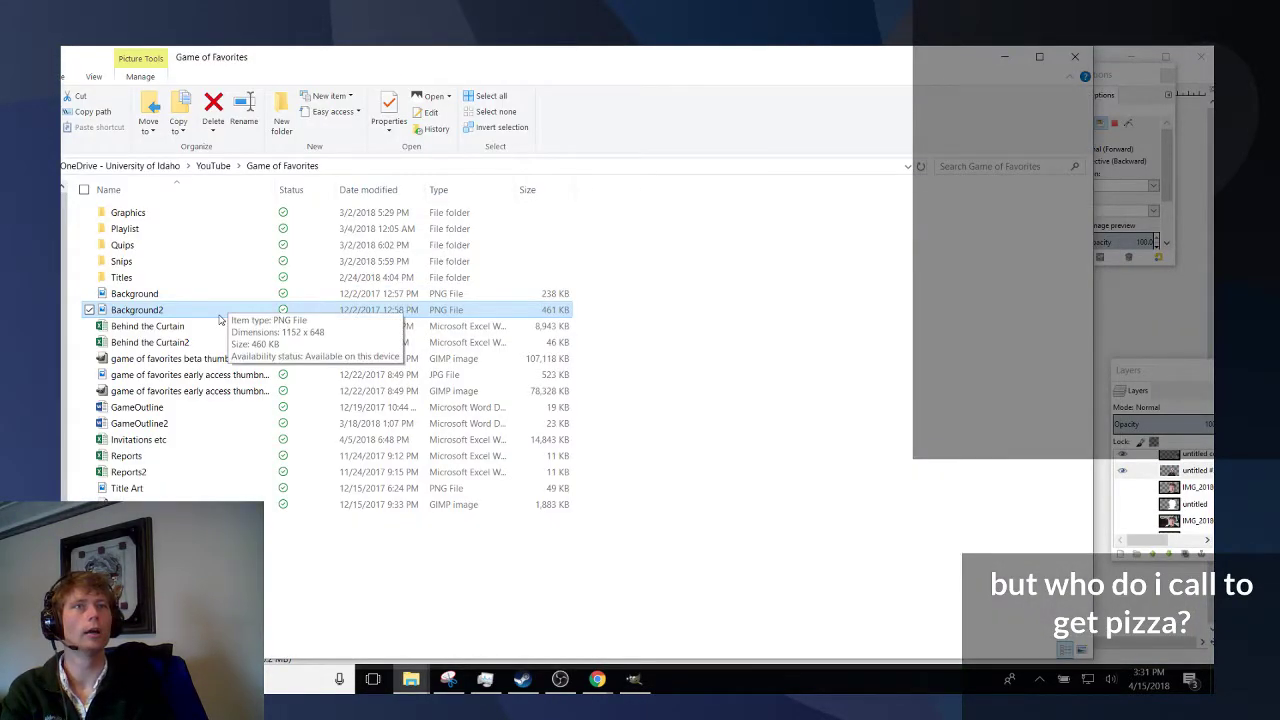
key("alt+Tab")
key("ctrl+v")
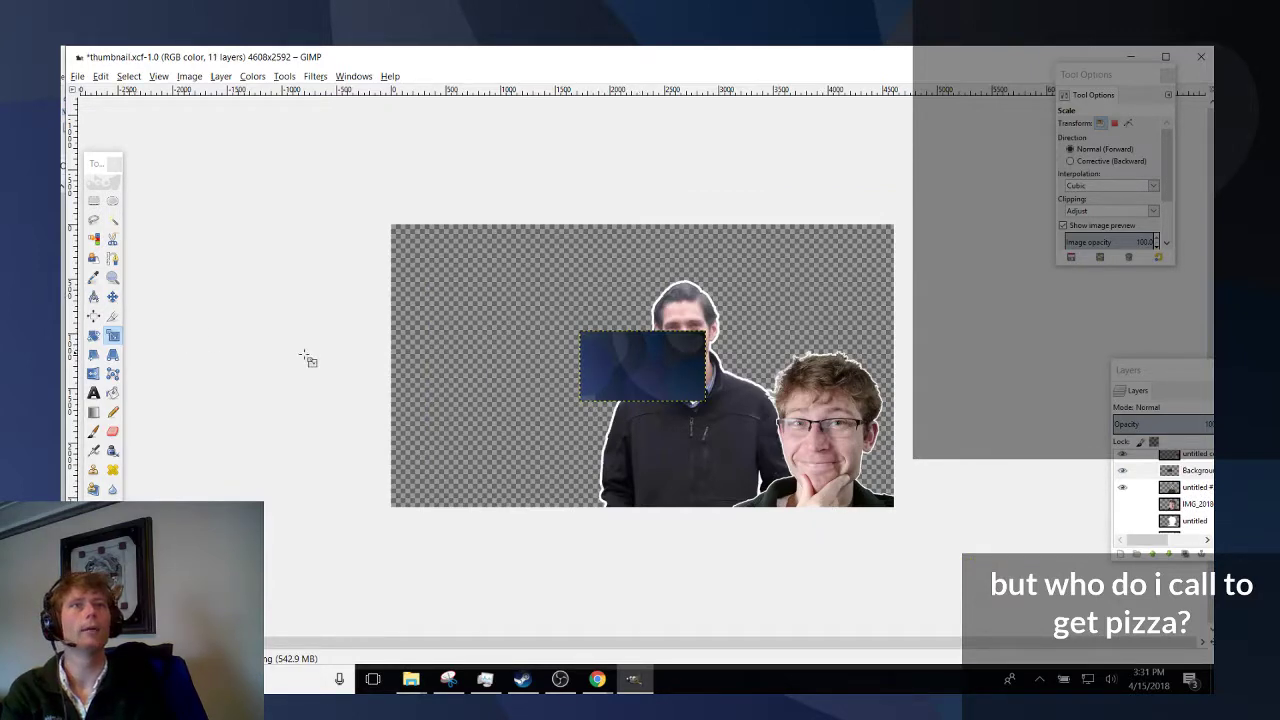
left_click(664, 366)
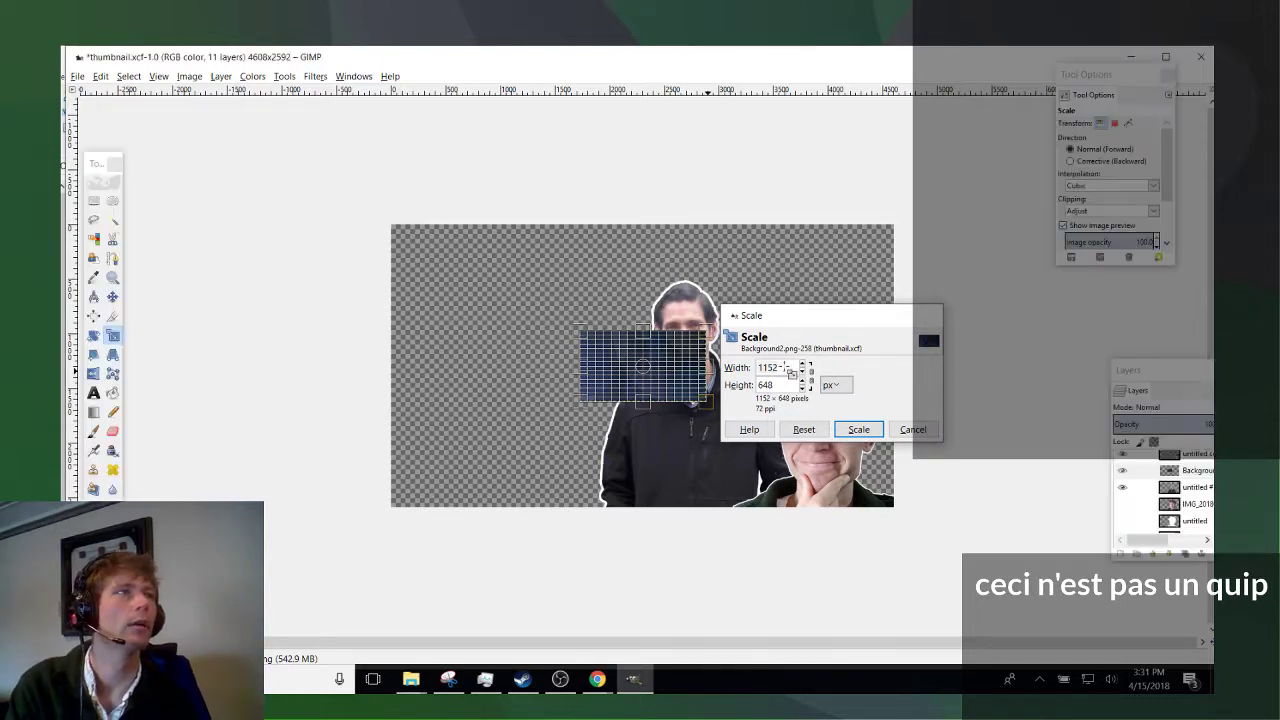
key("Return")
left_click(76, 77)
left_click(73, 78)
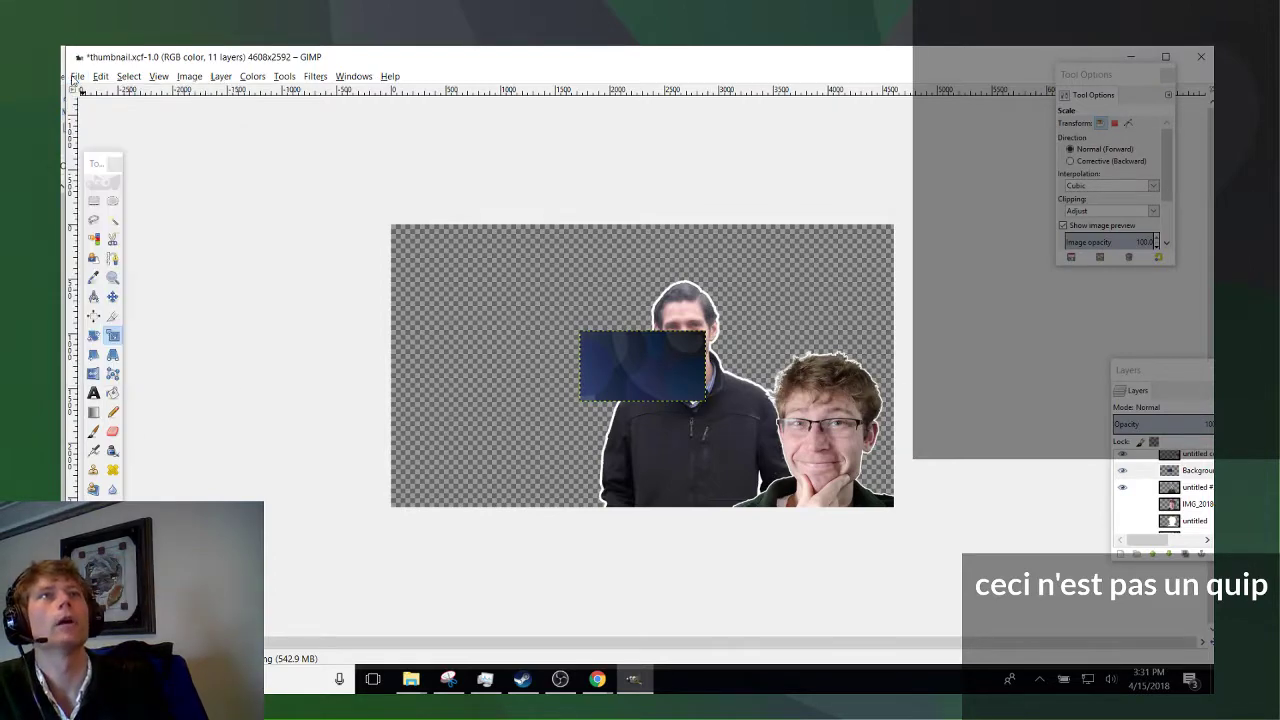
Scale the Background2.png layer to 4608 × 2592 px and move it so it covers the whole canvas.
left_click(637, 375)
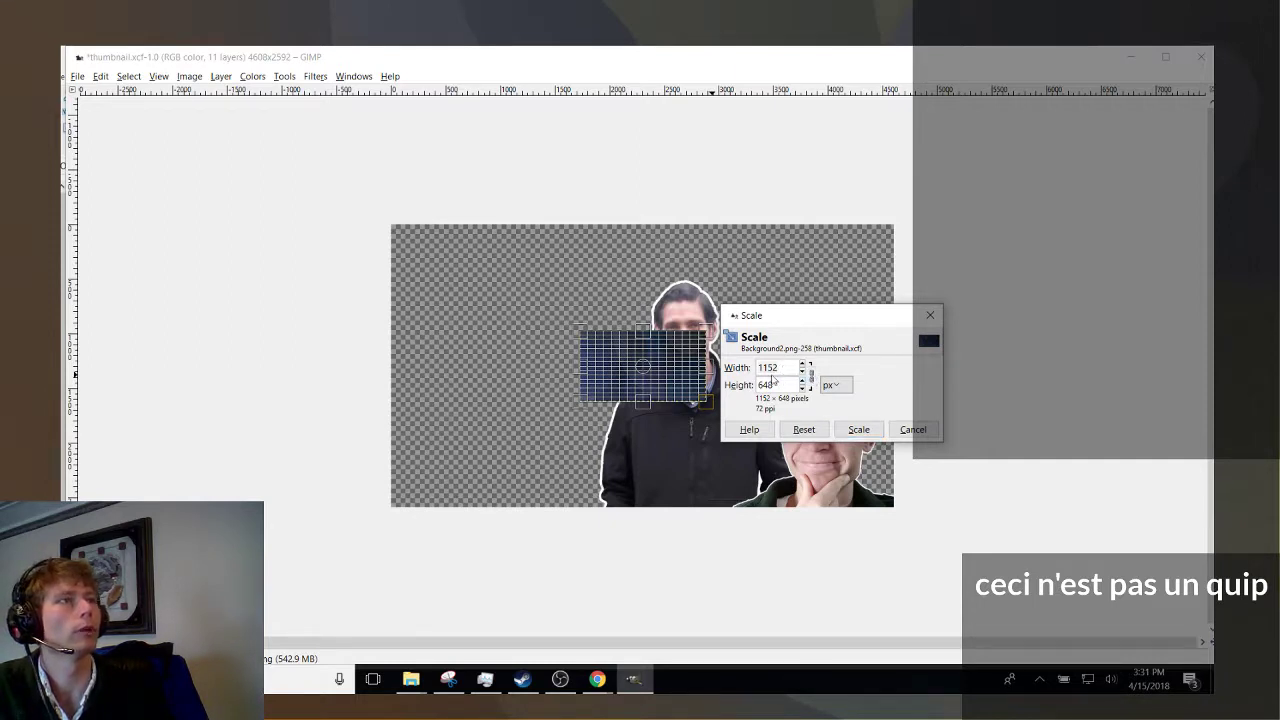
left_click(772, 368)
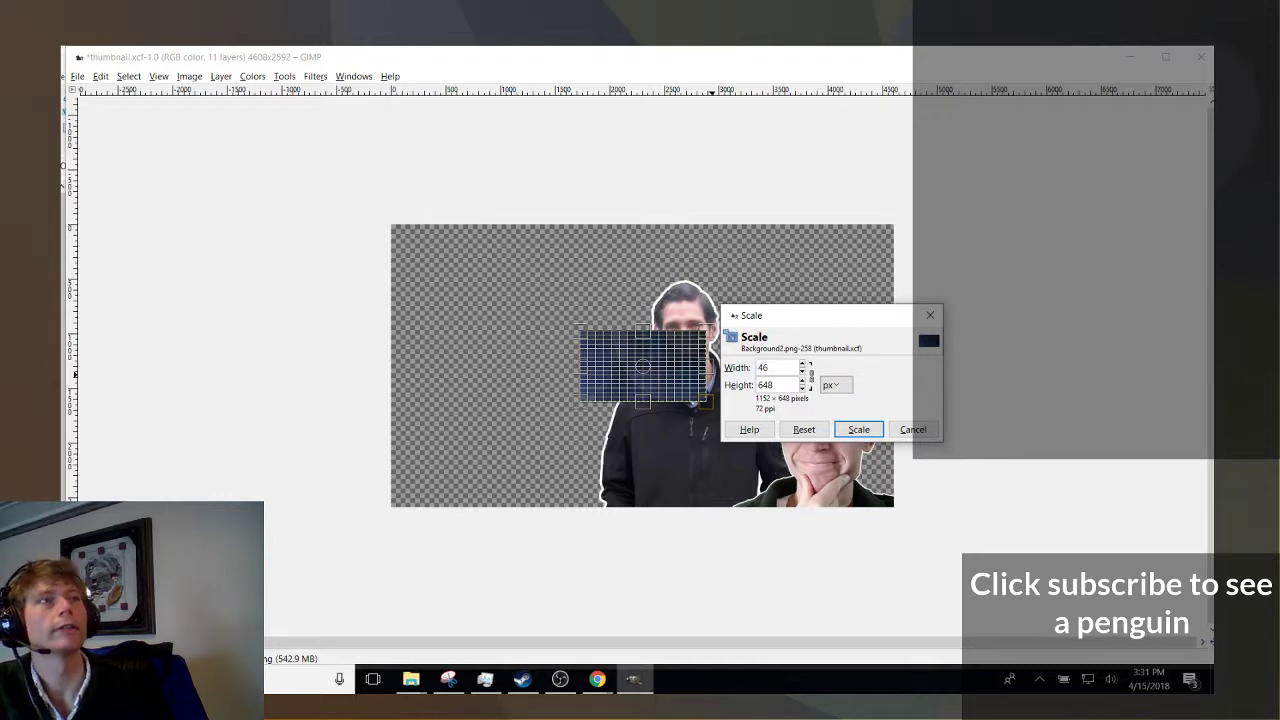
key("Tab")
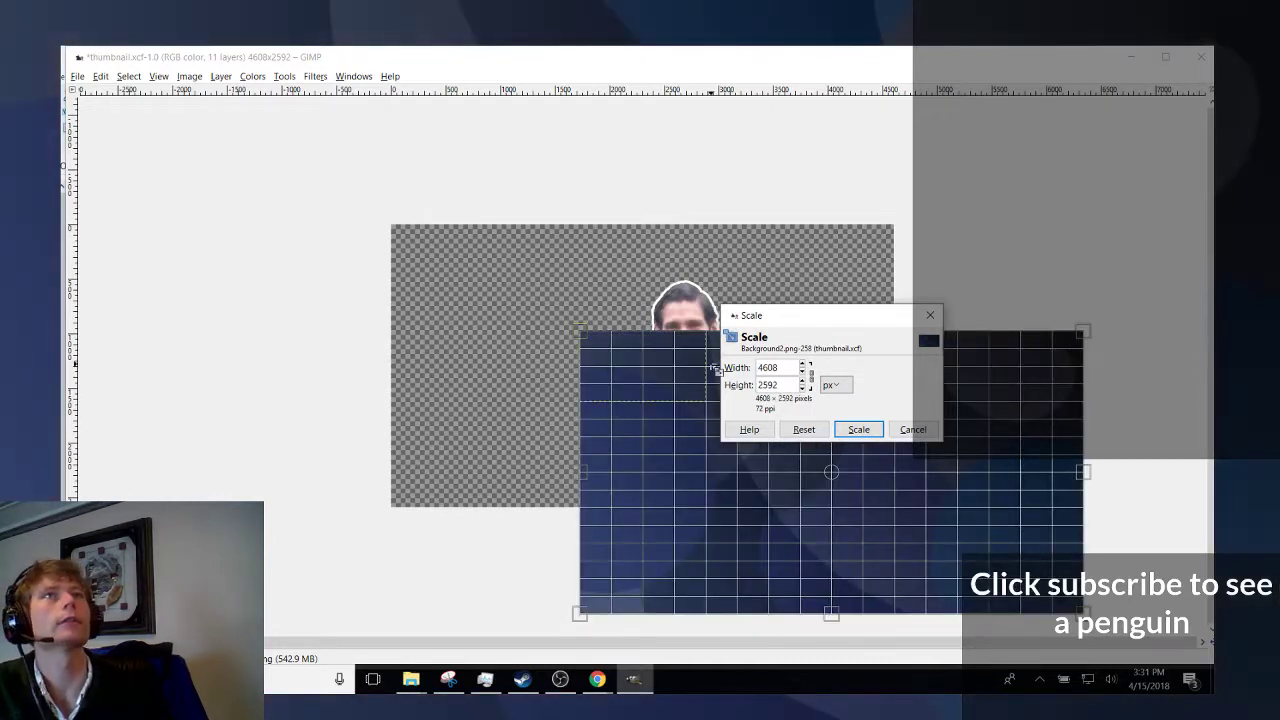
left_click(858, 429)
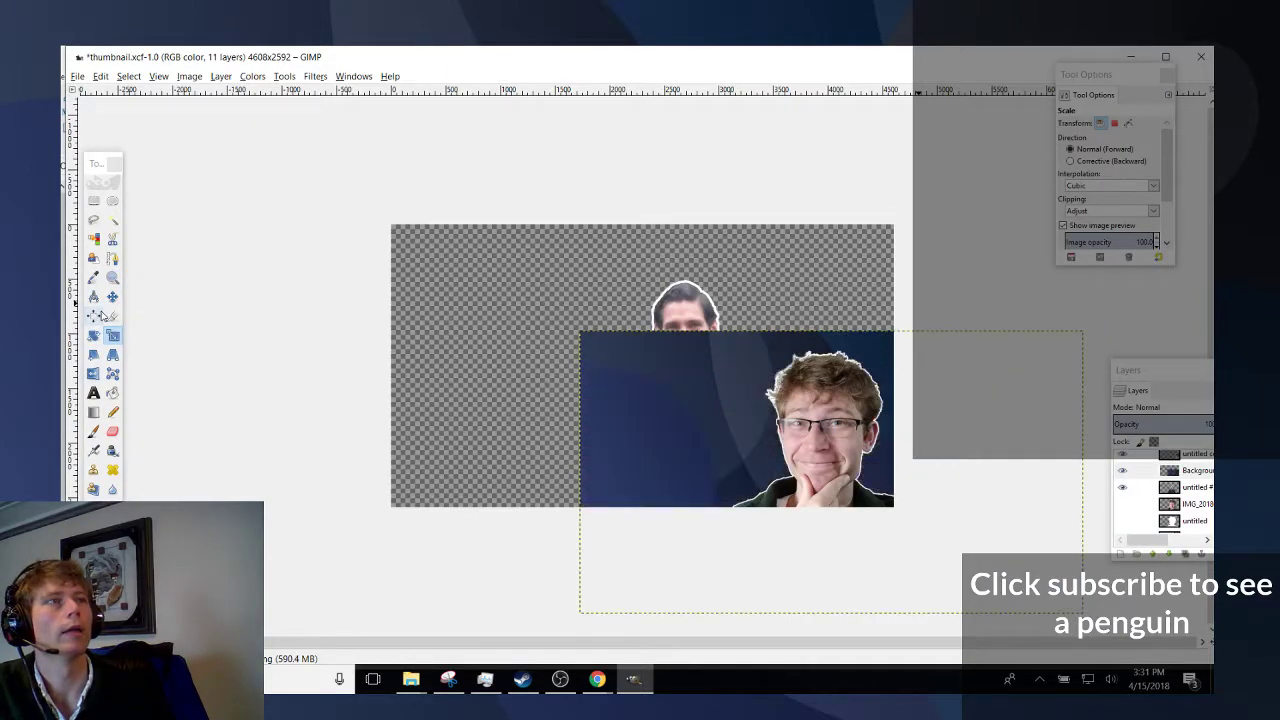
left_click(112, 296)
left_click_drag(644, 415, 486, 337)
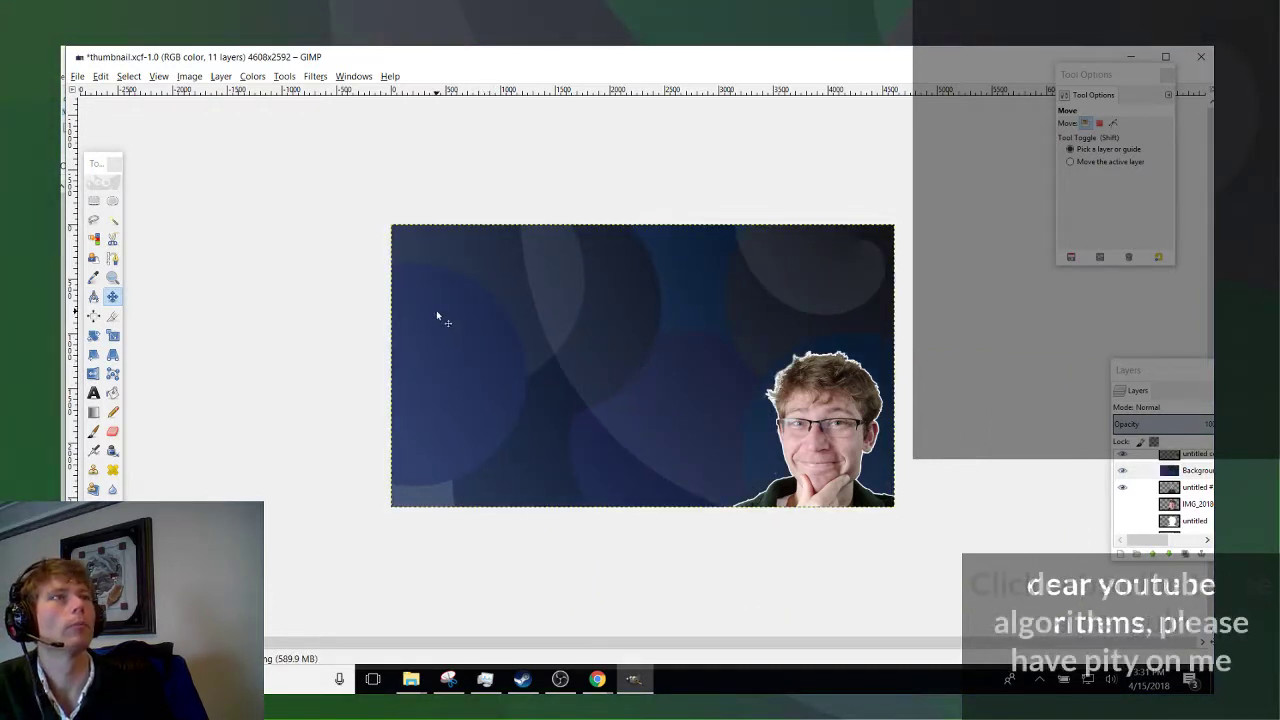
Move the blue background layer beneath the layer of the man in the black jacket.
scroll(1141, 509, "down", 2)
scroll(840, 418, "up", 5)
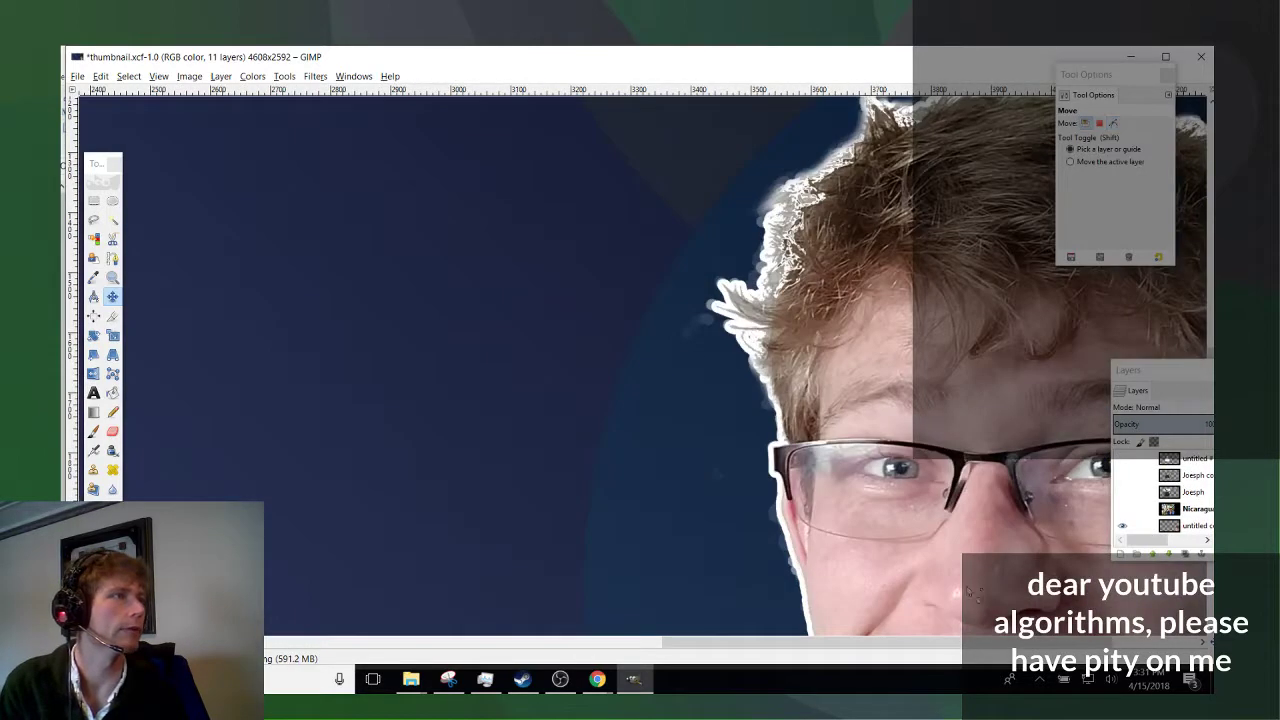
left_click_drag(926, 645, 960, 648)
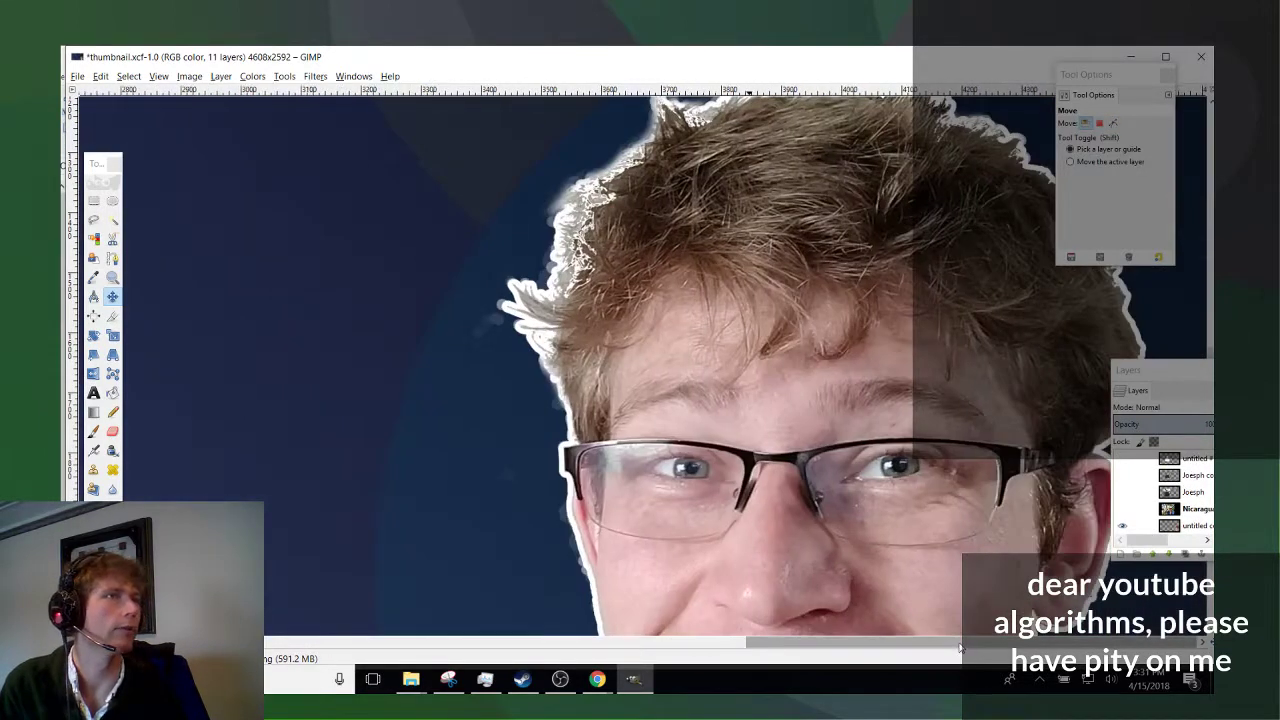
left_click(1122, 526)
scroll(836, 636, "left", 10)
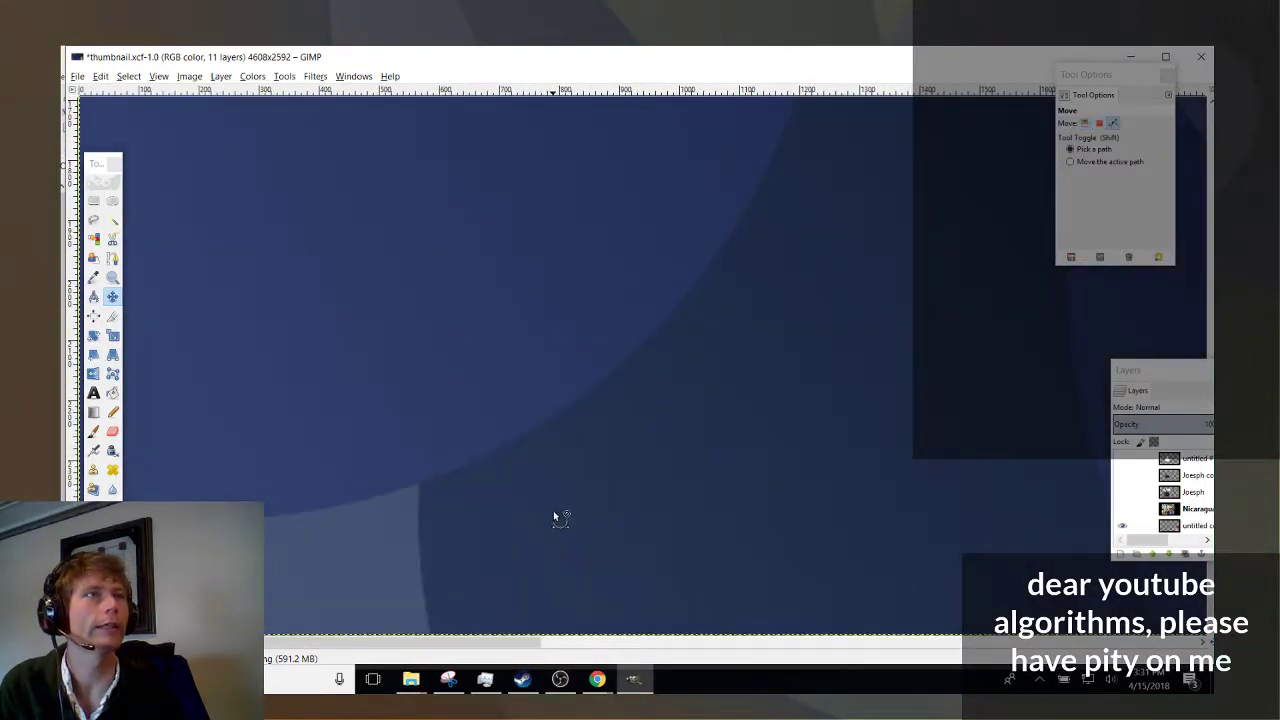
key("ctrl+shift+j")
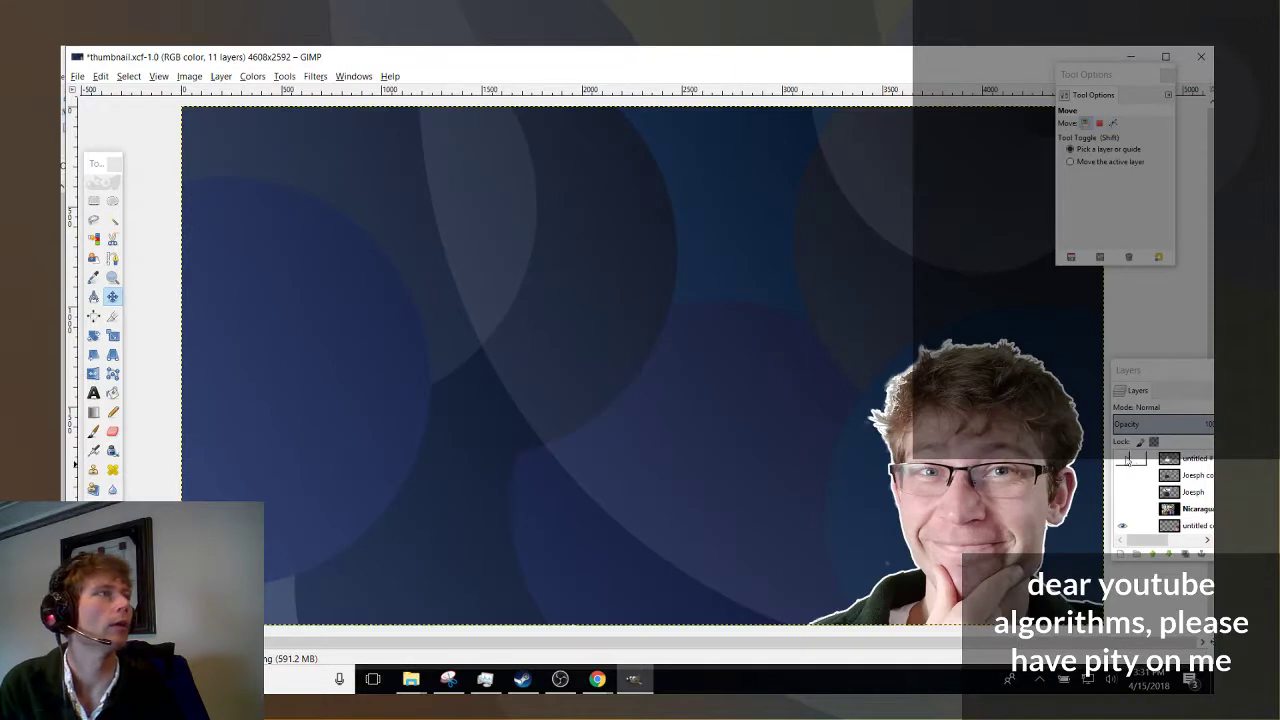
scroll(1162, 513, "down", 2)
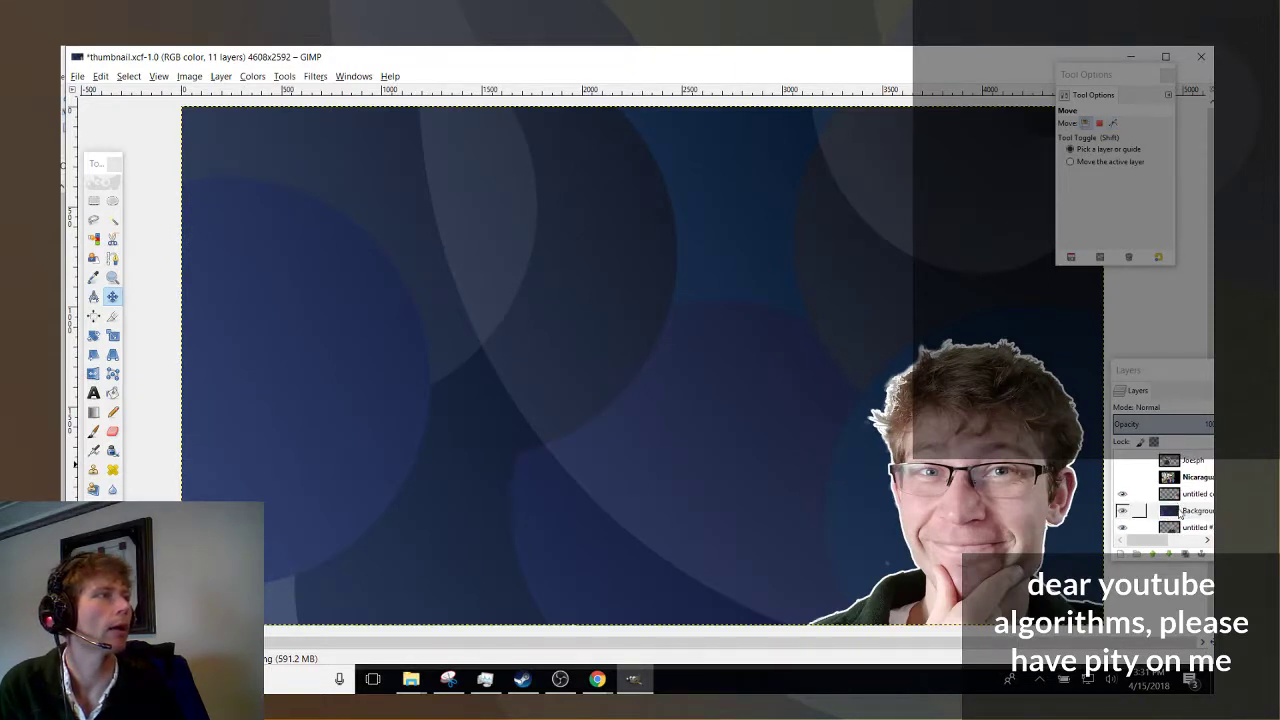
left_click(1182, 510)
scroll(1182, 510, "down", 3)
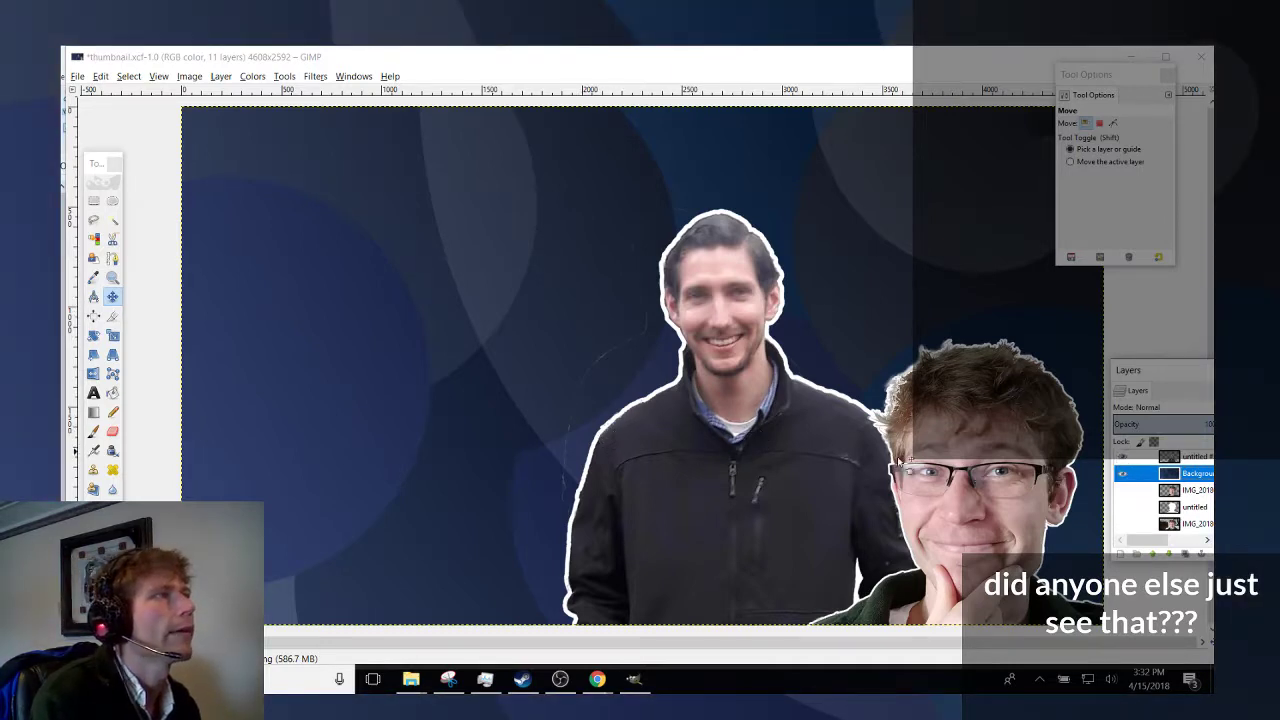
Examine the outlines and edges of both men's cutouts against the blue background for stray marks.
left_click(1122, 456)
left_click(1122, 456)
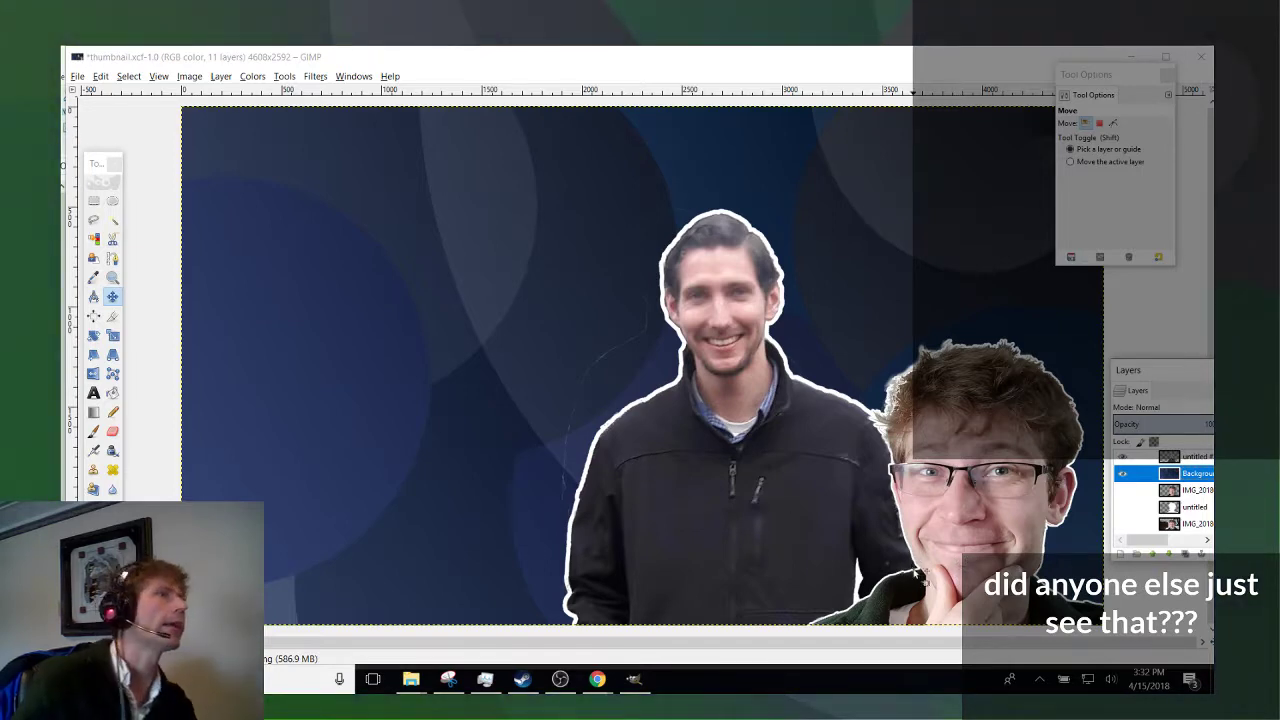
scroll(920, 578, "up", 5)
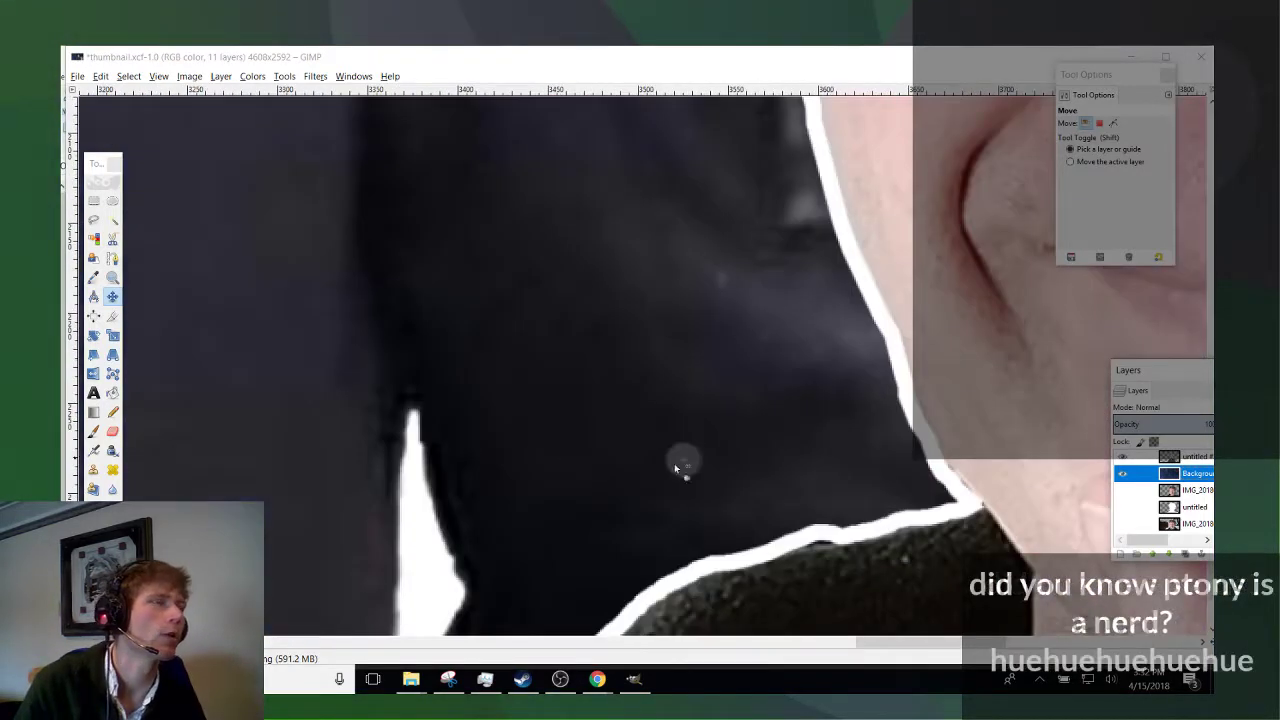
scroll(741, 494, "down", 3)
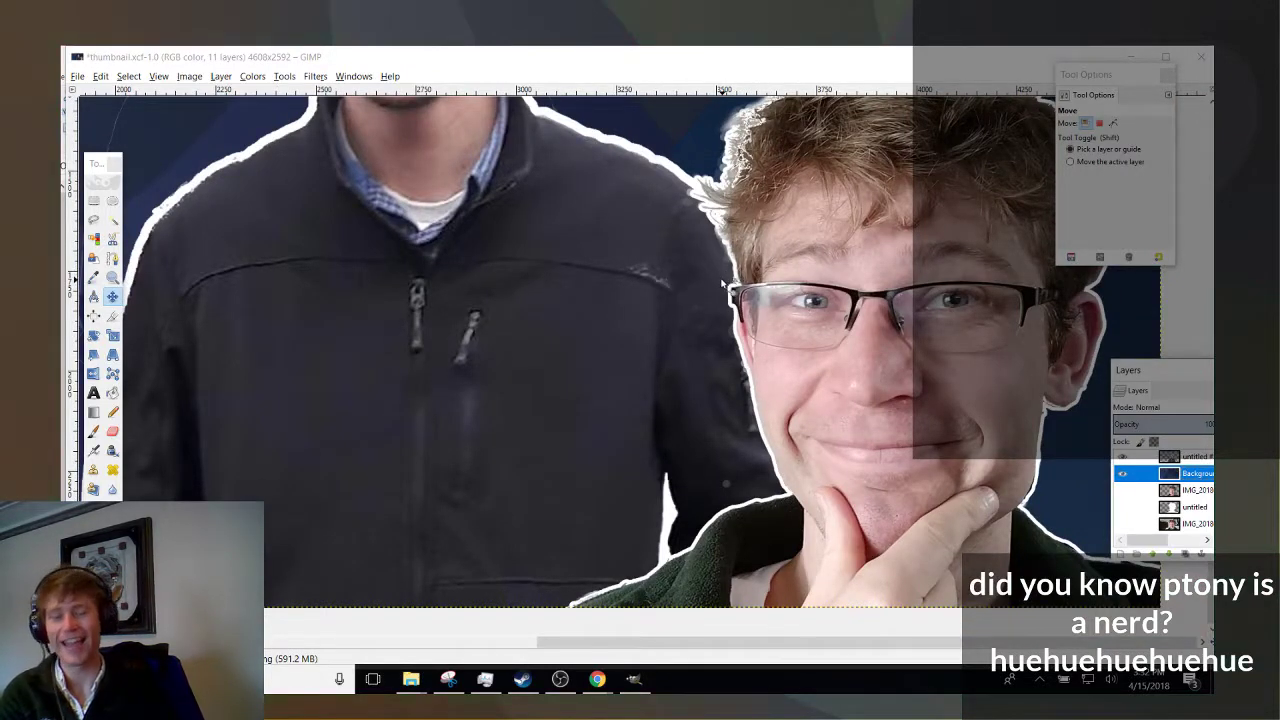
scroll(382, 418, "up", 5)
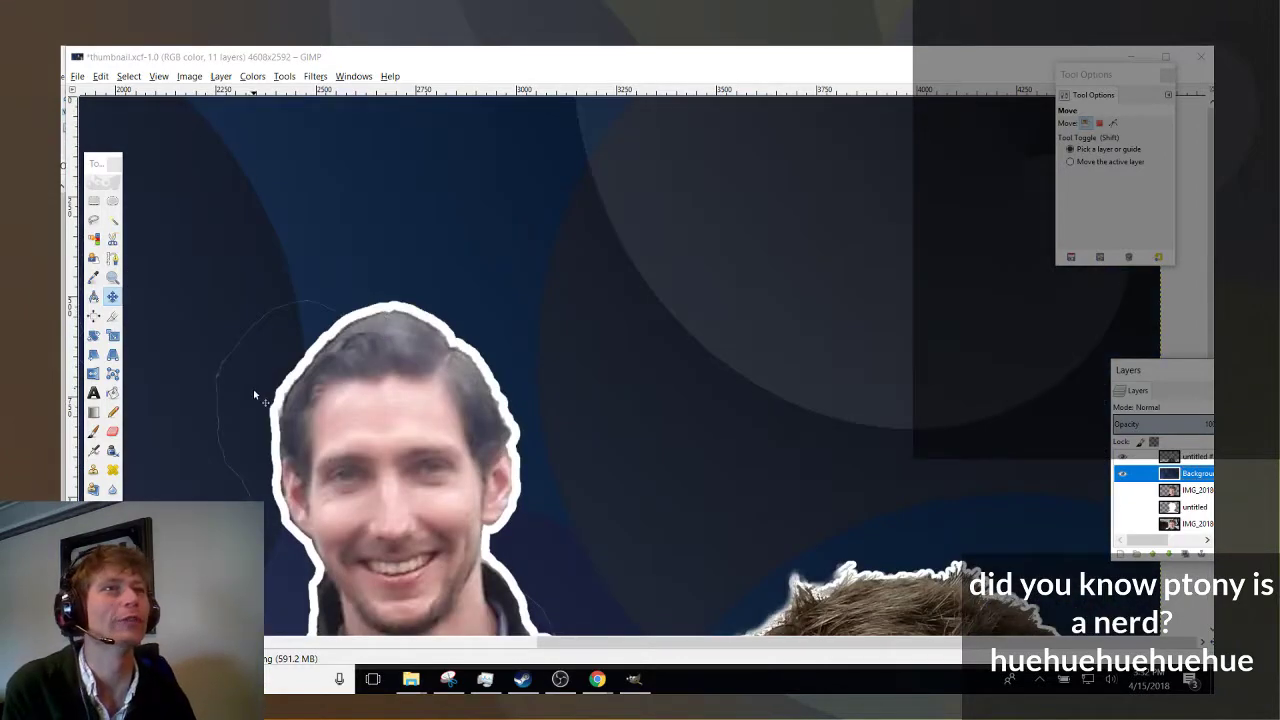
scroll(571, 510, "down", 3)
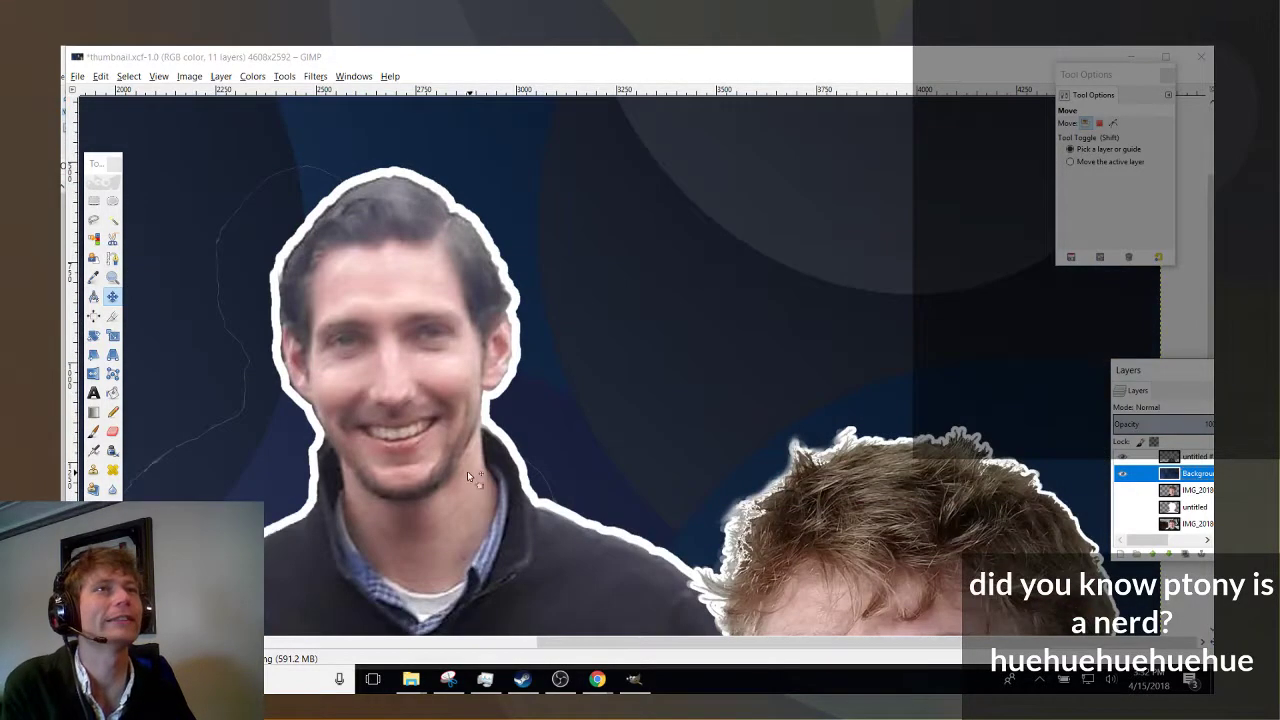
scroll(589, 459, "down", 2)
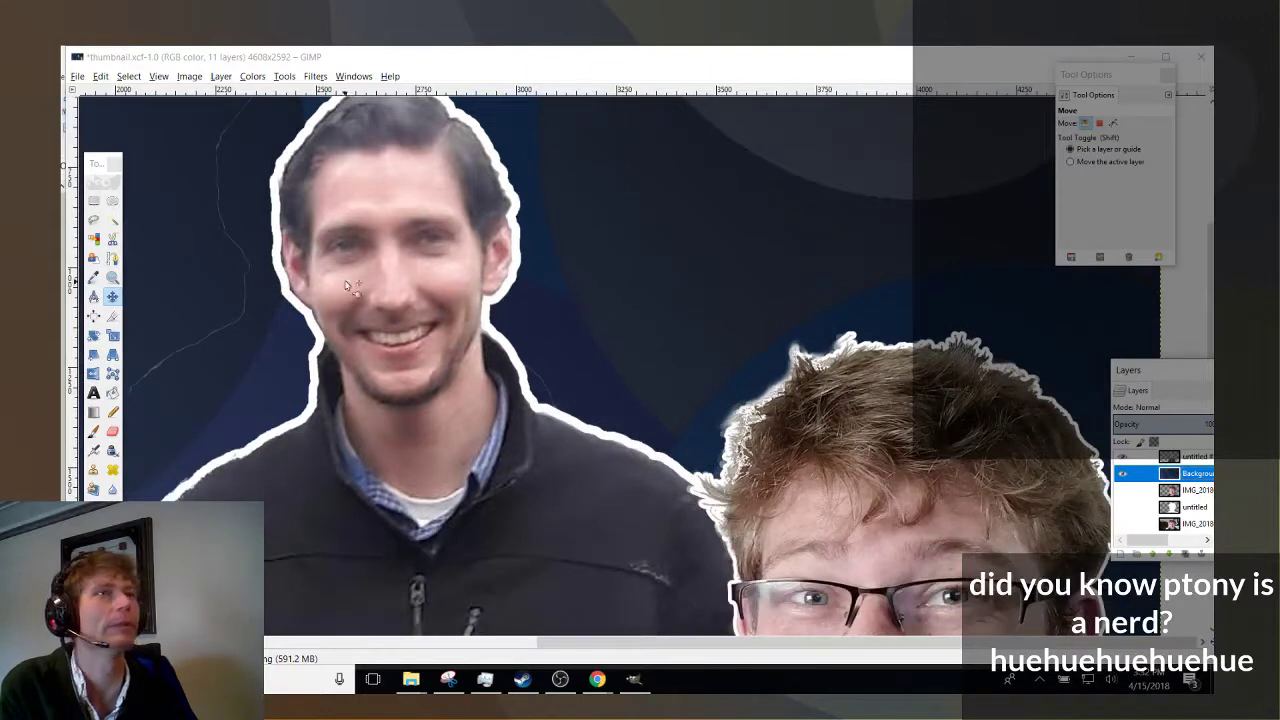
scroll(577, 452, "down", 5)
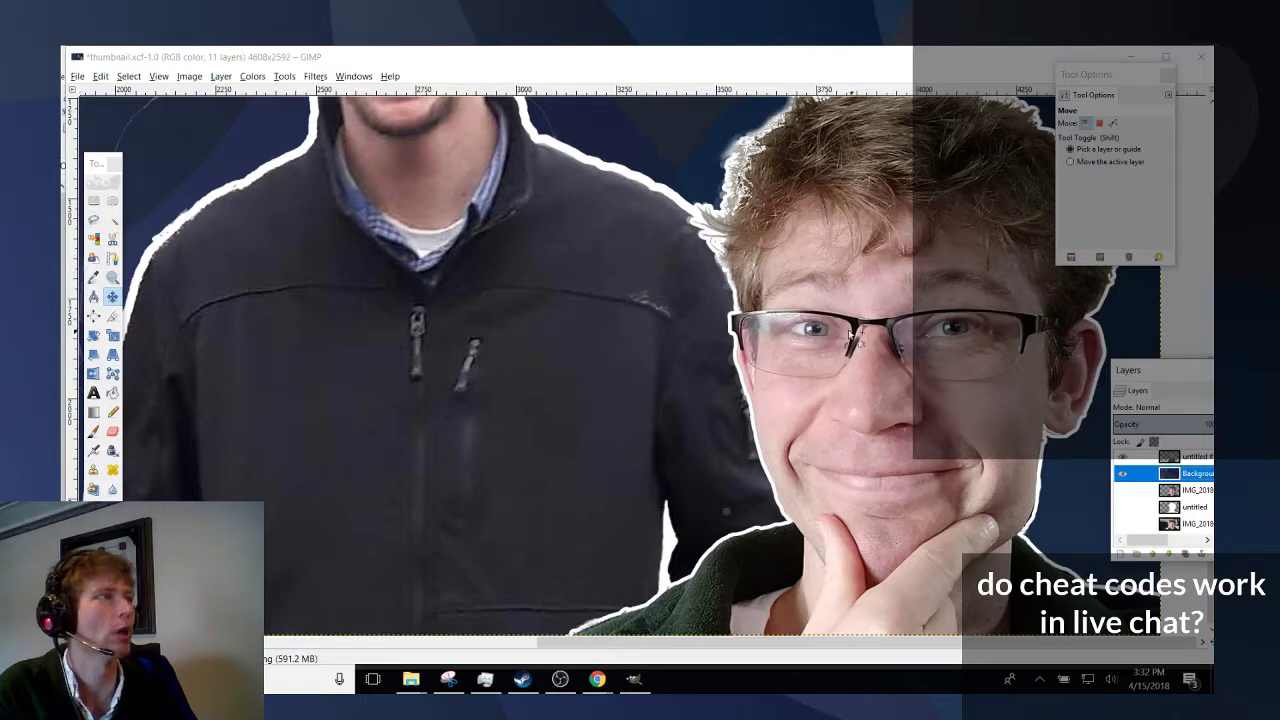
Lasso the stray speck on the black jacket's lower sleeve, try deleting the area from that man's layer, and undo the deletion.
left_click(1177, 460)
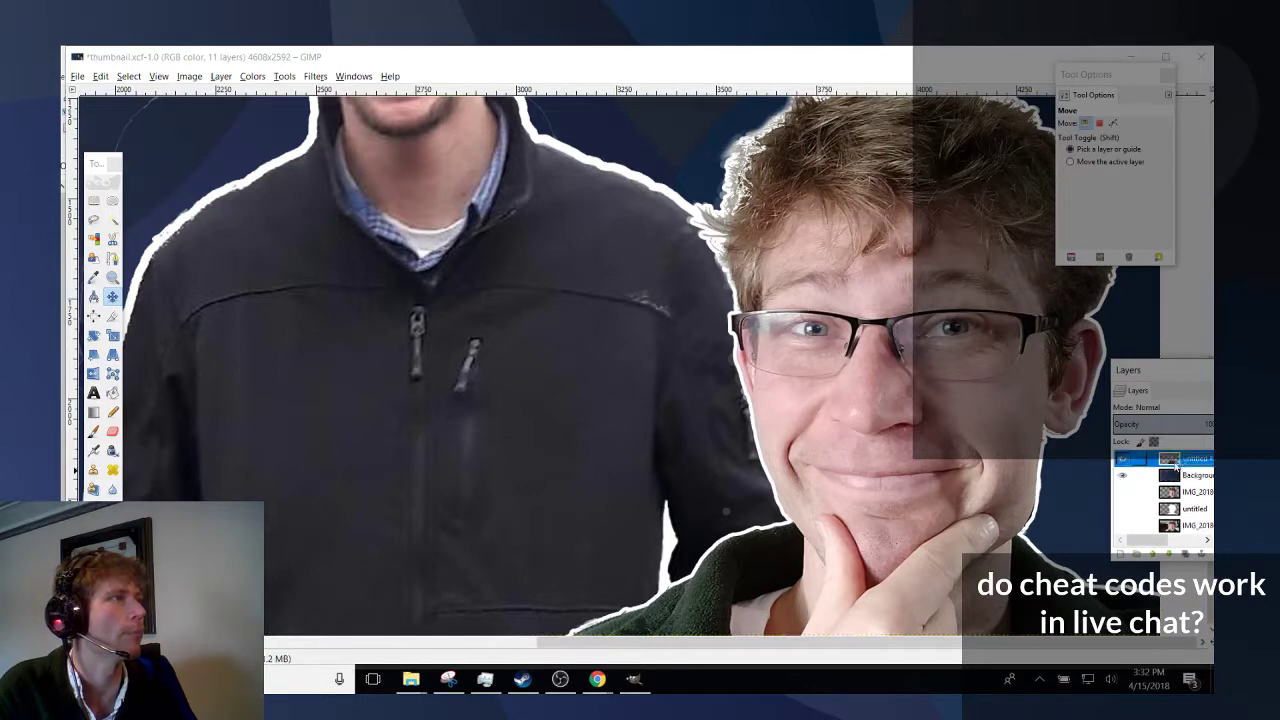
left_click(93, 225)
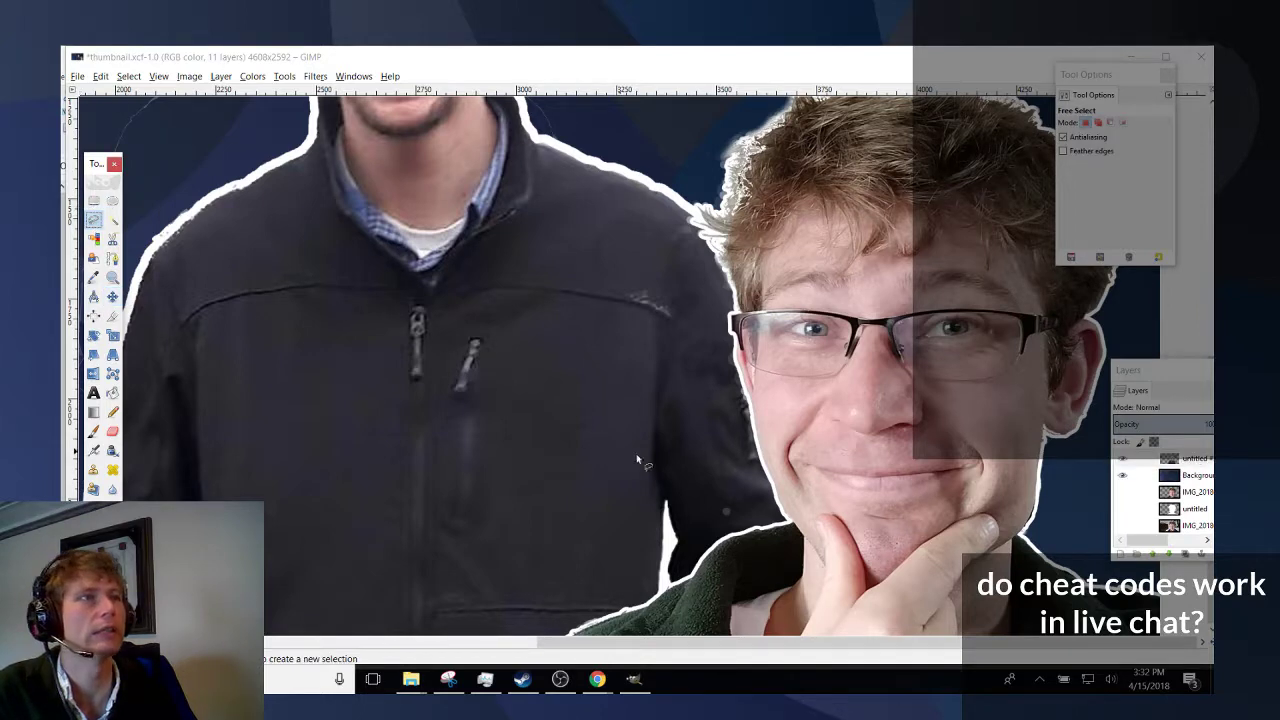
mouse_move(673, 461)
left_mouse_down()
mouse_move(720, 487)
mouse_move(732, 523)
mouse_move(659, 502)
mouse_move(624, 460)
left_mouse_up()
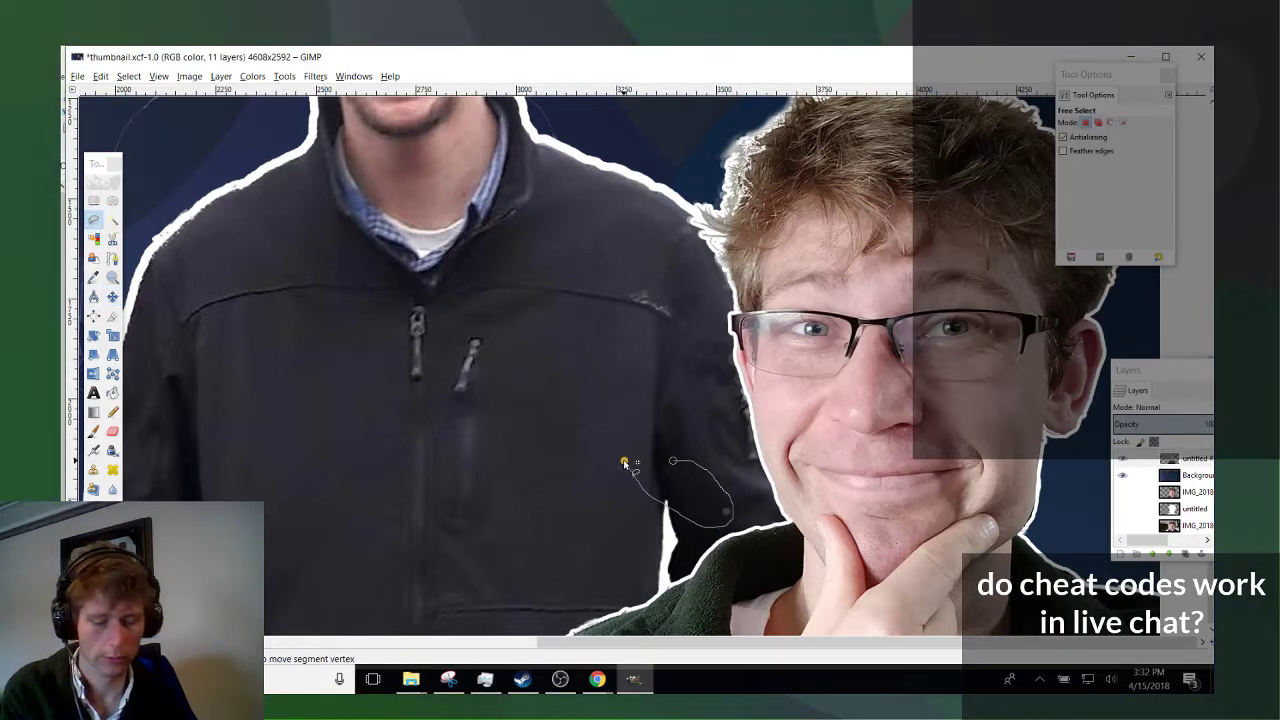
key("Return")
key("Delete")
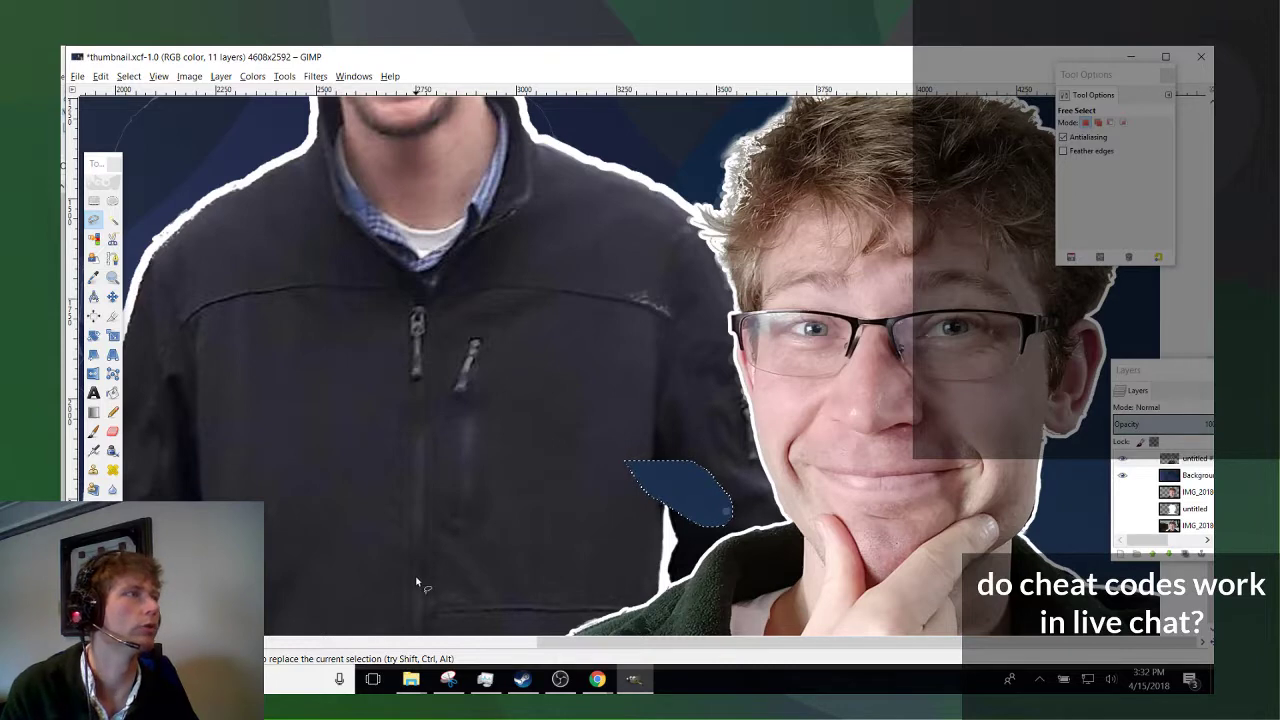
key("ctrl+z")
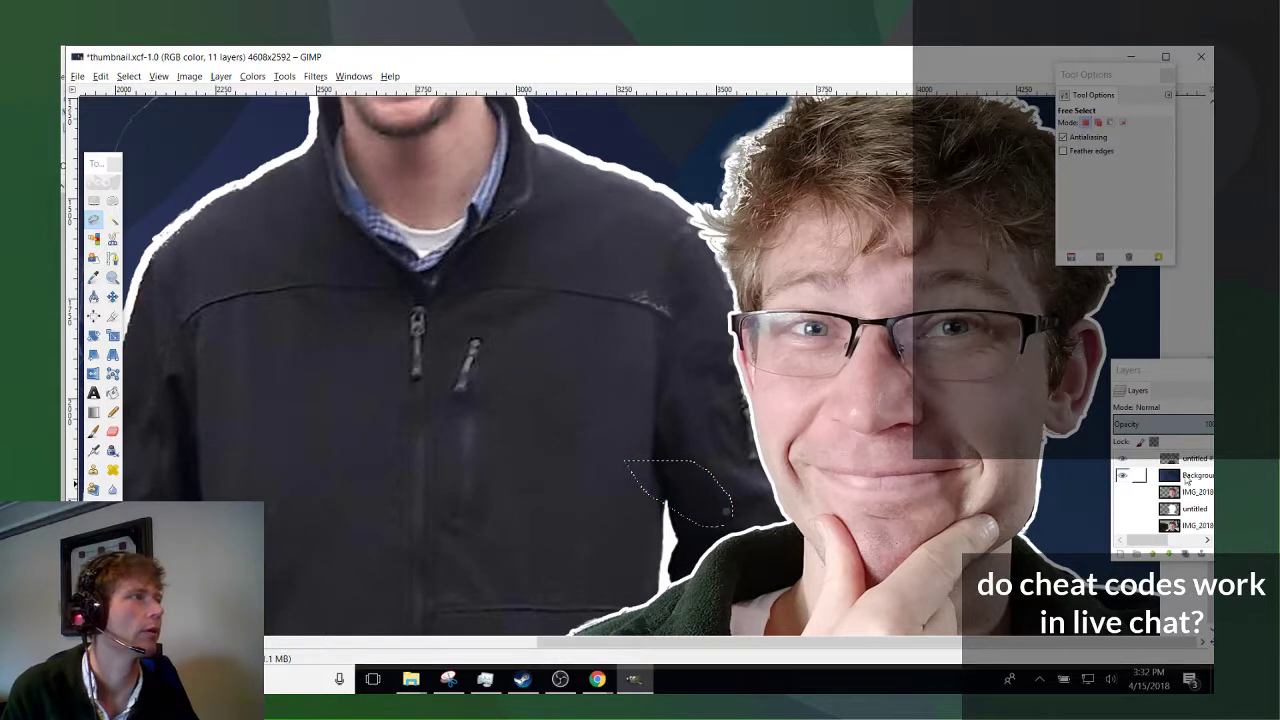
Clear the lassoed speck from the cutout layer of the man with glasses.
scroll(1186, 480, "up", 1)
left_click(1186, 490)
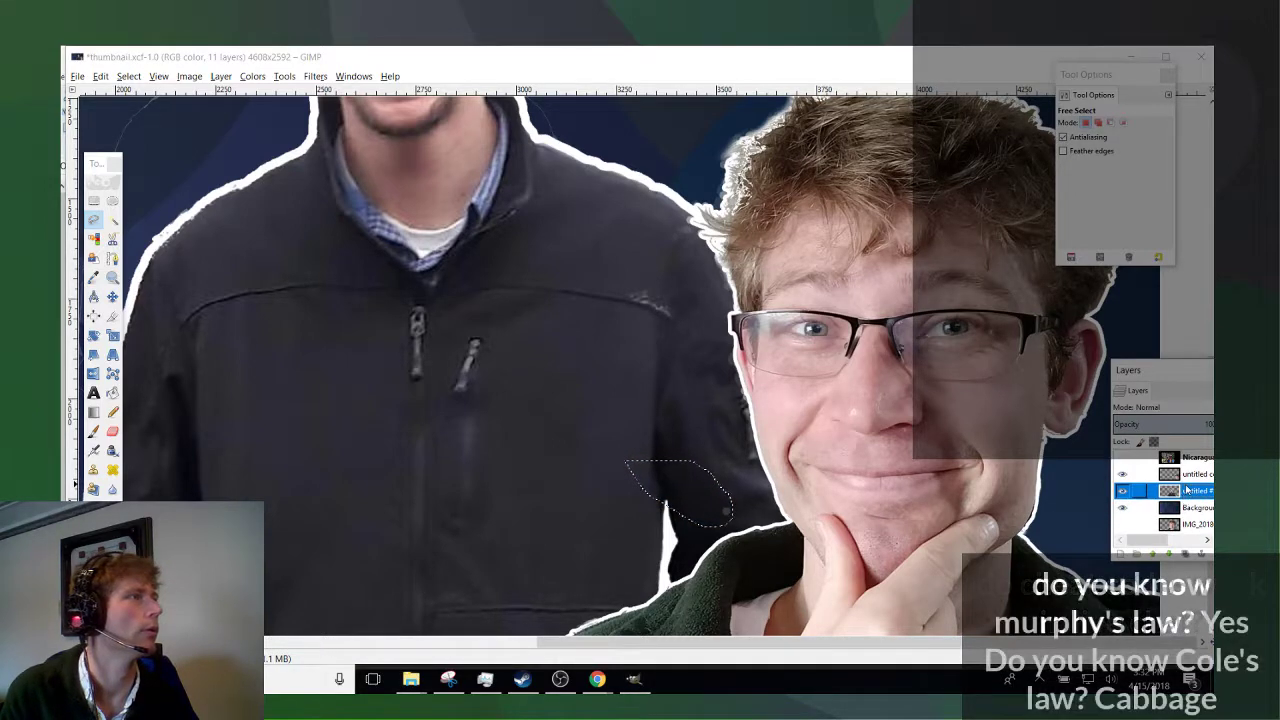
left_click(1186, 474)
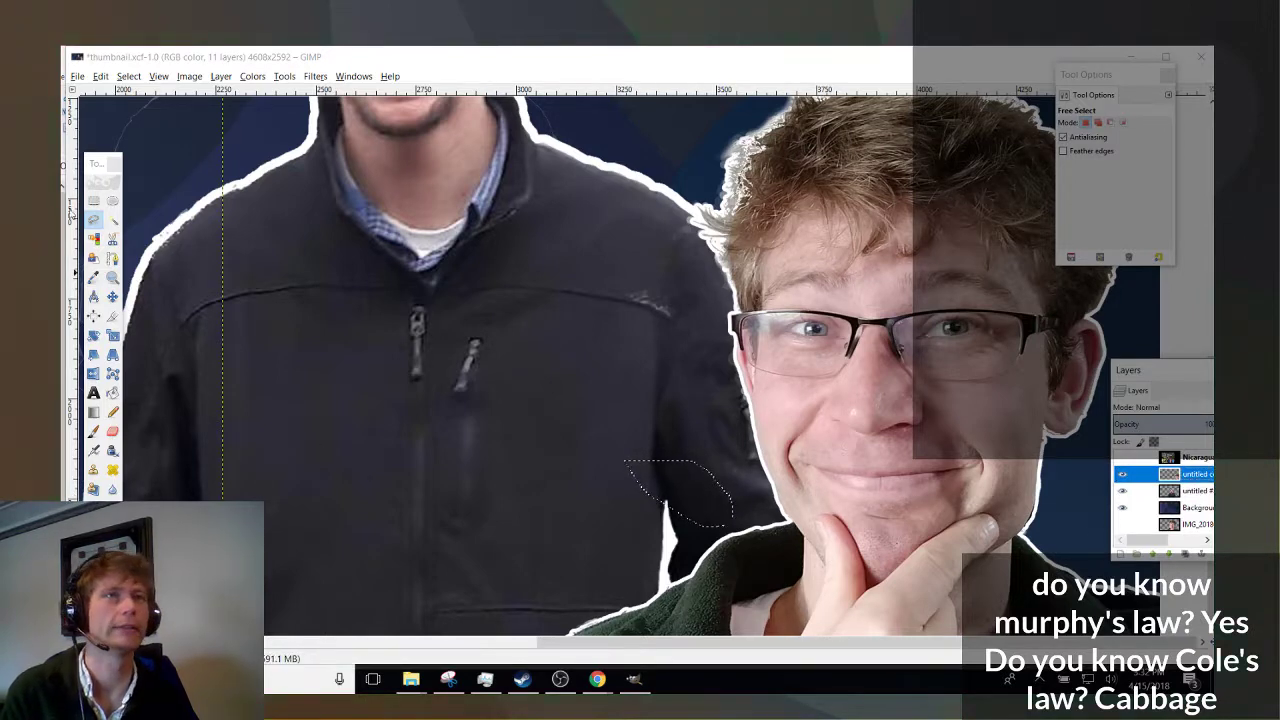
Remove the selection and erase over the light marks at the jacket's shoulder seam on the glasses man's layer.
left_click(112, 431)
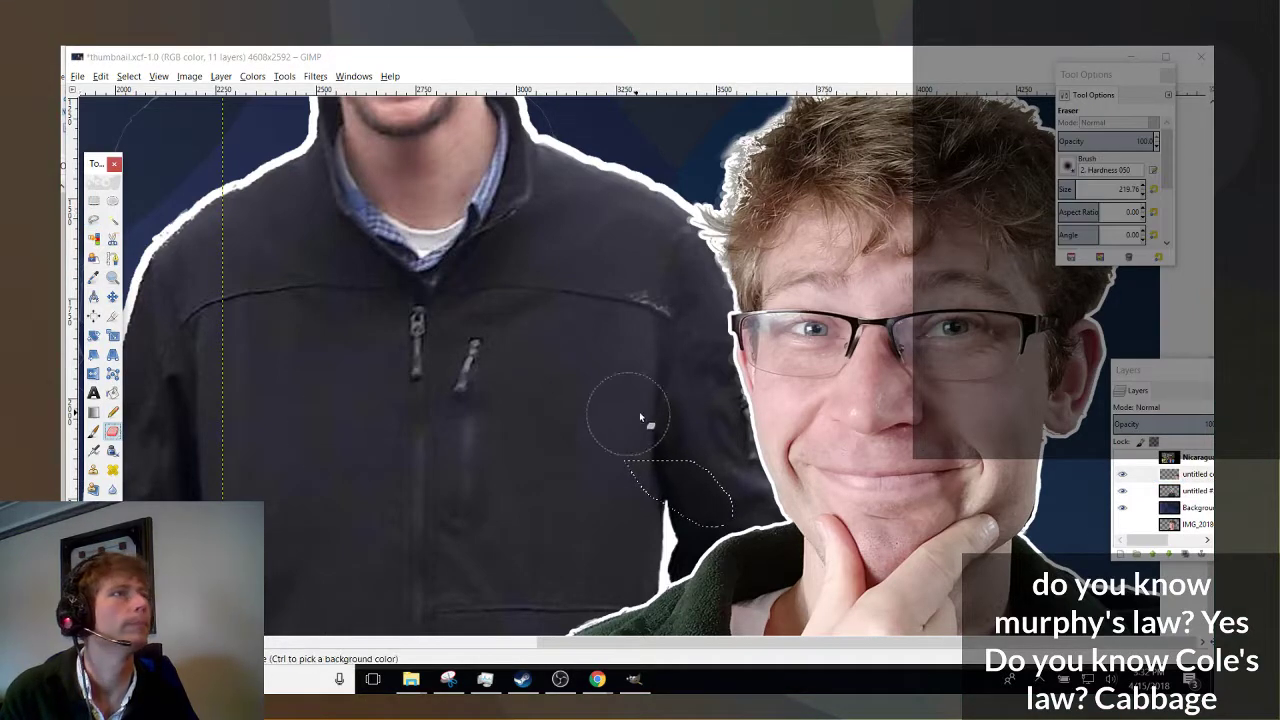
key("ctrl+shift+a")
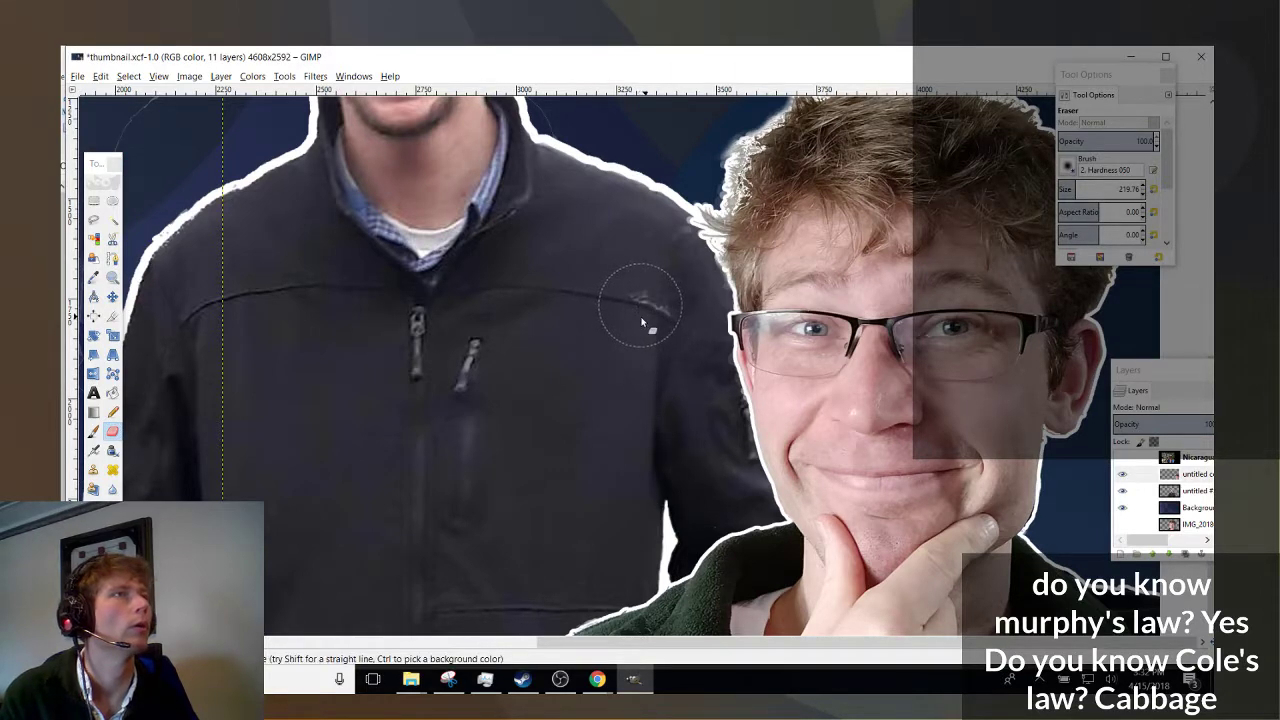
mouse_move(641, 300)
left_mouse_down()
mouse_move(621, 276)
mouse_move(642, 289)
mouse_move(608, 285)
mouse_move(608, 266)
left_mouse_up()
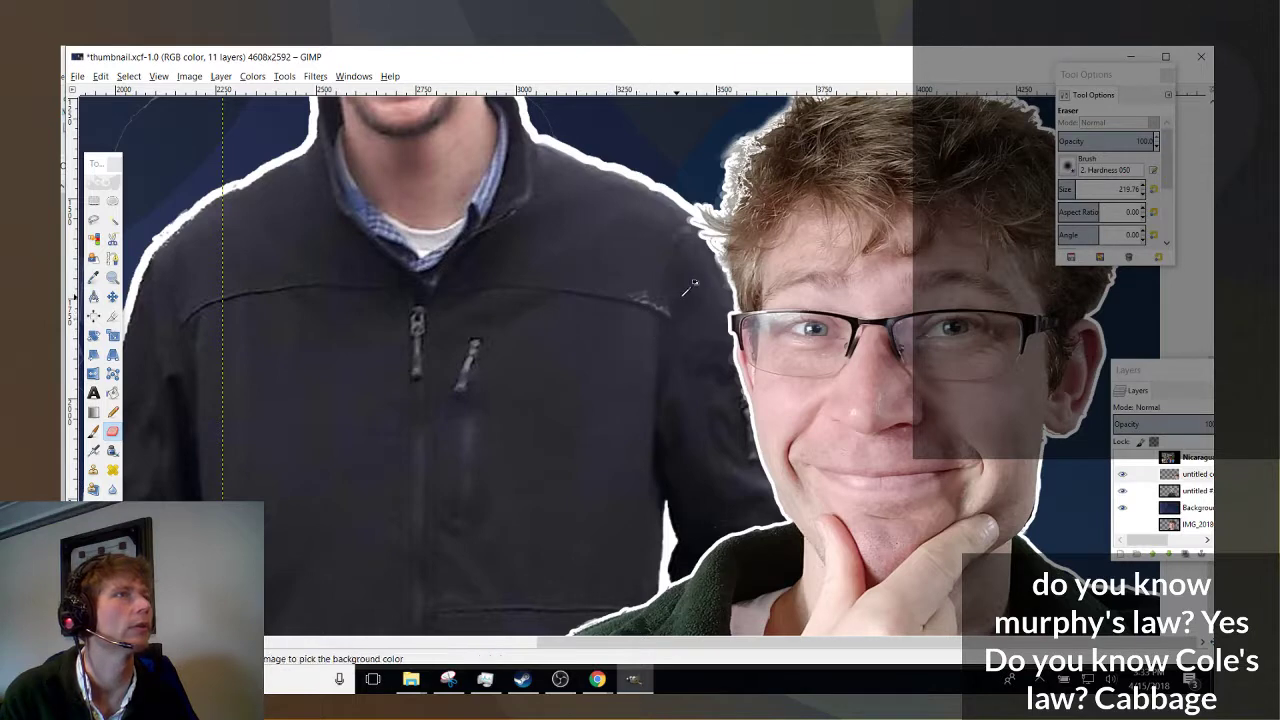
Toggle each man's layer off and on to check which one holds the light mark on the jacket's shoulder seam.
scroll(671, 306, "up", 2)
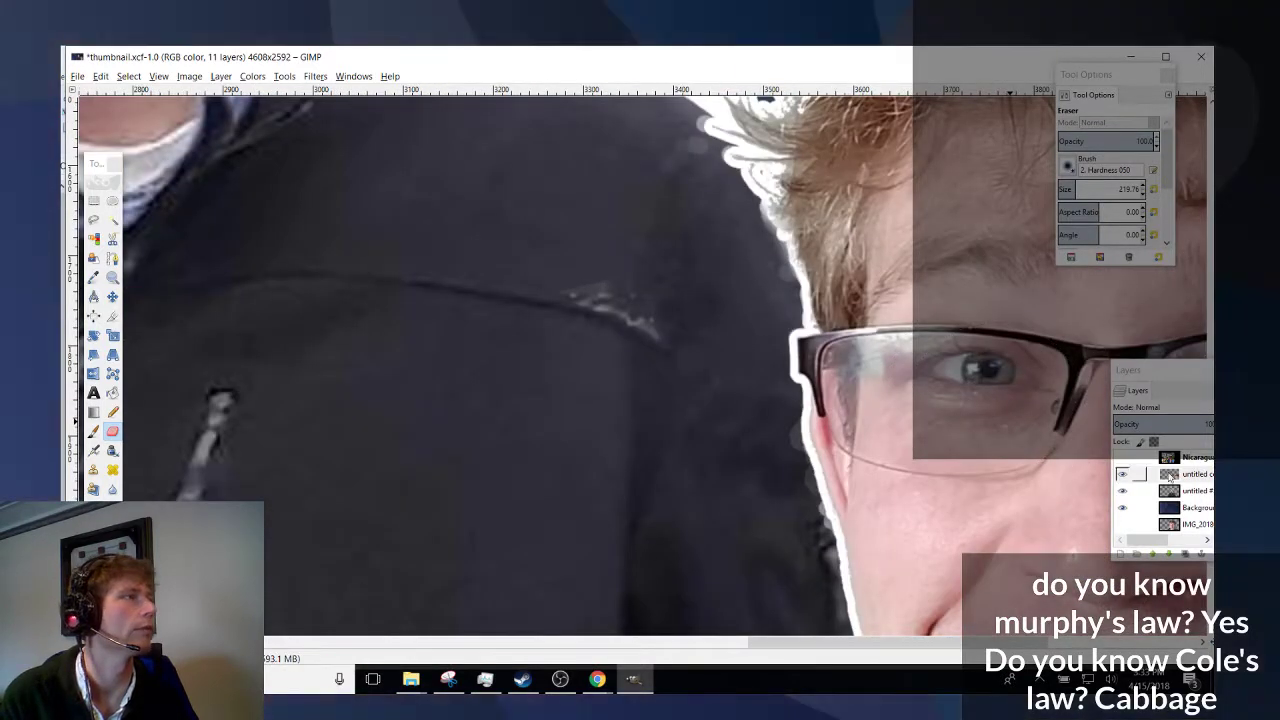
left_click(1168, 474)
left_click(1122, 474)
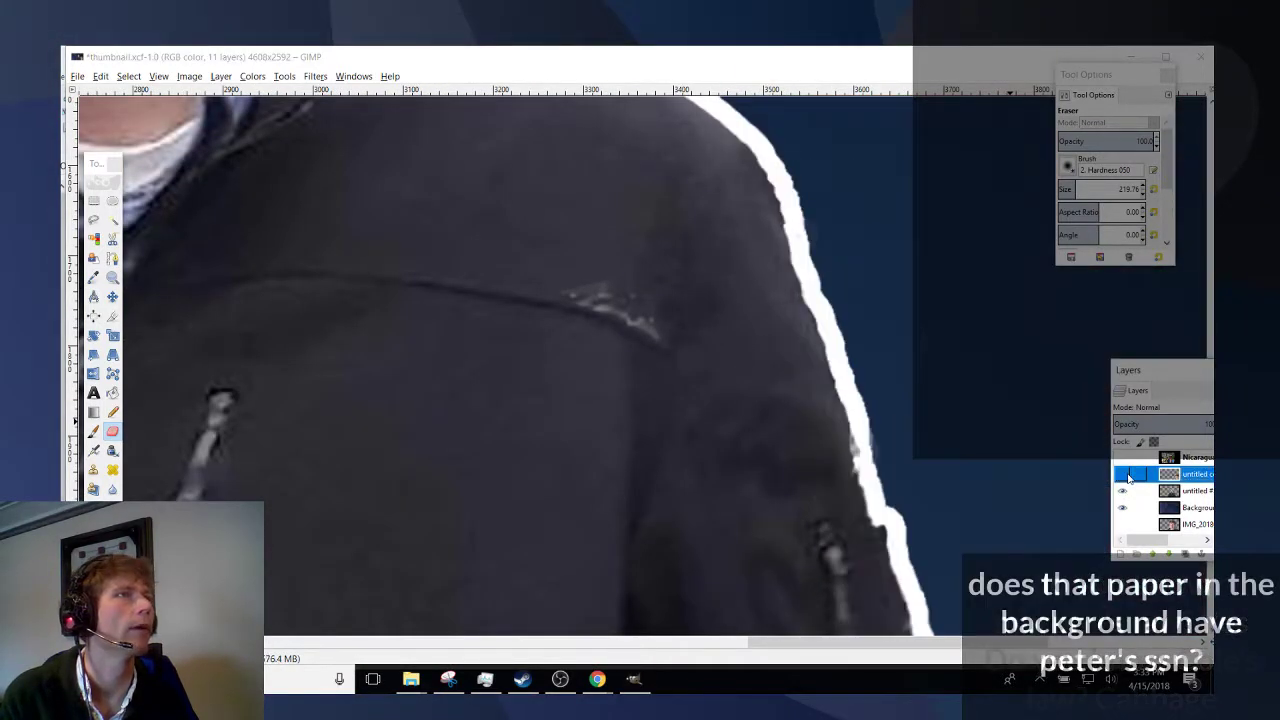
left_click(1122, 474)
scroll(572, 296, "down", 3)
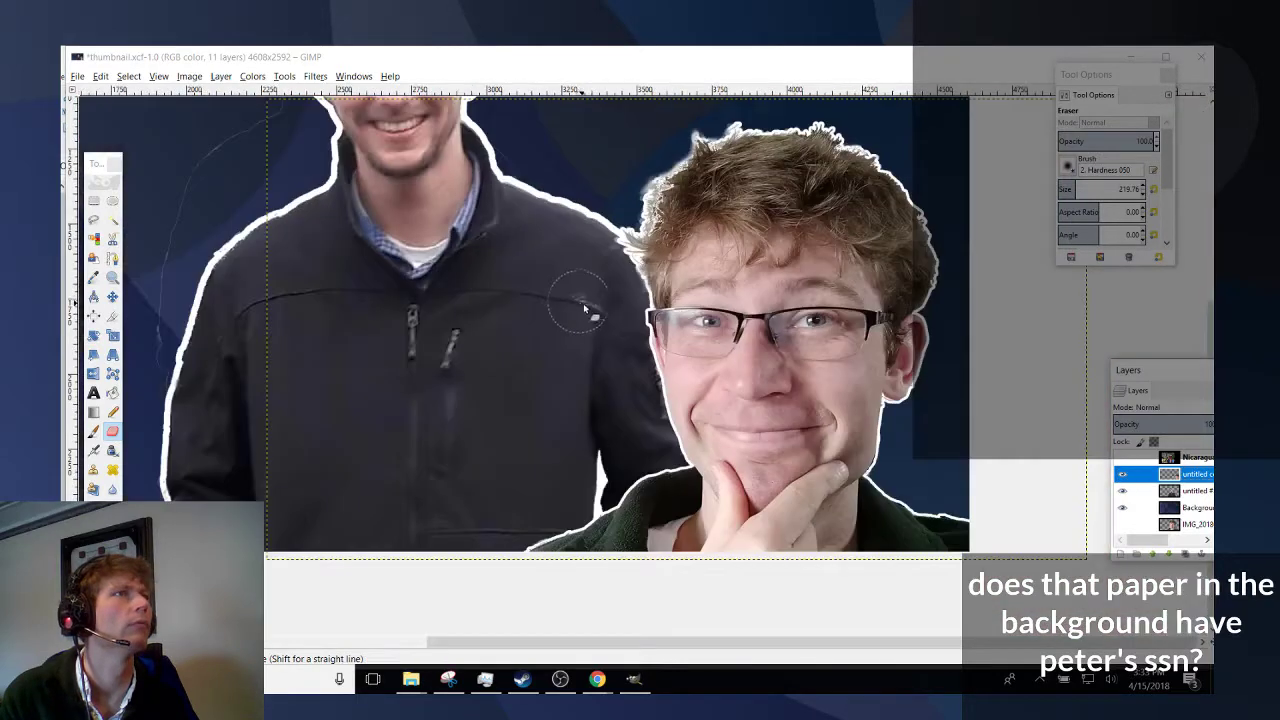
left_click(1122, 491)
left_click(1122, 491)
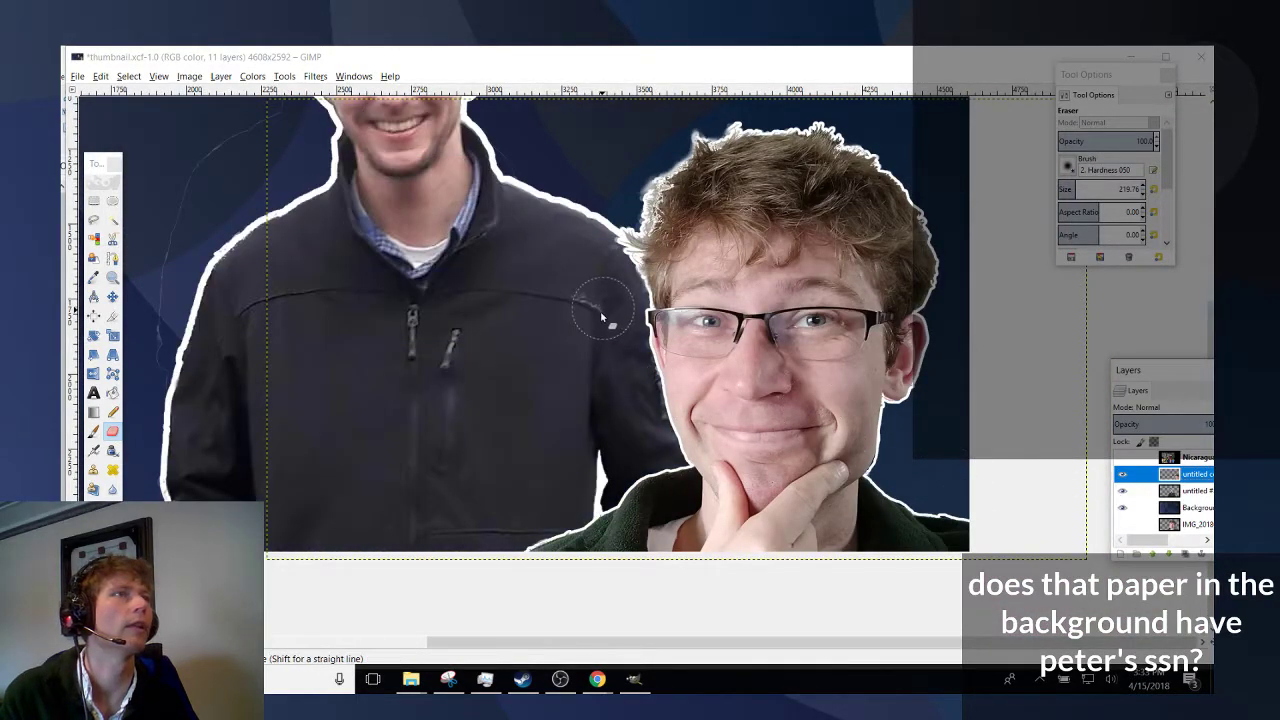
scroll(594, 314, "up", 5)
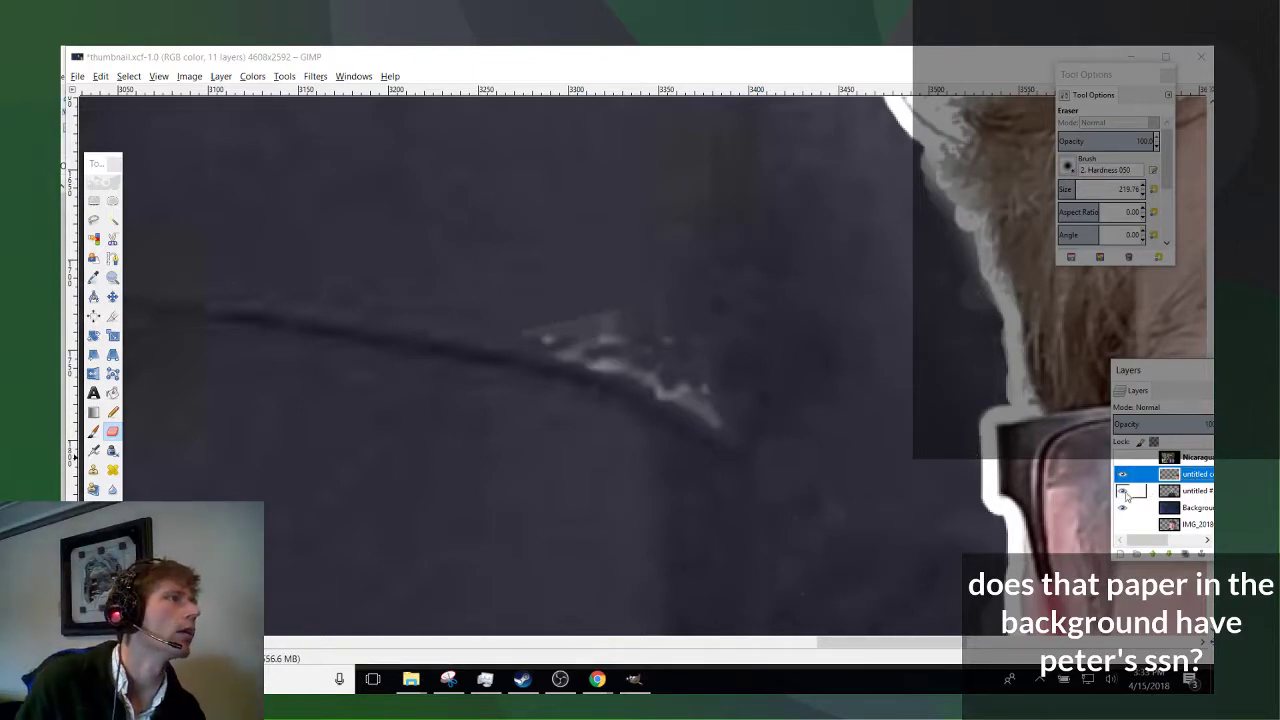
Activate the black-jacket man's layer, choose the Clone tool, and hide the layer of the man with glasses.
left_click(1190, 491)
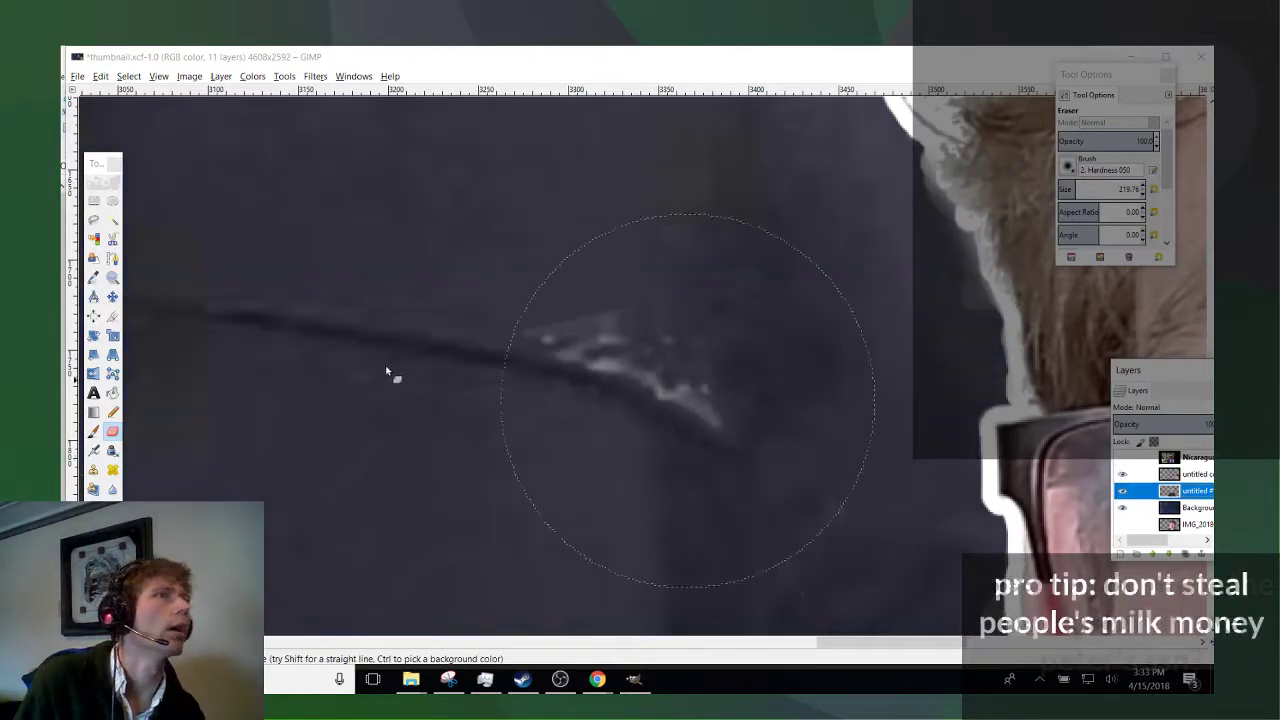
left_click(94, 474)
scroll(640, 254, "down", 3)
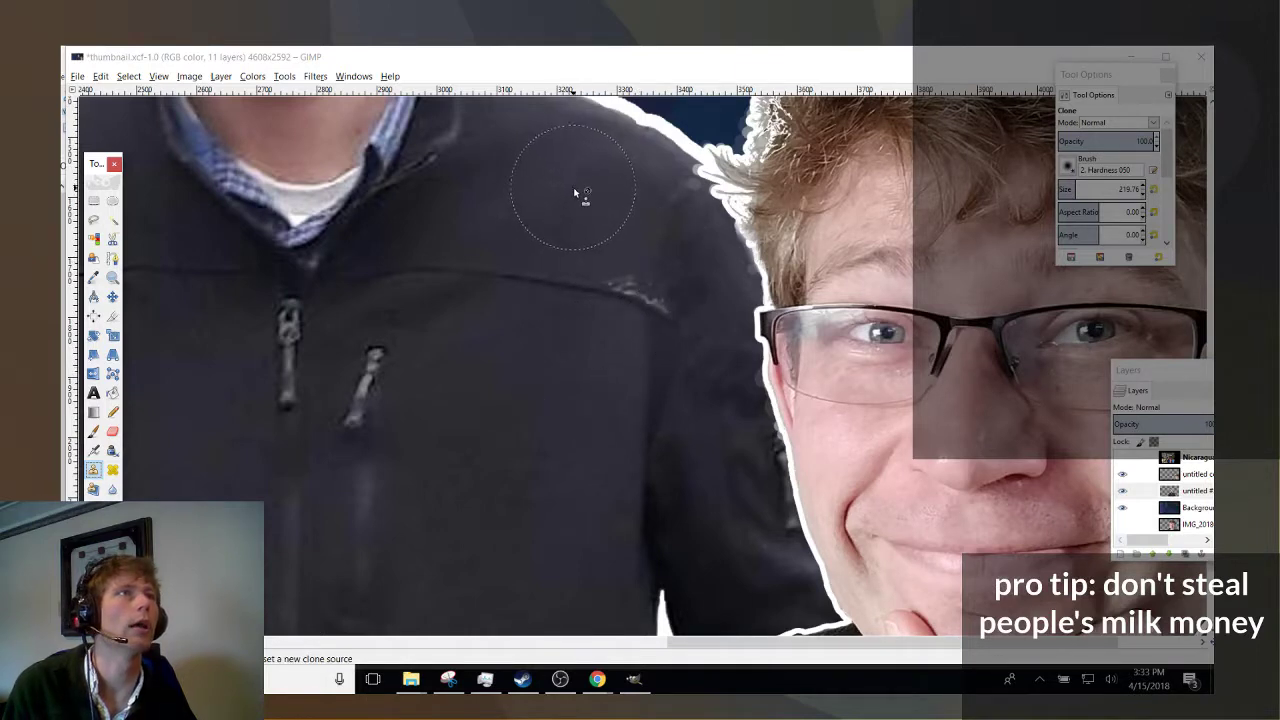
left_click(1135, 490)
left_click(1122, 474)
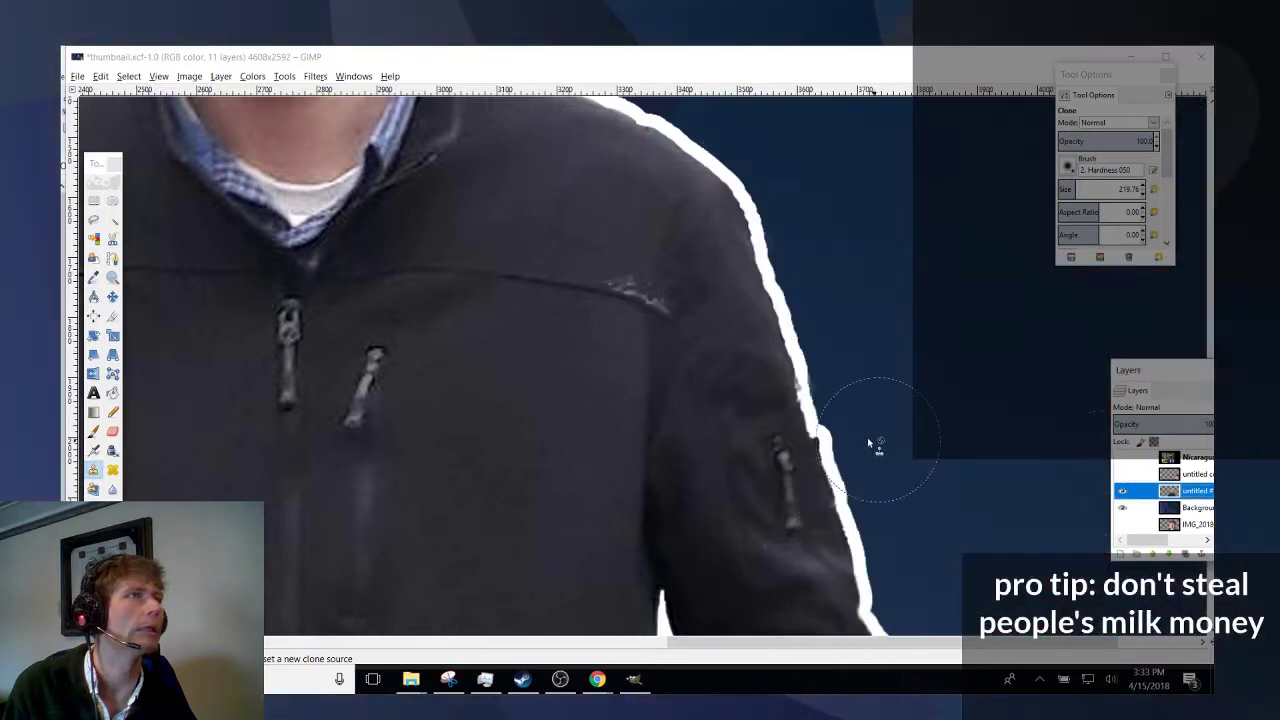
Sample clean fabric on the jacket's chest seam and clone it over the light mark at the shoulder seam.
scroll(737, 429, "up", 8)
scroll(731, 538, "down", 6)
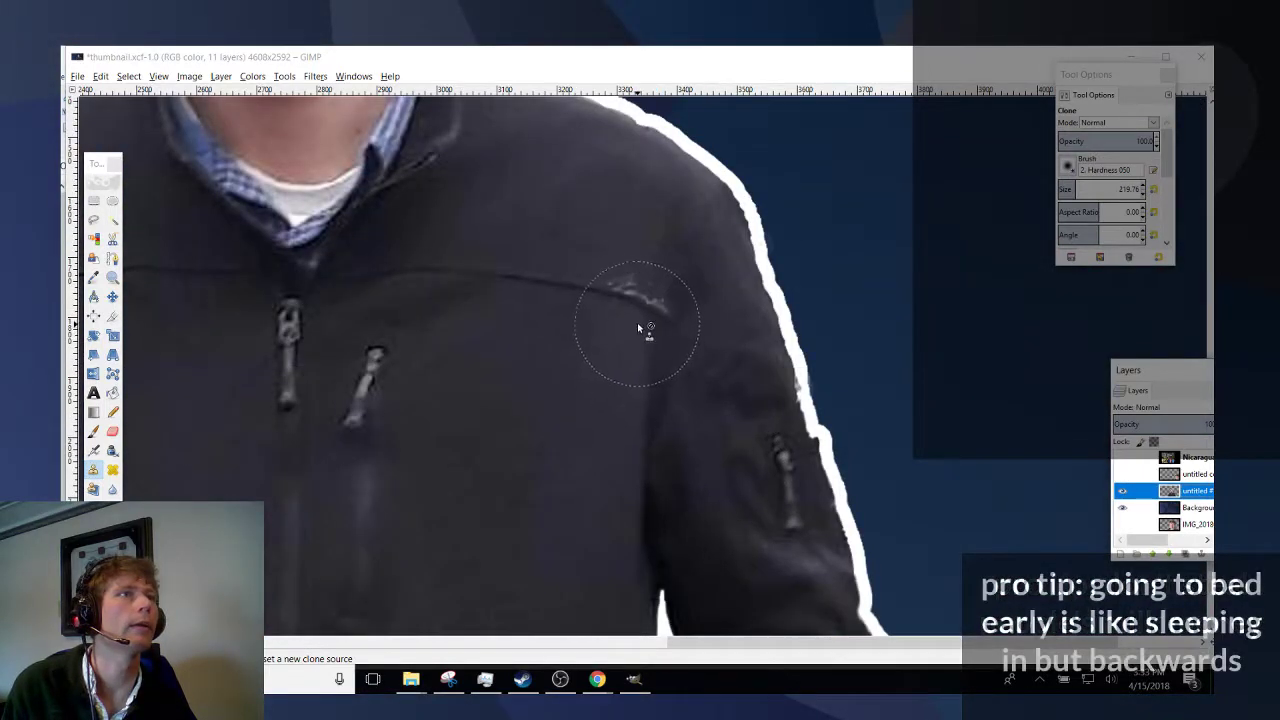
left_click(537, 350, "ctrl")
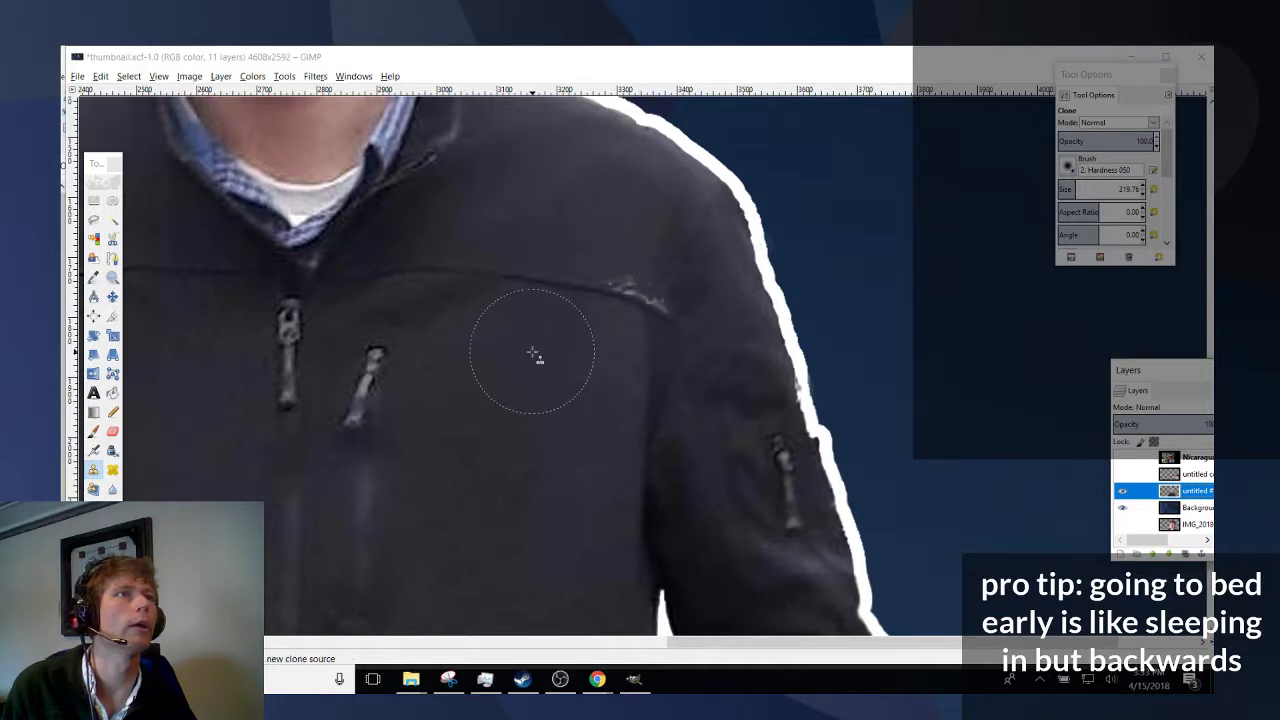
left_click(533, 278, "ctrl")
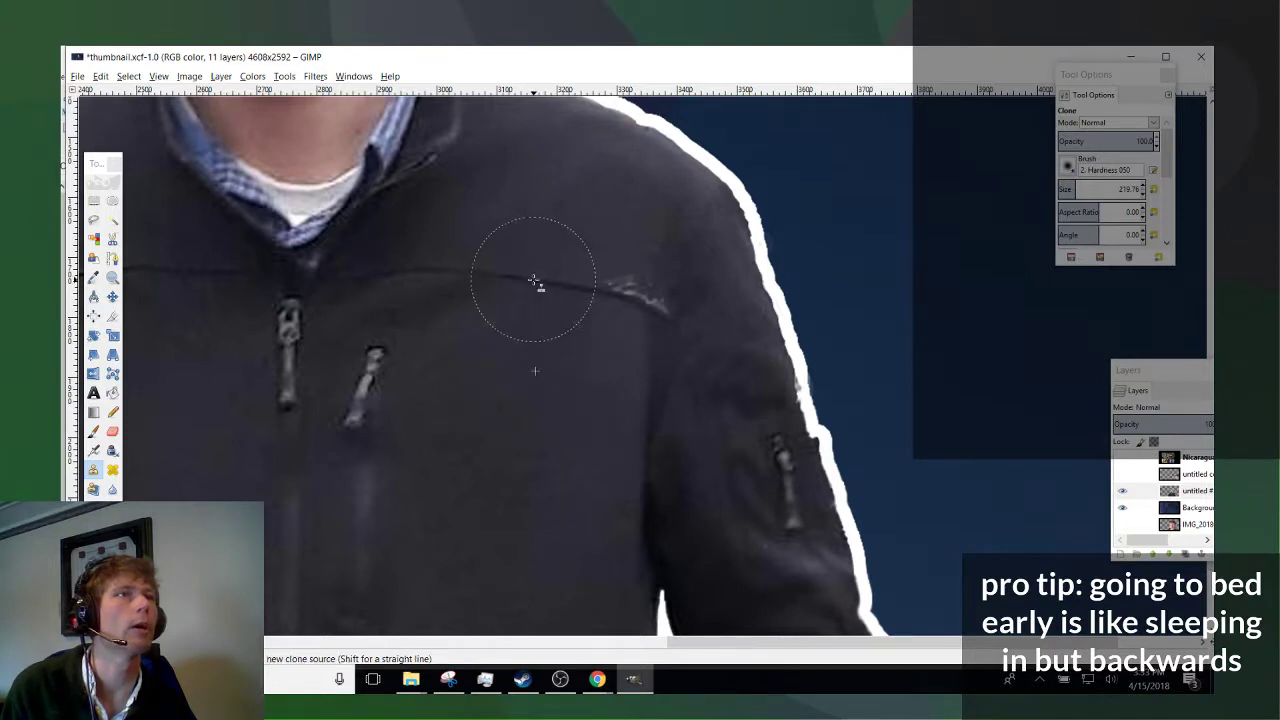
left_click(622, 298)
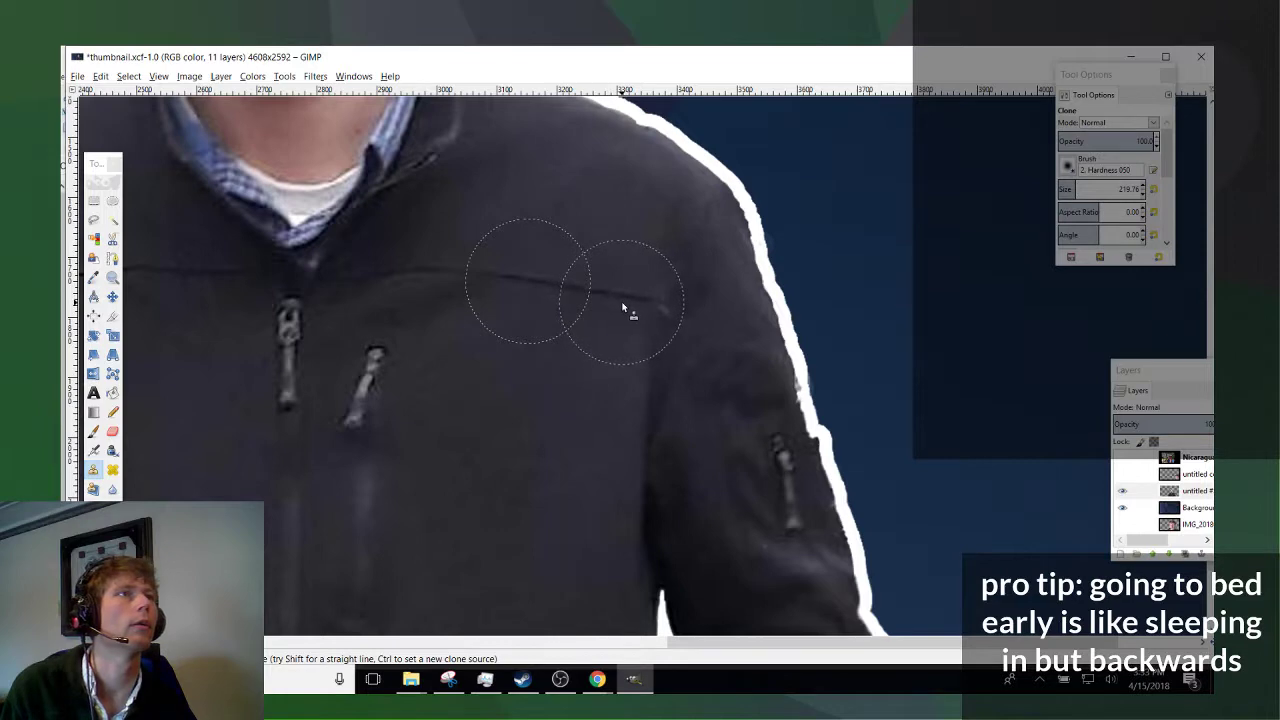
Select the entire canvas and save thumbnail.xcf.
key("shift+ctrl+j")
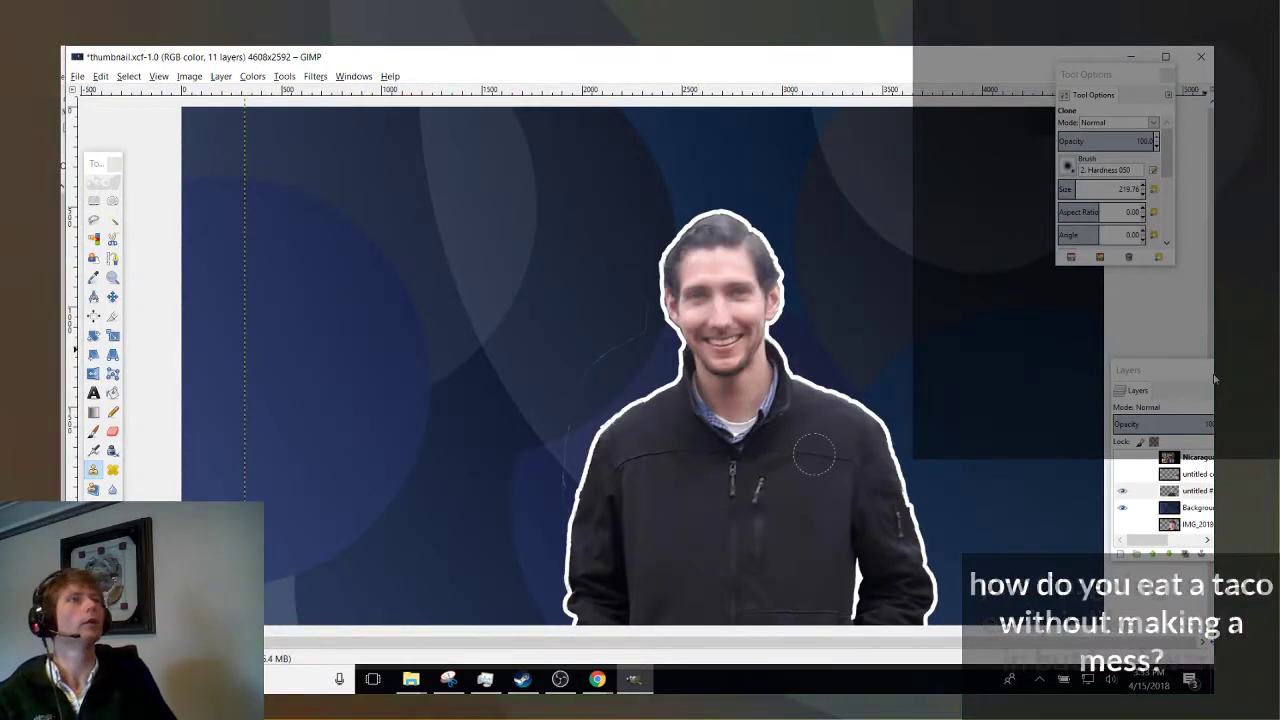
key("ctrl+a")
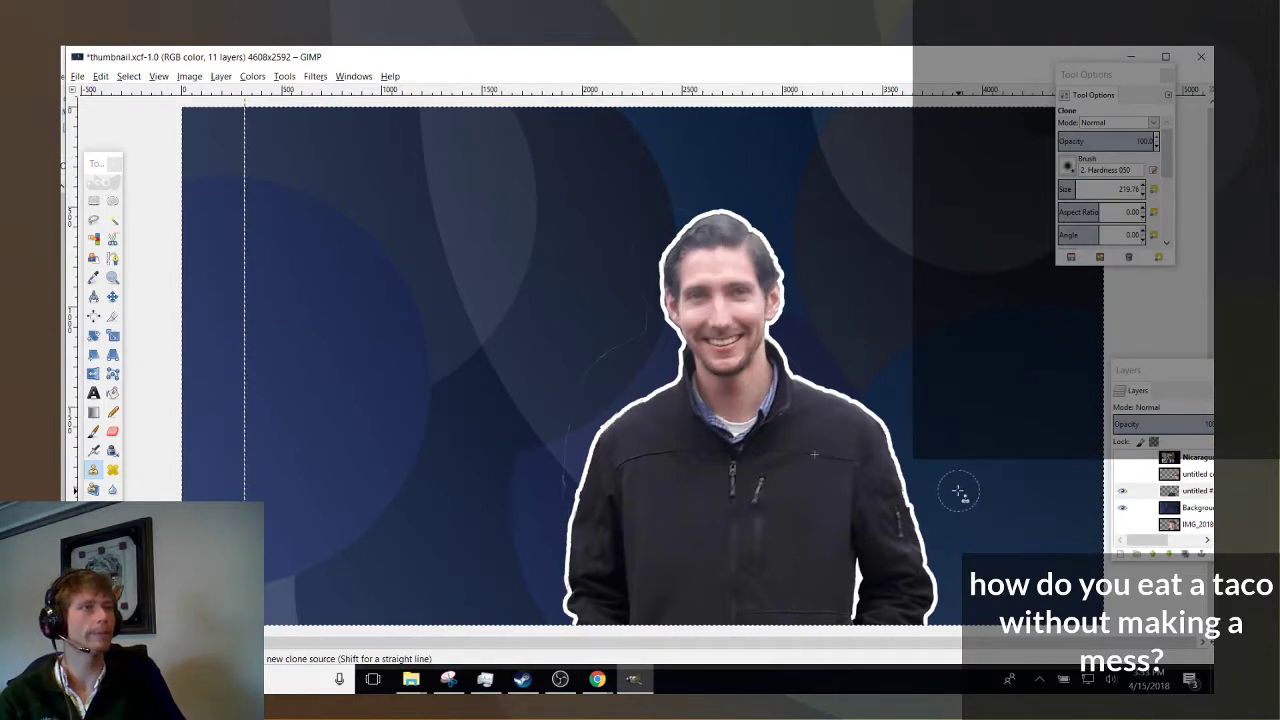
key("ctrl+s")
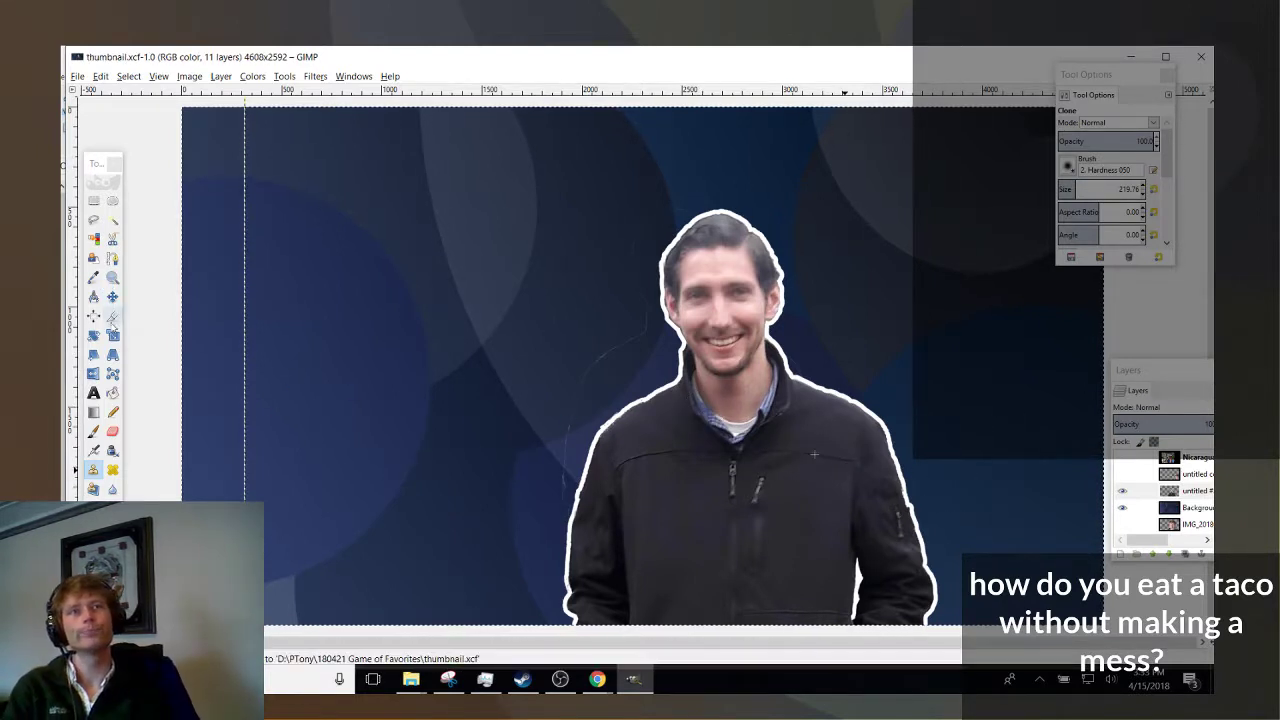
Erase part of the faint stray line beside the black-jacket man's shoulder on the blue background.
left_click(113, 431)
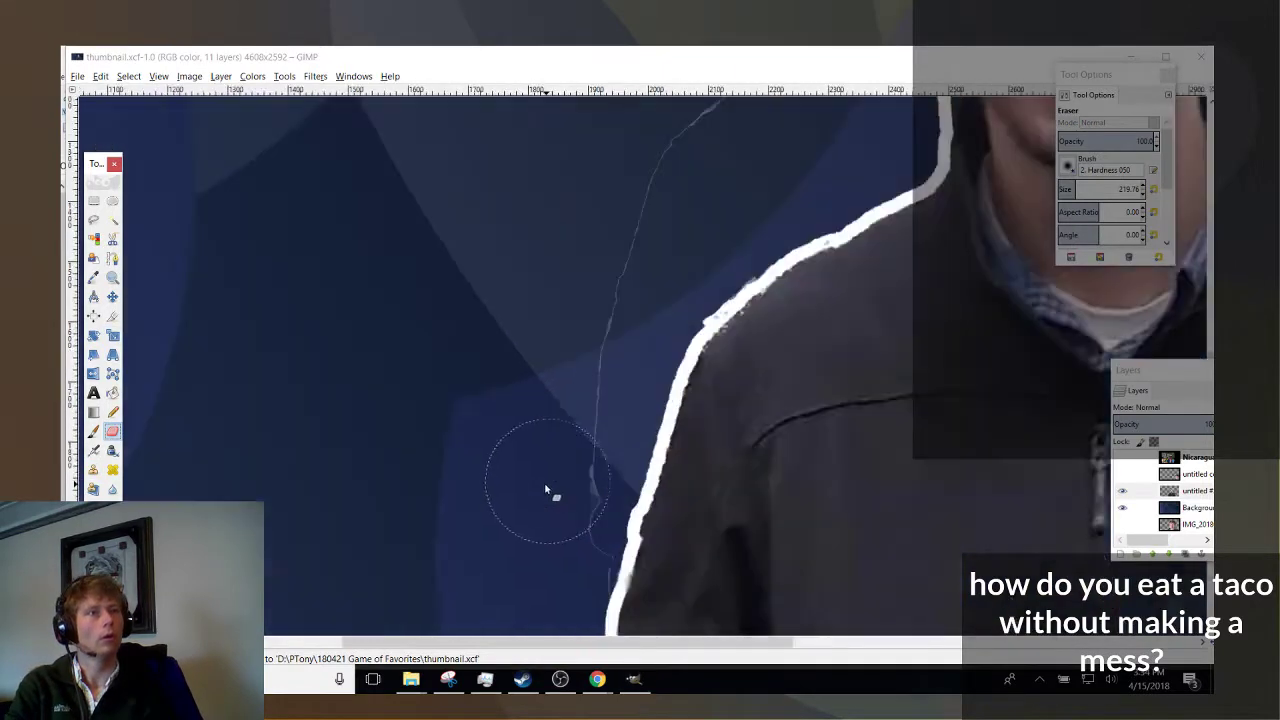
scroll(549, 491, "up", 4)
scroll(305, 497, "up", 2)
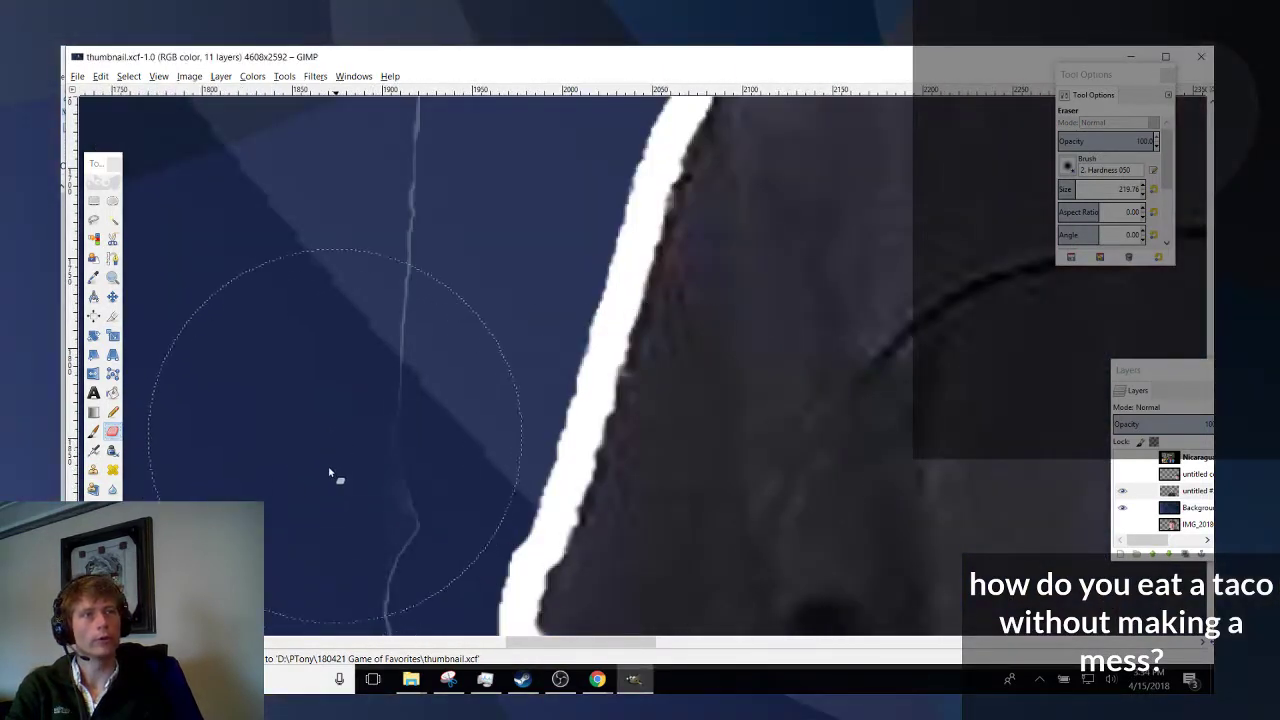
left_click(310, 450)
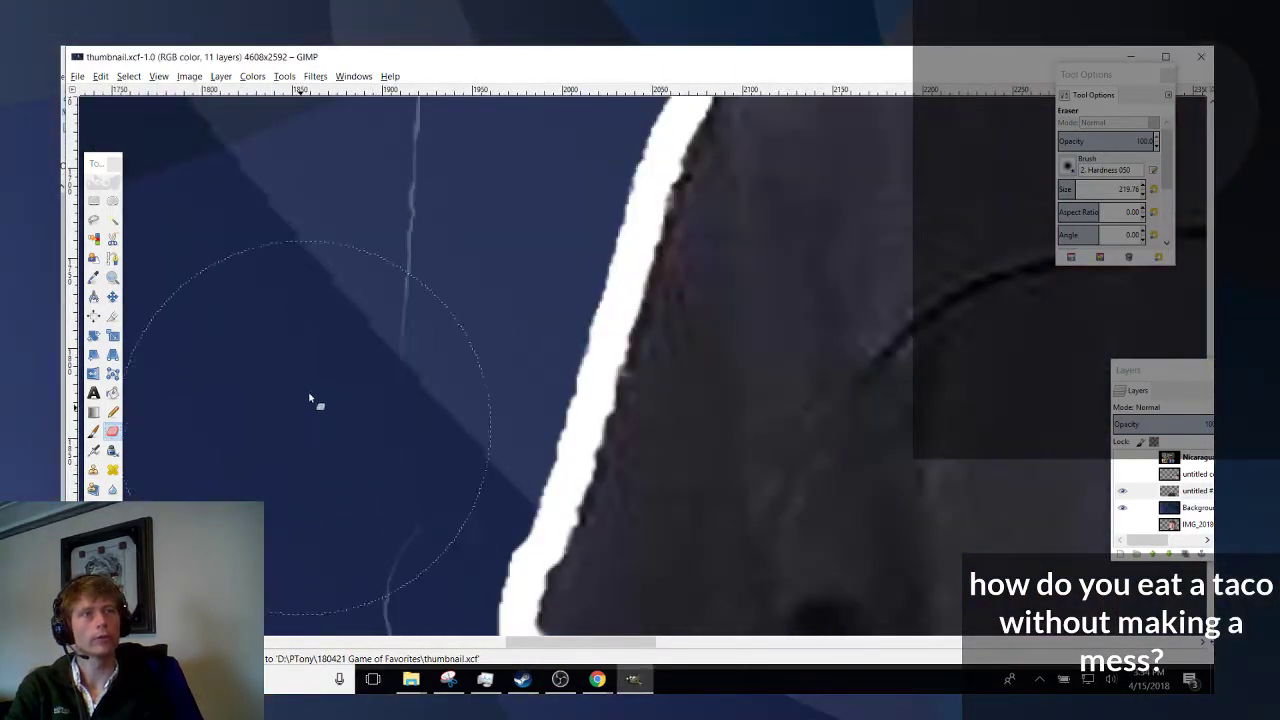
Lasso the background area between the jacket man's outline and the left half of the canvas, and delete the stray lines inside.
left_click(93, 221)
scroll(305, 296, "down", 5)
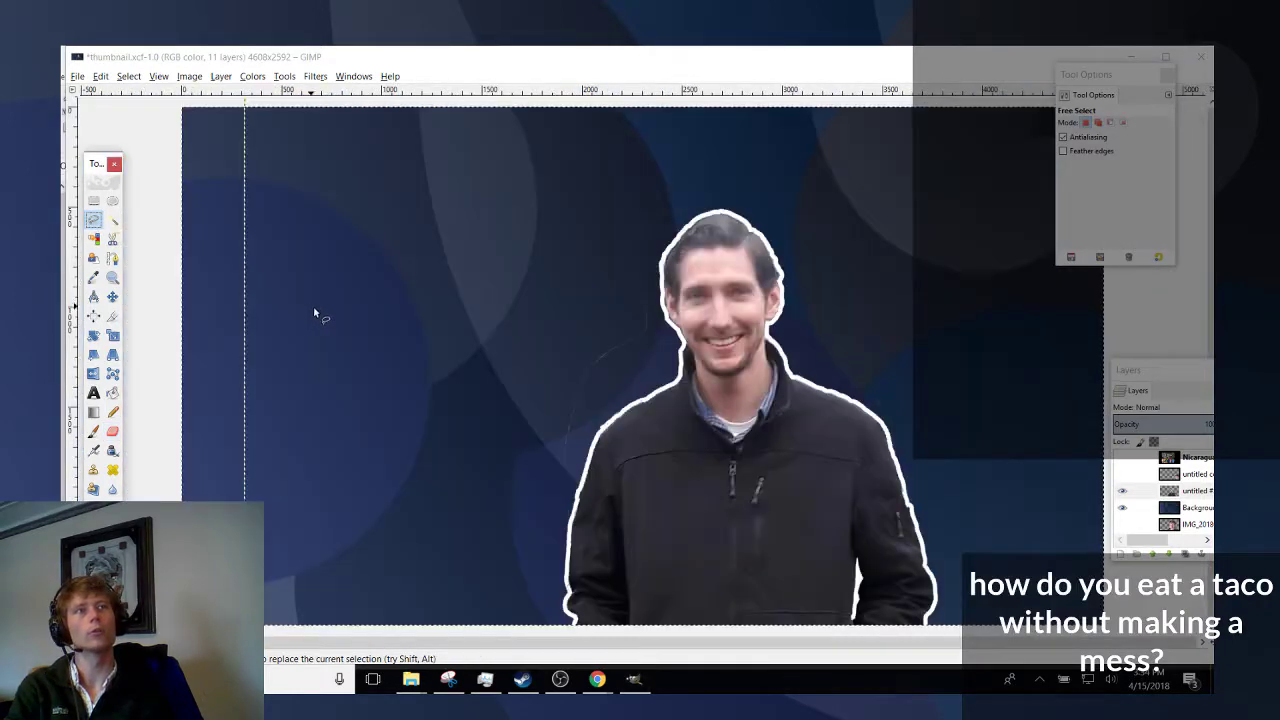
left_click(575, 510)
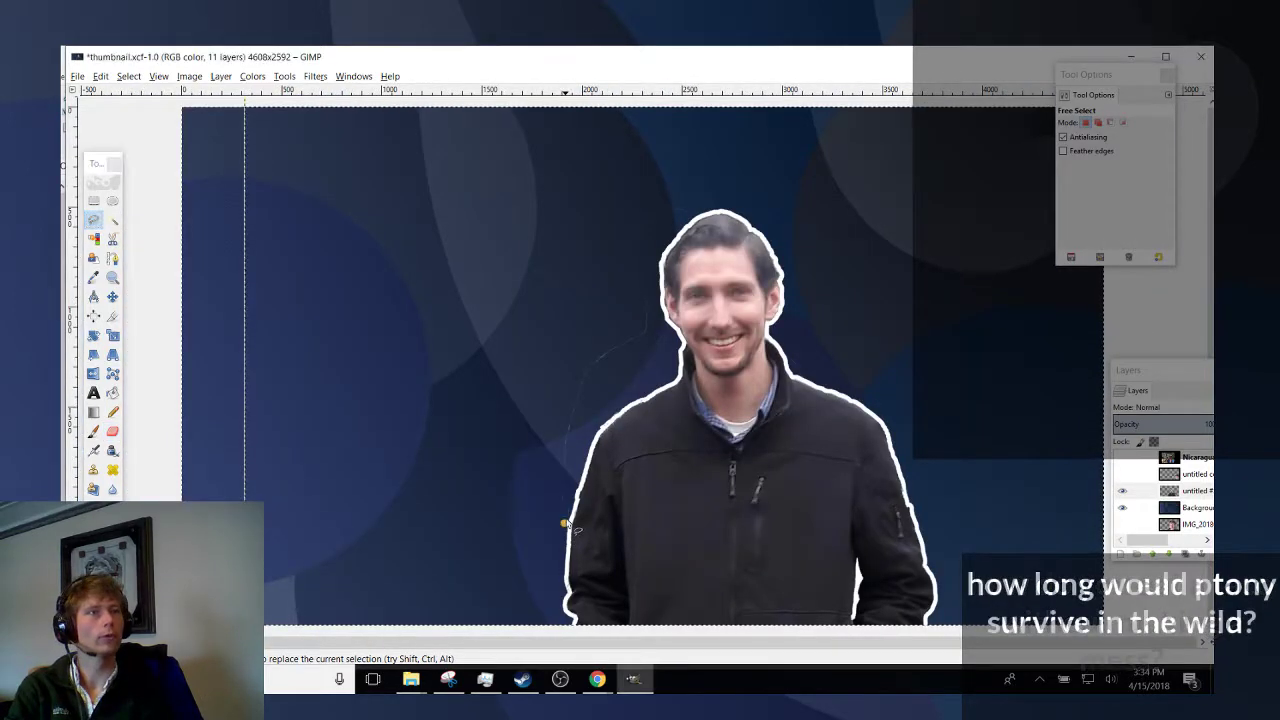
mouse_move(595, 421)
left_mouse_down()
mouse_move(666, 347)
mouse_move(657, 241)
left_mouse_up()
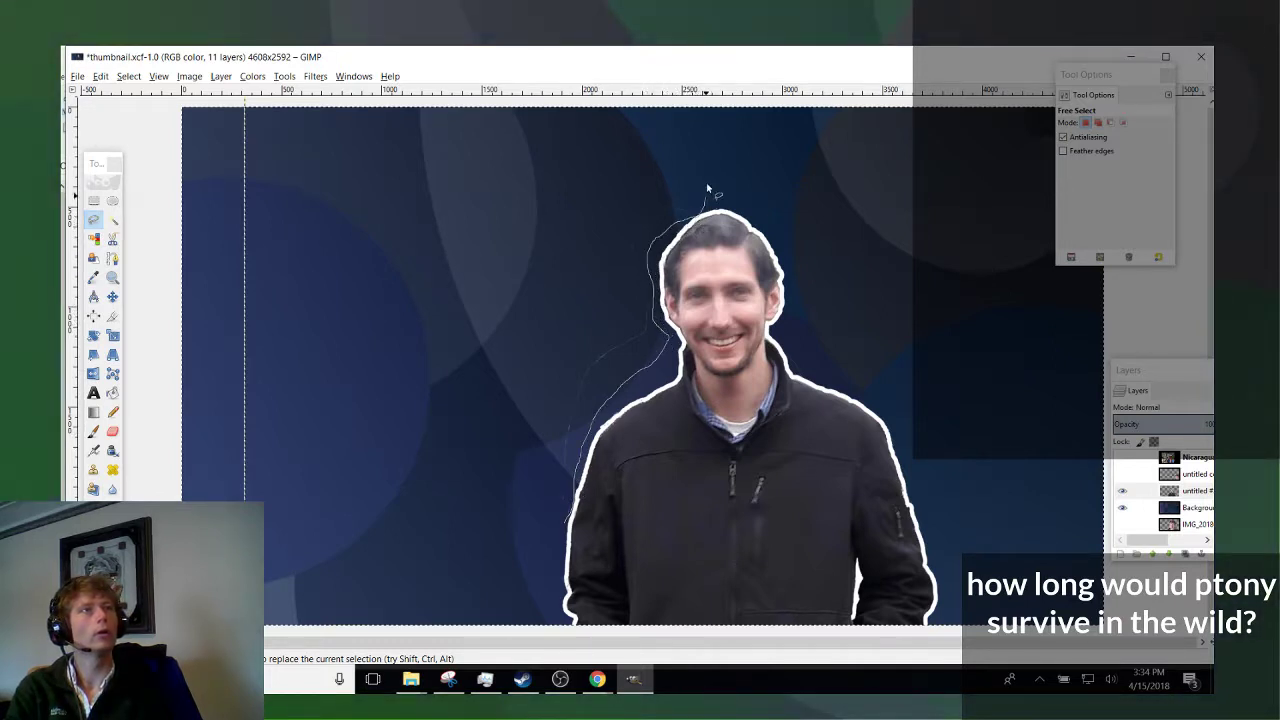
mouse_move(707, 188)
left_mouse_down()
mouse_move(572, 137)
mouse_move(351, 338)
left_mouse_up()
left_click_drag(390, 435, 400, 486)
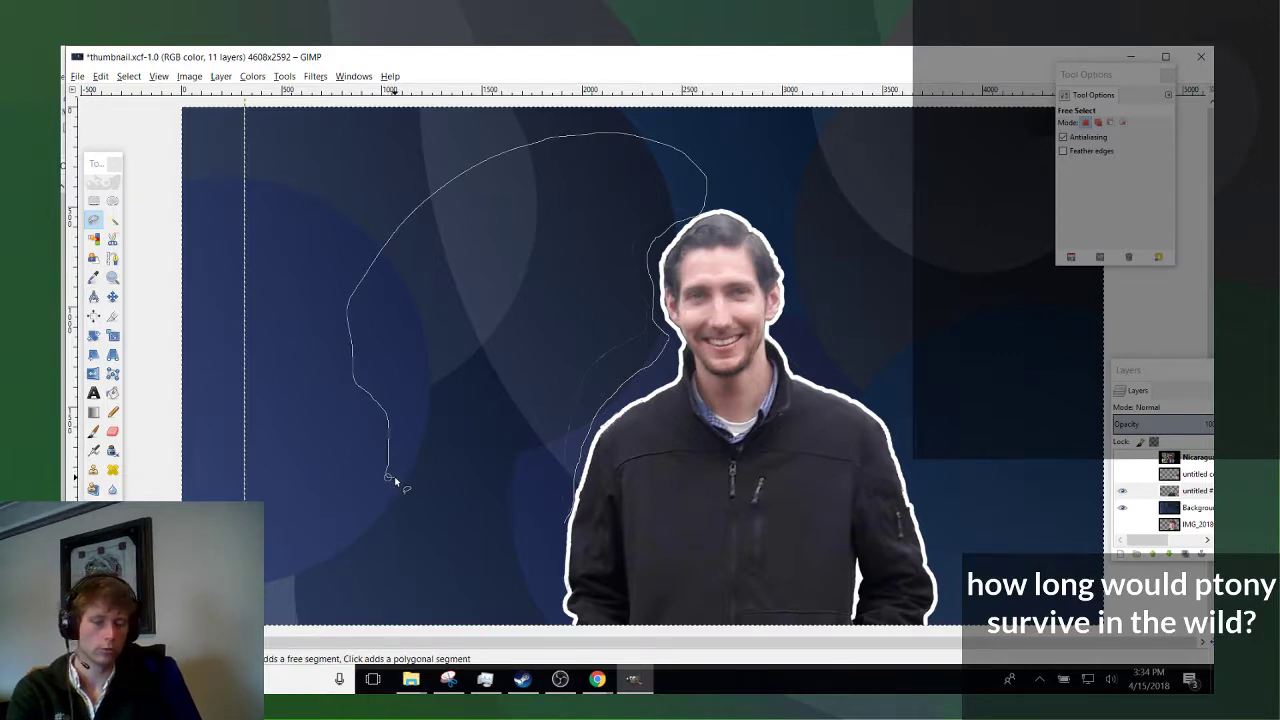
key("Return")
Lasso the stray curved line between the jacket man's collar and his other shoulder, and delete it from his layer.
scroll(866, 349, "up", 5)
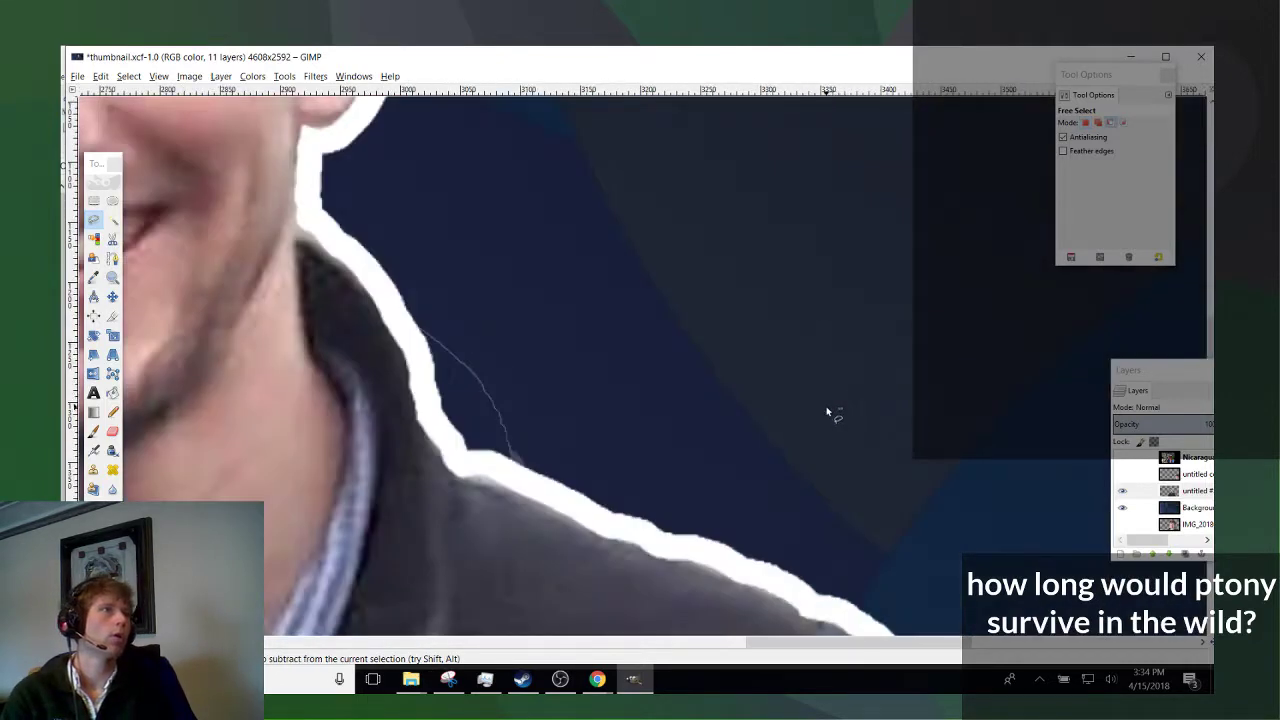
scroll(357, 614, "left", 6)
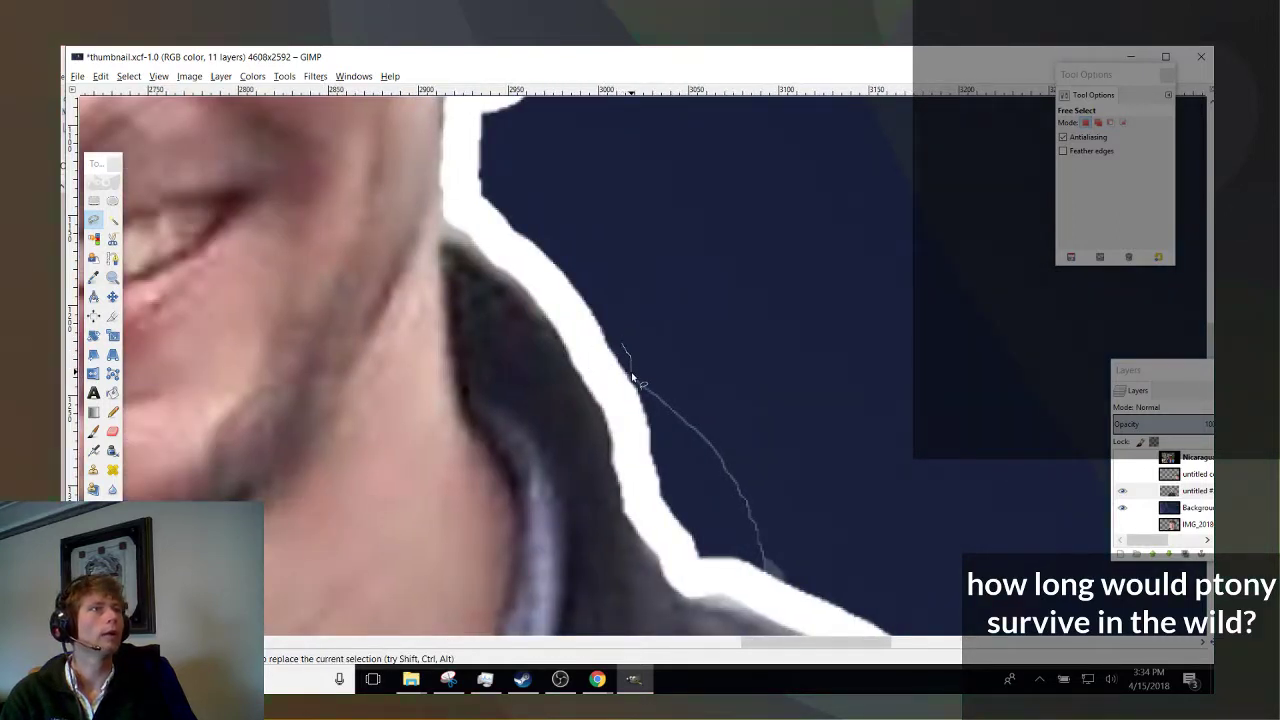
mouse_move(673, 488)
left_mouse_down()
mouse_move(779, 578)
mouse_move(887, 537)
mouse_move(826, 276)
mouse_move(766, 237)
left_mouse_up()
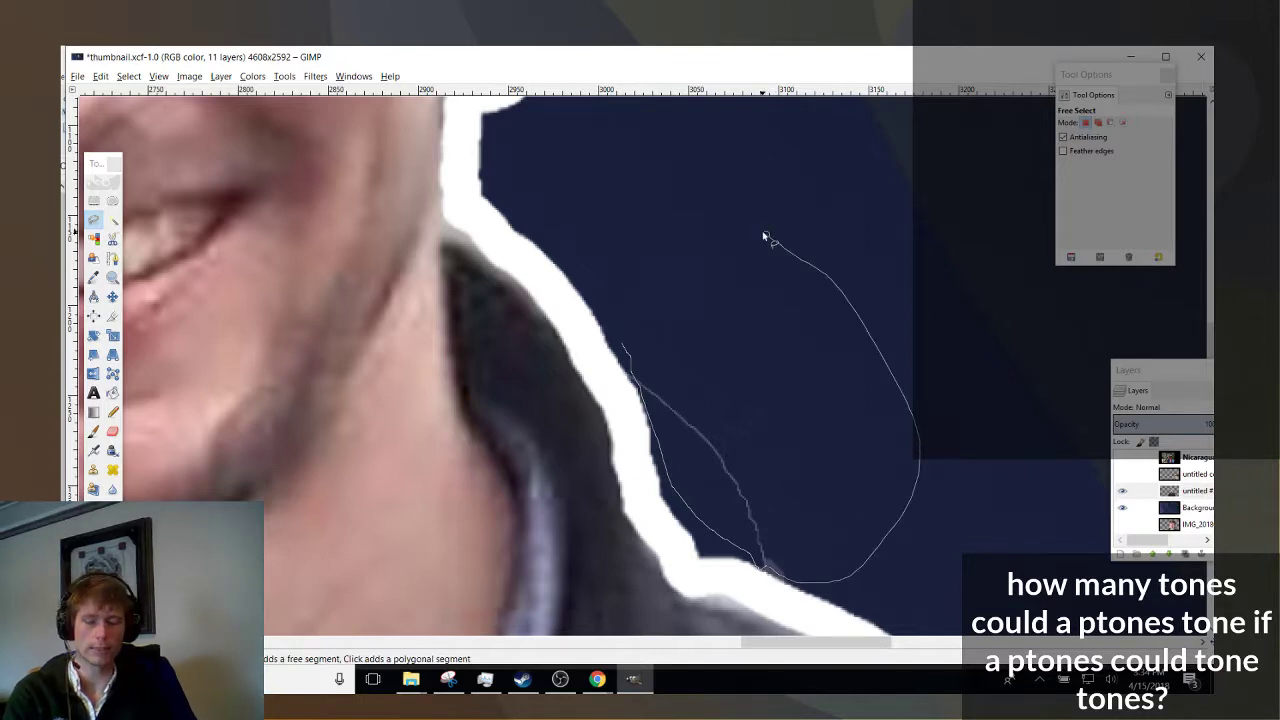
key("Return")
scroll(706, 380, "down", 8)
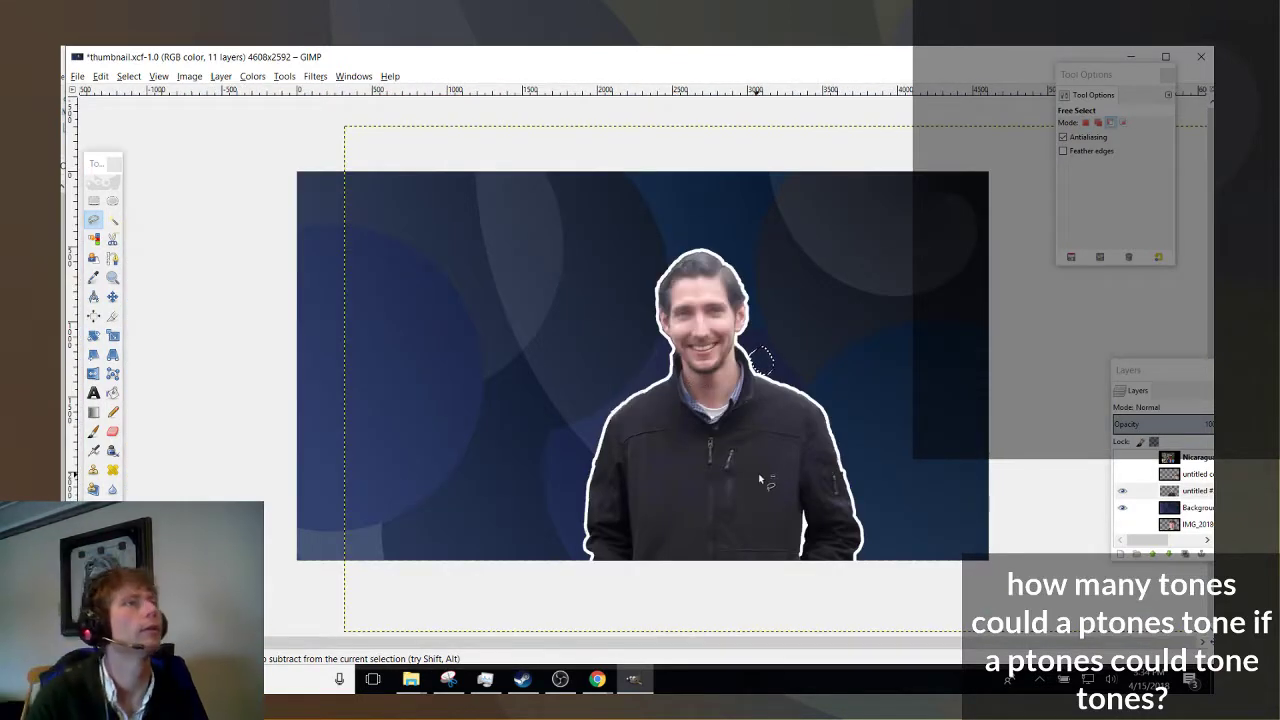
scroll(647, 477, "down", 4)
scroll(651, 480, "up", 1)
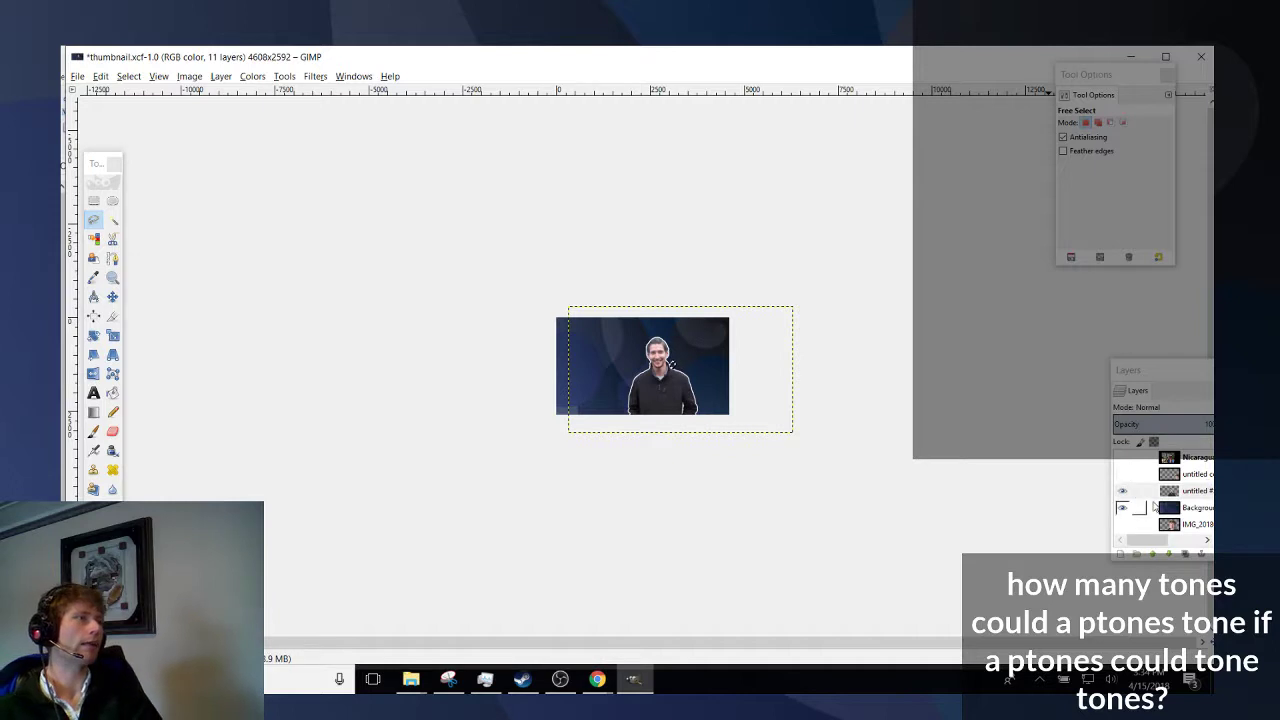
Show the layer of the man with glasses and the Nicaragua photo layer.
left_click(1123, 474)
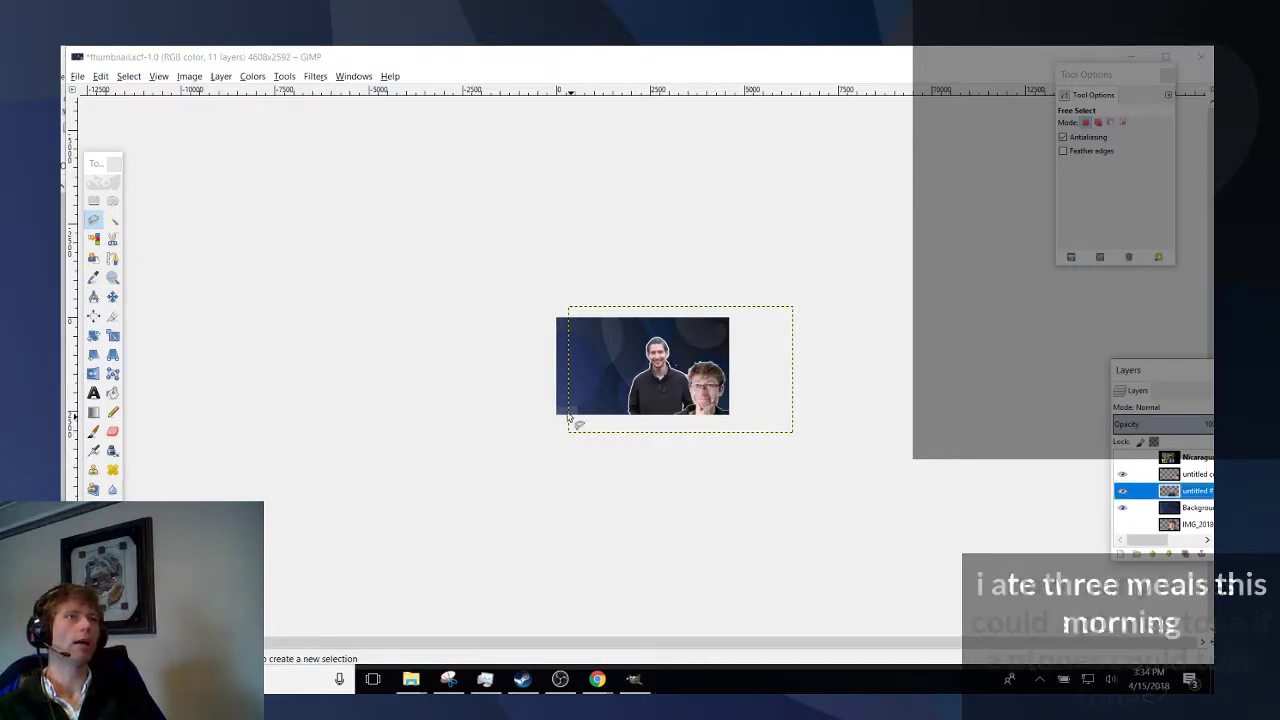
key("plus")
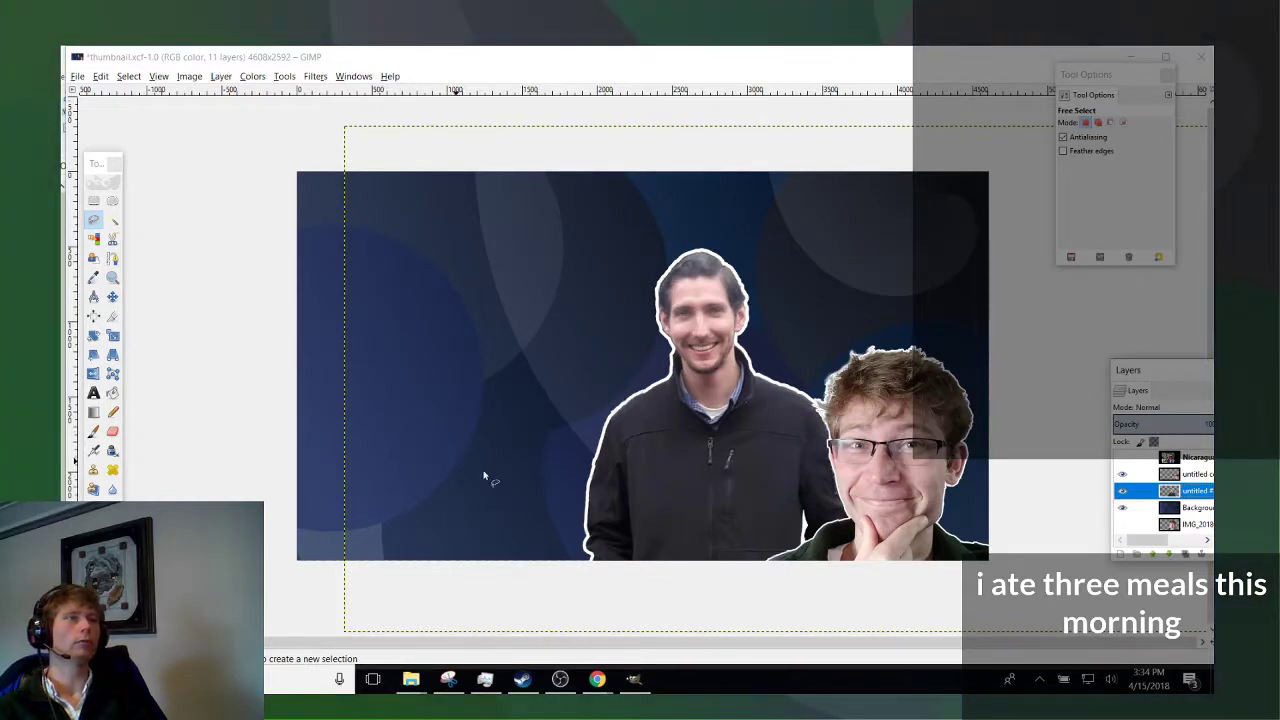
left_click(1122, 457)
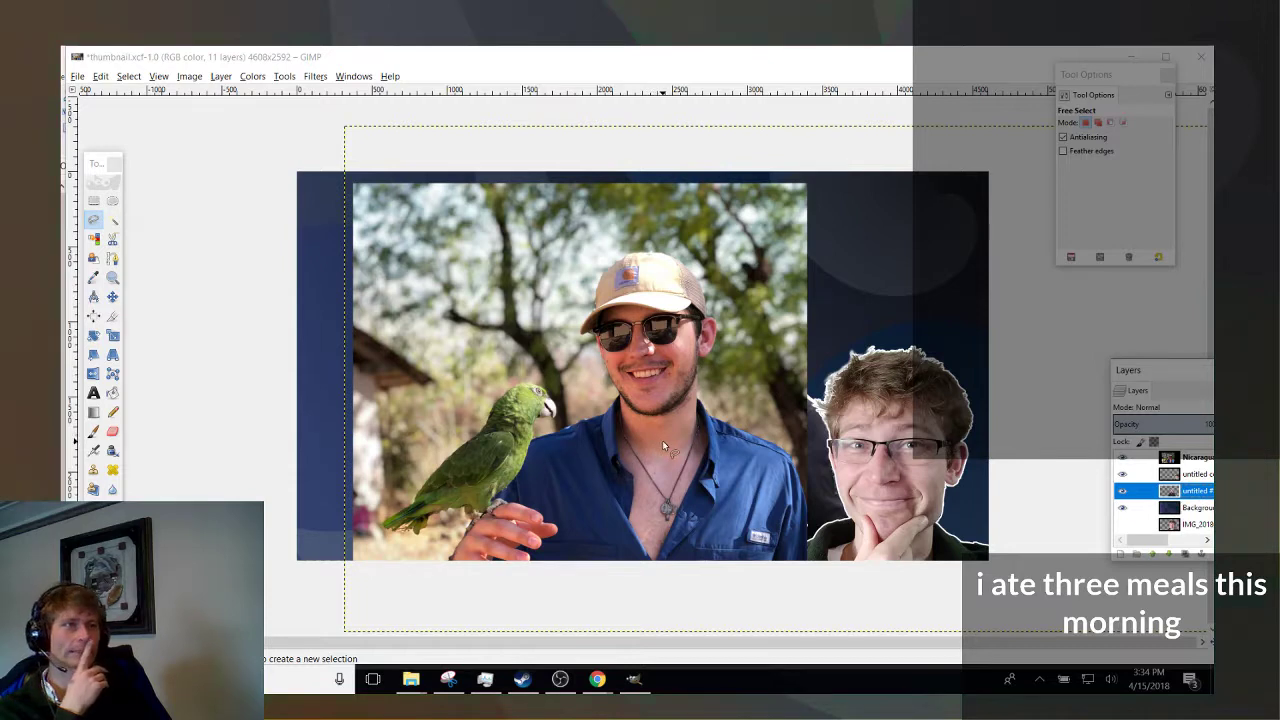
Choose the Move tool and add an alpha channel to the Nicaragua photo layer.
left_click(112, 296)
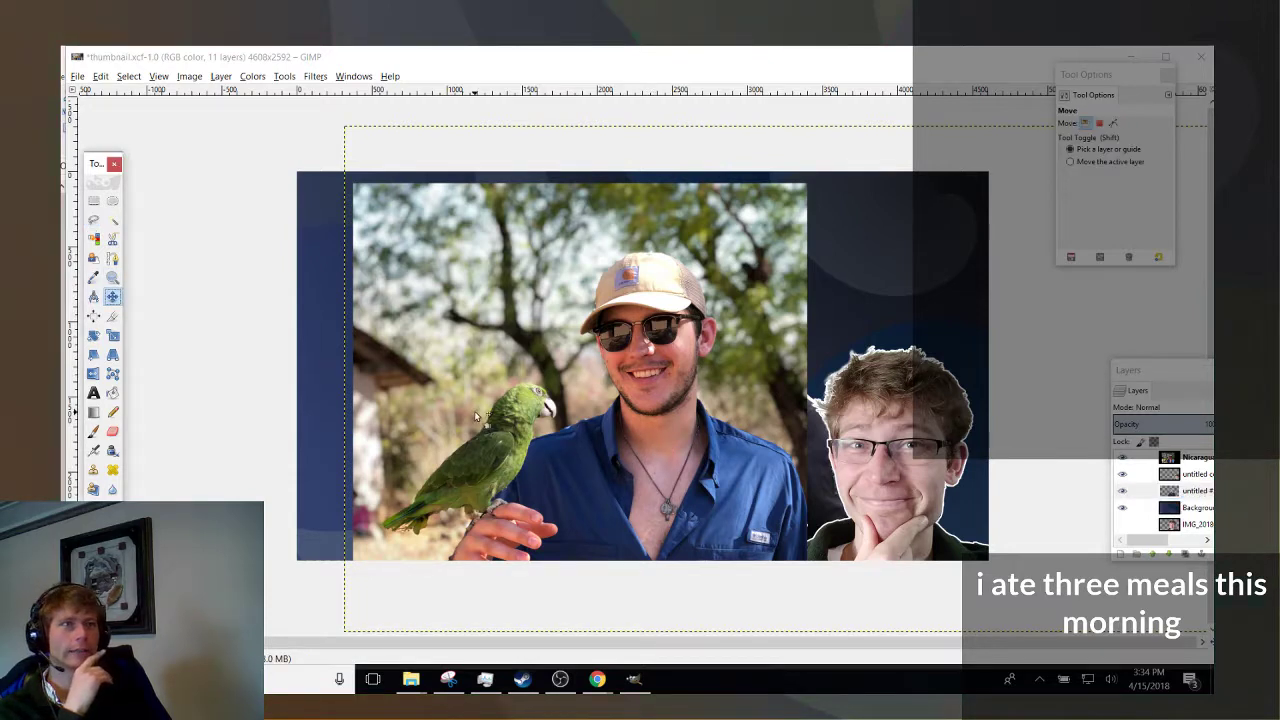
right_click(1188, 460)
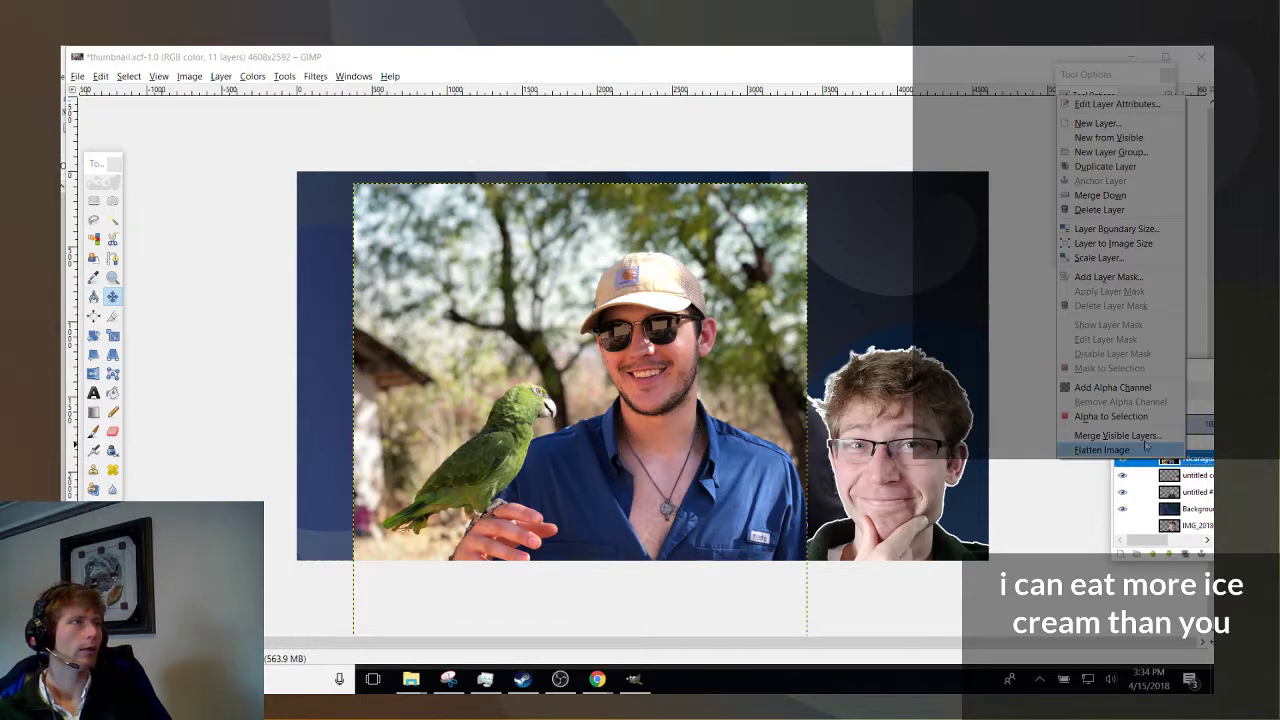
left_click(1112, 387)
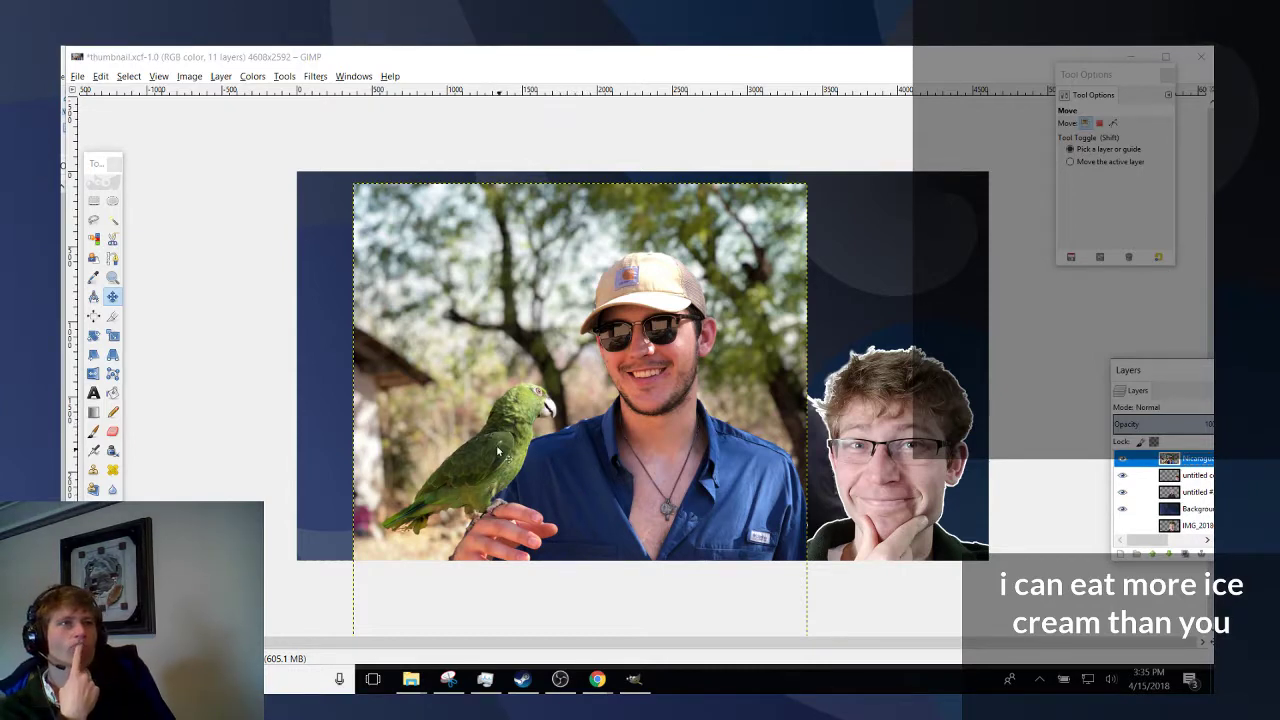
Move the Nicaragua photo over the canvas's left edge and place its layer below both cutout men's layers.
left_click_drag(573, 505, 428, 425)
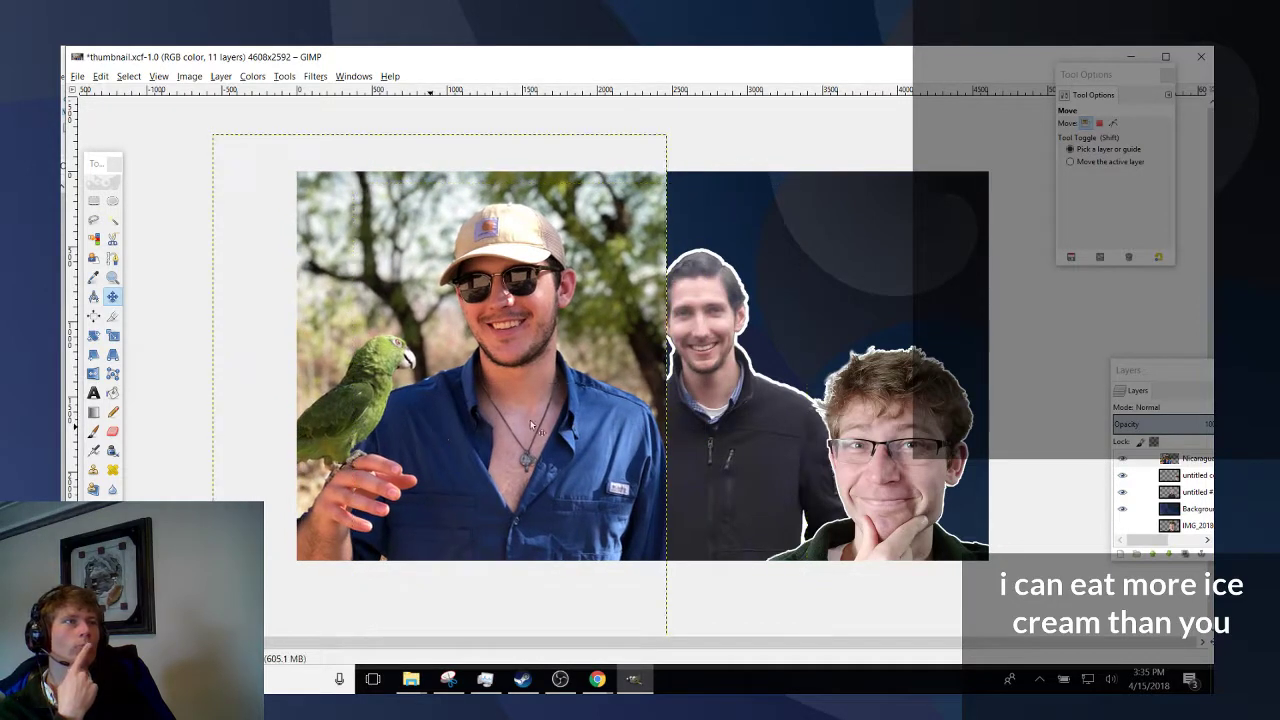
left_click_drag(1197, 462, 1199, 502)
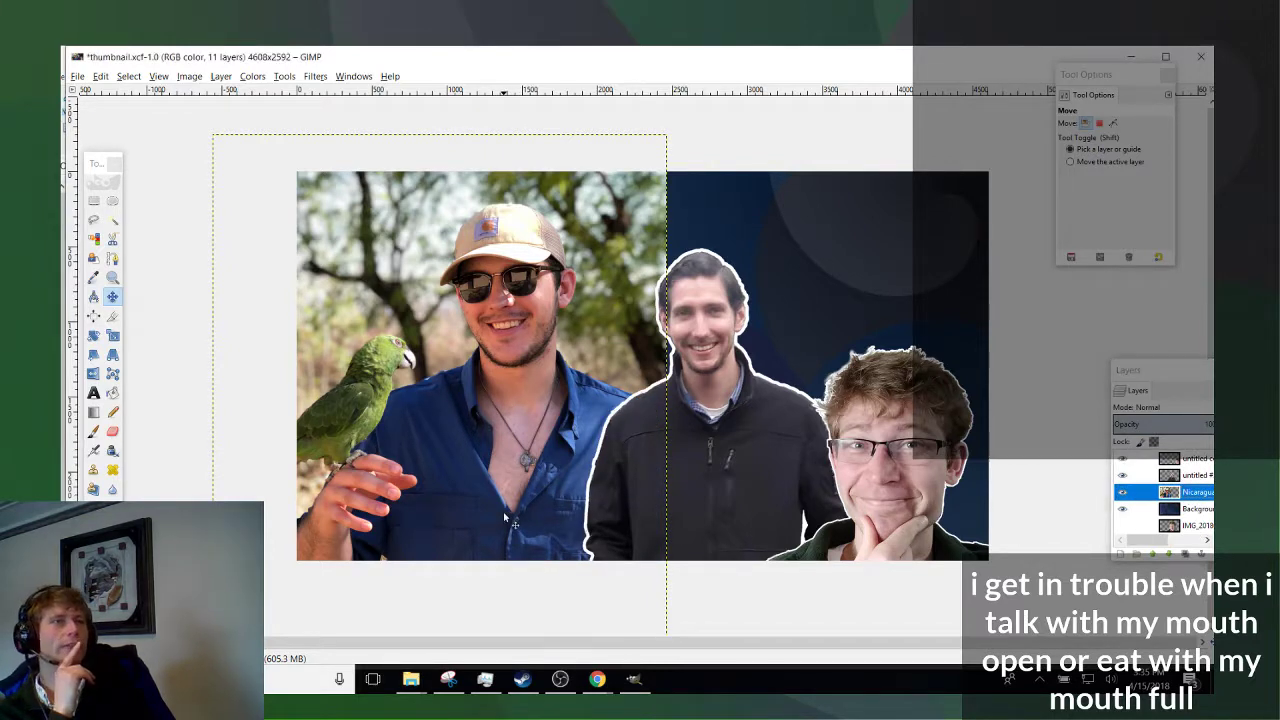
Try the Nicaragua photo behind the two men on the right, and settle it on the left half of the canvas.
left_click_drag(496, 538, 533, 510)
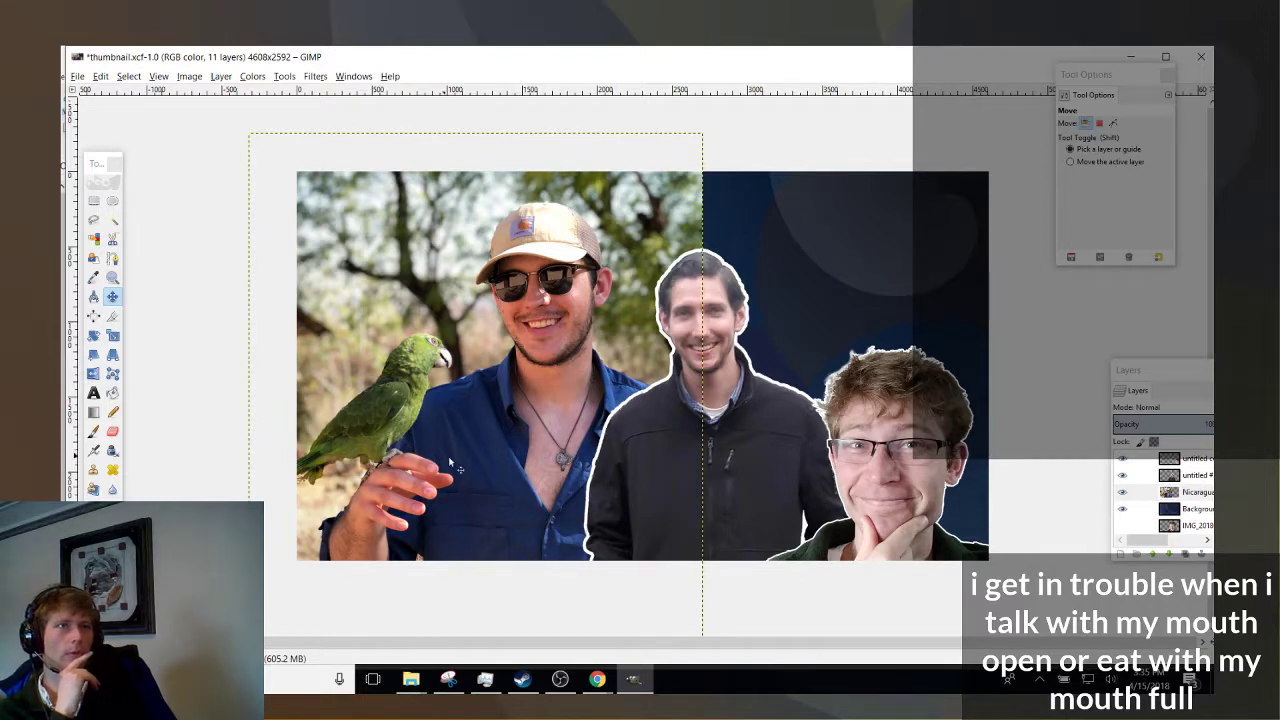
left_click_drag(456, 505, 852, 408)
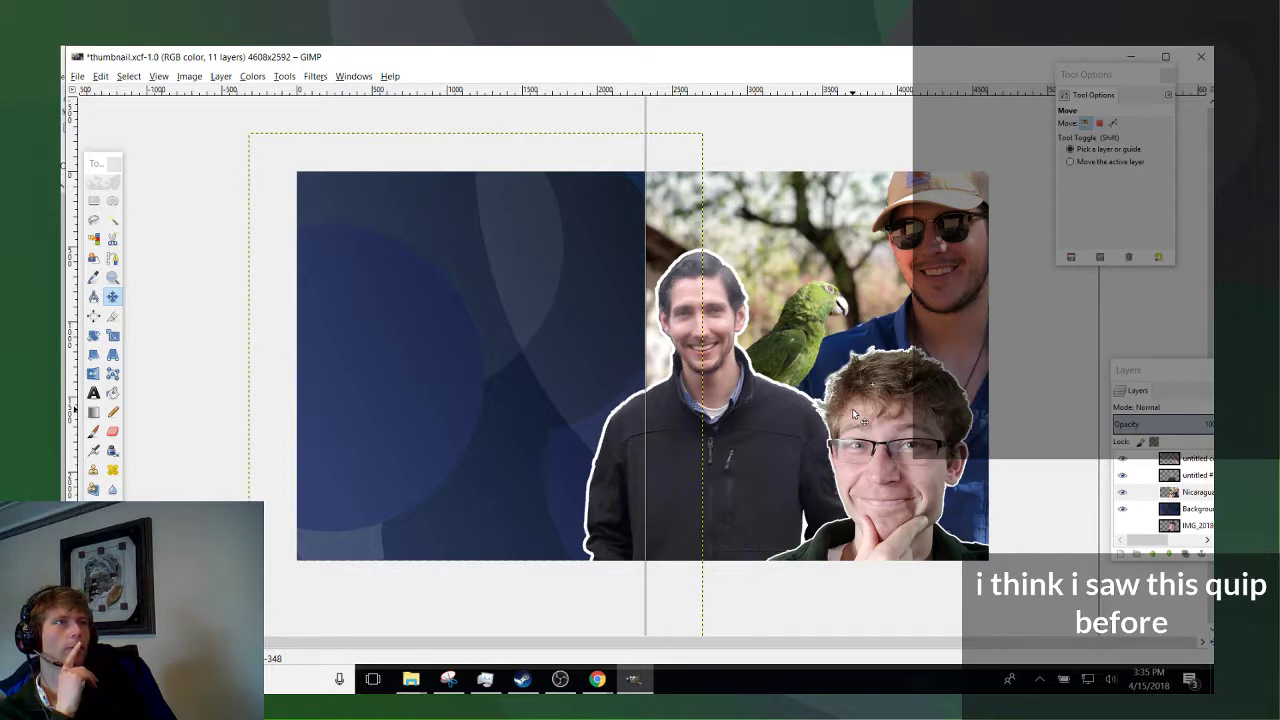
mouse_move(852, 408)
left_mouse_down()
mouse_move(833, 408)
mouse_move(875, 416)
left_mouse_up()
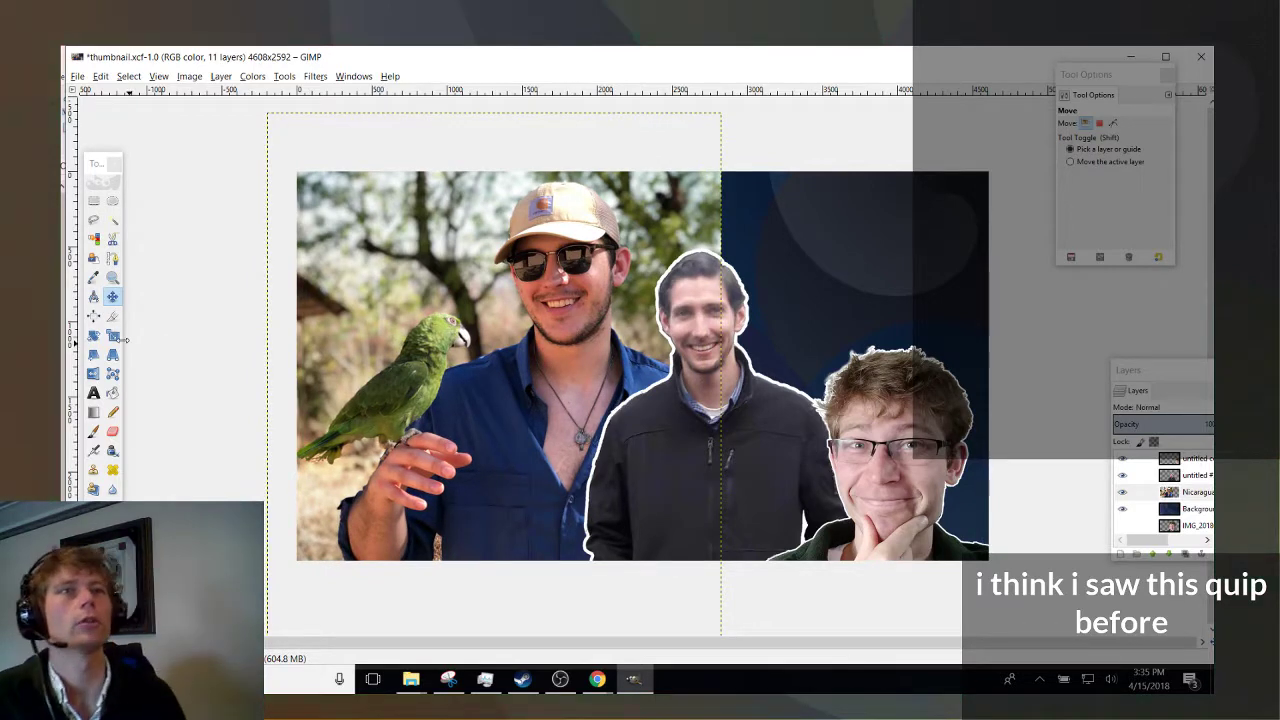
right_click(1196, 492)
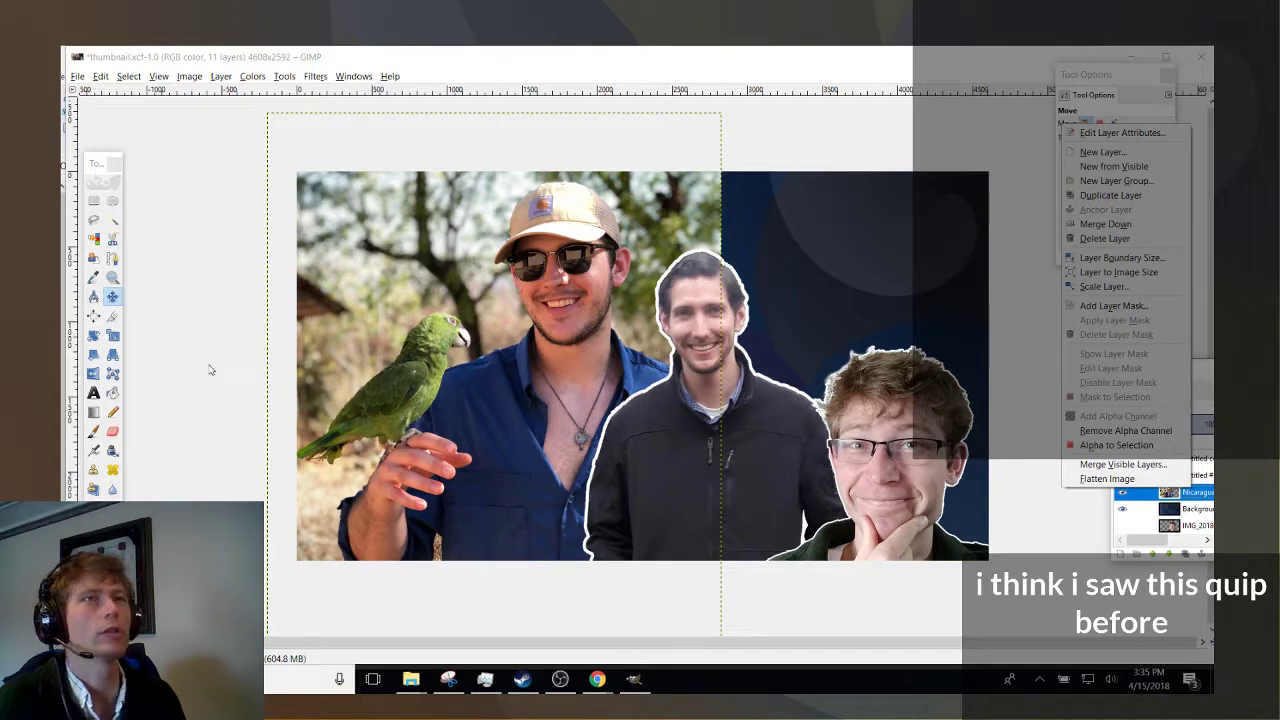
left_click(1213, 497)
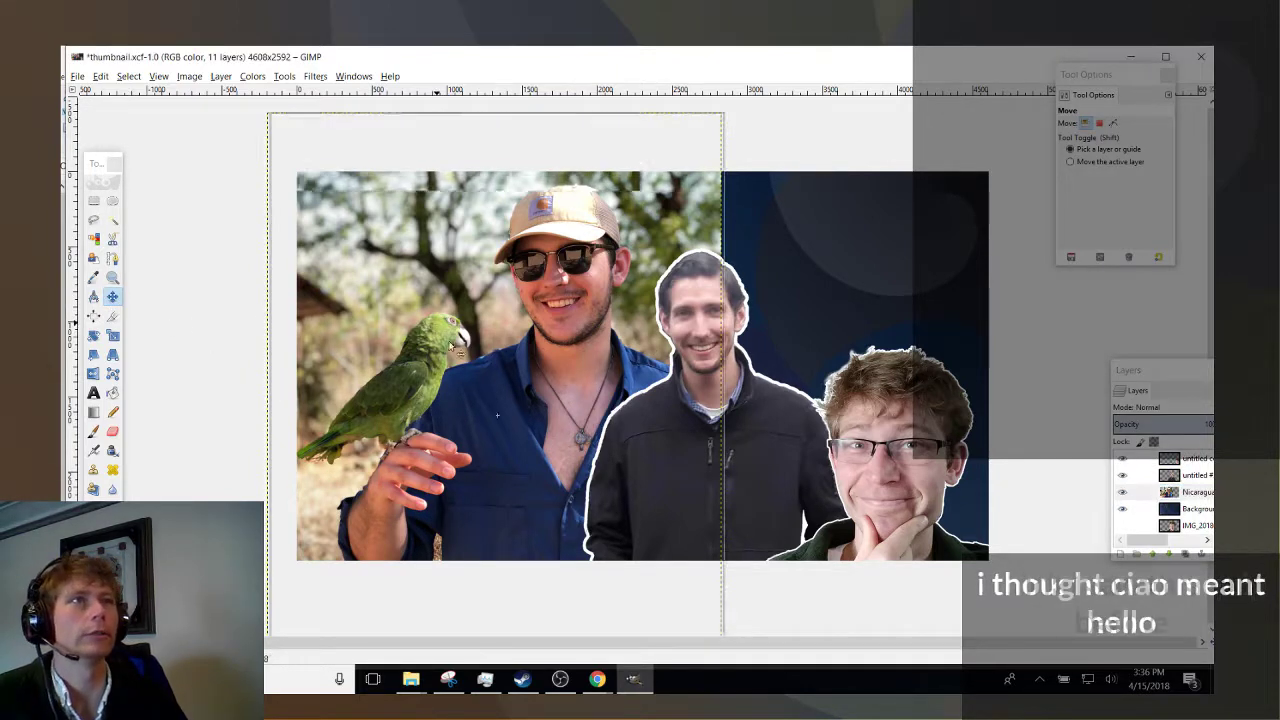
Align the Nicaragua photo with the canvas's left edge and scale its layer to 1935 × 2580 px.
left_click_drag(138, 357, 165, 365)
left_click(113, 335)
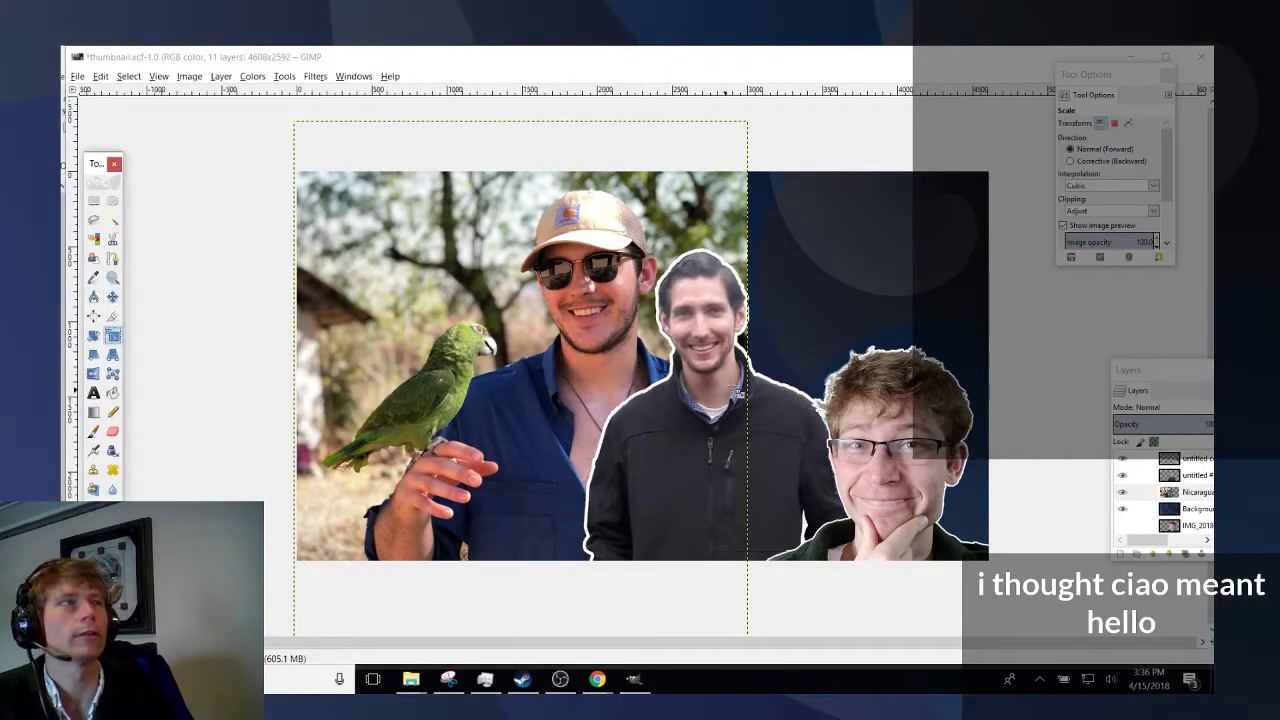
left_click(417, 337)
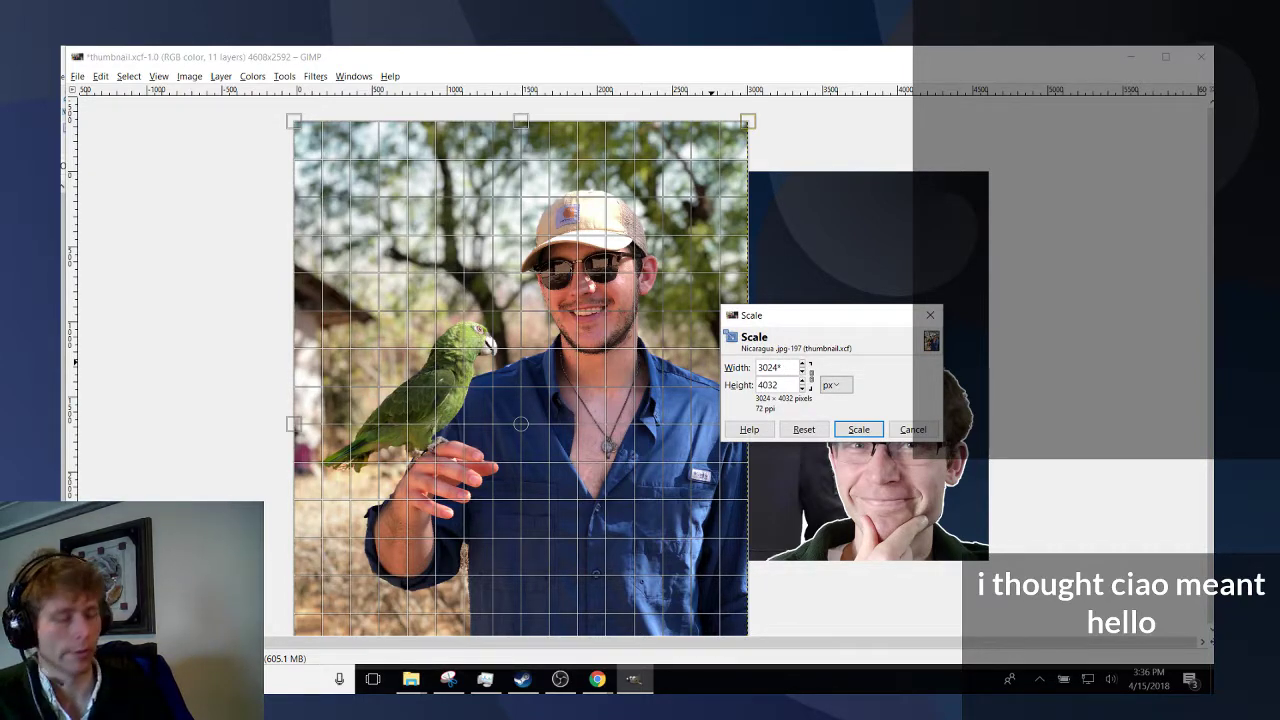
key("Tab")
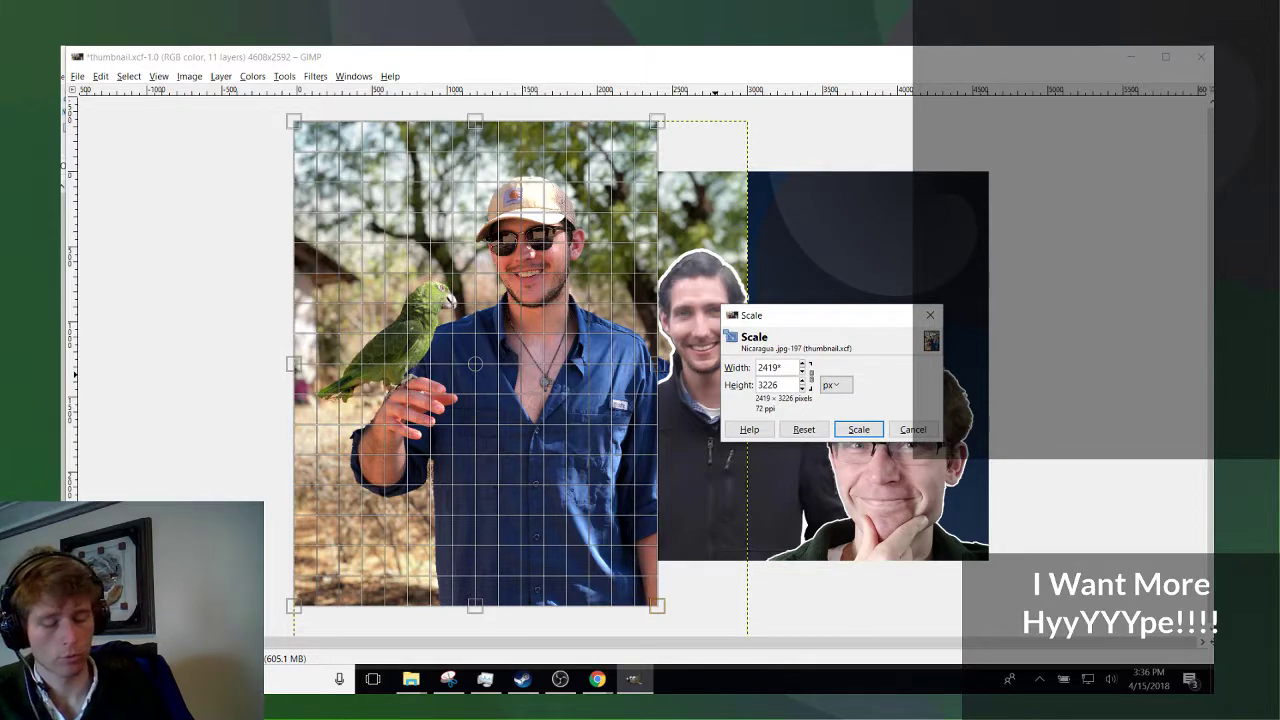
key("Tab")
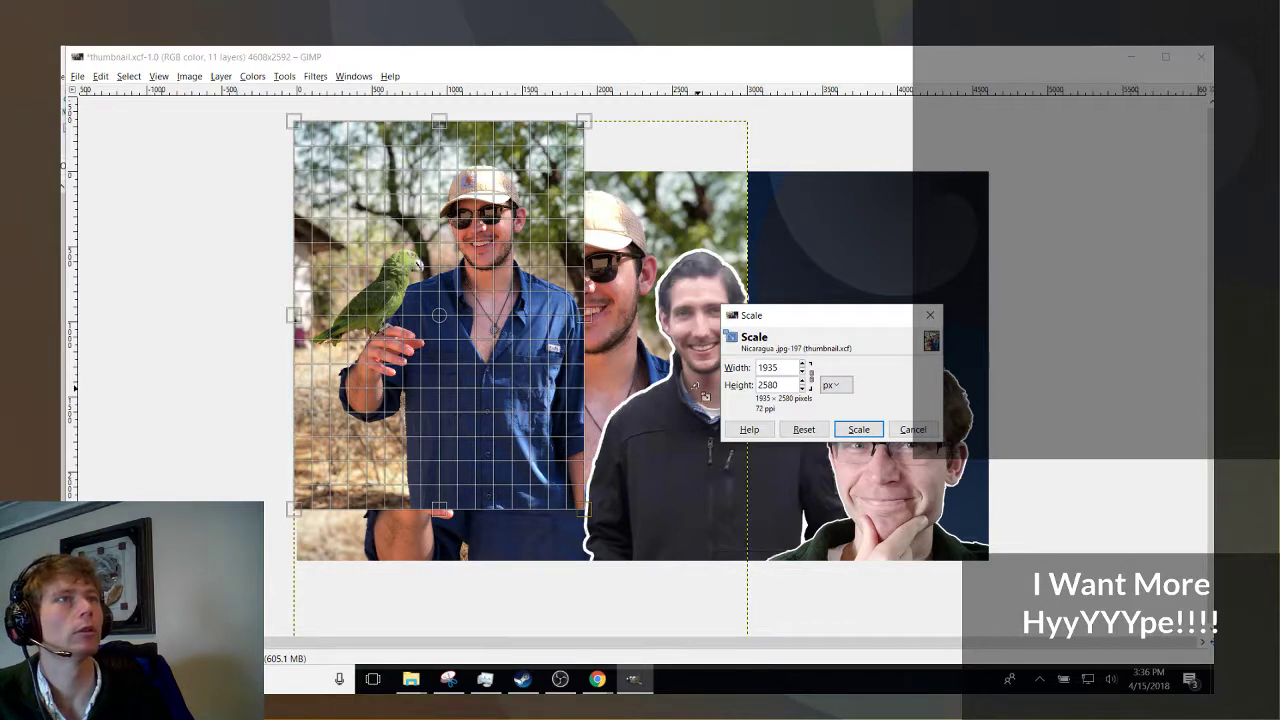
left_click(861, 430)
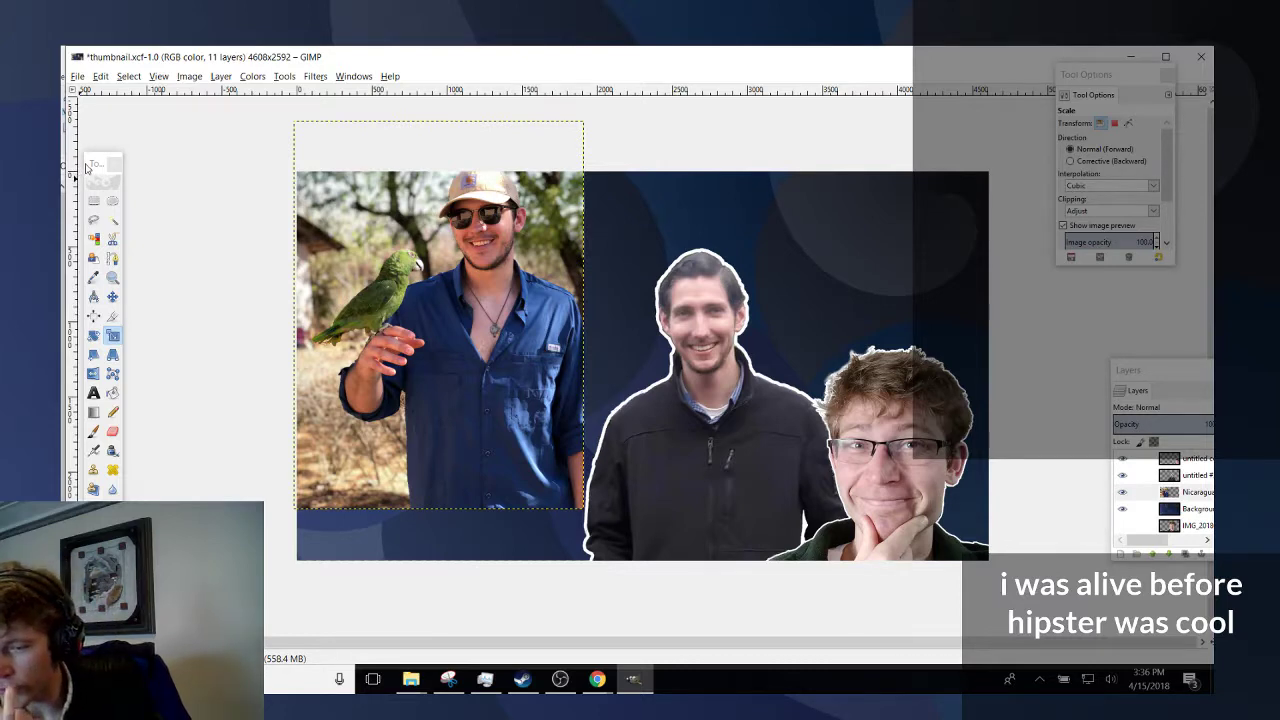
Move the scaled Nicaragua photo down and slightly right so the man's whole cap fits inside the canvas.
left_click(113, 296)
left_click_drag(437, 337, 460, 402)
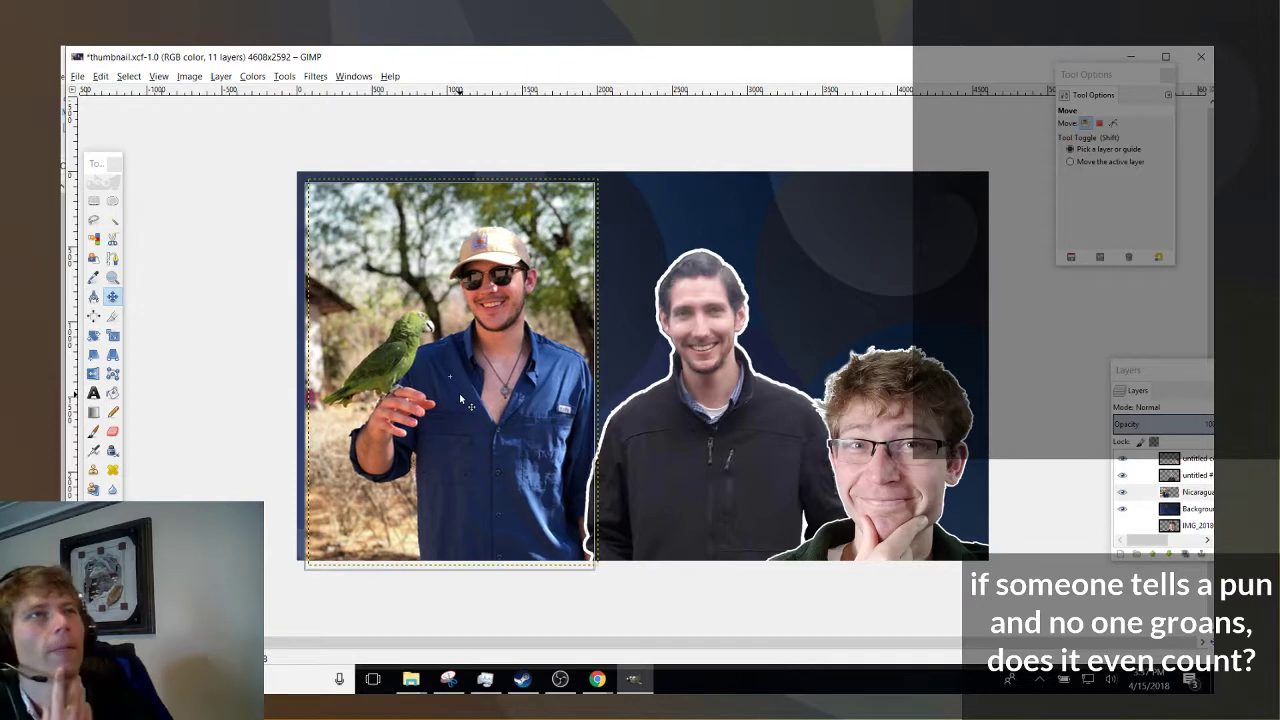
left_click_drag(463, 400, 469, 404)
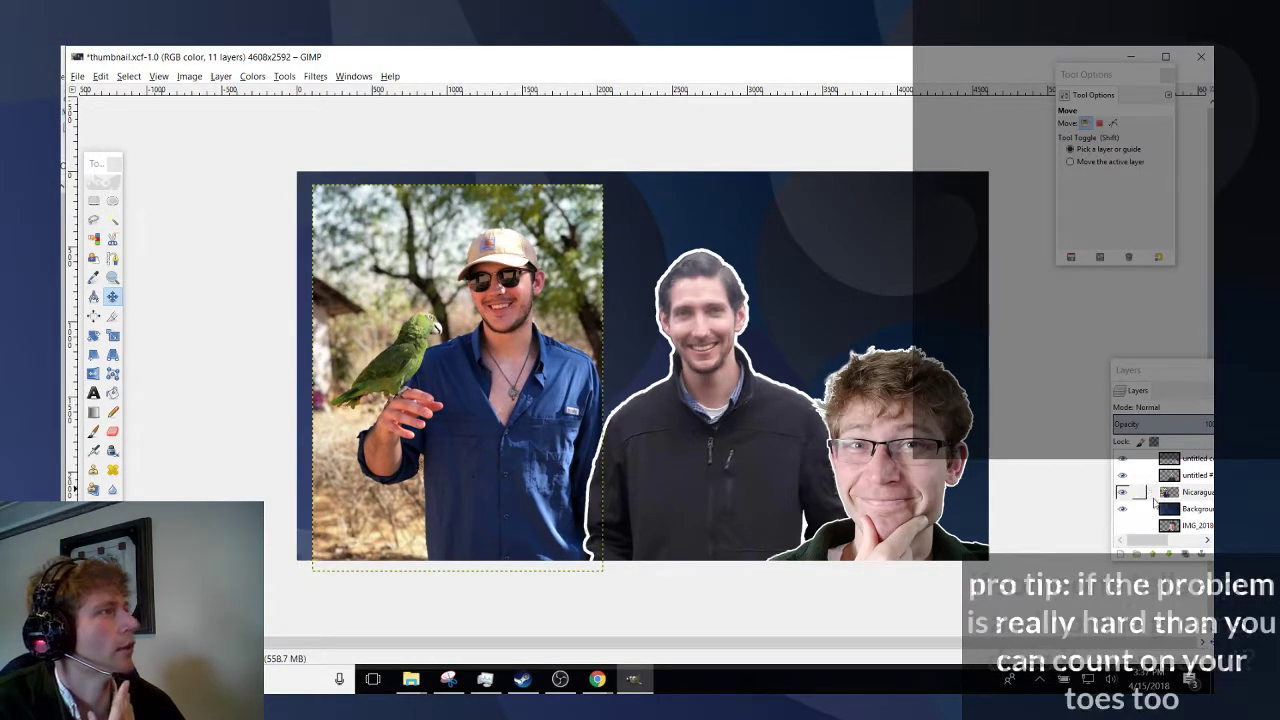
Hide the dark-jacketed man's layer and remove the photo background right of the parrot man's head and shoulder with Free Select.
left_click(1124, 478)
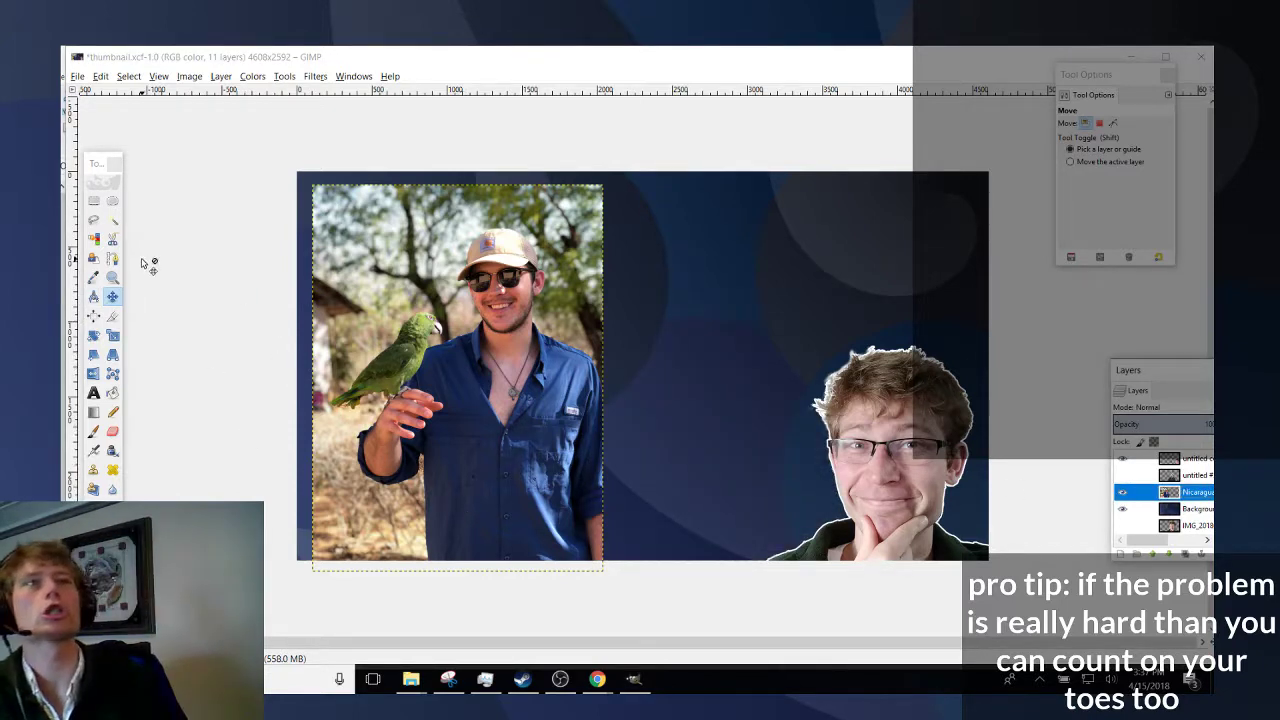
left_click(94, 221)
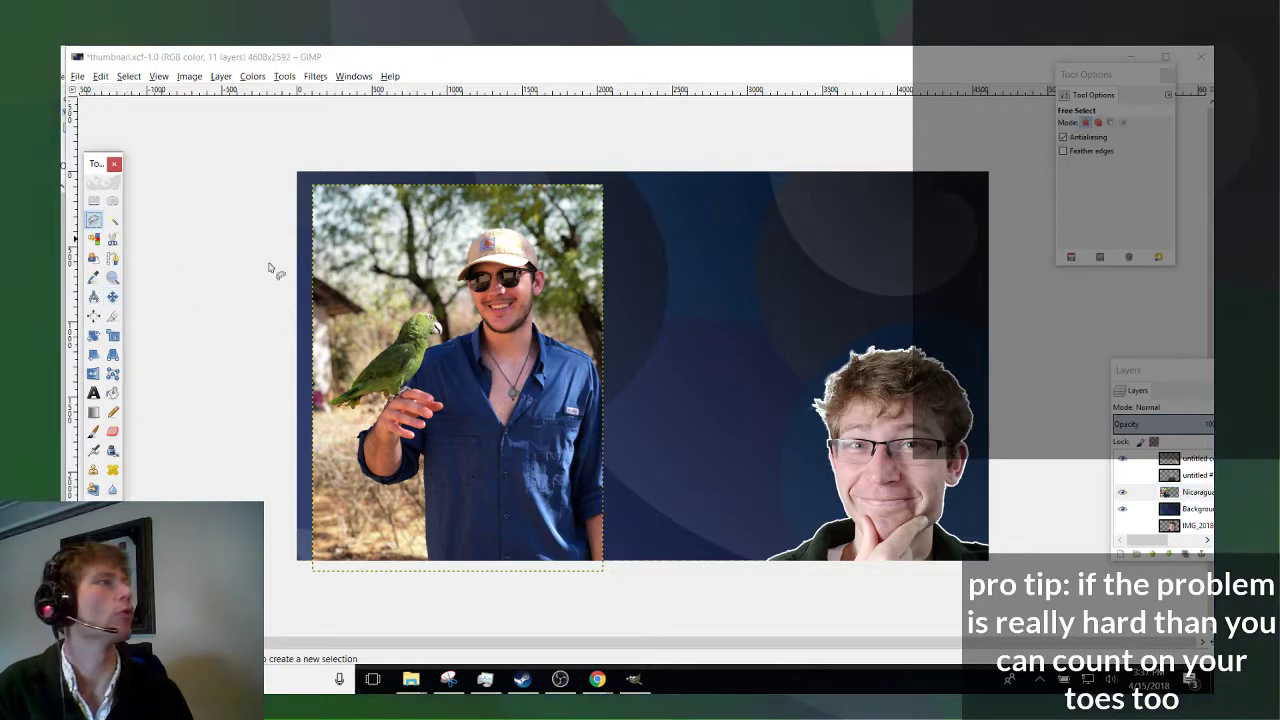
scroll(570, 366, "up", 2)
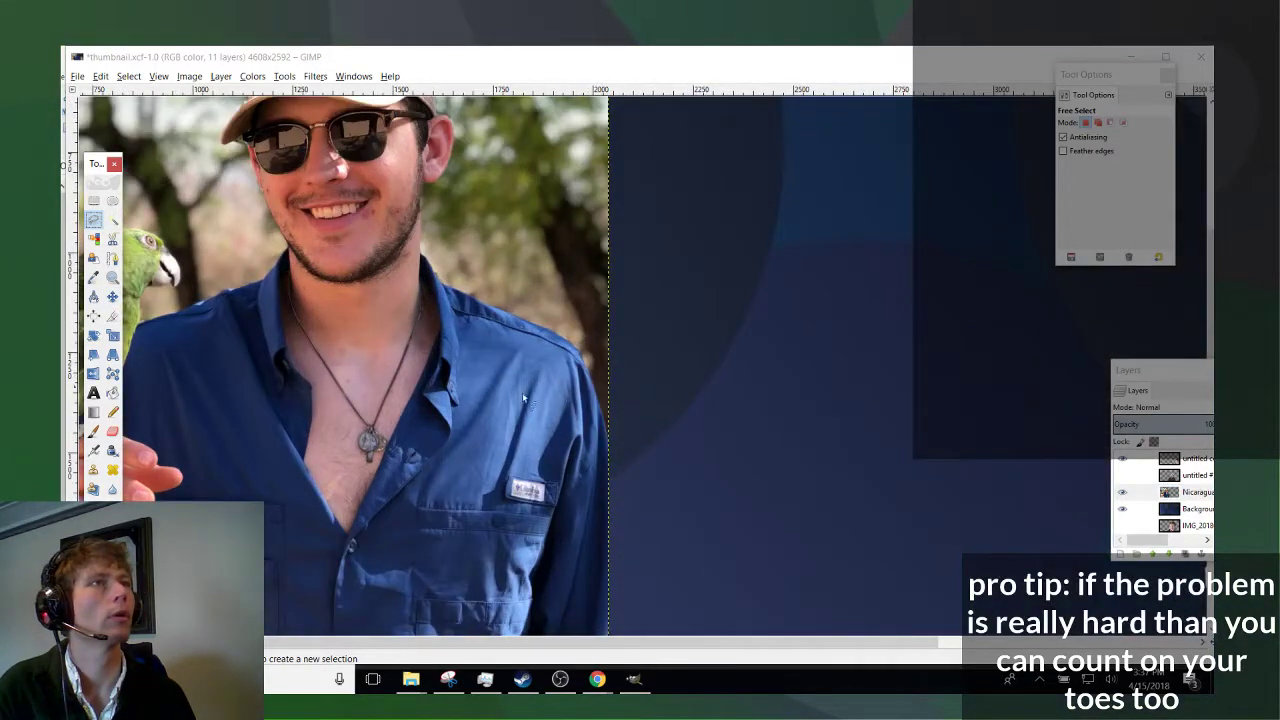
left_click(621, 423)
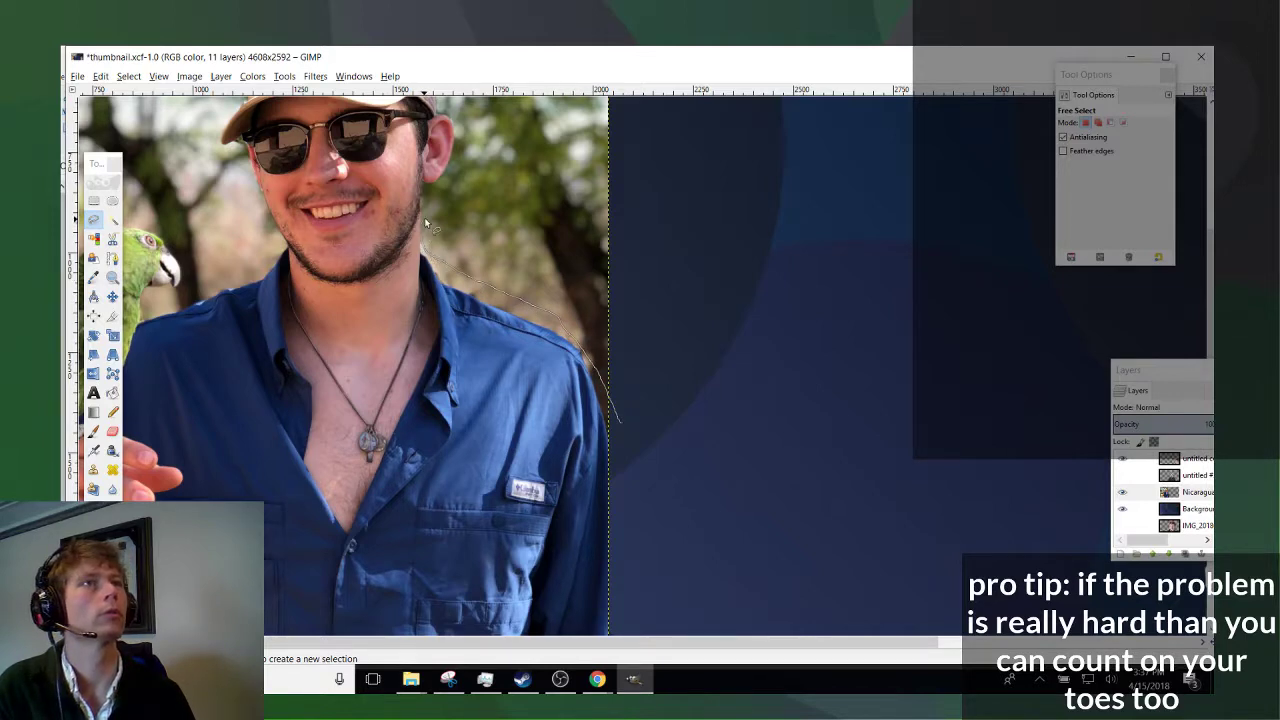
mouse_move(485, 96)
left_mouse_down()
mouse_move(494, 46)
mouse_move(660, 52)
mouse_move(827, 179)
left_mouse_up()
left_click_drag(839, 540, 839, 541)
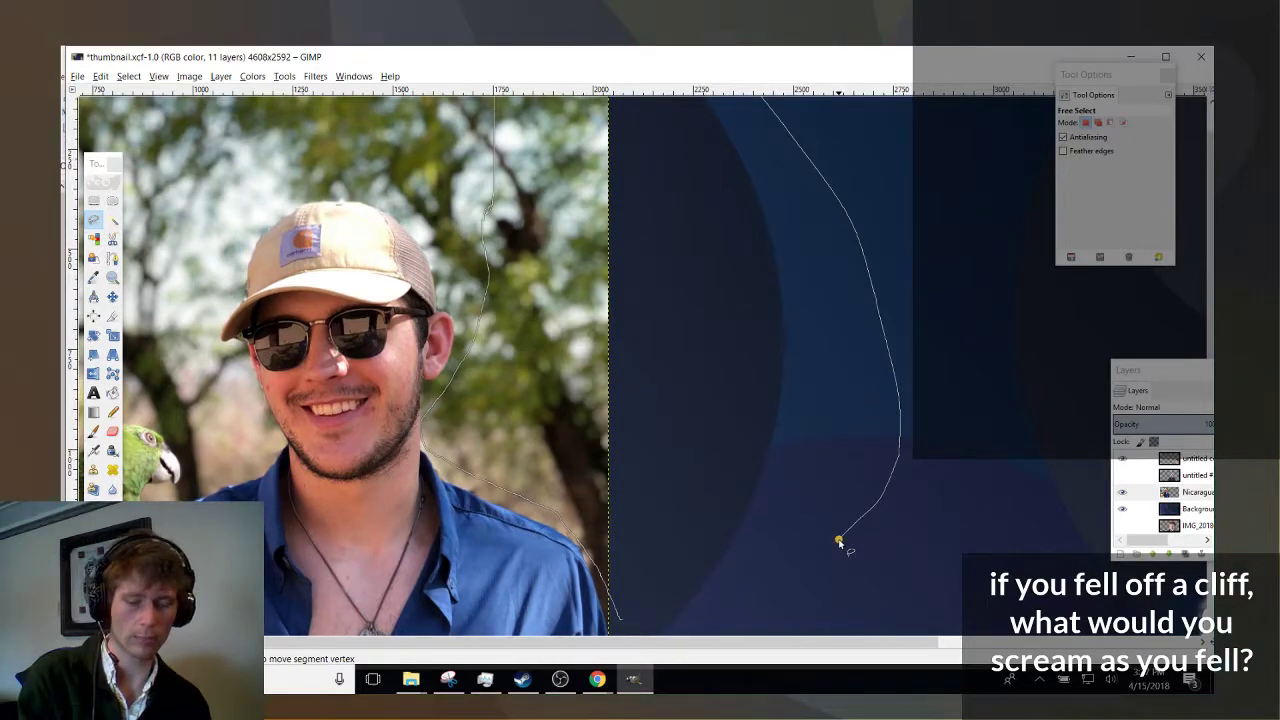
Lasso loosely around the cap, face and parrot's head and delete the Nicaragua photo's background above them.
scroll(380, 457, "up", 4)
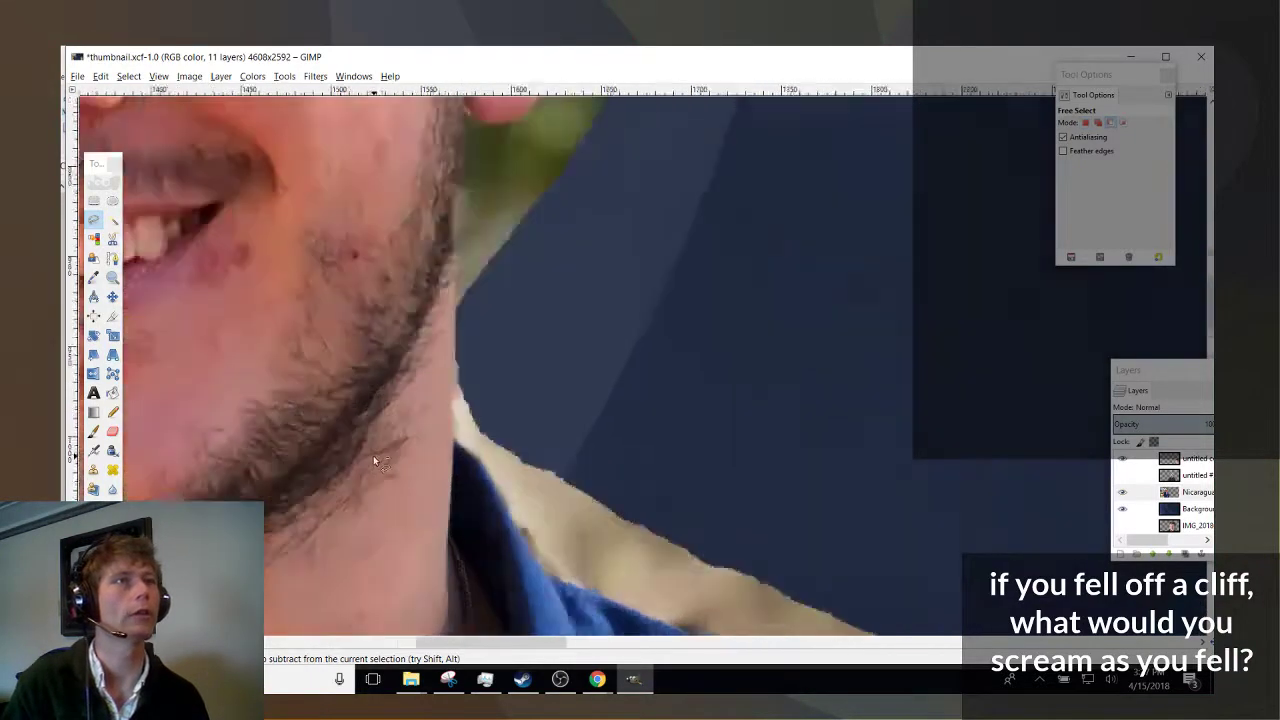
scroll(373, 455, "up", 2)
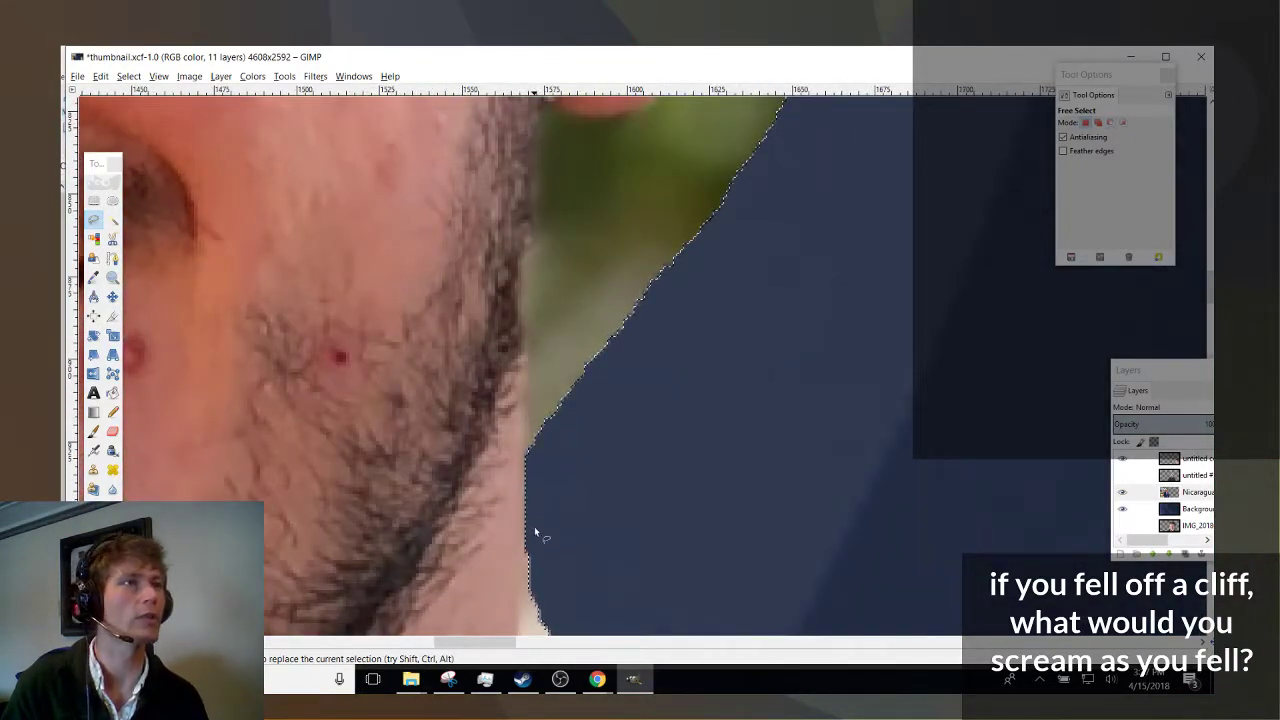
scroll(520, 550, "up", 2)
scroll(600, 440, "down", 4)
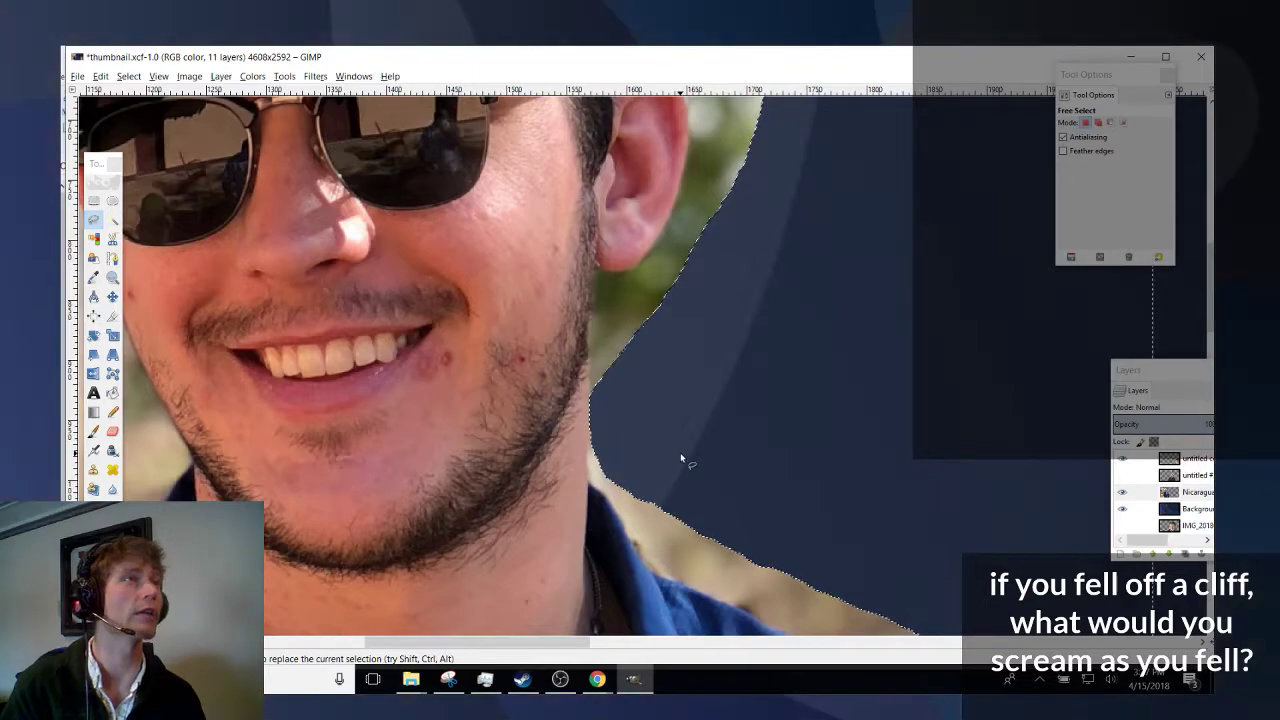
scroll(680, 458, "up", 3)
scroll(670, 466, "down", 3)
scroll(666, 466, "down", 3)
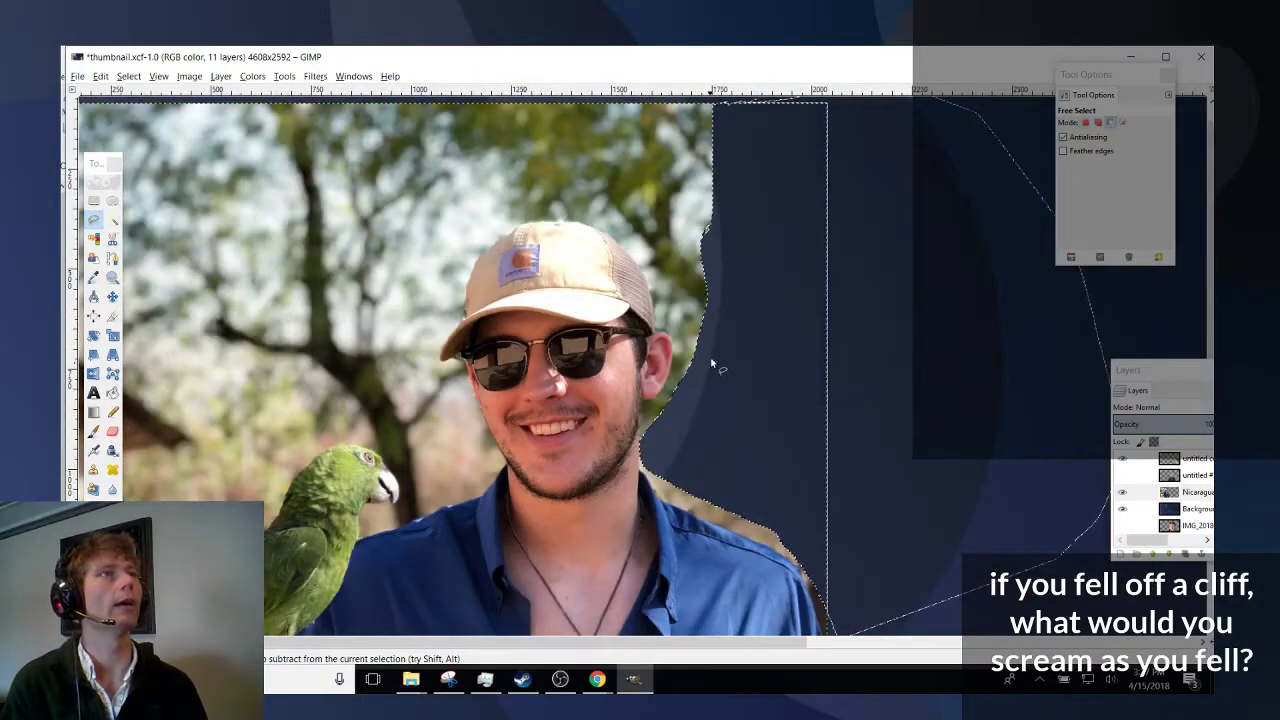
mouse_move(662, 294)
left_mouse_down()
mouse_move(614, 220)
mouse_move(531, 199)
mouse_move(477, 232)
mouse_move(433, 300)
left_mouse_up()
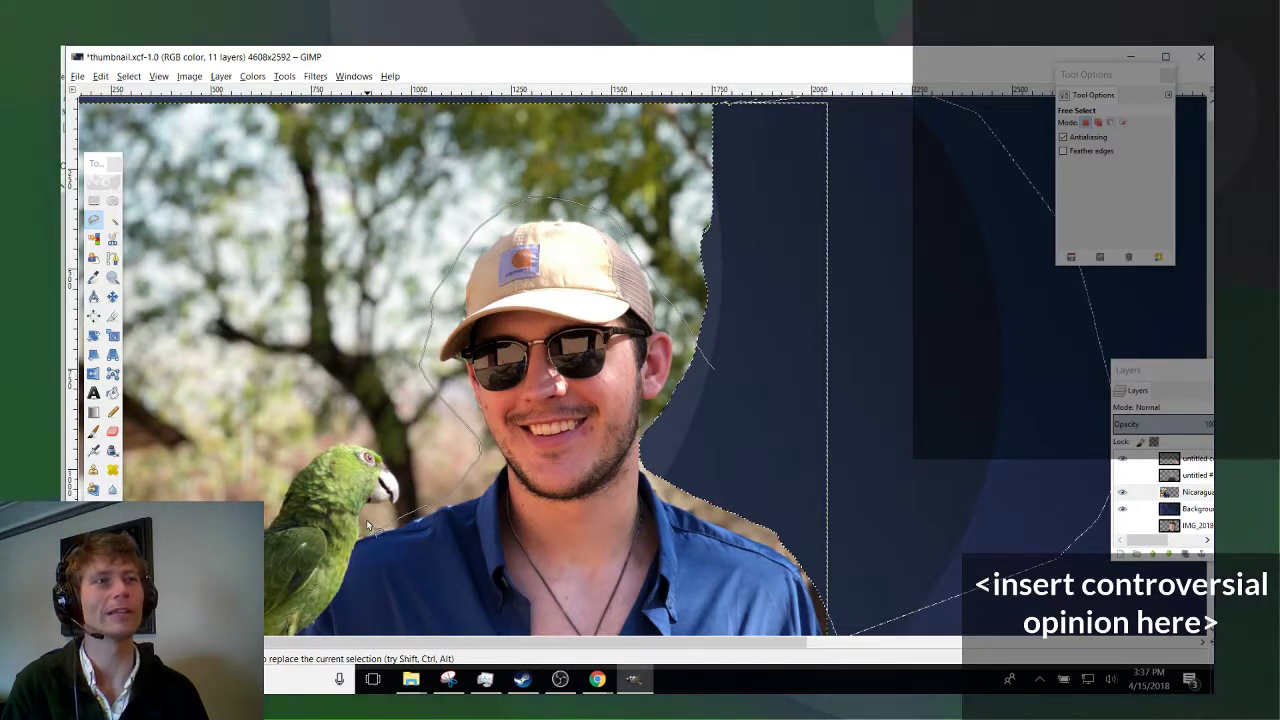
mouse_move(405, 510)
left_mouse_down()
mouse_move(390, 448)
mouse_move(346, 426)
left_mouse_up()
mouse_move(287, 456)
left_mouse_down()
mouse_move(263, 483)
mouse_move(63, 224)
mouse_move(108, 48)
mouse_move(614, 47)
mouse_move(837, 73)
left_mouse_up()
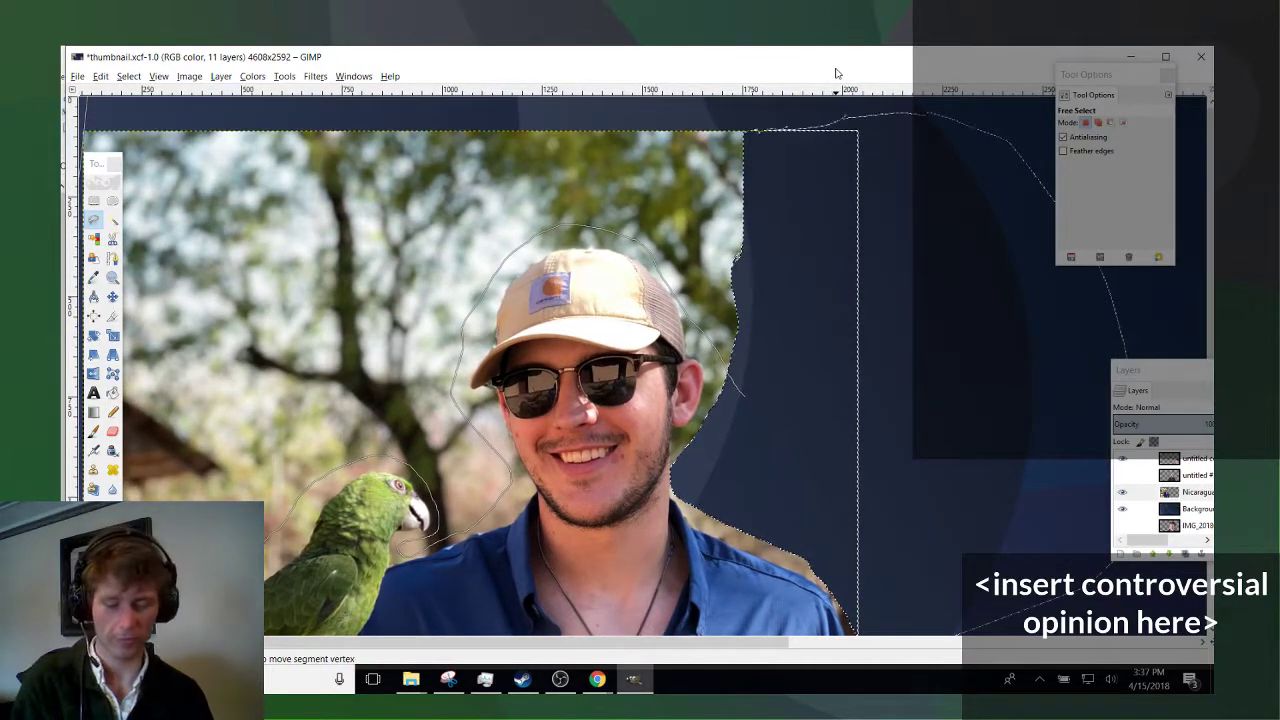
key("Return")
key("ctrl+i")
key("Delete")
left_click_drag(712, 641, 675, 640)
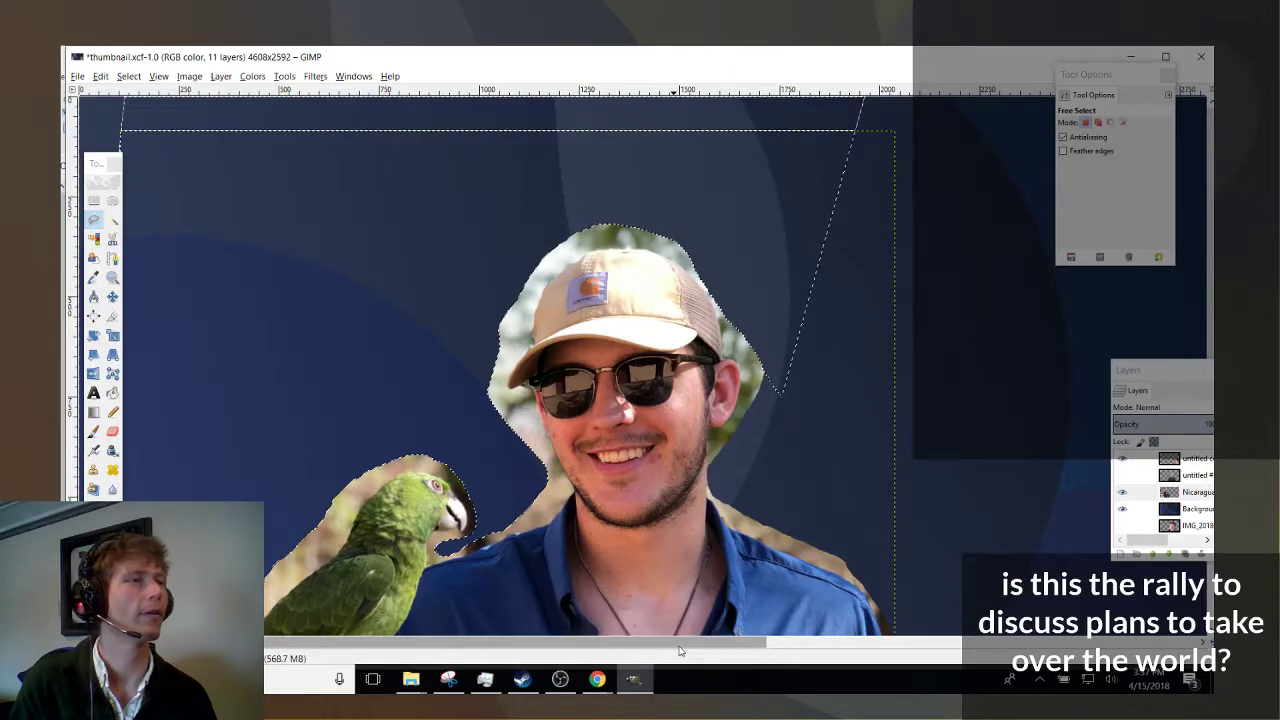
Clear the Nicaragua photo's upper-left corner and the background behind the parrot's back, under its tail and beside the forearm.
mouse_move(105, 114)
left_mouse_down()
mouse_move(217, 257)
mouse_move(130, 278)
left_mouse_up()
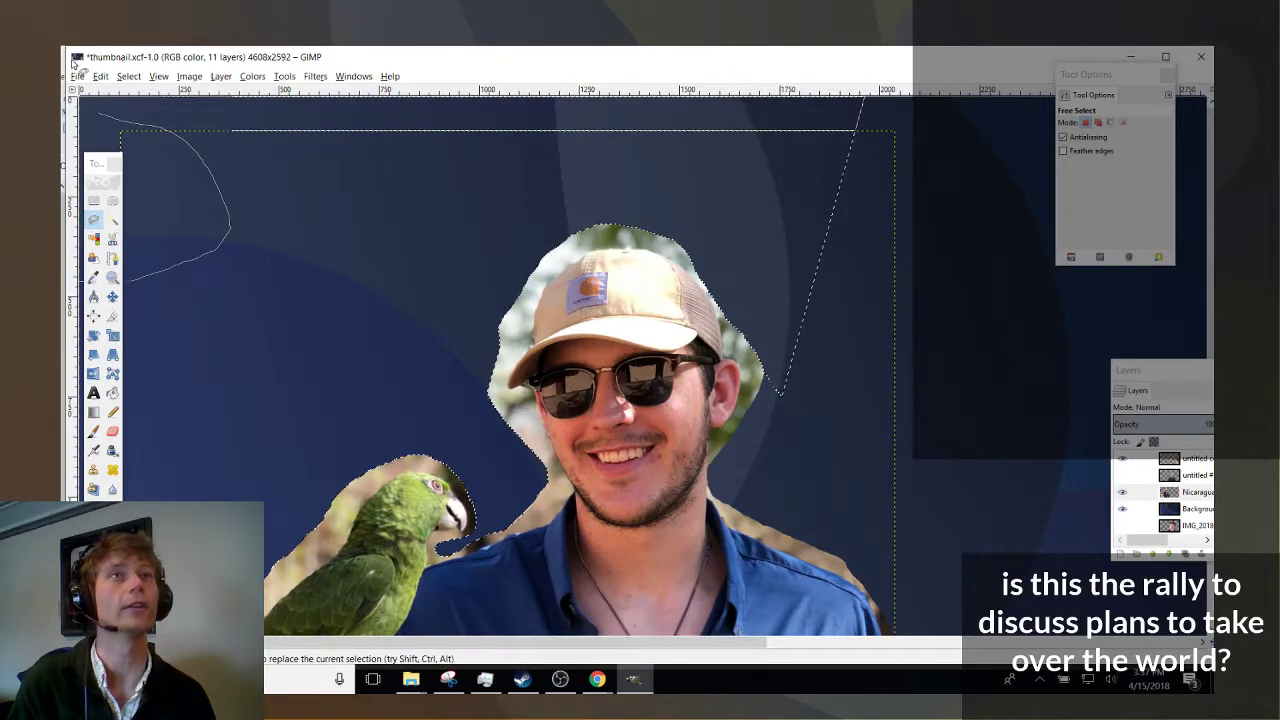
key("Return")
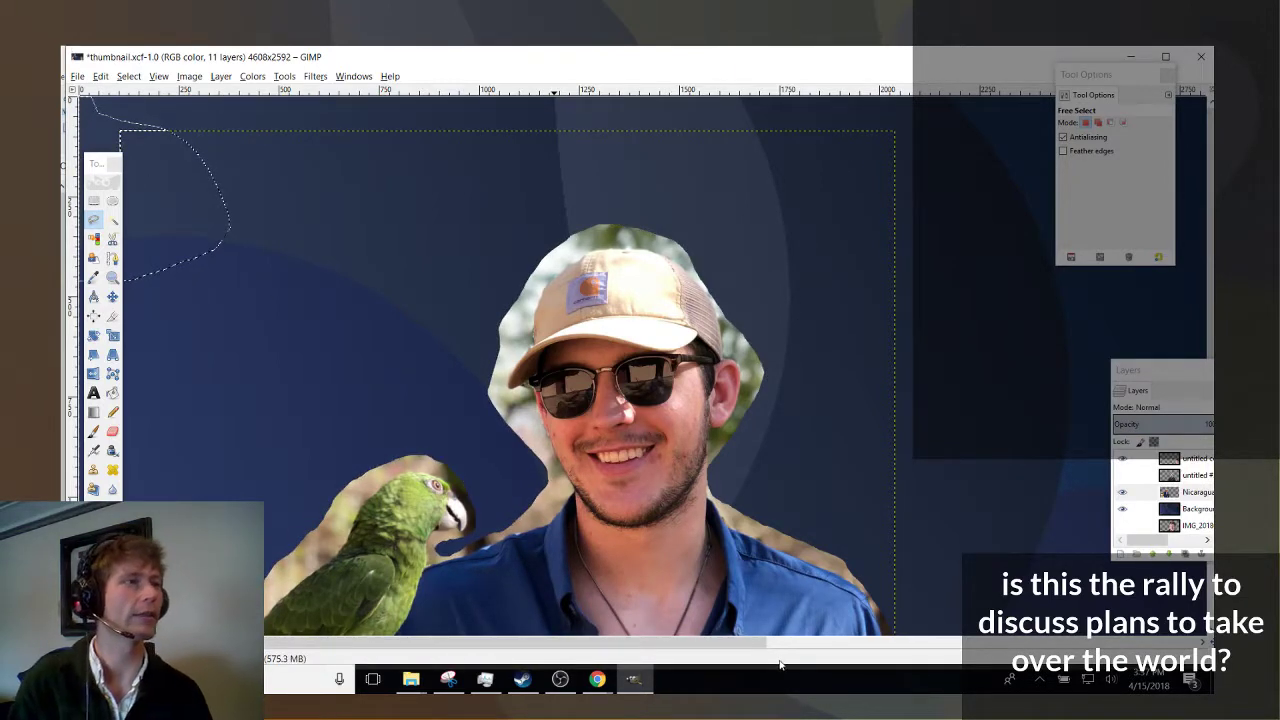
scroll(235, 401, "down", 5)
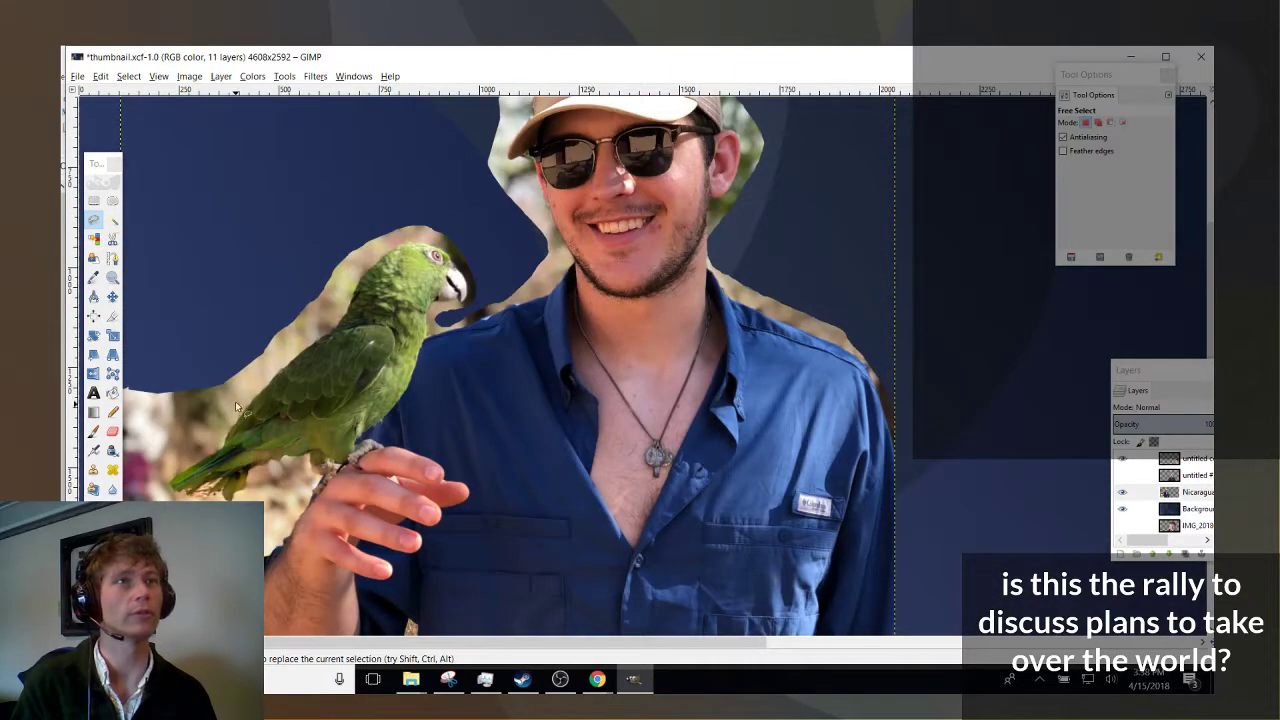
mouse_move(250, 333)
left_mouse_down()
mouse_move(244, 392)
mouse_move(177, 456)
left_mouse_up()
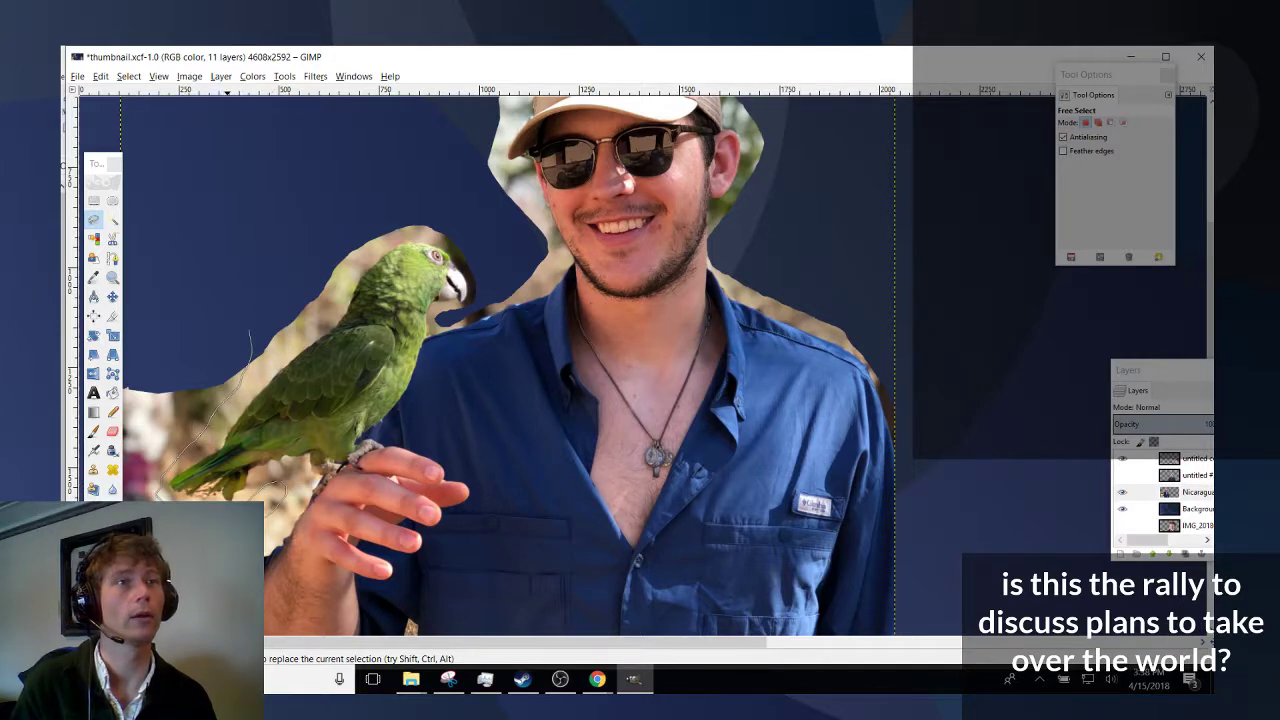
scroll(480, 360, "down", 1)
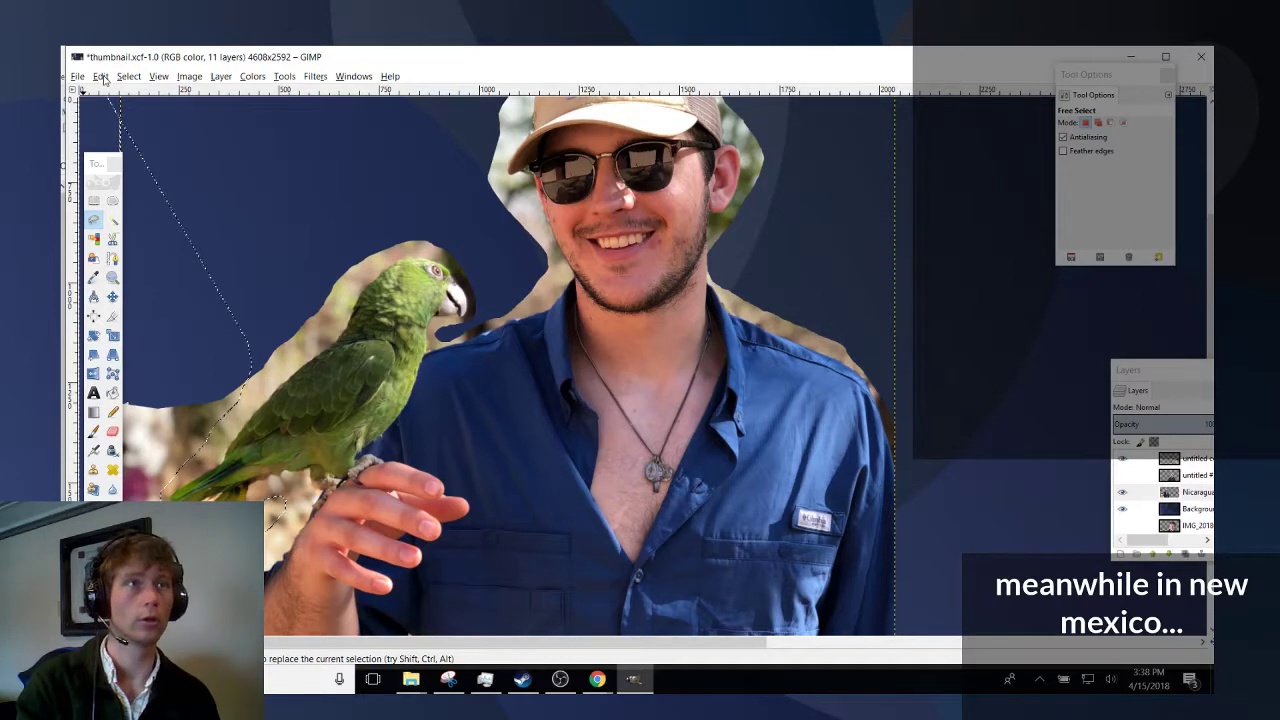
scroll(290, 334, "down", 5)
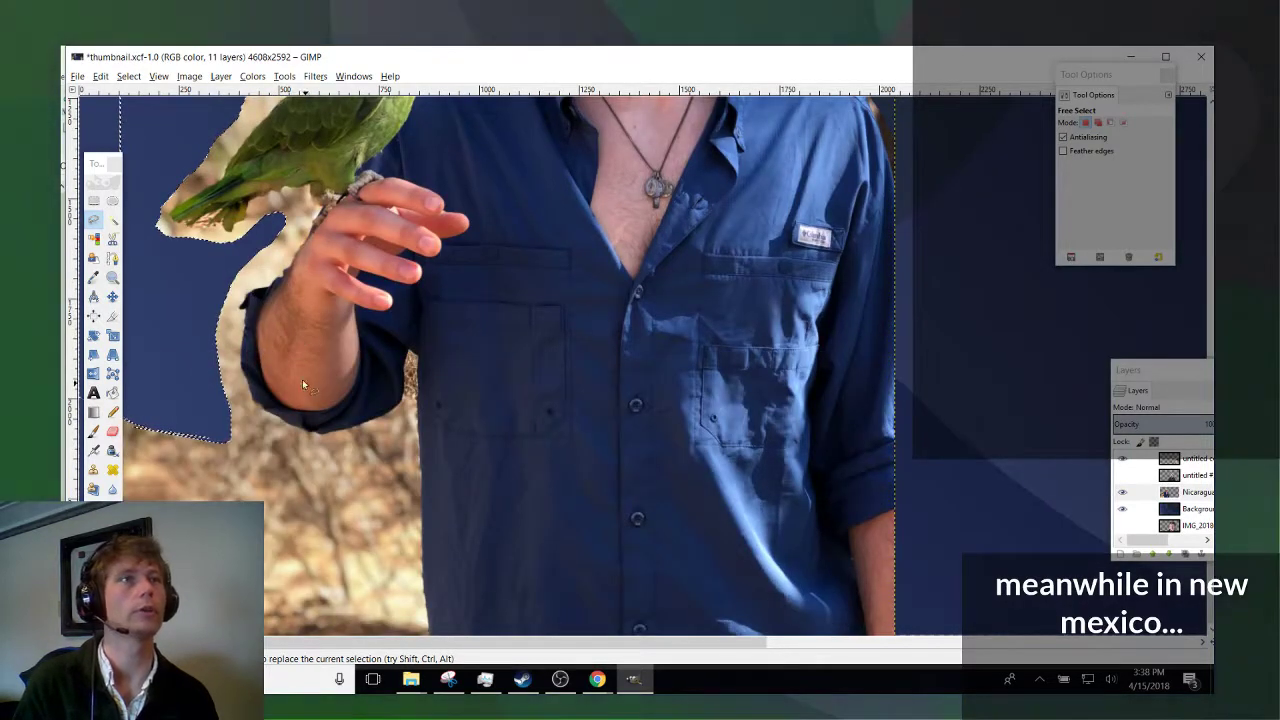
left_click(198, 399)
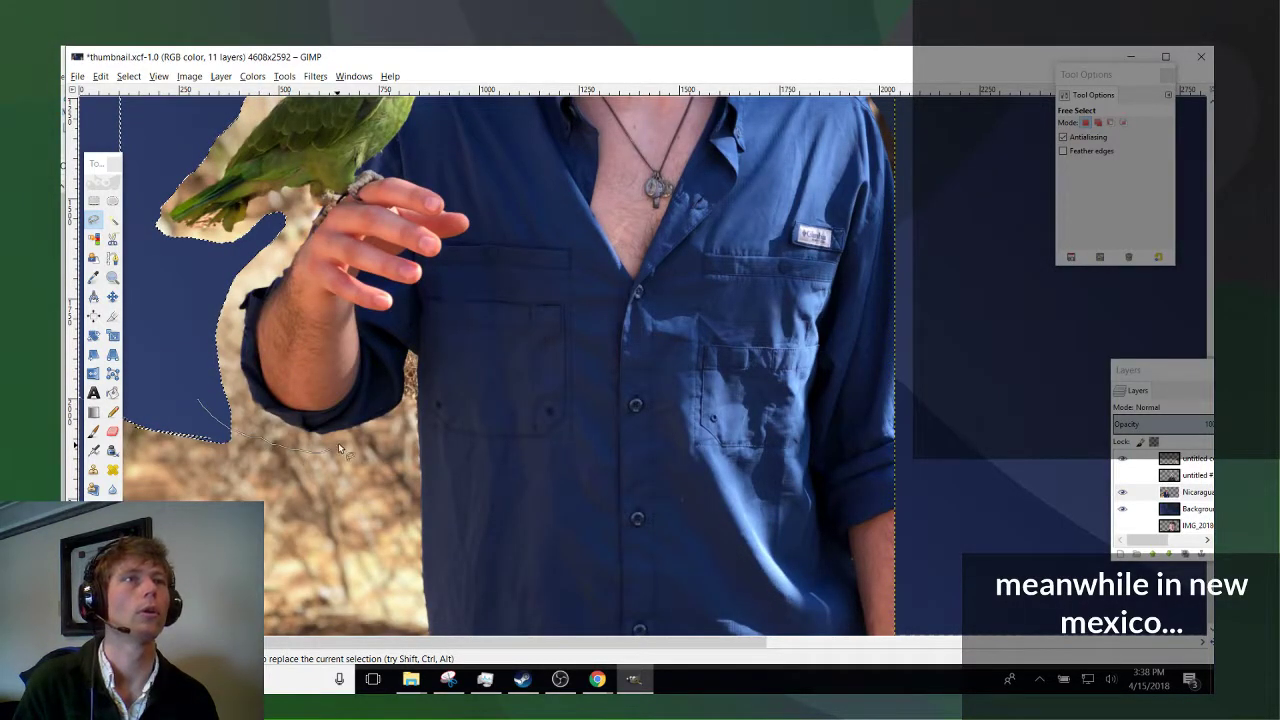
left_click_drag(392, 467, 433, 665)
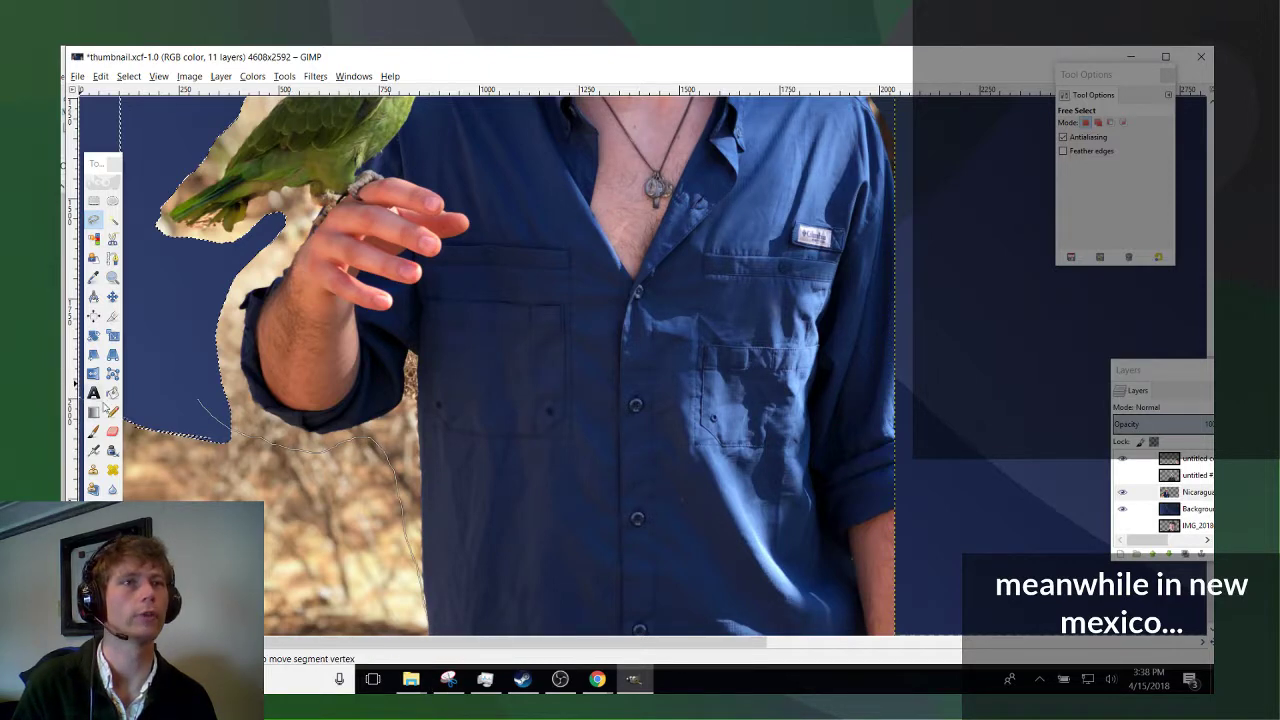
scroll(325, 614, "down", 3)
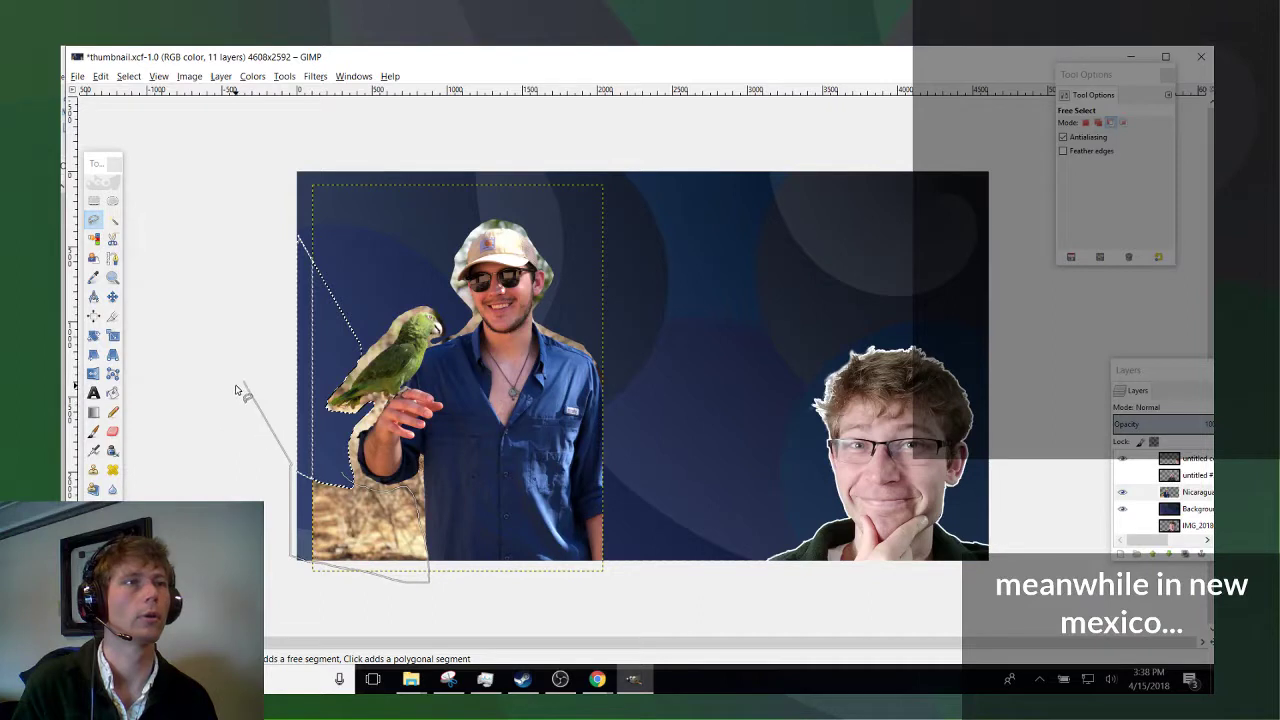
key("Return")
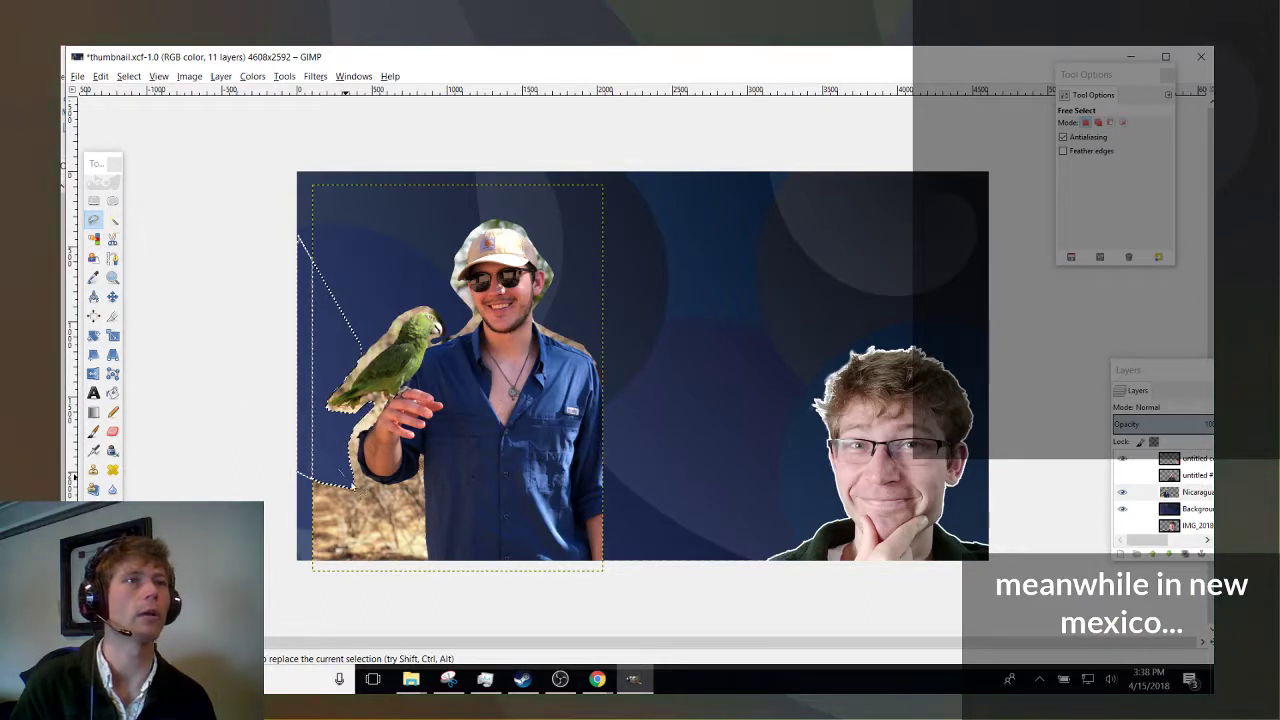
Lasso and delete the dry-grass background in the Nicaragua photo's lower-left corner, below the man's elbow.
mouse_move(411, 557)
left_mouse_down()
mouse_move(400, 600)
mouse_move(240, 606)
left_mouse_up()
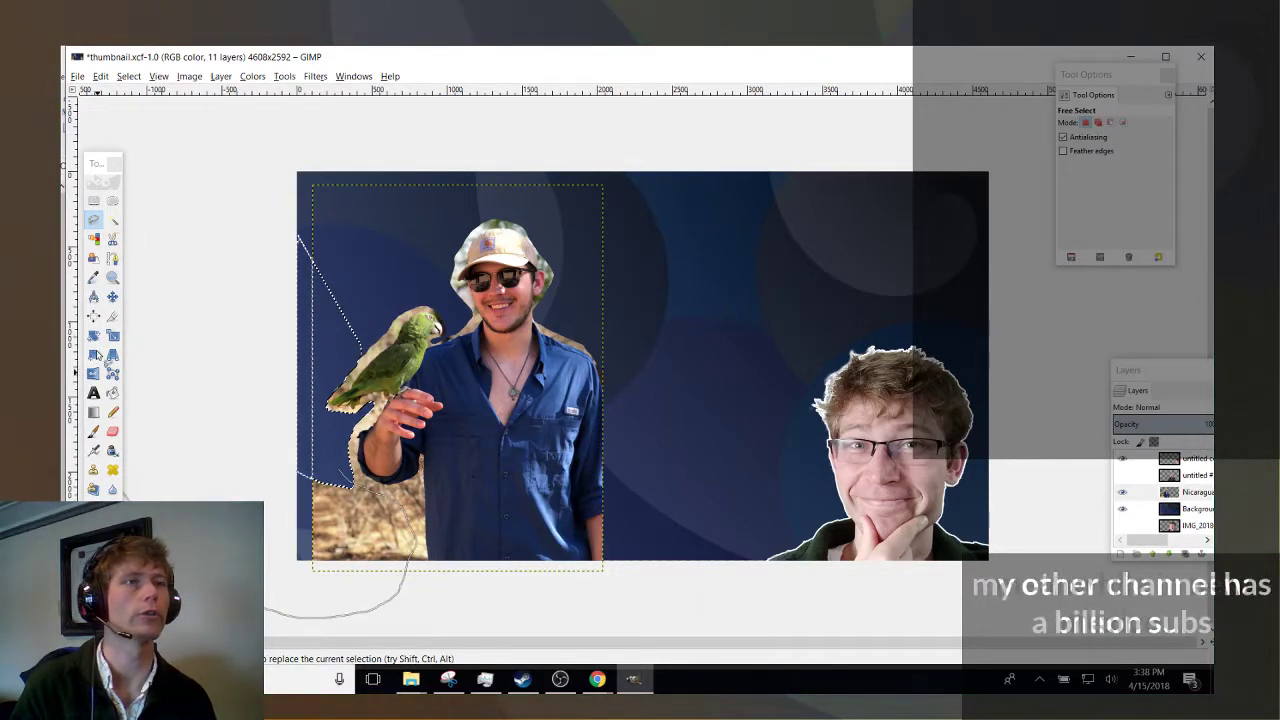
key("Return")
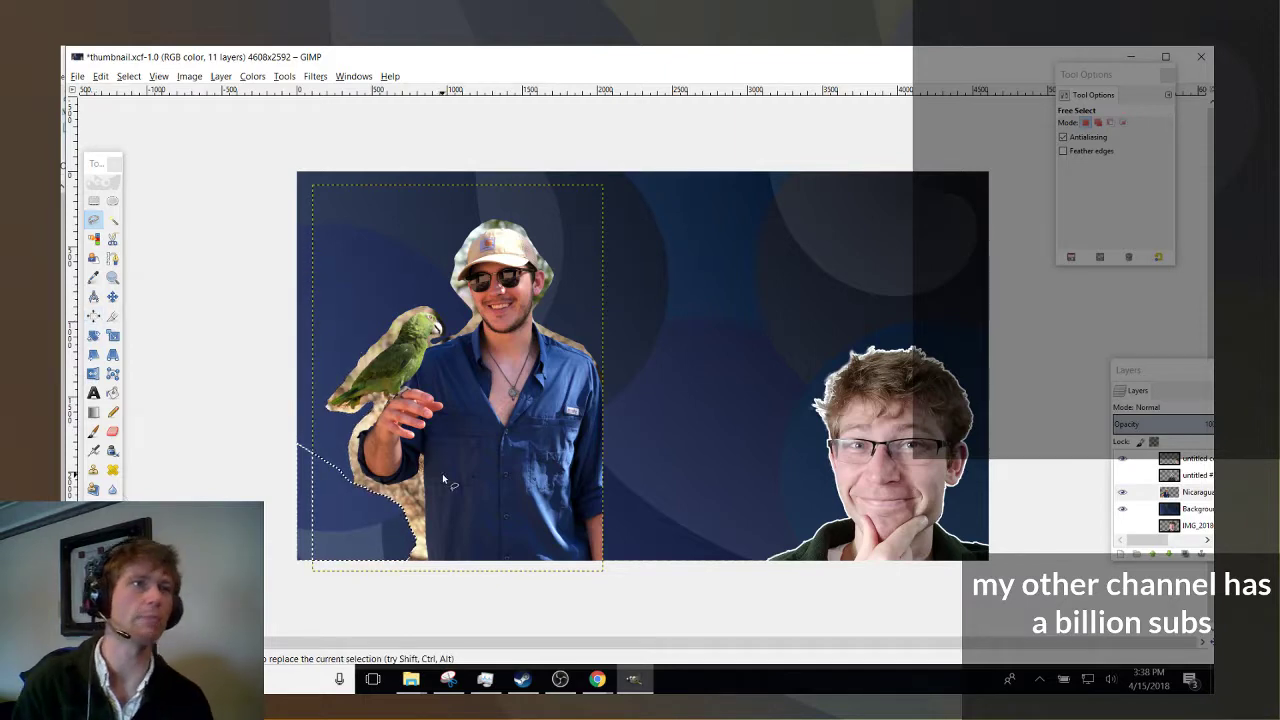
Switch to Fuzzy Select and turn off Select transparent areas.
scroll(531, 382, "up", 5)
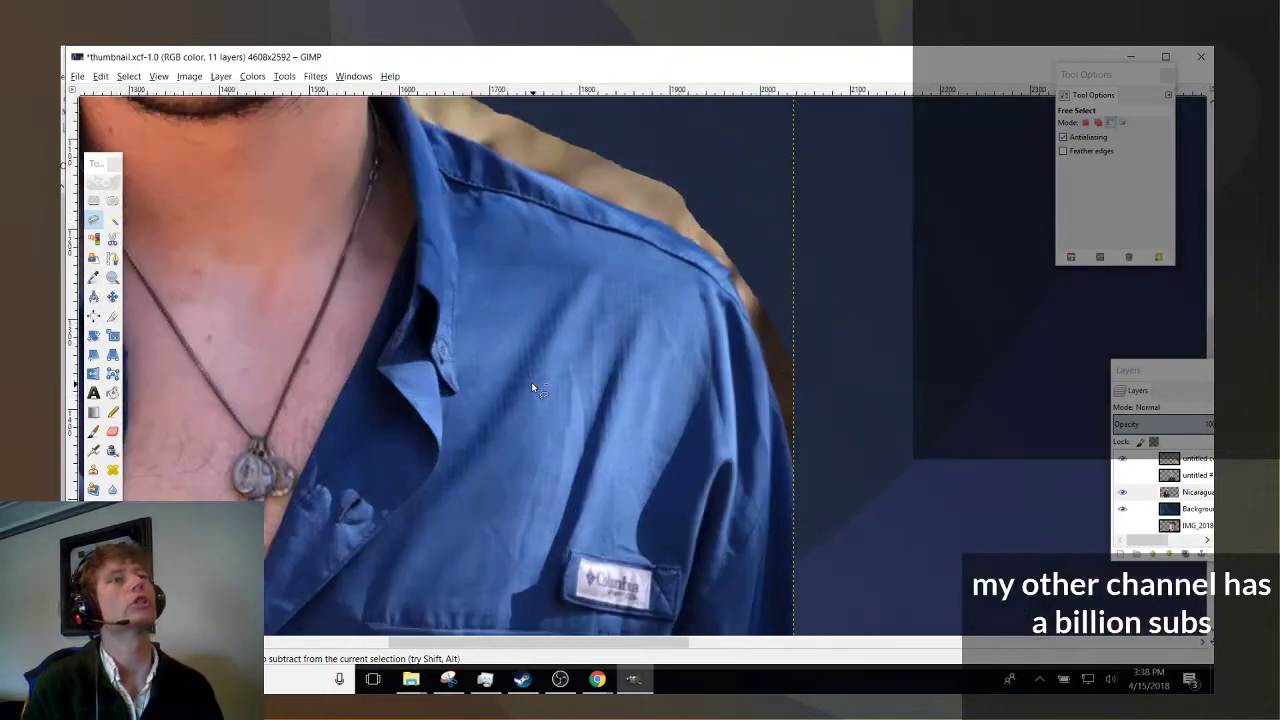
scroll(526, 392, "up", 5)
scroll(460, 388, "down", 3)
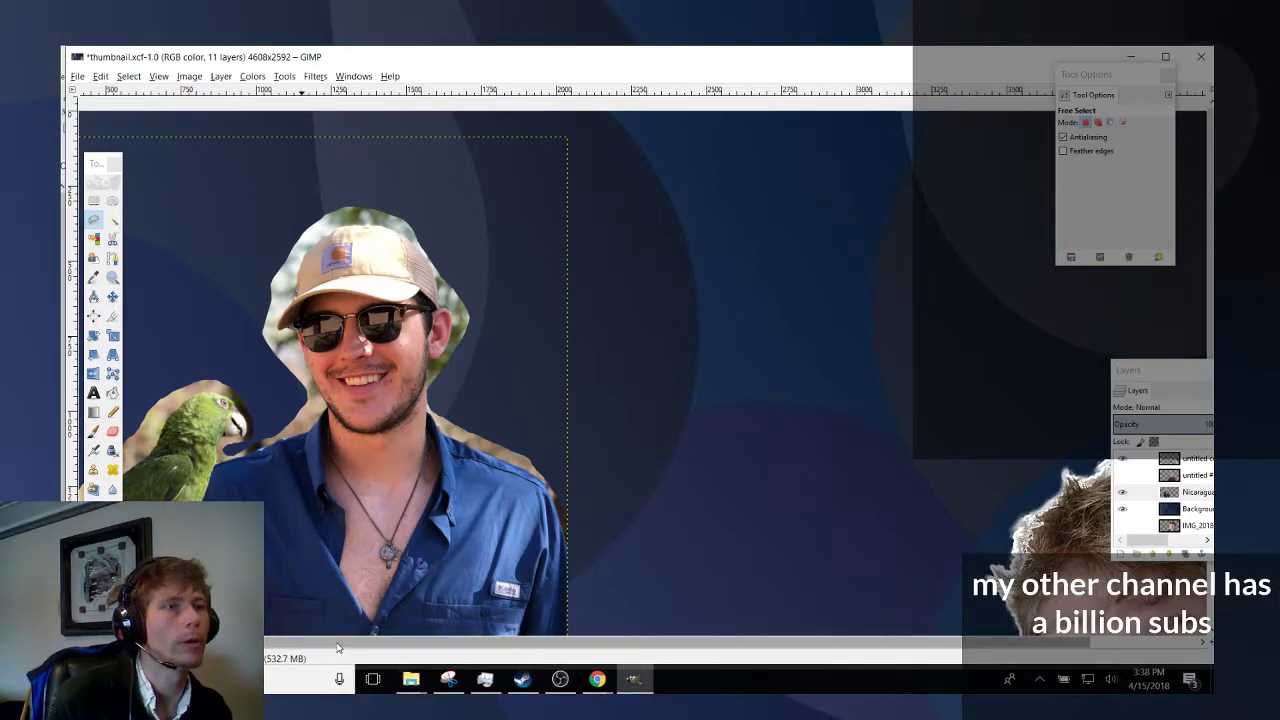
scroll(319, 633, "left", 2)
scroll(319, 633, "down", 5)
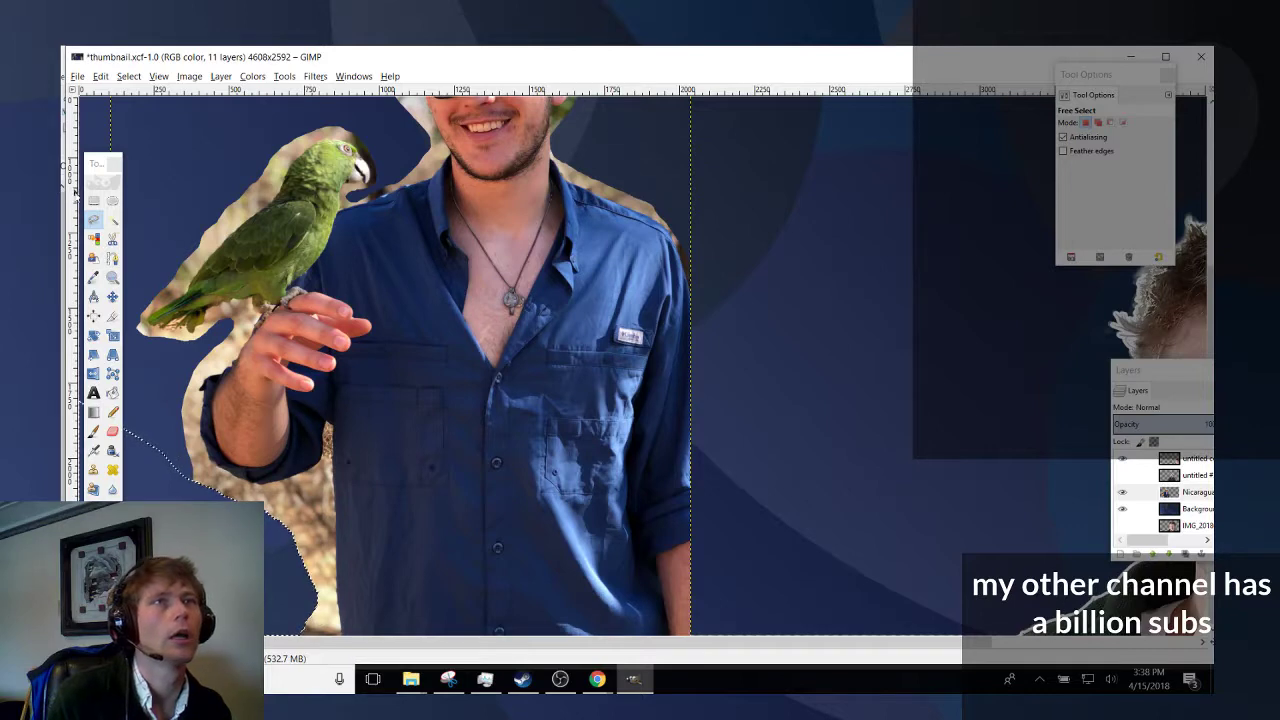
left_click(113, 218)
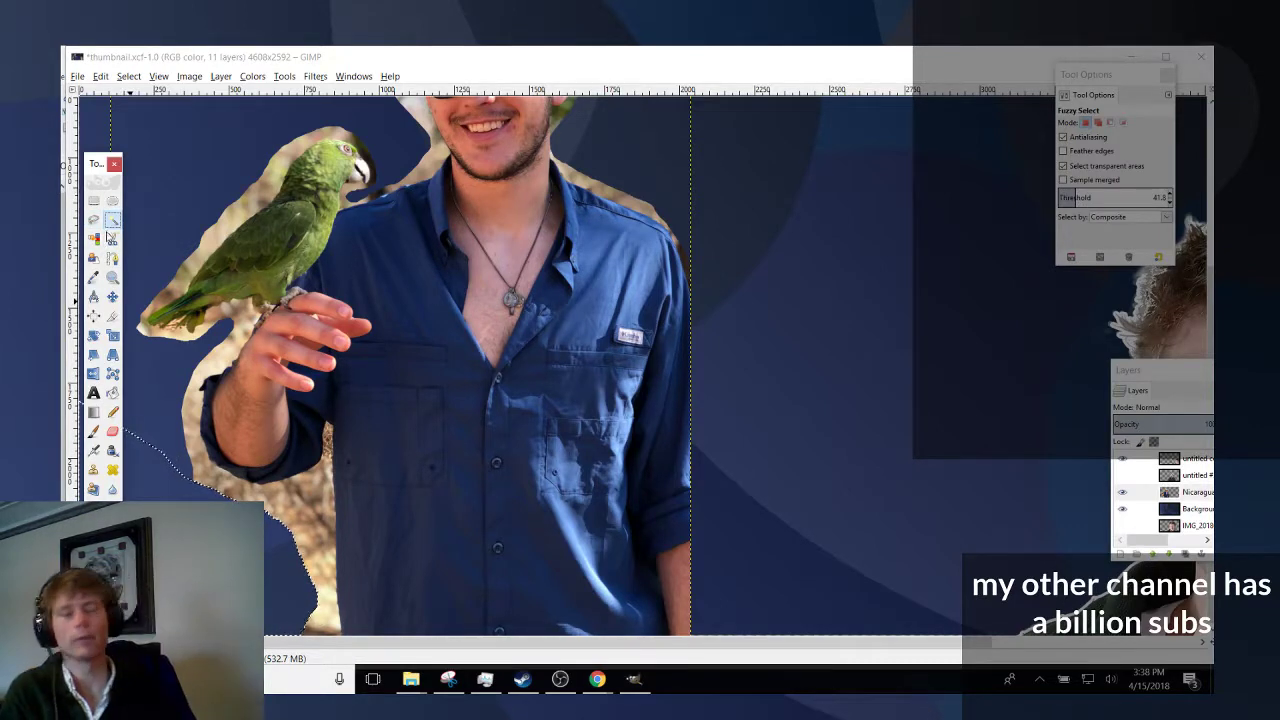
left_click(1088, 166)
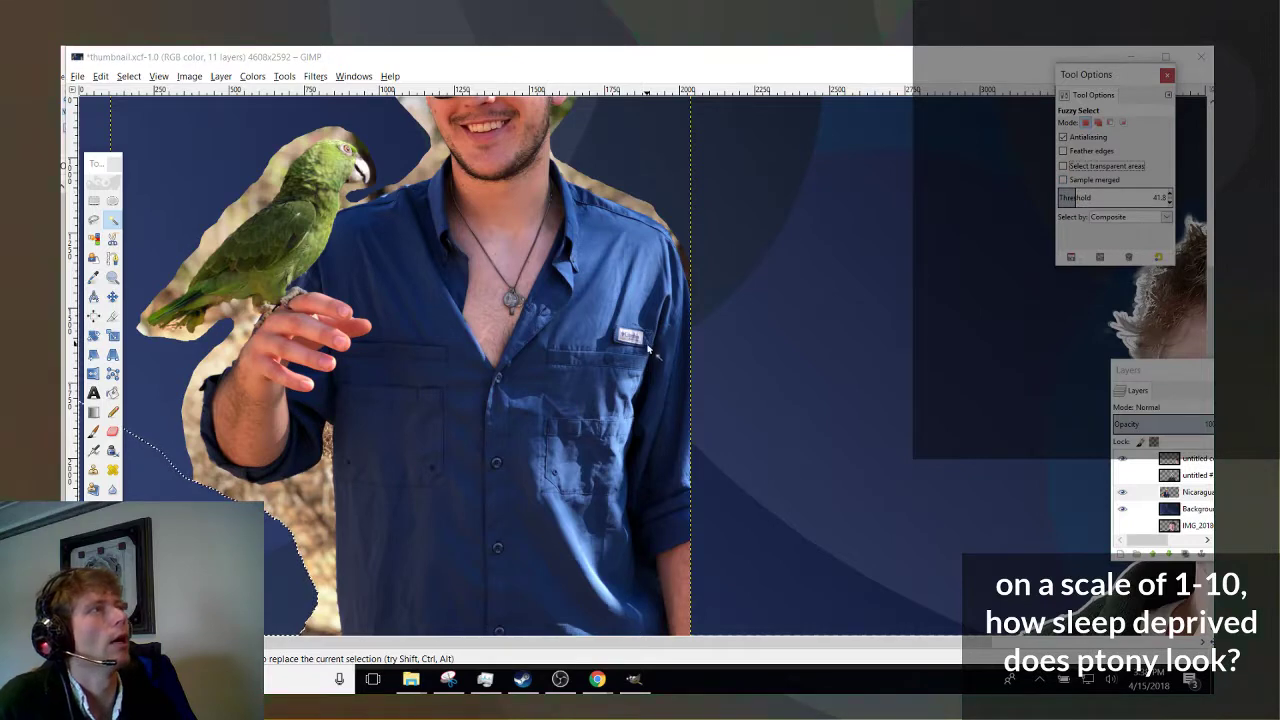
left_click(1118, 218)
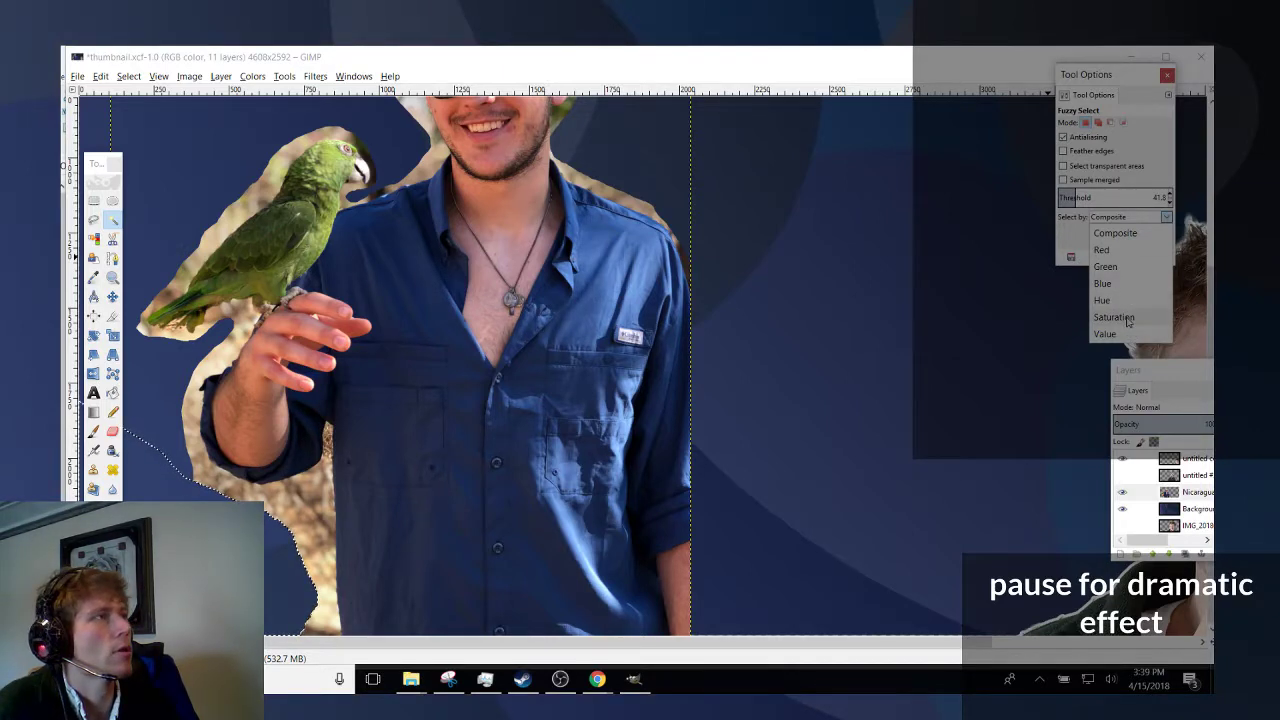
left_click(1126, 220)
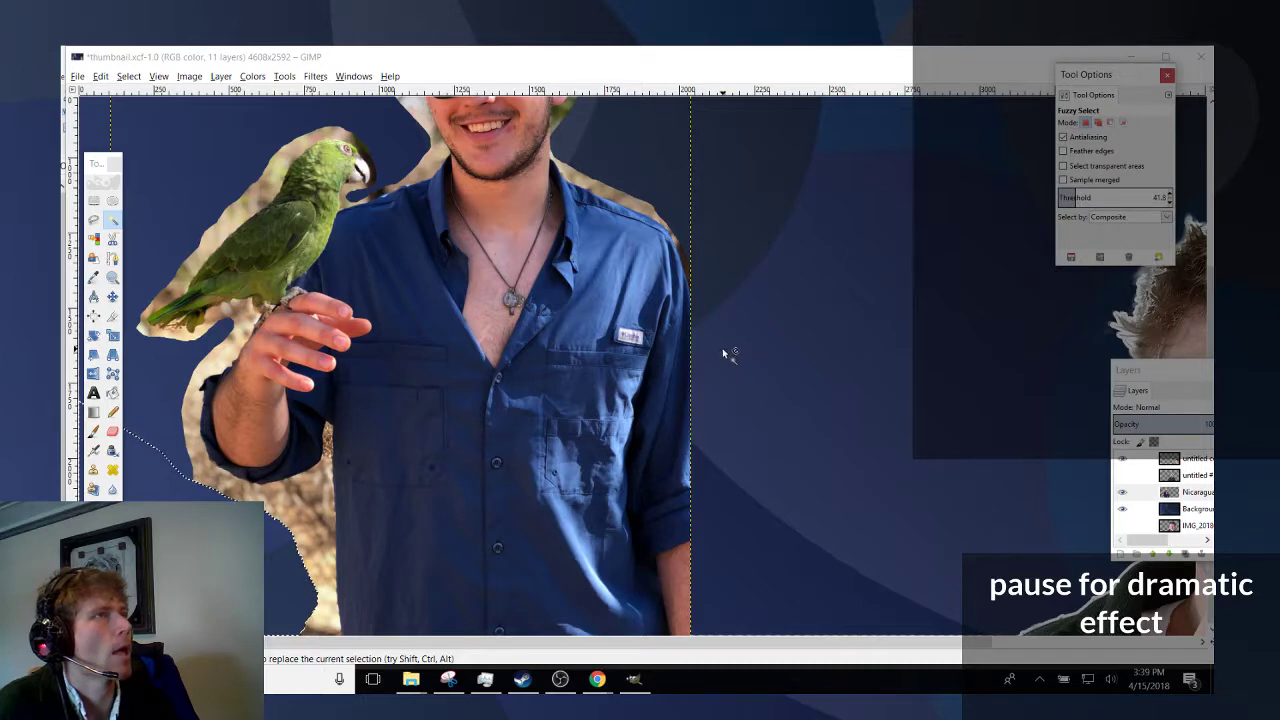
left_click(1135, 220)
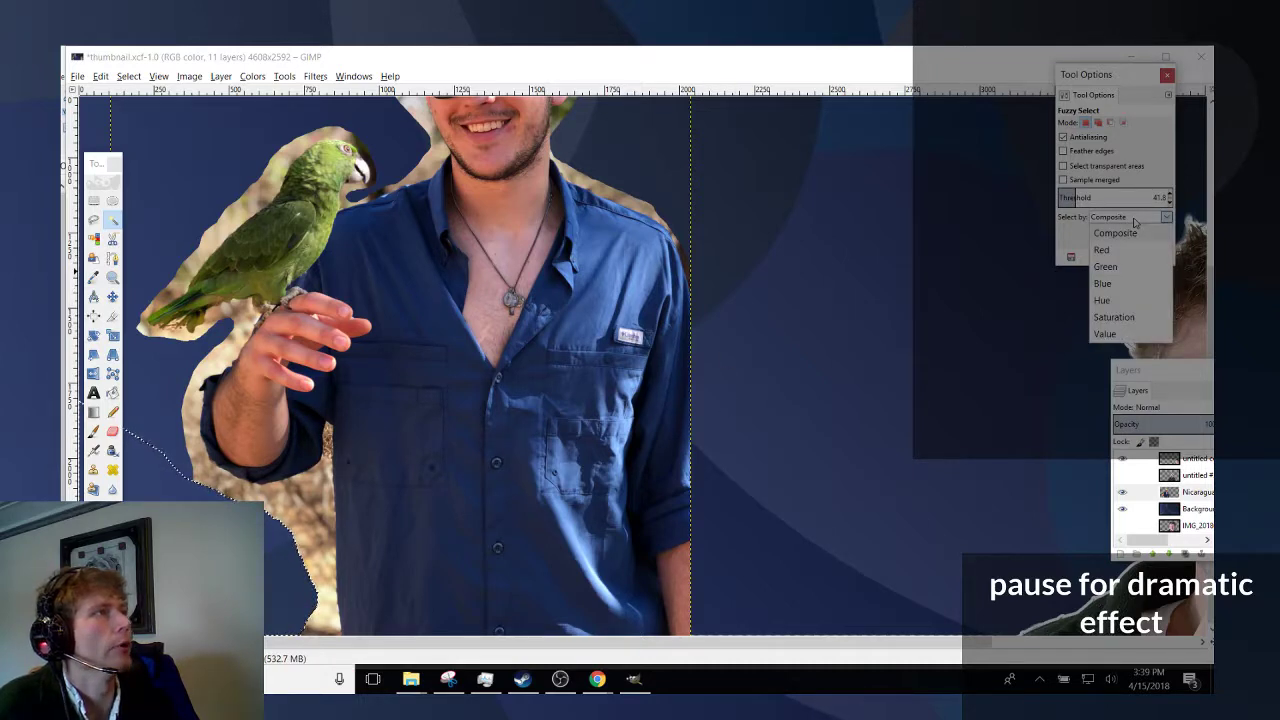
left_click(1135, 224)
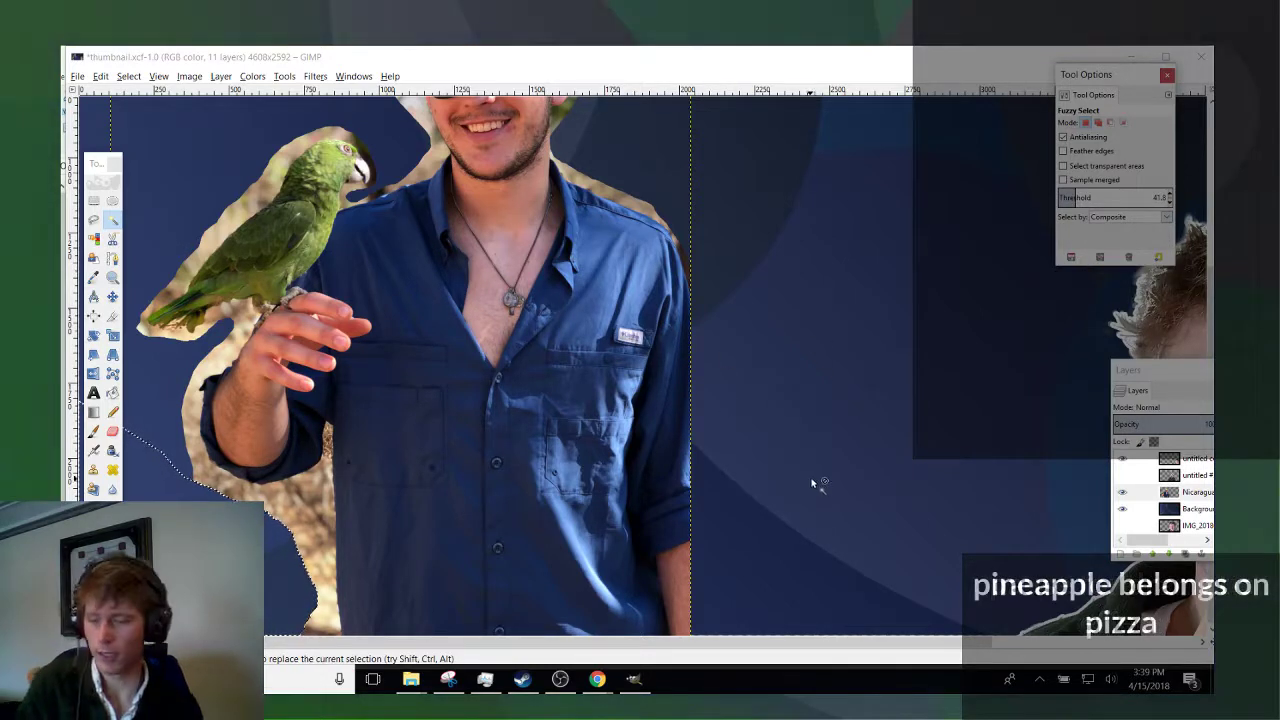
Select the tan background along the parrot man's shoulder and upper sleeve by colour and delete it, including the scrap near the collar.
scroll(720, 434, "up", 2, "ctrl")
scroll(584, 410, "up", 5)
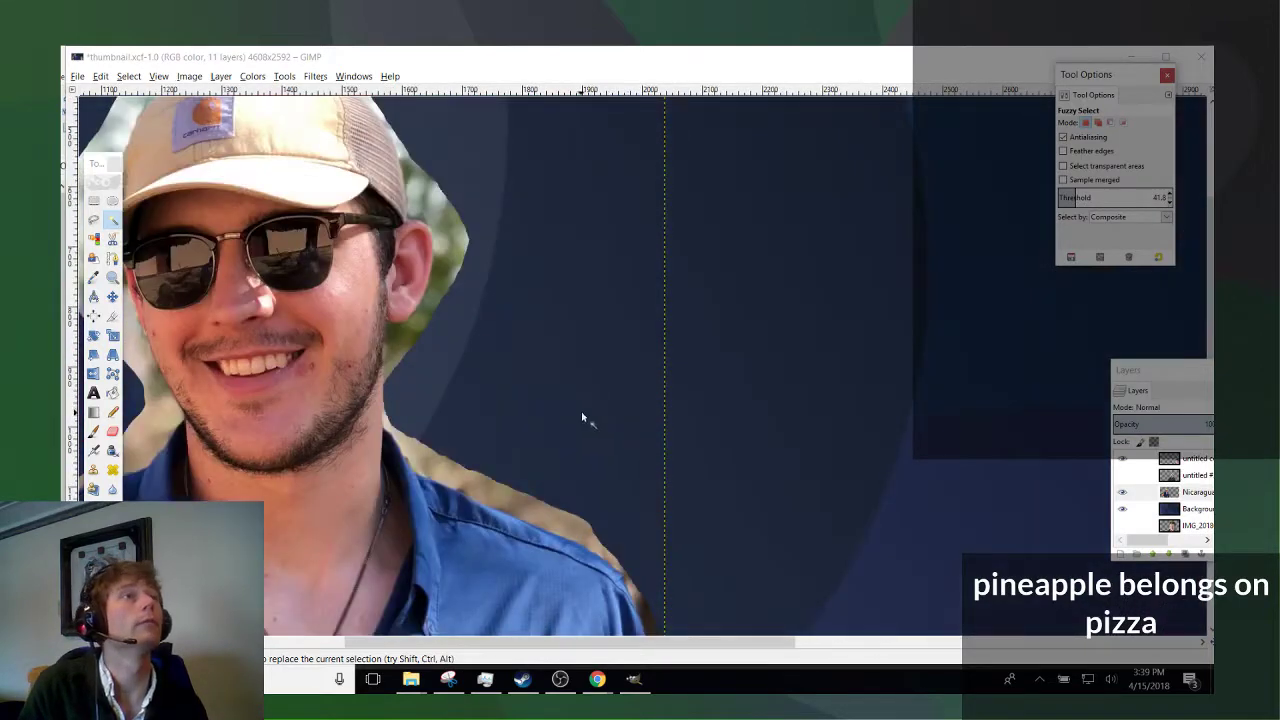
left_click_drag(538, 515, 586, 514)
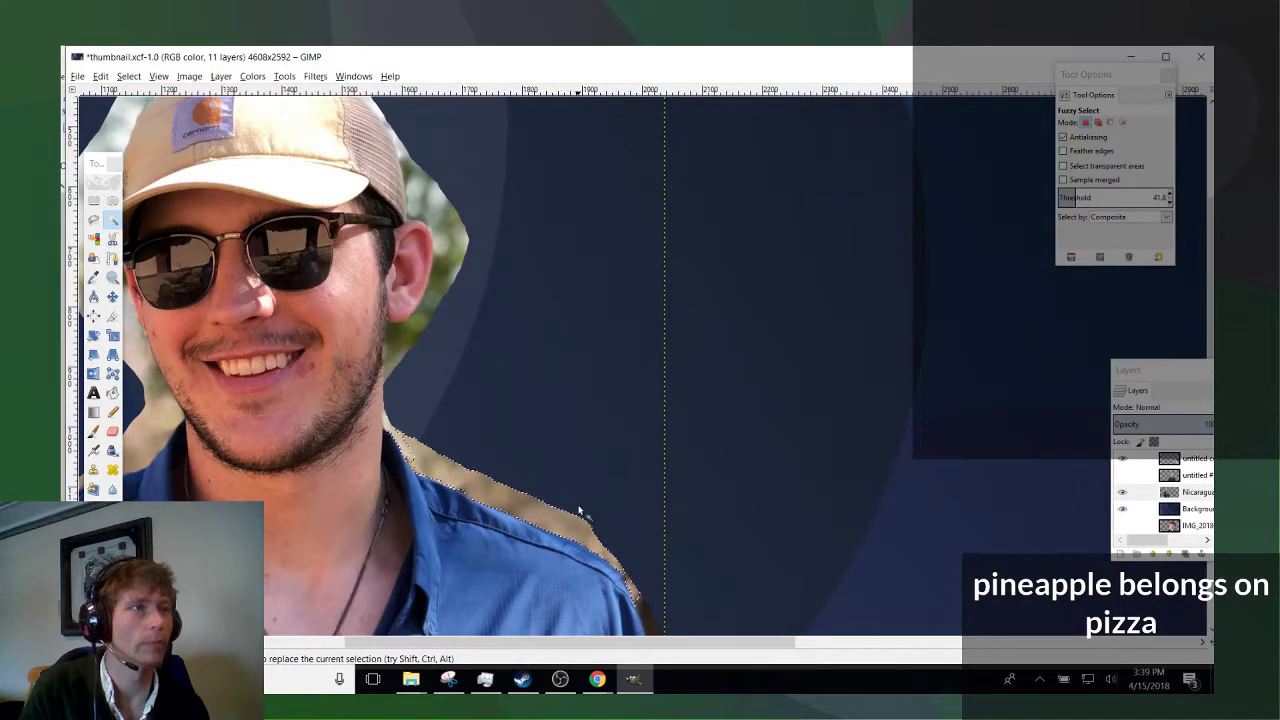
scroll(610, 528, "down", 5)
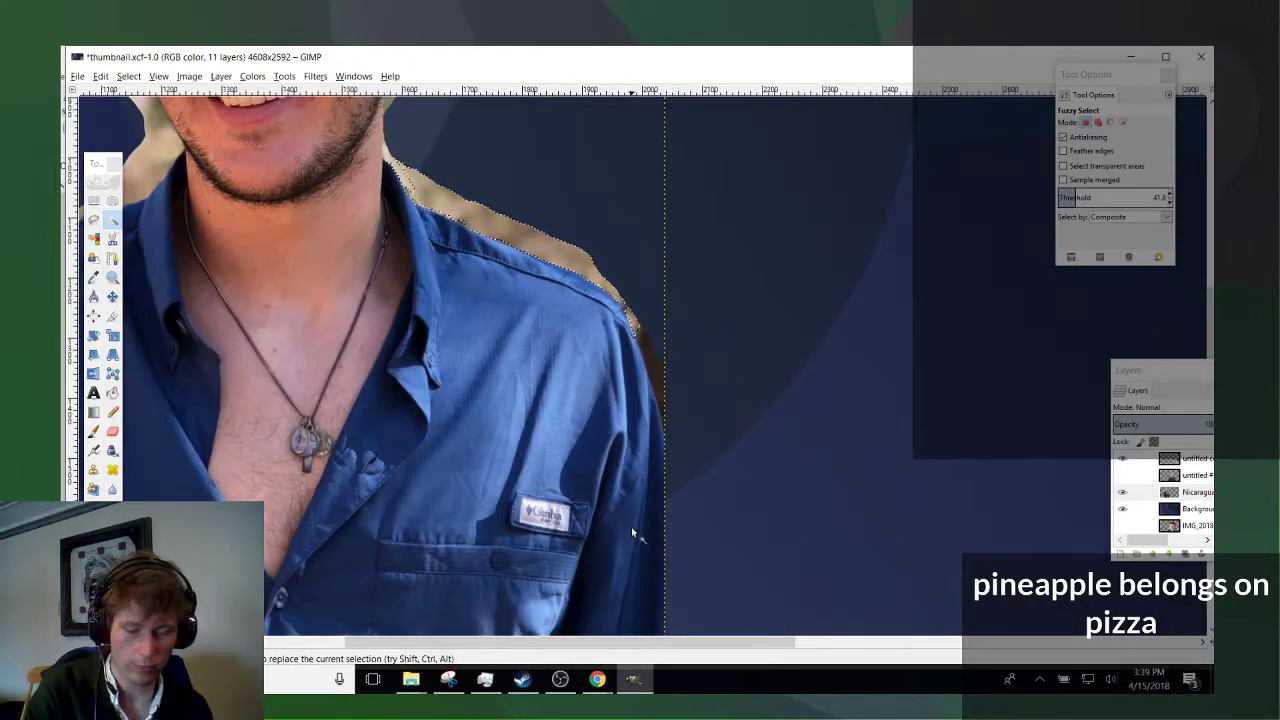
key("Delete")
left_click_drag(655, 370, 641, 333)
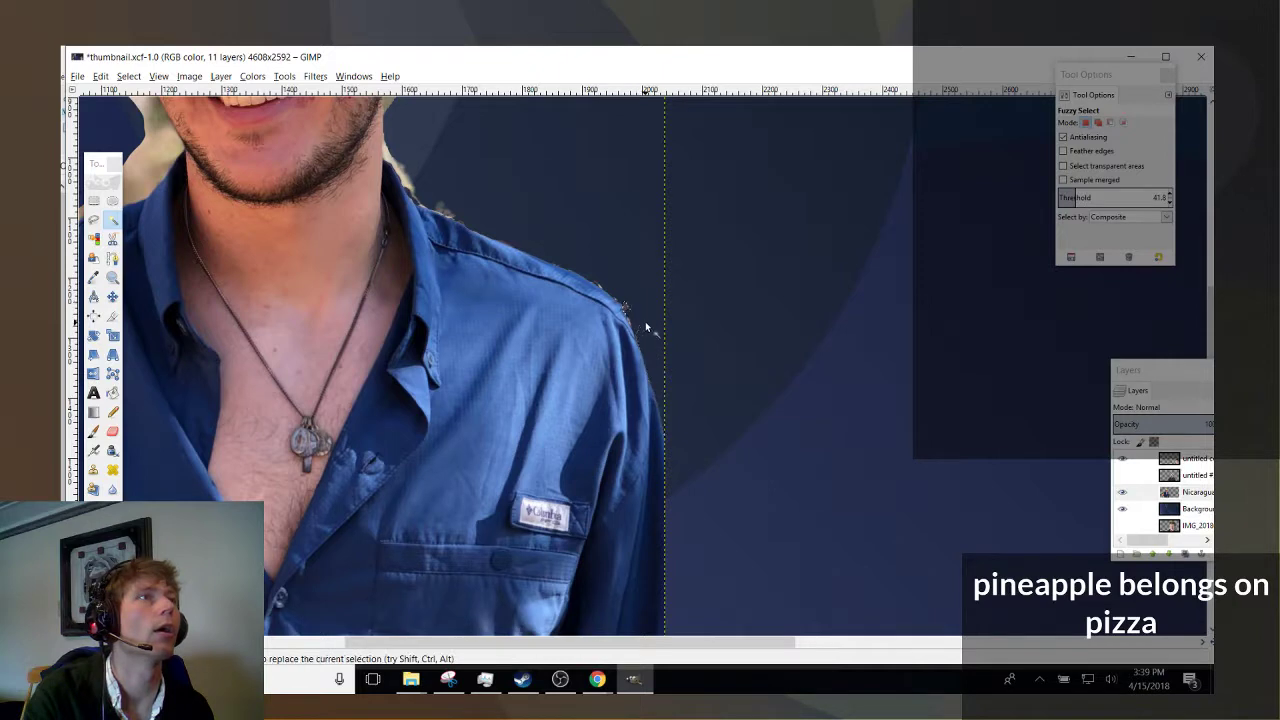
left_click(645, 321)
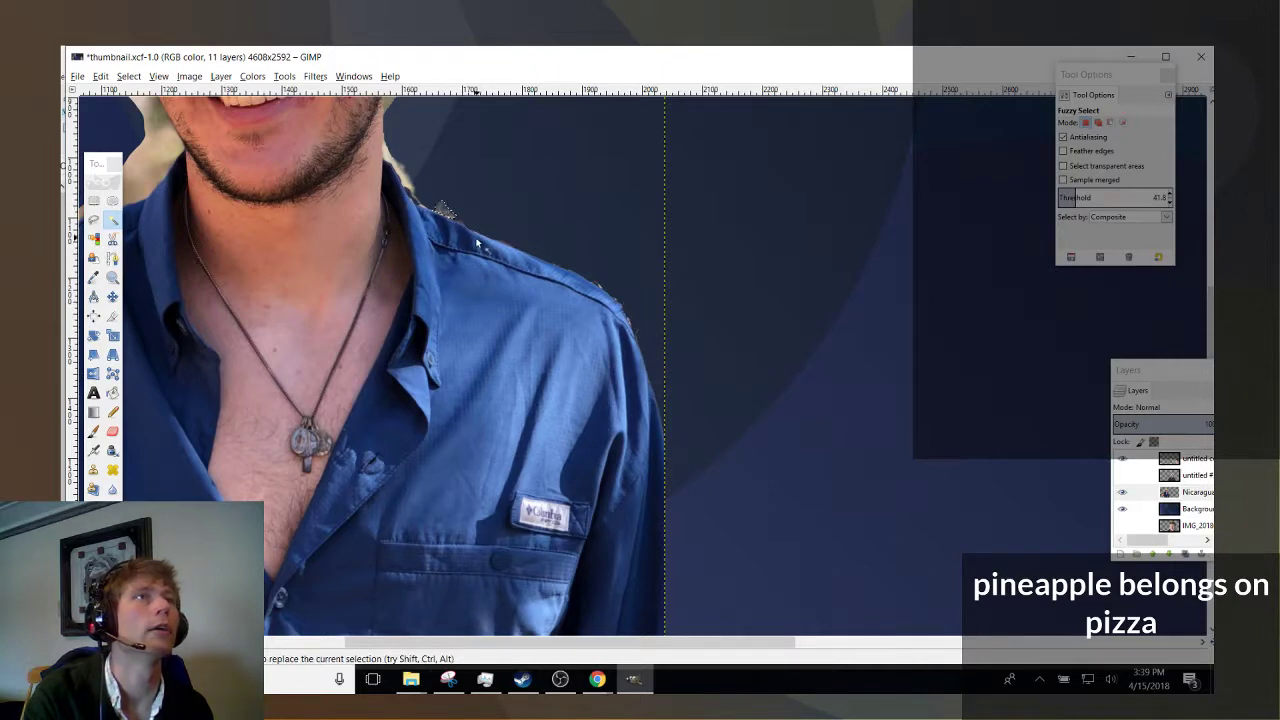
scroll(452, 283, "up", 5)
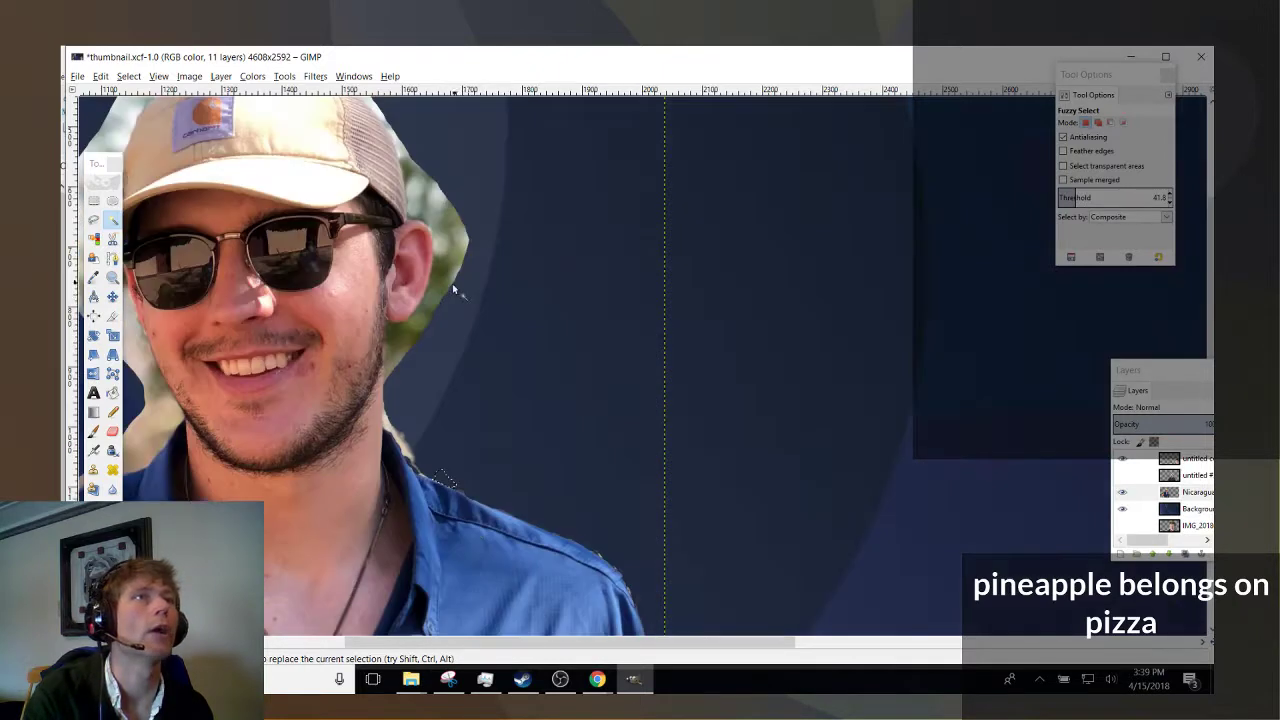
Lower the Fuzzy Select threshold to 25.8 and clear green background patches below and beside the parrot man's ear.
left_click(398, 354)
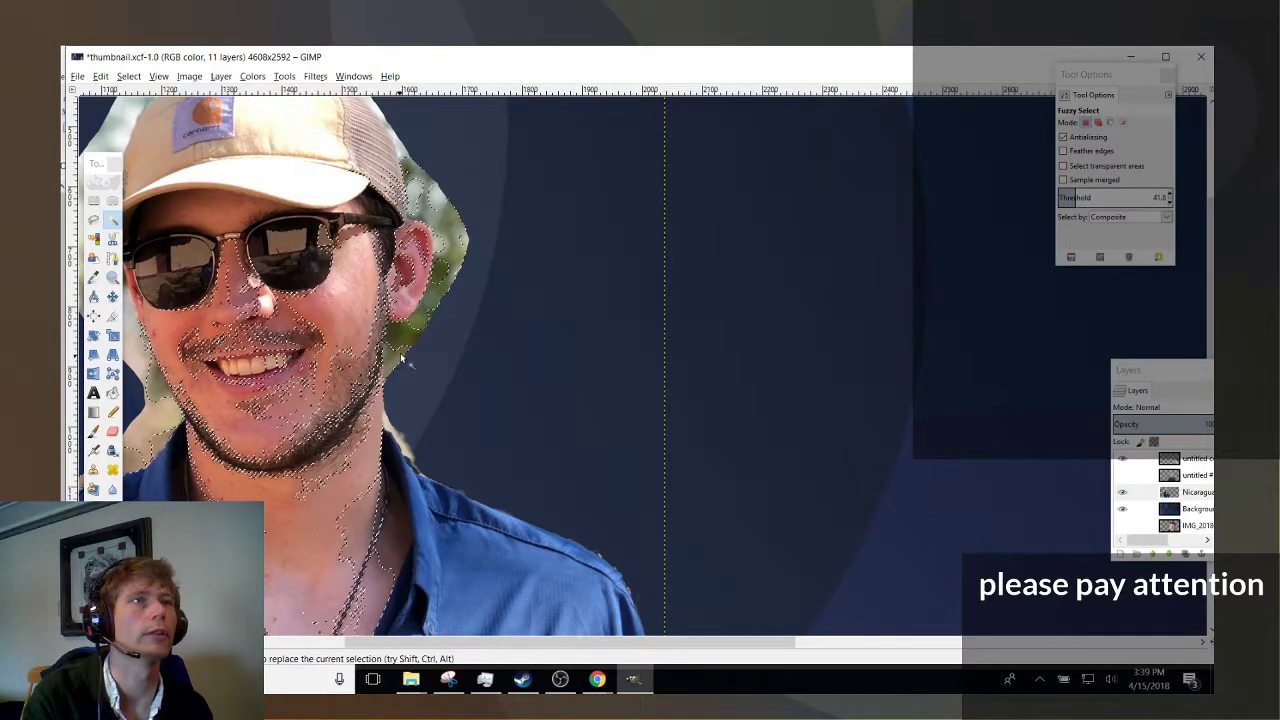
left_click(1068, 198)
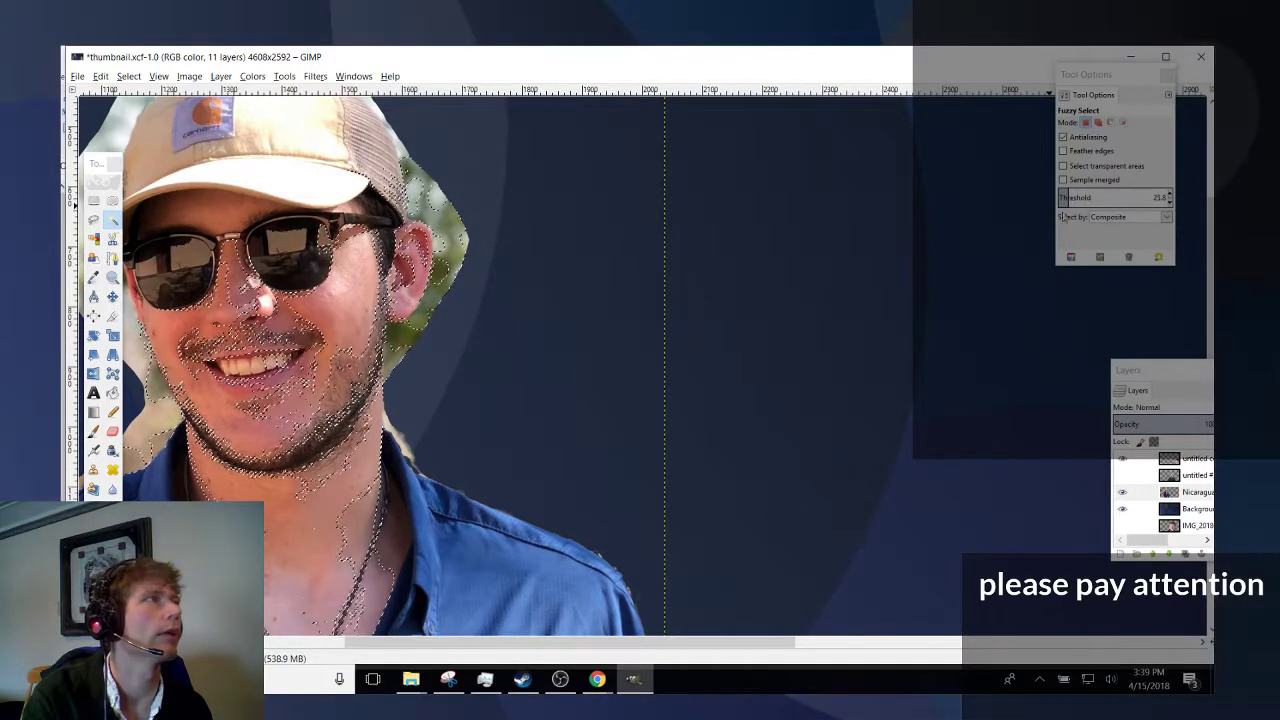
left_click(399, 344)
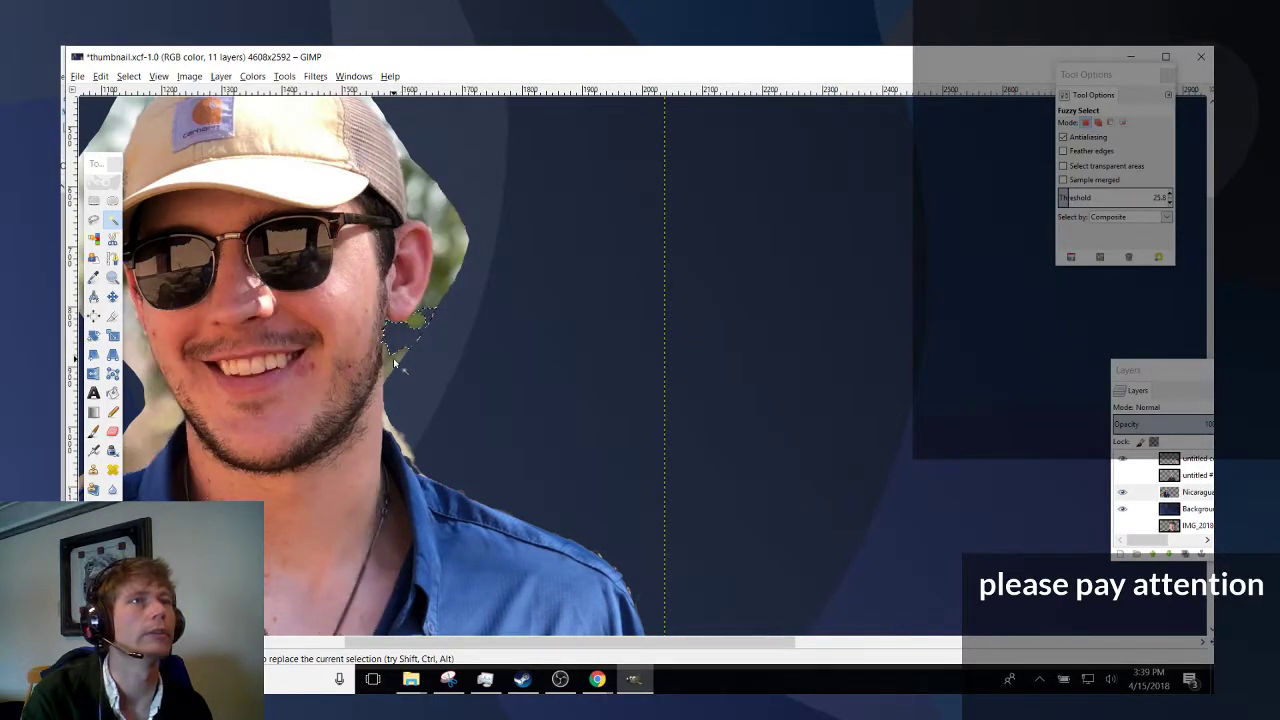
left_click(437, 290)
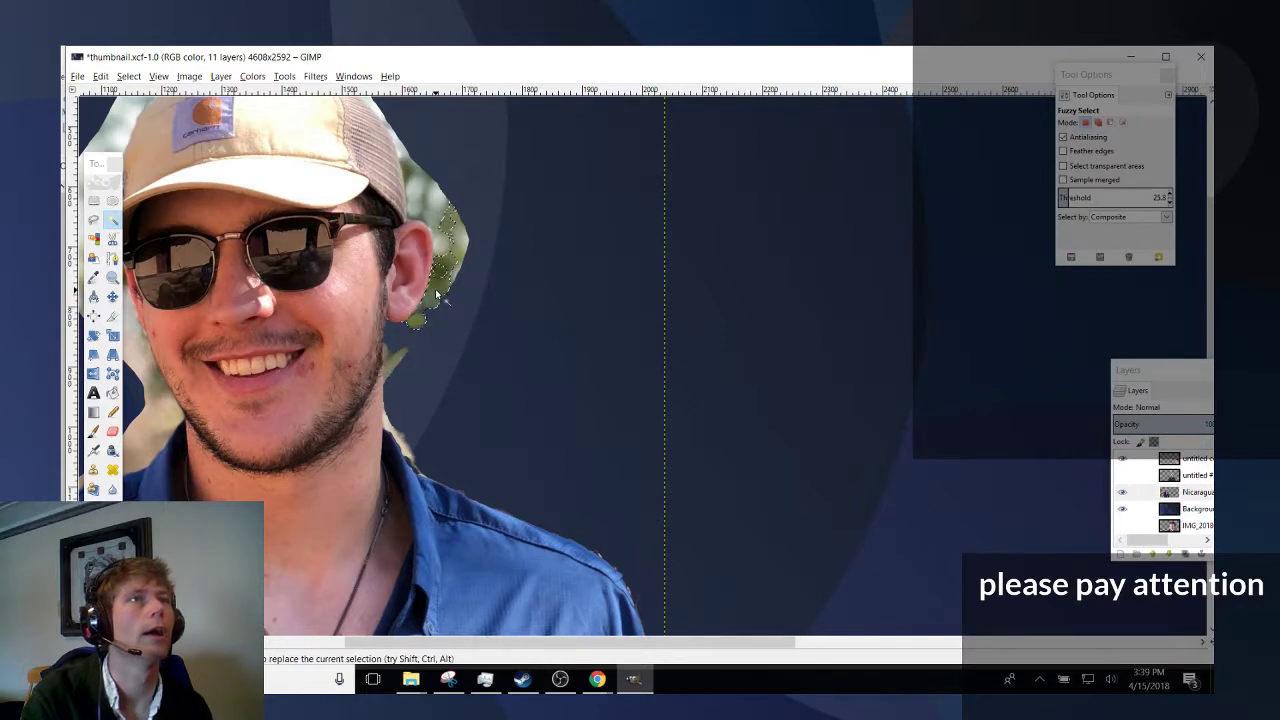
left_click(451, 277)
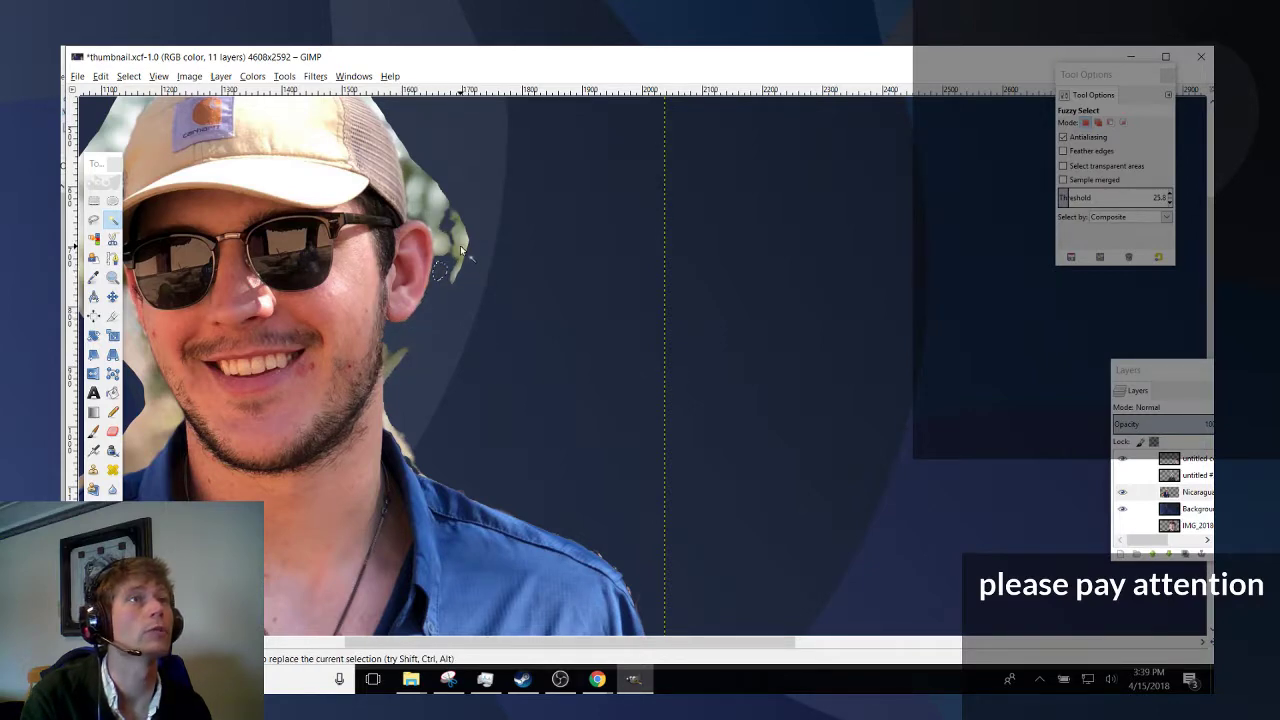
left_click(461, 258)
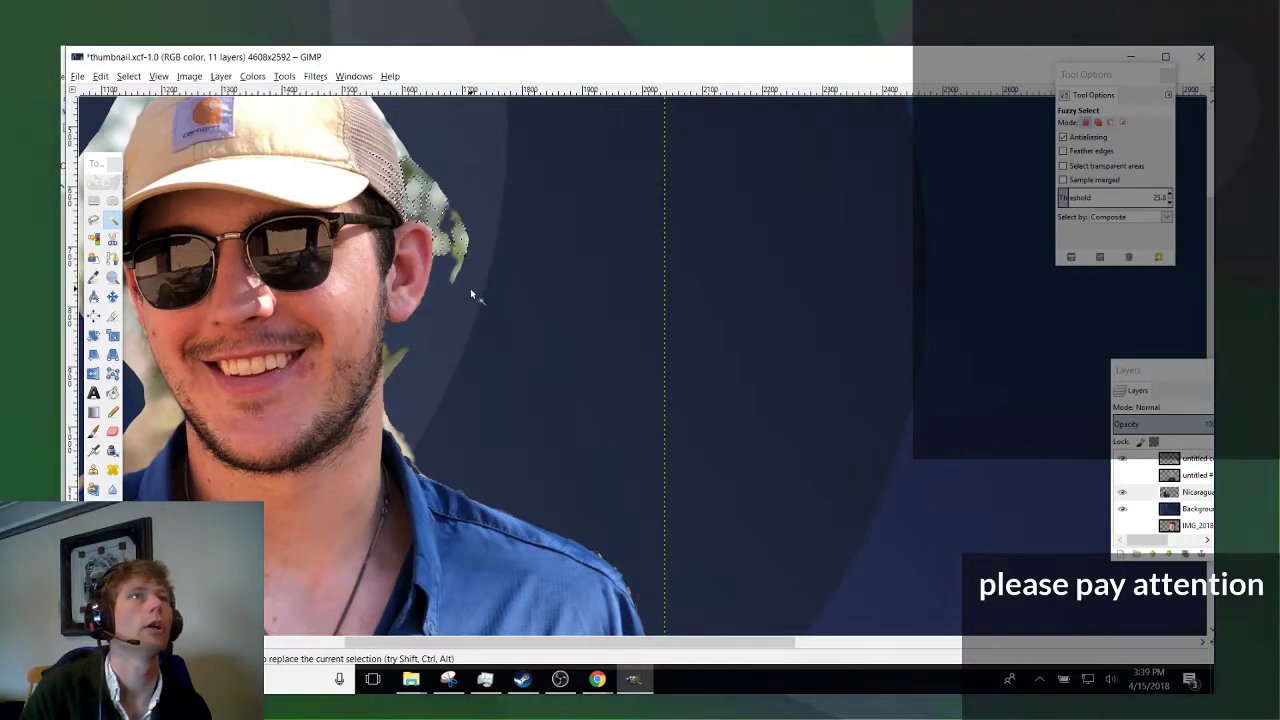
Outline the leftover background scraps along the parrot man's jaw, neck and collar with Free Select.
scroll(266, 396, "up", 2)
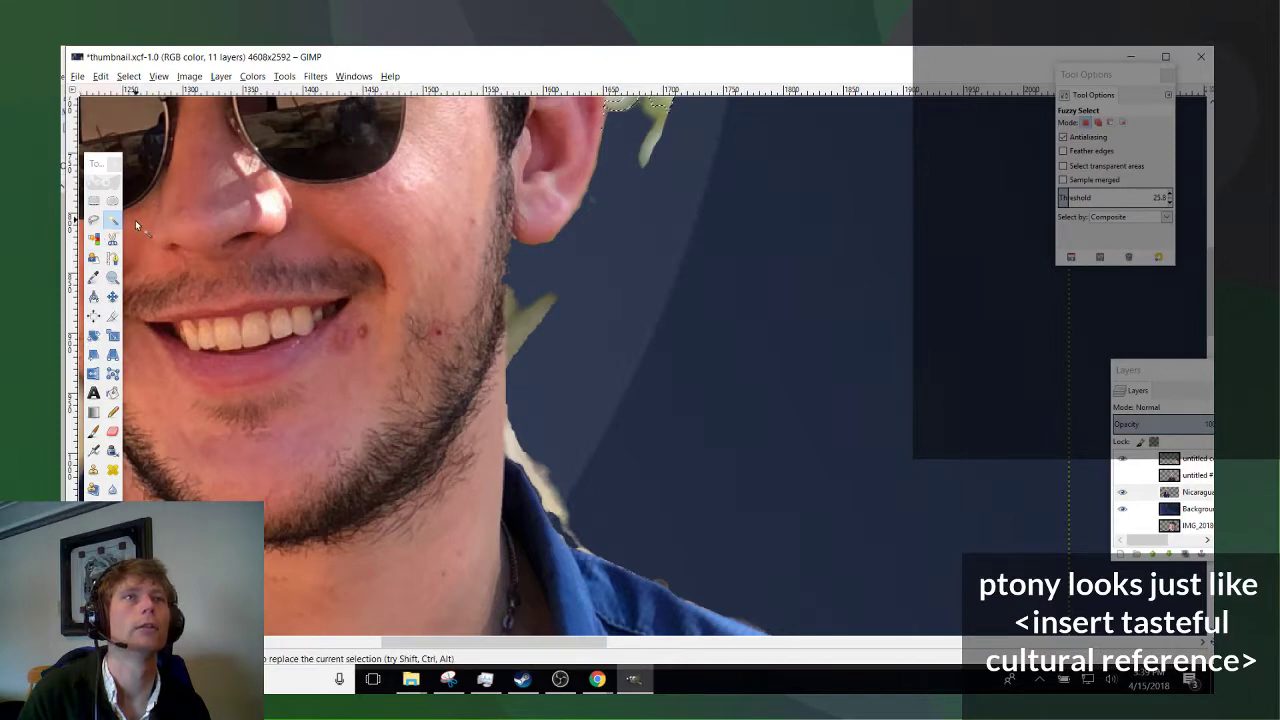
left_click(94, 220)
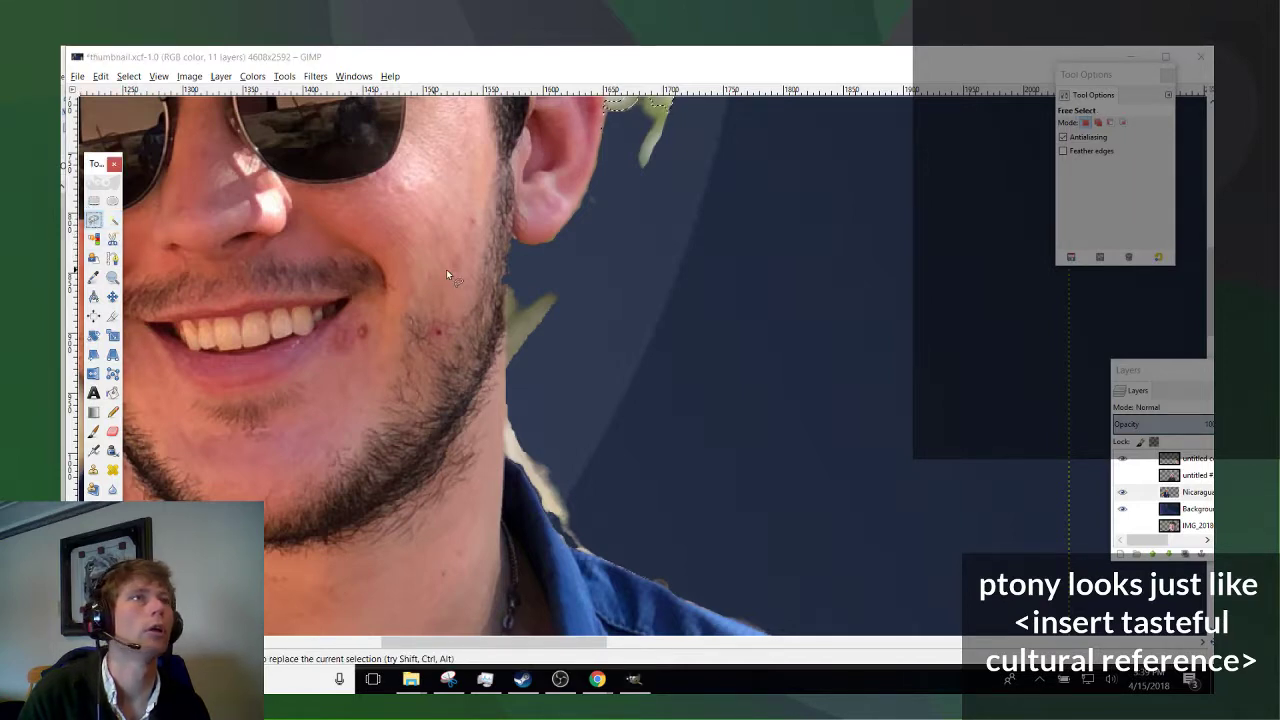
left_click(506, 281)
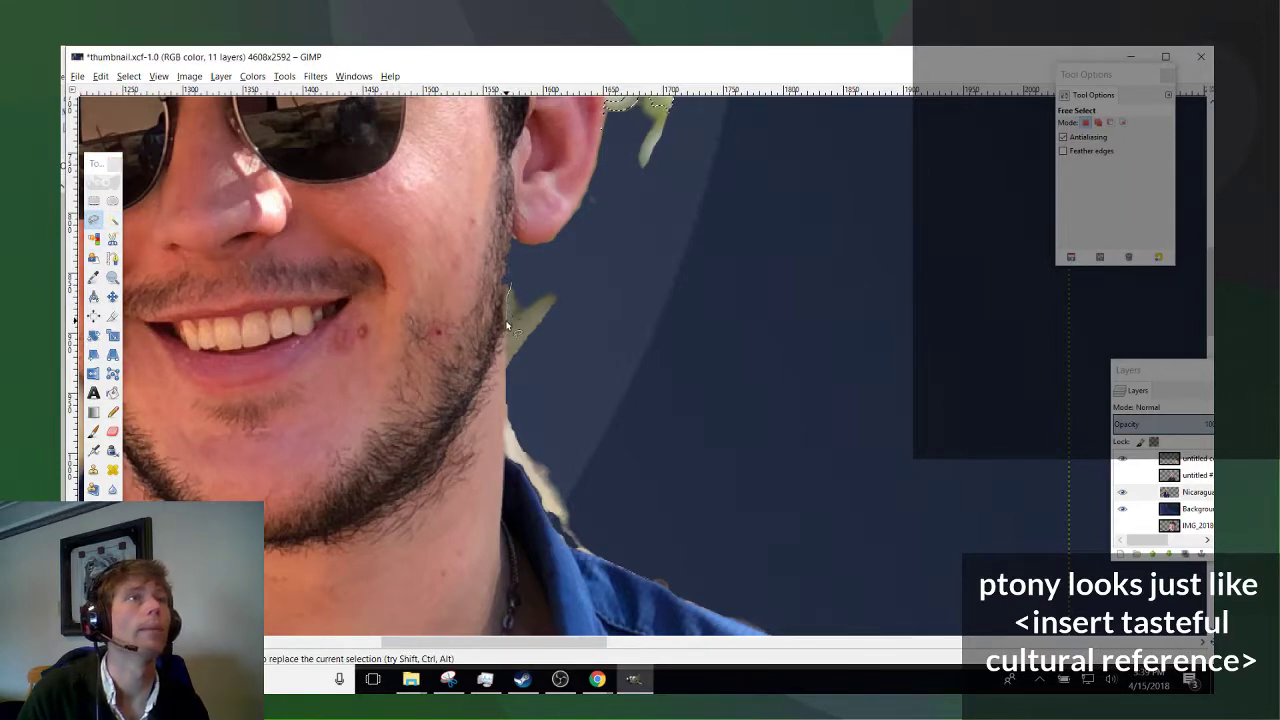
left_click_drag(506, 340, 510, 390)
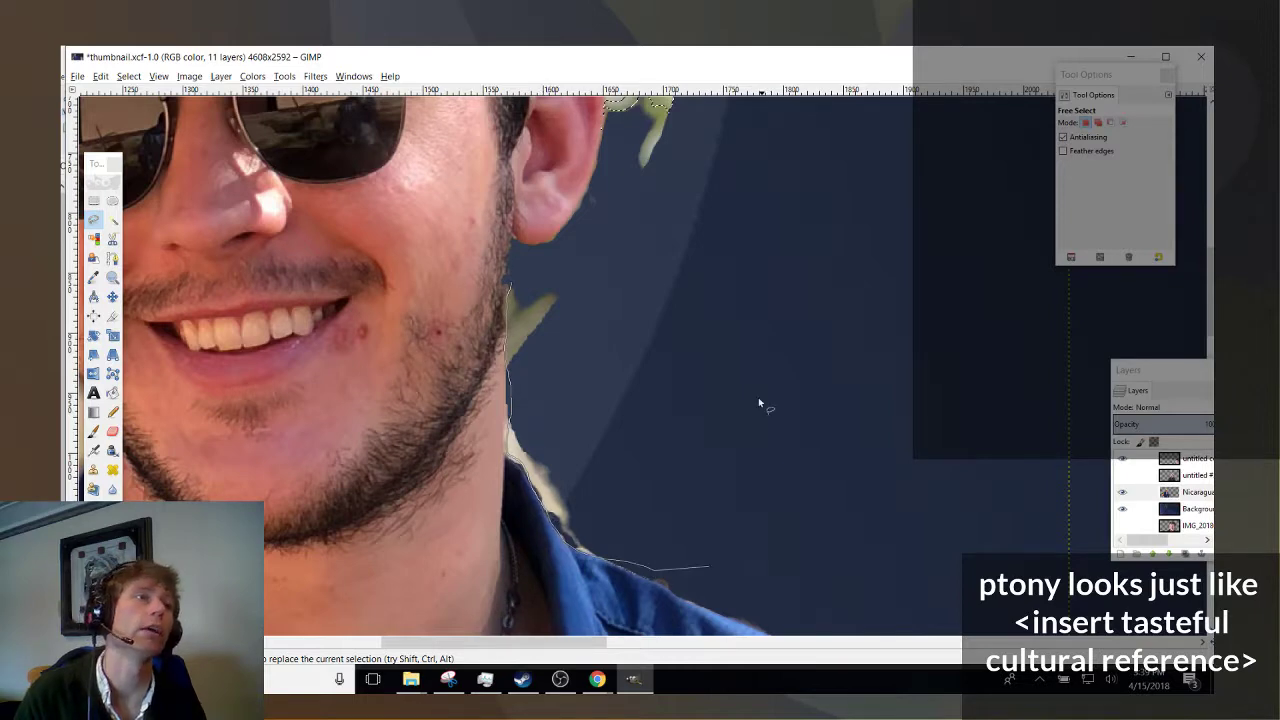
left_click(532, 262)
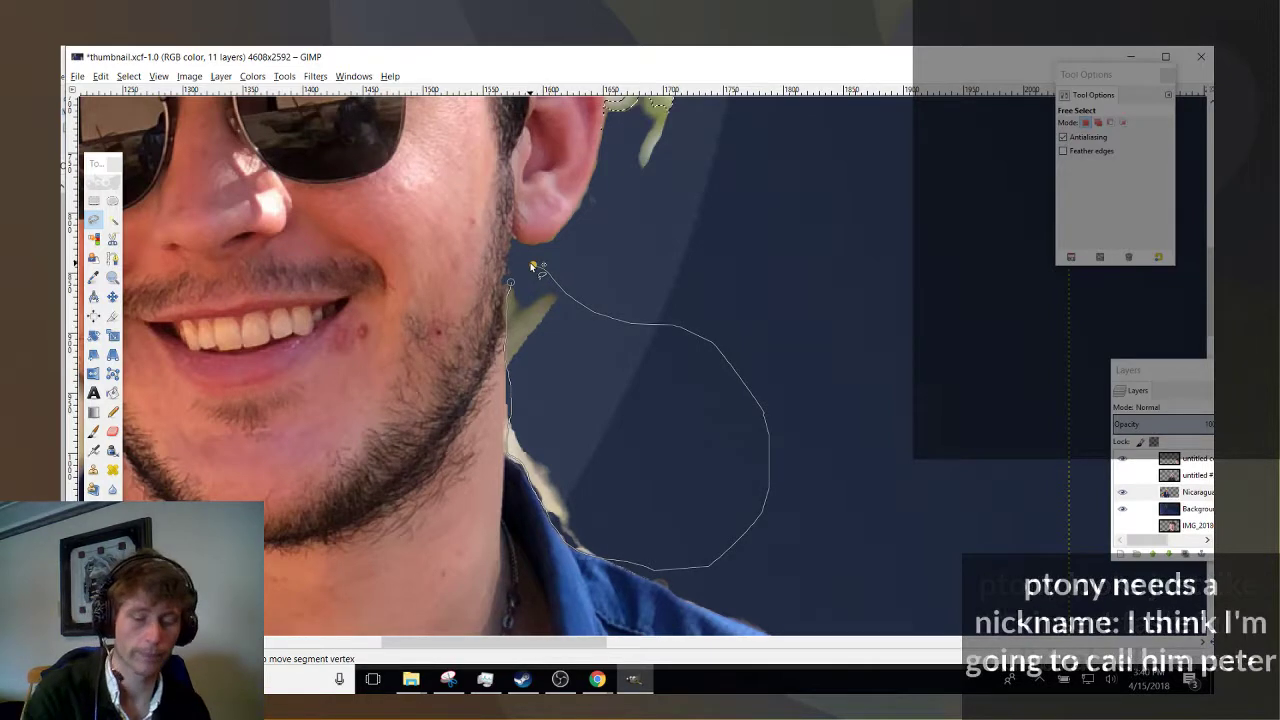
key("Return")
Lasso closely along the ear and the cap's mesh side and delete the remaining green background beside them.
scroll(746, 432, "up", 3)
scroll(626, 429, "up", 5)
scroll(620, 447, "down", 1)
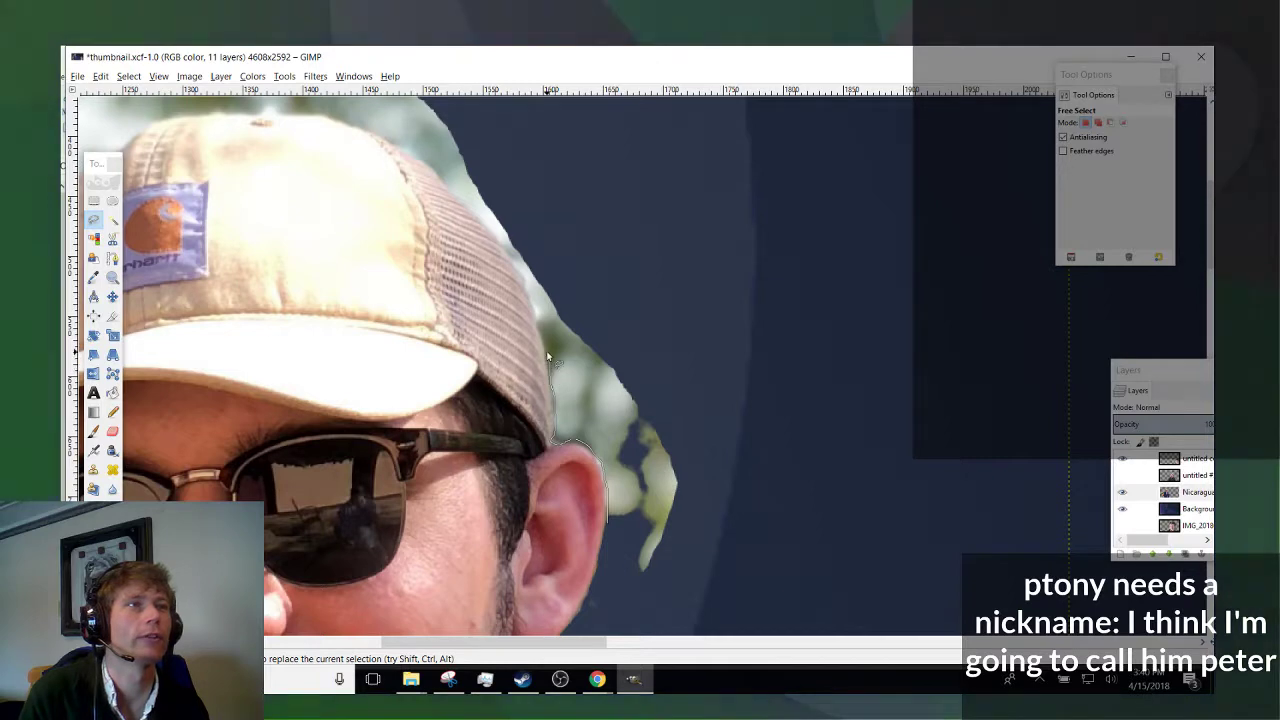
mouse_move(546, 344)
left_mouse_down()
mouse_move(601, 244)
mouse_move(897, 489)
mouse_move(787, 649)
mouse_move(656, 606)
mouse_move(651, 564)
left_mouse_up()
key("Return")
key("Delete")
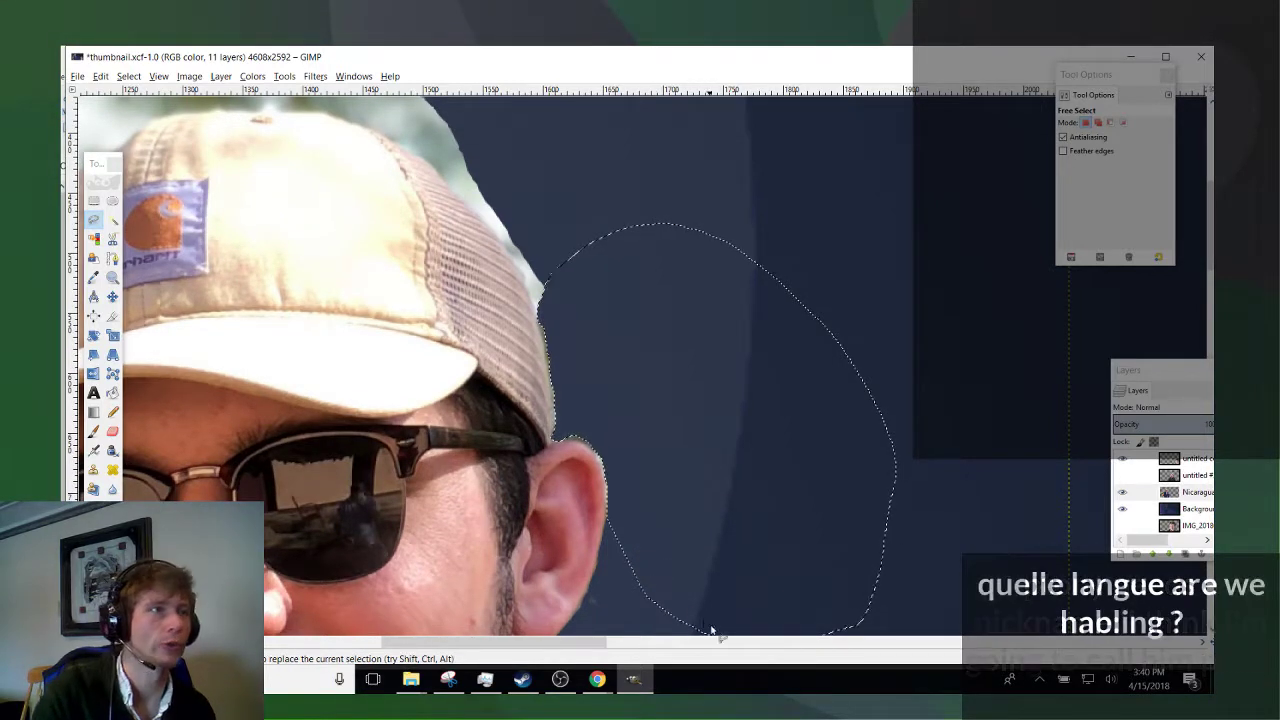
Lasso and delete two adjoining patches of background along the upper-left edge of the cap's crown.
scroll(575, 468, "up", 8)
scroll(539, 604, "down", 3)
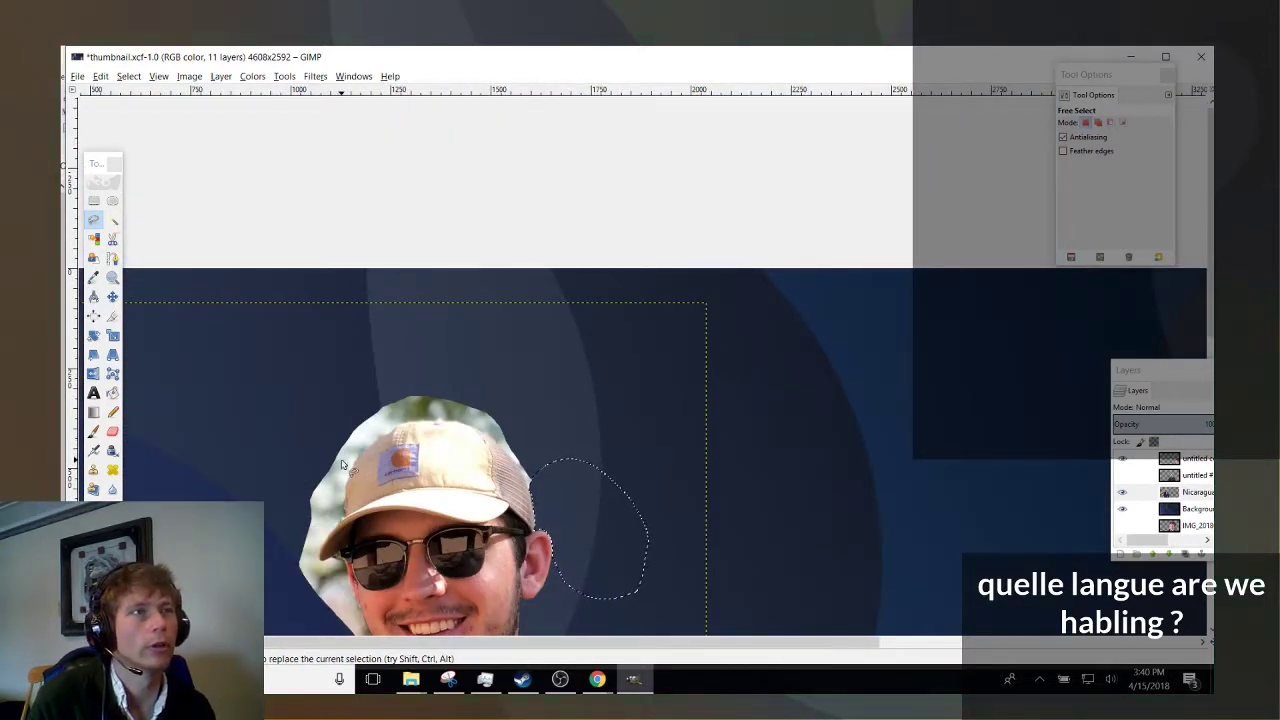
scroll(383, 433, "up", 6)
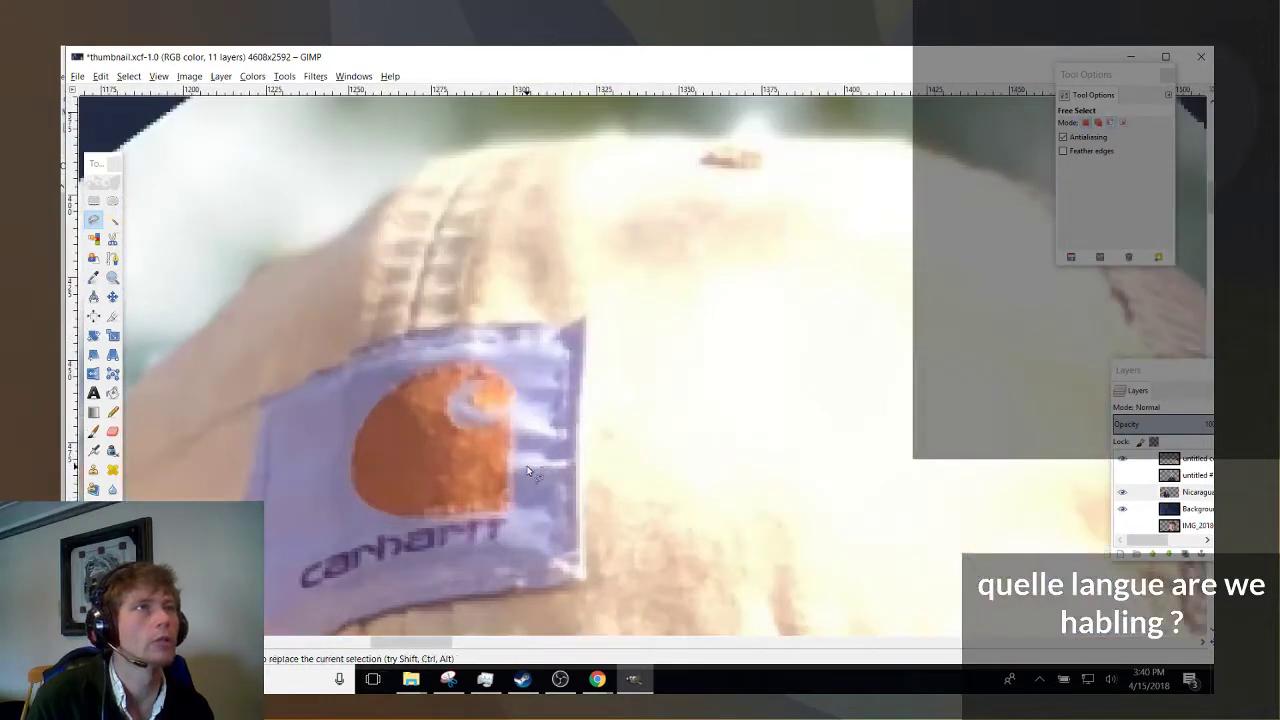
scroll(307, 390, "up", 3)
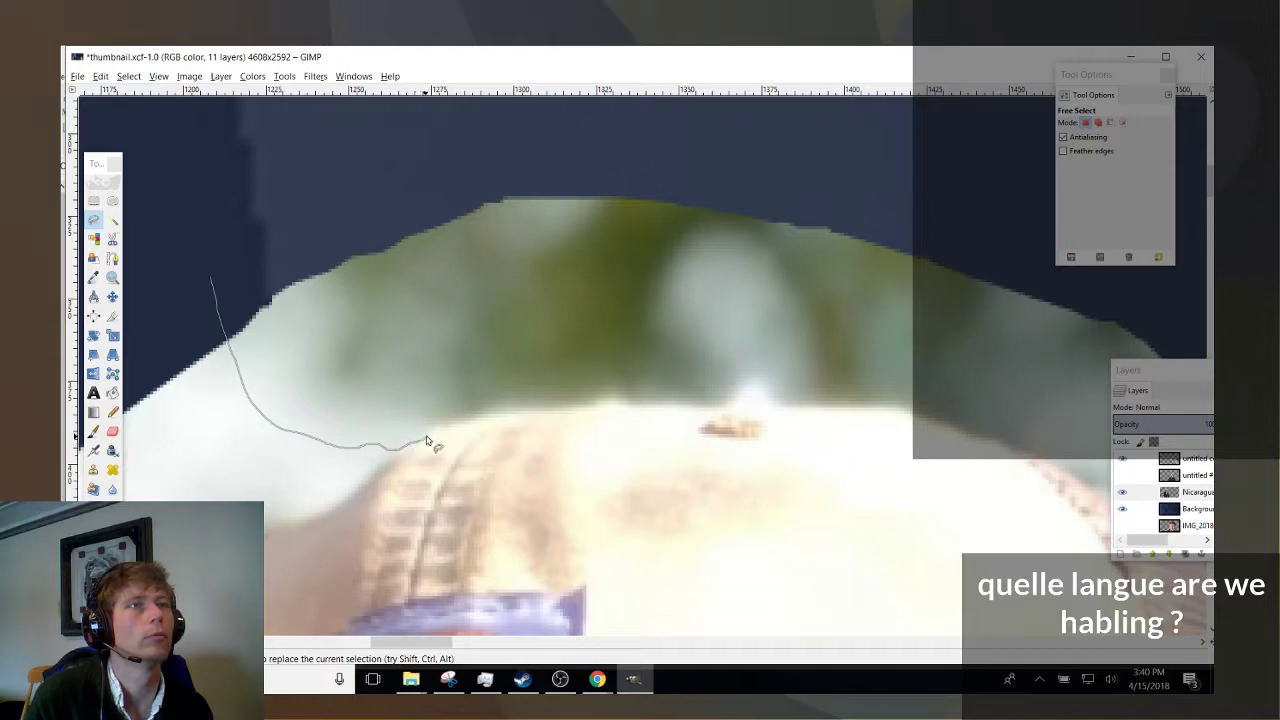
left_click(153, 212)
key("Return")
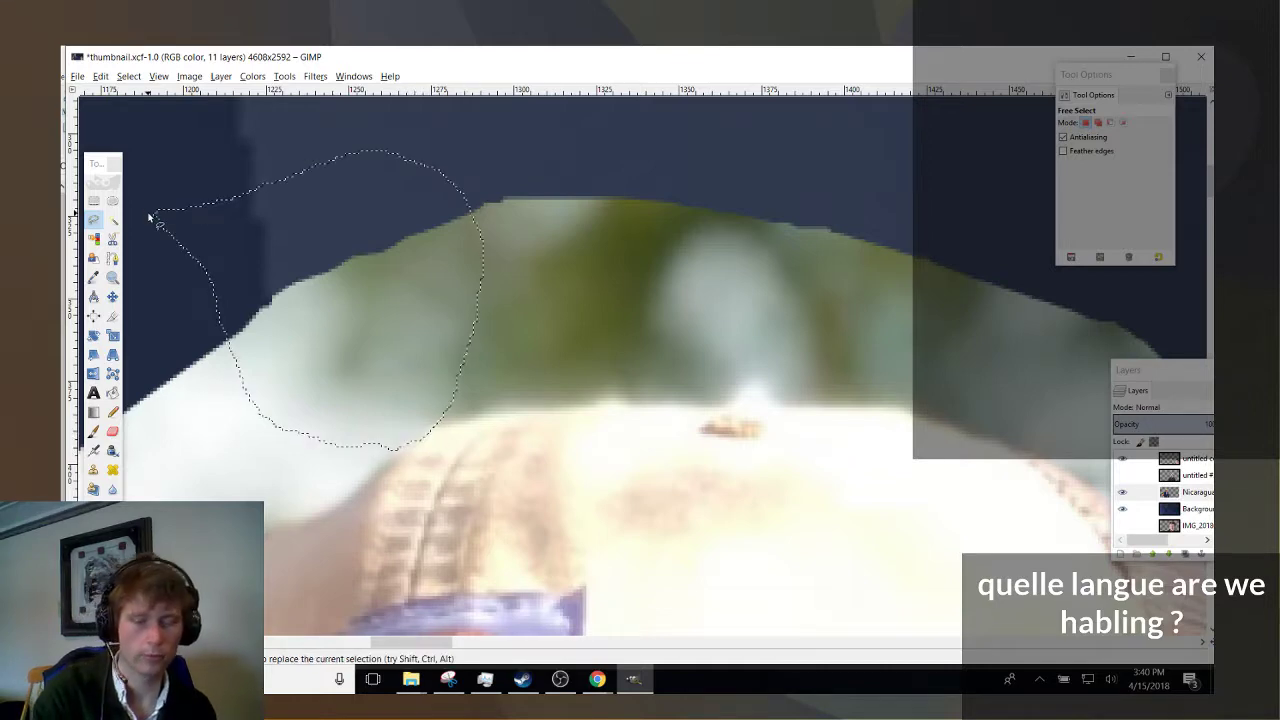
key("ctrl+comma")
mouse_move(203, 331)
left_mouse_down()
mouse_move(245, 336)
mouse_move(351, 388)
mouse_move(388, 453)
mouse_move(333, 508)
left_mouse_up()
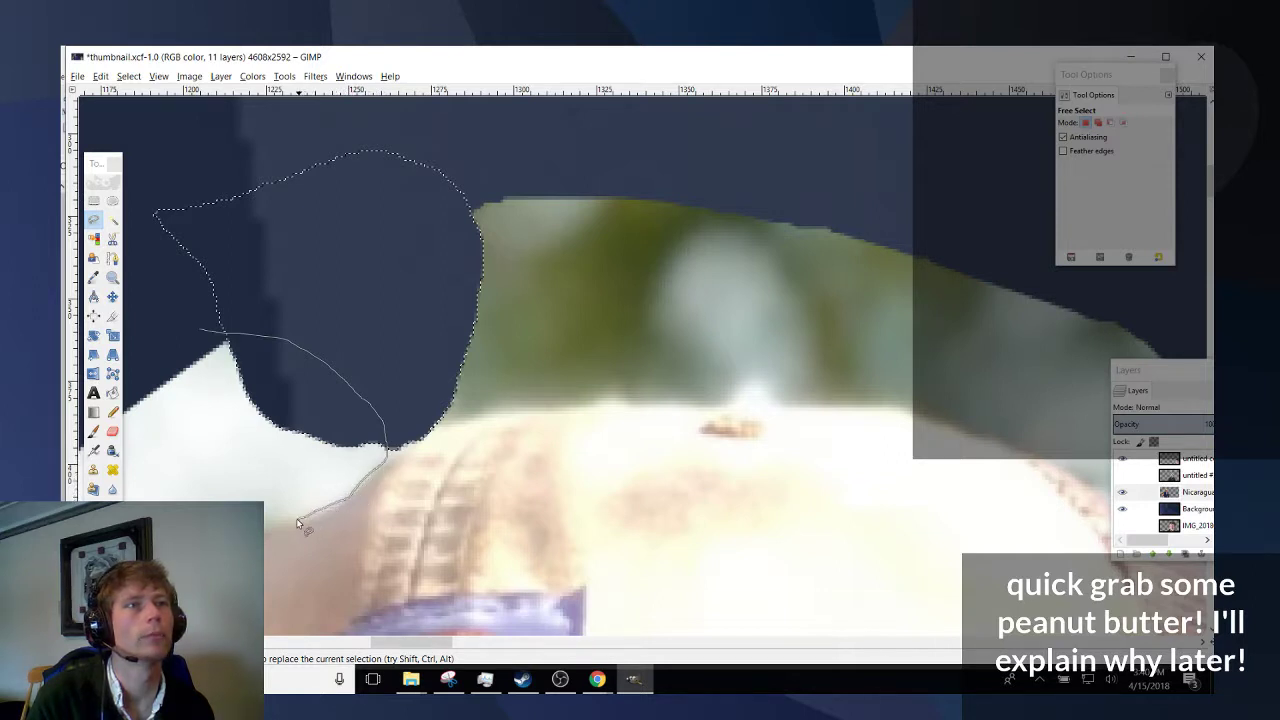
key("Return")
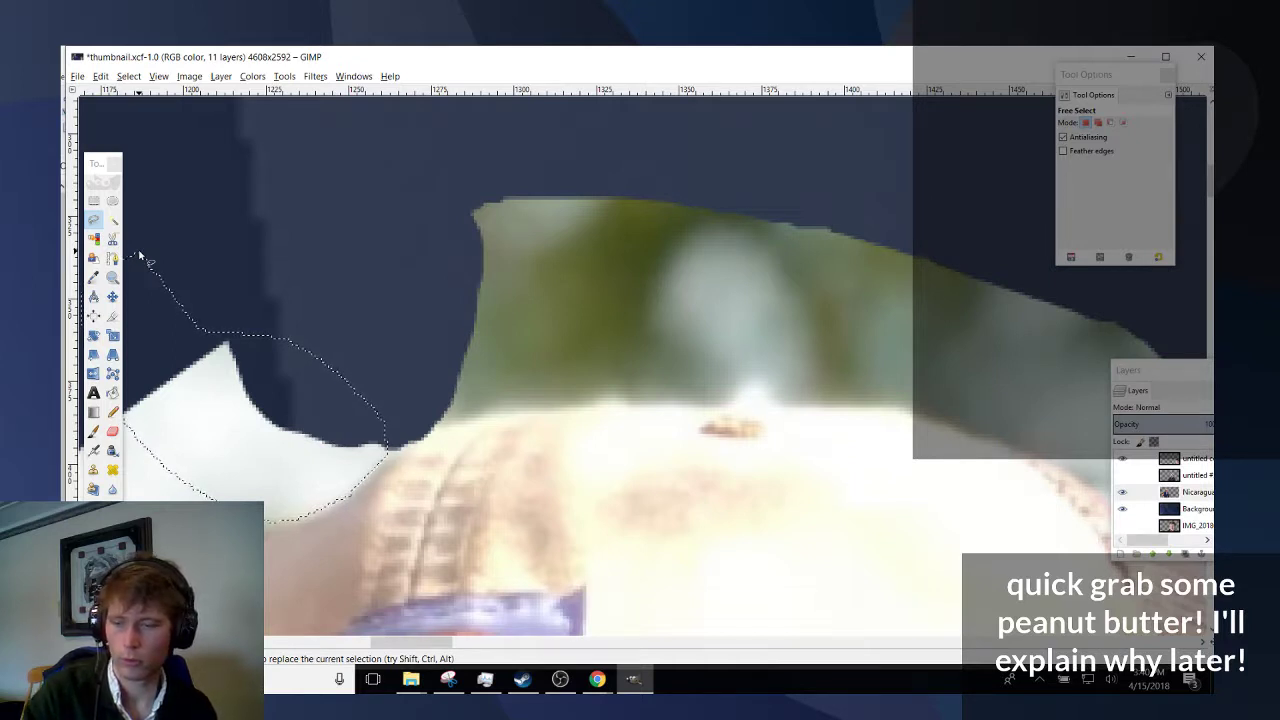
key("Delete")
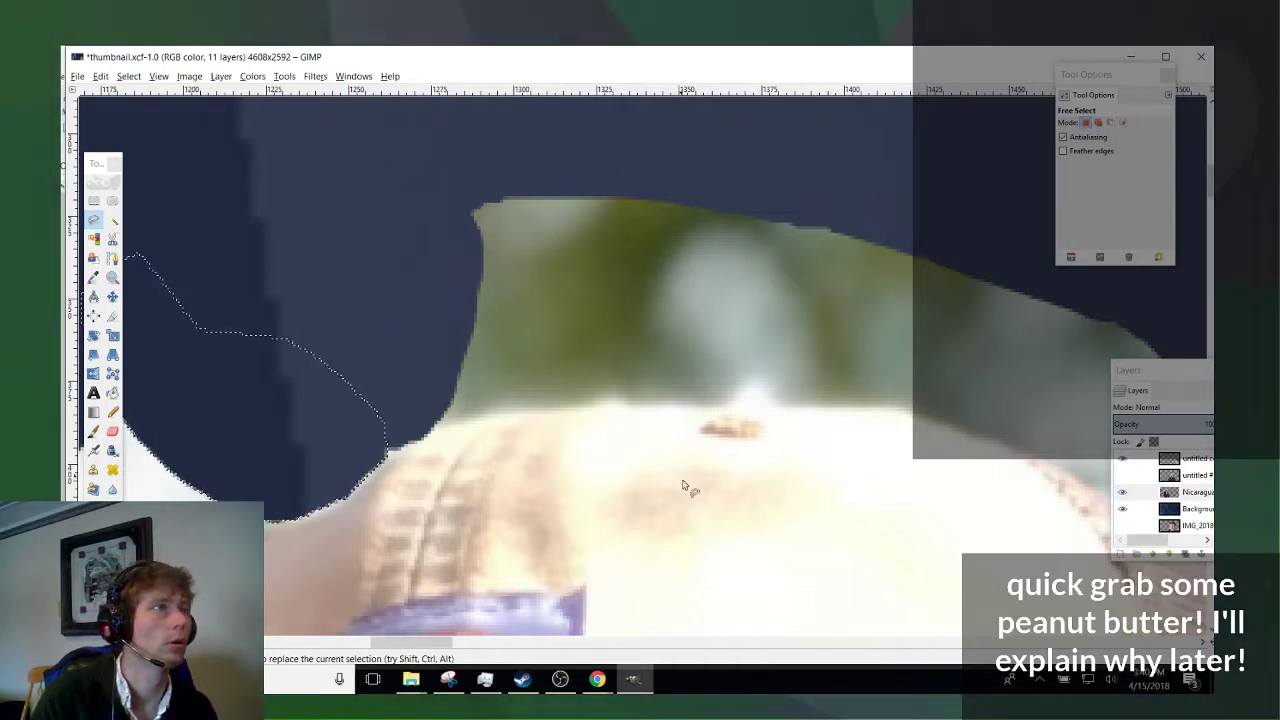
scroll(683, 651, "right", 4)
scroll(651, 586, "down", 3)
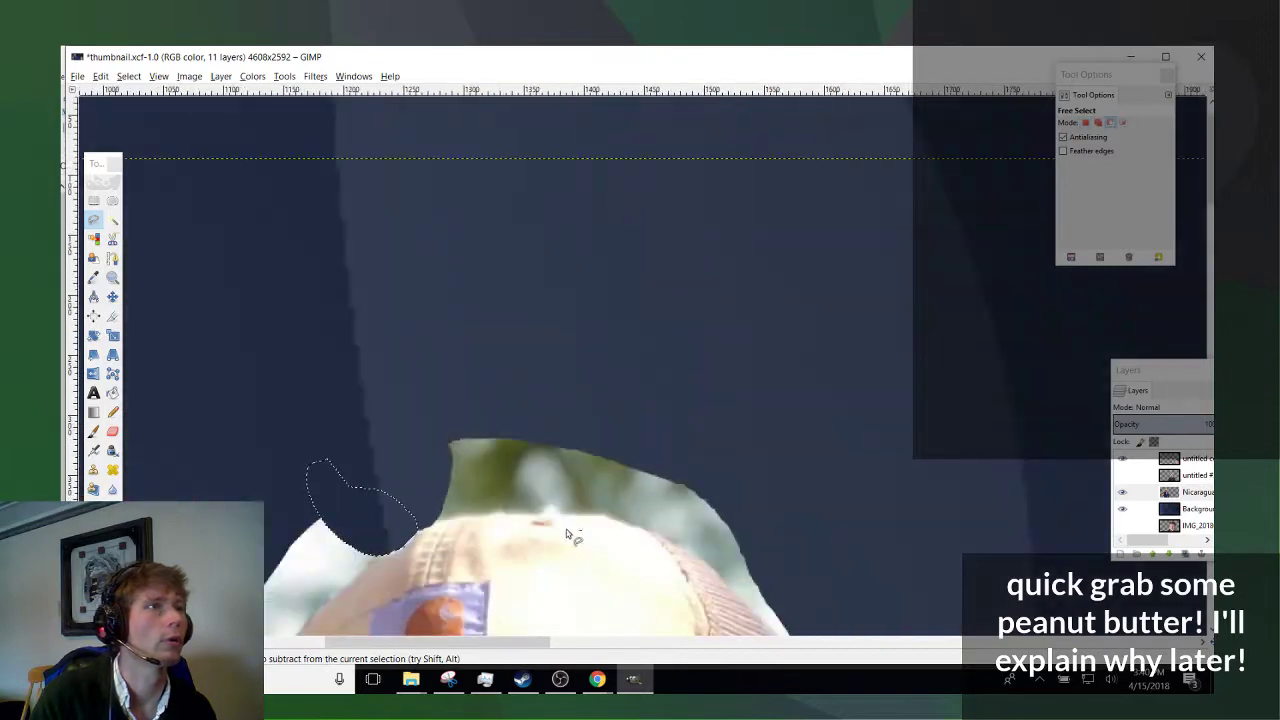
scroll(570, 533, "down", 3)
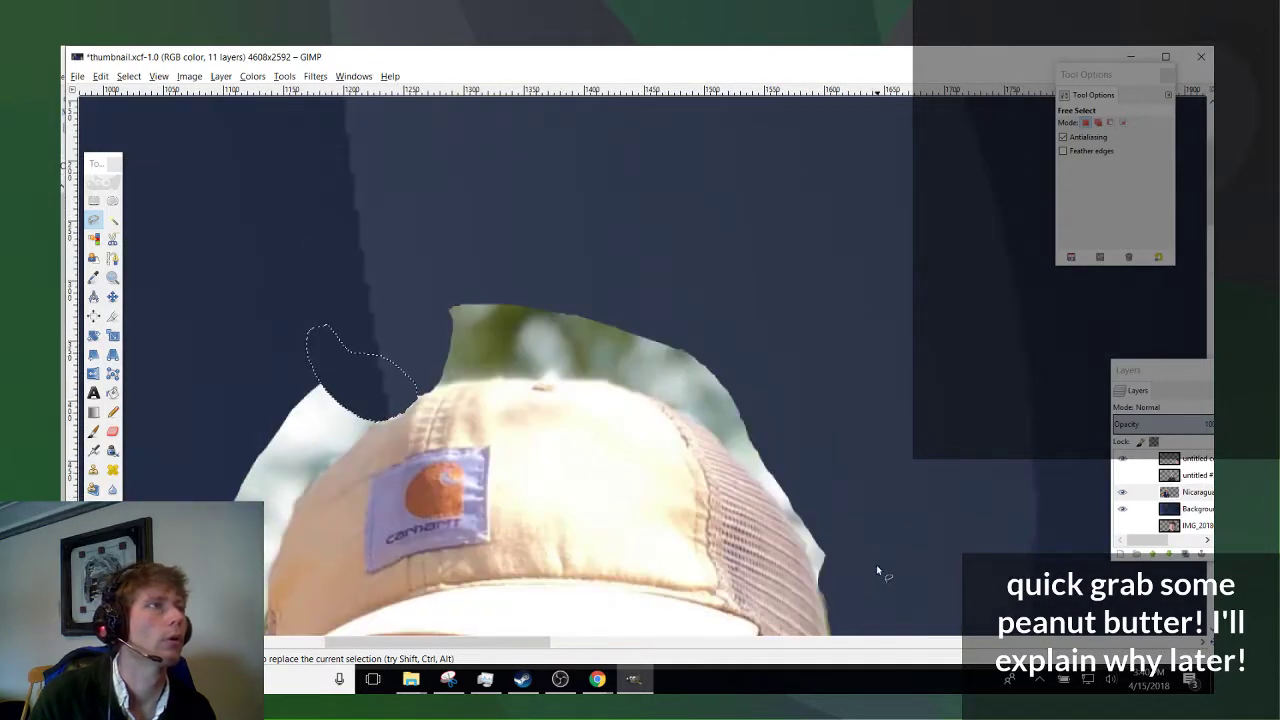
left_click(813, 577)
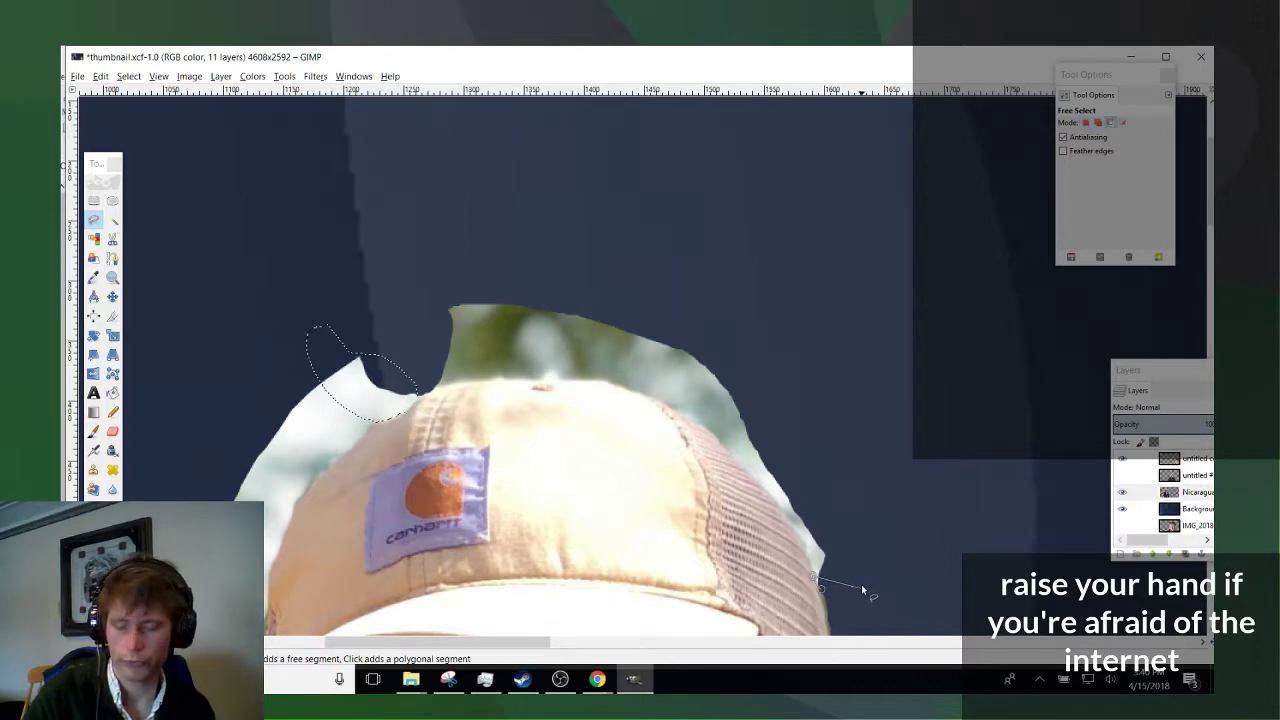
key("Escape")
scroll(860, 580, "up", 5)
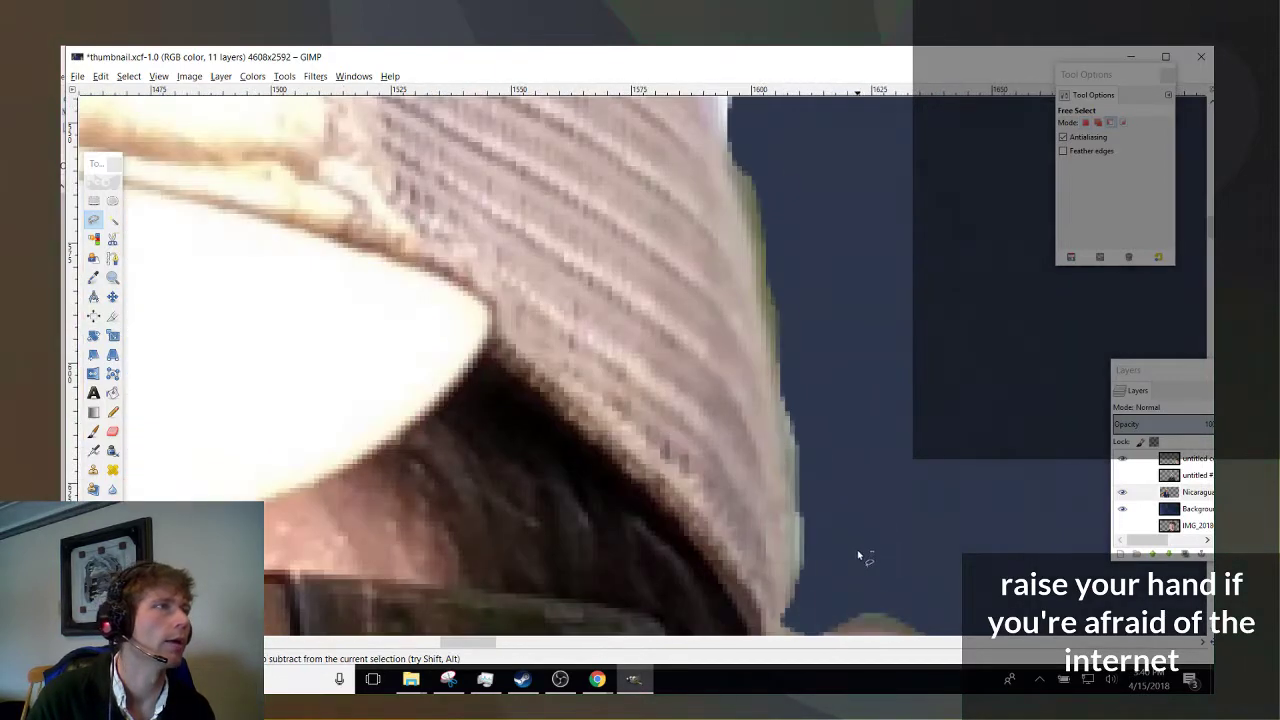
scroll(858, 556, "down", 3)
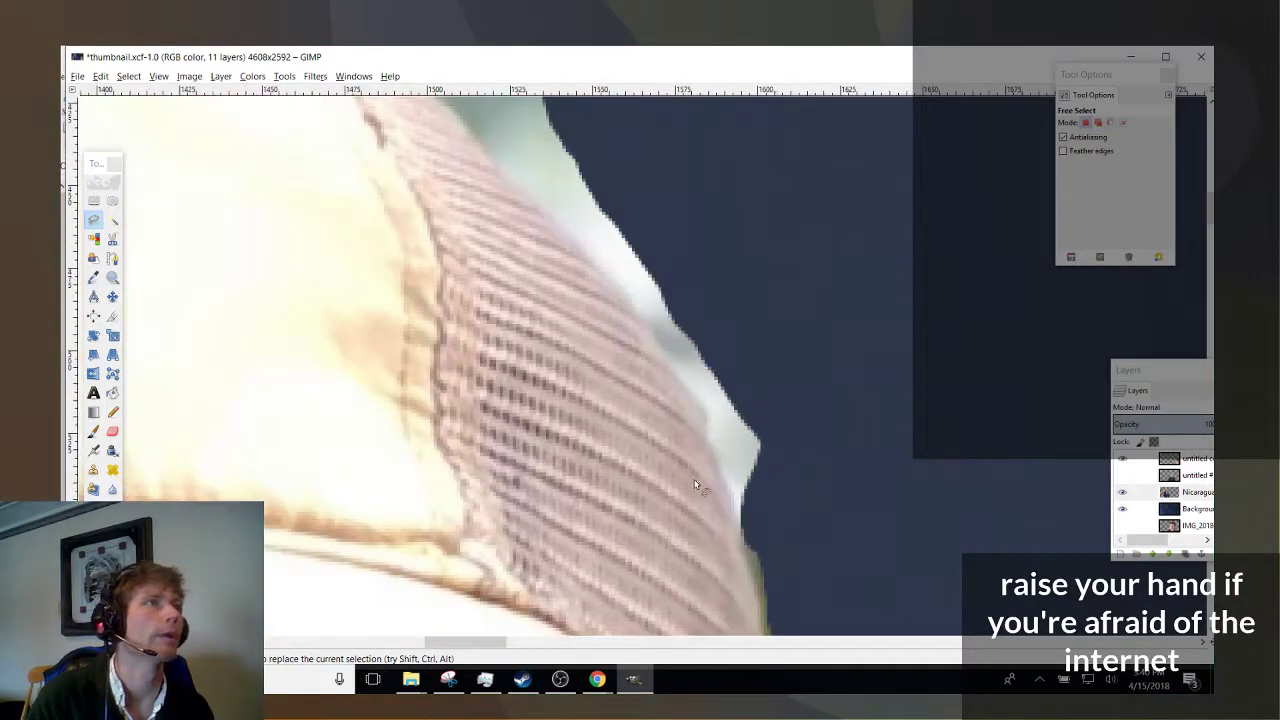
Start a new path with the Paths tool, placing anchors upward along the outer edge of the cap's mesh side.
left_click(112, 258)
scroll(808, 424, "up", 4)
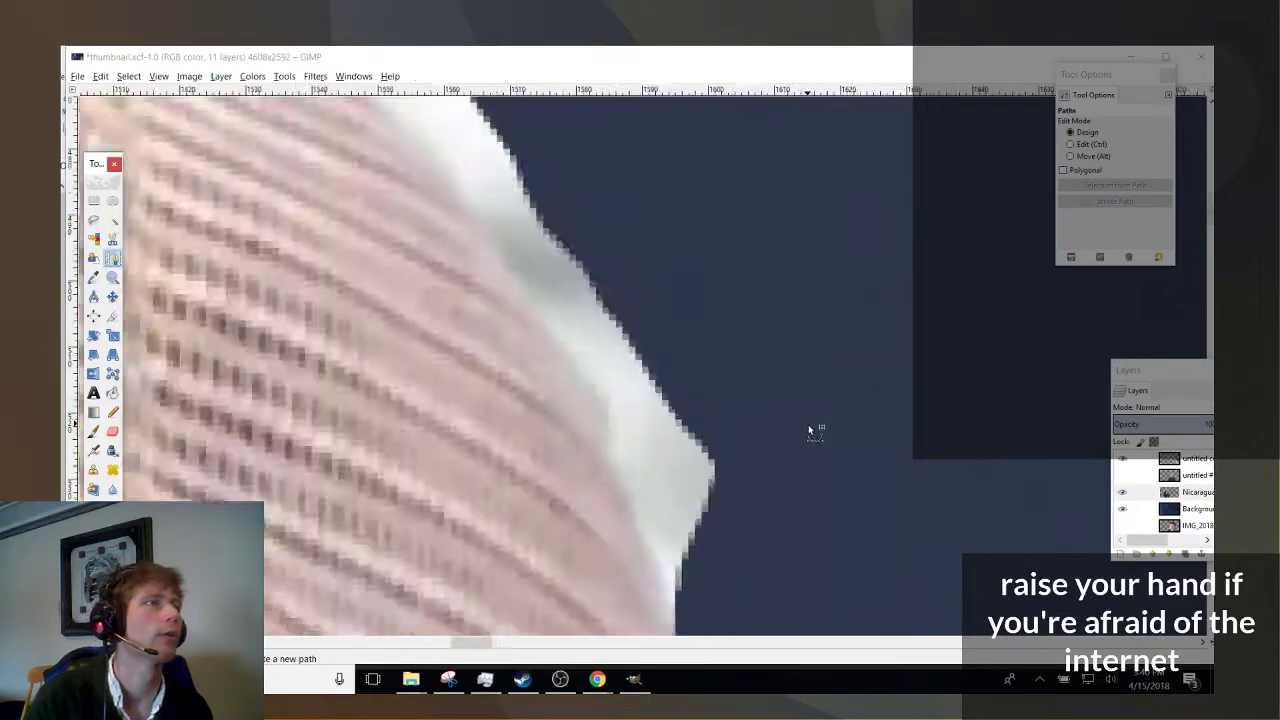
scroll(623, 457, "down", 4)
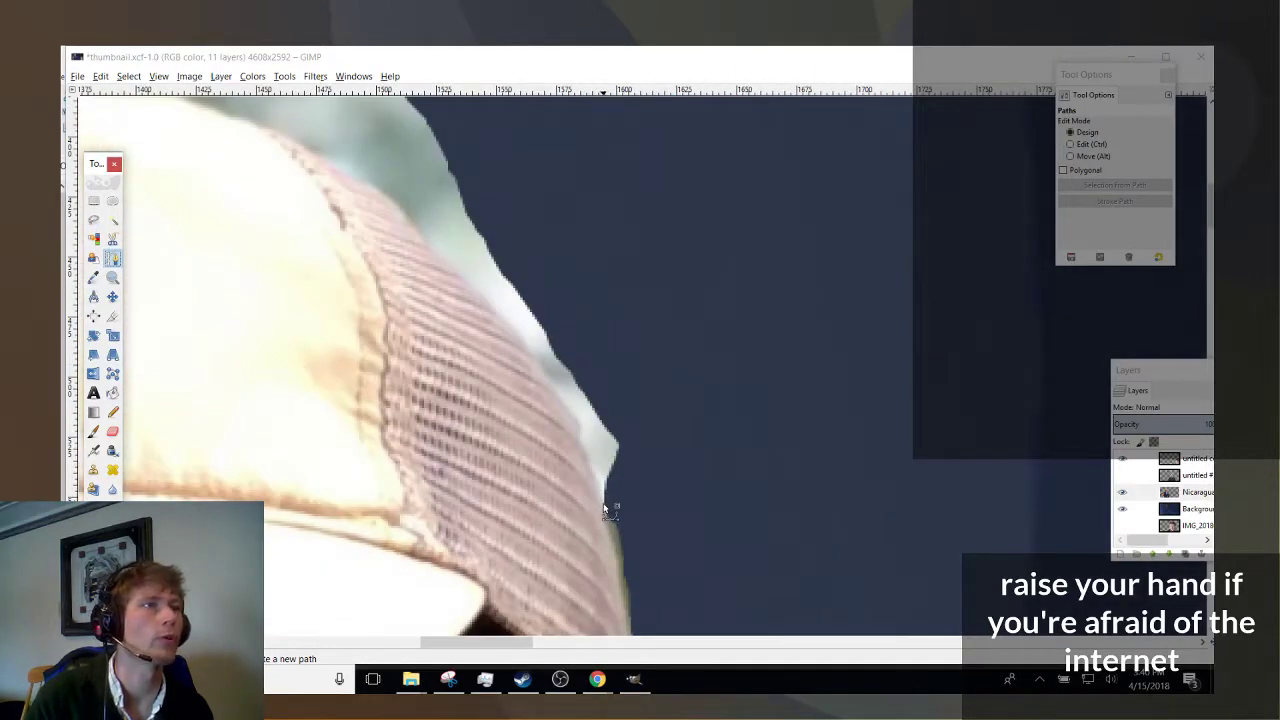
left_click(595, 489)
left_click(594, 478)
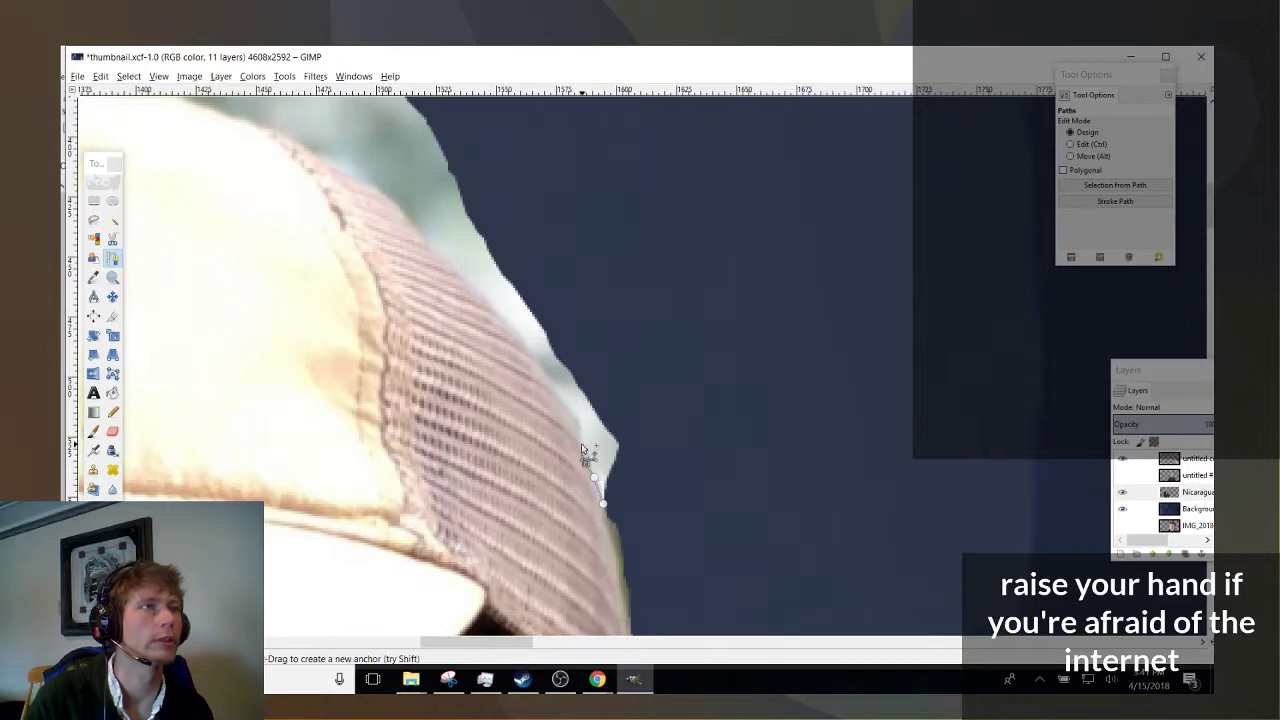
left_click(577, 429)
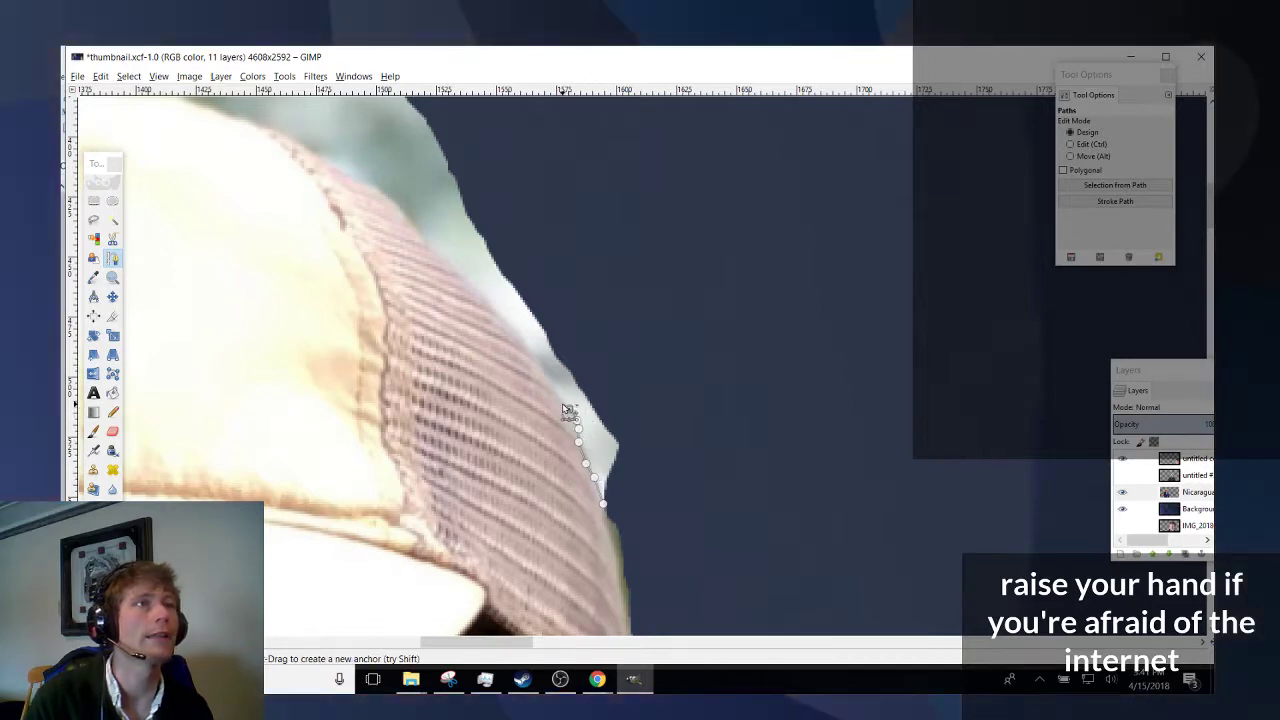
left_click(550, 381)
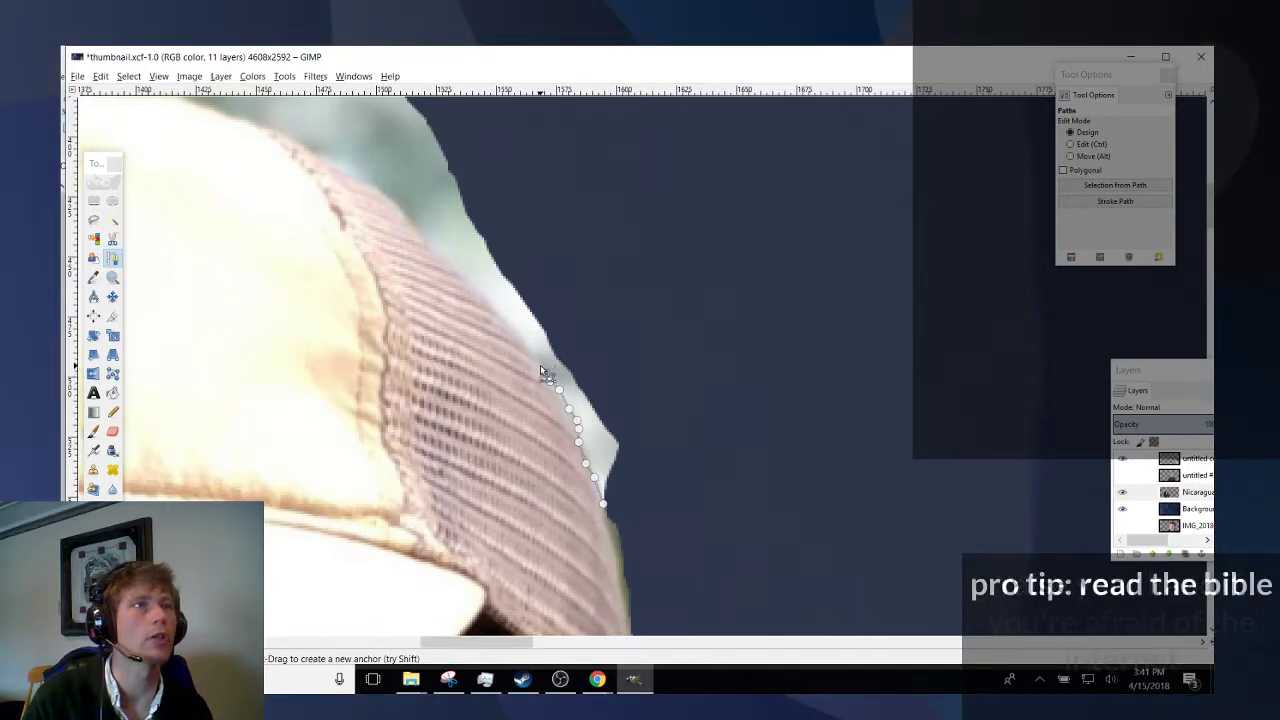
Continue the path along the upper mesh edge to where the mesh approaches the cap's crown.
scroll(374, 400, "up", 3)
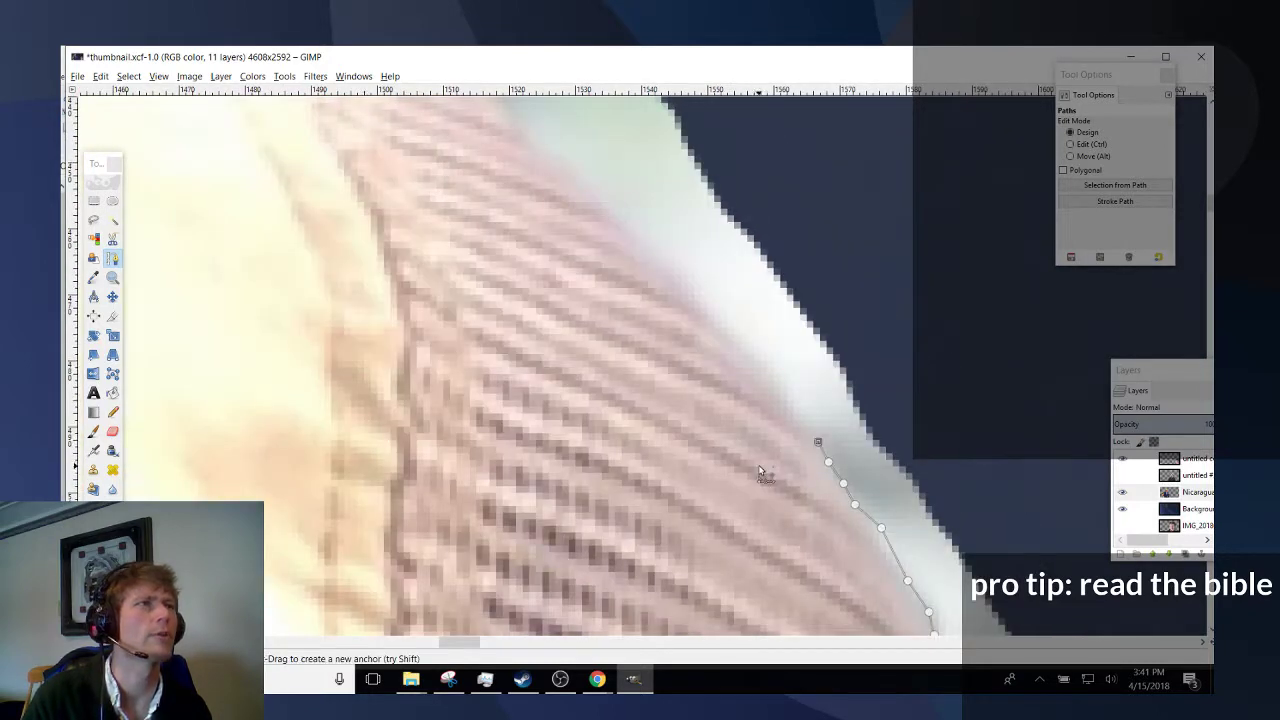
scroll(635, 270, "up", 5)
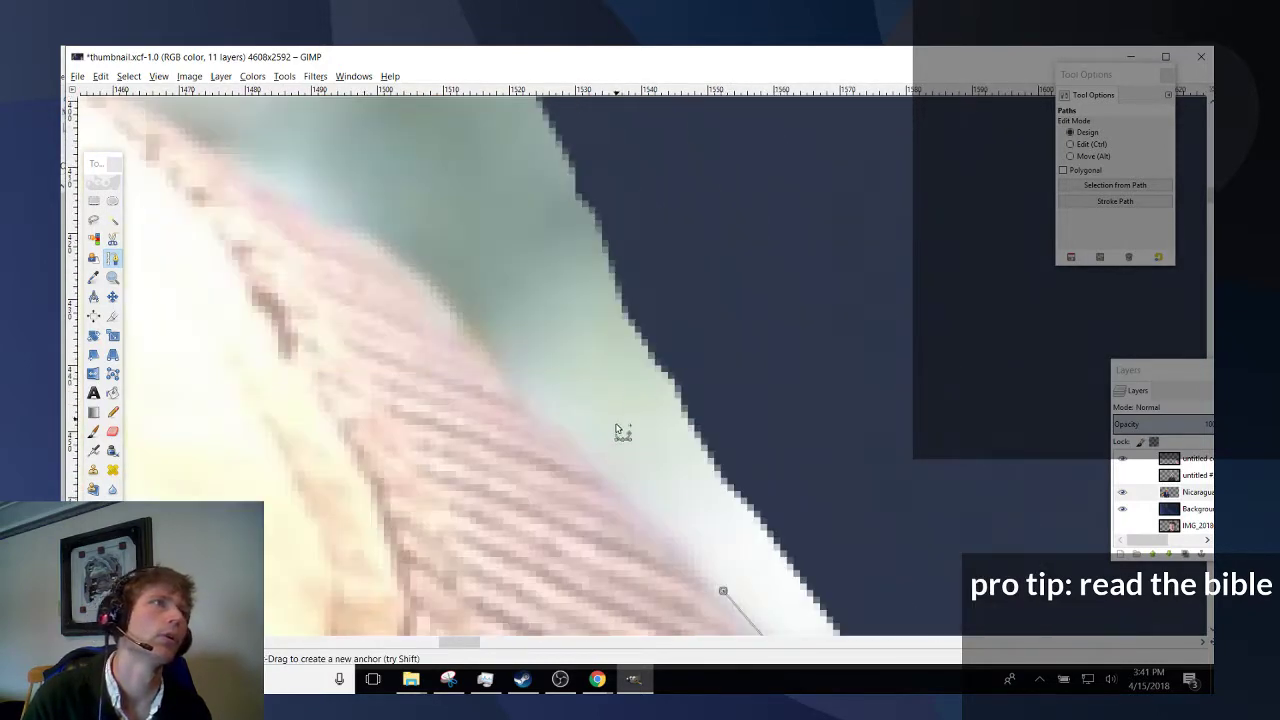
left_click(615, 483)
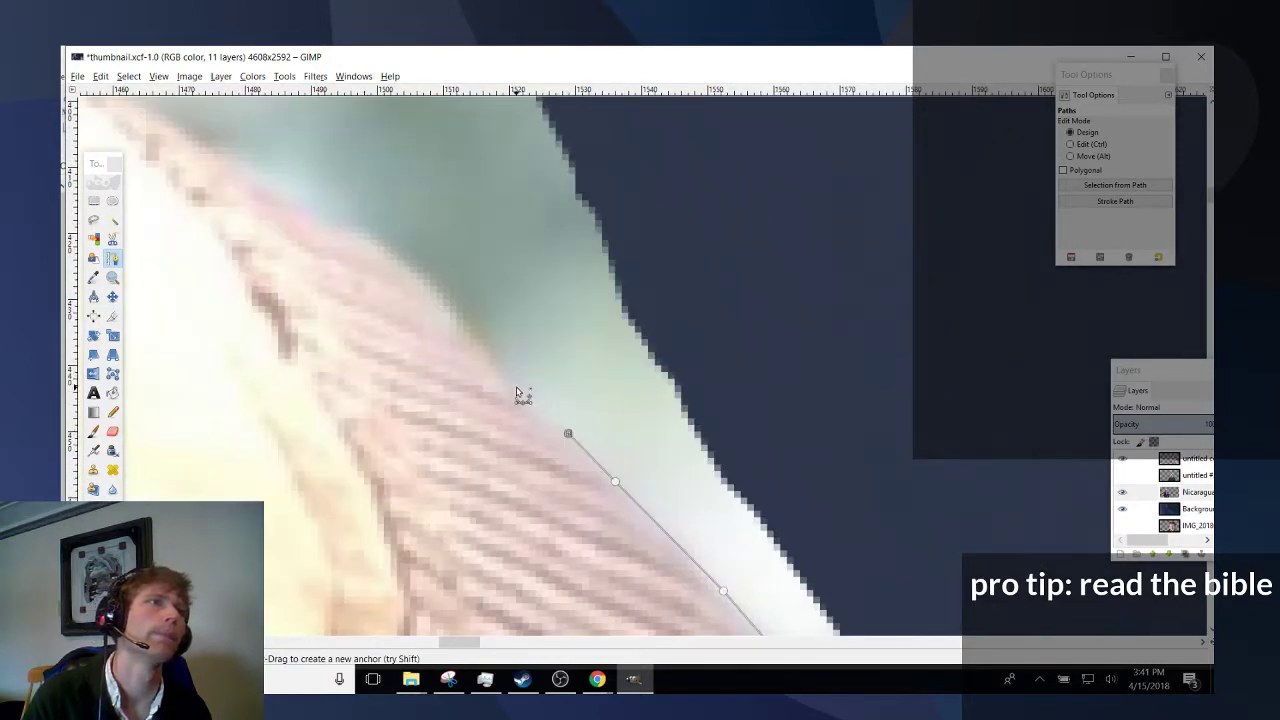
left_click(430, 288)
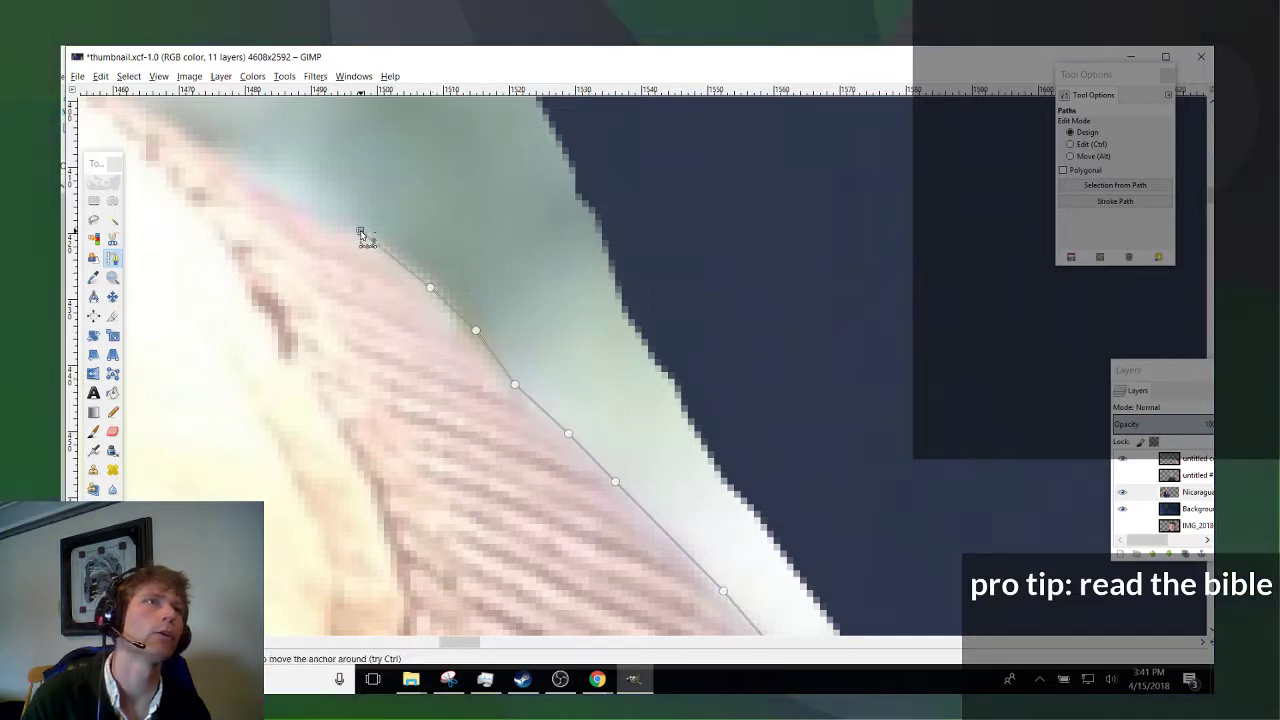
left_click(360, 231)
Extend the path from the mesh over the sloping crown and along the cap's flat top, stopping beside the top button.
scroll(663, 543, "up", 5)
scroll(774, 514, "left", 7)
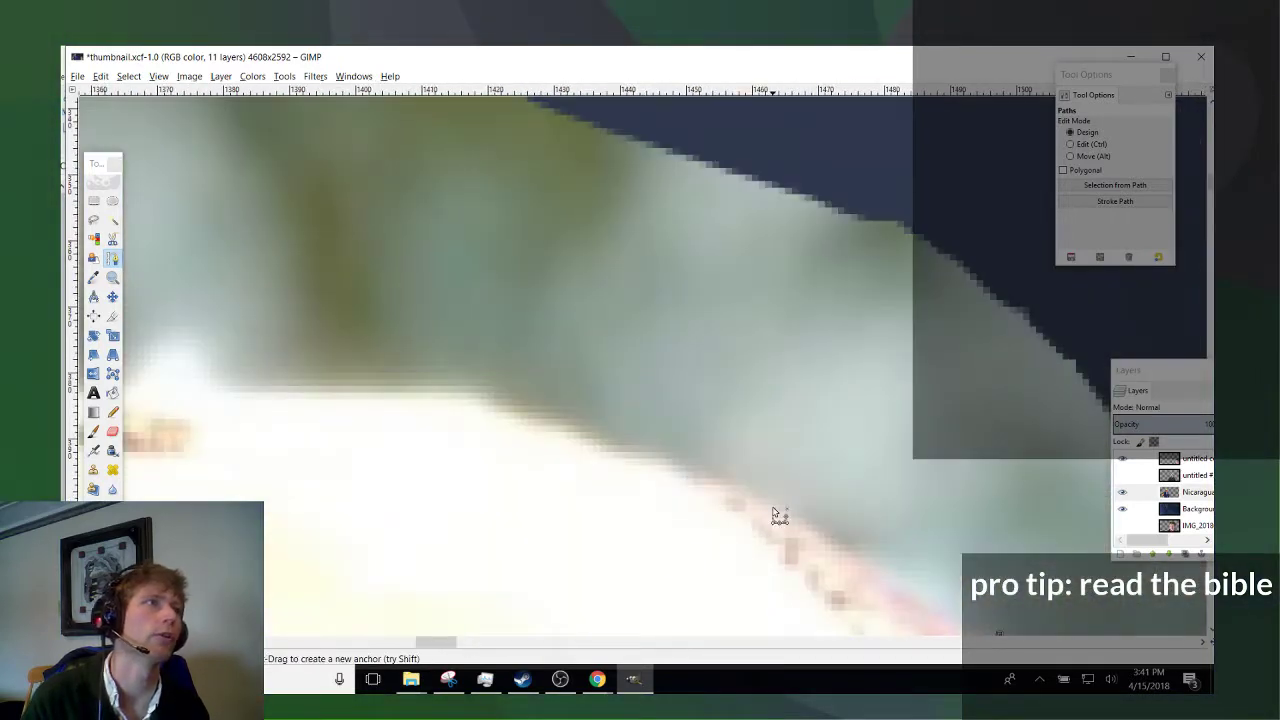
left_click(679, 460)
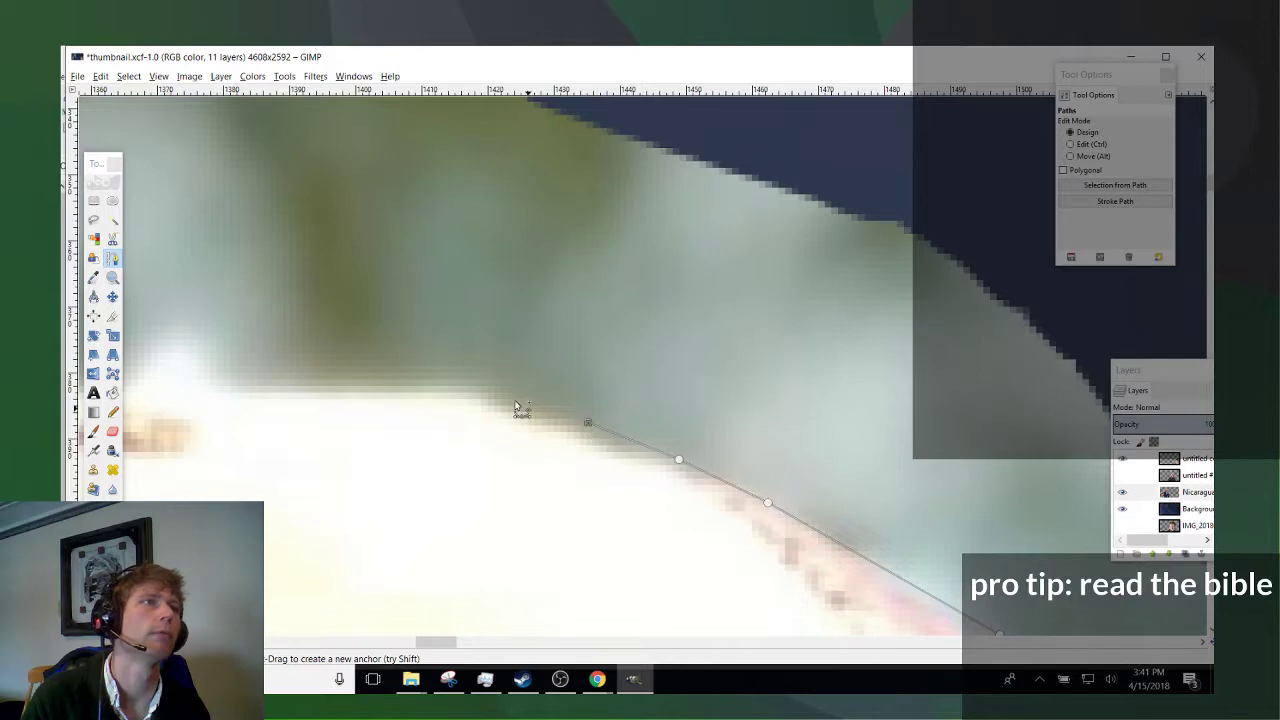
left_click(324, 386)
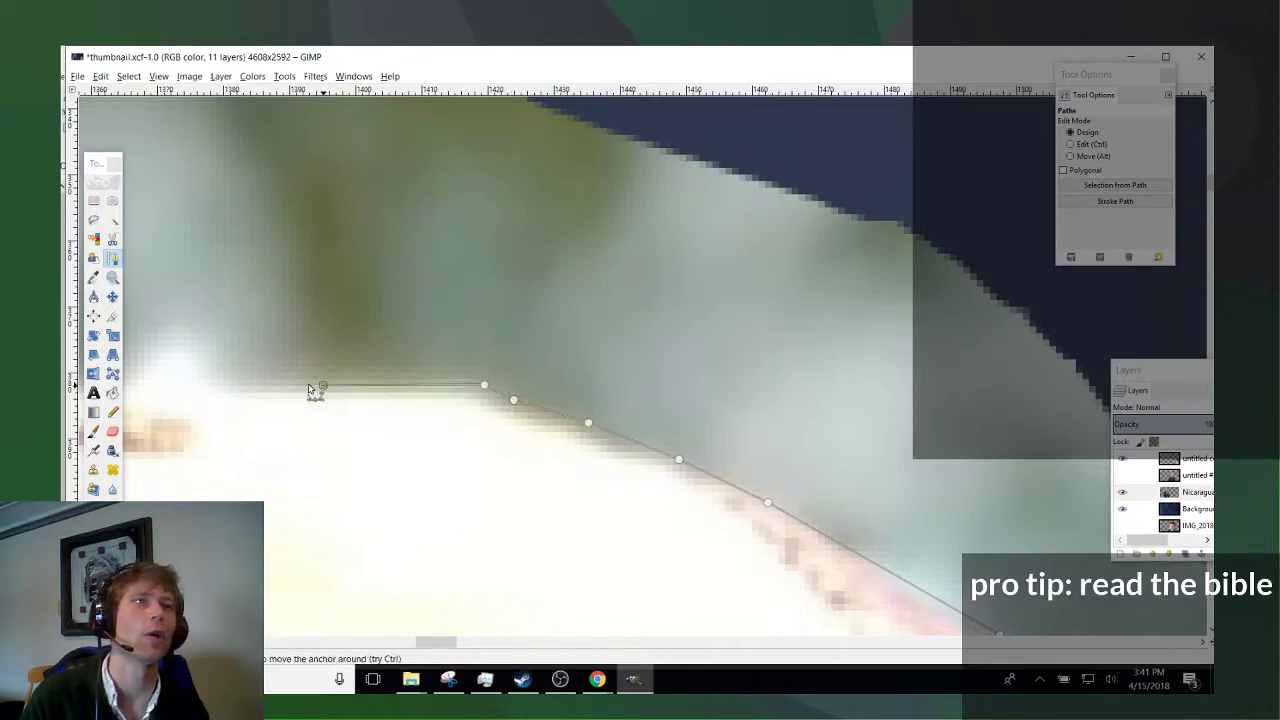
left_click(218, 387)
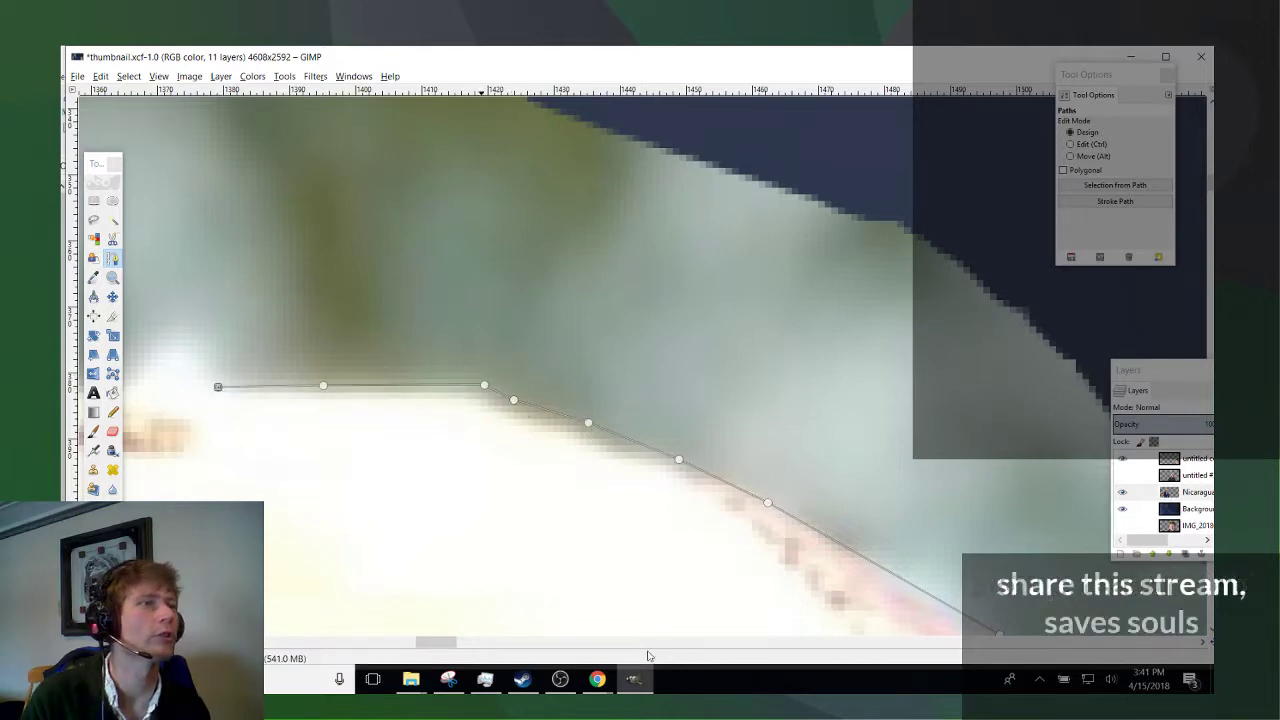
Extend the path past the top button to where the crown meets the already cleared background on the logo side.
scroll(636, 645, "left", 6)
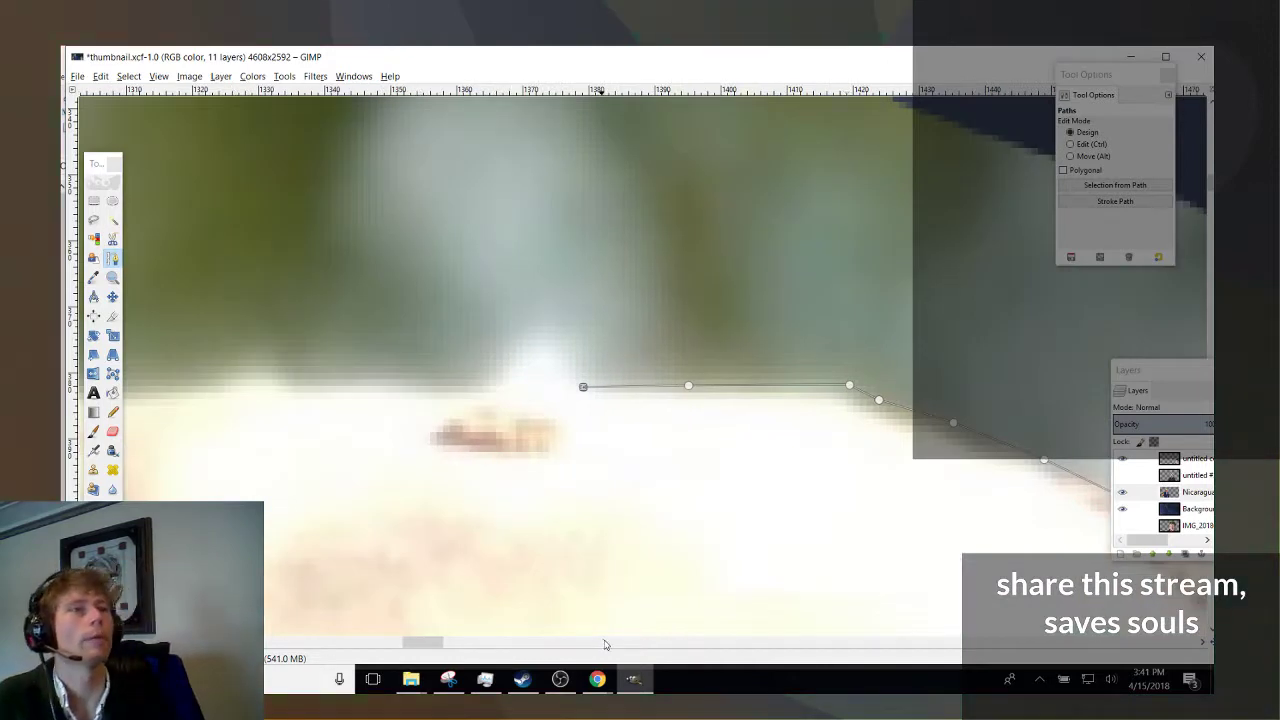
scroll(691, 646, "left", 4)
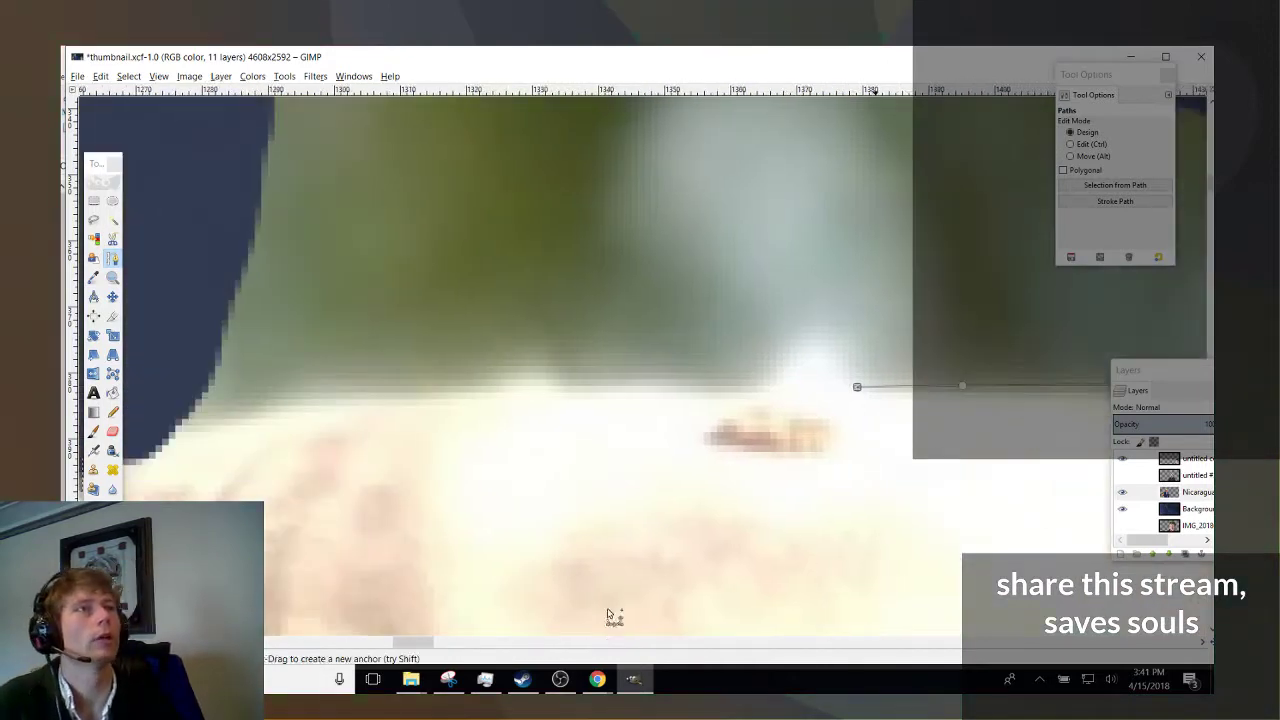
left_click(459, 381)
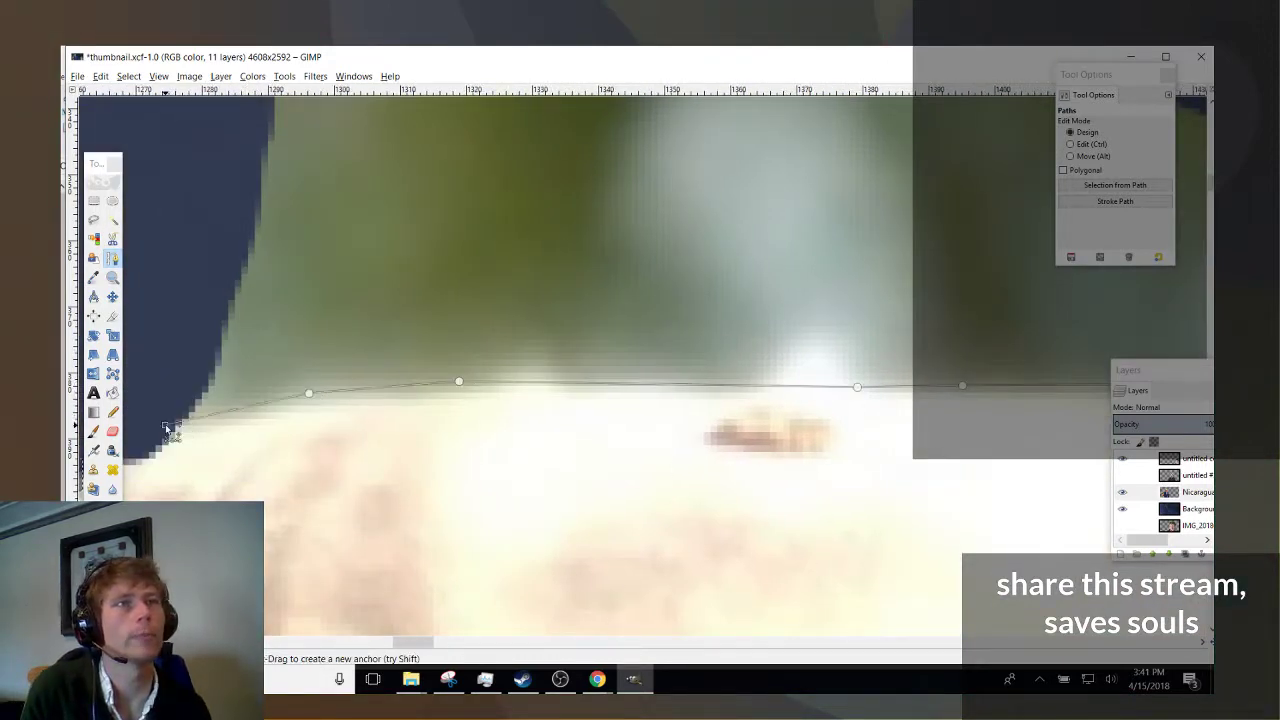
Close the path around the outer background, convert it to a selection and delete the leftover background above the cap.
scroll(167, 428, "down", 4)
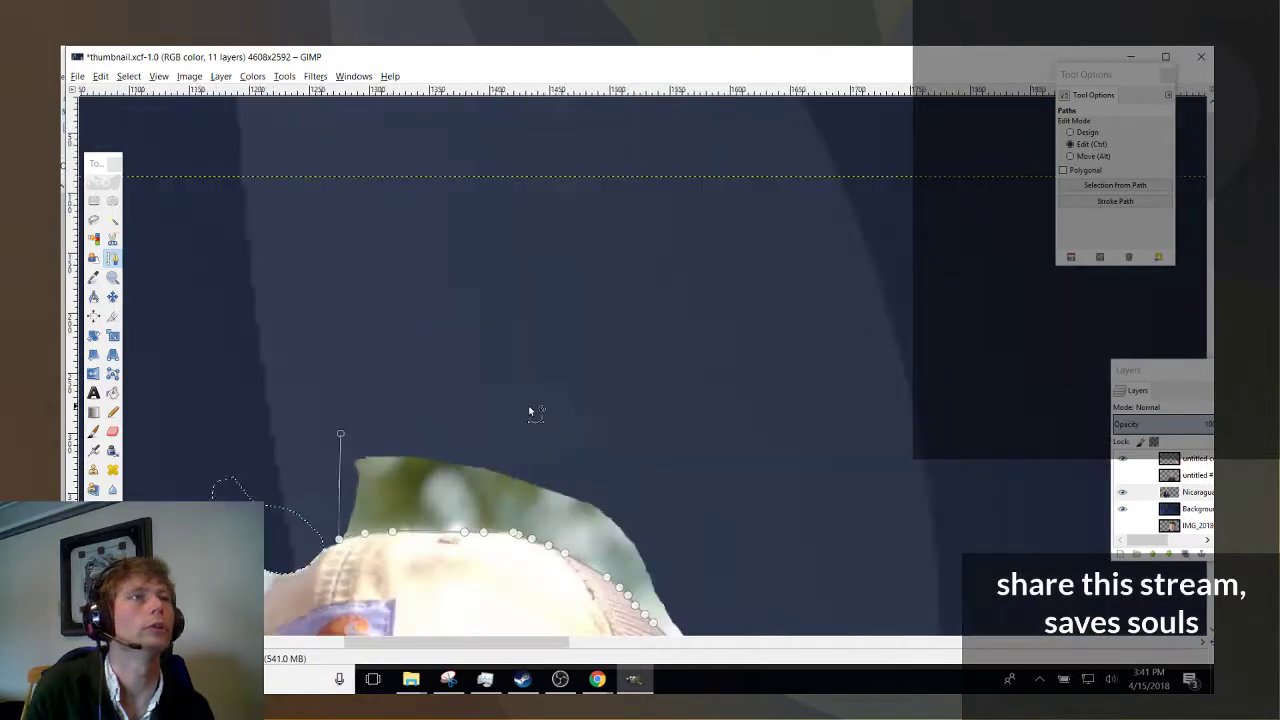
scroll(785, 477, "down", 5)
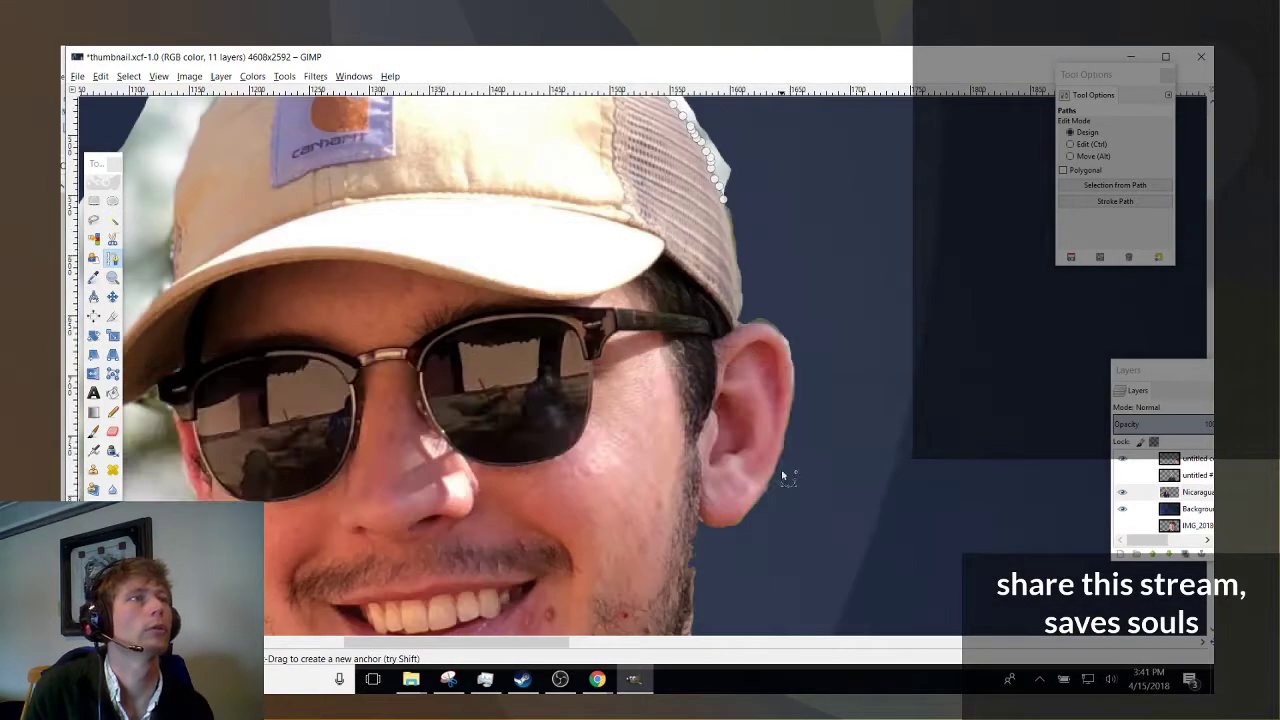
left_click(816, 242)
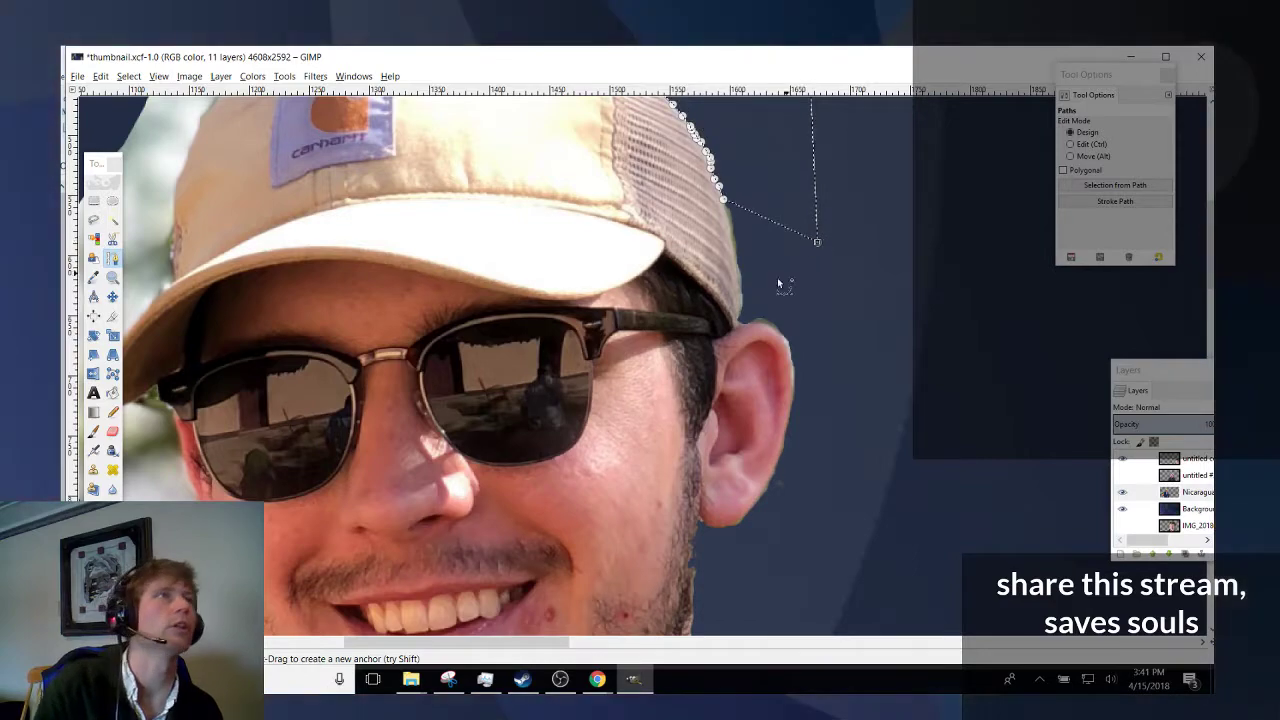
scroll(689, 319, "up", 6)
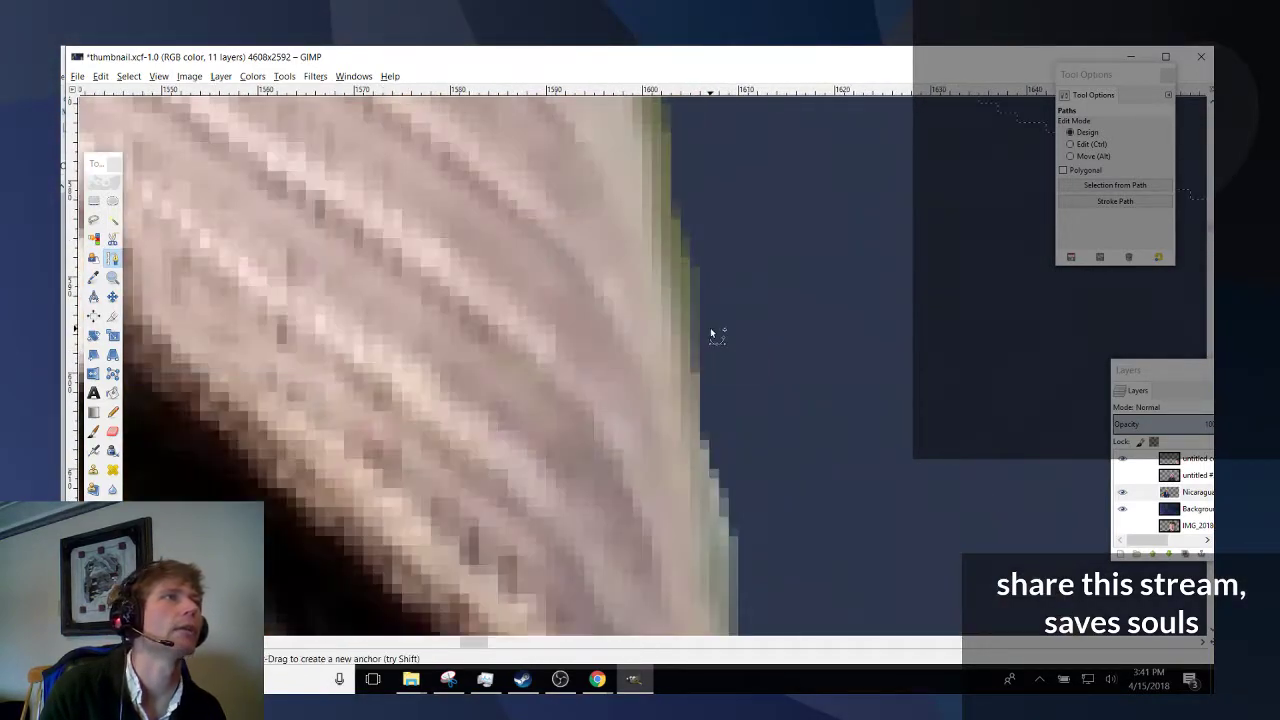
scroll(672, 310, "down", 3)
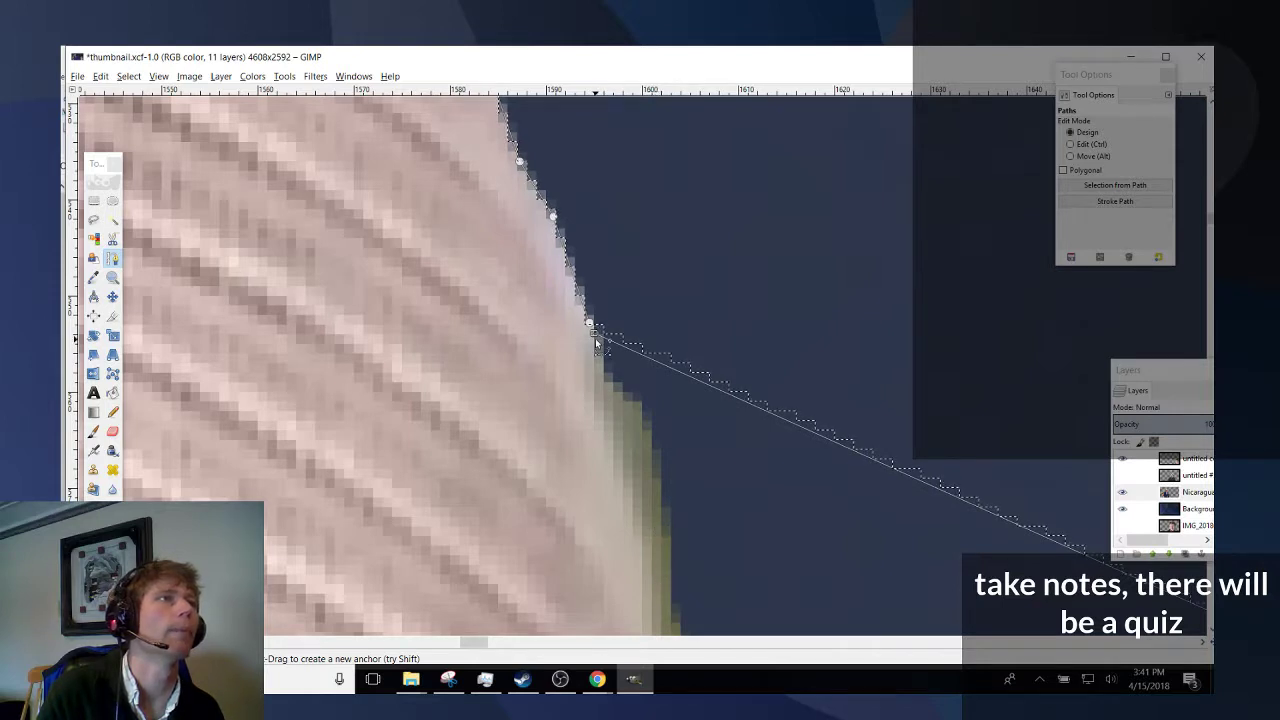
left_click(595, 336)
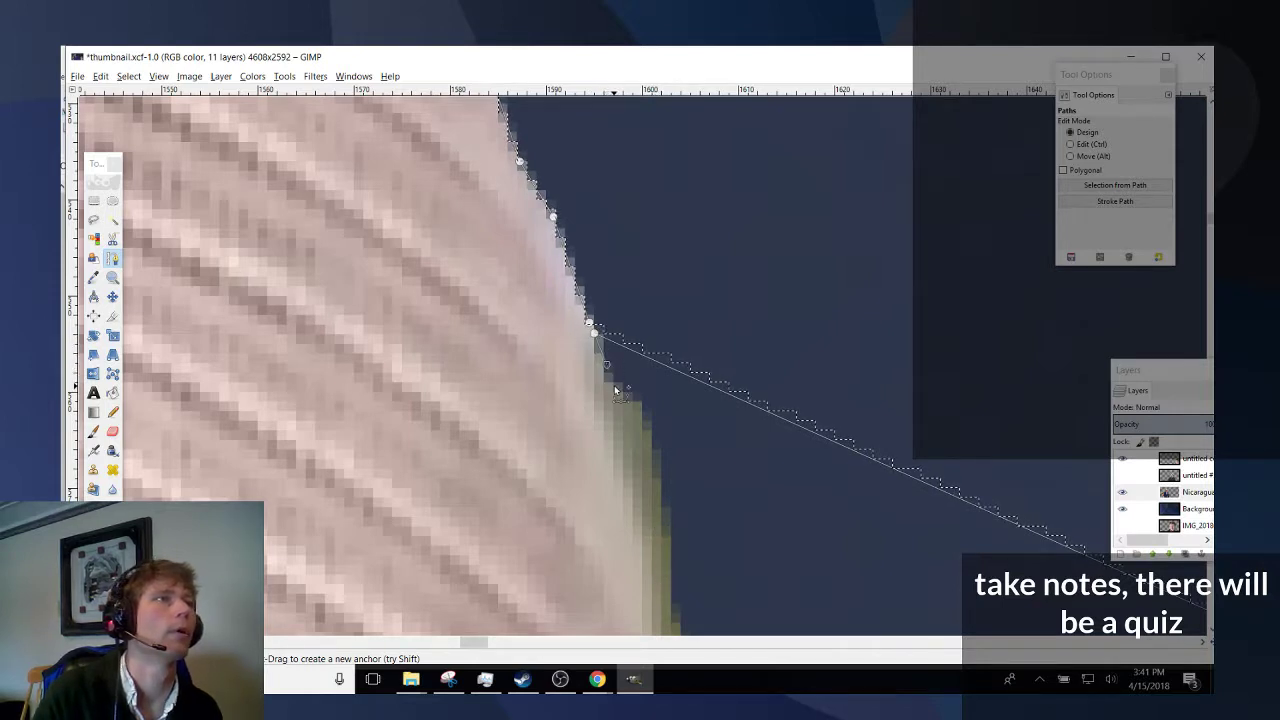
left_click(112, 241)
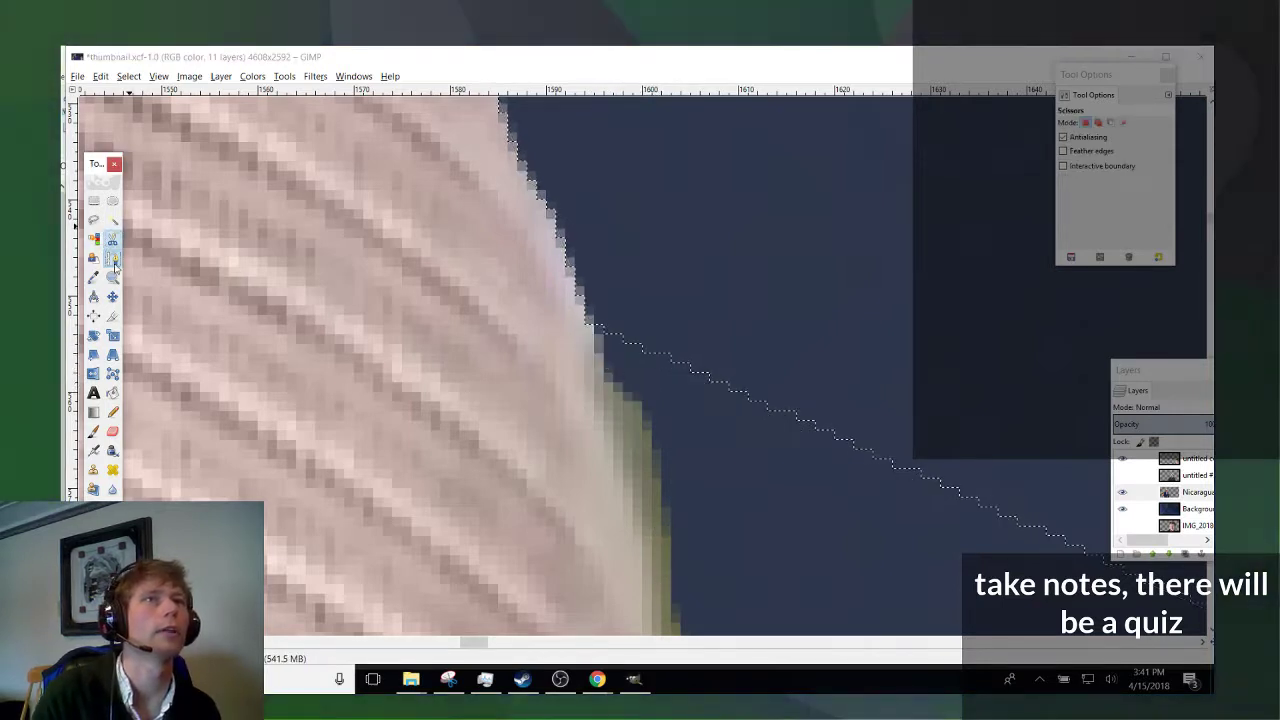
Trace a new path down the lower mesh edge of the cap to just above the ear, inside the greenish fringe.
left_click(113, 261)
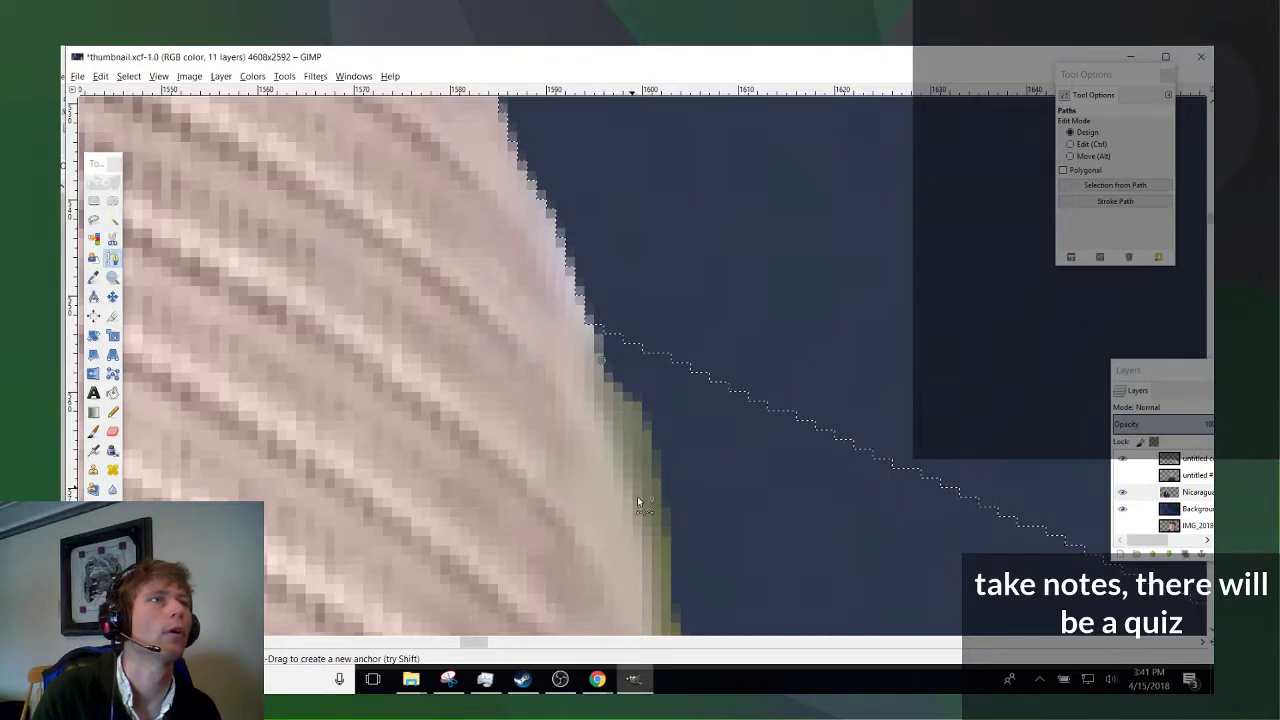
scroll(645, 550, "up", 1)
scroll(660, 560, "down", 4)
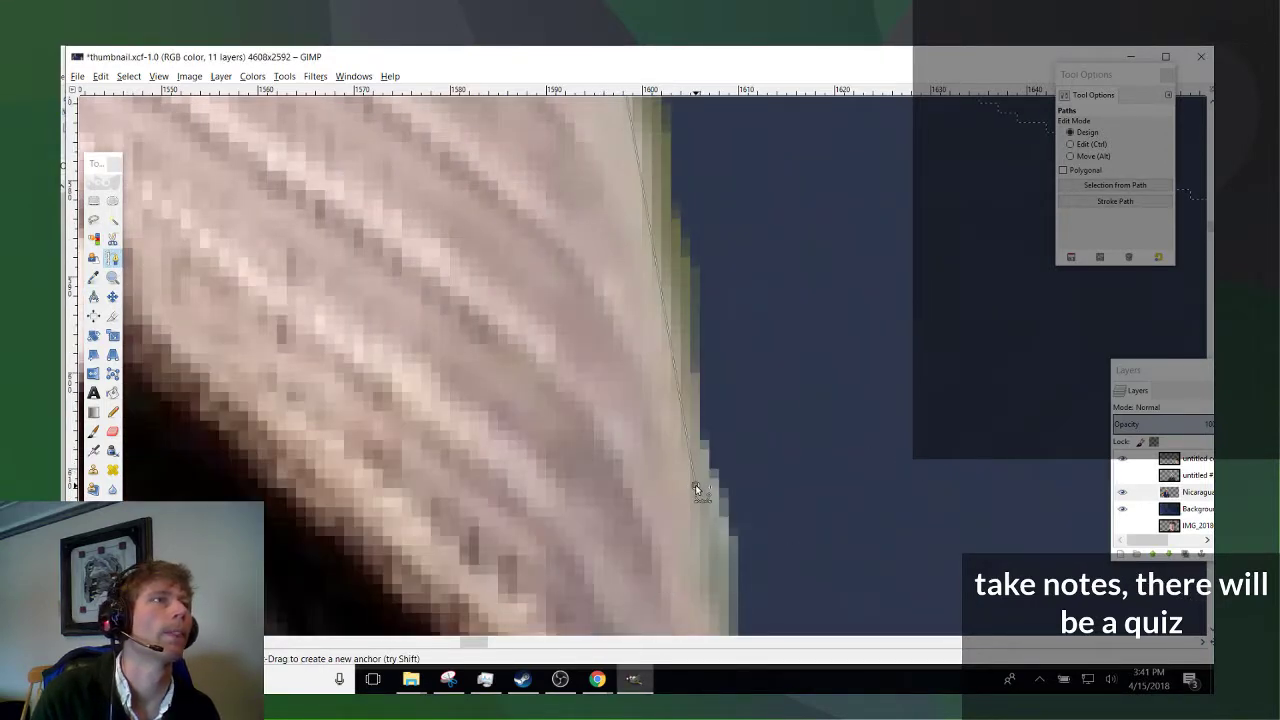
scroll(697, 490, "down", 3)
left_click(723, 499)
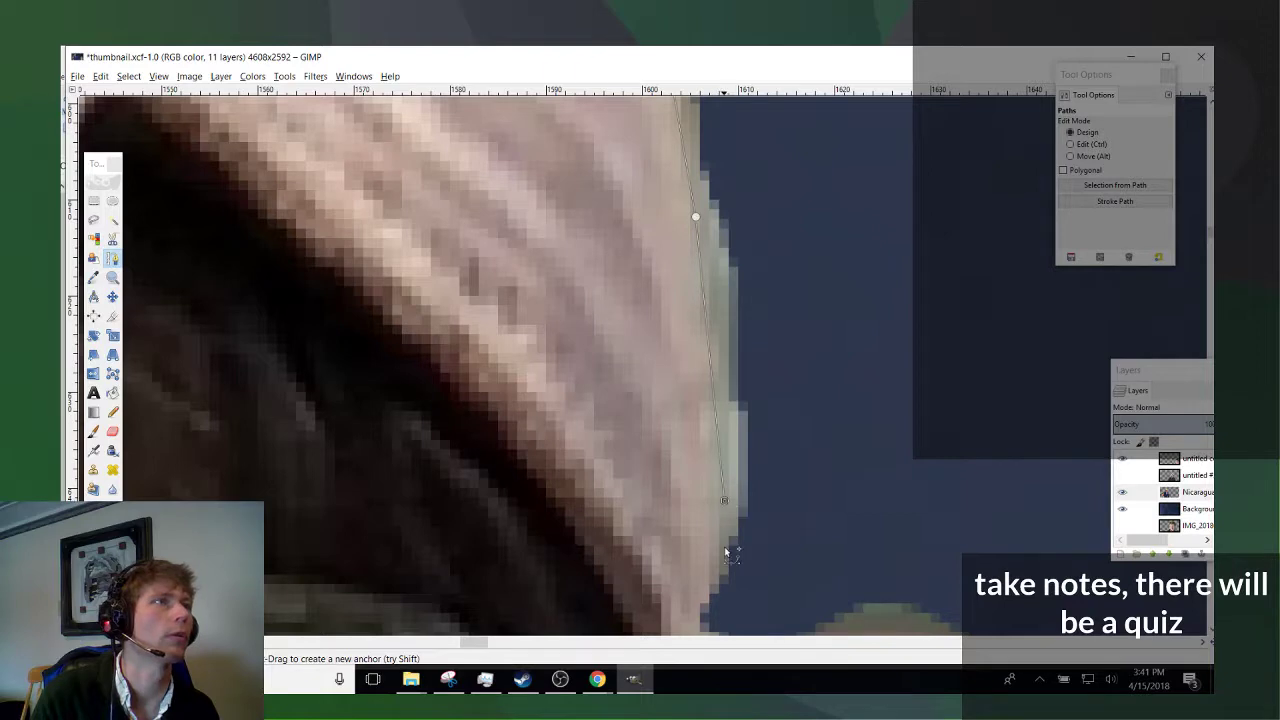
Close the path through the blue background, convert it to a selection and delete the greenish fringe along the lower mesh.
scroll(950, 470, "up", 5)
left_click(926, 366)
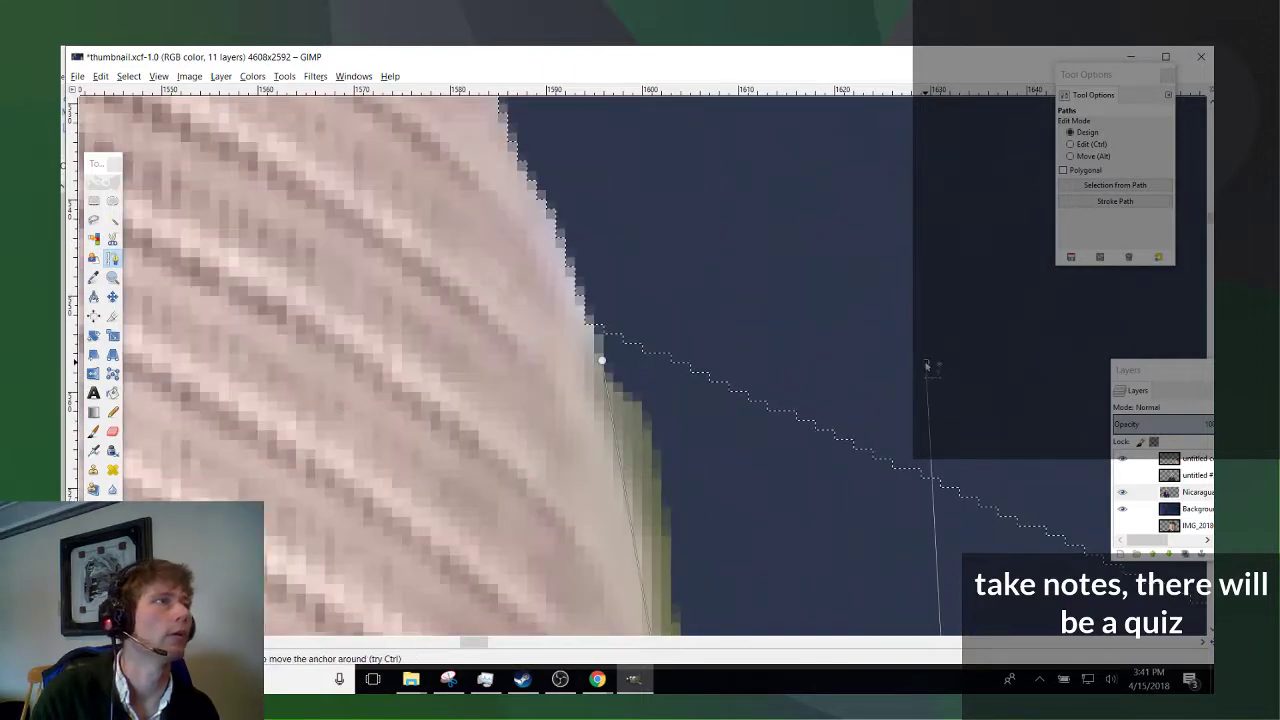
left_click(924, 366, "ctrl")
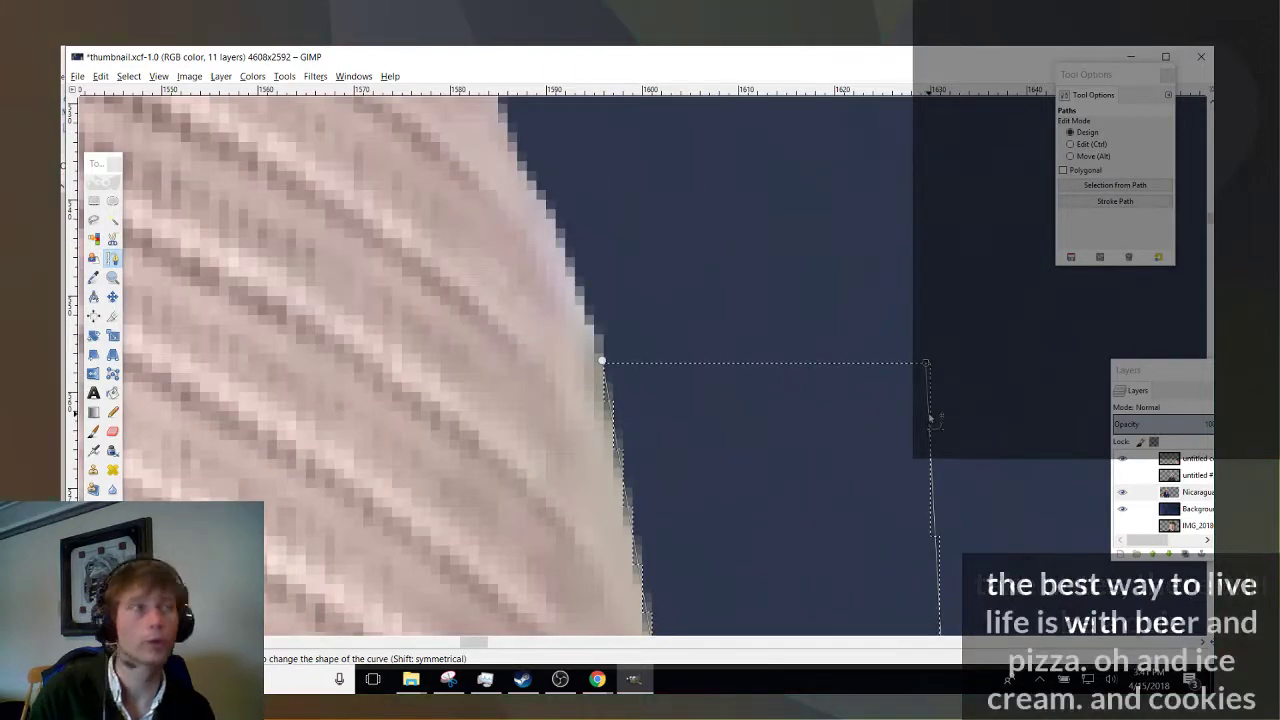
Fuzzy-select the pale background on the logo side of the cap and delete it, including the white patch near the crown.
scroll(915, 425, "down", 6)
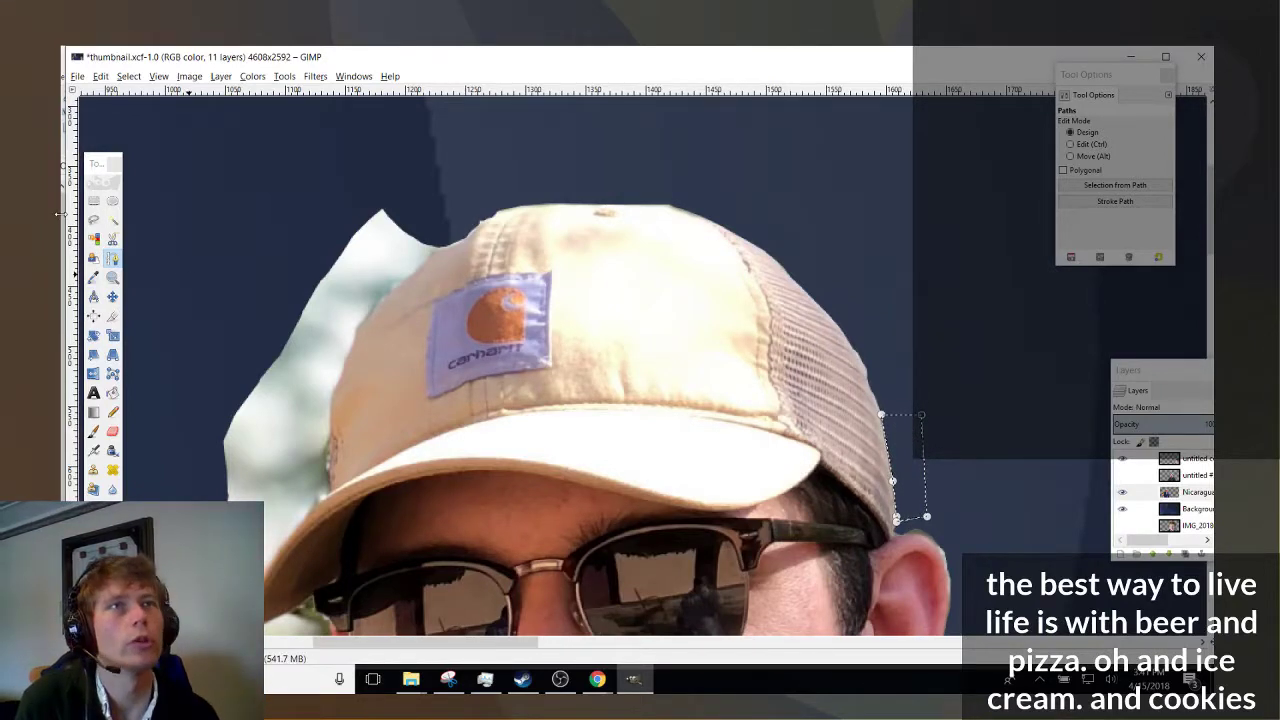
left_click(113, 220)
scroll(231, 370, "up", 4)
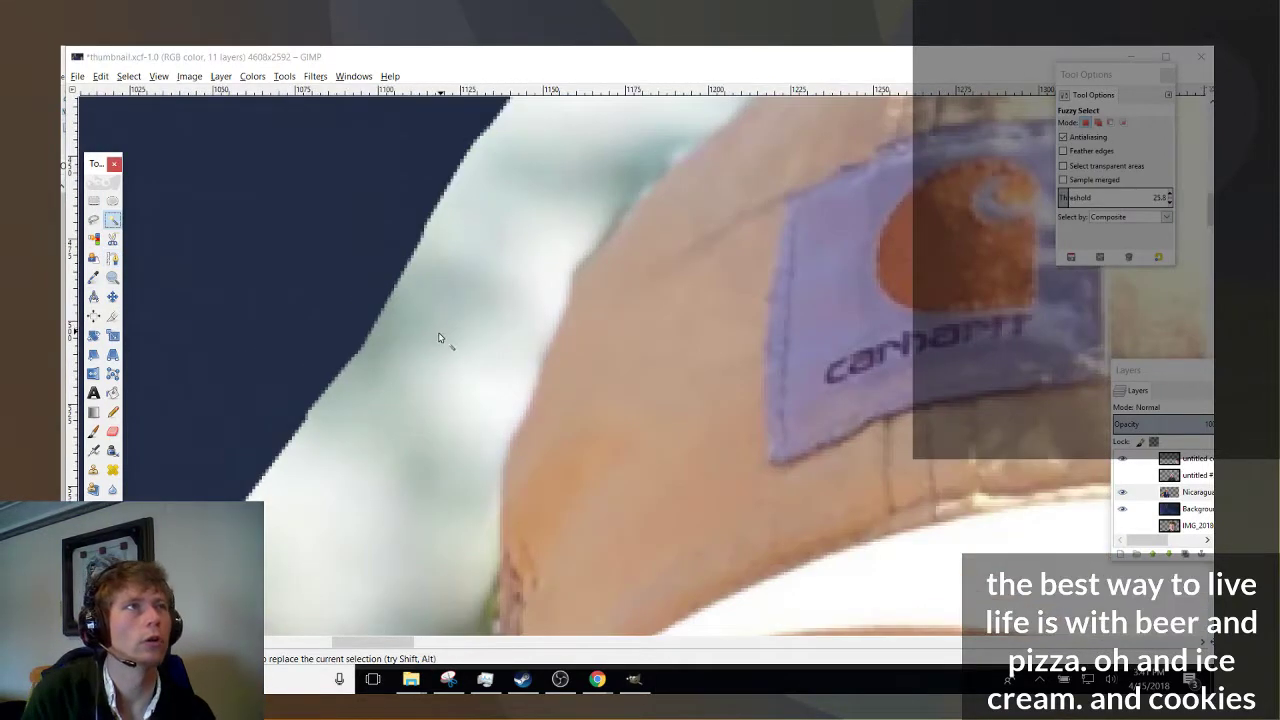
scroll(438, 338, "down", 2)
left_click(480, 271)
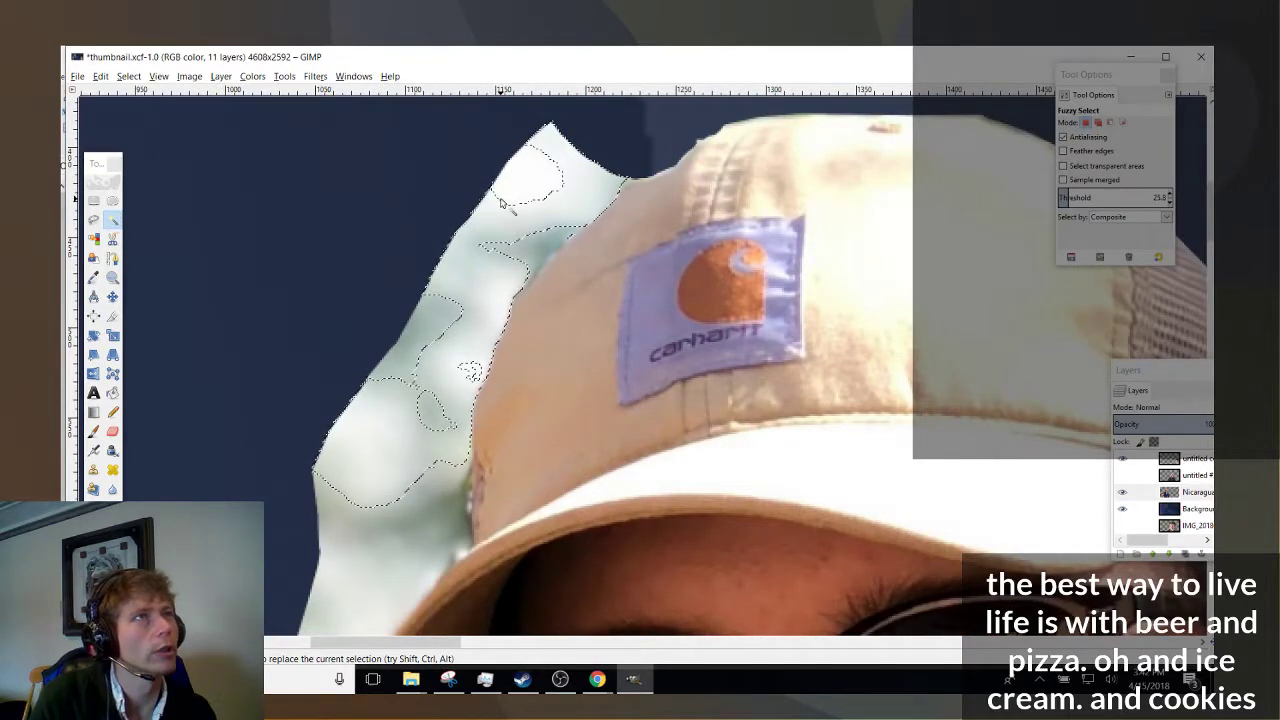
key("Delete")
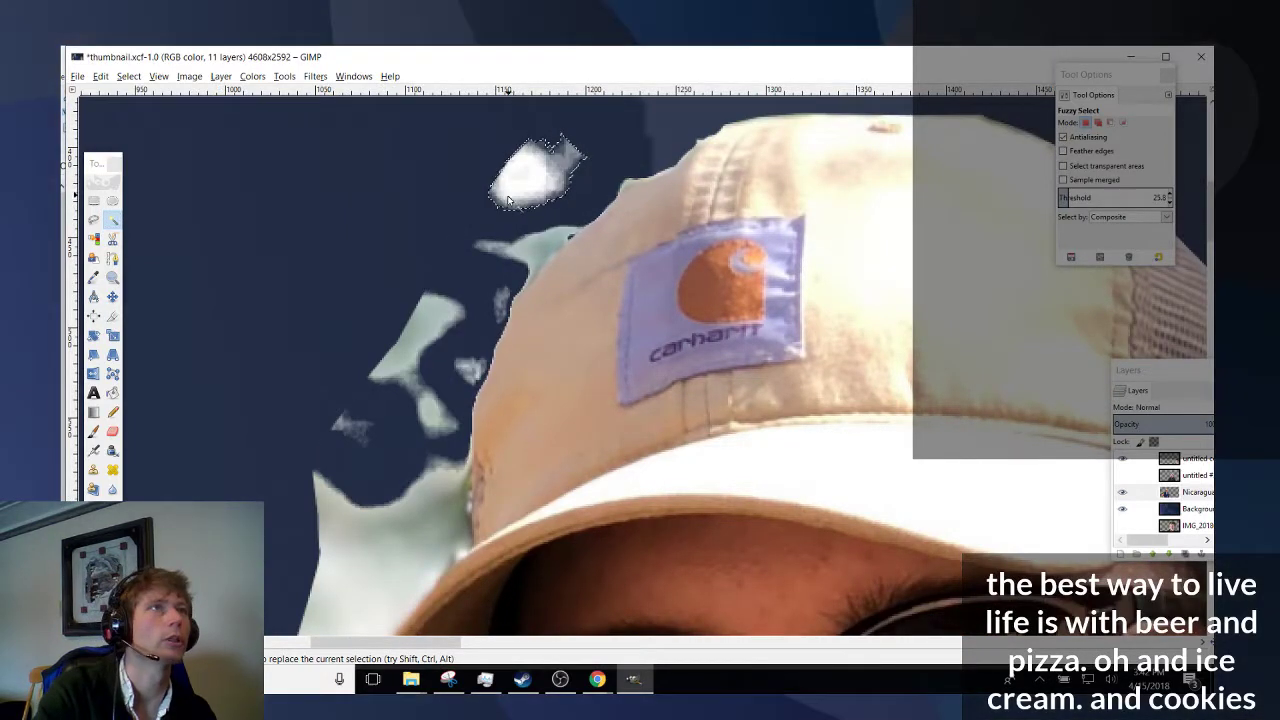
key("Delete")
Fuzzy-select and delete the isolated background patches floating beside the logo side of the cap.
left_click(513, 262)
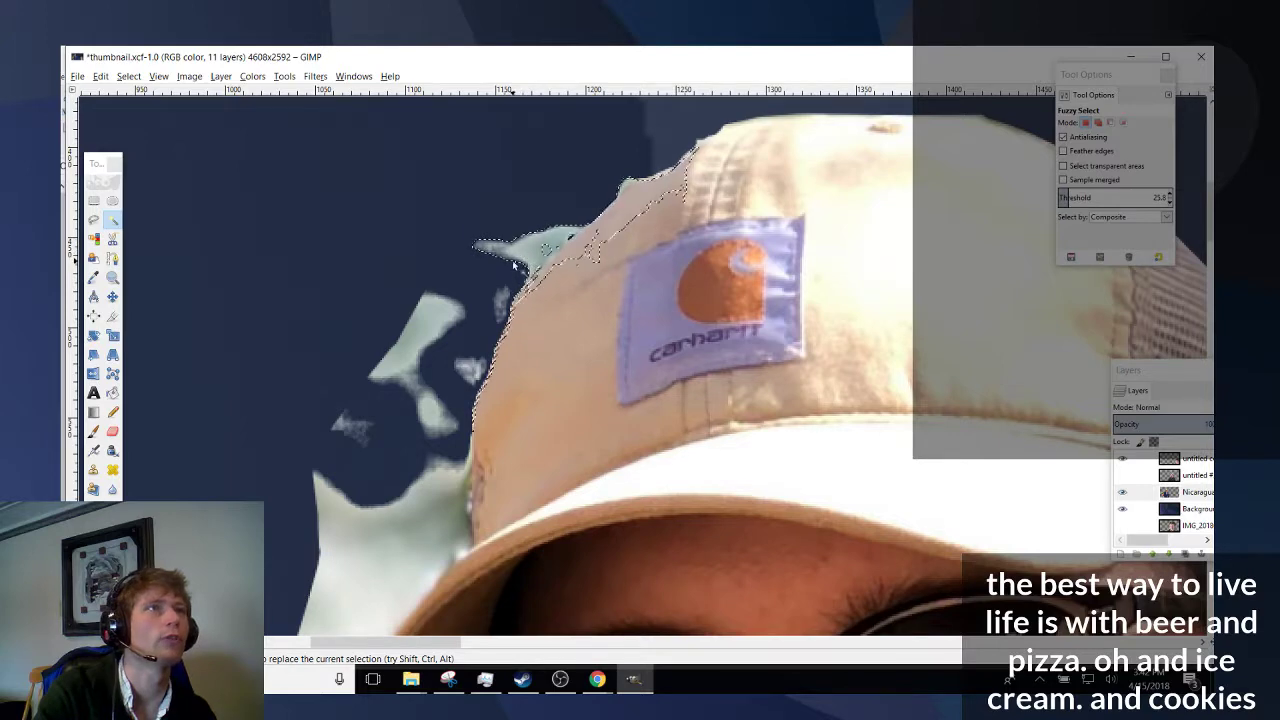
left_click(429, 320)
key("Delete")
left_click(471, 370)
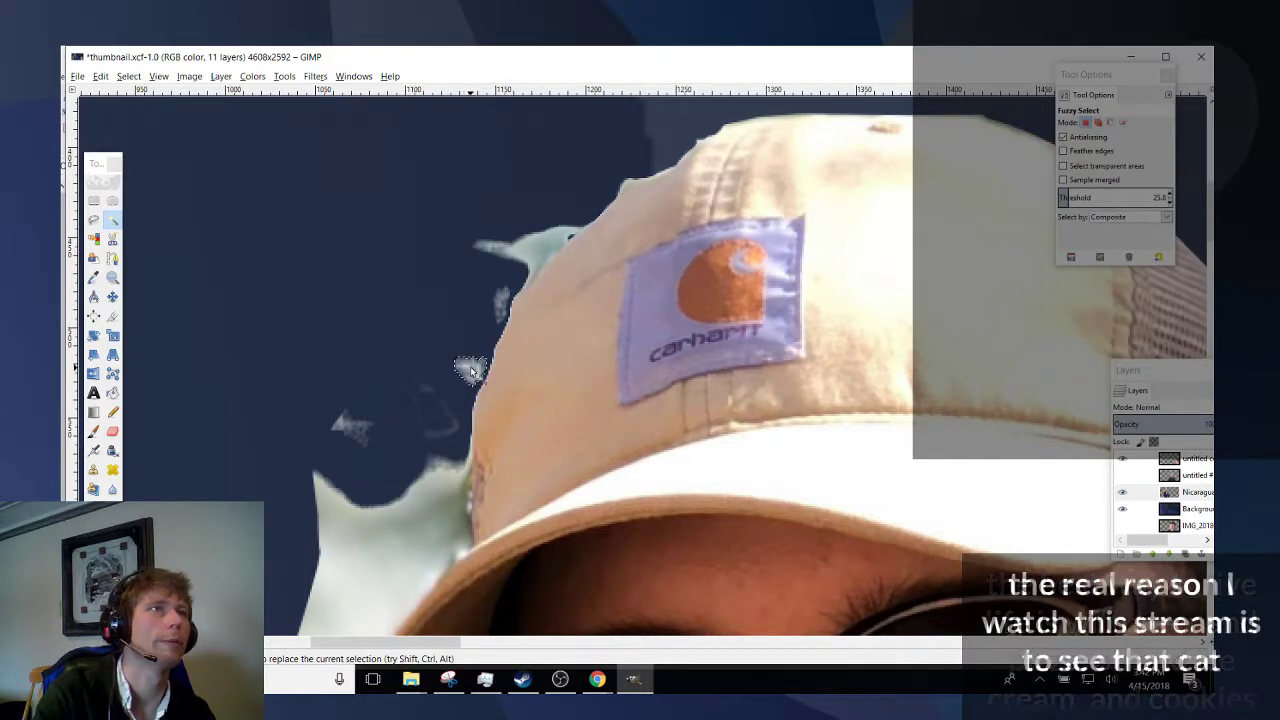
key("Delete")
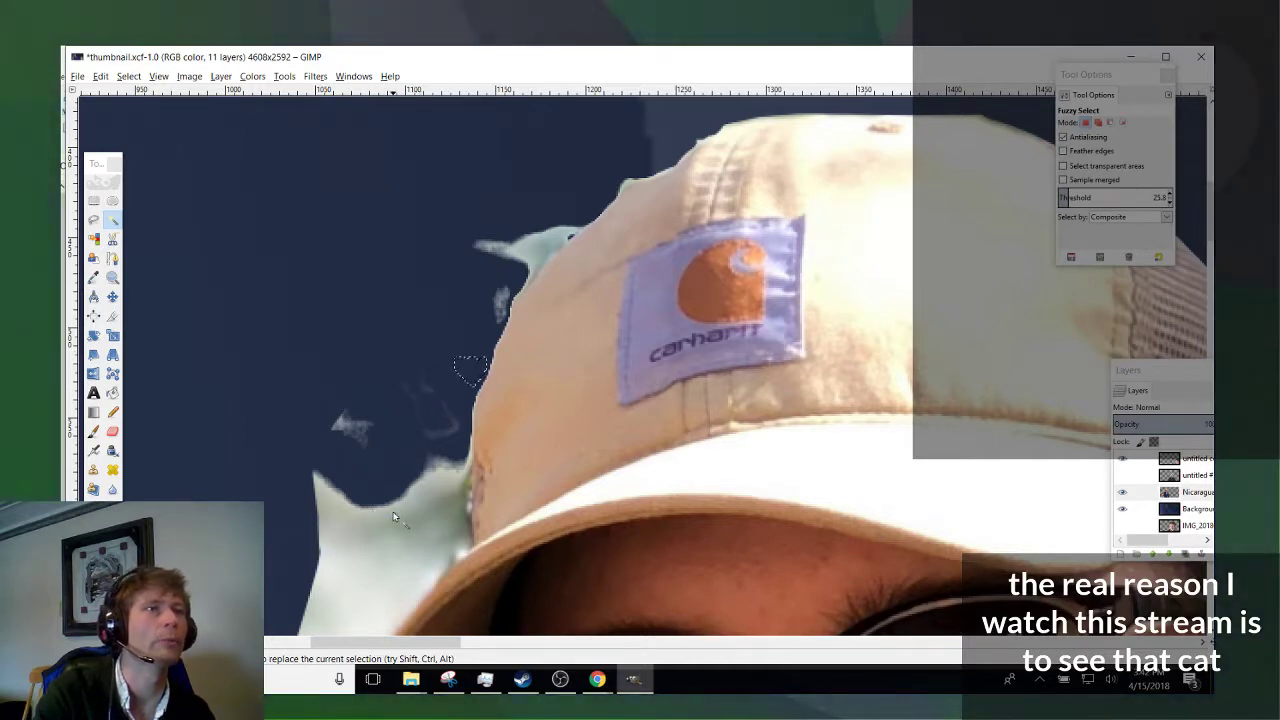
Fuzzy-select and delete the inside of the greenish patch touching the crown, and undo the deletion that cuts into the cap.
left_click(423, 428)
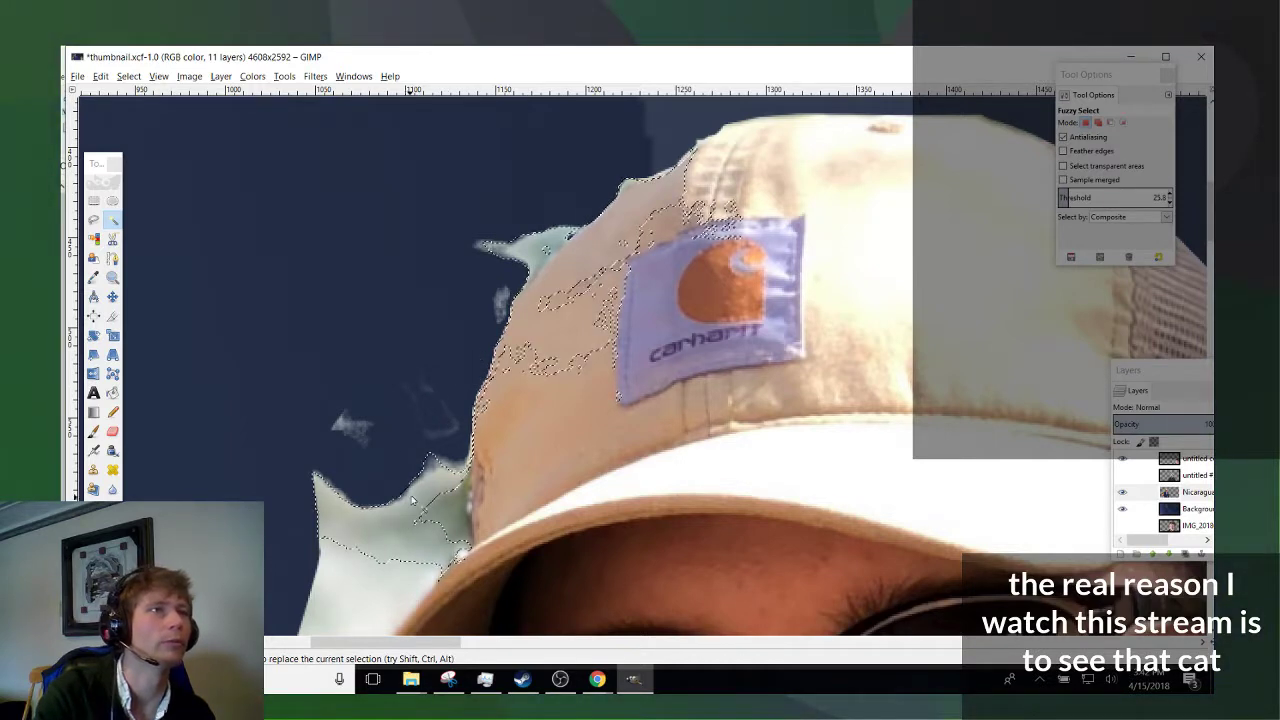
left_click(545, 256)
key("Delete")
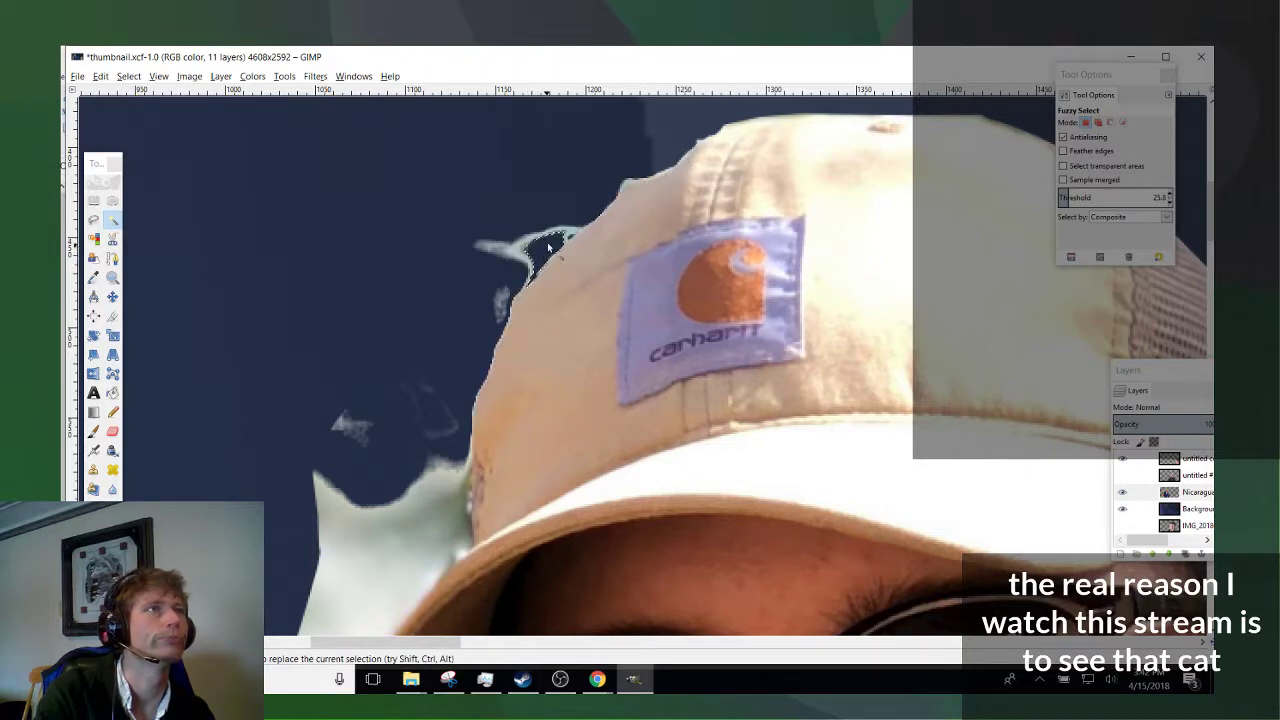
left_click(537, 262)
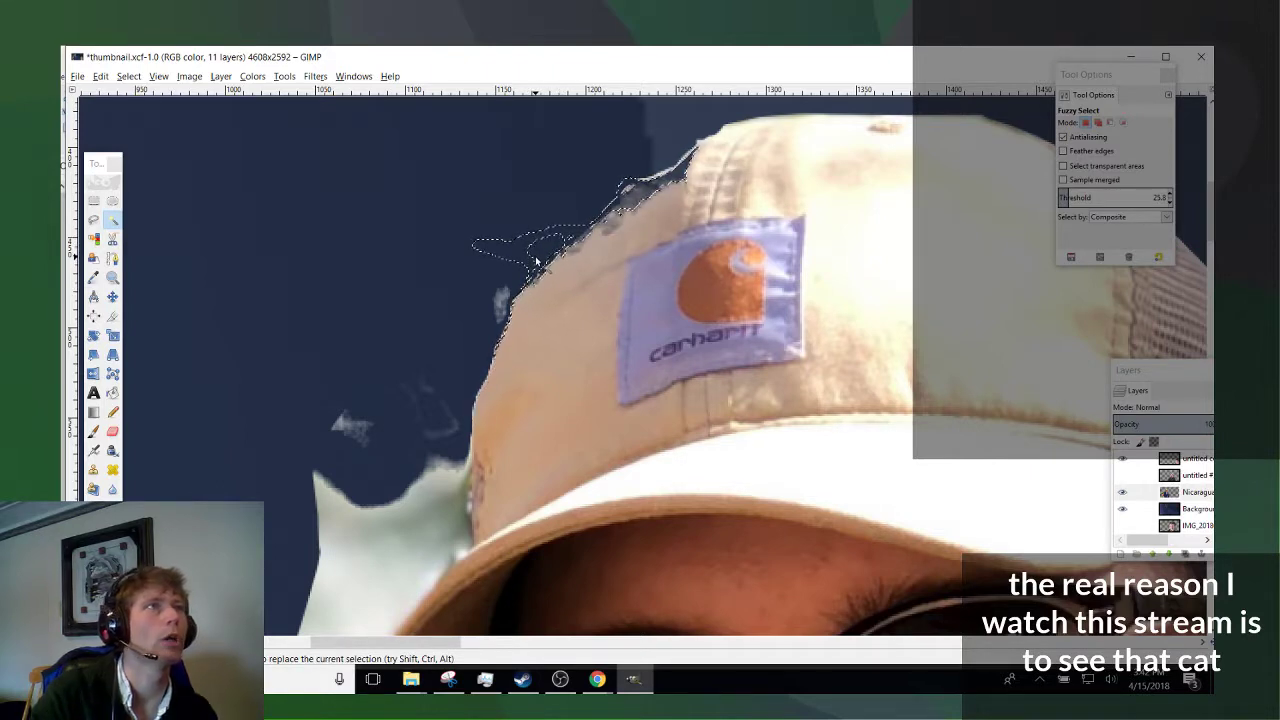
key("ctrl+z")
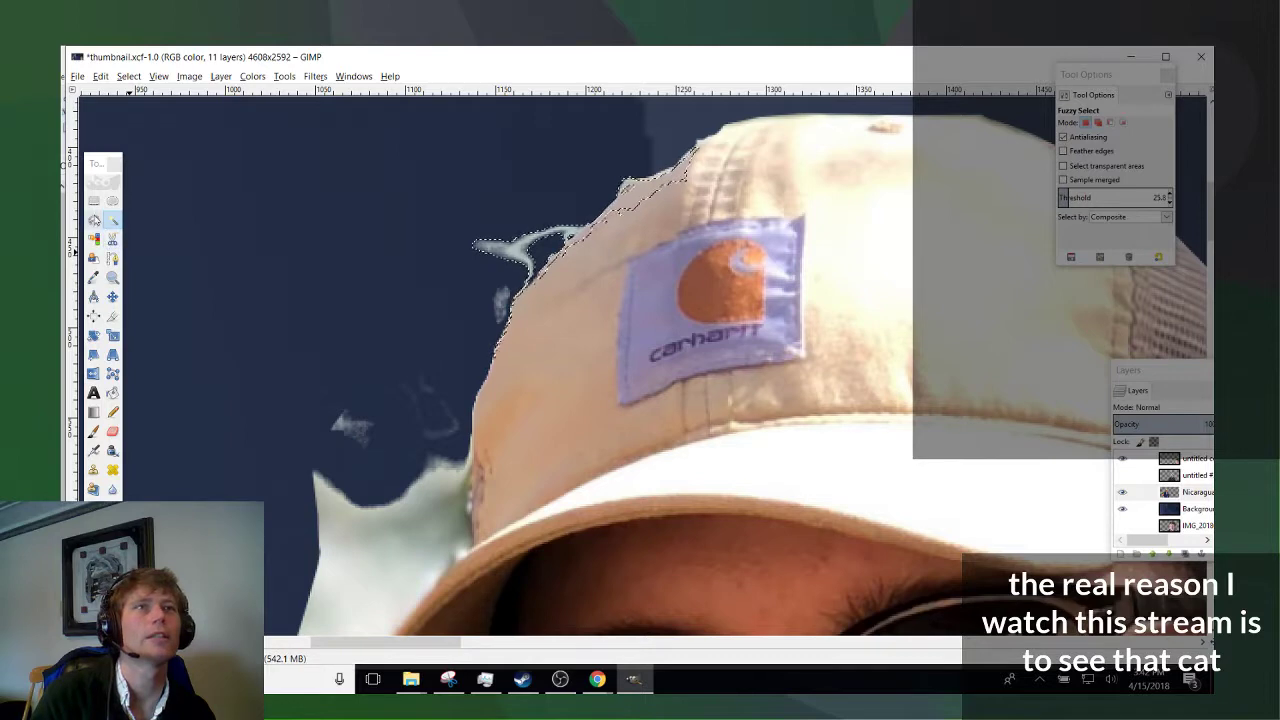
Outline the small grey patch just off the cap's logo-side edge with Free Select and delete it.
left_click(95, 225)
scroll(442, 275, "up", 5)
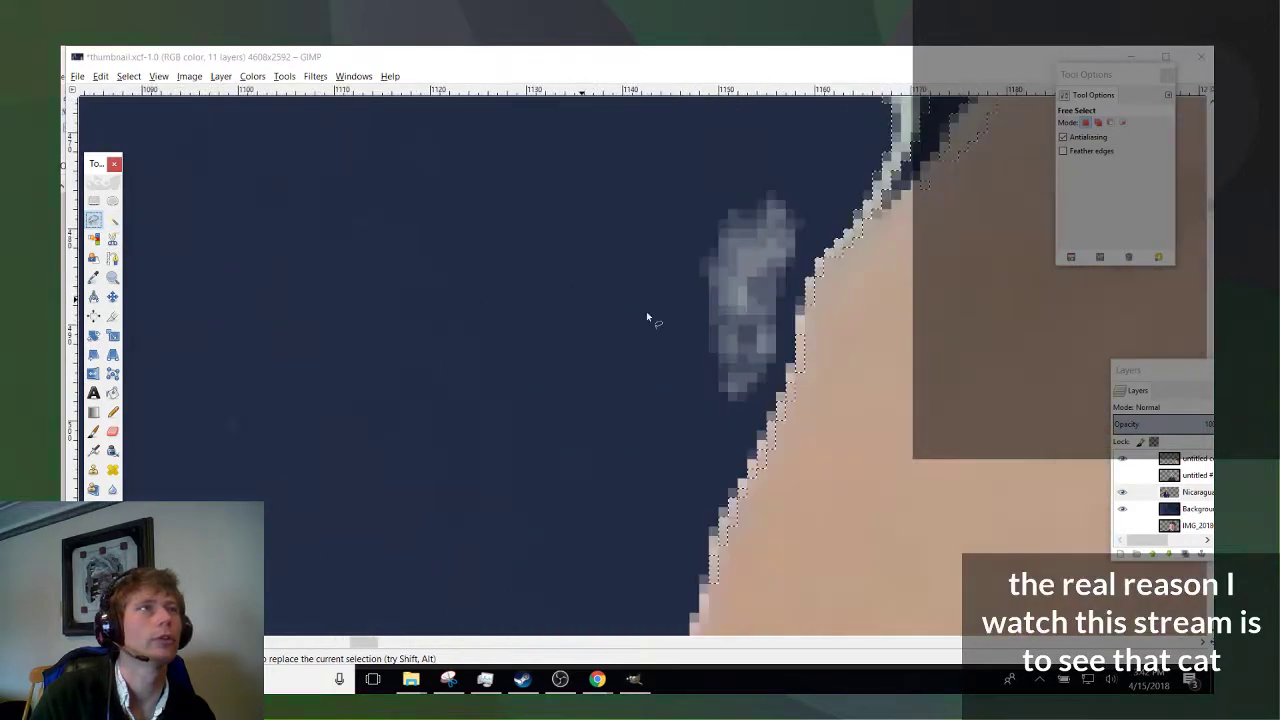
left_click(715, 428)
mouse_move(773, 337)
left_mouse_down()
mouse_move(796, 254)
mouse_move(795, 187)
mouse_move(657, 186)
mouse_move(614, 383)
mouse_move(643, 437)
left_mouse_up()
key("Return")
key("Delete")
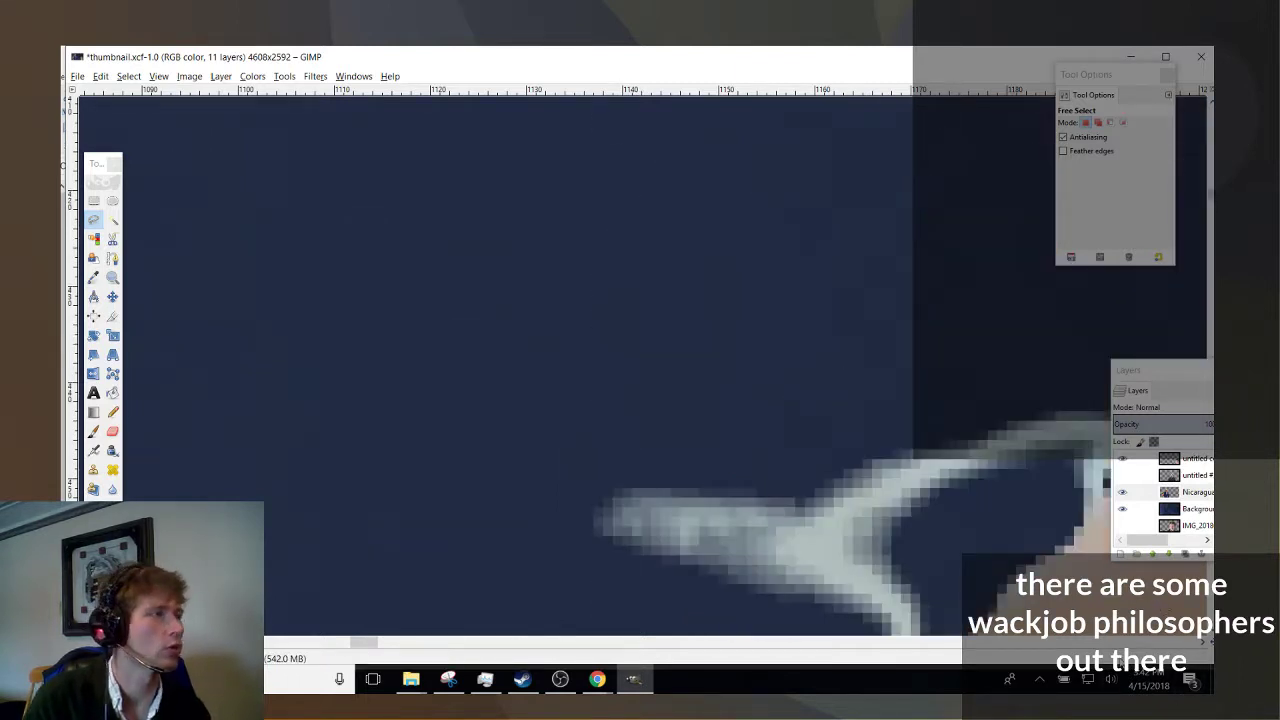
Lasso the hollow greenish remnant along the crown's edge, staying just outside the cap, and delete it.
scroll(1108, 648, "right", 3)
scroll(911, 537, "down", 3)
scroll(868, 420, "up", 3)
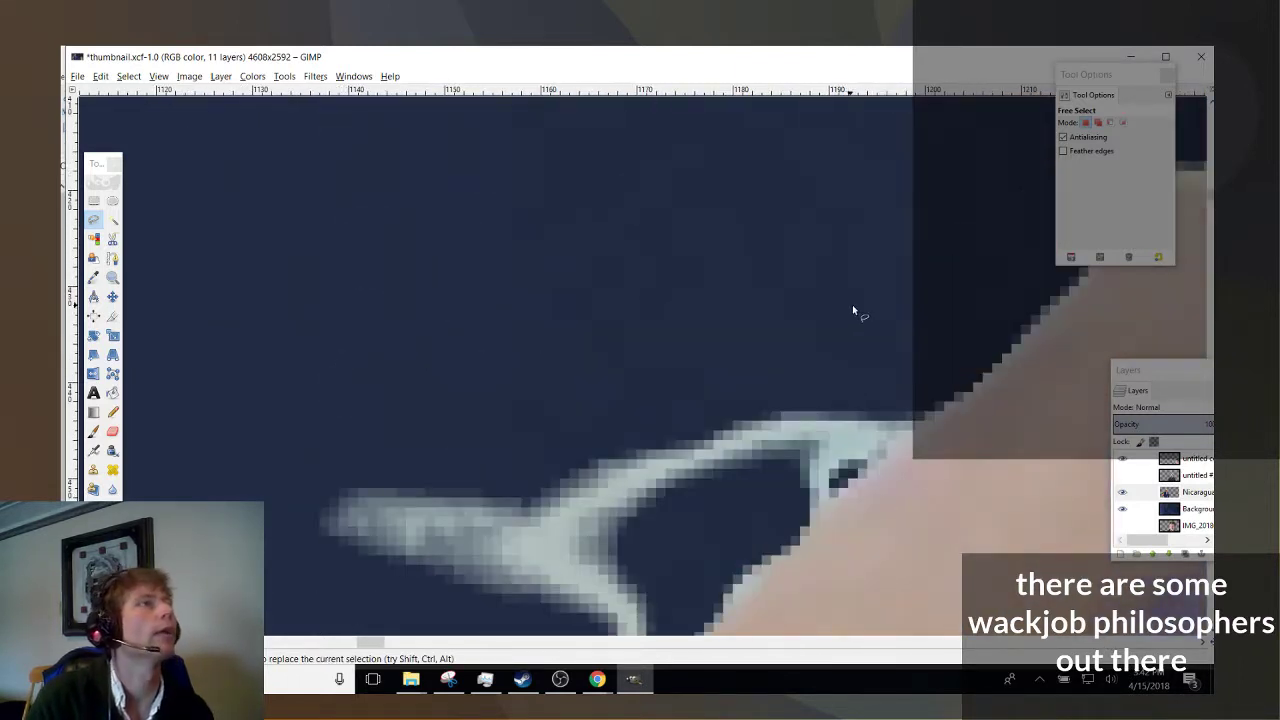
left_click_drag(884, 425, 817, 513)
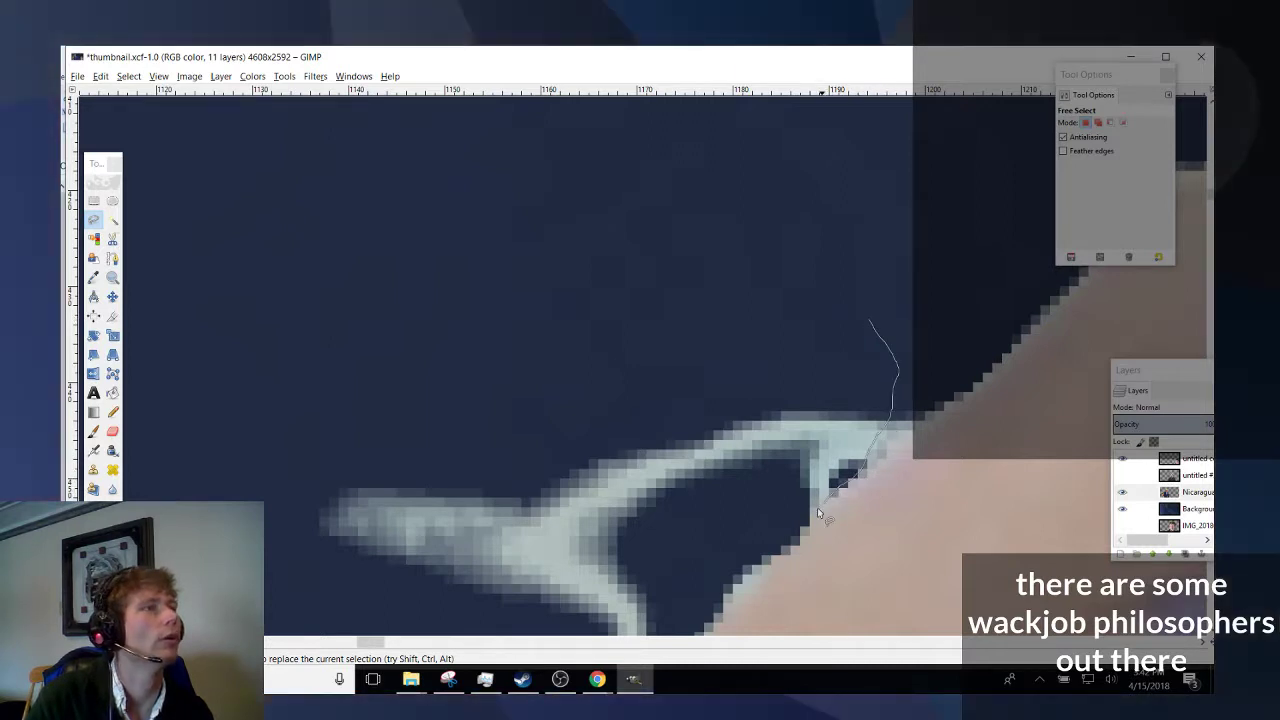
mouse_move(672, 622)
left_mouse_down()
mouse_move(628, 654)
mouse_move(524, 645)
left_mouse_up()
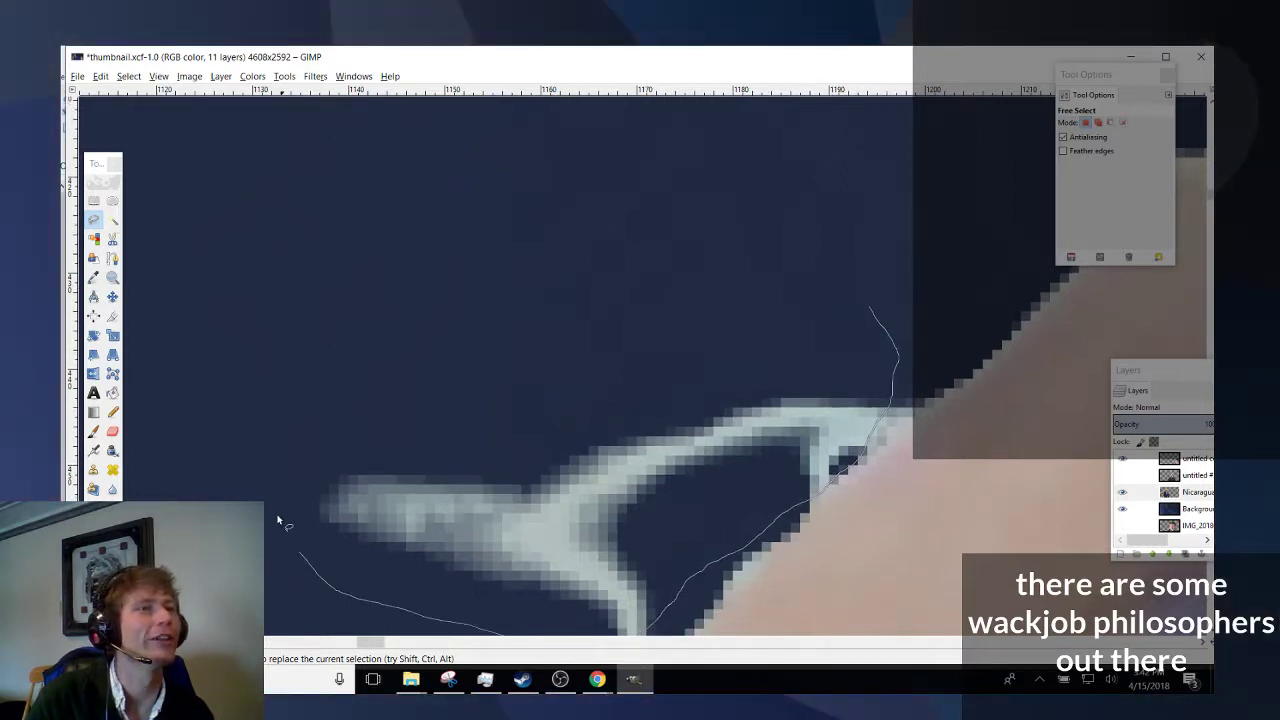
mouse_move(575, 217)
left_mouse_down()
mouse_move(629, 212)
mouse_move(640, 187)
mouse_move(659, 218)
left_mouse_up()
key("Return")
Lasso the thin pale strip left below the removed remnant, following the cap's edge, and delete it.
scroll(600, 238, "down", 3)
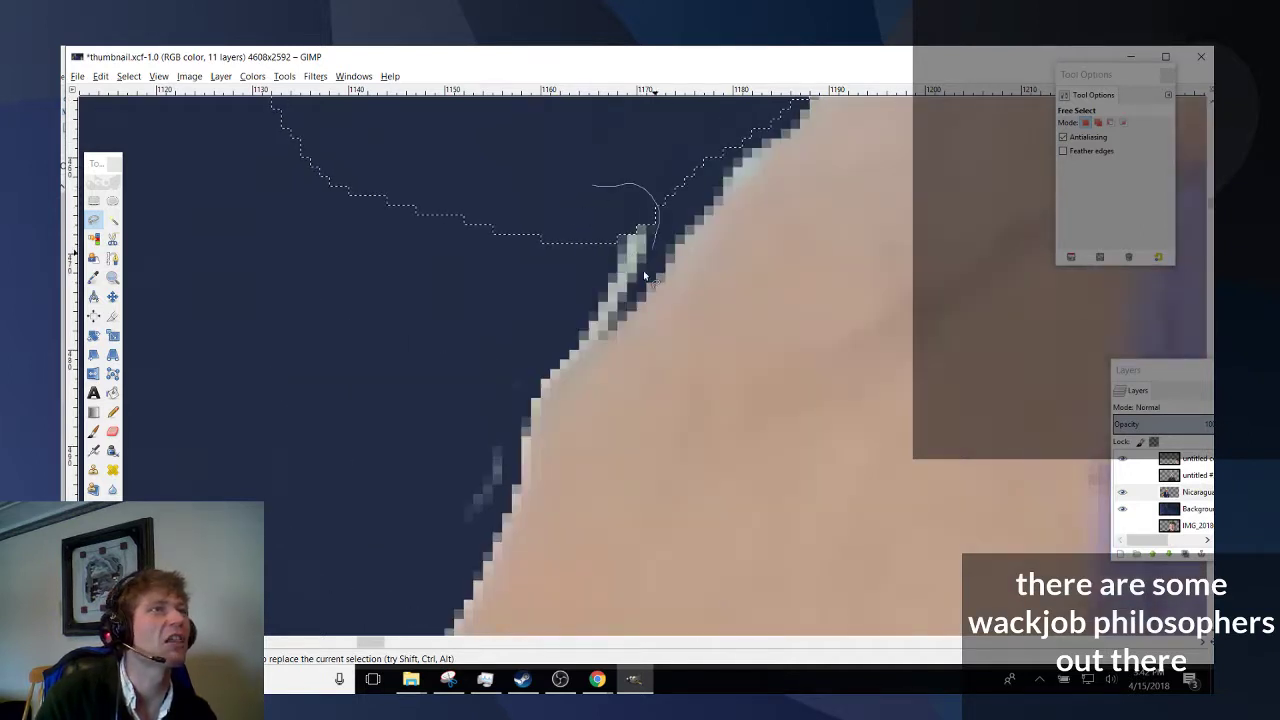
left_click_drag(418, 327, 386, 137)
key("Return")
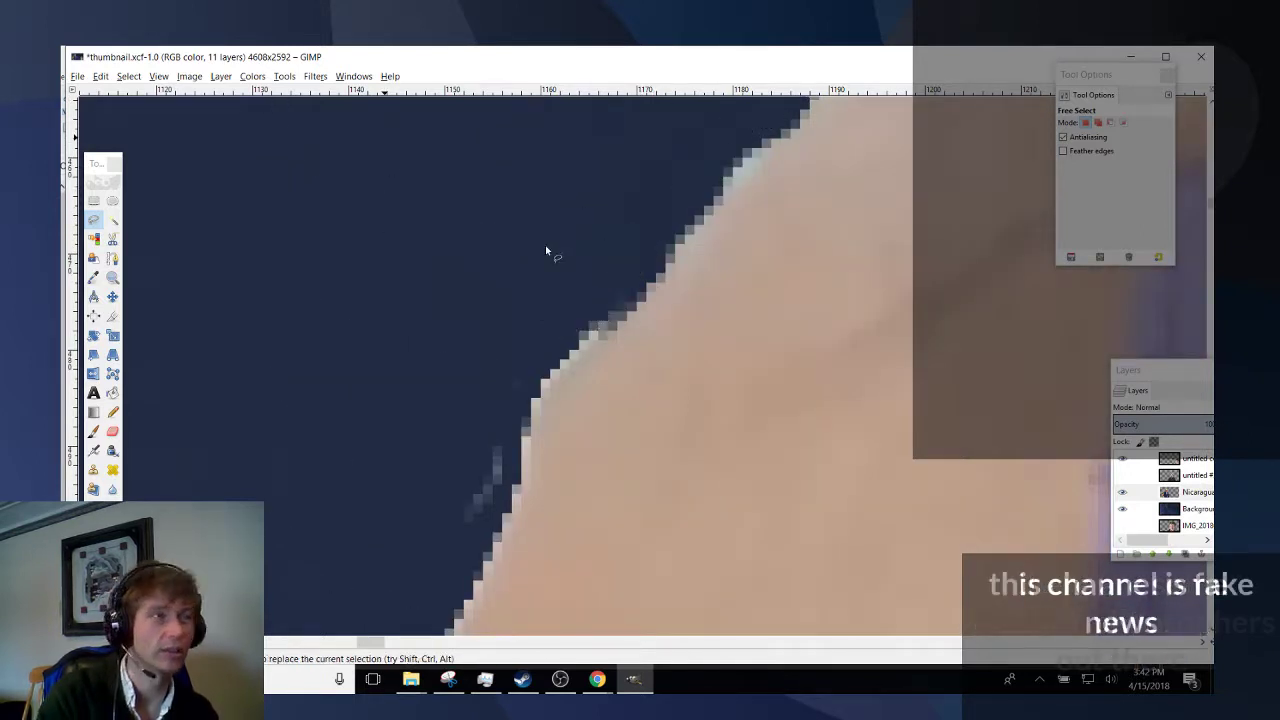
Lasso the faint specks above the background piece beside the brim, delete them and clear the selection.
scroll(548, 441, "down", 8)
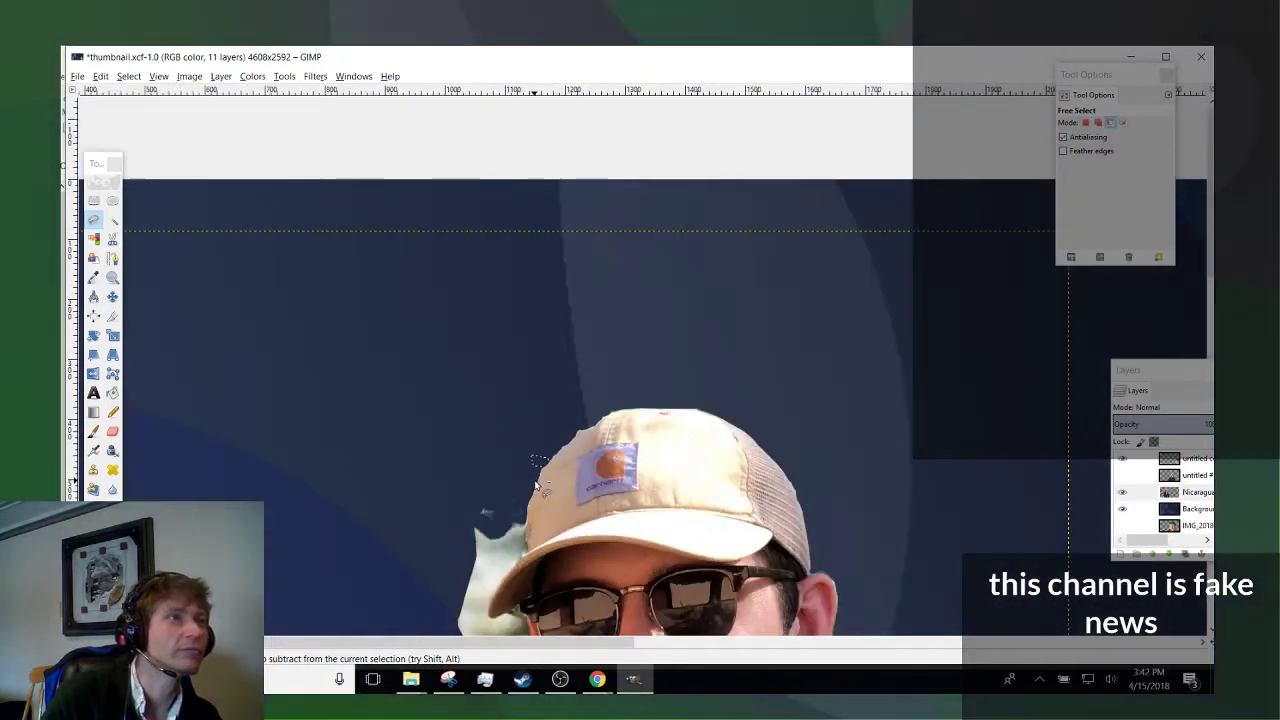
scroll(386, 554, "up", 5)
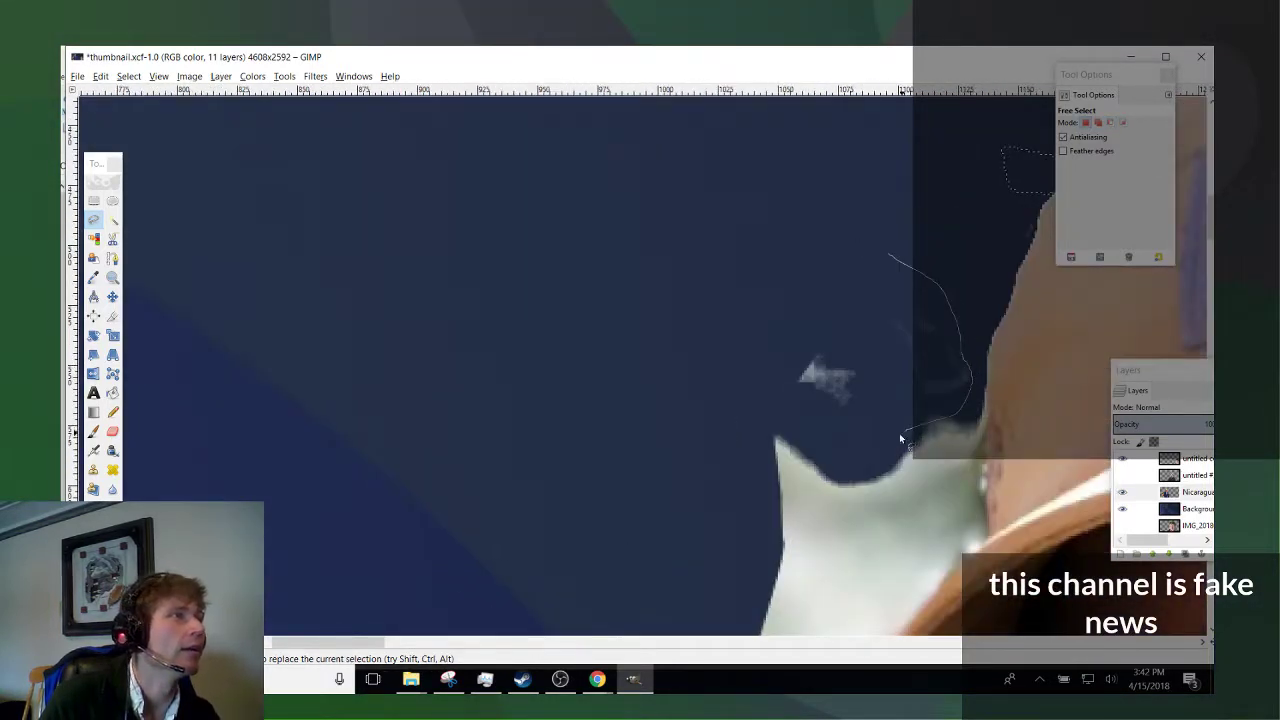
mouse_move(684, 383)
left_mouse_down()
mouse_move(726, 202)
mouse_move(795, 163)
left_mouse_up()
left_click(795, 163)
key("Return")
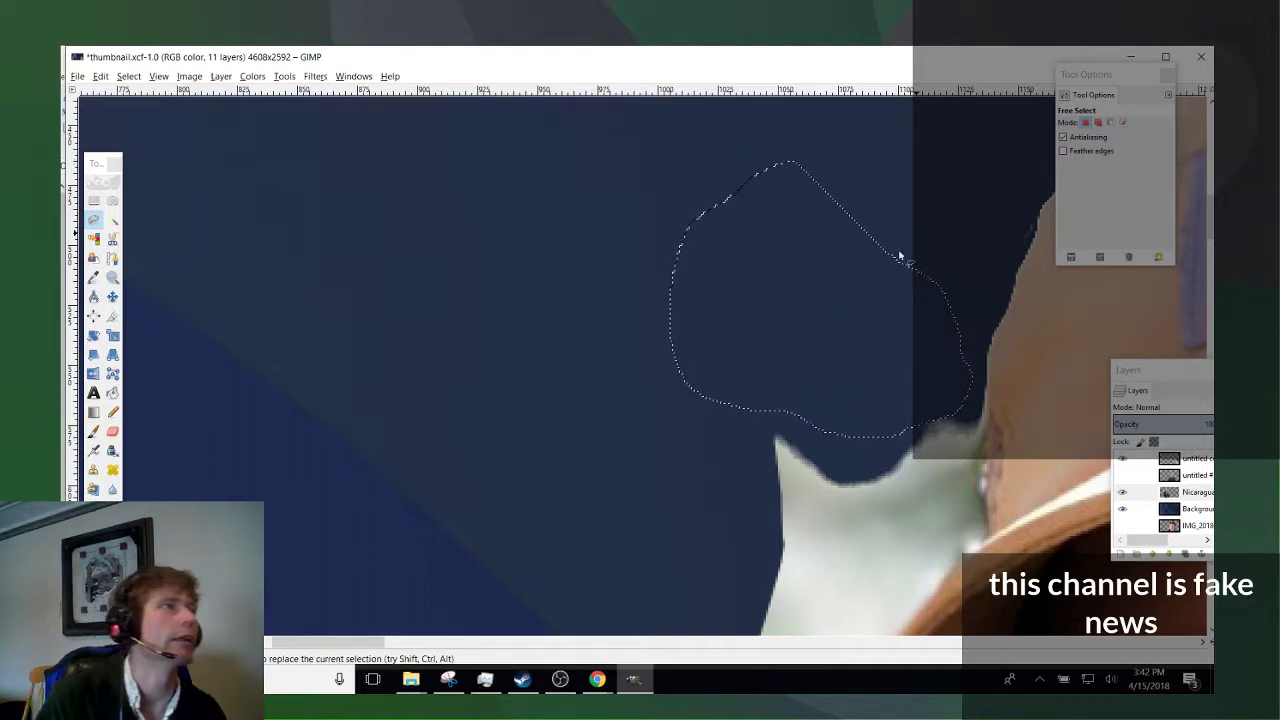
key("ctrl+shift+a")
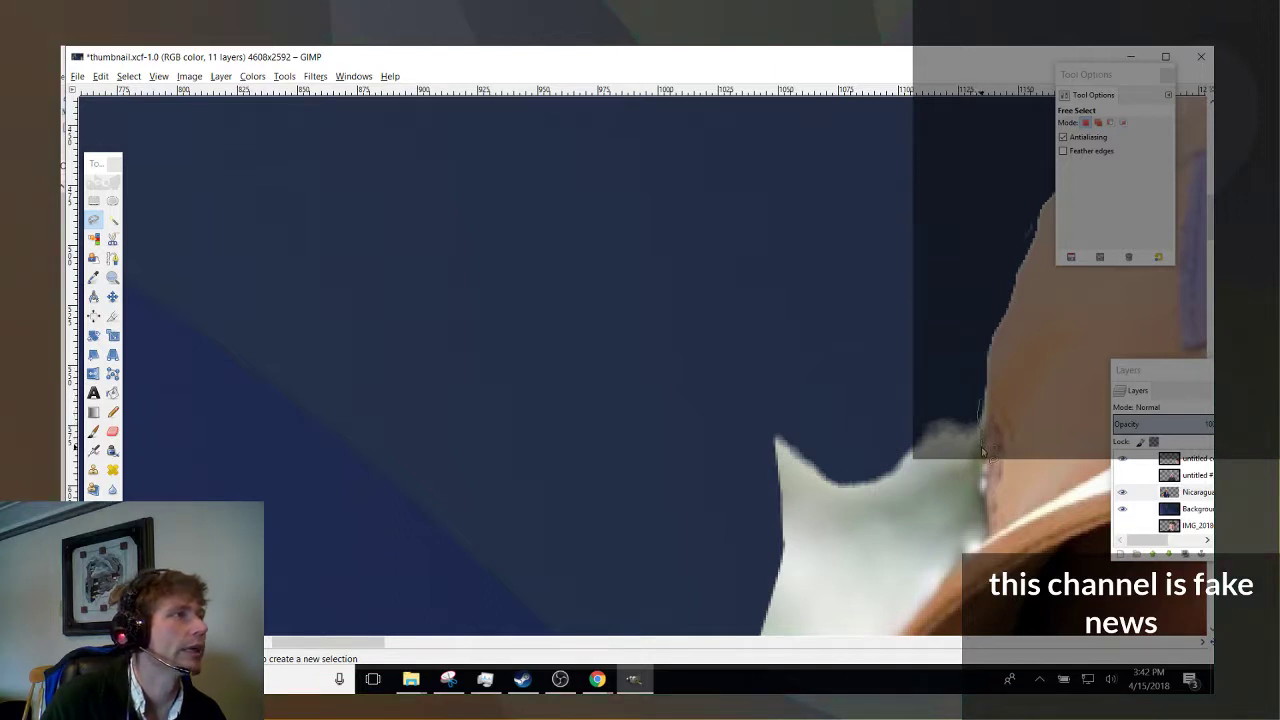
Lasso the pale background from the cap's side edge down to the upper brim, delete it and clear the selection.
left_click_drag(982, 486, 982, 543)
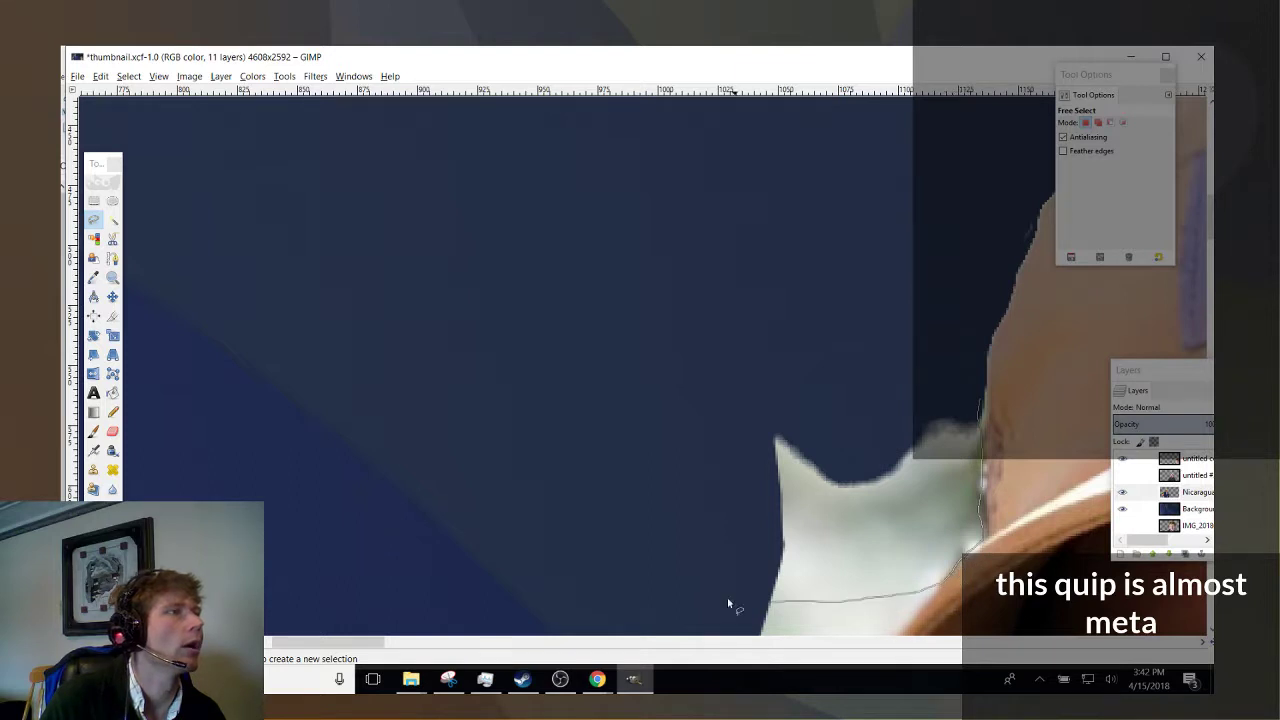
left_click_drag(620, 177, 630, 176)
double_click(630, 176)
key("Return")
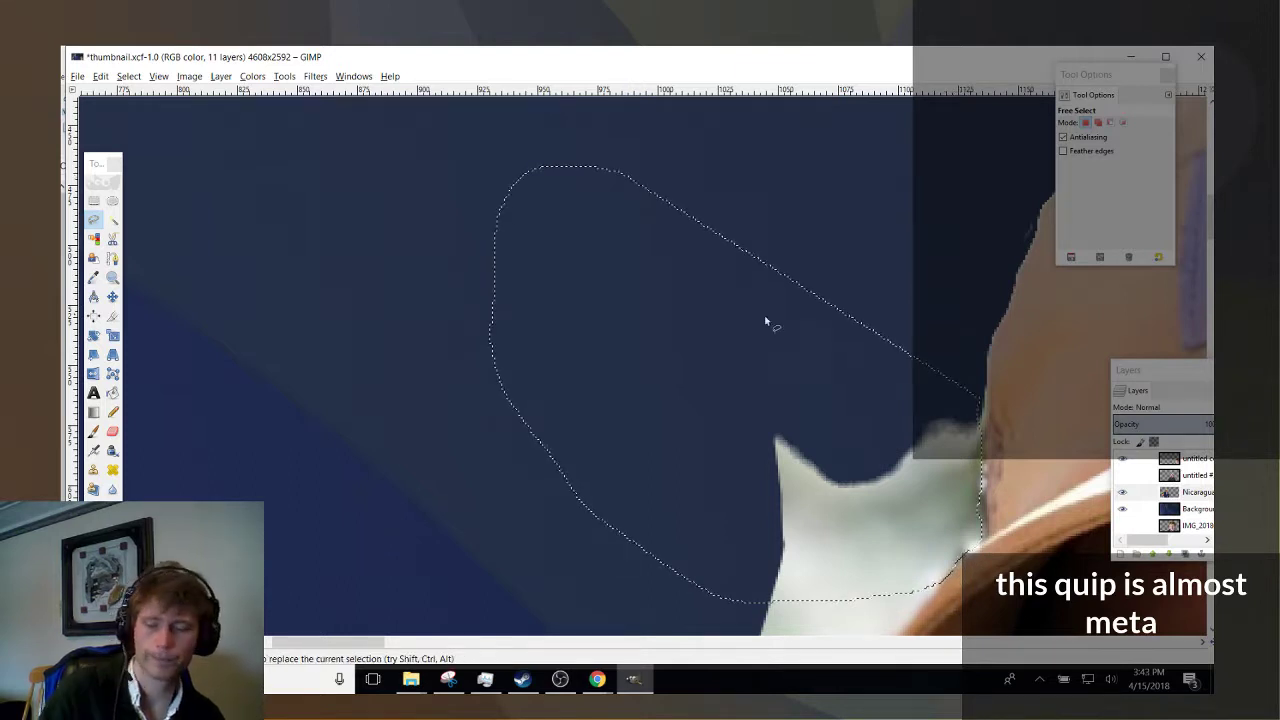
scroll(907, 450, "down", 5)
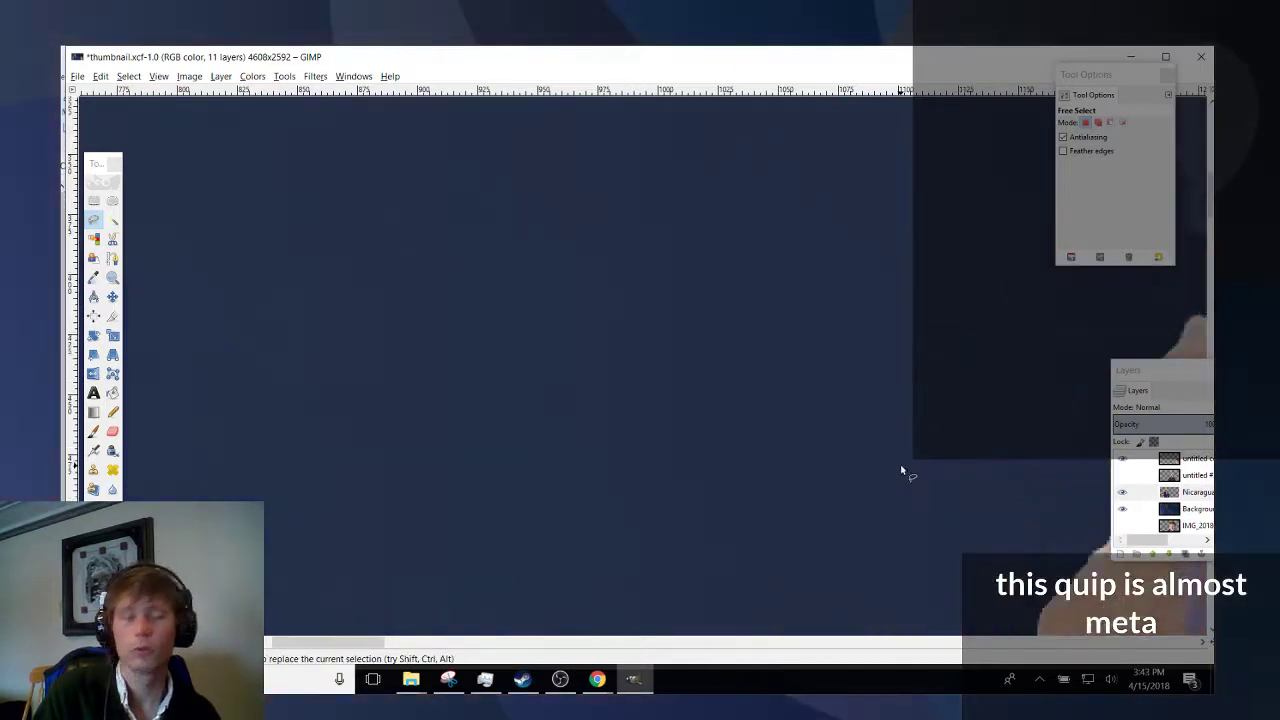
scroll(855, 337, "down", 3)
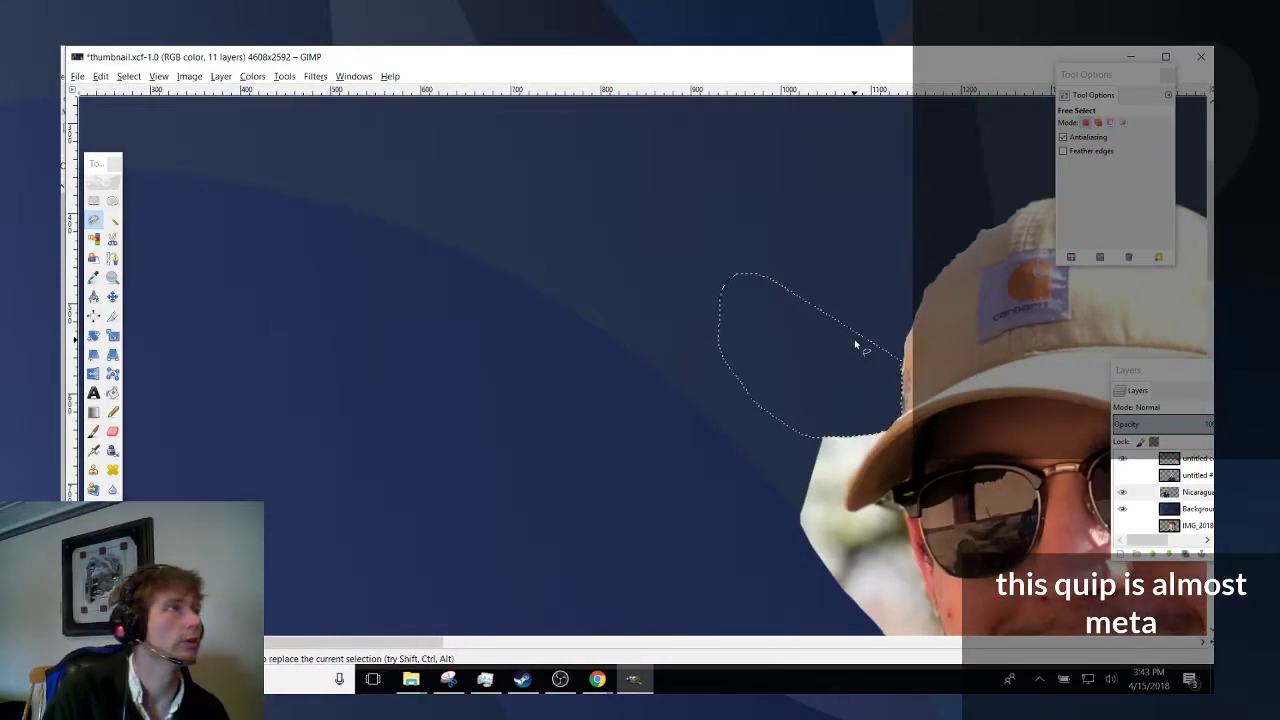
key("ctrl+shift+a")
Lasso the greenish bump on the crown's edge above the logo, cutting along the cap's contour, and delete it.
scroll(855, 341, "down", 3)
scroll(855, 361, "down", 3)
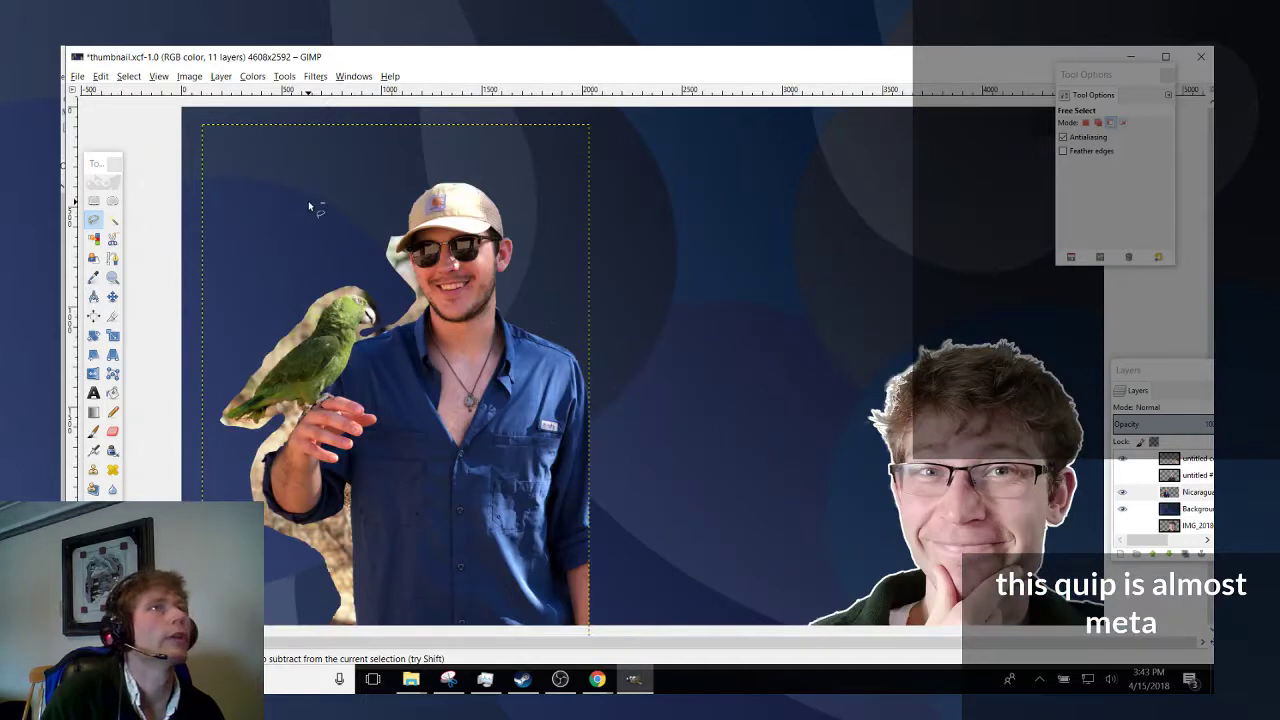
scroll(466, 189, "up", 2)
scroll(571, 223, "up", 2)
scroll(772, 345, "up", 2)
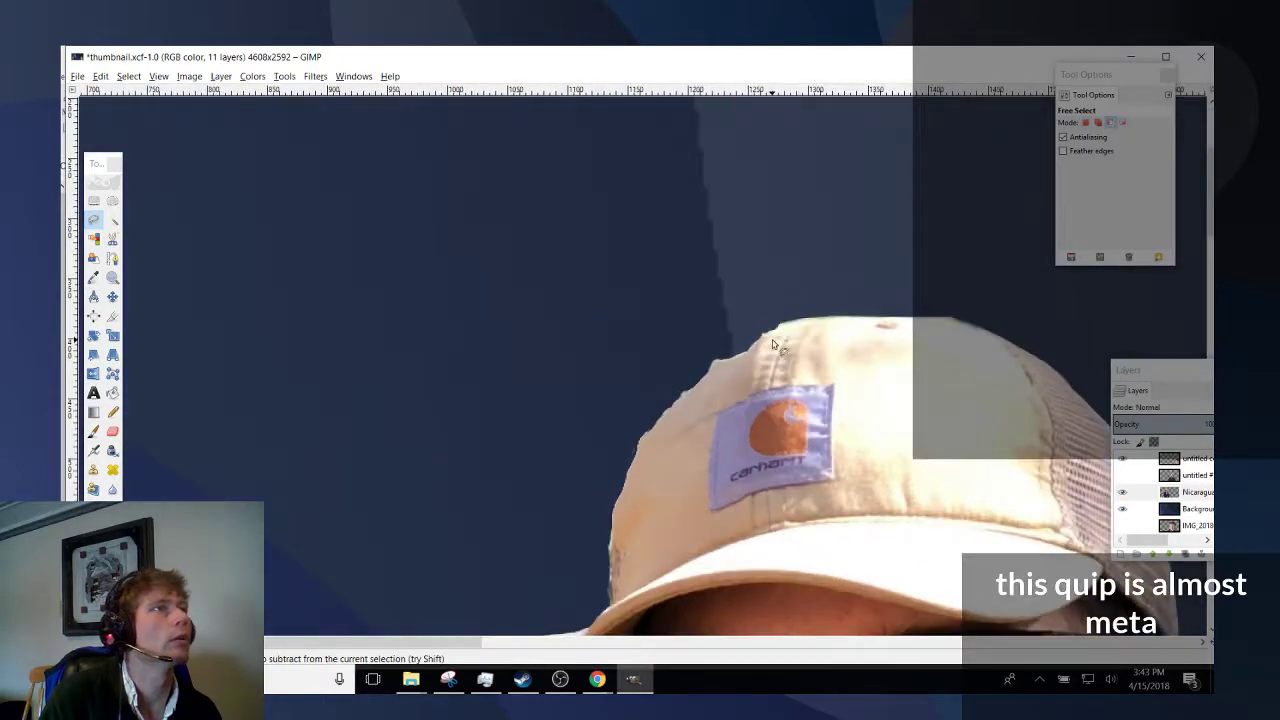
scroll(700, 344, "up", 2)
scroll(551, 400, "up", 2)
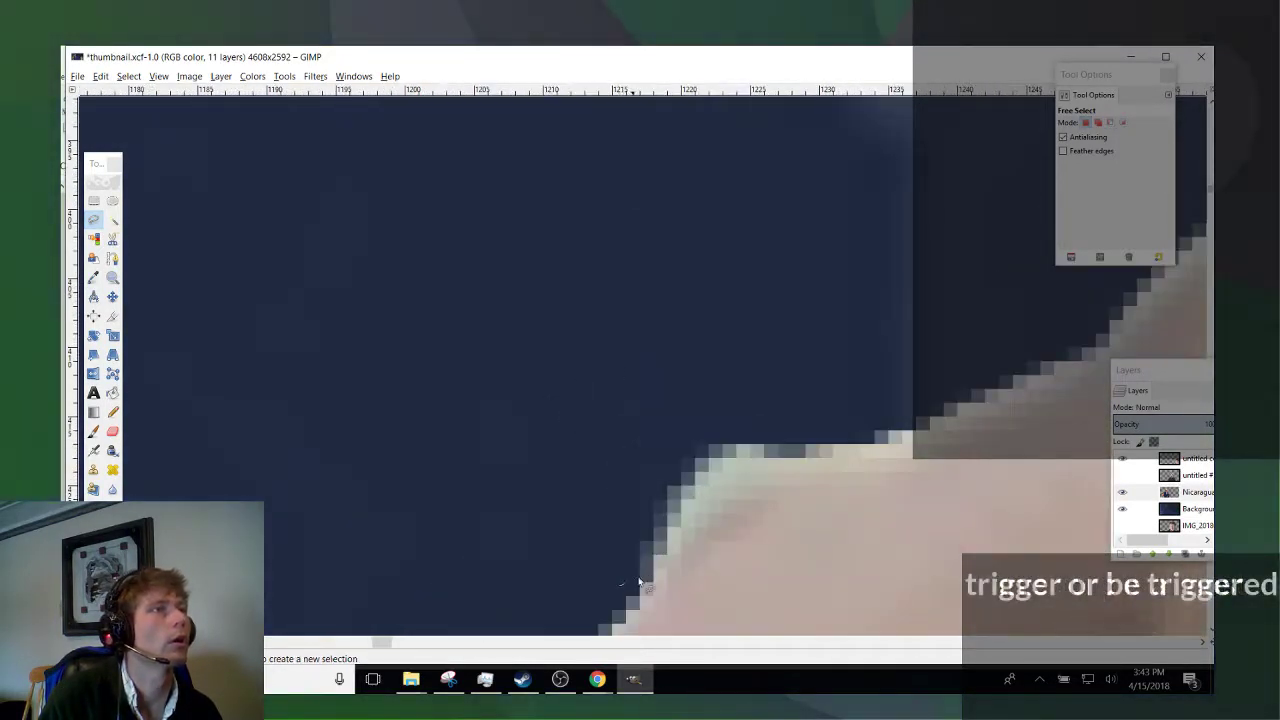
mouse_move(886, 346)
left_mouse_down()
mouse_move(717, 292)
mouse_move(538, 463)
left_mouse_up()
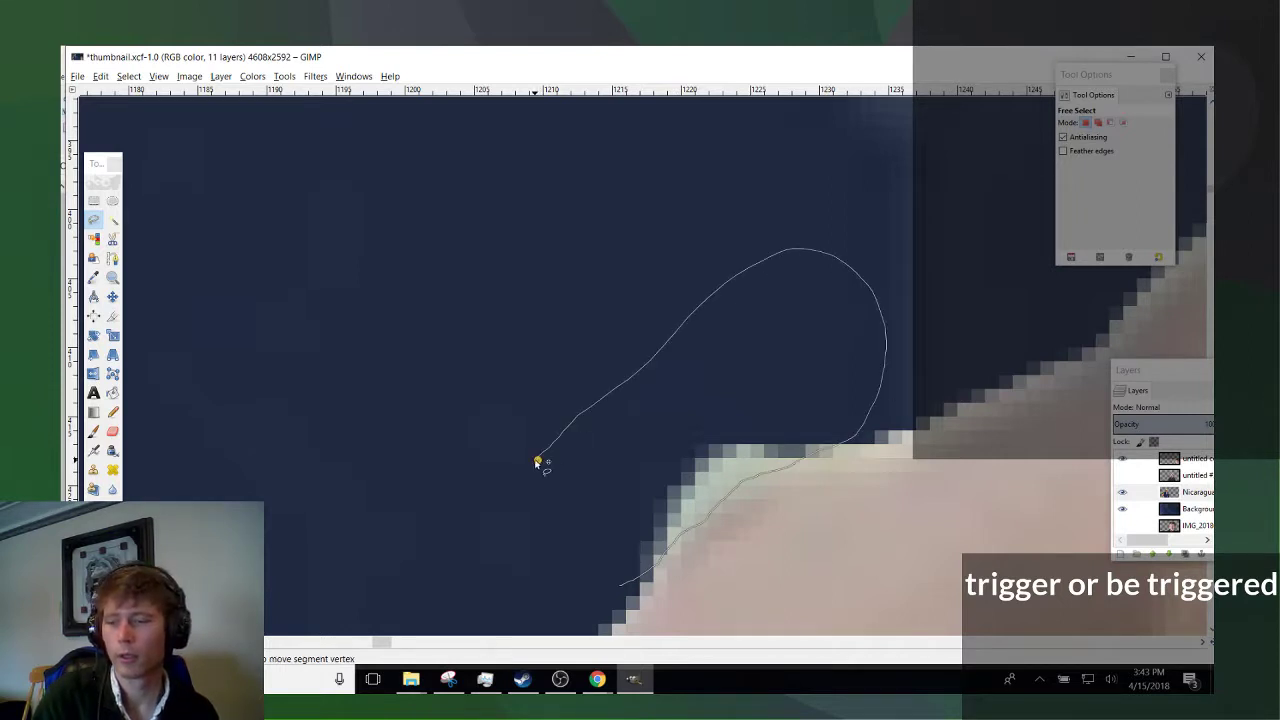
left_click(538, 463)
Fuzzy-select and delete the pale background areas around the tip of the cap's brim.
scroll(538, 463, "down", 3)
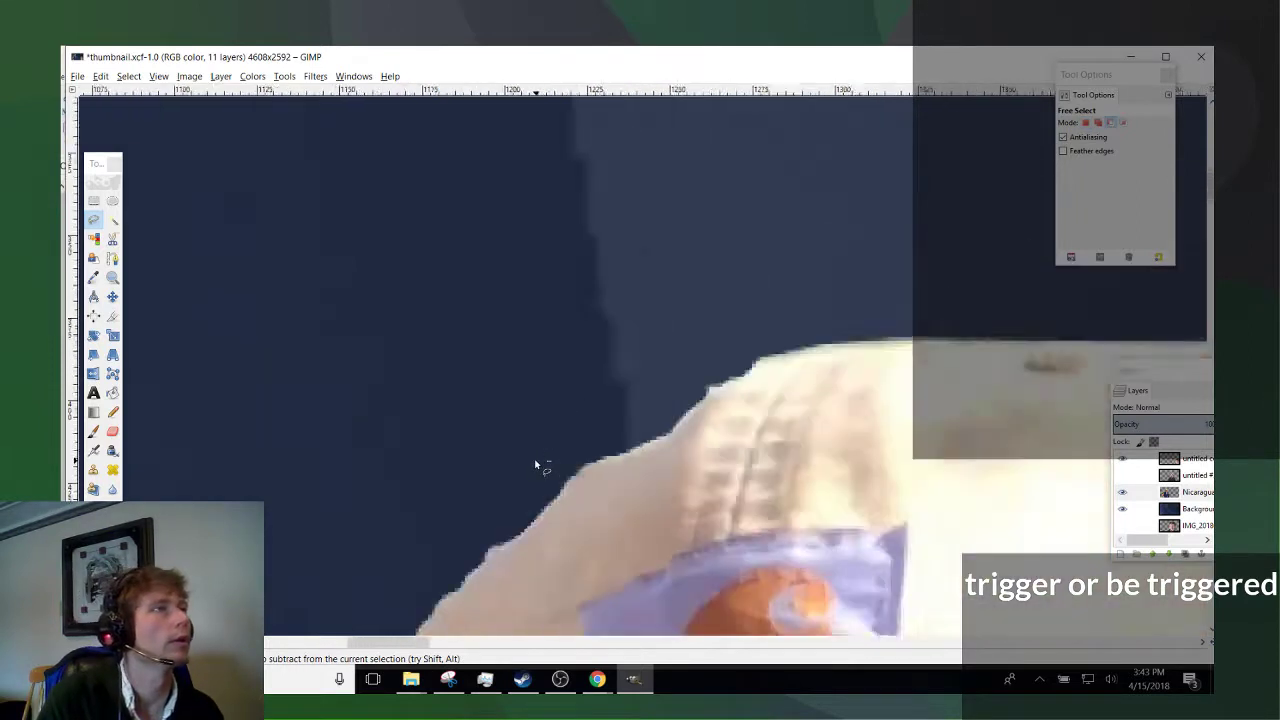
scroll(515, 478, "down", 2)
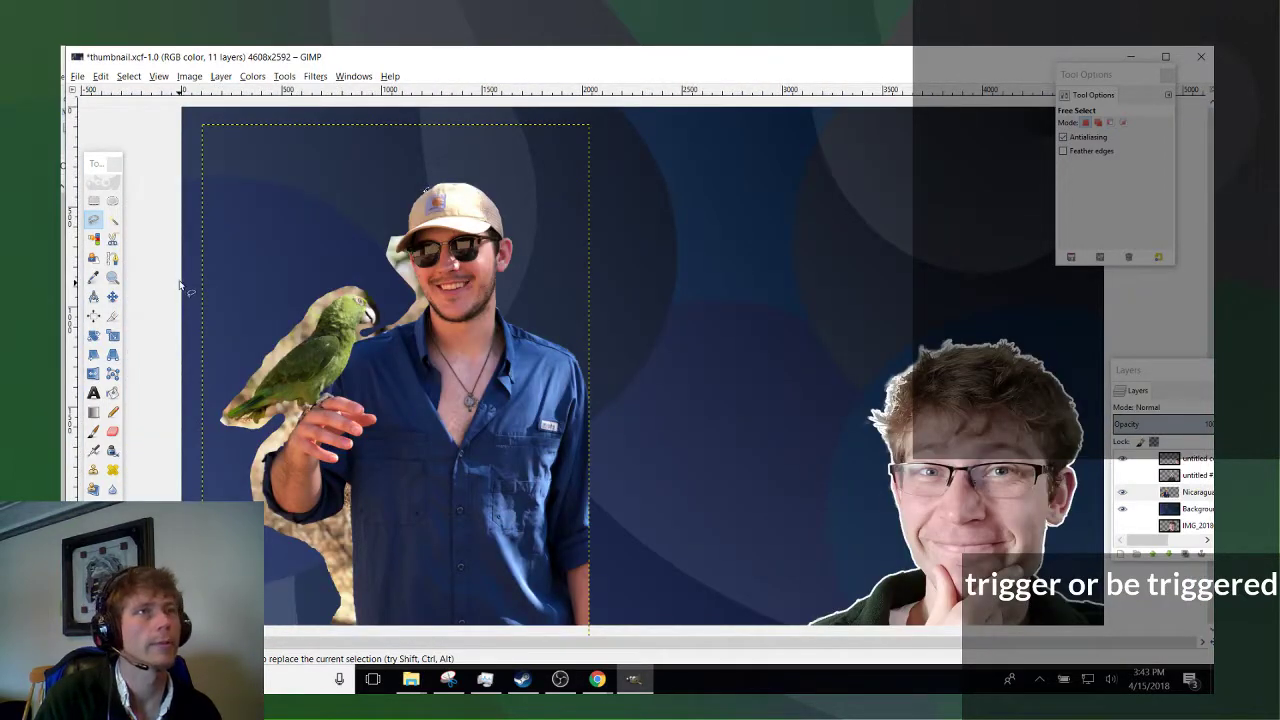
left_click(111, 221)
scroll(392, 352, "up", 5)
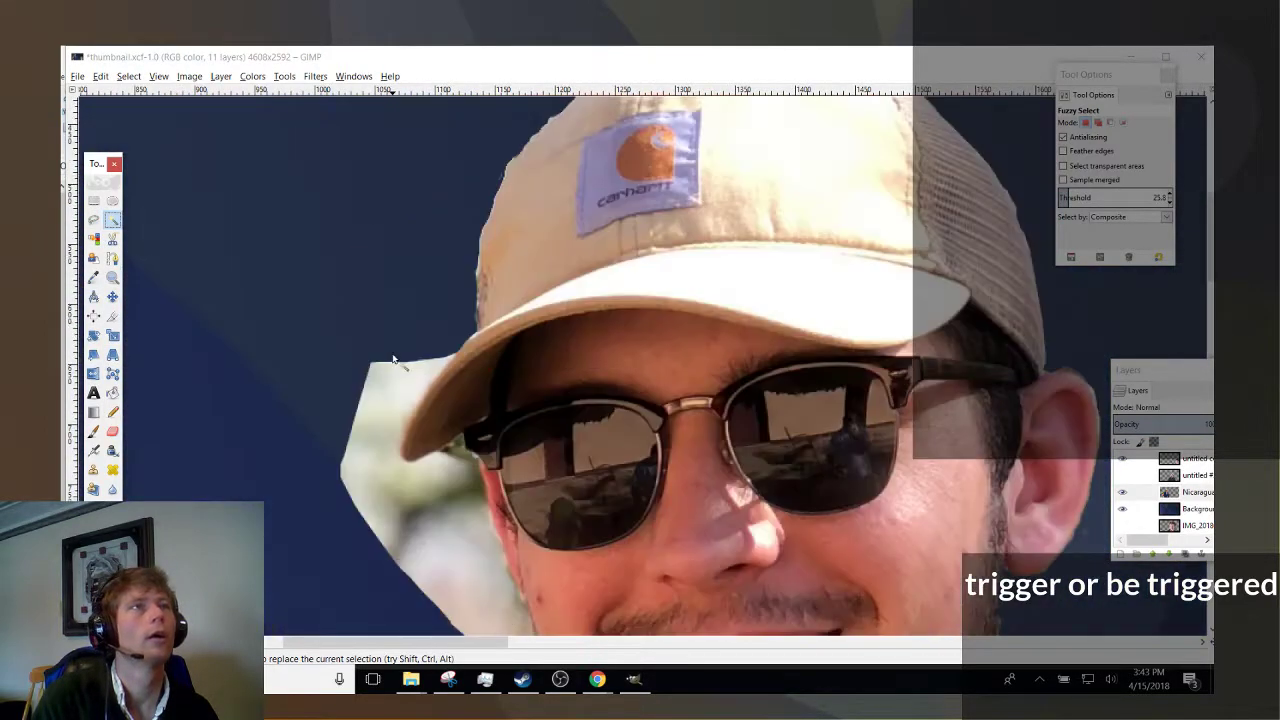
left_click(385, 391)
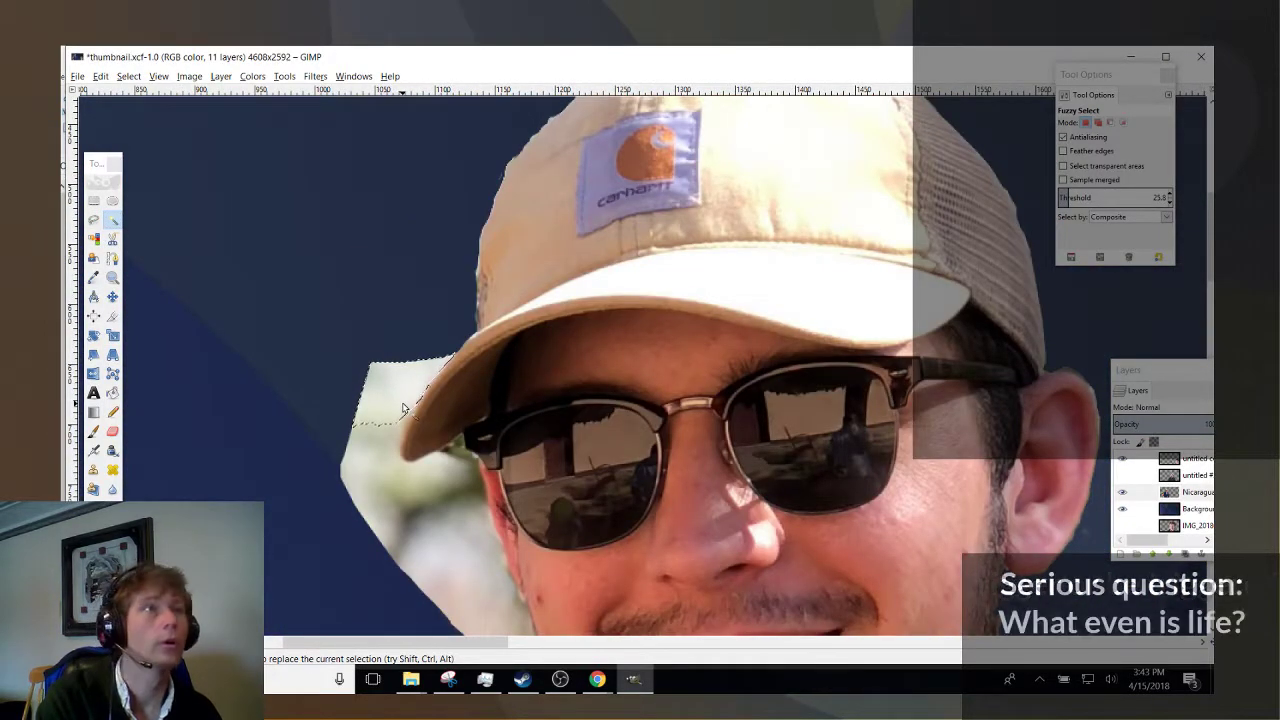
key("Delete")
left_click(381, 452)
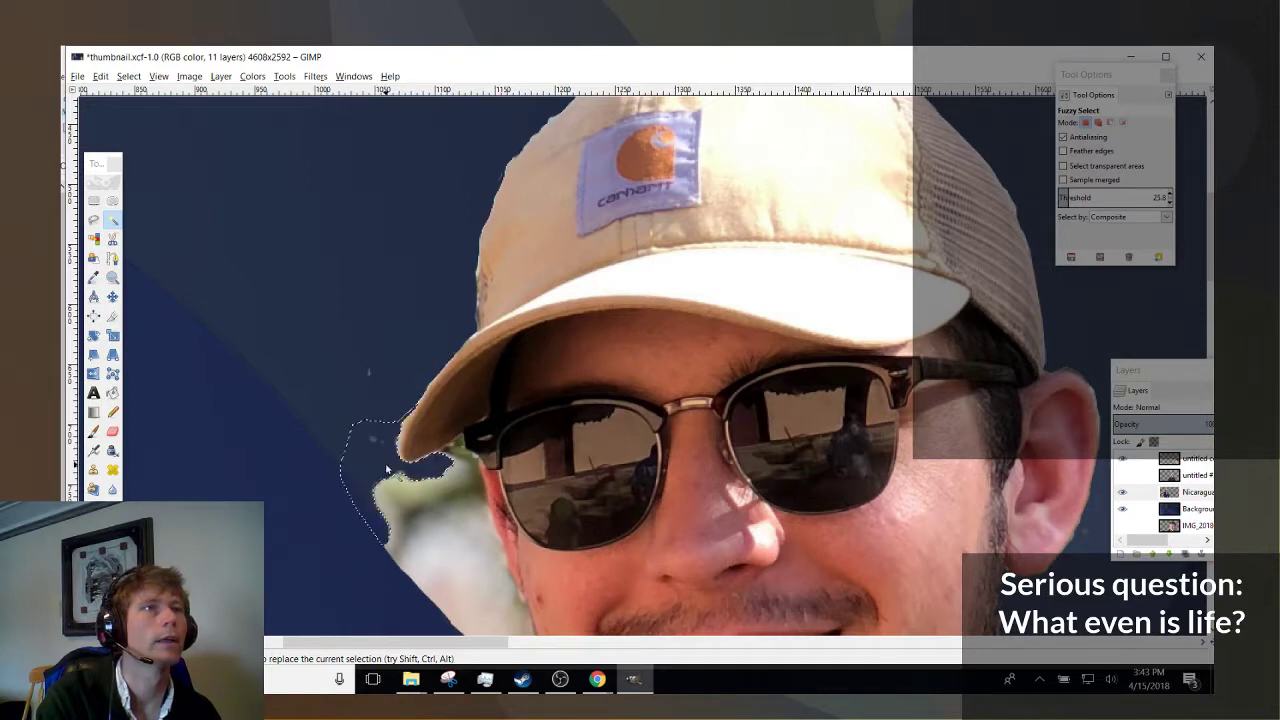
Fuzzy-select and delete the pale and greenish background patches below the brim's tip beside the sunglasses.
key("Delete")
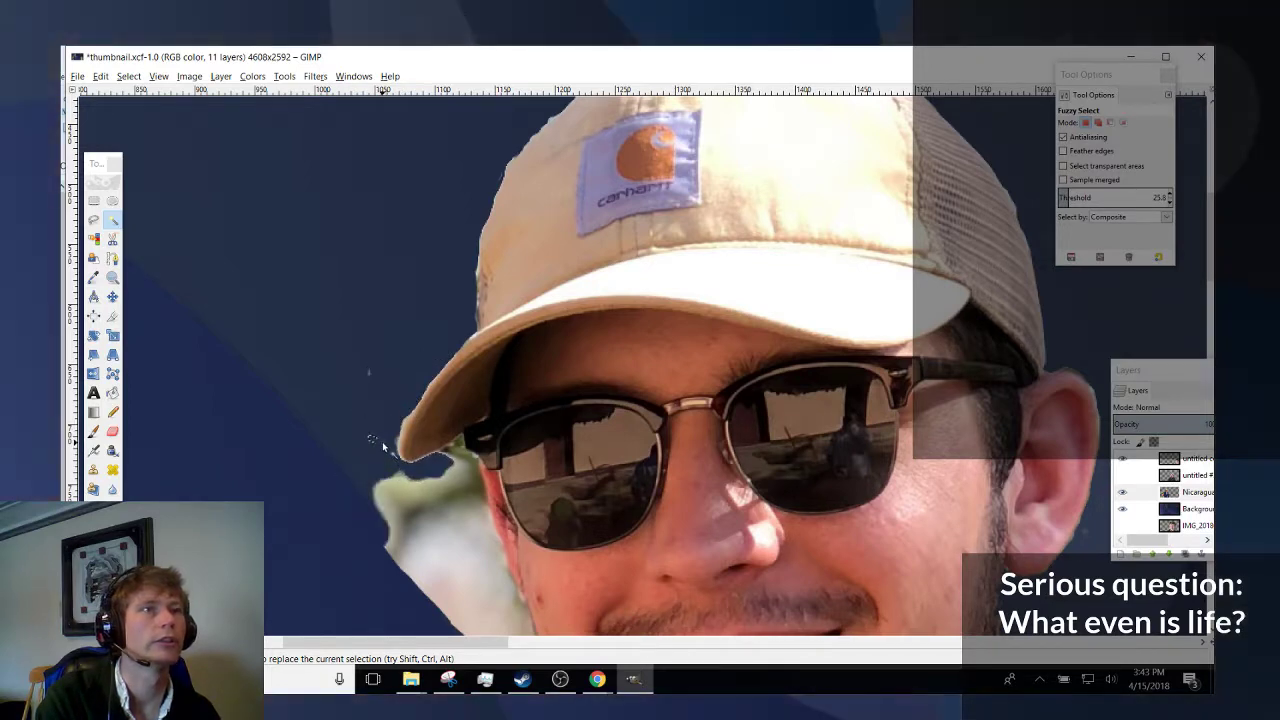
left_click(417, 505)
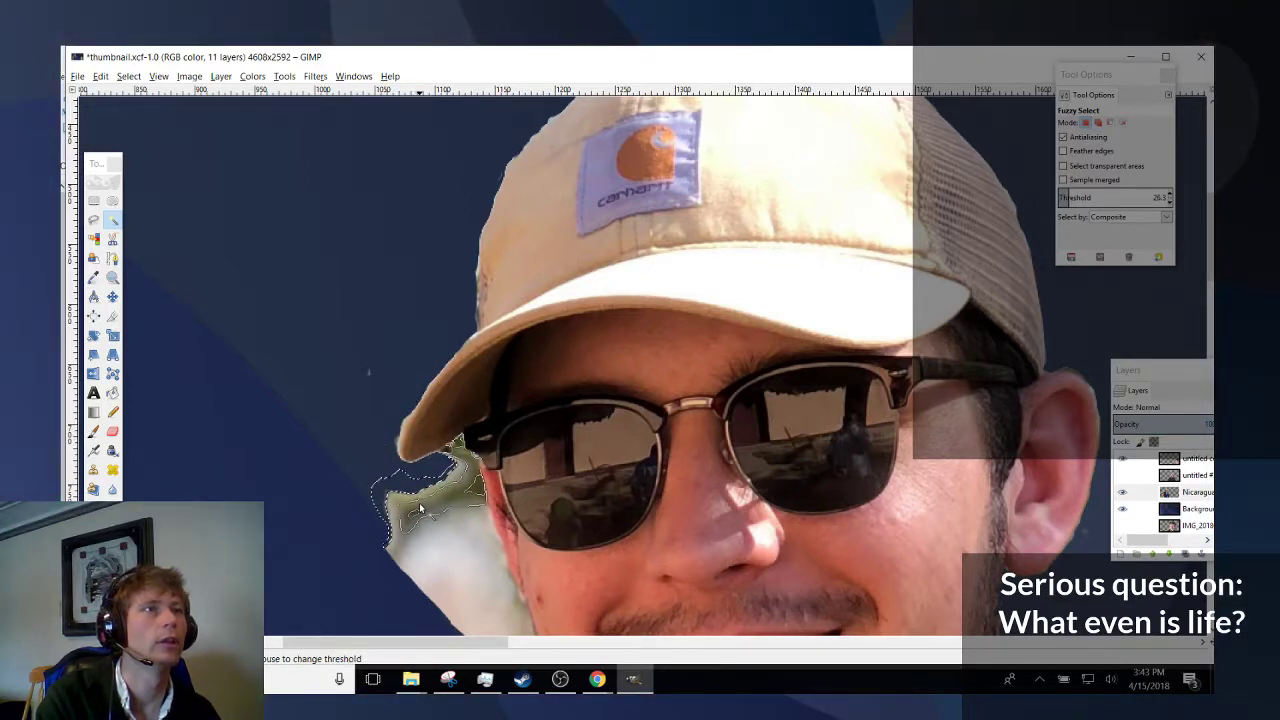
key("Delete")
left_click(420, 506)
key("Delete")
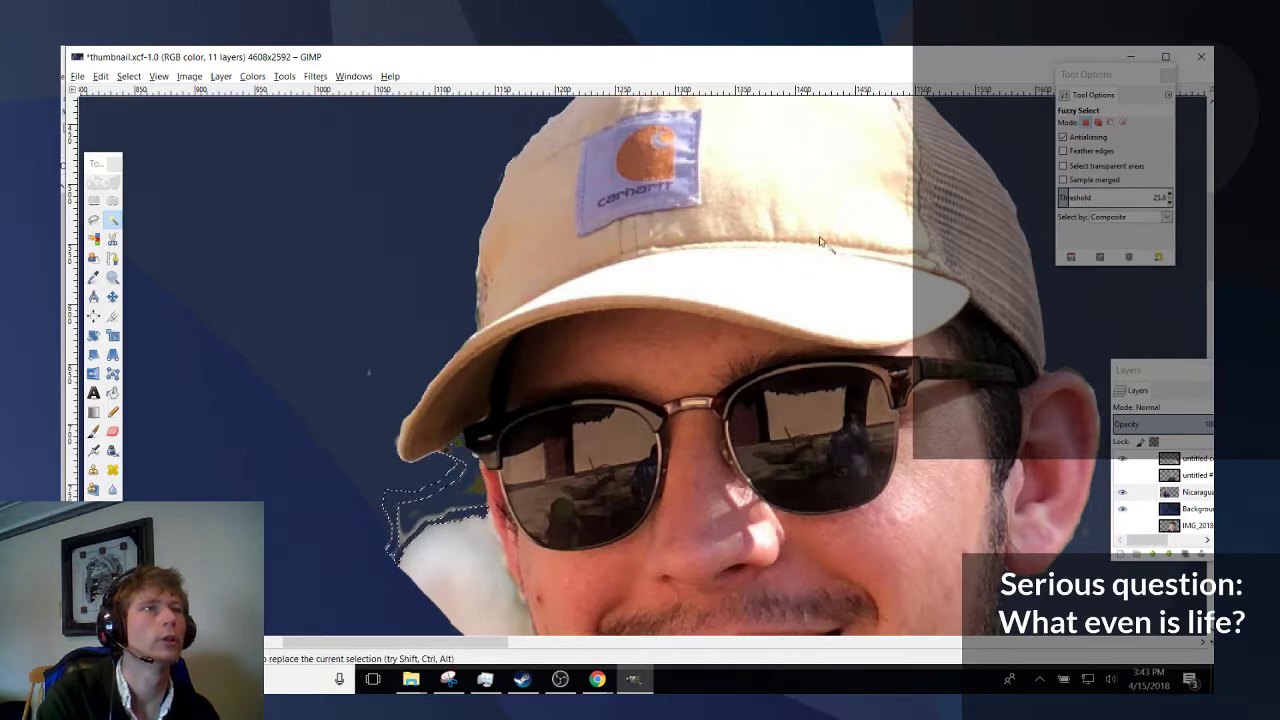
Fuzzy-select the blurred white background area beside the cheek and delete it.
left_click(445, 570)
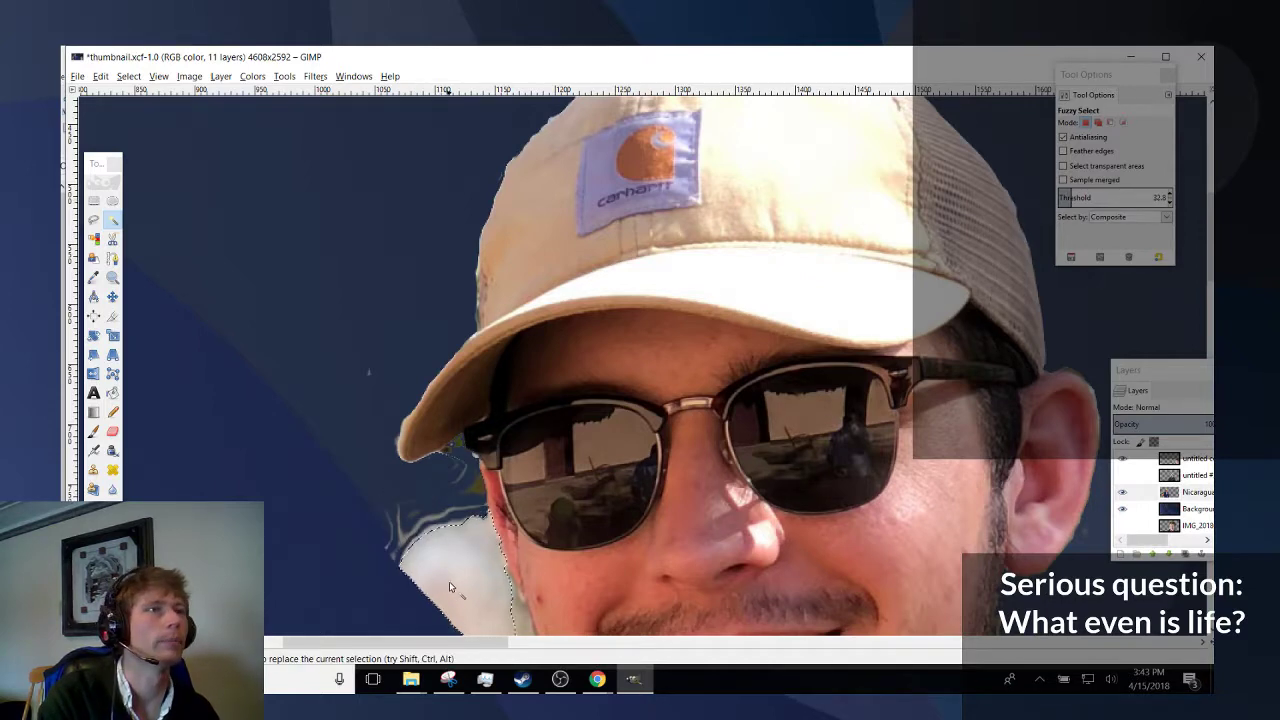
scroll(452, 580, "down", 5)
scroll(455, 579, "up", 5)
key("Delete")
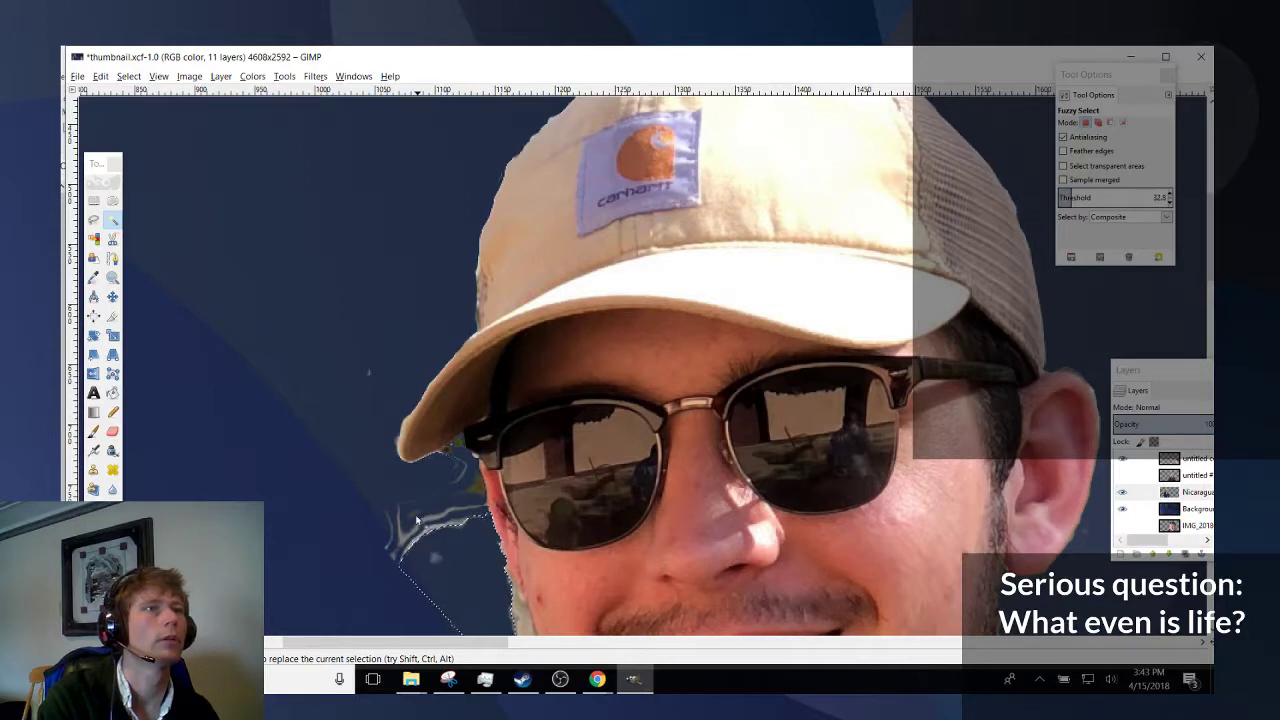
Try to fuzzy-select the beige background strip between the jaw and the shirt's shoulder.
scroll(403, 517, "down", 5)
scroll(508, 297, "up", 2)
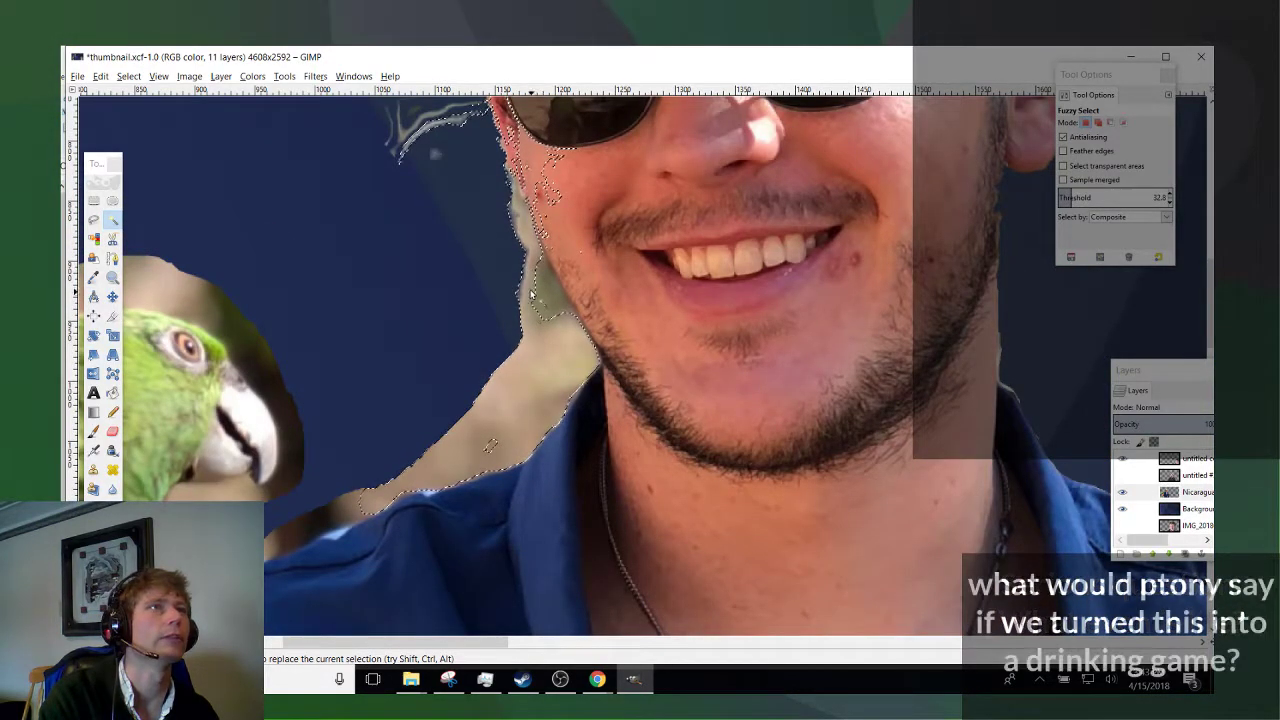
left_click(521, 326)
left_click_drag(510, 372, 497, 378)
left_click(507, 388)
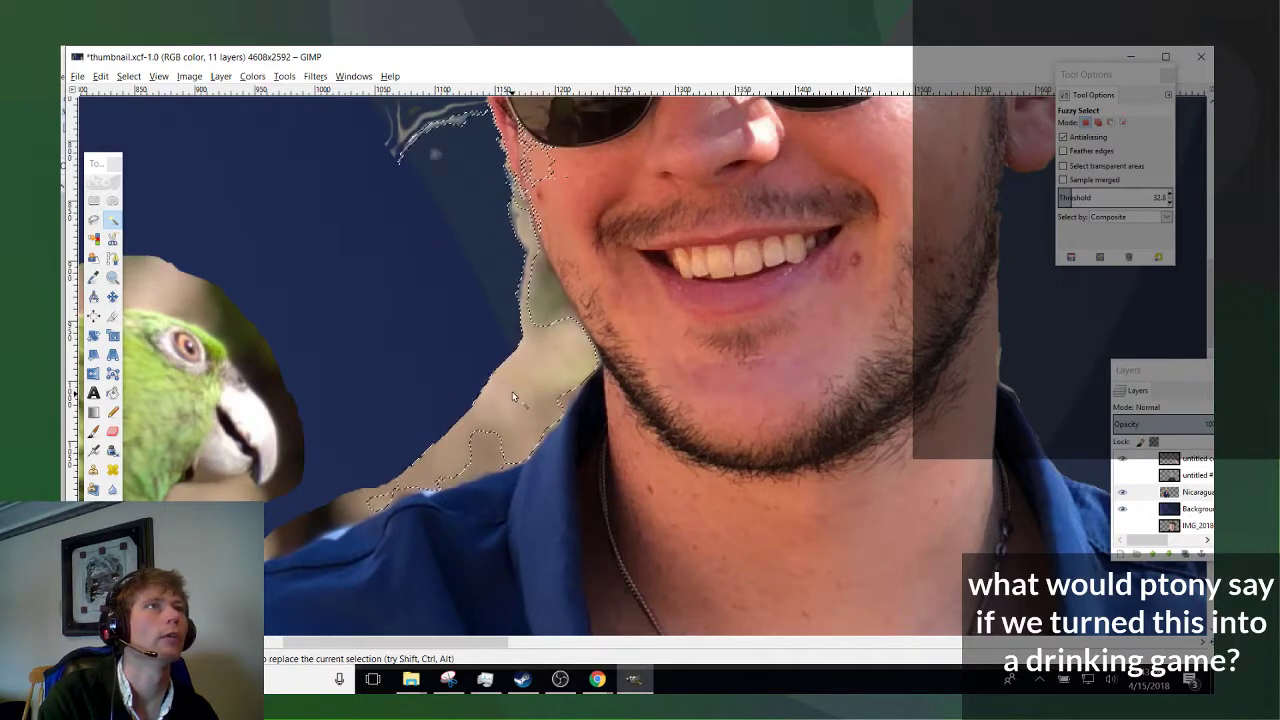
Start a path with the Paths tool at the sunglasses' hinge and trace the face's edge down beside the lens.
left_click(112, 258)
scroll(405, 330, "up", 3)
scroll(398, 320, "up", 5)
scroll(491, 307, "up", 3)
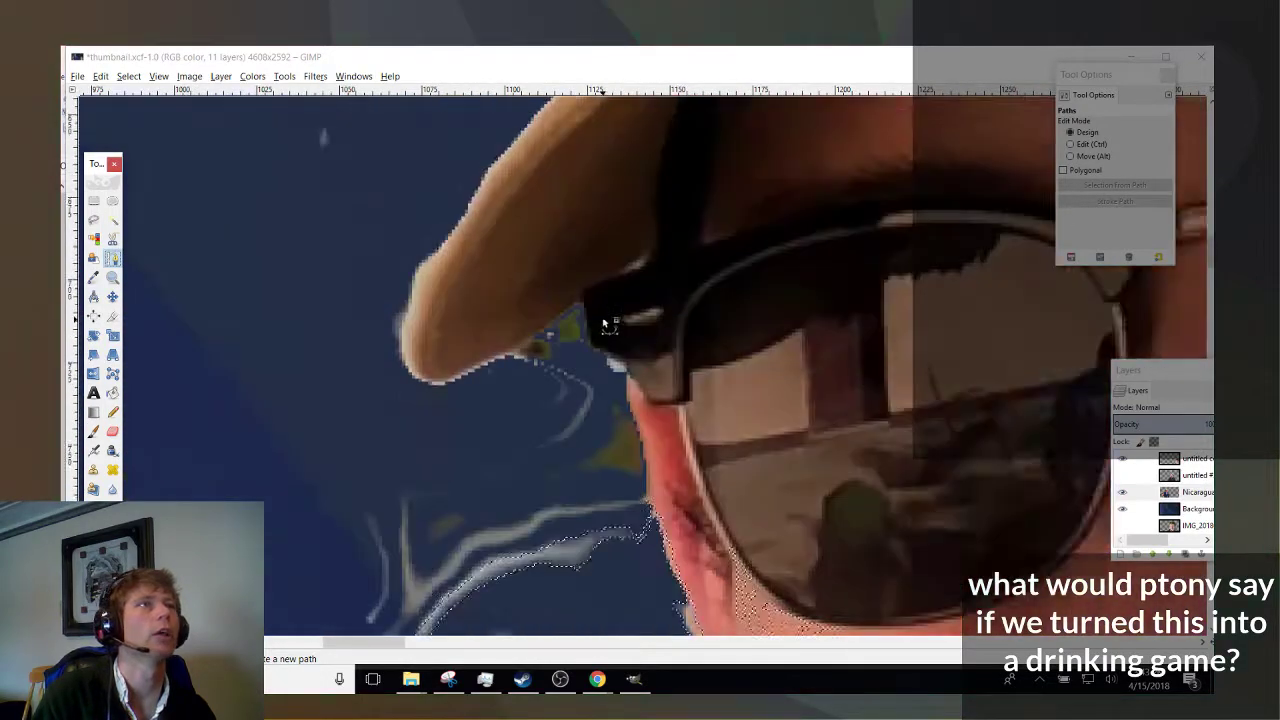
left_click(617, 509)
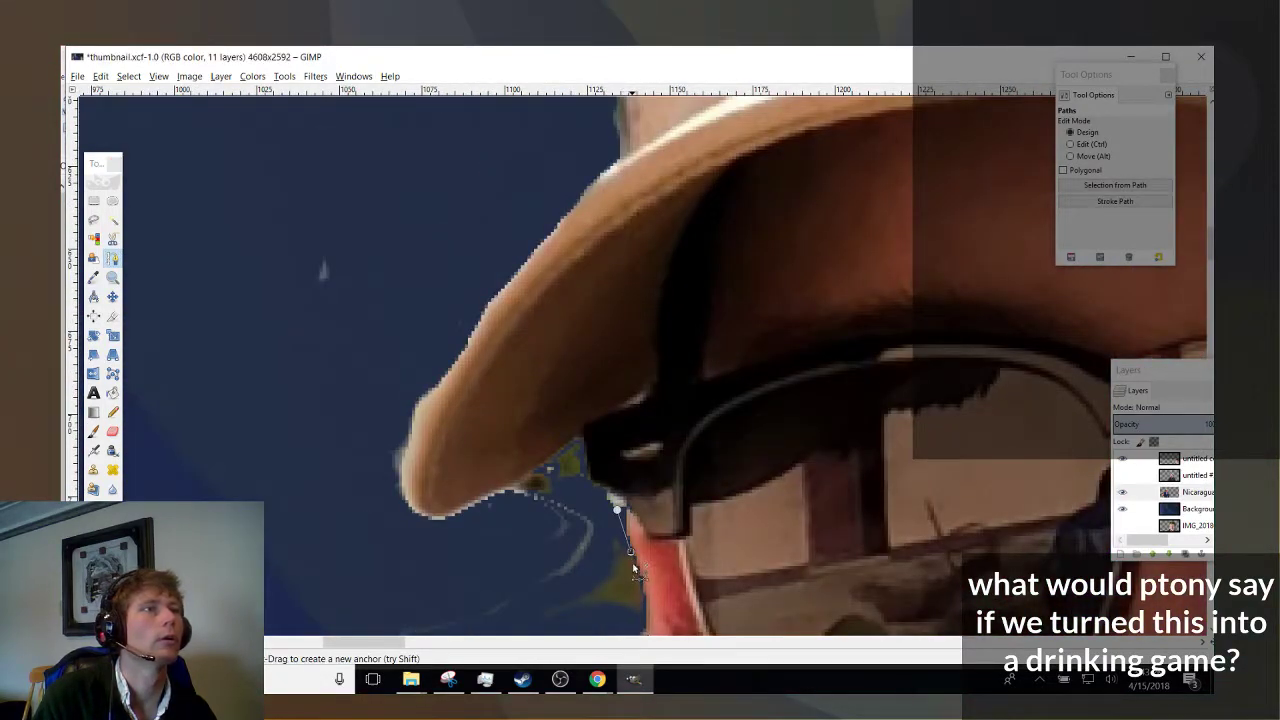
left_click(640, 599)
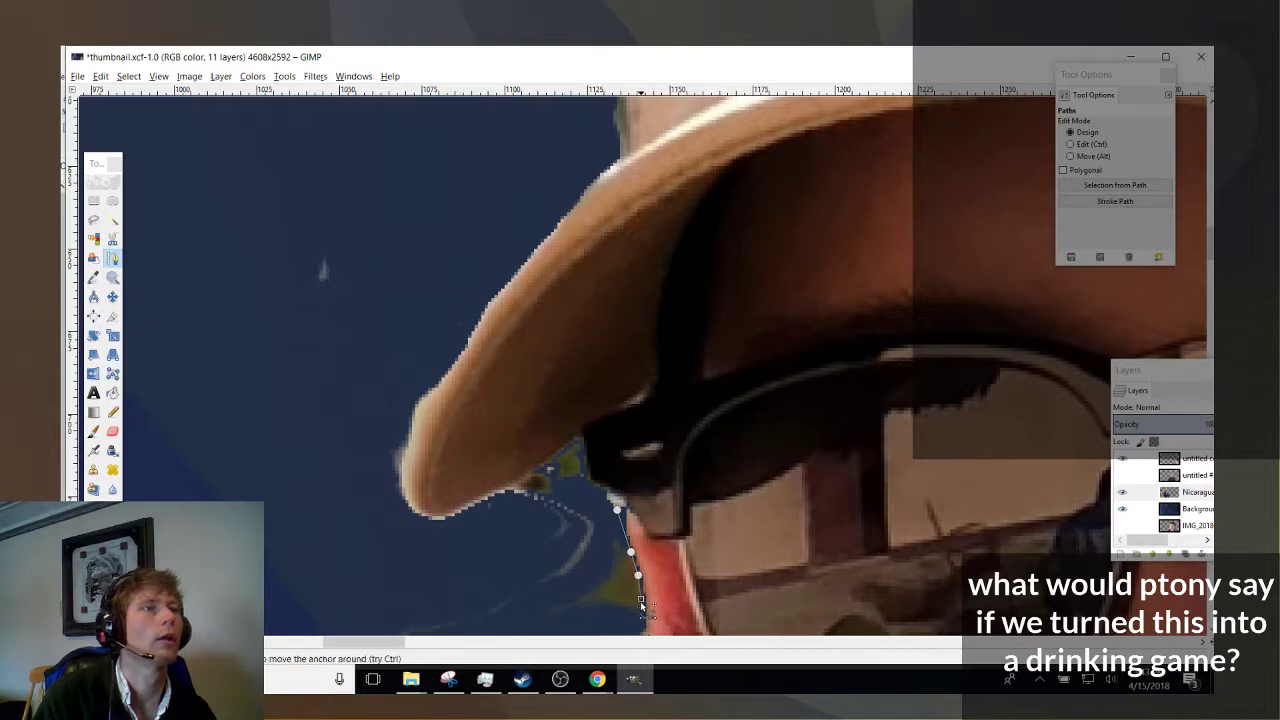
scroll(643, 600, "down", 3)
left_click(647, 507)
left_click(664, 557)
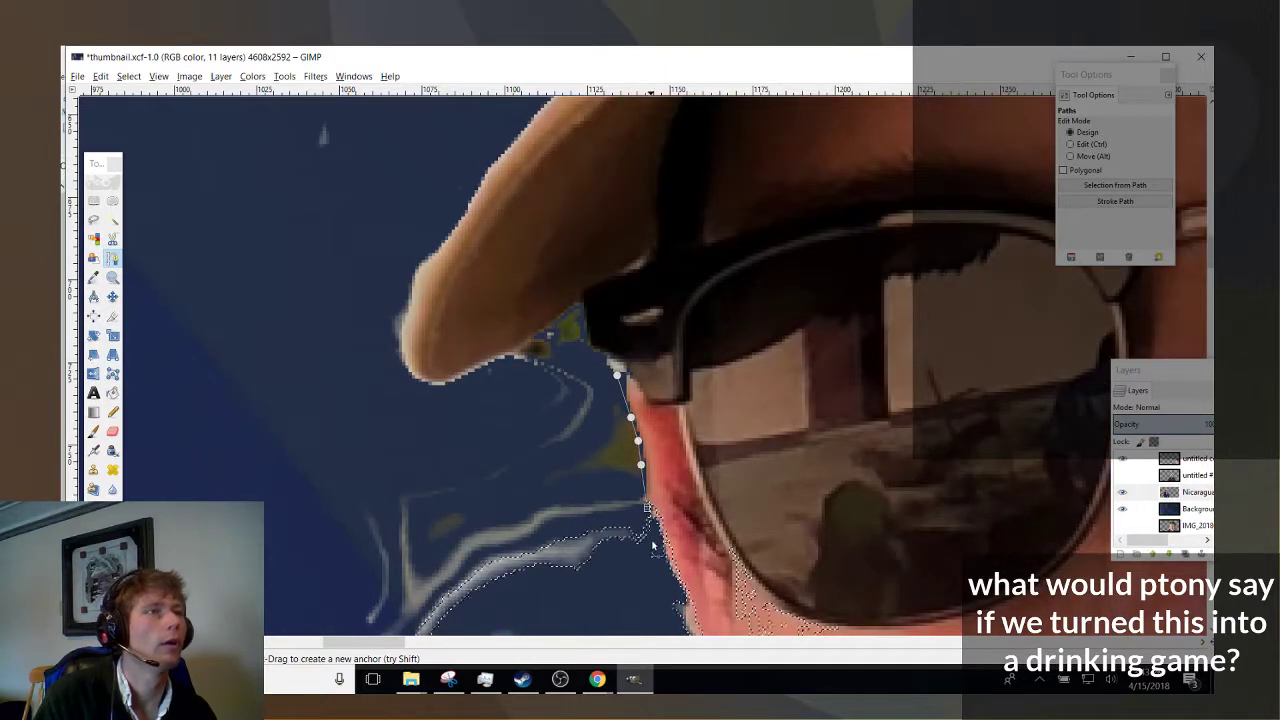
Continue the path down the cheek's edge, keeping the pale leftover strip outside the face.
scroll(685, 362, "down", 6)
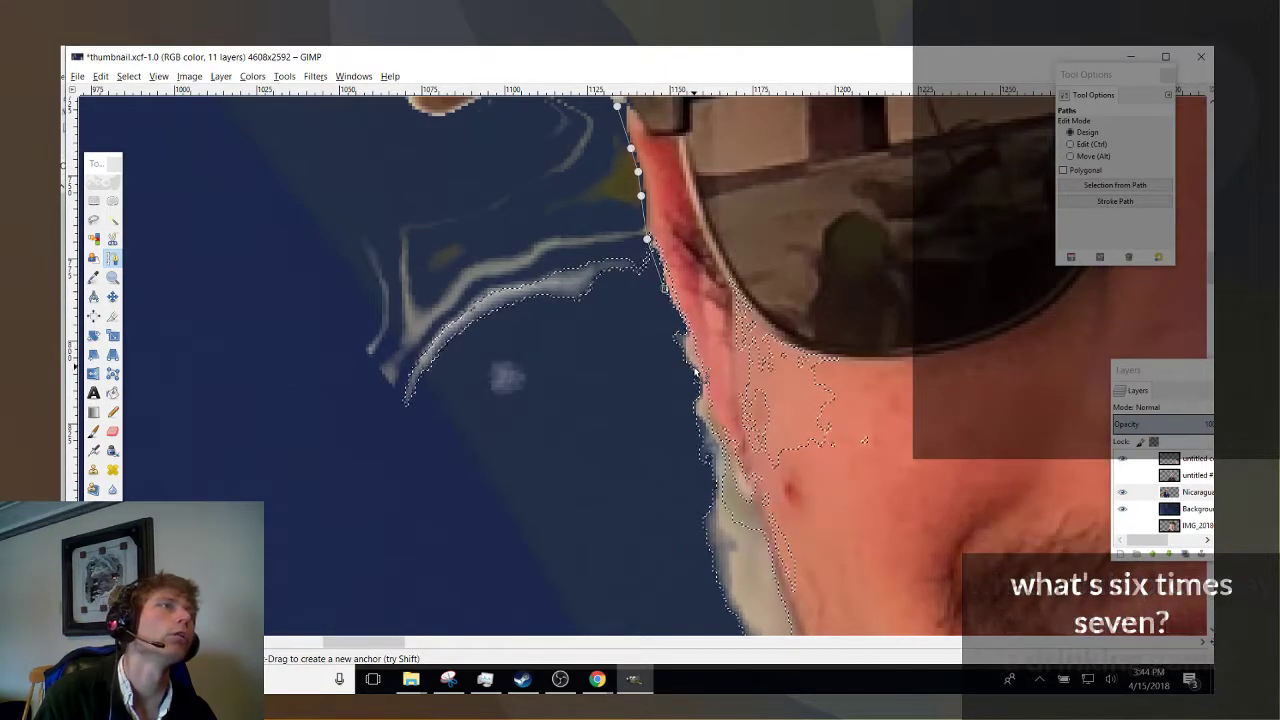
left_click(693, 367)
left_click(706, 412)
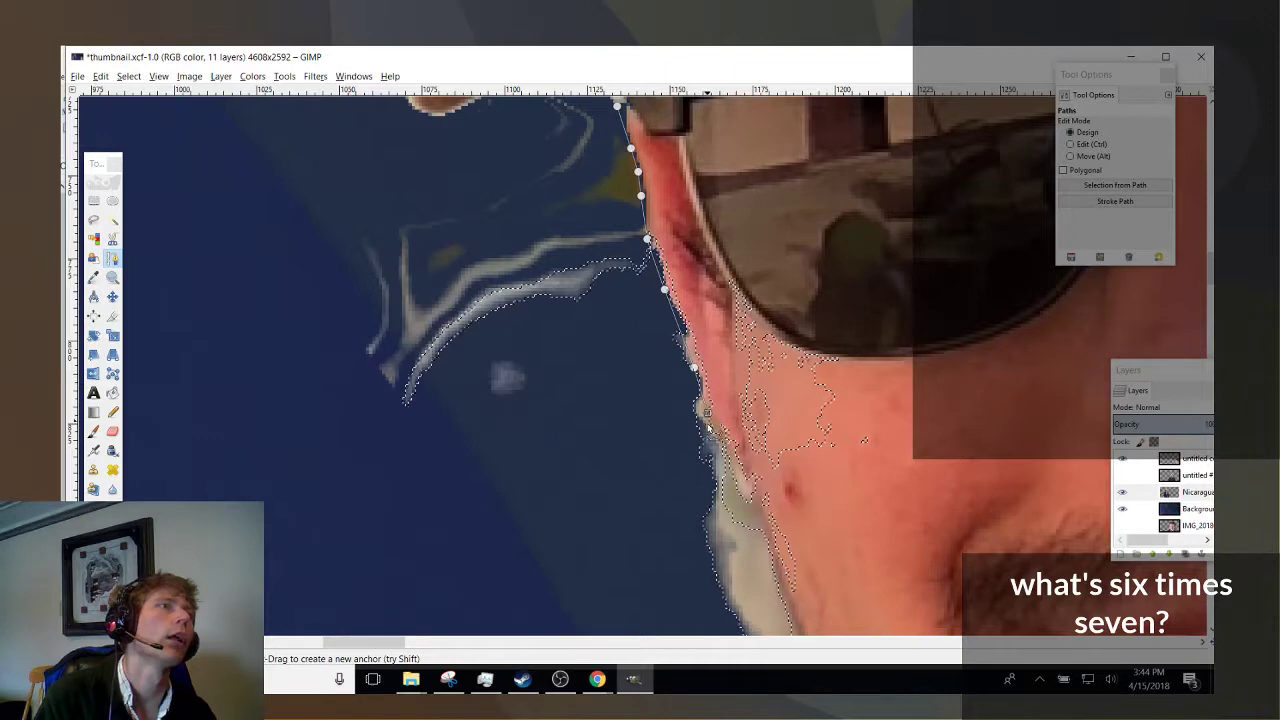
left_click(729, 471)
left_click(757, 538)
left_click(769, 564)
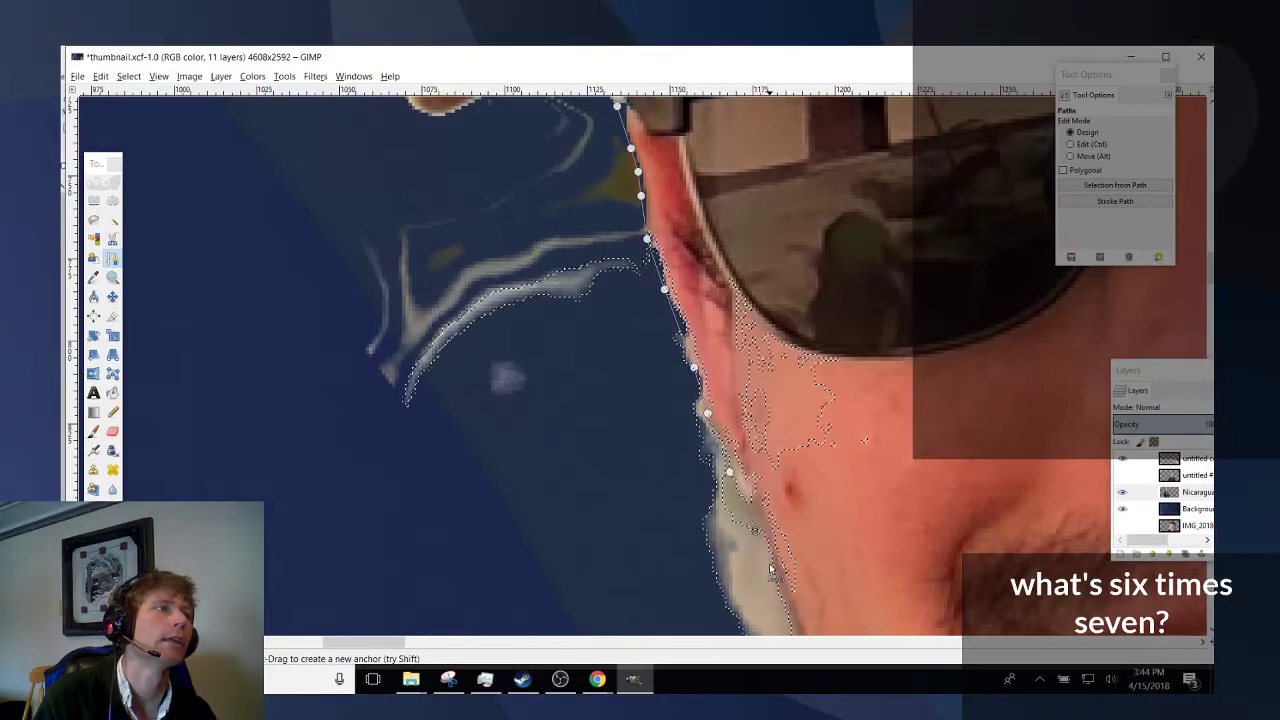
Extend the path down the bearded jaw to where it meets the shirt collar.
scroll(775, 550, "down", 3)
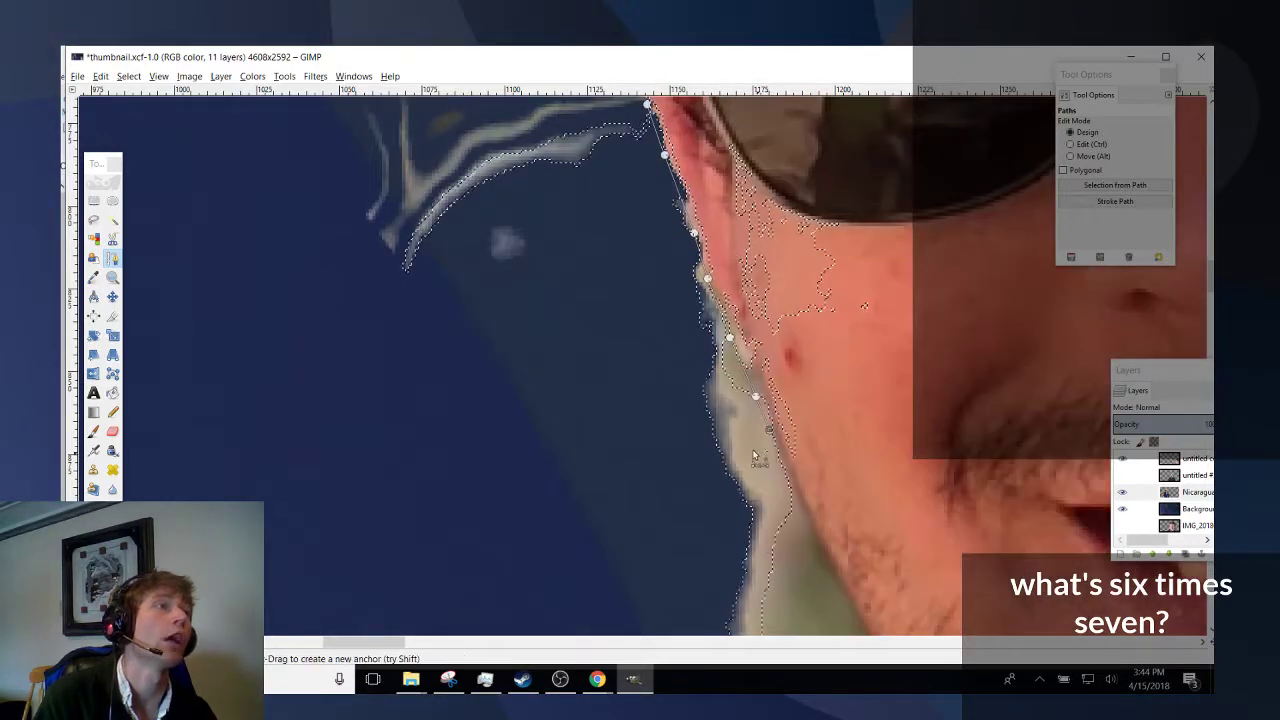
left_click(811, 522)
scroll(811, 522, "down", 6)
left_click(859, 350)
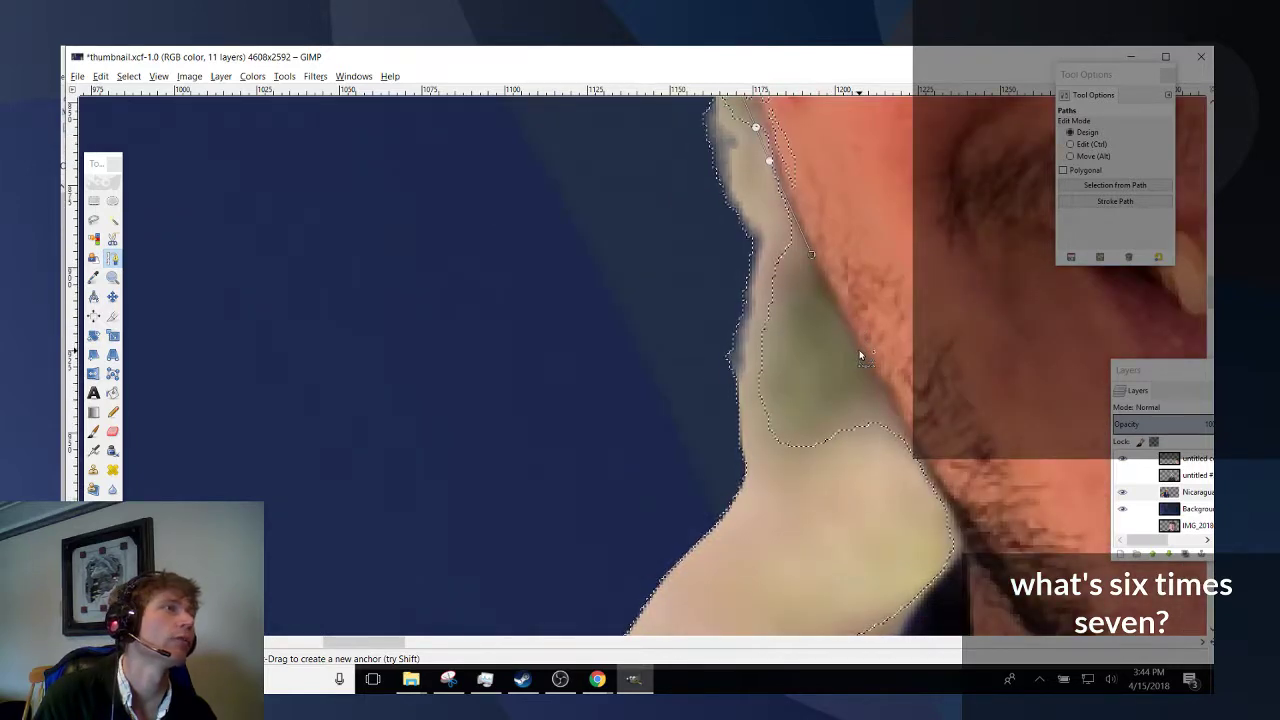
left_click(950, 518)
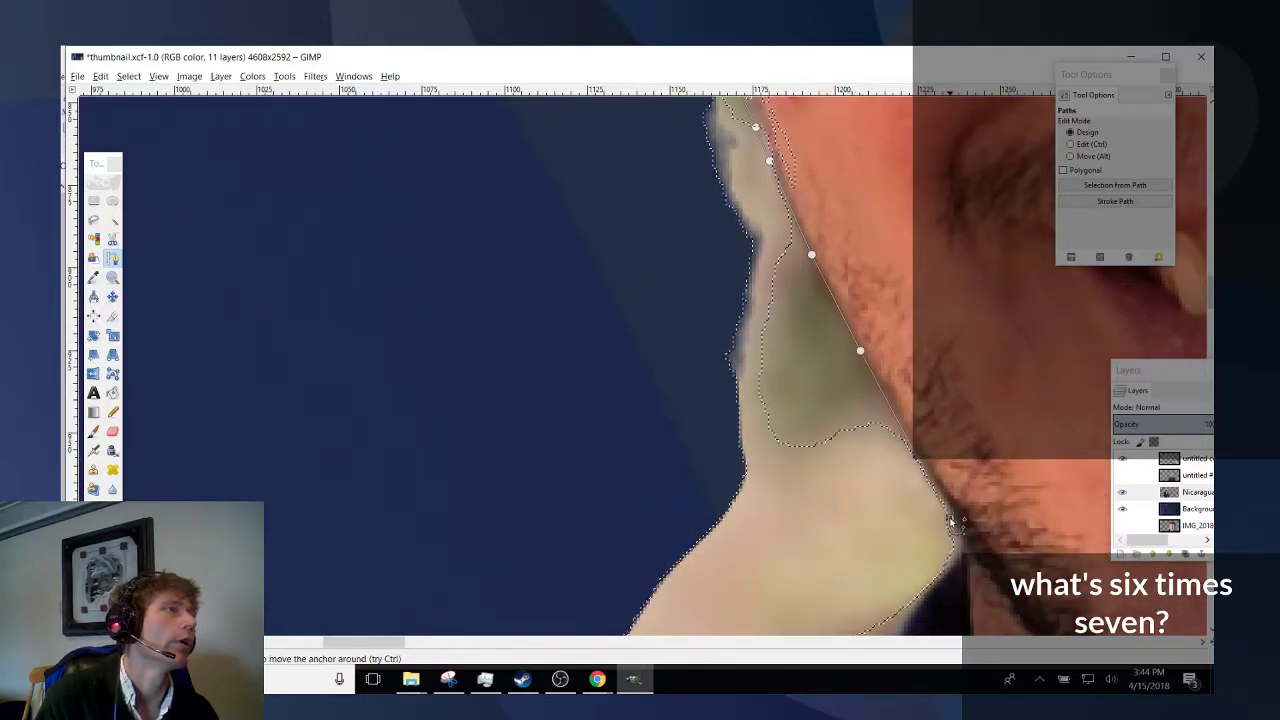
left_click(956, 540)
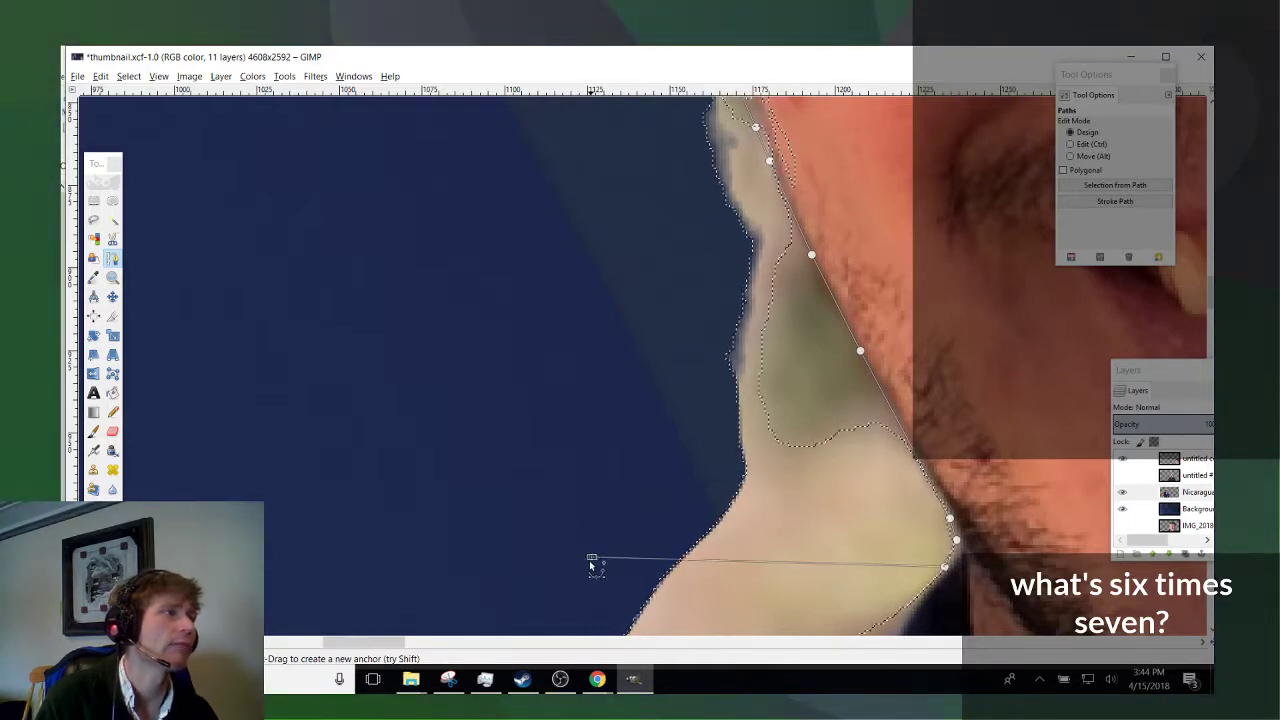
Carry the path around the outside of the leftover background beside the face and up to the brim's tip.
scroll(531, 432, "up", 5)
scroll(366, 523, "down", 8)
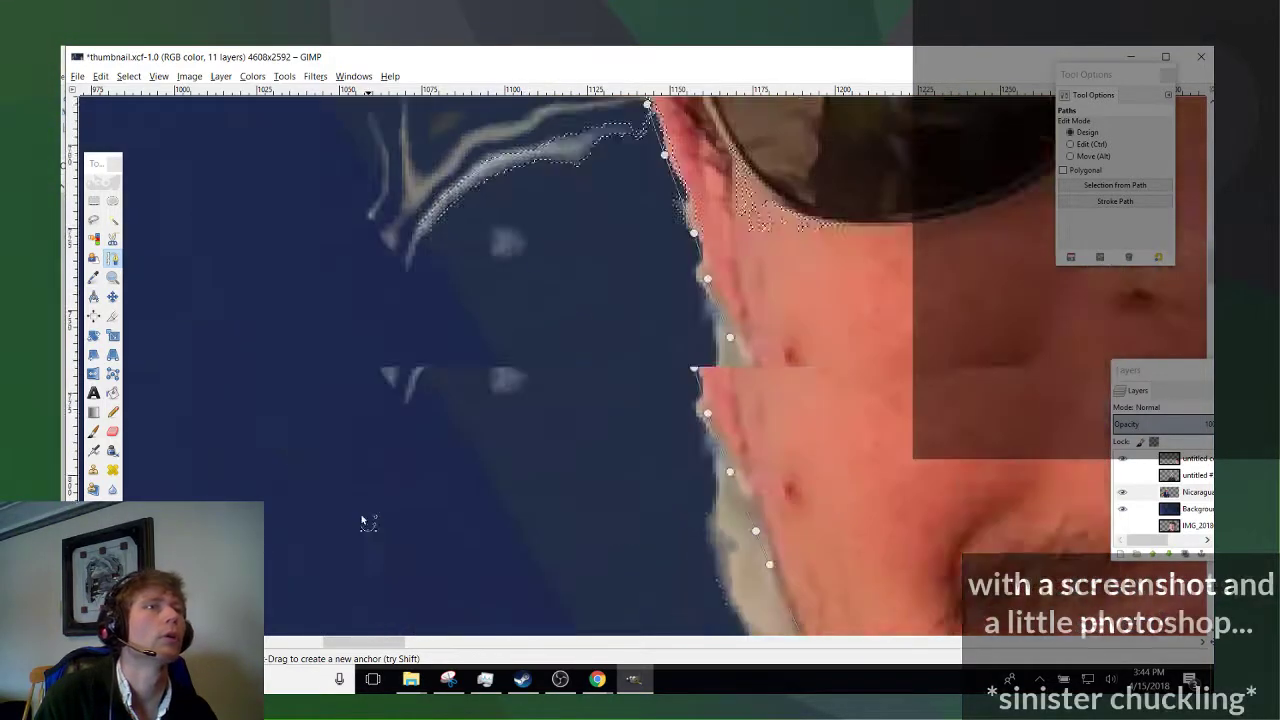
scroll(240, 330, "up", 6)
left_click(224, 330)
left_click(250, 280)
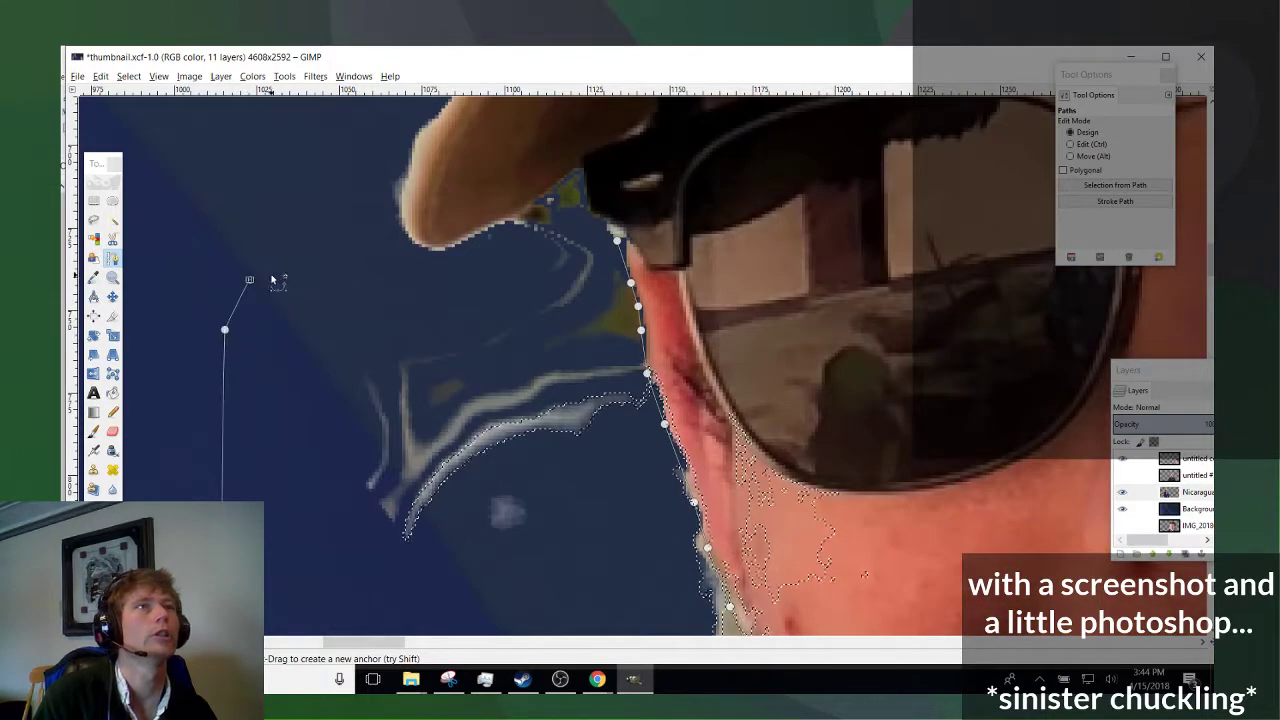
left_click(392, 250)
left_click(464, 250)
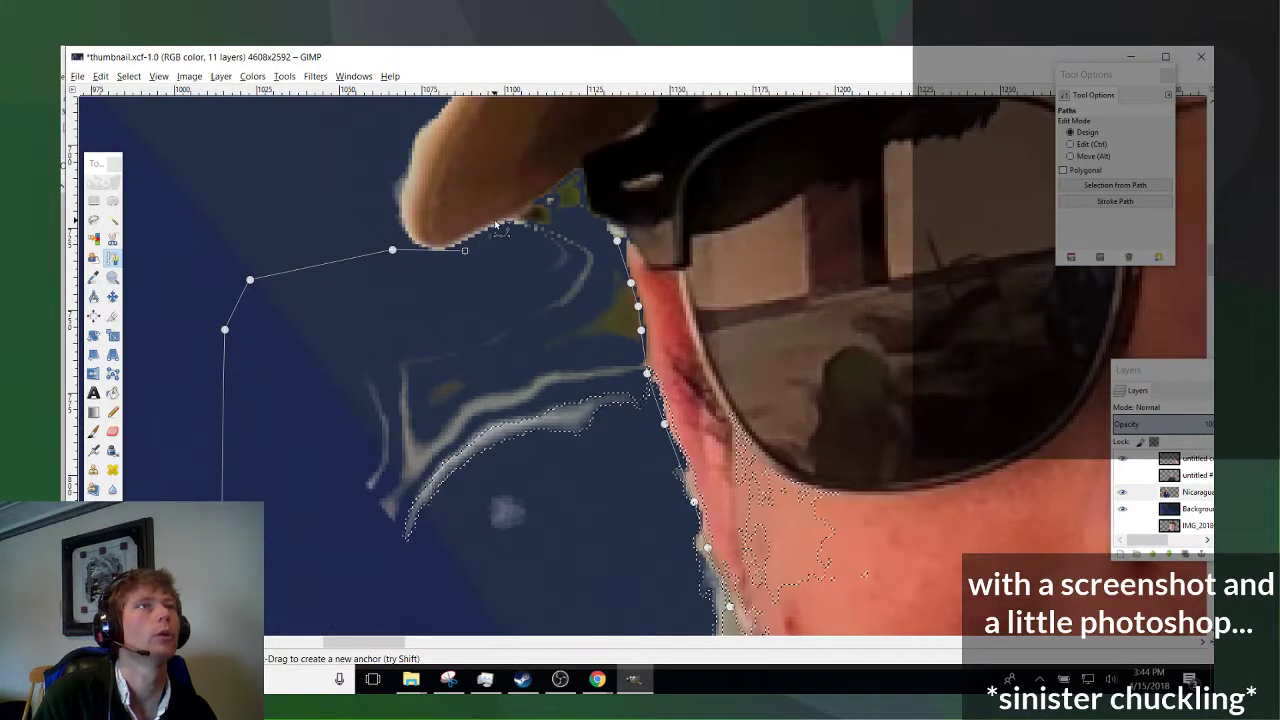
Trace the brim's underside to the sunglasses' hinge, close the path, convert it to a selection and delete the enclosed background.
left_click(493, 219)
left_click(572, 172)
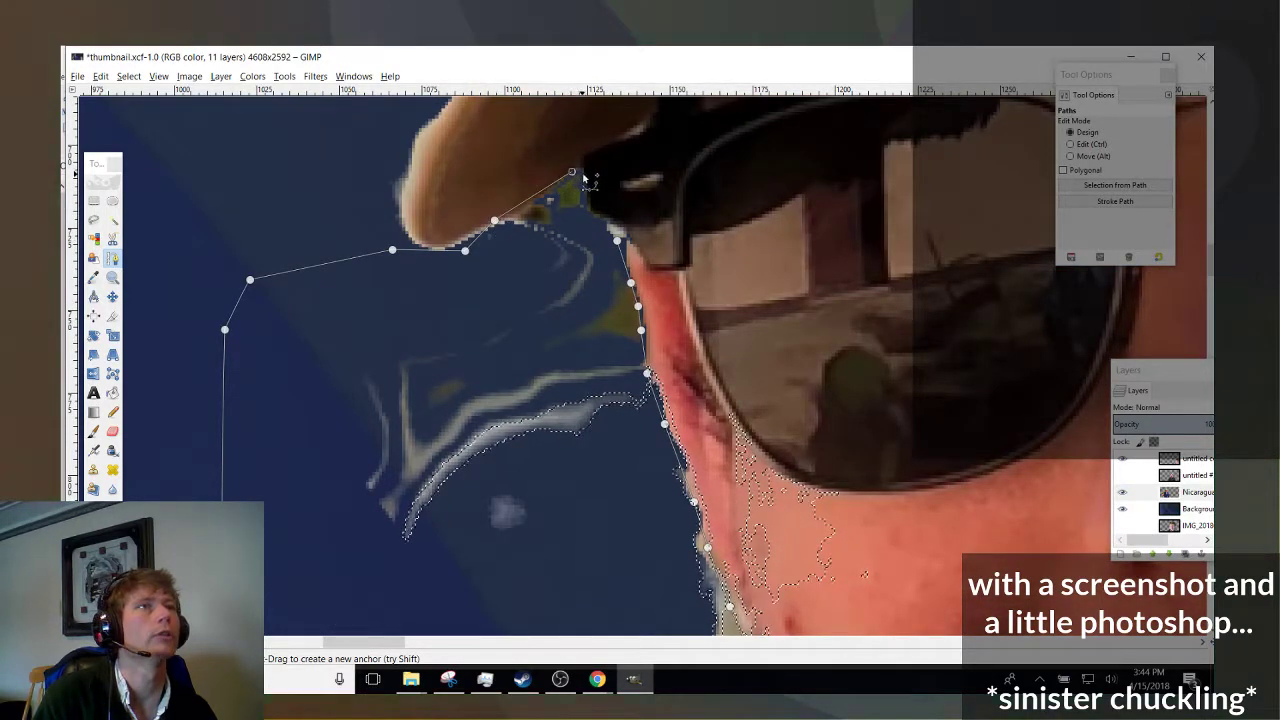
left_click(582, 174)
left_click(589, 206)
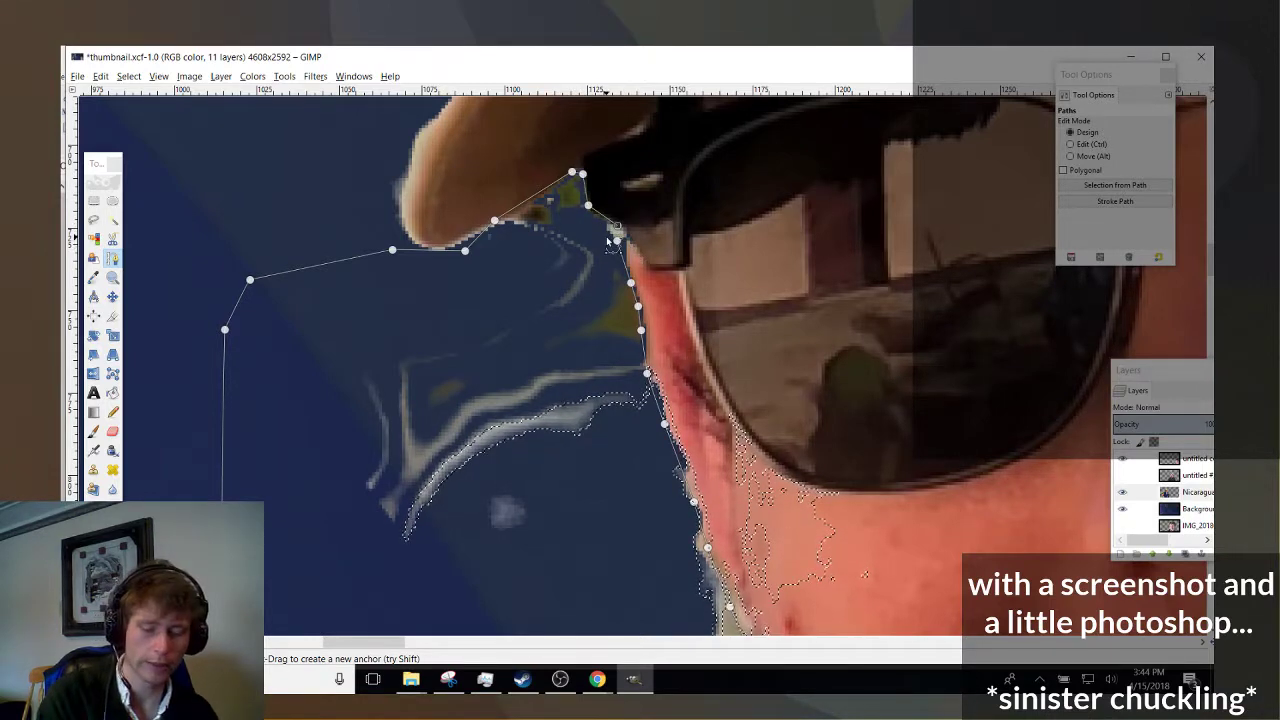
scroll(549, 409, "down", 3, "ctrl")
scroll(549, 433, "down", 4, "ctrl")
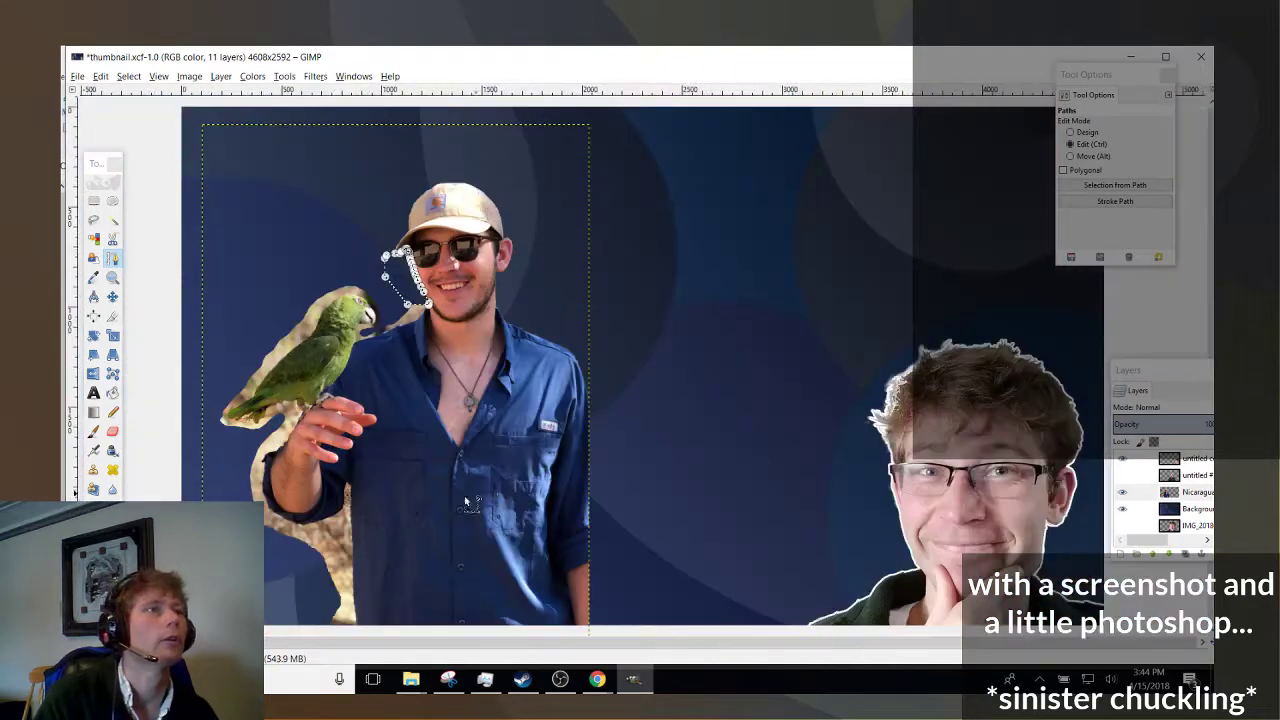
scroll(214, 497, "up", 6, "ctrl")
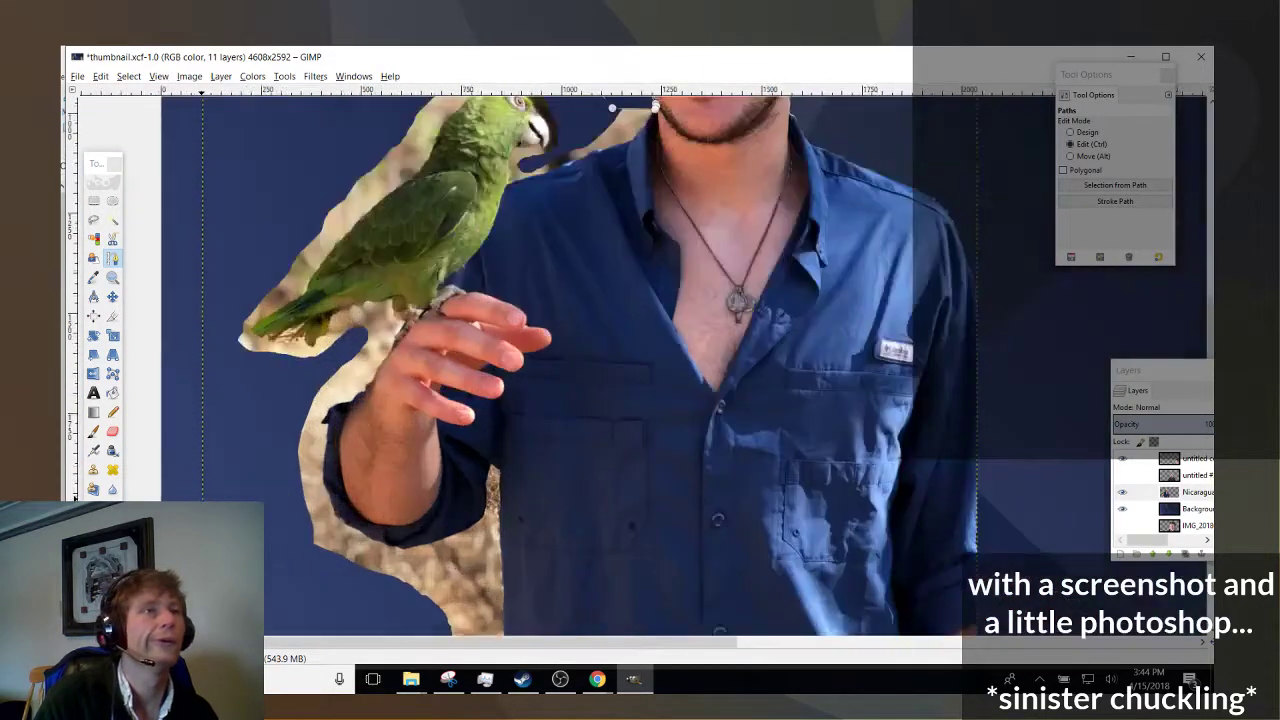
scroll(286, 480, "up", 8)
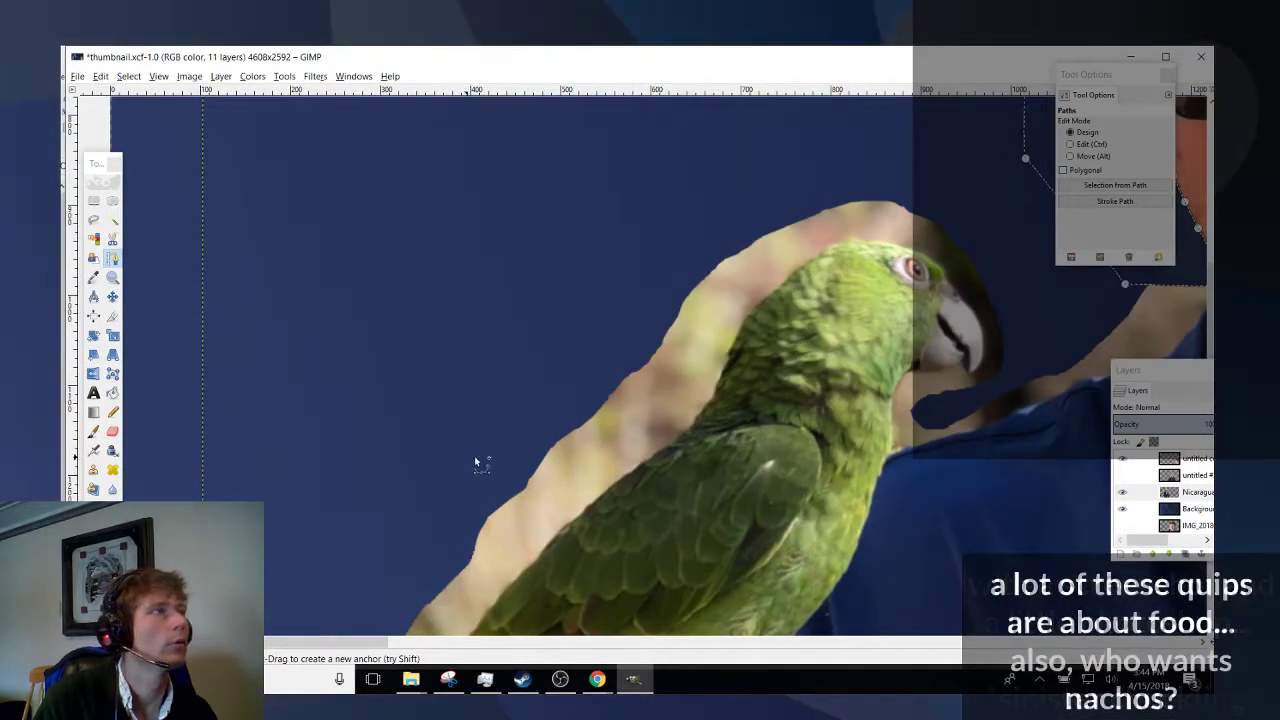
scroll(515, 548, "right", 5)
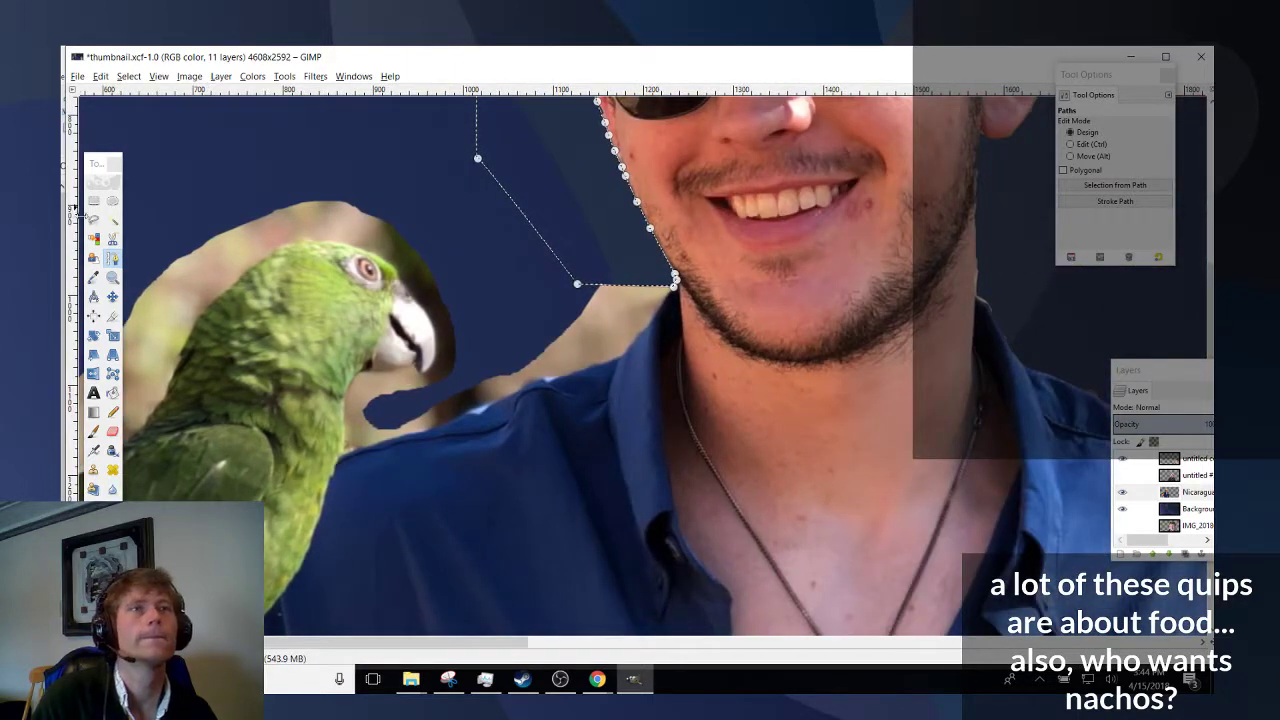
Fuzzy-select and delete the beige background between the jaw, collar and shoulder.
left_click(112, 220)
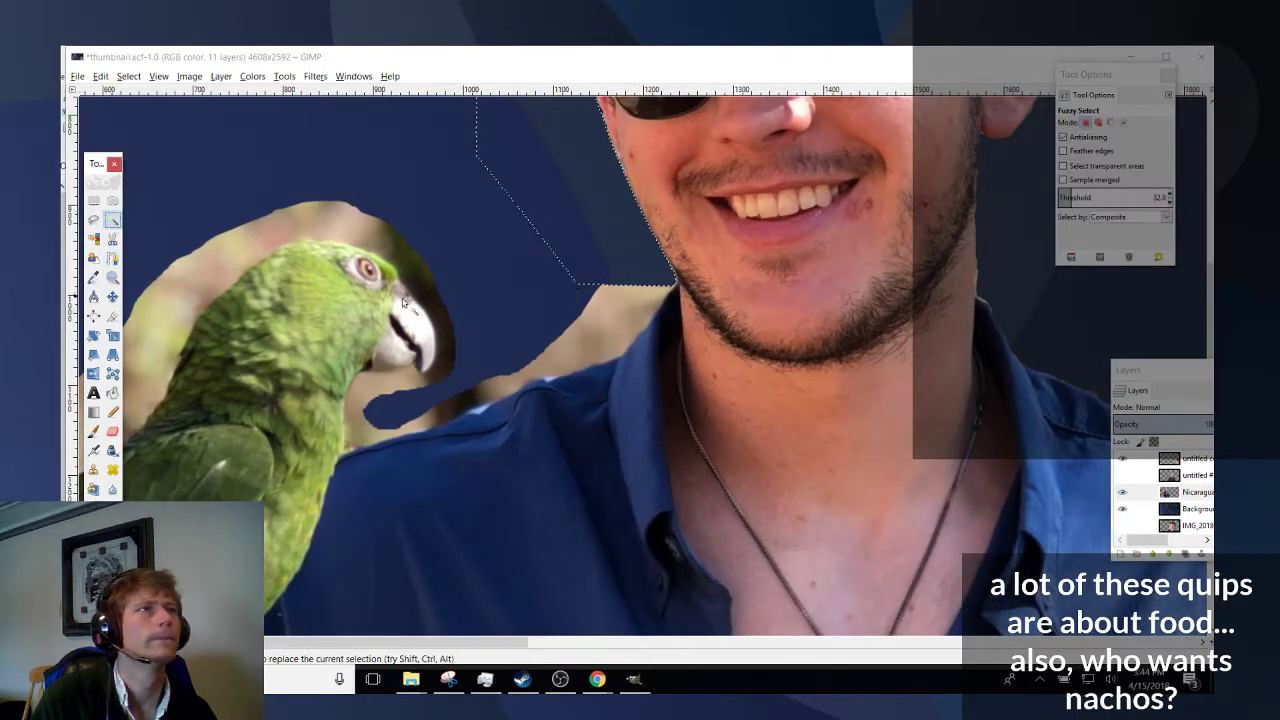
left_click(610, 298)
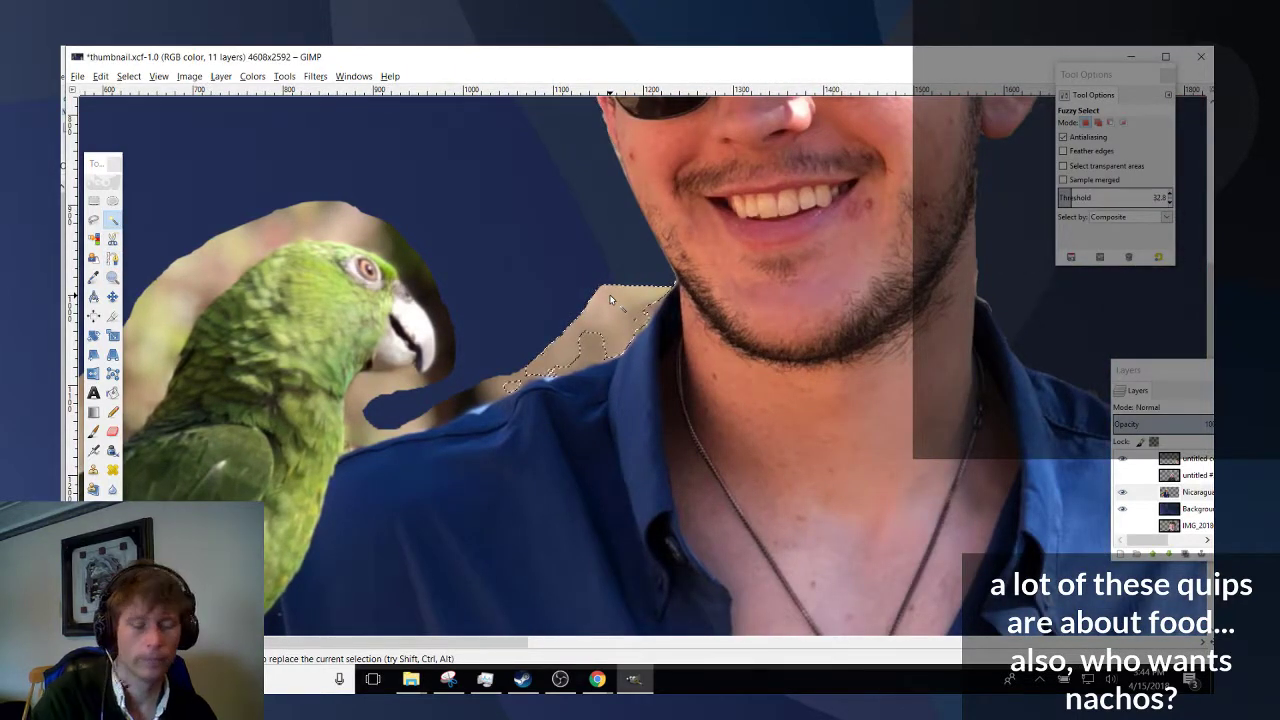
left_click_drag(610, 298, 588, 365)
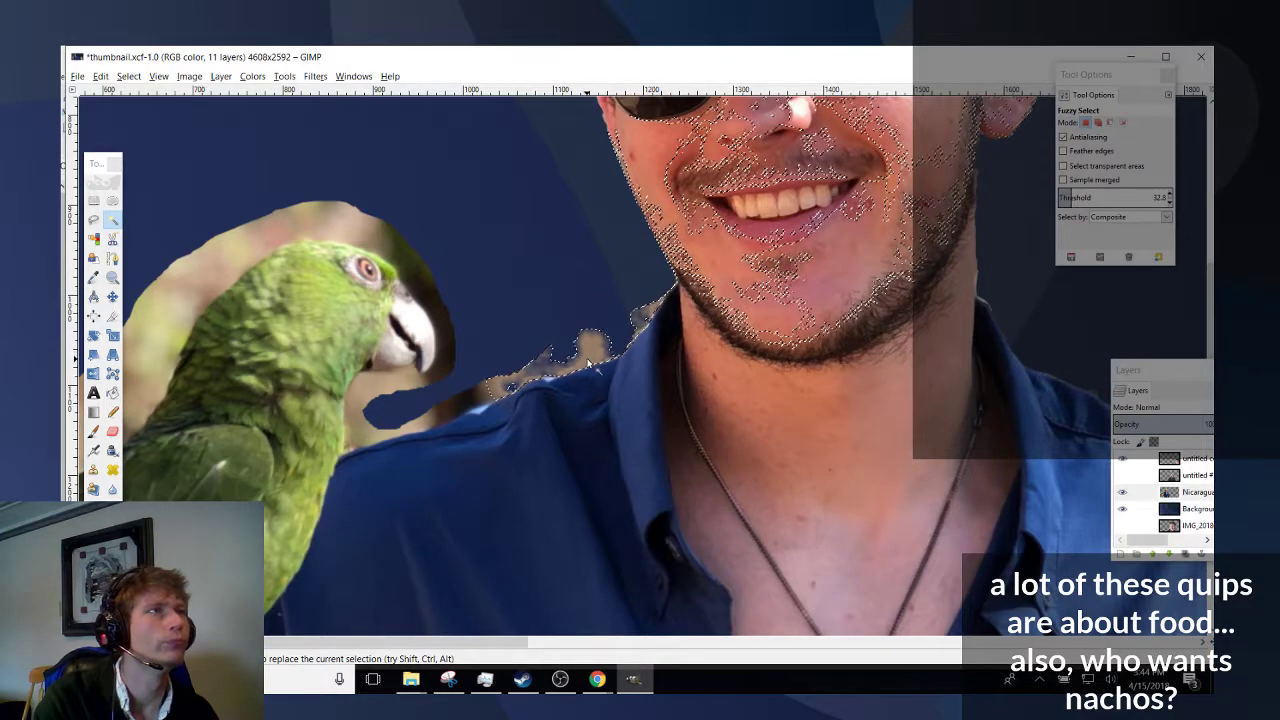
Try to fuzzy-select the blurred background above the parrot's eye and beak.
scroll(588, 365, "up", 5)
scroll(588, 365, "down", 5)
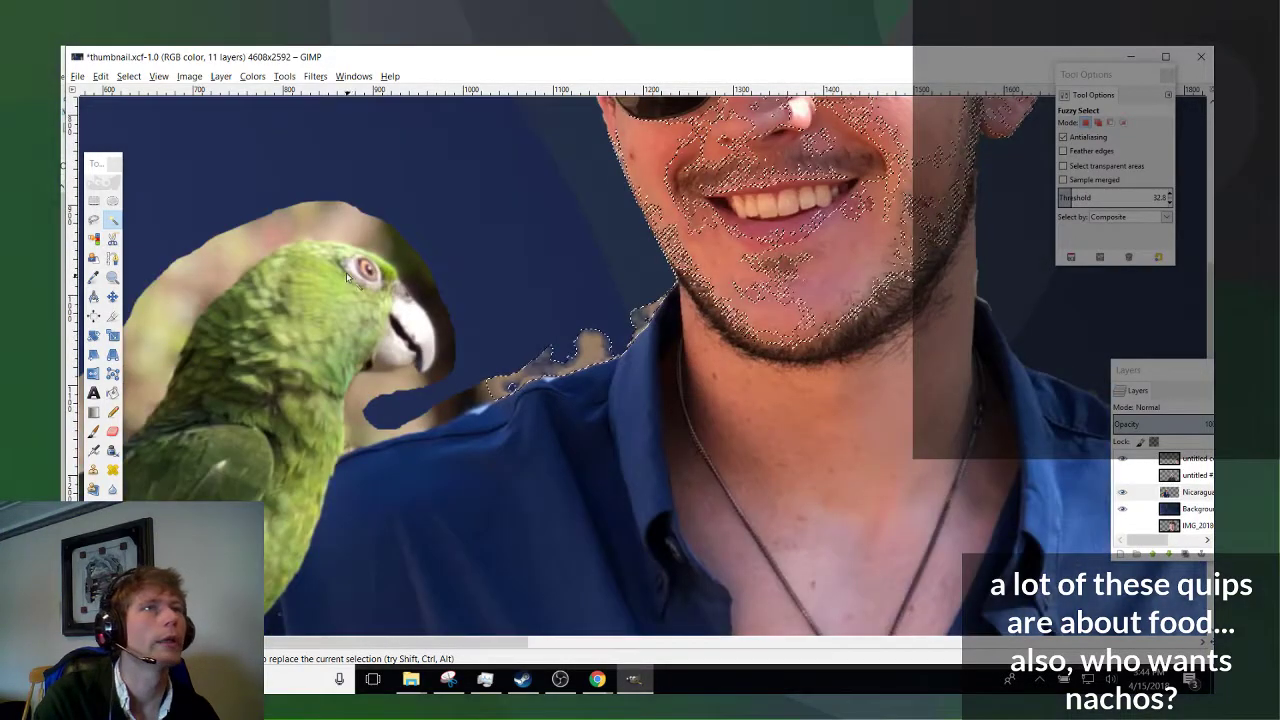
left_click(373, 234)
left_click_drag(375, 237, 403, 270)
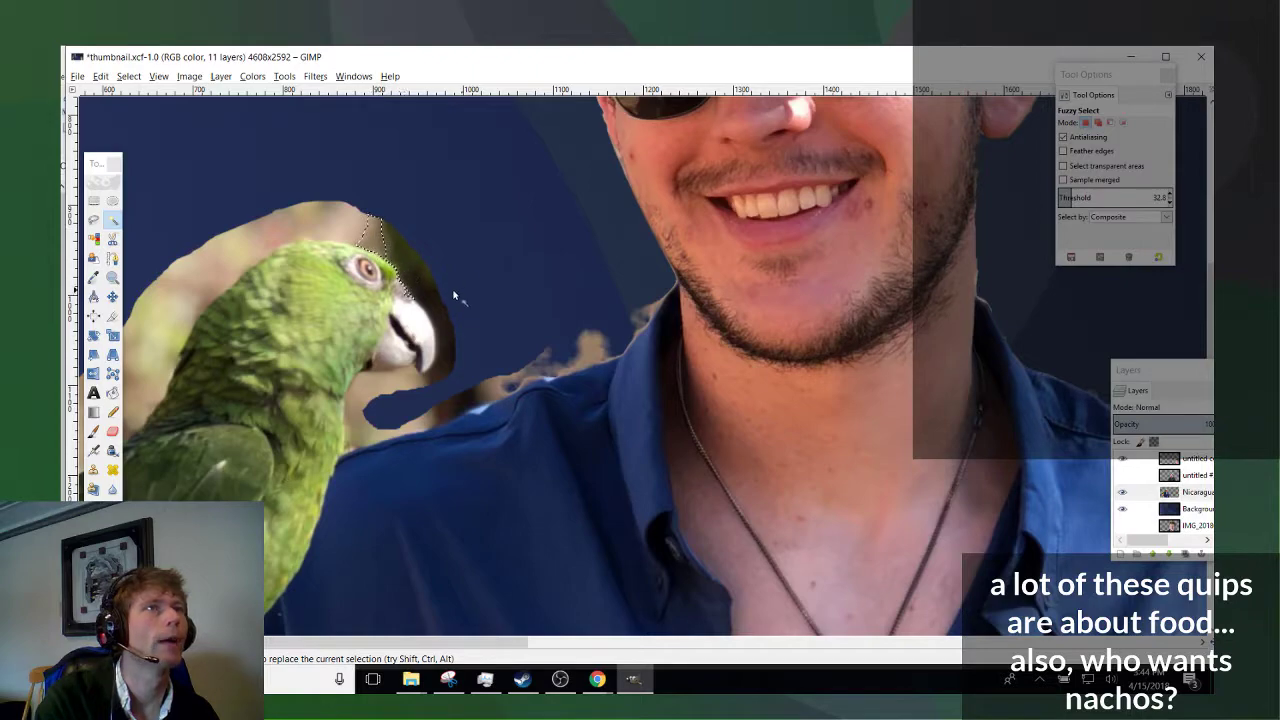
scroll(377, 454, "down", 3)
scroll(545, 450, "up", 3)
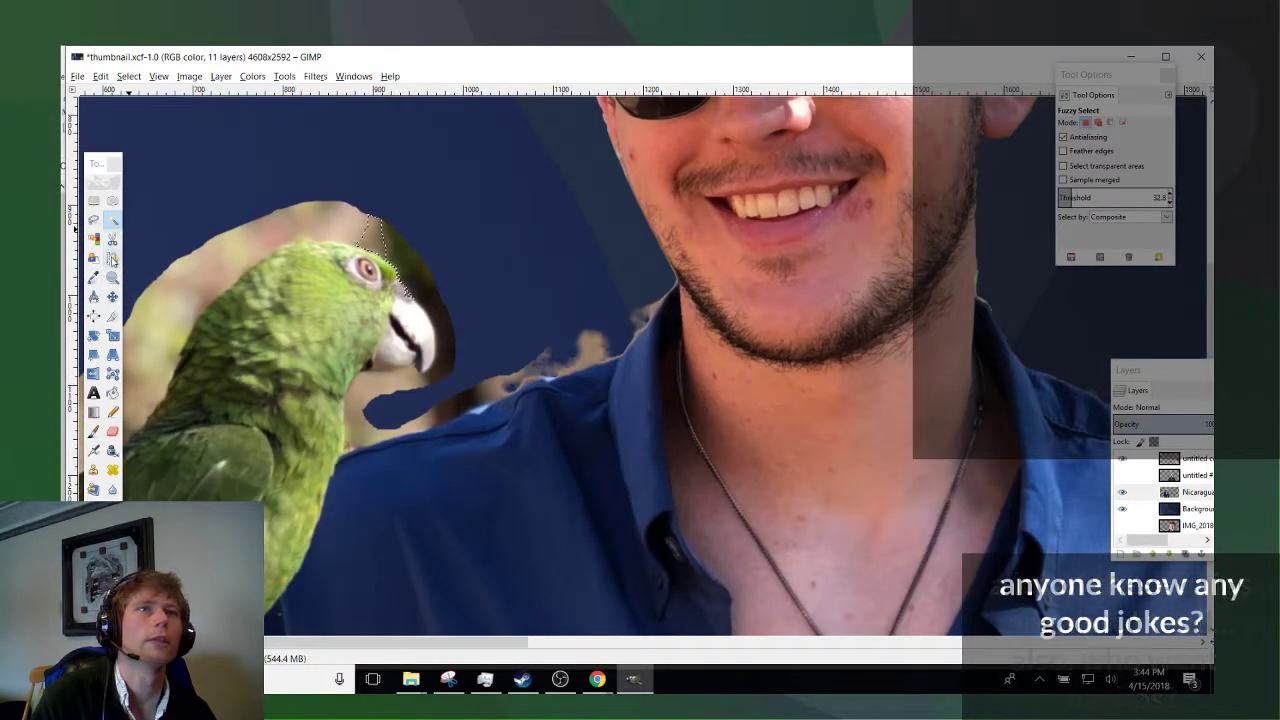
Start a new path where the jaw meets the collar and trace it down the collar's outer edge.
key("b")
scroll(545, 262, "up", 3)
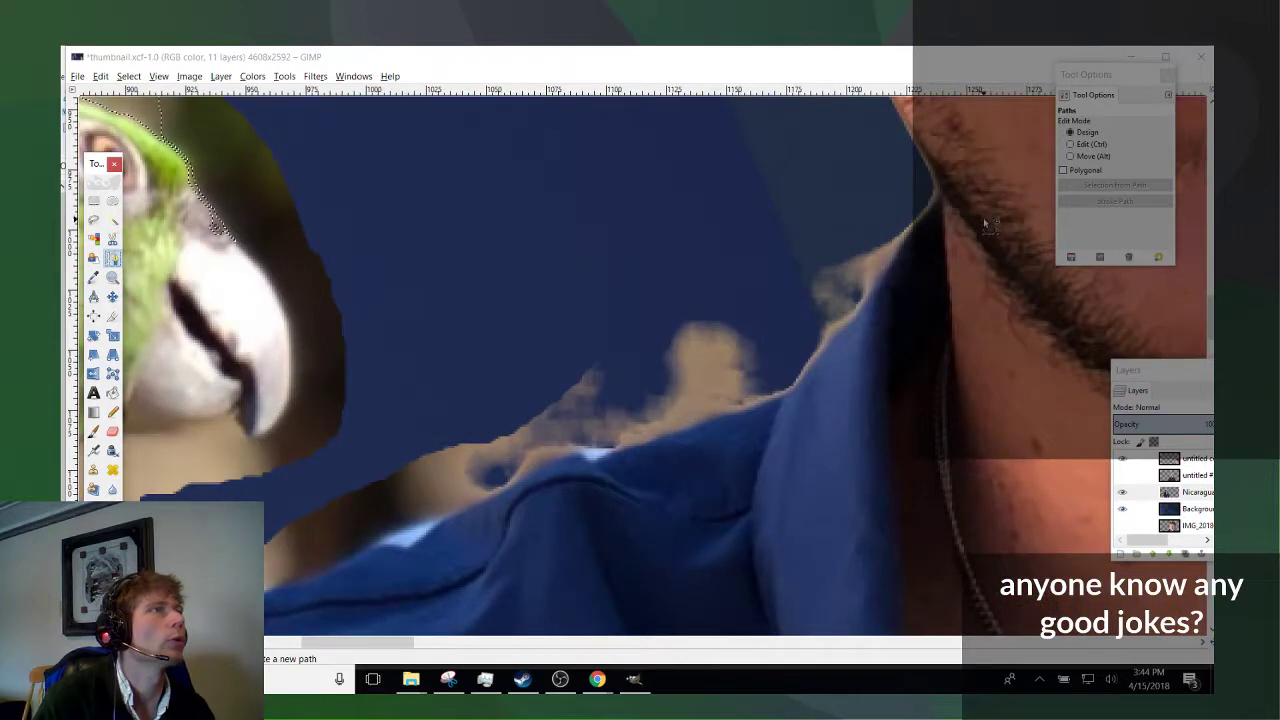
scroll(983, 217, "up", 3)
left_click(757, 146)
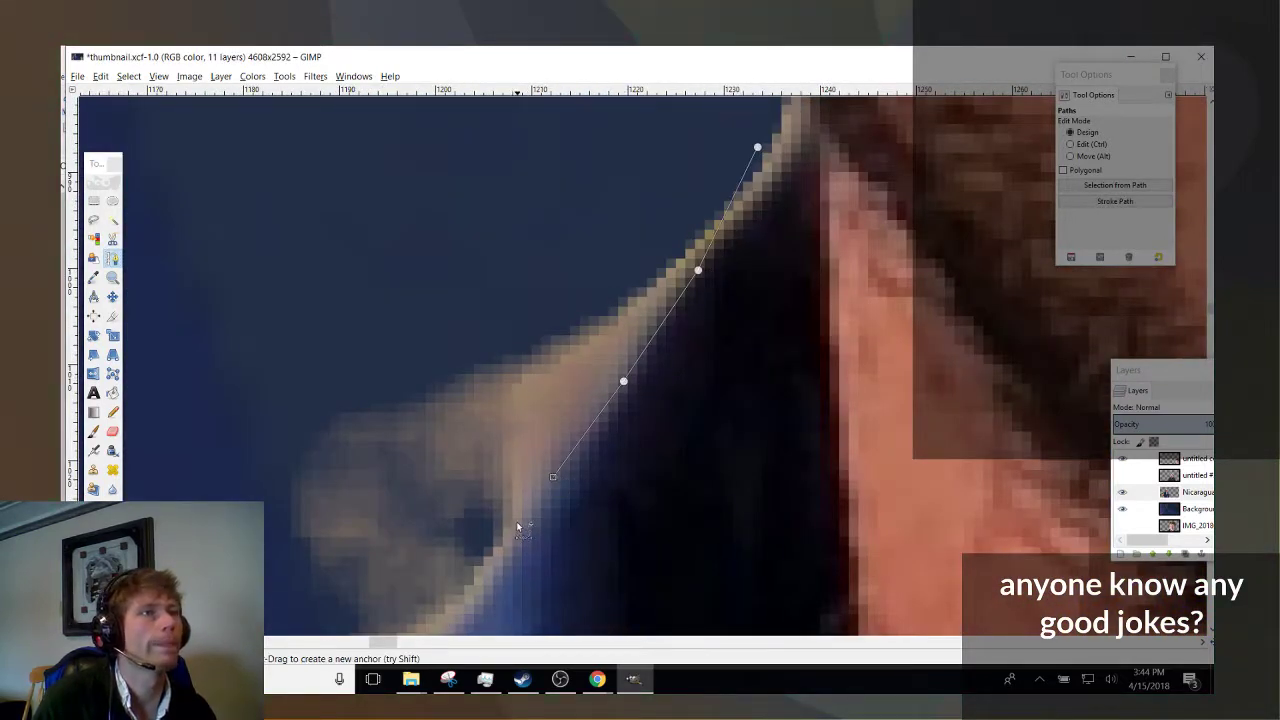
left_click(453, 616)
scroll(457, 609, "down", 3)
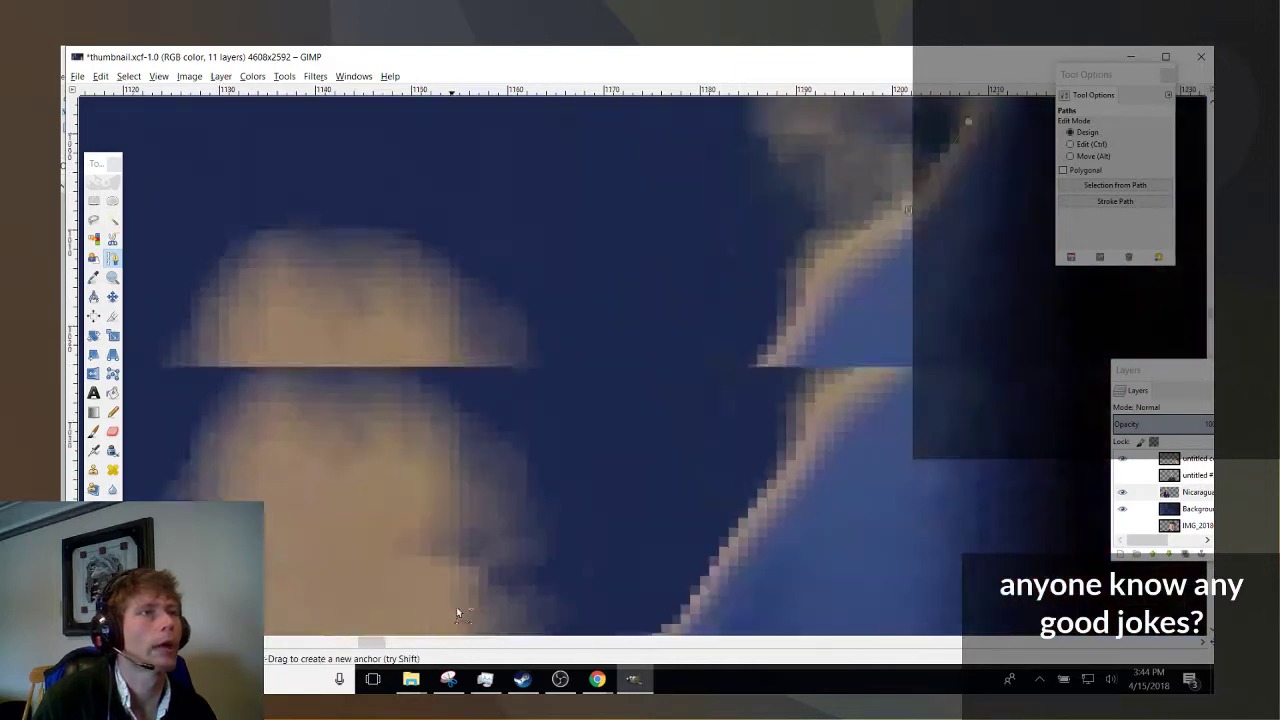
Continue the path around the collar's lower curve and onto the shirt's shoulder, below the beige background remnant.
scroll(666, 408, "left", 3)
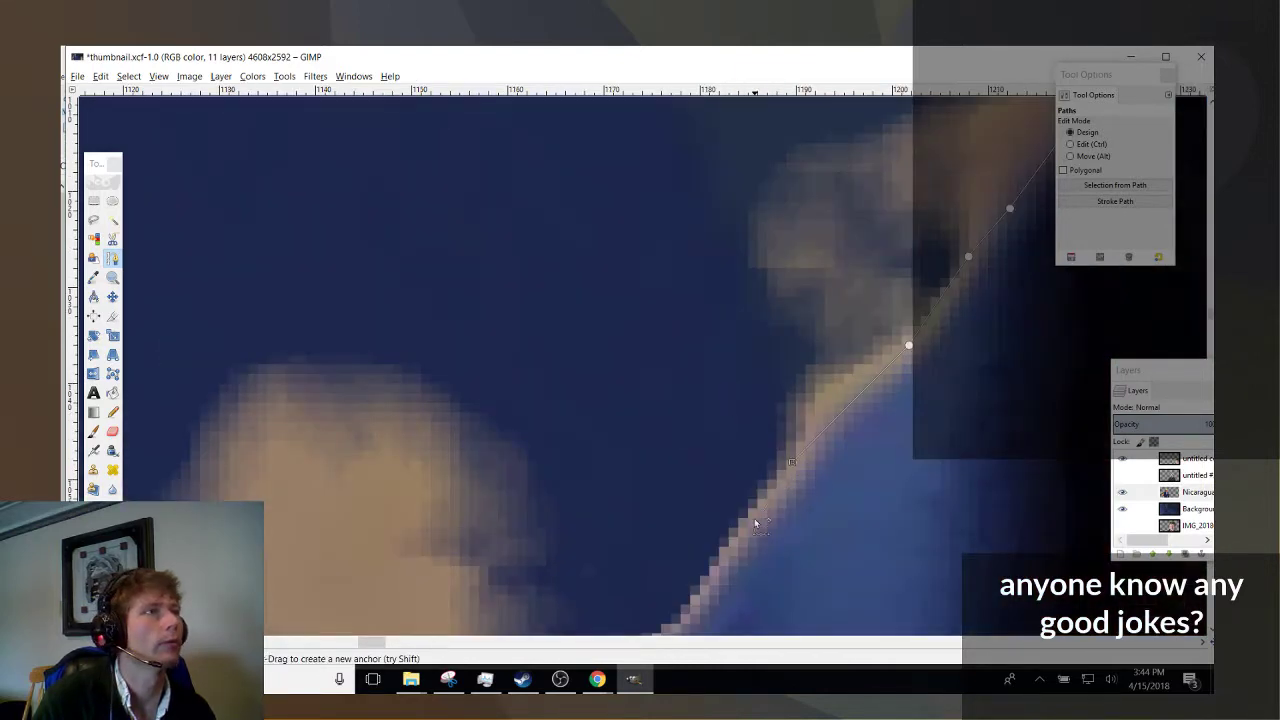
left_click(697, 601)
scroll(624, 537, "down", 3)
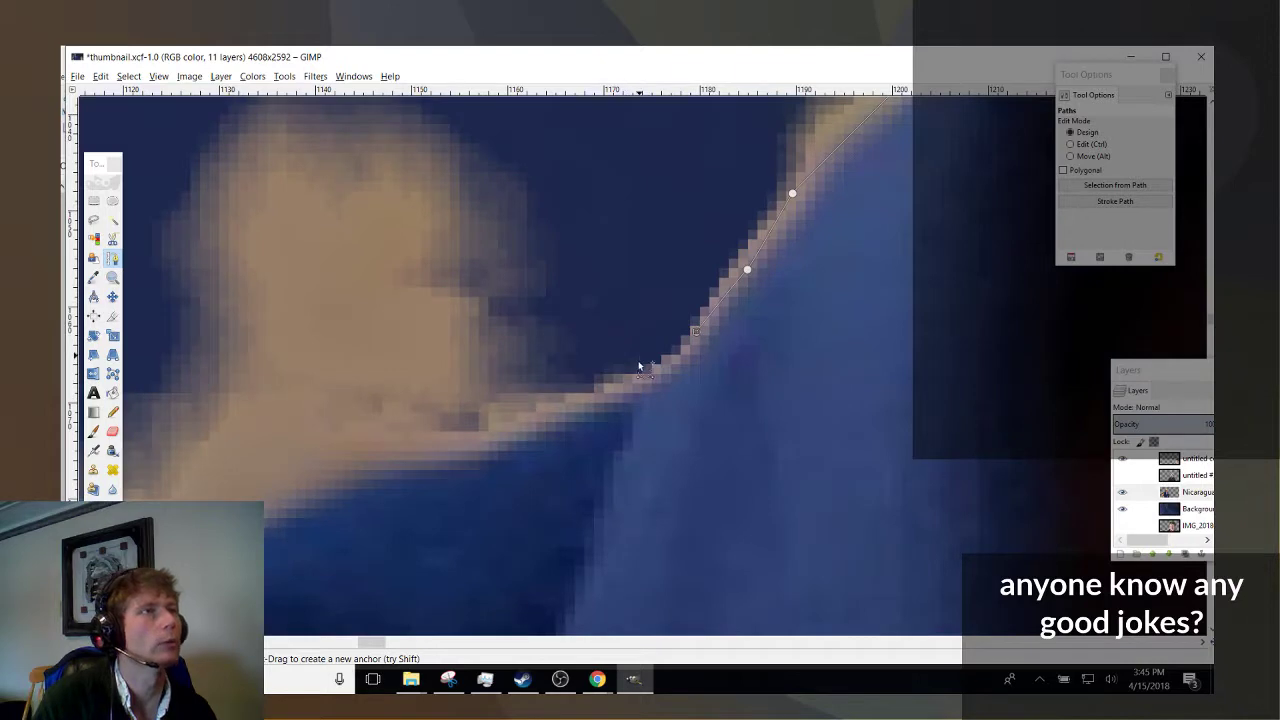
left_click_drag(437, 462, 255, 524)
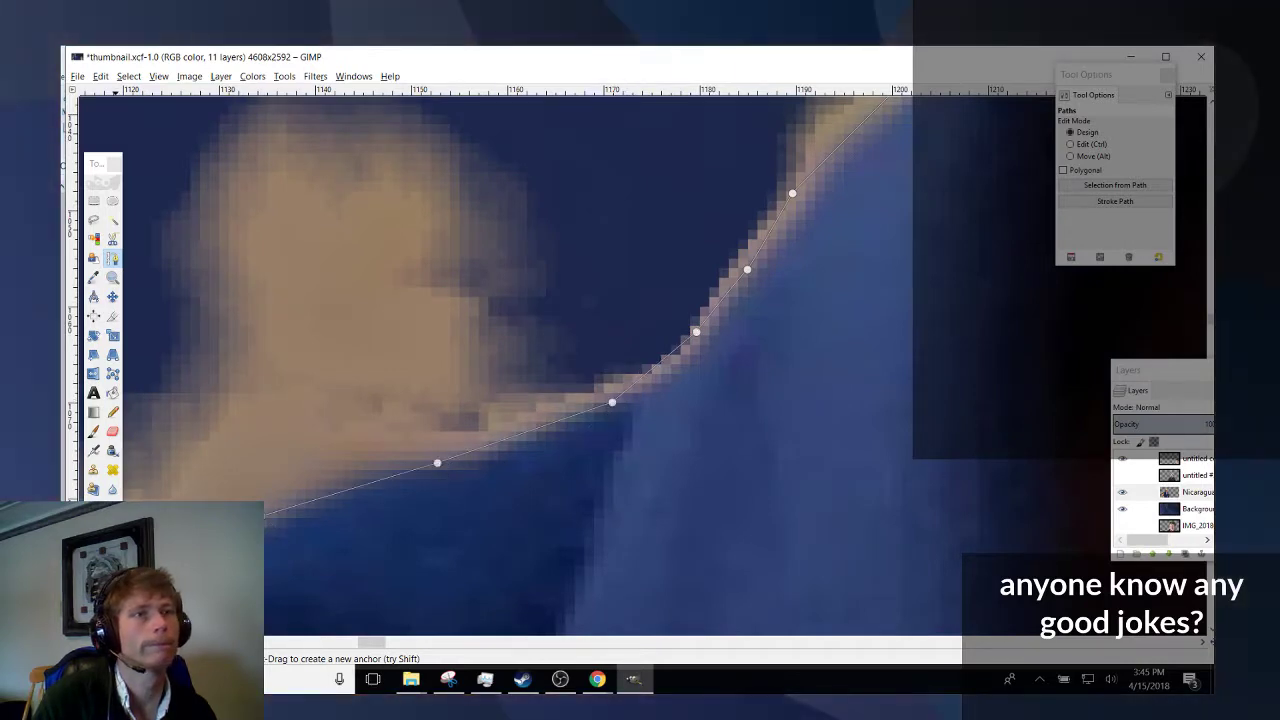
Carry the path along the shoulder's upper edge, over the small pale highlight and up to the second one.
scroll(150, 580, "left", 7)
scroll(329, 466, "down", 3)
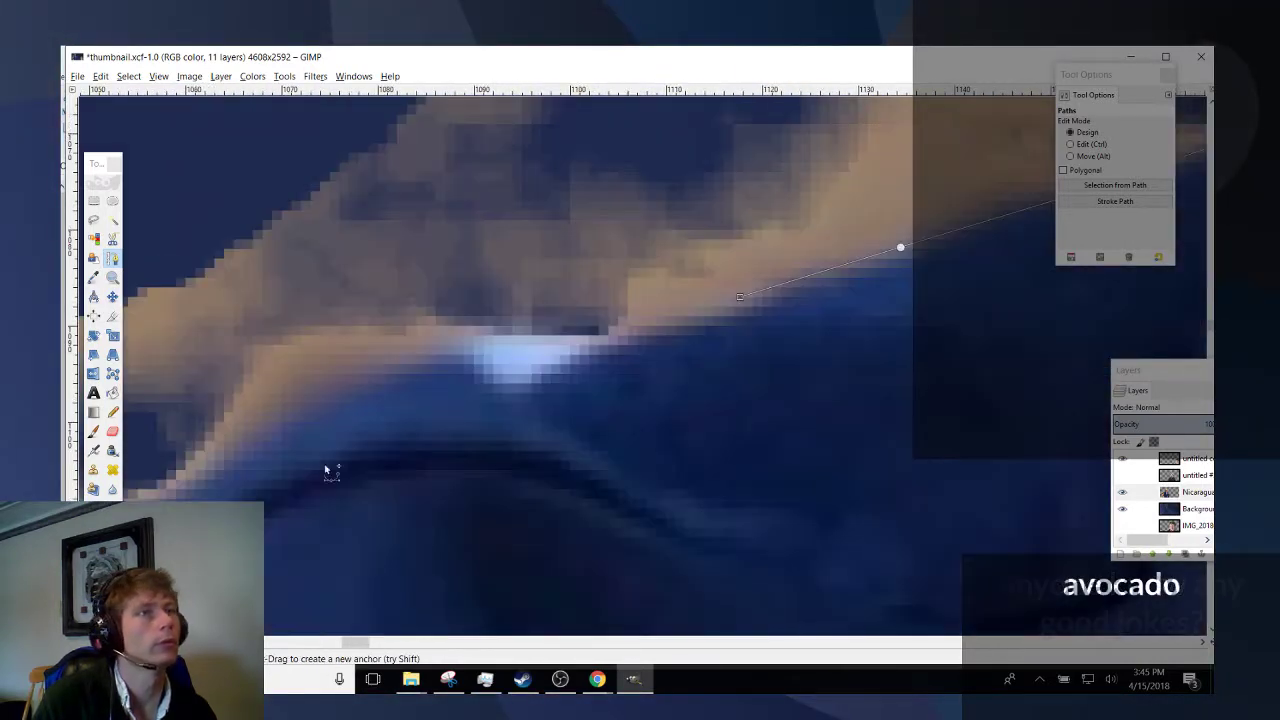
left_click(608, 340)
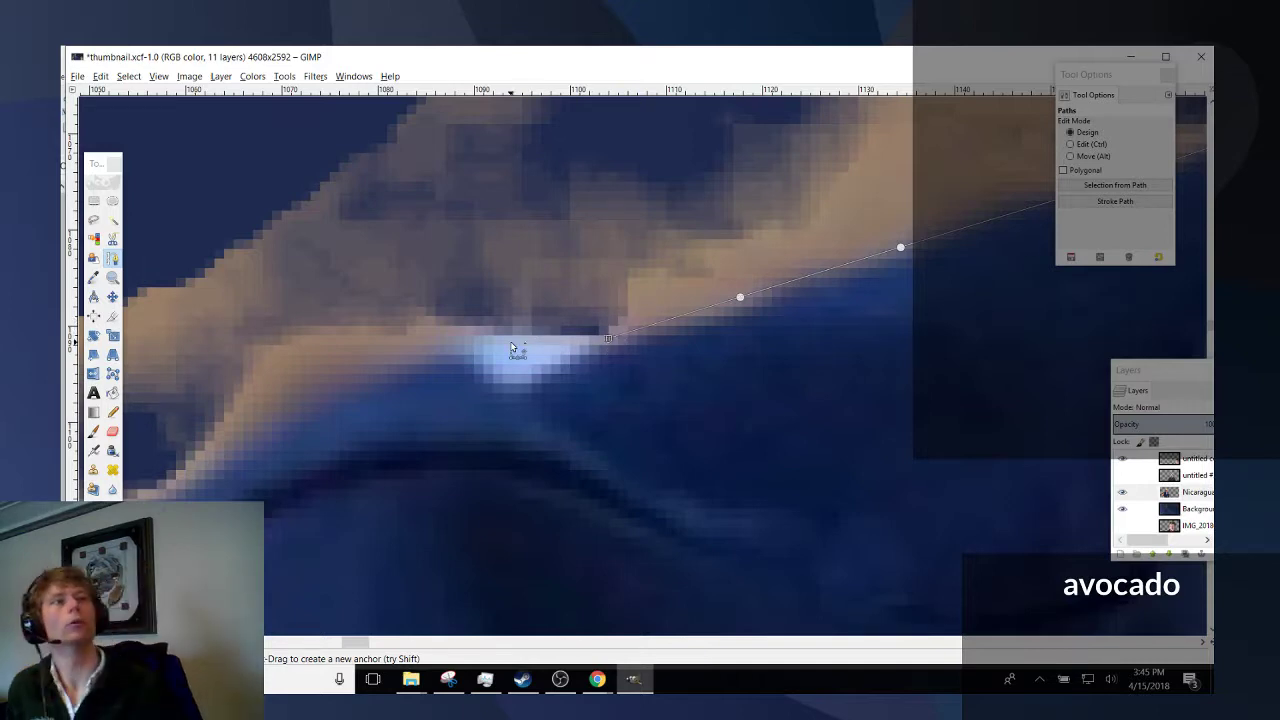
left_click_drag(434, 342, 277, 415)
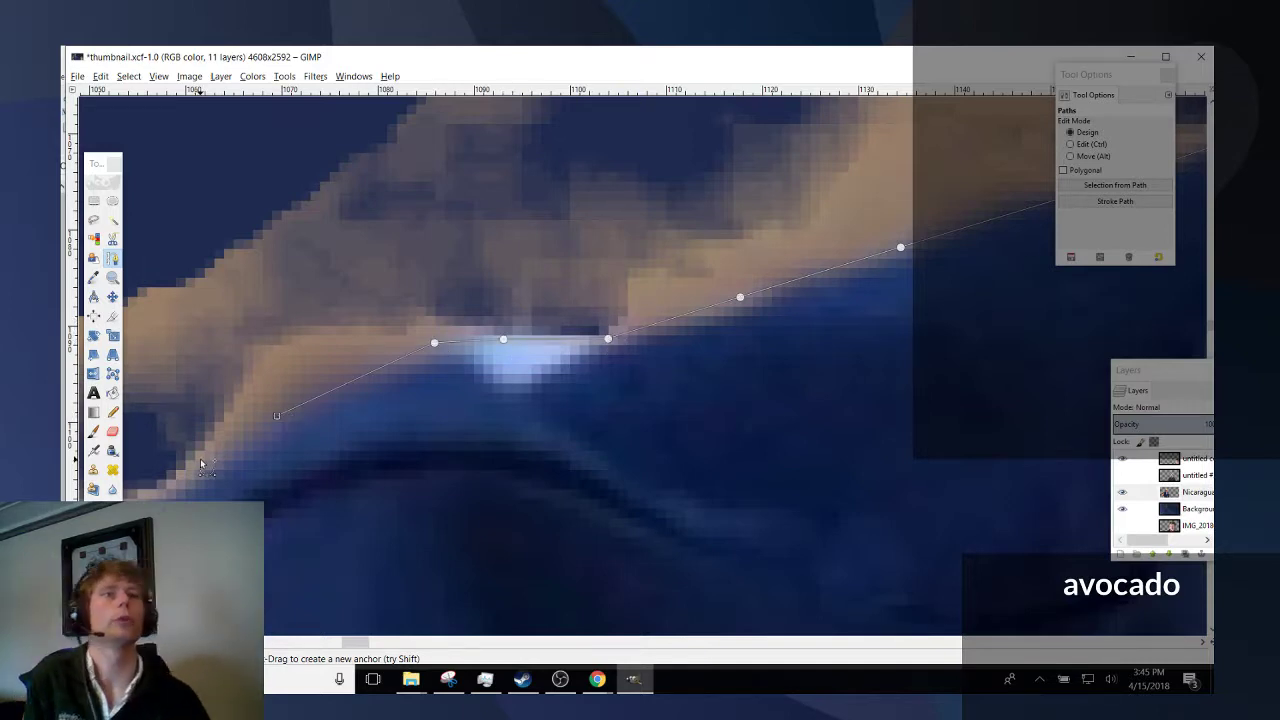
scroll(299, 555, "left", 4)
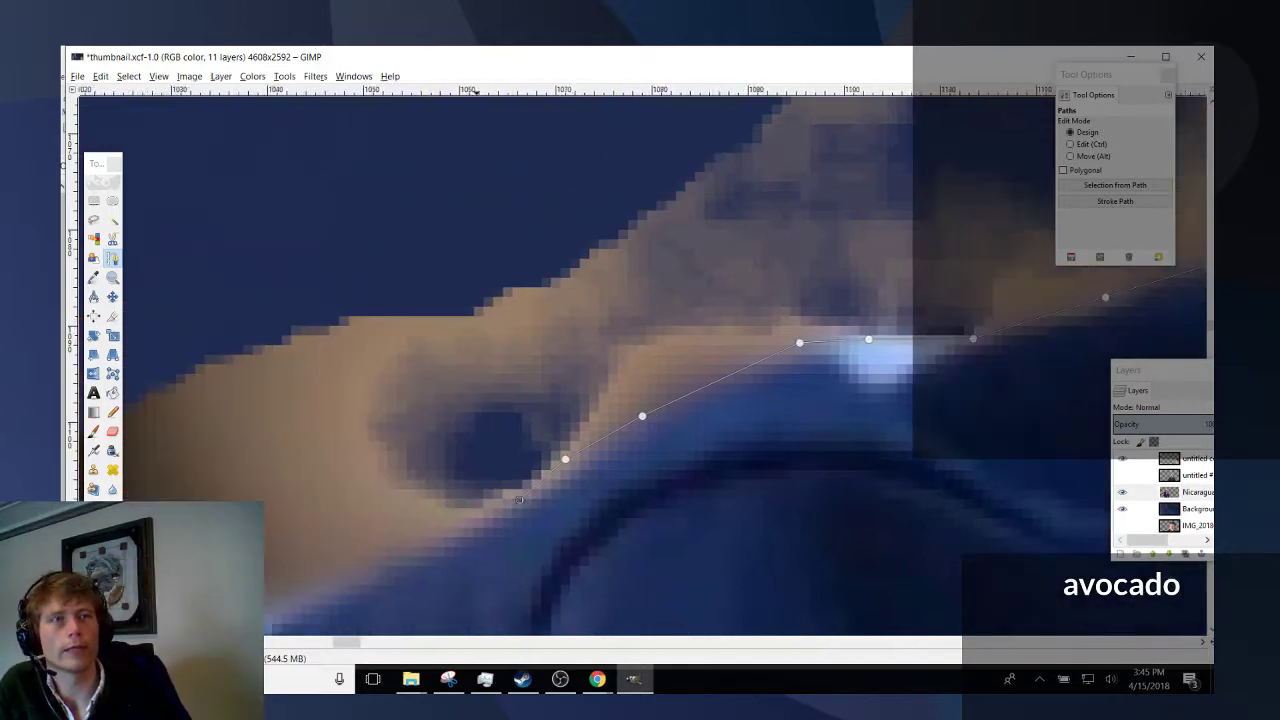
scroll(299, 555, "down", 3)
left_click(276, 338)
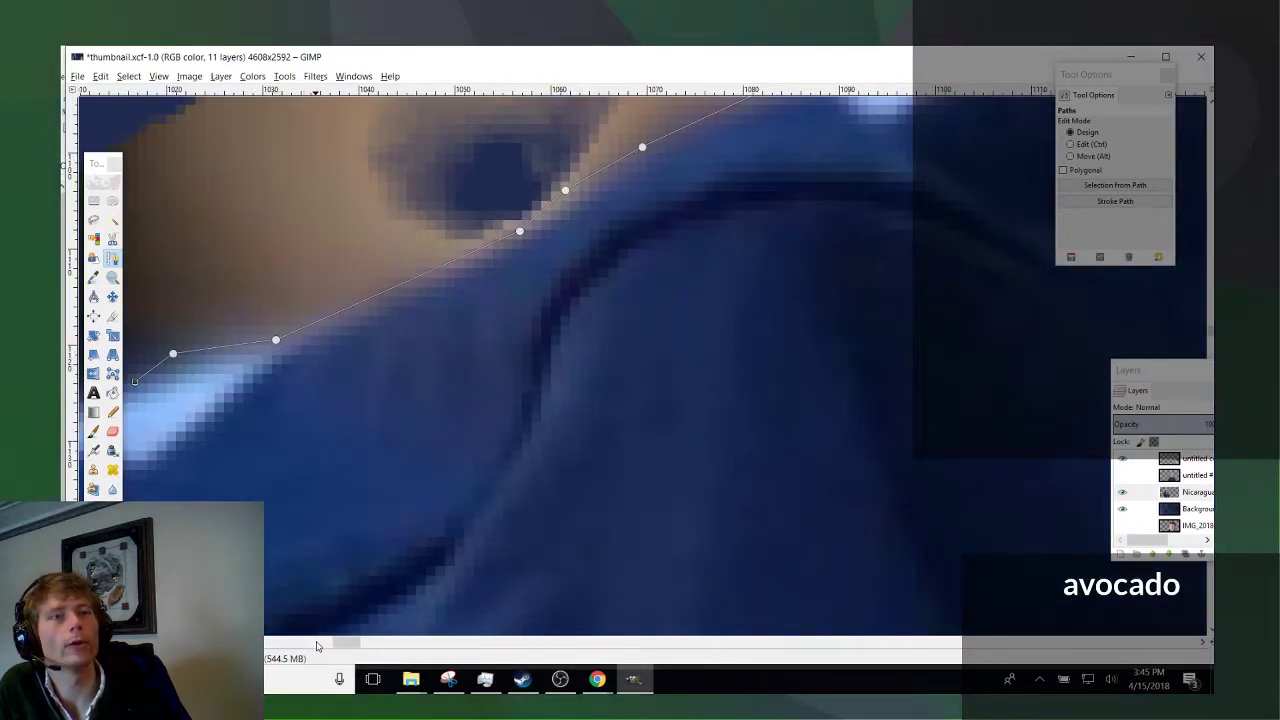
Extend the path along the shoulder edge past the second pale highlight and below the dark brown background.
scroll(338, 541, "left", 5)
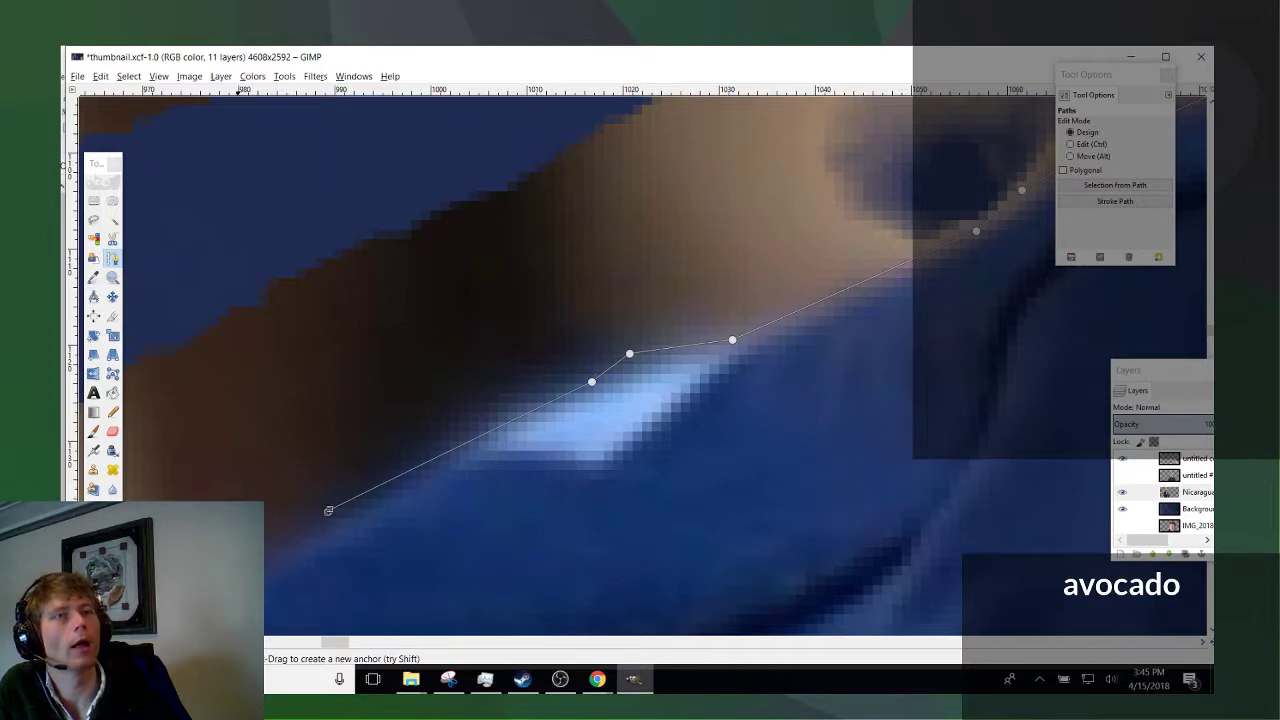
left_click(328, 510)
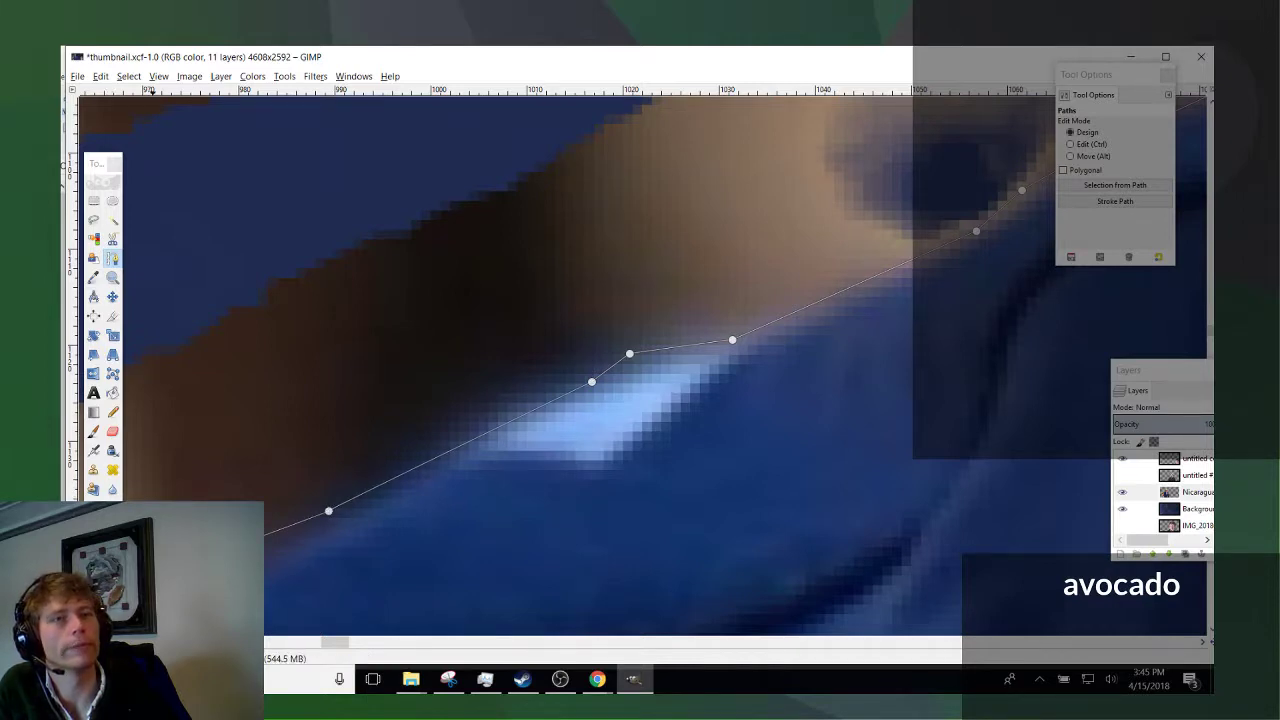
scroll(700, 300, "left", 6)
scroll(700, 300, "down", 3)
left_click(743, 289)
left_click(657, 337)
scroll(657, 337, "down", 2)
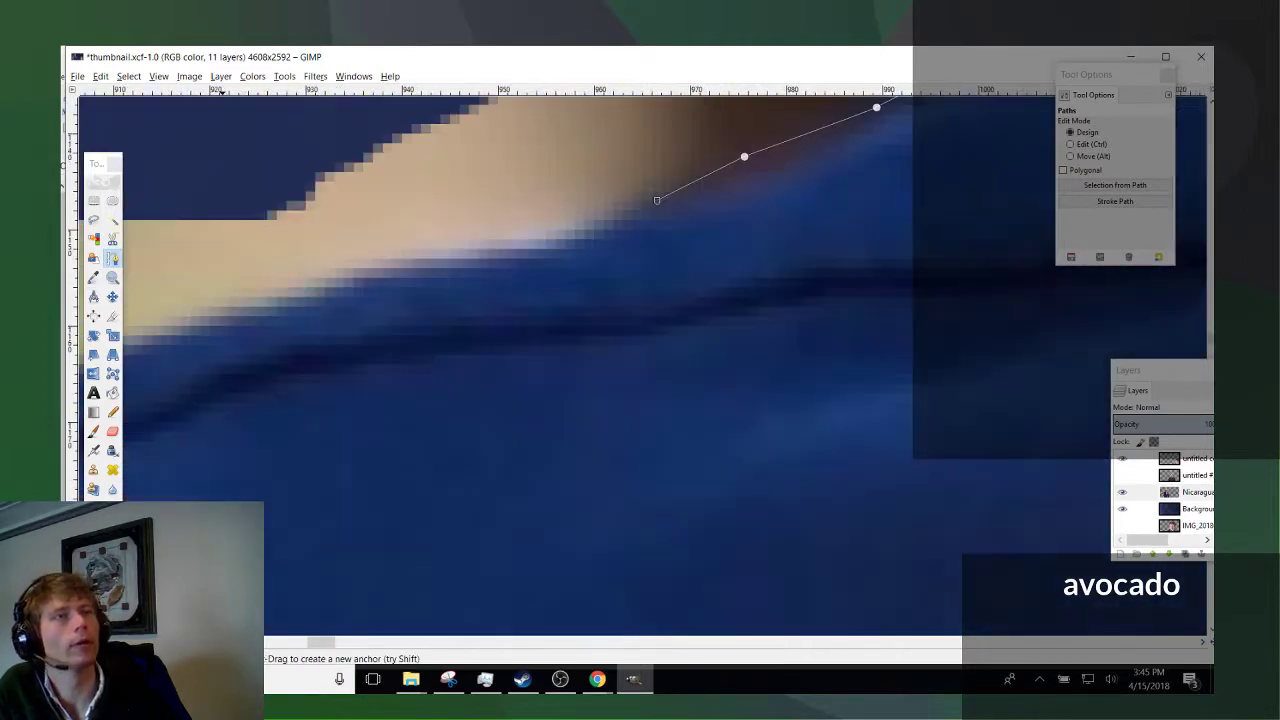
Trace the rest of the shoulder's edge below the beige background towards the parrot's body.
left_click(459, 245)
left_click(400, 257)
left_click(312, 288)
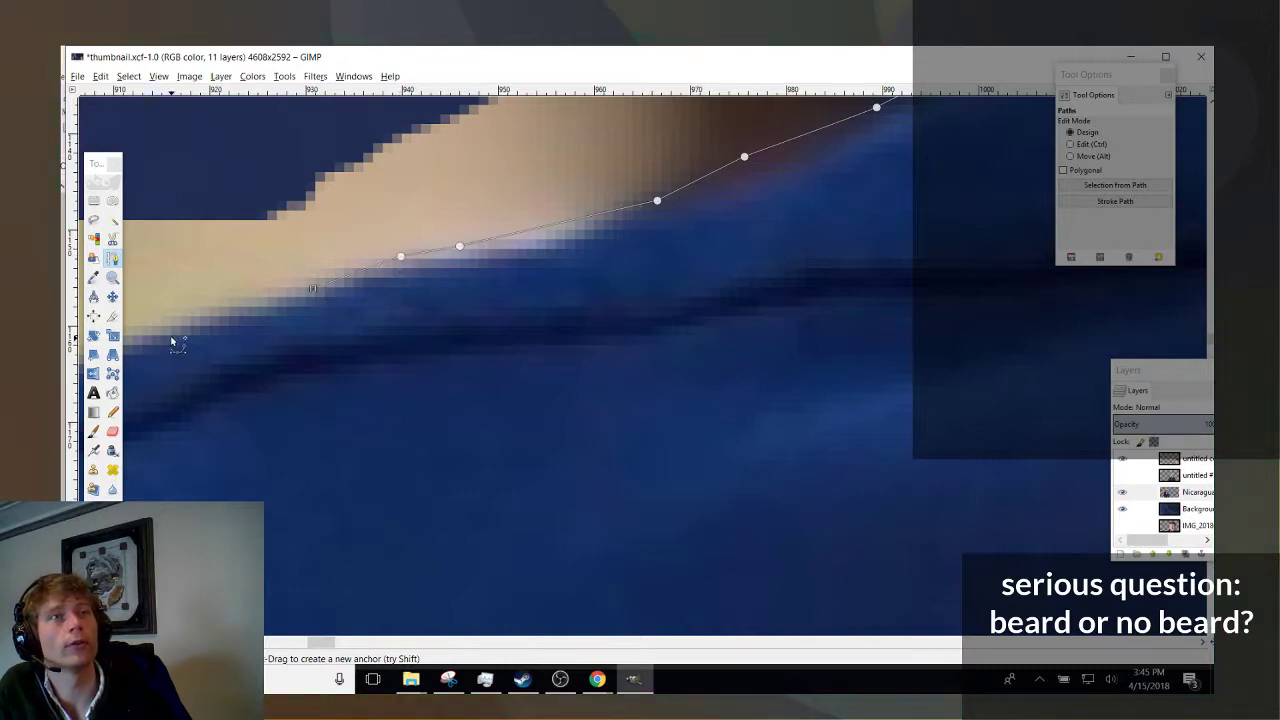
scroll(296, 453, "left", 4)
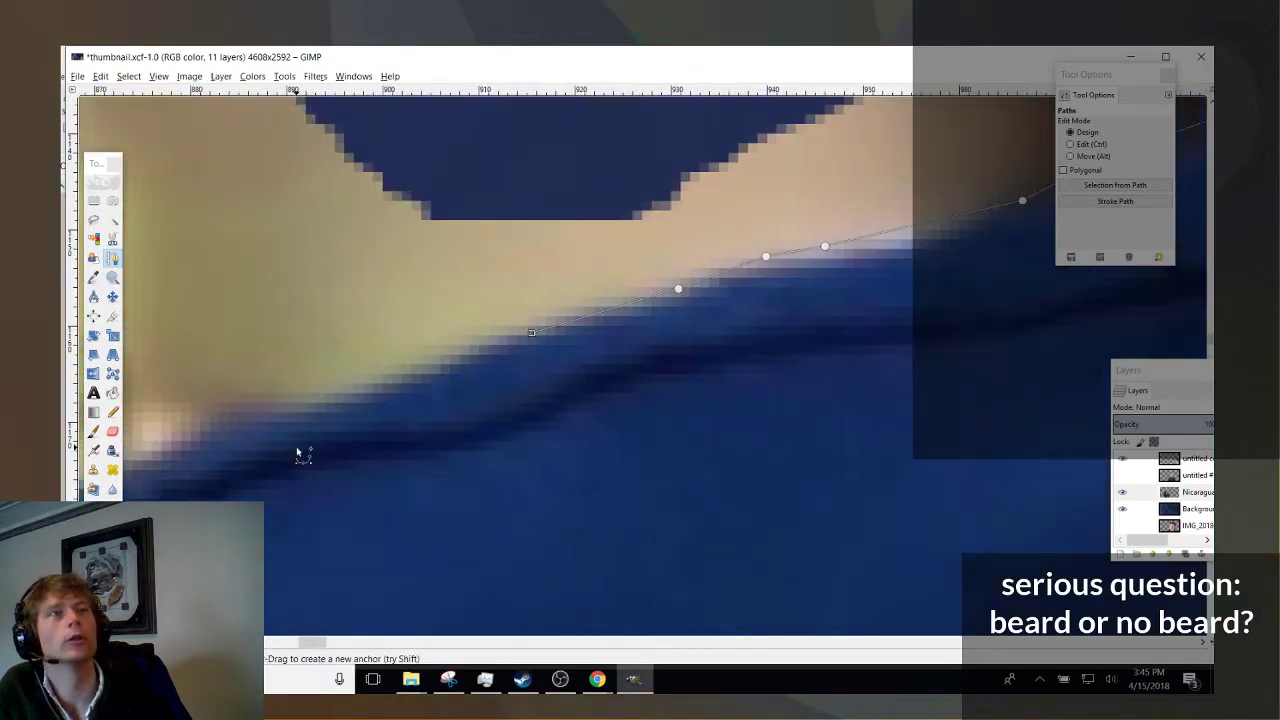
left_click(292, 413)
left_click(213, 420)
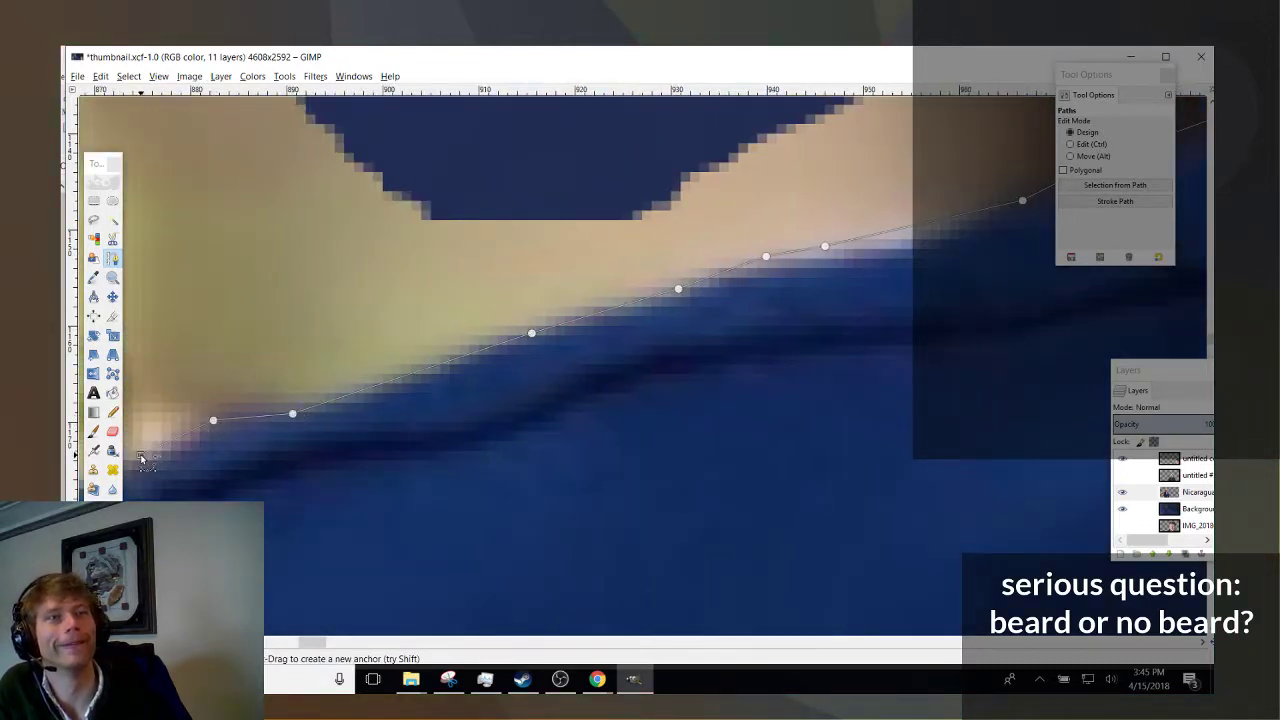
left_click(140, 454)
Turn the path at the corner between shoulder and parrot and start it up the edge of the parrot's chest.
scroll(411, 497, "up", 3)
scroll(411, 497, "down", 3)
scroll(411, 497, "left", 4)
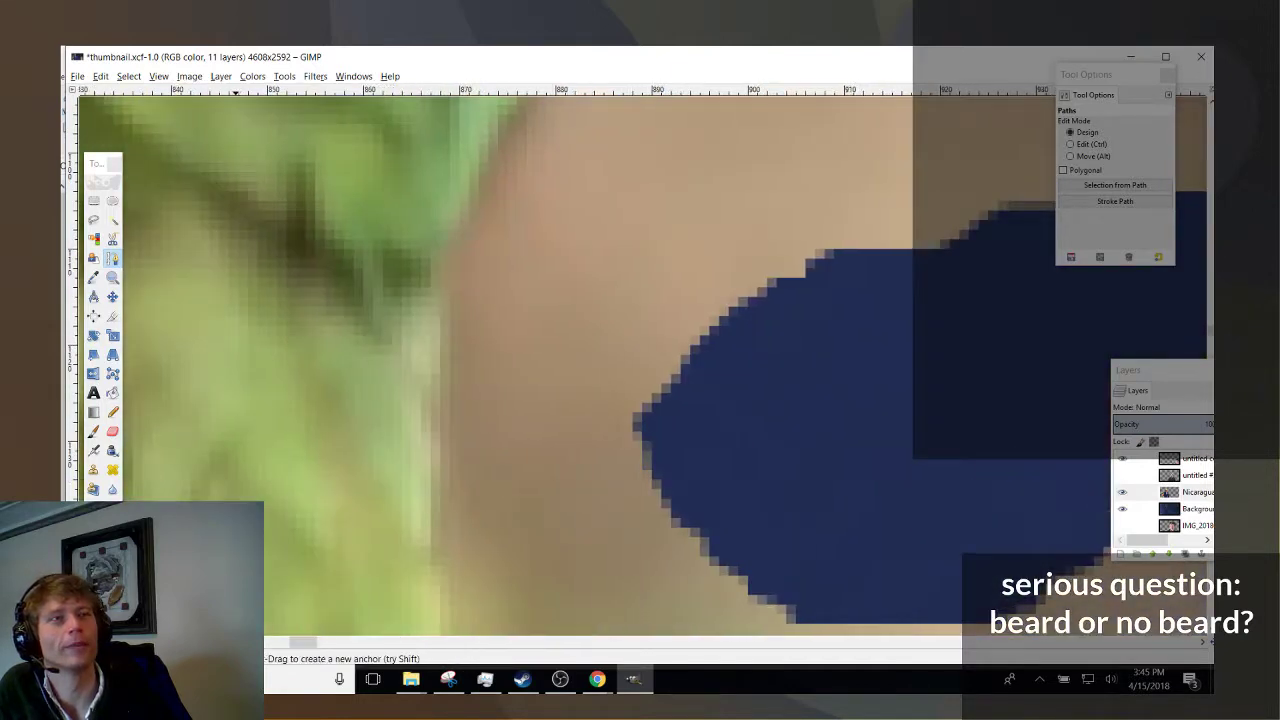
scroll(411, 497, "down", 3)
scroll(411, 497, "up", 3)
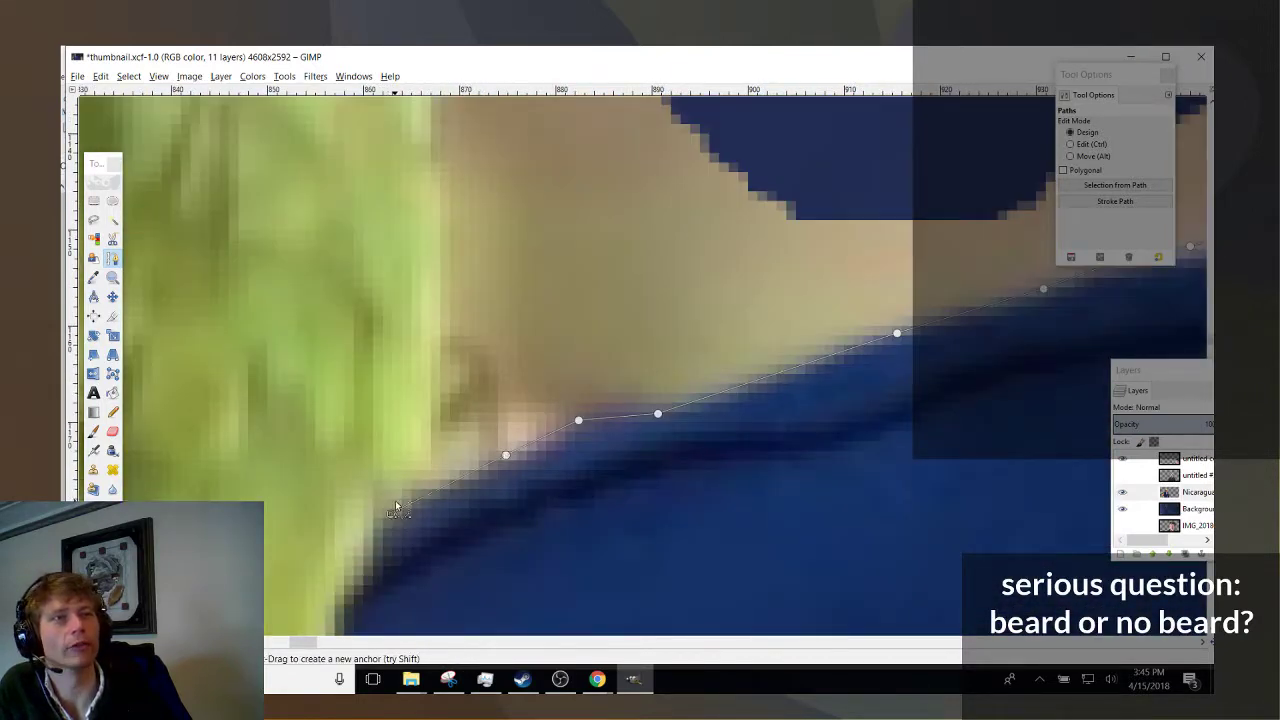
left_click(391, 513)
left_click(447, 343)
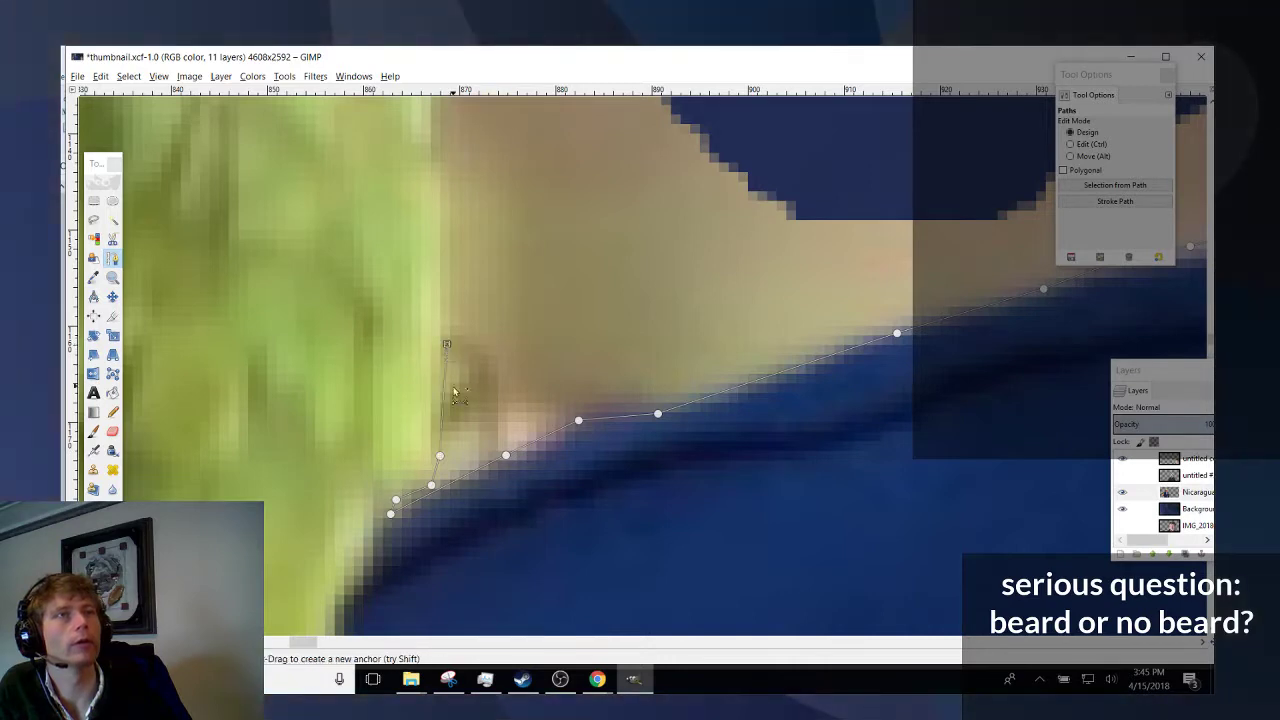
Carry the path up the parrot's chest and around the curve of its throat.
scroll(425, 394, "up", 3)
scroll(438, 386, "up", 4)
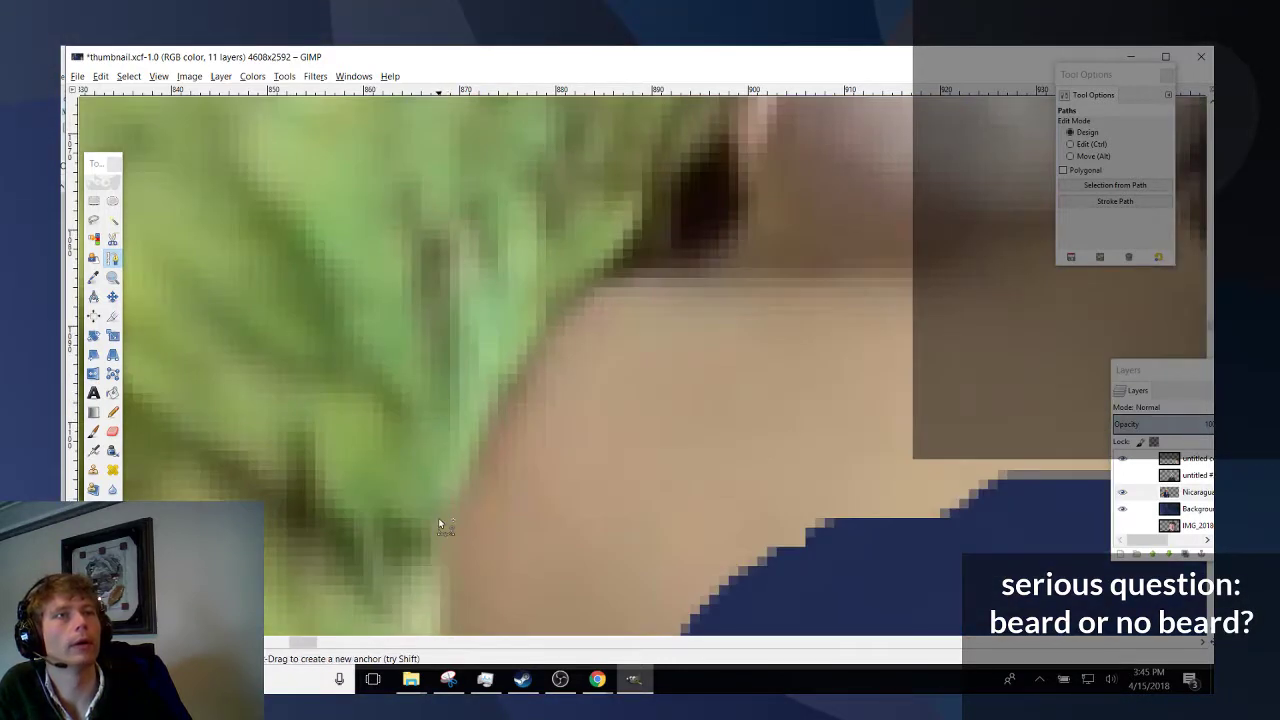
scroll(446, 505, "down", 5)
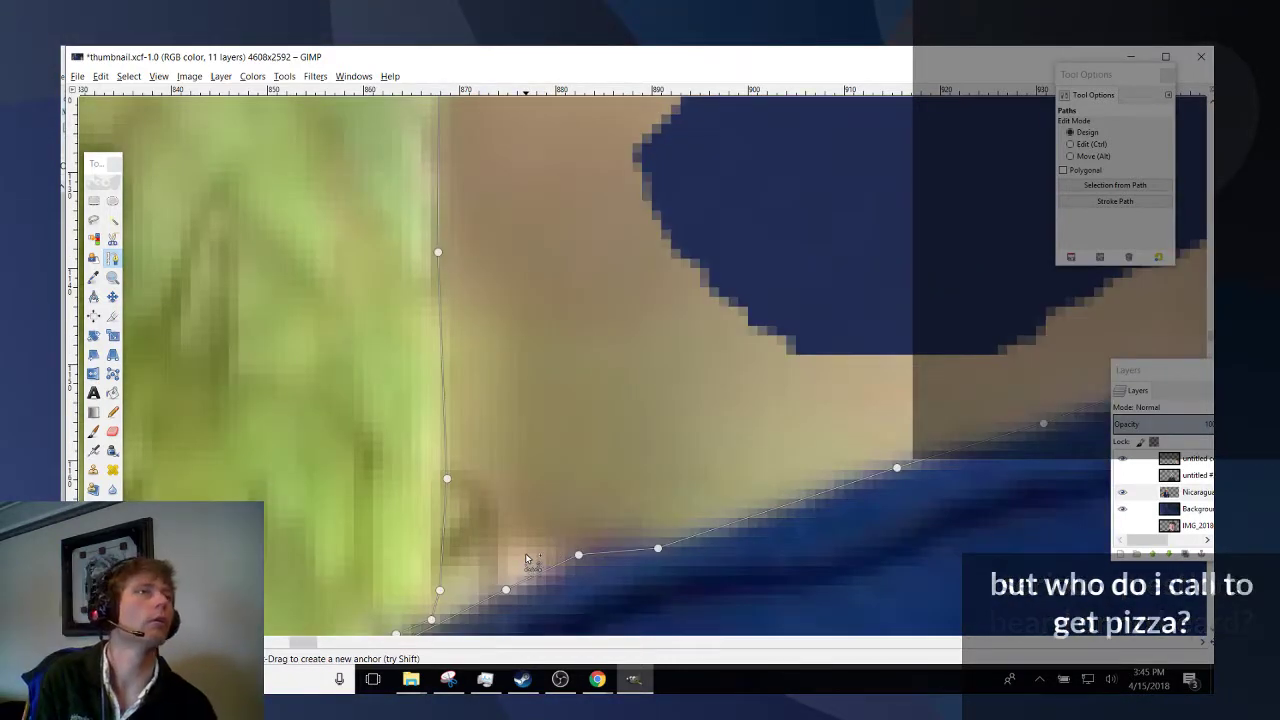
scroll(527, 572, "up", 3)
scroll(527, 569, "down", 8, "ctrl")
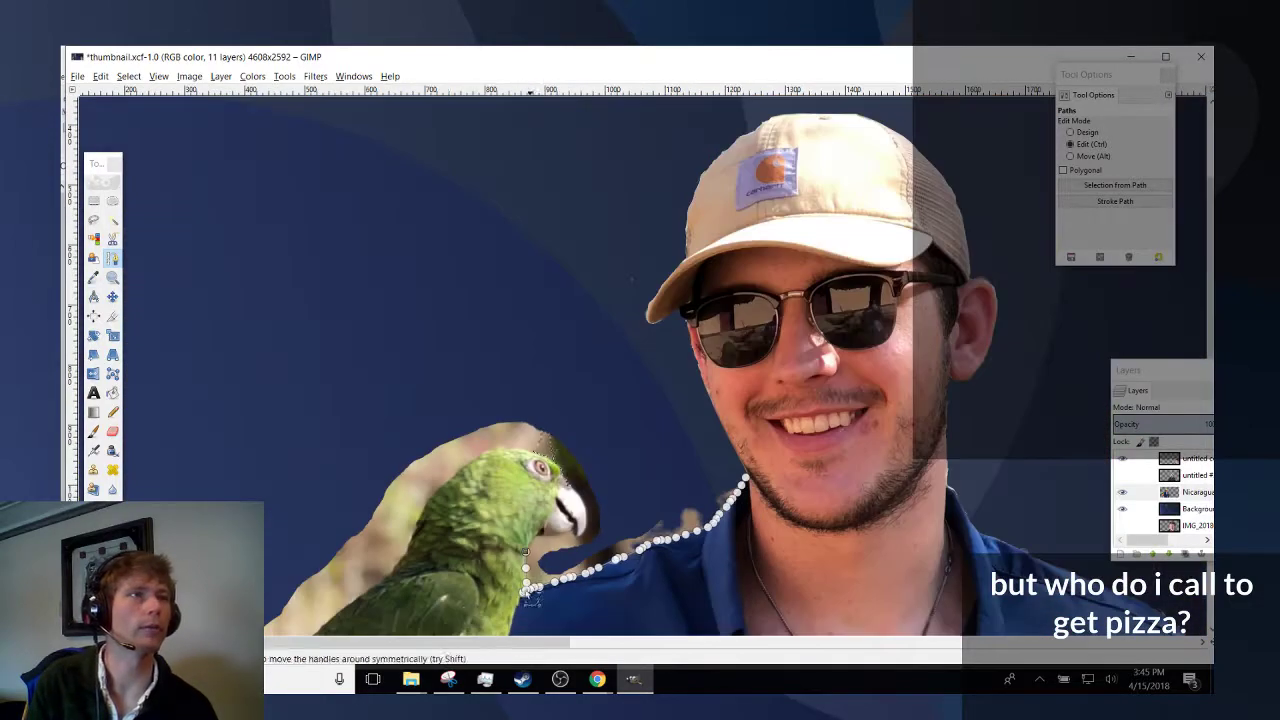
scroll(466, 610, "down", 4, "ctrl")
scroll(513, 411, "up", 10, "ctrl")
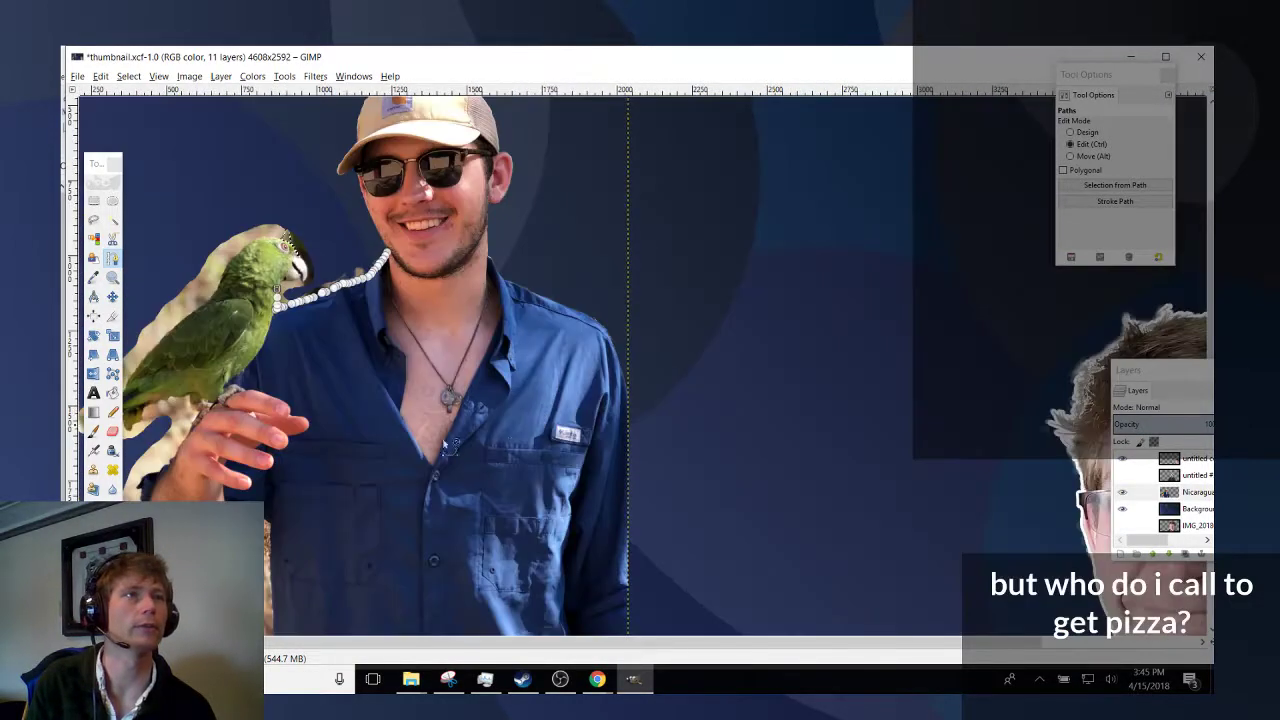
scroll(369, 360, "up", 5)
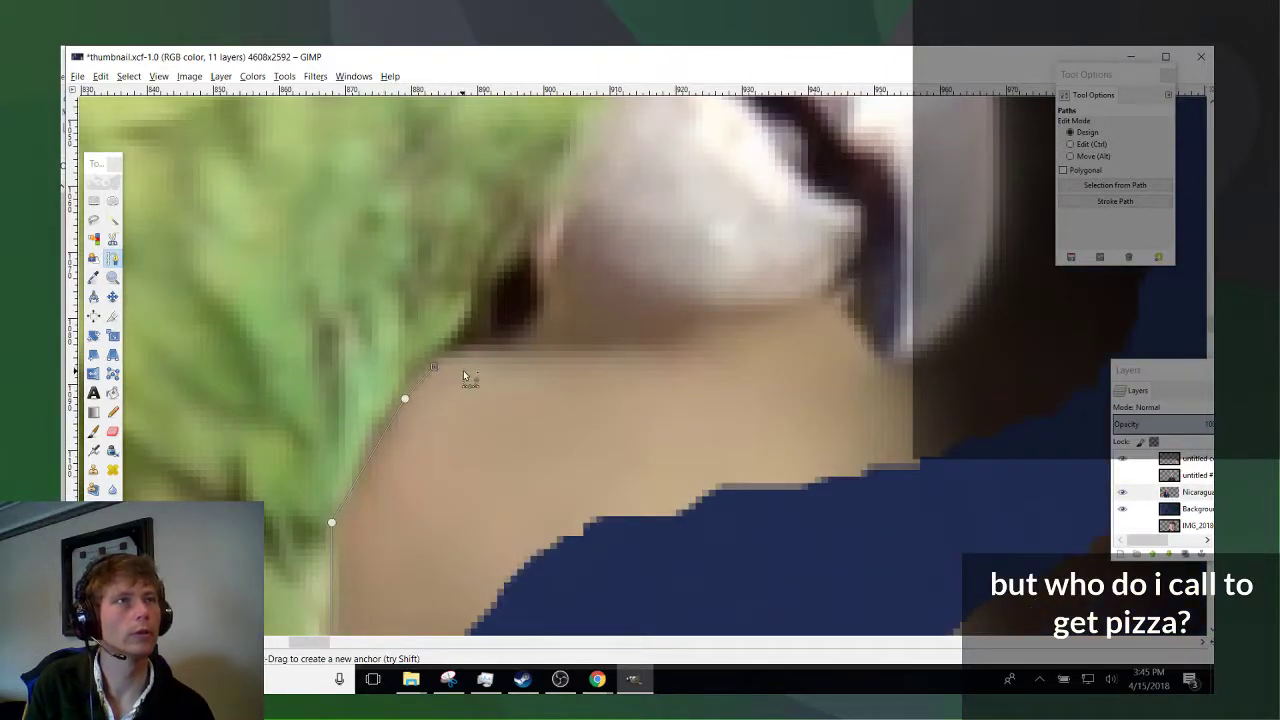
Trace the path beneath the parrot's lower beak and around the hooked tip of its upper beak.
left_click(608, 347)
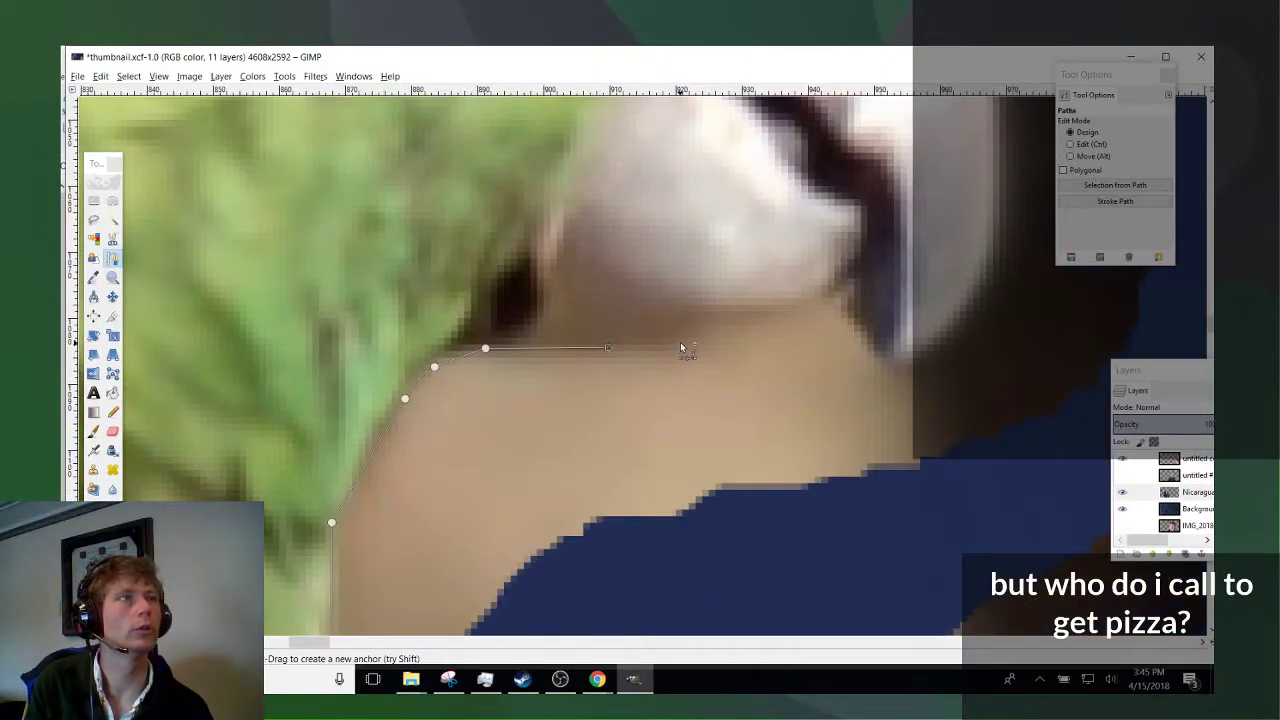
left_click(756, 320)
scroll(903, 348, "up", 4)
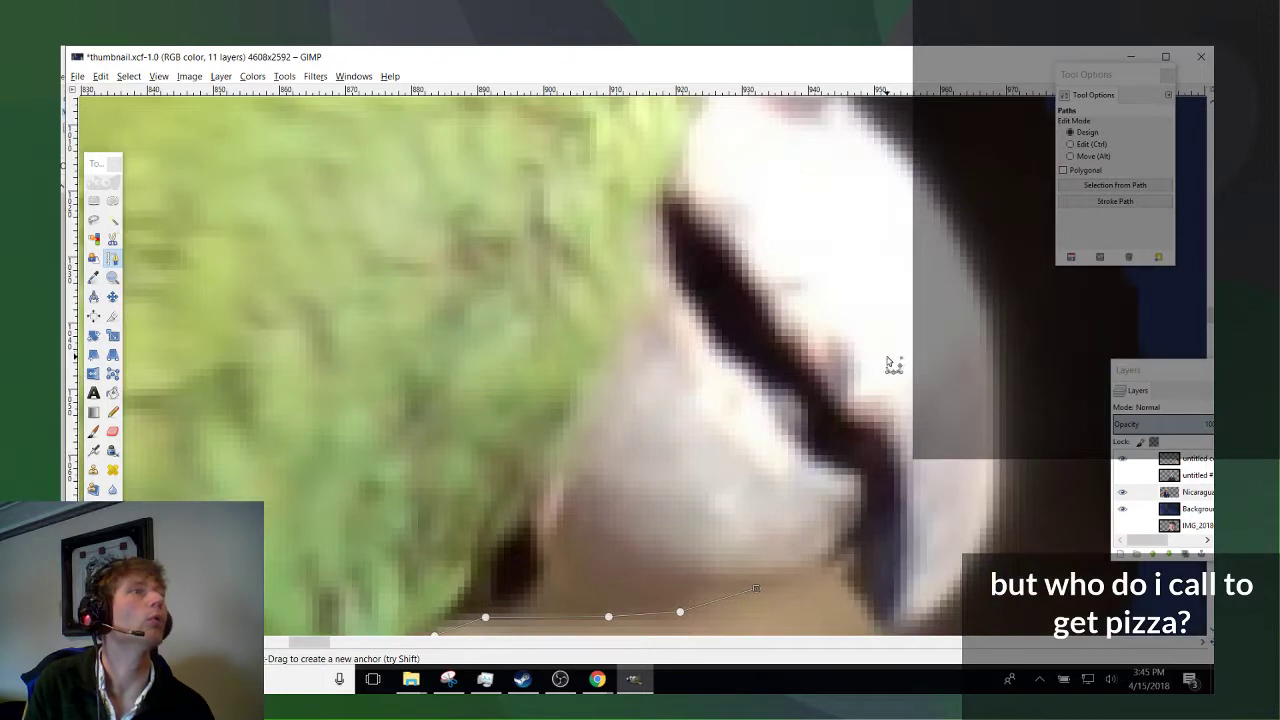
scroll(880, 380, "down", 2)
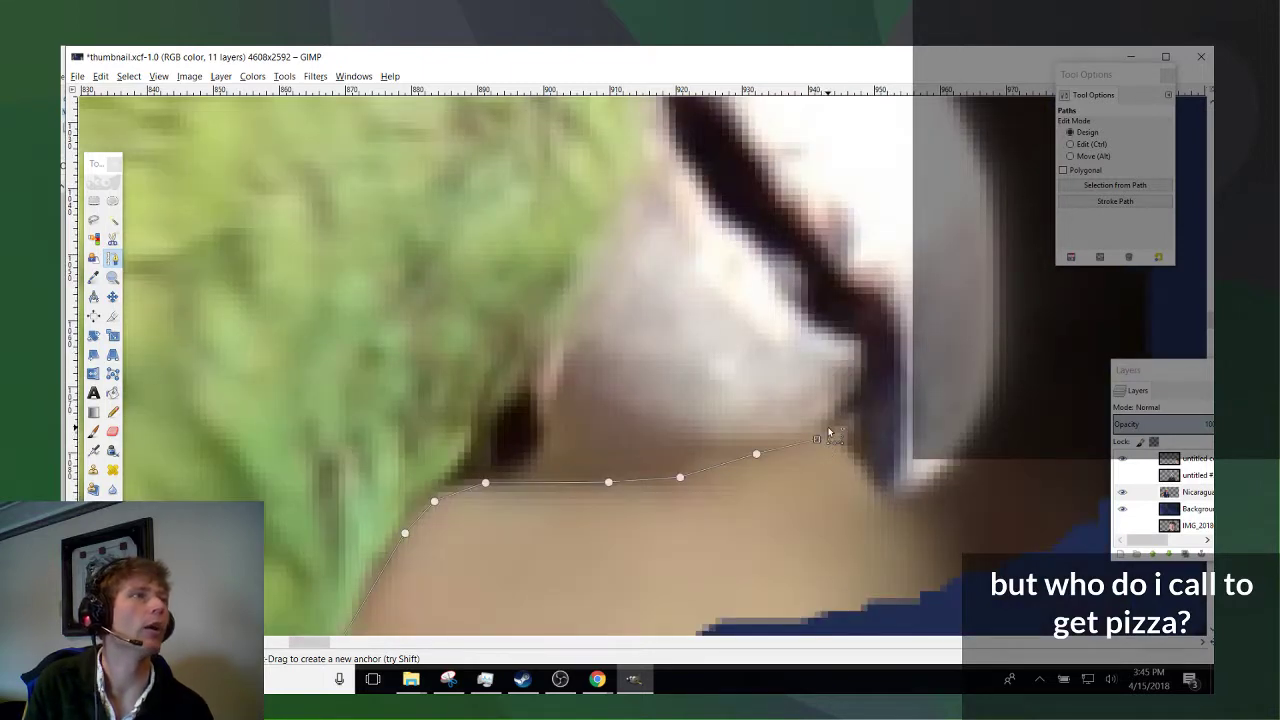
left_click(876, 488)
left_click(903, 494)
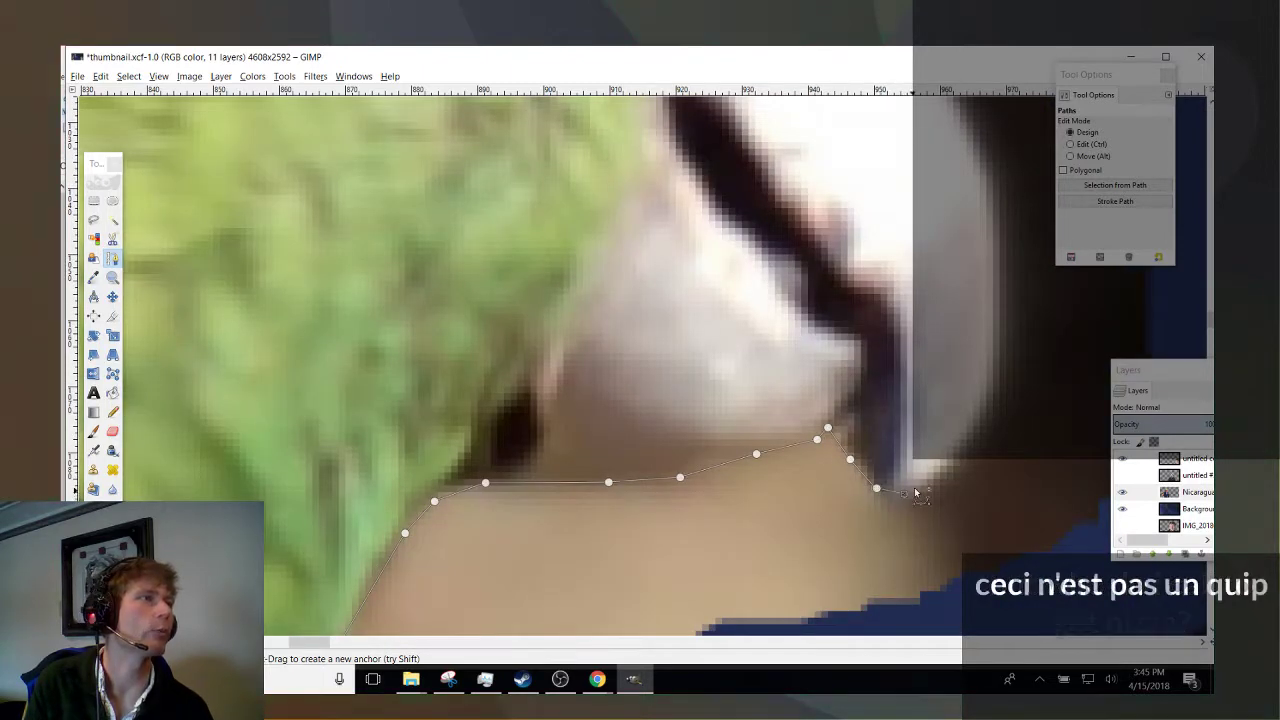
left_click(937, 476)
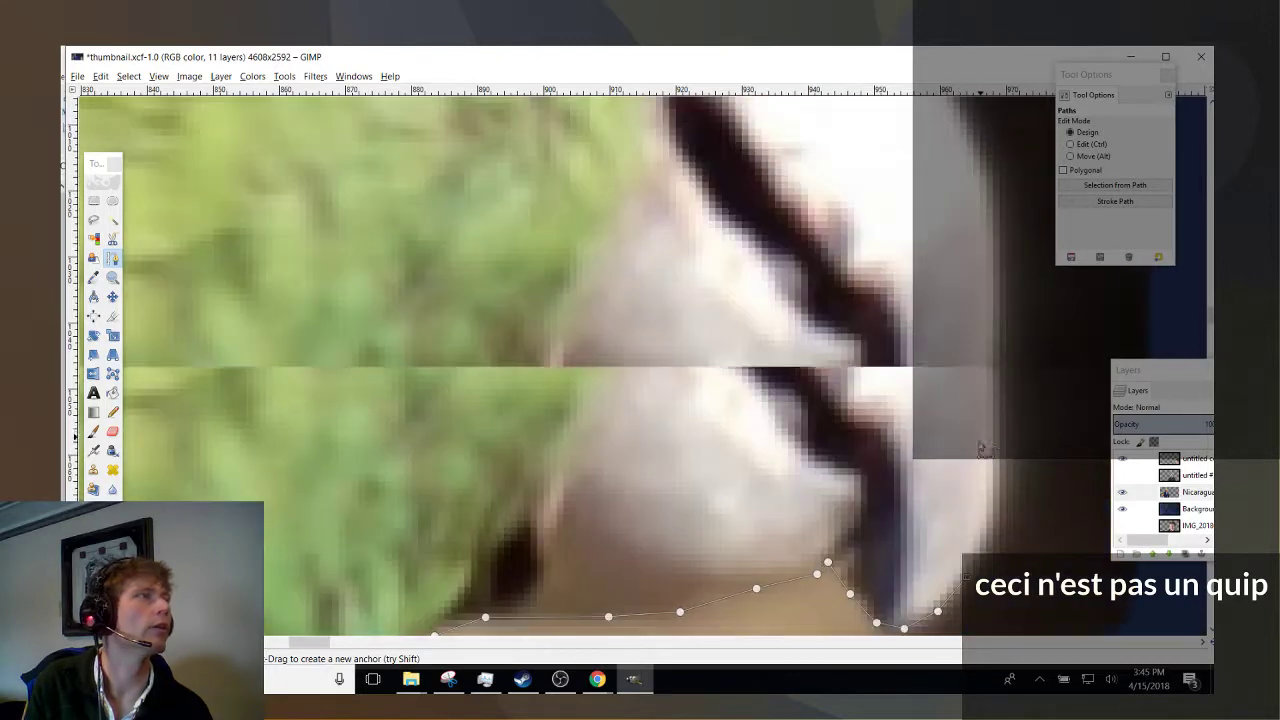
scroll(697, 373, "right", 5)
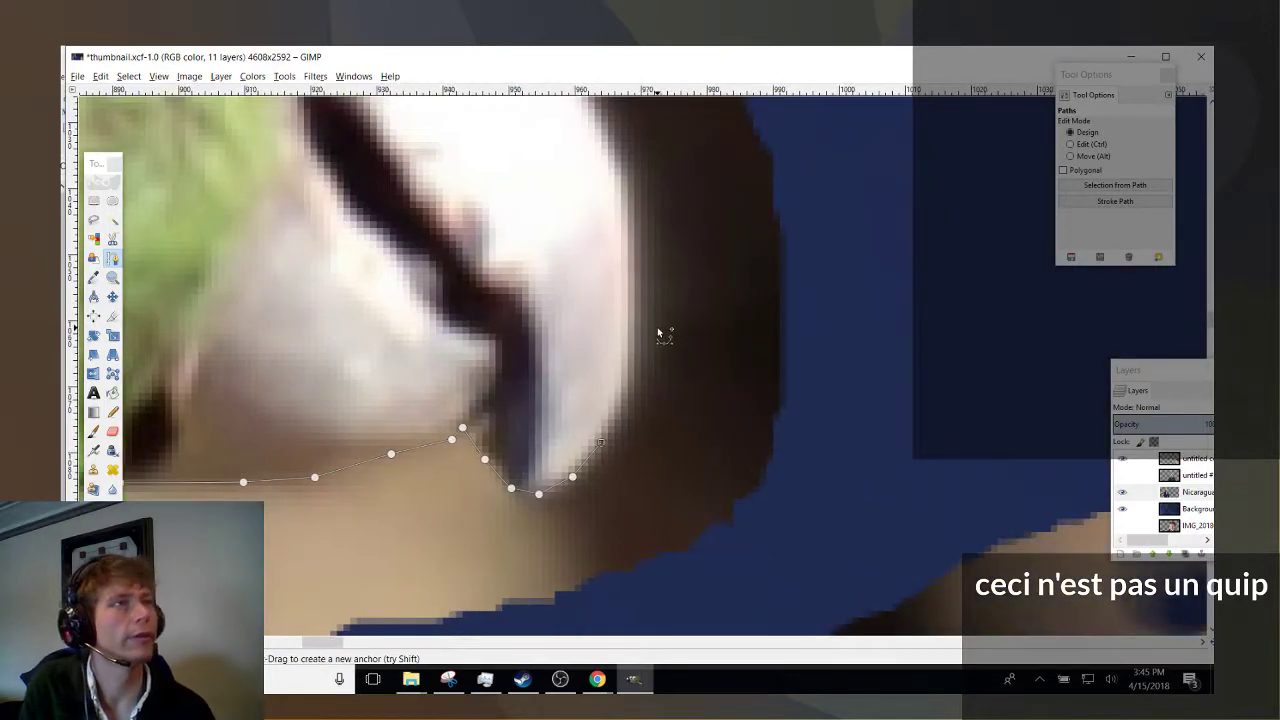
Continue the path up the beak's front curve to the feathers above the beak, beside the eye.
left_click_drag(654, 329, 651, 278)
scroll(651, 285, "up", 4)
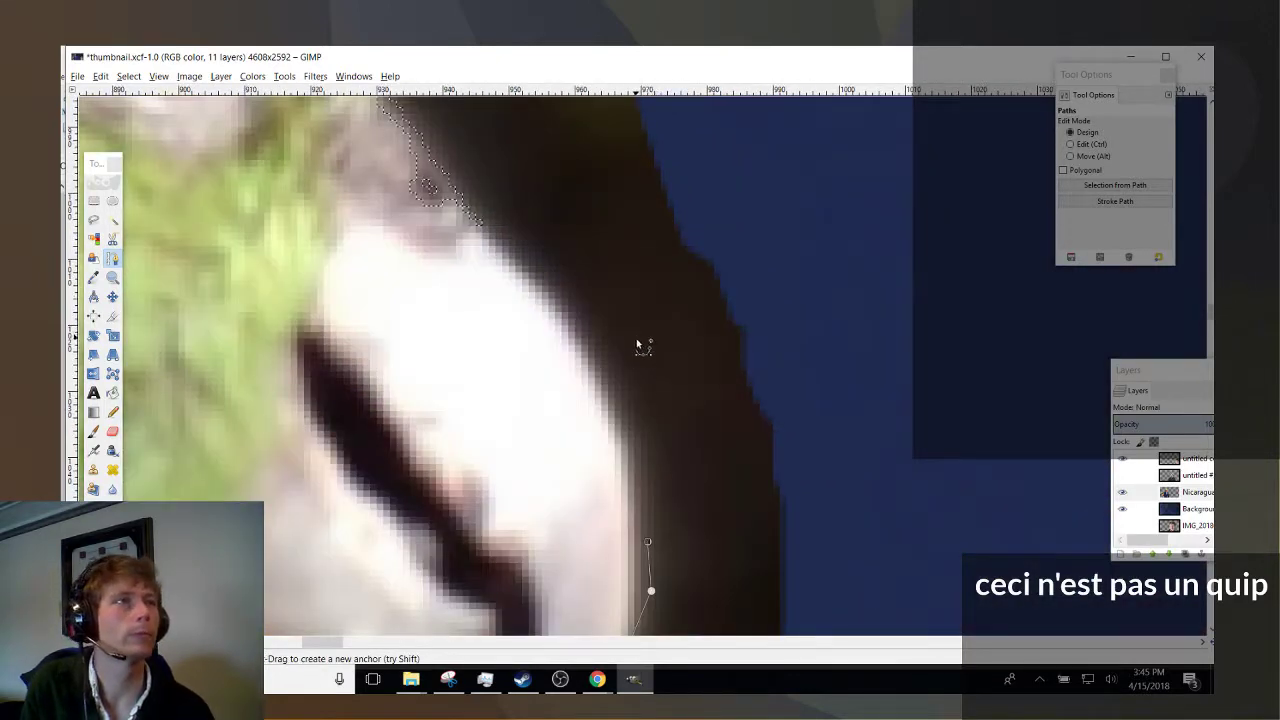
left_click_drag(630, 437, 602, 366)
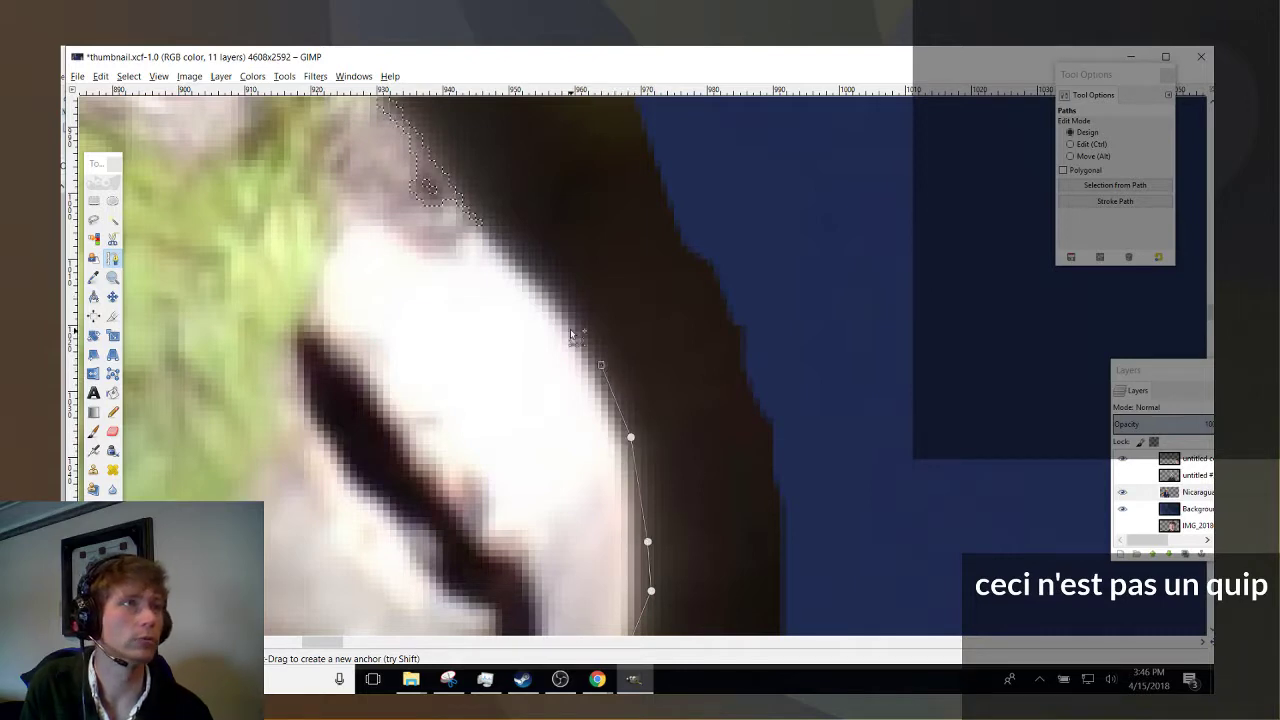
left_click_drag(527, 268, 484, 229)
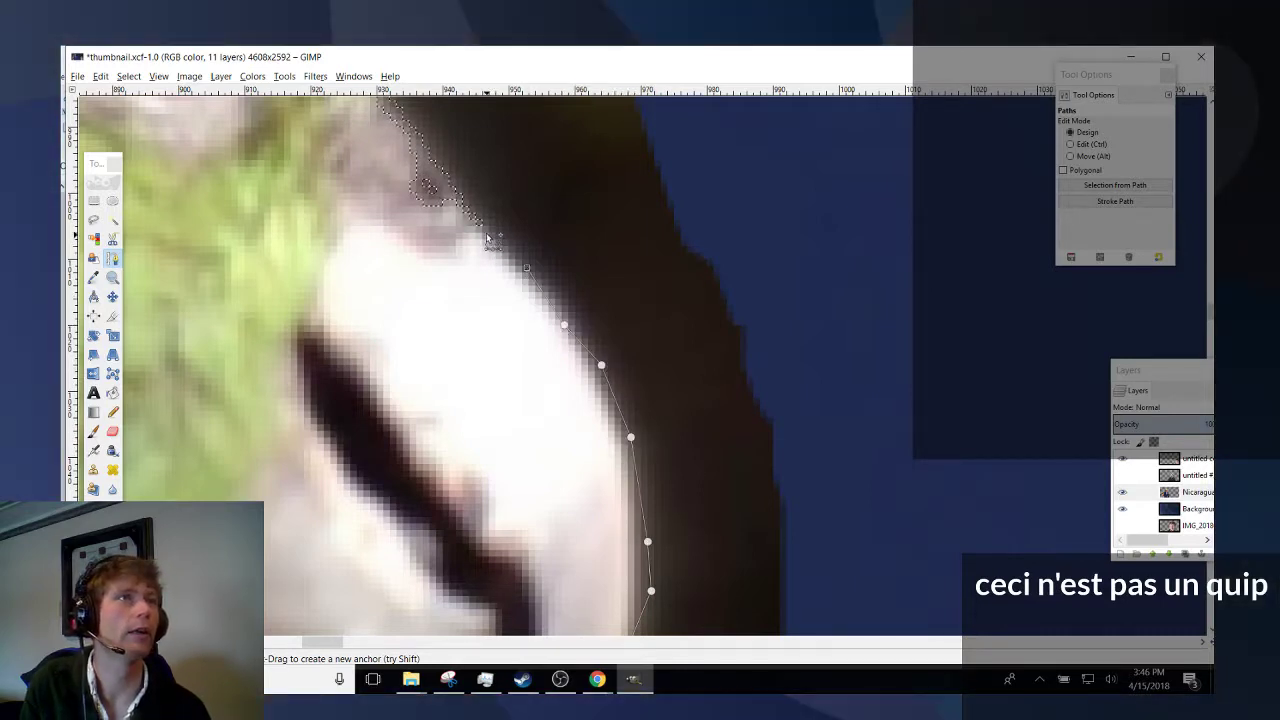
scroll(484, 314, "up", 2)
left_click_drag(430, 283, 378, 222)
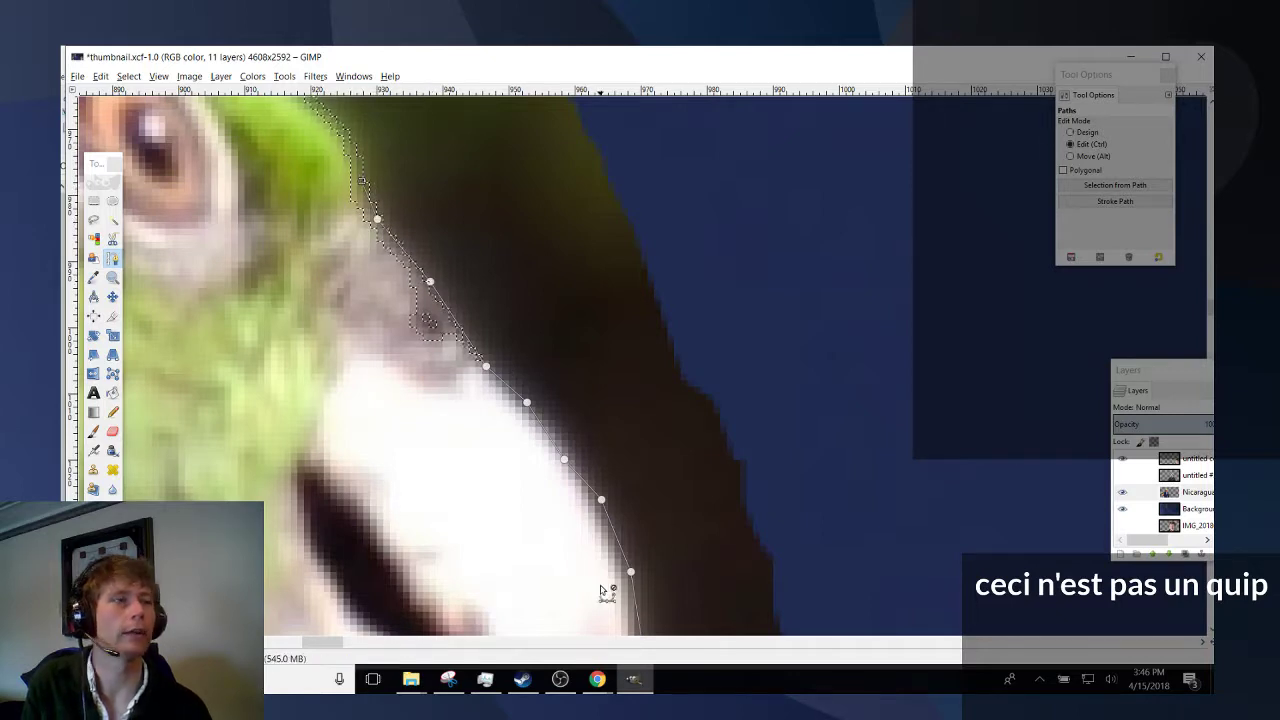
Close the path through the empty area between the parrot and the man's face, select it and delete the enclosed background.
scroll(658, 476, "down", 5, "ctrl")
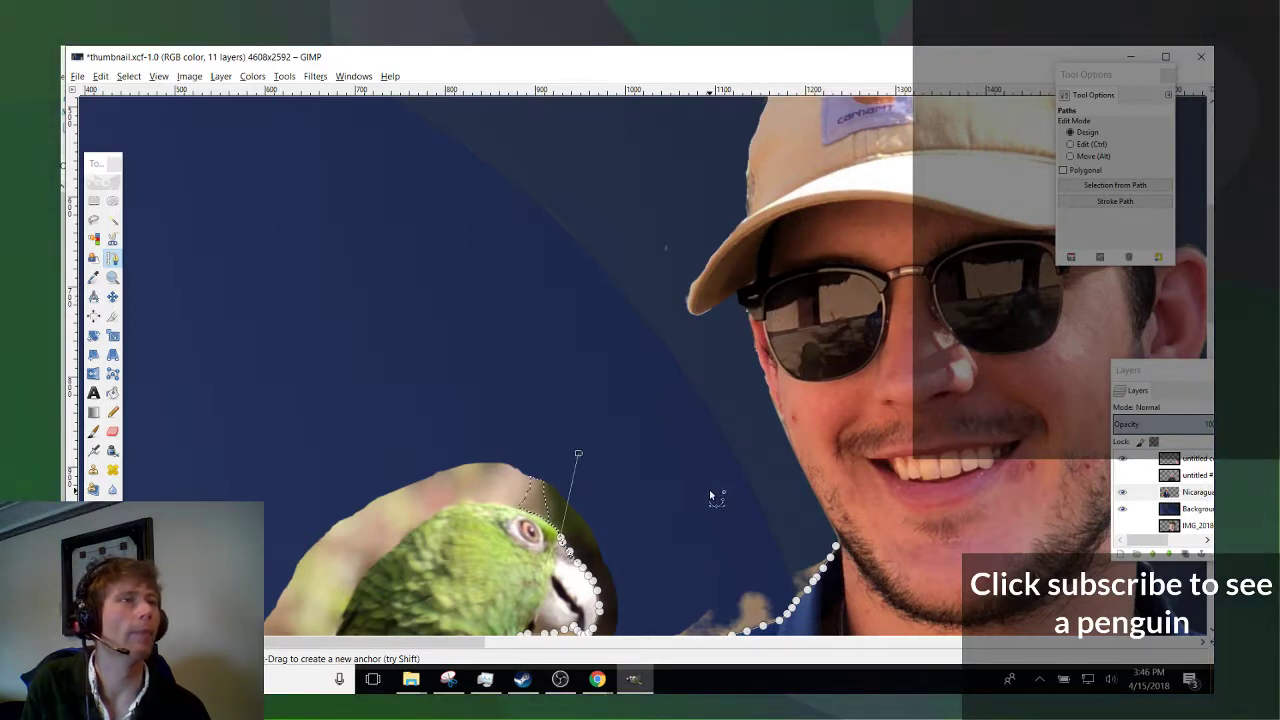
left_click(714, 454)
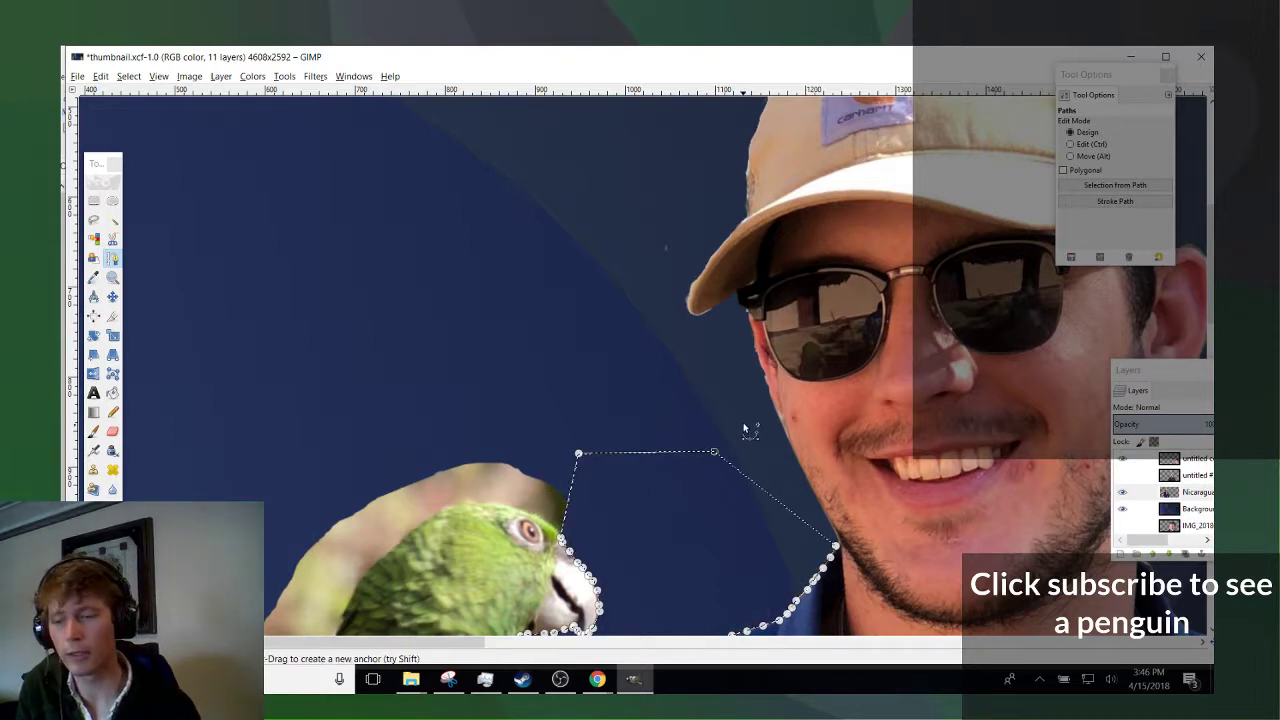
left_click(767, 310)
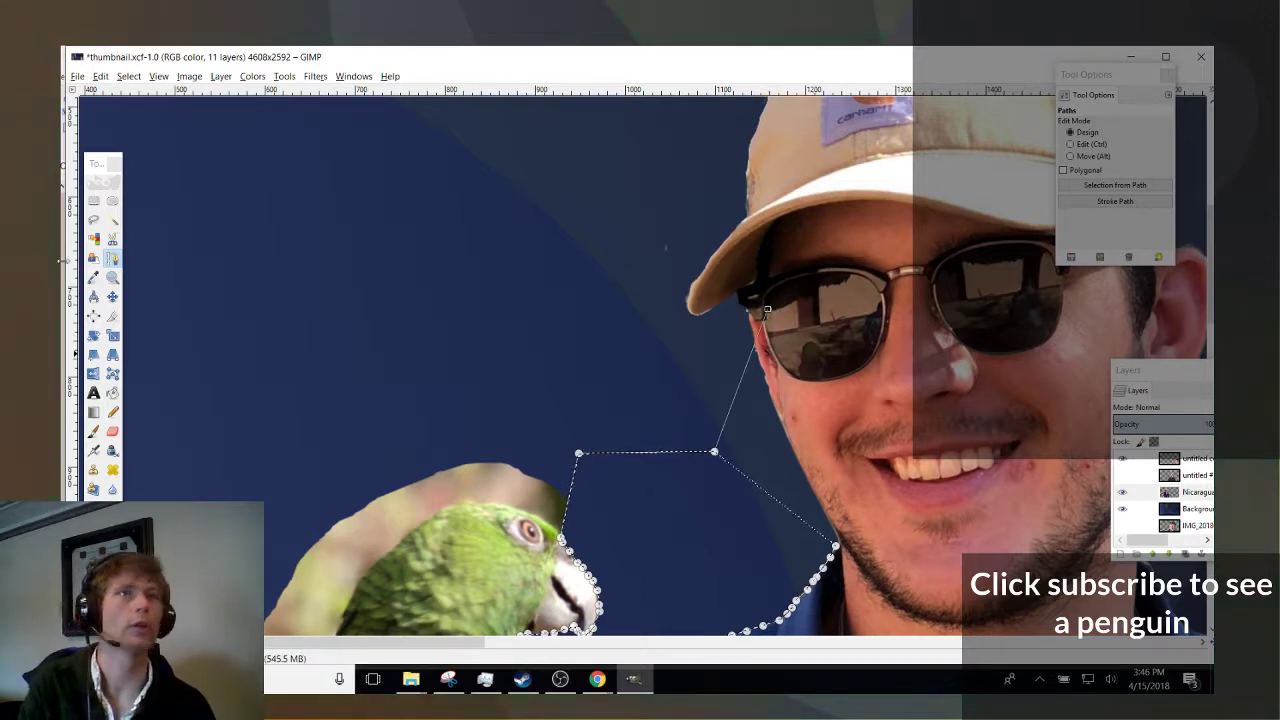
left_click(112, 258)
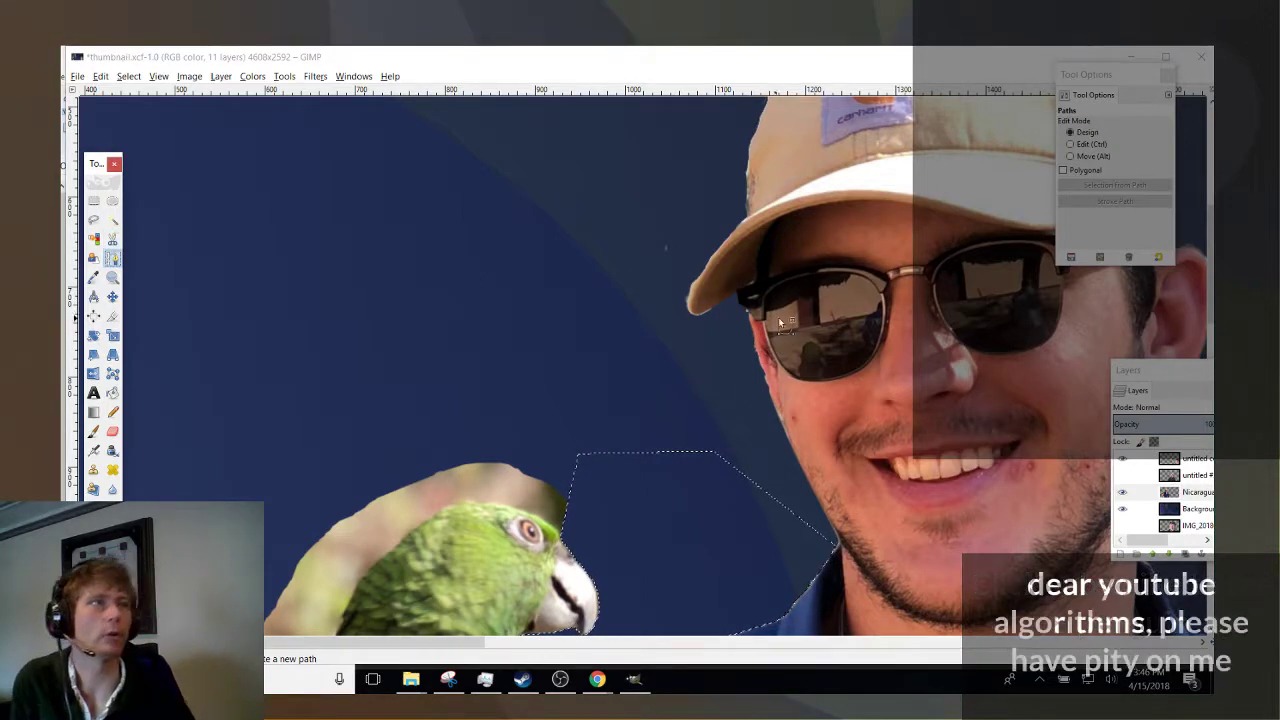
left_click(763, 324)
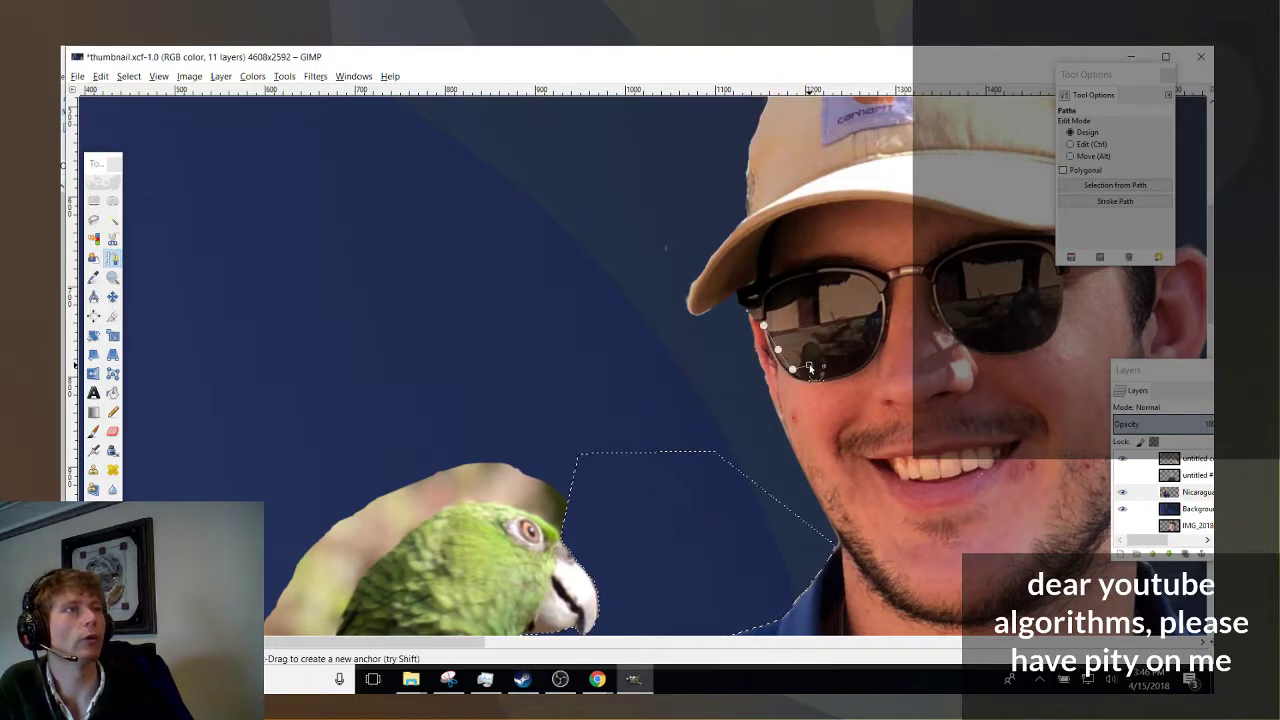
left_click(773, 298)
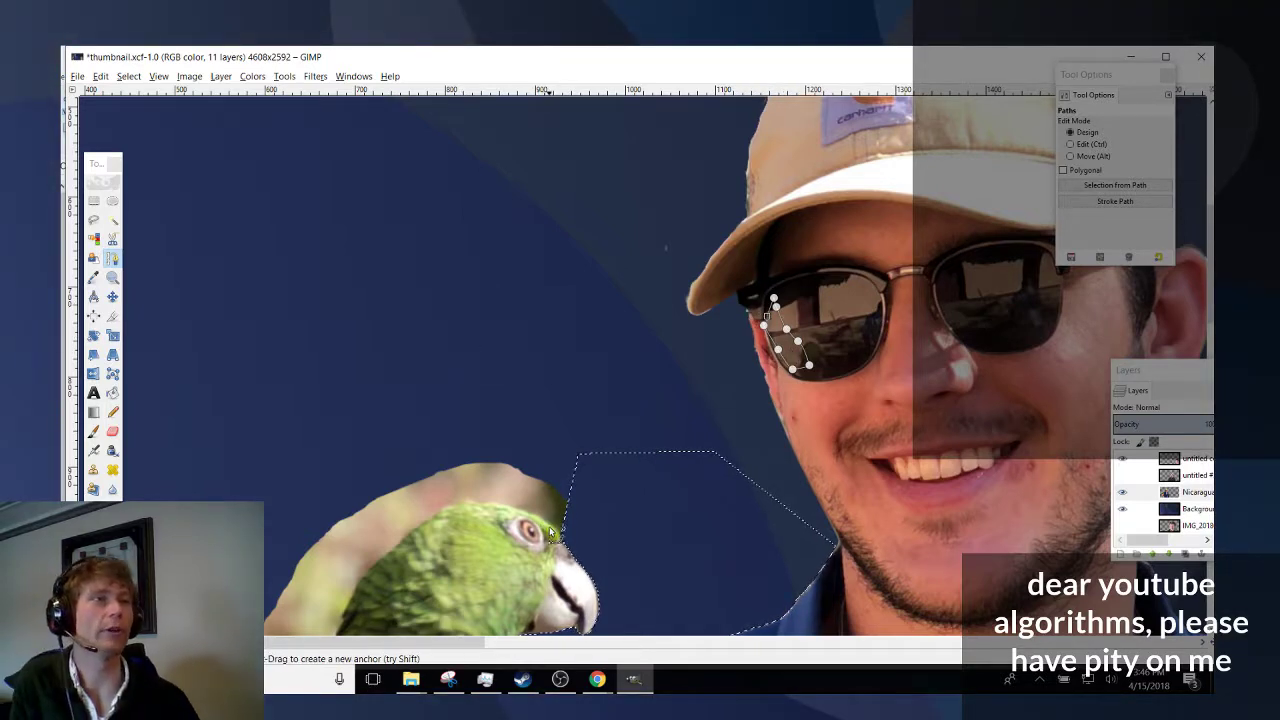
left_click(112, 277)
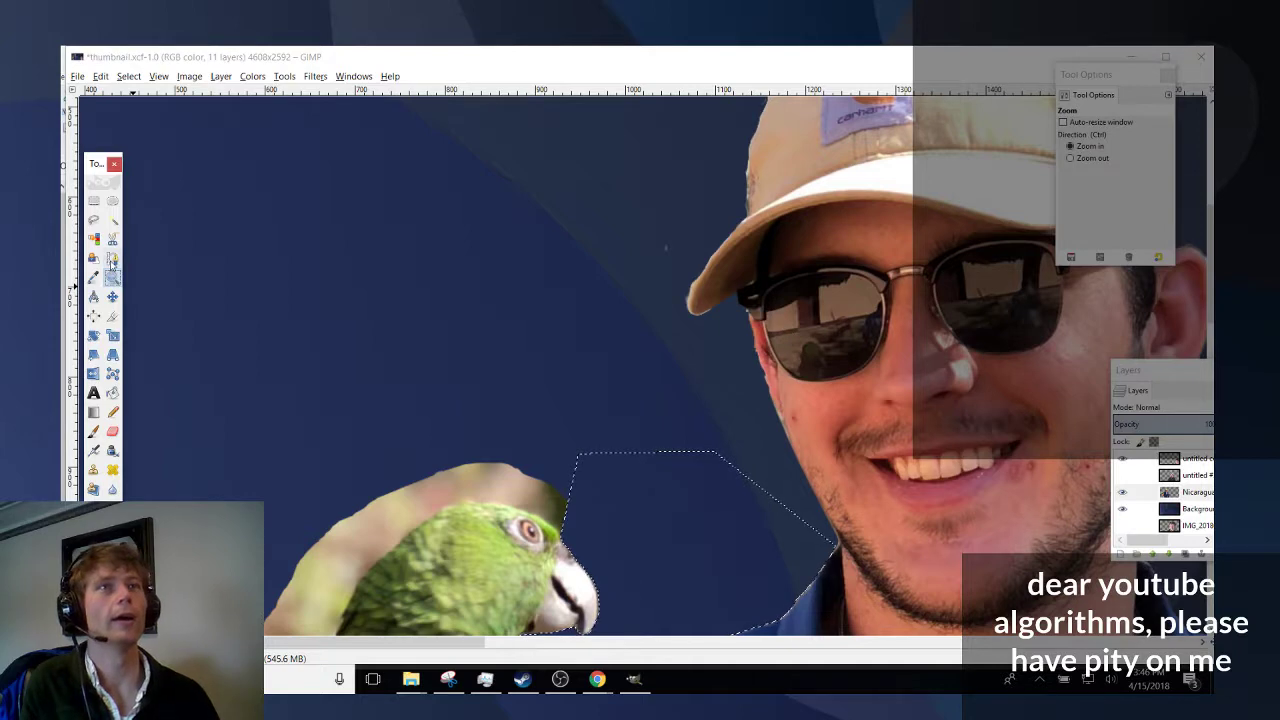
Trace a new path from the top of the parrot's beak over the brow and crown to the back of its neck.
left_click(112, 258)
scroll(415, 530, "up", 4)
left_click(975, 546)
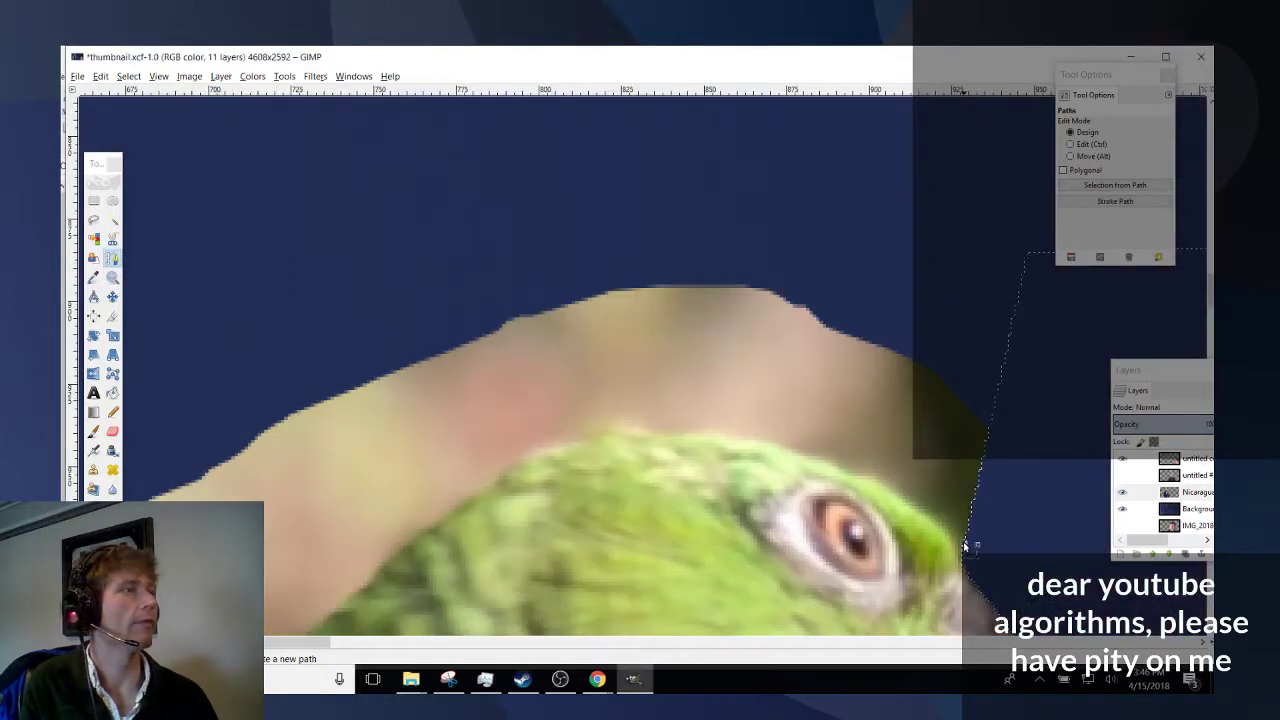
left_click(928, 509)
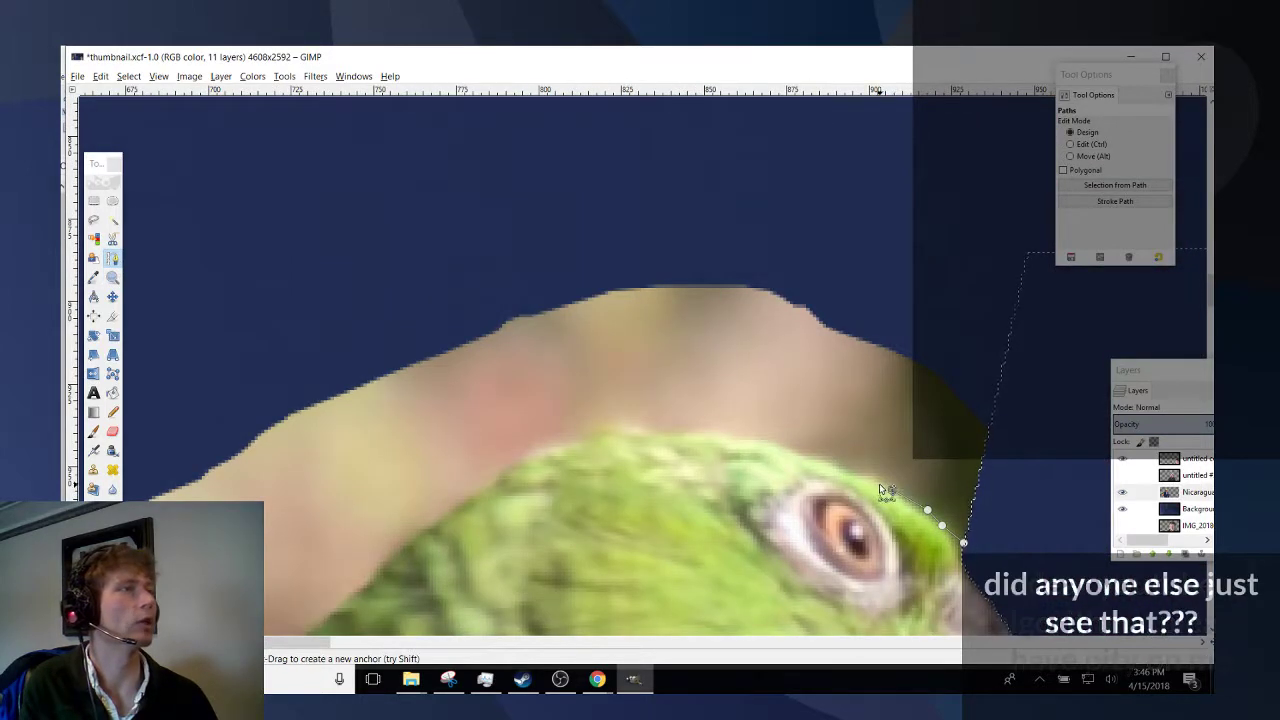
left_click(892, 490)
left_click(864, 474)
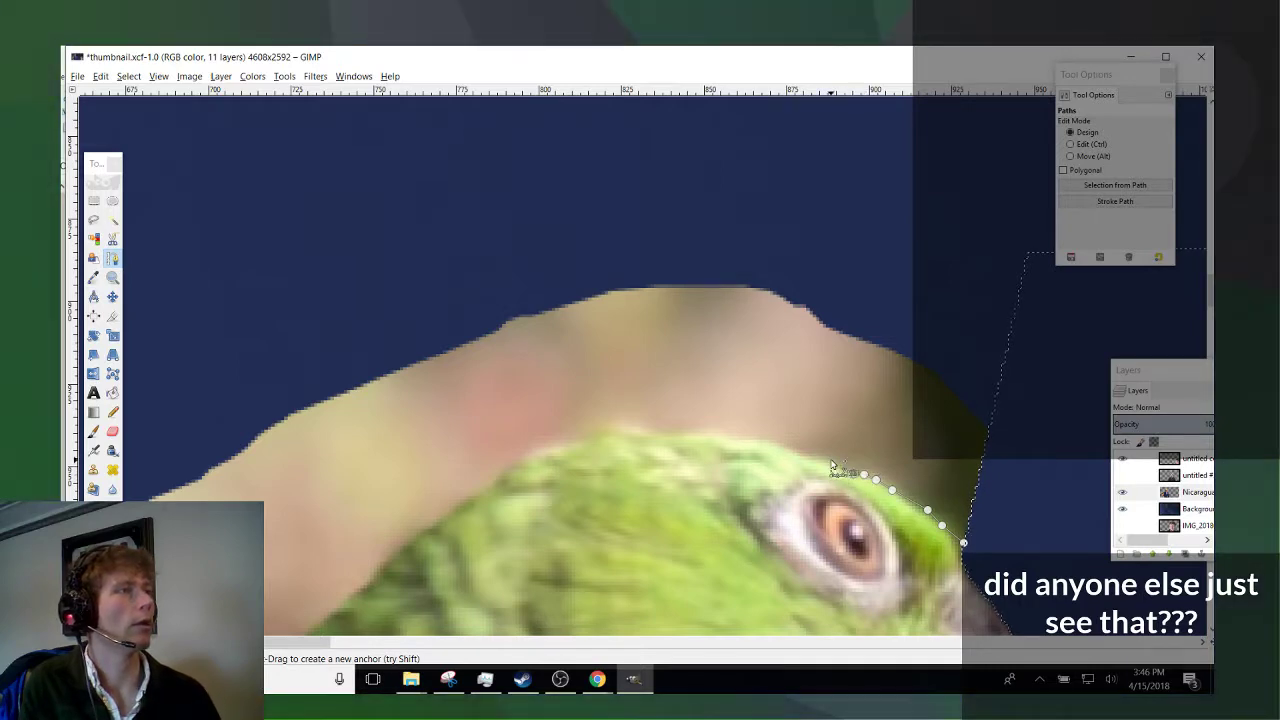
left_click(853, 473)
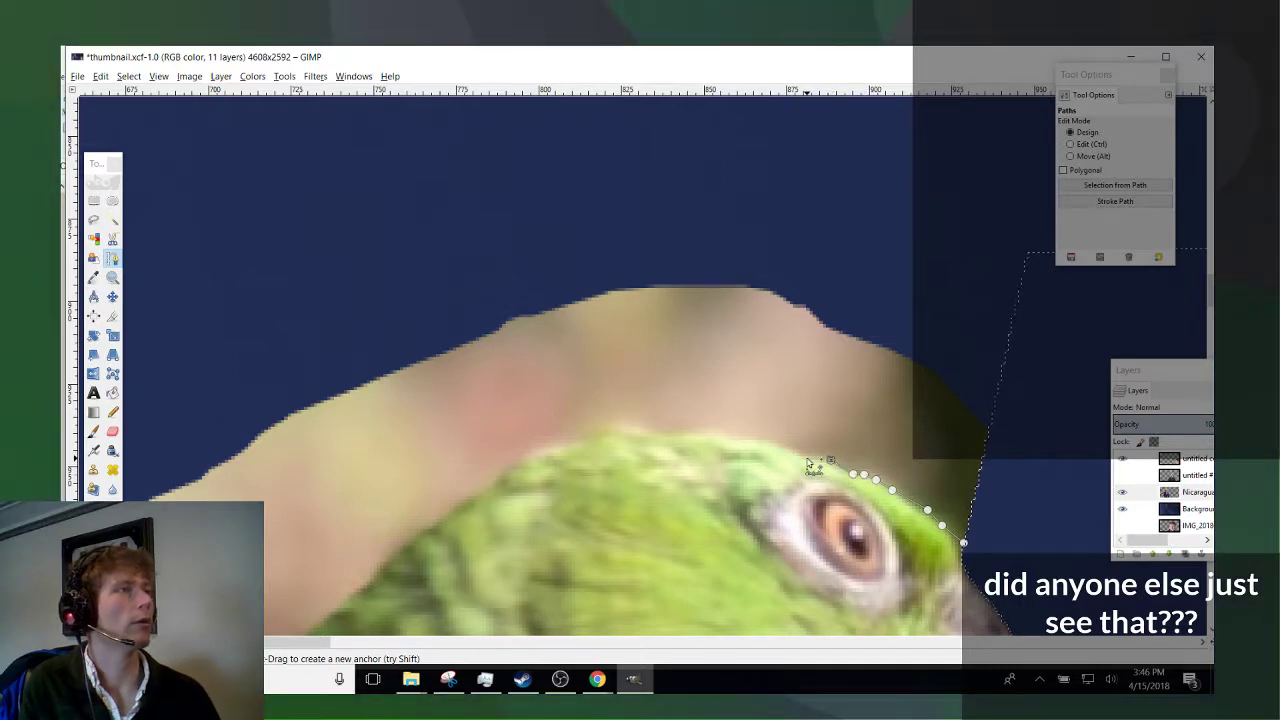
left_click(729, 440)
left_click(697, 437)
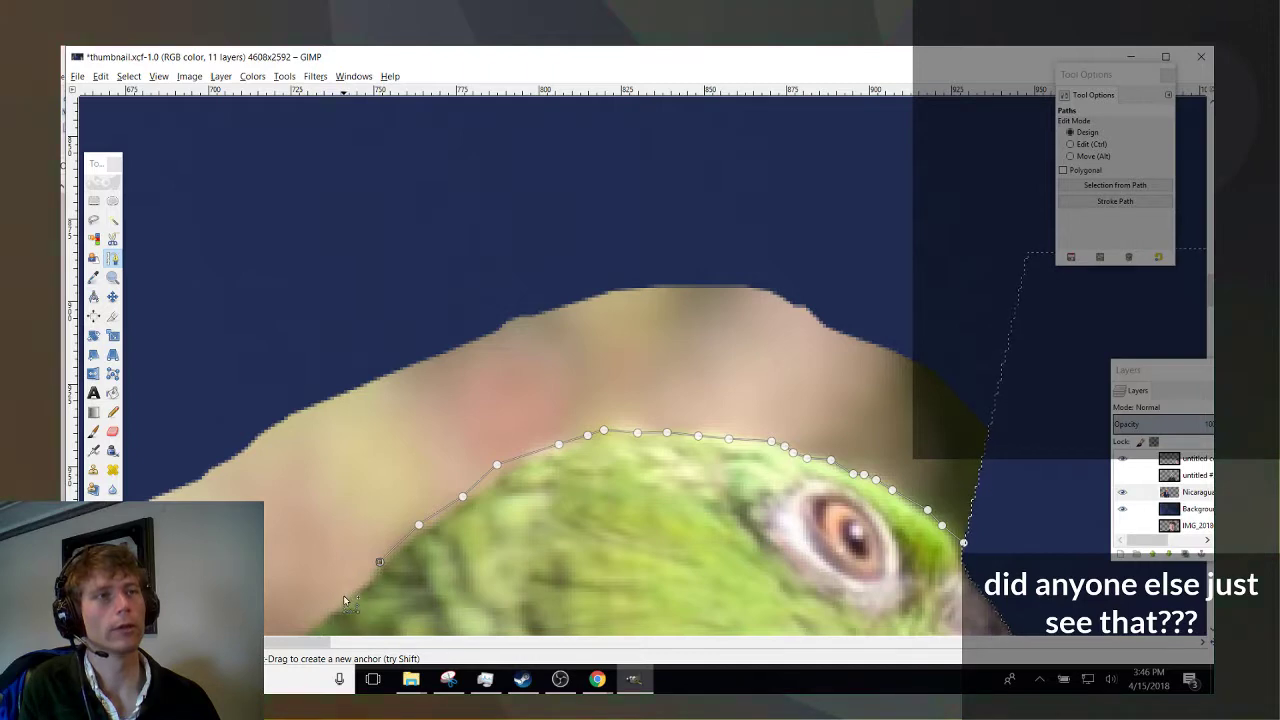
Loop the path around the leftover background above the parrot's head, convert it to a selection and delete the enclosed area.
left_click(258, 381)
left_click(328, 249)
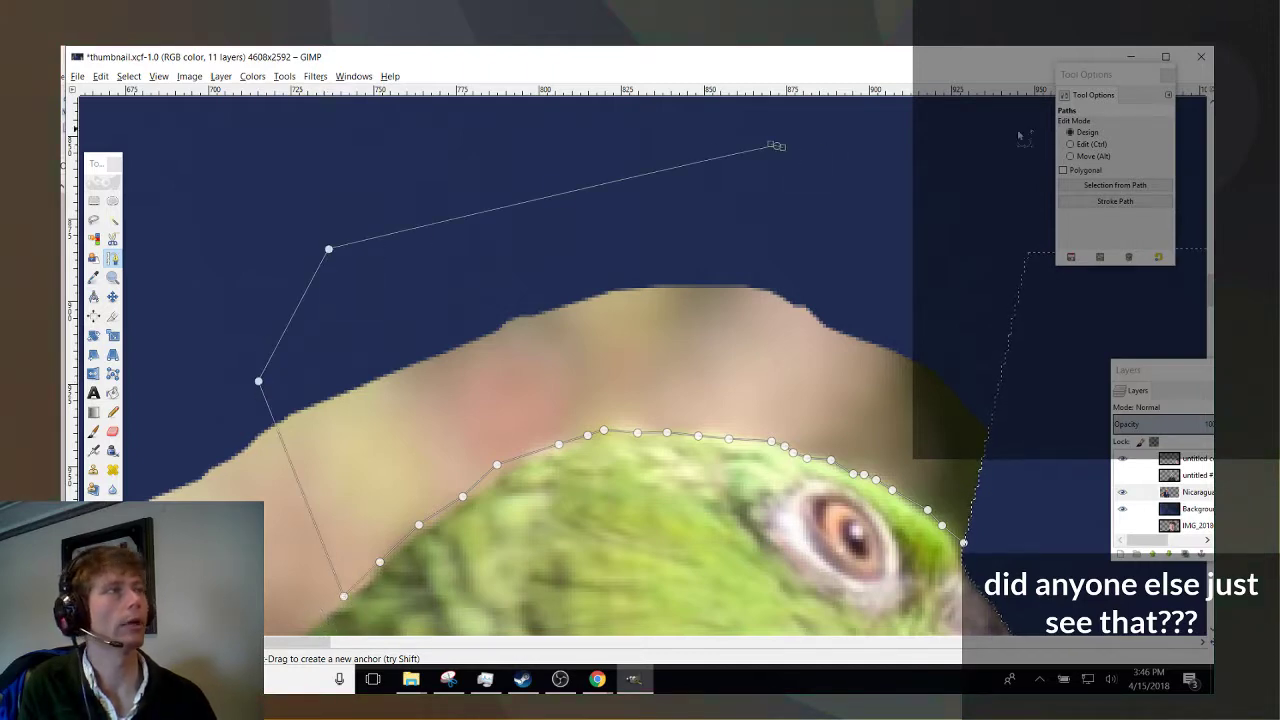
left_click(776, 146)
left_click(1046, 136)
left_click(1093, 333)
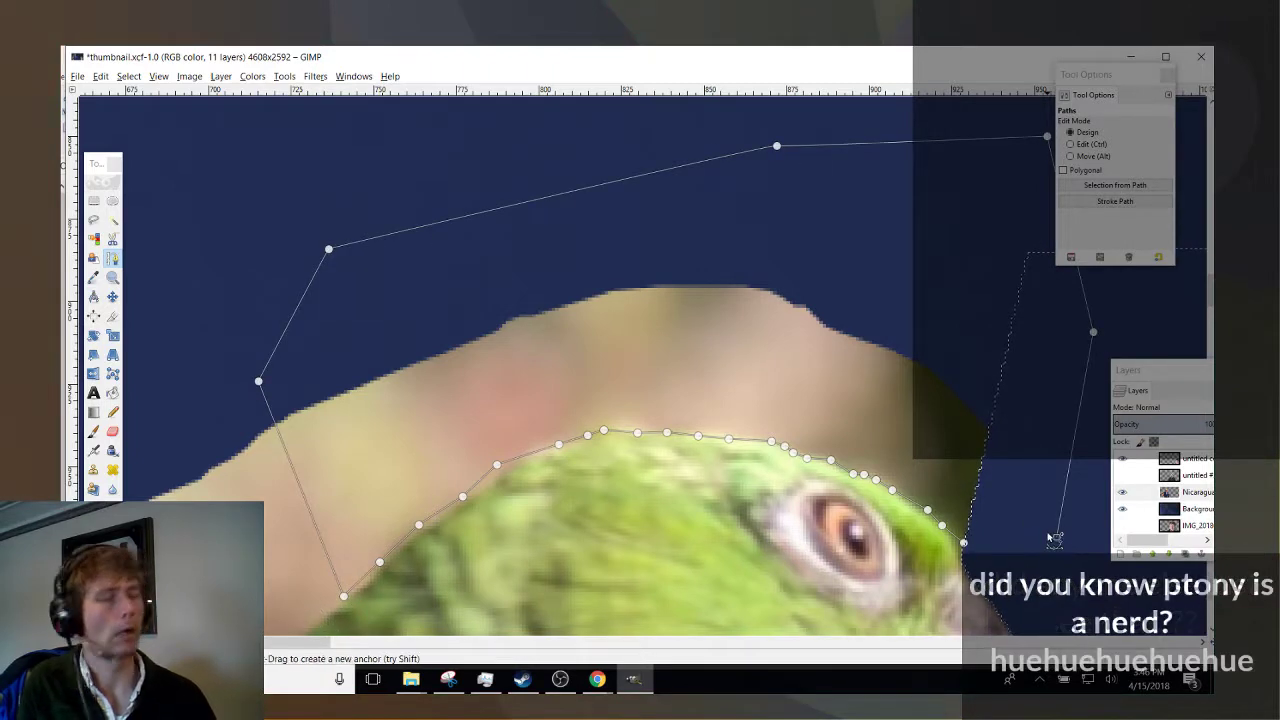
left_click(1055, 538)
key("Return")
key("Delete")
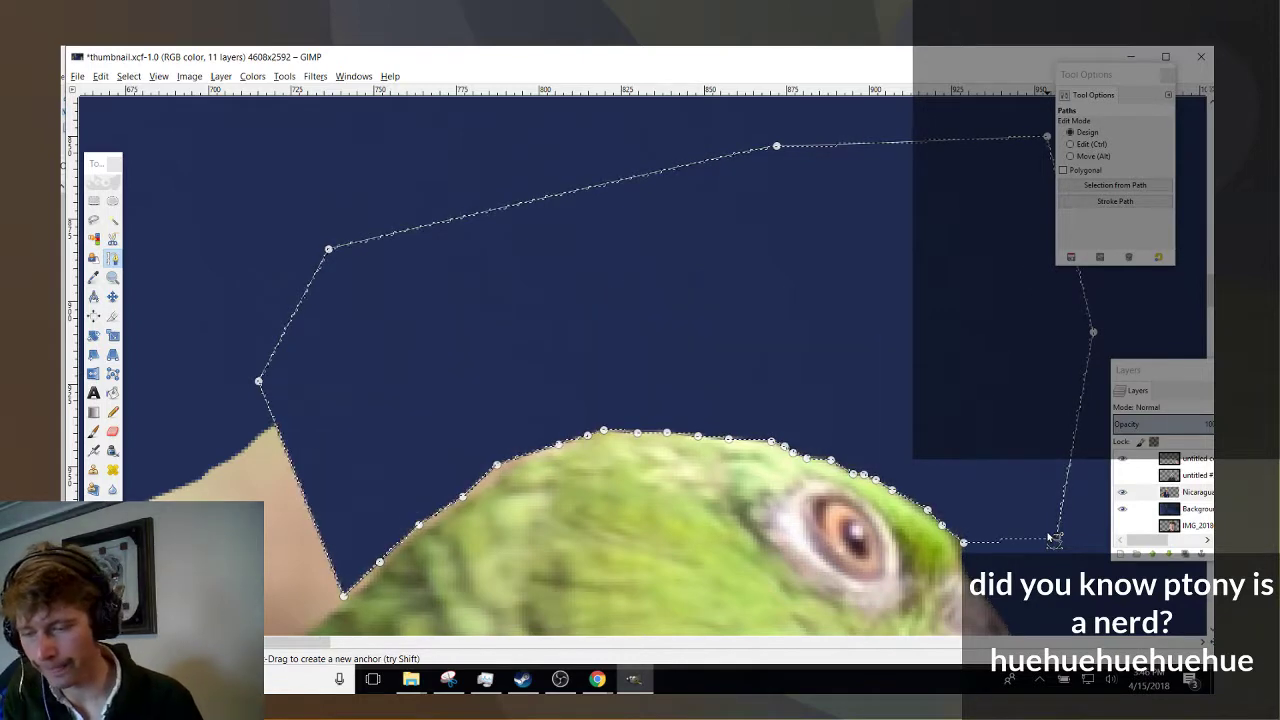
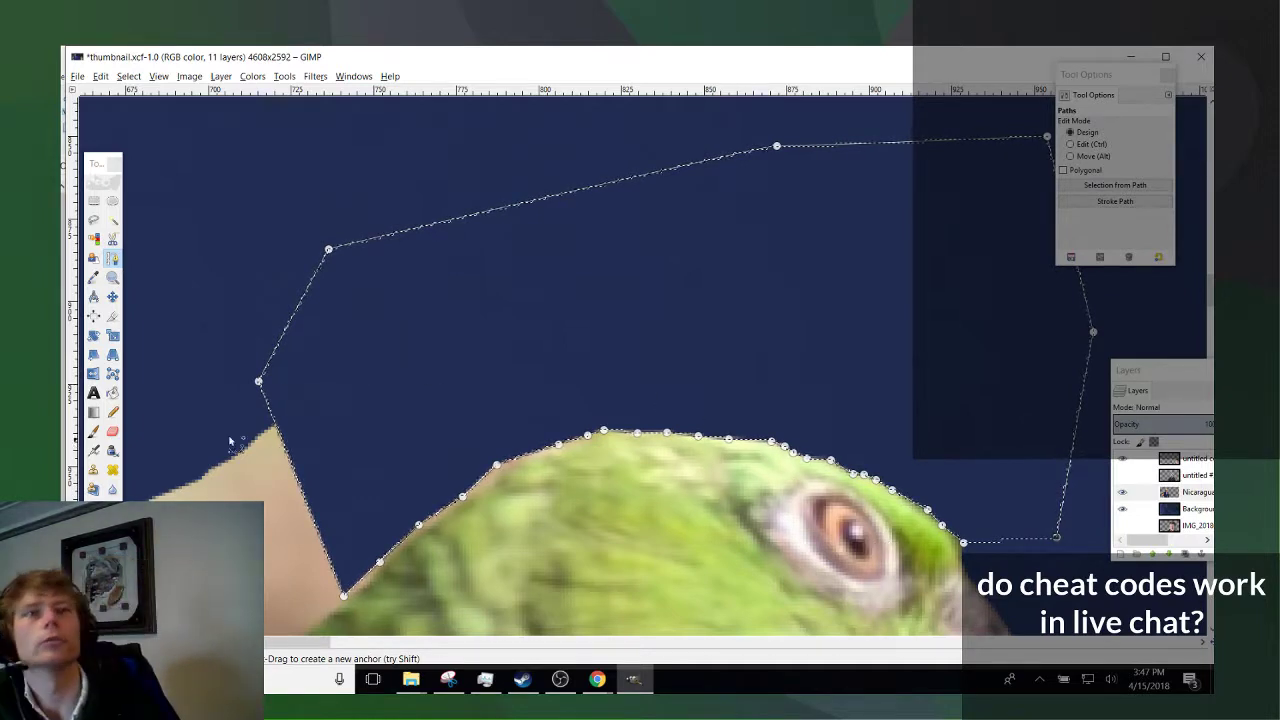
Activate Fuzzy Select and widen the toolbox to three columns of tools.
left_click(111, 224)
left_click(111, 228)
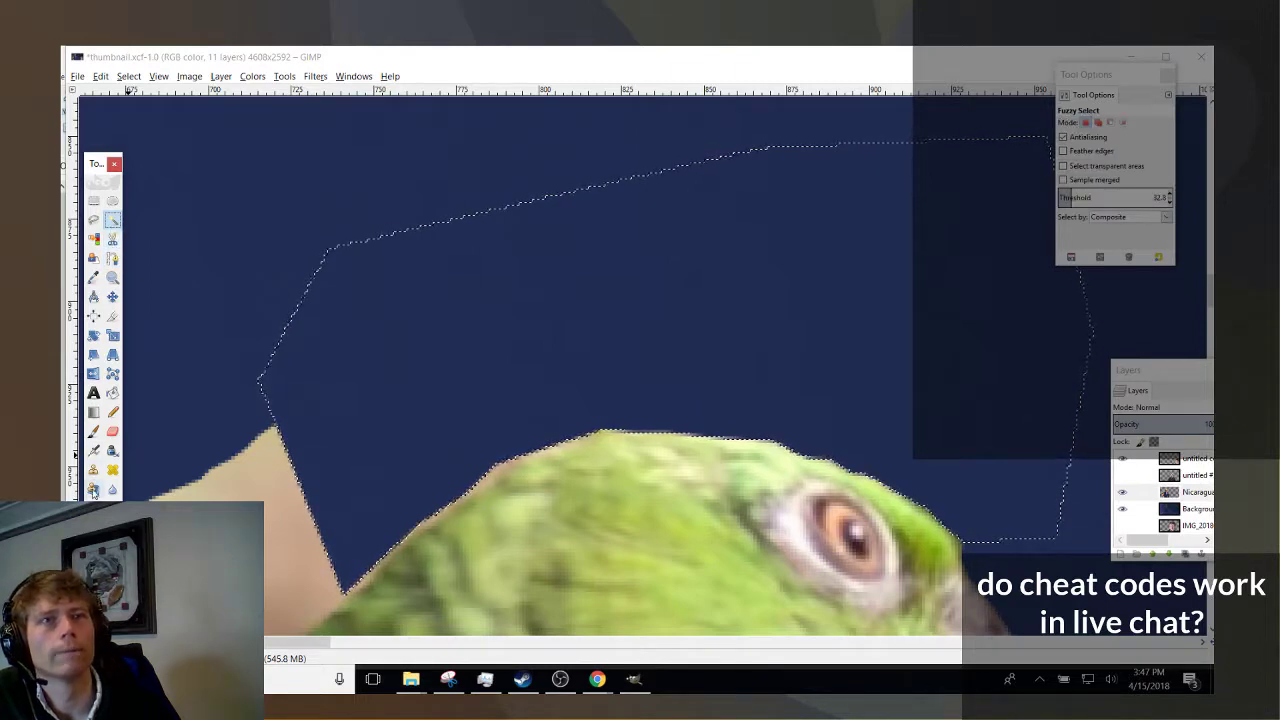
mouse_move(122, 330)
left_mouse_down()
mouse_move(180, 330)
mouse_move(122, 330)
mouse_move(141, 330)
left_mouse_up()
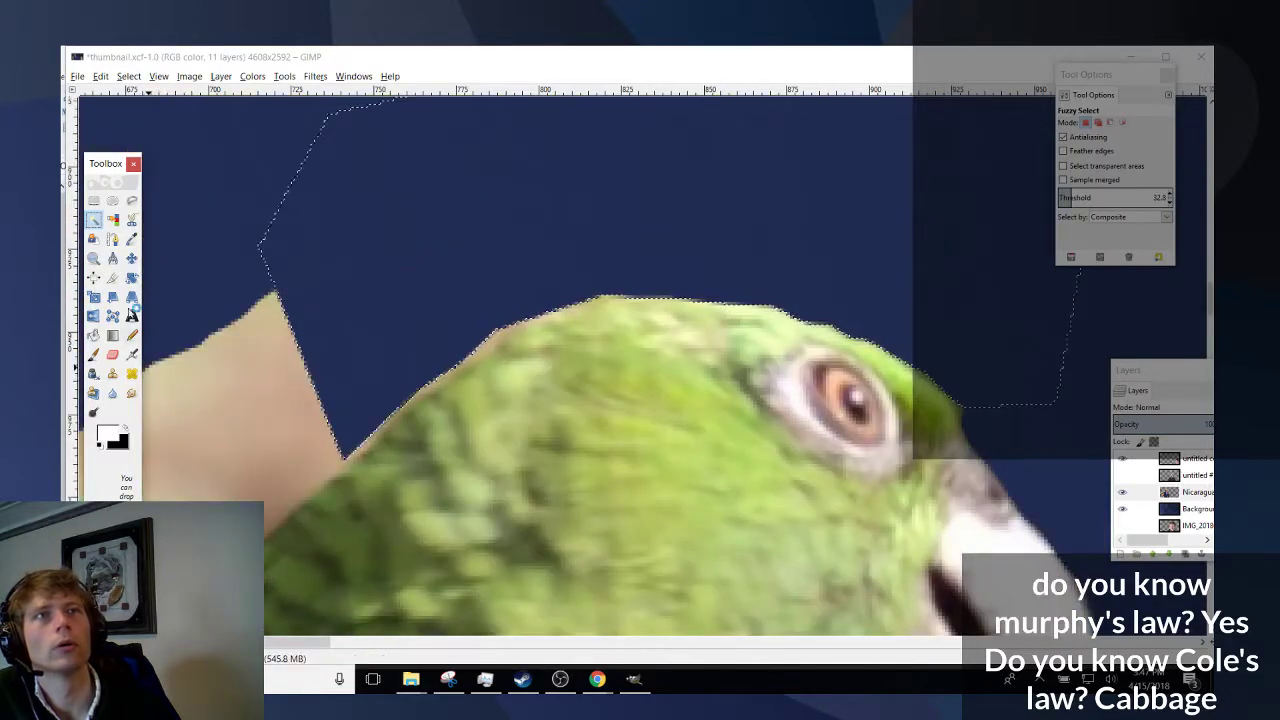
Try to outline the parrot, the man's forearm and the leftover background beside them roughly with Foreground Select.
left_click(93, 238)
scroll(367, 605, "down", 5)
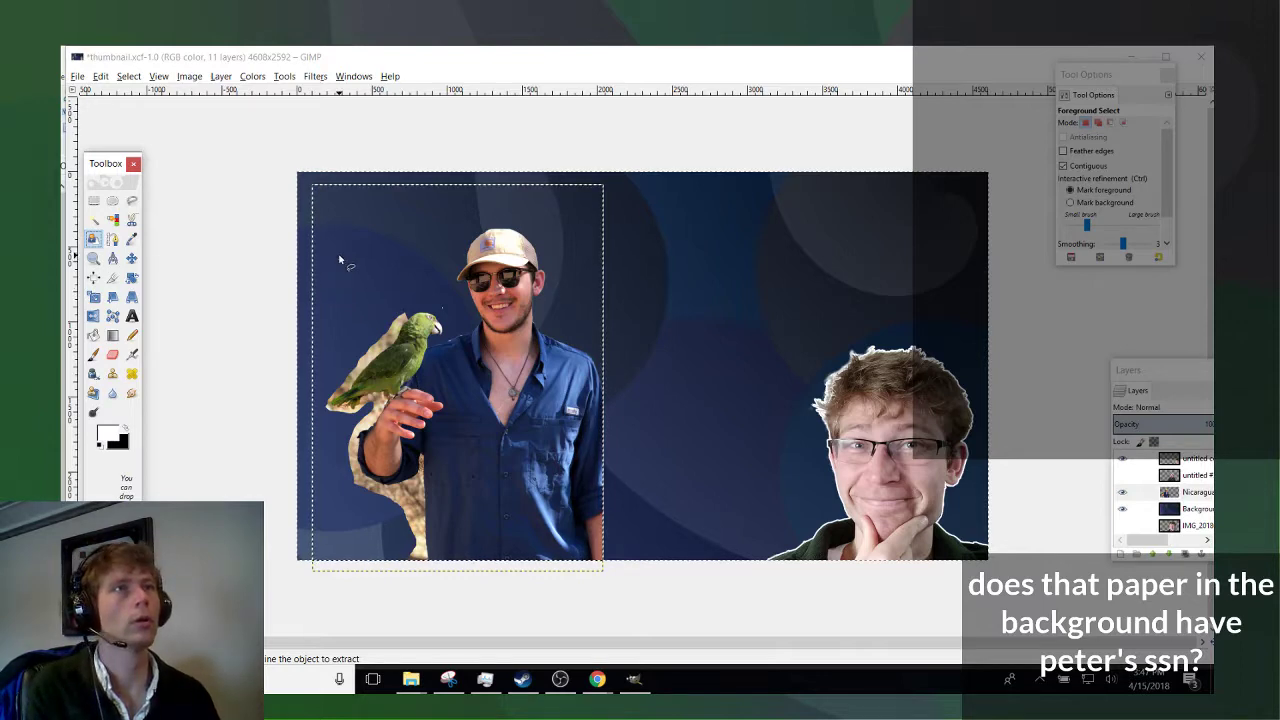
left_click(308, 308)
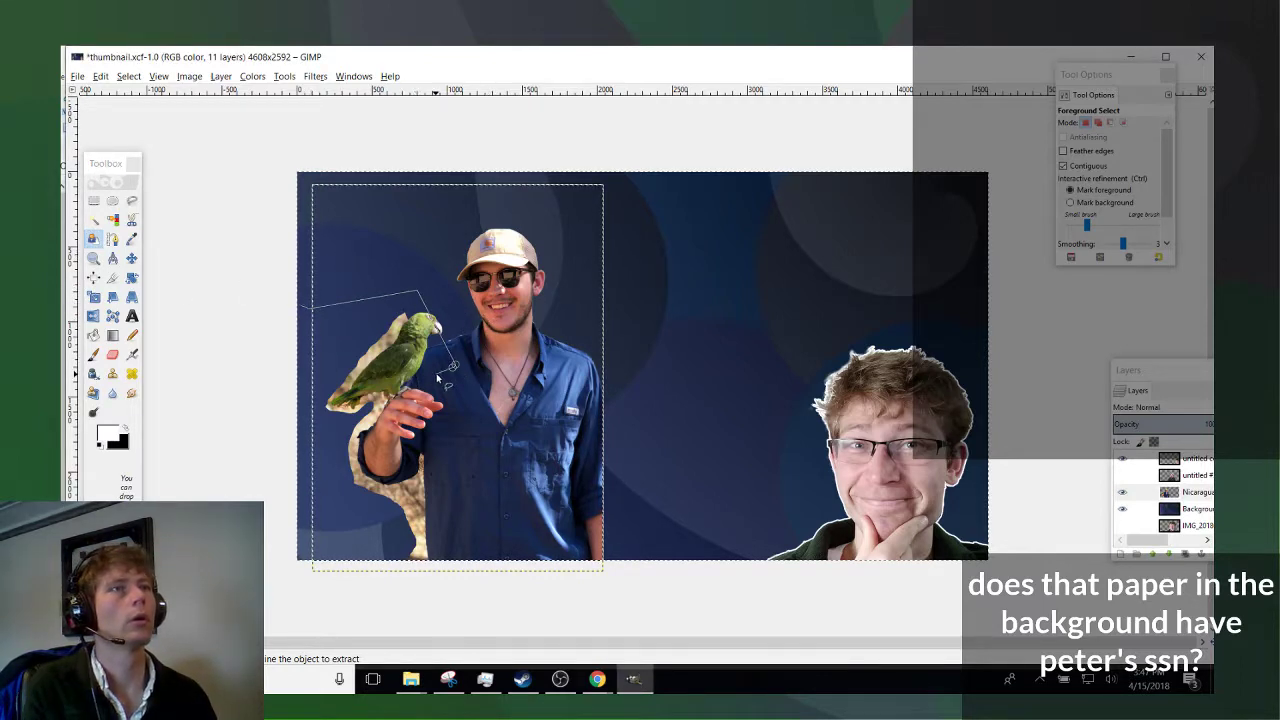
key("Escape")
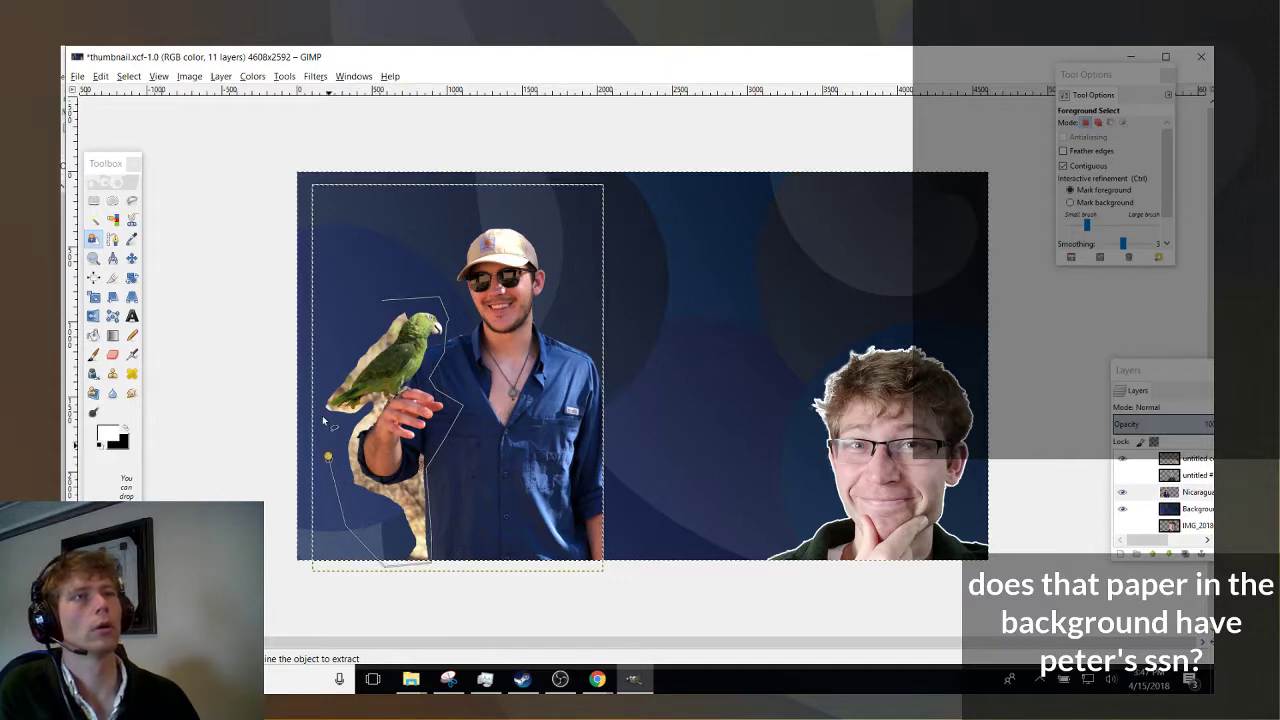
left_click(312, 555)
left_click(312, 335)
left_click(367, 311)
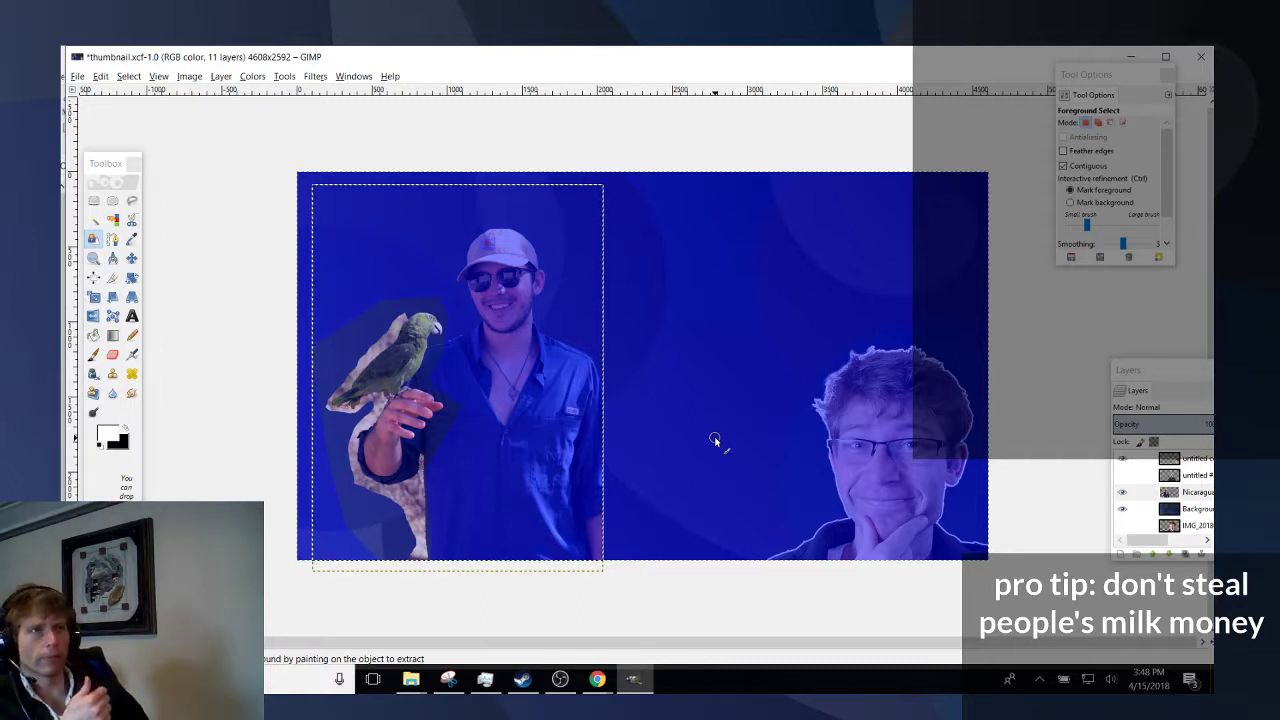
Undo the last background removal above the parrot's head while Foreground Select is active.
key("ctrl")
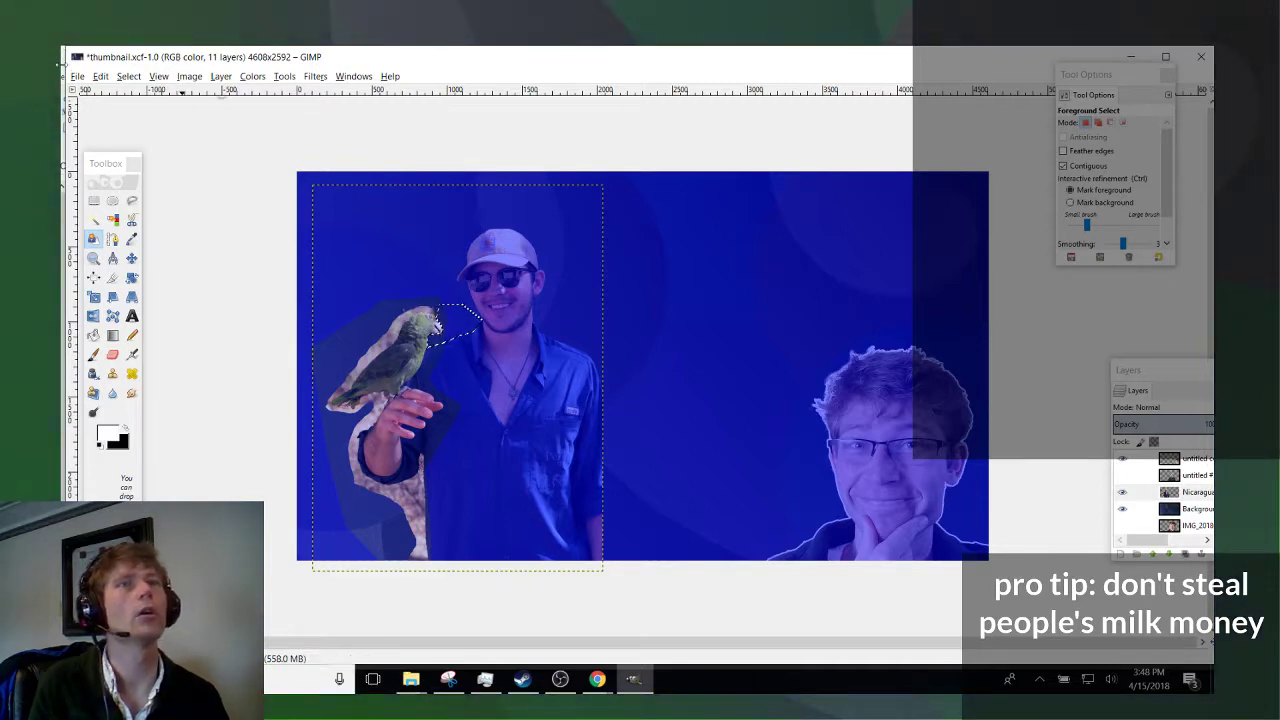
left_click(94, 244)
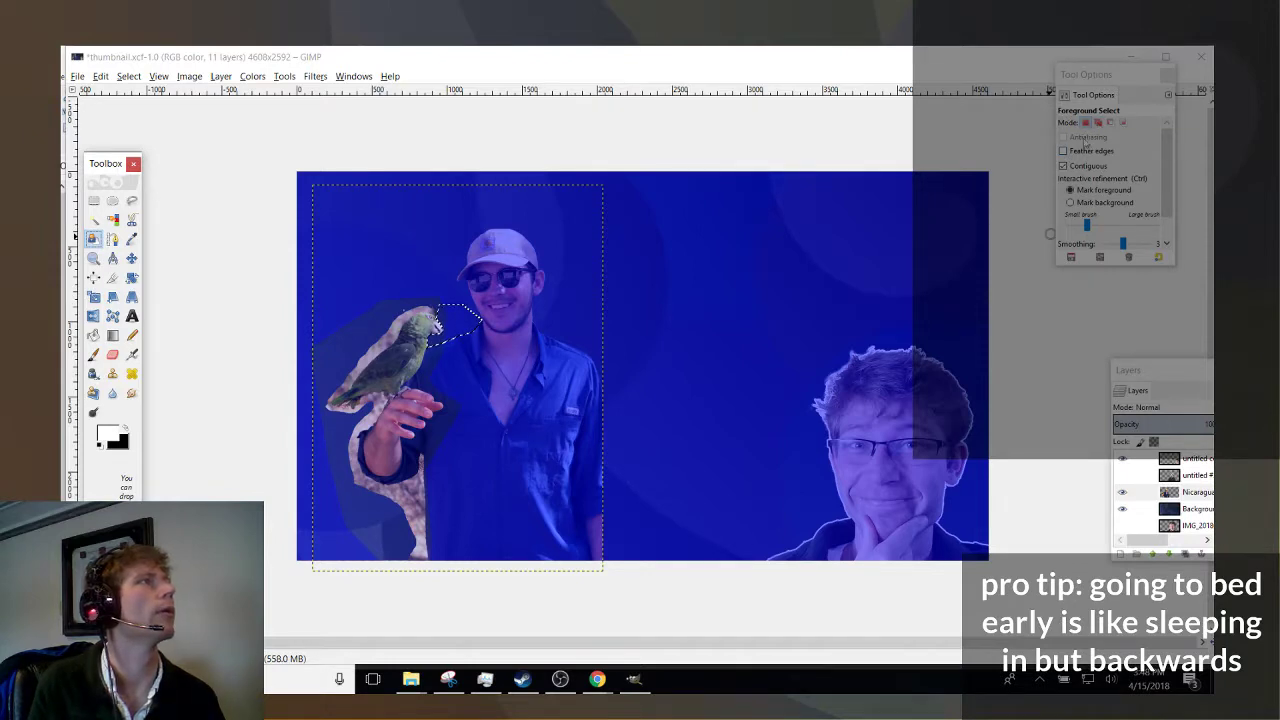
scroll(294, 237, "up", 1, "ctrl")
scroll(371, 280, "down", 2, "ctrl")
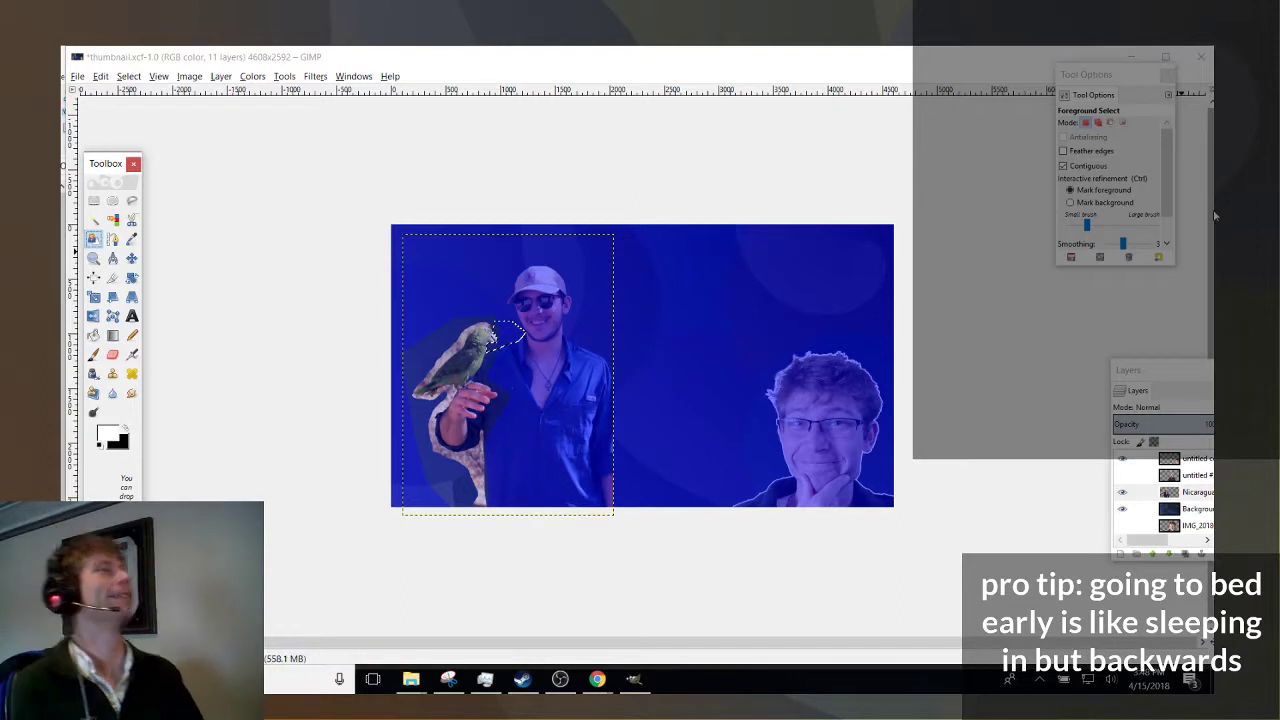
Try Red and Green as the Foreground Select preview color and set it back to Blue.
scroll(1155, 201, "down", 2)
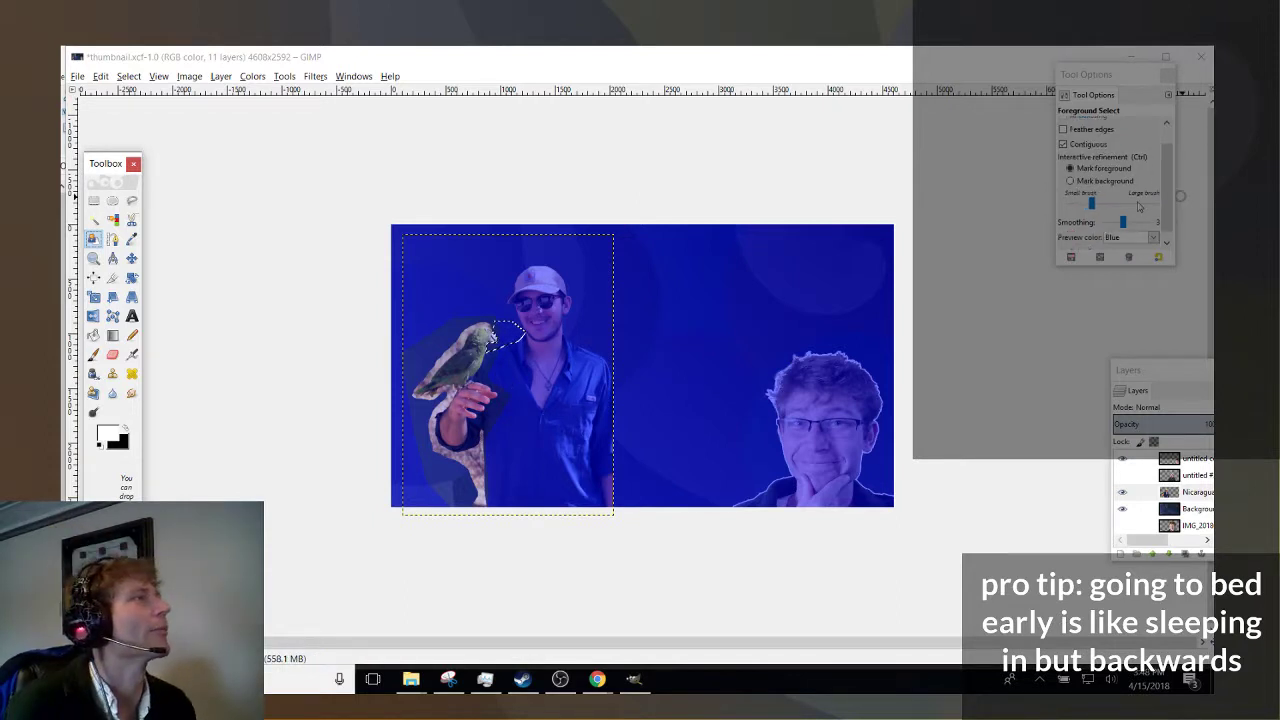
left_click(1137, 238)
left_click(1130, 256)
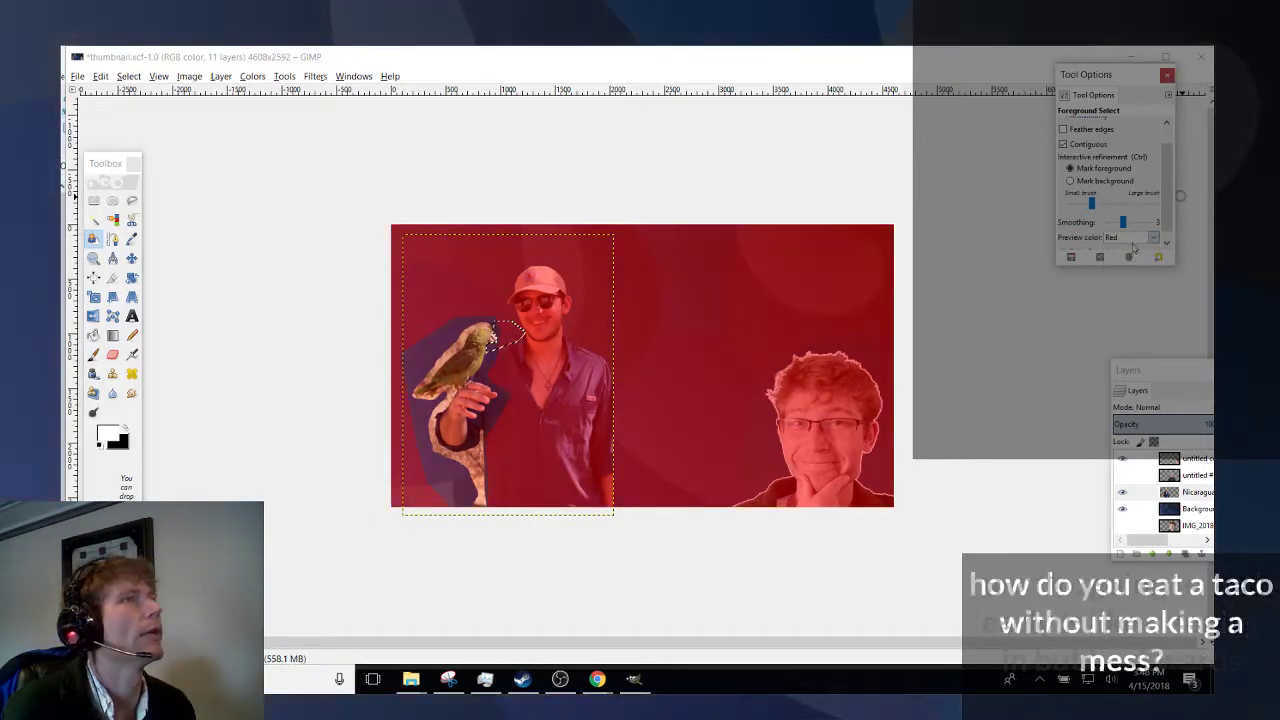
left_click(1133, 240)
left_click(1121, 270)
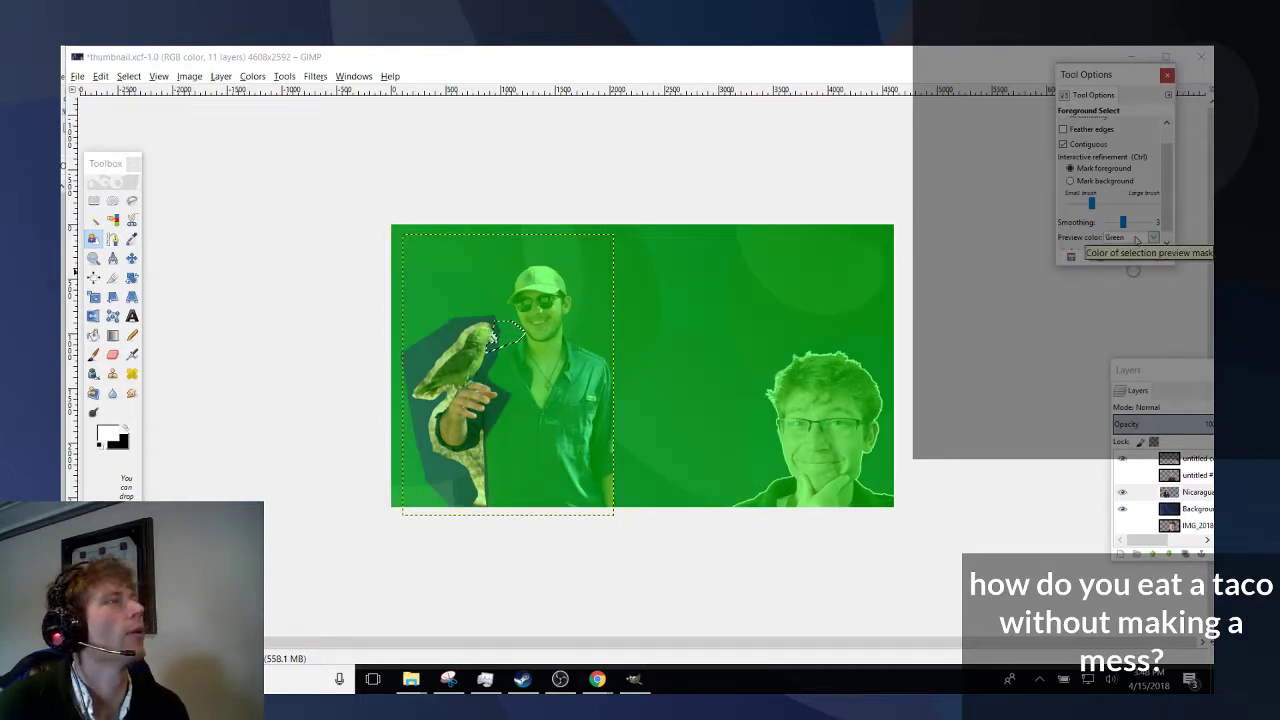
left_click(1136, 240)
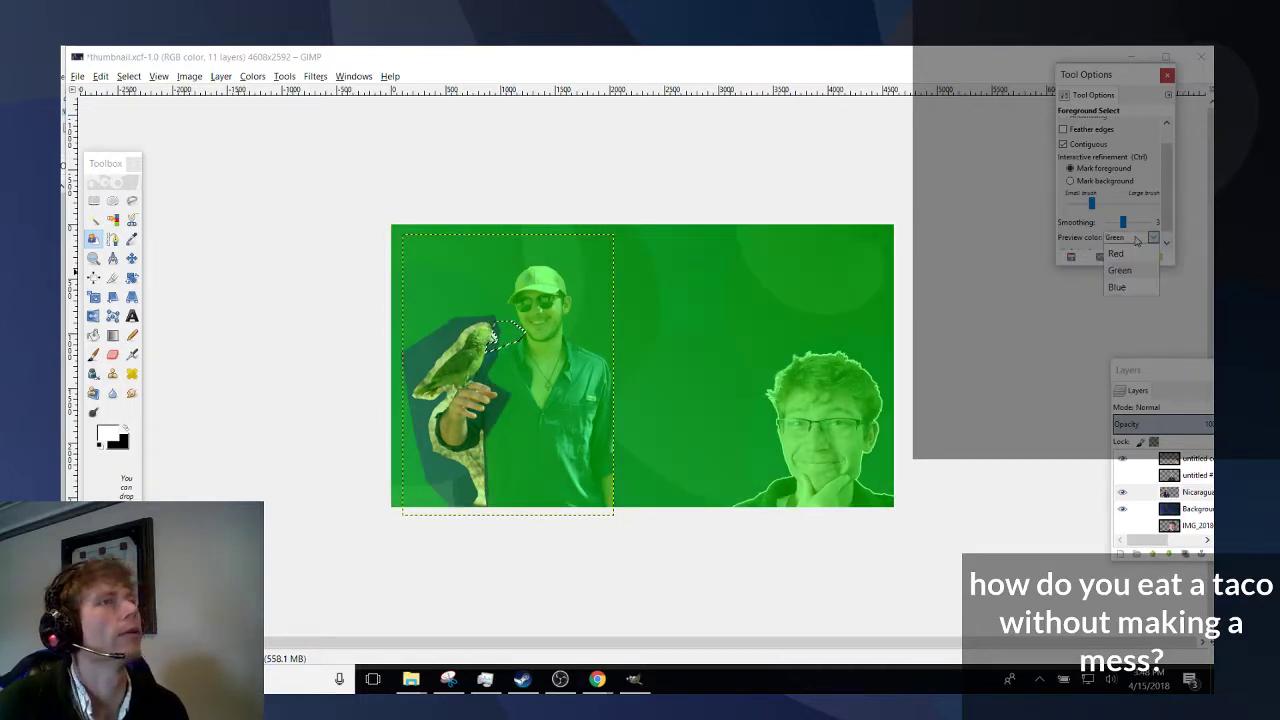
left_click(1139, 290)
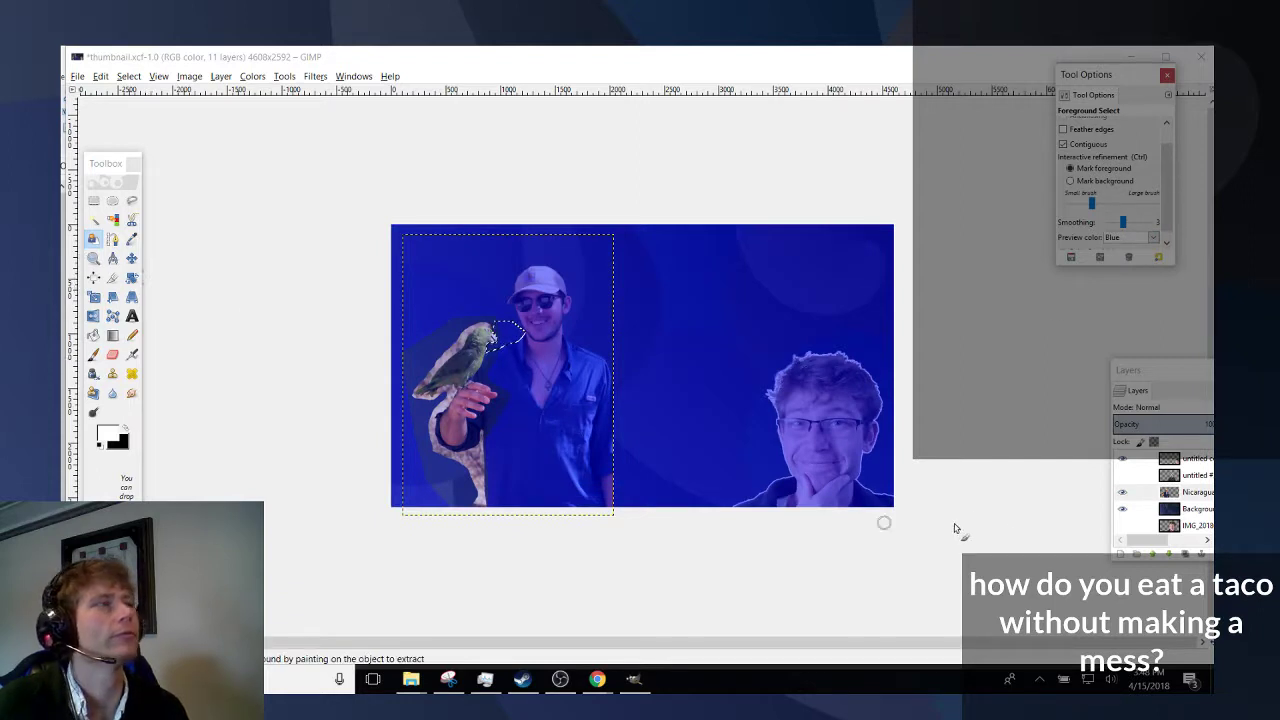
Try the Mark background option of Foreground Select and abandon the tool for the Paths tool.
left_click(95, 242)
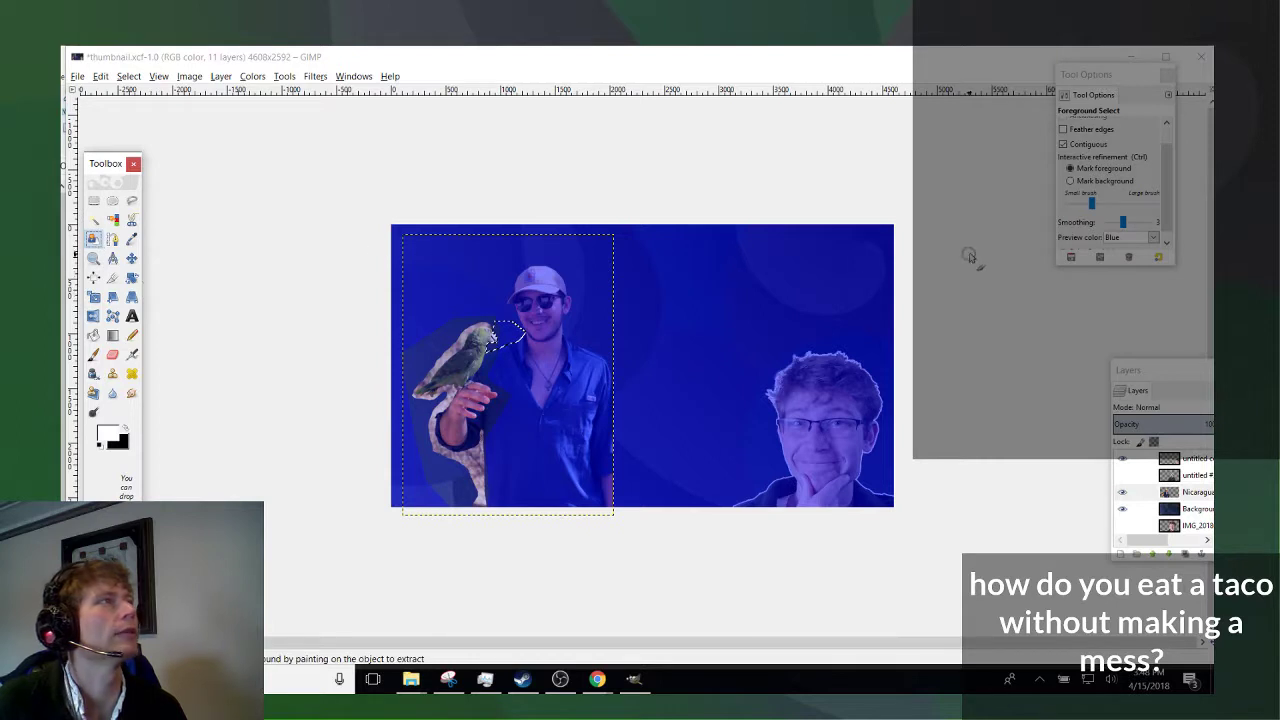
left_click(1069, 181)
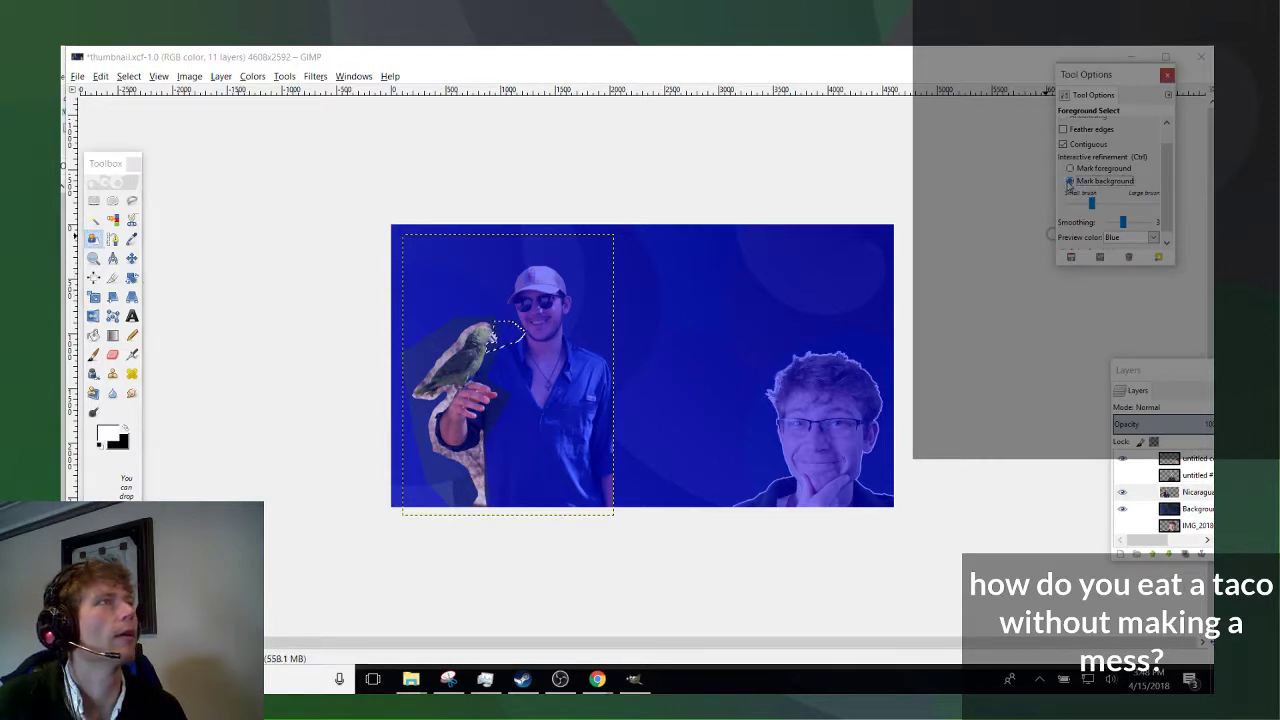
scroll(1100, 130, "up", 1)
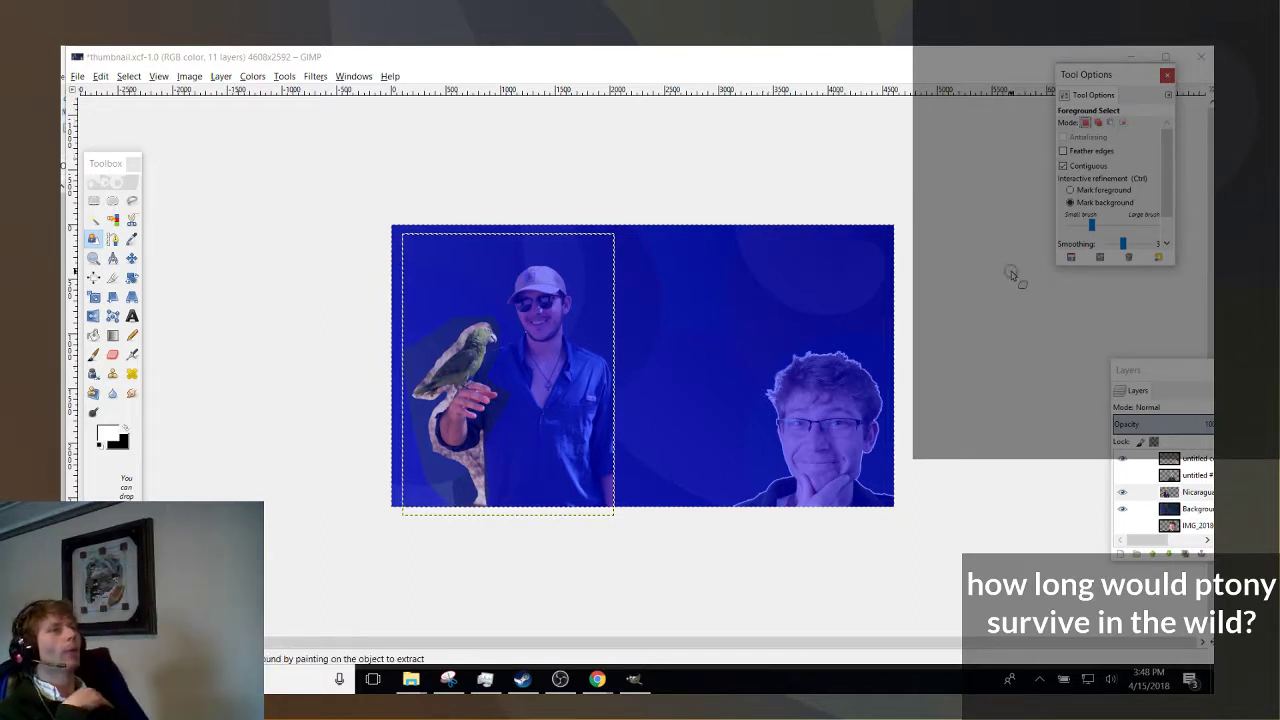
scroll(1071, 224, "down", 1)
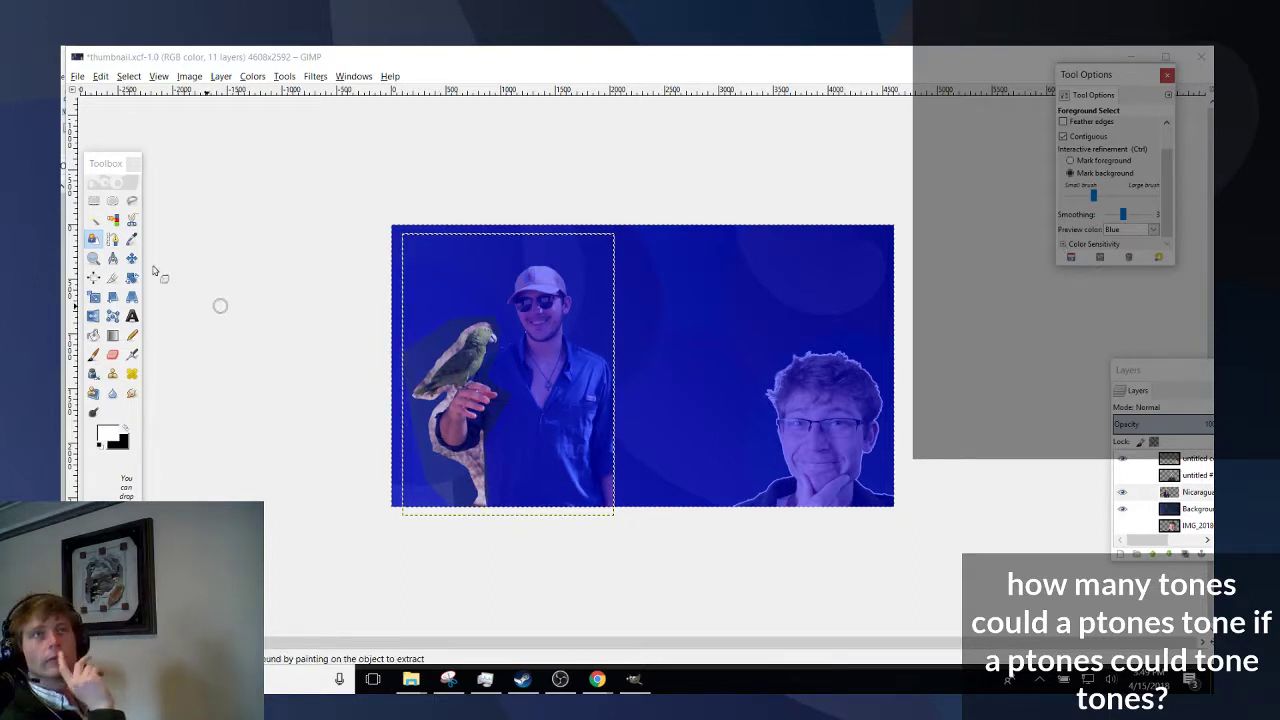
left_click(112, 239)
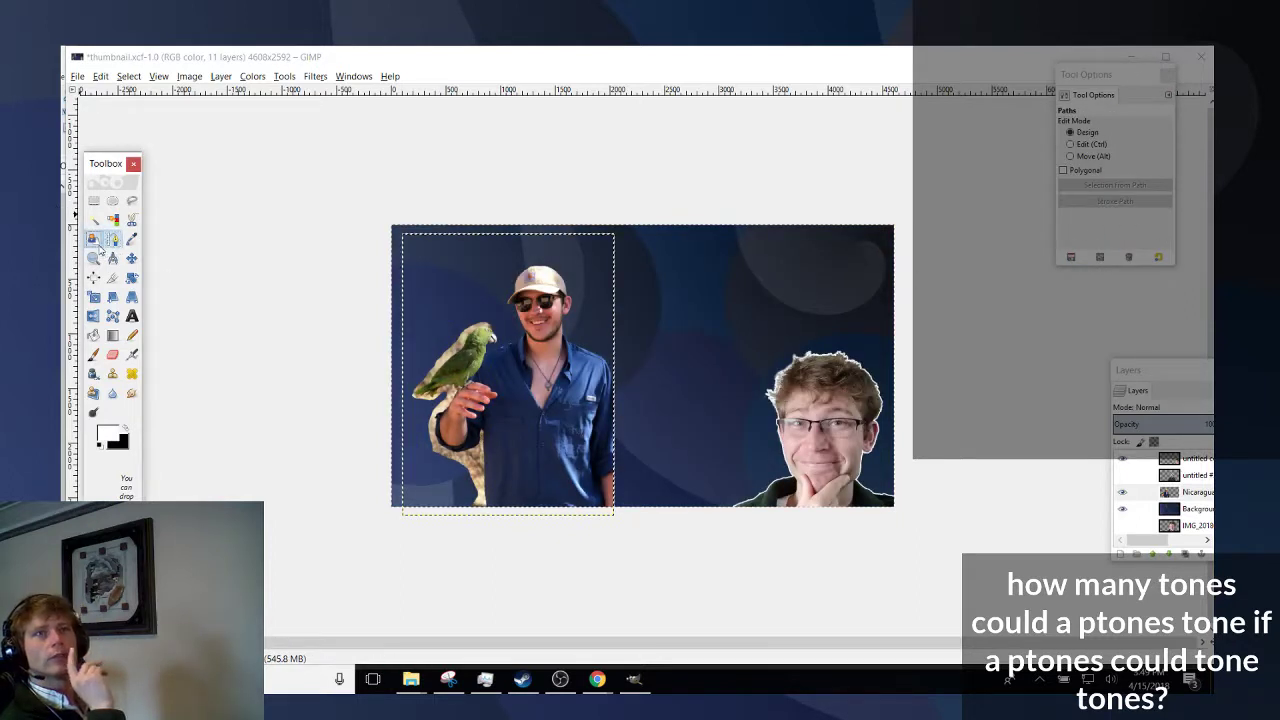
left_click(94, 240)
left_click(112, 240)
left_click(94, 240)
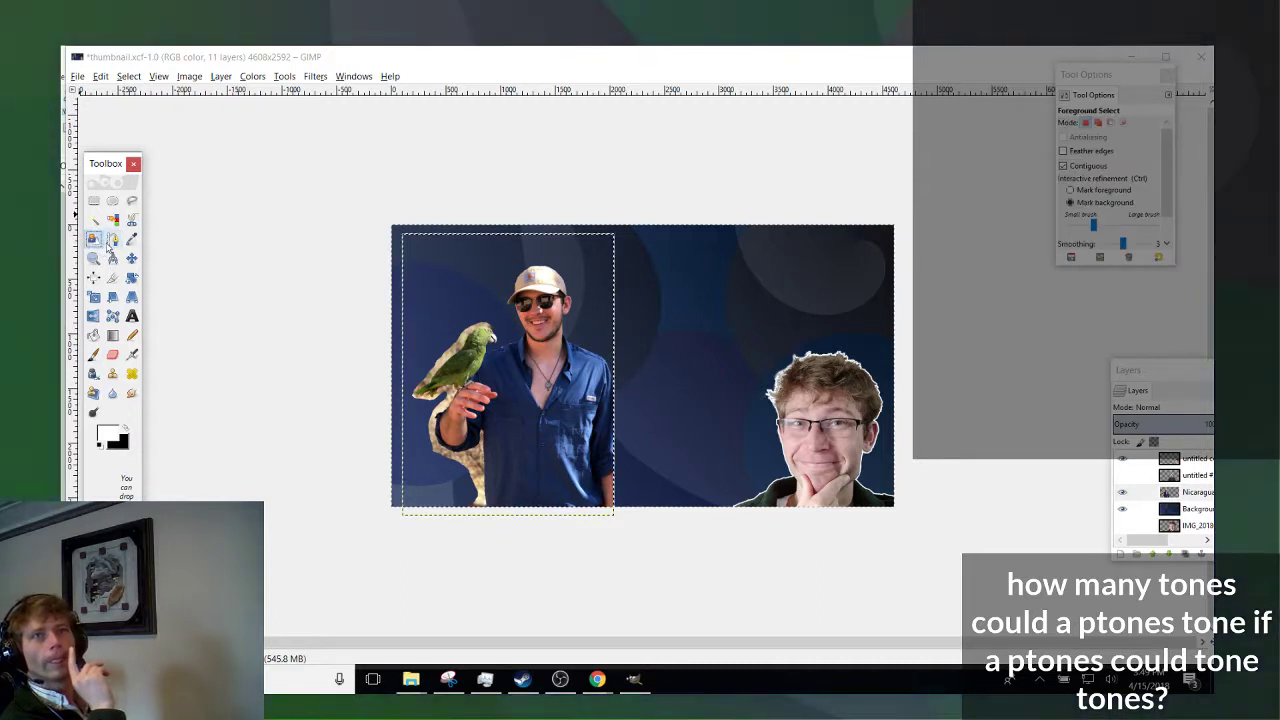
left_click(112, 240)
left_click(94, 240)
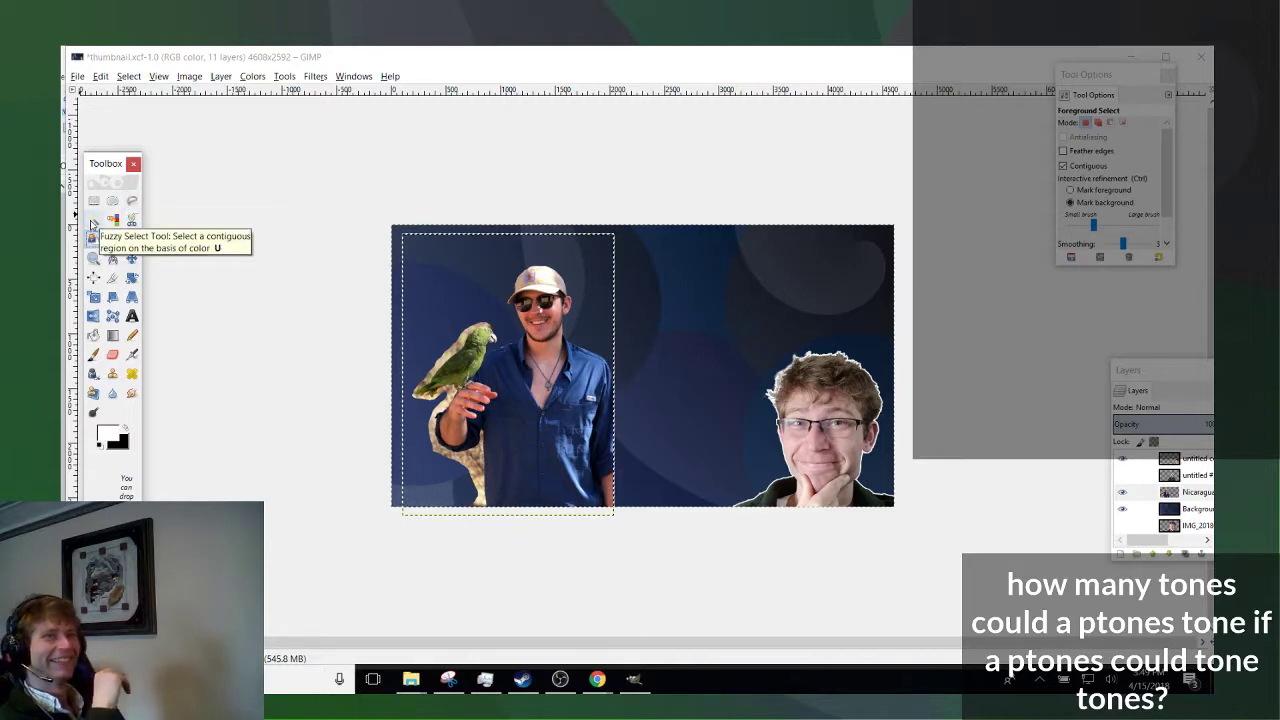
Select the leftover background around the top and back of the parrot's head with Fuzzy Select and clear the part nearest the eye.
left_click(92, 220)
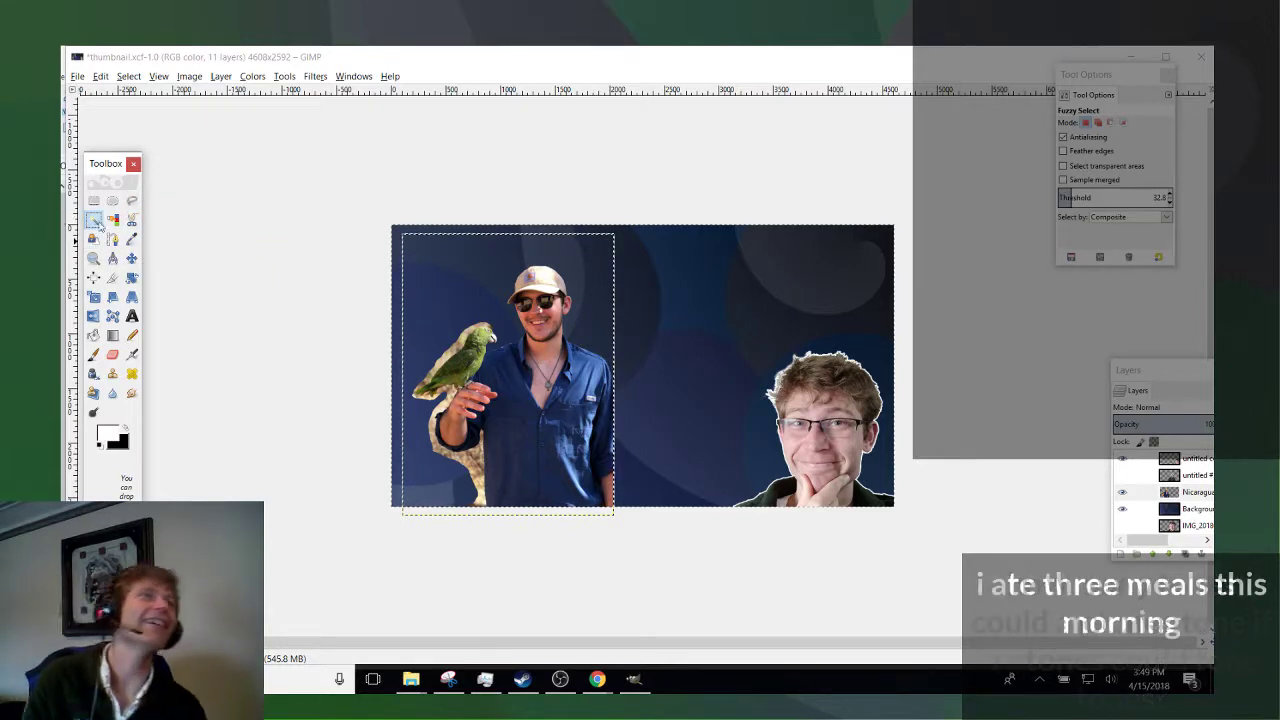
scroll(538, 360, "up", 3, "ctrl")
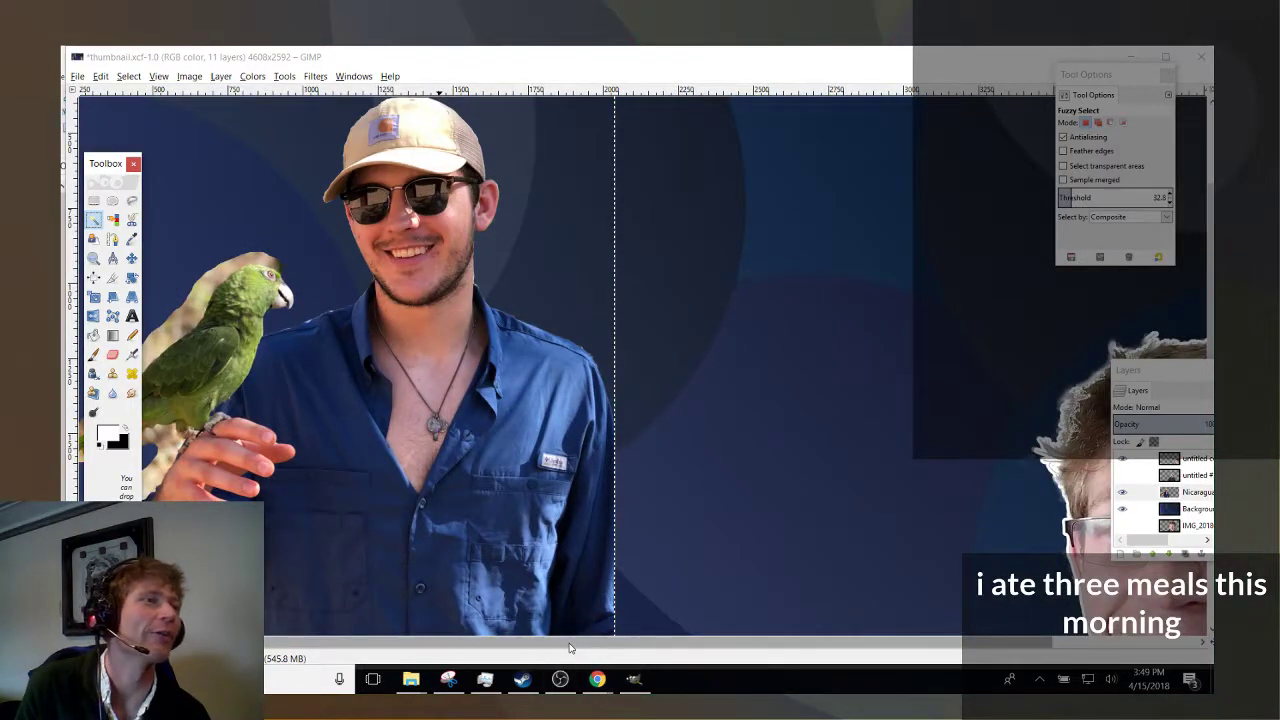
scroll(259, 410, "up", 4, "ctrl")
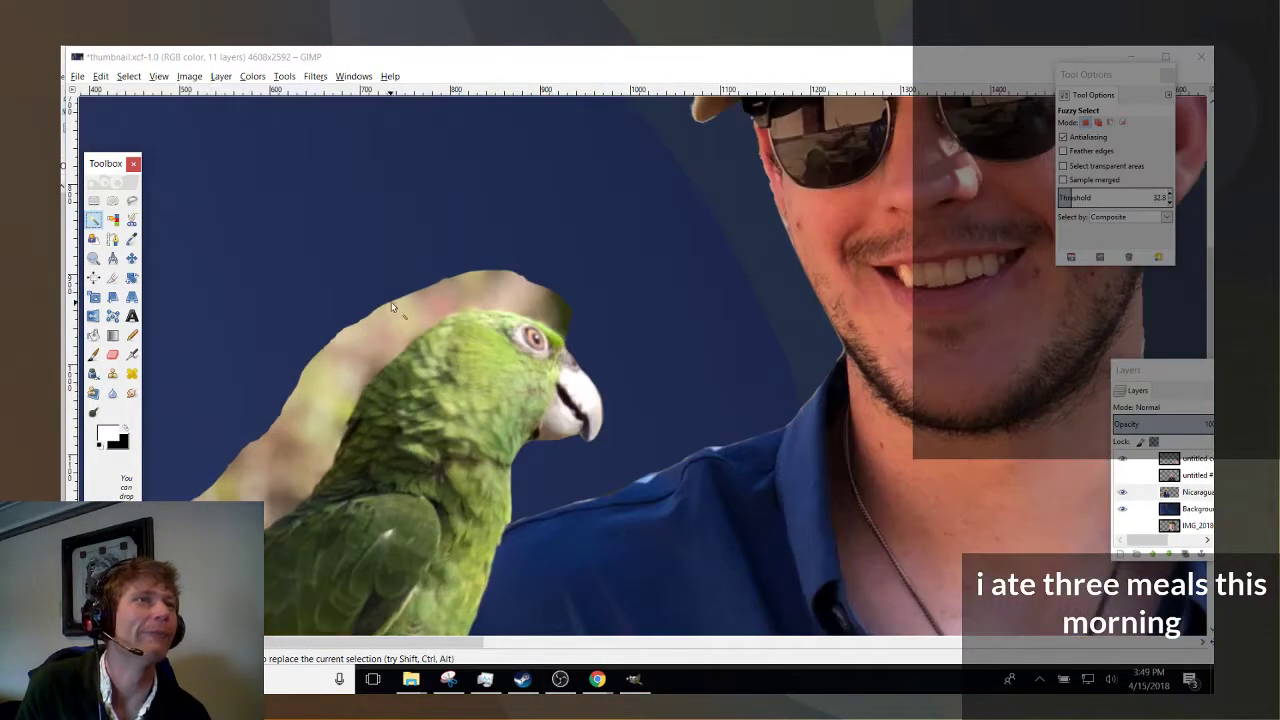
left_click_drag(392, 307, 555, 310)
left_click(556, 316)
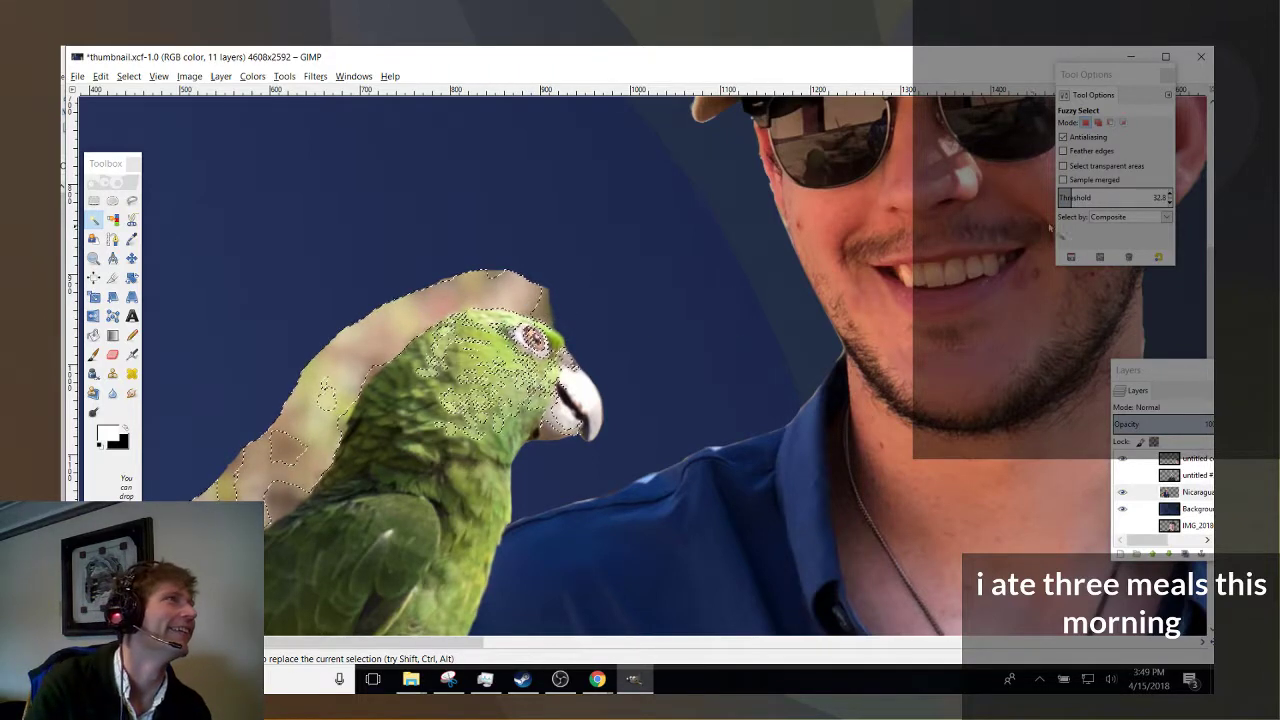
left_click_drag(454, 280, 534, 307)
left_click_drag(453, 287, 392, 317)
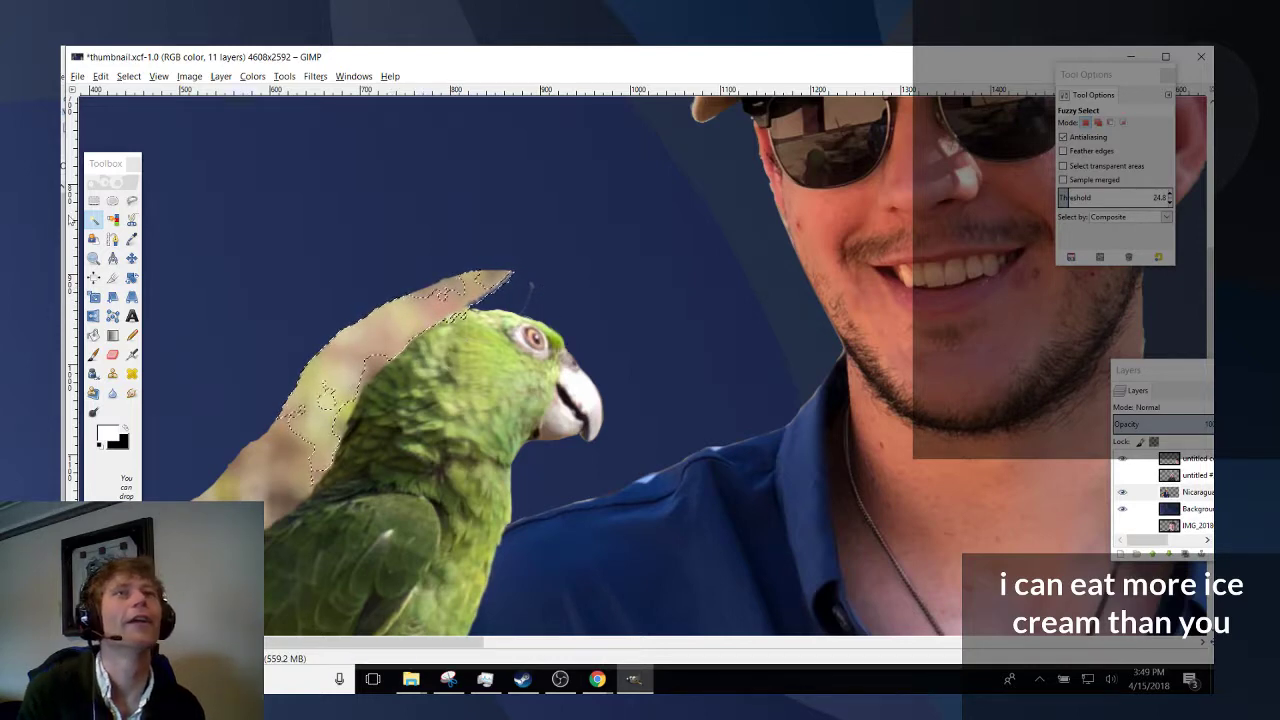
Subtract the parrot's head from the selection with Ellipse Select and delete the selected background behind the head.
left_click(112, 200)
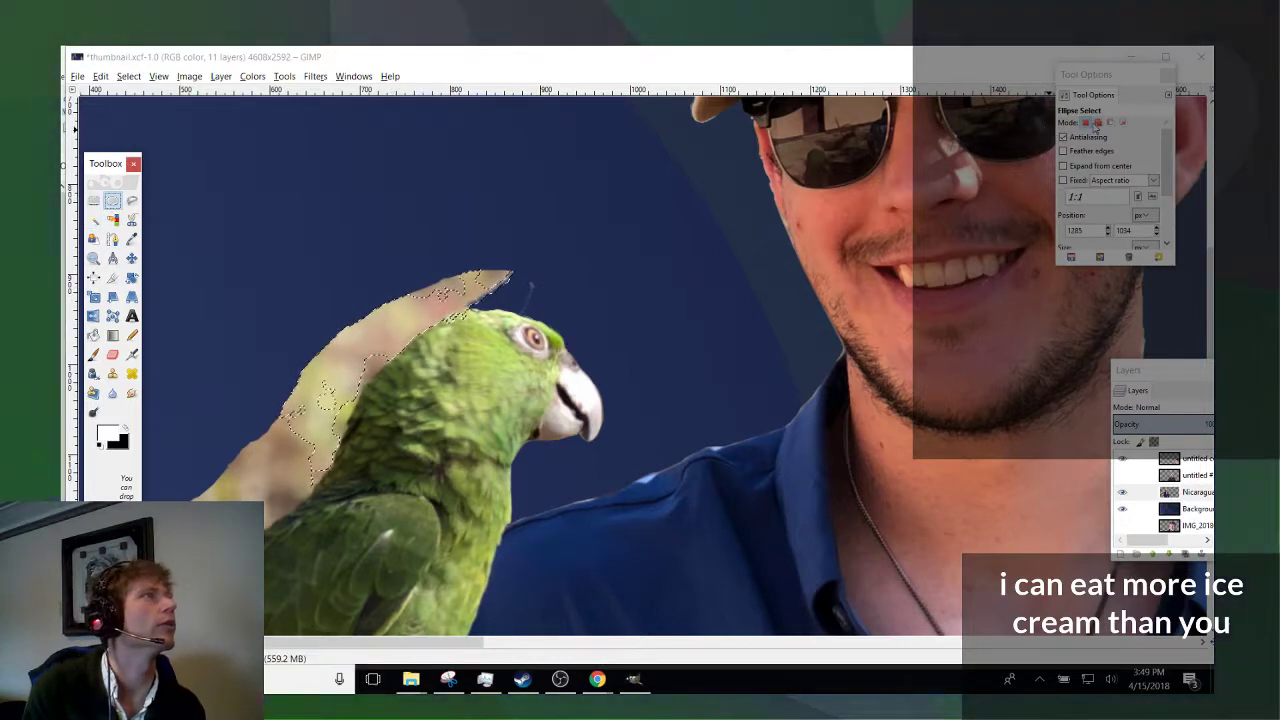
key("ctrl")
scroll(361, 395, "up", 3)
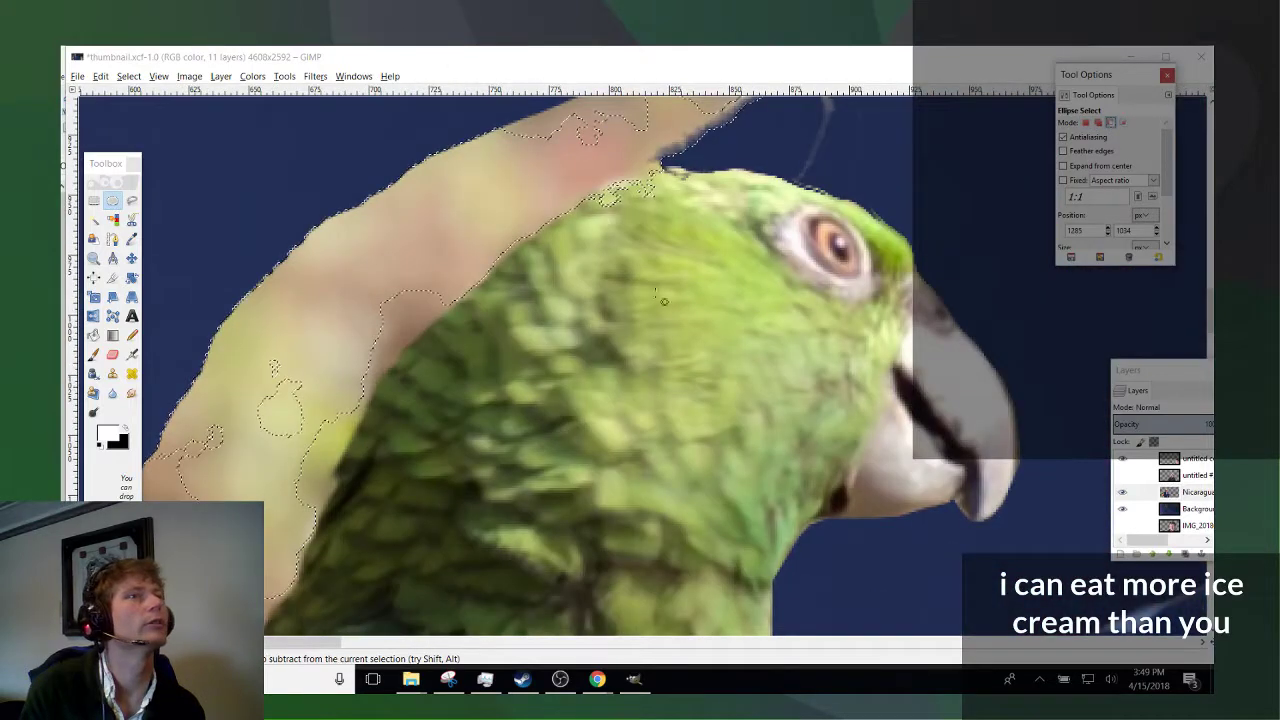
left_click_drag(515, 272, 560, 340)
left_click_drag(560, 272, 789, 166)
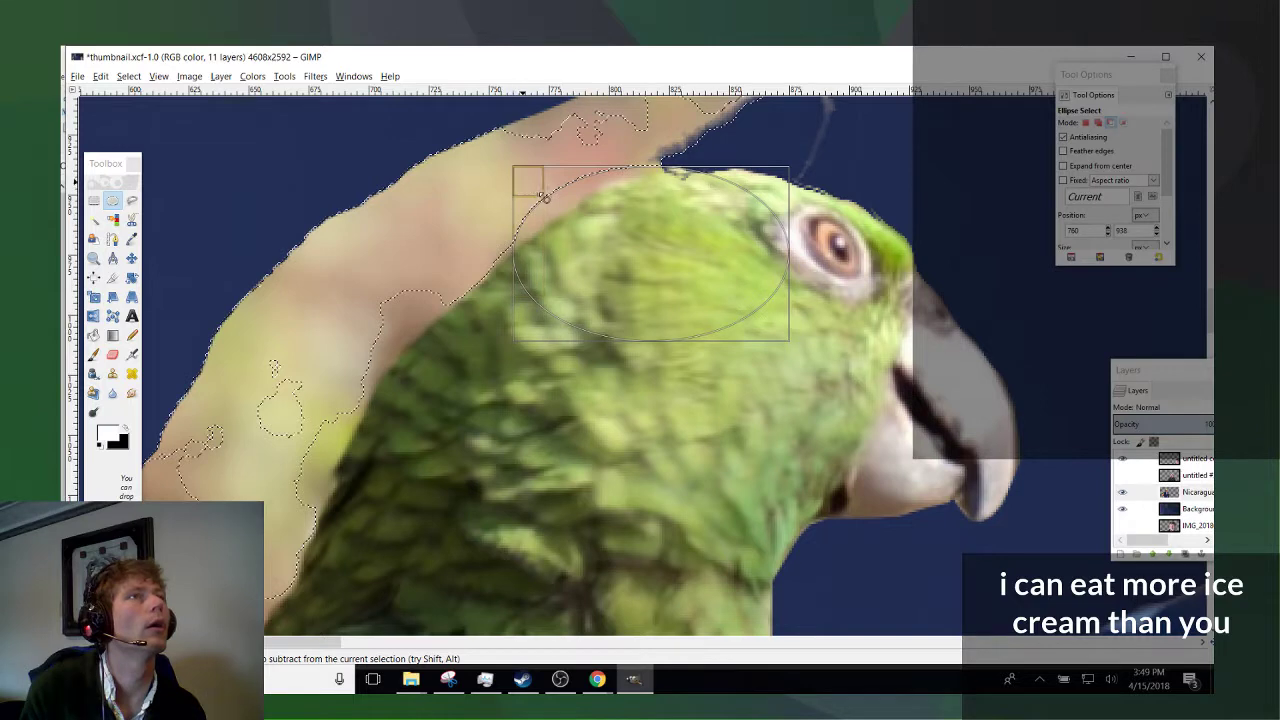
left_click_drag(545, 198, 577, 196)
left_click(577, 196)
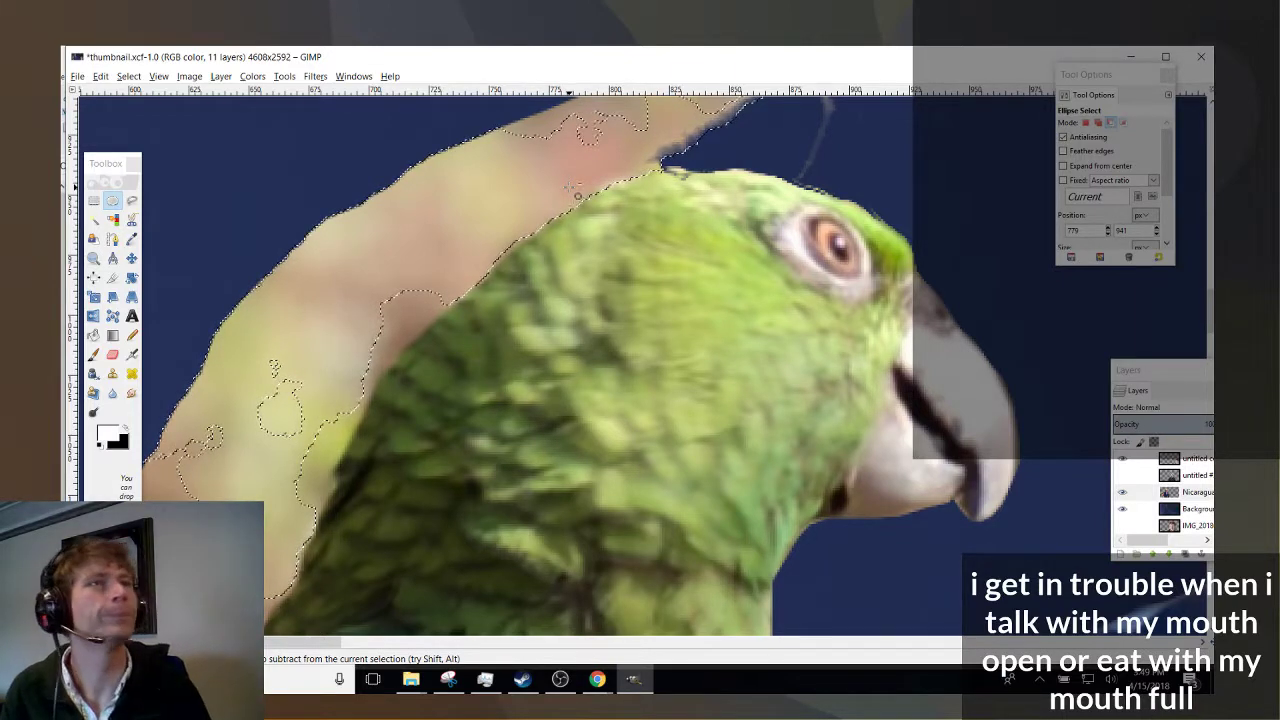
key("Delete")
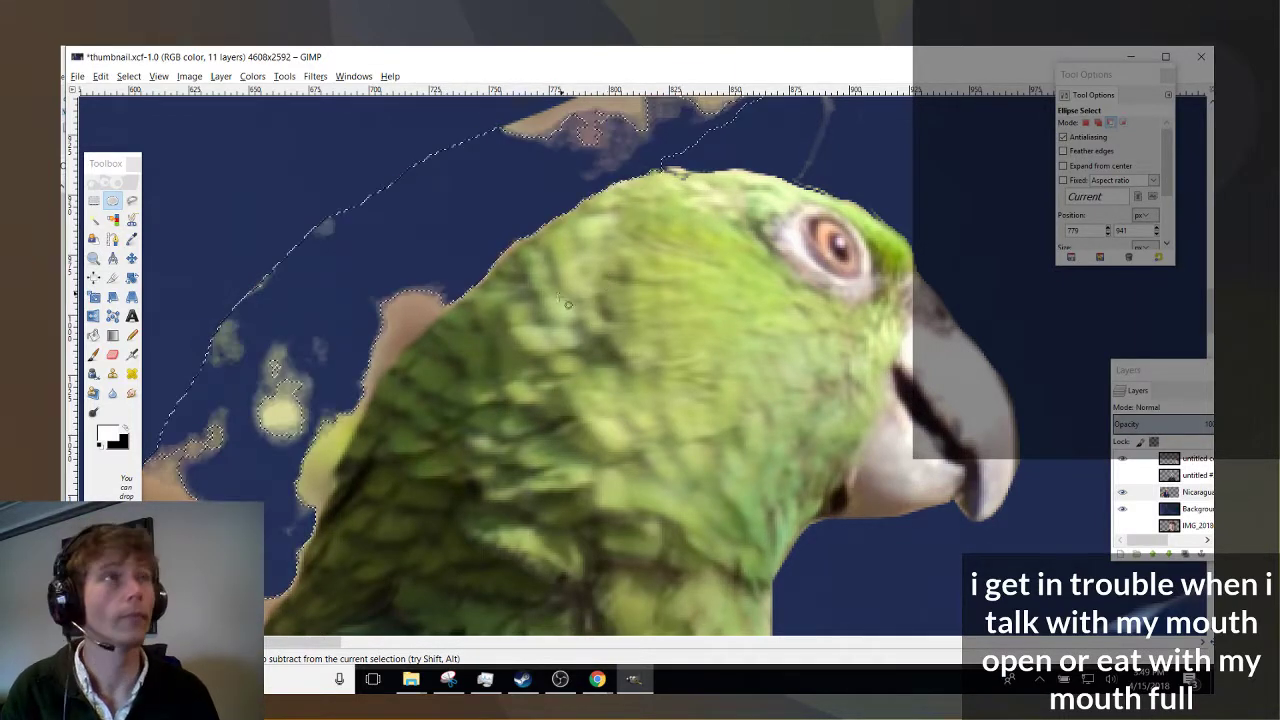
Outline the remaining background scraps along the back of the parrot's head with Free Select and delete them.
scroll(560, 320, "down", 1)
scroll(543, 343, "down", 1)
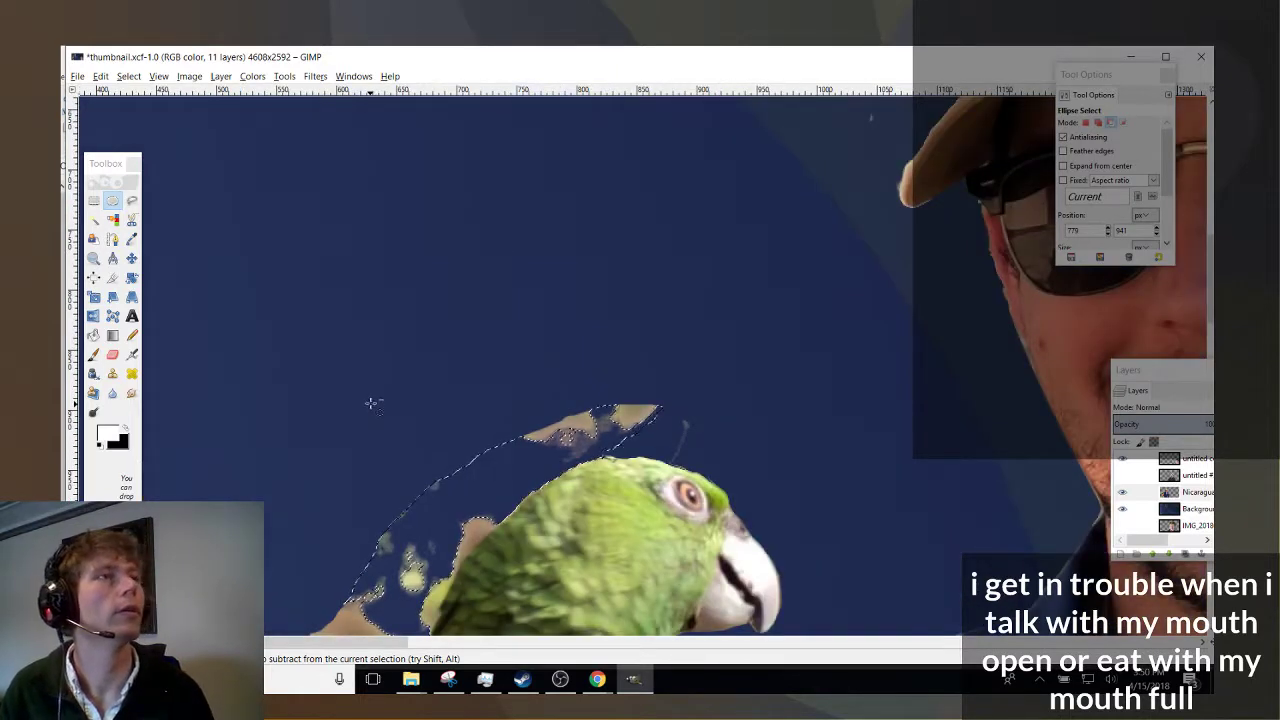
scroll(420, 360, "down", 5)
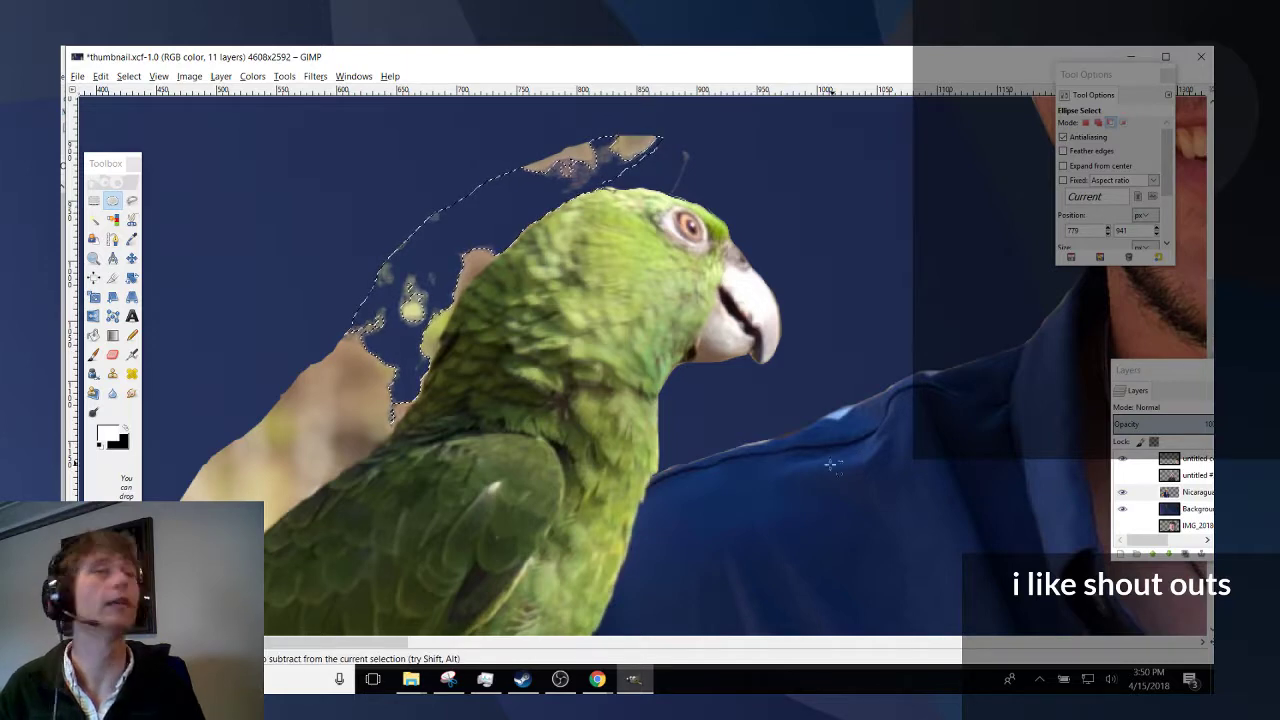
left_click(132, 202)
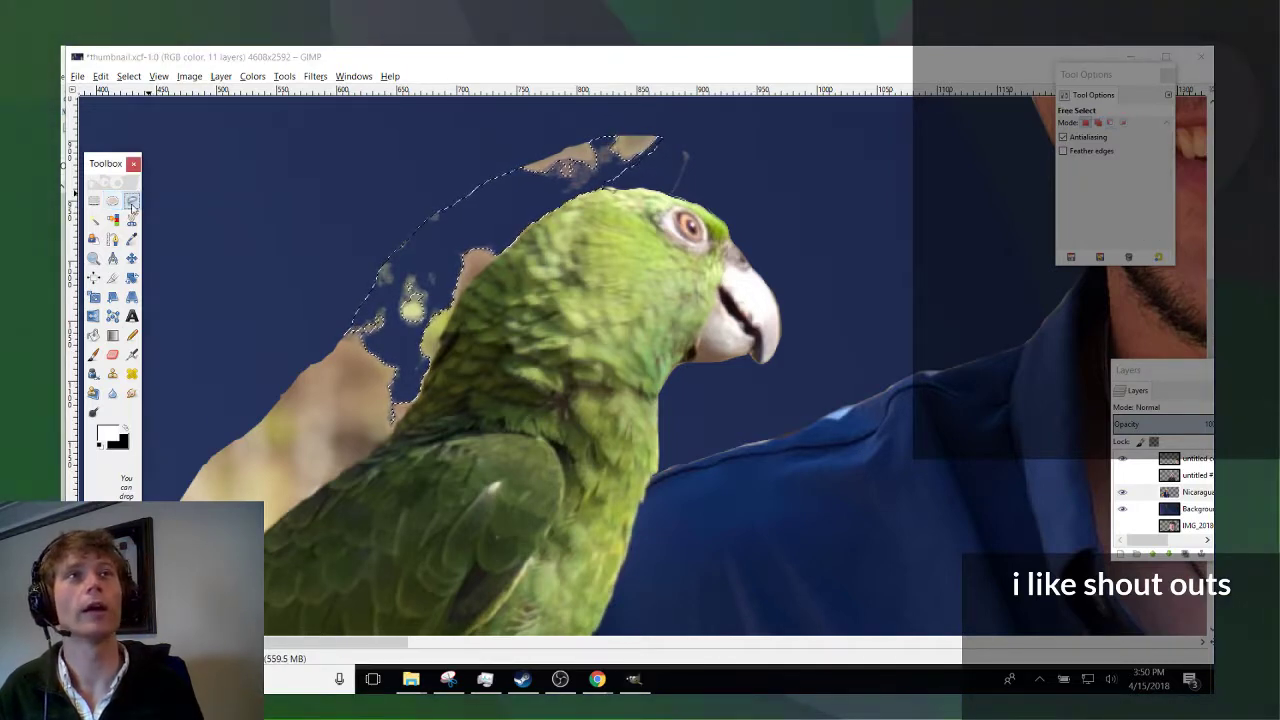
scroll(467, 249, "up", 3)
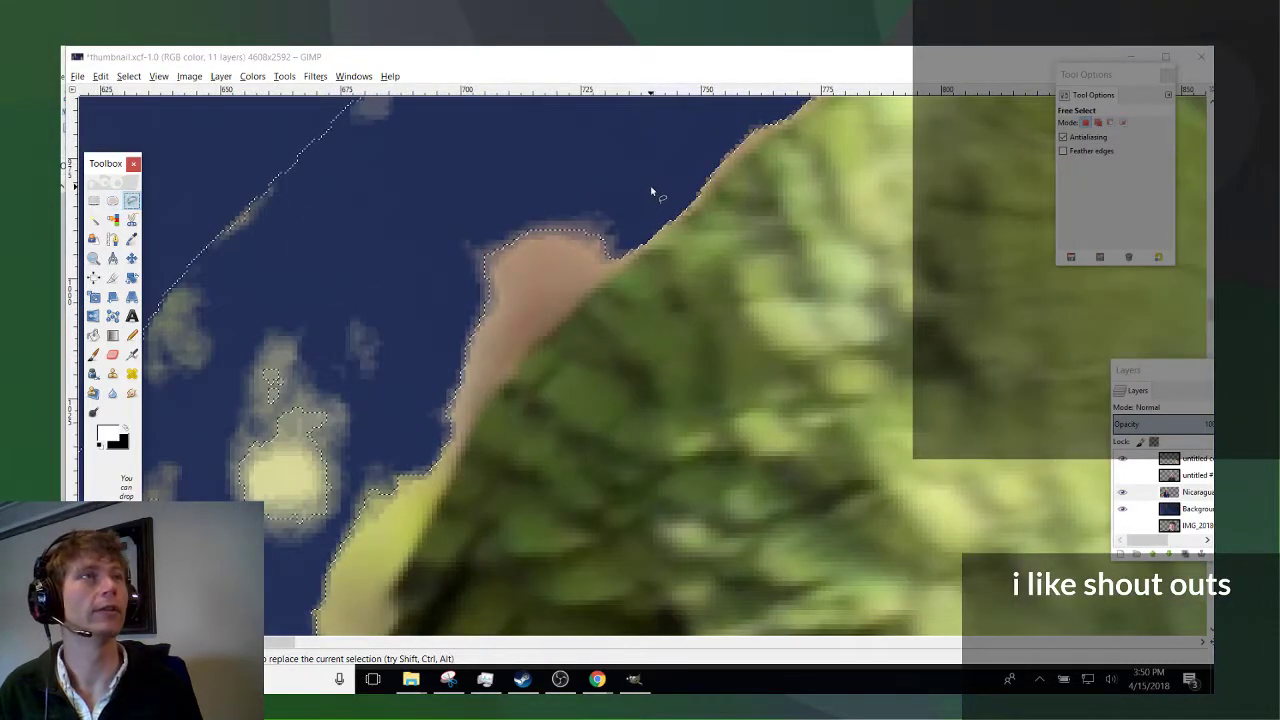
left_click_drag(650, 190, 632, 244)
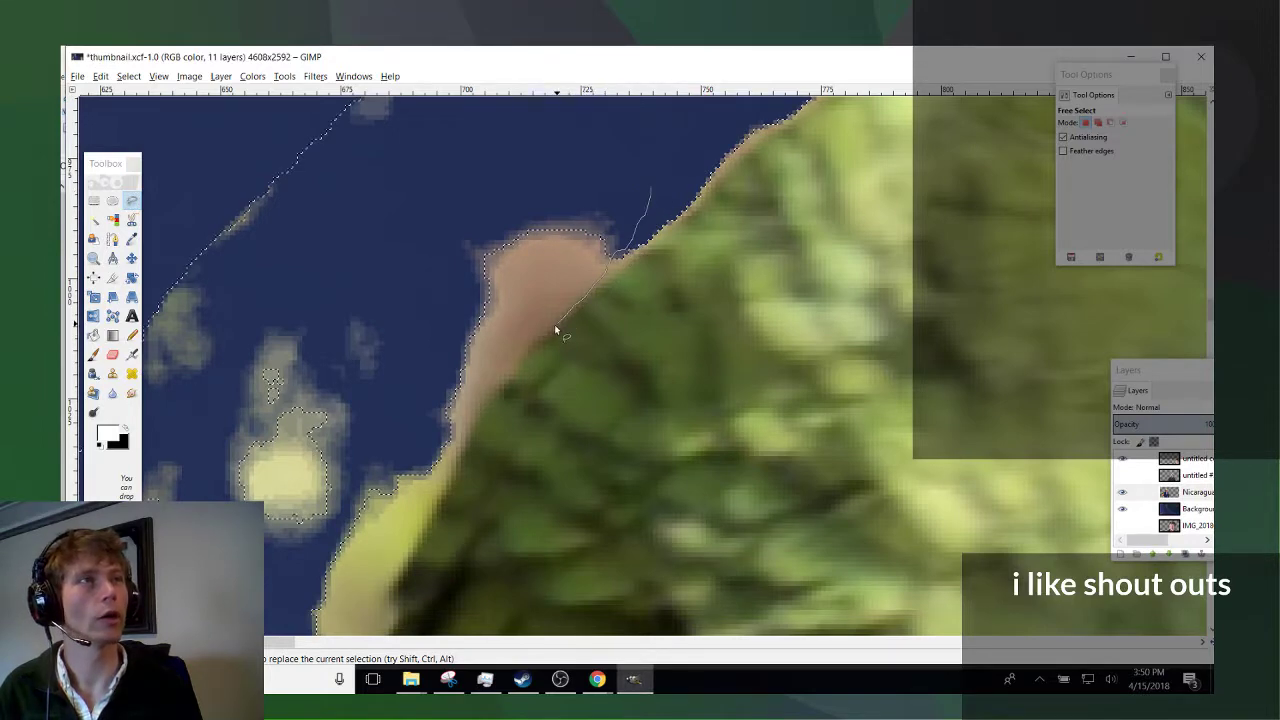
mouse_move(443, 468)
left_mouse_down()
mouse_move(296, 580)
mouse_move(264, 568)
mouse_move(119, 410)
mouse_move(64, 216)
mouse_move(157, 112)
left_mouse_up()
mouse_move(312, 50)
left_mouse_down()
mouse_move(382, 78)
mouse_move(690, 48)
mouse_move(1118, 57)
mouse_move(1078, 232)
left_mouse_up()
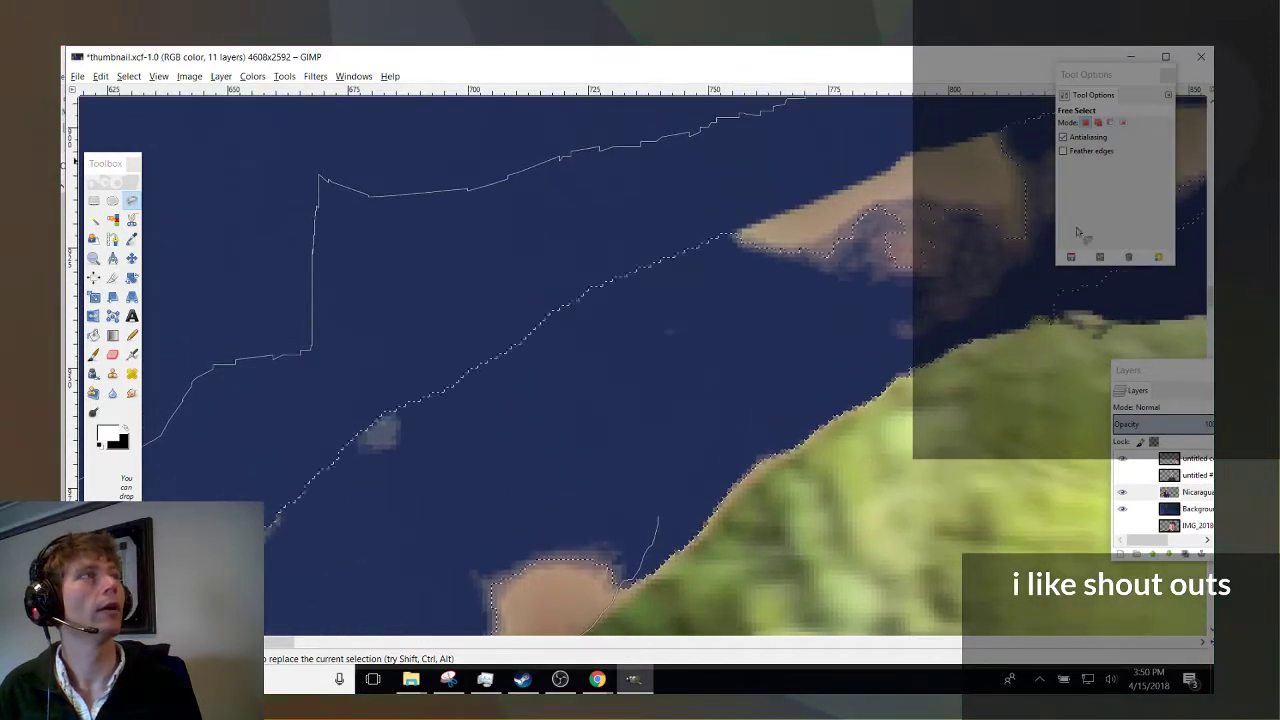
left_click(659, 520)
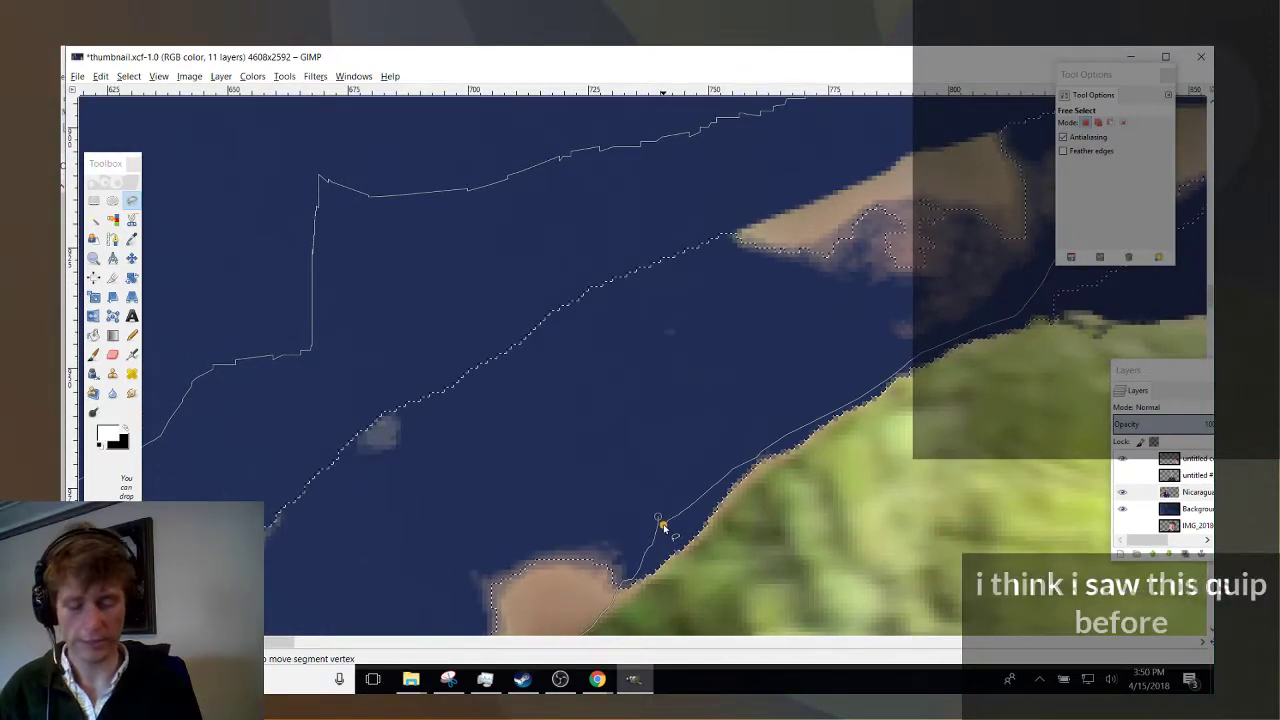
key("Return")
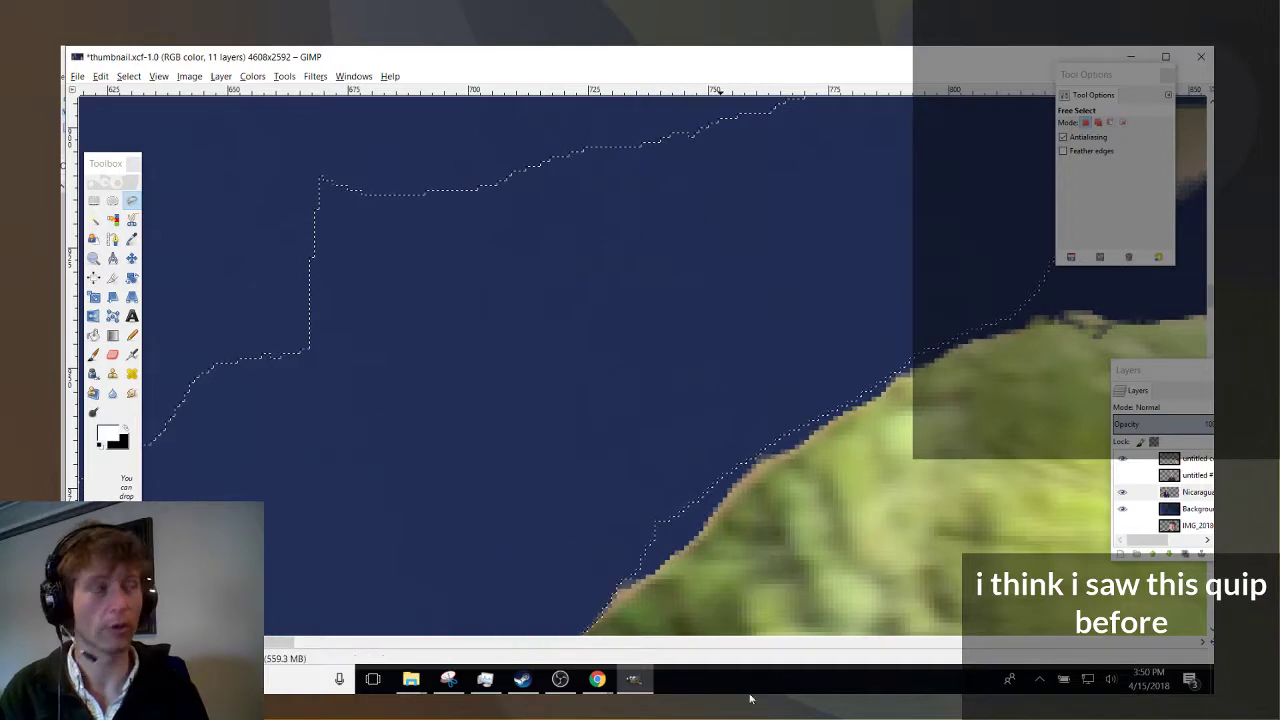
Lasso the tan background remnant and the thin streak just above the parrot's head and delete them.
scroll(555, 457, "right", 5)
scroll(555, 457, "up", 3)
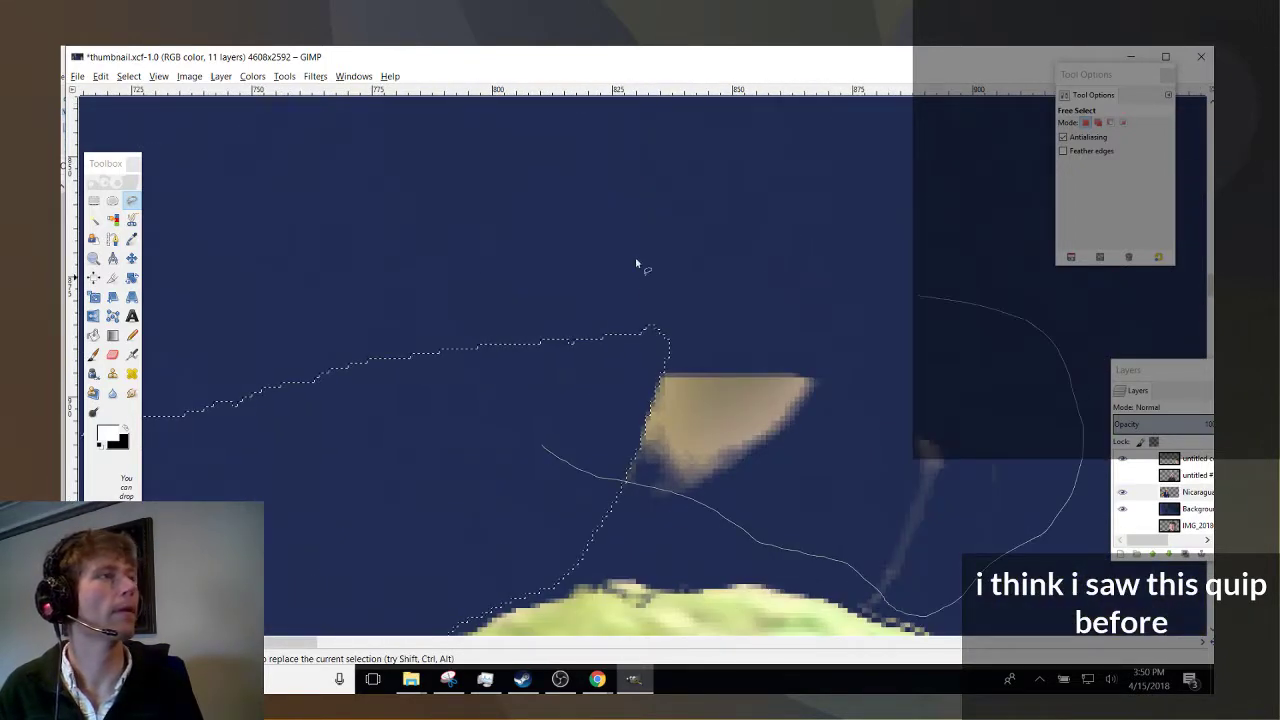
left_click_drag(636, 264, 450, 330)
left_click(449, 334)
key("Return")
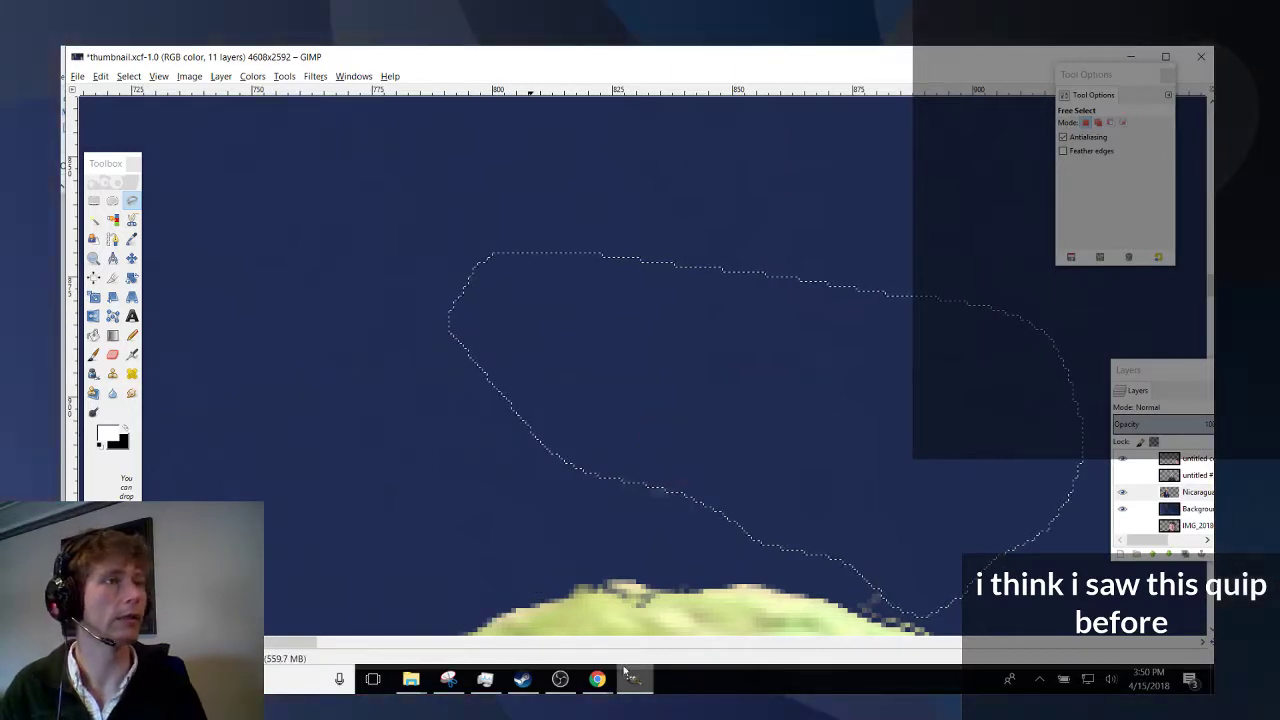
Outline the leftover background behind the parrot's neck with Free Select, following the edge of the feathers.
scroll(553, 538, "left", 7)
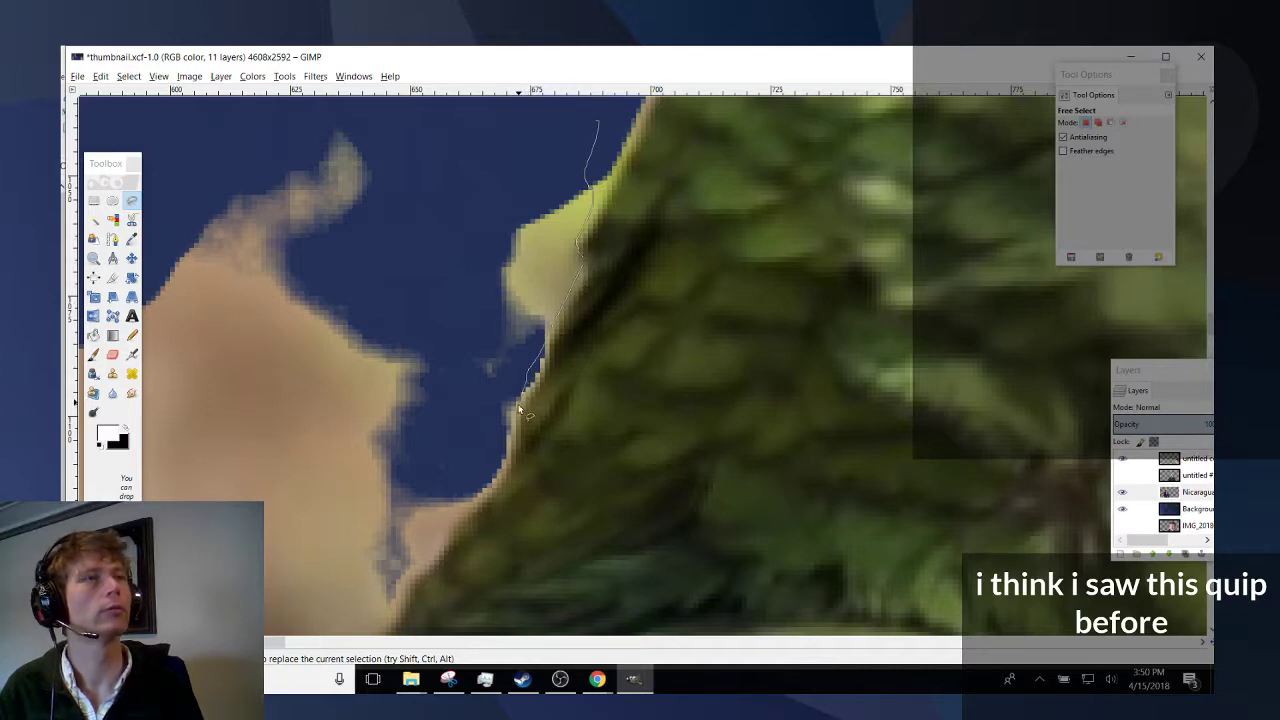
left_click_drag(494, 483, 401, 606)
scroll(410, 145, "left", 1)
scroll(410, 145, "up", 2)
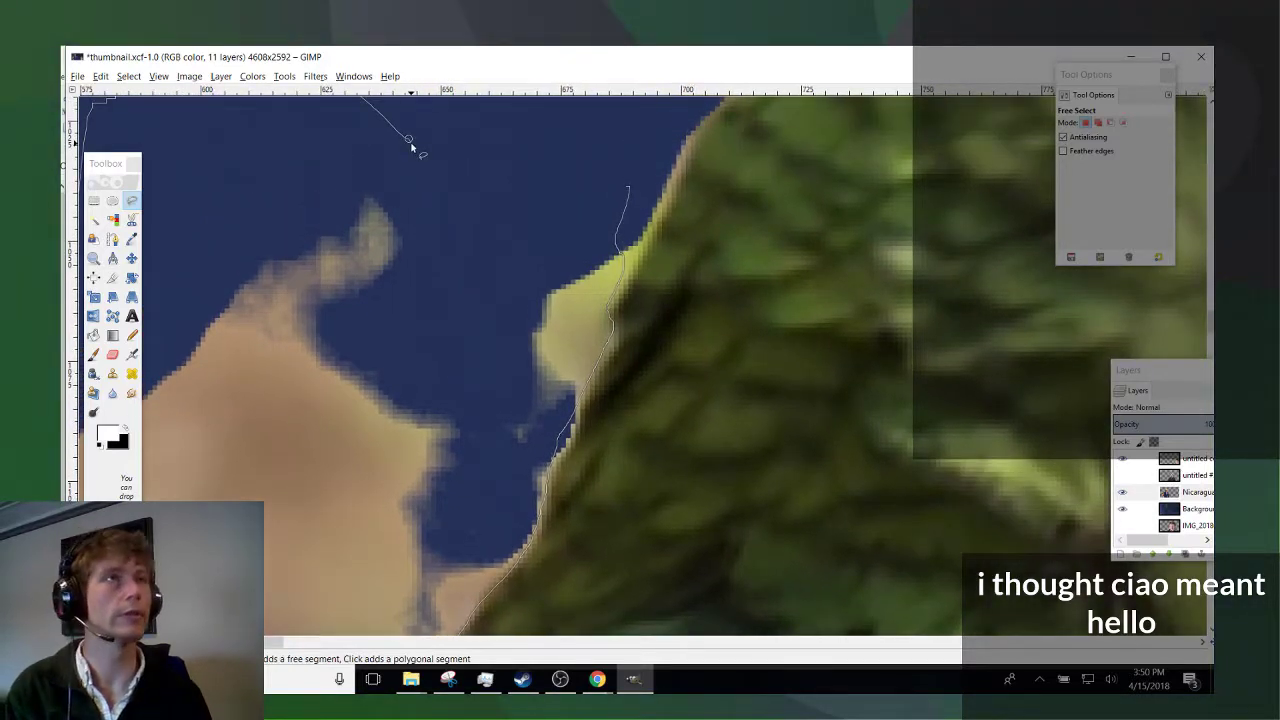
key("Return")
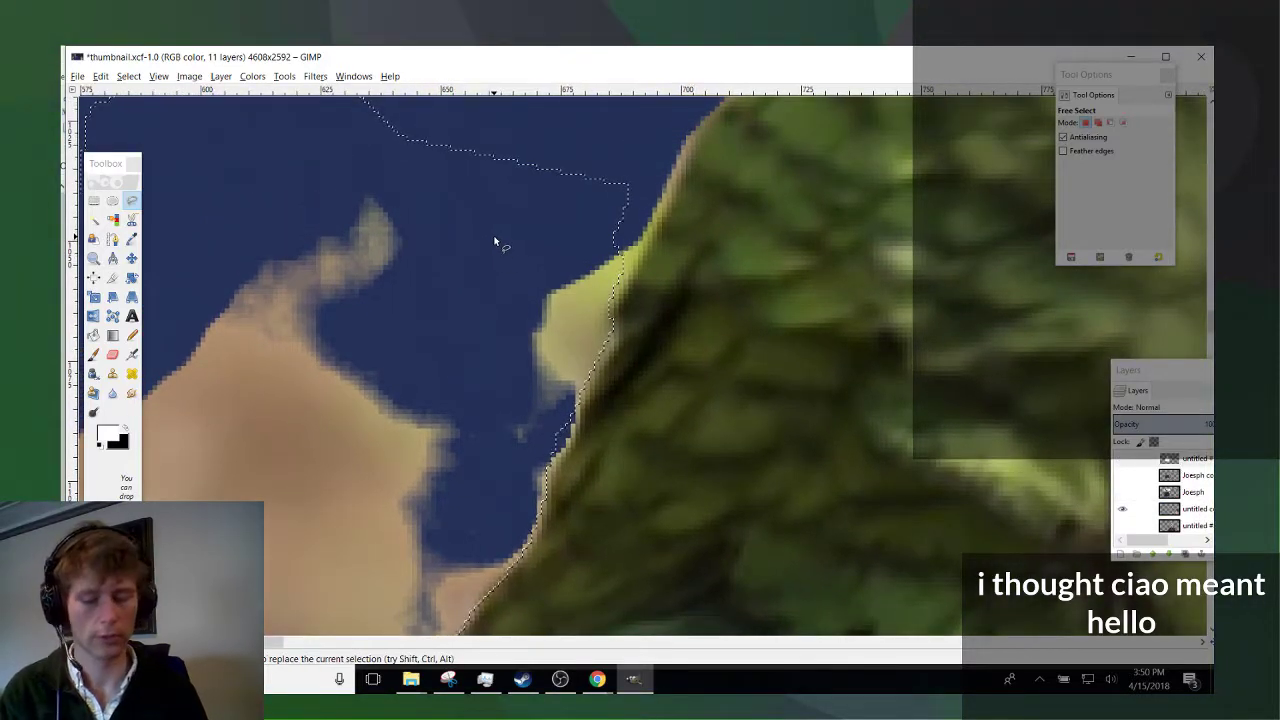
key("ctrl")
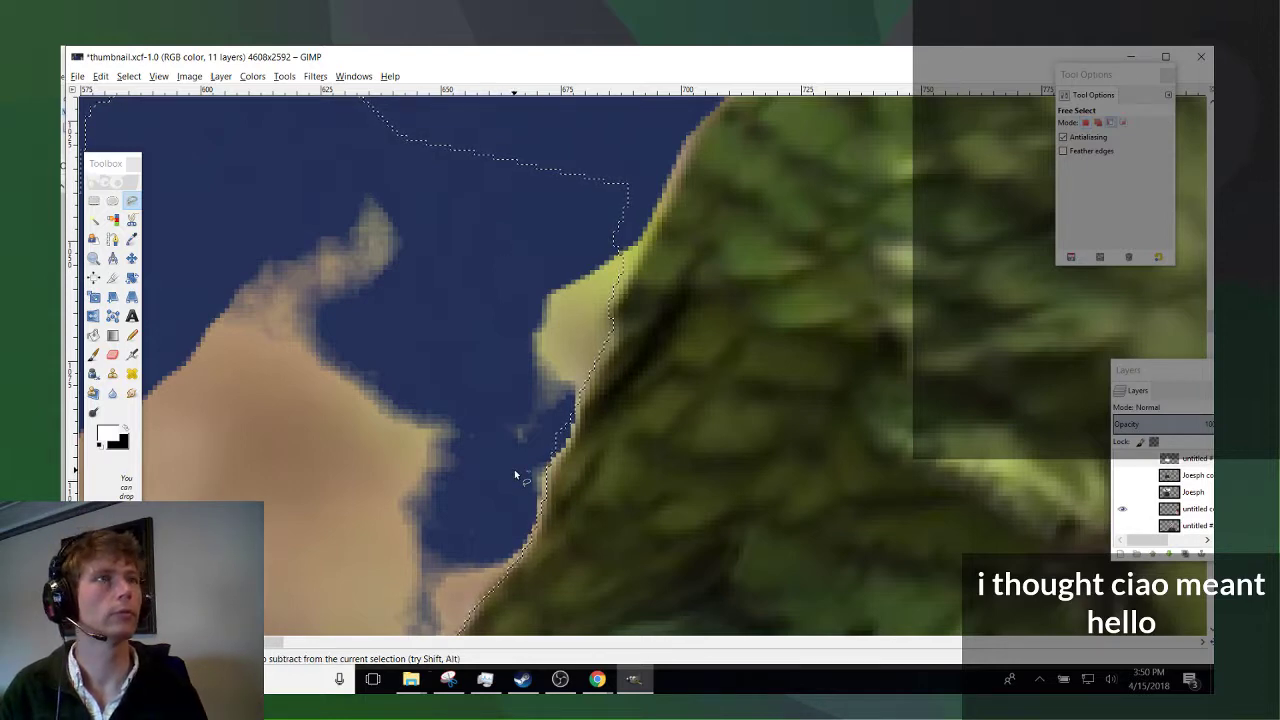
scroll(514, 469, "down", 4)
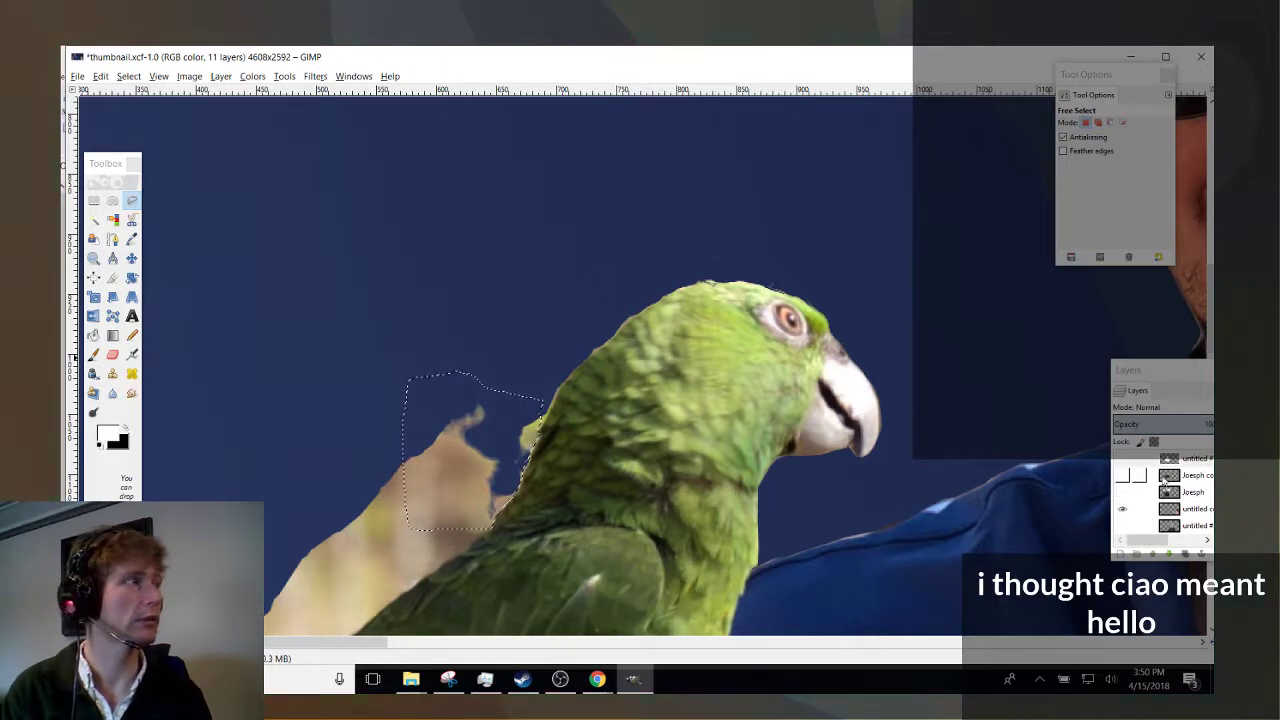
Make the layer with the man and parrot active and delete the selected background behind the parrot's neck.
left_click(1185, 491)
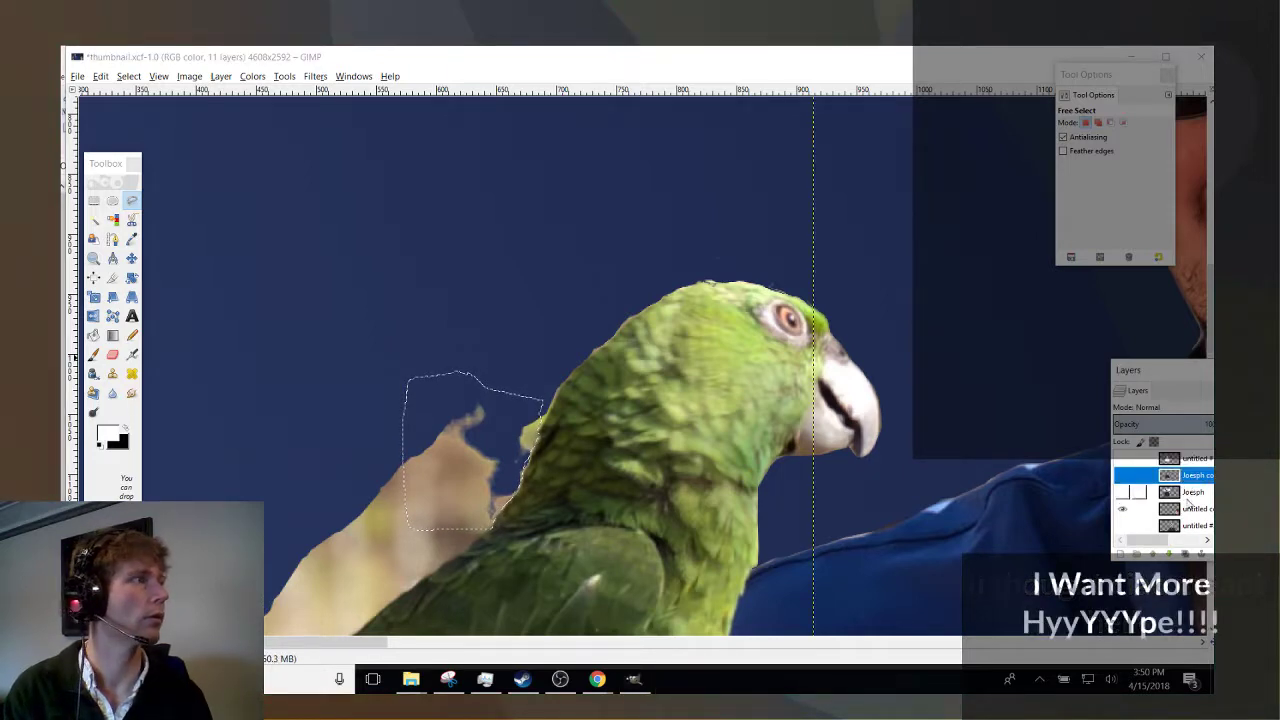
left_click(1184, 516)
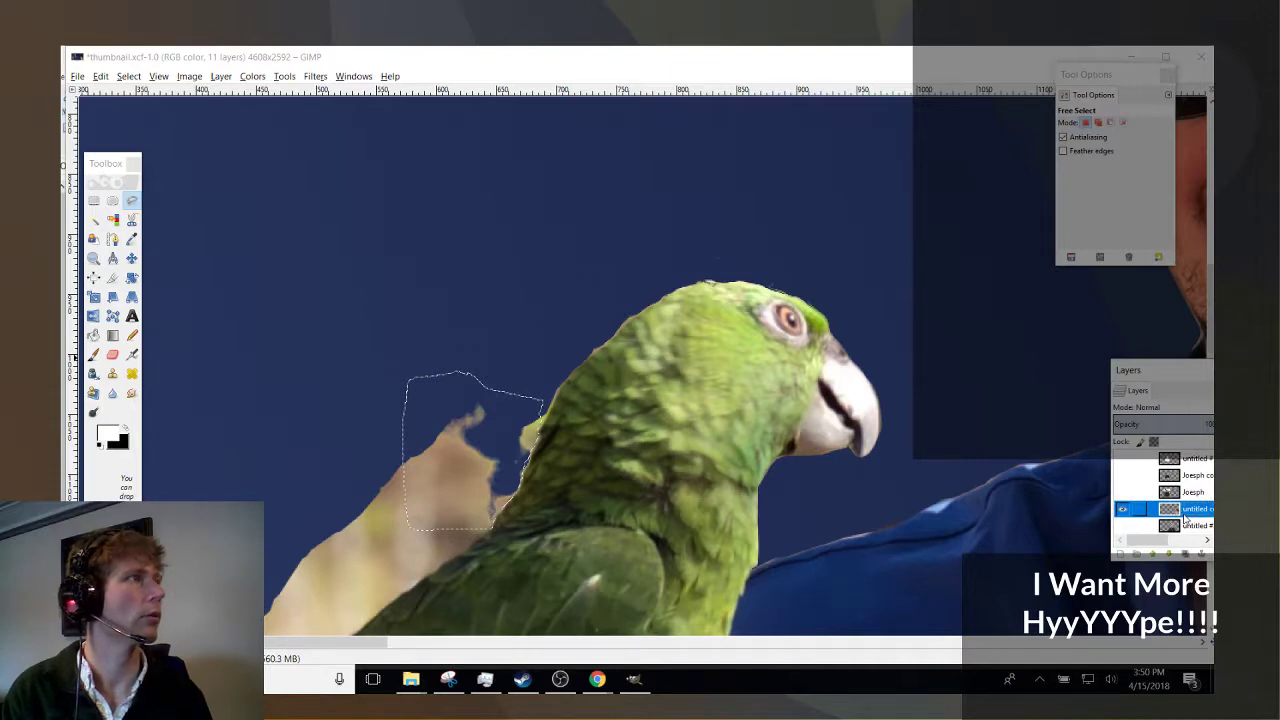
scroll(1130, 500, "down", 2)
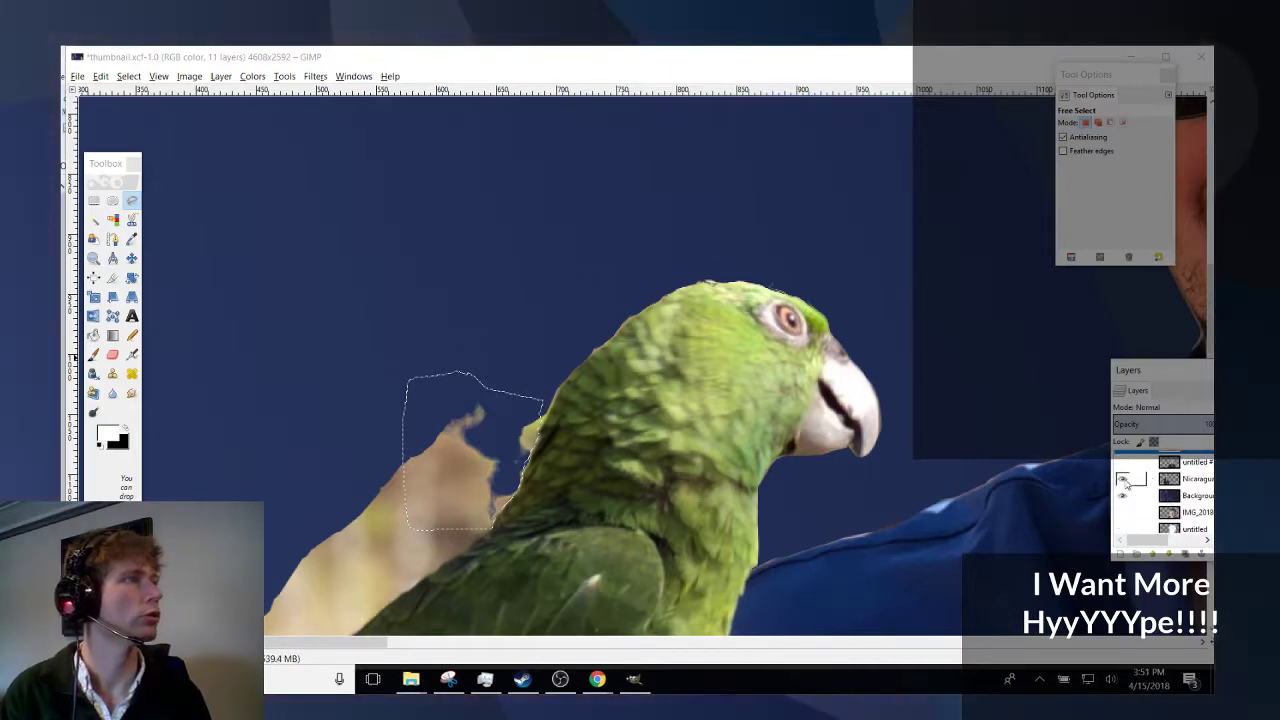
left_click(1123, 480)
left_click(1123, 480)
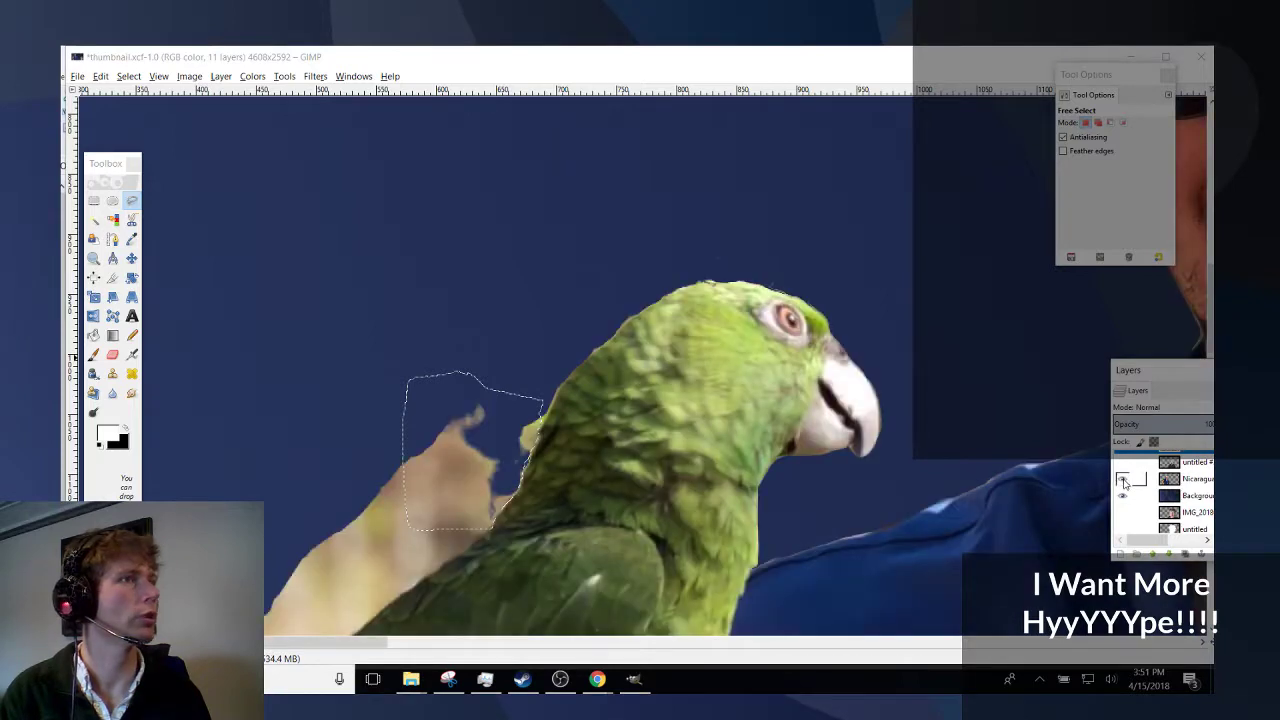
left_click(1200, 482)
key("Delete")
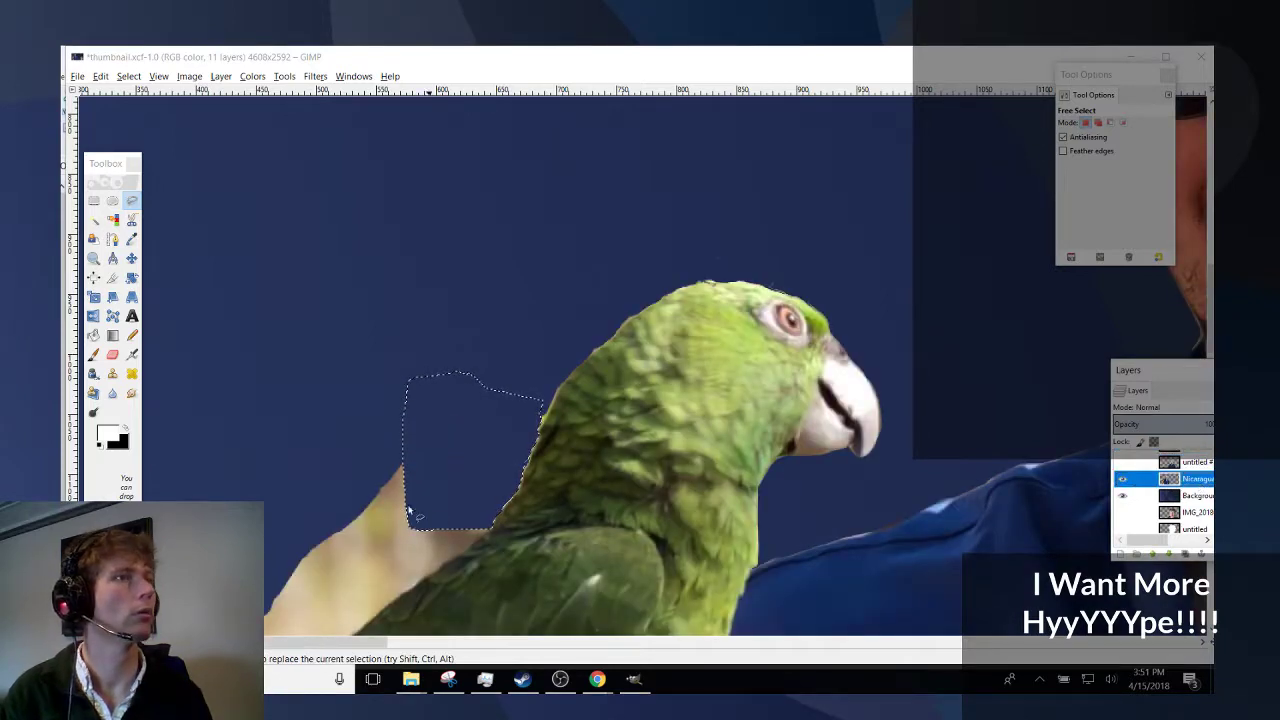
Hide the Background layer so the man and parrot stand against transparency, with the parrot and forearm in close view.
scroll(519, 519, "down", 5)
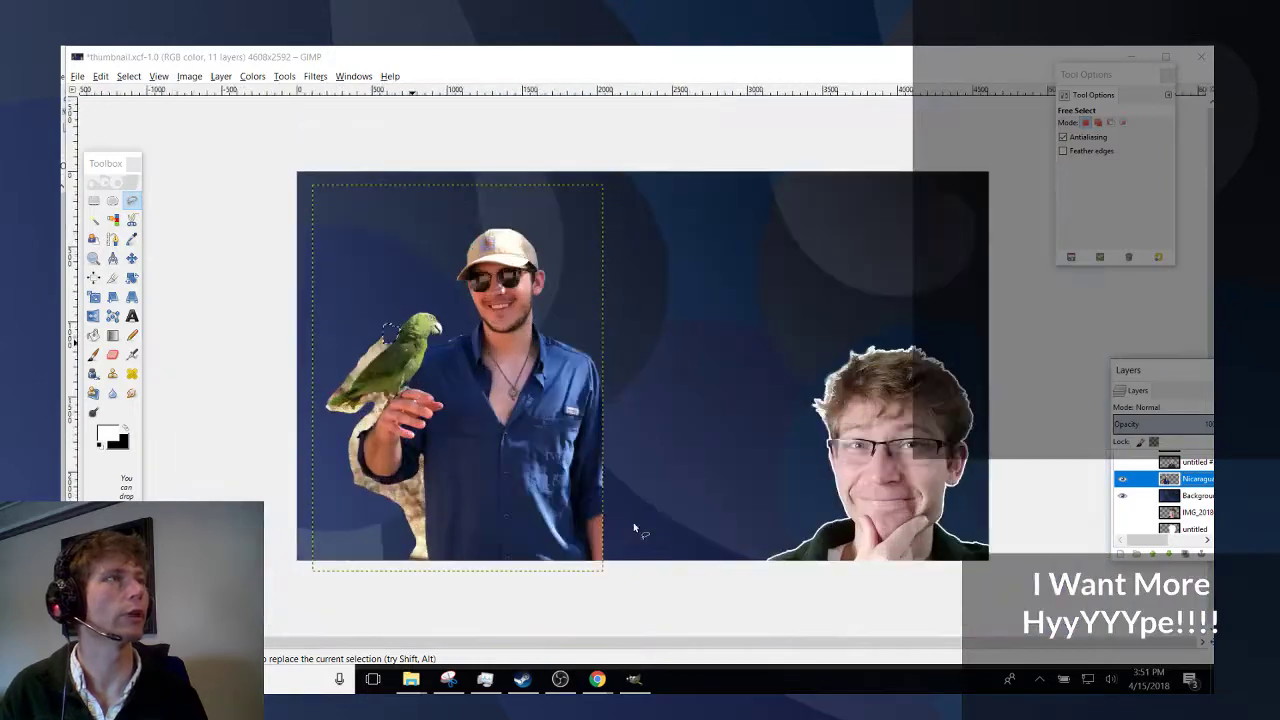
scroll(633, 522, "up", 4)
scroll(640, 600, "down", 5)
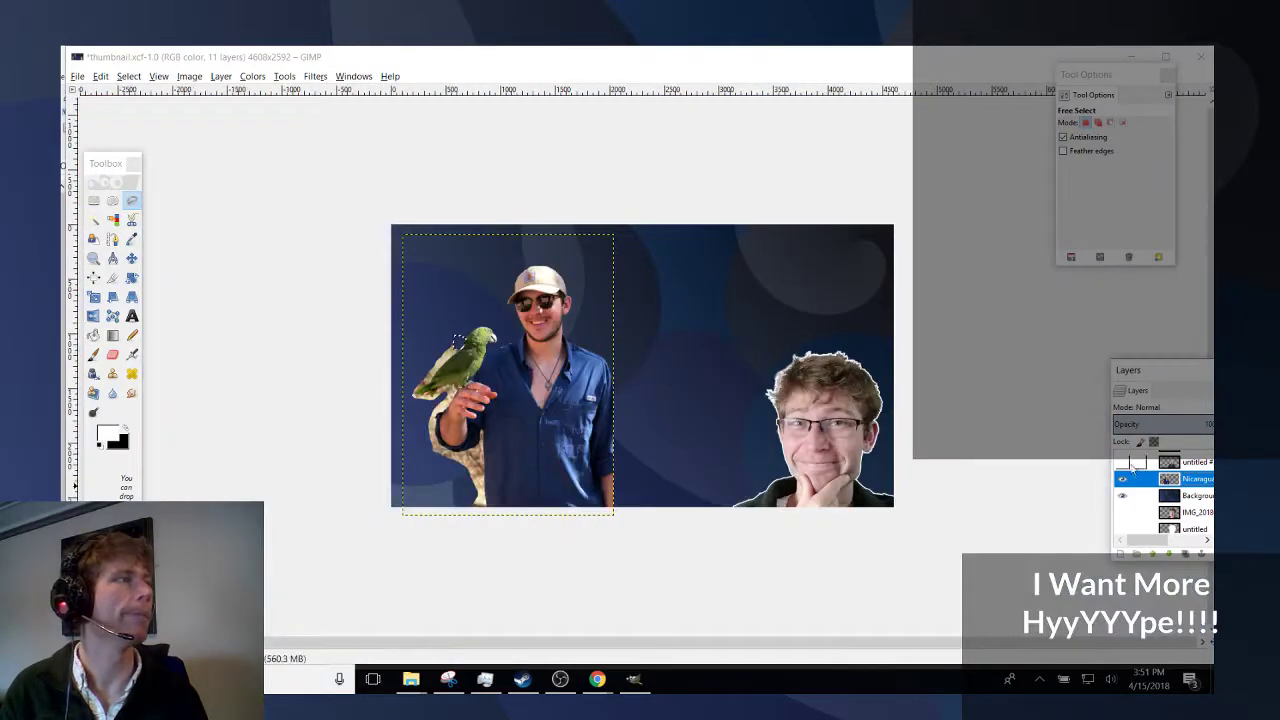
left_click(1122, 496)
key("plus")
key("plus")
key("plus")
key("plus")
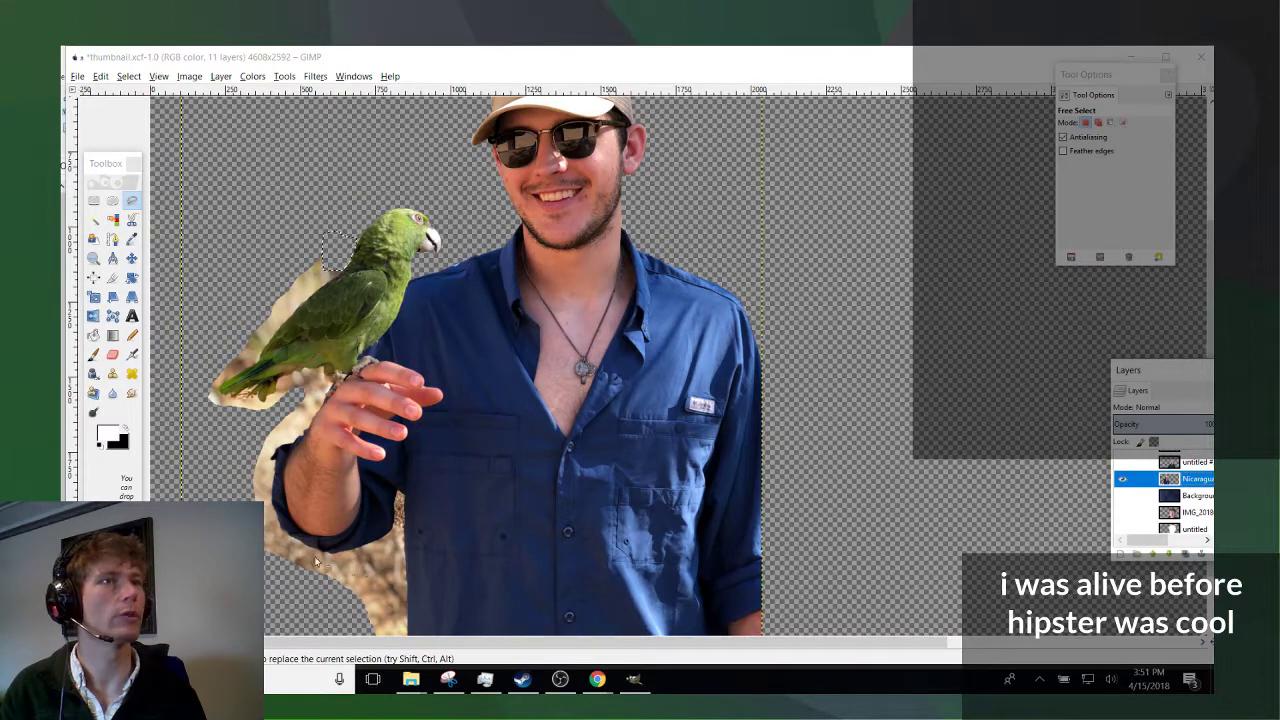
Fuzzy-select the tan background behind the parrot's back, raising the threshold to about 46, and delete it.
scroll(336, 535, "up", 6)
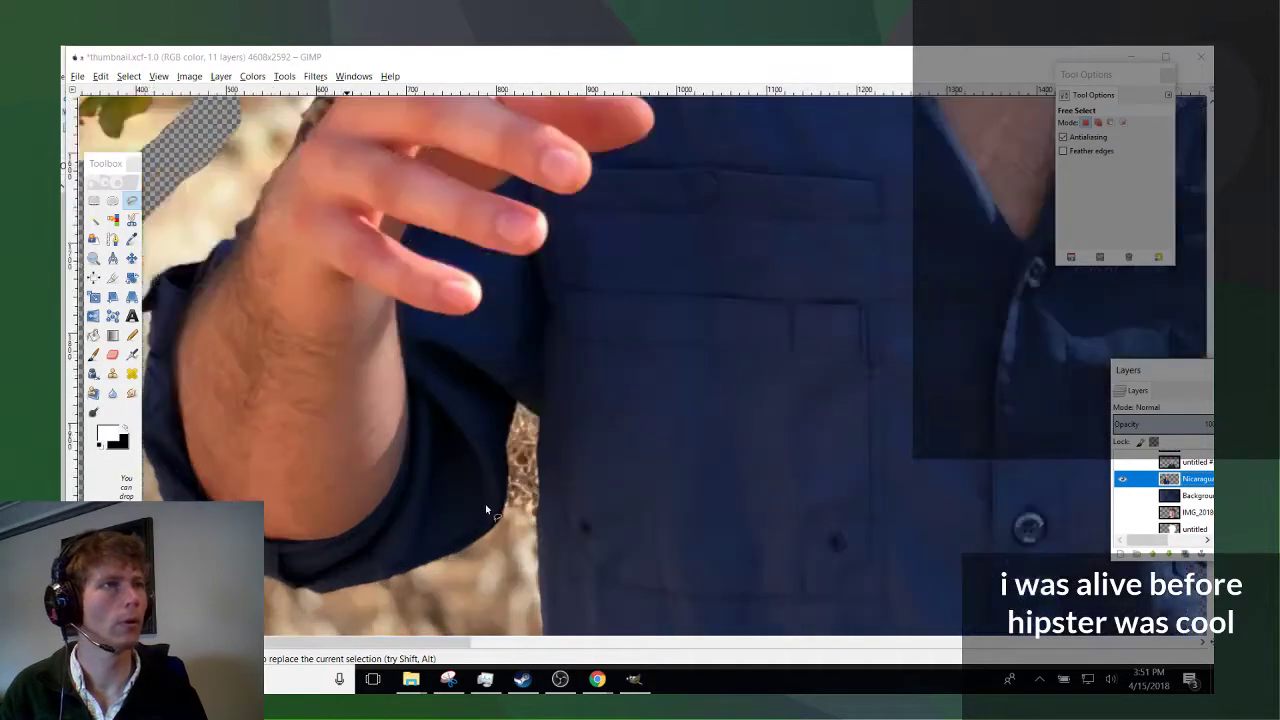
scroll(516, 462, "up", 1)
scroll(502, 435, "down", 8)
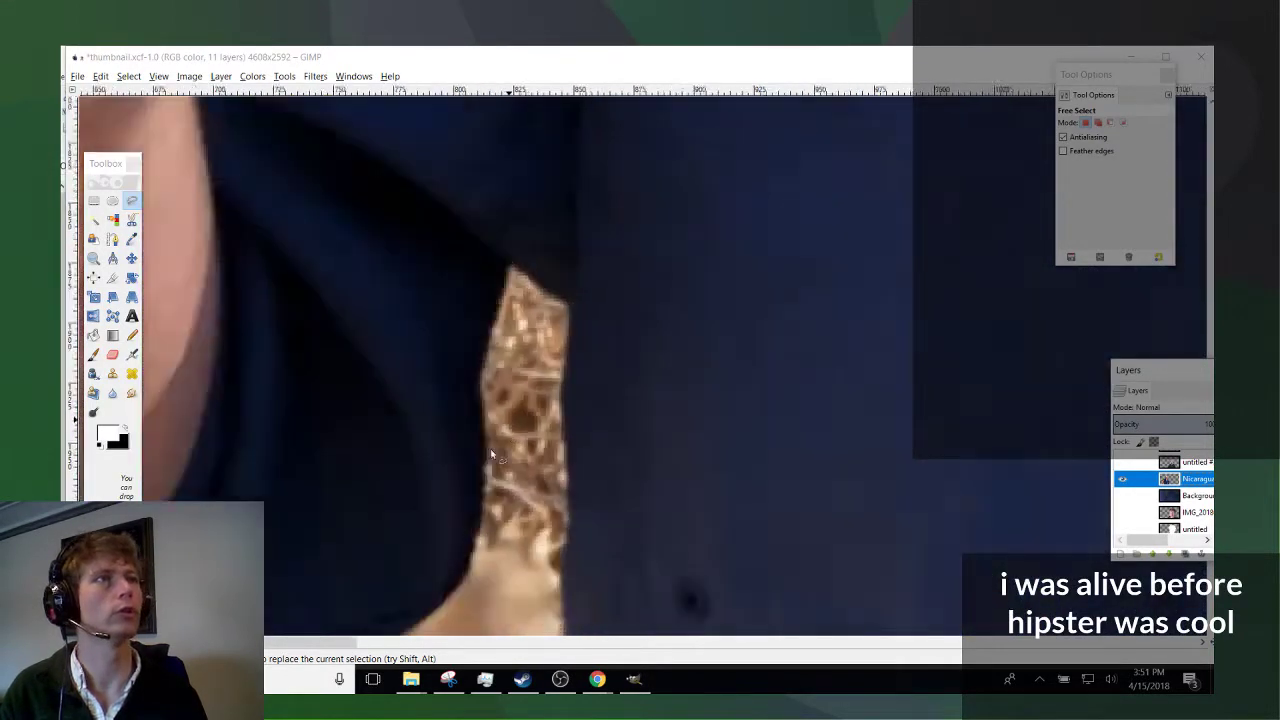
scroll(400, 318, "up", 3)
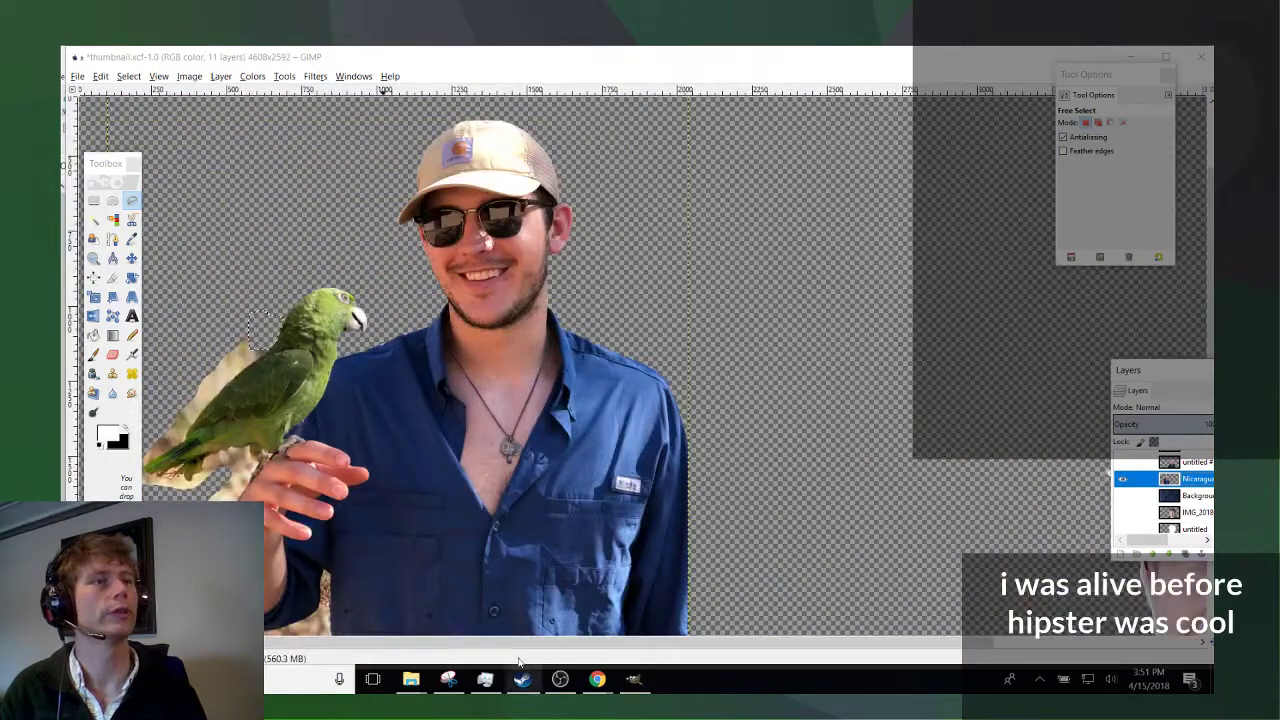
scroll(184, 430, "up", 4)
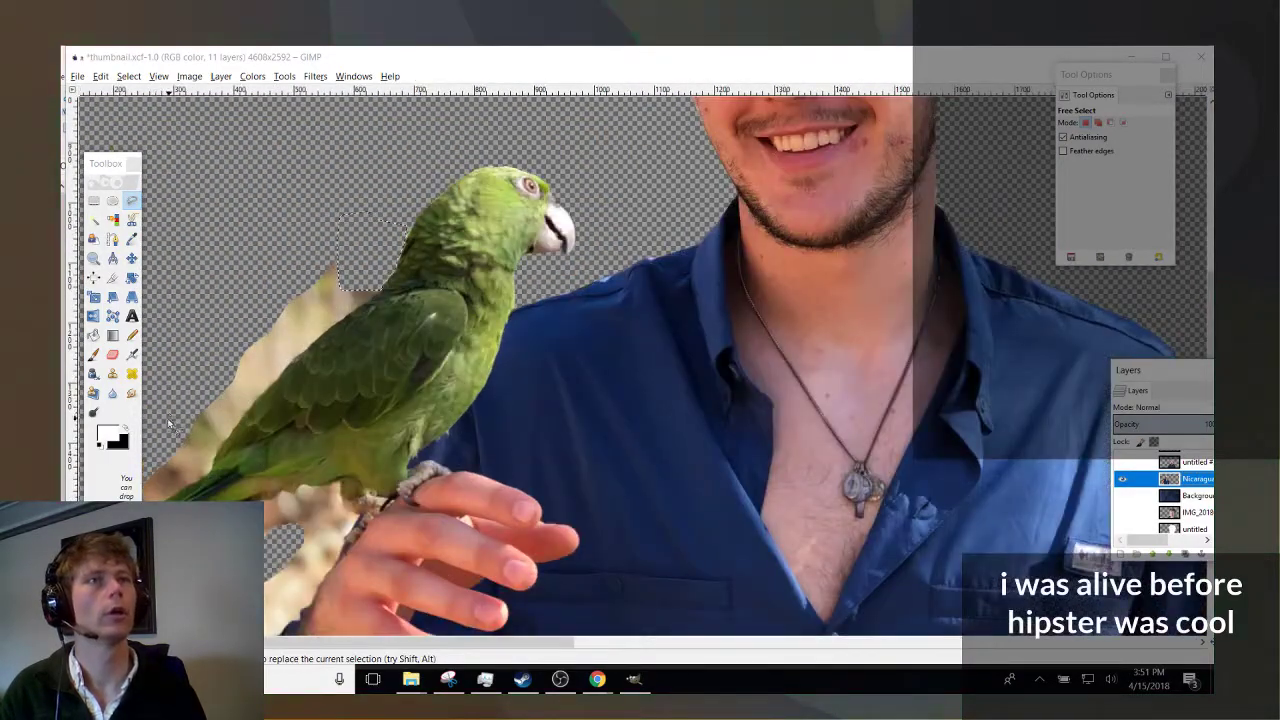
scroll(200, 365, "down", 2)
scroll(200, 340, "down", 2)
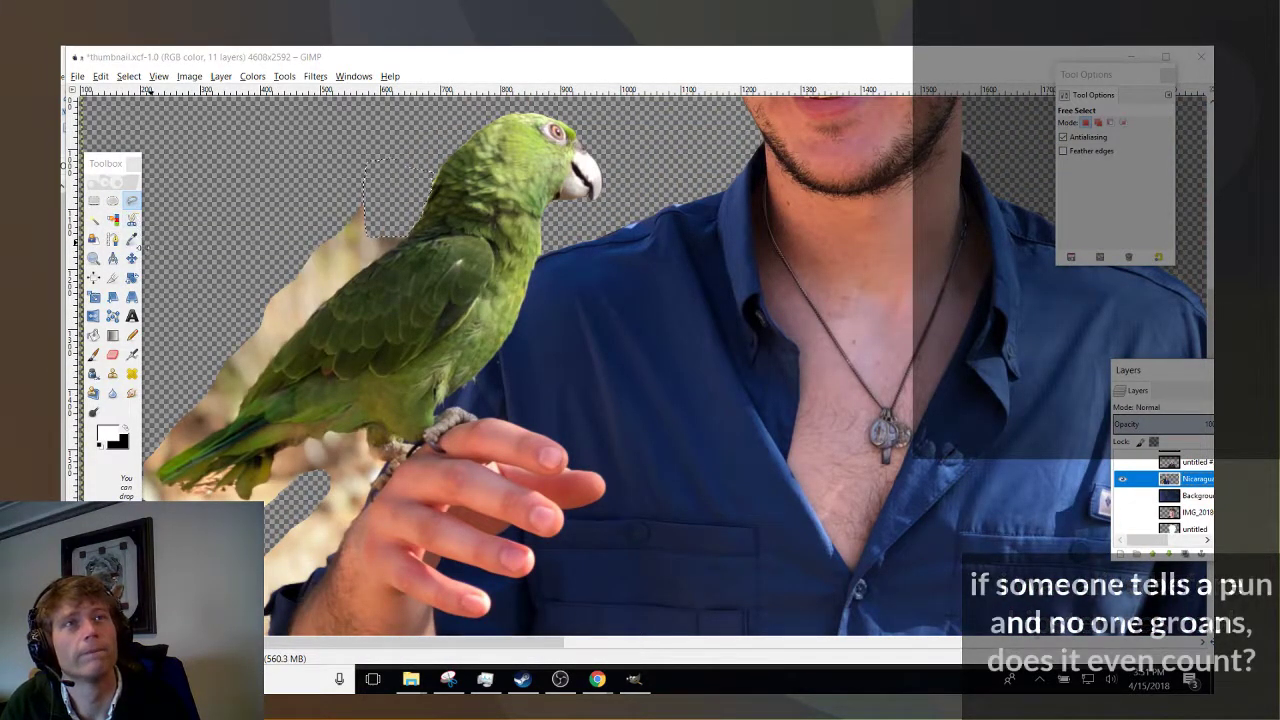
left_click(94, 220)
left_click(335, 252)
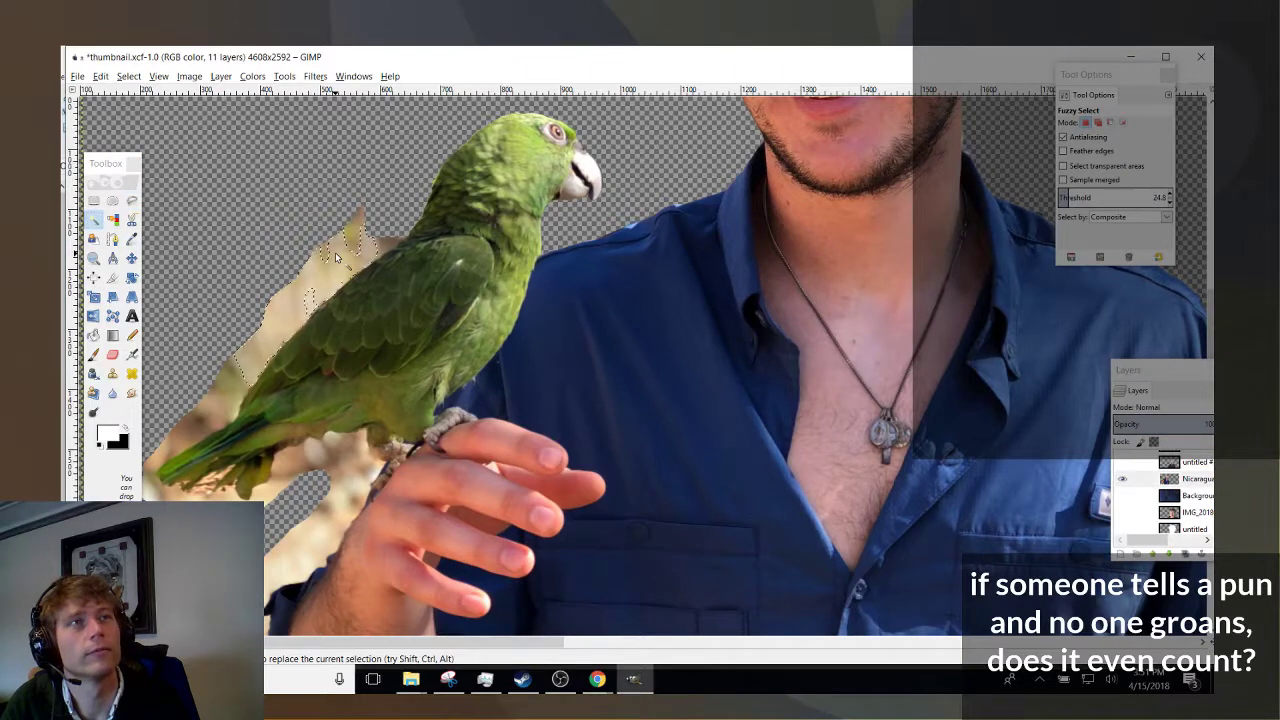
mouse_move(335, 252)
left_mouse_down()
mouse_move(379, 251)
mouse_move(343, 250)
left_mouse_up()
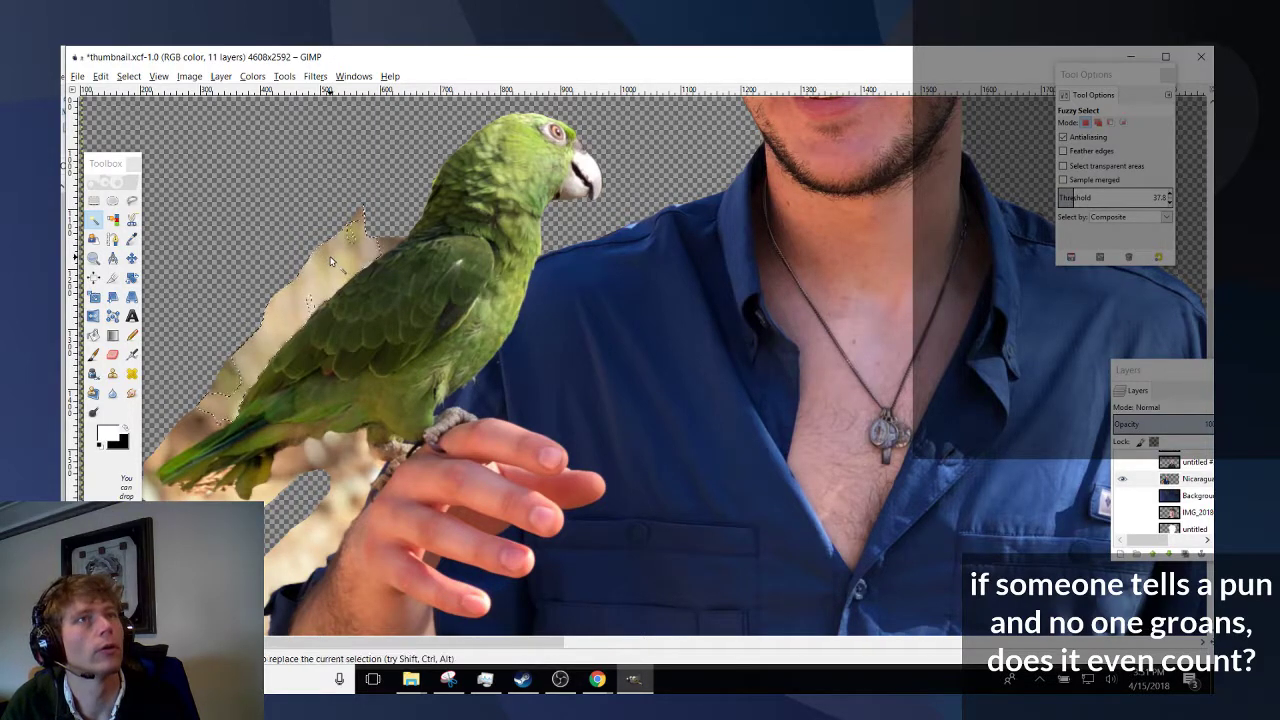
scroll(1125, 199, "up", 9)
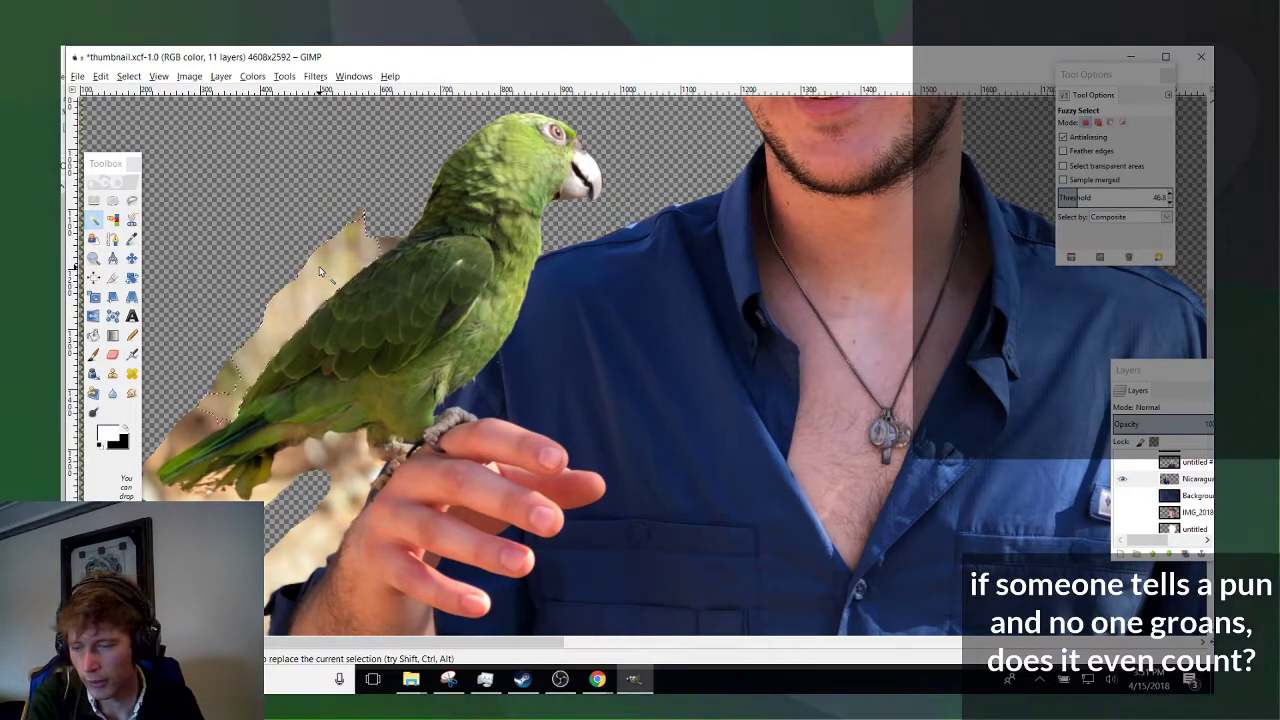
key("Delete")
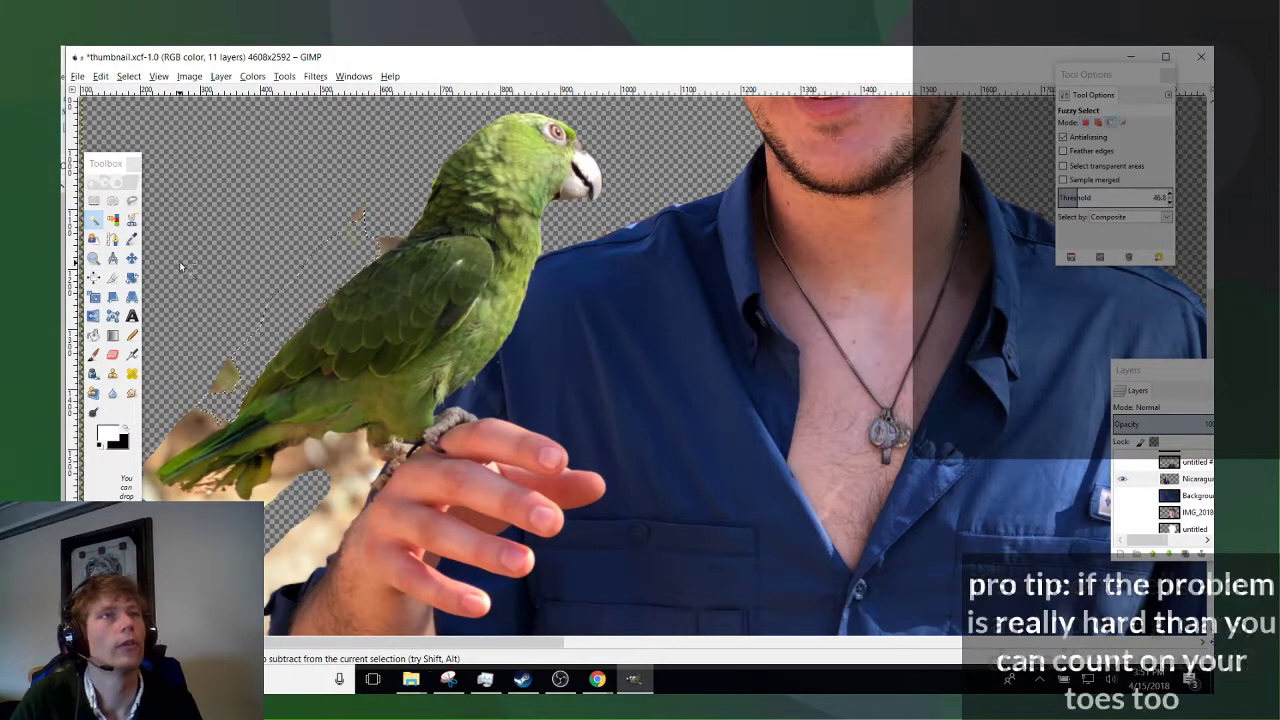
Lasso the small tan remnants behind the parrot's neck and upper back with Free Select and delete them.
scroll(340, 270, "up", 4)
scroll(695, 314, "up", 3)
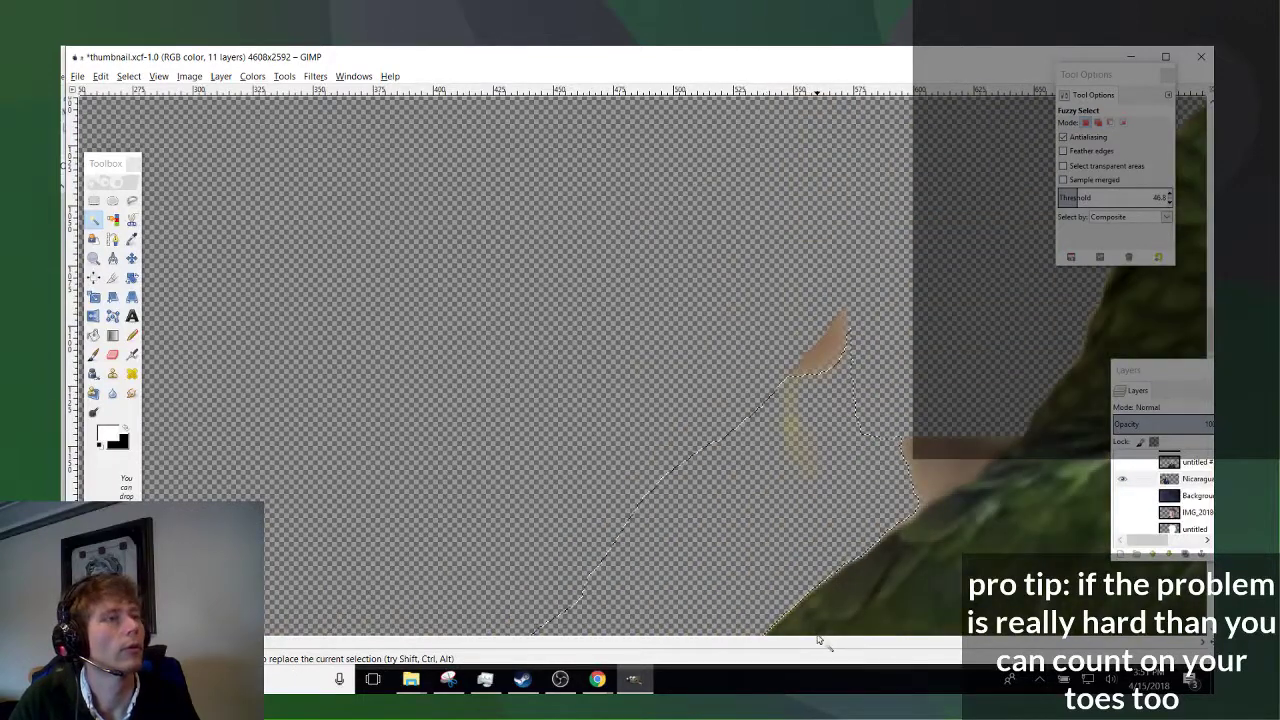
scroll(695, 314, "right", 2)
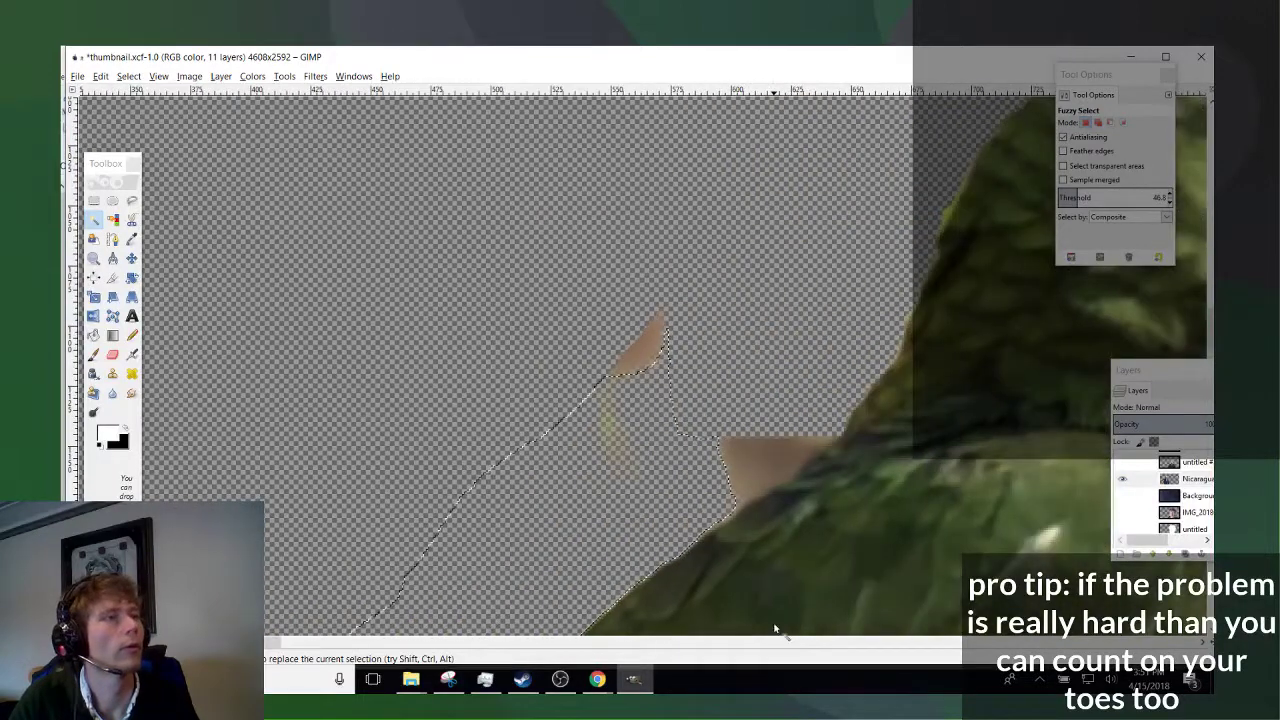
left_click(131, 200)
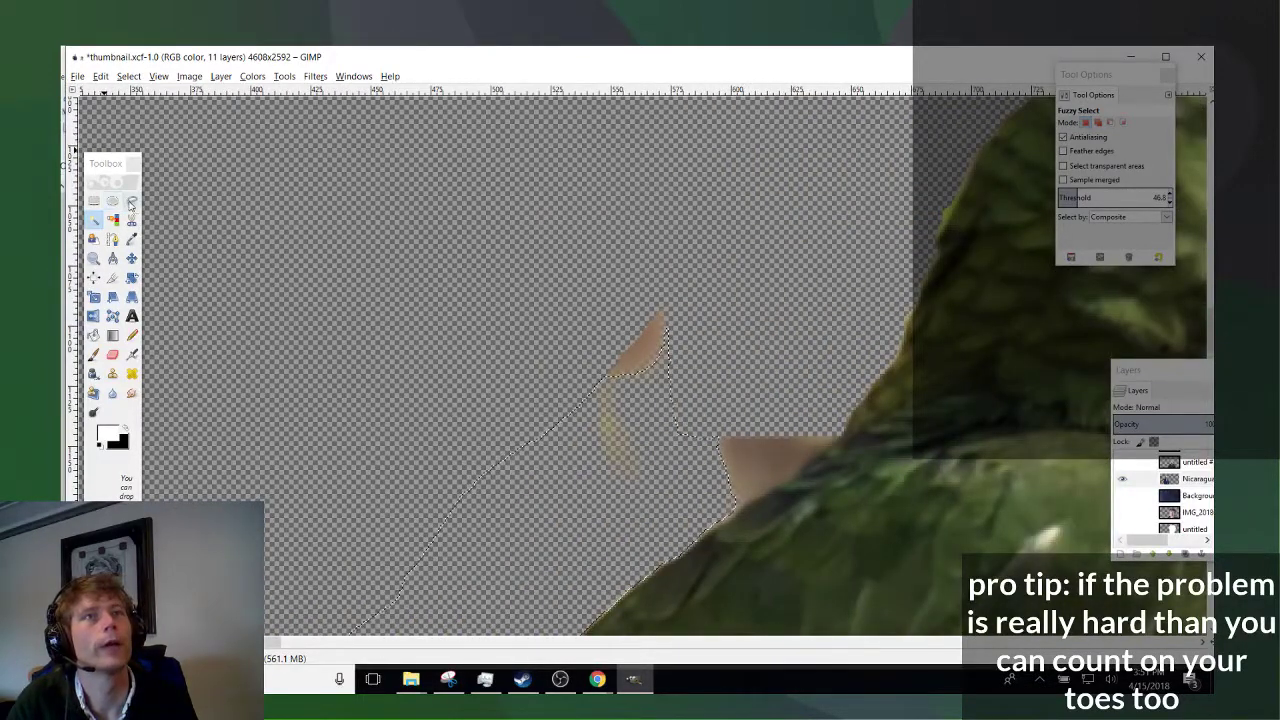
left_click(747, 502)
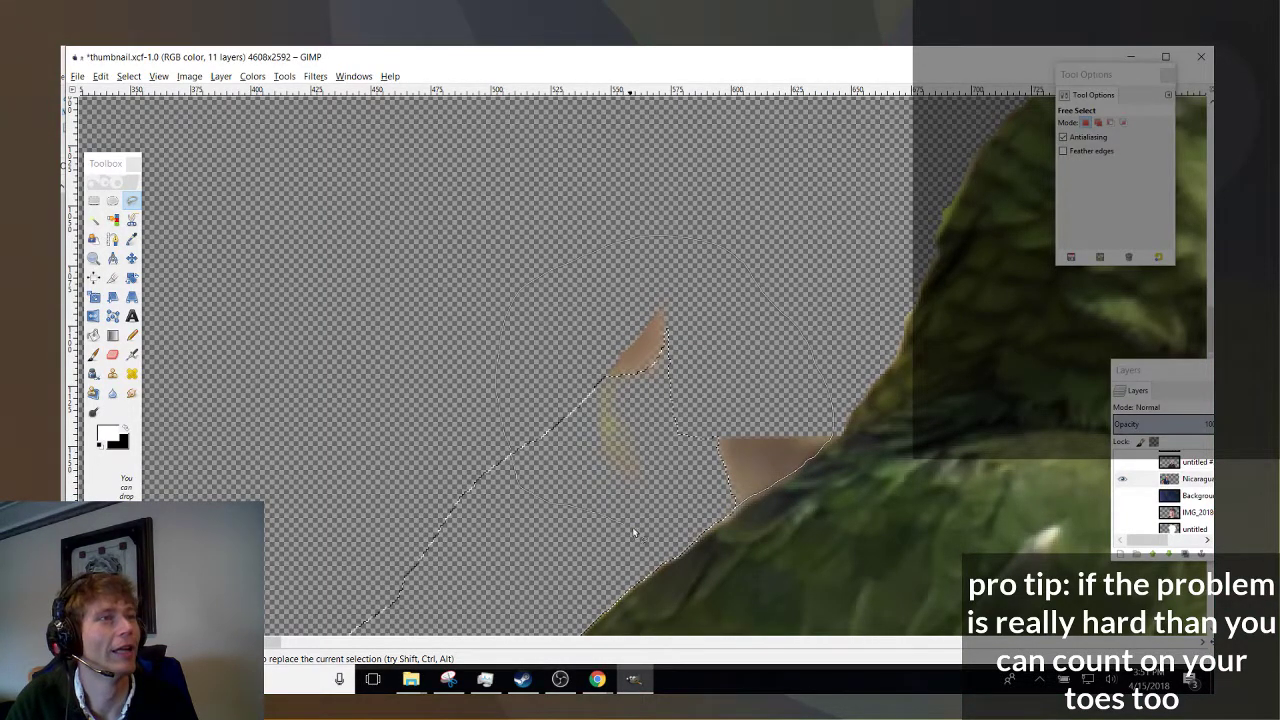
key("Return")
key("Delete")
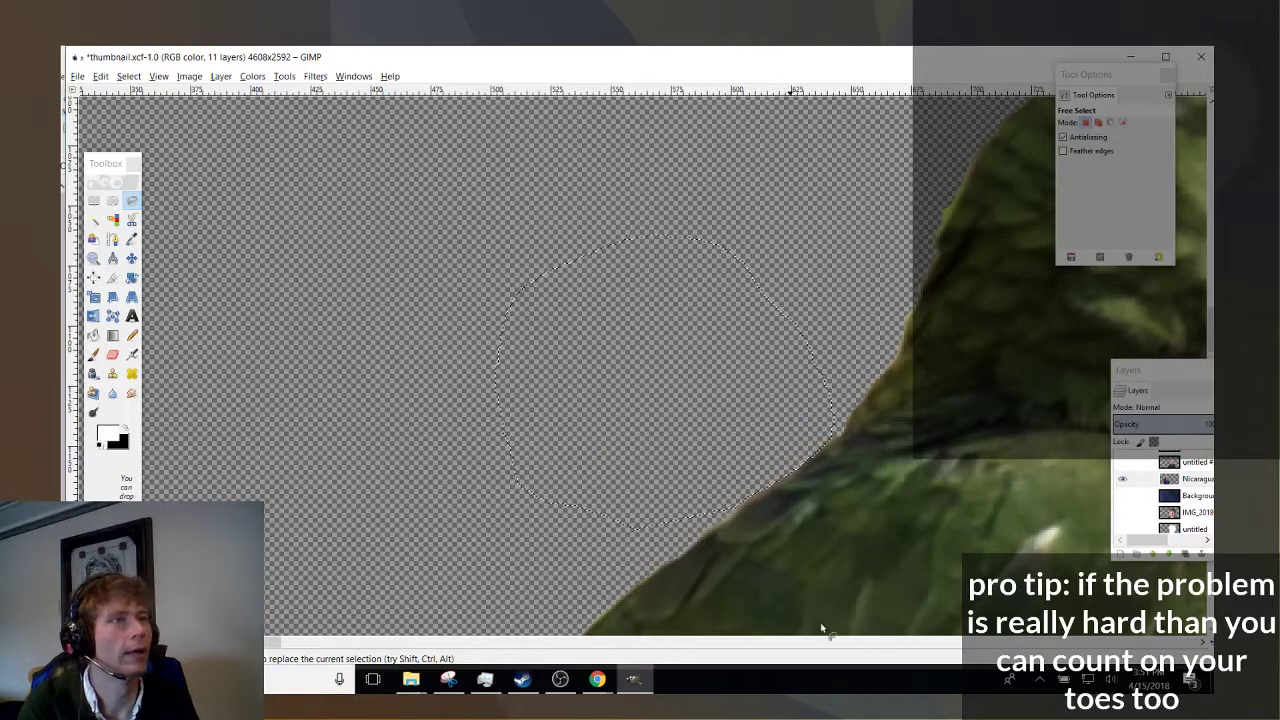
Outline the leftover background patches above the parrot's tail with Free Select, following the upper edge of the tail feathers.
scroll(822, 628, "left", 10)
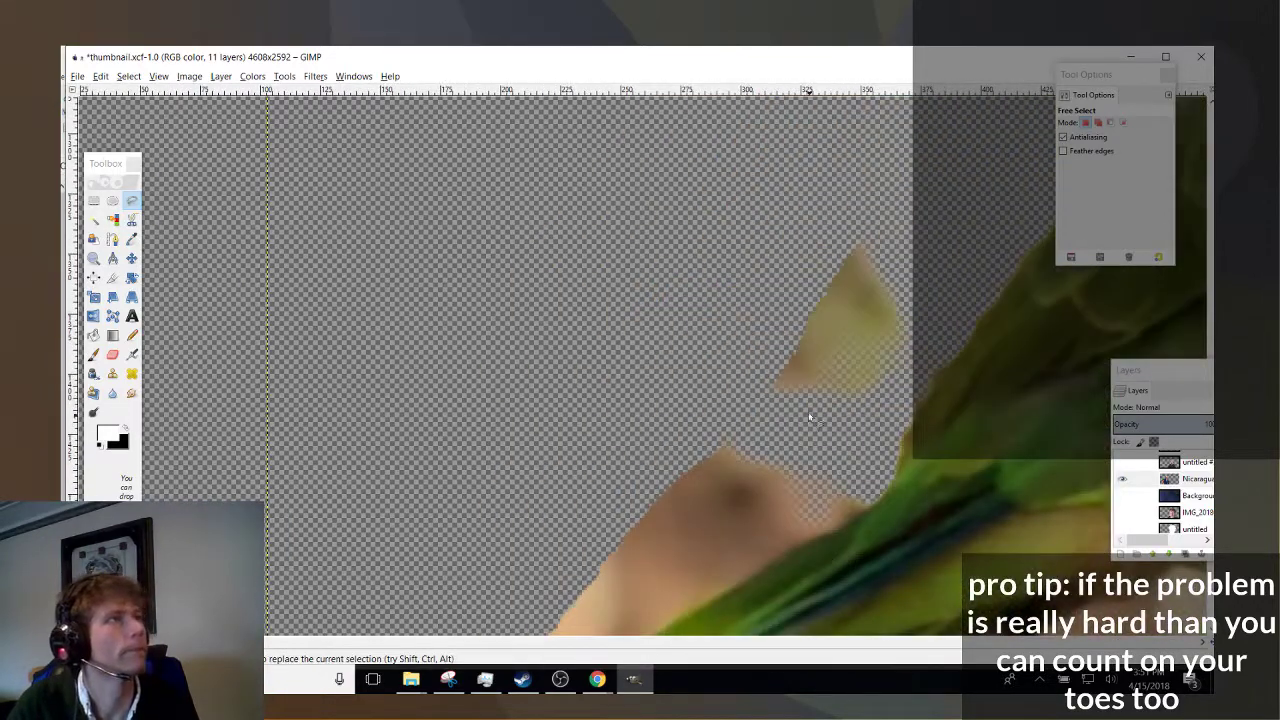
mouse_move(927, 231)
left_mouse_down()
mouse_move(944, 313)
mouse_move(928, 375)
mouse_move(889, 470)
mouse_move(812, 538)
left_mouse_up()
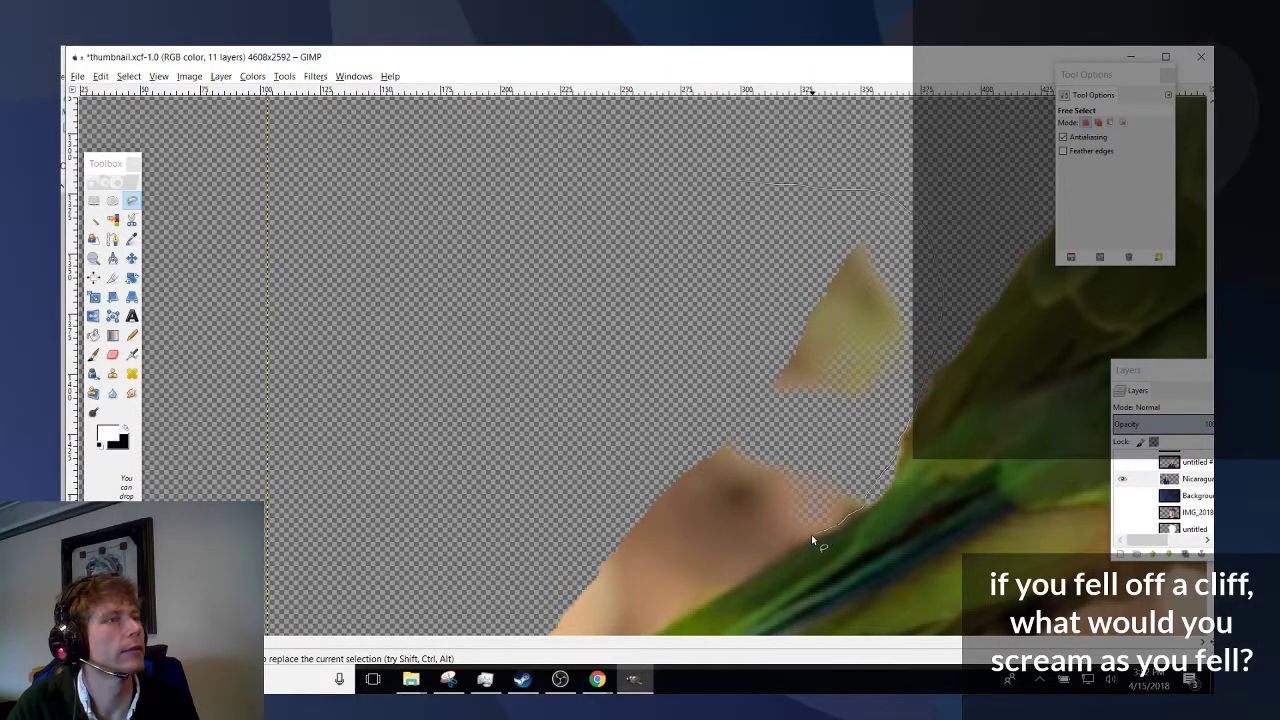
mouse_move(709, 604)
left_mouse_down()
mouse_move(648, 616)
mouse_move(586, 594)
left_mouse_up()
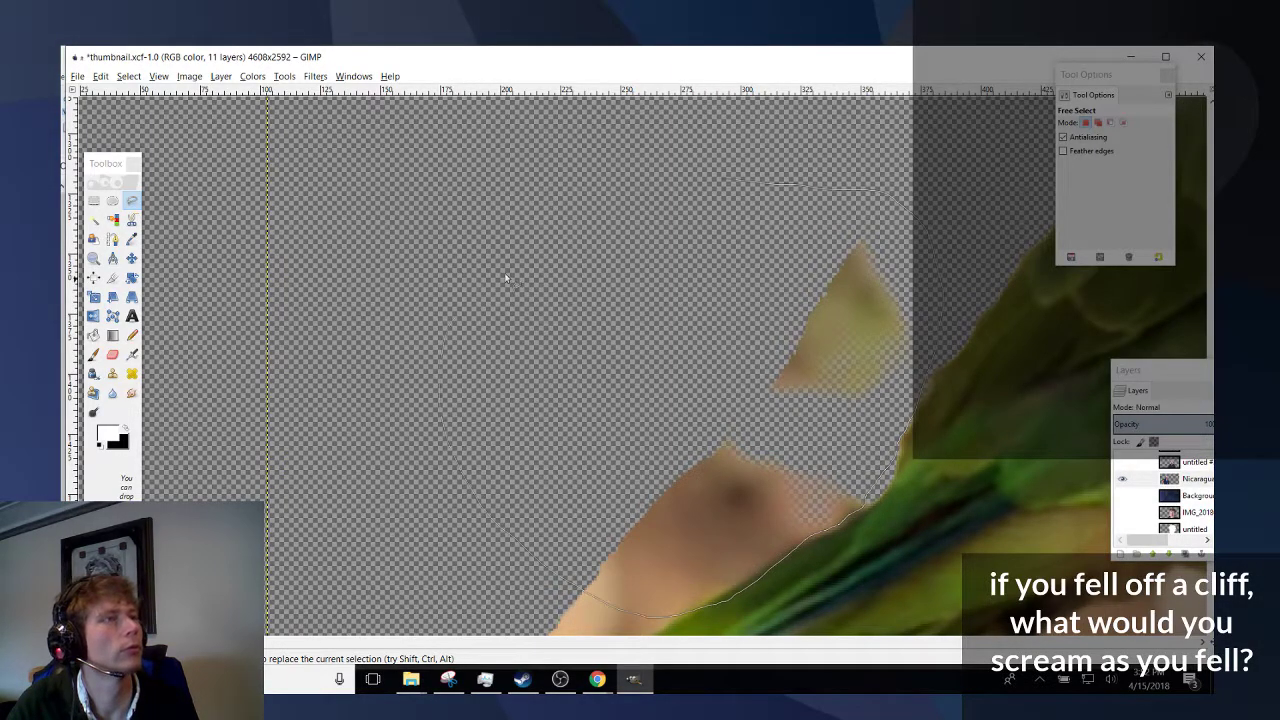
left_click(775, 148)
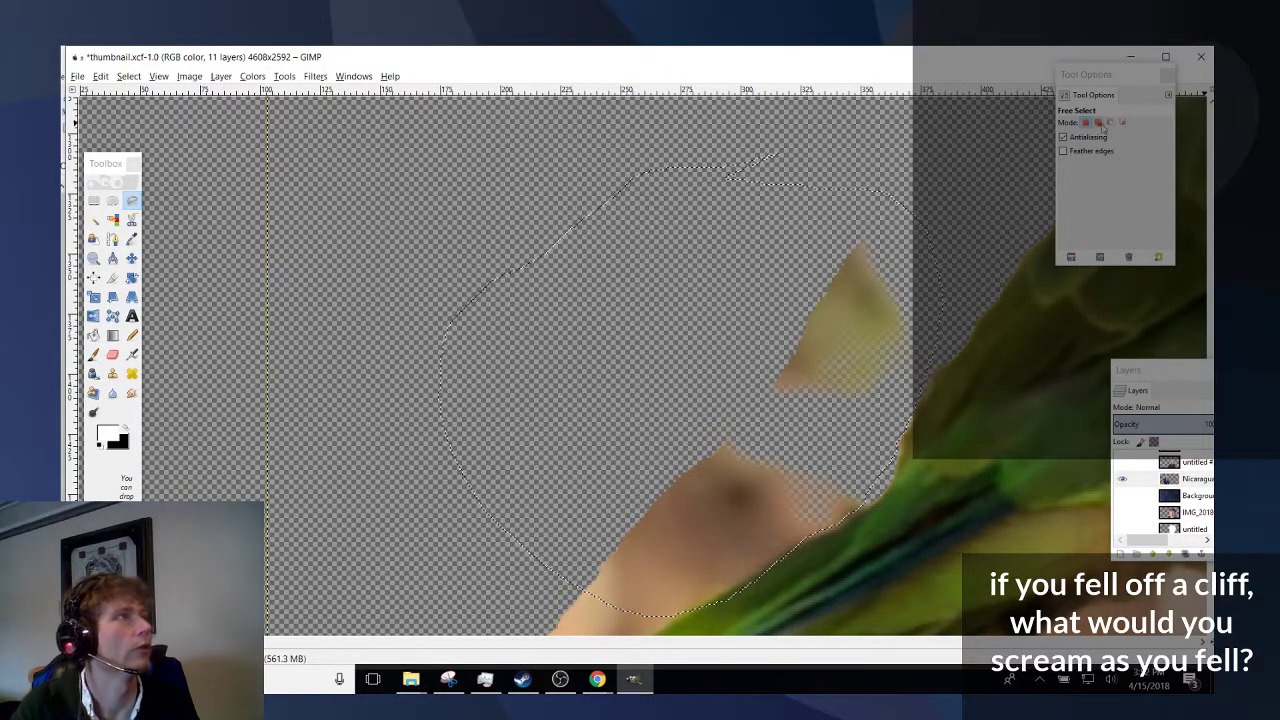
Trim the selection along the green tail feathers in subtract mode and delete the enclosed background patches.
scroll(846, 447, "up", 3)
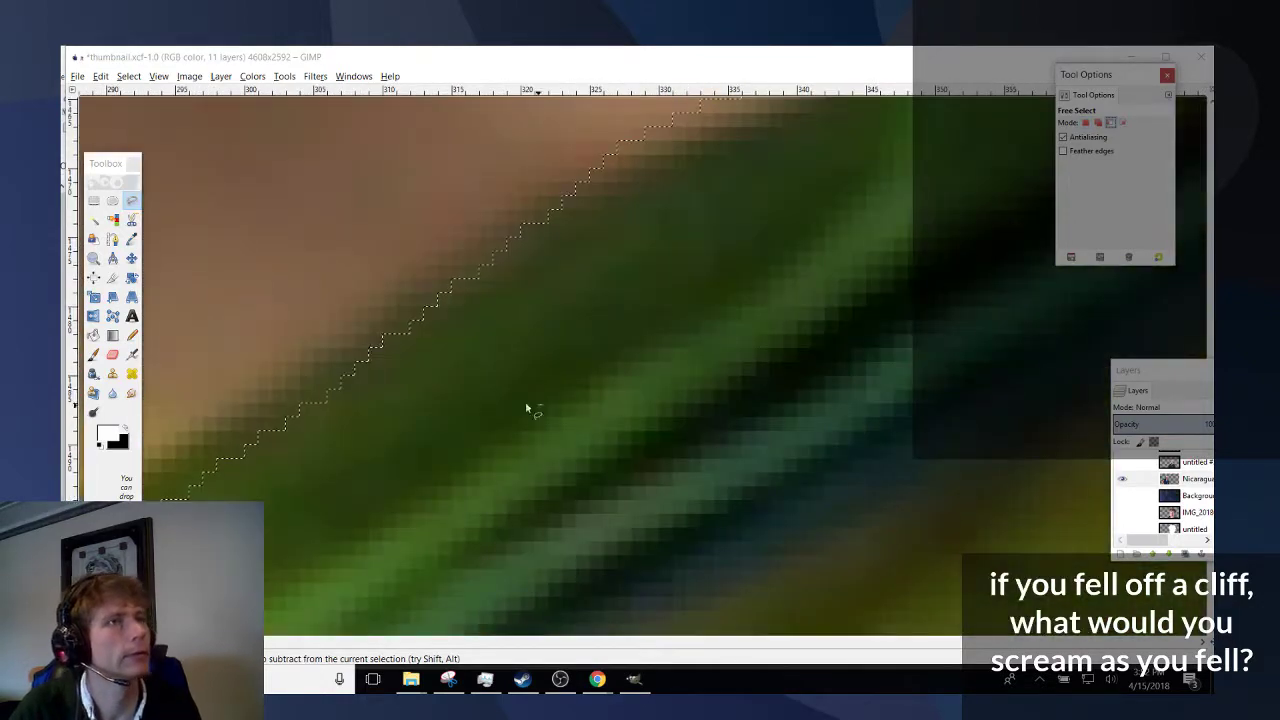
scroll(340, 354, "down", 2)
left_click(250, 404)
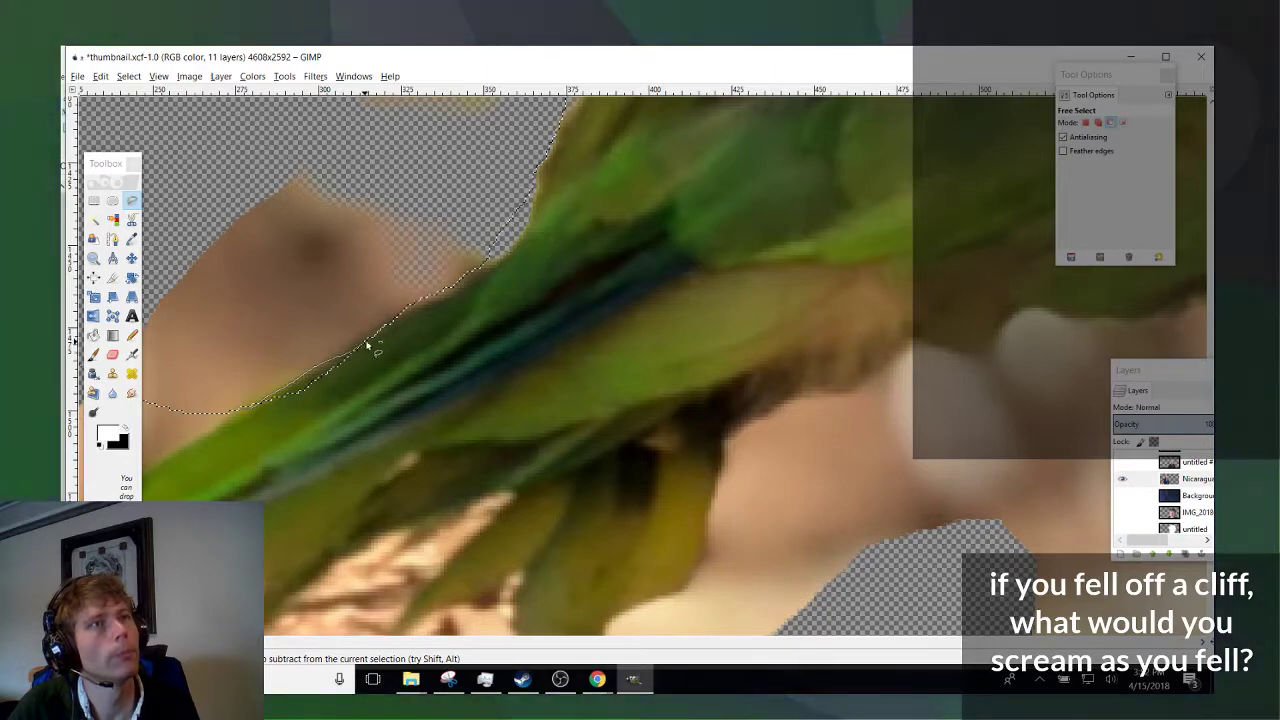
left_click_drag(467, 374, 480, 423)
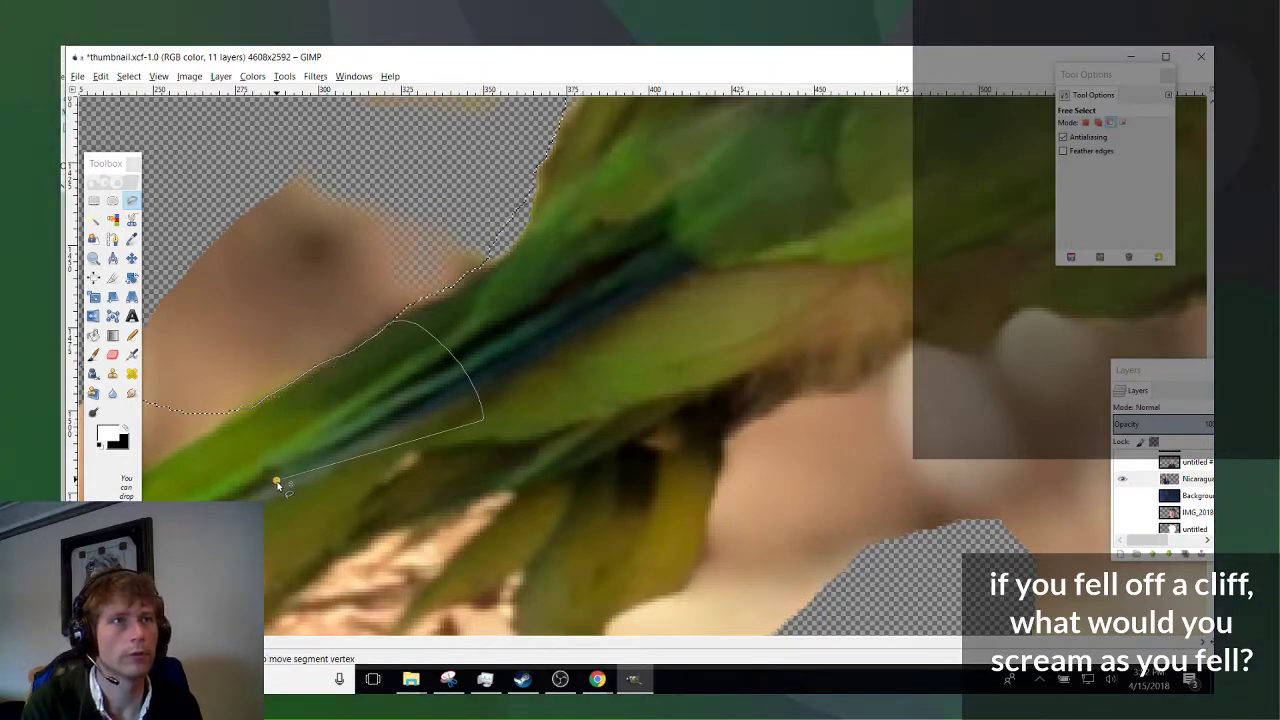
key("Escape")
key("Delete")
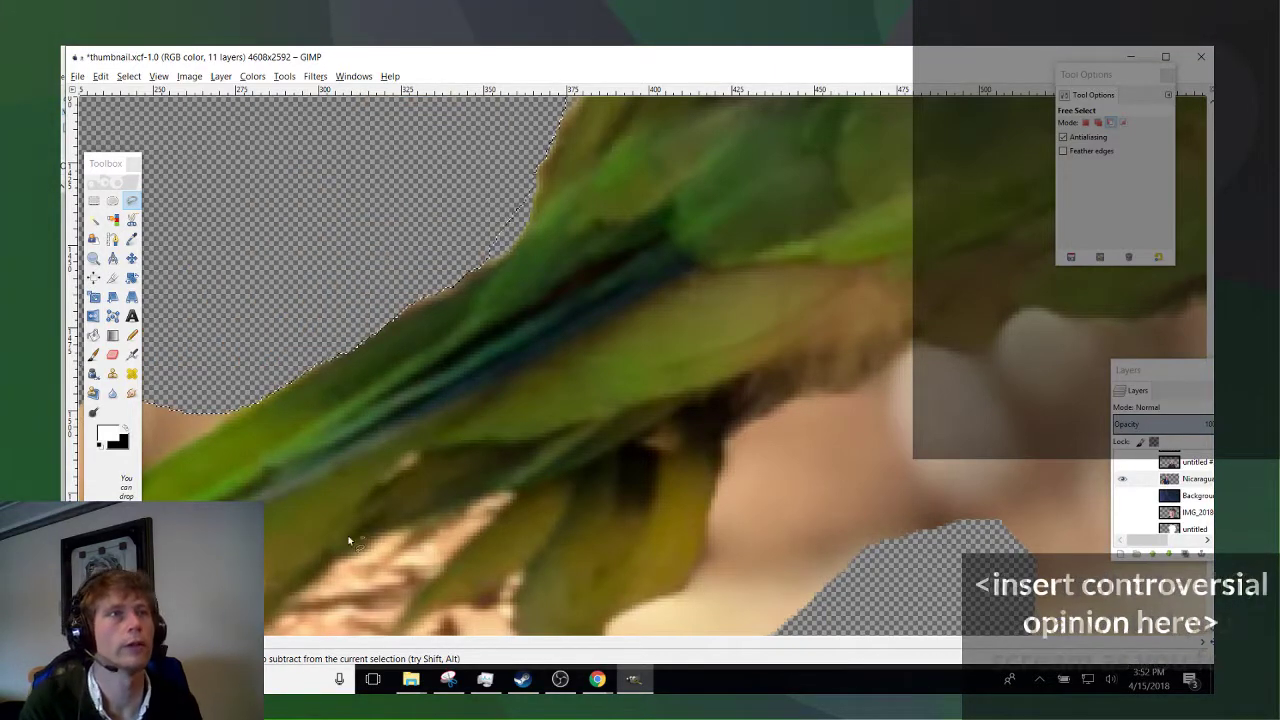
Select the tan background around the parrot's tail and the man's forearm with Fuzzy Select, checking how far the selection extends.
scroll(563, 641, "left", 5)
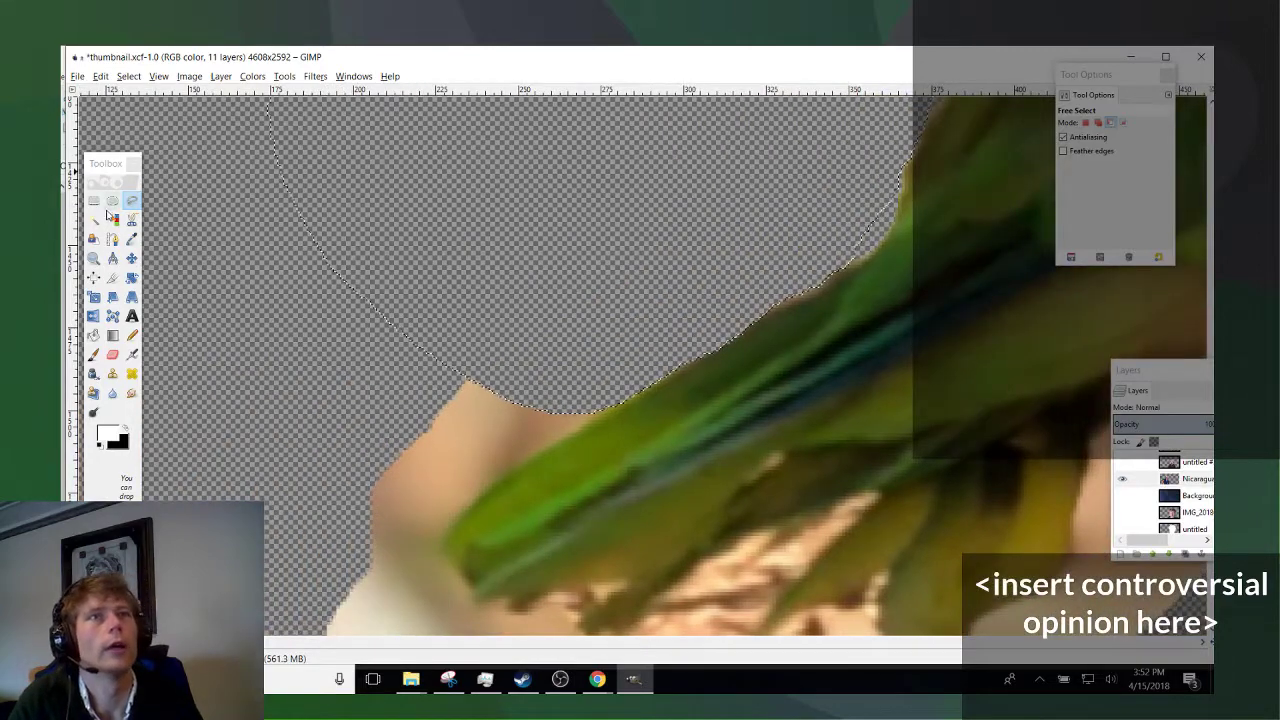
left_click(93, 219)
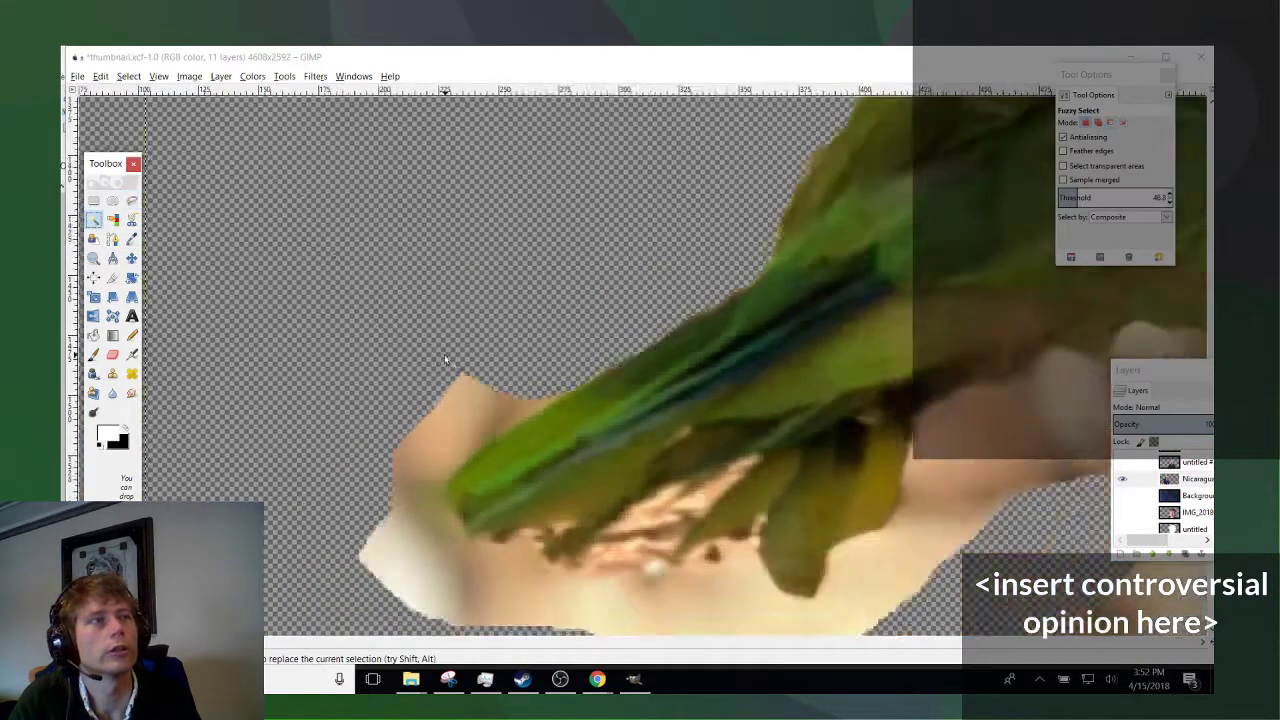
scroll(444, 354, "down", 3)
left_click(451, 381)
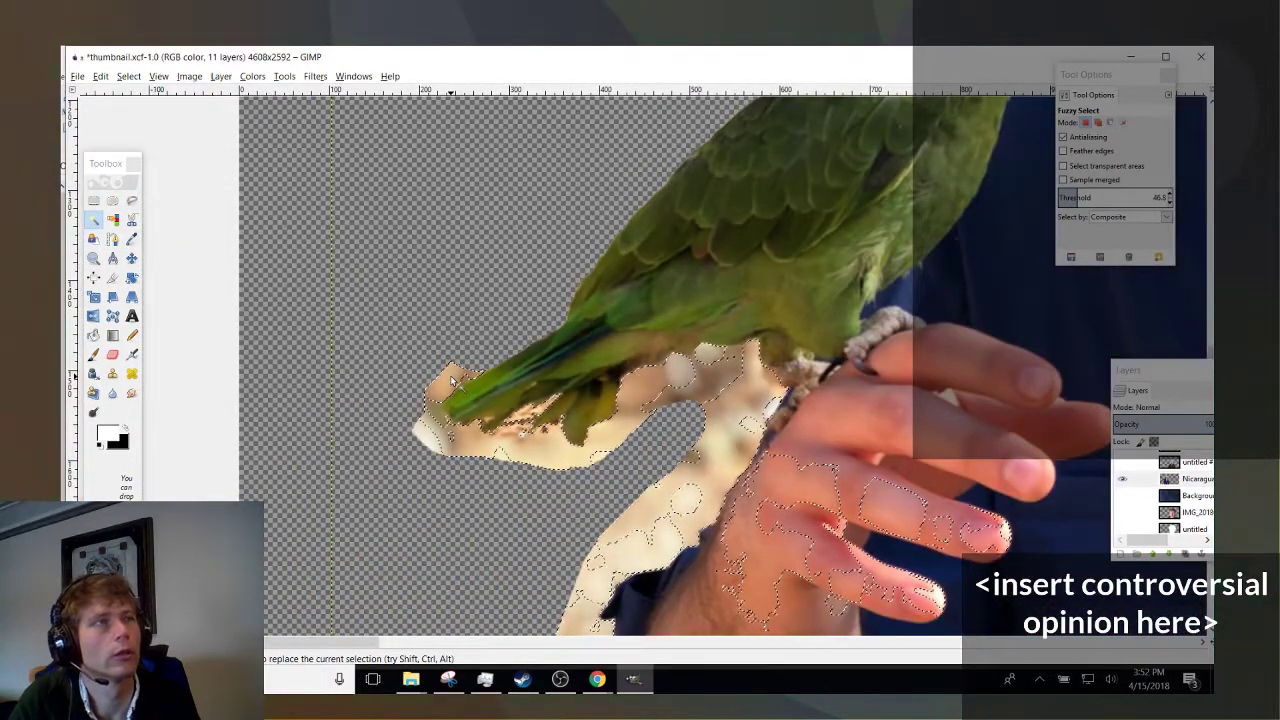
scroll(820, 450, "down", 3)
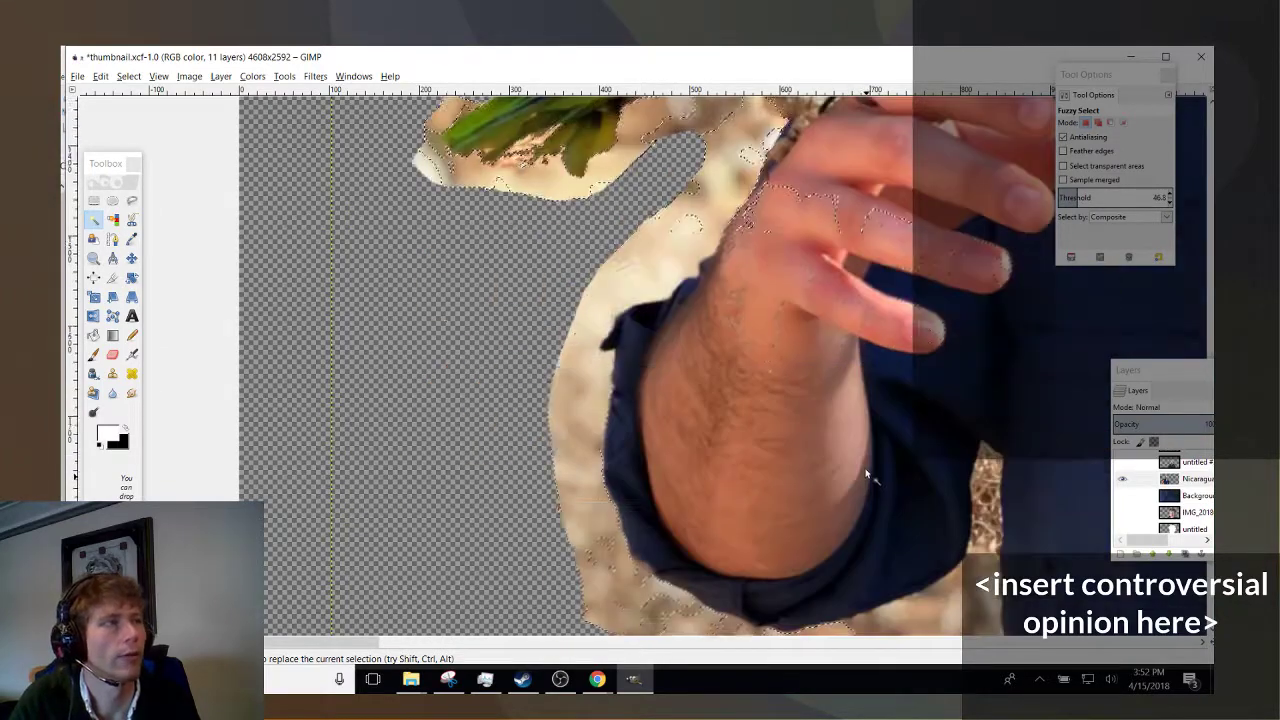
scroll(862, 473, "up", 2)
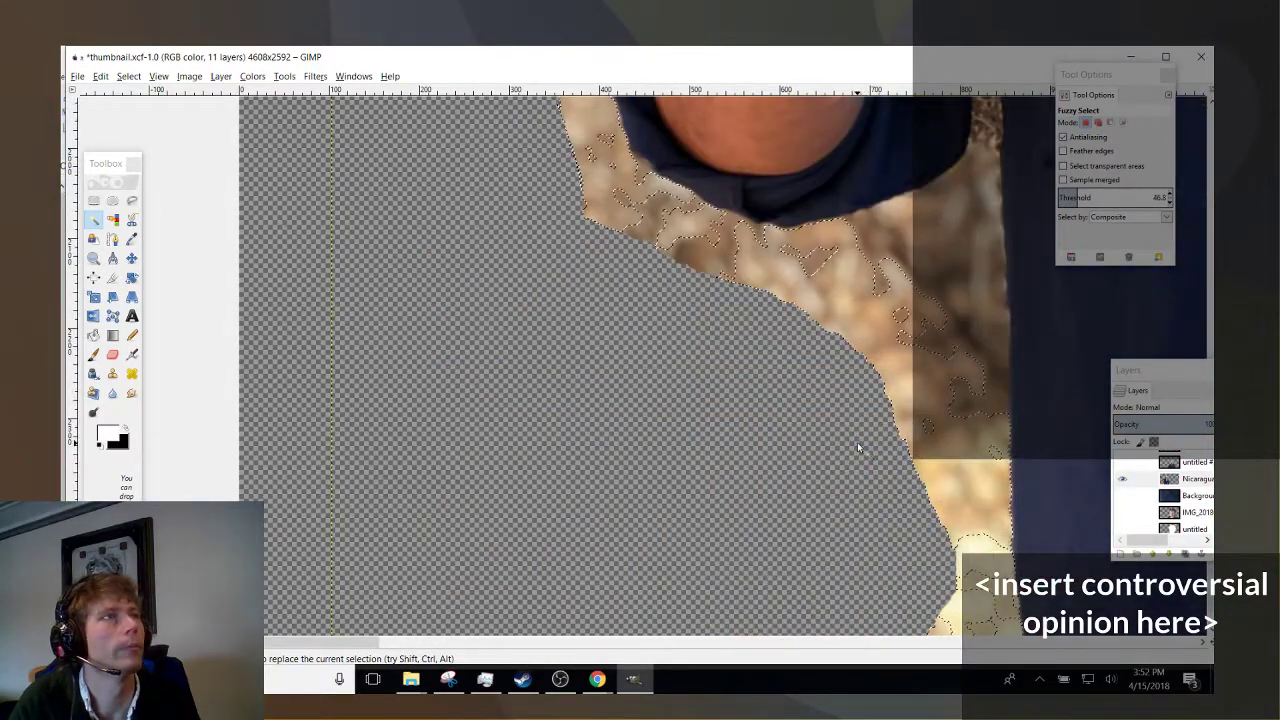
scroll(857, 442, "down", 1)
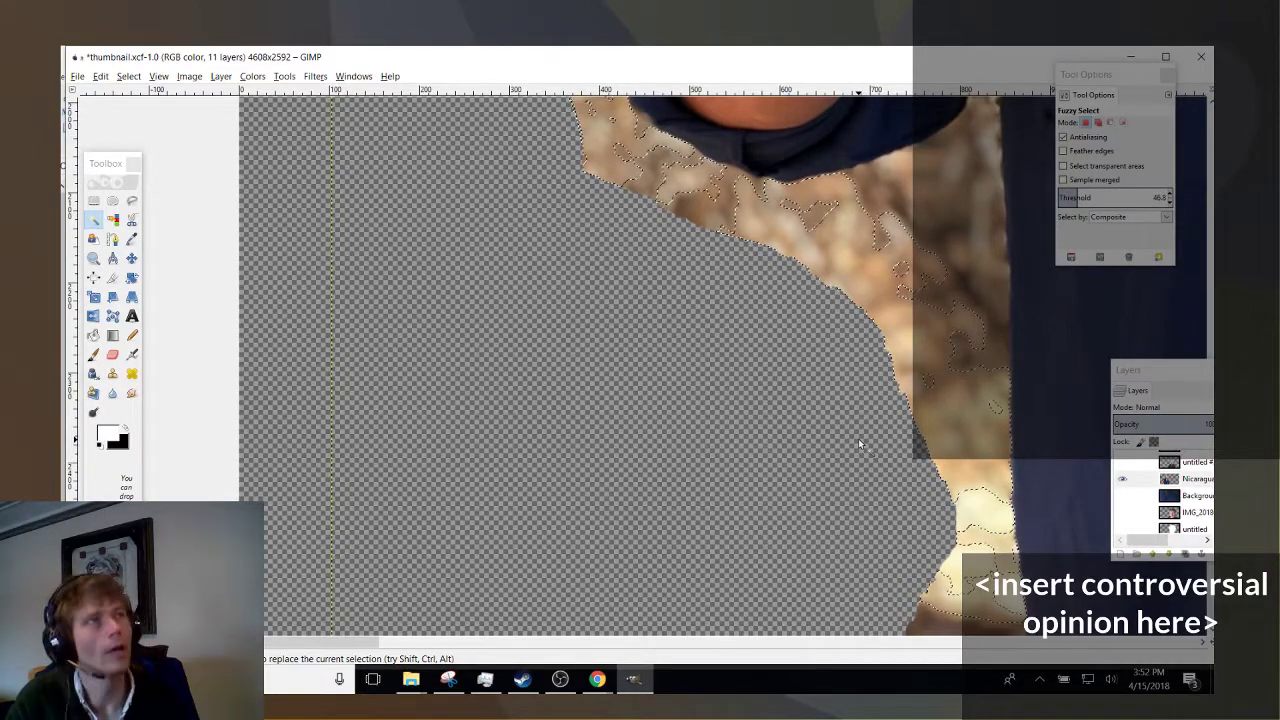
scroll(857, 438, "up", 3)
scroll(855, 437, "up", 5)
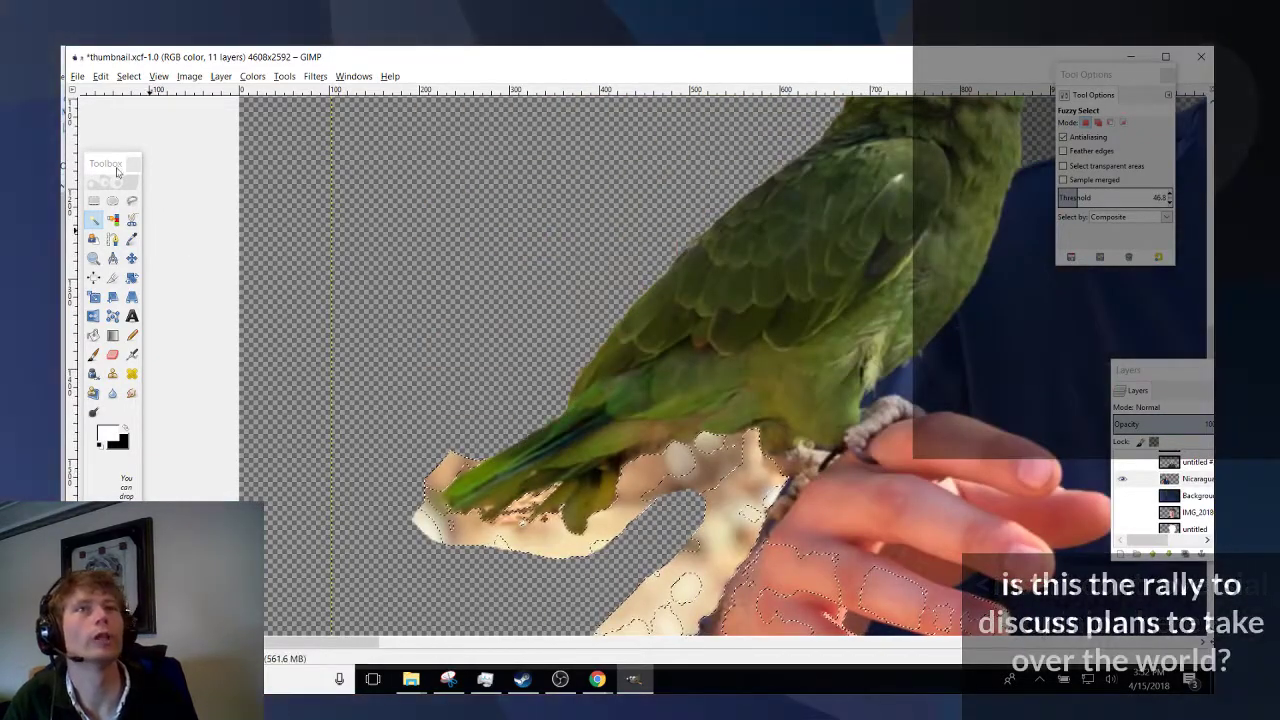
Subtract the man's hand and fingers from the selection by lassoing around them with Free Select.
left_click(131, 201)
scroll(785, 128, "down", 5)
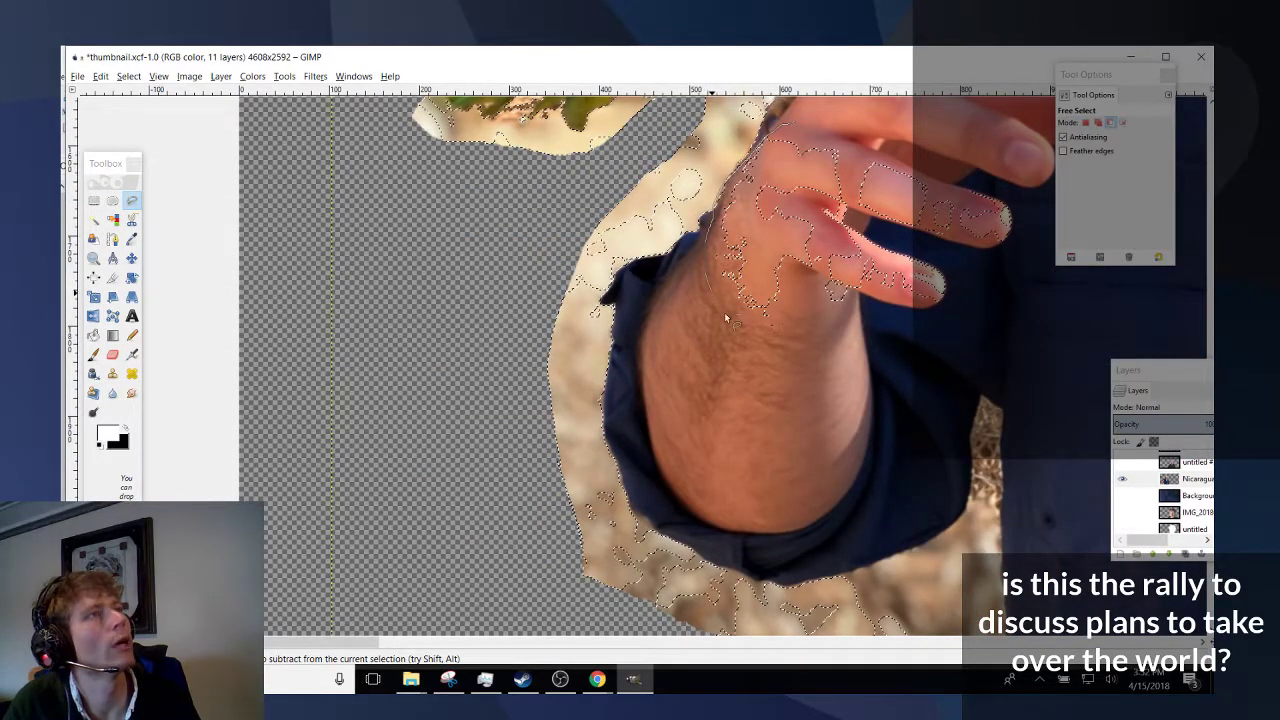
scroll(786, 484, "up", 5)
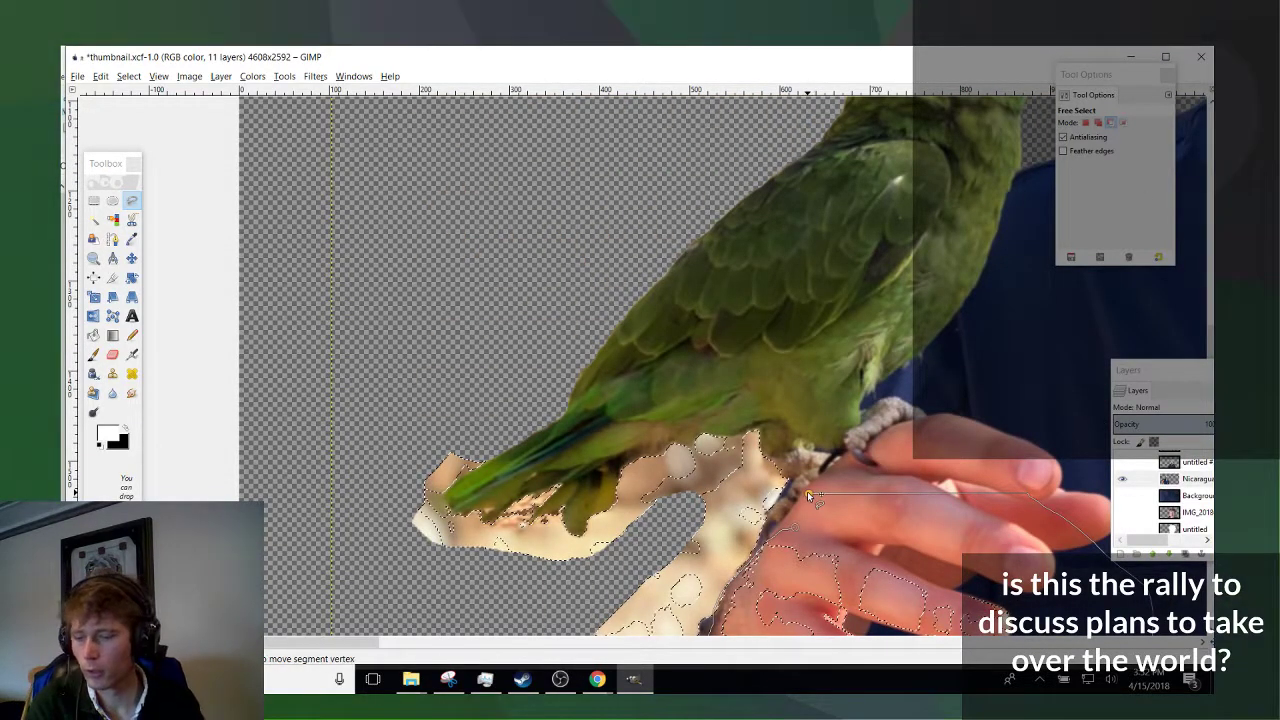
key("Return")
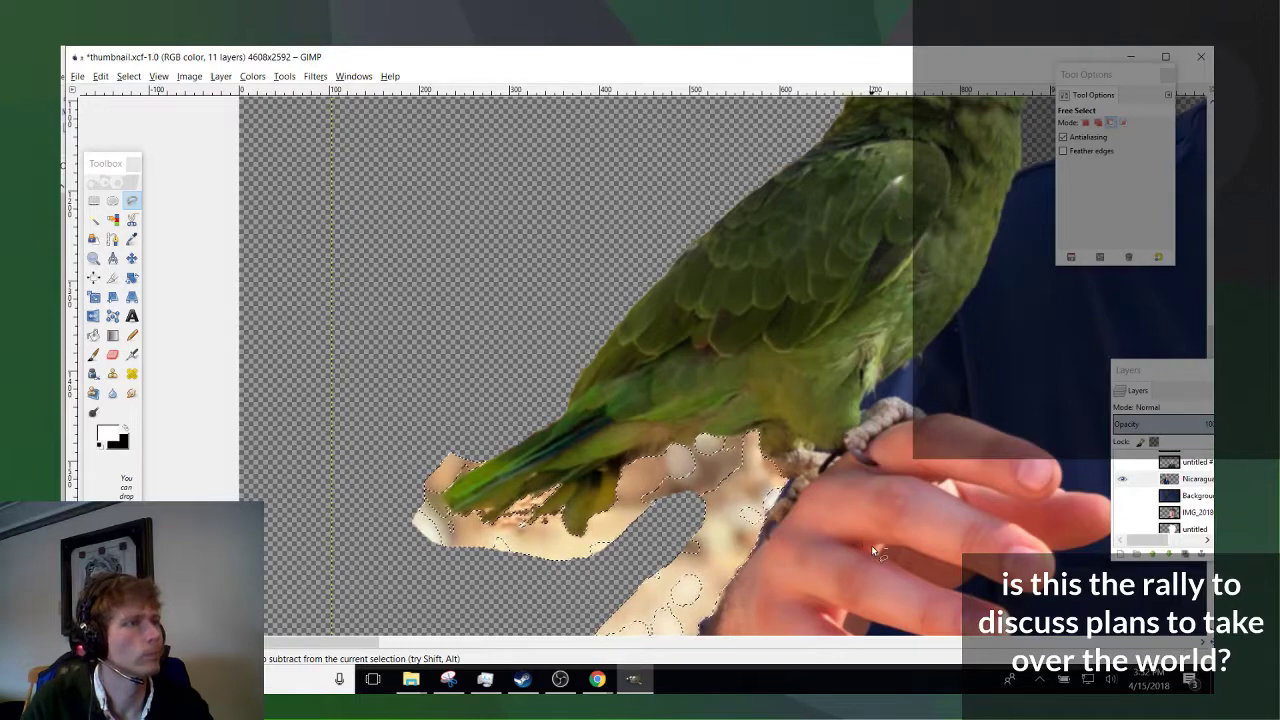
Check the selection edge along the hand and delete the selected background below the parrot and around the forearm.
scroll(871, 545, "down", 5)
scroll(352, 430, "up", 6)
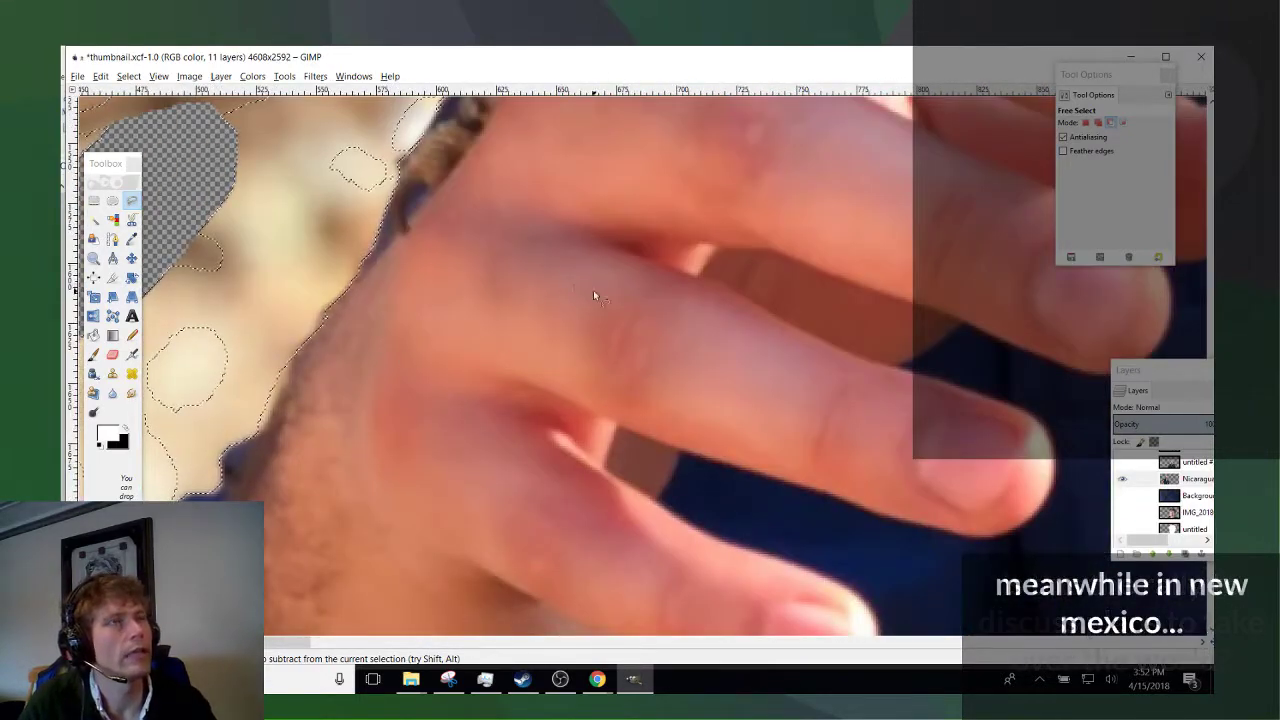
scroll(451, 411, "down", 4)
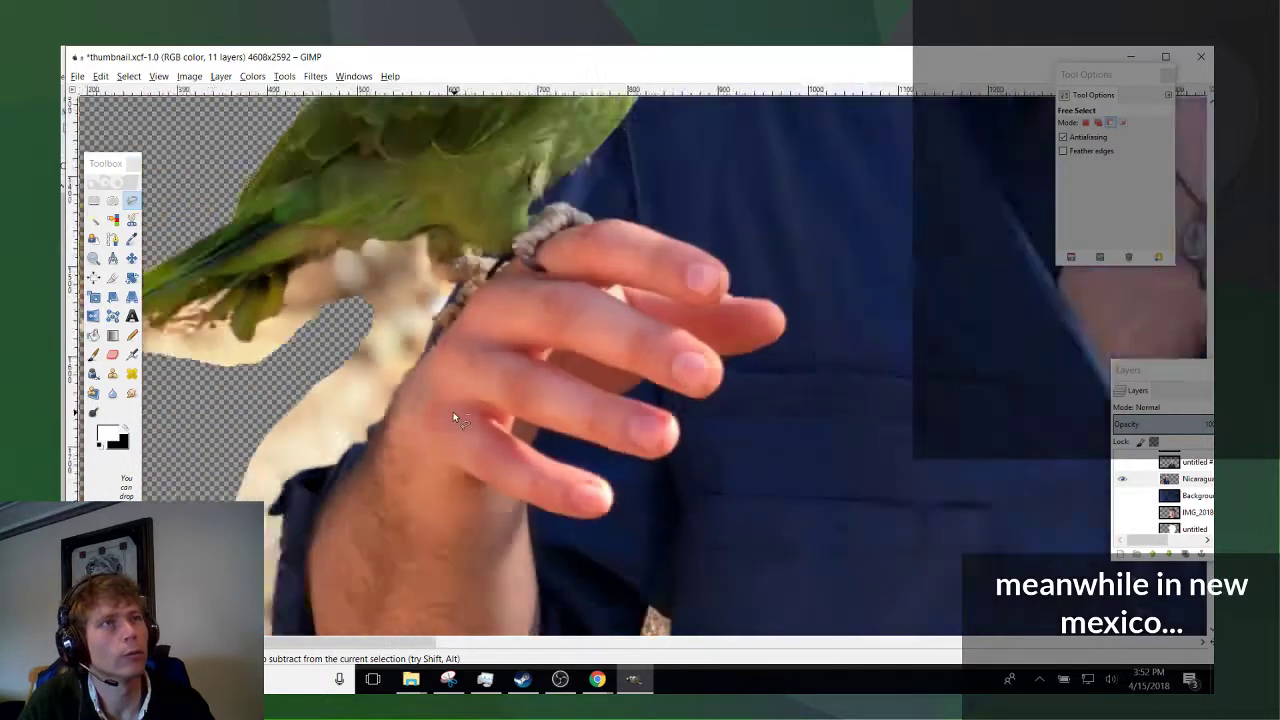
scroll(464, 397, "down", 1)
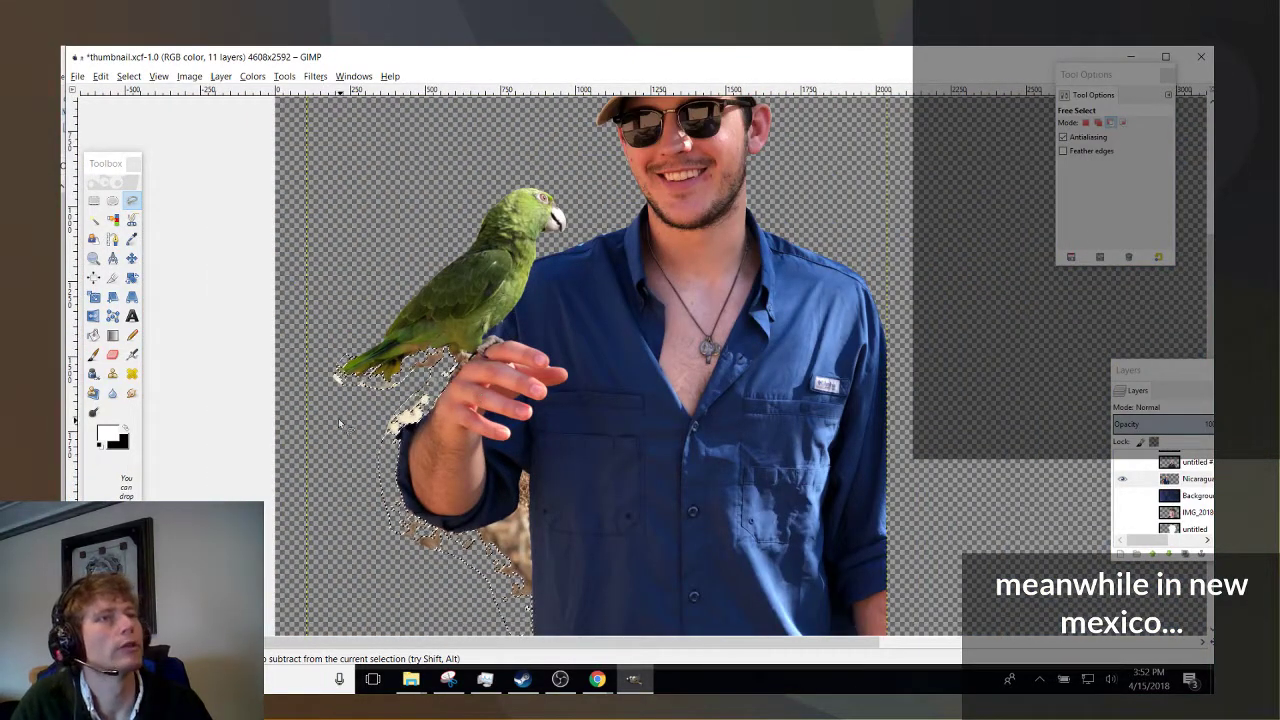
Set Free Select to replace mode, outline the leftover patches between the parrot's tail and the man's hand, and delete them.
scroll(338, 418, "up", 3)
scroll(324, 400, "up", 1)
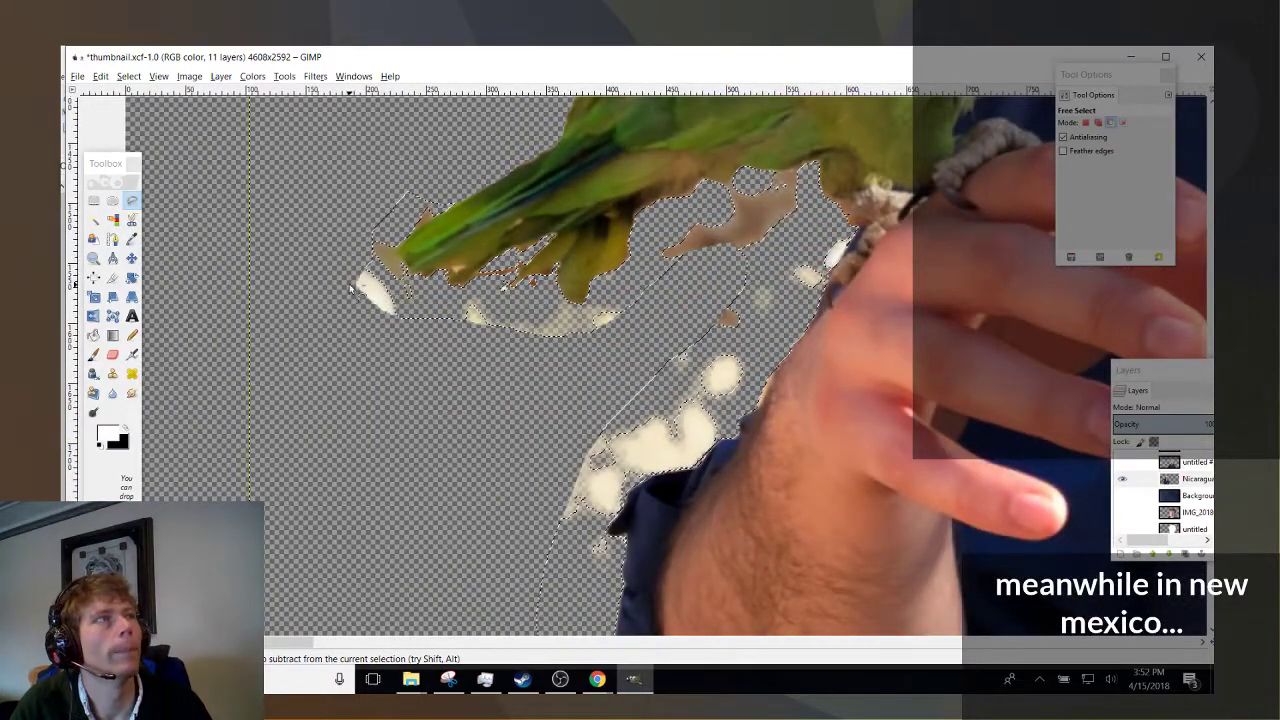
scroll(954, 348, "up", 2)
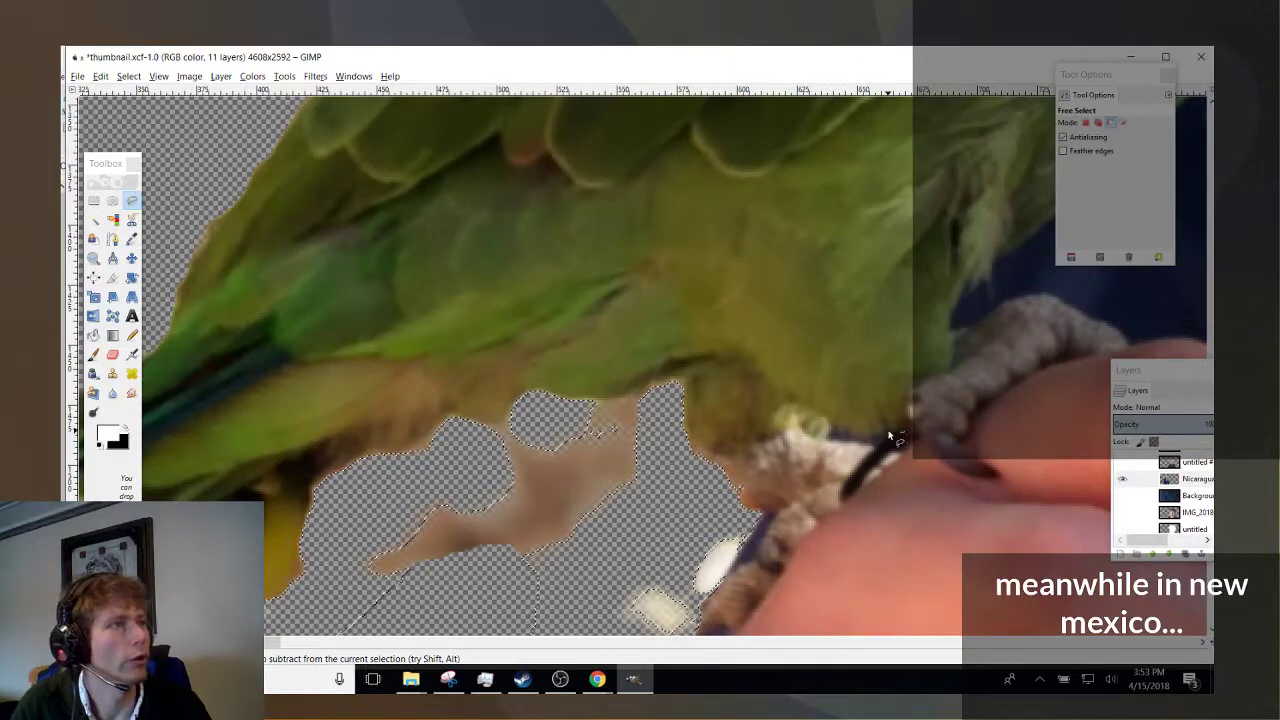
scroll(1040, 390, "down", 3)
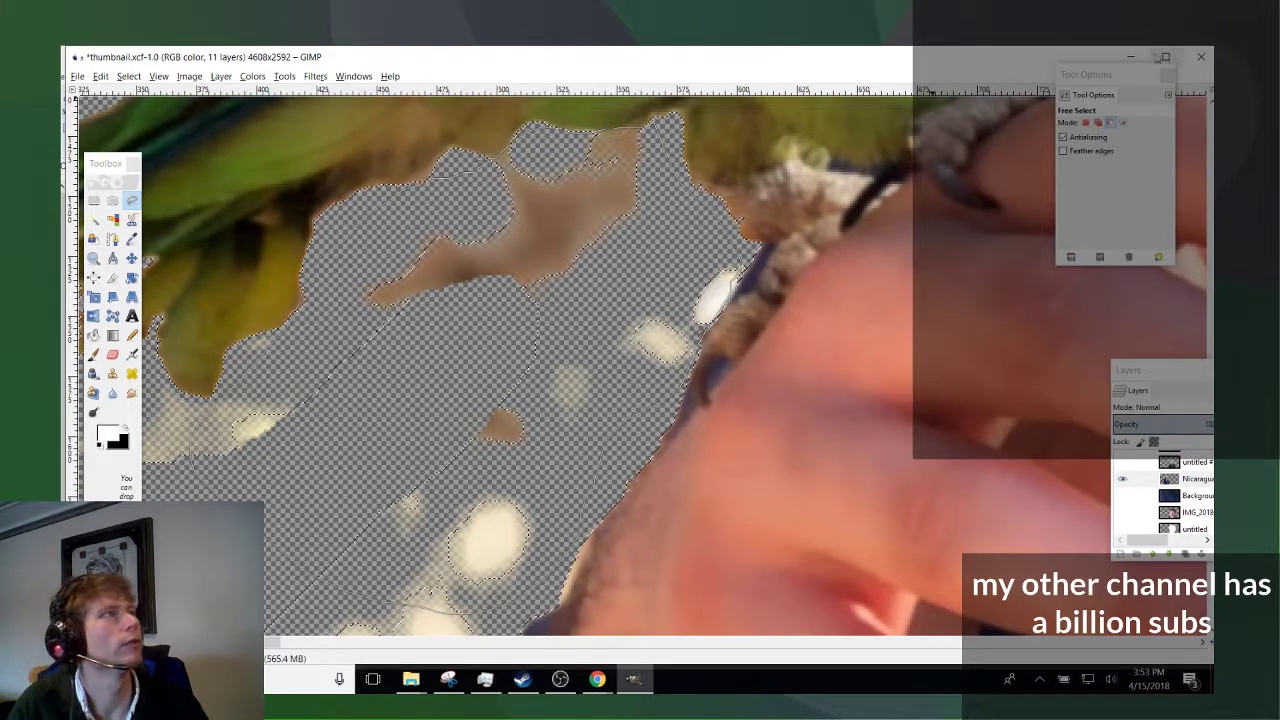
left_click(1085, 118)
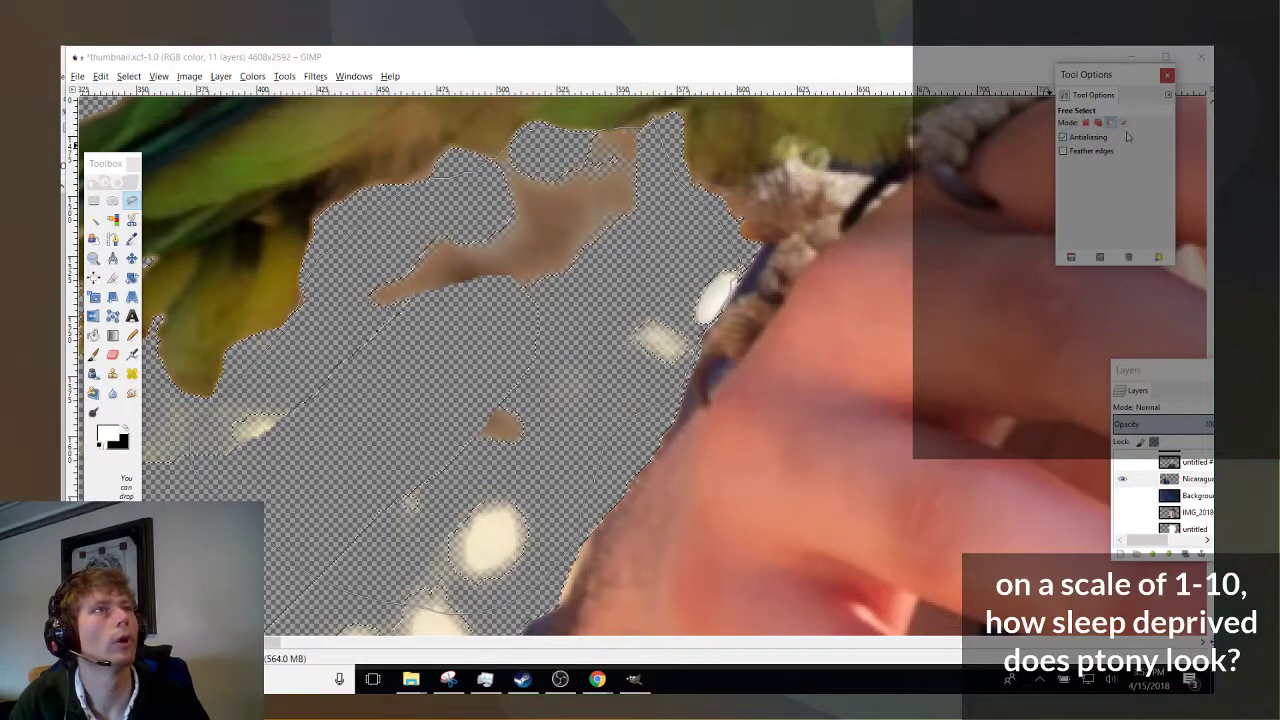
scroll(658, 218, "down", 2)
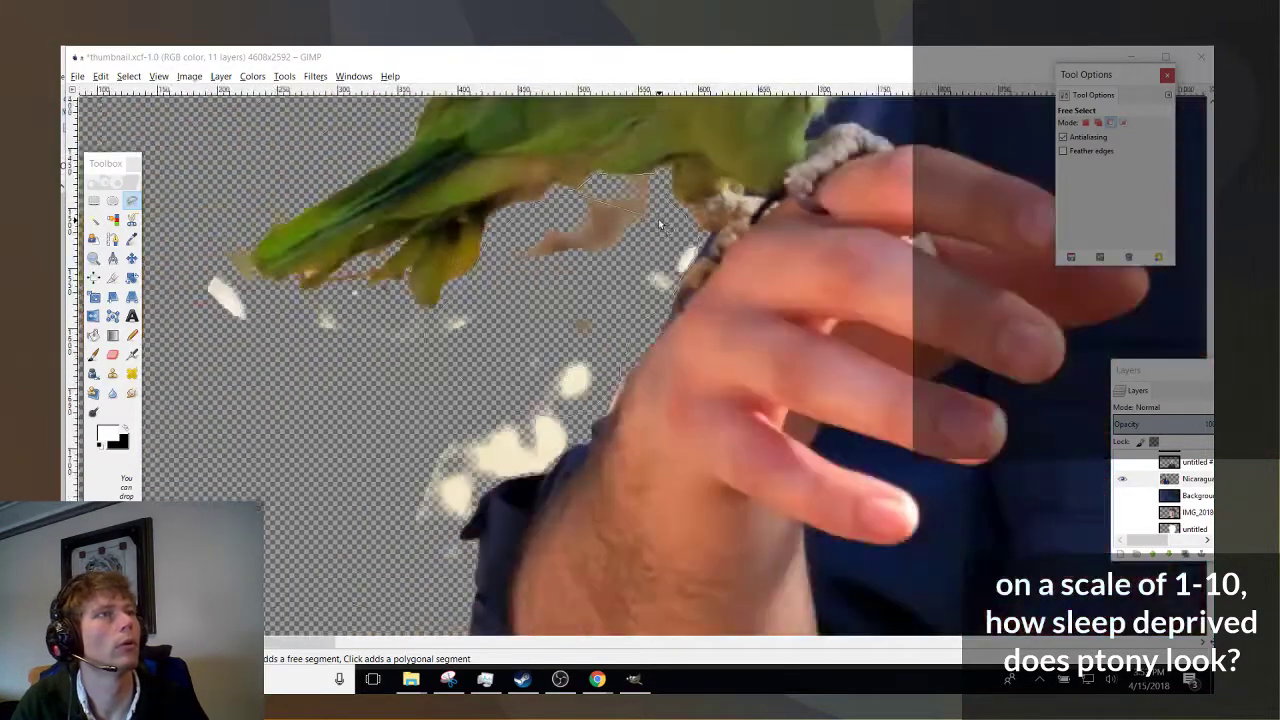
scroll(658, 218, "down", 2)
scroll(658, 218, "up", 3)
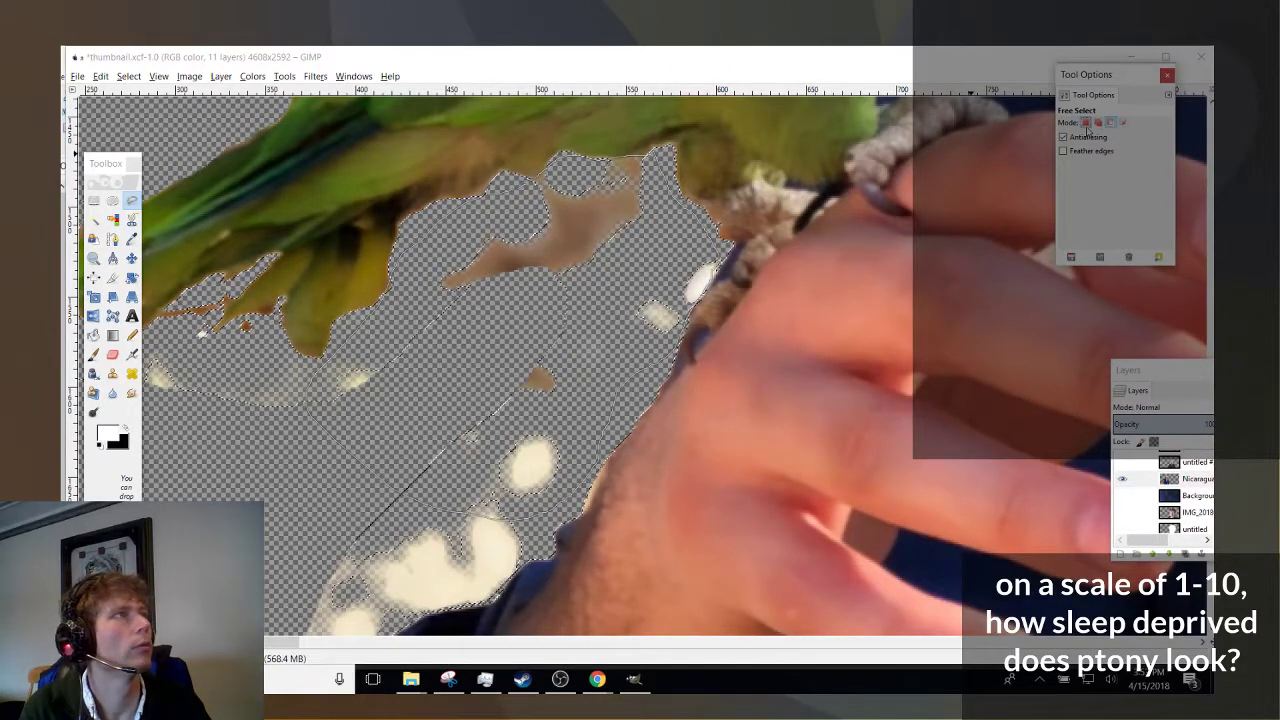
left_click(507, 177)
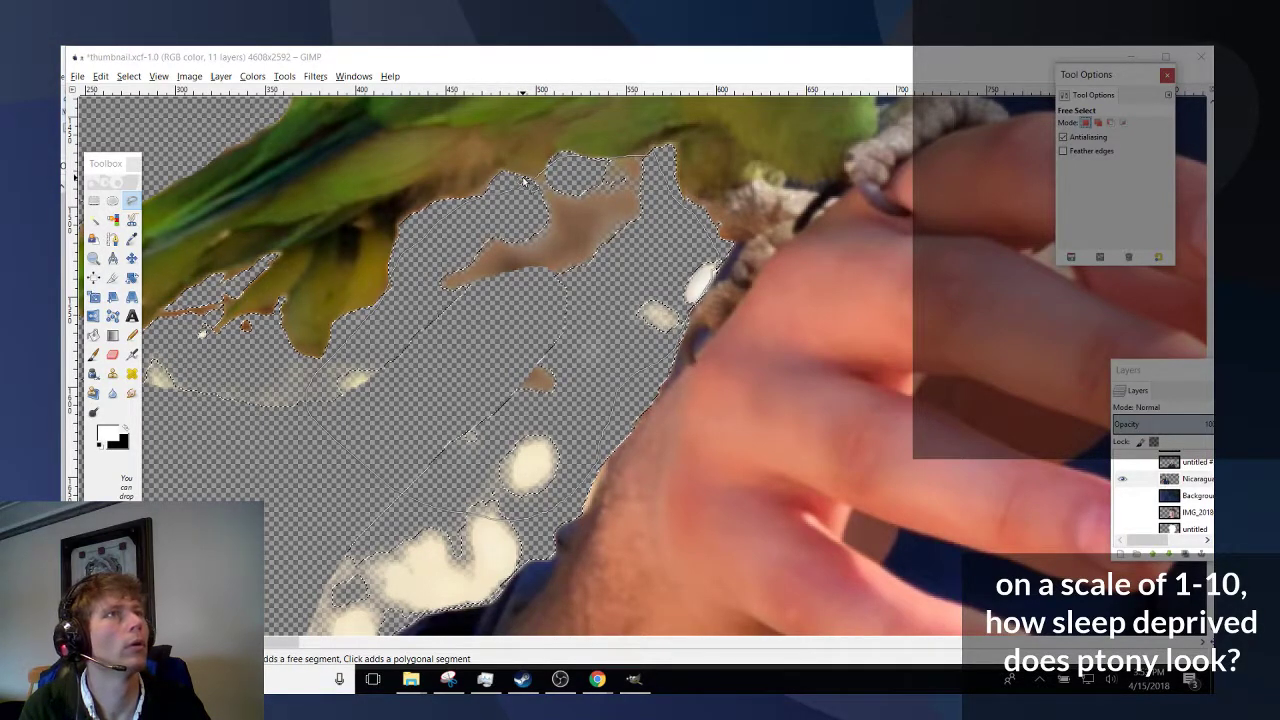
key("Return")
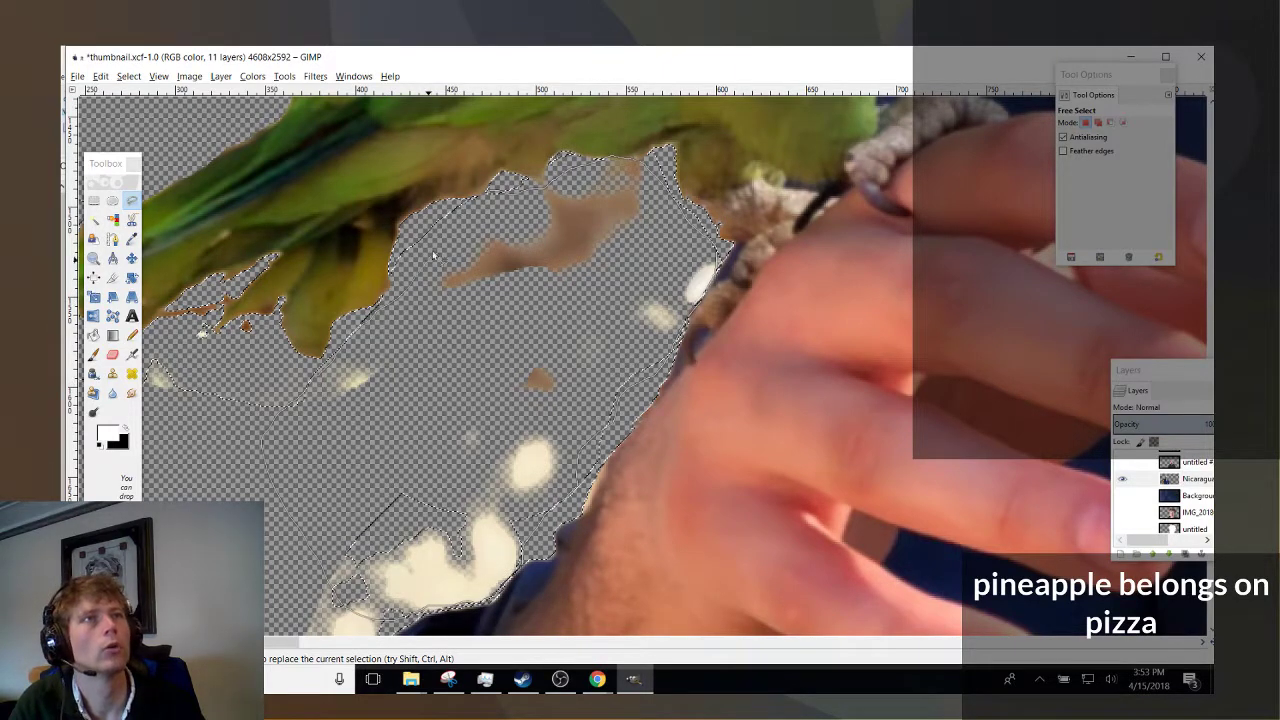
left_click(447, 211)
key("Return")
key("Delete")
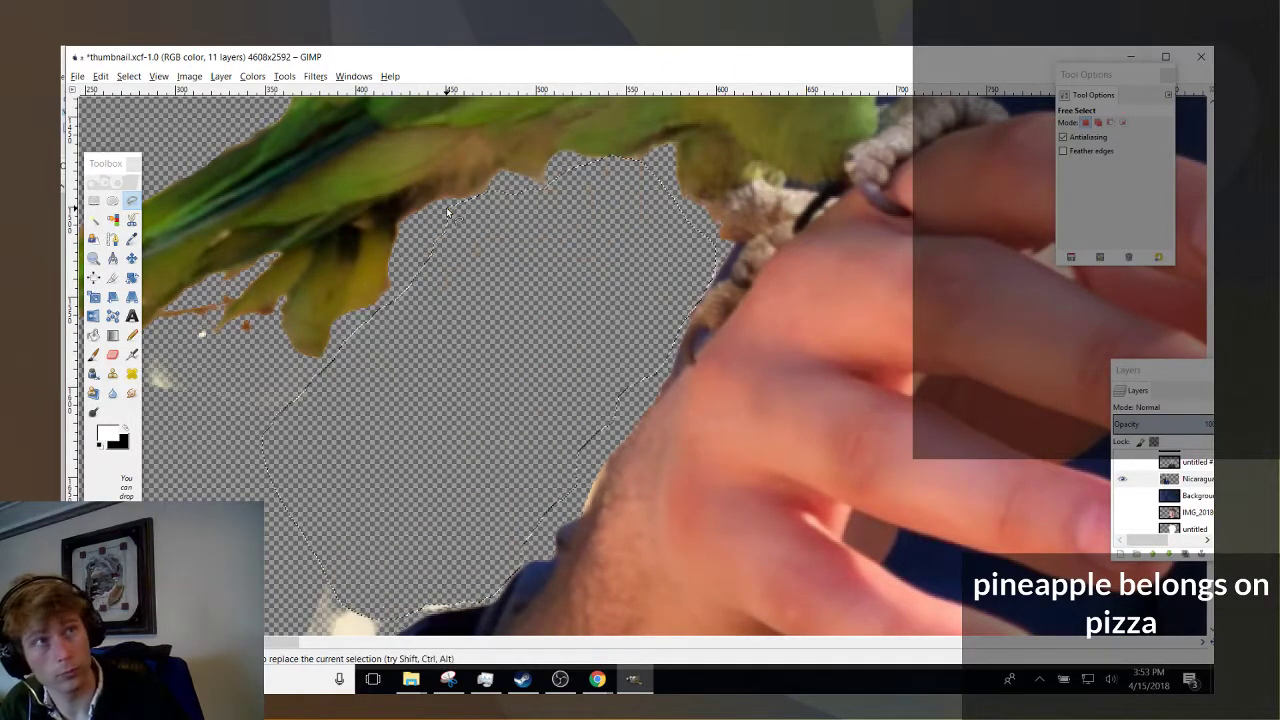
Lasso and delete the leftover background bits around the parrot's tail tip and just beneath its tail feathers.
scroll(267, 189, "left", 5)
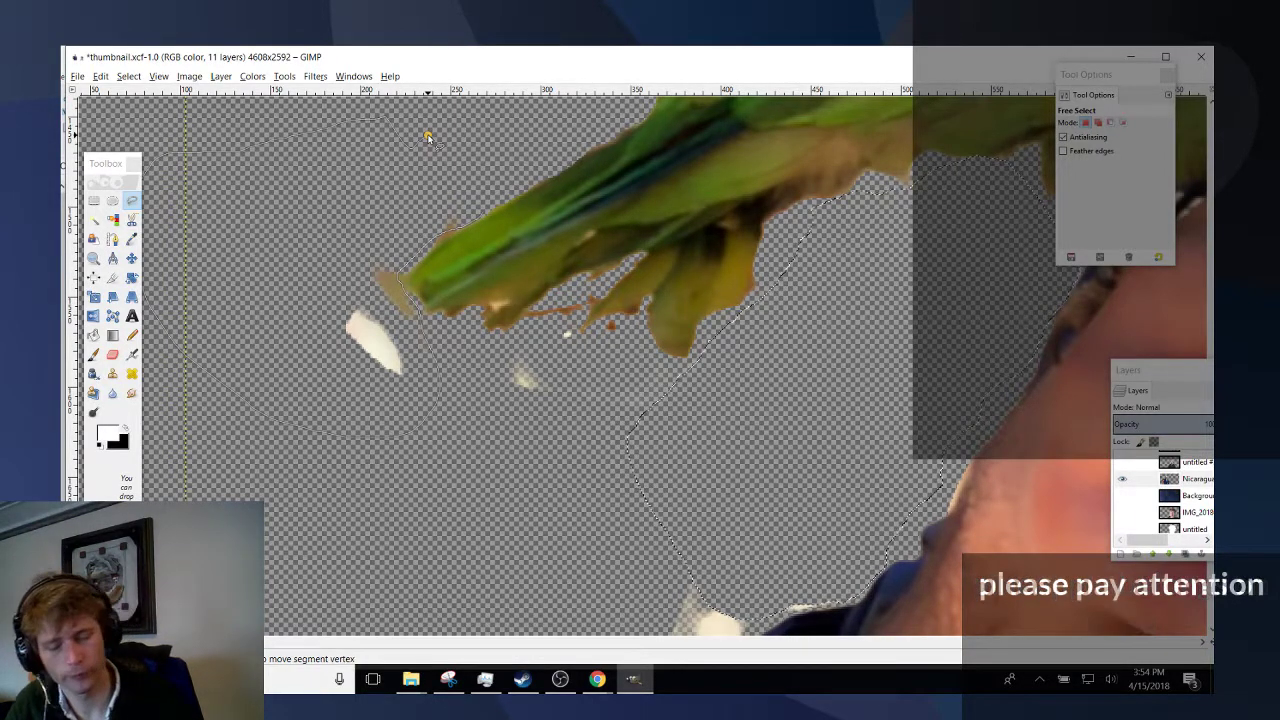
key("Return")
key("Delete")
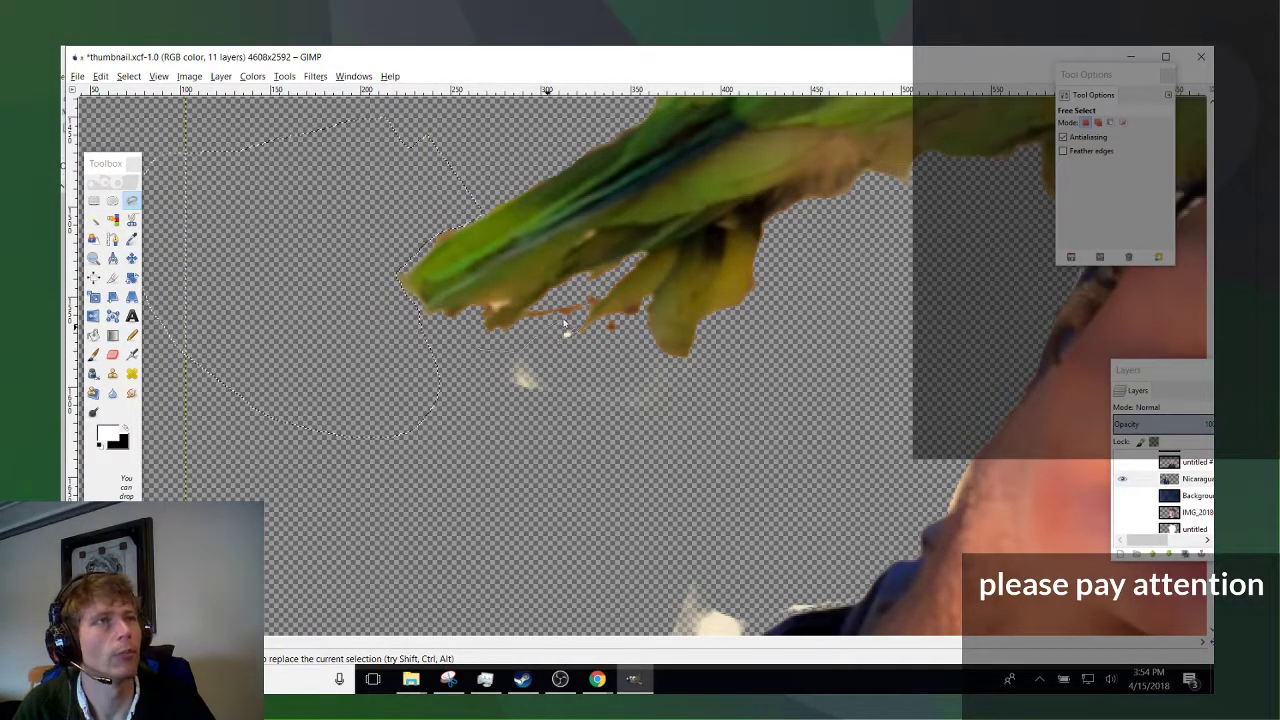
left_click(369, 421)
left_click(443, 343)
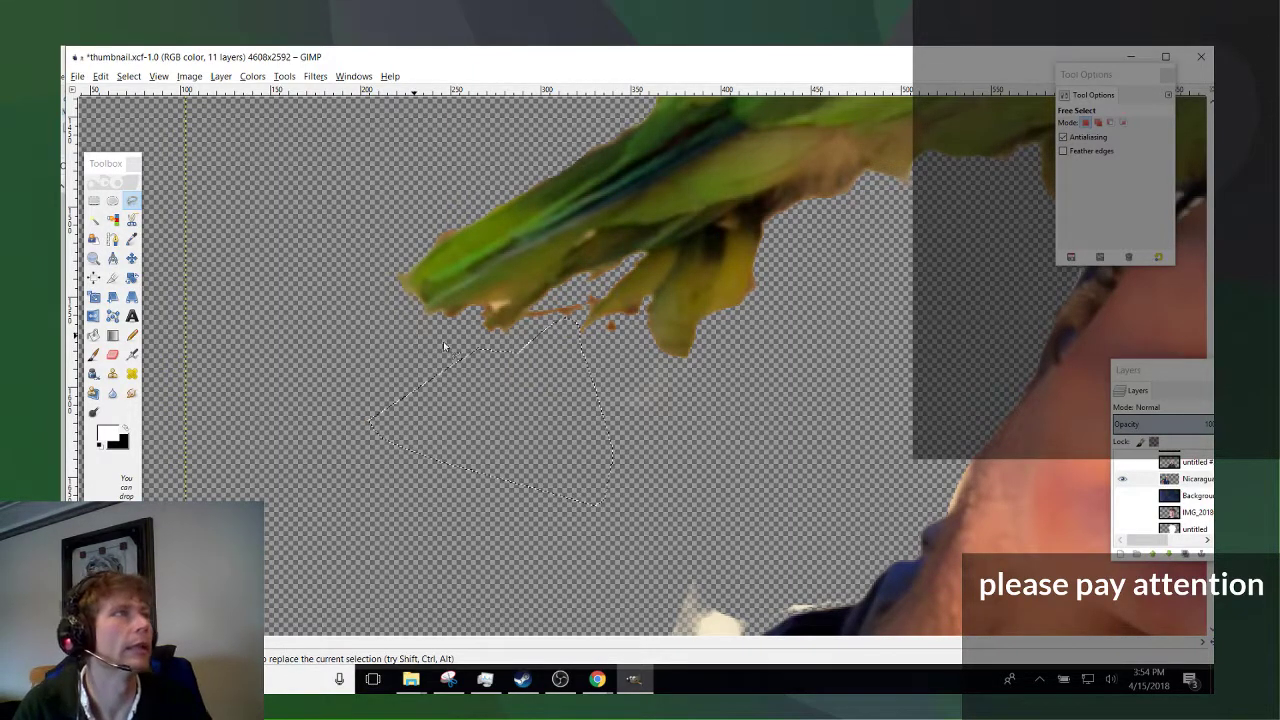
Lasso and delete the cream patches beside the upper corner of the rolled sleeve cuff.
scroll(443, 341, "down", 5)
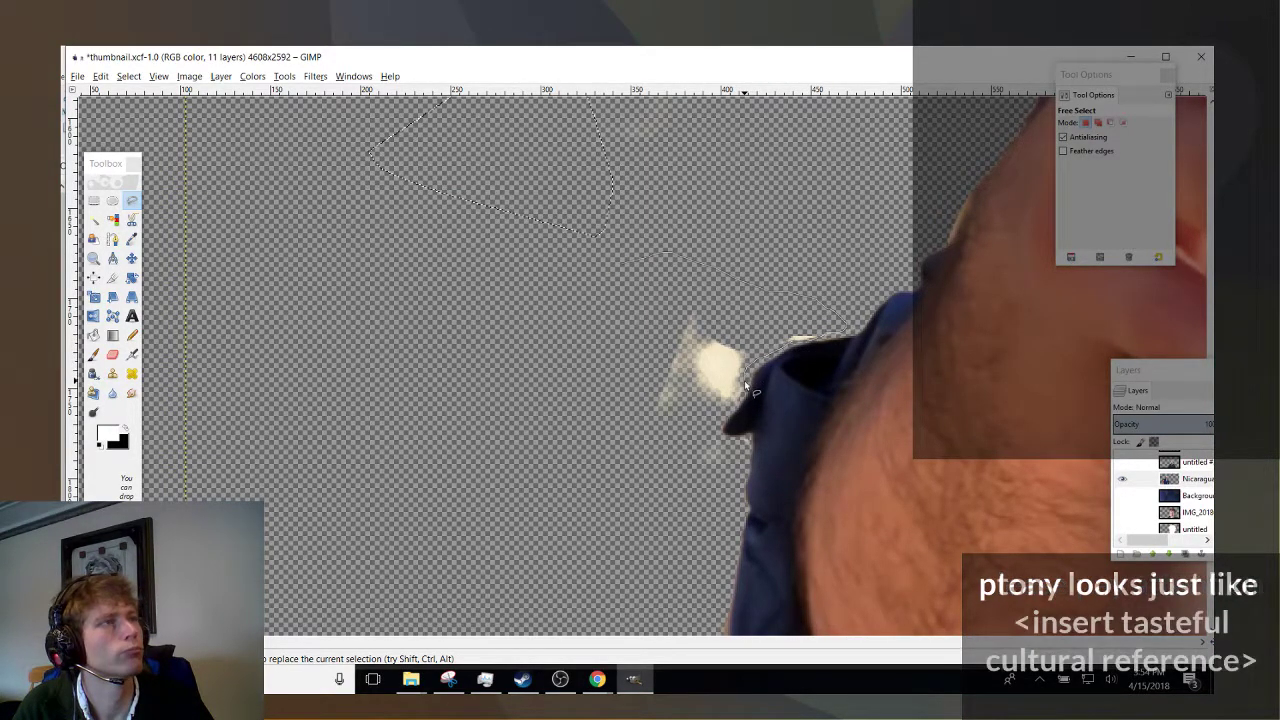
double_click(572, 285)
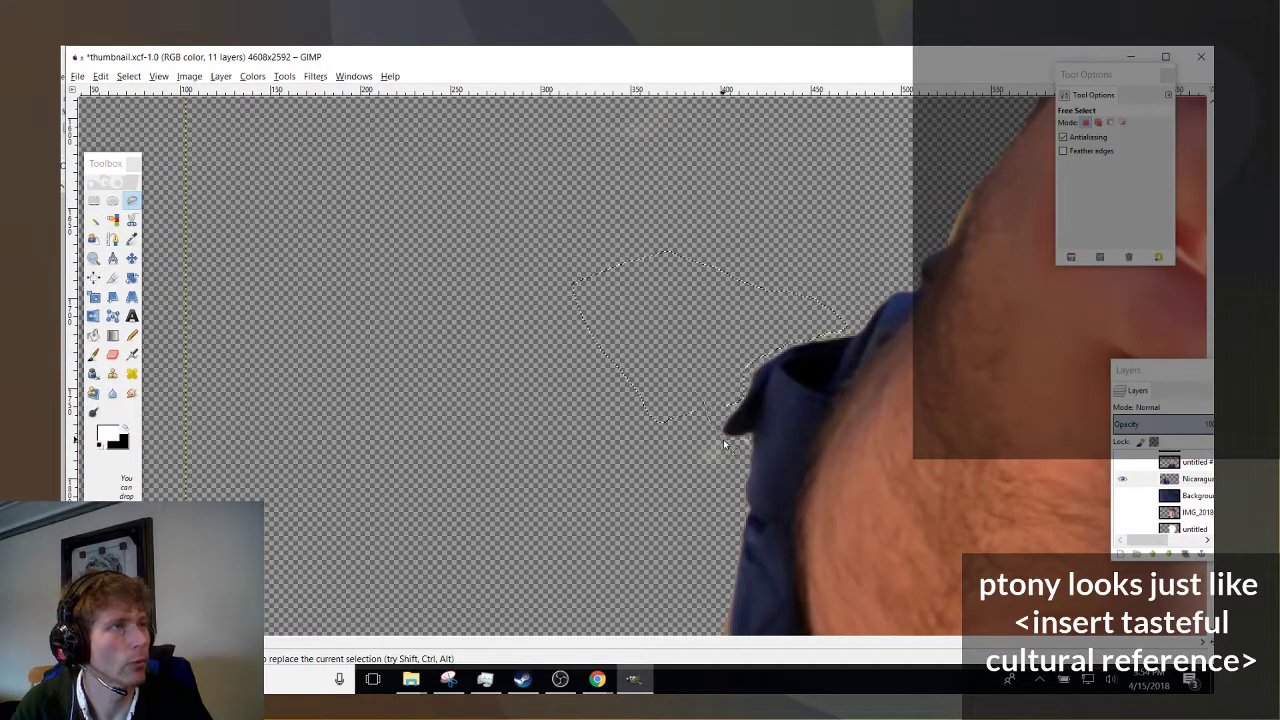
left_click_drag(614, 421, 605, 431)
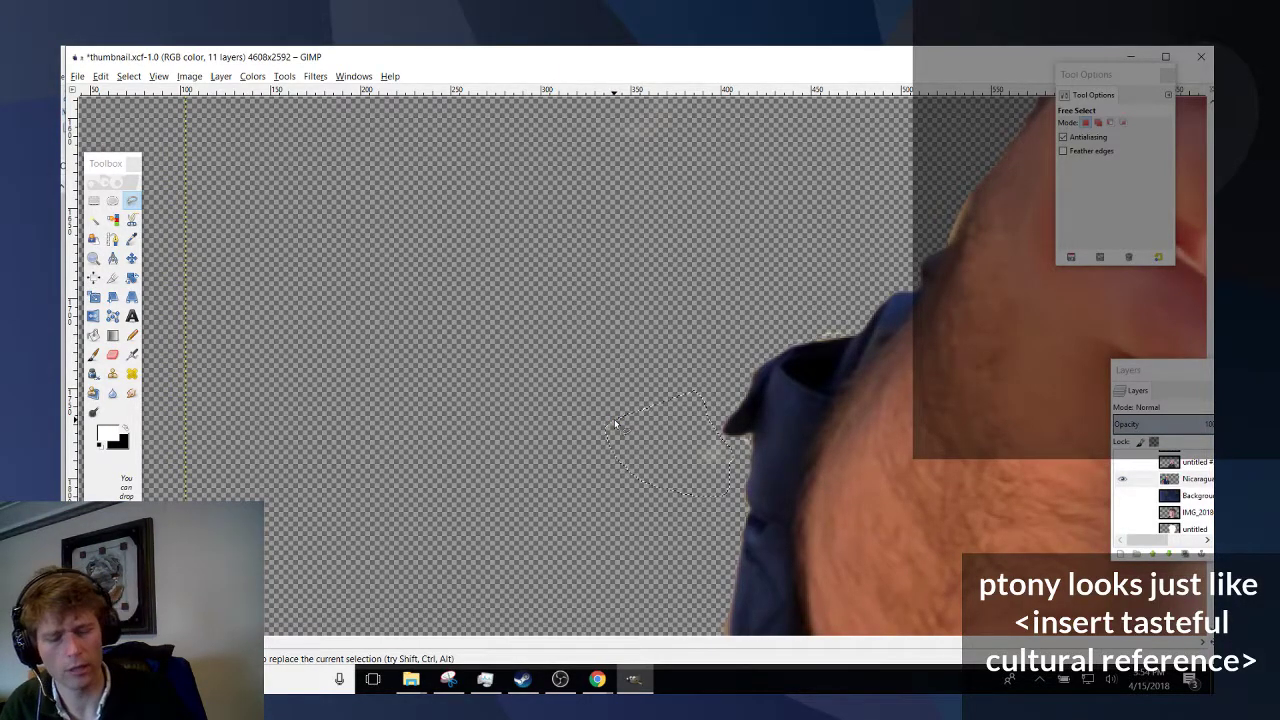
Lasso the scattered brown patches along the underside of the rolled sleeve and delete them.
scroll(636, 373, "down", 5)
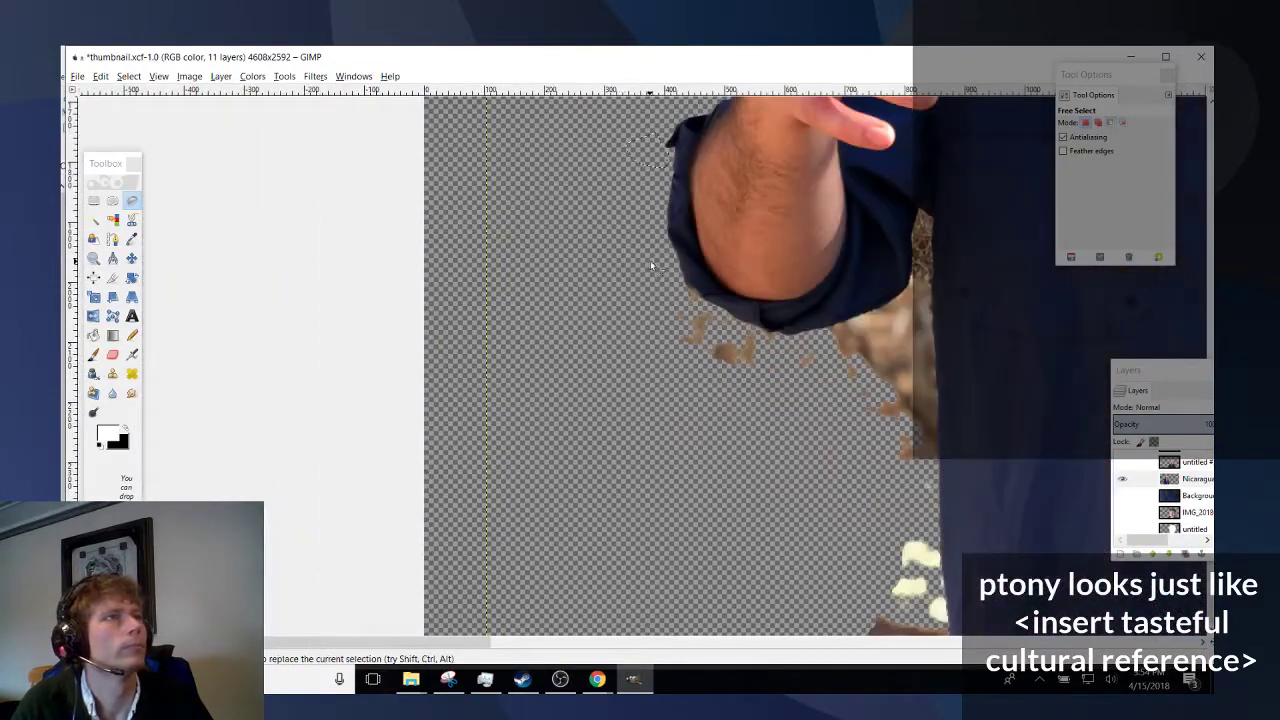
left_click_drag(657, 263, 763, 333)
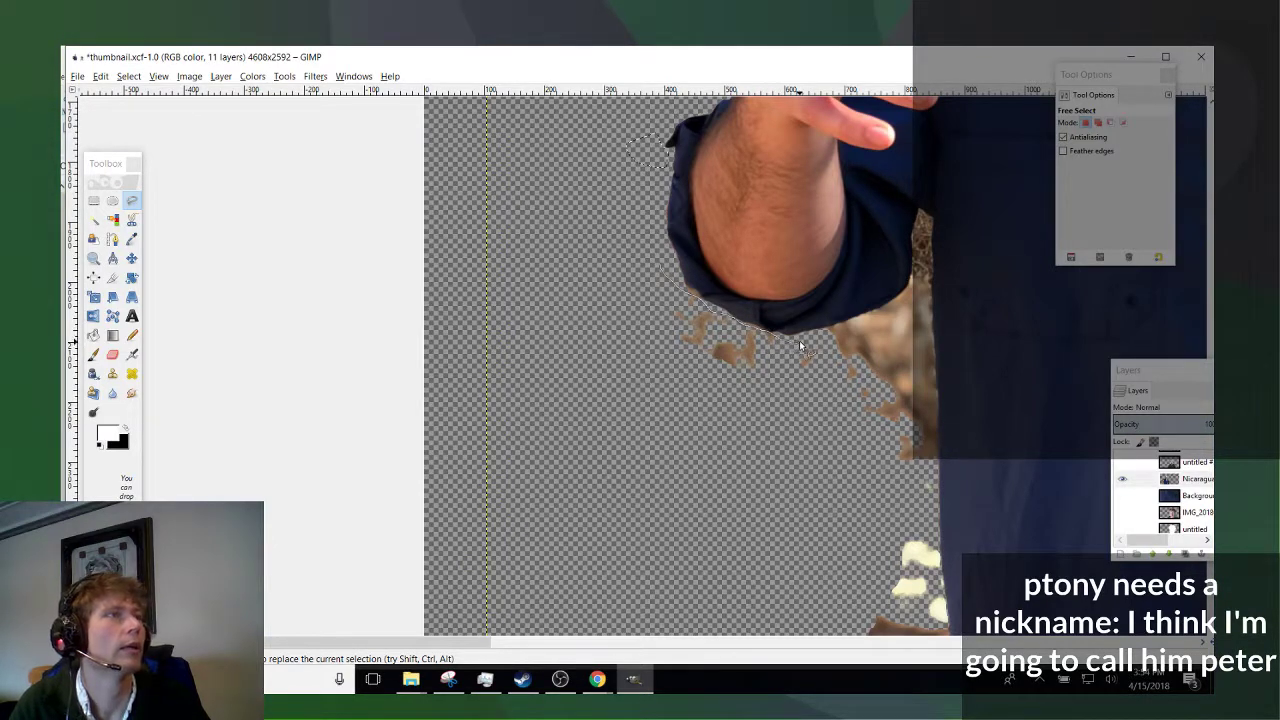
left_click(637, 268)
Trim the tan fringe off the lower outer edge of the rolled sleeve with Free Select, including the faint speck beside it.
scroll(665, 300, "up", 3)
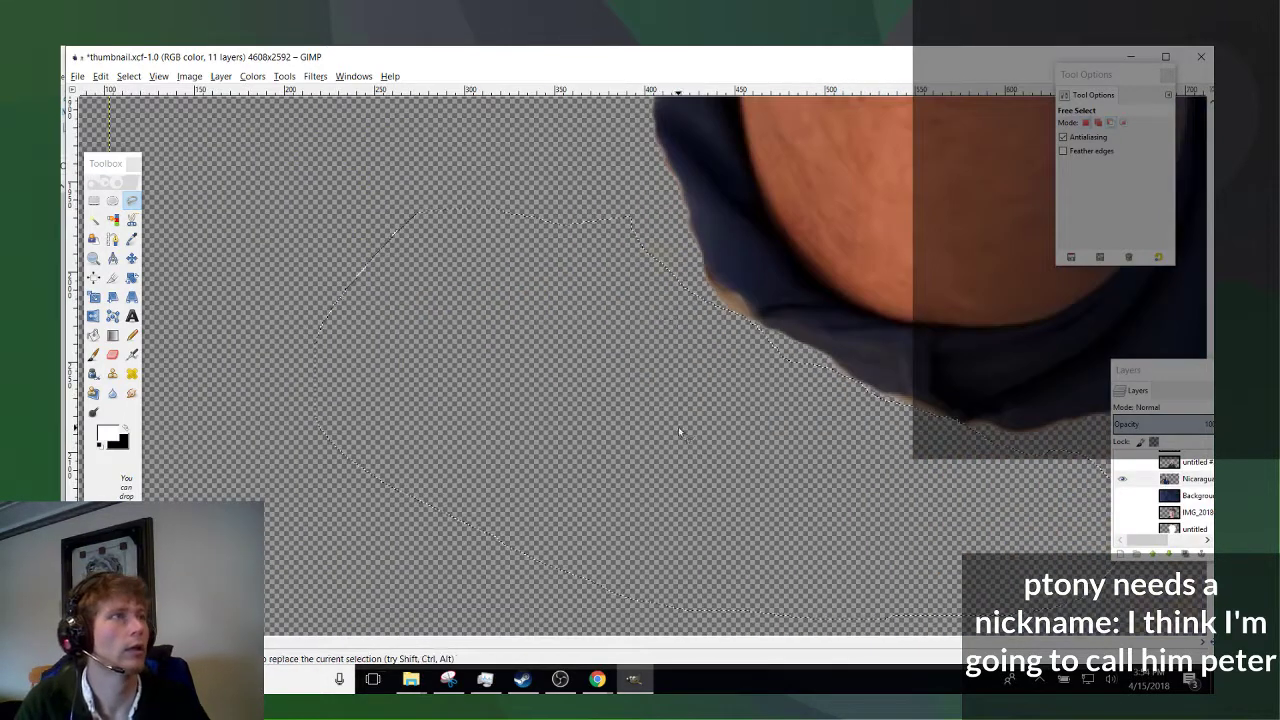
scroll(690, 300, "up", 3)
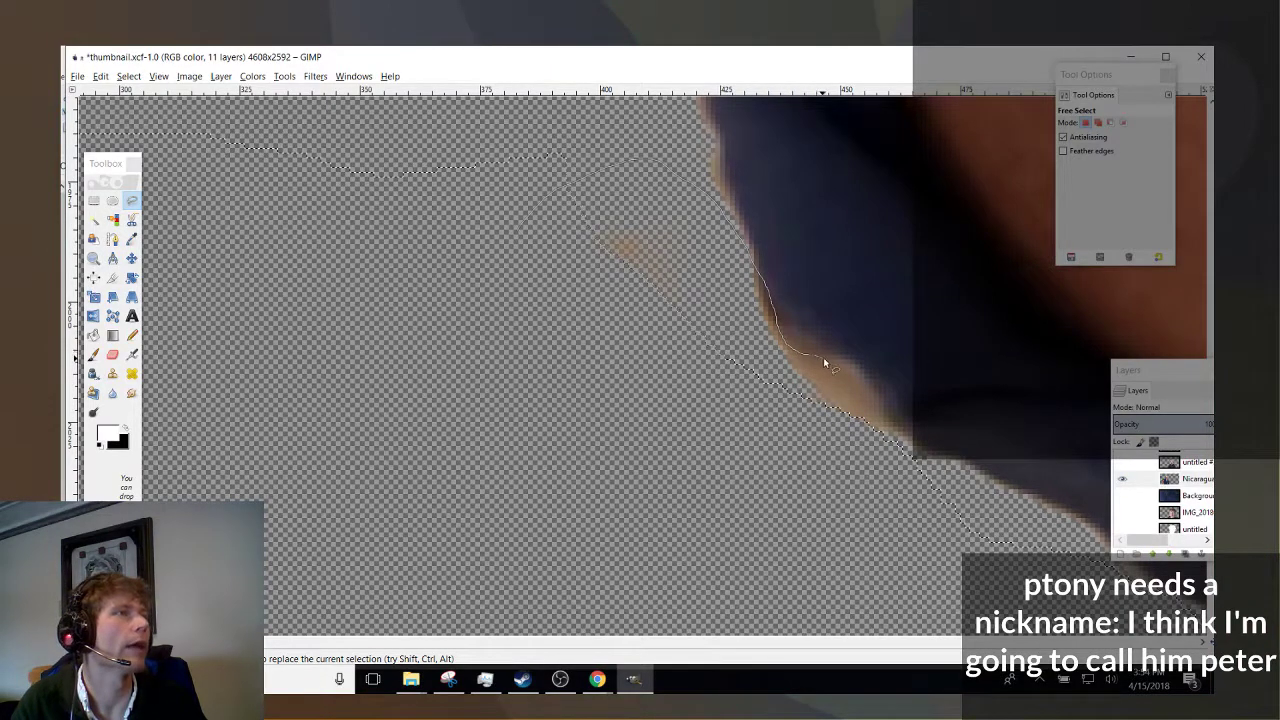
mouse_move(895, 432)
left_mouse_down()
mouse_move(680, 513)
mouse_move(486, 347)
mouse_move(465, 118)
left_mouse_up()
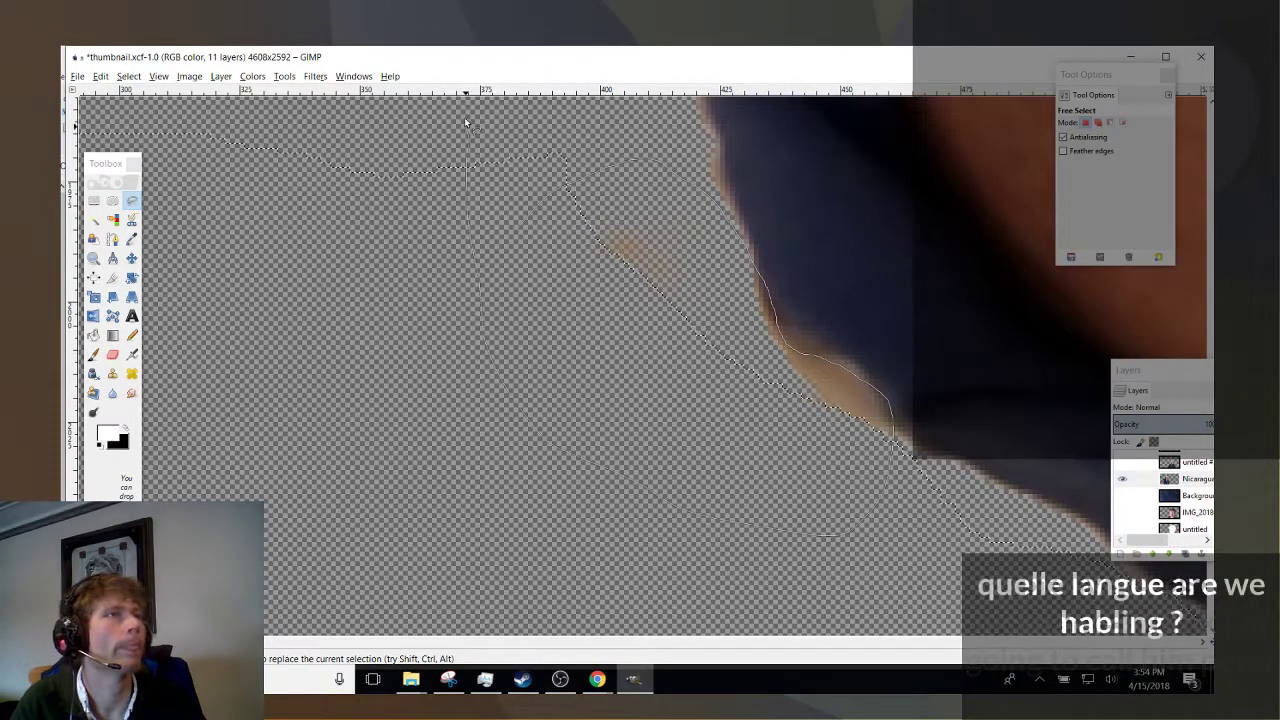
key("Return")
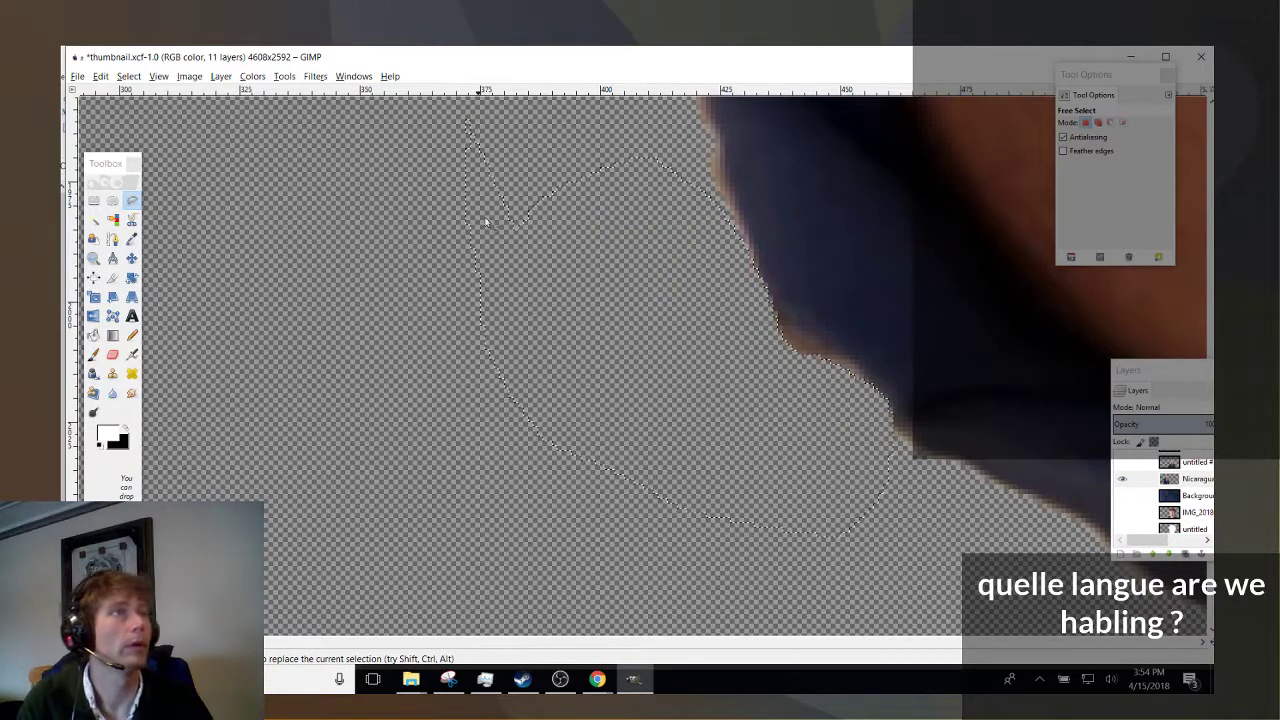
key("ctrl+z")
key("ctrl+z")
key("ctrl+z")
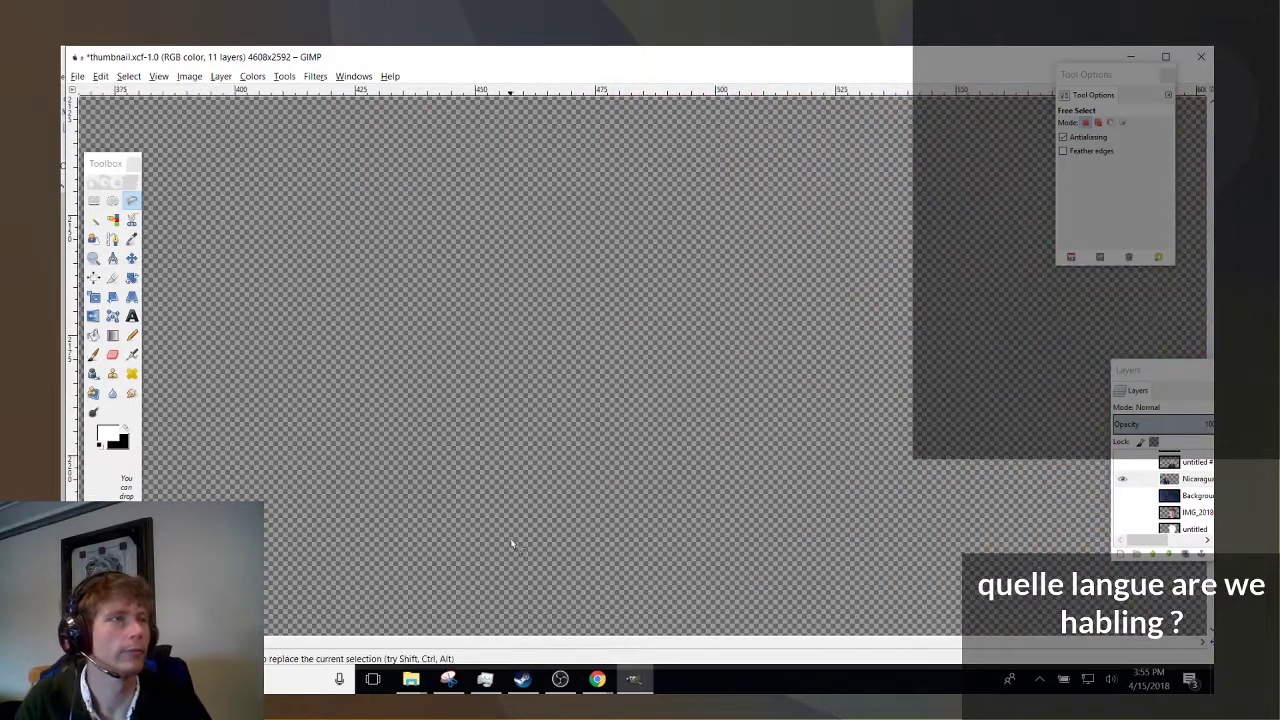
Select the tan background between the rolled sleeve and the shirt with Fuzzy Select at a raised threshold and delete it.
scroll(567, 648, "right", 1)
scroll(635, 558, "down", 5)
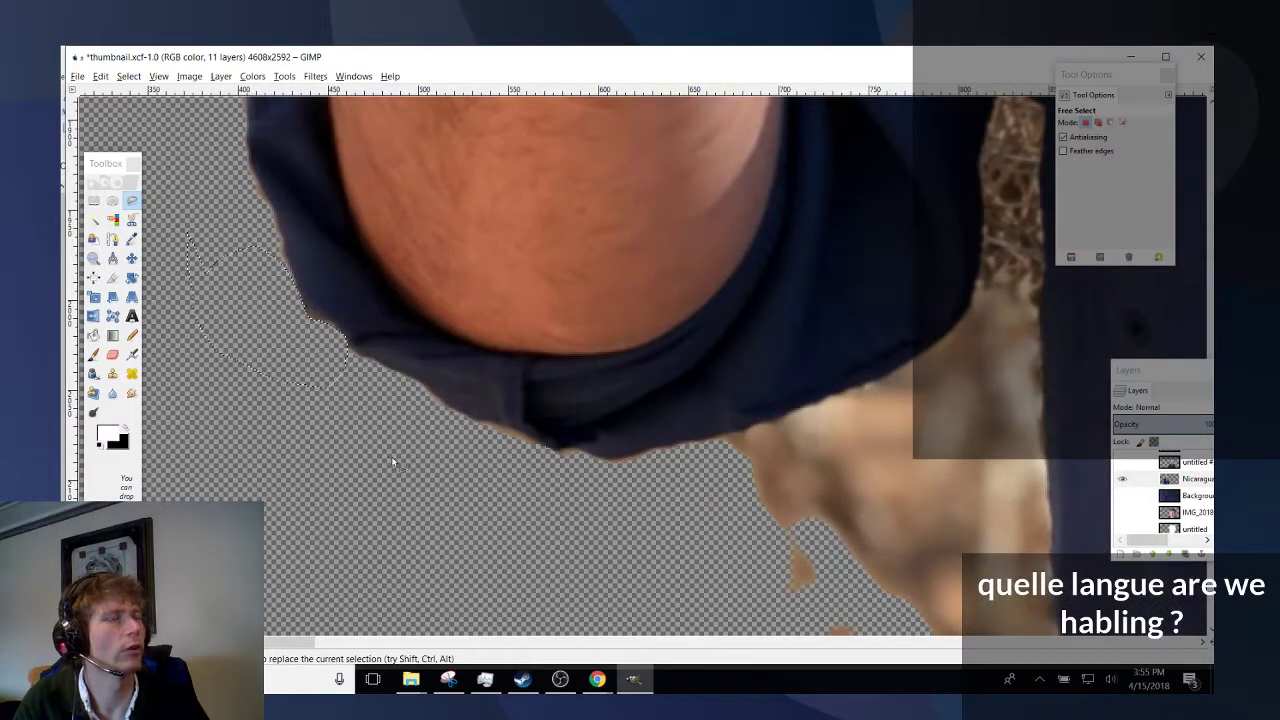
left_click(93, 237)
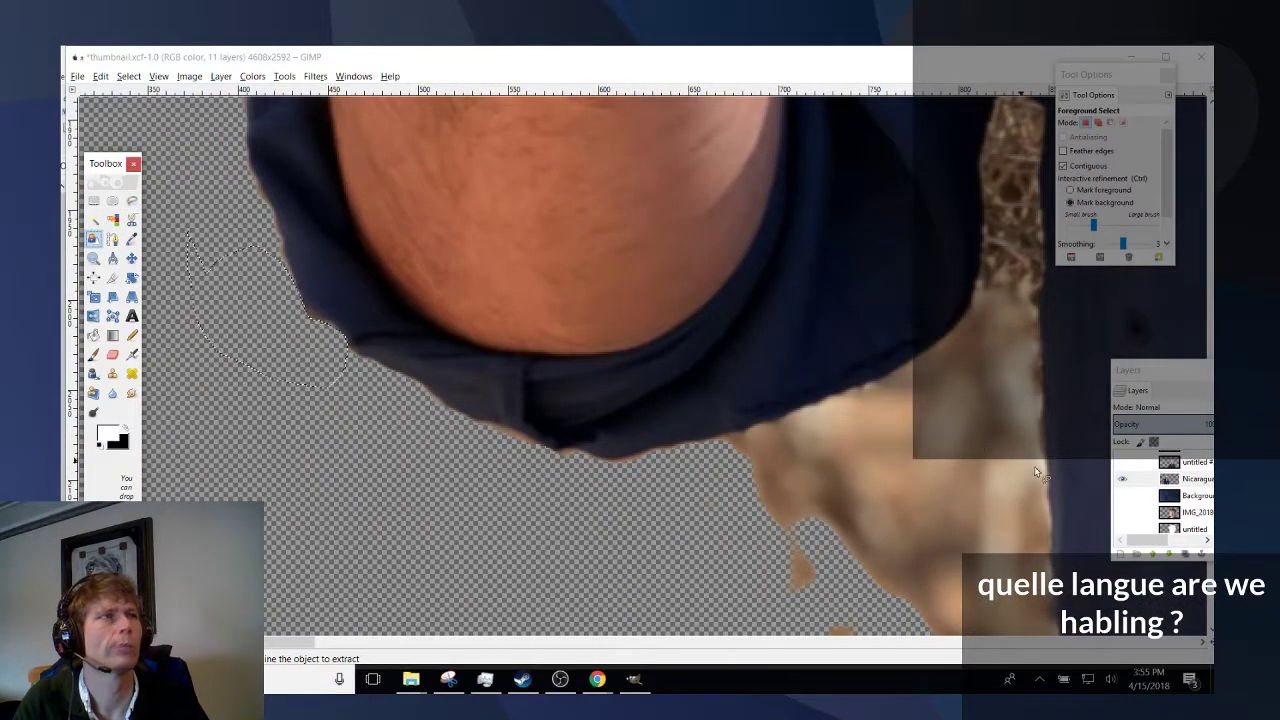
left_click(93, 218)
left_click(861, 434)
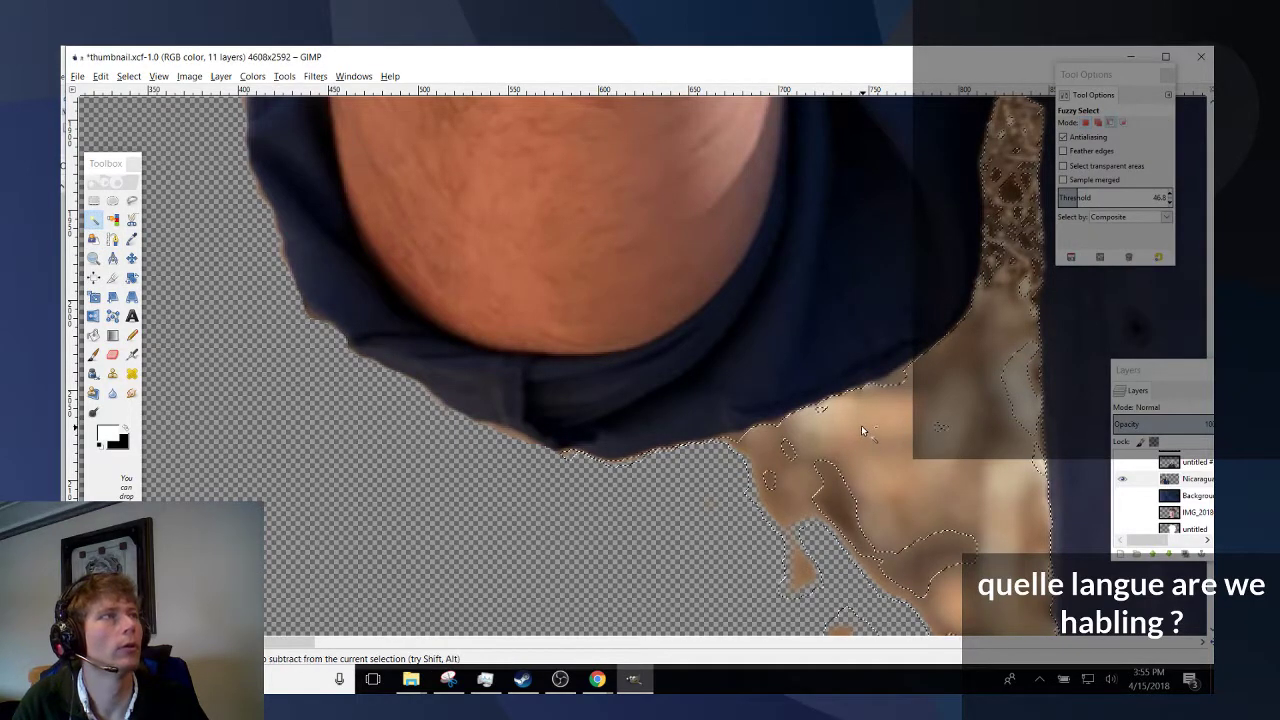
scroll(861, 425, "down", 2)
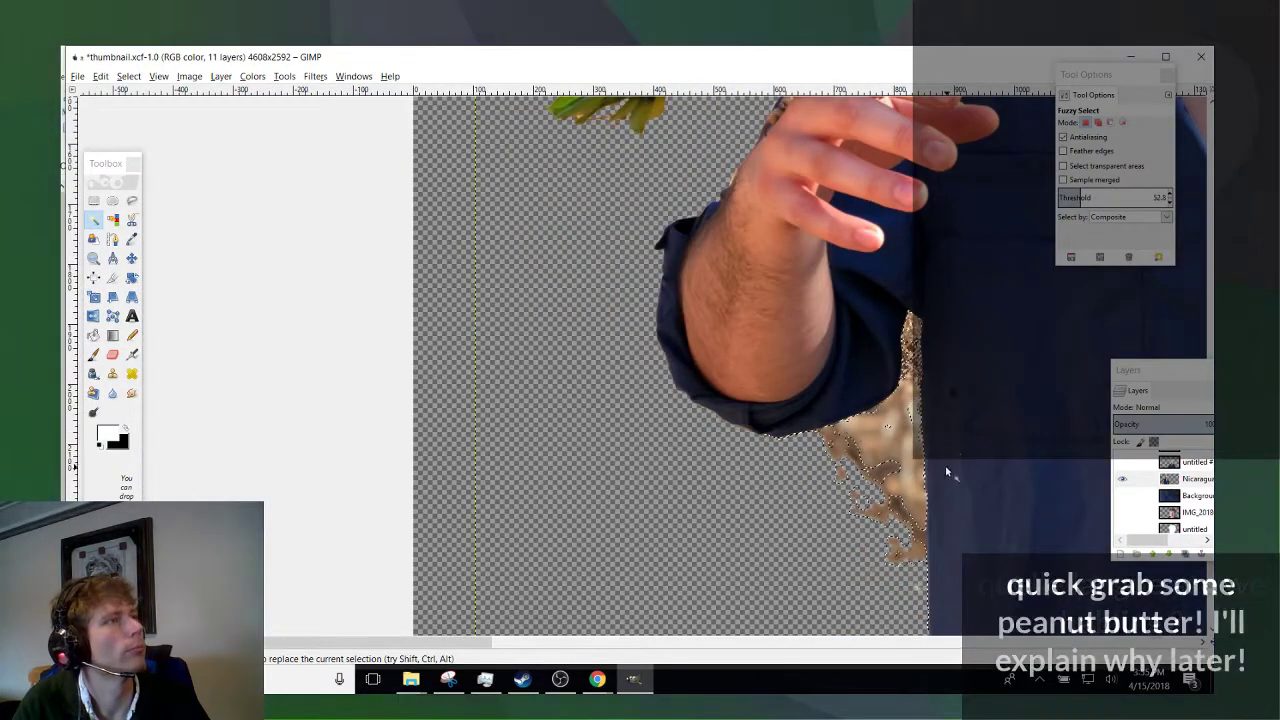
left_click_drag(858, 425, 874, 431)
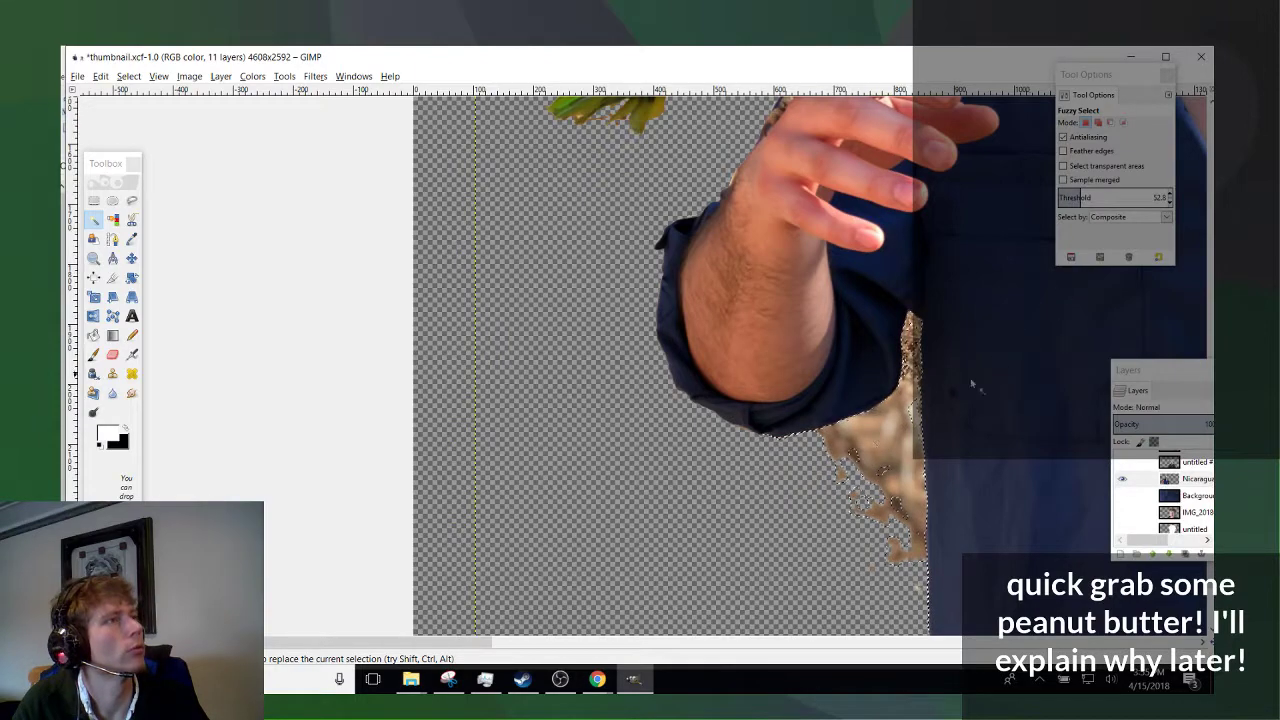
scroll(884, 446, "down", 3)
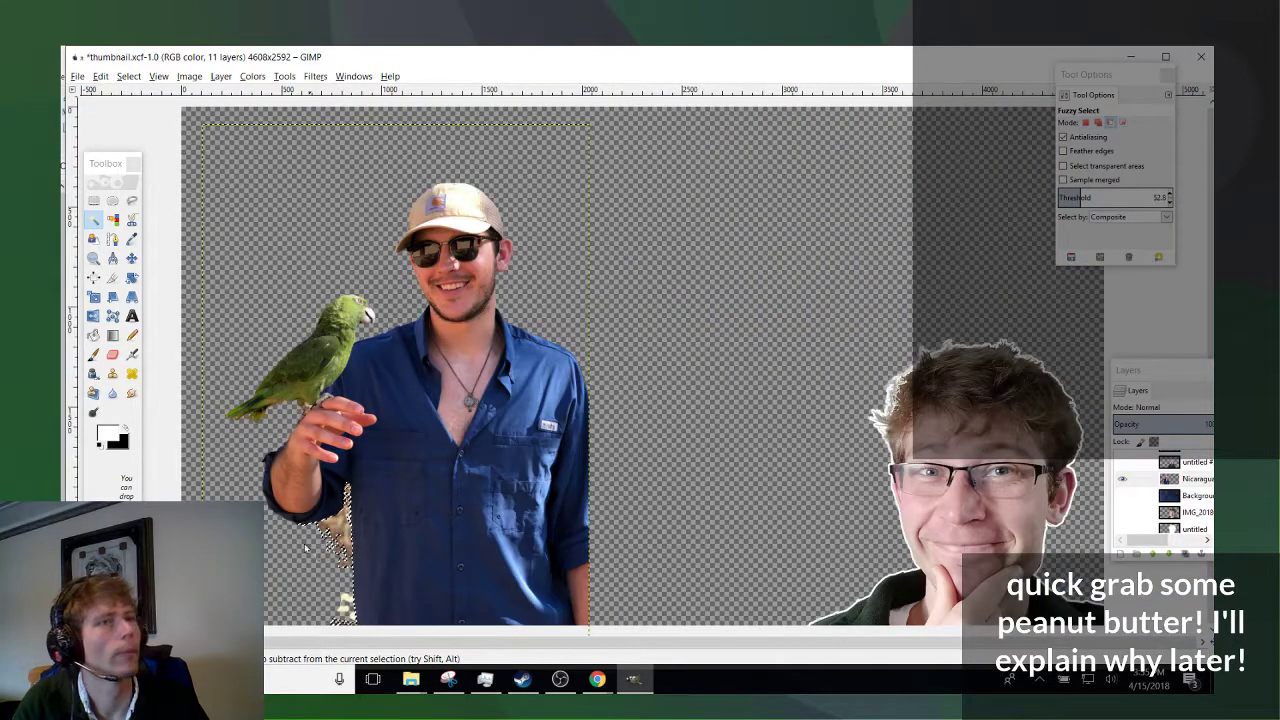
scroll(746, 446, "up", 6)
scroll(745, 447, "up", 5)
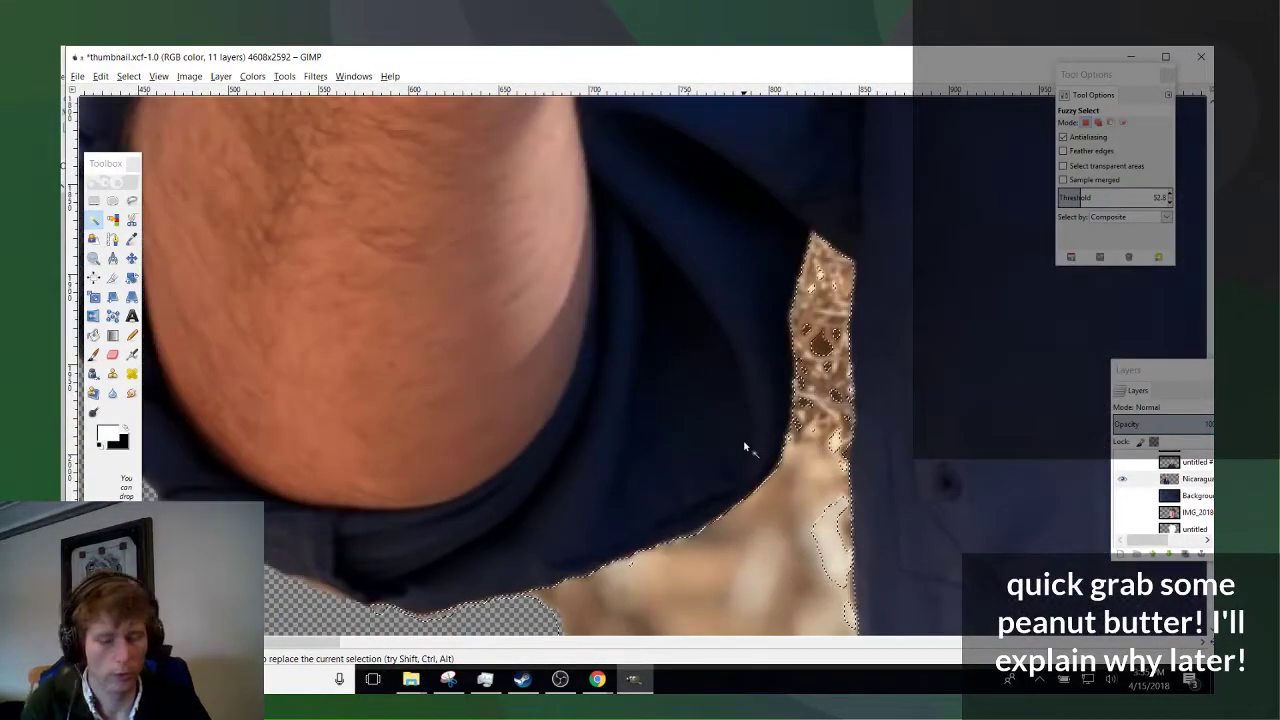
key("Delete")
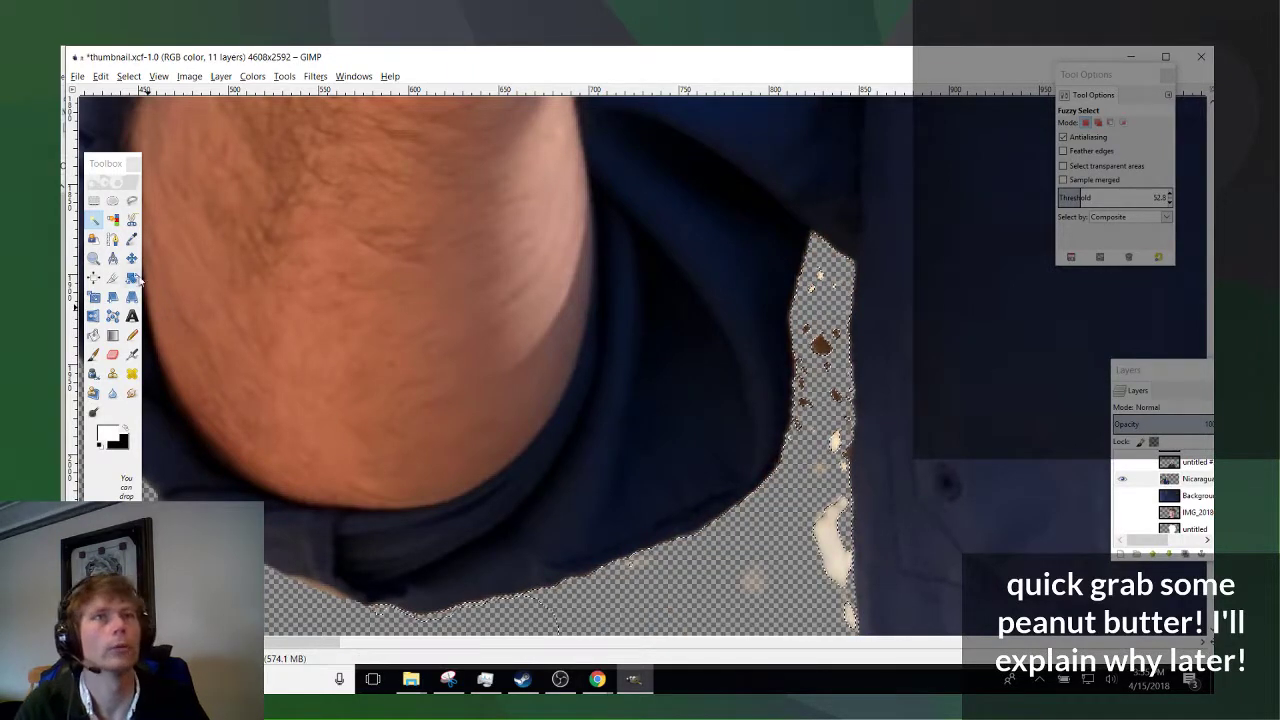
Lasso the cream and brown specks left in the narrow gap between the sleeve and the shirt and delete them.
key("f")
left_click(811, 263)
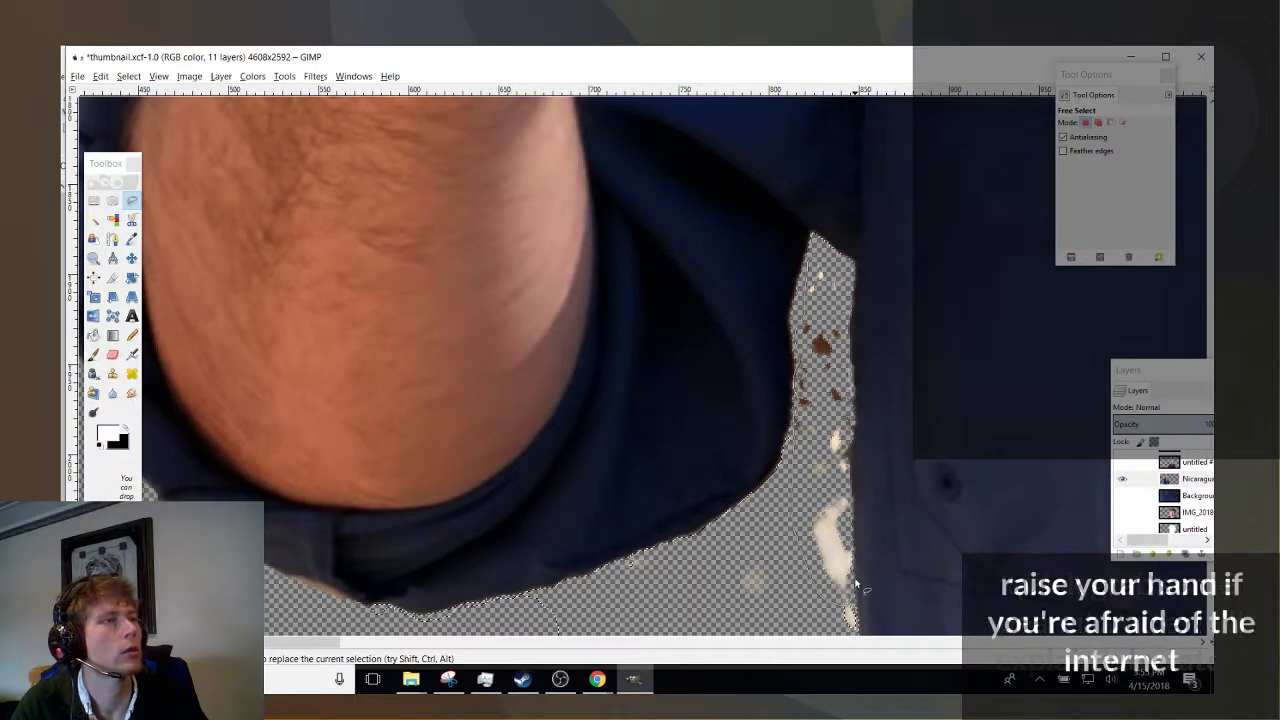
left_click_drag(847, 532, 845, 424)
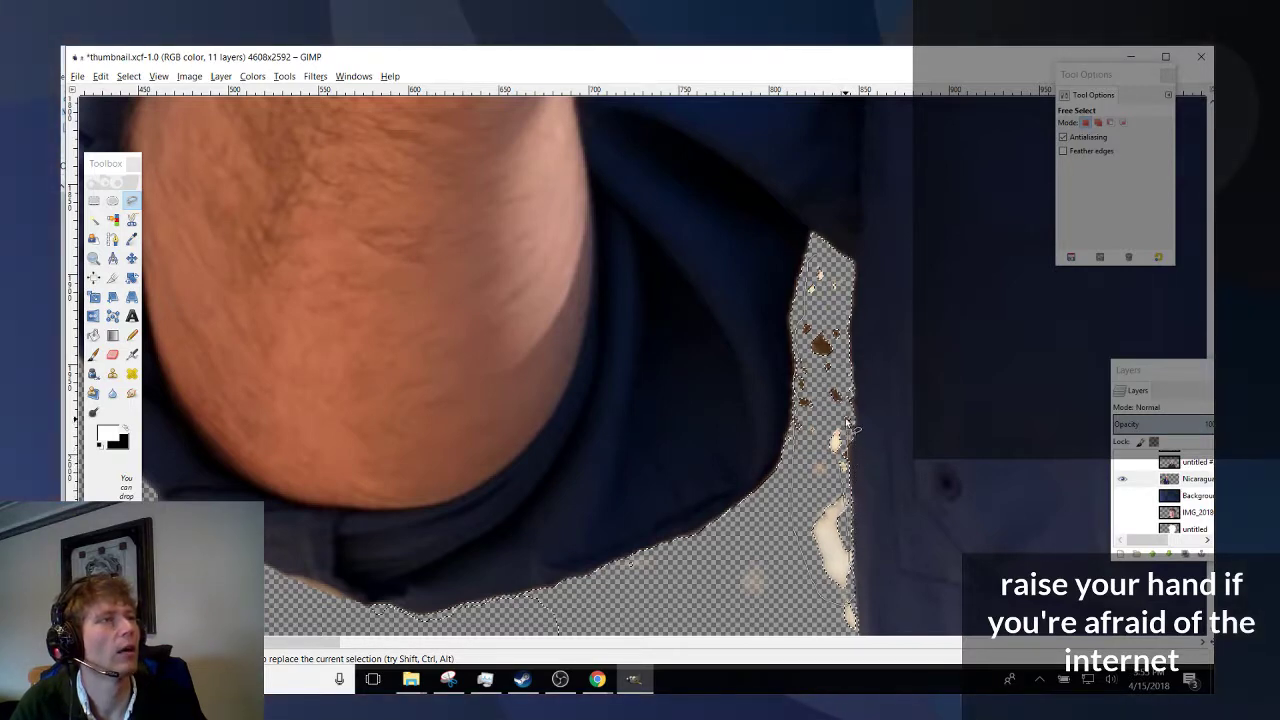
mouse_move(846, 364)
left_mouse_down()
mouse_move(843, 307)
mouse_move(818, 259)
left_mouse_up()
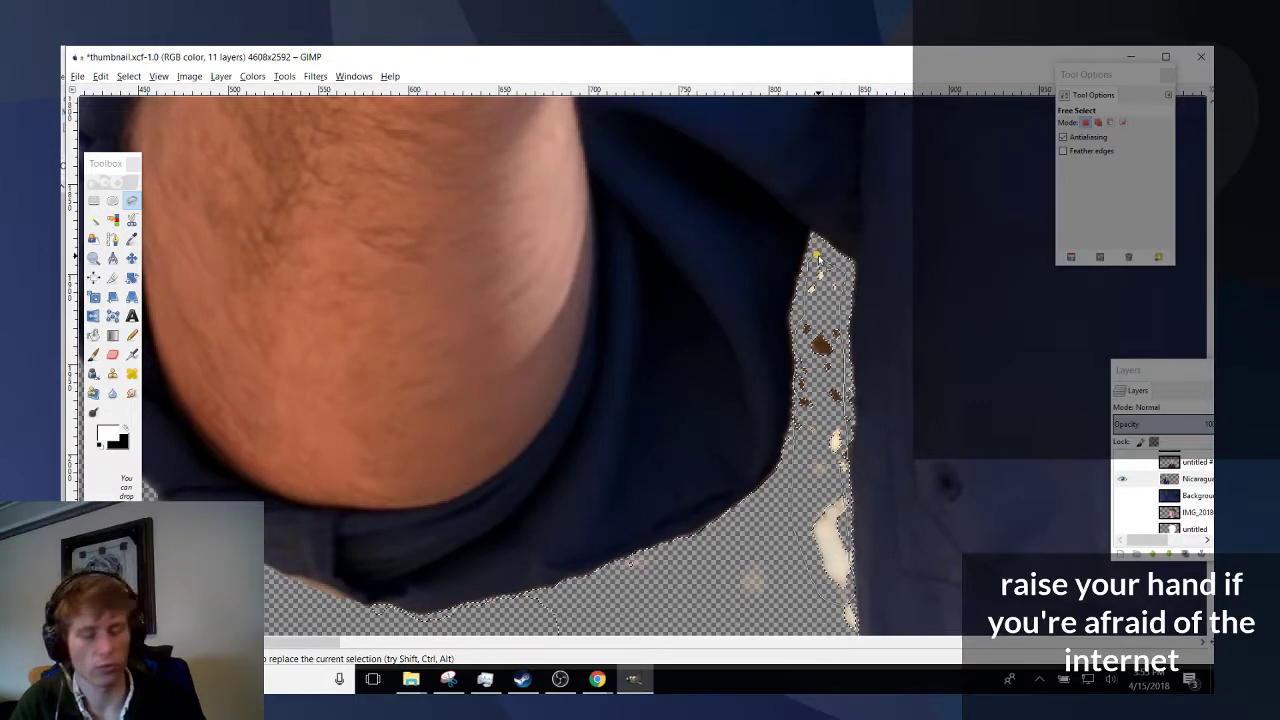
left_click(816, 259)
key("Delete")
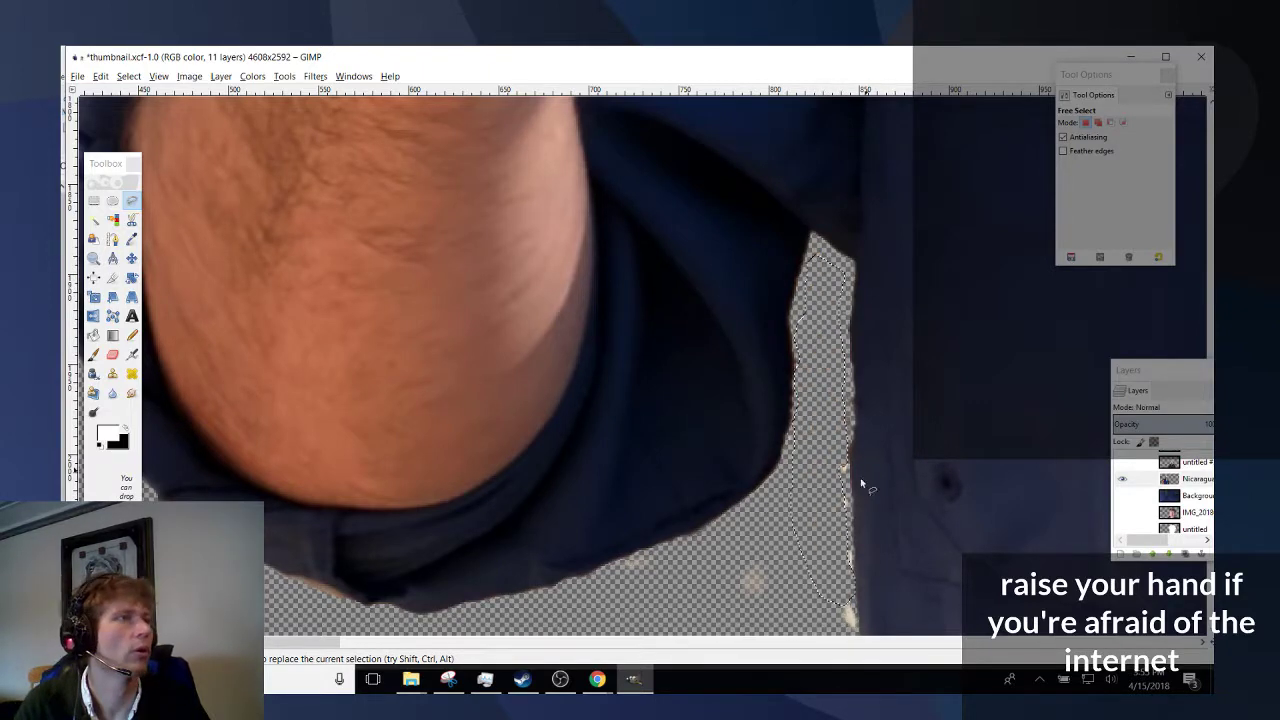
Lasso the faint speck in the cleared area just below the rolled sleeve with Free Select and delete it.
mouse_move(785, 628)
left_mouse_down()
mouse_move(649, 590)
mouse_move(634, 533)
left_mouse_up()
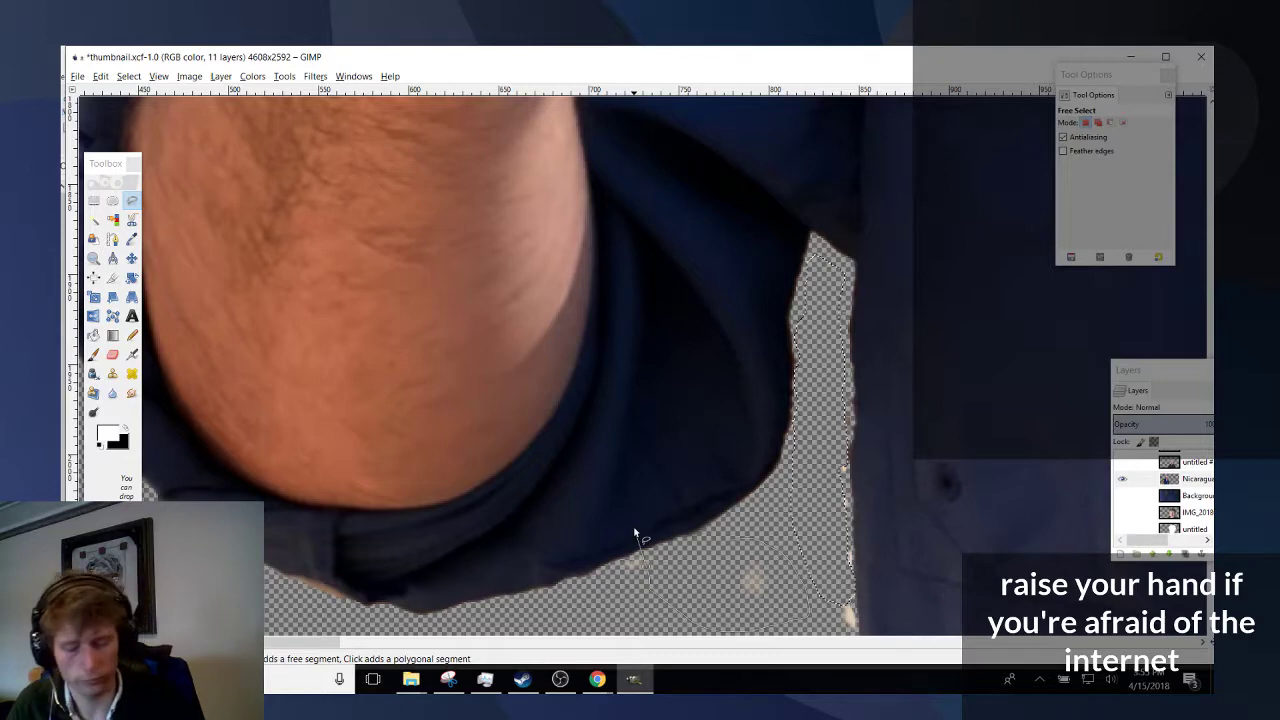
scroll(779, 561, "up", 4)
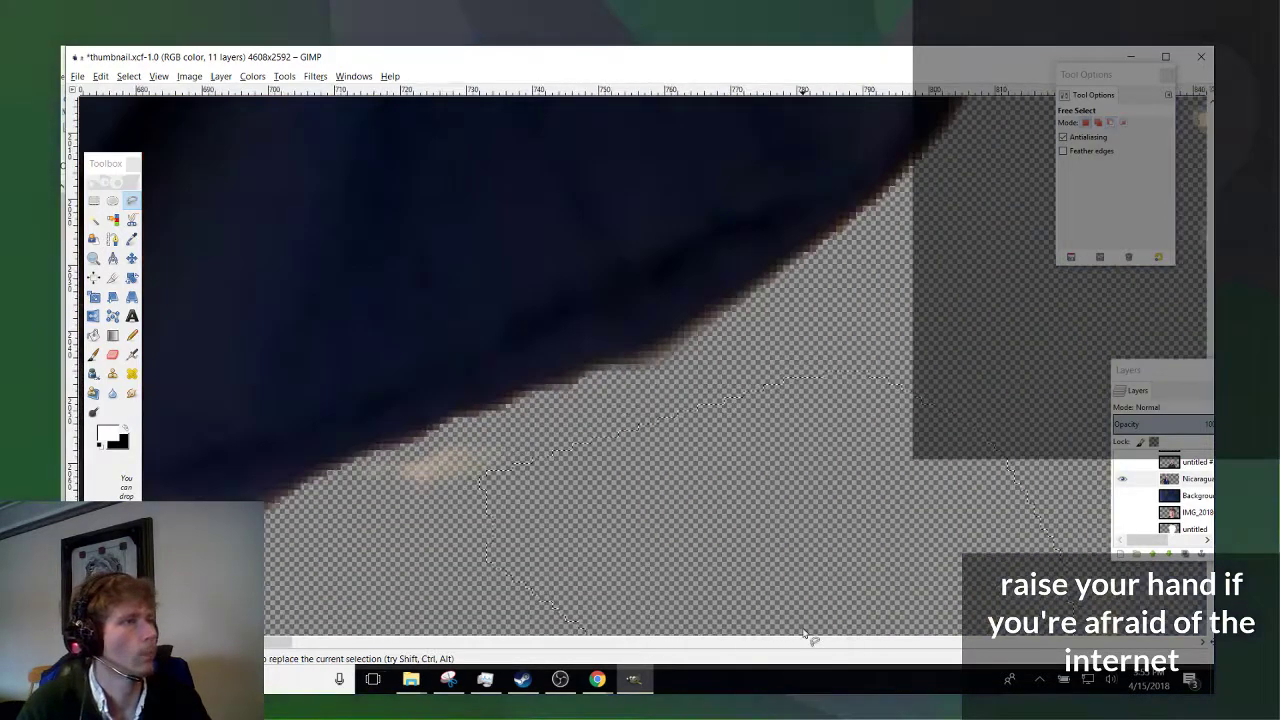
scroll(790, 545, "down", 4)
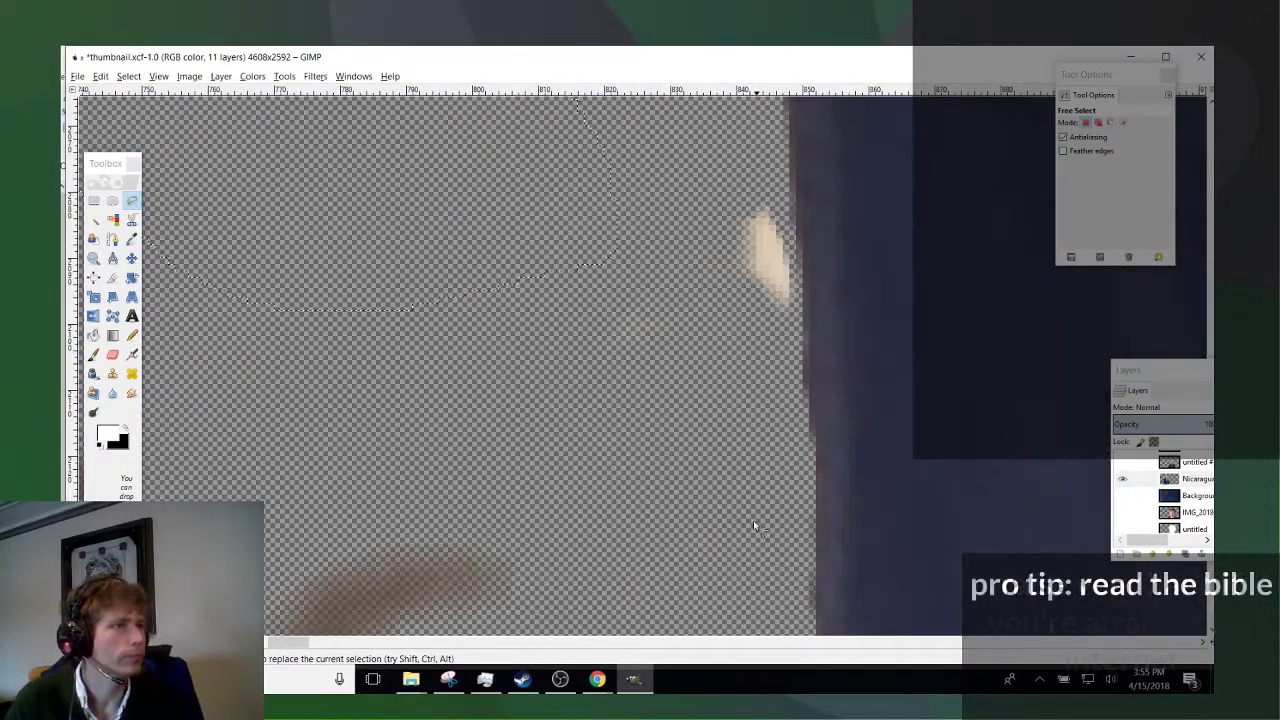
Lasso the cream specks along the shirt edge and the brown patches below the rolled sleeve, and delete them.
scroll(770, 445, "down", 2)
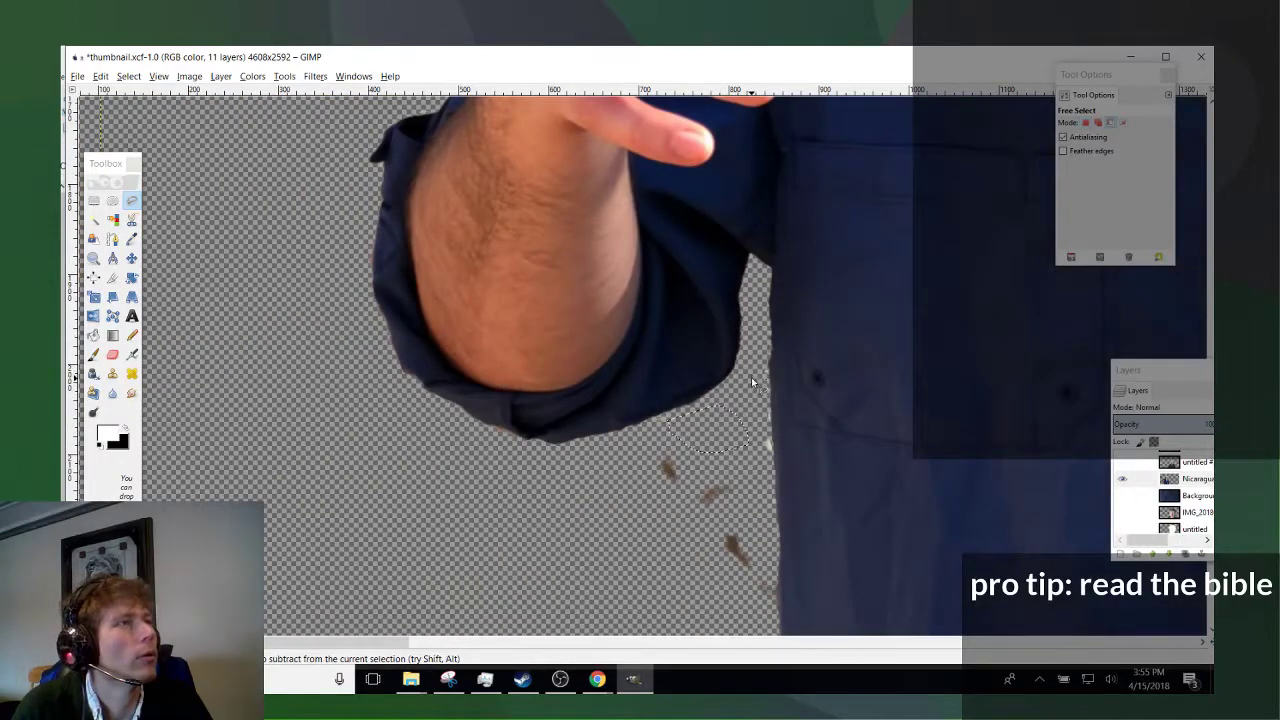
scroll(751, 377, "up", 4)
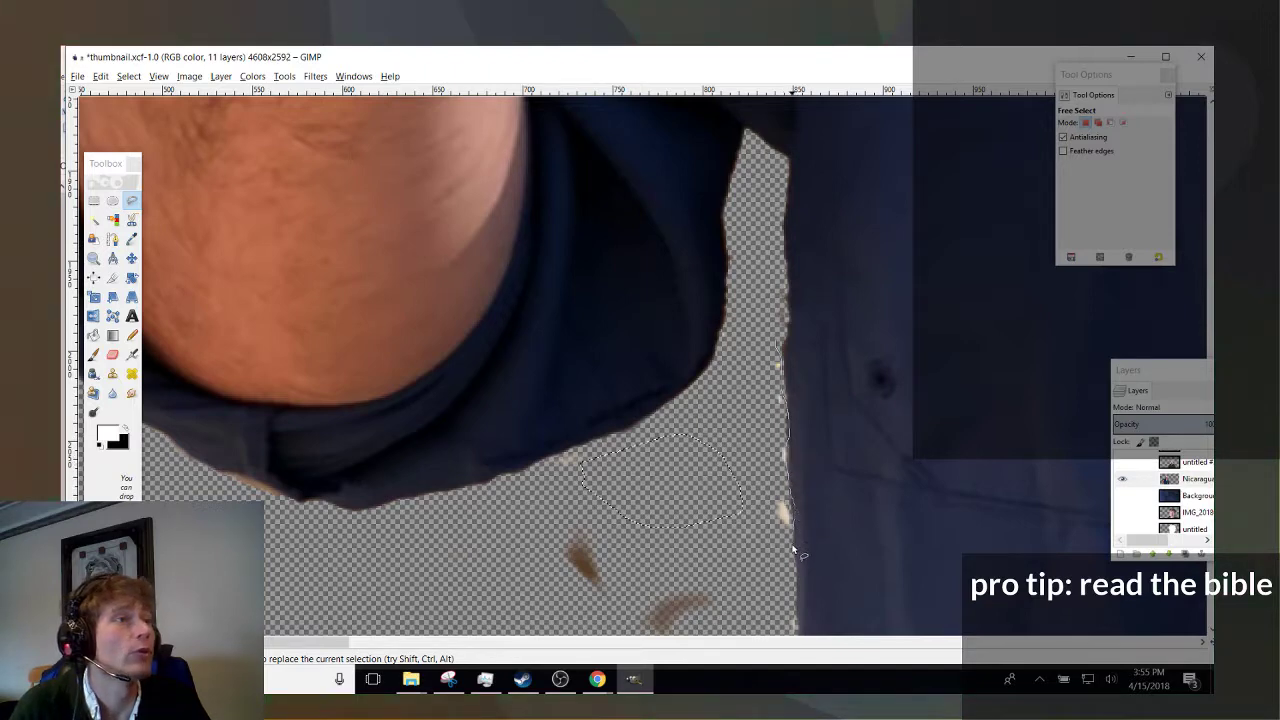
scroll(700, 580, "down", 3)
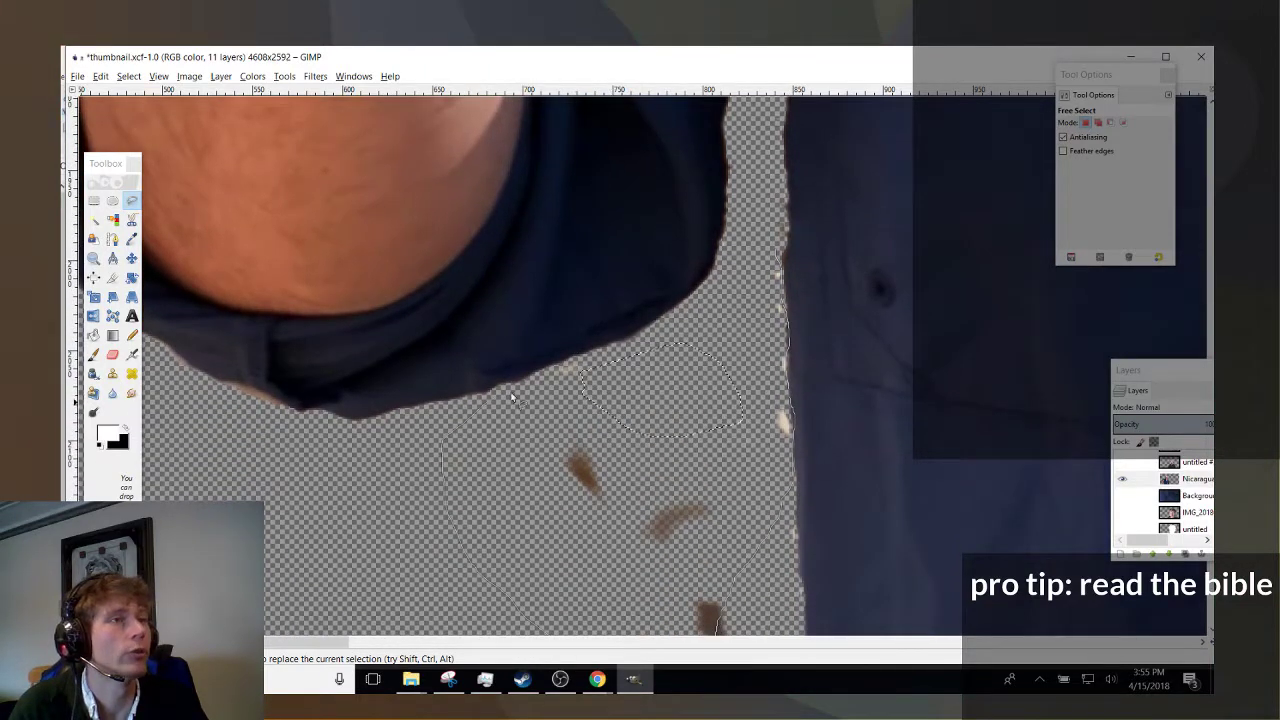
left_click(732, 261)
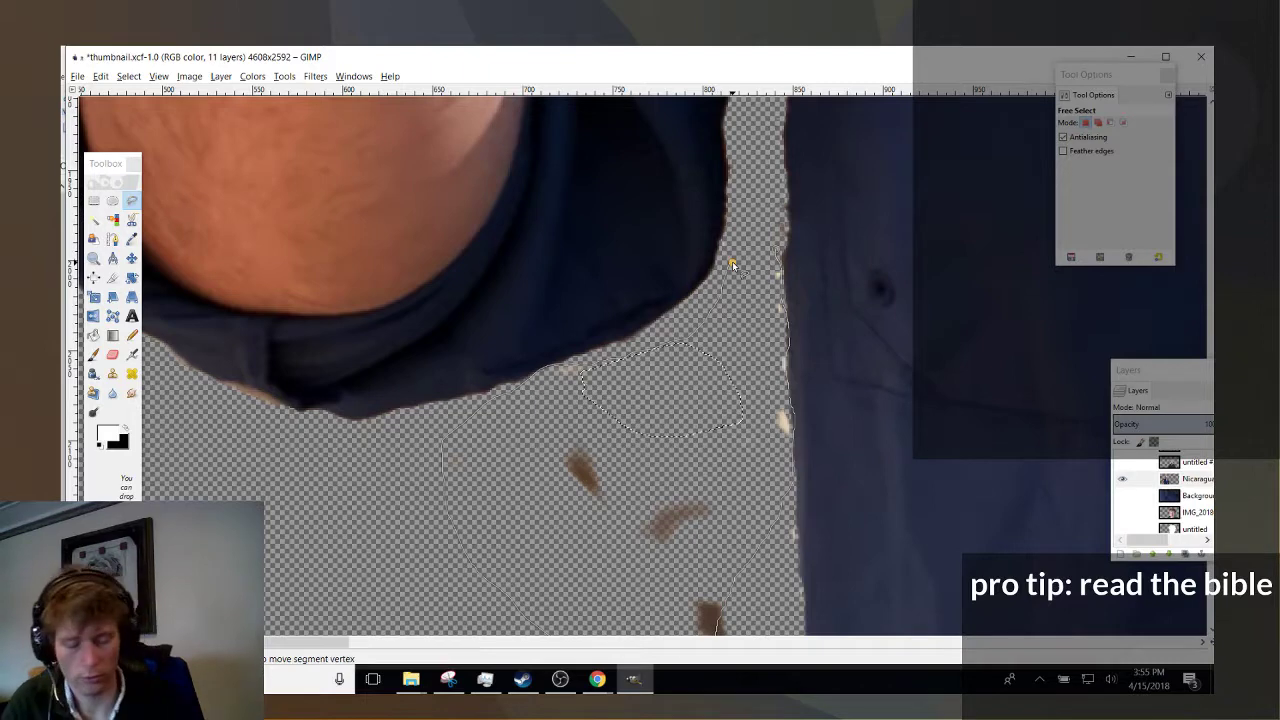
scroll(732, 261, "down", 5)
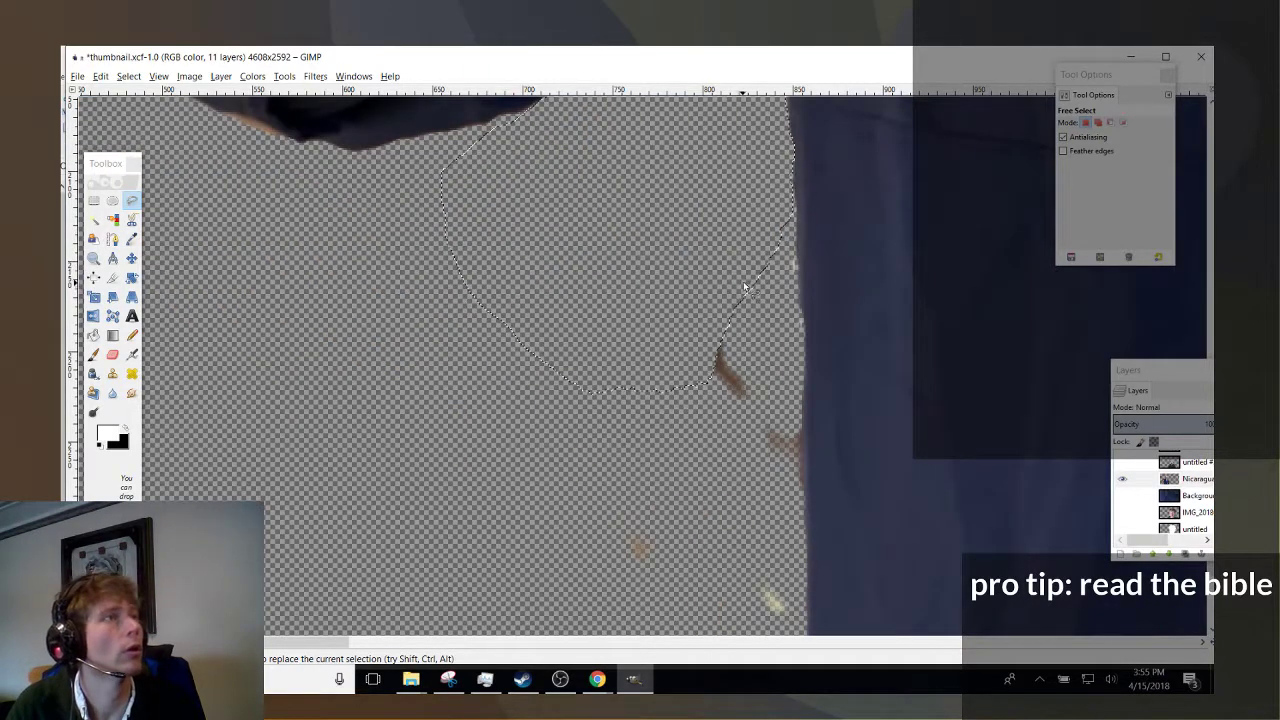
Lasso and delete the brown streaks beside the shirt edge and the orange and yellow specks below them.
mouse_move(768, 236)
left_mouse_down()
mouse_move(800, 287)
mouse_move(797, 421)
left_mouse_up()
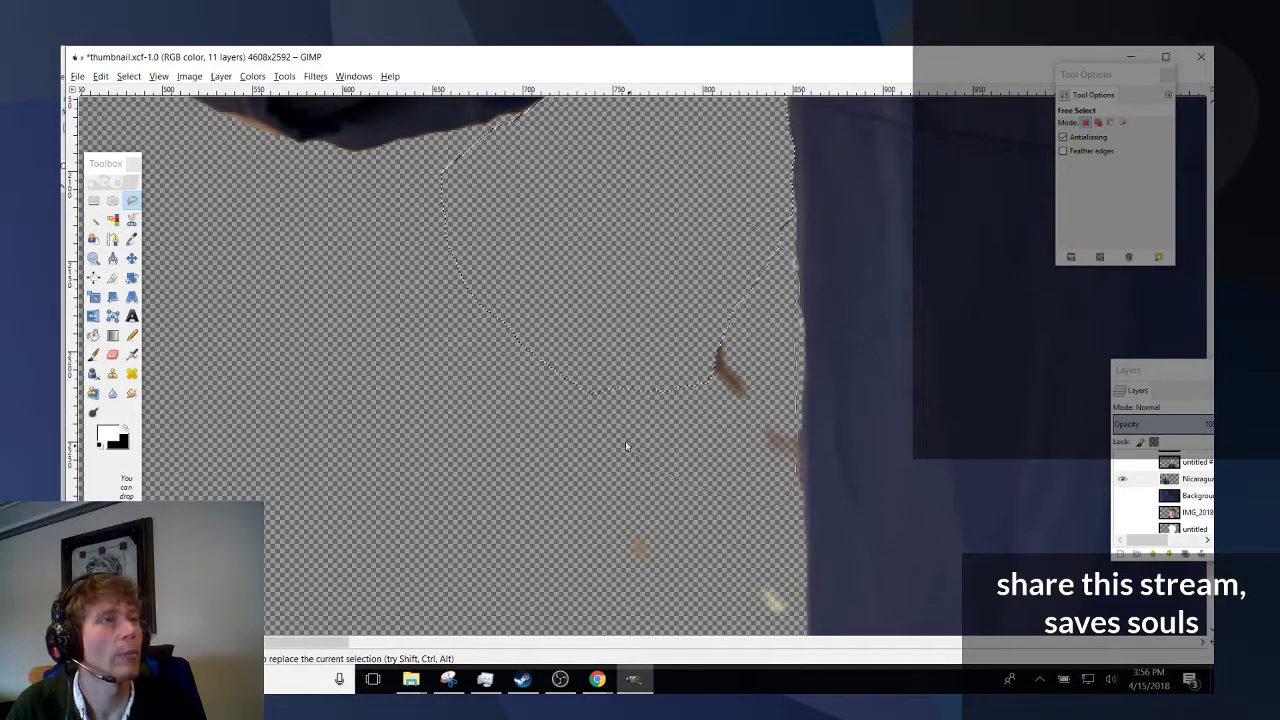
mouse_move(625, 445)
left_mouse_down()
mouse_move(587, 310)
mouse_move(595, 253)
left_mouse_up()
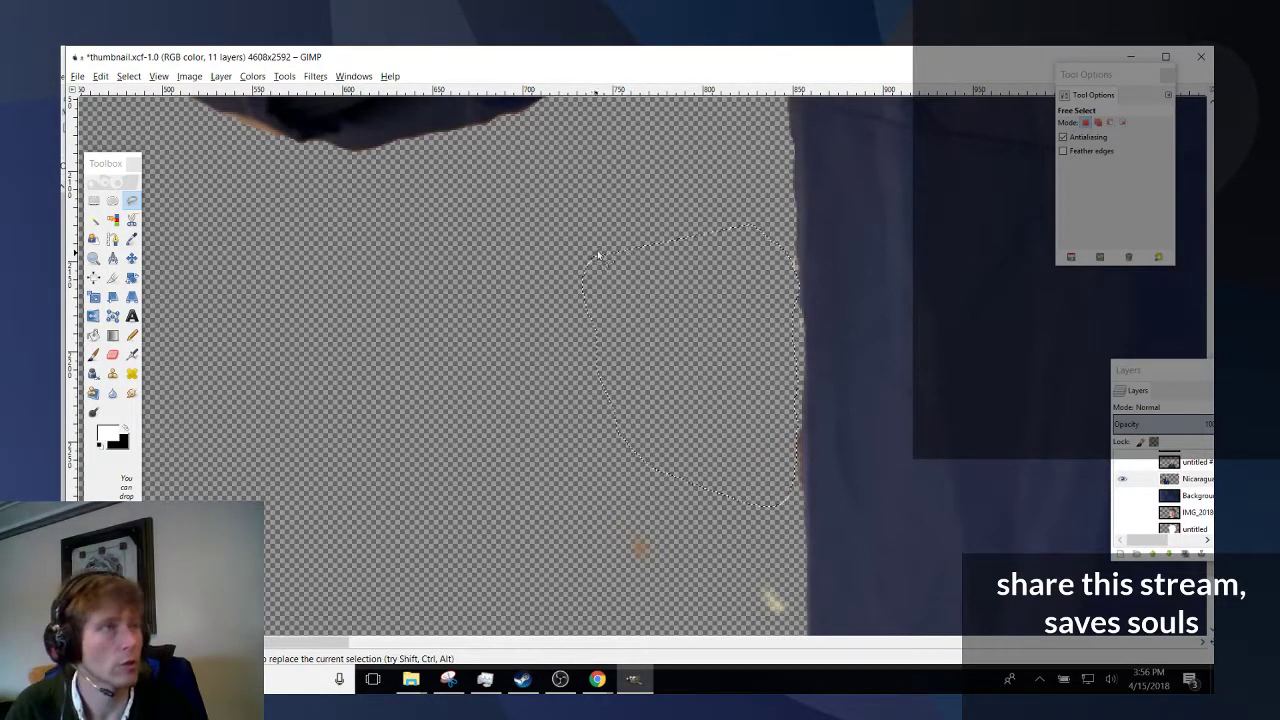
scroll(610, 248, "down", 5)
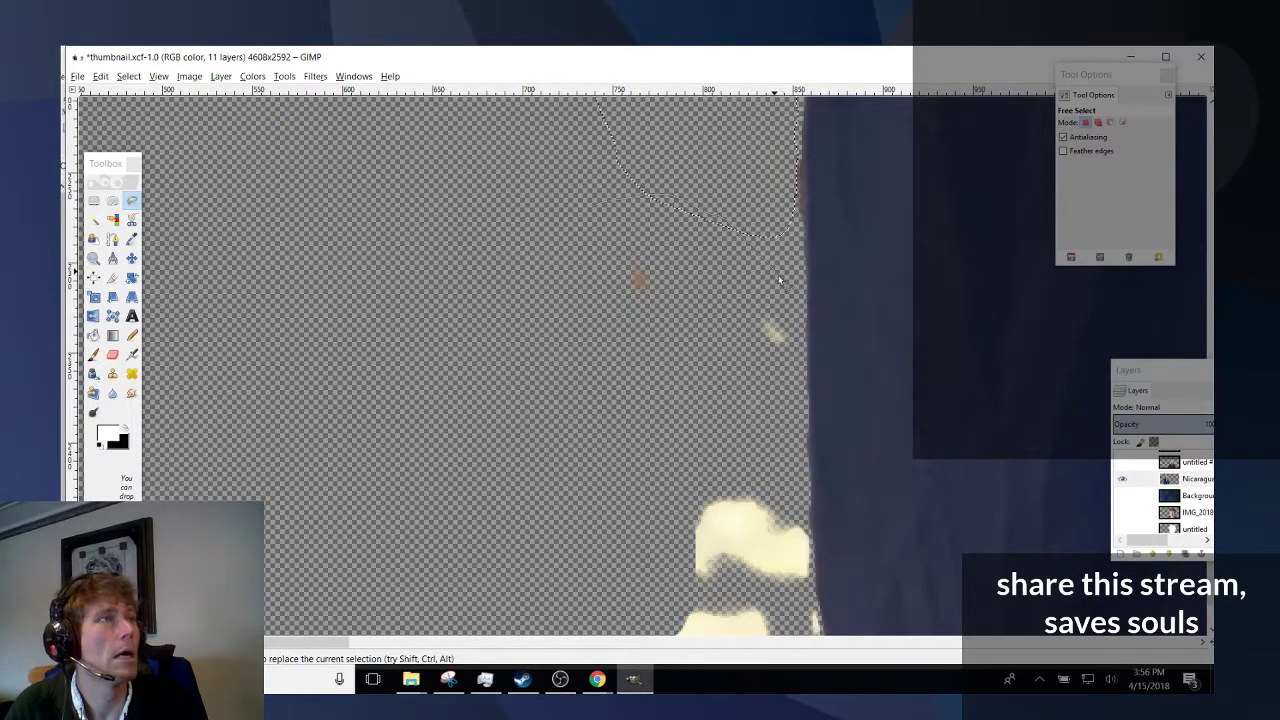
left_click_drag(534, 287, 558, 195)
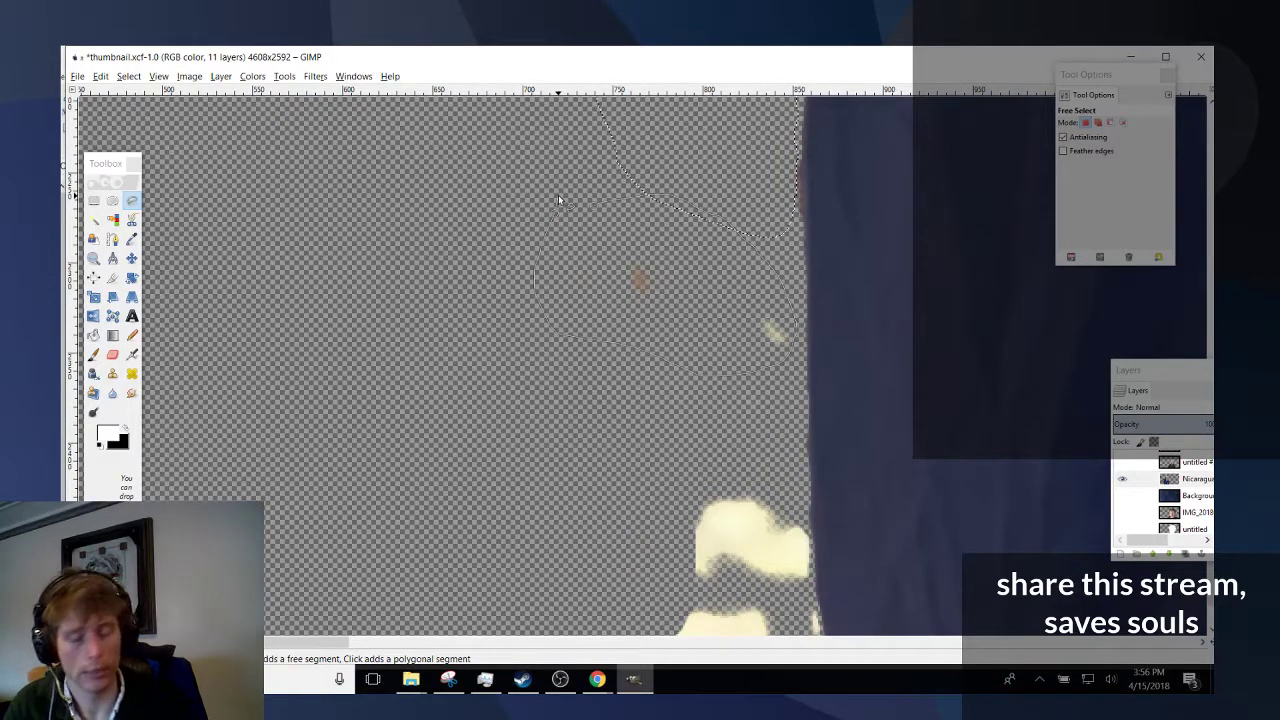
key("Return")
scroll(558, 186, "down", 3)
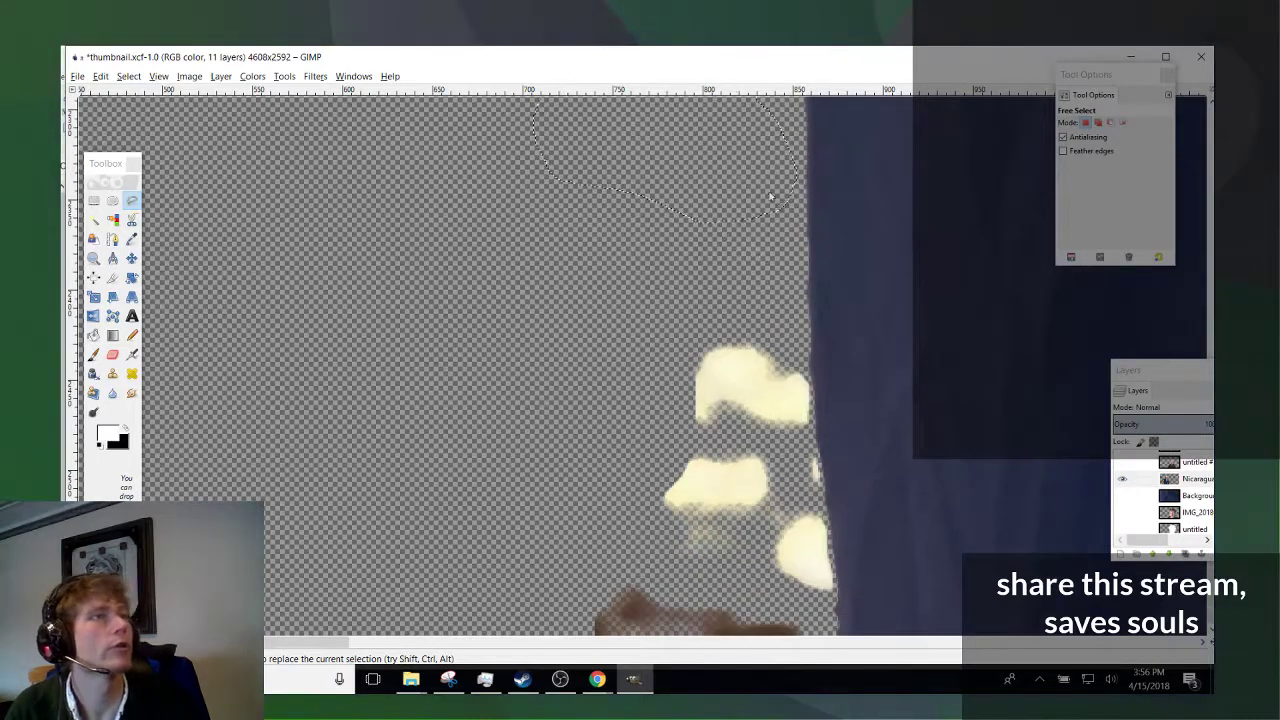
Lasso the large pale cream patches beside the lower shirt edge and delete them.
left_click_drag(648, 313, 720, 315)
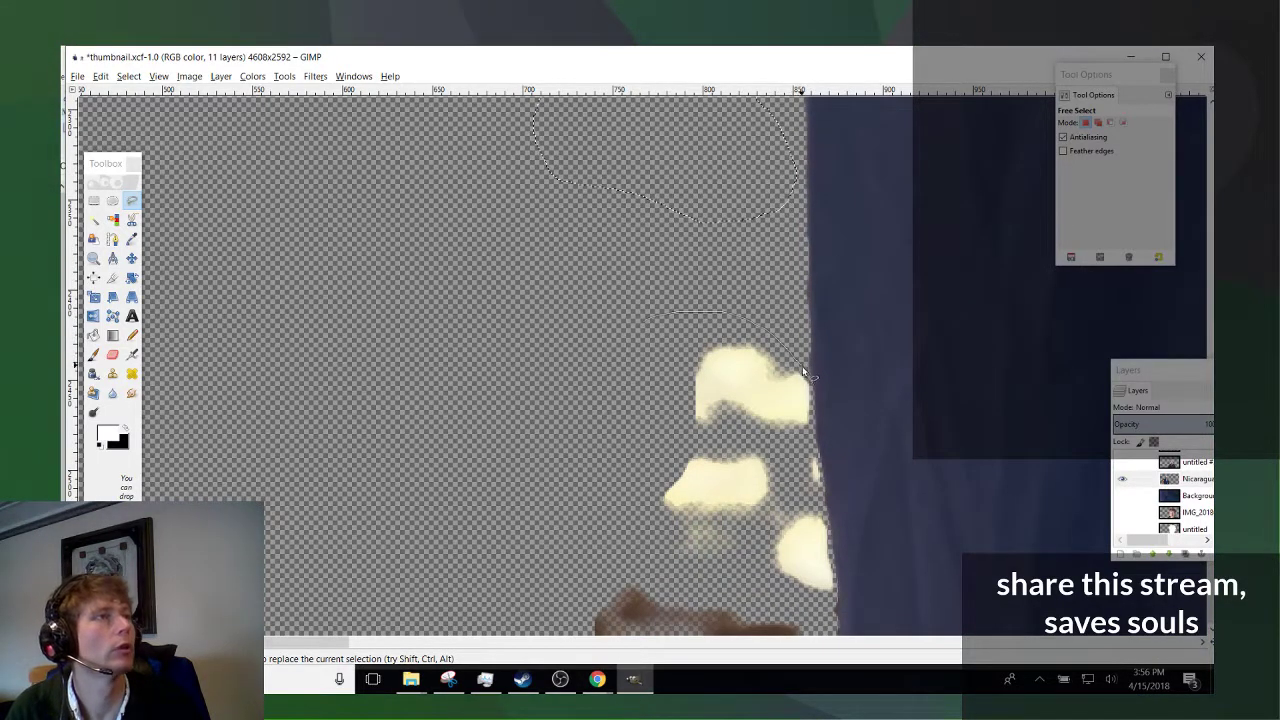
left_click_drag(815, 430, 828, 560)
left_click_drag(481, 80, 493, 78)
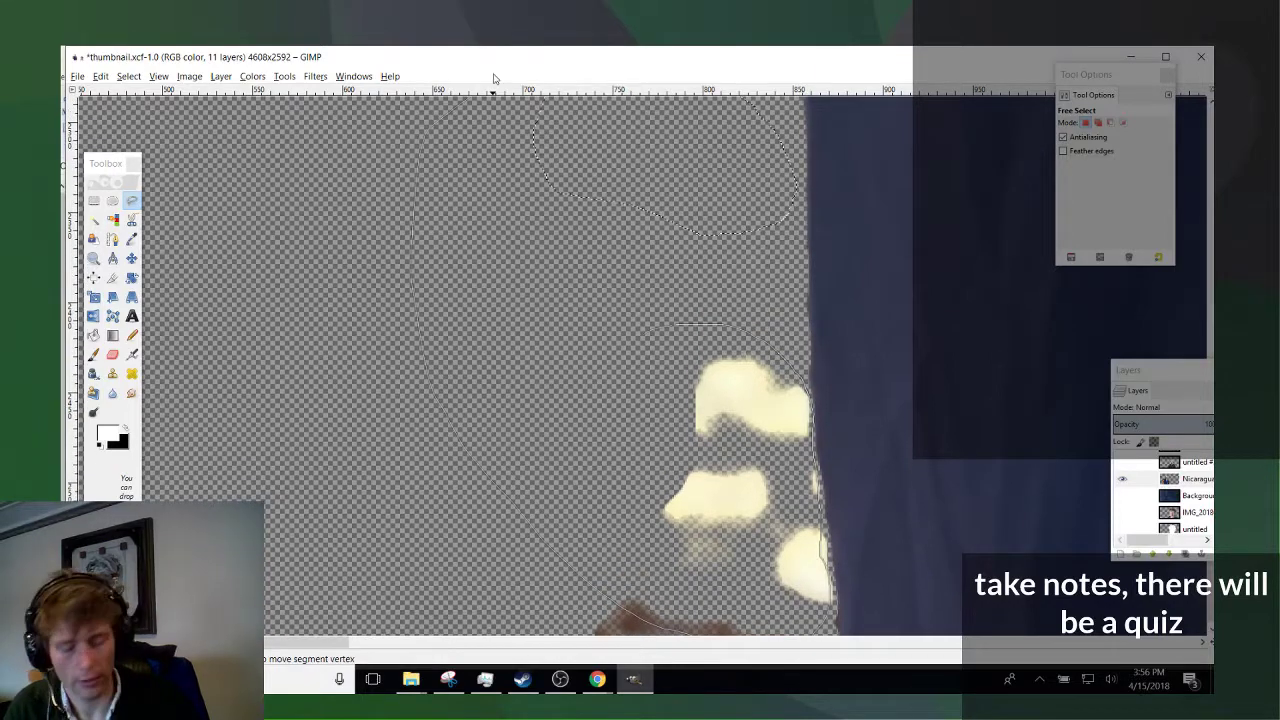
key("Return")
key("Delete")
Trim the cream slivers off the lower shirt edge with Free Select and clear the brown patch beneath them.
scroll(545, 101, "up", 2)
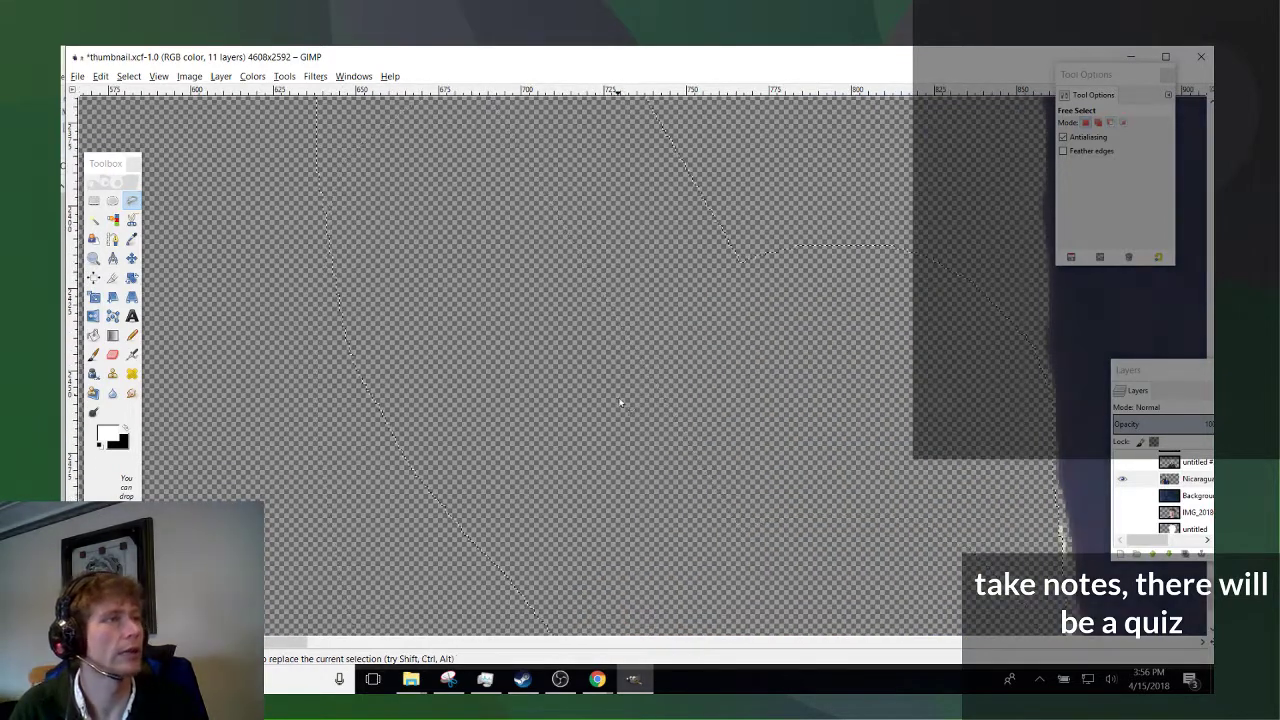
scroll(610, 420, "down", 5)
scroll(610, 420, "right", 7)
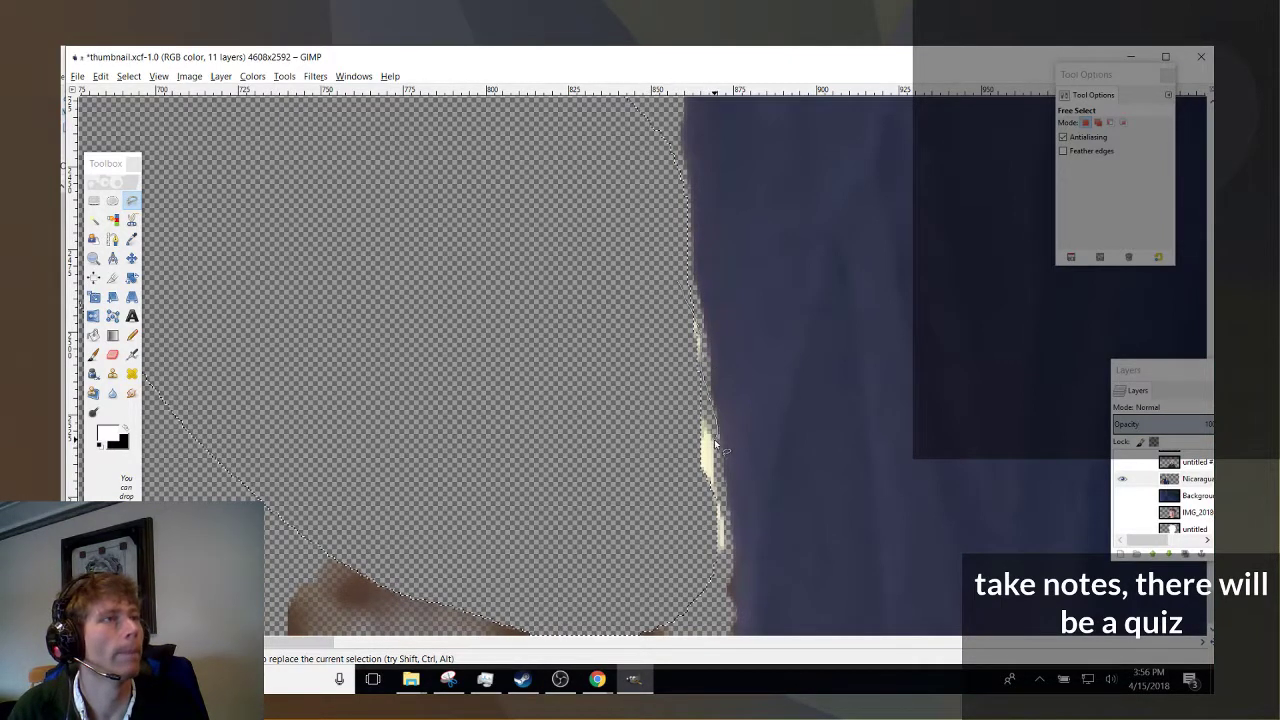
left_click(381, 178)
key("Return")
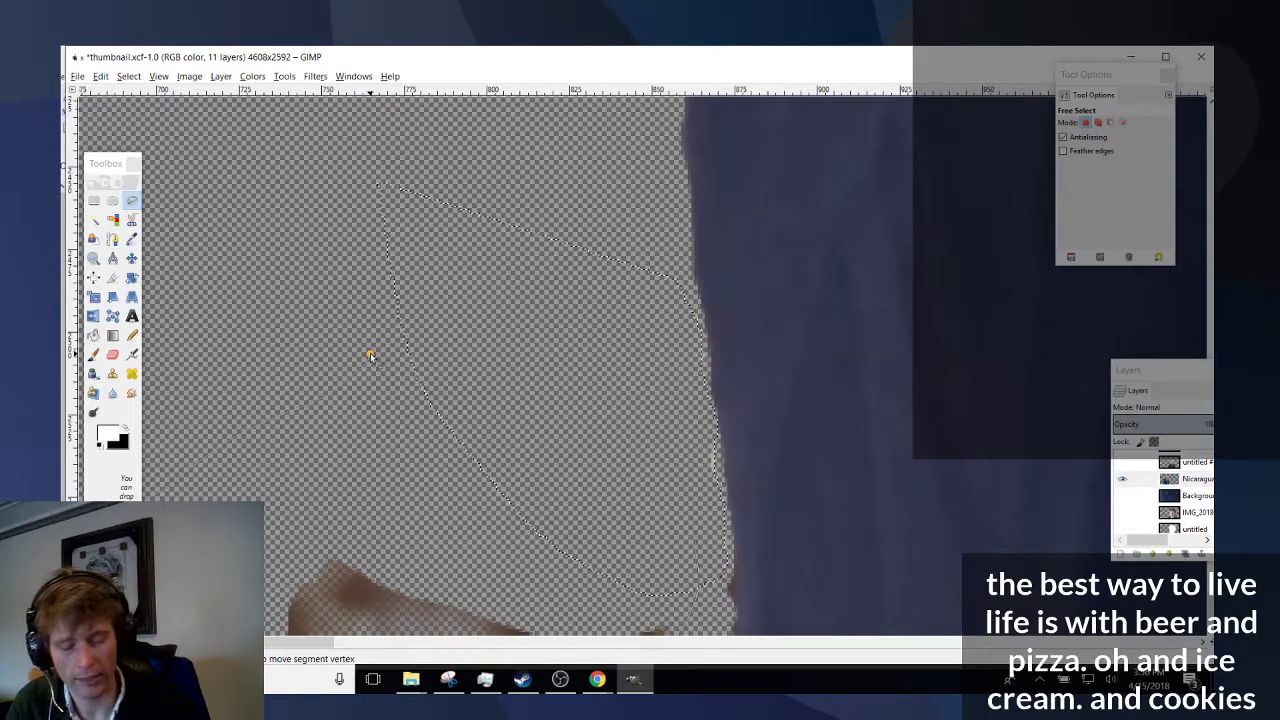
key("ctrl+z")
key("ctrl+z")
scroll(370, 357, "down", 8)
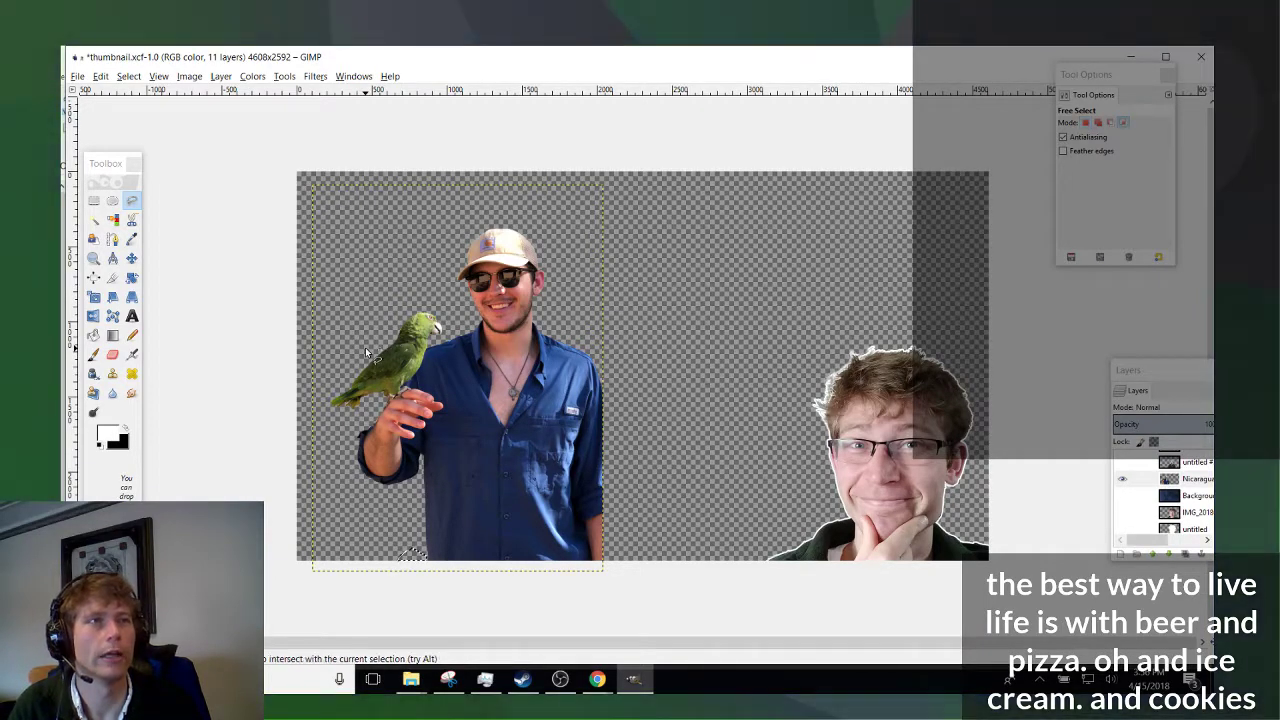
scroll(346, 443, "up", 8)
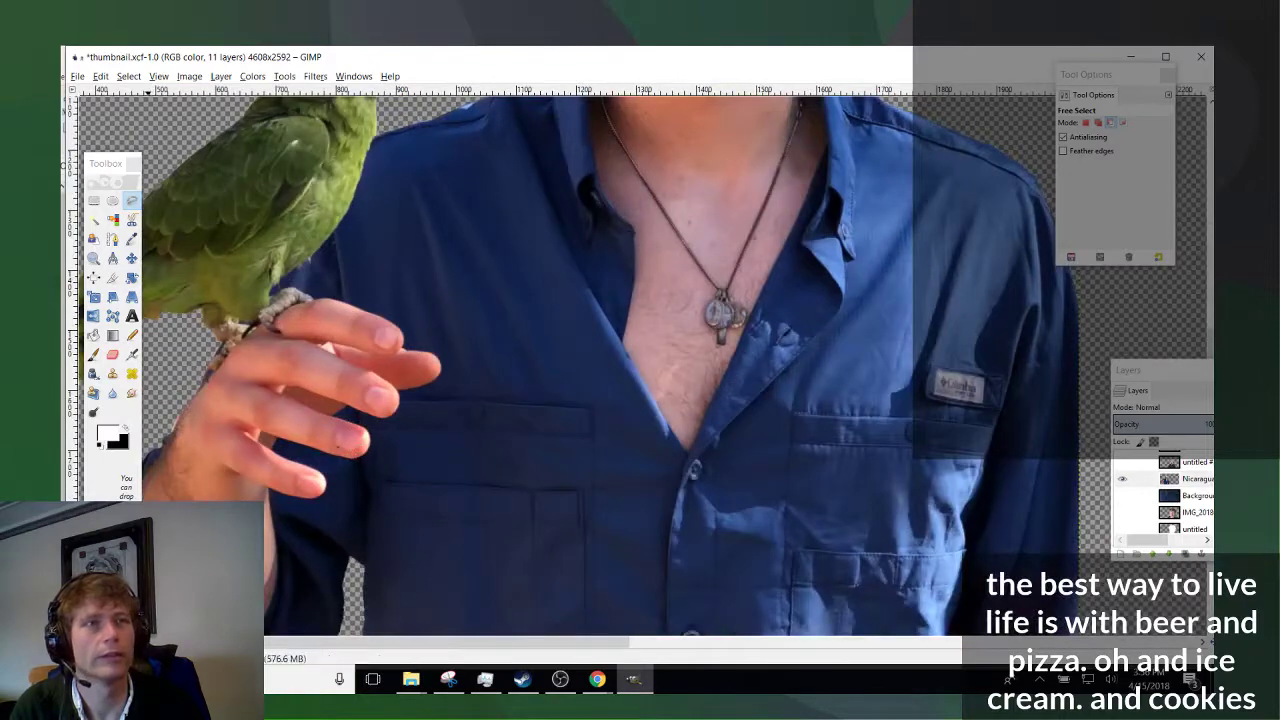
scroll(376, 550, "up", 3)
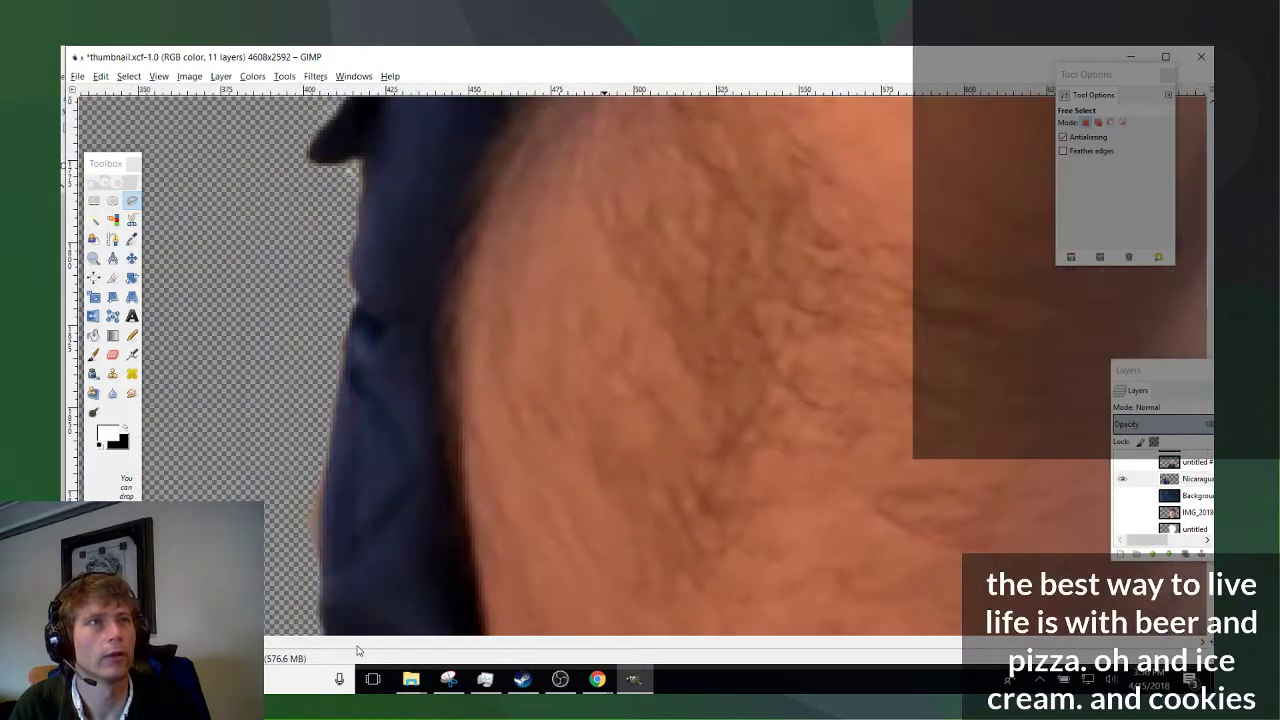
scroll(496, 444, "down", 10)
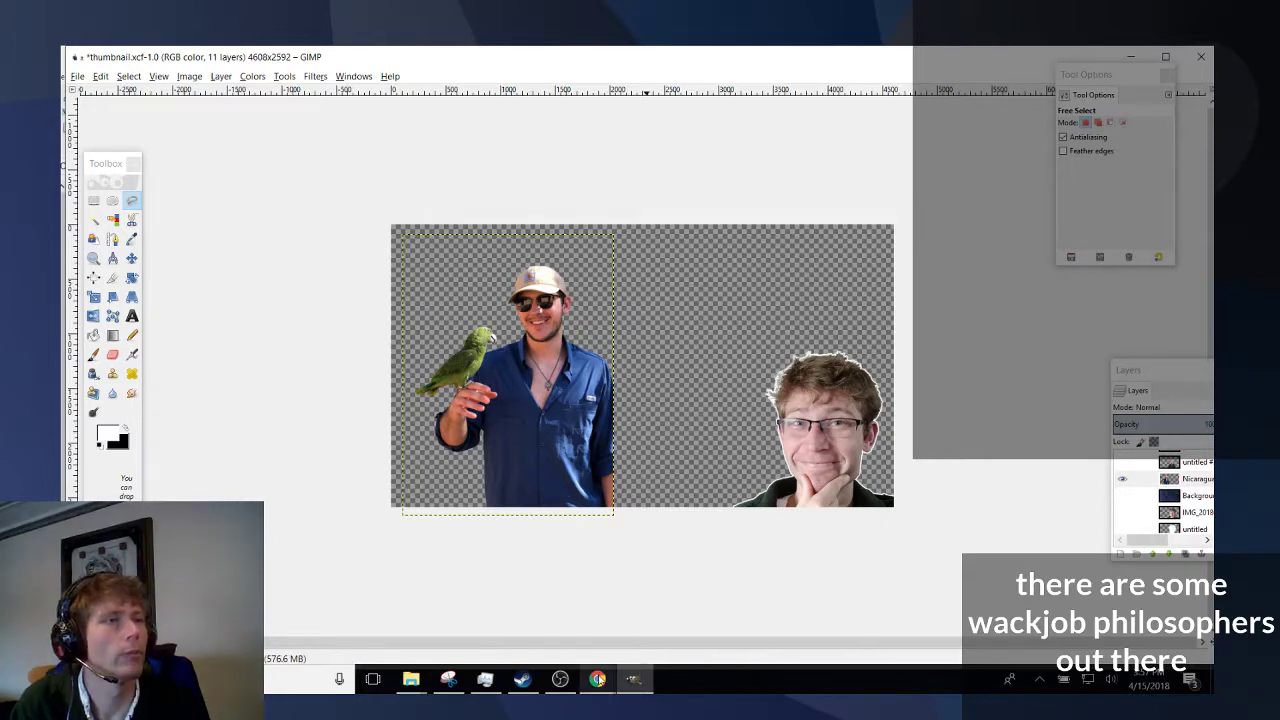
Switch to Chrome and check the stream preview and viewer analytics on the YouTube Live Dashboard.
mouse_move(535, 680)
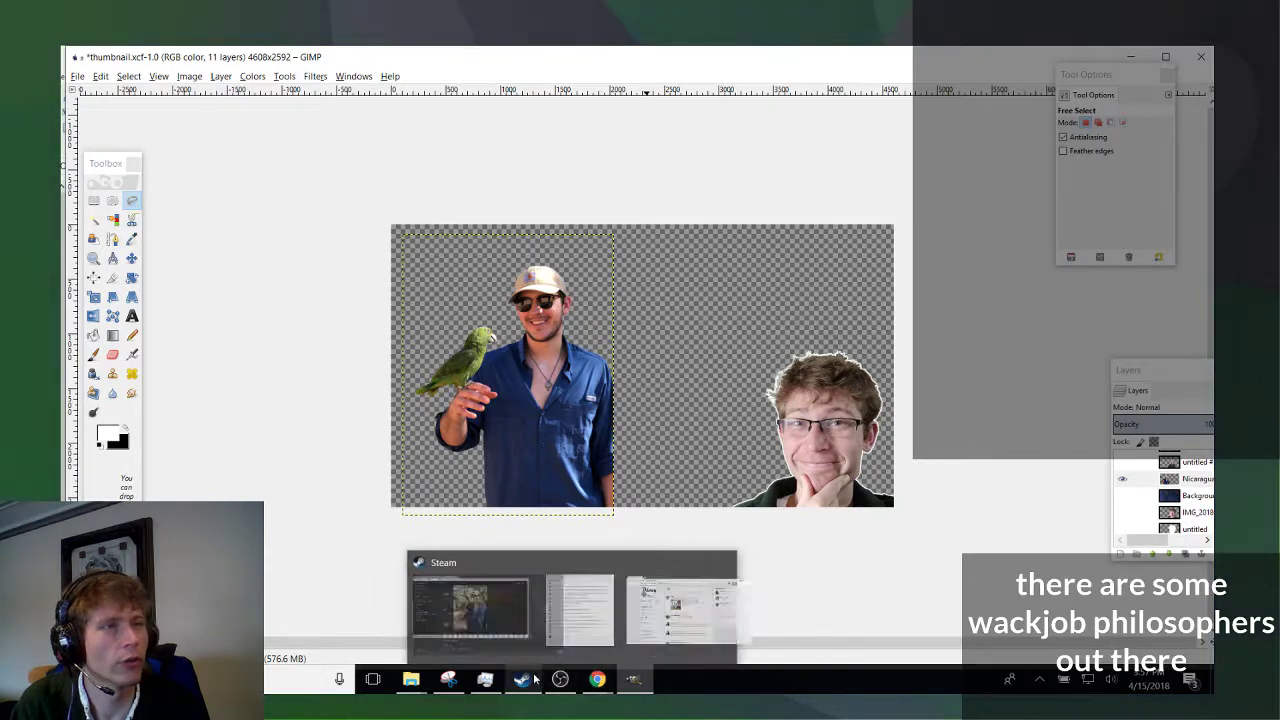
mouse_move(597, 680)
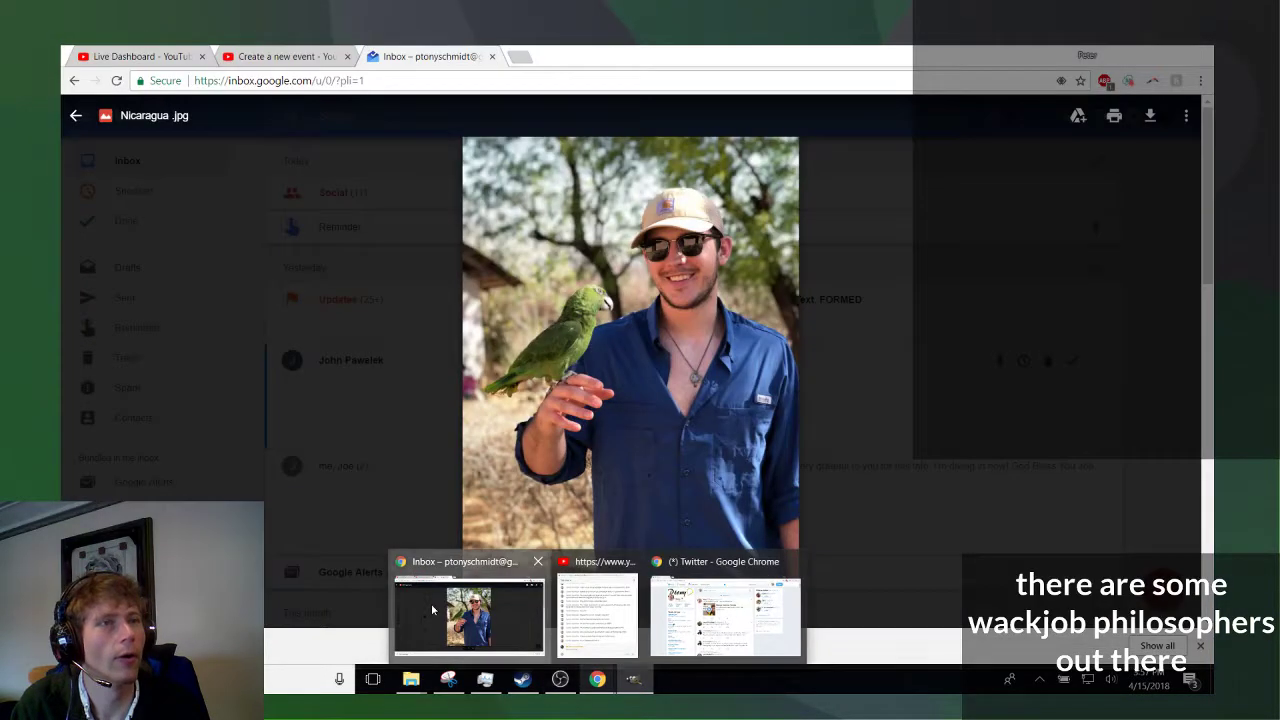
left_click(431, 603)
left_click(140, 56)
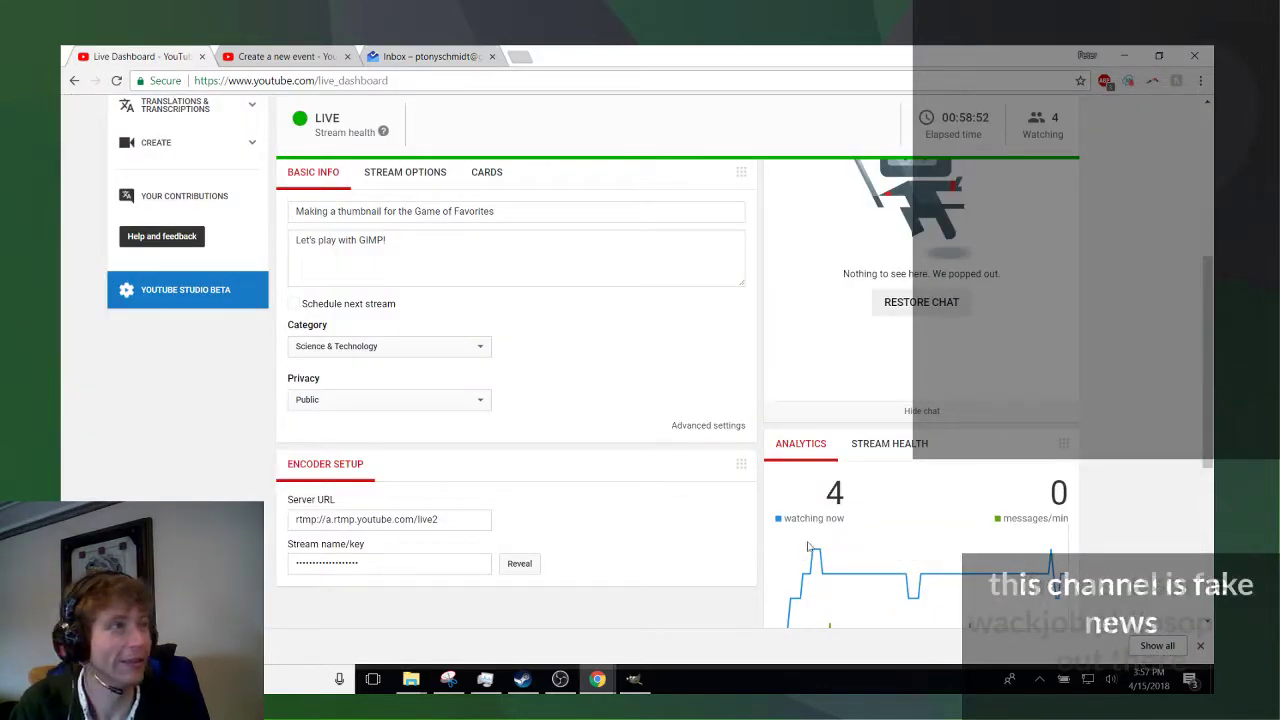
scroll(831, 510, "down", 3)
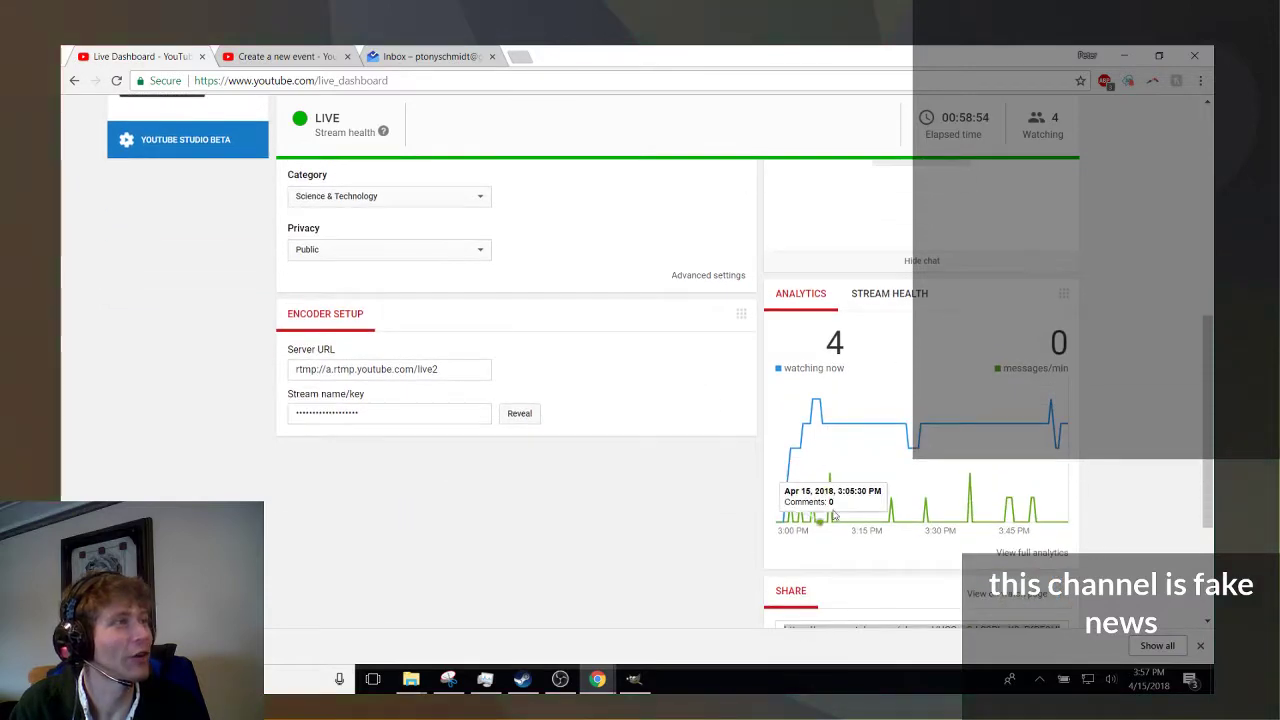
scroll(726, 517, "up", 5)
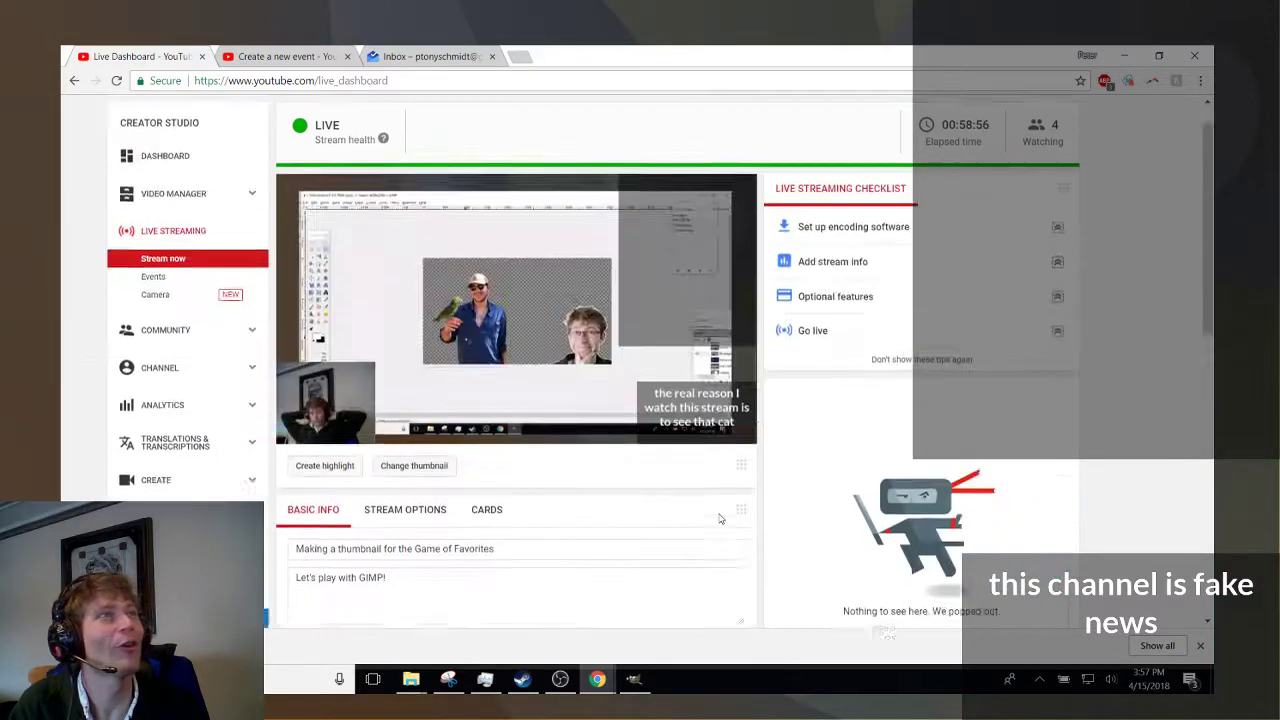
scroll(714, 514, "down", 5)
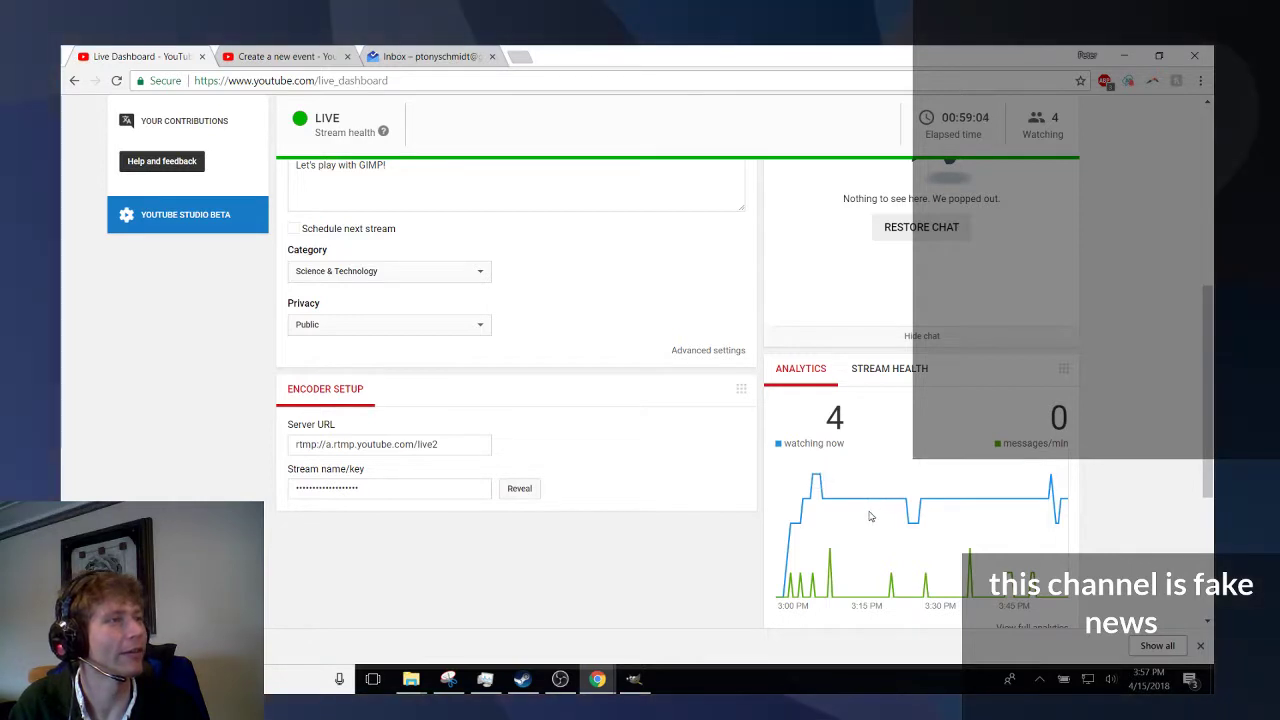
Switch back to the thumbnail in GIMP and select the outline of the man and parrot from the Nicaragua layer's alpha.
key("alt+Tab")
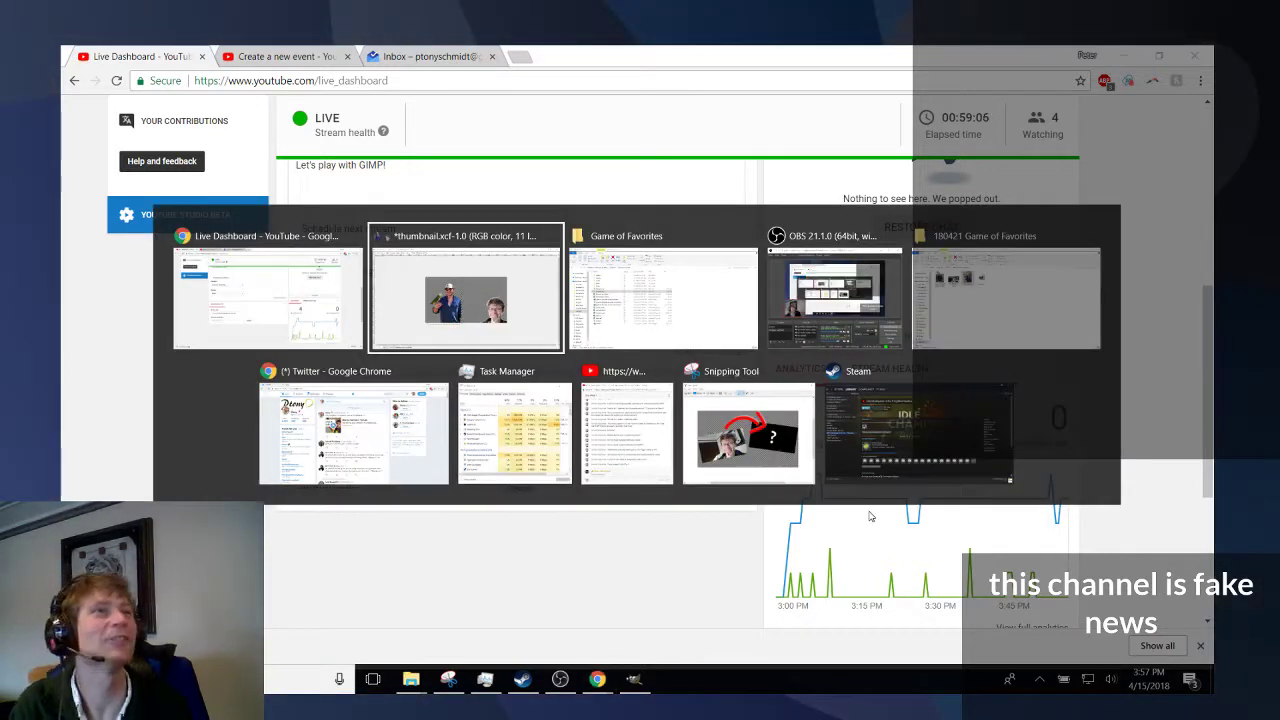
key("alt+Tab")
key("alt+Tab")
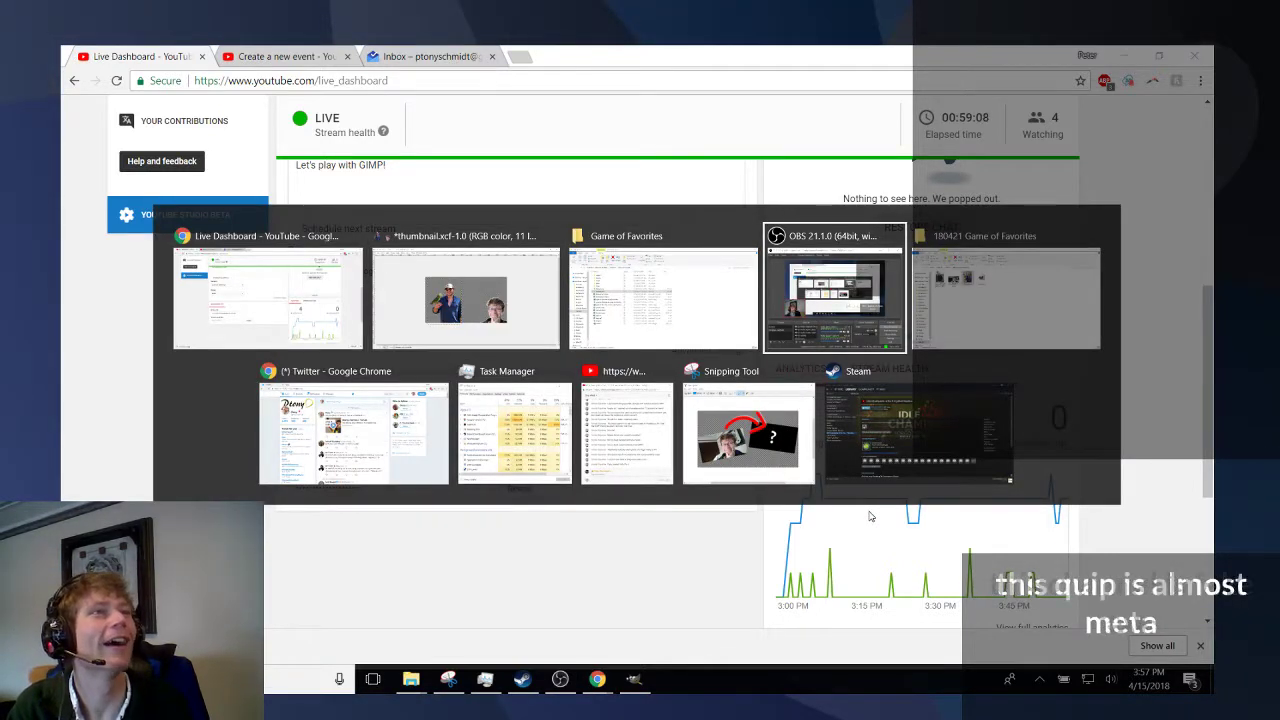
key("alt+shift+Tab")
key("alt+shift+Tab")
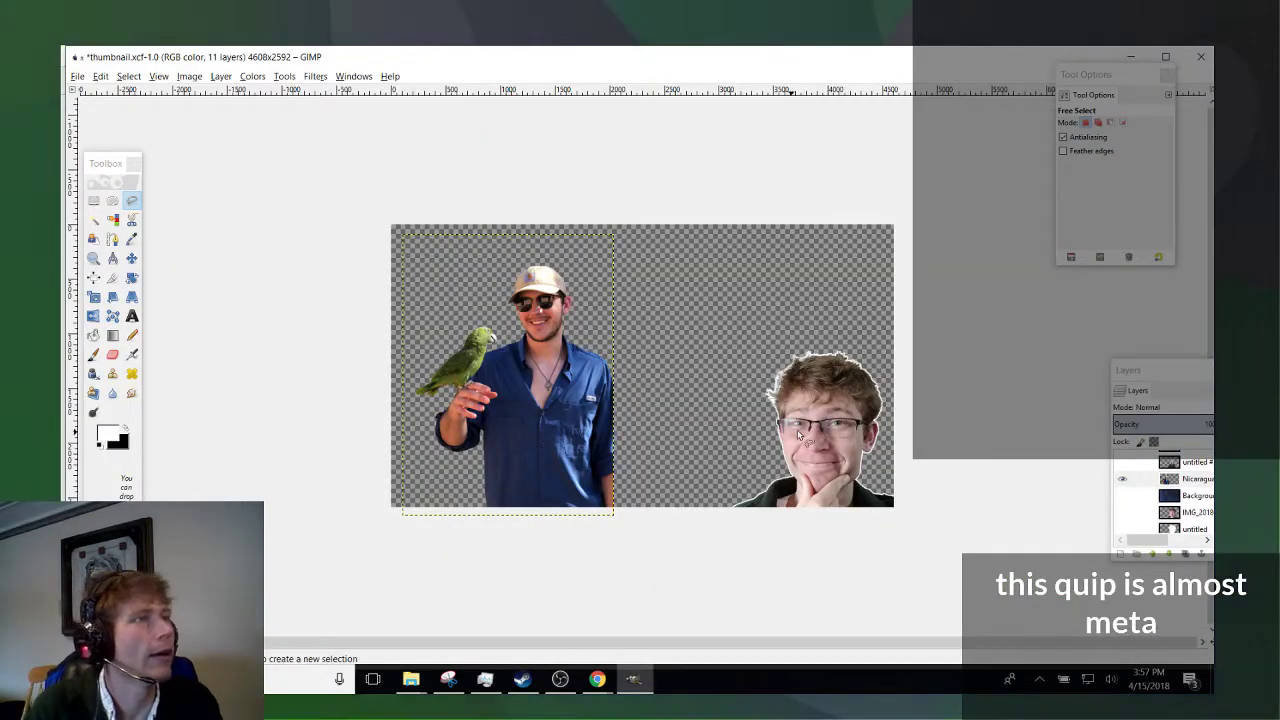
right_click(1185, 488)
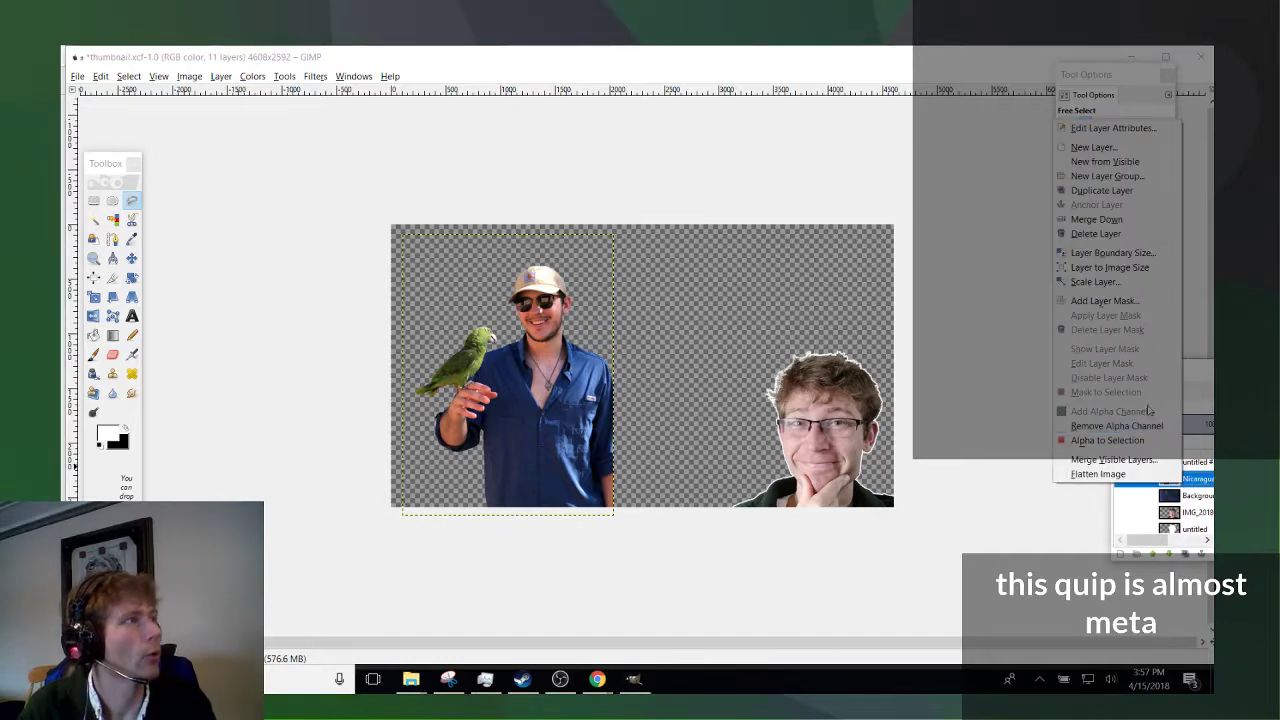
left_click(1140, 440)
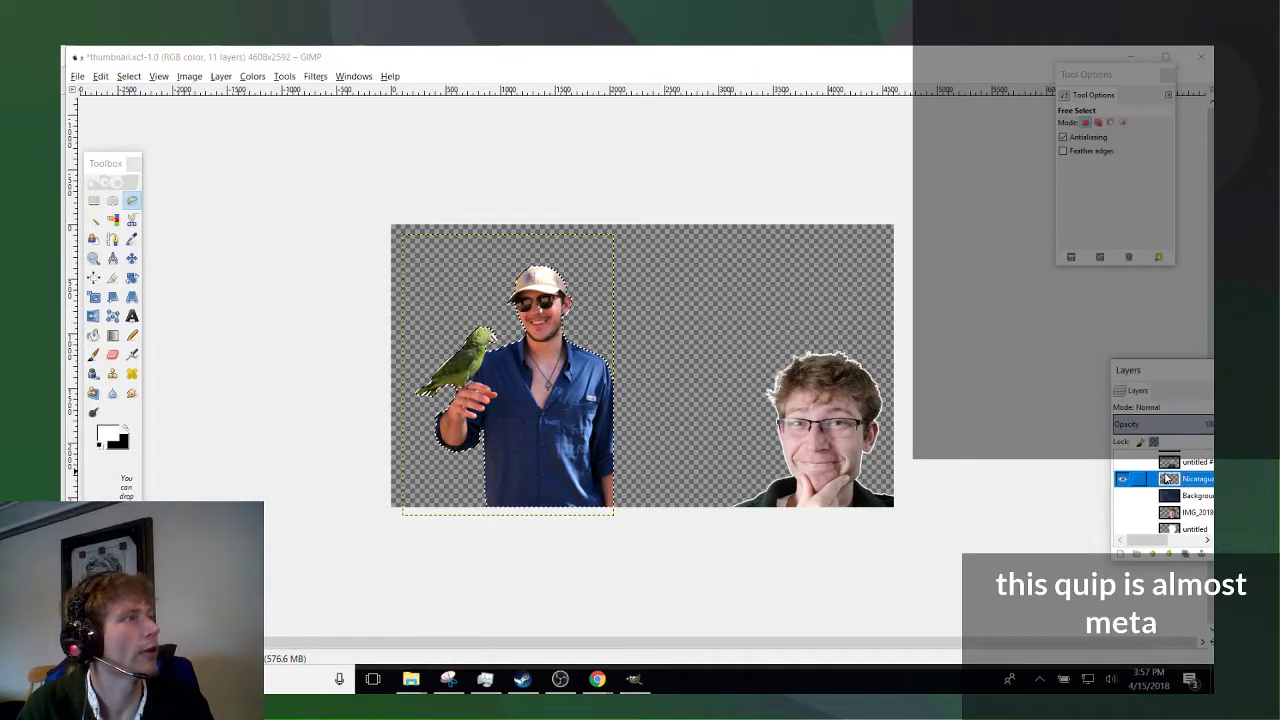
Add a new 4608 × 2592 layer with transparency fill above the Nicaragua layer.
right_click(1166, 480)
left_click(1099, 149)
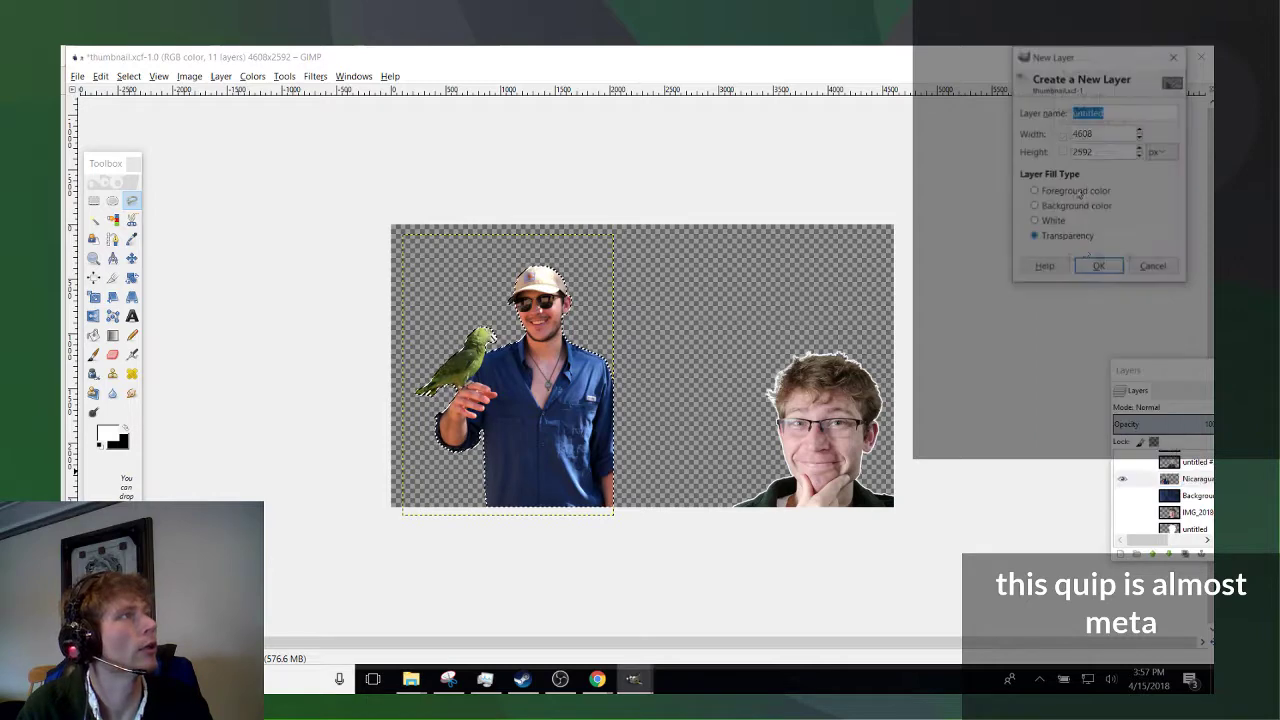
left_click(1099, 265)
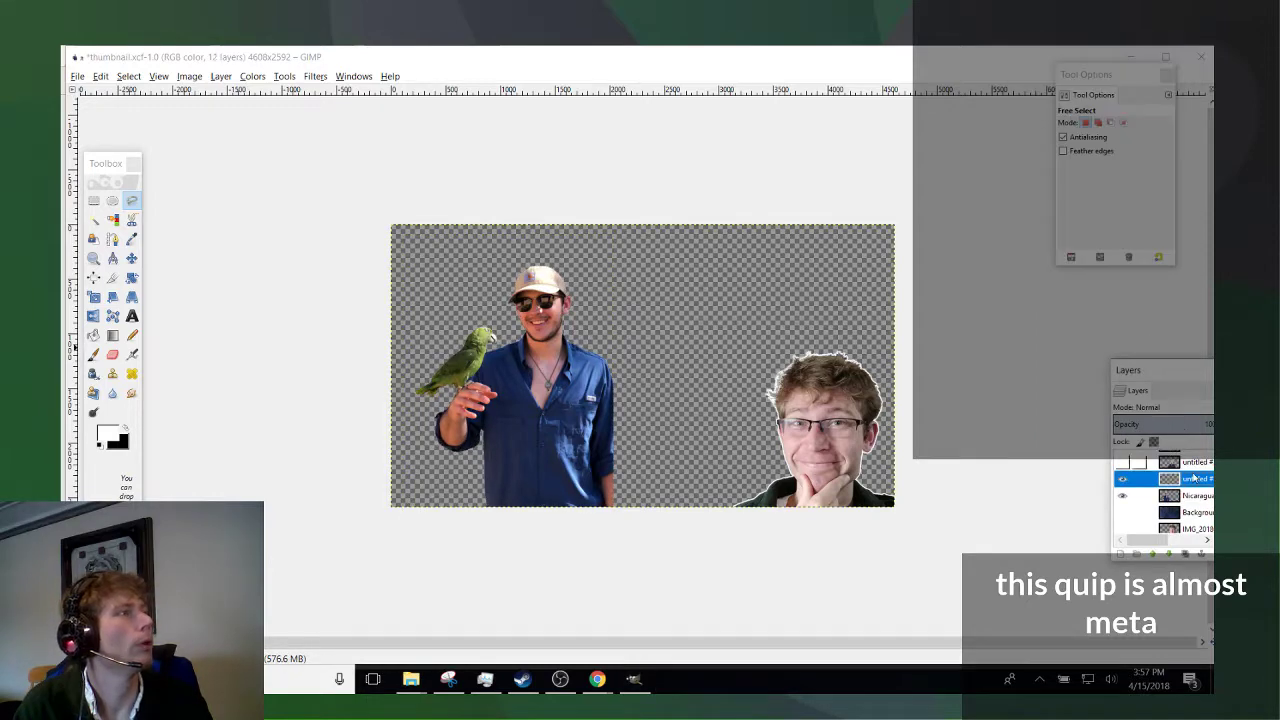
Move the new transparent layer below the Nicaragua layer and grow the selection by 12 px.
left_click_drag(1193, 479, 1195, 503)
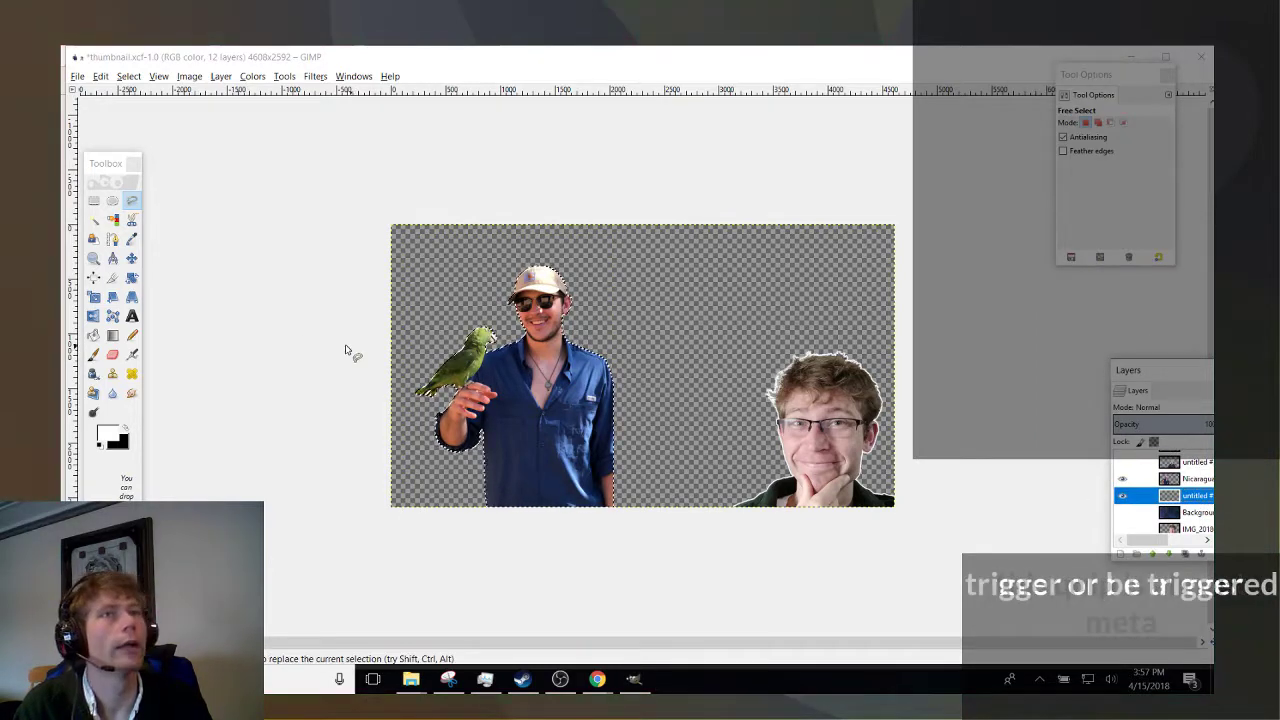
left_click(128, 76)
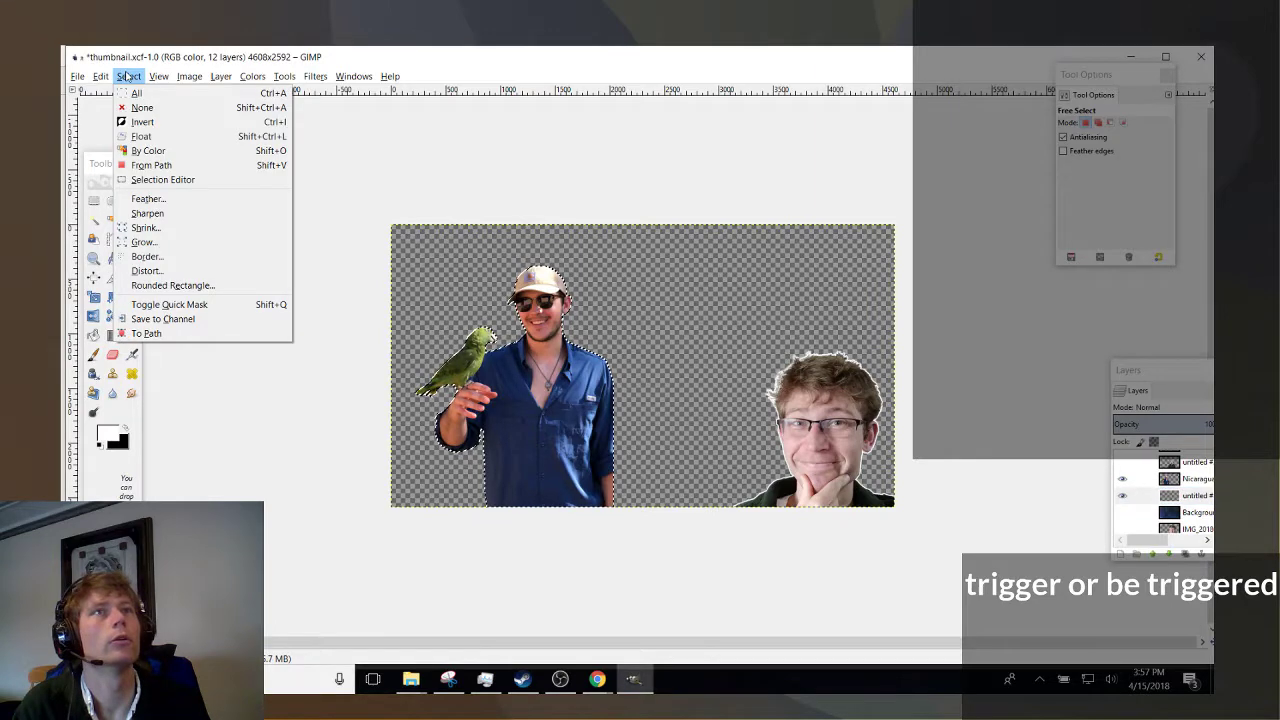
left_click(166, 245)
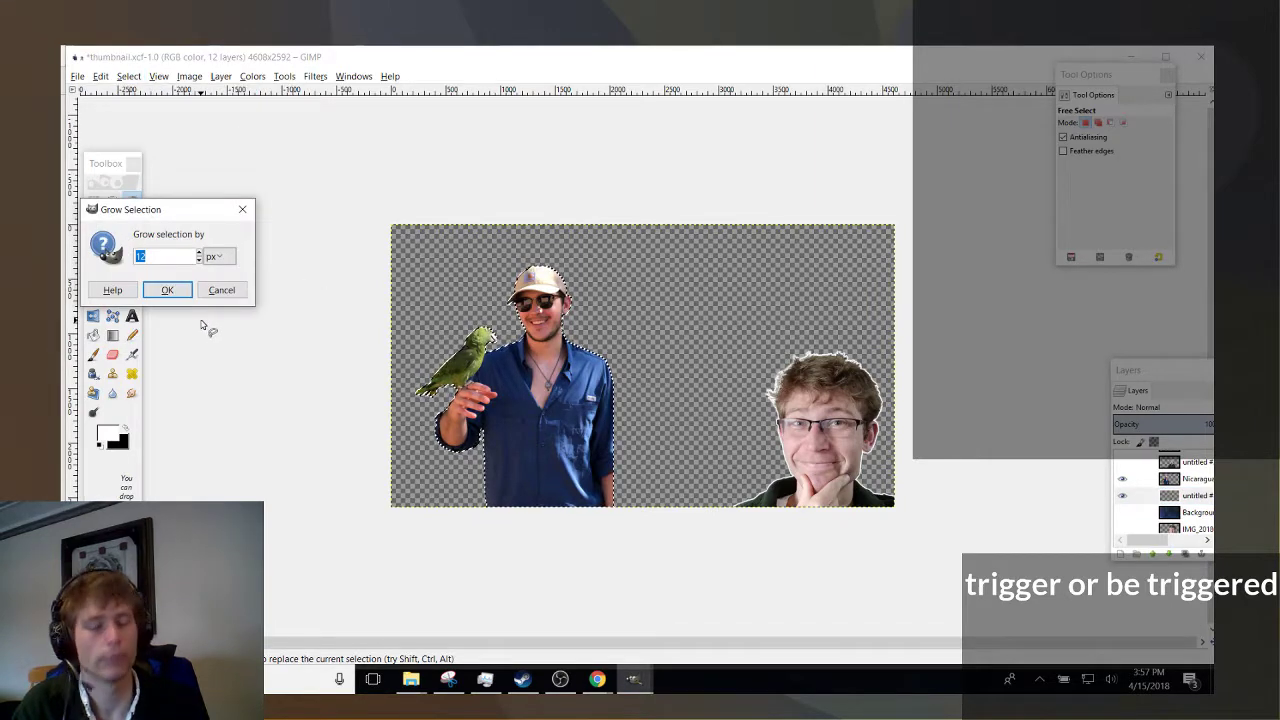
key("Return")
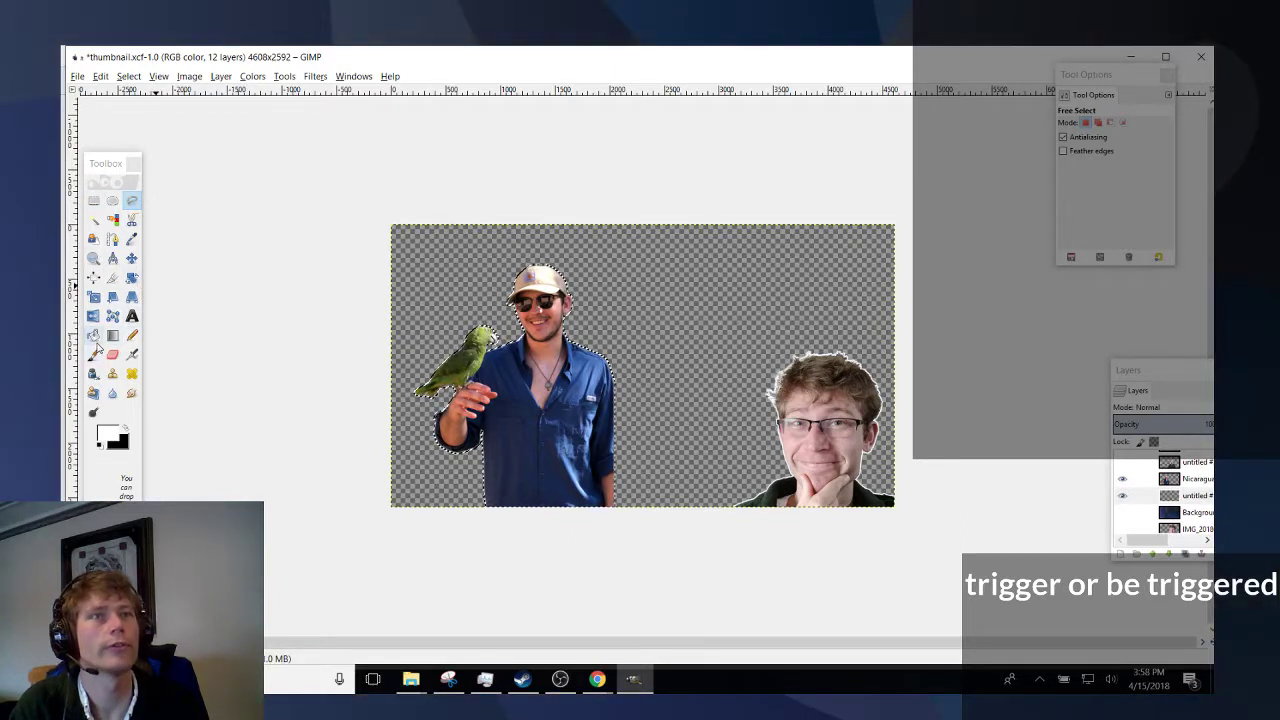
Fill the grown selection with white using Bucket Fill to outline the man and parrot, and clear the selection.
left_click(93, 335)
left_click(530, 430)
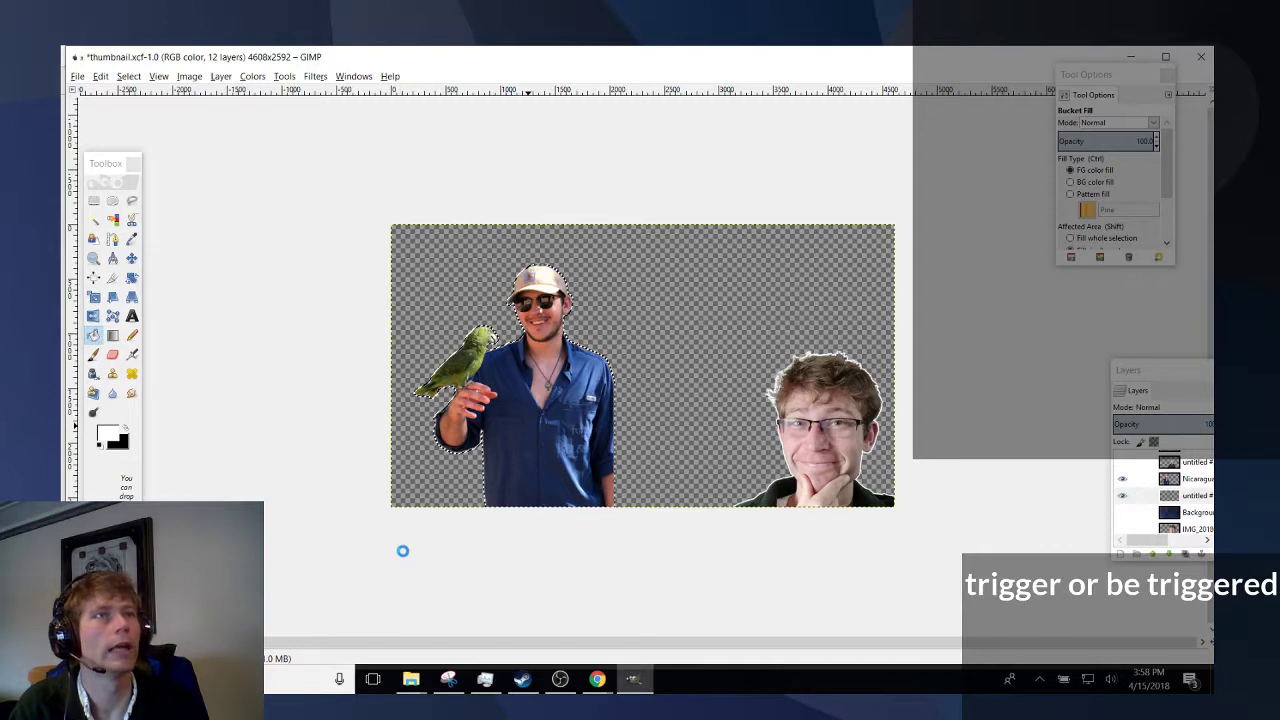
key("ctrl+shift")
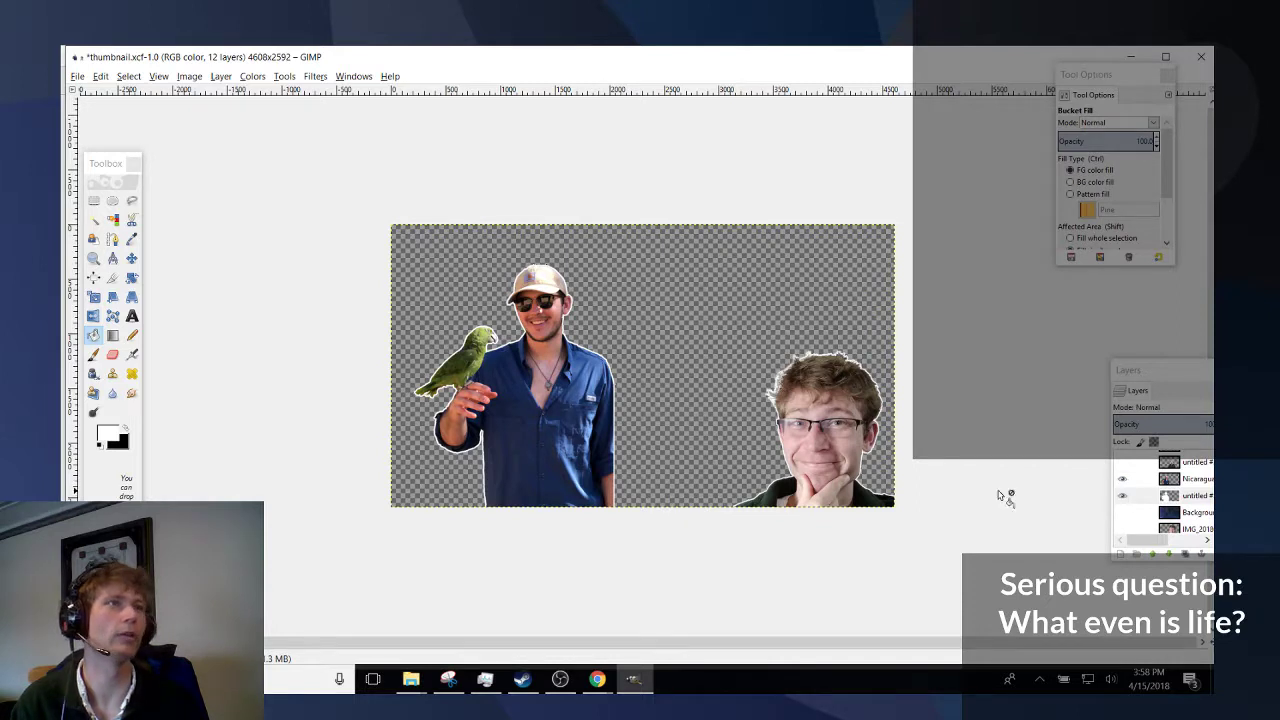
Duplicate the Nicaragua layer and its white outline layer, hide the originals, and merge the copies into one layer.
right_click(1194, 497)
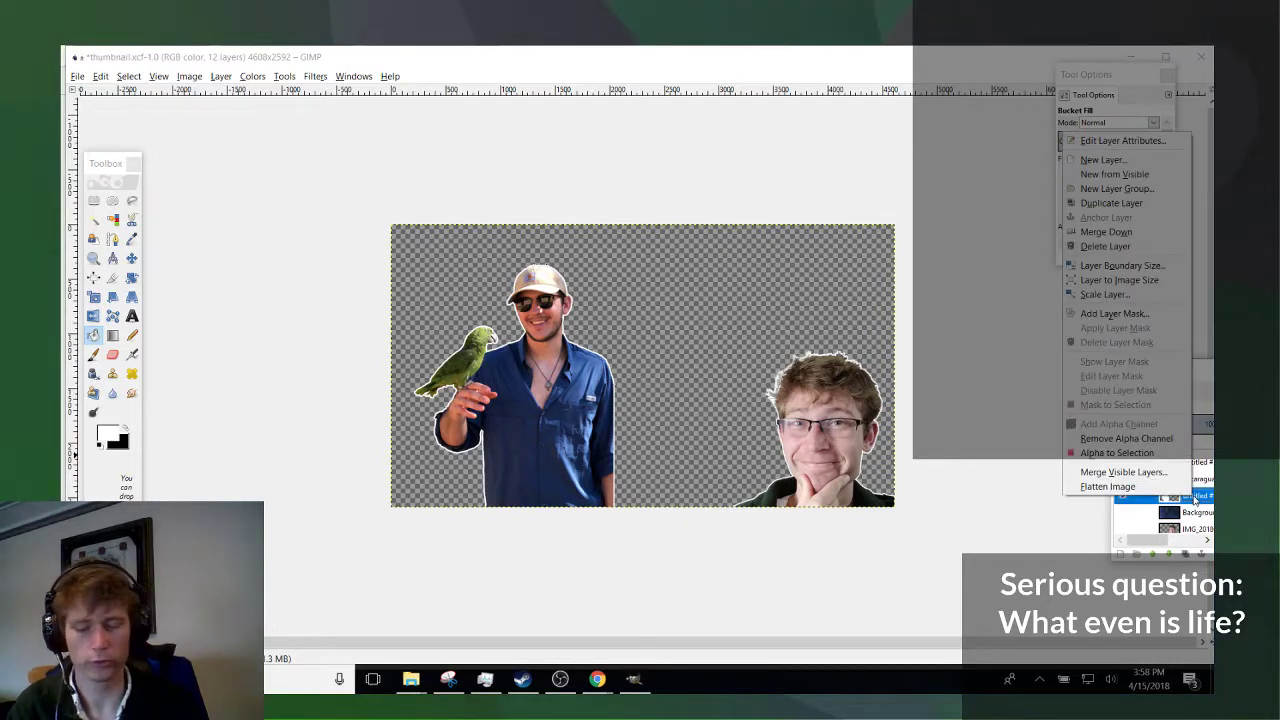
key("Escape")
scroll(1170, 500, "up", 2)
left_click(1185, 480)
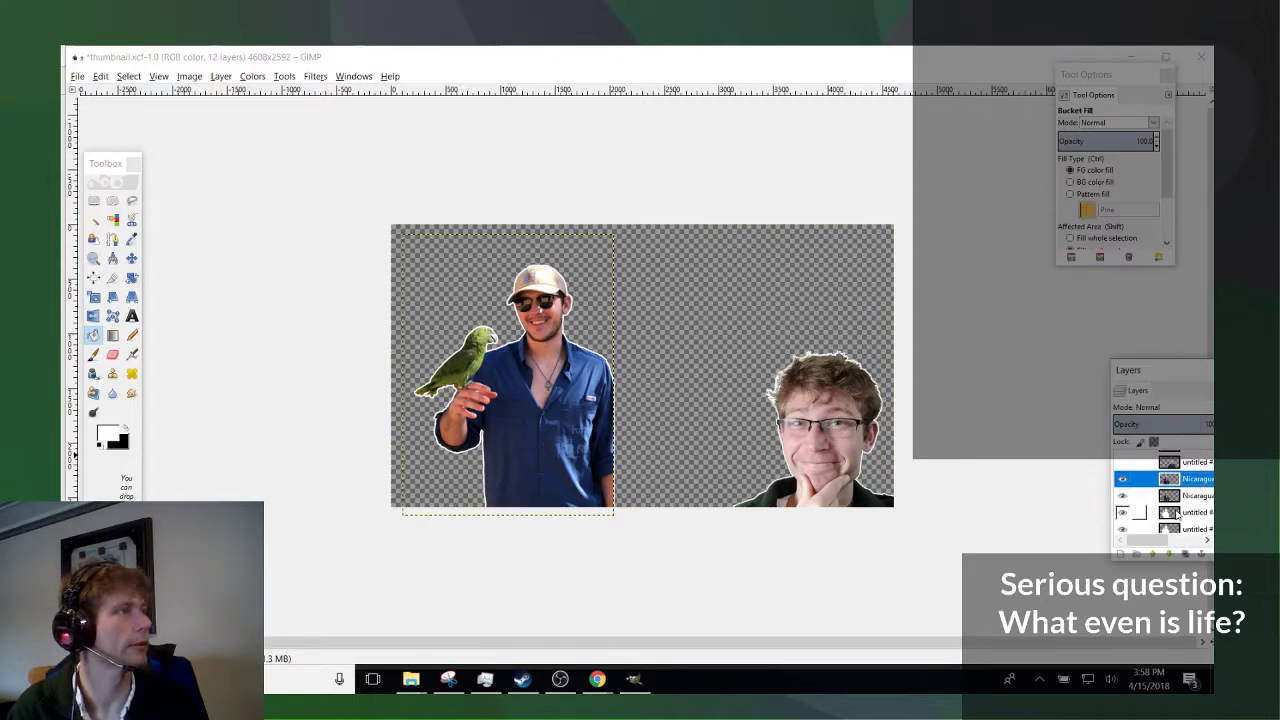
key("shift+ctrl+d")
key("shift+ctrl+d")
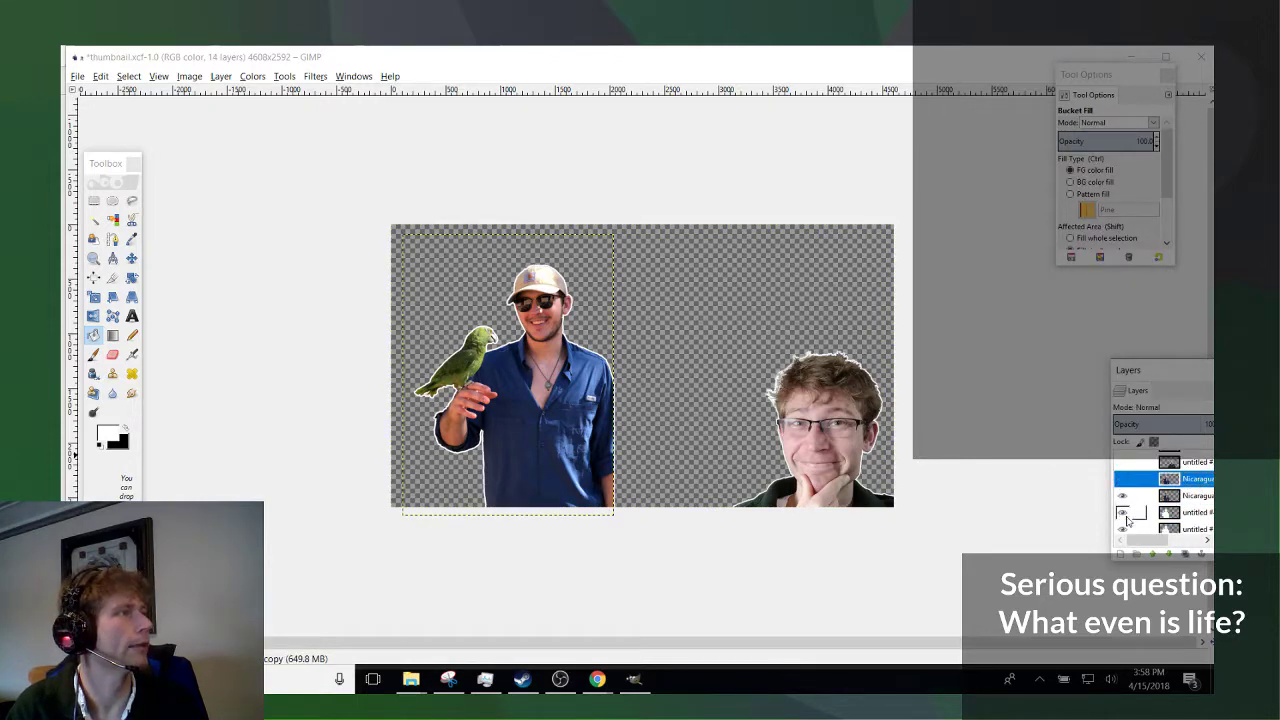
right_click(1203, 499)
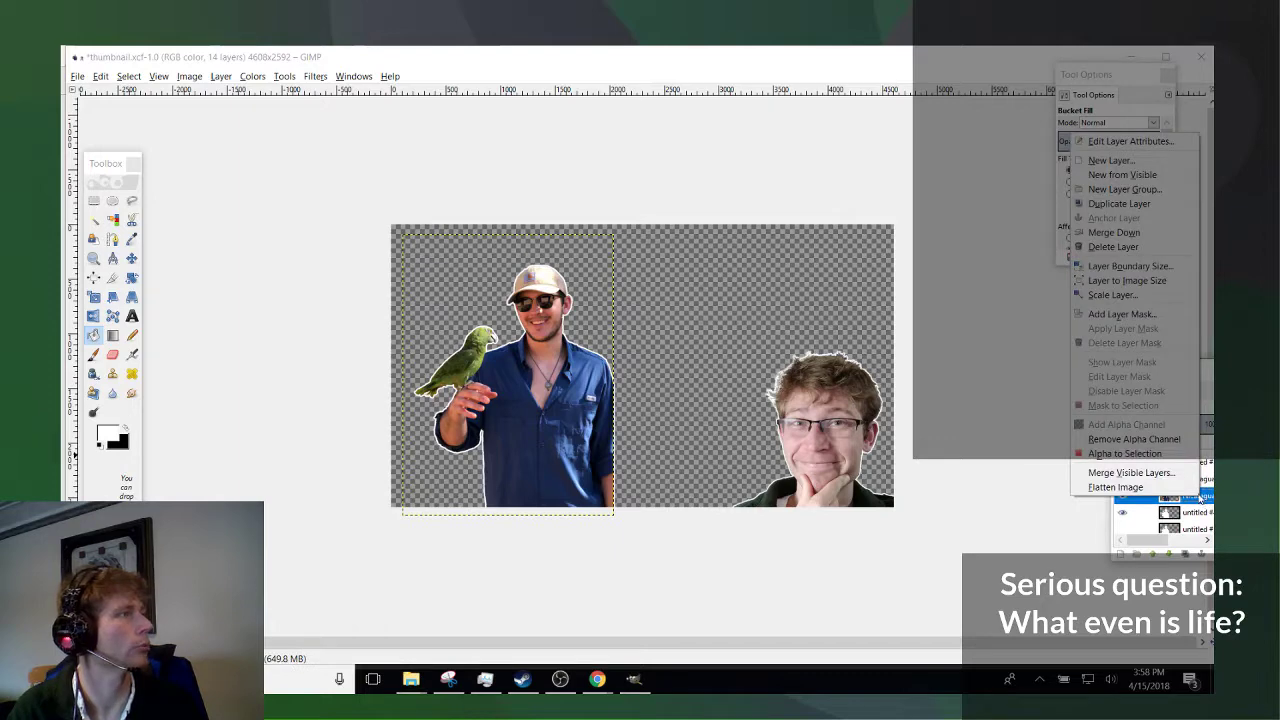
key("Escape")
key("ctrl+z")
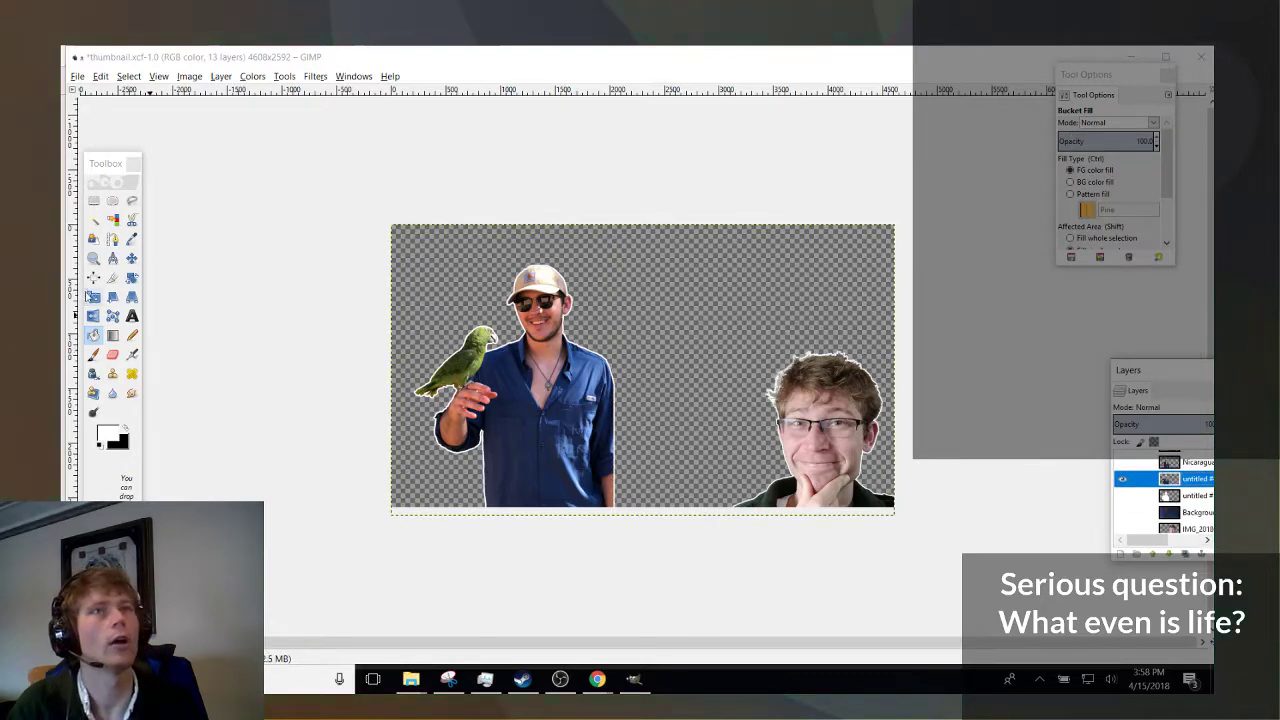
Move the merged cutout up and right, and cut off the strip with the brown remnant along its lower edge using Rectangle Select.
left_click(131, 258)
left_click_drag(563, 422, 638, 360)
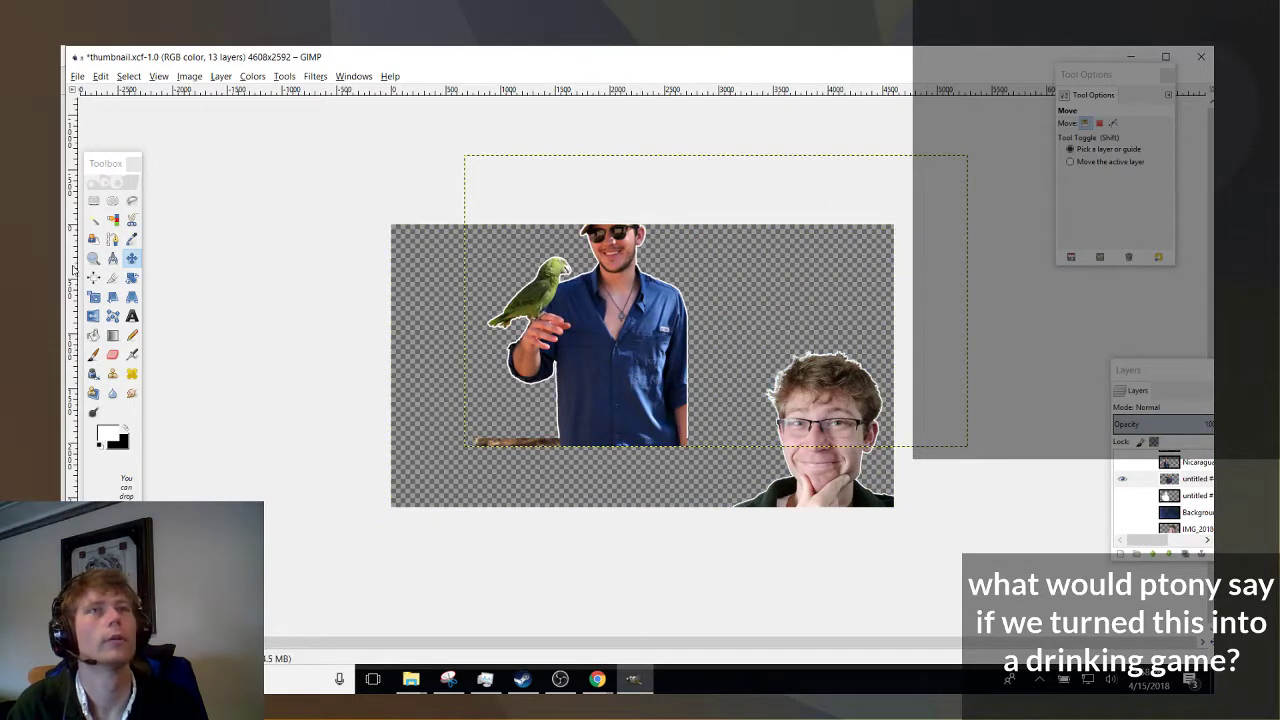
left_click(93, 200)
left_click_drag(376, 394, 751, 543)
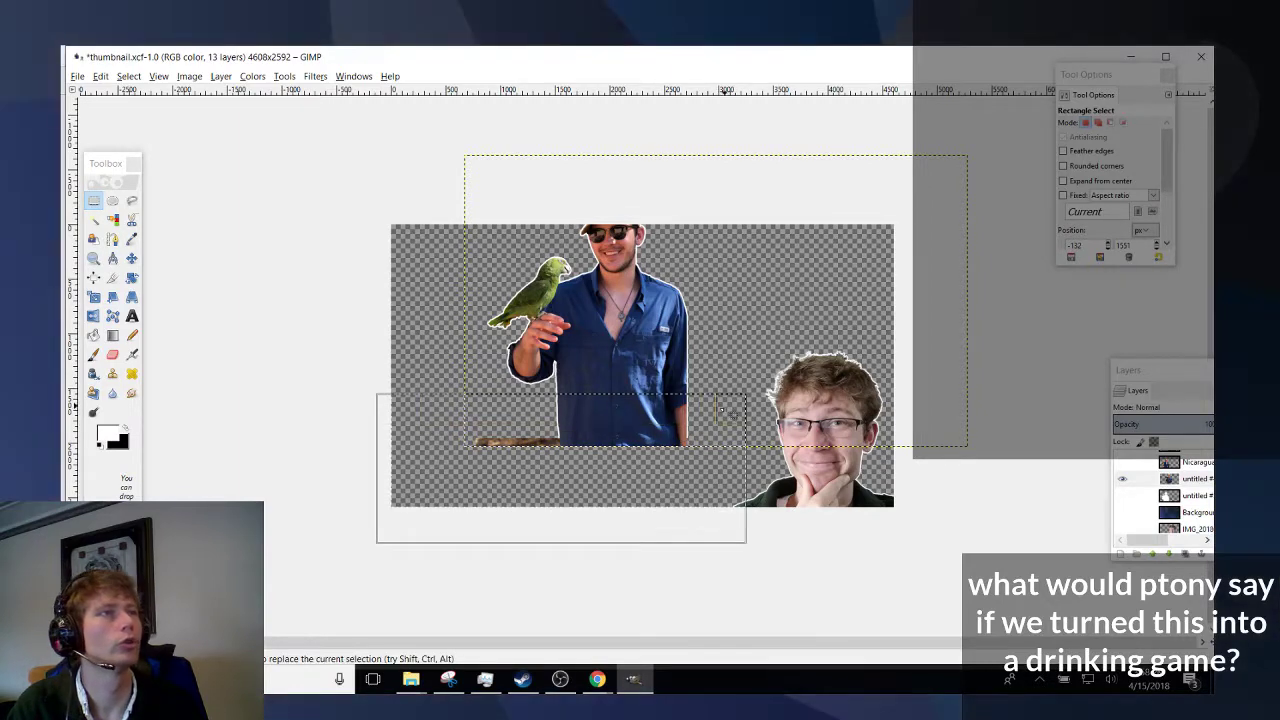
left_click_drag(734, 417, 760, 458)
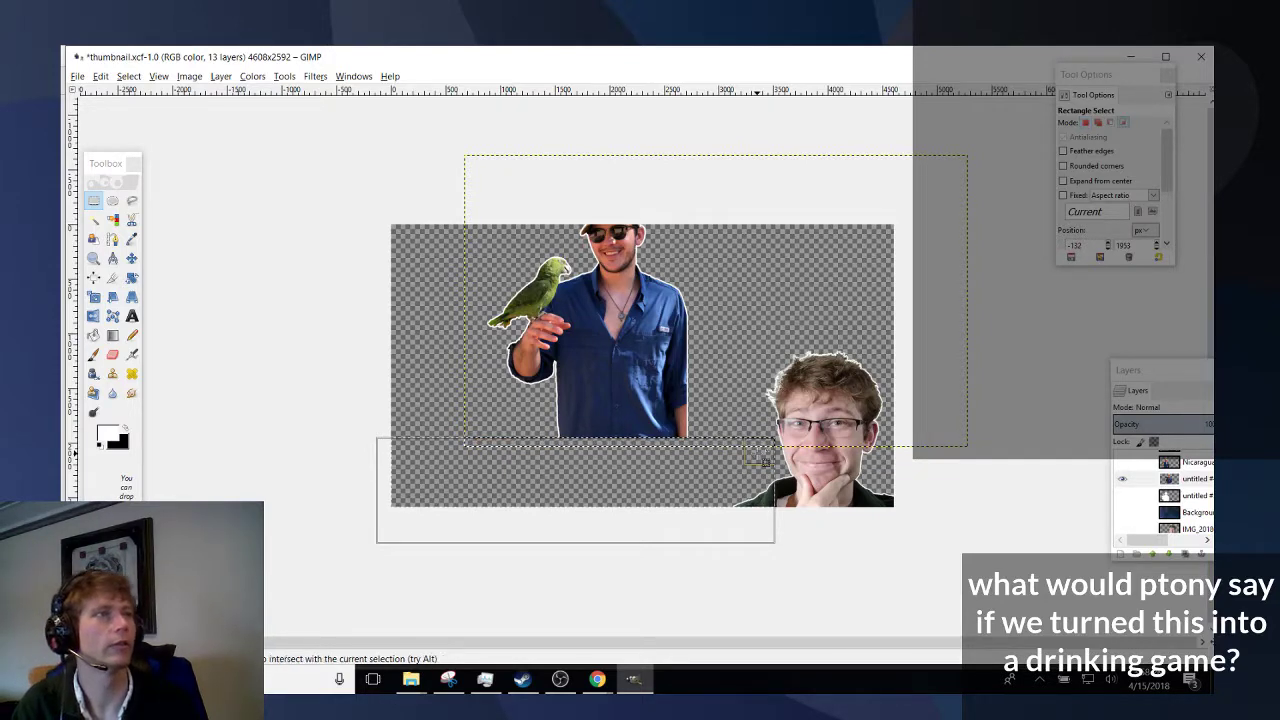
key("Escape")
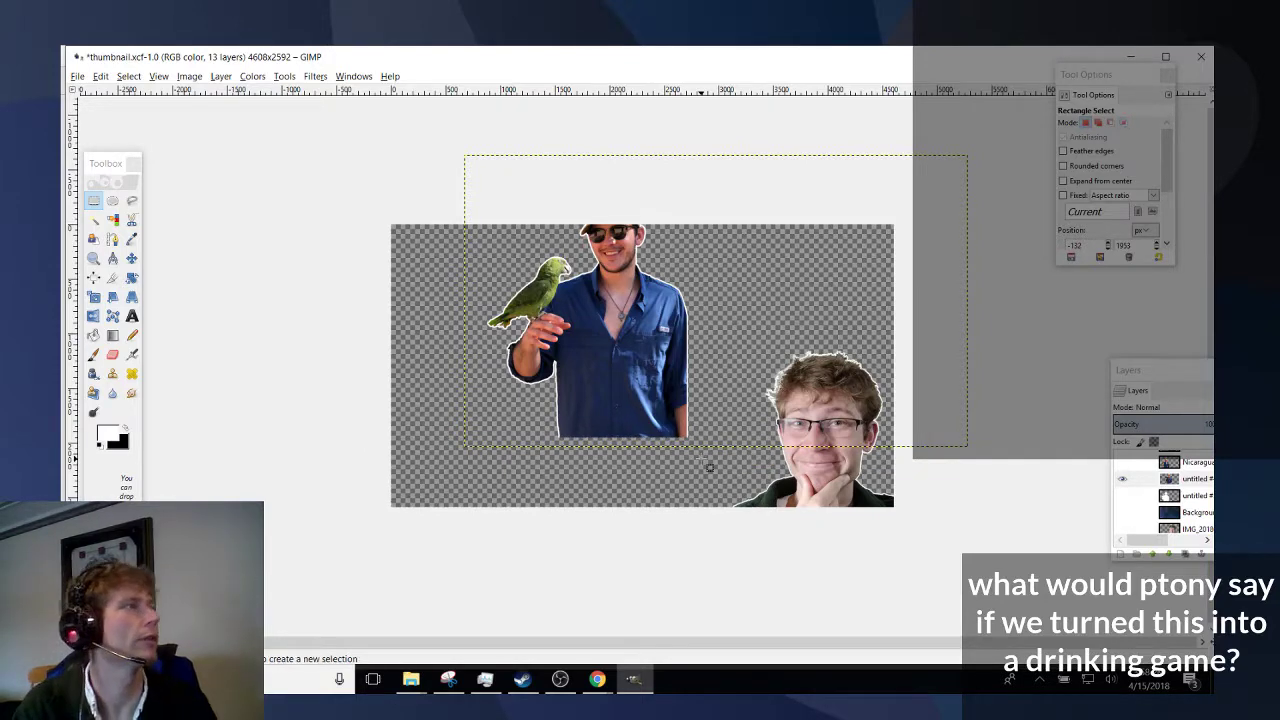
Place the parrot cutout at the canvas's right end behind the man with glasses, and show the dark-jacketed man's layer beside them.
left_click(131, 258)
left_click(430, 307)
left_click_drag(590, 328, 799, 362)
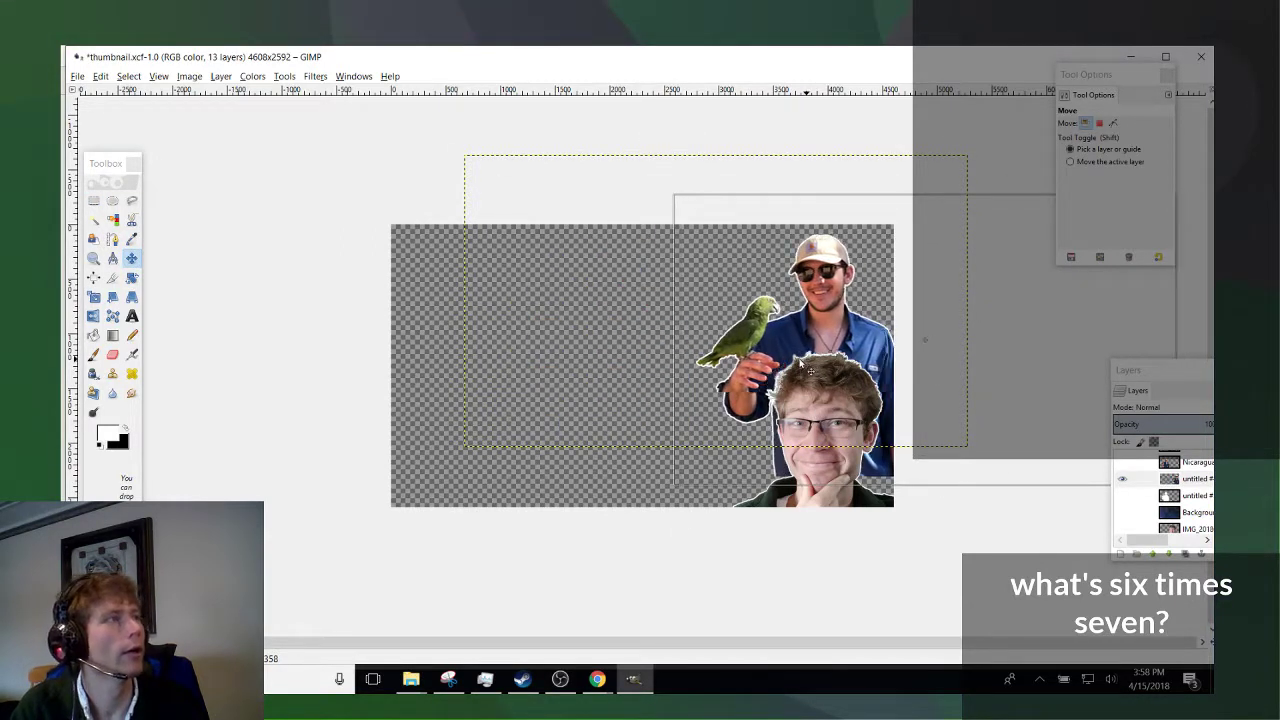
left_click_drag(797, 413, 770, 406)
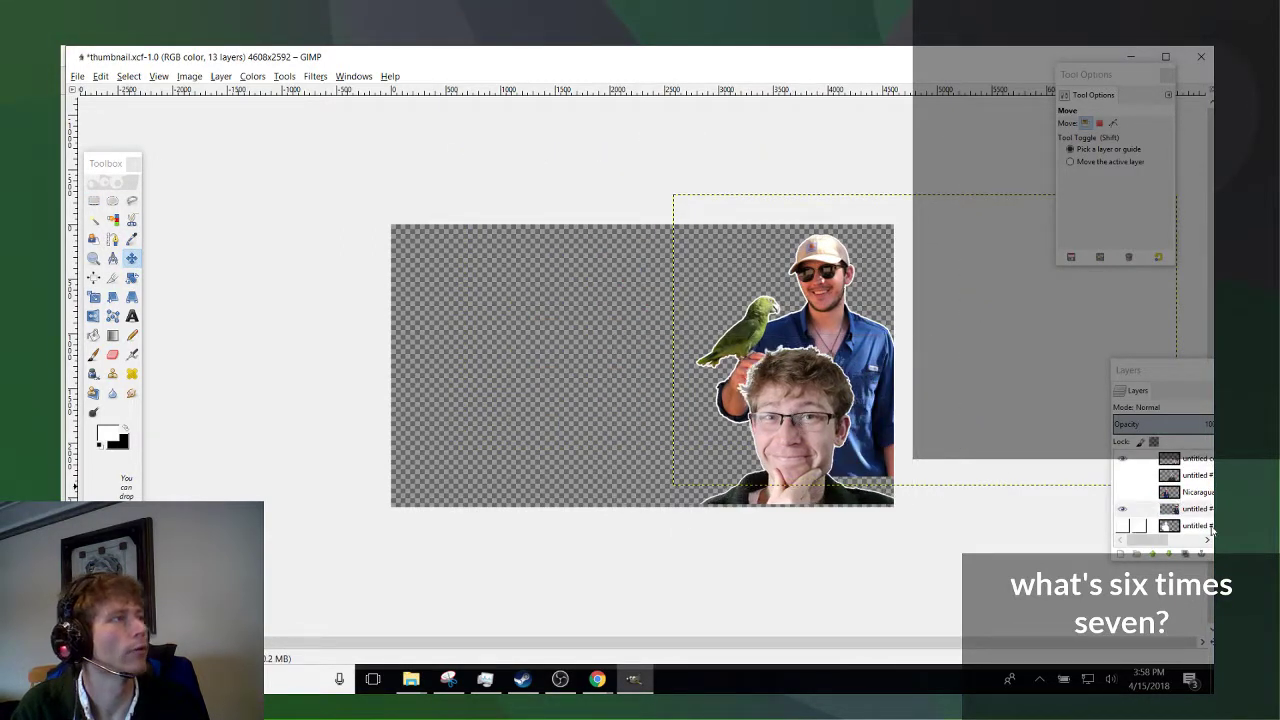
left_click(1123, 476)
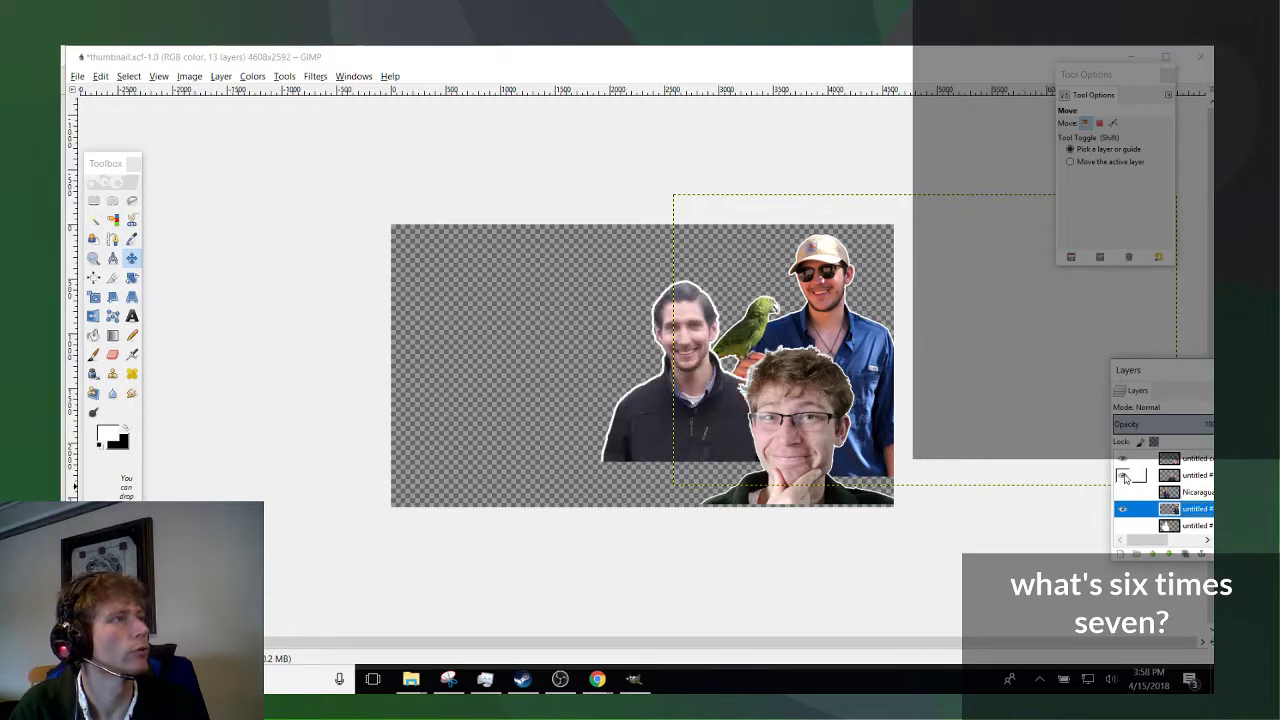
left_click_drag(864, 347, 873, 382)
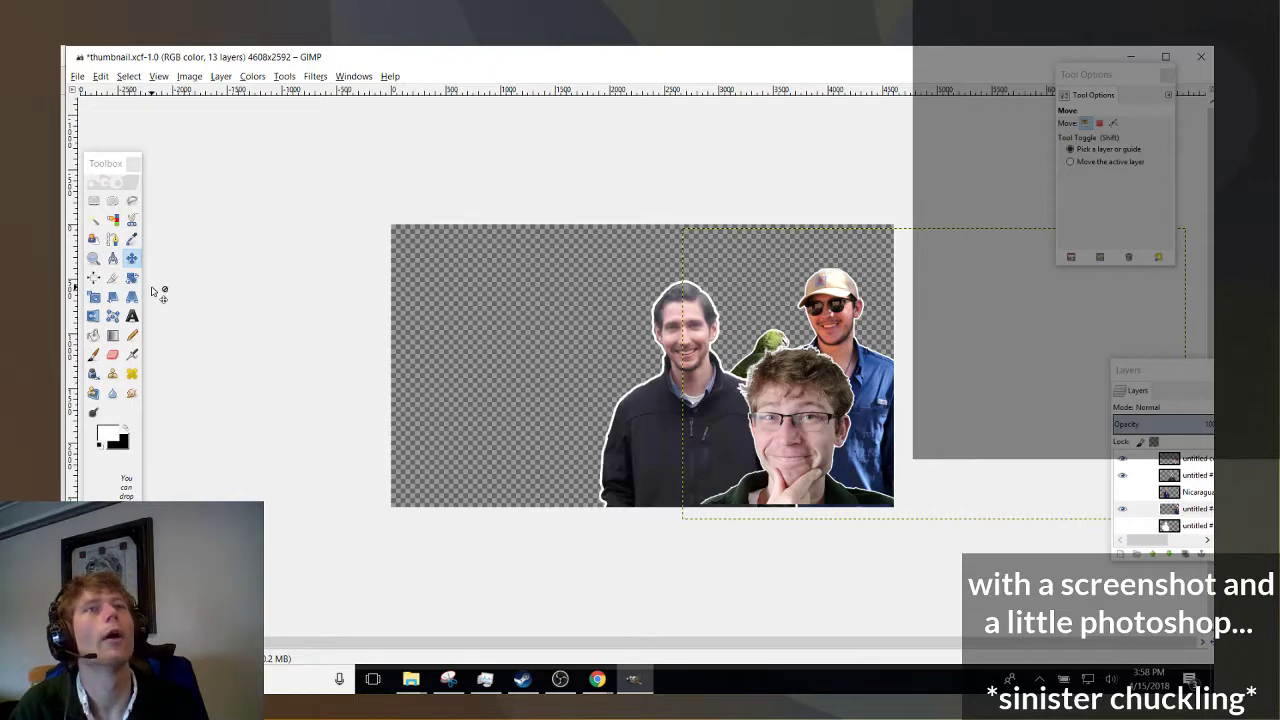
Scale the merged man-and-parrot layer to 5576 × 3226 px and move it so the cap meets the canvas's upper edge.
left_click(94, 299)
left_click(820, 317)
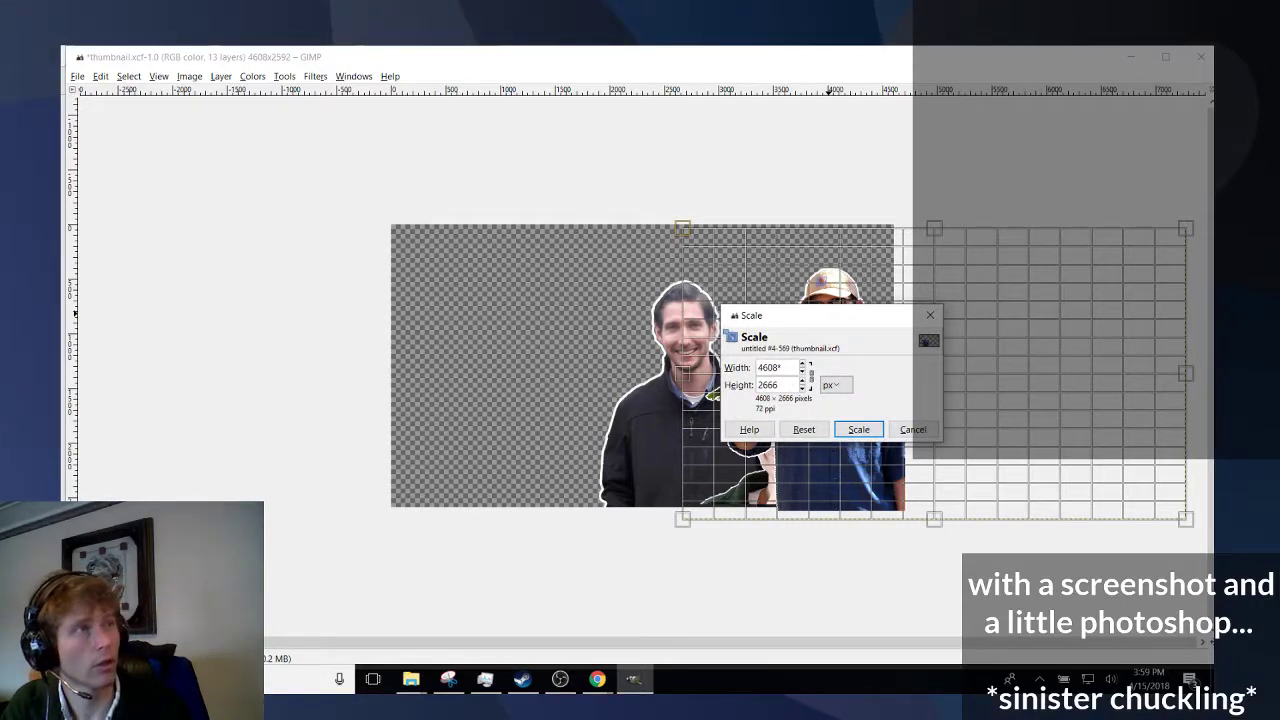
type("*1.1")
key("Tab")
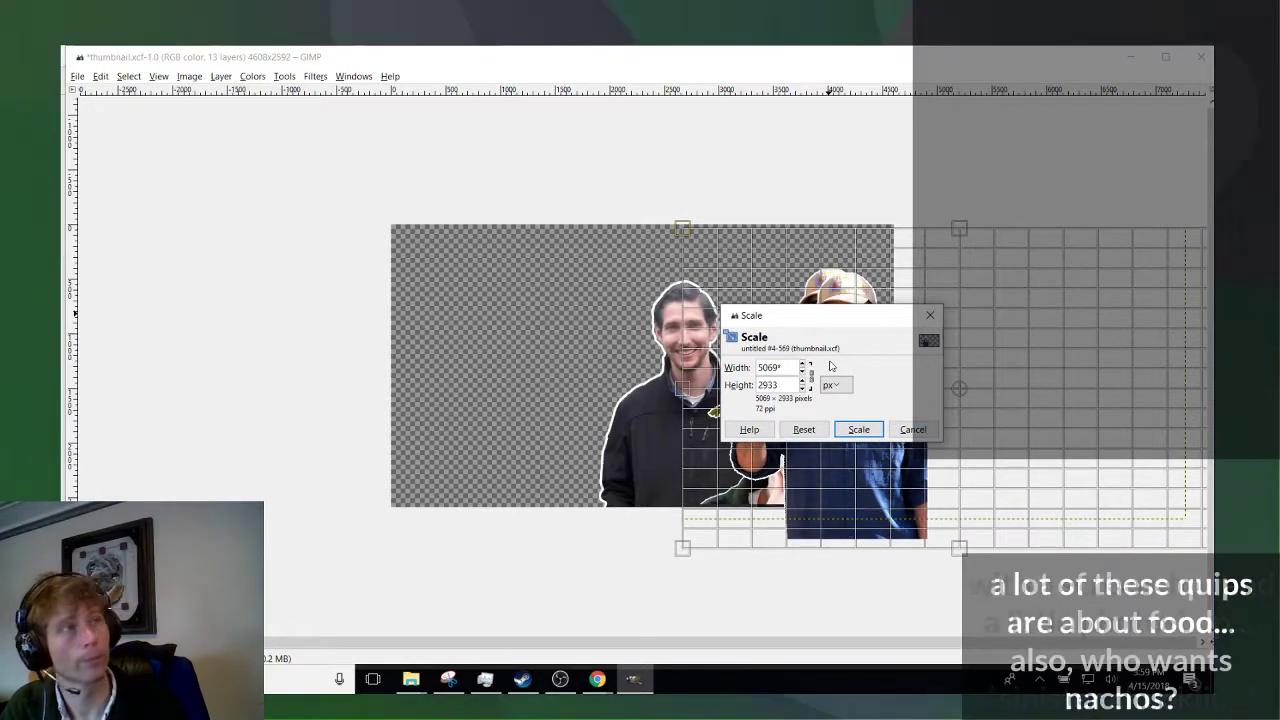
type("*1.1")
key("Tab")
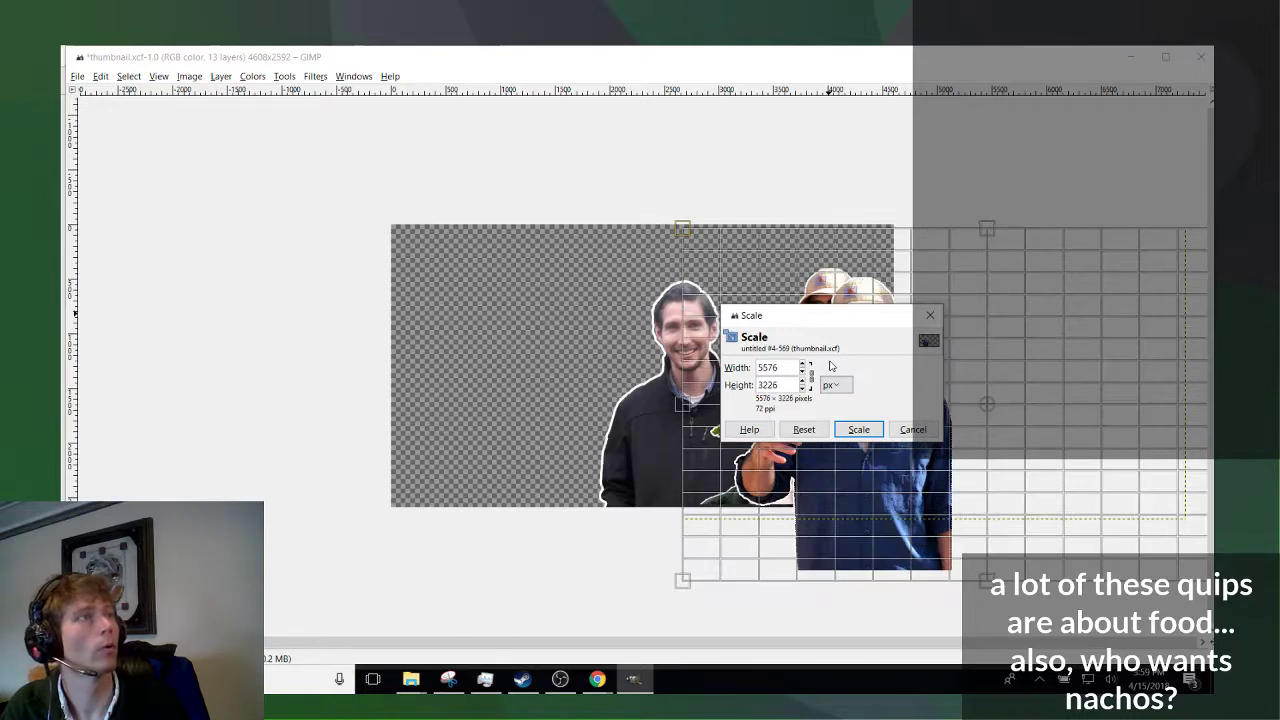
left_click(866, 429)
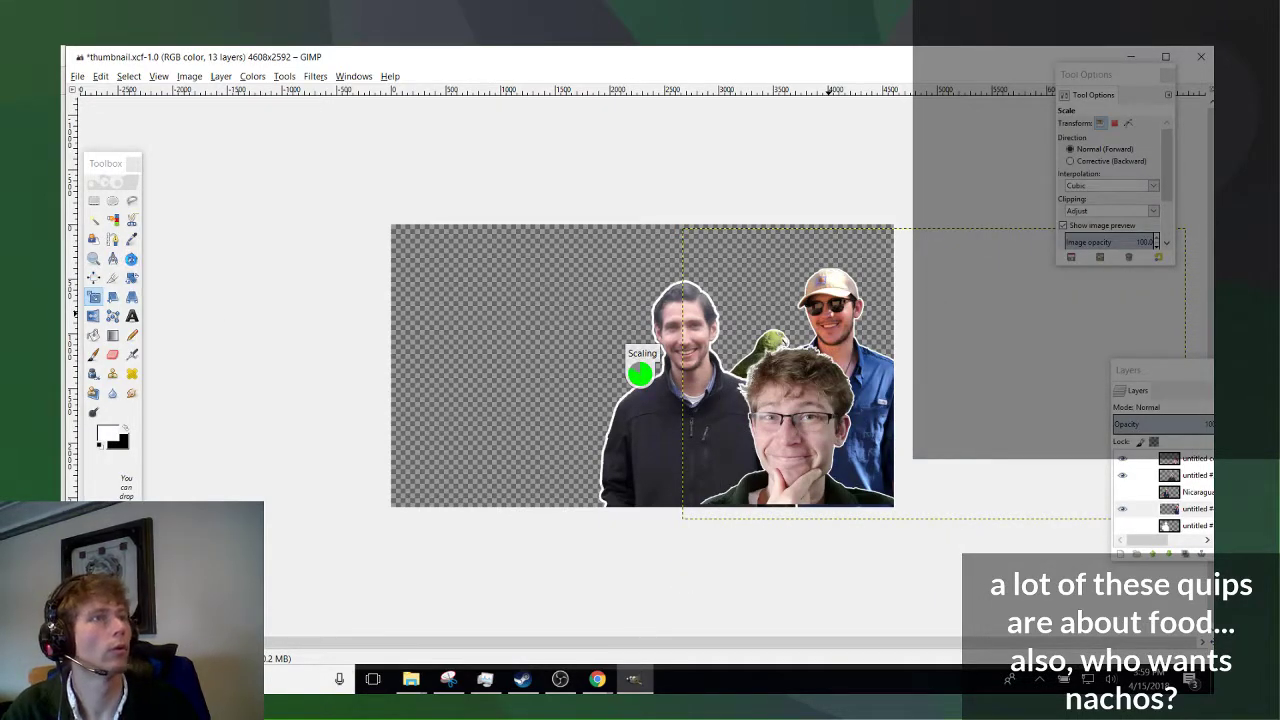
left_click(131, 259)
left_click_drag(880, 375, 850, 318)
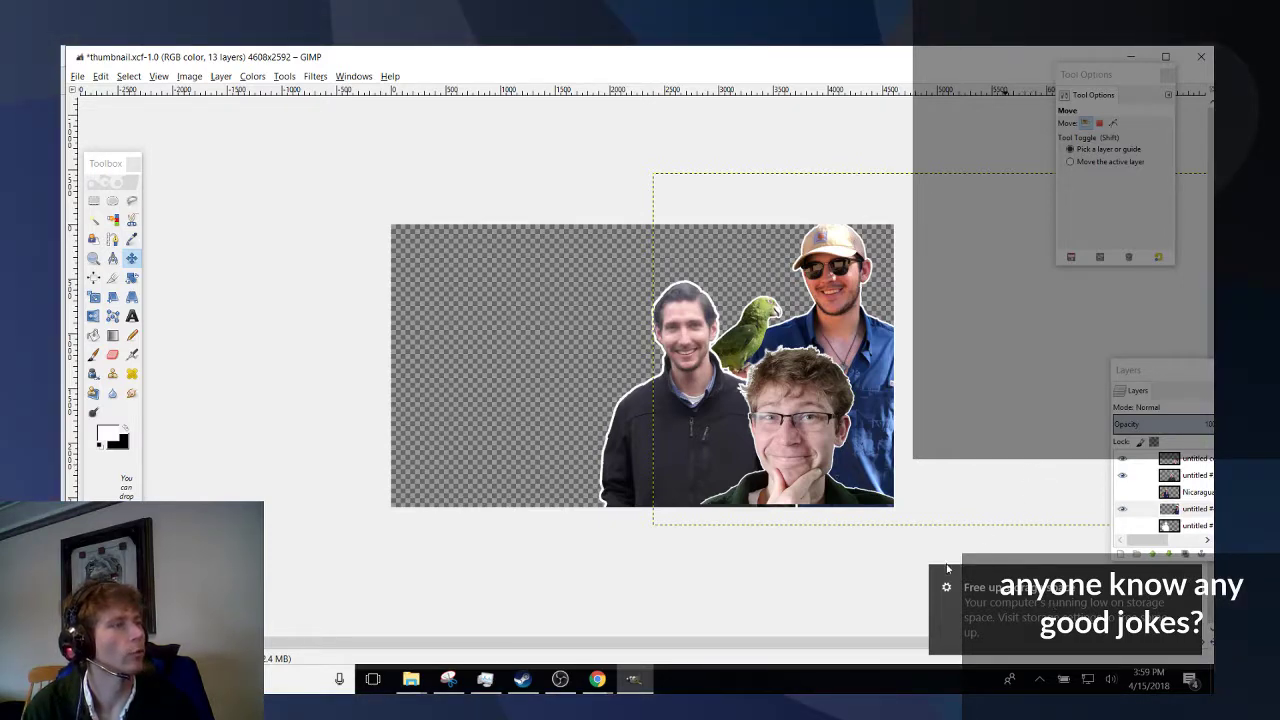
Show the blue Background layer behind the three cutouts and save thumbnail.xcf.
left_click_drag(1162, 374, 1025, 325)
scroll(1005, 414, "down", 3)
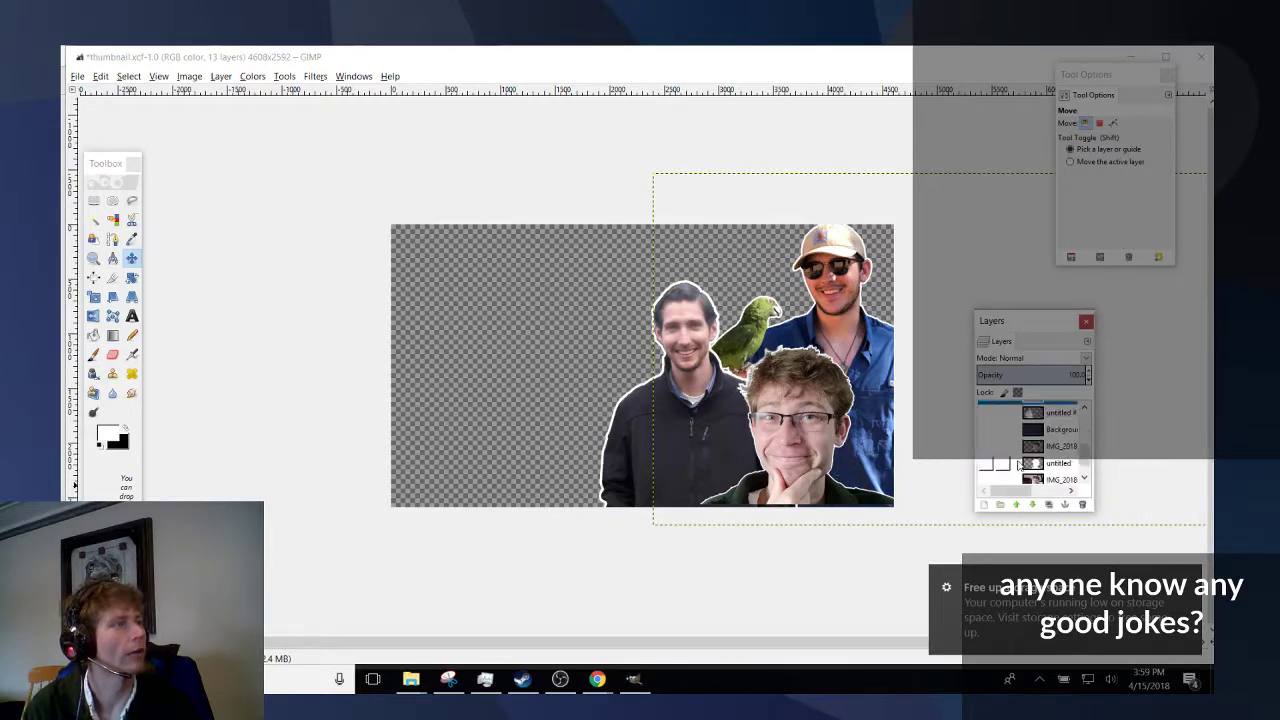
left_click(987, 413)
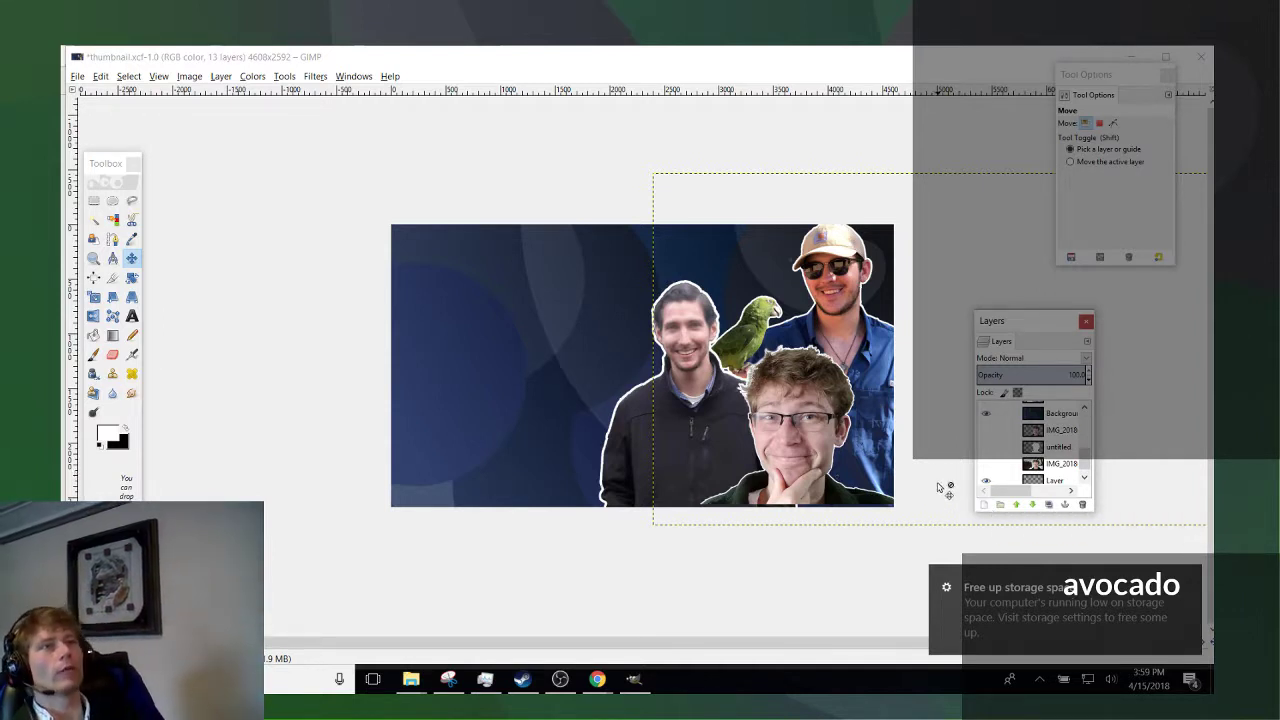
key("ctrl+s")
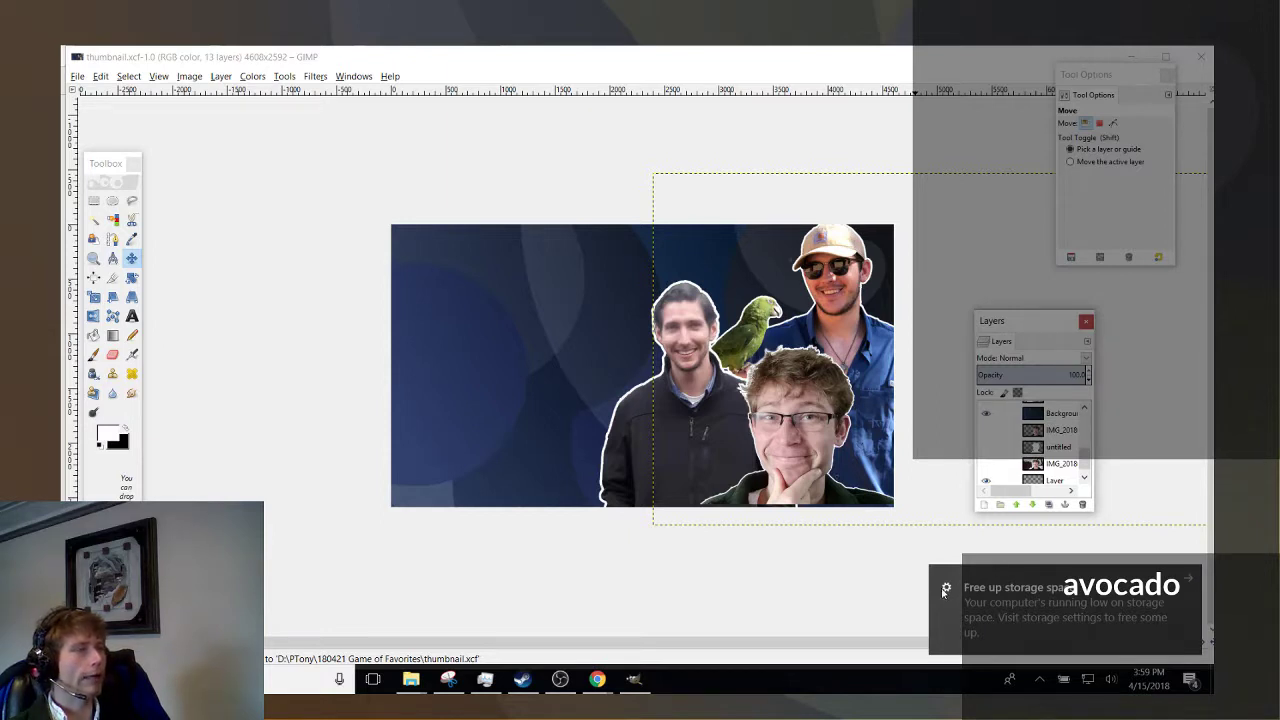
mouse_move(411, 679)
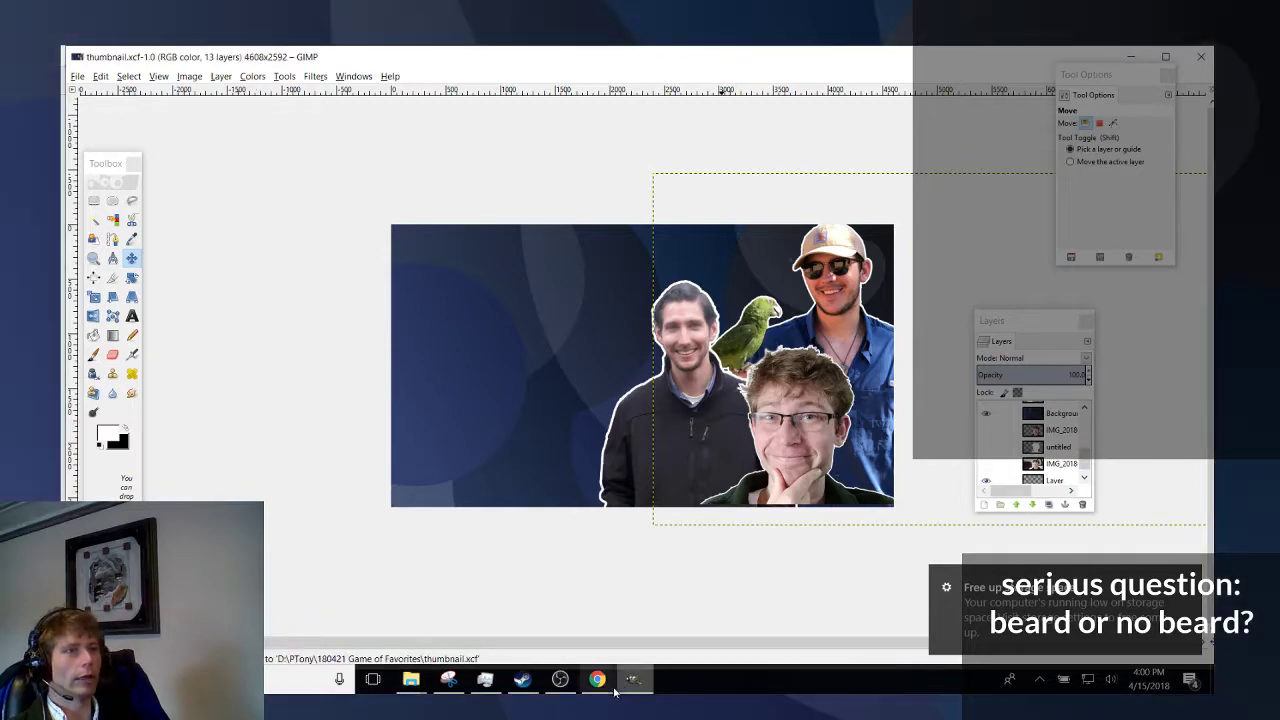
left_click(560, 679)
left_click(688, 568)
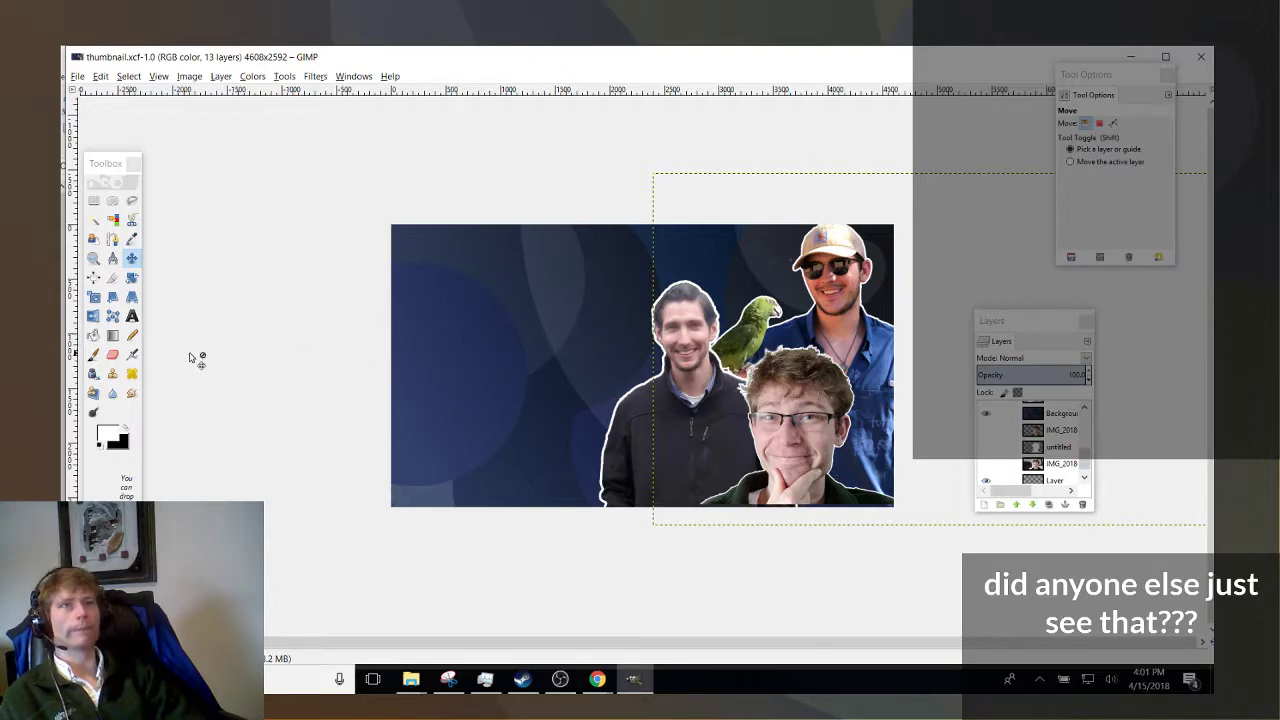
Switch to File Explorer, go up to the PTony folder and open its 180315 Dear Shoeless Joe subfolder.
mouse_move(410, 679)
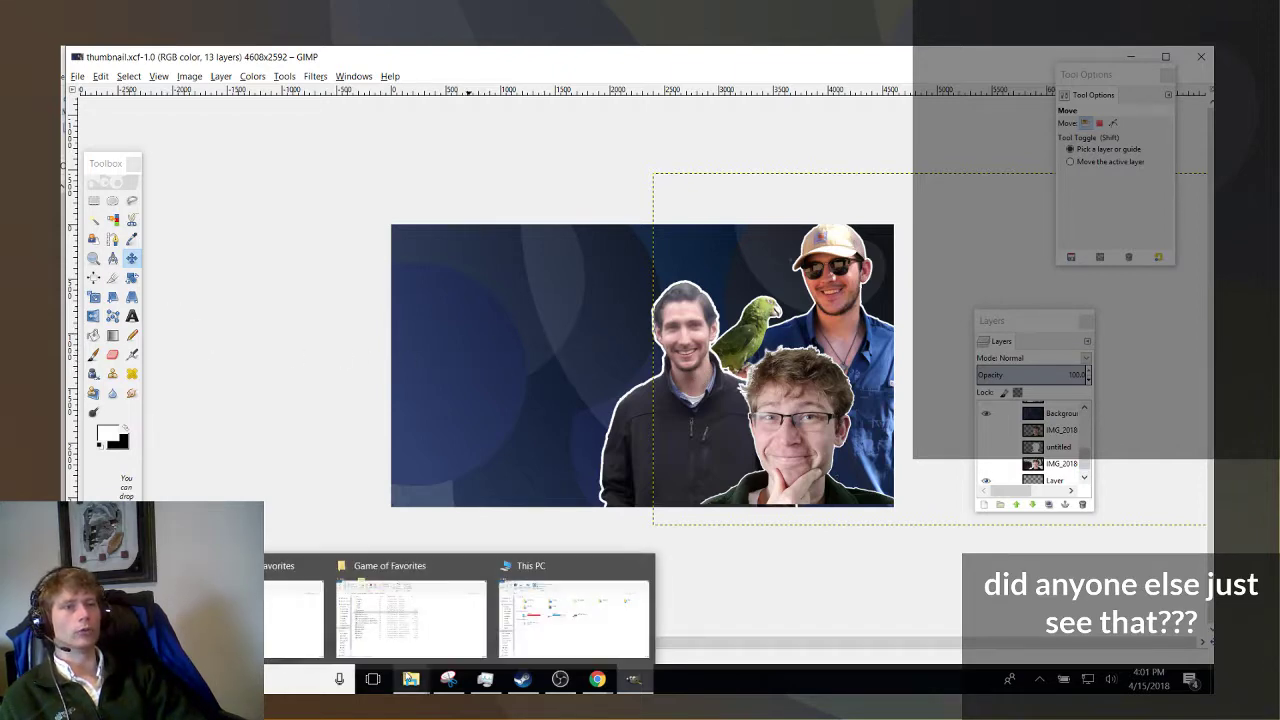
left_click(410, 615)
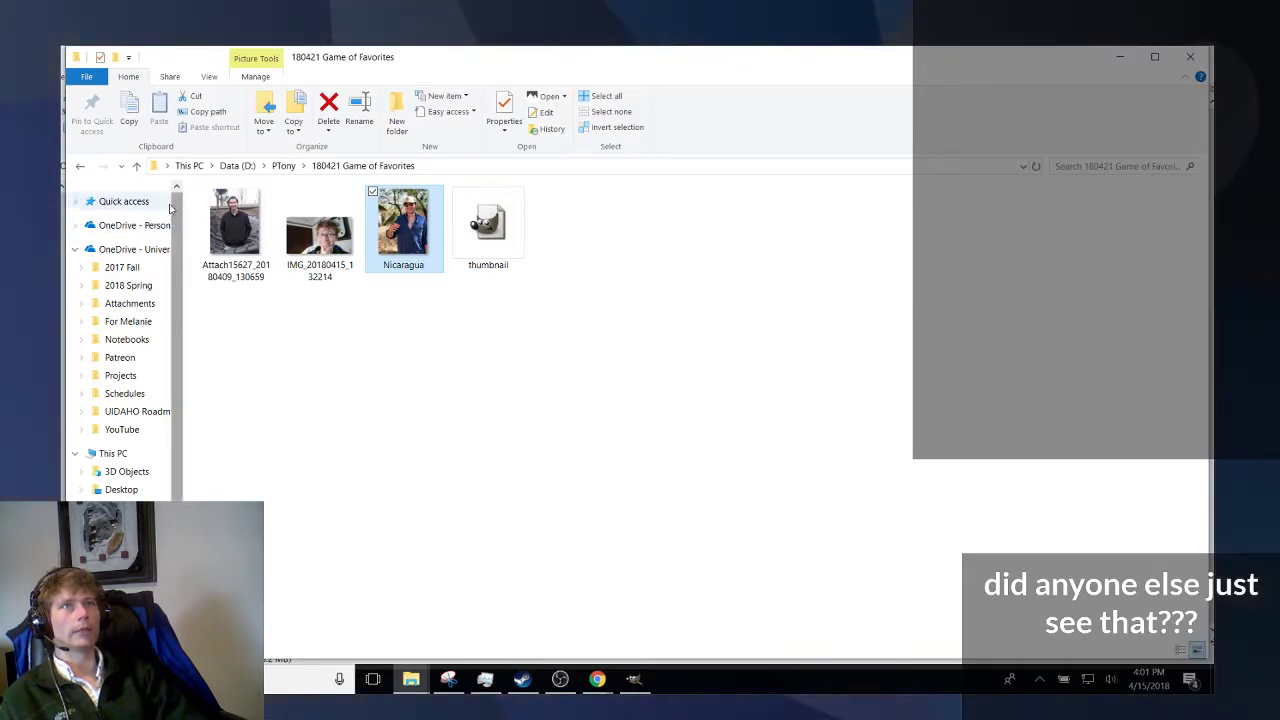
left_click(292, 168)
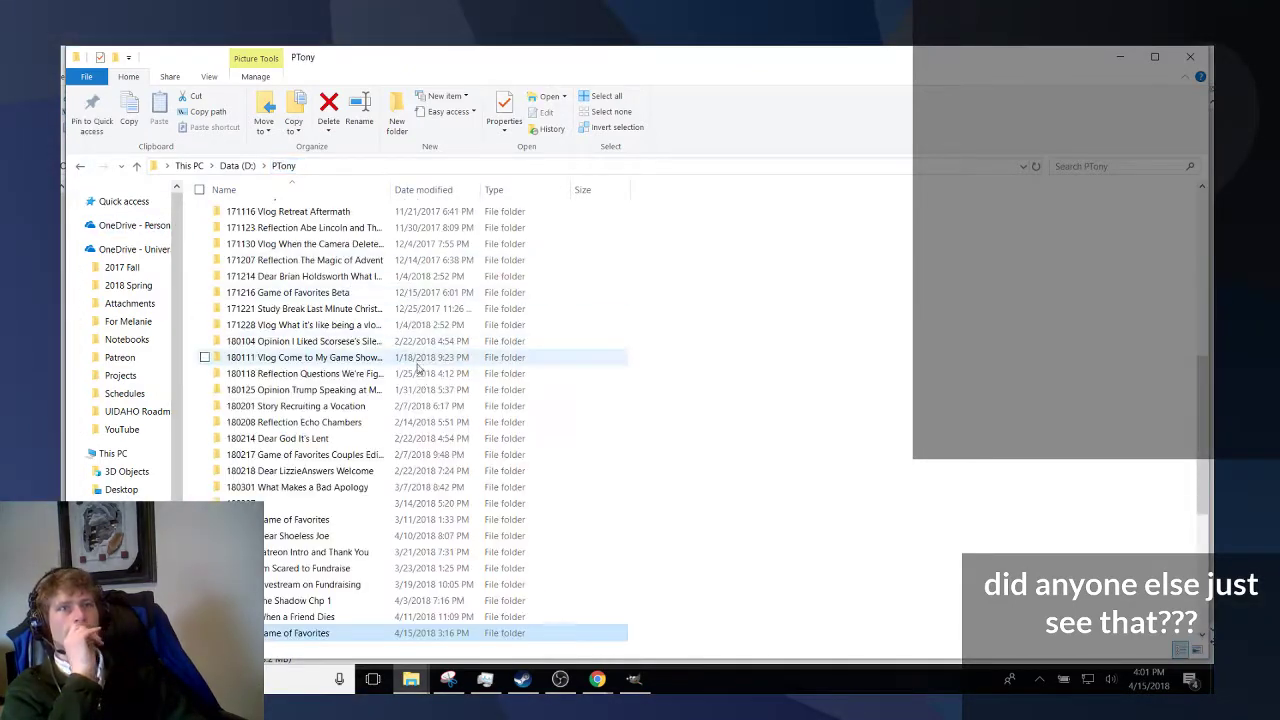
scroll(416, 490, "up", 10)
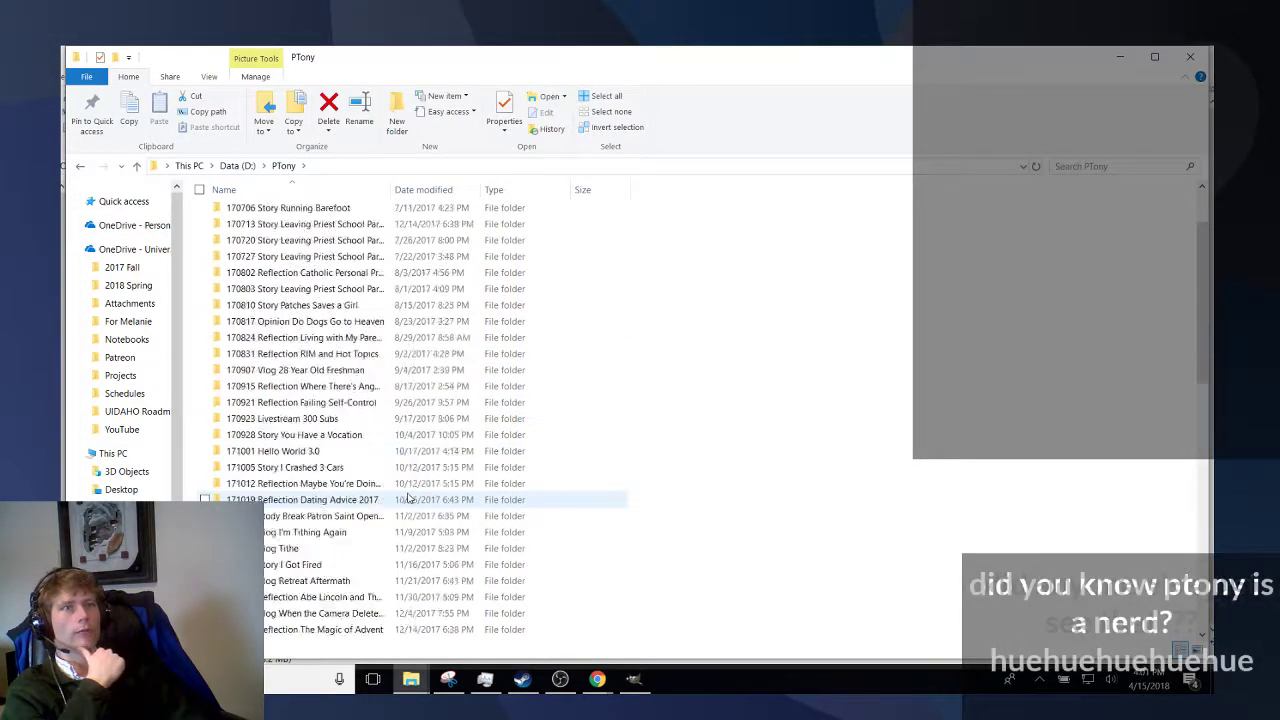
scroll(440, 480, "down", 5)
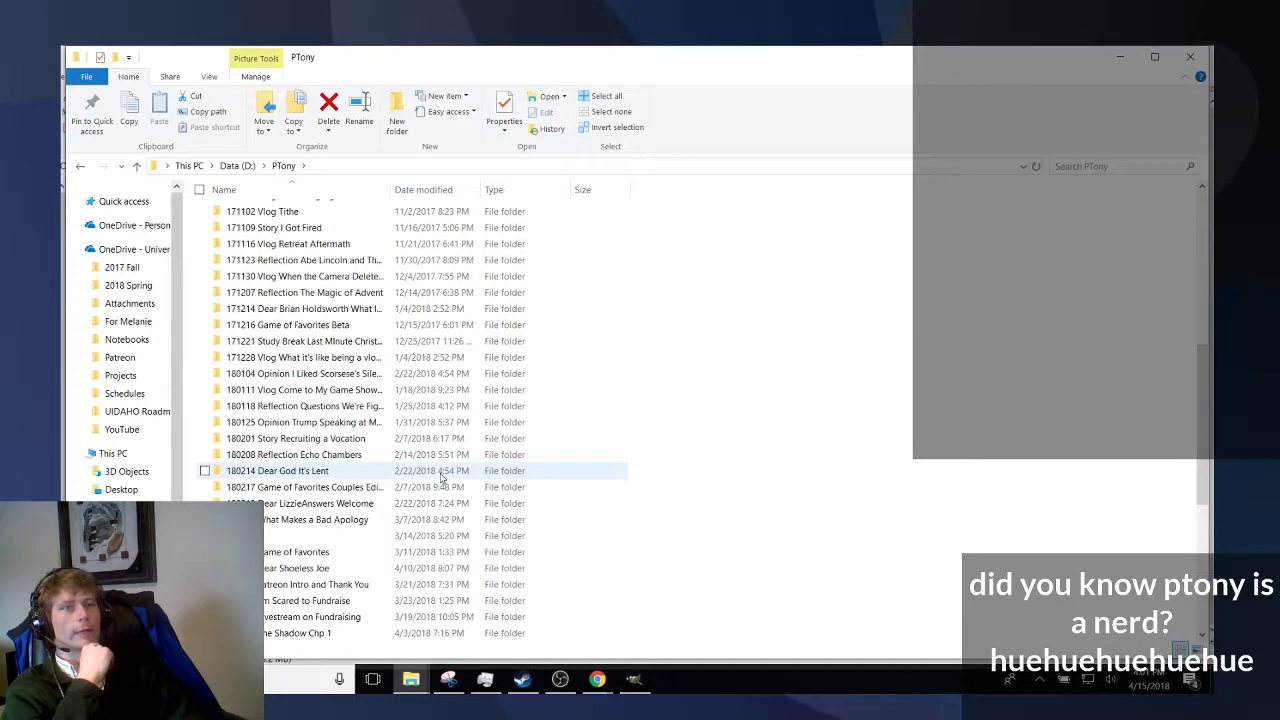
scroll(443, 486, "up", 5)
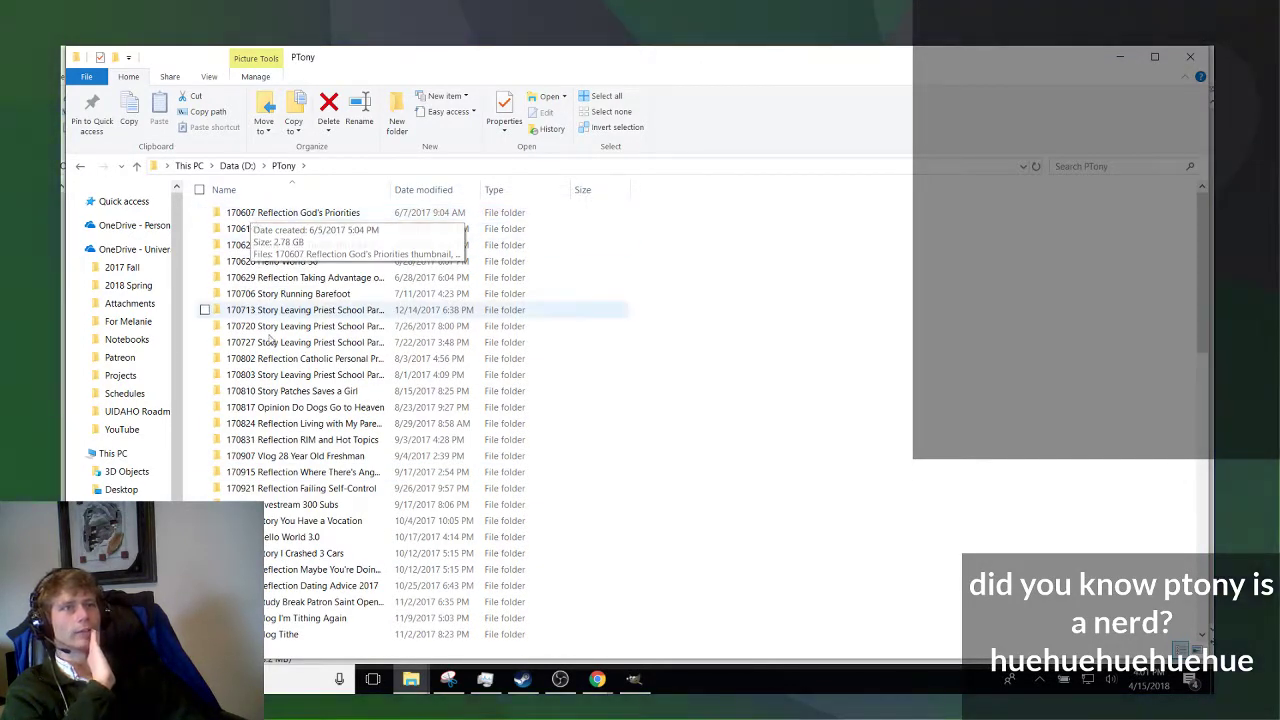
scroll(300, 390, "down", 10)
scroll(321, 427, "down", 4)
scroll(320, 428, "up", 3)
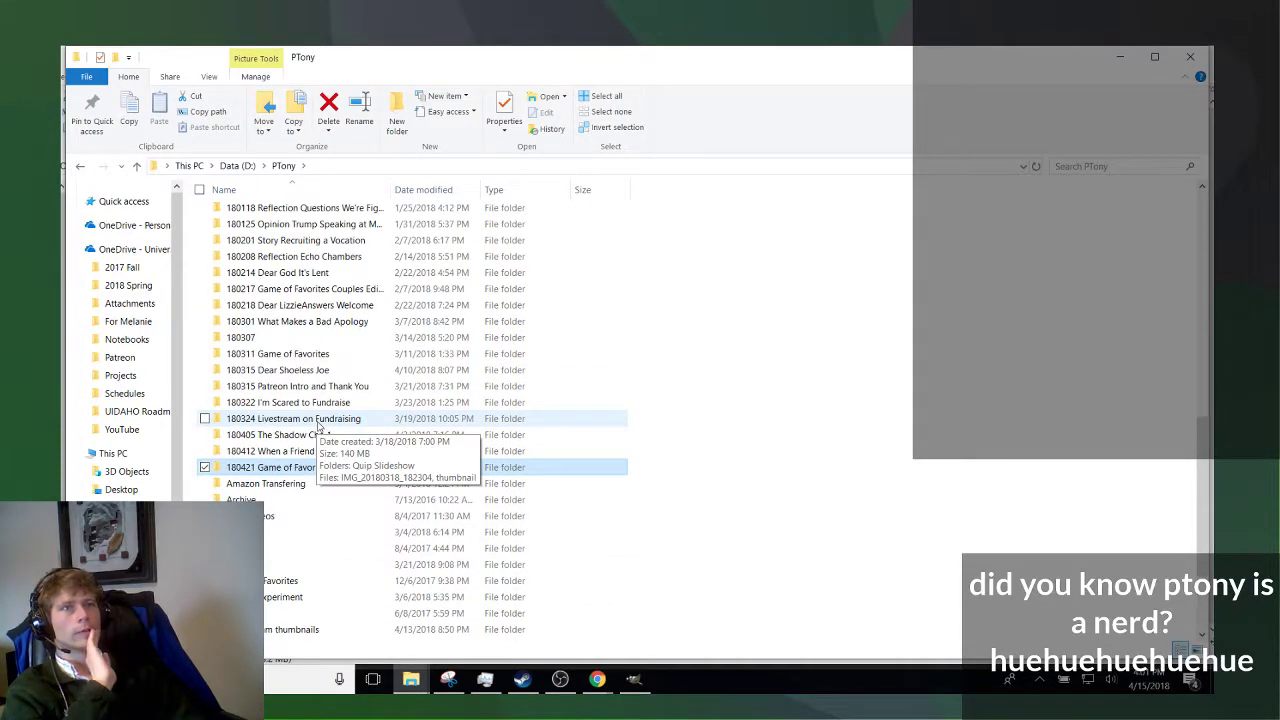
double_click(322, 370)
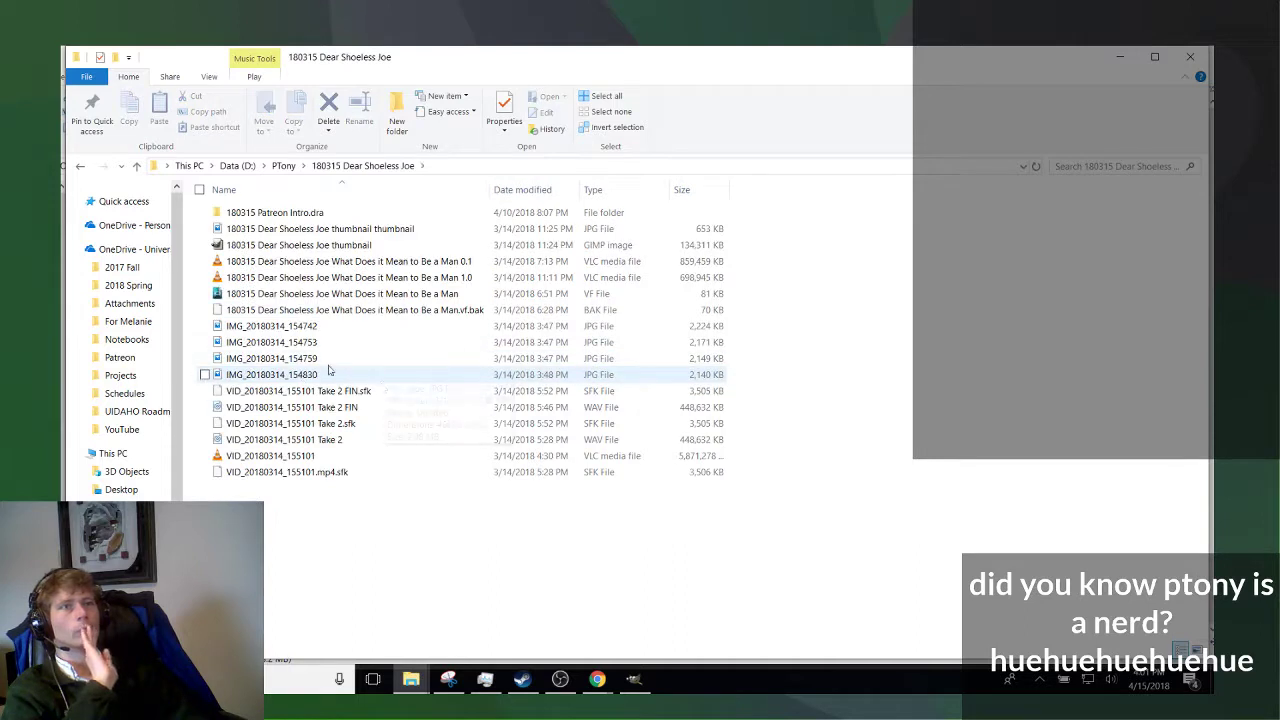
Open the GIMP image "180315 Dear Shoeless Joe thumbnail" and bring its window to the front.
left_click(266, 249)
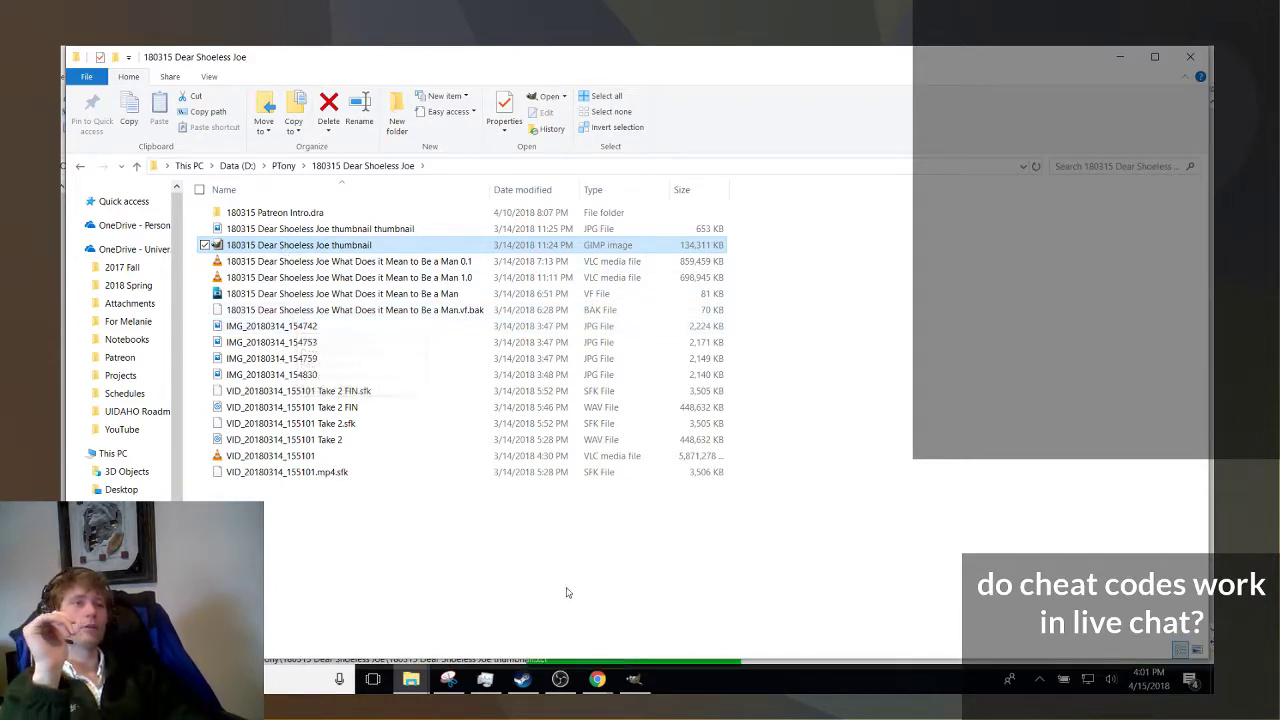
mouse_move(632, 679)
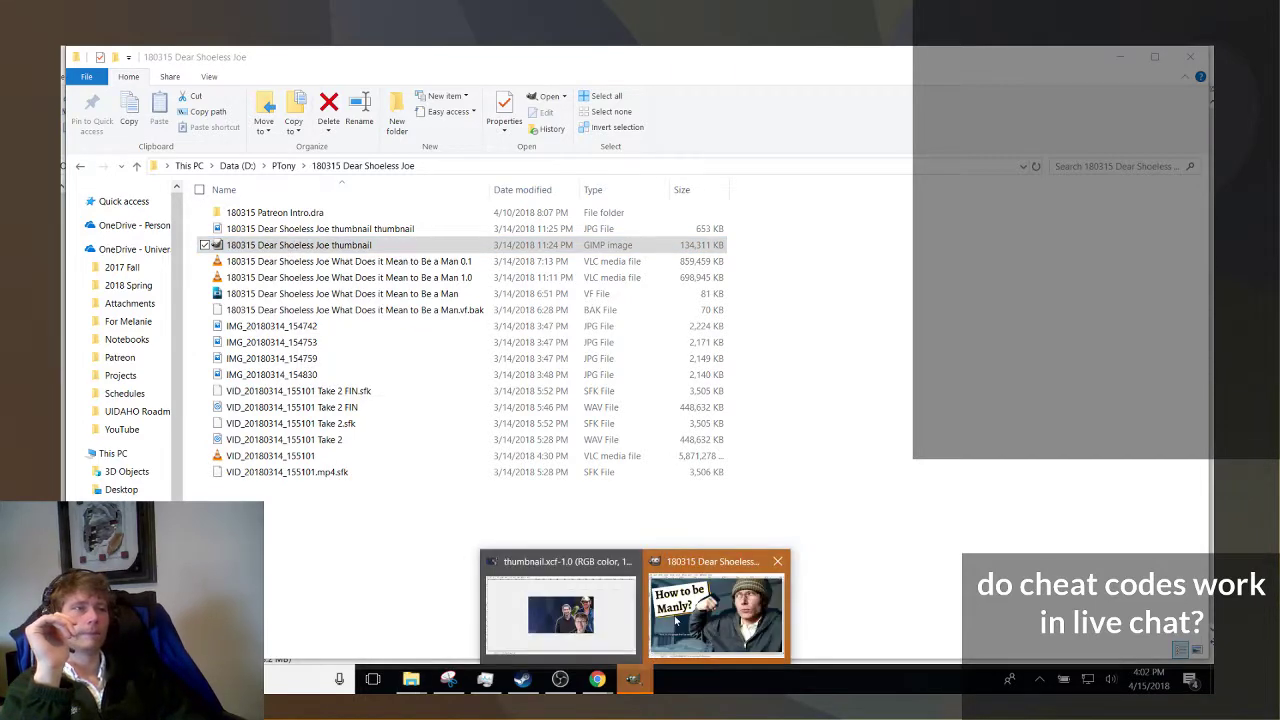
mouse_move(676, 622)
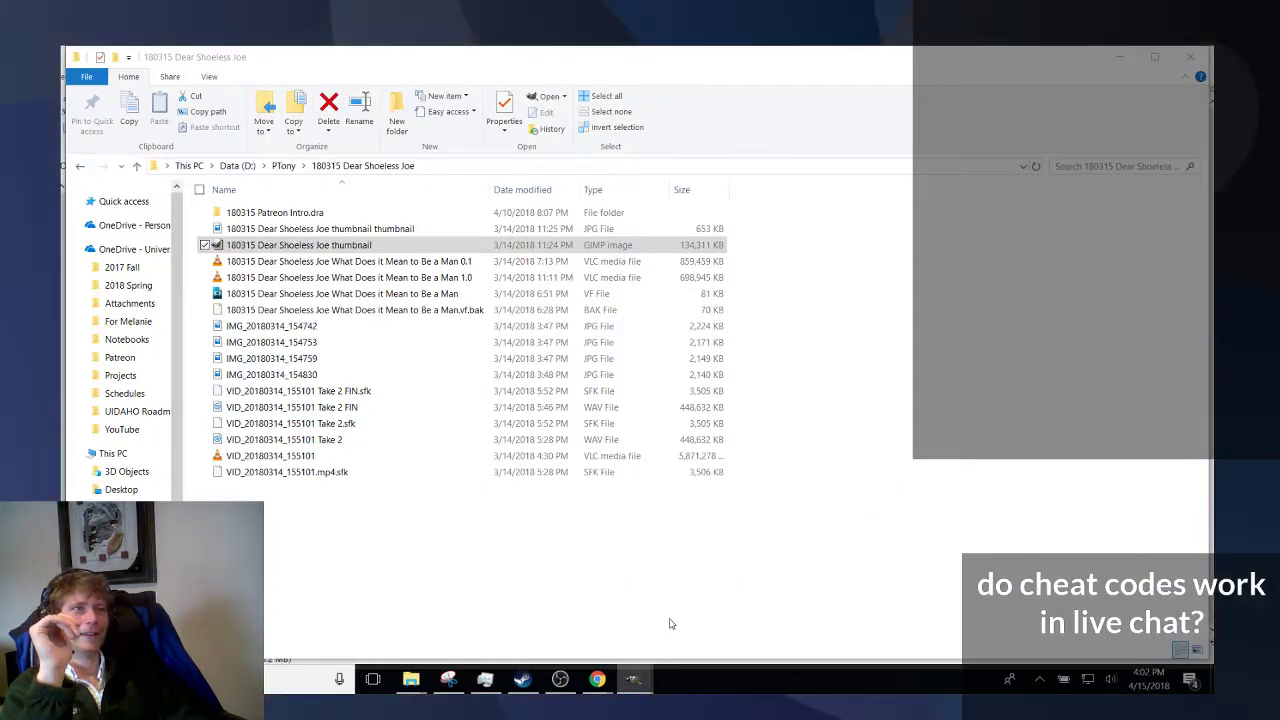
left_click(686, 608)
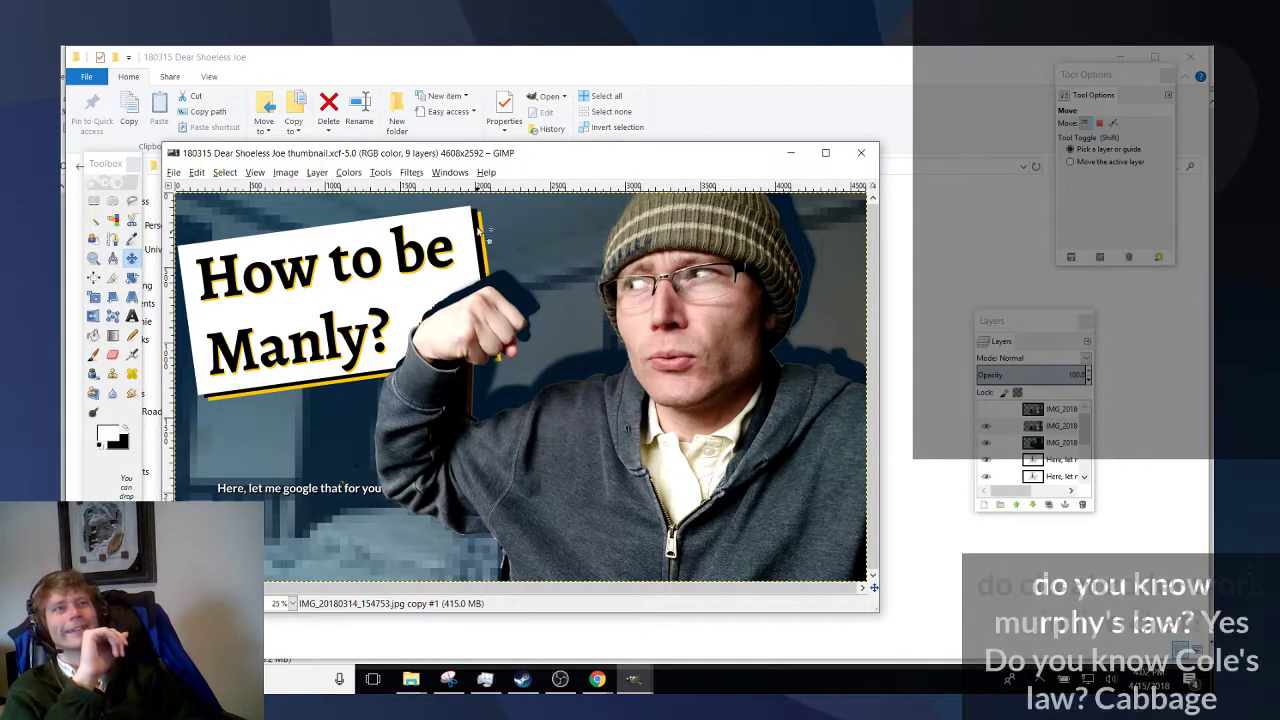
left_click_drag(466, 161, 551, 155)
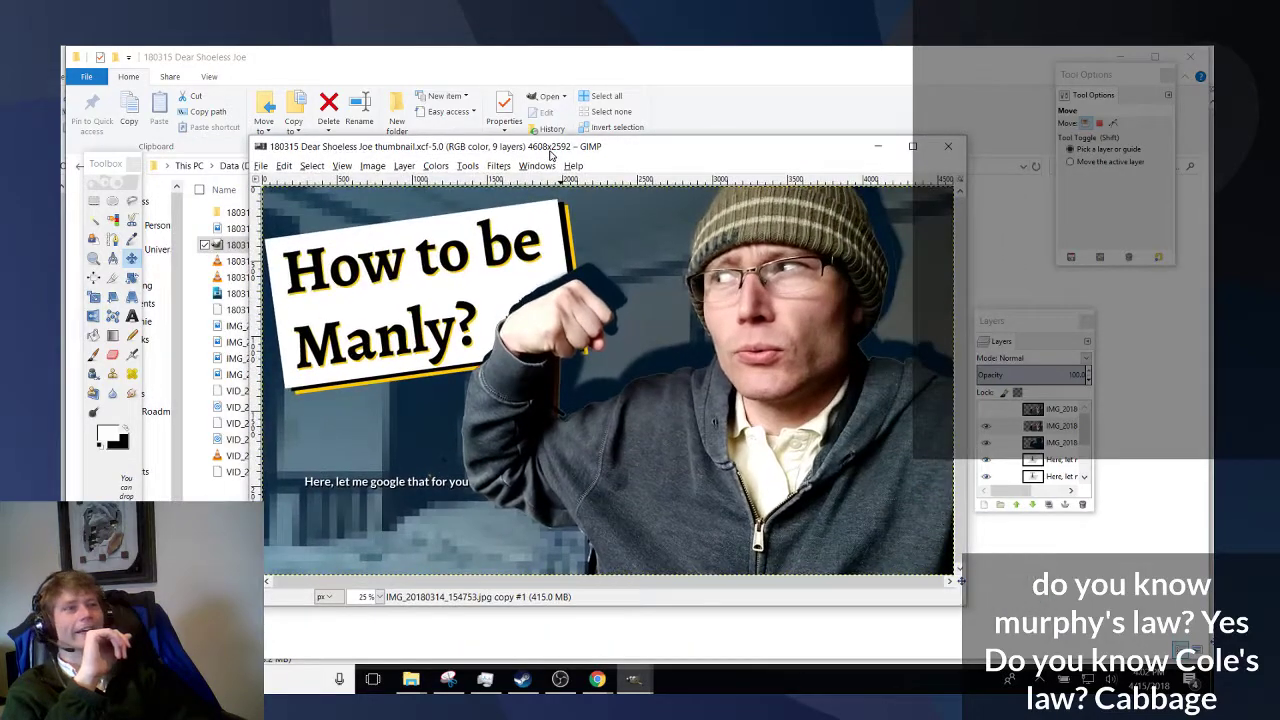
Copy the layer of the flexing man in the beanie into the thumbnail.xcf image and move him to the canvas's left half.
mouse_move(636, 683)
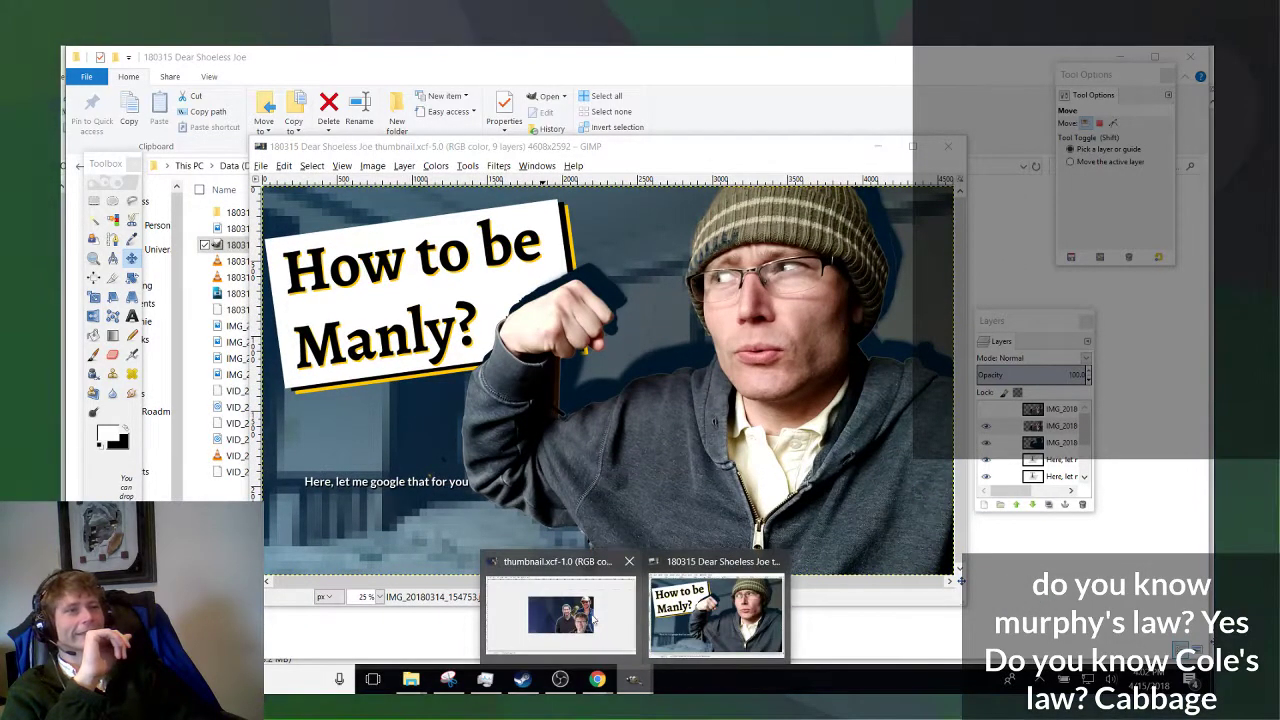
left_click(560, 600)
left_click(709, 608)
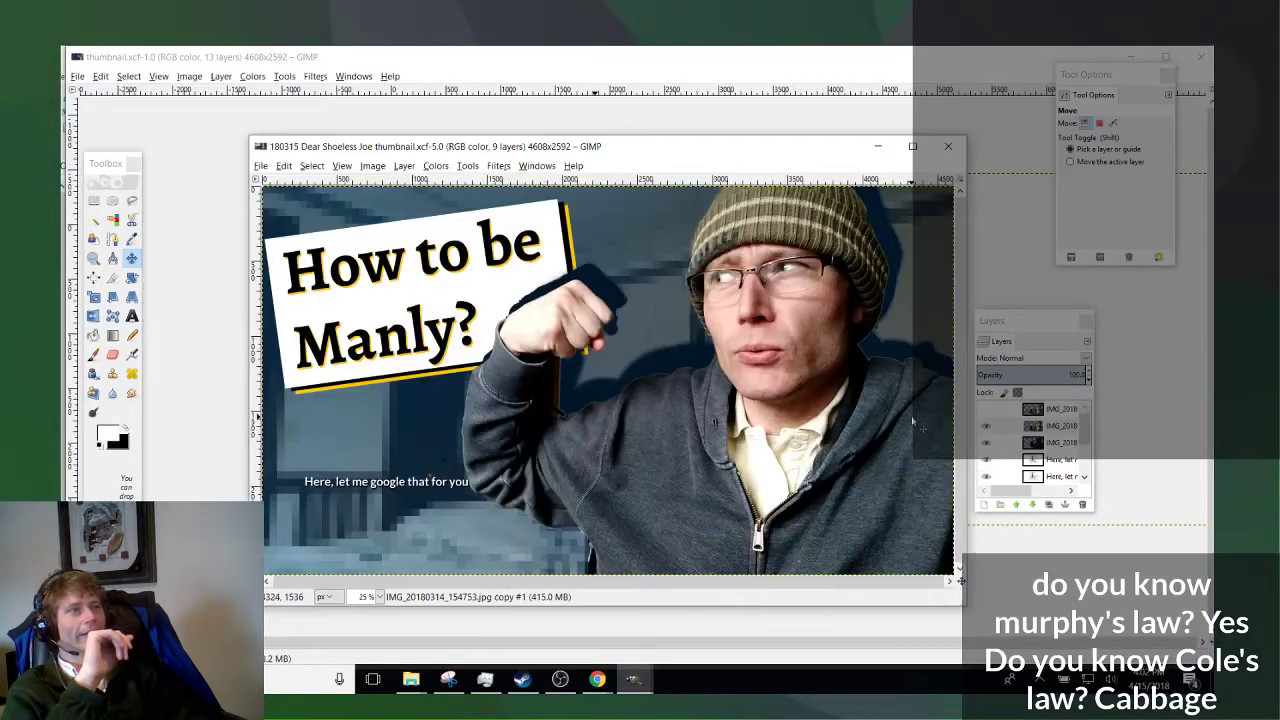
left_click_drag(1033, 425, 980, 420)
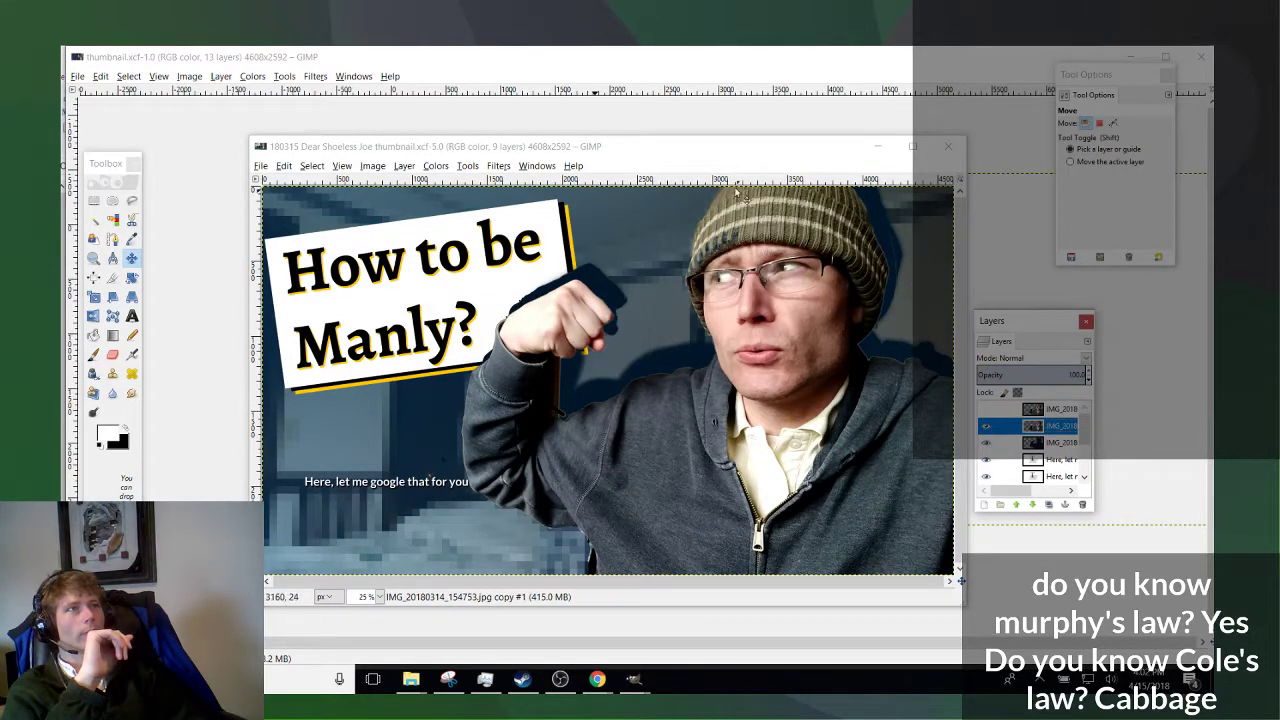
left_click_drag(689, 146, 579, 214)
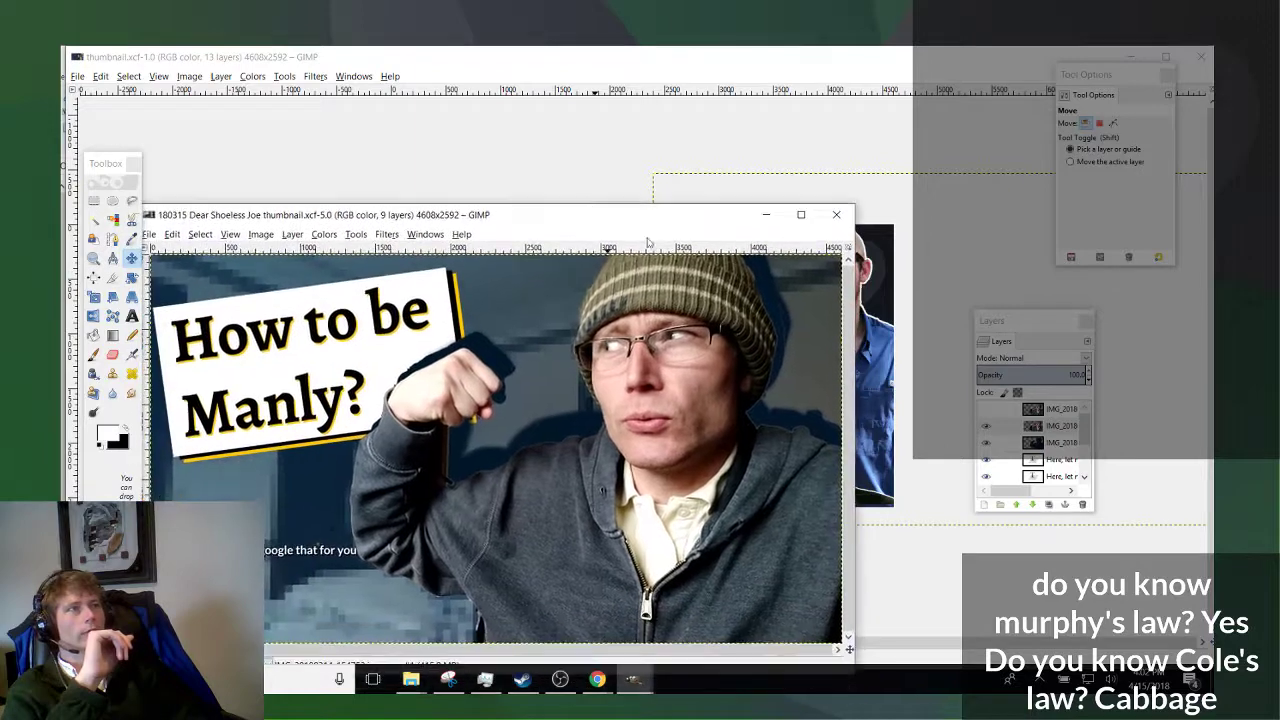
left_click_drag(1033, 425, 910, 368)
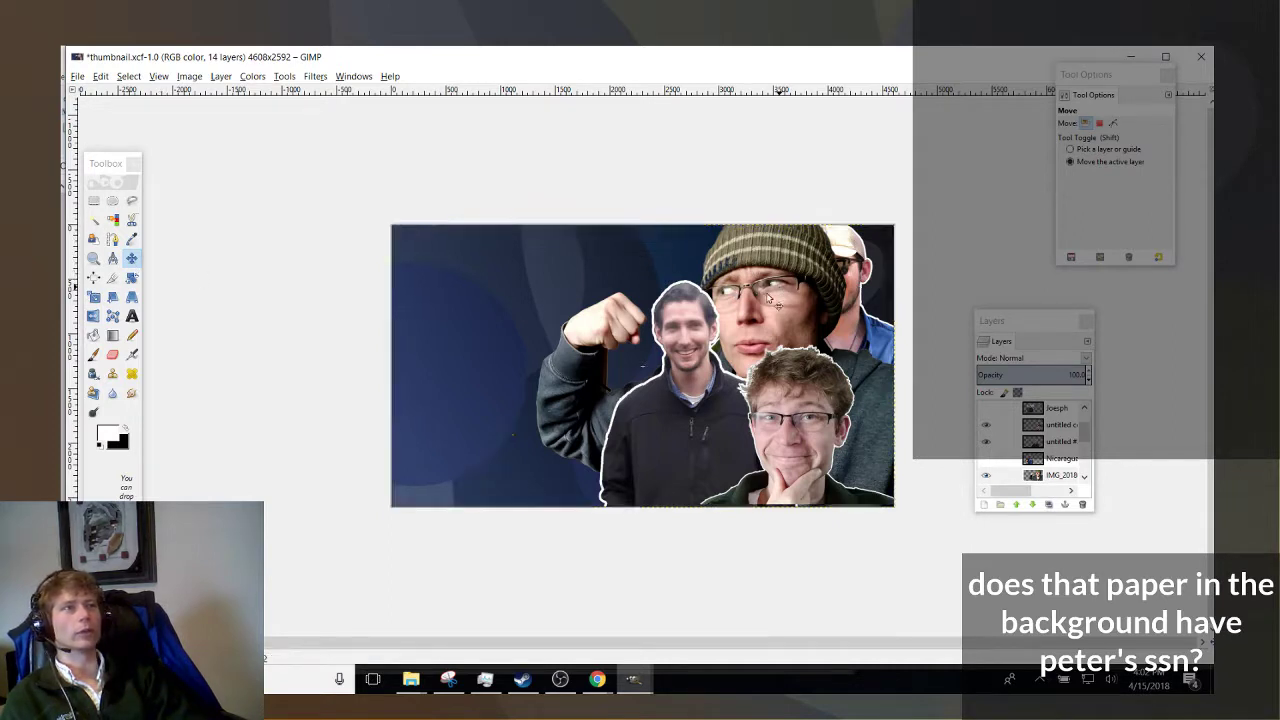
left_click_drag(760, 284, 648, 294)
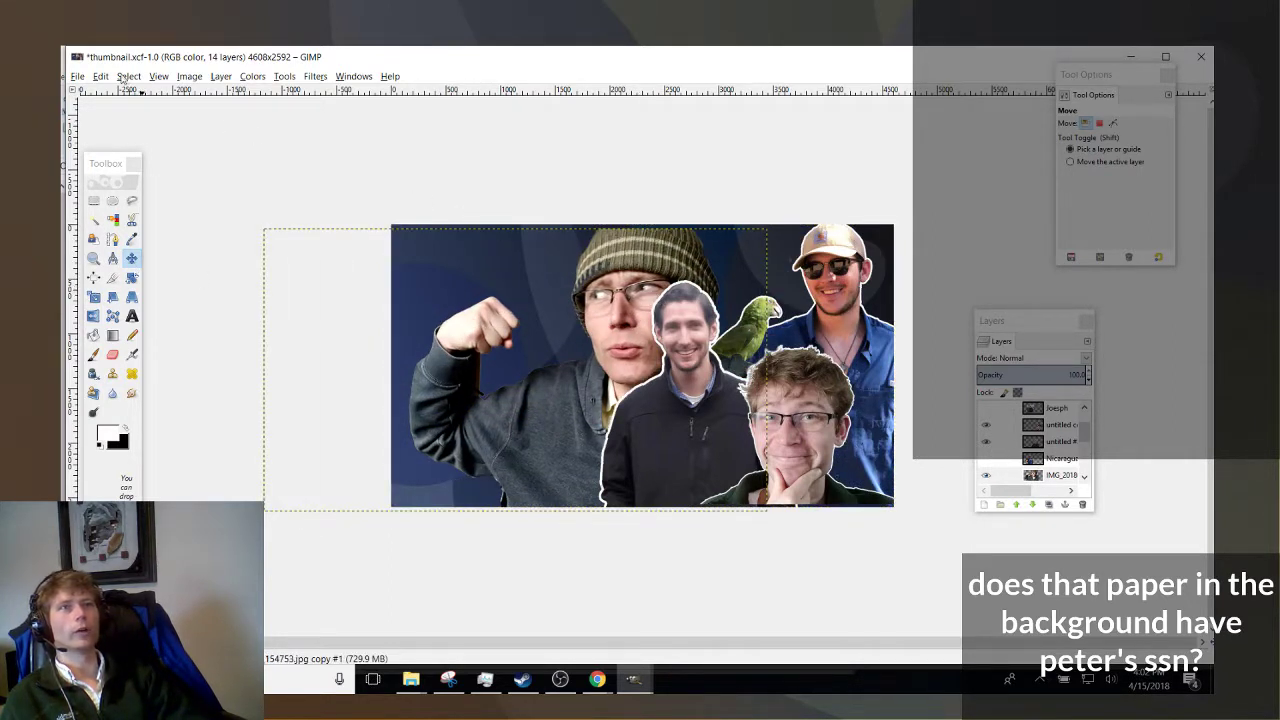
Flip the beanie man's layer horizontally and move it so his head and shoulders fit inside the canvas.
scroll(1047, 443, "up", 1)
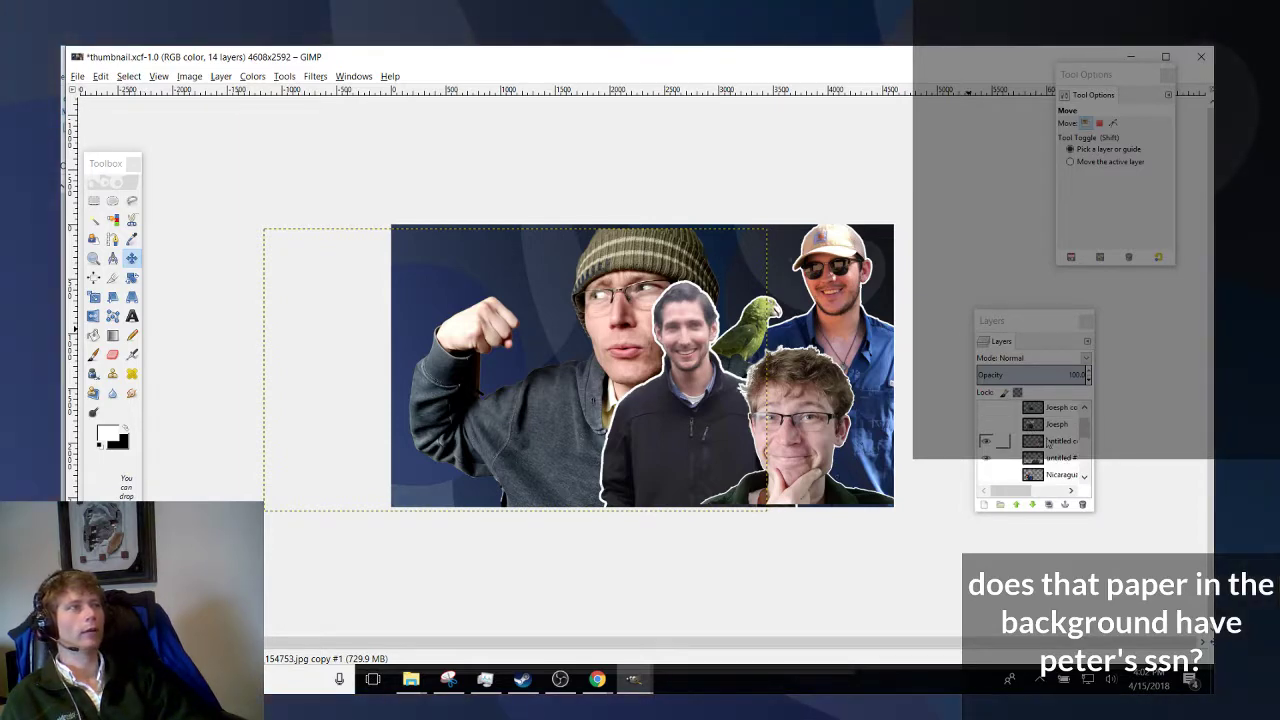
scroll(1052, 446, "down", 1)
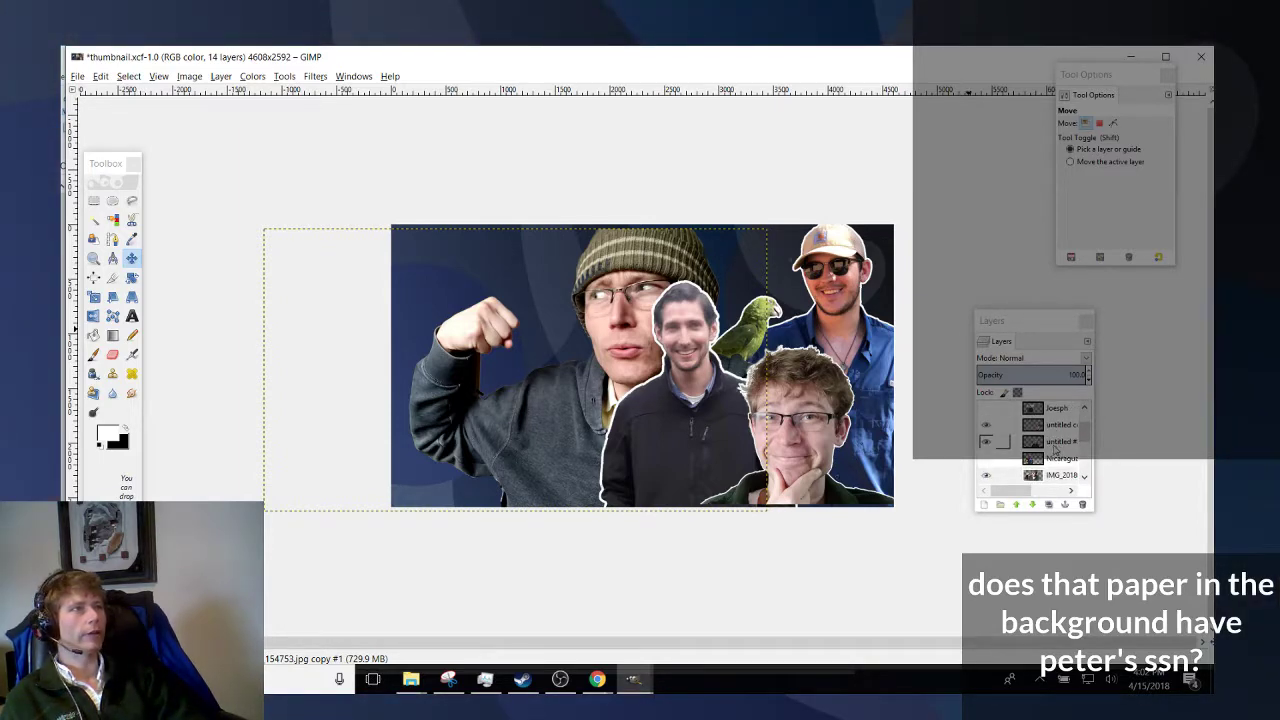
scroll(1053, 450, "up", 2)
scroll(1055, 443, "down", 3)
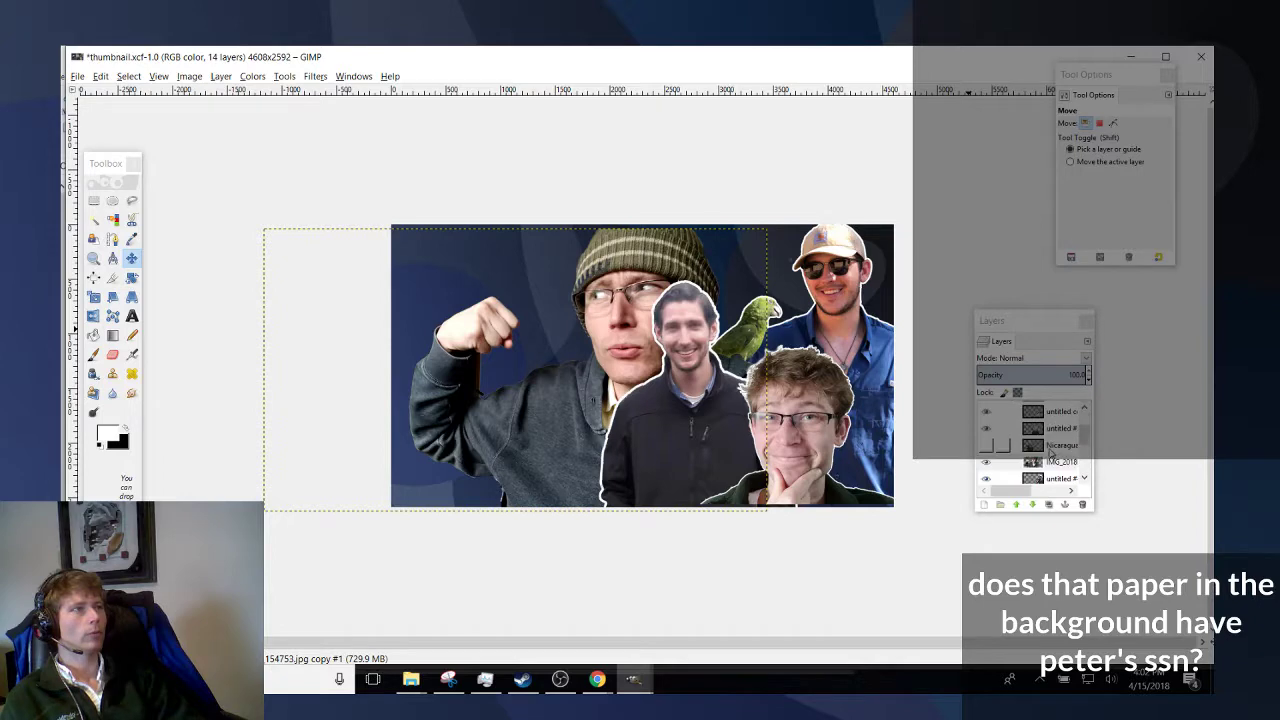
right_click(1057, 433)
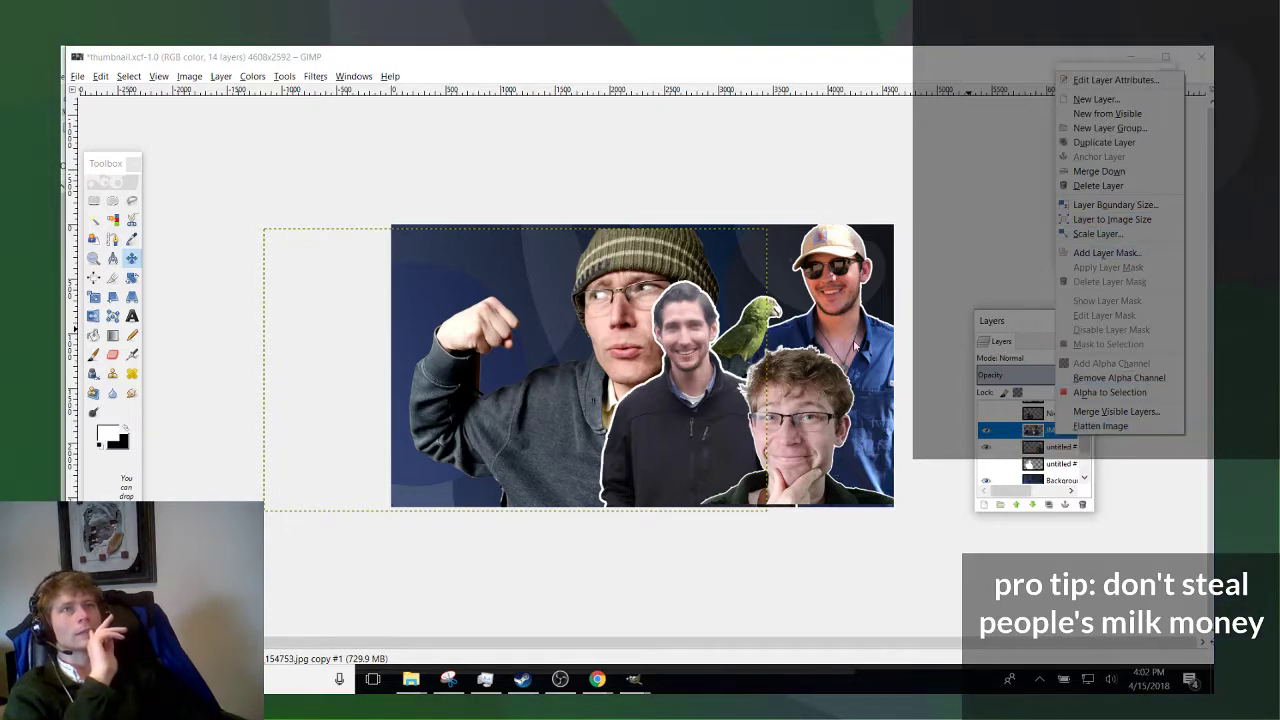
left_click(215, 77)
left_click(221, 76)
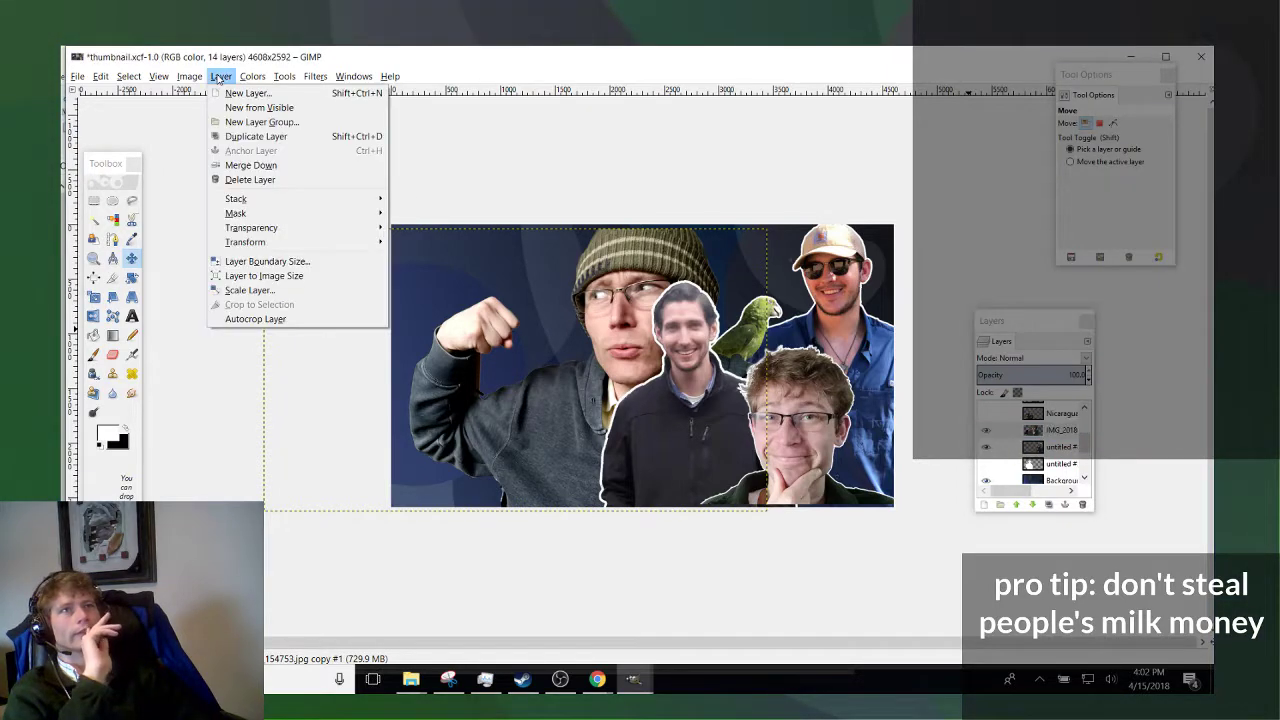
mouse_move(322, 243)
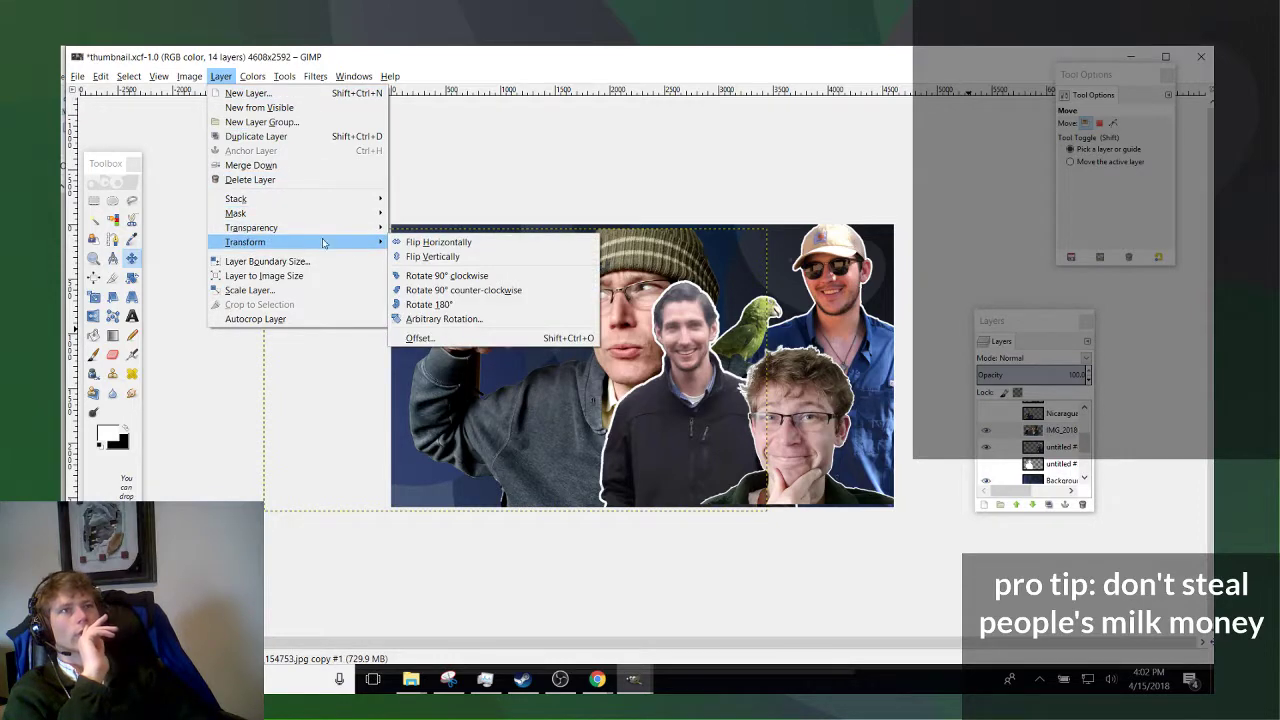
left_click(417, 251)
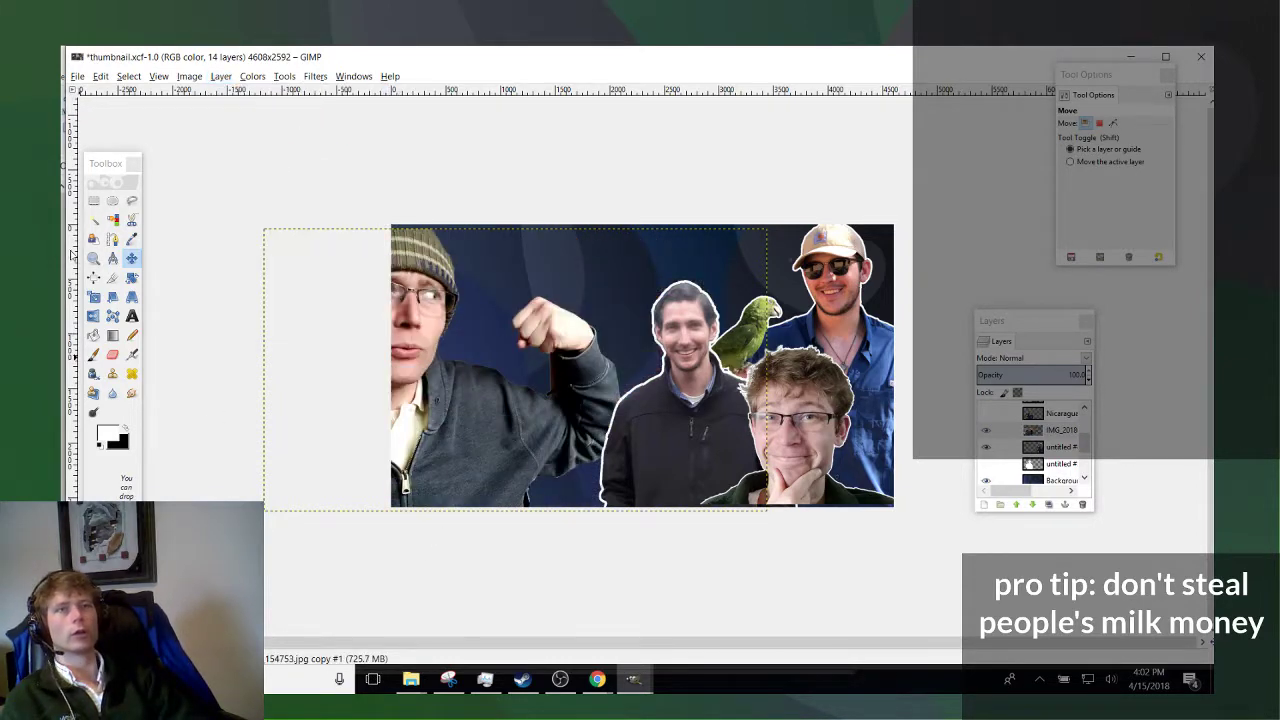
left_click_drag(469, 364, 563, 376)
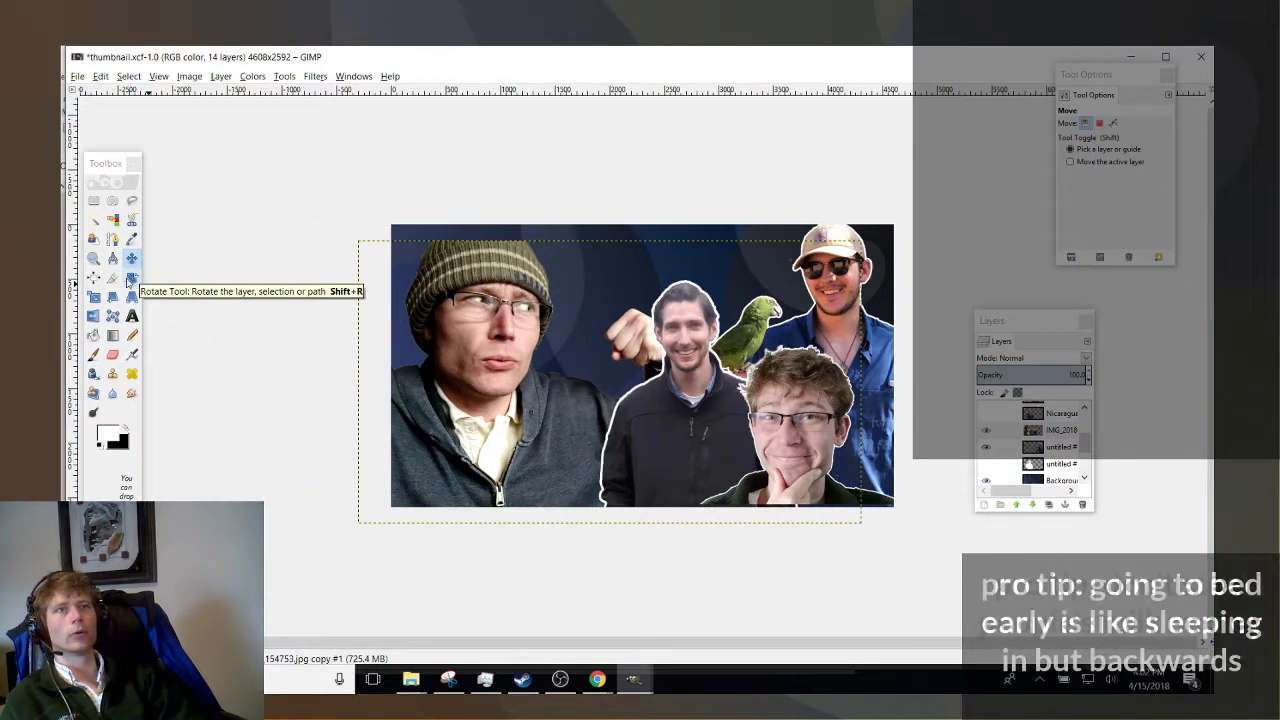
Scale the beanie man's layer by 0.75 to 3456 × 1944 px, keeping its proportions.
key("shift+s")
right_click(470, 401)
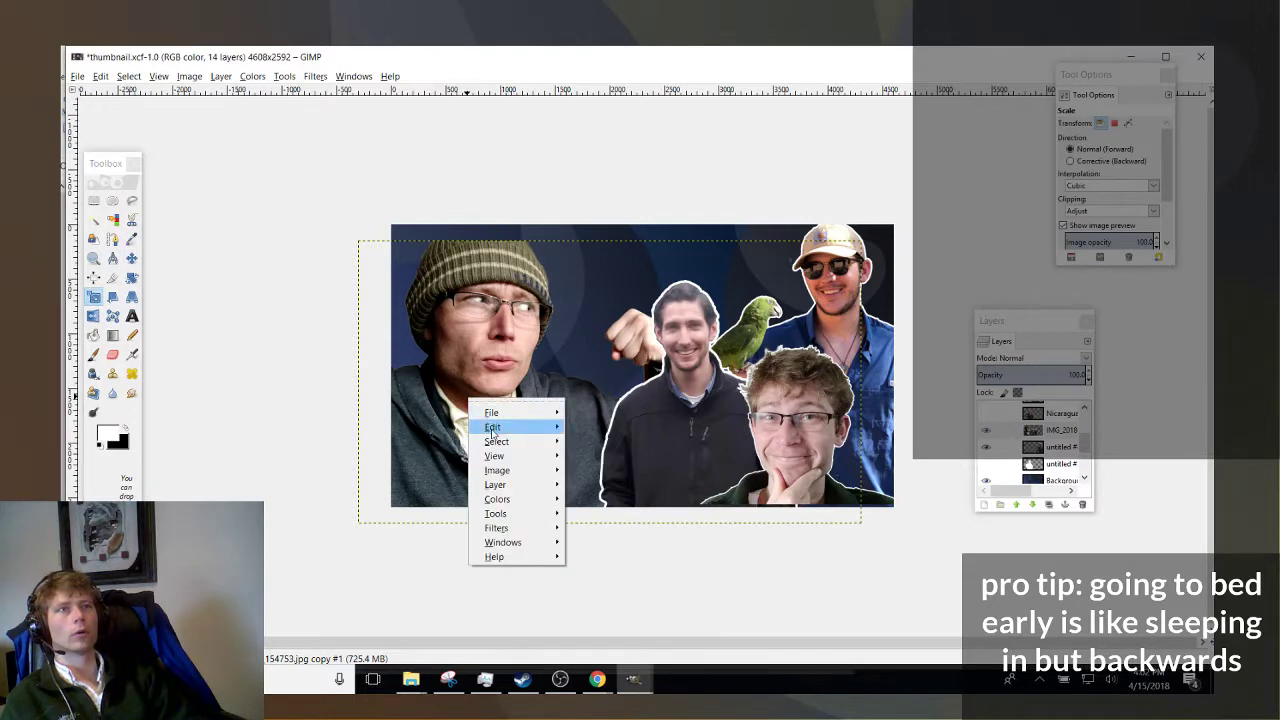
mouse_move(492, 431)
key("Escape")
left_click(778, 345)
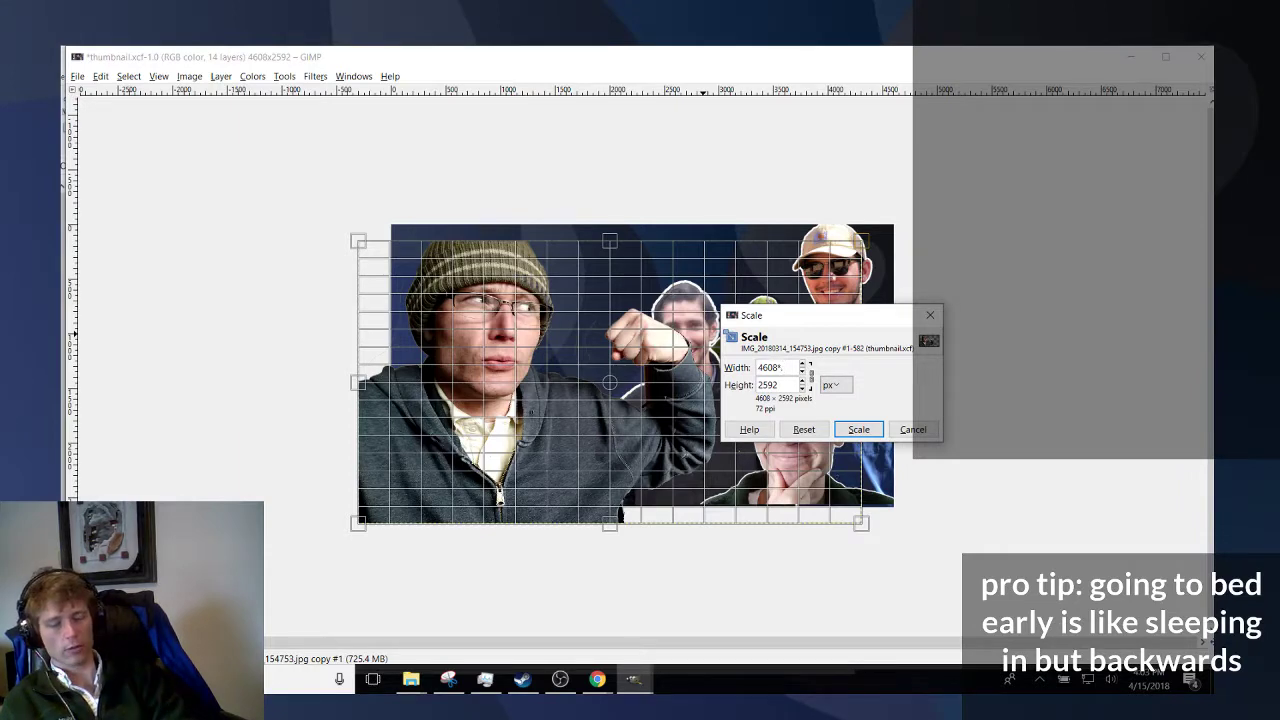
type("*.75")
key("Return")
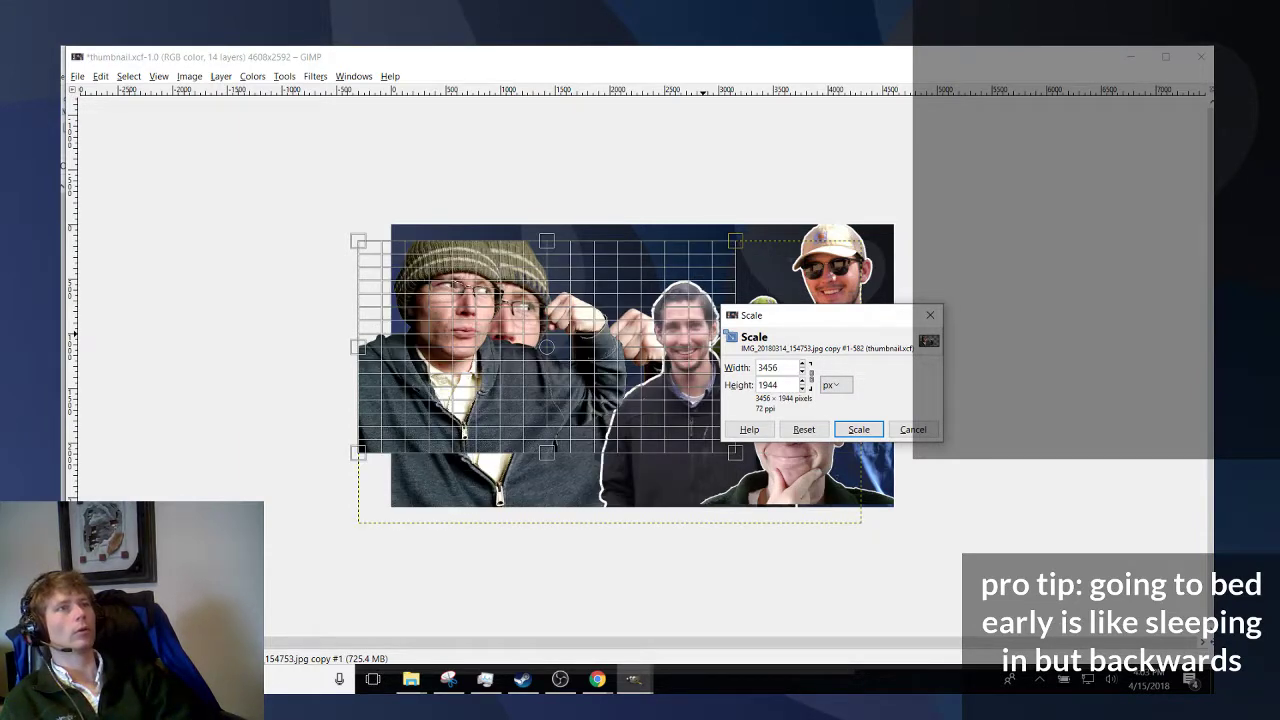
left_click(858, 429)
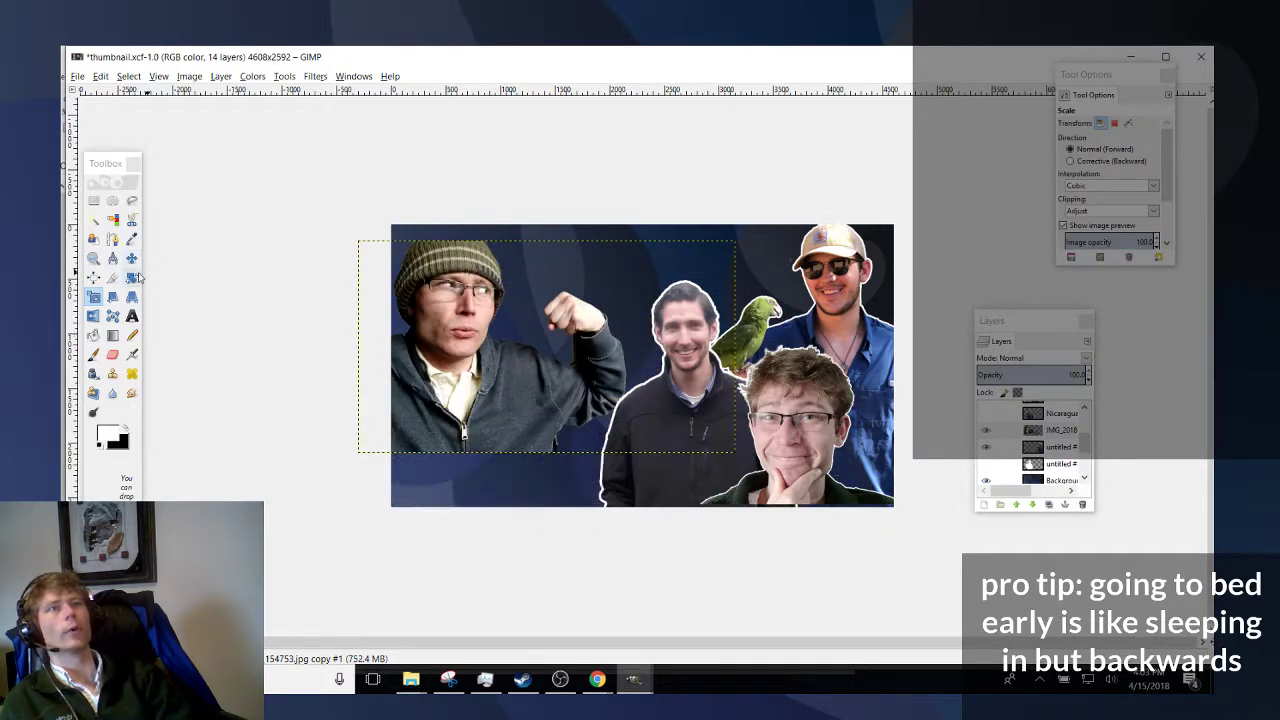
Move the scaled beanie man slightly right and down, with his raised fist beside the man in the dark jacket.
left_click(420, 340)
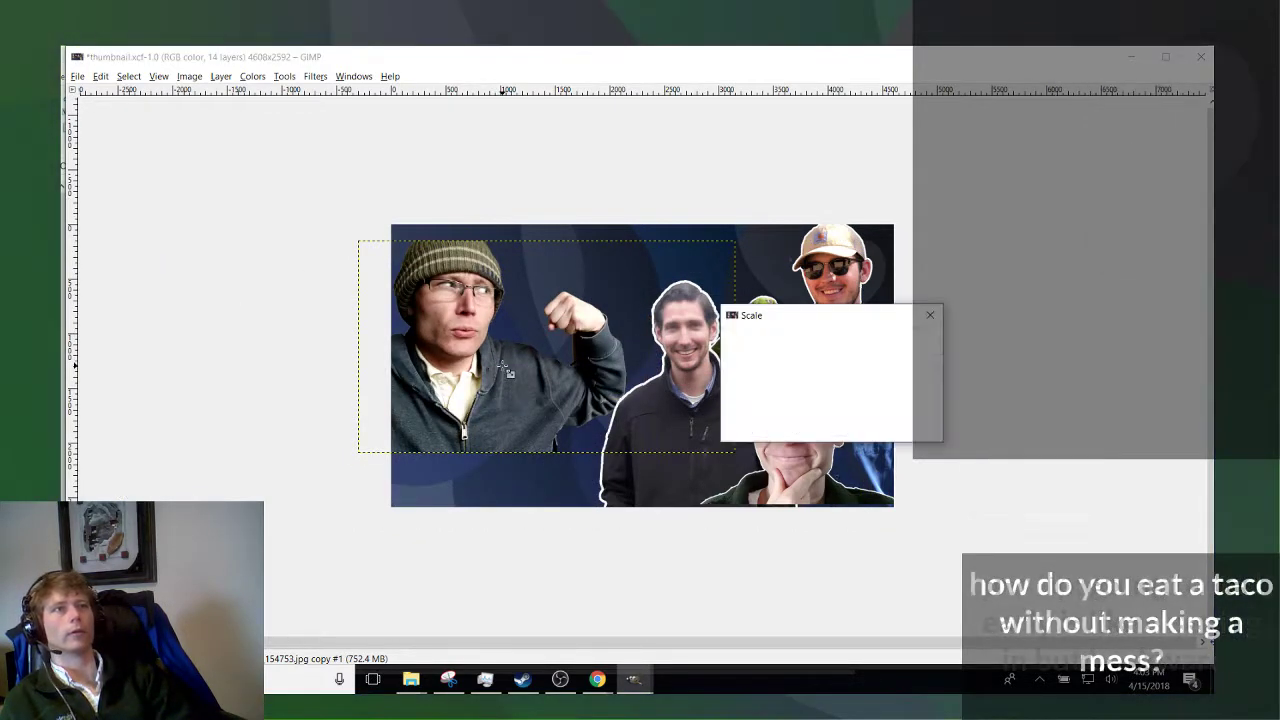
key("Escape")
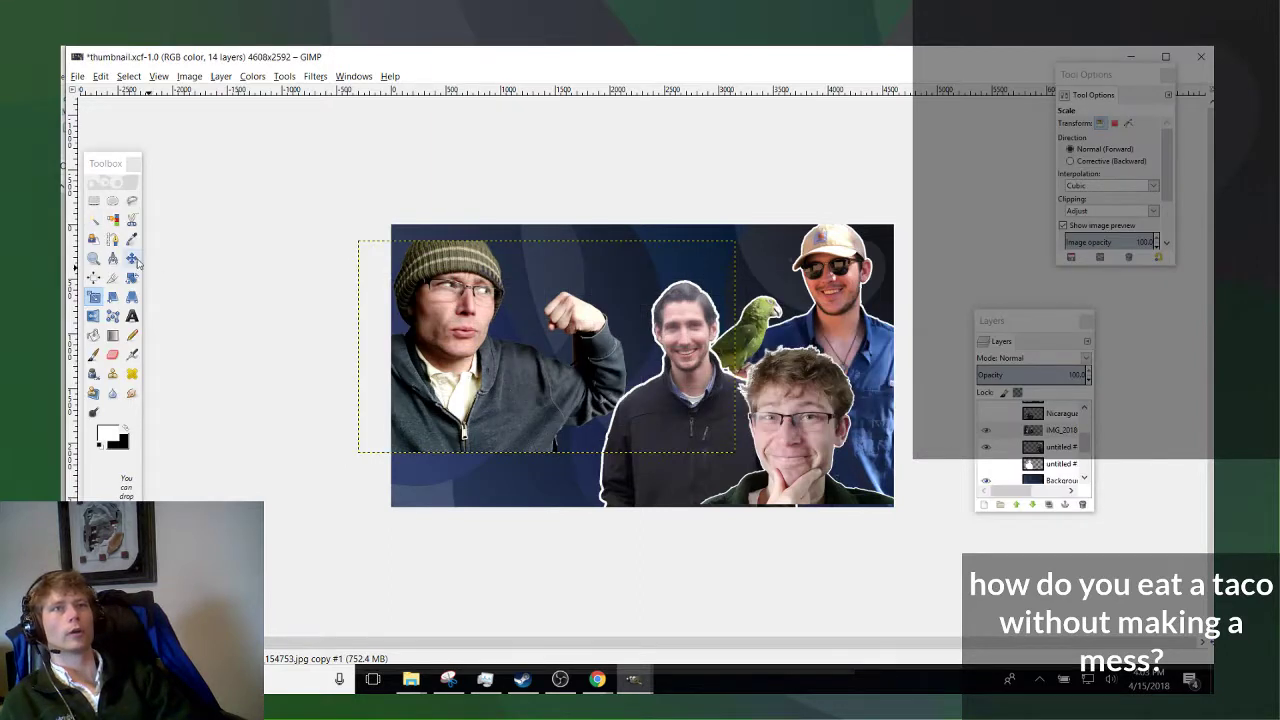
left_click(132, 258)
left_click_drag(421, 357, 479, 378)
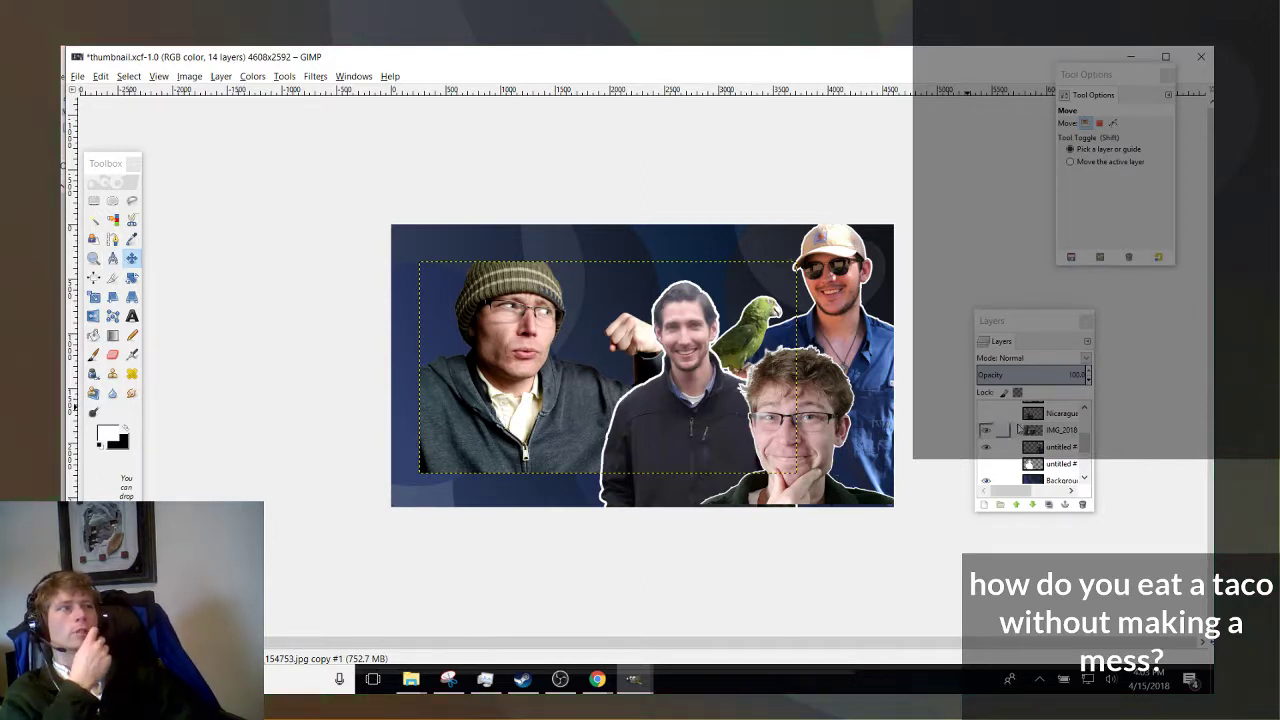
Create a selection from the alpha of the beanie man's layer.
right_click(1036, 432)
left_click(1060, 381)
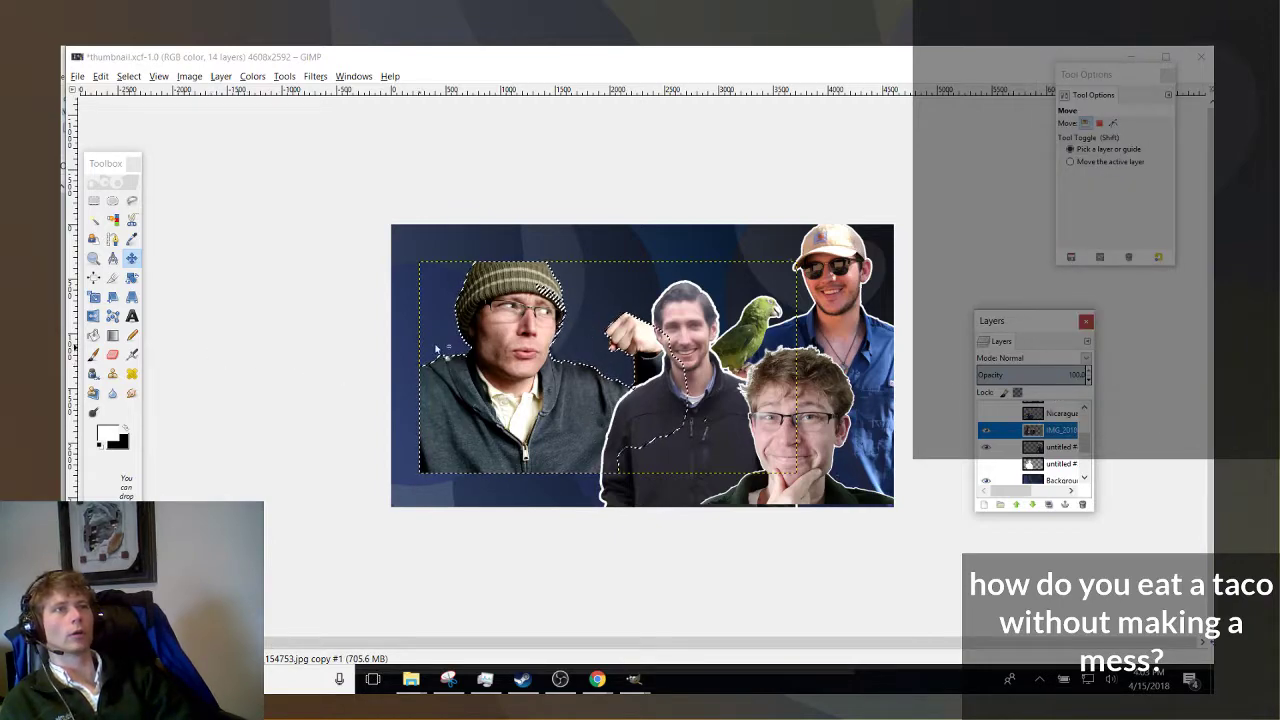
key("plus")
key("plus")
key("plus")
key("plus")
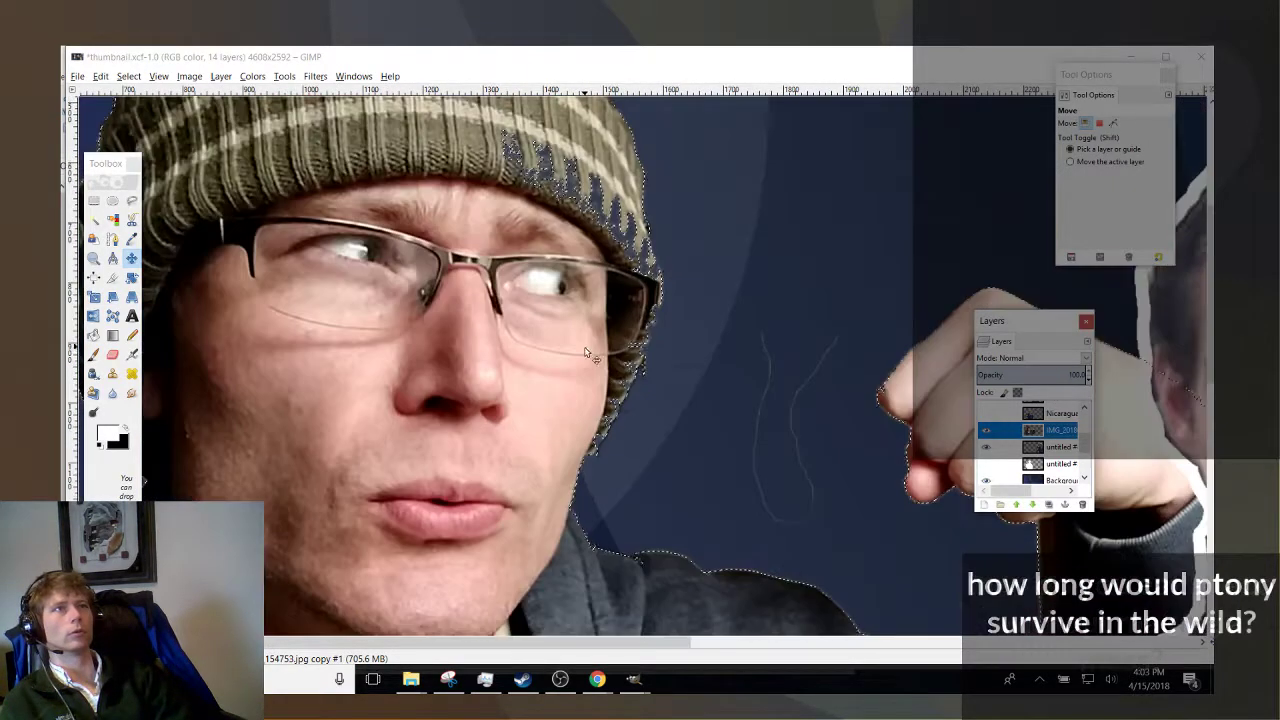
scroll(550, 355, "down", 3)
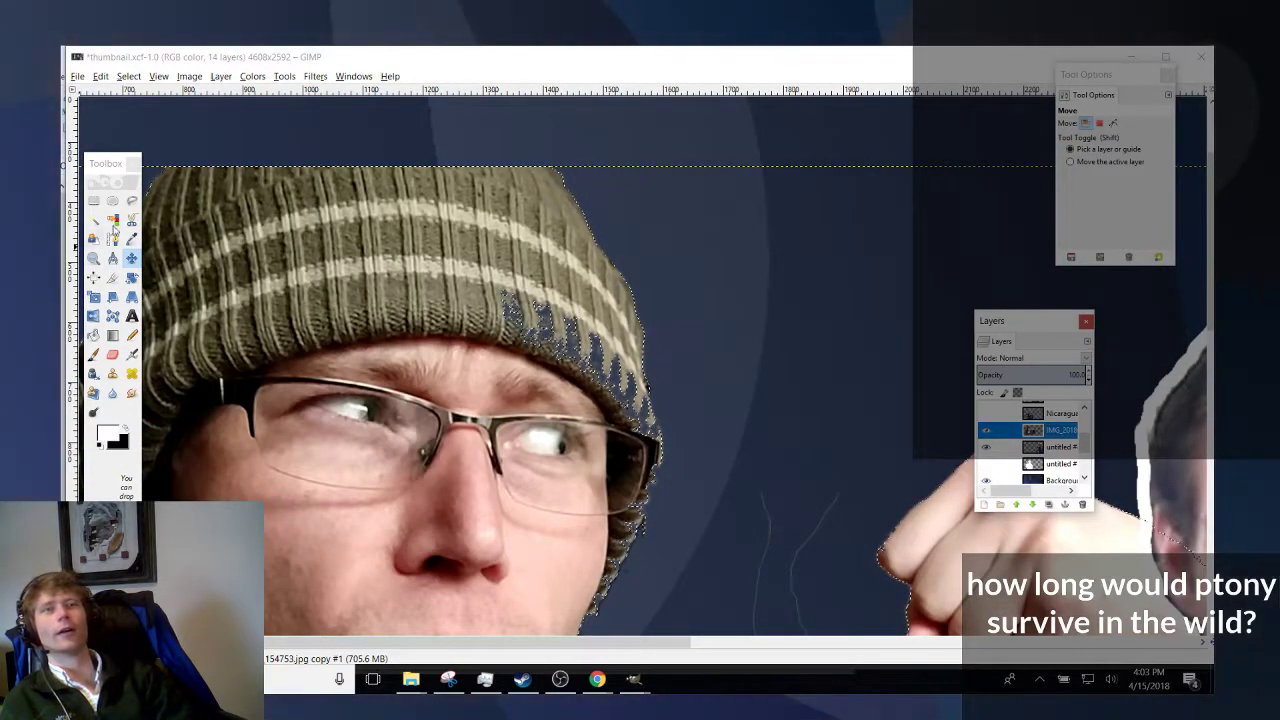
Compare the beanie with the original cutout in the Dear Shoeless Joe thumbnail, returning to thumbnail.xcf.
mouse_move(633, 679)
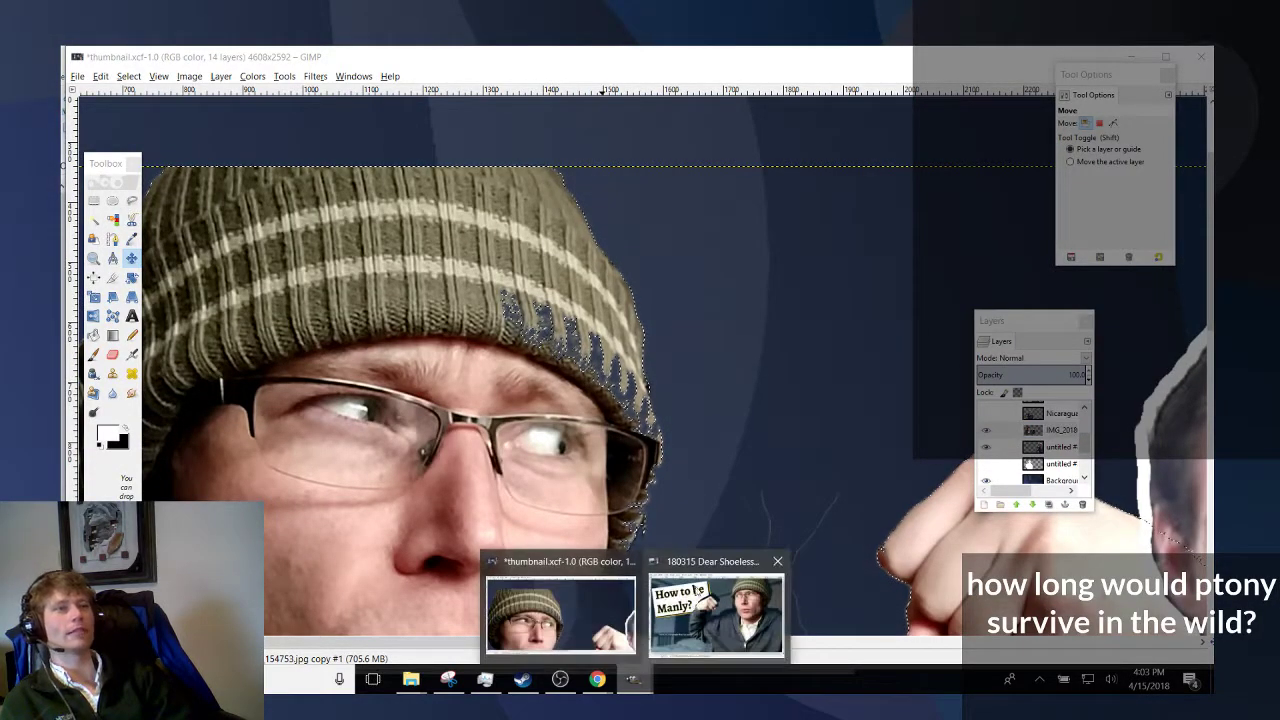
left_click(720, 615)
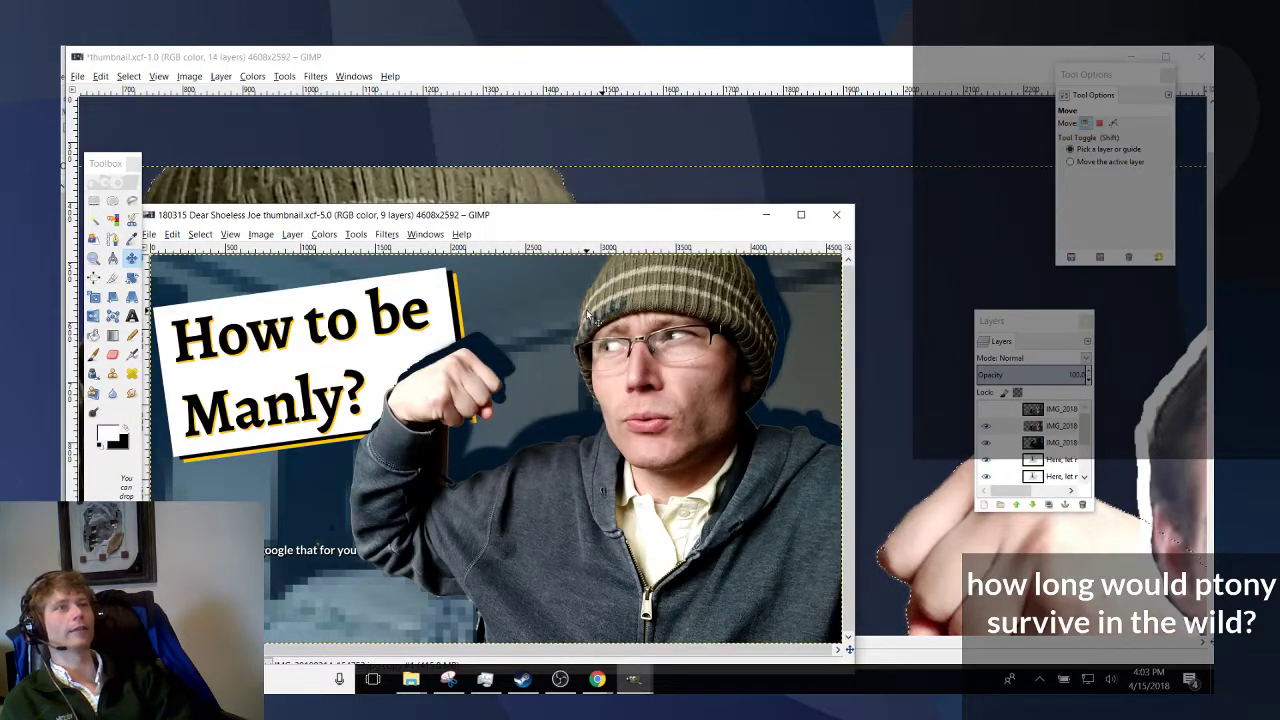
left_click(371, 60)
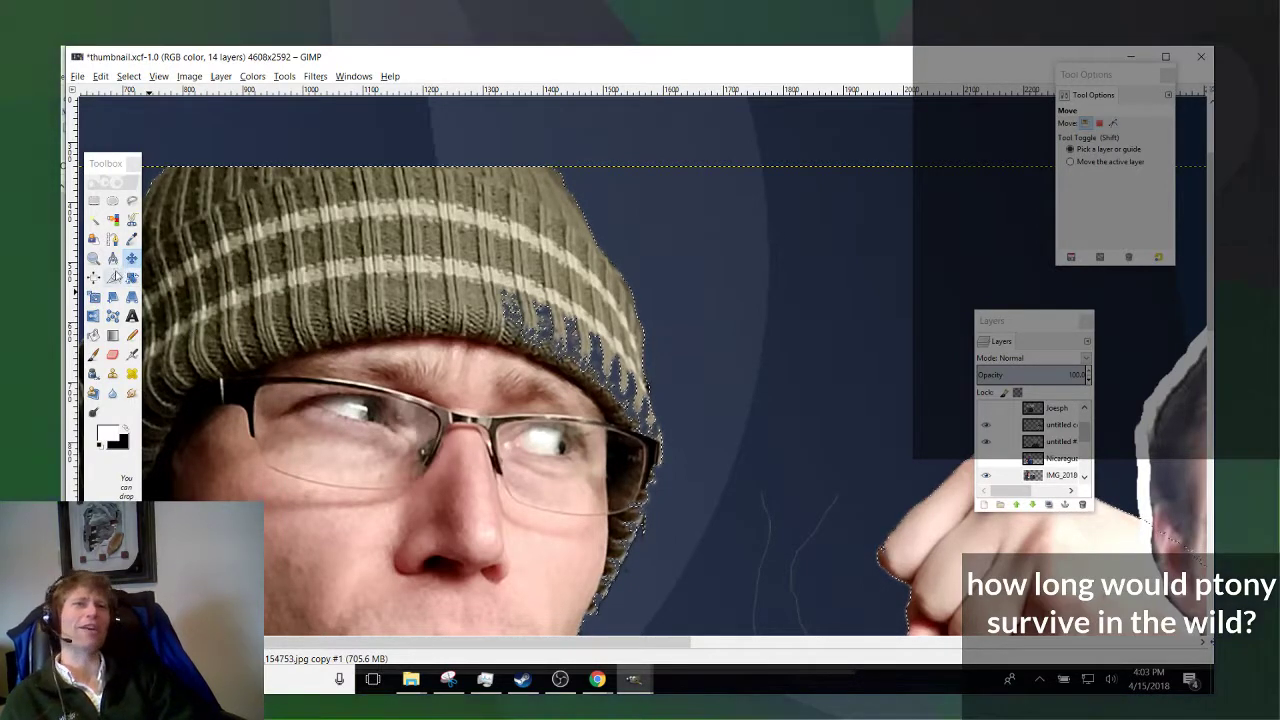
Add small elliptical areas to the selection with Ellipse Select to cover the gaps around the beanie's lower edge beside the glasses.
left_click(112, 201)
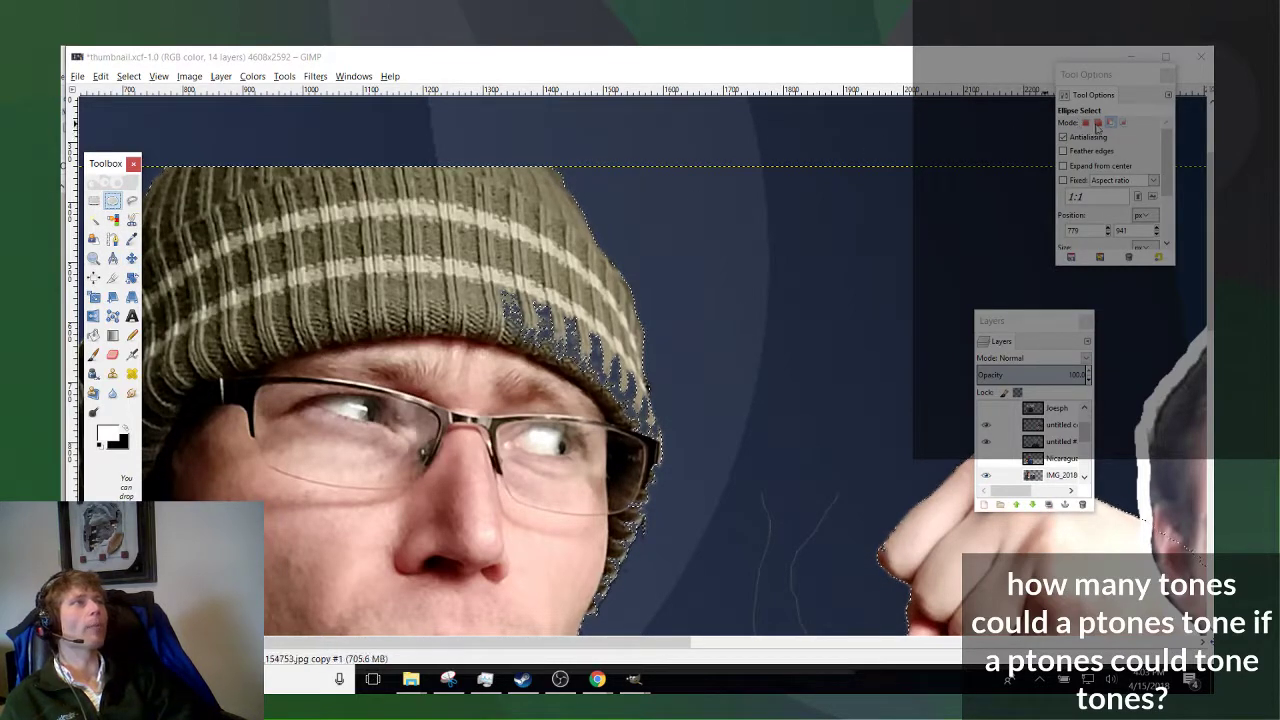
left_click_drag(450, 237, 611, 461)
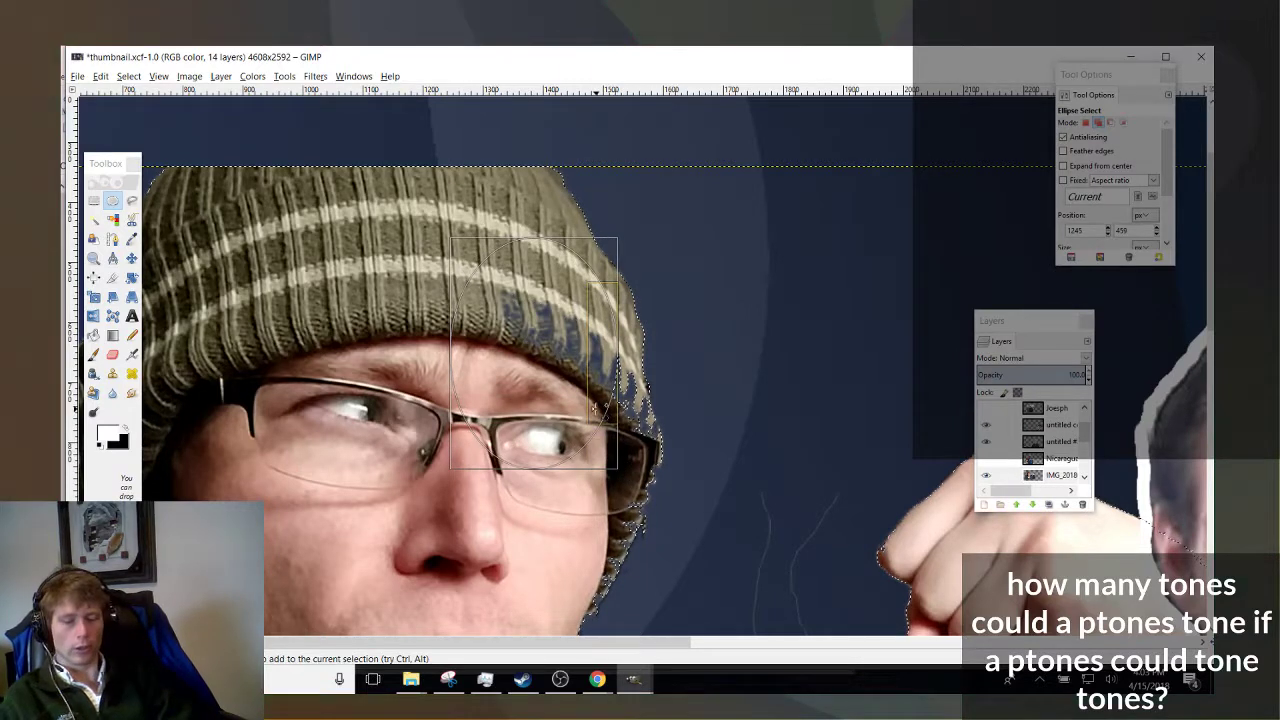
key("Escape")
left_click(590, 330)
left_click_drag(588, 330, 627, 397)
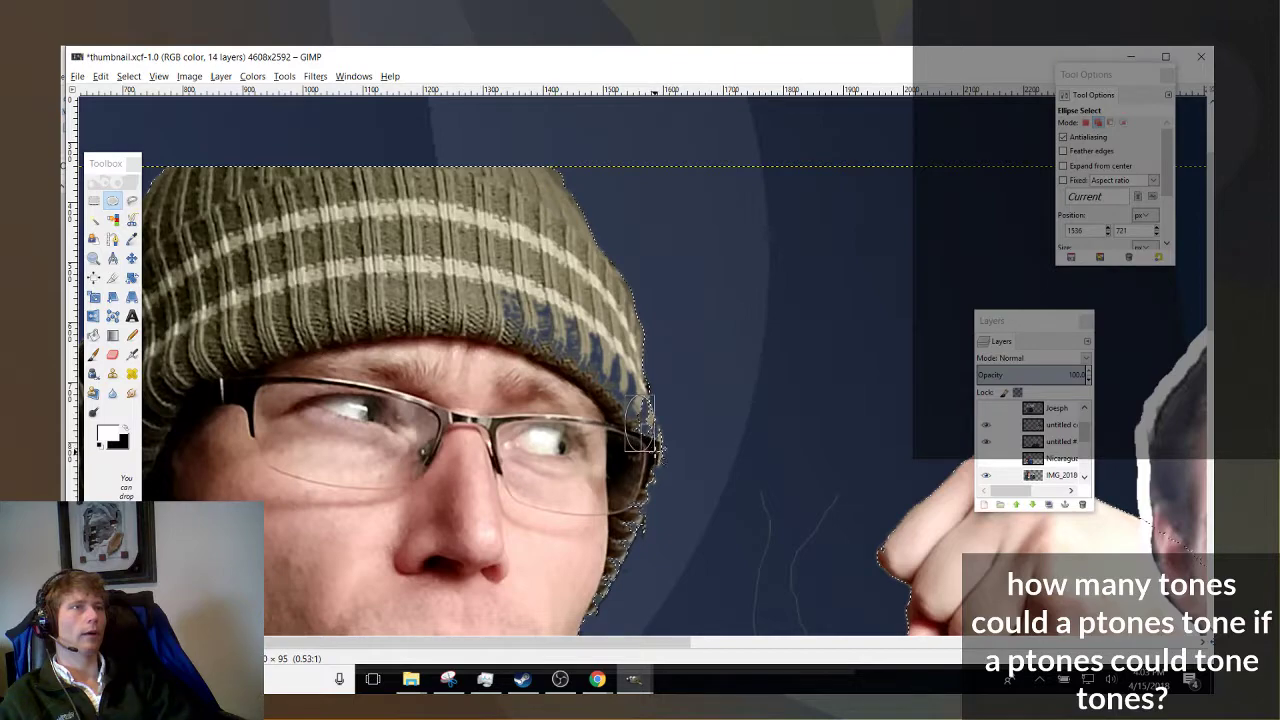
left_click_drag(655, 449, 650, 440)
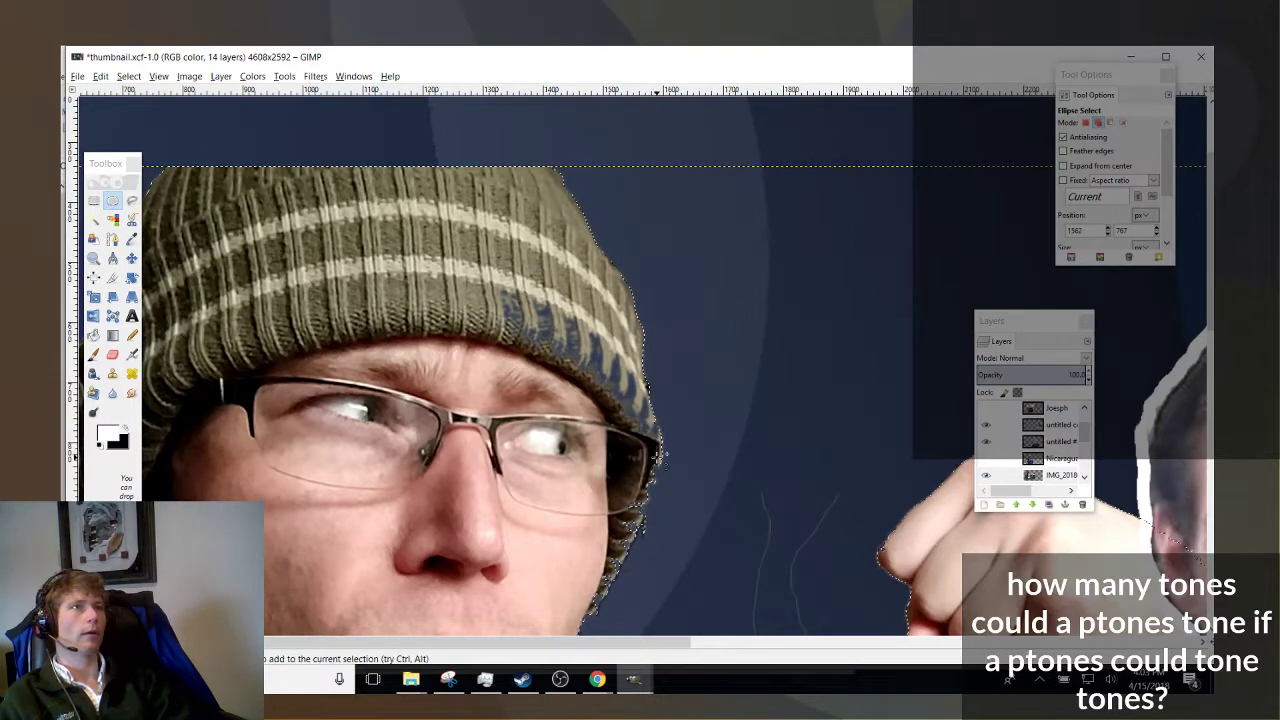
scroll(620, 450, "down", 3)
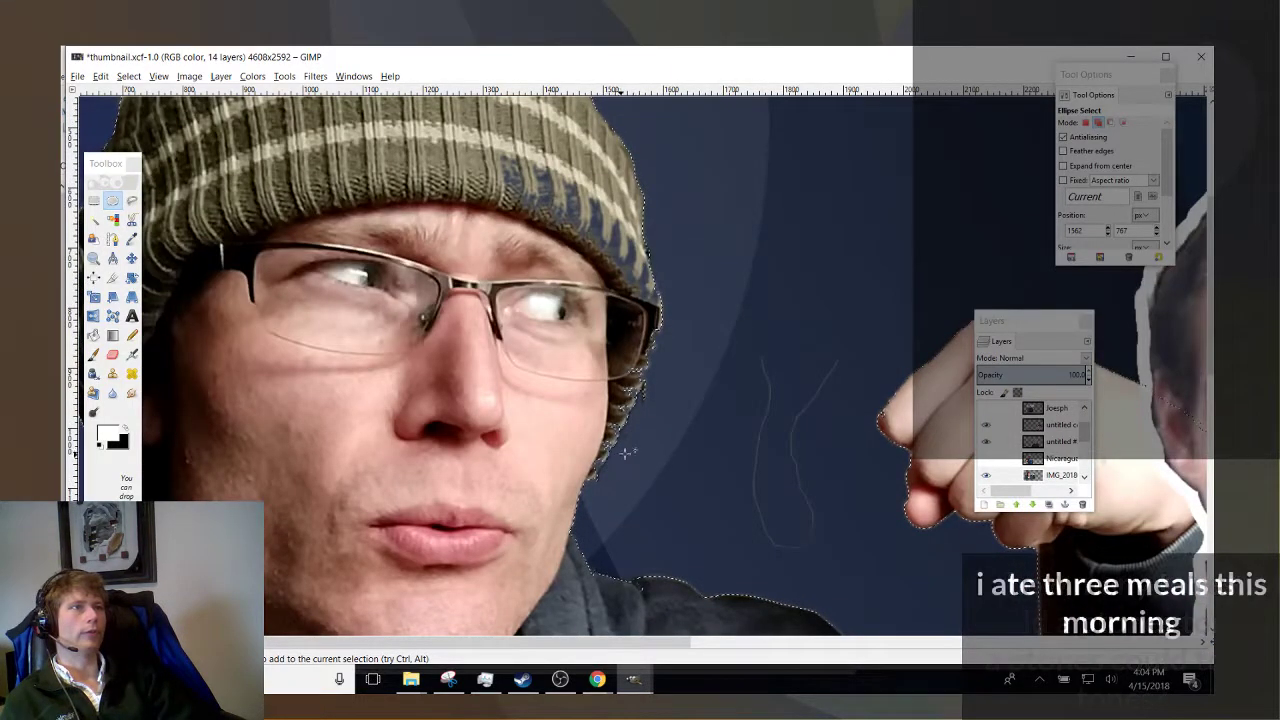
scroll(640, 450, "down", 2)
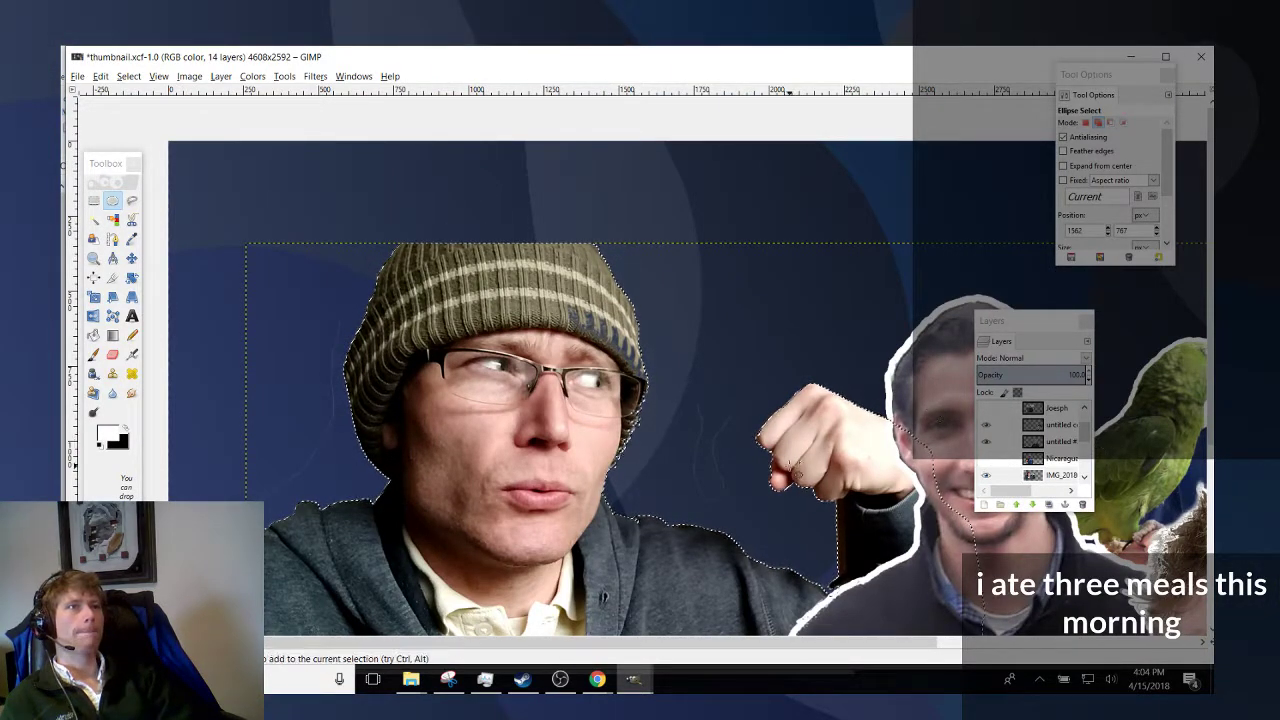
scroll(664, 443, "down", 3)
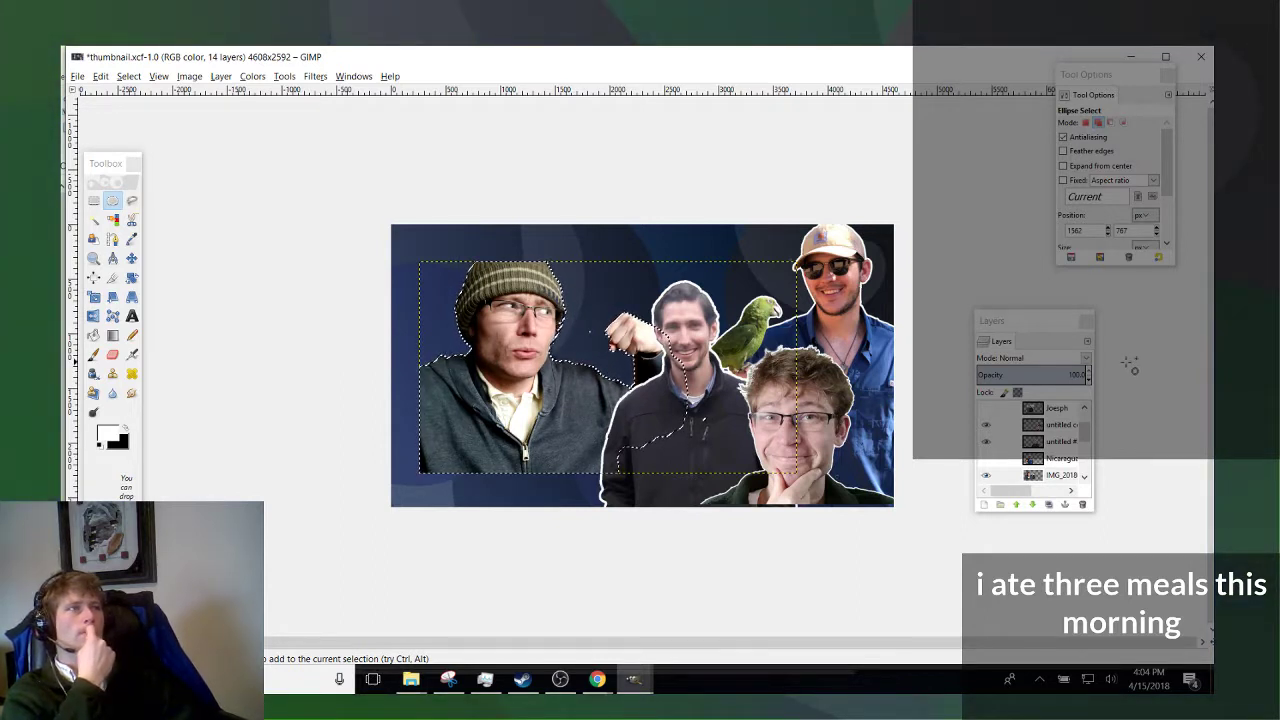
Create a new transparent layer of 4608 × 2592 px above the Joesph copy layer.
scroll(1052, 424, "up", 2)
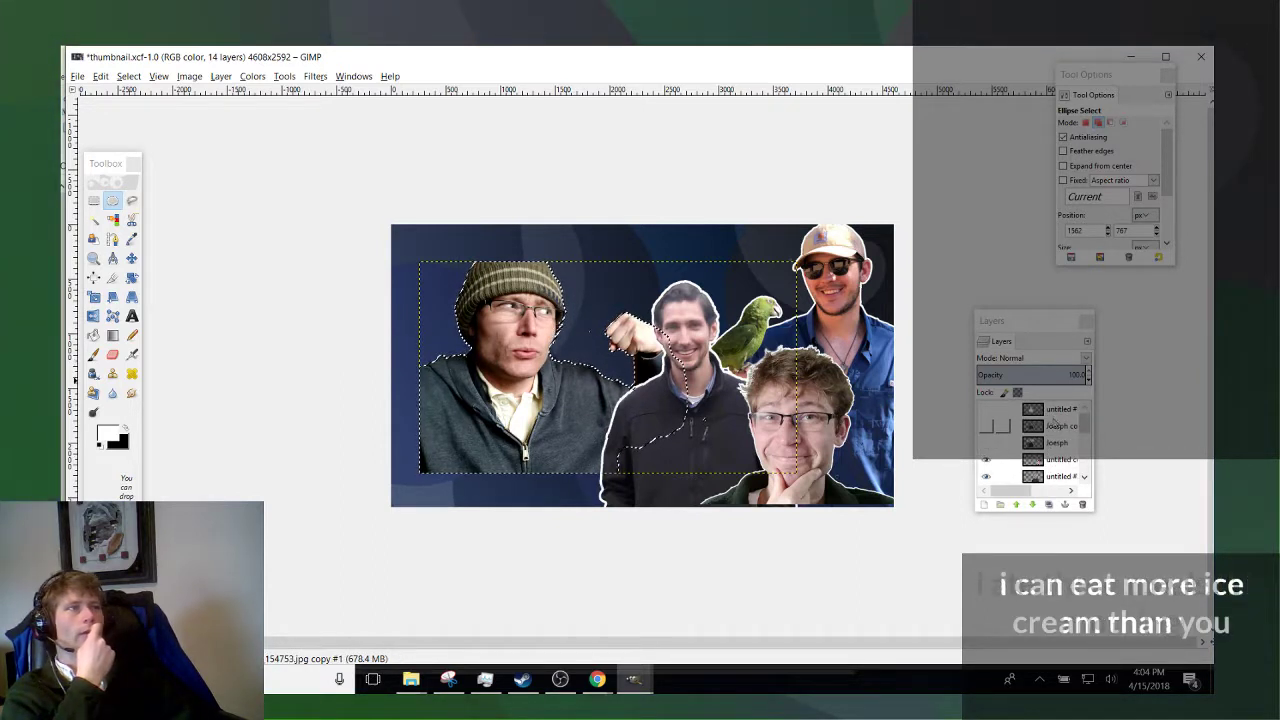
right_click(1052, 426)
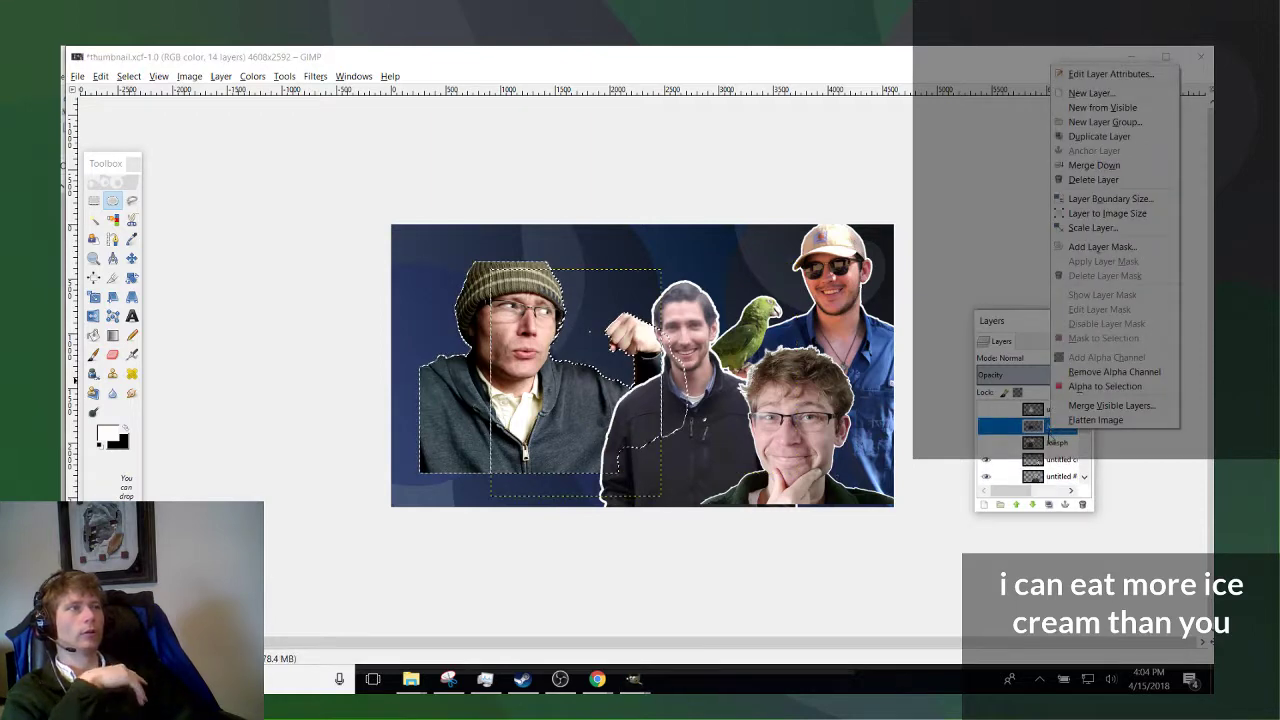
left_click(1090, 92)
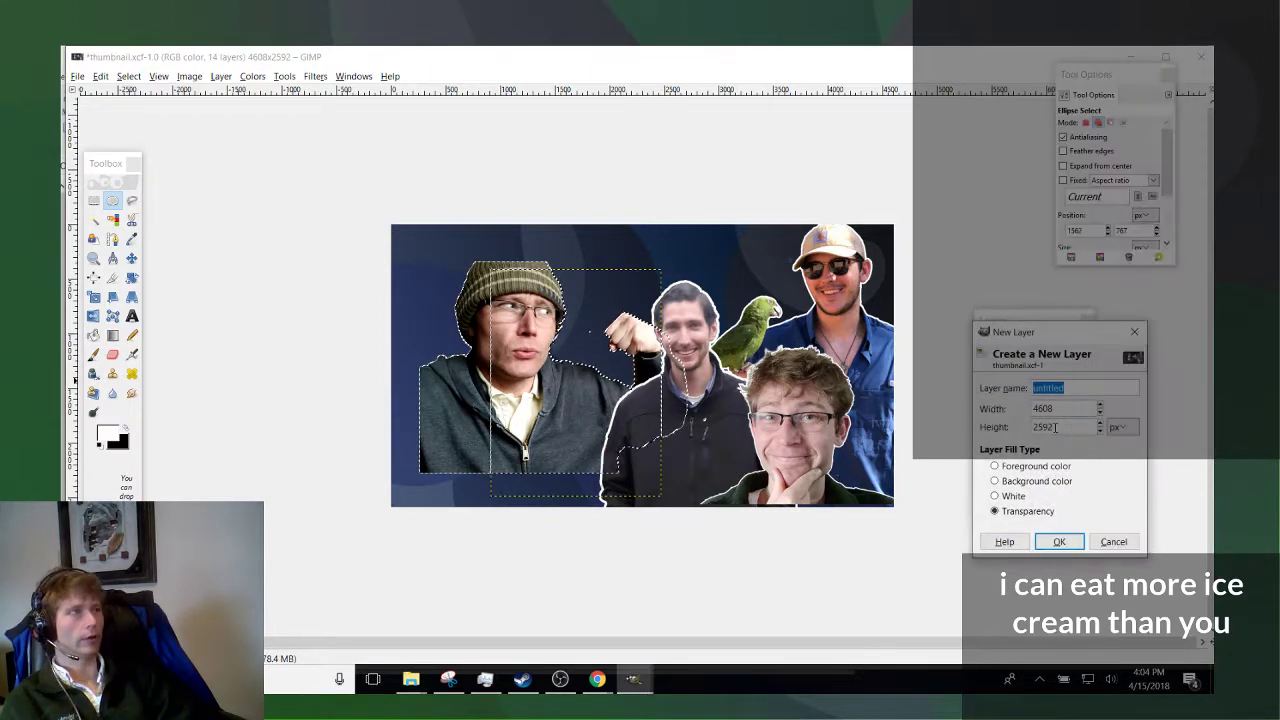
left_click(1059, 543)
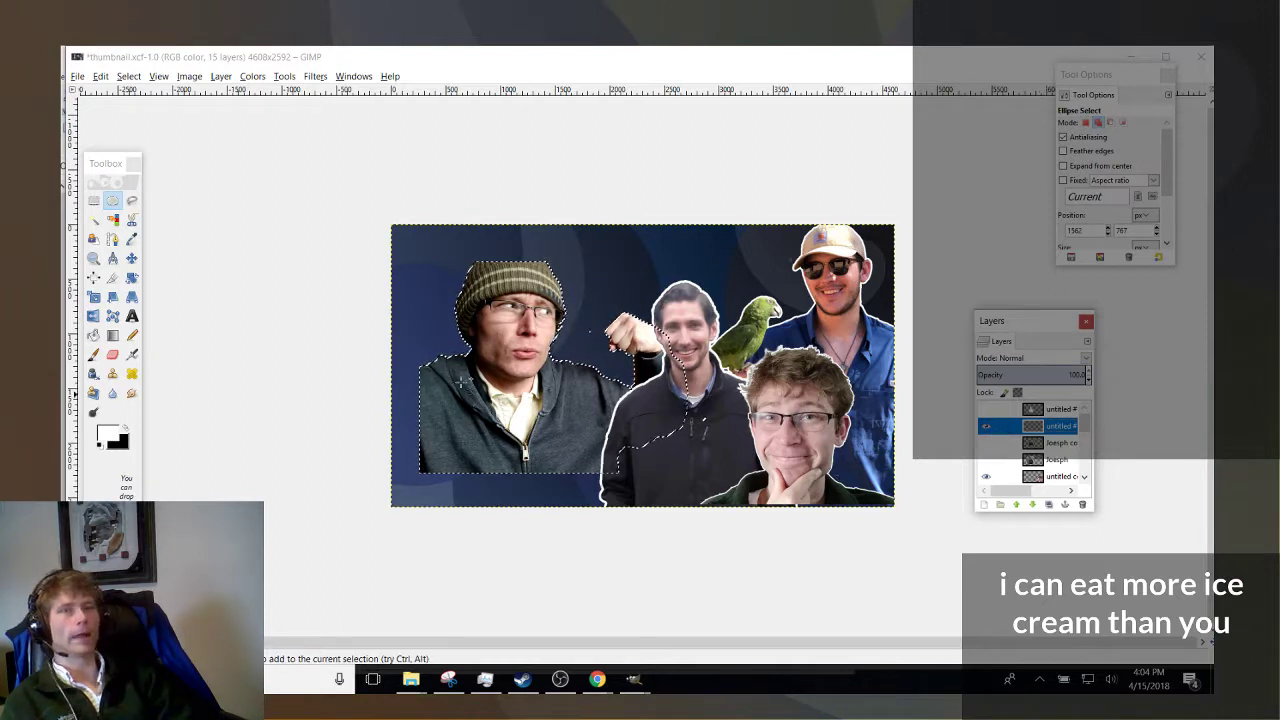
Fill the beanie man's selected silhouette with black on the new layer, and enlarge the Layers dialog to show more layers.
left_click(128, 430)
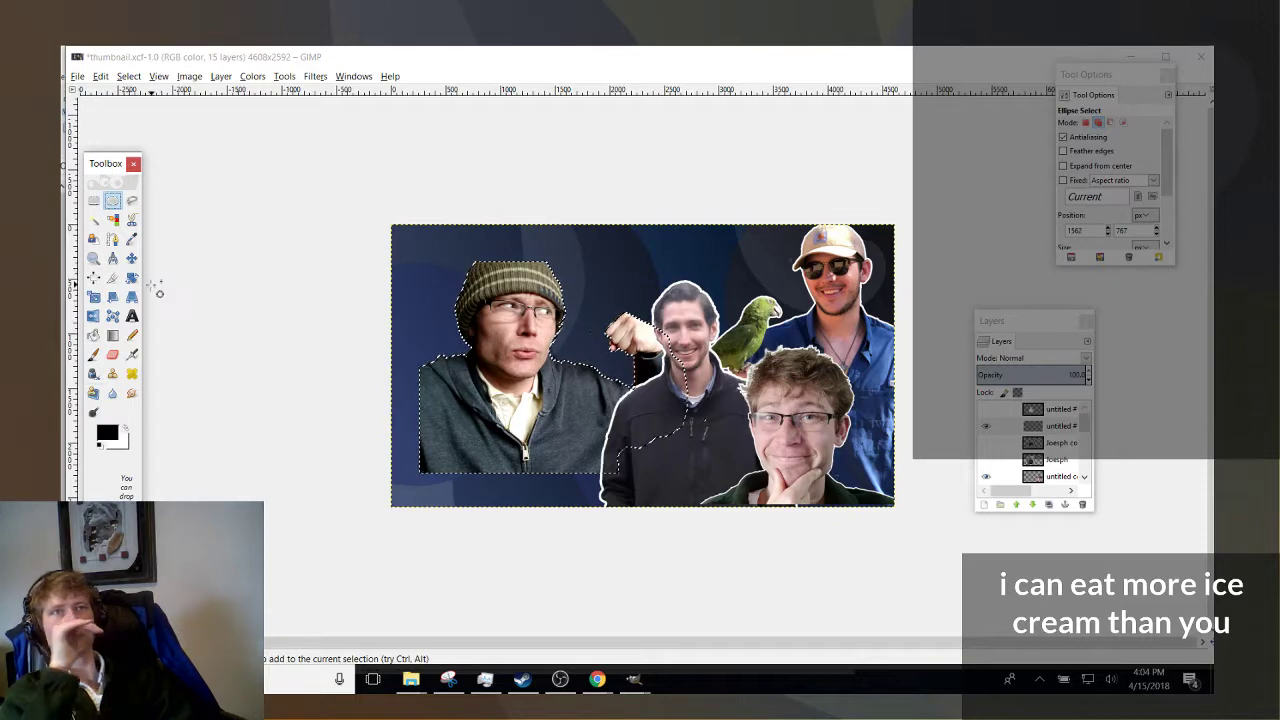
left_click(93, 335)
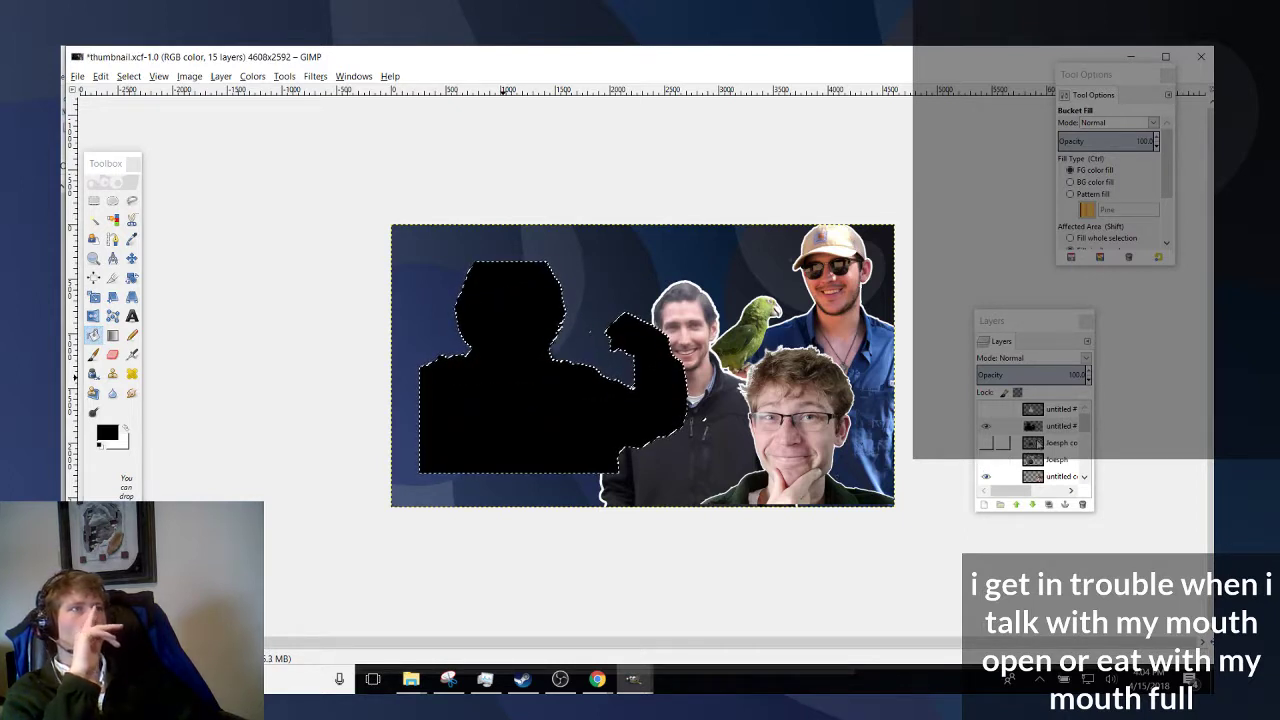
left_click(1091, 517)
left_click_drag(1091, 513, 1158, 625)
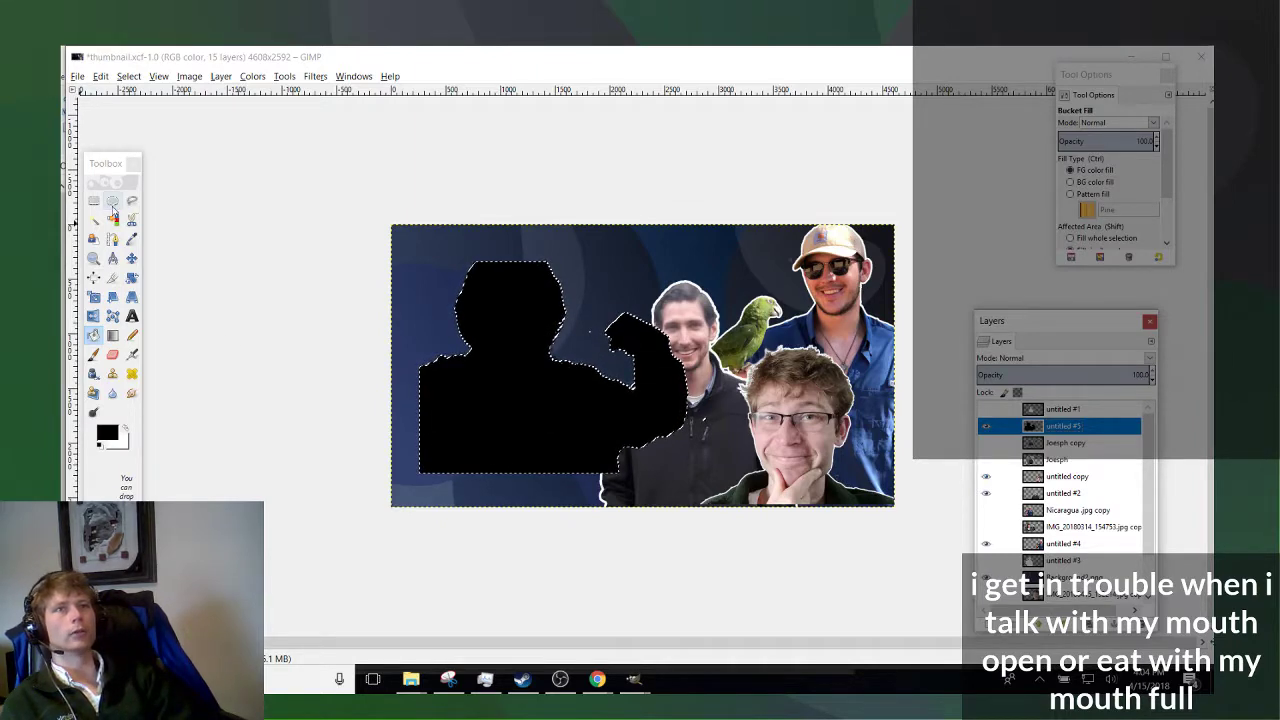
Add an ellipse positioned at about 744, 216 px to the selection, rounding off the flat top of the silhouette's head.
left_click(113, 201)
scroll(603, 303, "up", 3)
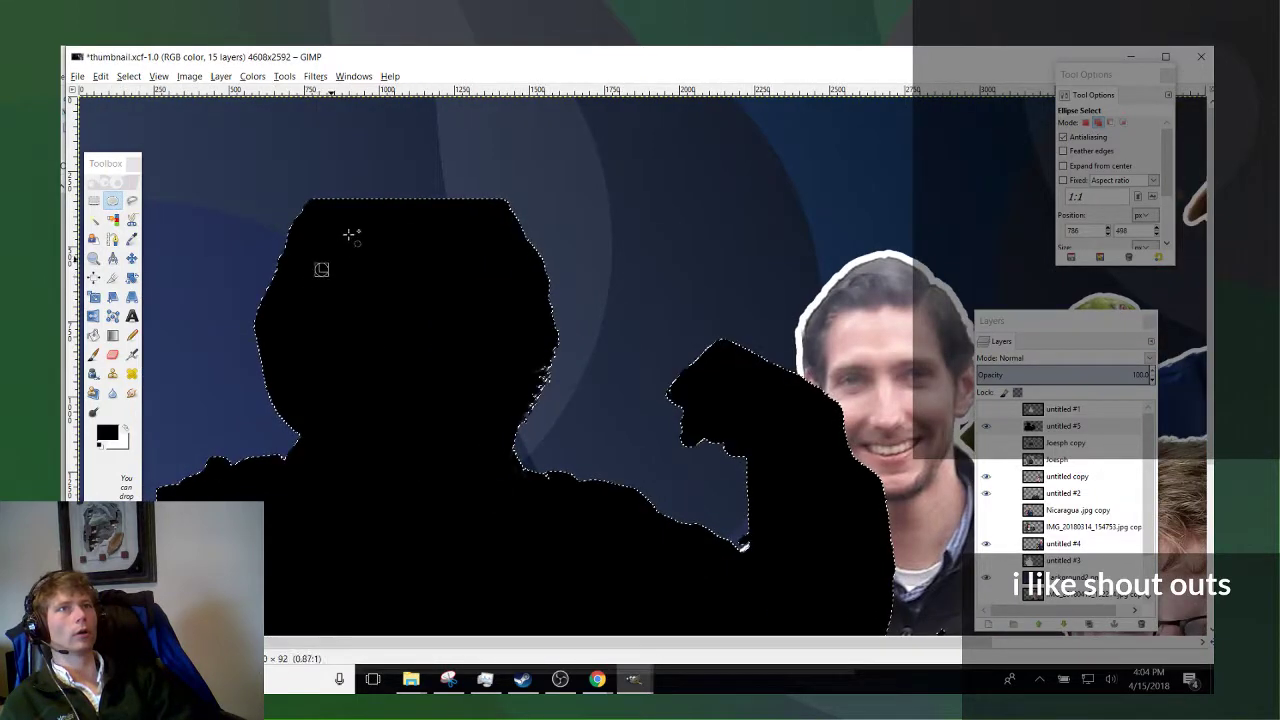
left_click_drag(315, 276, 510, 151)
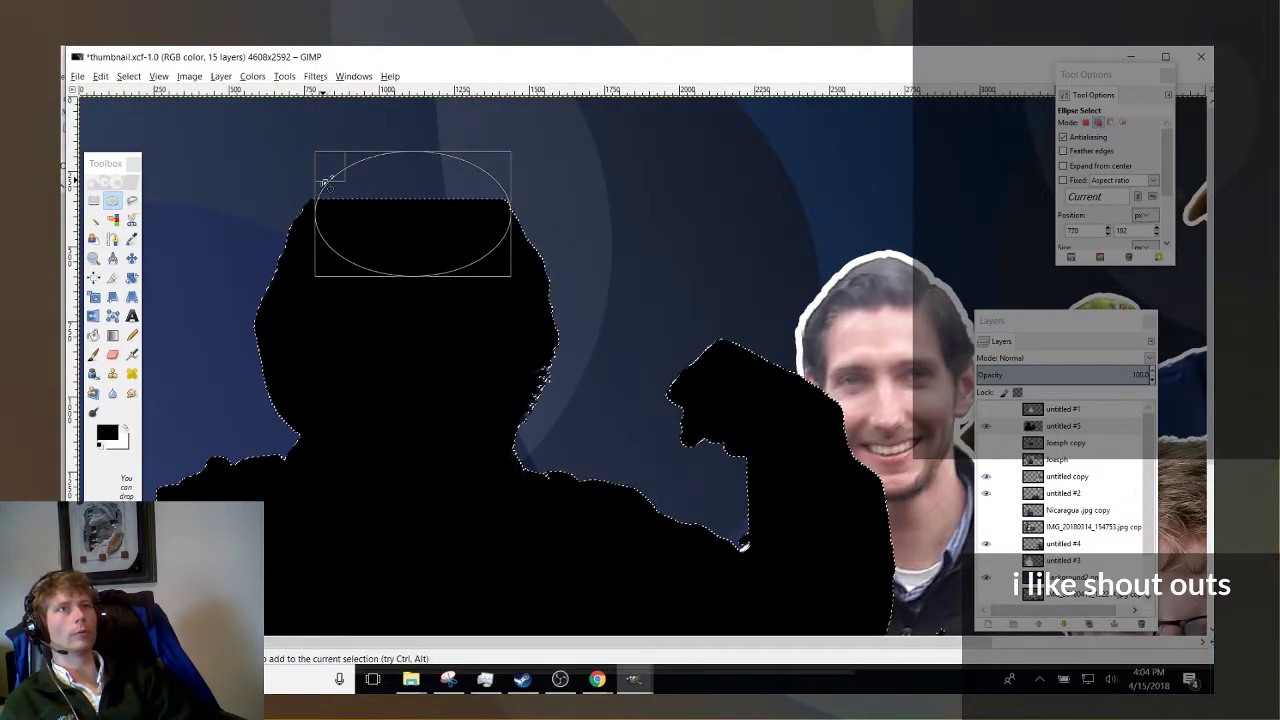
left_click_drag(331, 183, 318, 190)
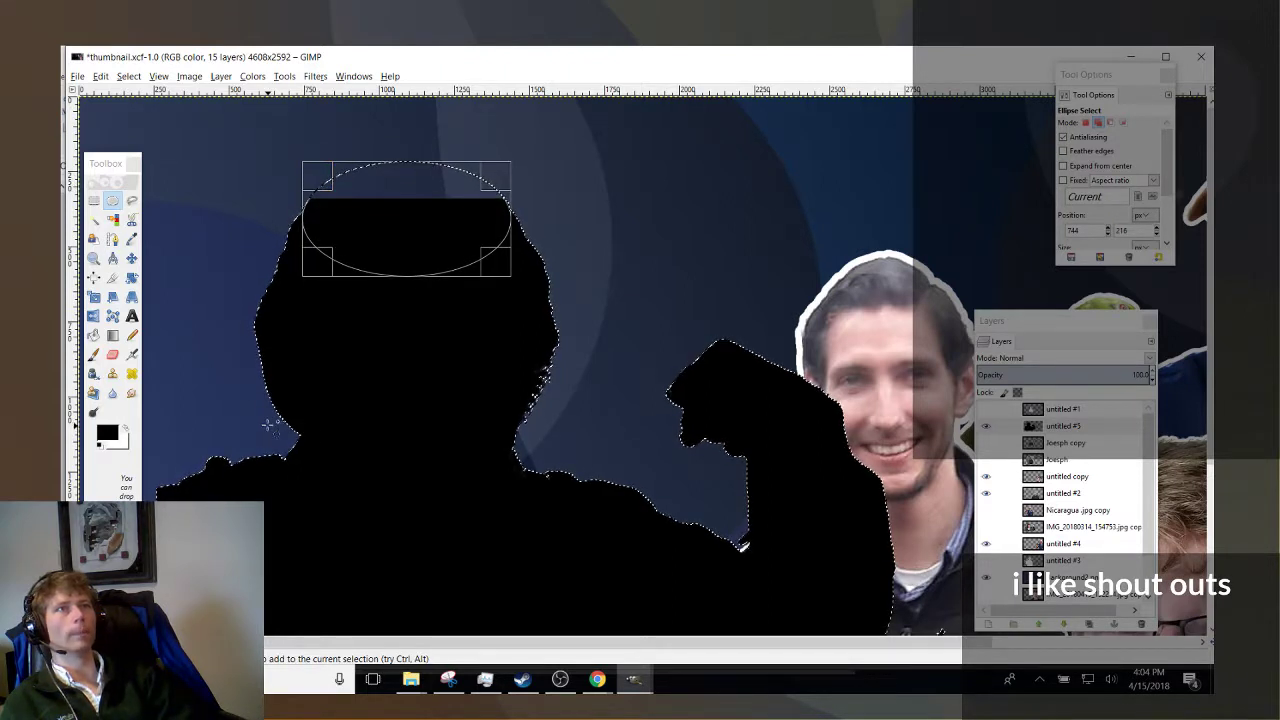
key("Return")
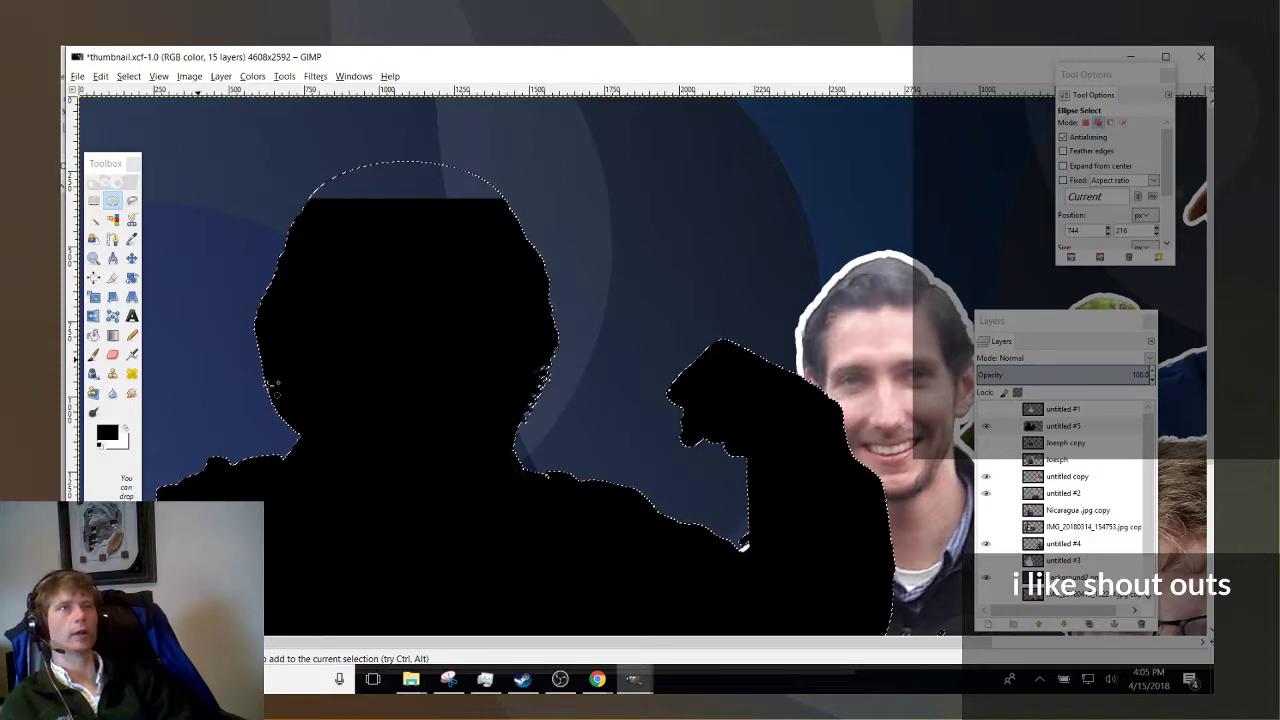
scroll(215, 378, "up", 2)
scroll(225, 360, "down", 3)
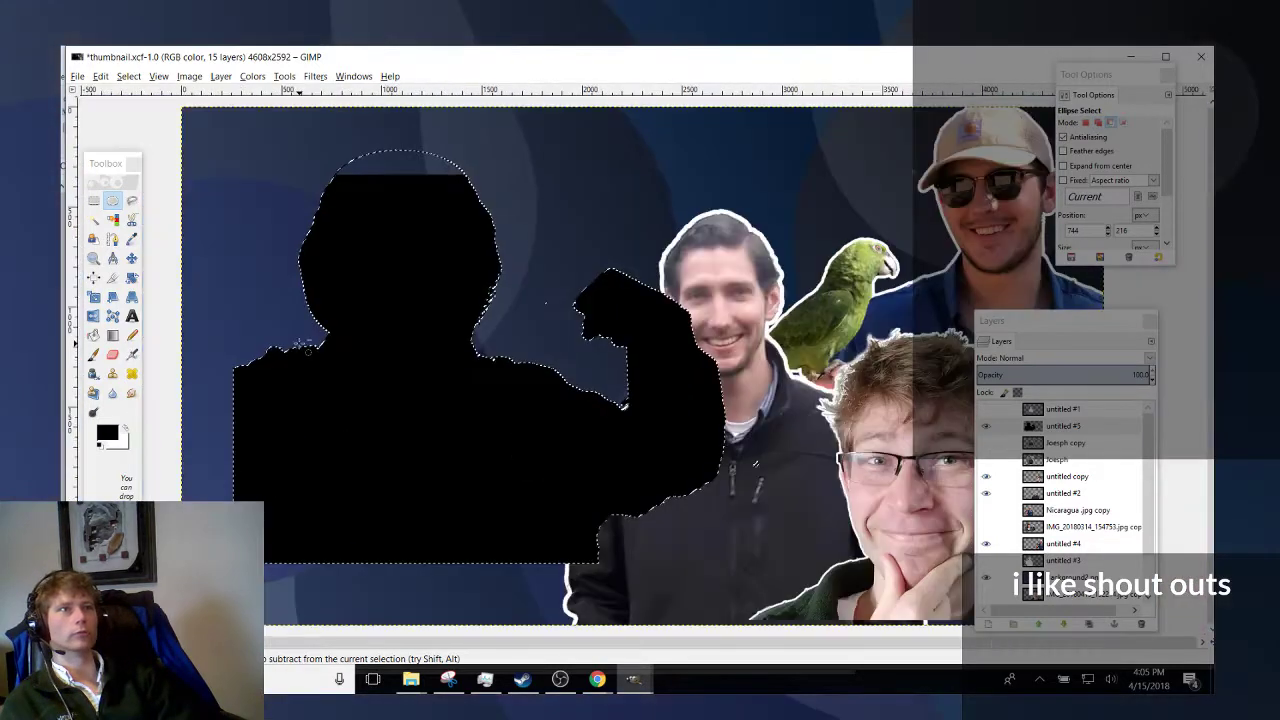
scroll(241, 335, "up", 1)
scroll(241, 335, "up", 2)
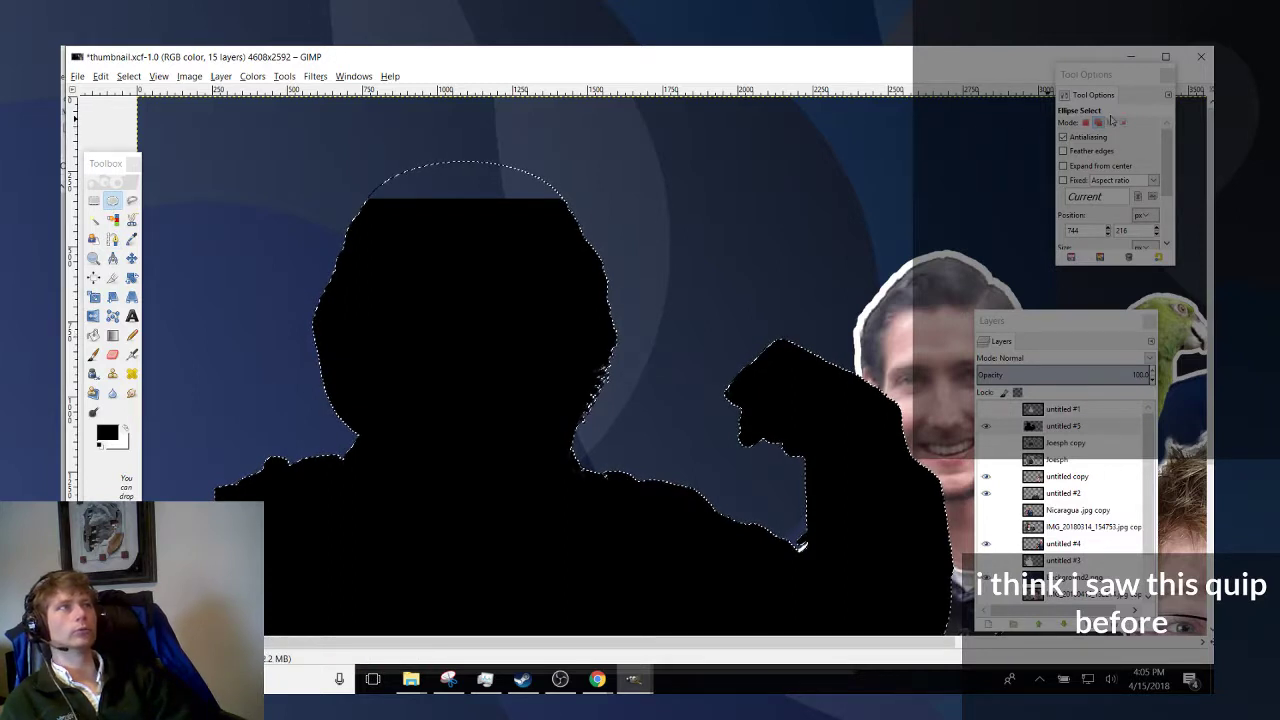
Subtract a small ellipse at about 1281, 204 px from the right side of the rounded head selection.
key("ctrl")
scroll(453, 236, "up", 3)
scroll(449, 320, "down", 1)
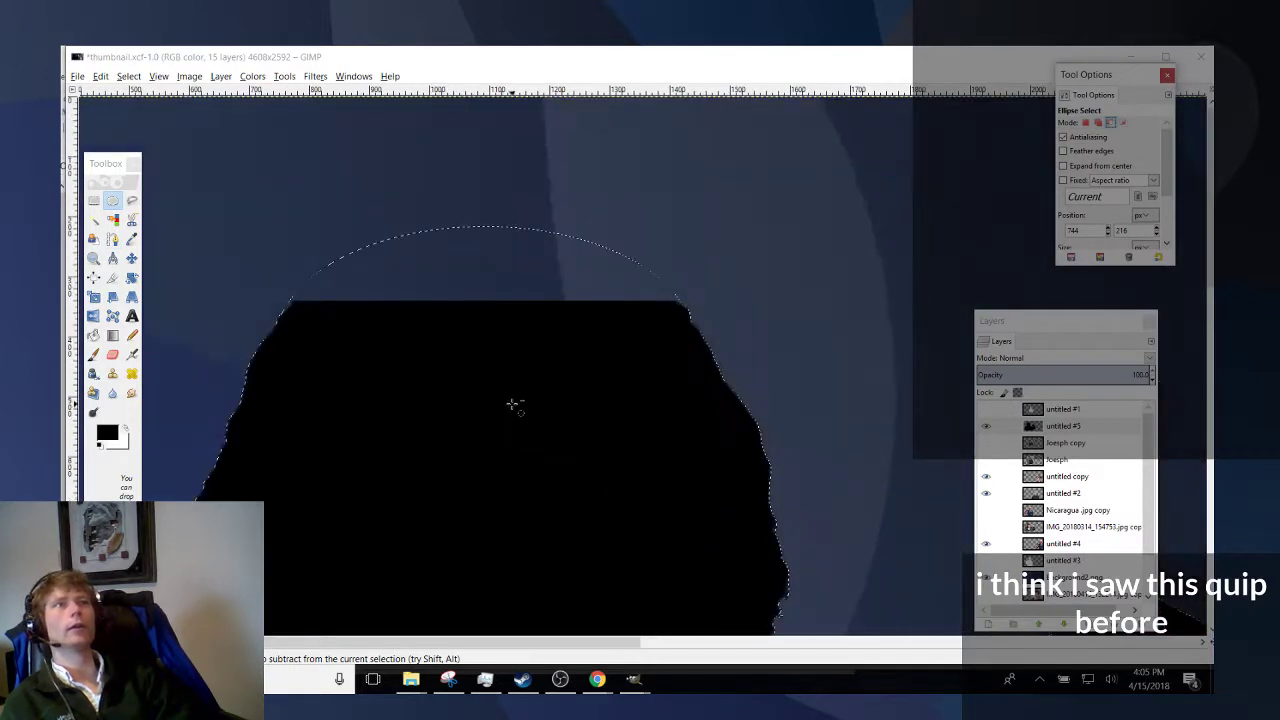
left_click_drag(583, 217, 633, 259)
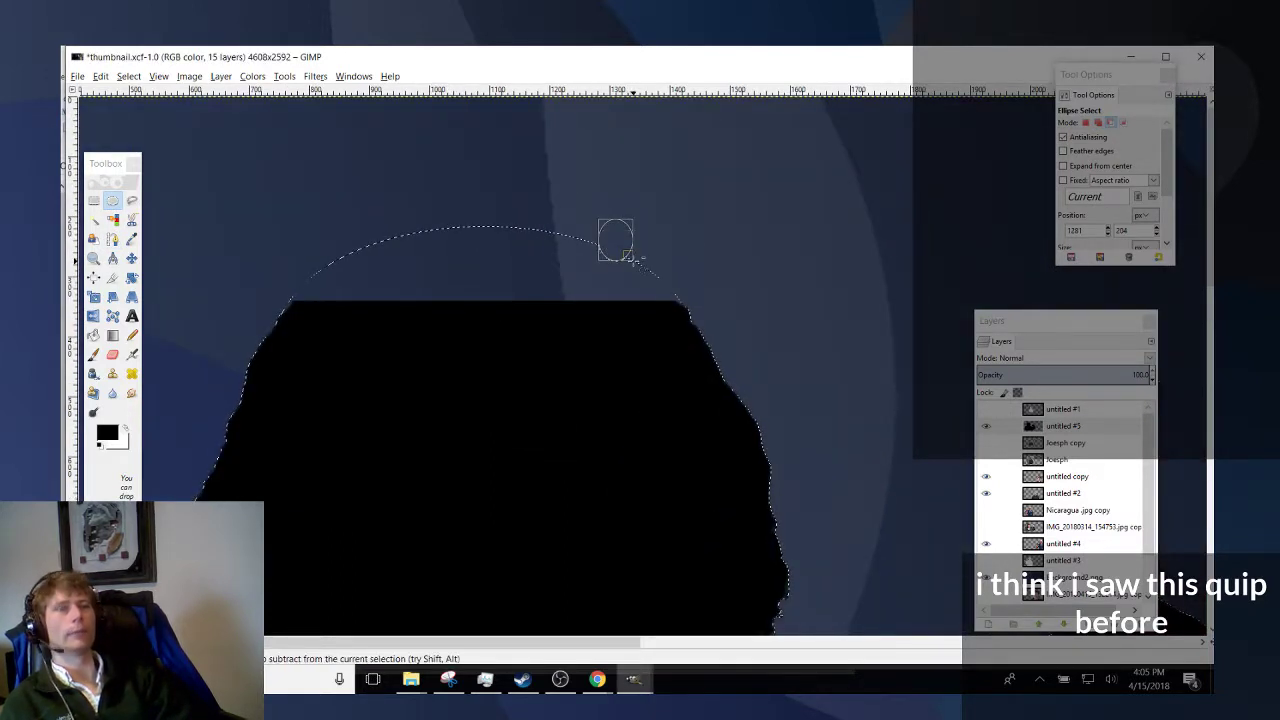
Subtract a small freehand area beside the notch on the head selection's right side with Free Select.
left_click(131, 200)
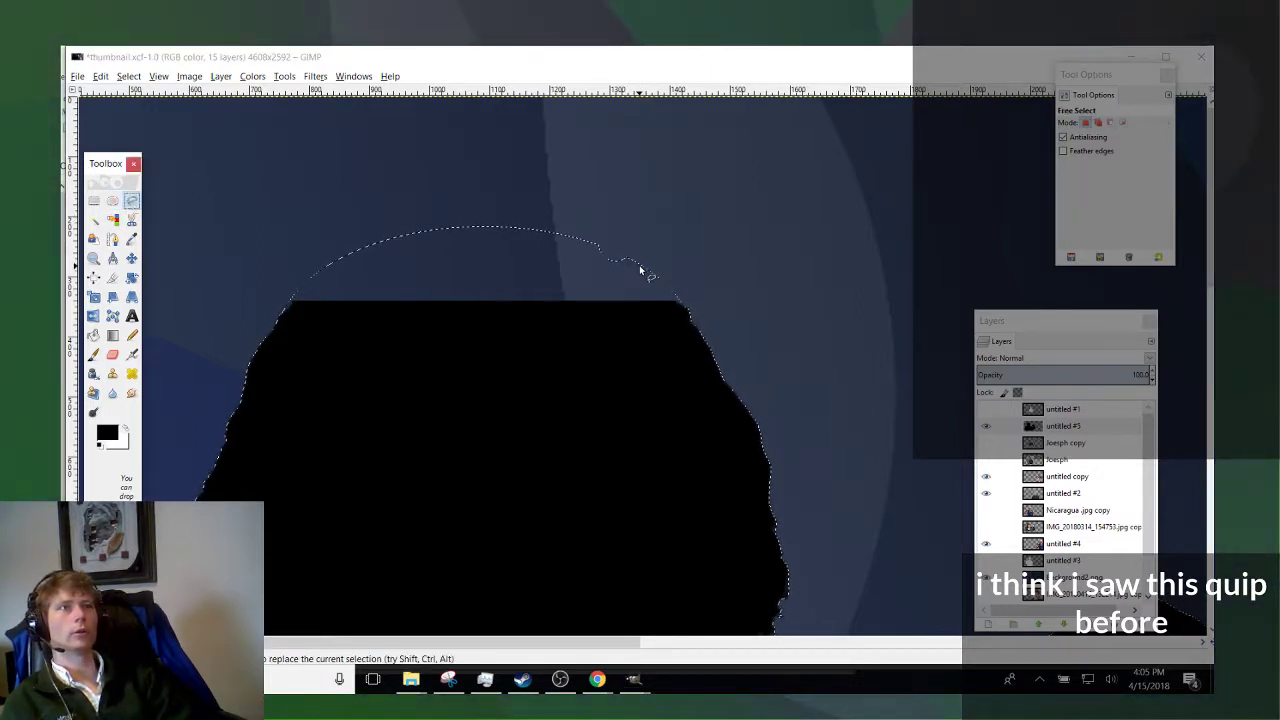
left_click_drag(631, 258, 640, 268)
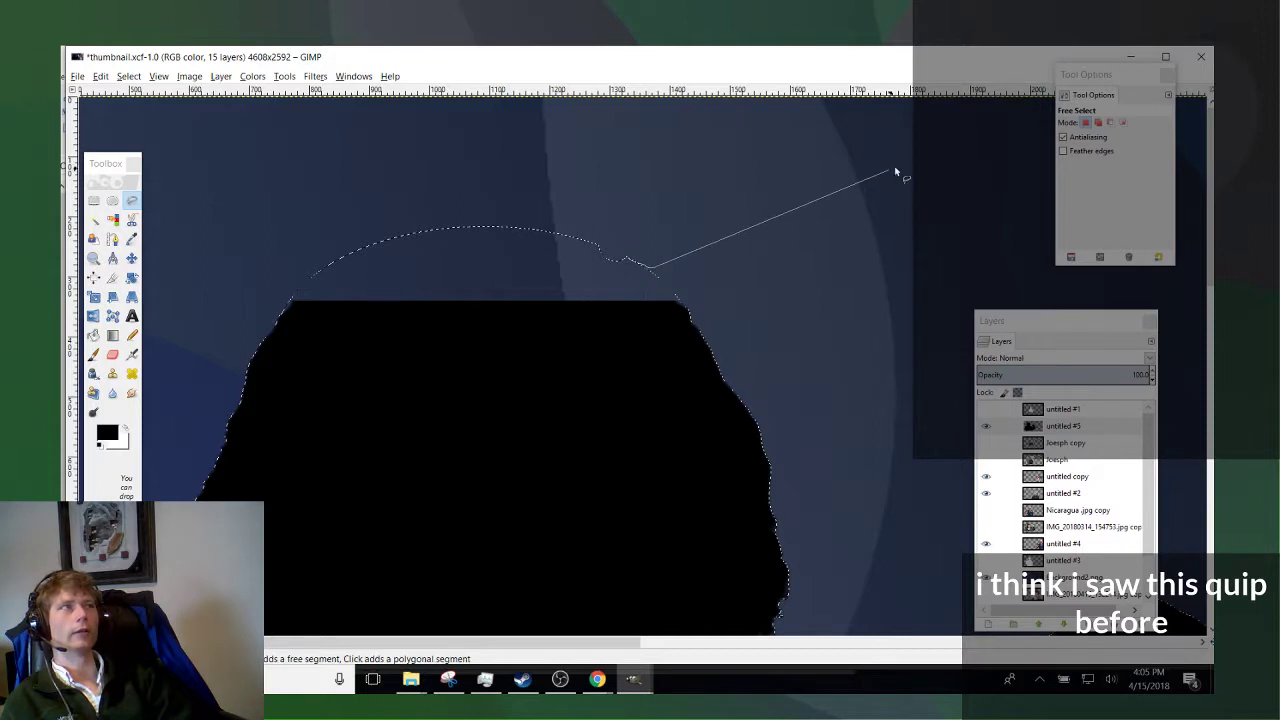
key("Escape")
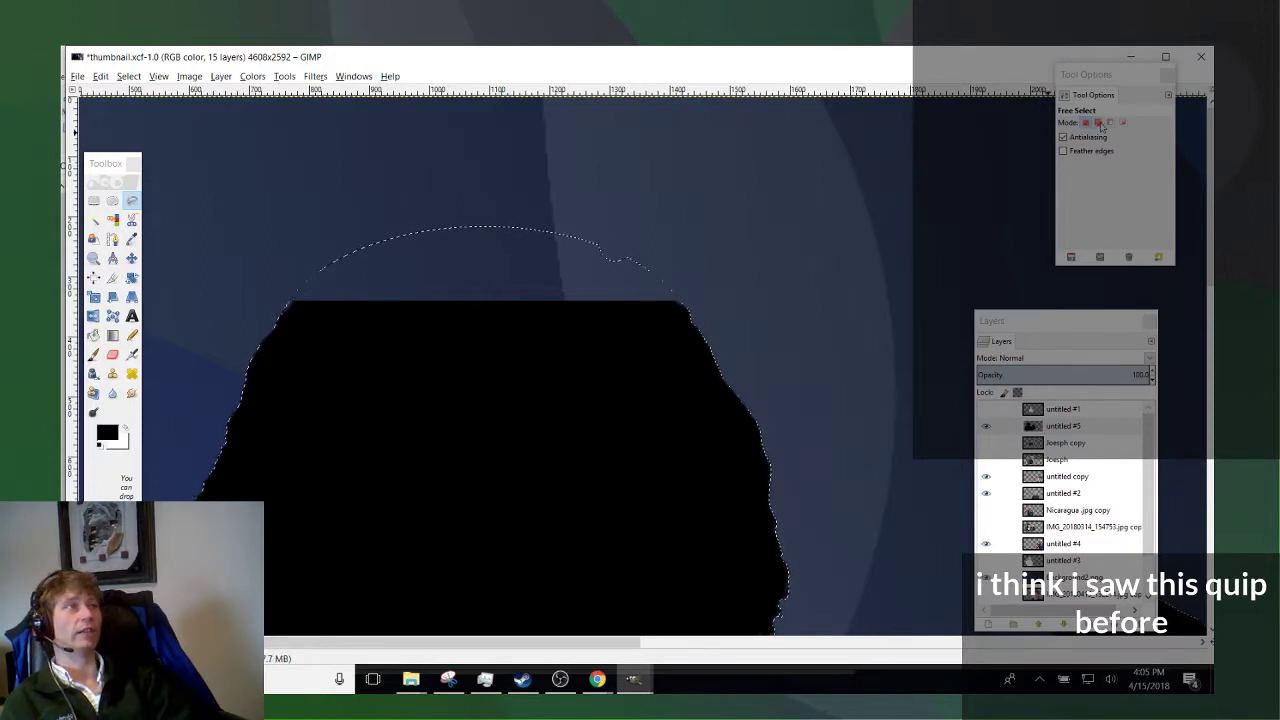
left_click(1109, 123)
left_click_drag(621, 246, 663, 271)
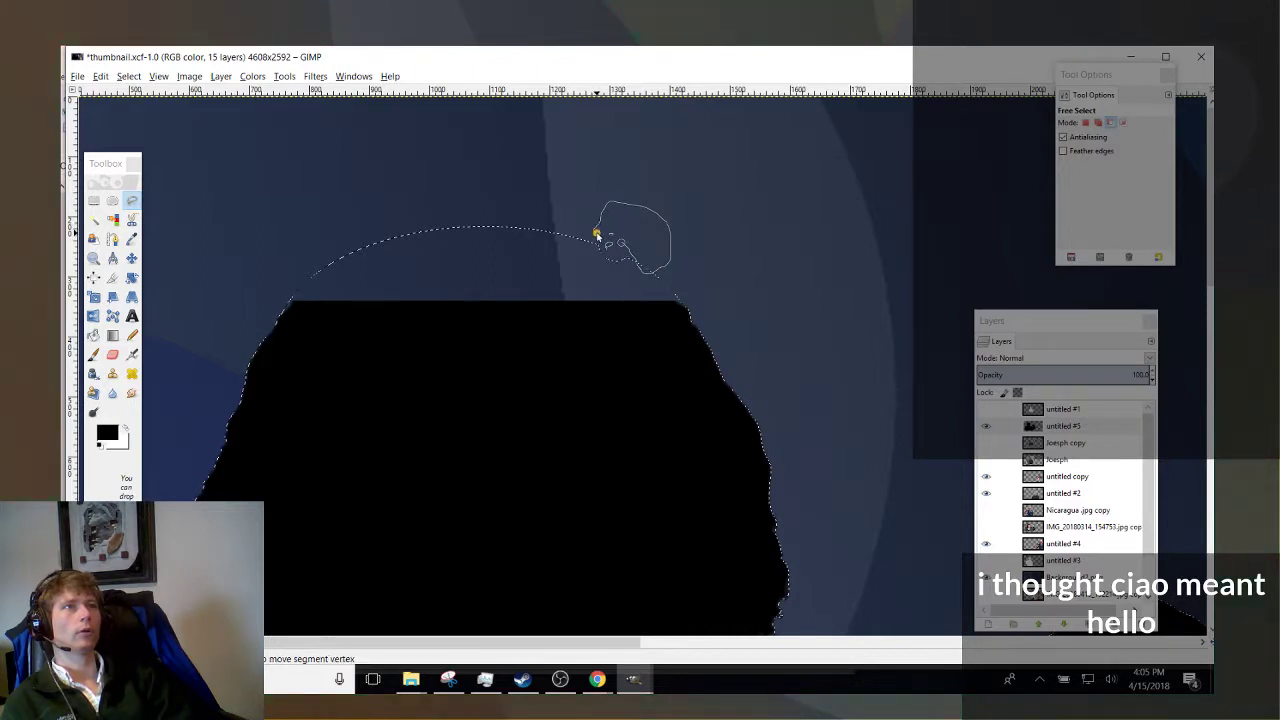
key("Return")
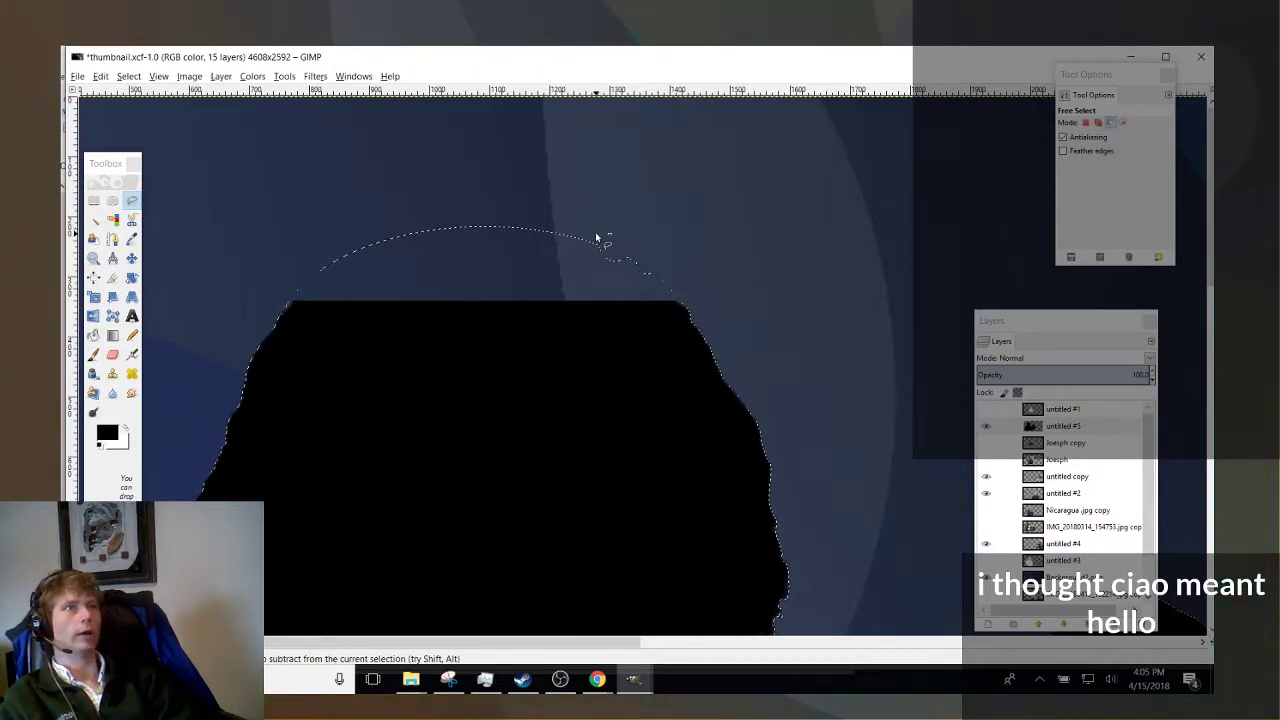
Subtract a freehand region above the head, trimming the smooth arc of the selection into a slightly uneven outline.
left_click_drag(595, 240, 565, 245)
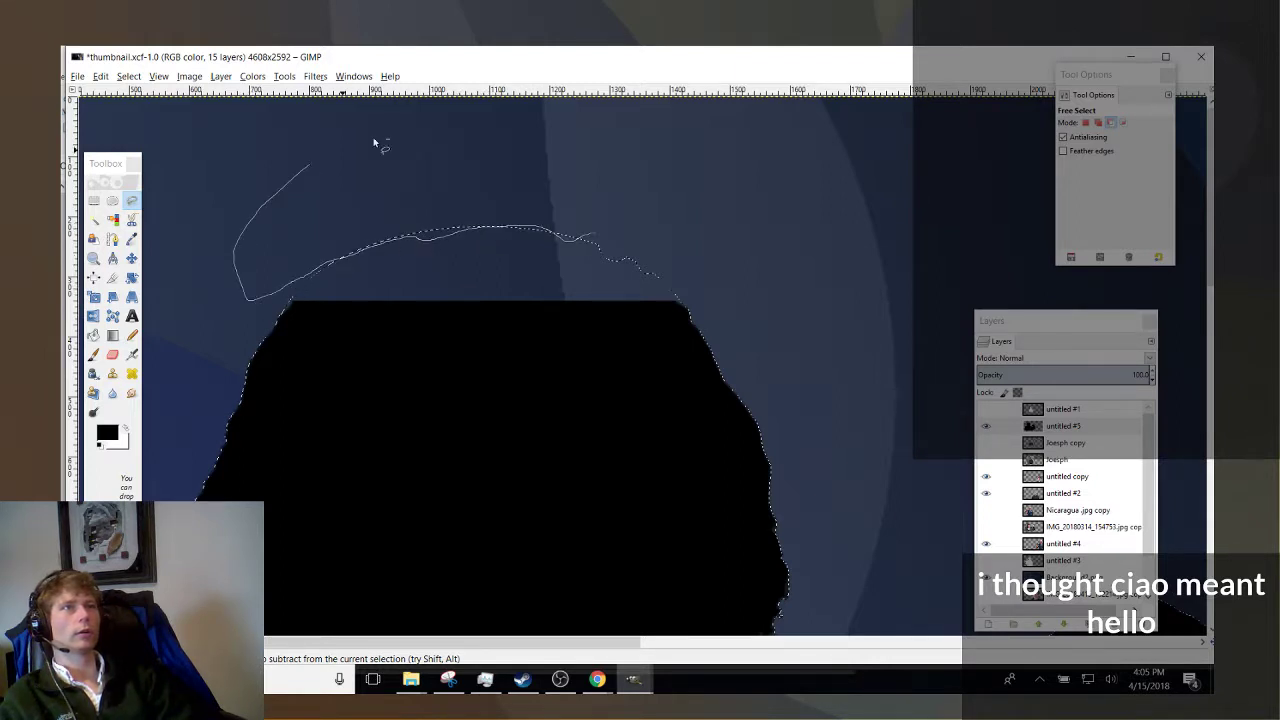
left_click_drag(373, 137, 623, 166)
key("Return")
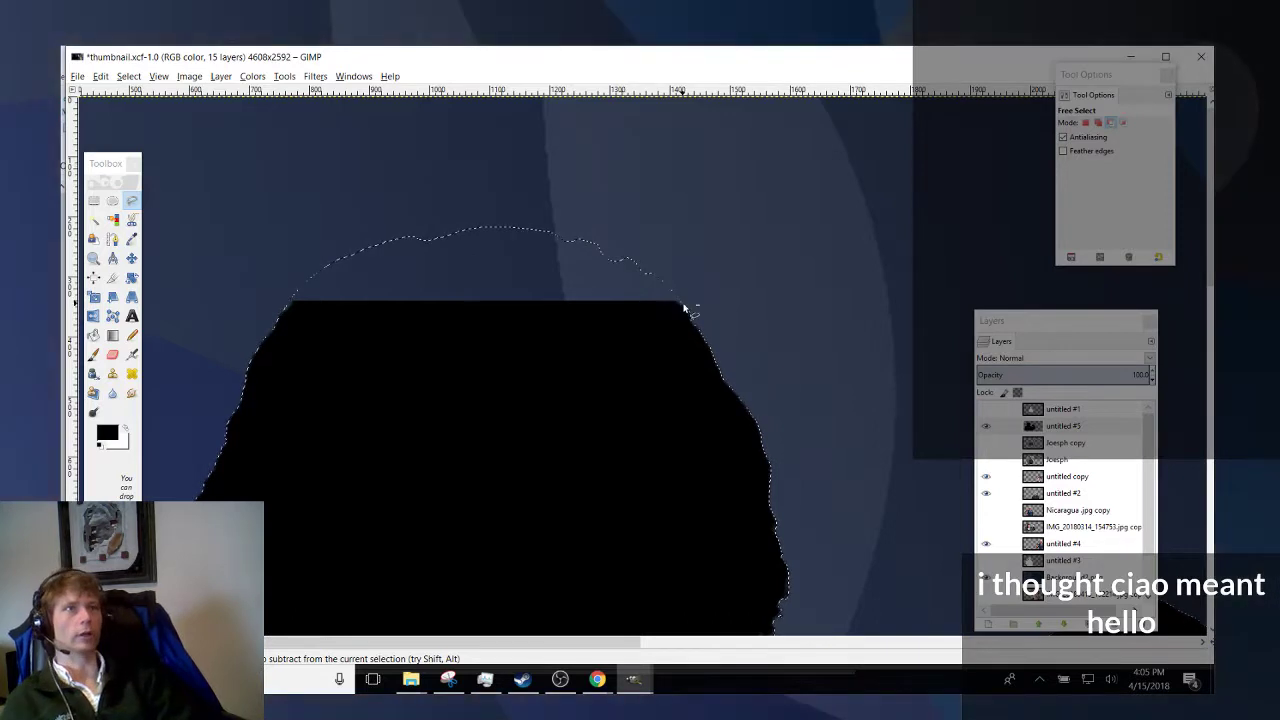
Fill the rounded head selection with black using Bucket Fill to complete the top of the silhouette.
scroll(685, 308, "down", 2)
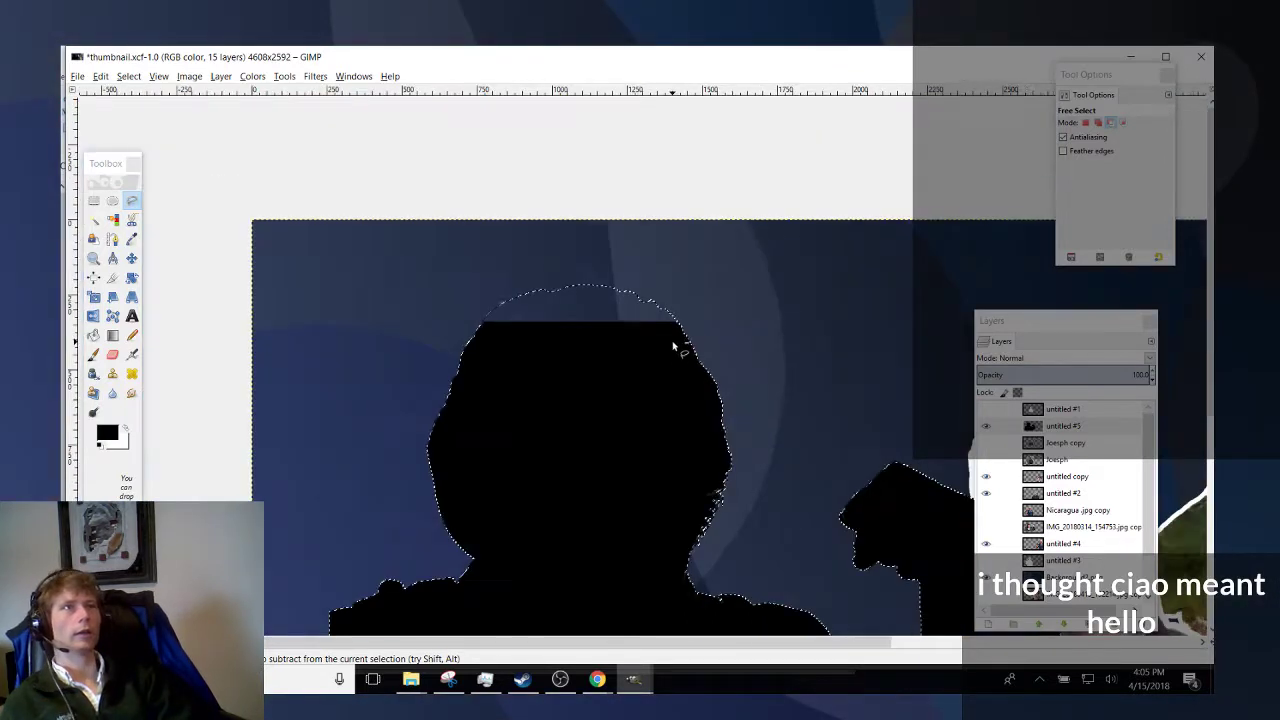
left_click(93, 335)
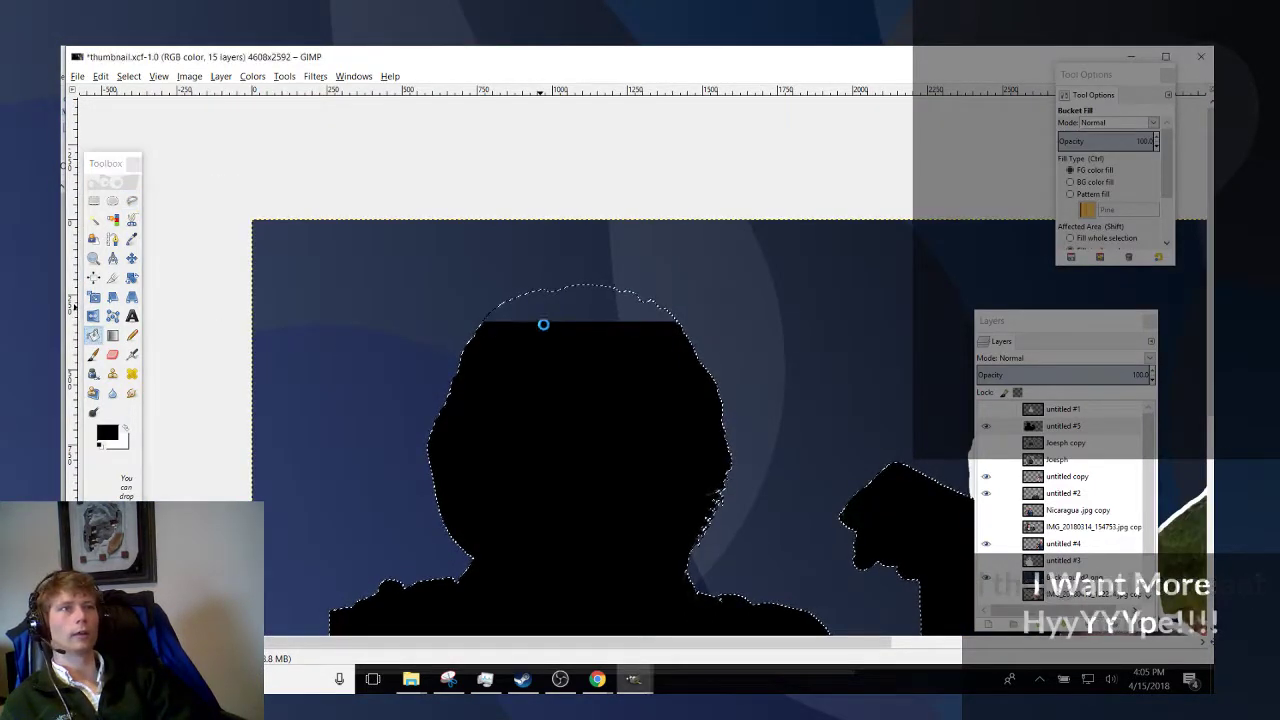
scroll(549, 368, "down", 2)
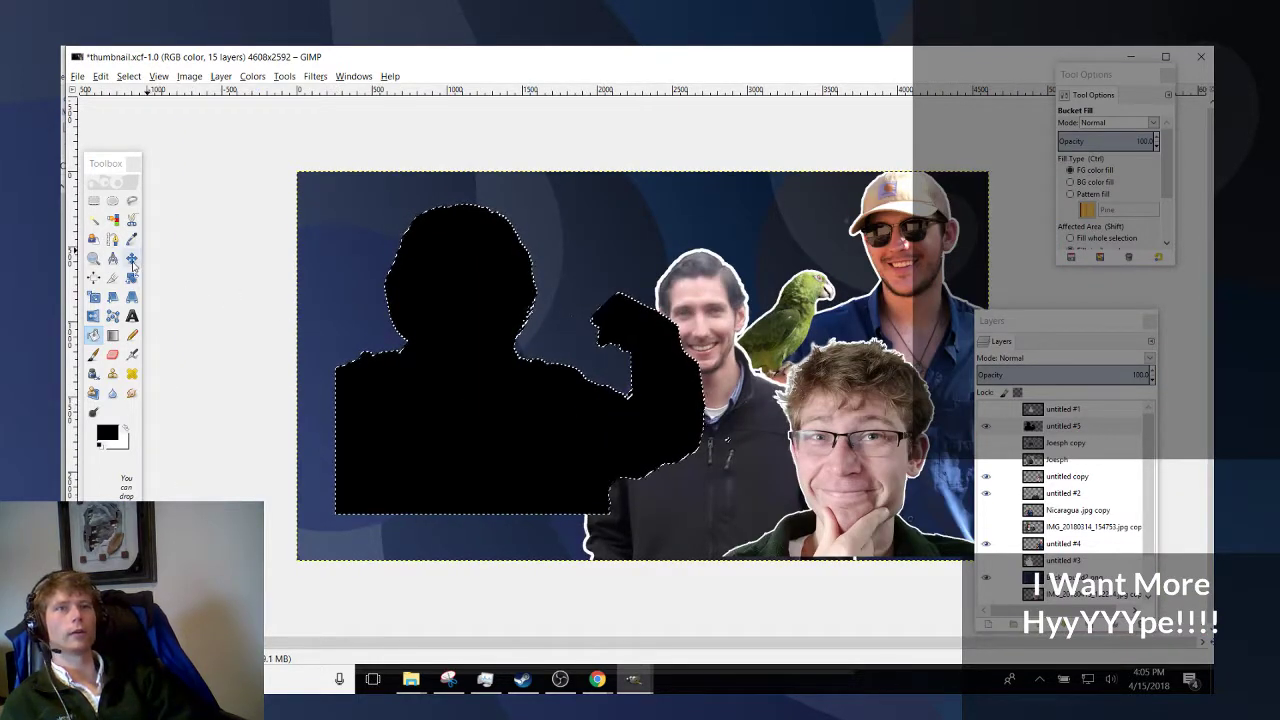
Move the silhouette layer slightly up and to the right, and select its shape with Alpha to Selection.
key("m")
key("ctrl+shift+a")
left_click_drag(479, 455, 457, 492)
left_click_drag(549, 354, 544, 391)
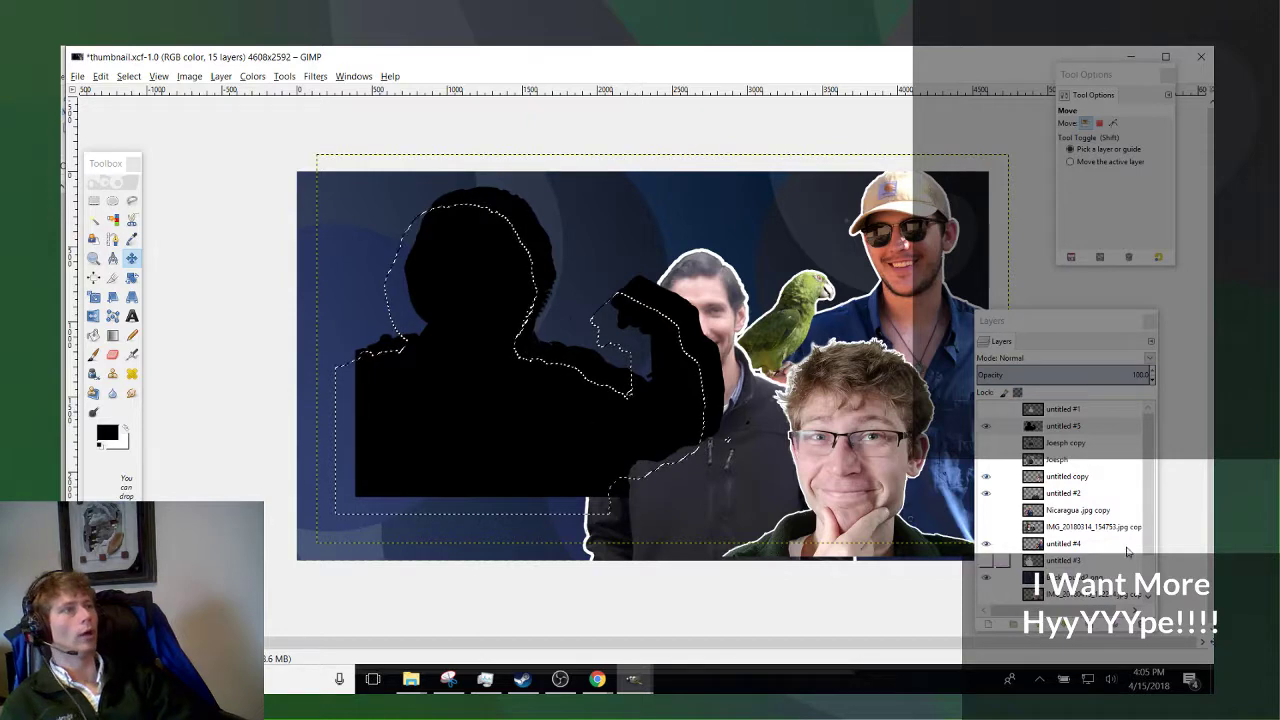
right_click(1068, 430)
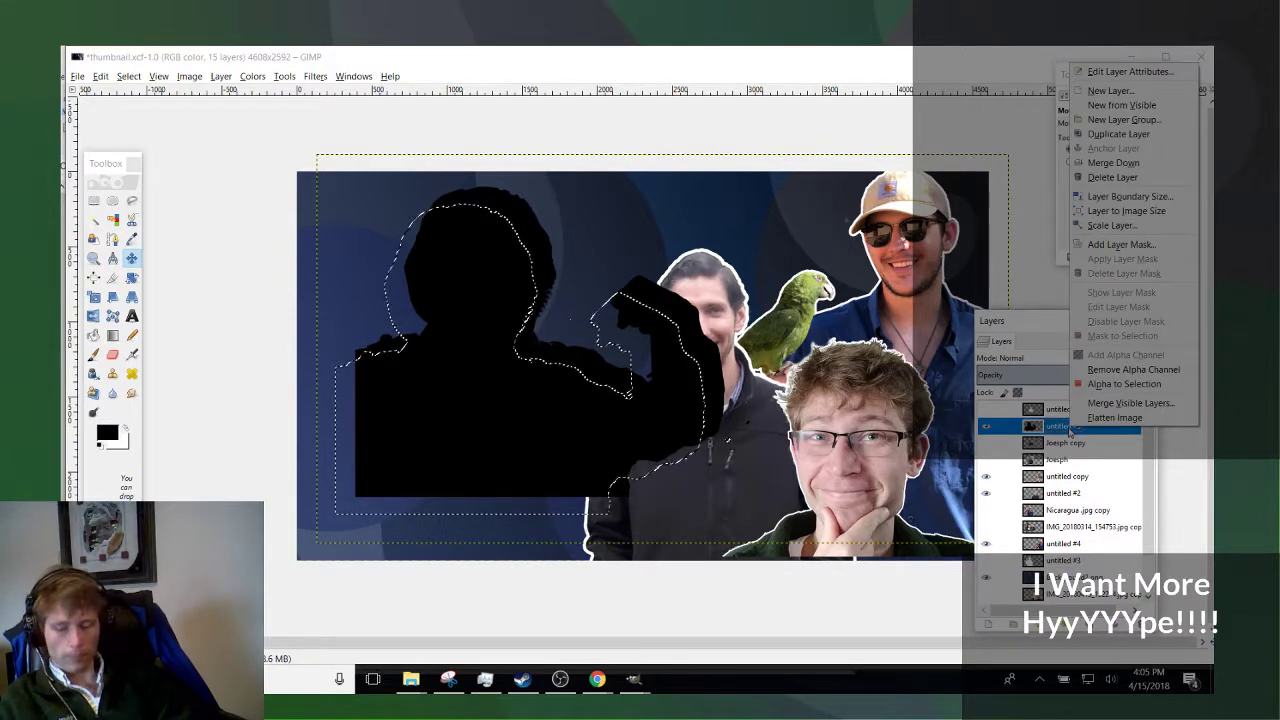
key("Escape")
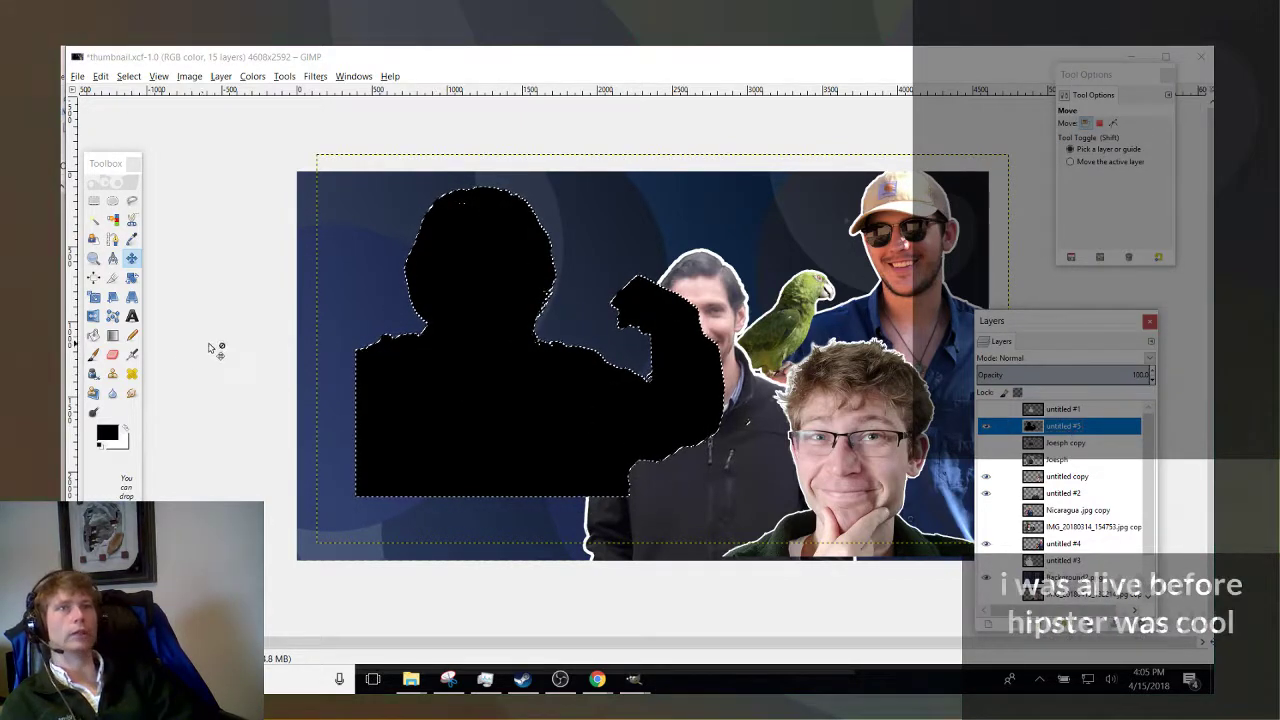
Create a transparent 4608 × 2592 px layer and place it directly below the silhouette layer.
right_click(1056, 426)
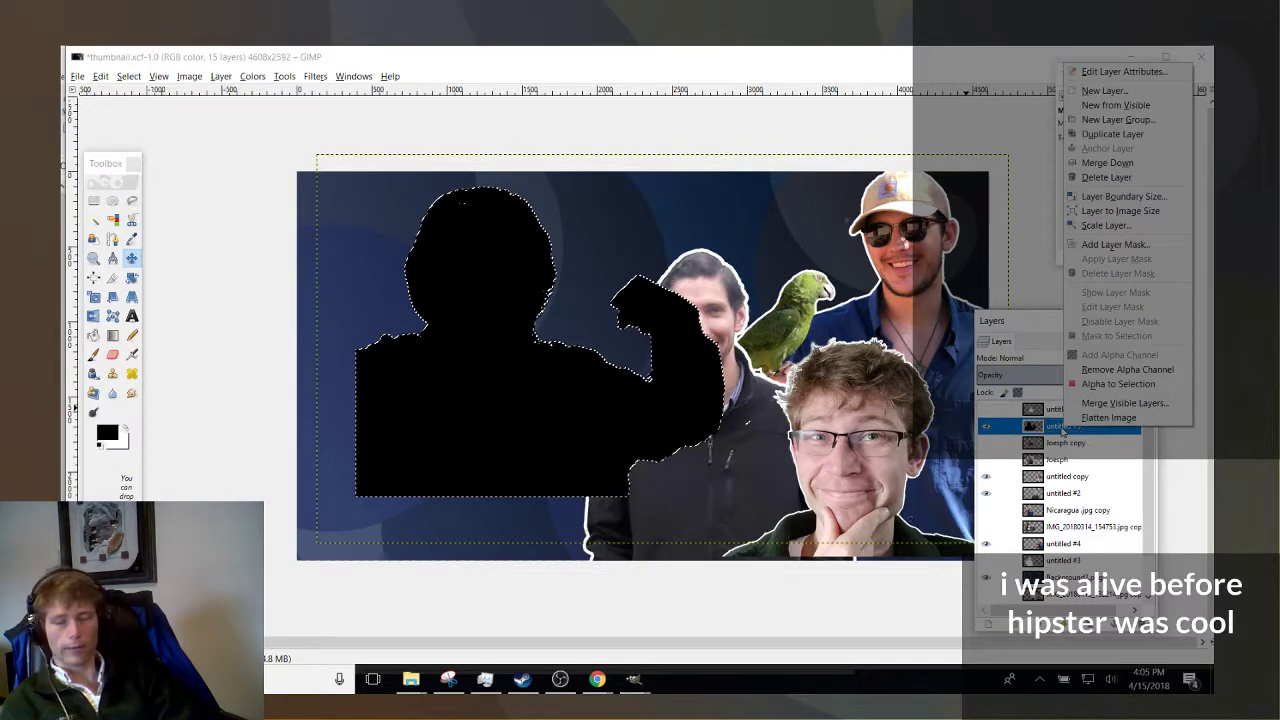
left_click(1100, 87)
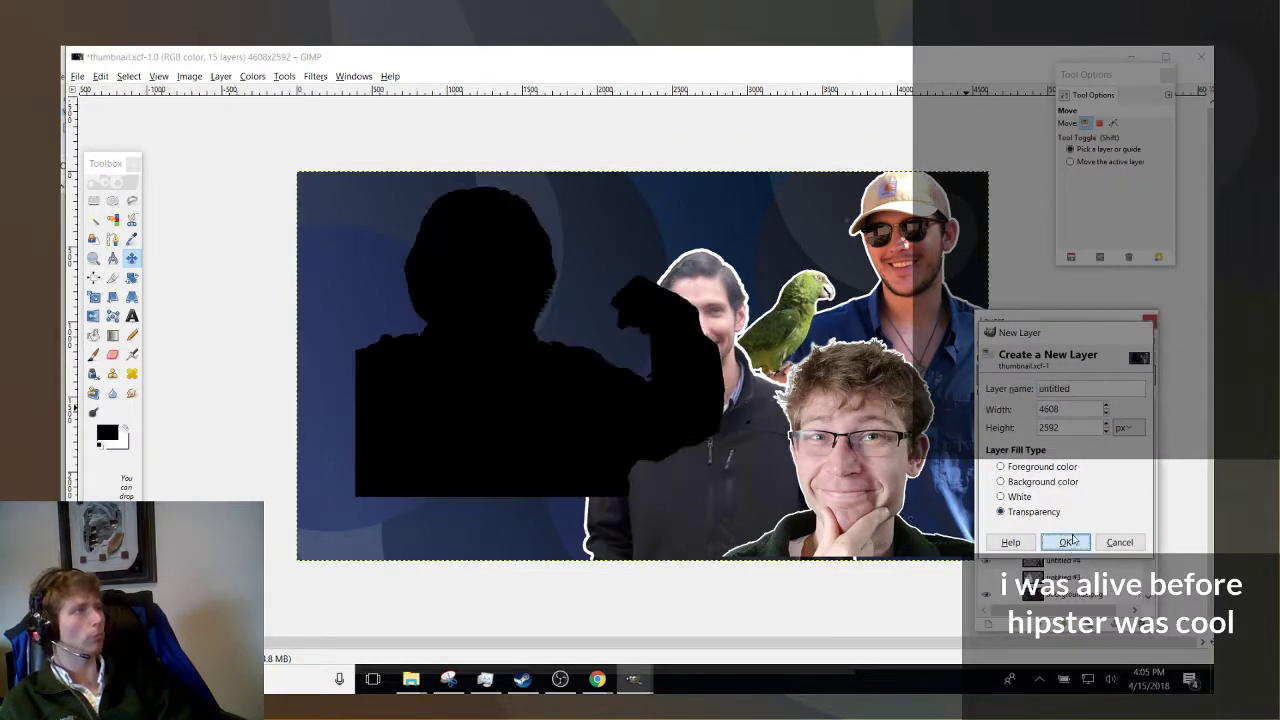
left_click(1066, 541)
left_click_drag(1068, 460, 1068, 458)
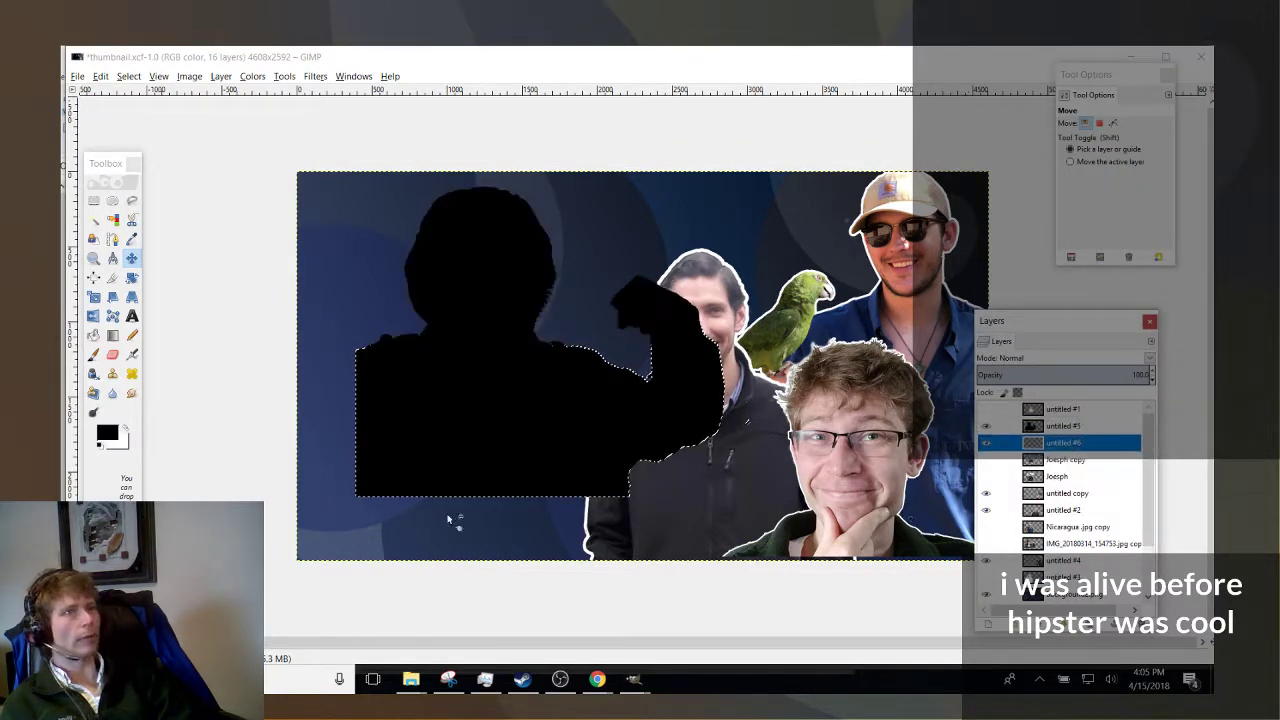
Grow the silhouette selection by 15 px and fill it with white on the new layer.
left_click(128, 76)
left_click(160, 245)
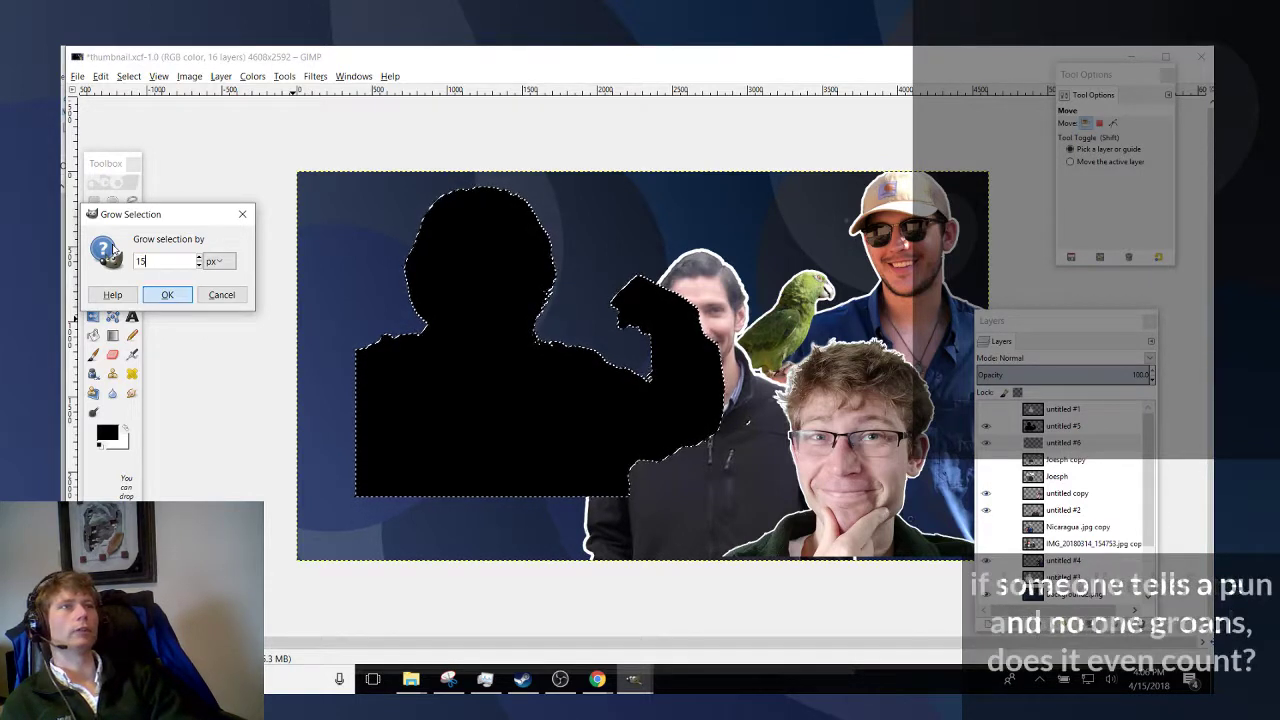
key("Return")
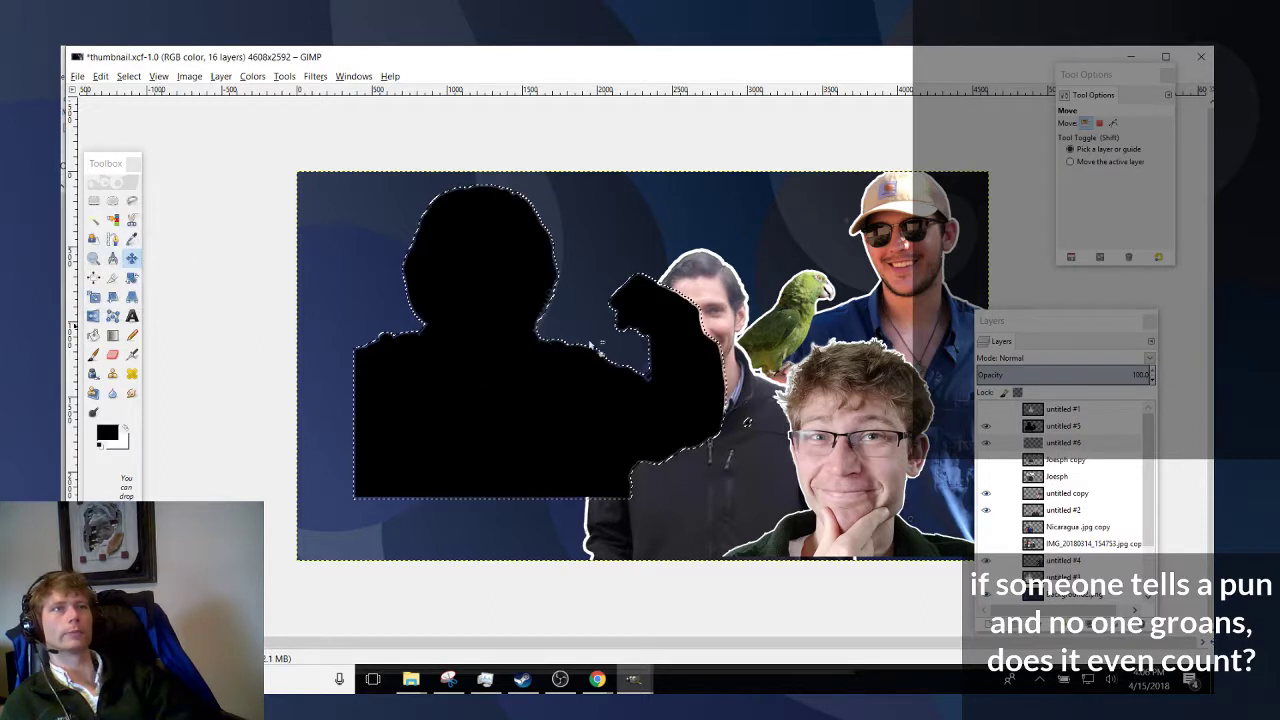
left_click(124, 428)
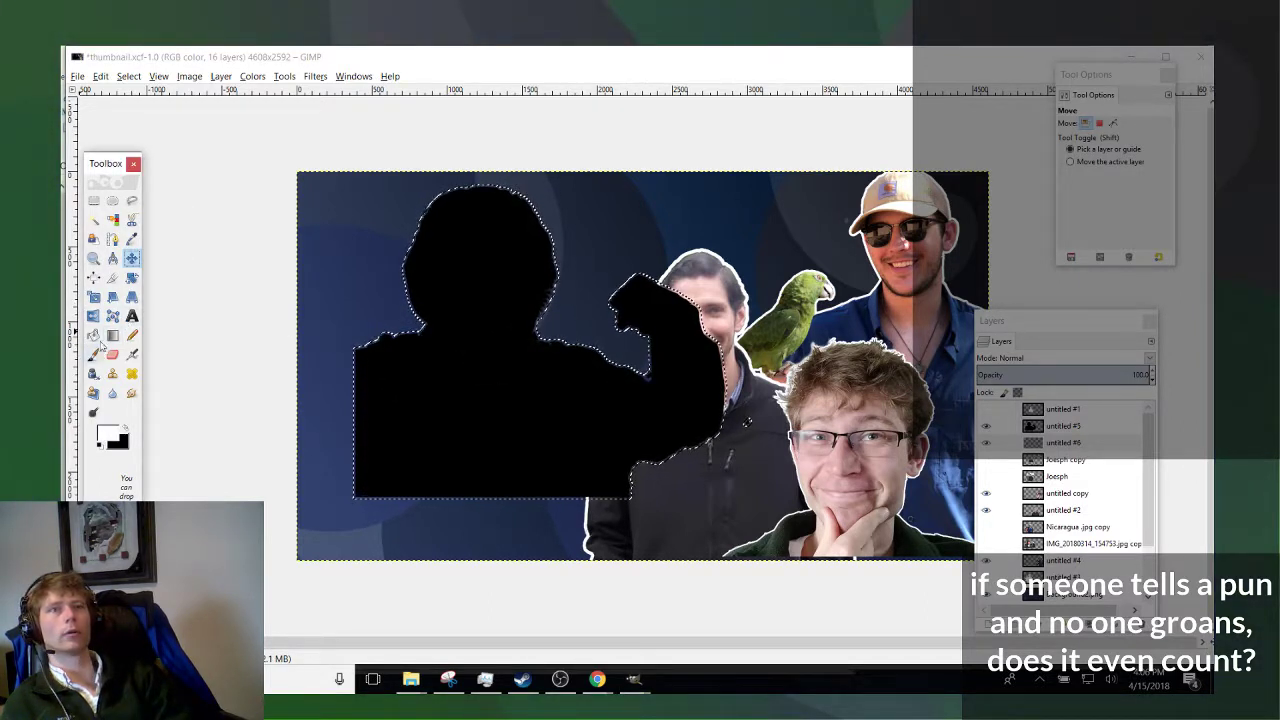
left_click(96, 338)
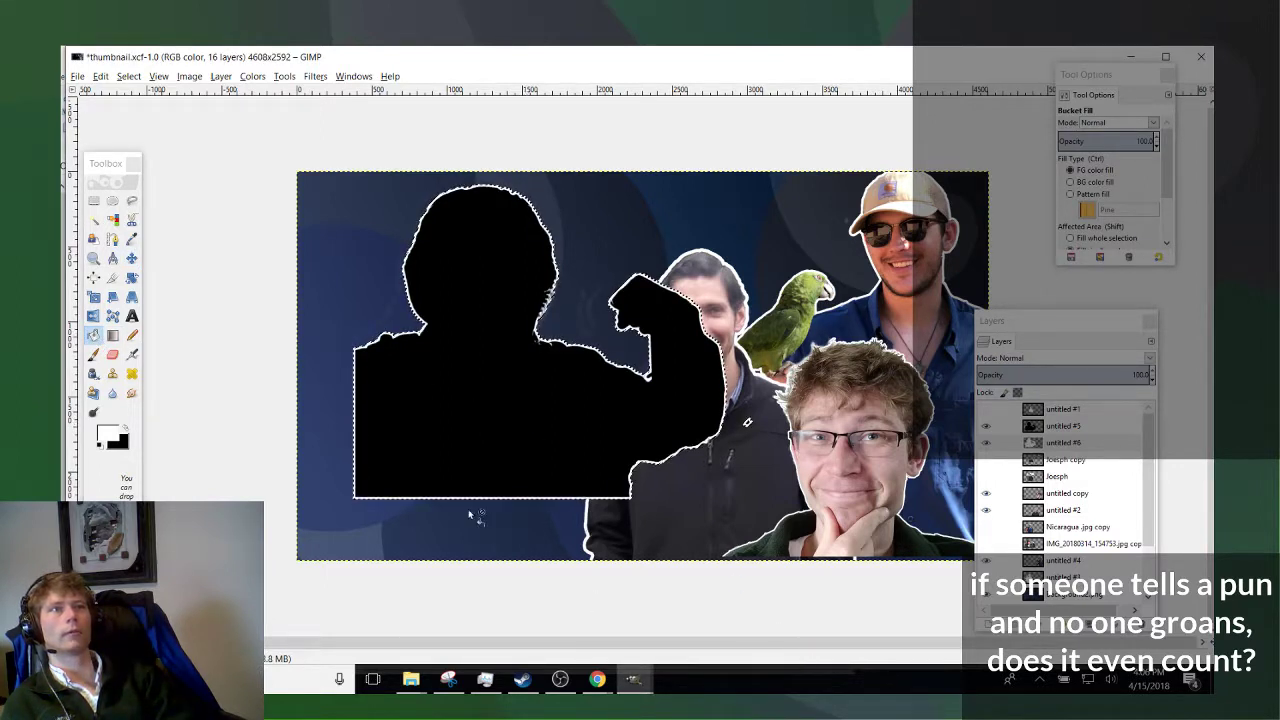
Duplicate the silhouette and white outline layers and hide one version of each as a backup.
right_click(1074, 430)
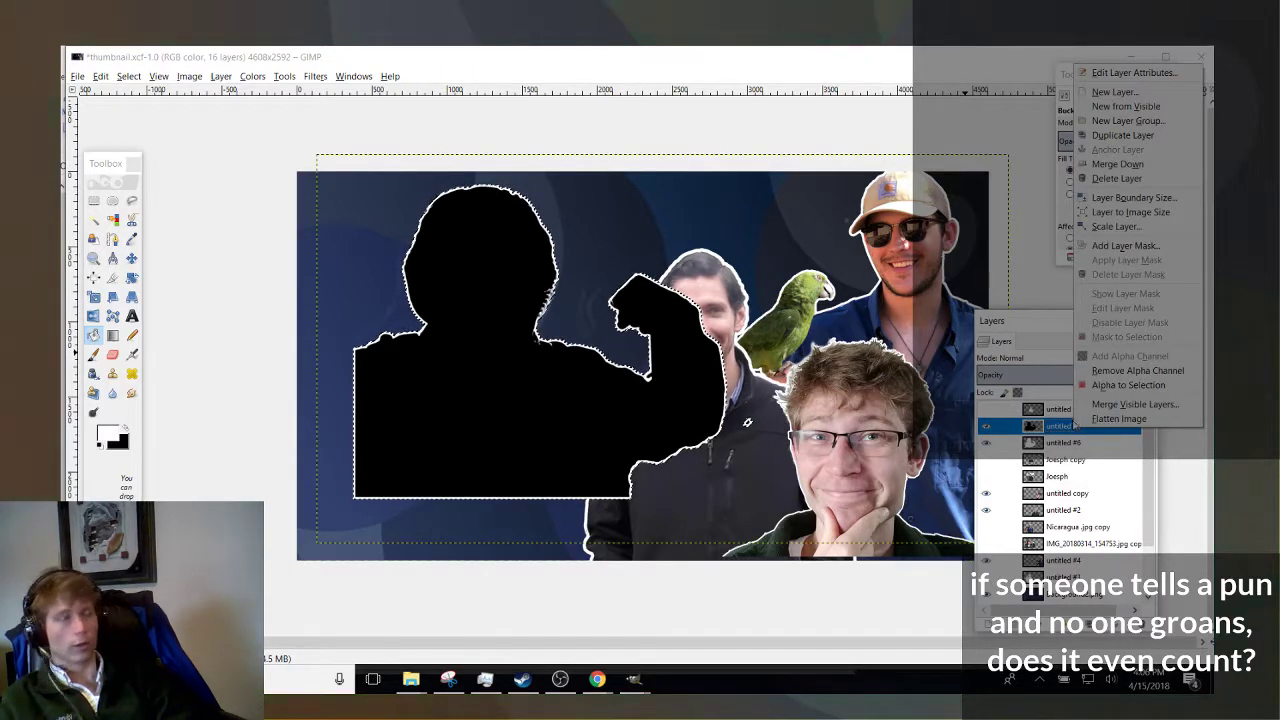
left_click(1122, 135)
right_click(1073, 426)
left_click(1071, 466)
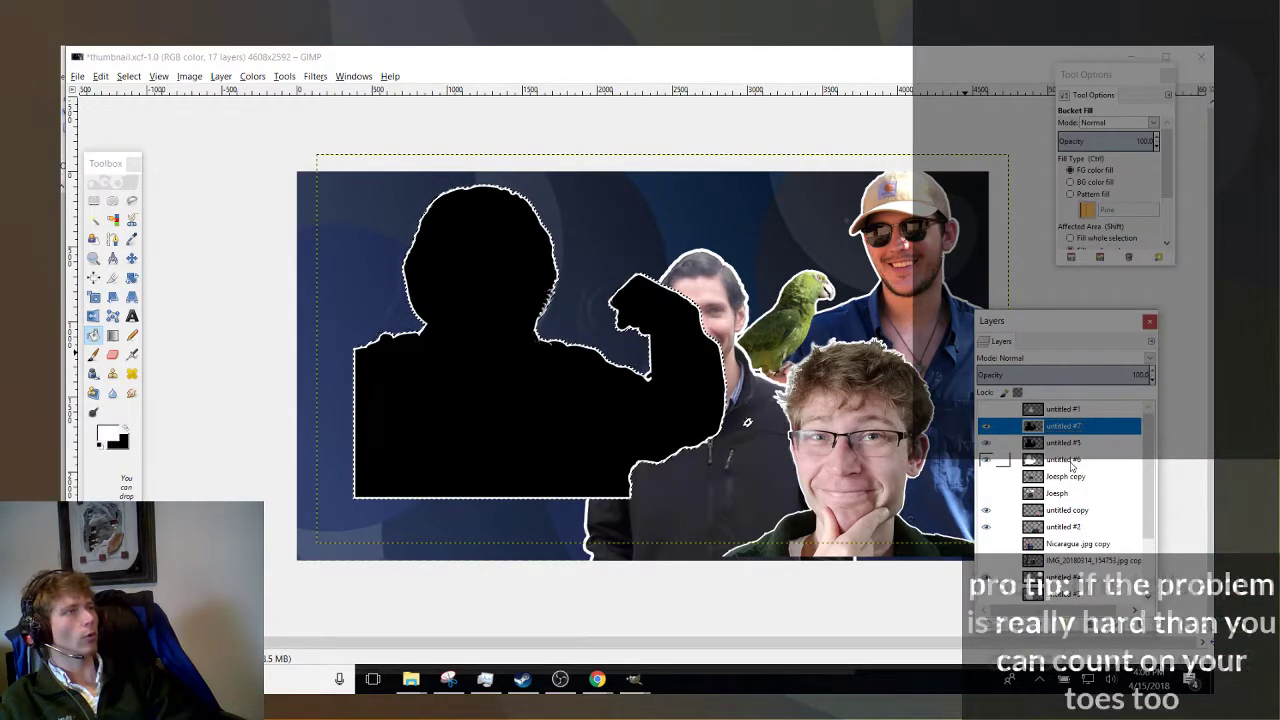
key("u")
left_click(1072, 463)
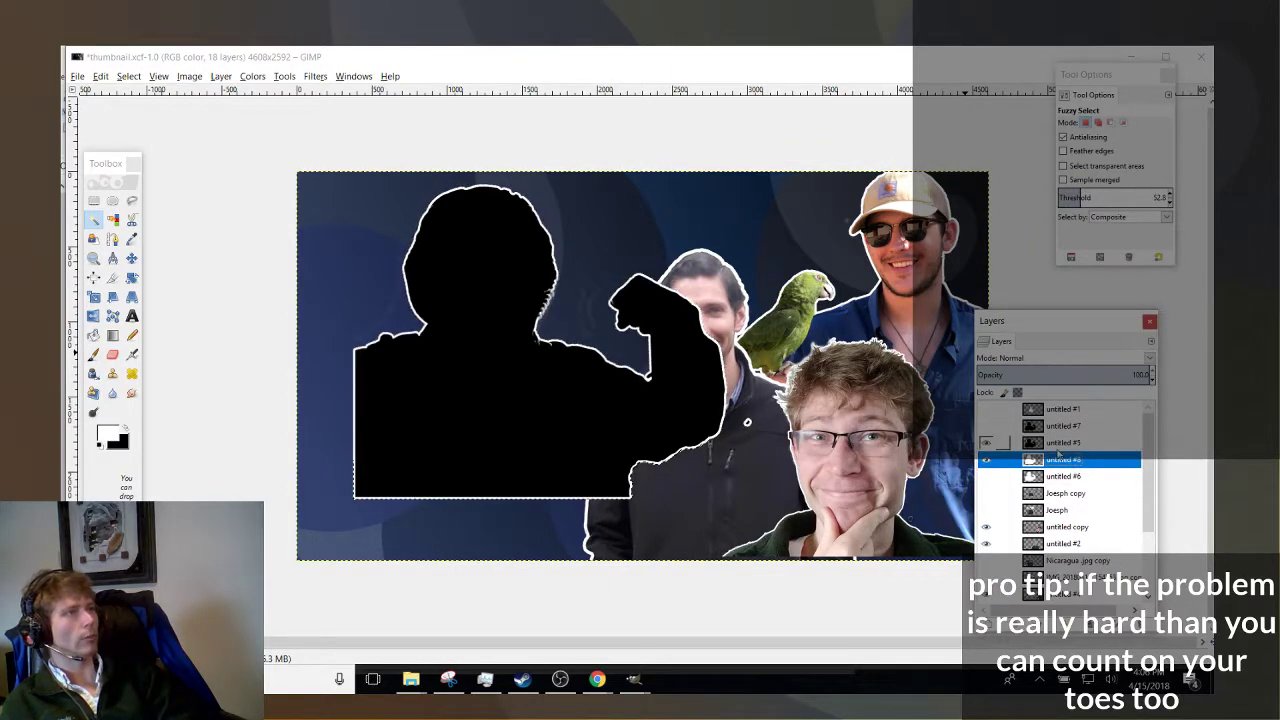
Merge the visible silhouette down onto its white outline, and move the merged layer to the canvas's lower-left corner.
right_click(1058, 446)
left_click(1100, 212)
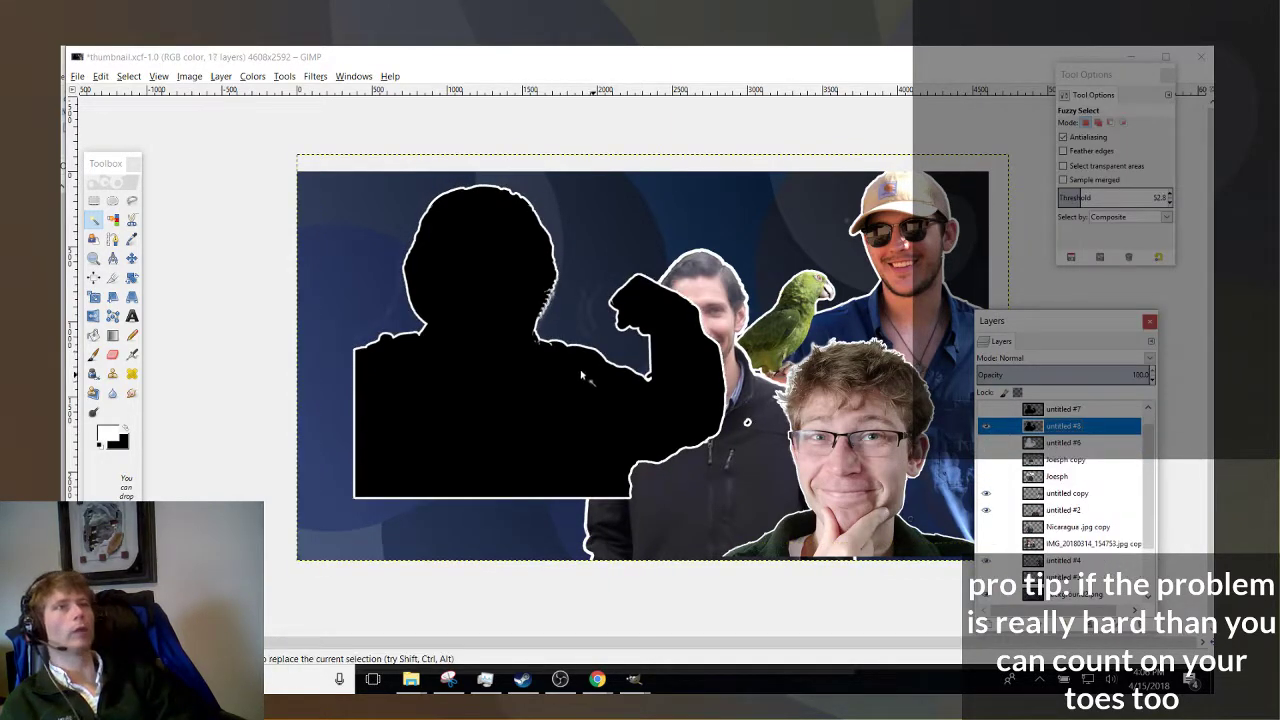
left_click(131, 258)
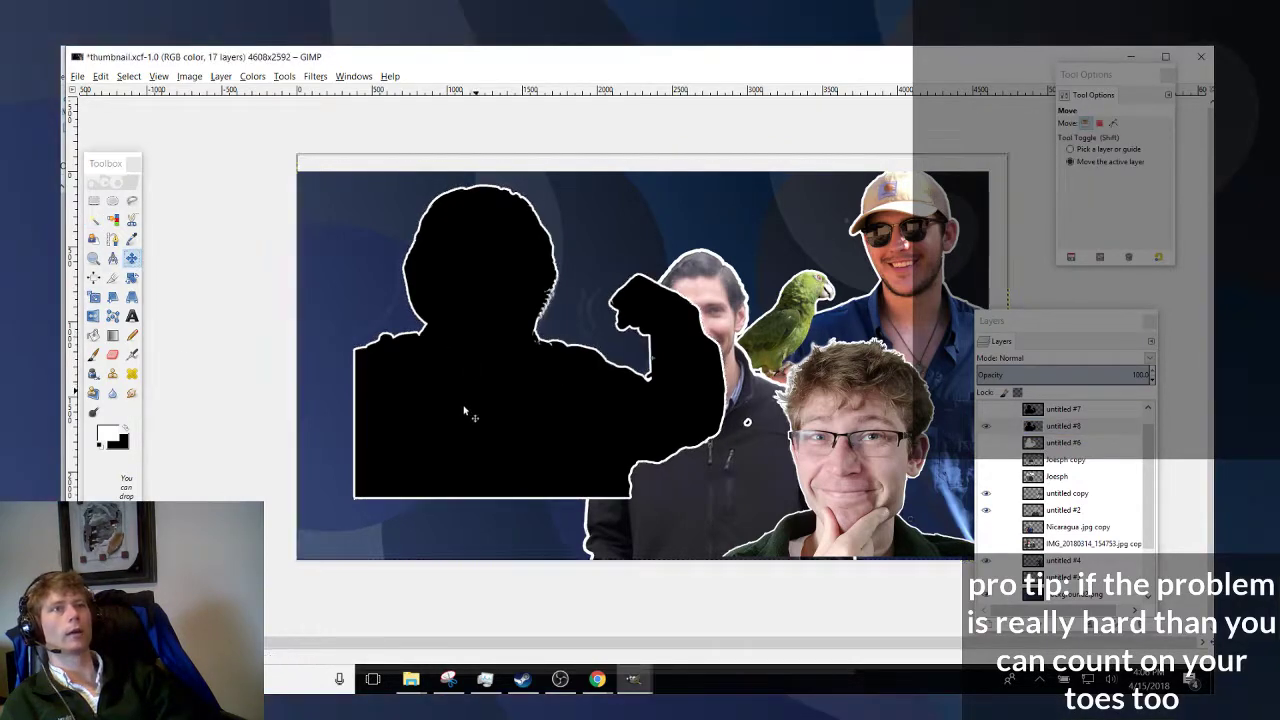
left_click_drag(464, 410, 382, 464)
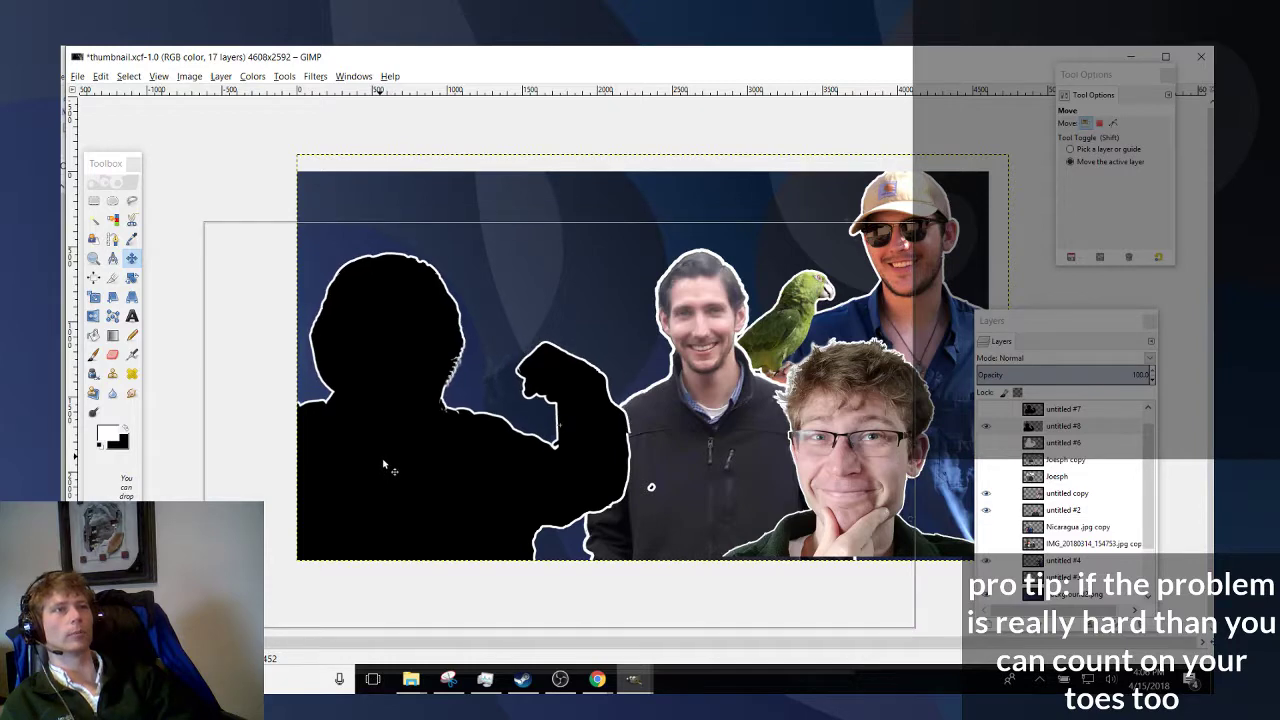
Reorder the merged silhouette layer to sit below the layer untitled #2, behind the man in the dark jacket.
left_click(1080, 428)
left_click_drag(1082, 440, 1063, 512)
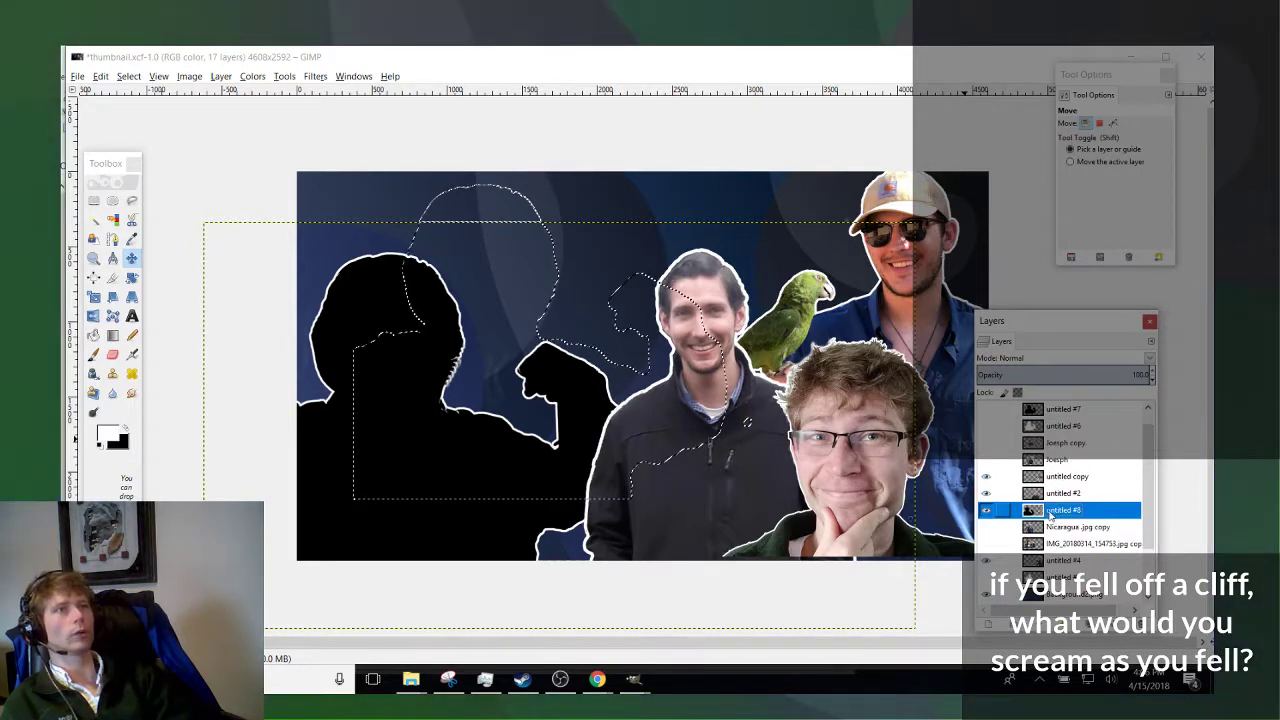
key("minus")
key("minus")
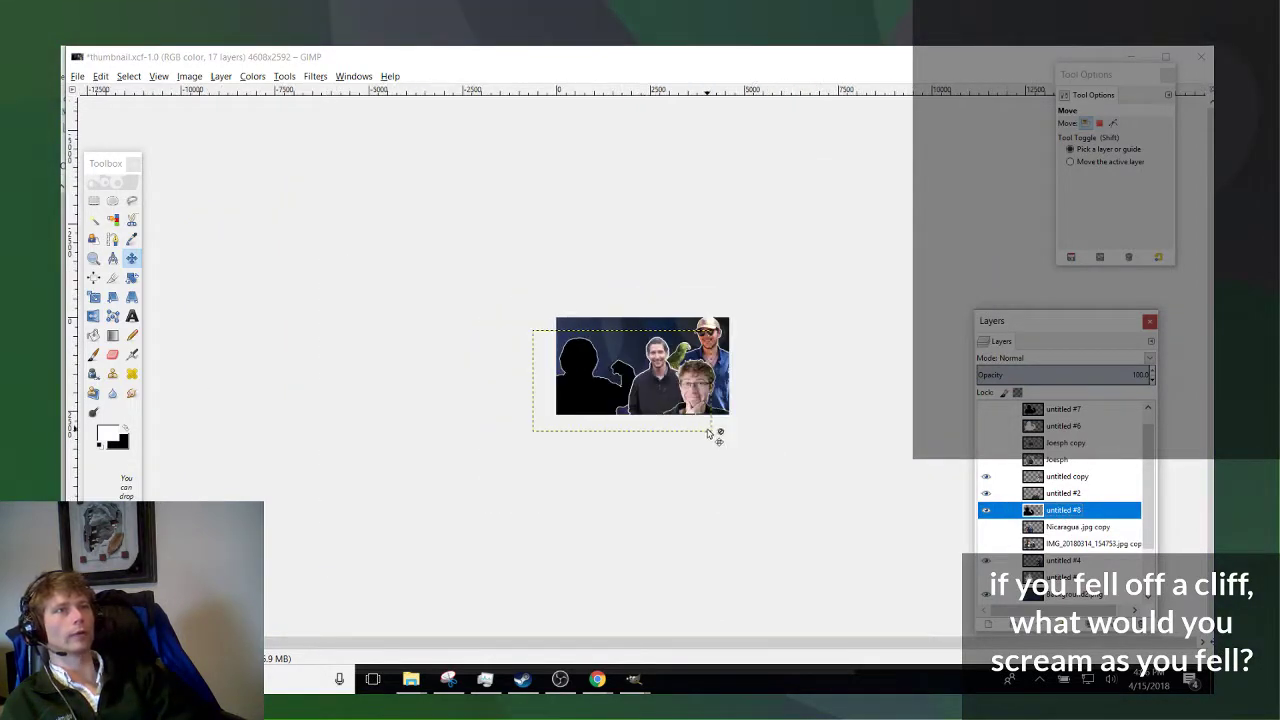
key("plus")
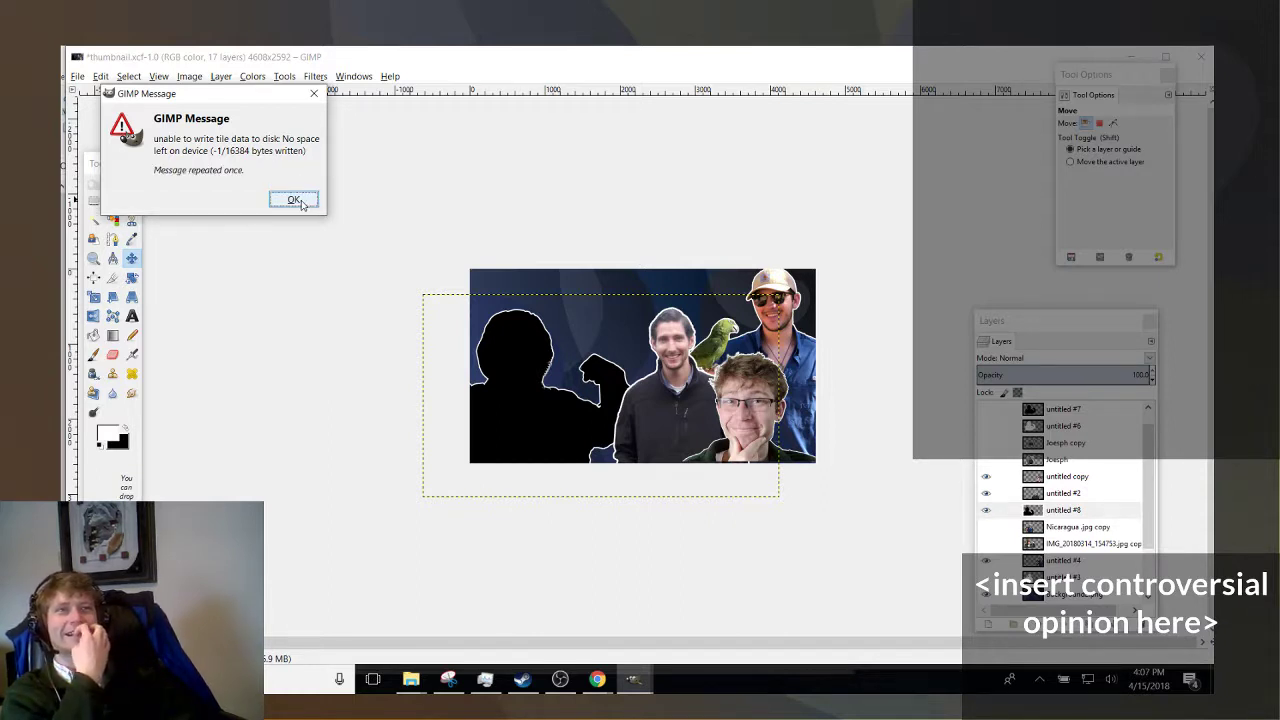
left_click(294, 200)
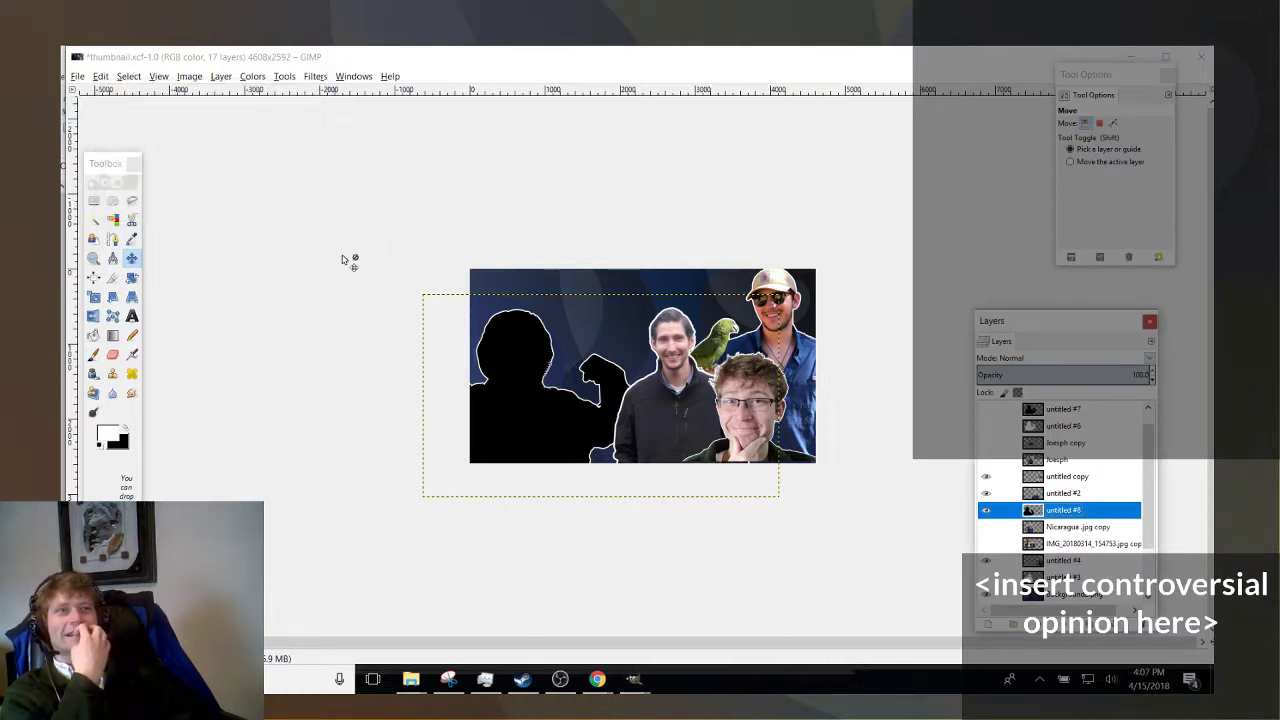
Switch to OBS and change the live output from display capture to the scene named Scene.
left_click(562, 680)
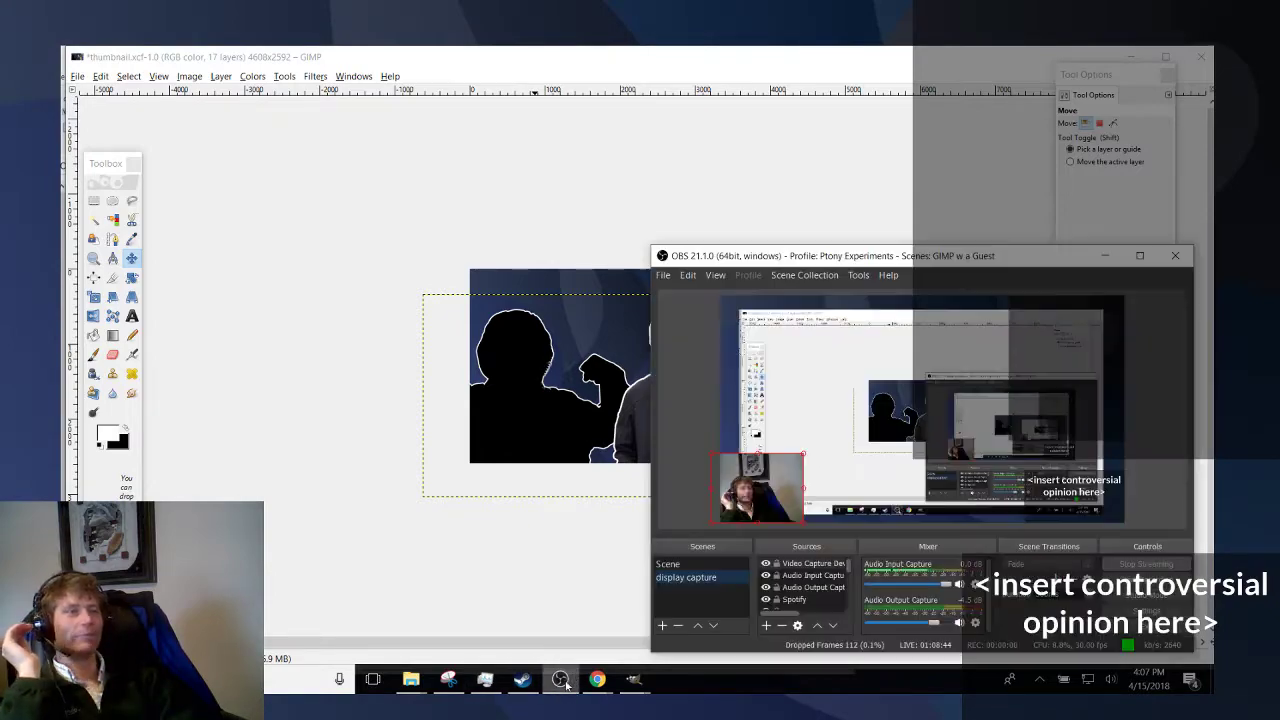
left_click(668, 564)
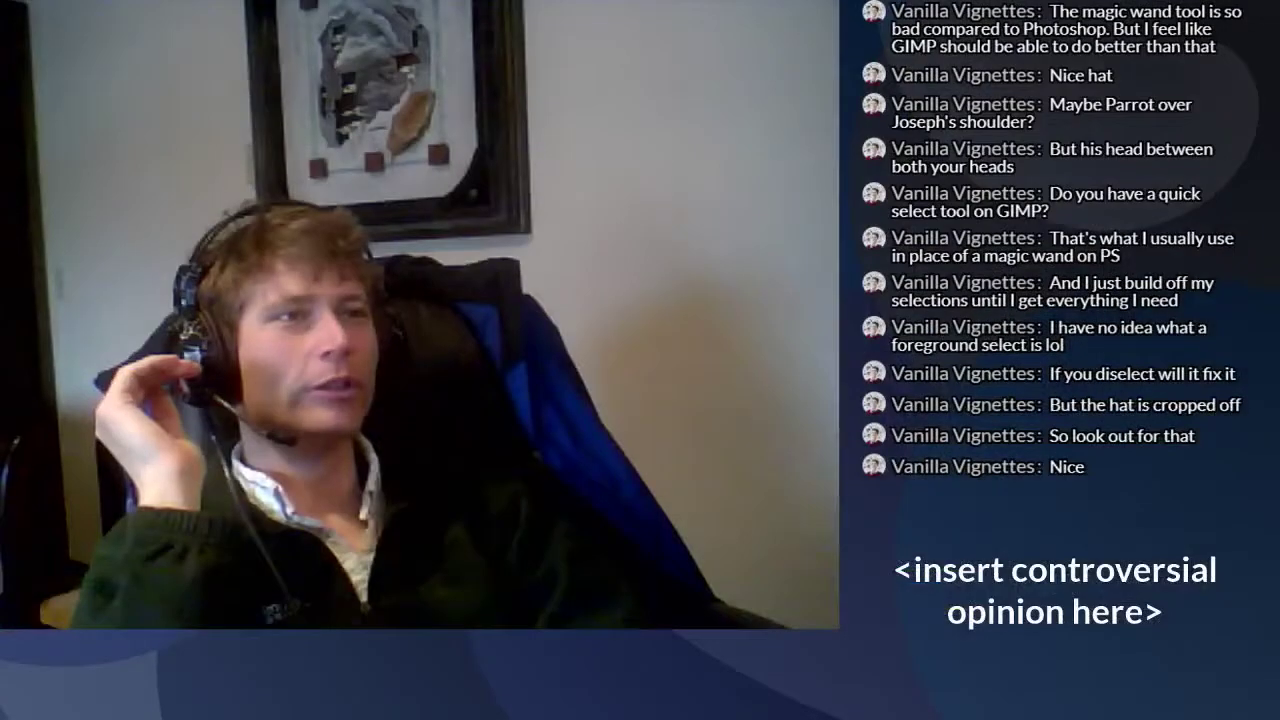
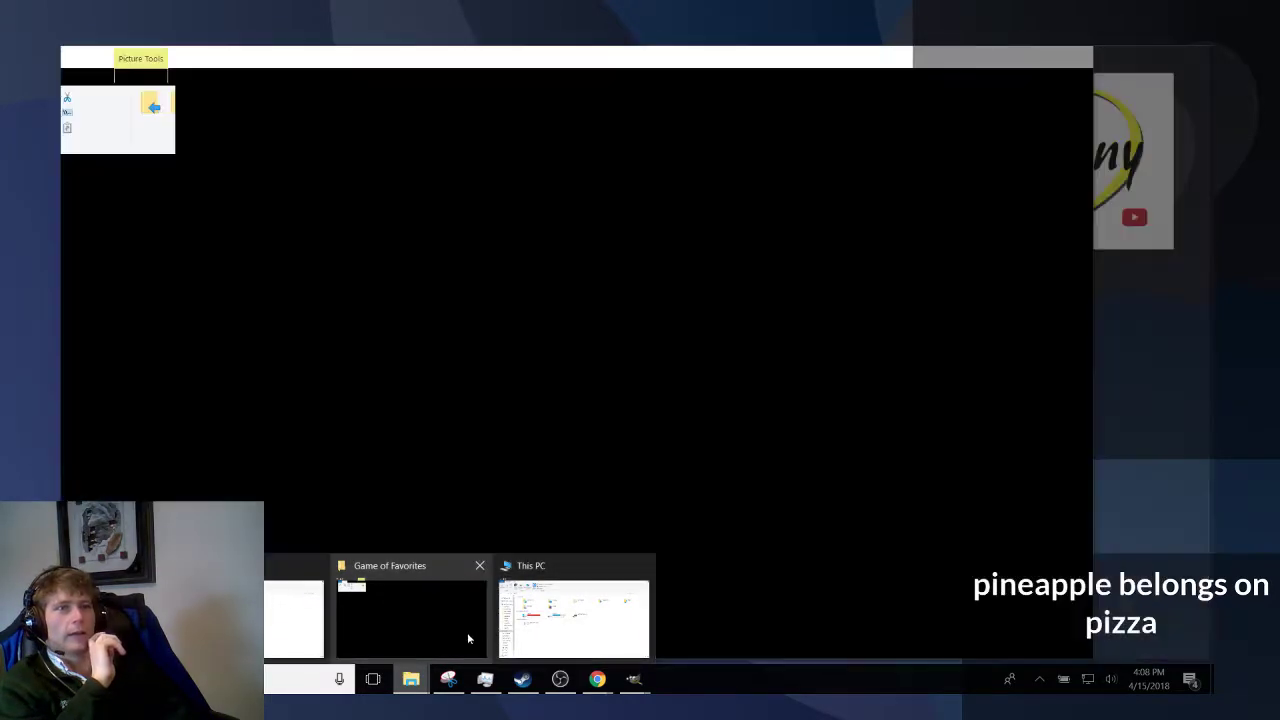
Switch to File Explorer and open the PTony folder on the Data (D:) drive.
left_click(461, 632)
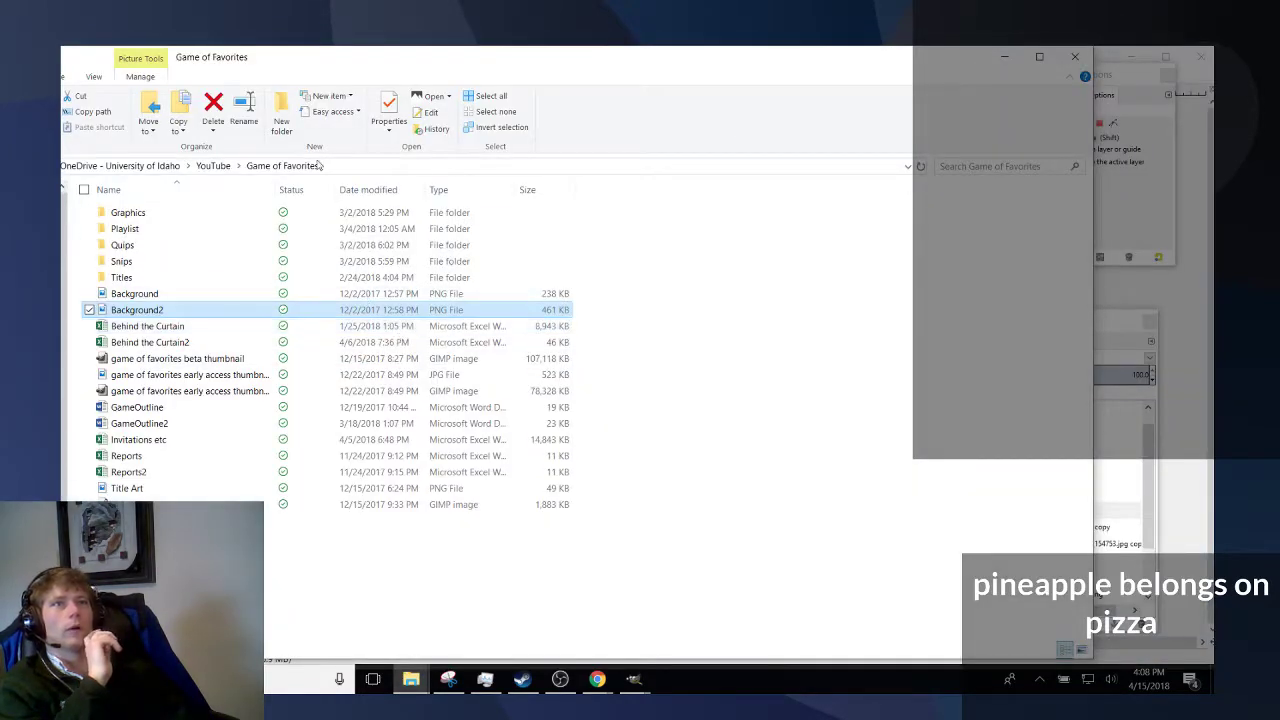
left_click(420, 685)
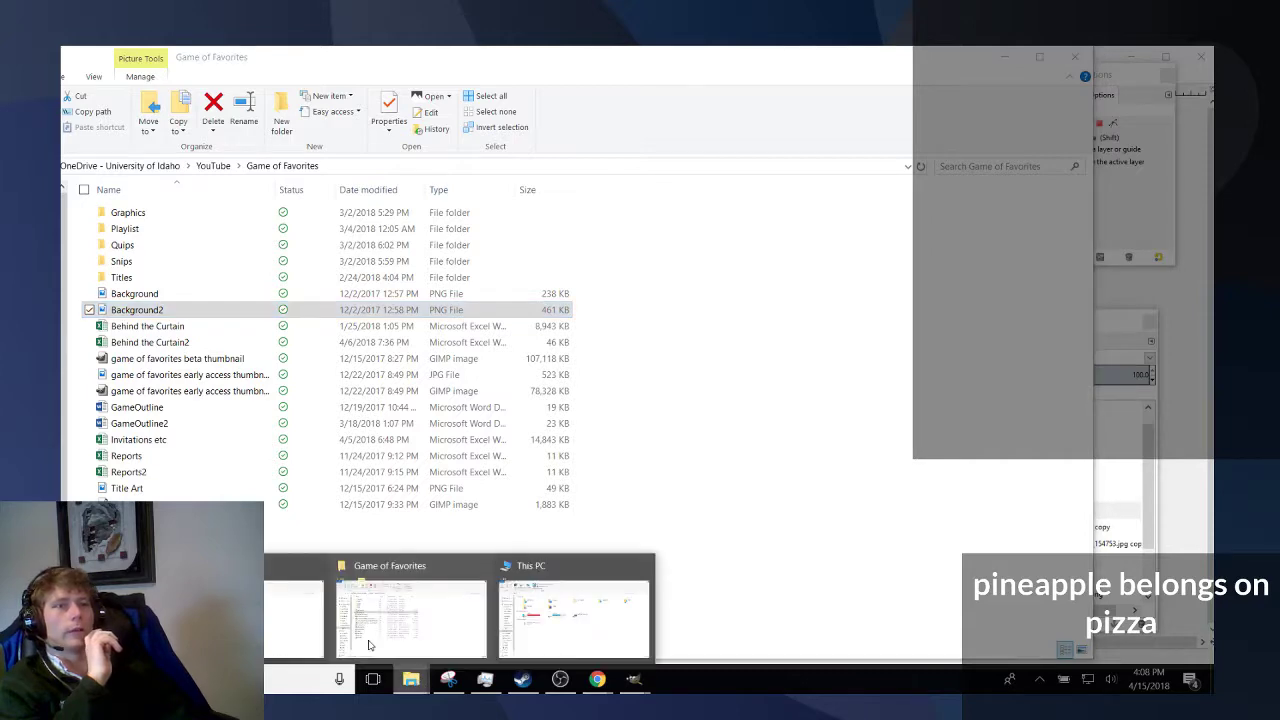
left_click(265, 625)
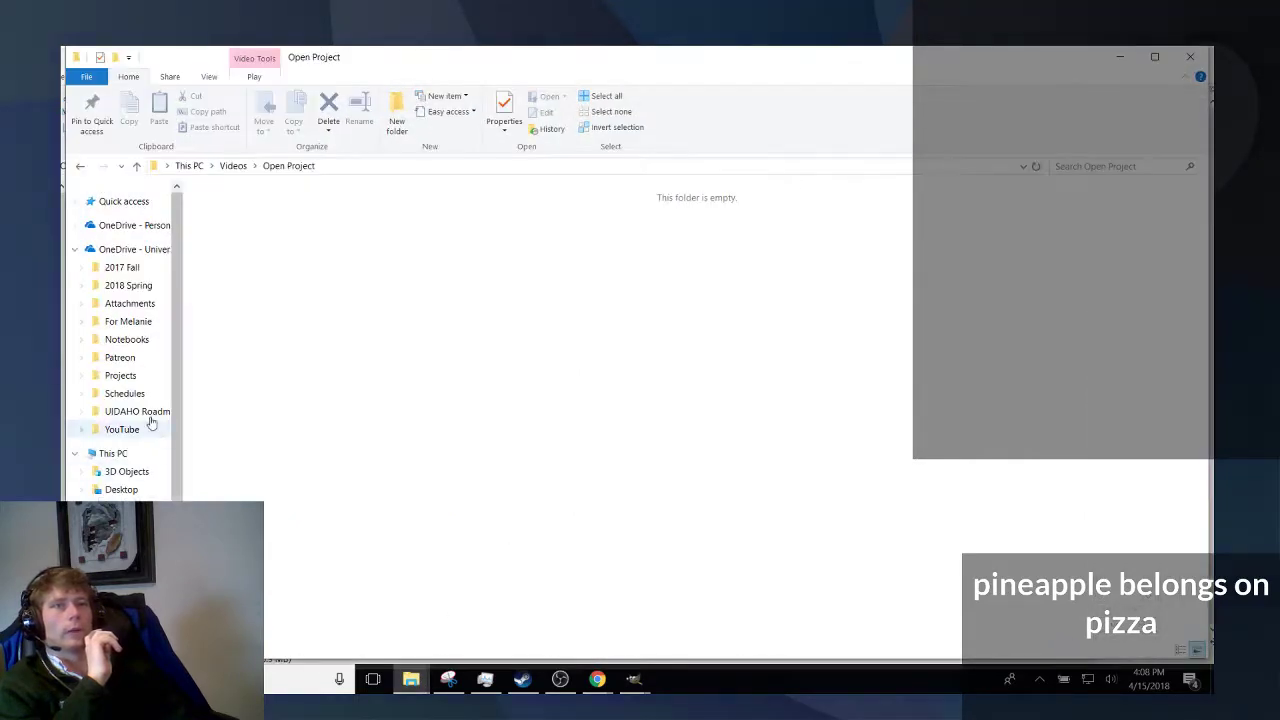
key("alt+Left")
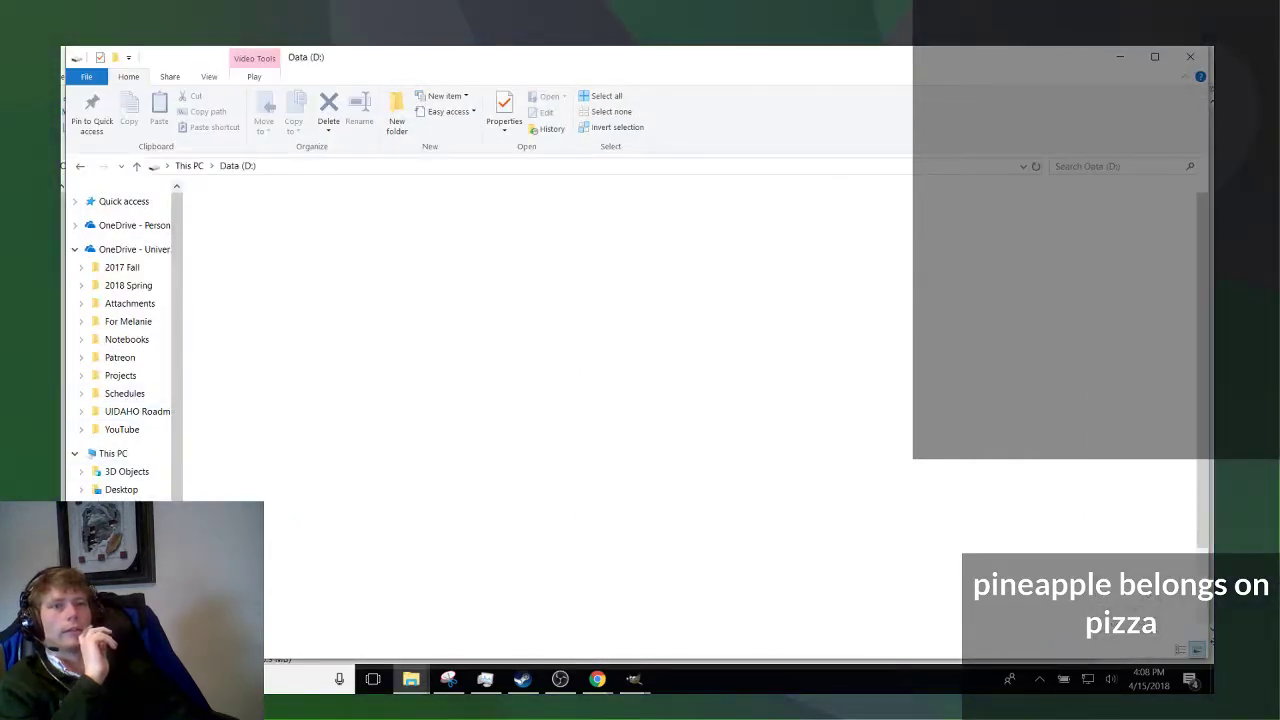
double_click(300, 309)
Open the GIMP thumbnail image from the 170907 Vlog 28 Year Old Freshman folder in PTony and bring it up in GIMP.
scroll(307, 530, "down", 12)
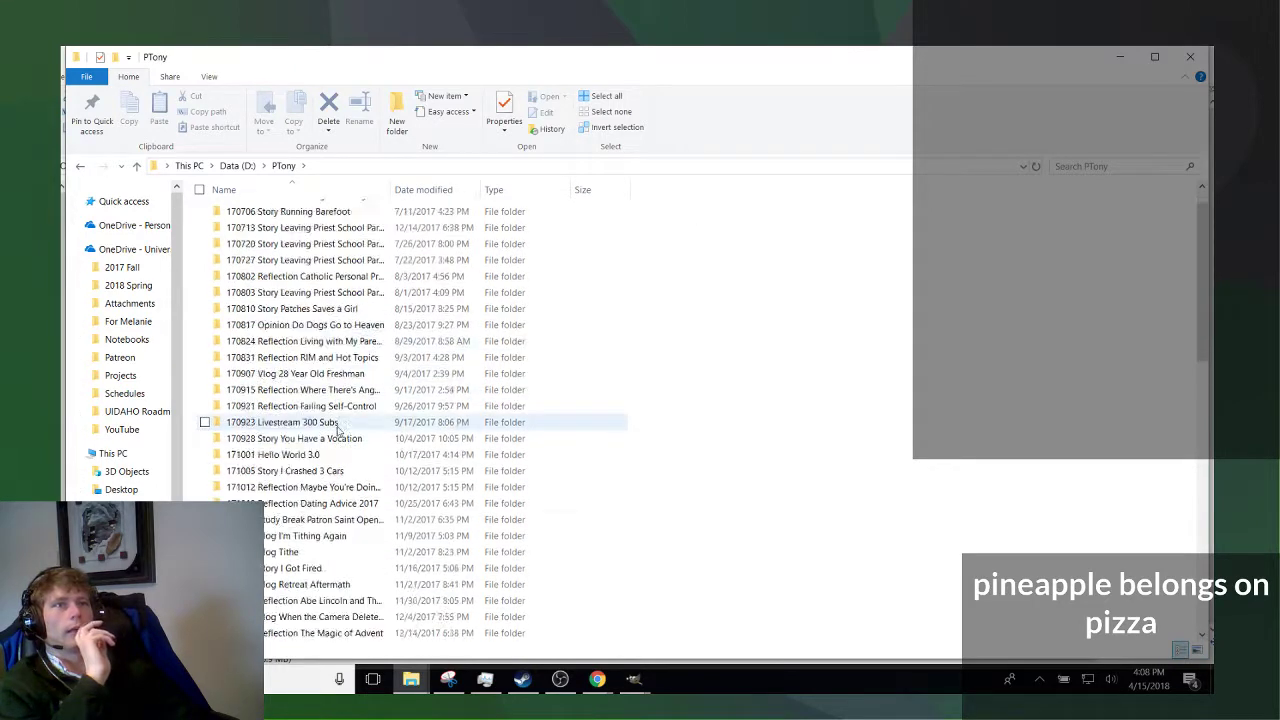
scroll(310, 487, "up", 8)
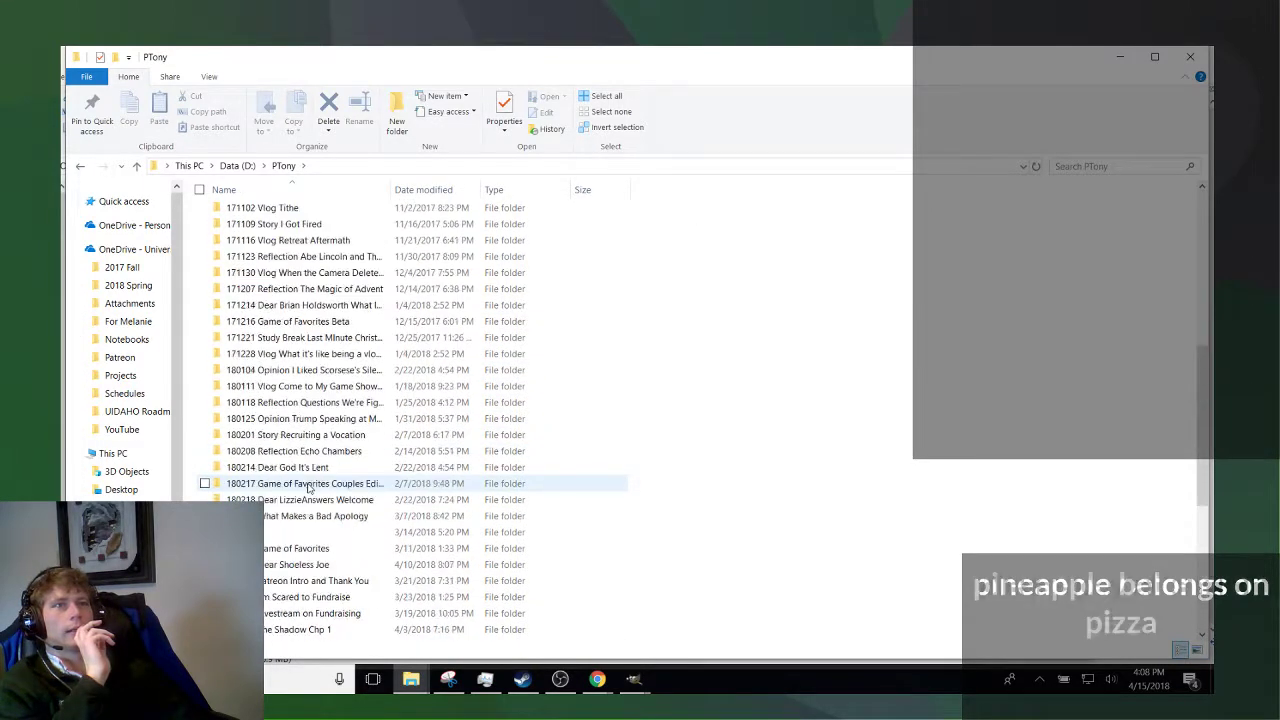
scroll(303, 490, "up", 5)
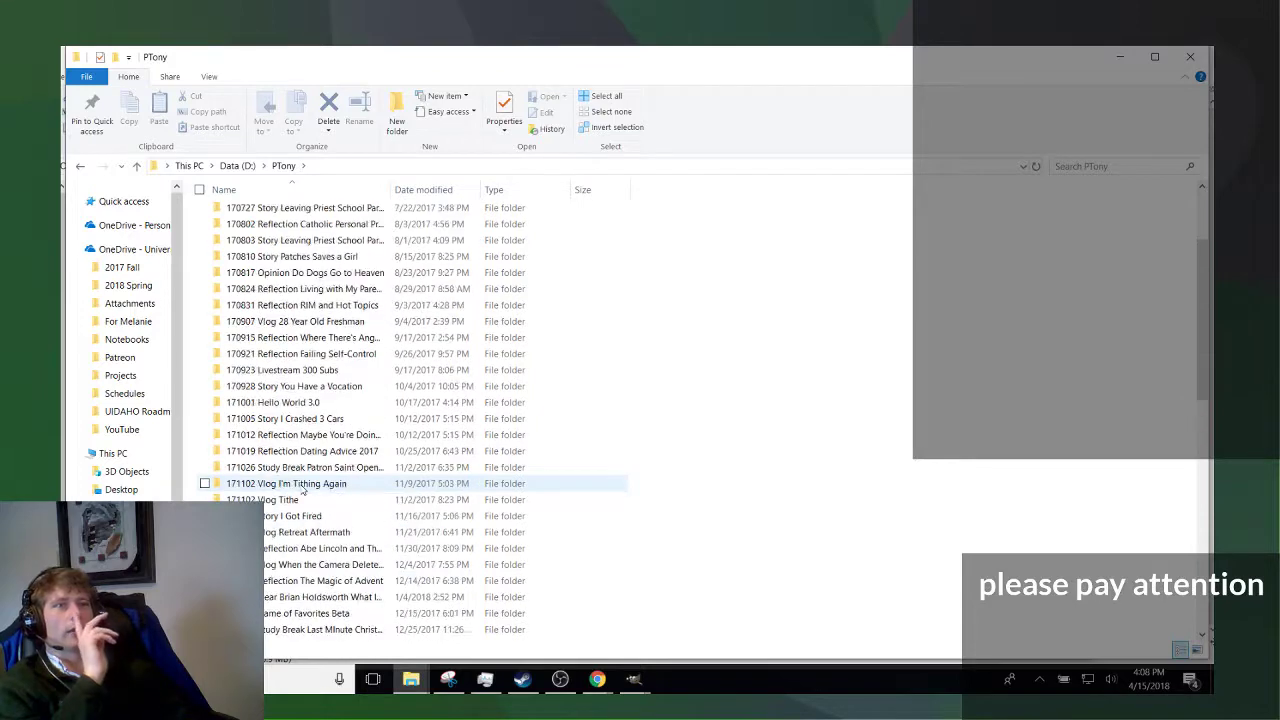
double_click(309, 322)
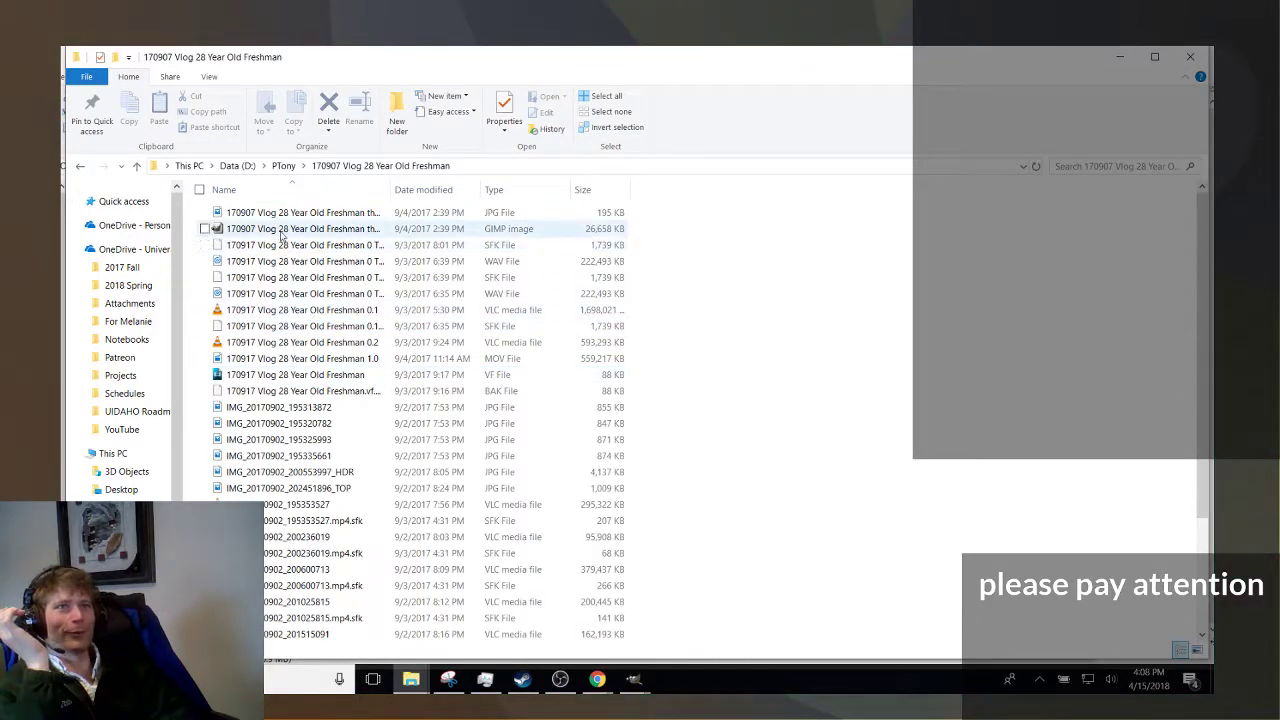
left_click(310, 228)
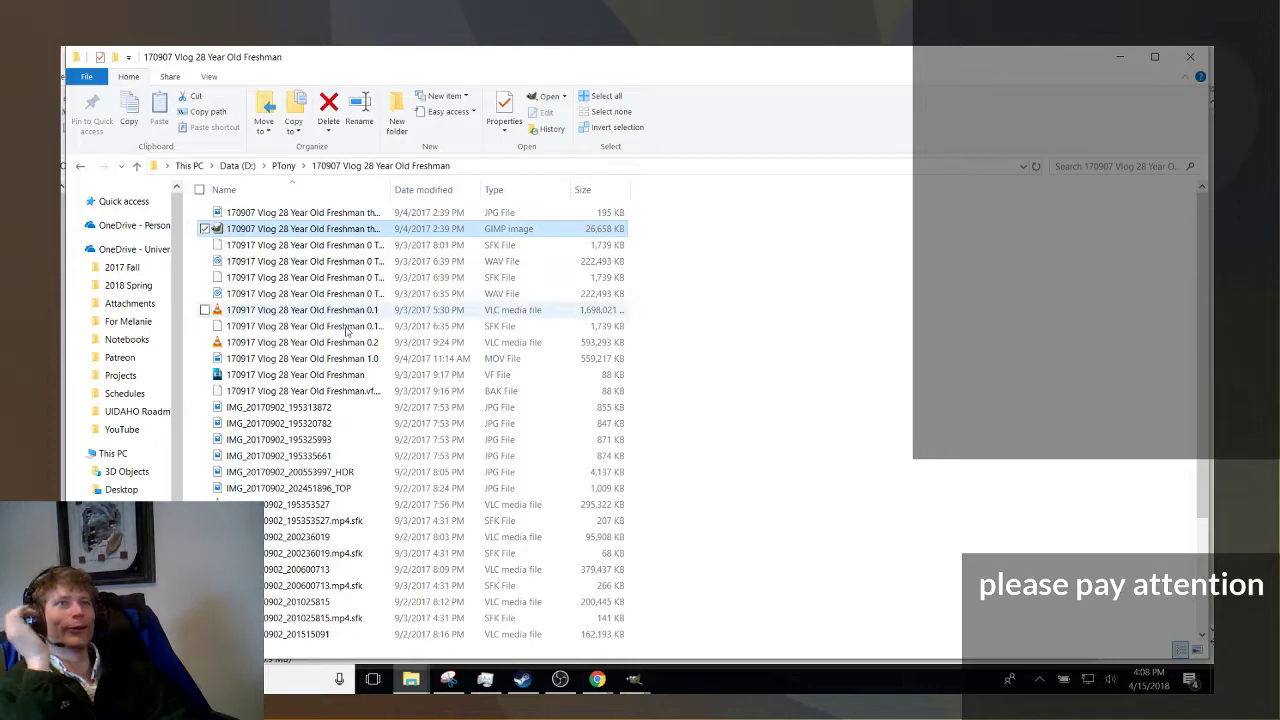
left_click(633, 679)
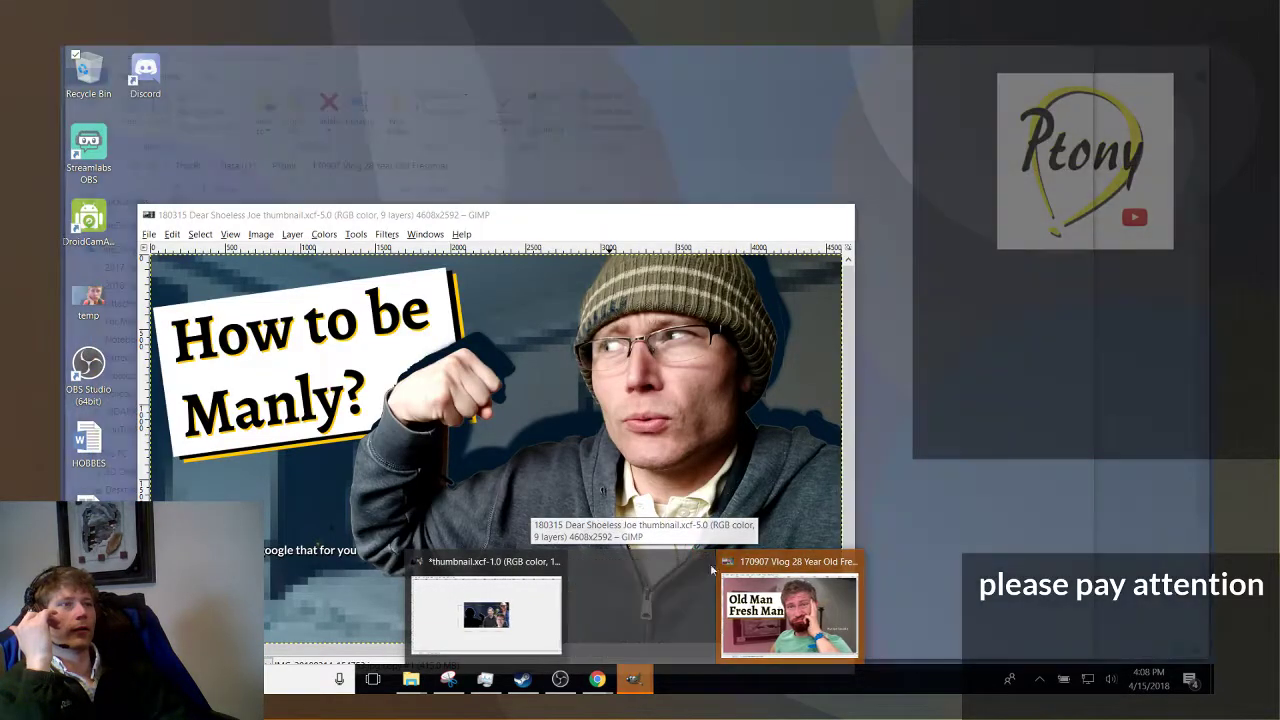
left_click(724, 580)
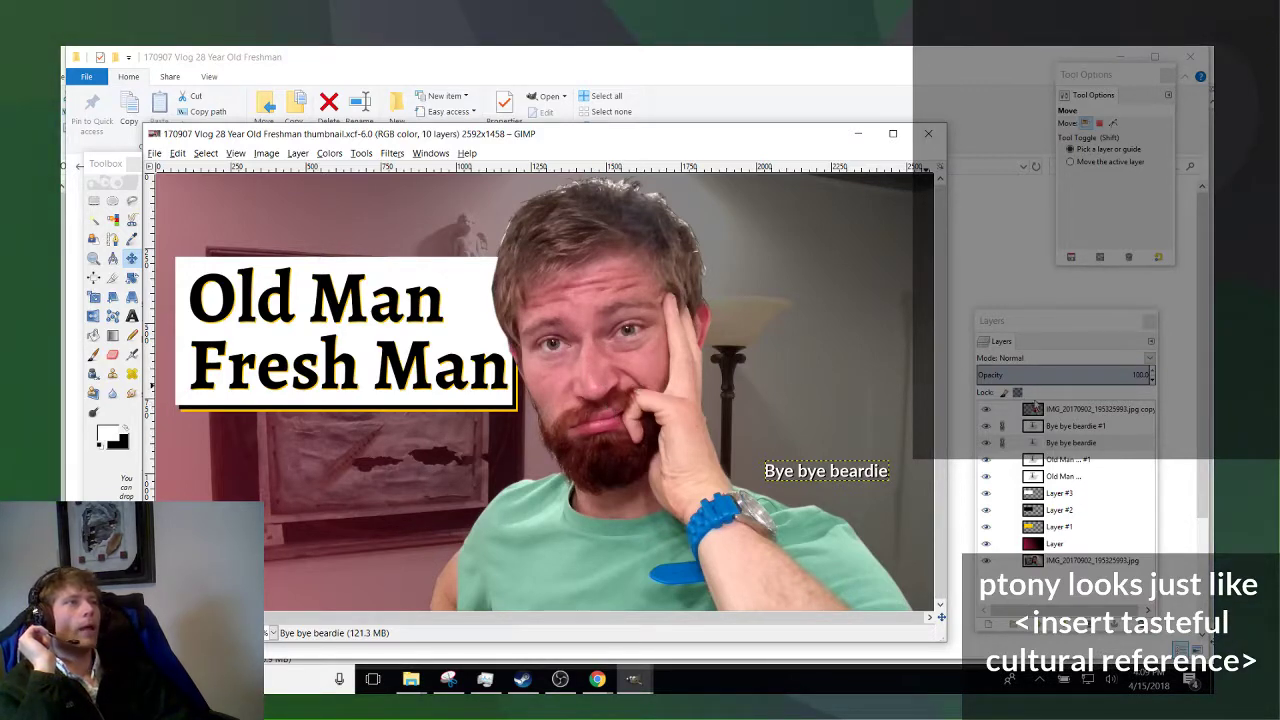
Check the cutout edges of the bearded man's layer in the Old Man Fresh Man image, and copy that layer into thumbnail.xcf.
left_click(1060, 410)
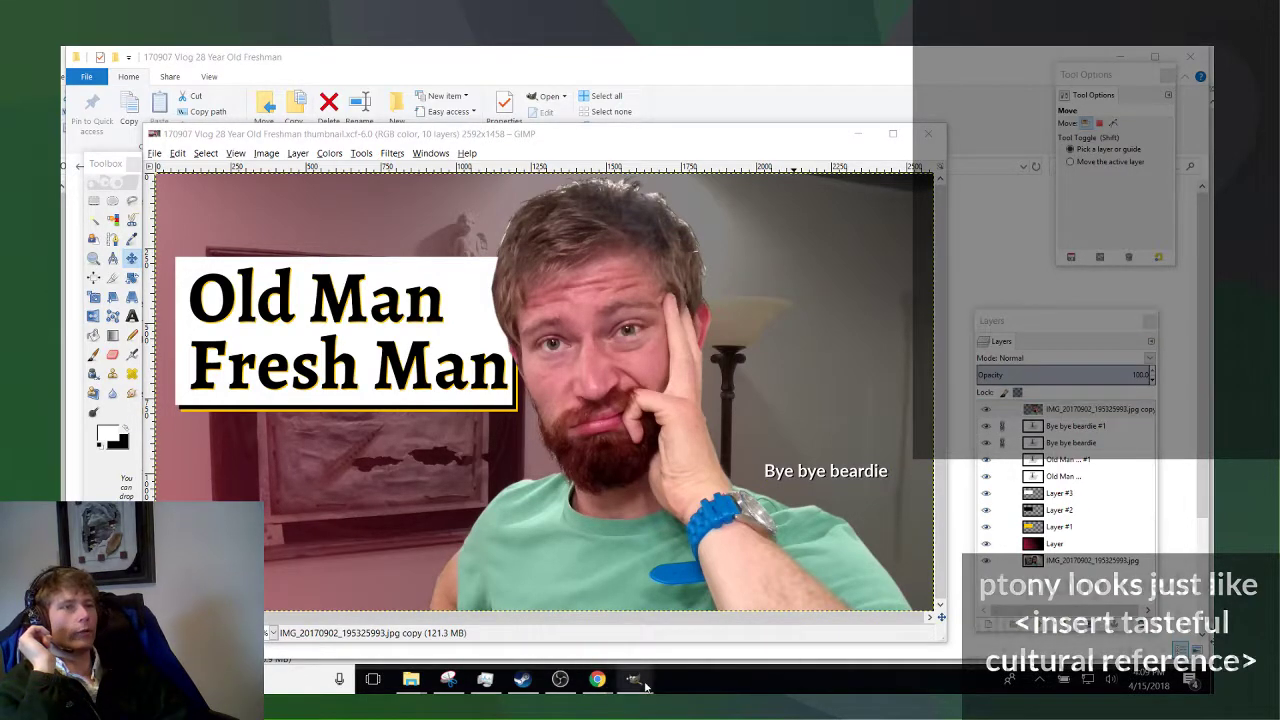
mouse_move(636, 684)
left_click(633, 622)
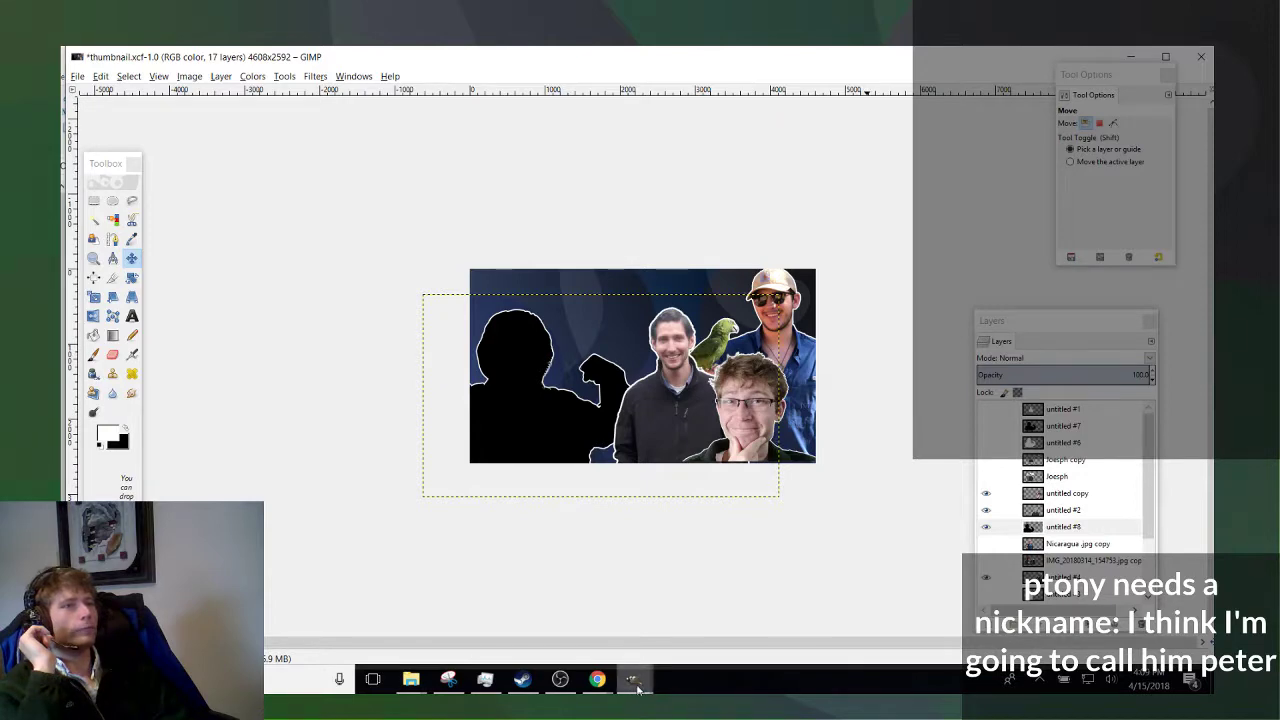
left_click(678, 654)
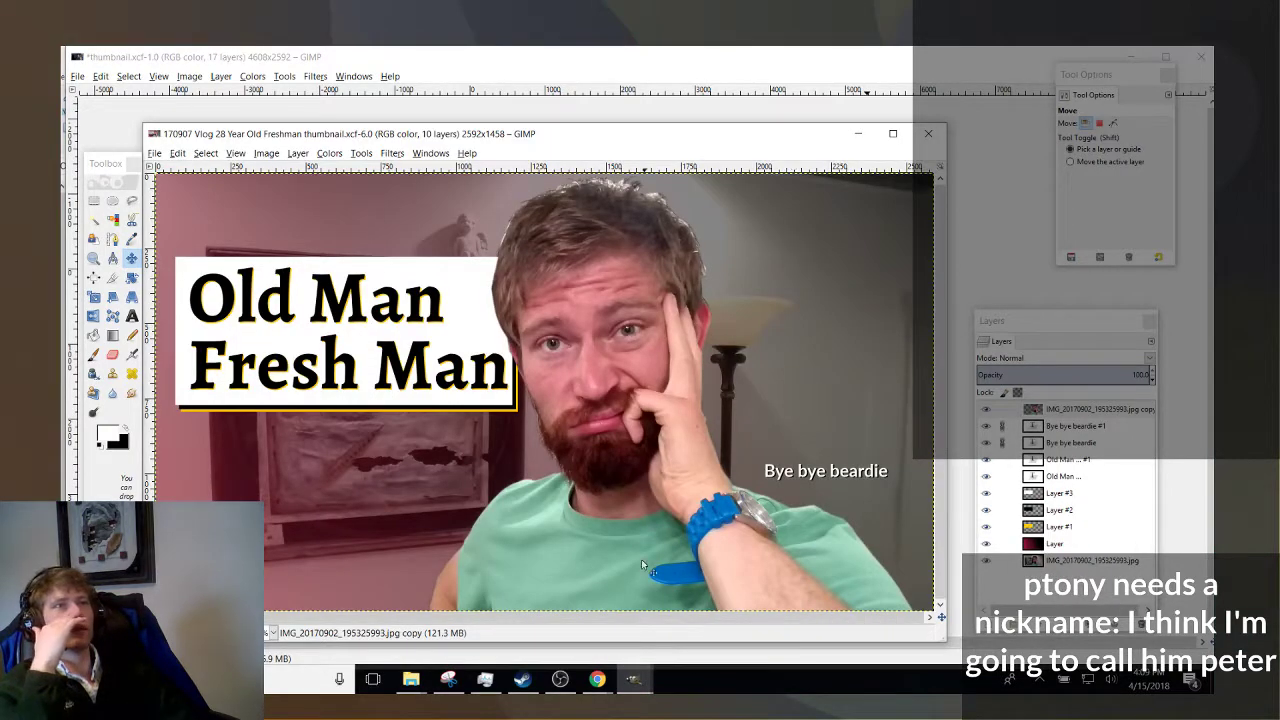
scroll(528, 456, "up", 4)
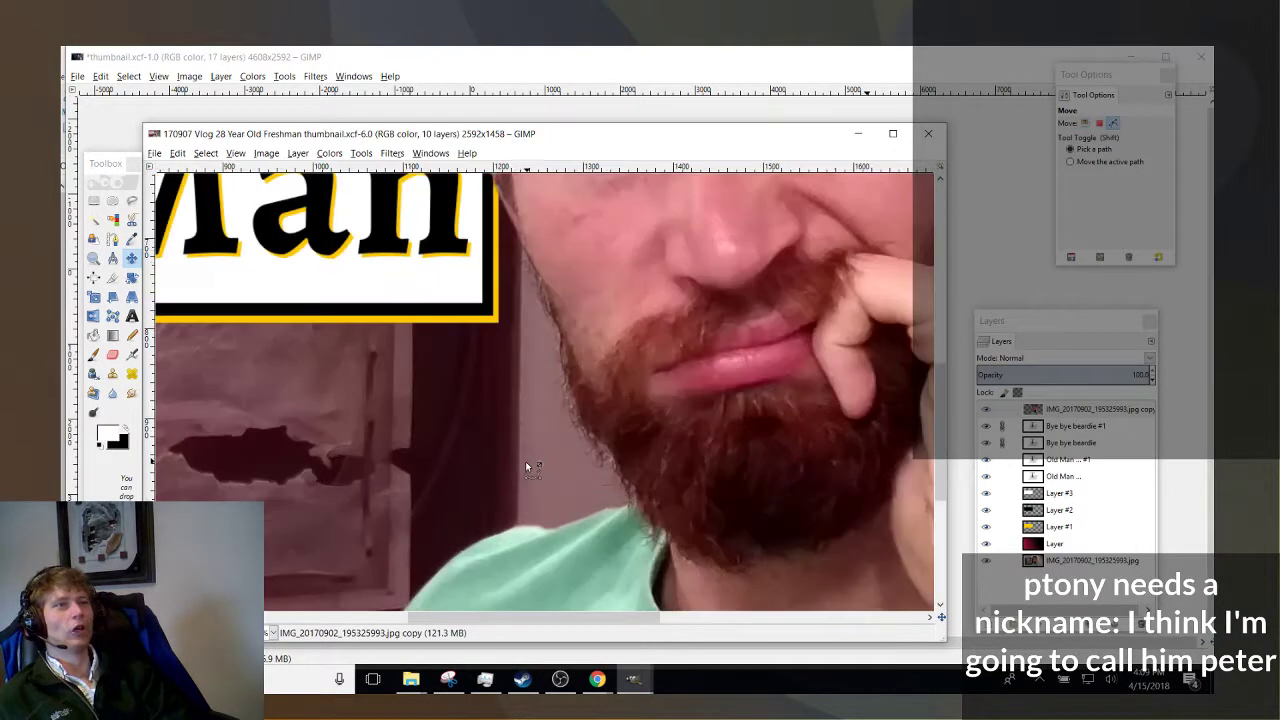
scroll(549, 427, "down", 4)
scroll(546, 440, "up", 2)
scroll(546, 440, "up", 1)
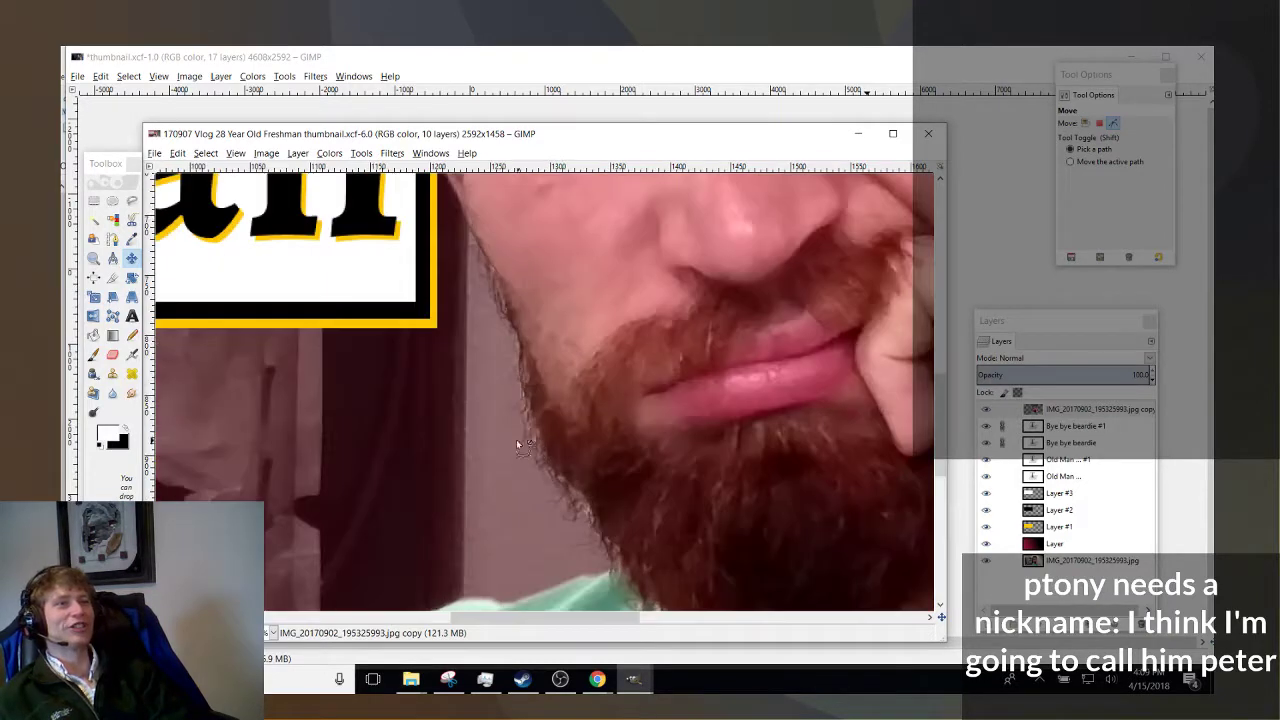
scroll(515, 366, "down", 6)
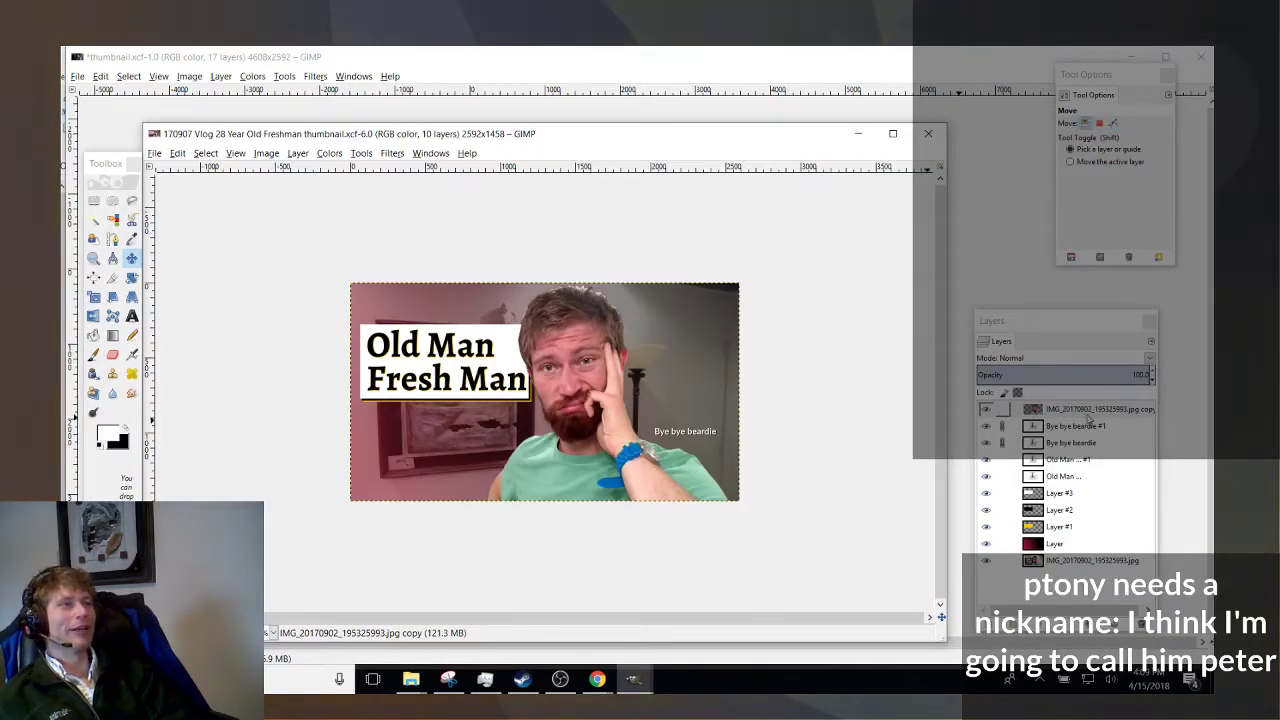
left_click_drag(1088, 412, 830, 408)
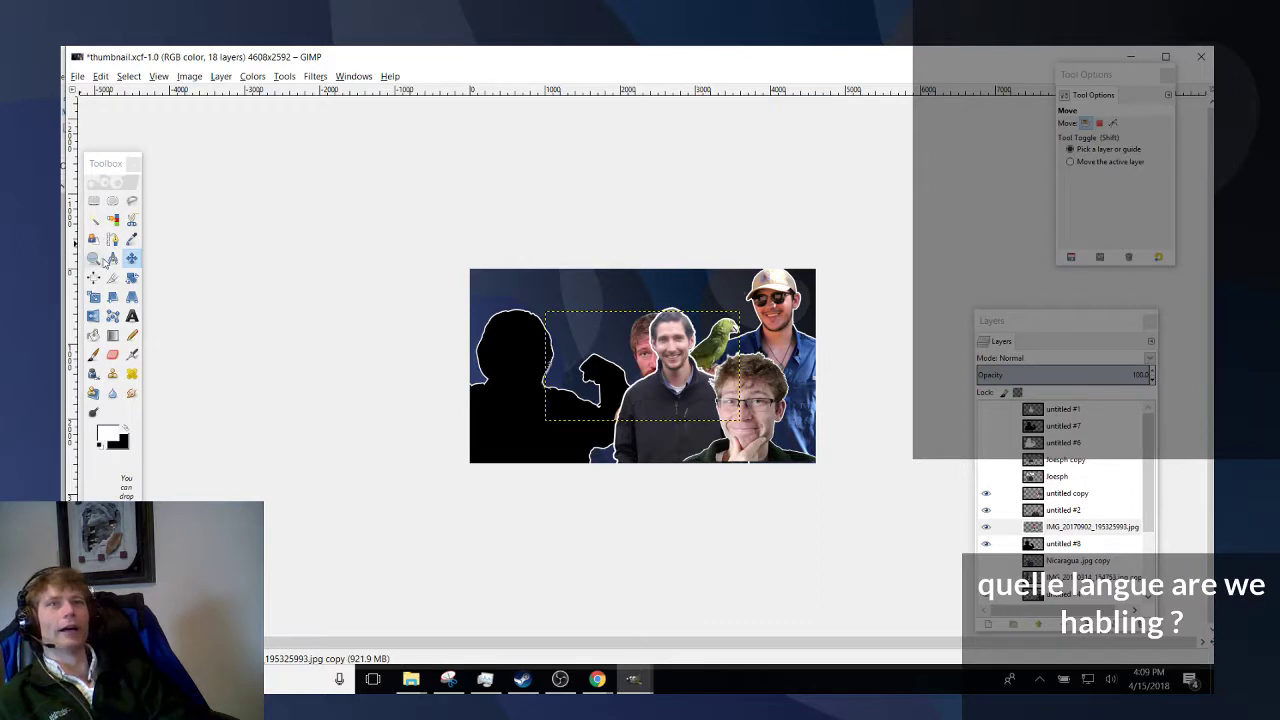
Scale the bearded man layer to double size, 5184 × 2916 px, and move it up beside the silhouette, behind the man in the dark jacket.
mouse_move(645, 352)
left_mouse_down()
mouse_move(604, 341)
mouse_move(614, 362)
mouse_move(637, 361)
left_mouse_up()
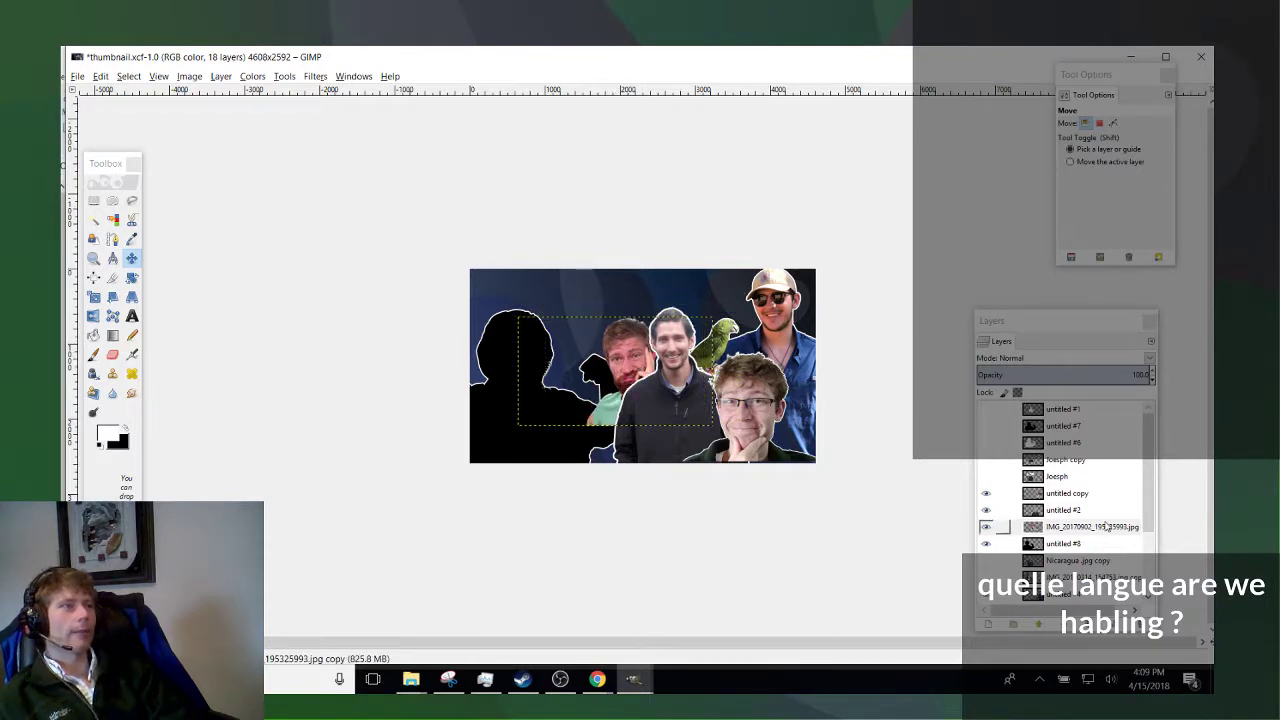
left_click(112, 297)
left_click(625, 366)
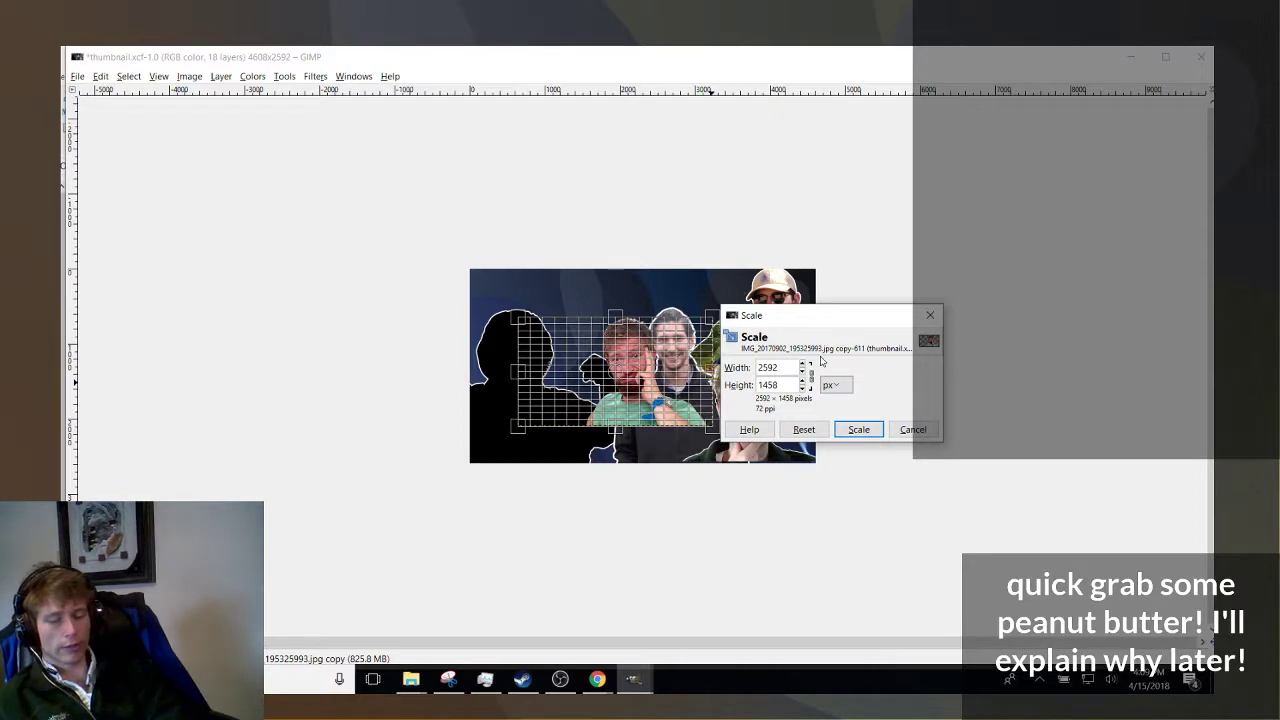
type("*2")
key("Return")
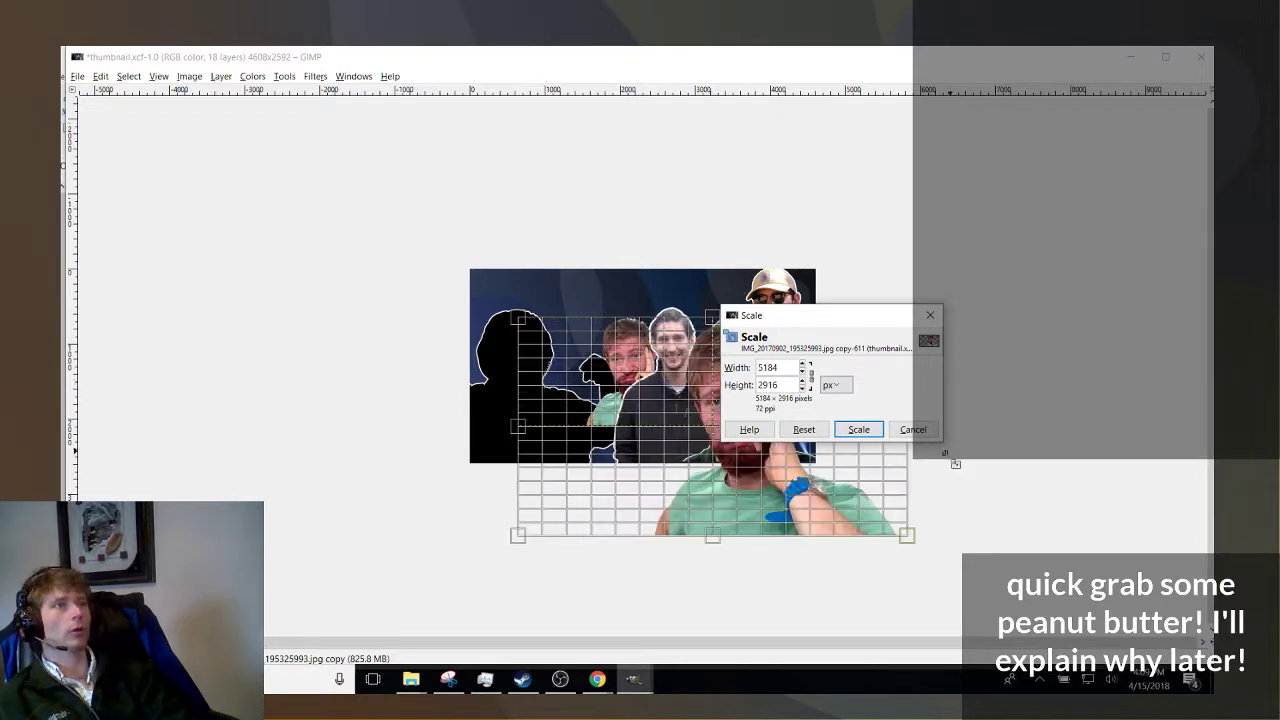
left_click(858, 429)
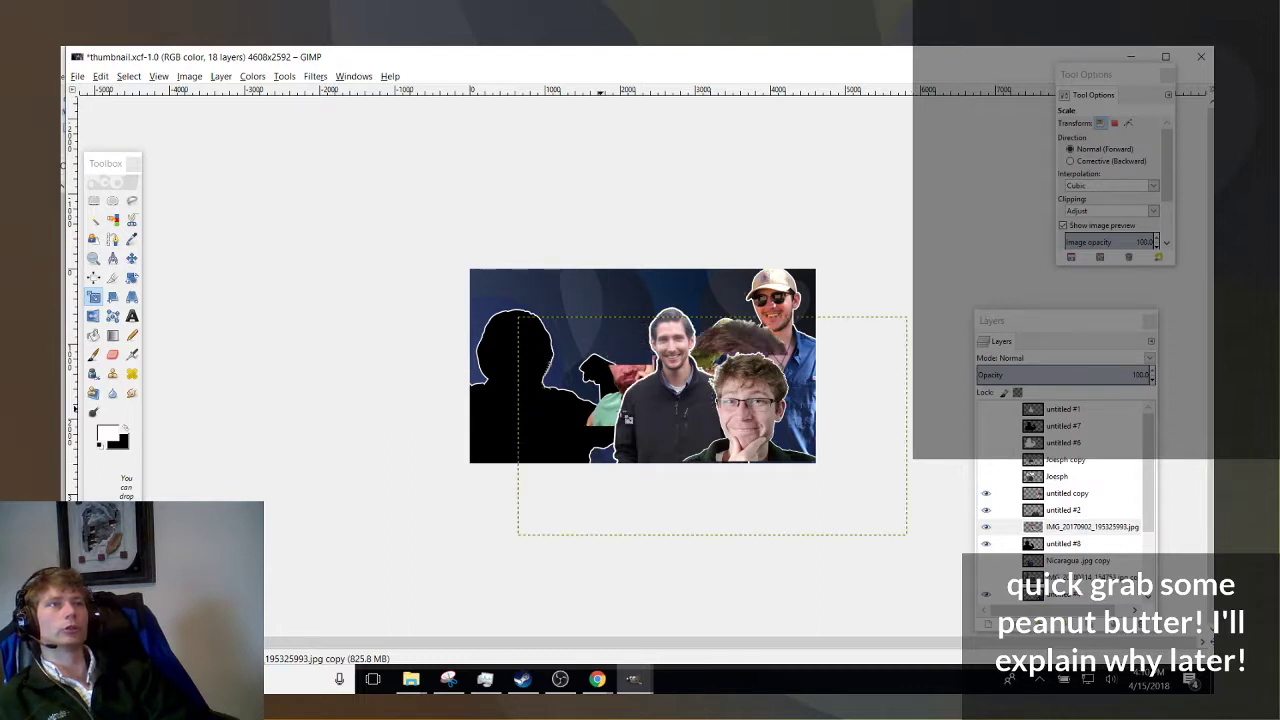
left_click(131, 258)
left_click_drag(701, 513, 579, 462)
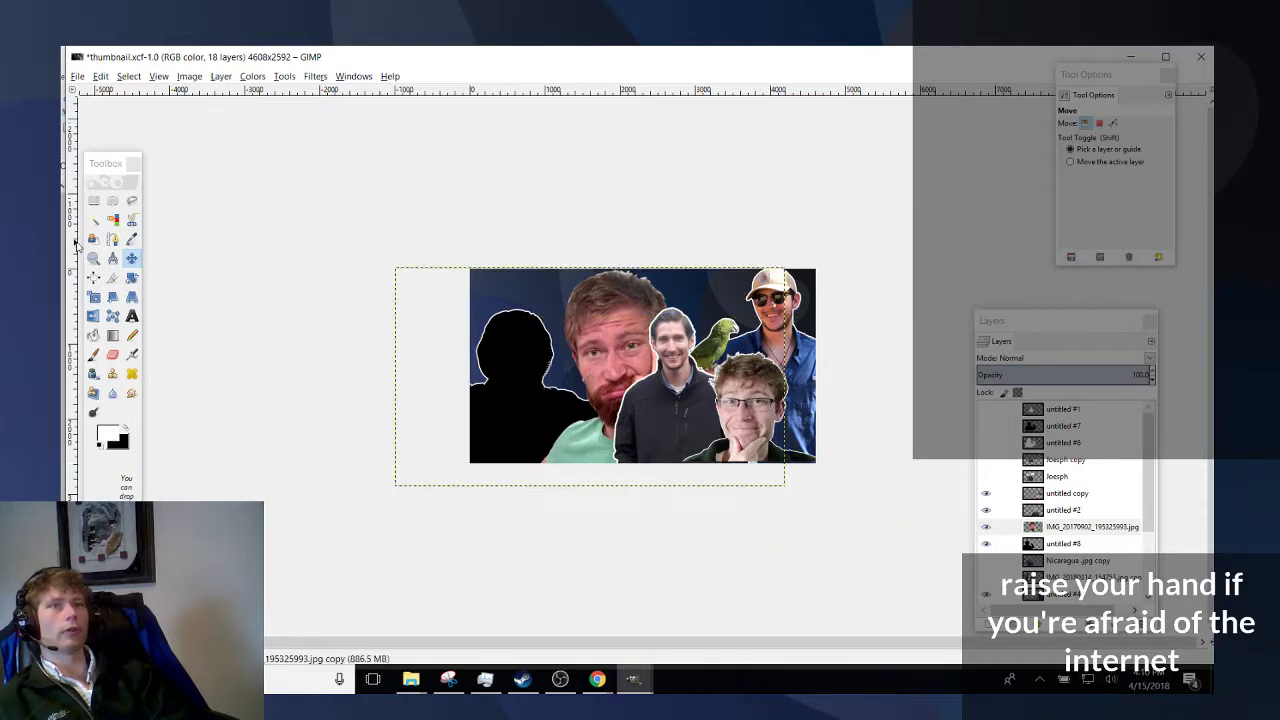
Scale the bearded man layer down to a width of 3110*1.1 px and place it at the canvas's bottom edge between the silhouette and the dark jacket.
left_click(93, 297)
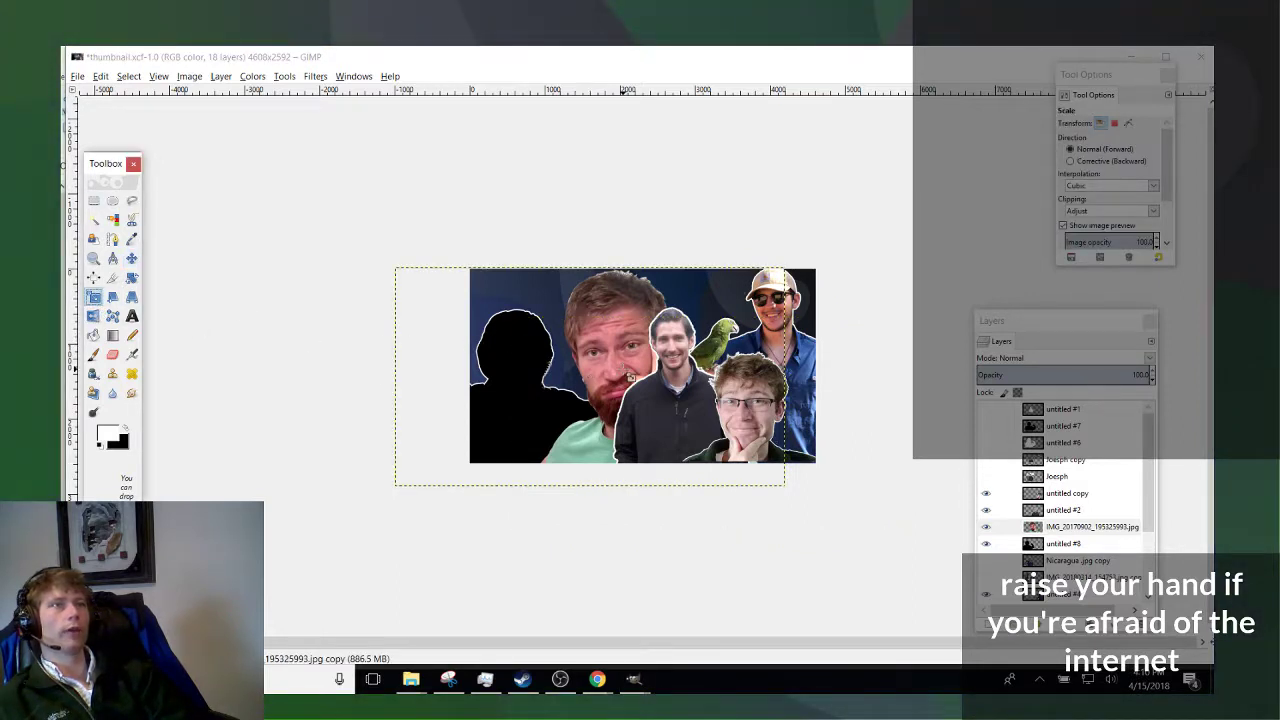
left_click(630, 377)
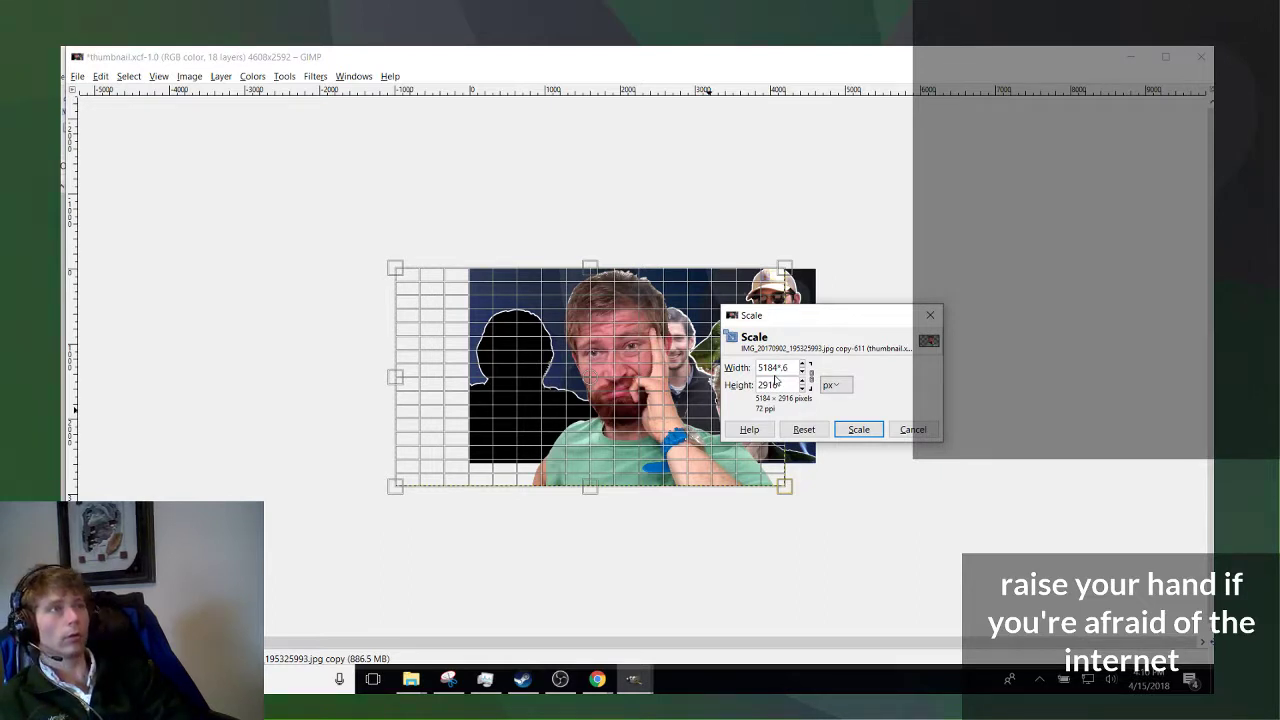
type("3110")
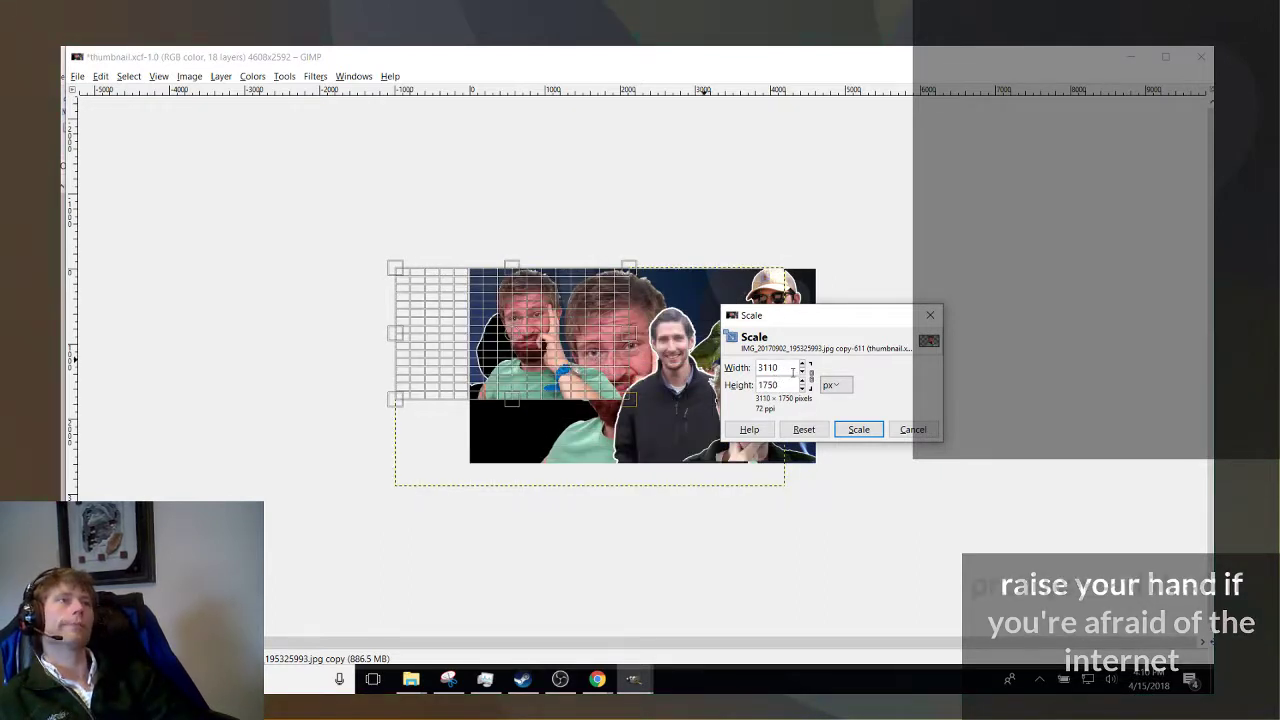
type("*1.")
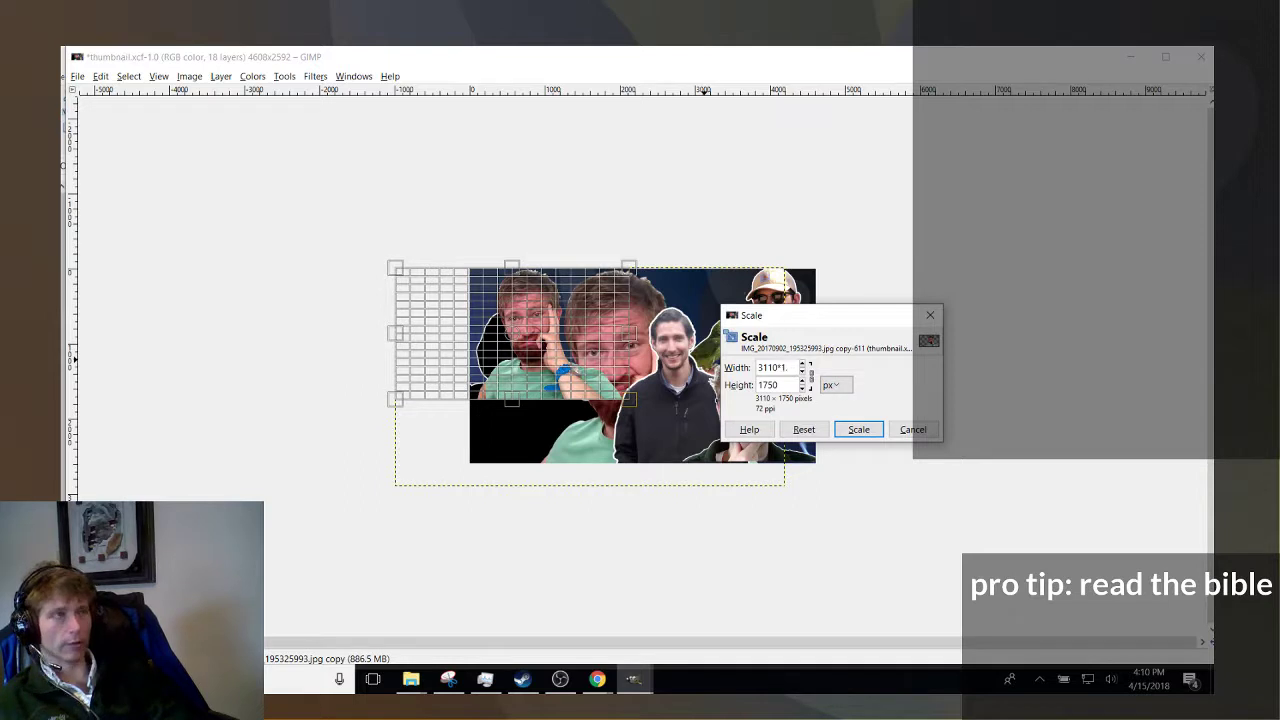
type("1")
key("Tab")
left_click(858, 429)
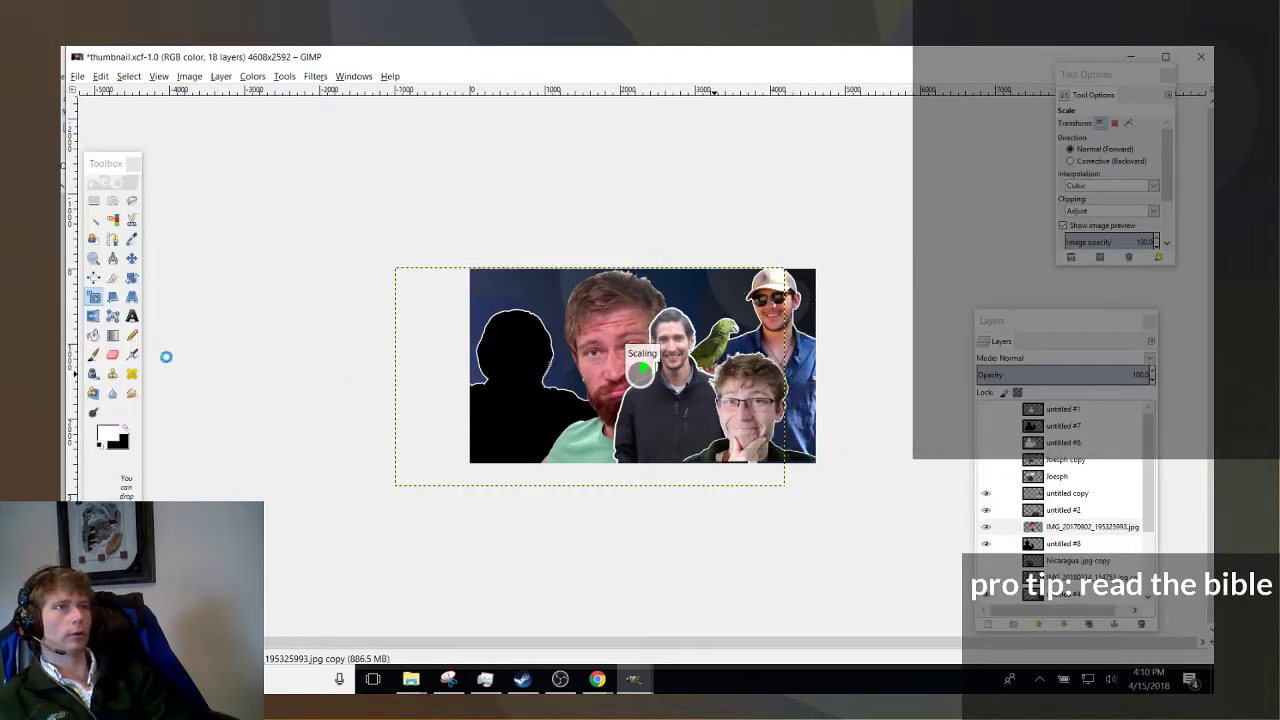
key("m")
left_click_drag(546, 393, 601, 446)
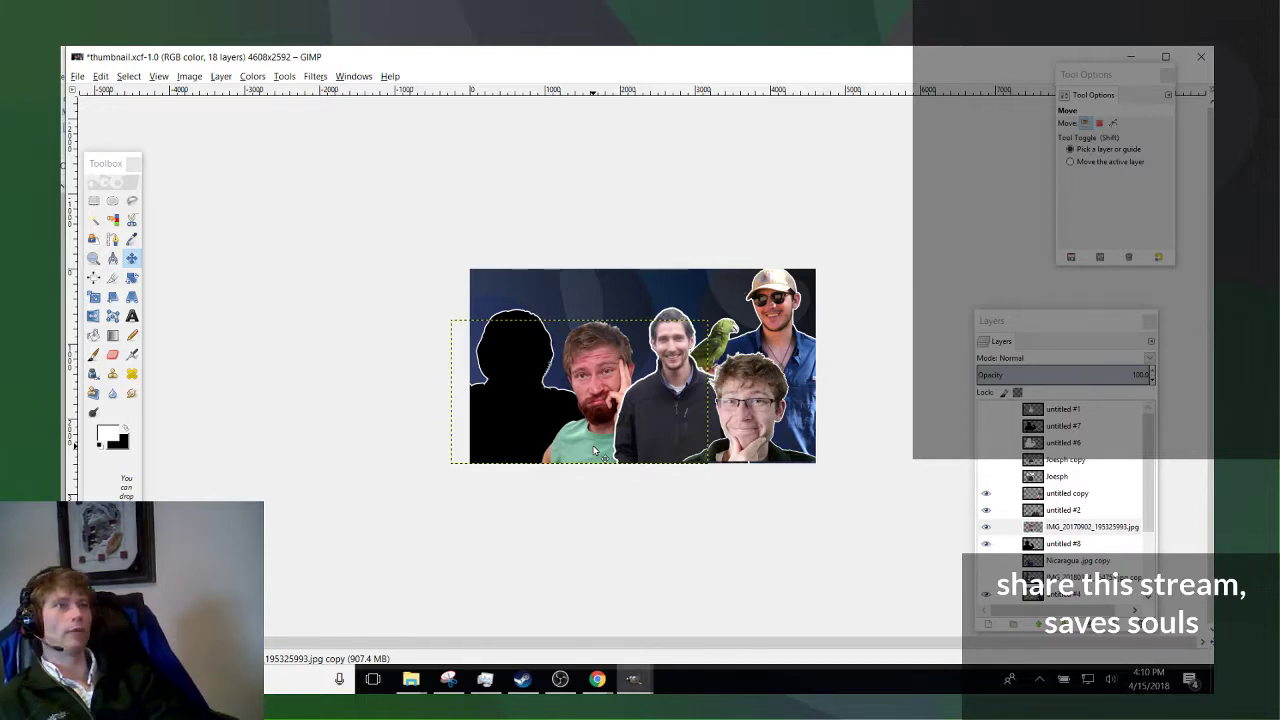
Select the bearded man's outline from his layer's alpha, and add a new layer above it.
key("ctrl+shift+j")
key("minus")
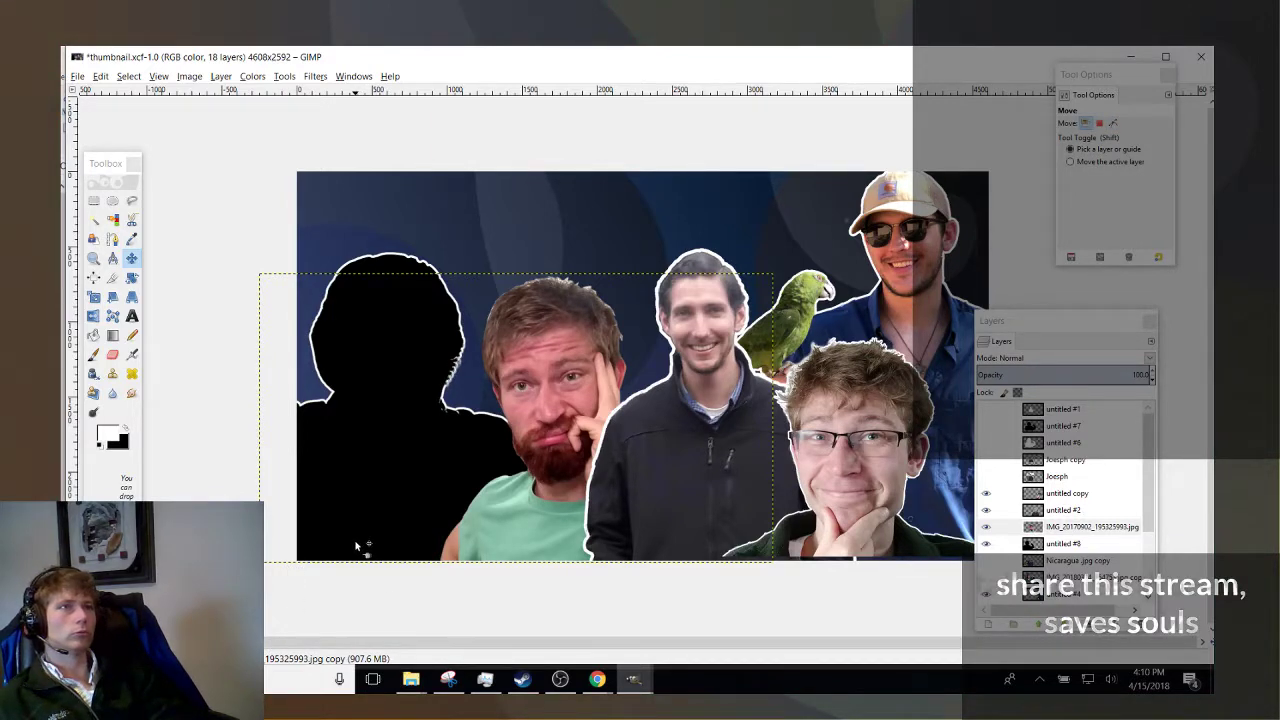
right_click(1091, 530)
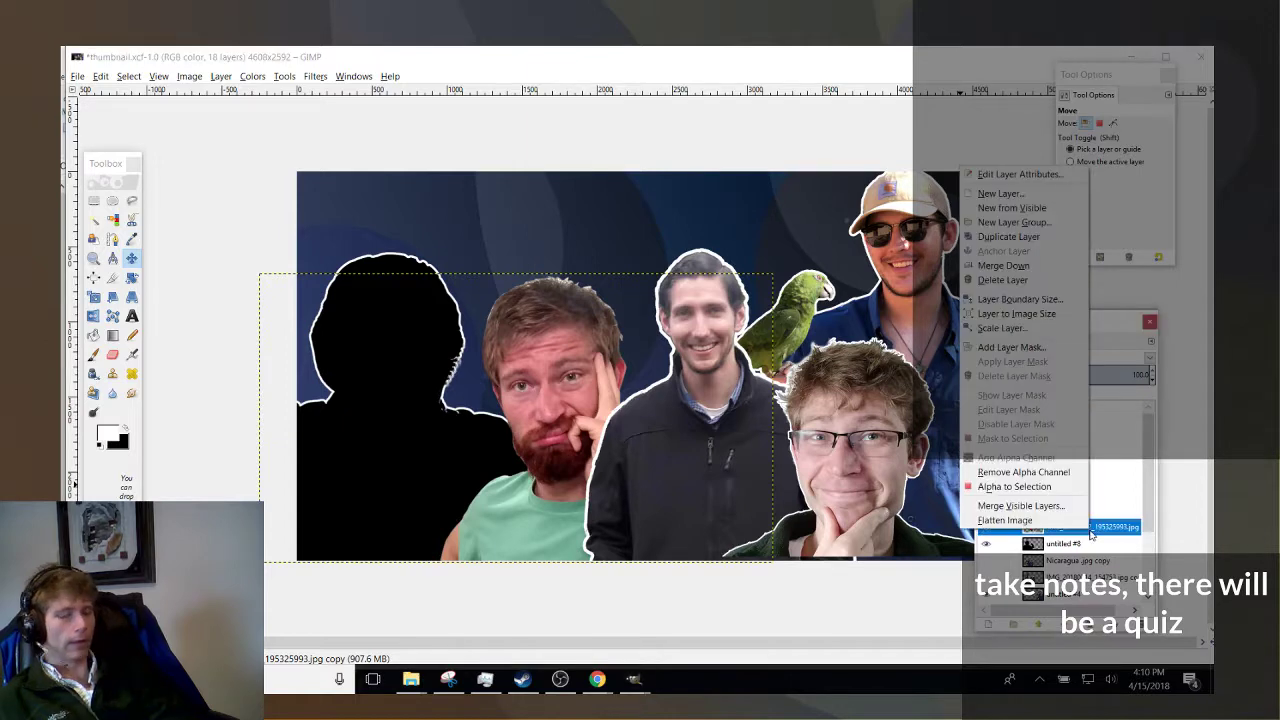
left_click(1088, 535)
right_click(1088, 536)
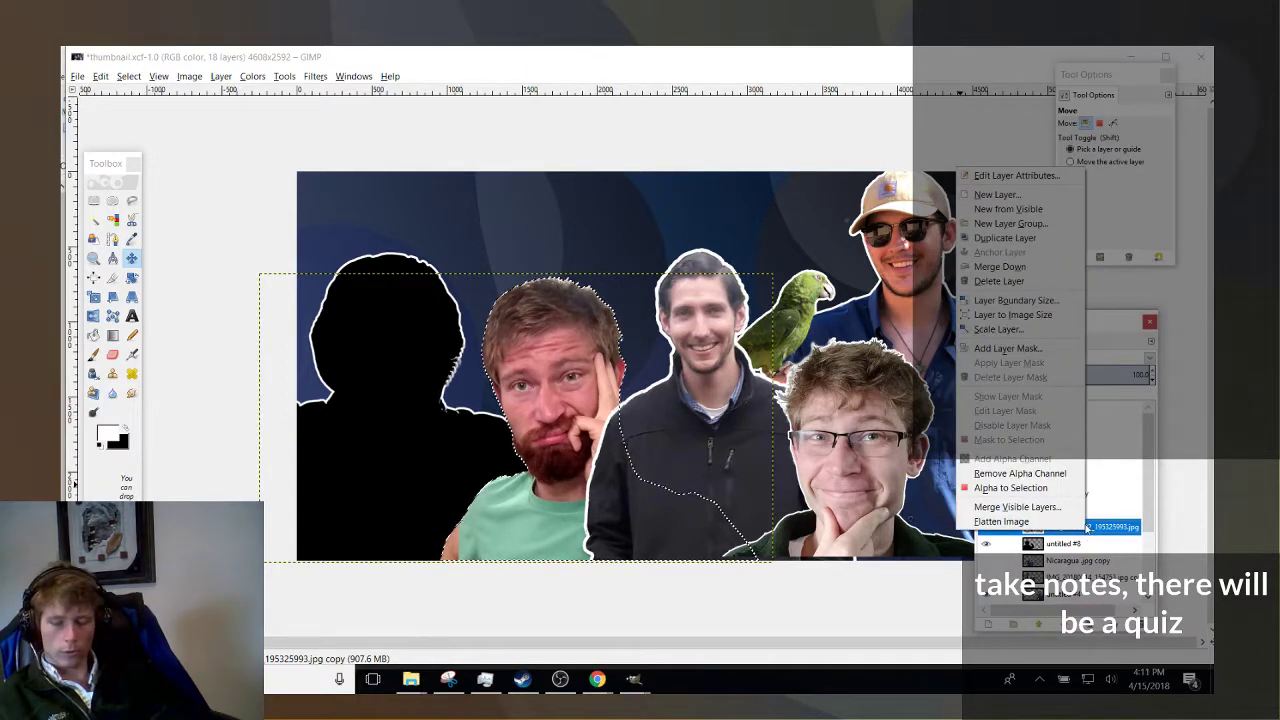
key("shift+ctrl+n")
left_click(1088, 638)
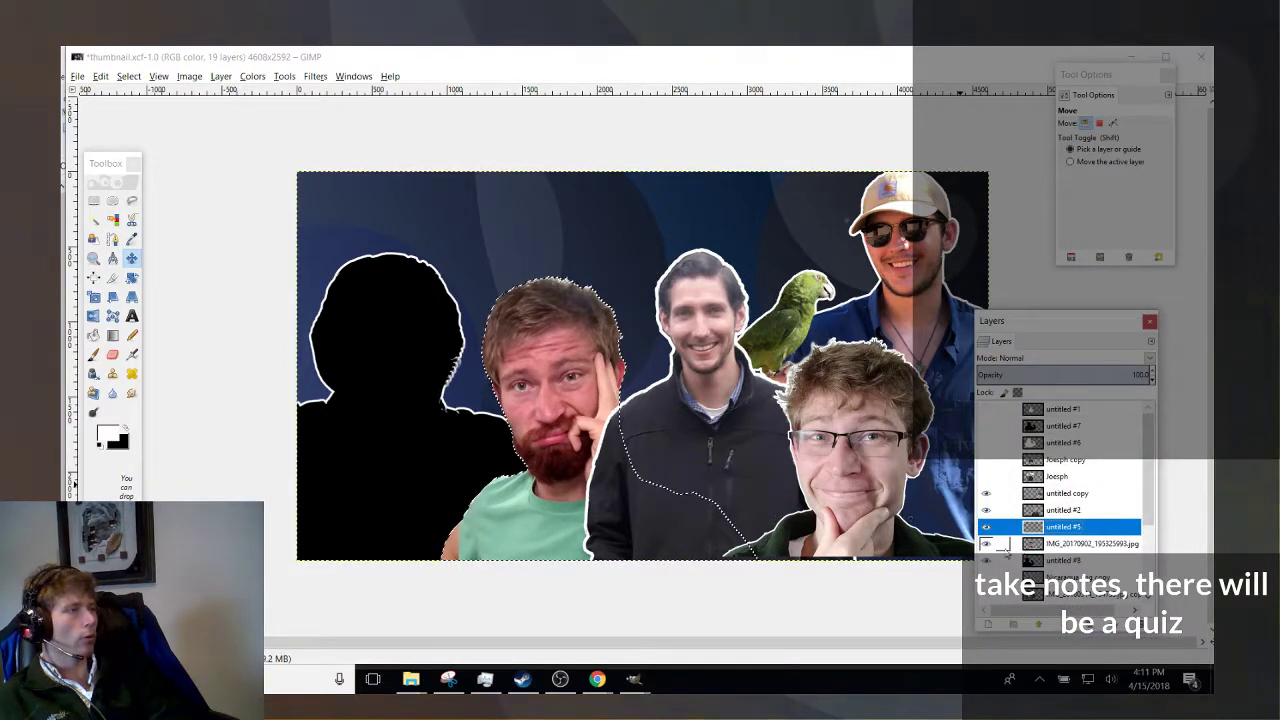
Delete the bearded man's photo layer below the new empty layer.
left_click(1064, 545)
right_click(1064, 546)
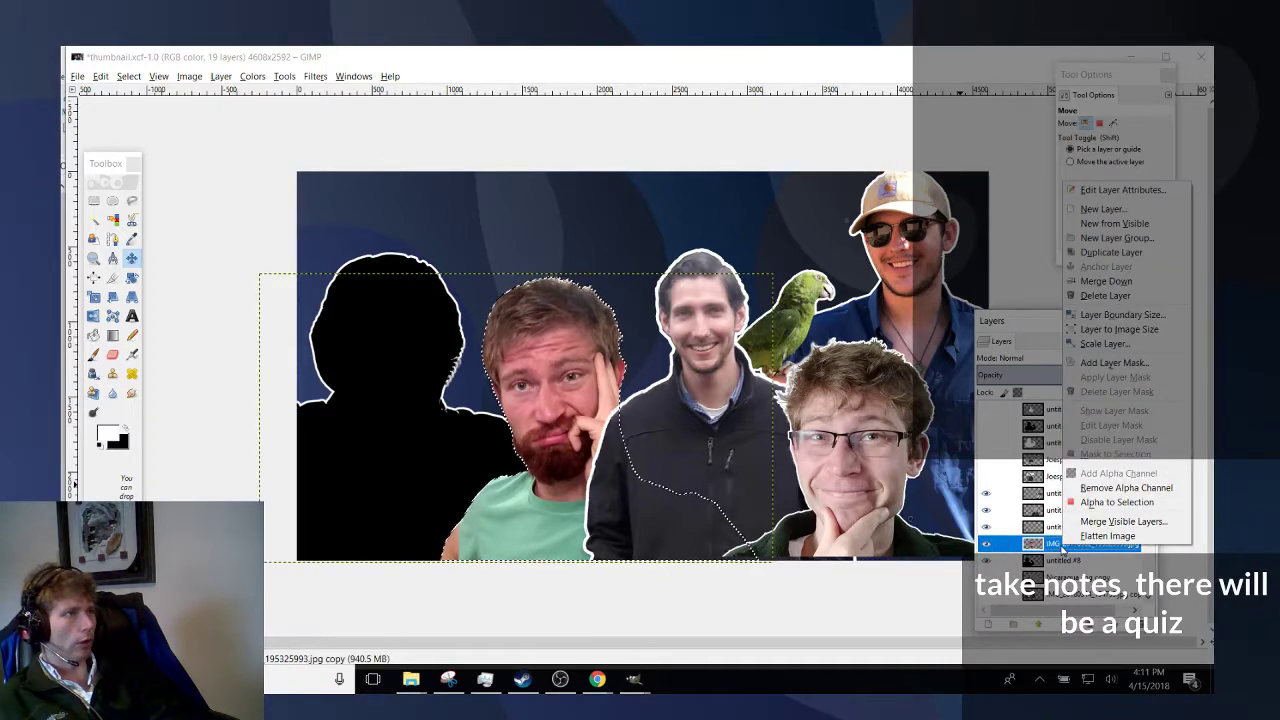
key("d")
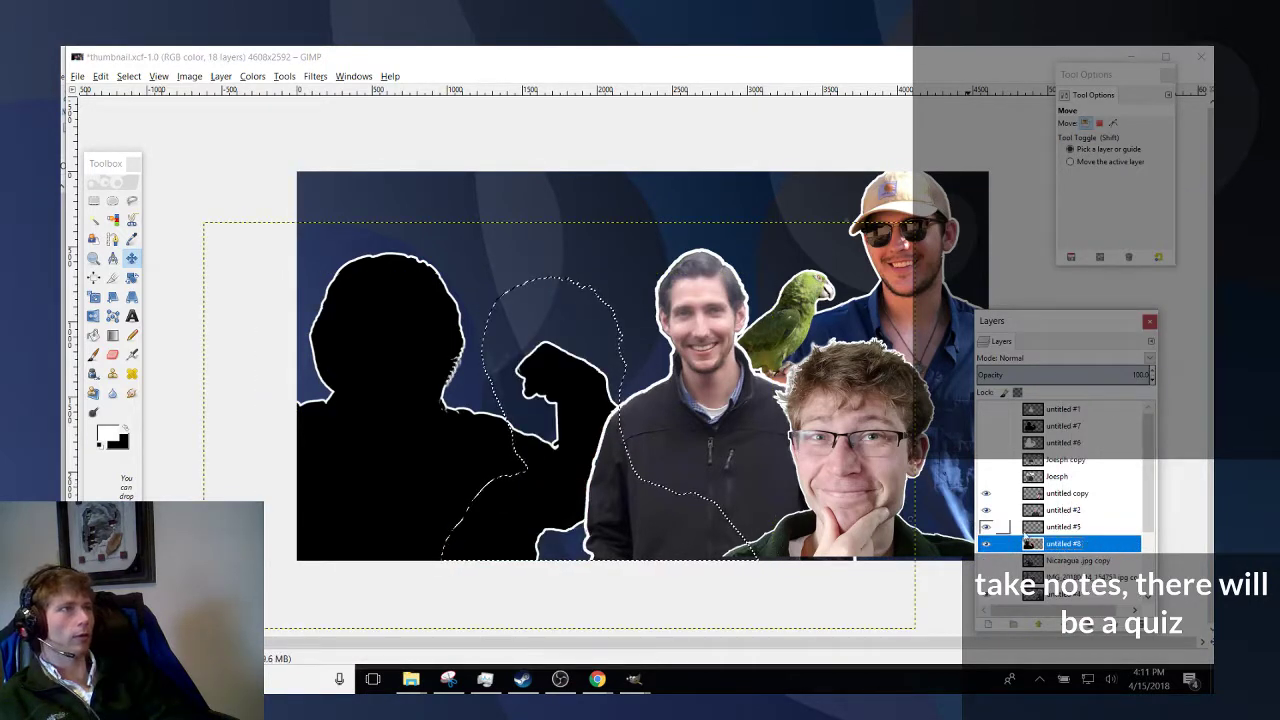
Fill the bearded man's selected outline with white on the layer untitled #5 using Bucket Fill.
left_click(1066, 527)
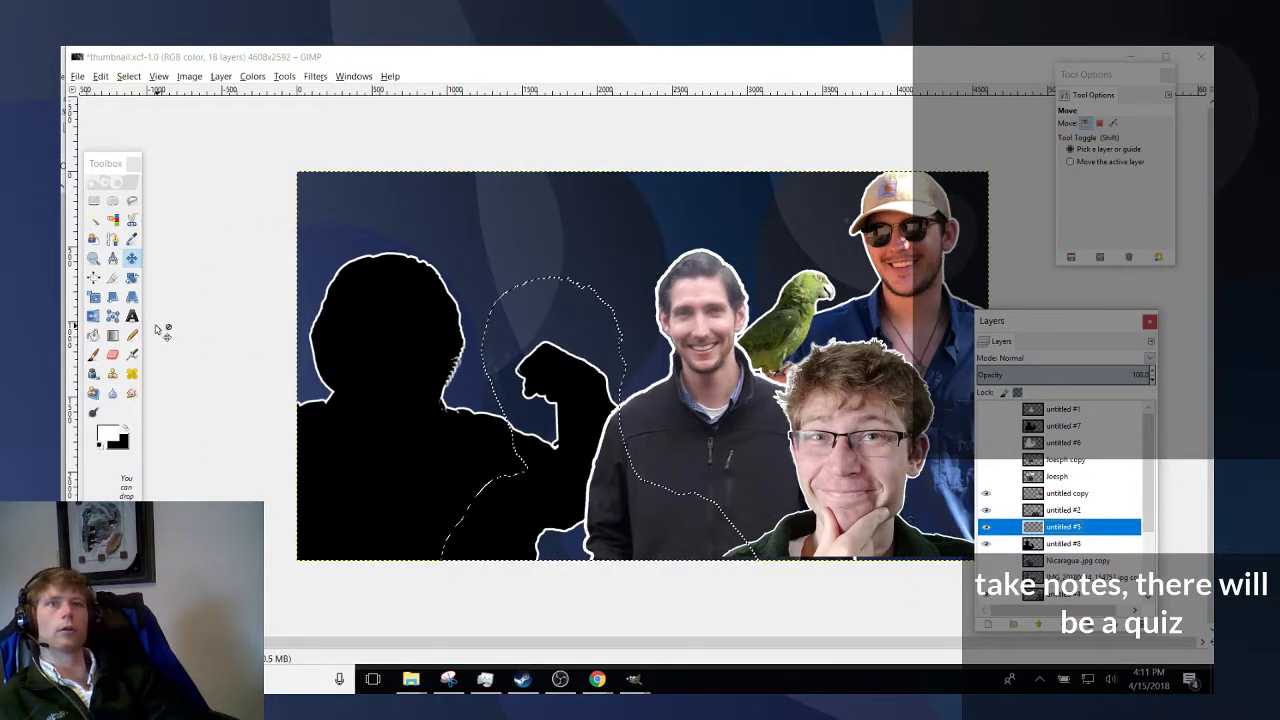
left_click(130, 433)
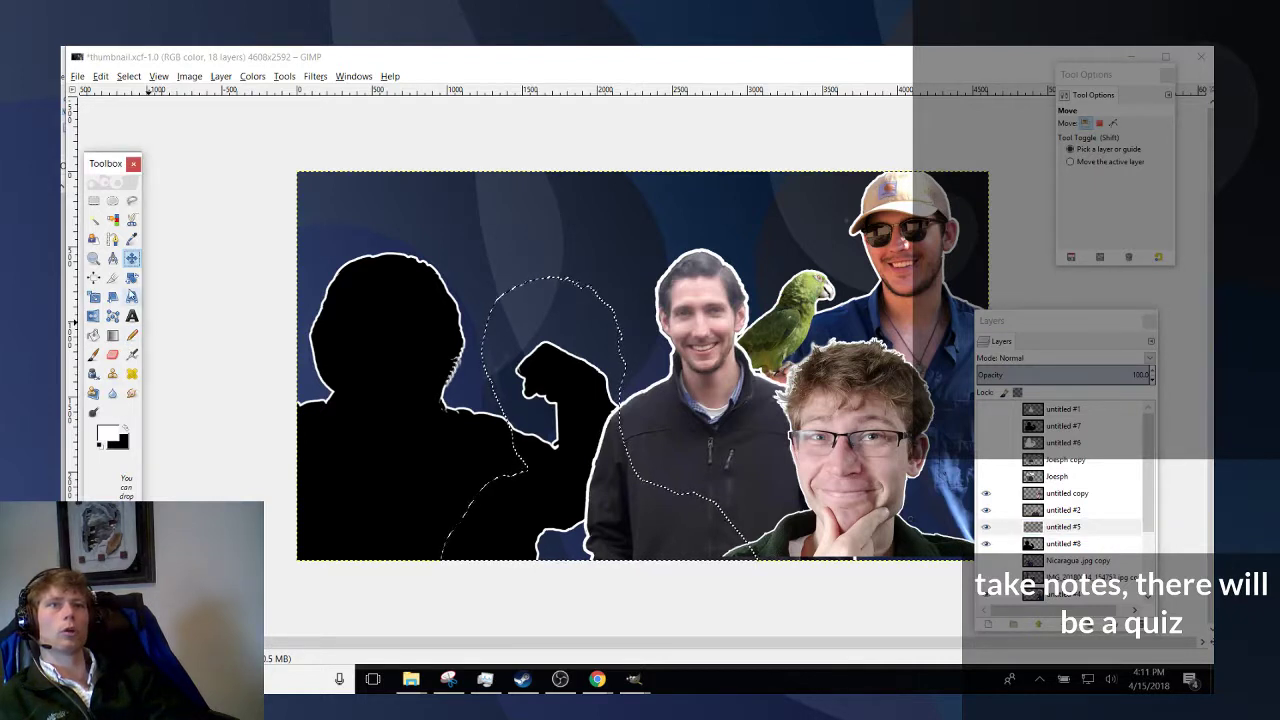
left_click(93, 335)
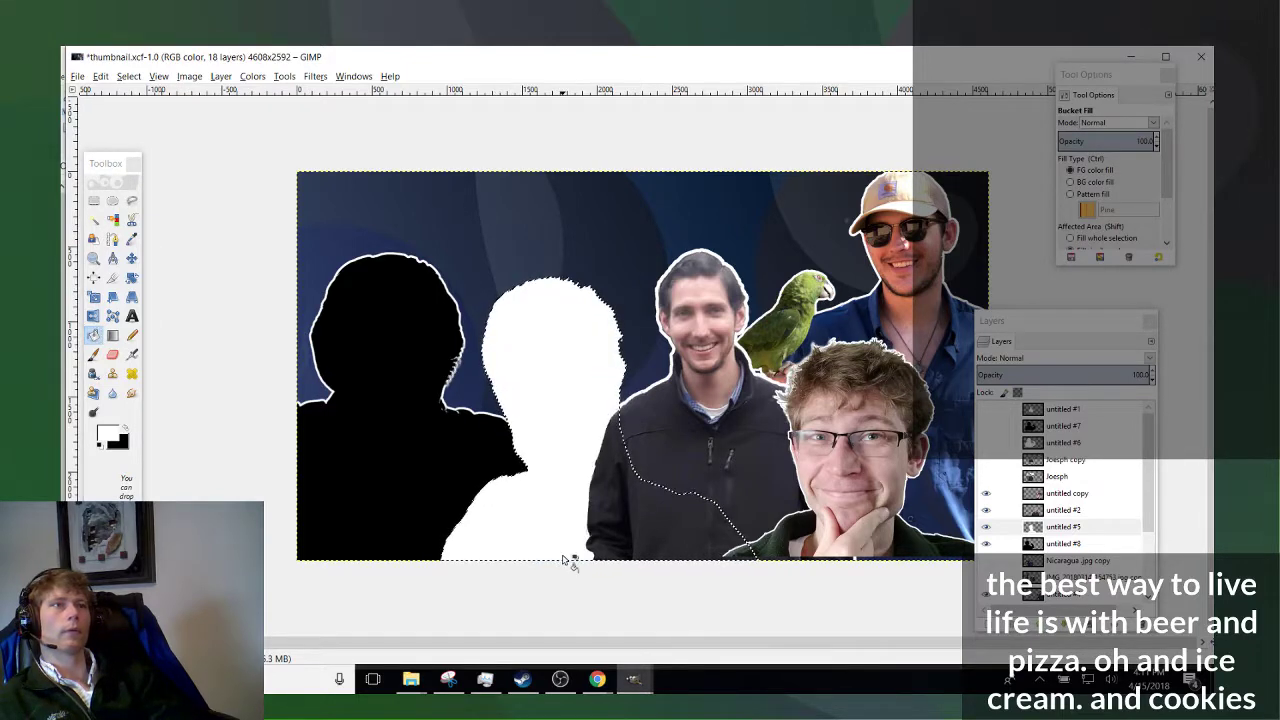
Add a new transparent layer above the white silhouette's layer and shrink the selection so that a white rim is left around it.
right_click(1076, 528)
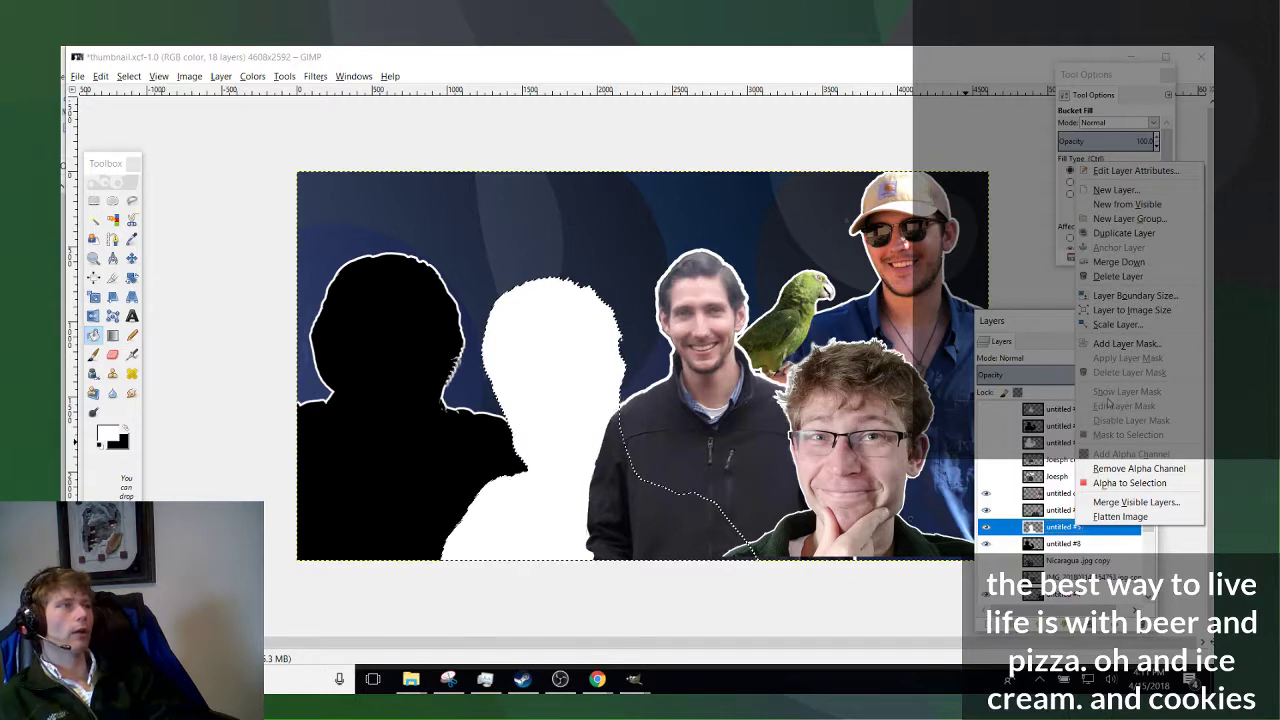
left_click(1115, 189)
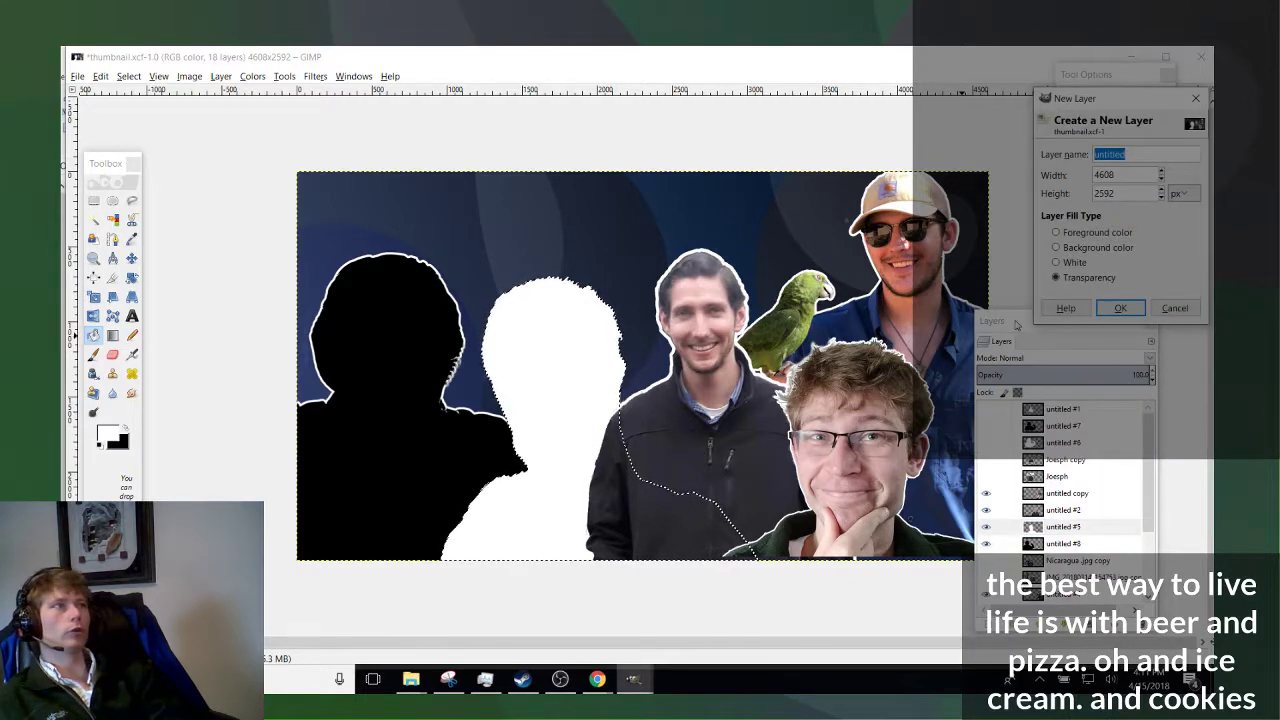
left_click(1120, 308)
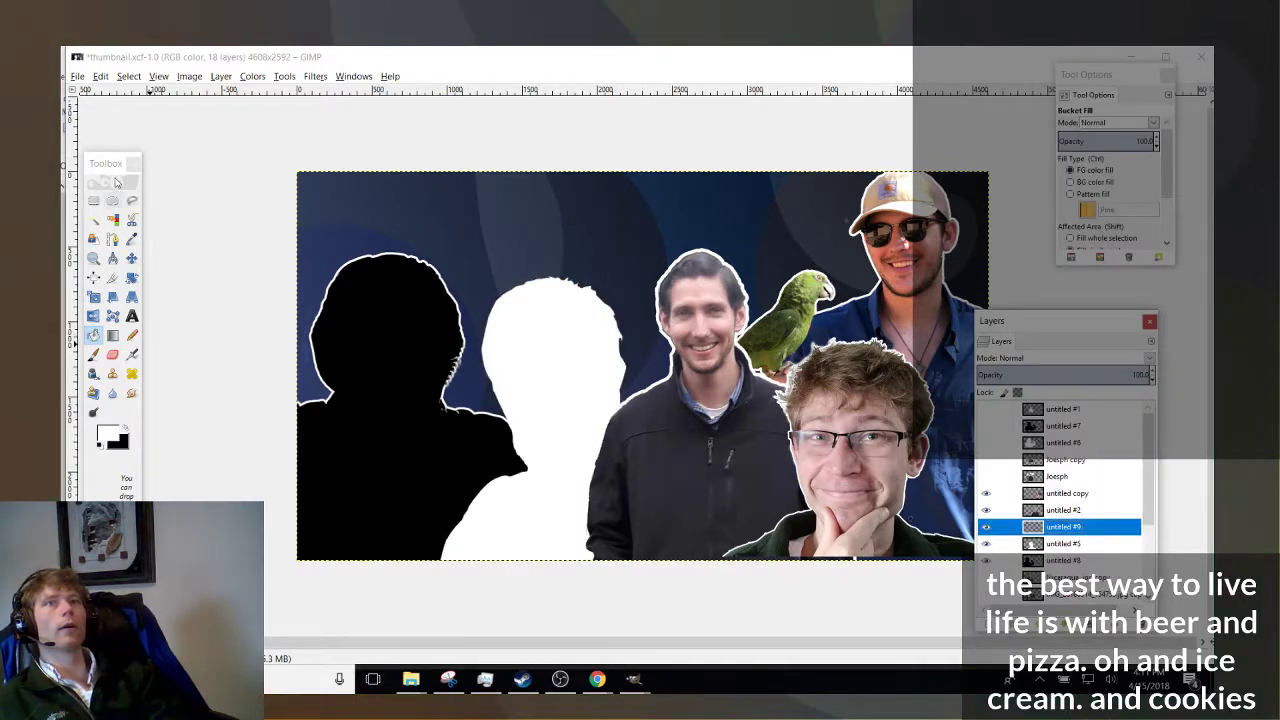
left_click(97, 77)
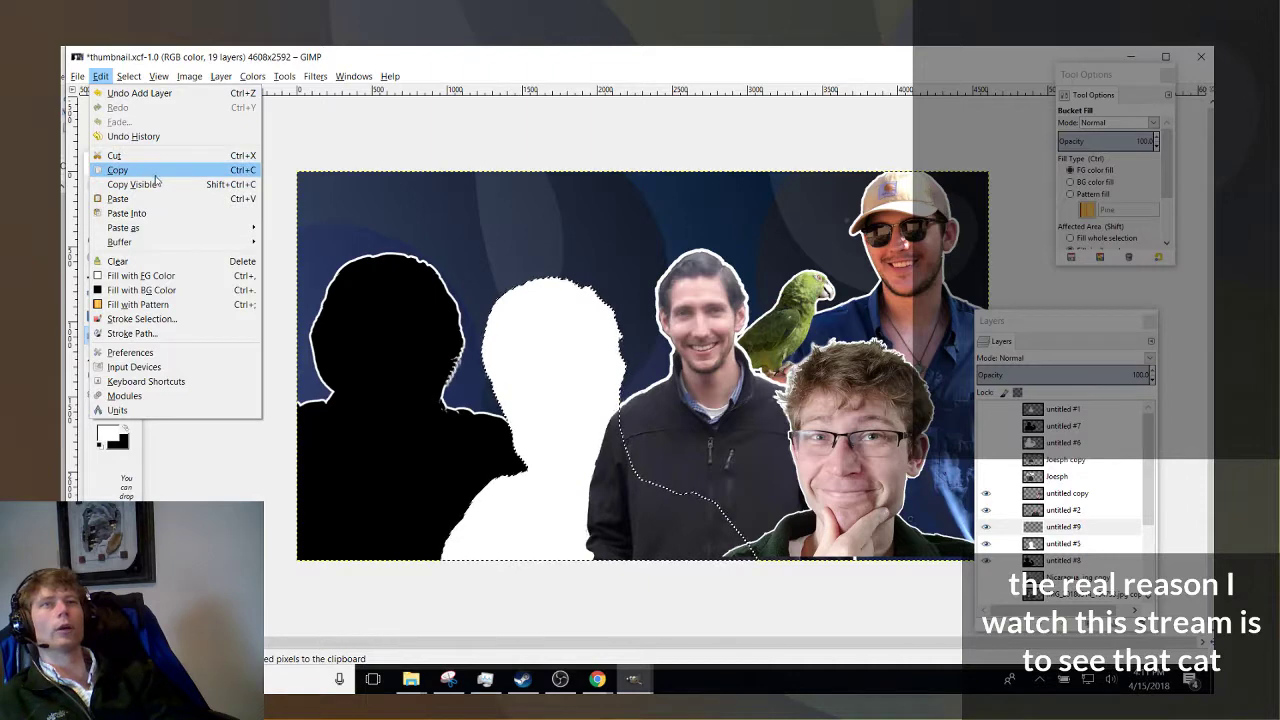
mouse_move(128, 77)
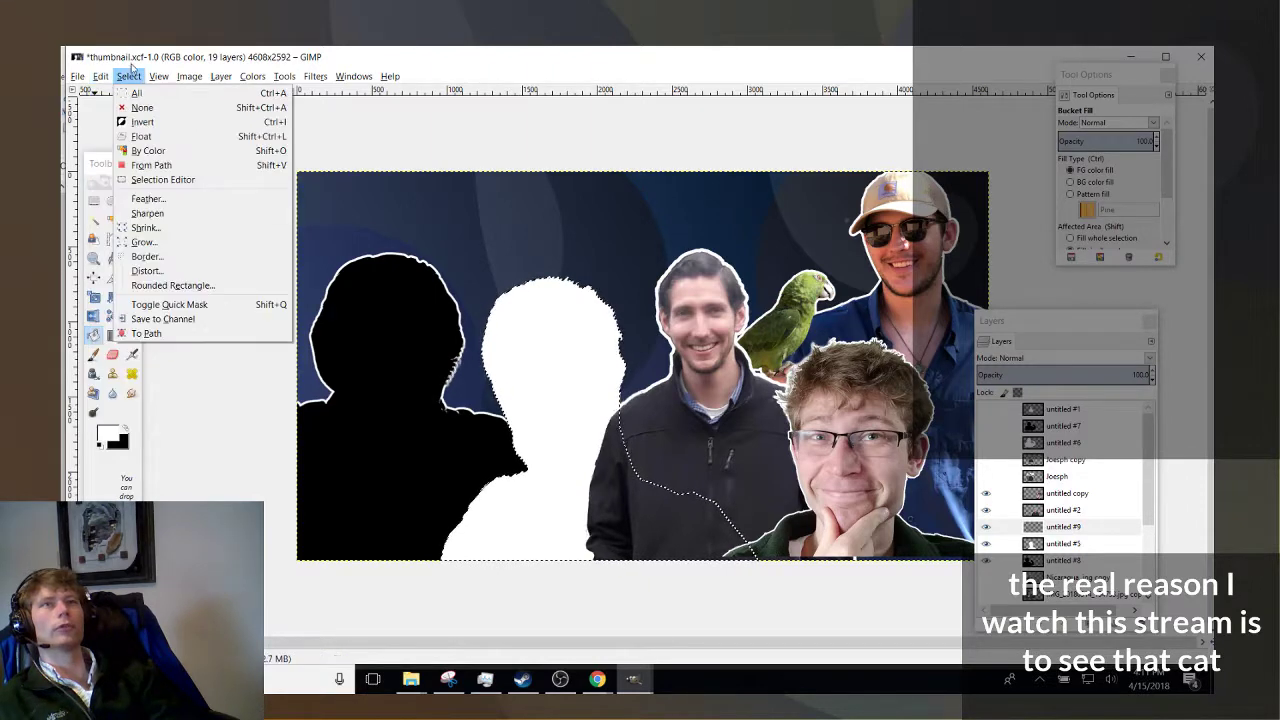
left_click(175, 249)
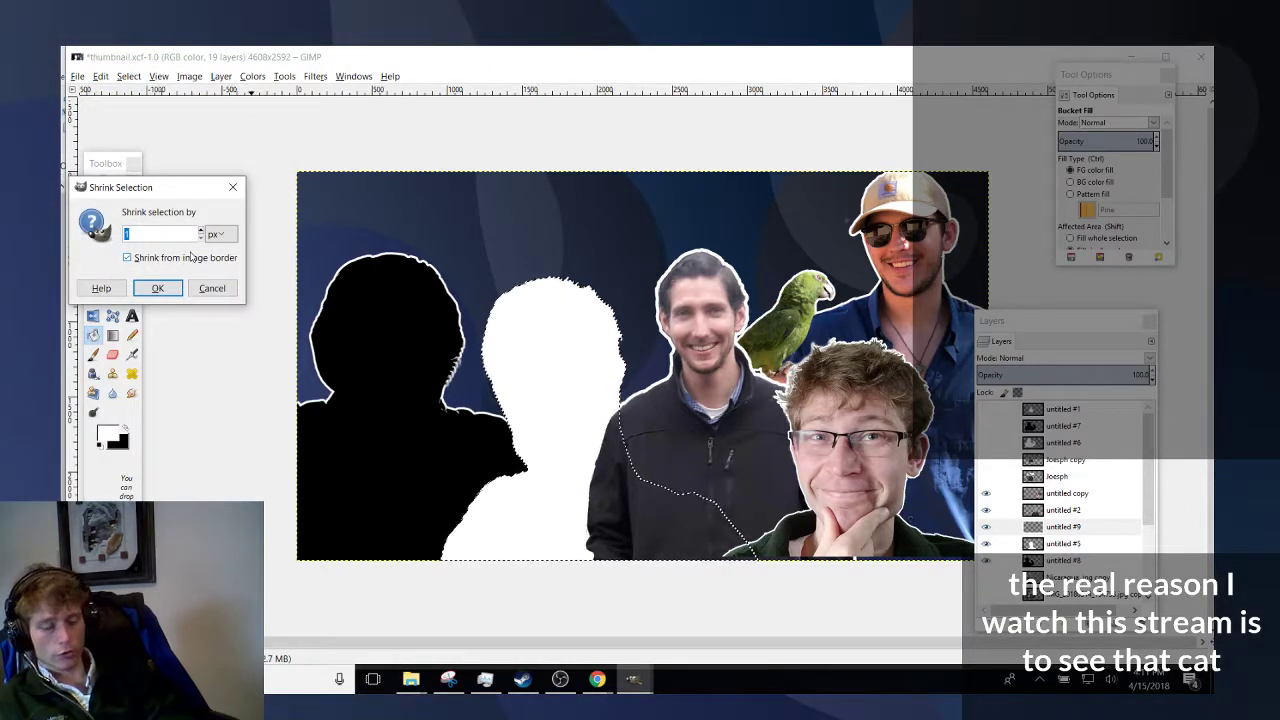
key("Return")
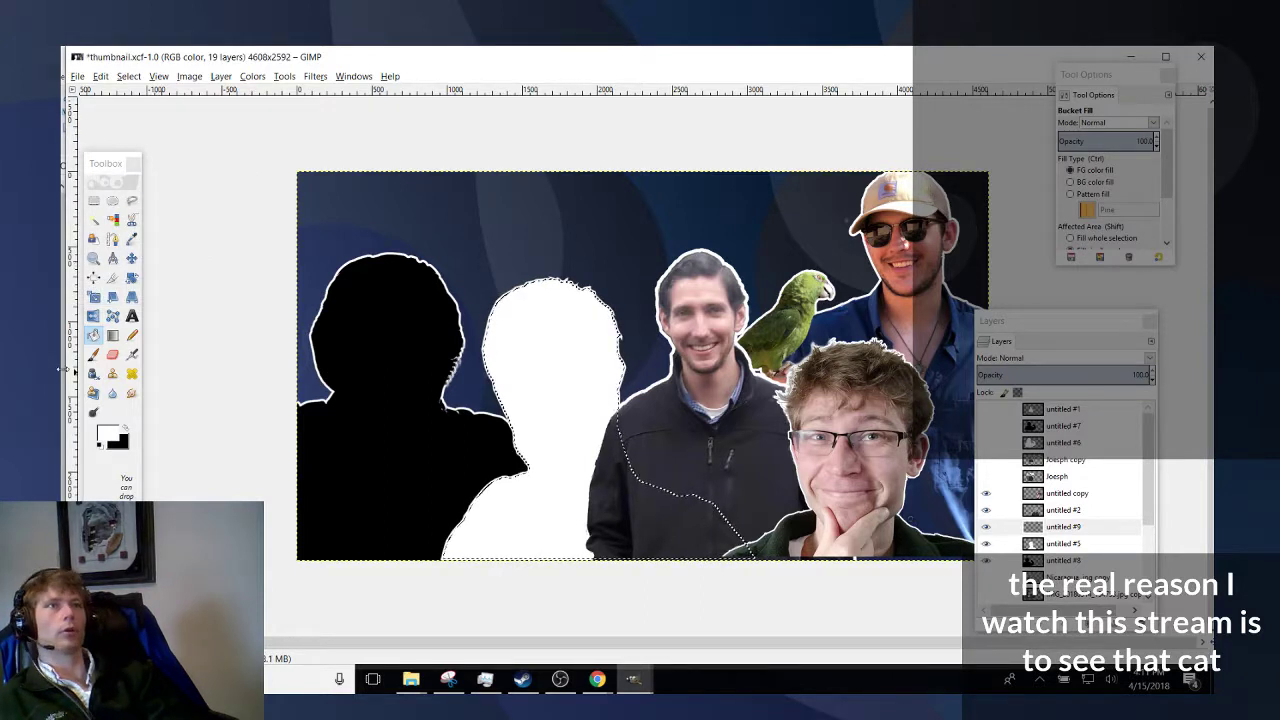
Fill the shrunken selection with black on the new layer using Bucket Fill, and clear the selection.
left_click(125, 430)
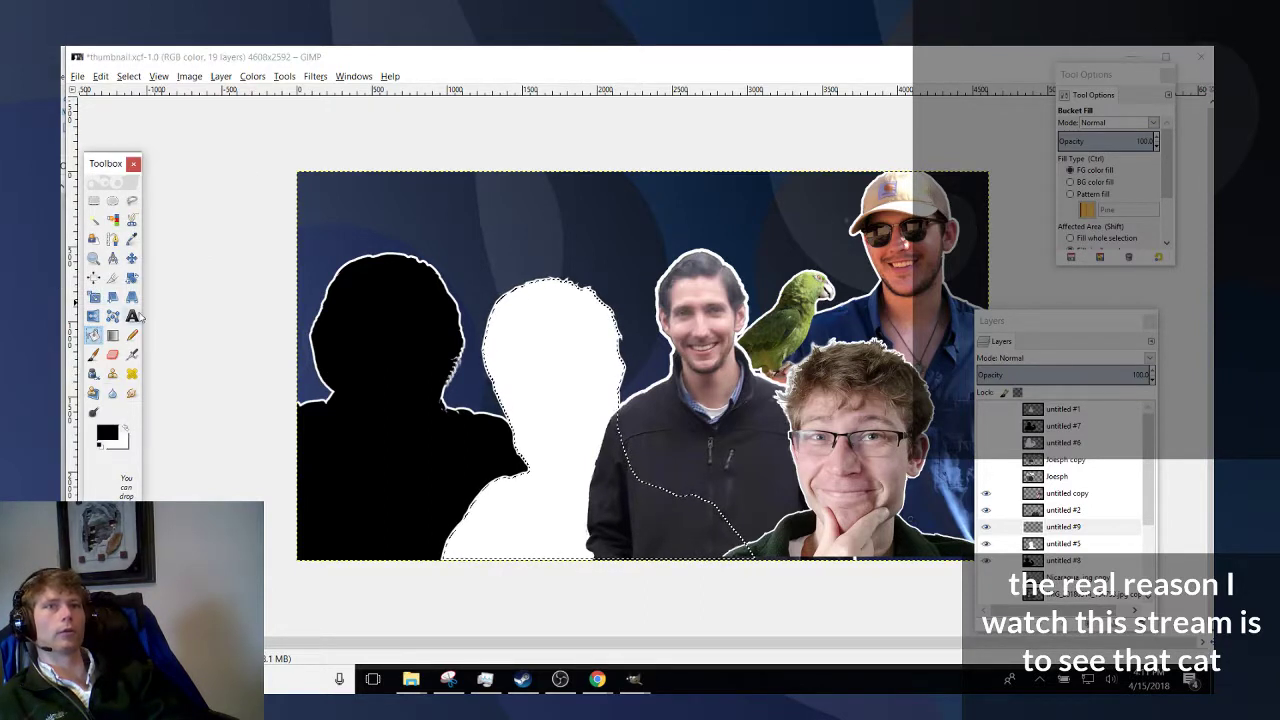
left_click(547, 413)
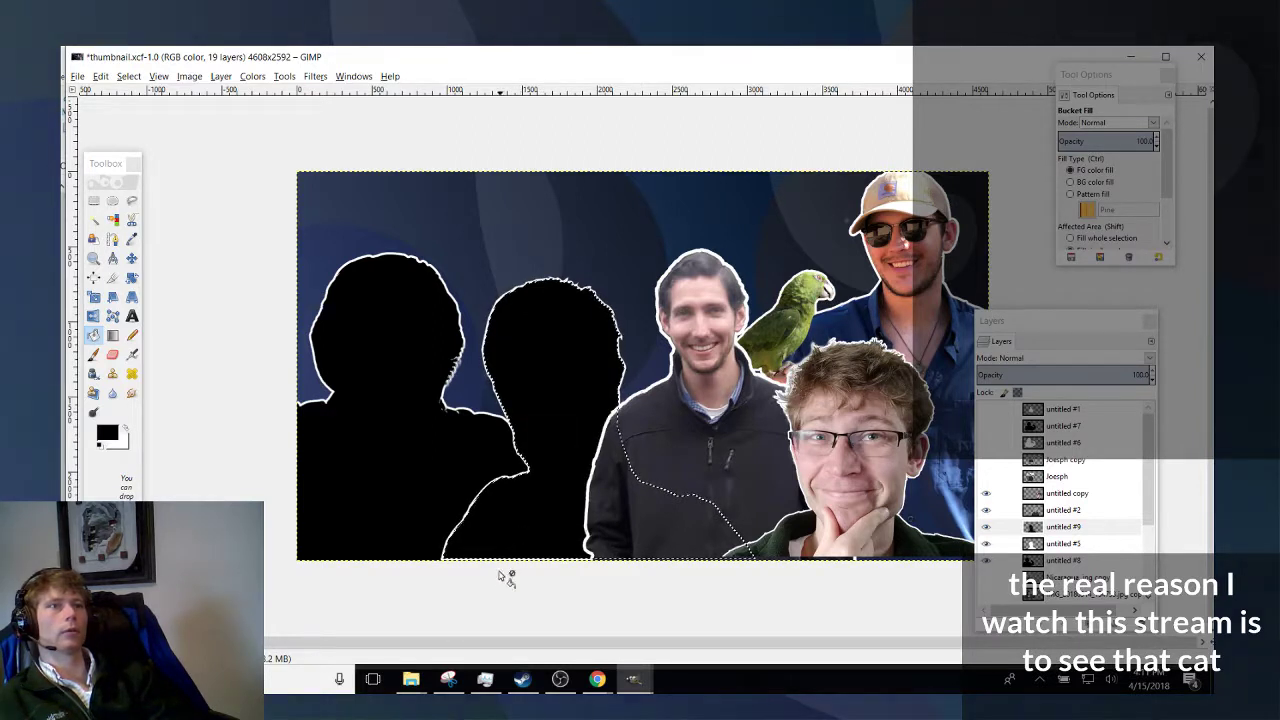
key("ctrl")
key("ctrl+shift+a")
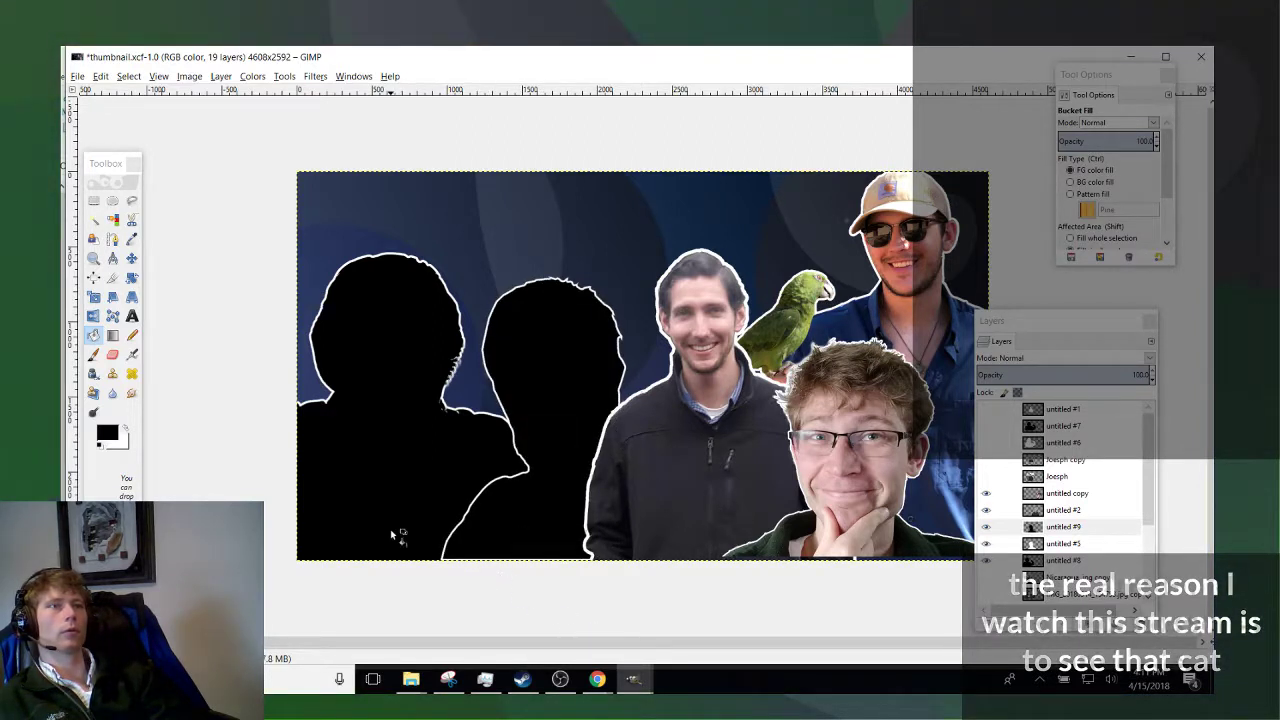
Merge the black fill down onto the white silhouette layer and move the merged layer slightly down on the canvas.
right_click(1075, 526)
left_click(1130, 290)
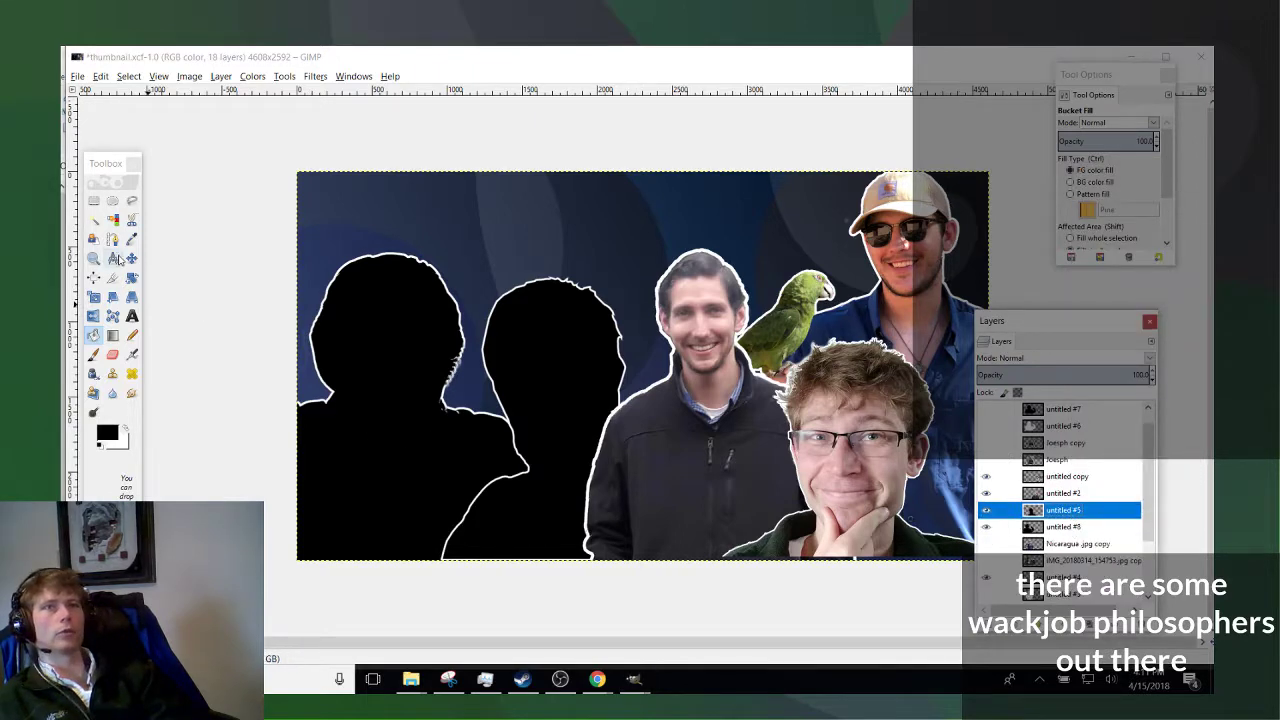
left_click(131, 258)
left_click_drag(512, 520, 511, 525)
Examine the white outlines of both black silhouettes up close and in the overall composition.
scroll(535, 547, "up", 1)
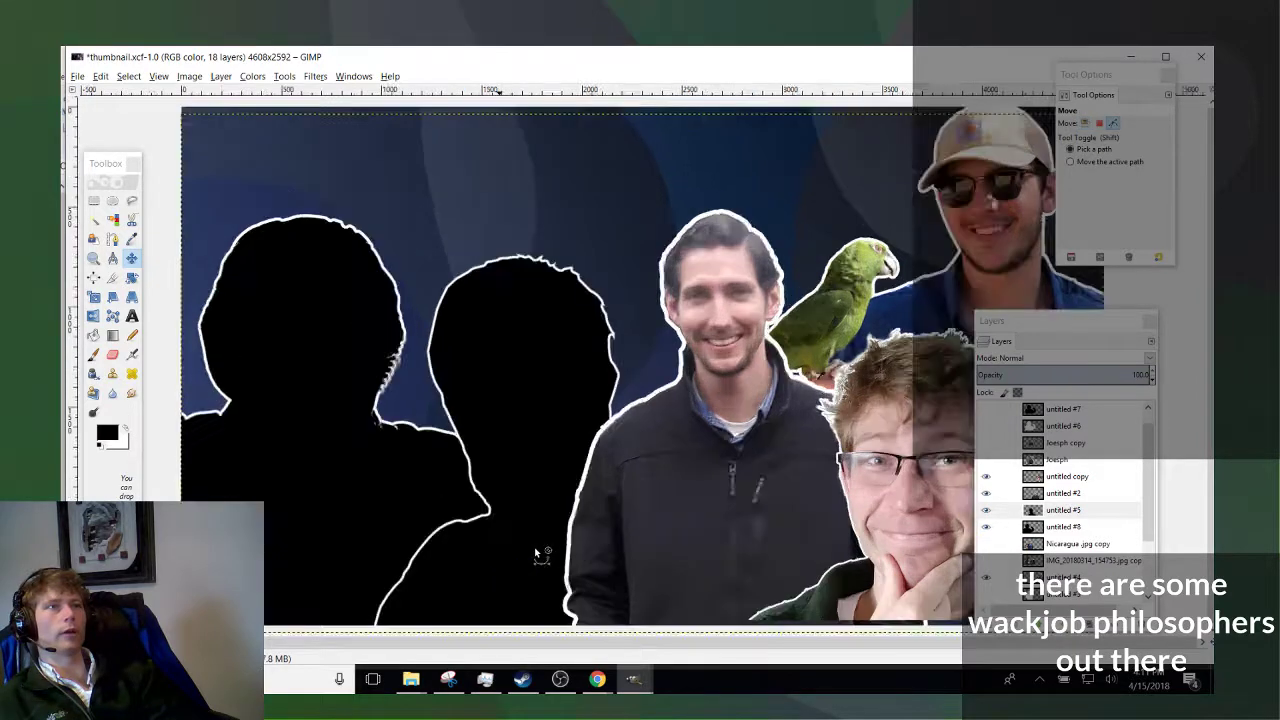
scroll(531, 551, "down", 3)
scroll(383, 462, "up", 5)
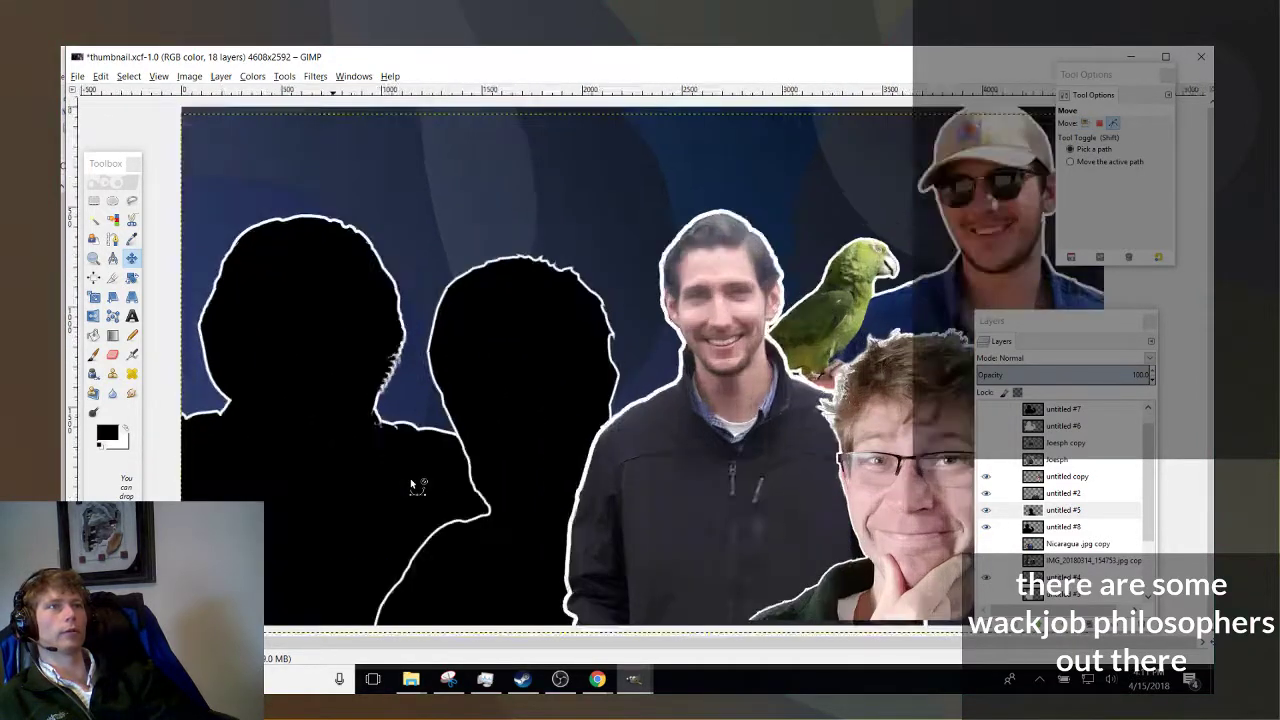
scroll(330, 540, "down", 5)
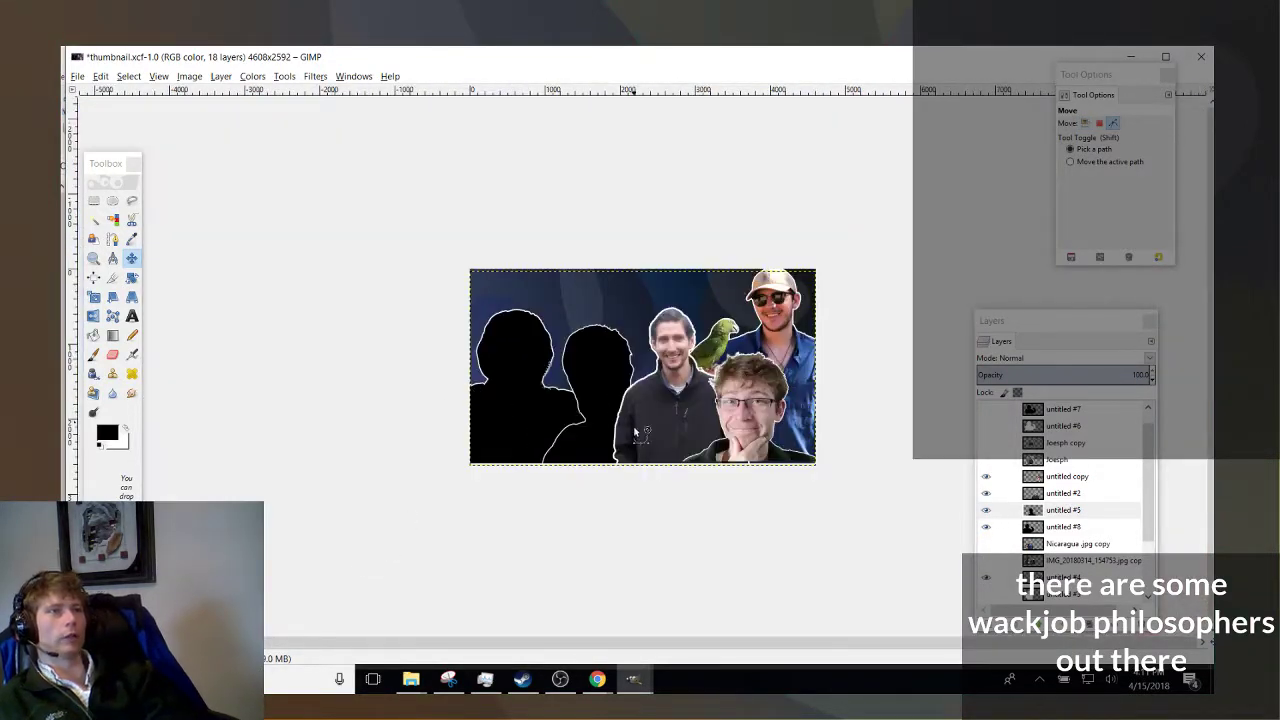
scroll(572, 446, "up", 4)
scroll(403, 463, "up", 2)
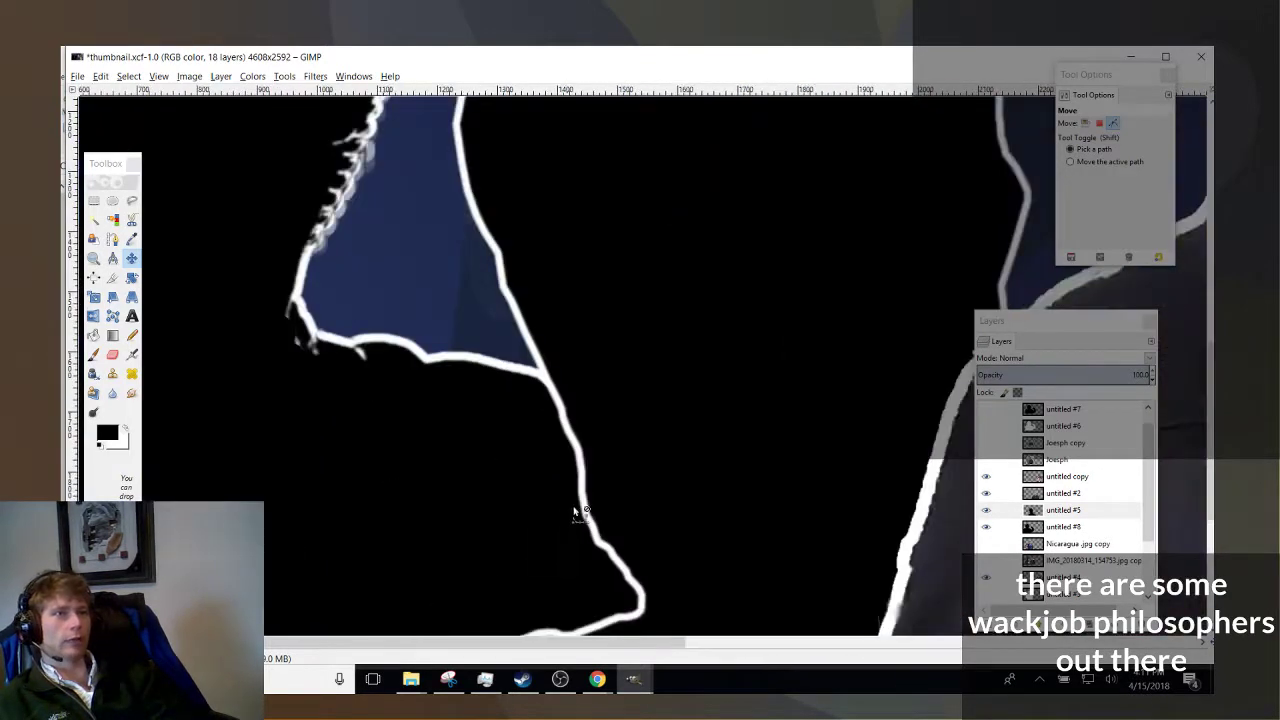
scroll(592, 505, "down", 2)
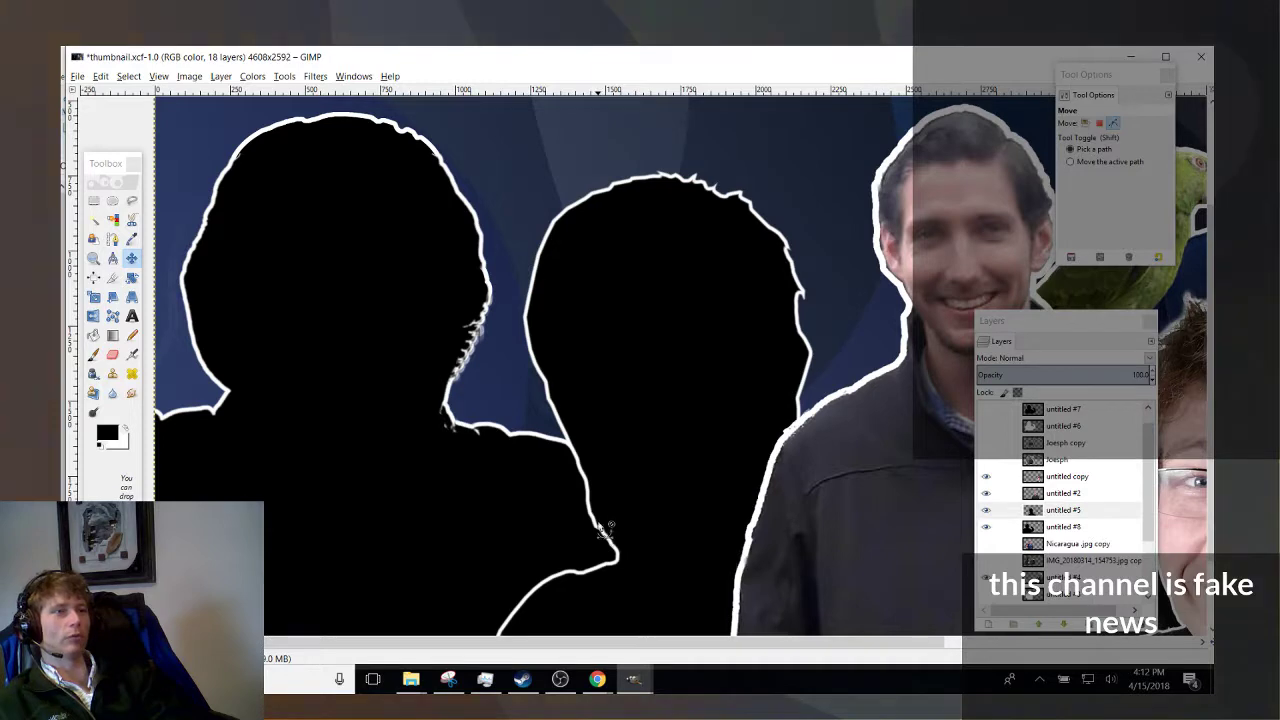
scroll(597, 518, "down", 1)
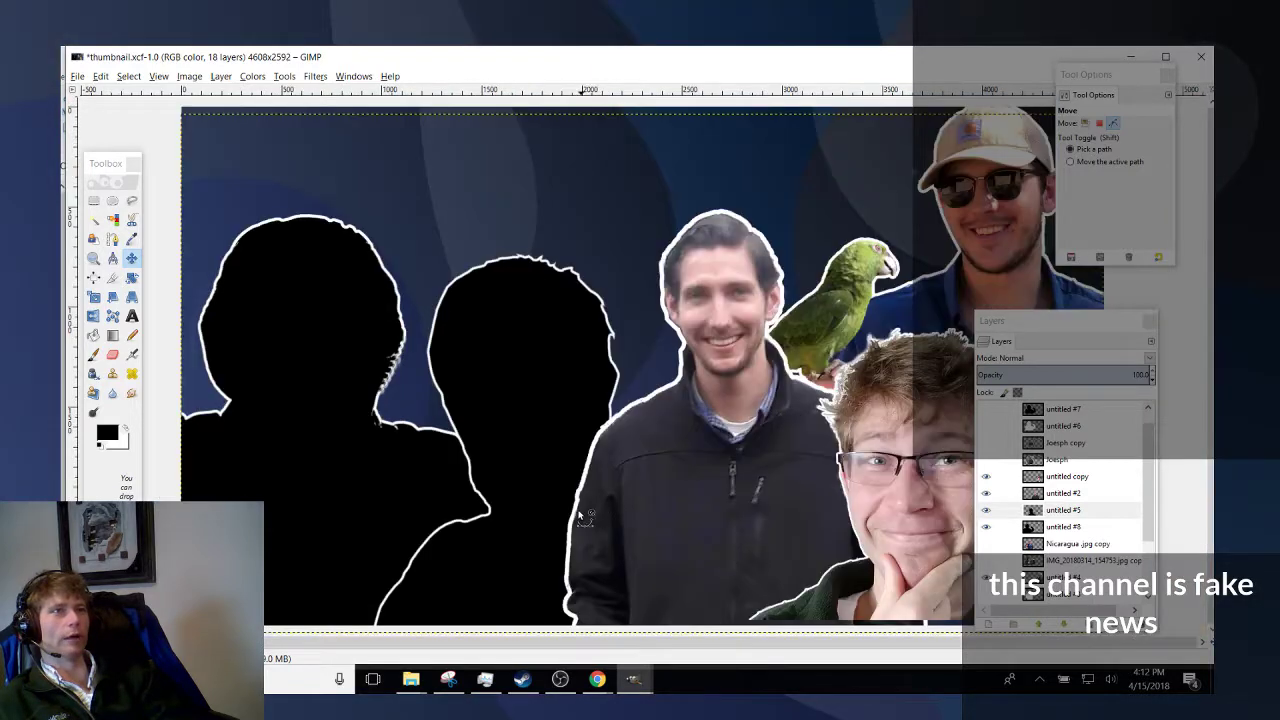
scroll(372, 453, "down", 2)
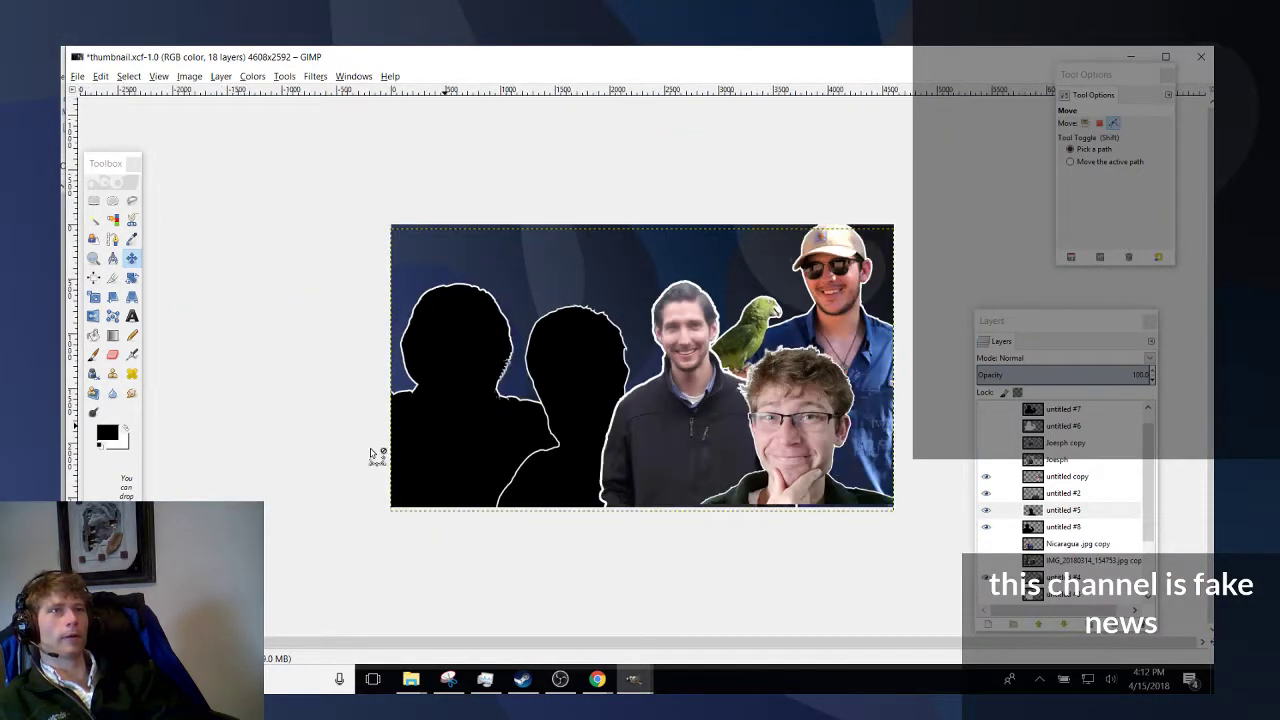
Lower the leftmost silhouette slightly and position the second silhouette between it and the man in the dark jacket.
key("m")
left_click_drag(567, 366, 589, 373)
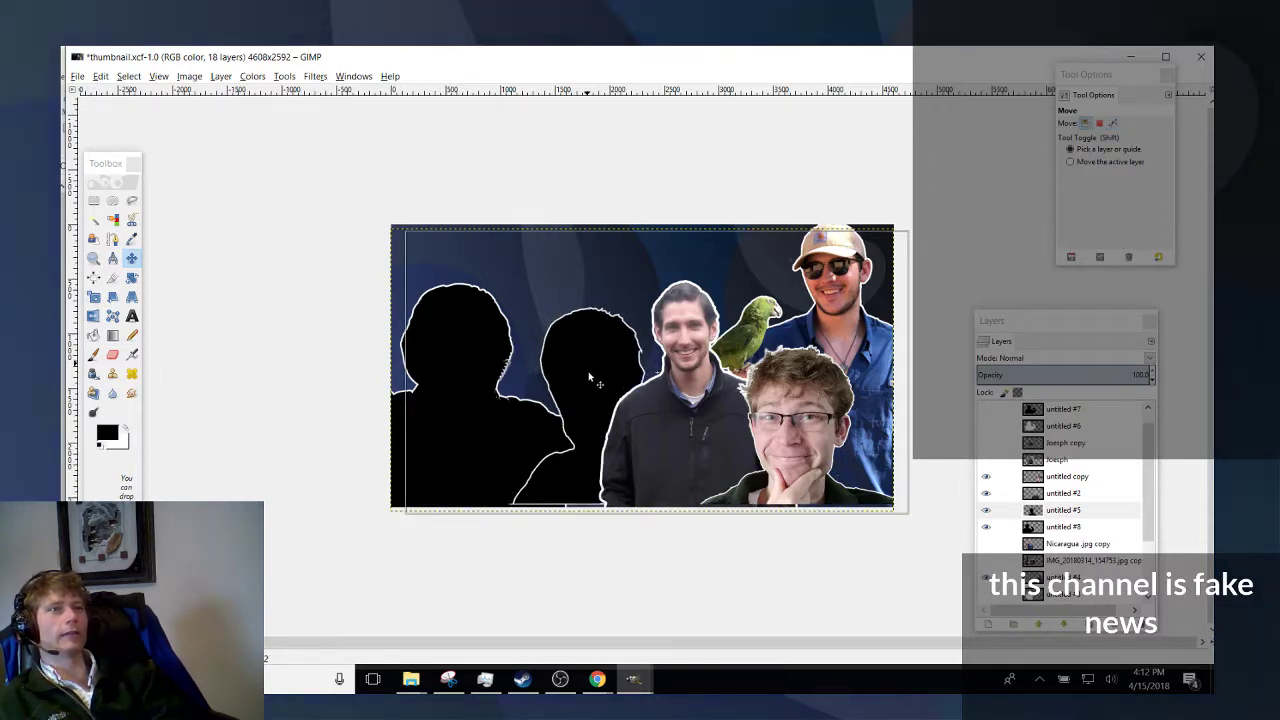
left_click_drag(463, 363, 474, 372)
left_click_drag(578, 365, 571, 366)
Add the black title text "Game of Favorites" above the leftmost silhouette.
left_click(131, 315)
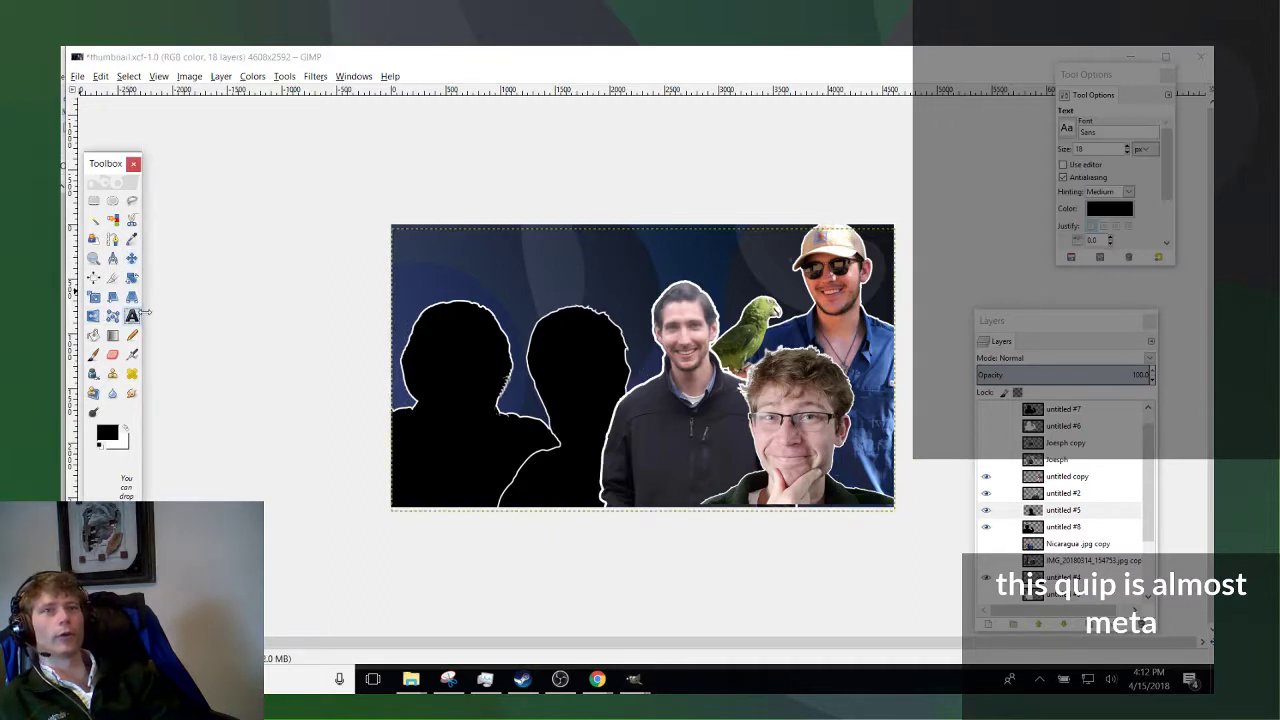
left_click(435, 243)
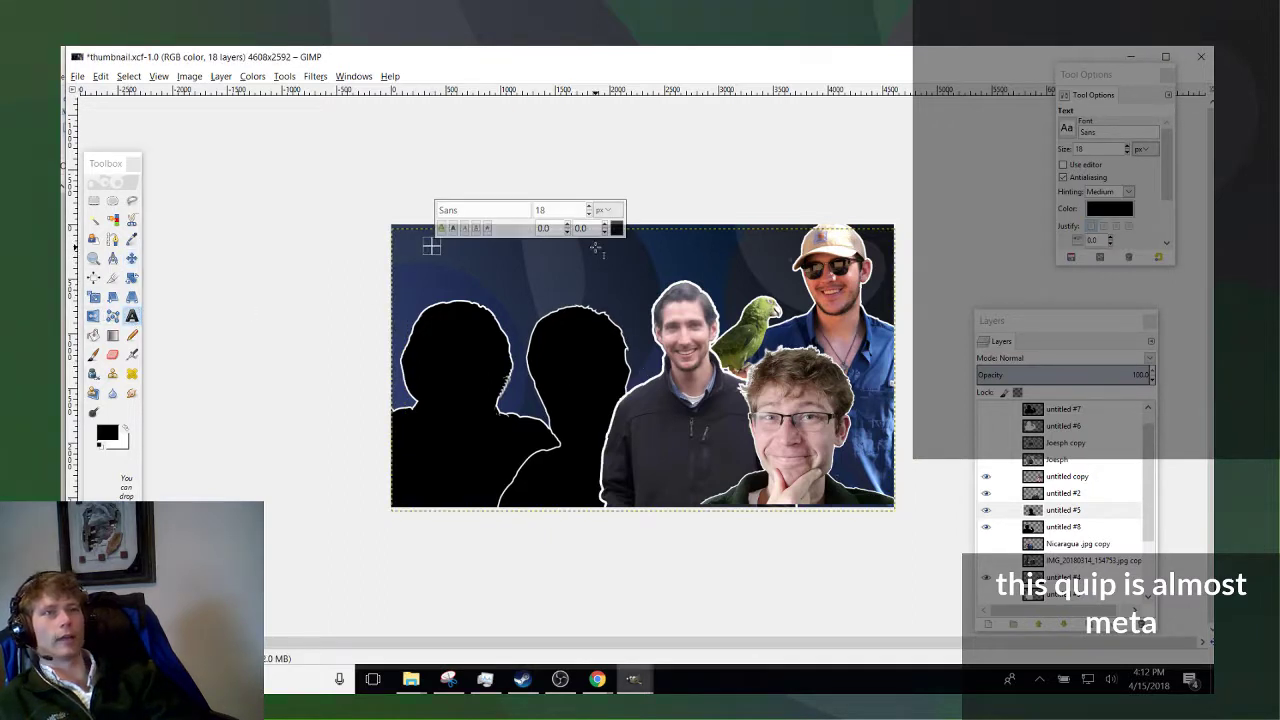
type("Game of Favorites")
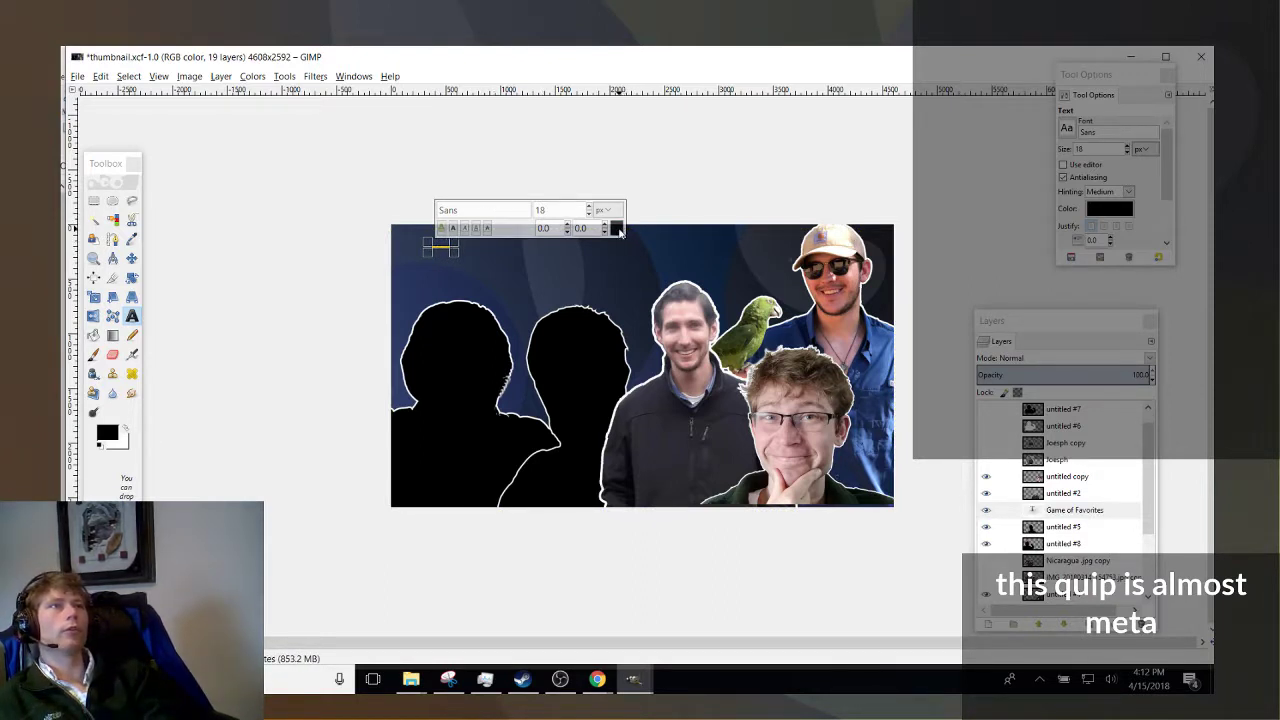
left_click(619, 230)
left_click(663, 339)
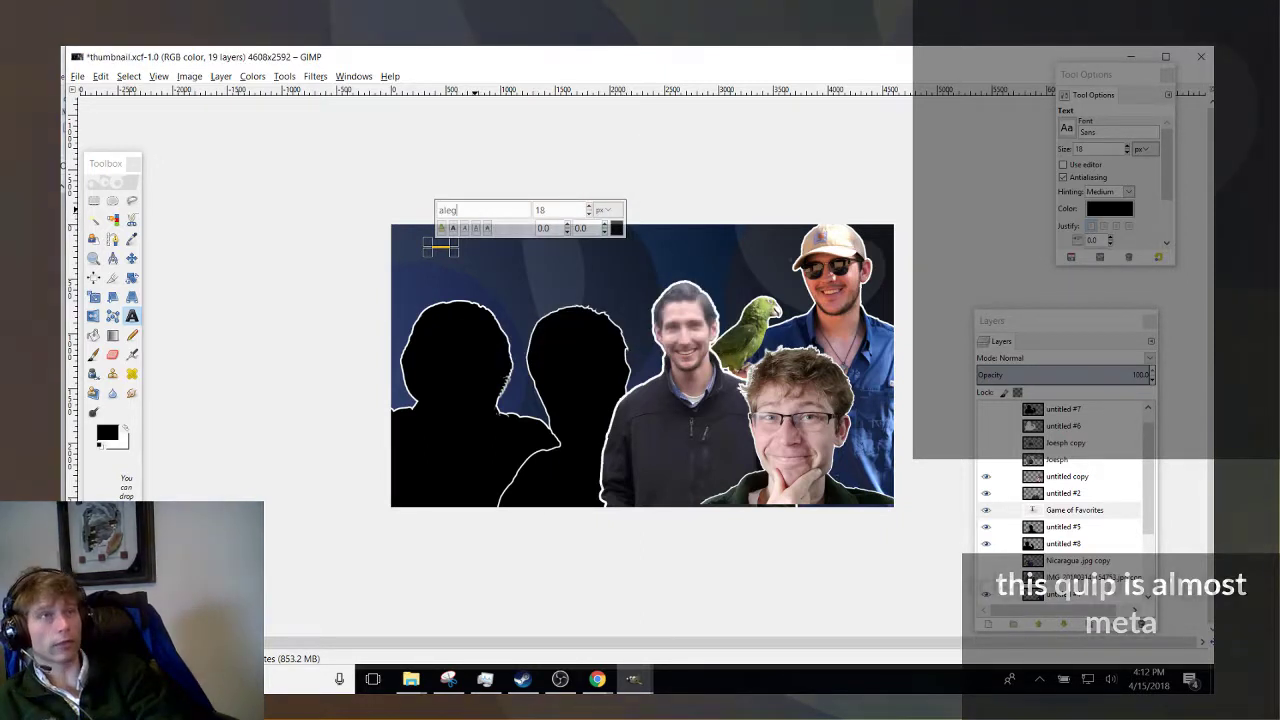
Set the title text's font to Alegreya Bold.
type("aleg")
key("Down")
key("Down")
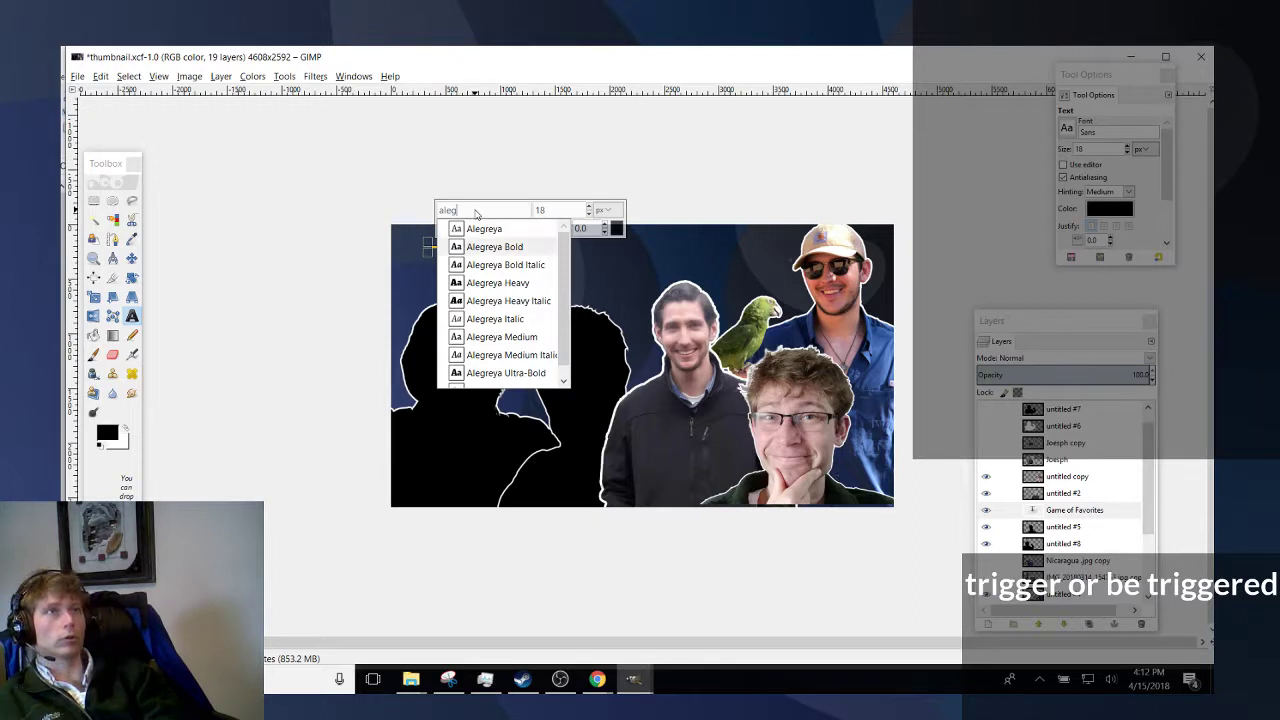
key("Return")
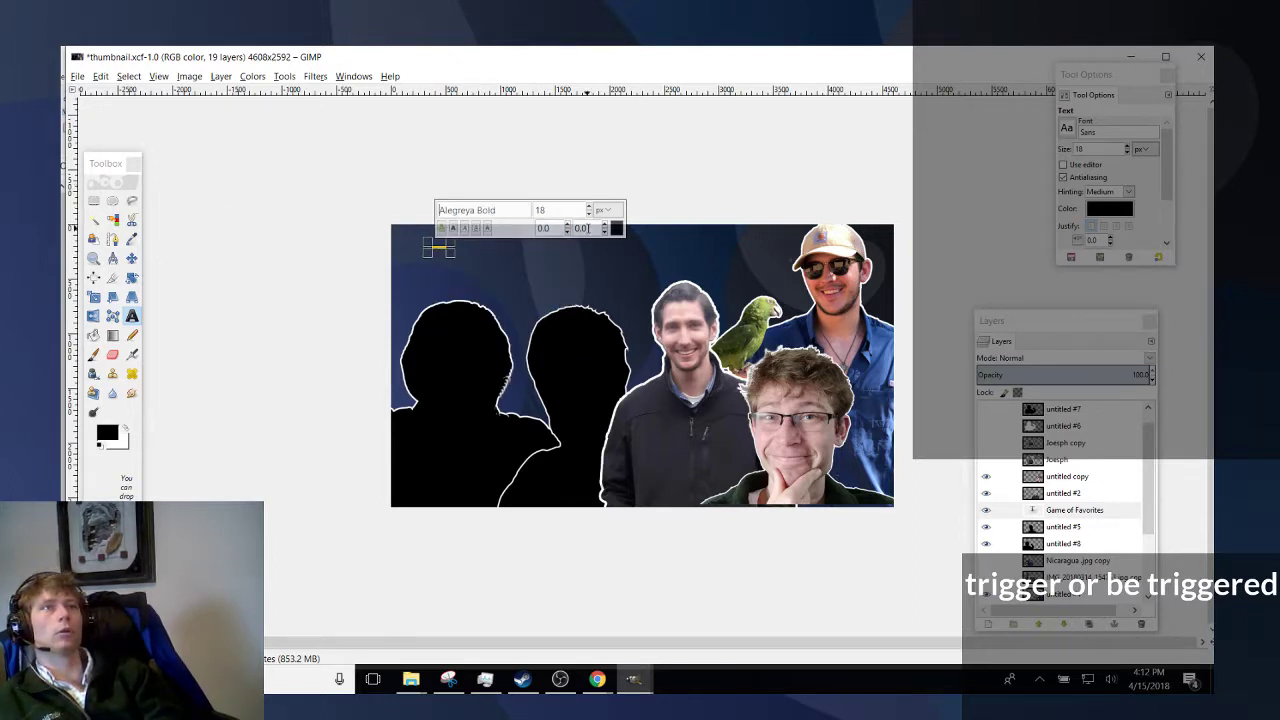
Reselect the whole "Game of Favorites" title and set its font size to 200 px.
left_click(577, 197)
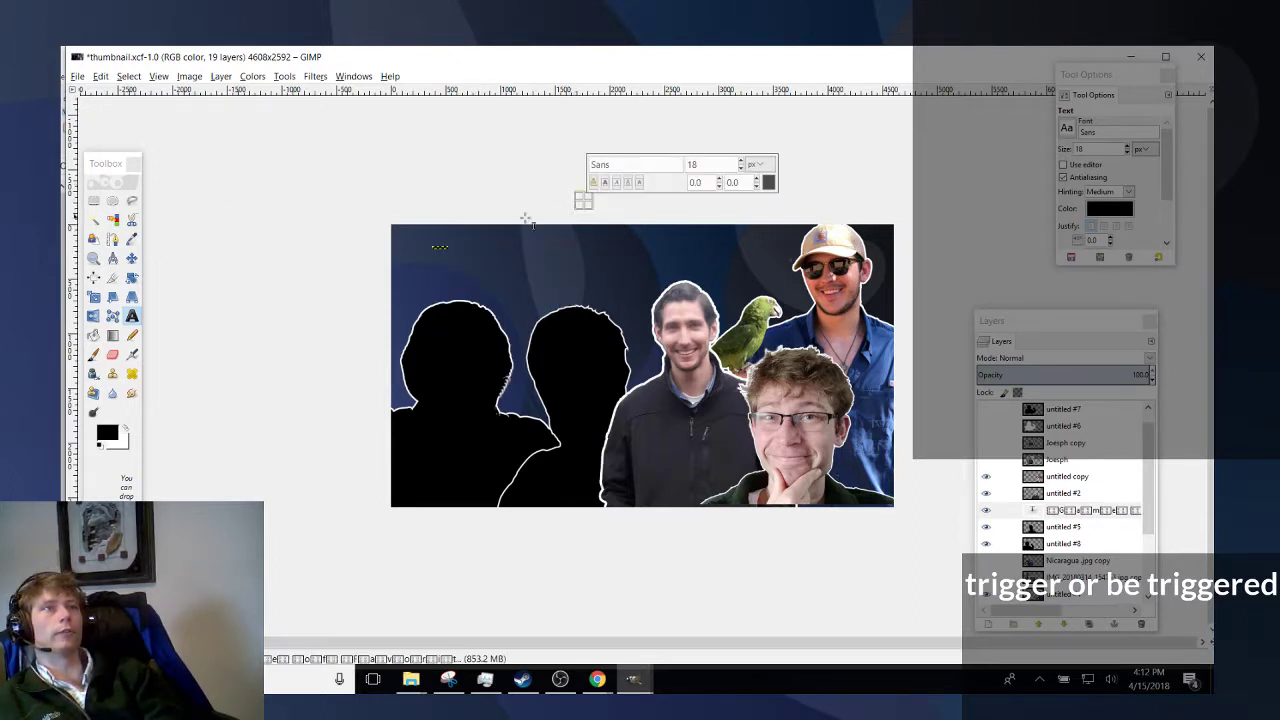
left_click(445, 248)
scroll(400, 280, "up", 6)
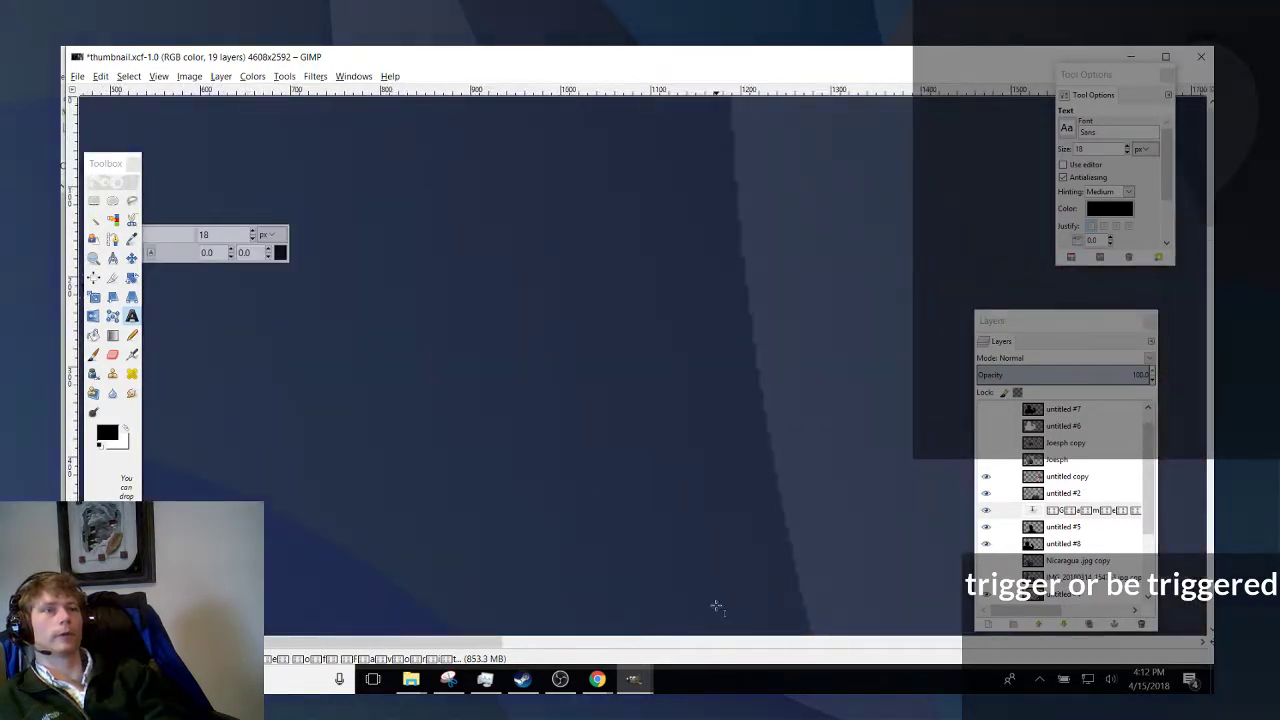
scroll(705, 630, "left", 10)
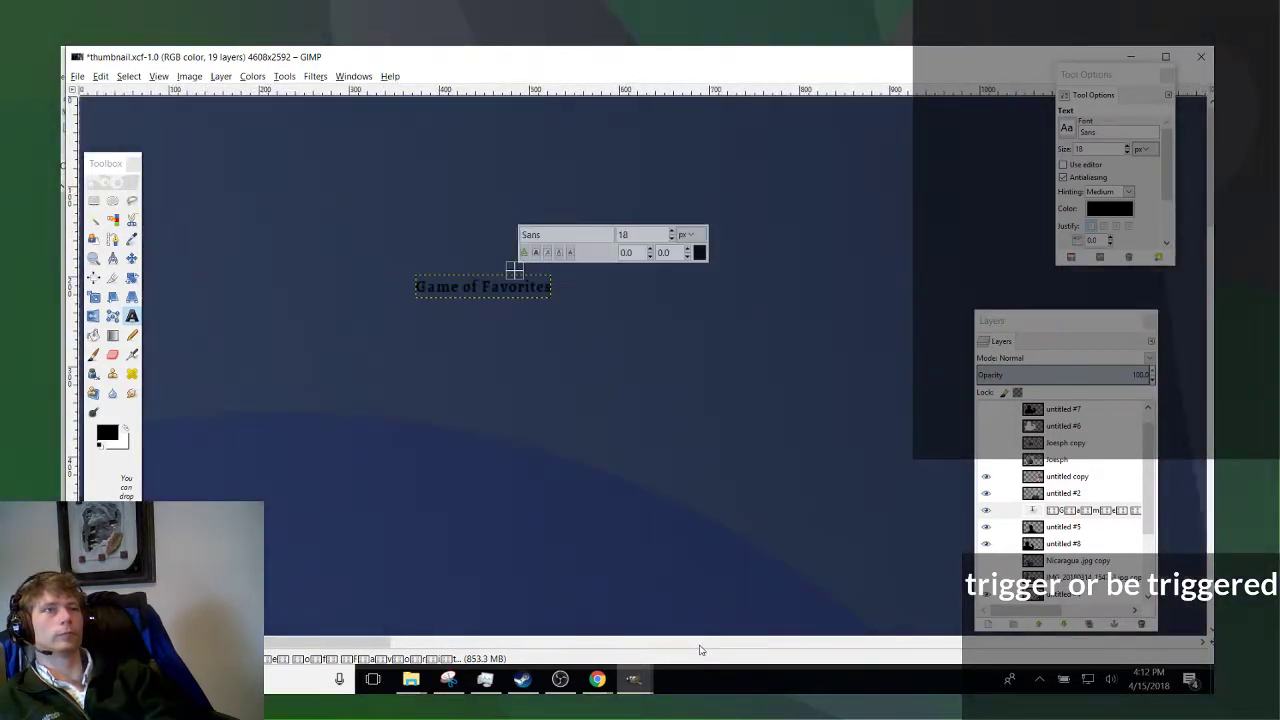
left_click(473, 287)
key("ctrl+a")
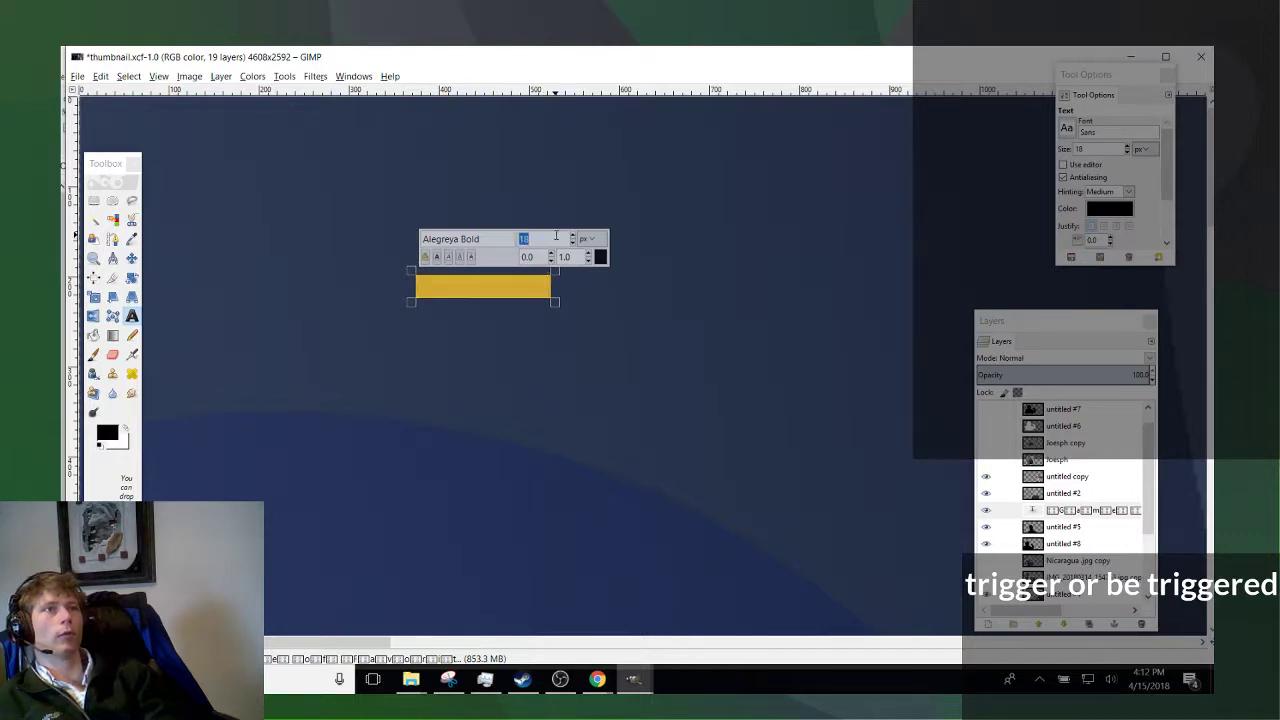
key("Return")
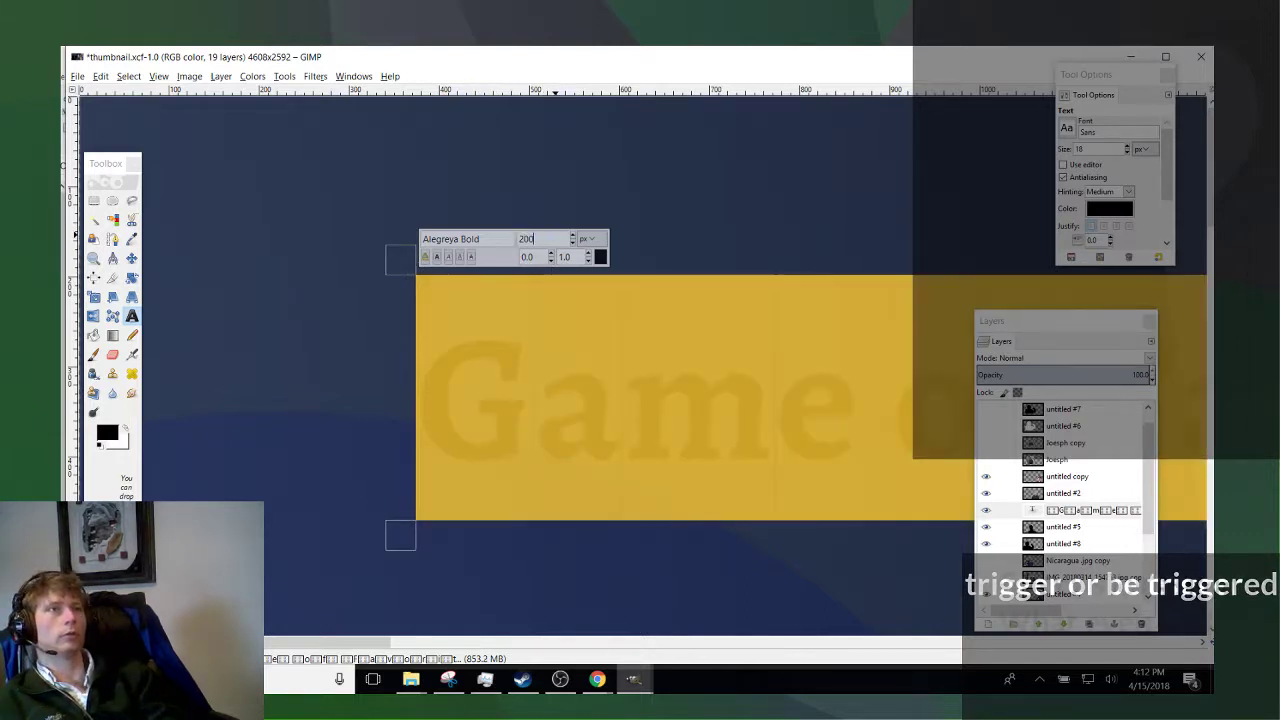
Enlarge the title text to a font size of 500 px with its kerning at 0.0.
scroll(409, 403, "down", 3)
scroll(409, 403, "down", 2)
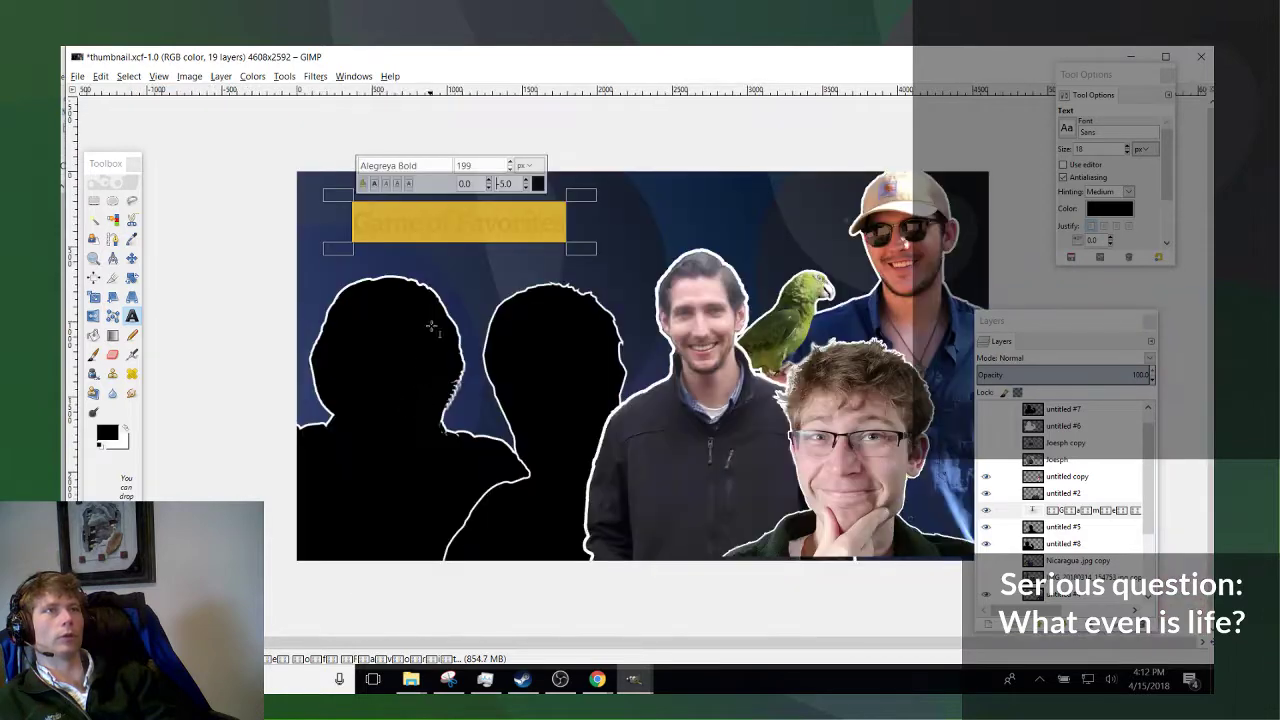
scroll(400, 334, "up", 1)
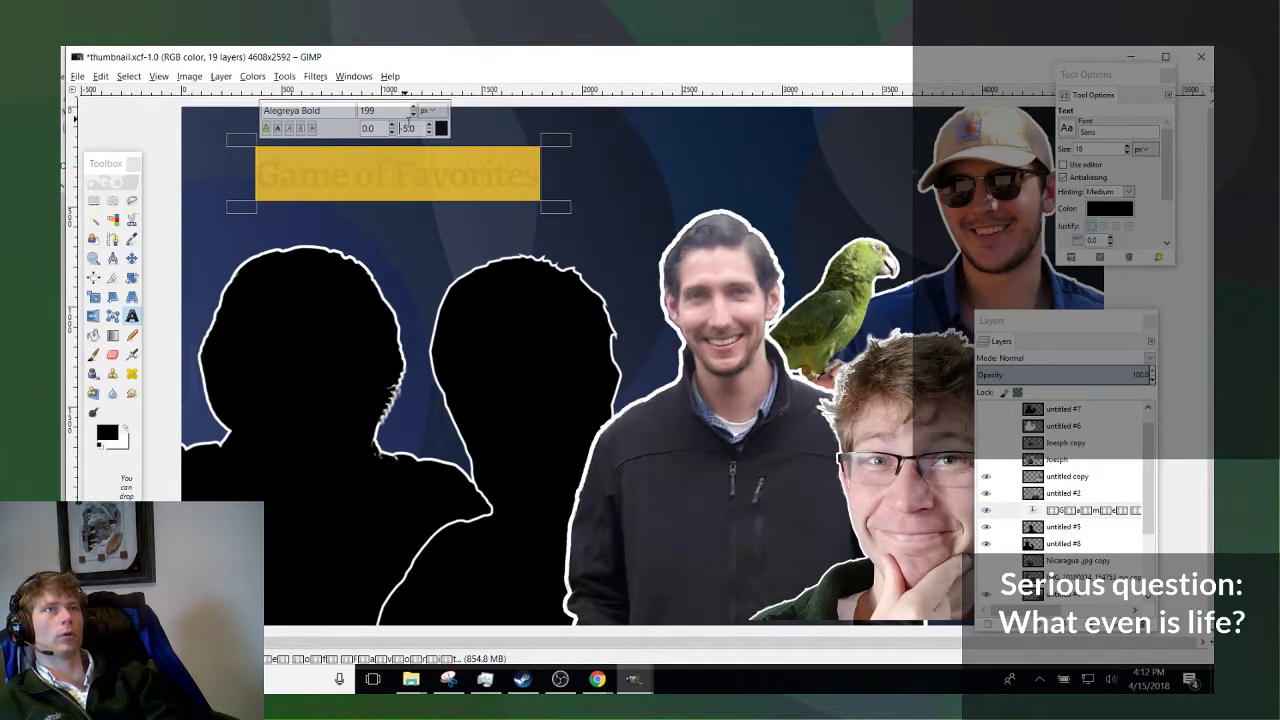
scroll(407, 127, "up", 4)
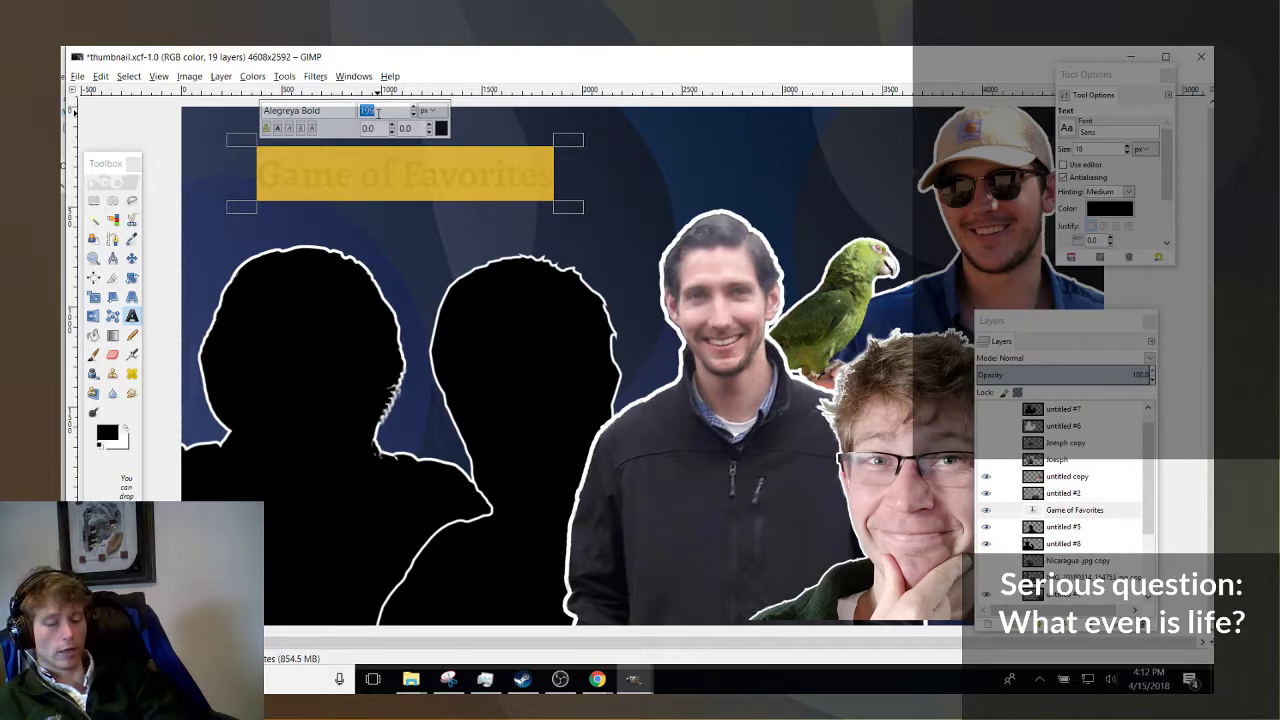
type("5")
key("Return")
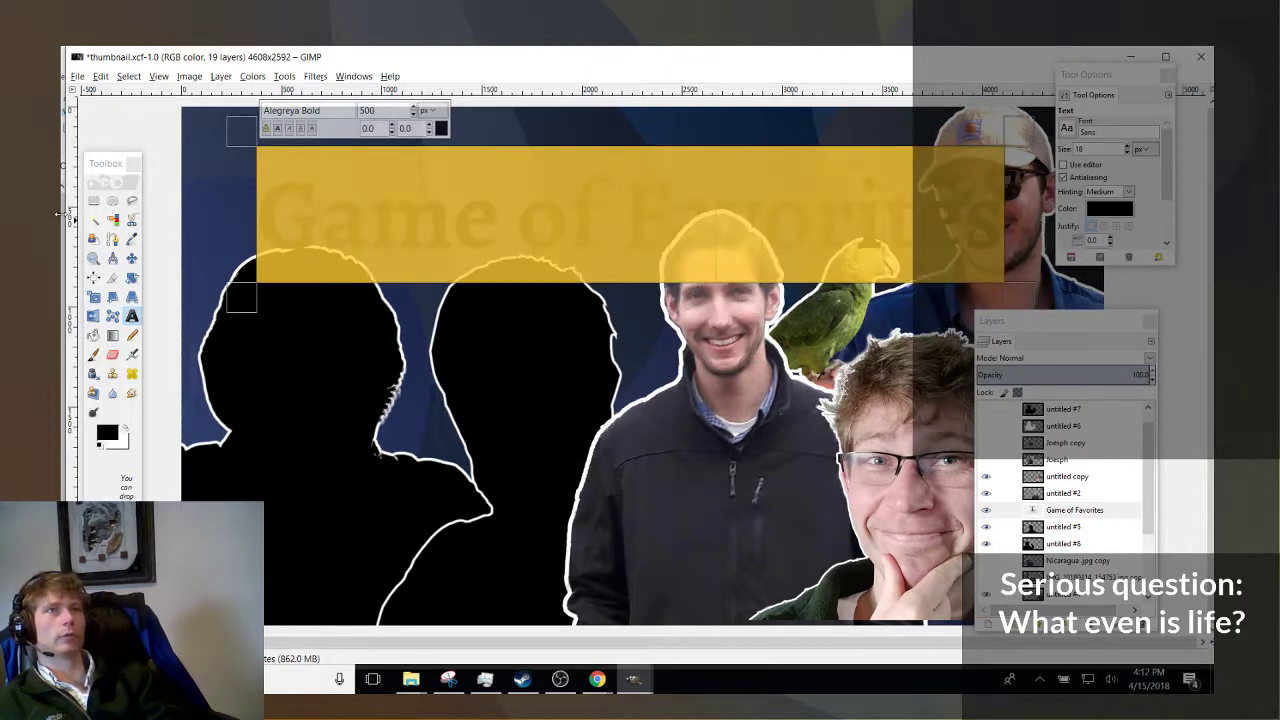
Move the "Game of Favorites" title to the canvas's upper-left corner.
left_click(131, 258)
left_click_drag(370, 291, 226, 204)
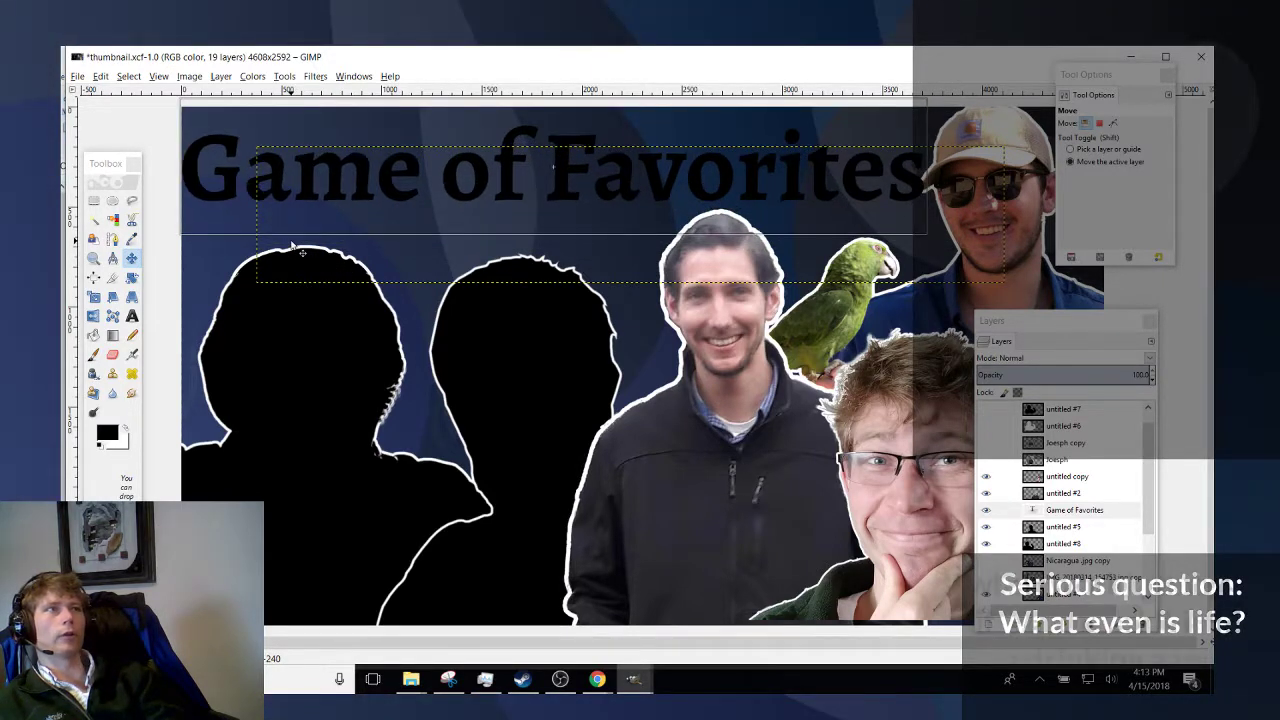
Duplicate the "Game of Favorites" text layer.
scroll(600, 215, "up", 3)
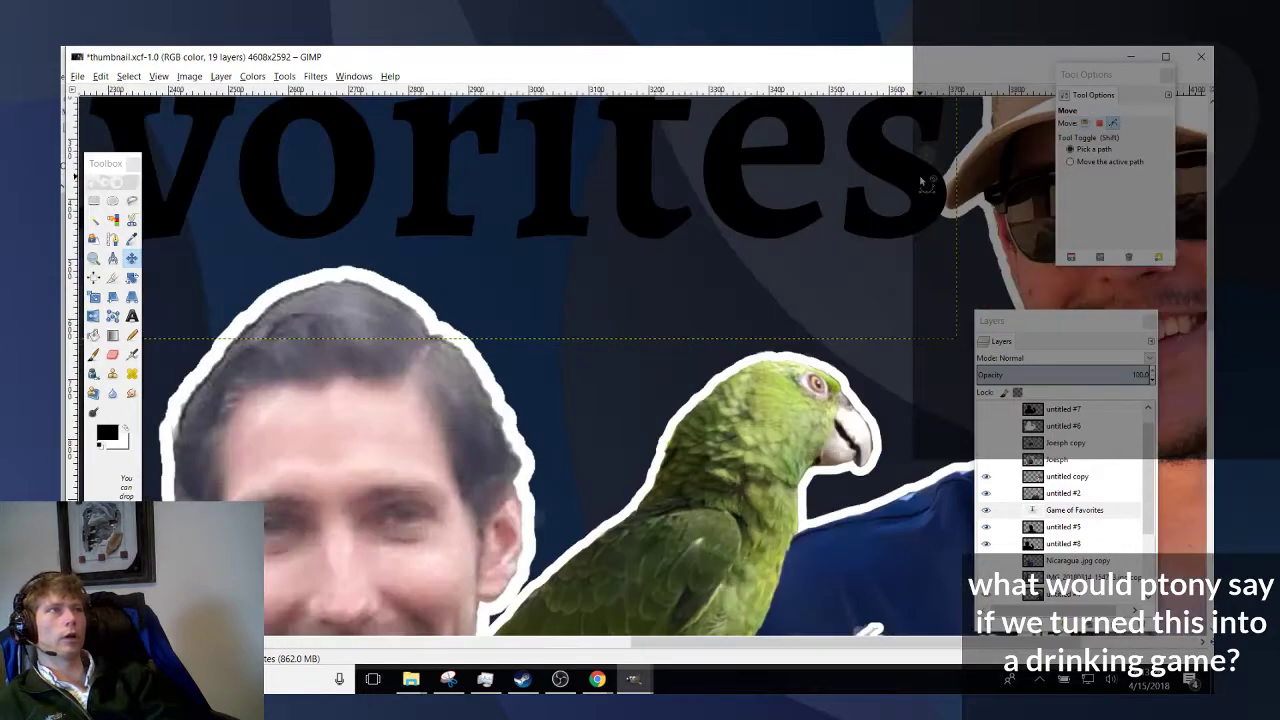
scroll(867, 222, "down", 5)
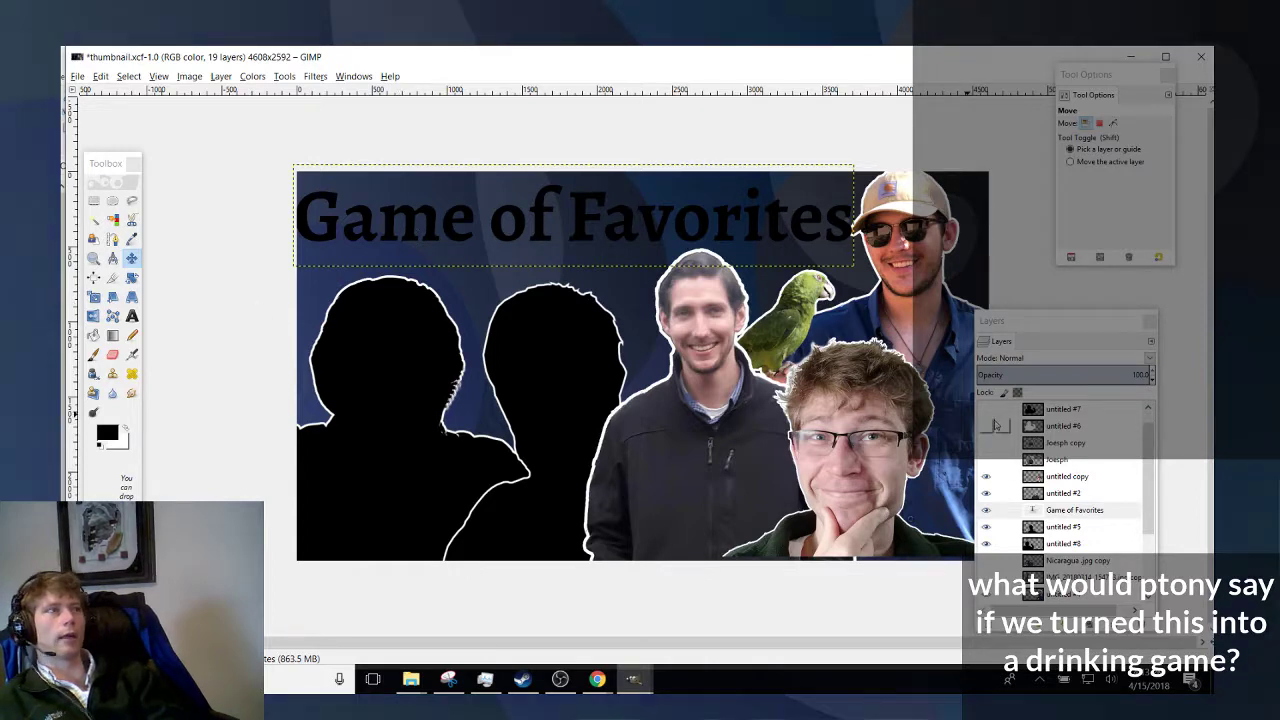
right_click(1078, 510)
key("d")
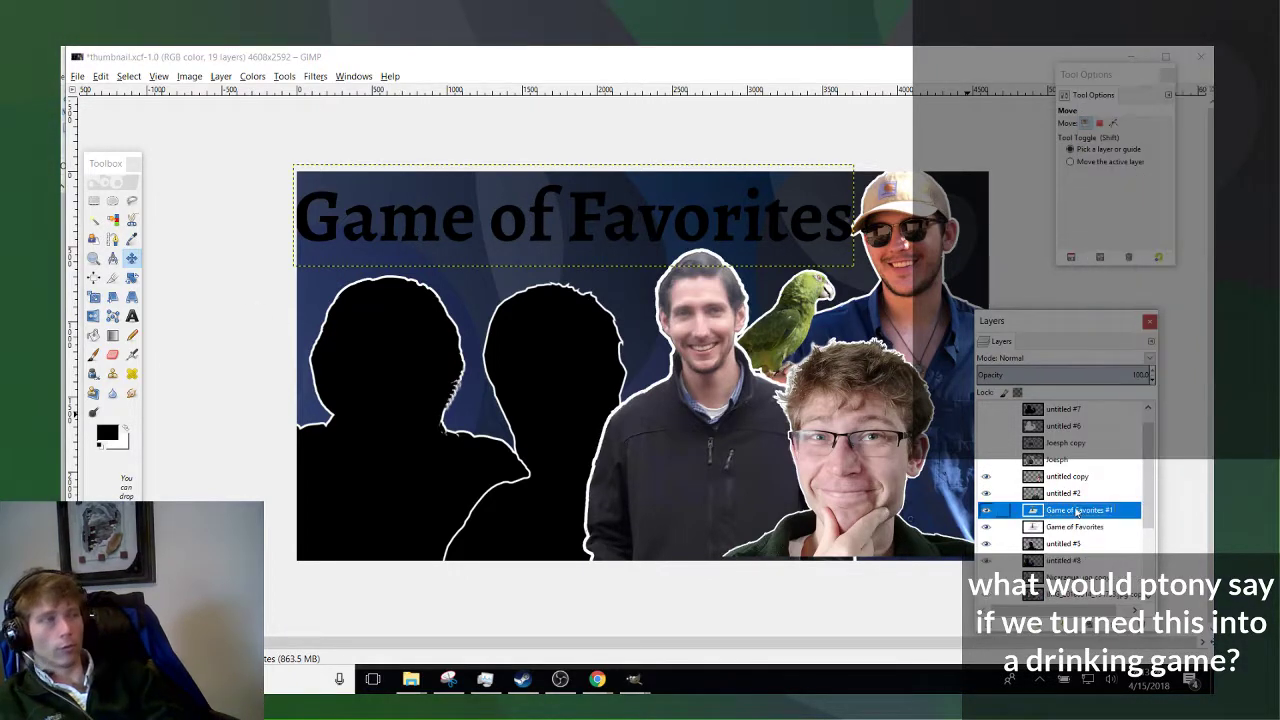
Add a new transparent 4608 by 2592 px layer directly beneath both title layers.
left_click(93, 200)
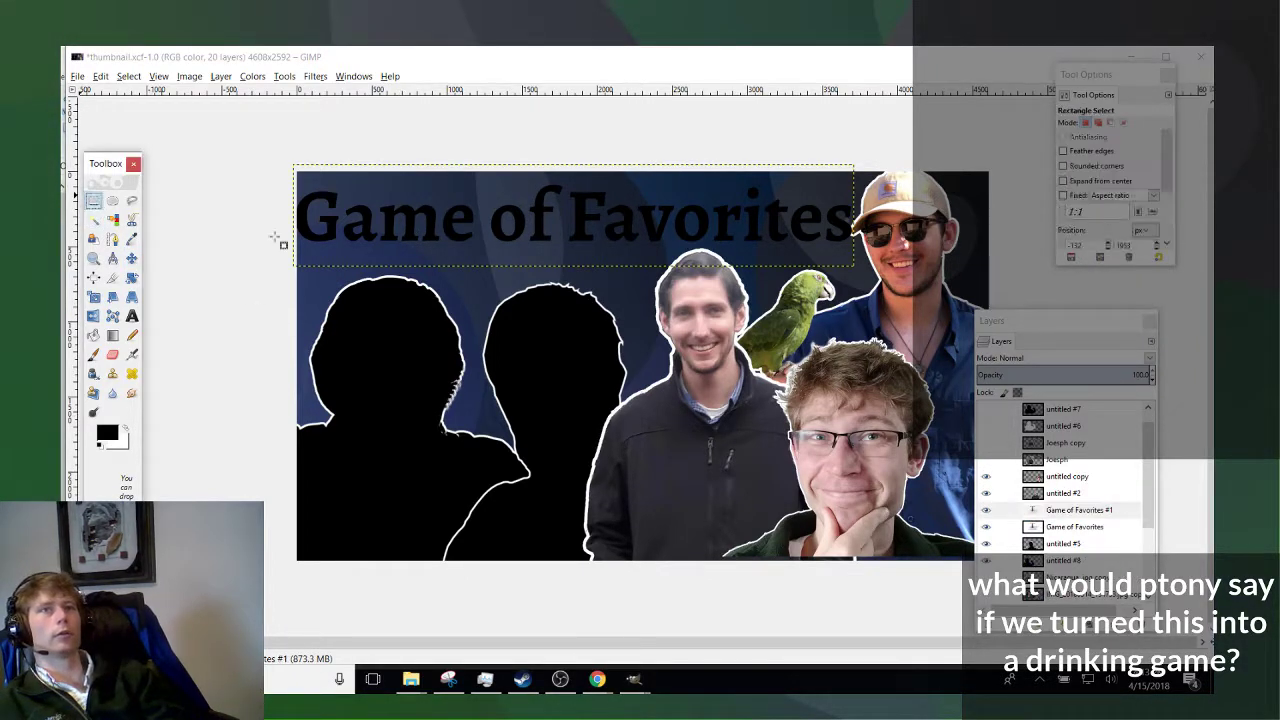
right_click(990, 526)
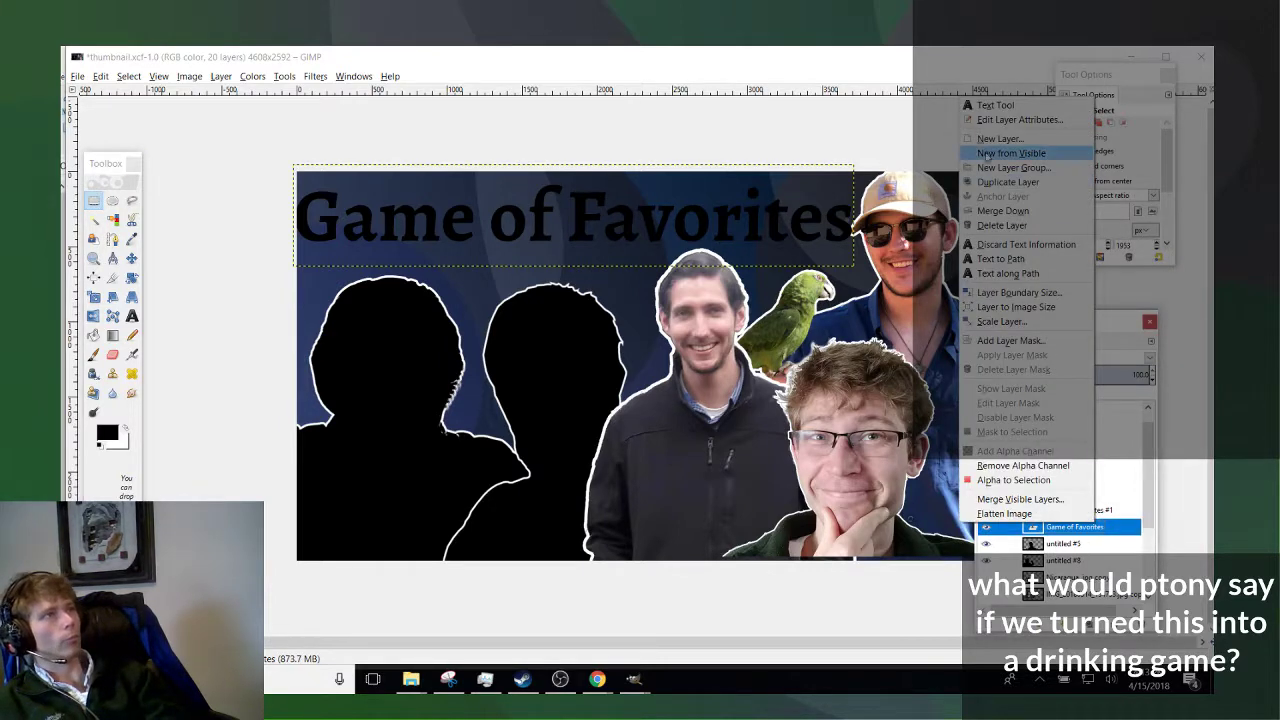
left_click(1000, 138)
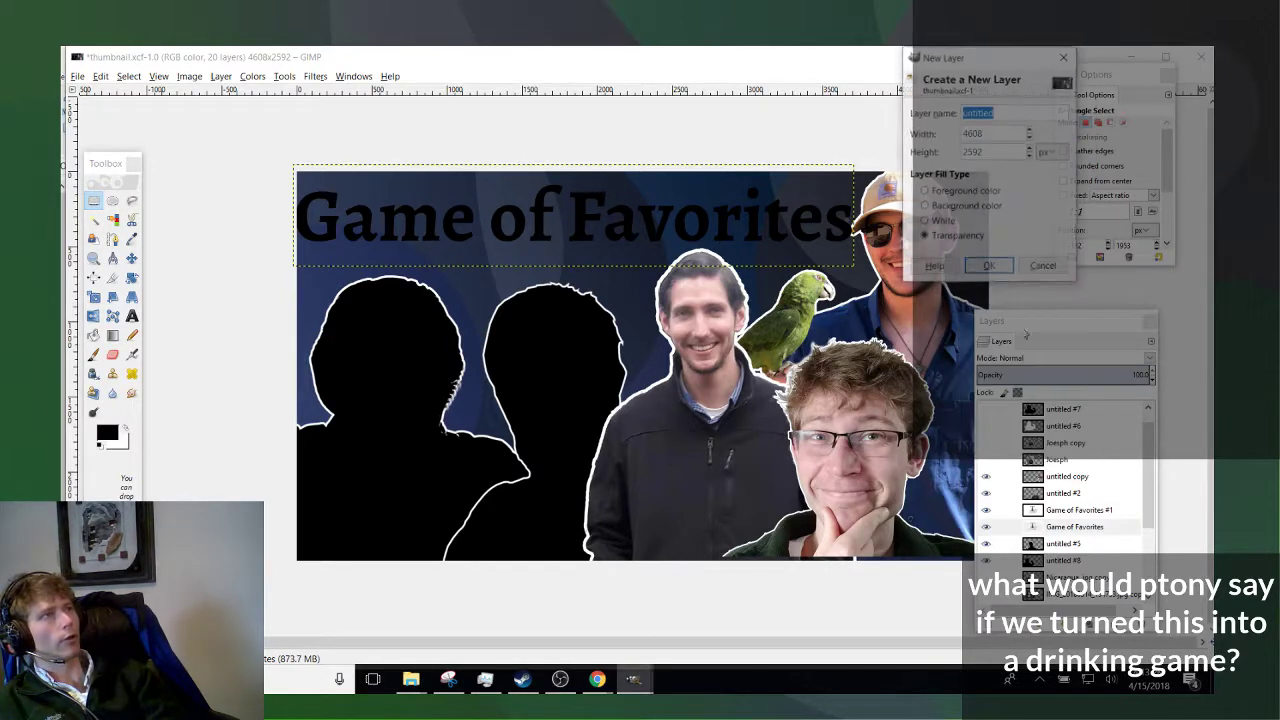
left_click(989, 268)
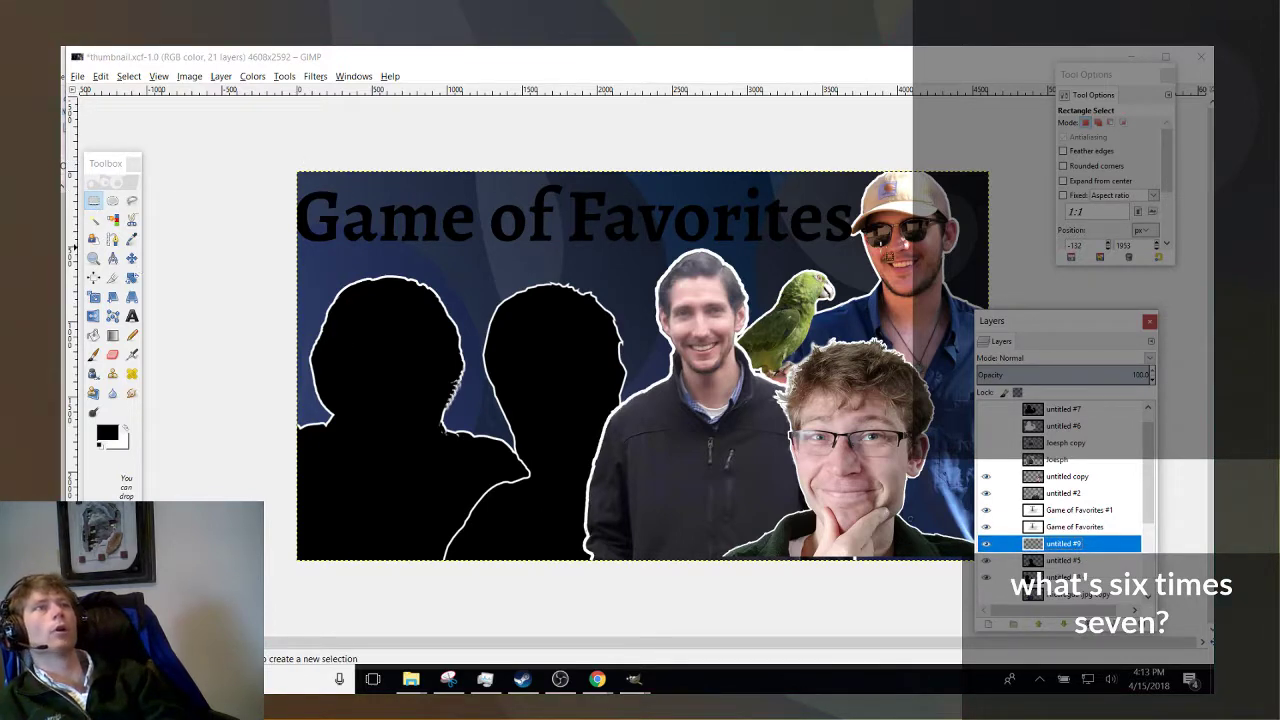
Select a rectangle enclosing the title on the new layer and fill it with white.
left_click_drag(876, 280, 281, 185)
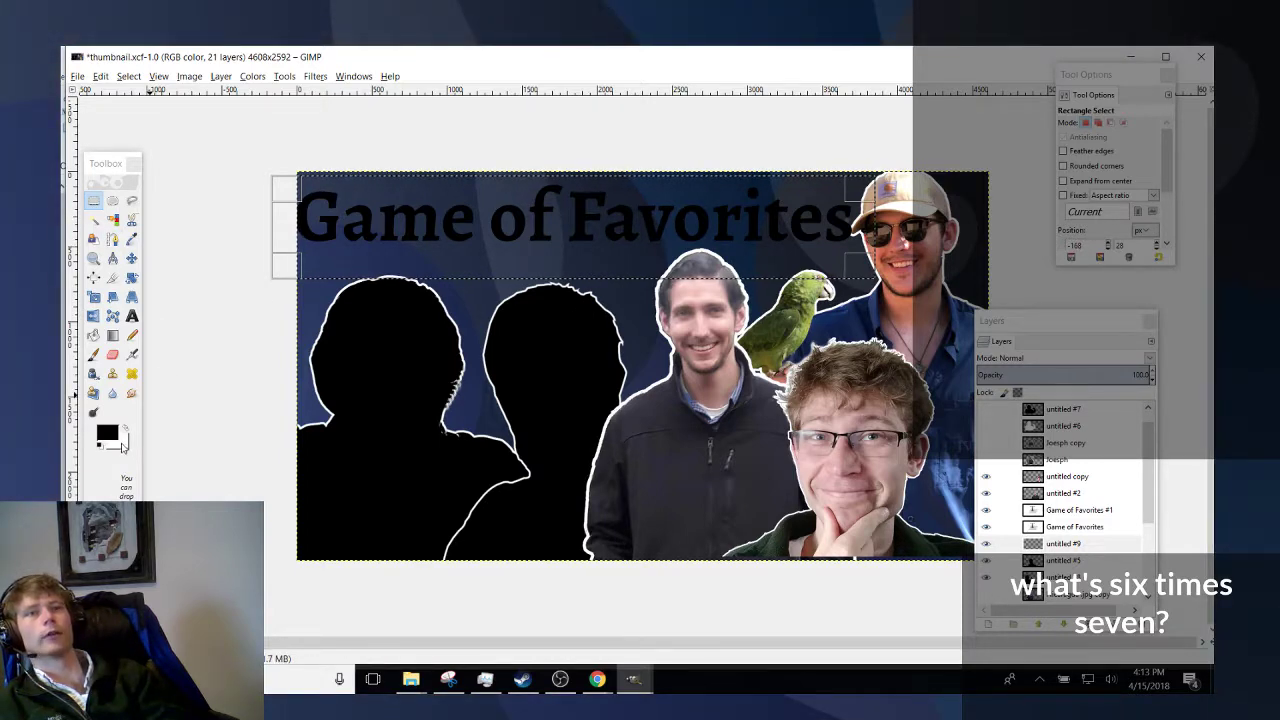
left_click(126, 432)
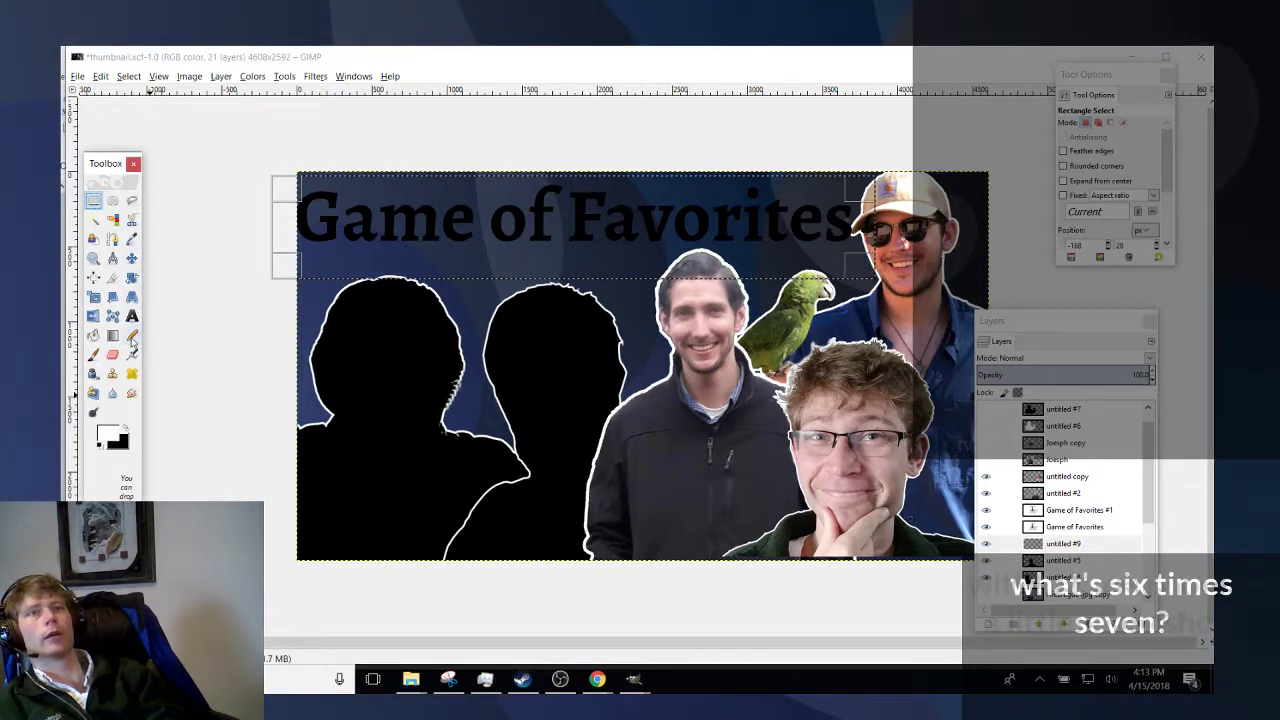
left_click(93, 335)
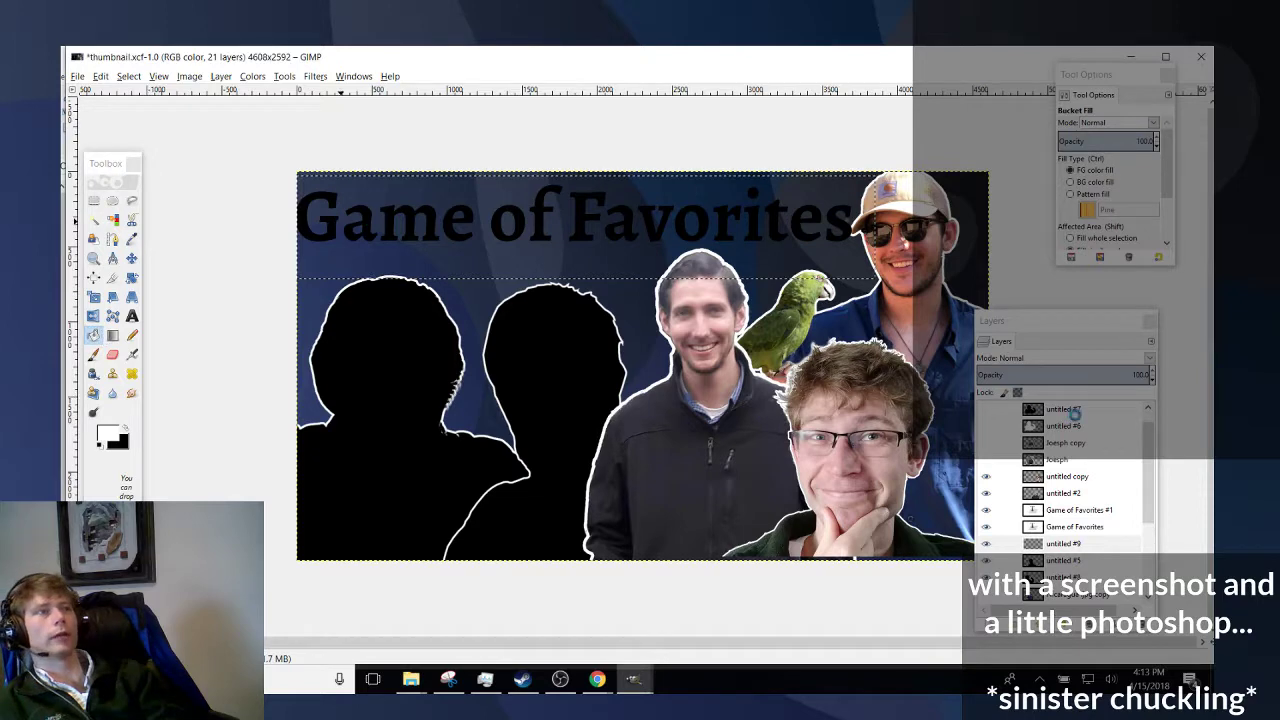
Link the two title layers and move them together slightly down and right within the white box.
left_click(1055, 510)
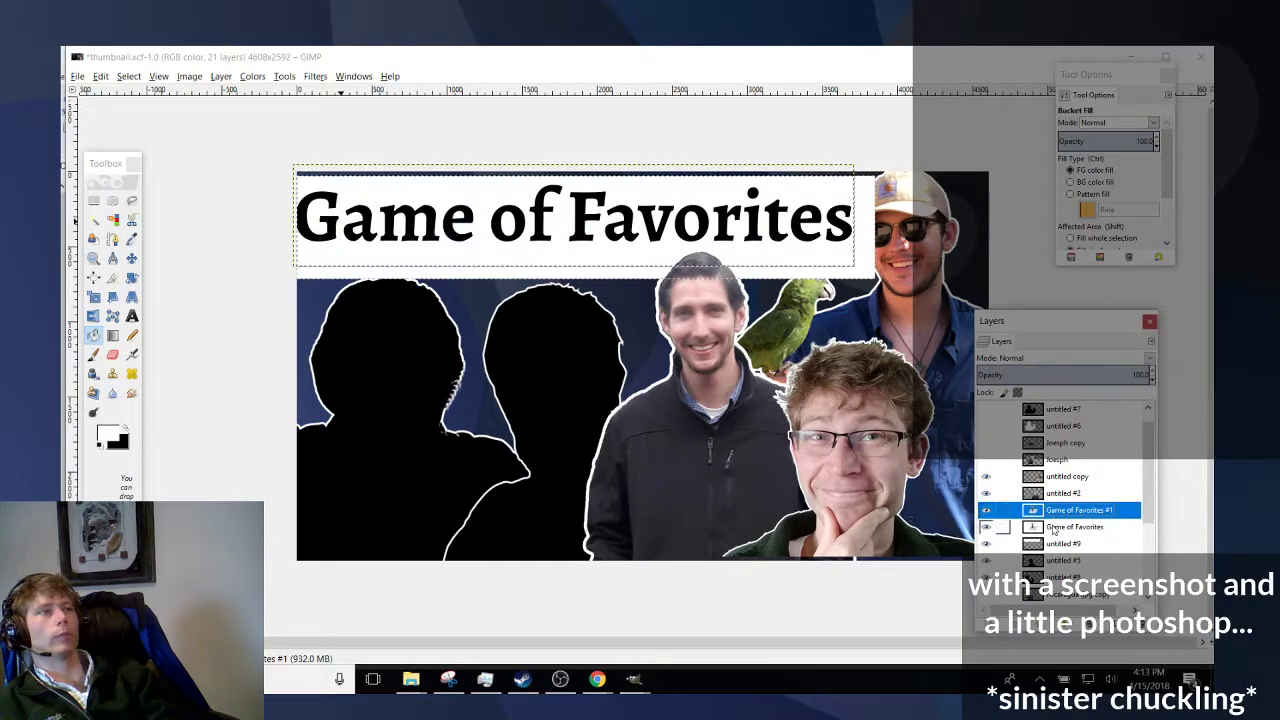
left_click(1056, 527)
left_click(1002, 510)
left_click(1002, 527)
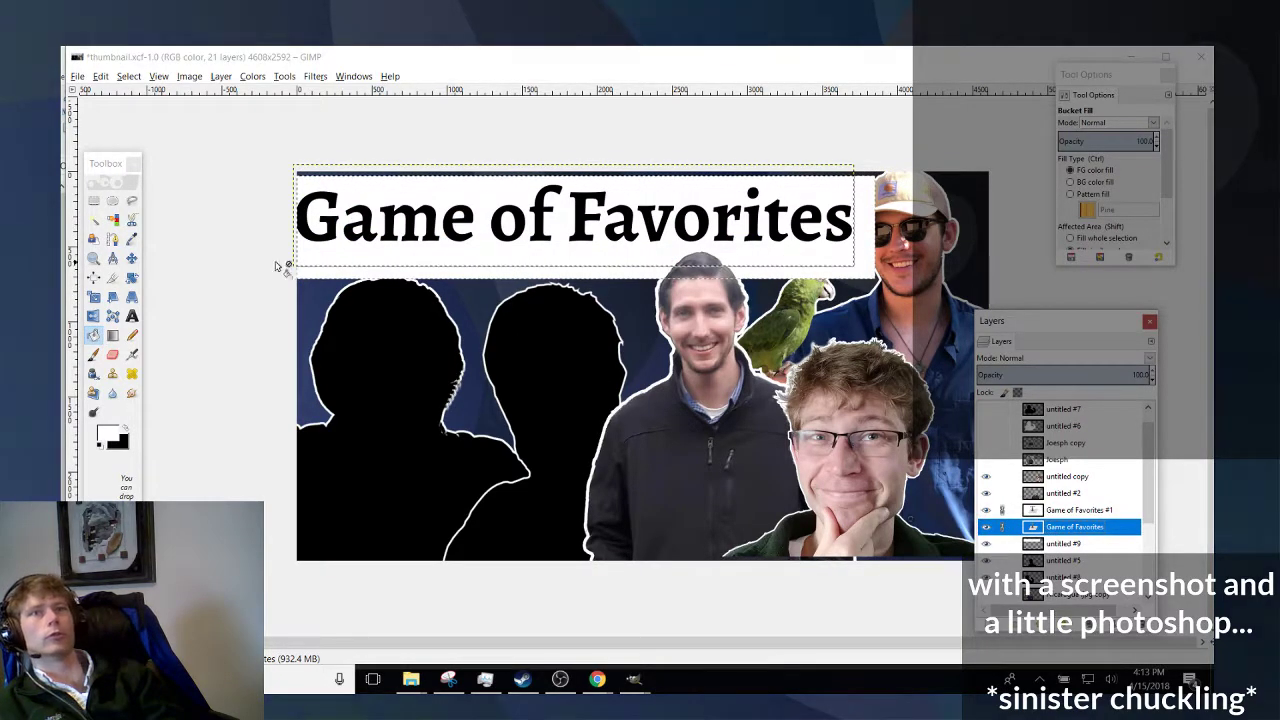
left_click(131, 258)
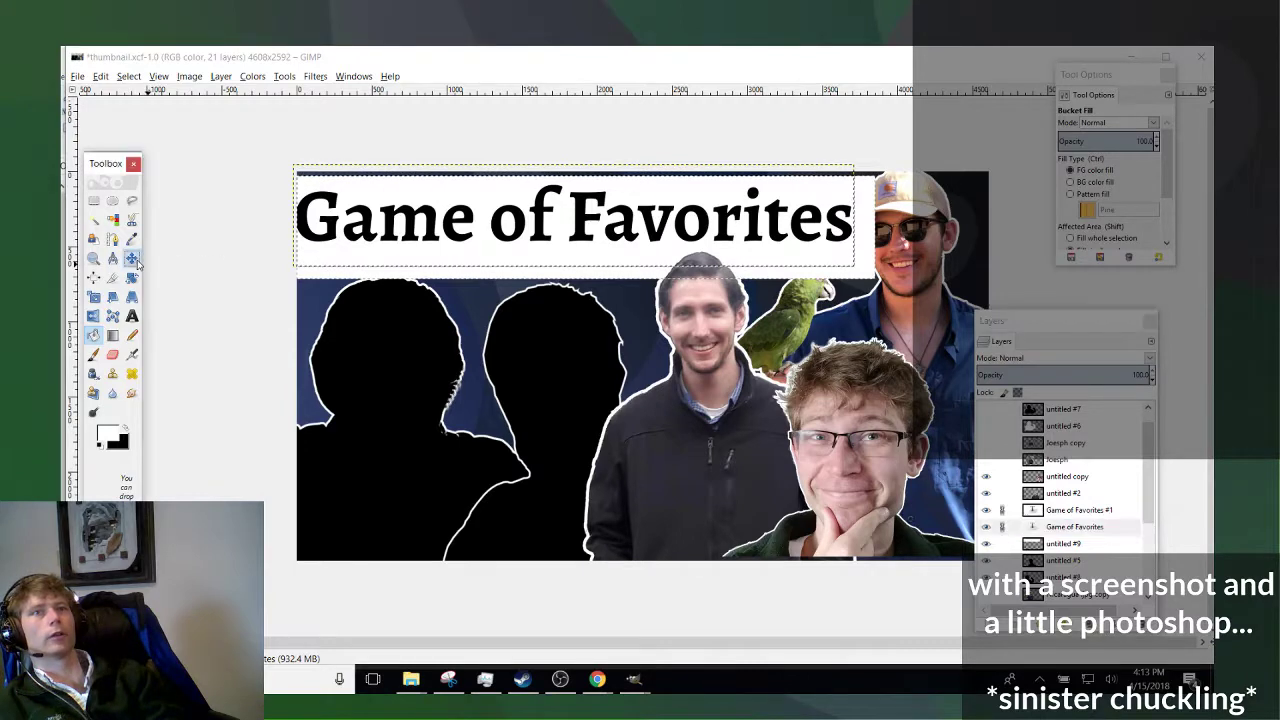
left_click(398, 222)
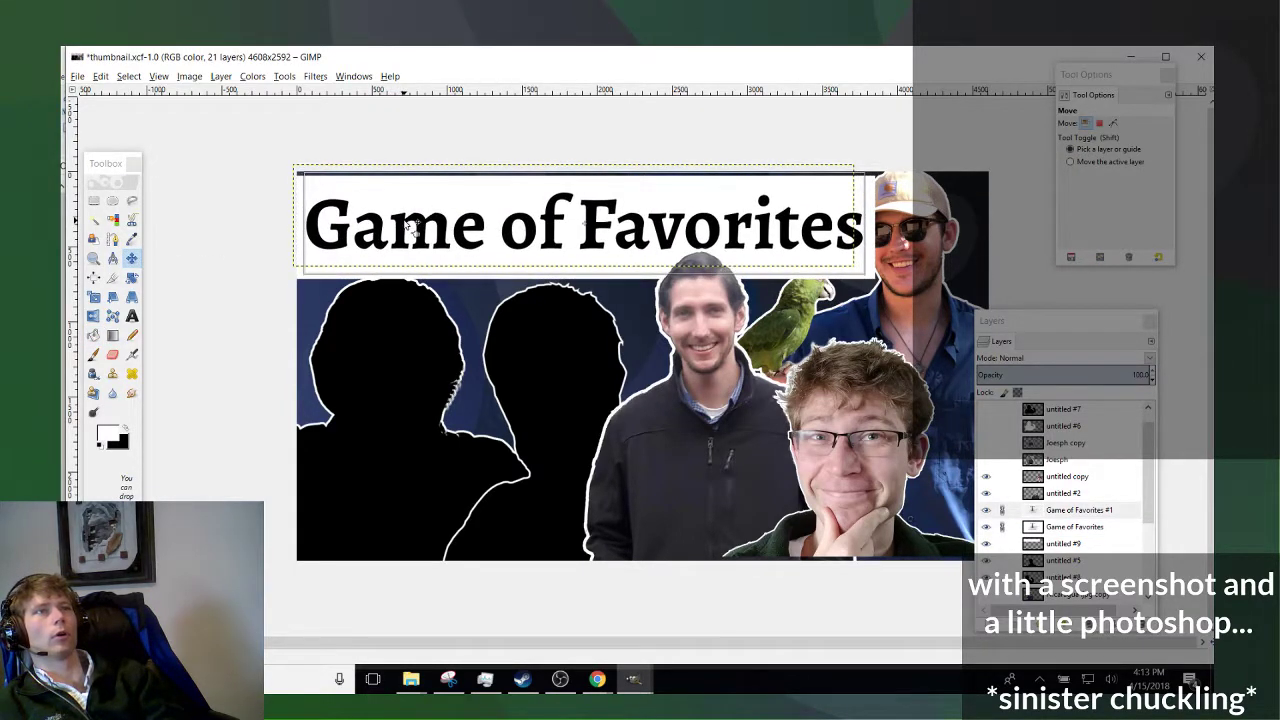
Examine the whole thumbnail at reduced sizes to judge the title's legibility and layout.
key("Page_Down")
key("minus")
key("plus")
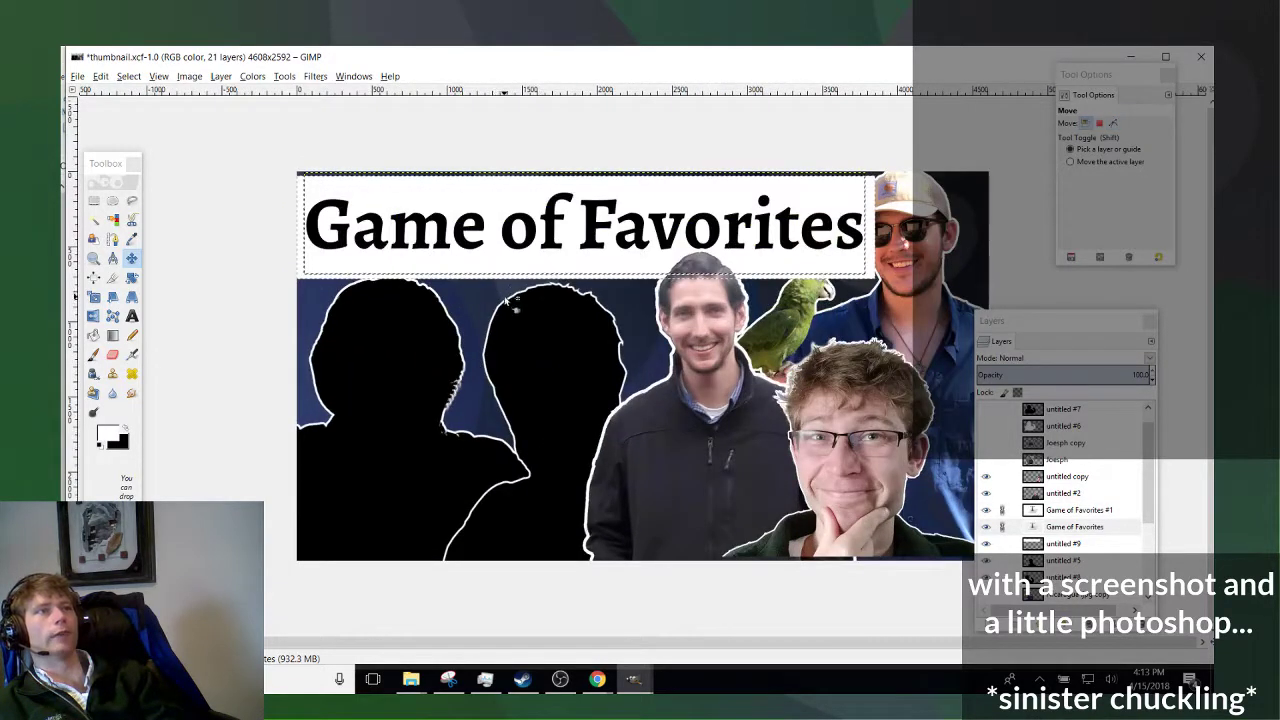
scroll(570, 375, "down", 4)
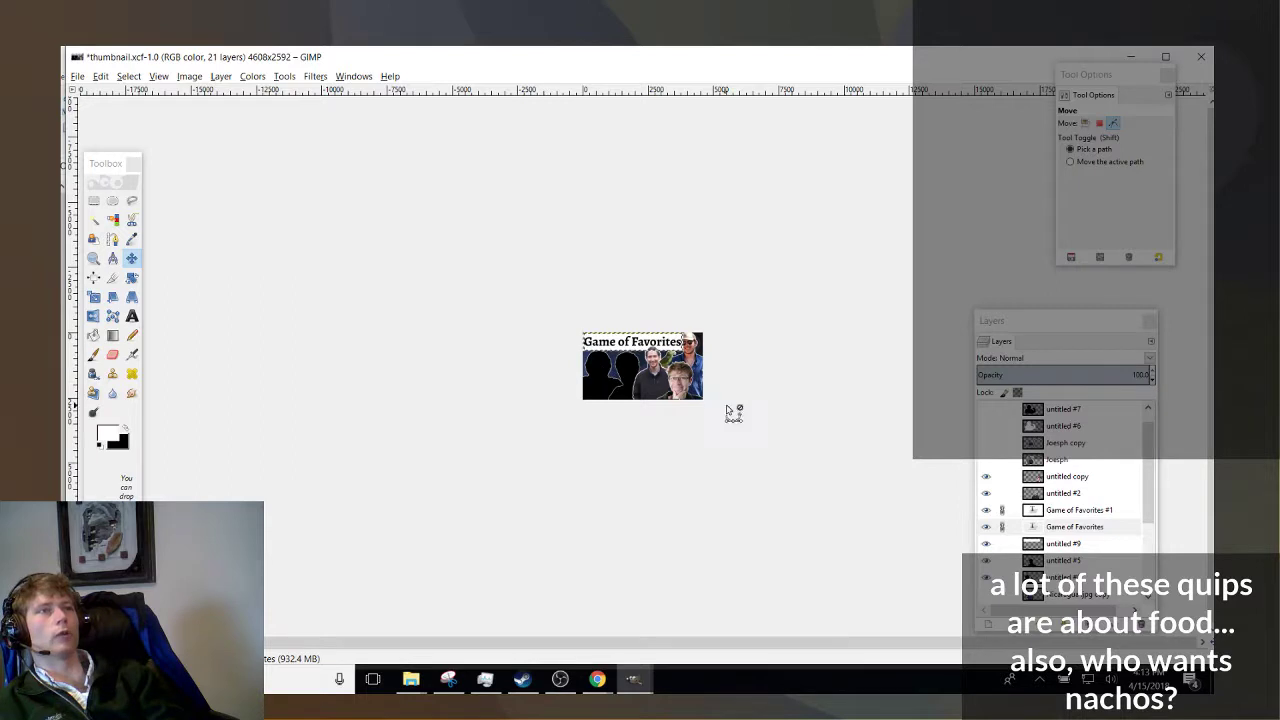
scroll(720, 408, "up", 1)
scroll(739, 412, "up", 1)
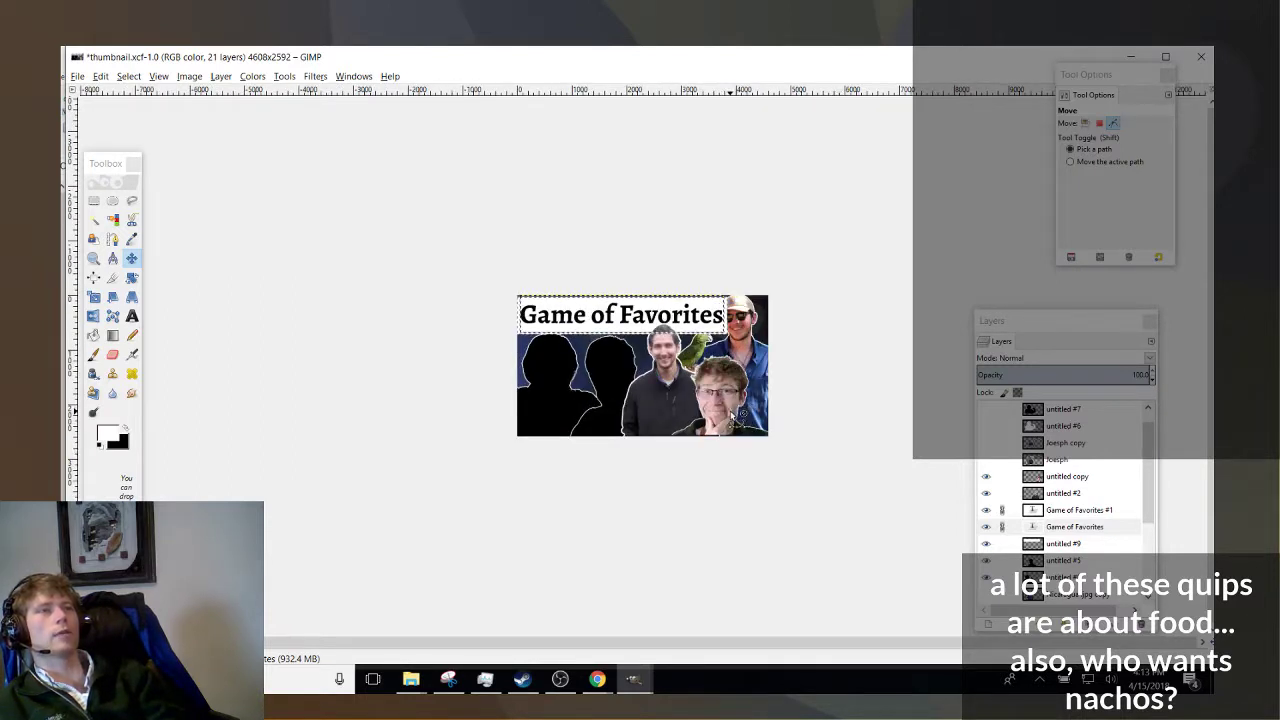
scroll(739, 412, "up", 3)
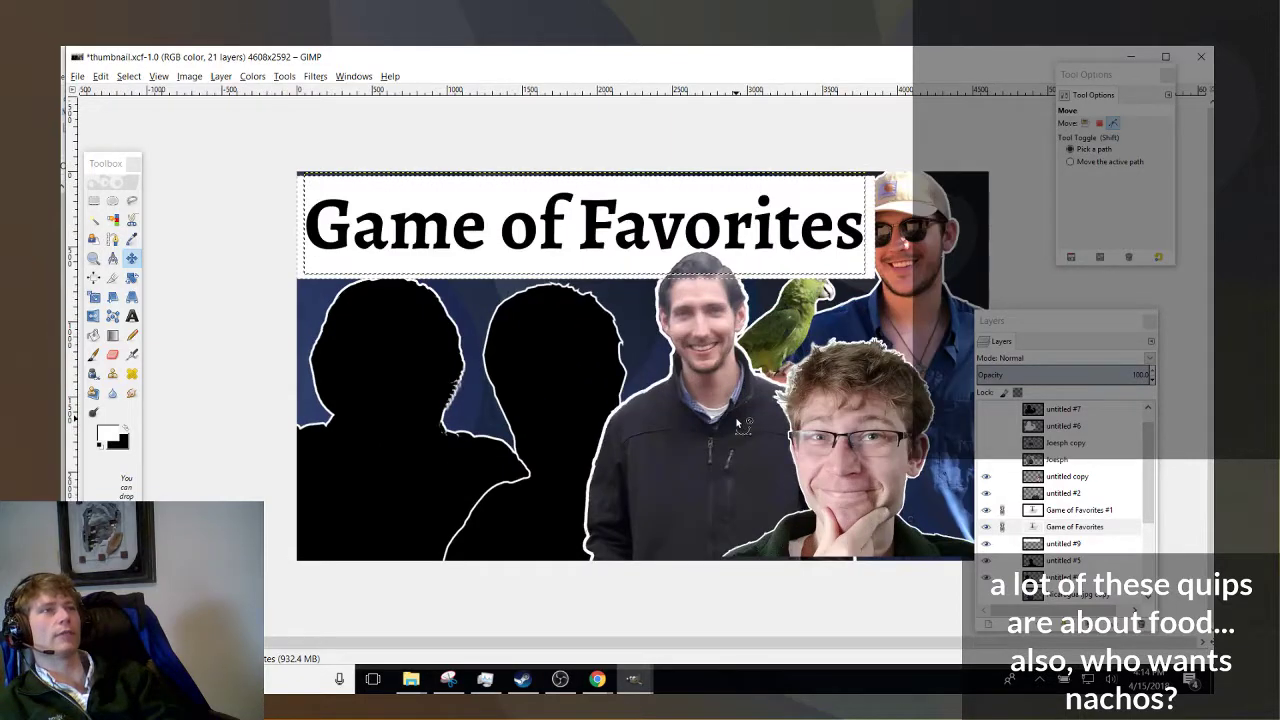
scroll(716, 418, "down", 1)
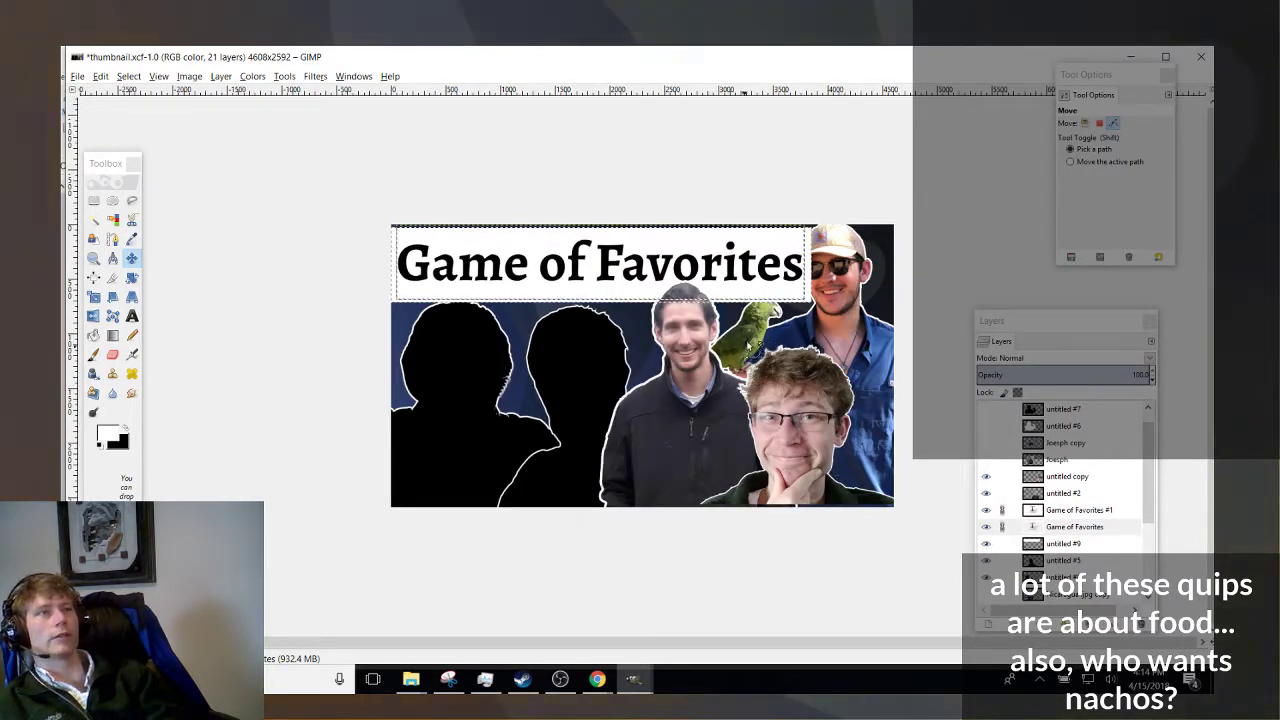
scroll(526, 323, "up", 4)
scroll(524, 329, "down", 1)
key("shift+ctrl+j")
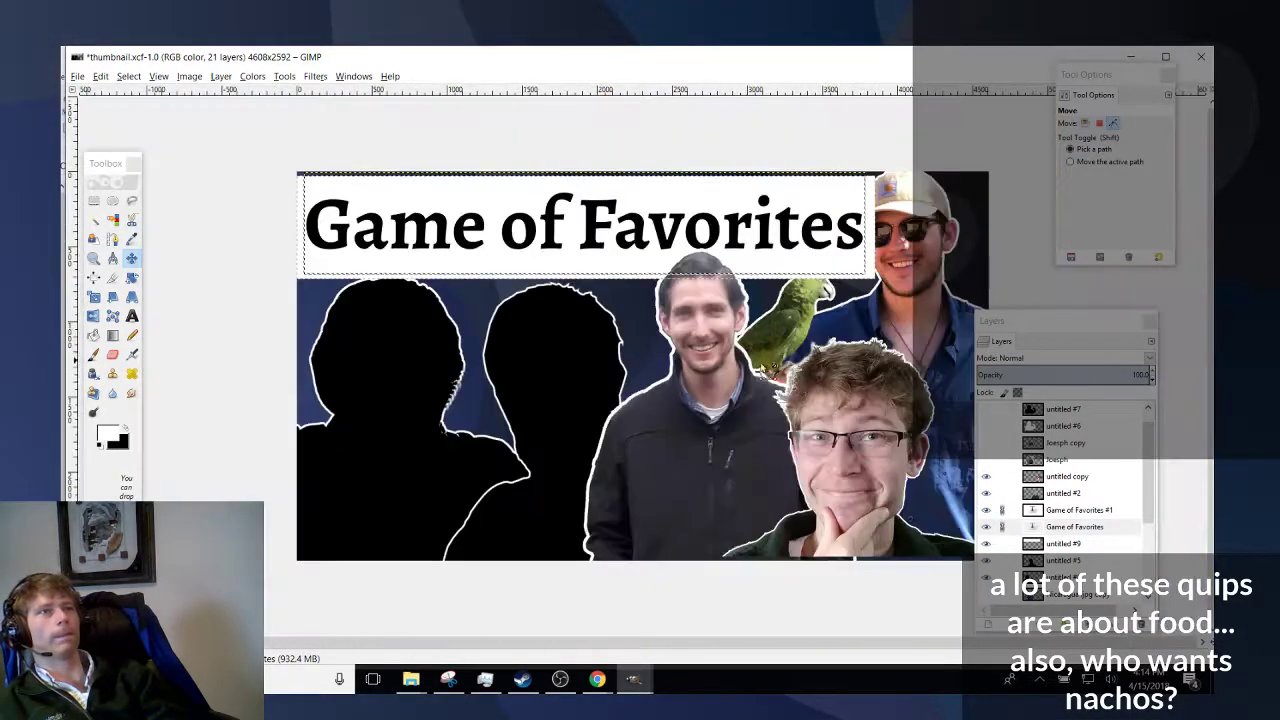
Unlink the two title layers and duplicate the white title box layer twice.
left_click(1005, 530)
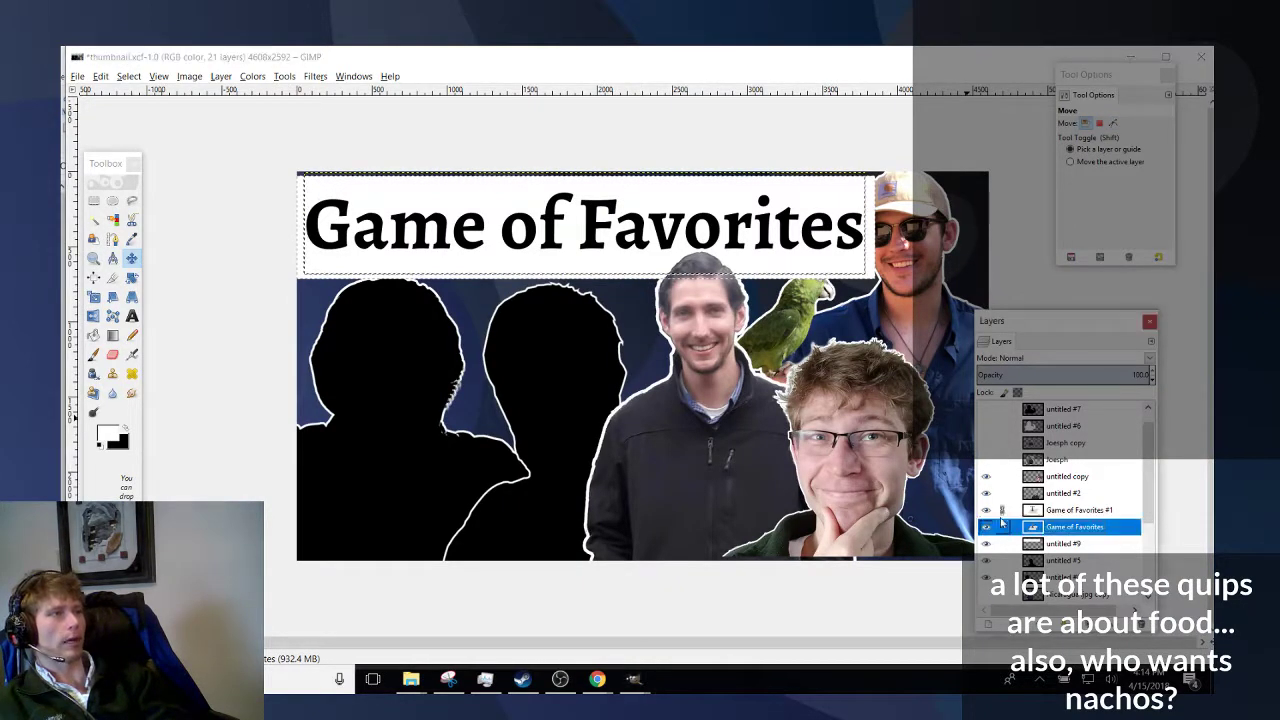
right_click(1060, 545)
left_click(1060, 545)
right_click(1060, 545)
left_click(1060, 545)
Fill the box on the middle of the three title box layers with black.
left_click(1060, 560)
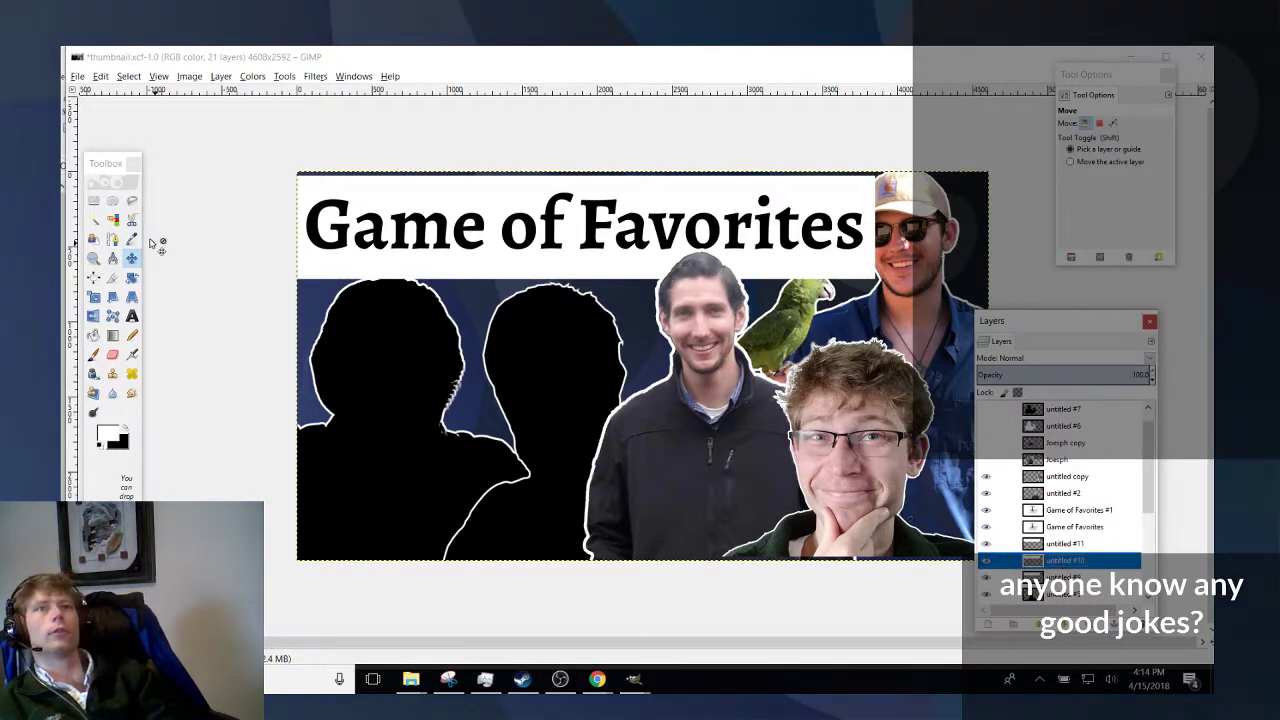
left_click(129, 427)
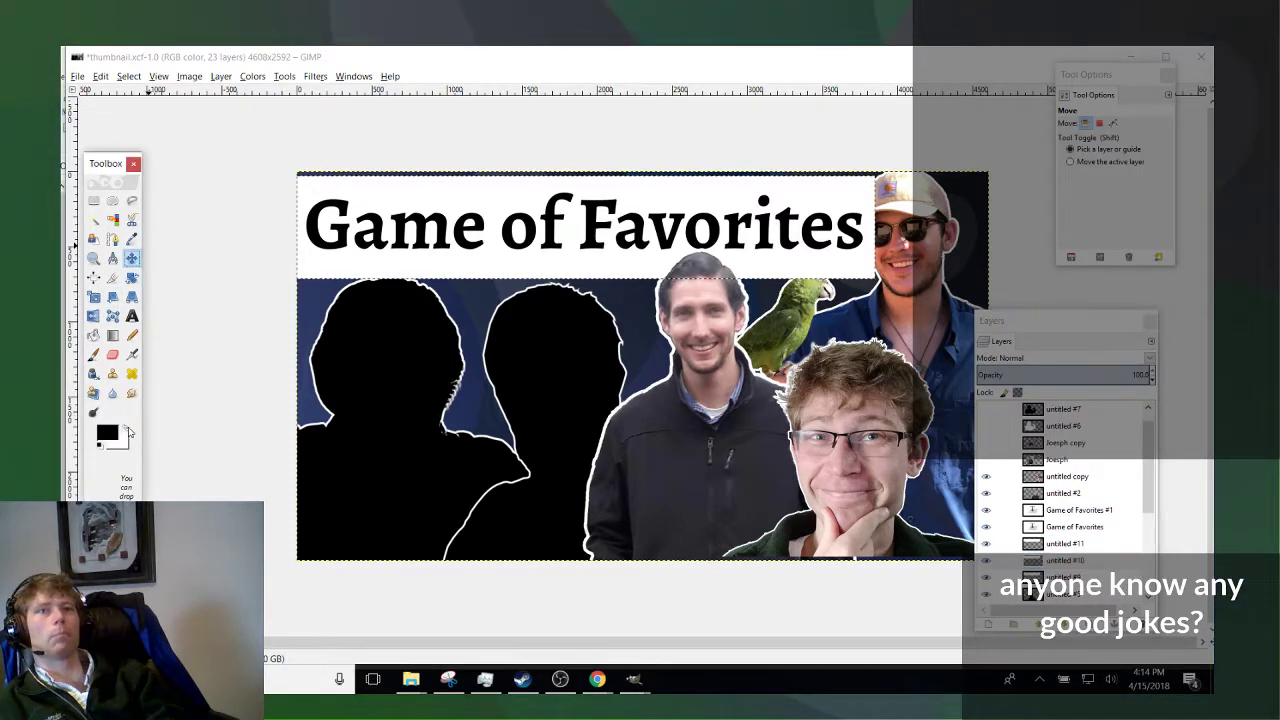
left_click(93, 335)
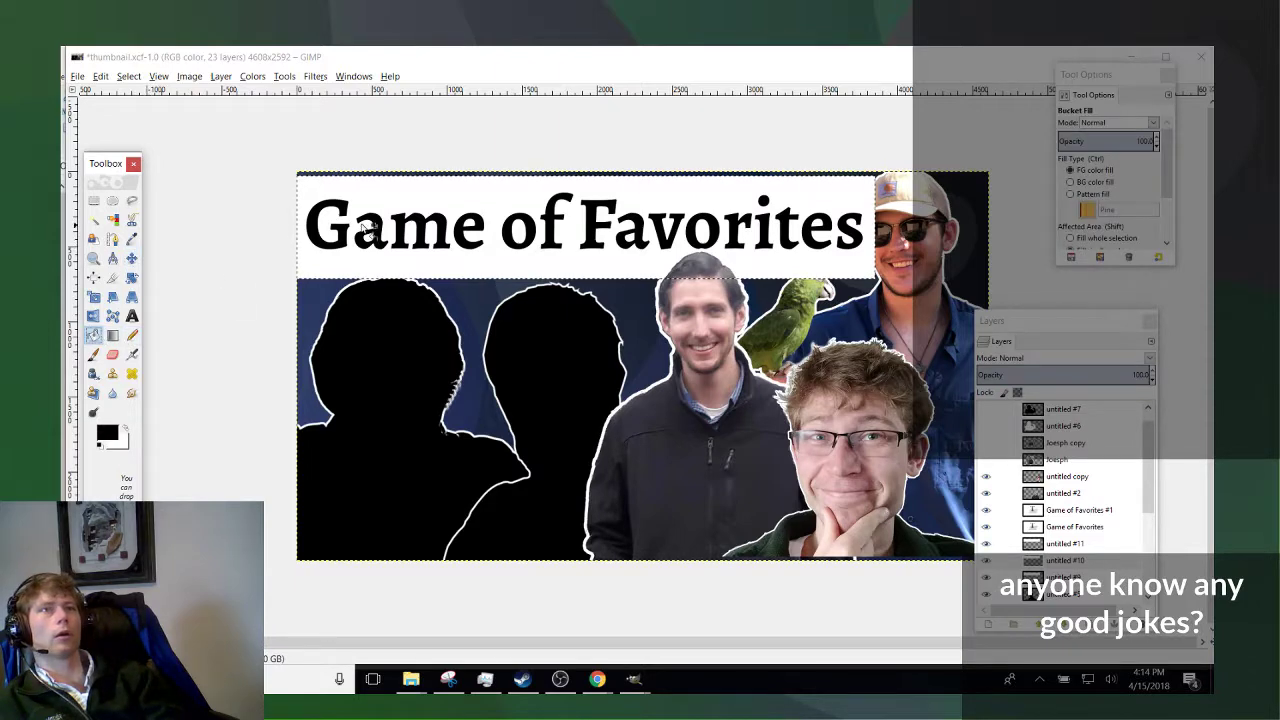
Fill the box on the lowest of the three title box layers with yellow ffc600.
left_click(1060, 577)
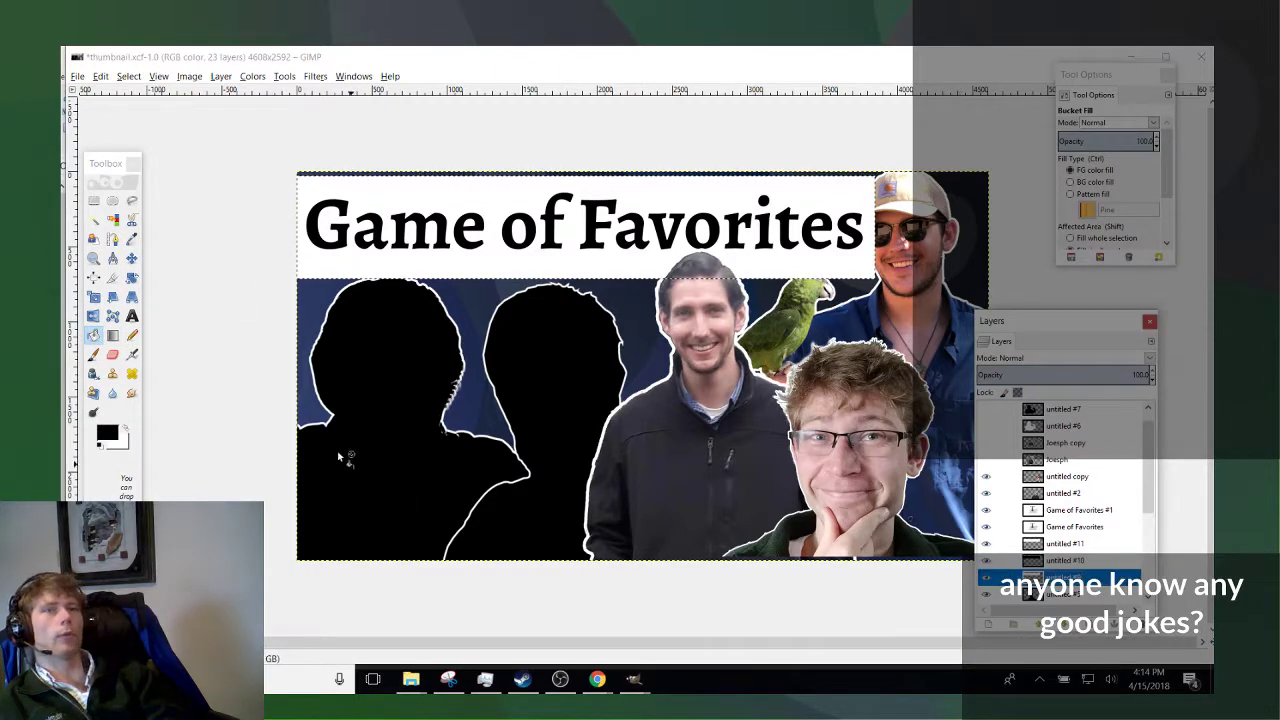
left_click(111, 440)
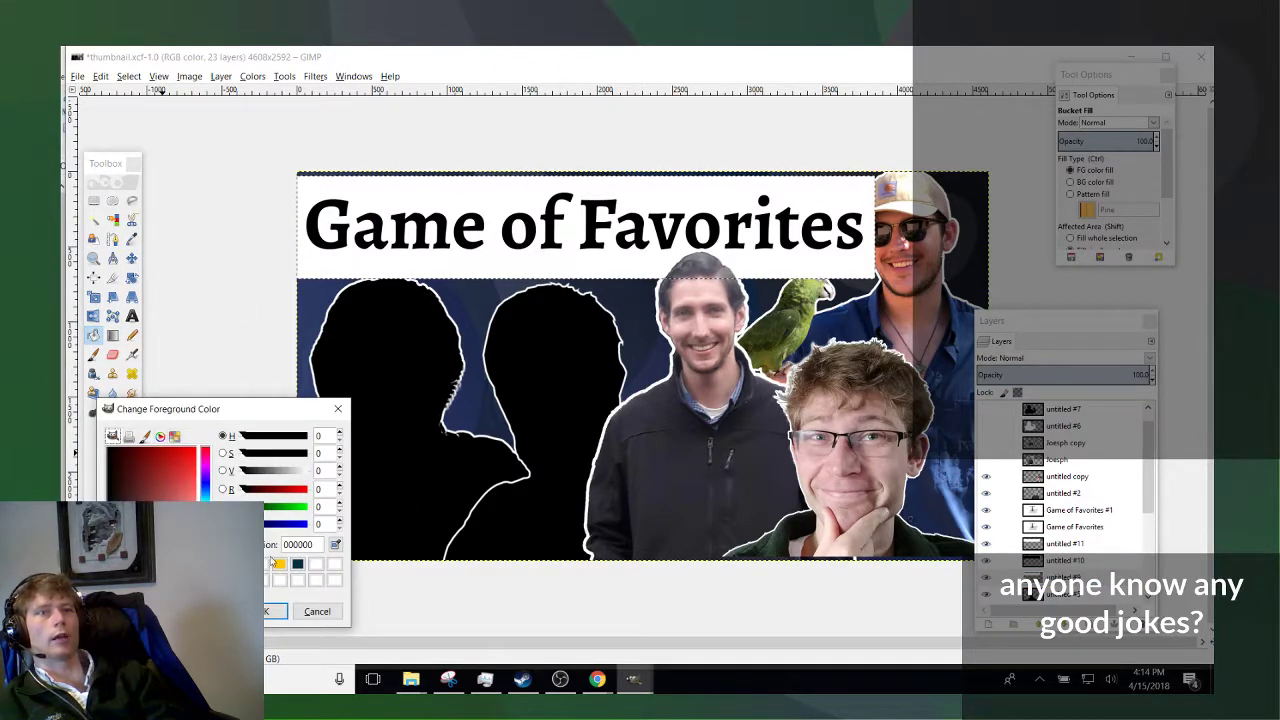
left_click(280, 563)
left_click(458, 217)
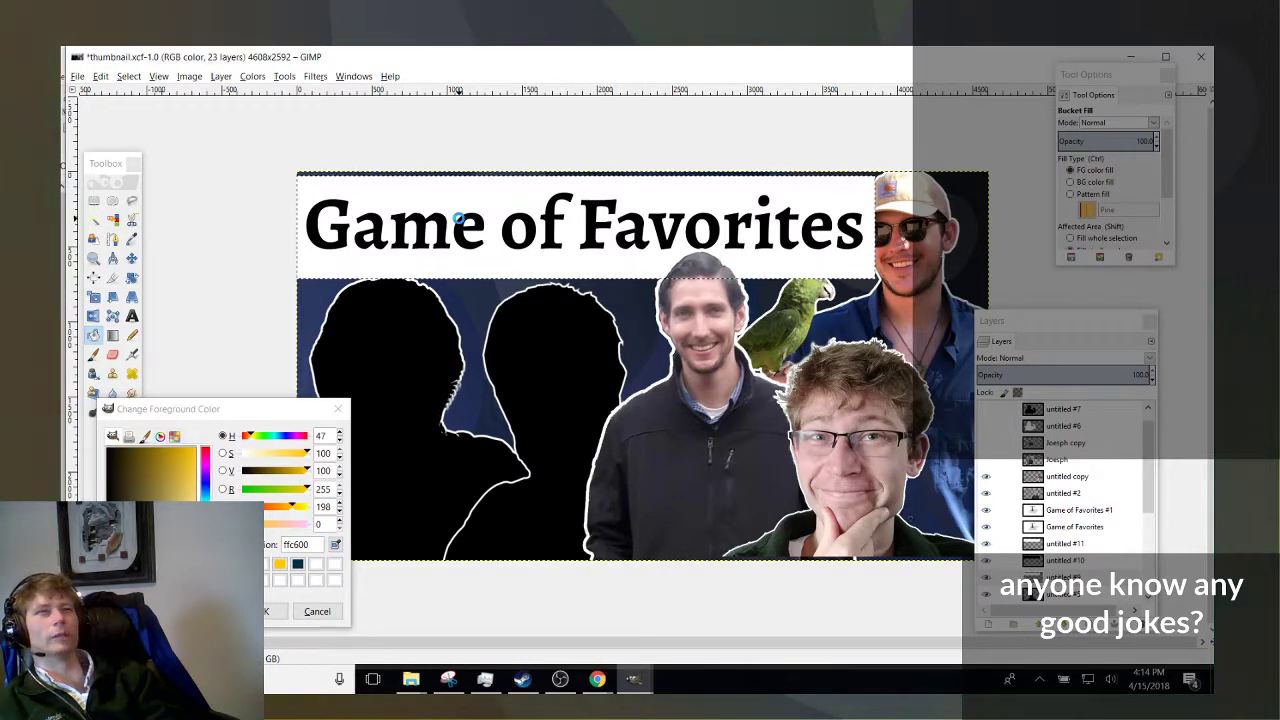
left_click(317, 611)
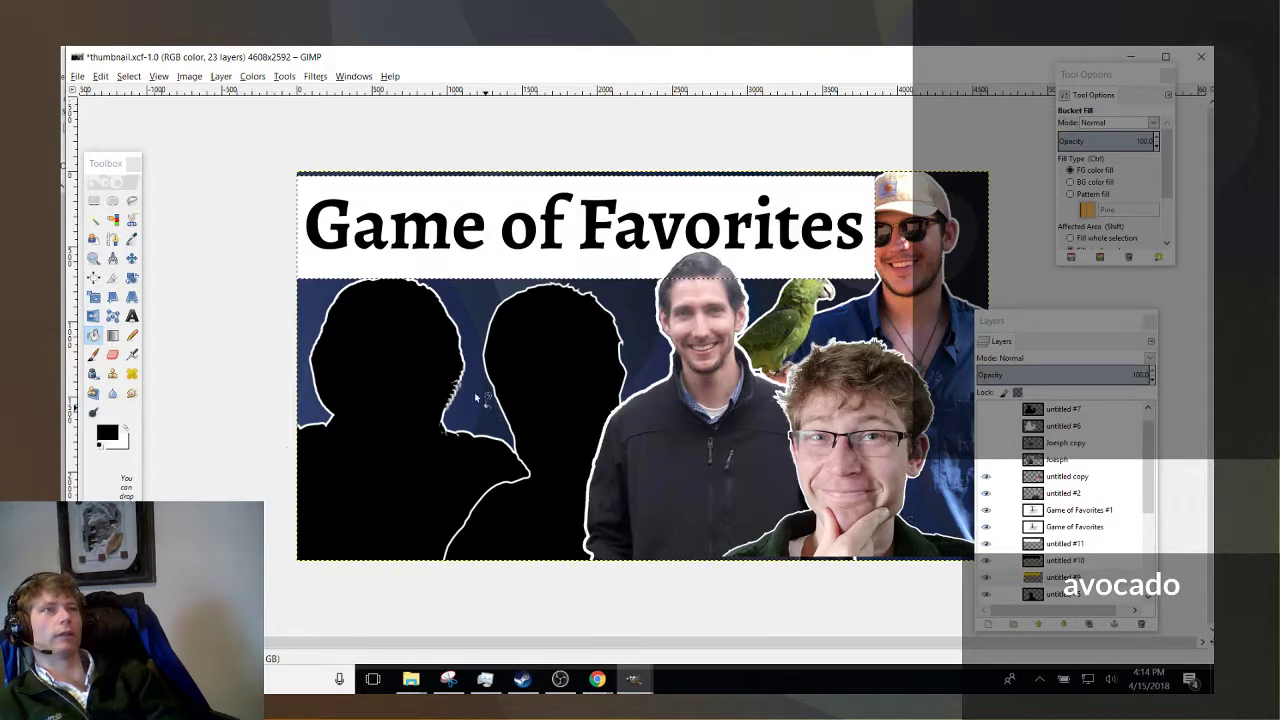
Set the text colour of the lower "Game of Favorites" title layer to yellow ffc600.
left_click(1090, 528)
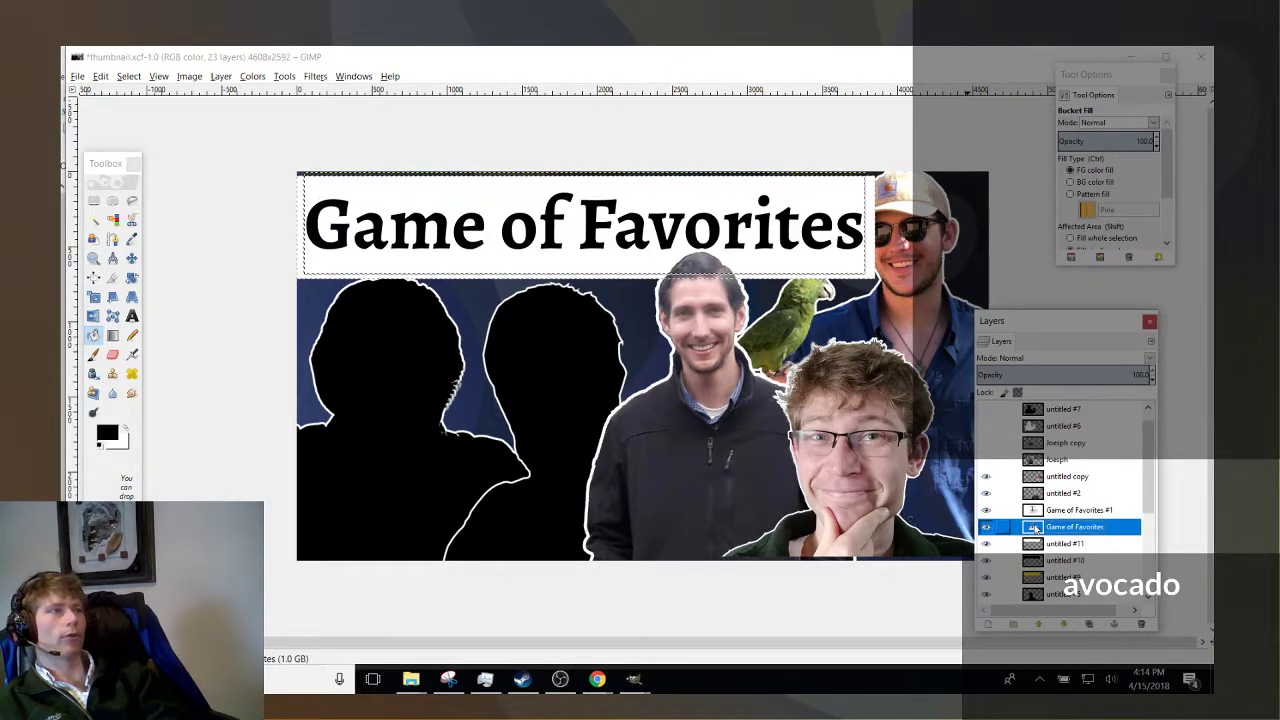
key("t")
key("ctrl+a")
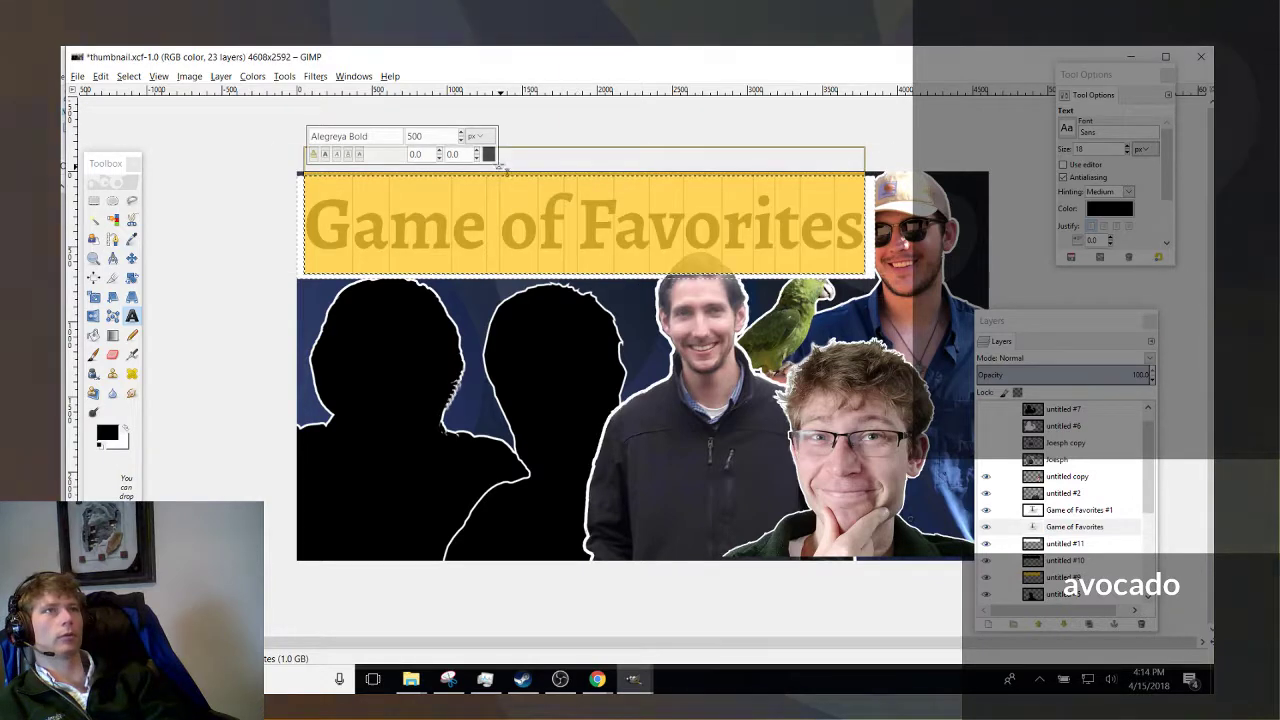
left_click(488, 153)
left_click(549, 214)
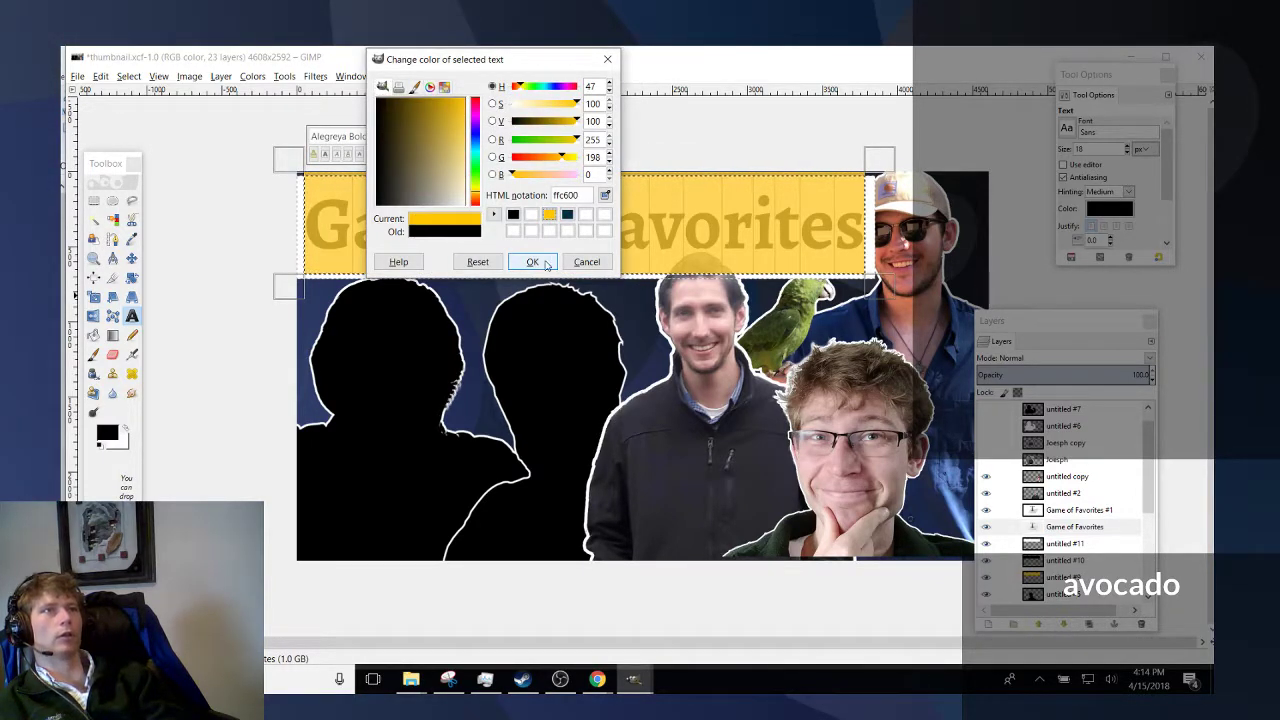
left_click(533, 261)
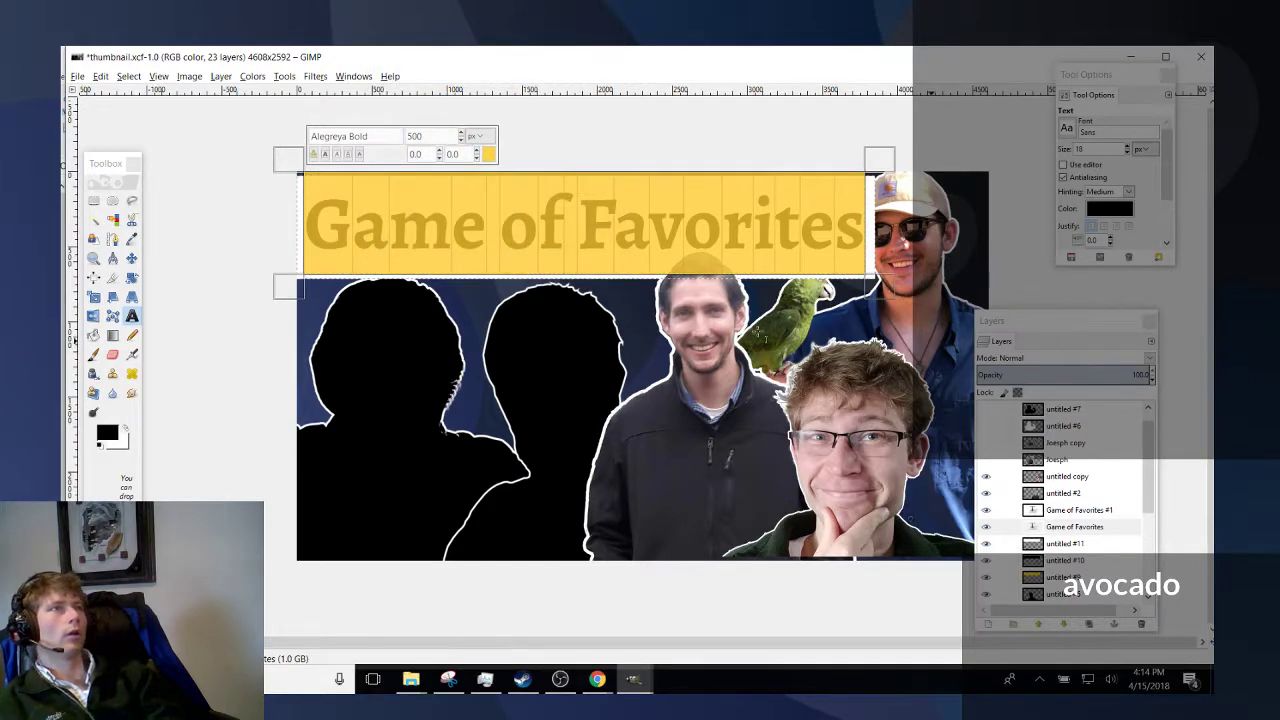
Offset the yellow title layer slightly down and right behind the black title as a shadow.
left_click(131, 258)
left_click_drag(434, 275, 431, 275)
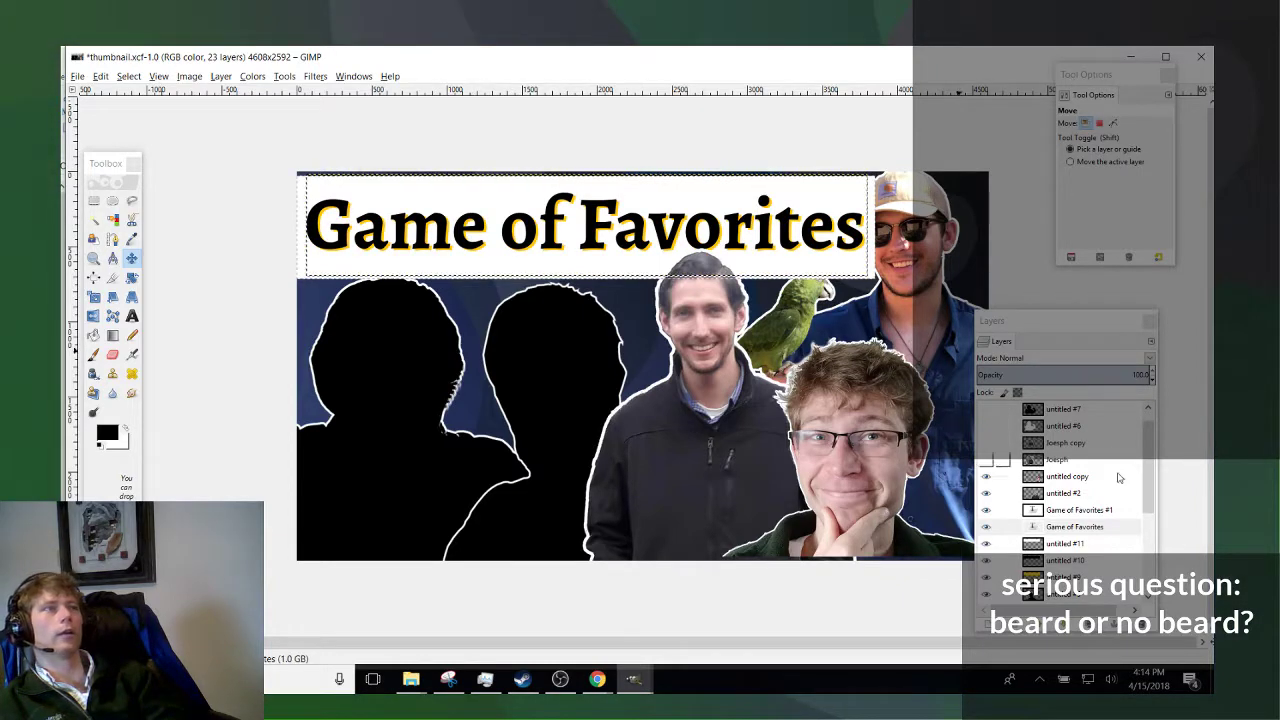
Offset the black box slightly down and right behind the white box, and the yellow box a little farther the same way.
left_click(490, 287, "shift")
left_click_drag(490, 290, 494, 293)
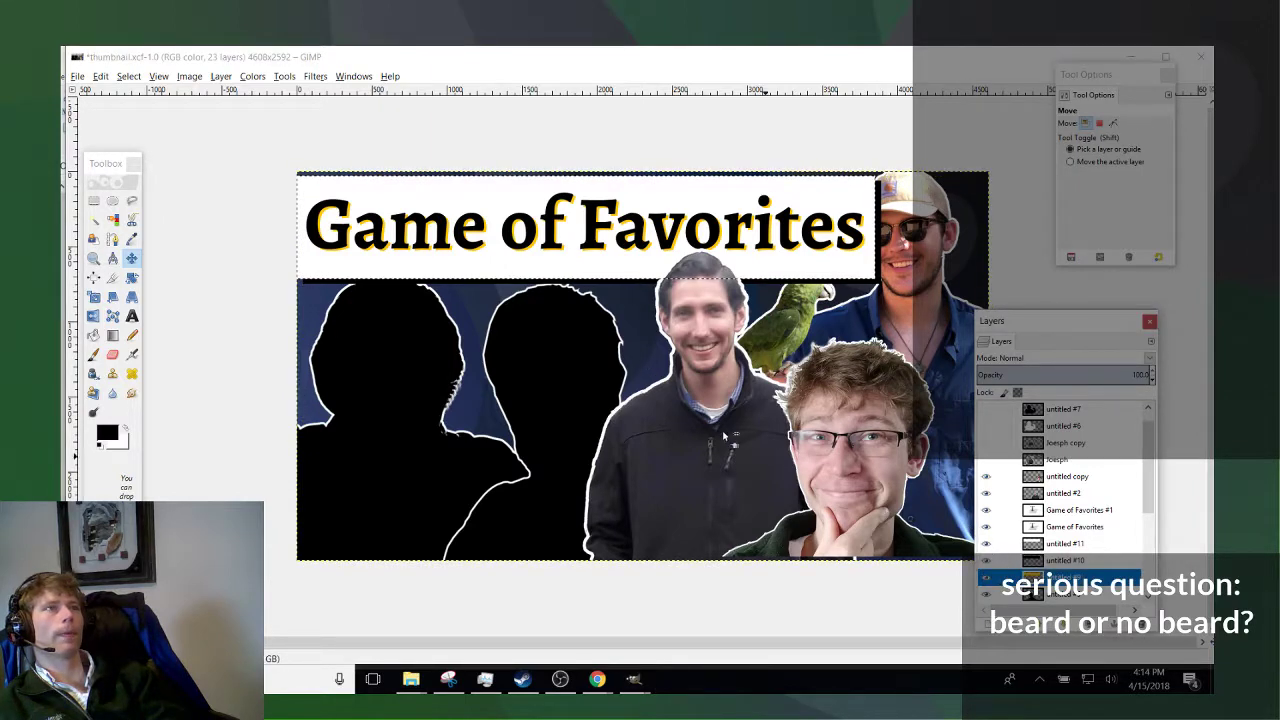
left_click_drag(703, 427, 709, 432)
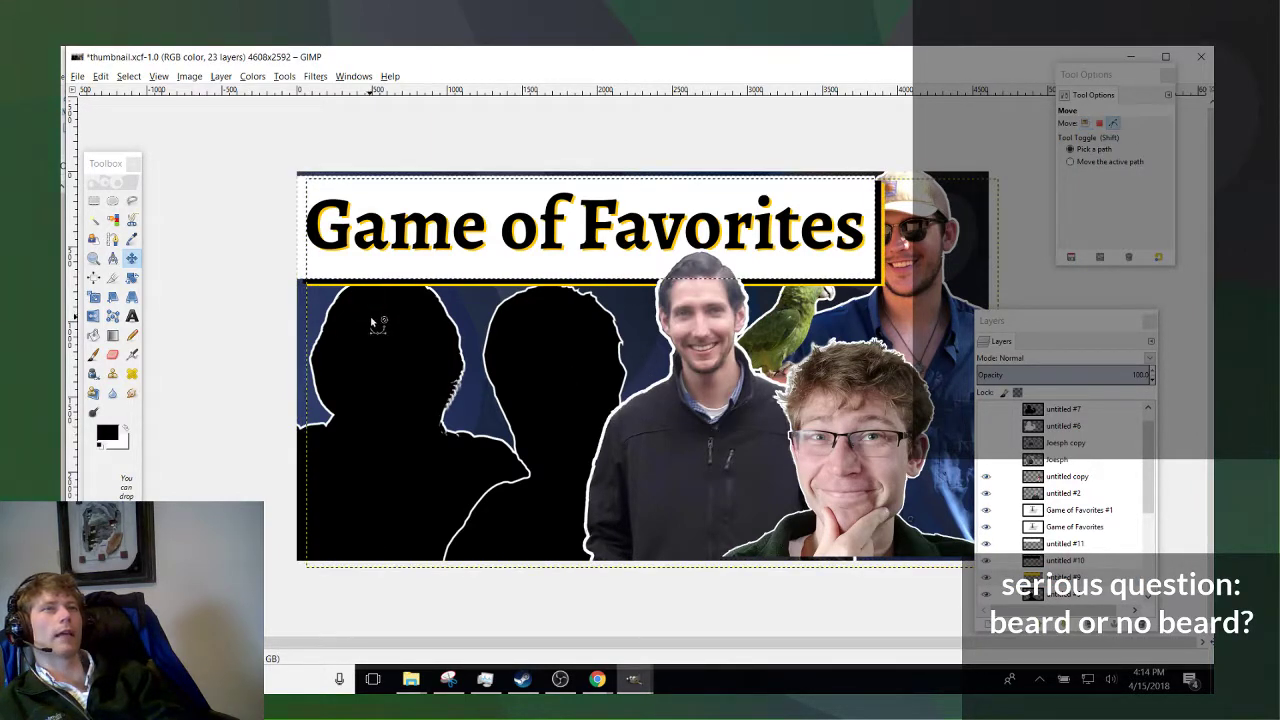
scroll(374, 324, "up", 3, "ctrl")
scroll(466, 360, "down", 2, "ctrl")
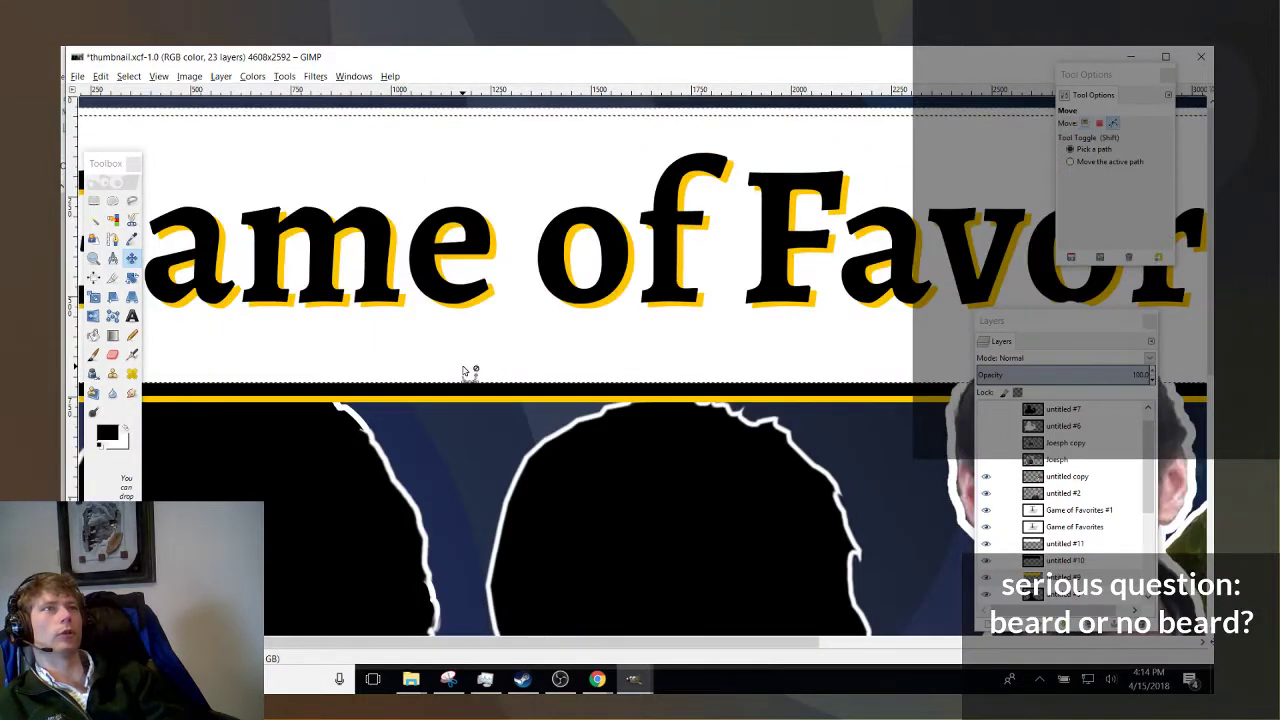
scroll(466, 371, "down", 2, "ctrl")
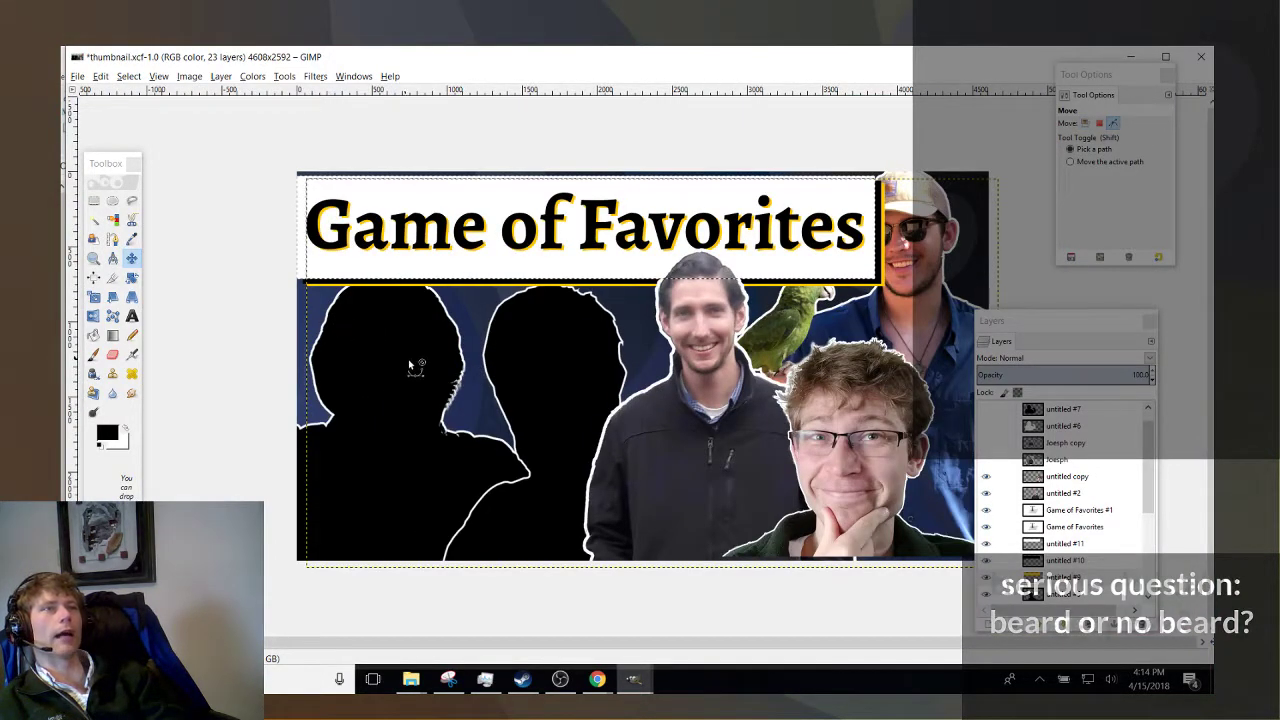
scroll(420, 370, "up", 2, "ctrl")
scroll(640, 422, "down", 3, "ctrl")
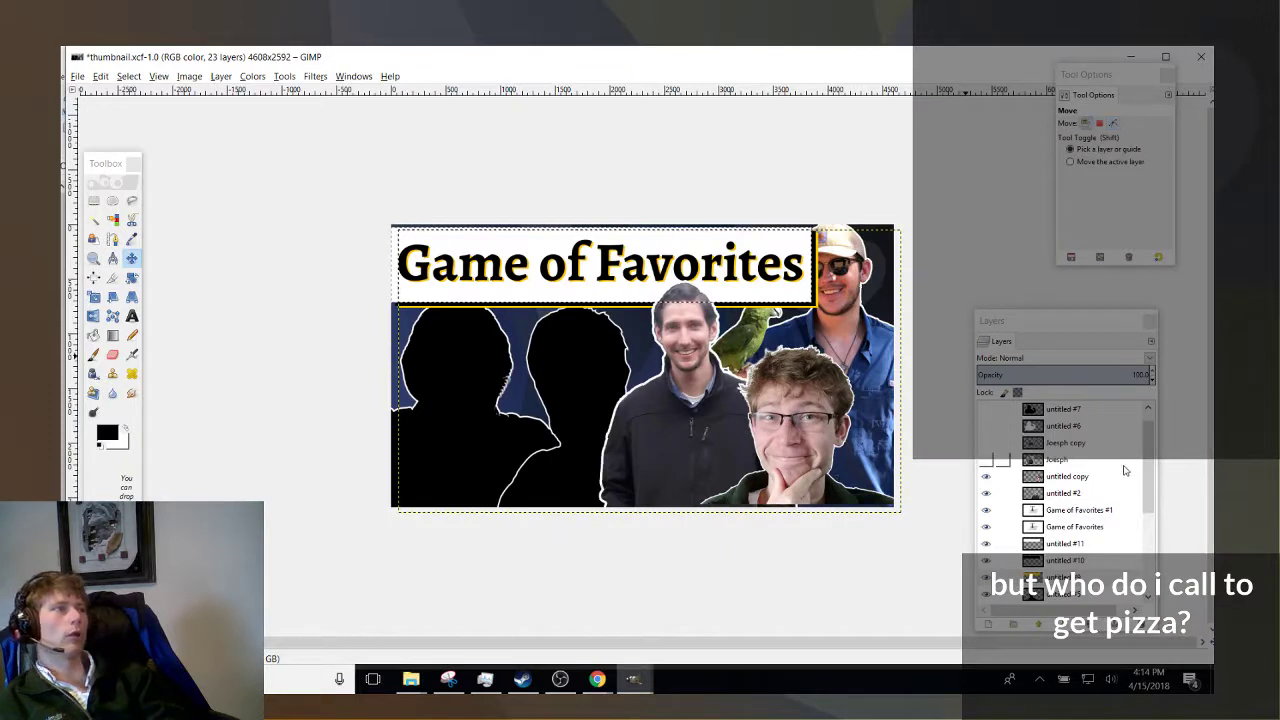
Raise the hidden Nicaragua .jpg copy layer and the untitled #4 layer of the man in the cap above both title text layers.
scroll(1086, 489, "down", 1)
scroll(1092, 548, "down", 3)
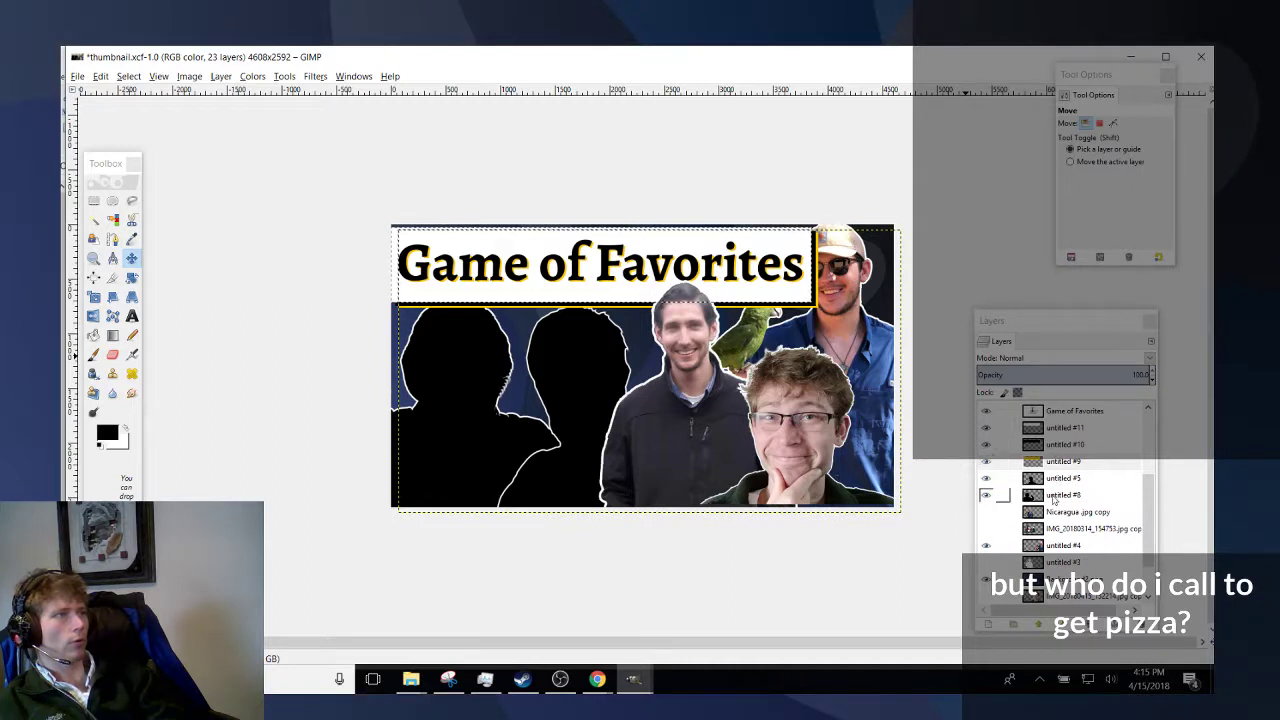
scroll(1055, 514, "up", 2)
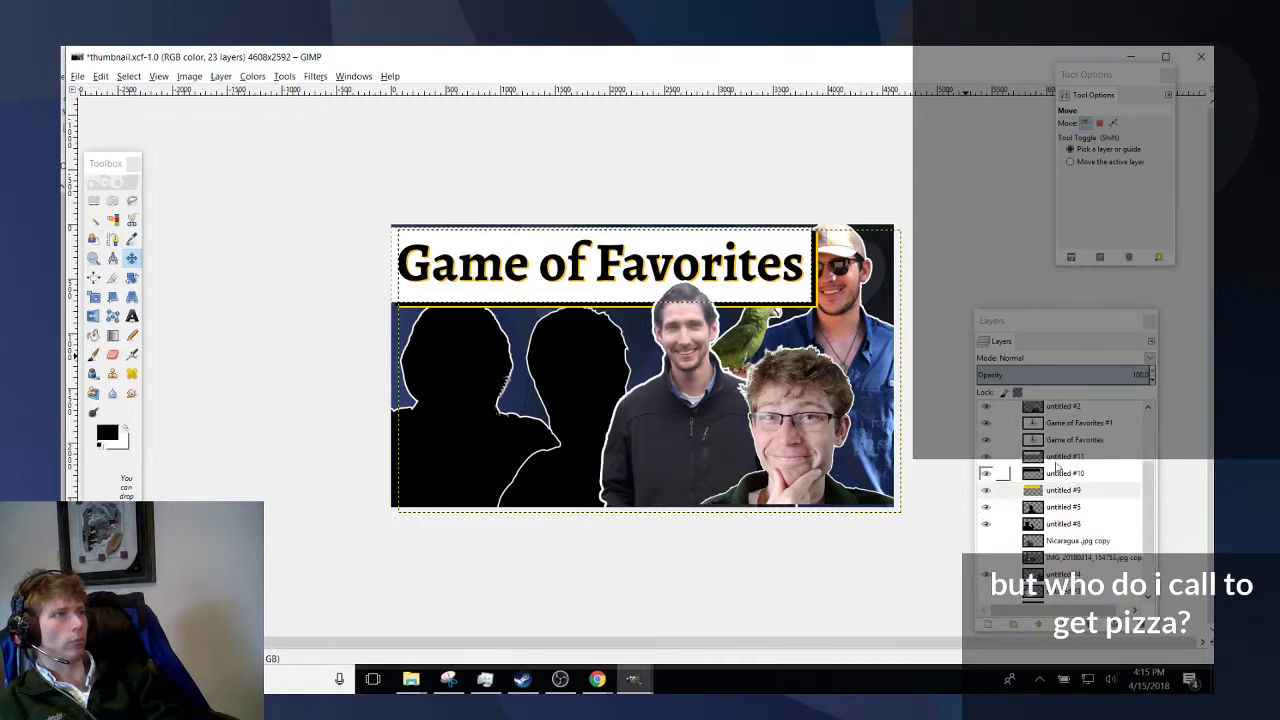
left_click(1060, 452)
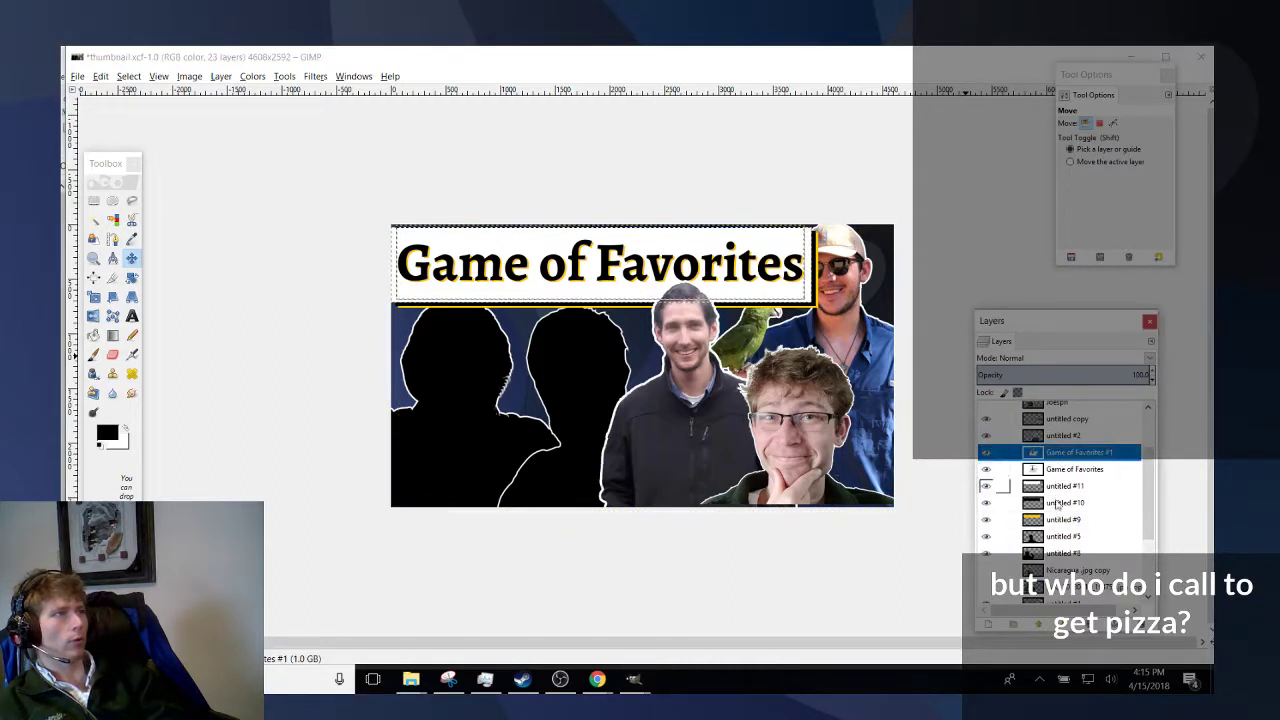
left_click(1058, 519)
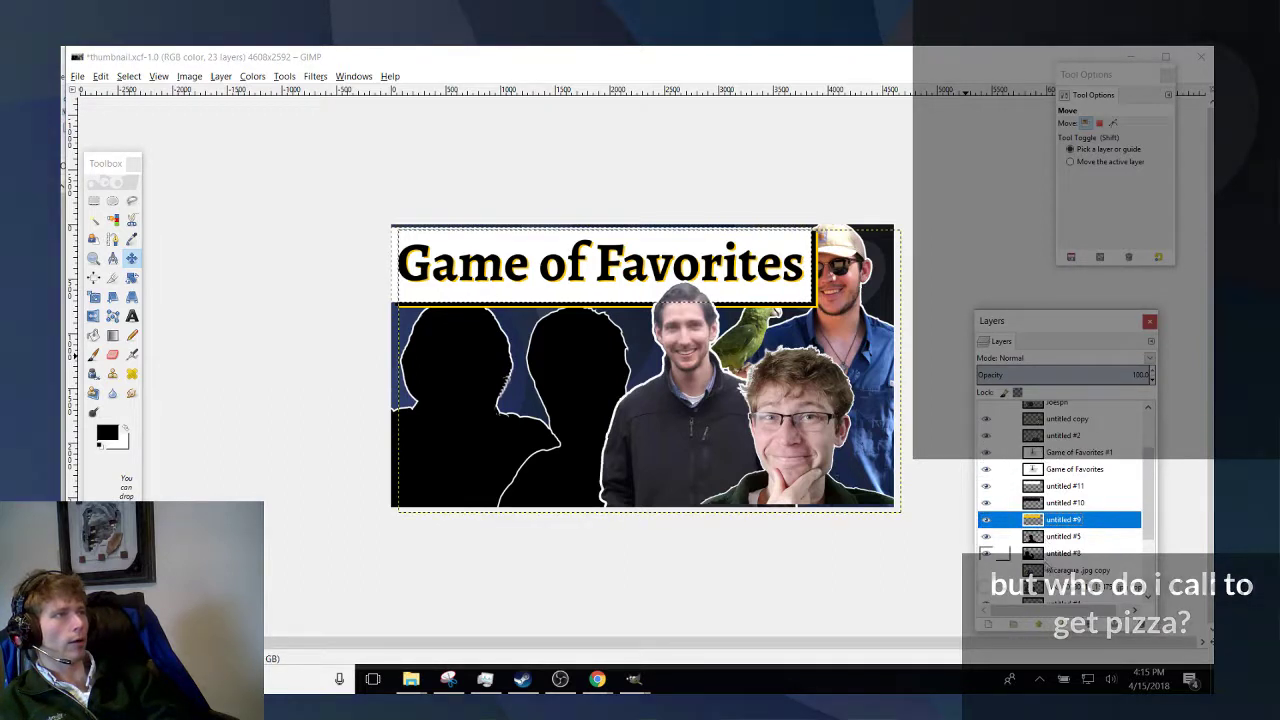
left_click(1045, 570)
left_click_drag(1050, 458, 1046, 454)
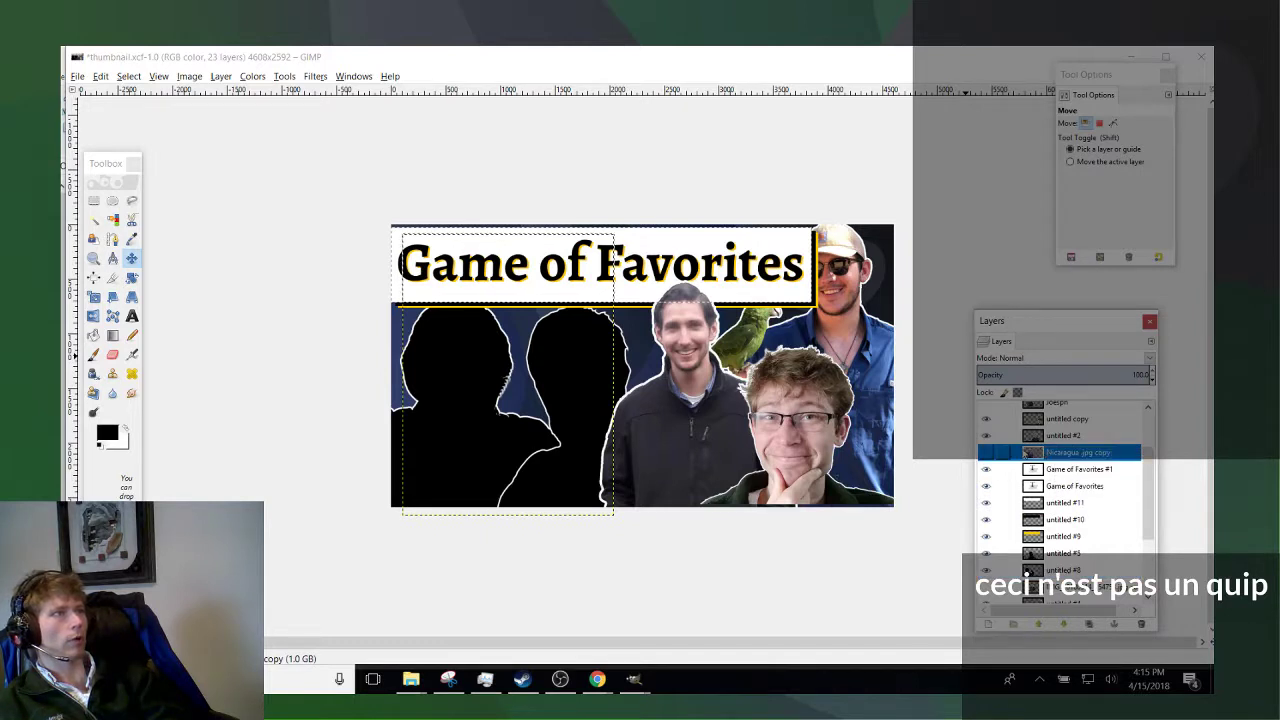
scroll(1095, 553, "down", 3)
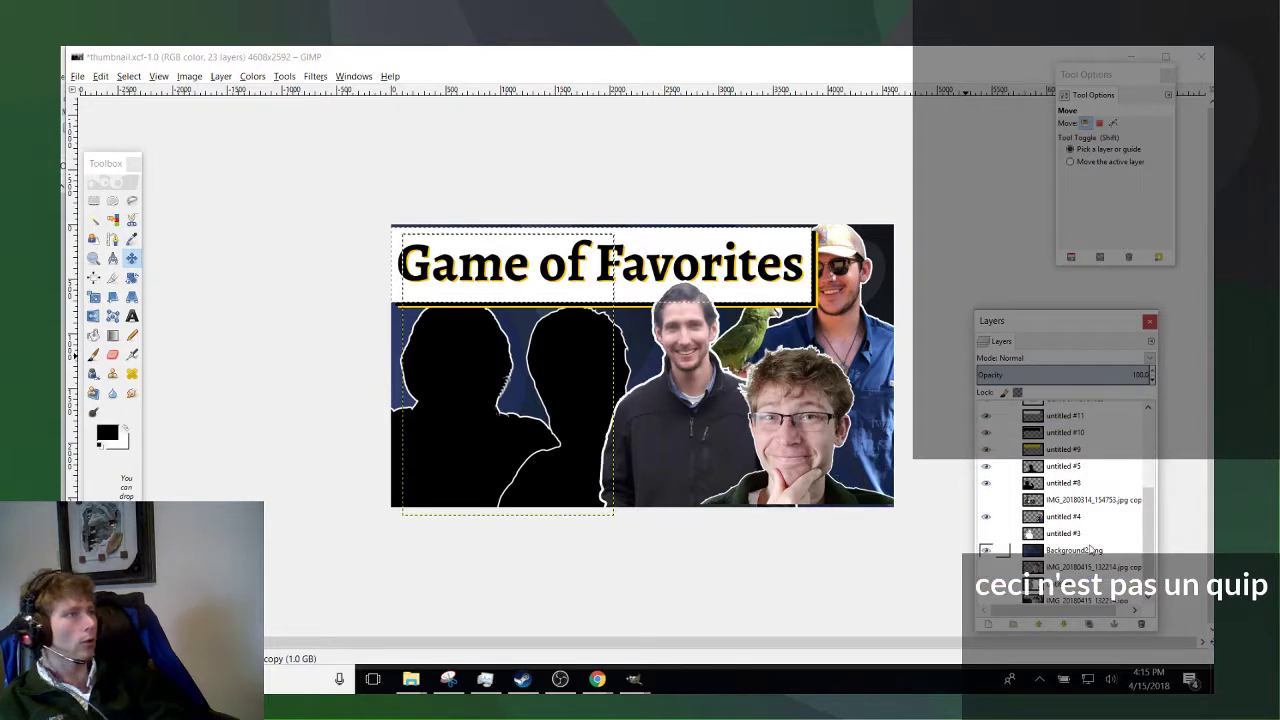
left_click_drag(1080, 516, 1066, 474)
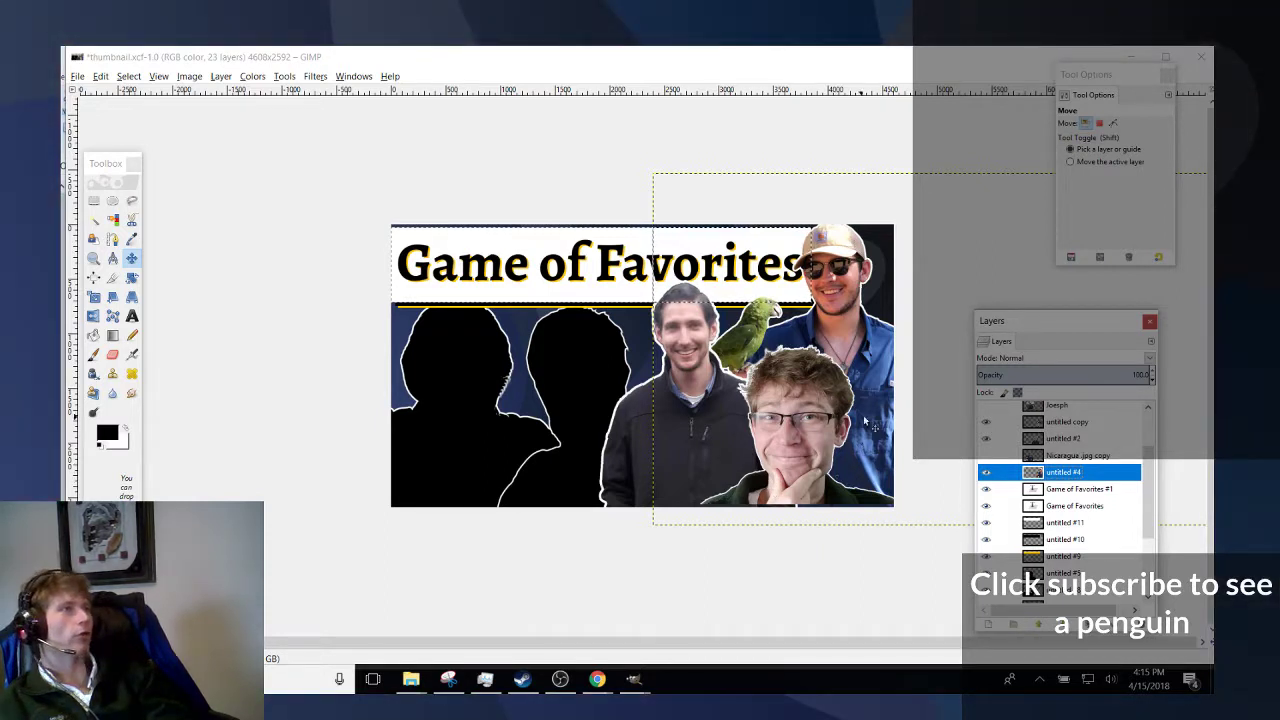
Link the two title text layers with their white, black and yellow box layers and shift them together slightly left.
left_click_drag(1038, 330, 1013, 290)
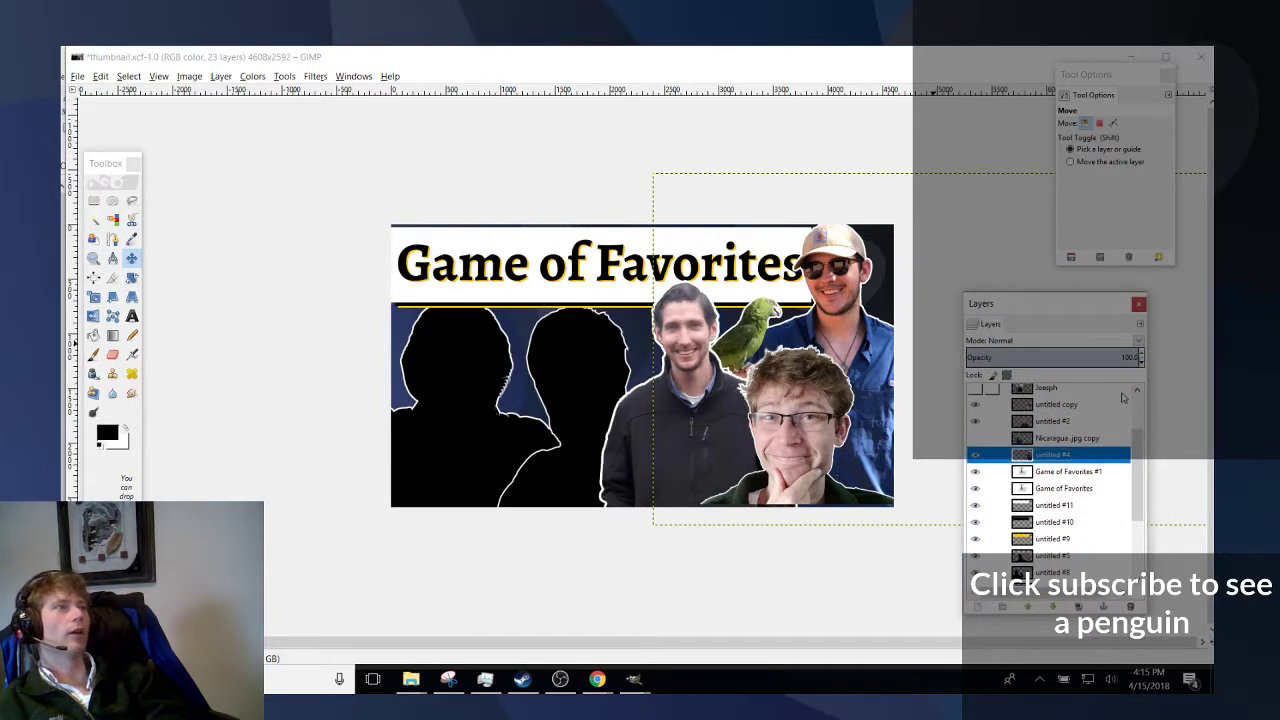
left_click_drag(993, 474, 988, 562)
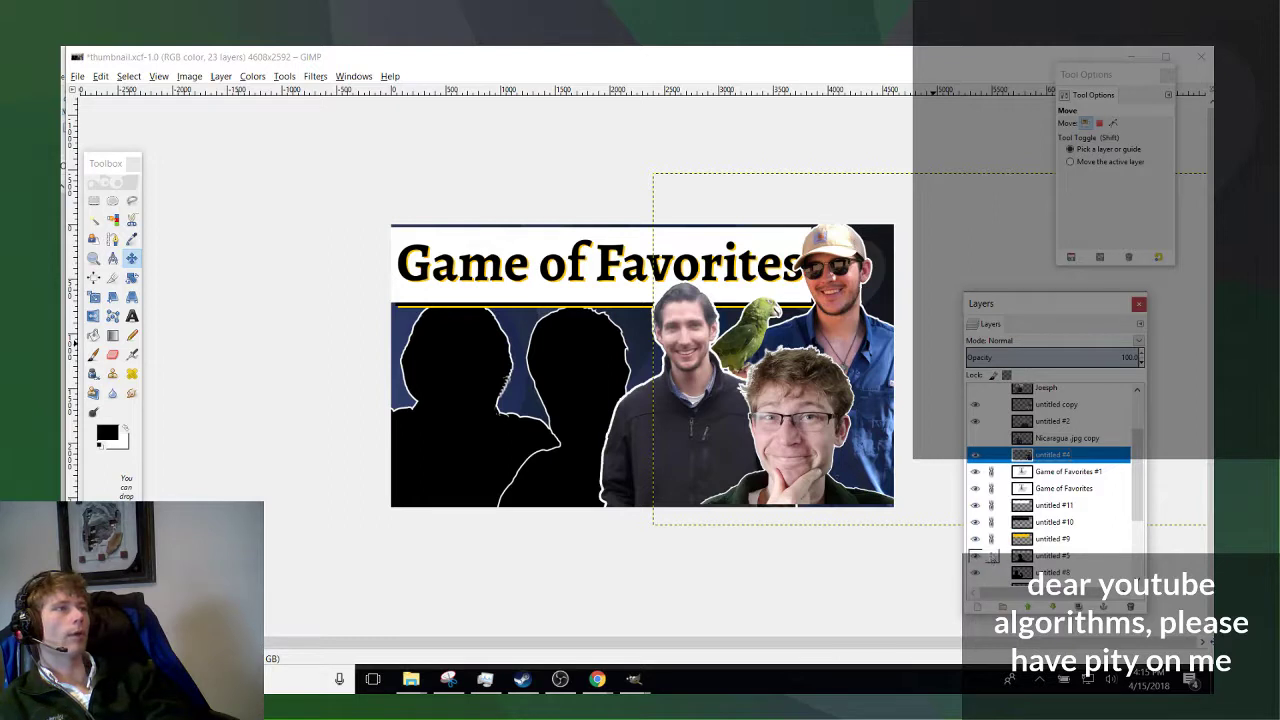
left_click(1038, 472)
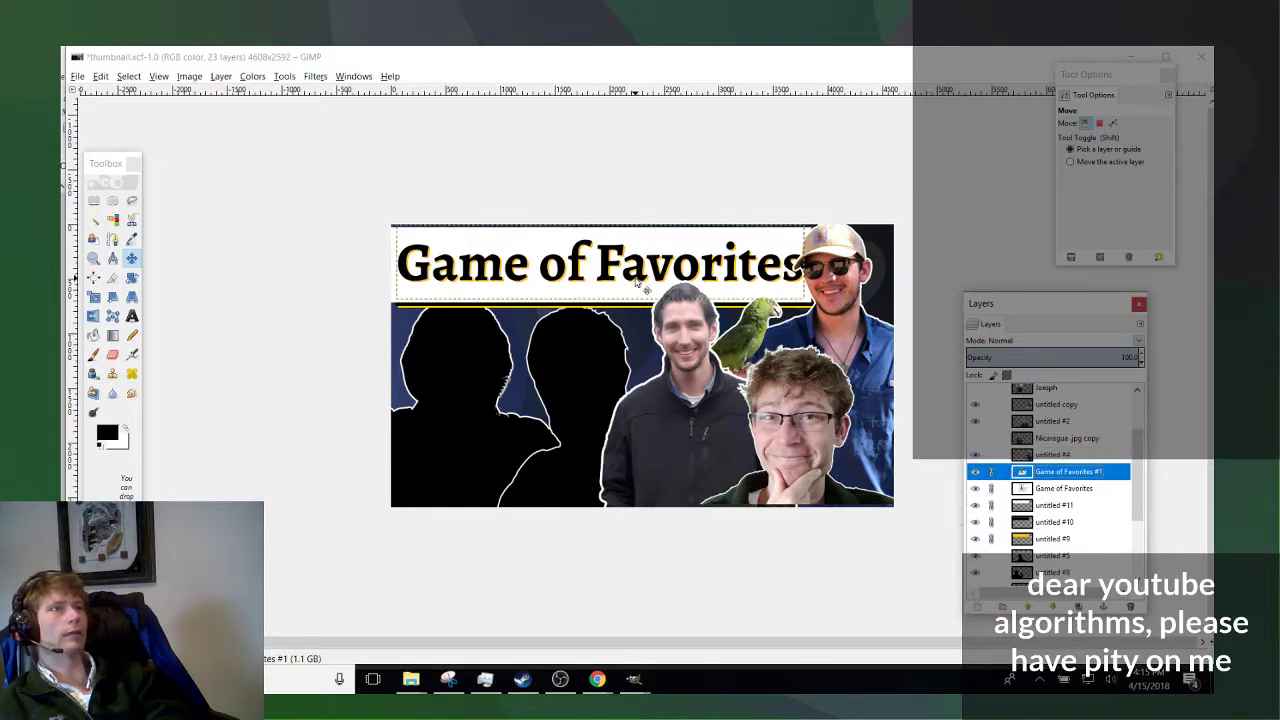
left_click_drag(636, 282, 623, 282)
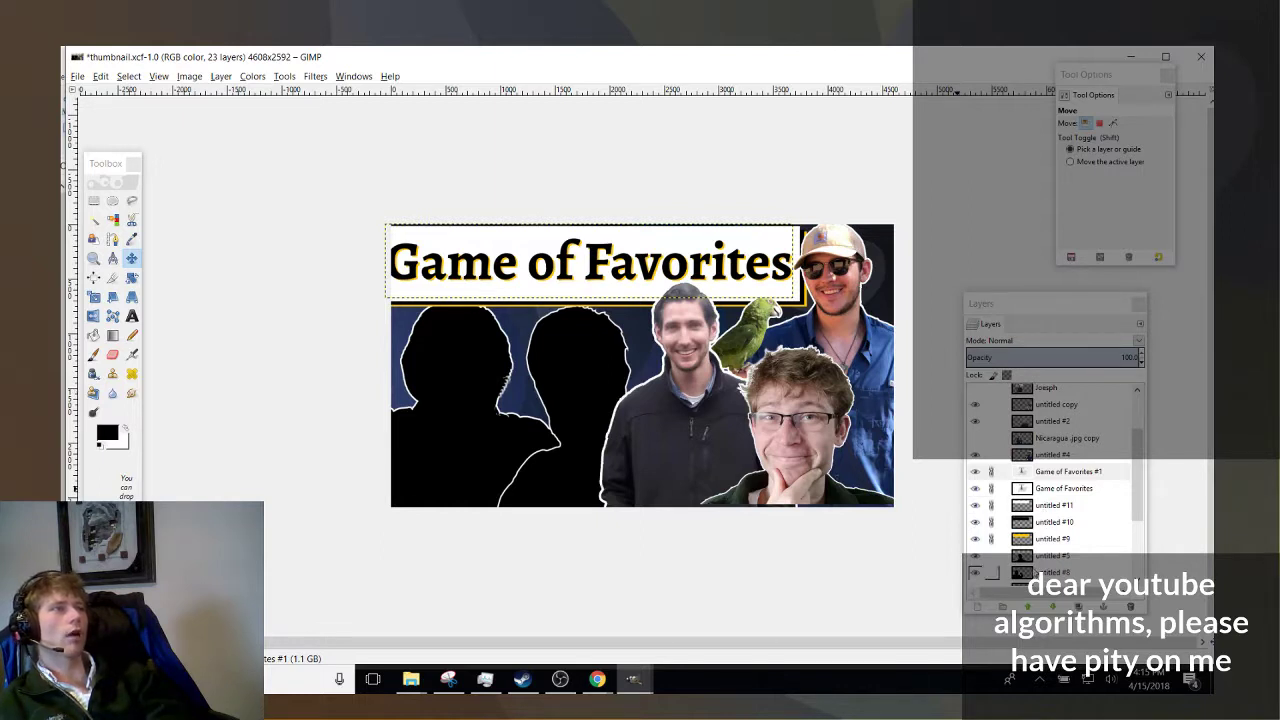
Raise the two black silhouette layers, untitled #5 and untitled #8, above the title text layers.
left_click_drag(1033, 563, 1027, 470)
left_click_drag(1035, 572, 1005, 488)
key("minus")
key("minus")
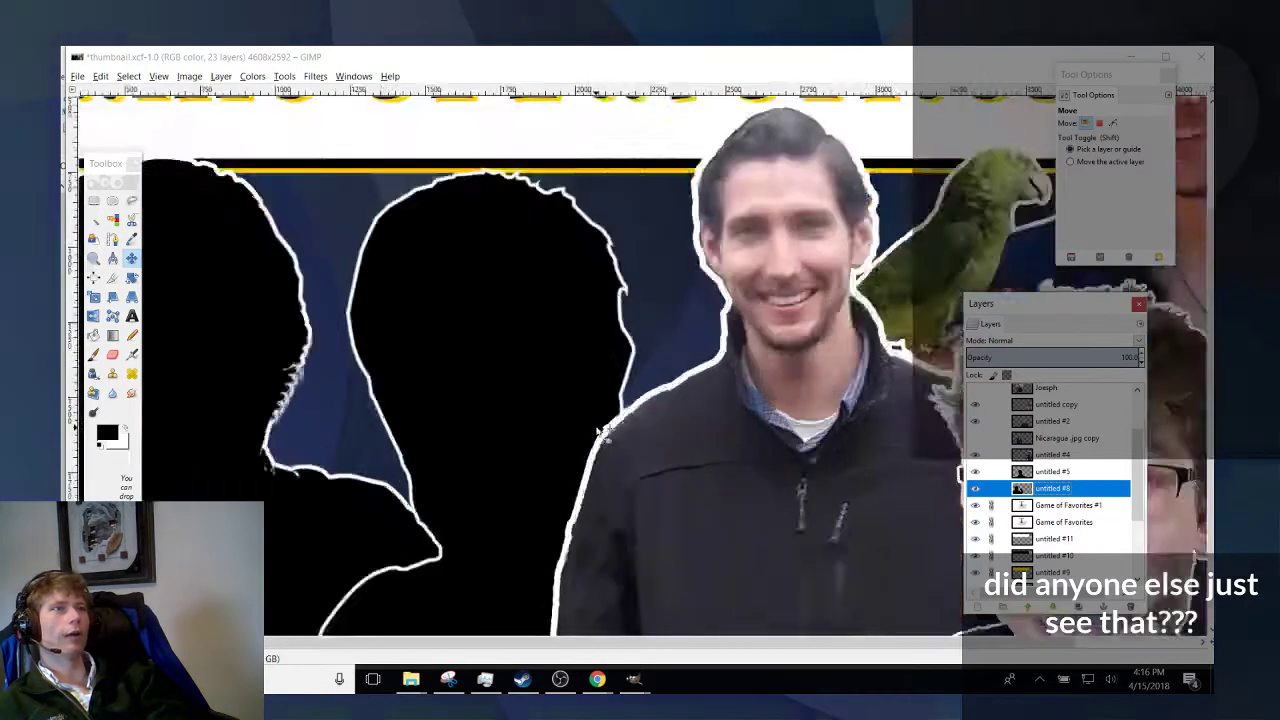
key("plus")
key("plus")
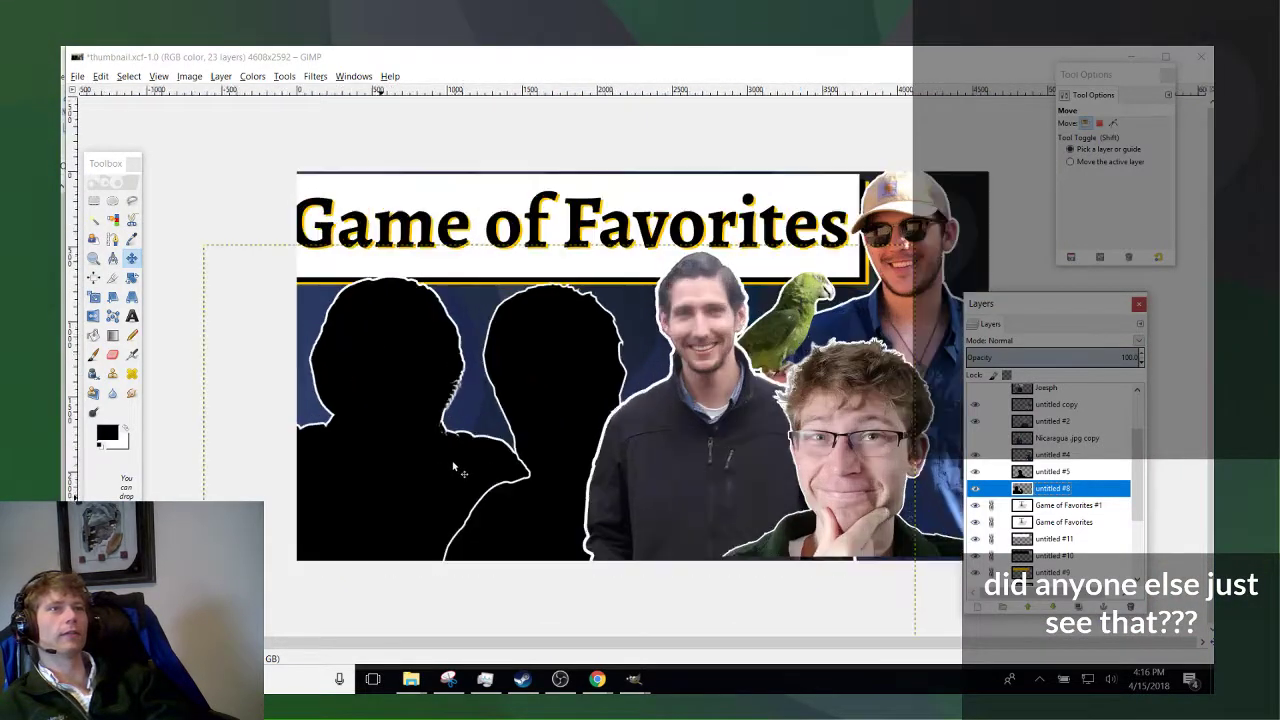
left_click(510, 226)
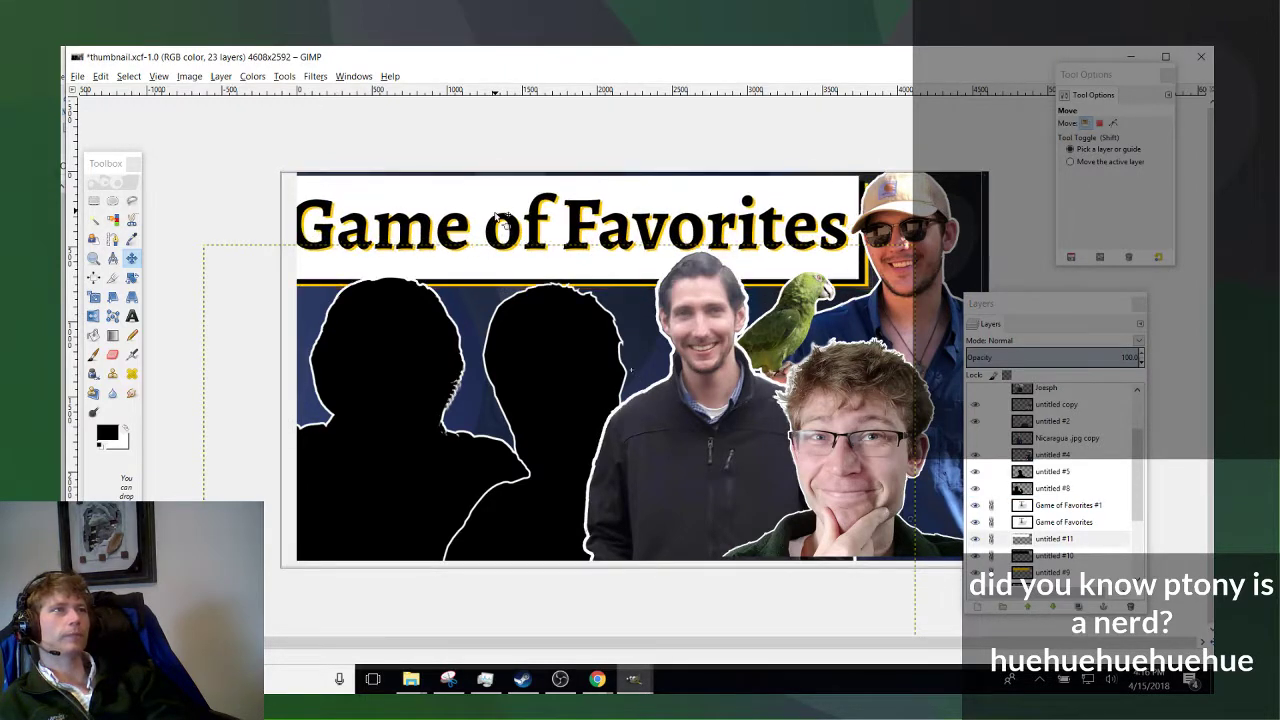
Add a text caption reading "If you bring nachos, there will be free nachos there" low on the leftmost silhouette.
left_click(131, 316)
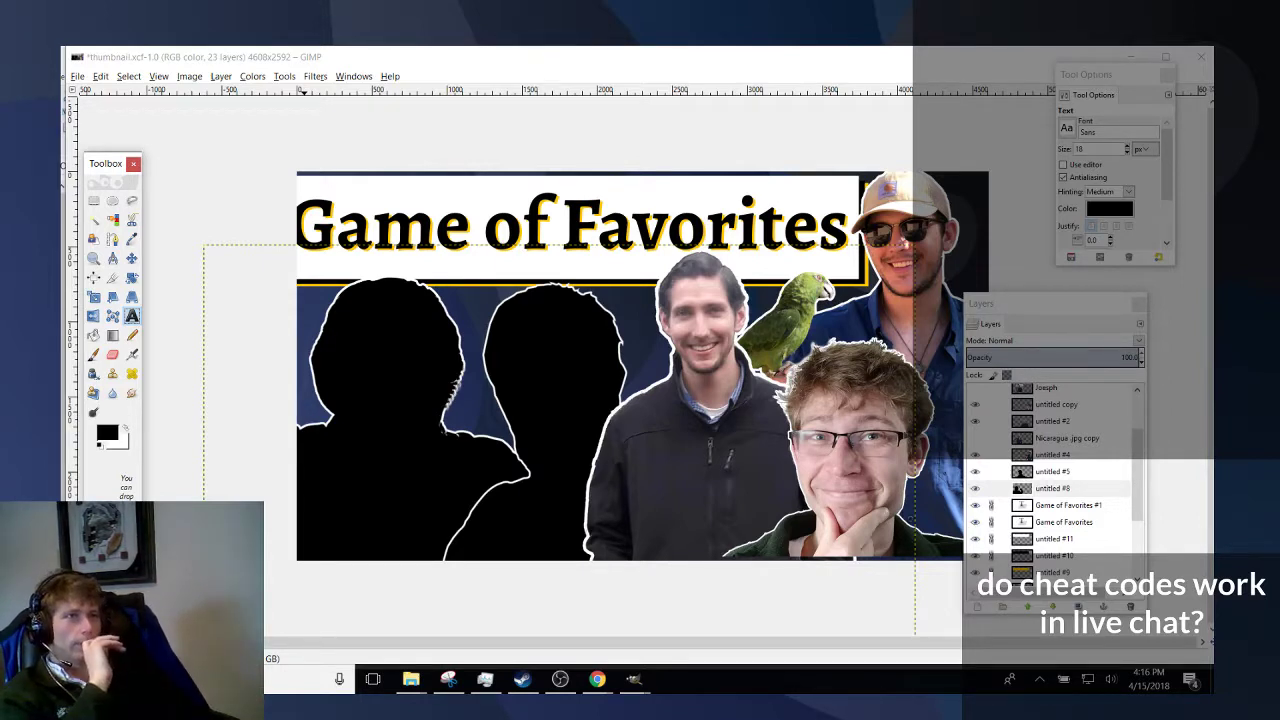
left_click(303, 505)
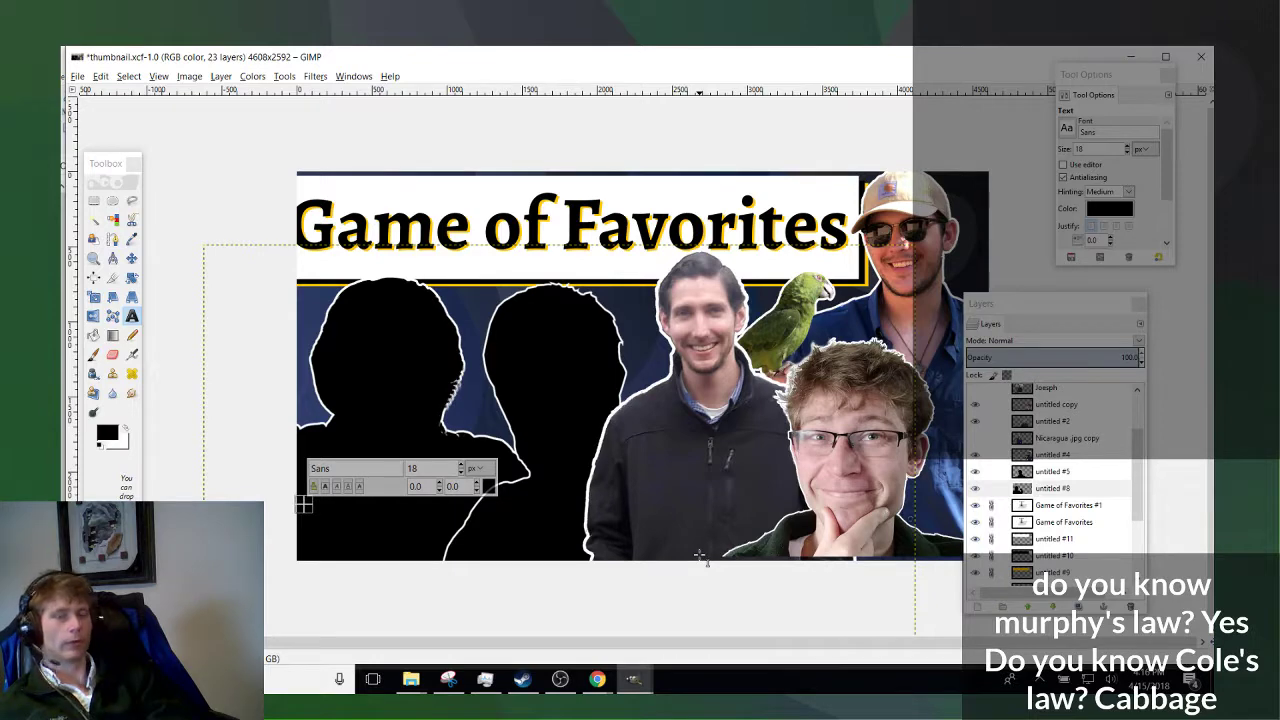
type("i FYOU 8")
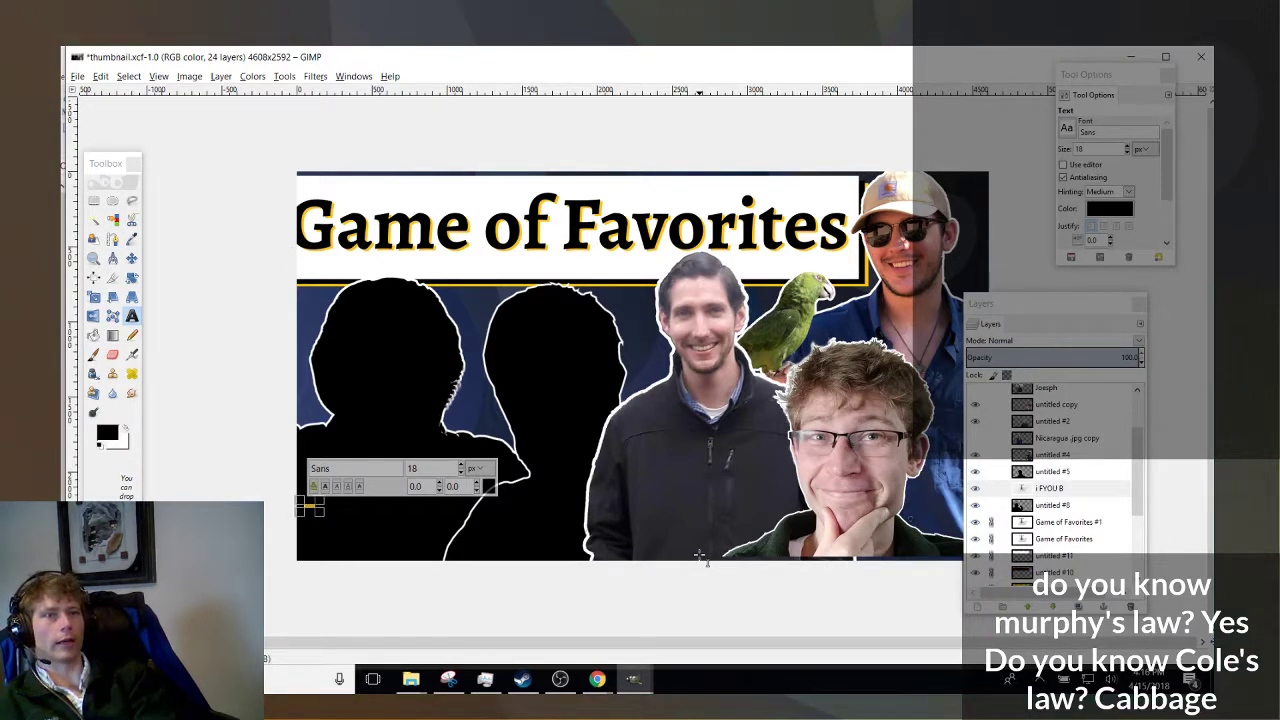
key("BackSpace")
key("BackSpace")
key("BackSpace")
key("BackSpace")
key("BackSpace")
key("BackSpace")
key("BackSpace")
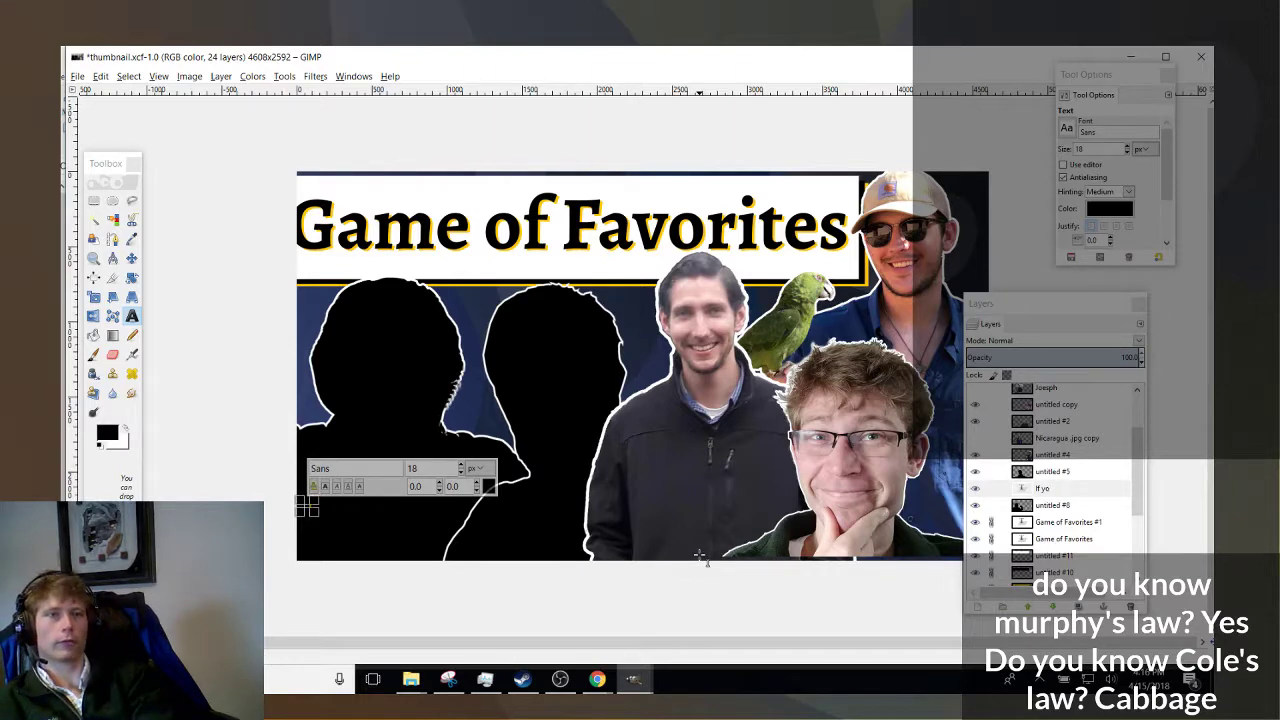
type("f you bring nachos, there wil")
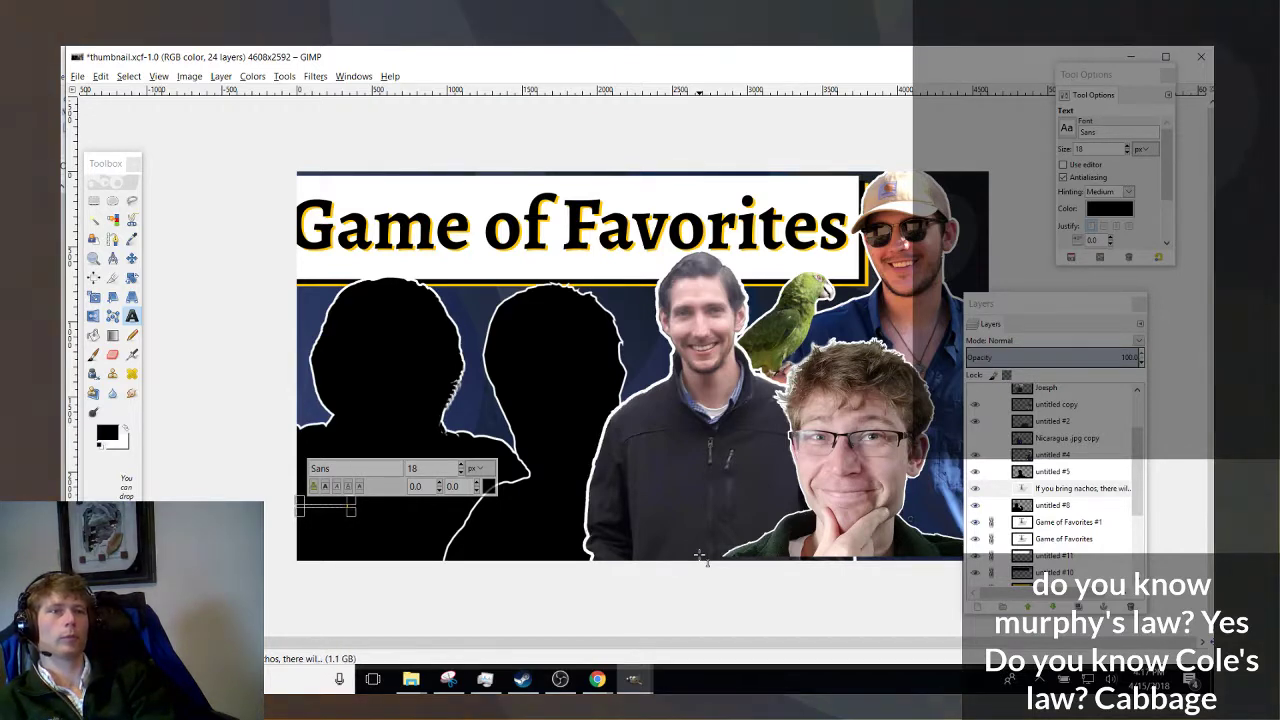
type("l")
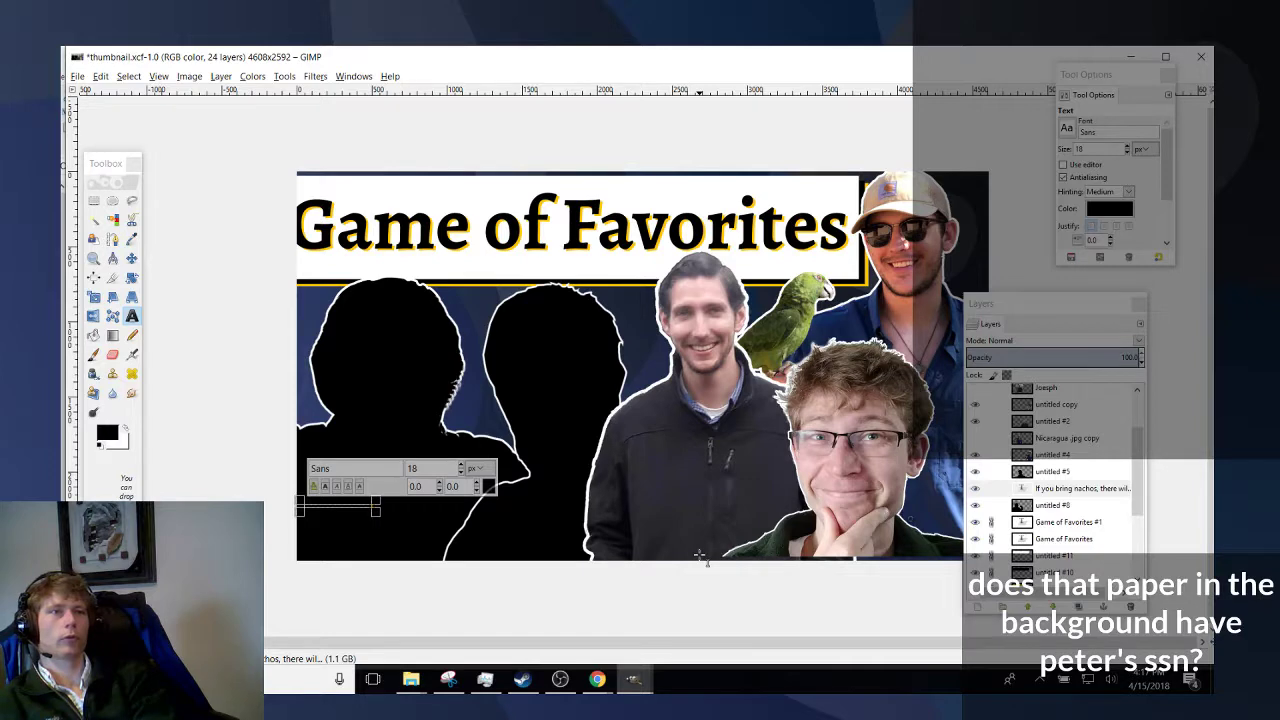
Set the nachos caption's text colour to white and its size to 66 px.
key("ctrl+a")
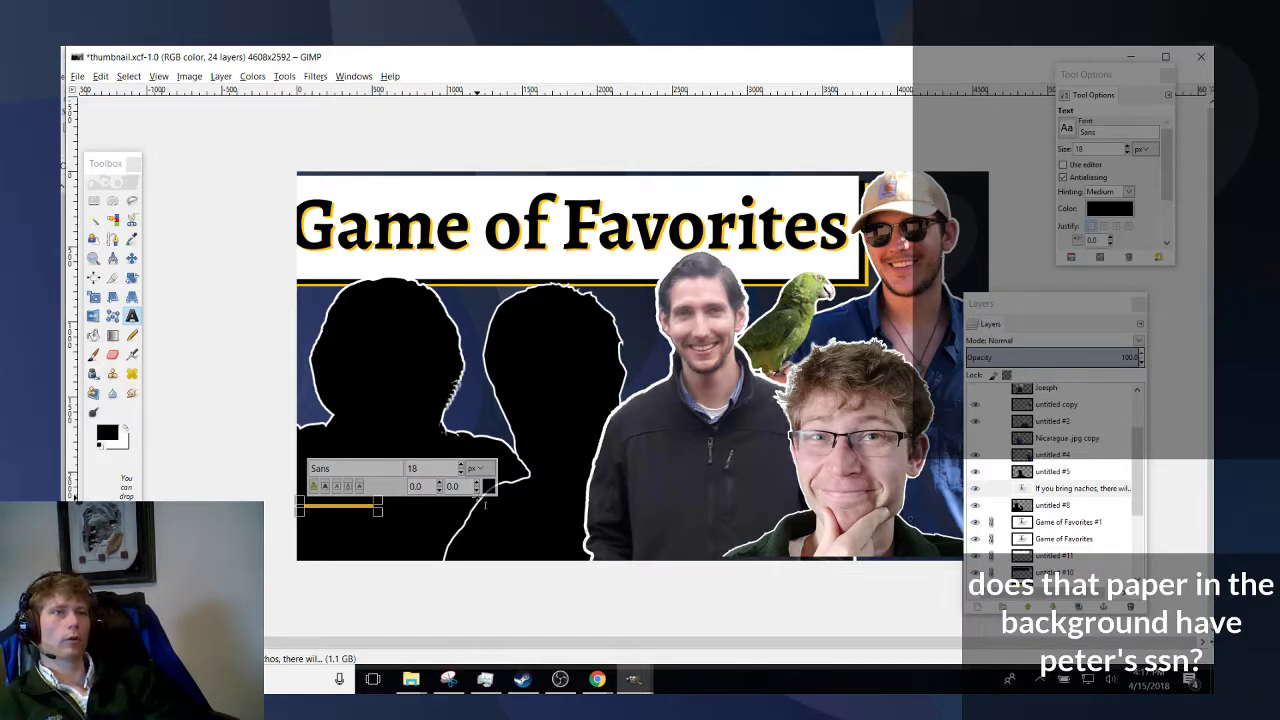
left_click(488, 485)
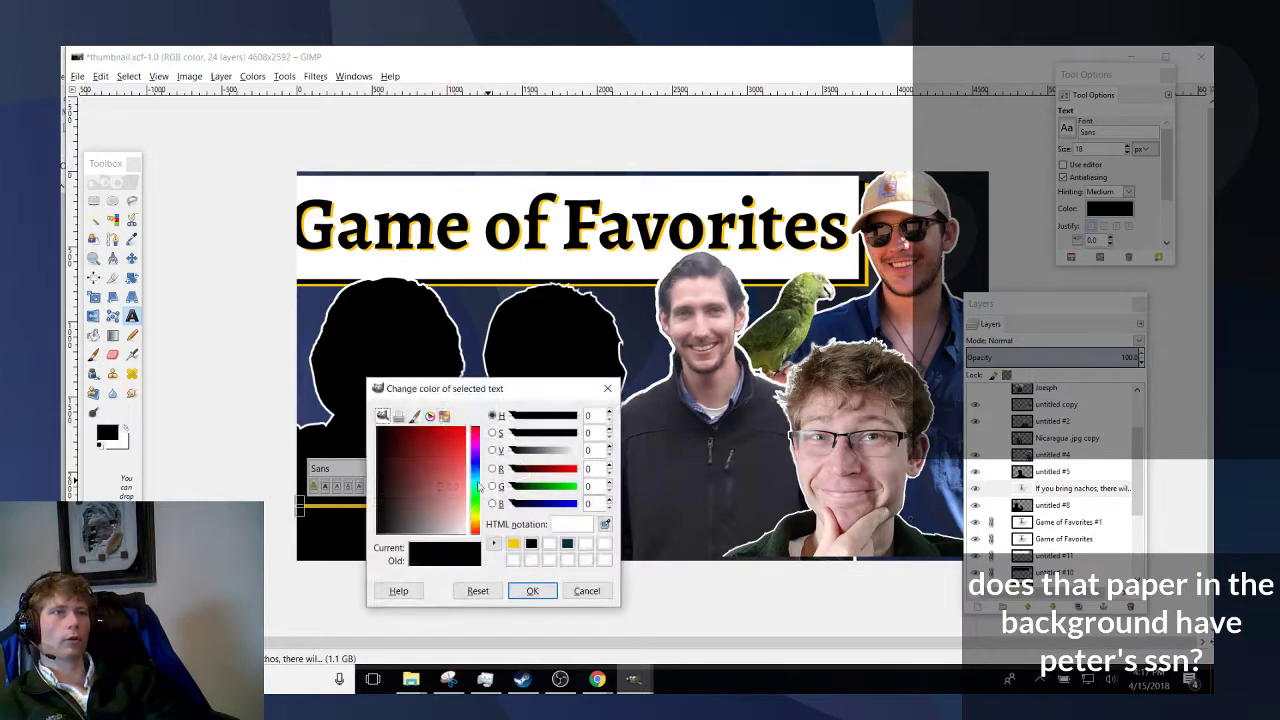
left_click(533, 591)
scroll(444, 470, "up", 20)
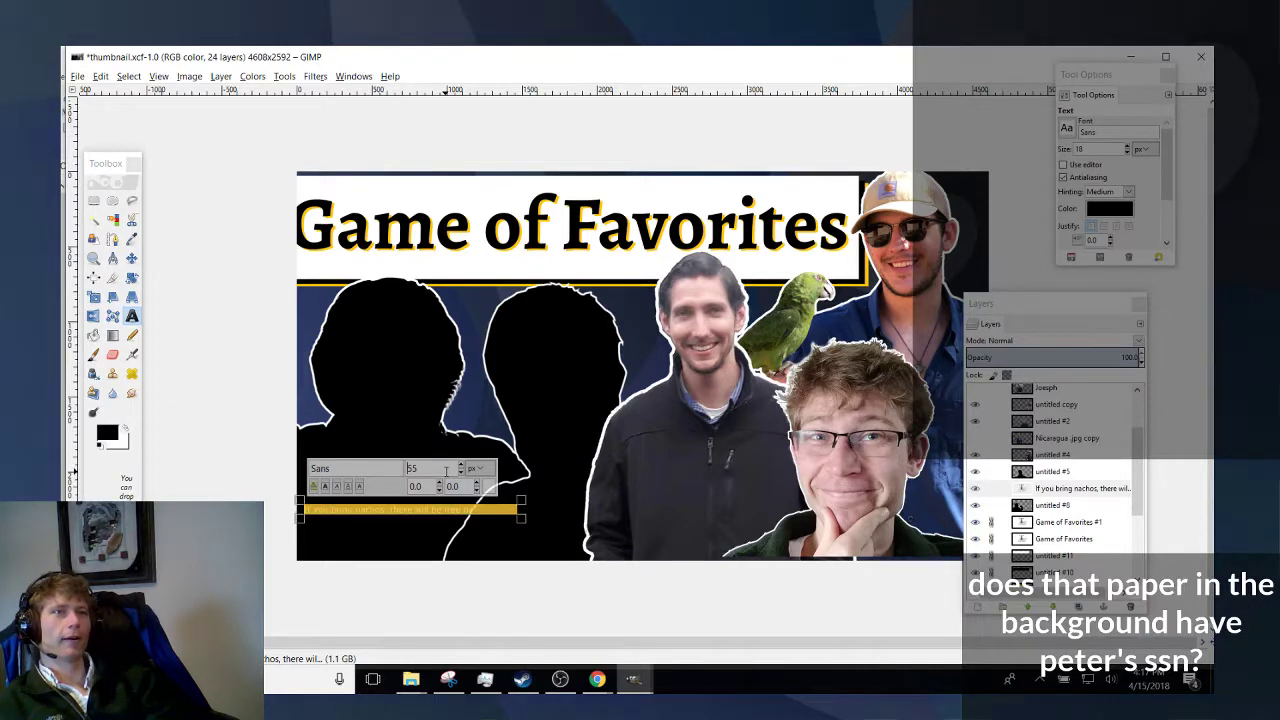
scroll(446, 470, "up", 6)
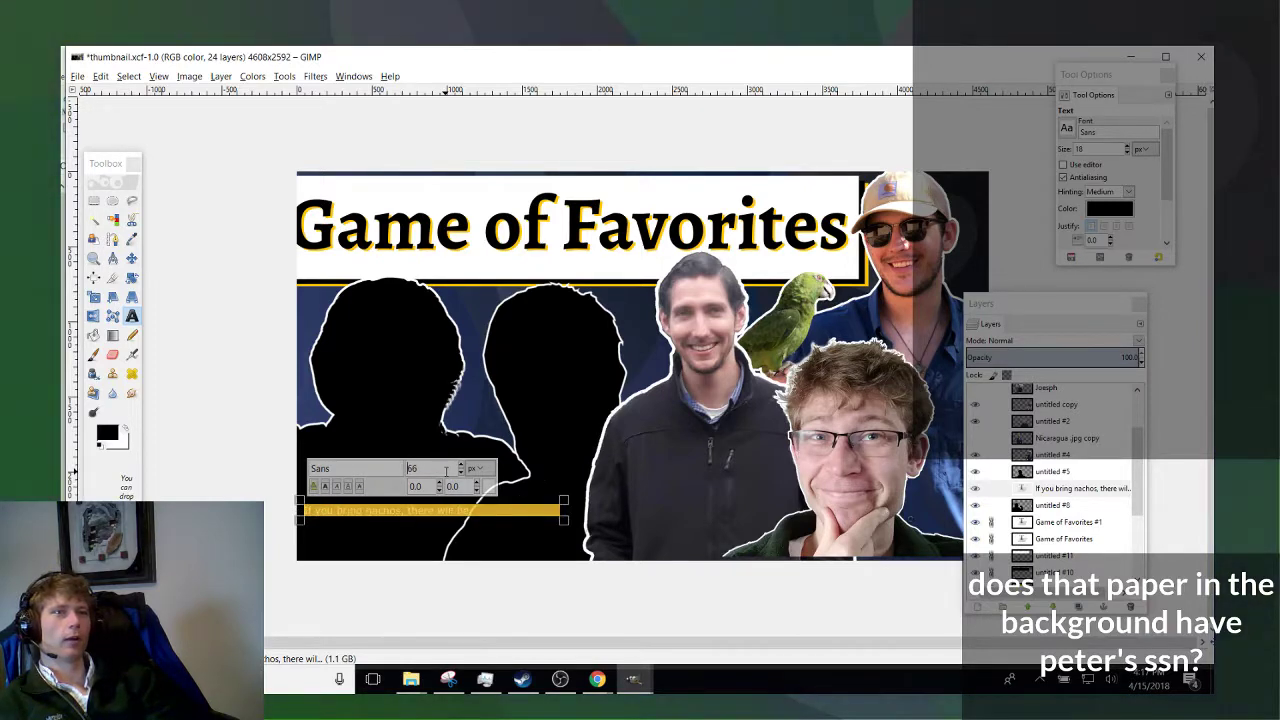
Raise the nachos caption layer above both silhouette layers and set its font to Lato Bold.
left_click(1070, 490)
left_click_drag(1070, 498, 1070, 470)
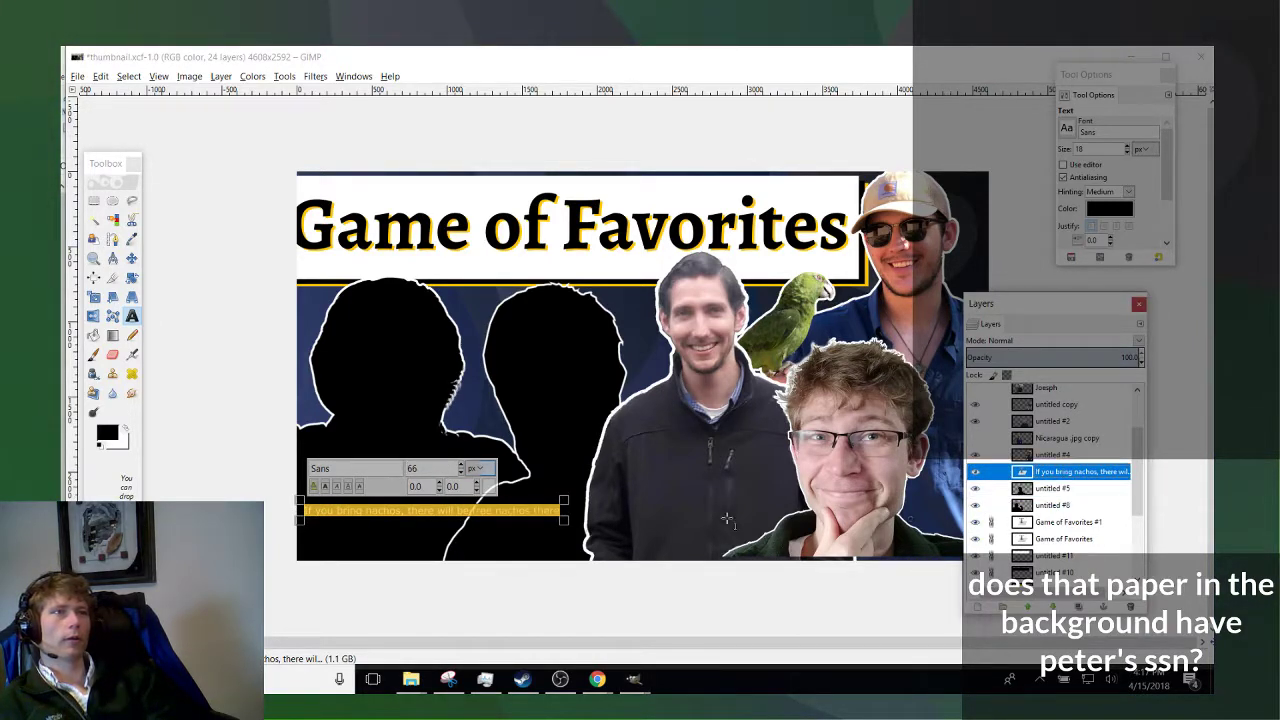
left_click(353, 467)
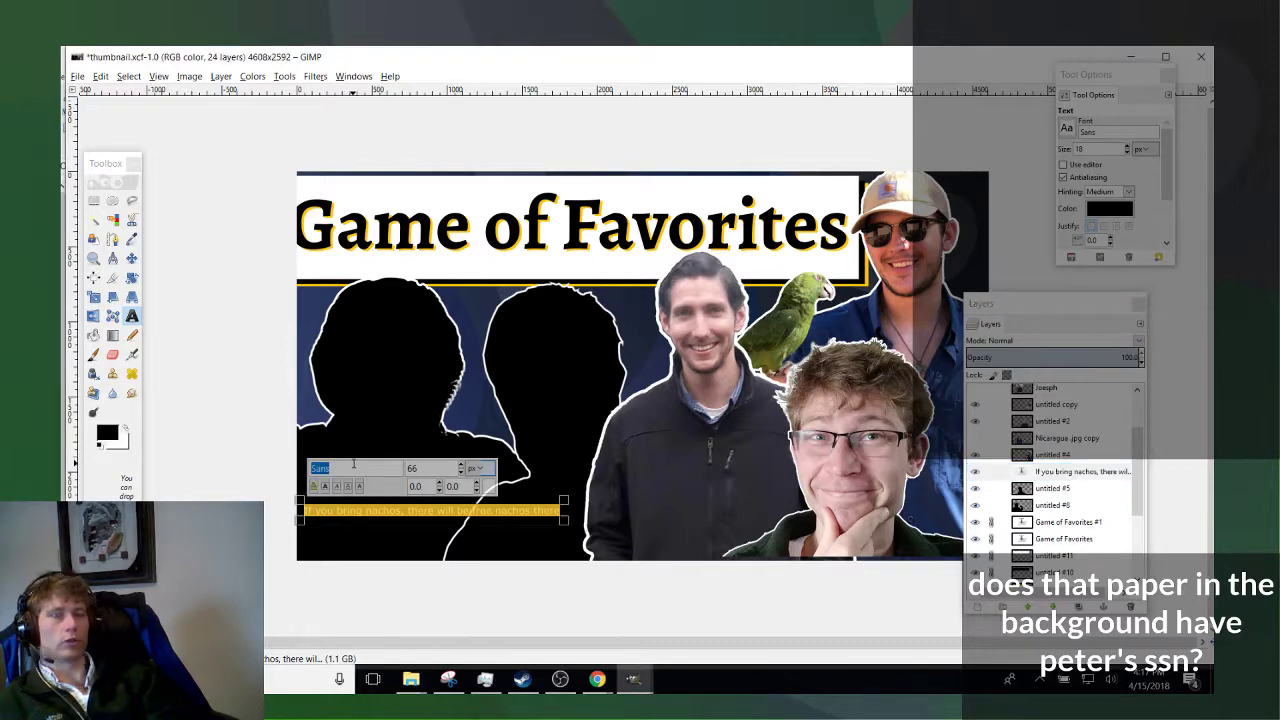
type("lat")
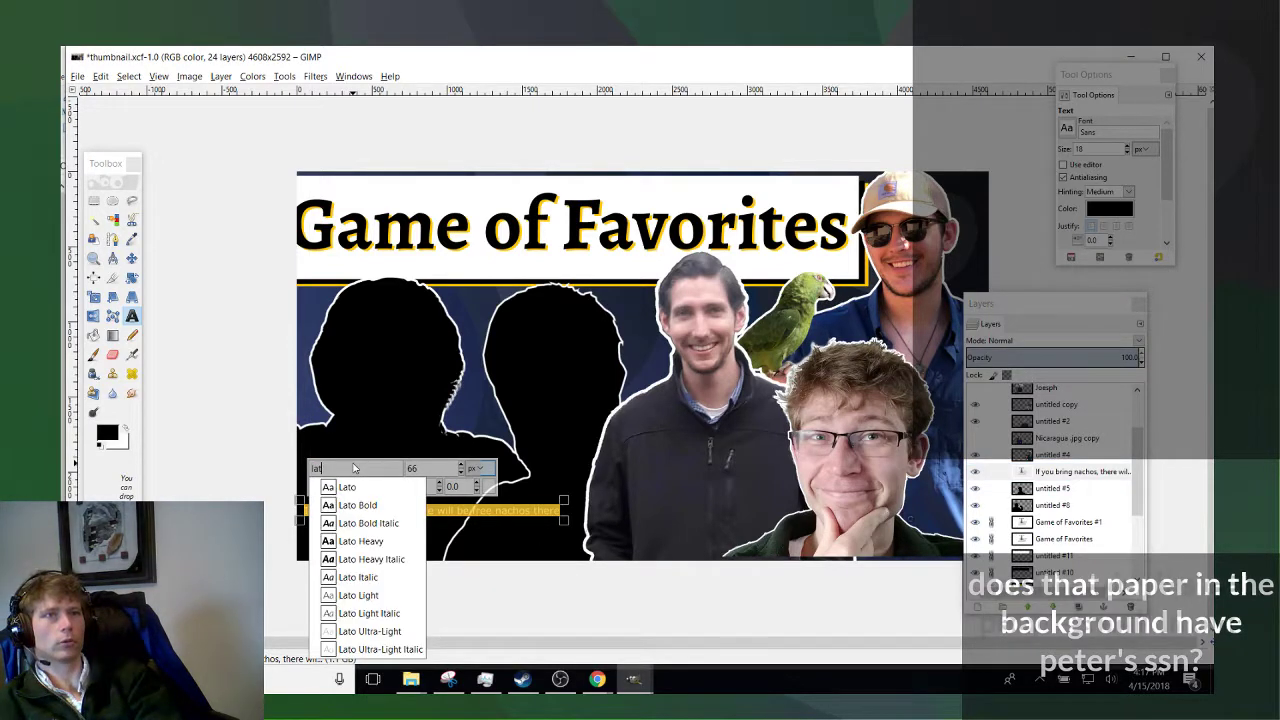
key("Down")
key("Down")
key("Return")
Move the nachos caption slightly down and right, near the bottom edge of the silhouettes.
scroll(390, 531, "up", 1)
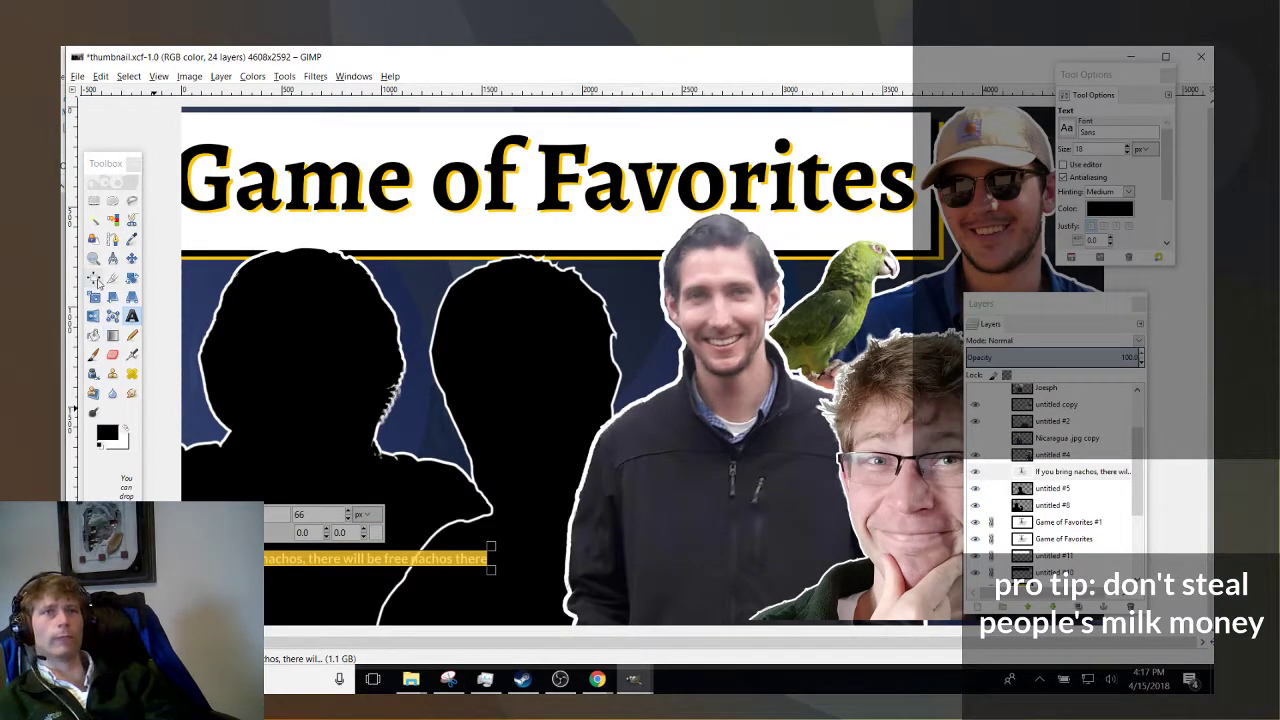
left_click(131, 258)
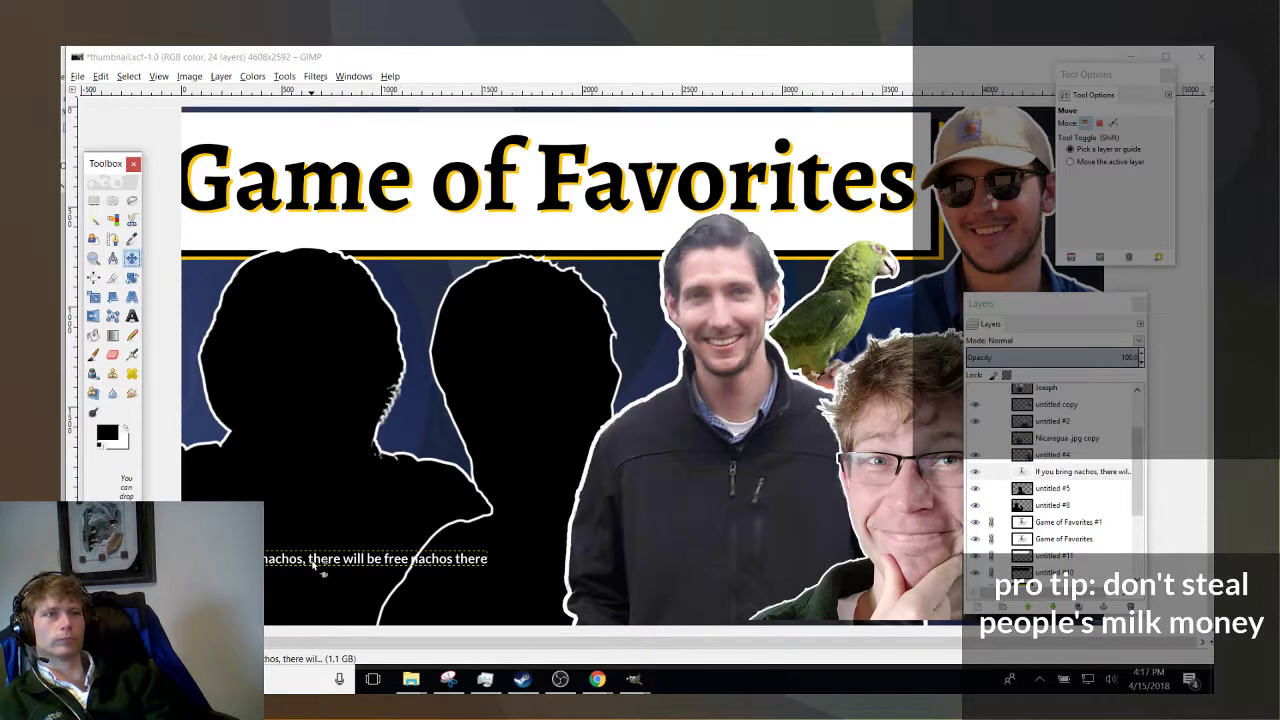
left_click_drag(312, 562, 340, 592)
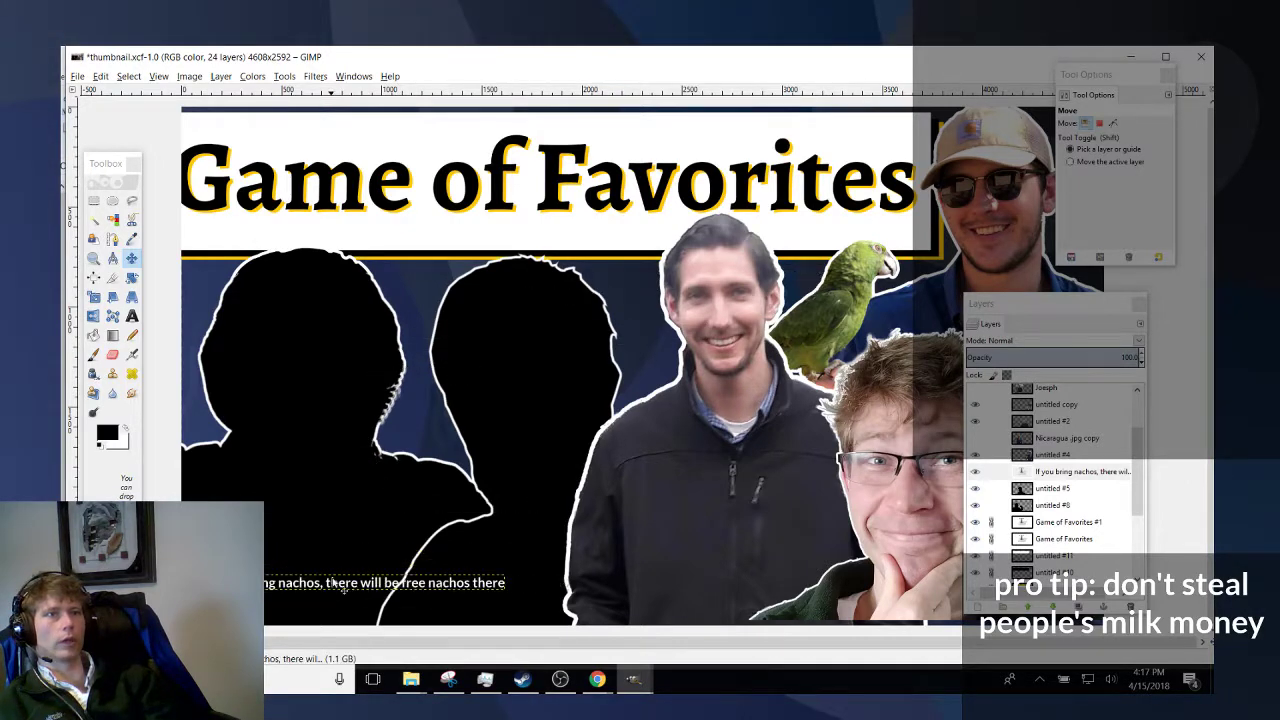
key("minus")
key("minus")
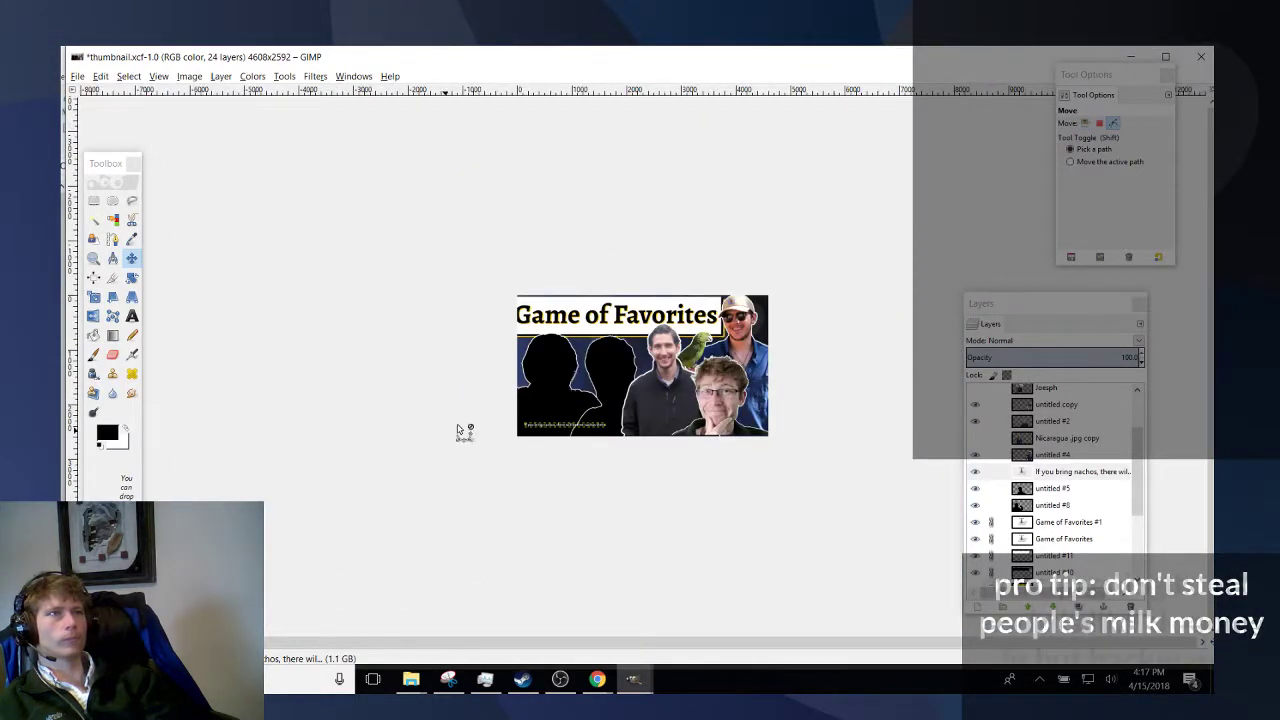
key("plus")
key("plus")
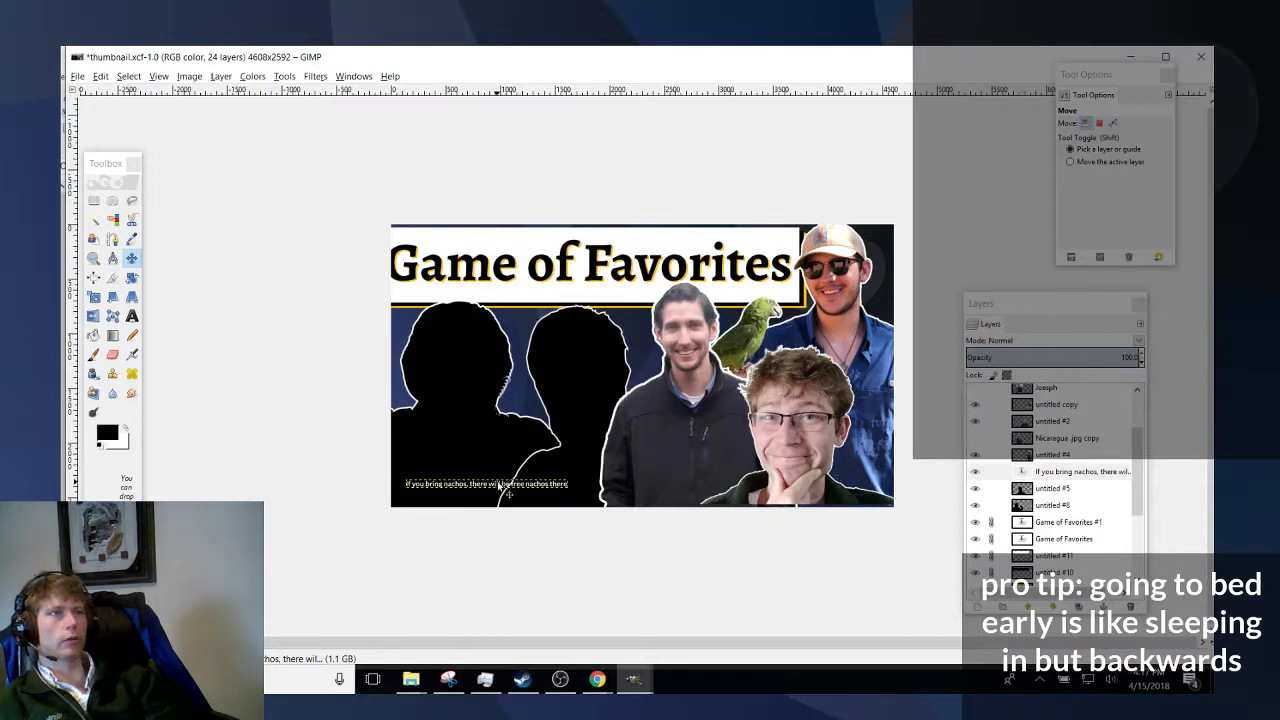
Move the nachos caption onto the middle man's dark jacket and raise its layer above the "untitled copy" cutout layer.
left_click_drag(500, 487, 700, 475)
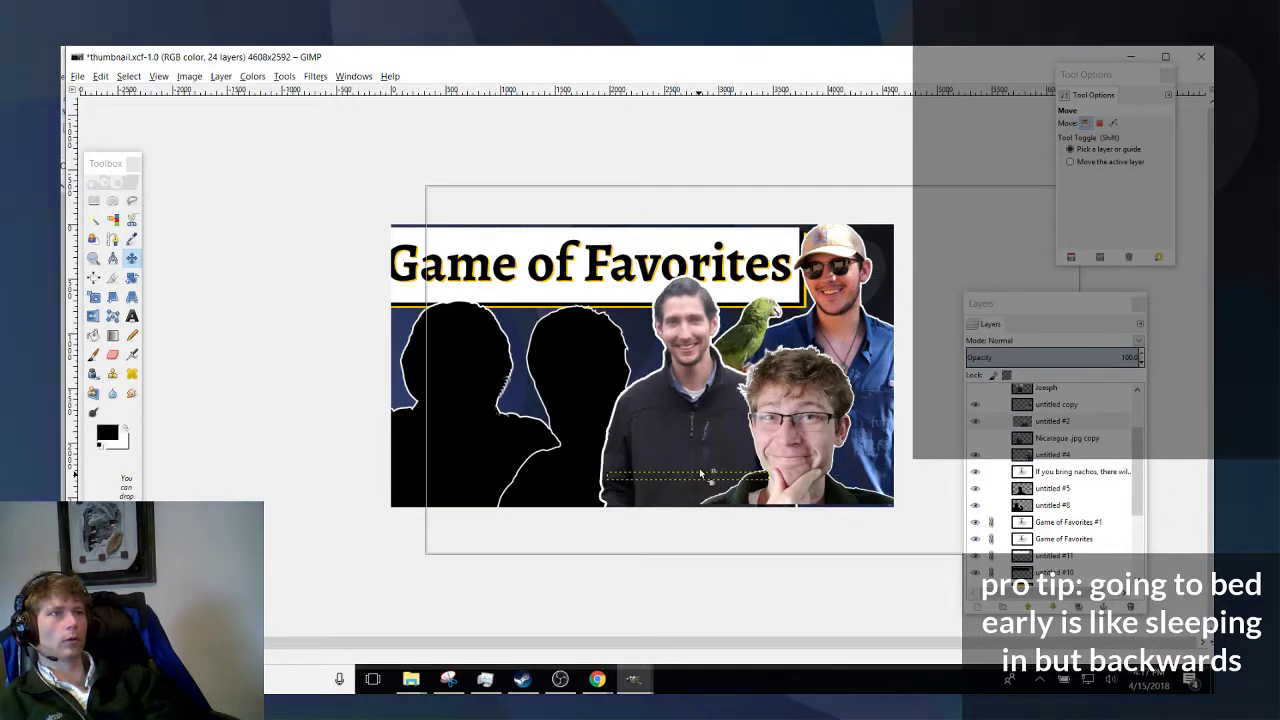
left_click(1080, 472)
scroll(1080, 420, "up", 3)
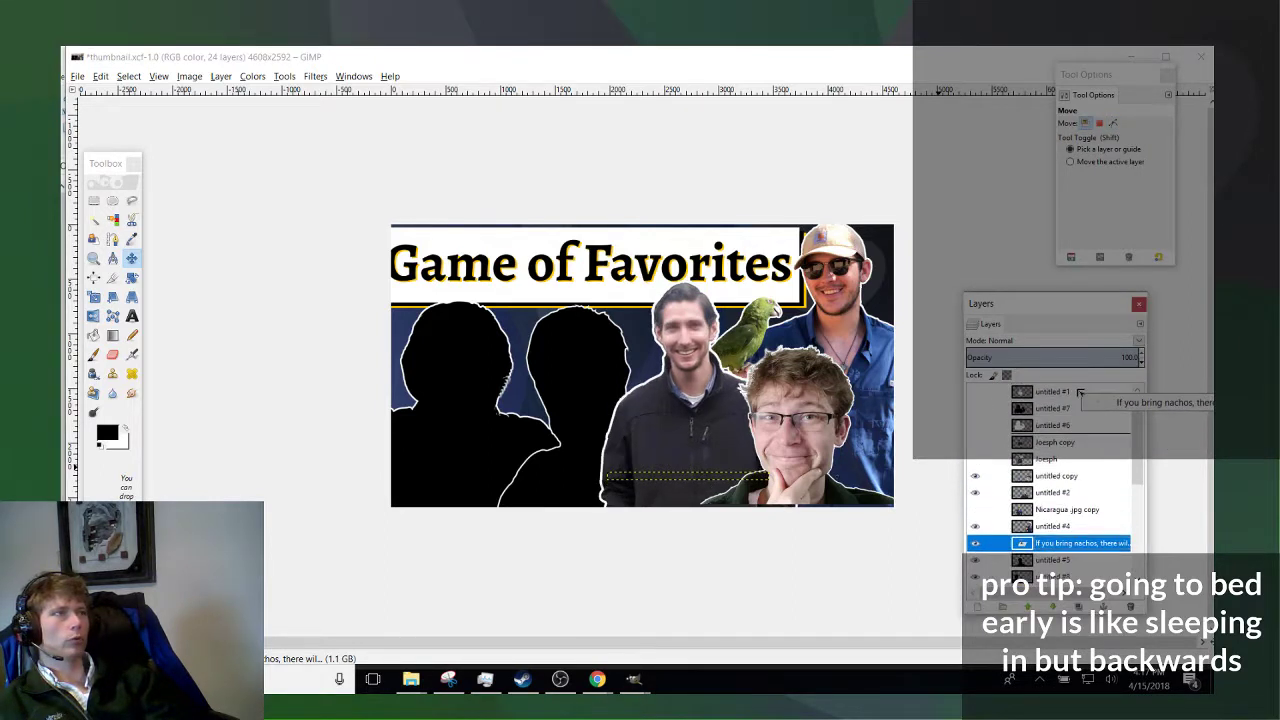
left_click_drag(1073, 396, 1065, 467)
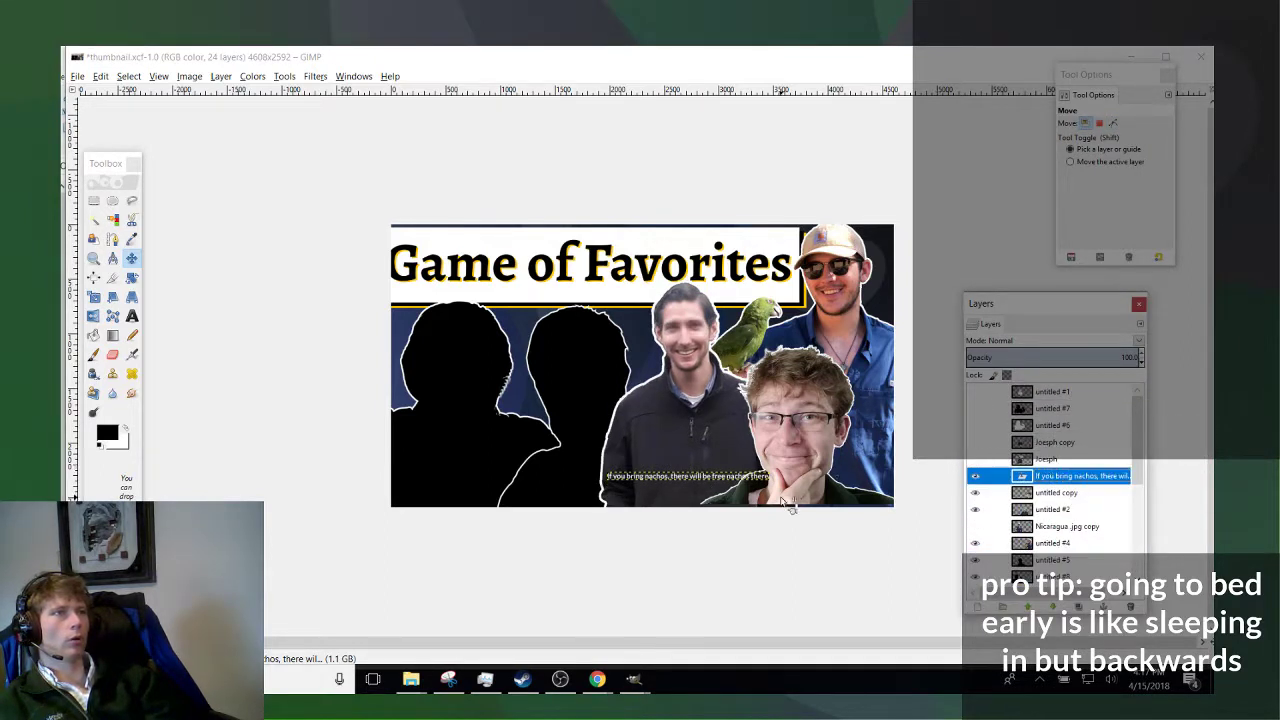
scroll(667, 486, "up", 3)
scroll(729, 540, "down", 1)
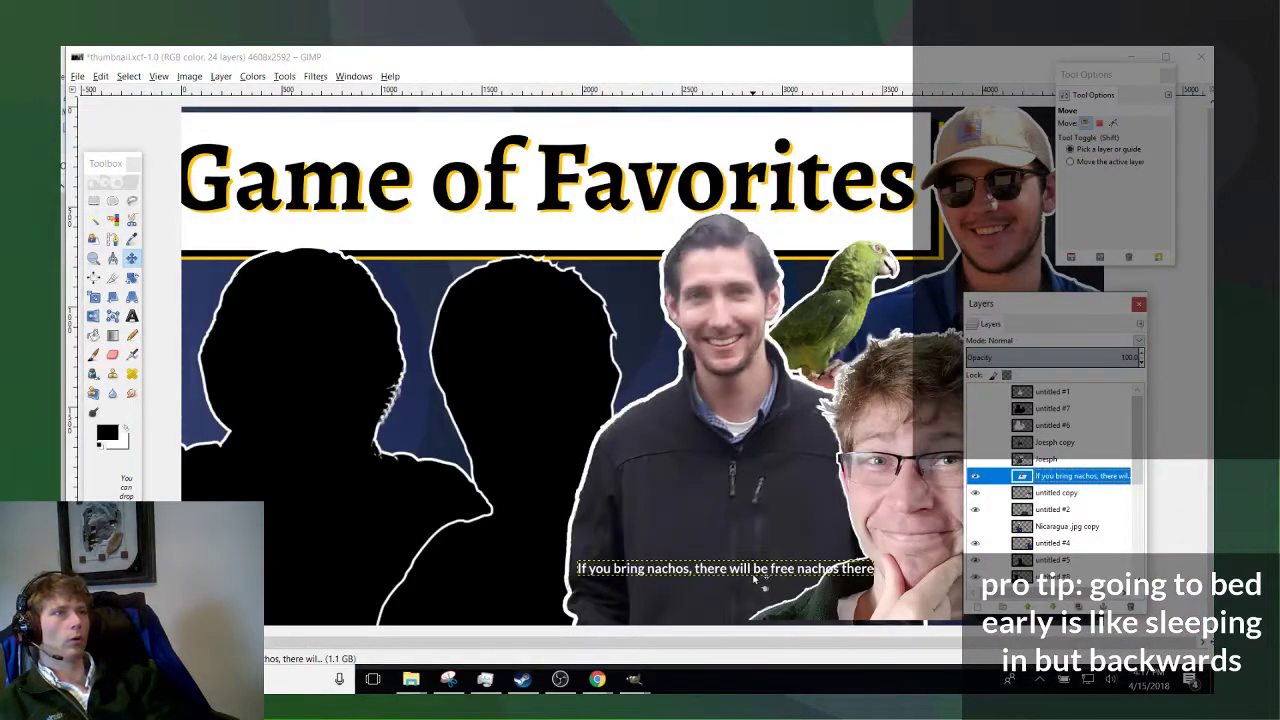
Break the nachos caption into two lines after "nachos," and shift it slightly right and up within the dark jacket.
left_click(760, 572)
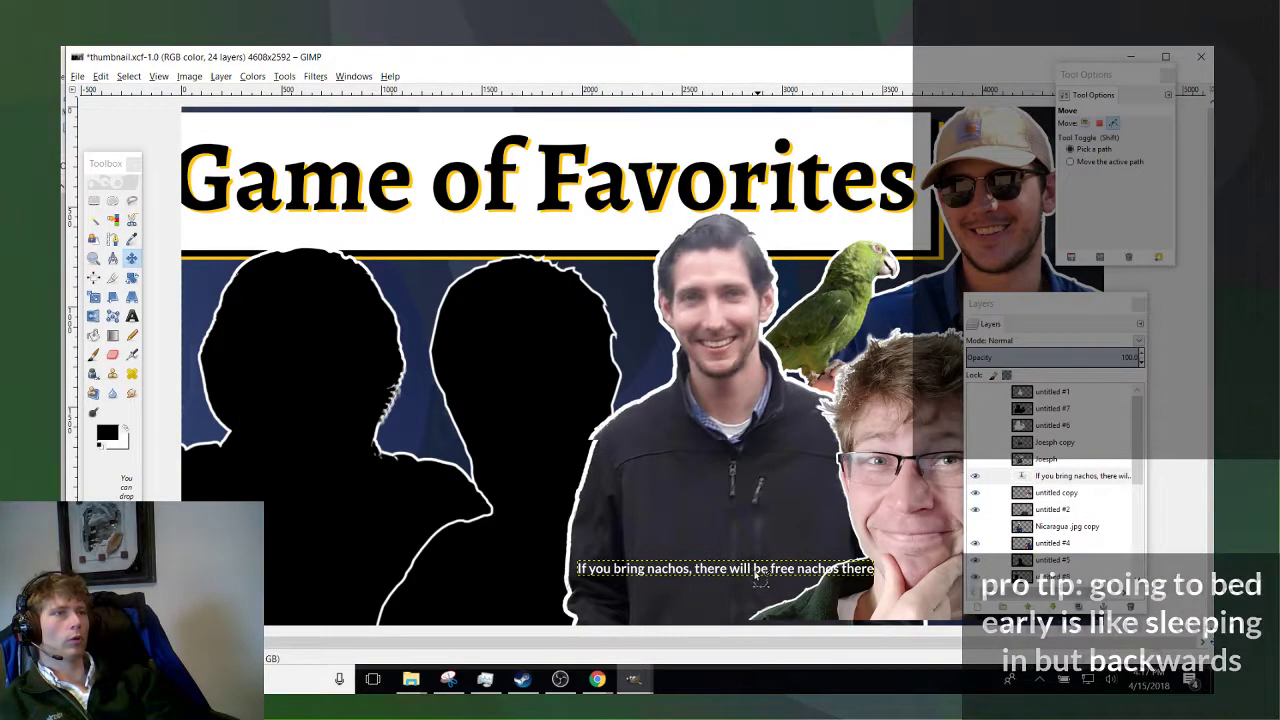
left_click(1022, 477)
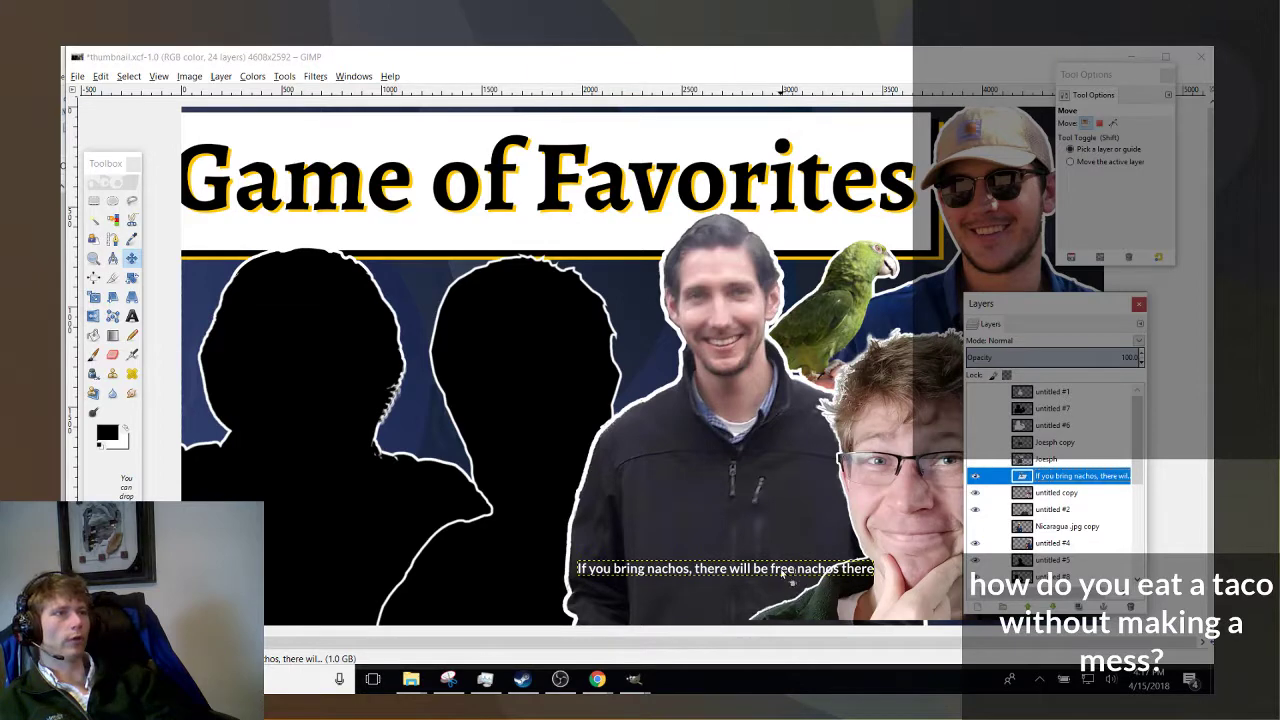
double_click(1022, 477)
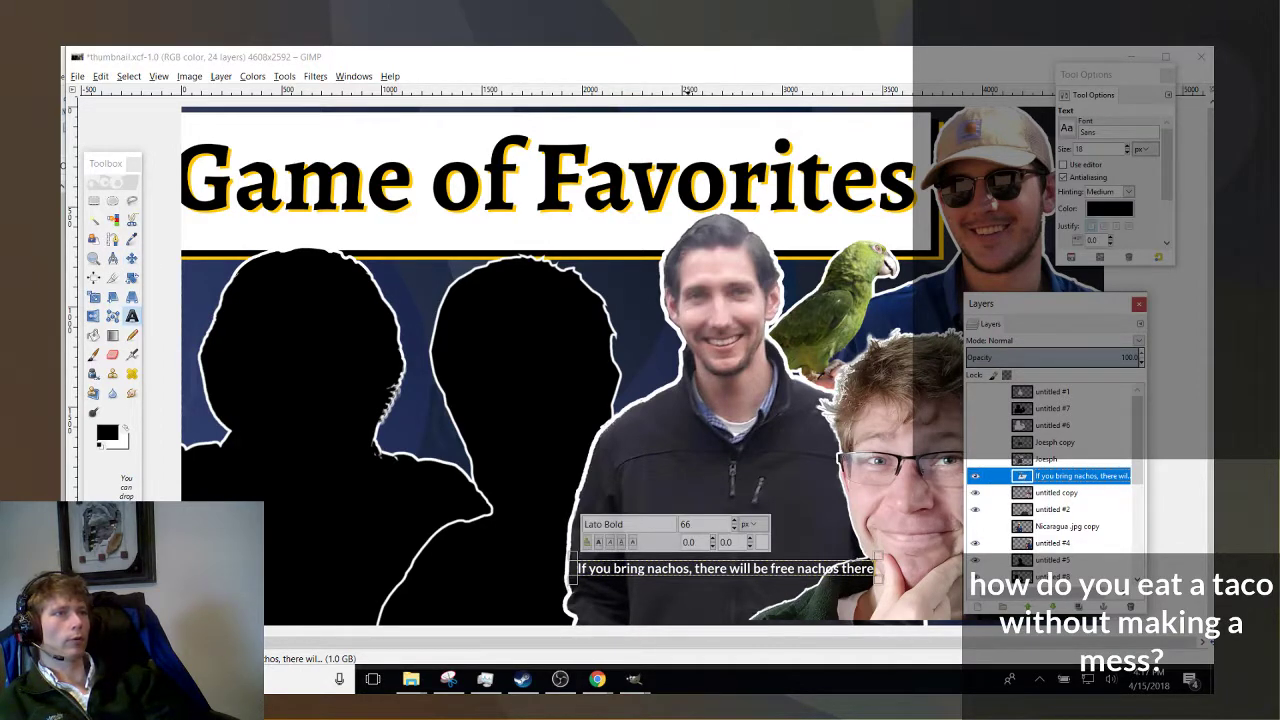
left_click(843, 534)
key("Return")
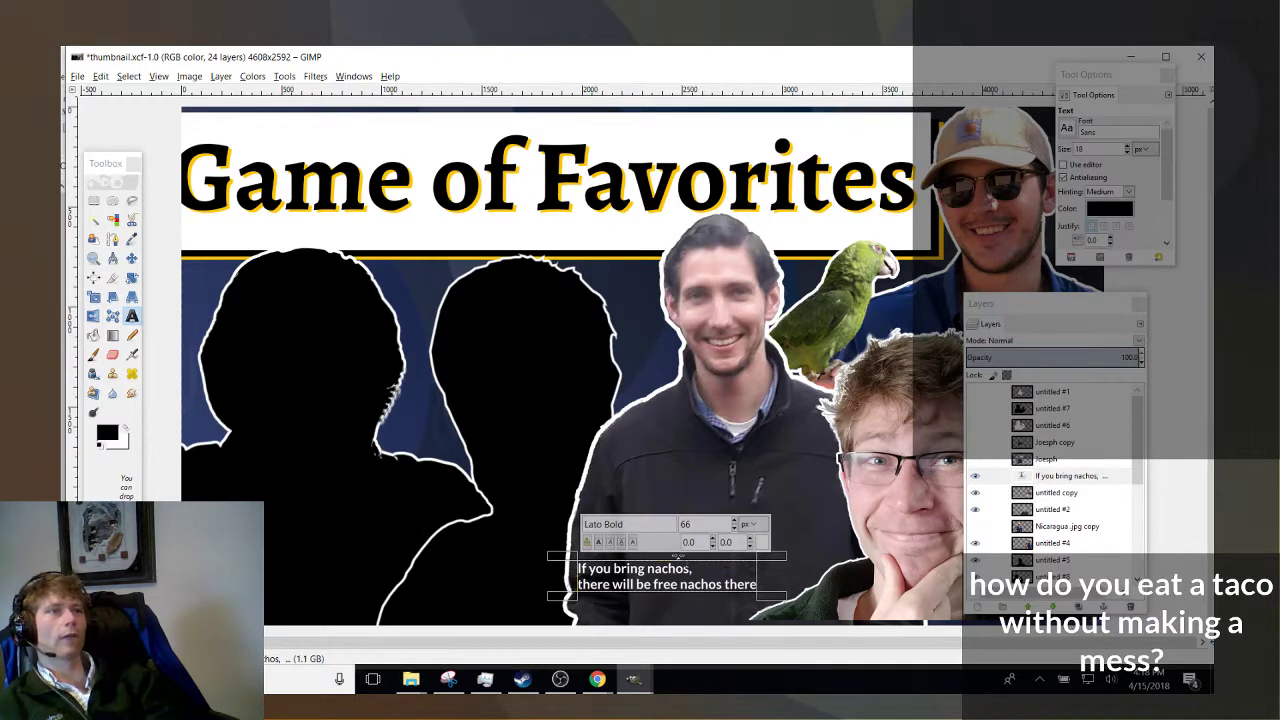
left_click(131, 258)
left_click_drag(634, 582, 671, 584)
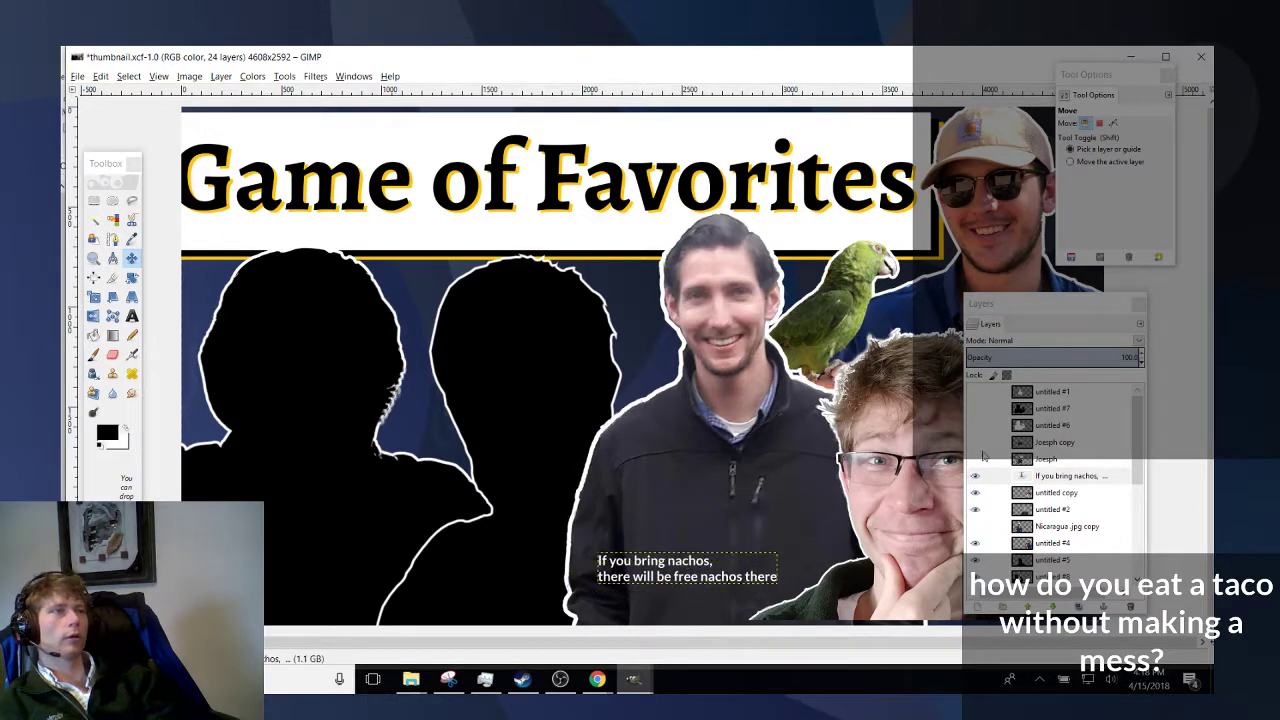
Duplicate the two-line nachos caption layer and set the lower copy's text colour to black.
right_click(1057, 485)
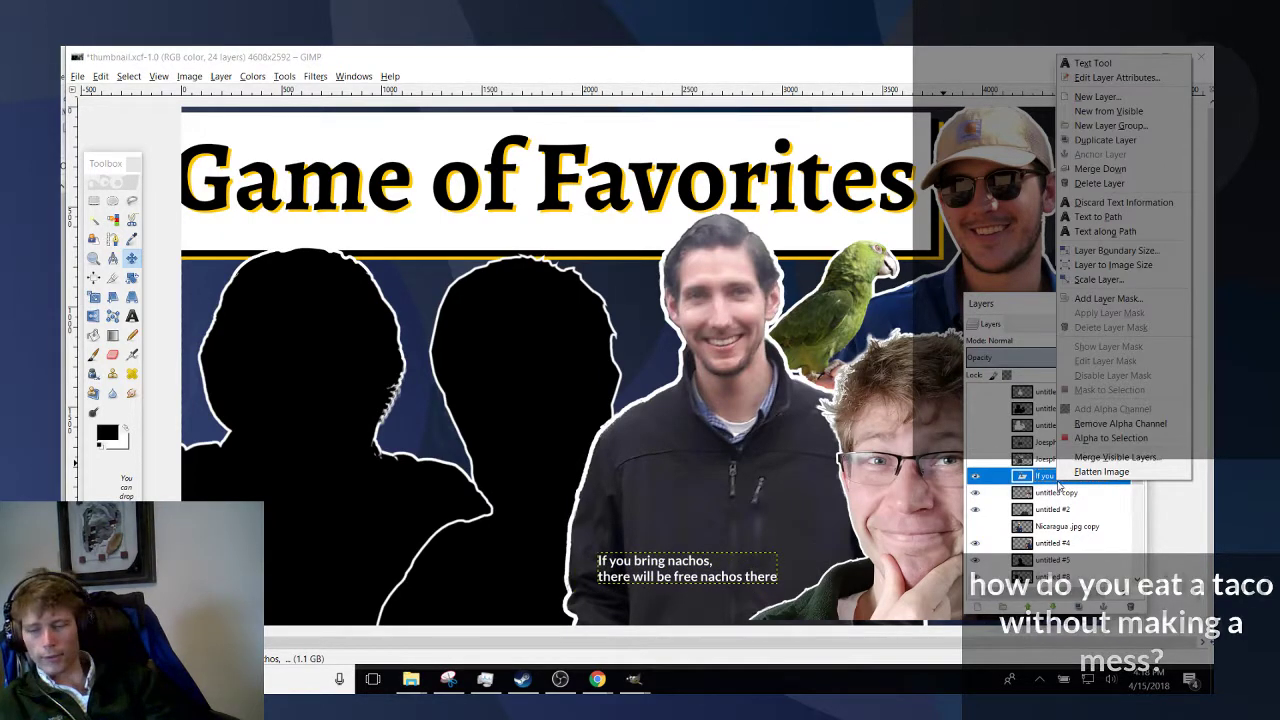
key("u")
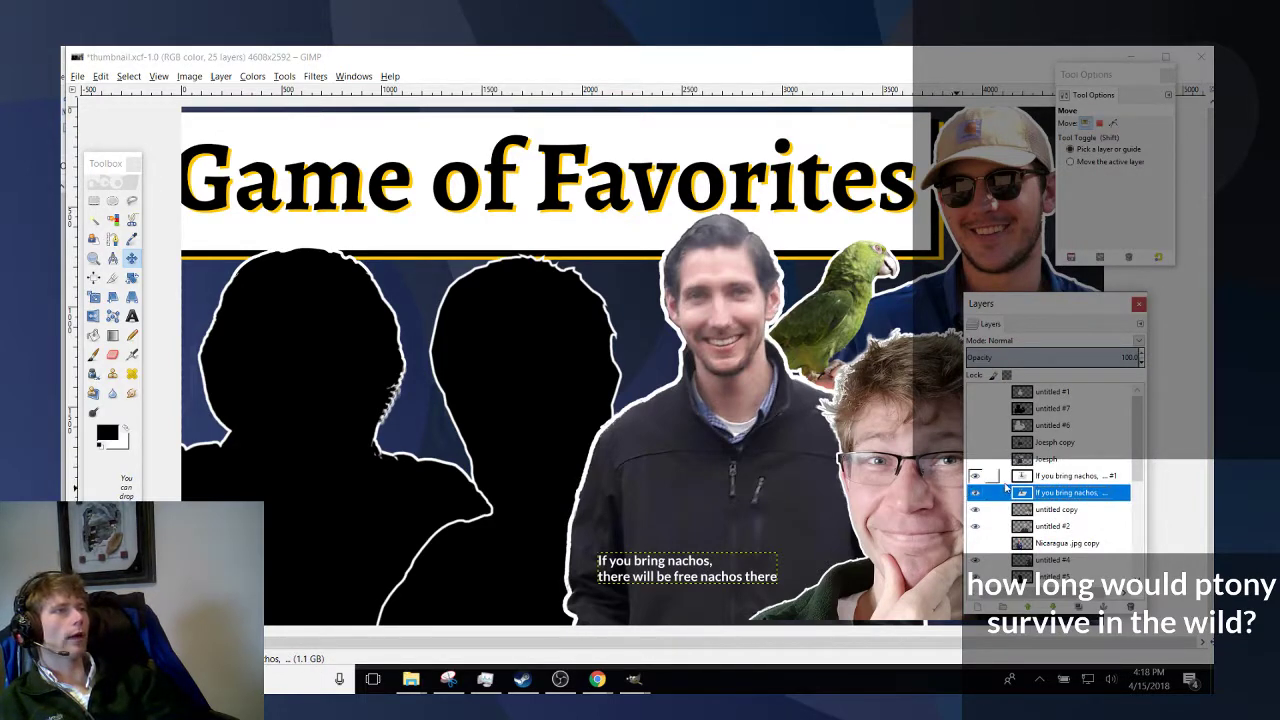
double_click(1021, 492)
key("ctrl+a")
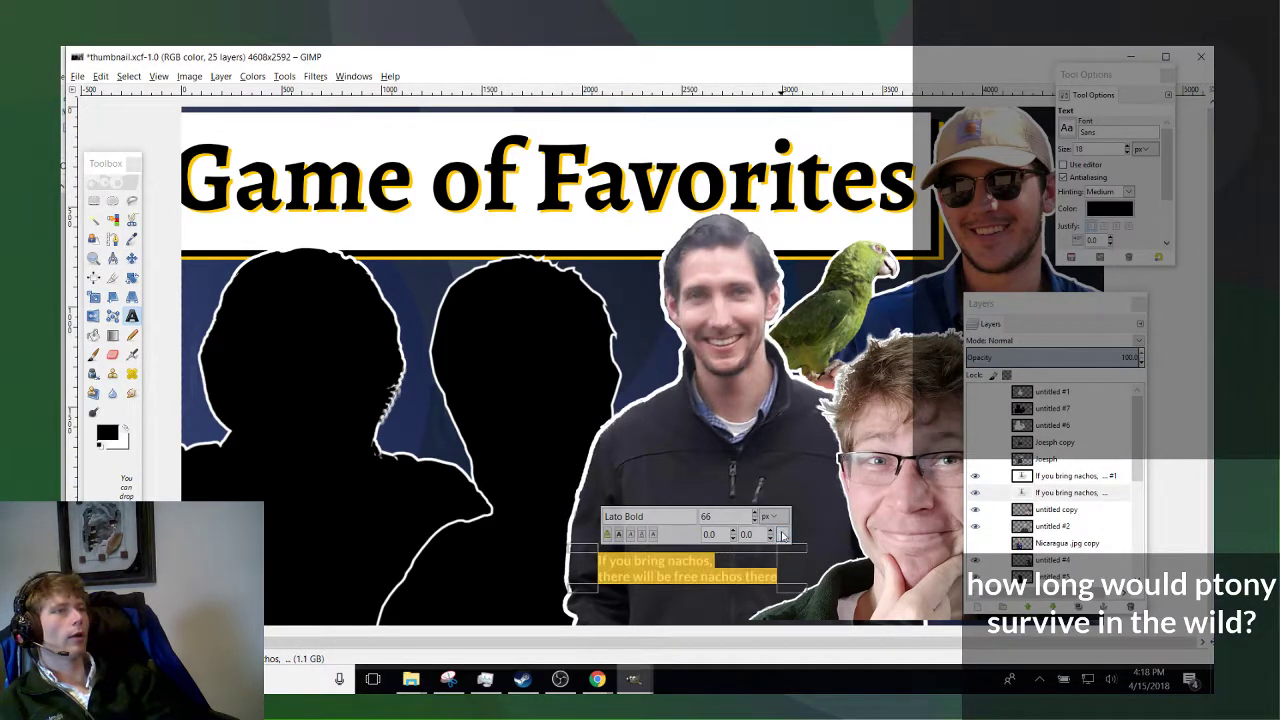
left_click(782, 536)
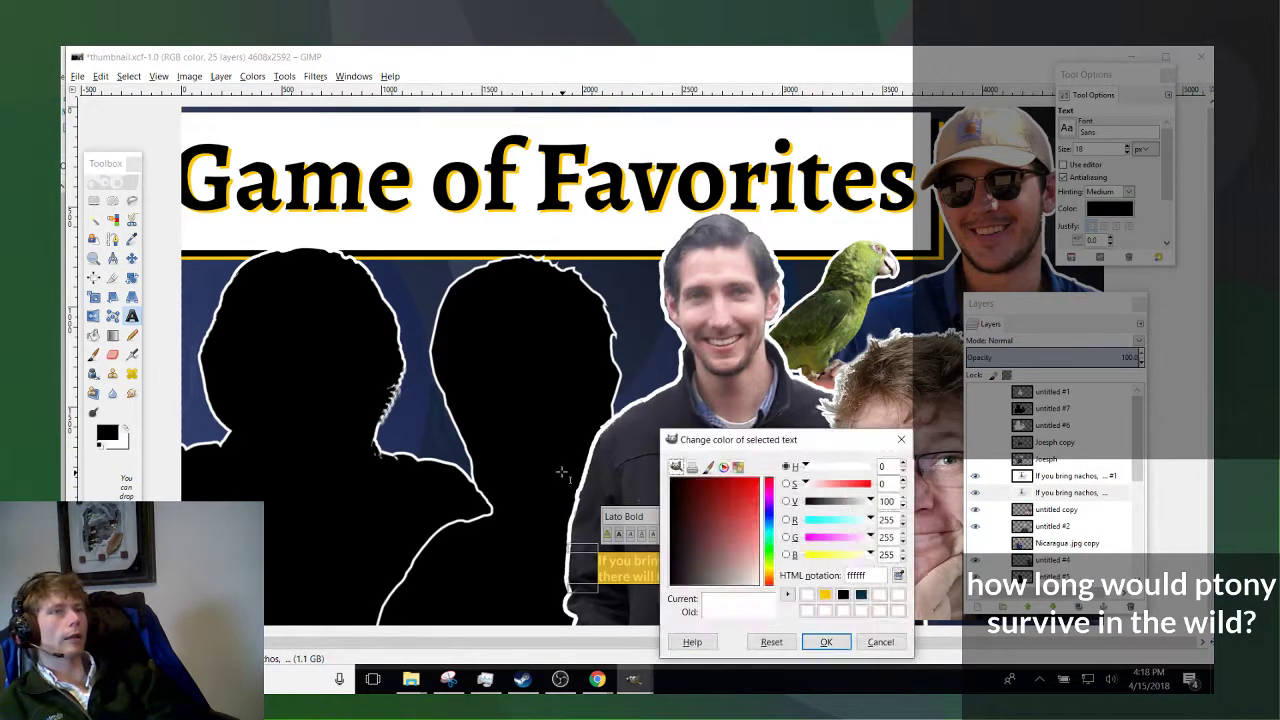
left_click(838, 645)
Offset the black caption copy slightly from the white text to form a subtle drop shadow.
left_click(131, 259)
left_click(455, 455)
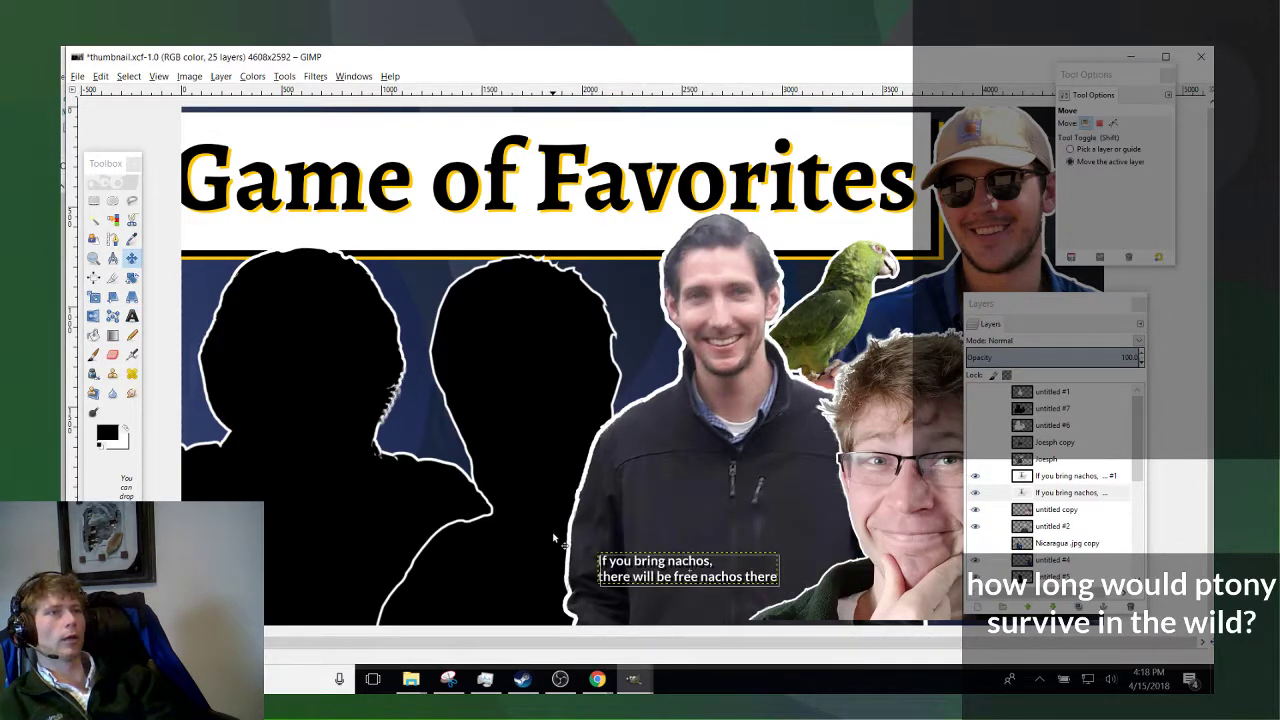
scroll(553, 540, "up", 4)
left_click_drag(590, 499, 587, 495)
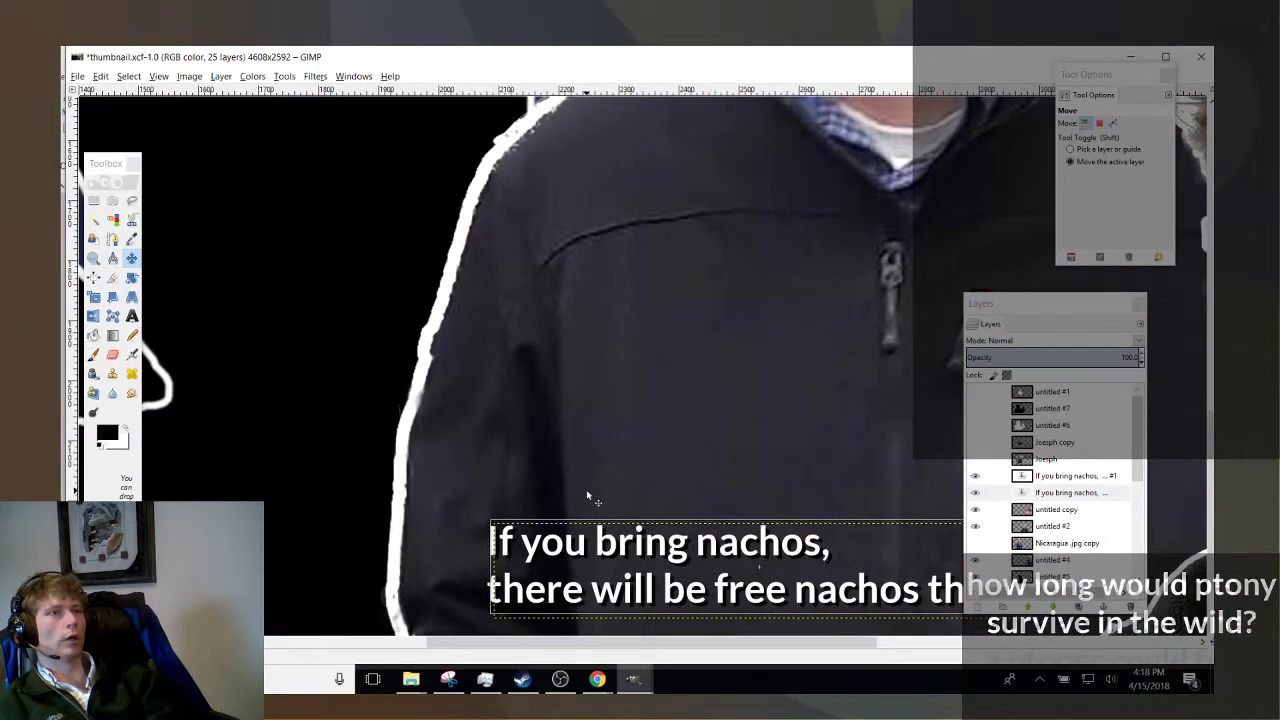
scroll(643, 515, "down", 5)
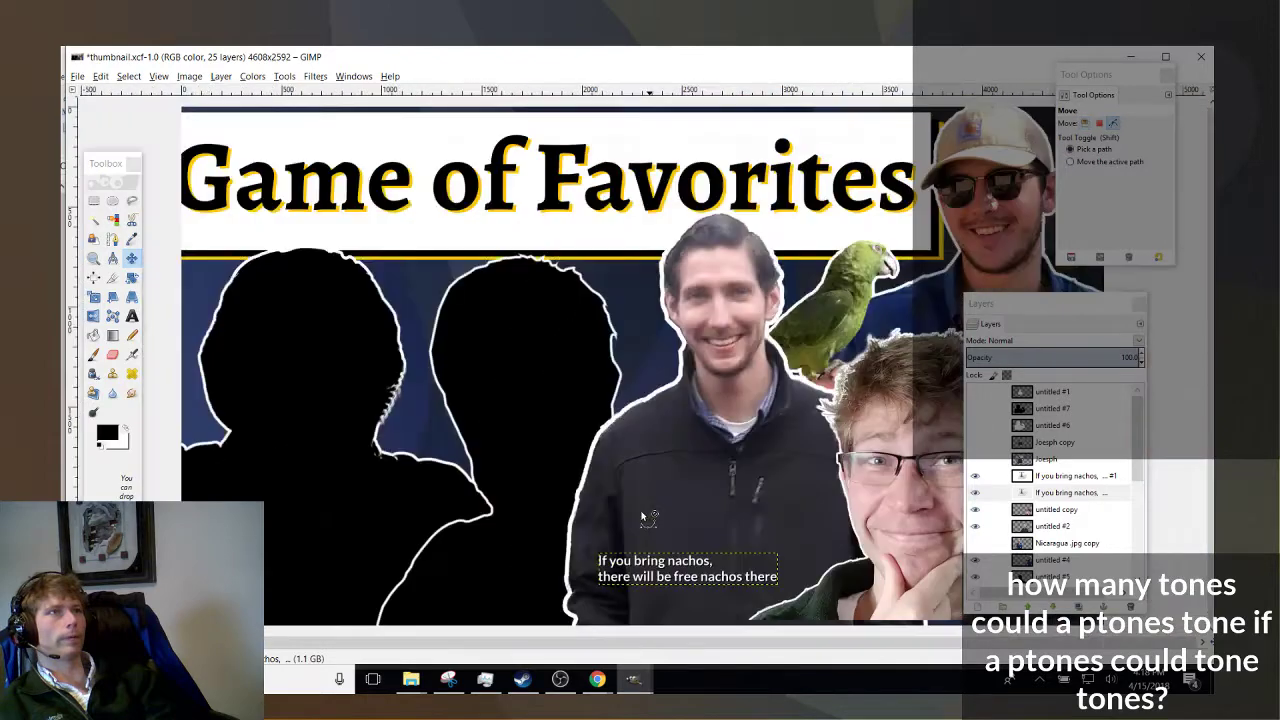
scroll(643, 514, "up", 1)
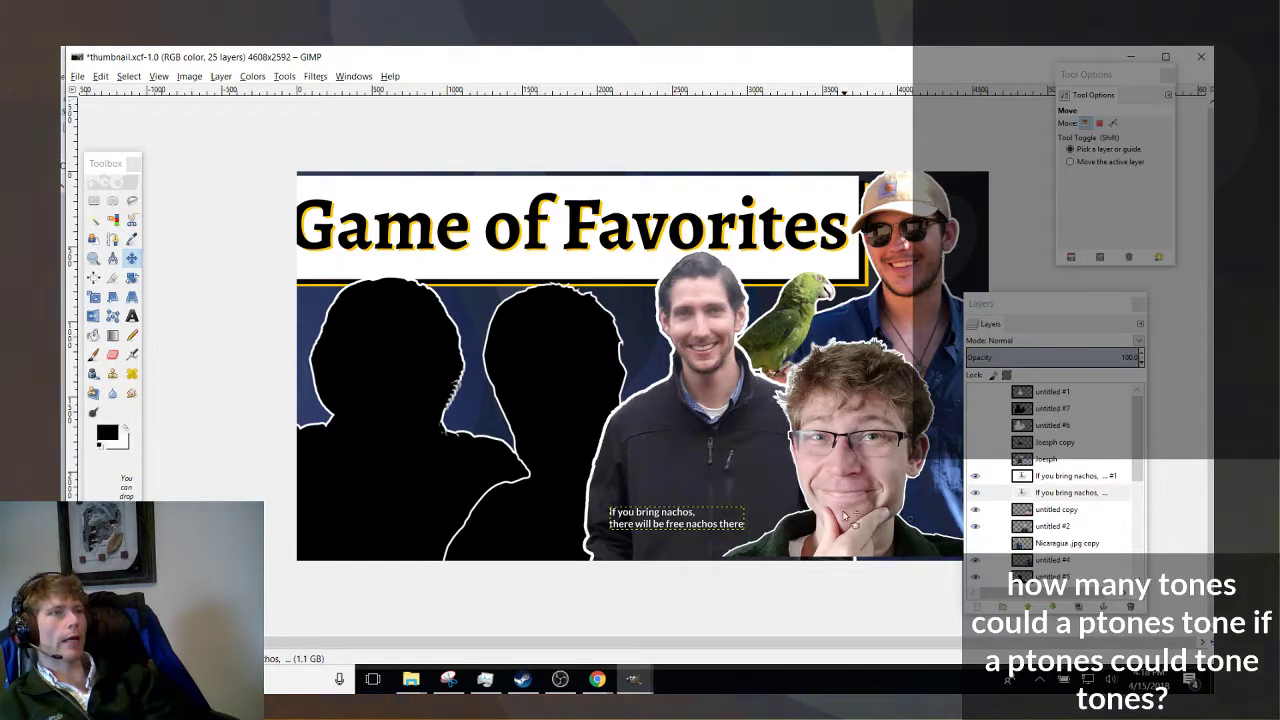
Move the Layers dialog higher and extend its height so more of the layer stack fits.
scroll(1052, 553, "down", 3)
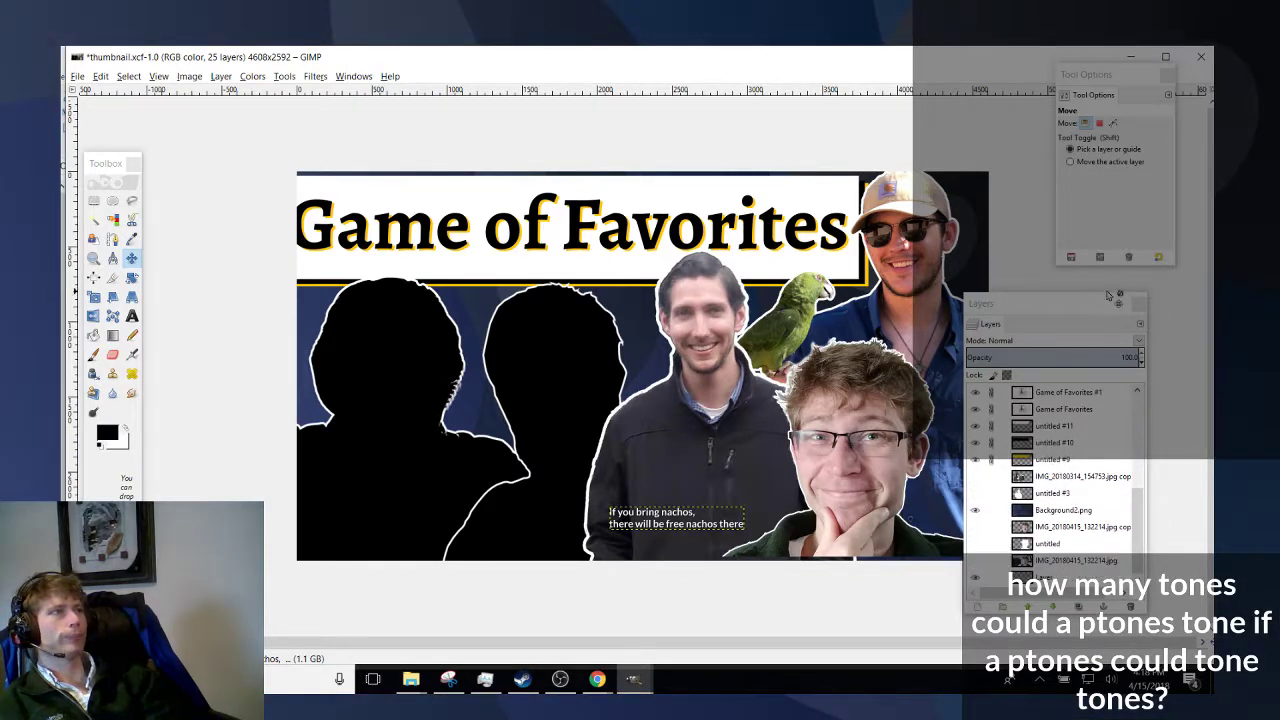
left_click_drag(1110, 295, 1138, 176)
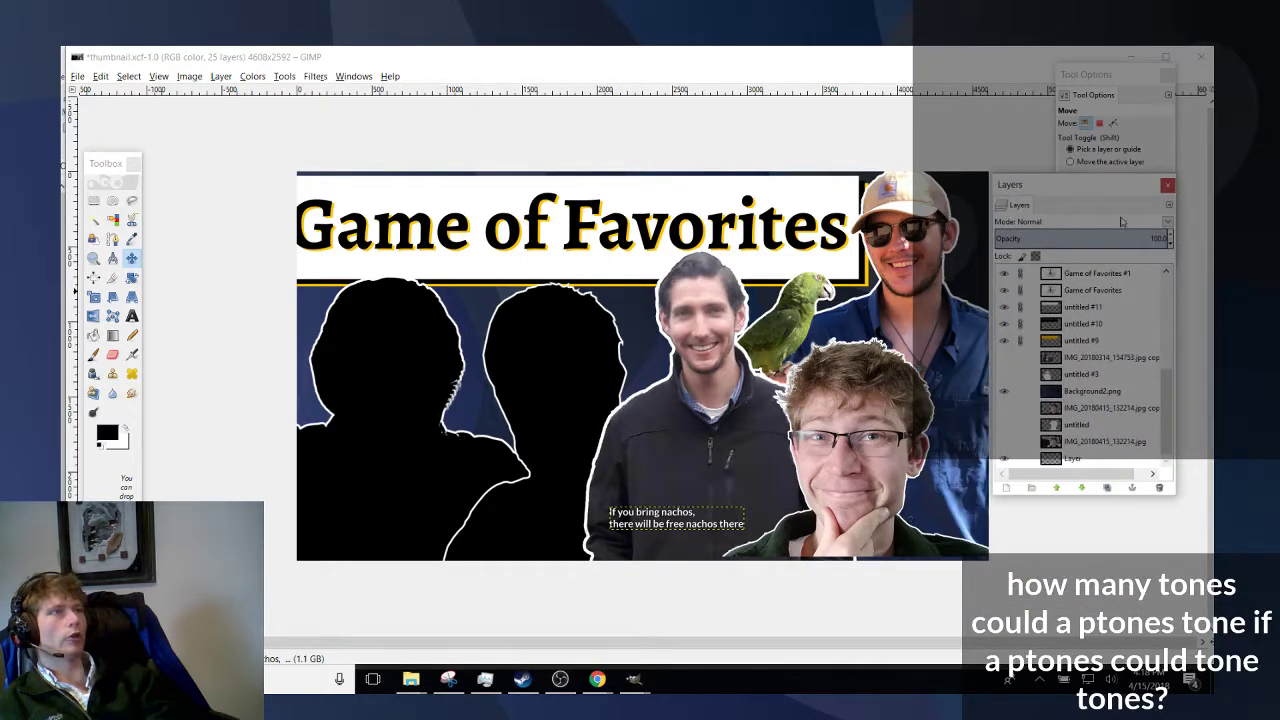
left_click_drag(1118, 500, 1090, 598)
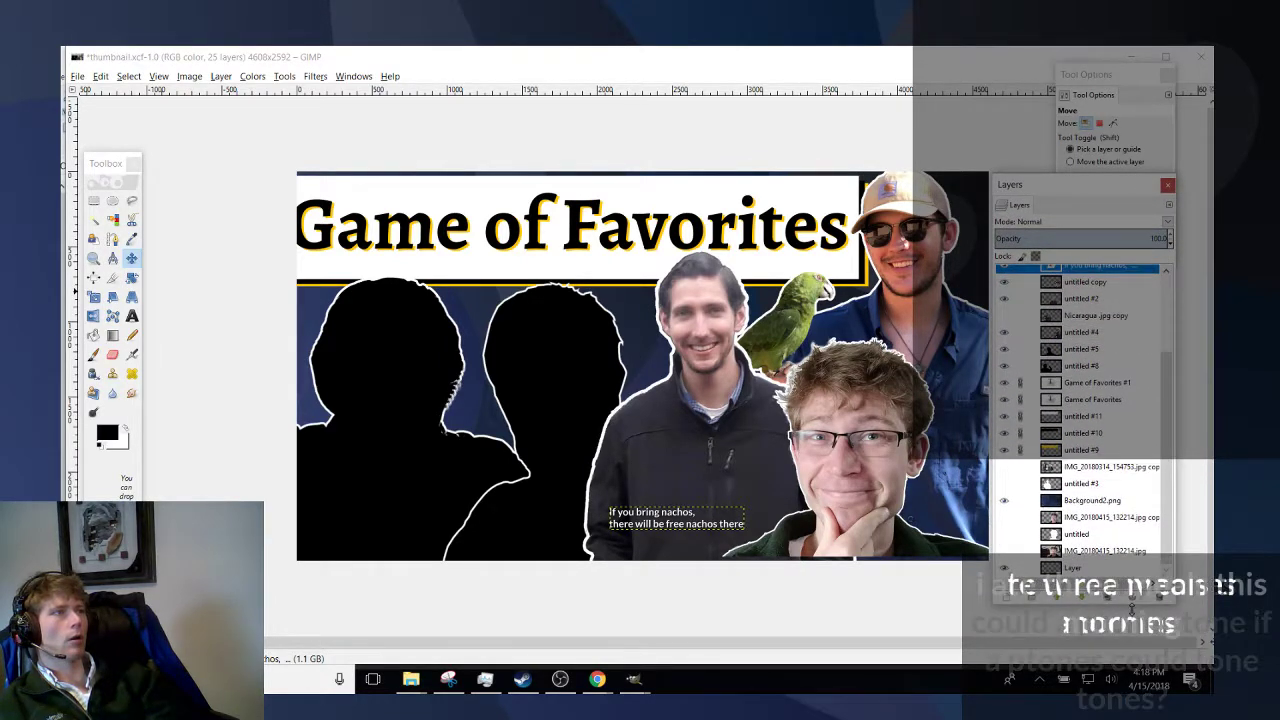
Locate the "untitled #4" cutout layer by toggling its visibility, duplicate it and hide the original.
left_click(1080, 517)
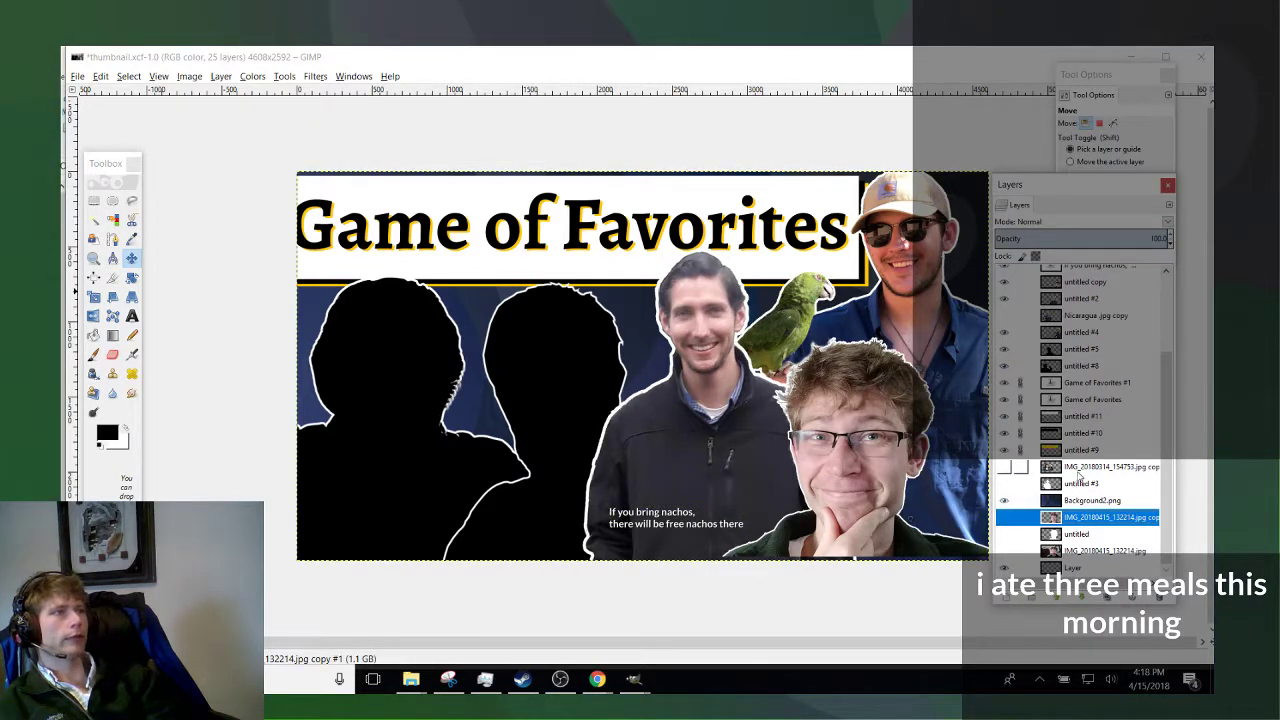
scroll(1076, 490, "up", 3)
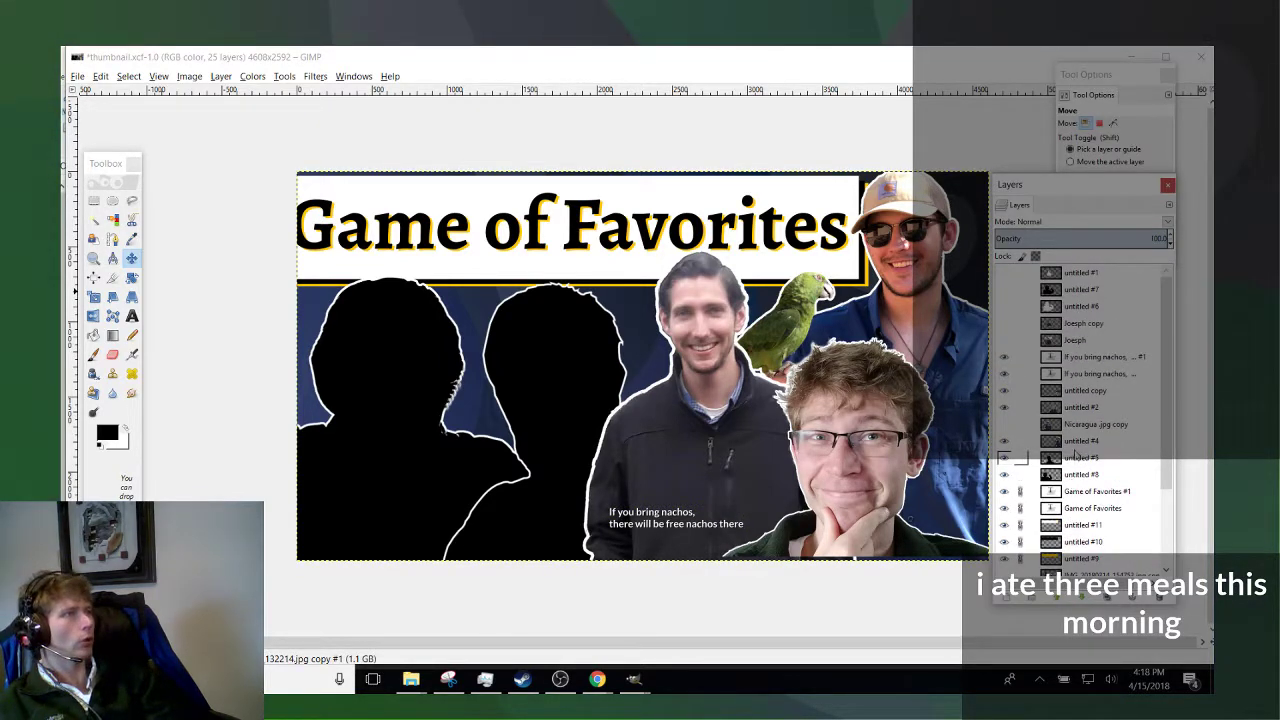
left_click(1076, 446)
left_click(1004, 441)
left_click(1004, 441)
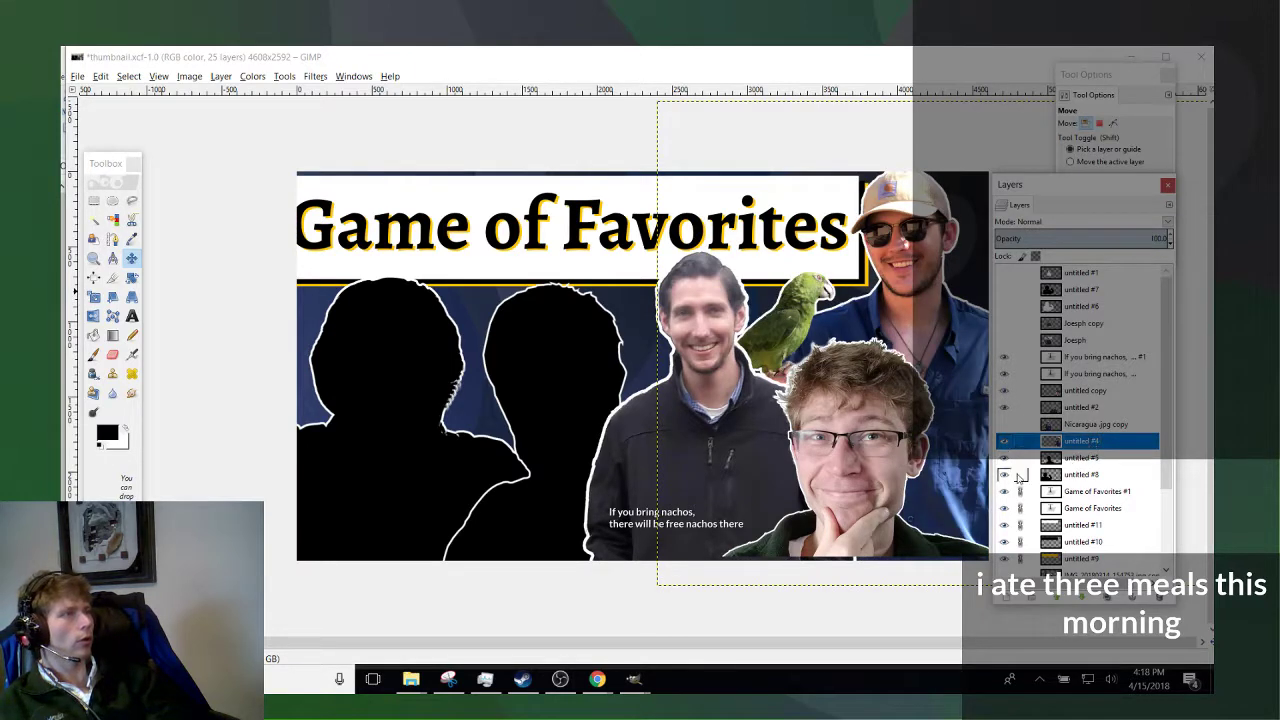
right_click(1086, 443)
left_click(1084, 445)
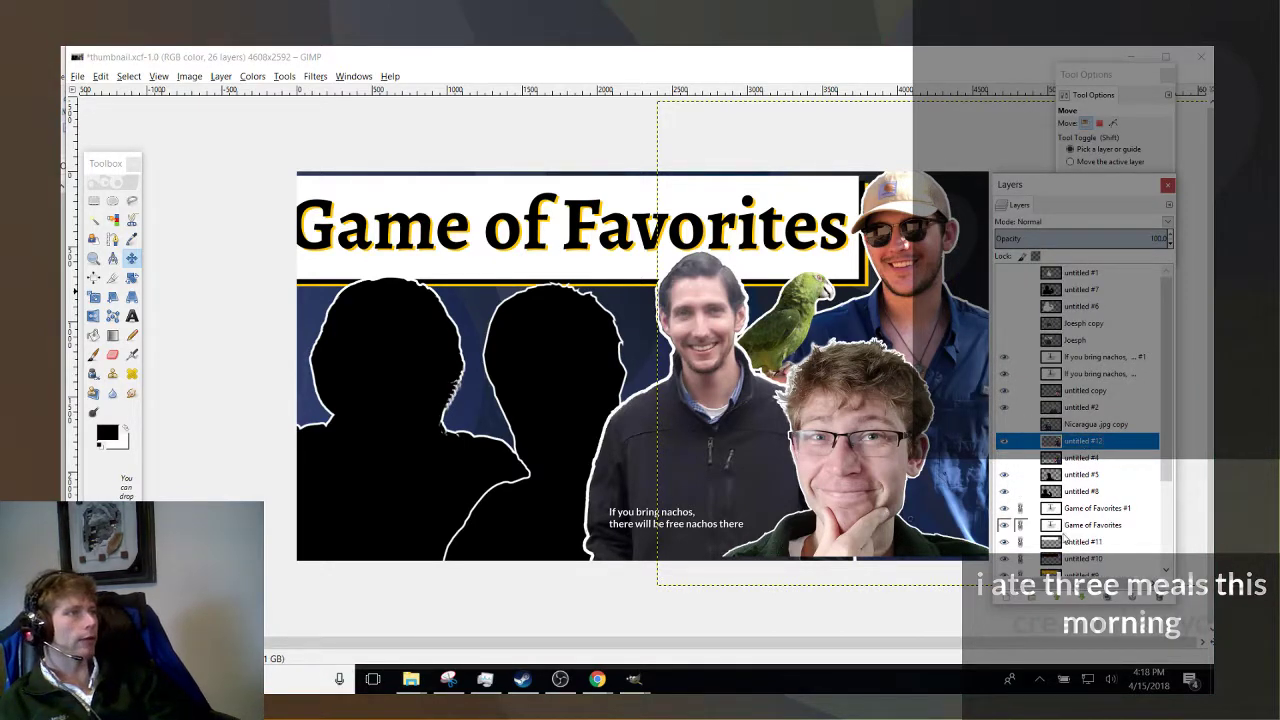
Rename the "untitled copy" cutout layer with the pictured man's nickname and duplicate it, hiding the original.
left_click(1005, 391)
left_click(1005, 391)
right_click(1078, 392)
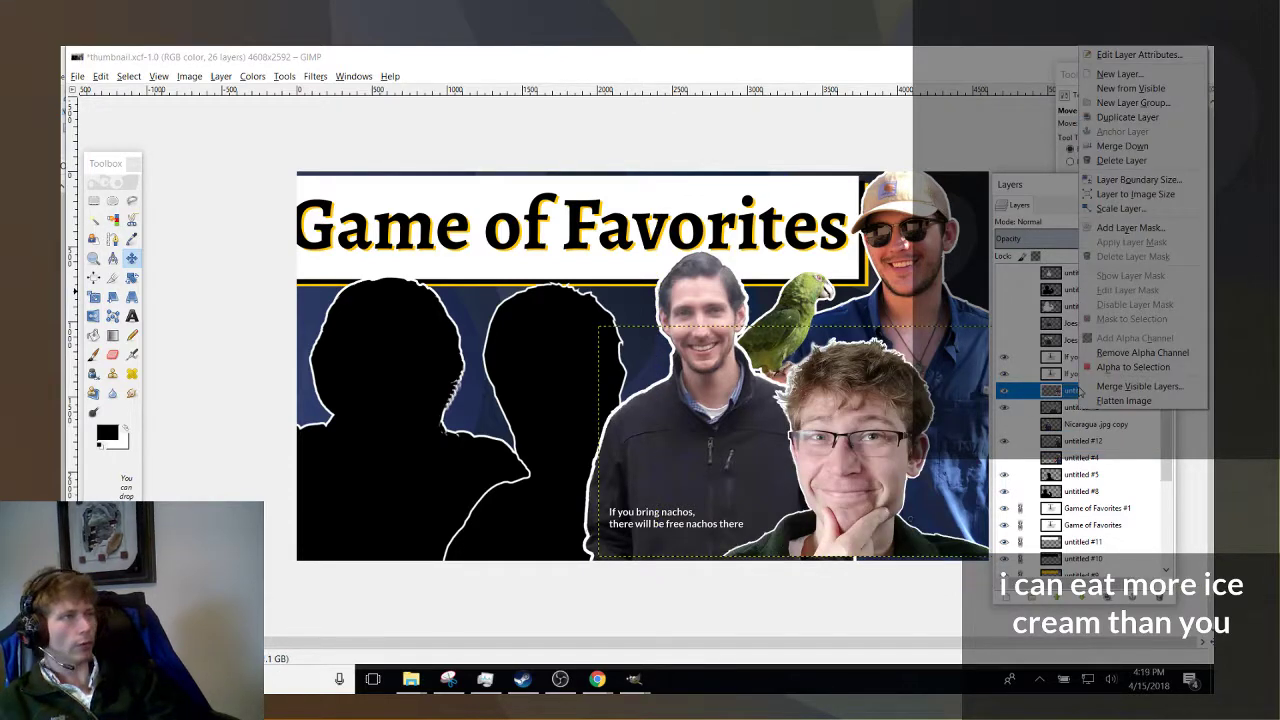
double_click(1078, 392)
type("P")
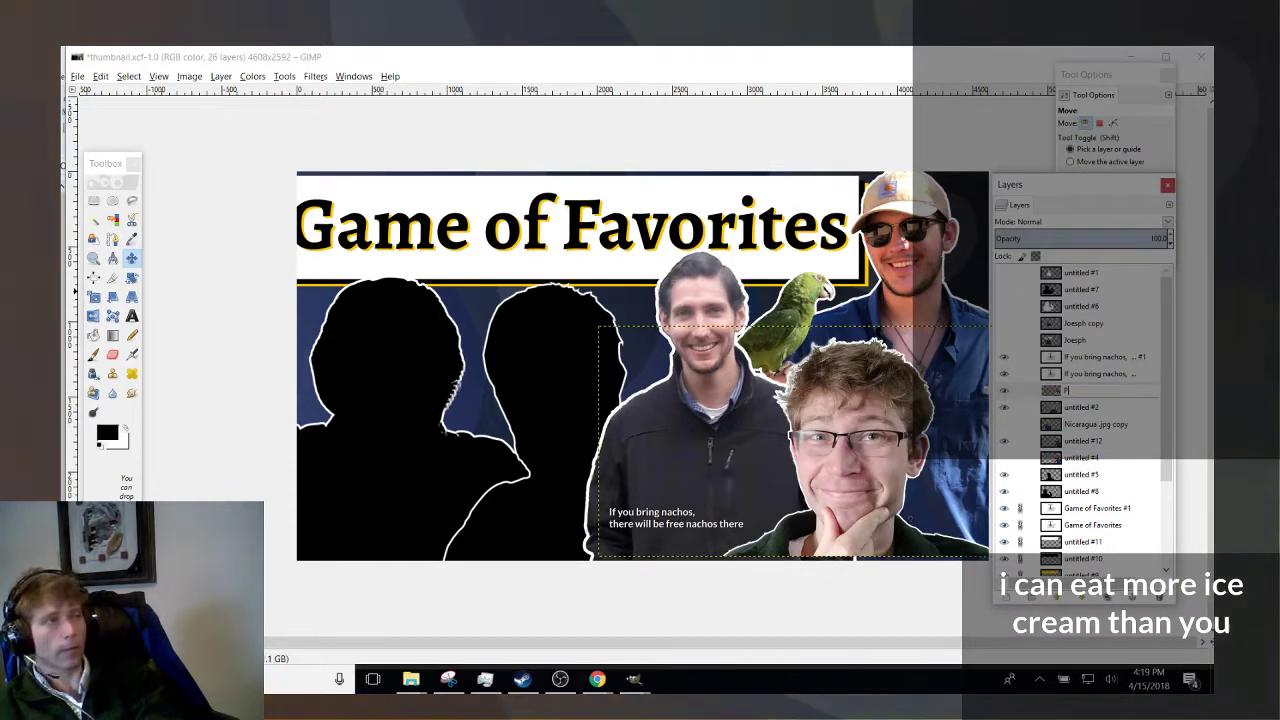
type("ony")
key("Return")
right_click(1072, 394)
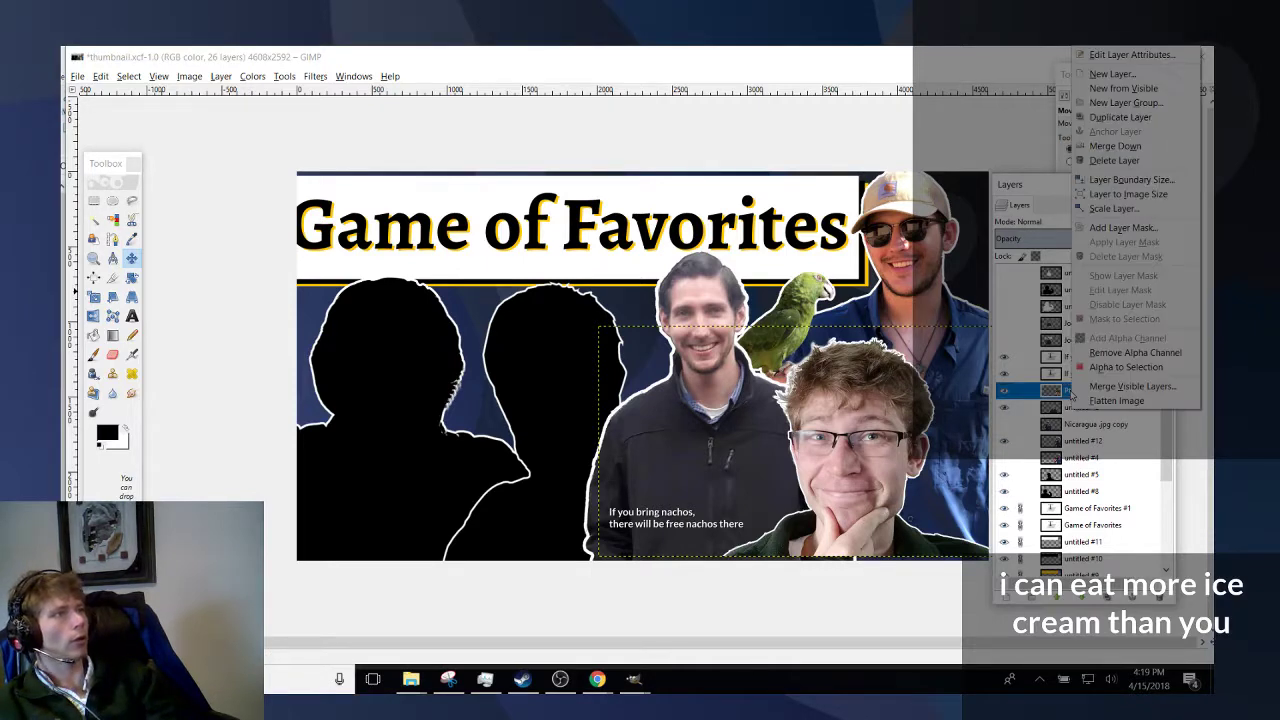
key("shift+ctrl+d")
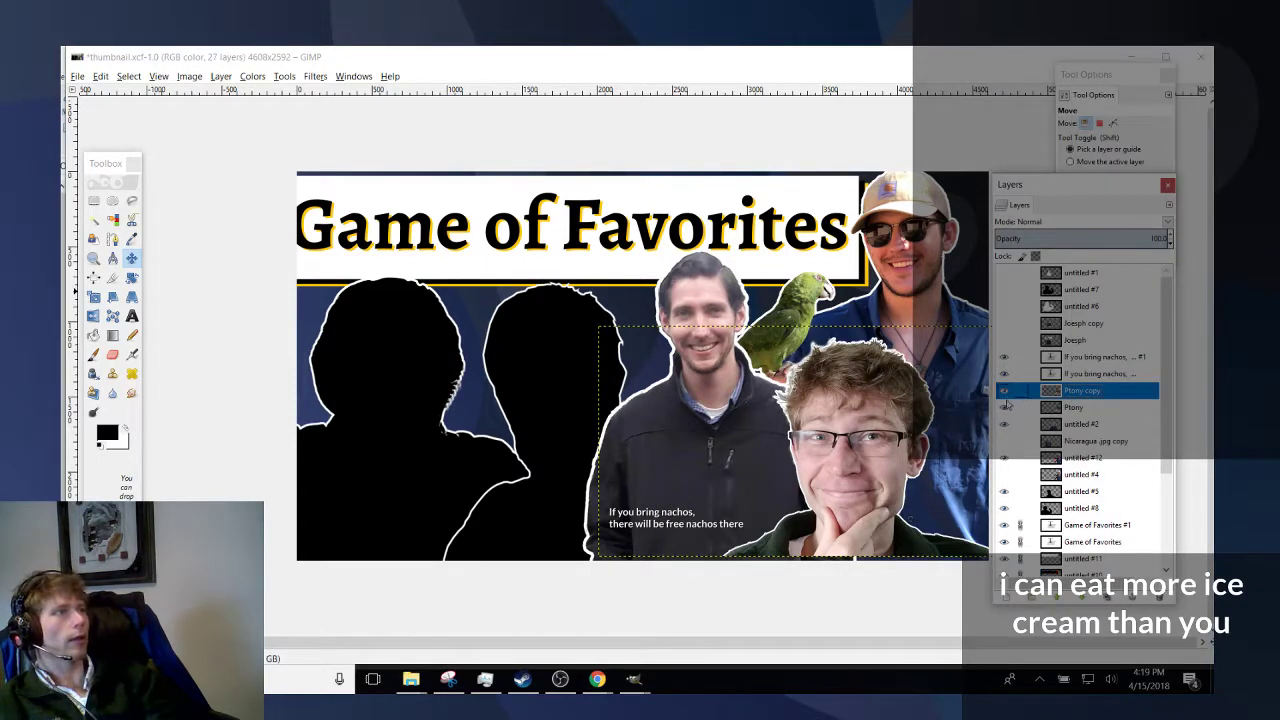
Adjust the duplicated cutout of the man with glasses to brightness -20 and contrast 20, comparing the preview before applying.
left_click(255, 77)
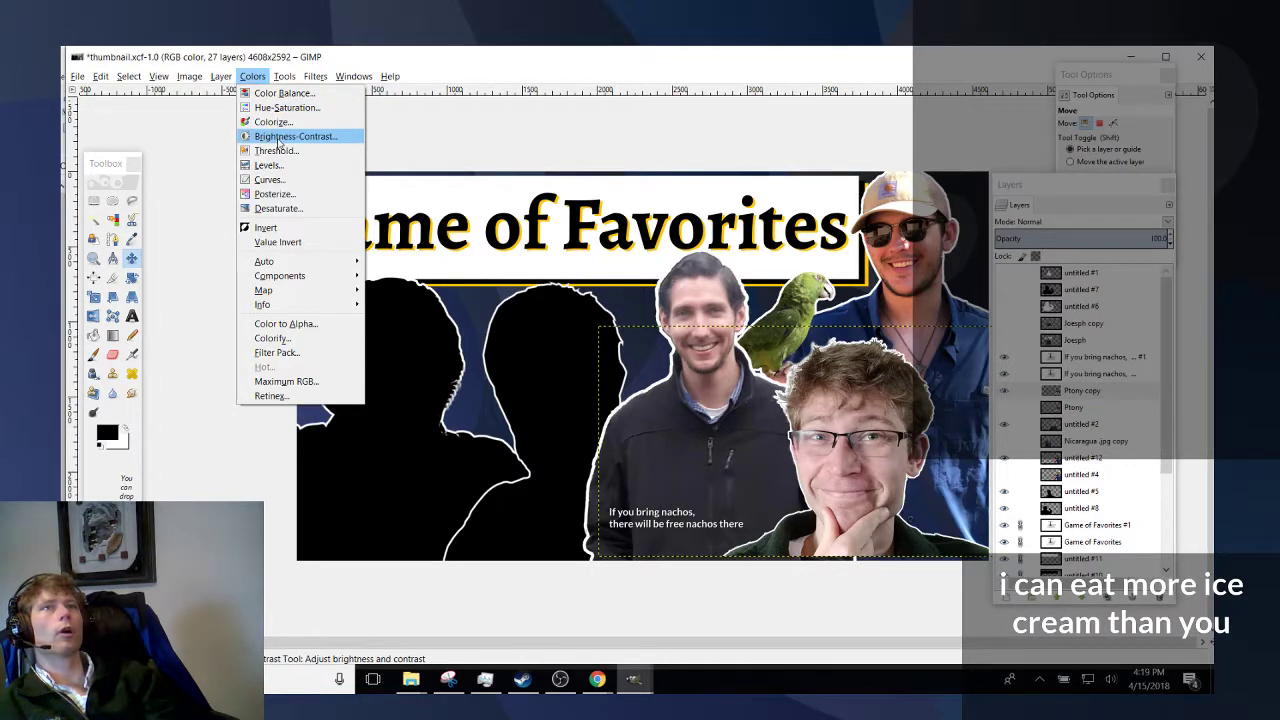
left_click(285, 131)
left_click_drag(299, 157, 307, 162)
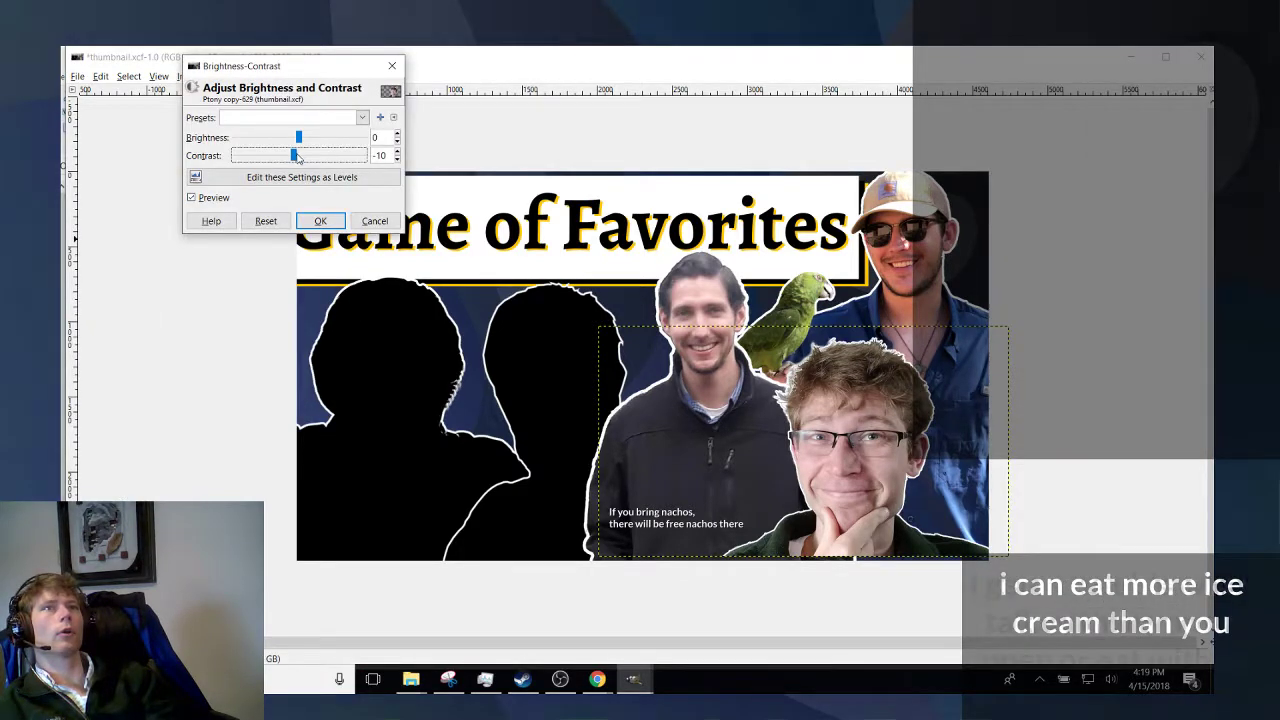
left_click(307, 157)
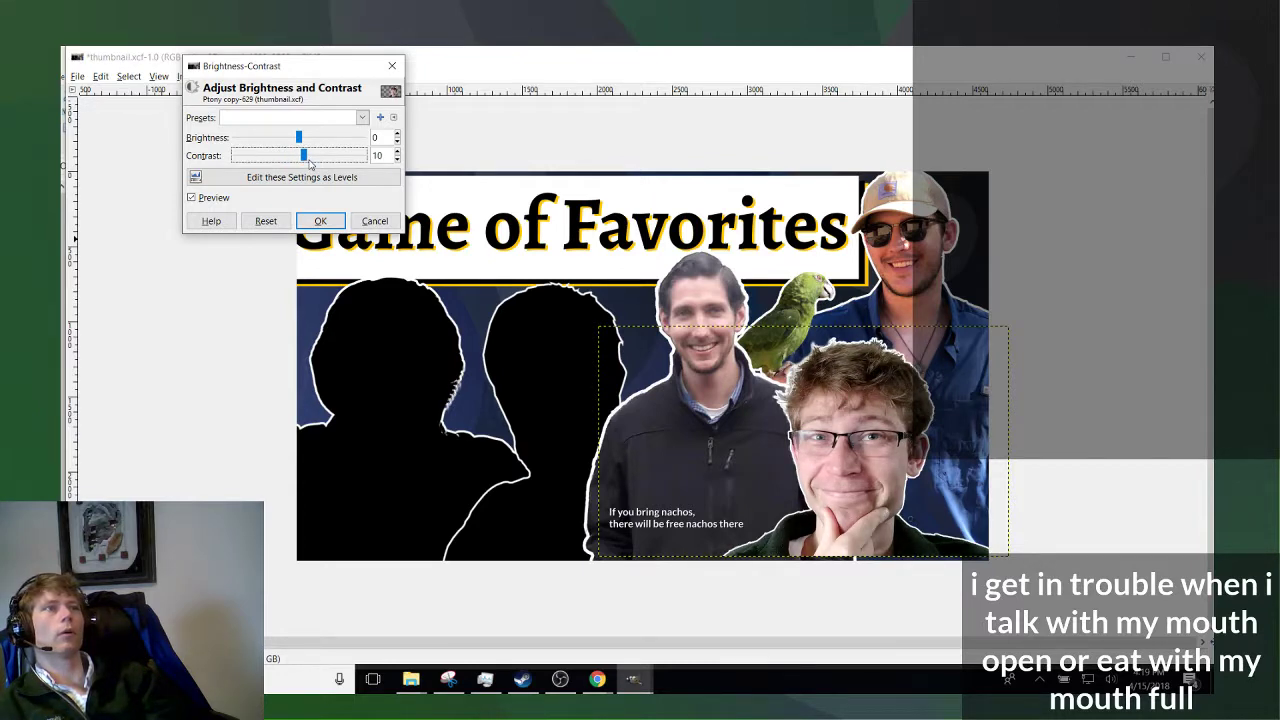
left_click(285, 140)
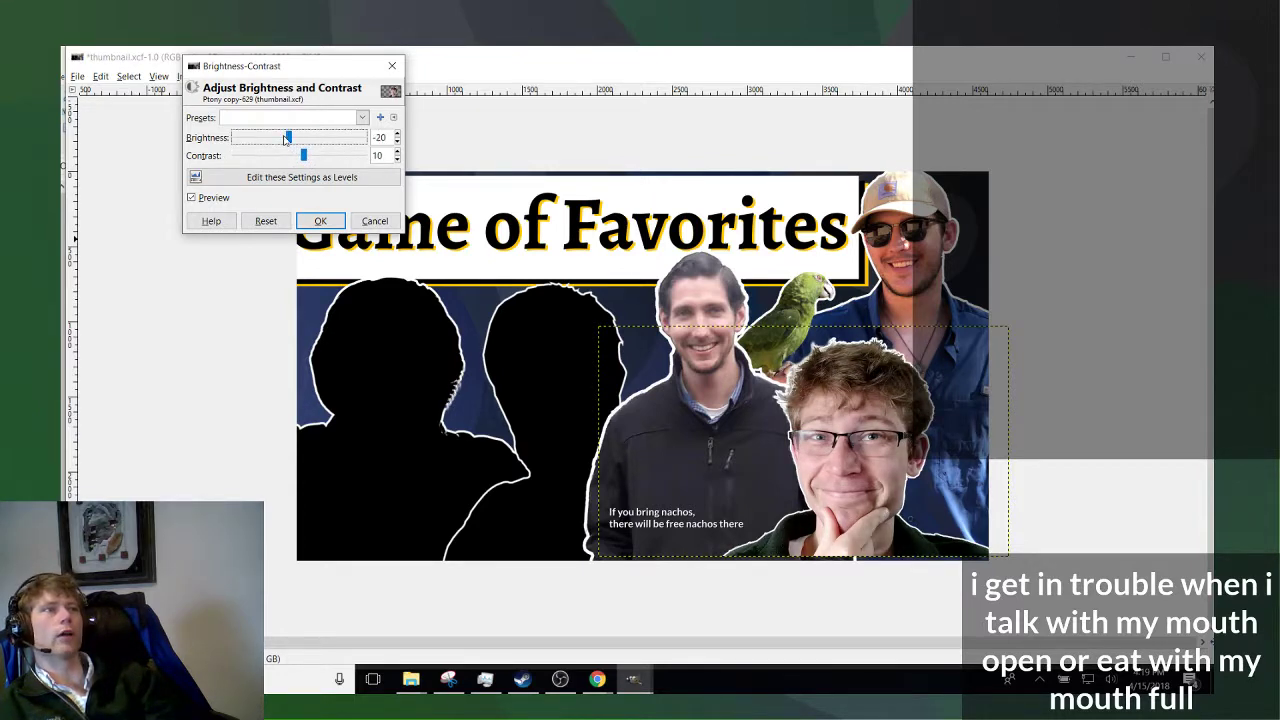
left_click(313, 158)
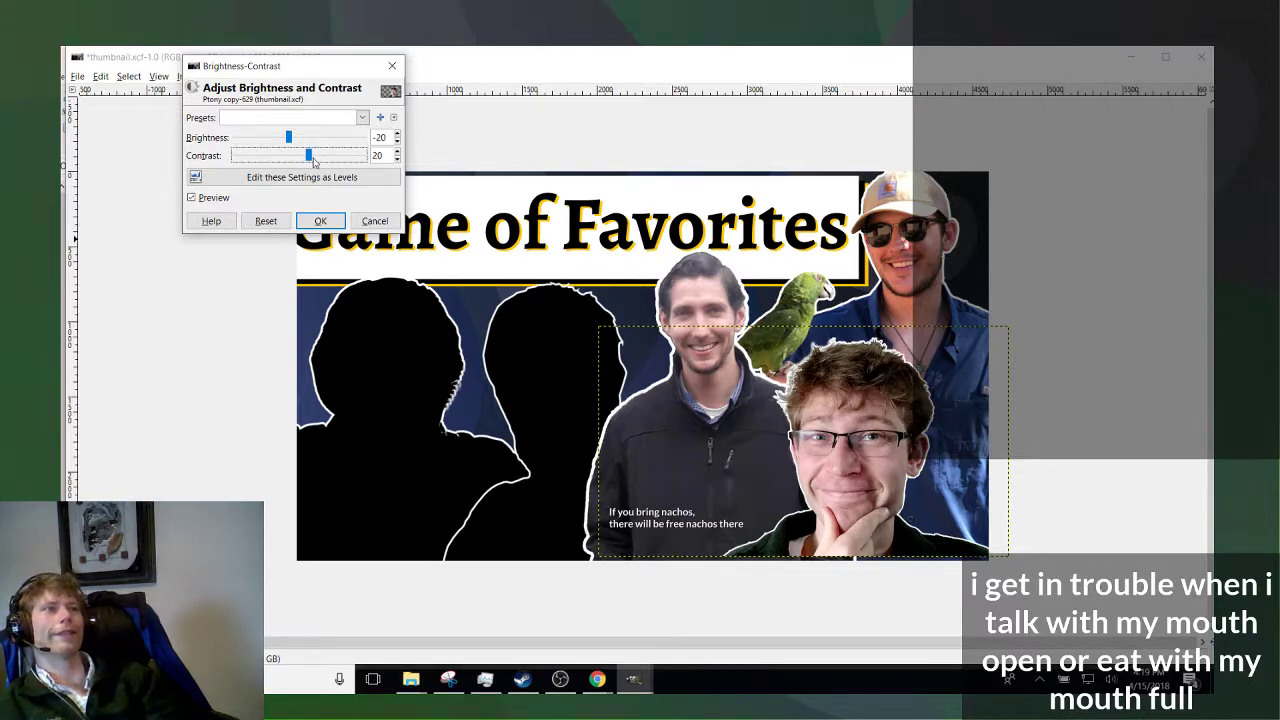
left_click(191, 198)
left_click(191, 198)
left_click(191, 198)
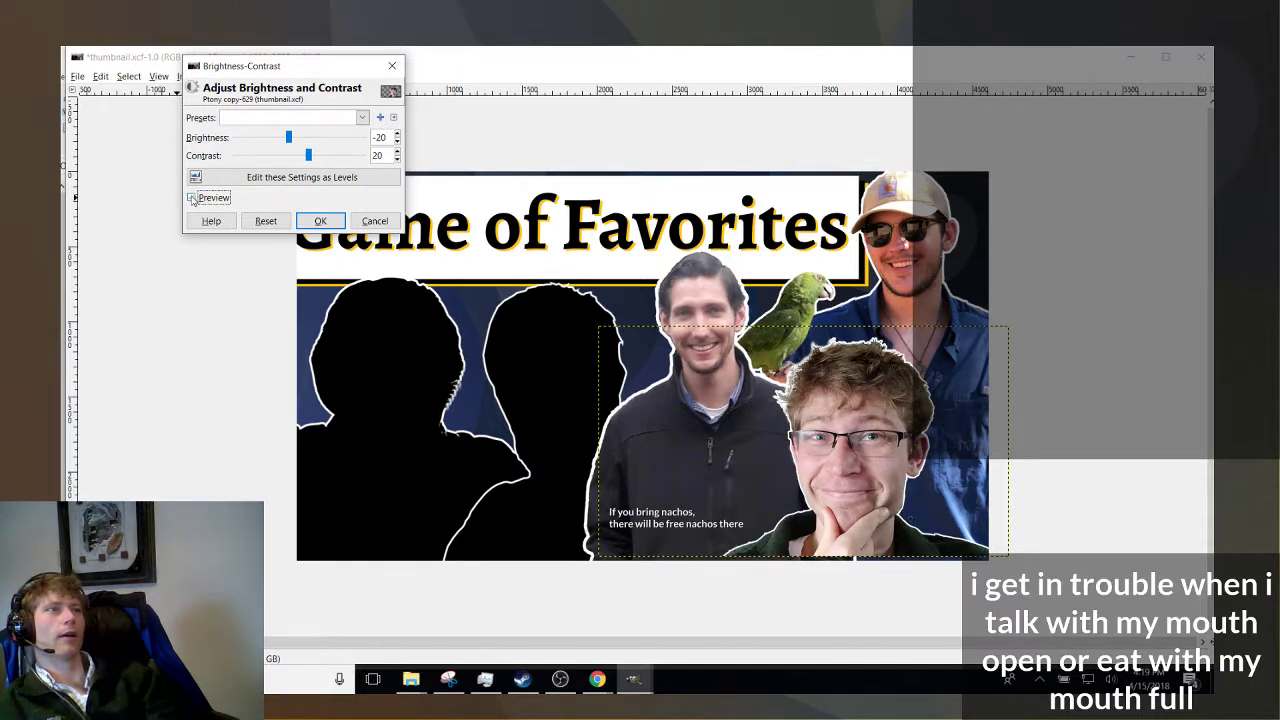
left_click(191, 198)
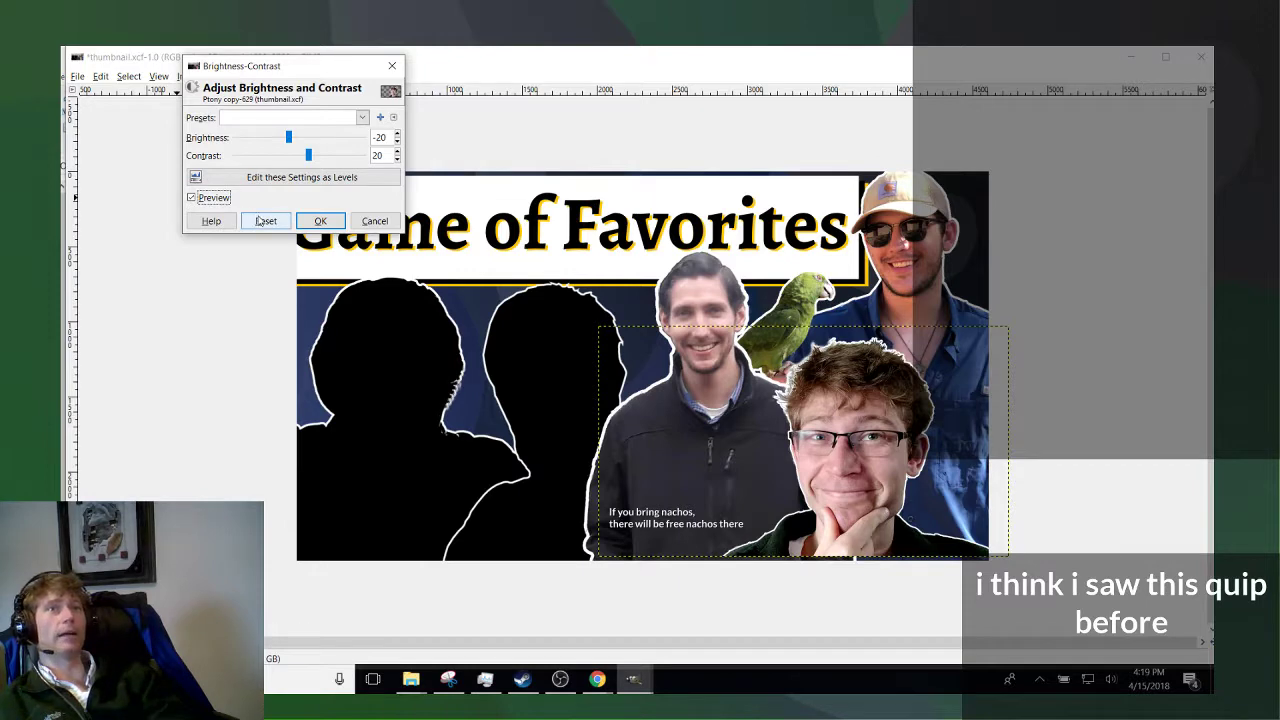
left_click(339, 226)
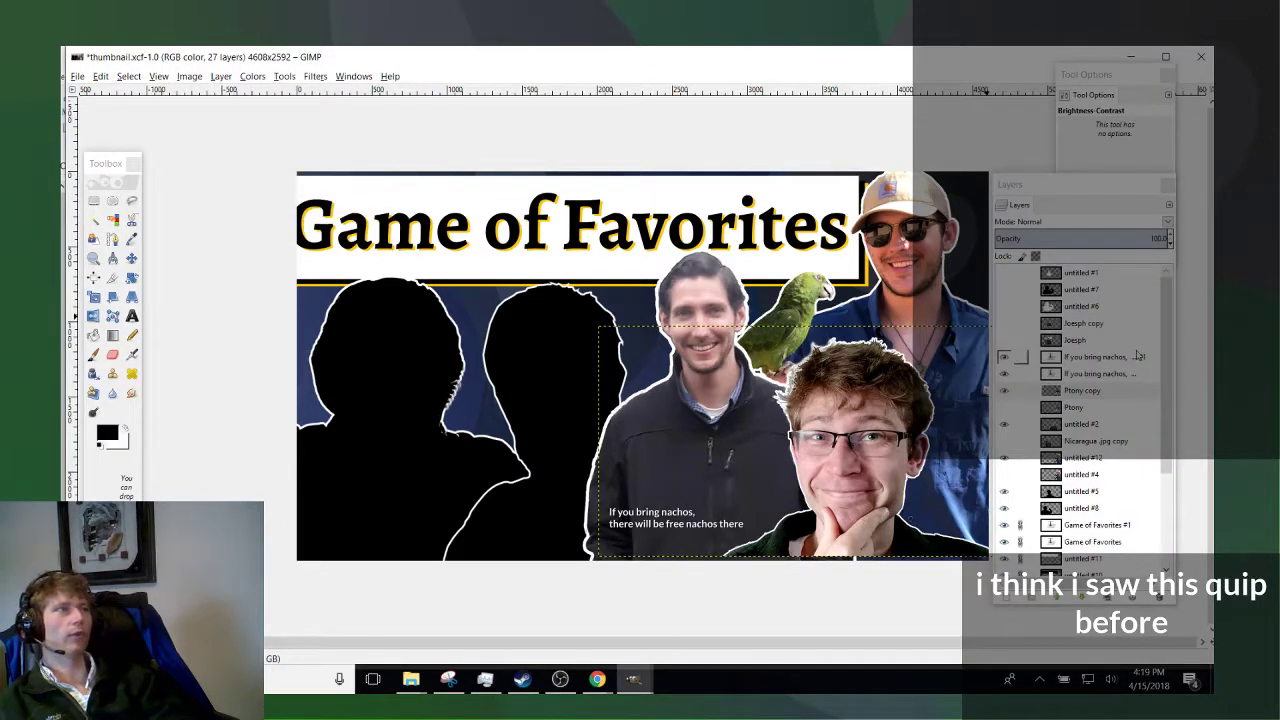
Identify the "untitled #2" cutout layer by toggling its visibility, duplicate it and hide the original.
scroll(1095, 395, "down", 3)
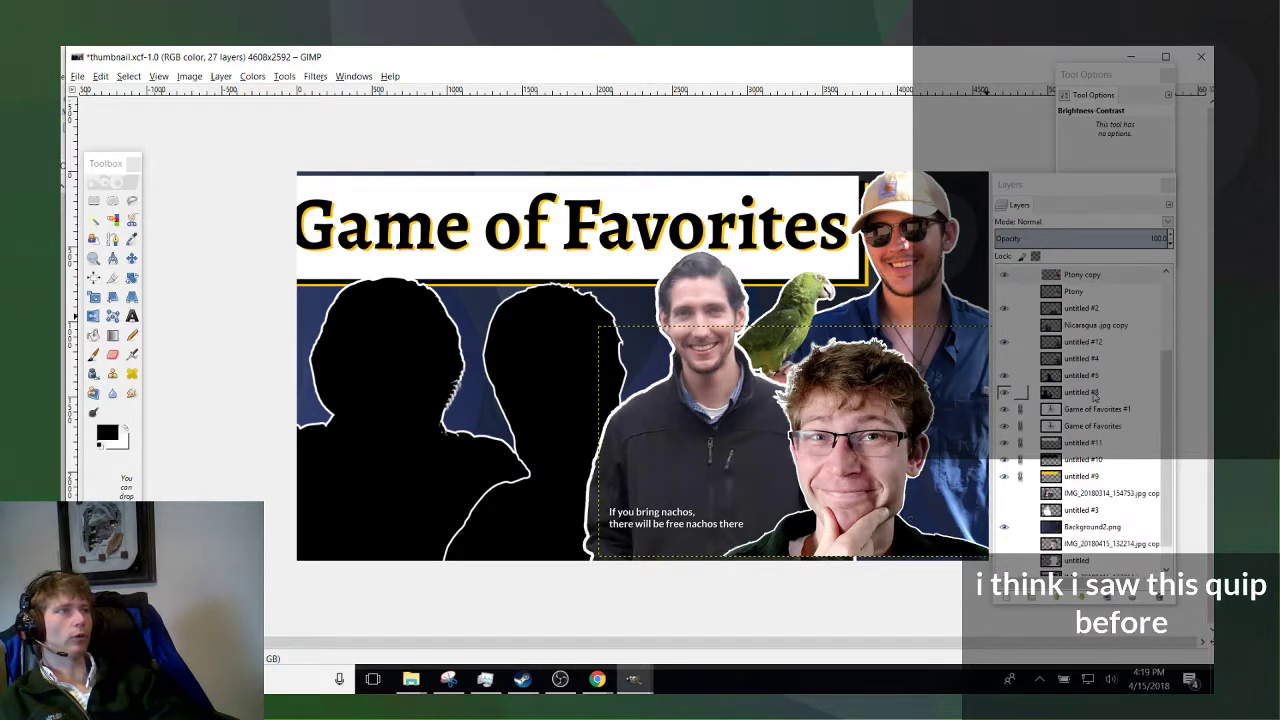
left_click(1002, 347)
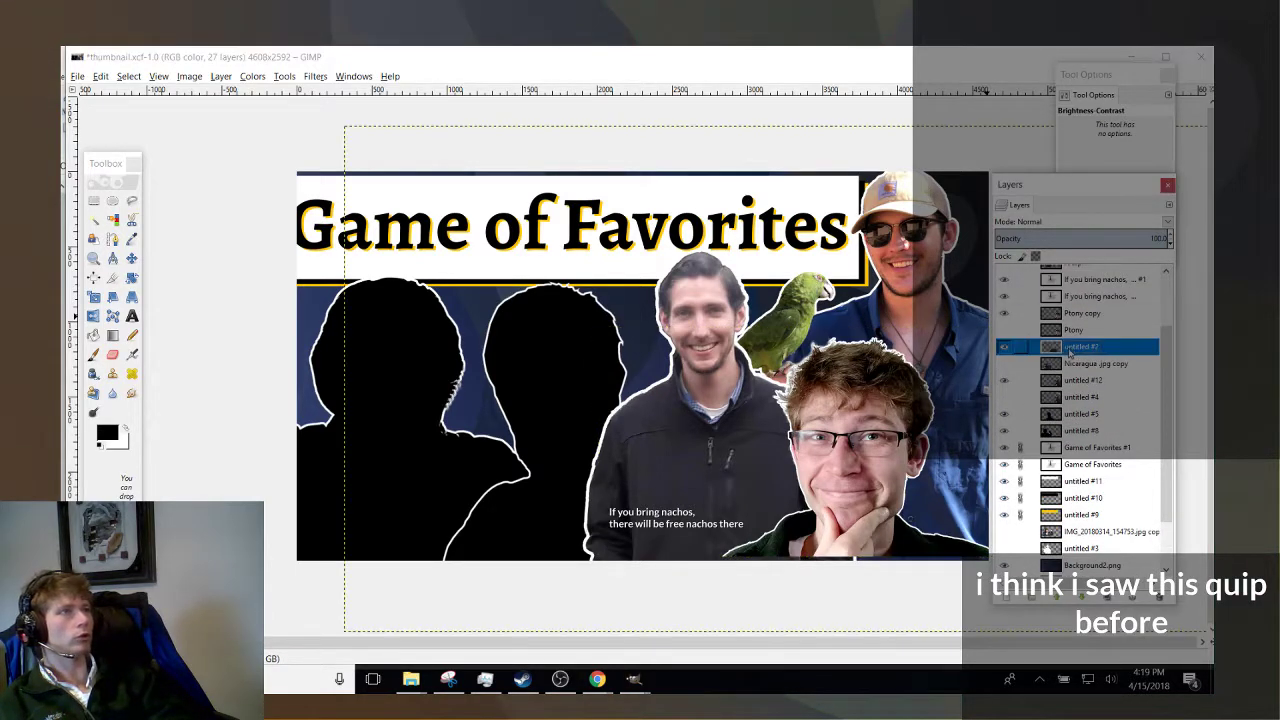
left_click(1003, 348)
left_click(1003, 350)
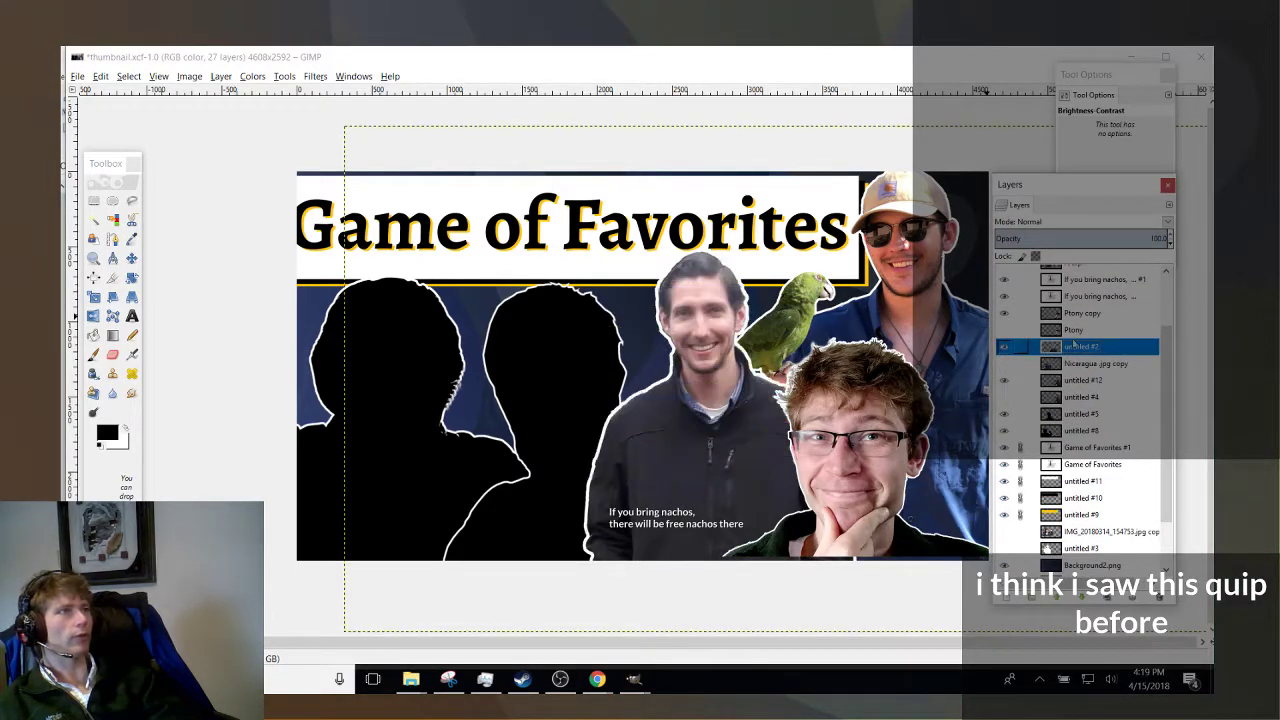
right_click(1096, 352)
key("d")
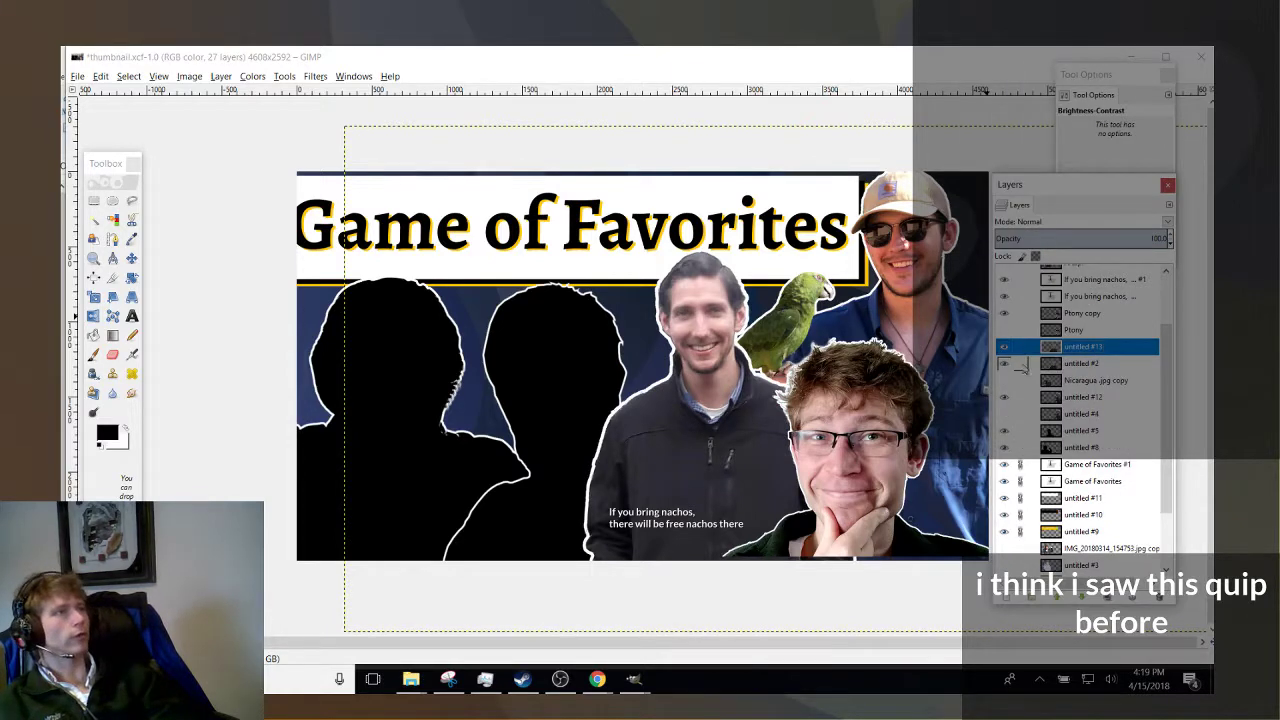
Set brightness to -20 and contrast to 20 for the duplicated cutout of the man in the black jacket.
left_click(315, 76)
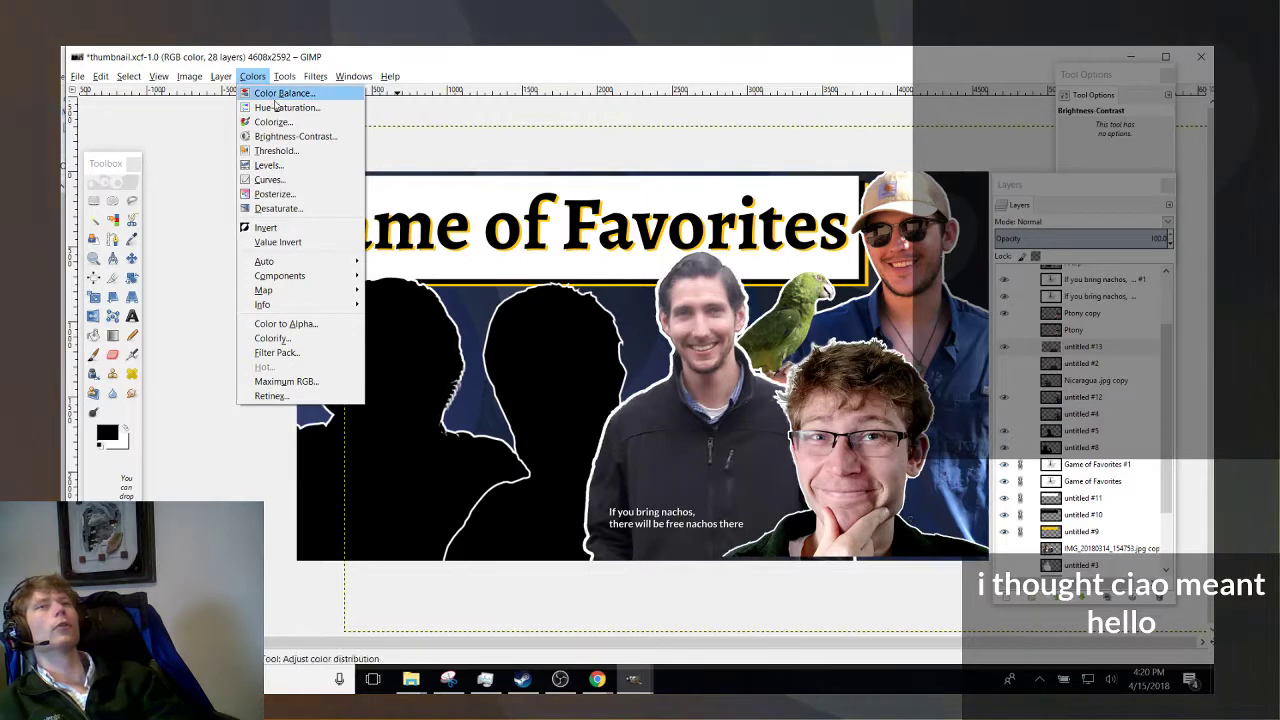
left_click(292, 136)
left_click(310, 156)
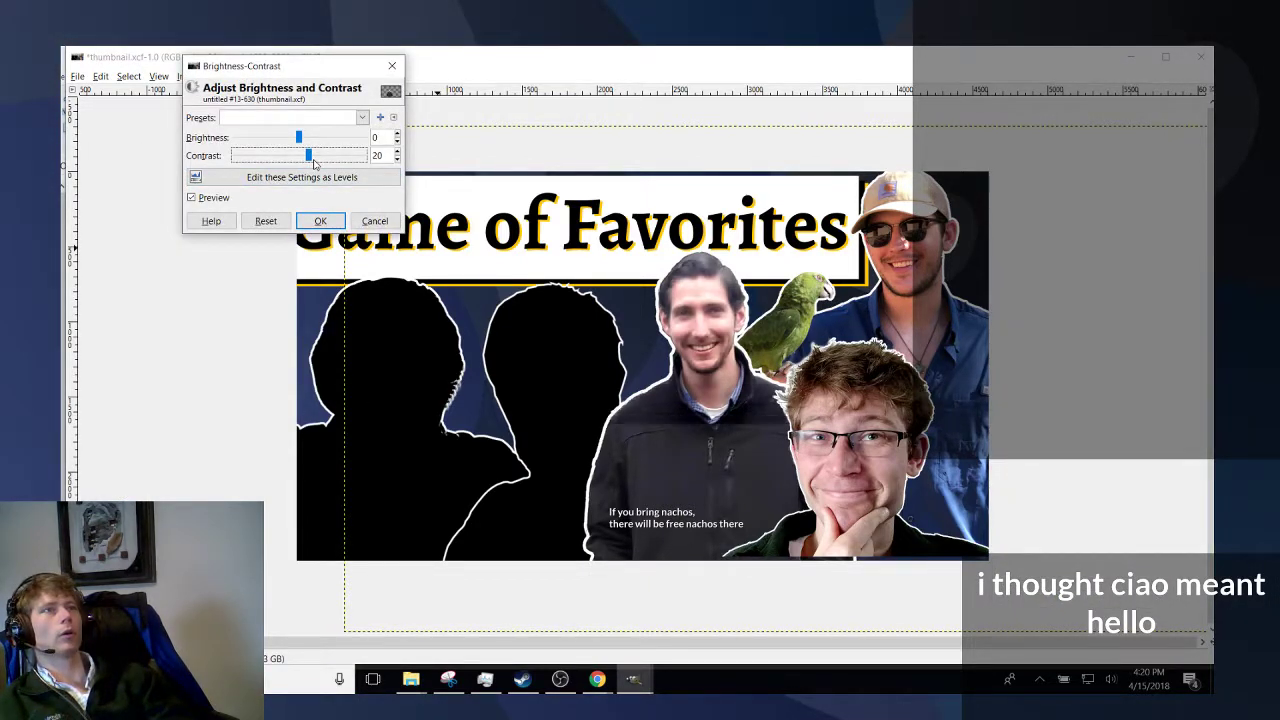
left_click_drag(297, 139, 286, 141)
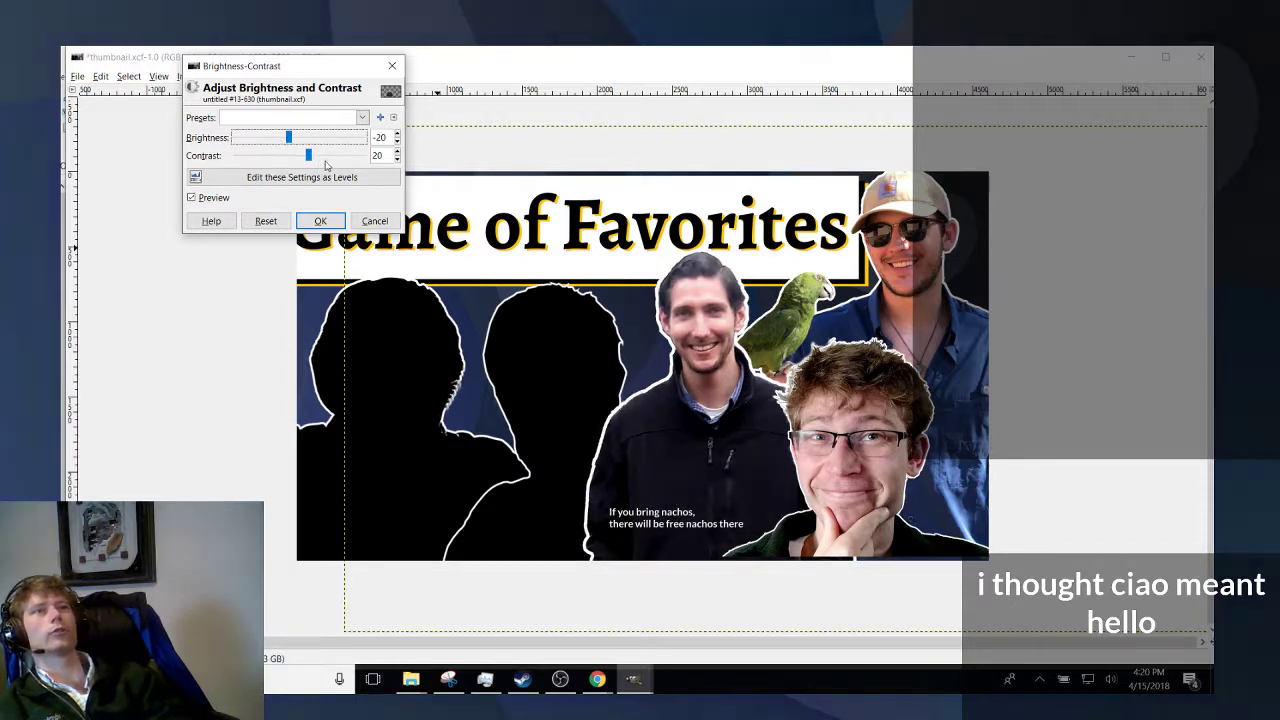
left_click(312, 156)
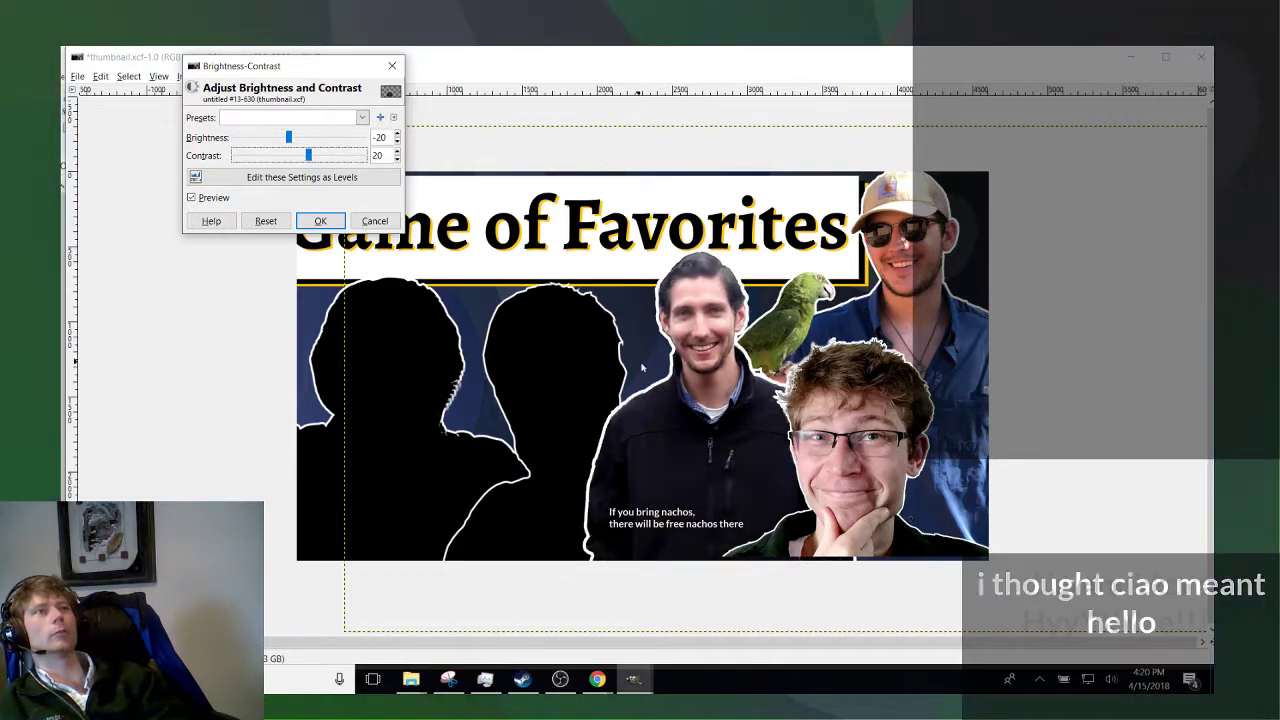
Check the black-jacket cutout's adjustment up close and at thumbnail size, compare it with the preview toggled, and apply it.
key("minus")
key("minus")
key("plus")
key("plus")
key("plus")
key("plus")
key("plus")
key("plus")
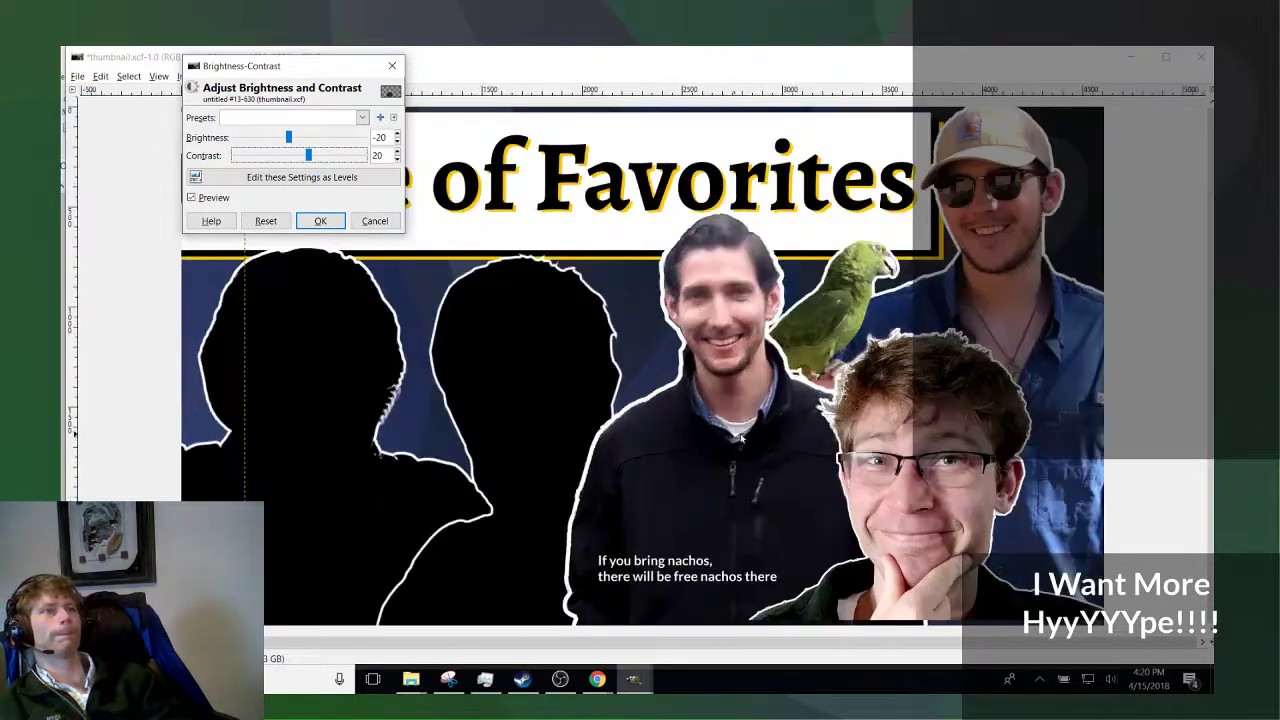
key("minus")
key("minus")
key("minus")
key("minus")
key("minus")
key("minus")
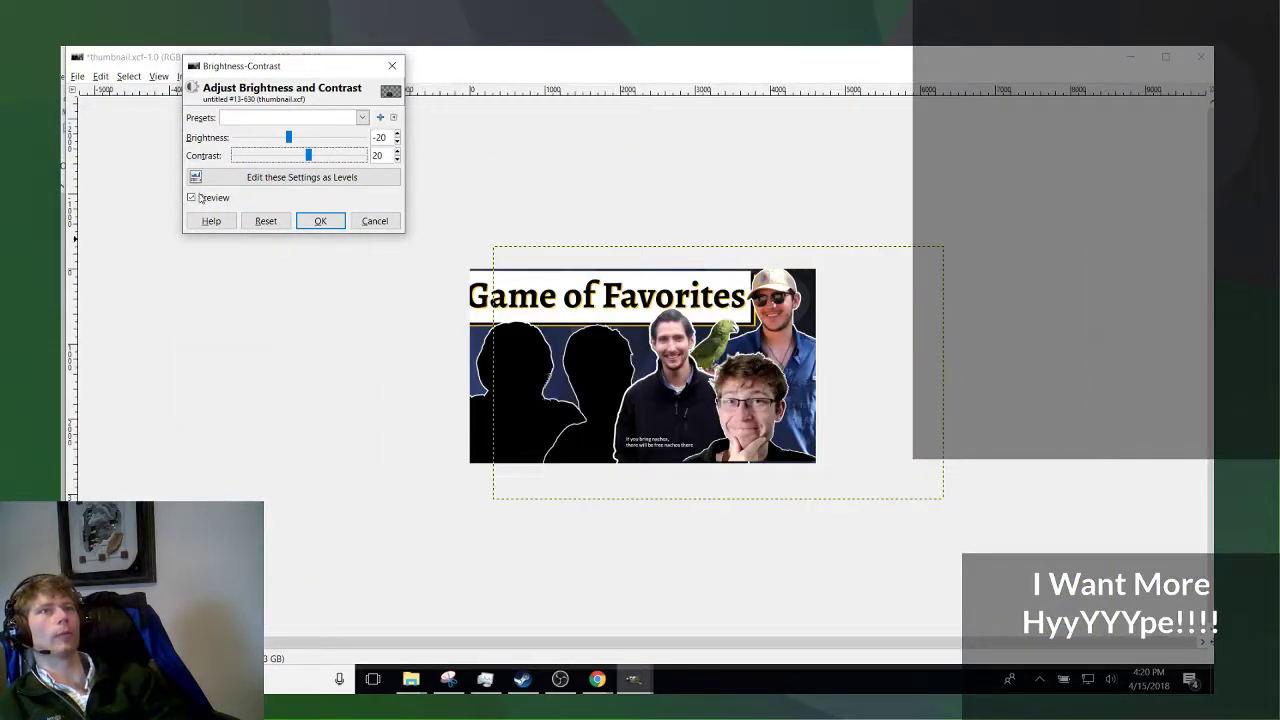
left_click(200, 198)
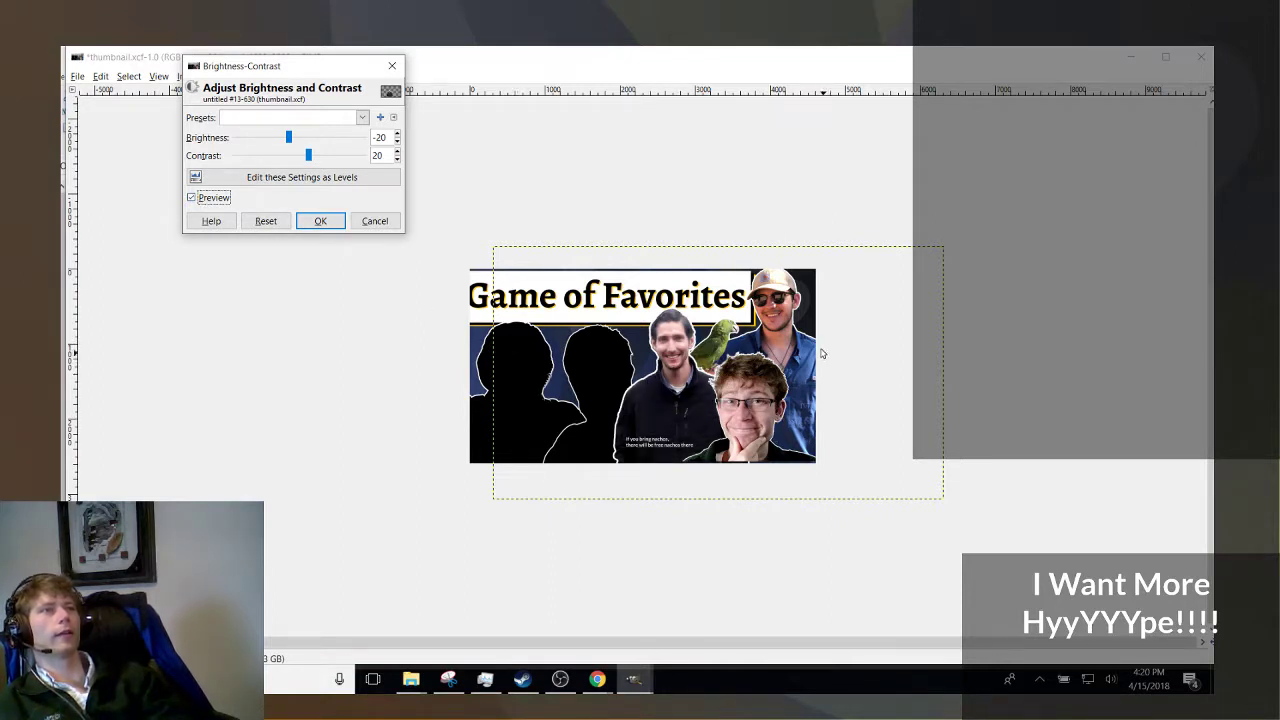
left_click(320, 221)
Find the cutout layer of the man with the cap and parrot by toggling layer visibility, and select "untitled #12".
scroll(1090, 540, "down", 3)
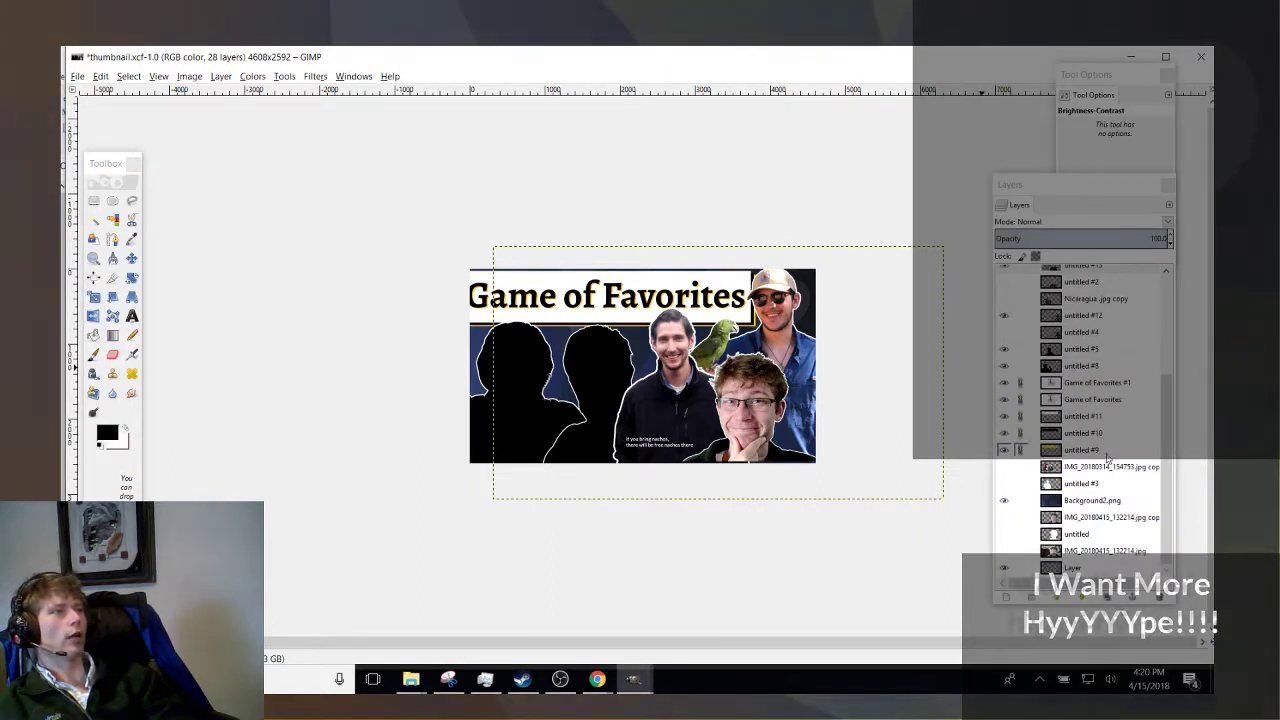
scroll(1090, 540, "up", 3)
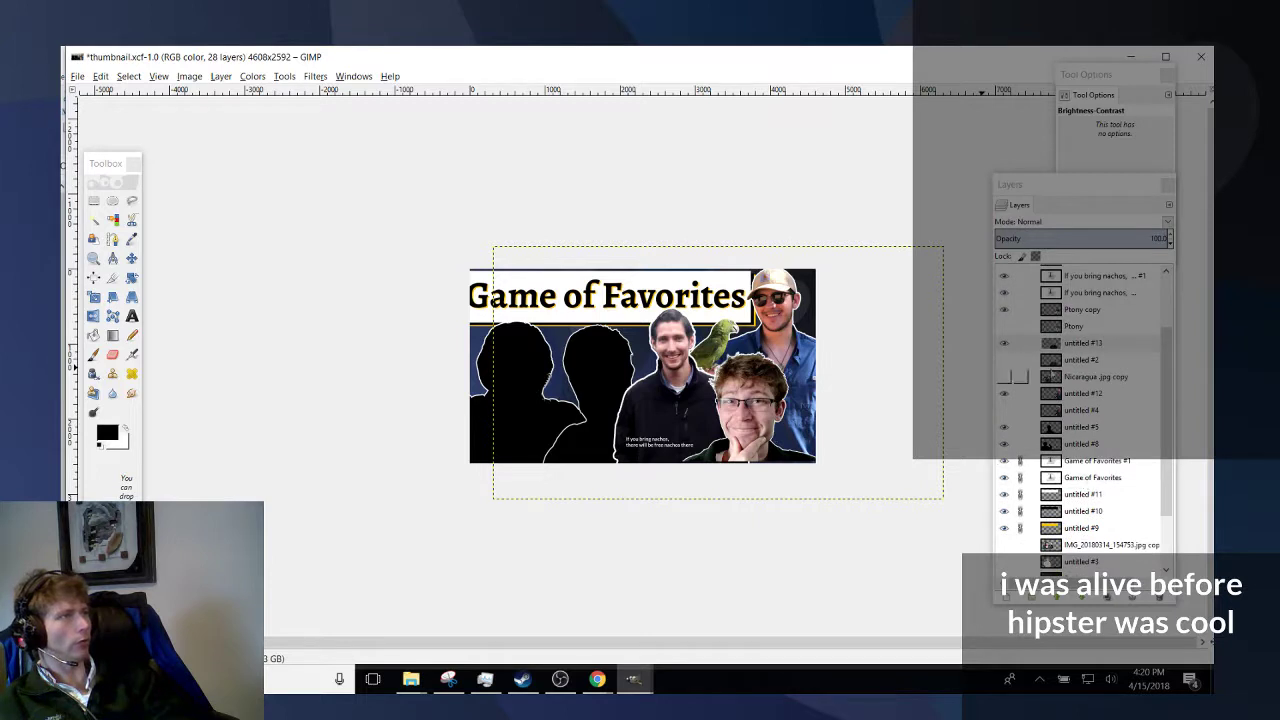
left_click(1062, 377)
left_click(1005, 377)
left_click(1005, 377)
left_click(1005, 377)
scroll(1072, 386, "up", 3)
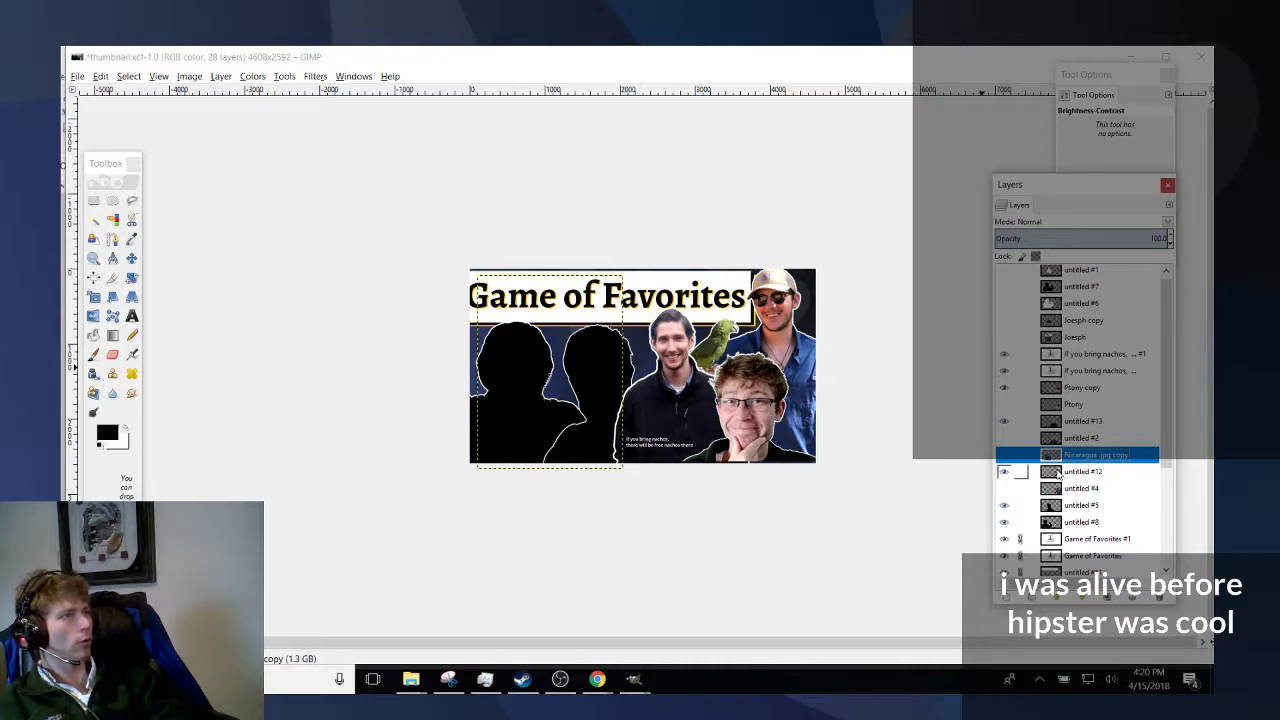
left_click(1005, 471)
left_click(1005, 471)
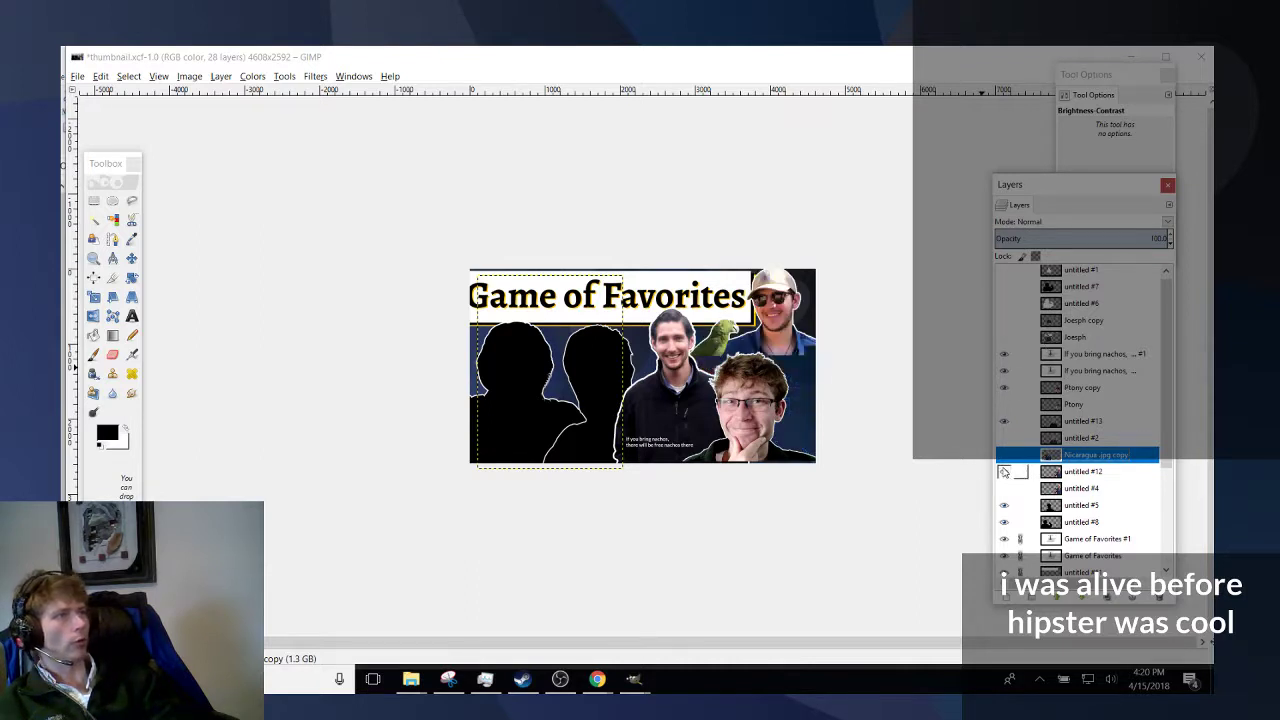
left_click(1082, 483)
left_click(1082, 474)
left_click(258, 78)
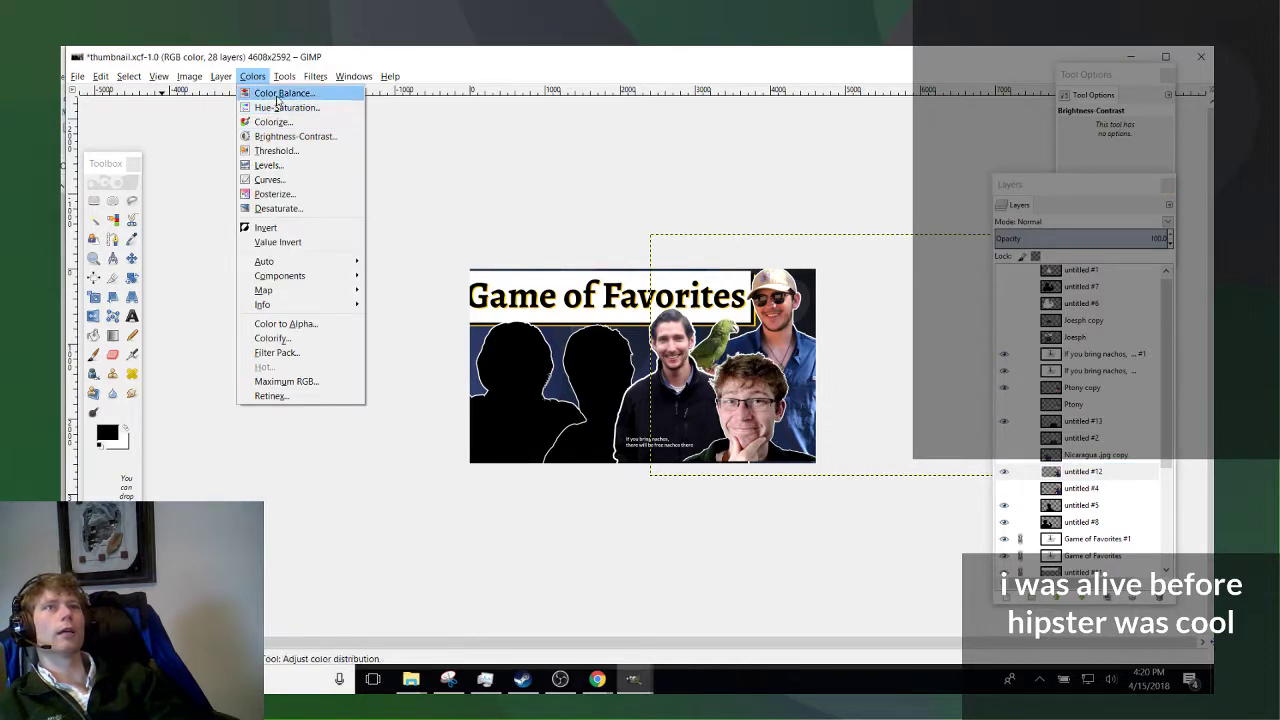
left_click(292, 138)
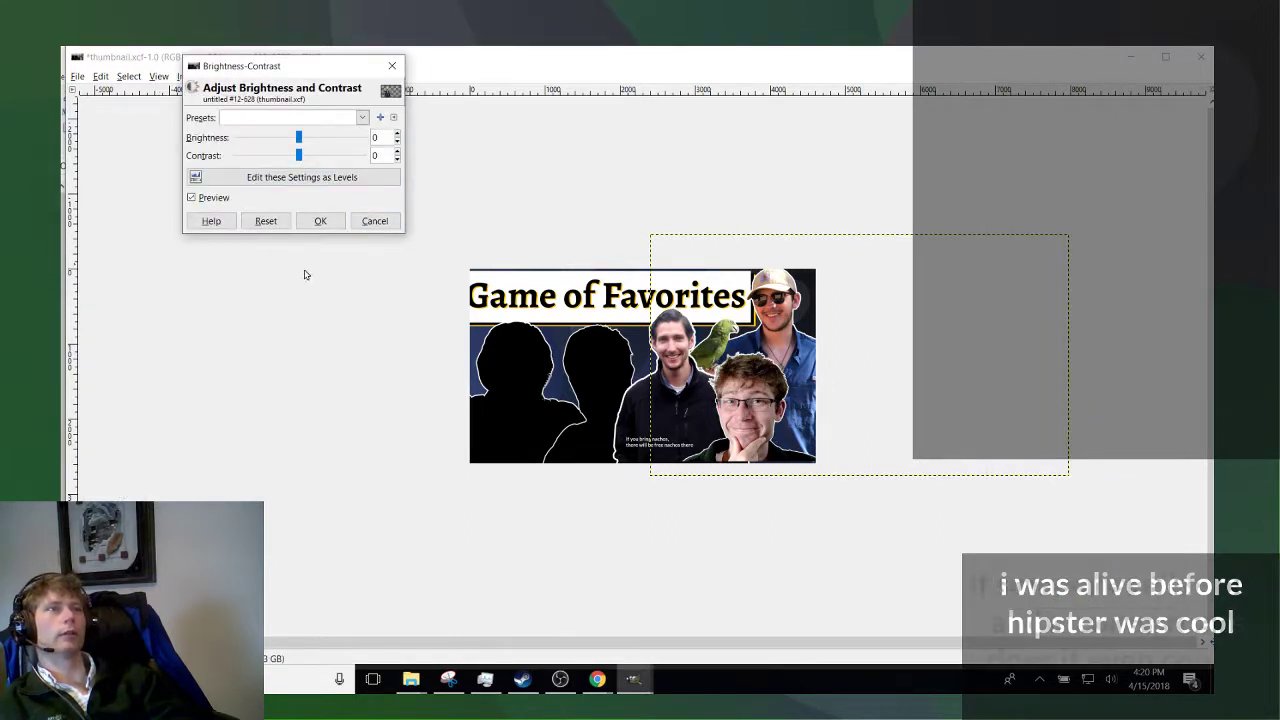
mouse_move(299, 139)
left_mouse_down()
mouse_move(319, 146)
mouse_move(287, 157)
left_mouse_up()
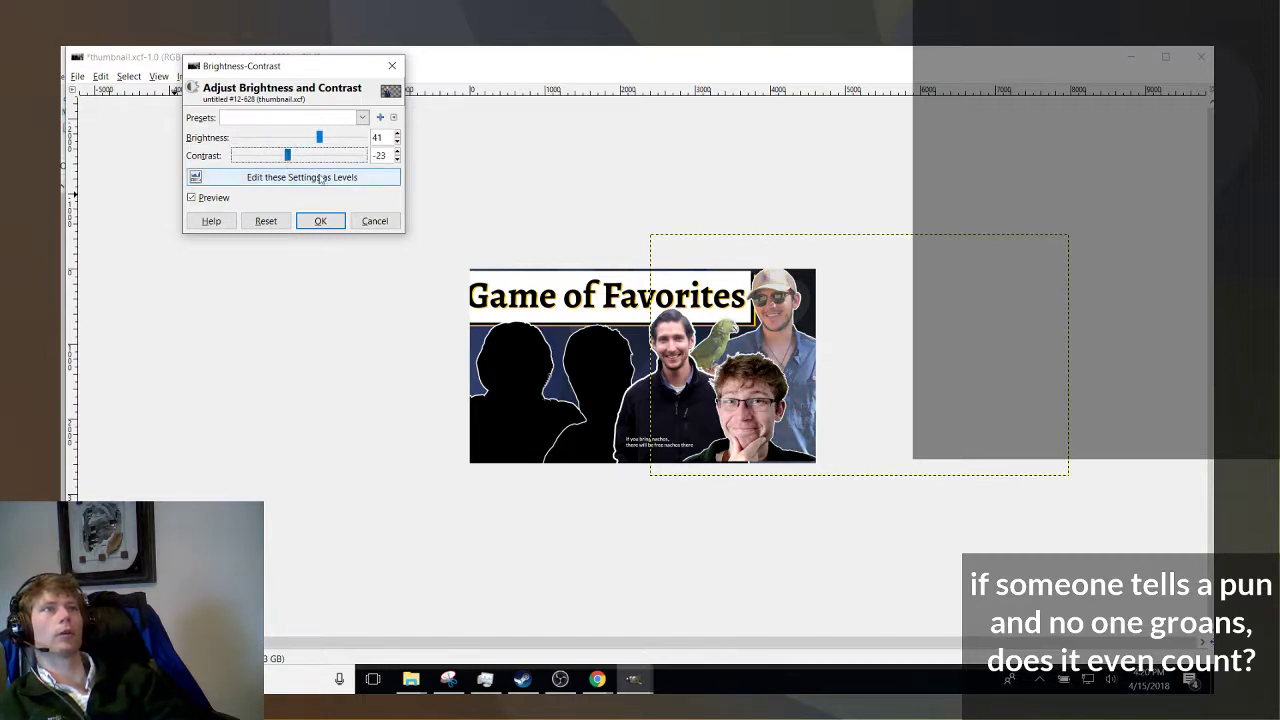
left_click(375, 220)
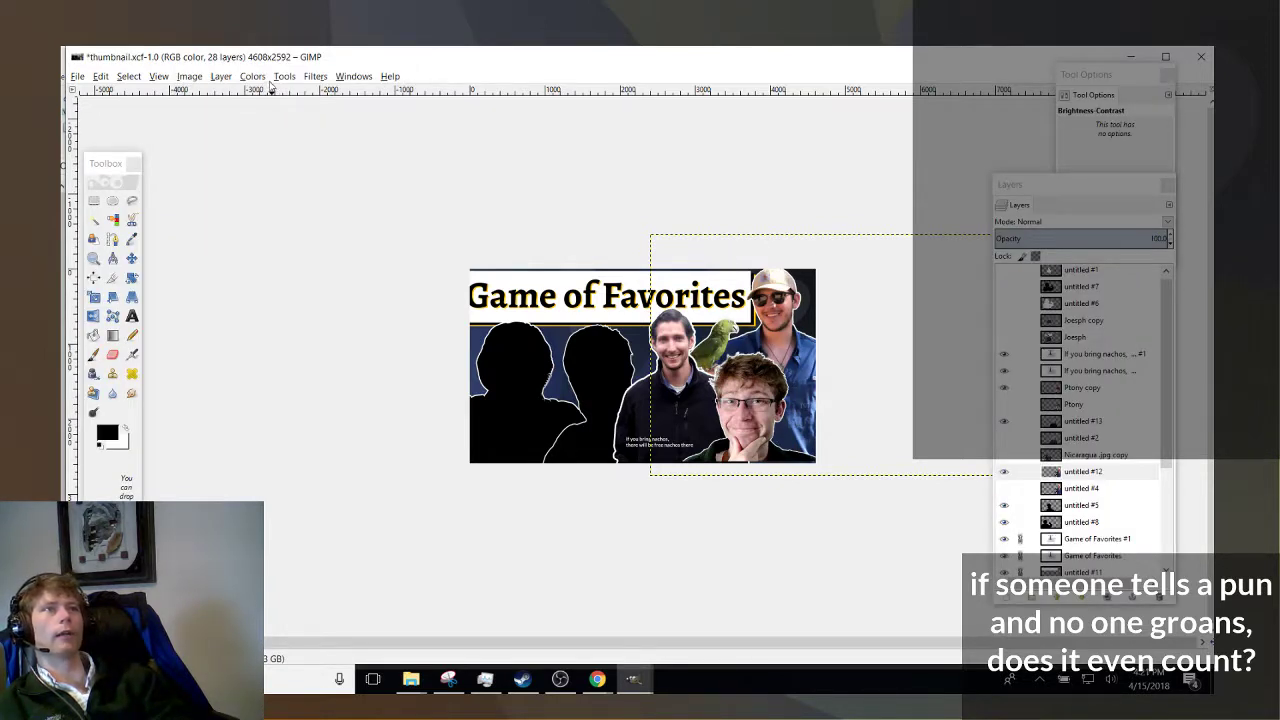
key("shift+ctrl+j")
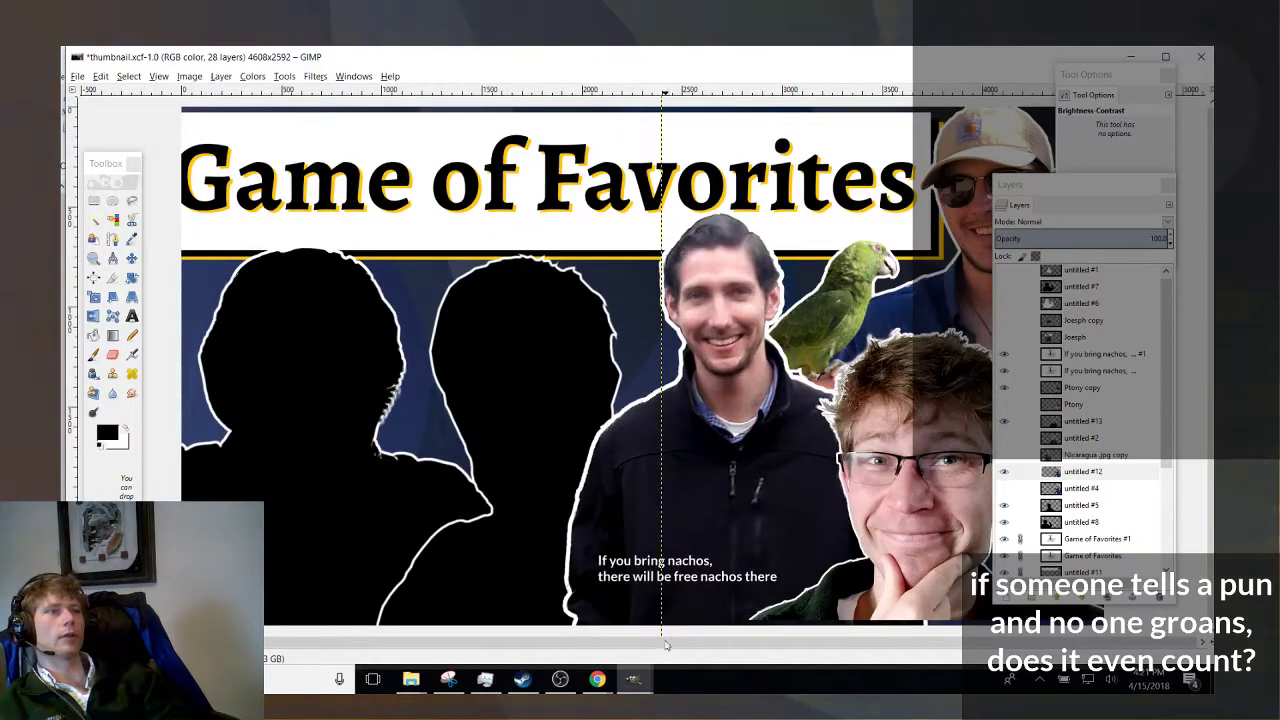
left_click(254, 76)
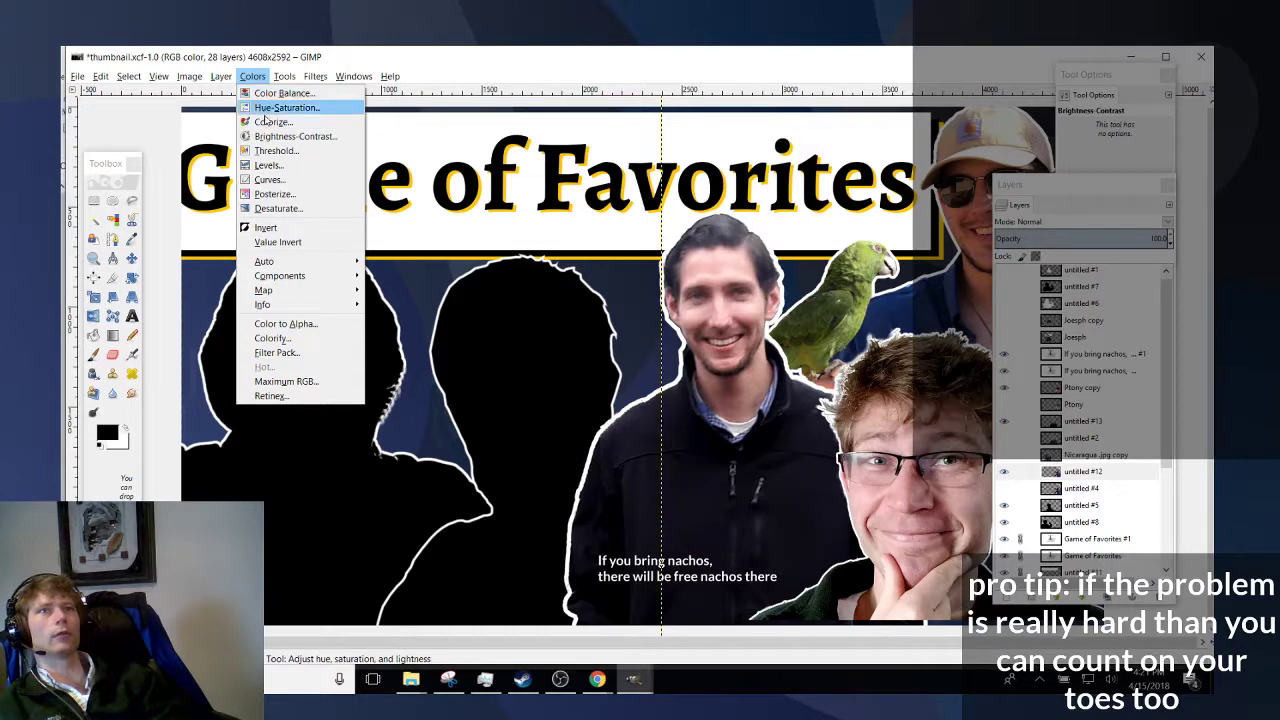
left_click(270, 122)
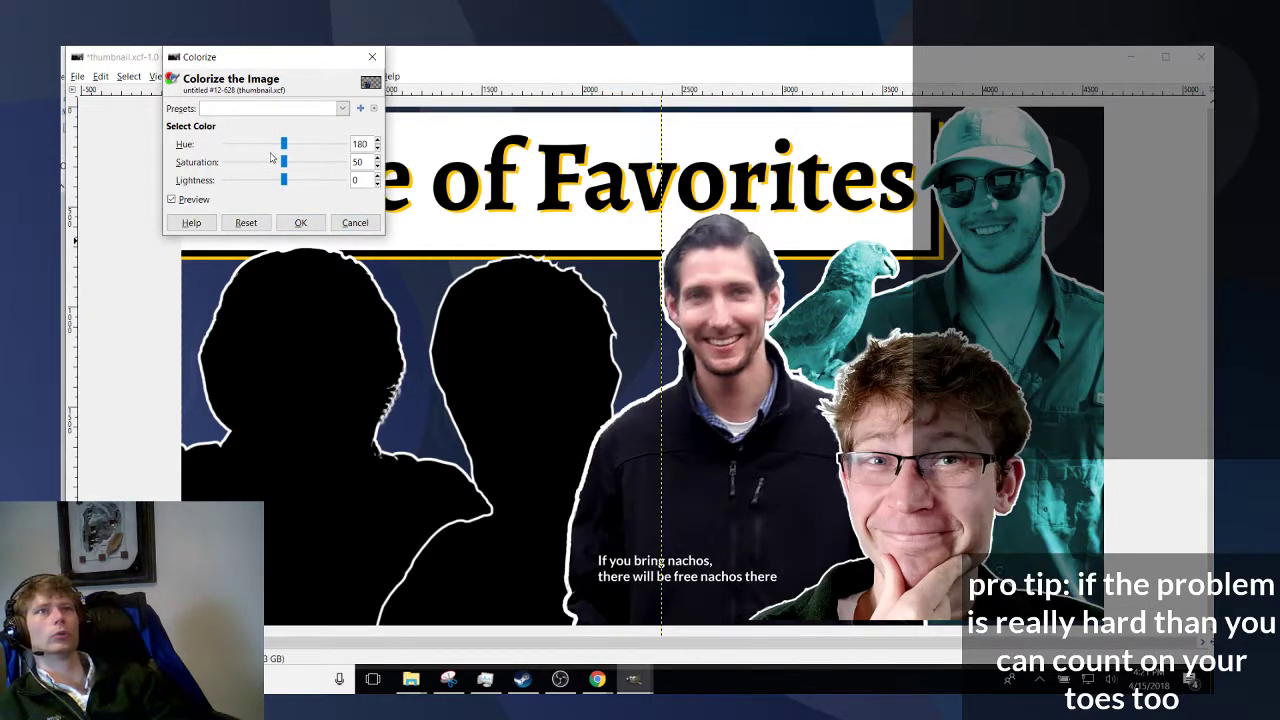
mouse_move(286, 170)
left_mouse_down()
mouse_move(322, 166)
mouse_move(299, 166)
left_mouse_up()
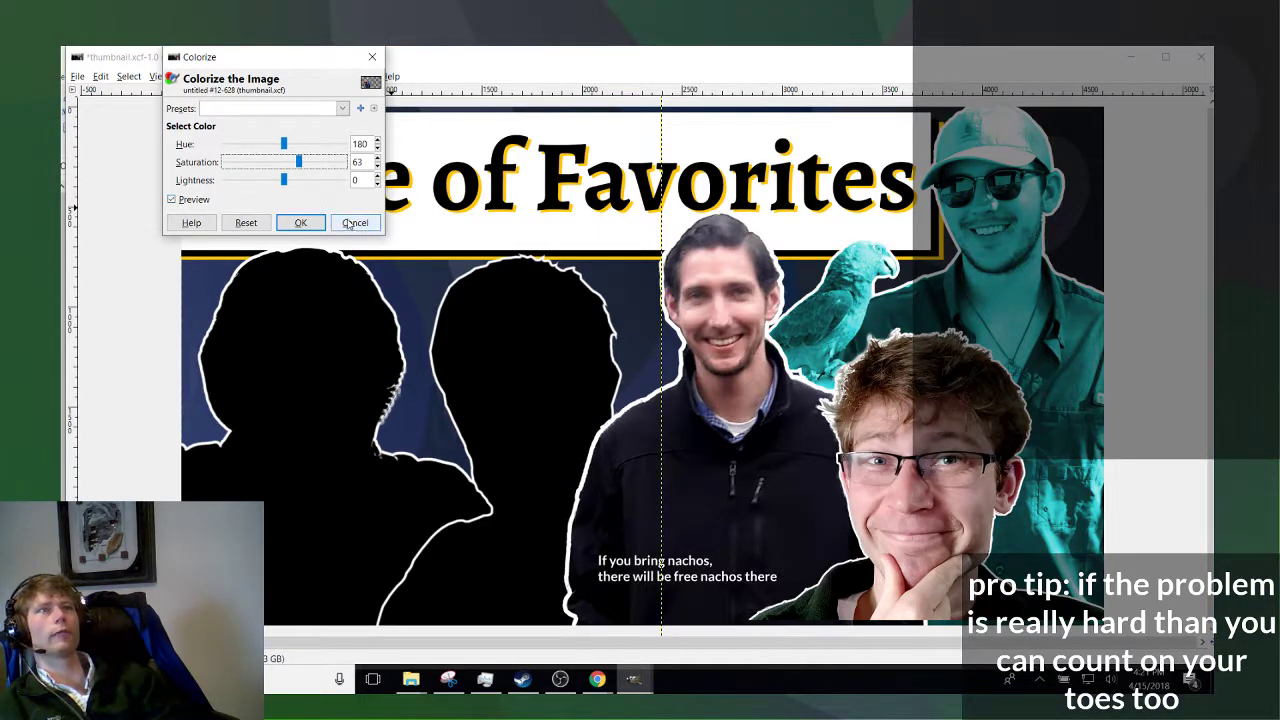
left_click(354, 222)
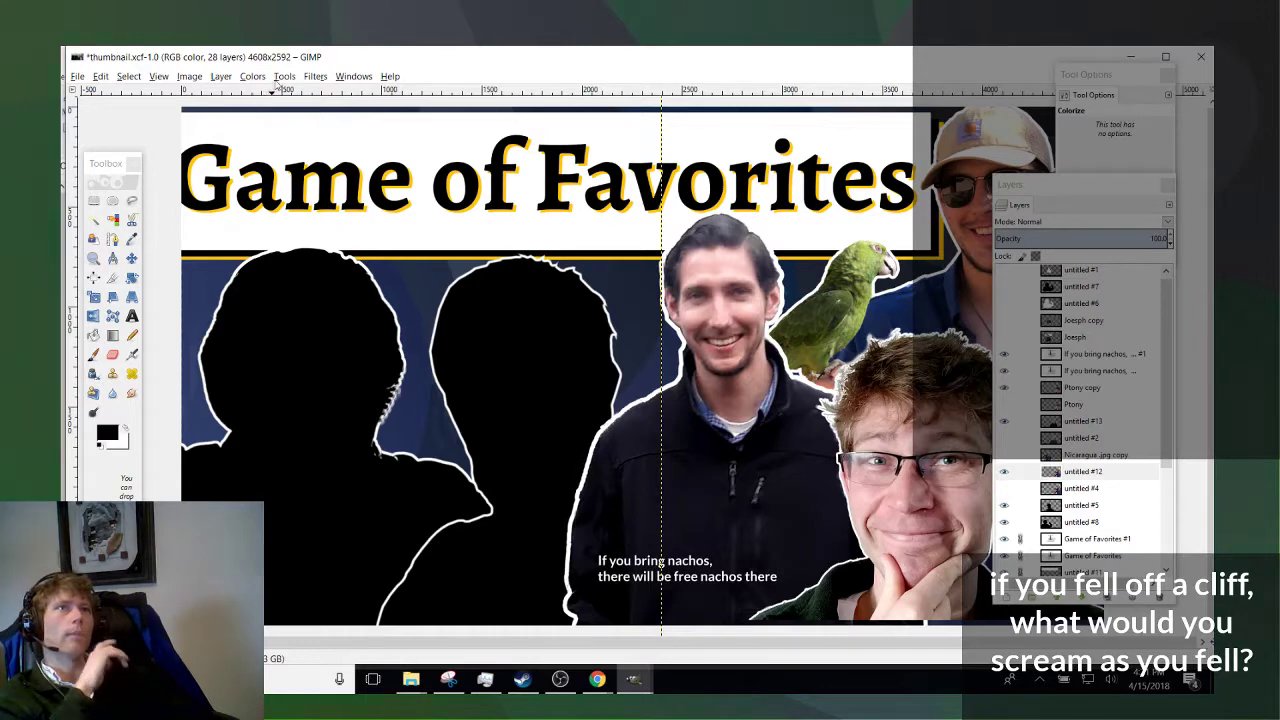
left_click(254, 78)
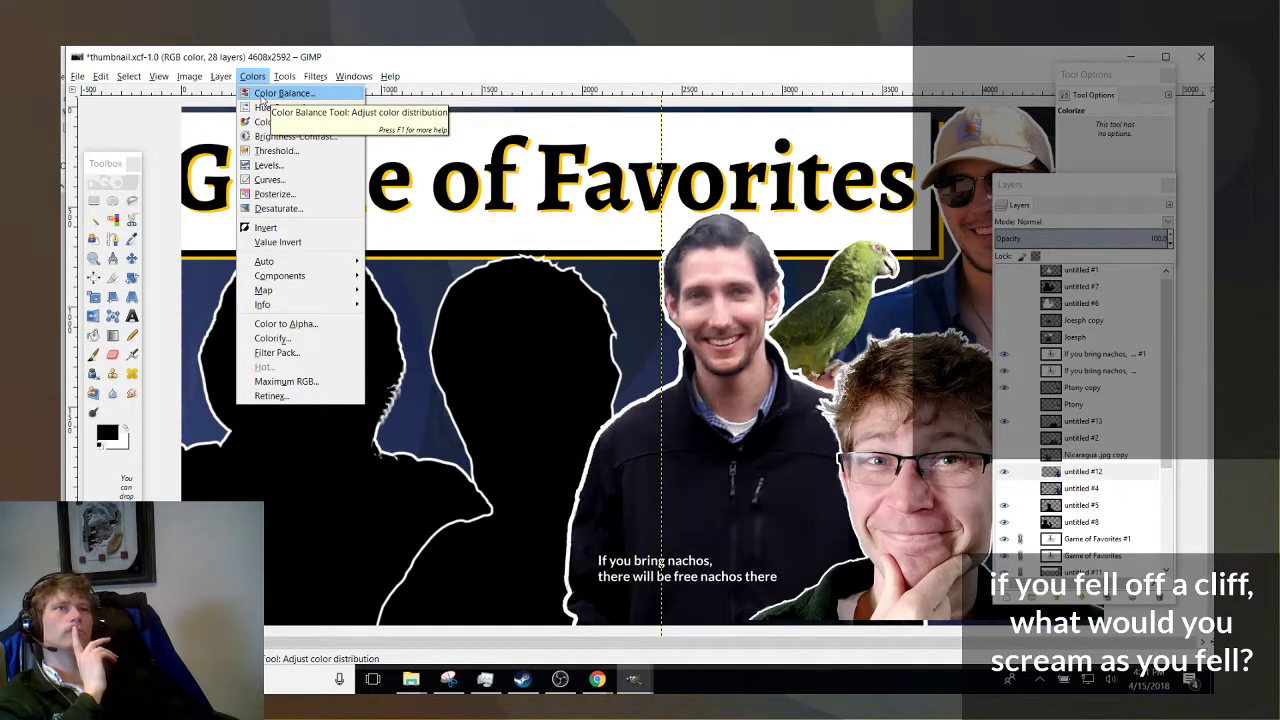
left_click(262, 95)
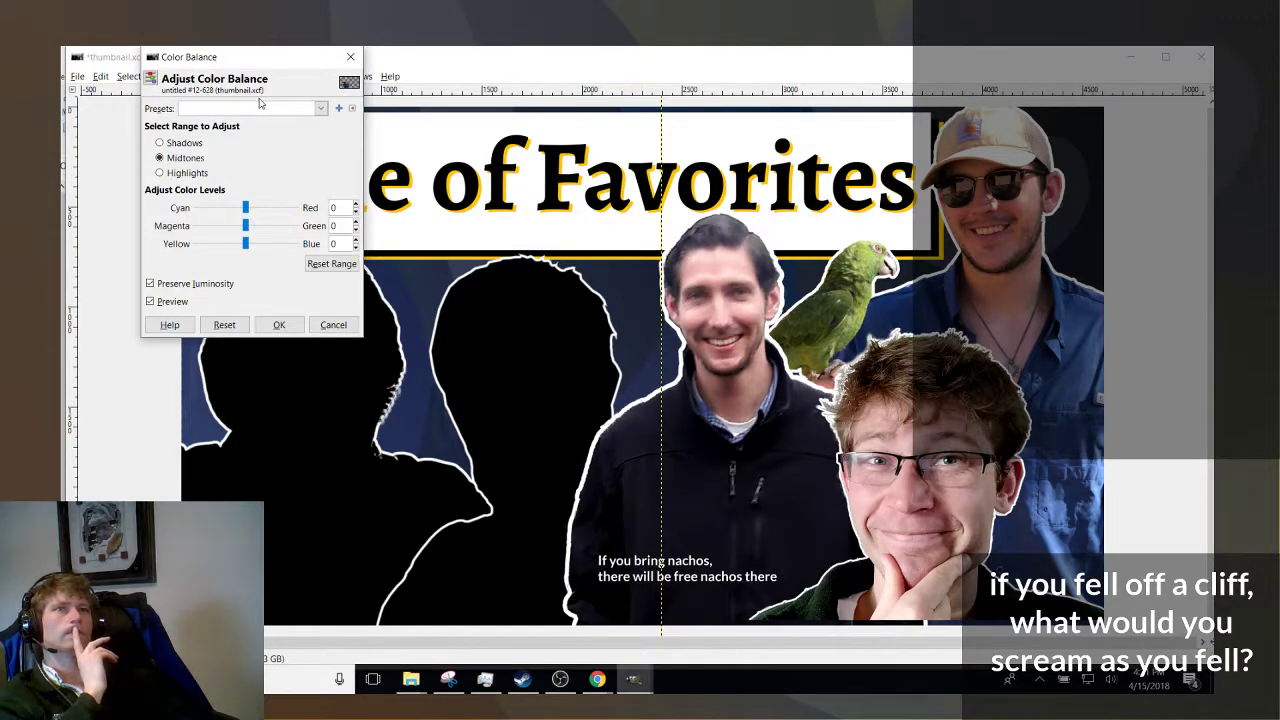
left_click(322, 326)
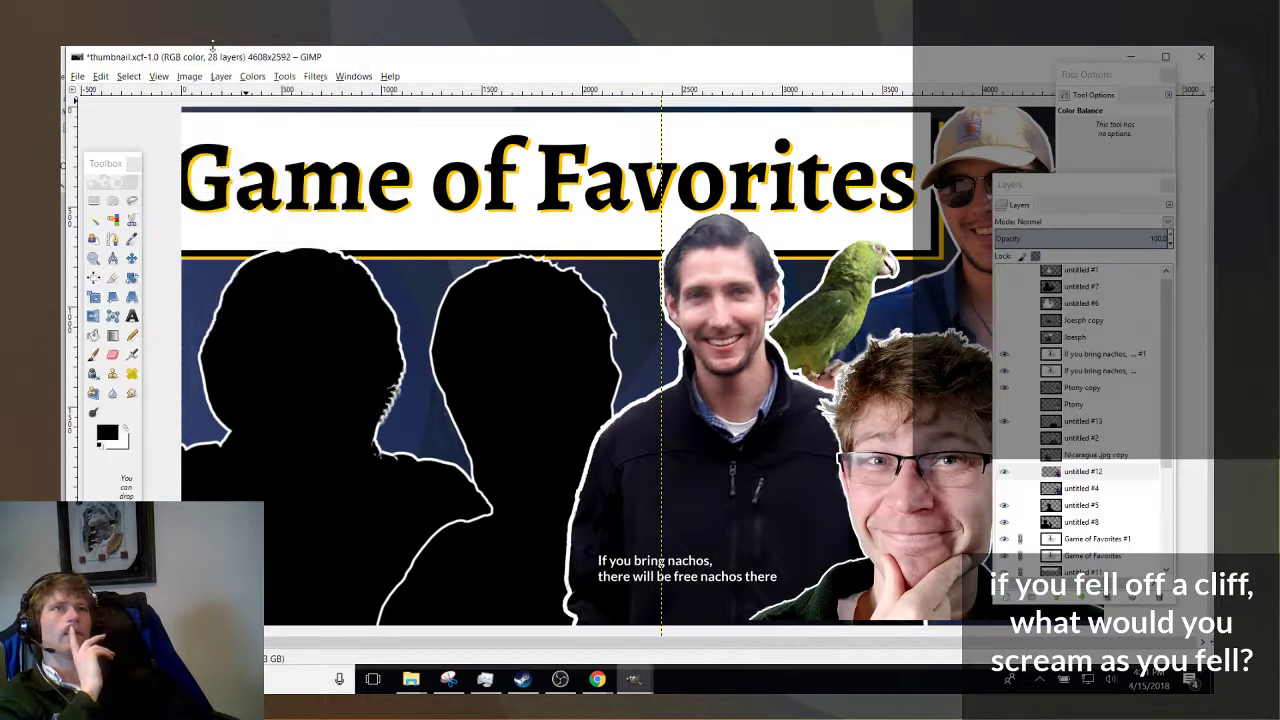
left_click(253, 77)
left_click(260, 107)
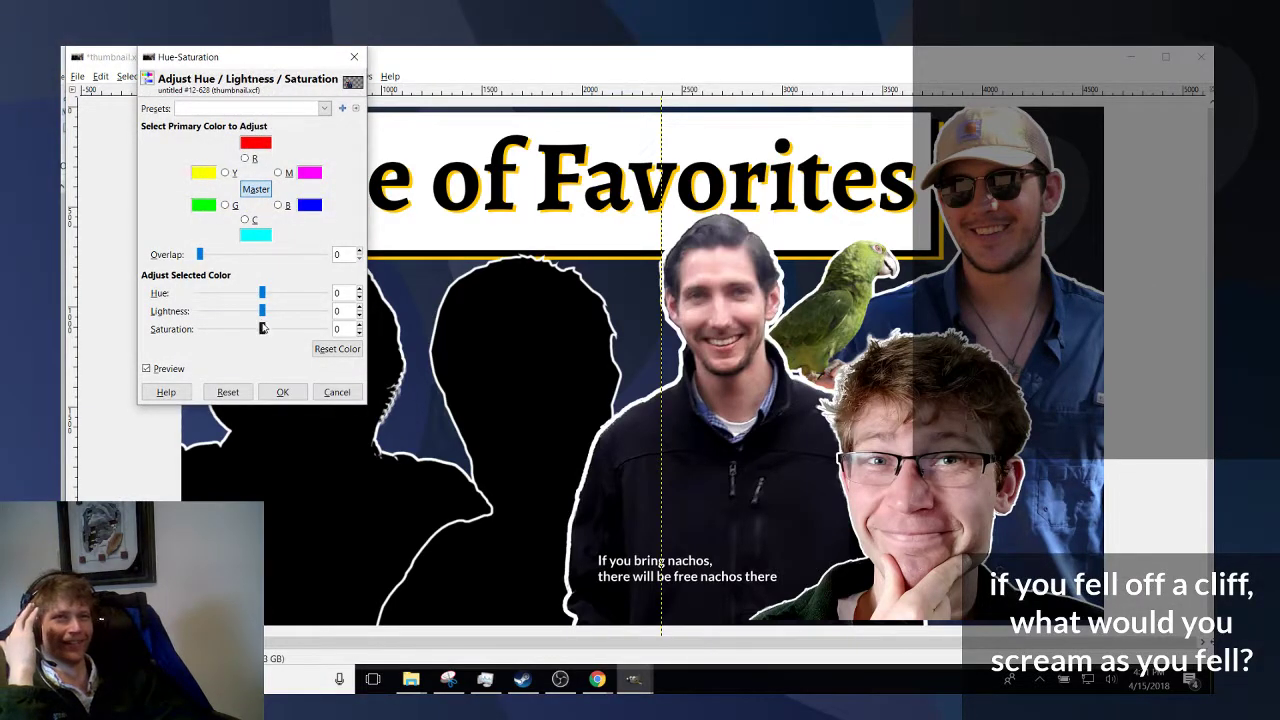
left_click_drag(260, 331, 252, 331)
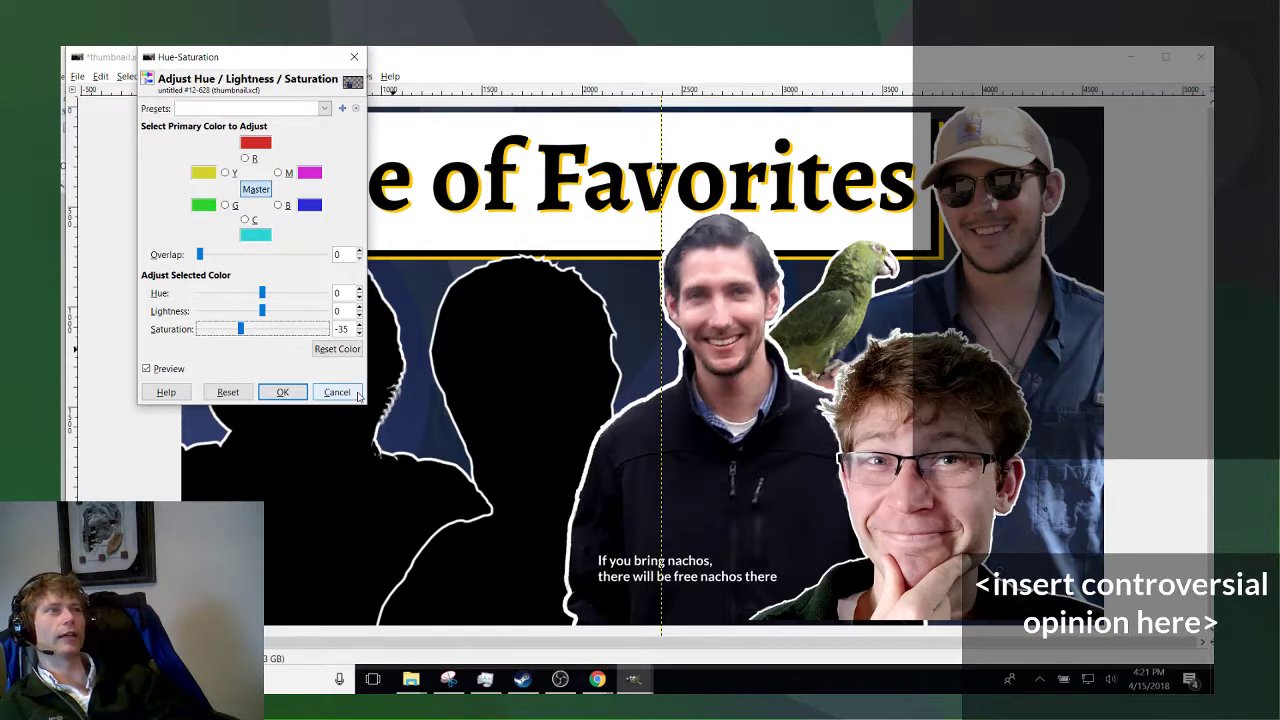
scroll(614, 426, "down", 3)
scroll(614, 426, "up", 2)
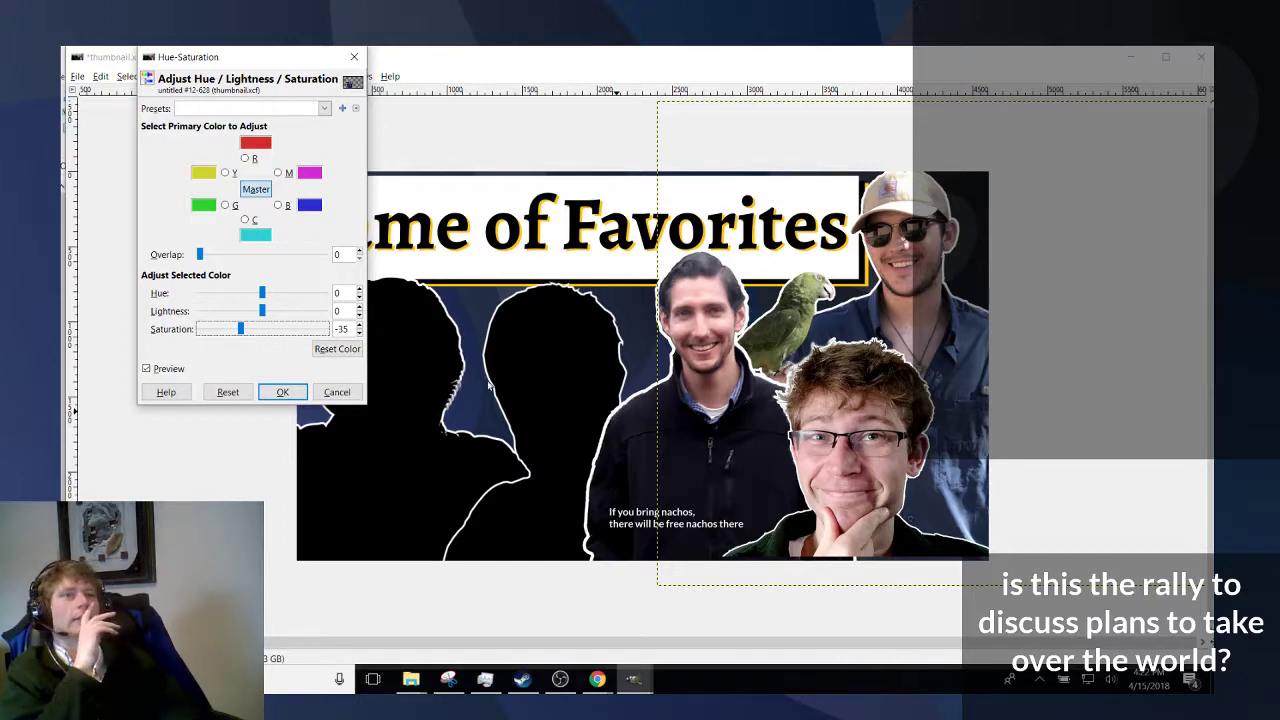
left_click(337, 392)
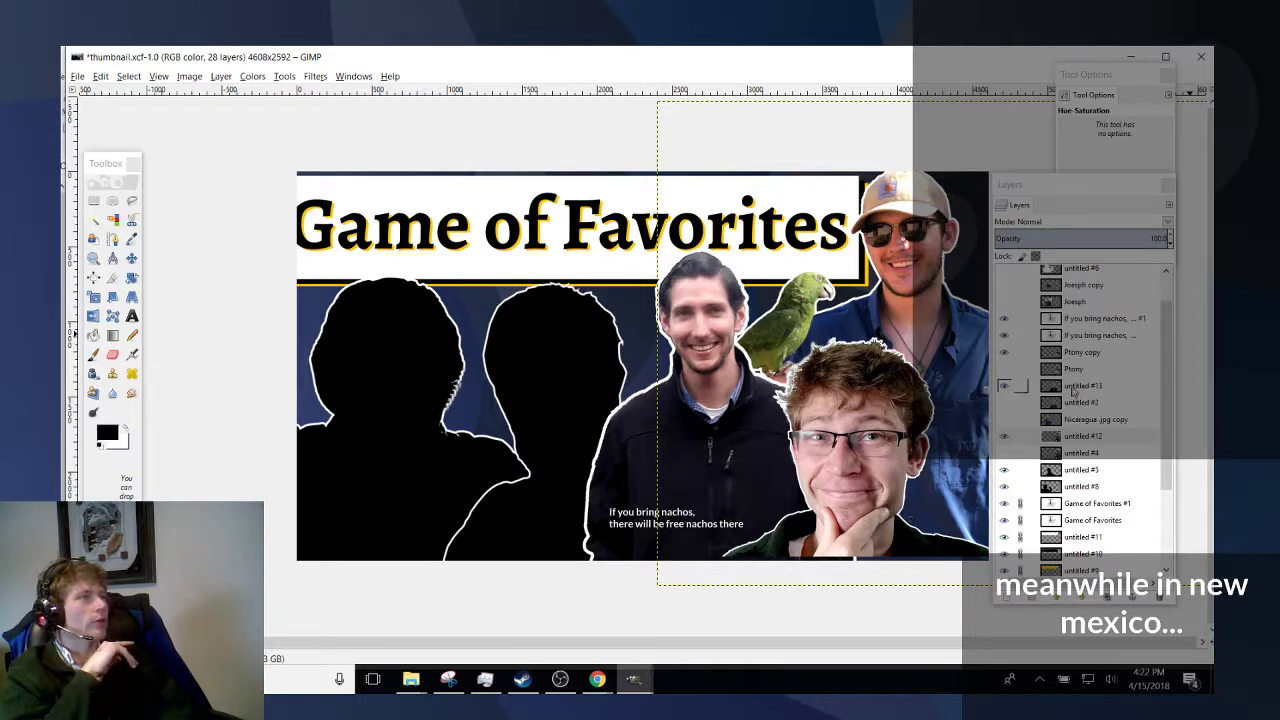
Select the "untitled #13" layer of the man in the black jacket and try out a saturation of 15 on it.
left_click(1078, 388)
left_click(284, 76)
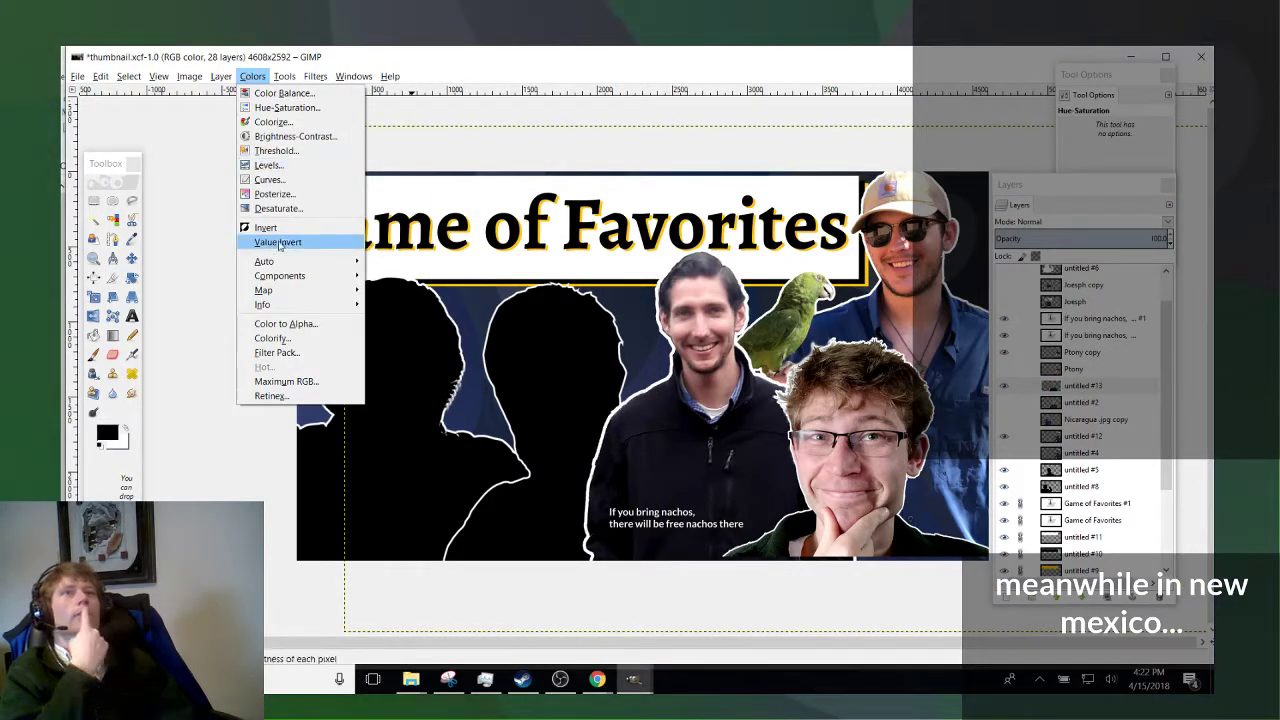
left_click(286, 107)
left_click_drag(257, 328, 282, 341)
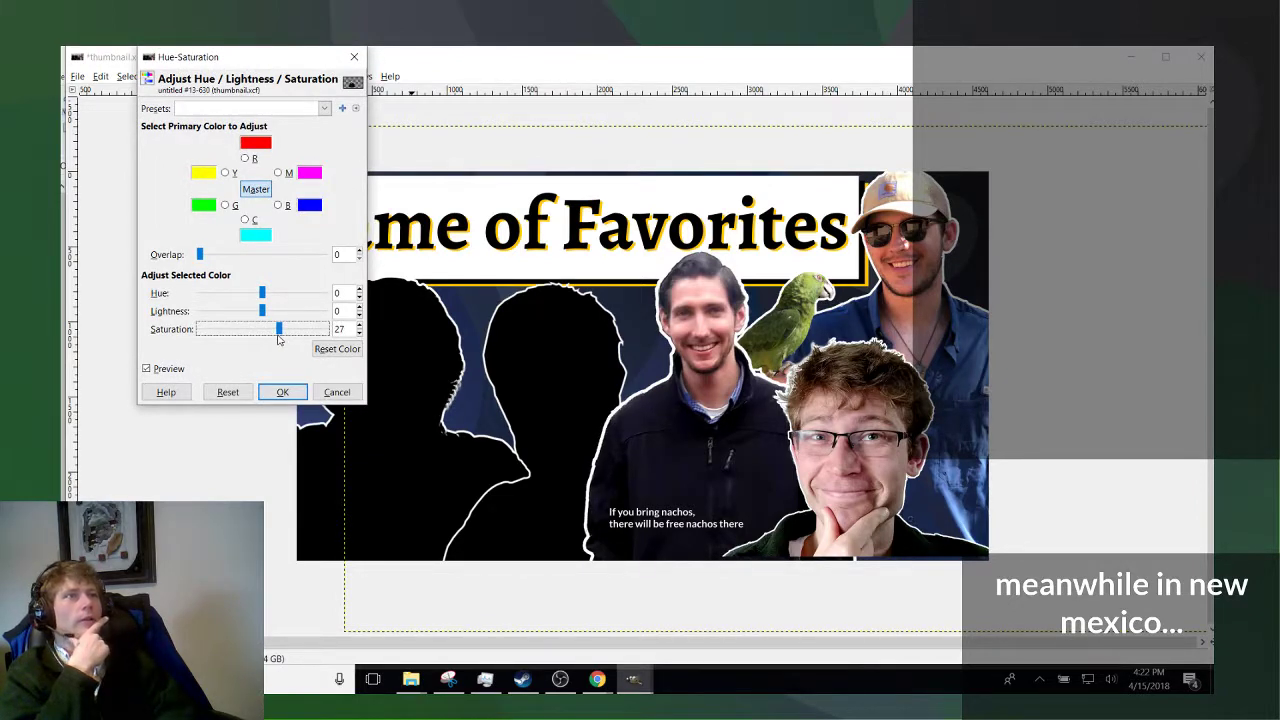
left_click_drag(277, 341, 268, 333)
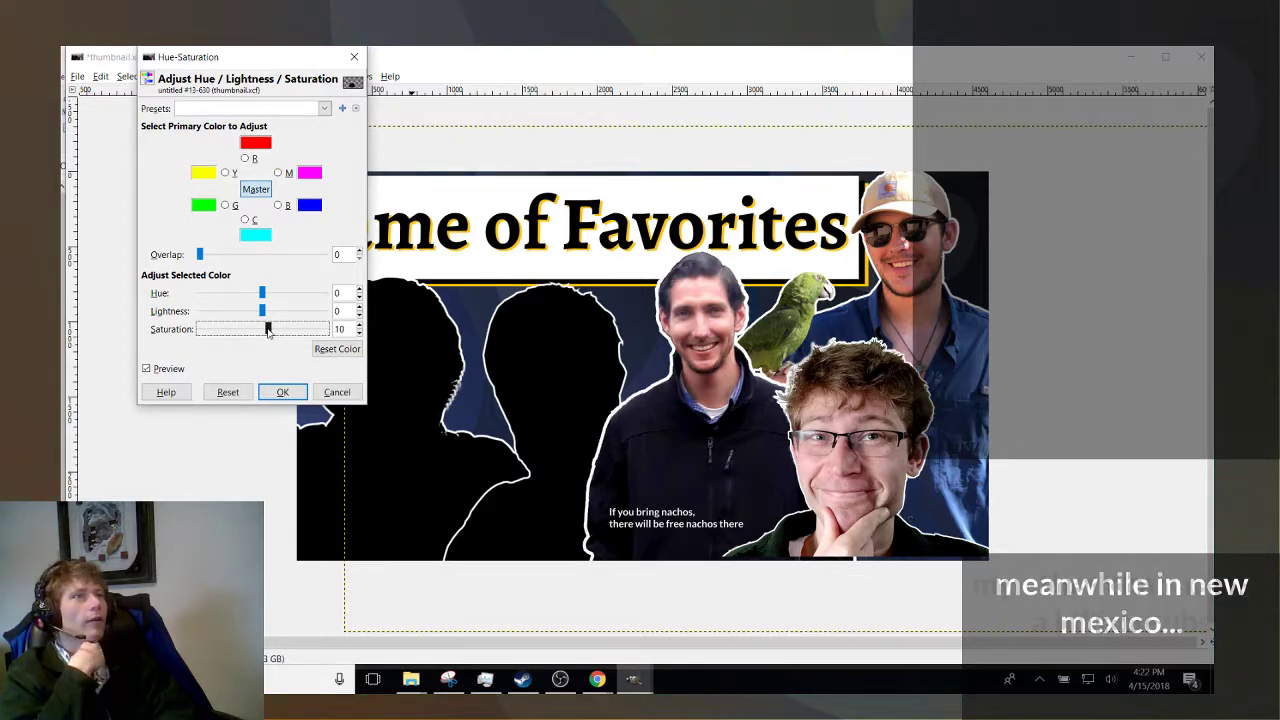
mouse_move(268, 333)
left_mouse_down()
mouse_move(331, 345)
mouse_move(320, 331)
mouse_move(272, 332)
left_mouse_up()
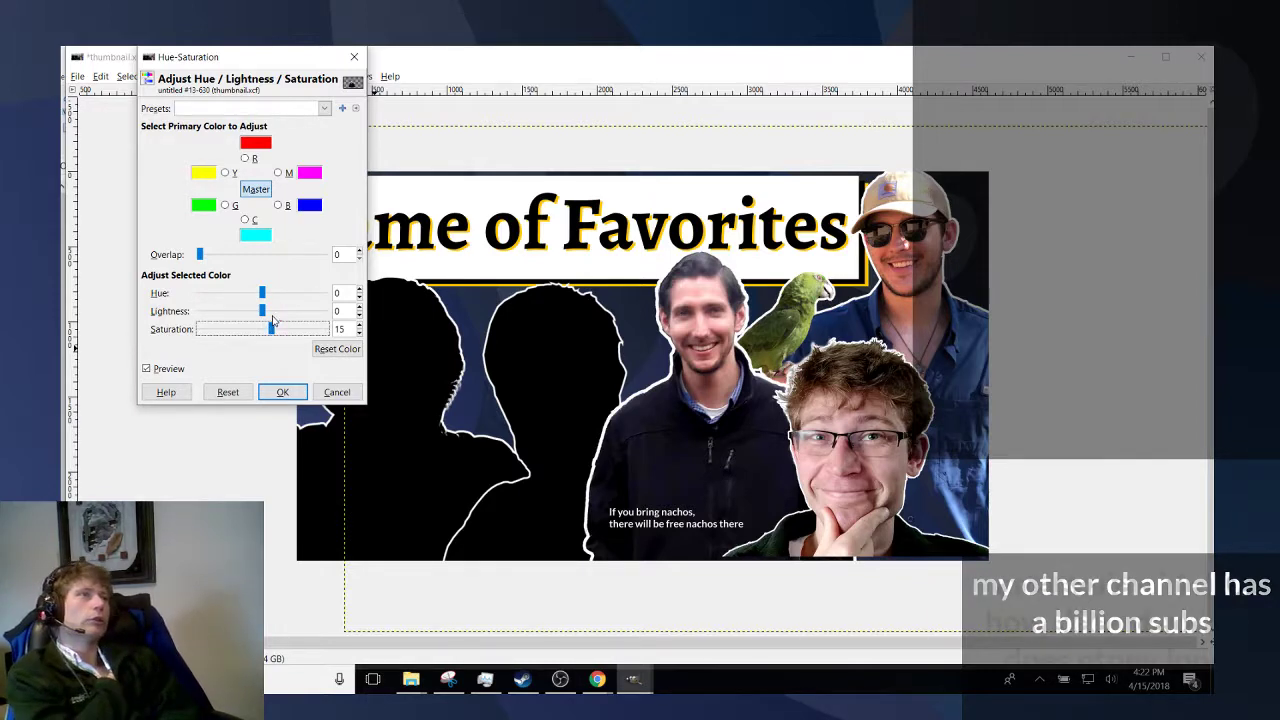
left_click(336, 392)
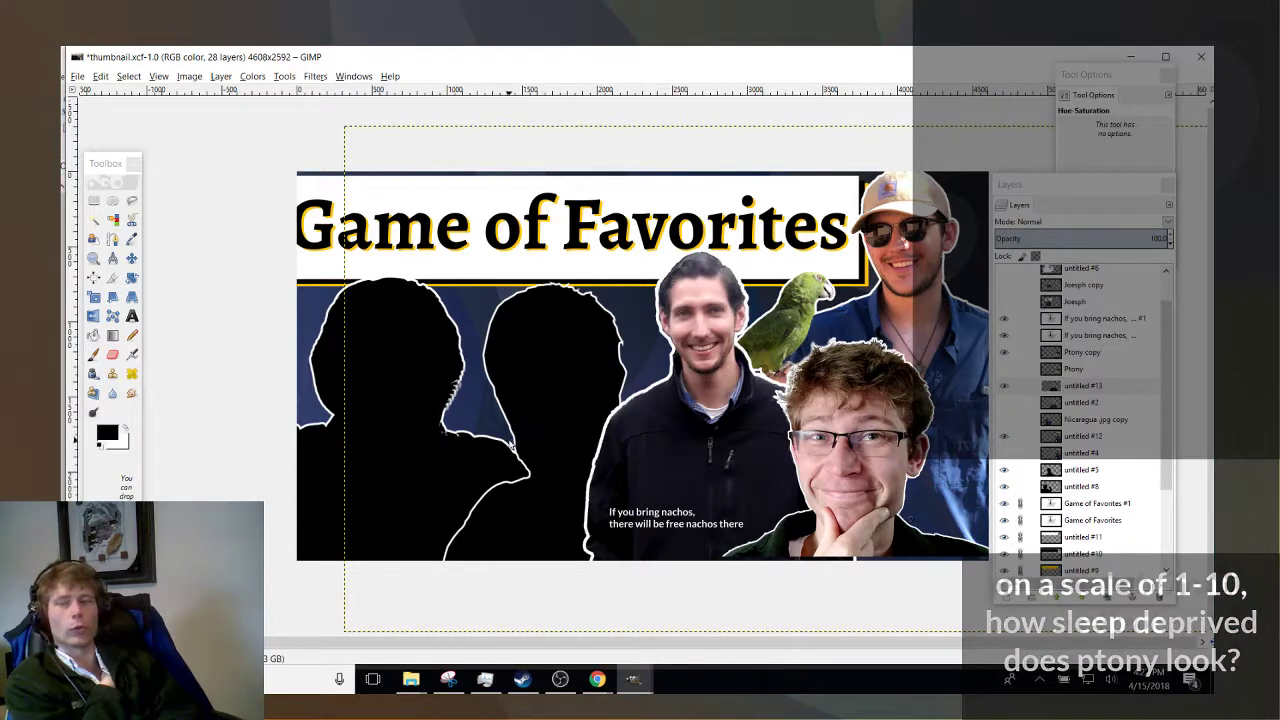
Set the black-jacket cutout's saturation to 13 with hue at 0, apply the adjustment, and save the project.
left_click(315, 76)
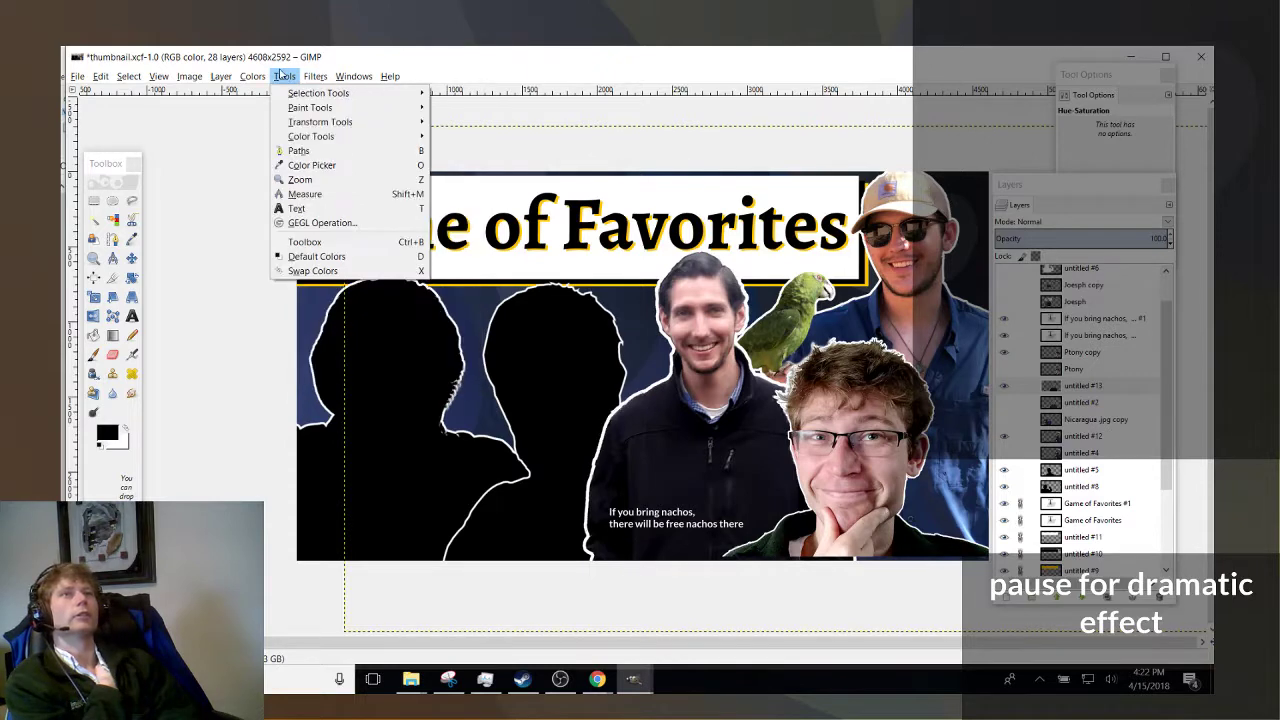
mouse_move(255, 77)
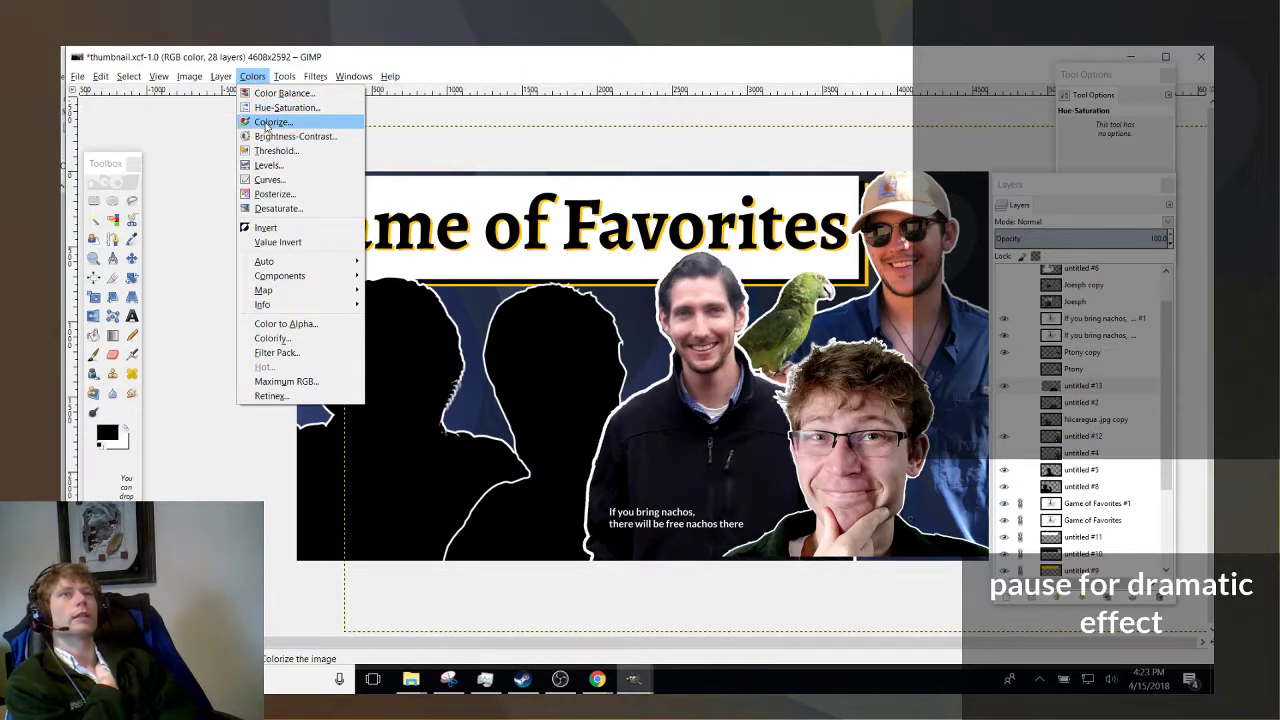
left_click(287, 107)
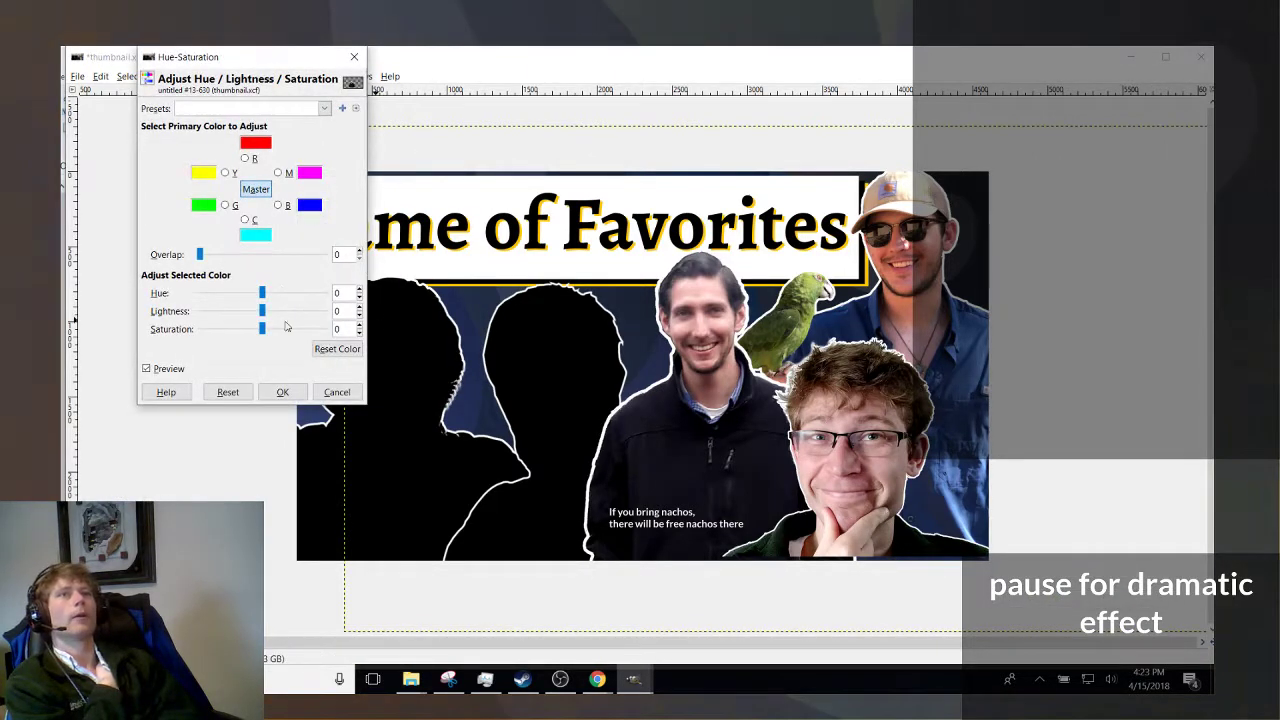
mouse_move(260, 331)
left_mouse_down()
mouse_move(283, 340)
mouse_move(272, 332)
left_mouse_up()
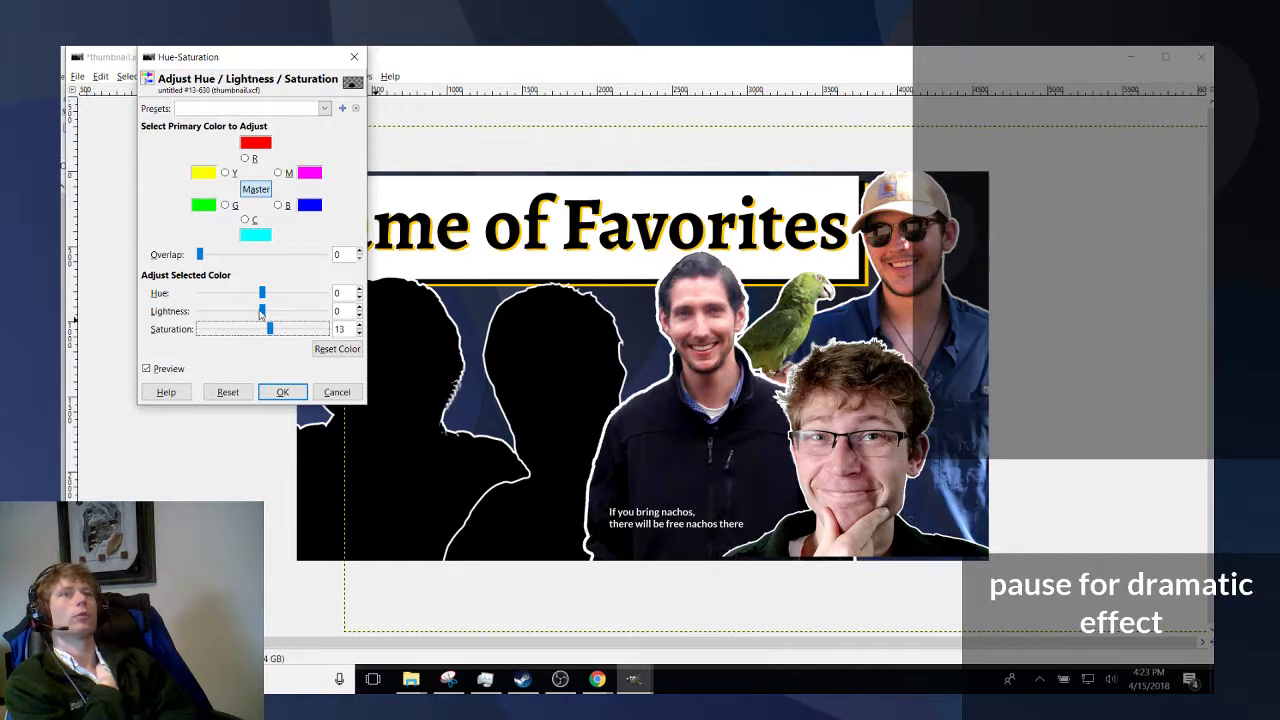
left_click_drag(263, 293, 199, 311)
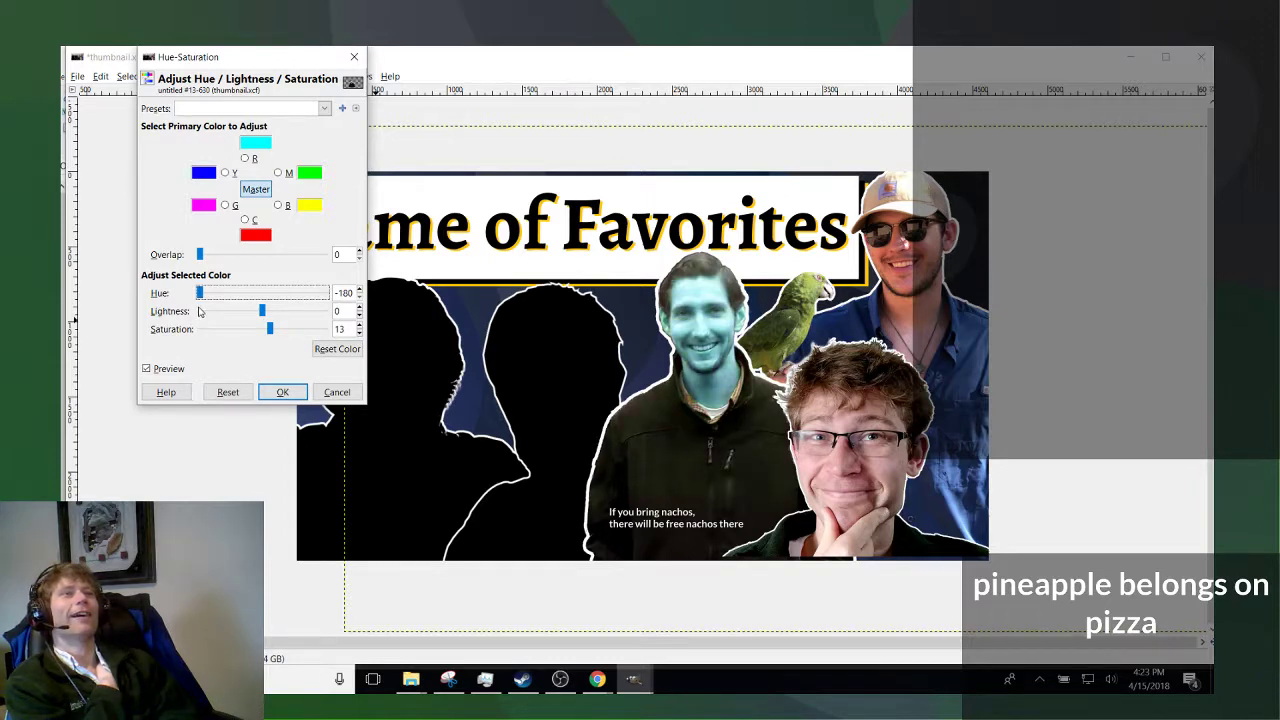
double_click(343, 292)
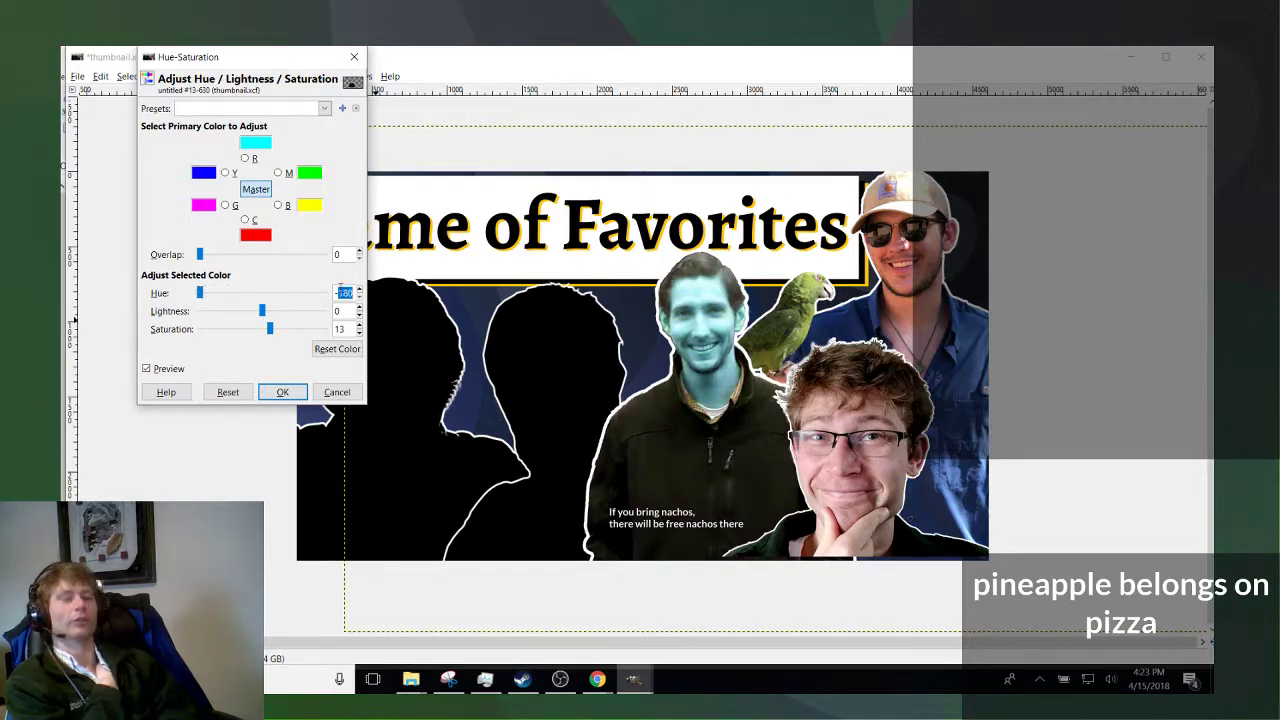
type("0")
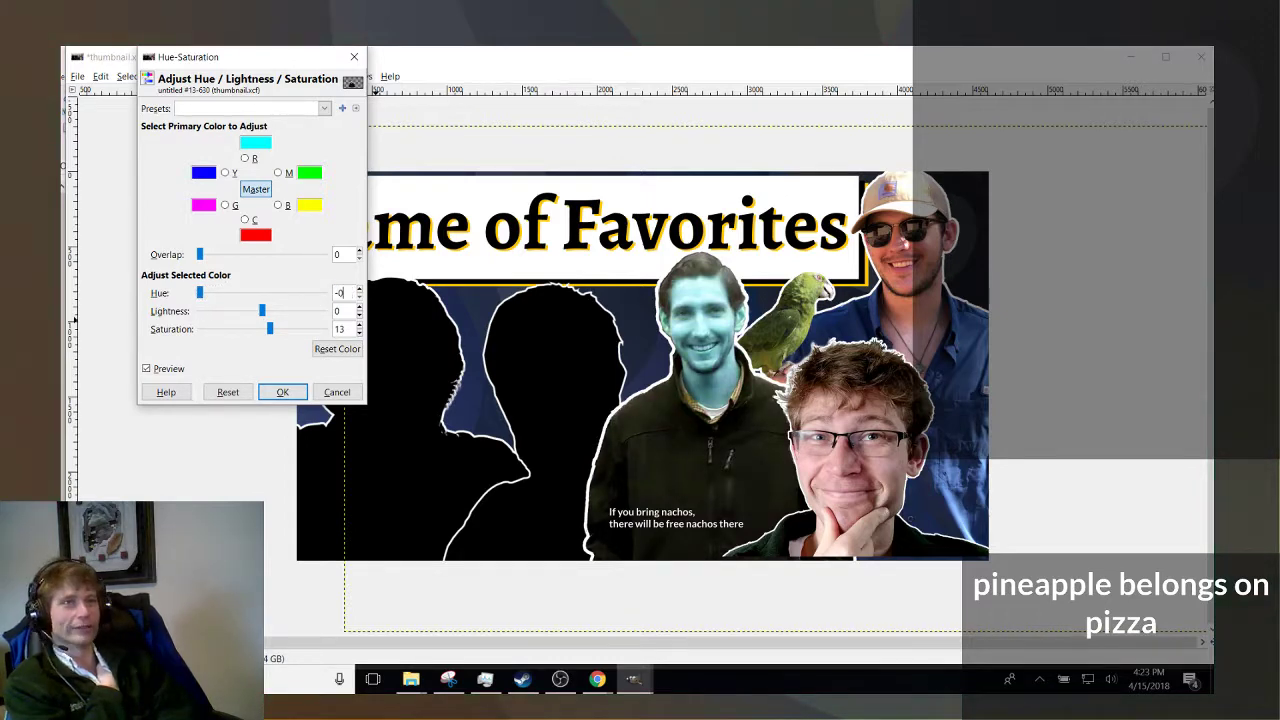
left_click(269, 332)
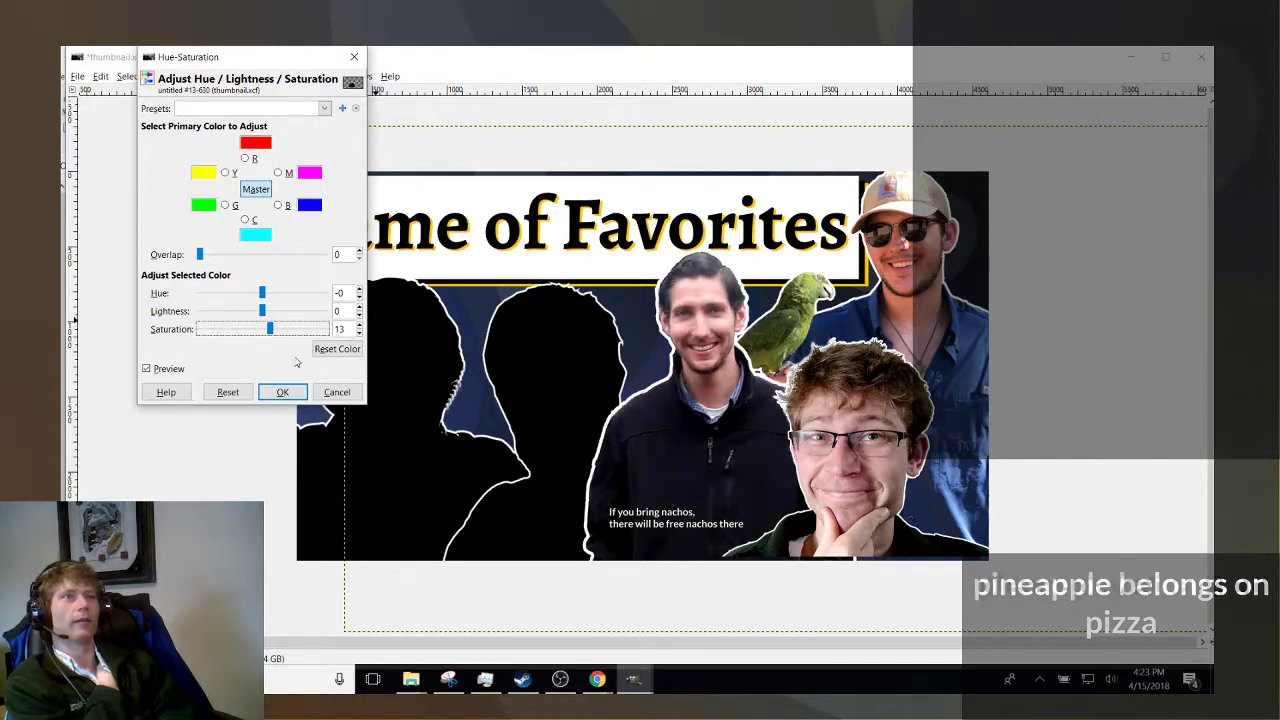
left_click(282, 391)
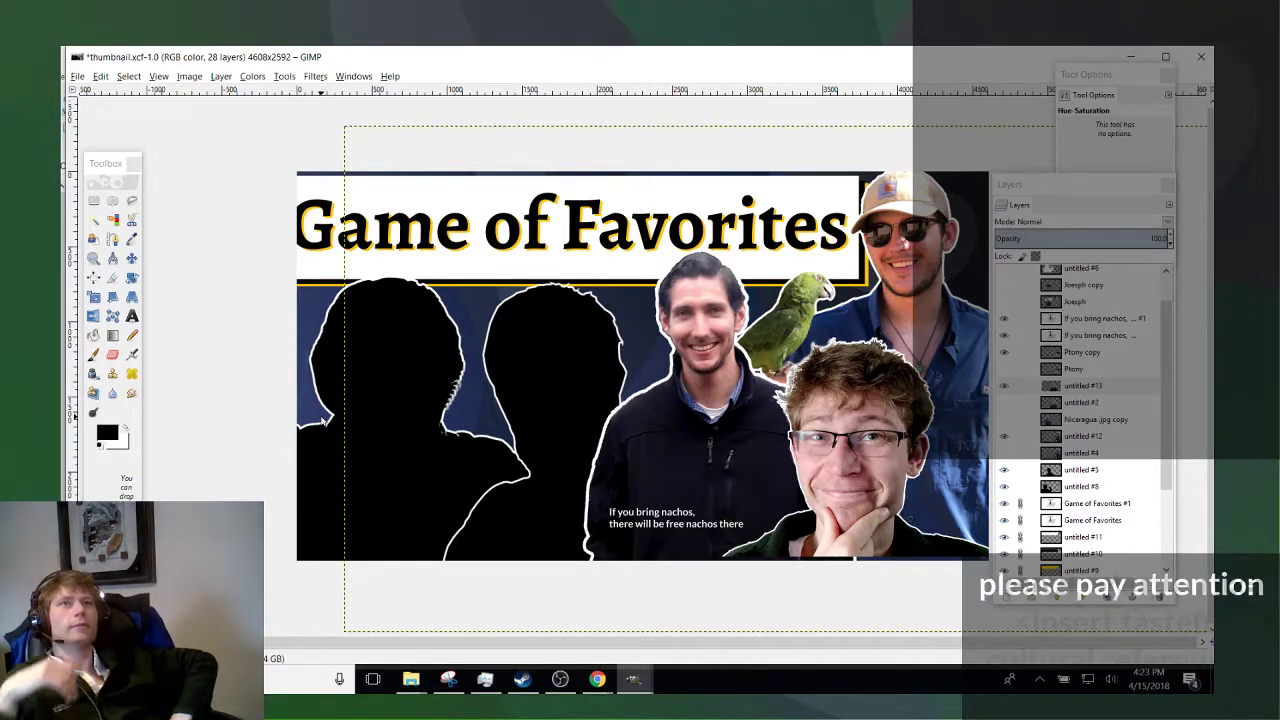
key("ctrl+s")
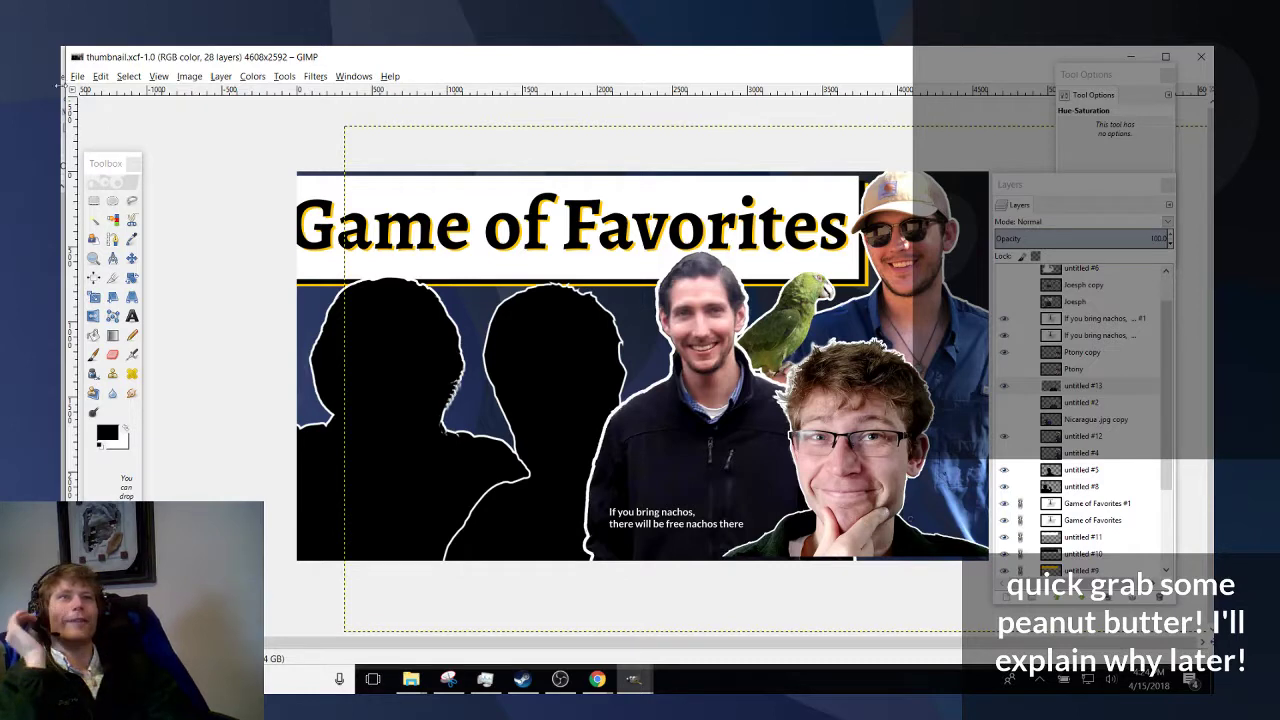
Switch to OBS, change the live scene to "Scene" and back to "display capture", and return to GIMP.
left_click(560, 679)
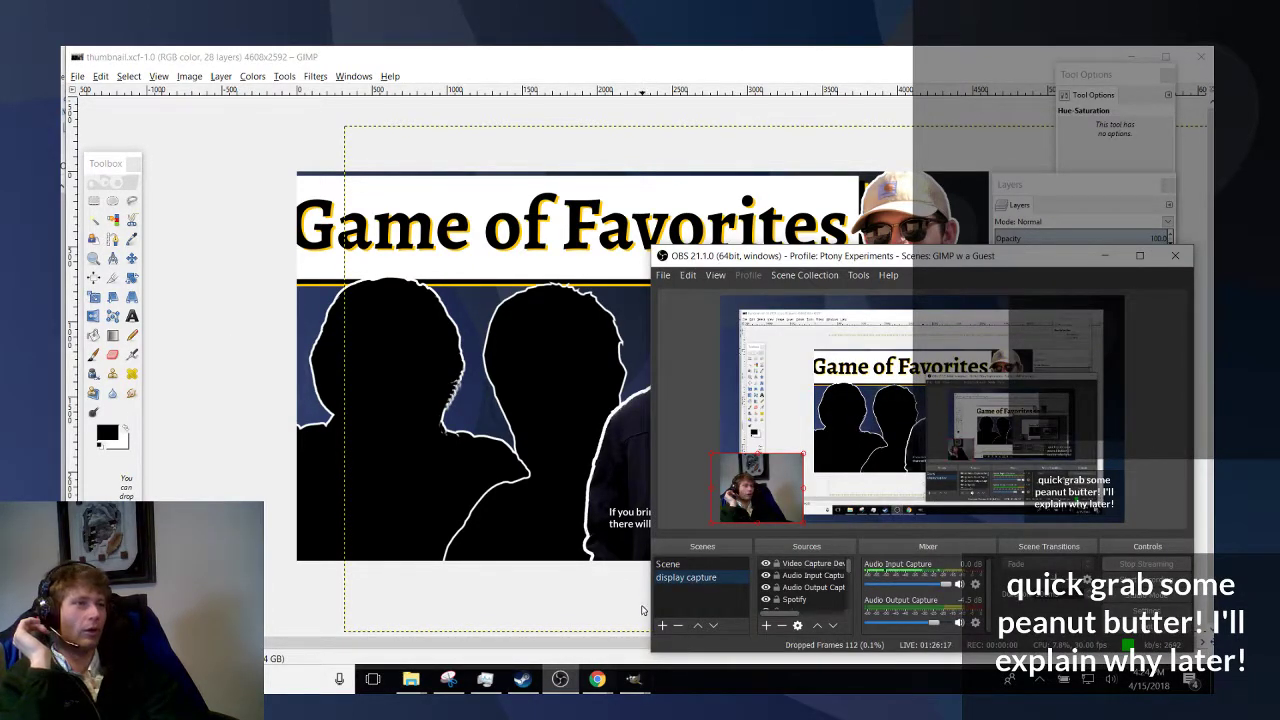
left_click(668, 564)
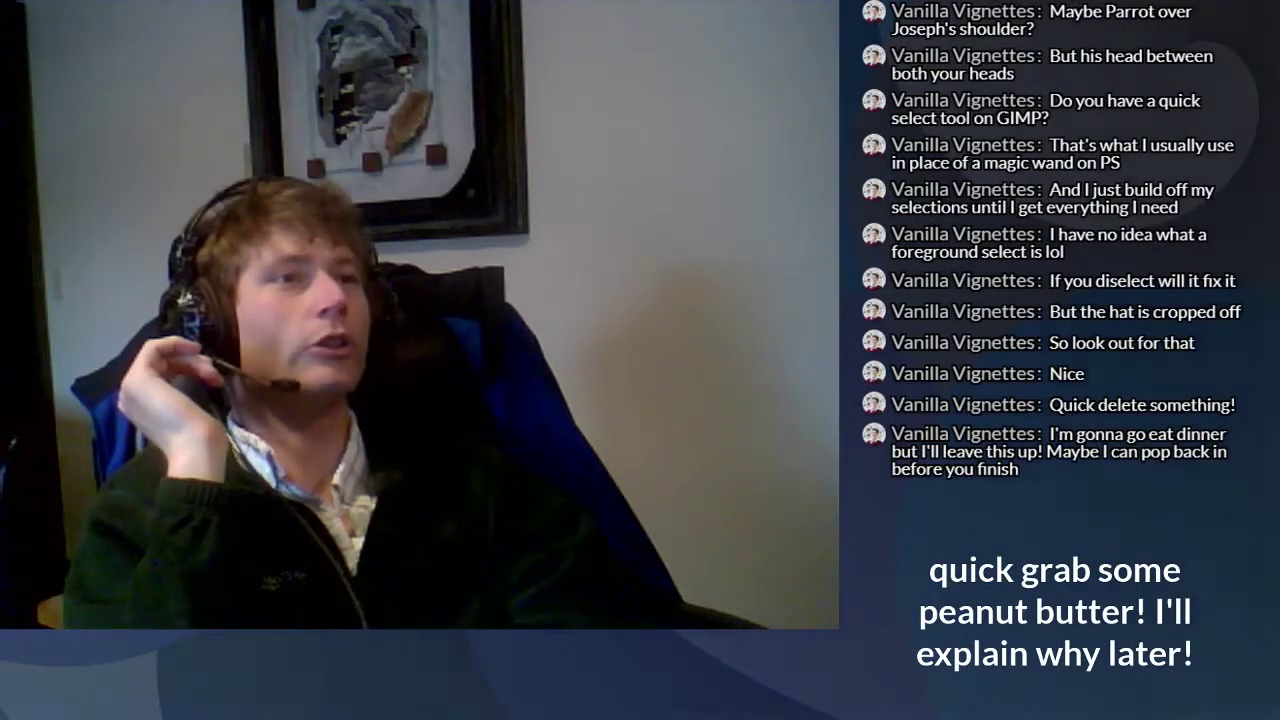
left_click(668, 578)
left_click(394, 155)
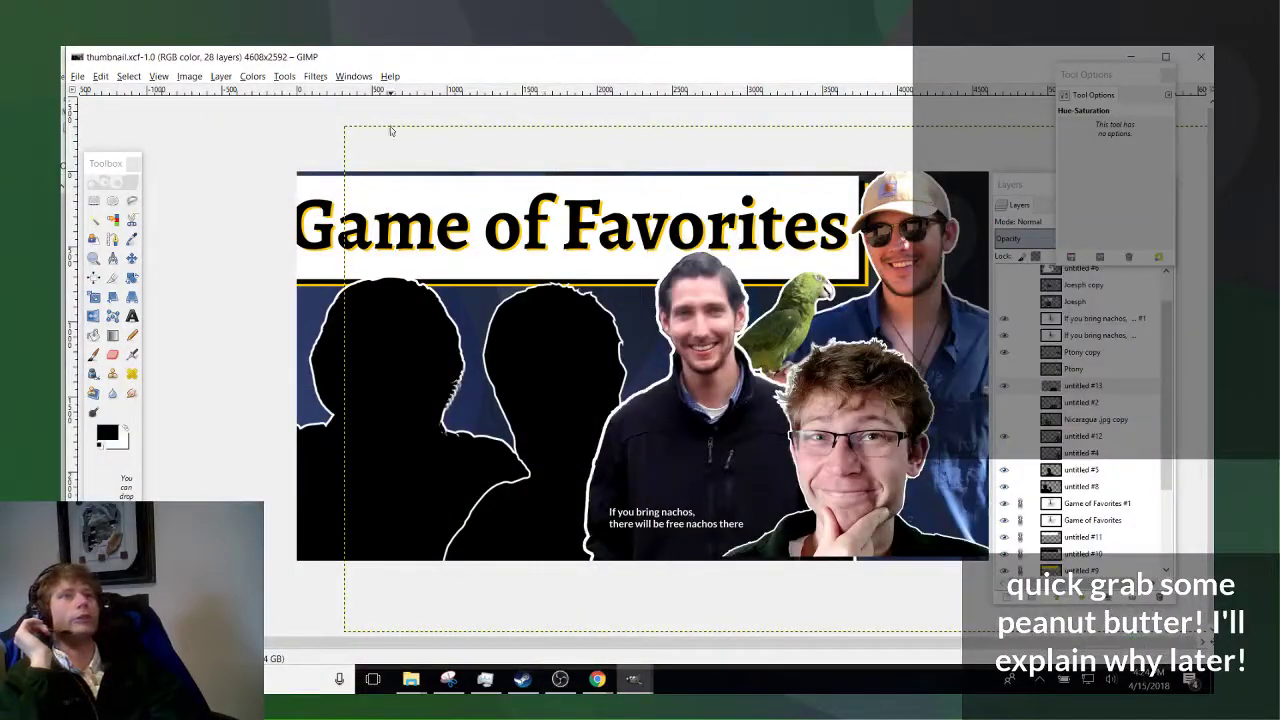
left_click(226, 148)
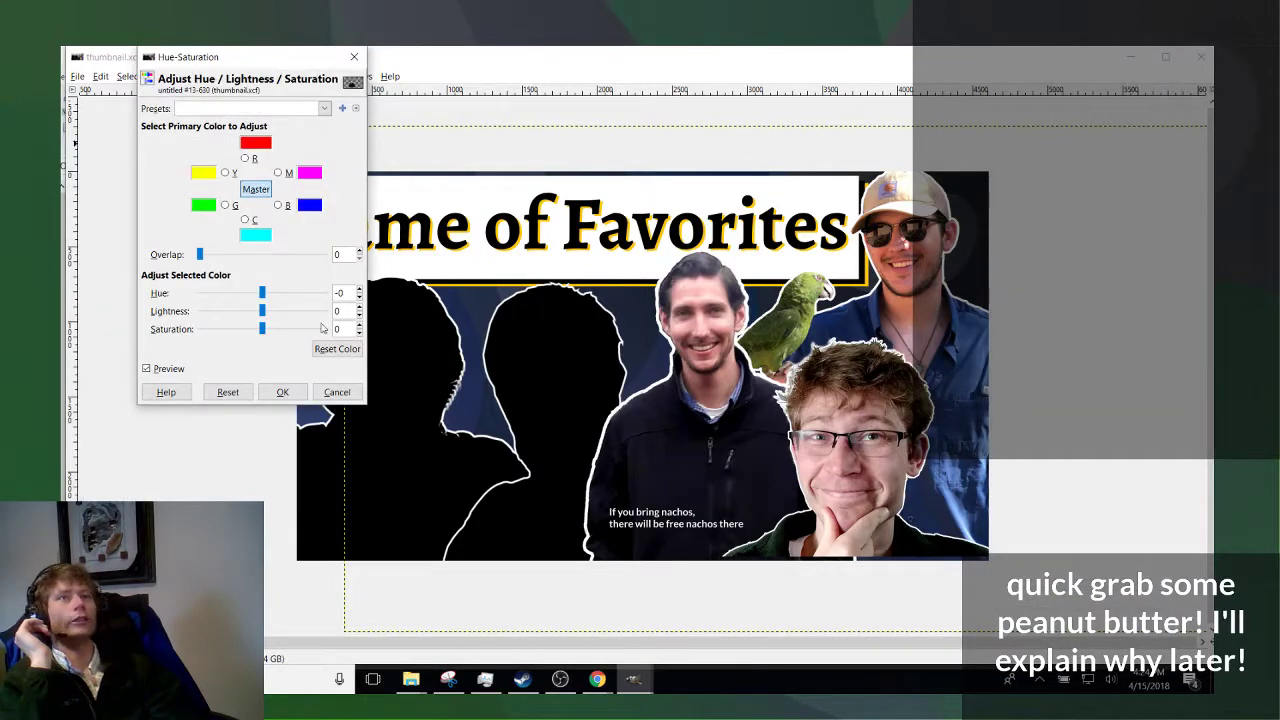
left_click(337, 392)
Save the project and export it as thumbnail.jpg in the "180421 Game of Favorites" folder with a JPEG quality of 55.
left_click(77, 76)
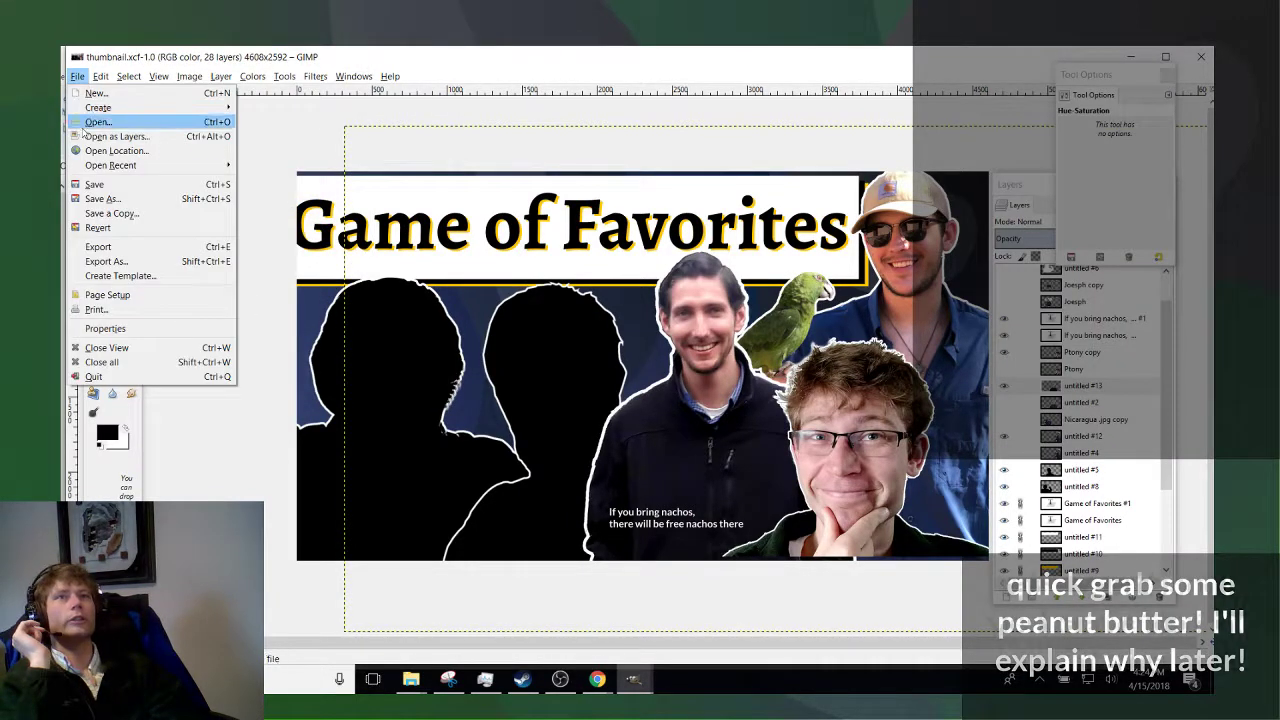
key("ctrl+s")
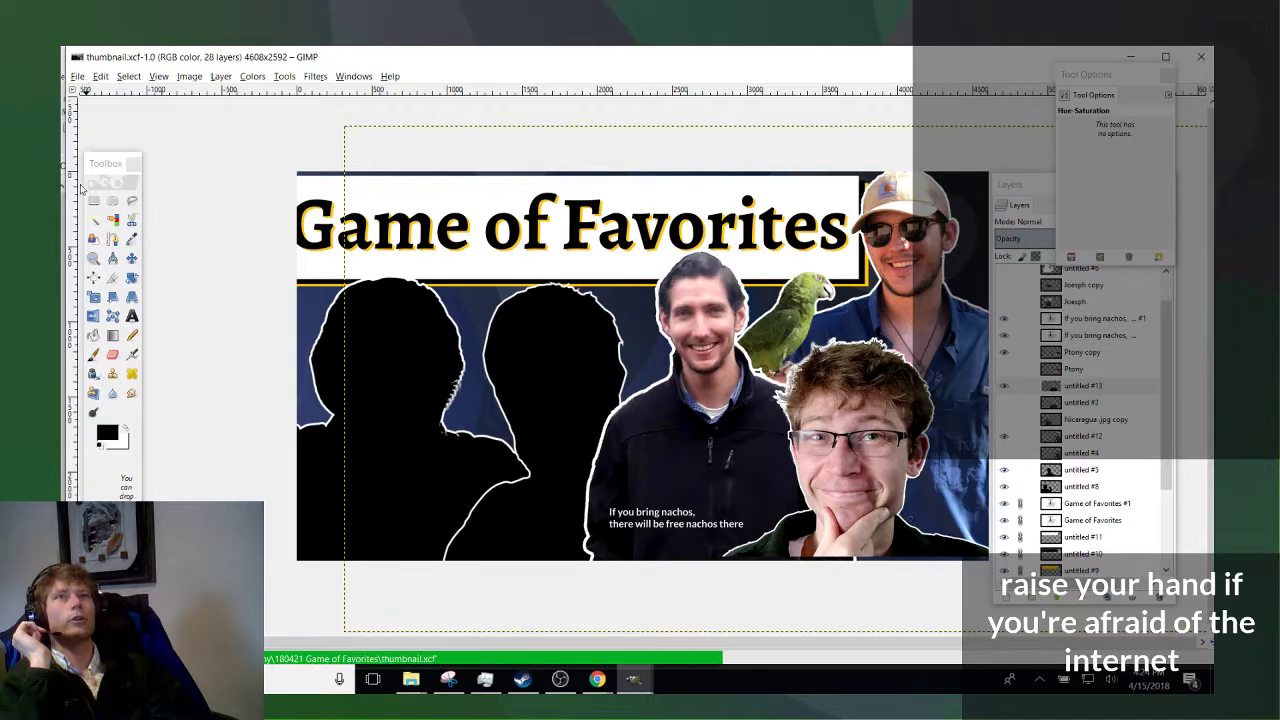
left_click(77, 76)
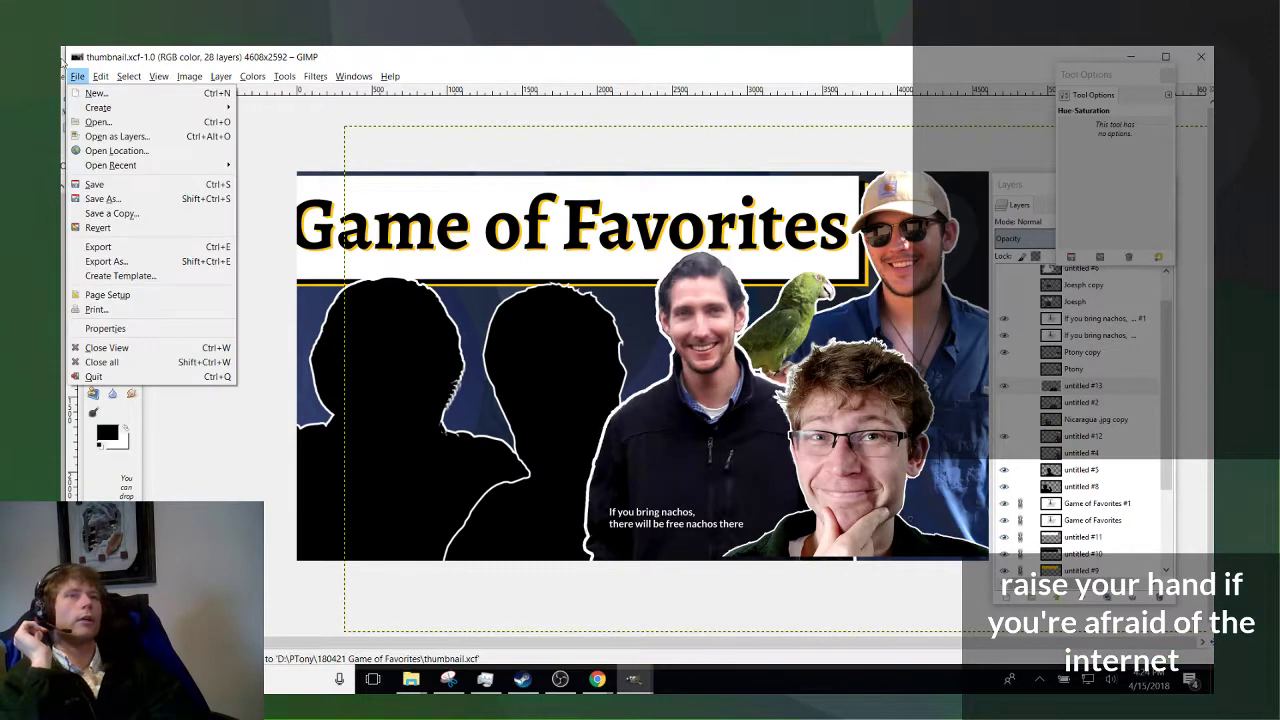
left_click(110, 259)
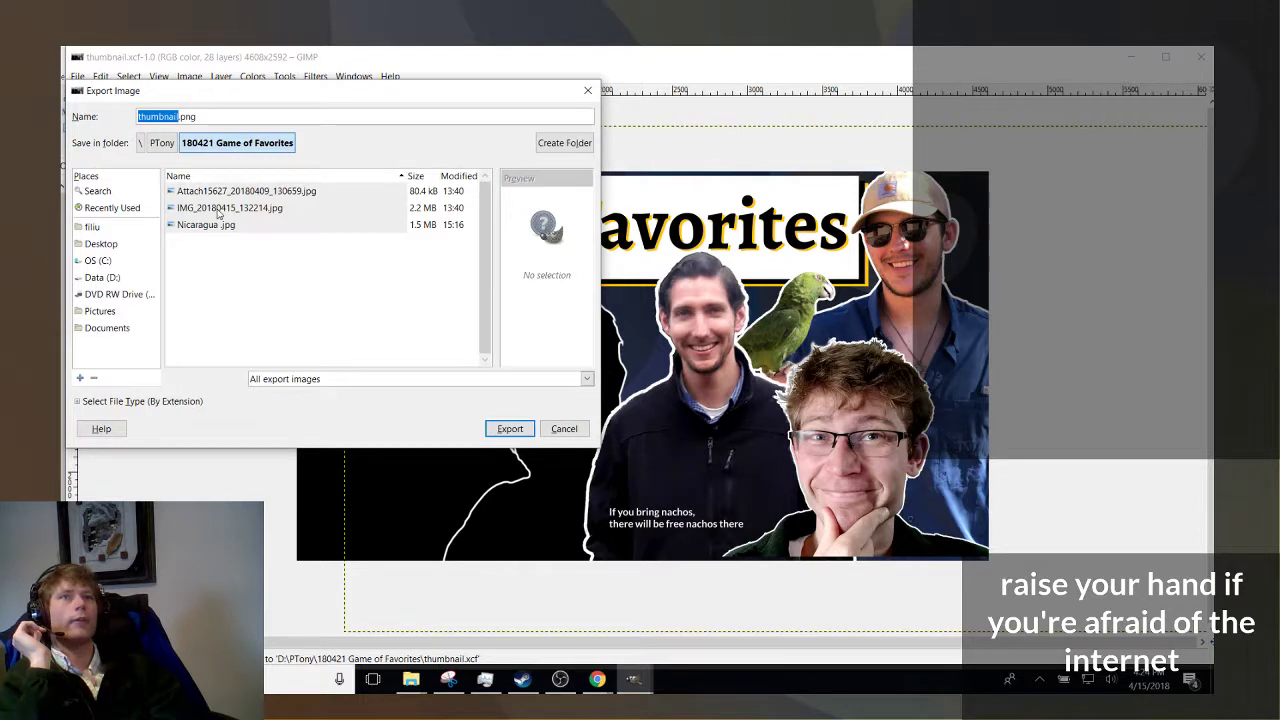
double_click(219, 119)
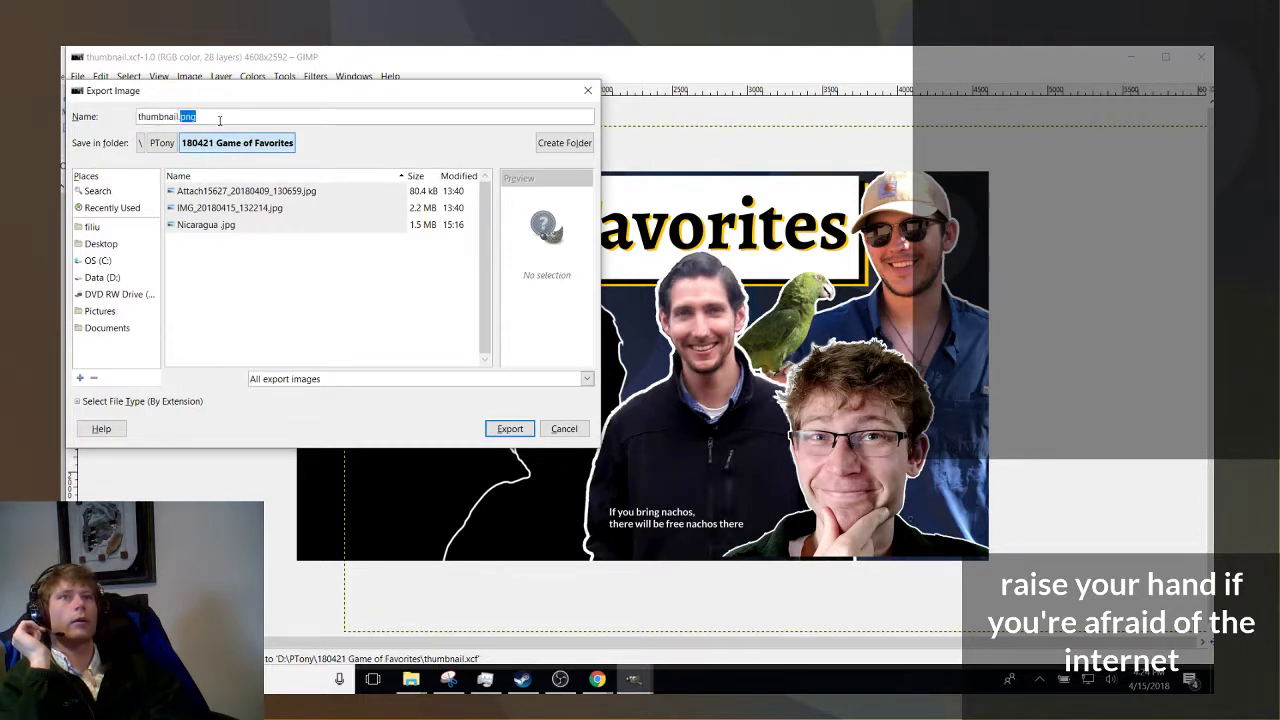
type("jpg")
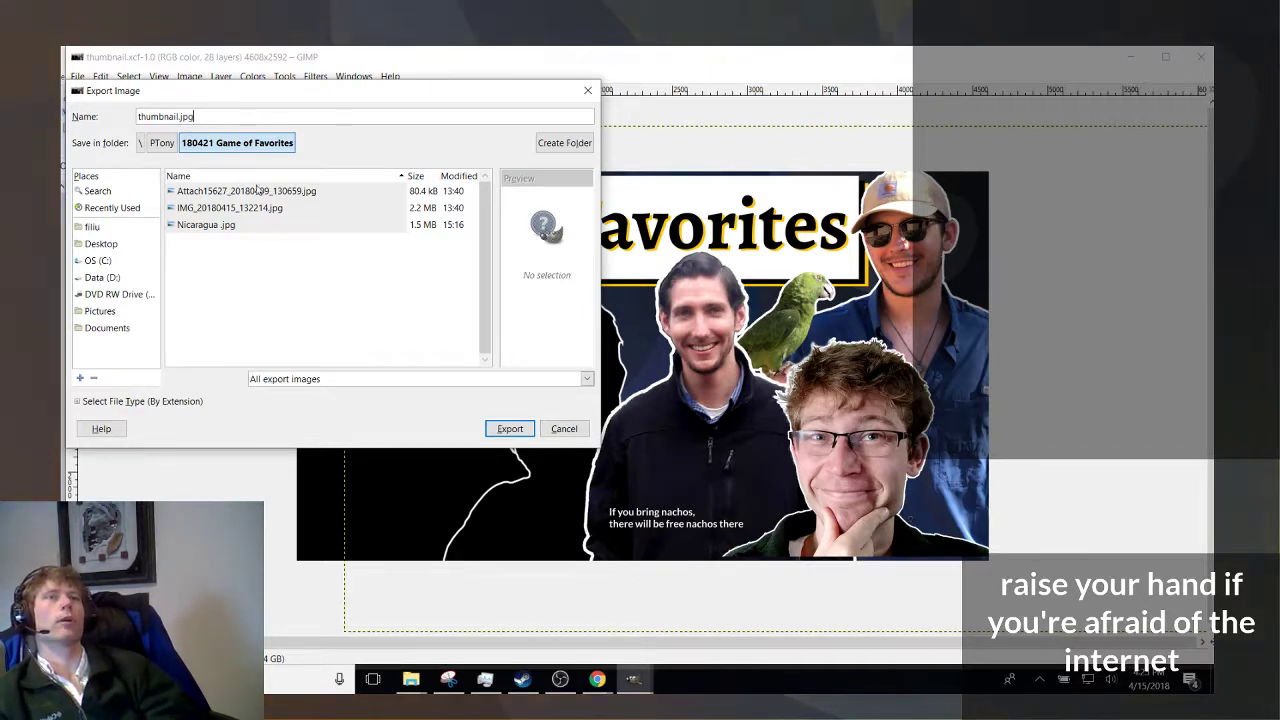
left_click(510, 428)
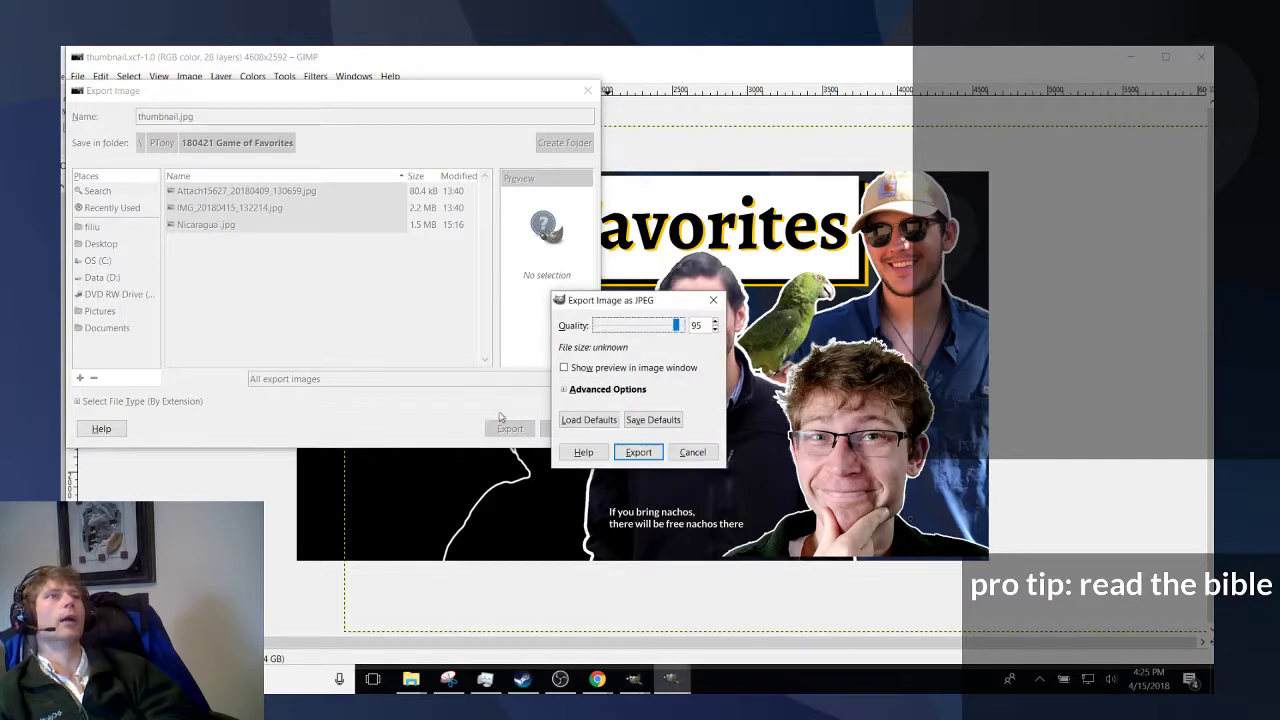
left_click_drag(651, 330, 642, 326)
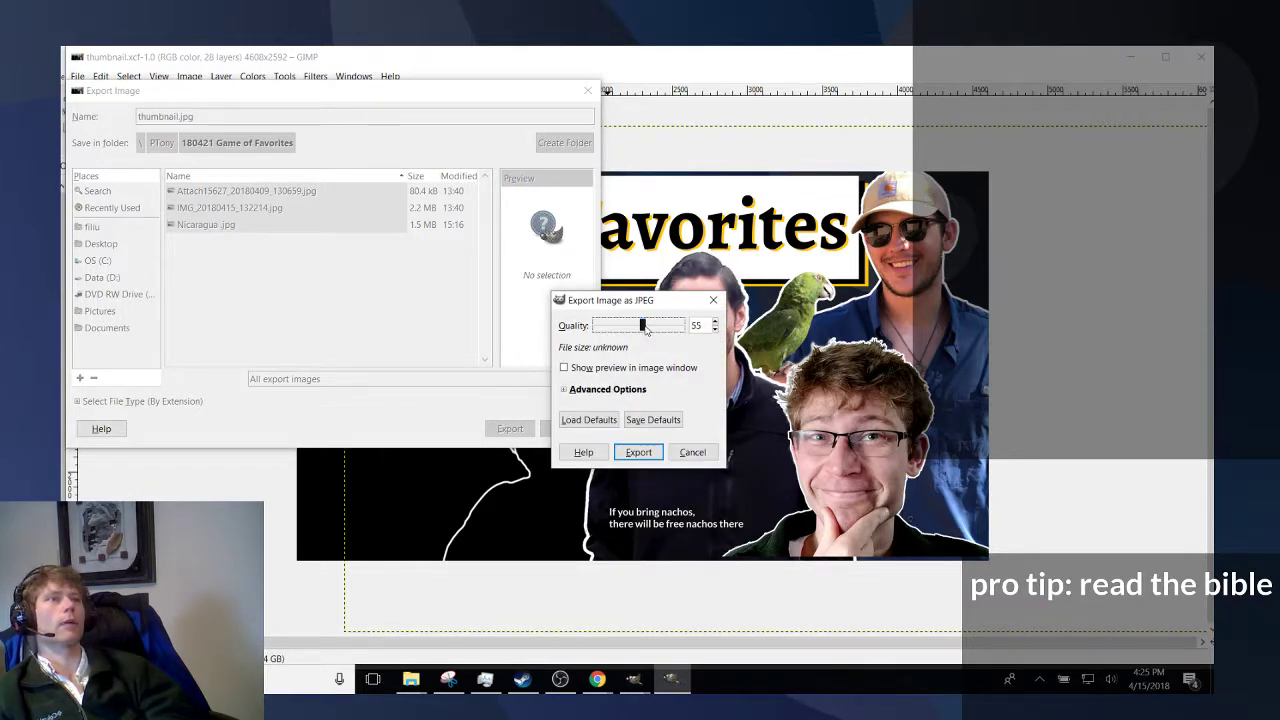
left_click(639, 452)
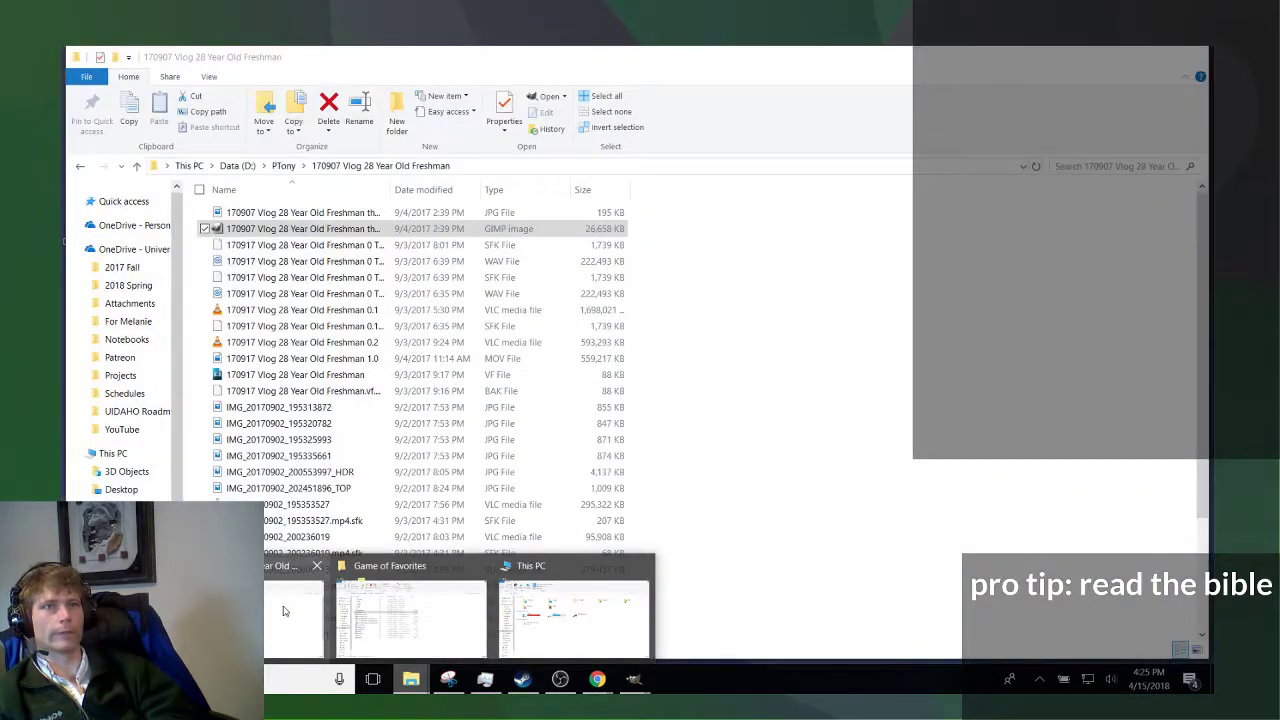
Switch to File Explorer, go to the "180421 Game of Favorites" folder in PTony, and view the exported thumbnail.jpg.
left_click(283, 611)
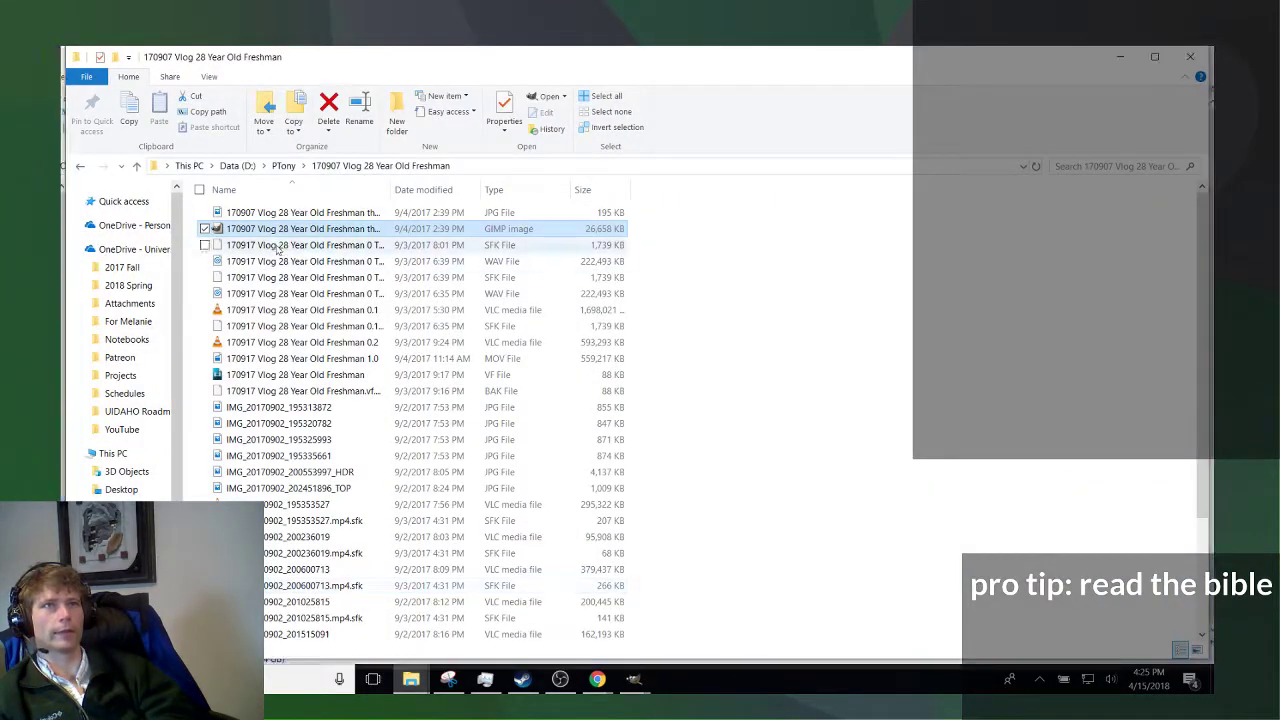
left_click(284, 166)
scroll(322, 403, "down", 10)
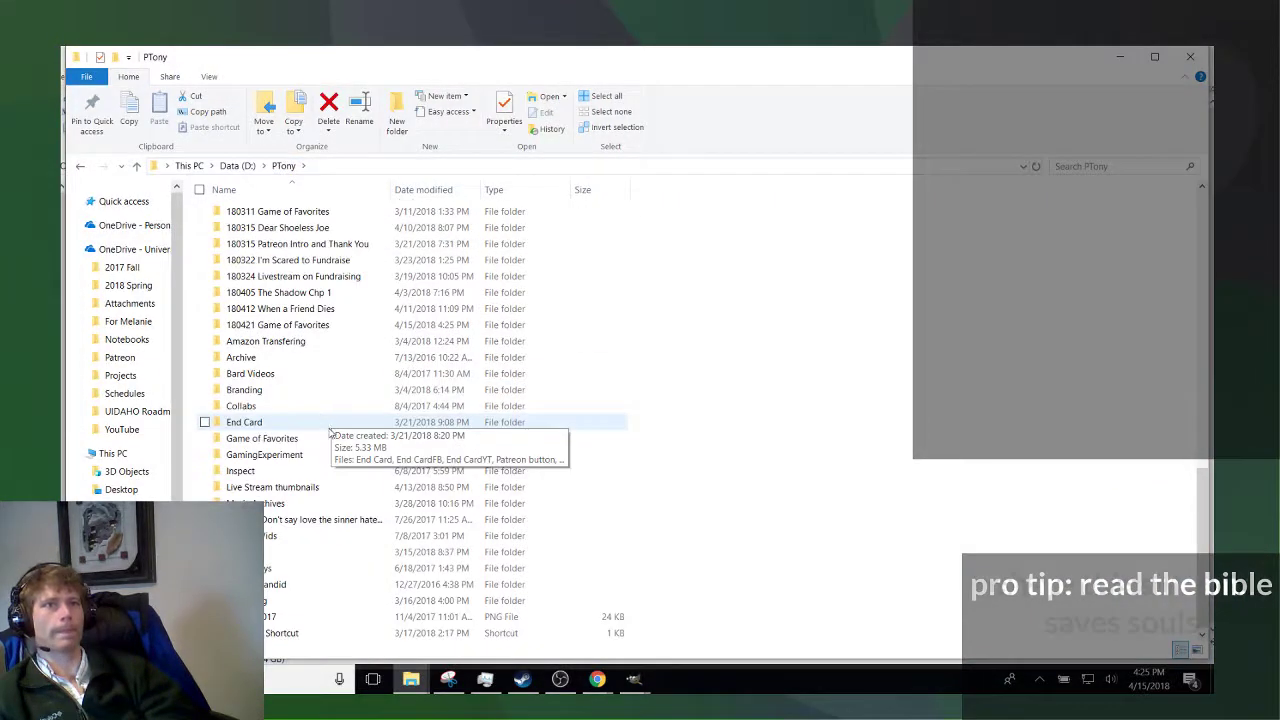
double_click(274, 328)
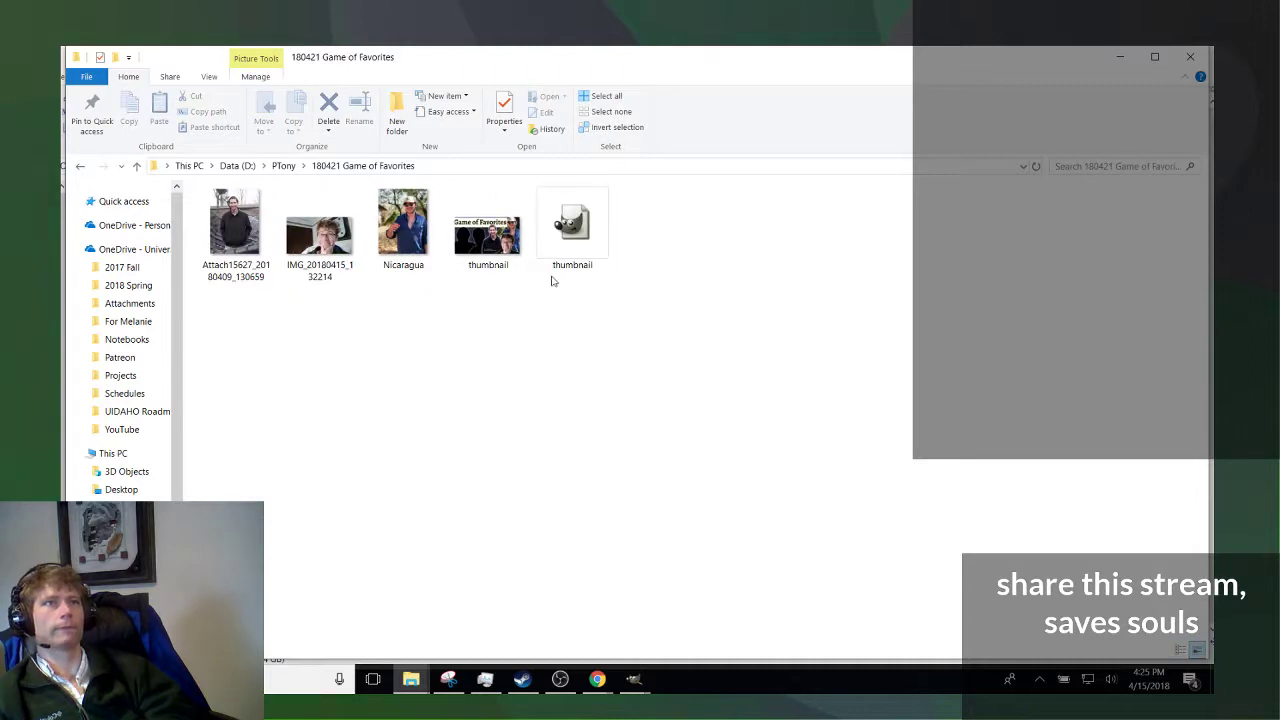
double_click(478, 245)
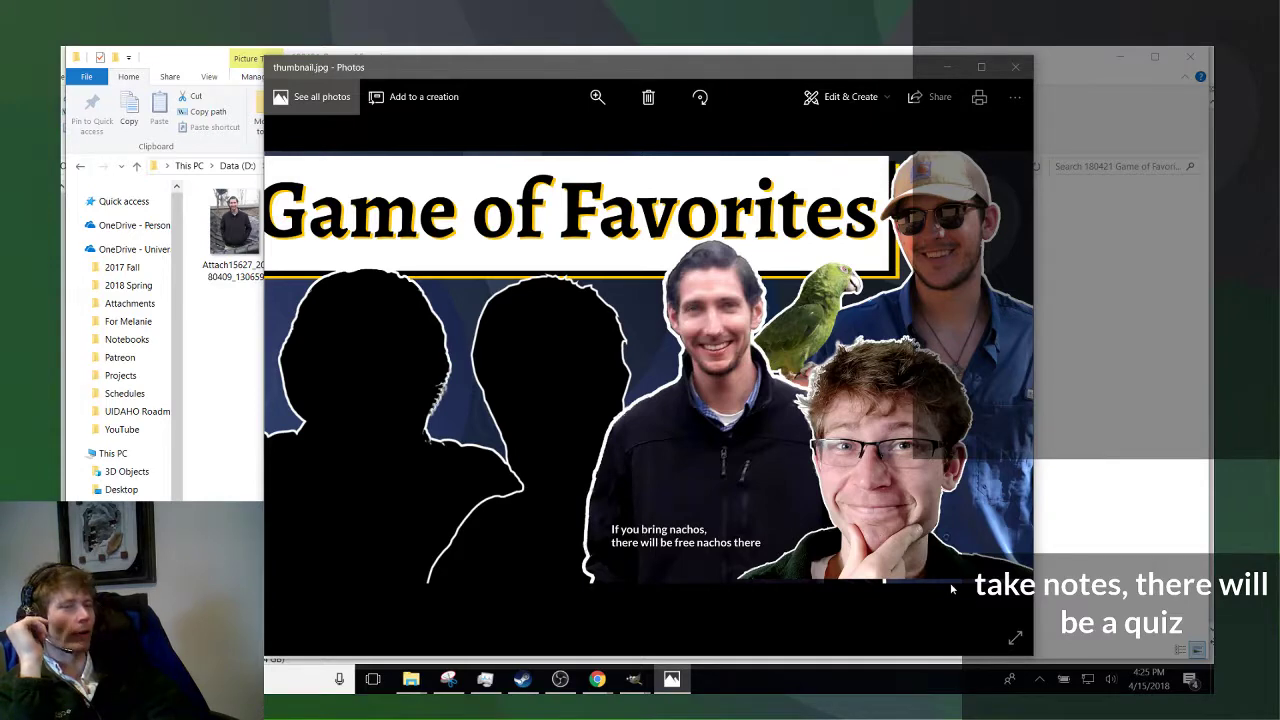
Switch to OBS.
left_click(560, 679)
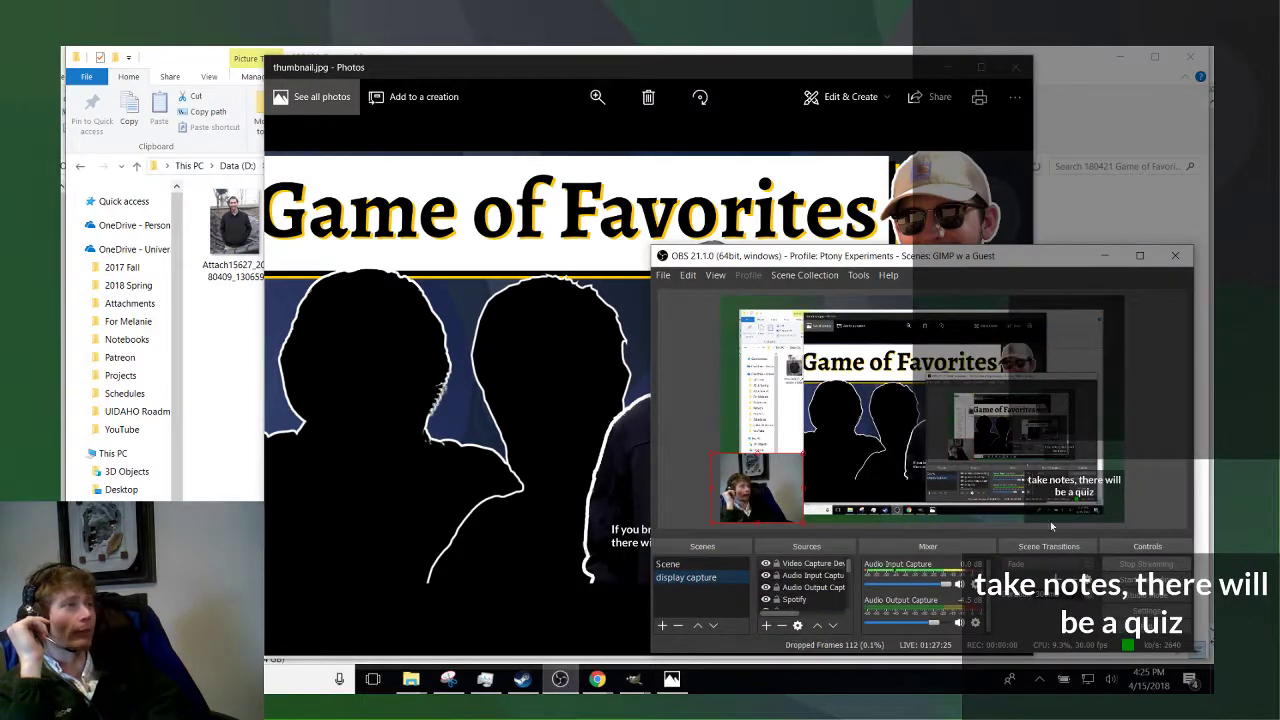